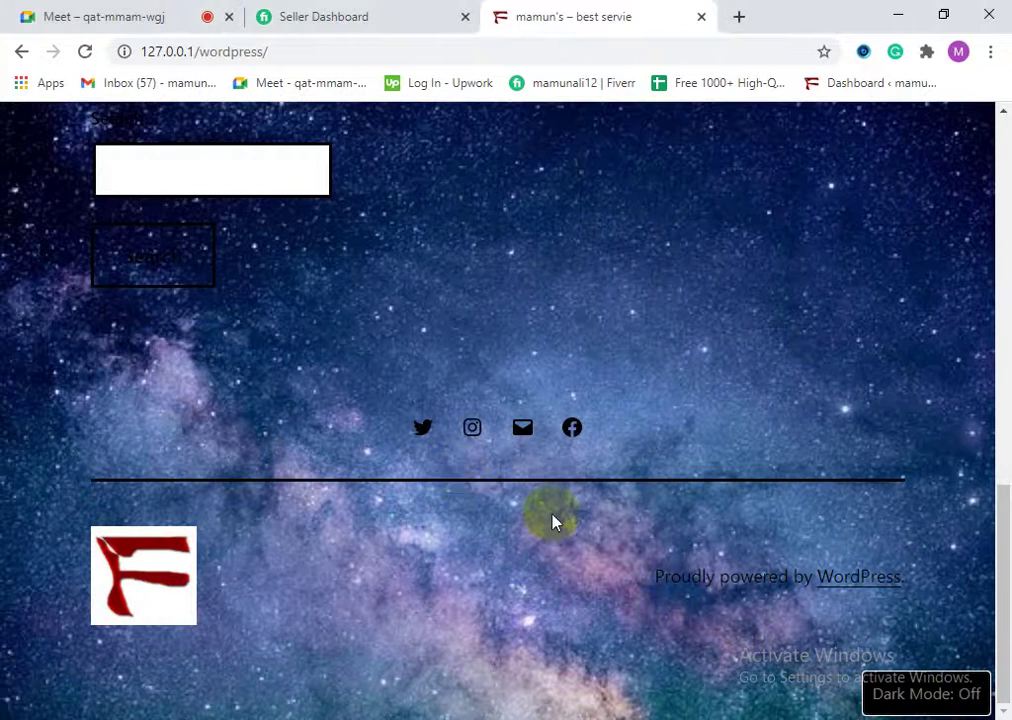
Step: Load the local server root at 127.0.0.1 and open the WordPress site from the Bitnami page
{"action": "scroll", "coordinate": [548, 530], "scroll_direction": "up", "scroll_amount": 12}
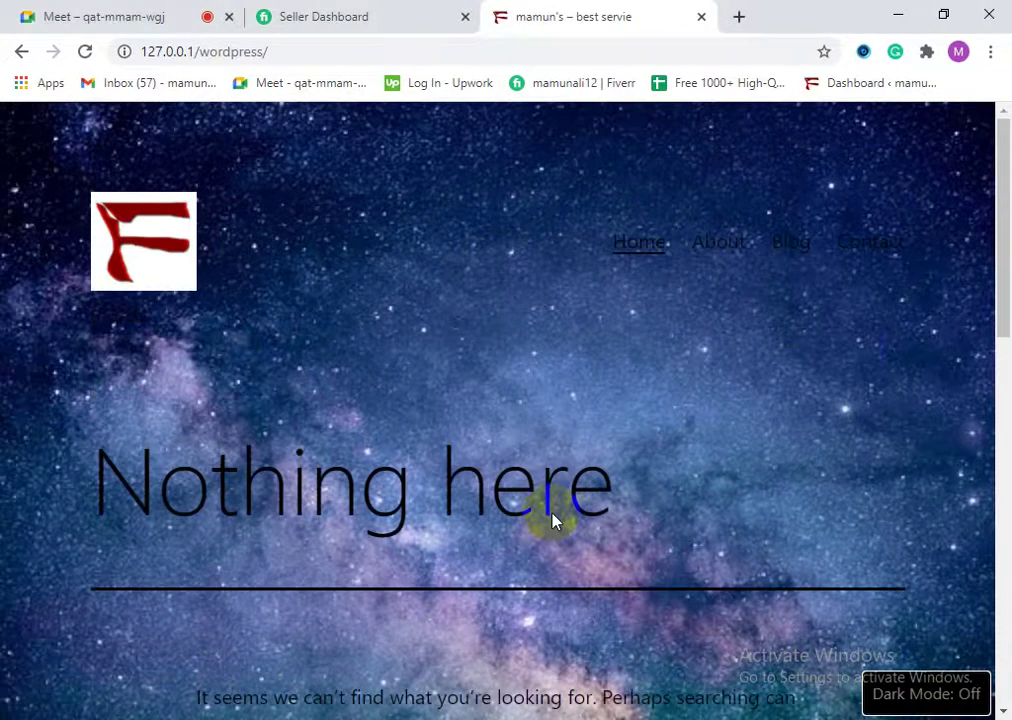
{"action": "left_click", "coordinate": [641, 235]}
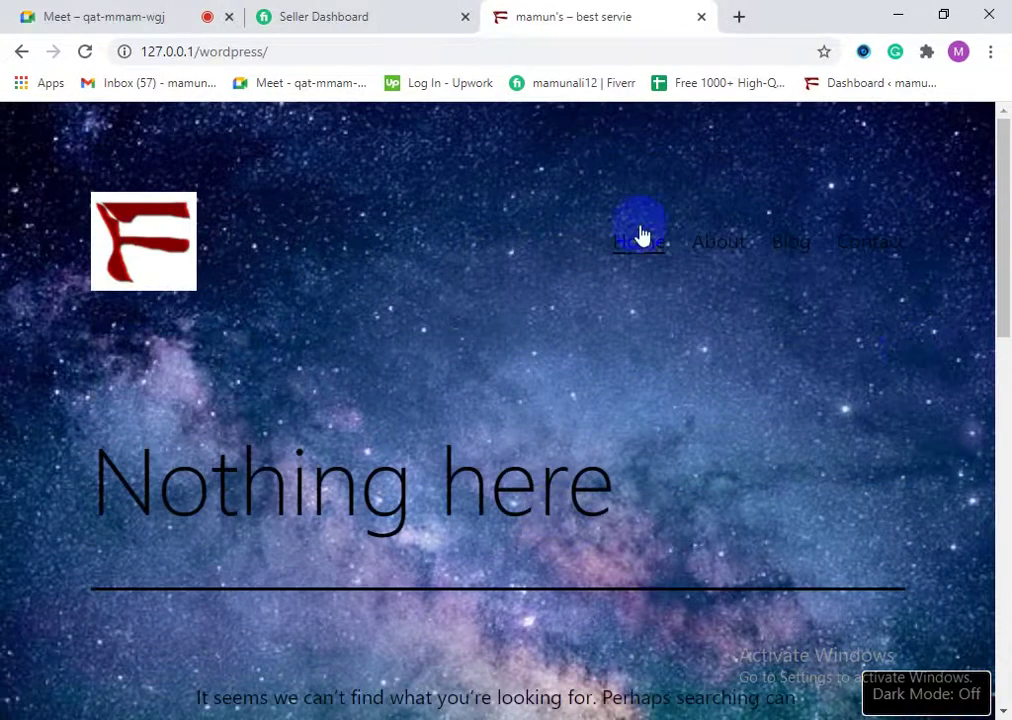
{"action": "left_click", "coordinate": [282, 50]}
{"action": "left_click", "coordinate": [265, 52]}
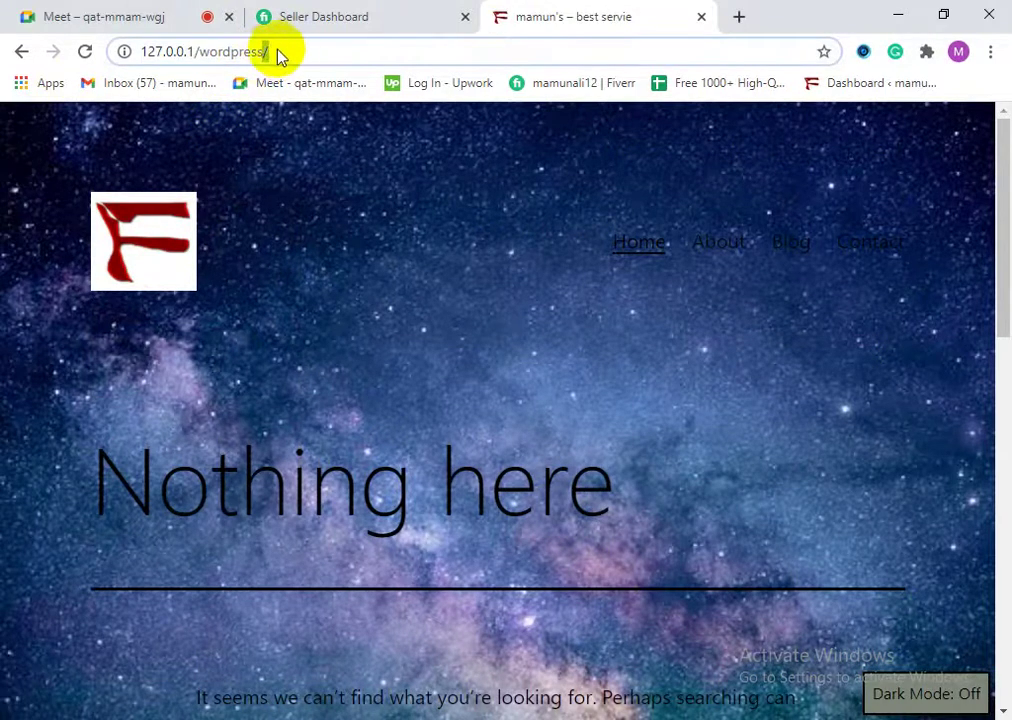
{"action": "key", "text": "BackSpace"}
{"action": "key", "text": "Left"}
{"action": "key", "text": "Left"}
{"action": "key", "text": "Left"}
{"action": "type", "text": "/"}
{"action": "left_click_drag", "start_coordinate": [314, 50], "coordinate": [216, 52]}
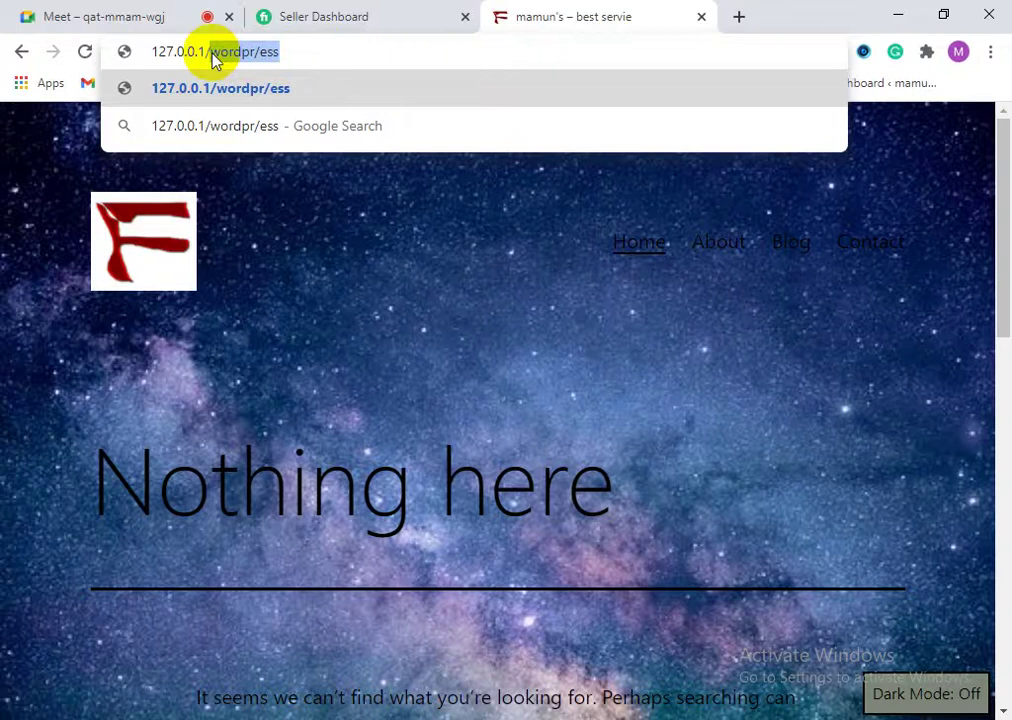
{"action": "key", "text": "BackSpace"}
{"action": "key", "text": "Return"}
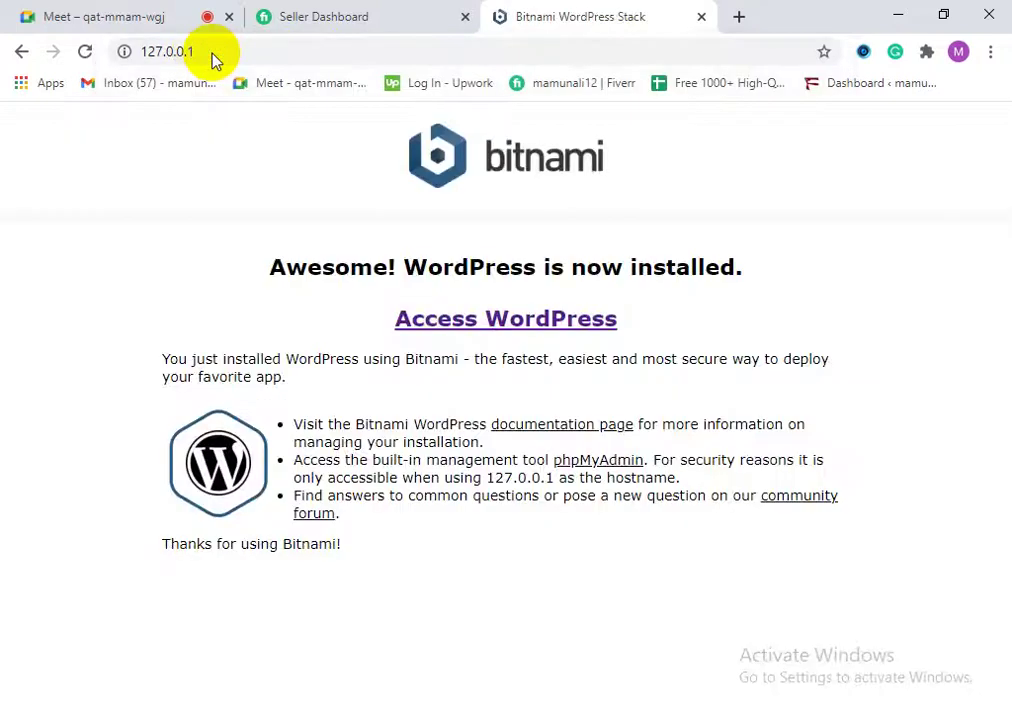
{"action": "left_click", "coordinate": [436, 324]}
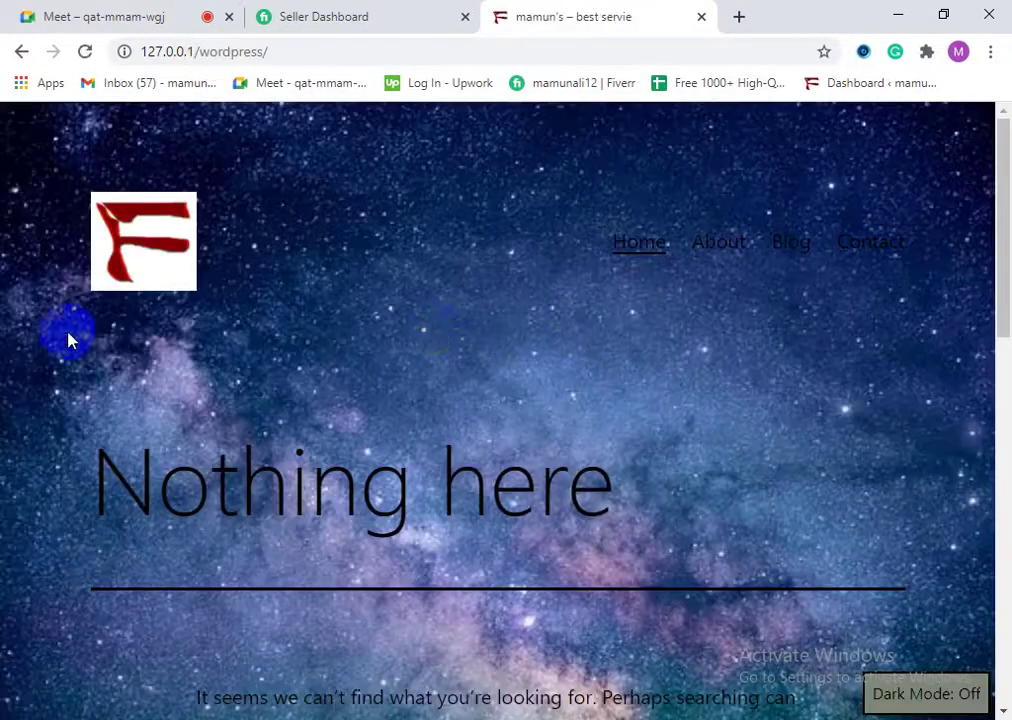
Step: Go to 127.0.0.1/wordpress/wp-admin/ using the address bar's Dashboard suggestion
{"action": "scroll", "coordinate": [440, 519], "scroll_direction": "down", "scroll_amount": 10}
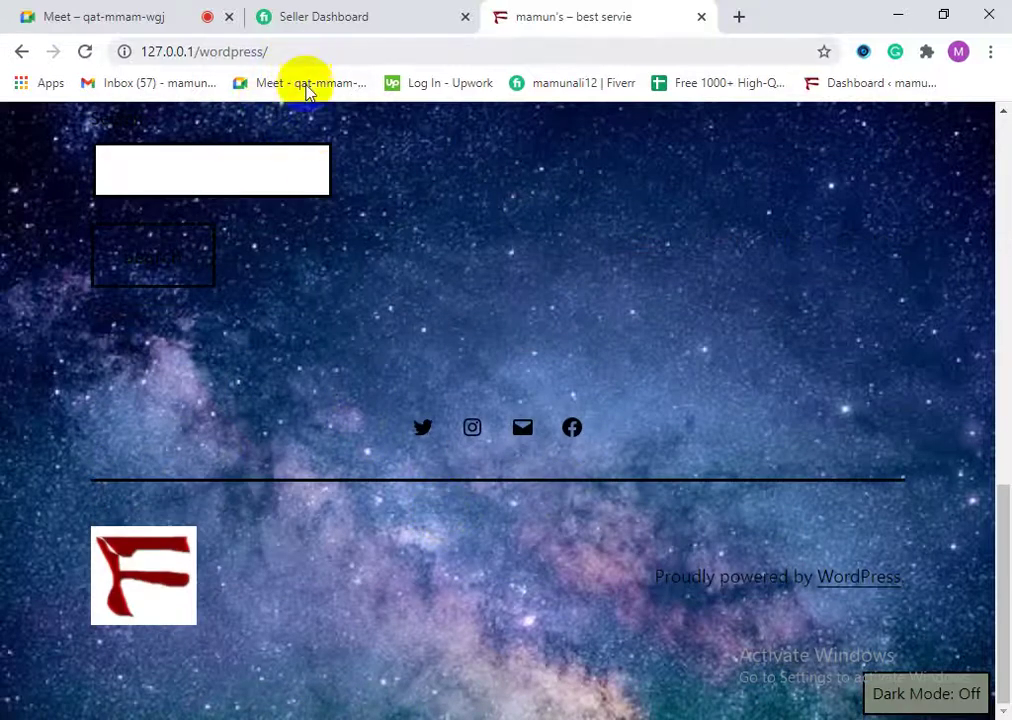
{"action": "left_click", "coordinate": [294, 54]}
{"action": "left_click", "coordinate": [296, 56]}
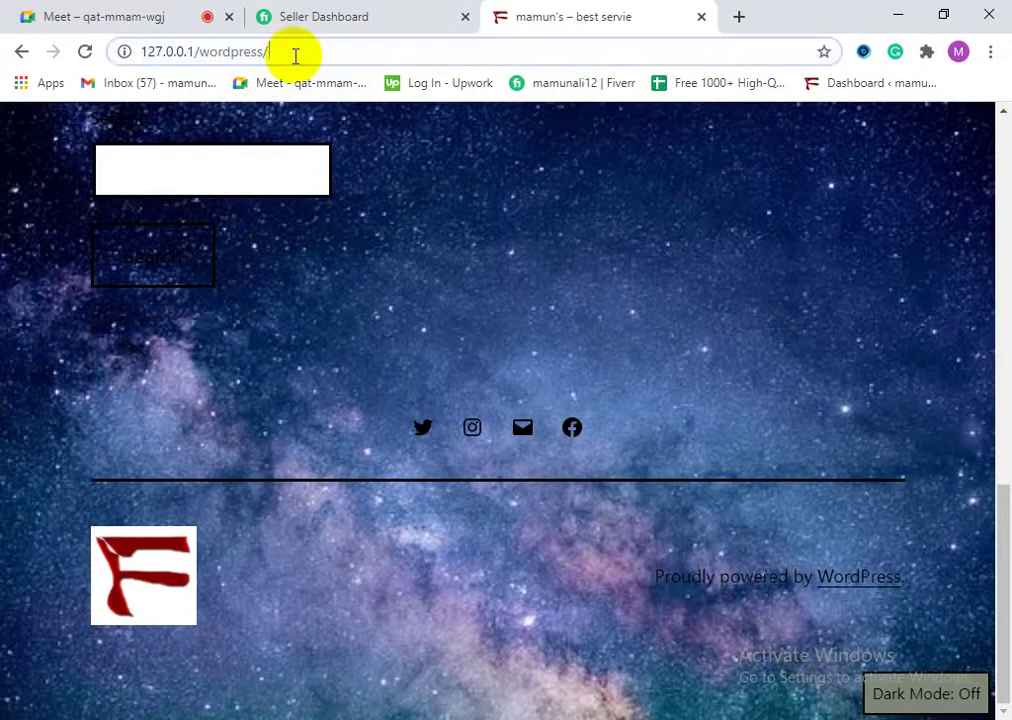
{"action": "type", "text": "wp-admin/"}
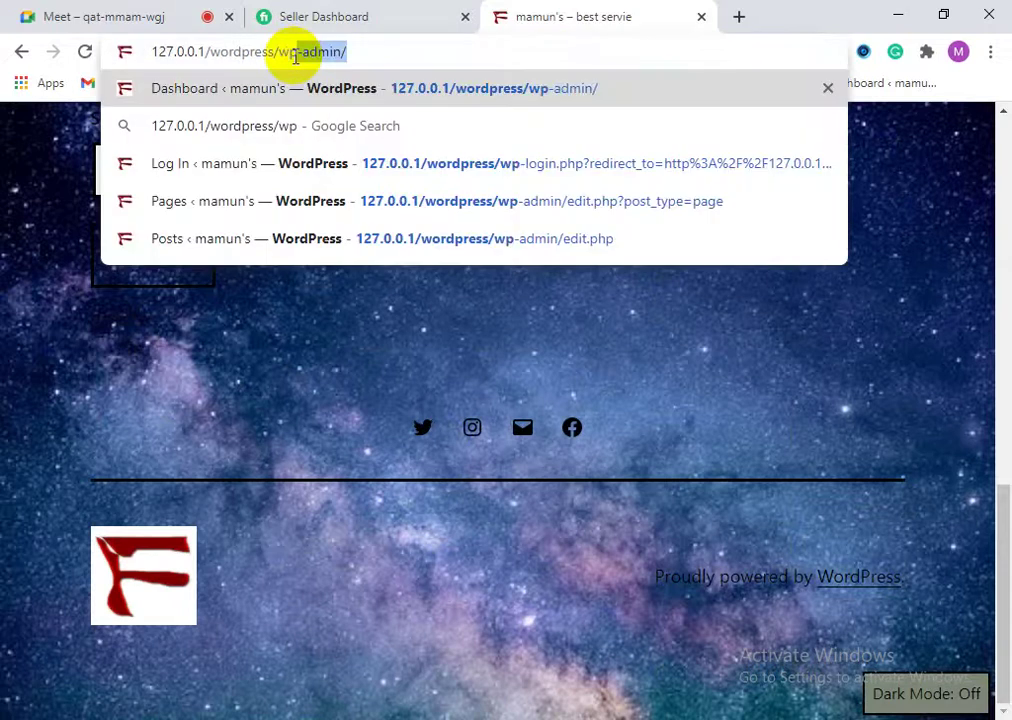
{"action": "left_click", "coordinate": [376, 90]}
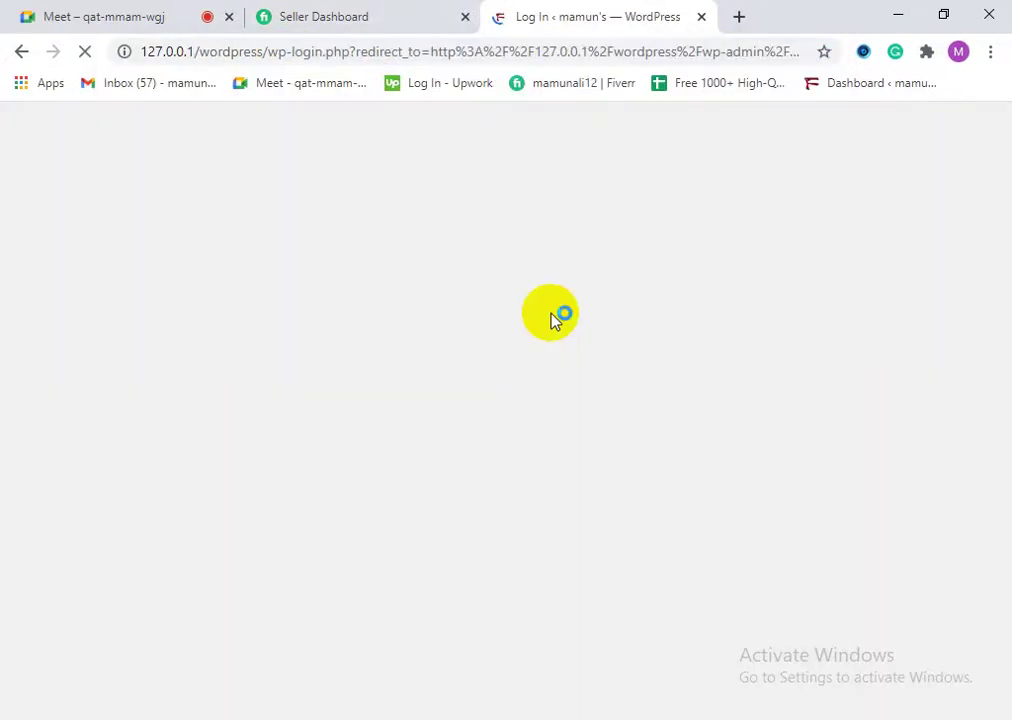
Step: Sign in to WordPress admin with the saved autofill username and the account password
{"action": "left_click", "coordinate": [451, 346]}
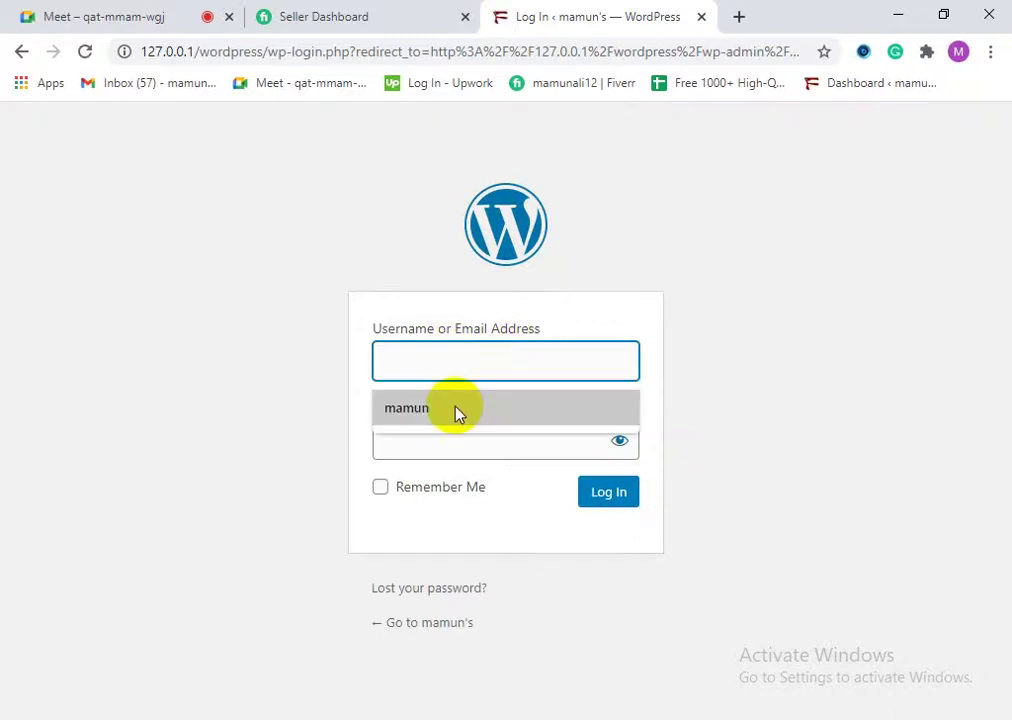
{"action": "left_click", "coordinate": [454, 409]}
{"action": "left_click", "coordinate": [453, 432]}
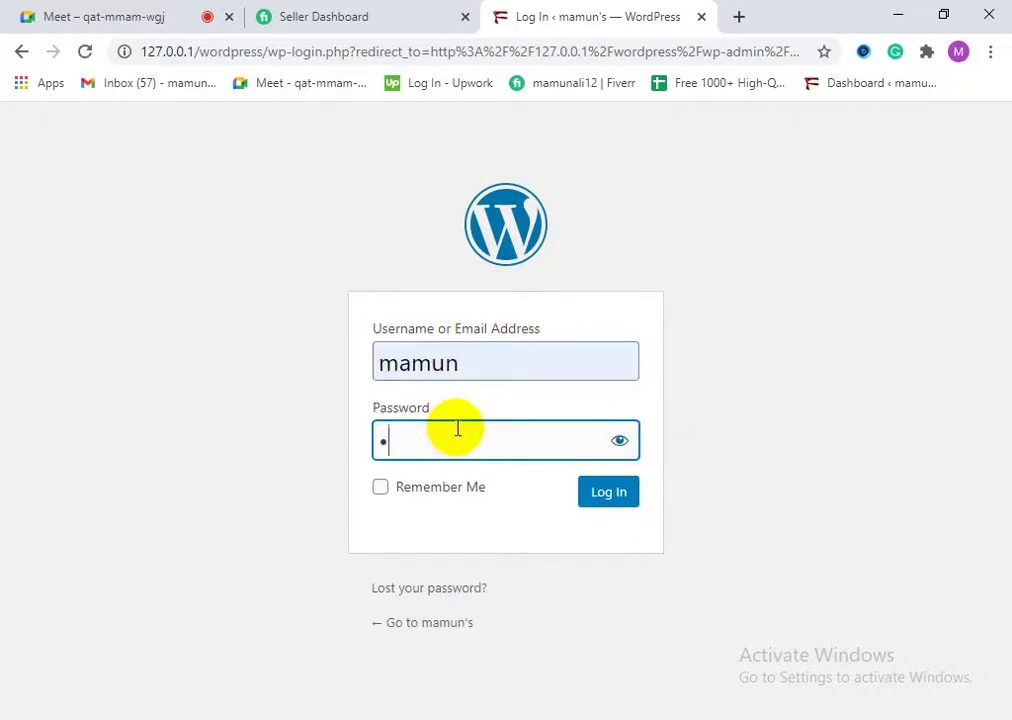
{"action": "left_click", "coordinate": [622, 500]}
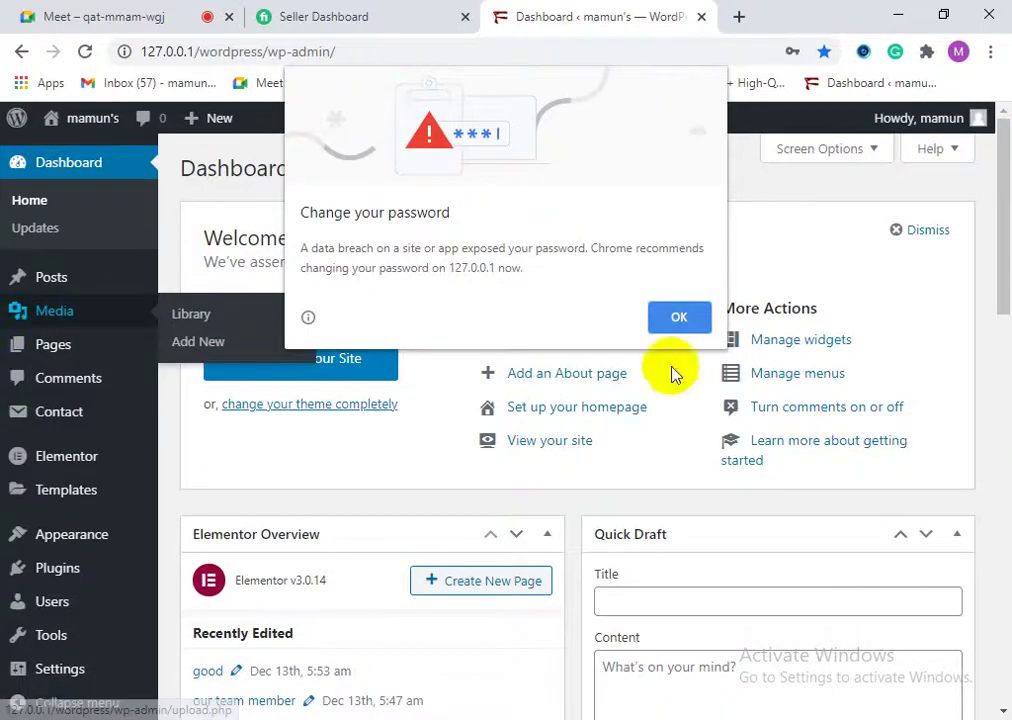
Step: Dismiss Chrome's password-change warning over the Dashboard
{"action": "left_click", "coordinate": [682, 325]}
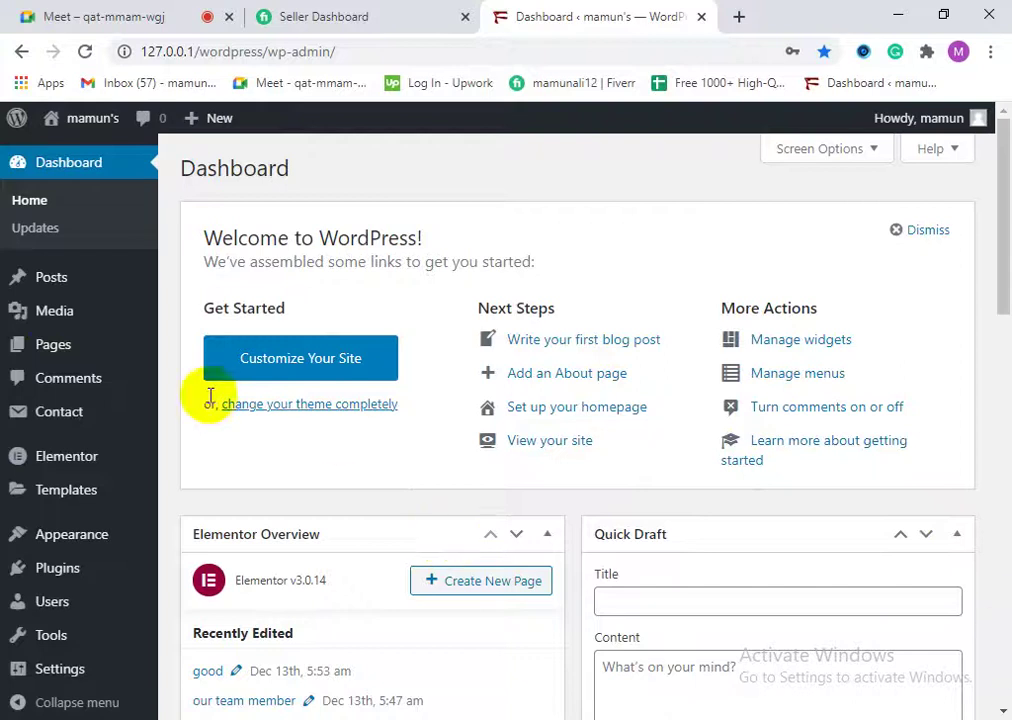
{"action": "mouse_move", "coordinate": [47, 535]}
{"action": "scroll", "coordinate": [56, 610], "scroll_direction": "down", "scroll_amount": 5}
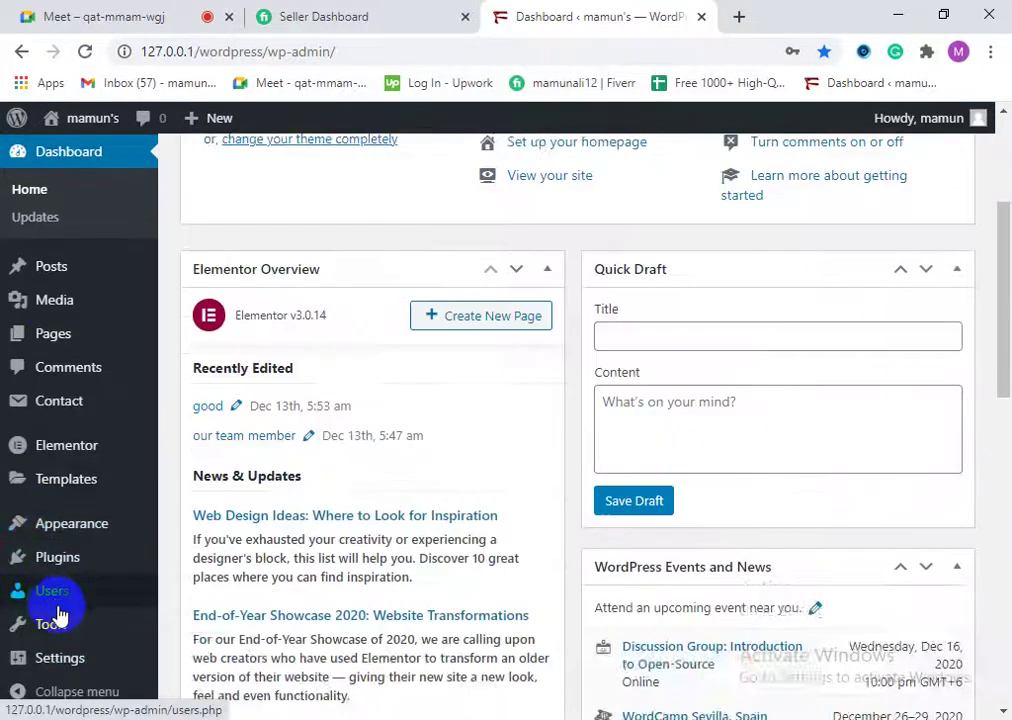
{"action": "scroll", "coordinate": [90, 637], "scroll_direction": "up", "scroll_amount": 5}
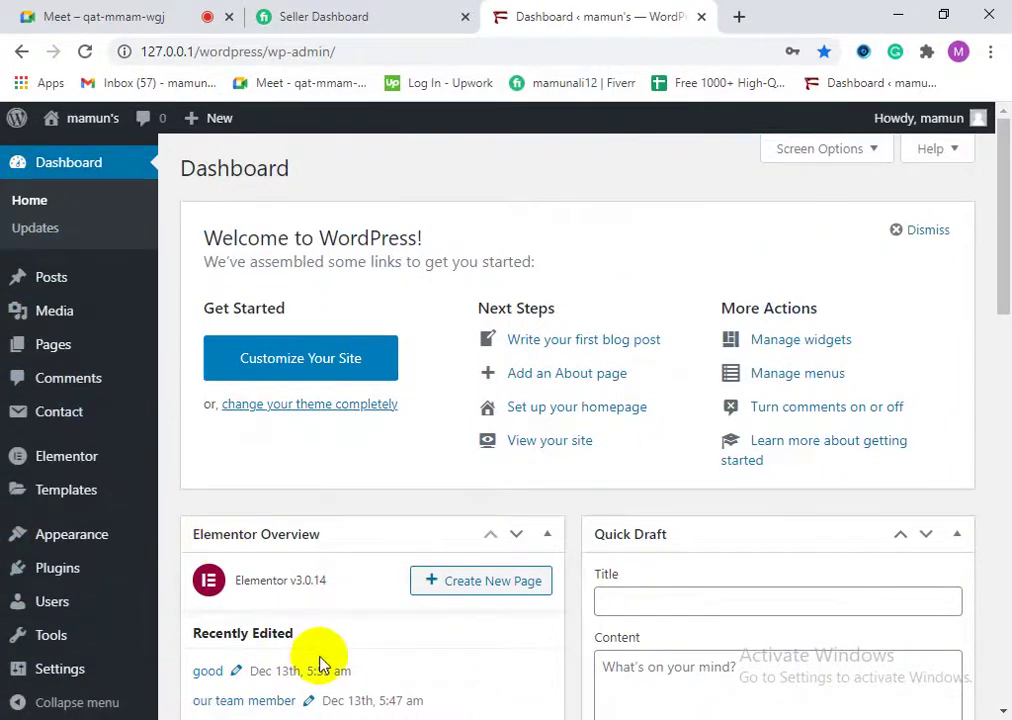
Step: Go to the Installed Plugins page from the admin sidebar
{"action": "left_click_drag", "start_coordinate": [329, 581], "coordinate": [238, 592]}
{"action": "left_click", "coordinate": [479, 584]}
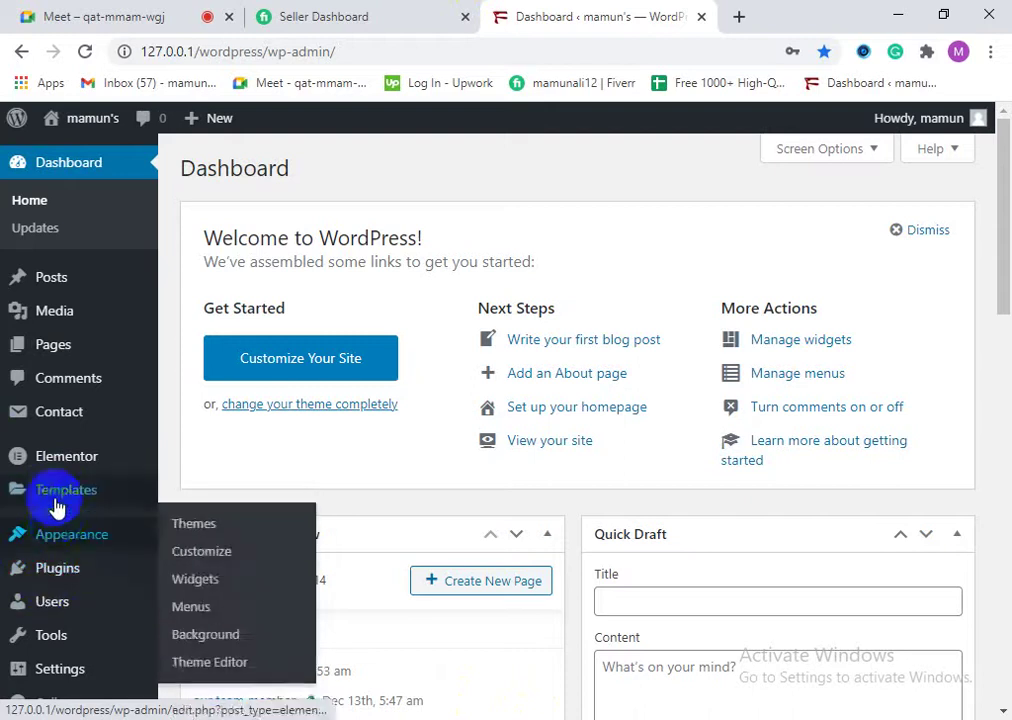
{"action": "left_click", "coordinate": [62, 571]}
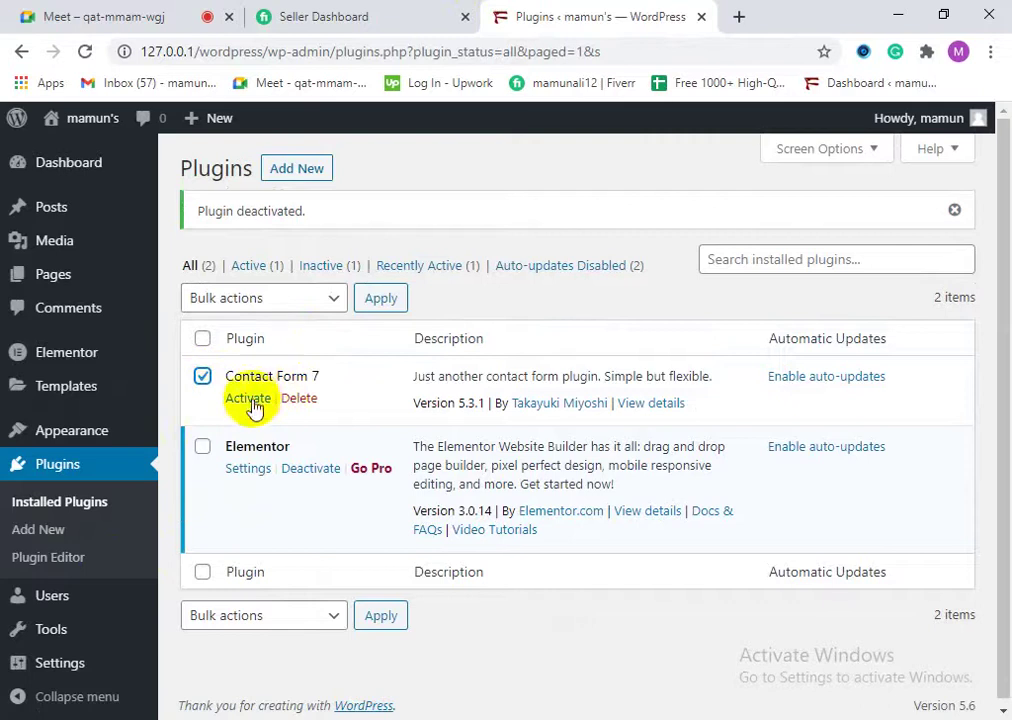
Step: Bulk-delete Contact Form 7 and confirm removing the plugin and its data
{"action": "left_click", "coordinate": [310, 300]}
{"action": "left_click", "coordinate": [268, 404]}
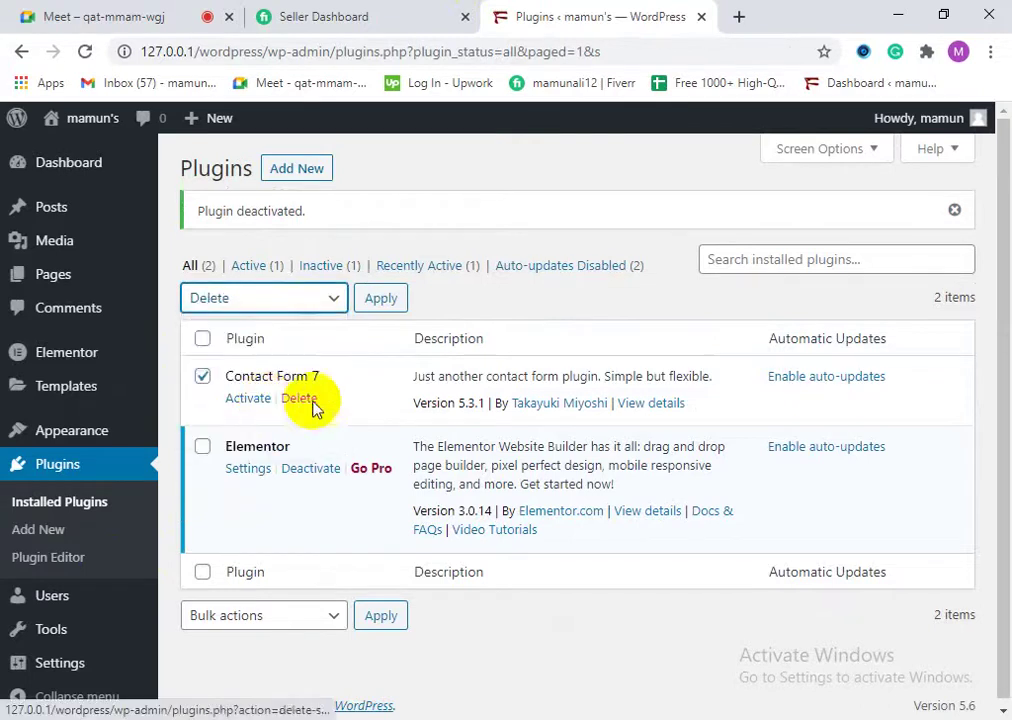
{"action": "left_click", "coordinate": [388, 311]}
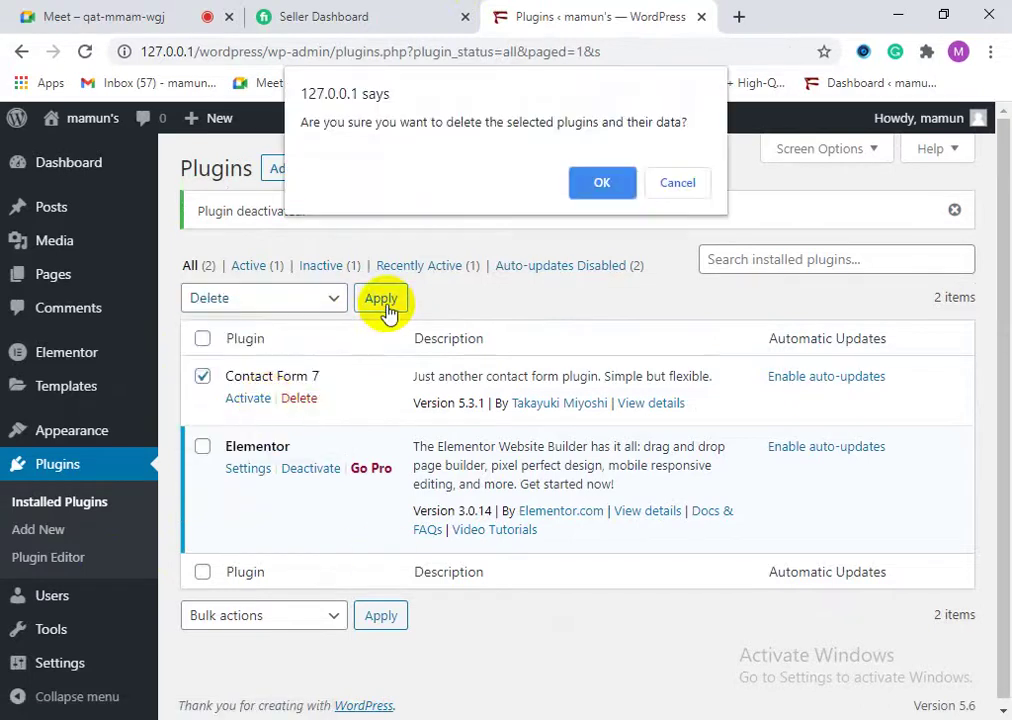
{"action": "left_click", "coordinate": [584, 183]}
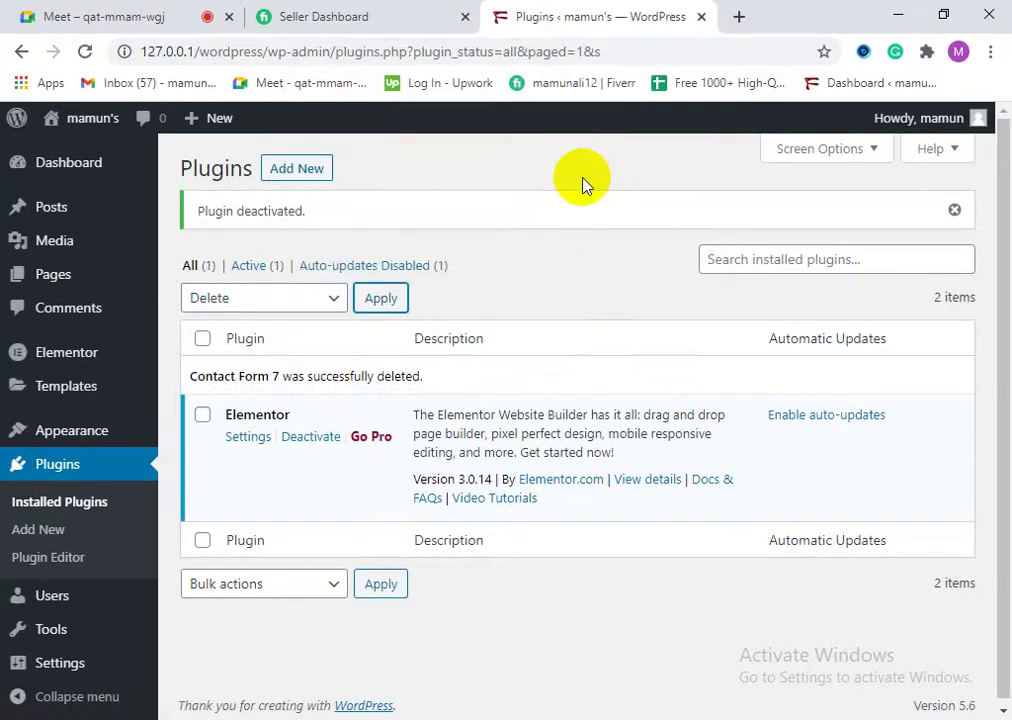
Step: Return to the Dashboard, then create a new post from the Posts menu flyout
{"action": "left_click", "coordinate": [58, 168]}
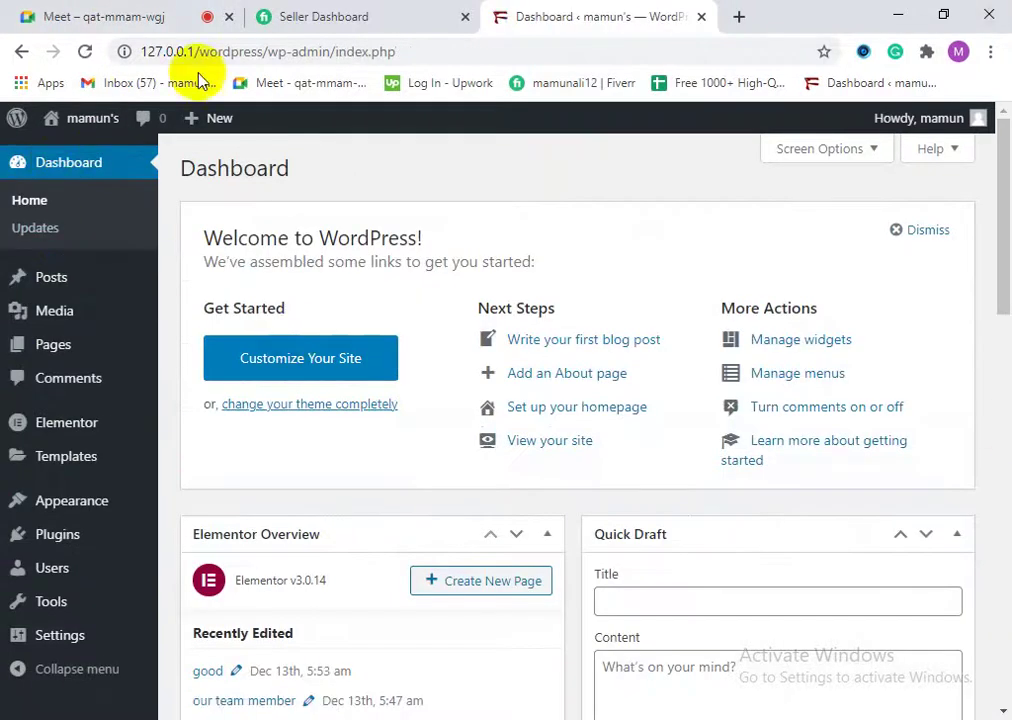
{"action": "scroll", "coordinate": [140, 409], "scroll_direction": "down", "scroll_amount": 6}
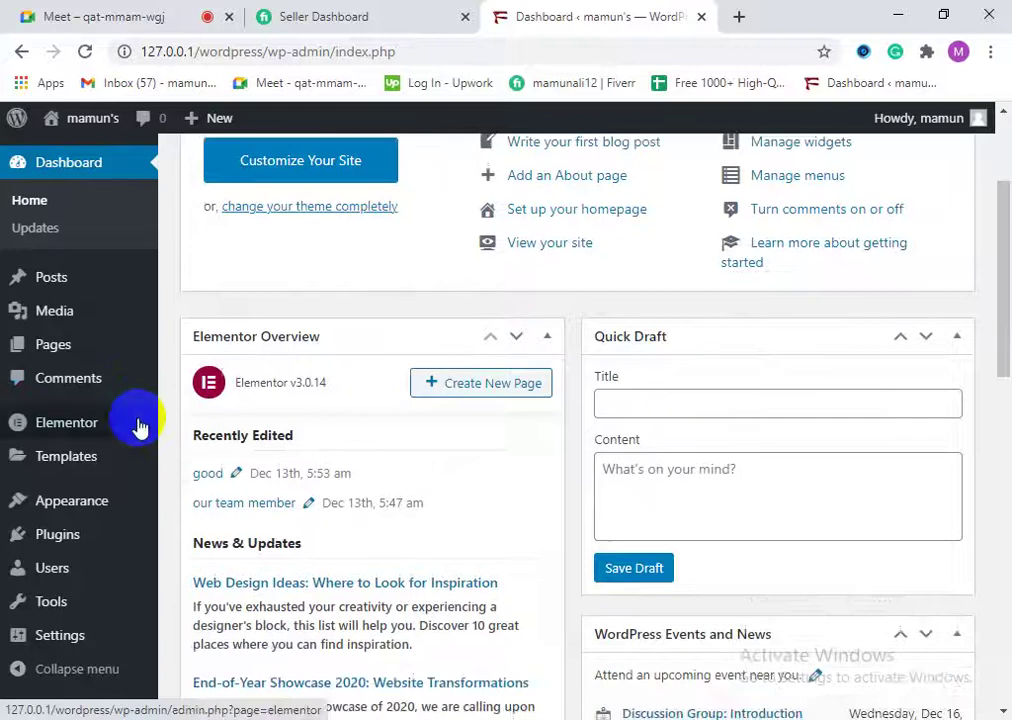
{"action": "scroll", "coordinate": [495, 504], "scroll_direction": "down", "scroll_amount": 6}
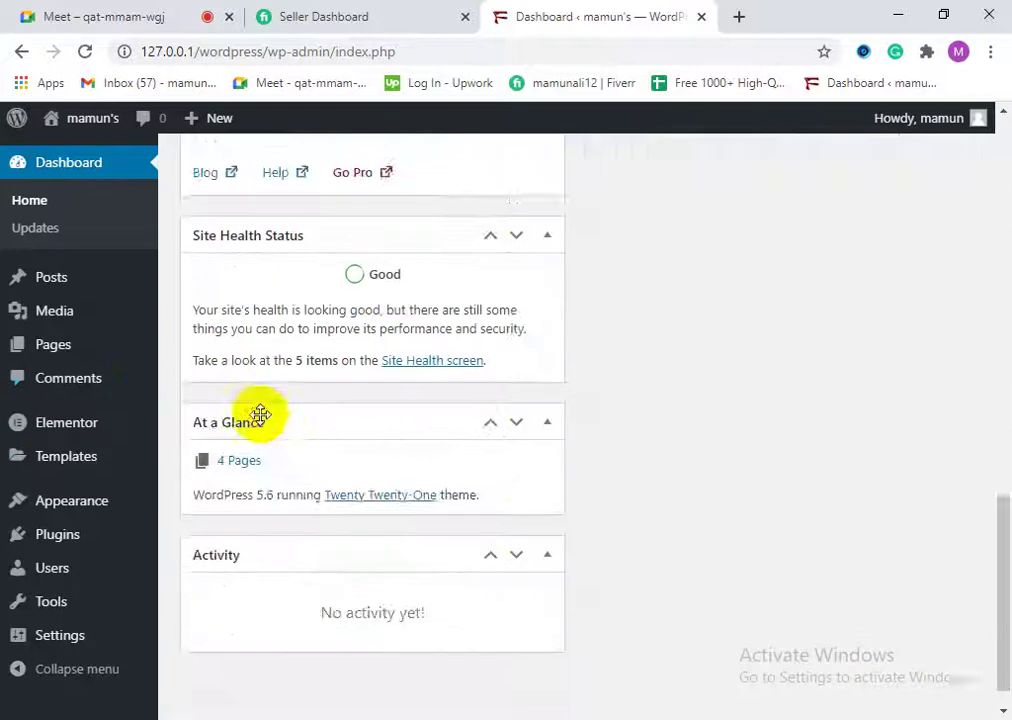
{"action": "scroll", "coordinate": [262, 413], "scroll_direction": "up", "scroll_amount": 9}
{"action": "scroll", "coordinate": [230, 465], "scroll_direction": "up", "scroll_amount": 3}
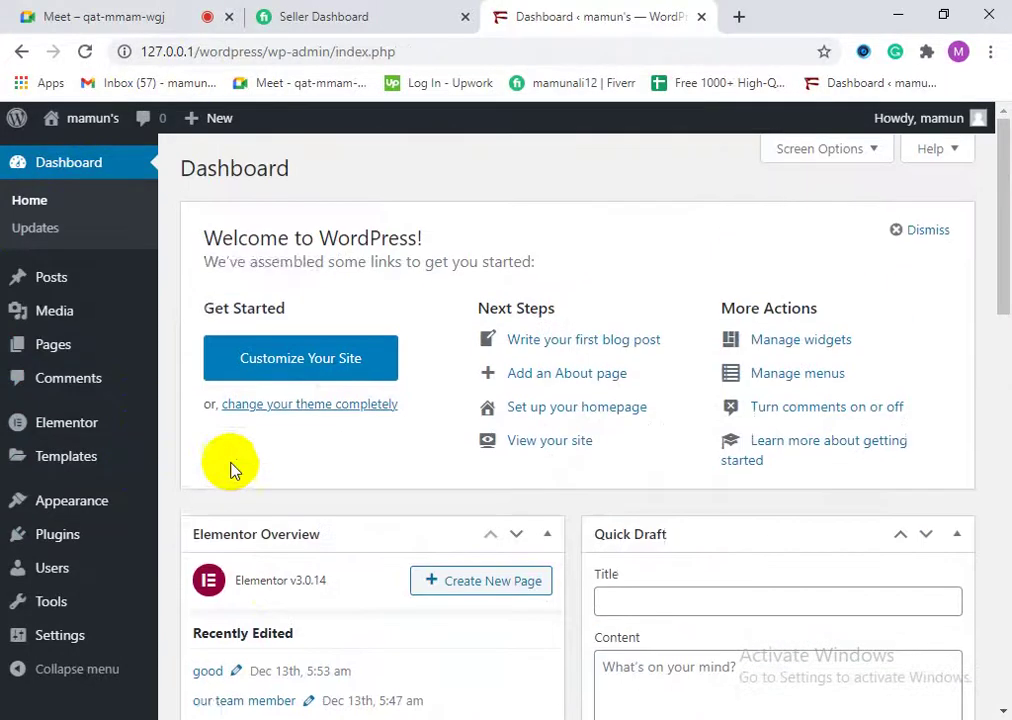
{"action": "mouse_move", "coordinate": [14, 293]}
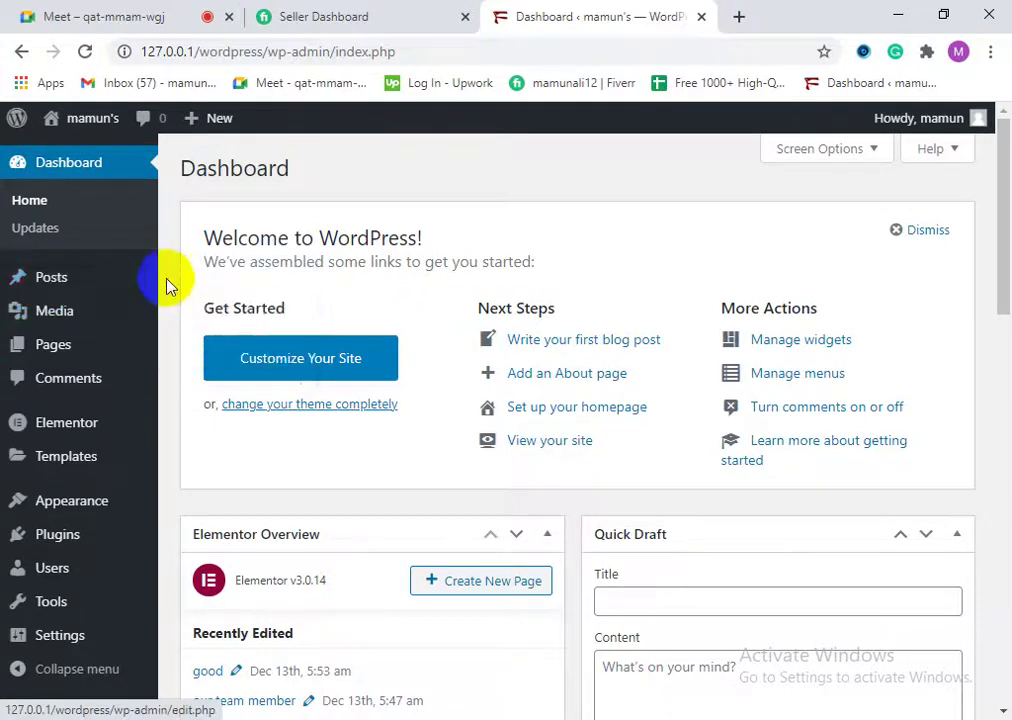
{"action": "left_click", "coordinate": [208, 282]}
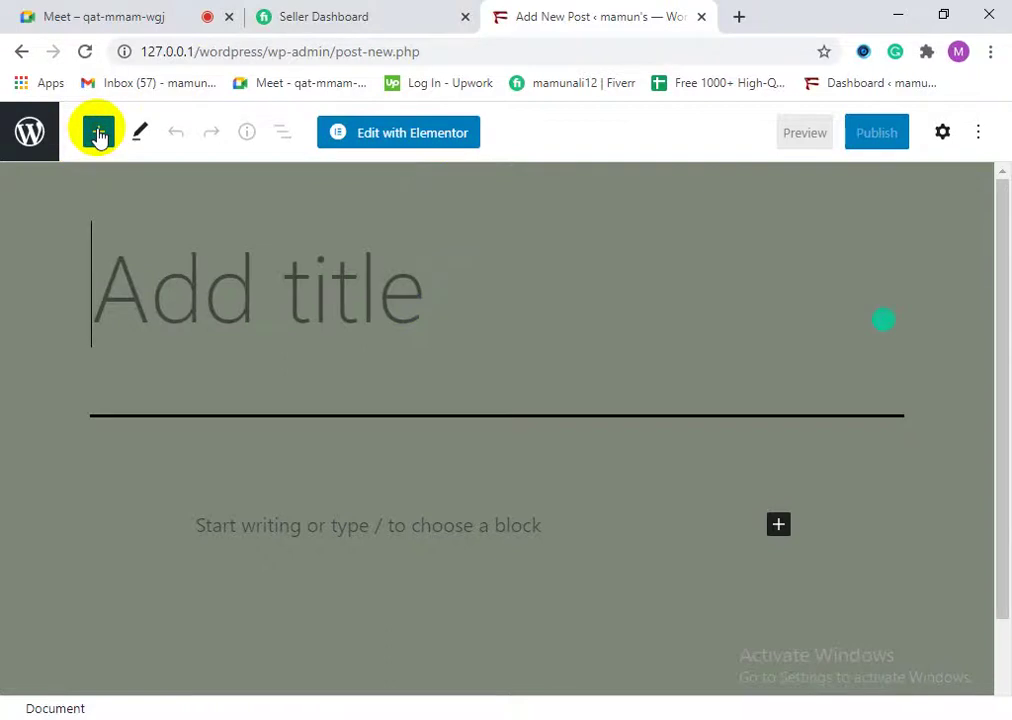
Step: Browse the block inserter's list of available blocks in the new post
{"action": "left_click", "coordinate": [98, 134]}
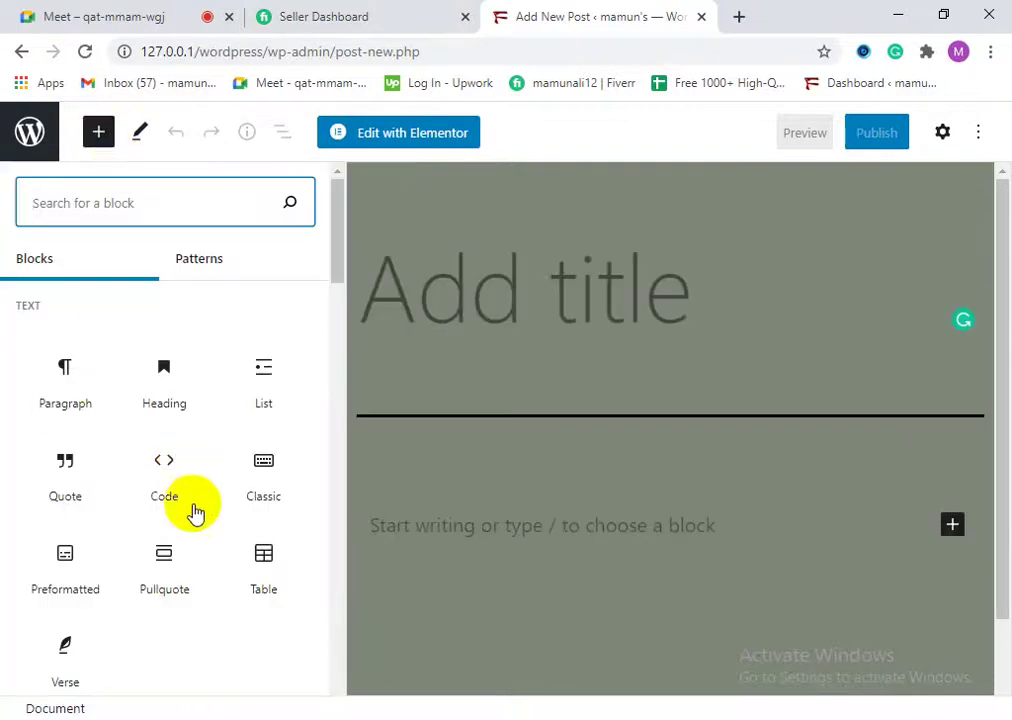
{"action": "scroll", "coordinate": [230, 612], "scroll_direction": "down", "scroll_amount": 3}
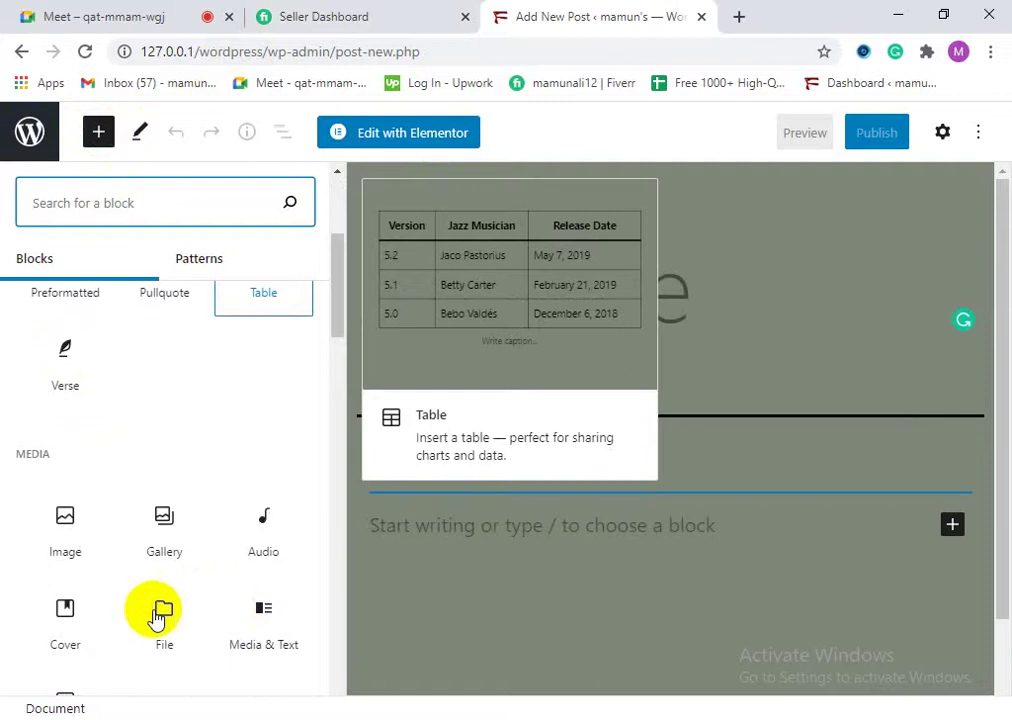
{"action": "scroll", "coordinate": [90, 580], "scroll_direction": "down", "scroll_amount": 10}
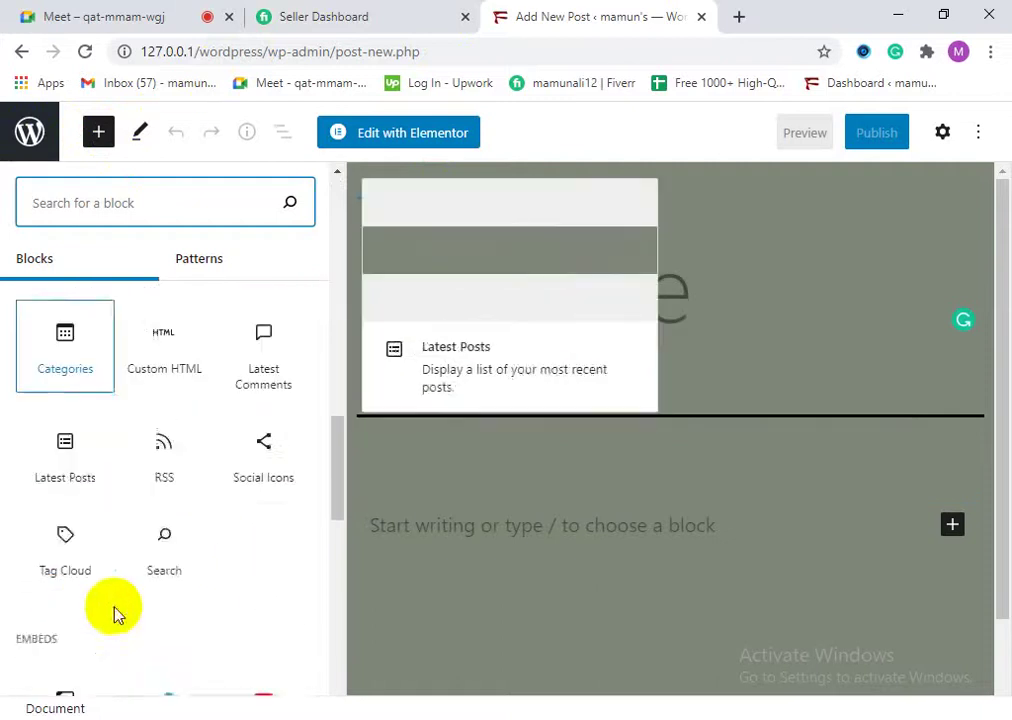
{"action": "scroll", "coordinate": [117, 619], "scroll_direction": "down", "scroll_amount": 6}
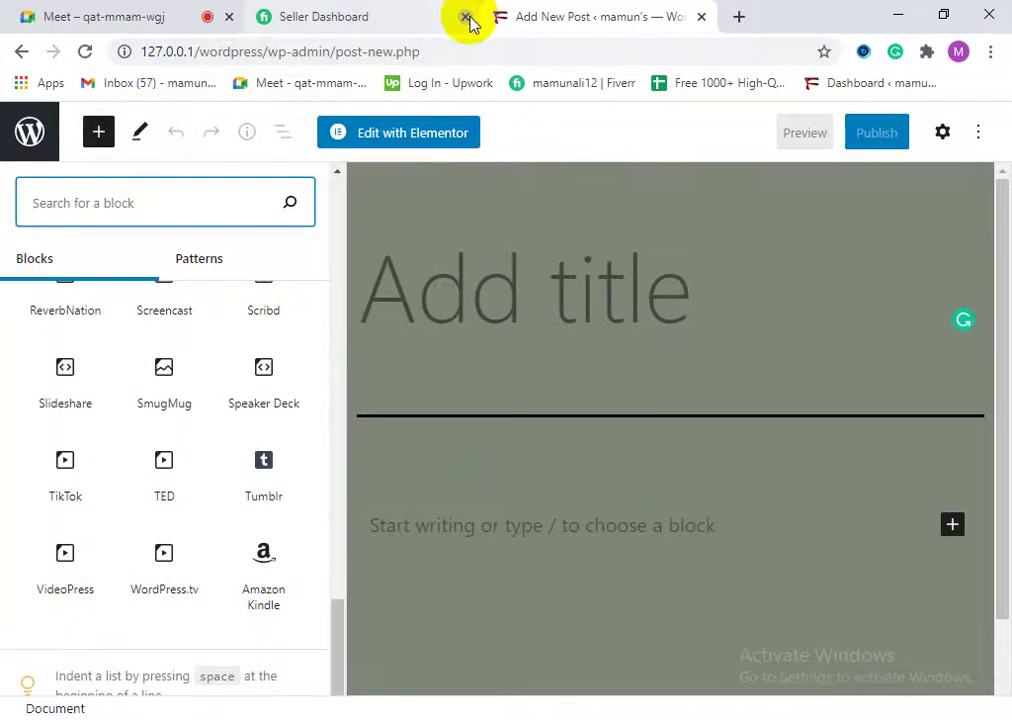
Step: Close the Seller Dashboard tab and the block library, then exit the editor to Posts
{"action": "left_click", "coordinate": [466, 18]}
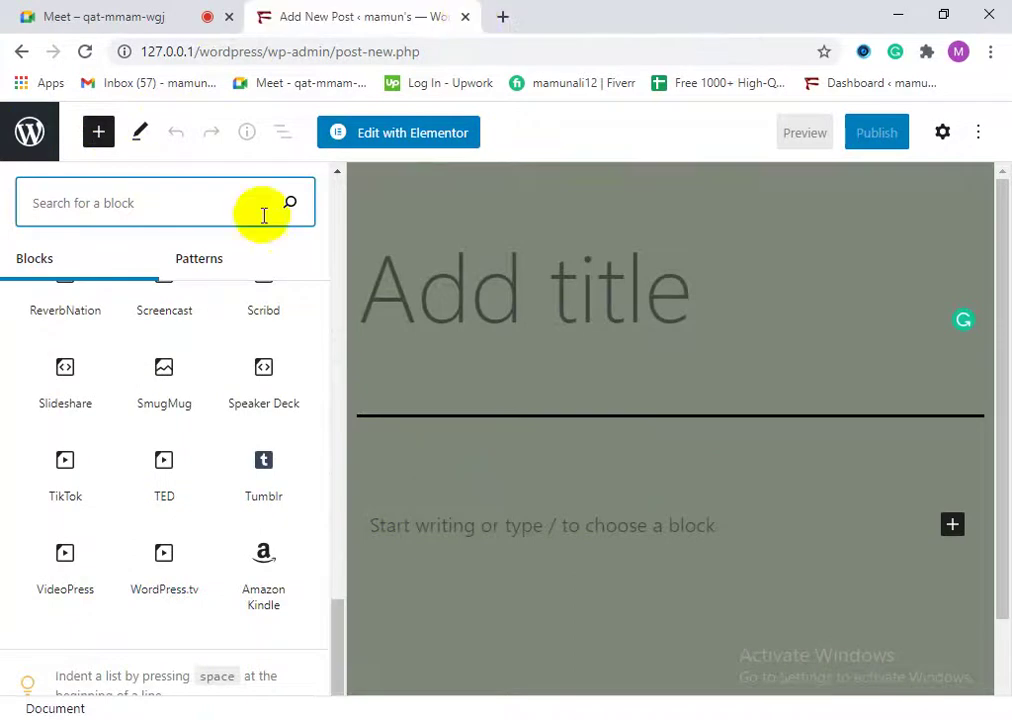
{"action": "scroll", "coordinate": [270, 440], "scroll_direction": "up", "scroll_amount": 8}
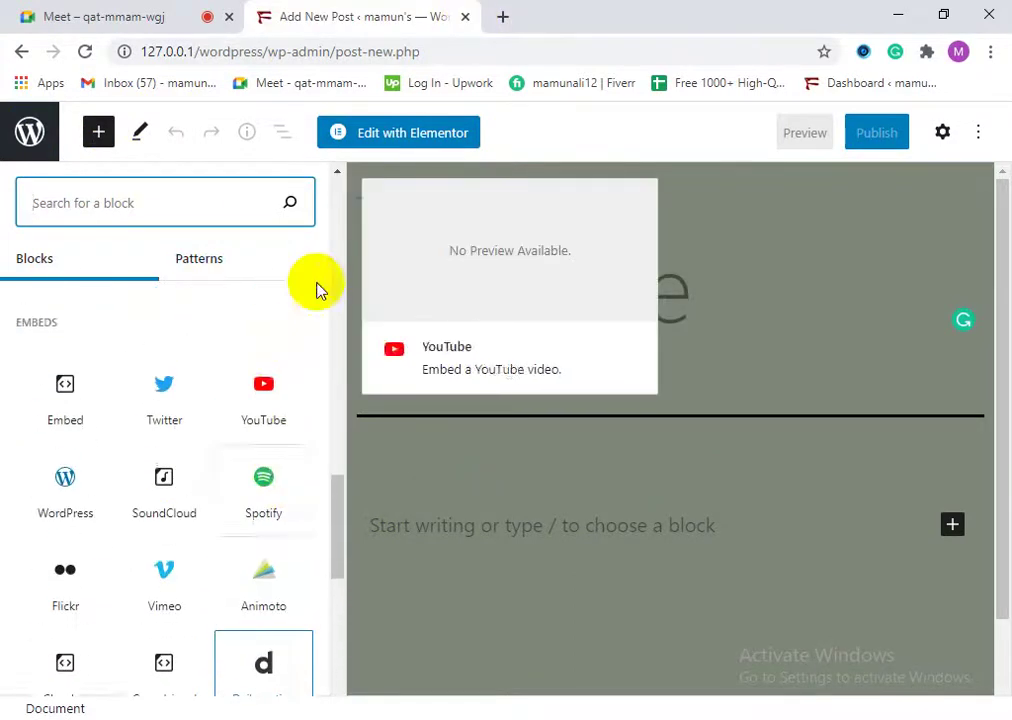
{"action": "left_click", "coordinate": [645, 145]}
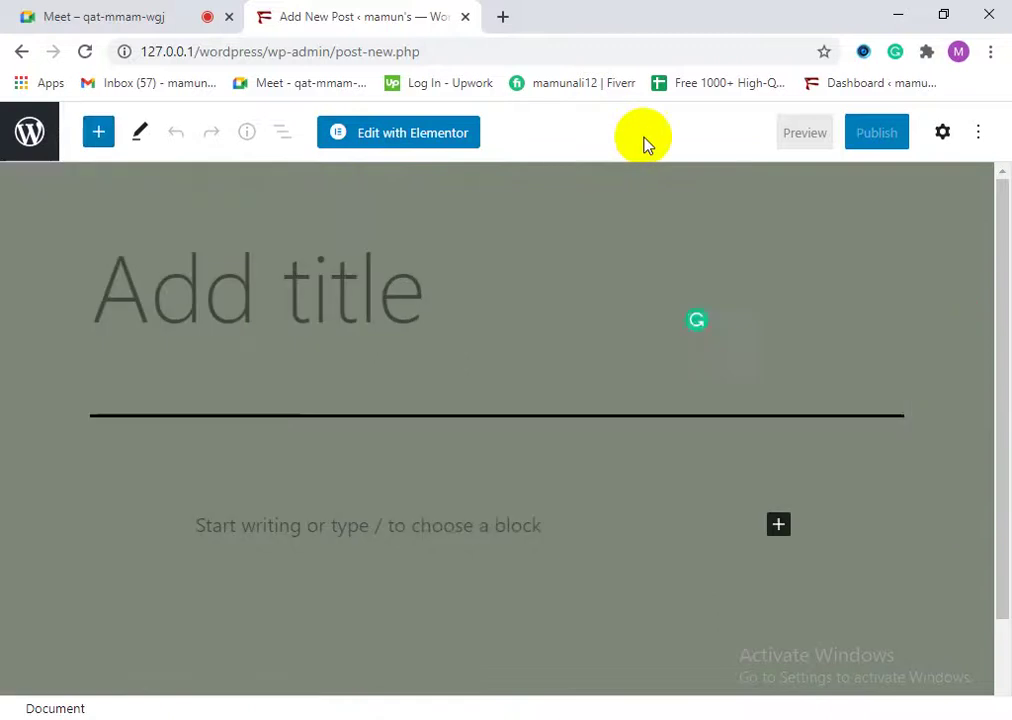
{"action": "left_click", "coordinate": [28, 133]}
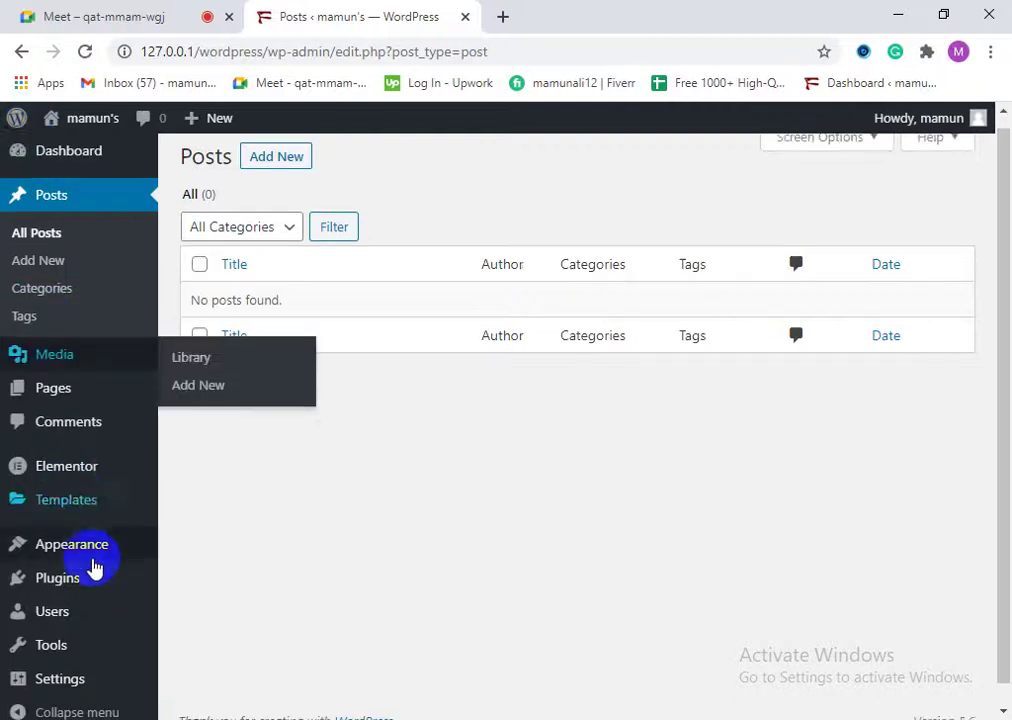
Step: Go to Plugins > Add New to reach the Add Plugins page
{"action": "mouse_move", "coordinate": [97, 573]}
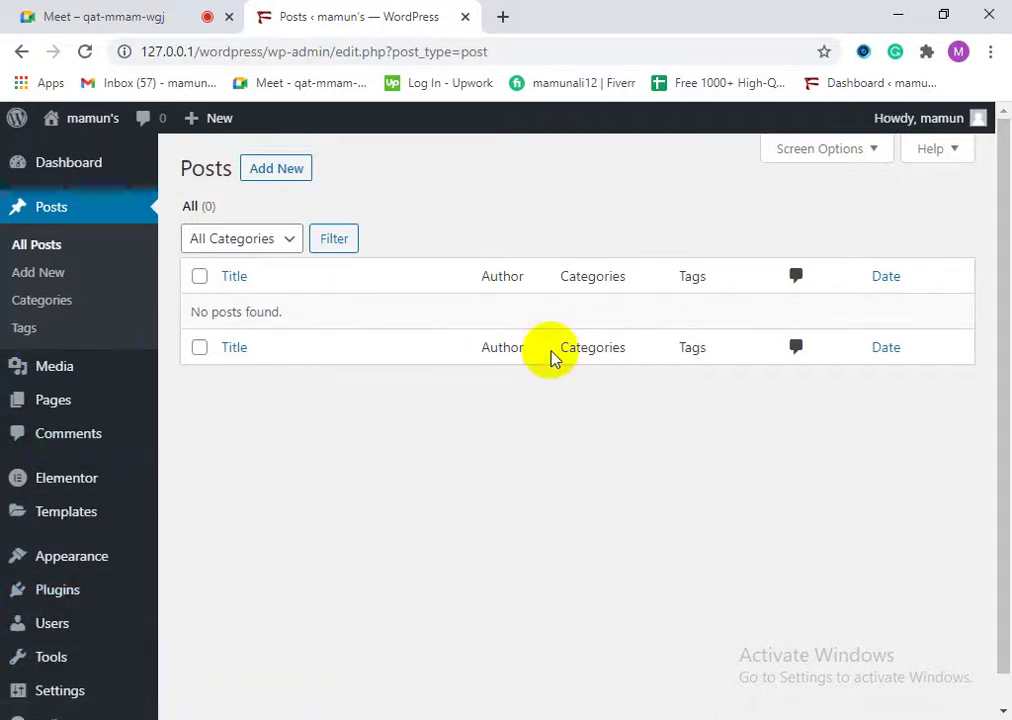
{"action": "left_click", "coordinate": [30, 400]}
{"action": "left_click", "coordinate": [92, 597]}
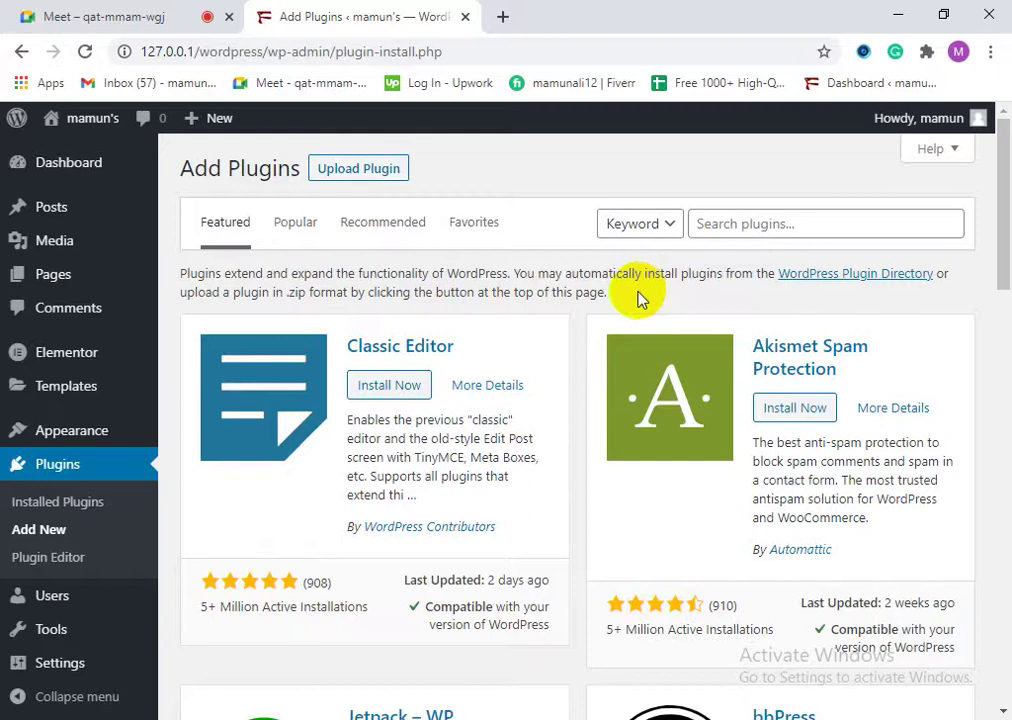
Step: Search plugins for 'contact form 7' and copy the search text to the clipboard
{"action": "left_click", "coordinate": [742, 221]}
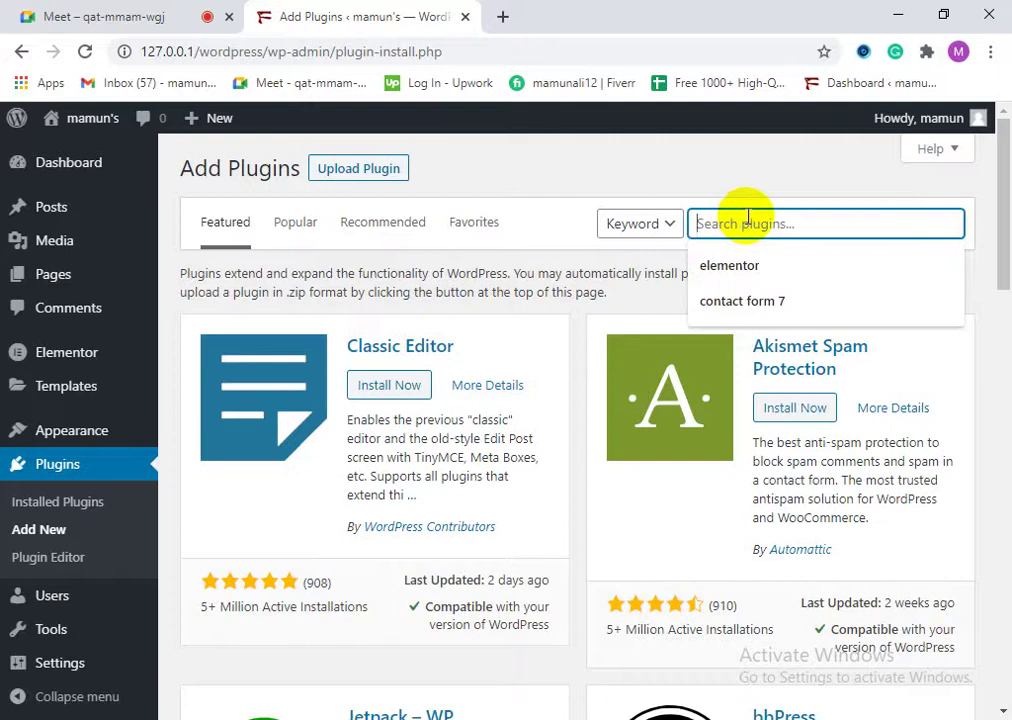
{"action": "left_click", "coordinate": [745, 302]}
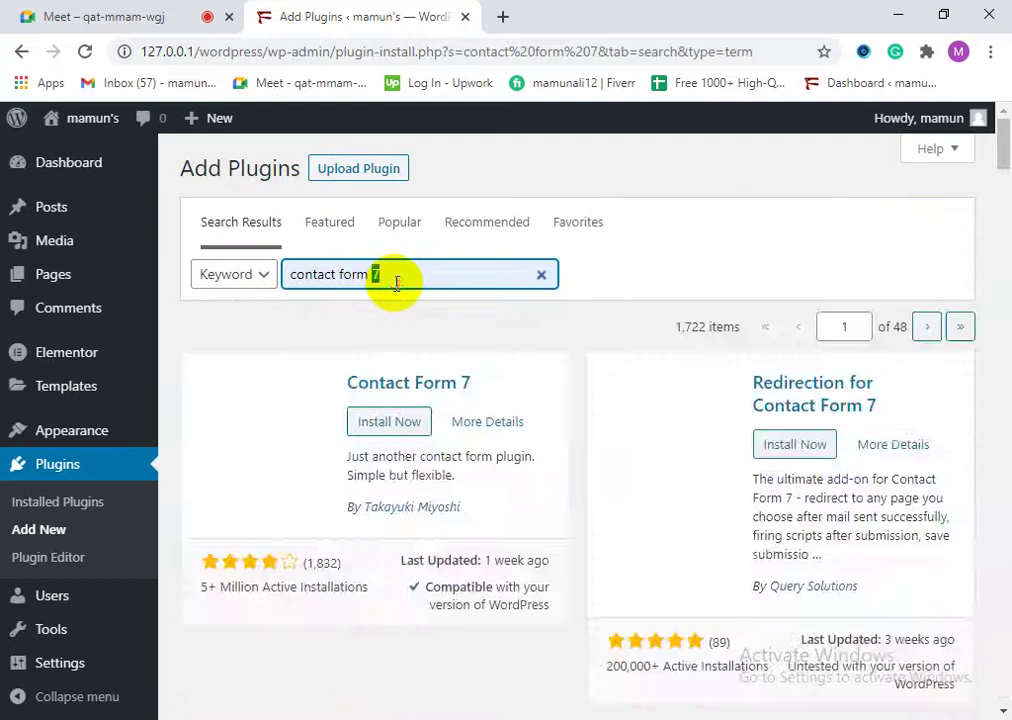
{"action": "triple_click", "coordinate": [359, 287]}
{"action": "right_click", "coordinate": [352, 287]}
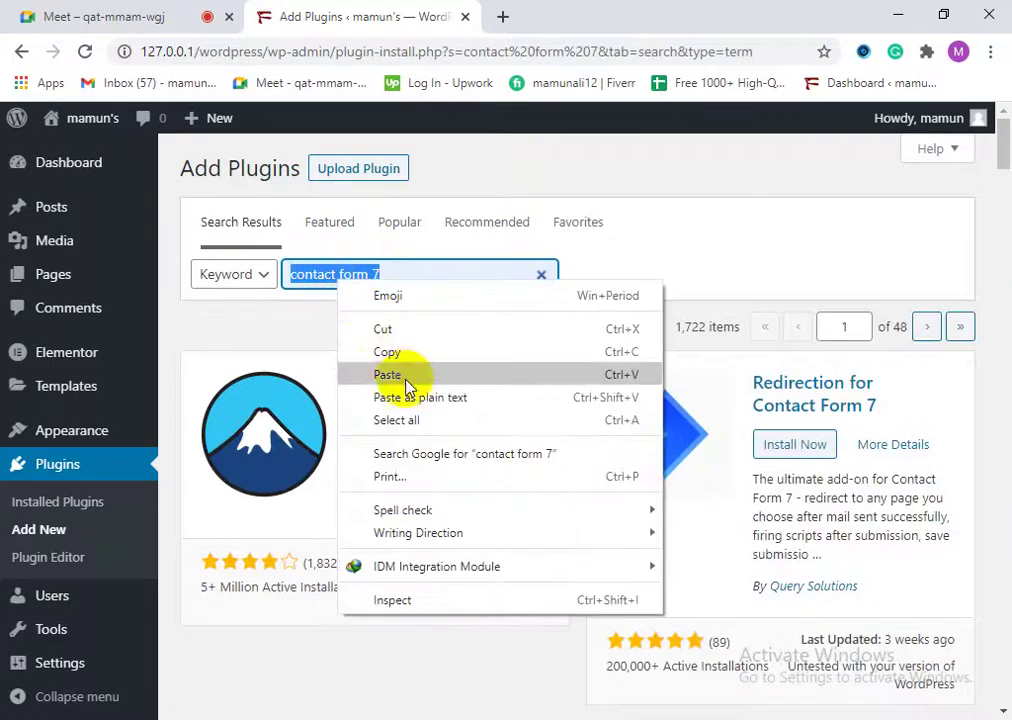
{"action": "left_click", "coordinate": [384, 353]}
{"action": "left_click", "coordinate": [136, 12]}
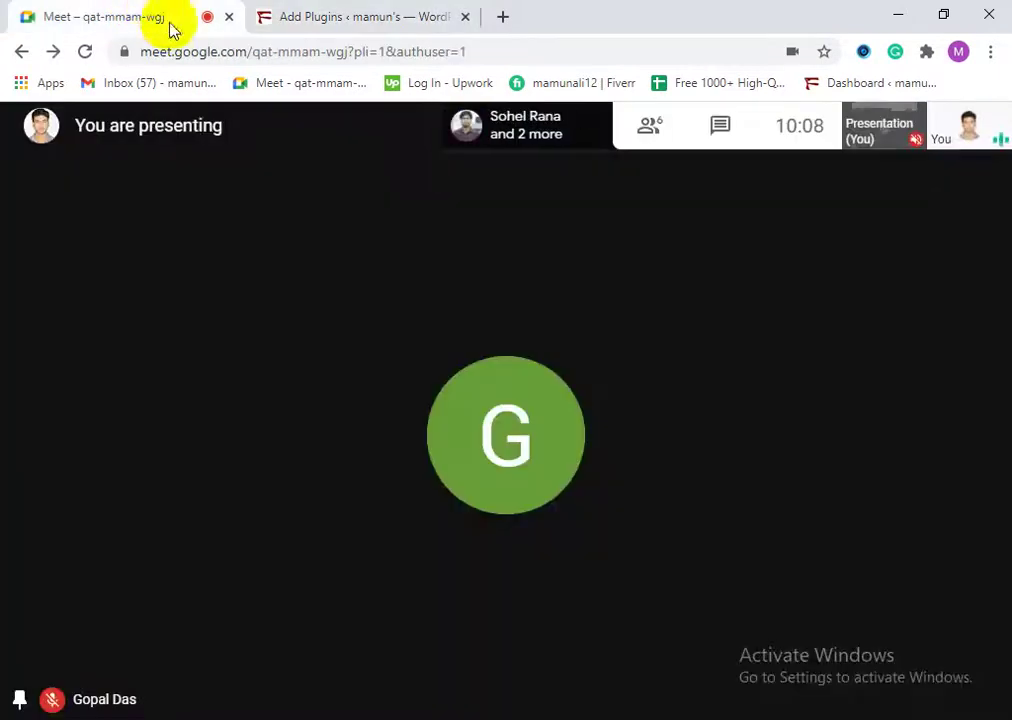
Step: Paste 'contact form 7' as plain text into the Google Meet chat and send it
{"action": "left_click", "coordinate": [722, 130]}
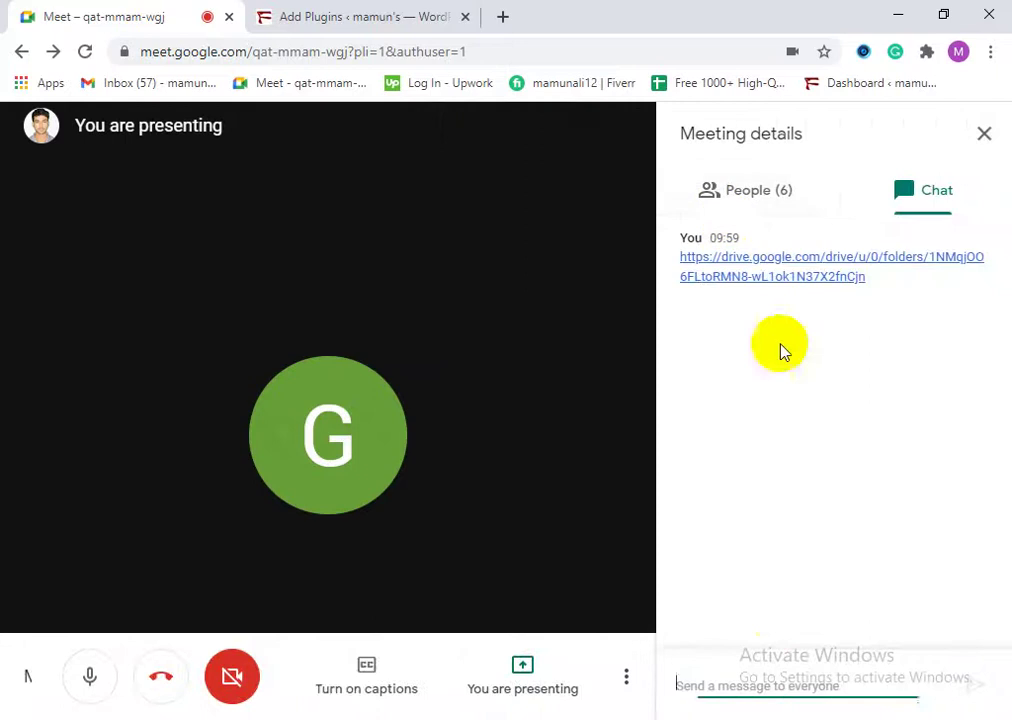
{"action": "right_click", "coordinate": [745, 686]}
{"action": "left_click", "coordinate": [745, 519]}
{"action": "key", "text": "Return"}
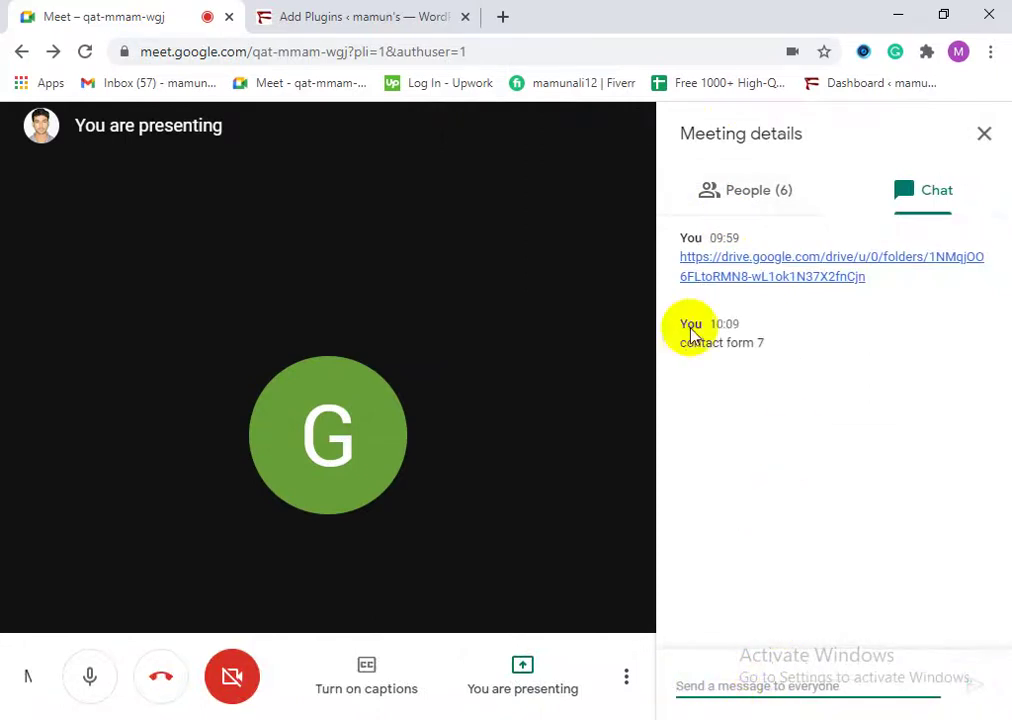
Step: Close the meeting details panel and return to the WordPress plugin search results
{"action": "left_click", "coordinate": [736, 195]}
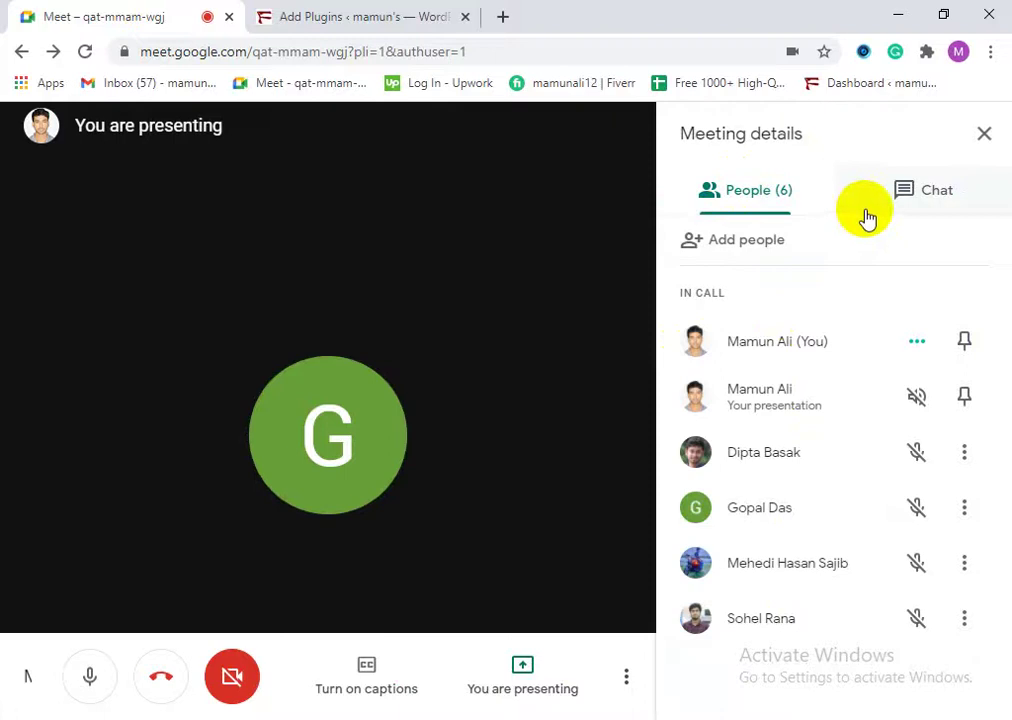
{"action": "left_click", "coordinate": [984, 136]}
{"action": "left_click", "coordinate": [378, 16]}
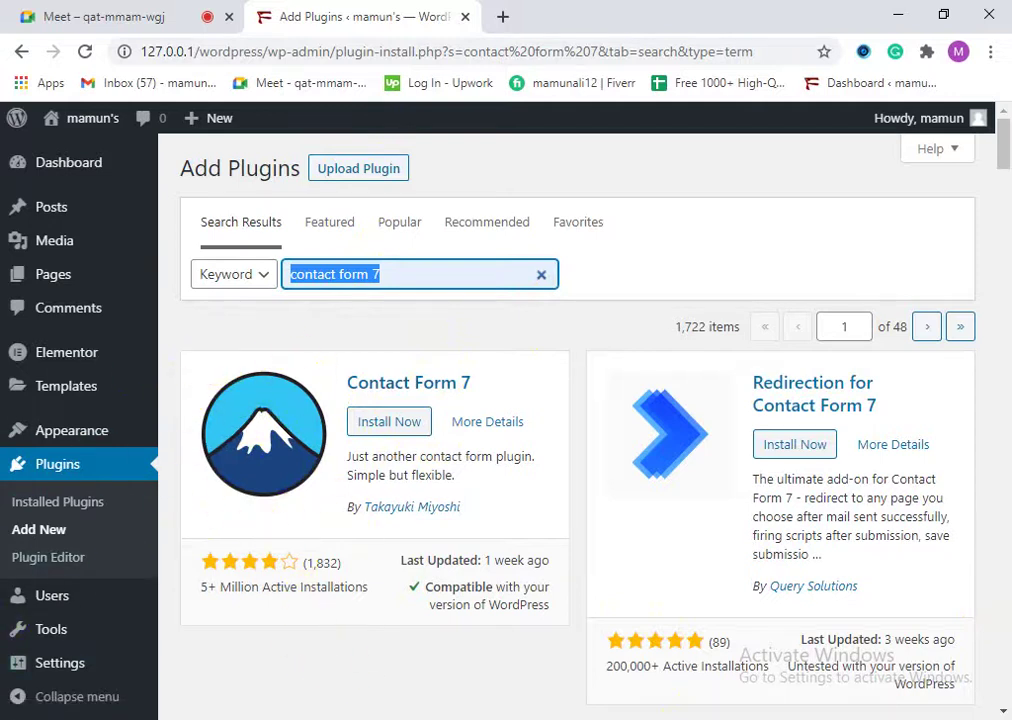
Step: Install Contact Form 7 from the search results and activate it
{"action": "left_click", "coordinate": [120, 205]}
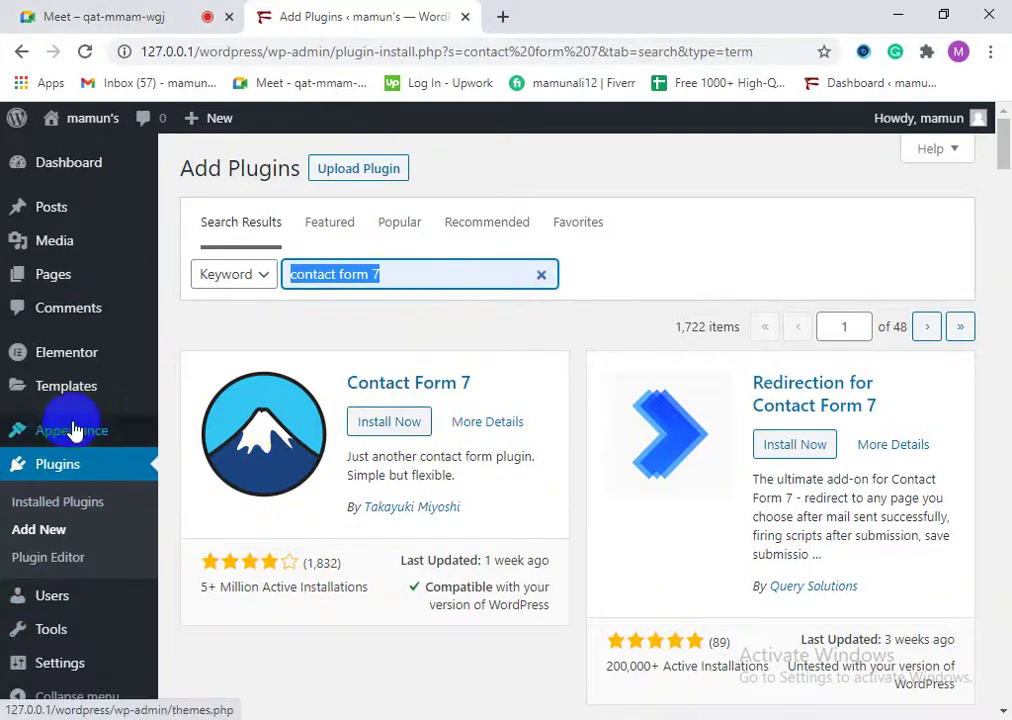
{"action": "scroll", "coordinate": [361, 553], "scroll_direction": "down", "scroll_amount": 3}
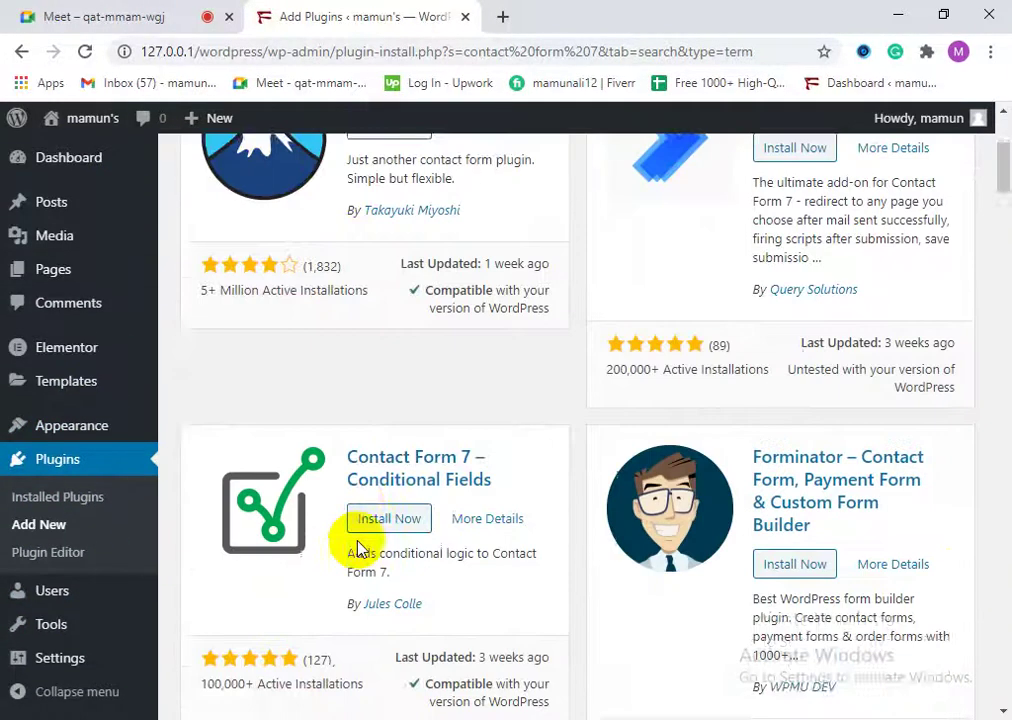
{"action": "scroll", "coordinate": [360, 545], "scroll_direction": "up", "scroll_amount": 1}
{"action": "scroll", "coordinate": [360, 545], "scroll_direction": "up", "scroll_amount": 2}
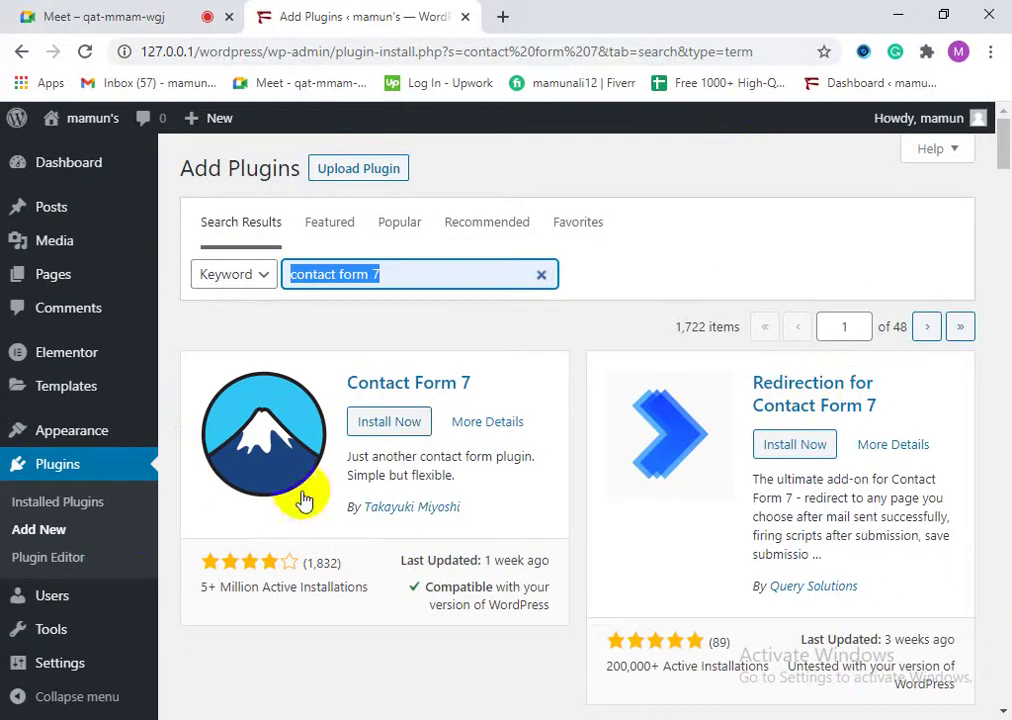
{"action": "left_click", "coordinate": [389, 424]}
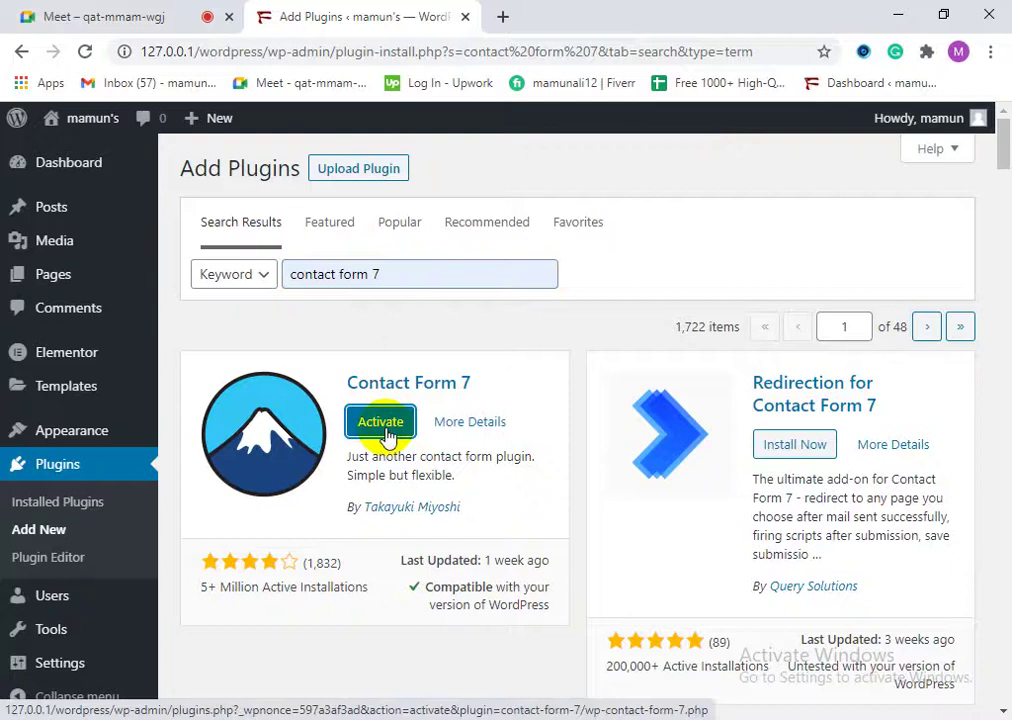
{"action": "left_click", "coordinate": [373, 428]}
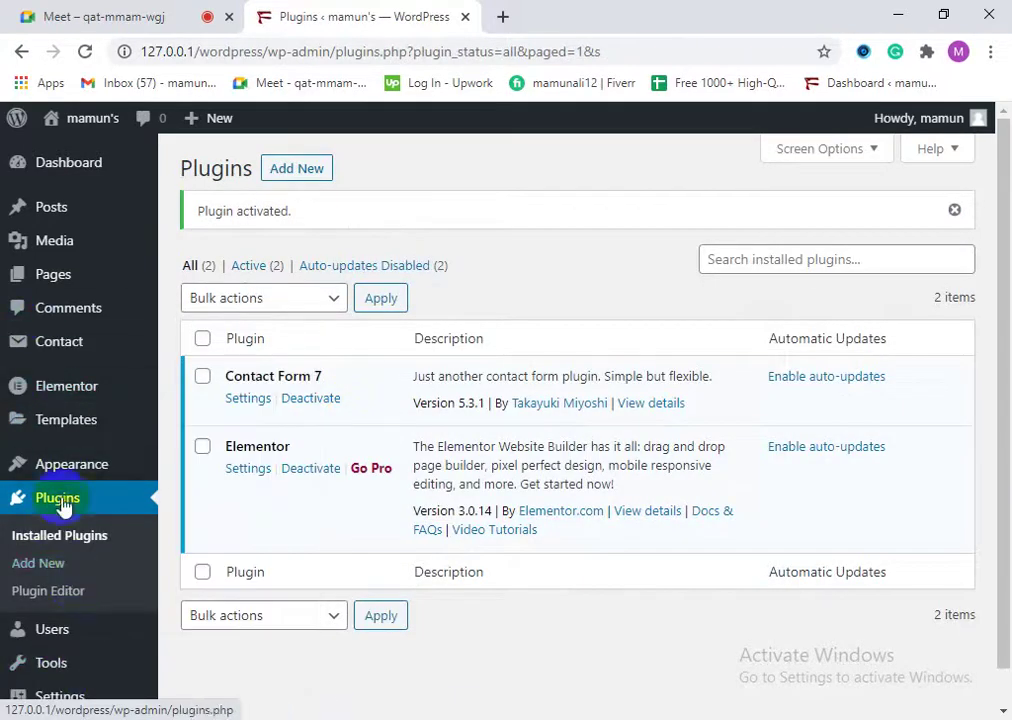
Step: Open Contact Form 7's Contact Forms list from the Contact item in the admin sidebar
{"action": "mouse_move", "coordinate": [66, 612]}
{"action": "scroll", "coordinate": [63, 613], "scroll_direction": "down", "scroll_amount": 1}
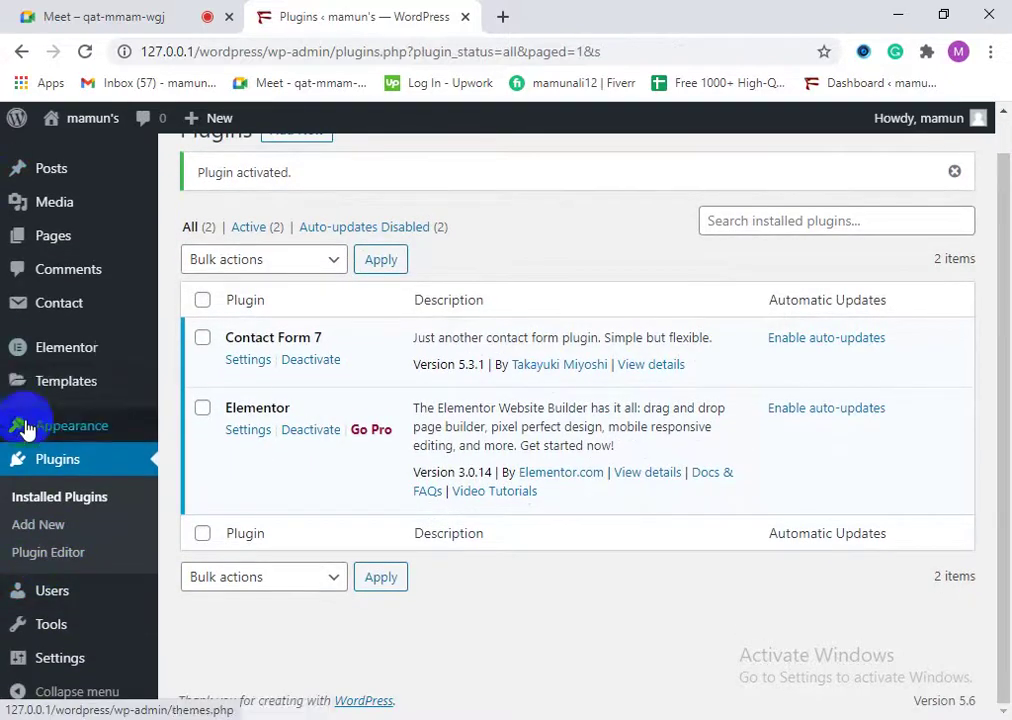
{"action": "scroll", "coordinate": [30, 325], "scroll_direction": "up", "scroll_amount": 1}
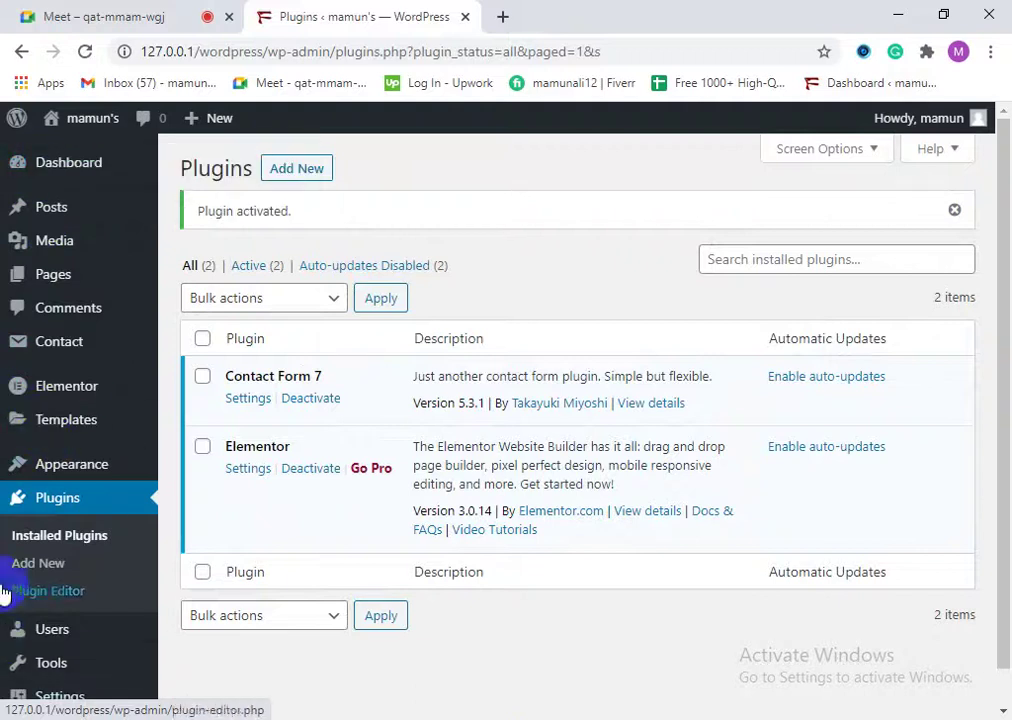
{"action": "scroll", "coordinate": [60, 665], "scroll_direction": "down", "scroll_amount": 1}
{"action": "scroll", "coordinate": [73, 672], "scroll_direction": "up", "scroll_amount": 1}
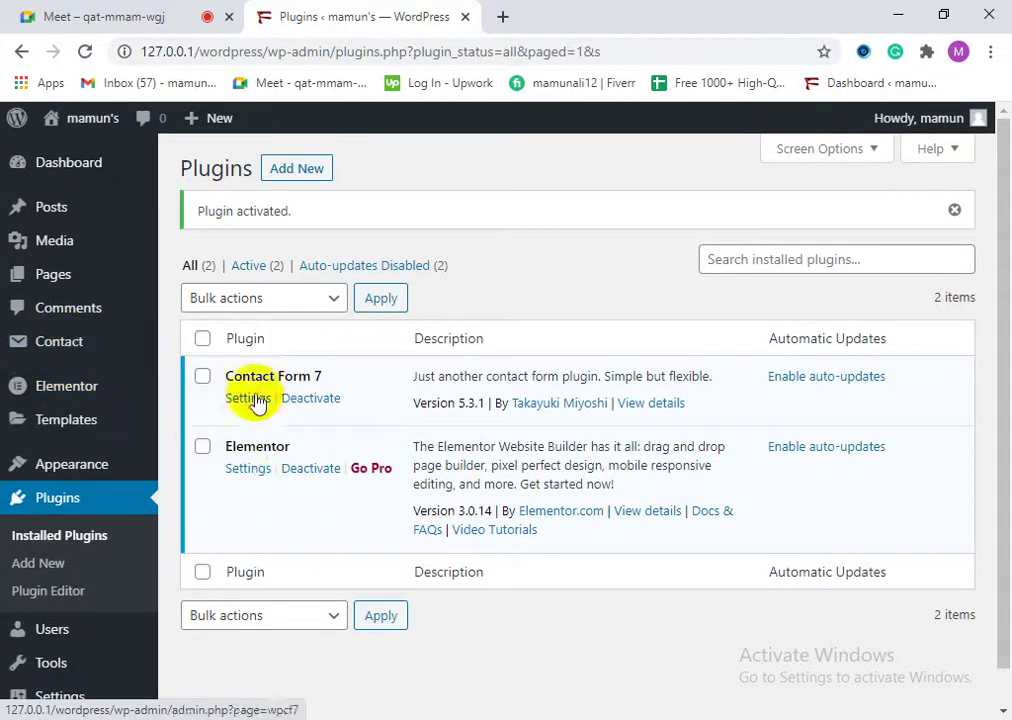
{"action": "mouse_move", "coordinate": [77, 342]}
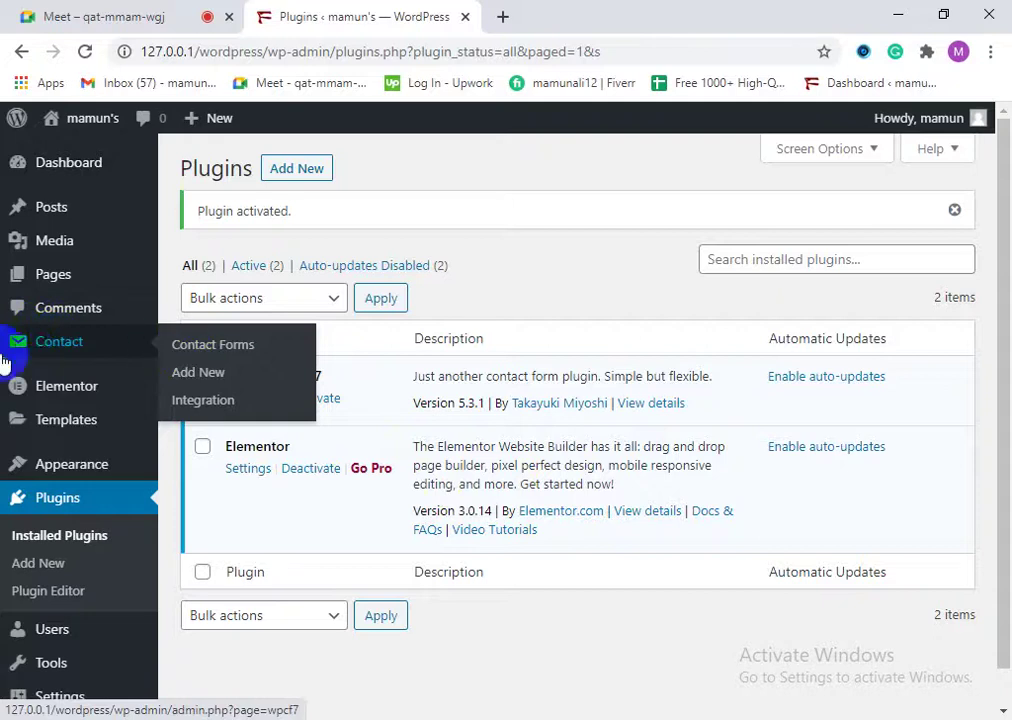
{"action": "left_click", "coordinate": [57, 345]}
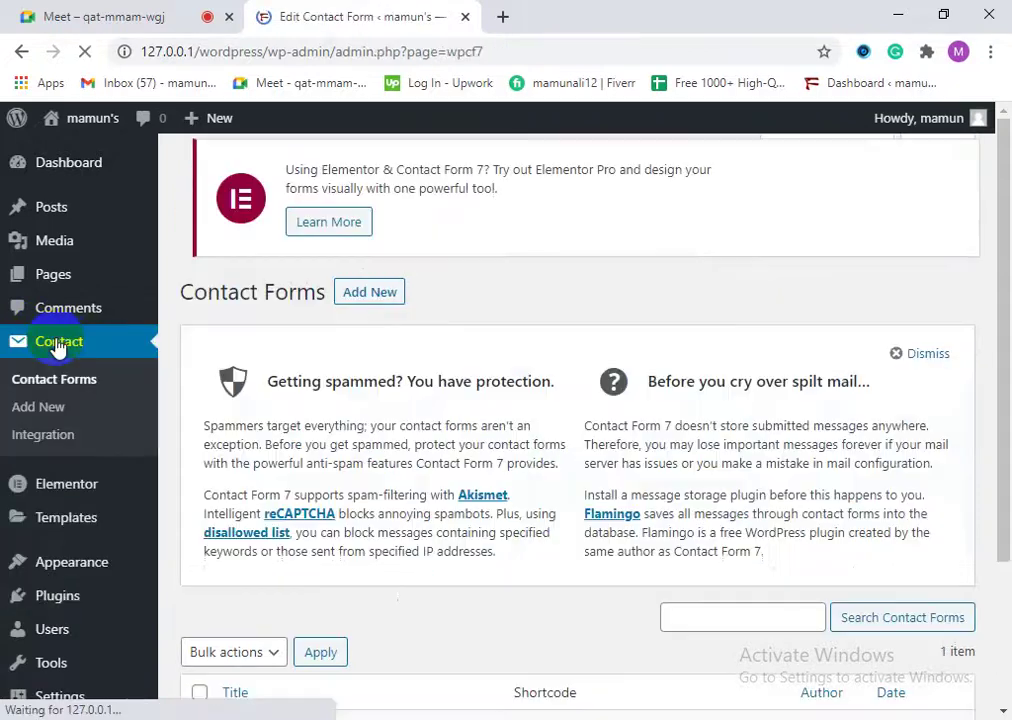
{"action": "scroll", "coordinate": [500, 575], "scroll_direction": "down", "scroll_amount": 3}
{"action": "scroll", "coordinate": [350, 425], "scroll_direction": "up", "scroll_amount": 3}
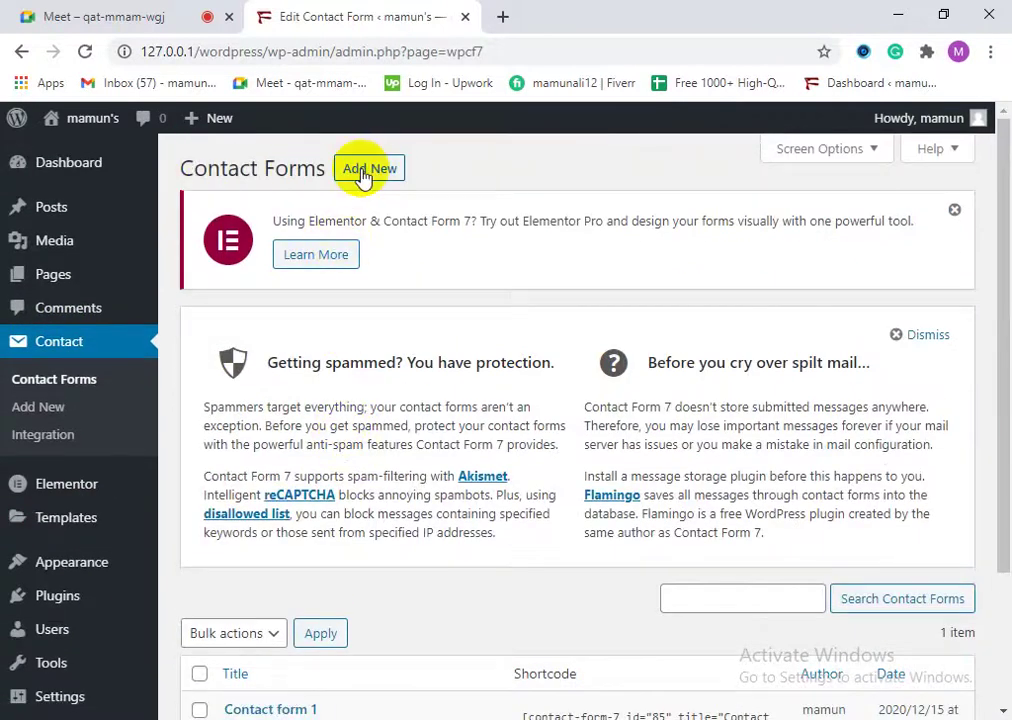
{"action": "scroll", "coordinate": [355, 378], "scroll_direction": "down", "scroll_amount": 3}
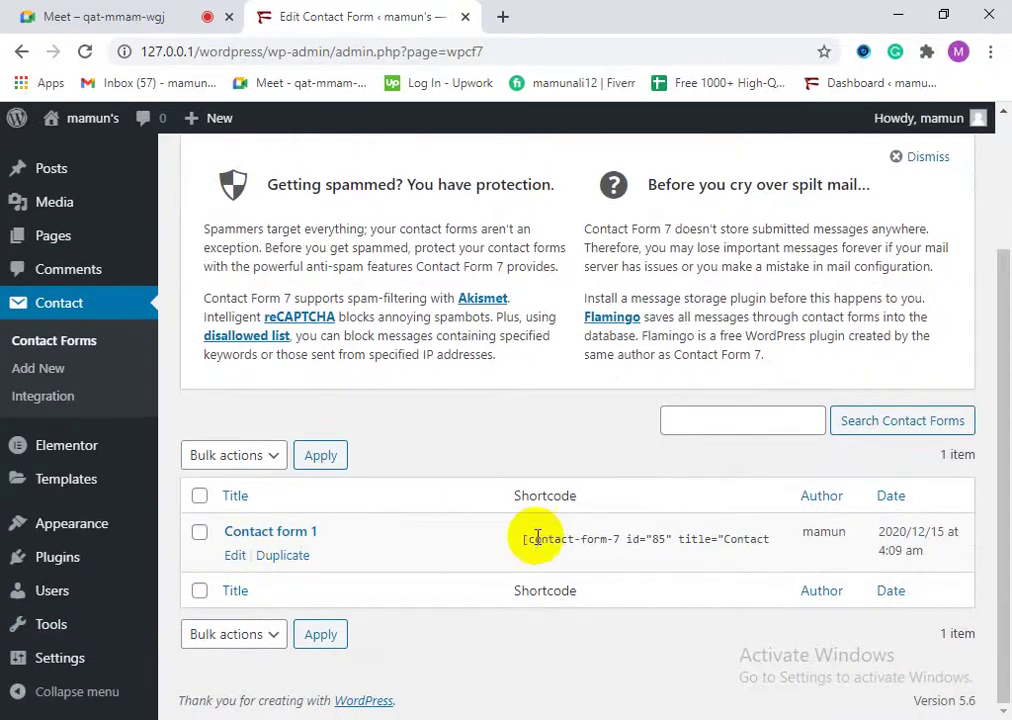
{"action": "mouse_move", "coordinate": [4, 620]}
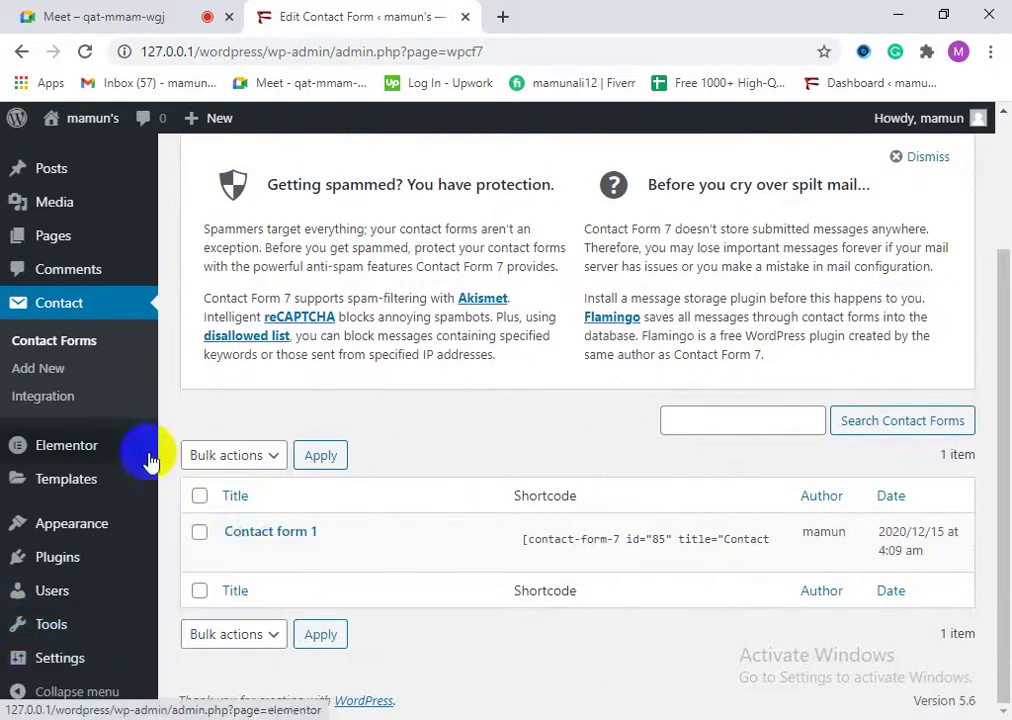
{"action": "mouse_move", "coordinate": [389, 542]}
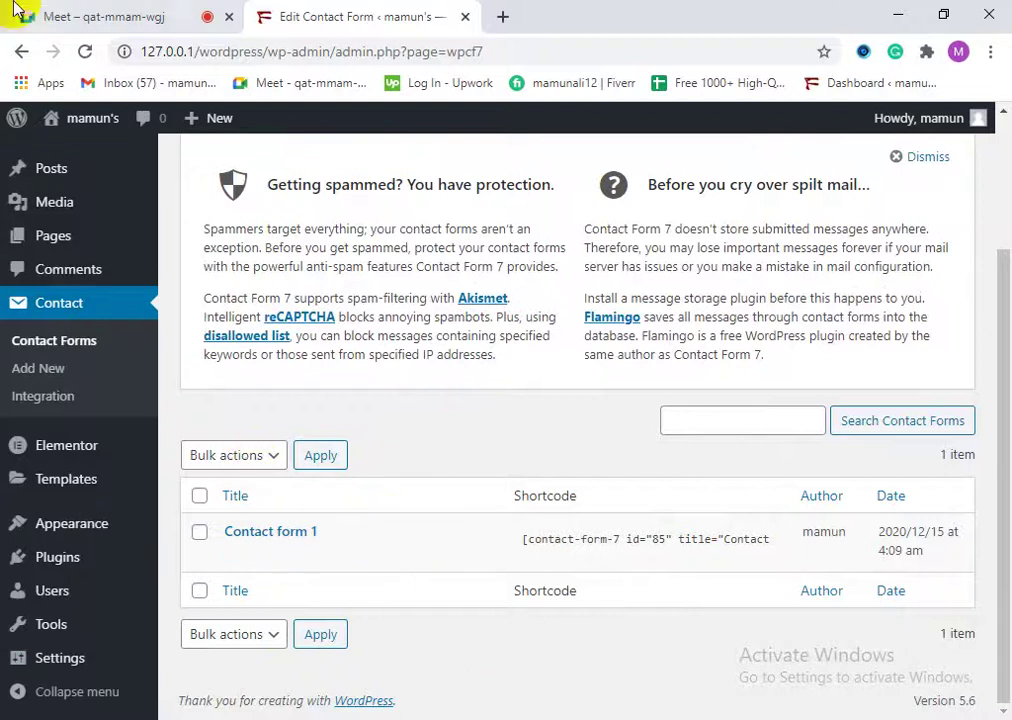
{"action": "left_click", "coordinate": [70, 408]}
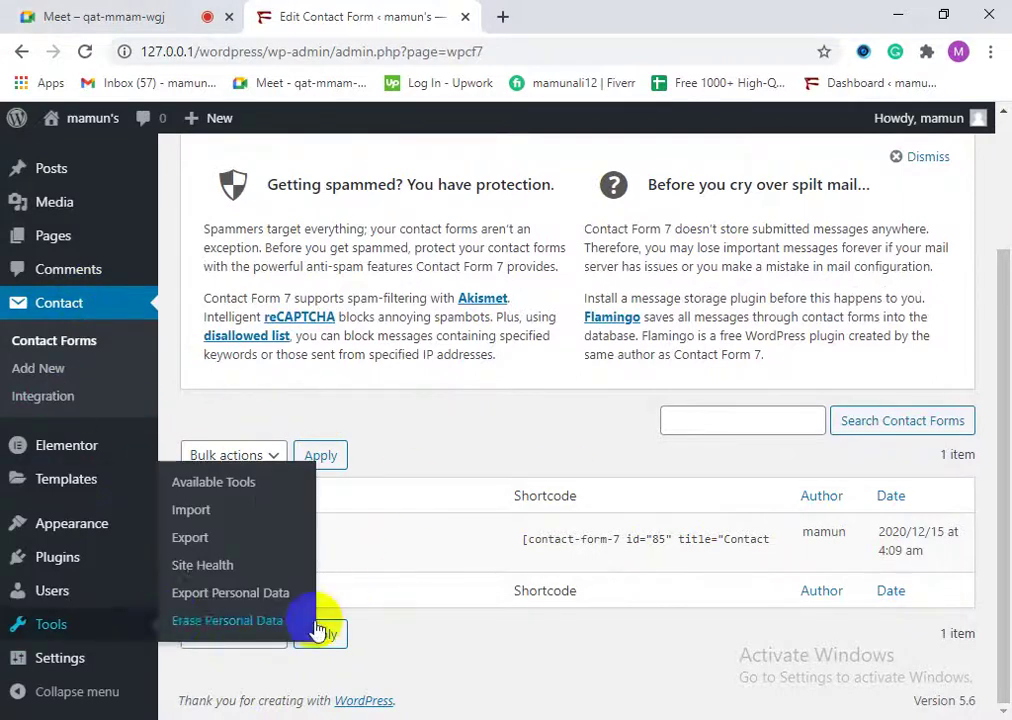
{"action": "mouse_move", "coordinate": [244, 547]}
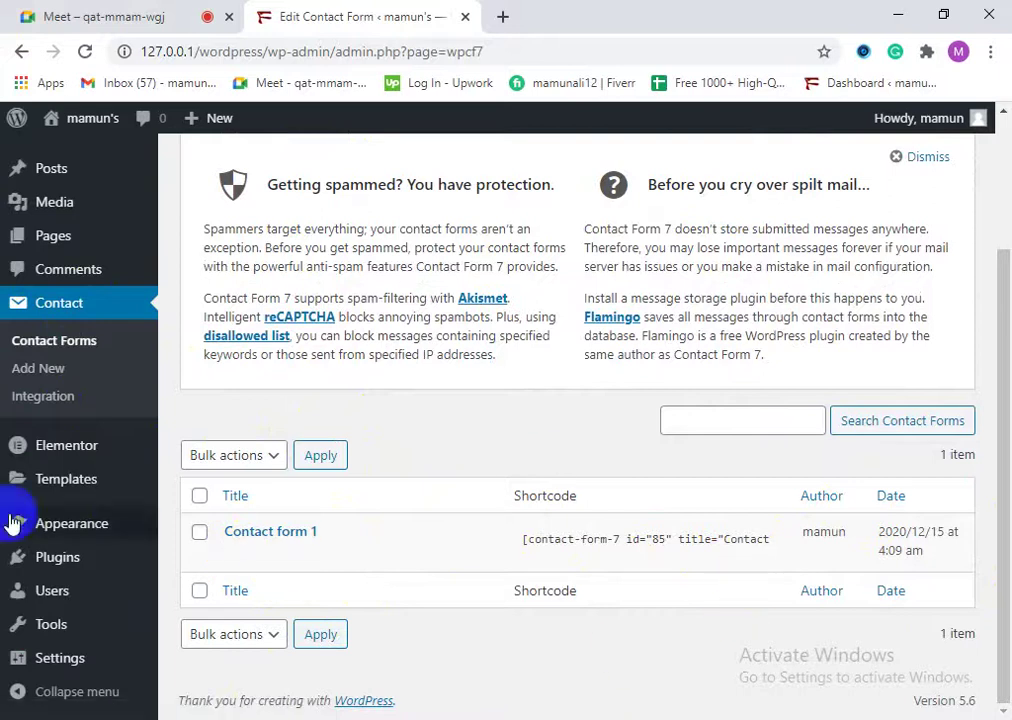
{"action": "mouse_move", "coordinate": [463, 546]}
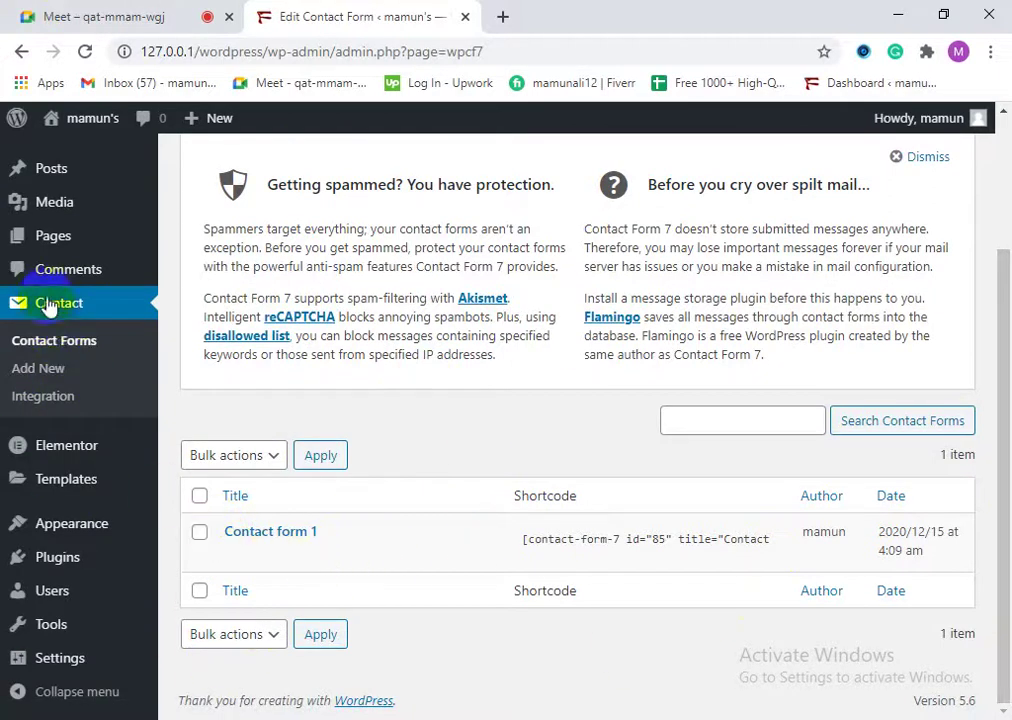
{"action": "scroll", "coordinate": [208, 447], "scroll_direction": "up", "scroll_amount": 3}
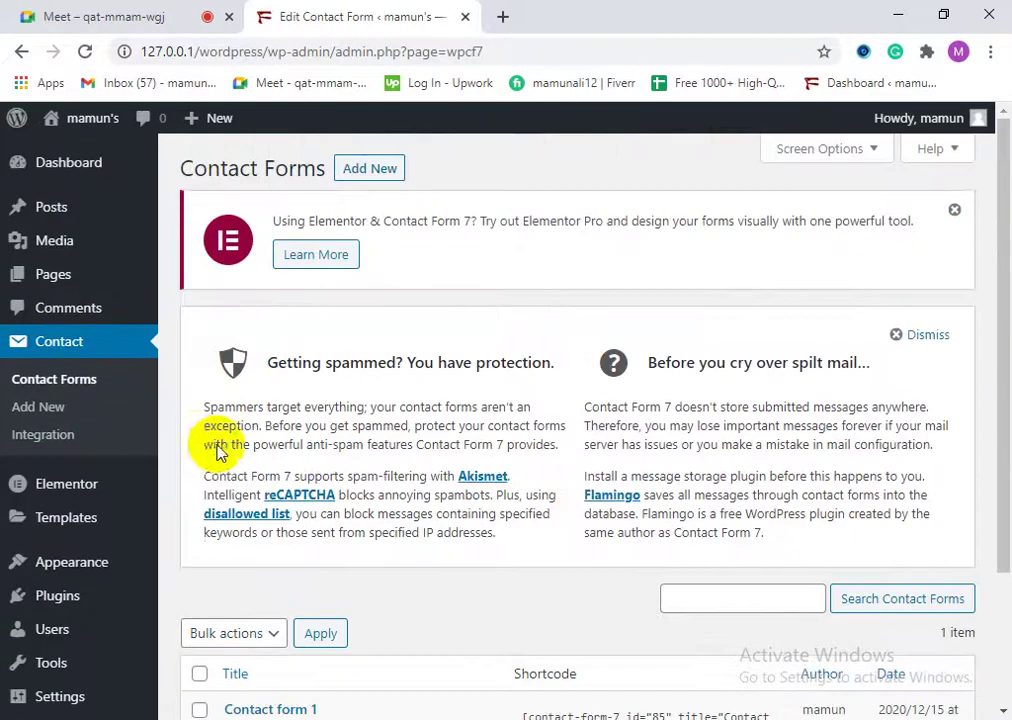
{"action": "scroll", "coordinate": [265, 575], "scroll_direction": "down", "scroll_amount": 3}
{"action": "scroll", "coordinate": [294, 580], "scroll_direction": "up", "scroll_amount": 3}
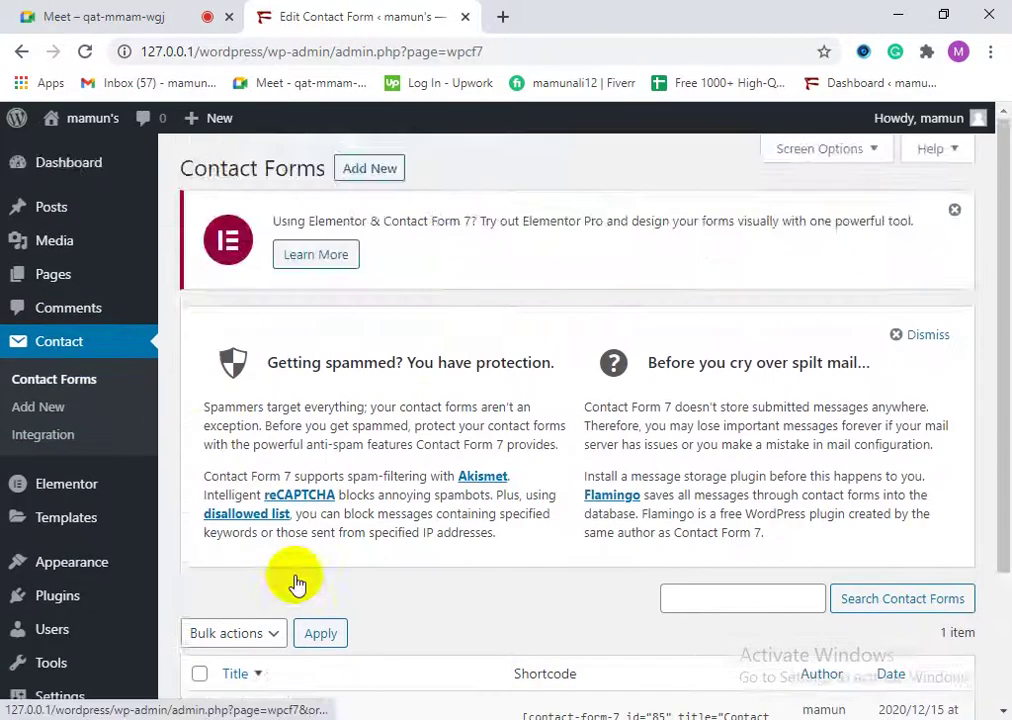
{"action": "scroll", "coordinate": [294, 580], "scroll_direction": "down", "scroll_amount": 3}
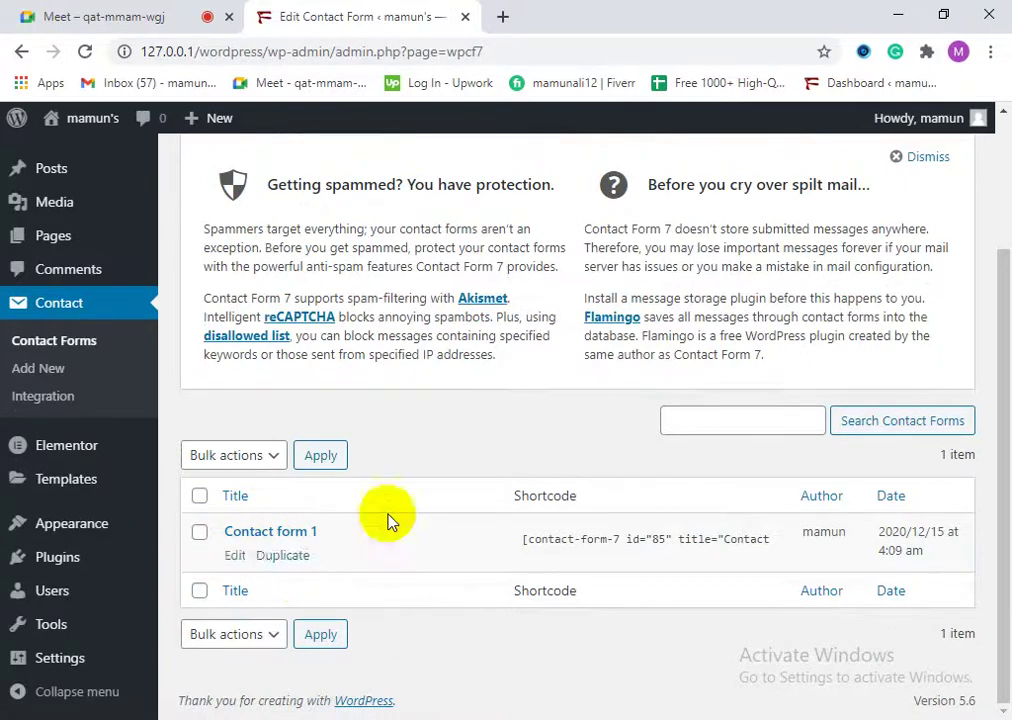
{"action": "left_click", "coordinate": [236, 556]}
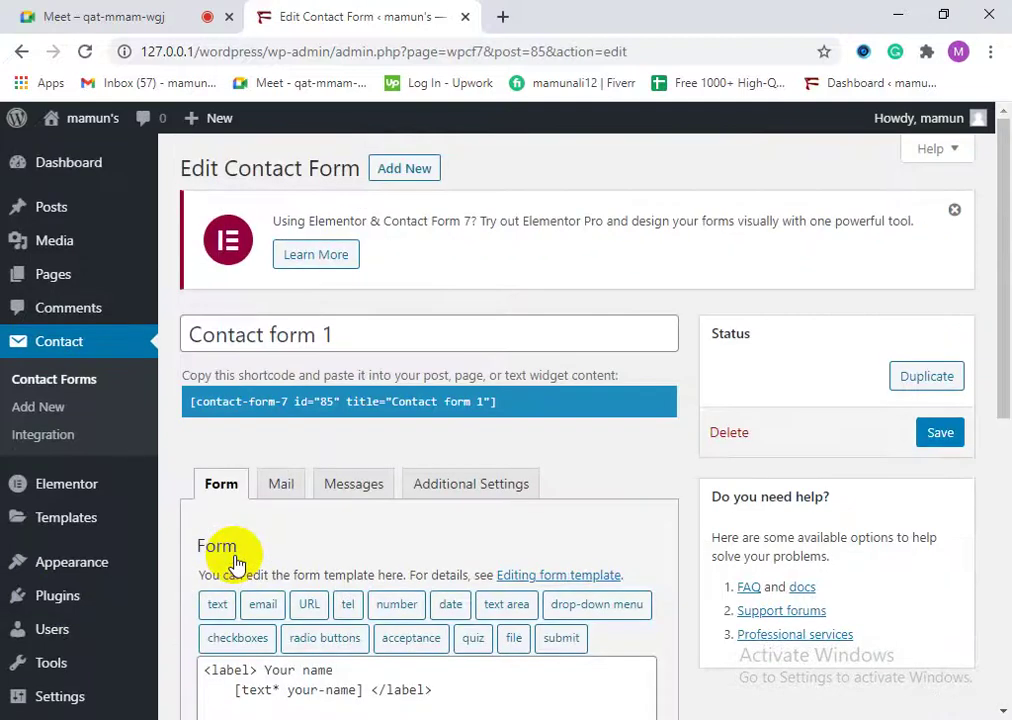
Step: Review Contact form 1's Mail, Messages and Additional Settings tabs, then return to its Form template
{"action": "scroll", "coordinate": [363, 435], "scroll_direction": "down", "scroll_amount": 4}
{"action": "scroll", "coordinate": [350, 558], "scroll_direction": "up", "scroll_amount": 4}
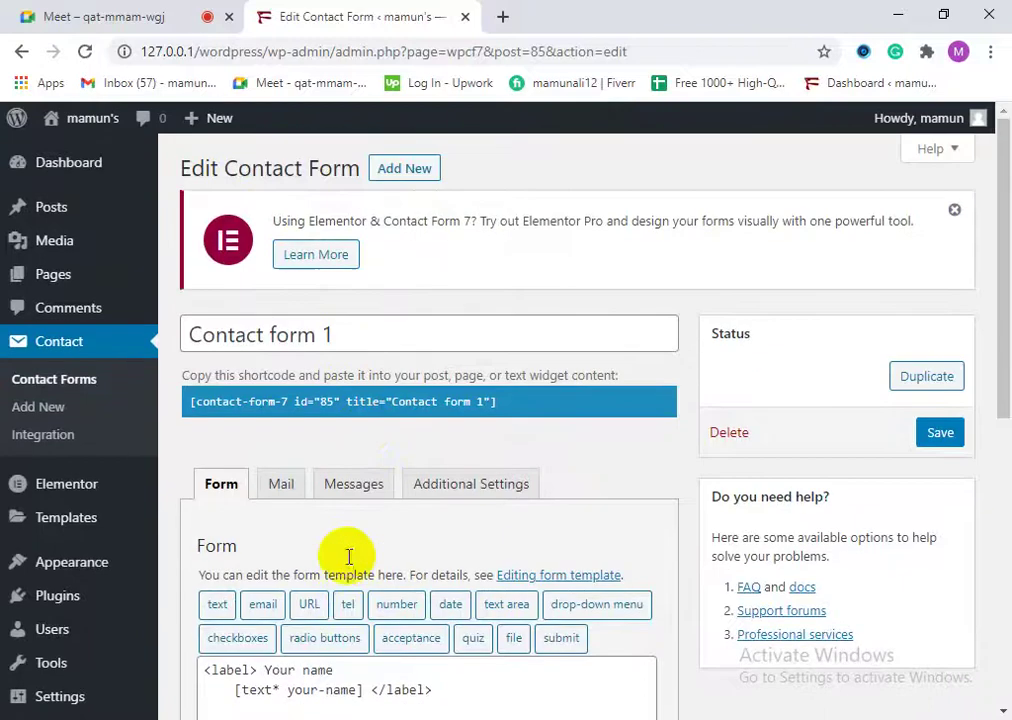
{"action": "scroll", "coordinate": [345, 530], "scroll_direction": "down", "scroll_amount": 3}
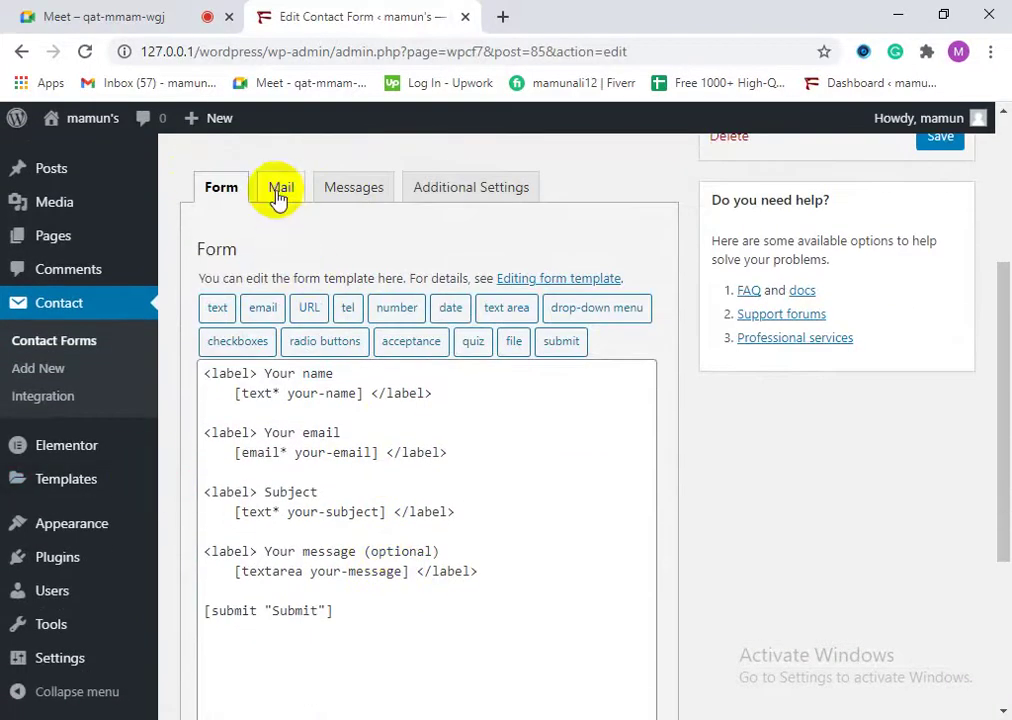
{"action": "left_click", "coordinate": [279, 195]}
{"action": "left_click", "coordinate": [355, 190]}
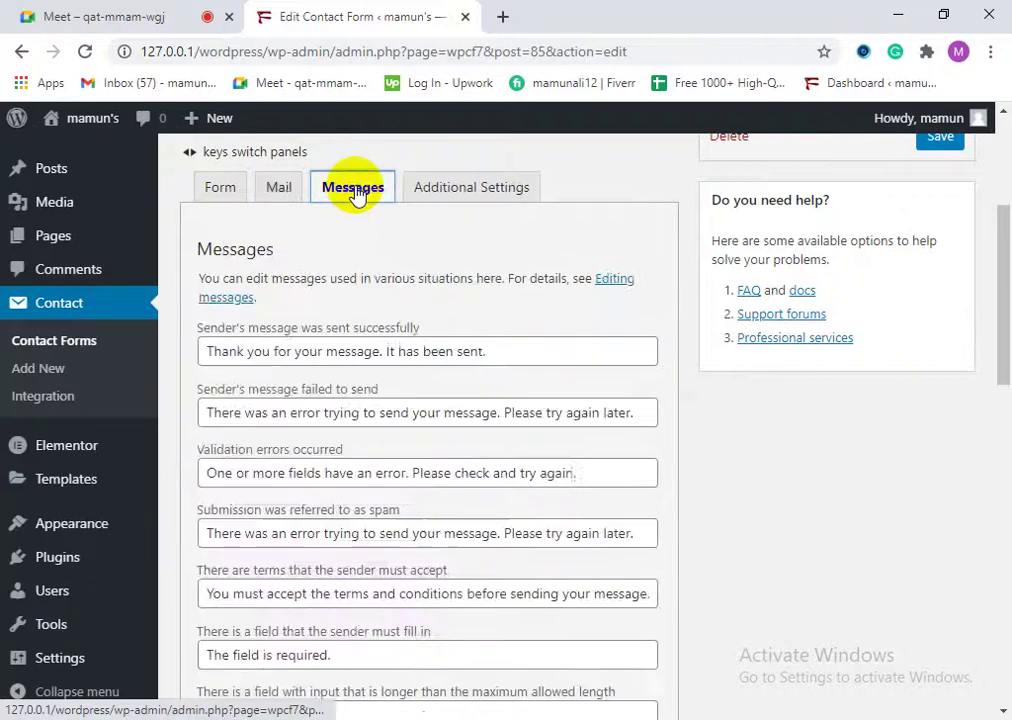
{"action": "left_click", "coordinate": [497, 200]}
{"action": "left_click", "coordinate": [226, 270]}
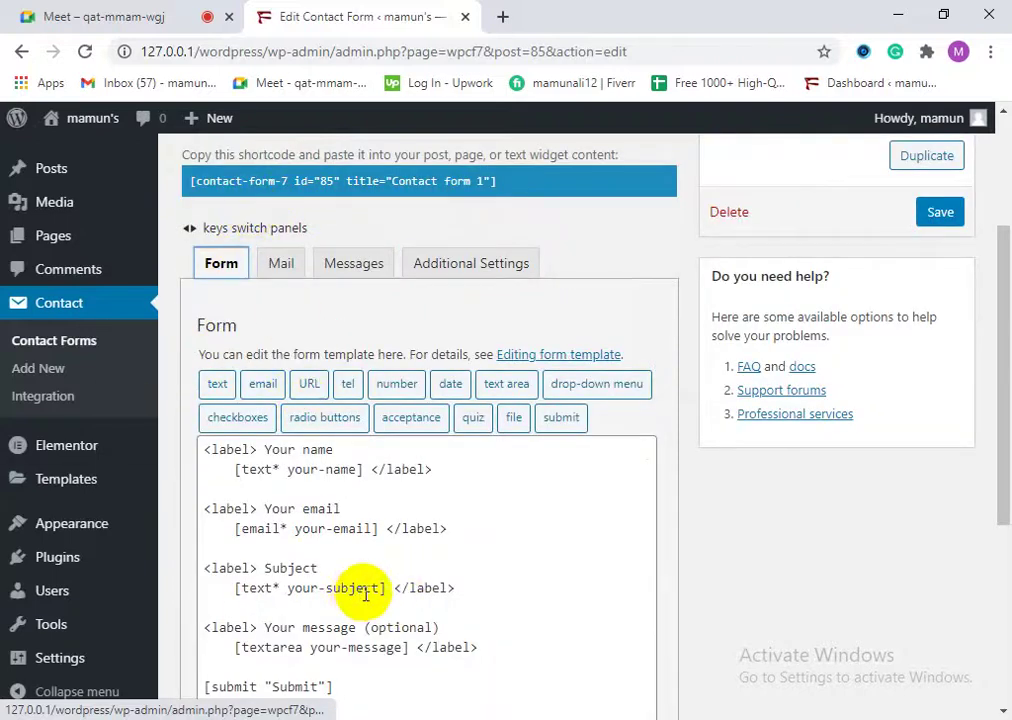
Step: Copy Contact form 1's shortcode and go to the site's Pages list
{"action": "scroll", "coordinate": [327, 576], "scroll_direction": "down", "scroll_amount": 2}
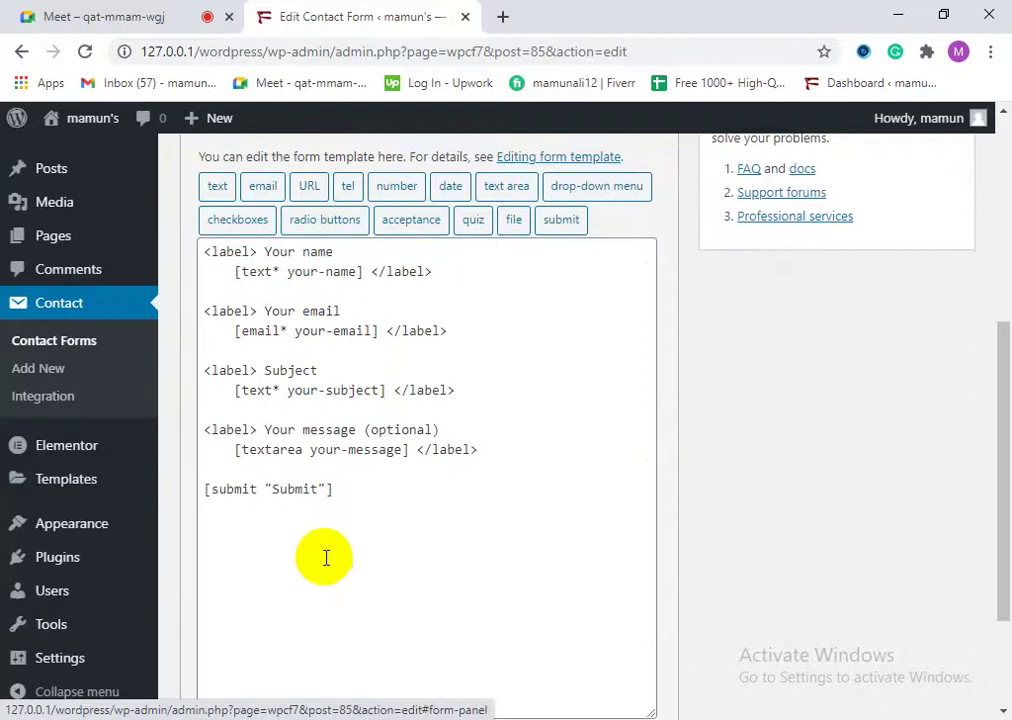
{"action": "scroll", "coordinate": [325, 558], "scroll_direction": "up", "scroll_amount": 1}
{"action": "scroll", "coordinate": [328, 587], "scroll_direction": "up", "scroll_amount": 1}
{"action": "scroll", "coordinate": [340, 600], "scroll_direction": "down", "scroll_amount": 2}
{"action": "left_click", "coordinate": [357, 503]}
{"action": "scroll", "coordinate": [460, 565], "scroll_direction": "up", "scroll_amount": 4}
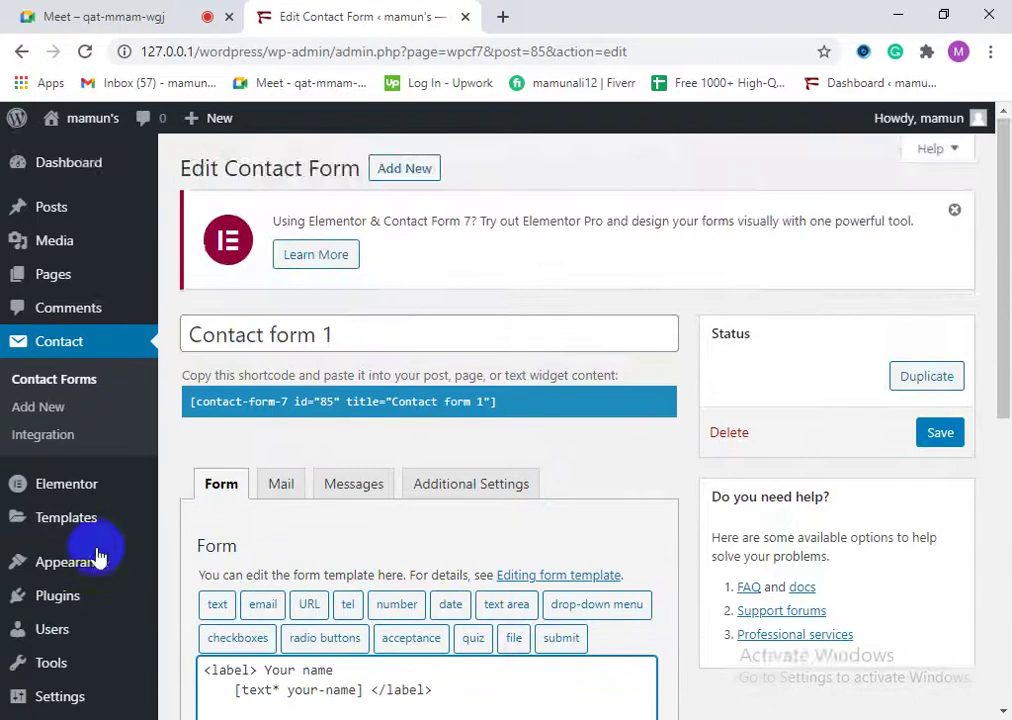
{"action": "scroll", "coordinate": [300, 620], "scroll_direction": "down", "scroll_amount": 1}
{"action": "scroll", "coordinate": [315, 652], "scroll_direction": "down", "scroll_amount": 2}
{"action": "scroll", "coordinate": [330, 554], "scroll_direction": "up", "scroll_amount": 3}
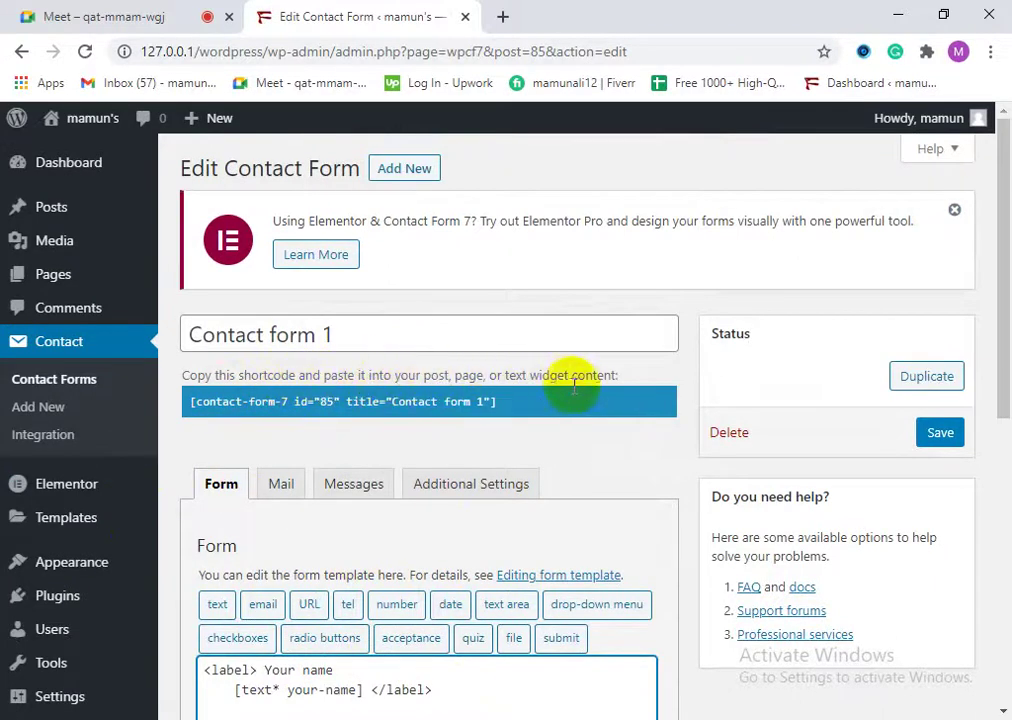
{"action": "left_click", "coordinate": [343, 402]}
{"action": "right_click", "coordinate": [341, 401]}
{"action": "left_click", "coordinate": [375, 415]}
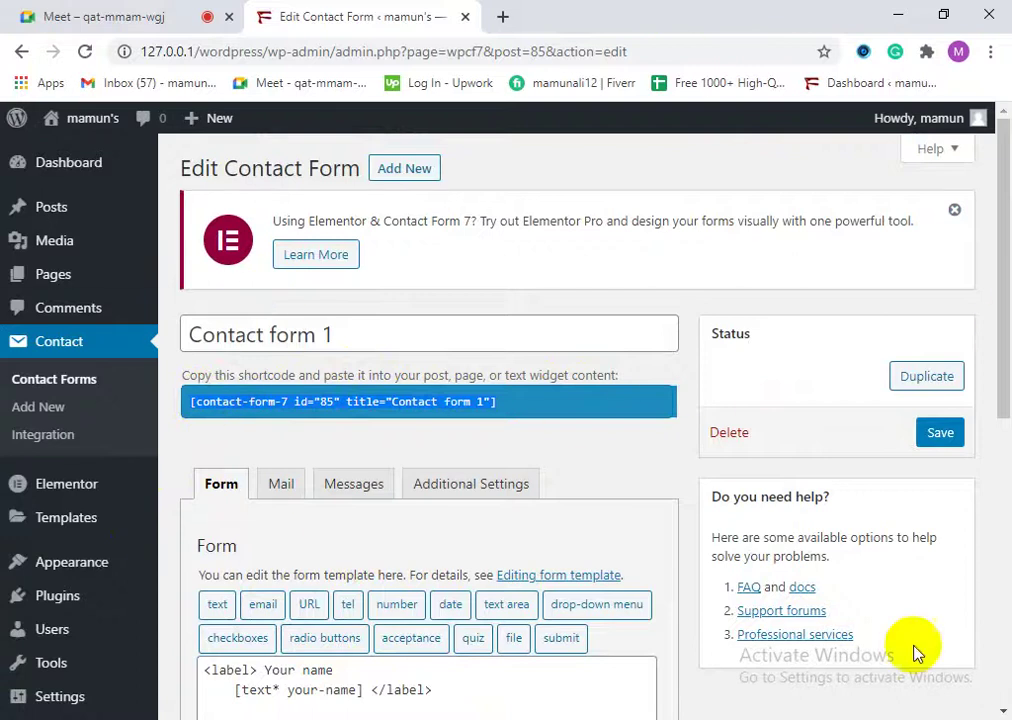
{"action": "left_click", "coordinate": [53, 287]}
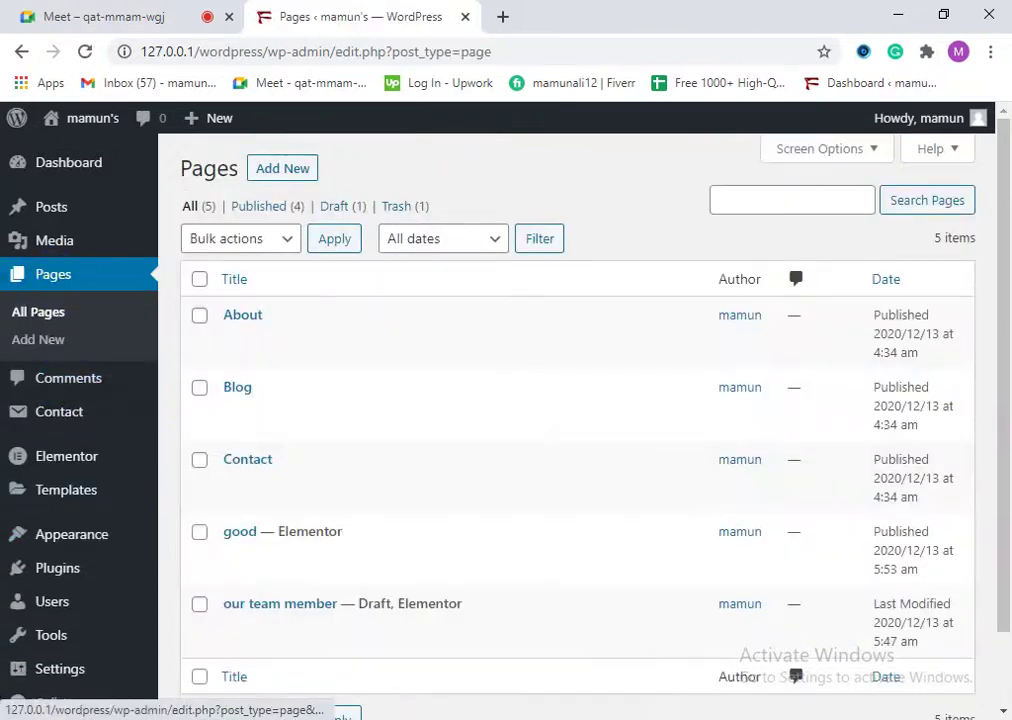
Step: Open the Contact page in the block editor from the Pages list
{"action": "mouse_move", "coordinate": [274, 488]}
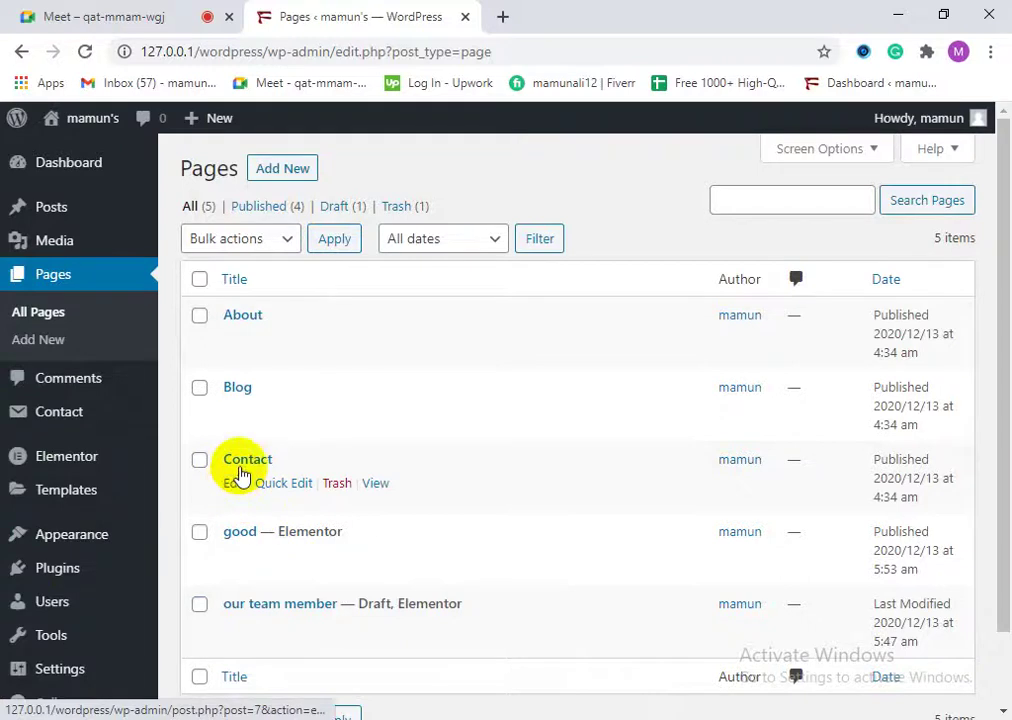
{"action": "left_click", "coordinate": [235, 489]}
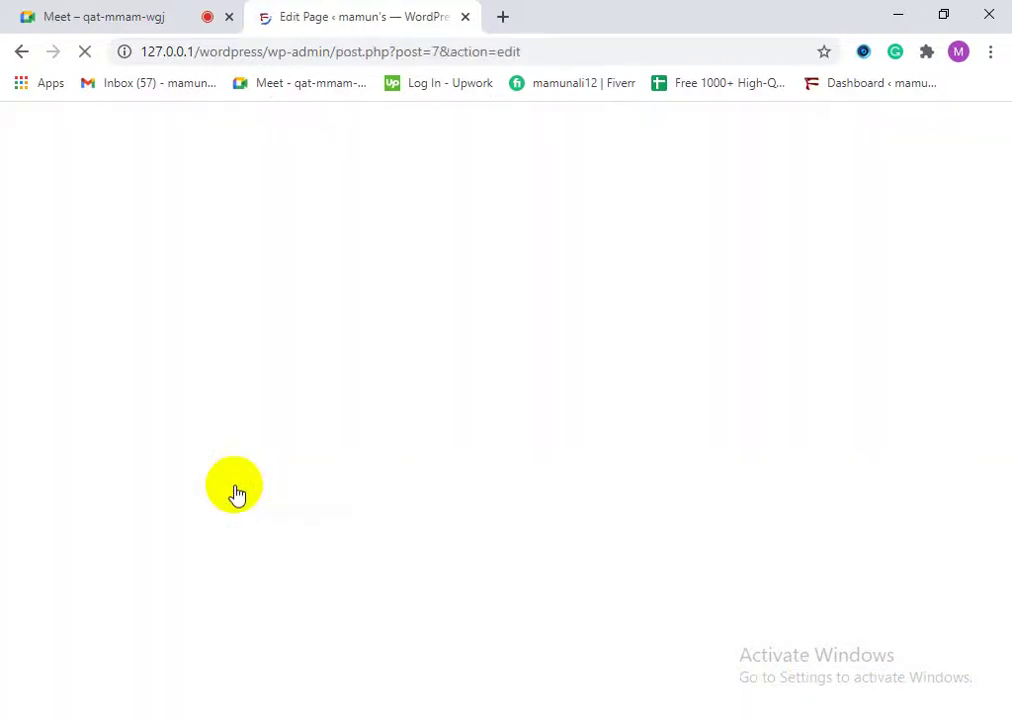
Step: Remove the Contact Form 7 block from the Contact page through its options menu
{"action": "scroll", "coordinate": [413, 591], "scroll_direction": "down", "scroll_amount": 2}
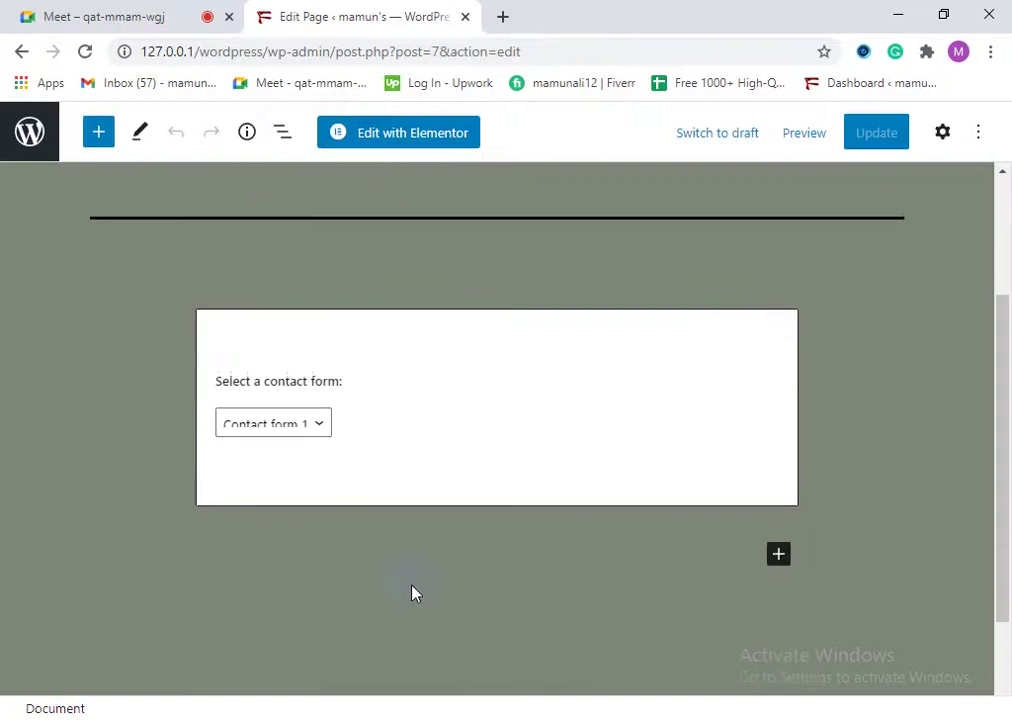
{"action": "scroll", "coordinate": [413, 591], "scroll_direction": "up", "scroll_amount": 2}
{"action": "left_click", "coordinate": [322, 622]}
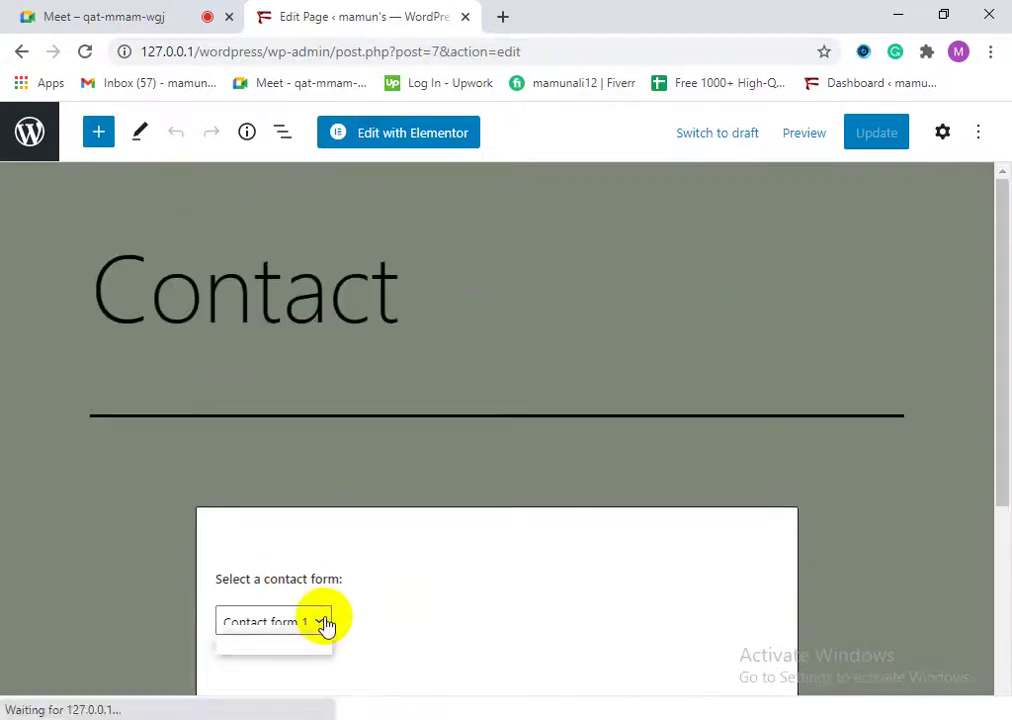
{"action": "left_click", "coordinate": [322, 622]}
{"action": "scroll", "coordinate": [433, 601], "scroll_direction": "down", "scroll_amount": 2}
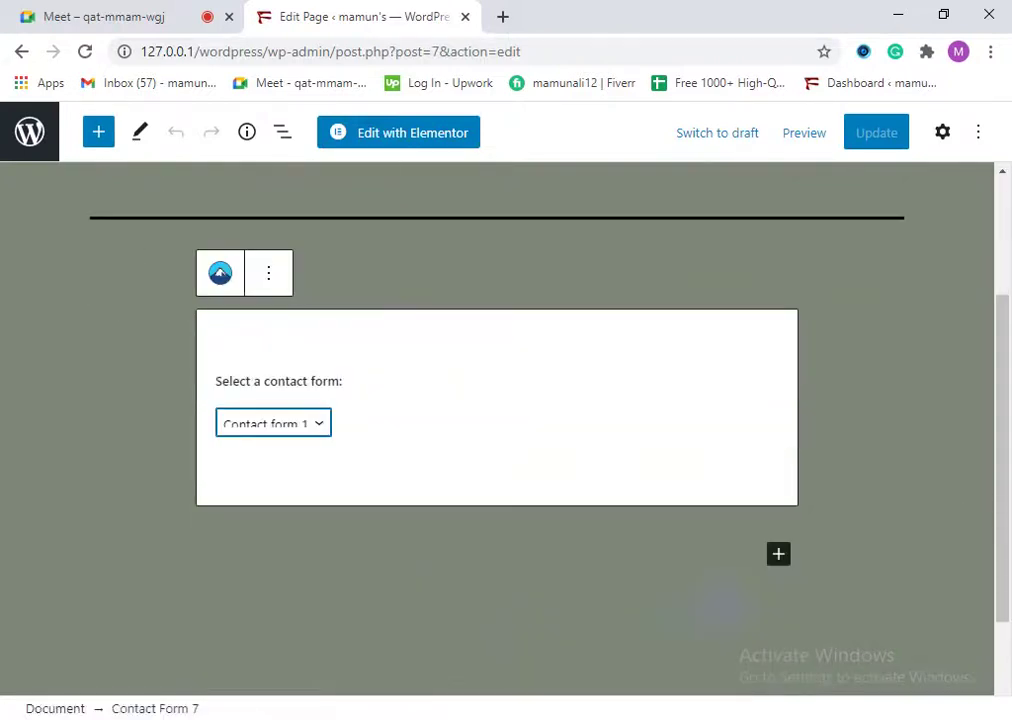
{"action": "scroll", "coordinate": [352, 458], "scroll_direction": "up", "scroll_amount": 2}
{"action": "left_click", "coordinate": [268, 472]}
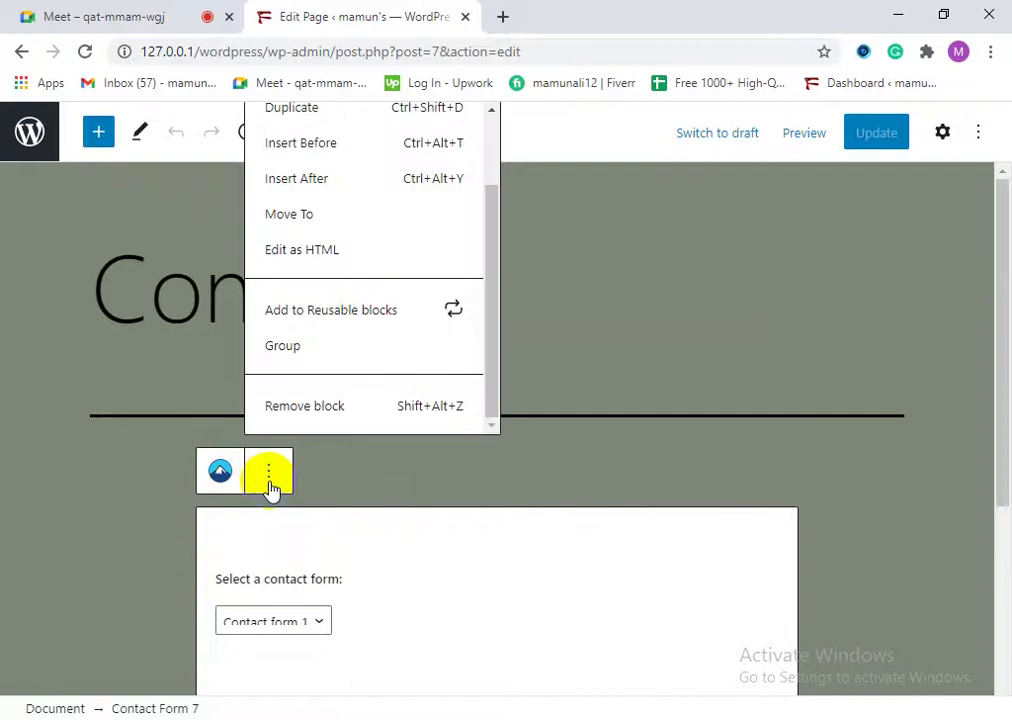
{"action": "scroll", "coordinate": [350, 406], "scroll_direction": "up", "scroll_amount": 2}
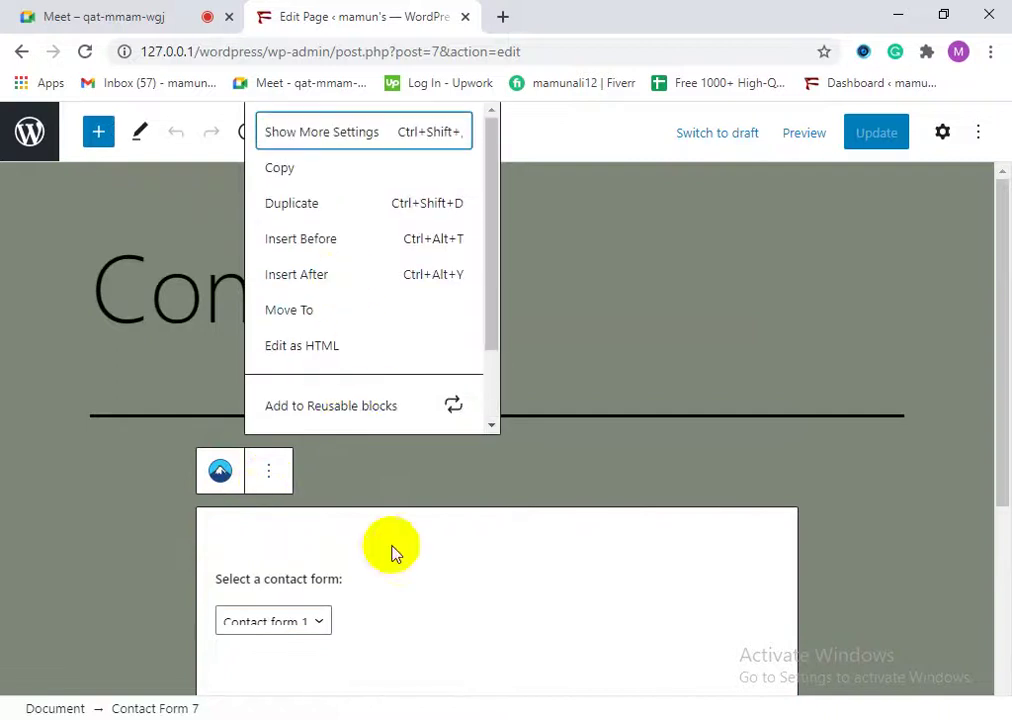
{"action": "scroll", "coordinate": [339, 330], "scroll_direction": "down", "scroll_amount": 2}
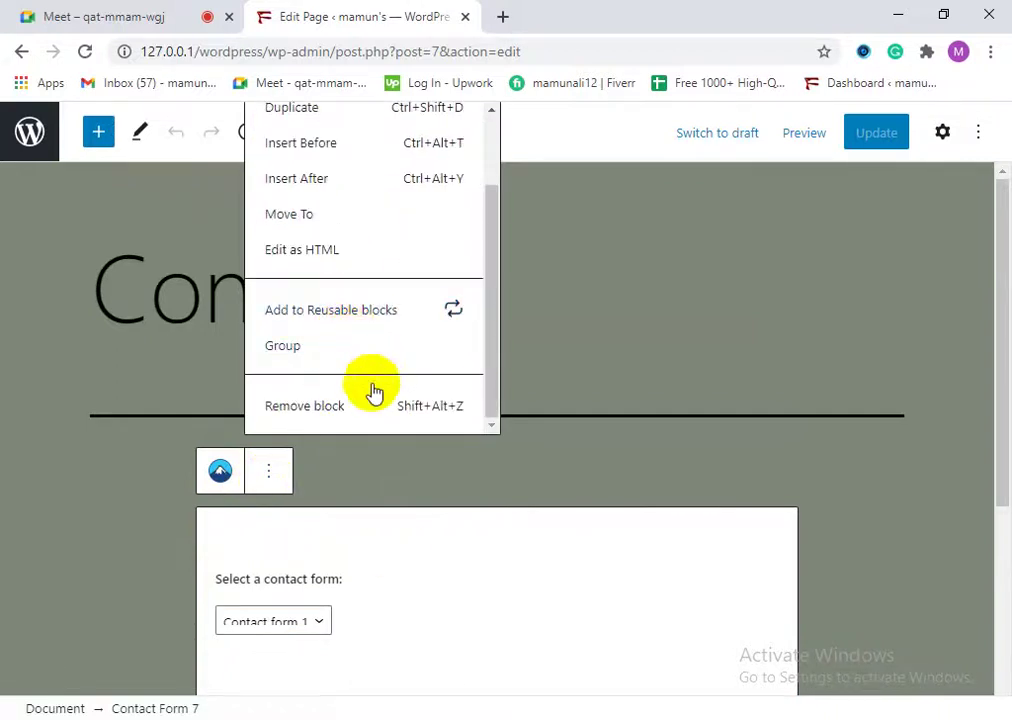
{"action": "left_click", "coordinate": [362, 416]}
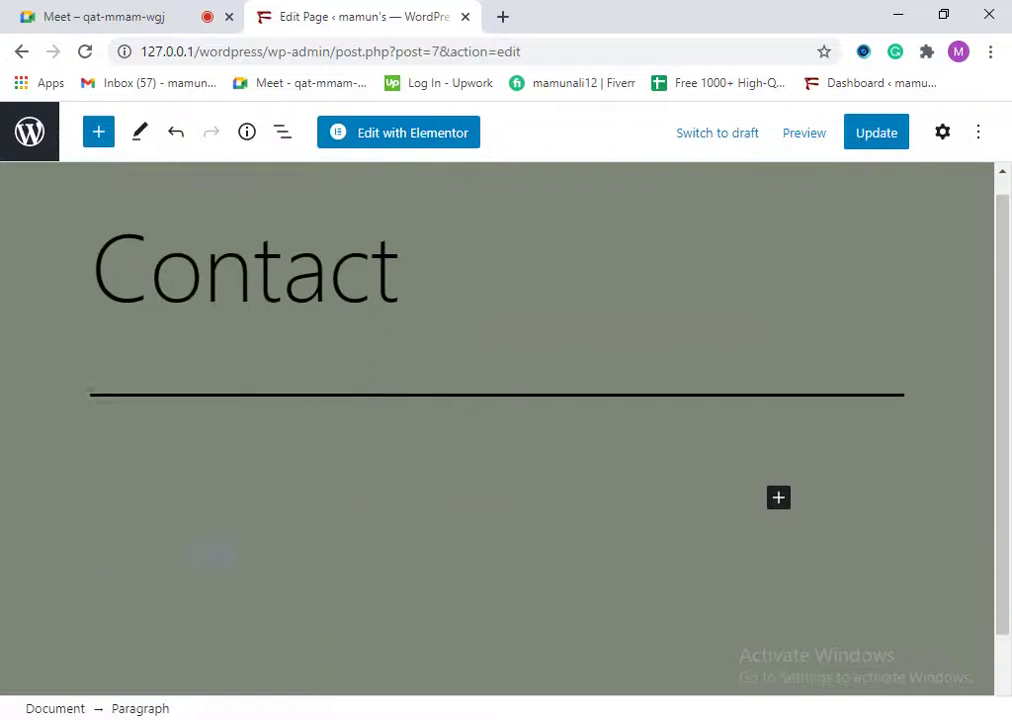
Step: Admit the waiting guest to the Google Meet call and return to the Edit Page tab
{"action": "left_click", "coordinate": [105, 10]}
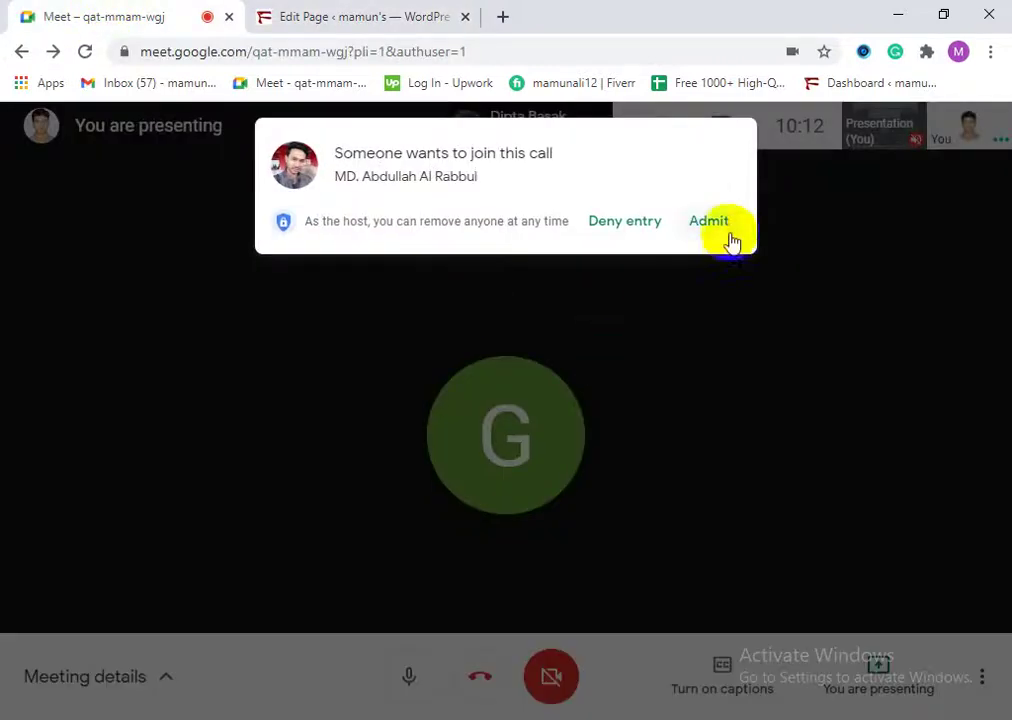
{"action": "left_click", "coordinate": [714, 224]}
{"action": "left_click", "coordinate": [293, 16]}
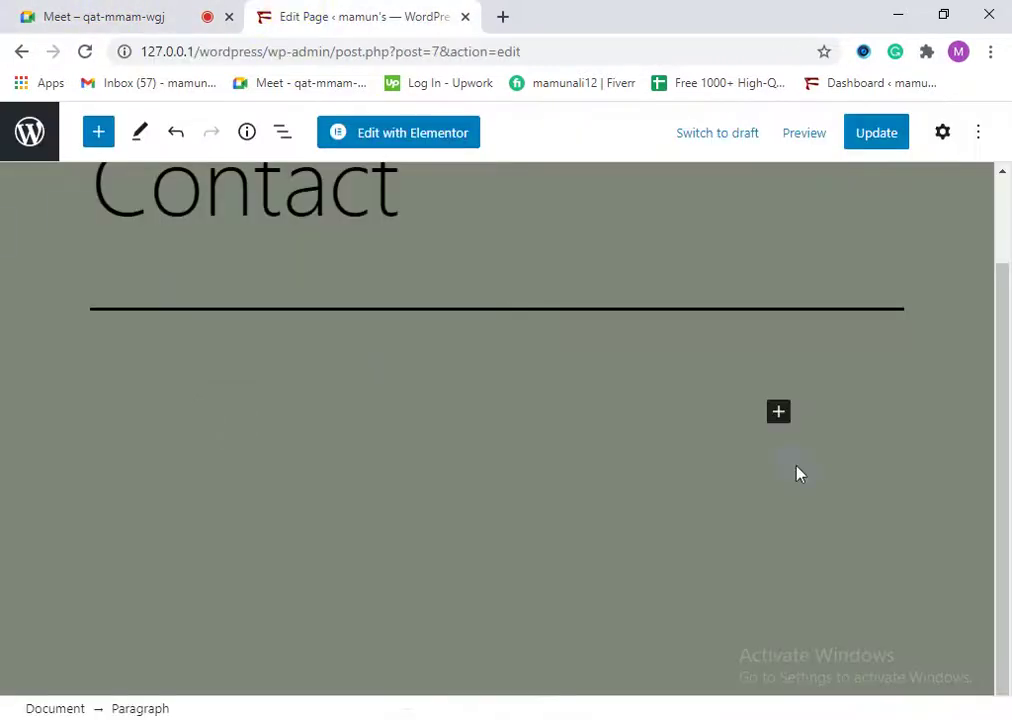
Step: Paste the Contact form 1 shortcode block into the empty paragraph and update the Contact page
{"action": "scroll", "coordinate": [357, 375], "scroll_direction": "up", "scroll_amount": 2}
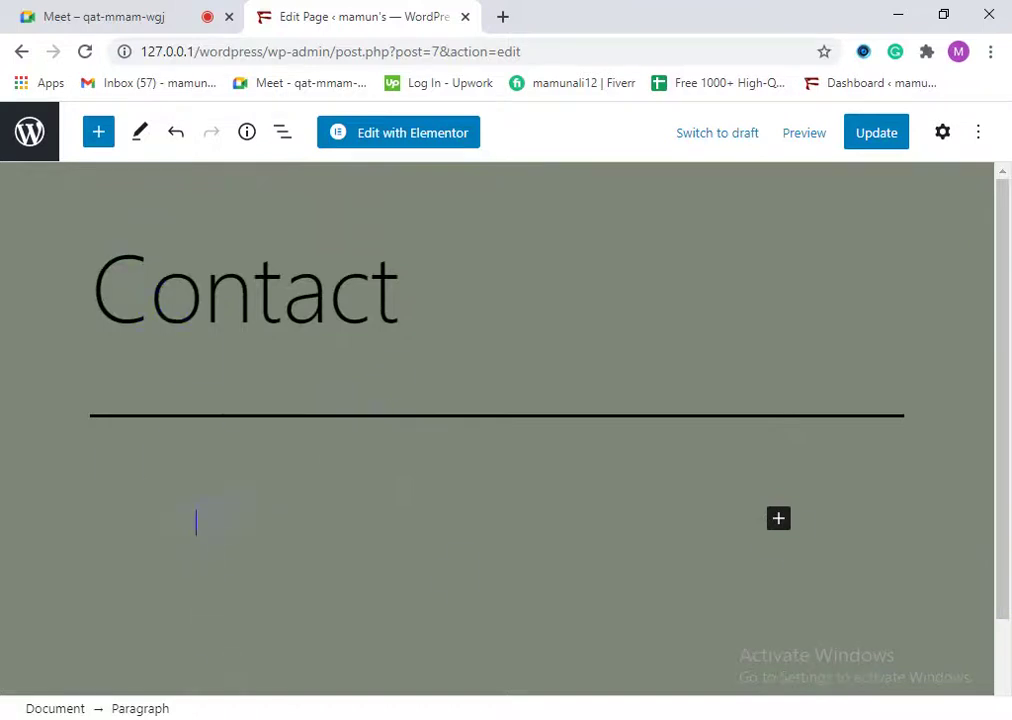
{"action": "right_click", "coordinate": [211, 533]}
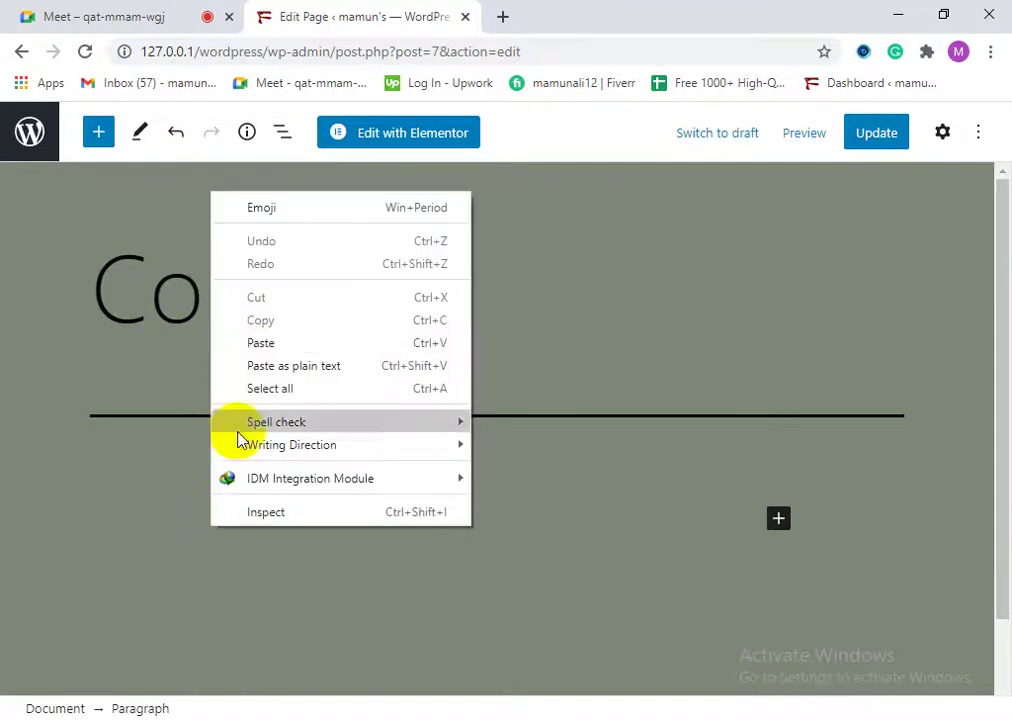
{"action": "left_click", "coordinate": [260, 343]}
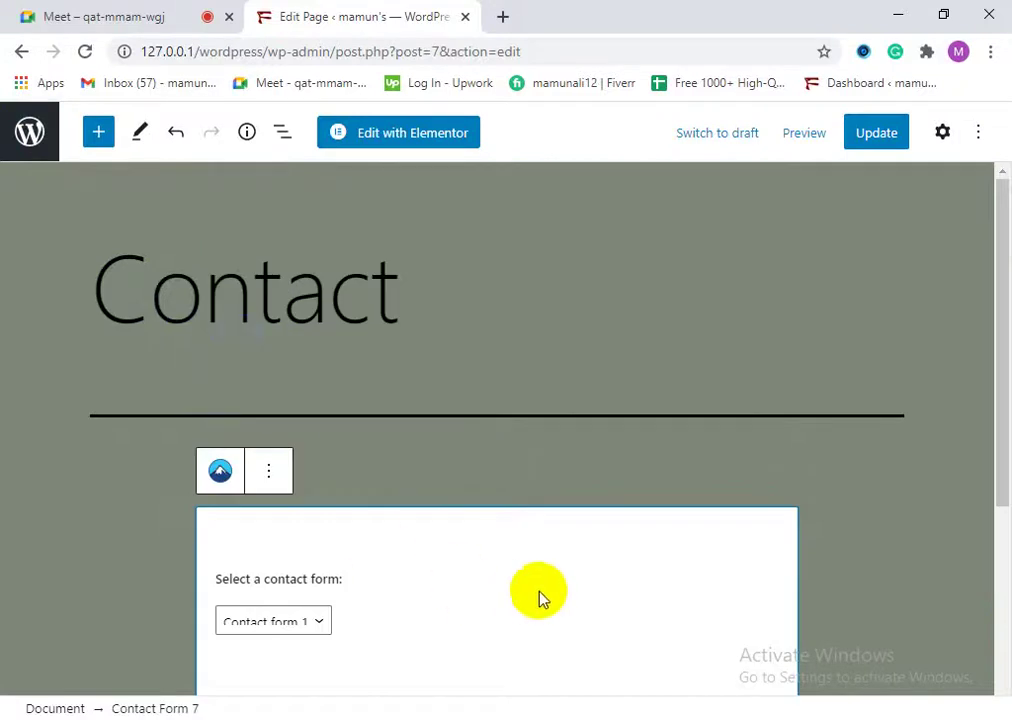
{"action": "scroll", "coordinate": [522, 597], "scroll_direction": "down", "scroll_amount": 2}
{"action": "scroll", "coordinate": [230, 478], "scroll_direction": "up", "scroll_amount": 2}
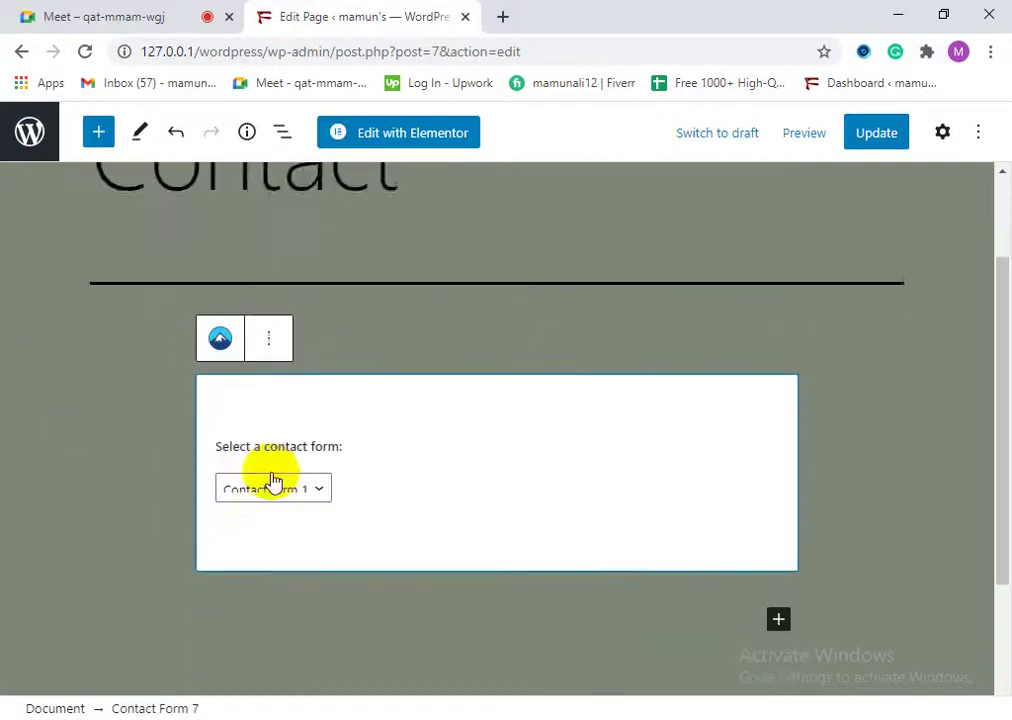
{"action": "scroll", "coordinate": [372, 538], "scroll_direction": "down", "scroll_amount": 2}
{"action": "scroll", "coordinate": [379, 536], "scroll_direction": "up", "scroll_amount": 2}
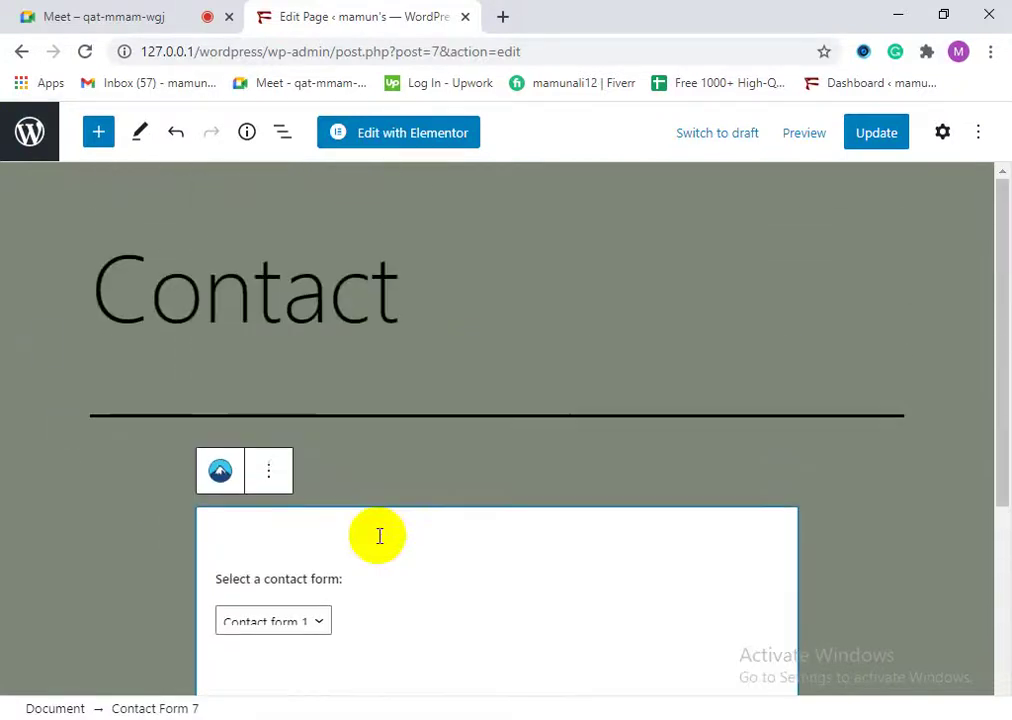
{"action": "left_click", "coordinate": [872, 146]}
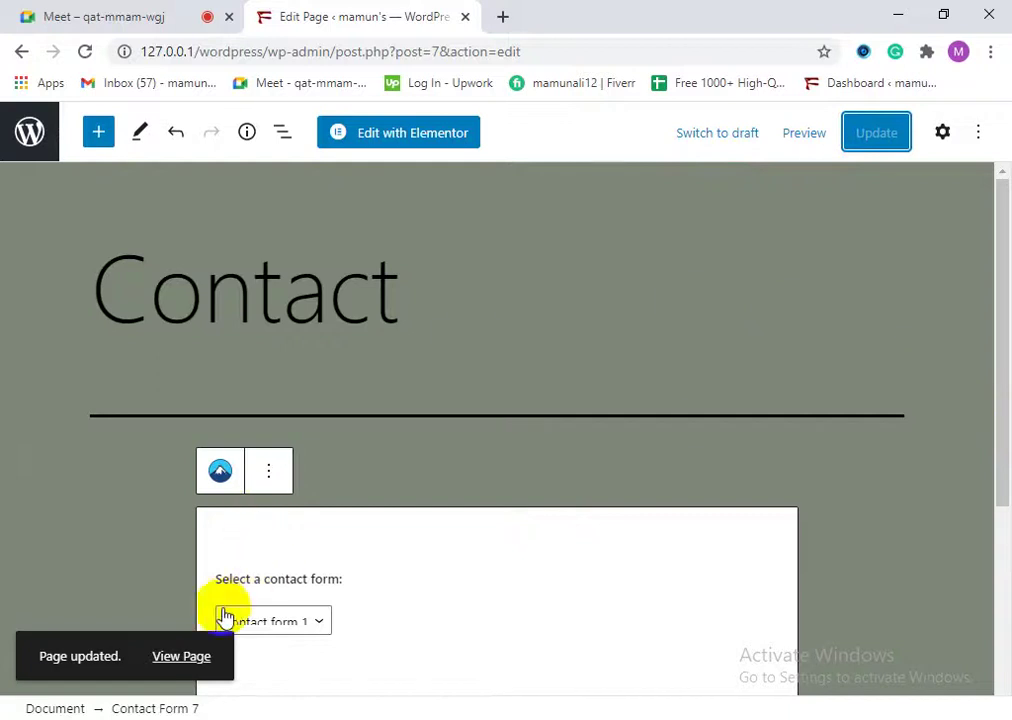
{"action": "left_click", "coordinate": [190, 662]}
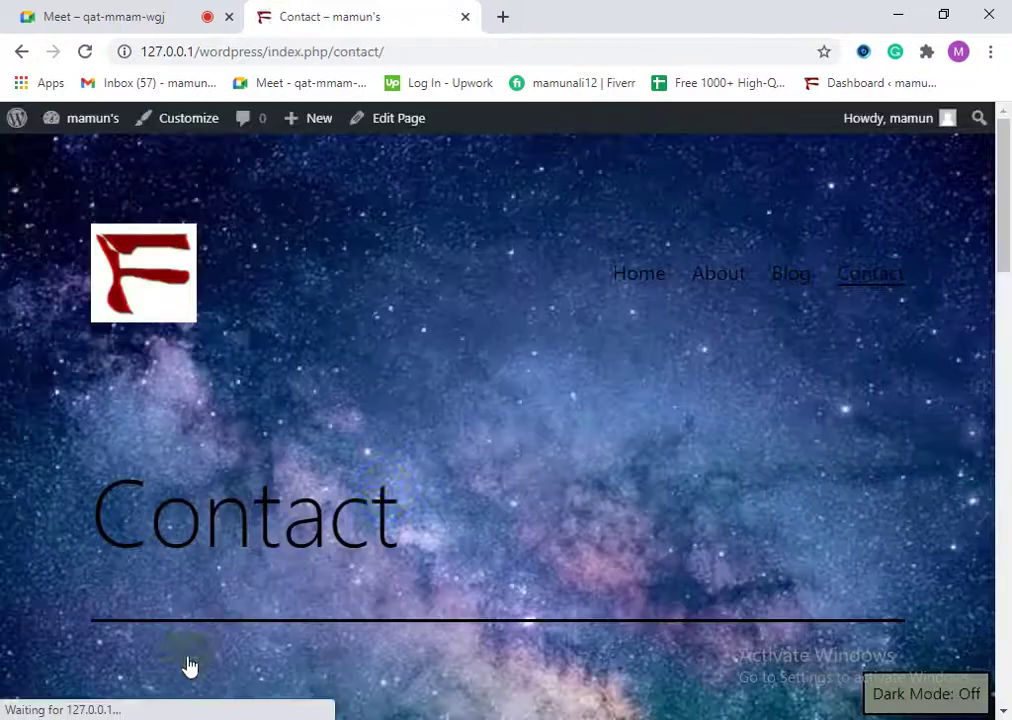
Step: Scroll through the live Contact page's name, email, subject and message form
{"action": "scroll", "coordinate": [360, 497], "scroll_direction": "down", "scroll_amount": 7}
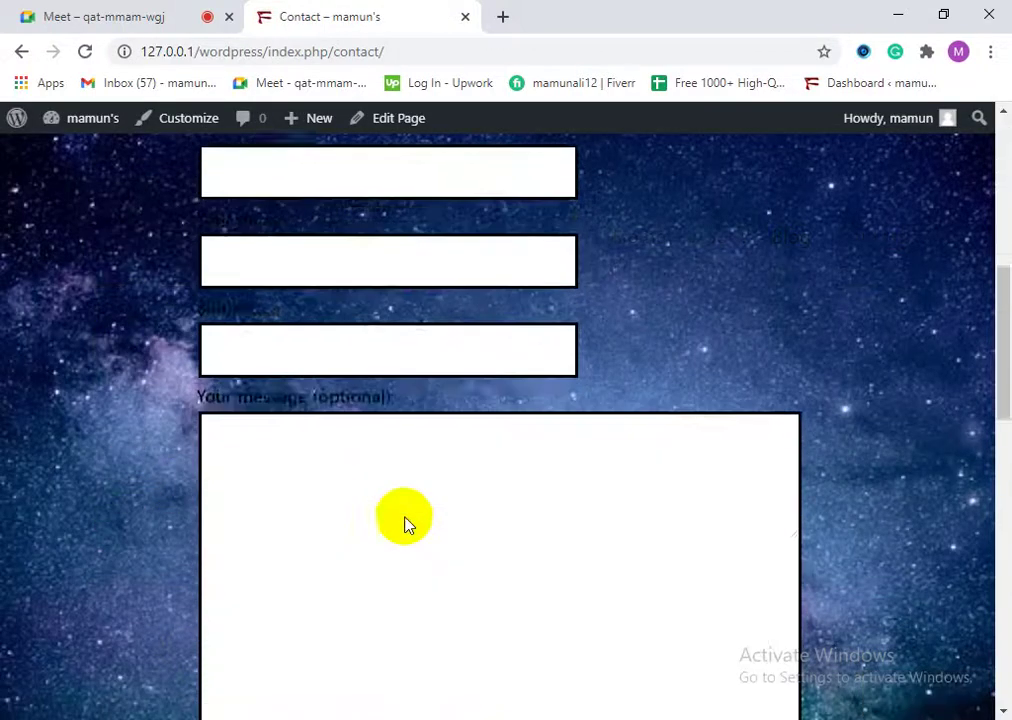
{"action": "scroll", "coordinate": [233, 488], "scroll_direction": "down", "scroll_amount": 2}
{"action": "scroll", "coordinate": [255, 513], "scroll_direction": "up", "scroll_amount": 5}
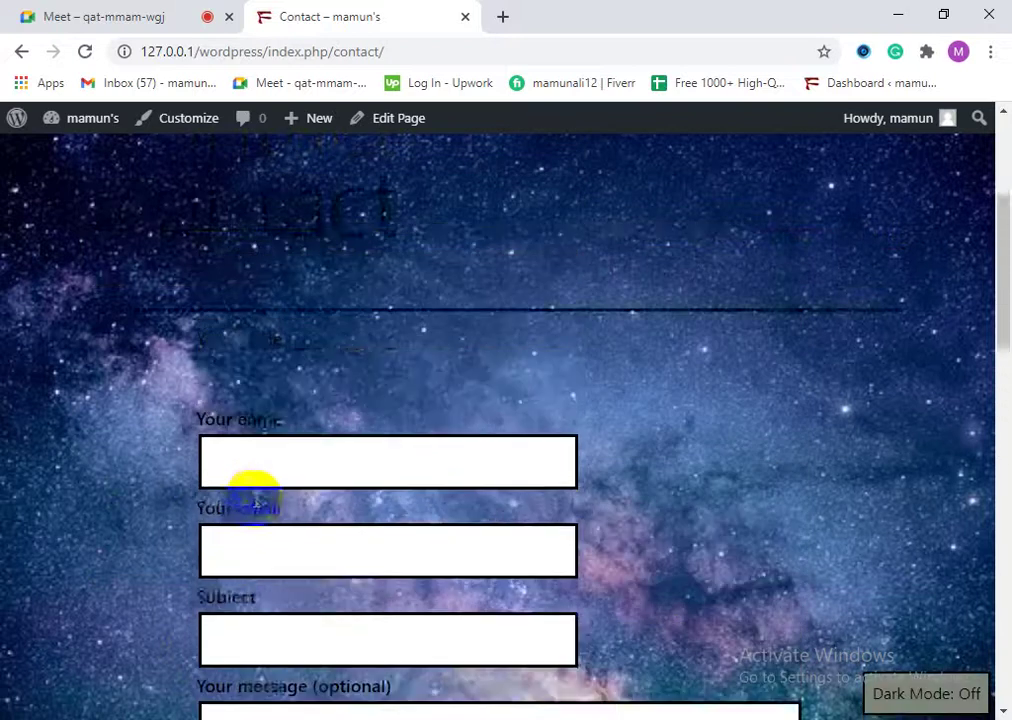
{"action": "scroll", "coordinate": [281, 468], "scroll_direction": "up", "scroll_amount": 1}
{"action": "scroll", "coordinate": [285, 470], "scroll_direction": "down", "scroll_amount": 1}
{"action": "scroll", "coordinate": [290, 370], "scroll_direction": "up", "scroll_amount": 1}
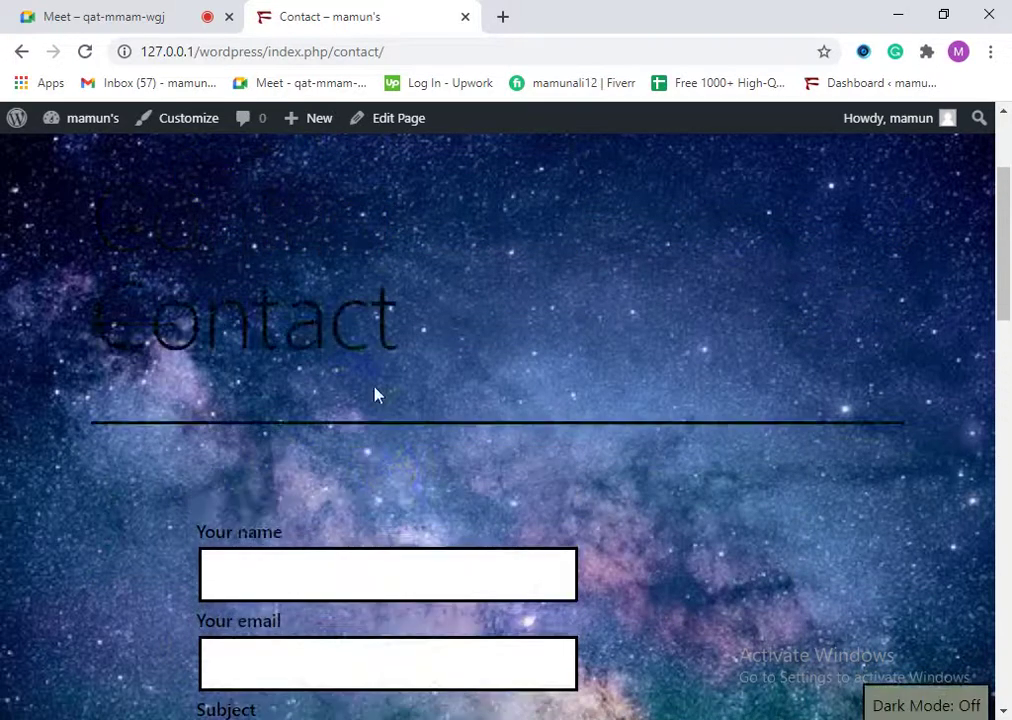
{"action": "scroll", "coordinate": [365, 372], "scroll_direction": "up", "scroll_amount": 2}
{"action": "scroll", "coordinate": [415, 515], "scroll_direction": "down", "scroll_amount": 5}
{"action": "scroll", "coordinate": [200, 350], "scroll_direction": "up", "scroll_amount": 2}
{"action": "scroll", "coordinate": [262, 450], "scroll_direction": "down", "scroll_amount": 2}
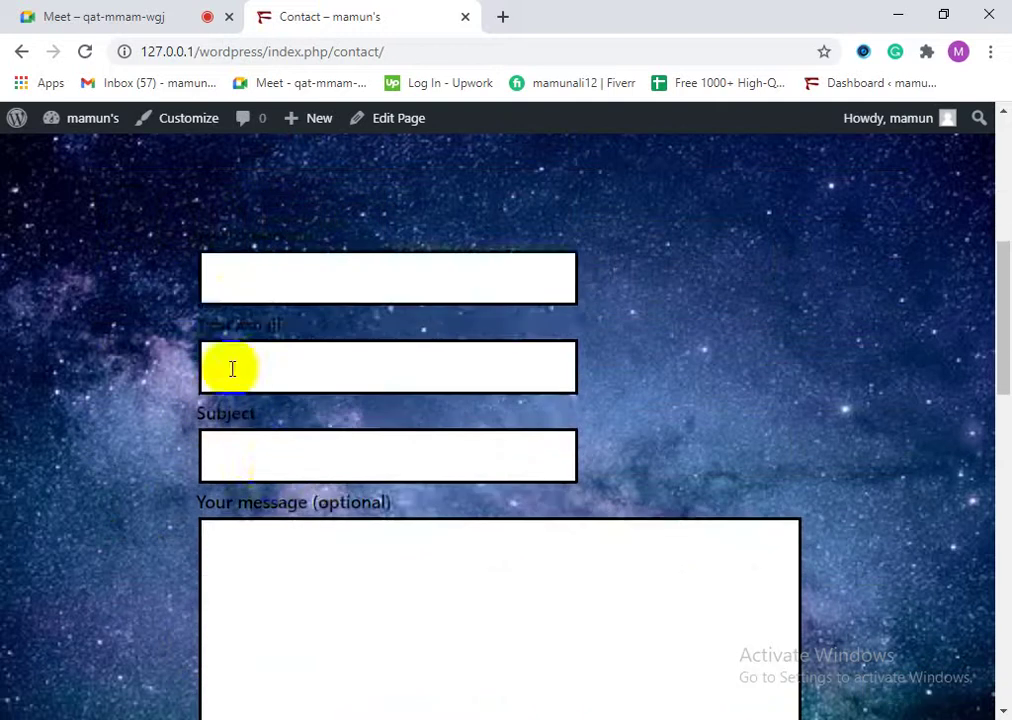
{"action": "scroll", "coordinate": [240, 450], "scroll_direction": "up", "scroll_amount": 1}
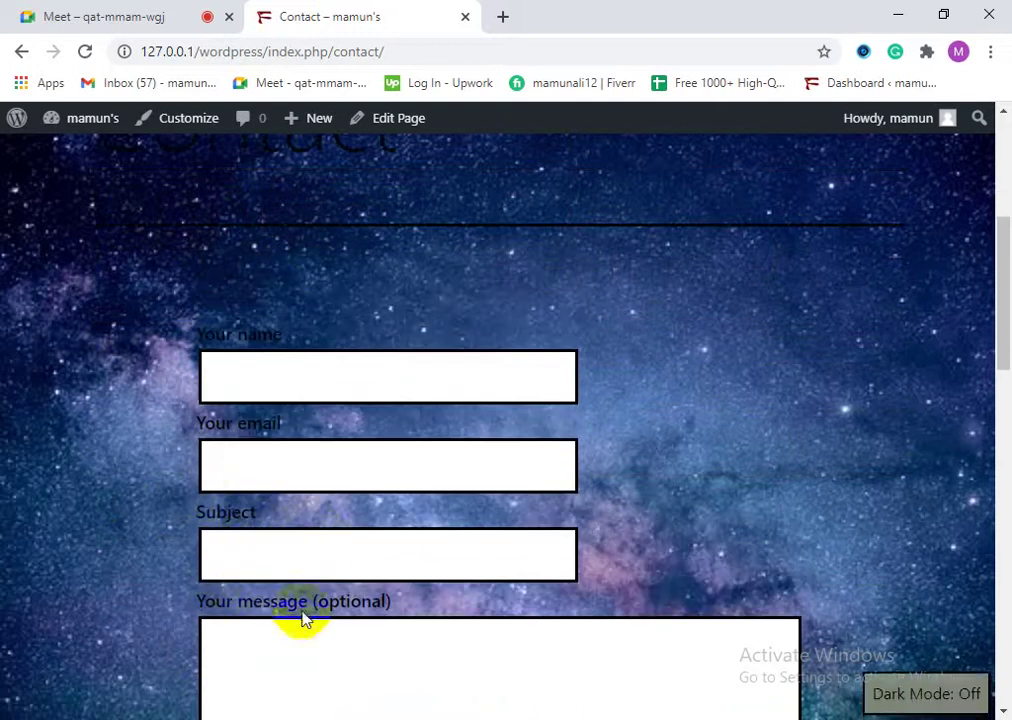
{"action": "scroll", "coordinate": [300, 614], "scroll_direction": "down", "scroll_amount": 4}
{"action": "scroll", "coordinate": [400, 540], "scroll_direction": "up", "scroll_amount": 6}
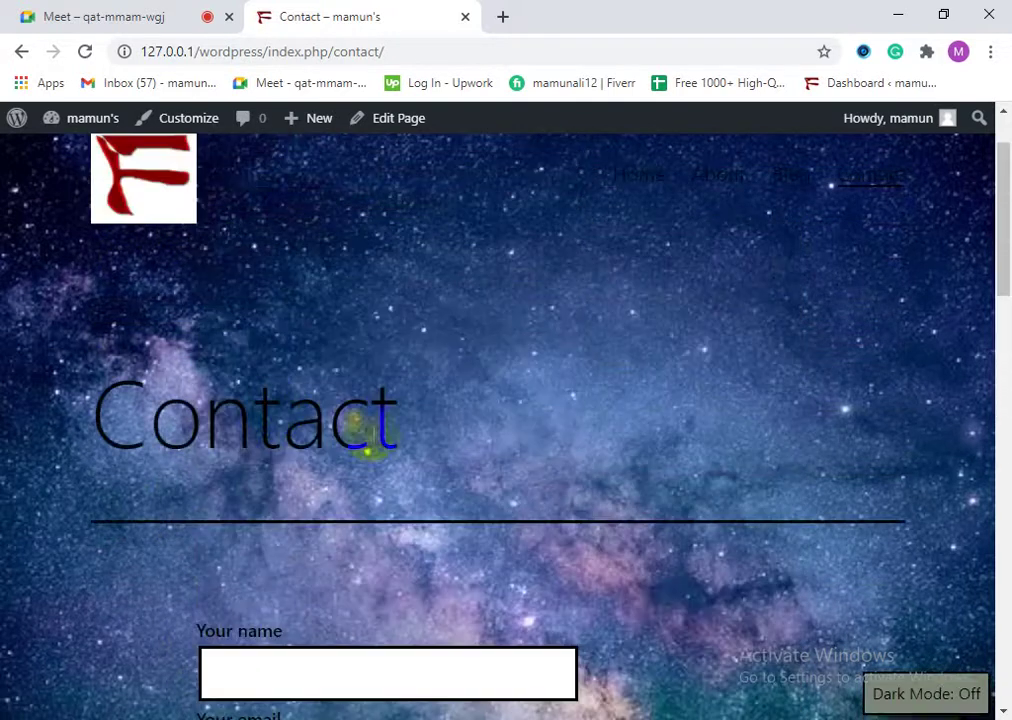
{"action": "left_click", "coordinate": [108, 10]}
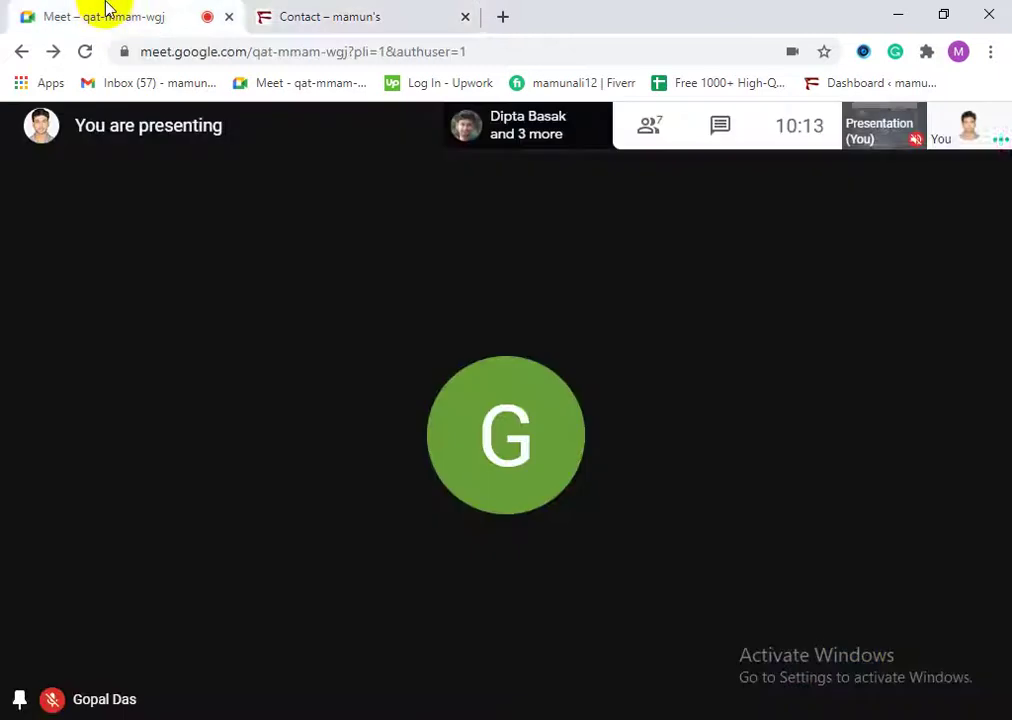
Step: Go to the admin Dashboard and open Appearance > Customize for the Twenty Twenty-One theme
{"action": "left_click", "coordinate": [310, 20]}
{"action": "left_click", "coordinate": [84, 122]}
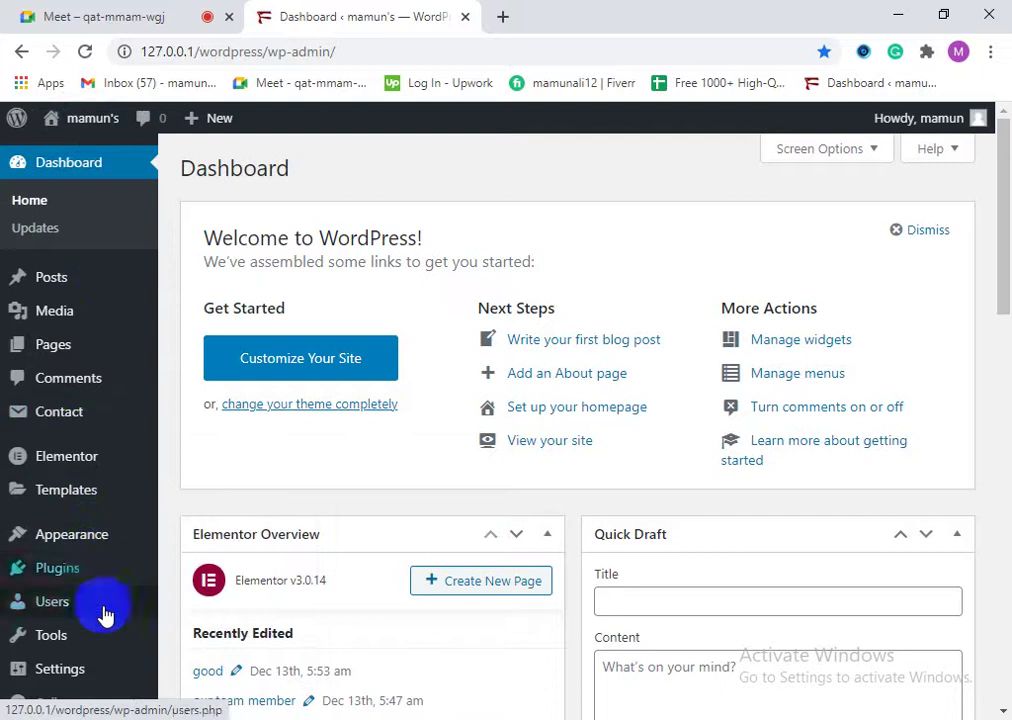
{"action": "mouse_move", "coordinate": [97, 590]}
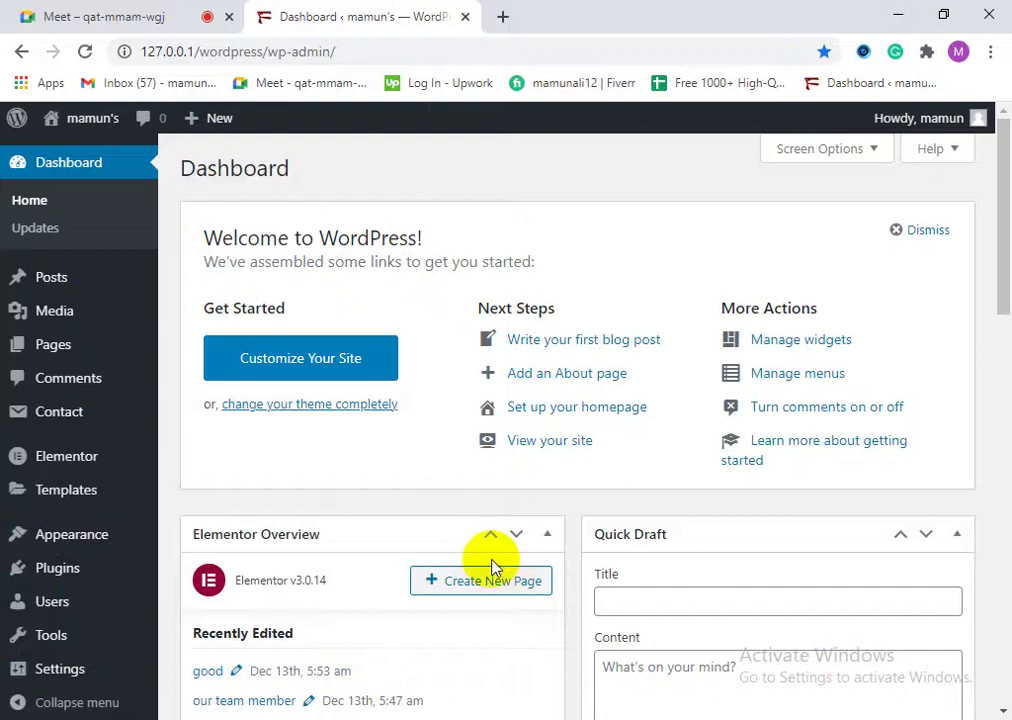
{"action": "mouse_move", "coordinate": [65, 545]}
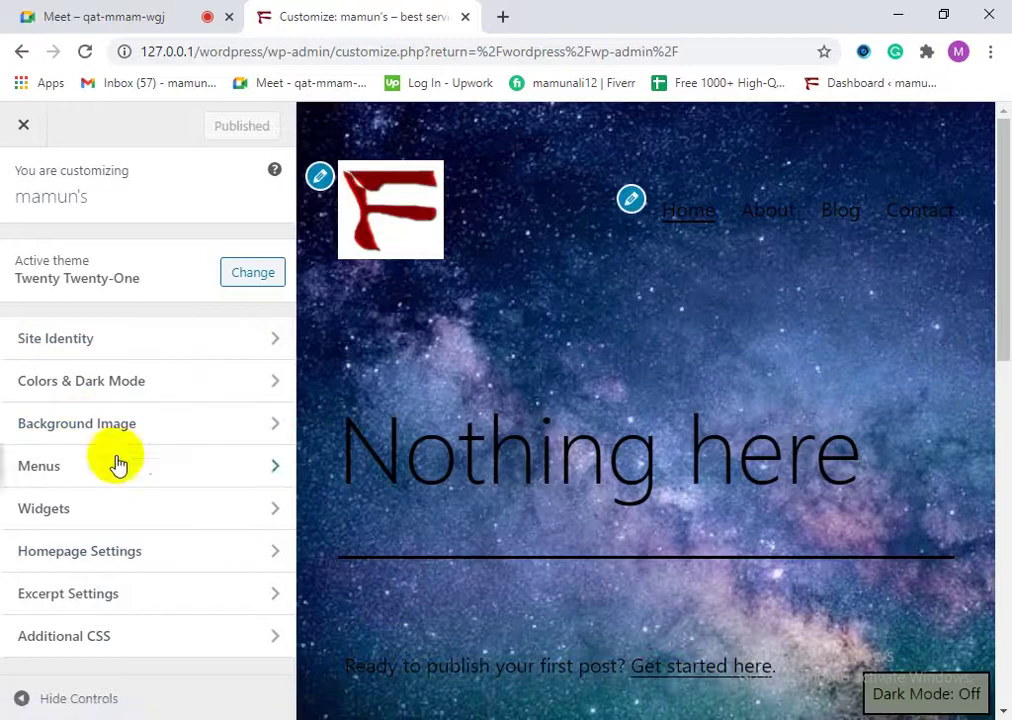
Step: Remove the starry background image in the Customizer and publish the change
{"action": "left_click", "coordinate": [127, 428]}
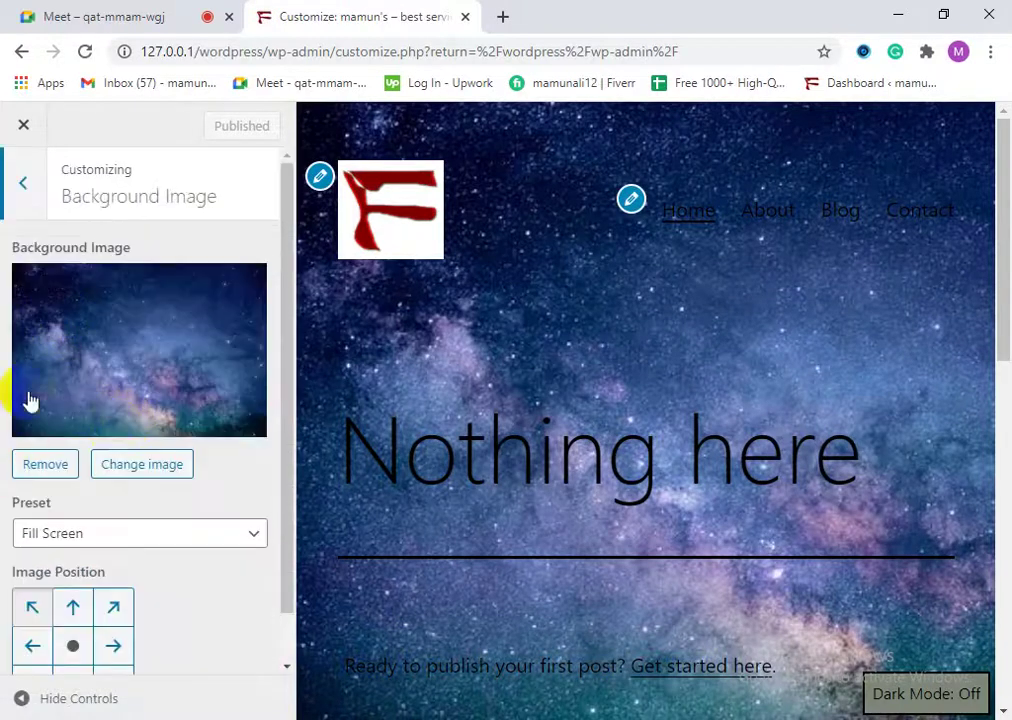
{"action": "left_click", "coordinate": [44, 465]}
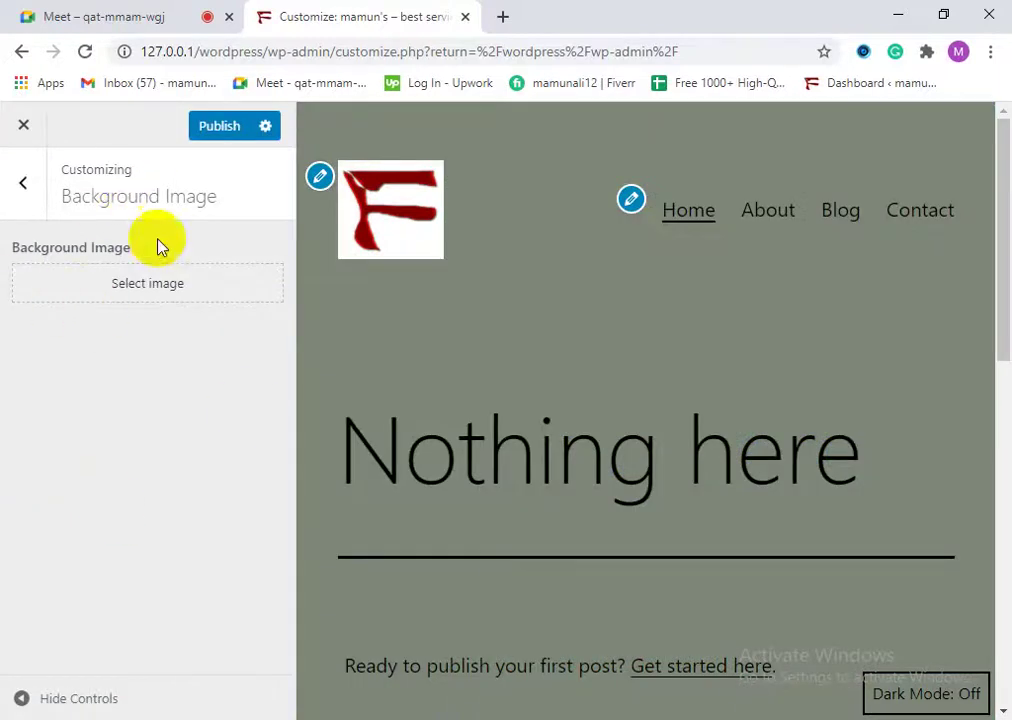
{"action": "left_click", "coordinate": [220, 134]}
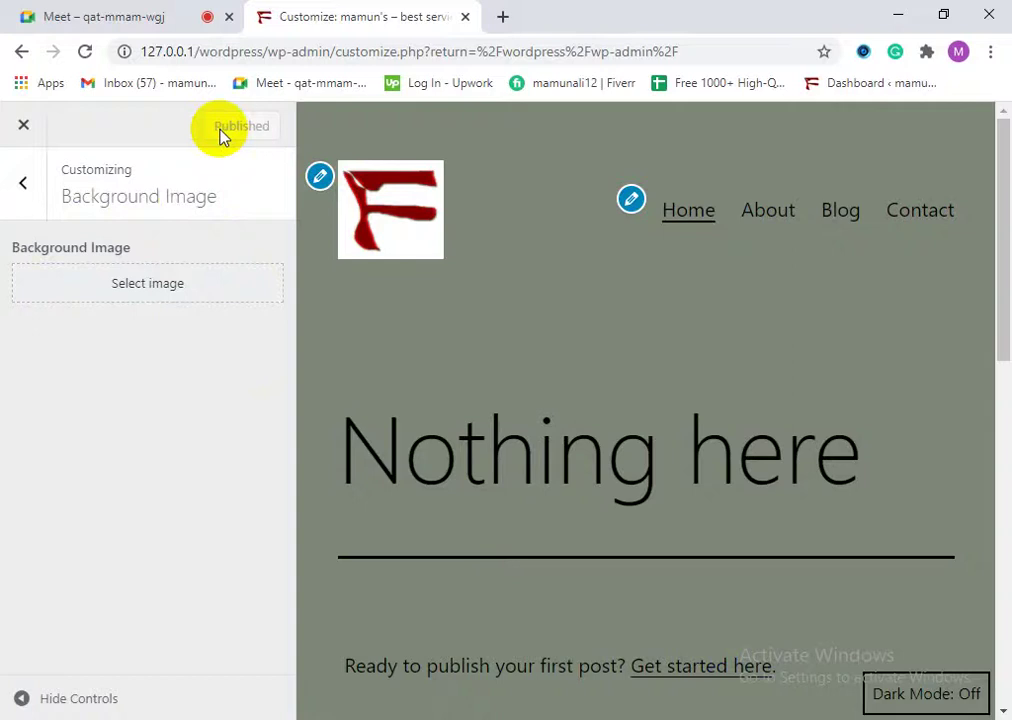
Step: Close the Customizer and open the live site in a new browser tab
{"action": "left_click", "coordinate": [14, 134]}
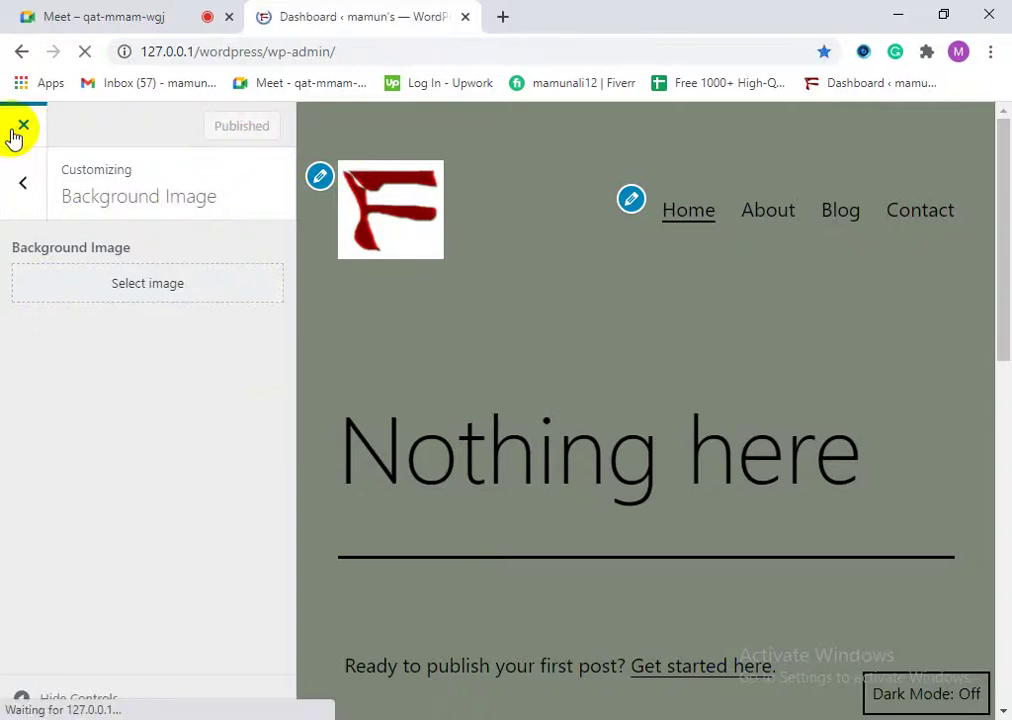
{"action": "mouse_move", "coordinate": [95, 125]}
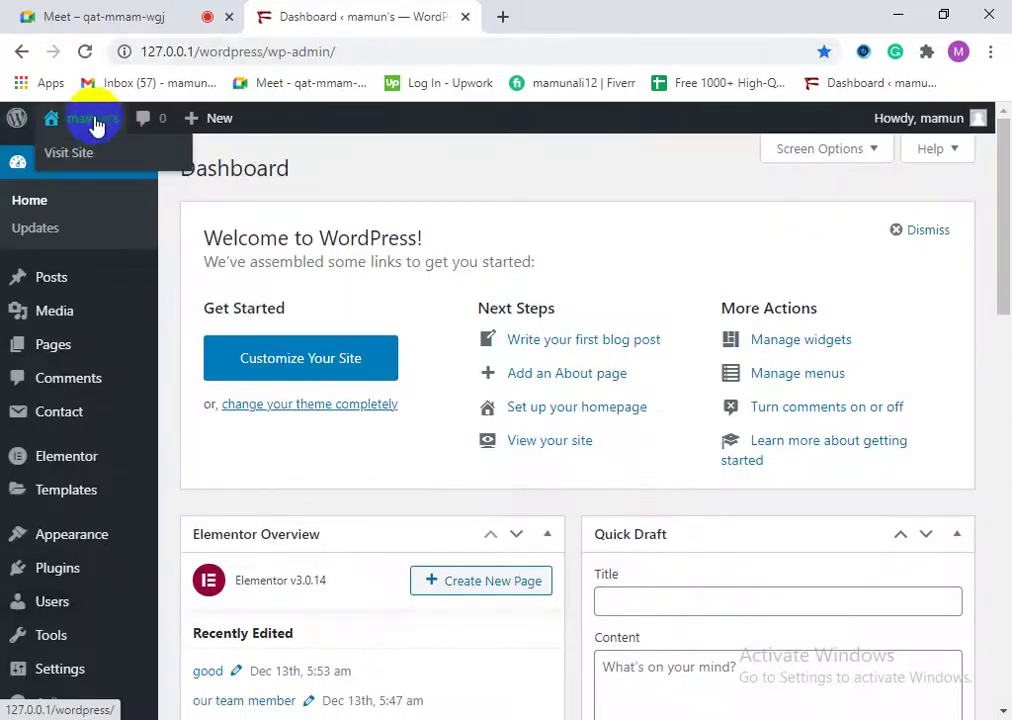
{"action": "right_click", "coordinate": [125, 153]}
{"action": "left_click", "coordinate": [140, 164]}
{"action": "left_click", "coordinate": [590, 12]}
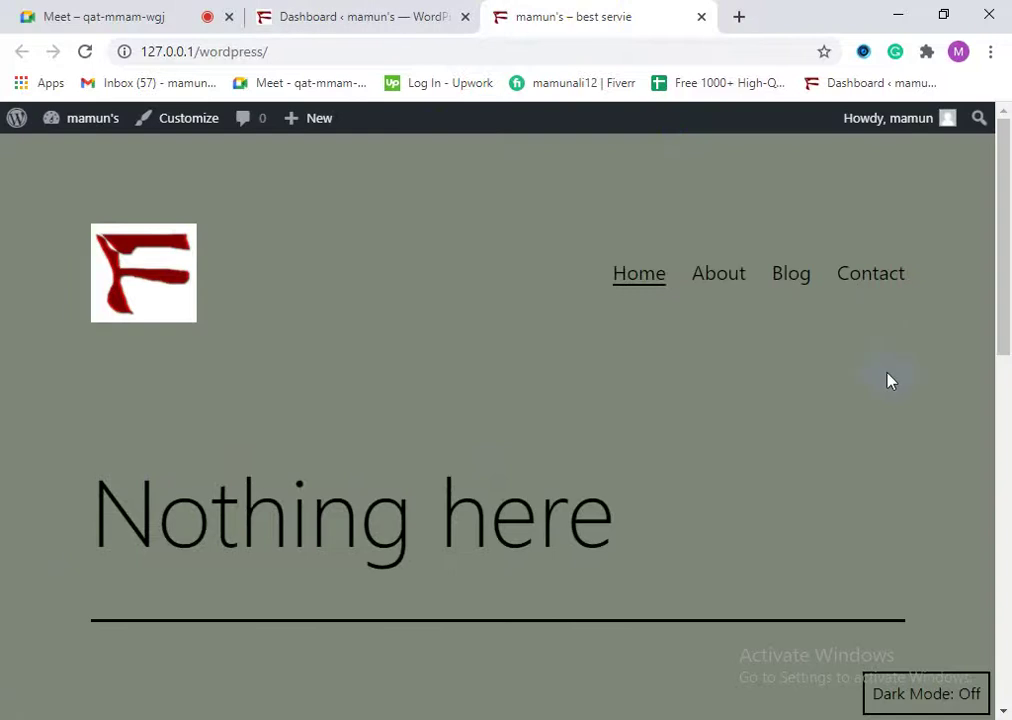
Step: Open the live Contact page and try the Your email and Your message fields
{"action": "left_click", "coordinate": [847, 285]}
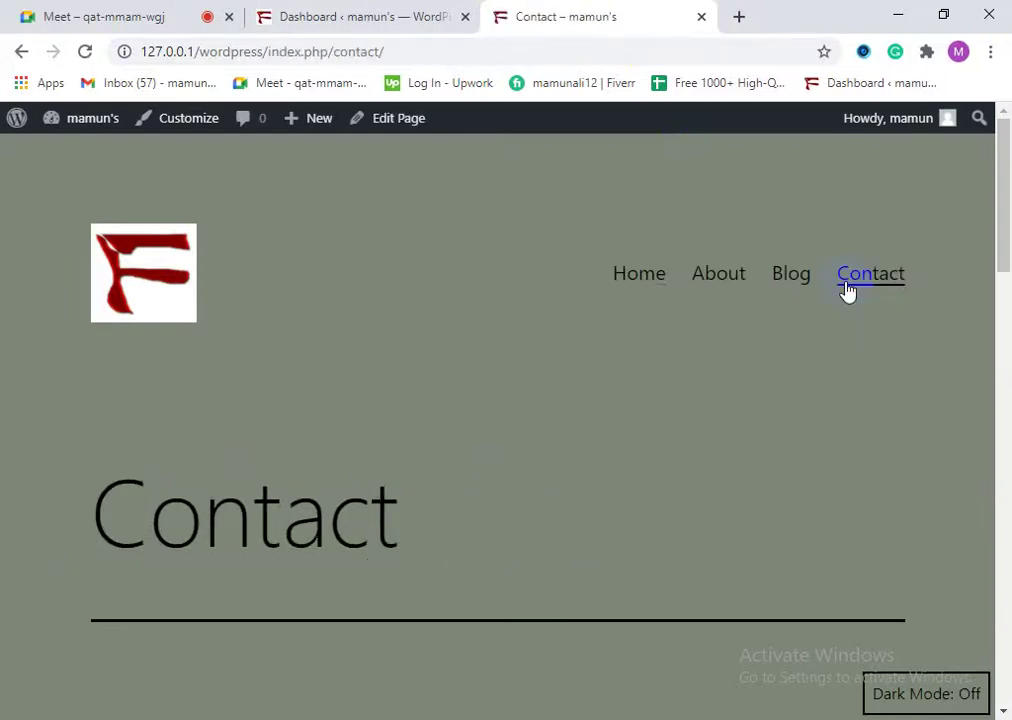
{"action": "scroll", "coordinate": [345, 428], "scroll_direction": "down", "scroll_amount": 3}
{"action": "scroll", "coordinate": [278, 377], "scroll_direction": "up", "scroll_amount": 3}
{"action": "scroll", "coordinate": [267, 535], "scroll_direction": "down", "scroll_amount": 5}
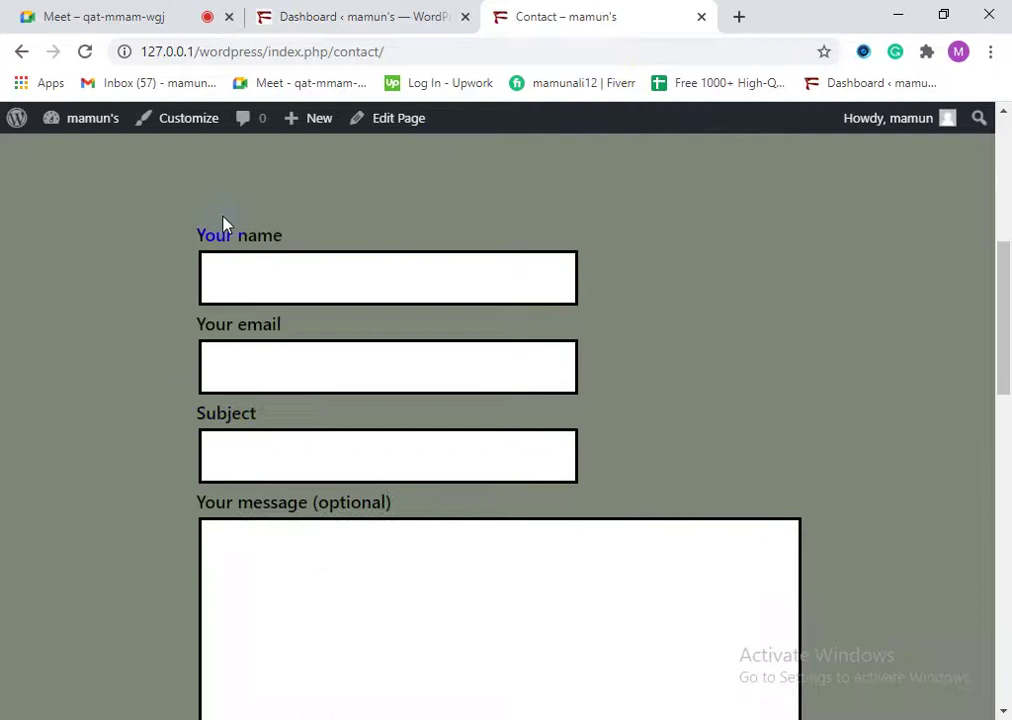
{"action": "left_click", "coordinate": [220, 322]}
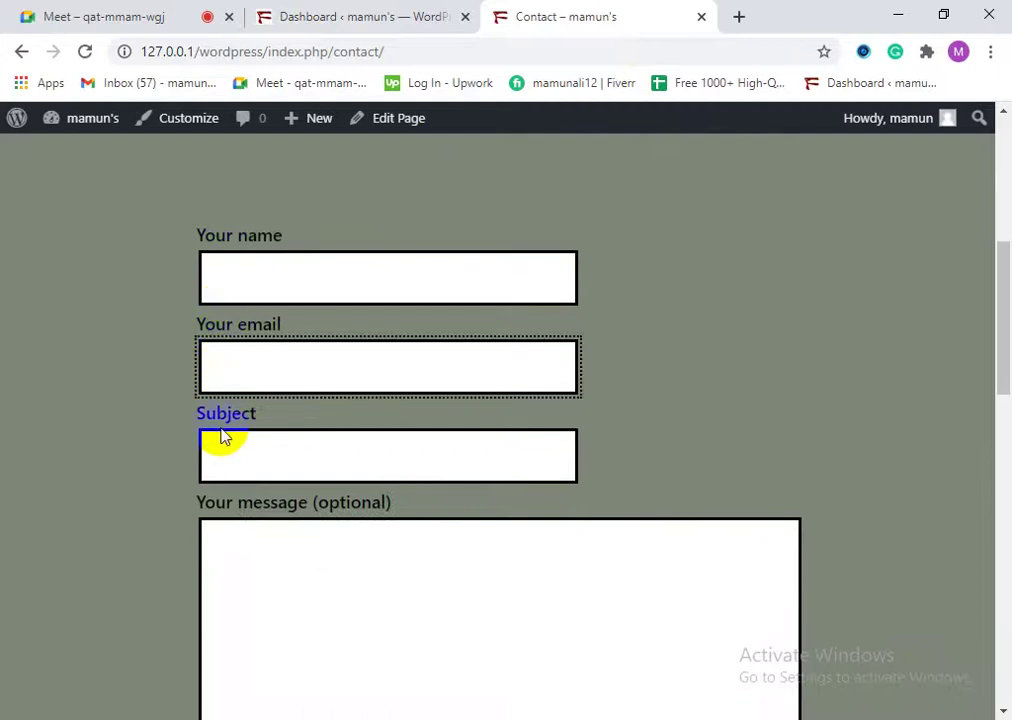
{"action": "left_click", "coordinate": [240, 512]}
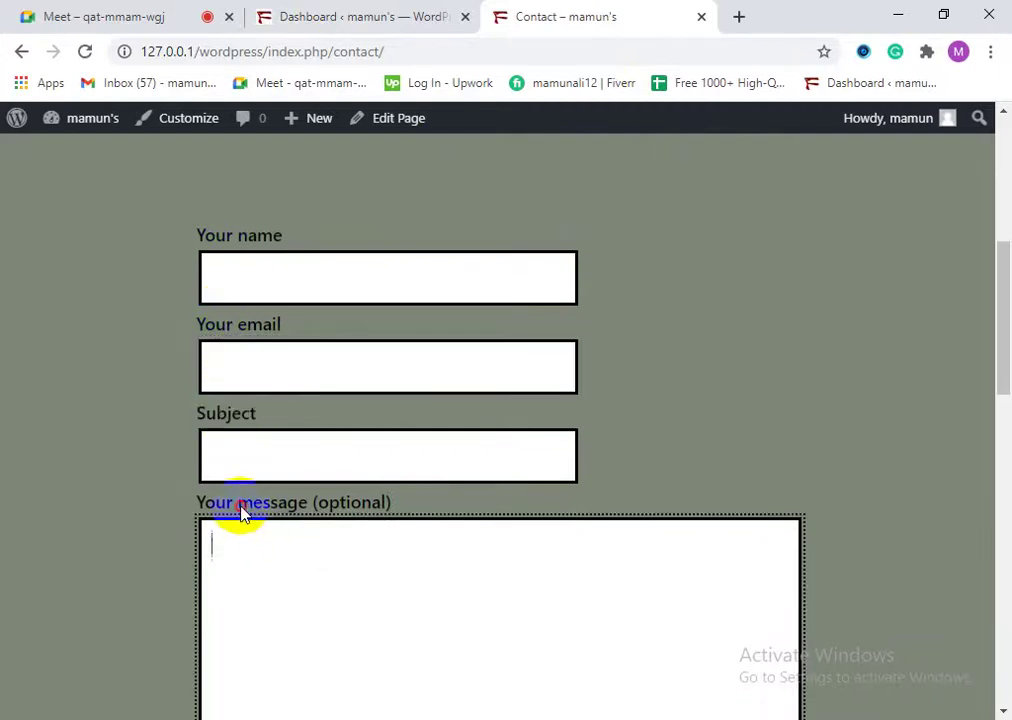
Step: Scroll through the contact form on the plain grey-green background
{"action": "scroll", "coordinate": [432, 510], "scroll_direction": "down", "scroll_amount": 4}
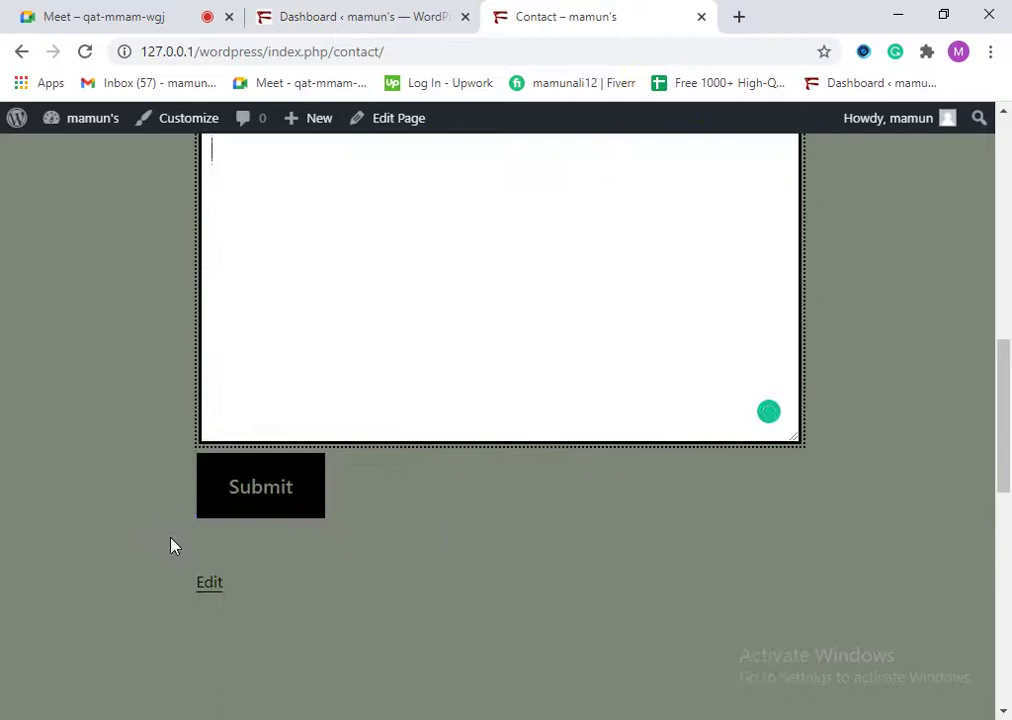
{"action": "scroll", "coordinate": [47, 529], "scroll_direction": "down", "scroll_amount": 4}
{"action": "scroll", "coordinate": [70, 493], "scroll_direction": "up", "scroll_amount": 1}
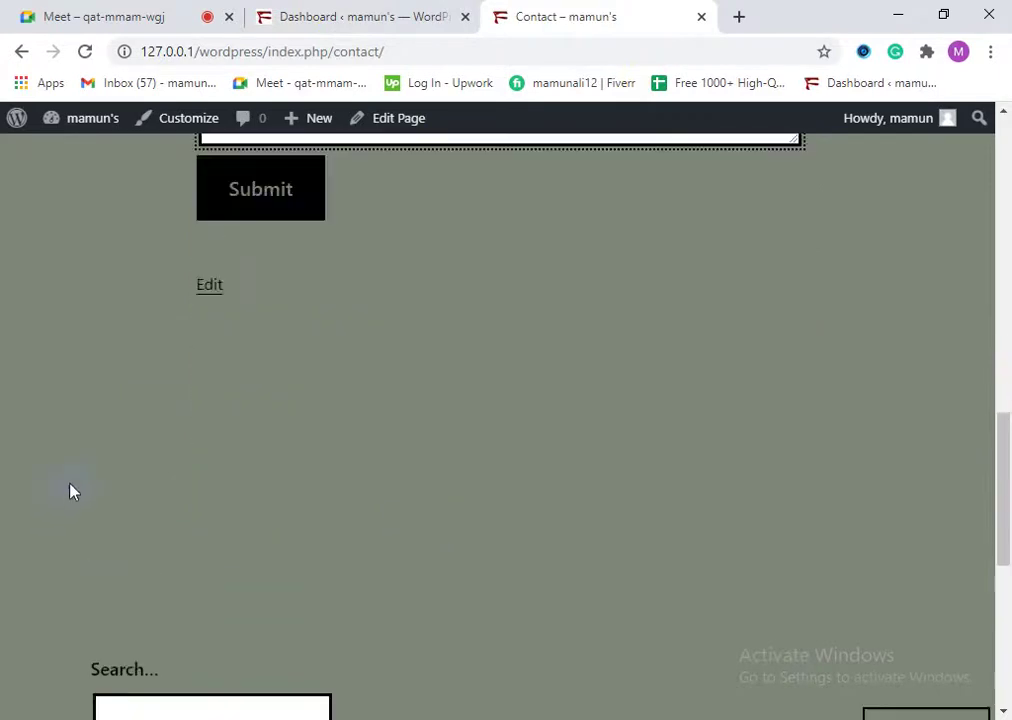
{"action": "scroll", "coordinate": [303, 540], "scroll_direction": "down", "scroll_amount": 2}
{"action": "left_click", "coordinate": [328, 535]}
{"action": "scroll", "coordinate": [330, 545], "scroll_direction": "down", "scroll_amount": 4}
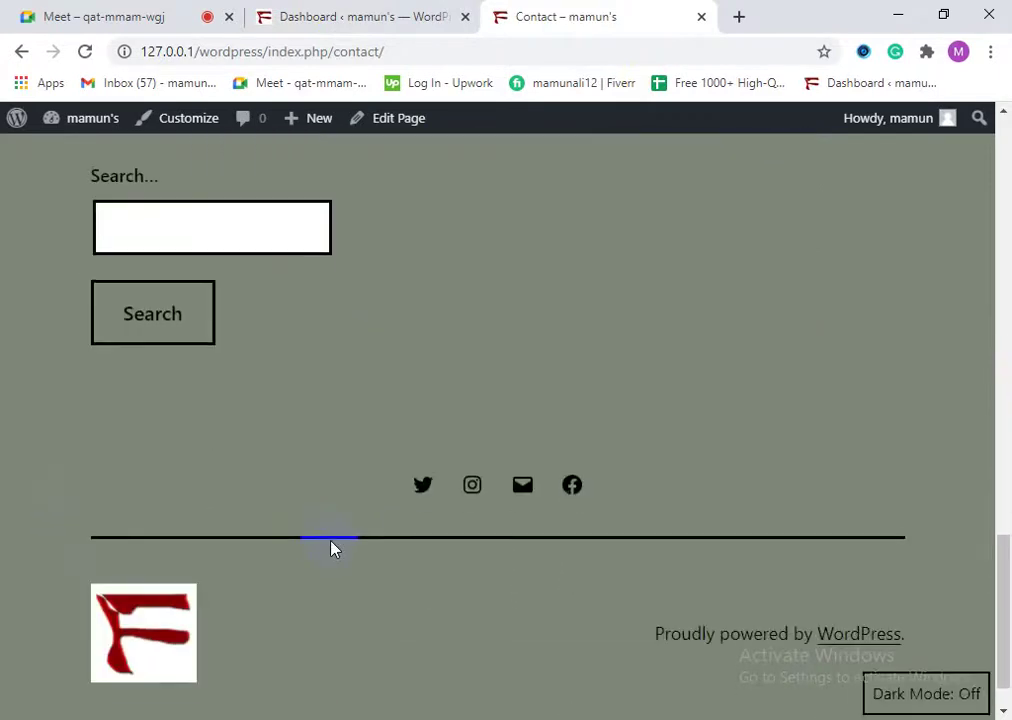
{"action": "scroll", "coordinate": [332, 550], "scroll_direction": "up", "scroll_amount": 4}
{"action": "left_click", "coordinate": [333, 556]}
{"action": "scroll", "coordinate": [334, 551], "scroll_direction": "up", "scroll_amount": 3}
{"action": "scroll", "coordinate": [334, 551], "scroll_direction": "down", "scroll_amount": 3}
{"action": "left_click", "coordinate": [333, 551]}
{"action": "scroll", "coordinate": [333, 570], "scroll_direction": "down", "scroll_amount": 3}
{"action": "scroll", "coordinate": [333, 580], "scroll_direction": "down", "scroll_amount": 1}
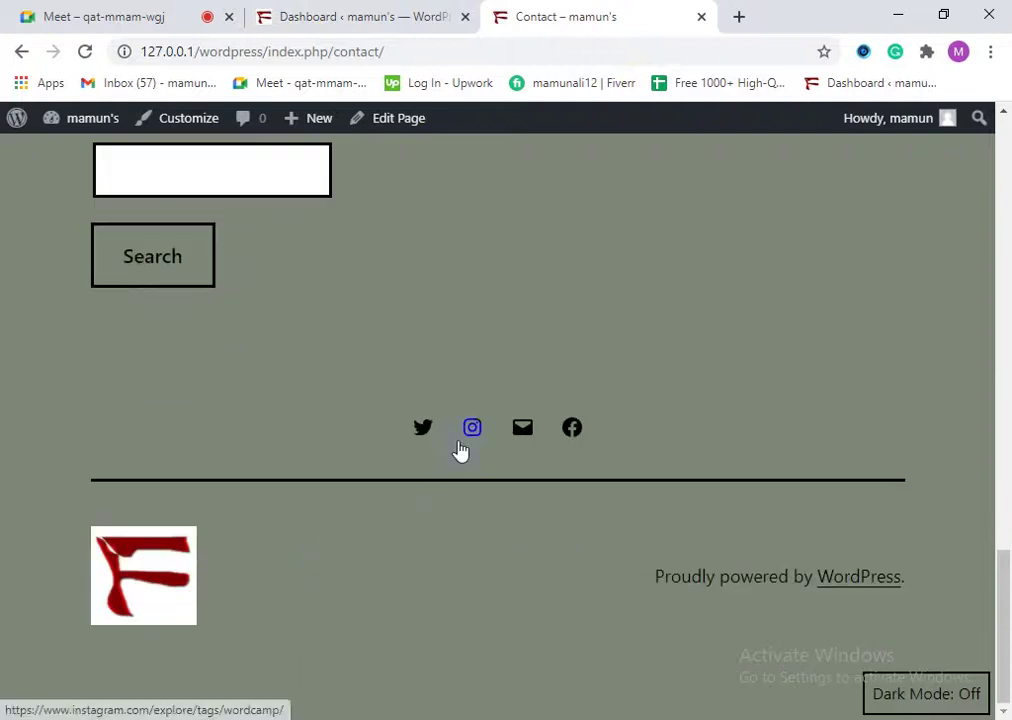
{"action": "scroll", "coordinate": [301, 562], "scroll_direction": "up", "scroll_amount": 4}
{"action": "left_click", "coordinate": [301, 562]}
{"action": "scroll", "coordinate": [287, 542], "scroll_direction": "up", "scroll_amount": 10}
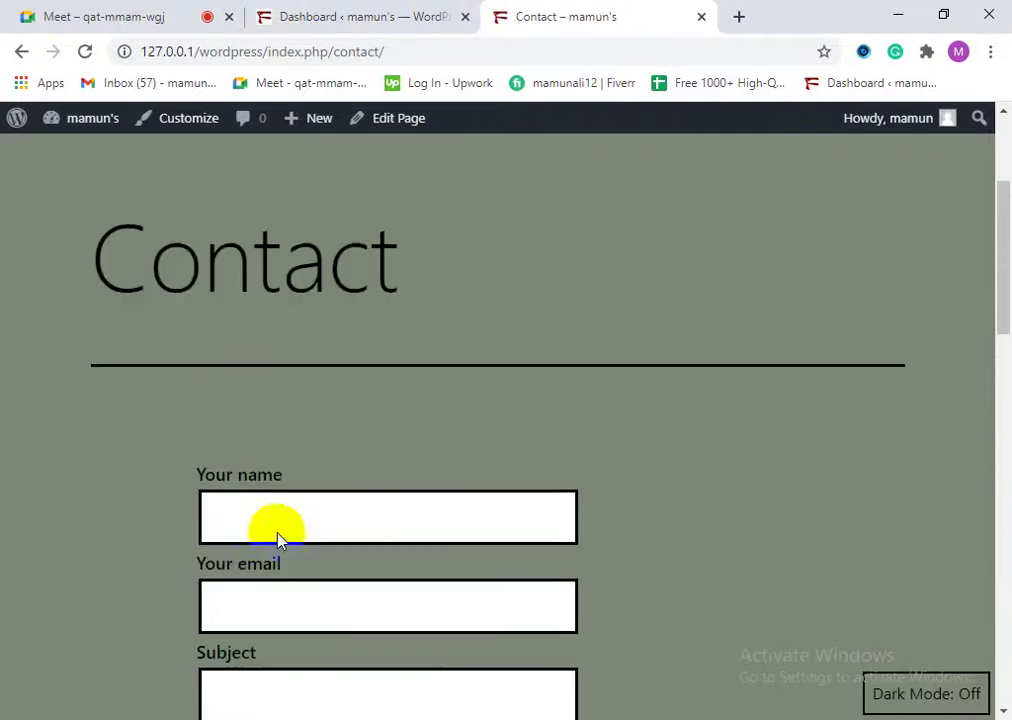
{"action": "scroll", "coordinate": [183, 515], "scroll_direction": "up", "scroll_amount": 2}
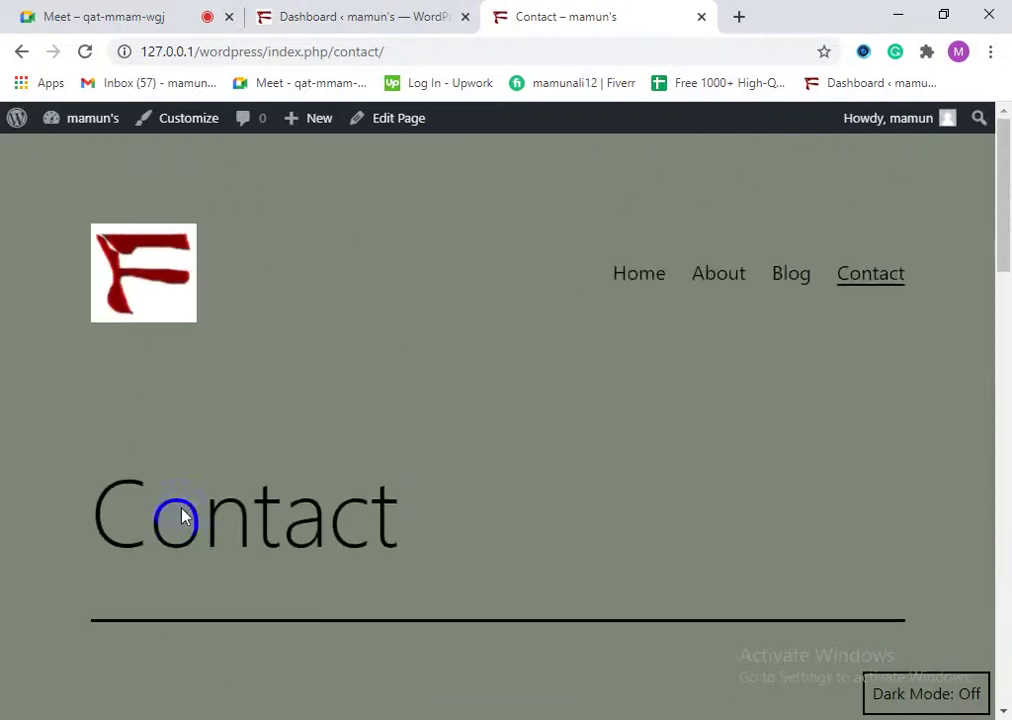
{"action": "scroll", "coordinate": [180, 515], "scroll_direction": "down", "scroll_amount": 3}
{"action": "left_click", "coordinate": [226, 543]}
{"action": "scroll", "coordinate": [226, 543], "scroll_direction": "down", "scroll_amount": 2}
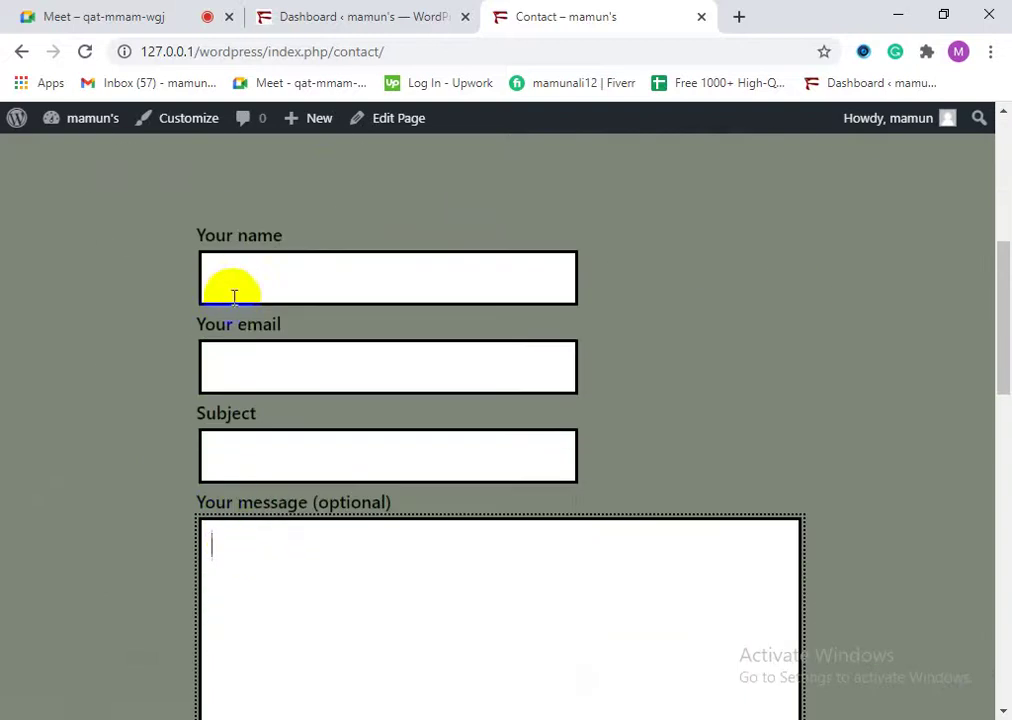
{"action": "scroll", "coordinate": [233, 295], "scroll_direction": "up", "scroll_amount": 4}
{"action": "scroll", "coordinate": [350, 352], "scroll_direction": "down", "scroll_amount": 7}
{"action": "scroll", "coordinate": [143, 505], "scroll_direction": "down", "scroll_amount": 5}
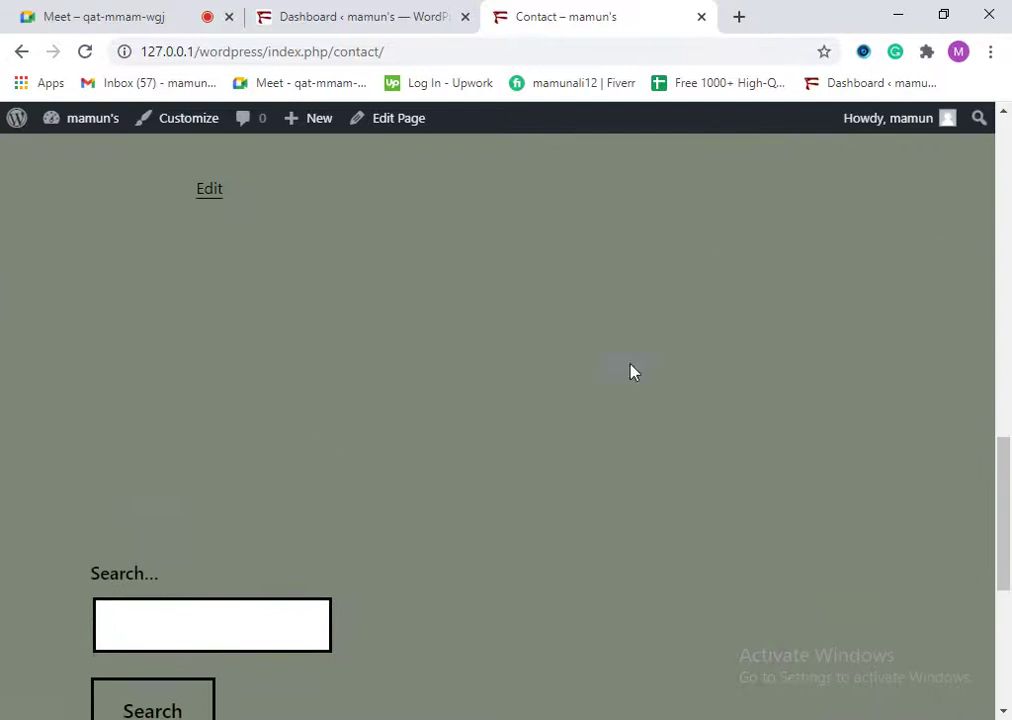
Step: Switch between the Google Meet call and the WordPress admin Dashboard tabs
{"action": "left_click", "coordinate": [230, 6]}
{"action": "left_click", "coordinate": [289, 7]}
{"action": "left_click", "coordinate": [140, 7]}
Step: Open the Contact page for editing from the Pages list
{"action": "left_click", "coordinate": [320, 8]}
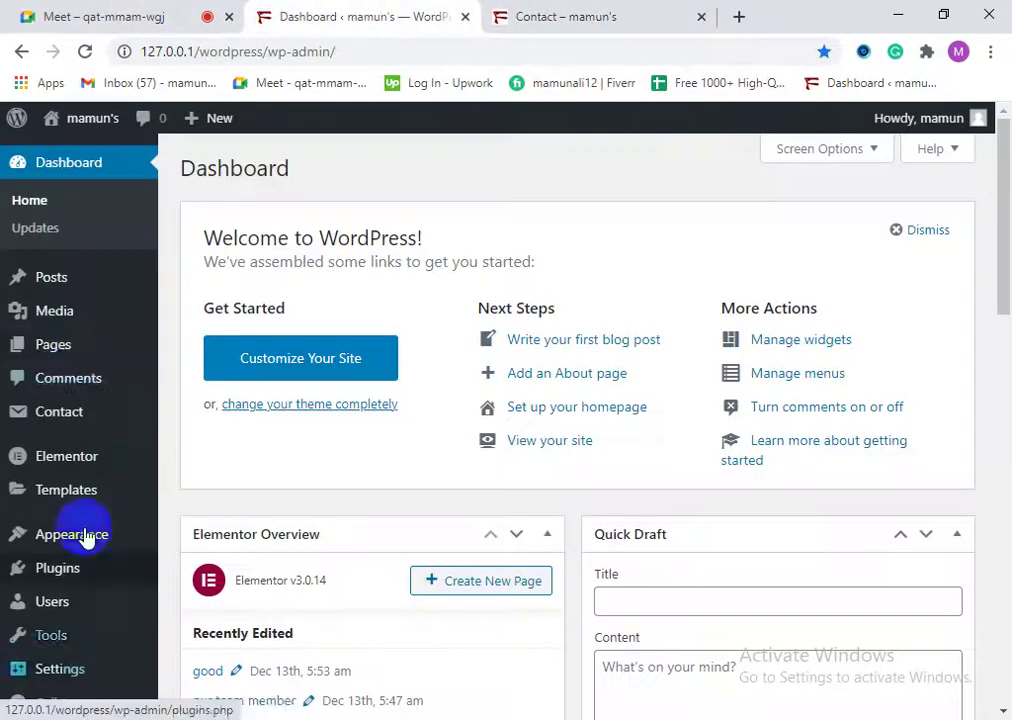
{"action": "left_click", "coordinate": [88, 362]}
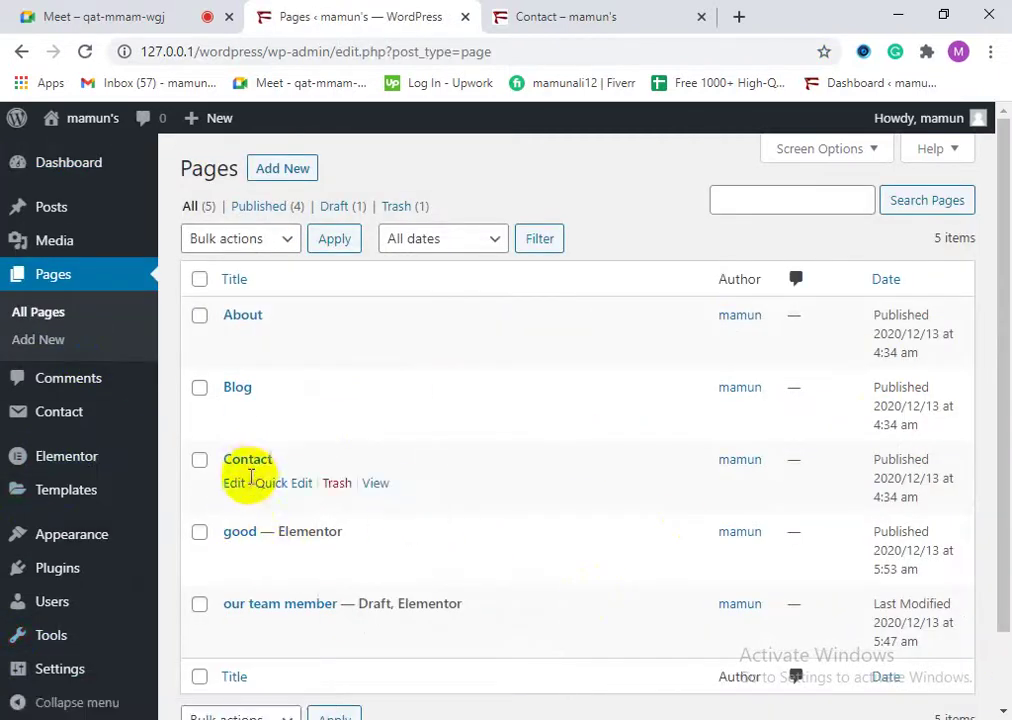
{"action": "left_click", "coordinate": [234, 484]}
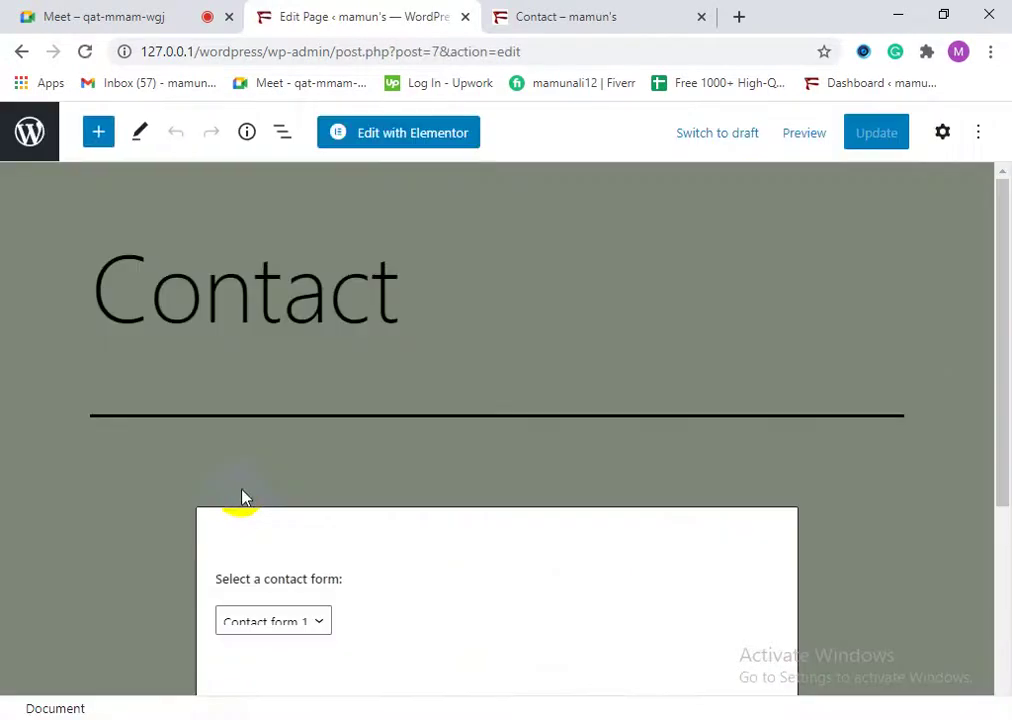
Step: Add 'Email Us :' and 'Phone ;' paragraphs below the contact form and update the page
{"action": "scroll", "coordinate": [270, 530], "scroll_direction": "down", "scroll_amount": 1}
{"action": "scroll", "coordinate": [380, 609], "scroll_direction": "down", "scroll_amount": 2}
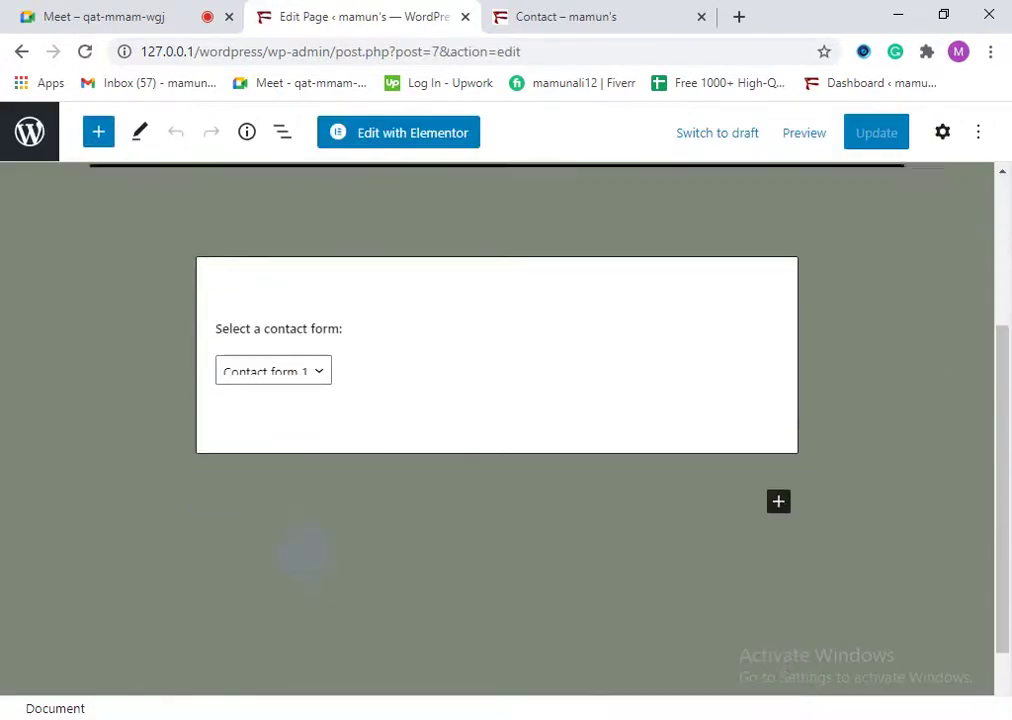
{"action": "left_click", "coordinate": [779, 420]}
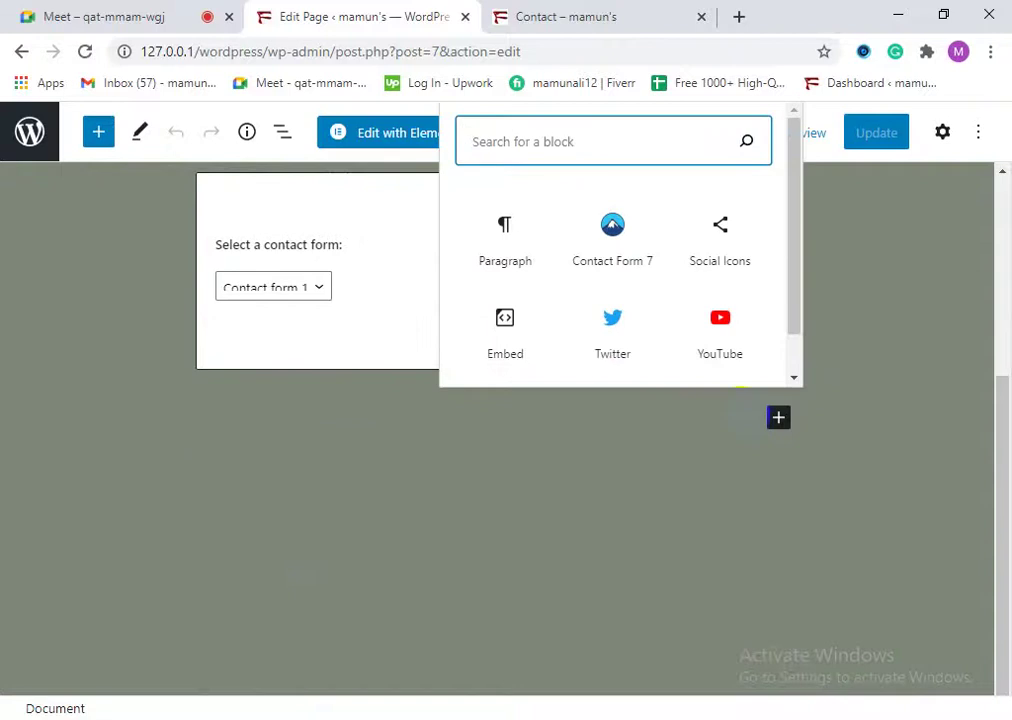
{"action": "left_click", "coordinate": [502, 258]}
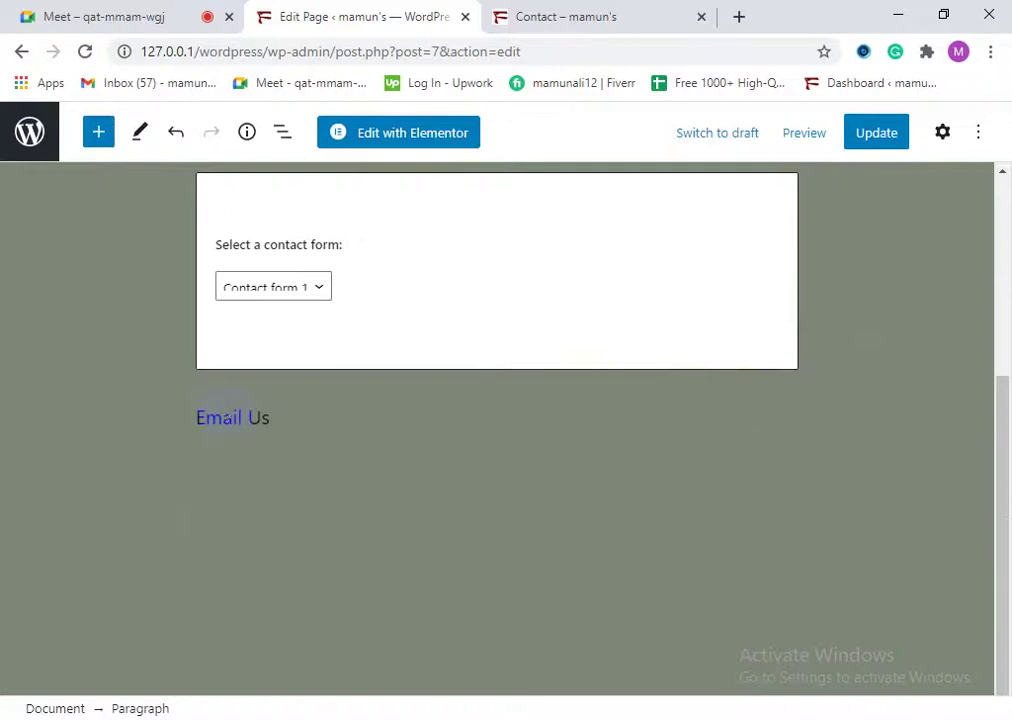
{"action": "key", "text": "Return"}
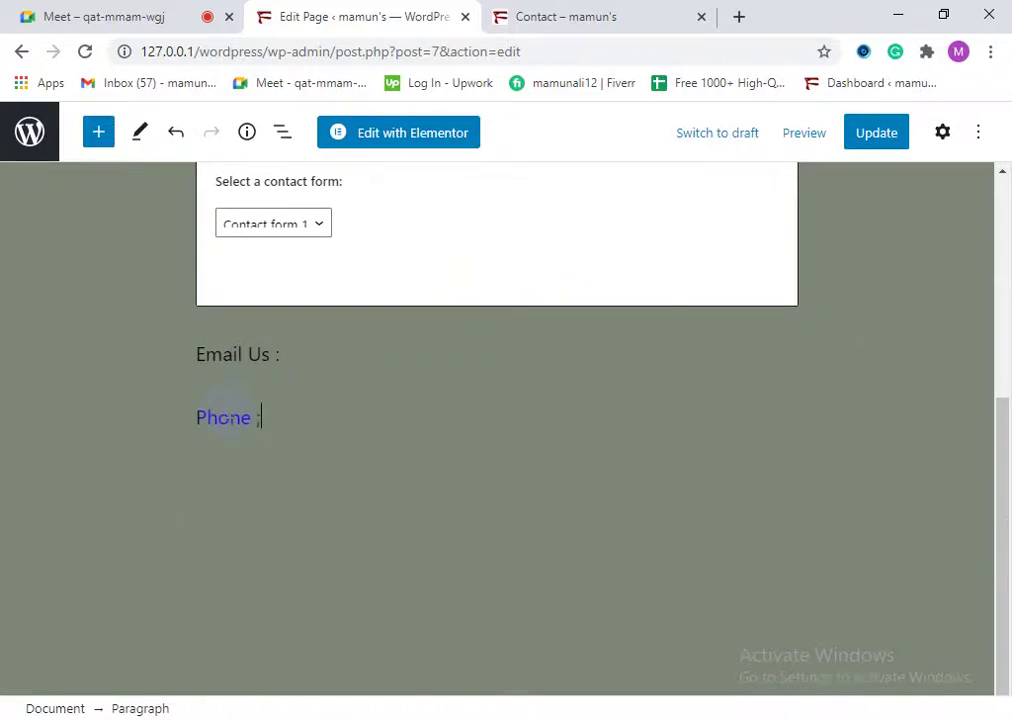
{"action": "left_click", "coordinate": [855, 132]}
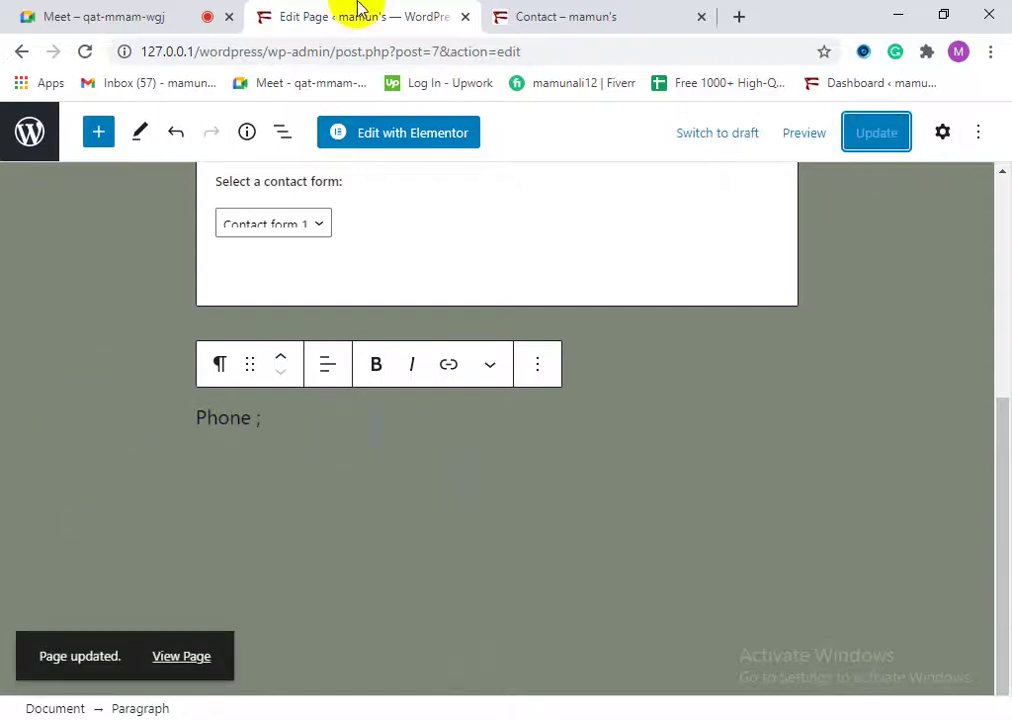
Step: Reload the live Contact page and check the Email Us and Phone lines below Submit
{"action": "left_click", "coordinate": [568, 17]}
{"action": "left_click", "coordinate": [85, 52]}
{"action": "scroll", "coordinate": [425, 412], "scroll_direction": "down", "scroll_amount": 1}
{"action": "scroll", "coordinate": [440, 422], "scroll_direction": "up", "scroll_amount": 4}
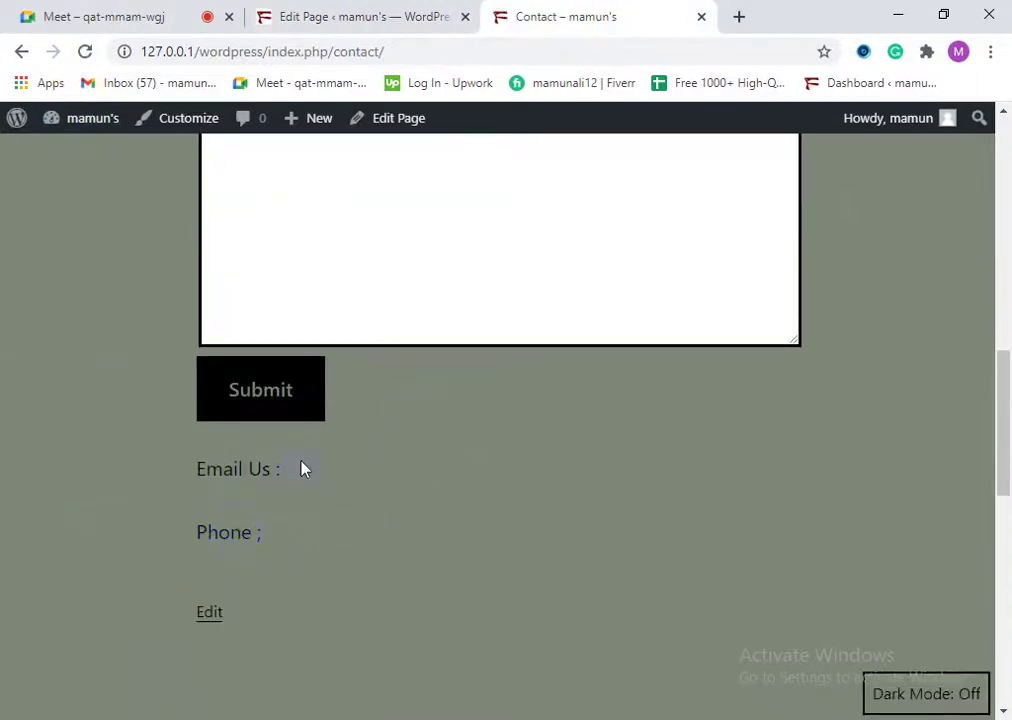
{"action": "scroll", "coordinate": [325, 430], "scroll_direction": "up", "scroll_amount": 3}
{"action": "scroll", "coordinate": [276, 583], "scroll_direction": "down", "scroll_amount": 1}
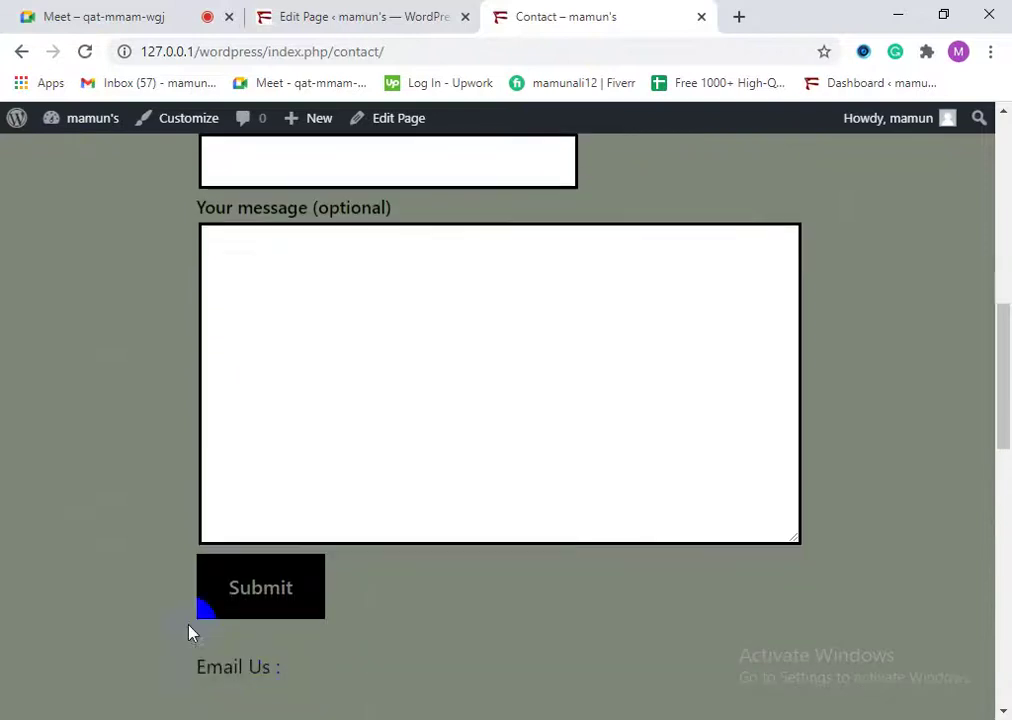
{"action": "scroll", "coordinate": [265, 667], "scroll_direction": "down", "scroll_amount": 2}
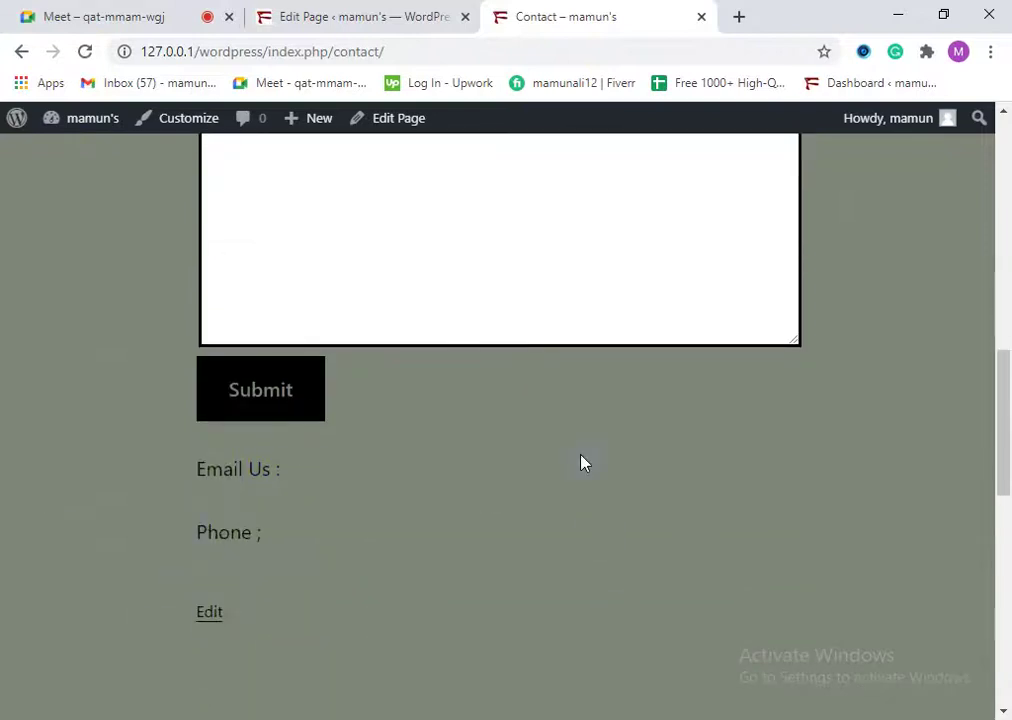
{"action": "scroll", "coordinate": [102, 583], "scroll_direction": "up", "scroll_amount": 7}
Step: Compare the live form's field labels with the editor, ending back in the Contact page editor
{"action": "left_click", "coordinate": [398, 12]}
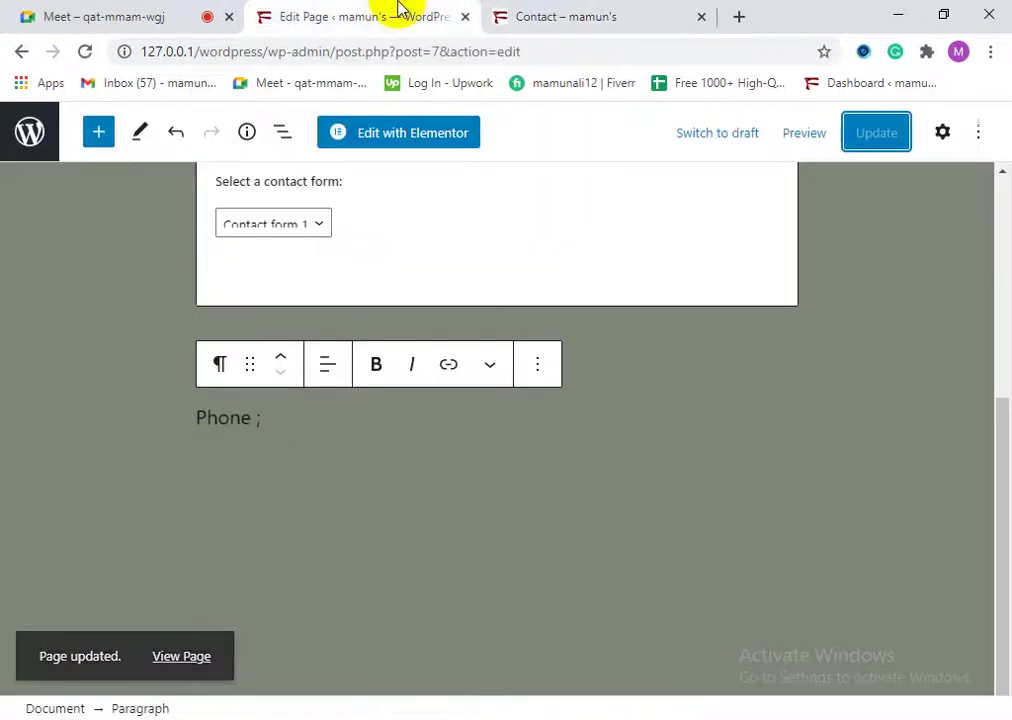
{"action": "scroll", "coordinate": [497, 384], "scroll_direction": "up", "scroll_amount": 5}
{"action": "left_click", "coordinate": [540, 16]}
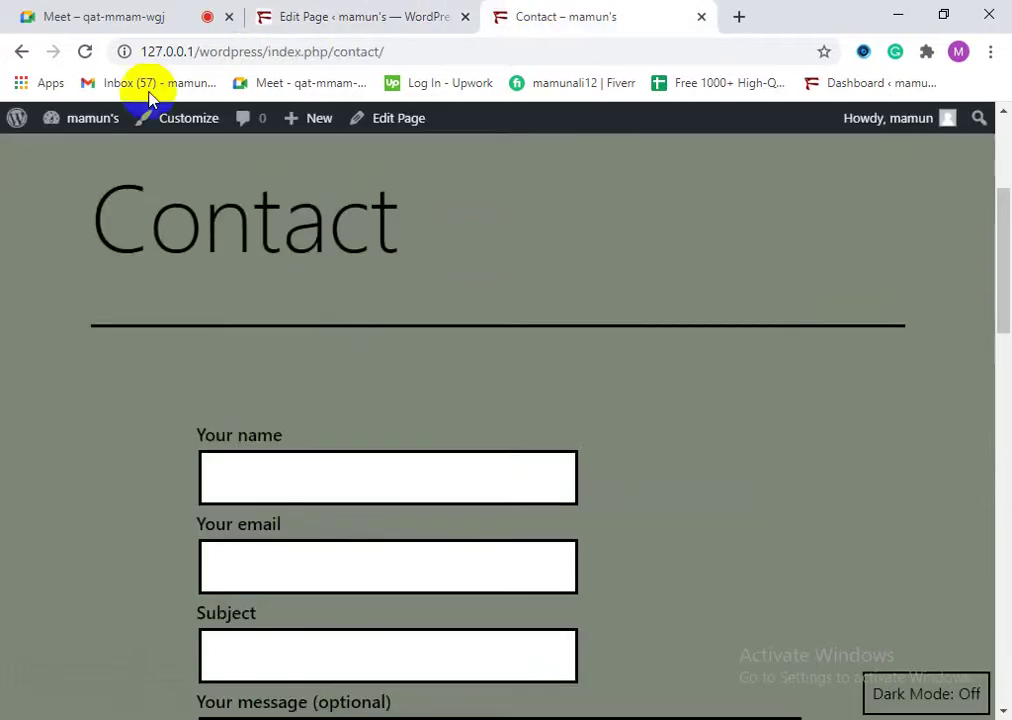
{"action": "scroll", "coordinate": [215, 340], "scroll_direction": "down", "scroll_amount": 2}
{"action": "left_click_drag", "start_coordinate": [330, 222], "coordinate": [551, 630]}
{"action": "left_click", "coordinate": [815, 449]}
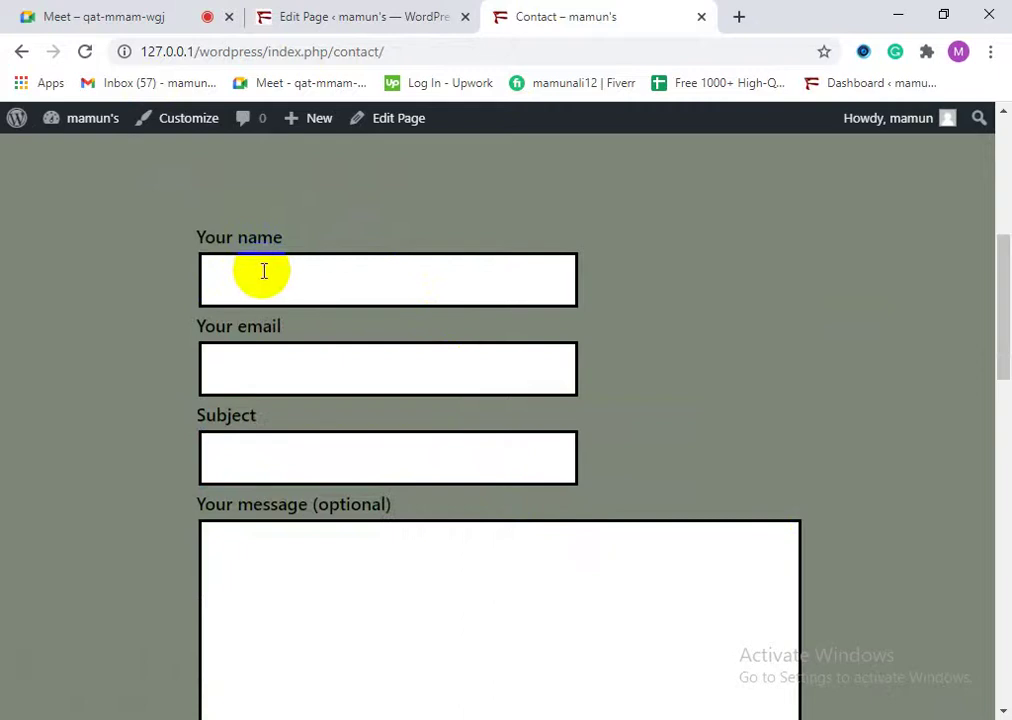
{"action": "left_click", "coordinate": [230, 194]}
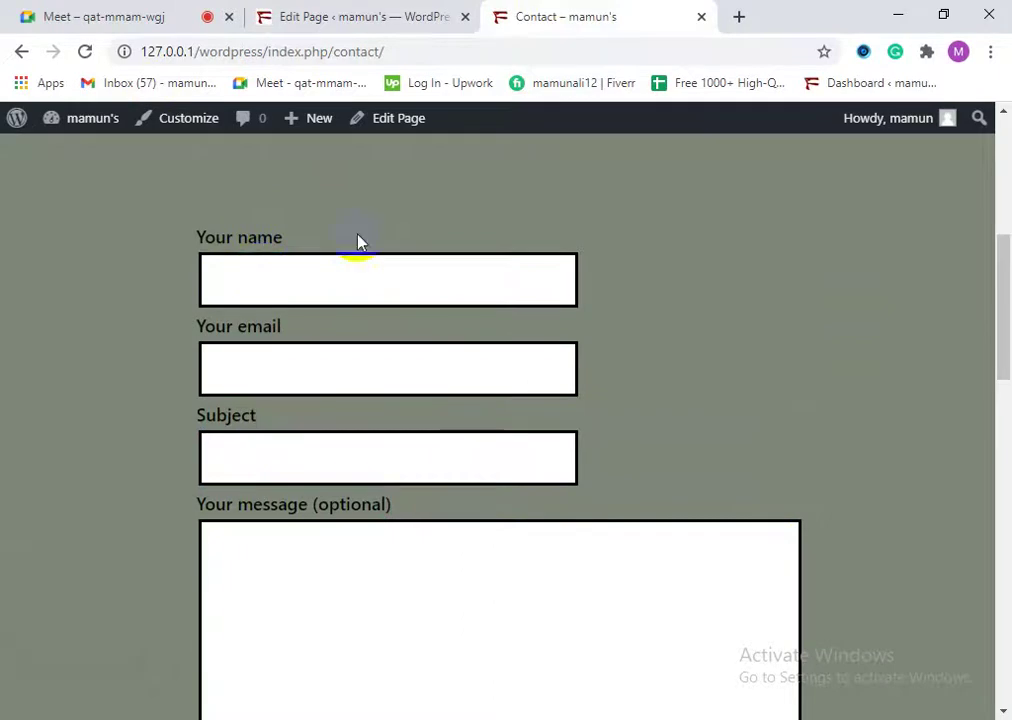
{"action": "left_click_drag", "start_coordinate": [200, 232], "coordinate": [321, 230]}
{"action": "left_click", "coordinate": [217, 257]}
{"action": "scroll", "coordinate": [228, 300], "scroll_direction": "down", "scroll_amount": 6}
{"action": "scroll", "coordinate": [380, 375], "scroll_direction": "down", "scroll_amount": 3}
{"action": "left_click", "coordinate": [275, 14]}
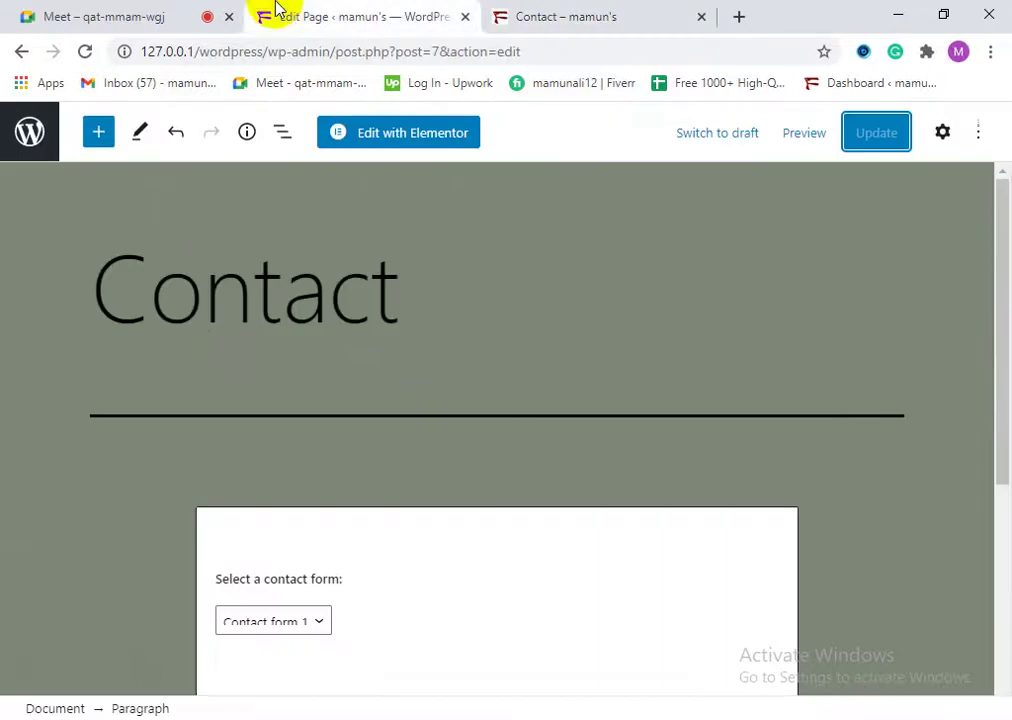
Step: Remove the Phone and Email Us paragraph blocks below the contact form
{"action": "scroll", "coordinate": [455, 507], "scroll_direction": "down", "scroll_amount": 3}
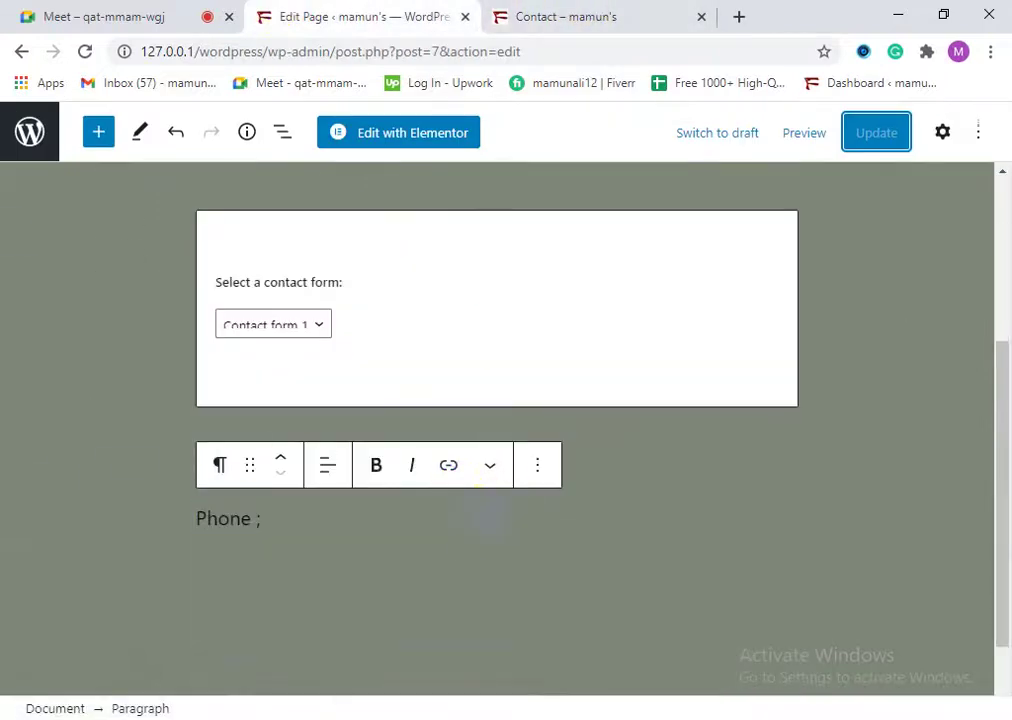
{"action": "scroll", "coordinate": [288, 546], "scroll_direction": "down", "scroll_amount": 1}
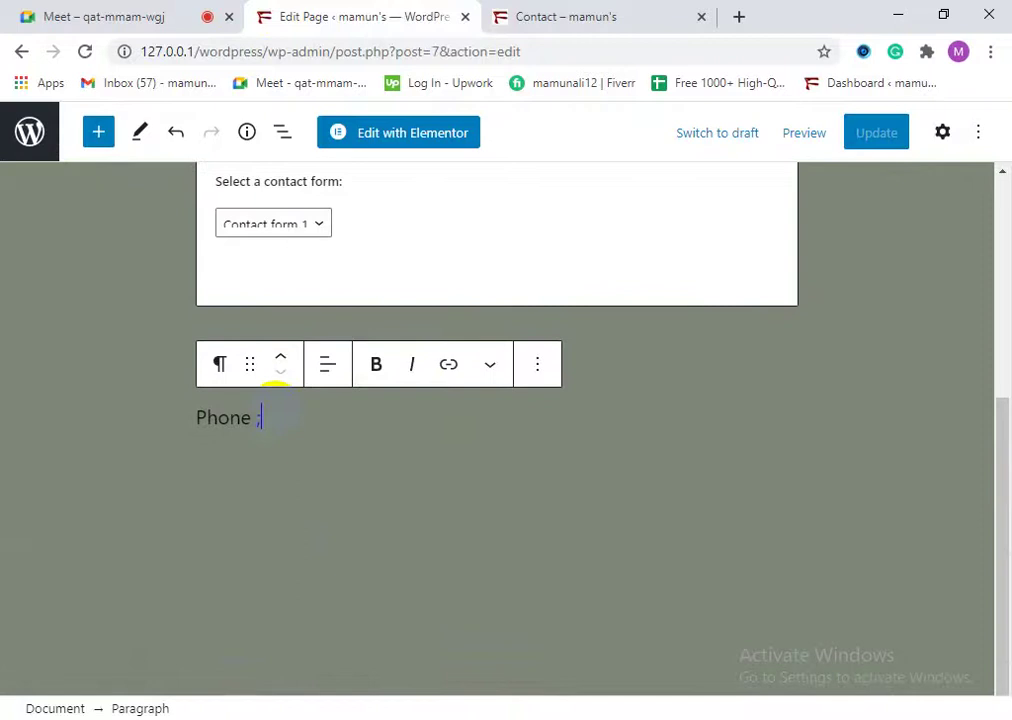
{"action": "left_click_drag", "start_coordinate": [226, 430], "coordinate": [206, 436]}
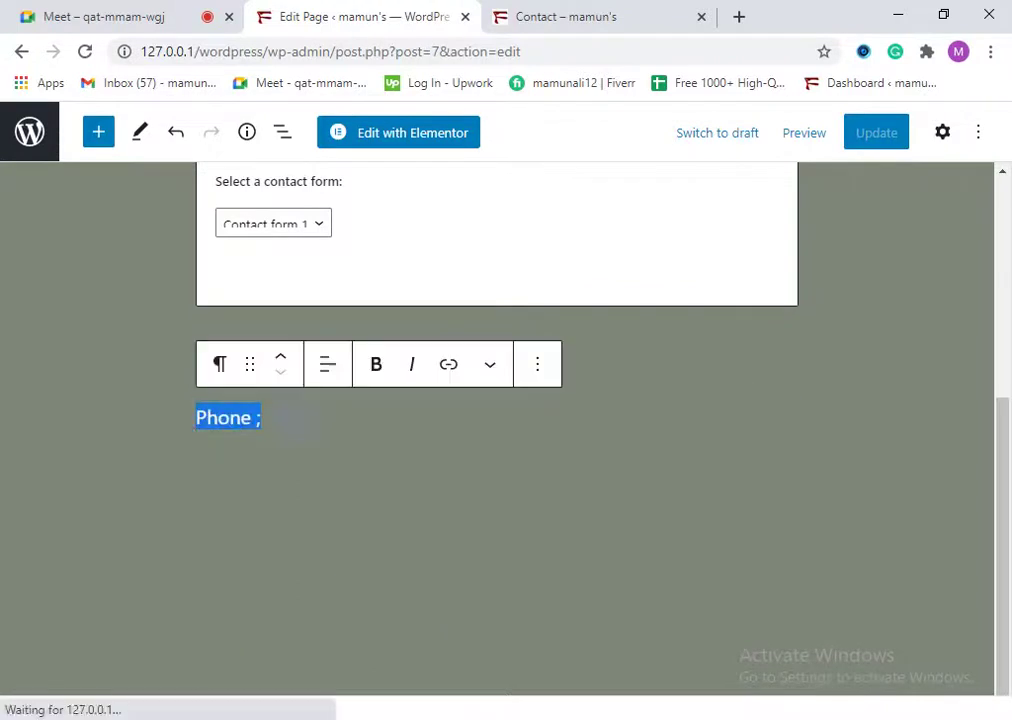
{"action": "left_click", "coordinate": [537, 364]}
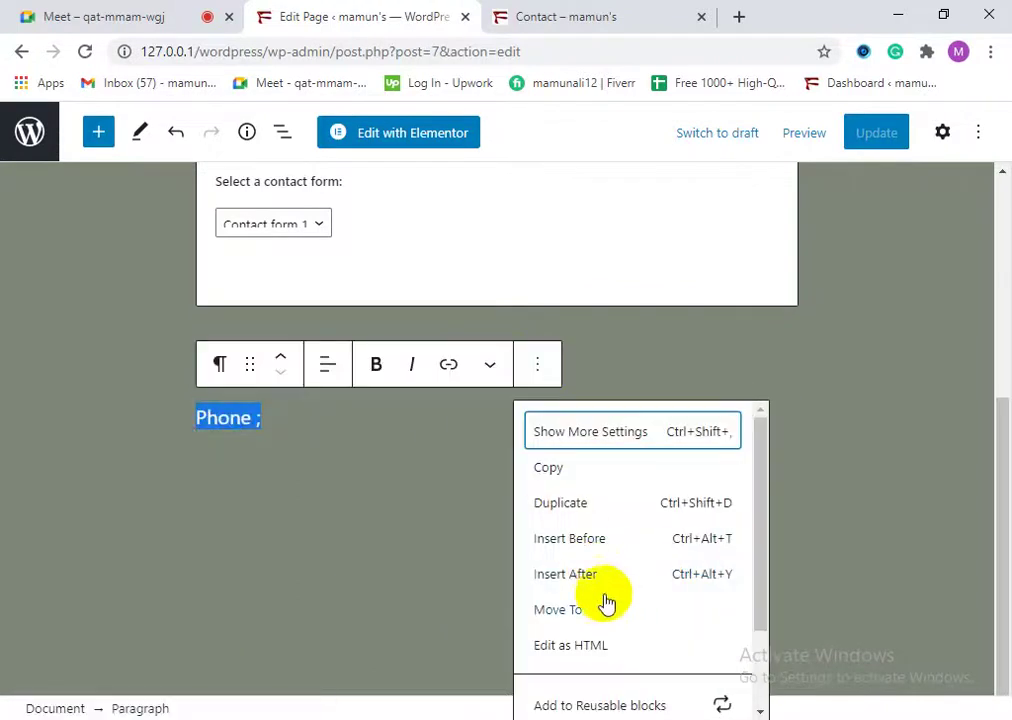
{"action": "scroll", "coordinate": [583, 610], "scroll_direction": "down", "scroll_amount": 1}
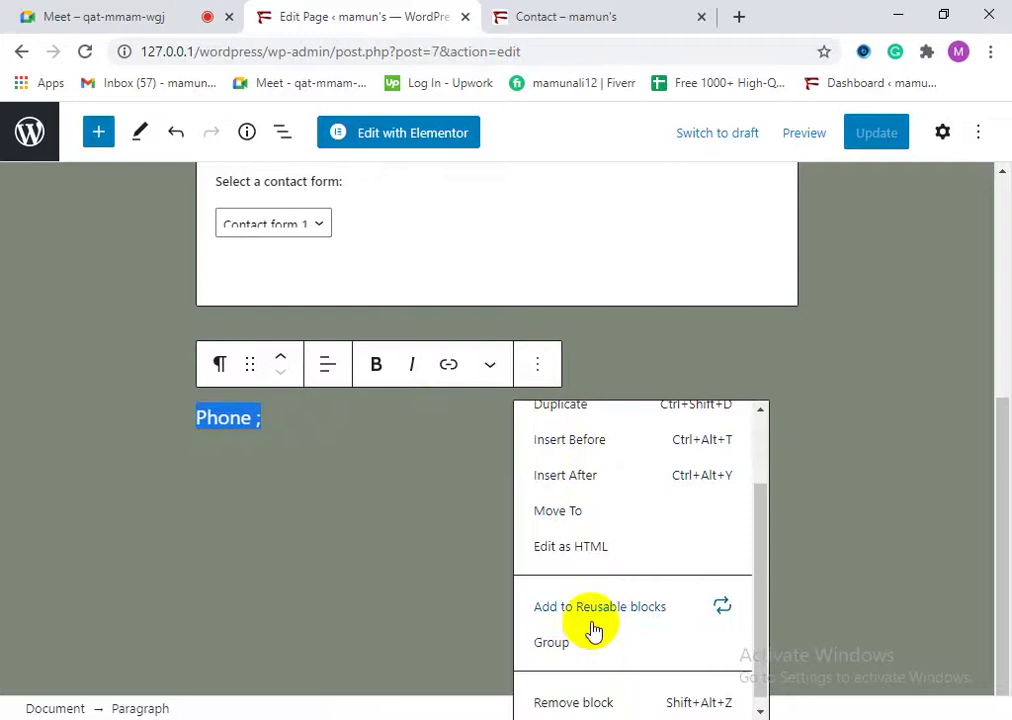
{"action": "scroll", "coordinate": [605, 660], "scroll_direction": "down", "scroll_amount": 1}
{"action": "left_click", "coordinate": [617, 695]}
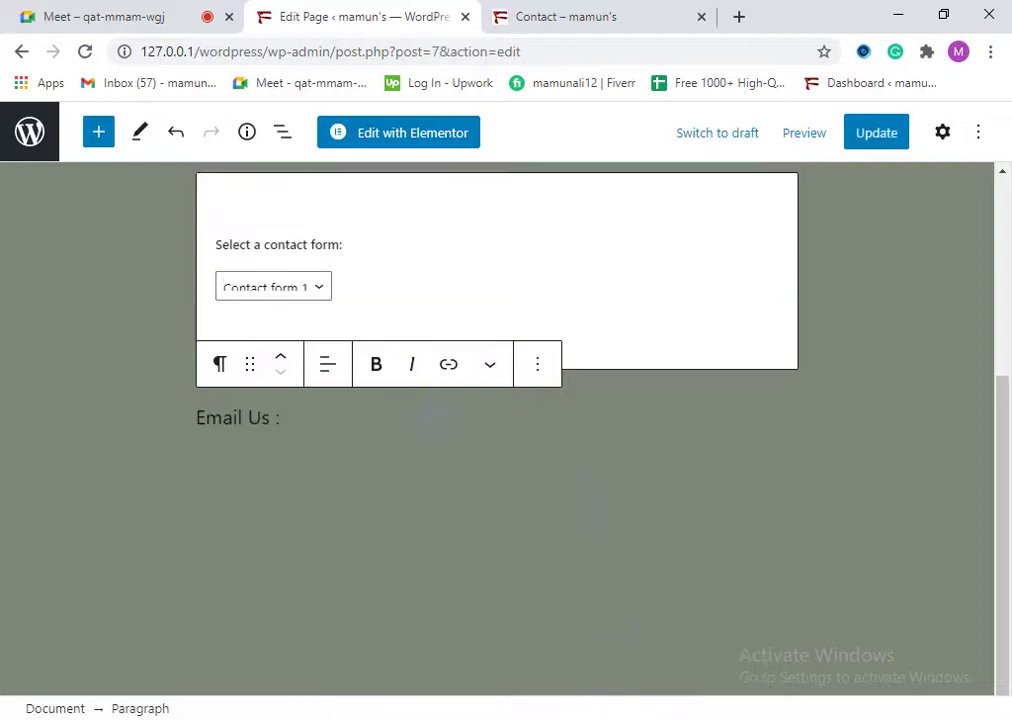
{"action": "left_click", "coordinate": [537, 364]}
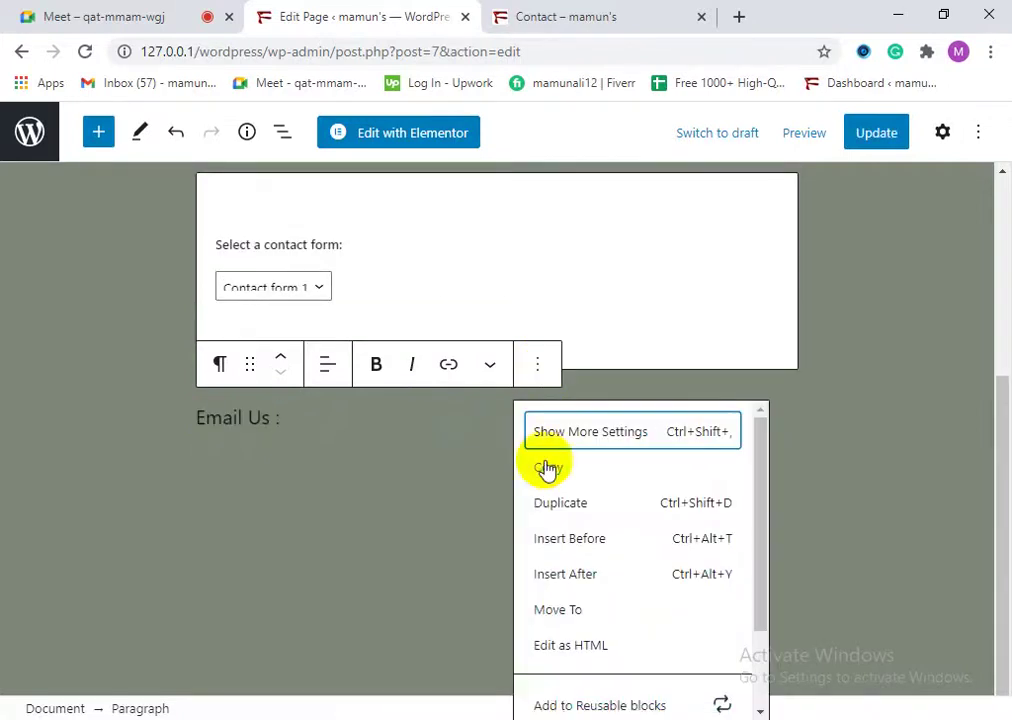
{"action": "scroll", "coordinate": [625, 650], "scroll_direction": "down", "scroll_amount": 1}
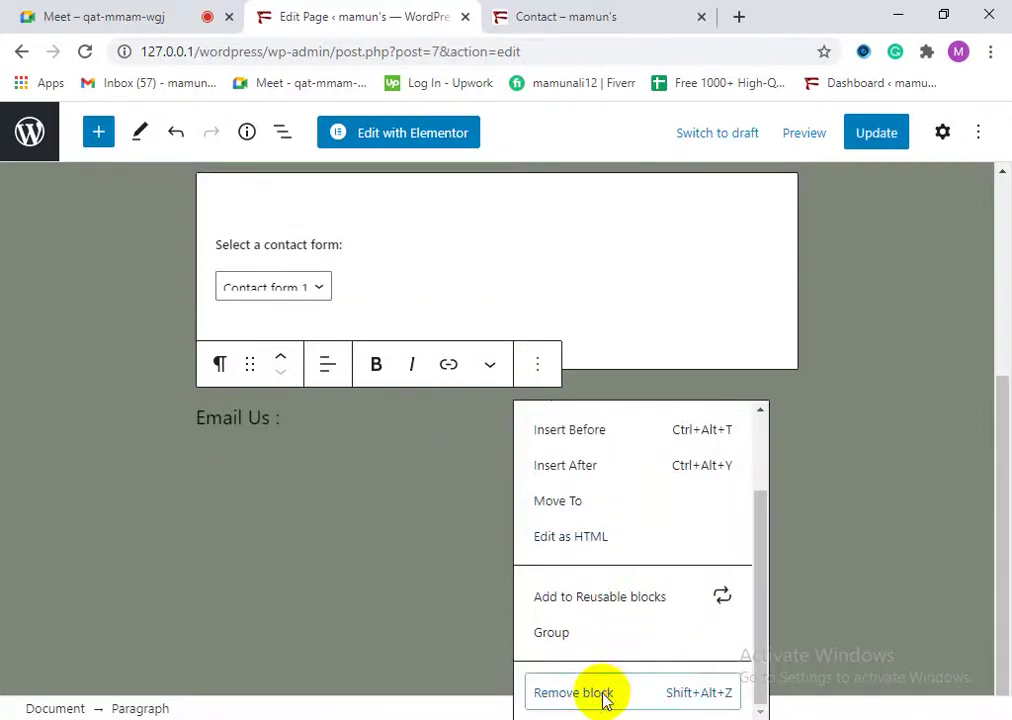
{"action": "left_click", "coordinate": [603, 695]}
Step: Keep Contact form 1 as the embedded form and leave the editor for the admin pages
{"action": "scroll", "coordinate": [307, 473], "scroll_direction": "up", "scroll_amount": 2}
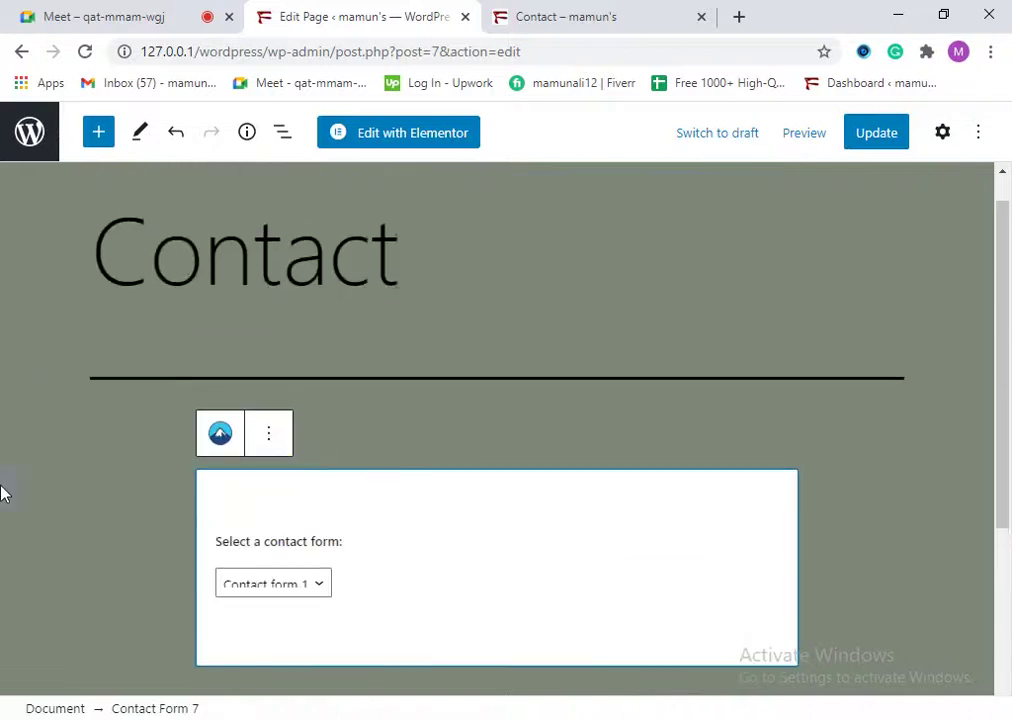
{"action": "left_click", "coordinate": [271, 571]}
{"action": "left_click", "coordinate": [295, 598]}
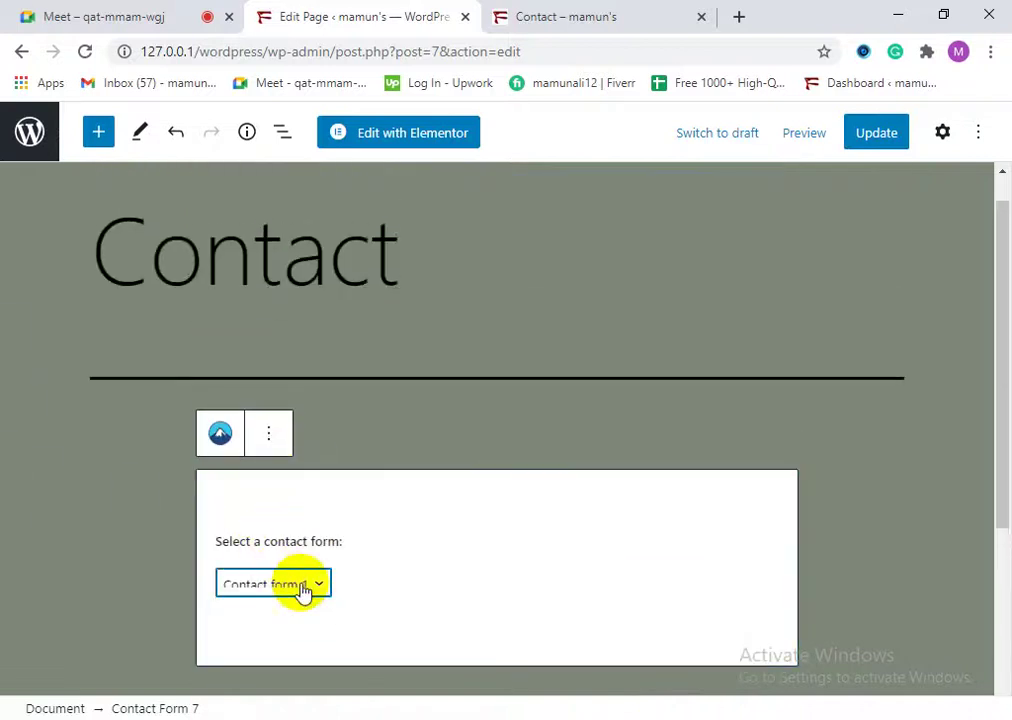
{"action": "scroll", "coordinate": [330, 450], "scroll_direction": "down", "scroll_amount": 2}
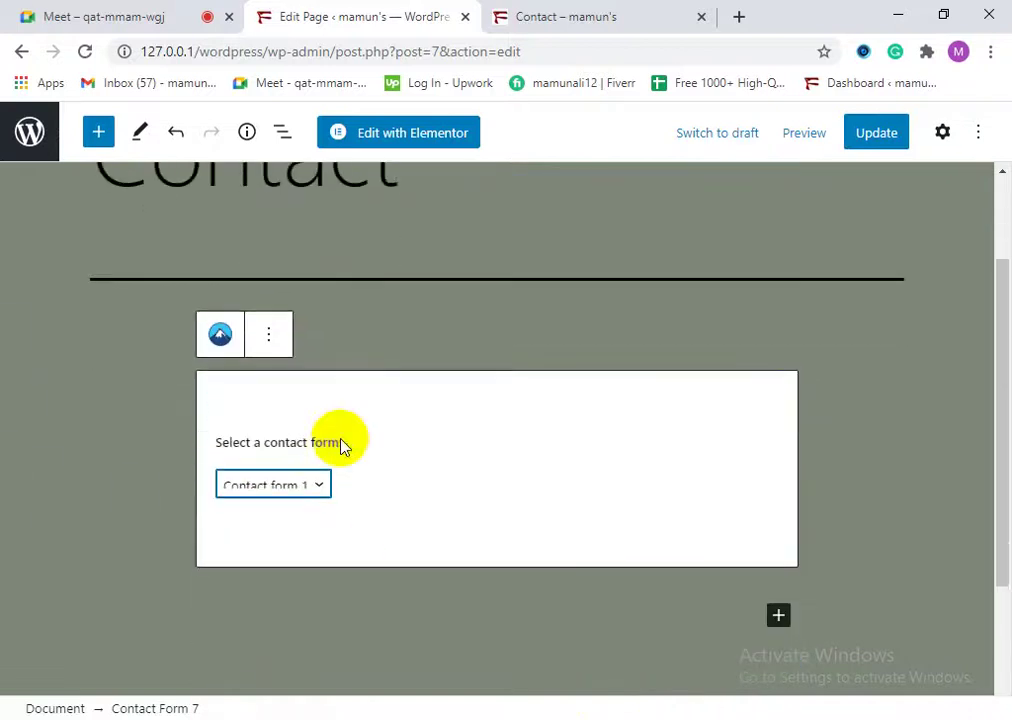
{"action": "left_click", "coordinate": [269, 338]}
{"action": "left_click", "coordinate": [366, 345]}
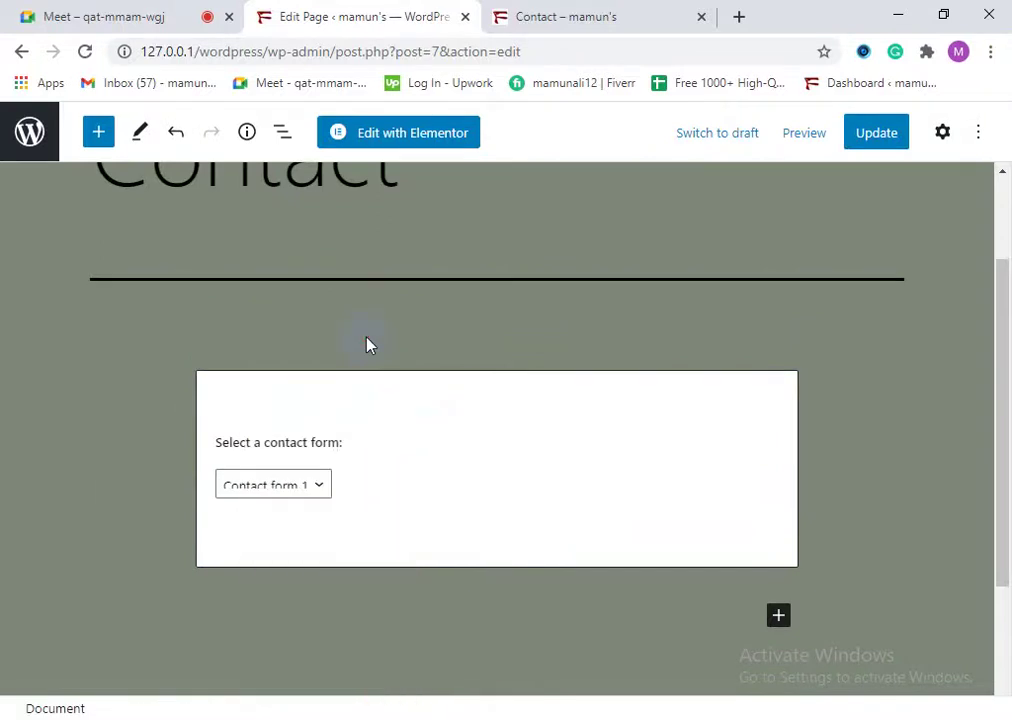
{"action": "scroll", "coordinate": [113, 372], "scroll_direction": "up", "scroll_amount": 2}
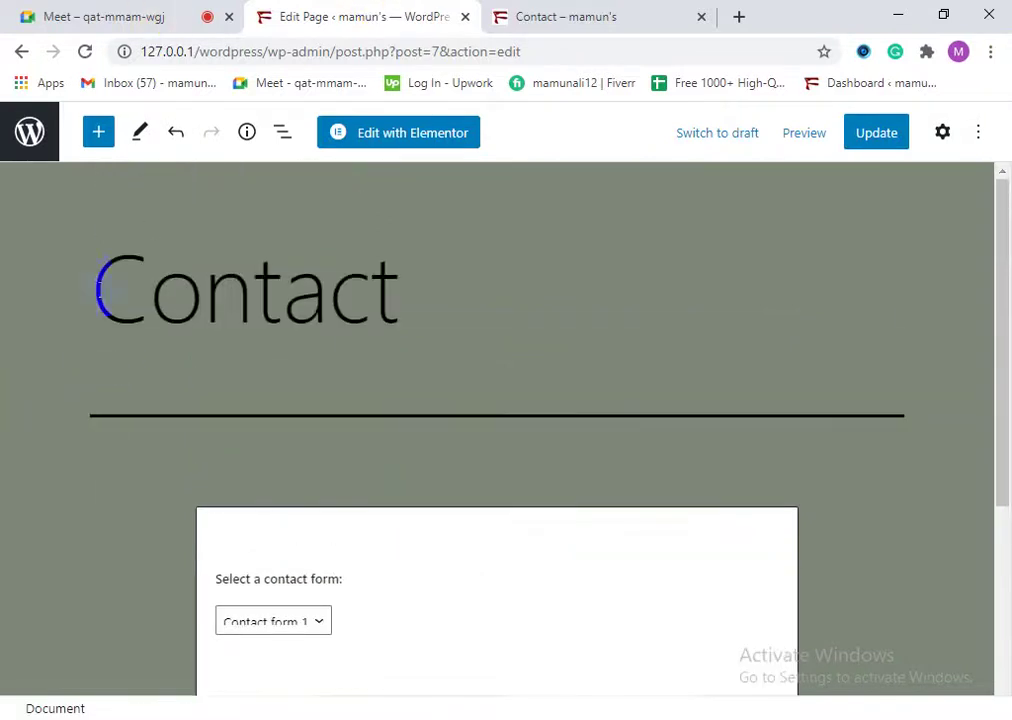
{"action": "left_click", "coordinate": [38, 141]}
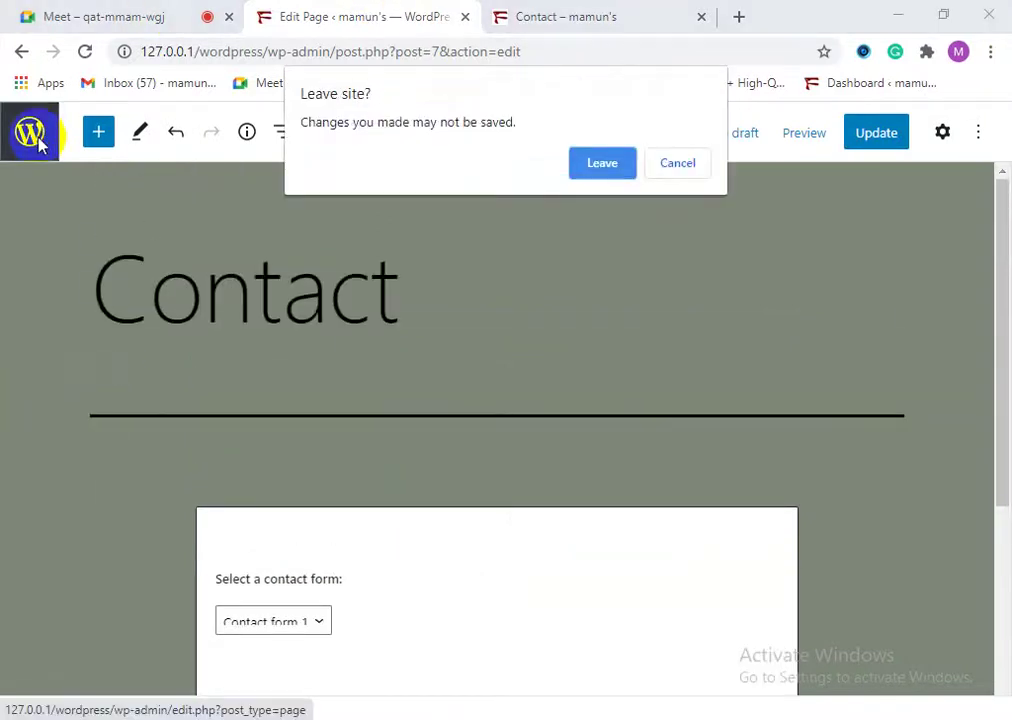
Step: Discard unsaved edits, reopen the Contact page, and remove the Phone and Email Us paragraphs
{"action": "left_click", "coordinate": [584, 177]}
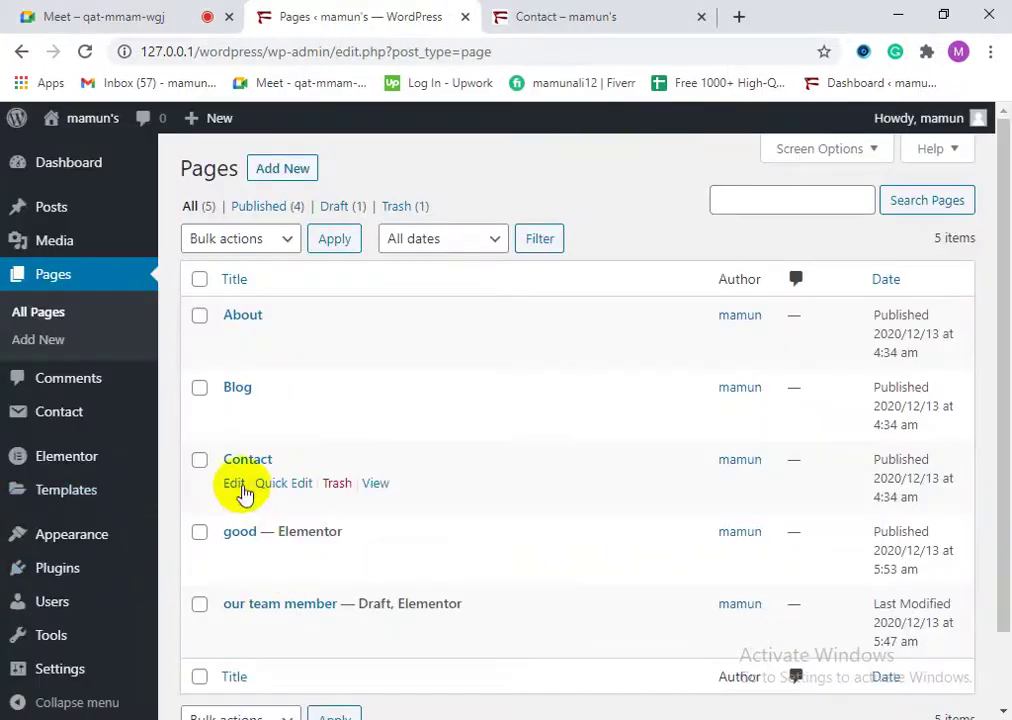
{"action": "left_click", "coordinate": [238, 487]}
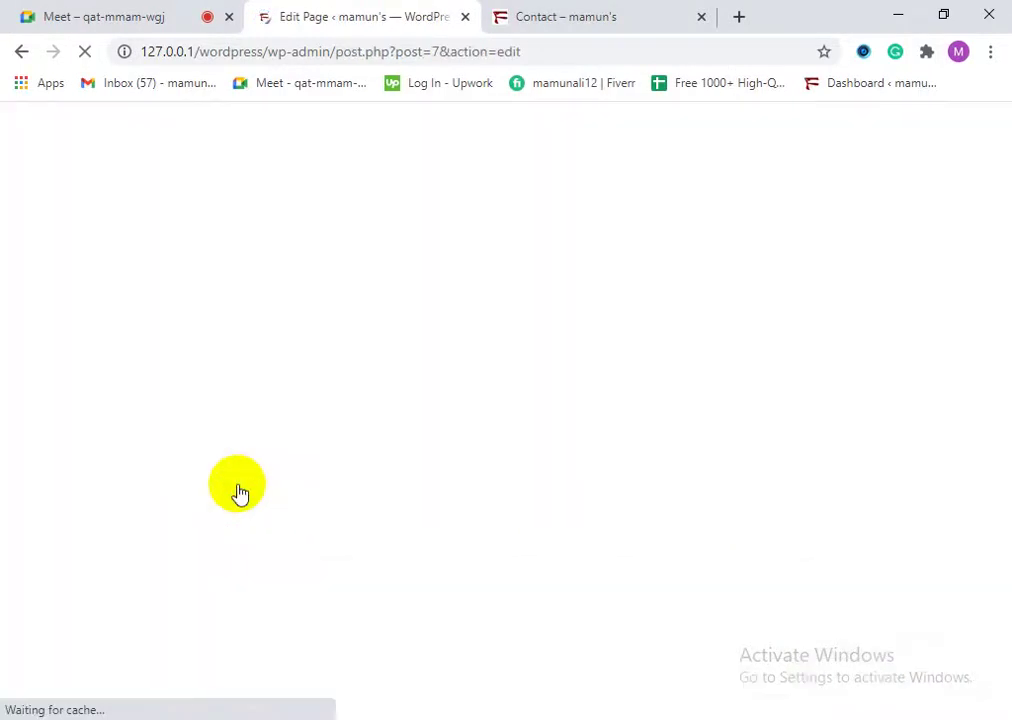
{"action": "scroll", "coordinate": [303, 533], "scroll_direction": "down", "scroll_amount": 5}
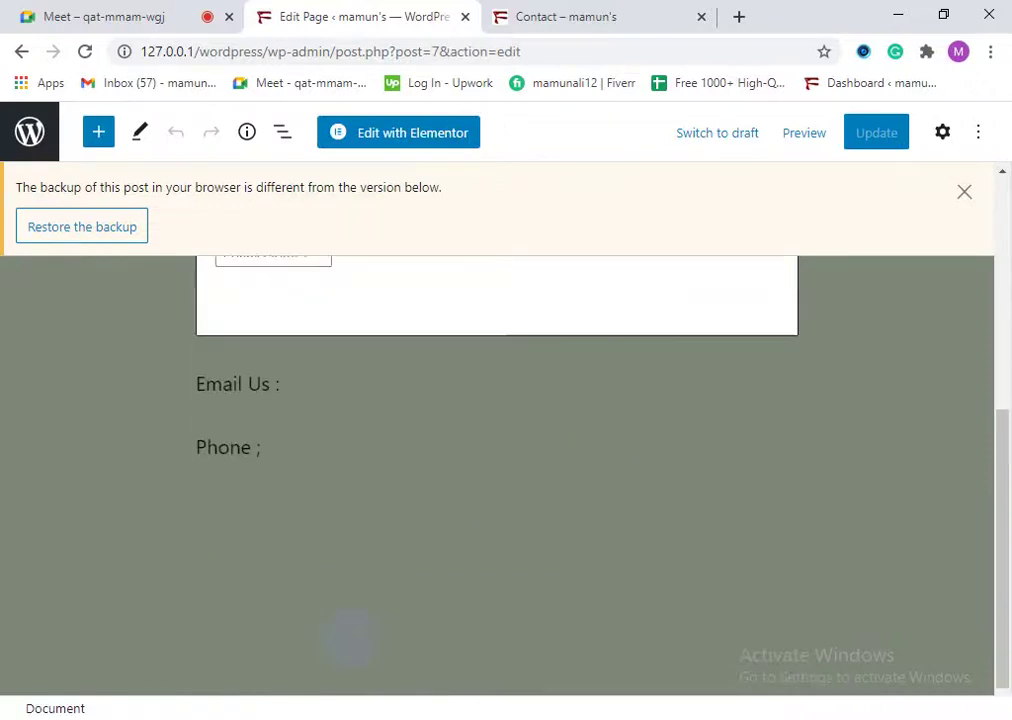
{"action": "scroll", "coordinate": [343, 637], "scroll_direction": "up", "scroll_amount": 1}
{"action": "left_click", "coordinate": [343, 510]}
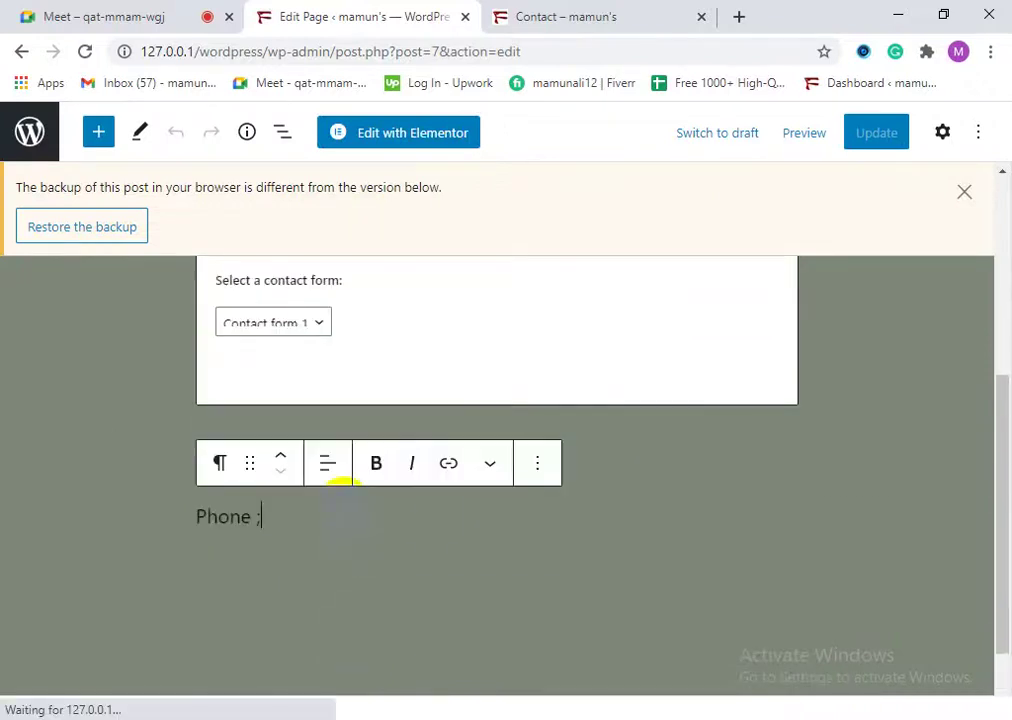
{"action": "left_click", "coordinate": [541, 465]}
{"action": "scroll", "coordinate": [565, 355], "scroll_direction": "down", "scroll_amount": 2}
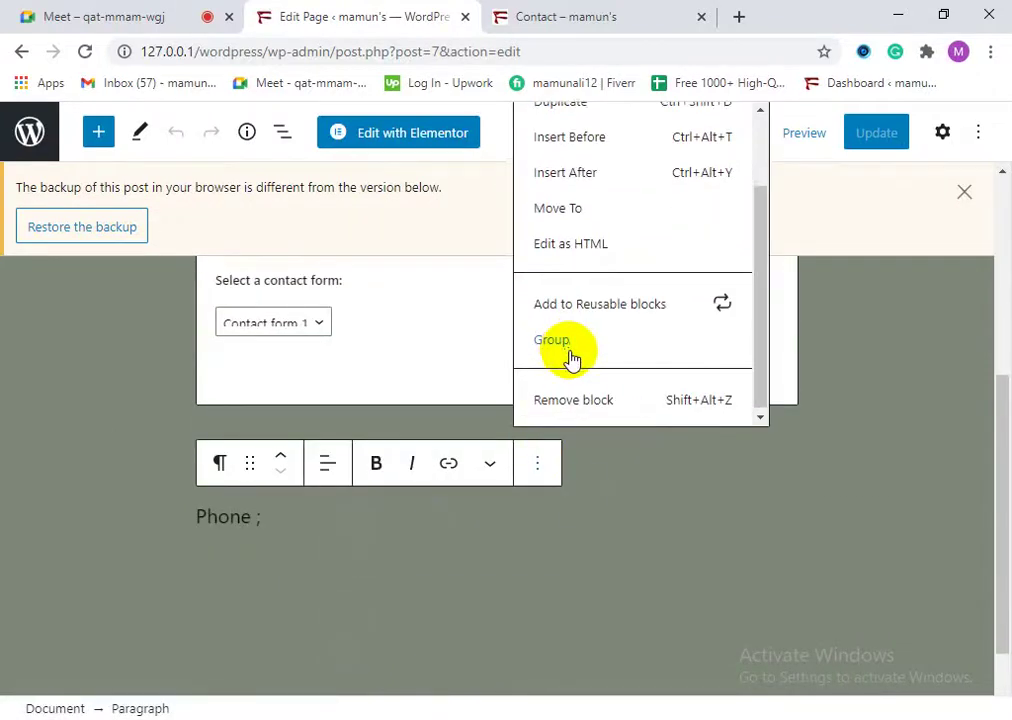
{"action": "left_click", "coordinate": [578, 398]}
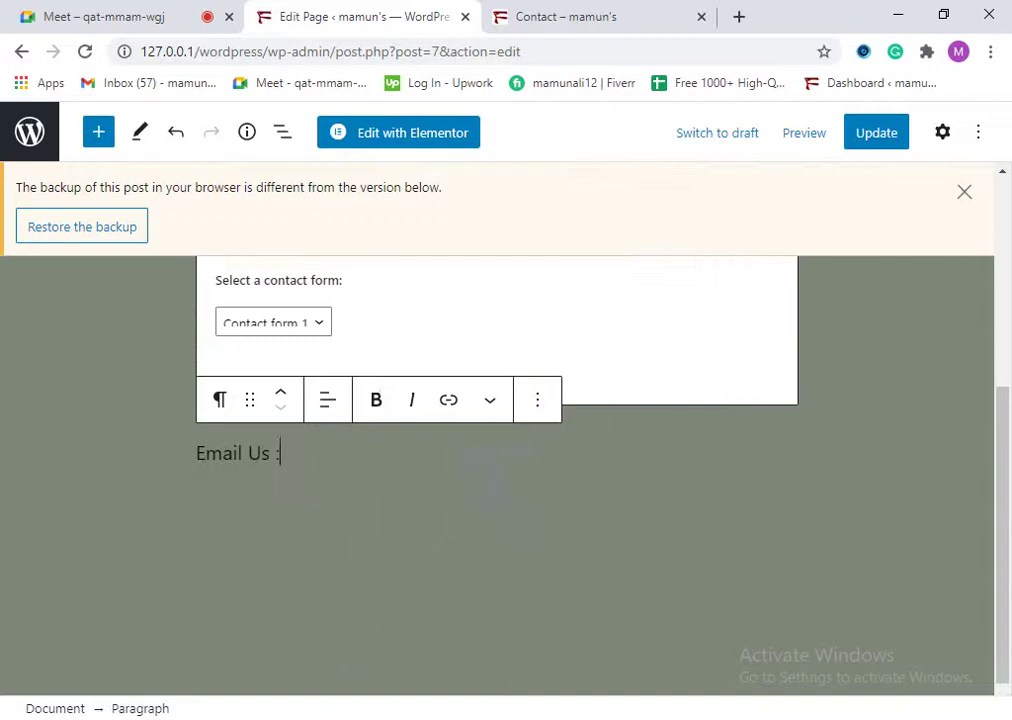
{"action": "left_click", "coordinate": [537, 400]}
{"action": "scroll", "coordinate": [610, 640], "scroll_direction": "down", "scroll_amount": 2}
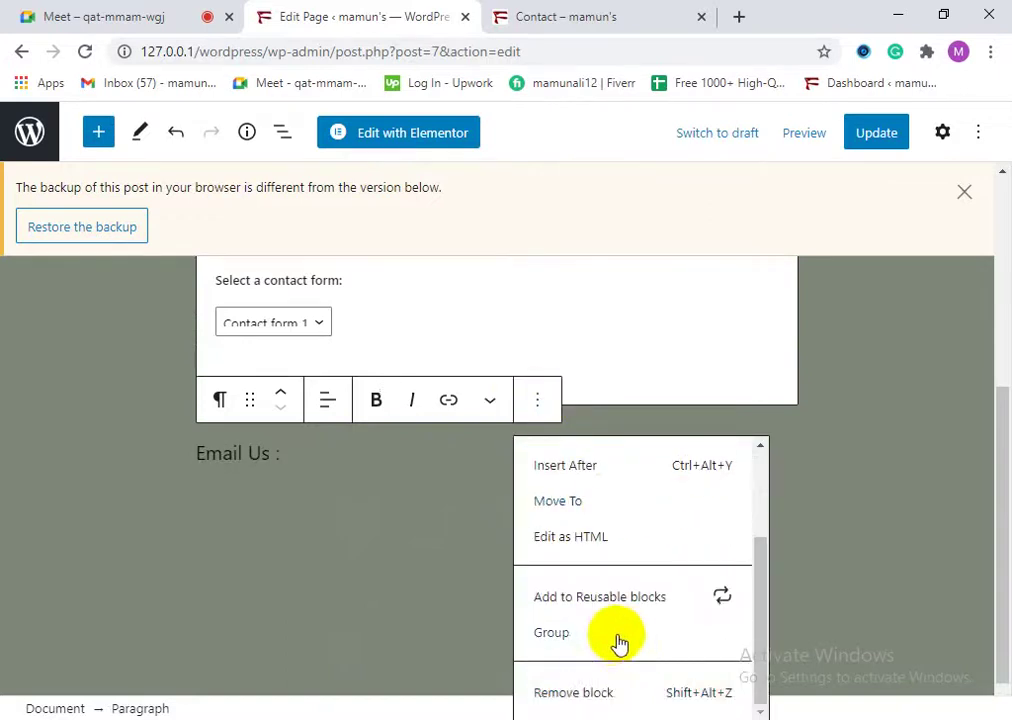
{"action": "left_click", "coordinate": [609, 693]}
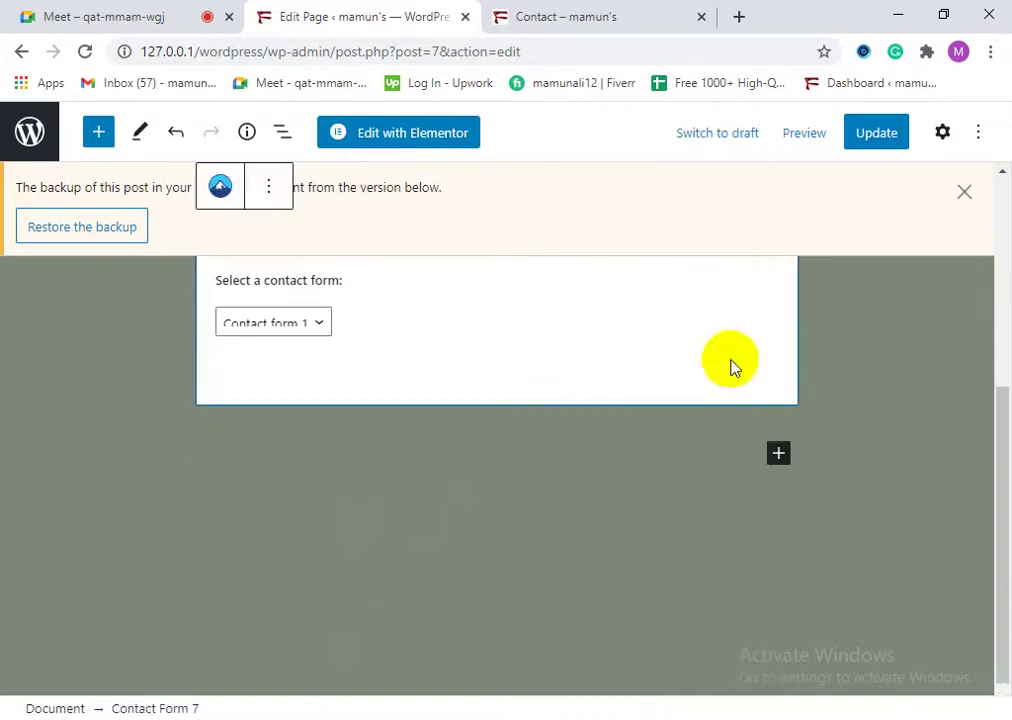
{"action": "scroll", "coordinate": [650, 316], "scroll_direction": "up", "scroll_amount": 3}
Step: Update the Contact page and return to the admin Pages list
{"action": "left_click", "coordinate": [873, 137]}
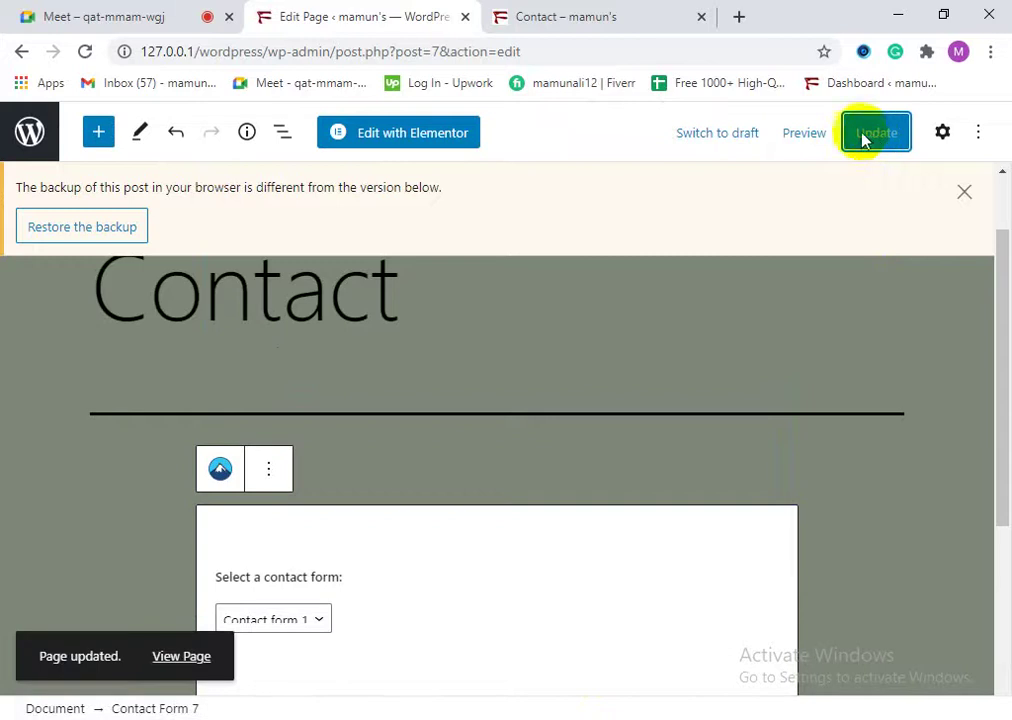
{"action": "scroll", "coordinate": [628, 531], "scroll_direction": "down", "scroll_amount": 3}
{"action": "scroll", "coordinate": [648, 599], "scroll_direction": "up", "scroll_amount": 1}
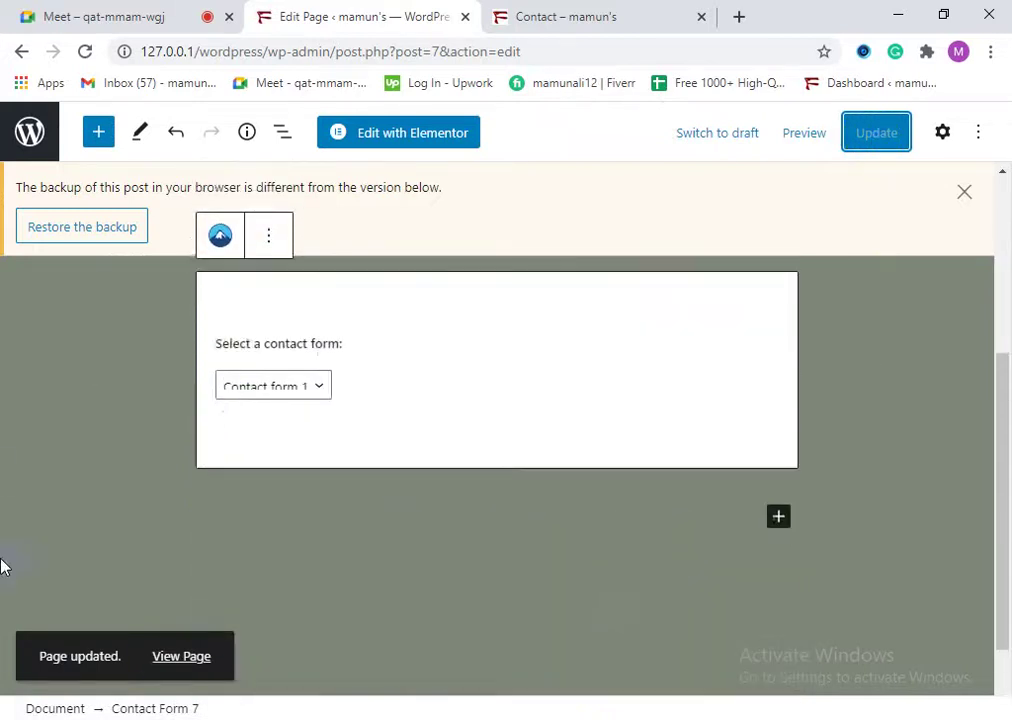
{"action": "scroll", "coordinate": [93, 548], "scroll_direction": "up", "scroll_amount": 3}
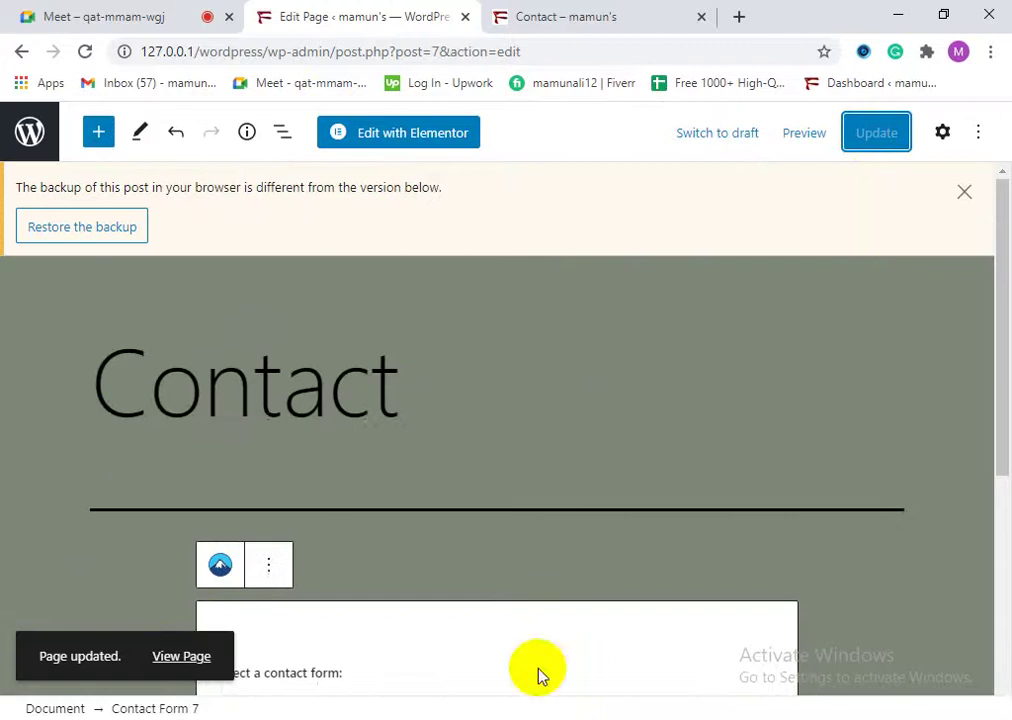
{"action": "scroll", "coordinate": [228, 385], "scroll_direction": "down", "scroll_amount": 1}
{"action": "left_click", "coordinate": [22, 132]}
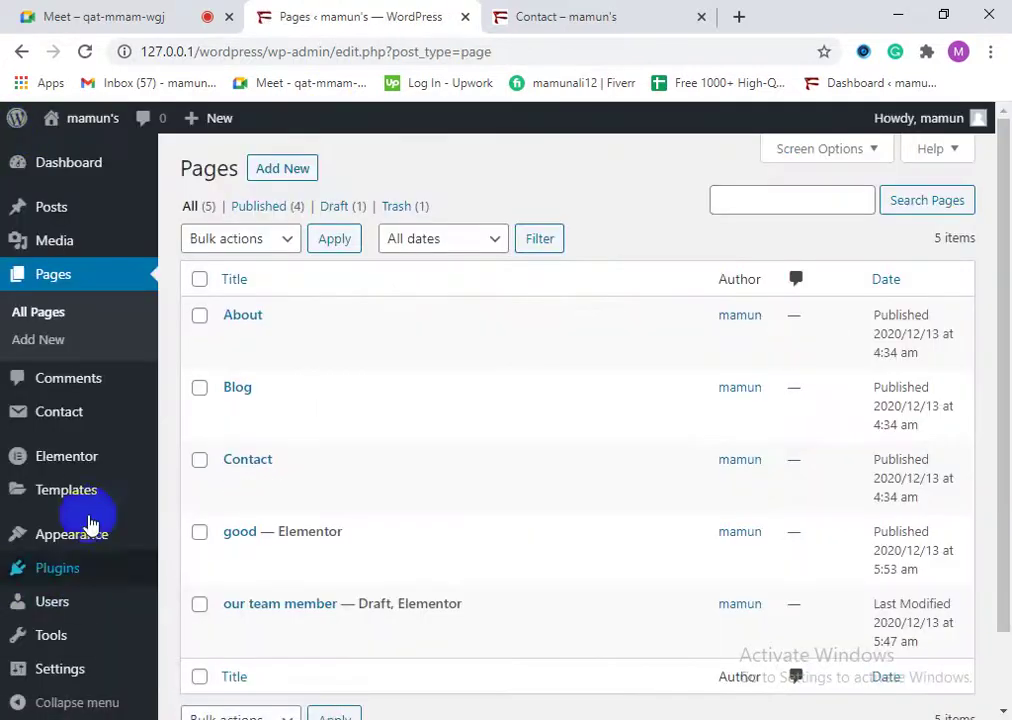
Step: Open Contact form 1 from the Contact Form 7 forms list for editing
{"action": "mouse_move", "coordinate": [70, 428]}
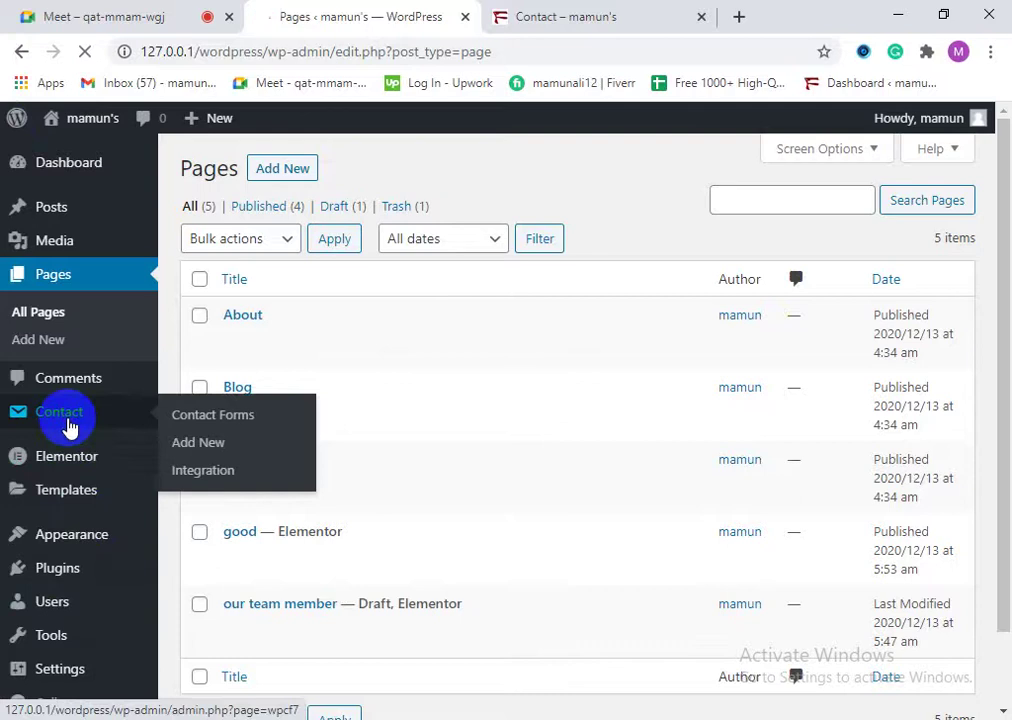
{"action": "left_click", "coordinate": [70, 428]}
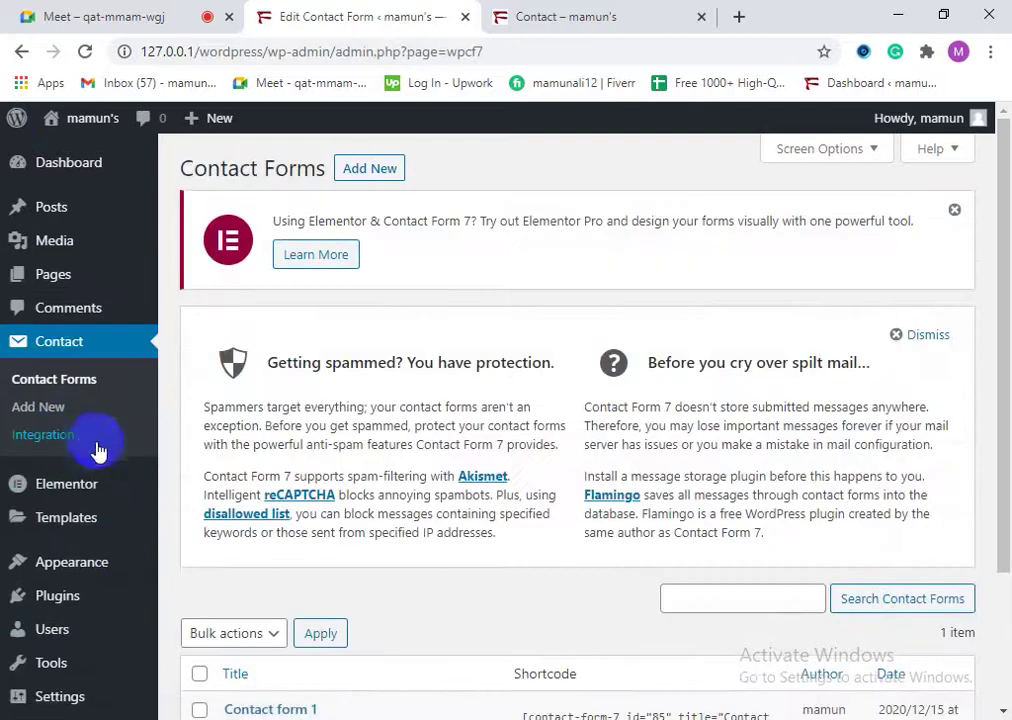
{"action": "scroll", "coordinate": [407, 677], "scroll_direction": "down", "scroll_amount": 2}
{"action": "mouse_move", "coordinate": [253, 524]}
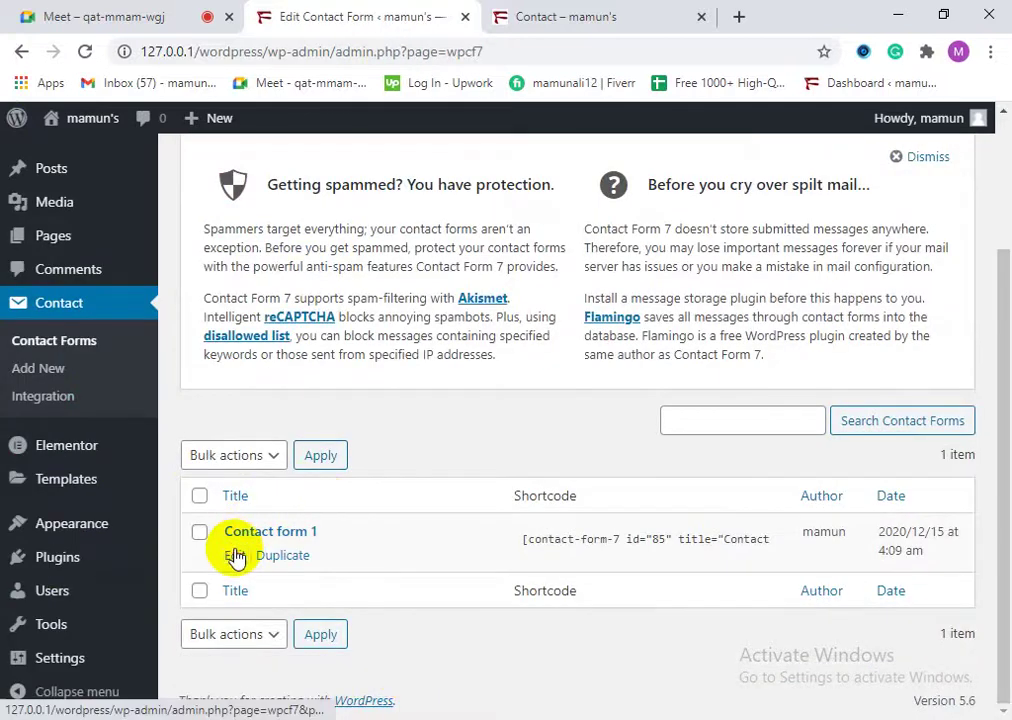
{"action": "left_click", "coordinate": [235, 556]}
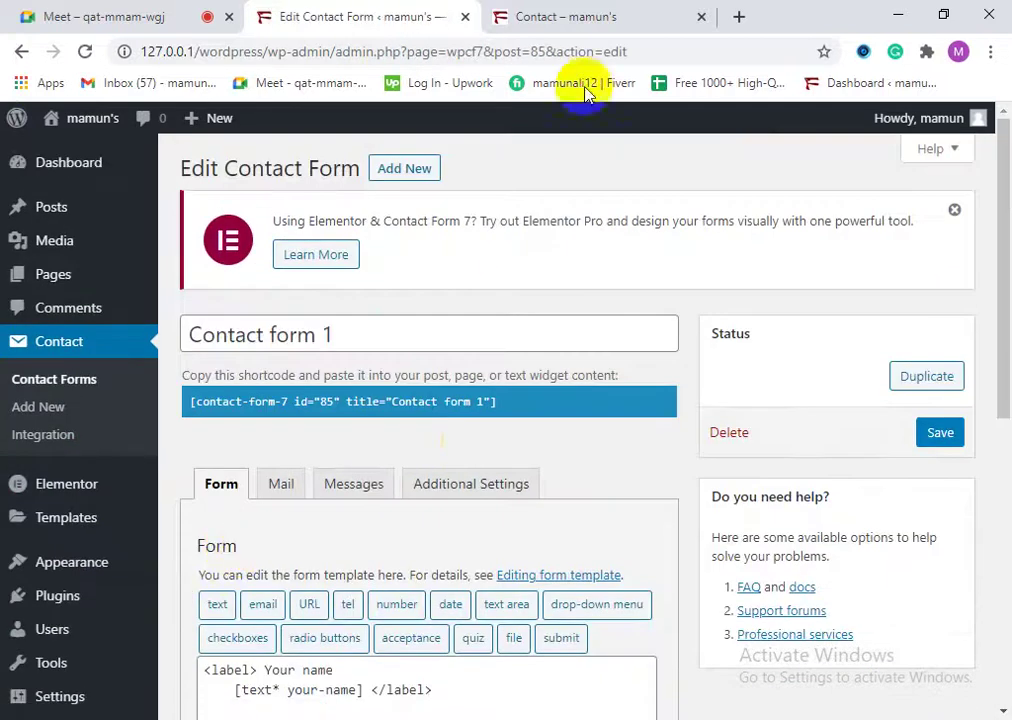
Step: Reload the live Contact page and inspect its Subject and 'Your message (optional)' labels
{"action": "left_click", "coordinate": [570, 17]}
{"action": "scroll", "coordinate": [155, 323], "scroll_direction": "up", "scroll_amount": 5}
{"action": "left_click", "coordinate": [85, 51]}
{"action": "scroll", "coordinate": [93, 562], "scroll_direction": "down", "scroll_amount": 3}
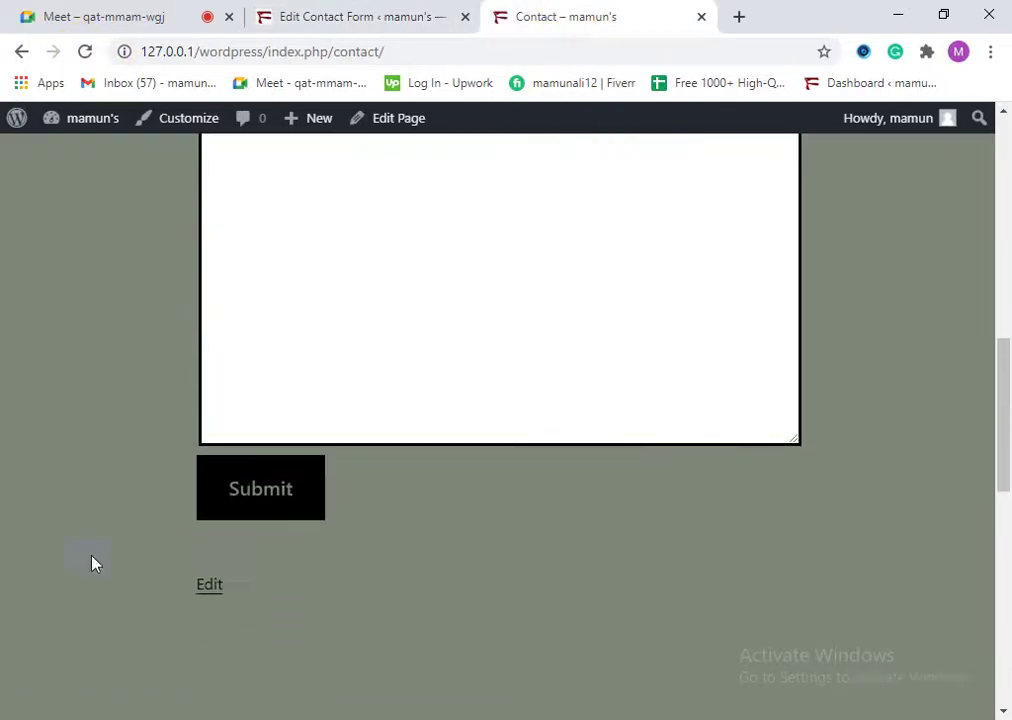
{"action": "scroll", "coordinate": [296, 545], "scroll_direction": "up", "scroll_amount": 5}
{"action": "scroll", "coordinate": [296, 541], "scroll_direction": "up", "scroll_amount": 4}
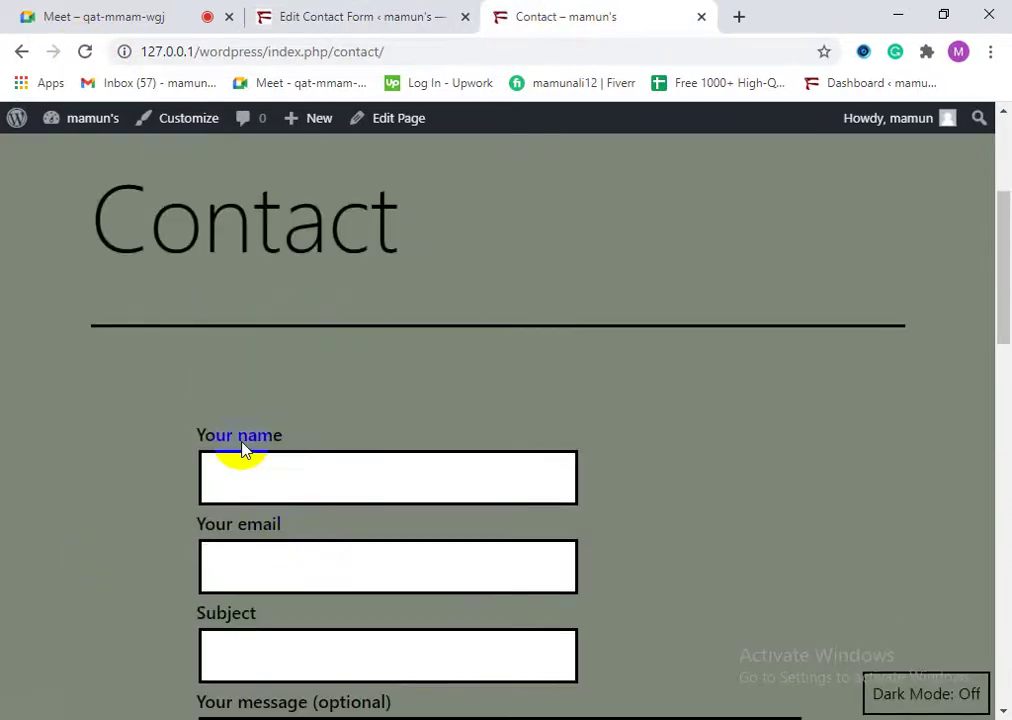
{"action": "left_click", "coordinate": [235, 614]}
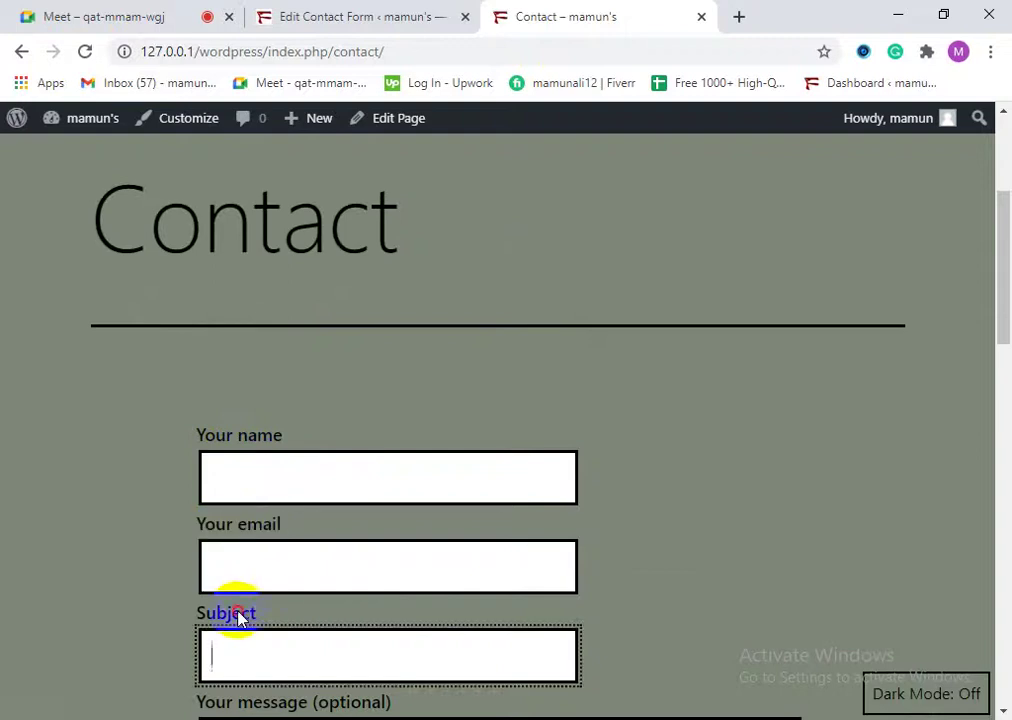
{"action": "double_click", "coordinate": [235, 614]}
{"action": "scroll", "coordinate": [285, 603], "scroll_direction": "down", "scroll_amount": 2}
{"action": "left_click", "coordinate": [294, 515]}
{"action": "double_click", "coordinate": [332, 497]}
{"action": "triple_click", "coordinate": [250, 503]}
{"action": "left_click", "coordinate": [250, 503]}
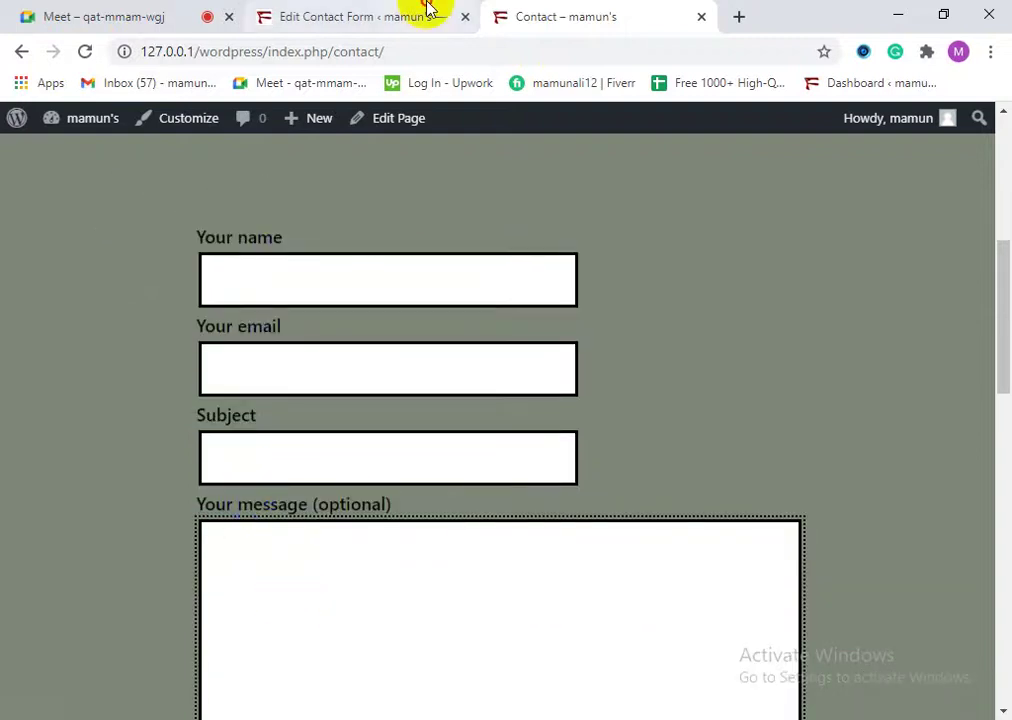
Step: Match the template's first-field label tags to the live 'Your name' label
{"action": "left_click", "coordinate": [422, 10]}
{"action": "scroll", "coordinate": [382, 616], "scroll_direction": "down", "scroll_amount": 3}
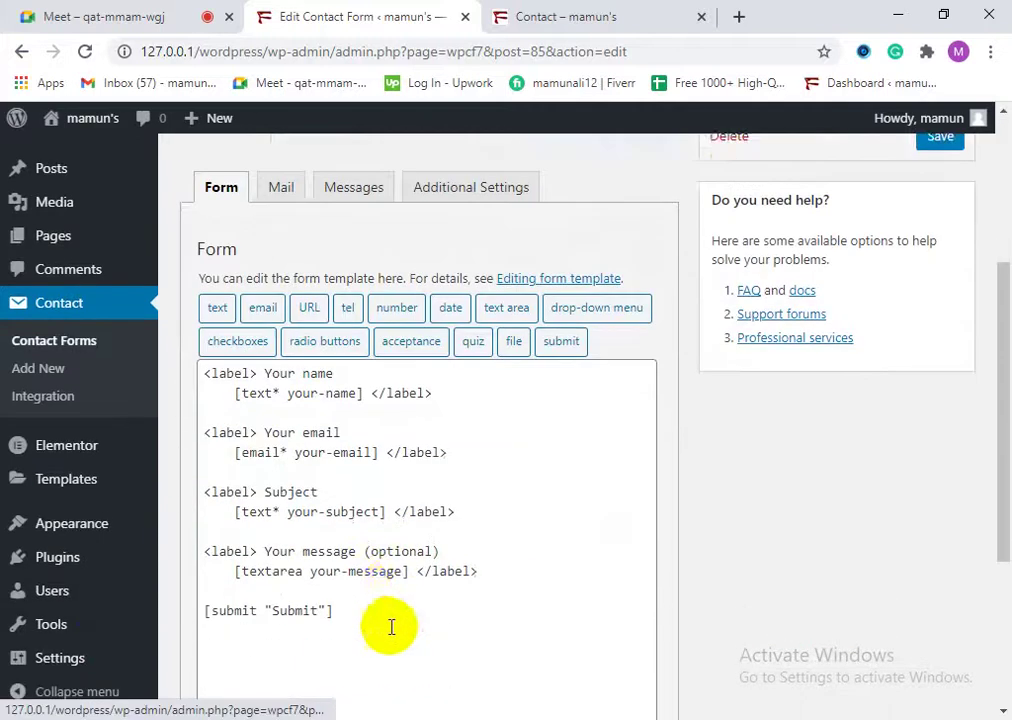
{"action": "scroll", "coordinate": [361, 609], "scroll_direction": "up", "scroll_amount": 3}
{"action": "left_click", "coordinate": [538, 12]}
{"action": "left_click", "coordinate": [350, 12]}
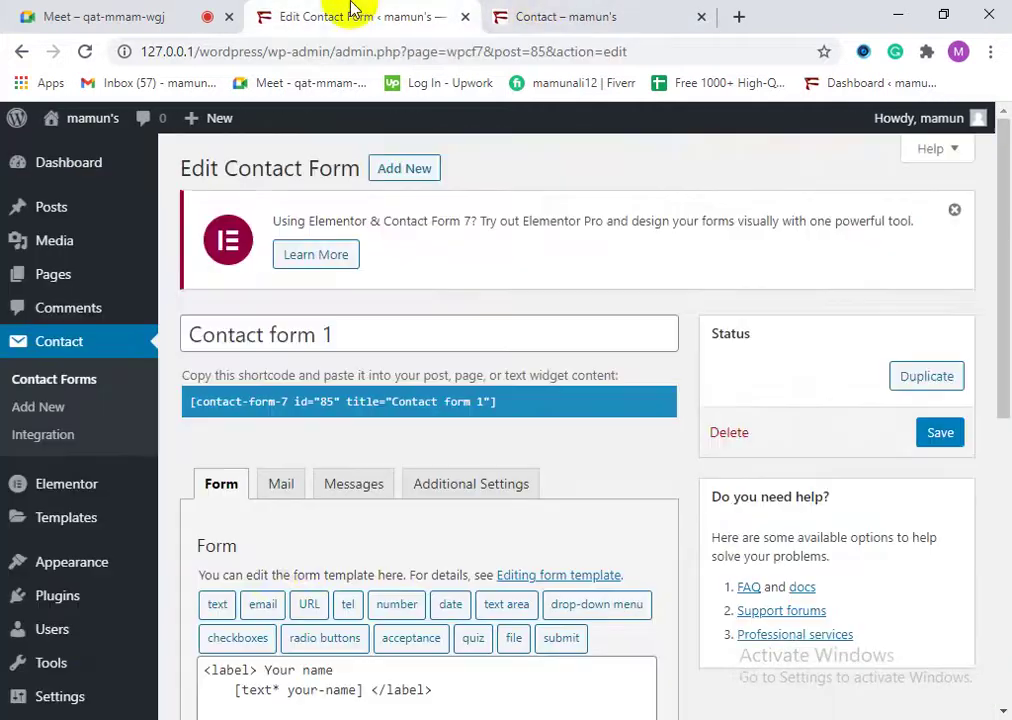
{"action": "scroll", "coordinate": [298, 560], "scroll_direction": "down", "scroll_amount": 1}
{"action": "scroll", "coordinate": [298, 560], "scroll_direction": "down", "scroll_amount": 2}
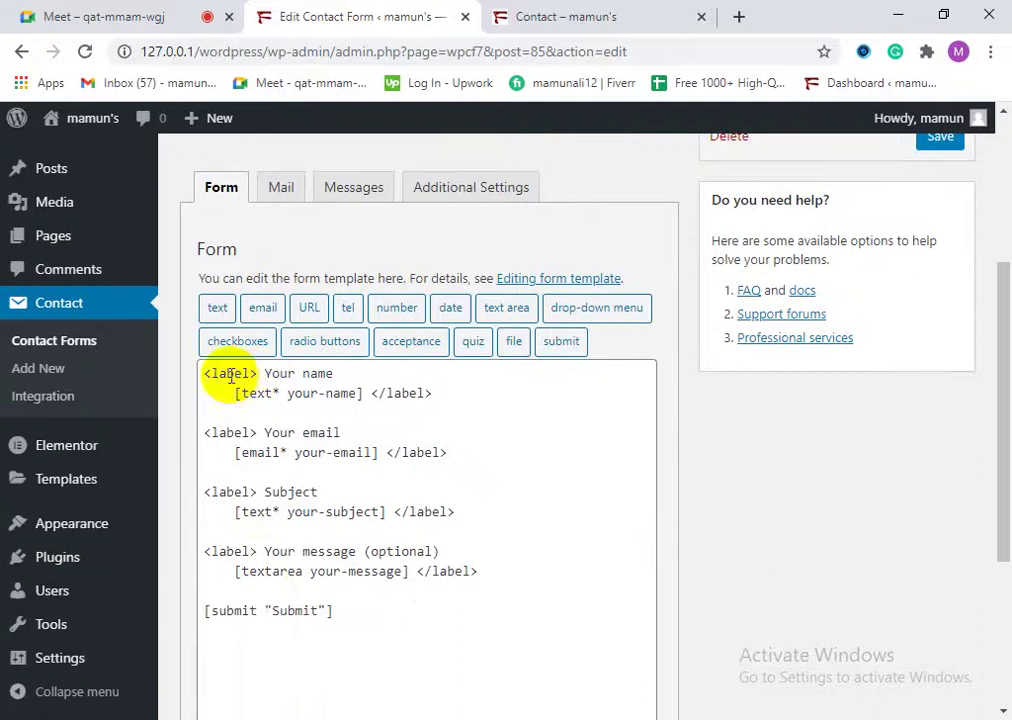
{"action": "left_click_drag", "start_coordinate": [256, 373], "coordinate": [206, 373]}
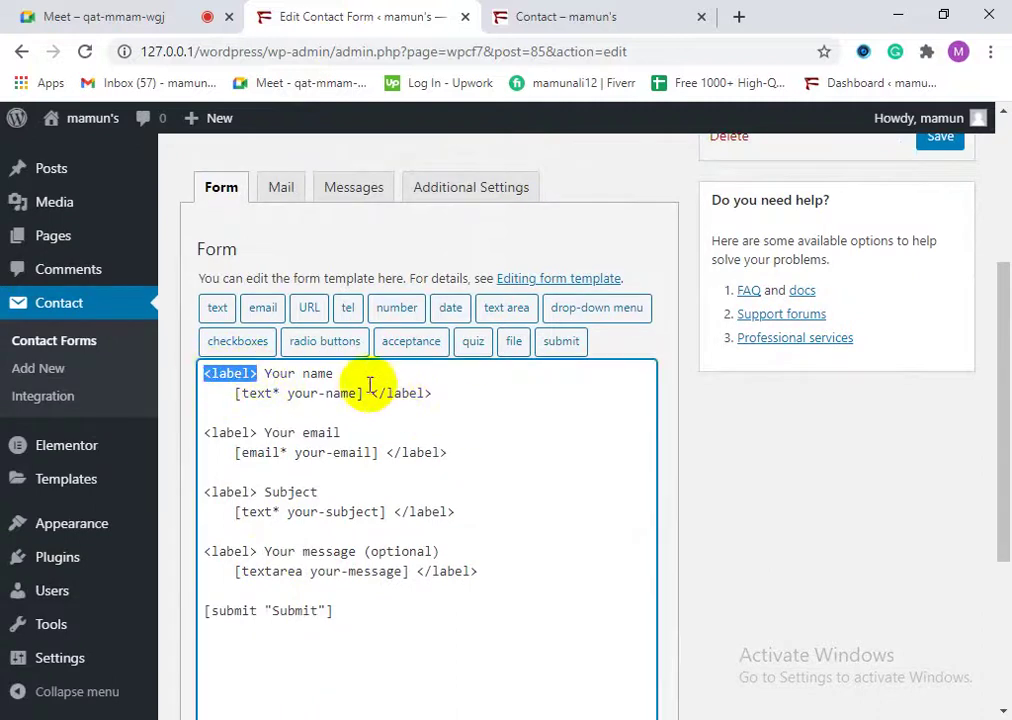
{"action": "left_click_drag", "start_coordinate": [371, 395], "coordinate": [421, 395]}
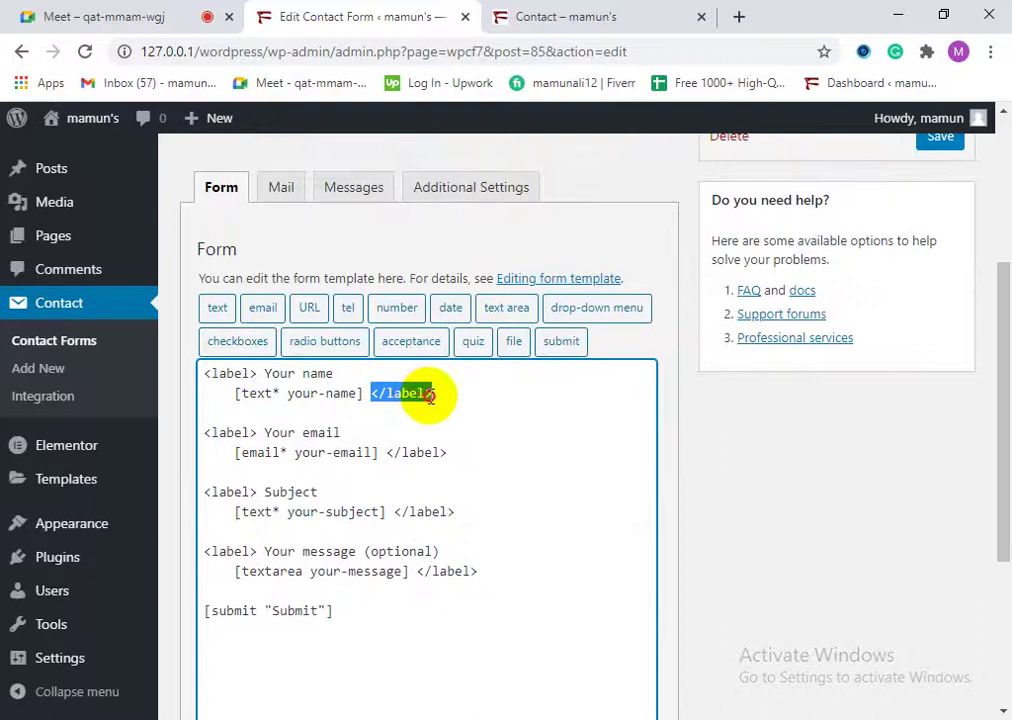
{"action": "left_click", "coordinate": [264, 398]}
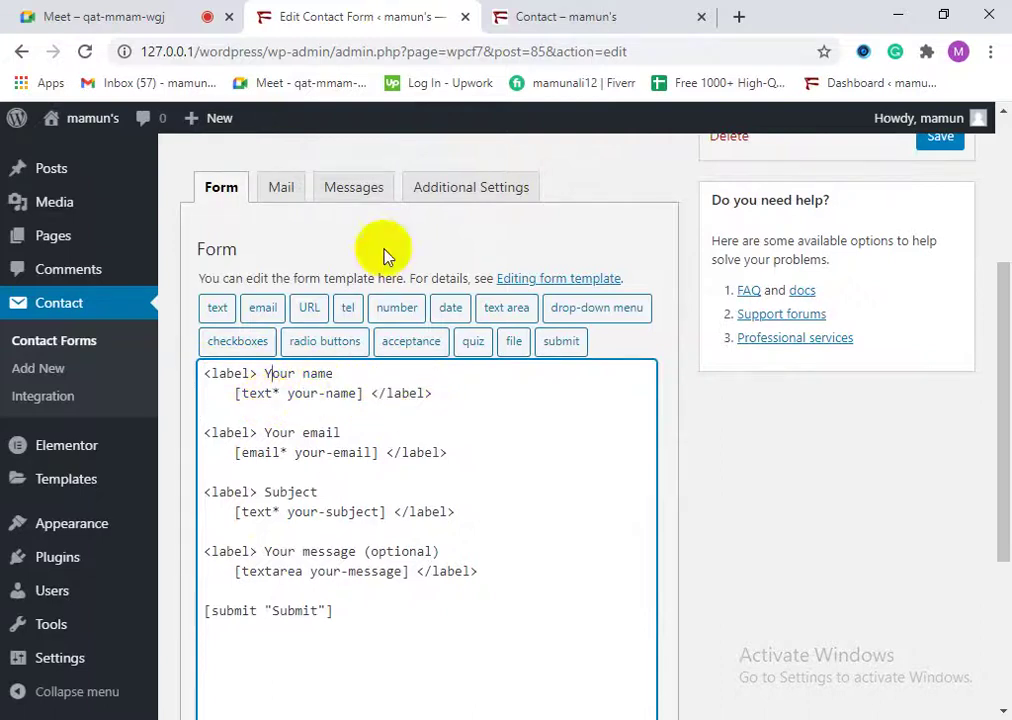
{"action": "left_click", "coordinate": [527, 12]}
{"action": "left_click", "coordinate": [244, 258]}
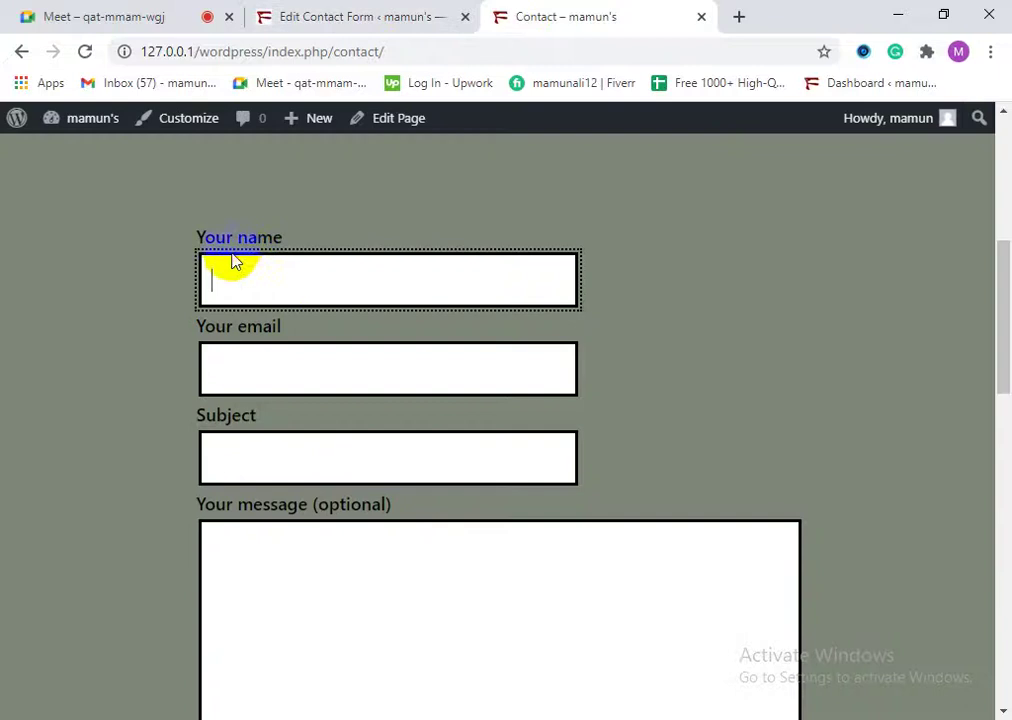
{"action": "left_click", "coordinate": [337, 12]}
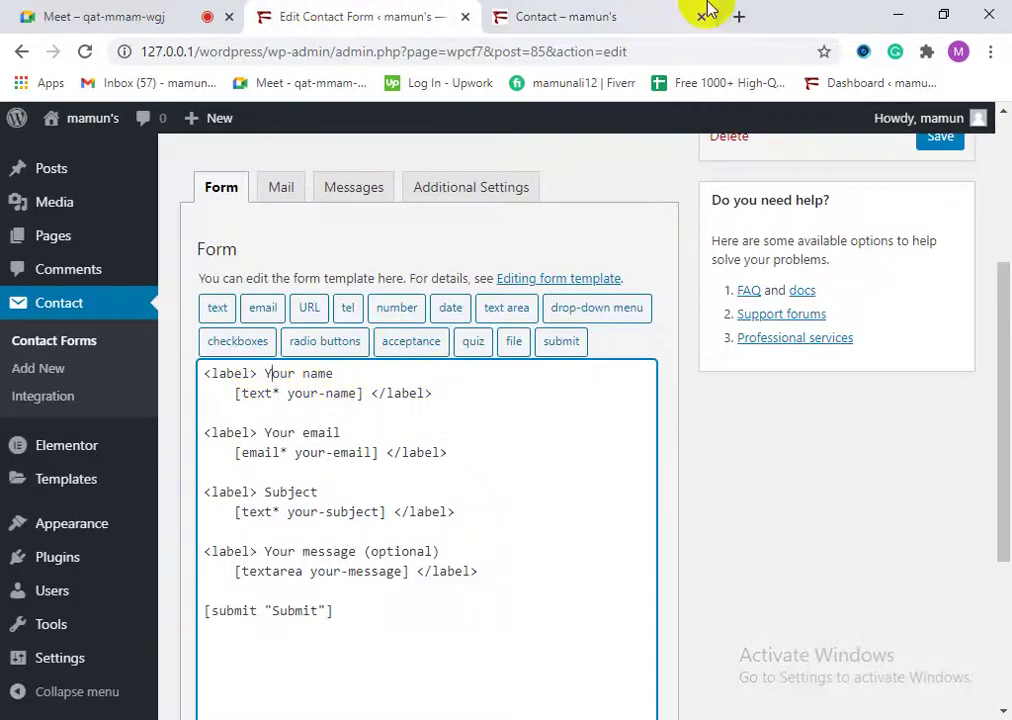
{"action": "left_click", "coordinate": [560, 16]}
{"action": "left_click_drag", "start_coordinate": [277, 234], "coordinate": [213, 238]}
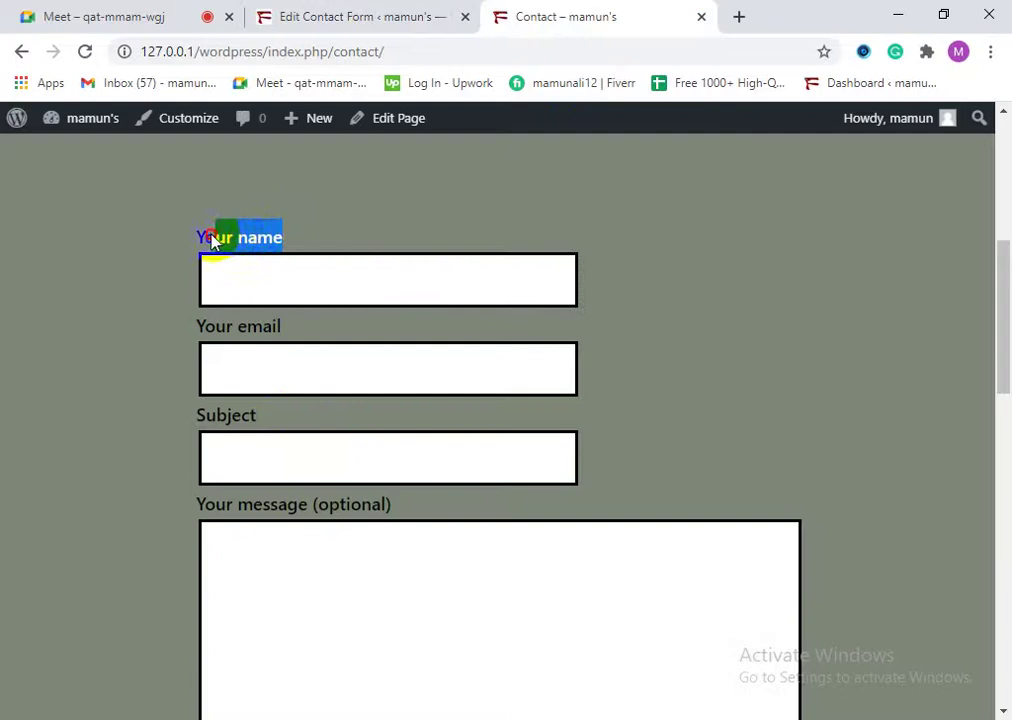
{"action": "left_click", "coordinate": [271, 271]}
Step: Change the label 'Your name' to 'Your full name' in the template and save the form
{"action": "left_click", "coordinate": [430, 14]}
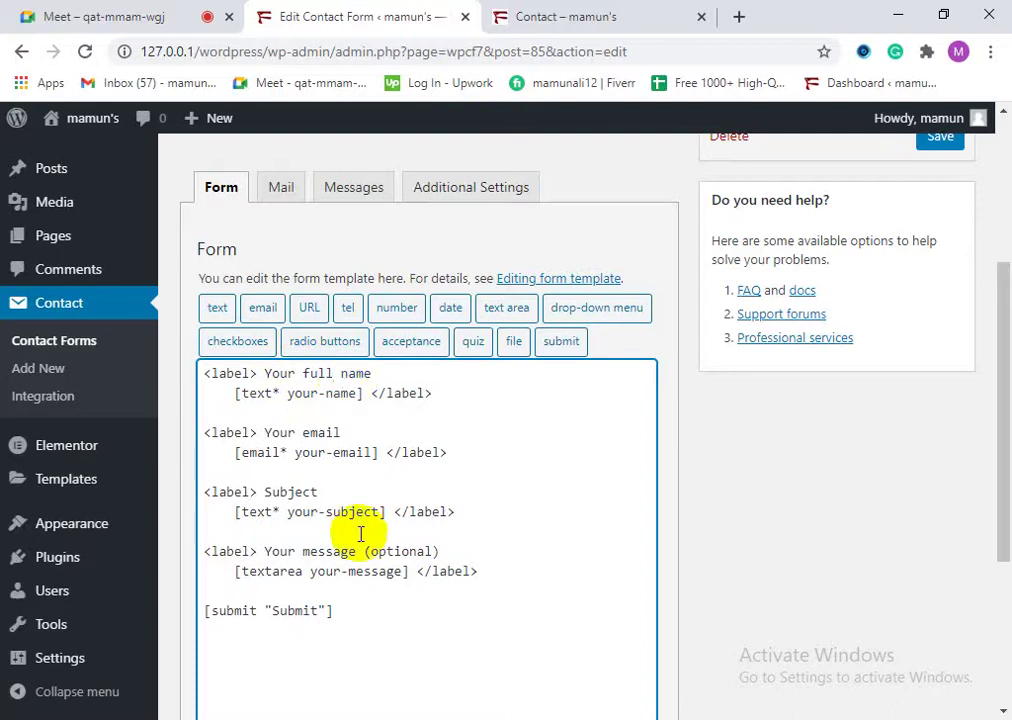
{"action": "scroll", "coordinate": [367, 528], "scroll_direction": "down", "scroll_amount": 2}
{"action": "scroll", "coordinate": [520, 505], "scroll_direction": "up", "scroll_amount": 5}
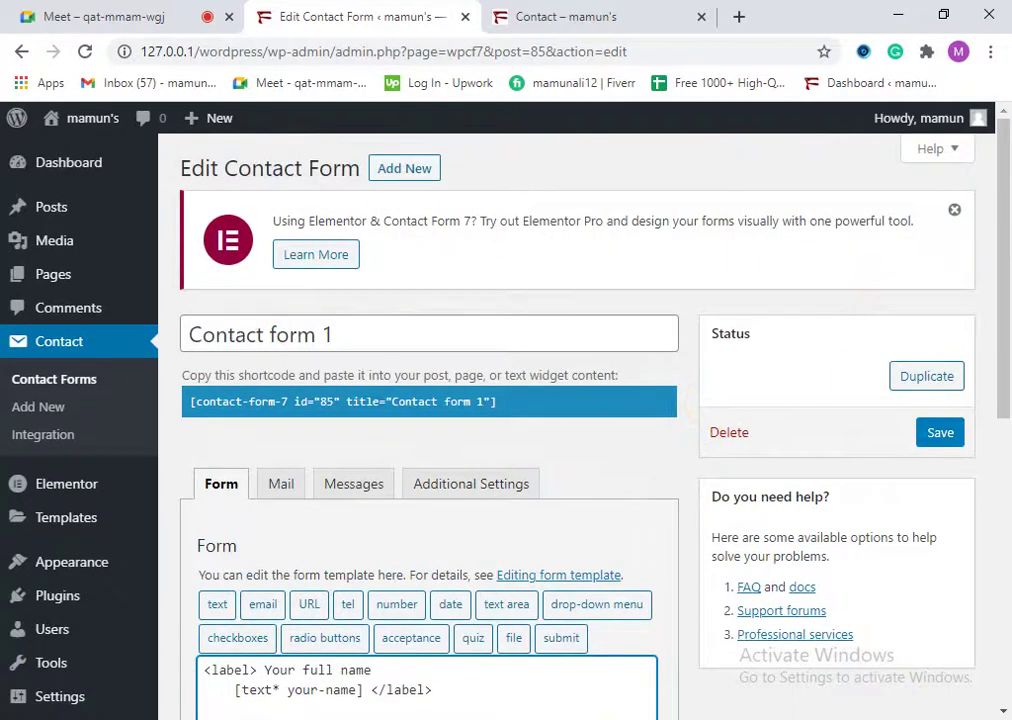
{"action": "scroll", "coordinate": [386, 497], "scroll_direction": "down", "scroll_amount": 6}
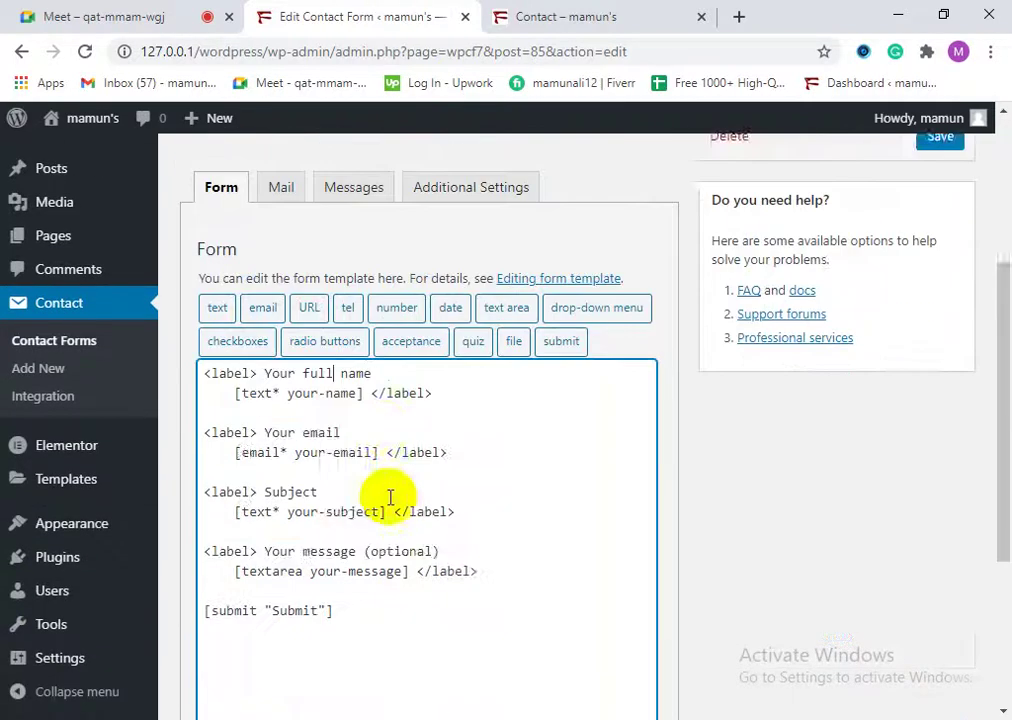
{"action": "left_click", "coordinate": [203, 617]}
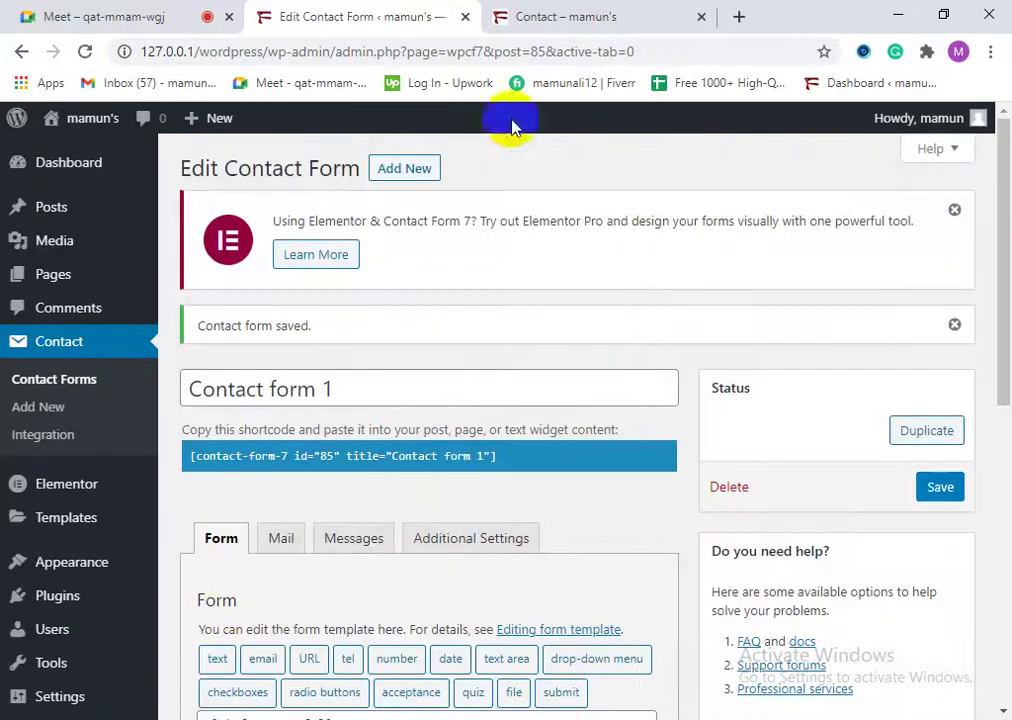
{"action": "left_click", "coordinate": [515, 12]}
Step: Reload the live Contact page and confirm the 'Your full name' label appears
{"action": "left_click", "coordinate": [84, 53]}
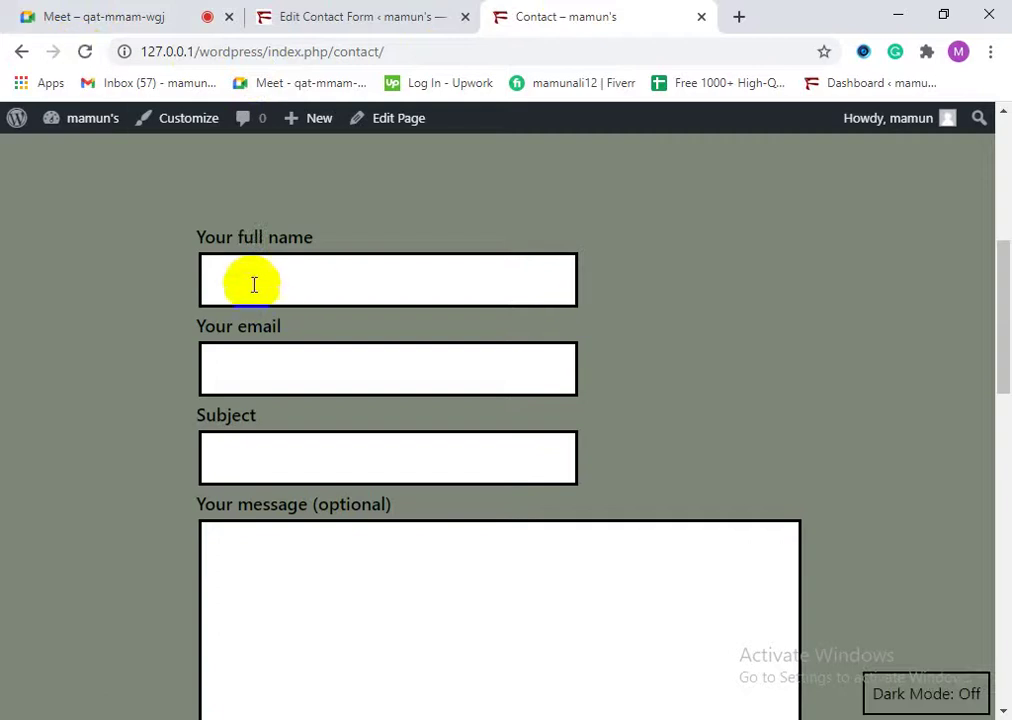
{"action": "left_click_drag", "start_coordinate": [205, 250], "coordinate": [312, 226]}
{"action": "left_click", "coordinate": [215, 253]}
{"action": "left_click_drag", "start_coordinate": [205, 245], "coordinate": [303, 233]}
{"action": "left_click", "coordinate": [384, 17]}
{"action": "scroll", "coordinate": [460, 560], "scroll_direction": "down", "scroll_amount": 5}
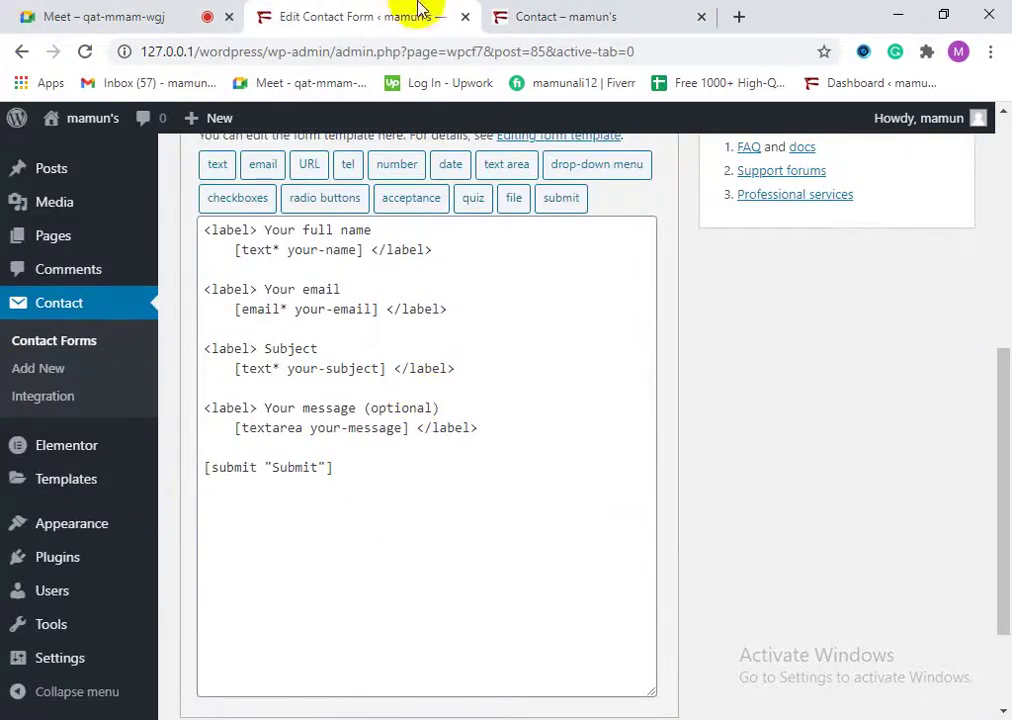
{"action": "left_click", "coordinate": [535, 12]}
{"action": "left_click", "coordinate": [378, 10]}
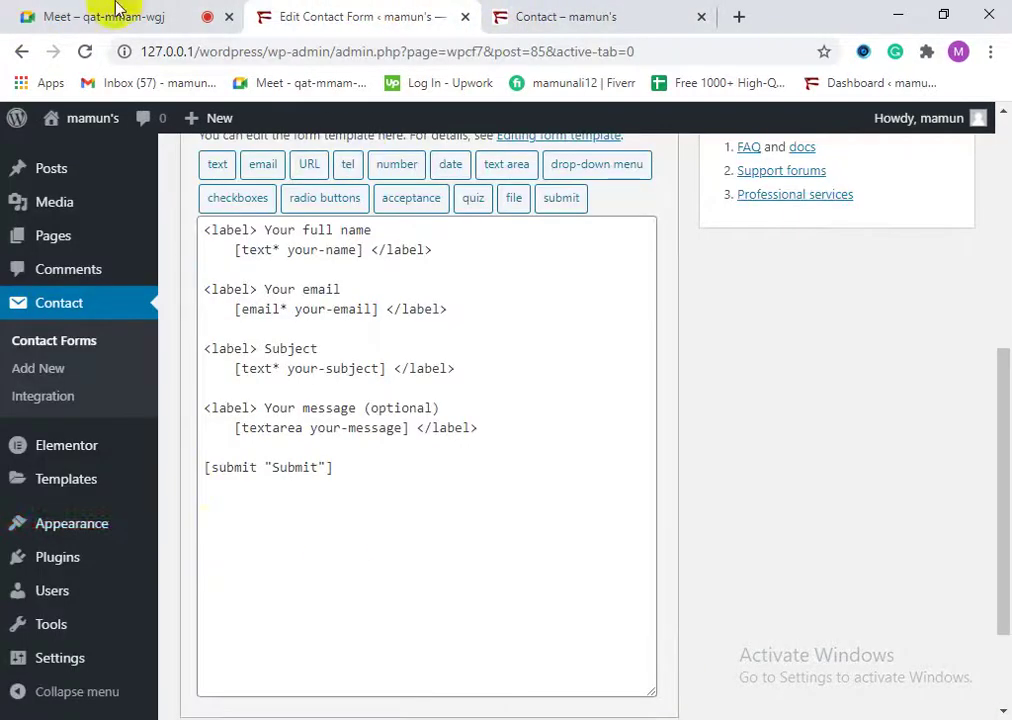
Step: Rename the 'Subject' label to 'Subject category' in the template and save the form
{"action": "left_click", "coordinate": [320, 350]}
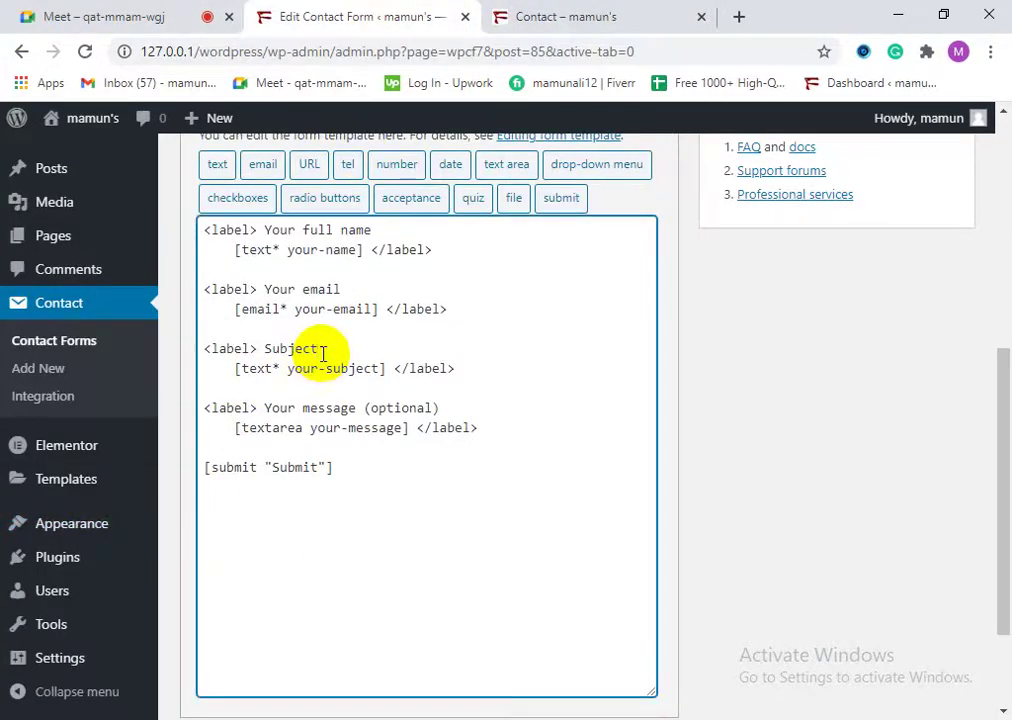
{"action": "left_click", "coordinate": [533, 14]}
{"action": "left_click_drag", "start_coordinate": [268, 425], "coordinate": [199, 416]}
{"action": "left_click", "coordinate": [208, 432]}
{"action": "left_click", "coordinate": [282, 425]}
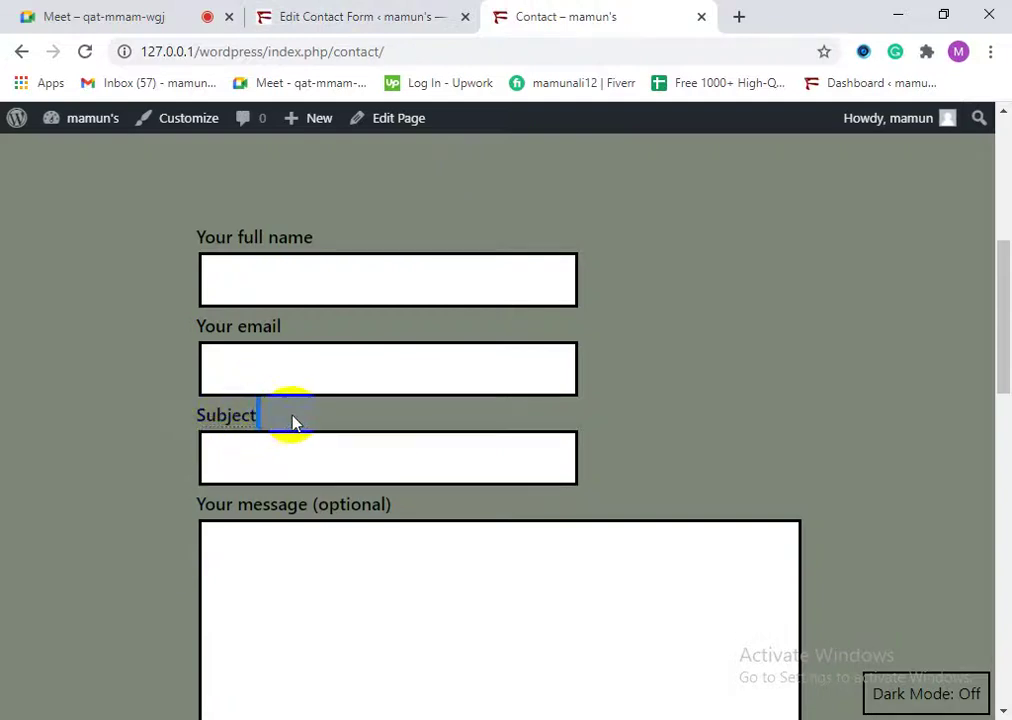
{"action": "left_click", "coordinate": [264, 420]}
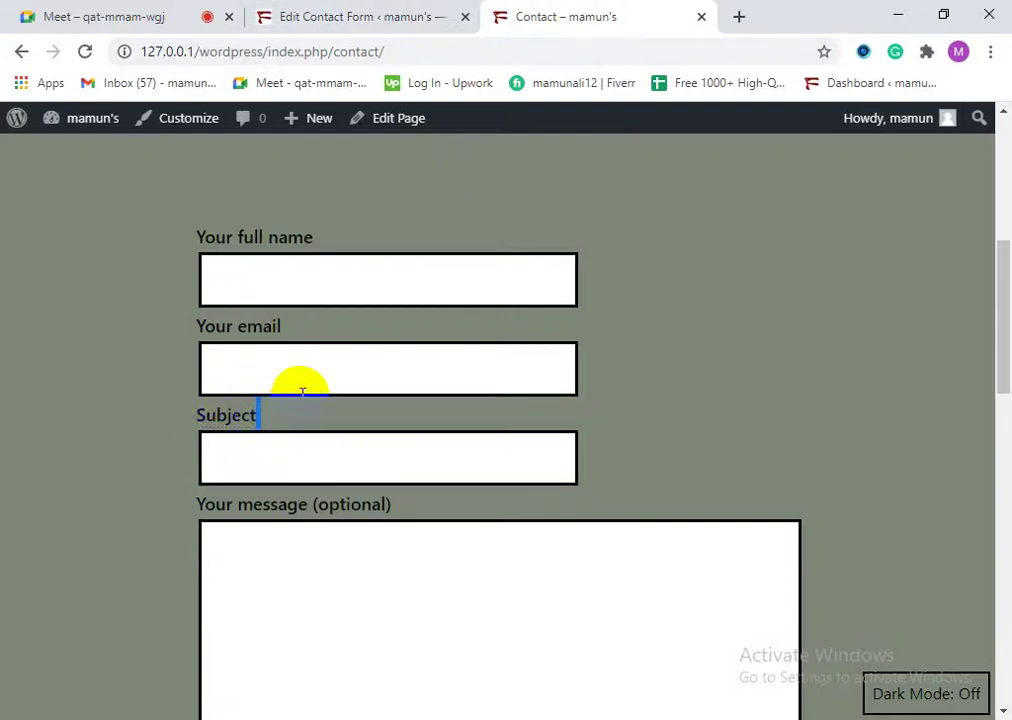
{"action": "left_click", "coordinate": [377, 14]}
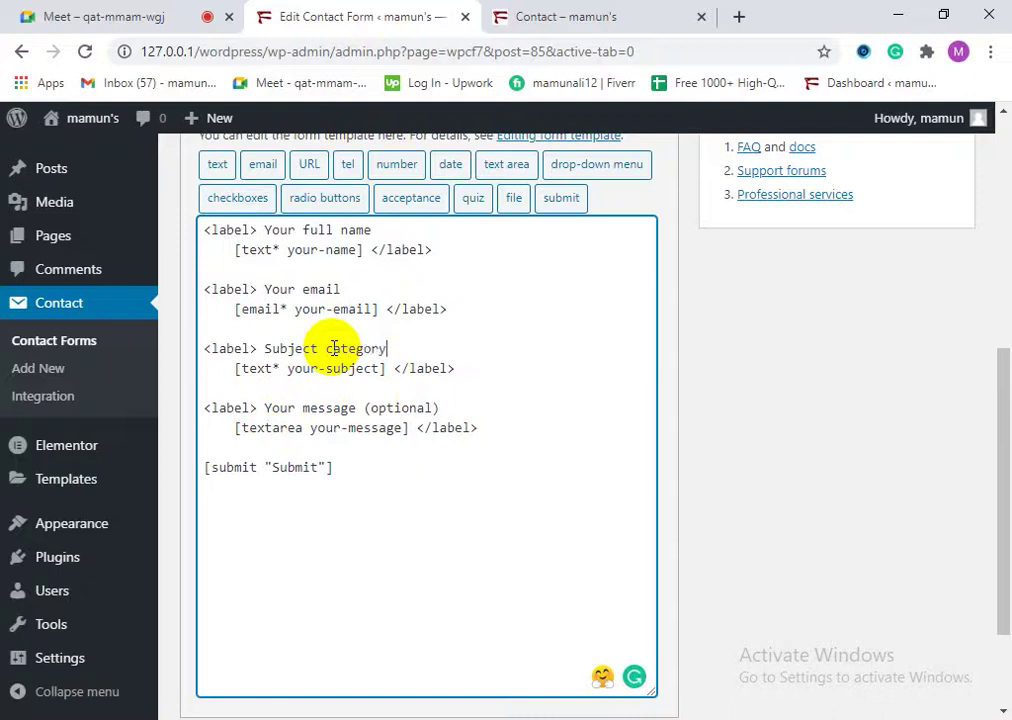
{"action": "scroll", "coordinate": [450, 452], "scroll_direction": "down", "scroll_amount": 3}
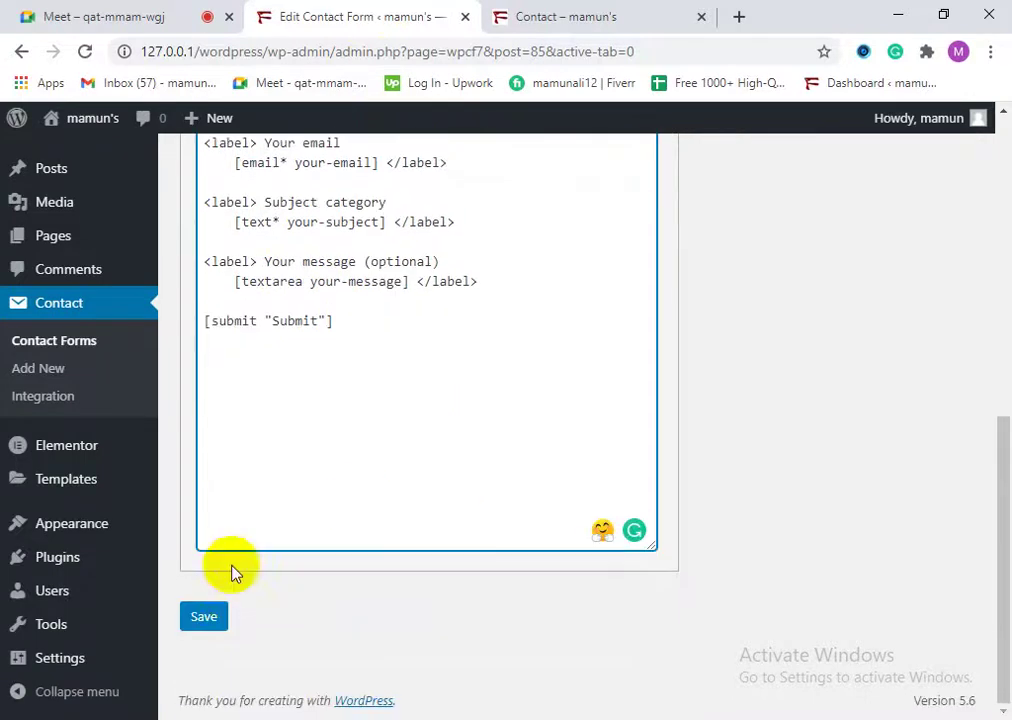
{"action": "left_click", "coordinate": [219, 614]}
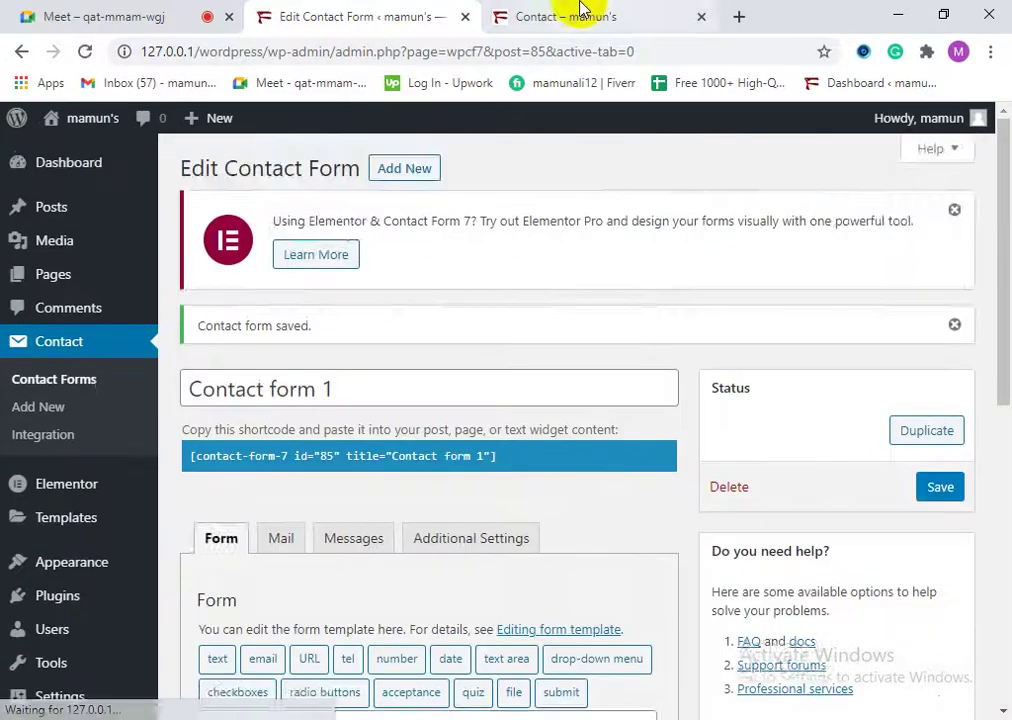
{"action": "left_click", "coordinate": [581, 12]}
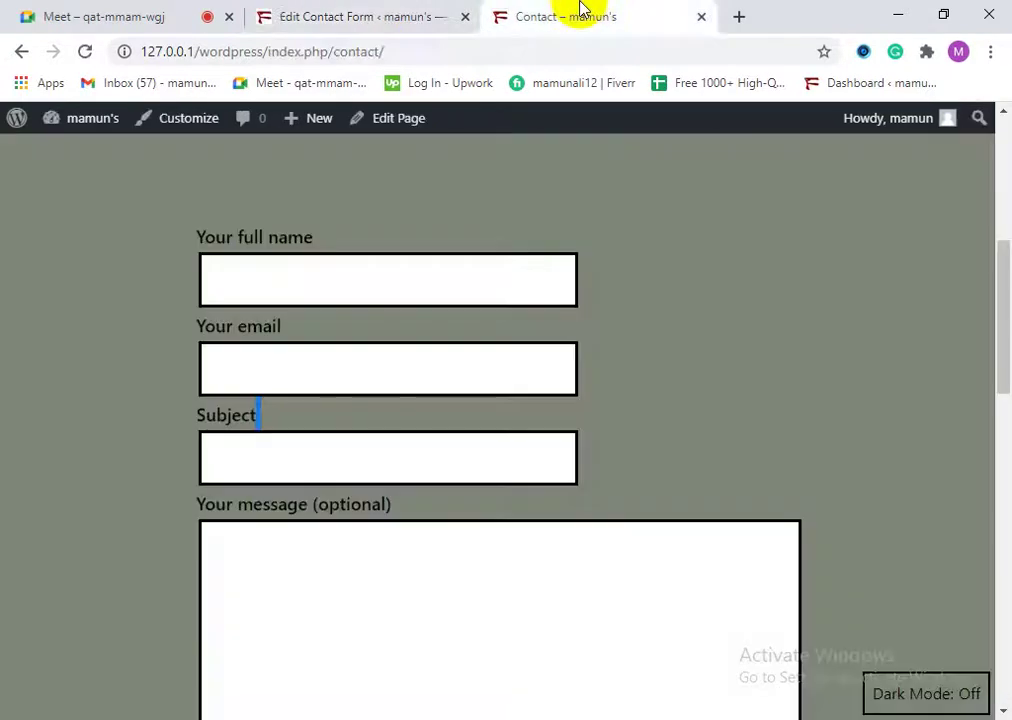
{"action": "left_click", "coordinate": [86, 51]}
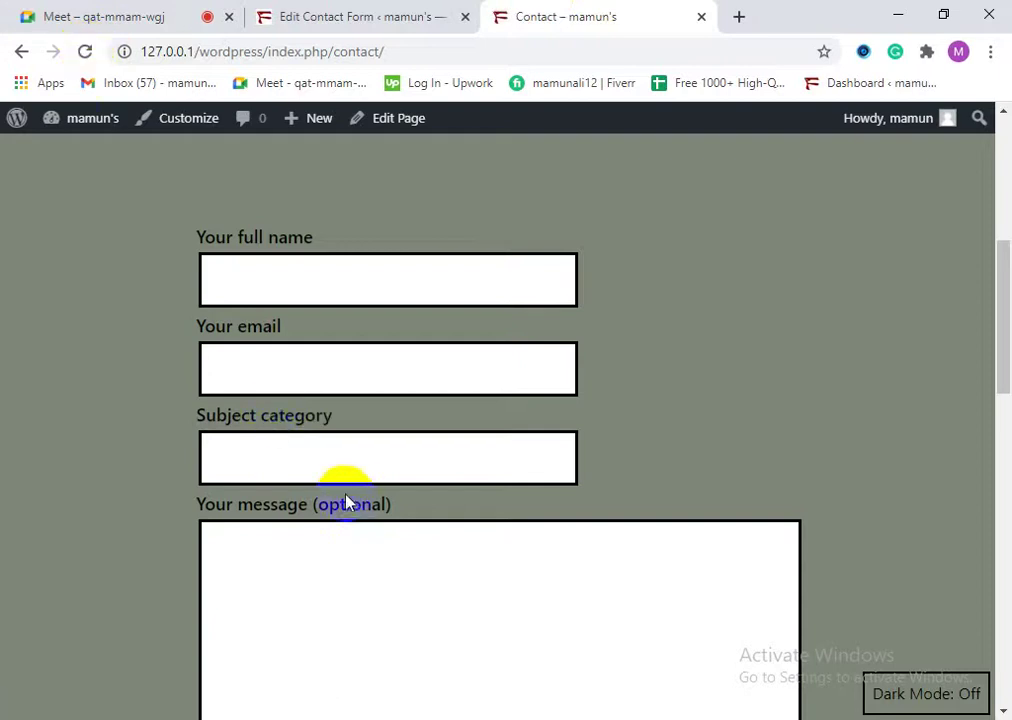
{"action": "left_click_drag", "start_coordinate": [338, 437], "coordinate": [208, 440]}
{"action": "left_click", "coordinate": [210, 666]}
{"action": "scroll", "coordinate": [456, 601], "scroll_direction": "down", "scroll_amount": 5}
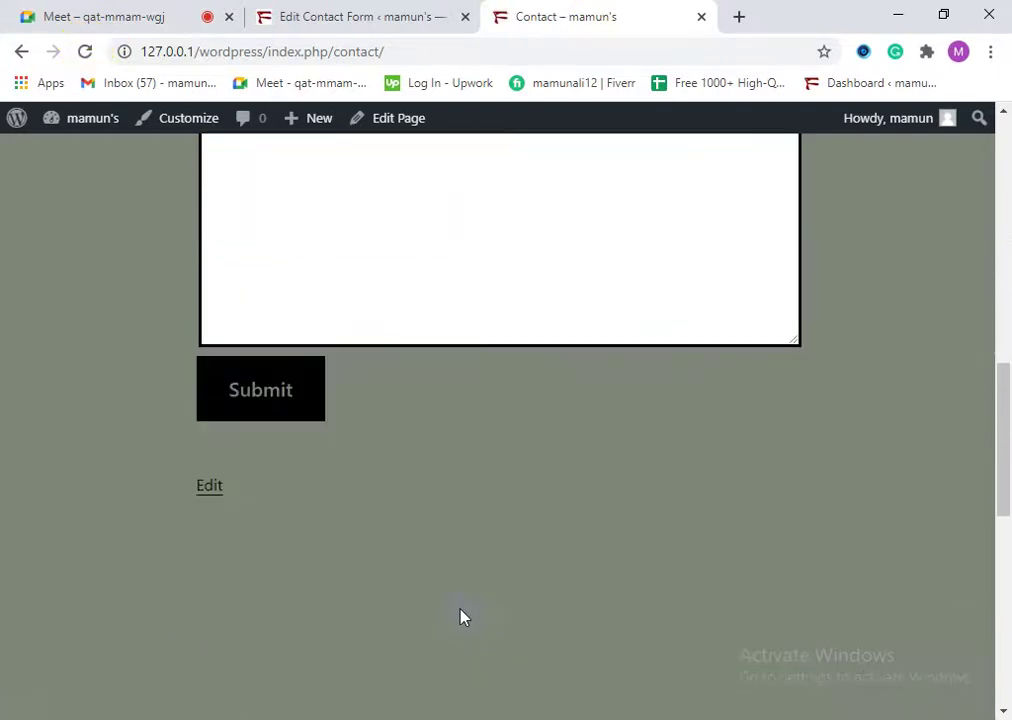
{"action": "scroll", "coordinate": [463, 614], "scroll_direction": "up", "scroll_amount": 4}
{"action": "left_click", "coordinate": [395, 10]}
{"action": "scroll", "coordinate": [350, 515], "scroll_direction": "down", "scroll_amount": 4}
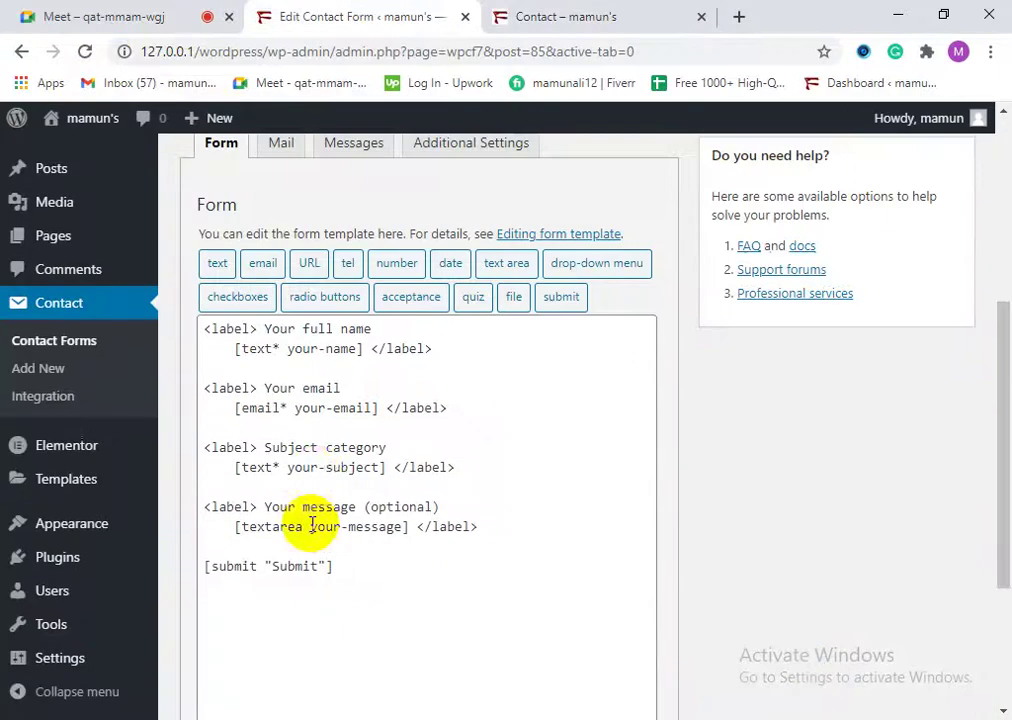
{"action": "scroll", "coordinate": [318, 468], "scroll_direction": "up", "scroll_amount": 1}
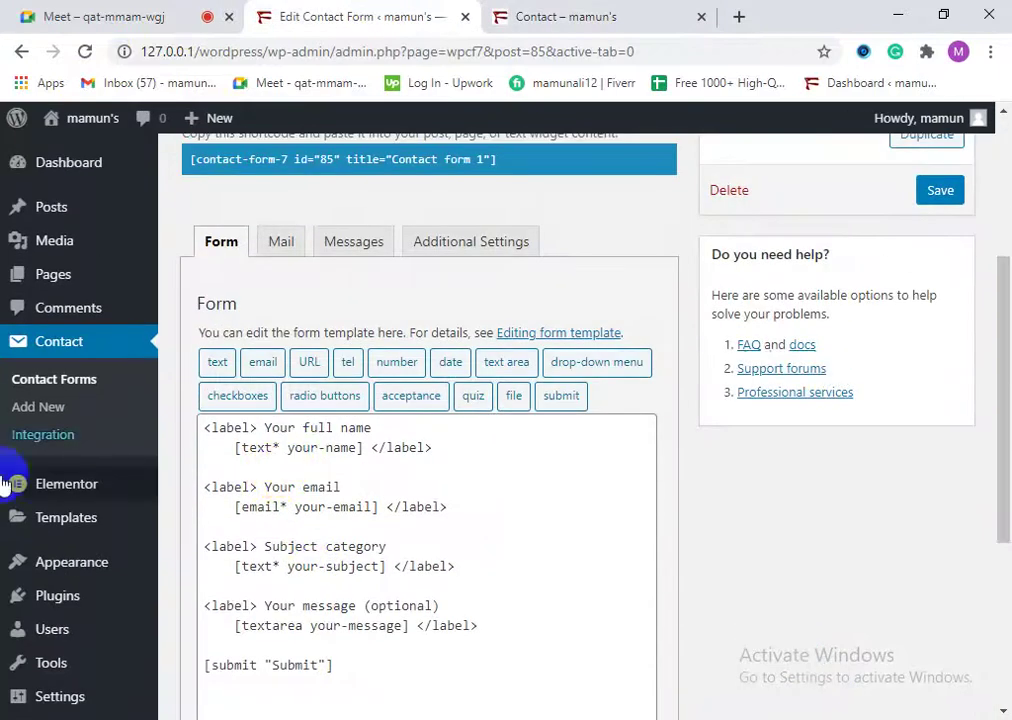
{"action": "scroll", "coordinate": [400, 602], "scroll_direction": "down", "scroll_amount": 1}
{"action": "scroll", "coordinate": [398, 605], "scroll_direction": "up", "scroll_amount": 2}
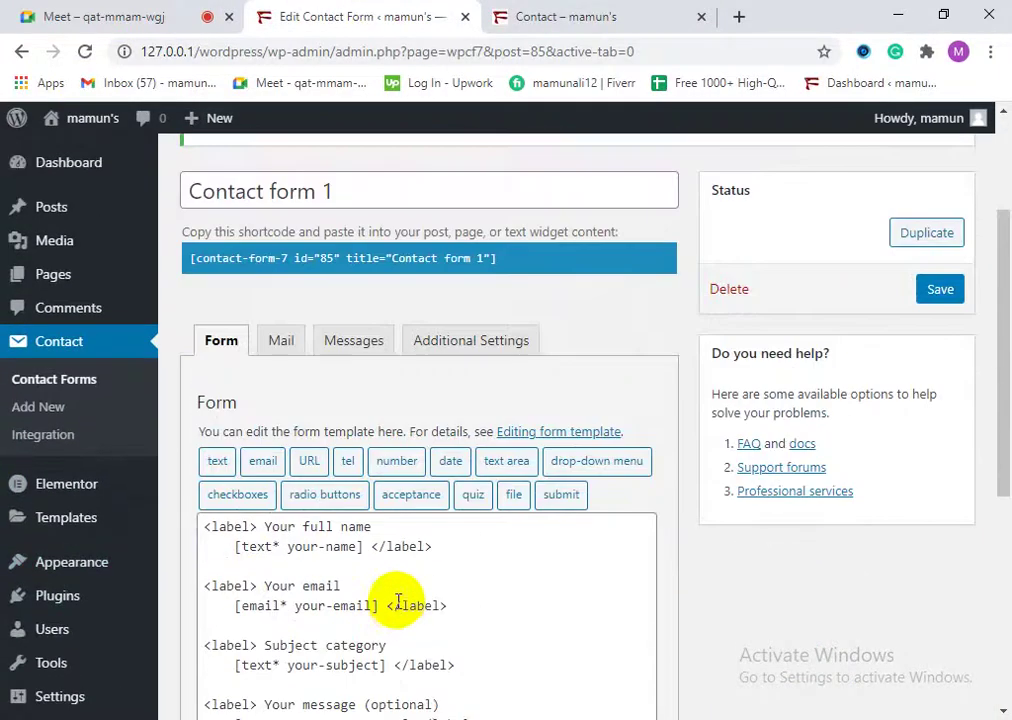
{"action": "scroll", "coordinate": [398, 605], "scroll_direction": "up", "scroll_amount": 2}
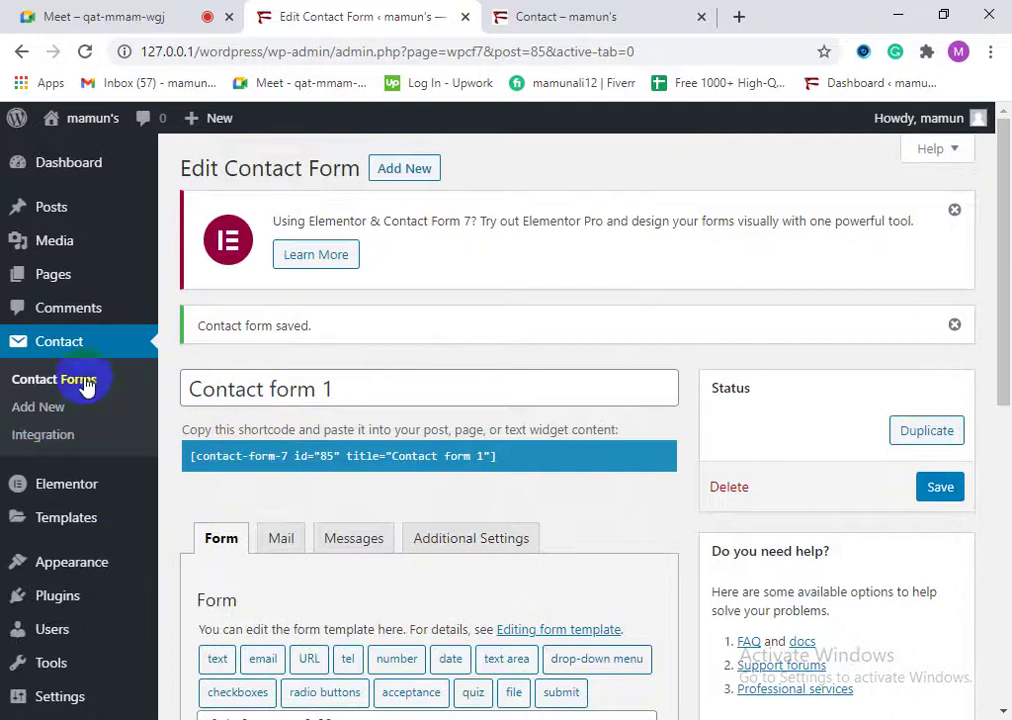
{"action": "left_click", "coordinate": [50, 411]}
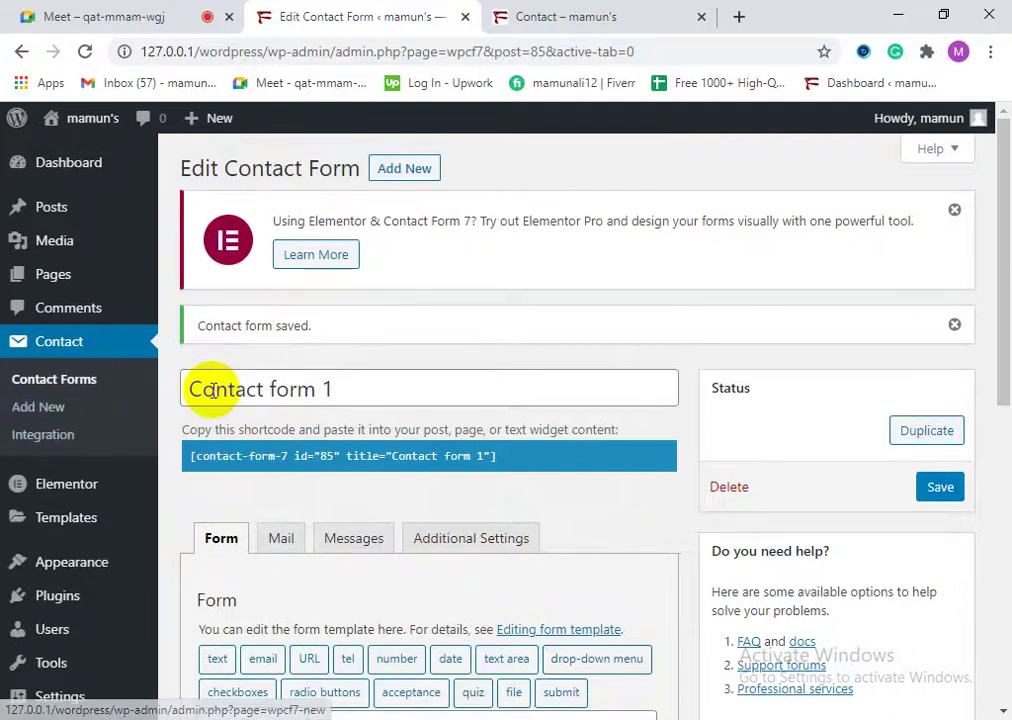
{"action": "left_click", "coordinate": [400, 170]}
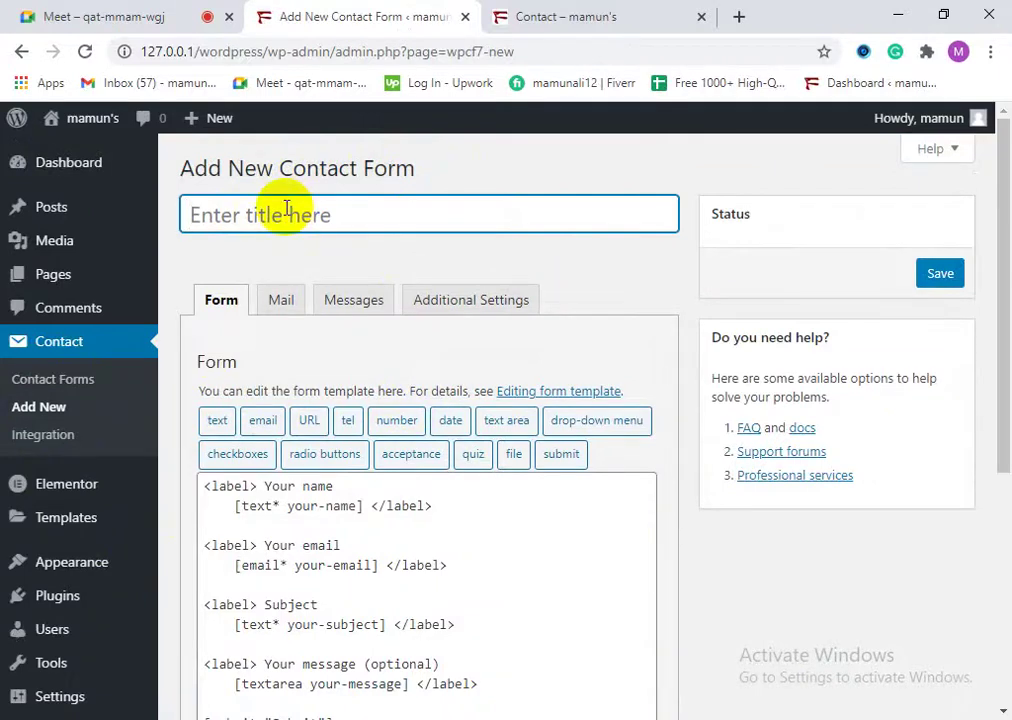
{"action": "type", "text": "my contact form"}
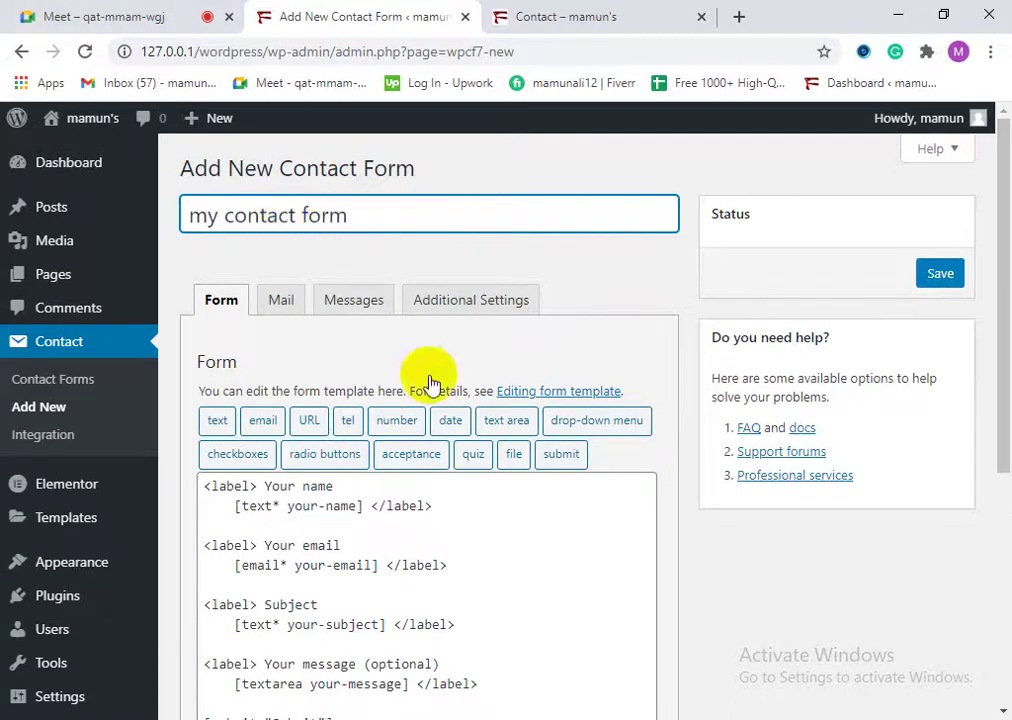
{"action": "scroll", "coordinate": [384, 553], "scroll_direction": "down", "scroll_amount": 1}
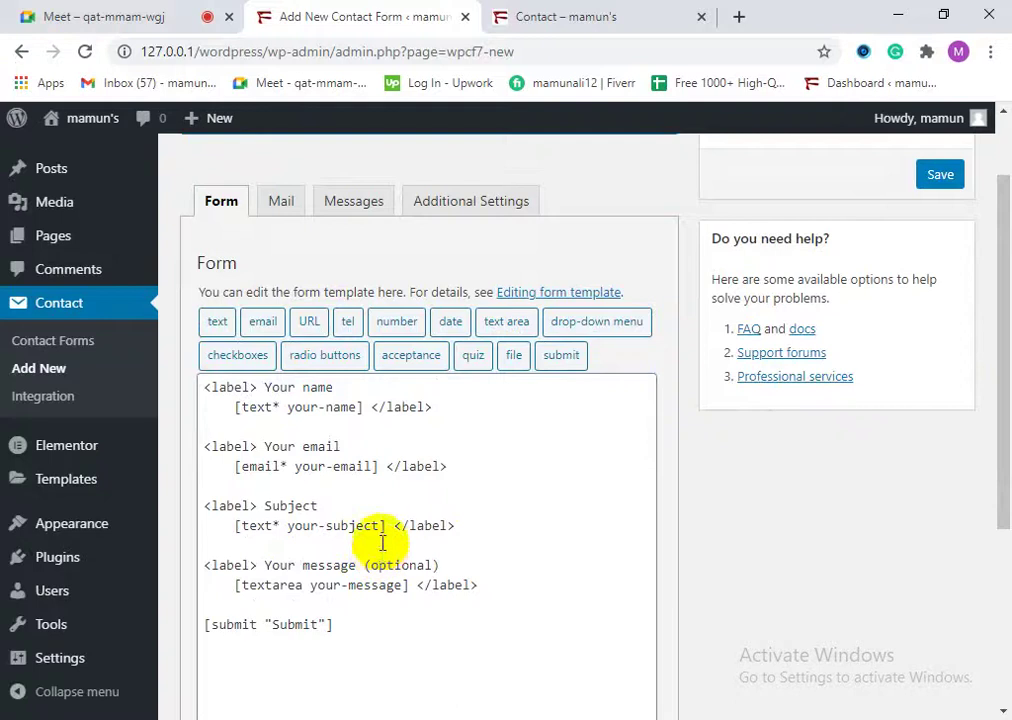
{"action": "scroll", "coordinate": [384, 545], "scroll_direction": "up", "scroll_amount": 1}
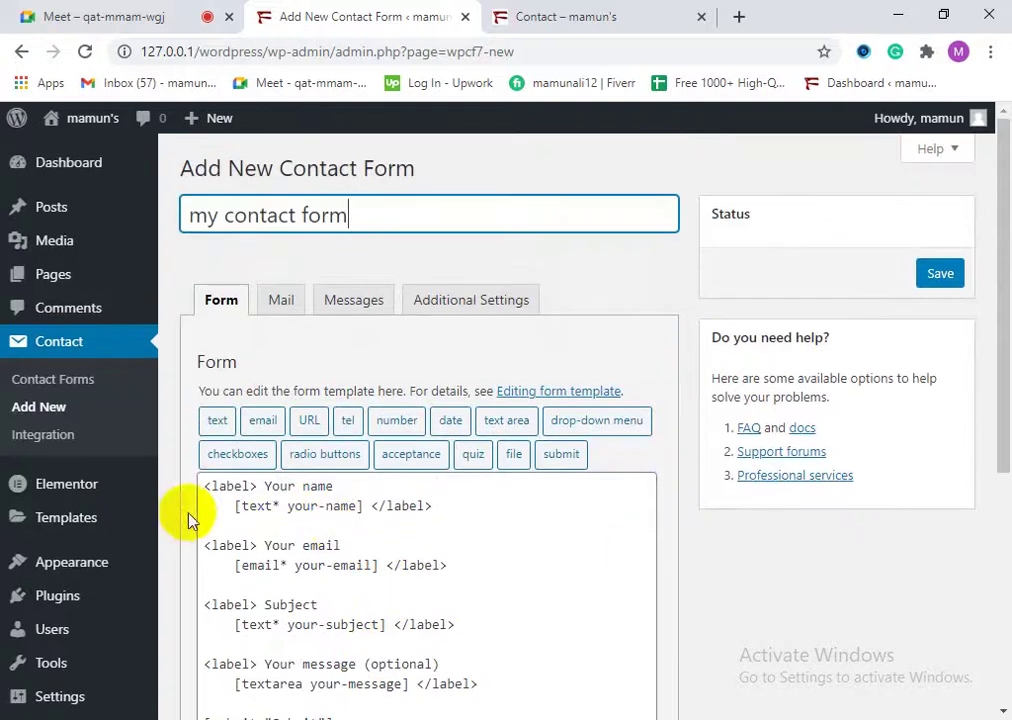
{"action": "scroll", "coordinate": [265, 523], "scroll_direction": "down", "scroll_amount": 1}
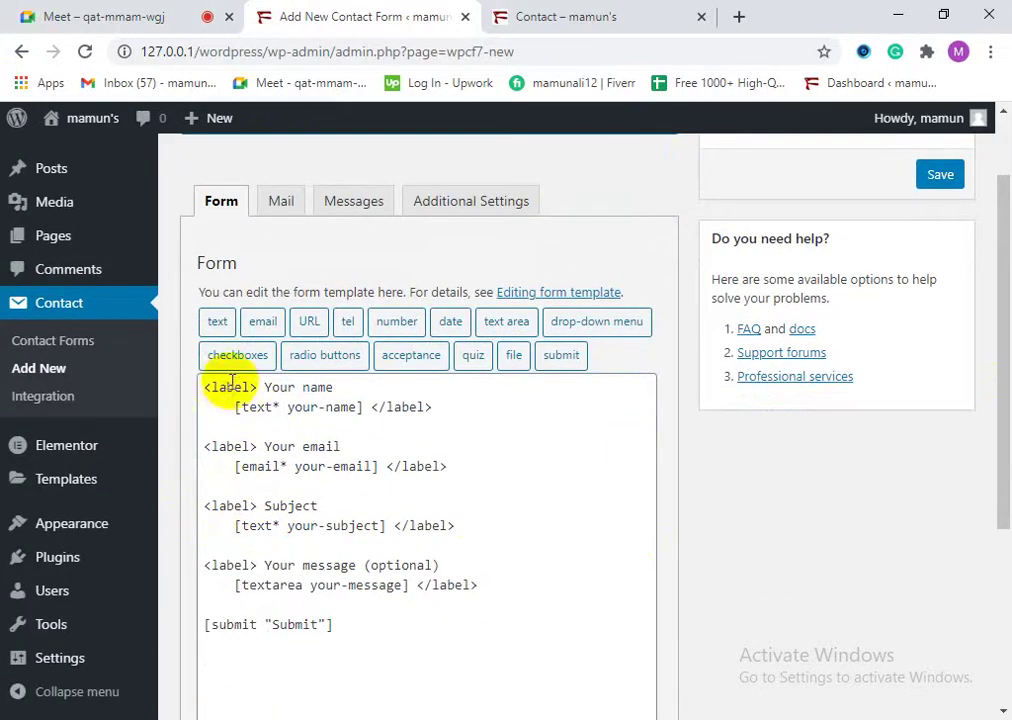
{"action": "left_click_drag", "start_coordinate": [480, 586], "coordinate": [412, 587]}
{"action": "left_click", "coordinate": [488, 587]}
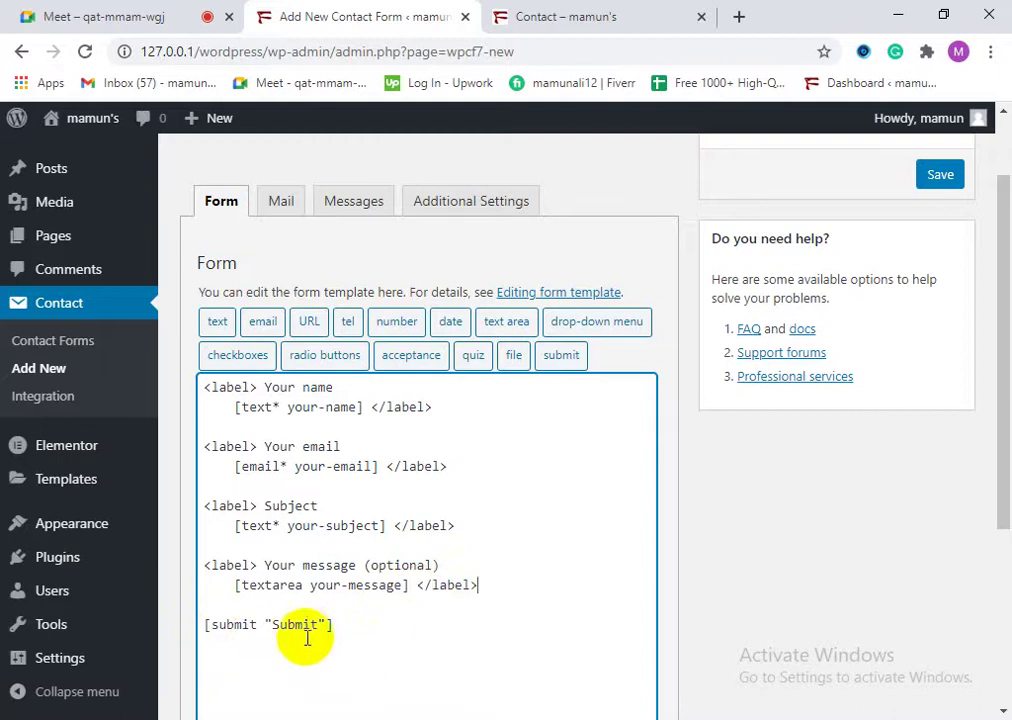
{"action": "scroll", "coordinate": [305, 632], "scroll_direction": "up", "scroll_amount": 1}
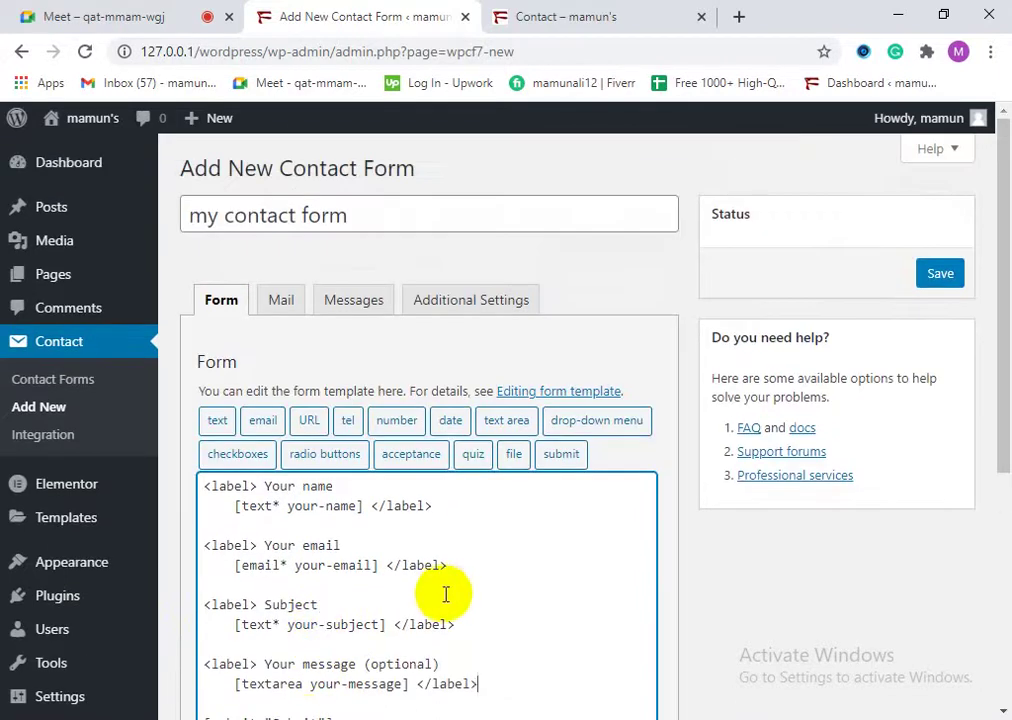
{"action": "scroll", "coordinate": [453, 595], "scroll_direction": "down", "scroll_amount": 1}
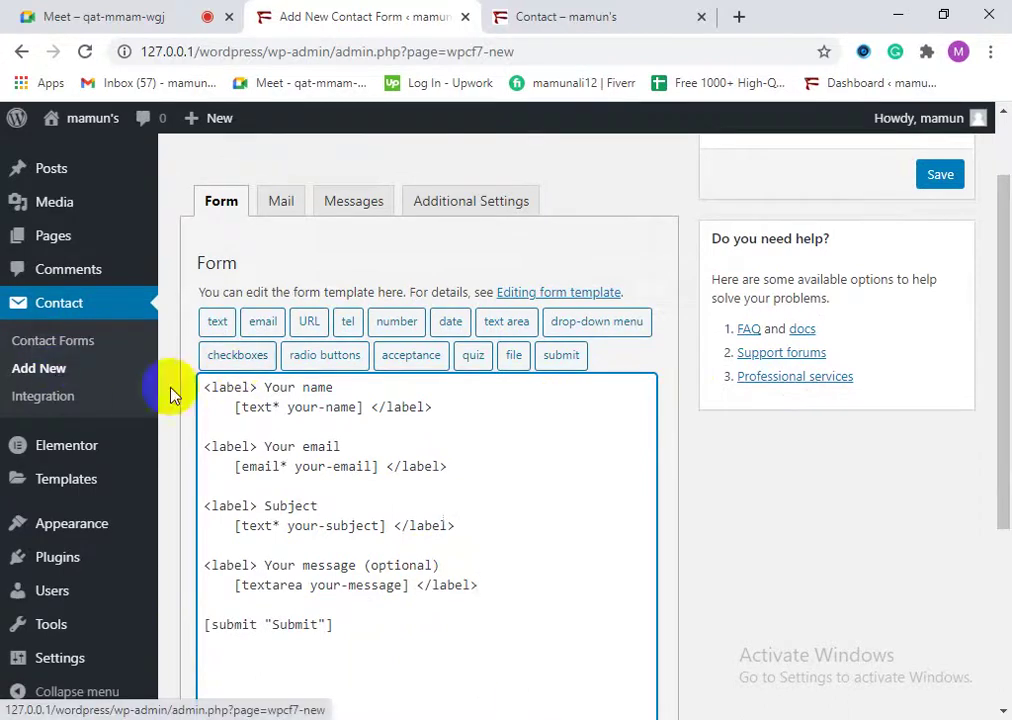
{"action": "left_click", "coordinate": [215, 323]}
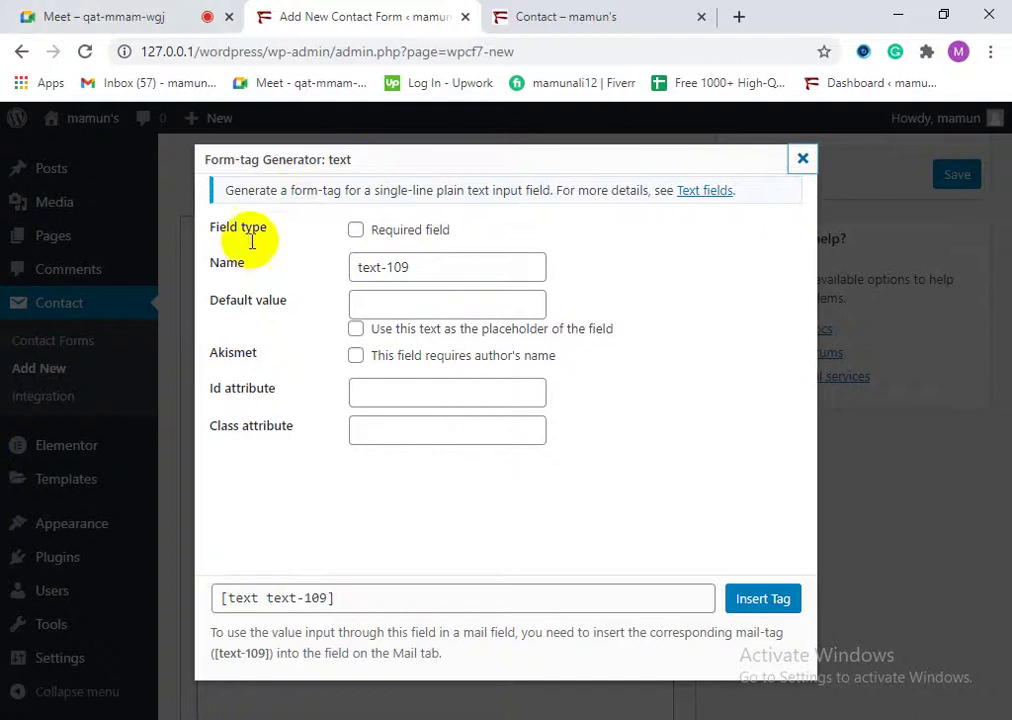
{"action": "left_click_drag", "start_coordinate": [216, 227], "coordinate": [264, 228]}
{"action": "left_click", "coordinate": [219, 228]}
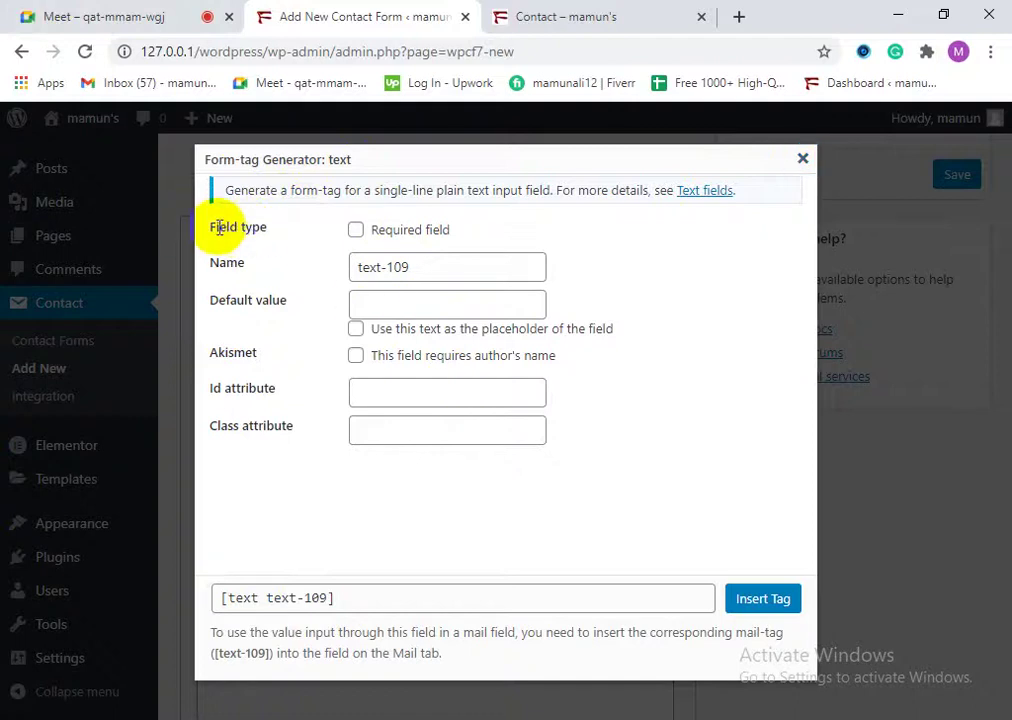
{"action": "left_click", "coordinate": [356, 233]}
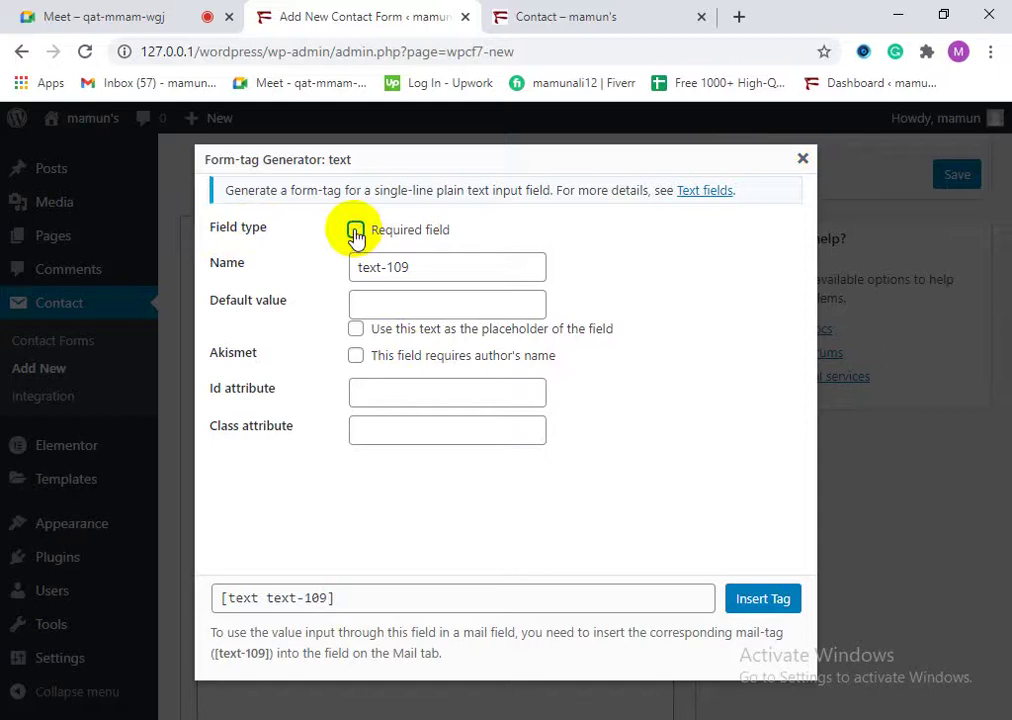
{"action": "left_click", "coordinate": [802, 160]}
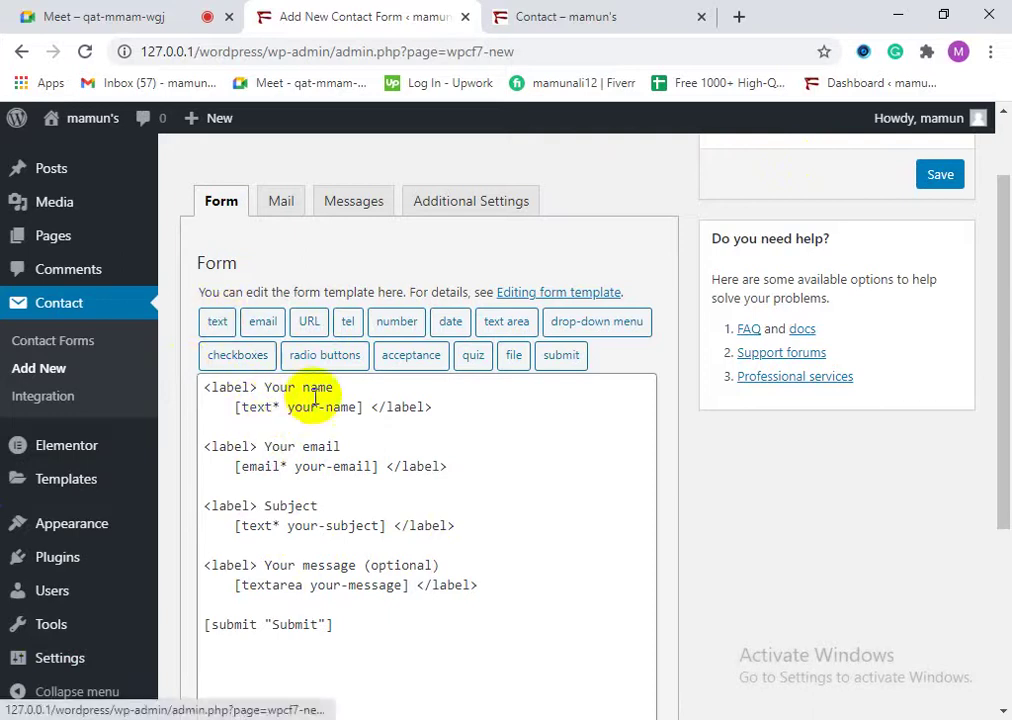
{"action": "left_click_drag", "start_coordinate": [281, 407], "coordinate": [240, 407]}
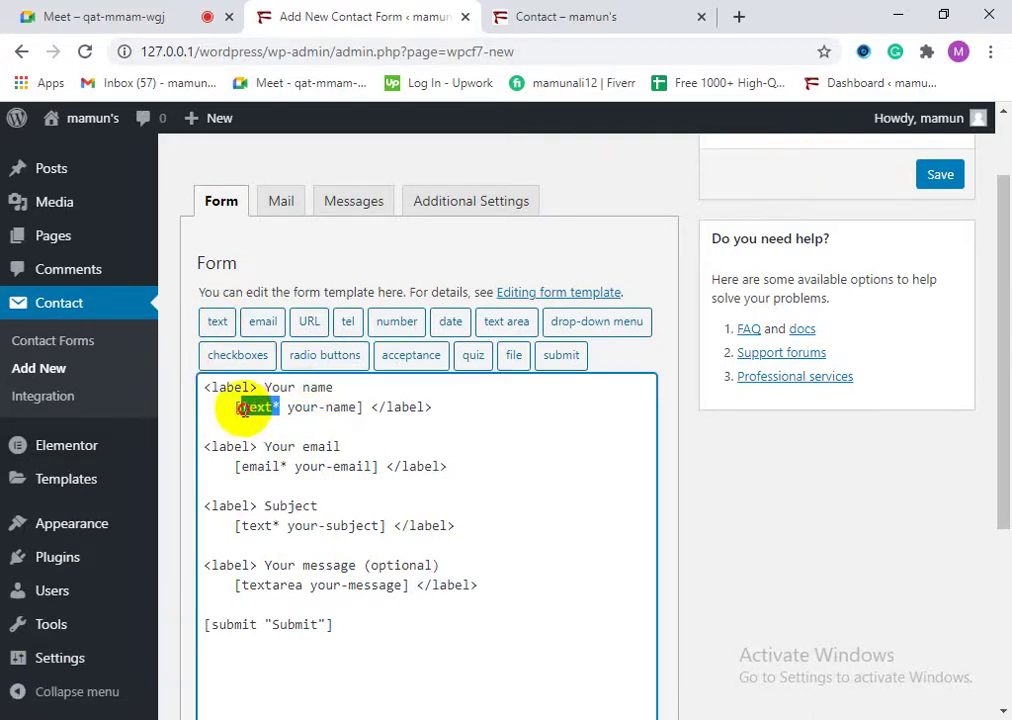
{"action": "left_click", "coordinate": [281, 408]}
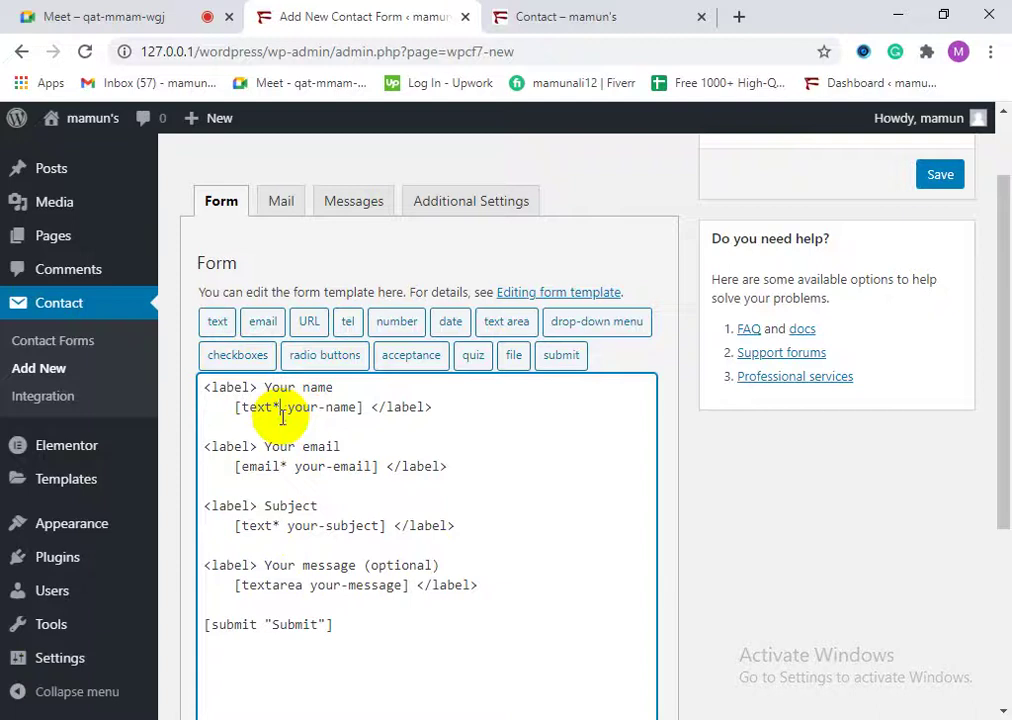
{"action": "left_click", "coordinate": [500, 17]}
{"action": "scroll", "coordinate": [250, 250], "scroll_direction": "up", "scroll_amount": 3}
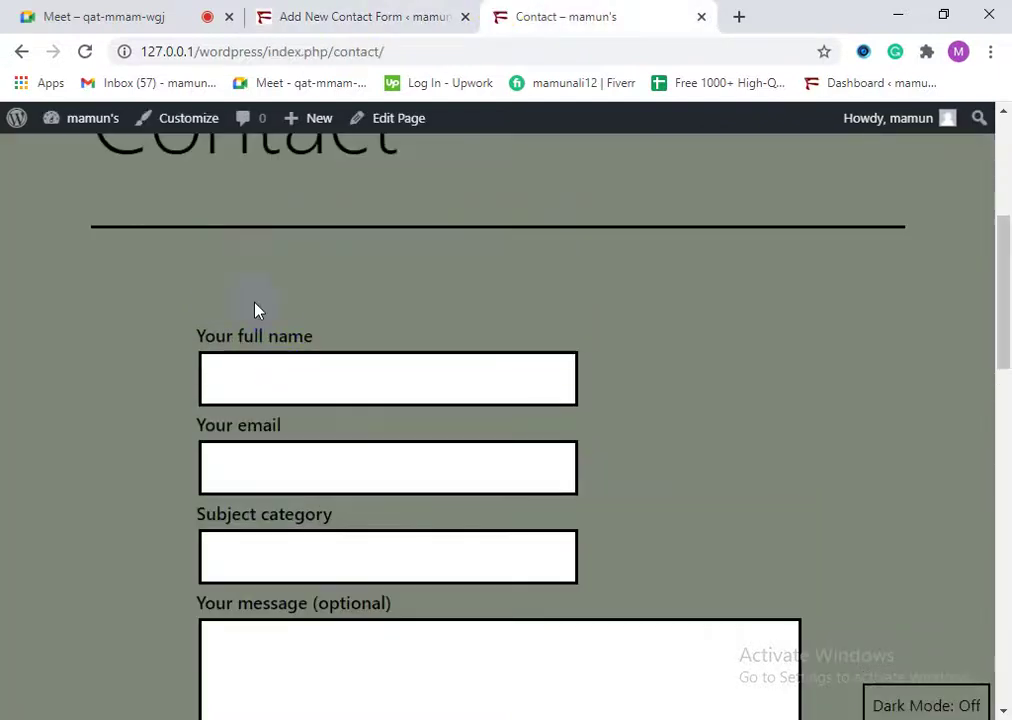
{"action": "left_click", "coordinate": [384, 10]}
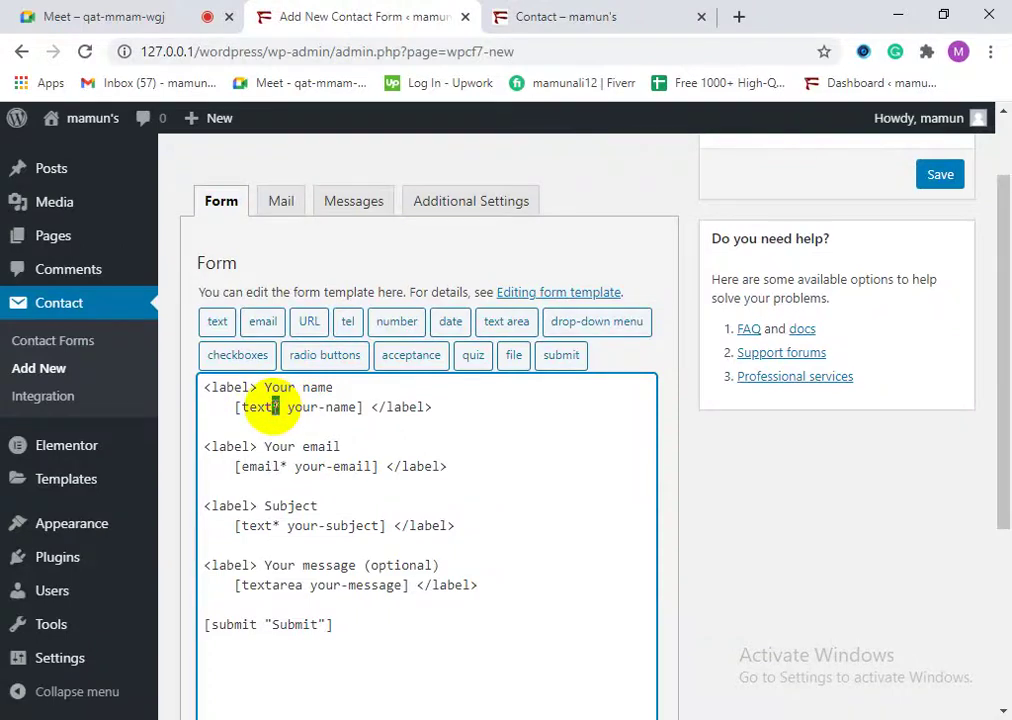
{"action": "left_click", "coordinate": [218, 323]}
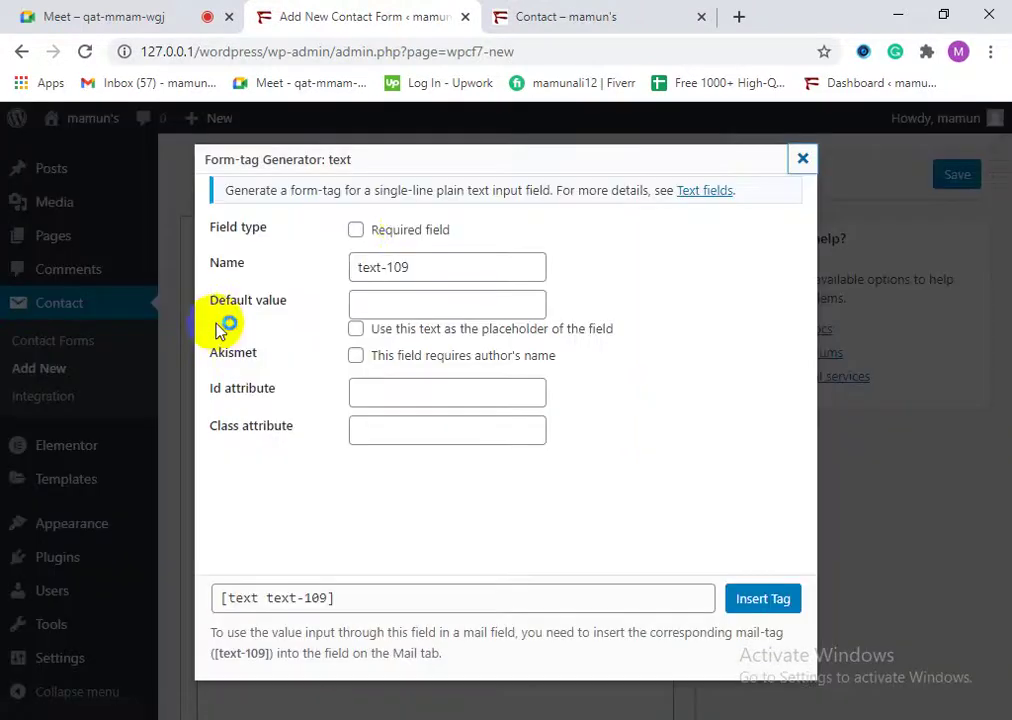
{"action": "left_click", "coordinate": [357, 230]}
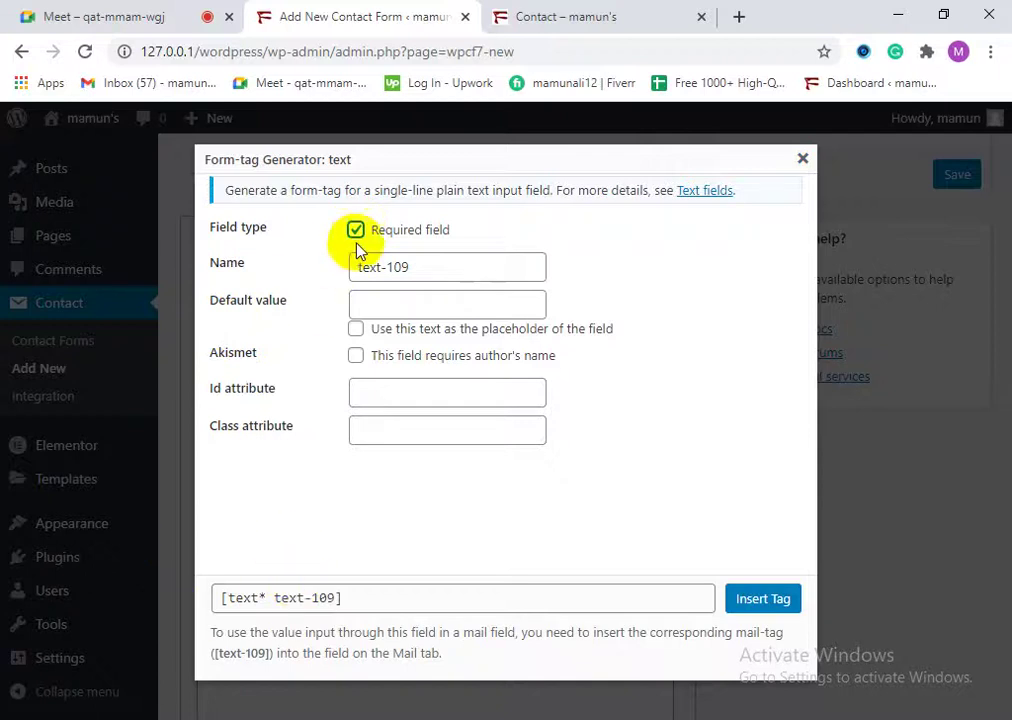
{"action": "left_click", "coordinate": [357, 231]}
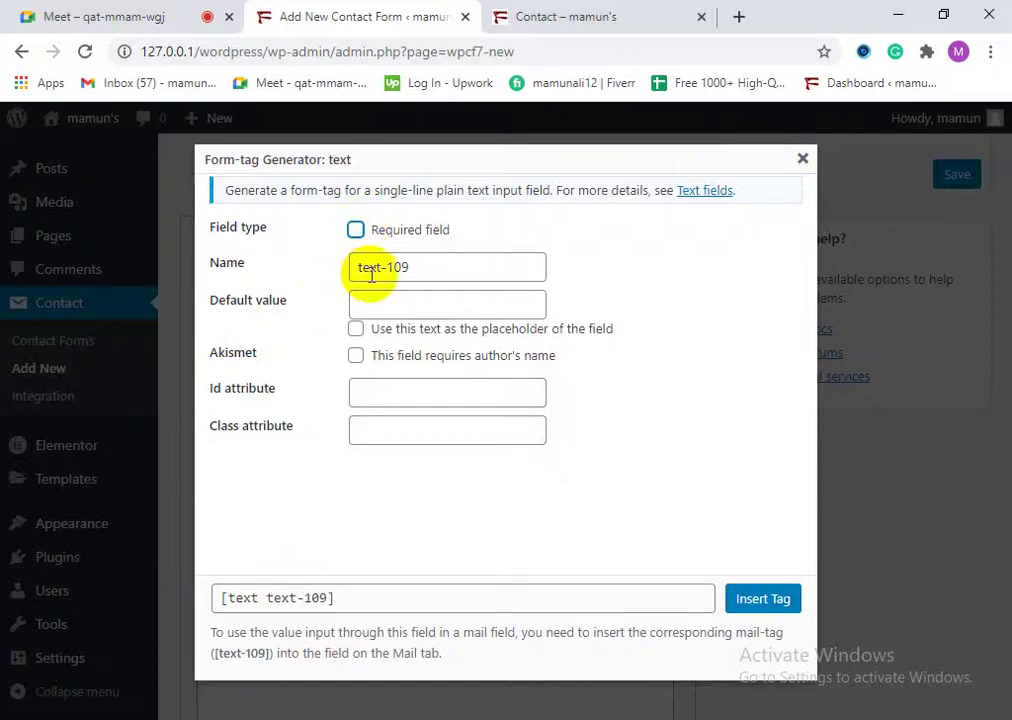
{"action": "left_click", "coordinate": [357, 231]}
{"action": "left_click", "coordinate": [267, 598]}
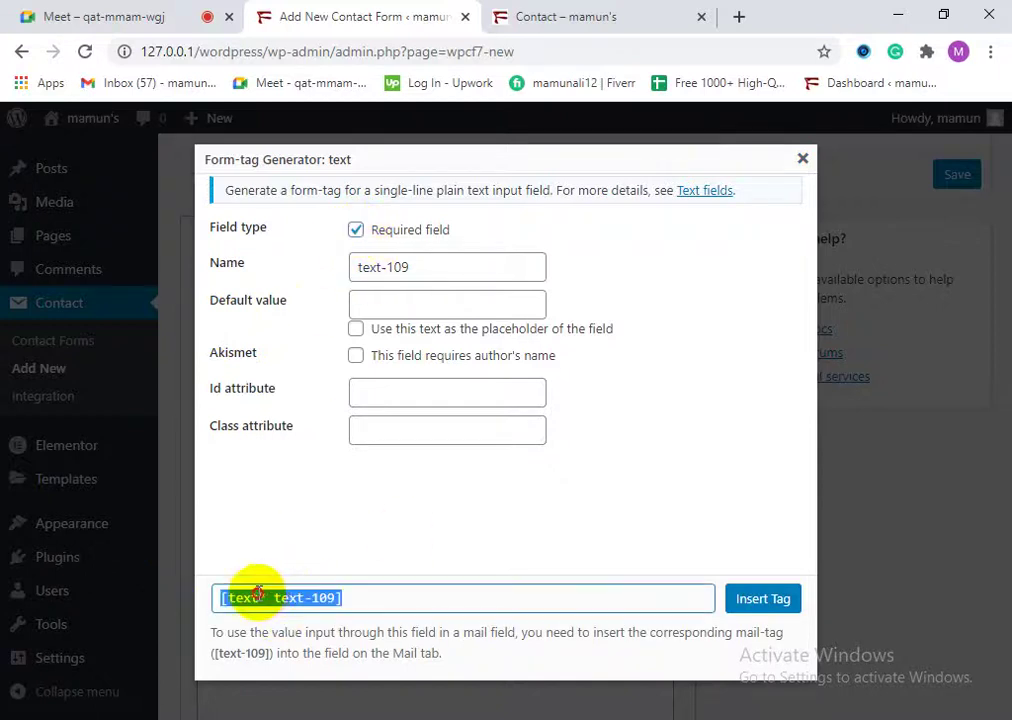
{"action": "left_click", "coordinate": [275, 597]}
{"action": "left_click_drag", "start_coordinate": [267, 597], "coordinate": [257, 597]}
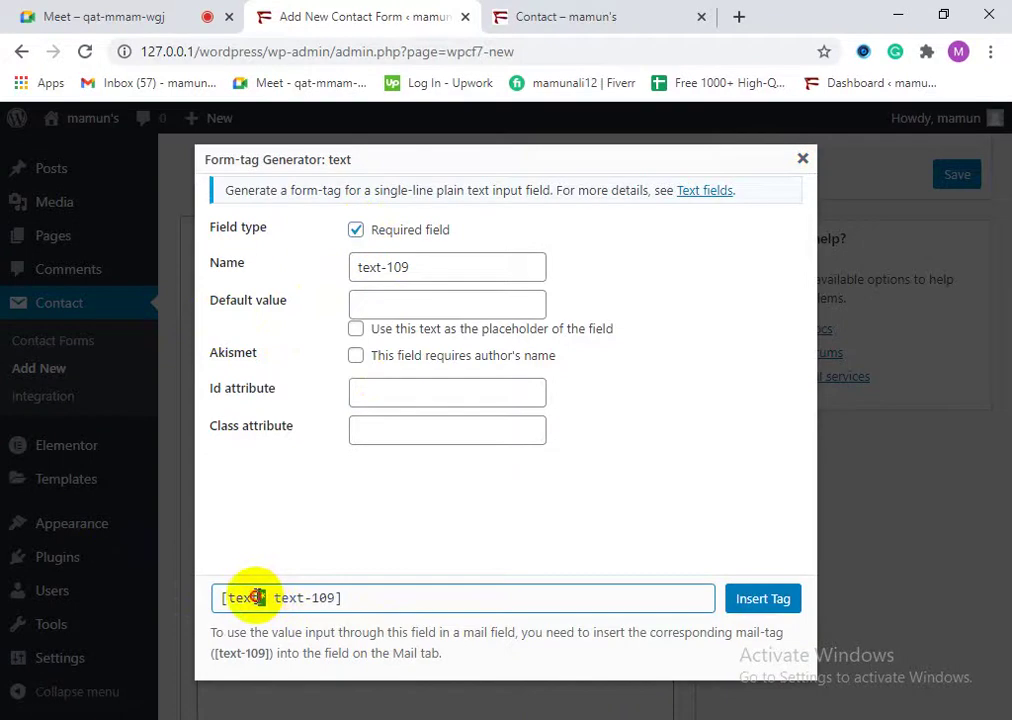
{"action": "left_click", "coordinate": [355, 232]}
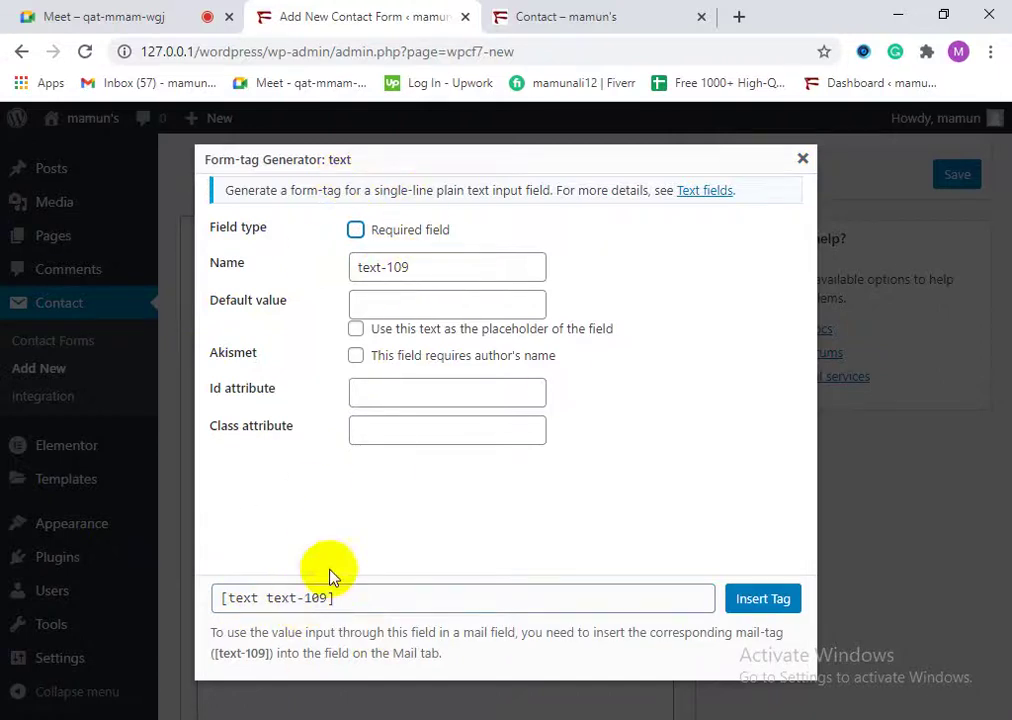
{"action": "left_click", "coordinate": [802, 162]}
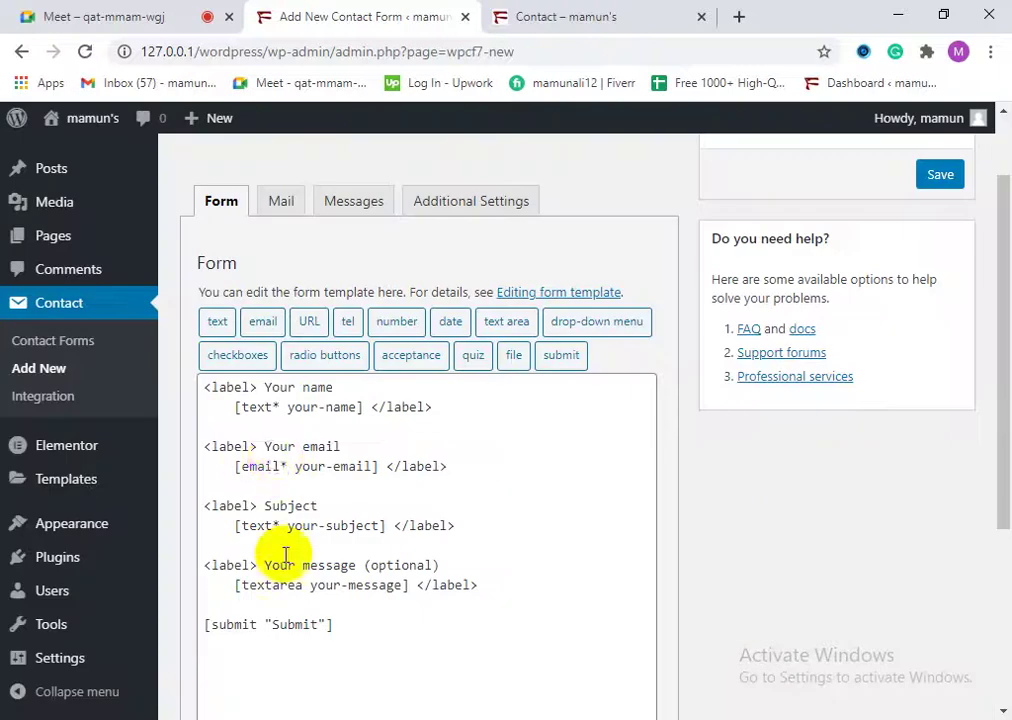
Step: Generate a required text tag [text* yourfathersname] and insert it after the your-name field
{"action": "left_click_drag", "start_coordinate": [356, 409], "coordinate": [290, 410]}
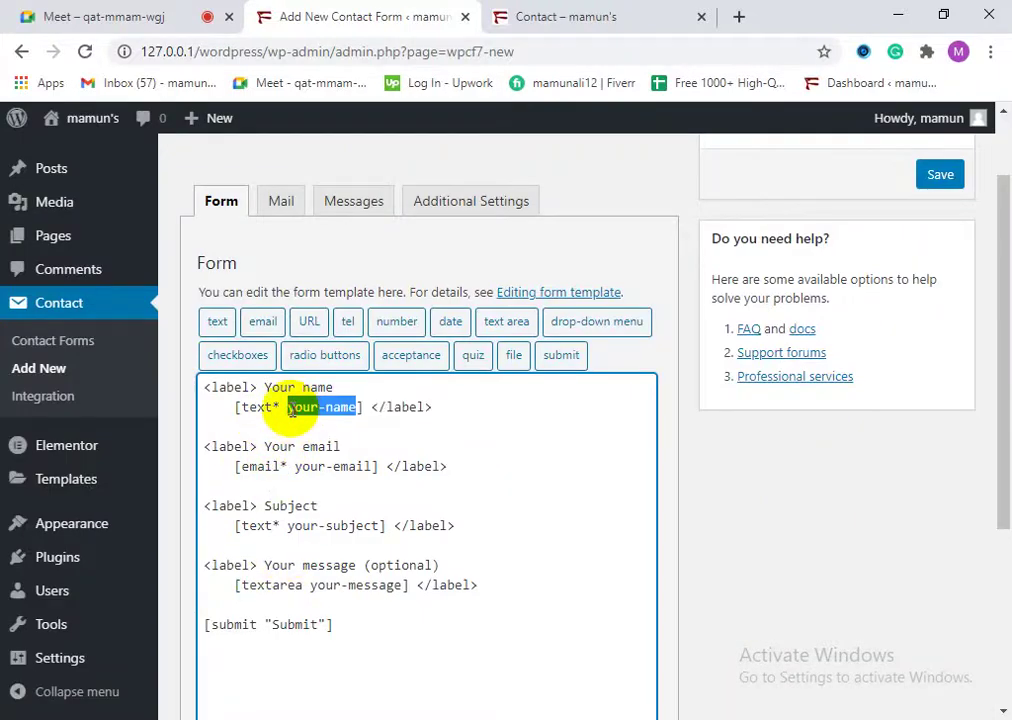
{"action": "left_click", "coordinate": [220, 333]}
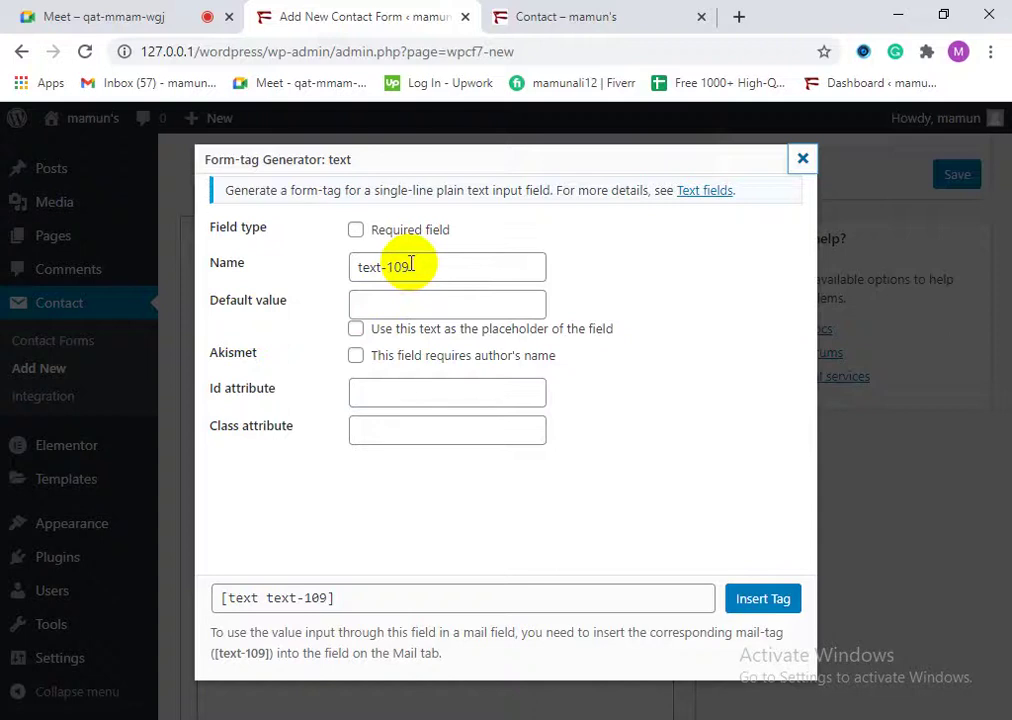
{"action": "left_click_drag", "start_coordinate": [411, 263], "coordinate": [368, 266]}
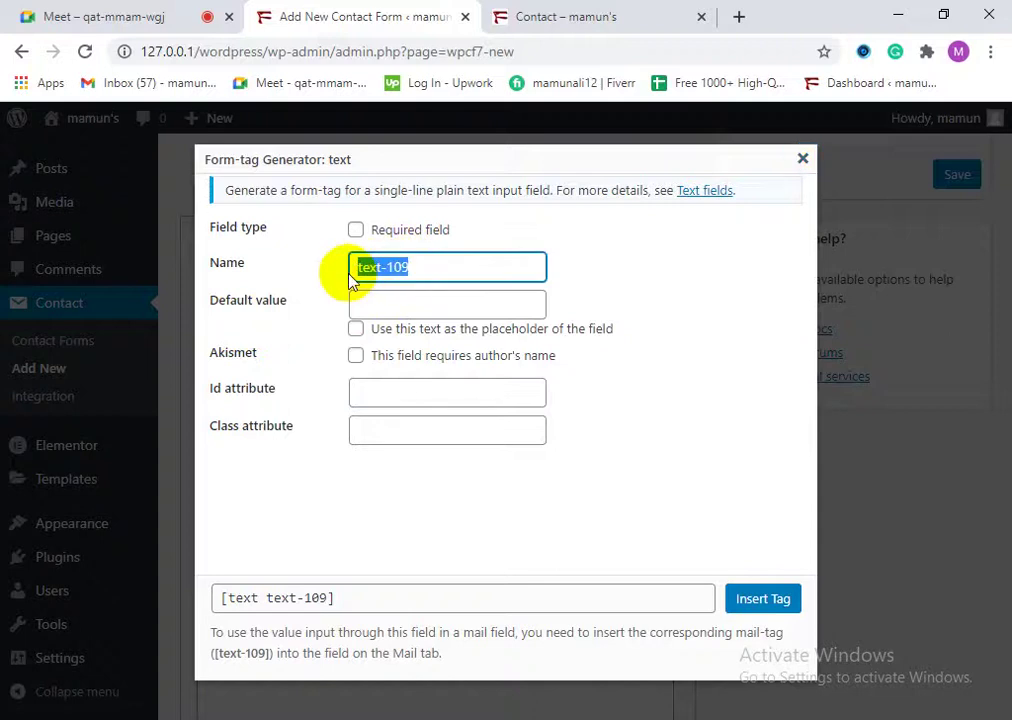
{"action": "type", "text": "your father's name"}
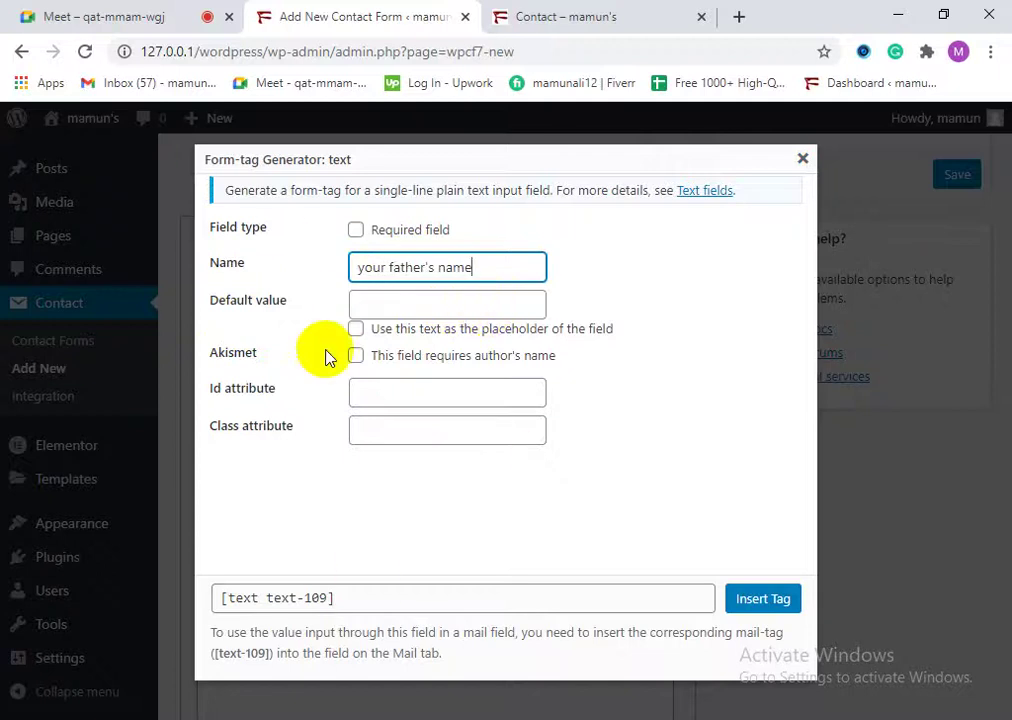
{"action": "left_click", "coordinate": [389, 302]}
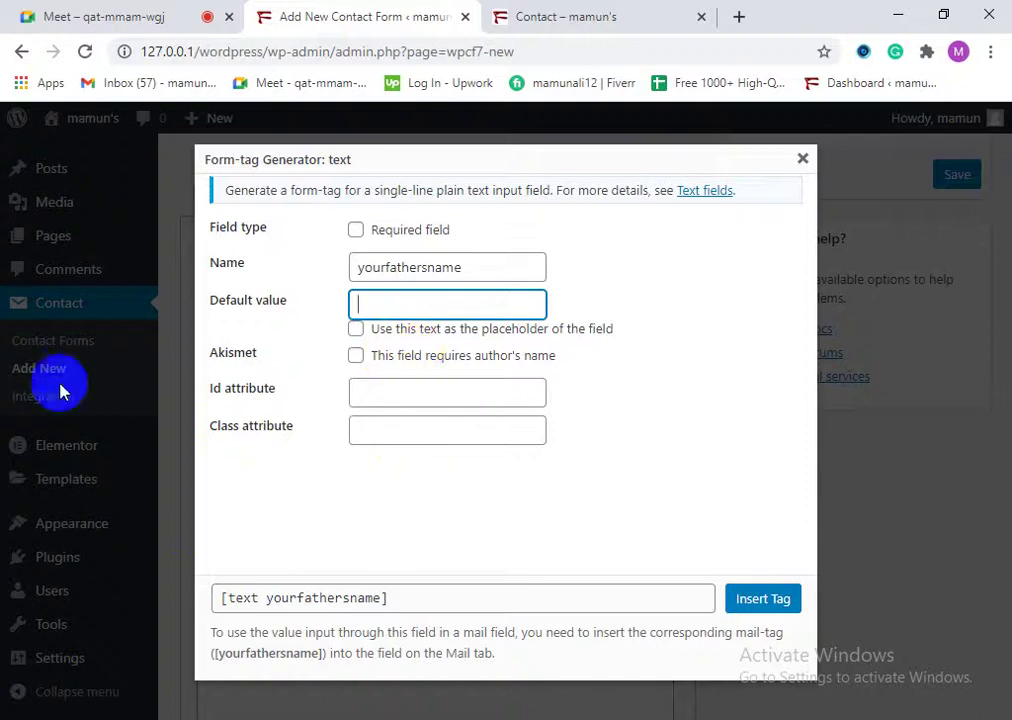
{"action": "left_click_drag", "start_coordinate": [259, 358], "coordinate": [213, 346]}
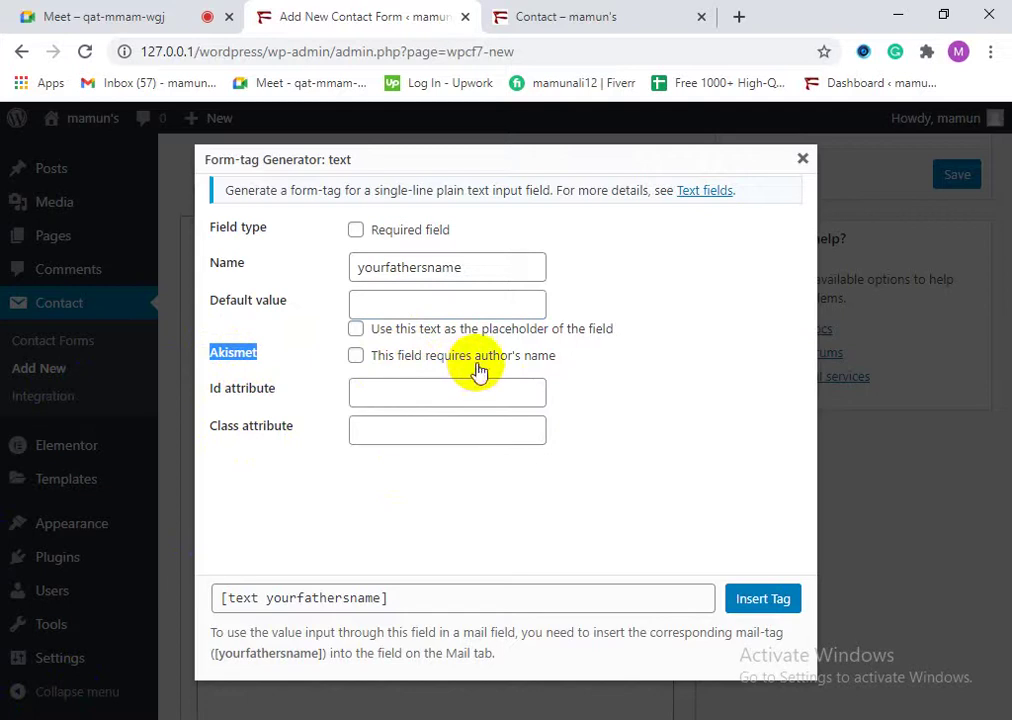
{"action": "left_click", "coordinate": [241, 352]}
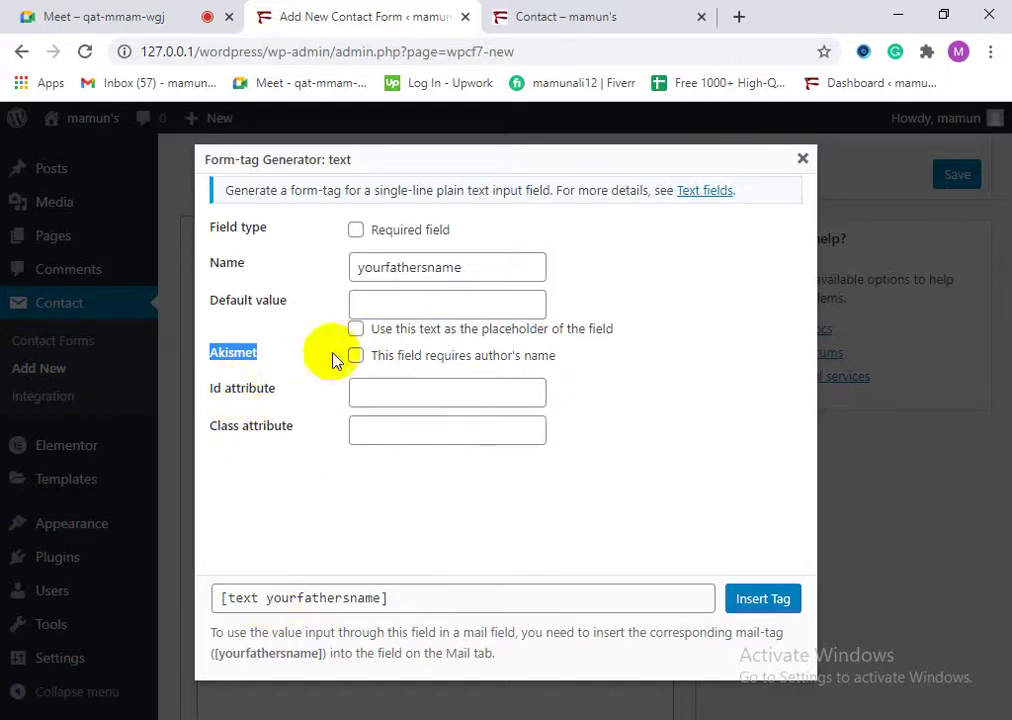
{"action": "left_click", "coordinate": [357, 232]}
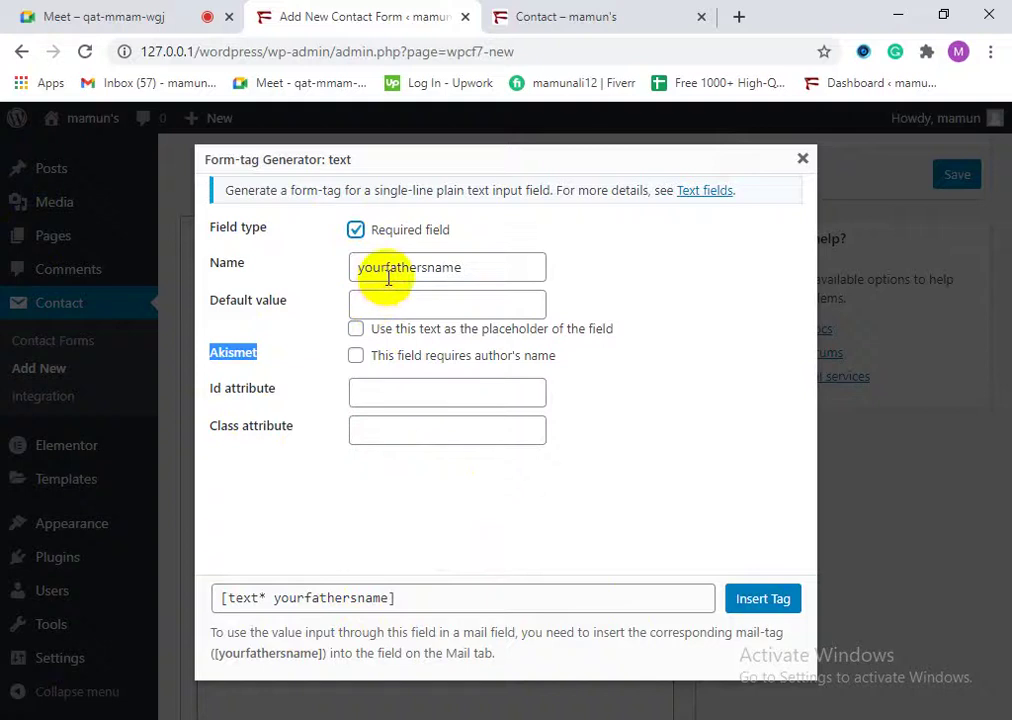
{"action": "left_click", "coordinate": [762, 600]}
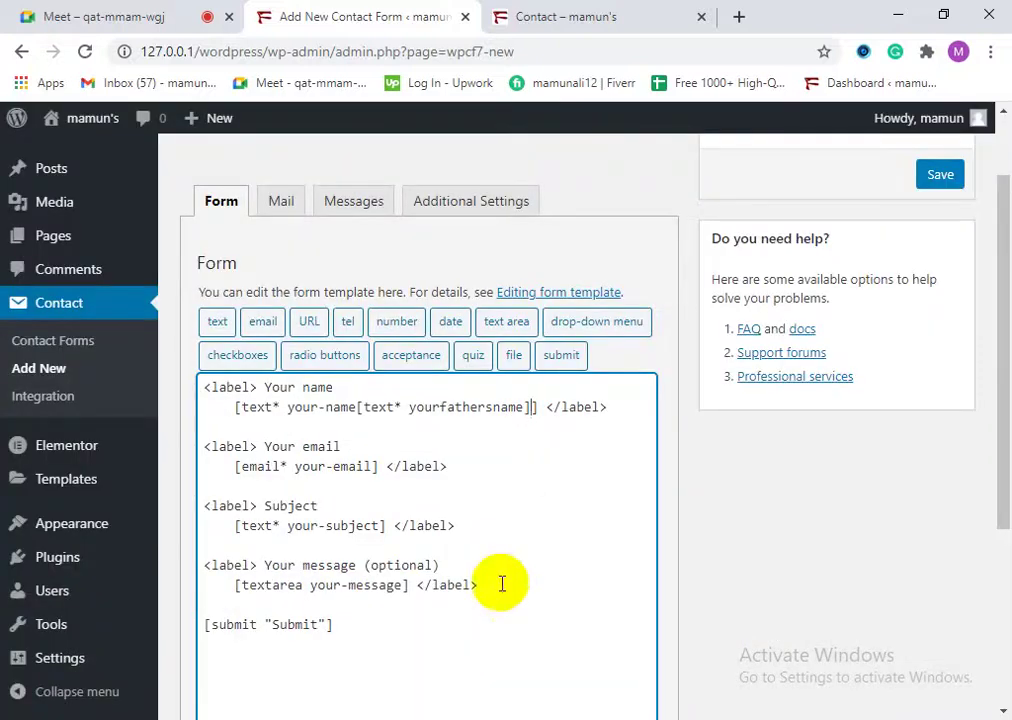
Step: Cut the yourfathersname field tag out of the your-name line and paste it onto a new line
{"action": "scroll", "coordinate": [357, 463], "scroll_direction": "up", "scroll_amount": 1}
{"action": "scroll", "coordinate": [342, 535], "scroll_direction": "down", "scroll_amount": 1}
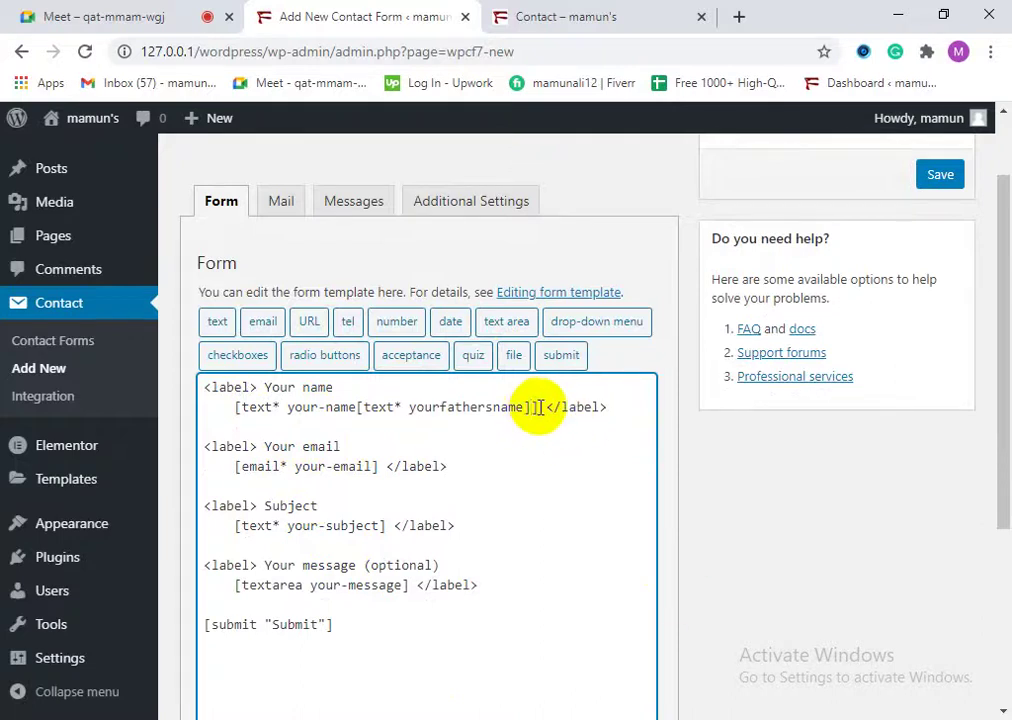
{"action": "left_click_drag", "start_coordinate": [533, 408], "coordinate": [385, 407]}
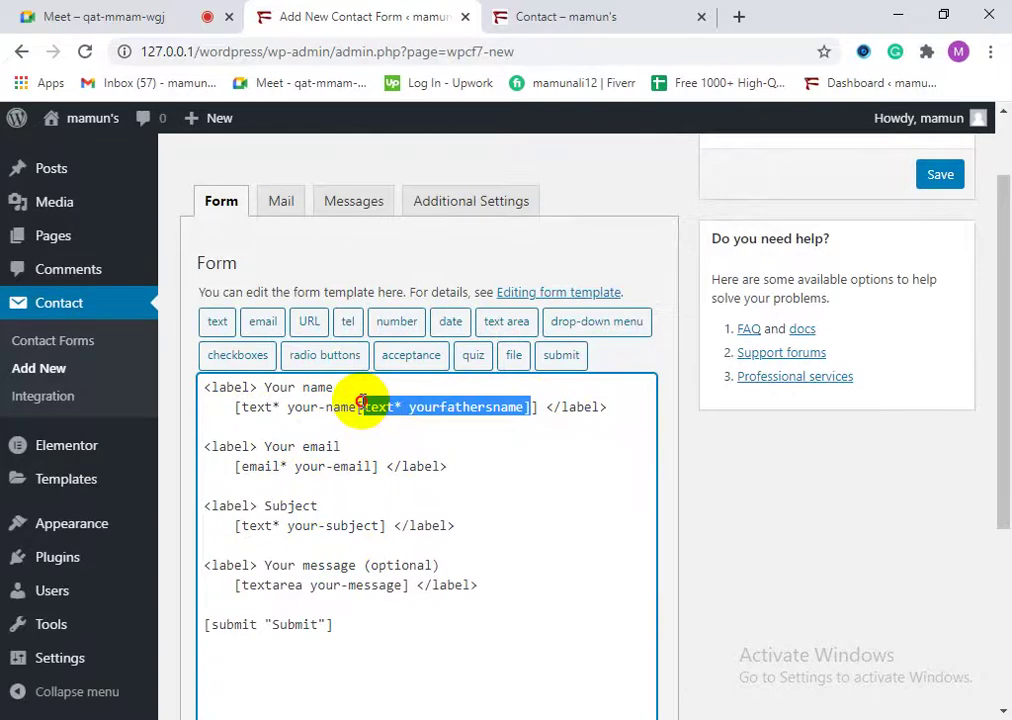
{"action": "right_click", "coordinate": [378, 407]}
{"action": "left_click", "coordinate": [404, 119]}
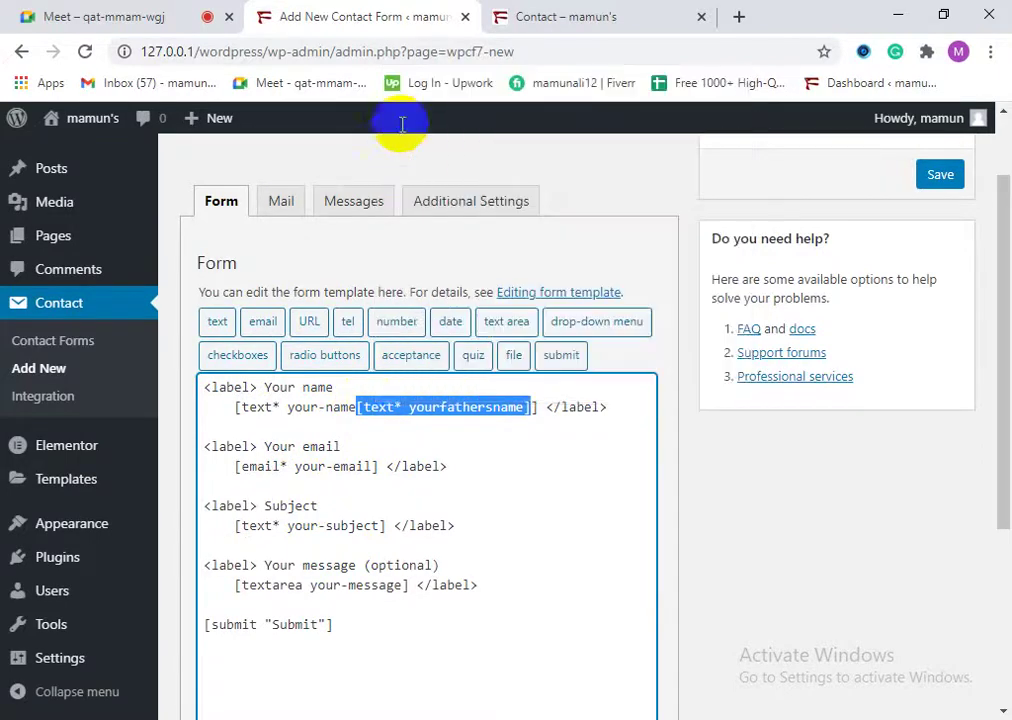
{"action": "right_click", "coordinate": [230, 425]}
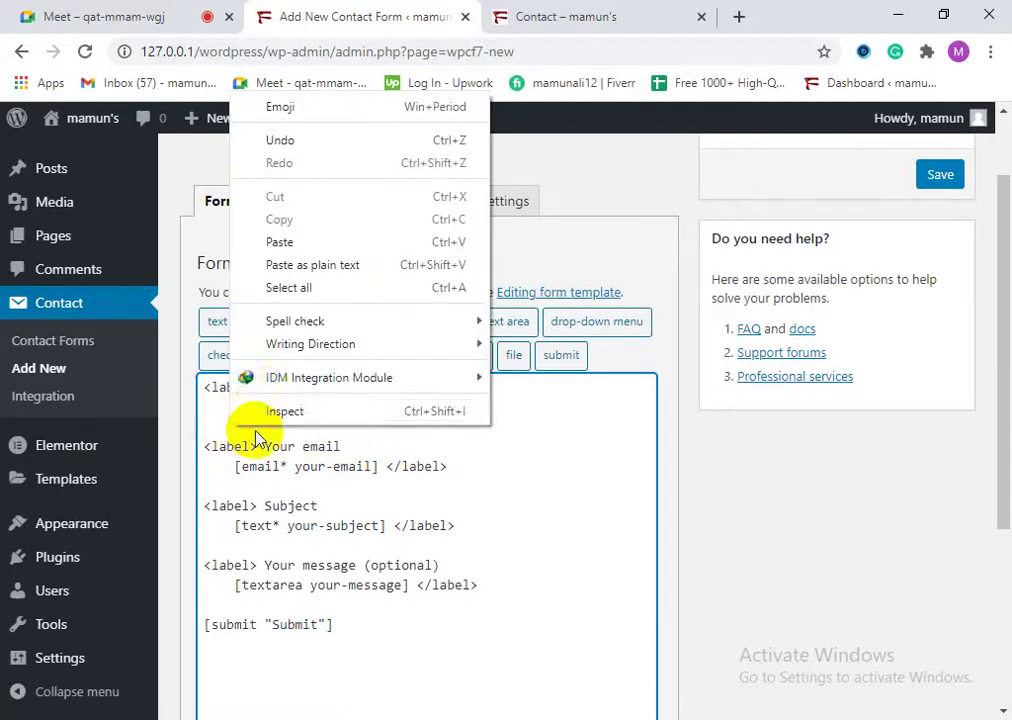
{"action": "left_click", "coordinate": [295, 244]}
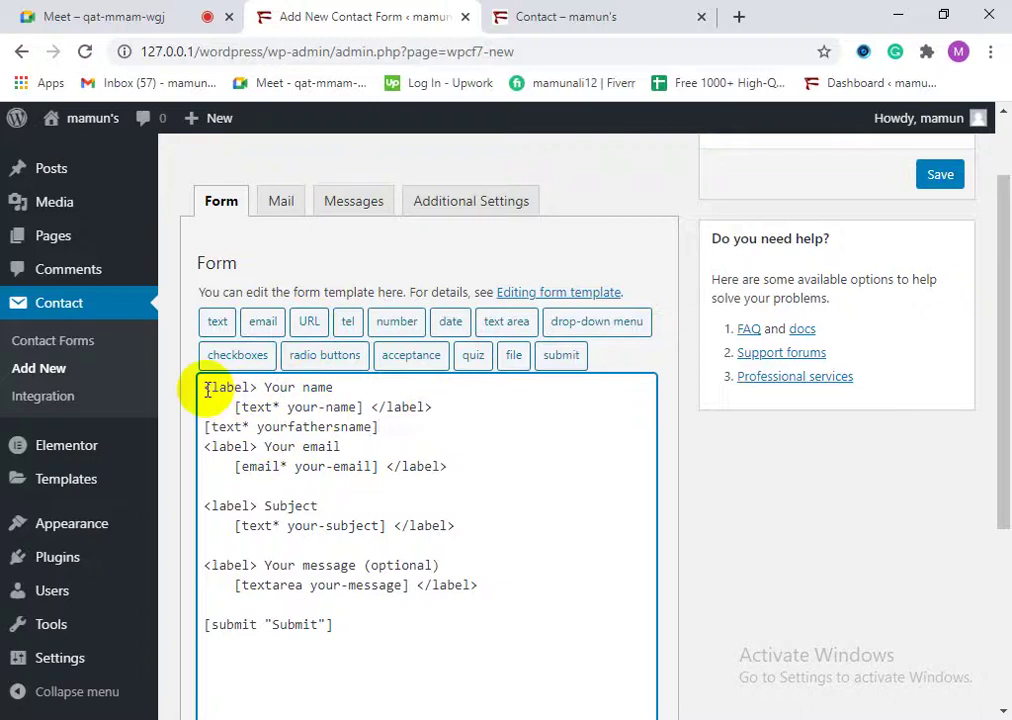
Step: Copy the opening <label> tag from the first field and paste it before the father-name tag
{"action": "left_click_drag", "start_coordinate": [205, 390], "coordinate": [244, 386]}
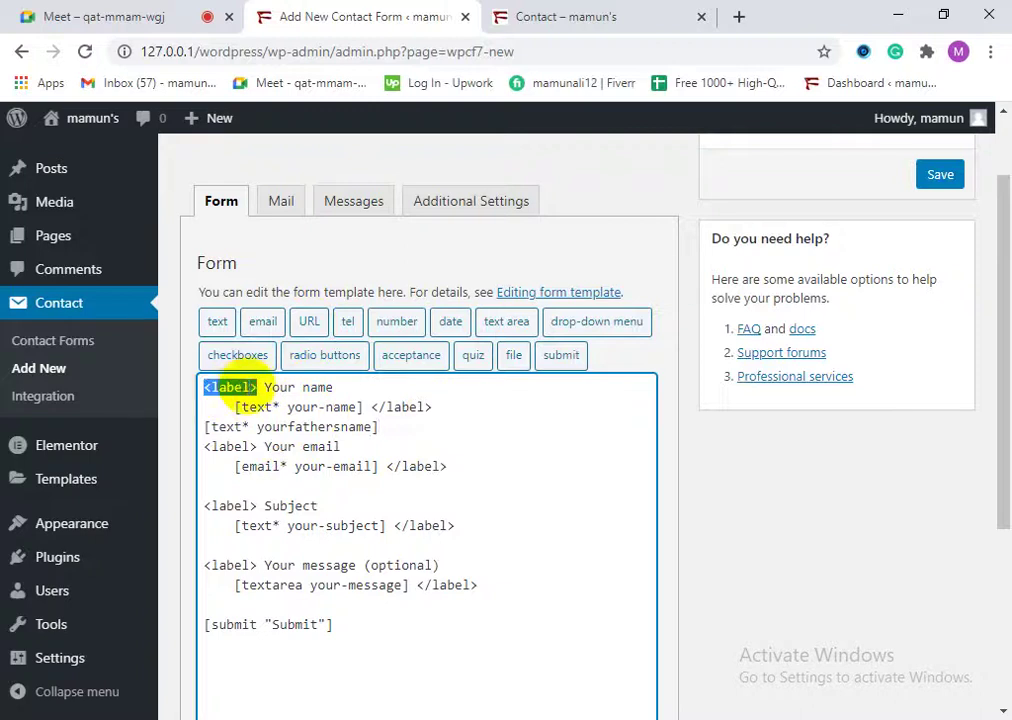
{"action": "right_click", "coordinate": [257, 387]}
{"action": "left_click", "coordinate": [320, 127]}
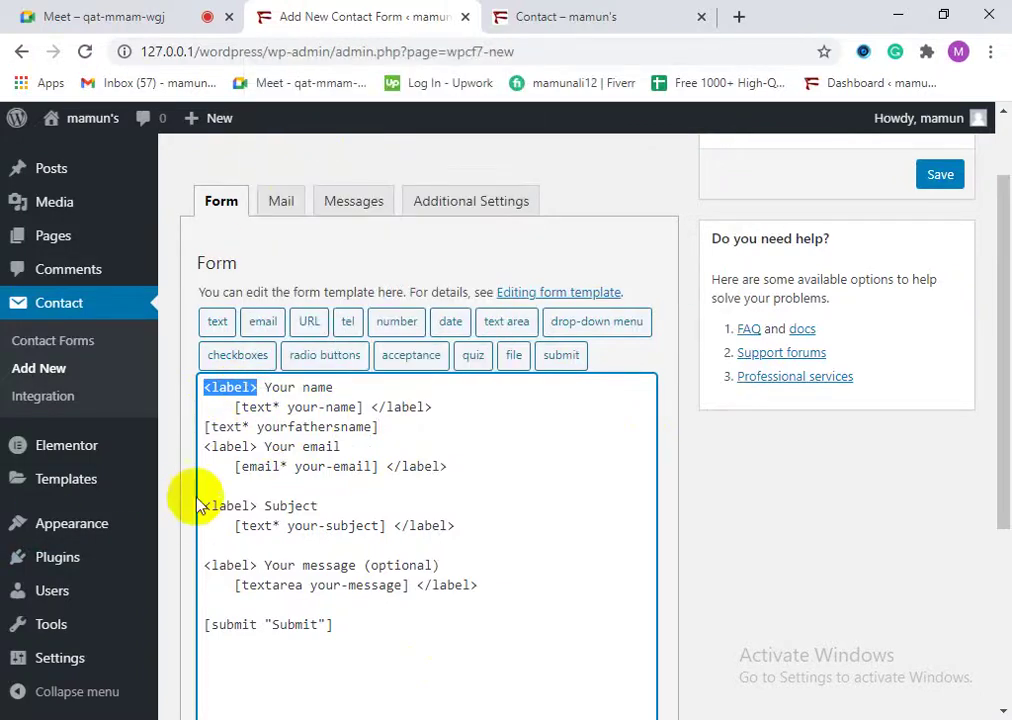
{"action": "right_click", "coordinate": [206, 432]}
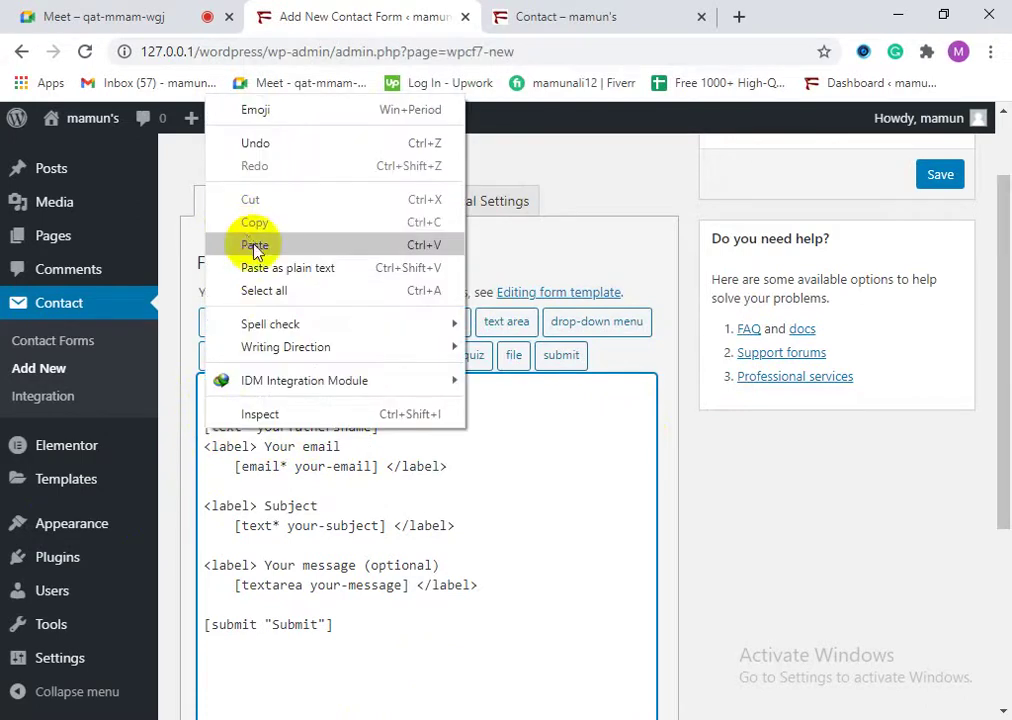
{"action": "left_click", "coordinate": [255, 245]}
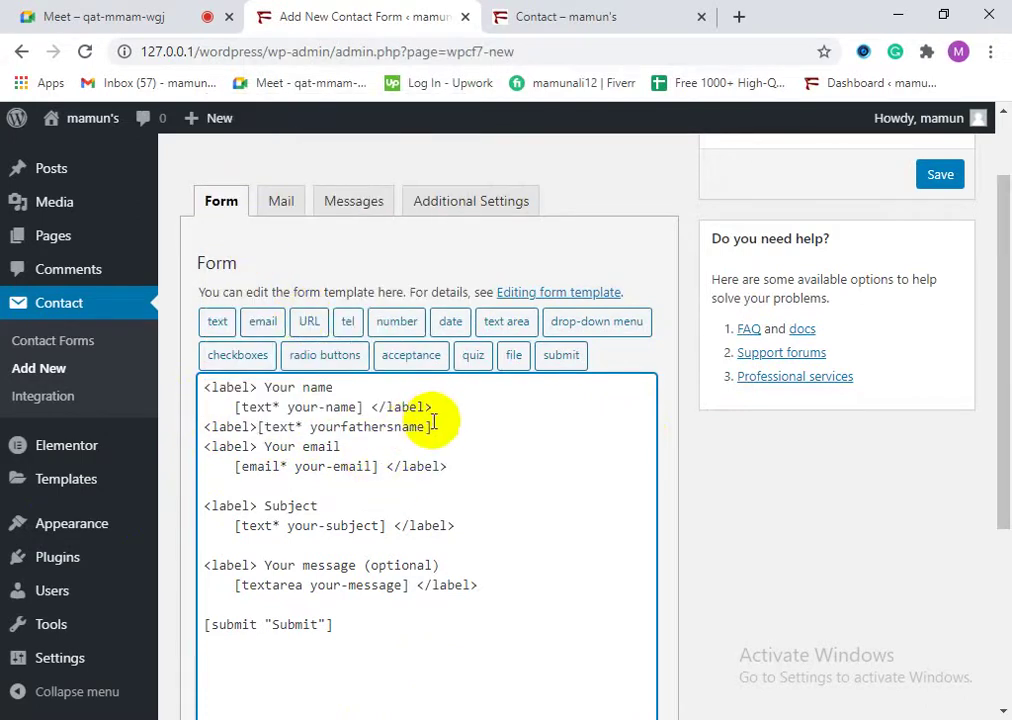
Step: Remove the </label> after [text* your-name] and break the father-name field onto its own line
{"action": "left_click_drag", "start_coordinate": [441, 416], "coordinate": [378, 411]}
{"action": "right_click", "coordinate": [375, 411]}
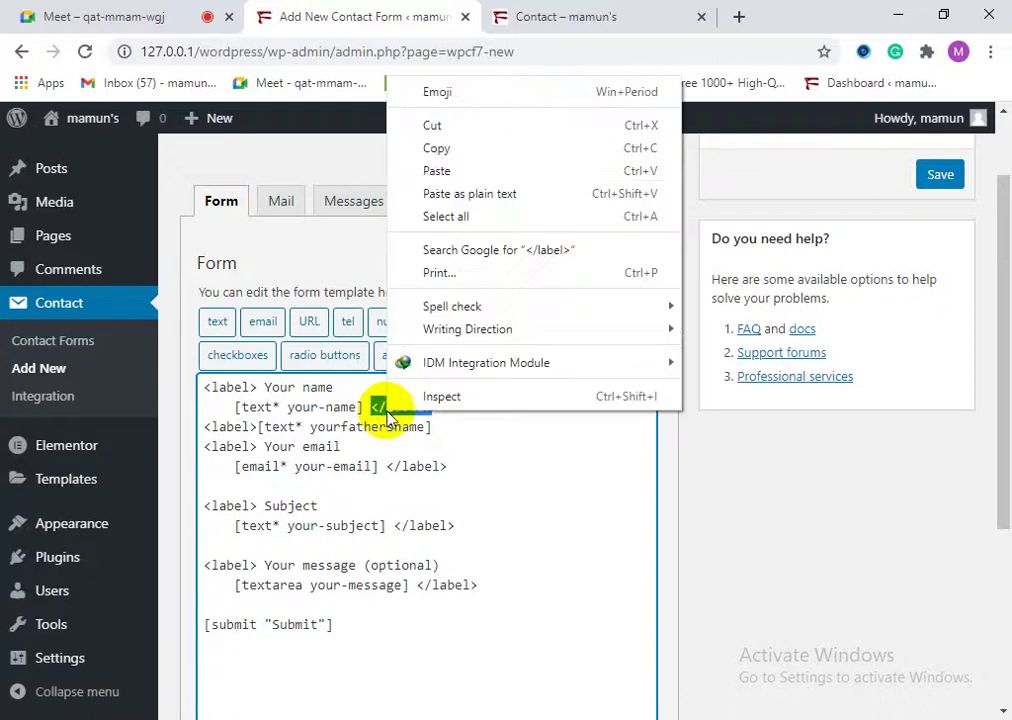
{"action": "left_click", "coordinate": [443, 147]}
{"action": "key", "text": "Delete"}
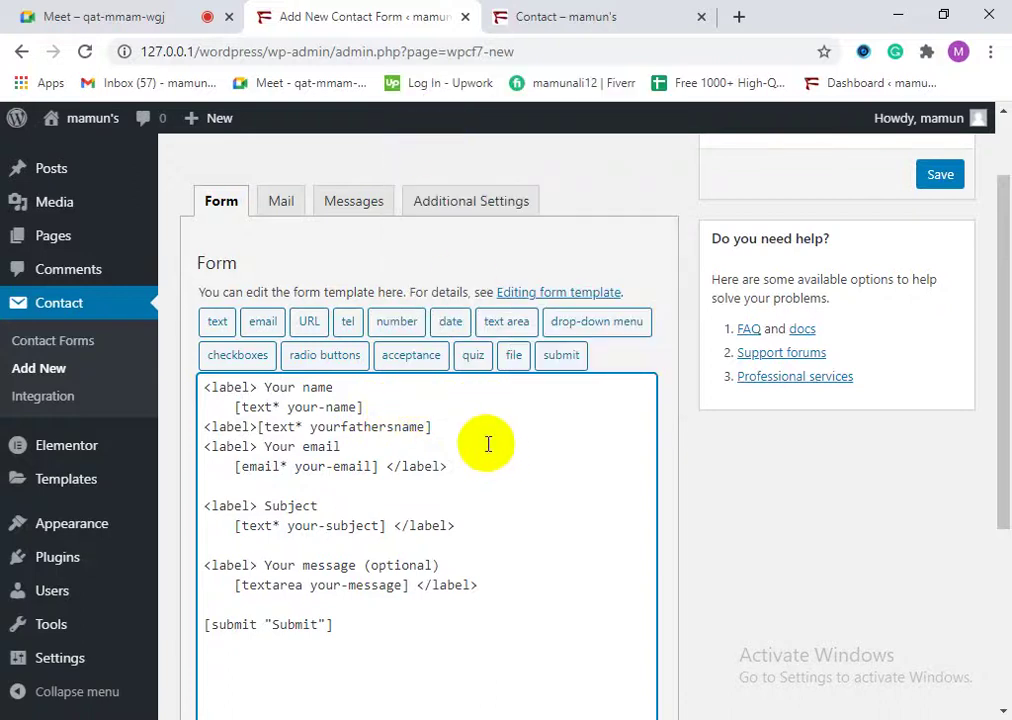
{"action": "left_click", "coordinate": [258, 427]}
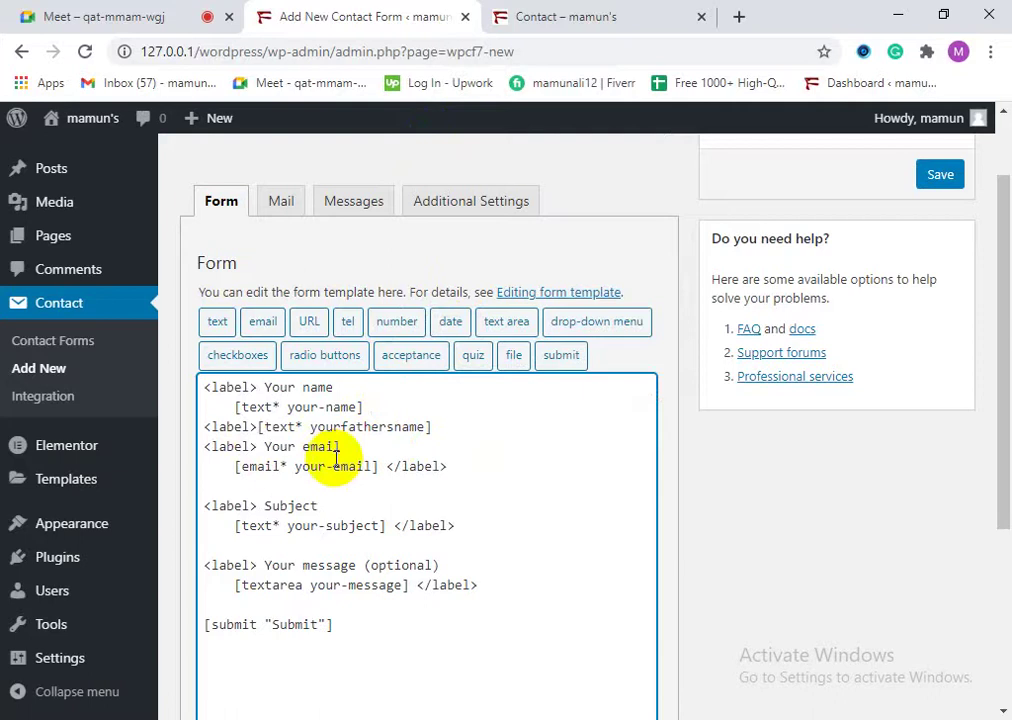
{"action": "key", "text": "Return"}
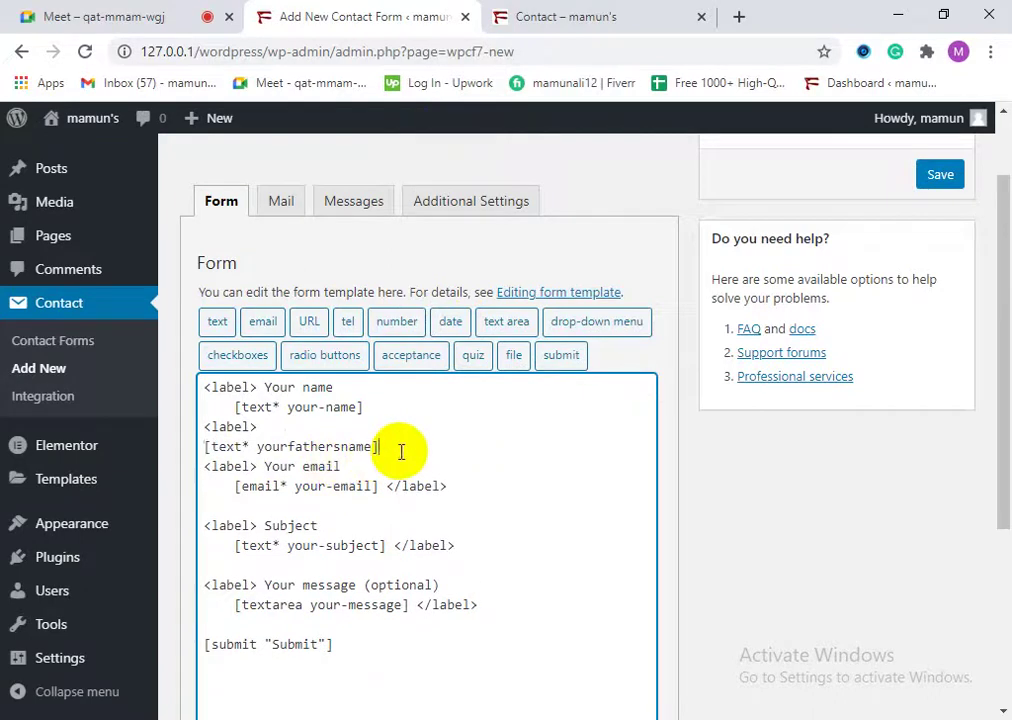
Step: Add a closing </label> after the yourfathersname field tag
{"action": "right_click", "coordinate": [394, 447]}
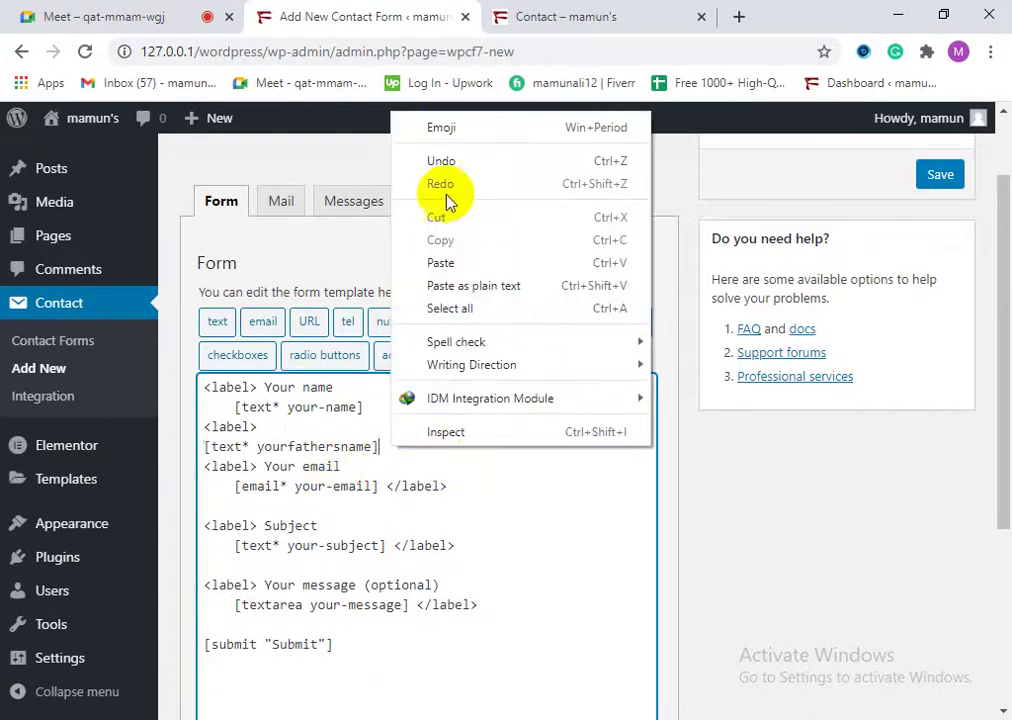
{"action": "left_click", "coordinate": [465, 263]}
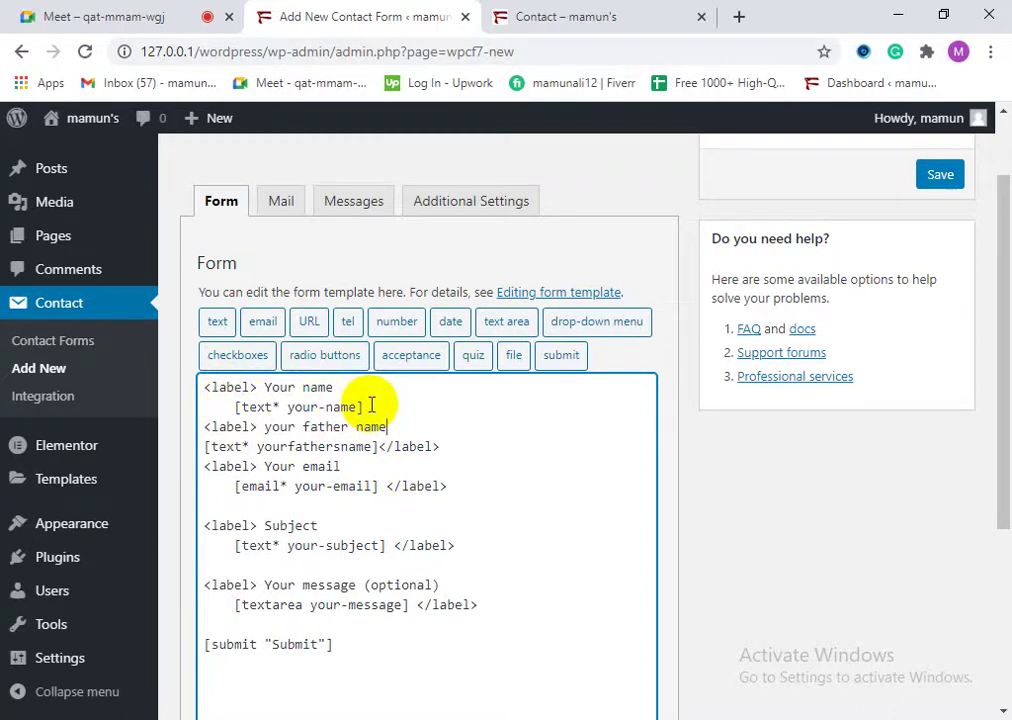
{"action": "left_click_drag", "start_coordinate": [439, 446], "coordinate": [380, 447]}
{"action": "right_click", "coordinate": [406, 451]}
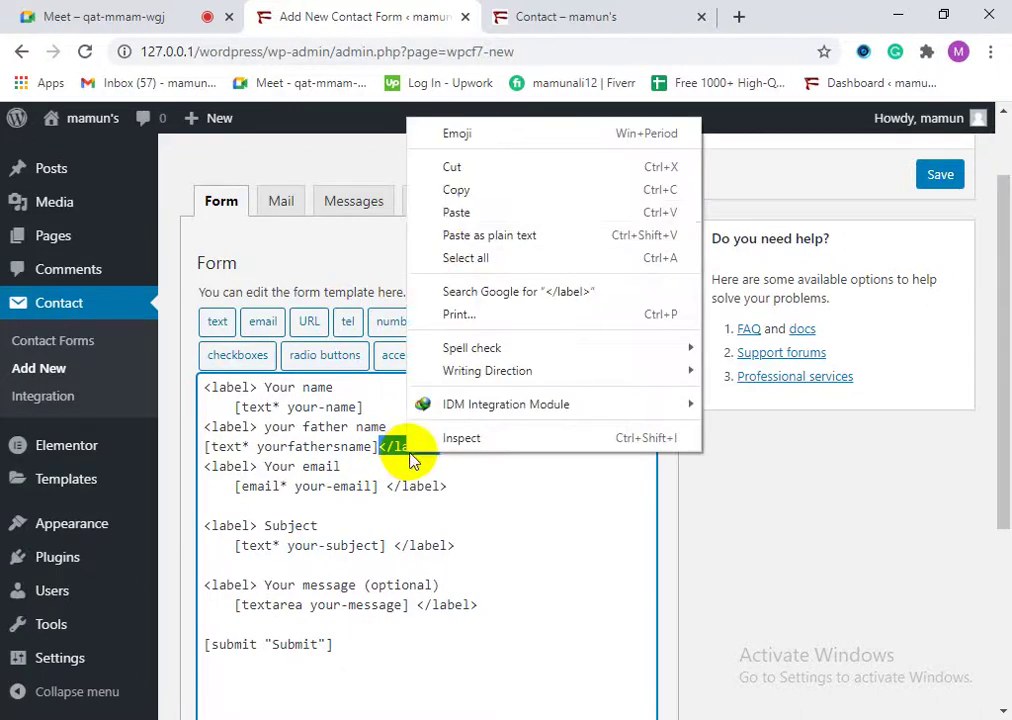
{"action": "left_click", "coordinate": [451, 170]}
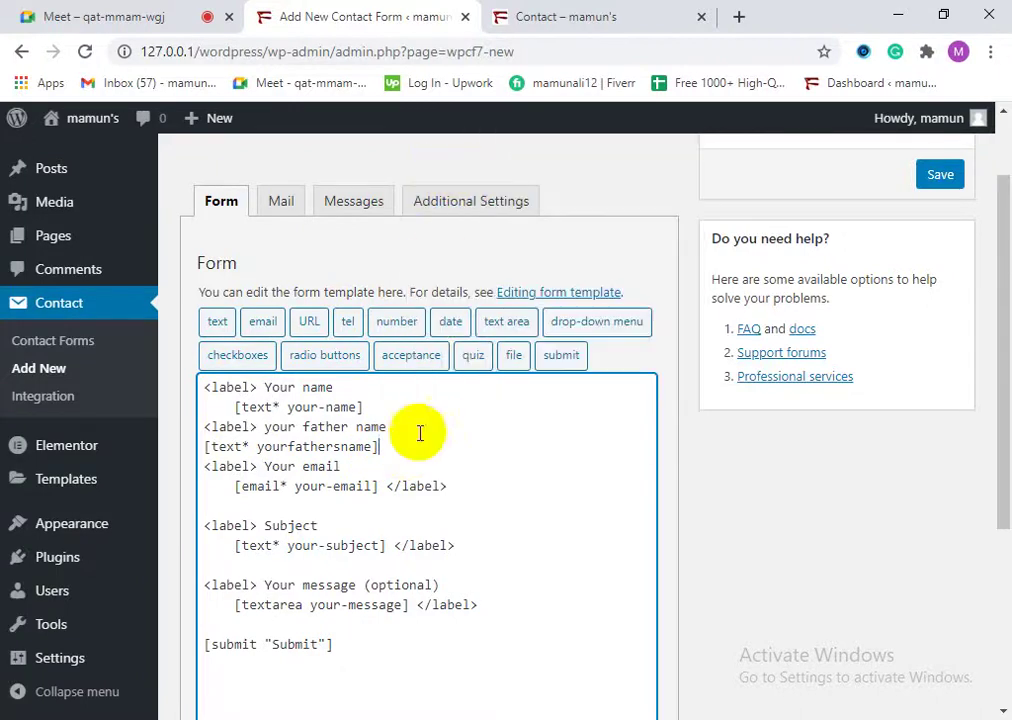
{"action": "right_click", "coordinate": [386, 448]}
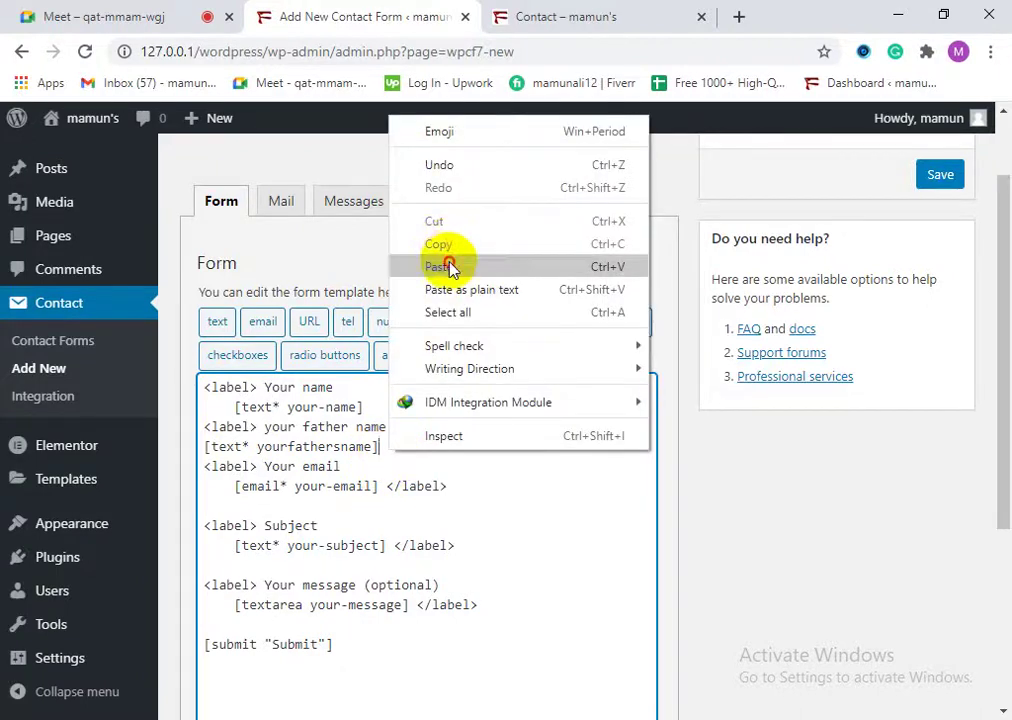
{"action": "left_click", "coordinate": [451, 268]}
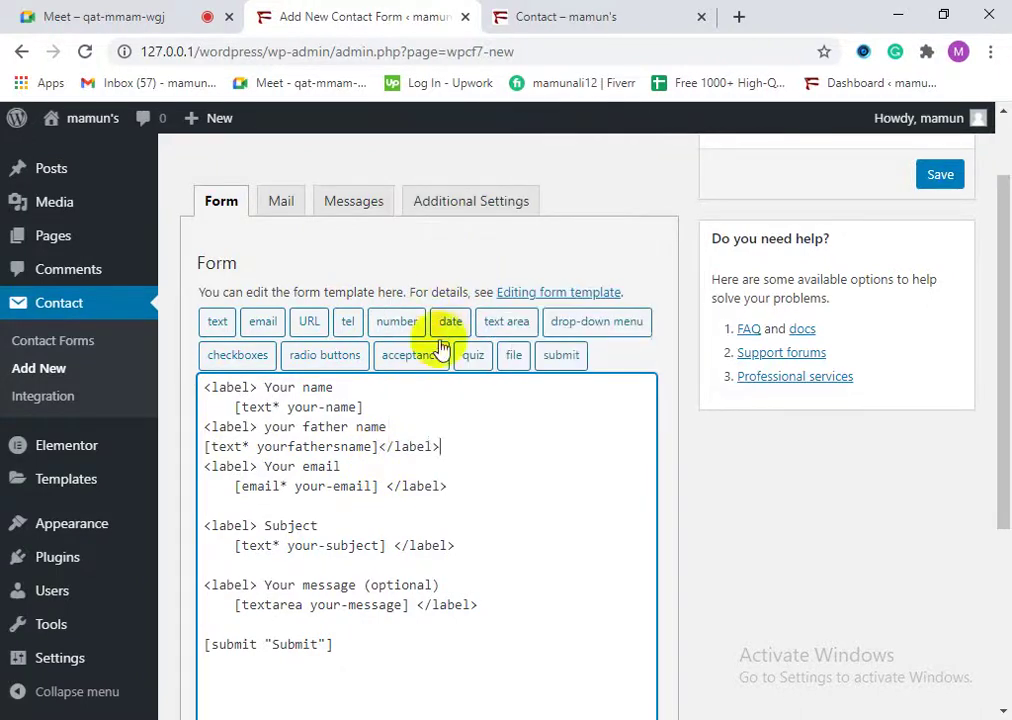
Step: Restore </label> after the your-name field and insert blank lines above the email and father-name fields
{"action": "right_click", "coordinate": [376, 406]}
{"action": "left_click", "coordinate": [454, 221]}
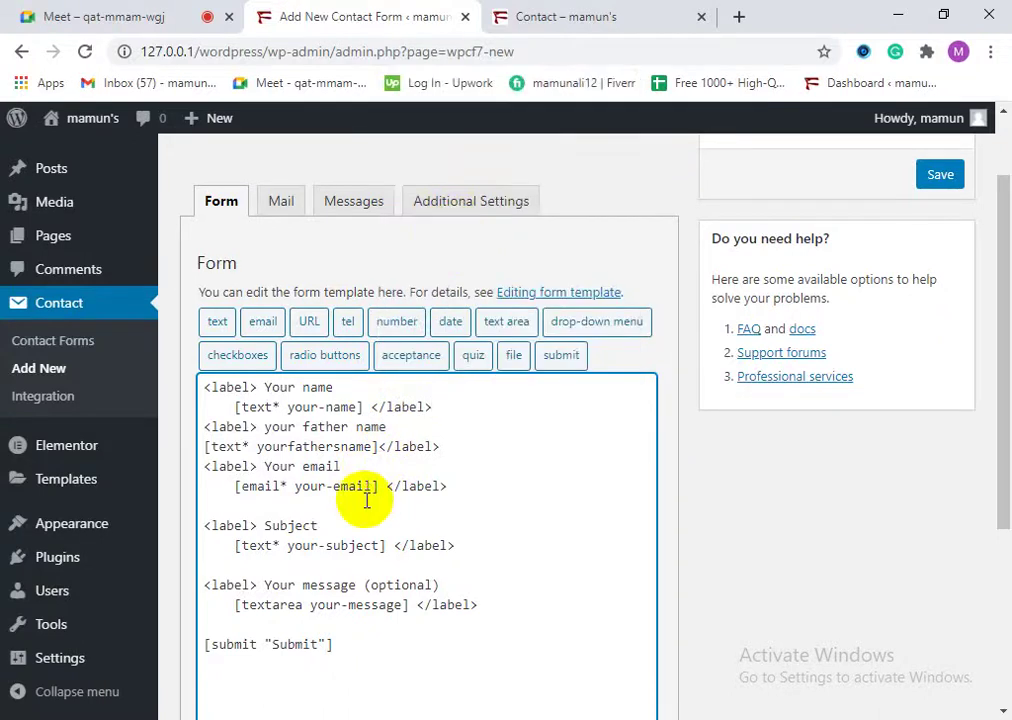
{"action": "left_click", "coordinate": [205, 467]}
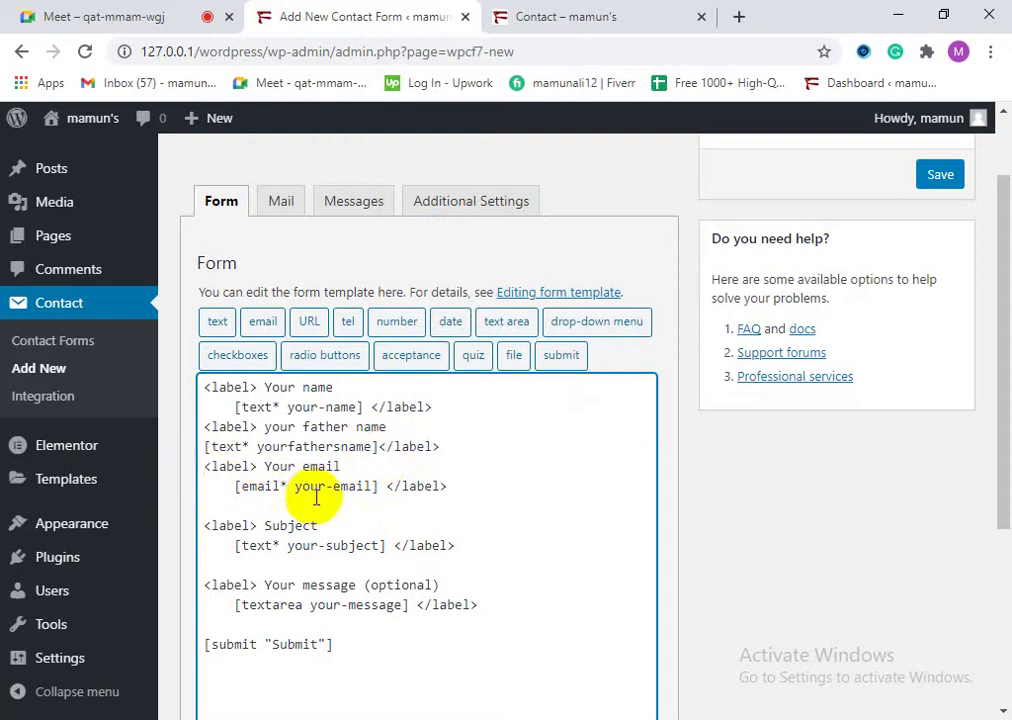
{"action": "key", "text": "Return"}
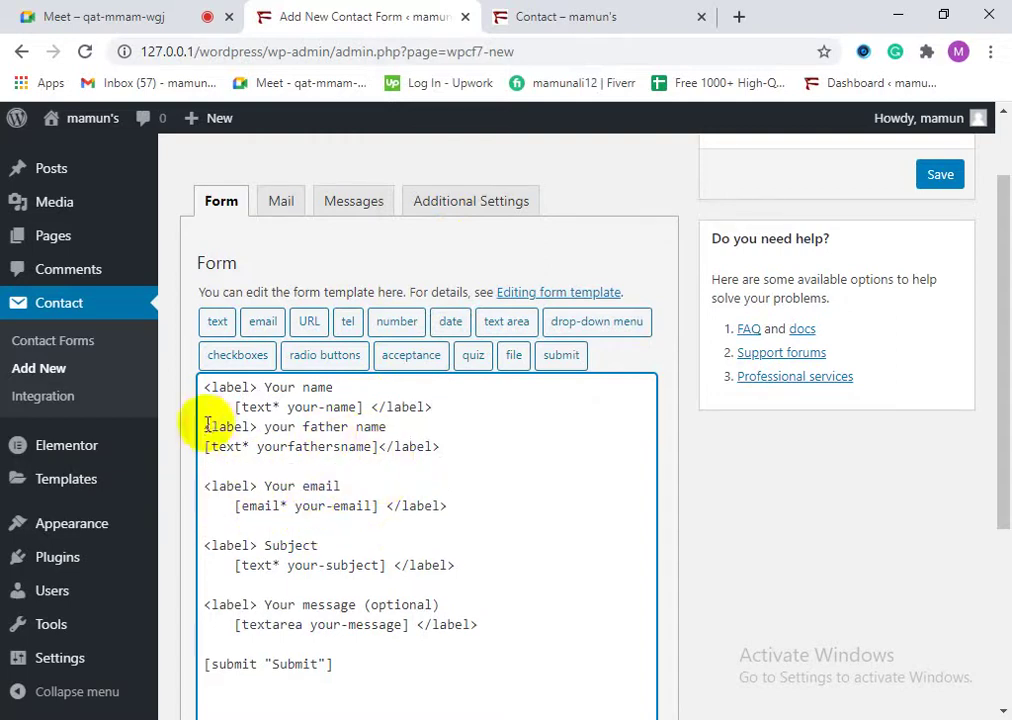
{"action": "key", "text": "Return"}
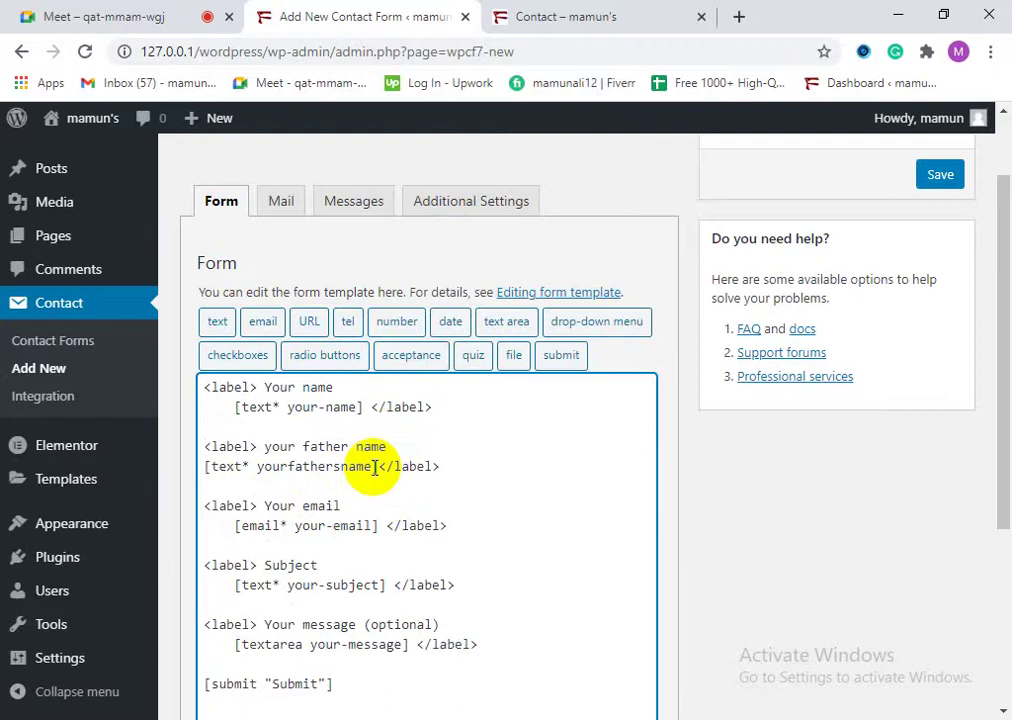
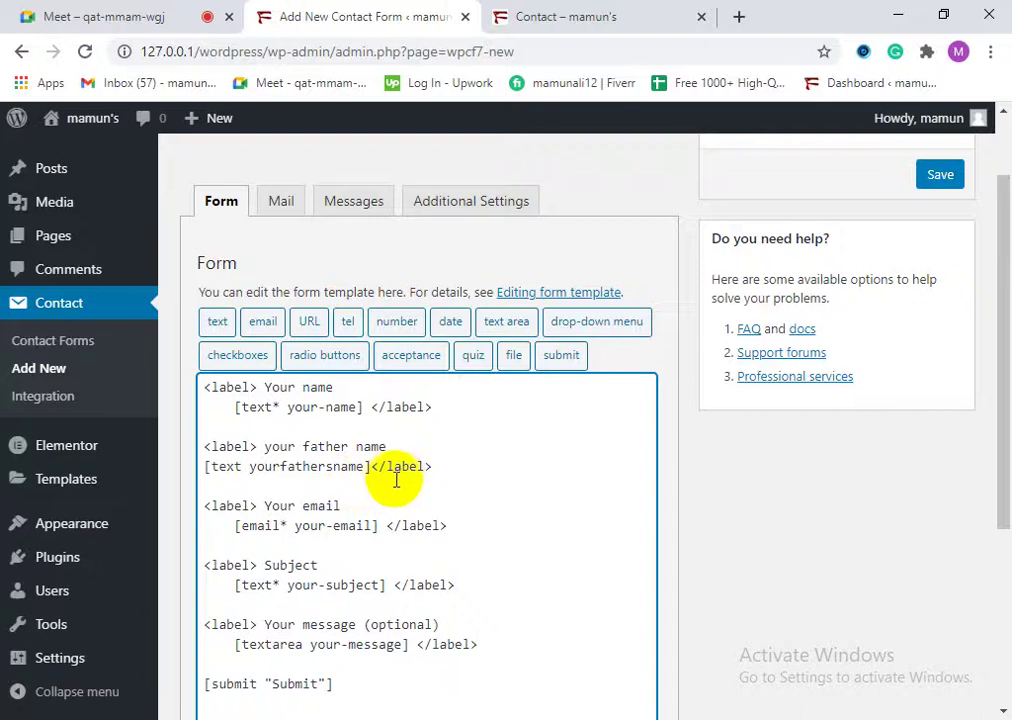
Step: Save the new 'my contact form' with its father-name field
{"action": "scroll", "coordinate": [474, 578], "scroll_direction": "down", "scroll_amount": 2}
{"action": "scroll", "coordinate": [428, 580], "scroll_direction": "up", "scroll_amount": 2}
{"action": "scroll", "coordinate": [228, 610], "scroll_direction": "down", "scroll_amount": 3}
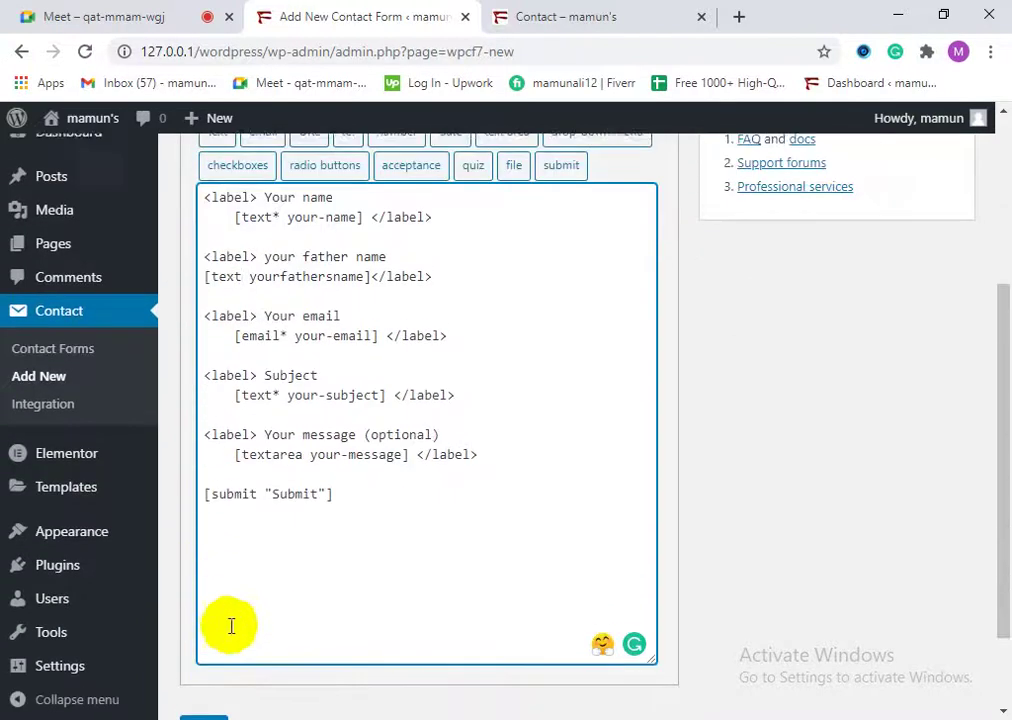
{"action": "left_click", "coordinate": [214, 618]}
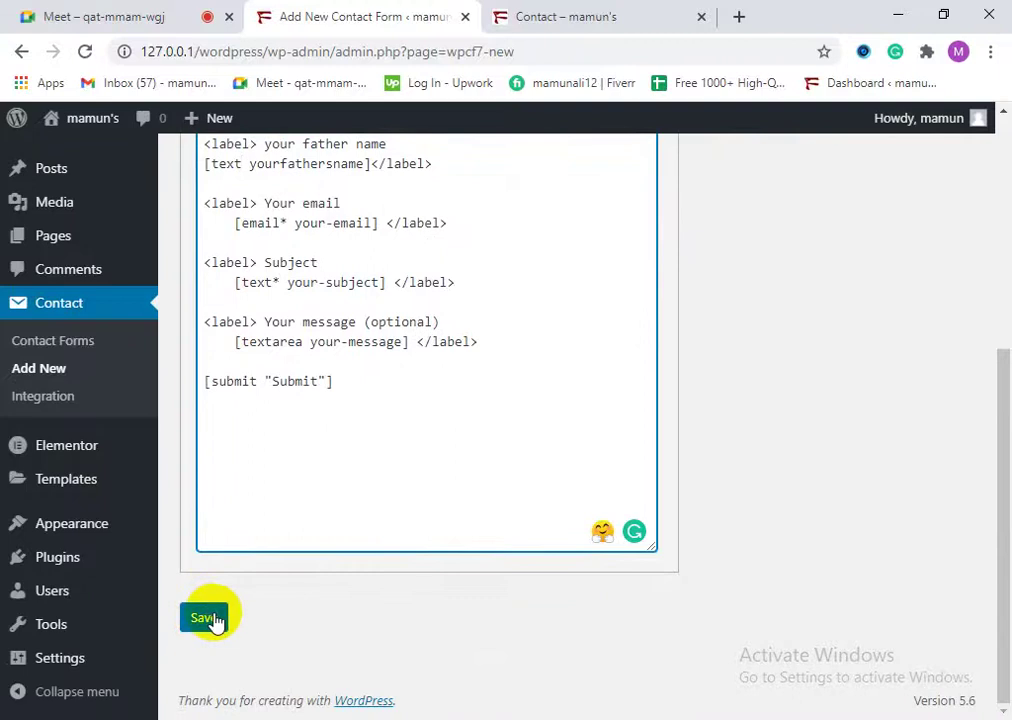
{"action": "left_click", "coordinate": [214, 618]}
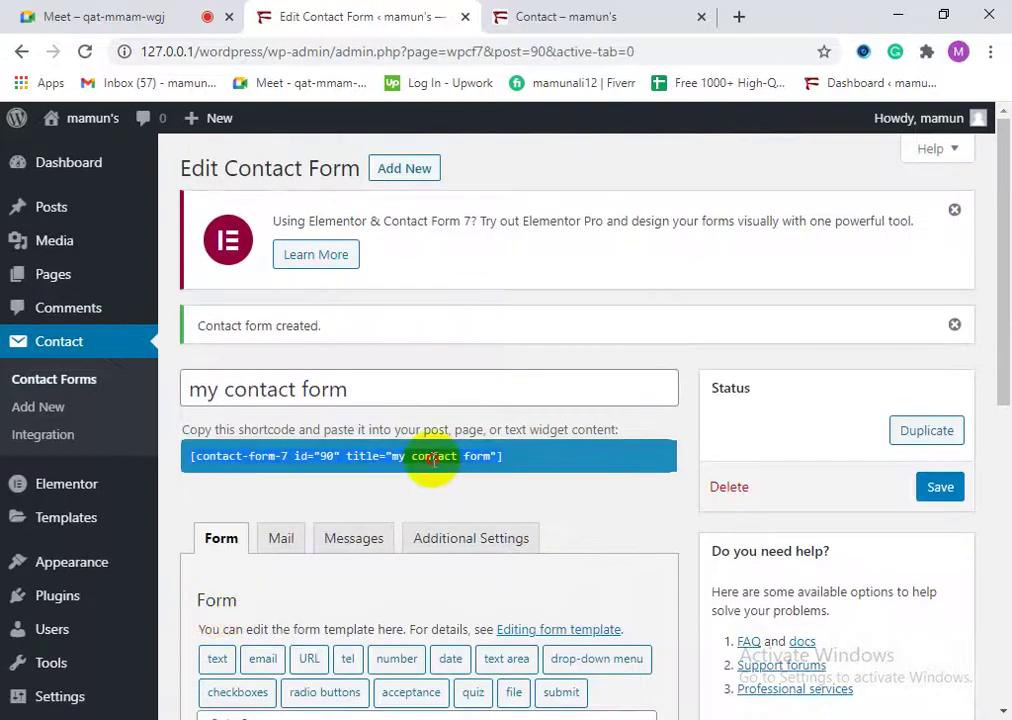
Step: Copy the generated shortcode of 'my contact form'
{"action": "right_click", "coordinate": [418, 457]}
{"action": "left_click", "coordinate": [458, 473]}
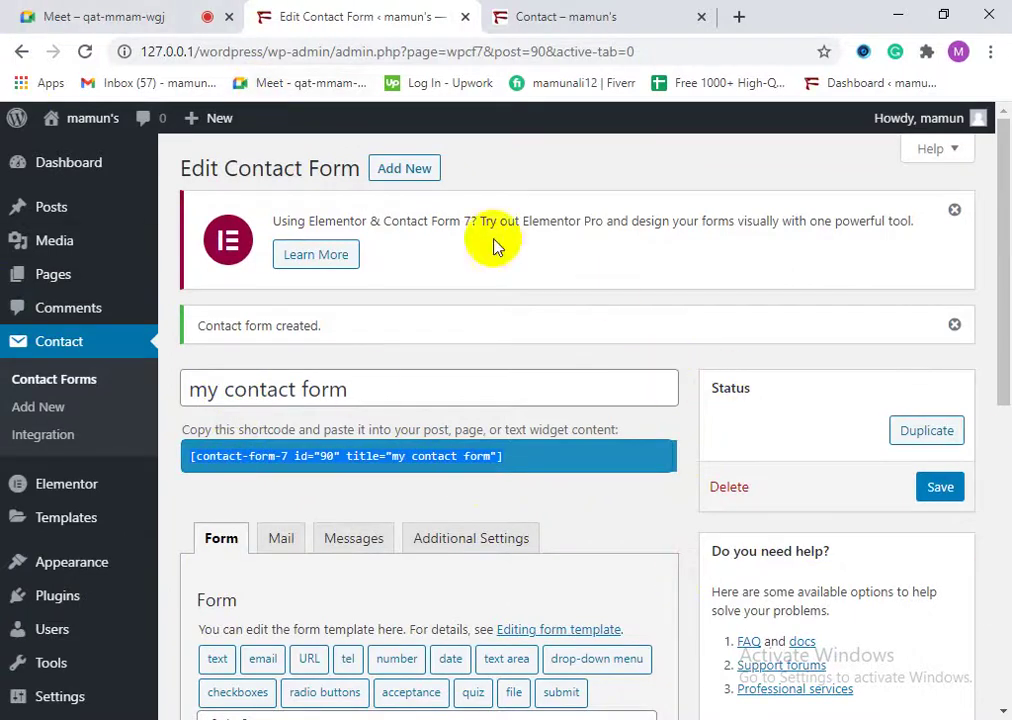
{"action": "left_click", "coordinate": [181, 10]}
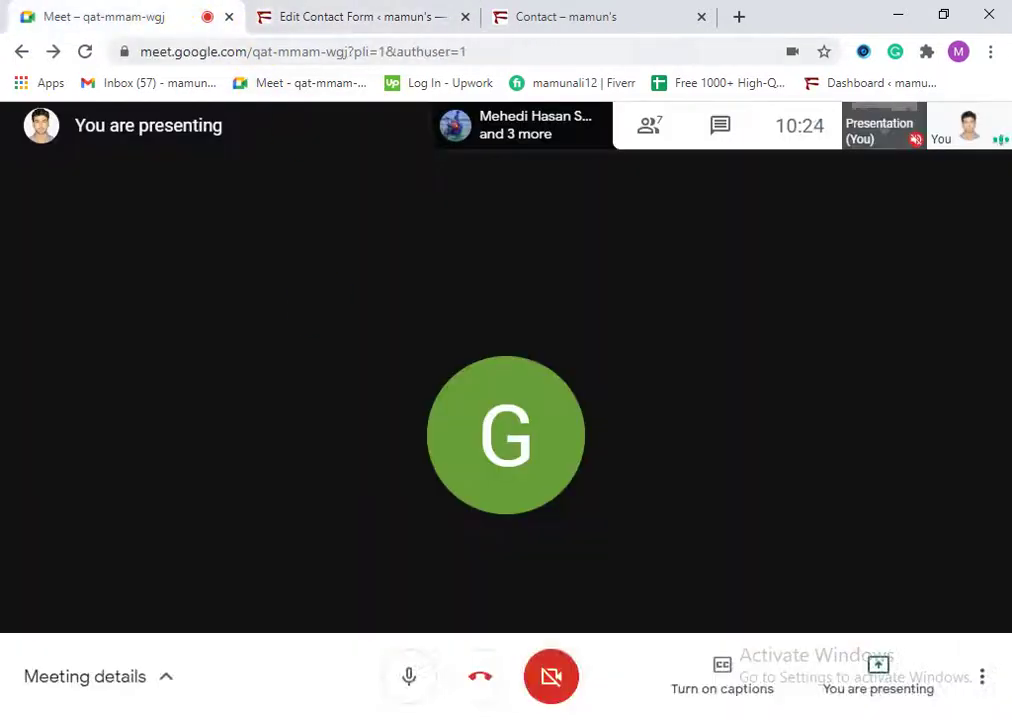
{"action": "left_click", "coordinate": [418, 12]}
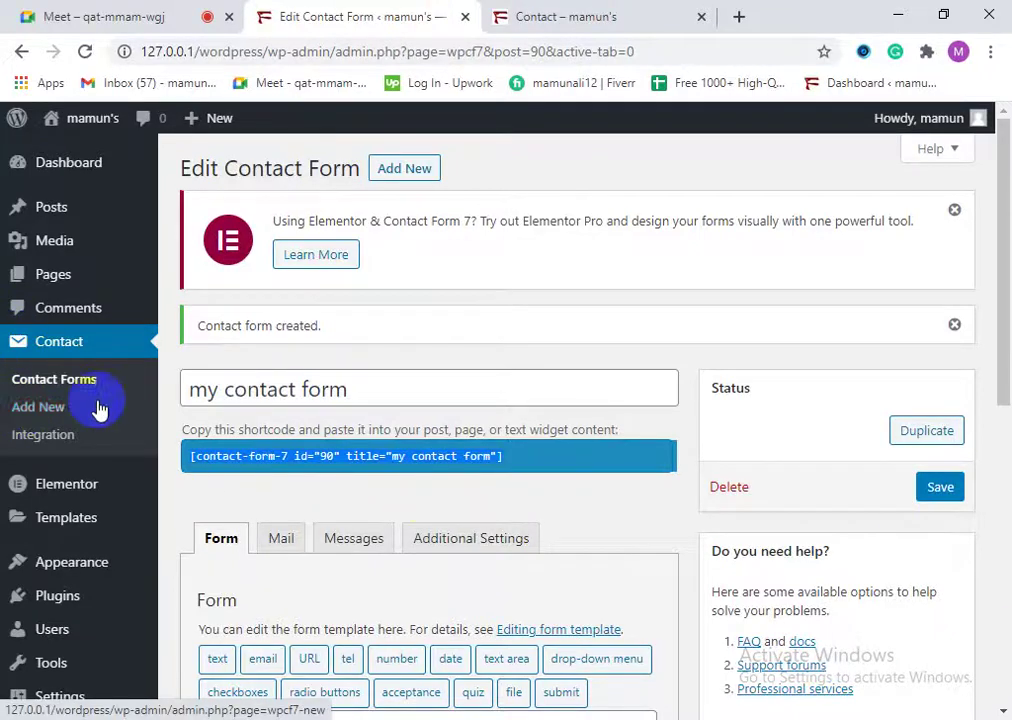
Step: Open the Contact page in the editor and remove the old Contact form 1 block
{"action": "left_click", "coordinate": [42, 286]}
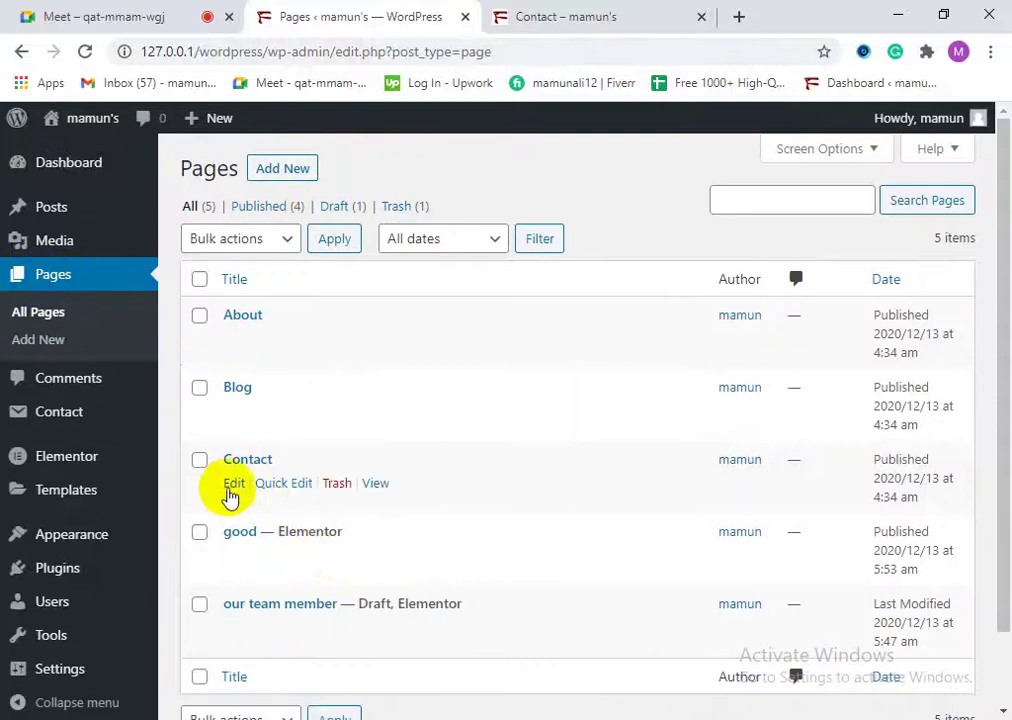
{"action": "left_click", "coordinate": [231, 490]}
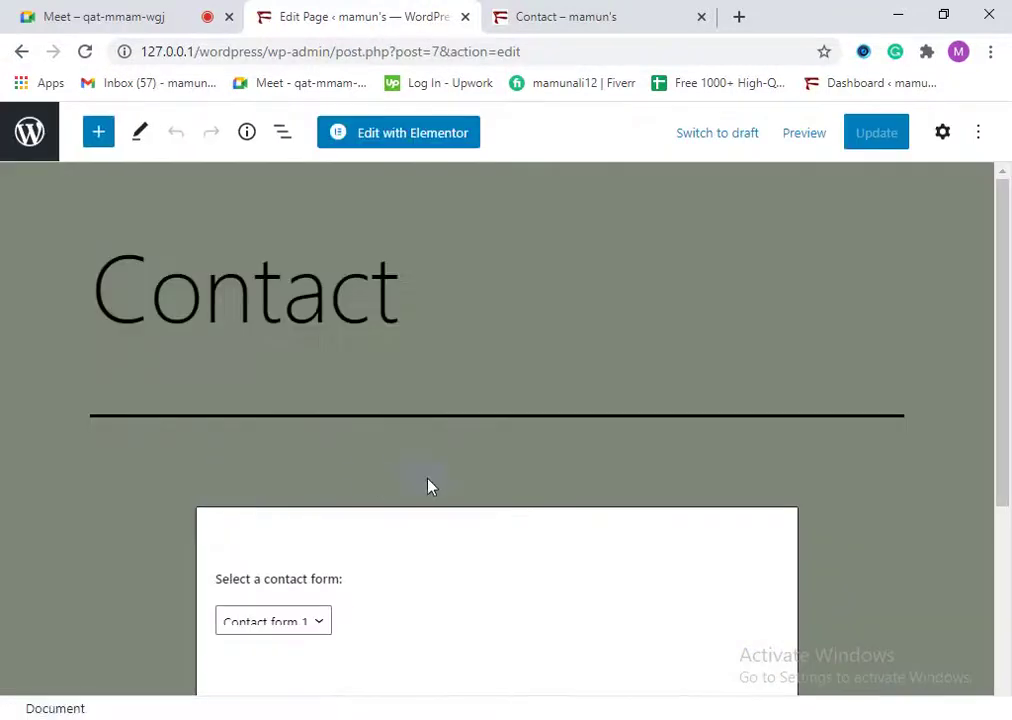
{"action": "scroll", "coordinate": [440, 492], "scroll_direction": "down", "scroll_amount": 2}
{"action": "scroll", "coordinate": [447, 497], "scroll_direction": "down", "scroll_amount": 2}
{"action": "scroll", "coordinate": [316, 267], "scroll_direction": "up", "scroll_amount": 3}
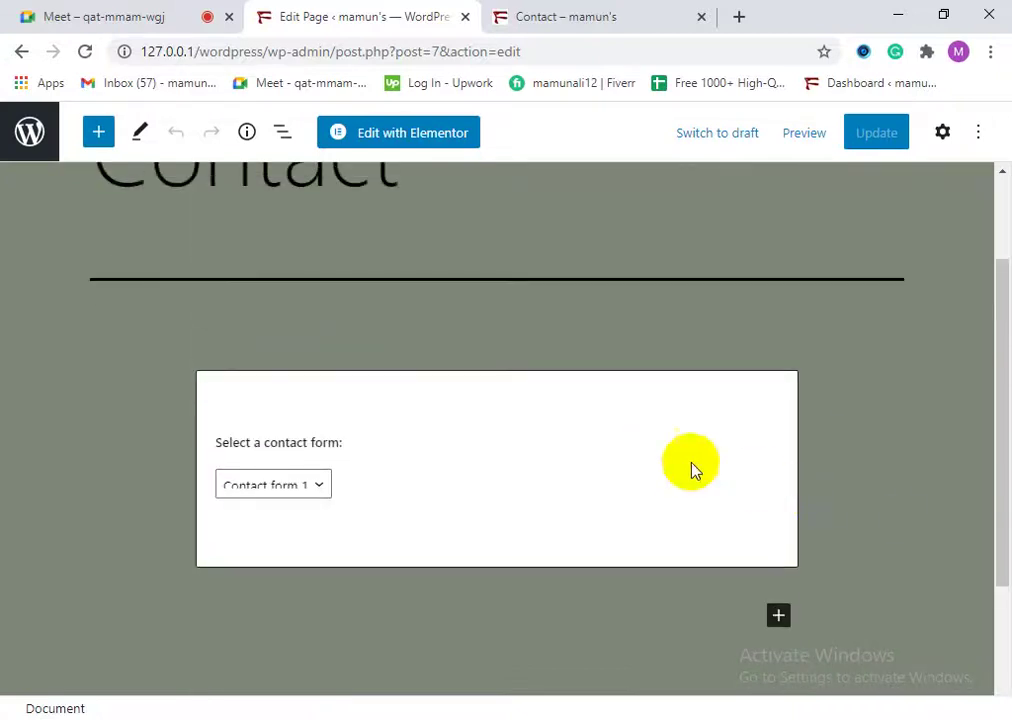
{"action": "left_click", "coordinate": [613, 447]}
{"action": "left_click", "coordinate": [271, 338]}
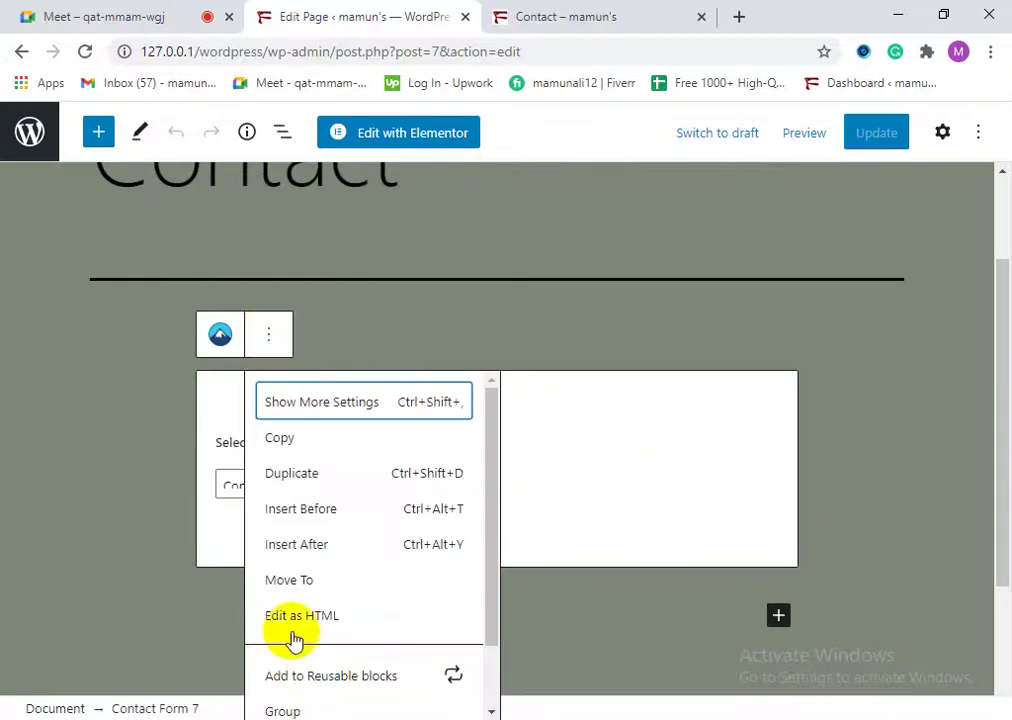
{"action": "scroll", "coordinate": [294, 639], "scroll_direction": "down", "scroll_amount": 2}
{"action": "scroll", "coordinate": [330, 690], "scroll_direction": "up", "scroll_amount": 2}
{"action": "scroll", "coordinate": [342, 665], "scroll_direction": "down", "scroll_amount": 2}
{"action": "left_click", "coordinate": [305, 692]}
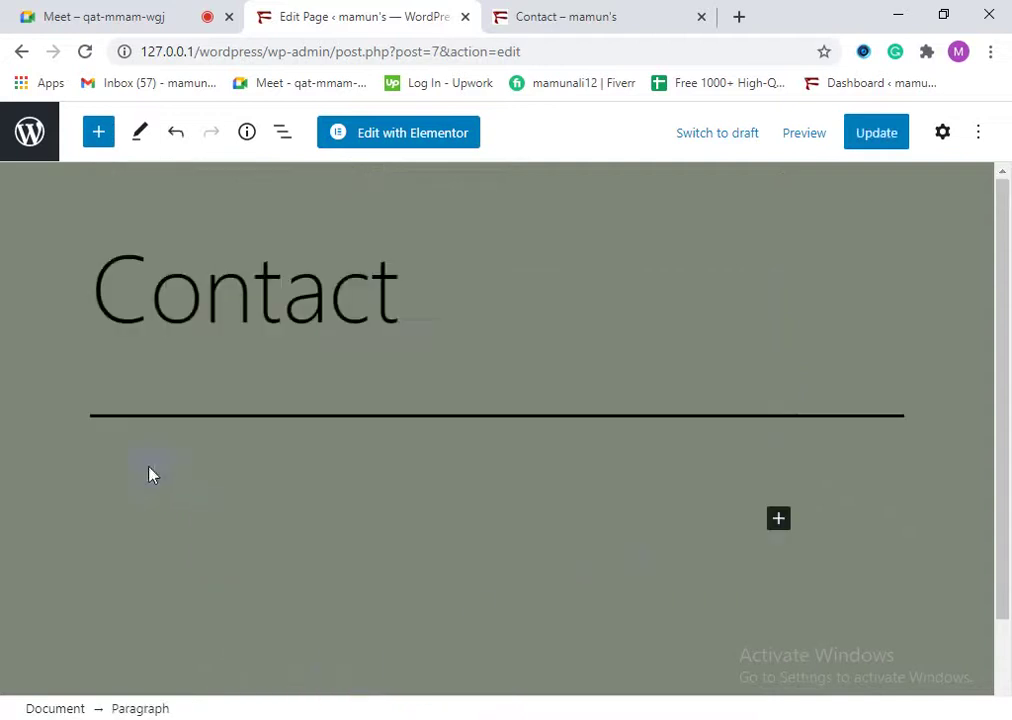
Step: Paste the 'my contact form' shortcode, update the page, and reload the live Contact page
{"action": "right_click", "coordinate": [215, 522]}
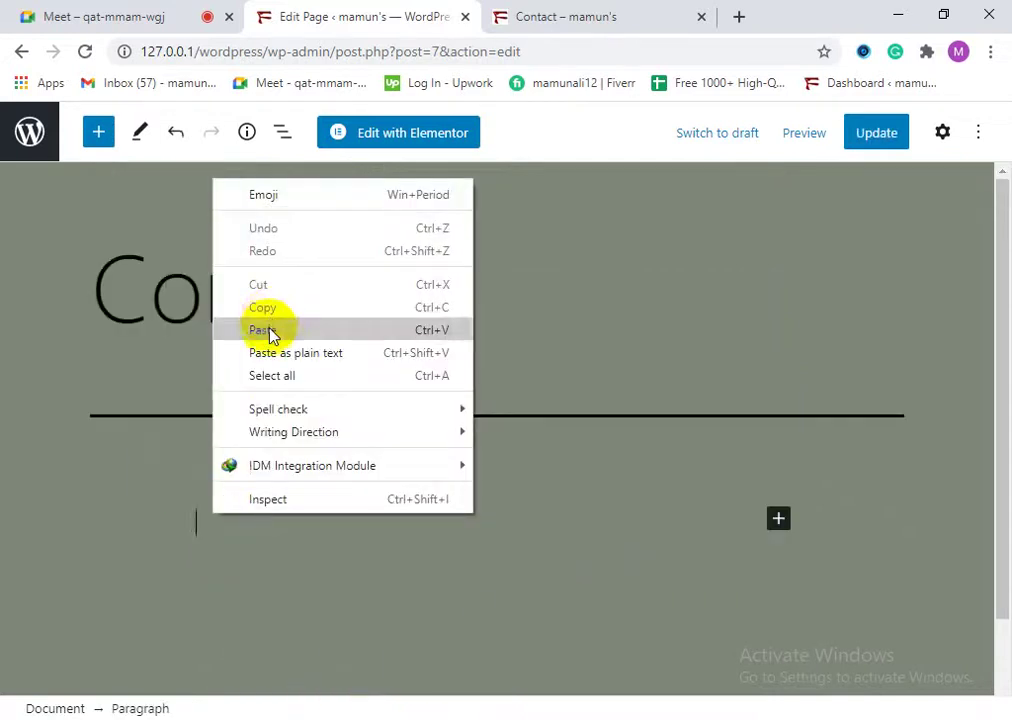
{"action": "left_click", "coordinate": [268, 330]}
{"action": "scroll", "coordinate": [242, 463], "scroll_direction": "down", "scroll_amount": 3}
{"action": "scroll", "coordinate": [599, 485], "scroll_direction": "up", "scroll_amount": 3}
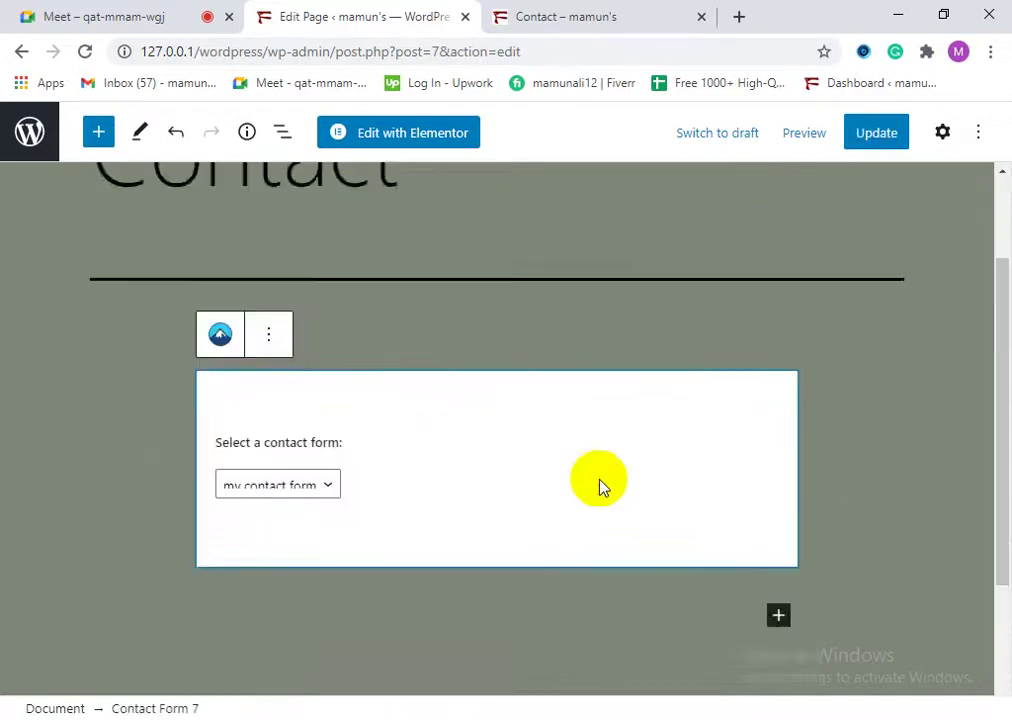
{"action": "left_click", "coordinate": [865, 133]}
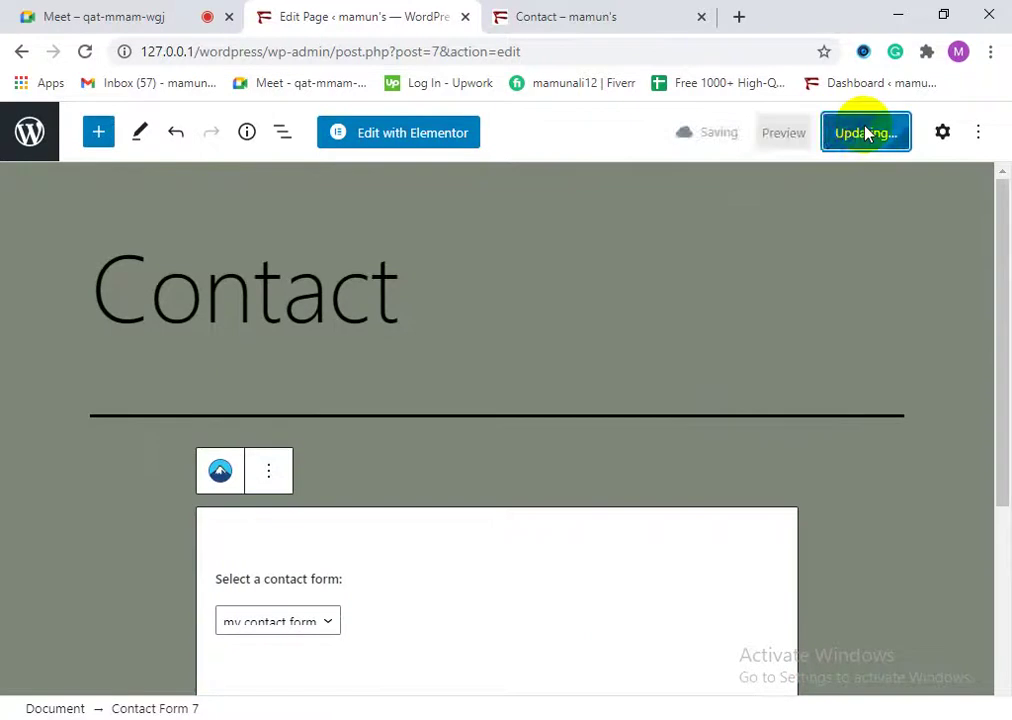
{"action": "scroll", "coordinate": [384, 368], "scroll_direction": "down", "scroll_amount": 3}
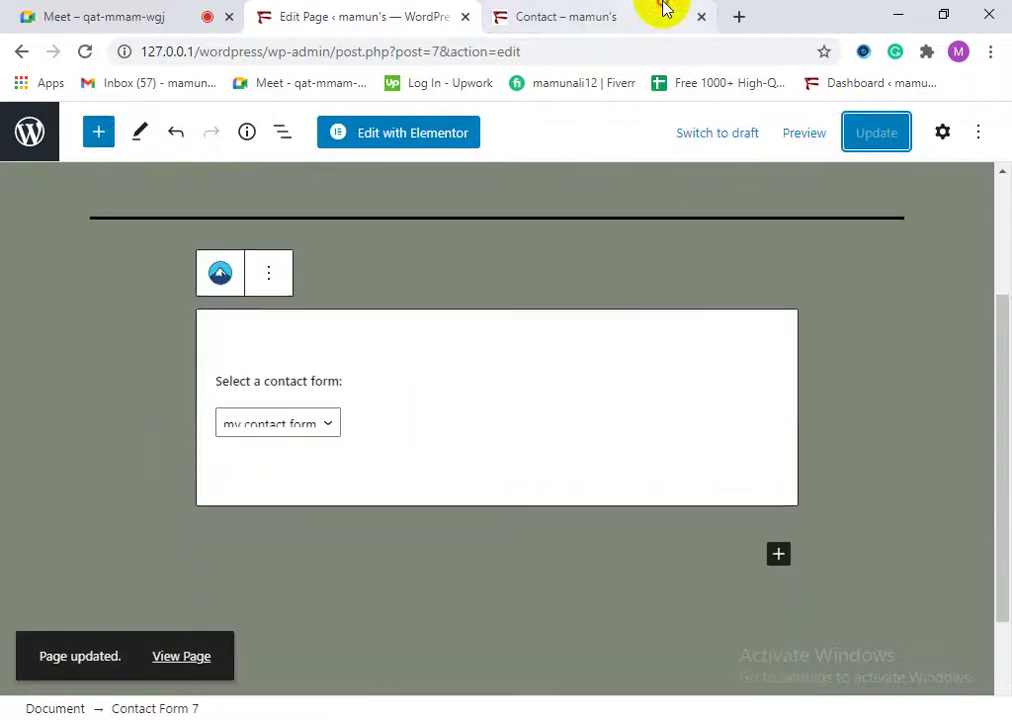
{"action": "left_click", "coordinate": [662, 12]}
{"action": "left_click", "coordinate": [88, 54]}
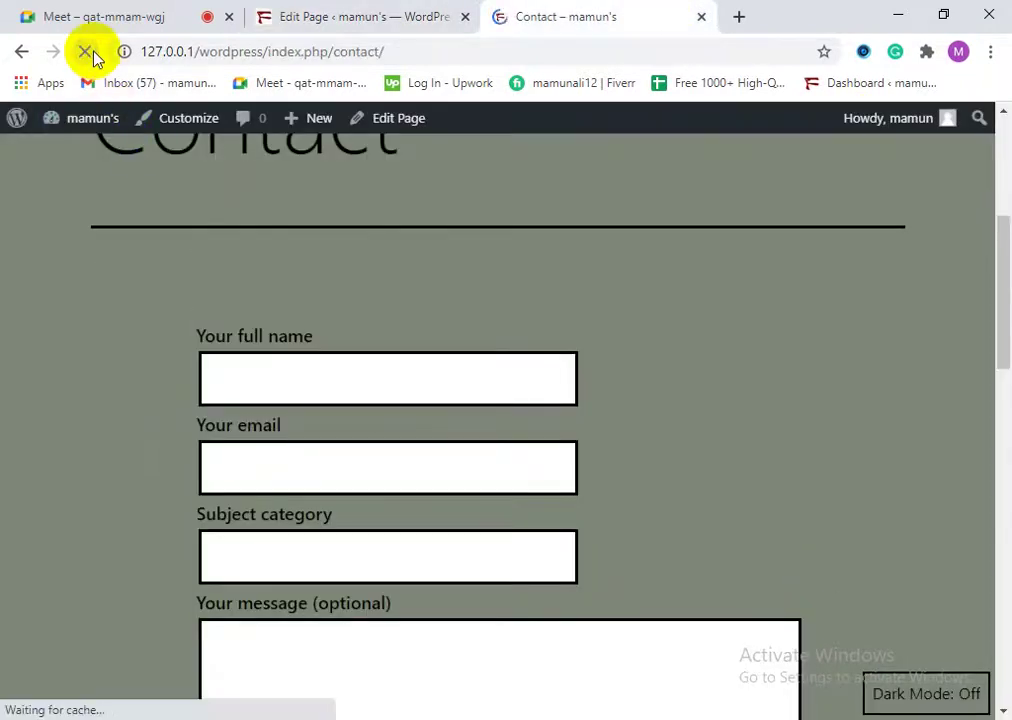
Step: Check the father-name, email and message fields on the live Contact page
{"action": "left_click_drag", "start_coordinate": [215, 425], "coordinate": [342, 392]}
{"action": "left_click", "coordinate": [316, 420]}
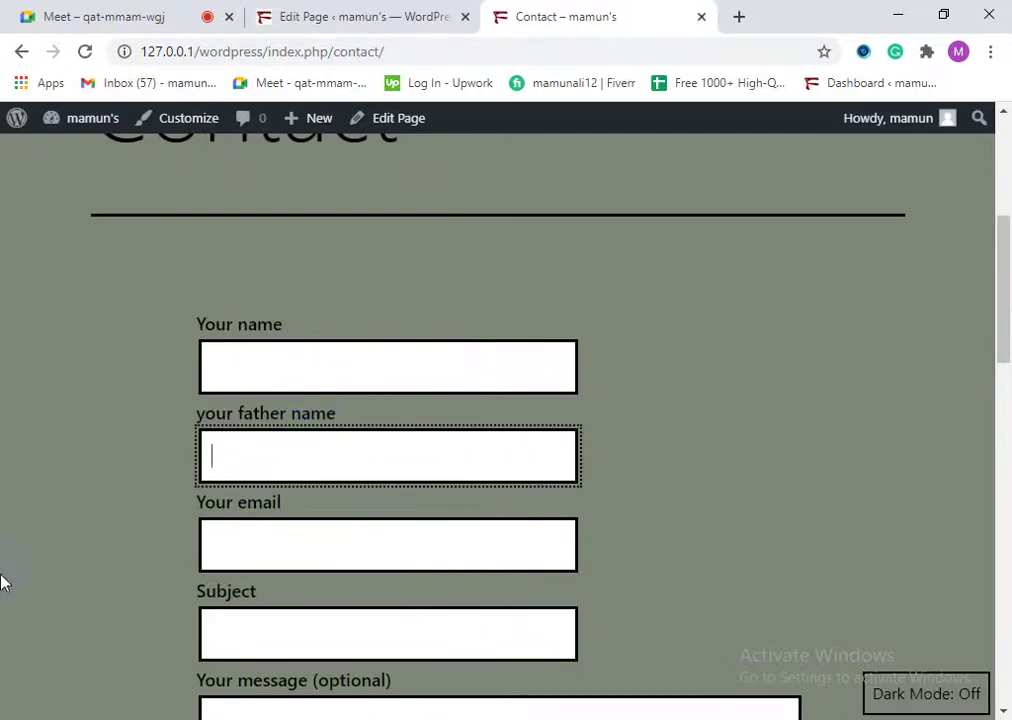
{"action": "double_click", "coordinate": [248, 413]}
{"action": "double_click", "coordinate": [252, 503]}
{"action": "left_click", "coordinate": [253, 596]}
{"action": "left_click", "coordinate": [331, 678]}
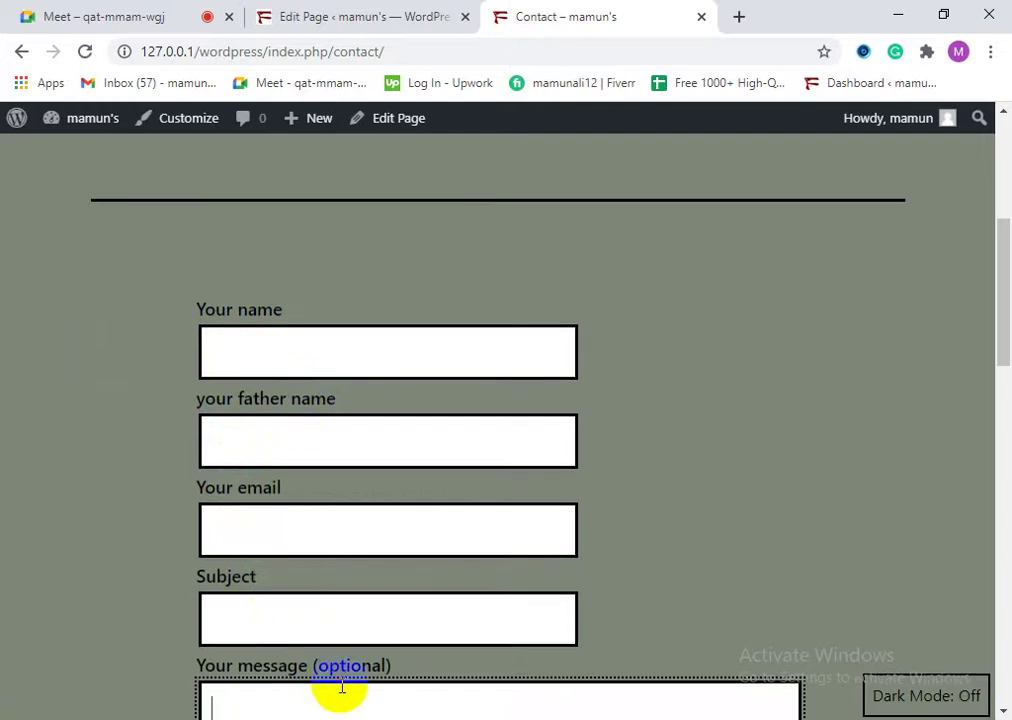
{"action": "double_click", "coordinate": [336, 666]}
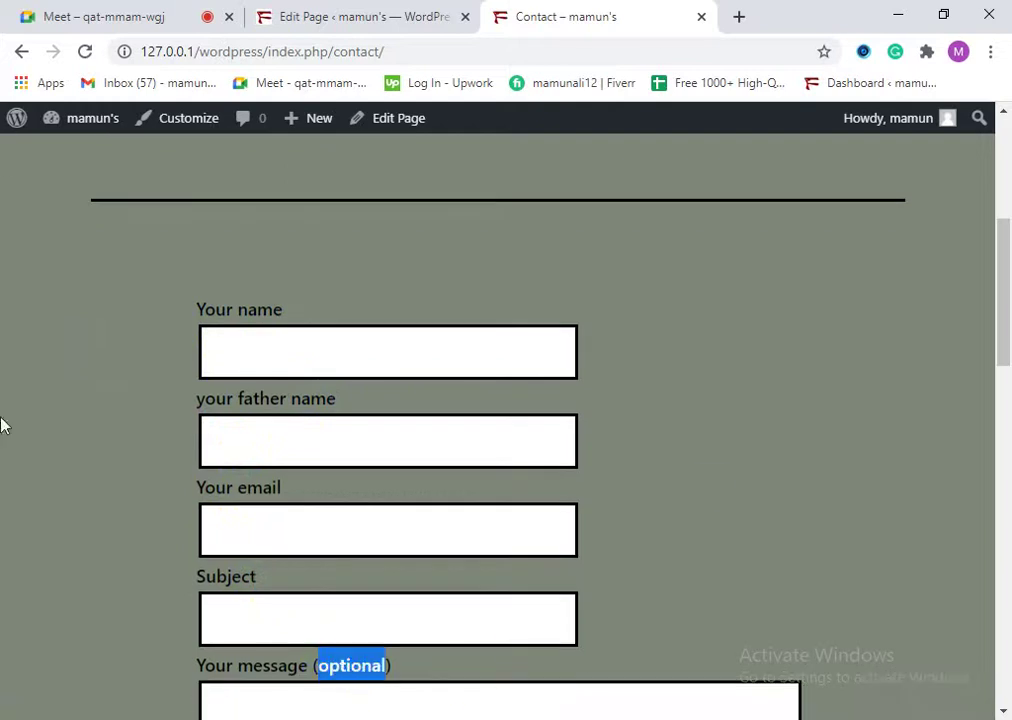
{"action": "left_click", "coordinate": [235, 402]}
{"action": "double_click", "coordinate": [267, 400]}
{"action": "double_click", "coordinate": [312, 400]}
{"action": "left_click", "coordinate": [272, 430]}
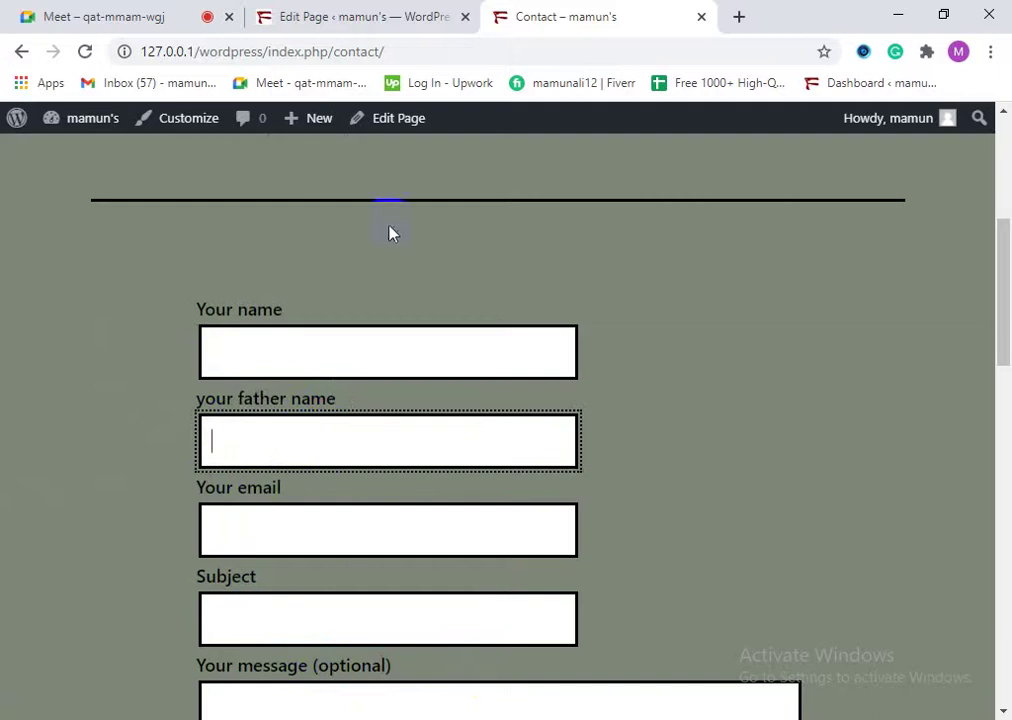
Step: Leave the page editor and return to the WordPress admin lists
{"action": "left_click", "coordinate": [412, 10]}
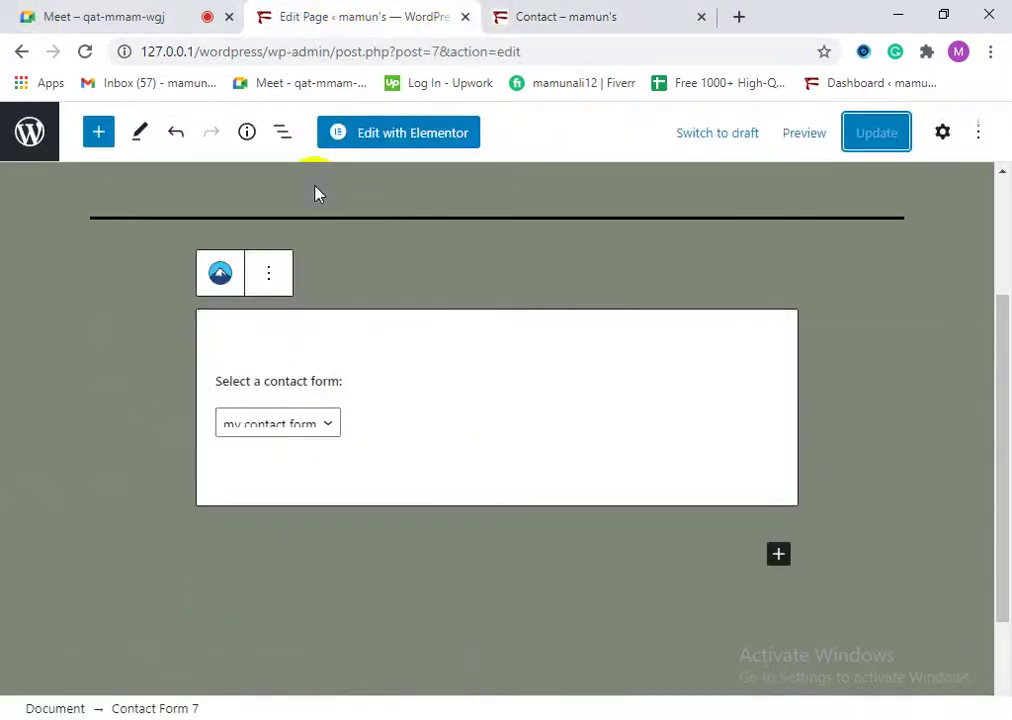
{"action": "left_click", "coordinate": [28, 130]}
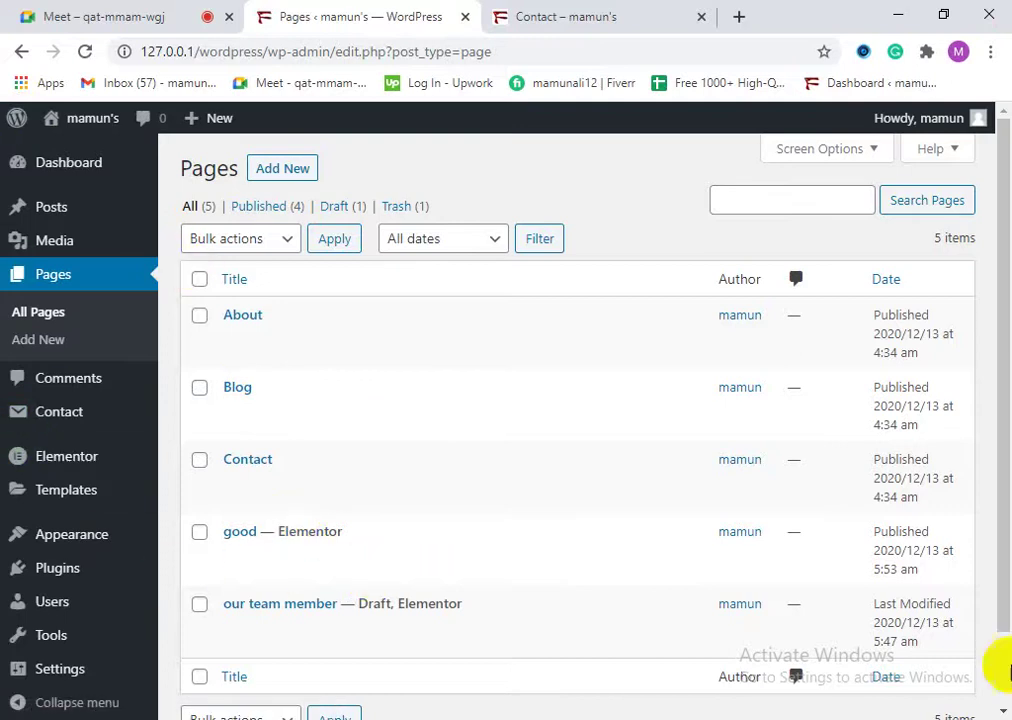
{"action": "left_click", "coordinate": [60, 412]}
Step: Edit 'my contact form', place the caret after the Subject field, and launch the email tag generator
{"action": "scroll", "coordinate": [413, 621], "scroll_direction": "down", "scroll_amount": 5}
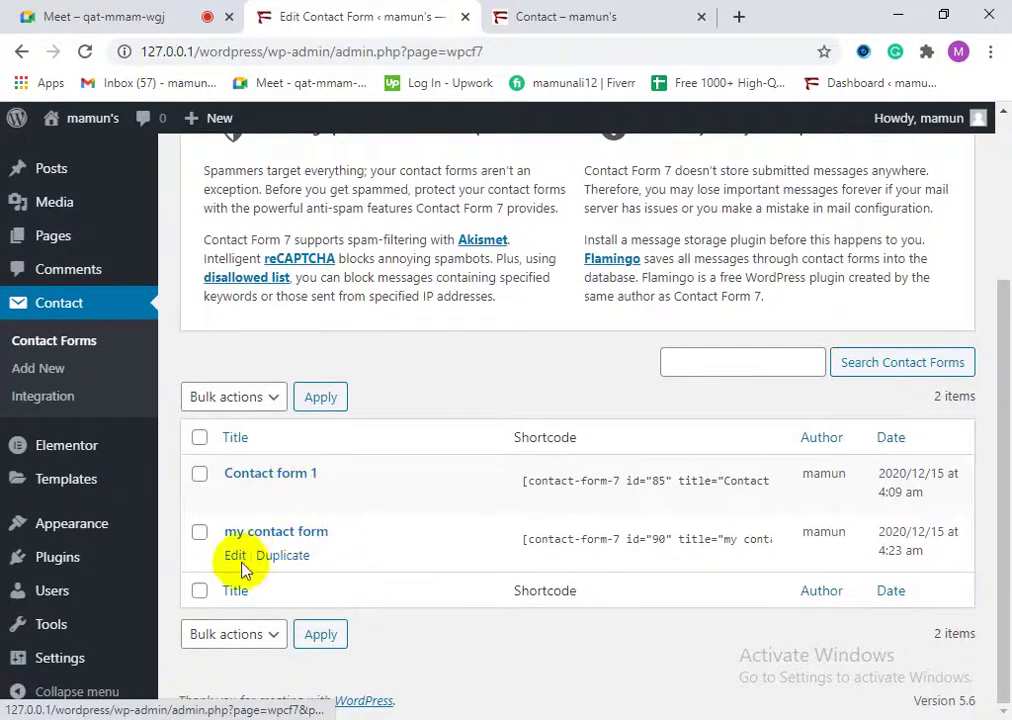
{"action": "left_click", "coordinate": [235, 556]}
{"action": "scroll", "coordinate": [355, 553], "scroll_direction": "down", "scroll_amount": 4}
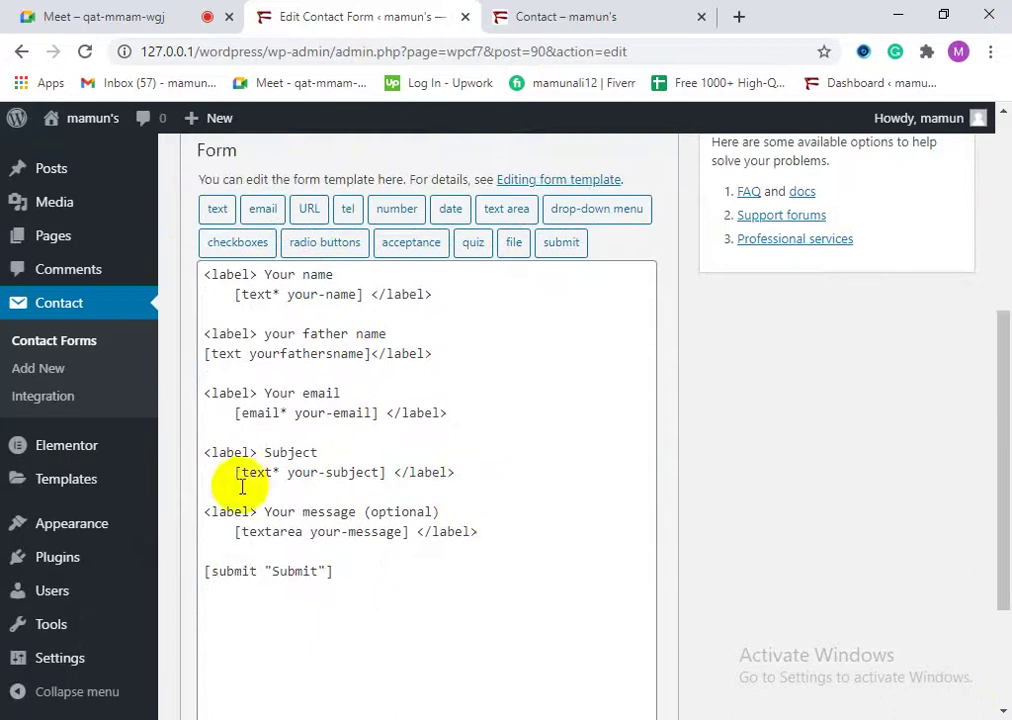
{"action": "left_click", "coordinate": [250, 450]}
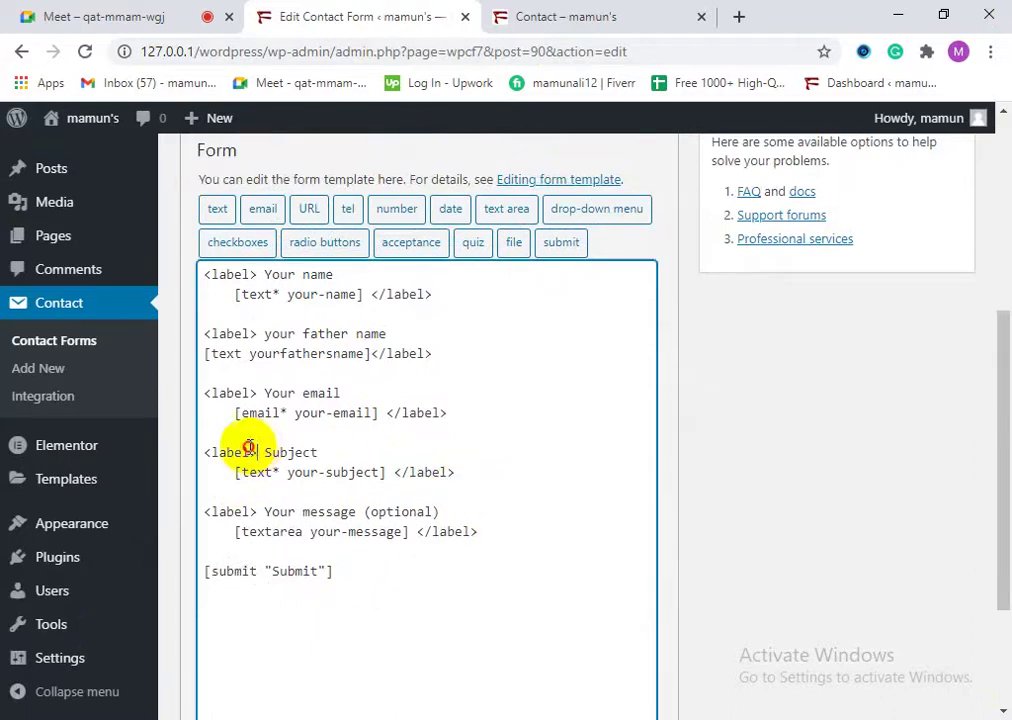
{"action": "left_click_drag", "start_coordinate": [395, 472], "coordinate": [455, 465]}
{"action": "left_click", "coordinate": [197, 472]}
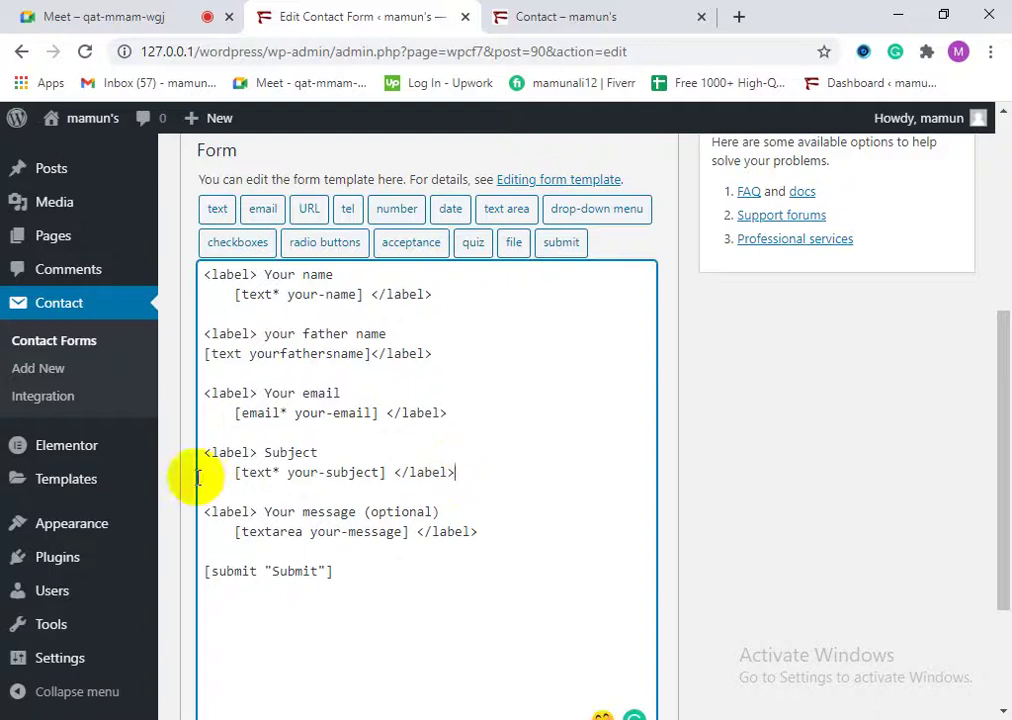
{"action": "left_click_drag", "start_coordinate": [259, 453], "coordinate": [213, 468]}
{"action": "left_click", "coordinate": [466, 473]}
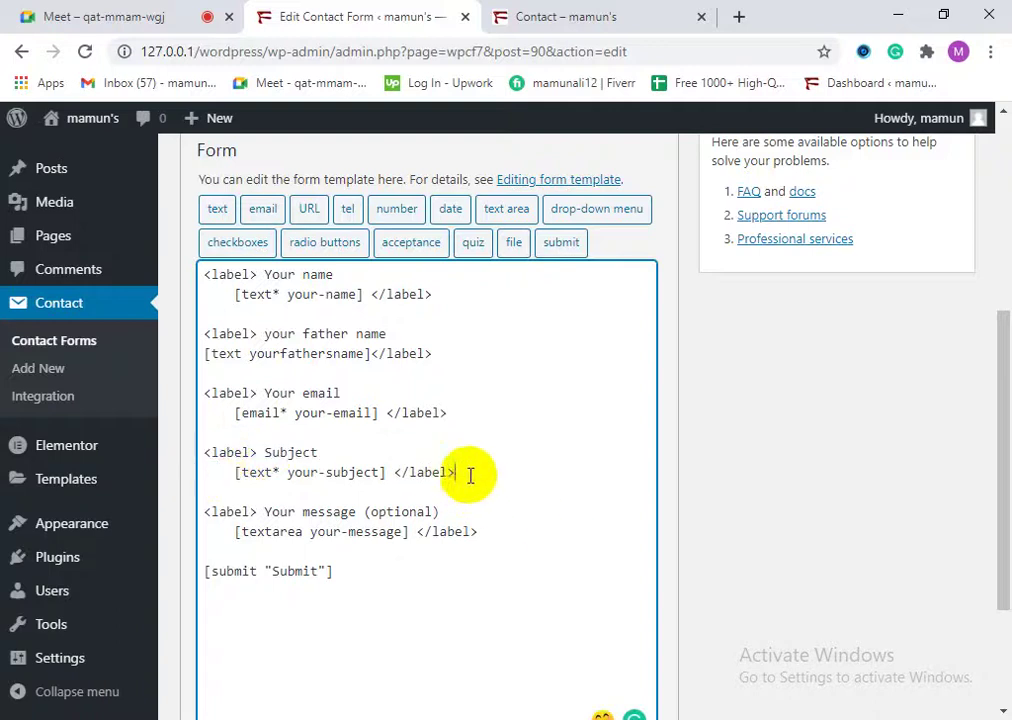
{"action": "scroll", "coordinate": [420, 472], "scroll_direction": "up", "scroll_amount": 2}
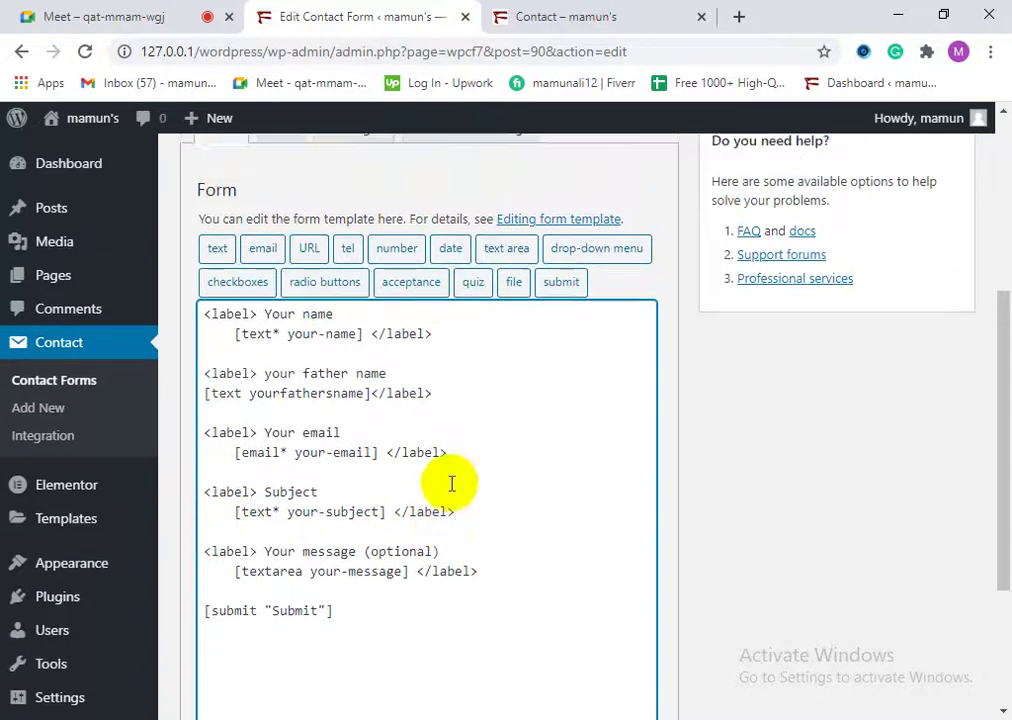
{"action": "left_click", "coordinate": [262, 406]}
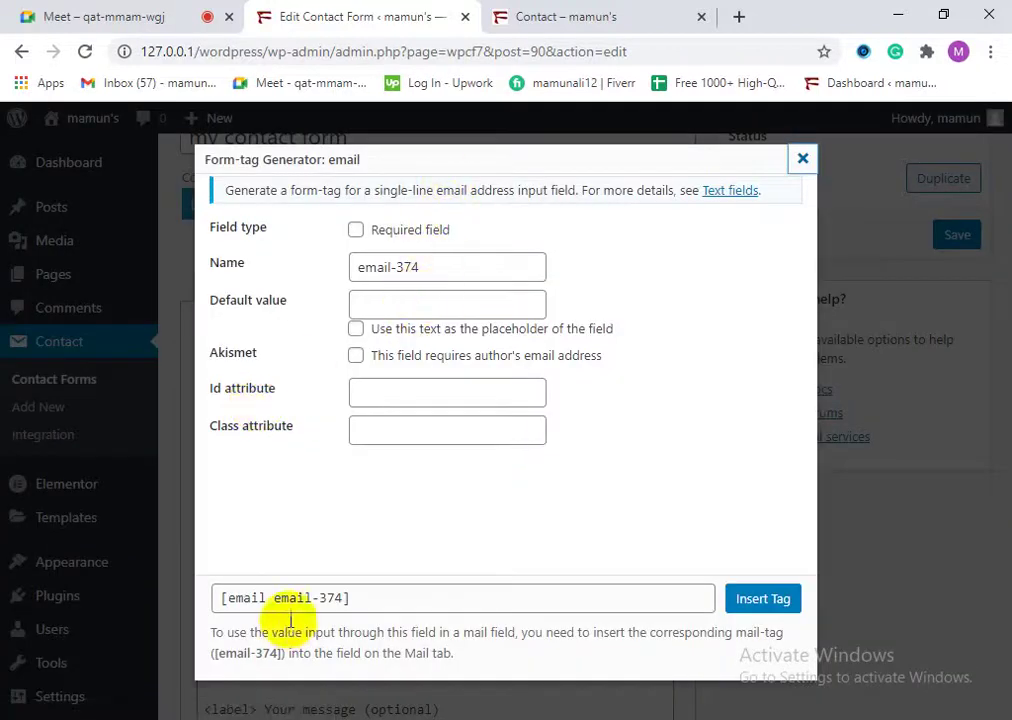
Step: Open and close the email, URL, number and date tag generators without inserting tags
{"action": "left_click", "coordinate": [802, 163]}
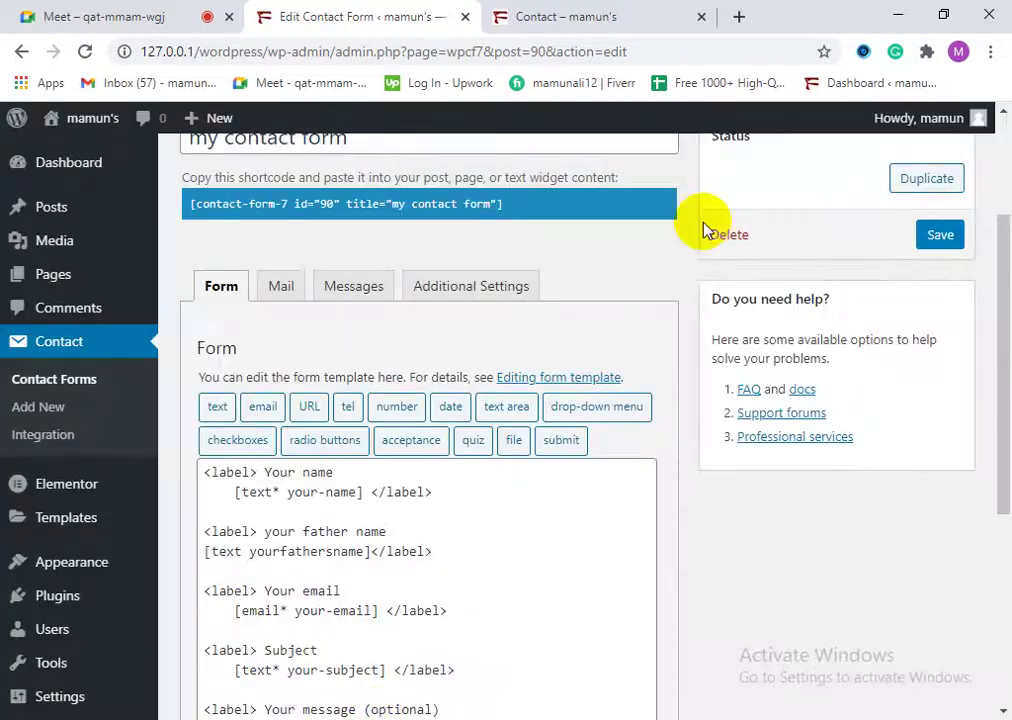
{"action": "left_click", "coordinate": [312, 413]}
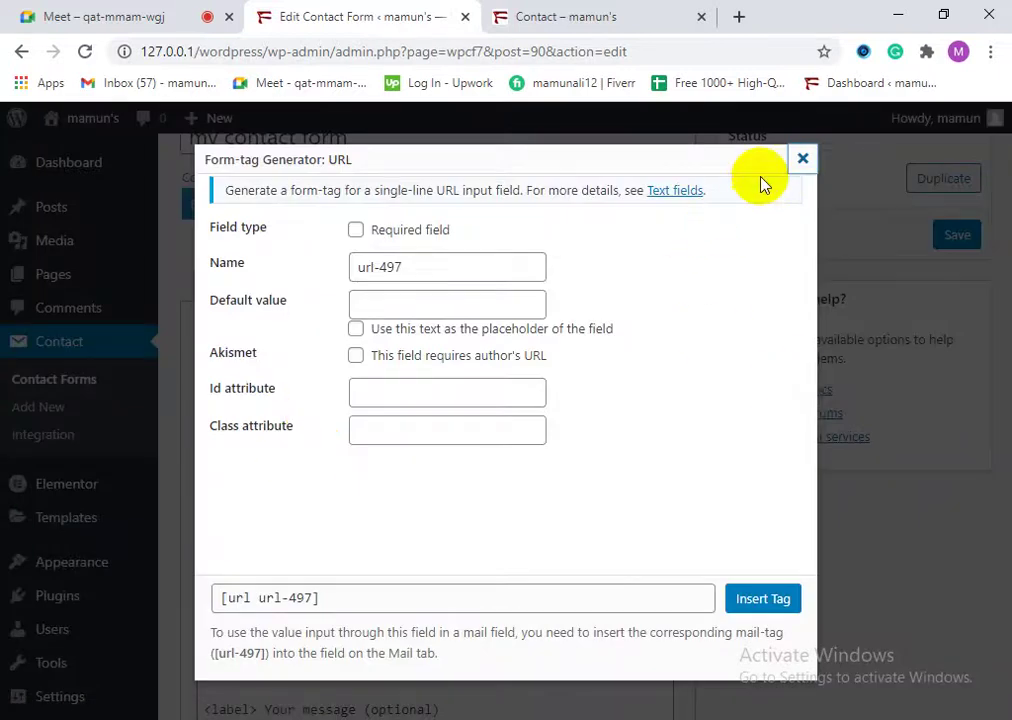
{"action": "left_click", "coordinate": [802, 160]}
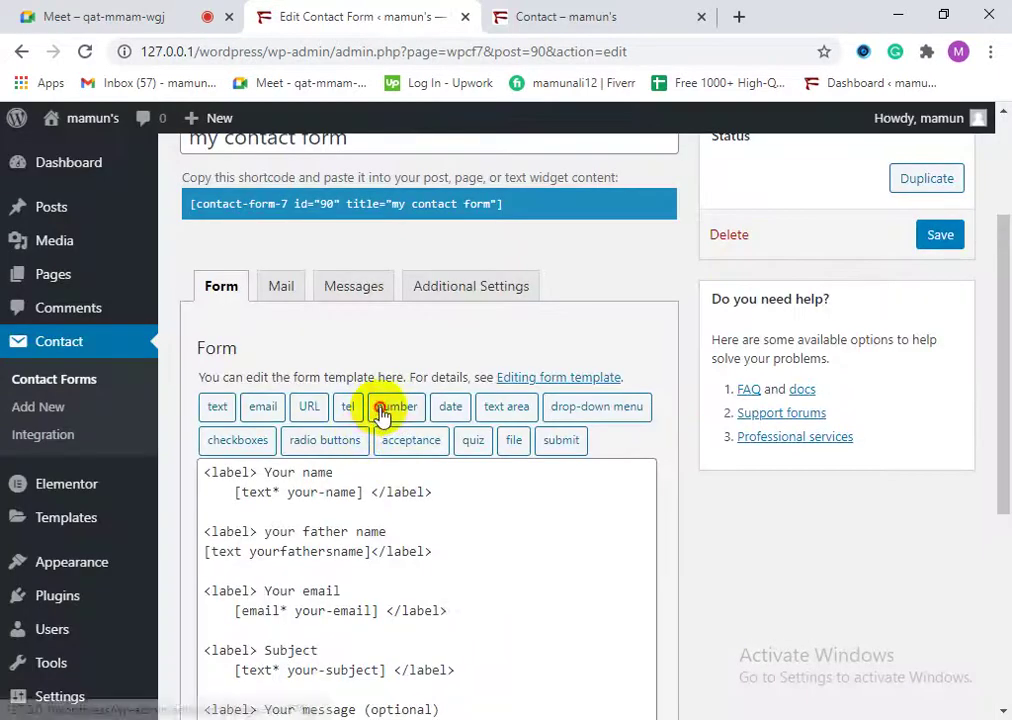
{"action": "left_click", "coordinate": [387, 406]}
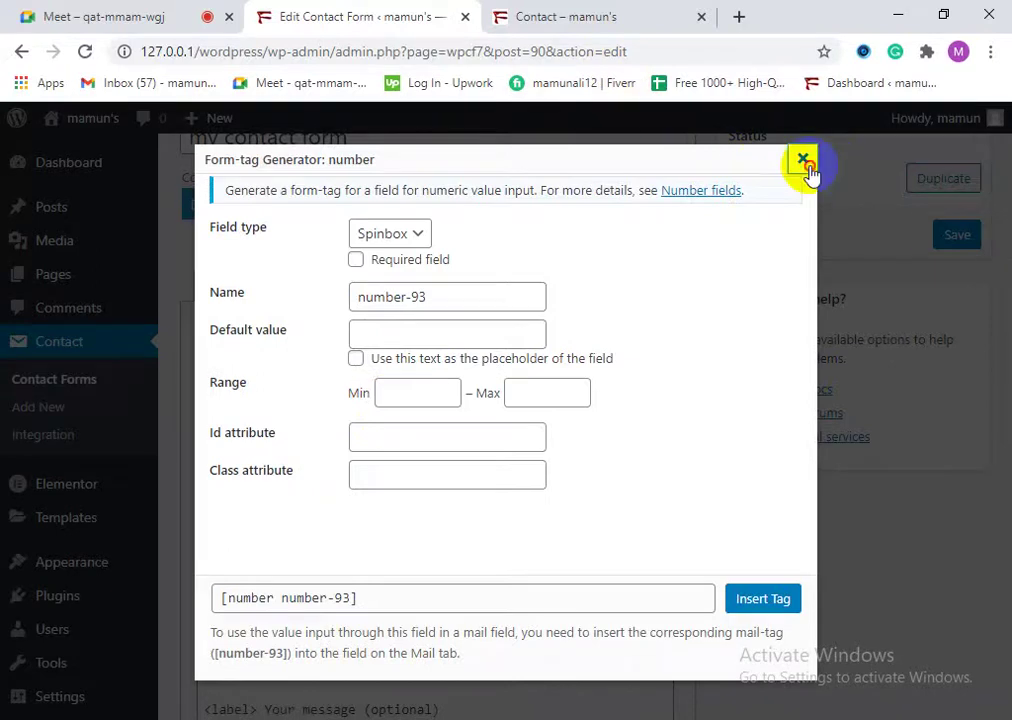
{"action": "left_click", "coordinate": [803, 161]}
{"action": "scroll", "coordinate": [450, 615], "scroll_direction": "down", "scroll_amount": 1}
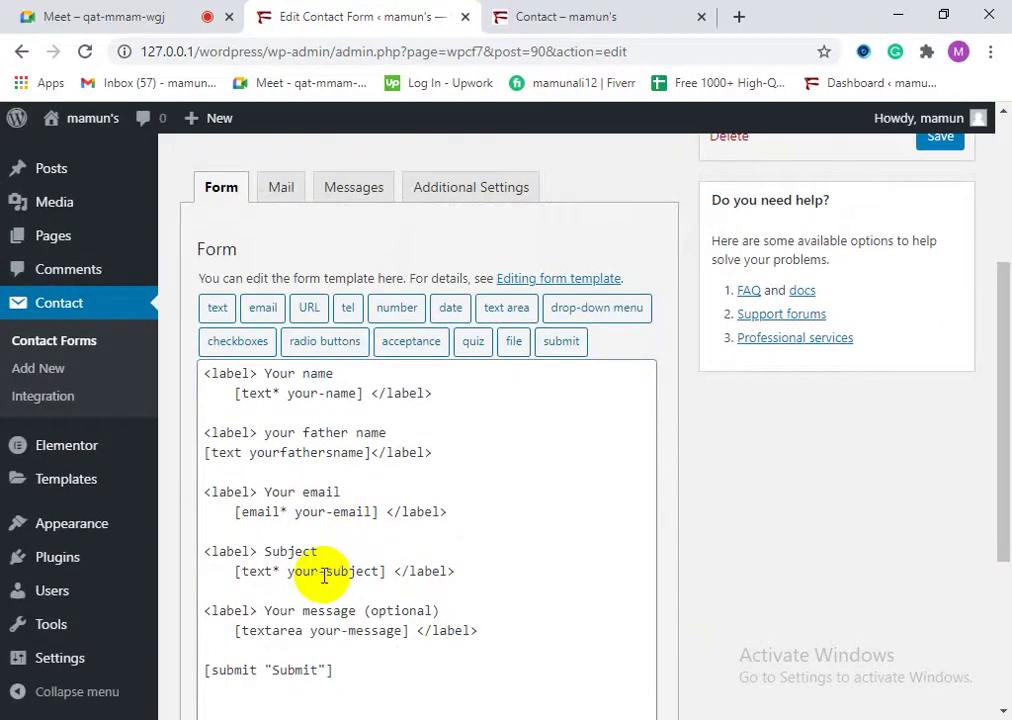
{"action": "left_click", "coordinate": [450, 307]}
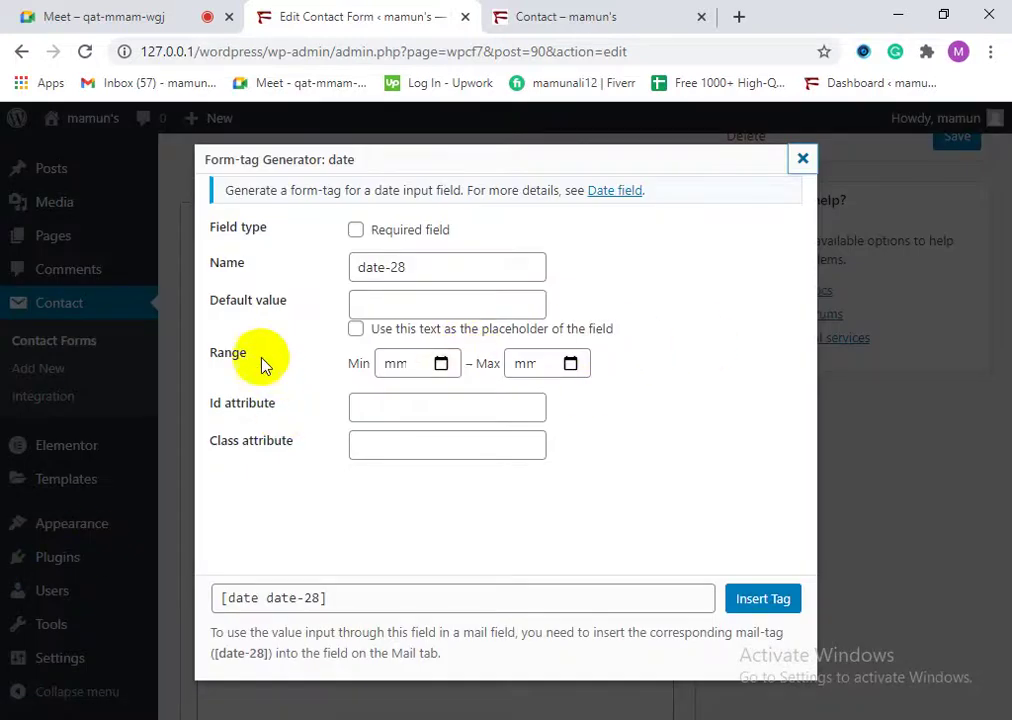
{"action": "left_click", "coordinate": [802, 159]}
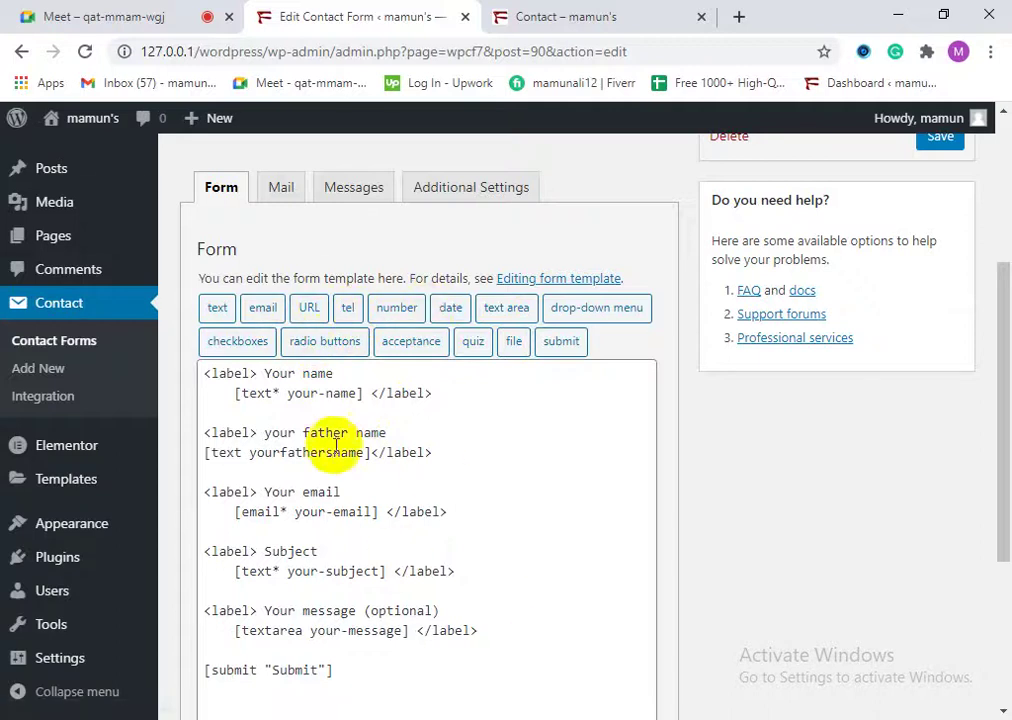
Step: View the live Contact page form down to its Submit button
{"action": "scroll", "coordinate": [350, 600], "scroll_direction": "down", "scroll_amount": 2}
{"action": "scroll", "coordinate": [328, 571], "scroll_direction": "up", "scroll_amount": 1}
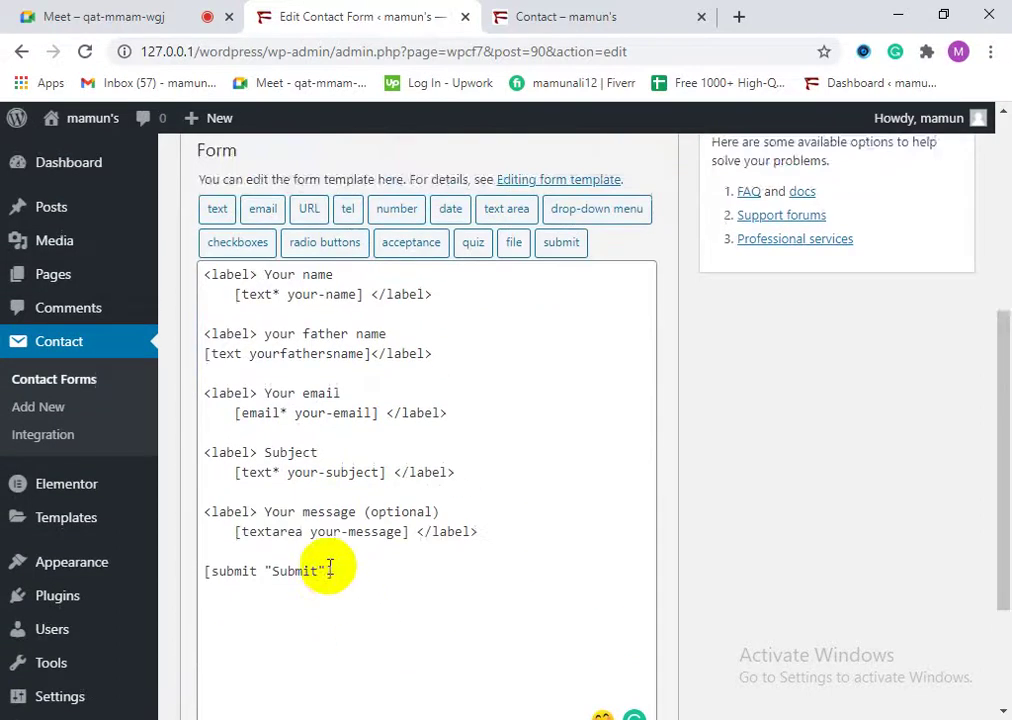
{"action": "scroll", "coordinate": [328, 556], "scroll_direction": "down", "scroll_amount": 1}
{"action": "left_click", "coordinate": [510, 16]}
{"action": "scroll", "coordinate": [375, 468], "scroll_direction": "down", "scroll_amount": 5}
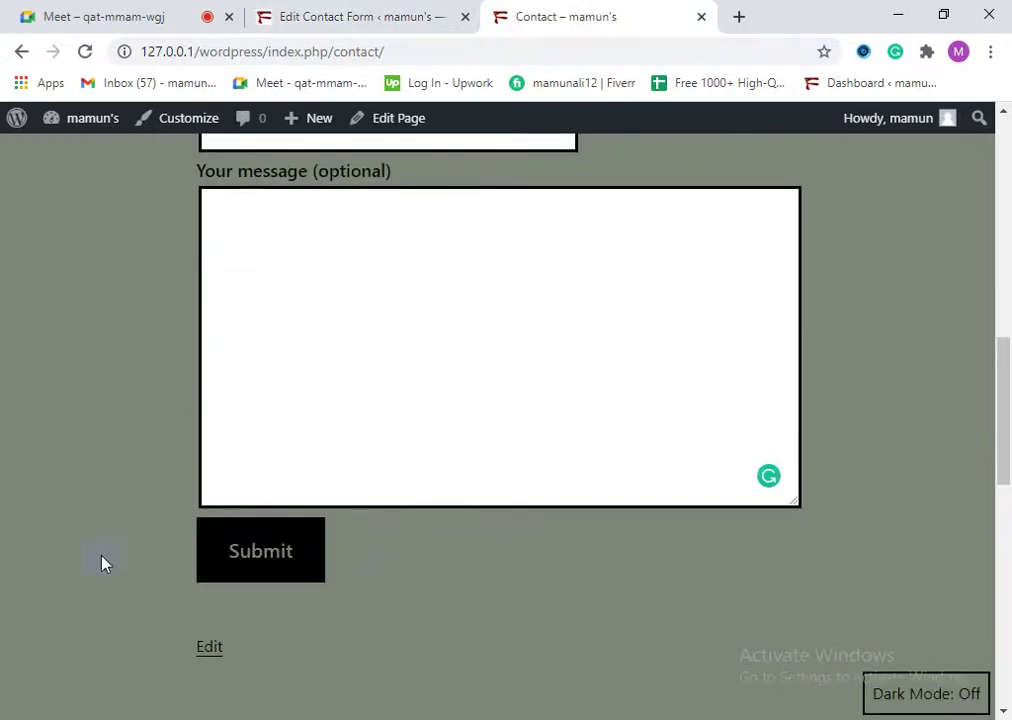
Step: Change the submit tag's label from 'Submit' to 'reply' and save the form
{"action": "left_click", "coordinate": [355, 12]}
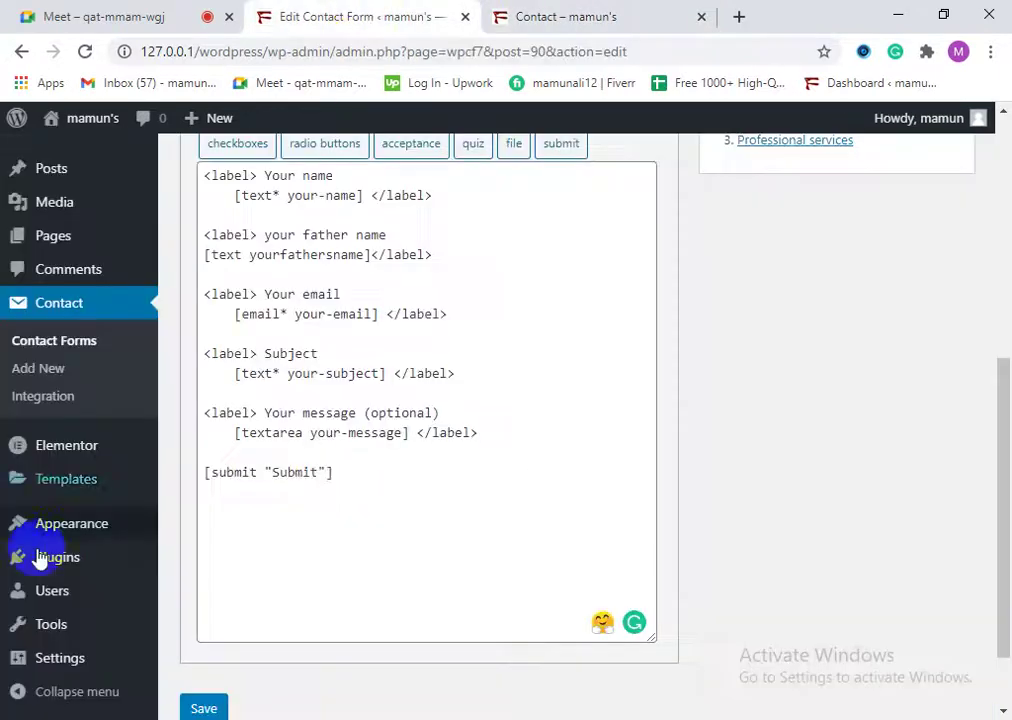
{"action": "left_click_drag", "start_coordinate": [322, 473], "coordinate": [277, 480]}
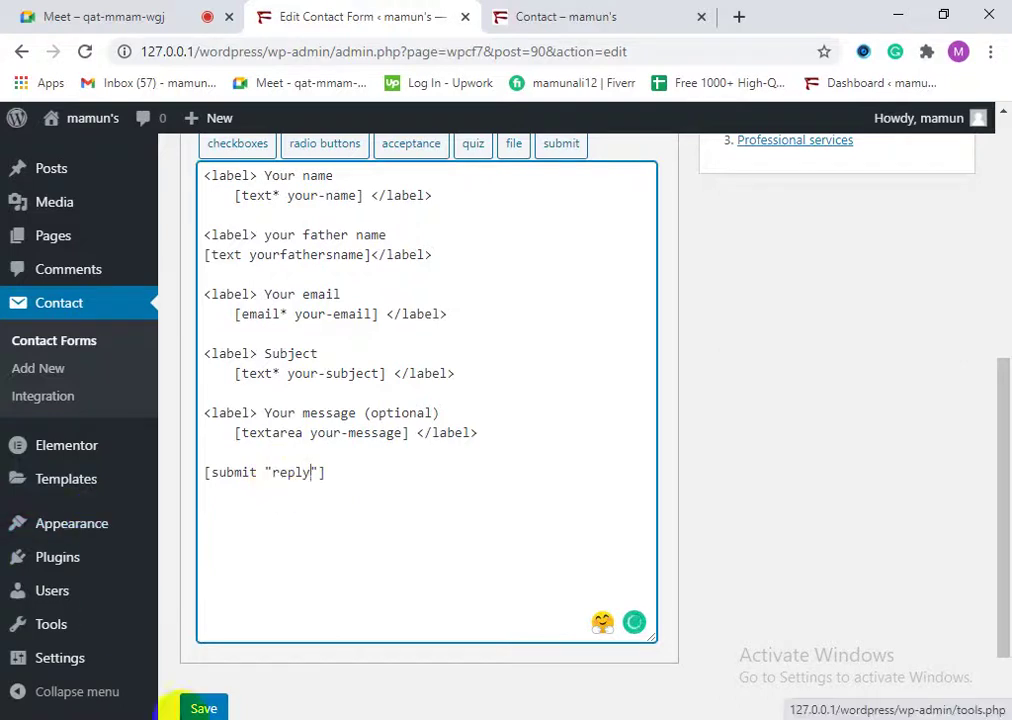
{"action": "scroll", "coordinate": [150, 620], "scroll_direction": "down", "scroll_amount": 1}
{"action": "left_click", "coordinate": [205, 617]}
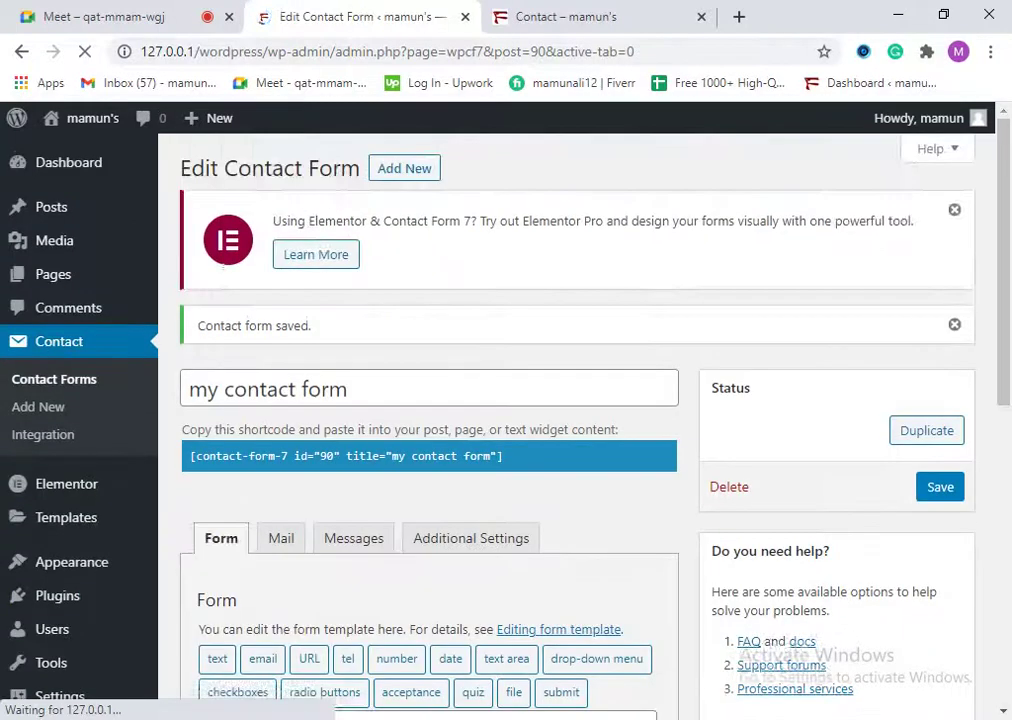
Step: Reload the live Contact page to confirm the button now reads 'reply'
{"action": "scroll", "coordinate": [420, 567], "scroll_direction": "down", "scroll_amount": 5}
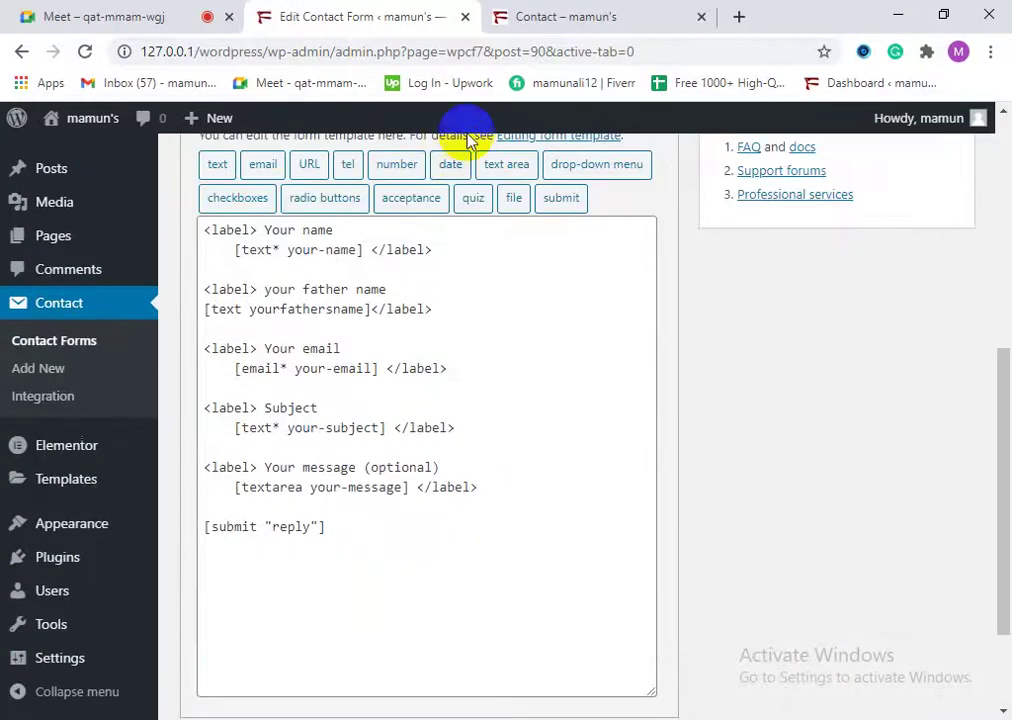
{"action": "left_click", "coordinate": [503, 18]}
{"action": "left_click", "coordinate": [333, 8]}
{"action": "left_click", "coordinate": [580, 17]}
{"action": "left_click", "coordinate": [85, 51]}
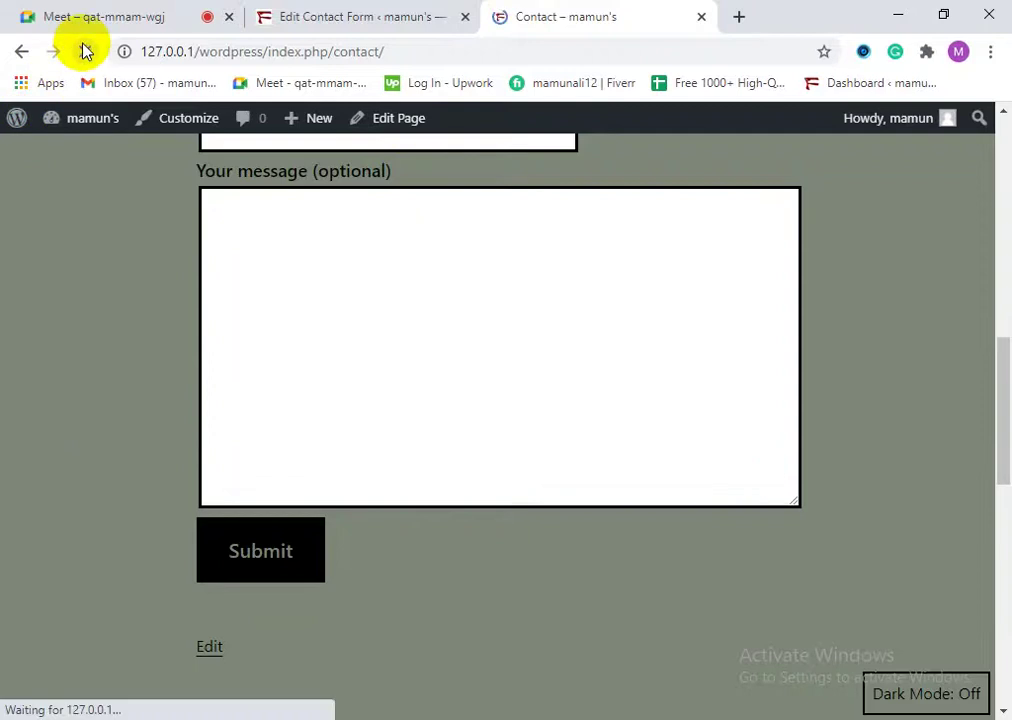
{"action": "scroll", "coordinate": [391, 627], "scroll_direction": "down", "scroll_amount": 9}
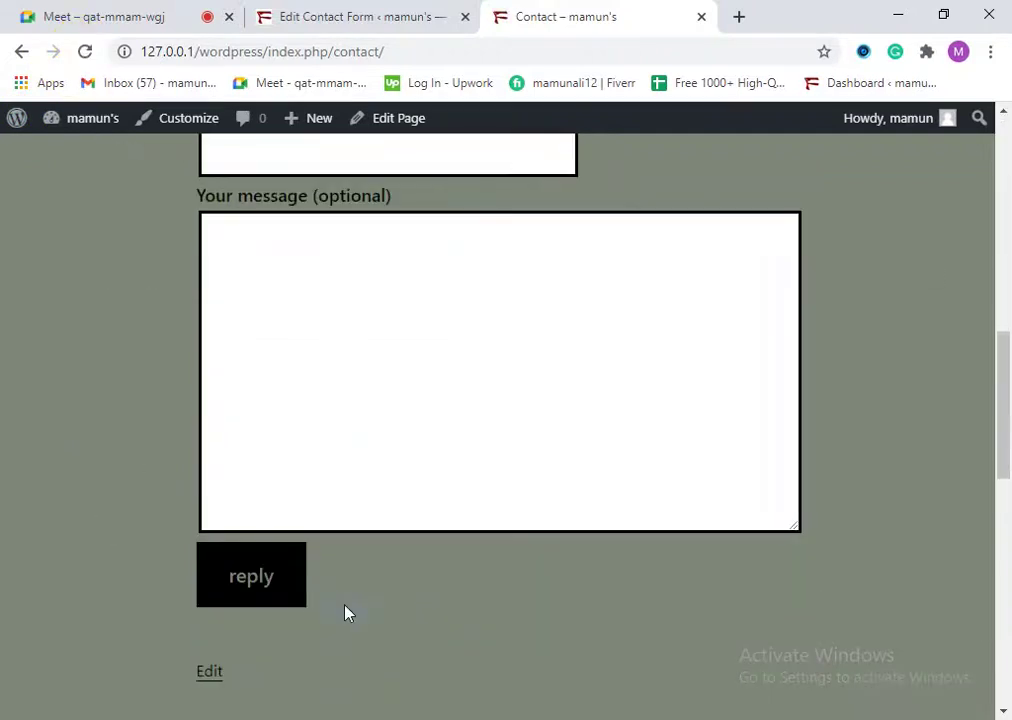
{"action": "left_click", "coordinate": [418, 12]}
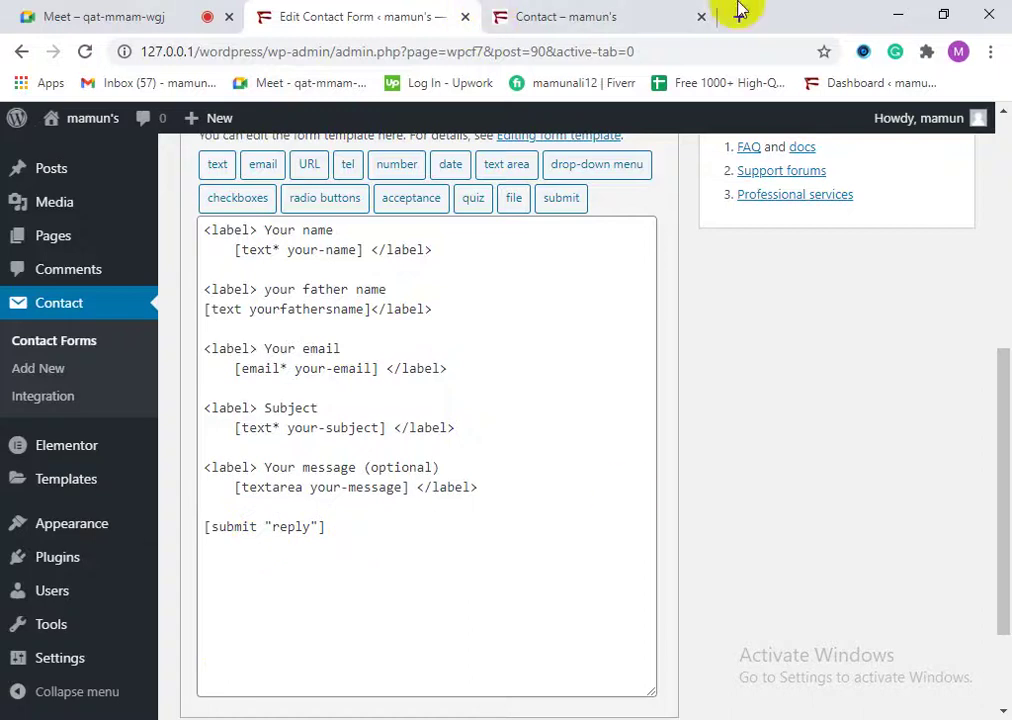
{"action": "left_click", "coordinate": [655, 12]}
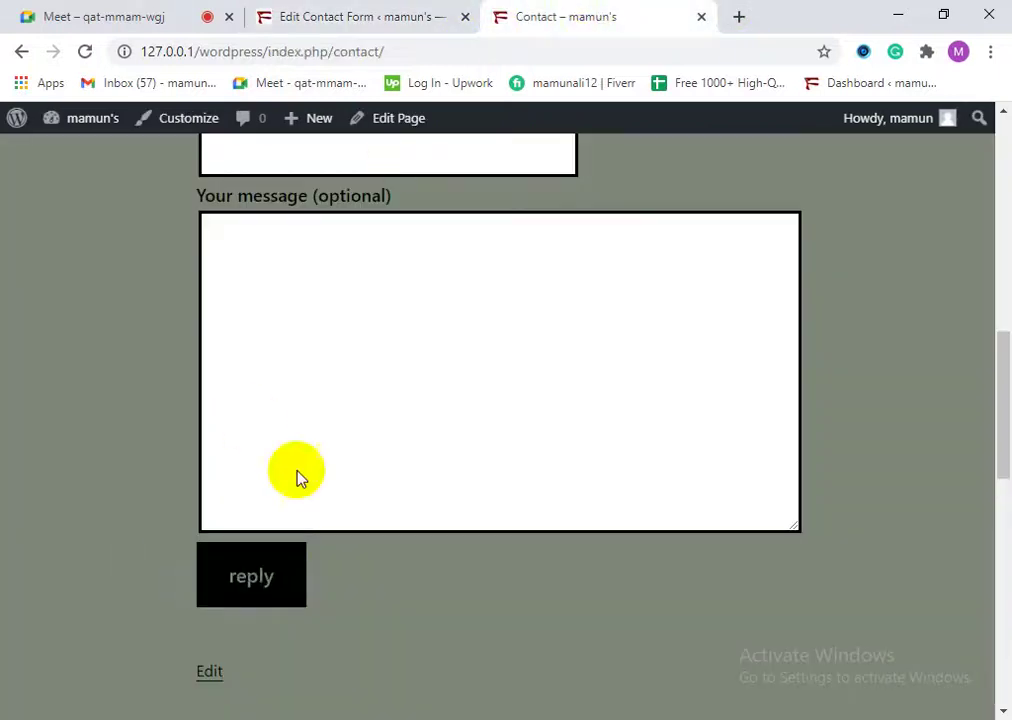
Step: Change the button label from 'reply' back to 'submit' and save the form
{"action": "left_click", "coordinate": [280, 14]}
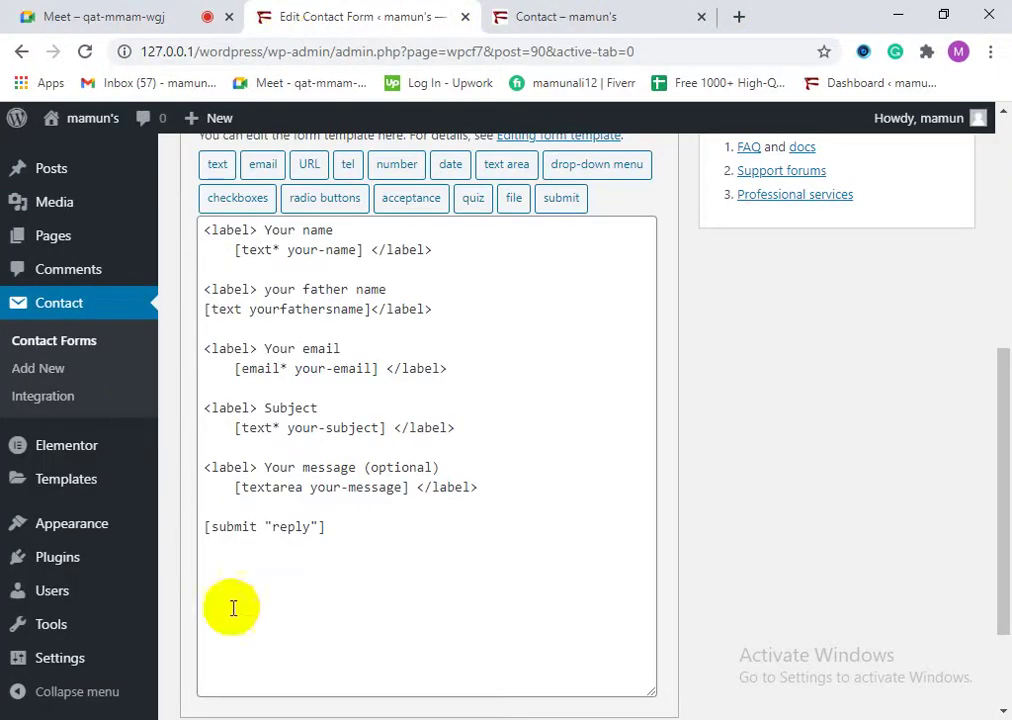
{"action": "left_click", "coordinate": [311, 528]}
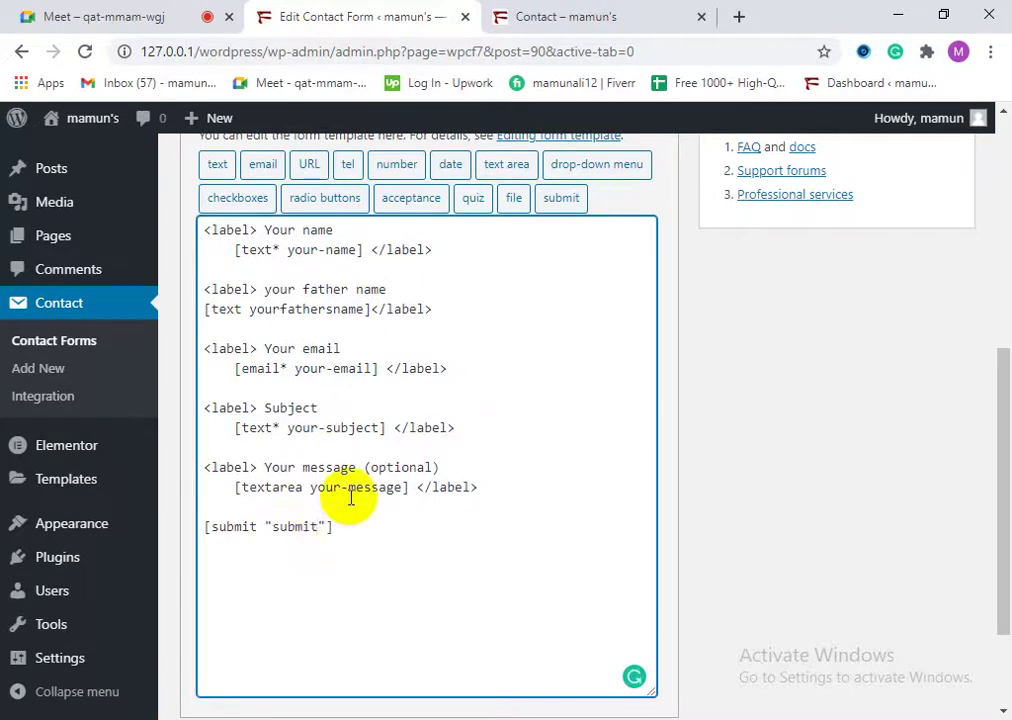
{"action": "scroll", "coordinate": [481, 479], "scroll_direction": "down", "scroll_amount": 2}
{"action": "left_click", "coordinate": [203, 617]}
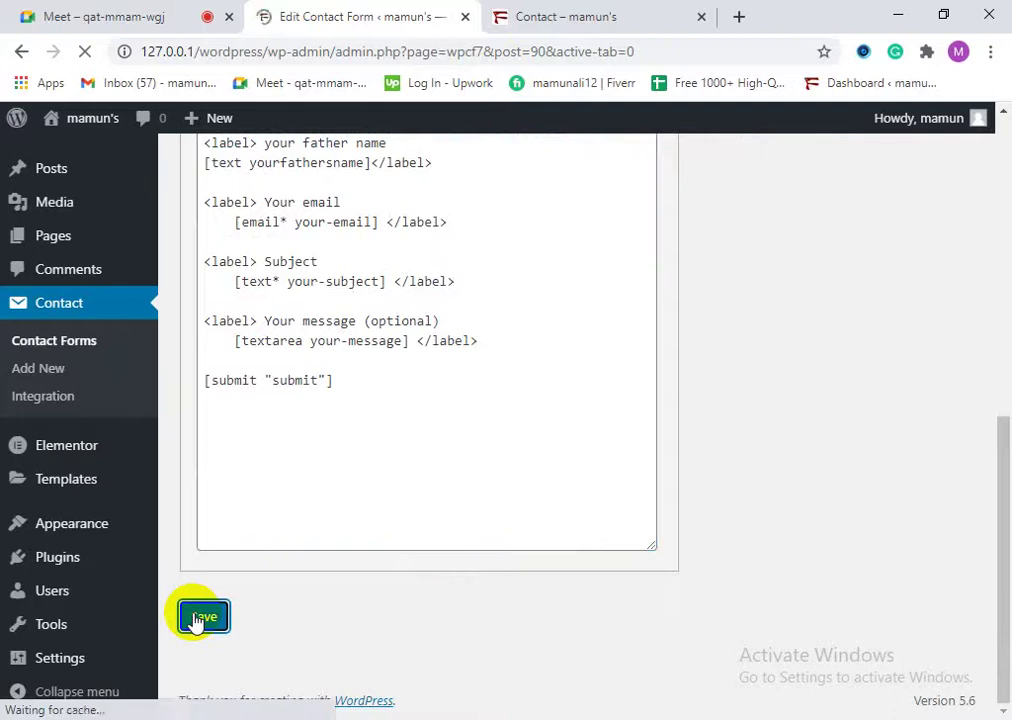
{"action": "scroll", "coordinate": [289, 583], "scroll_direction": "down", "scroll_amount": 5}
{"action": "scroll", "coordinate": [339, 507], "scroll_direction": "up", "scroll_amount": 2}
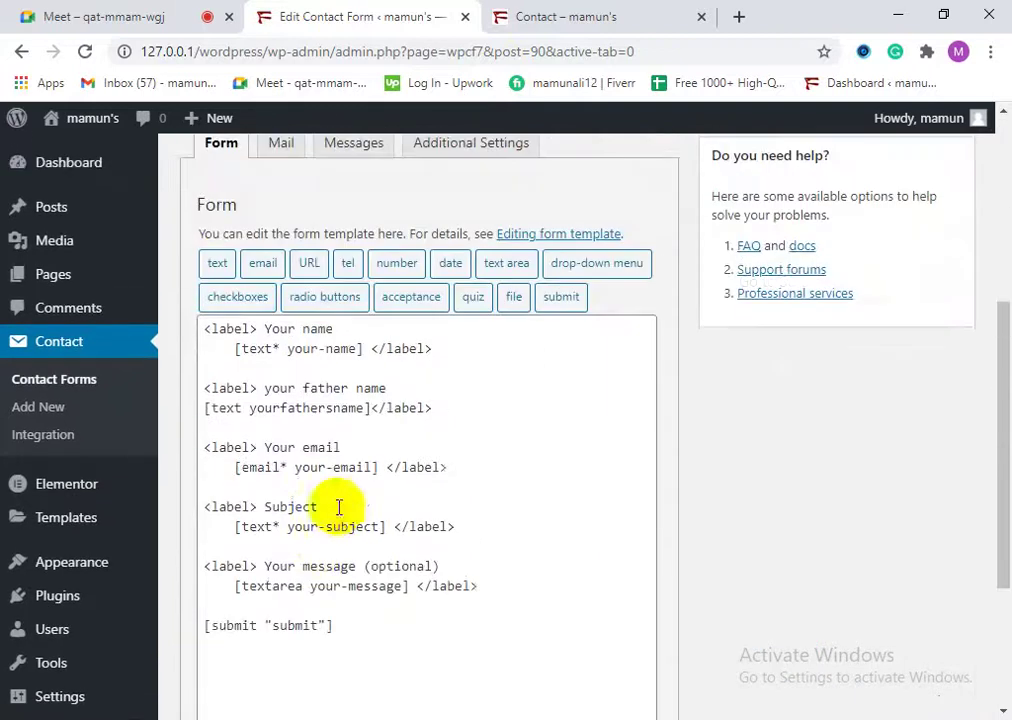
{"action": "left_click", "coordinate": [464, 471]}
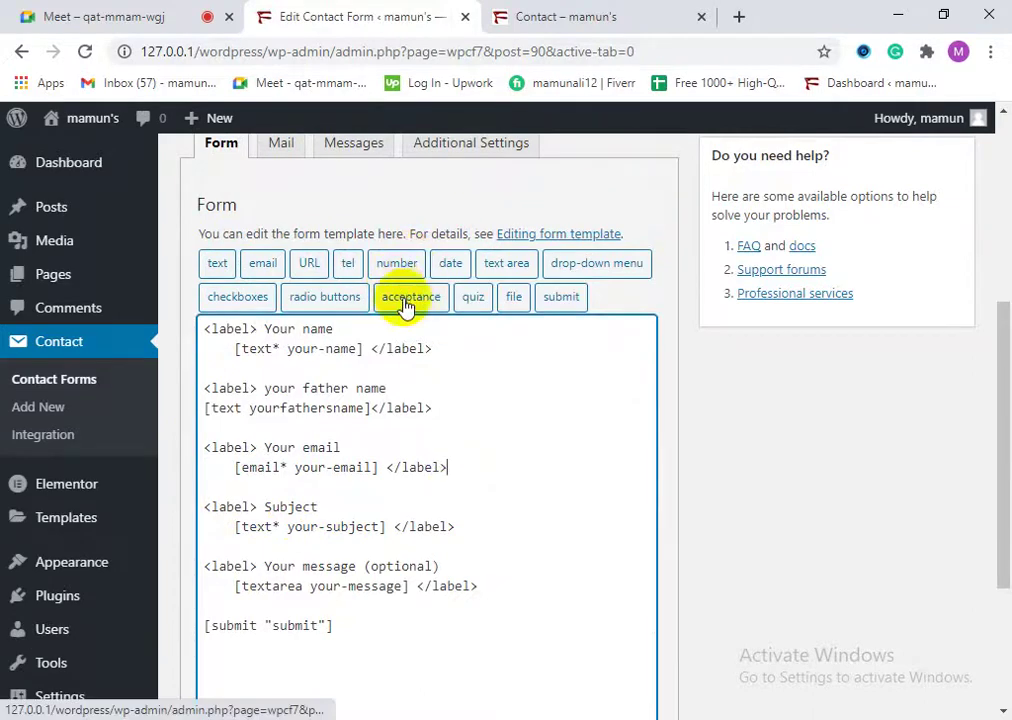
Step: Copy the whole 'Your email' label block with its [email* your-email] tag
{"action": "left_click_drag", "start_coordinate": [260, 447], "coordinate": [212, 455]}
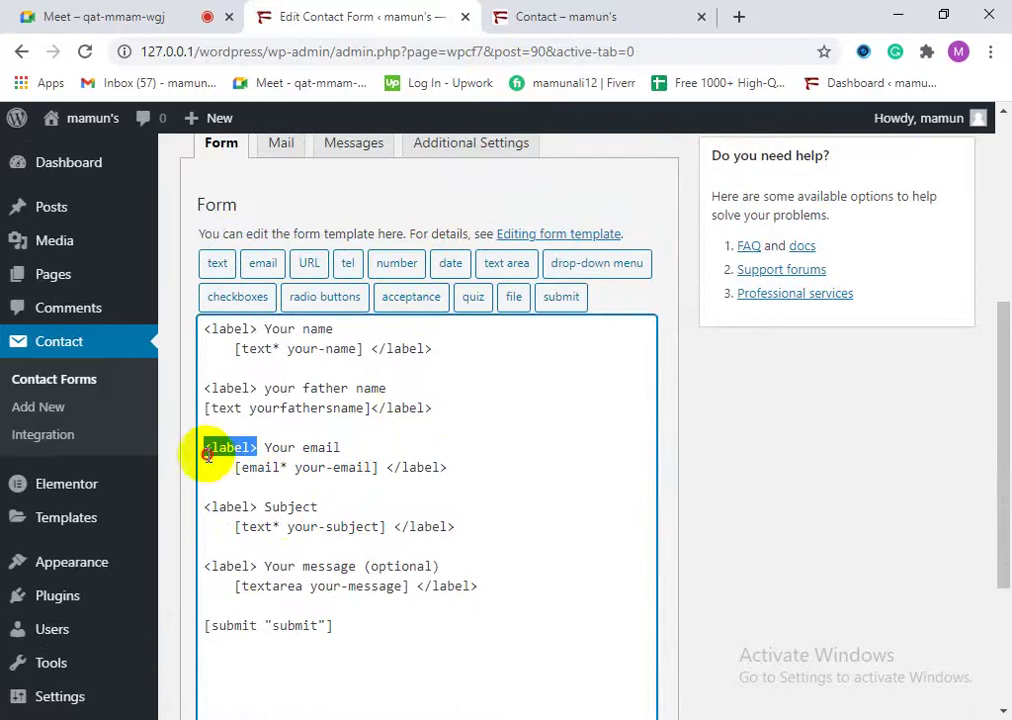
{"action": "right_click", "coordinate": [207, 457]}
{"action": "left_click", "coordinate": [457, 470]}
{"action": "left_click_drag", "start_coordinate": [457, 470], "coordinate": [210, 450]}
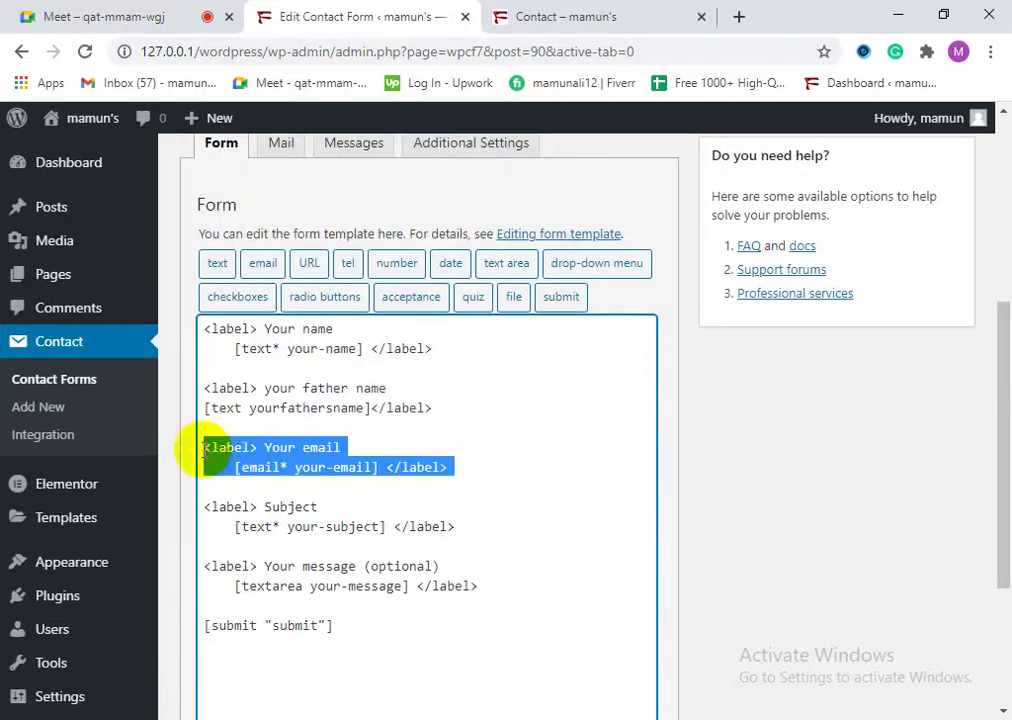
{"action": "right_click", "coordinate": [207, 452]}
{"action": "left_click", "coordinate": [294, 184]}
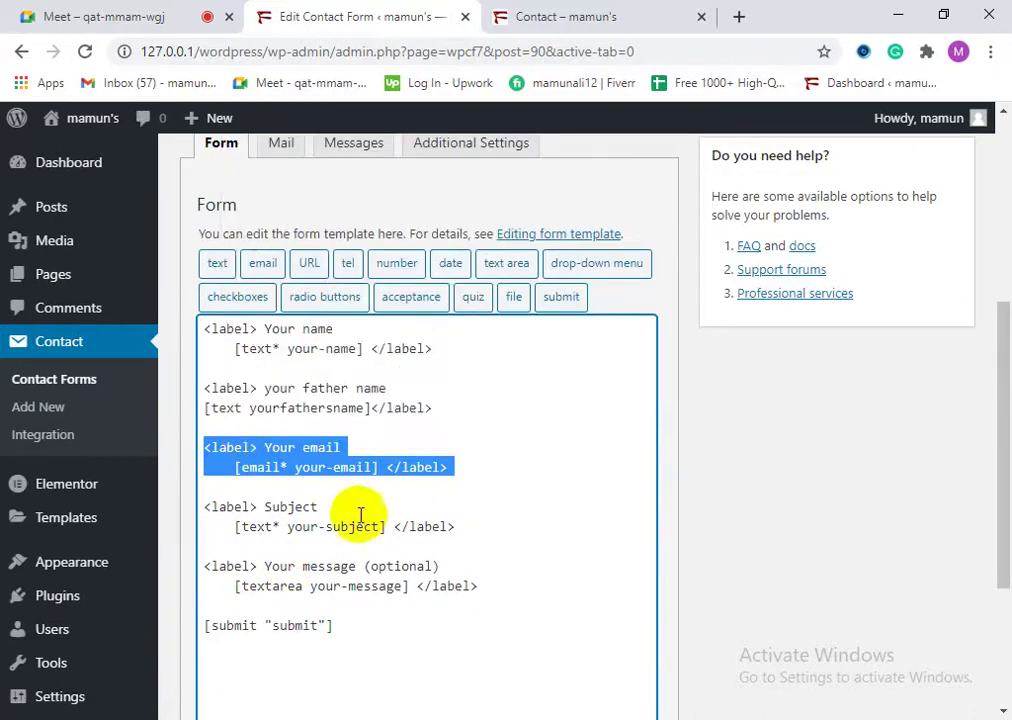
Step: Paste the duplicate email block below the original and tidy the blank lines before Subject
{"action": "left_click", "coordinate": [475, 474]}
{"action": "key", "text": "Return"}
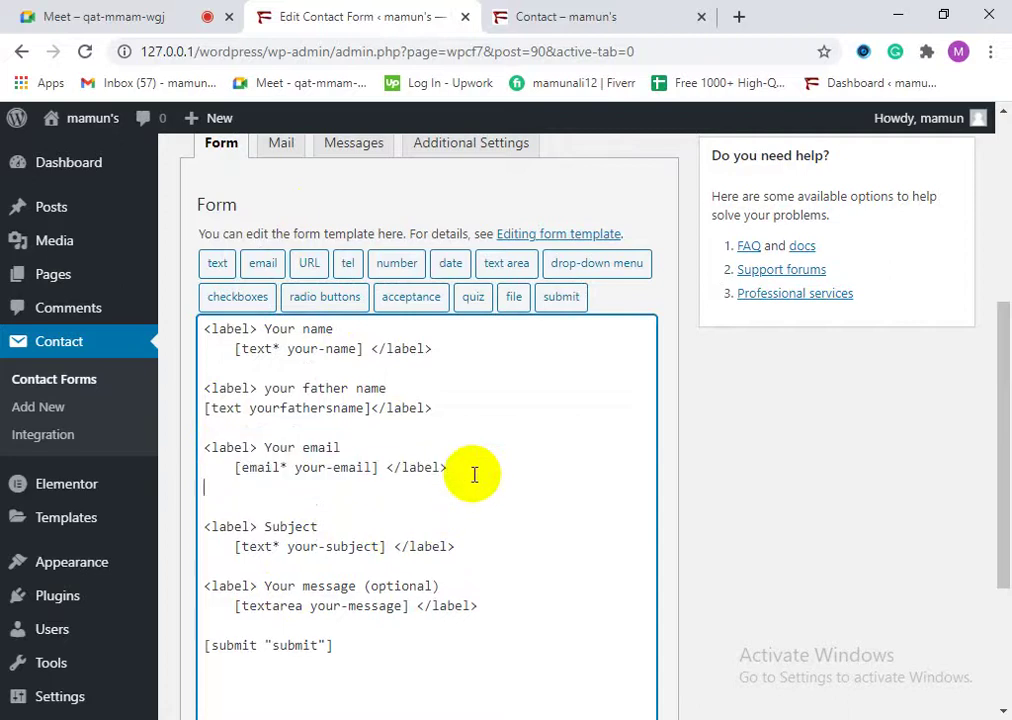
{"action": "right_click", "coordinate": [242, 487]}
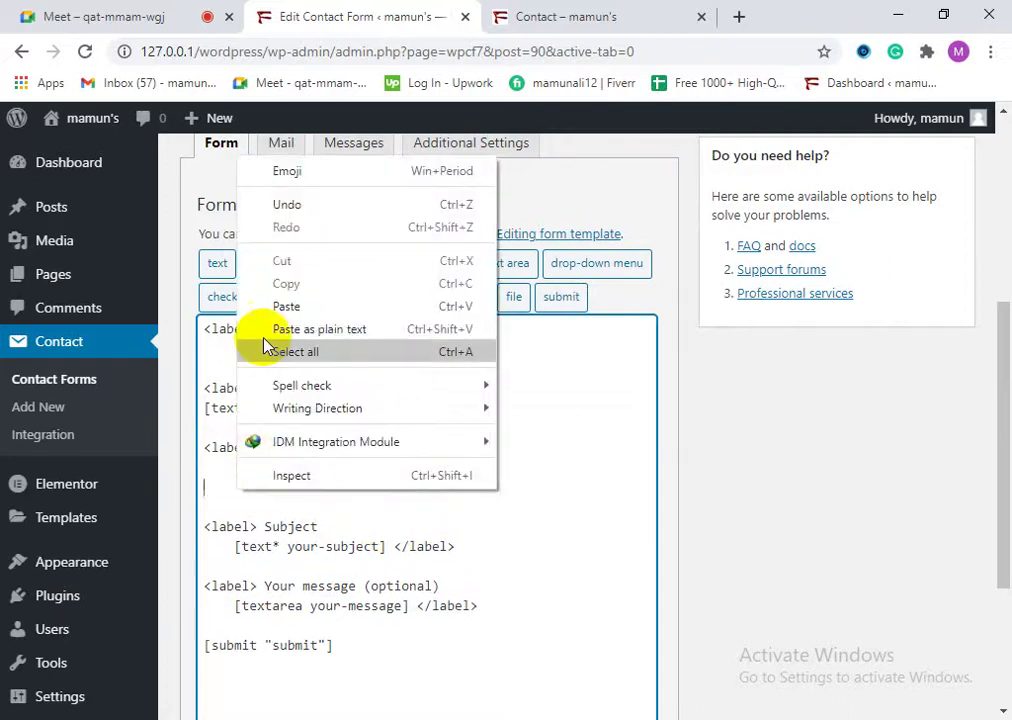
{"action": "left_click", "coordinate": [285, 305]}
{"action": "left_click", "coordinate": [205, 488]}
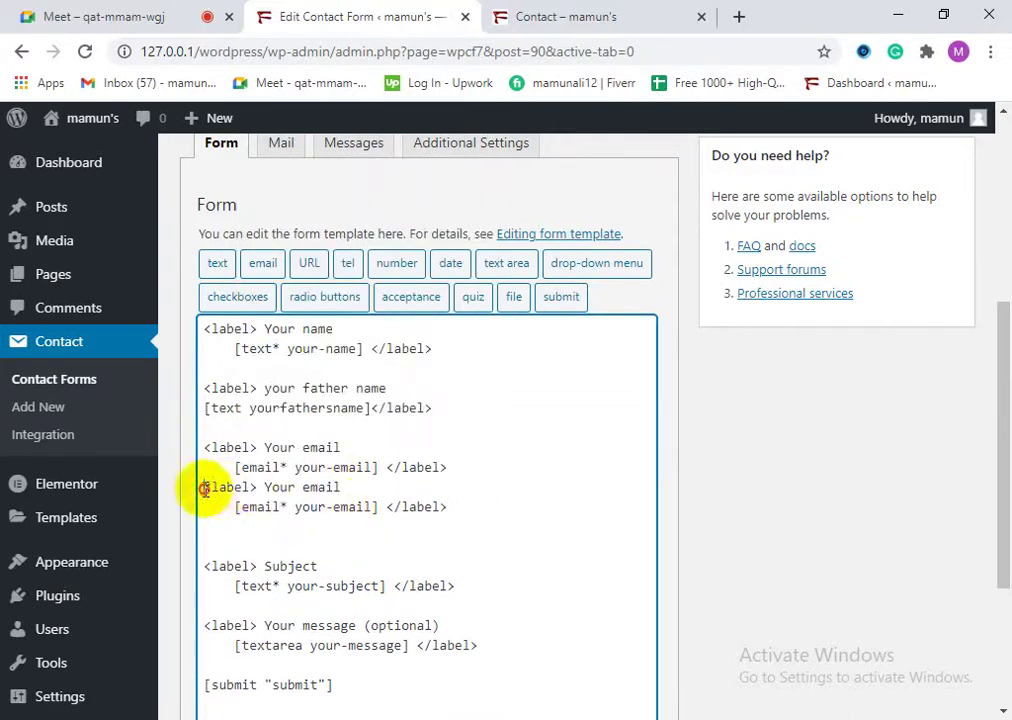
{"action": "key", "text": "Return"}
{"action": "left_click", "coordinate": [361, 567]}
{"action": "key", "text": "BackSpace"}
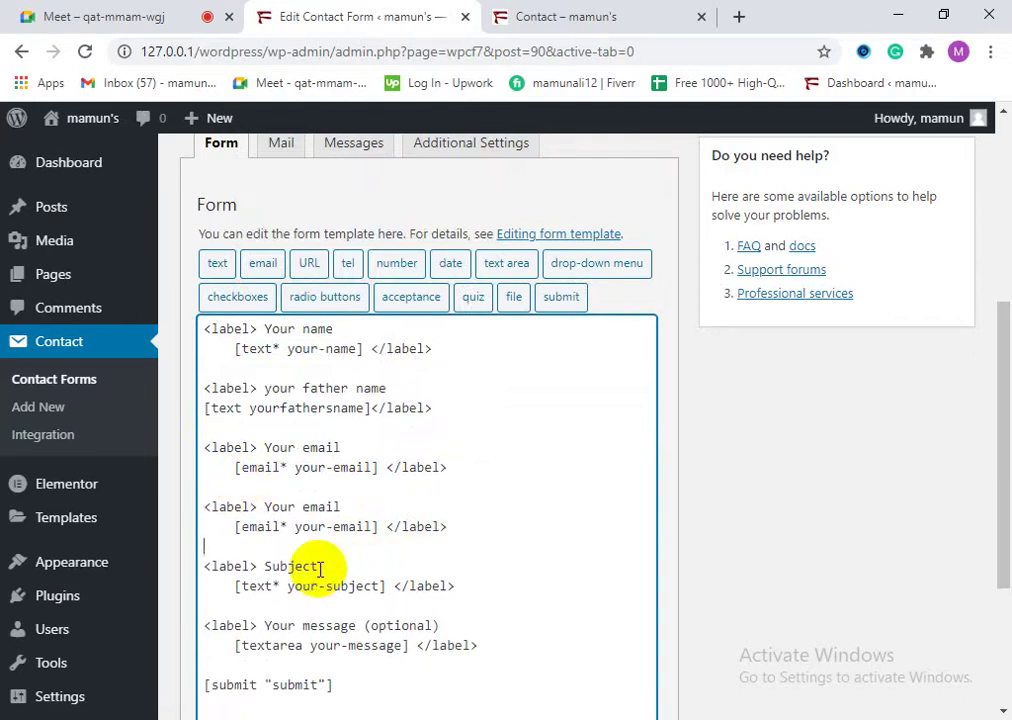
{"action": "key", "text": "Return"}
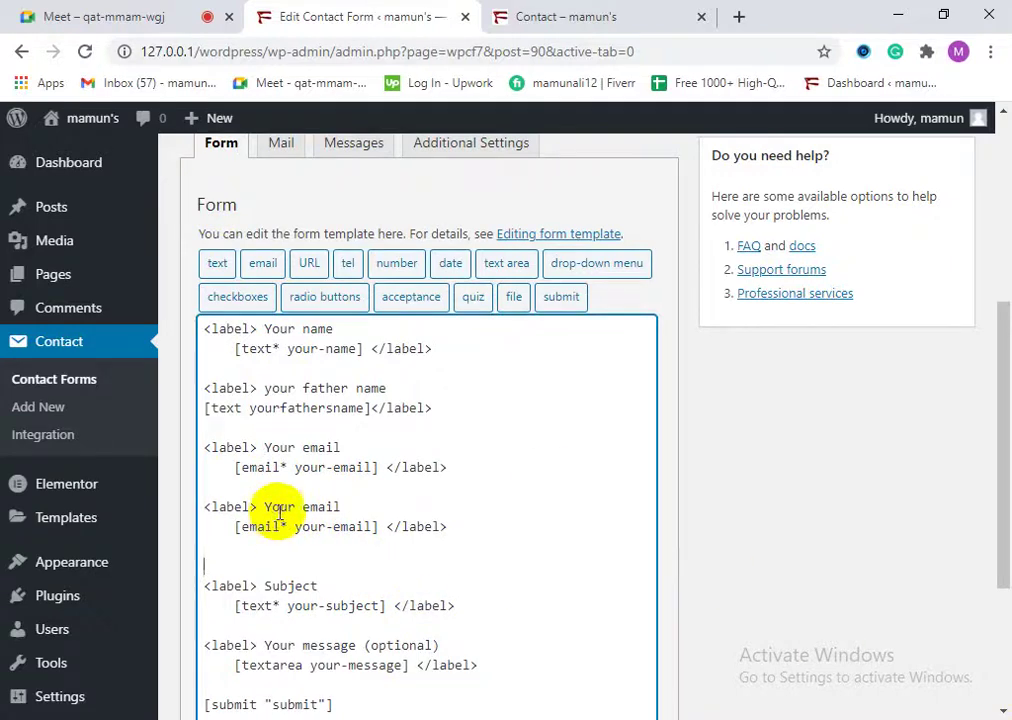
Step: Create an optional Spinbox number tag named 'phonenumber'
{"action": "left_click", "coordinate": [395, 265]}
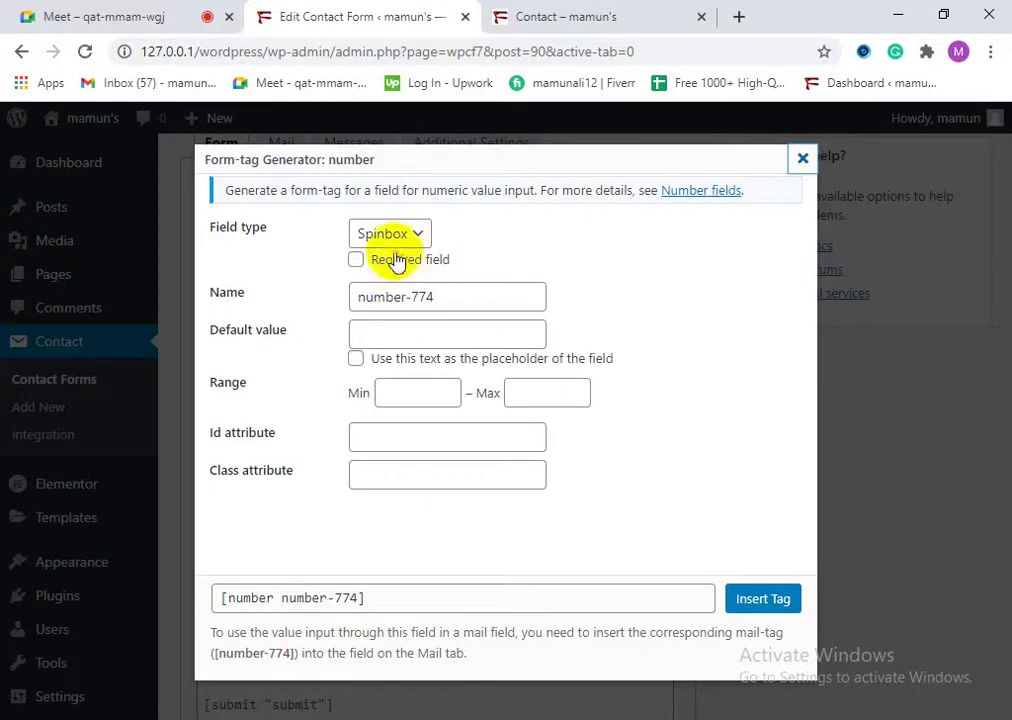
{"action": "left_click", "coordinate": [410, 240]}
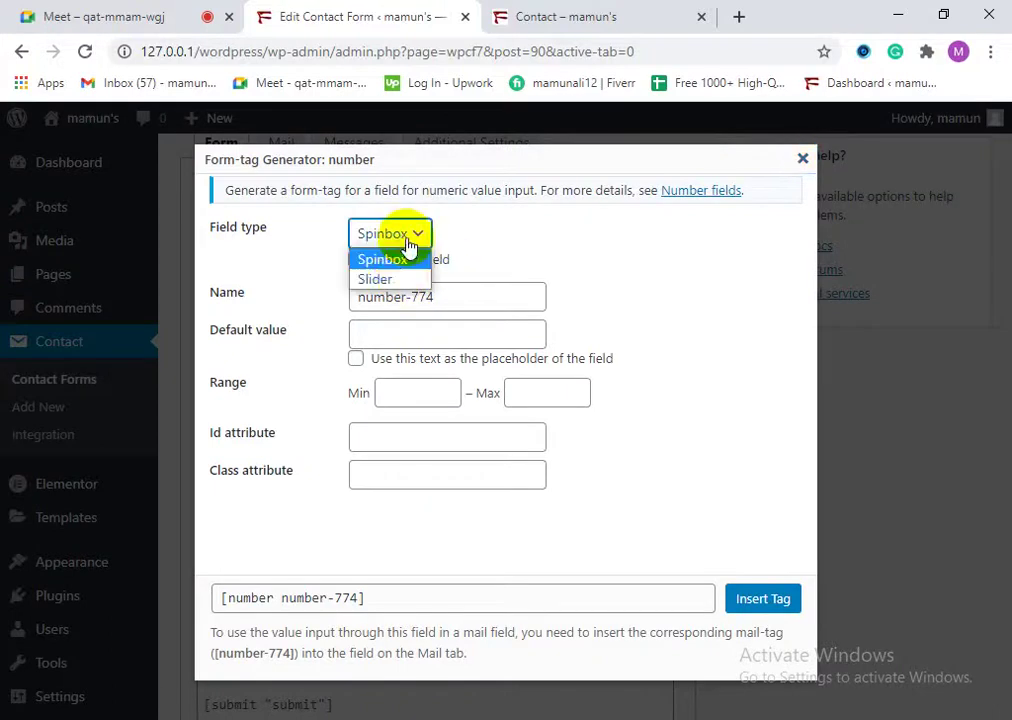
{"action": "left_click", "coordinate": [392, 259]}
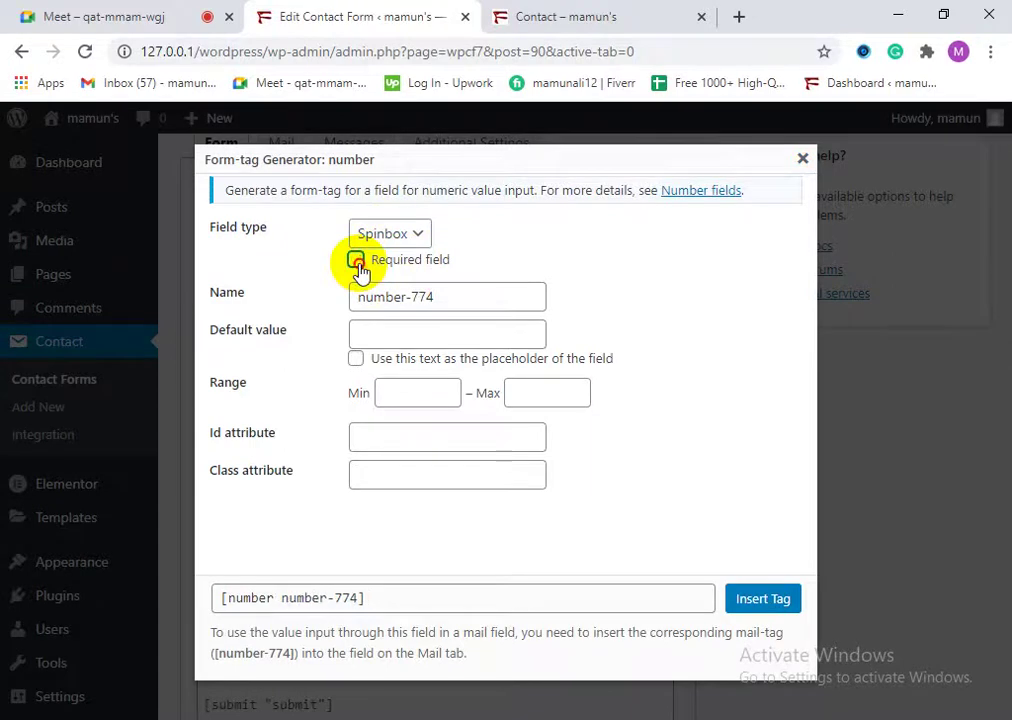
{"action": "left_click", "coordinate": [357, 261]}
{"action": "left_click", "coordinate": [443, 299]}
{"action": "left_click", "coordinate": [441, 297]}
{"action": "left_click_drag", "start_coordinate": [440, 297], "coordinate": [368, 303]}
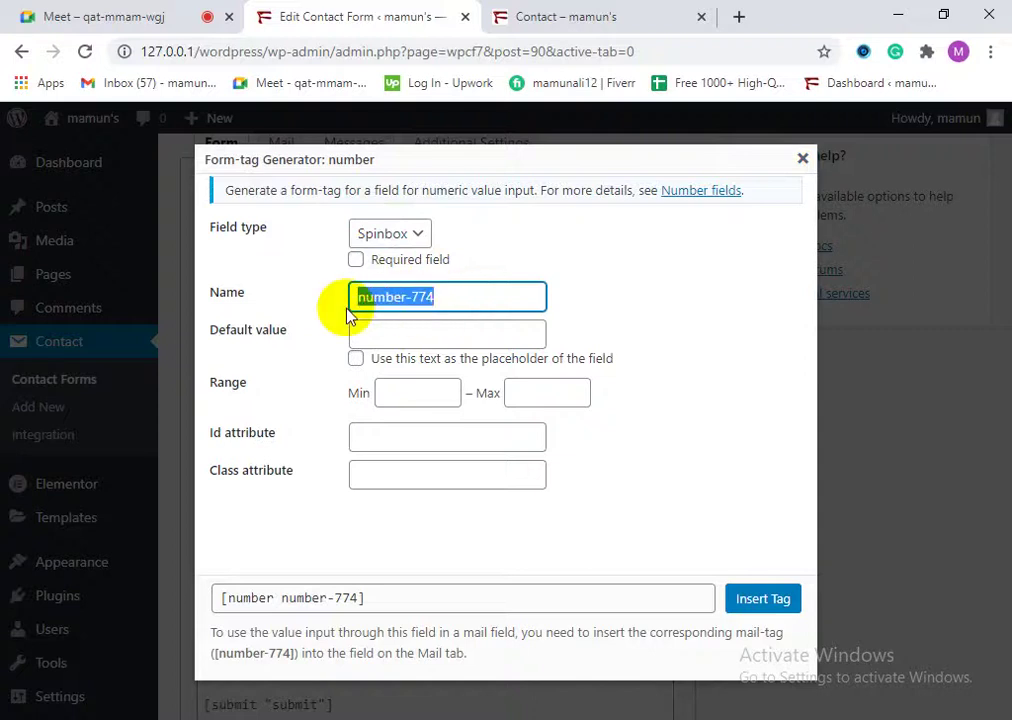
{"action": "type", "text": "pho"}
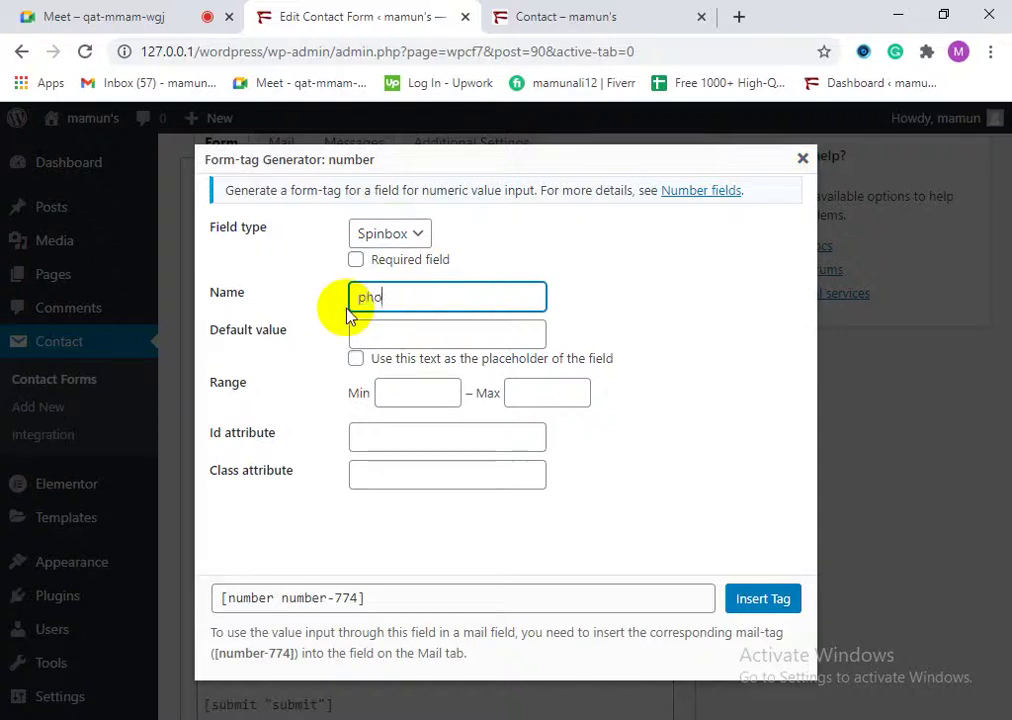
{"action": "type", "text": "ne number"}
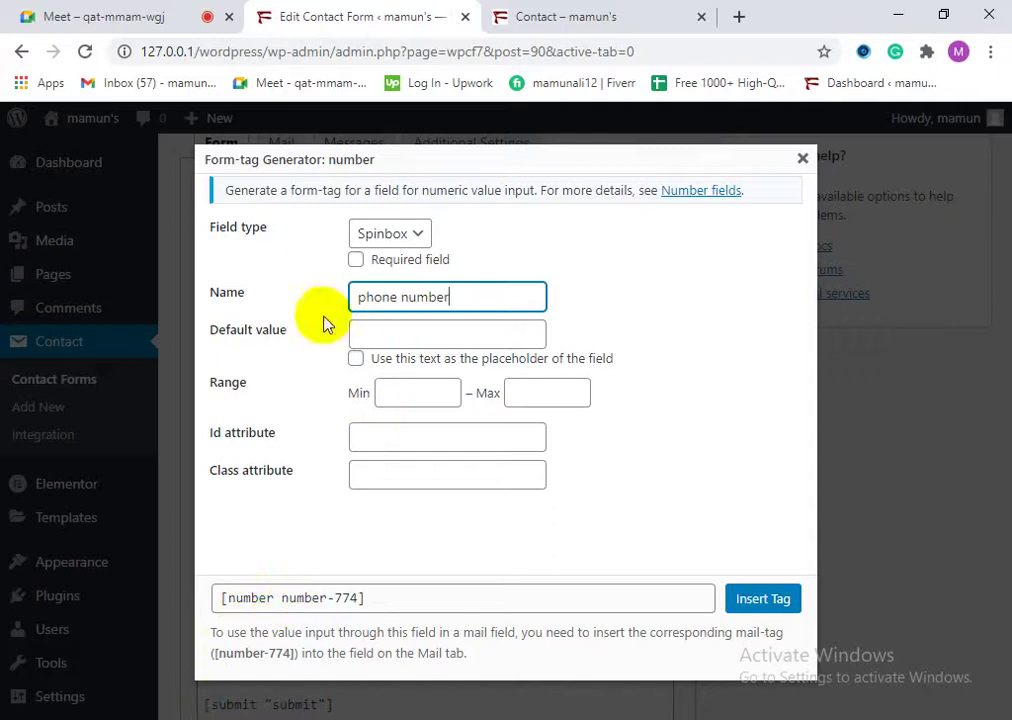
{"action": "left_click", "coordinate": [420, 336]}
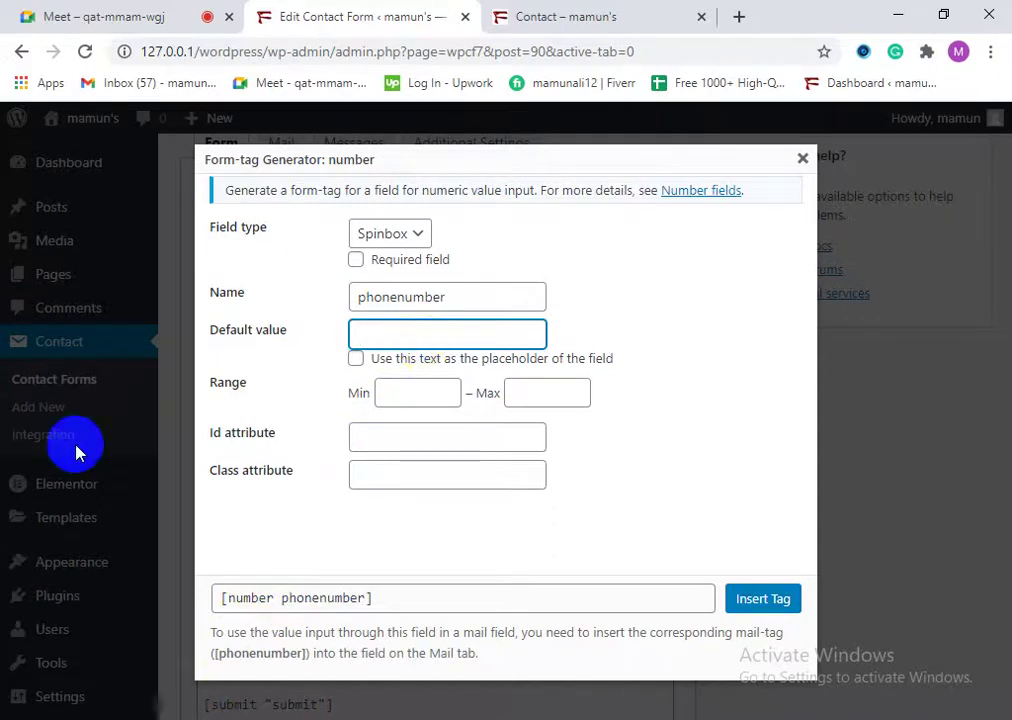
{"action": "left_click", "coordinate": [356, 360]}
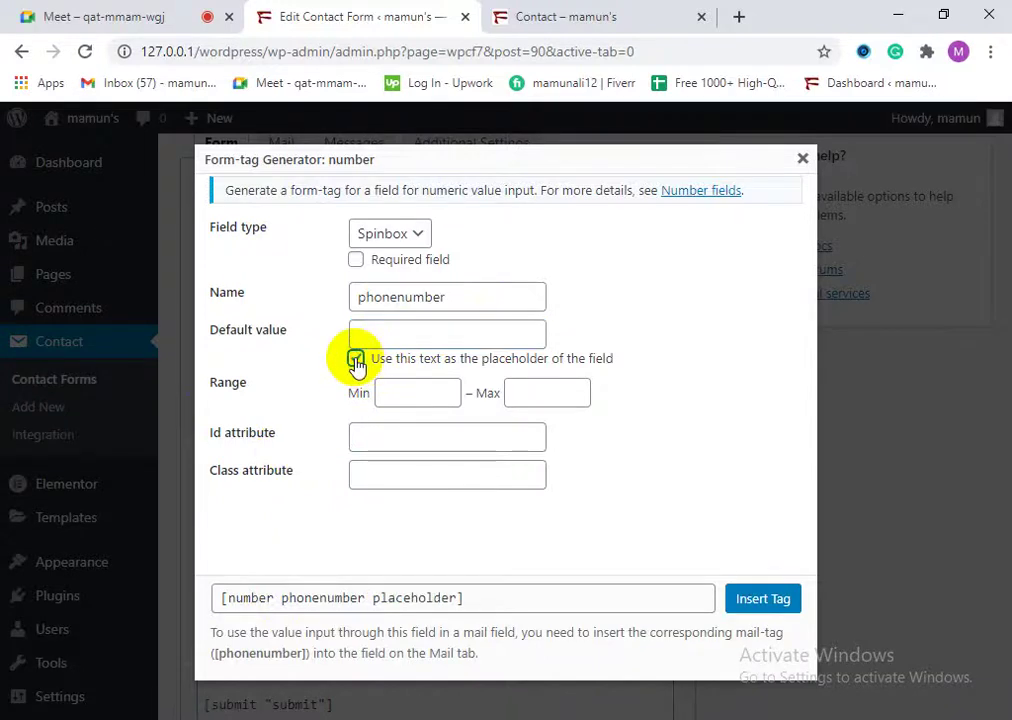
Step: Set the range to min -11 and max 14, then copy the generated tag
{"action": "left_click", "coordinate": [450, 396]}
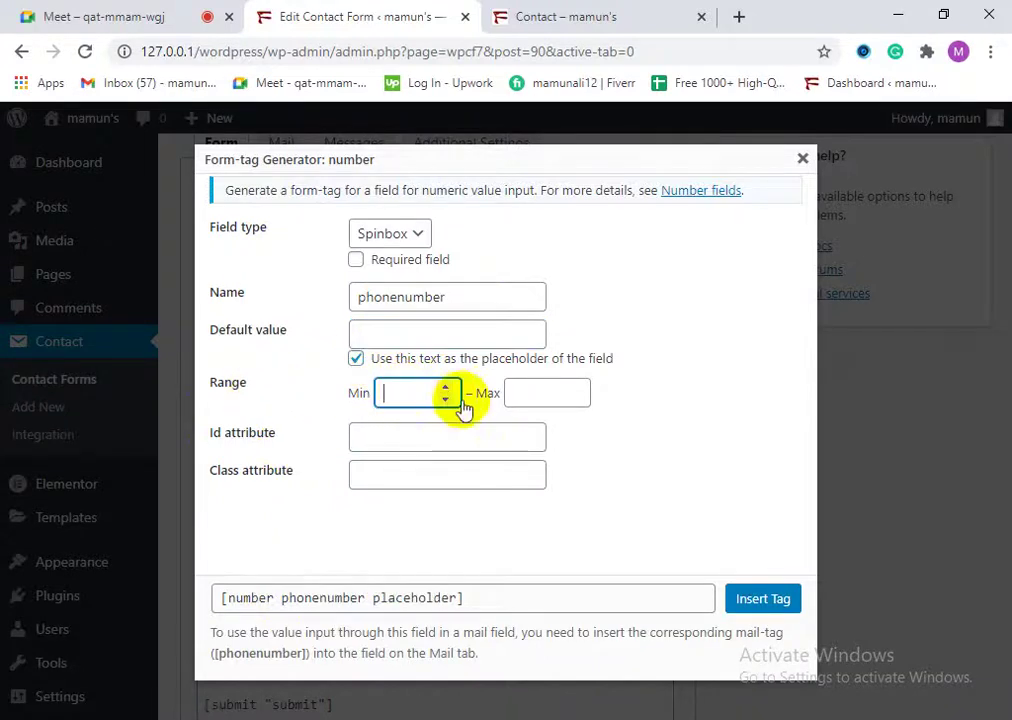
{"action": "left_click", "coordinate": [445, 400]}
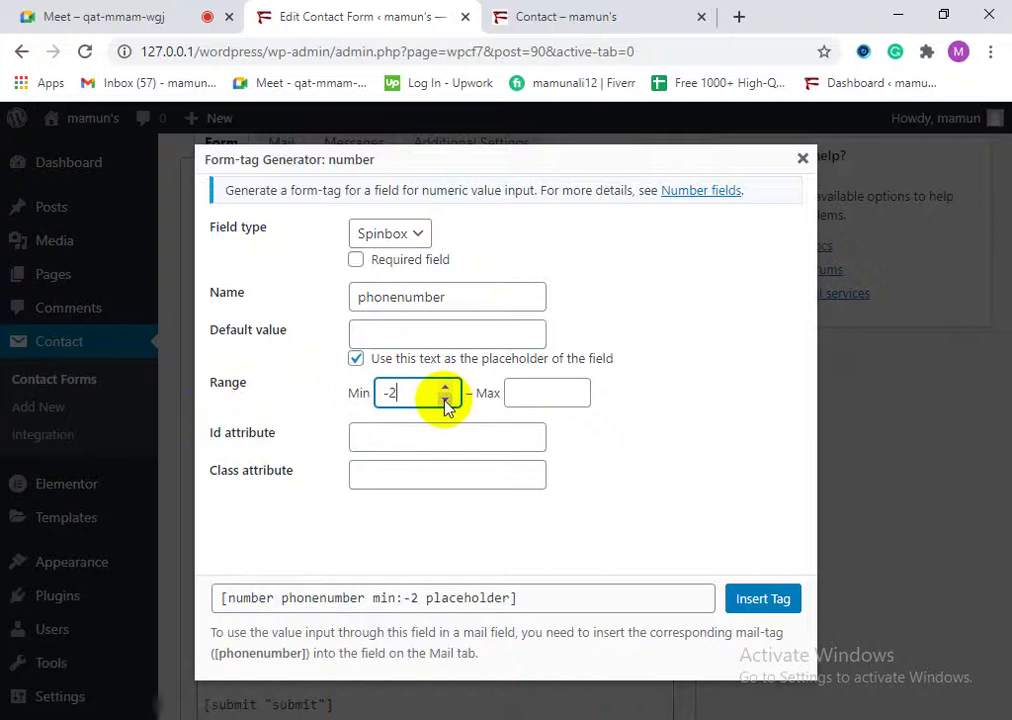
{"action": "left_click", "coordinate": [446, 389]}
{"action": "left_click", "coordinate": [446, 389]}
{"action": "left_click", "coordinate": [446, 400]}
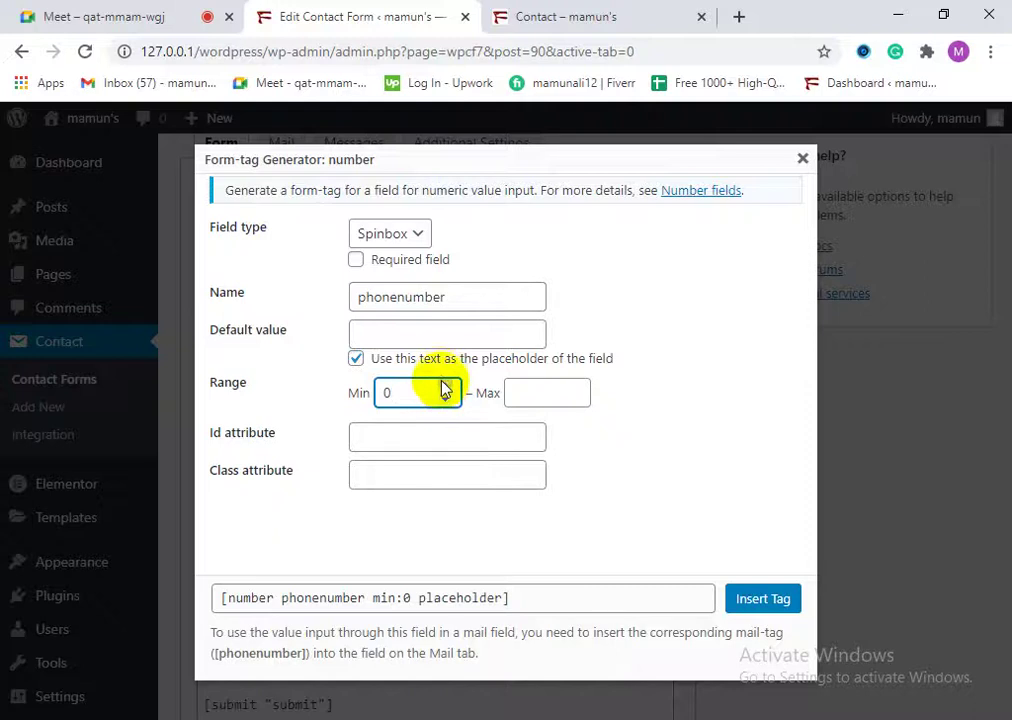
{"action": "left_click", "coordinate": [356, 358]}
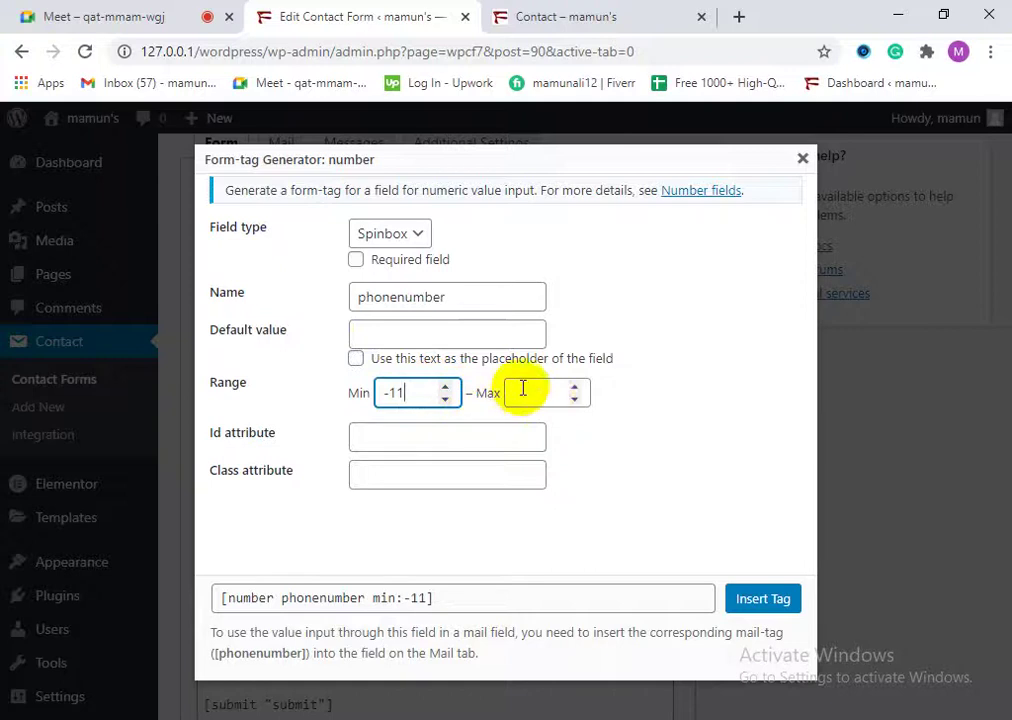
{"action": "left_click", "coordinate": [575, 389]}
{"action": "left_click", "coordinate": [575, 389]}
{"action": "left_click", "coordinate": [575, 389]}
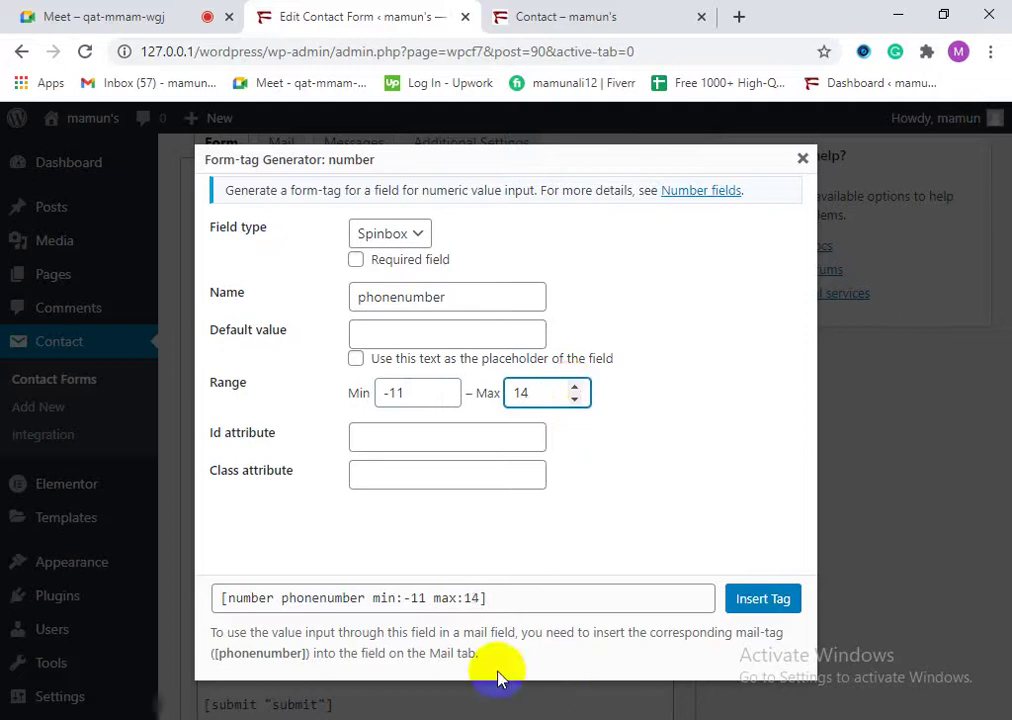
{"action": "left_click", "coordinate": [360, 604]}
{"action": "right_click", "coordinate": [366, 600]}
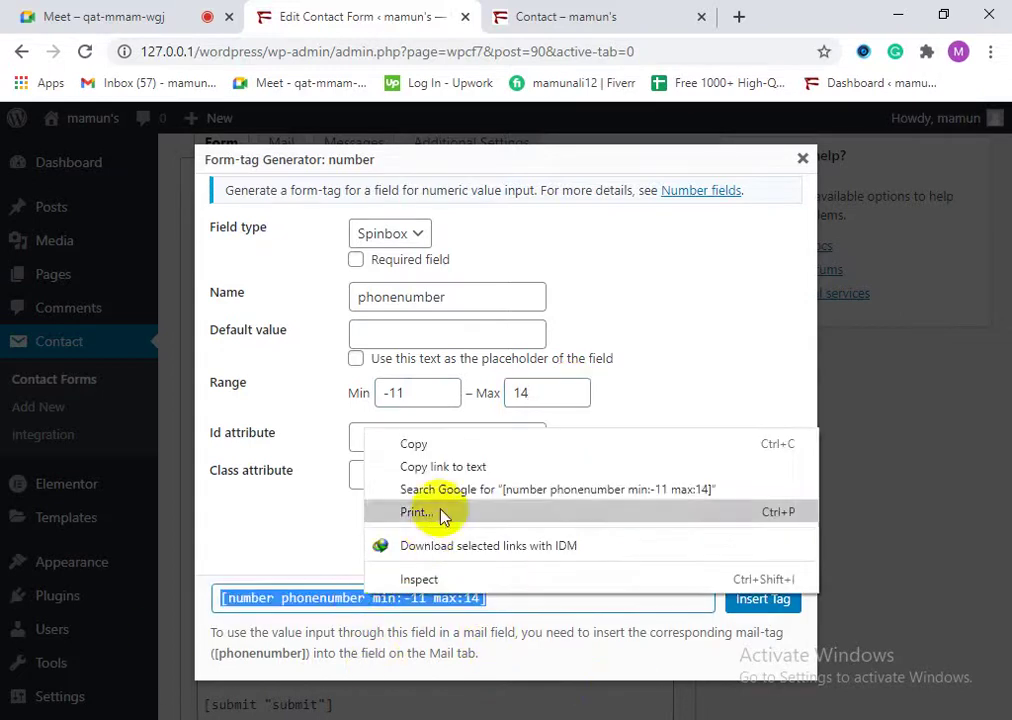
{"action": "left_click", "coordinate": [441, 445]}
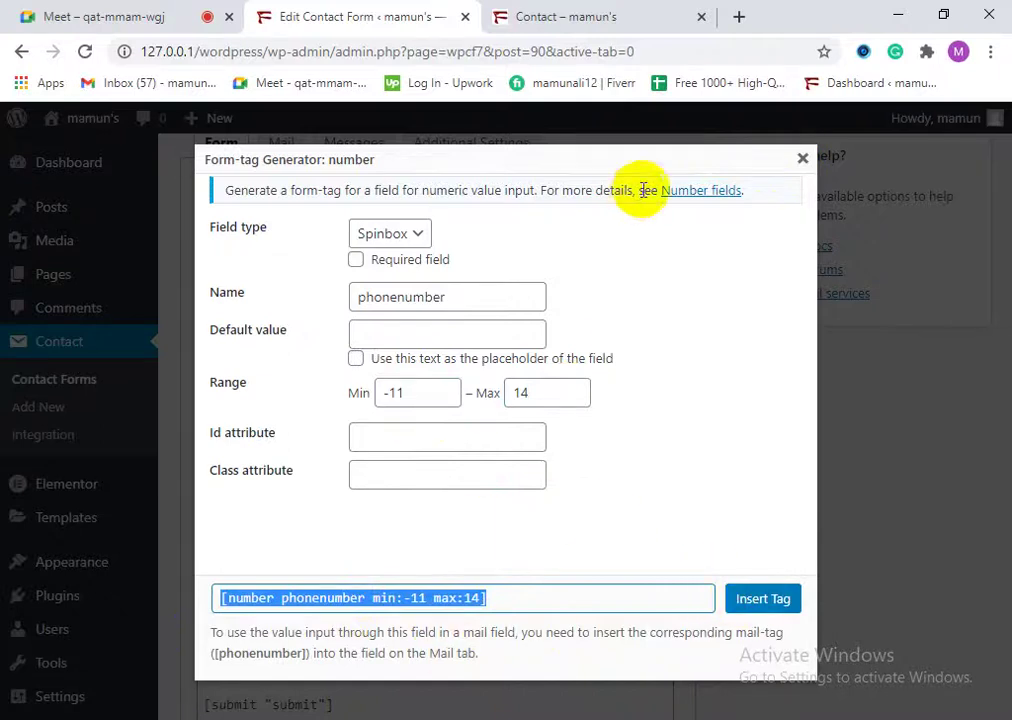
Step: Replace the second email tag with [number phonenumber min:-11 max:14], removing the extra brackets
{"action": "left_click", "coordinate": [800, 159]}
{"action": "scroll", "coordinate": [391, 630], "scroll_direction": "down", "scroll_amount": 1}
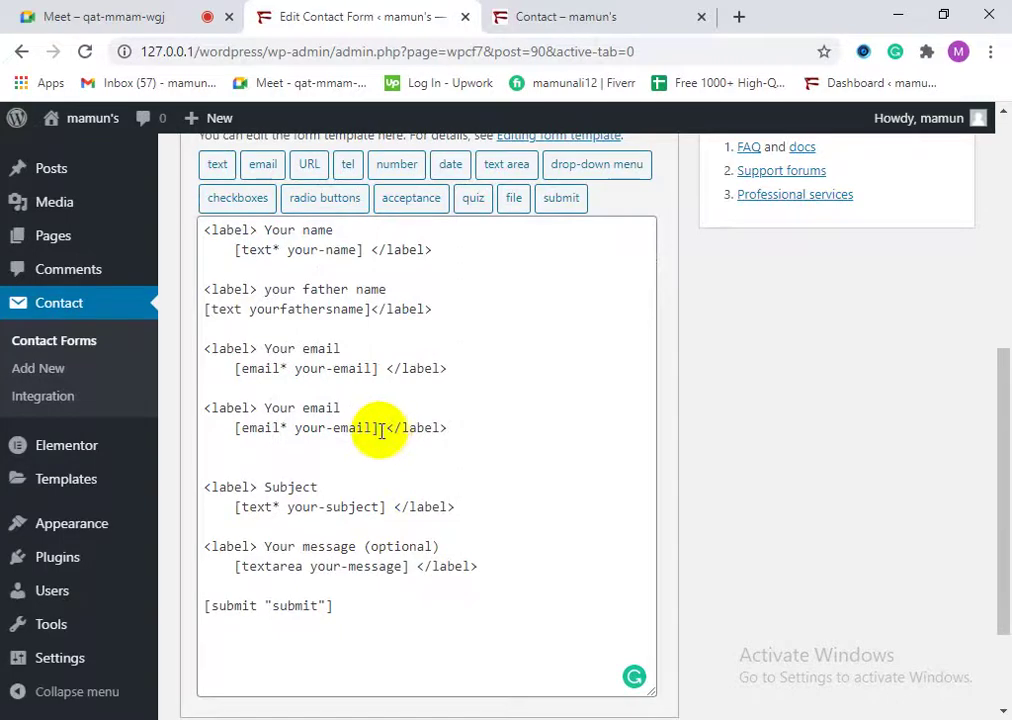
{"action": "left_click_drag", "start_coordinate": [374, 428], "coordinate": [241, 433]}
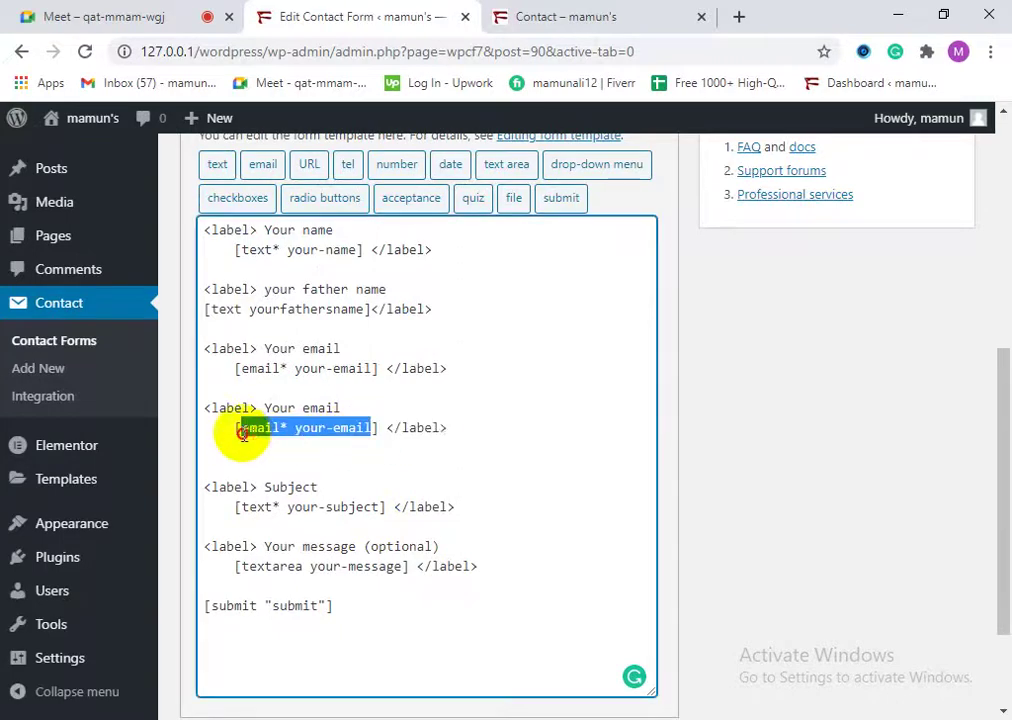
{"action": "right_click", "coordinate": [255, 432]}
{"action": "left_click", "coordinate": [312, 190]}
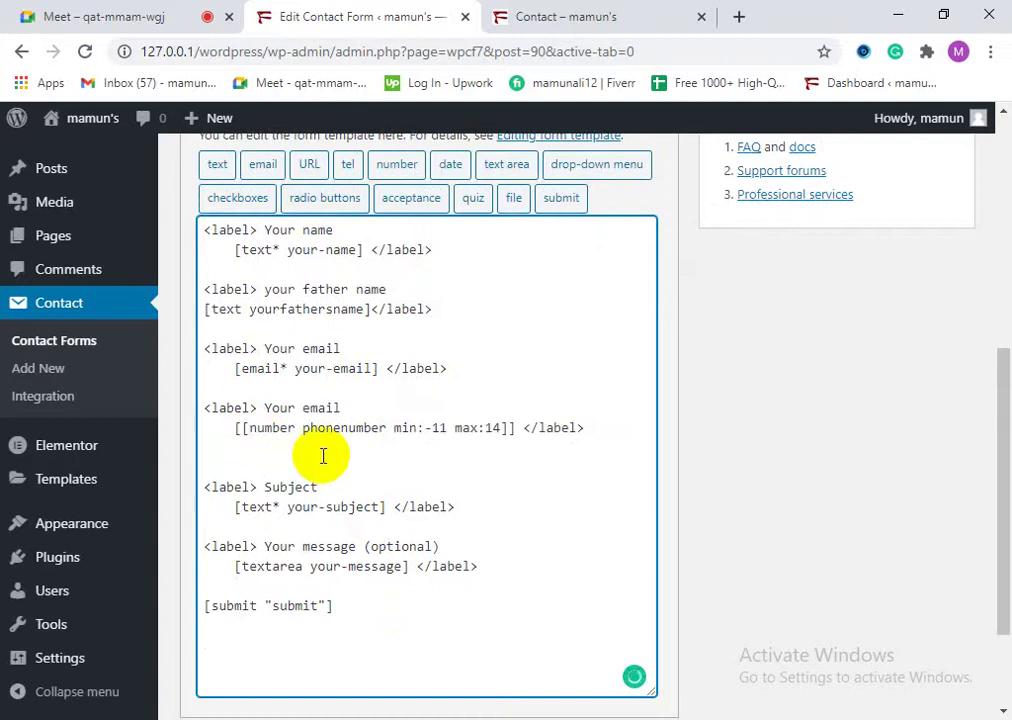
{"action": "key", "text": "BackSpace"}
{"action": "left_click", "coordinate": [503, 430]}
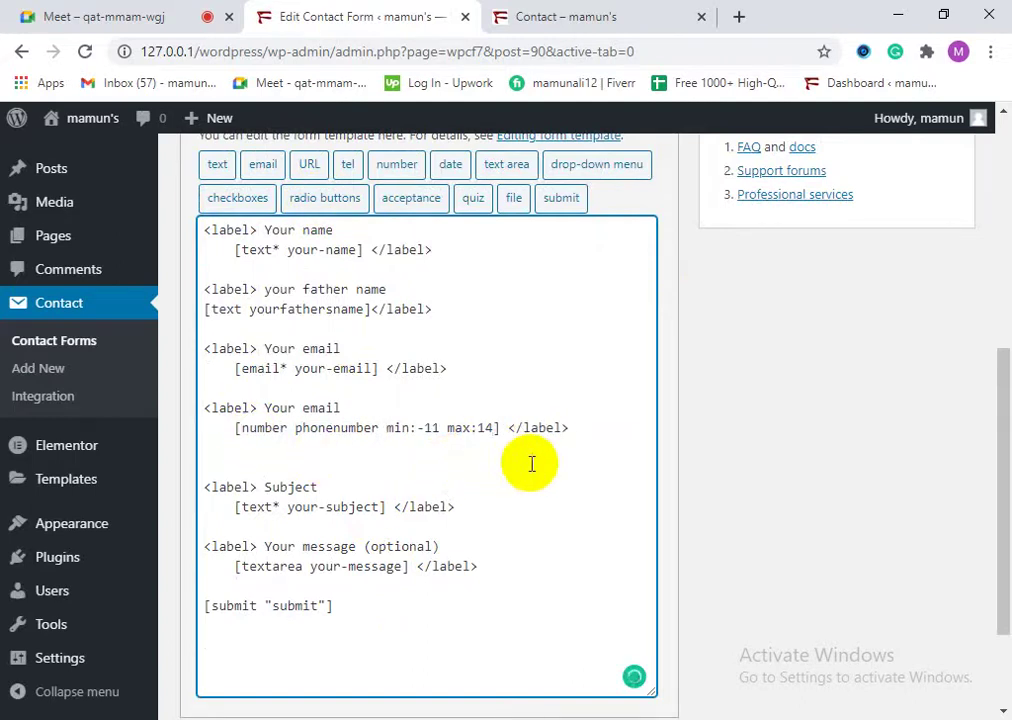
Step: Change the second email label to 'phone number'
{"action": "left_click_drag", "start_coordinate": [361, 409], "coordinate": [267, 411]}
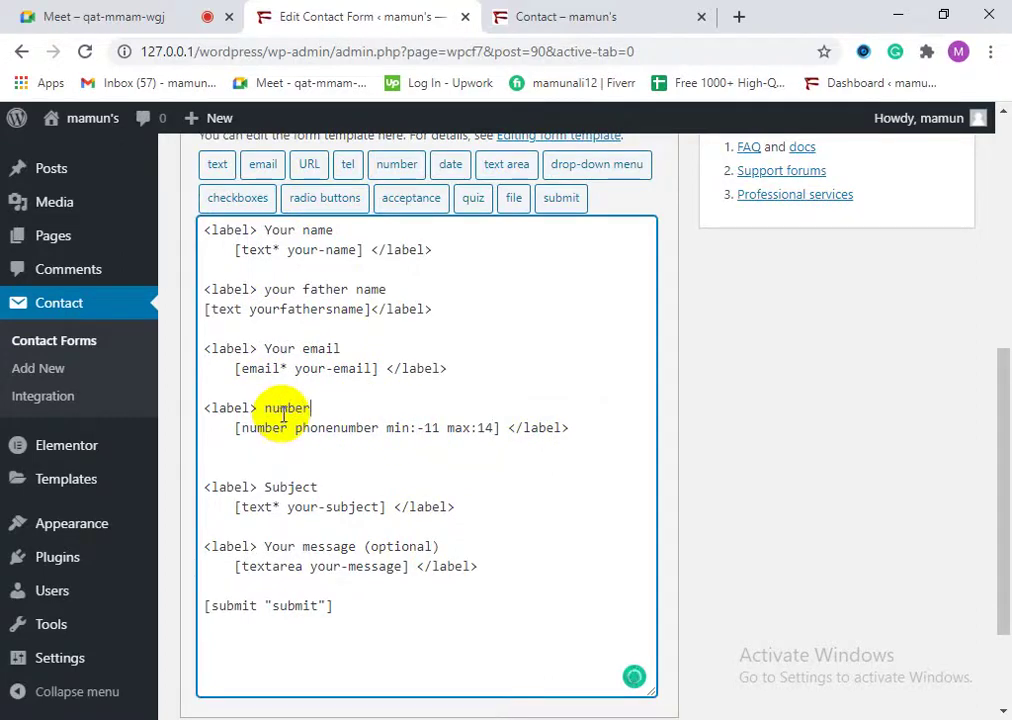
{"action": "left_click", "coordinate": [257, 407]}
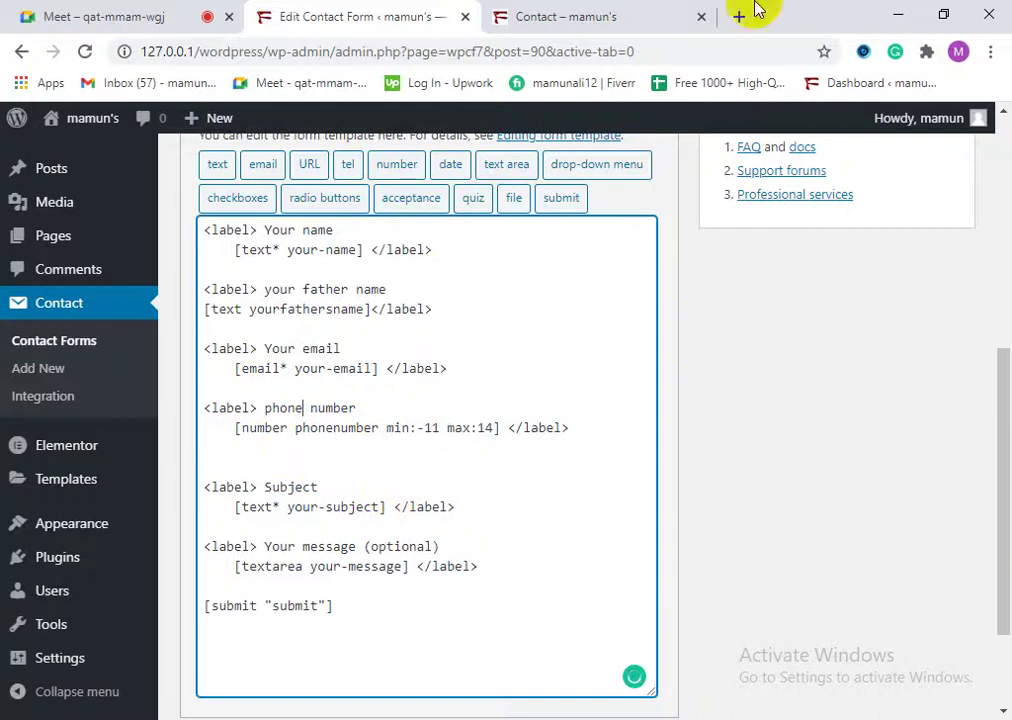
{"action": "scroll", "coordinate": [300, 500], "scroll_direction": "down", "scroll_amount": 2}
Step: Save the contact form and reload the live Contact page
{"action": "mouse_move", "coordinate": [200, 618]}
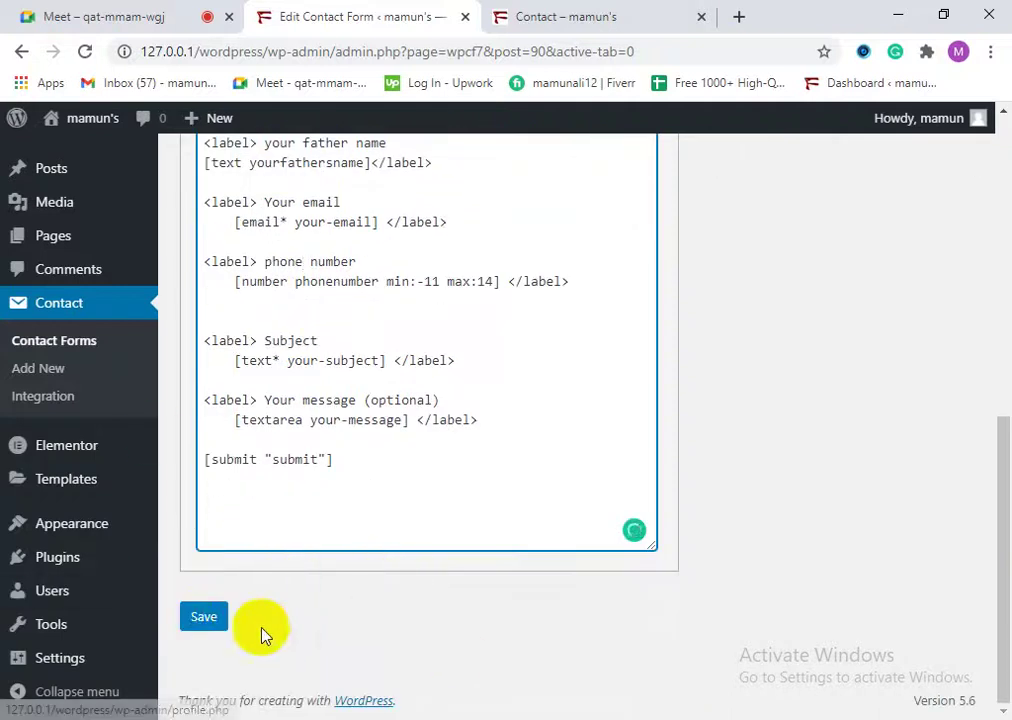
{"action": "left_click", "coordinate": [200, 620]}
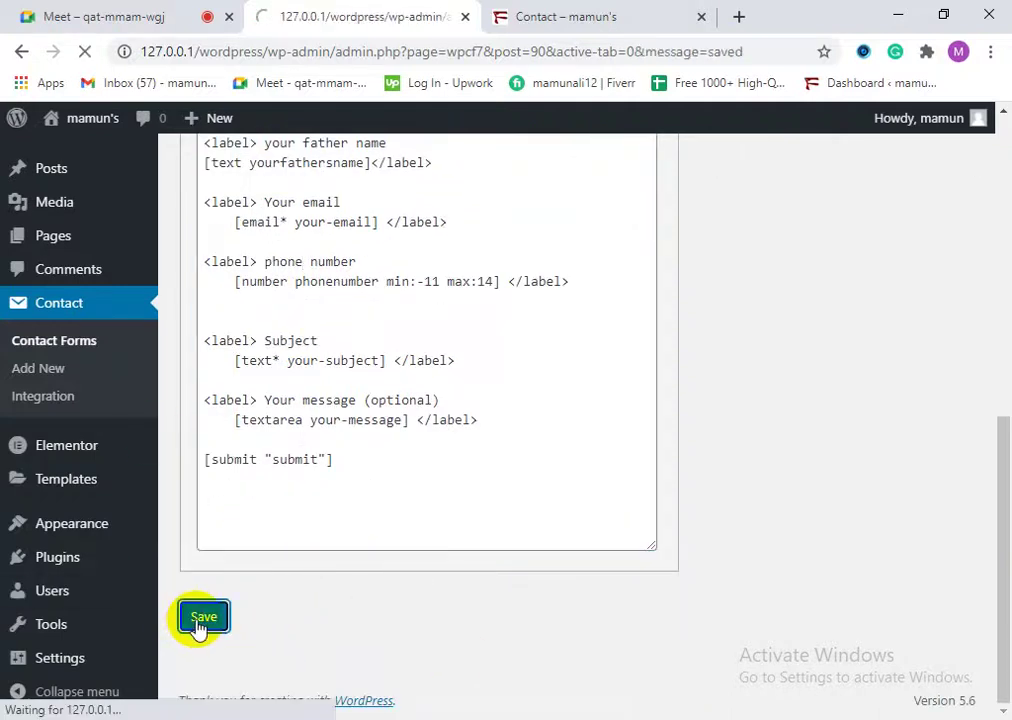
{"action": "scroll", "coordinate": [458, 327], "scroll_direction": "down", "scroll_amount": 2}
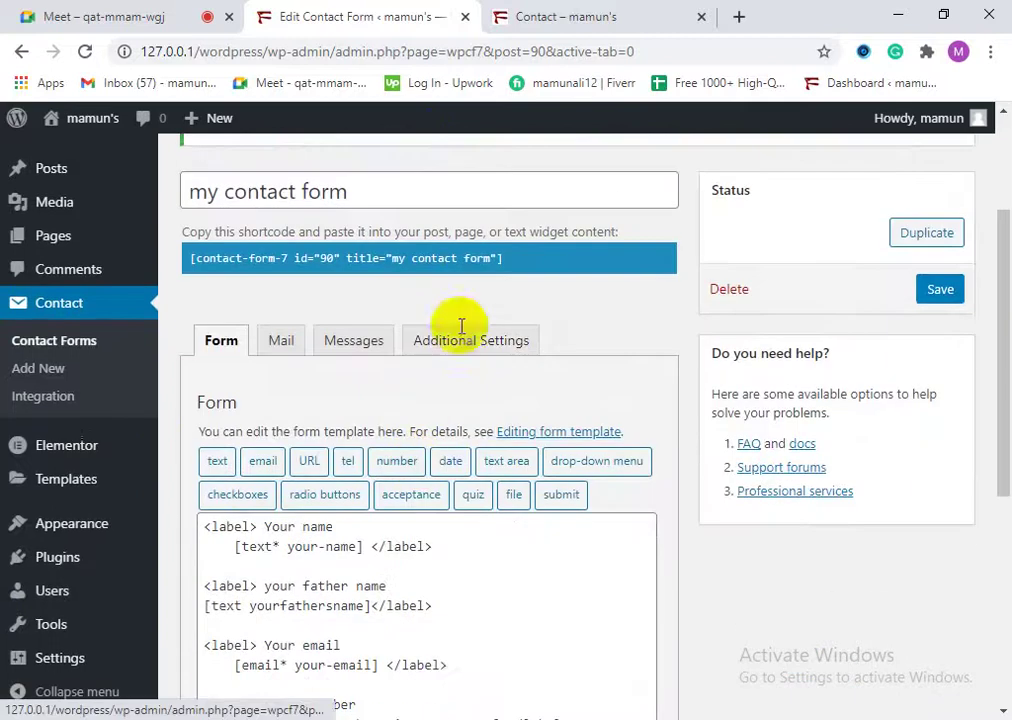
{"action": "left_click", "coordinate": [545, 16]}
{"action": "left_click", "coordinate": [84, 51]}
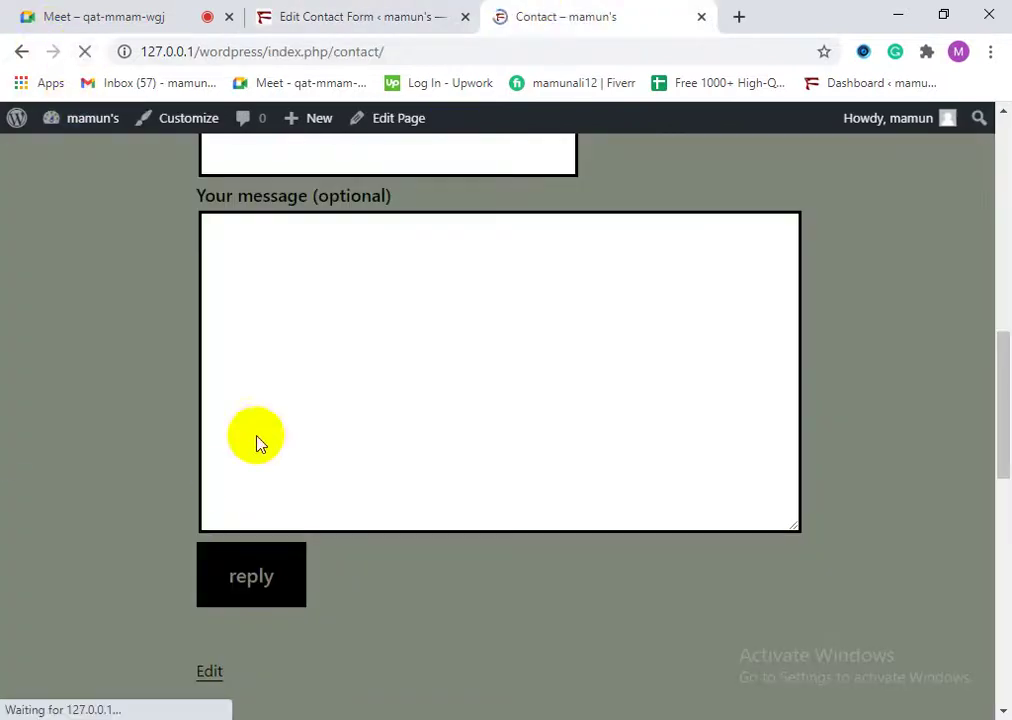
Step: Test the phone number spinbox arrows on the Contact page, then clear the field
{"action": "scroll", "coordinate": [279, 464], "scroll_direction": "up", "scroll_amount": 3}
{"action": "left_click", "coordinate": [255, 452]}
{"action": "left_click", "coordinate": [280, 455]}
{"action": "left_click", "coordinate": [280, 443]}
{"action": "left_click", "coordinate": [280, 443]}
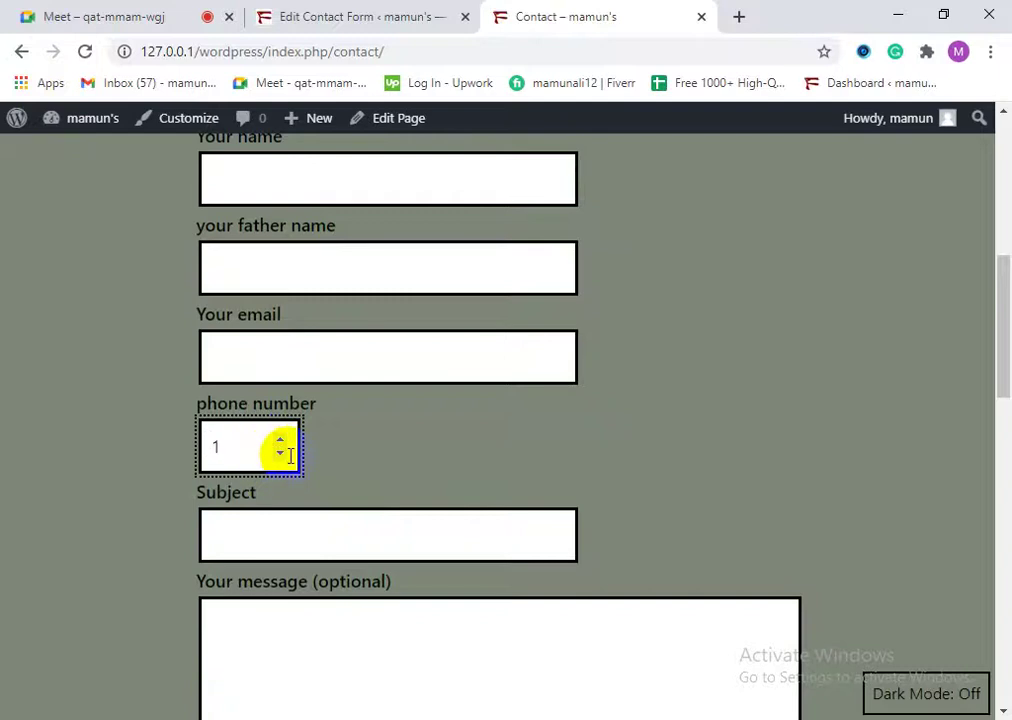
{"action": "left_click", "coordinate": [280, 455]}
{"action": "left_click_drag", "start_coordinate": [280, 447], "coordinate": [313, 553]}
{"action": "key", "text": "BackSpace"}
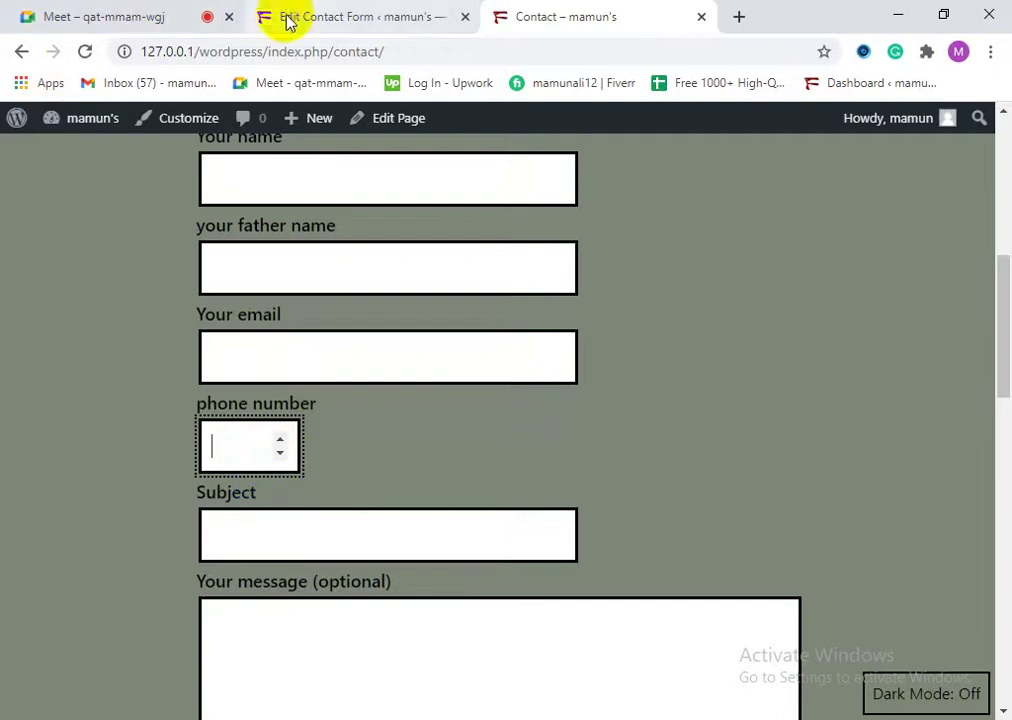
Step: Return to the contact form editor after briefly checking the live Contact page
{"action": "left_click", "coordinate": [295, 12]}
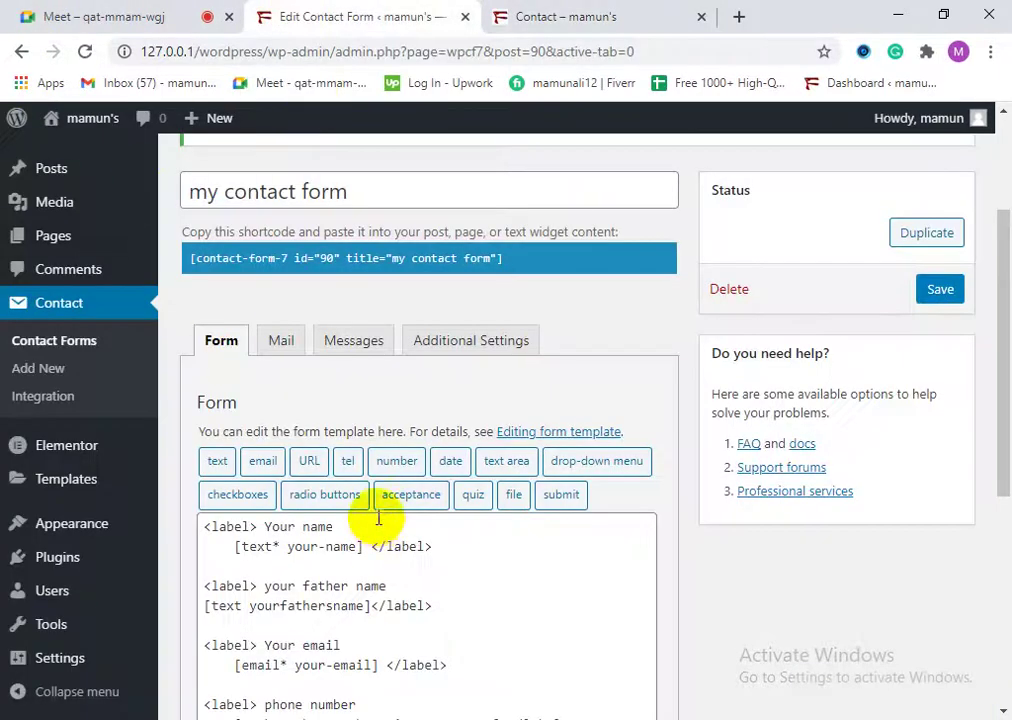
{"action": "scroll", "coordinate": [375, 525], "scroll_direction": "down", "scroll_amount": 3}
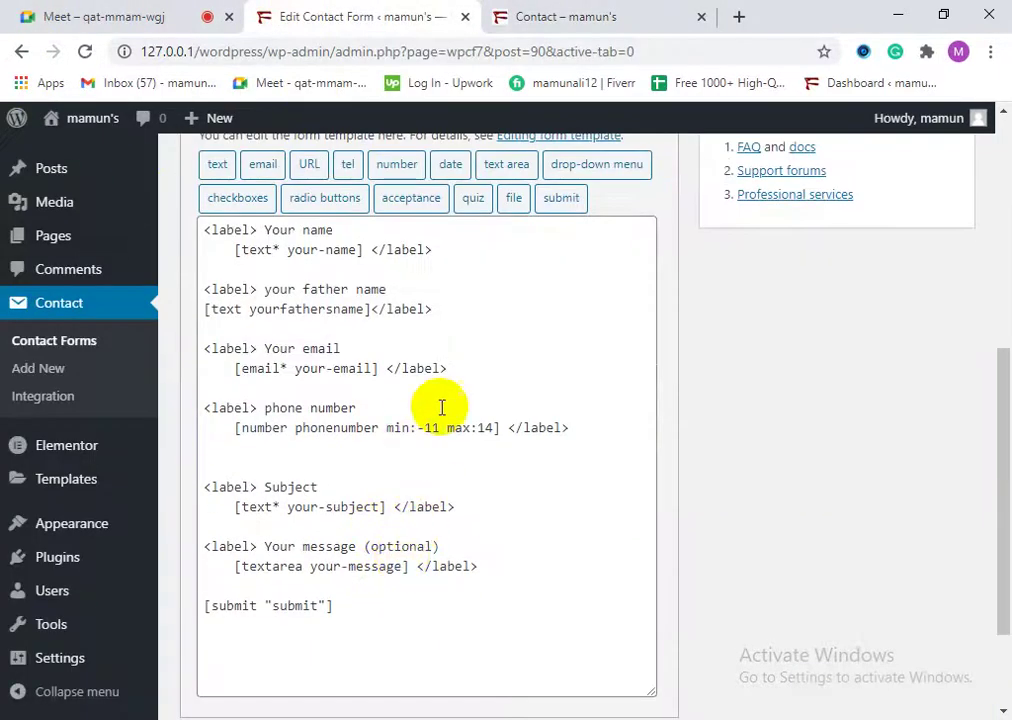
{"action": "left_click", "coordinate": [495, 10]}
{"action": "left_click", "coordinate": [413, 11]}
{"action": "scroll", "coordinate": [323, 275], "scroll_direction": "up", "scroll_amount": 1}
{"action": "scroll", "coordinate": [323, 275], "scroll_direction": "up", "scroll_amount": 3}
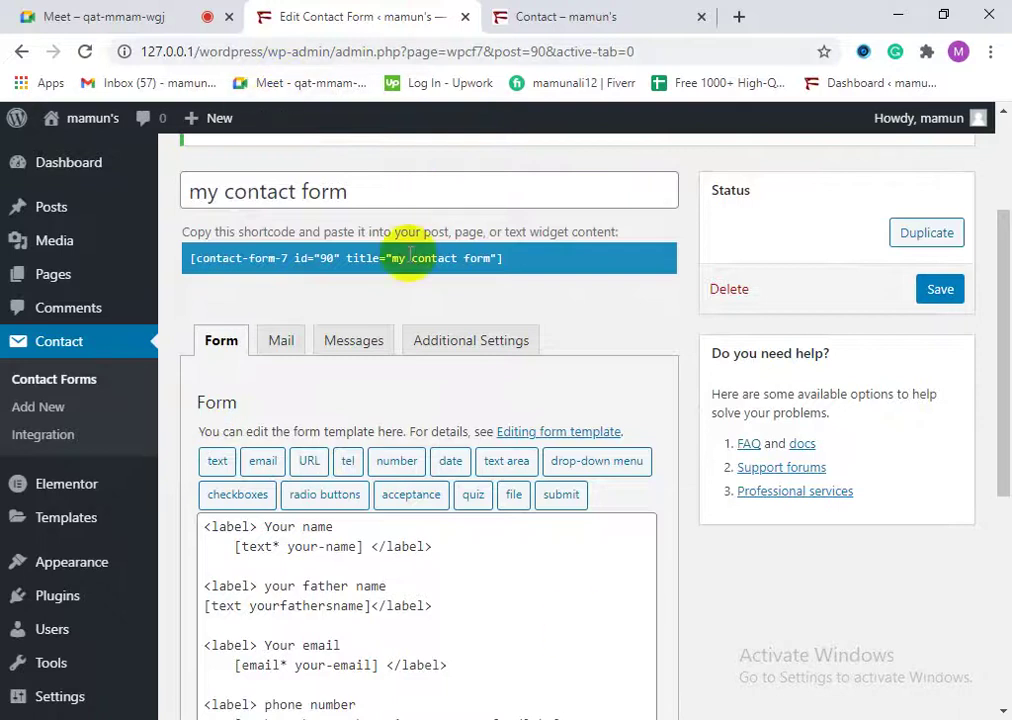
Step: Open the Mail tab and read its mail setup explanation and mail-tag notes
{"action": "left_click", "coordinate": [283, 343]}
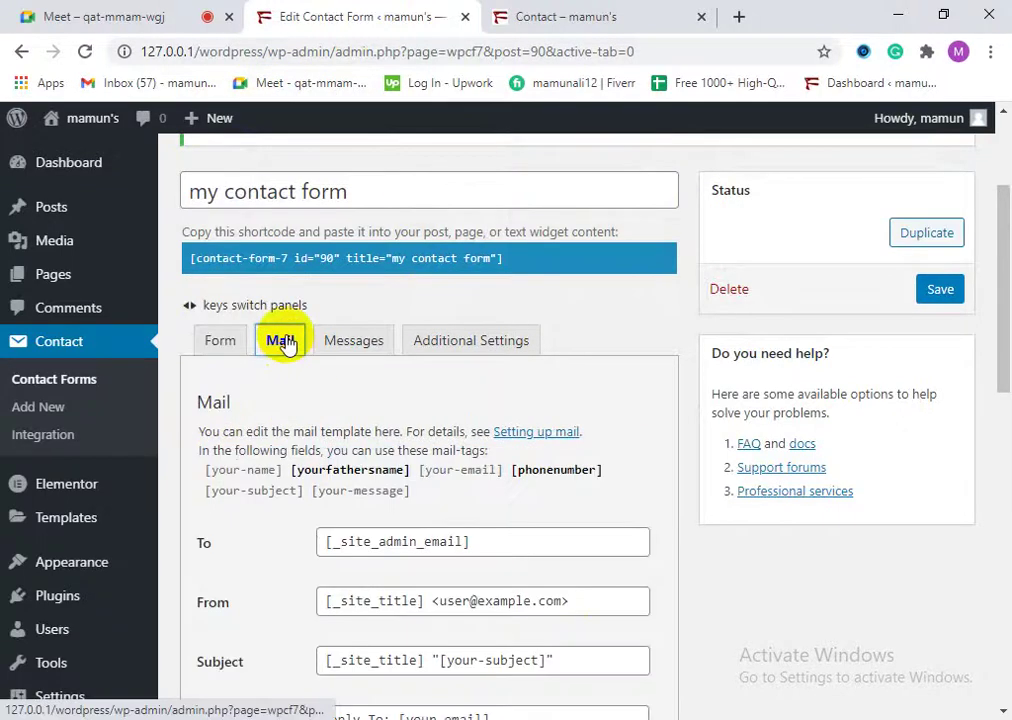
{"action": "scroll", "coordinate": [380, 445], "scroll_direction": "up", "scroll_amount": 1}
{"action": "scroll", "coordinate": [386, 612], "scroll_direction": "down", "scroll_amount": 2}
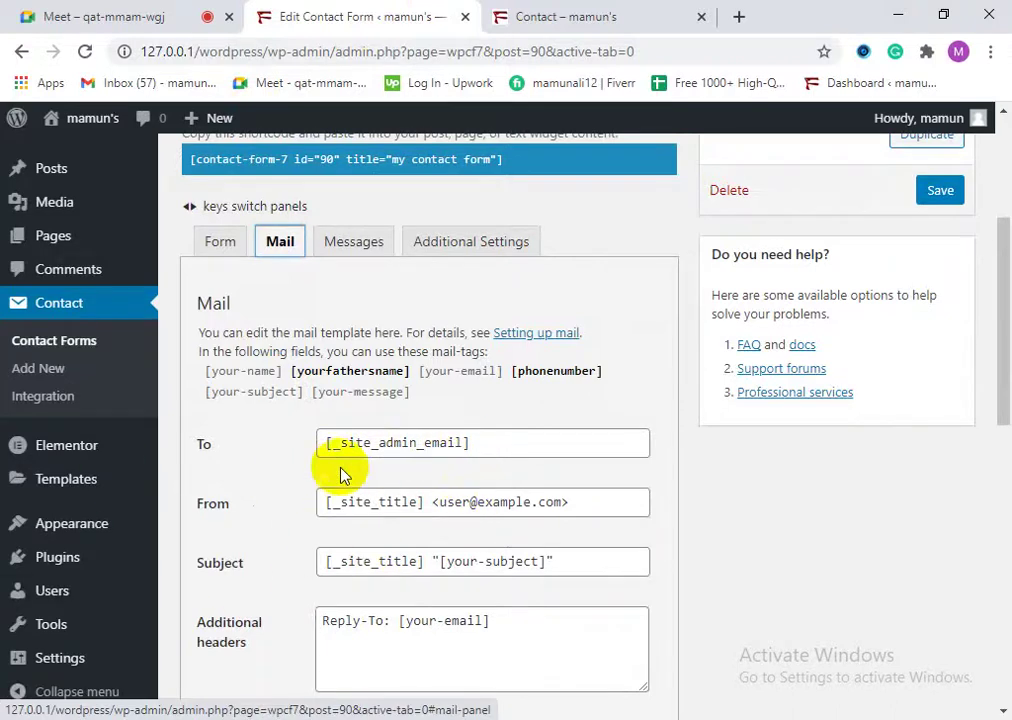
{"action": "scroll", "coordinate": [318, 473], "scroll_direction": "down", "scroll_amount": 2}
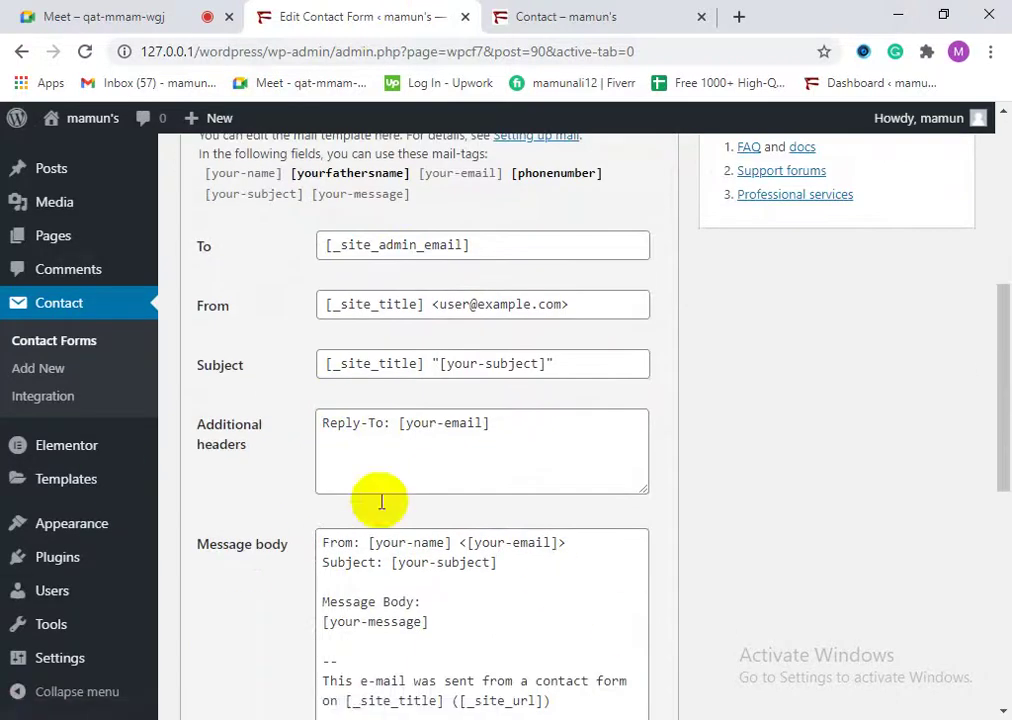
{"action": "scroll", "coordinate": [310, 468], "scroll_direction": "down", "scroll_amount": 6}
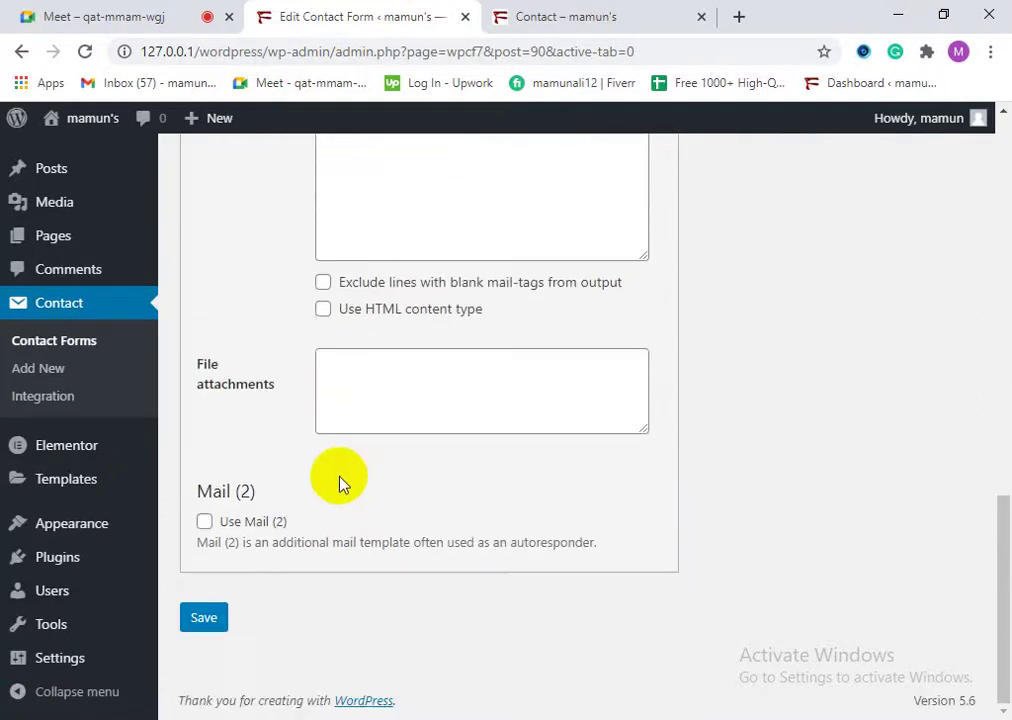
{"action": "scroll", "coordinate": [339, 478], "scroll_direction": "up", "scroll_amount": 4}
{"action": "scroll", "coordinate": [332, 463], "scroll_direction": "up", "scroll_amount": 4}
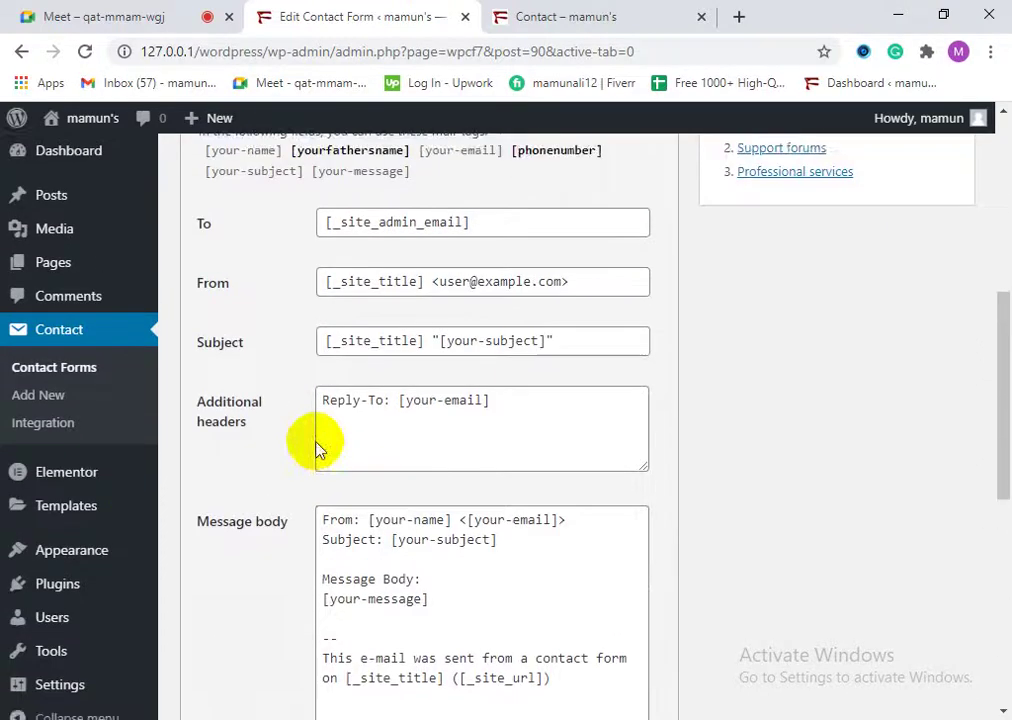
{"action": "left_click_drag", "start_coordinate": [212, 395], "coordinate": [370, 398]}
{"action": "left_click", "coordinate": [418, 400]}
{"action": "scroll", "coordinate": [425, 406], "scroll_direction": "down", "scroll_amount": 2}
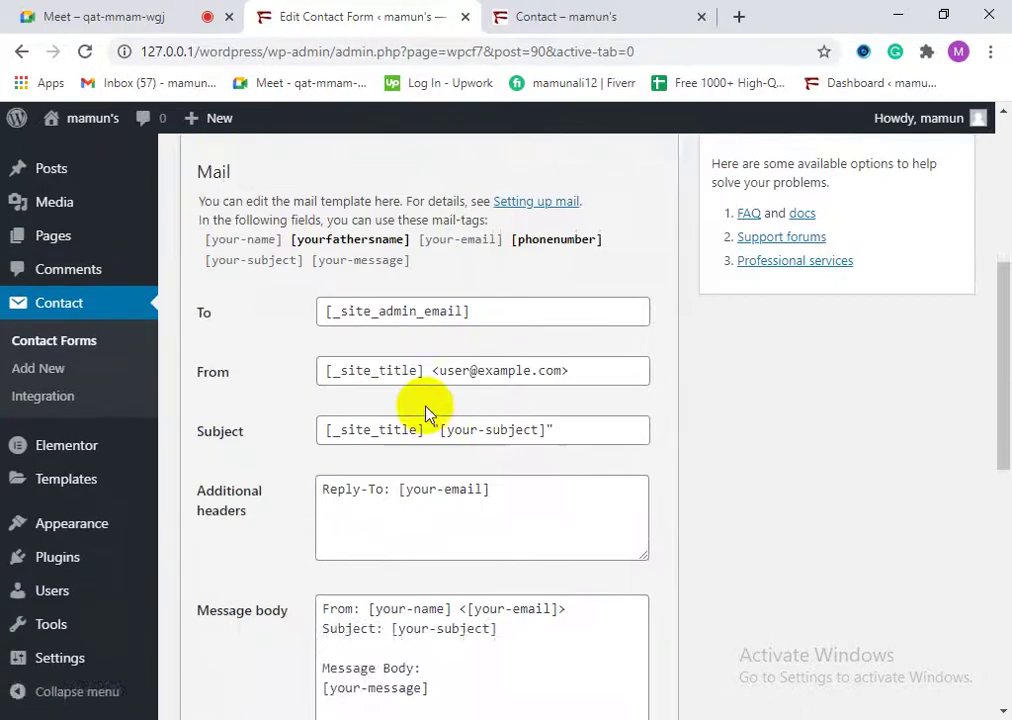
{"action": "scroll", "coordinate": [435, 415], "scroll_direction": "up", "scroll_amount": 1}
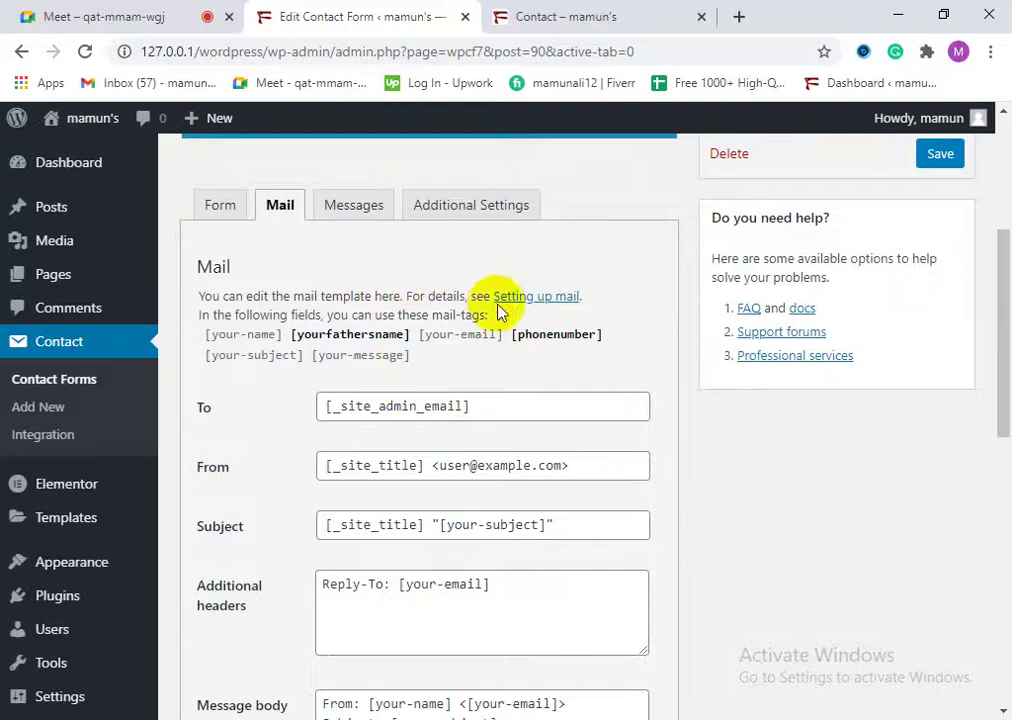
{"action": "left_click_drag", "start_coordinate": [270, 313], "coordinate": [428, 296]}
{"action": "left_click", "coordinate": [455, 314]}
{"action": "left_click_drag", "start_coordinate": [327, 314], "coordinate": [475, 314]}
{"action": "left_click", "coordinate": [487, 331]}
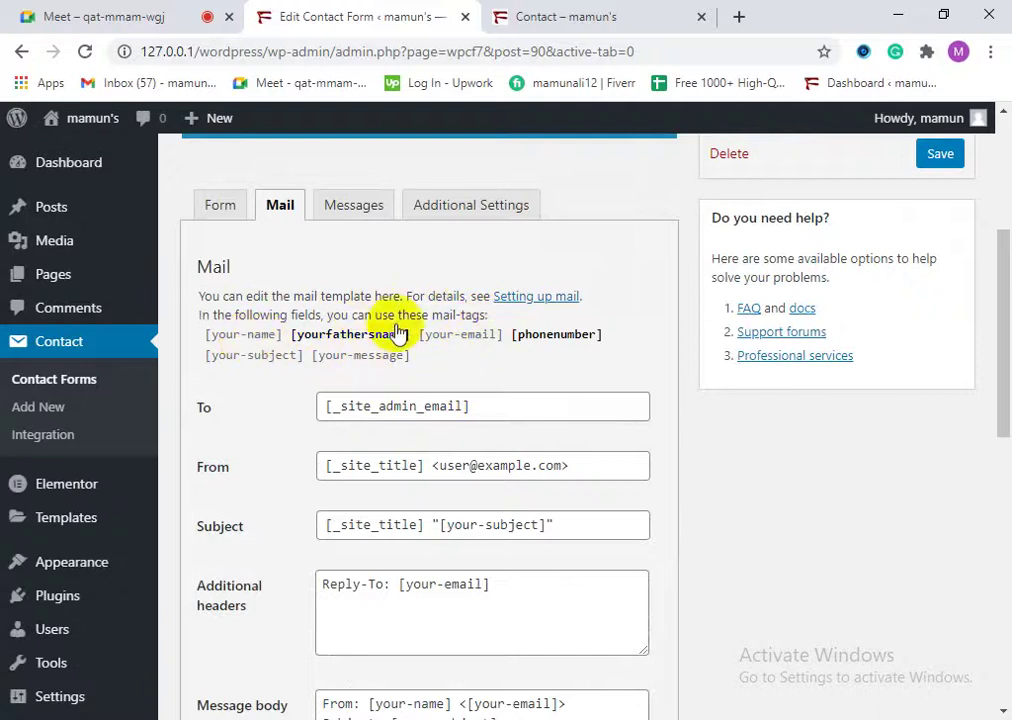
Step: Review the To, From, Subject and header fields, then show the Messages panel
{"action": "left_click", "coordinate": [203, 410]}
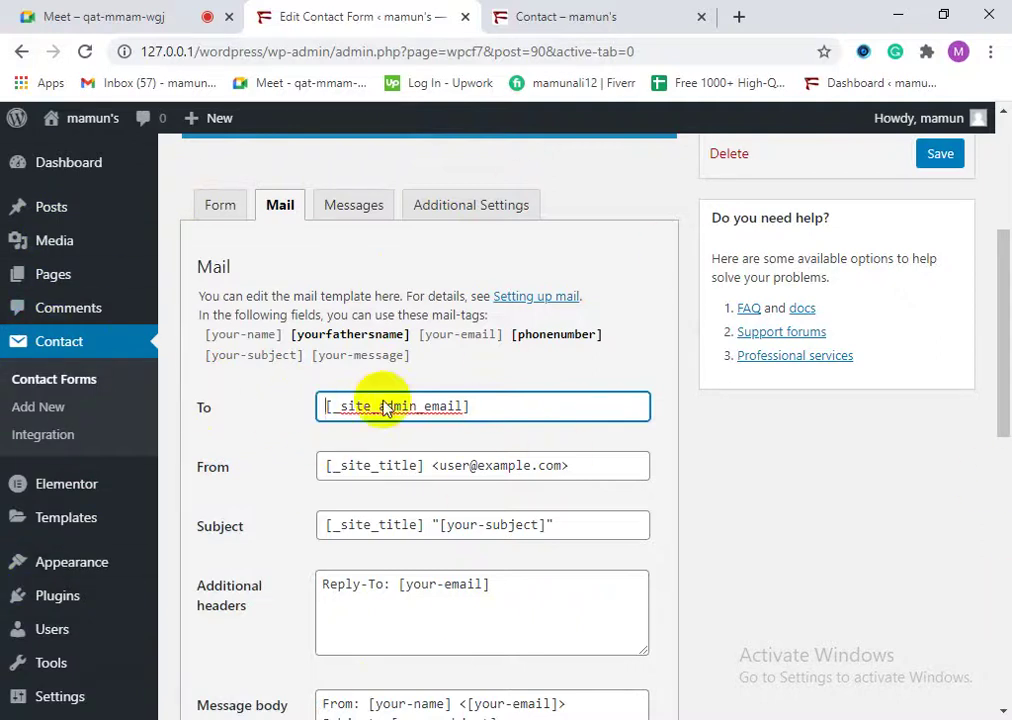
{"action": "scroll", "coordinate": [436, 384], "scroll_direction": "up", "scroll_amount": 3}
{"action": "scroll", "coordinate": [437, 430], "scroll_direction": "down", "scroll_amount": 3}
{"action": "scroll", "coordinate": [437, 430], "scroll_direction": "down", "scroll_amount": 2}
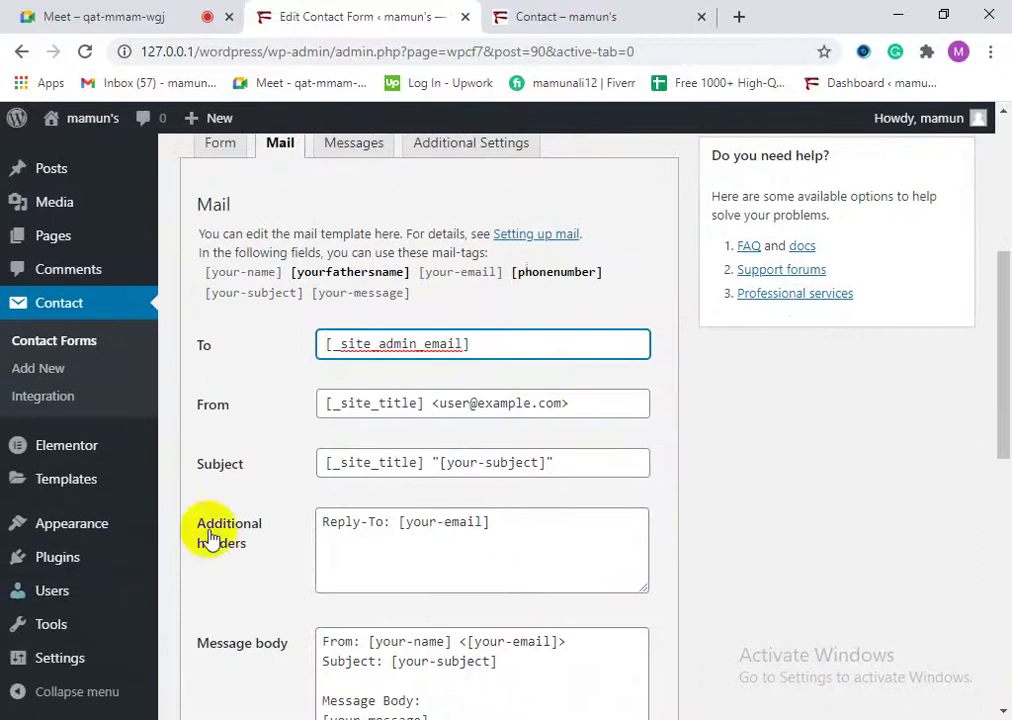
{"action": "scroll", "coordinate": [323, 549], "scroll_direction": "down", "scroll_amount": 5}
{"action": "scroll", "coordinate": [370, 540], "scroll_direction": "down", "scroll_amount": 2}
{"action": "scroll", "coordinate": [372, 450], "scroll_direction": "up", "scroll_amount": 8}
{"action": "scroll", "coordinate": [410, 498], "scroll_direction": "down", "scroll_amount": 1}
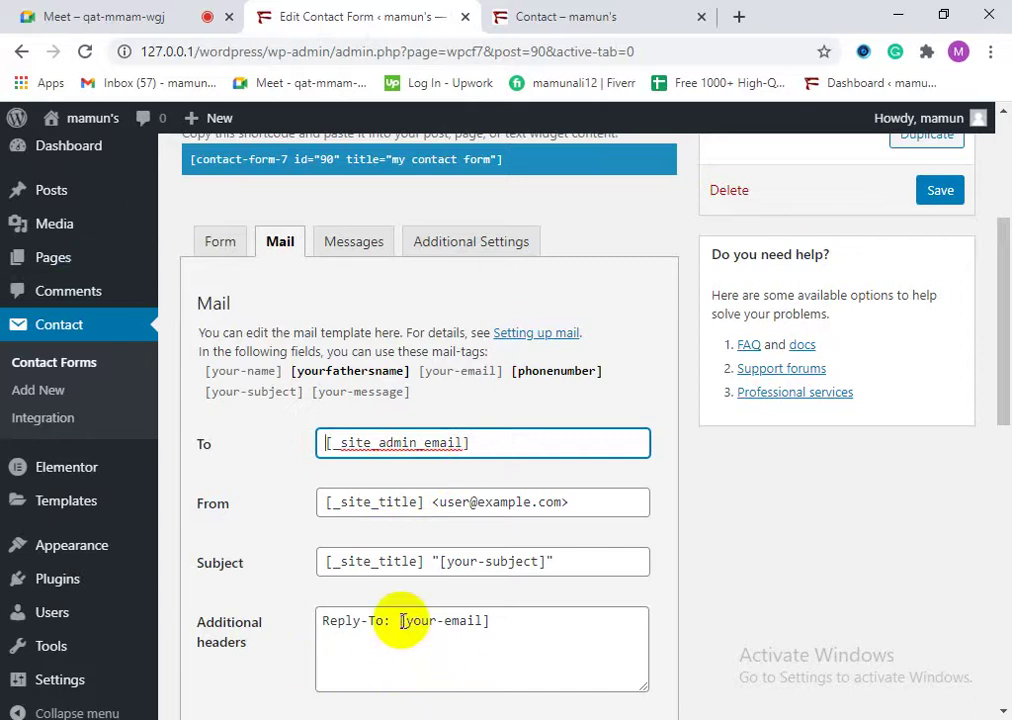
{"action": "left_click", "coordinate": [355, 248]}
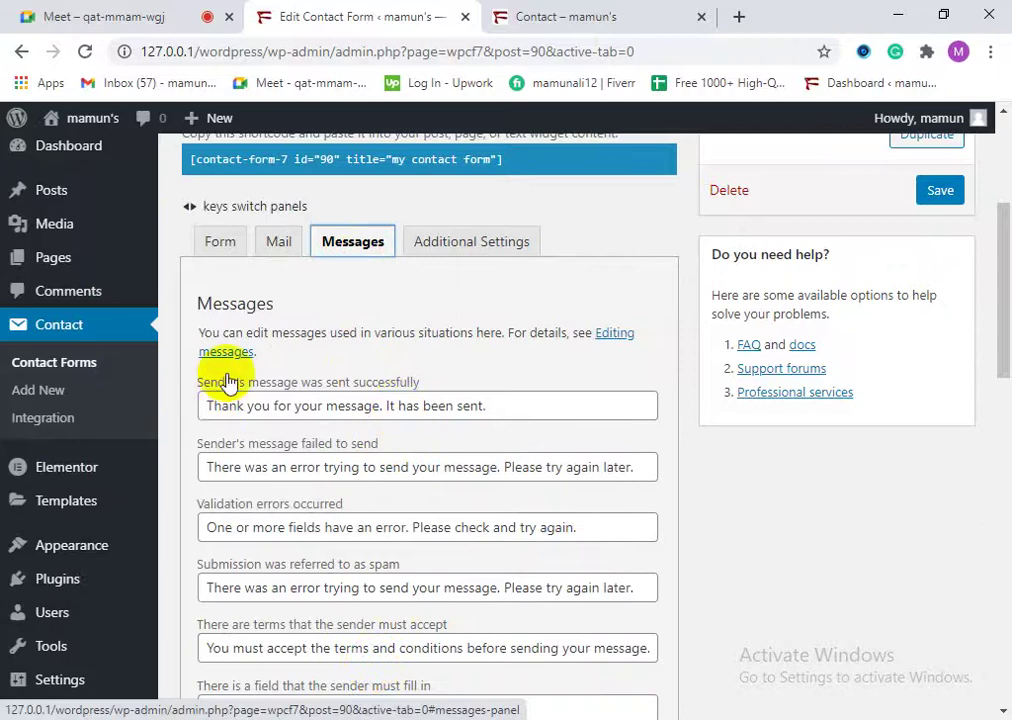
{"action": "left_click_drag", "start_coordinate": [421, 382], "coordinate": [199, 379]}
{"action": "left_click", "coordinate": [264, 372]}
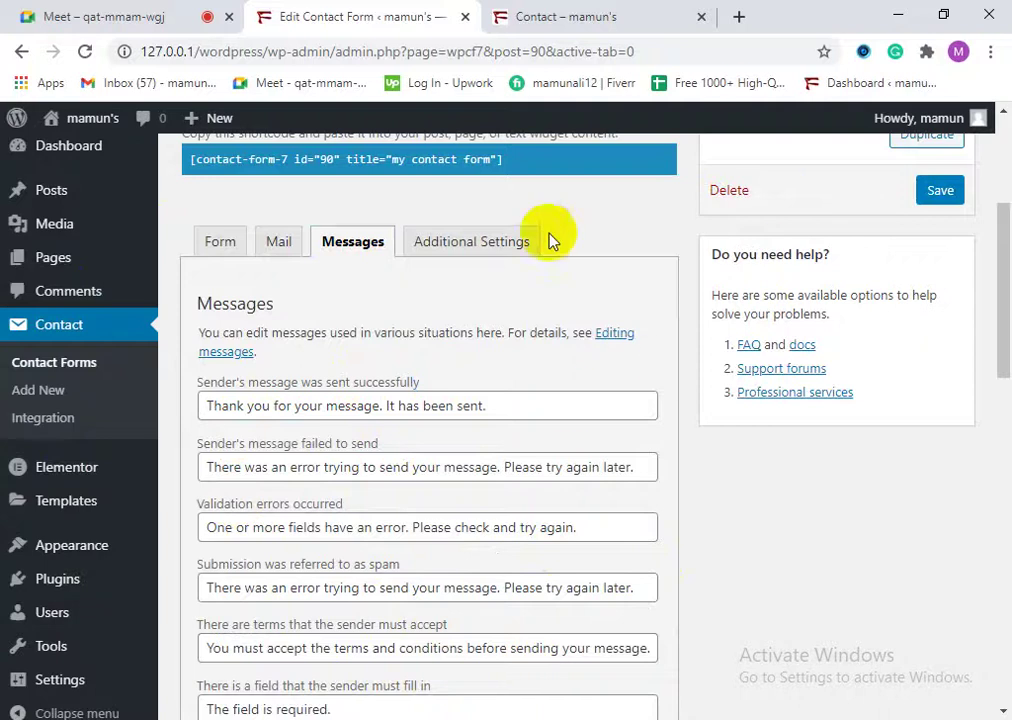
{"action": "left_click", "coordinate": [639, 10]}
{"action": "scroll", "coordinate": [400, 600], "scroll_direction": "down", "scroll_amount": 6}
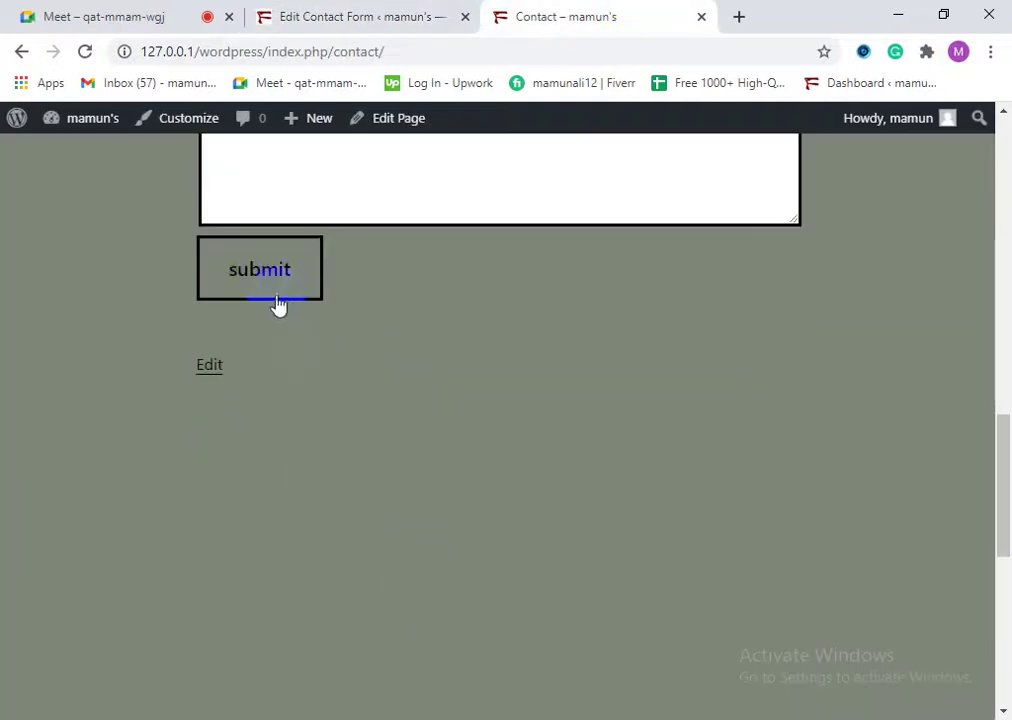
{"action": "left_click", "coordinate": [361, 12]}
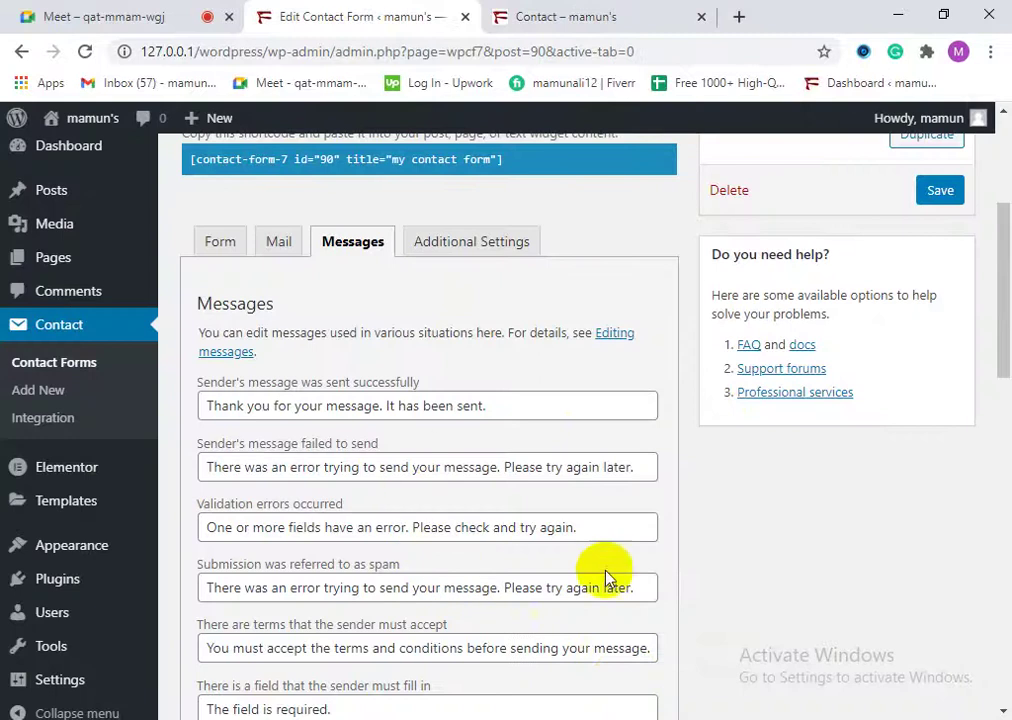
{"action": "scroll", "coordinate": [490, 600], "scroll_direction": "down", "scroll_amount": 4}
{"action": "scroll", "coordinate": [520, 592], "scroll_direction": "down", "scroll_amount": 5}
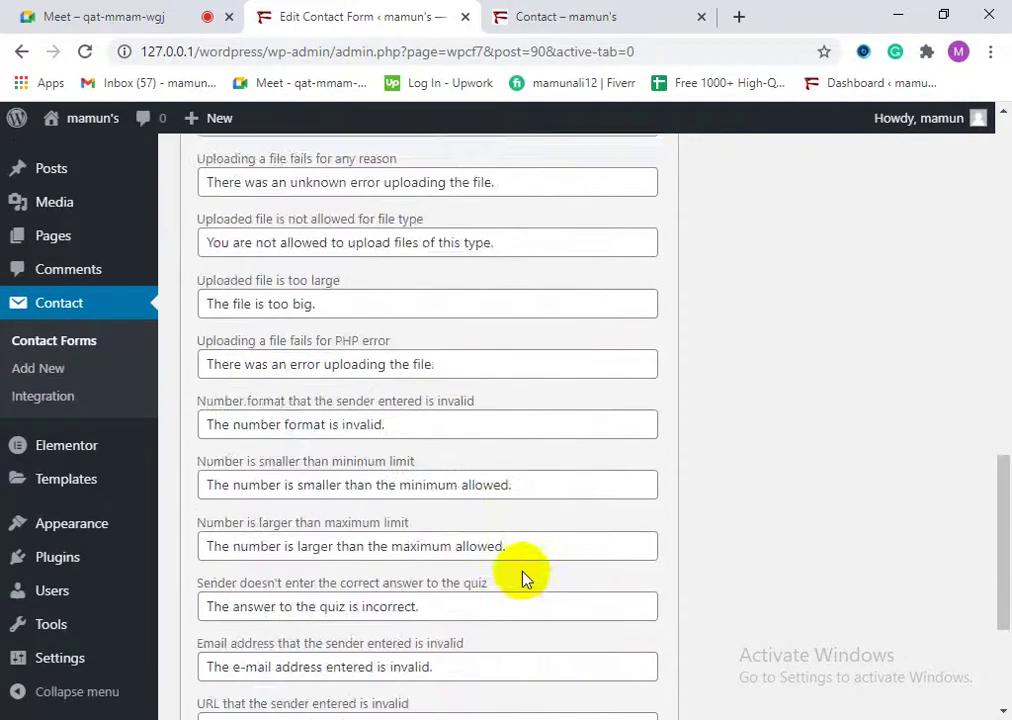
{"action": "scroll", "coordinate": [522, 578], "scroll_direction": "up", "scroll_amount": 6}
{"action": "scroll", "coordinate": [280, 425], "scroll_direction": "up", "scroll_amount": 3}
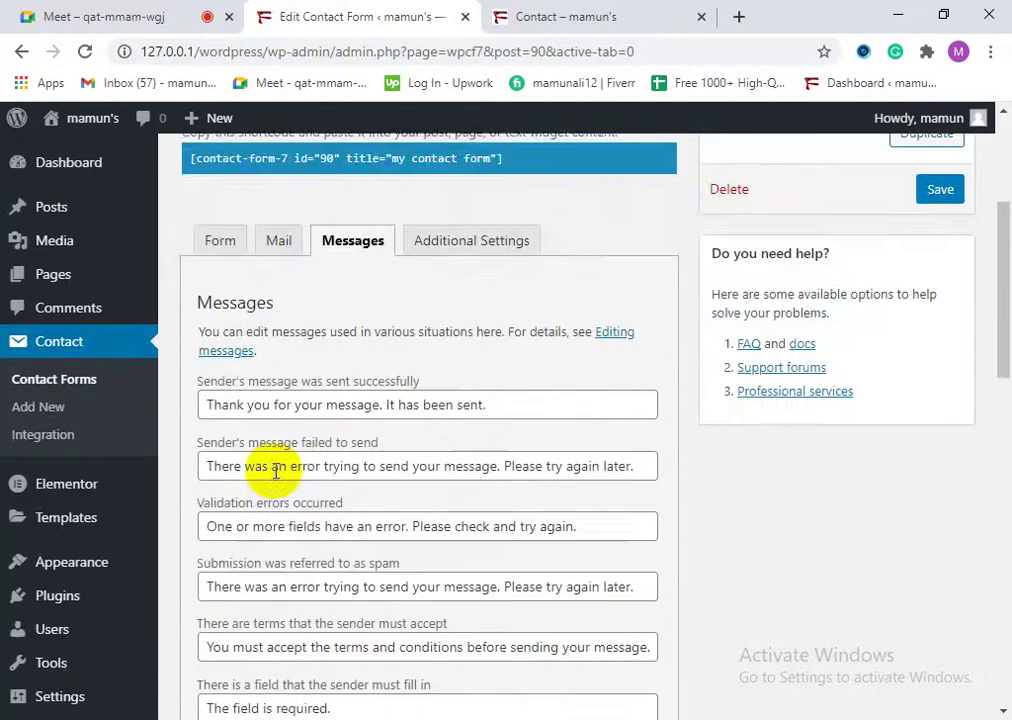
{"action": "left_click", "coordinate": [501, 406]}
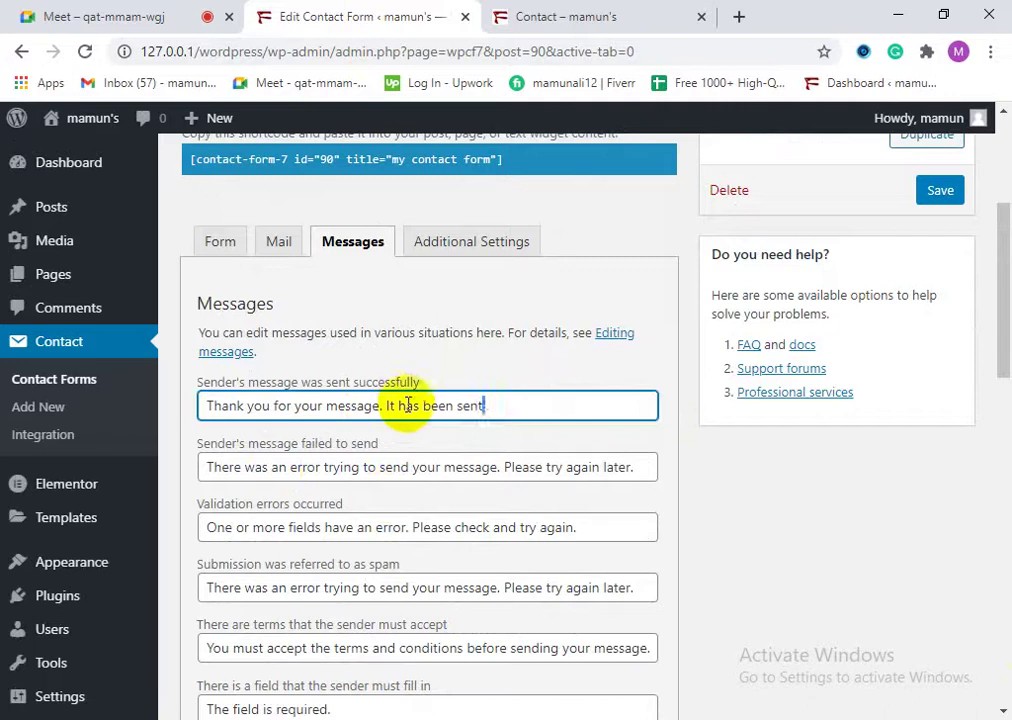
{"action": "triple_click", "coordinate": [373, 405]}
{"action": "left_click", "coordinate": [504, 410]}
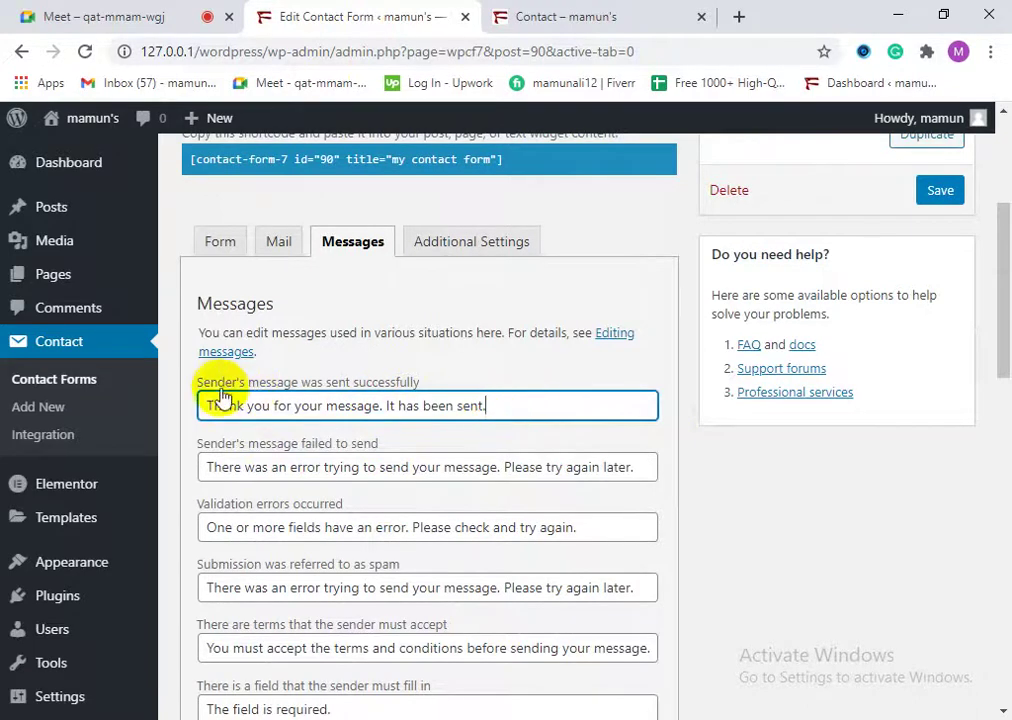
{"action": "left_click", "coordinate": [540, 16]}
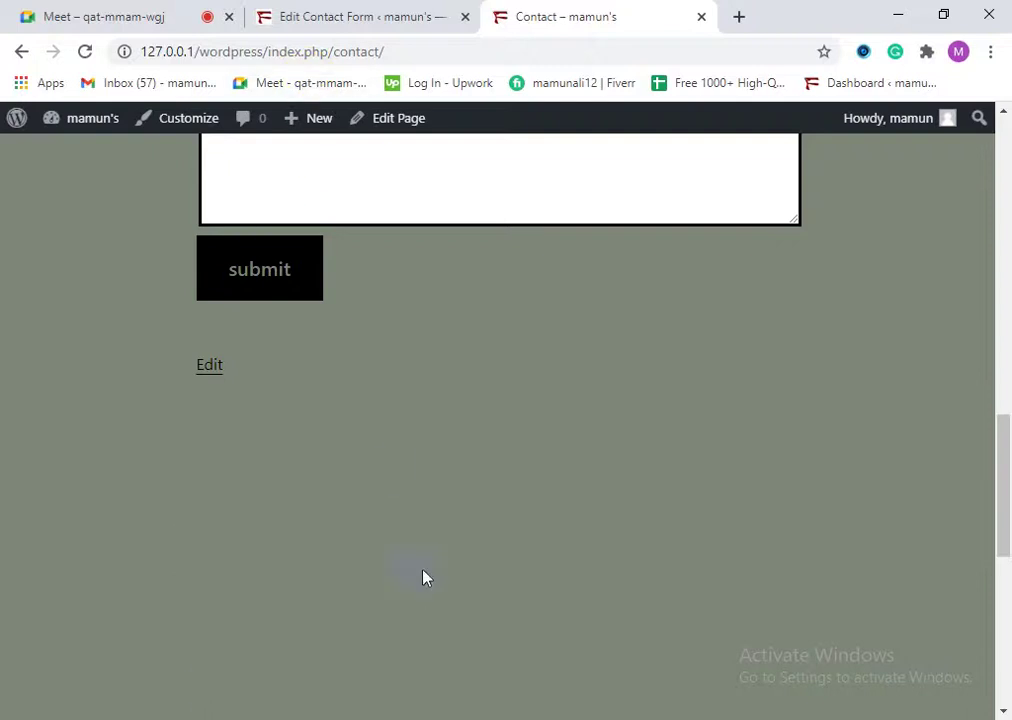
{"action": "left_click", "coordinate": [405, 12]}
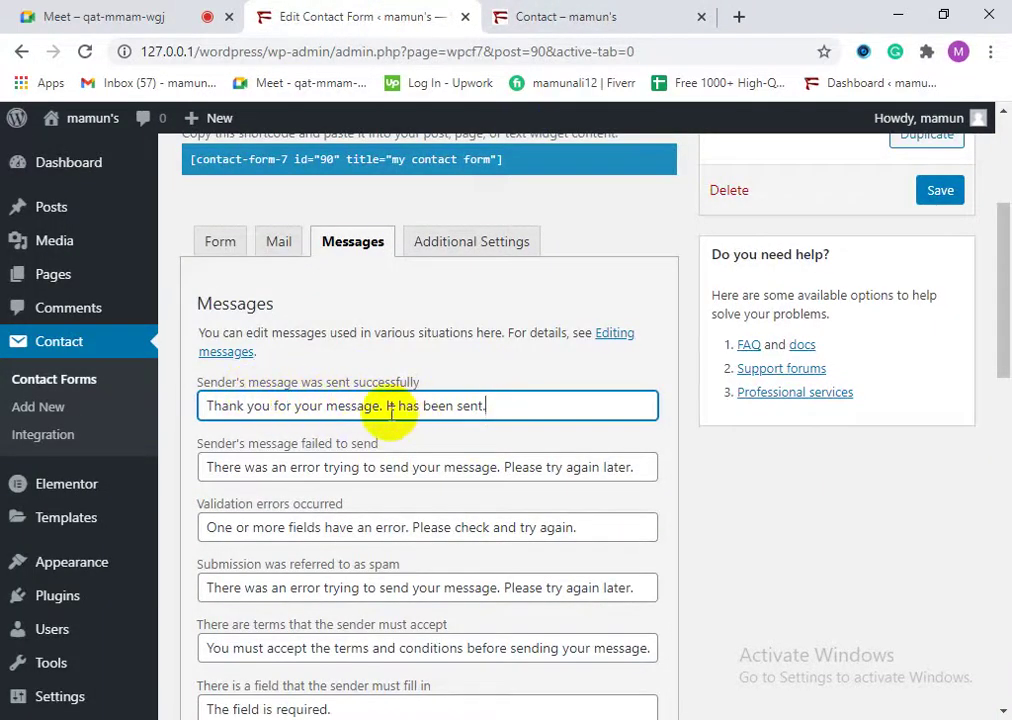
{"action": "left_click", "coordinate": [590, 14]}
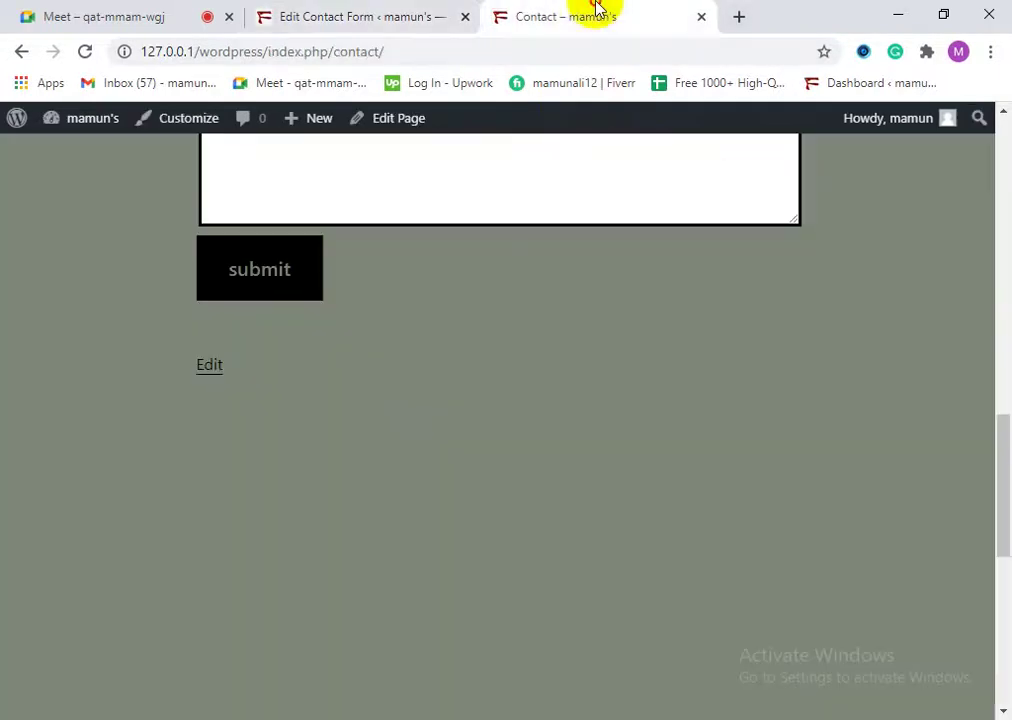
{"action": "left_click", "coordinate": [334, 12]}
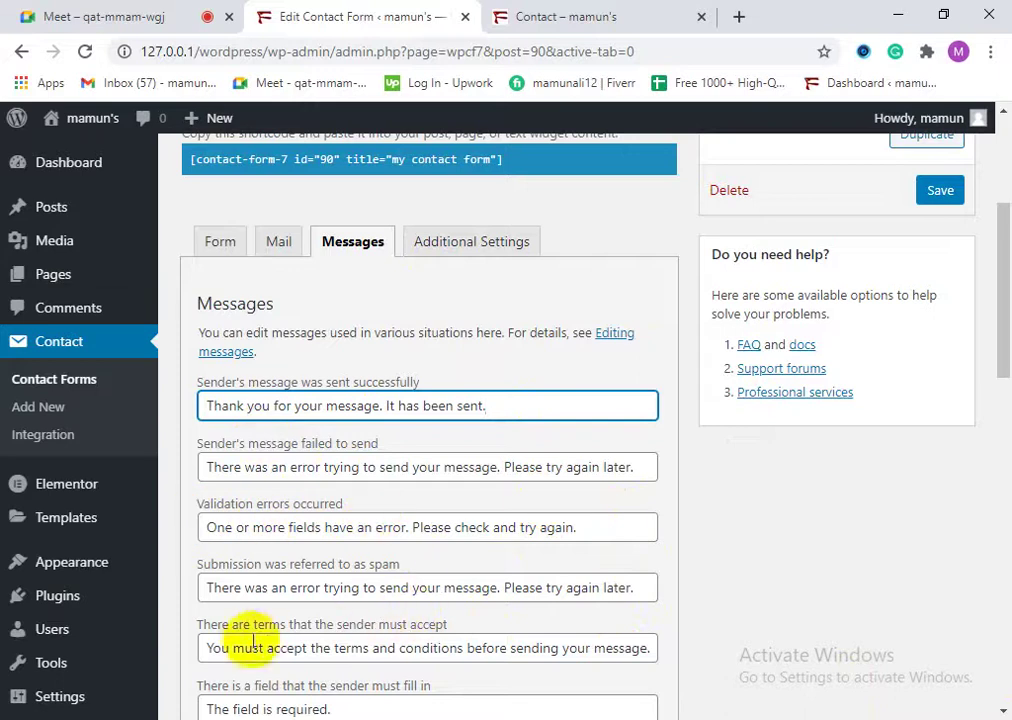
{"action": "scroll", "coordinate": [271, 558], "scroll_direction": "down", "scroll_amount": 4}
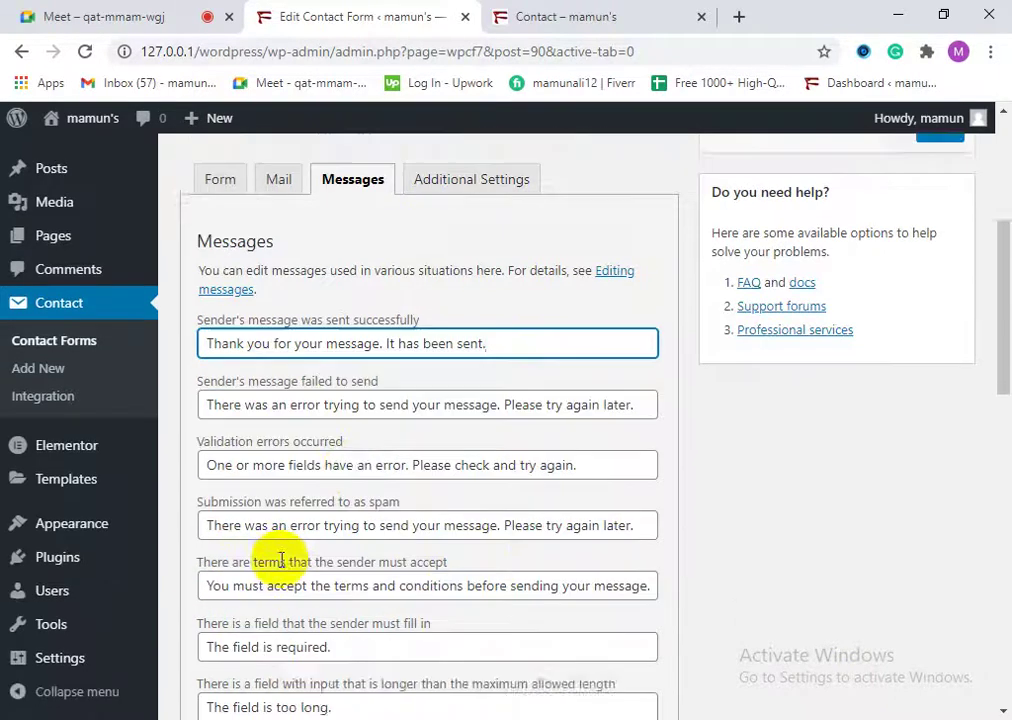
{"action": "scroll", "coordinate": [389, 542], "scroll_direction": "down", "scroll_amount": 7}
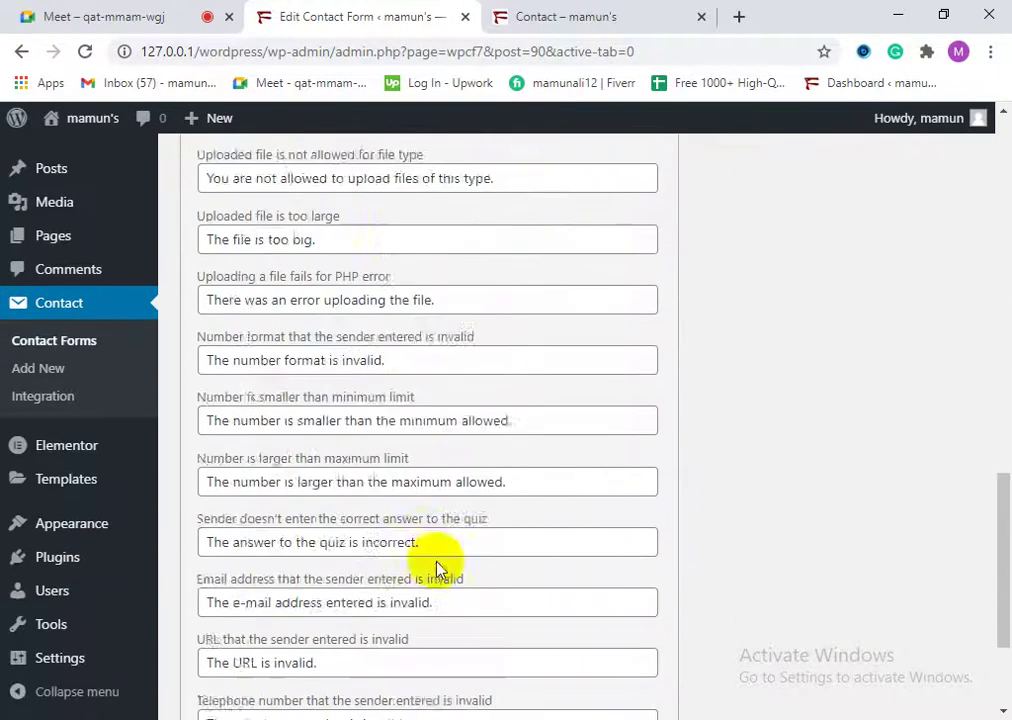
{"action": "scroll", "coordinate": [480, 530], "scroll_direction": "down", "scroll_amount": 6}
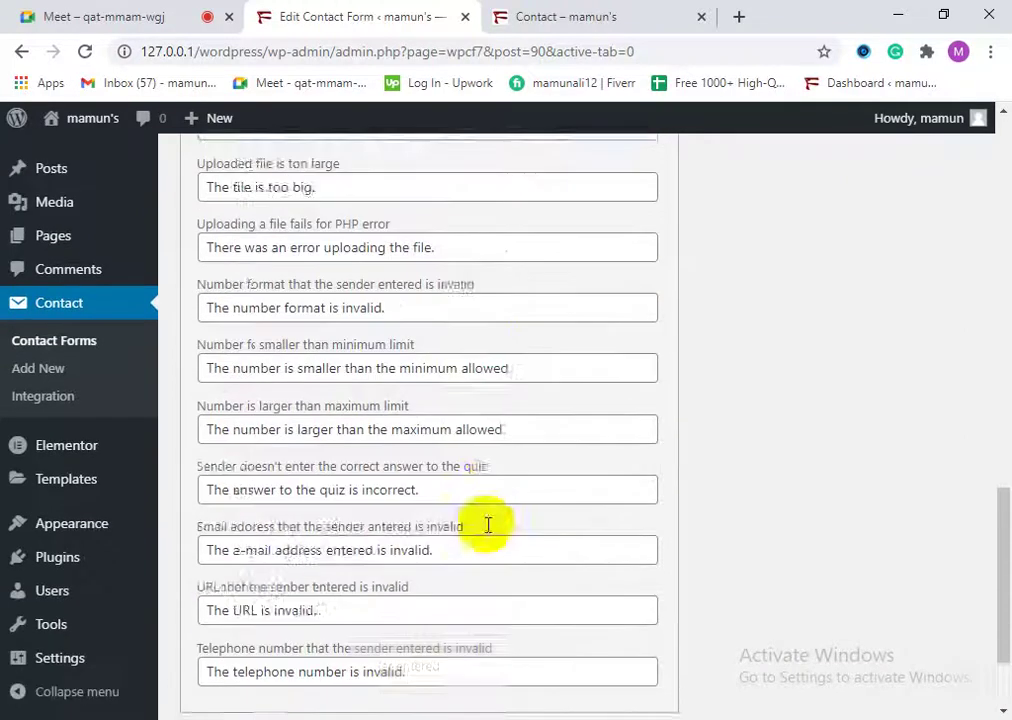
{"action": "scroll", "coordinate": [368, 418], "scroll_direction": "up", "scroll_amount": 2}
{"action": "scroll", "coordinate": [432, 630], "scroll_direction": "down", "scroll_amount": 1}
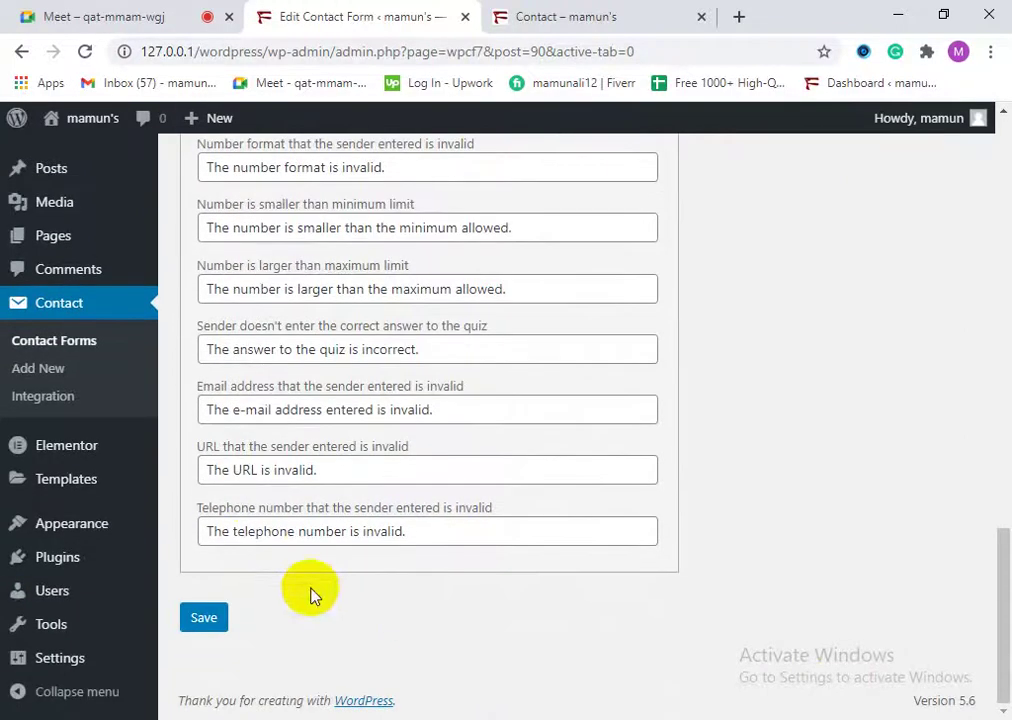
{"action": "scroll", "coordinate": [395, 540], "scroll_direction": "up", "scroll_amount": 1}
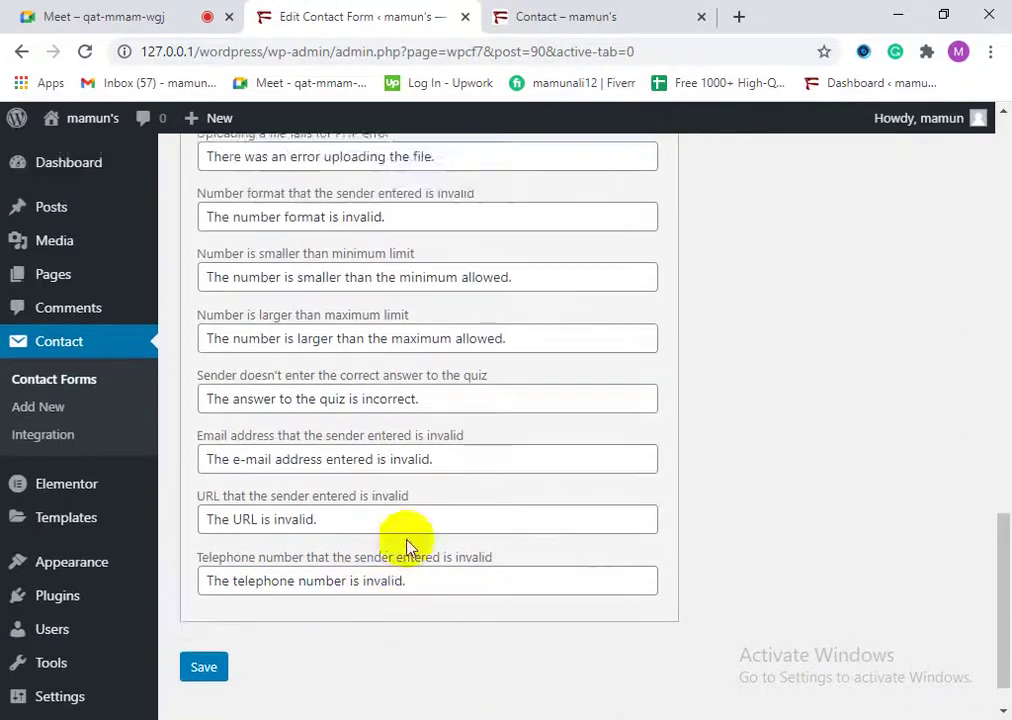
{"action": "scroll", "coordinate": [389, 621], "scroll_direction": "down", "scroll_amount": 1}
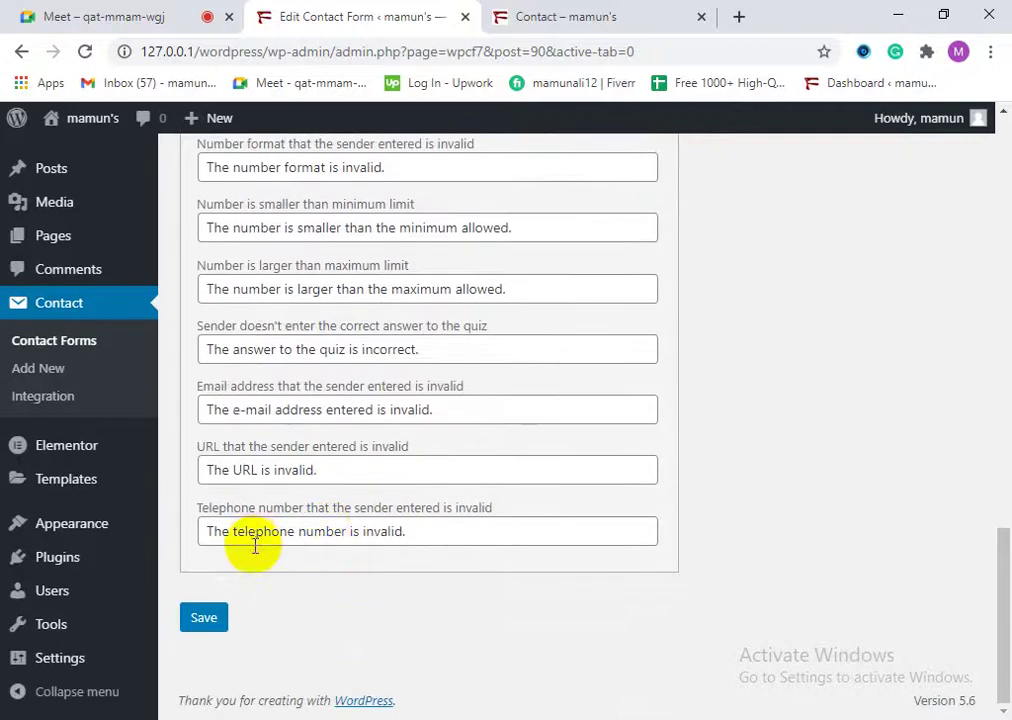
{"action": "scroll", "coordinate": [422, 538], "scroll_direction": "up", "scroll_amount": 12}
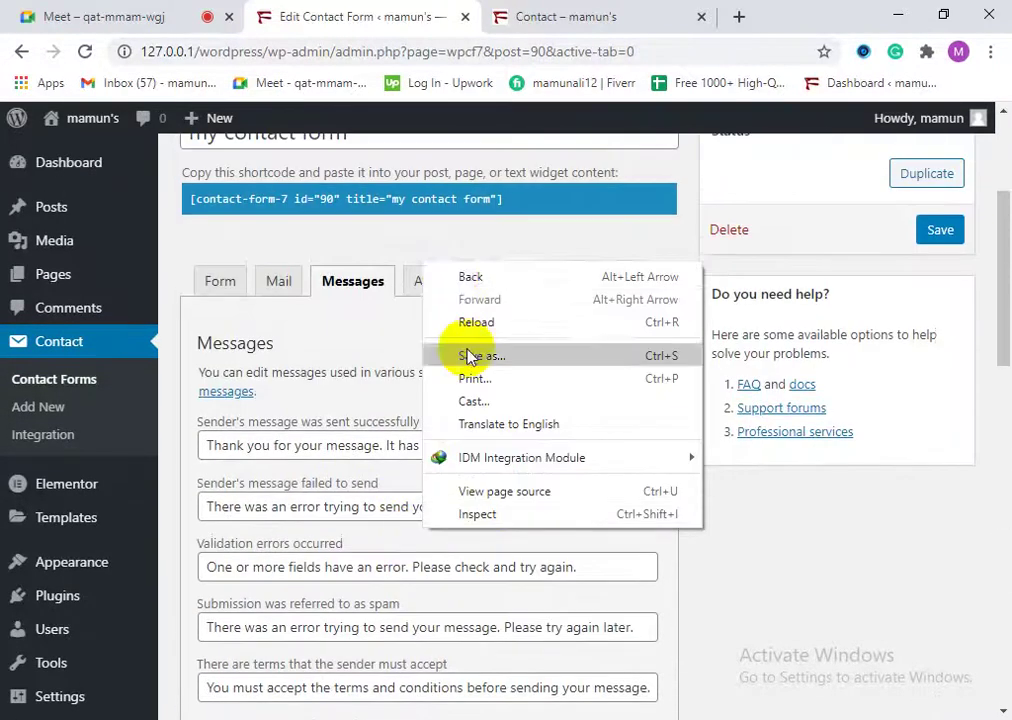
Step: View the empty Additional Settings box, then go to the Contact Forms list showing 2 items
{"action": "left_click", "coordinate": [413, 235]}
{"action": "left_click", "coordinate": [437, 279]}
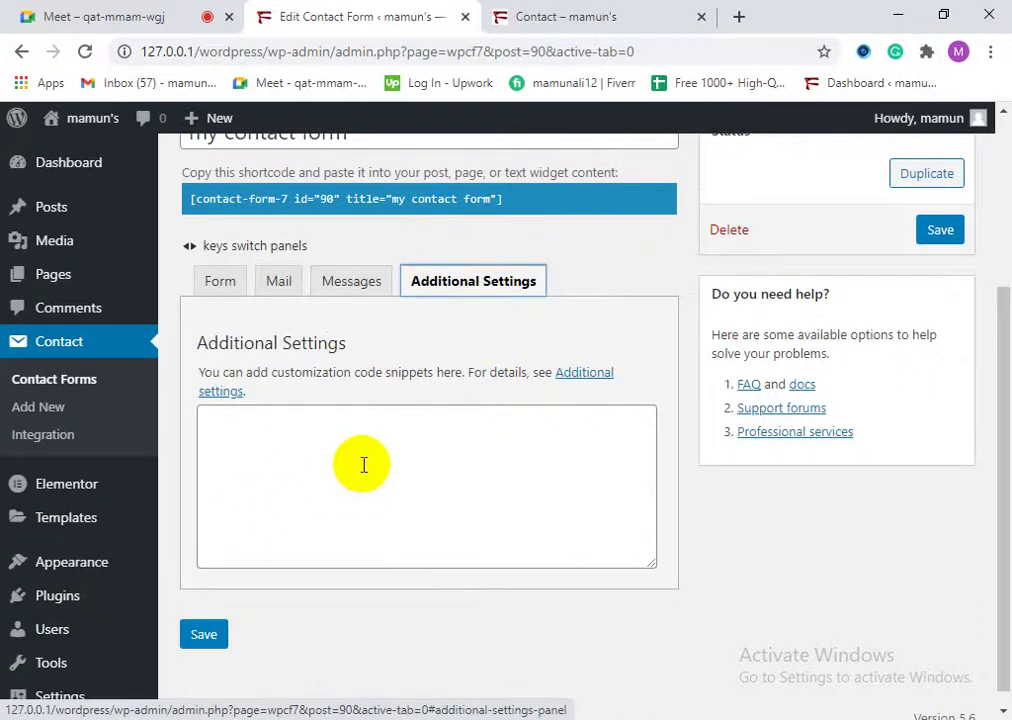
{"action": "left_click", "coordinate": [290, 437]}
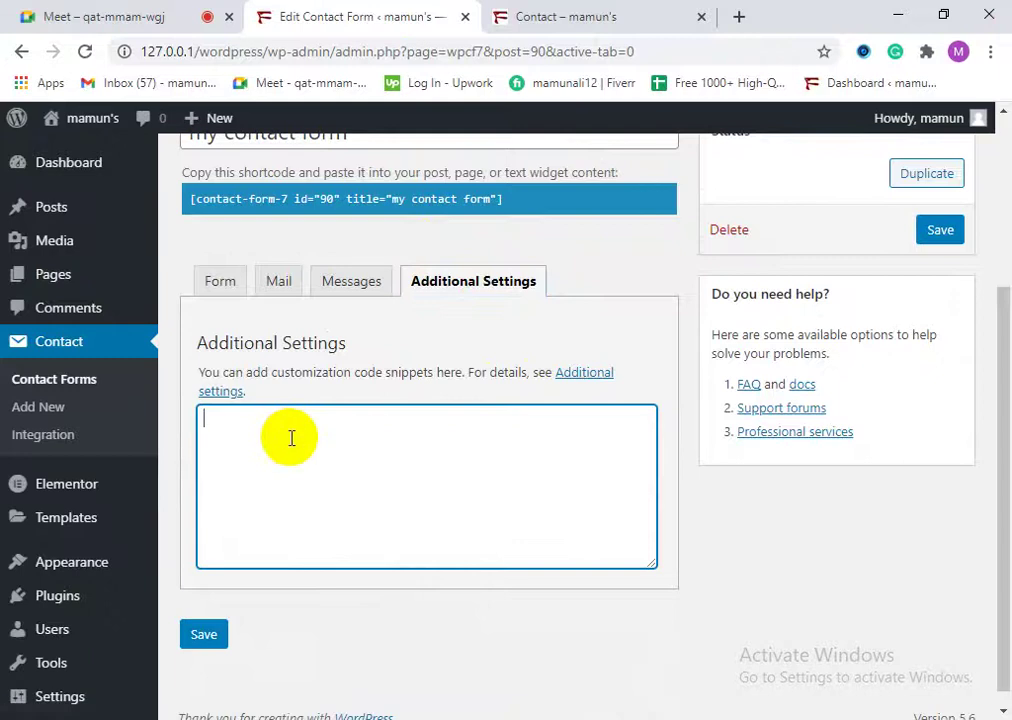
{"action": "scroll", "coordinate": [290, 437], "scroll_direction": "up", "scroll_amount": 3}
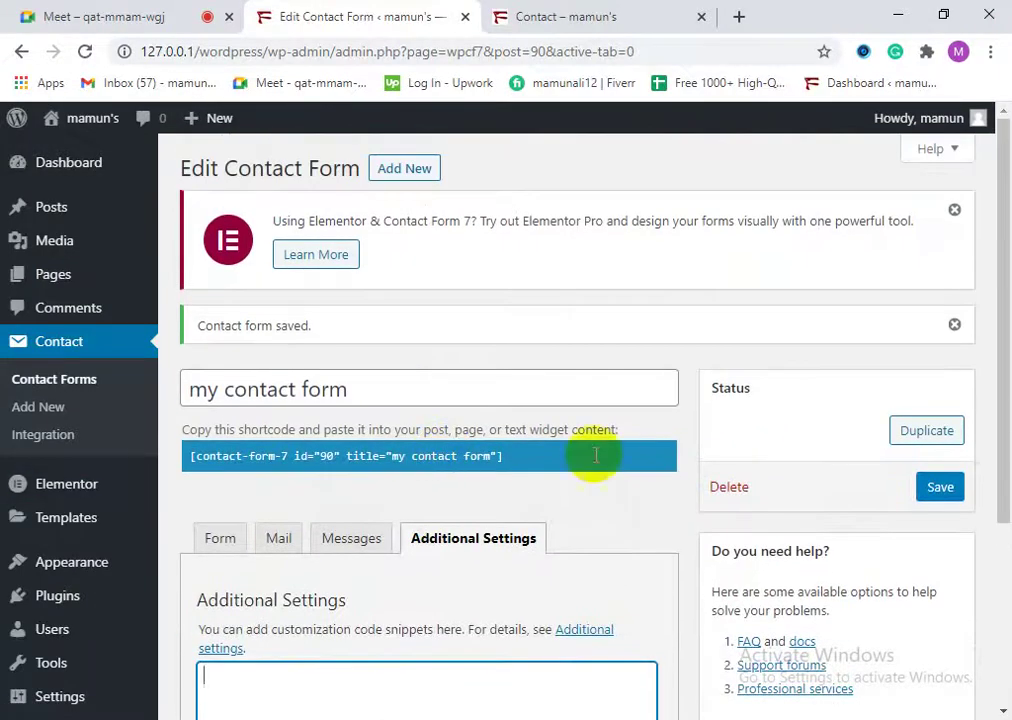
{"action": "left_click", "coordinate": [65, 410]}
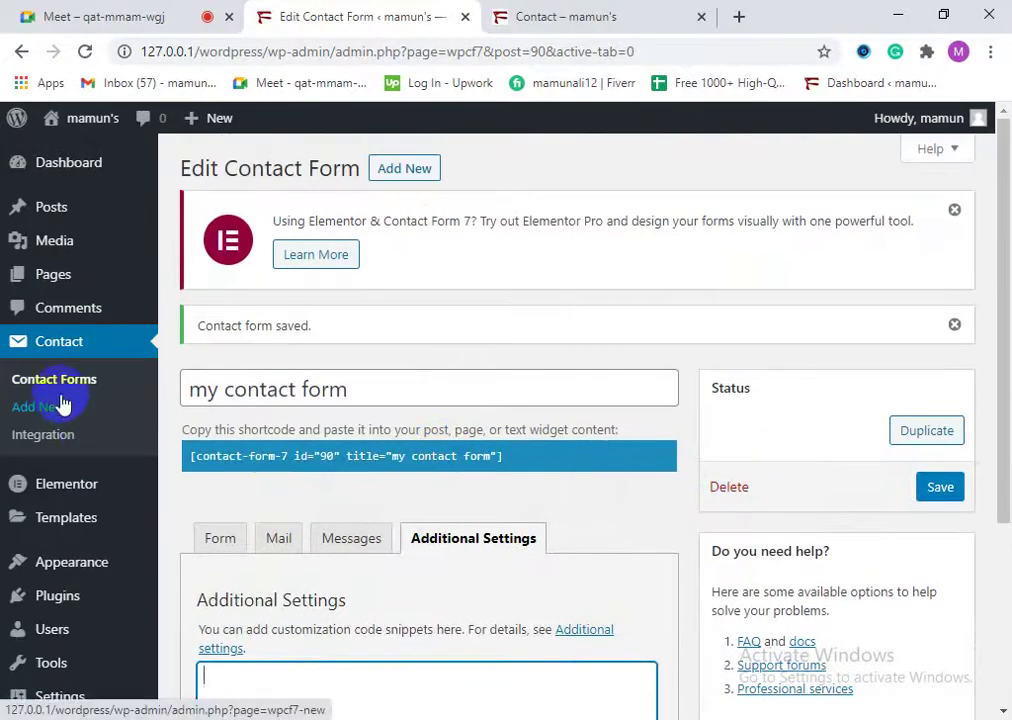
{"action": "left_click", "coordinate": [59, 389]}
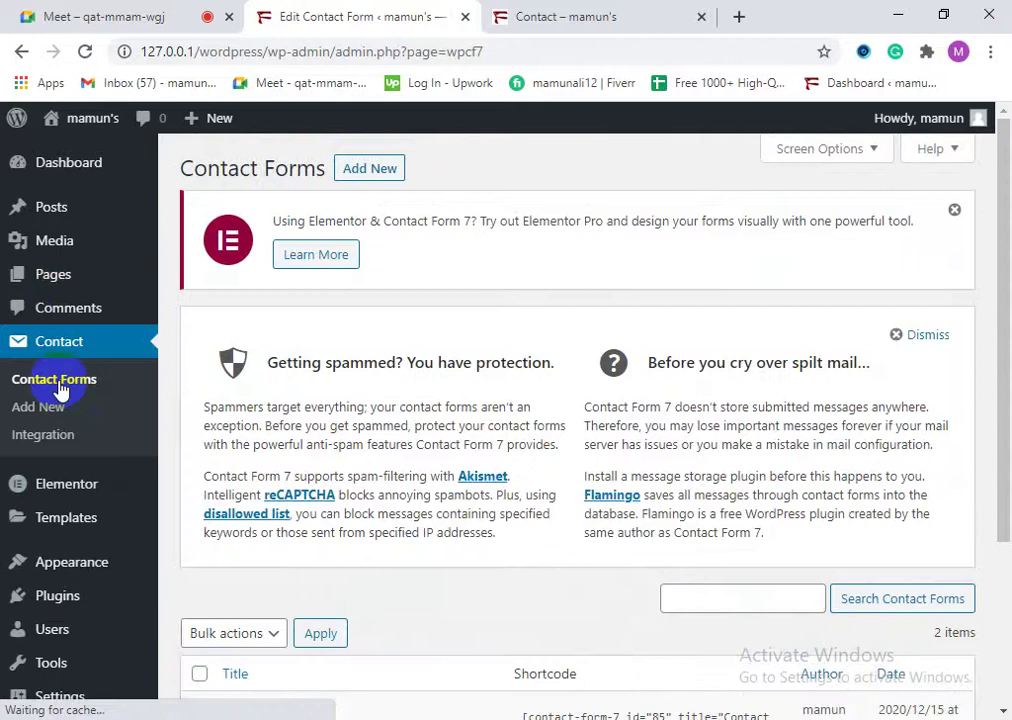
Step: Glance at the live Contact page, then return to the Contact Forms admin page
{"action": "left_click", "coordinate": [605, 14]}
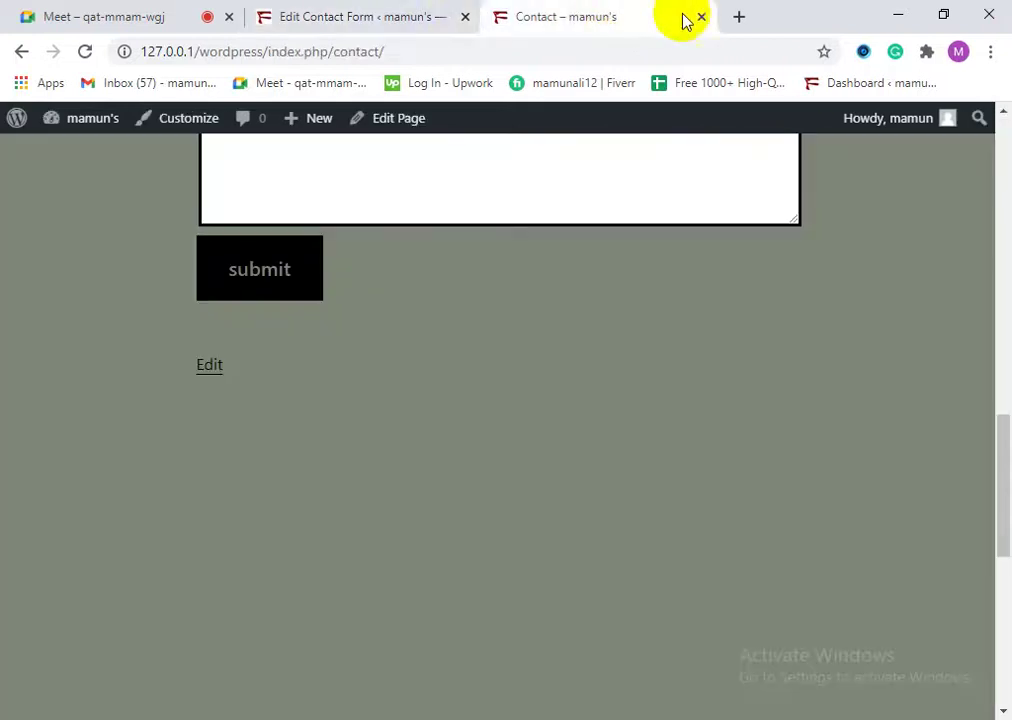
{"action": "left_click", "coordinate": [425, 12]}
{"action": "left_click", "coordinate": [130, 418]}
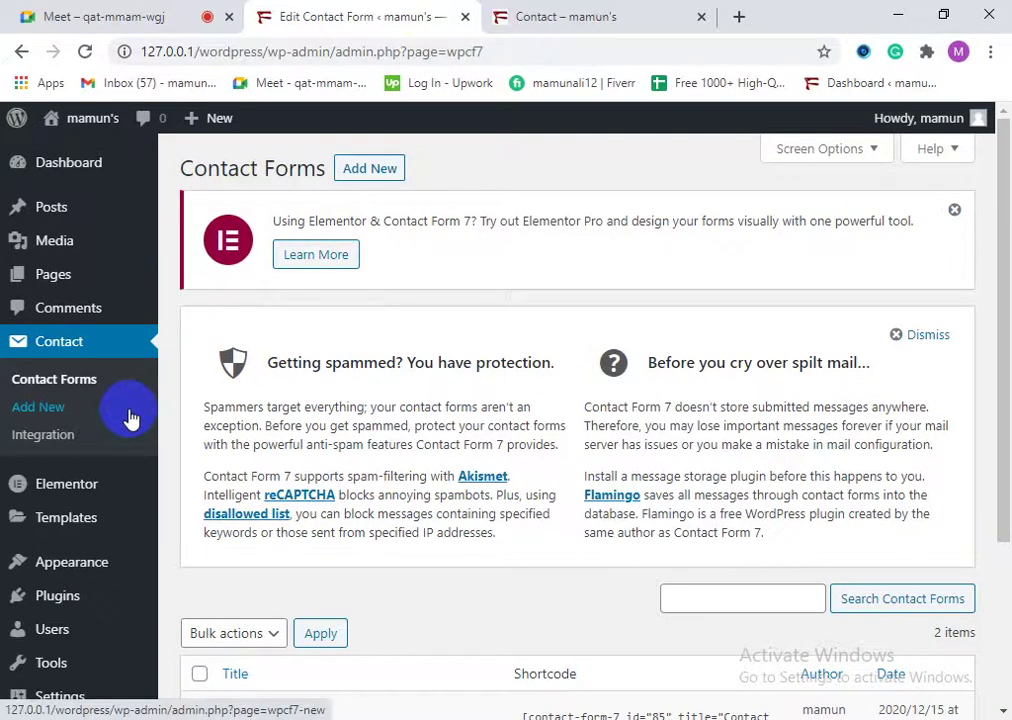
{"action": "mouse_move", "coordinate": [4, 462]}
{"action": "scroll", "coordinate": [75, 548], "scroll_direction": "down", "scroll_amount": 3}
{"action": "scroll", "coordinate": [79, 537], "scroll_direction": "up", "scroll_amount": 3}
{"action": "mouse_move", "coordinate": [78, 510]}
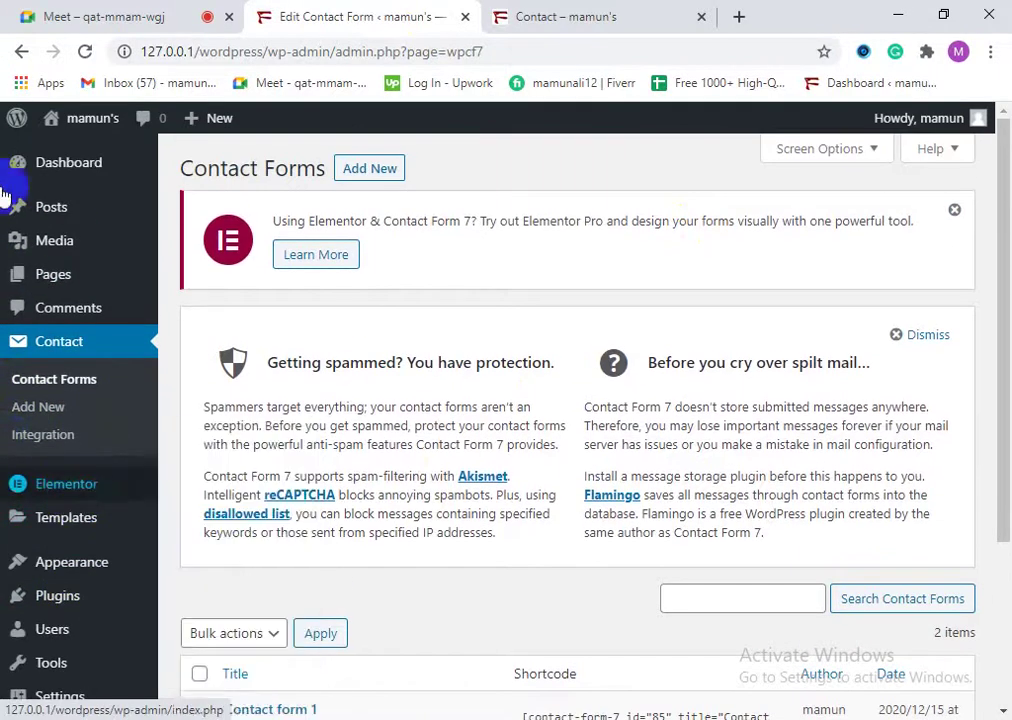
{"action": "scroll", "coordinate": [478, 655], "scroll_direction": "down", "scroll_amount": 1}
{"action": "scroll", "coordinate": [478, 655], "scroll_direction": "down", "scroll_amount": 2}
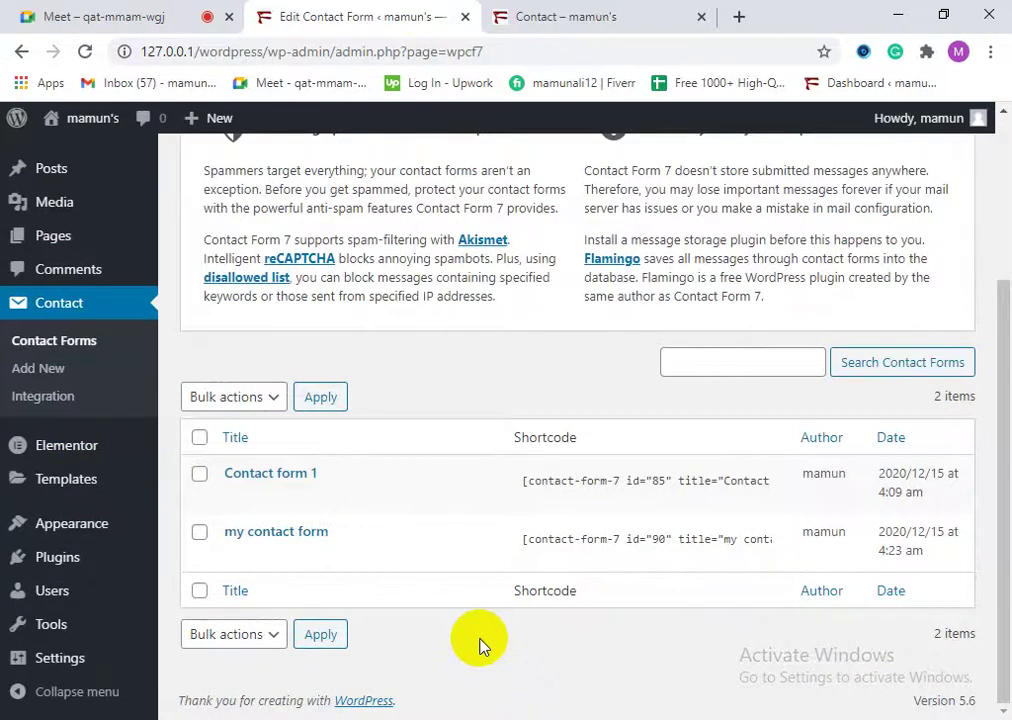
{"action": "scroll", "coordinate": [535, 592], "scroll_direction": "up", "scroll_amount": 3}
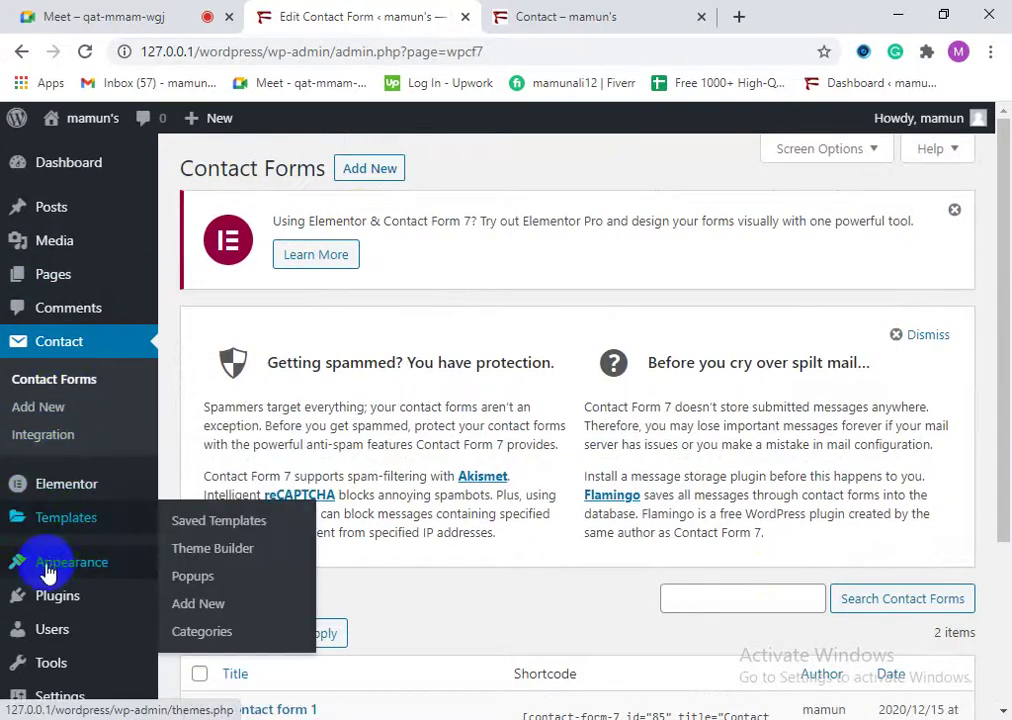
{"action": "mouse_move", "coordinate": [52, 566]}
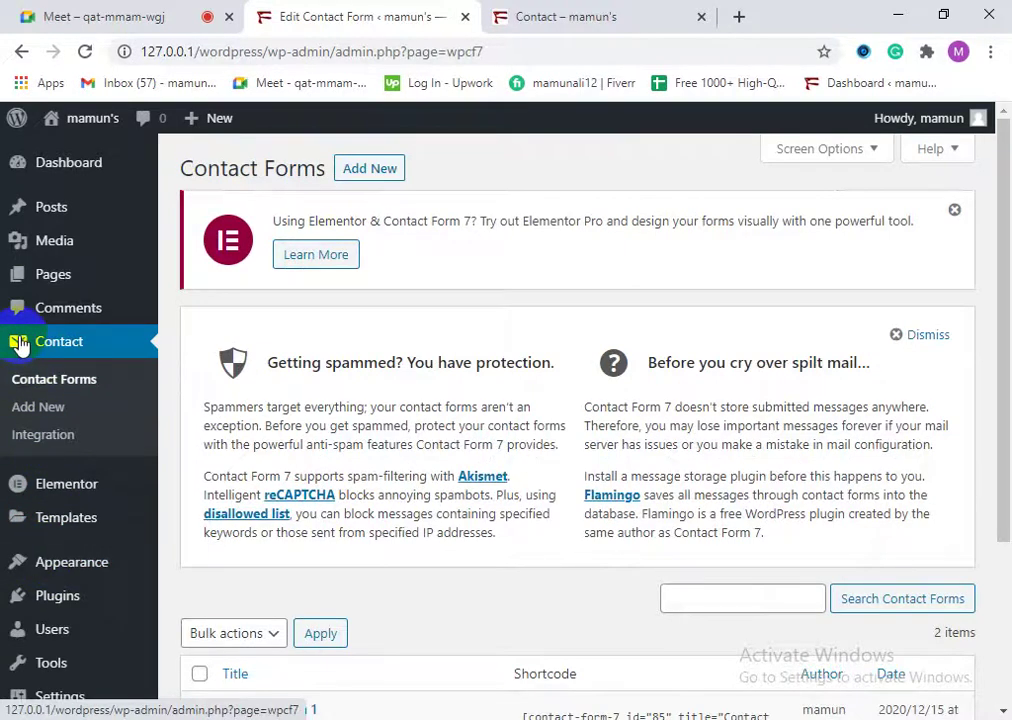
Step: Recheck the live Contact page, then open the admin Dashboard
{"action": "left_click", "coordinate": [580, 12]}
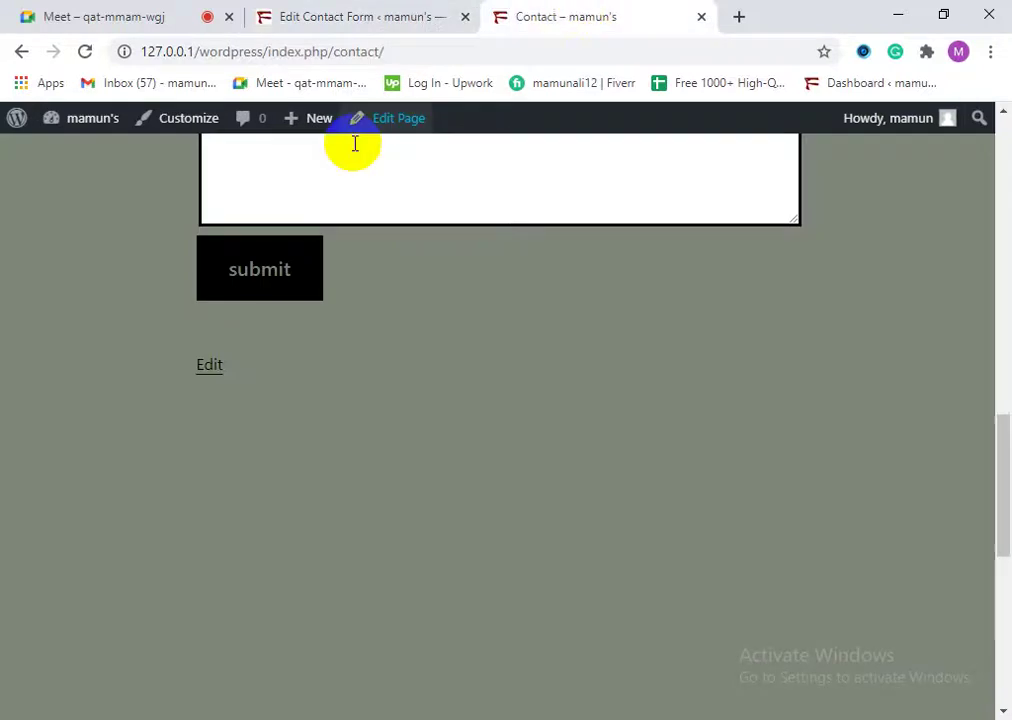
{"action": "scroll", "coordinate": [243, 366], "scroll_direction": "up", "scroll_amount": 4}
{"action": "scroll", "coordinate": [243, 366], "scroll_direction": "up", "scroll_amount": 8}
{"action": "scroll", "coordinate": [334, 440], "scroll_direction": "down", "scroll_amount": 7}
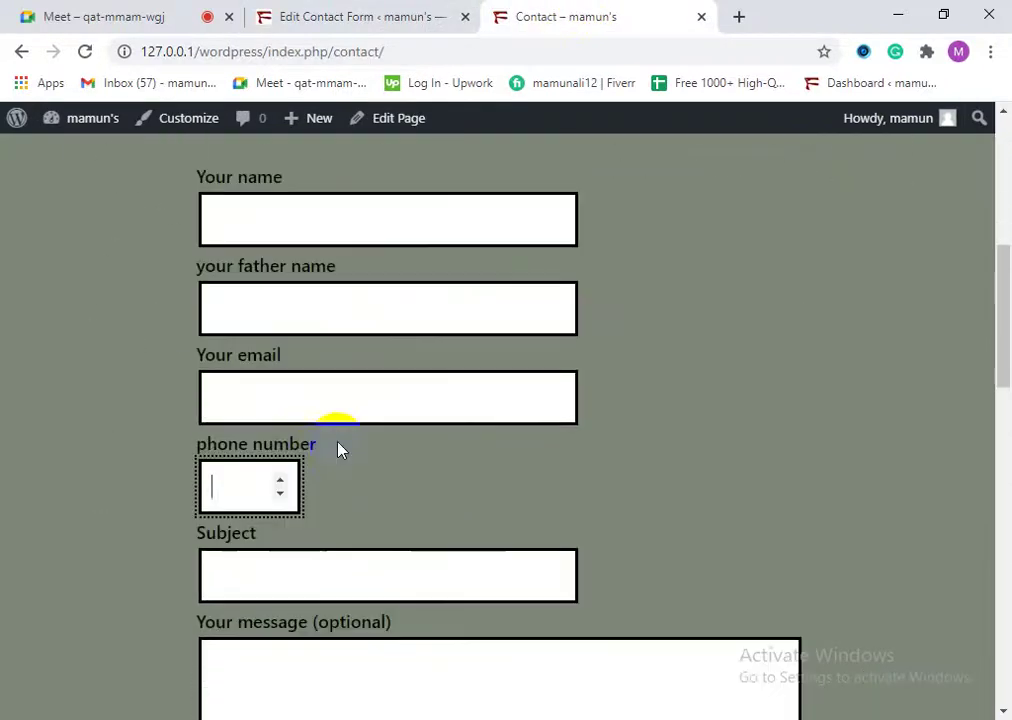
{"action": "scroll", "coordinate": [336, 465], "scroll_direction": "up", "scroll_amount": 7}
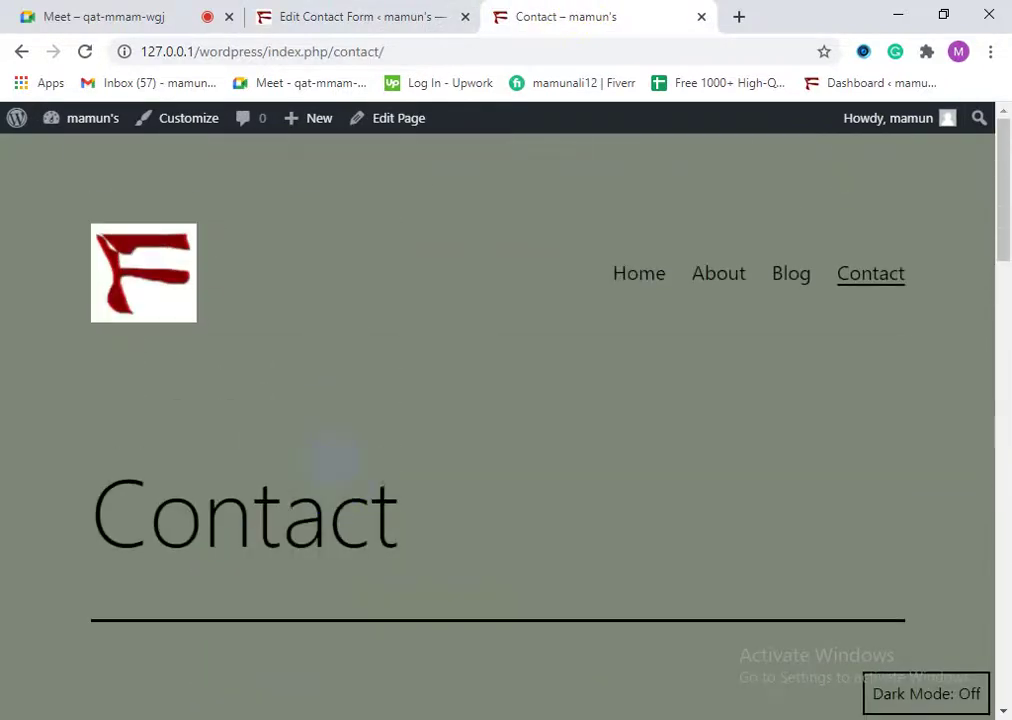
{"action": "left_click", "coordinate": [440, 14]}
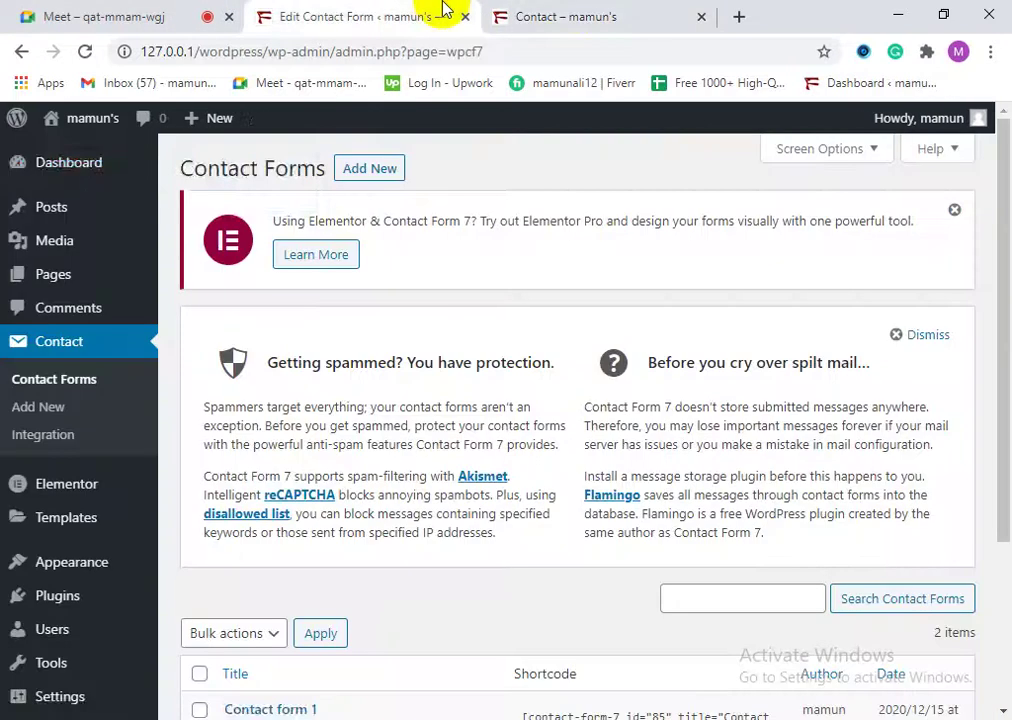
{"action": "mouse_move", "coordinate": [135, 160]}
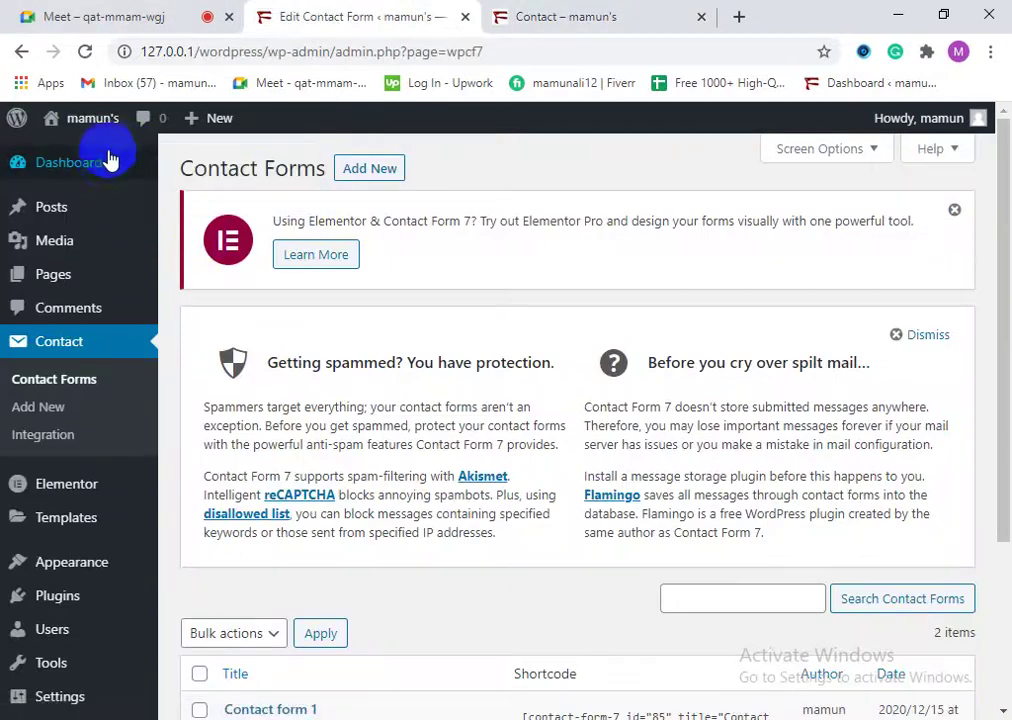
{"action": "left_click", "coordinate": [110, 172]}
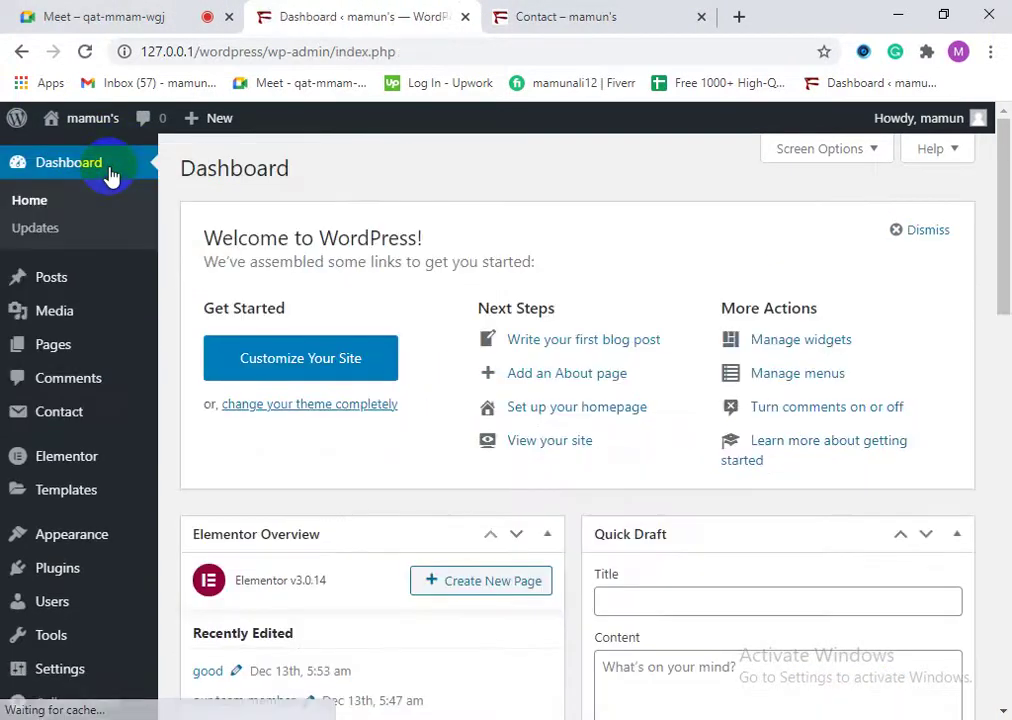
Step: Scroll through the Dashboard's welcome panel and news feed, then return to the Contact page
{"action": "scroll", "coordinate": [673, 607], "scroll_direction": "down", "scroll_amount": 6}
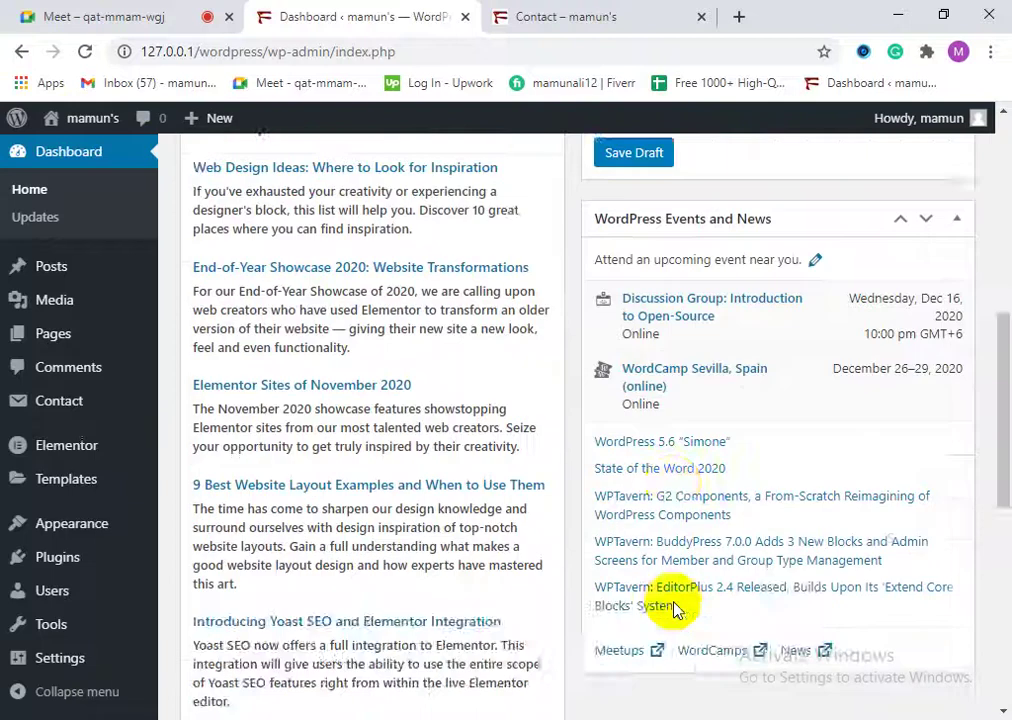
{"action": "scroll", "coordinate": [673, 607], "scroll_direction": "down", "scroll_amount": 6}
{"action": "scroll", "coordinate": [389, 564], "scroll_direction": "up", "scroll_amount": 6}
{"action": "scroll", "coordinate": [389, 564], "scroll_direction": "up", "scroll_amount": 8}
{"action": "left_click", "coordinate": [560, 20]}
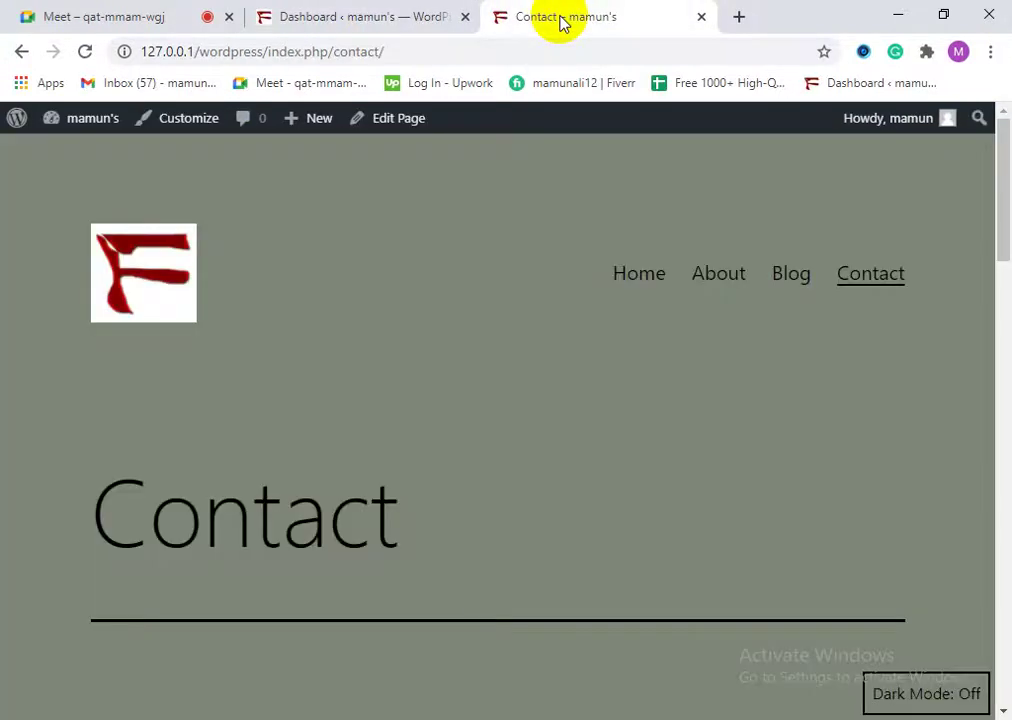
Step: Return to the live Contact page and inspect the Your name and Your email fields
{"action": "left_click", "coordinate": [400, 14]}
{"action": "left_click", "coordinate": [525, 24]}
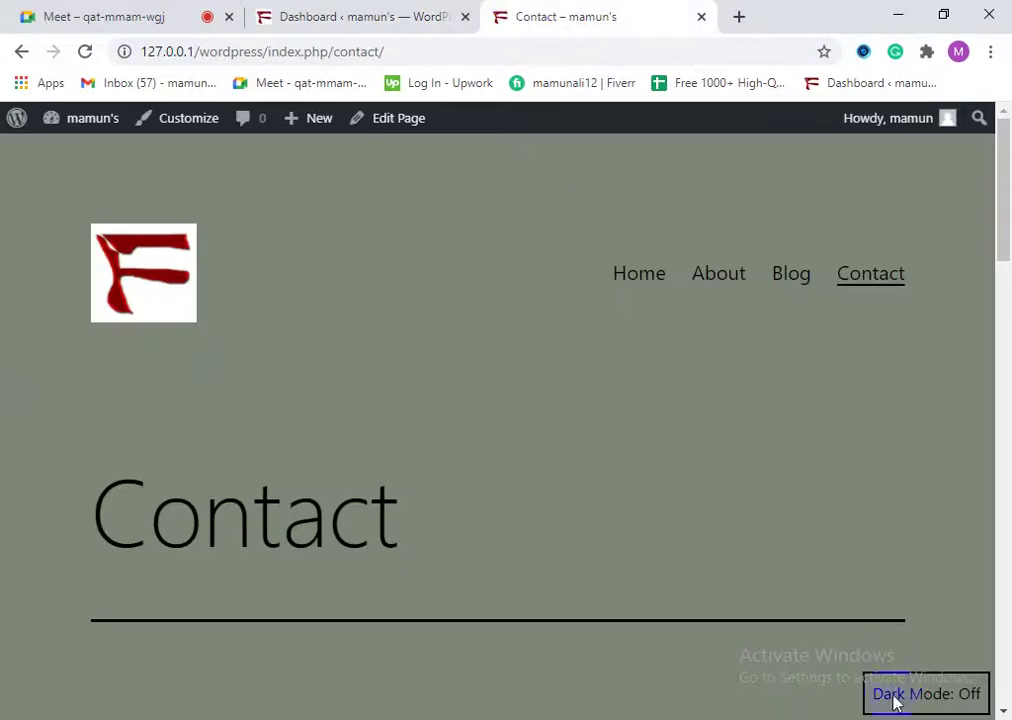
{"action": "scroll", "coordinate": [587, 395], "scroll_direction": "down", "scroll_amount": 5}
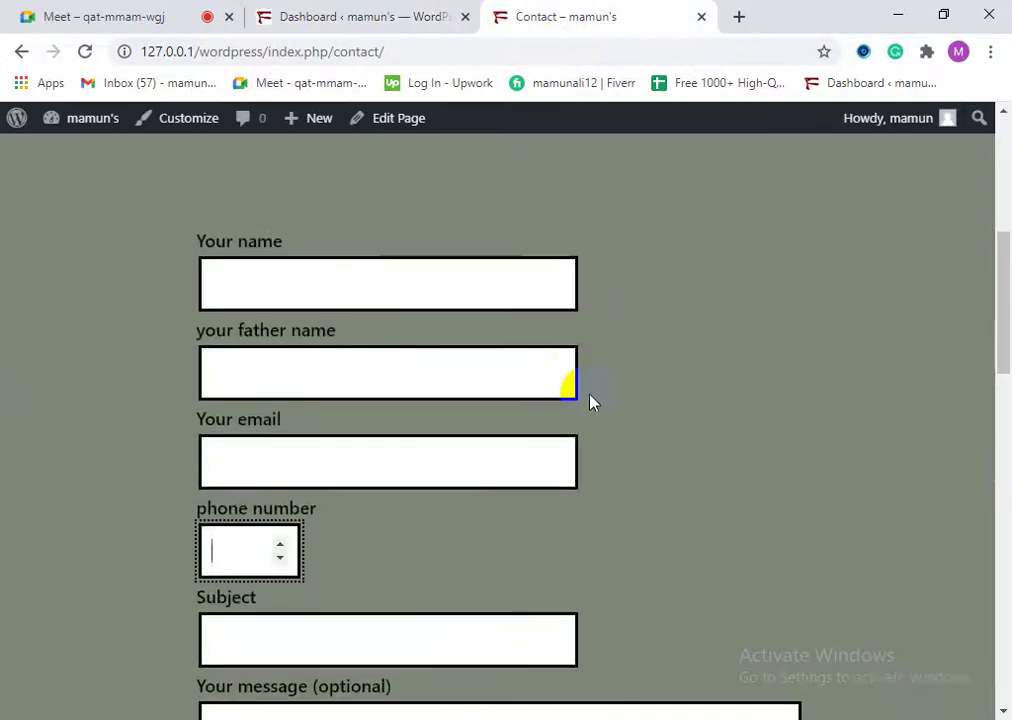
{"action": "scroll", "coordinate": [592, 400], "scroll_direction": "up", "scroll_amount": 5}
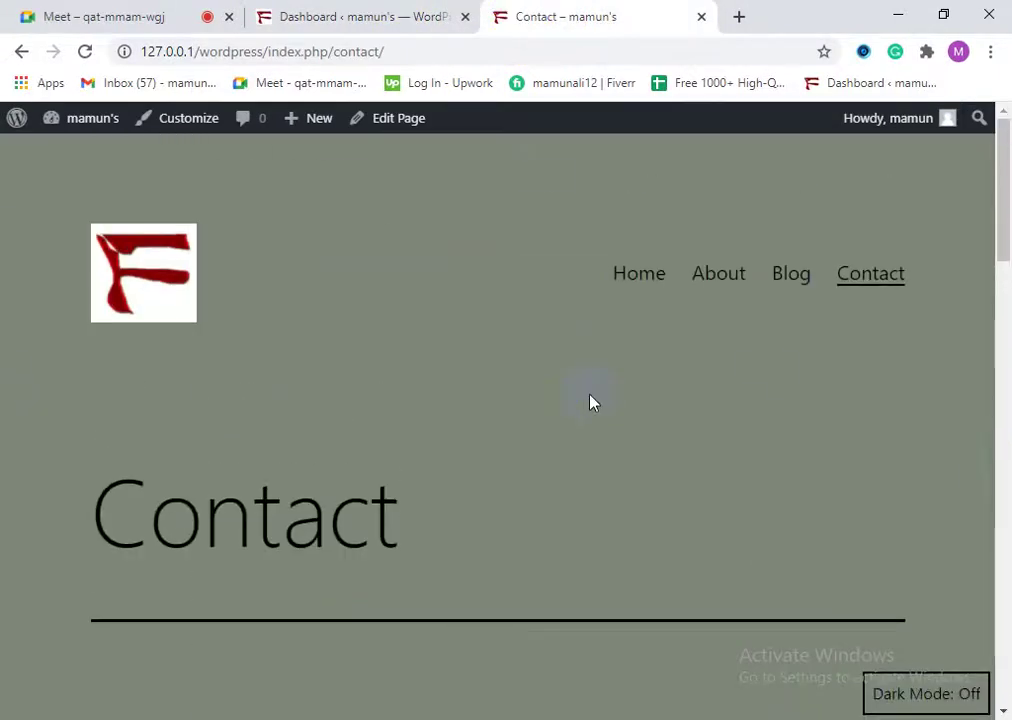
{"action": "scroll", "coordinate": [590, 402], "scroll_direction": "down", "scroll_amount": 3}
{"action": "scroll", "coordinate": [590, 402], "scroll_direction": "down", "scroll_amount": 3}
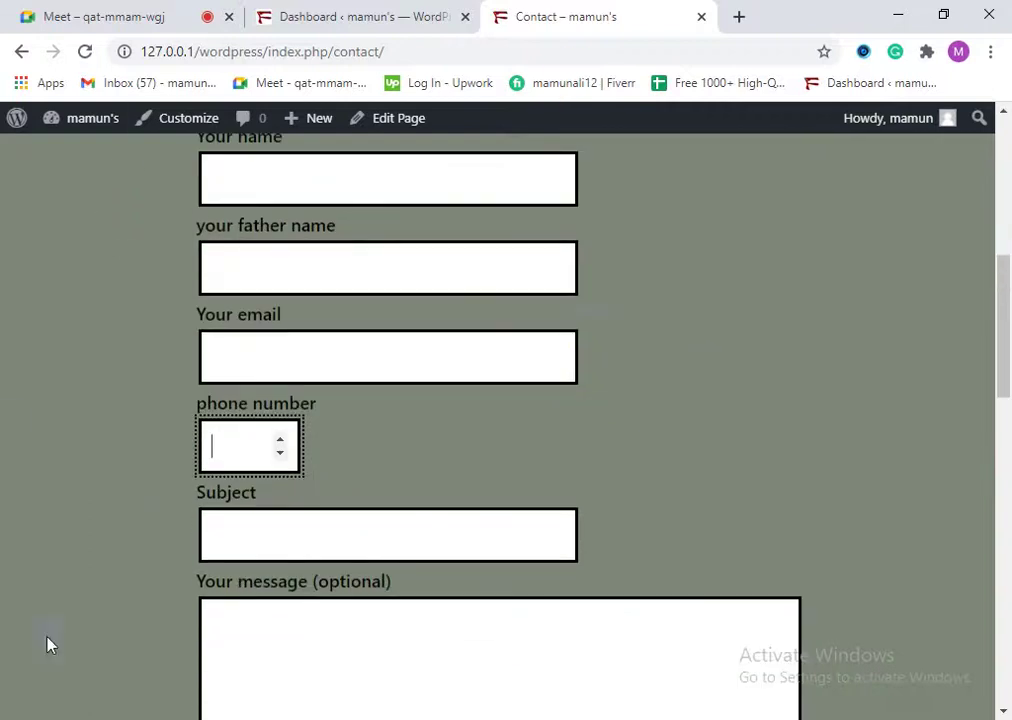
{"action": "left_click", "coordinate": [228, 357]}
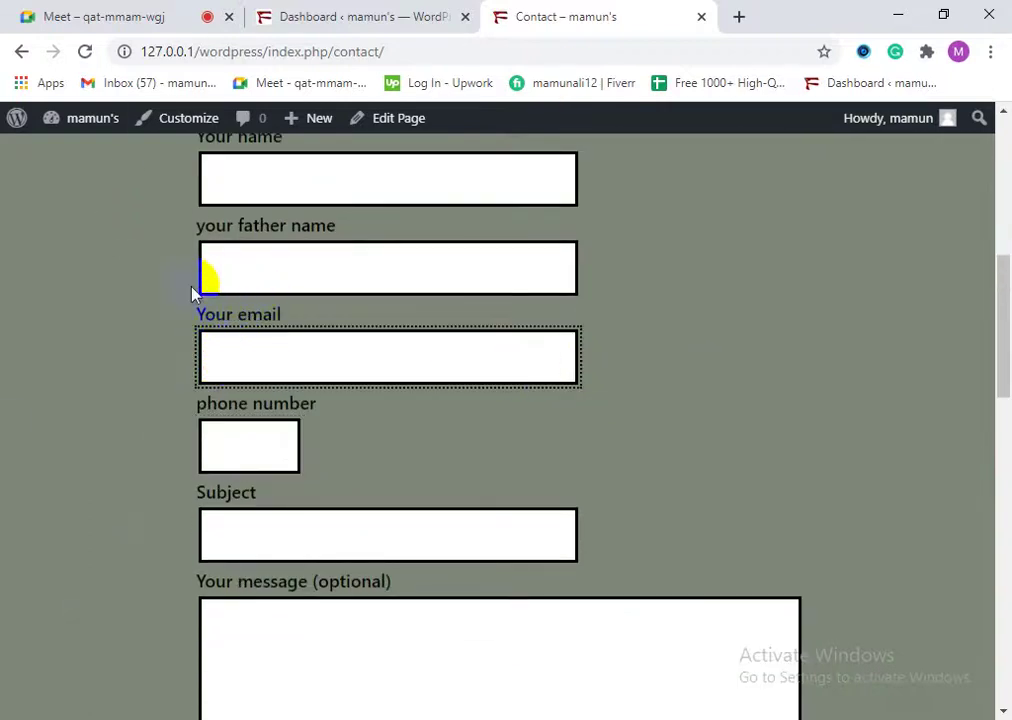
{"action": "scroll", "coordinate": [210, 316], "scroll_direction": "up", "scroll_amount": 3}
{"action": "scroll", "coordinate": [377, 461], "scroll_direction": "down", "scroll_amount": 4}
{"action": "left_click", "coordinate": [214, 222]}
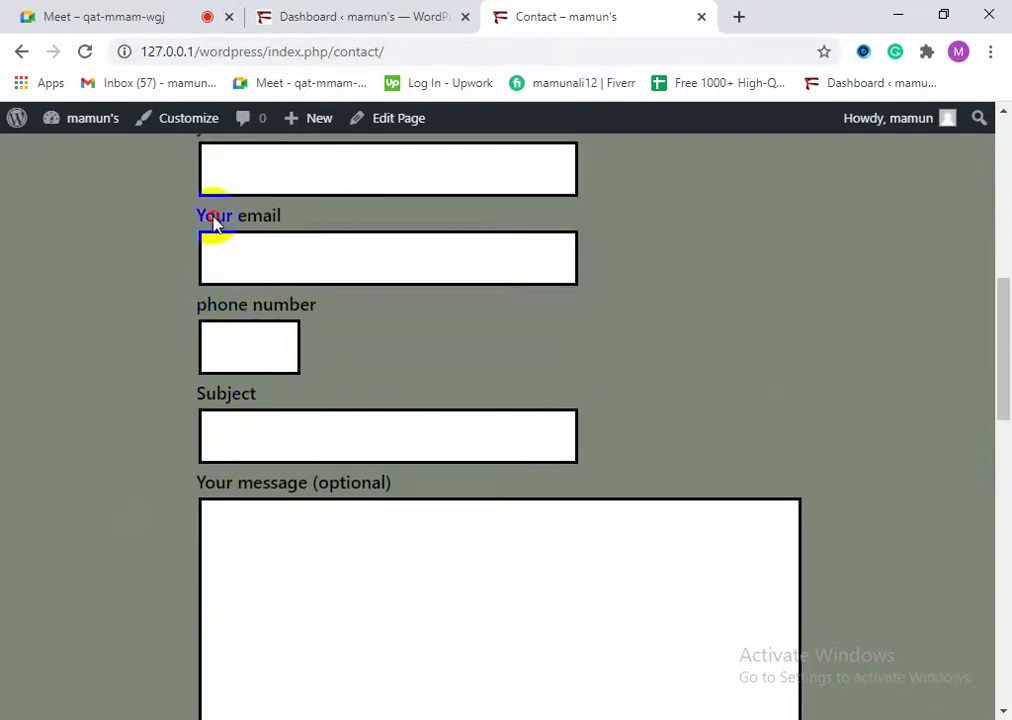
{"action": "scroll", "coordinate": [253, 247], "scroll_direction": "up", "scroll_amount": 4}
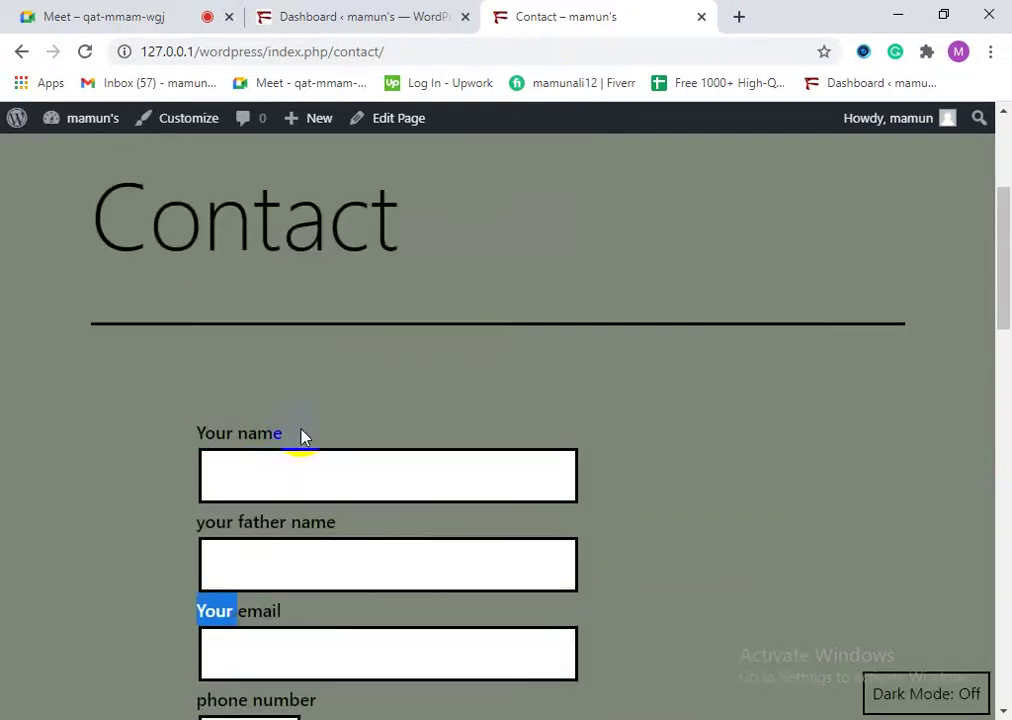
{"action": "scroll", "coordinate": [291, 384], "scroll_direction": "down", "scroll_amount": 1}
{"action": "left_click_drag", "start_coordinate": [291, 382], "coordinate": [251, 357]}
{"action": "double_click", "coordinate": [247, 344]}
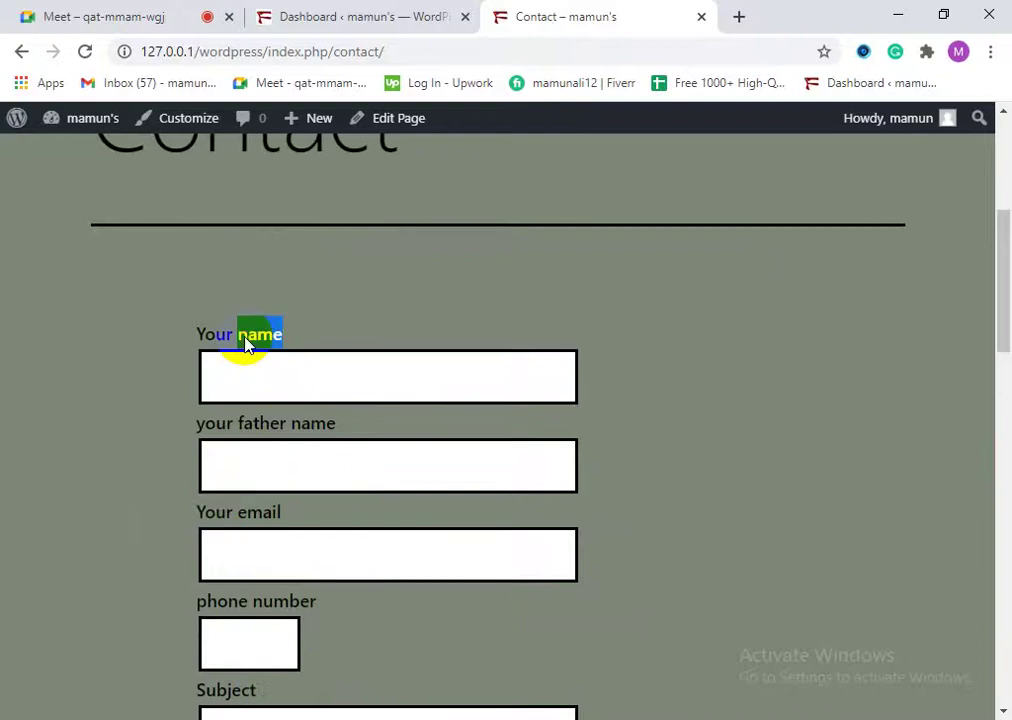
{"action": "left_click", "coordinate": [224, 379]}
{"action": "scroll", "coordinate": [280, 453], "scroll_direction": "down", "scroll_amount": 8}
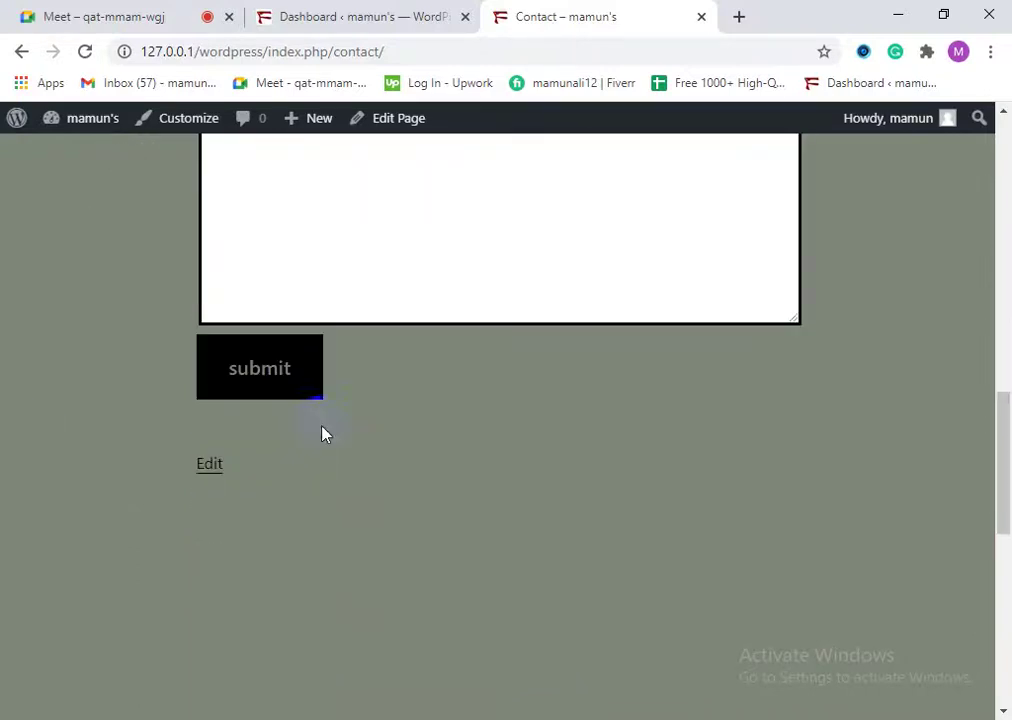
{"action": "scroll", "coordinate": [300, 409], "scroll_direction": "up", "scroll_amount": 2}
Step: Scroll through the full form, from message and email fields down to the submit button
{"action": "left_click", "coordinate": [280, 343]}
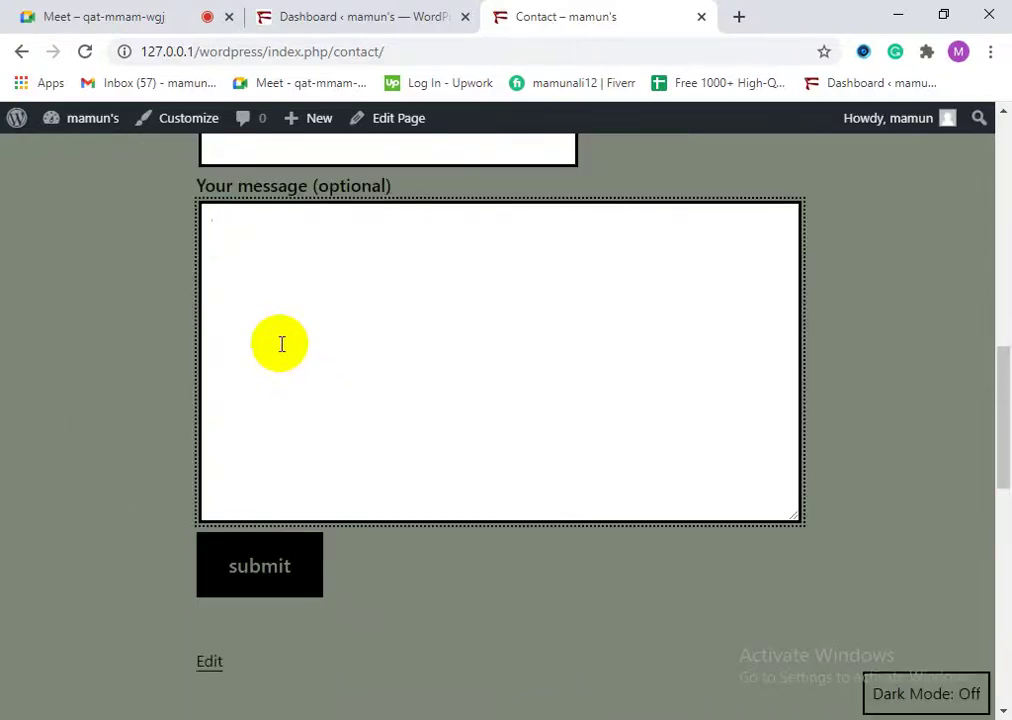
{"action": "scroll", "coordinate": [280, 345], "scroll_direction": "up", "scroll_amount": 3}
{"action": "scroll", "coordinate": [281, 347], "scroll_direction": "up", "scroll_amount": 1}
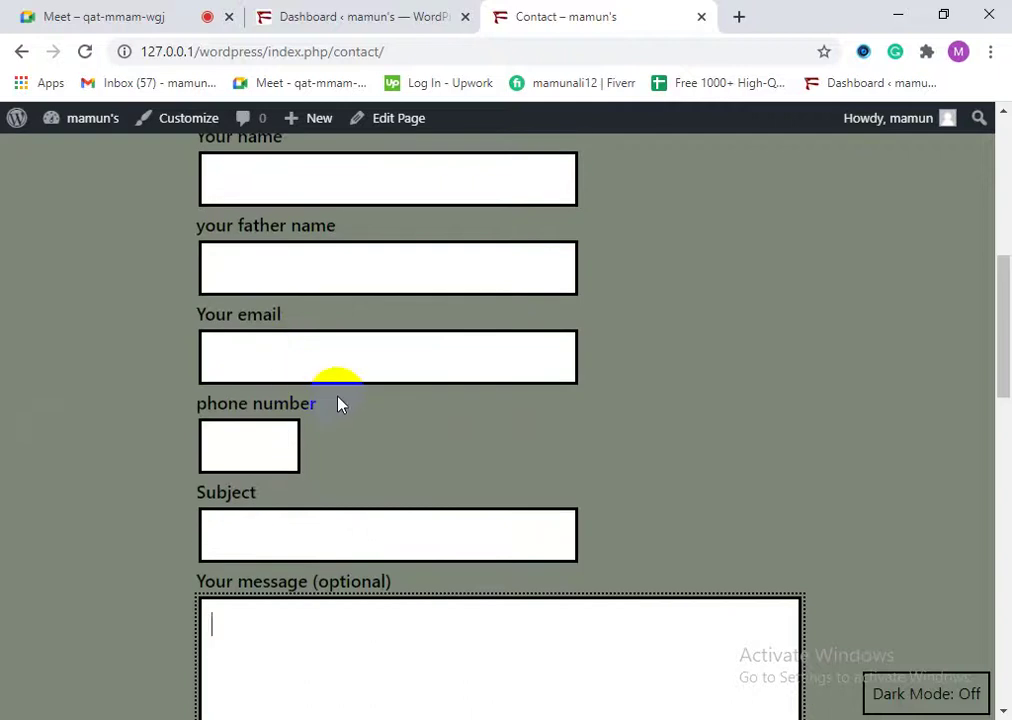
{"action": "scroll", "coordinate": [340, 401], "scroll_direction": "down", "scroll_amount": 5}
{"action": "scroll", "coordinate": [446, 440], "scroll_direction": "down", "scroll_amount": 3}
{"action": "scroll", "coordinate": [447, 495], "scroll_direction": "up", "scroll_amount": 8}
{"action": "left_click", "coordinate": [275, 444]}
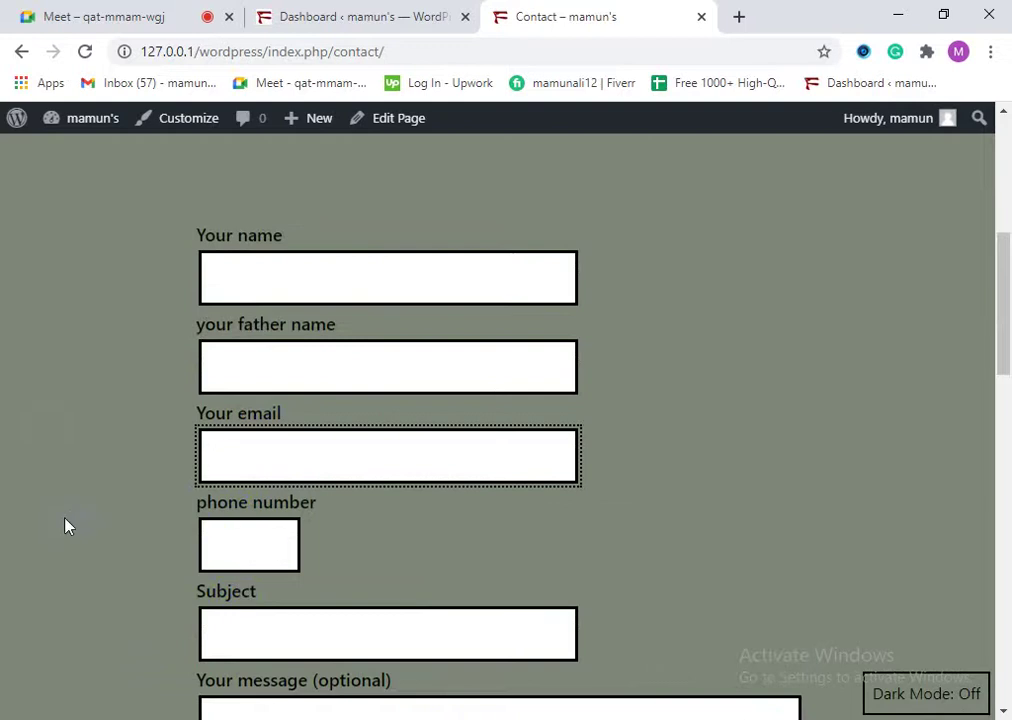
{"action": "scroll", "coordinate": [565, 400], "scroll_direction": "down", "scroll_amount": 1}
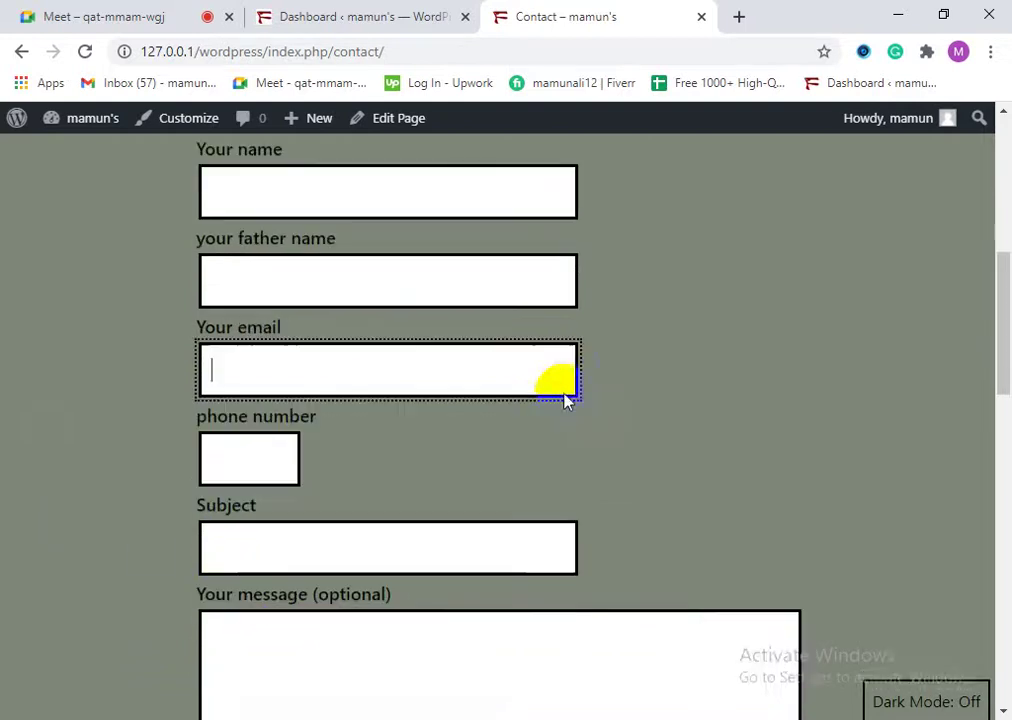
{"action": "scroll", "coordinate": [565, 400], "scroll_direction": "down", "scroll_amount": 12}
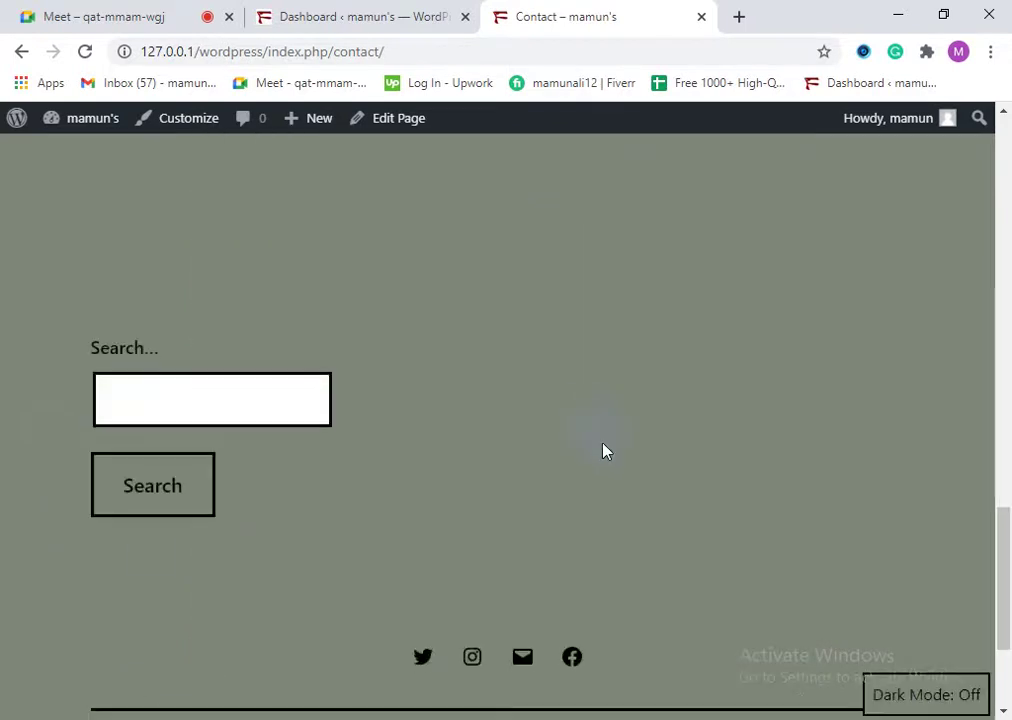
{"action": "scroll", "coordinate": [600, 438], "scroll_direction": "down", "scroll_amount": 3}
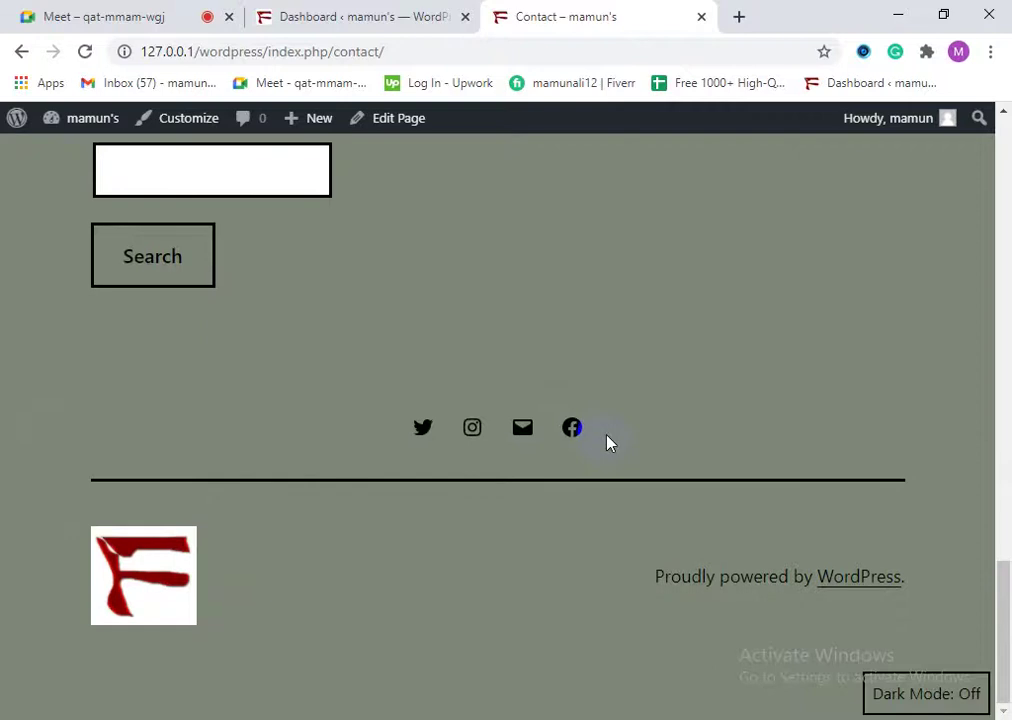
{"action": "scroll", "coordinate": [605, 443], "scroll_direction": "up", "scroll_amount": 2}
{"action": "left_click_drag", "start_coordinate": [1005, 620], "coordinate": [1008, 370]}
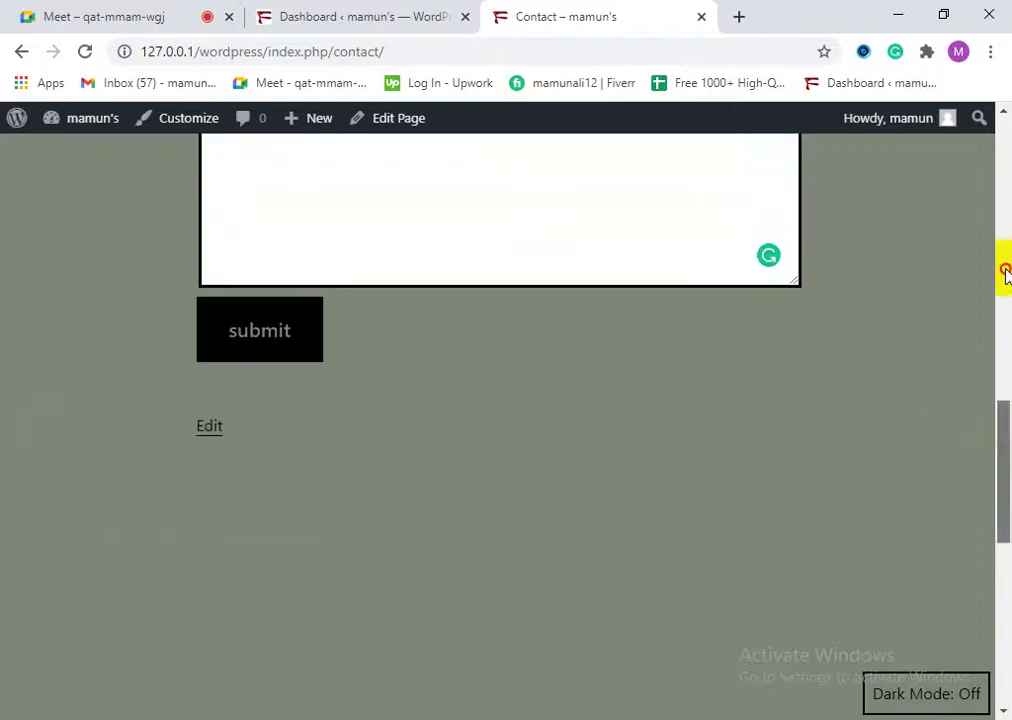
{"action": "left_click_drag", "start_coordinate": [1003, 451], "coordinate": [1005, 165]}
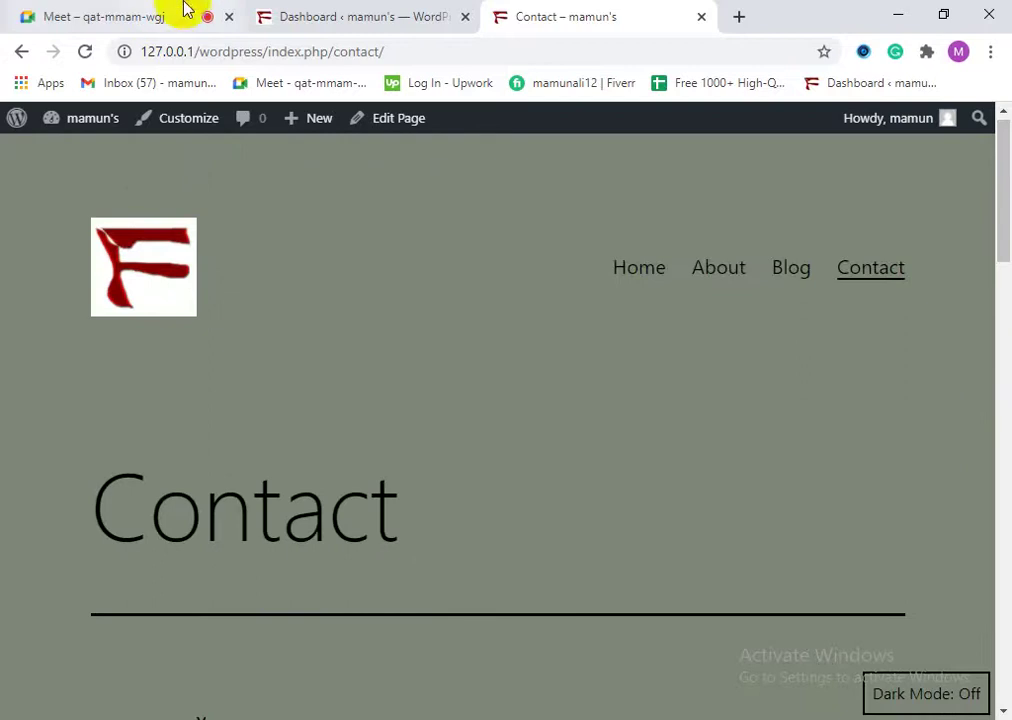
{"action": "left_click", "coordinate": [294, 14]}
{"action": "mouse_move", "coordinate": [5, 497]}
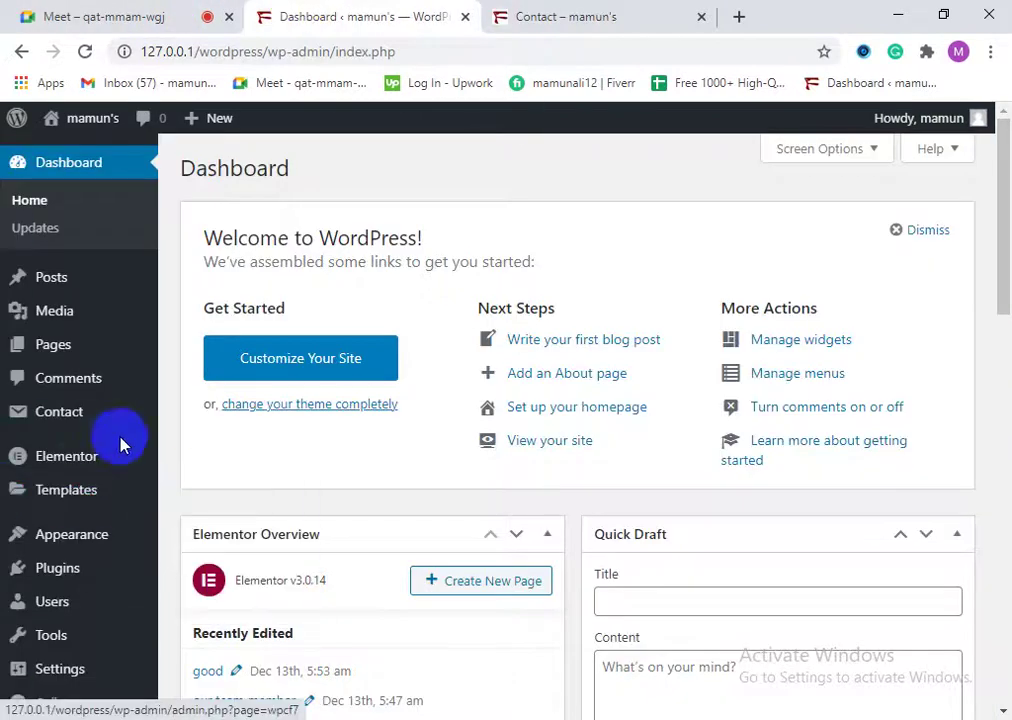
{"action": "mouse_move", "coordinate": [50, 412]}
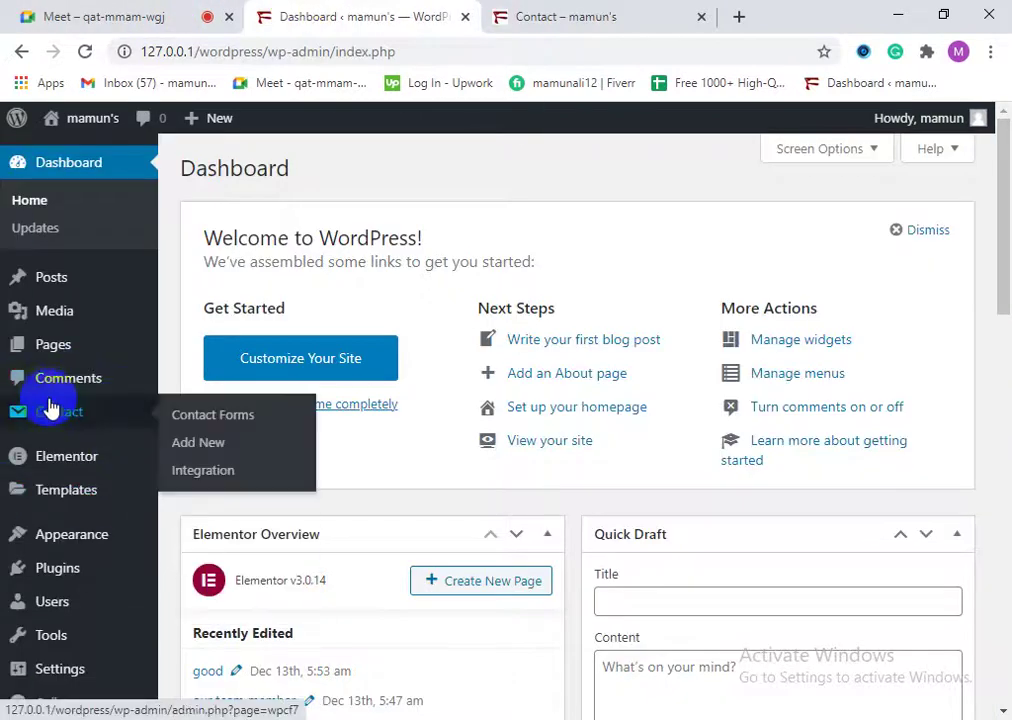
{"action": "left_click", "coordinate": [497, 18]}
{"action": "left_click", "coordinate": [294, 14]}
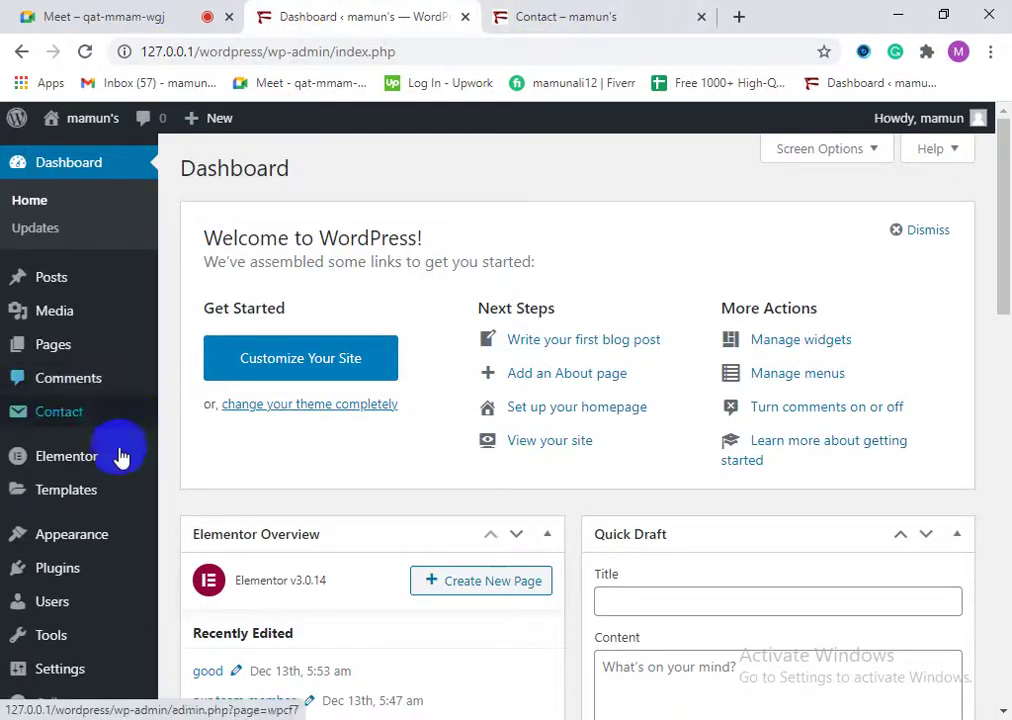
{"action": "mouse_move", "coordinate": [110, 494]}
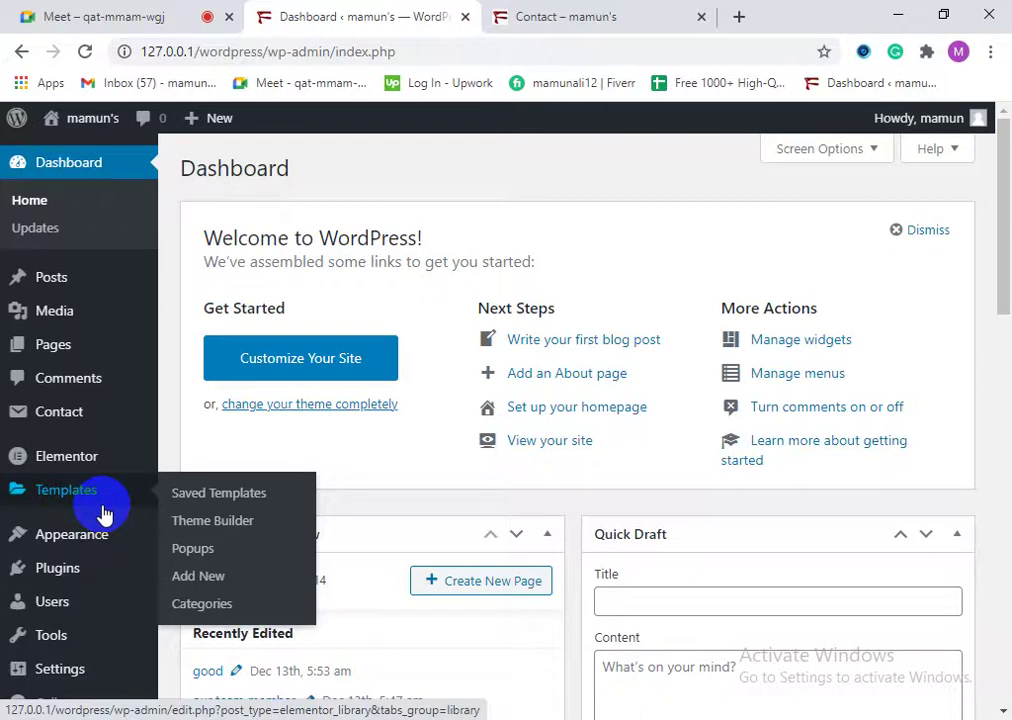
{"action": "left_click", "coordinate": [503, 18]}
{"action": "scroll", "coordinate": [220, 526], "scroll_direction": "down", "scroll_amount": 12}
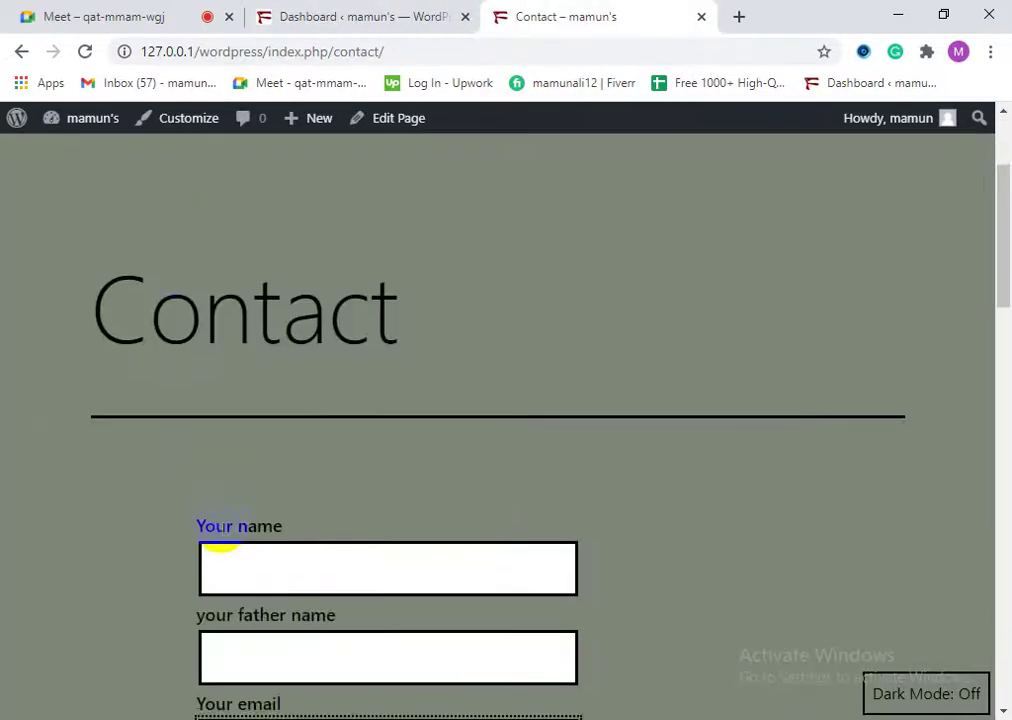
{"action": "scroll", "coordinate": [341, 583], "scroll_direction": "down", "scroll_amount": 3}
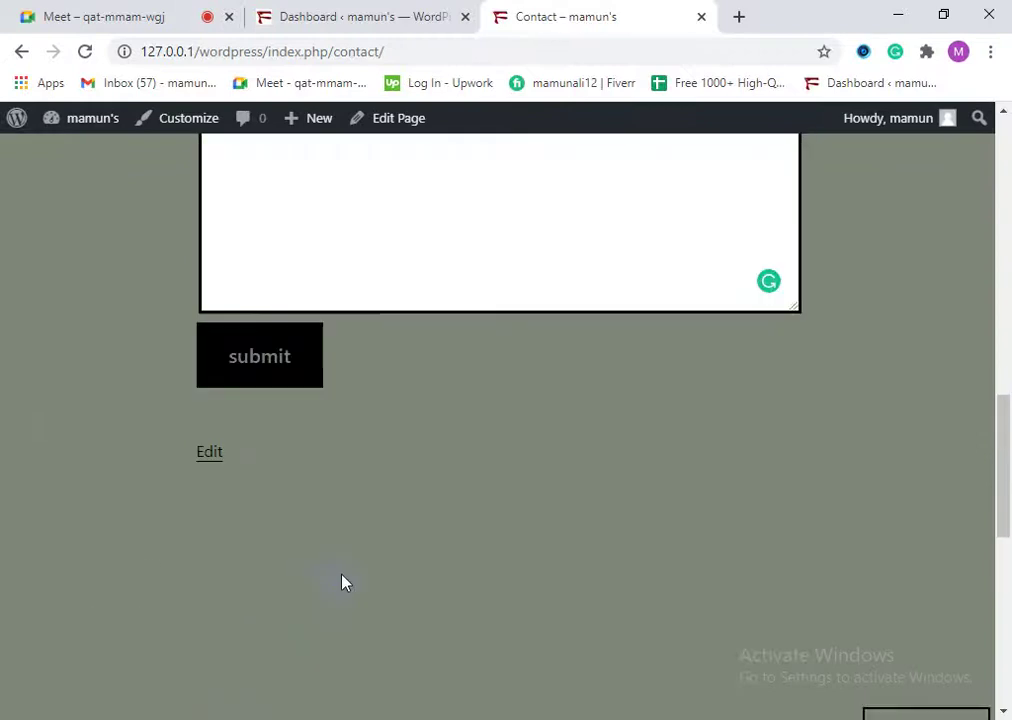
{"action": "left_click", "coordinate": [341, 569]}
{"action": "scroll", "coordinate": [341, 569], "scroll_direction": "up", "scroll_amount": 15}
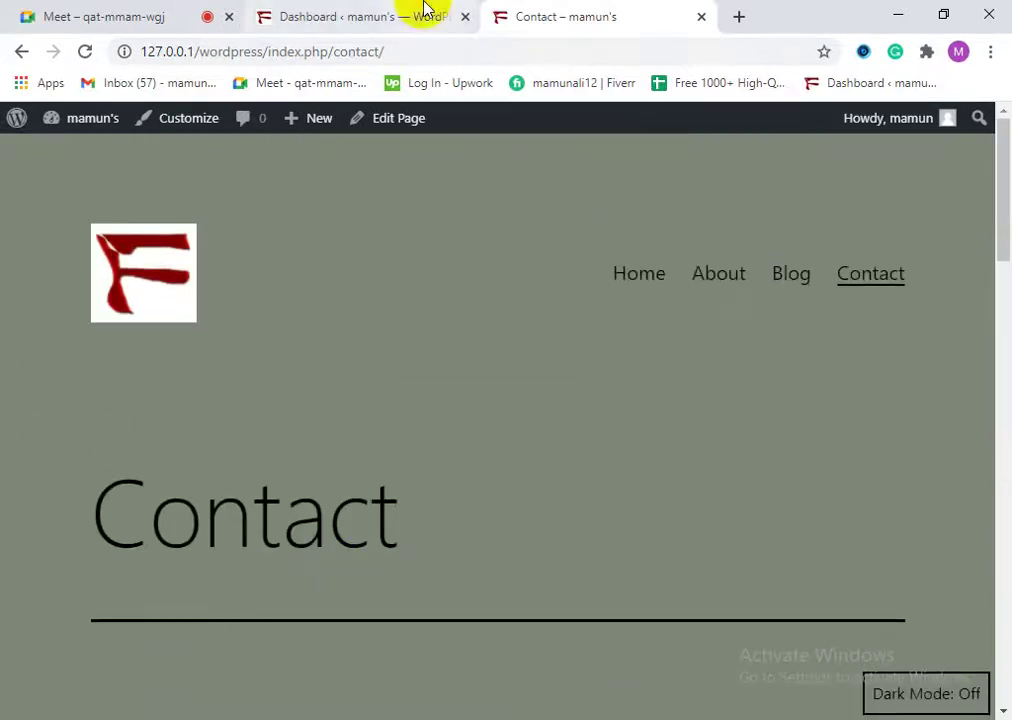
{"action": "left_click", "coordinate": [328, 12]}
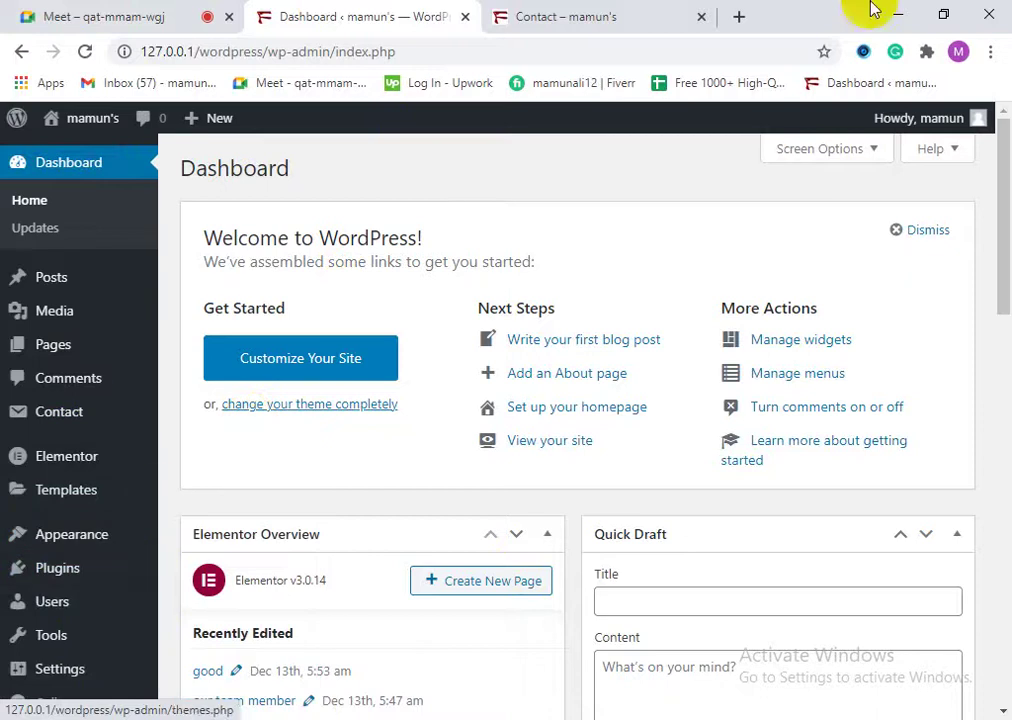
{"action": "left_click", "coordinate": [592, 16]}
{"action": "scroll", "coordinate": [791, 447], "scroll_direction": "down", "scroll_amount": 9}
{"action": "left_click", "coordinate": [547, 588]}
{"action": "scroll", "coordinate": [209, 509], "scroll_direction": "down", "scroll_amount": 6}
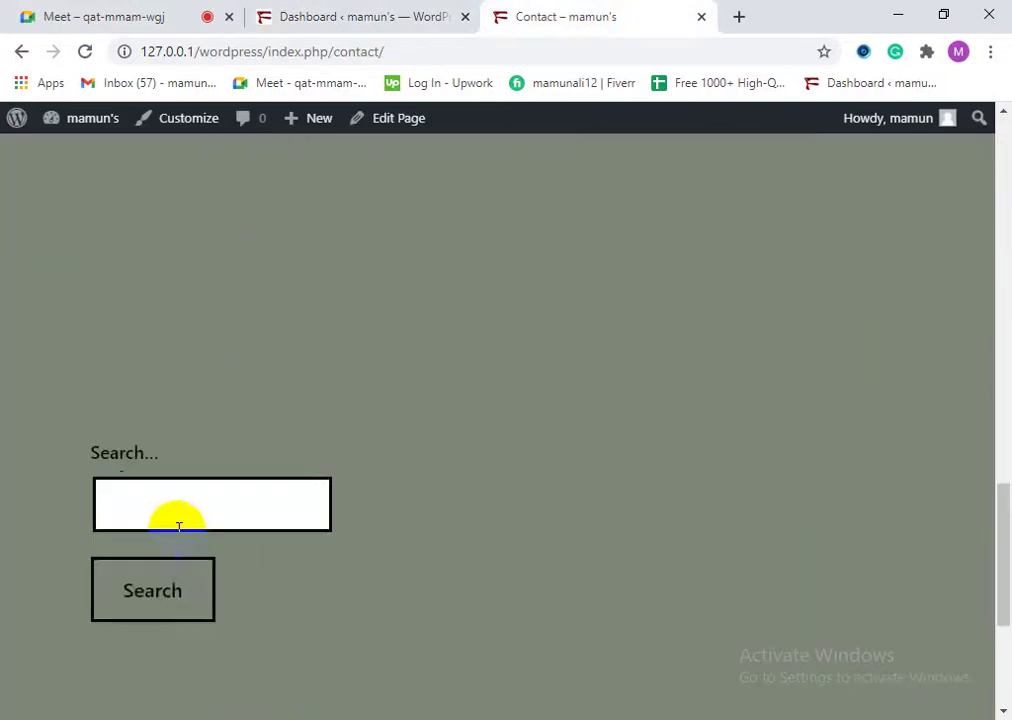
{"action": "scroll", "coordinate": [176, 526], "scroll_direction": "up", "scroll_amount": 3}
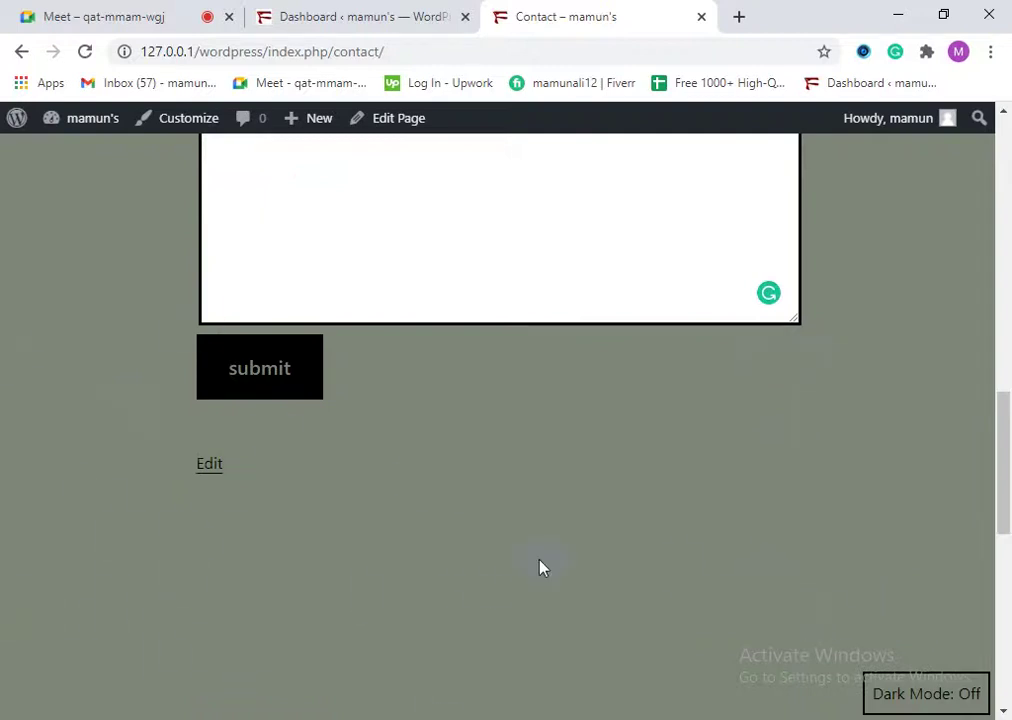
{"action": "scroll", "coordinate": [472, 597], "scroll_direction": "down", "scroll_amount": 7}
{"action": "scroll", "coordinate": [113, 448], "scroll_direction": "up", "scroll_amount": 1}
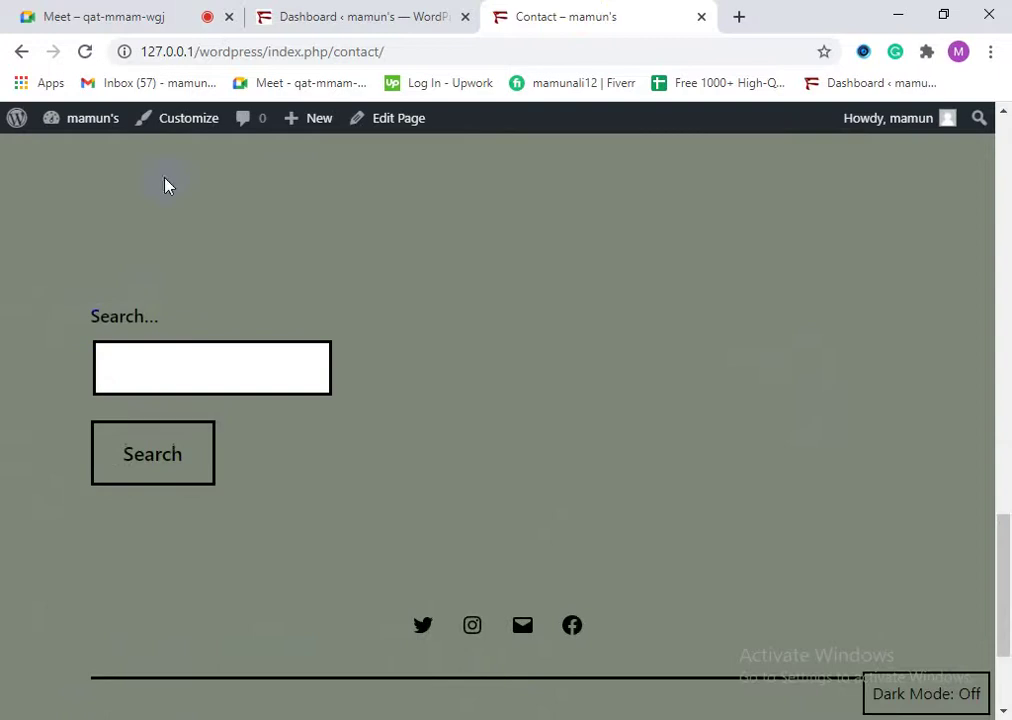
{"action": "scroll", "coordinate": [93, 289], "scroll_direction": "up", "scroll_amount": 5}
{"action": "scroll", "coordinate": [294, 481], "scroll_direction": "down", "scroll_amount": 2}
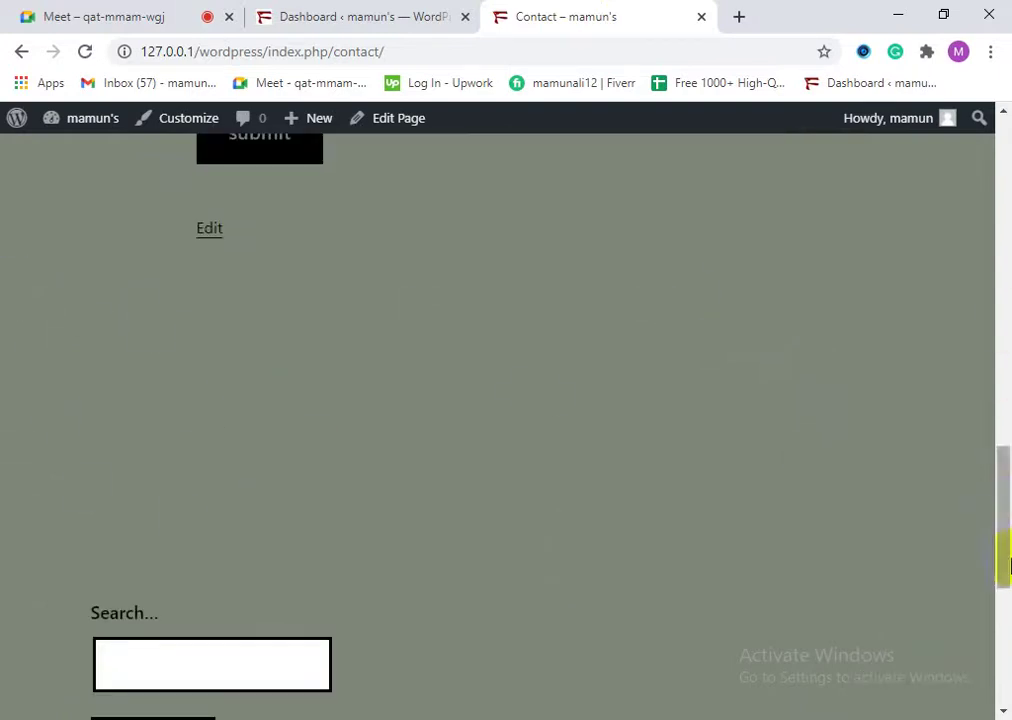
{"action": "left_click", "coordinate": [430, 14]}
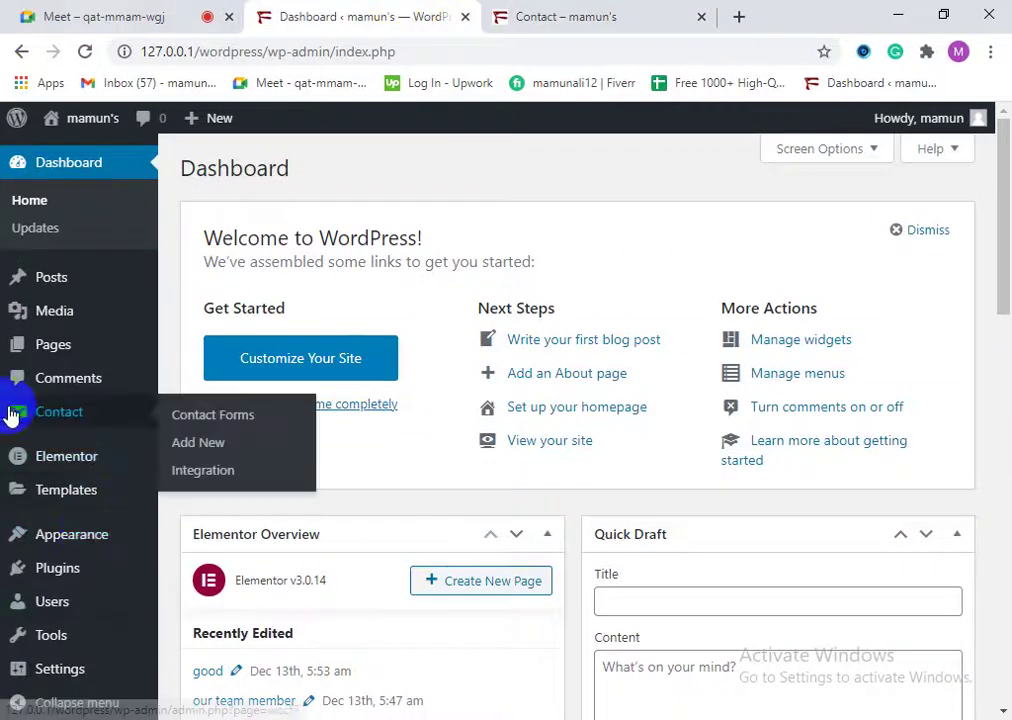
{"action": "left_click", "coordinate": [152, 12]}
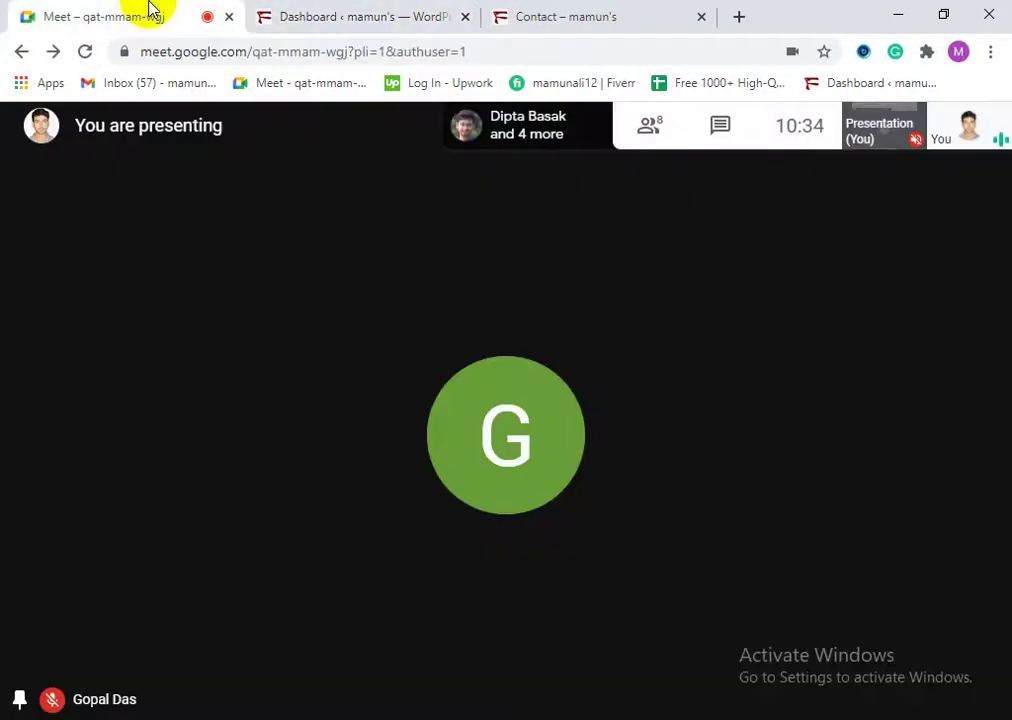
{"action": "left_click", "coordinate": [650, 126]}
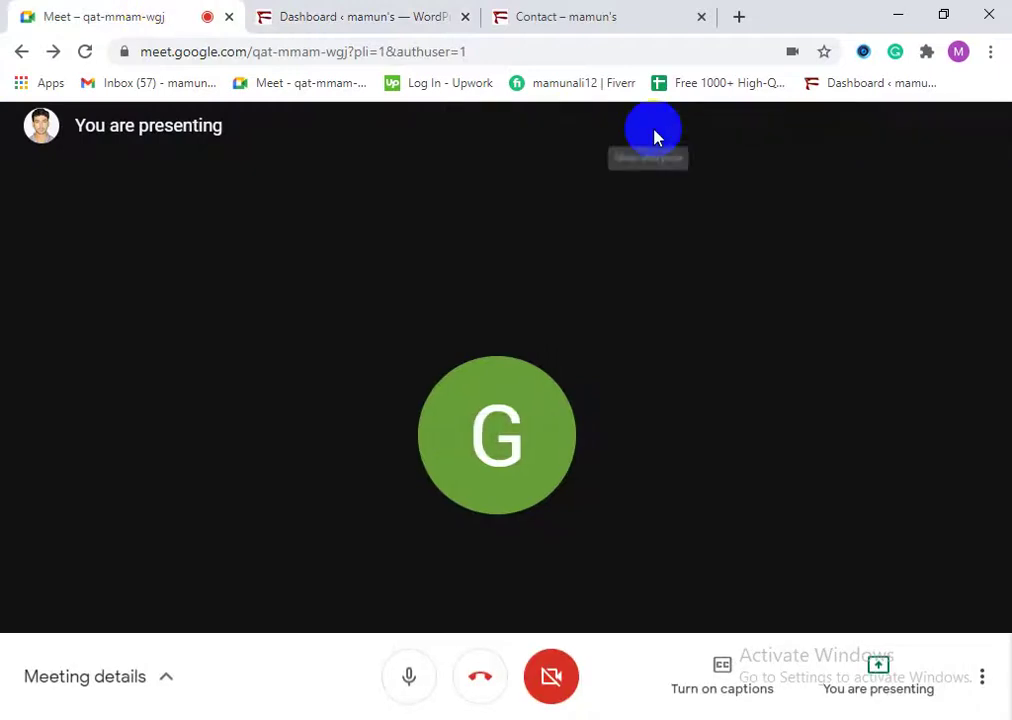
{"action": "scroll", "coordinate": [831, 605], "scroll_direction": "down", "scroll_amount": 2}
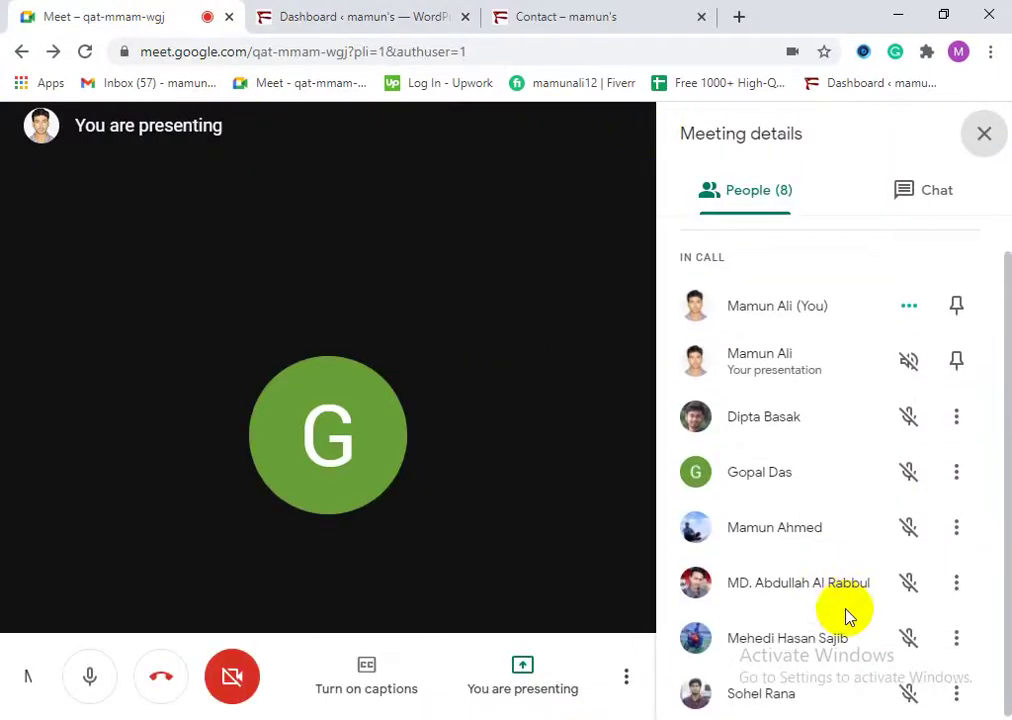
{"action": "scroll", "coordinate": [847, 614], "scroll_direction": "up", "scroll_amount": 2}
{"action": "left_click", "coordinate": [978, 138]}
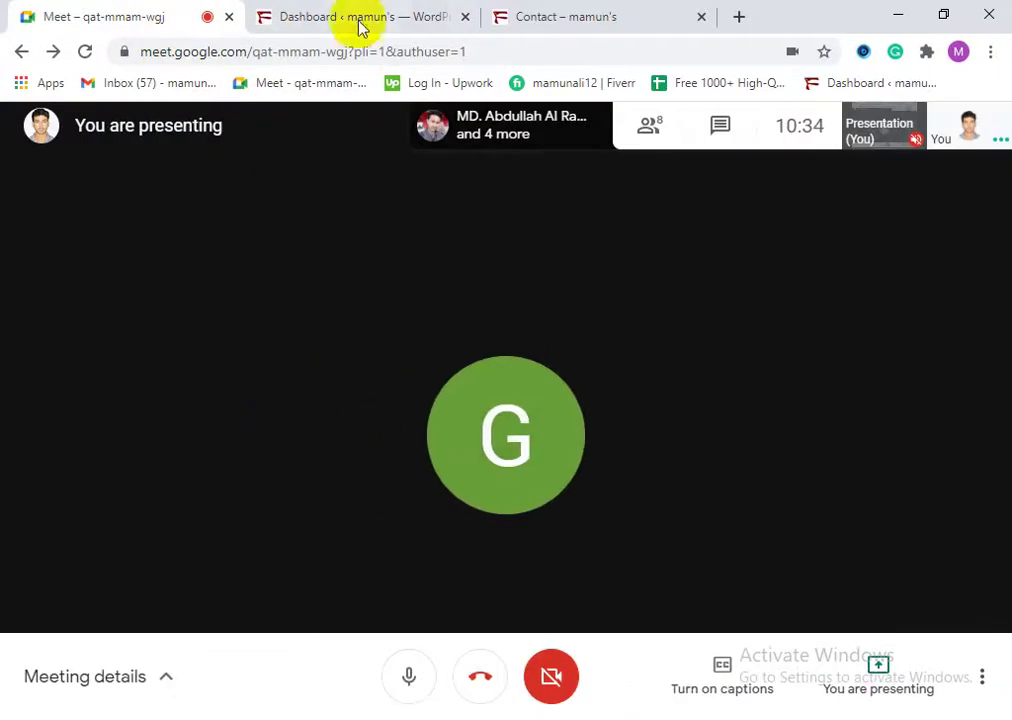
{"action": "left_click", "coordinate": [358, 14]}
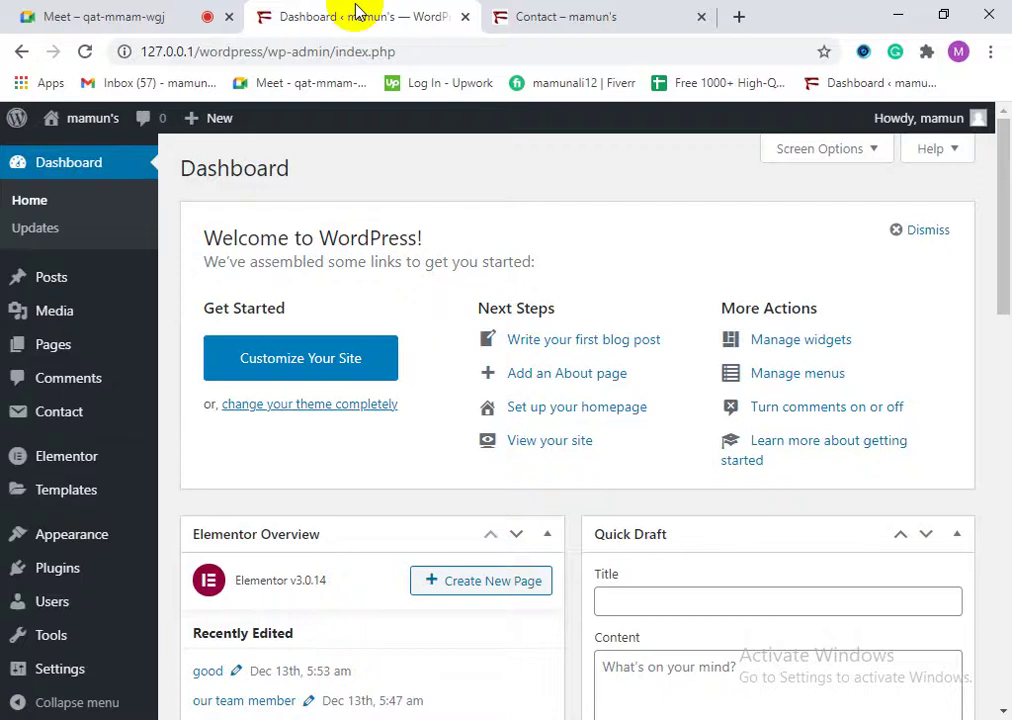
Step: Open Appearance in the admin sidebar to list the 5 installed themes, Twenty Twenty-One active
{"action": "scroll", "coordinate": [145, 588], "scroll_direction": "down", "scroll_amount": 3}
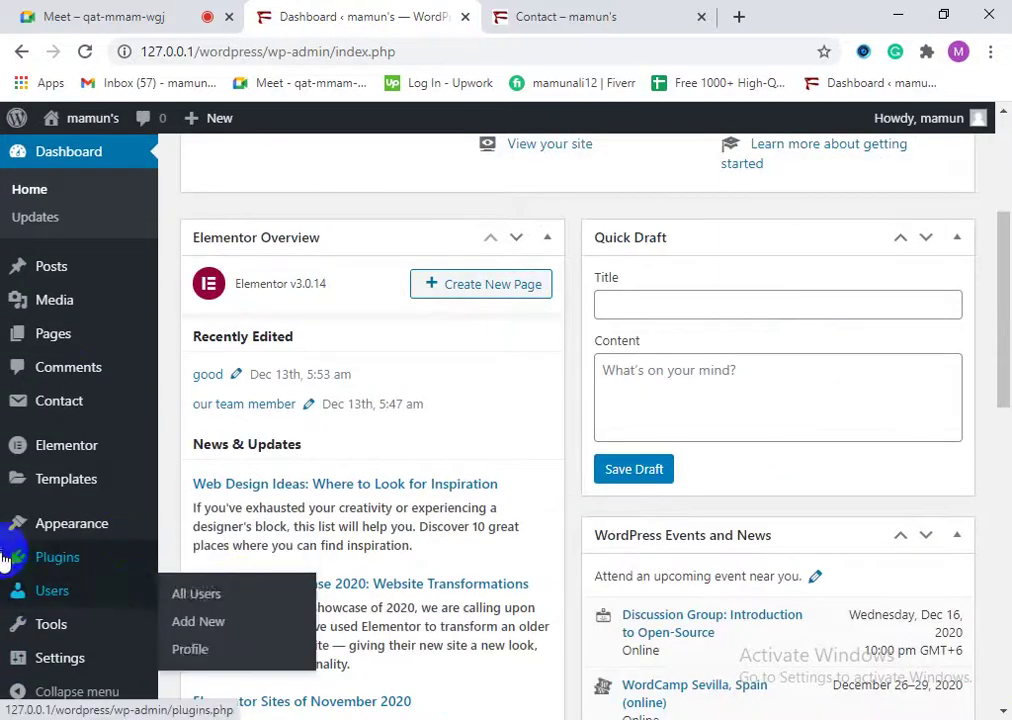
{"action": "scroll", "coordinate": [416, 385], "scroll_direction": "up", "scroll_amount": 3}
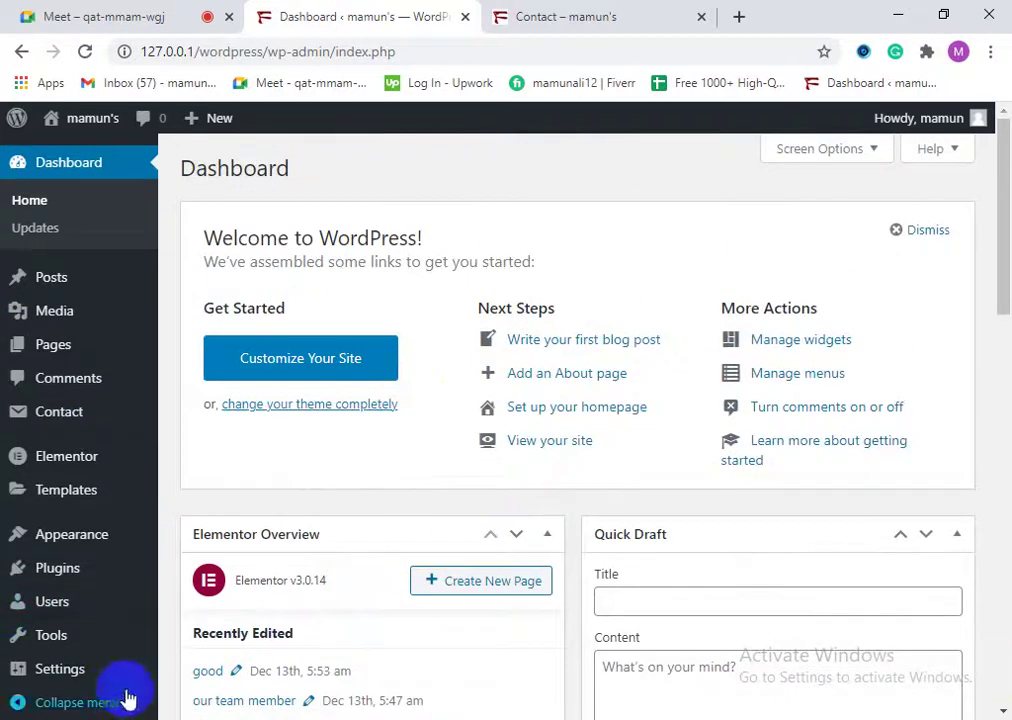
{"action": "mouse_move", "coordinate": [47, 541]}
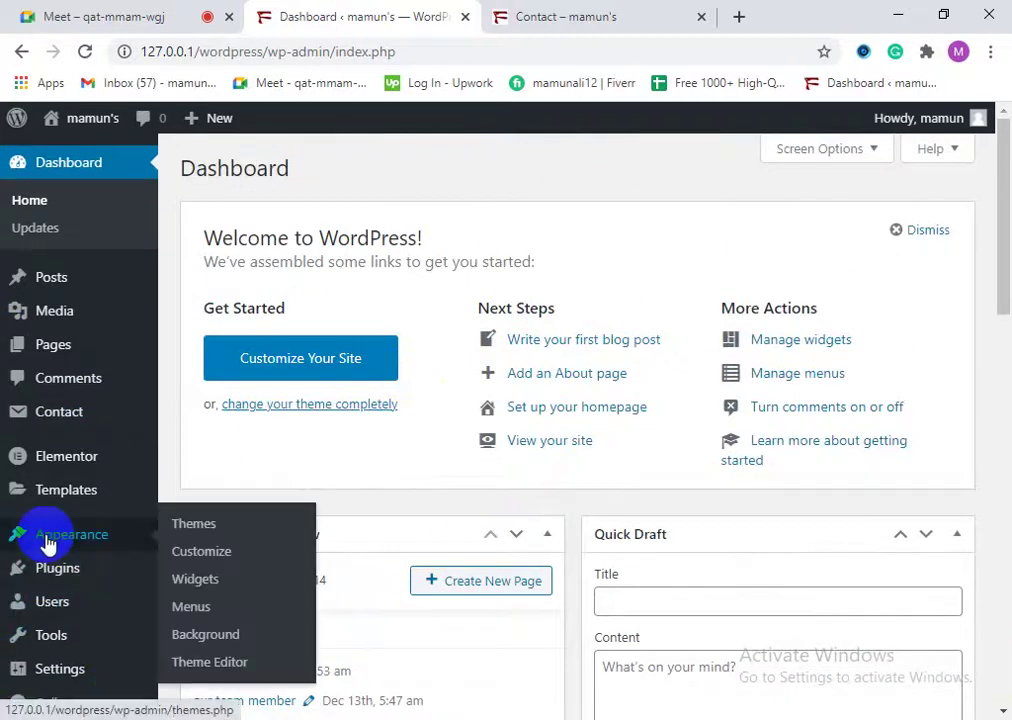
{"action": "left_click", "coordinate": [47, 541]}
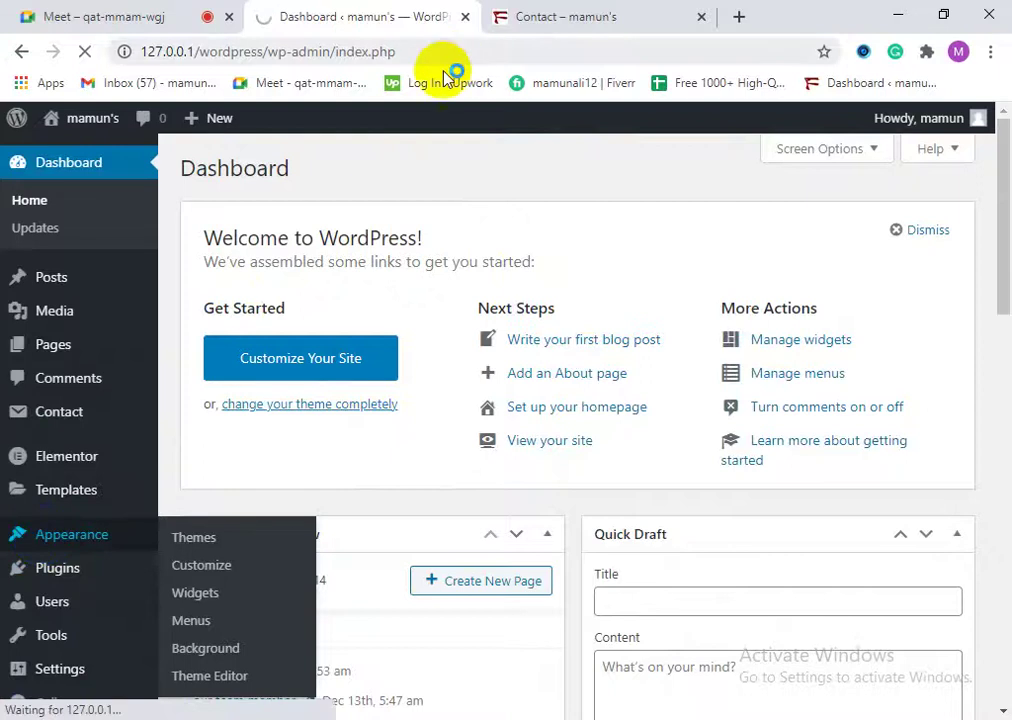
{"action": "left_click", "coordinate": [585, 6]}
{"action": "left_click", "coordinate": [405, 8]}
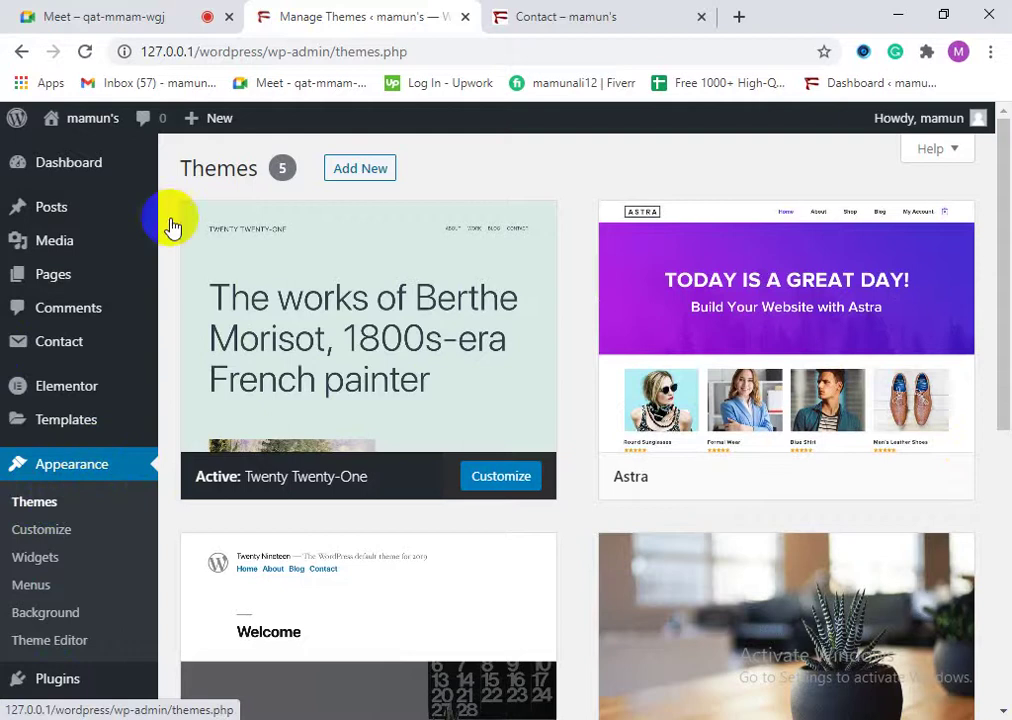
{"action": "scroll", "coordinate": [512, 517], "scroll_direction": "down", "scroll_amount": 3}
{"action": "scroll", "coordinate": [512, 517], "scroll_direction": "down", "scroll_amount": 3}
Step: Go from the live Contact page to the site's home page and scroll to the footer and back
{"action": "left_click", "coordinate": [610, 17]}
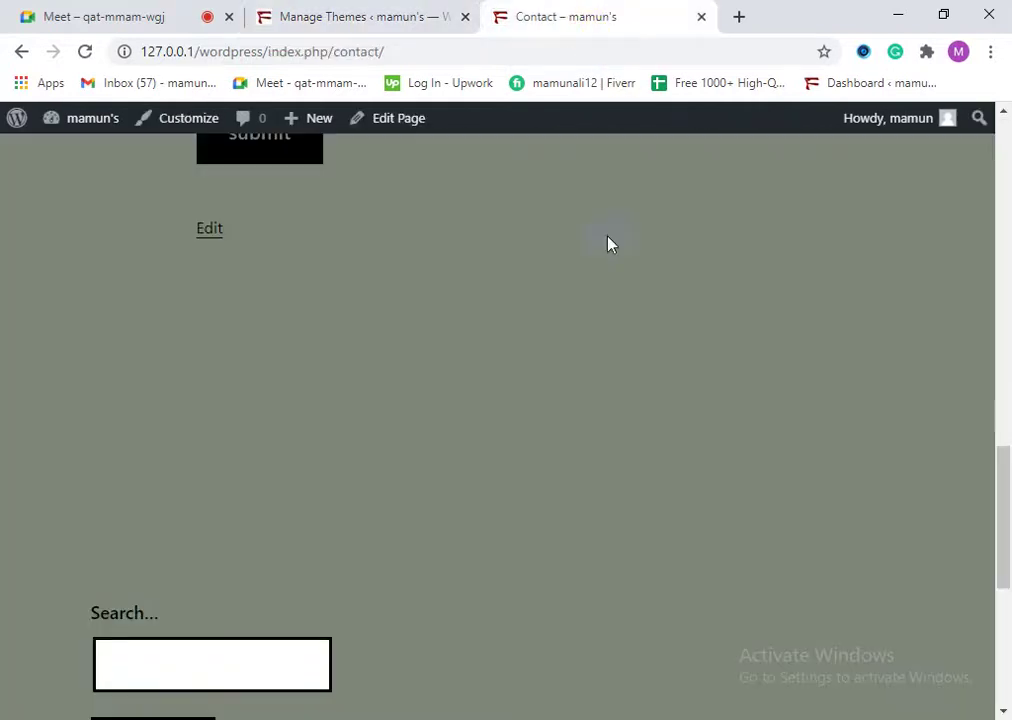
{"action": "scroll", "coordinate": [610, 244], "scroll_direction": "up", "scroll_amount": 10}
{"action": "left_click", "coordinate": [143, 297]}
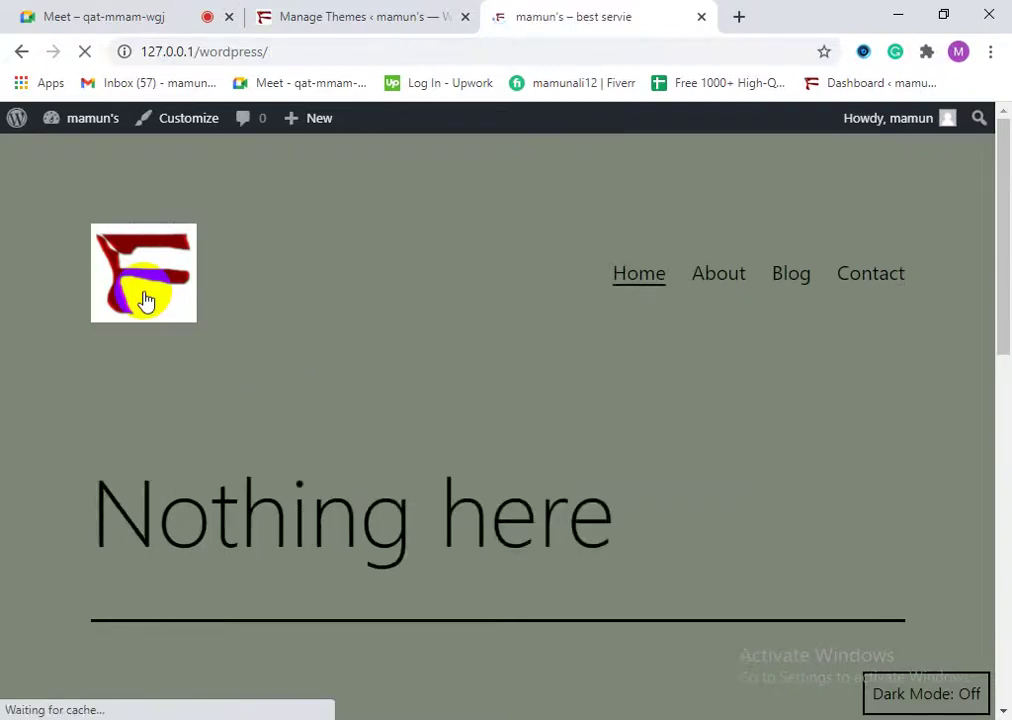
{"action": "scroll", "coordinate": [549, 614], "scroll_direction": "down", "scroll_amount": 5}
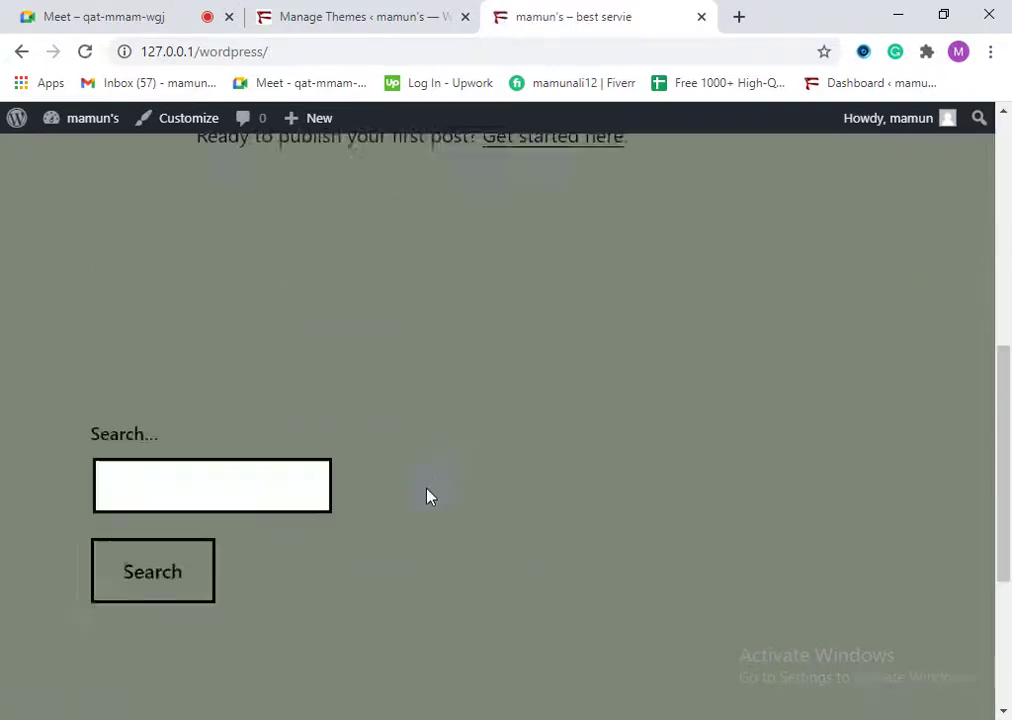
{"action": "scroll", "coordinate": [427, 496], "scroll_direction": "up", "scroll_amount": 5}
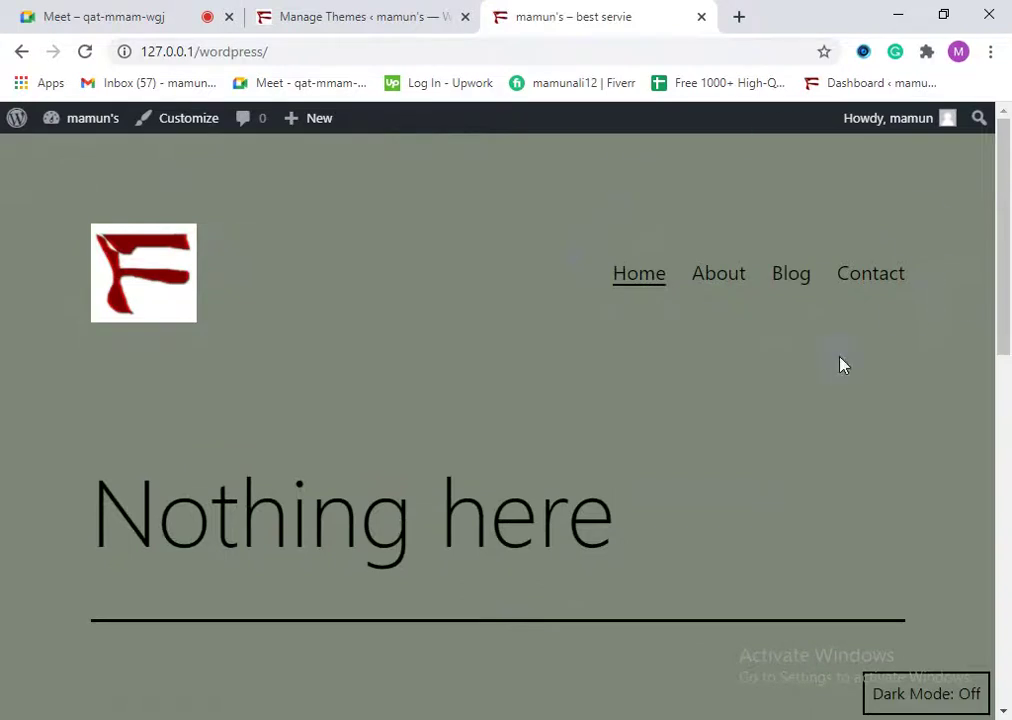
{"action": "scroll", "coordinate": [678, 345], "scroll_direction": "down", "scroll_amount": 2}
{"action": "scroll", "coordinate": [668, 333], "scroll_direction": "up", "scroll_amount": 2}
{"action": "scroll", "coordinate": [511, 486], "scroll_direction": "down", "scroll_amount": 5}
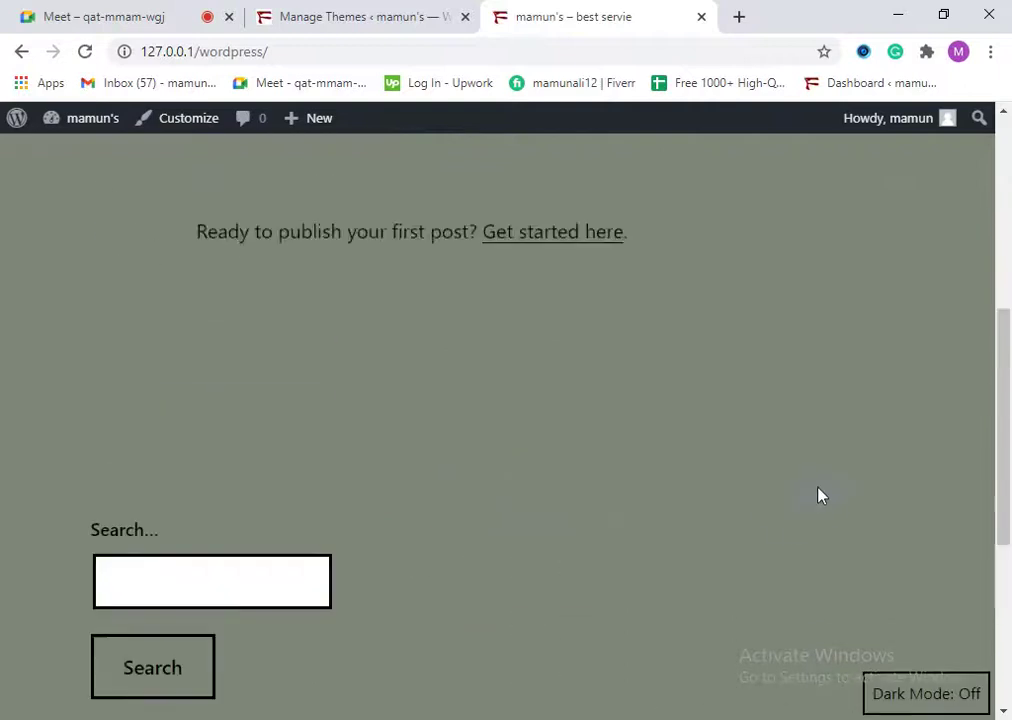
{"action": "scroll", "coordinate": [818, 494], "scroll_direction": "up", "scroll_amount": 5}
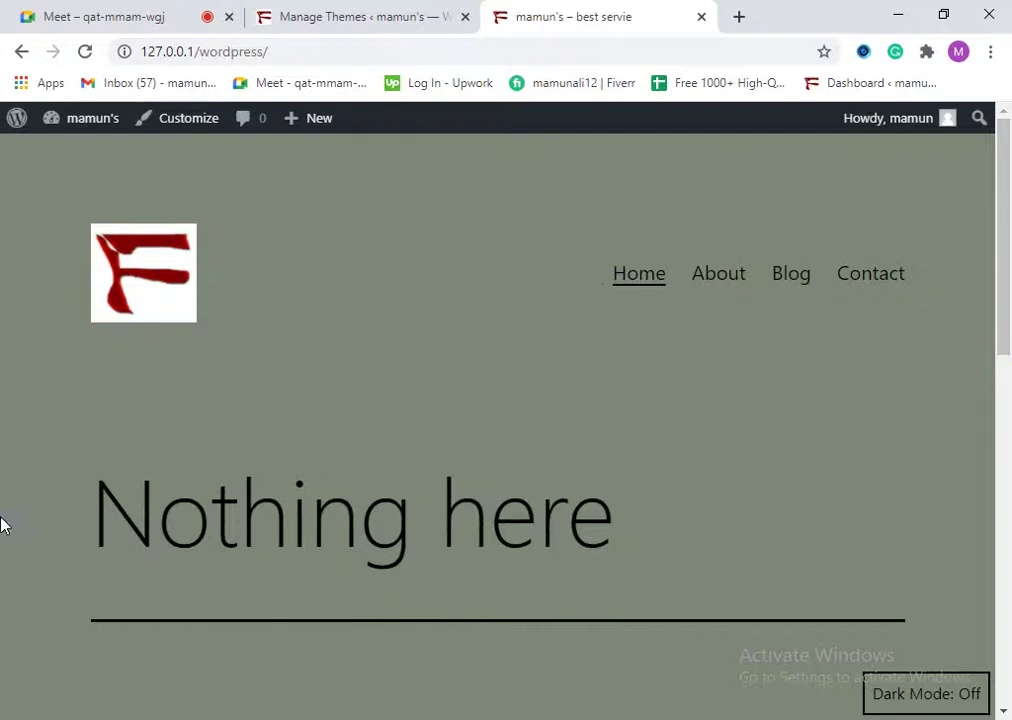
Step: Read the home page's 'Nothing here' notice and welcome line
{"action": "left_click_drag", "start_coordinate": [210, 512], "coordinate": [272, 512]}
{"action": "scroll", "coordinate": [863, 524], "scroll_direction": "down", "scroll_amount": 3}
{"action": "double_click", "coordinate": [450, 467]}
{"action": "left_click", "coordinate": [450, 467]}
{"action": "scroll", "coordinate": [321, 140], "scroll_direction": "up", "scroll_amount": 2}
{"action": "scroll", "coordinate": [423, 600], "scroll_direction": "down", "scroll_amount": 1}
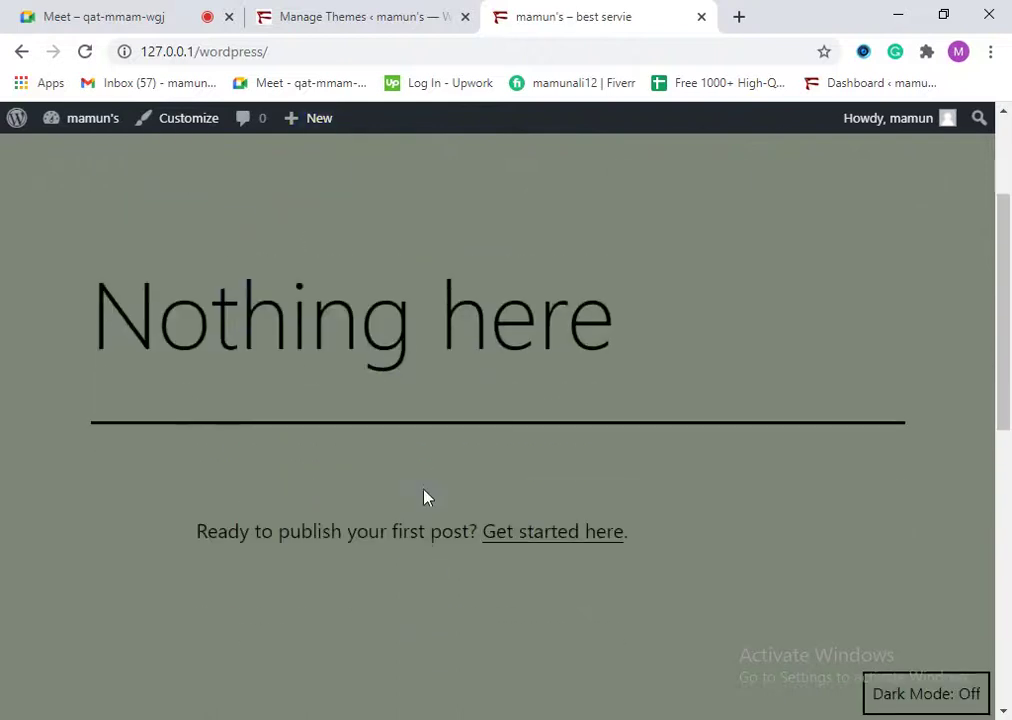
{"action": "scroll", "coordinate": [425, 492], "scroll_direction": "up", "scroll_amount": 2}
{"action": "scroll", "coordinate": [449, 410], "scroll_direction": "down", "scroll_amount": 8}
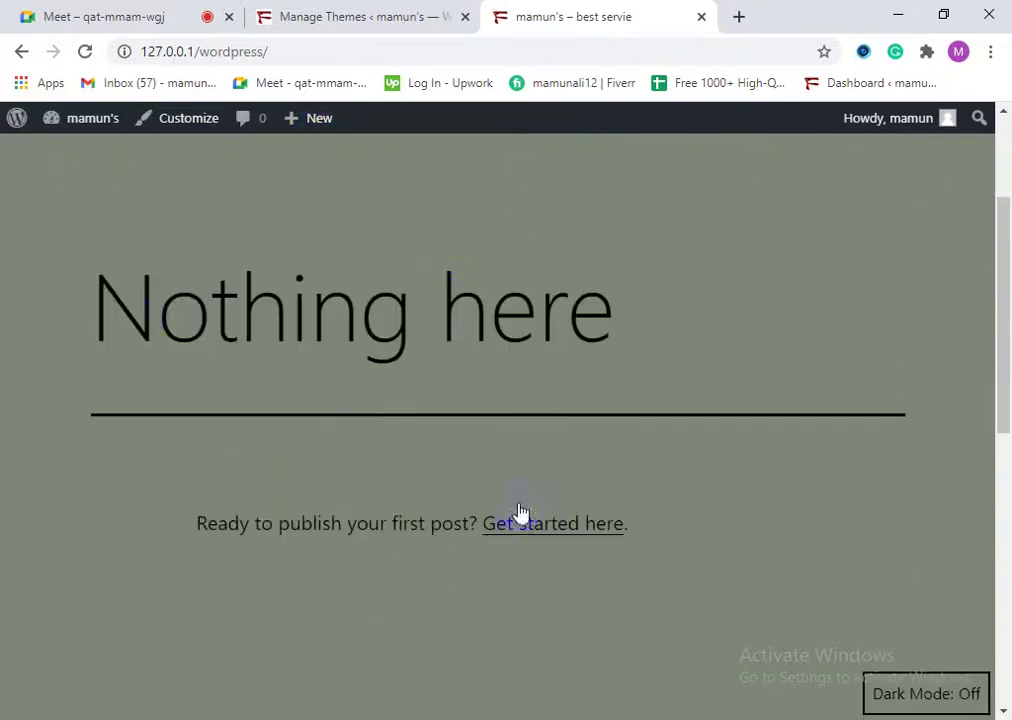
{"action": "scroll", "coordinate": [240, 585], "scroll_direction": "up", "scroll_amount": 2}
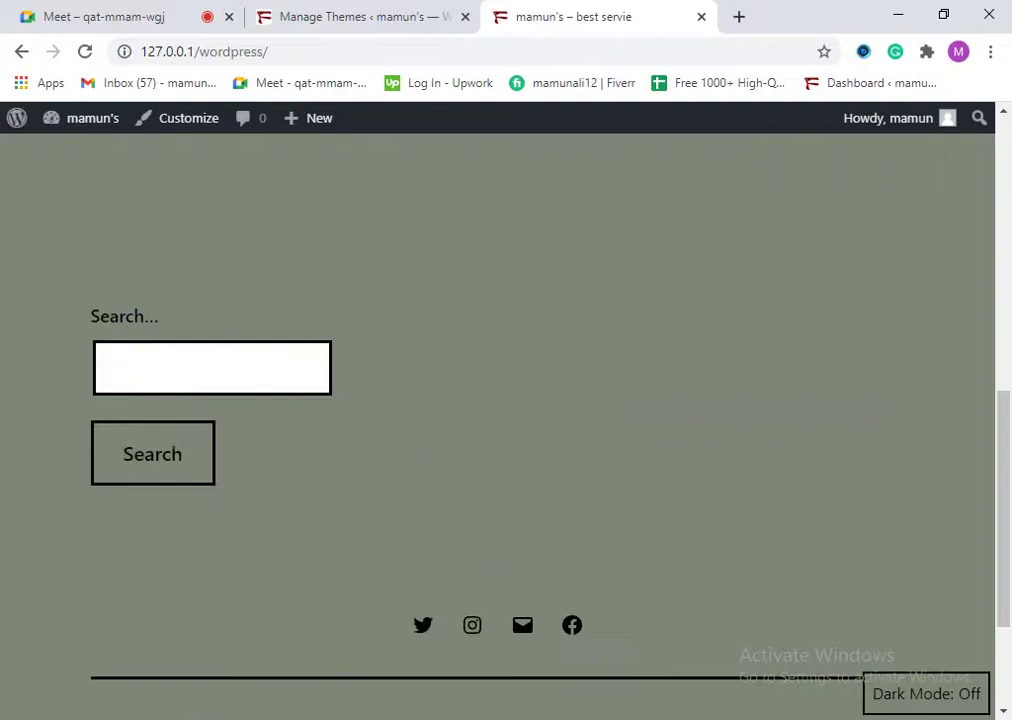
{"action": "scroll", "coordinate": [586, 452], "scroll_direction": "down", "scroll_amount": 2}
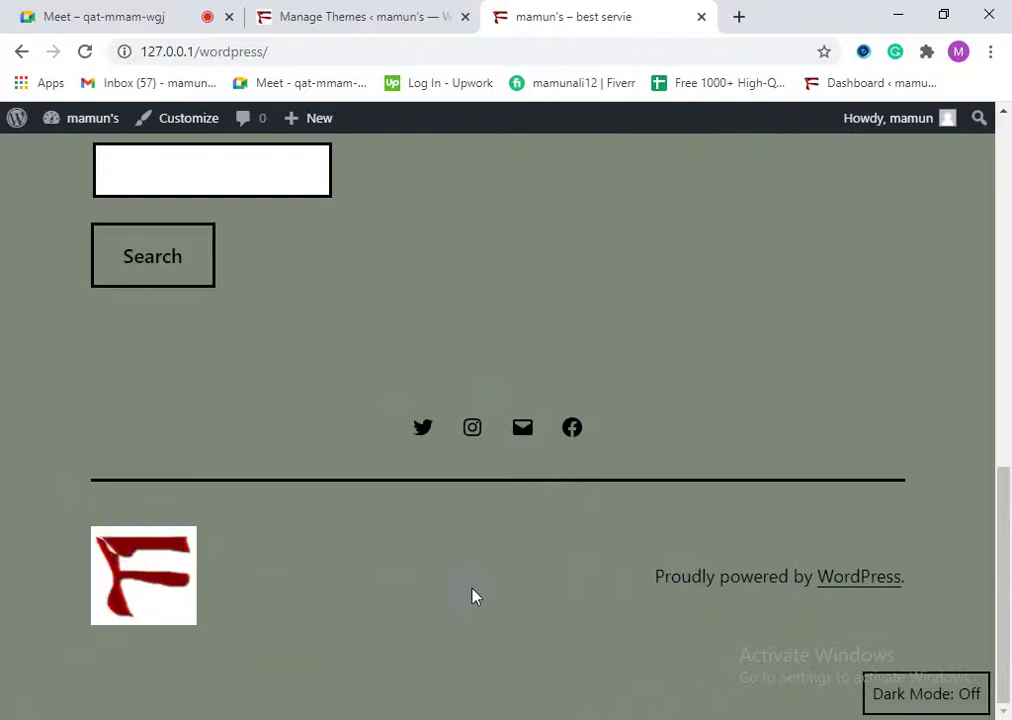
{"action": "scroll", "coordinate": [488, 601], "scroll_direction": "up", "scroll_amount": 10}
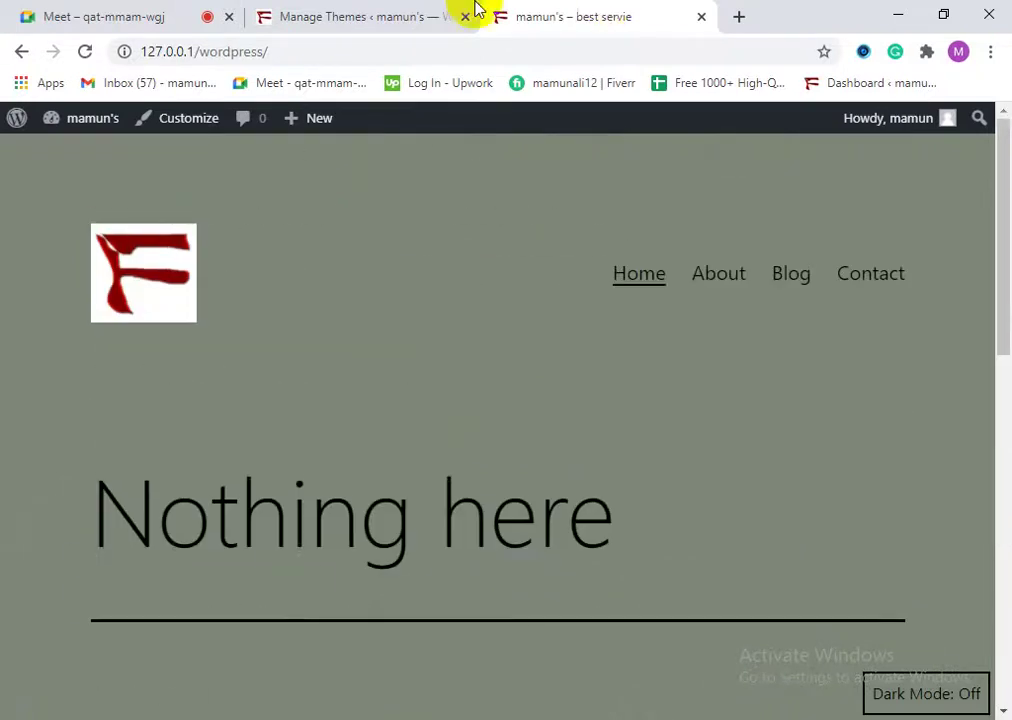
{"action": "left_click", "coordinate": [413, 8]}
Step: Look over the live site's front page in its browser tab
{"action": "scroll", "coordinate": [430, 380], "scroll_direction": "up", "scroll_amount": 5}
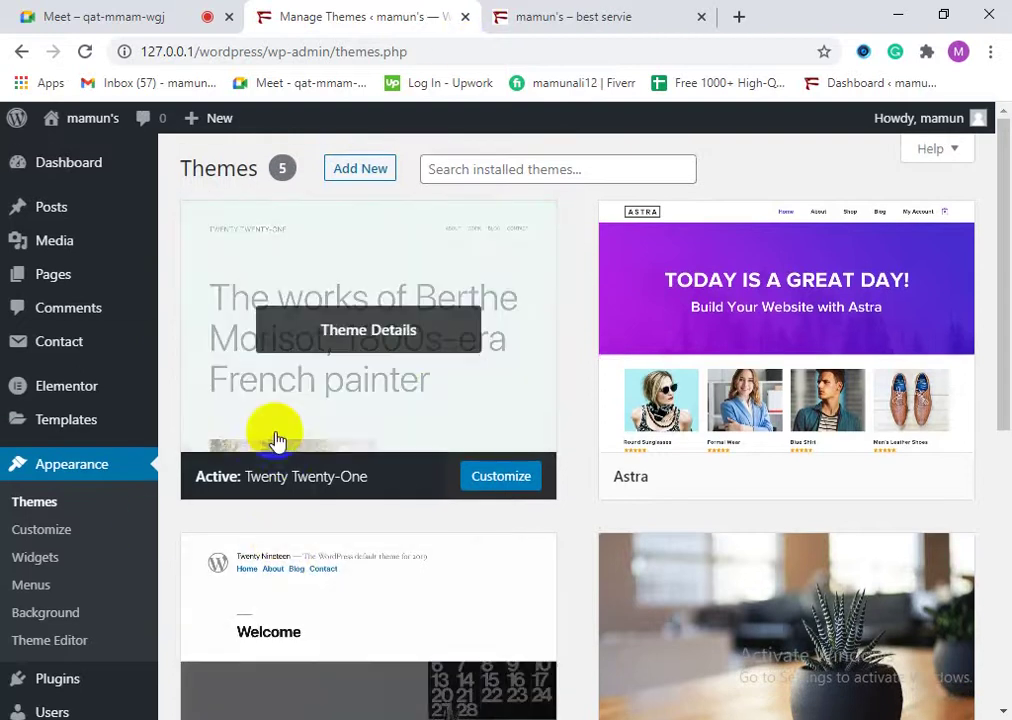
{"action": "left_click", "coordinate": [503, 13]}
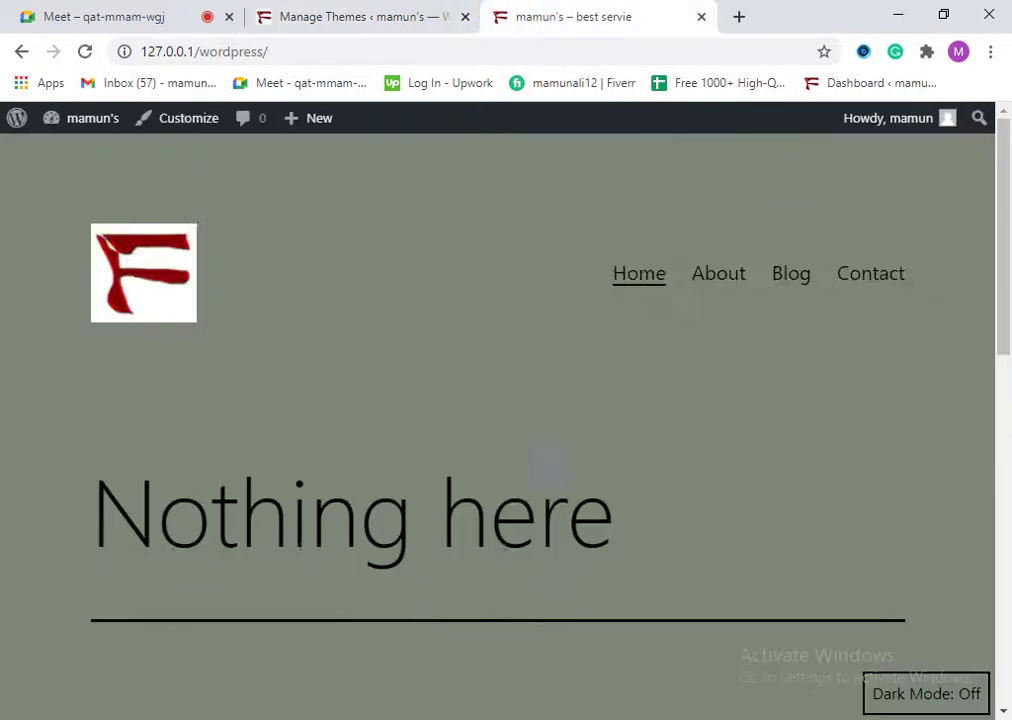
{"action": "scroll", "coordinate": [560, 465], "scroll_direction": "down", "scroll_amount": 6}
{"action": "scroll", "coordinate": [630, 518], "scroll_direction": "up", "scroll_amount": 4}
{"action": "scroll", "coordinate": [630, 518], "scroll_direction": "up", "scroll_amount": 3}
{"action": "left_click", "coordinate": [452, 128]}
Step: Return to the Themes admin page, with the Astra theme card in view
{"action": "left_click", "coordinate": [443, 27]}
{"action": "scroll", "coordinate": [572, 552], "scroll_direction": "down", "scroll_amount": 3}
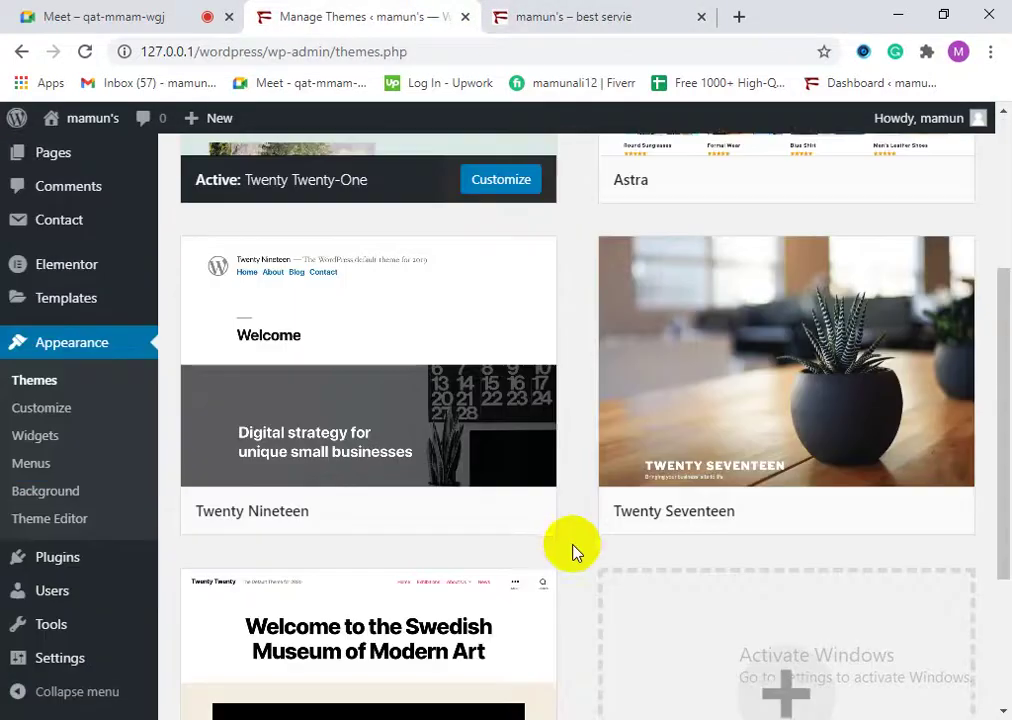
{"action": "scroll", "coordinate": [560, 542], "scroll_direction": "up", "scroll_amount": 3}
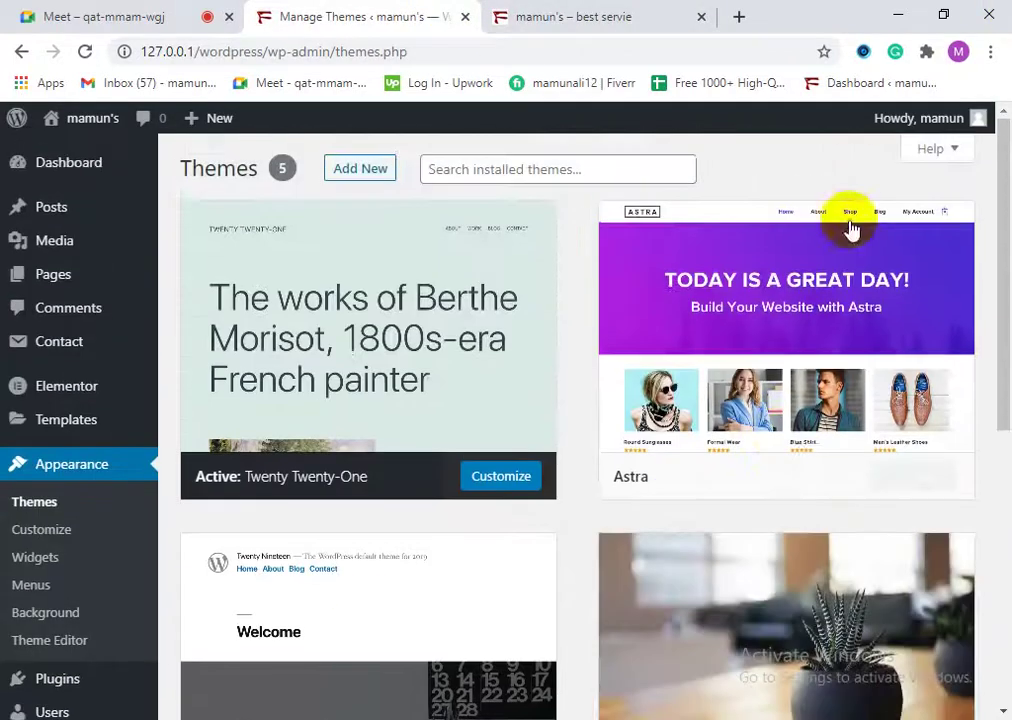
{"action": "mouse_move", "coordinate": [843, 318]}
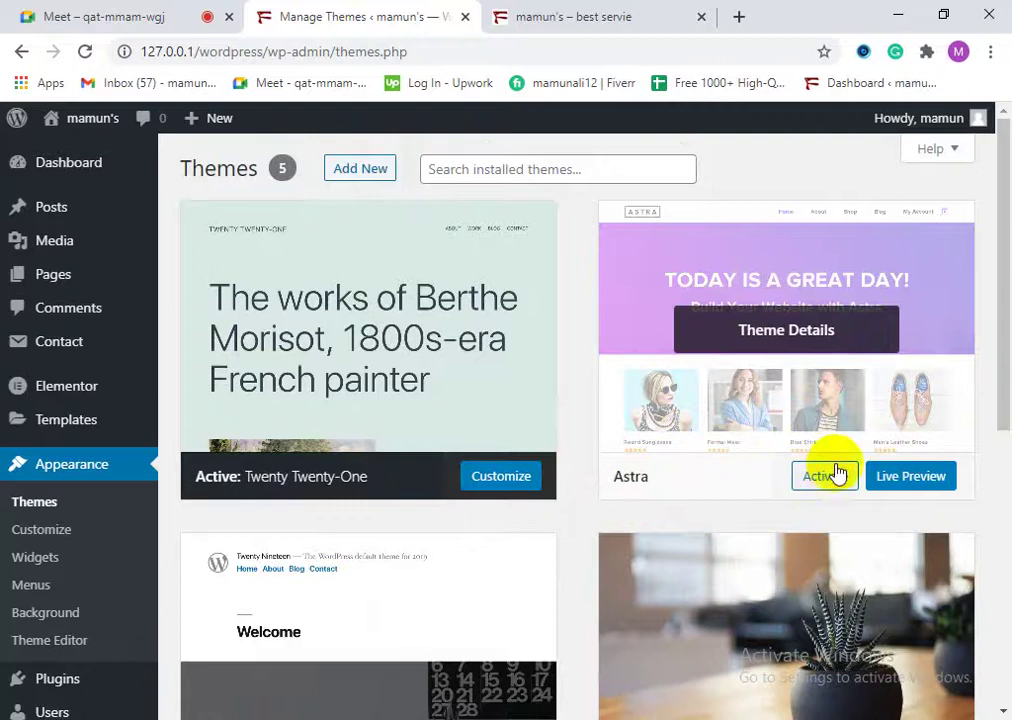
Step: Live-preview the Astra theme, scrolling through it and expanding then collapsing its navigation menu
{"action": "left_click", "coordinate": [937, 488]}
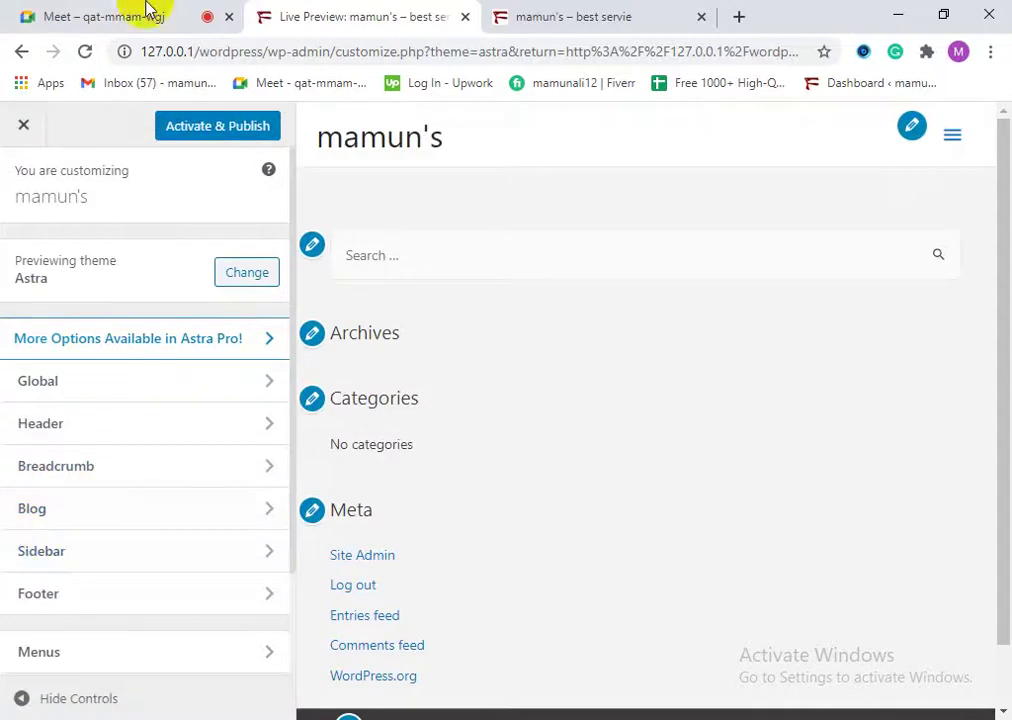
{"action": "scroll", "coordinate": [603, 490], "scroll_direction": "down", "scroll_amount": 2}
{"action": "scroll", "coordinate": [599, 494], "scroll_direction": "up", "scroll_amount": 2}
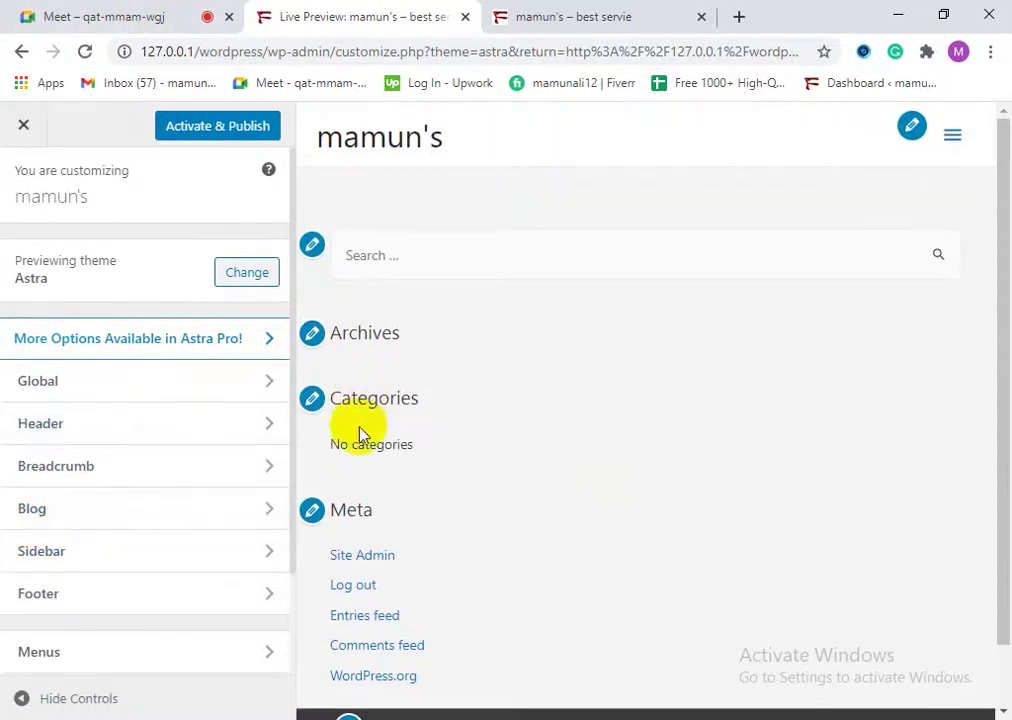
{"action": "scroll", "coordinate": [592, 409], "scroll_direction": "down", "scroll_amount": 2}
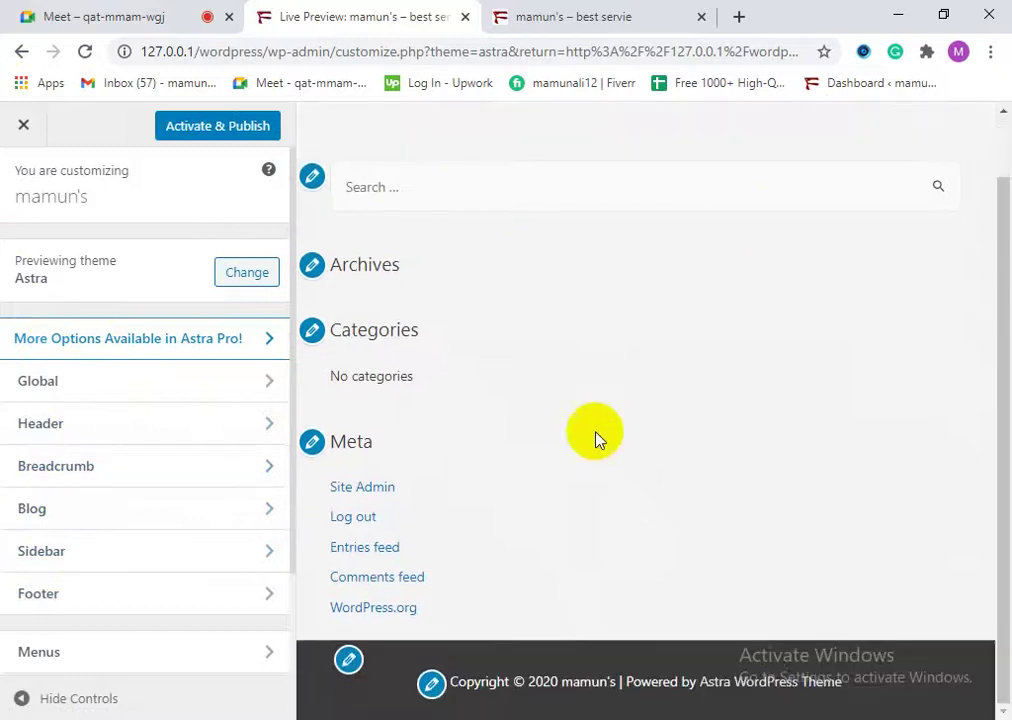
{"action": "scroll", "coordinate": [473, 548], "scroll_direction": "up", "scroll_amount": 2}
{"action": "scroll", "coordinate": [436, 361], "scroll_direction": "down", "scroll_amount": 2}
{"action": "scroll", "coordinate": [501, 284], "scroll_direction": "up", "scroll_amount": 2}
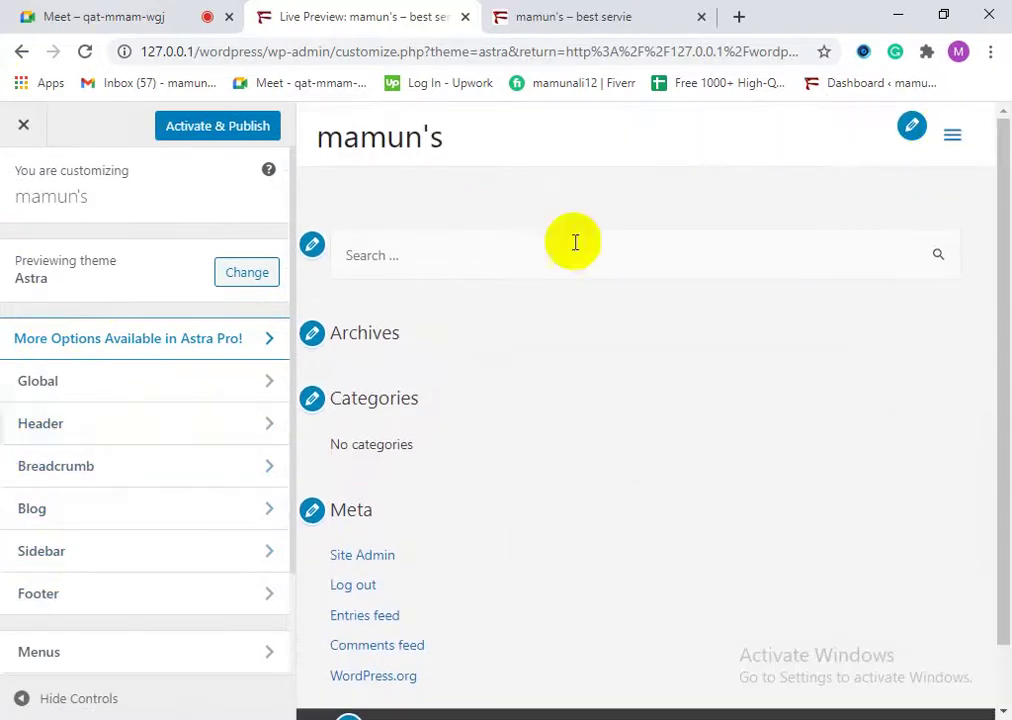
{"action": "scroll", "coordinate": [610, 481], "scroll_direction": "down", "scroll_amount": 2}
{"action": "scroll", "coordinate": [27, 528], "scroll_direction": "down", "scroll_amount": 1}
{"action": "scroll", "coordinate": [27, 528], "scroll_direction": "down", "scroll_amount": 1}
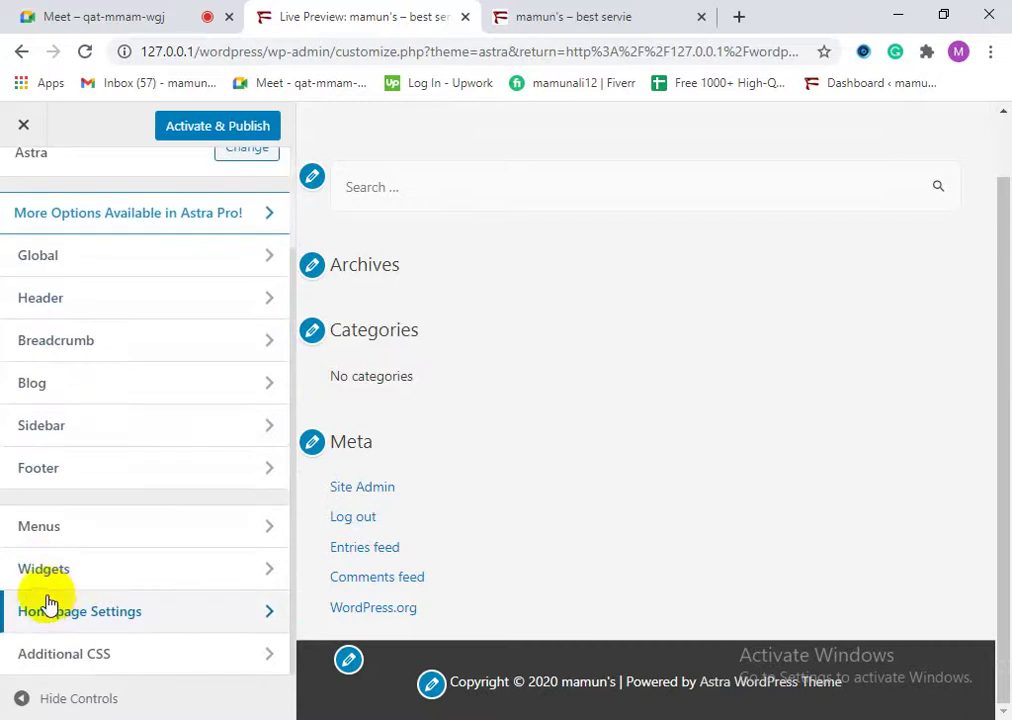
{"action": "scroll", "coordinate": [48, 603], "scroll_direction": "up", "scroll_amount": 2}
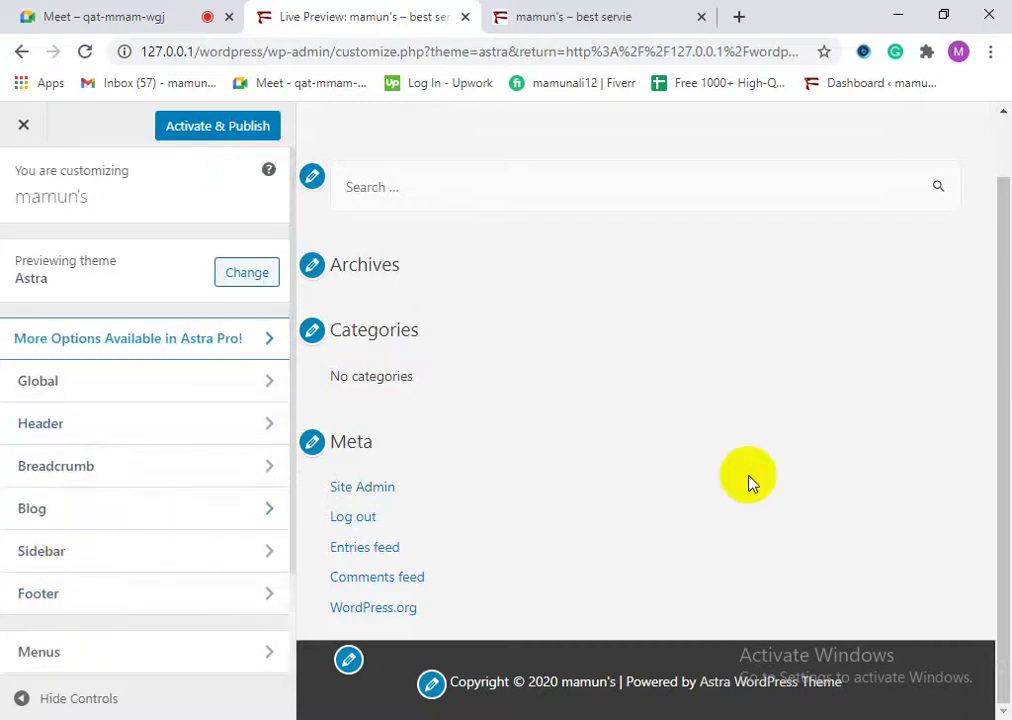
{"action": "scroll", "coordinate": [683, 418], "scroll_direction": "up", "scroll_amount": 2}
{"action": "left_click", "coordinate": [952, 135]}
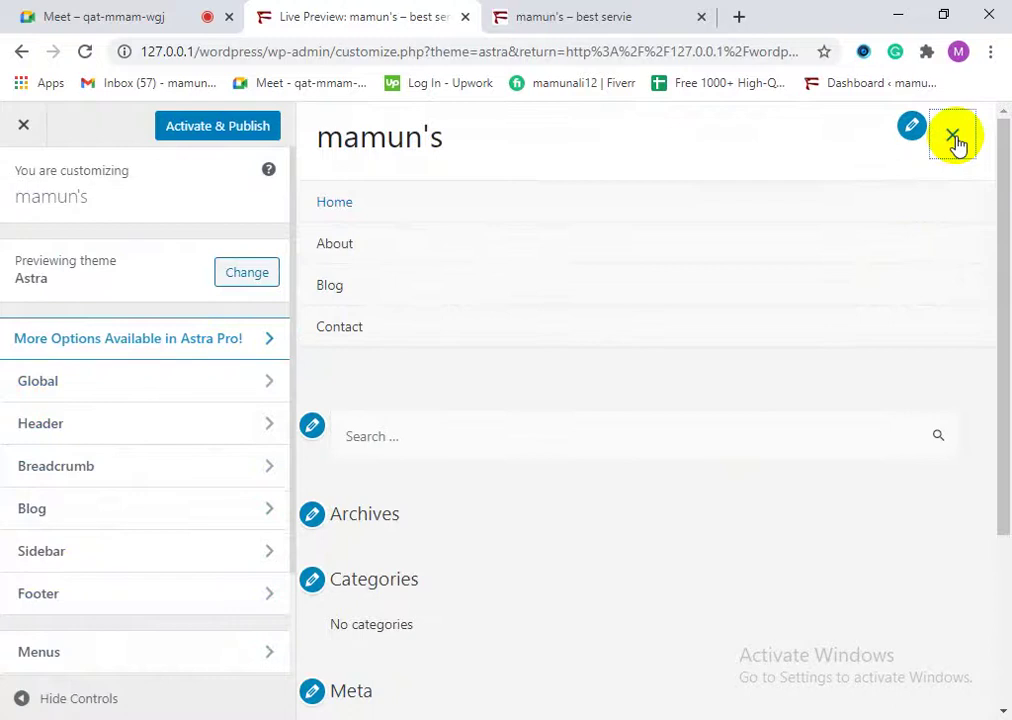
{"action": "left_click", "coordinate": [955, 142]}
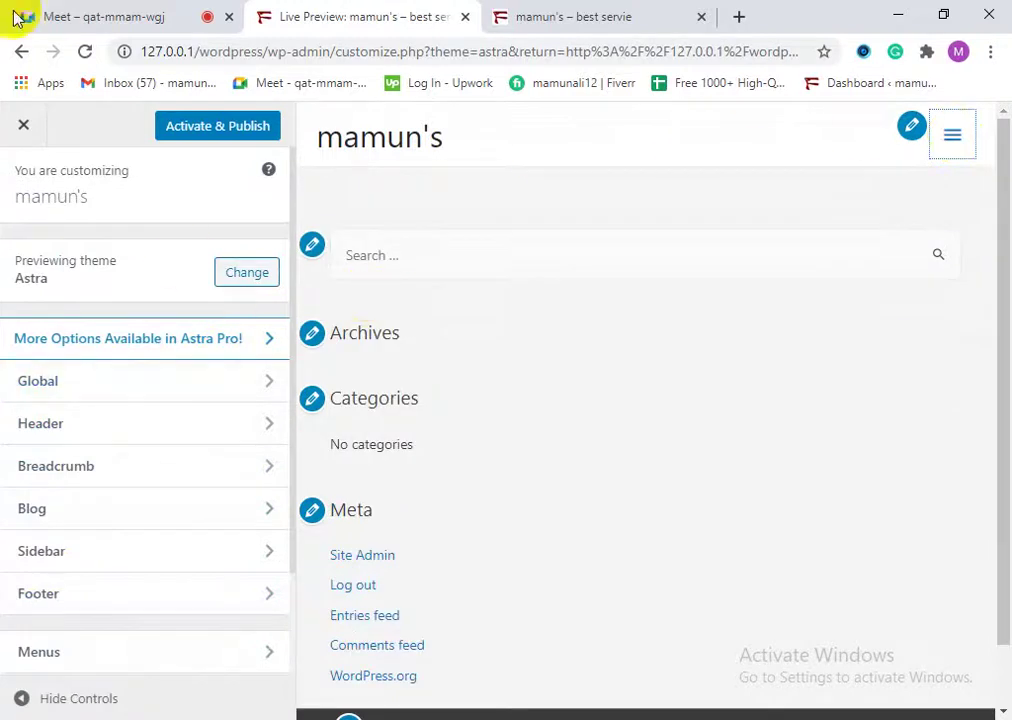
Step: Activate and publish Astra, then reload the live front page to see it
{"action": "left_click", "coordinate": [238, 136]}
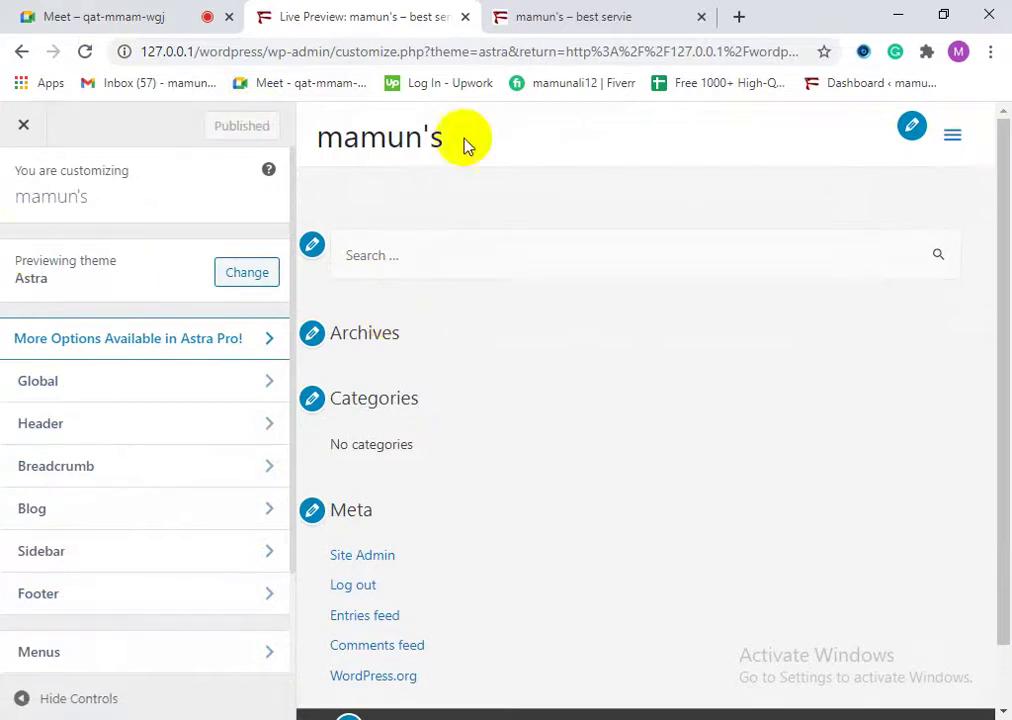
{"action": "left_click", "coordinate": [560, 16]}
{"action": "left_click", "coordinate": [85, 52]}
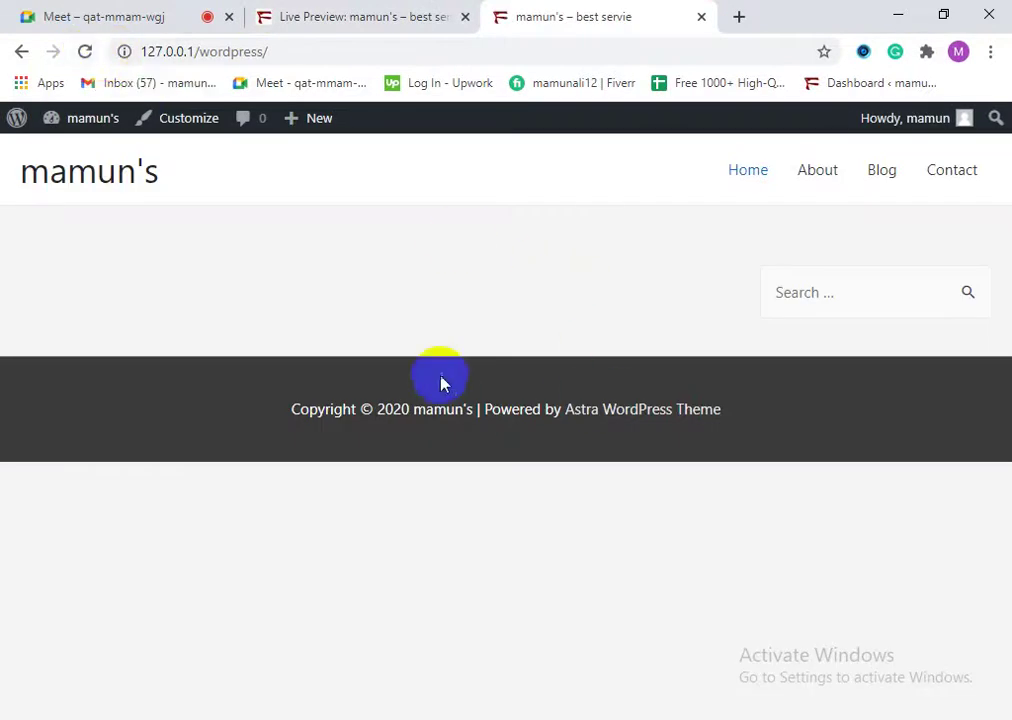
Step: Reload the Astra front page and try out the site's search box
{"action": "left_click", "coordinate": [85, 52]}
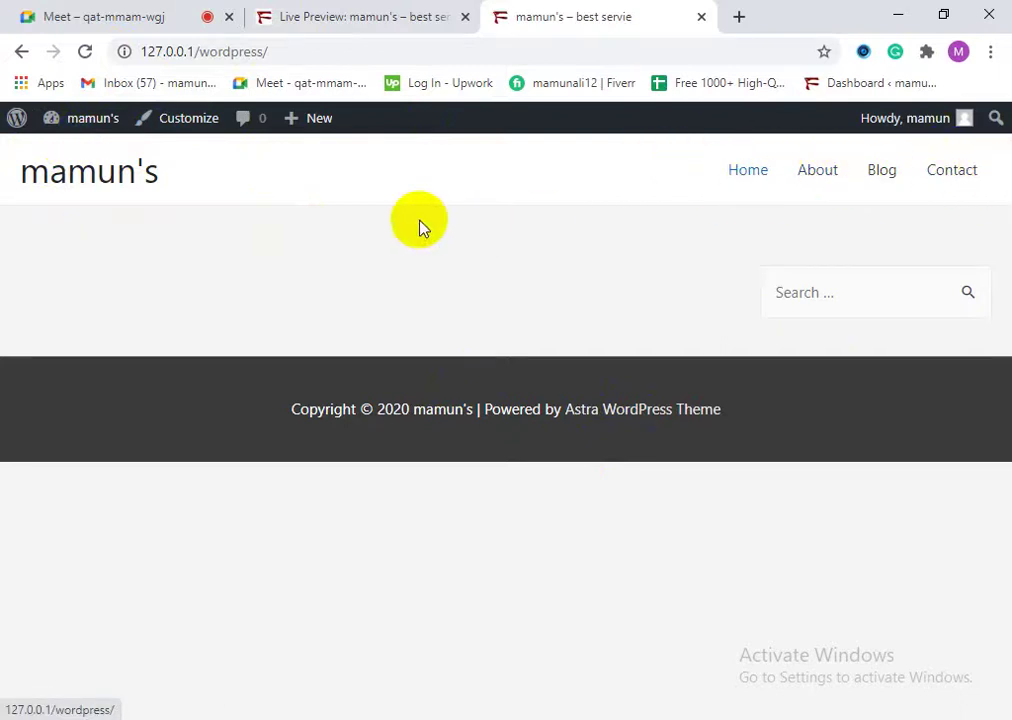
{"action": "left_click", "coordinate": [314, 411]}
{"action": "left_click", "coordinate": [830, 290]}
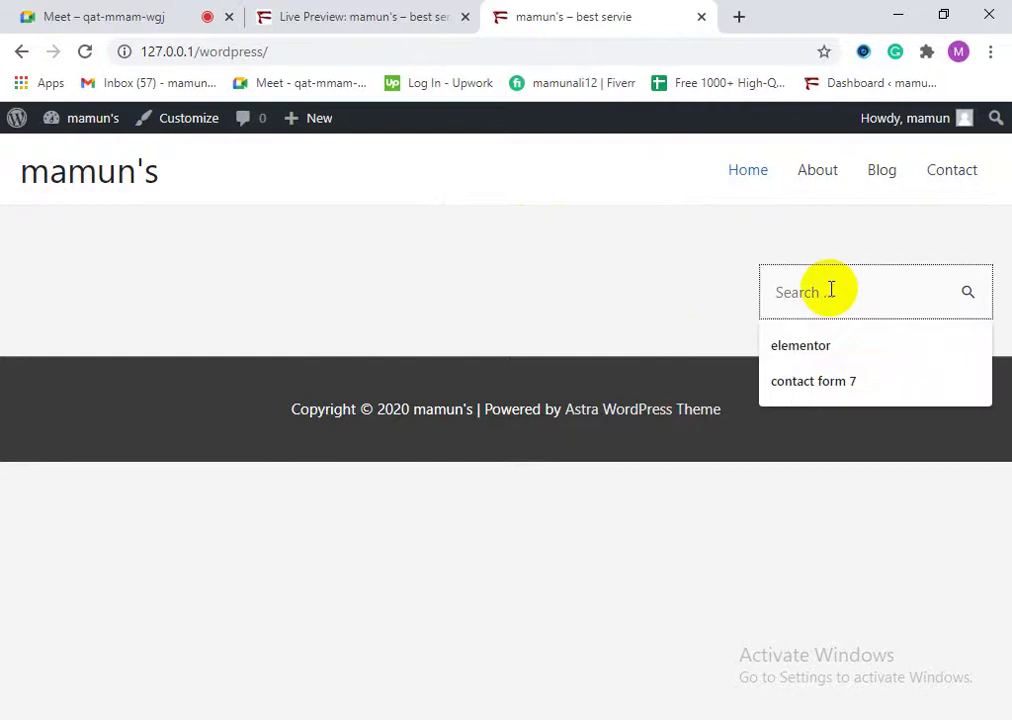
{"action": "left_click", "coordinate": [293, 388]}
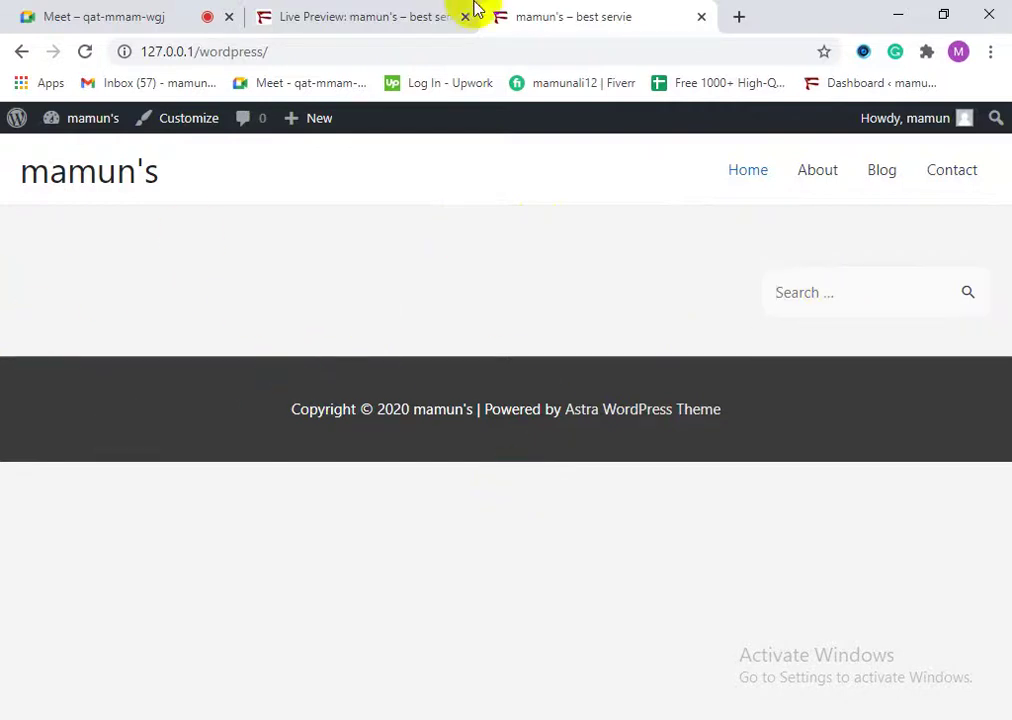
Step: Close the Astra Customizer back to Manage Themes and return to the Themes admin page
{"action": "left_click", "coordinate": [389, 6]}
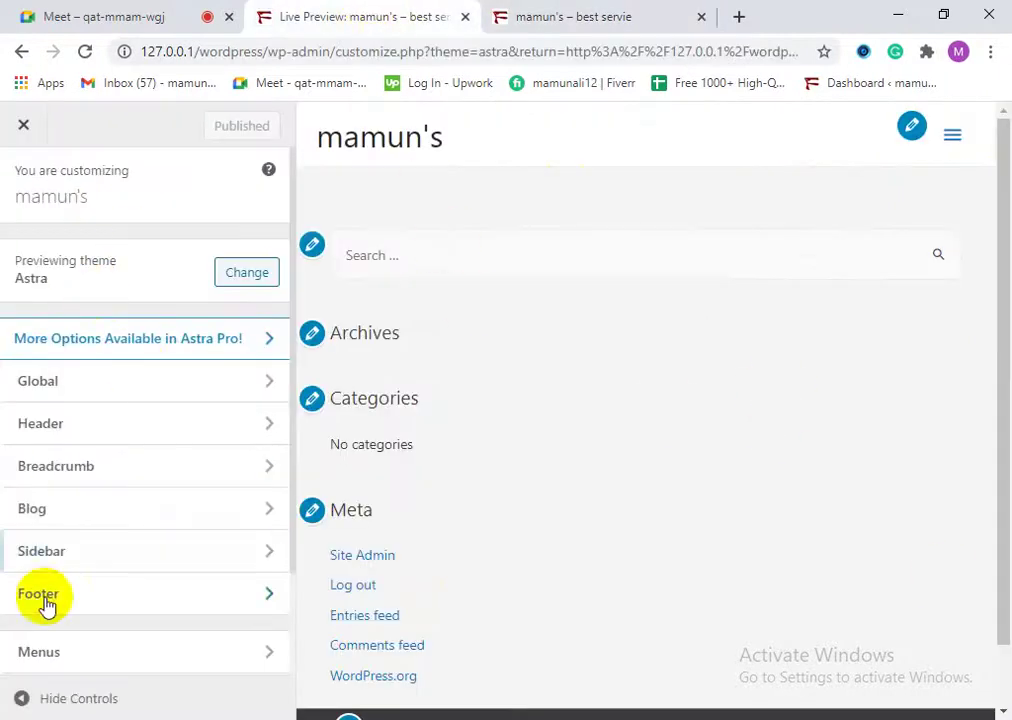
{"action": "scroll", "coordinate": [163, 583], "scroll_direction": "down", "scroll_amount": 4}
{"action": "scroll", "coordinate": [151, 535], "scroll_direction": "up", "scroll_amount": 4}
{"action": "left_click", "coordinate": [21, 127]}
{"action": "left_click", "coordinate": [569, 14]}
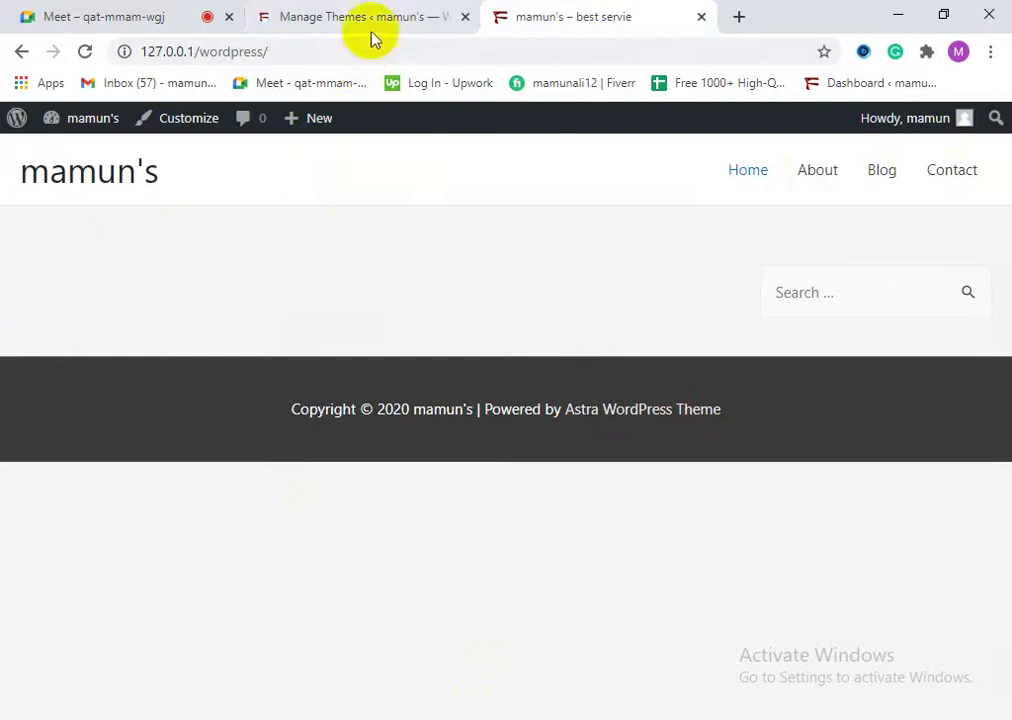
{"action": "left_click", "coordinate": [374, 24]}
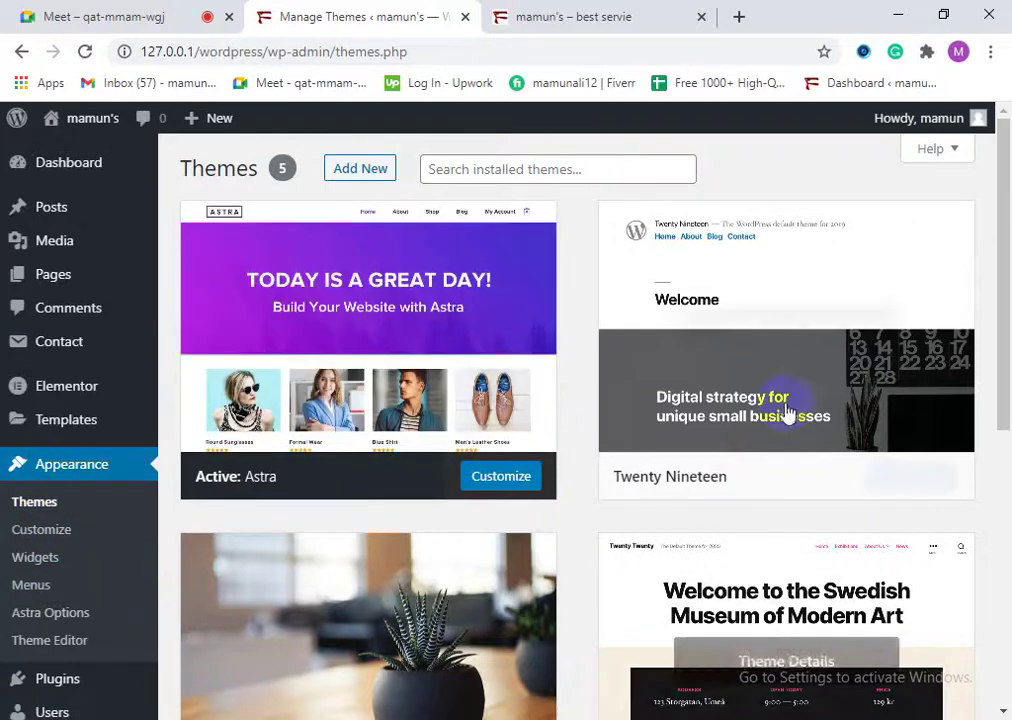
Step: Activate Twenty Seventeen, visit the live site, and close the old front-page tab
{"action": "scroll", "coordinate": [350, 568], "scroll_direction": "down", "scroll_amount": 3}
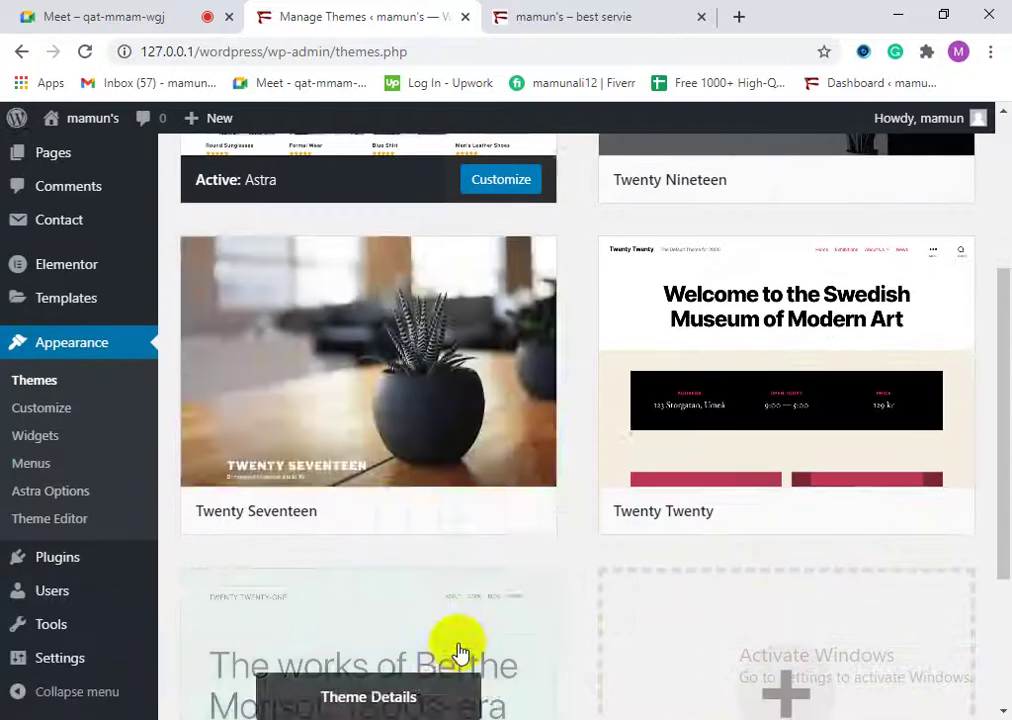
{"action": "left_click", "coordinate": [406, 512]}
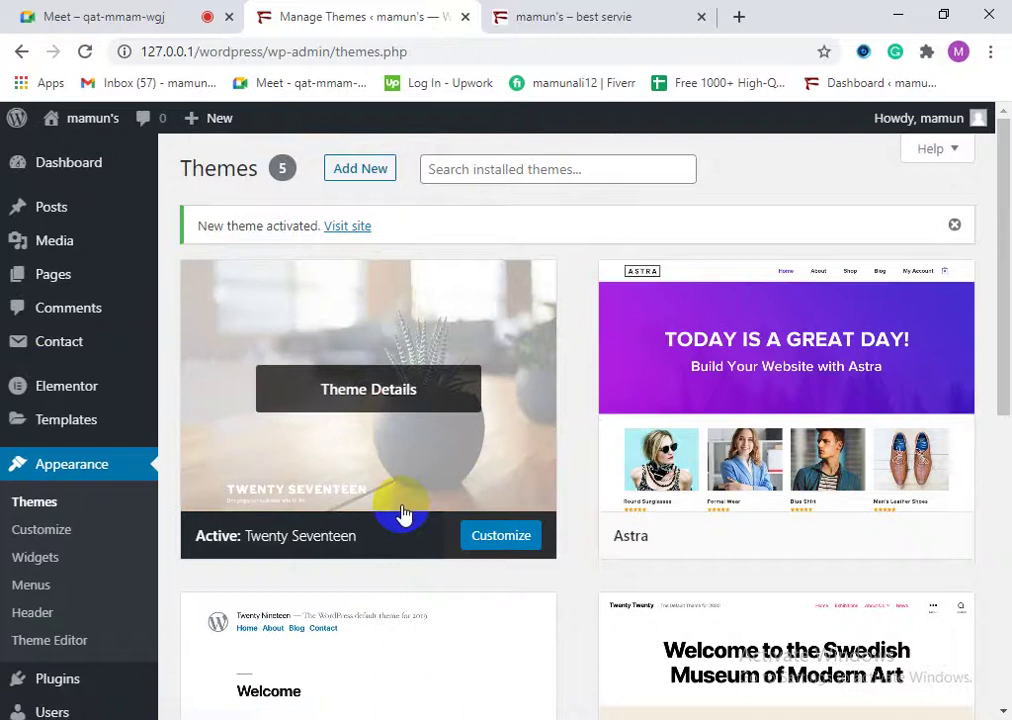
{"action": "left_click", "coordinate": [340, 228]}
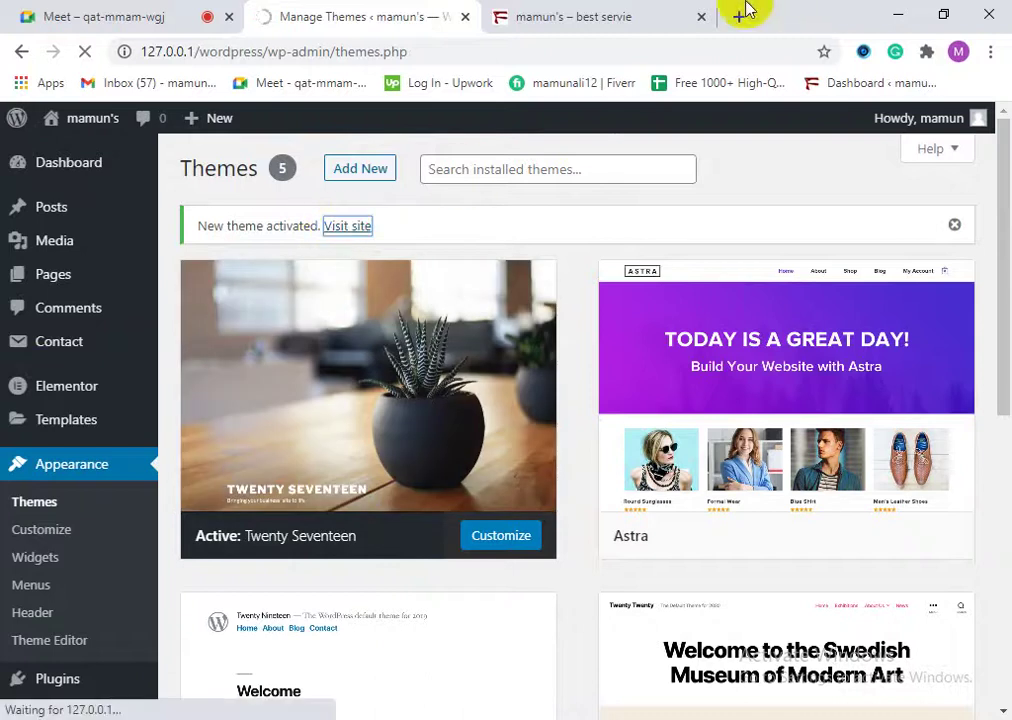
{"action": "left_click", "coordinate": [703, 18]}
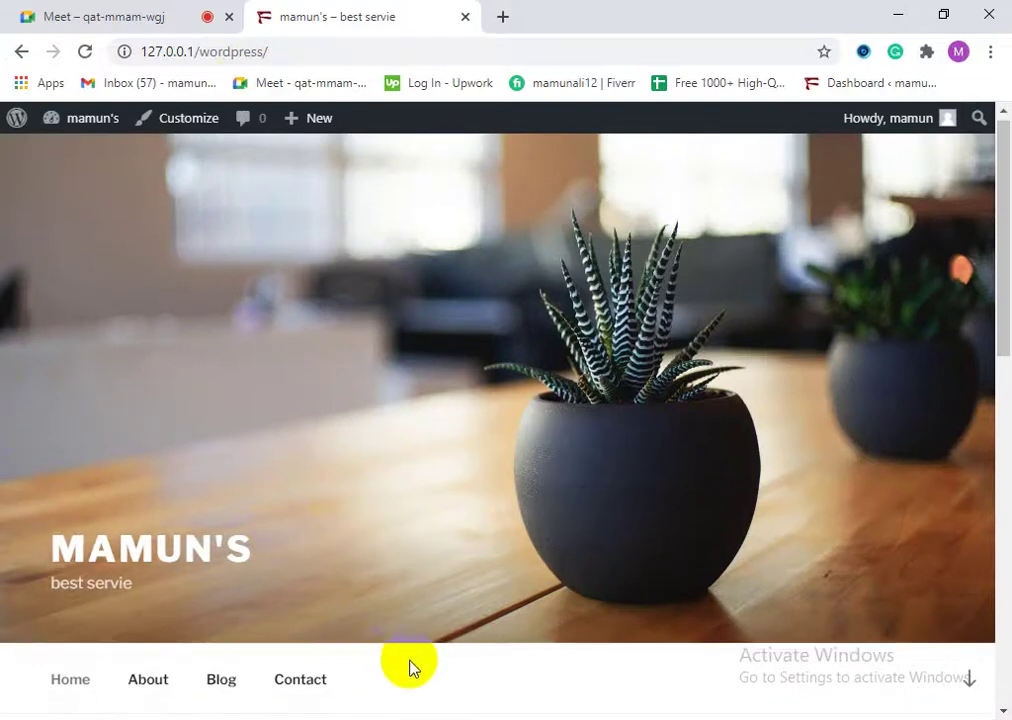
{"action": "scroll", "coordinate": [530, 660], "scroll_direction": "down", "scroll_amount": 10}
{"action": "scroll", "coordinate": [511, 569], "scroll_direction": "up", "scroll_amount": 10}
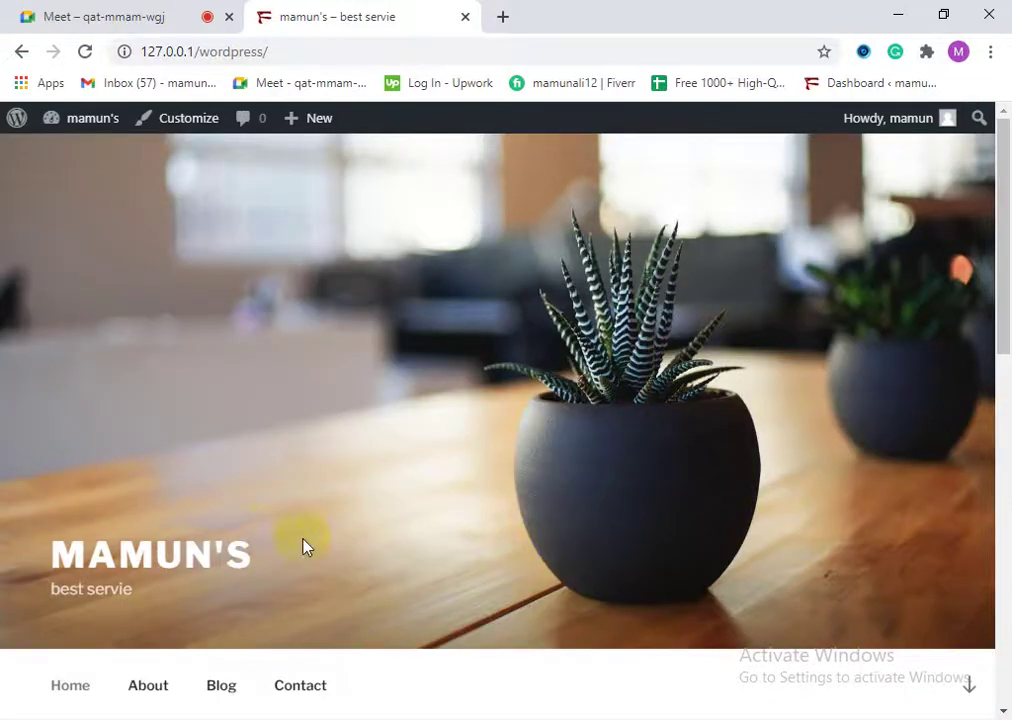
{"action": "scroll", "coordinate": [143, 472], "scroll_direction": "down", "scroll_amount": 2}
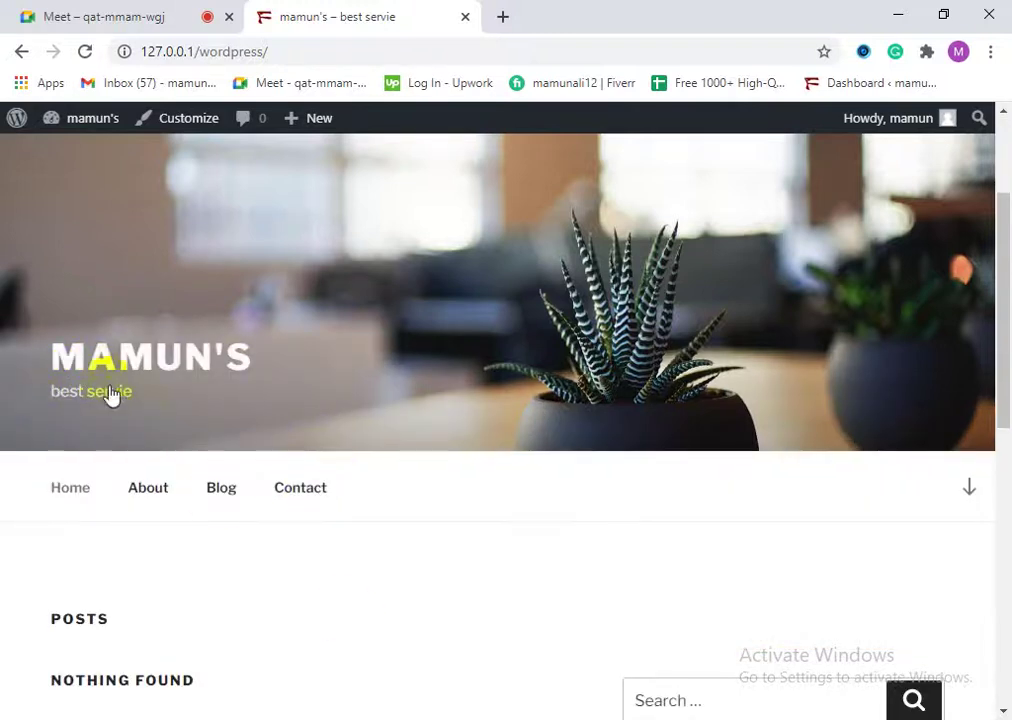
{"action": "scroll", "coordinate": [168, 394], "scroll_direction": "up", "scroll_amount": 1}
{"action": "scroll", "coordinate": [167, 392], "scroll_direction": "up", "scroll_amount": 1}
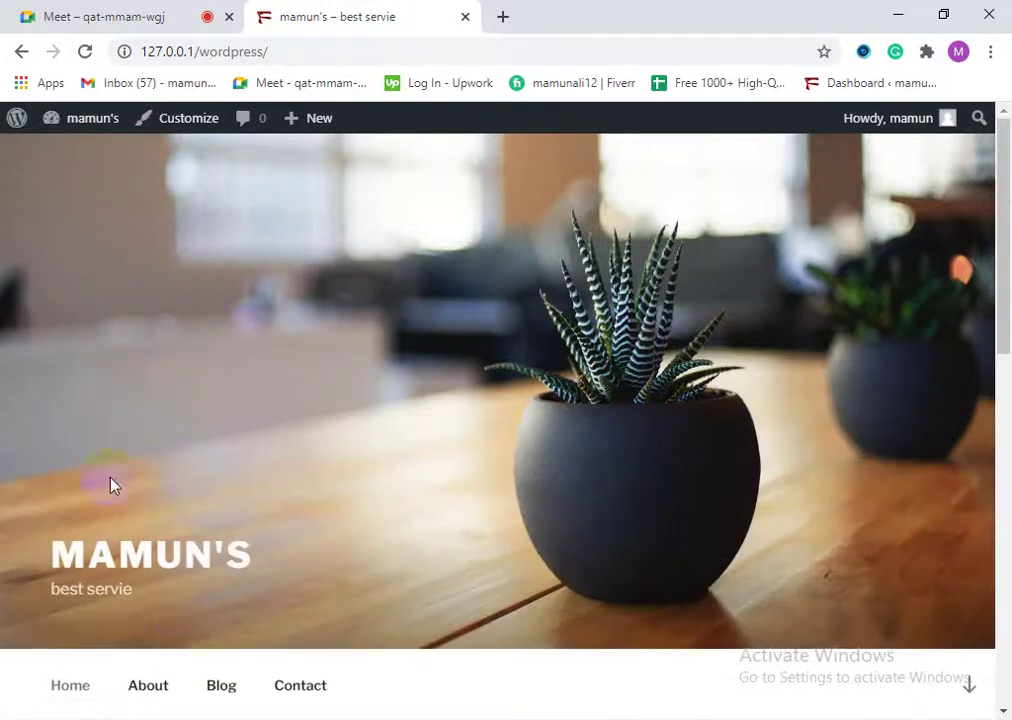
{"action": "scroll", "coordinate": [205, 575], "scroll_direction": "down", "scroll_amount": 3}
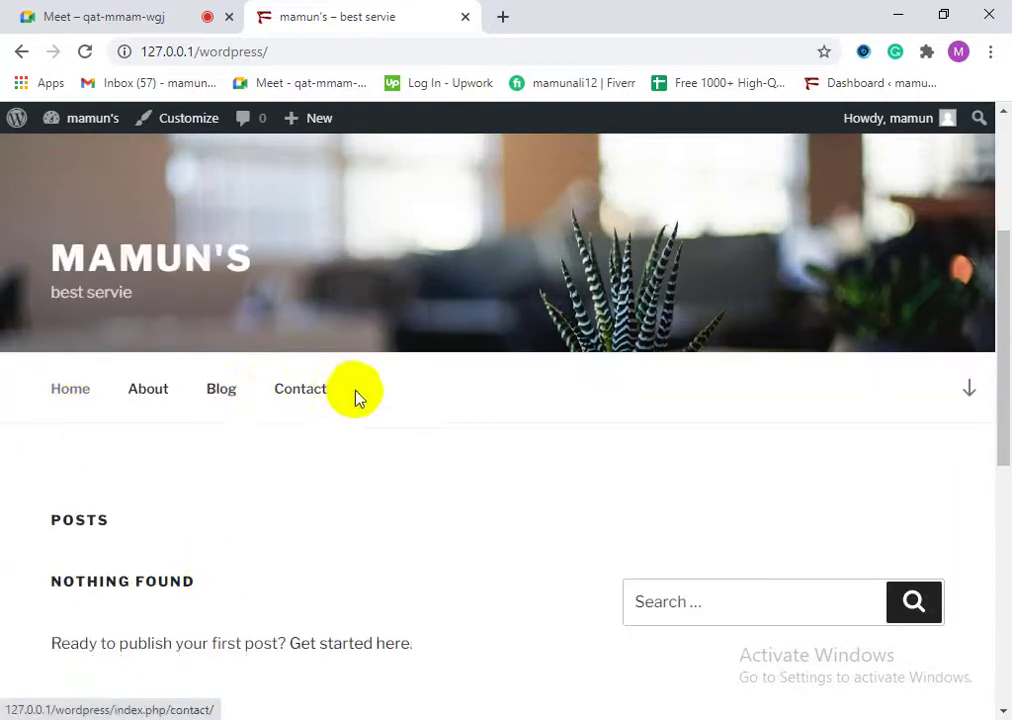
{"action": "scroll", "coordinate": [360, 420], "scroll_direction": "up", "scroll_amount": 3}
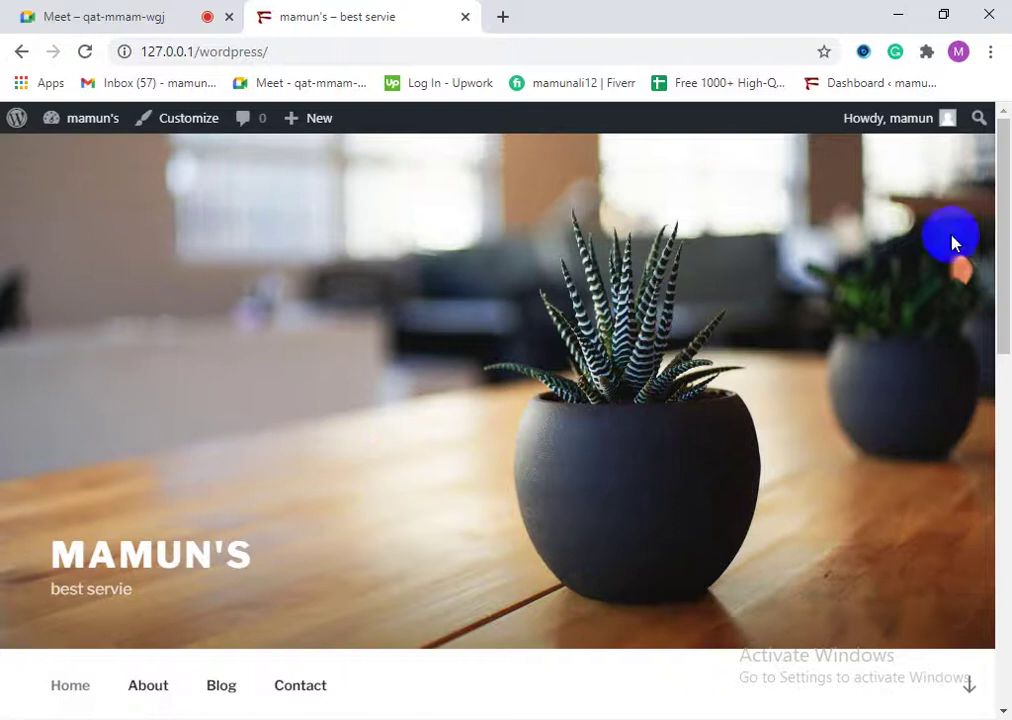
{"action": "scroll", "coordinate": [100, 485], "scroll_direction": "down", "scroll_amount": 5}
{"action": "scroll", "coordinate": [180, 460], "scroll_direction": "up", "scroll_amount": 4}
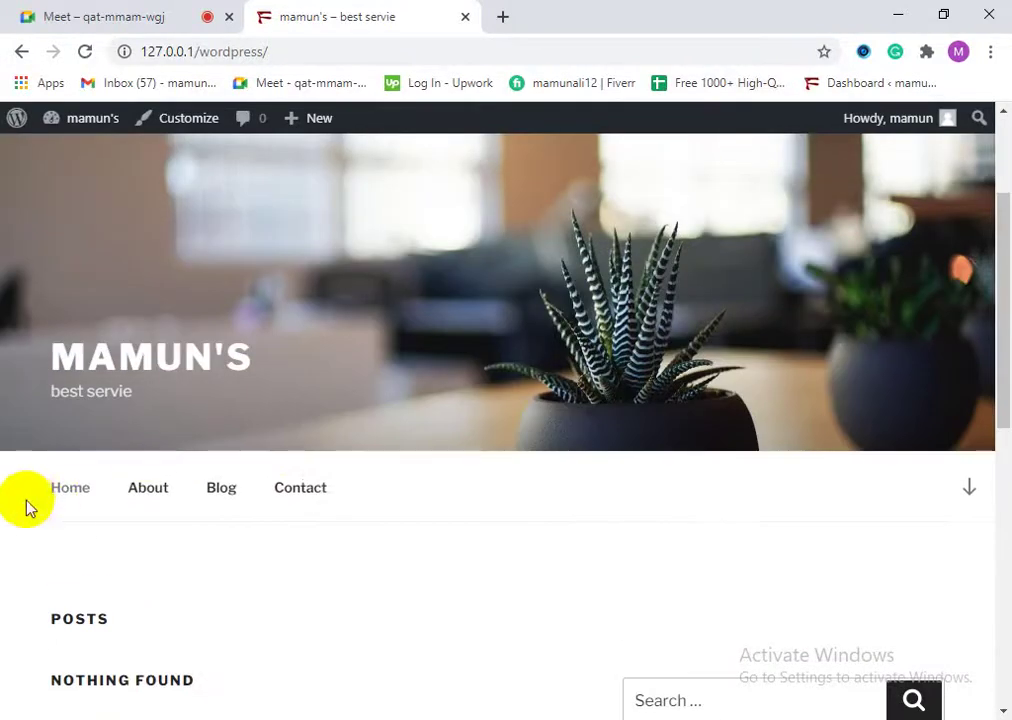
{"action": "scroll", "coordinate": [250, 515], "scroll_direction": "up", "scroll_amount": 1}
{"action": "scroll", "coordinate": [250, 550], "scroll_direction": "down", "scroll_amount": 4}
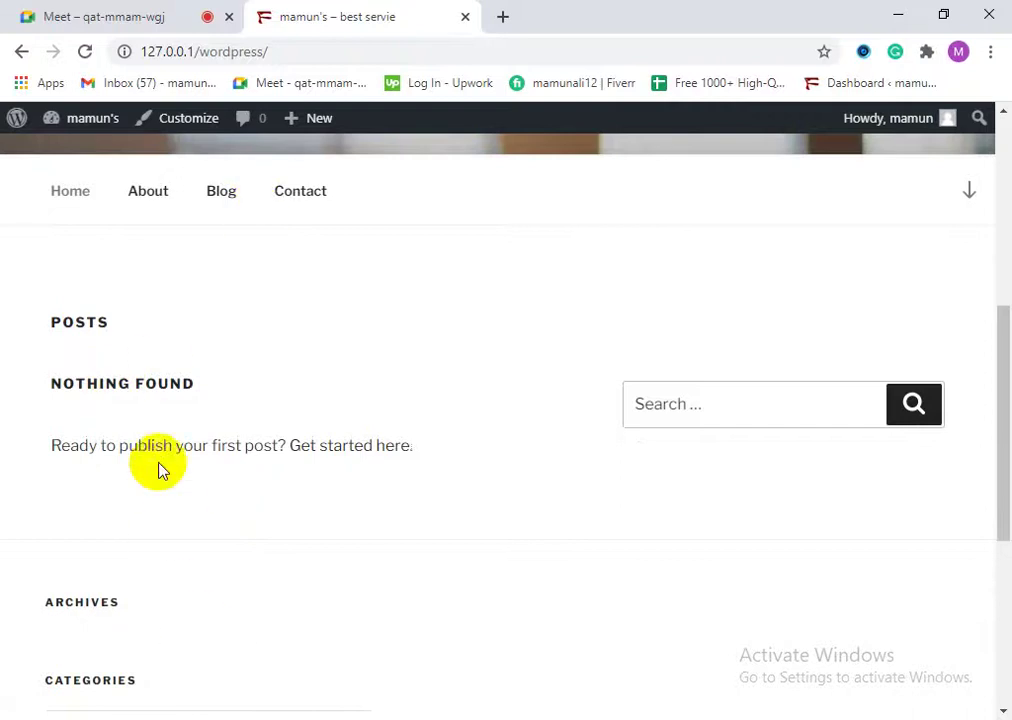
{"action": "scroll", "coordinate": [165, 515], "scroll_direction": "down", "scroll_amount": 1}
{"action": "scroll", "coordinate": [163, 535], "scroll_direction": "down", "scroll_amount": 3}
{"action": "scroll", "coordinate": [85, 560], "scroll_direction": "down", "scroll_amount": 5}
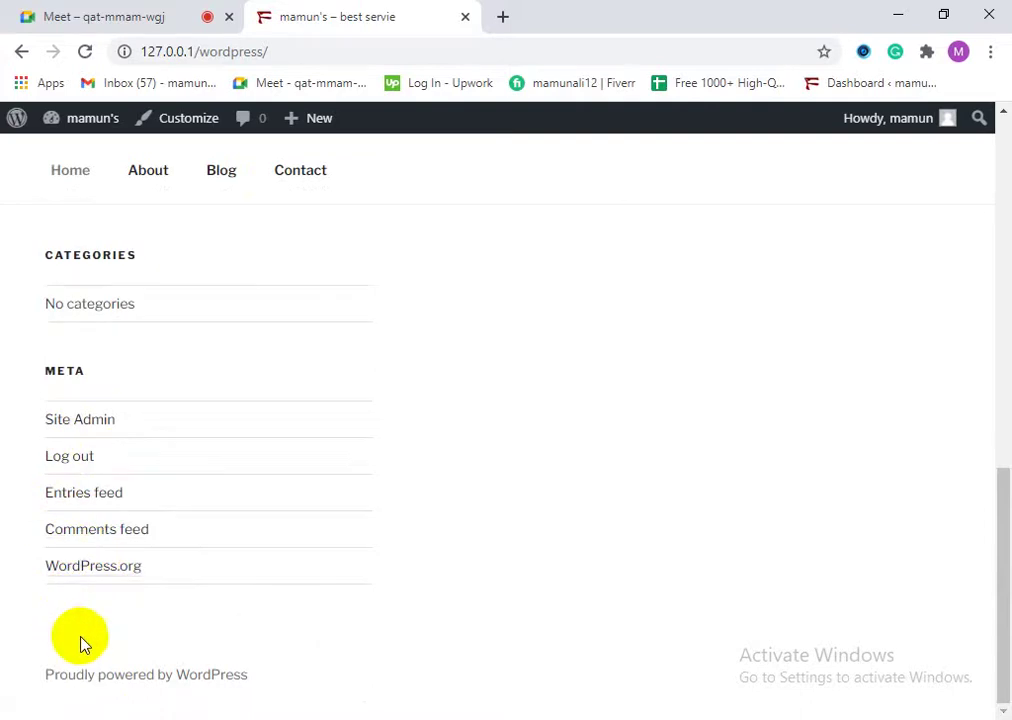
{"action": "scroll", "coordinate": [571, 520], "scroll_direction": "up", "scroll_amount": 12}
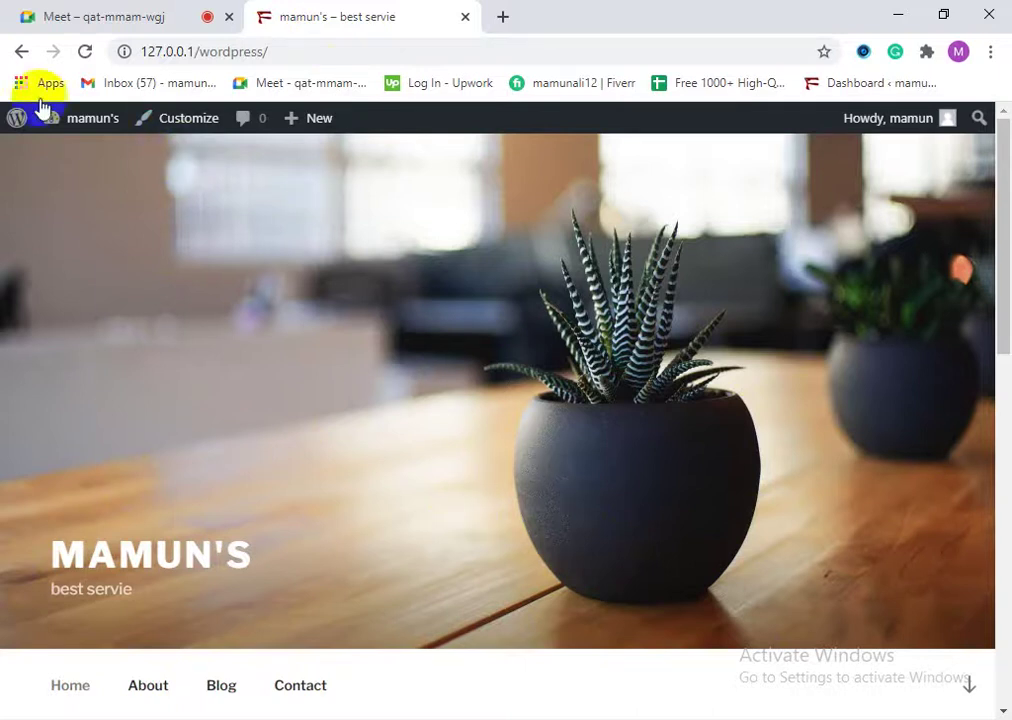
Step: In the Customizer's Site Identity, correct the tagline to 'best service', then go to Header Media
{"action": "left_click", "coordinate": [155, 124]}
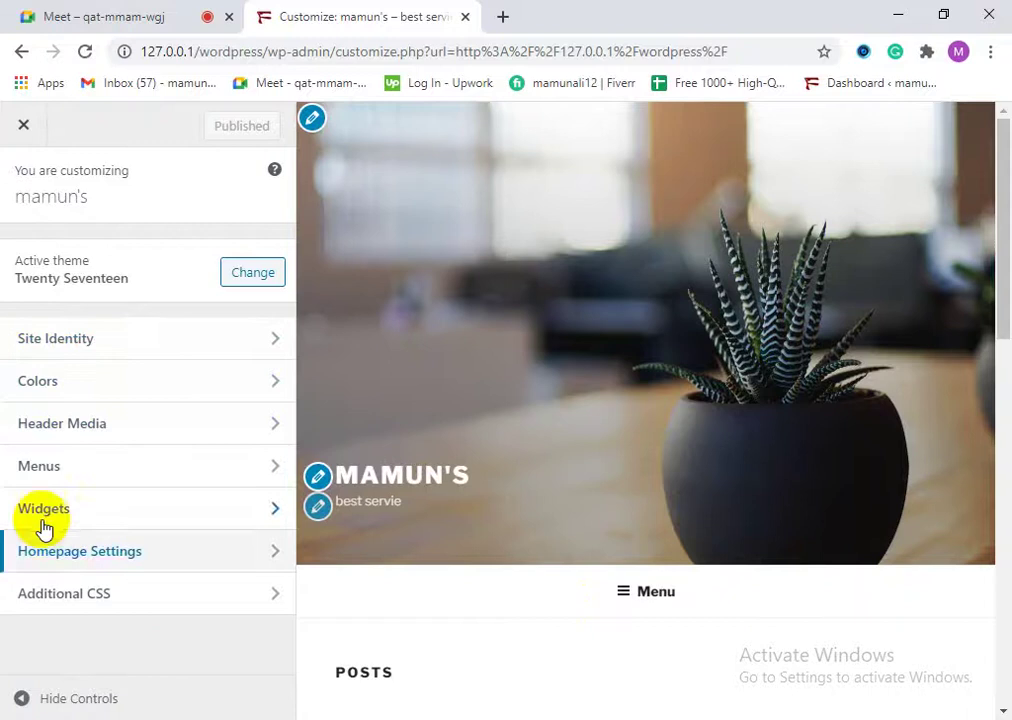
{"action": "scroll", "coordinate": [542, 542], "scroll_direction": "down", "scroll_amount": 1}
{"action": "scroll", "coordinate": [547, 567], "scroll_direction": "up", "scroll_amount": 1}
{"action": "left_click", "coordinate": [317, 477]}
{"action": "double_click", "coordinate": [86, 348]}
{"action": "left_click", "coordinate": [314, 477]}
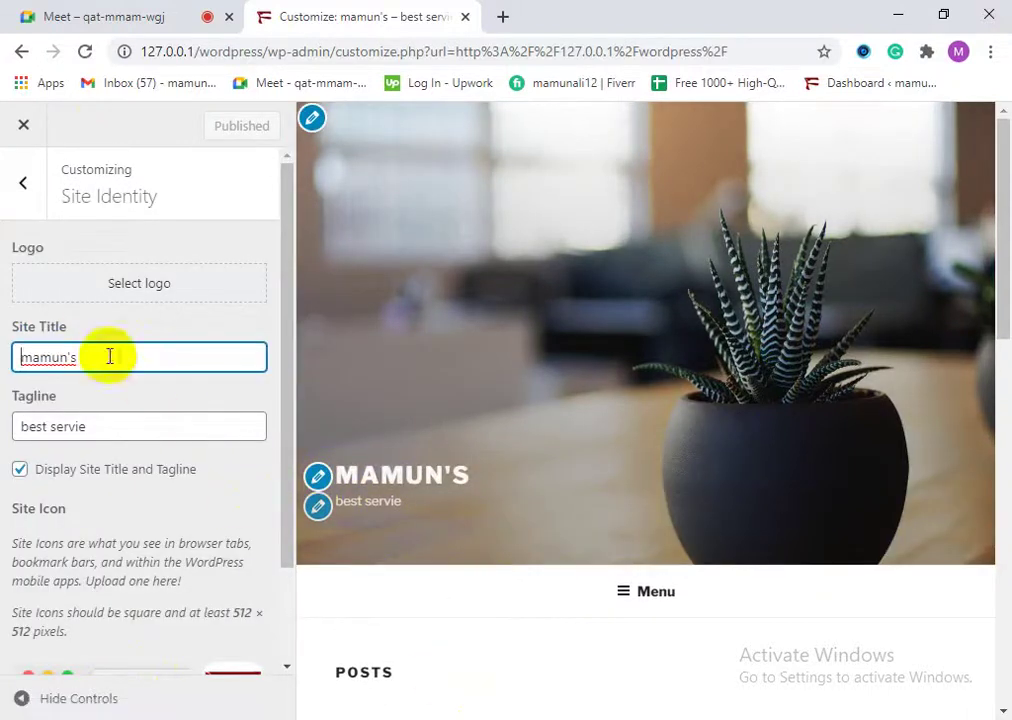
{"action": "left_click", "coordinate": [99, 426]}
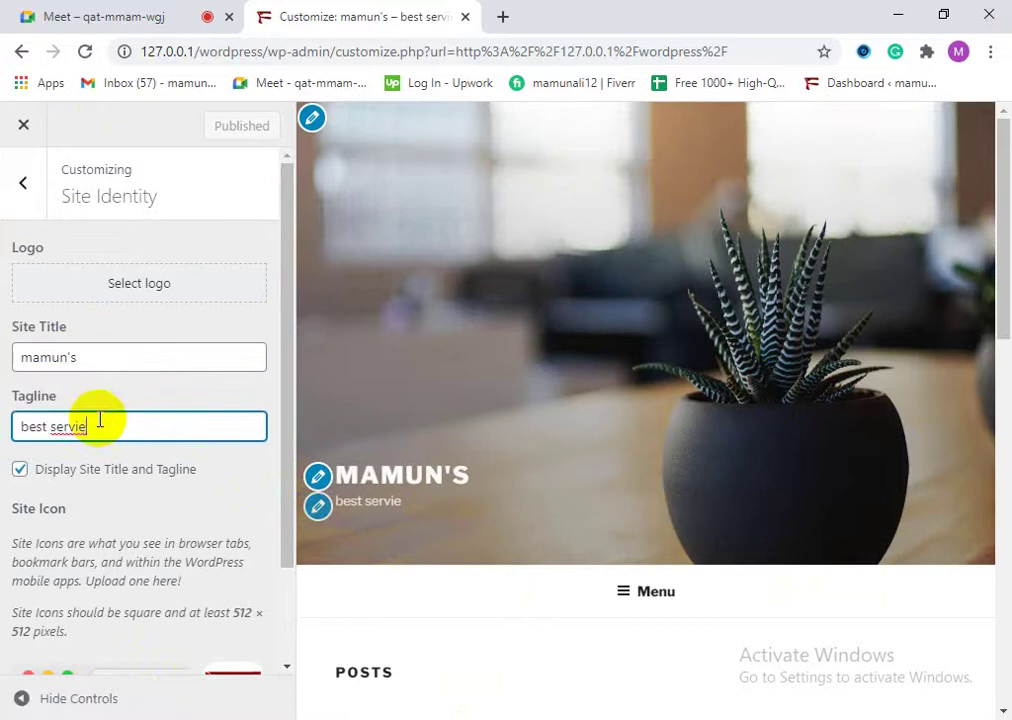
{"action": "key", "text": "BackSpace"}
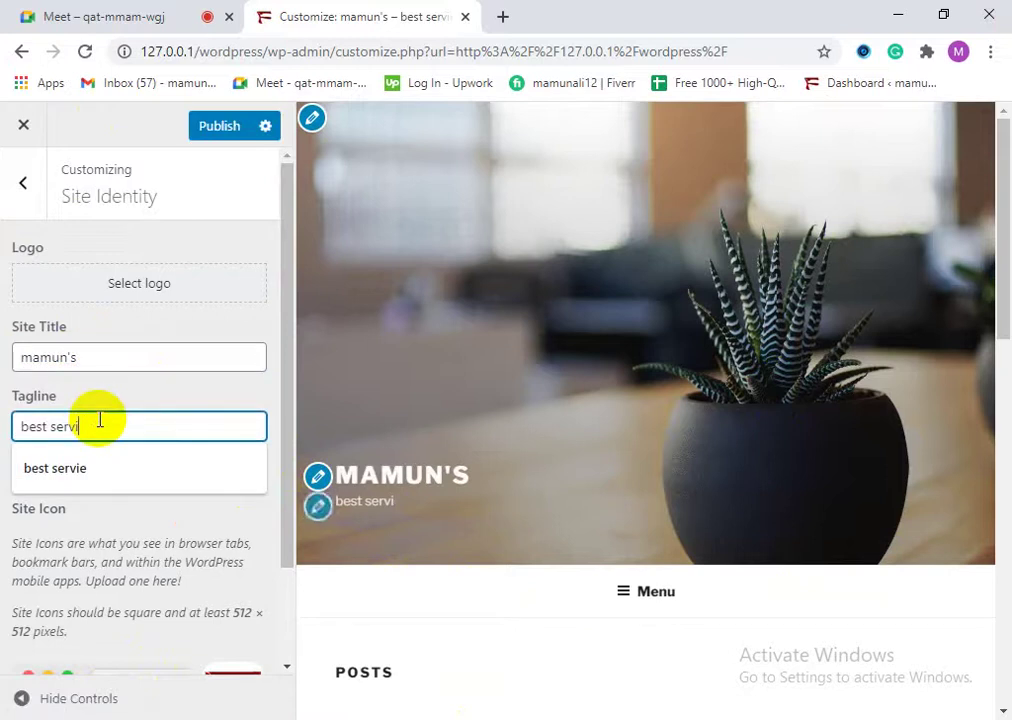
{"action": "type", "text": "ce"}
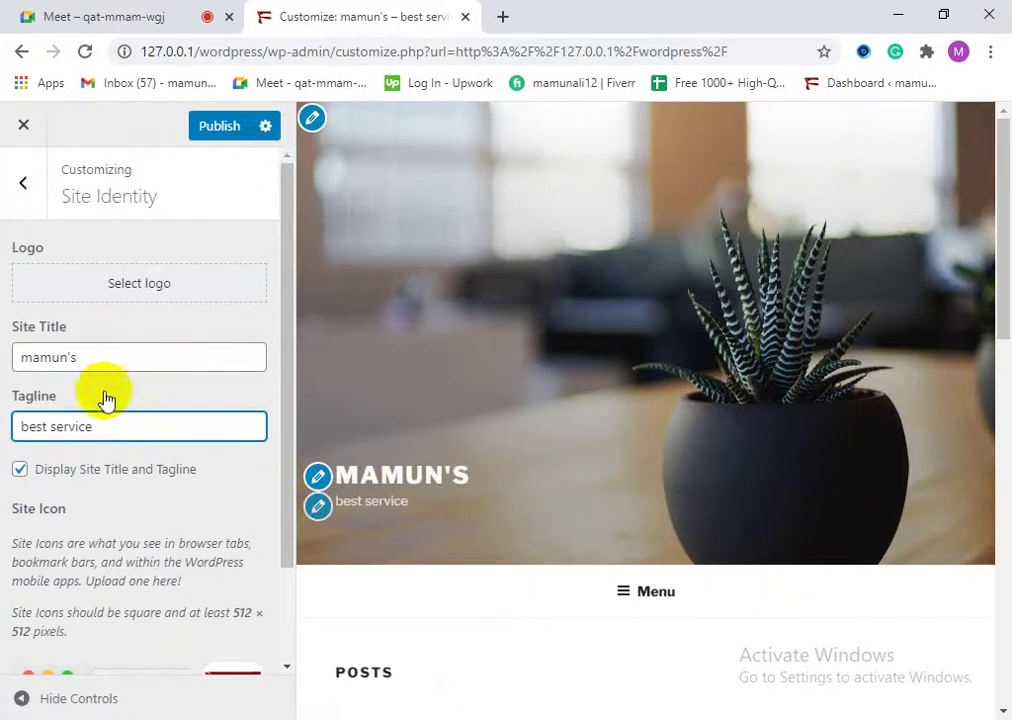
{"action": "left_click", "coordinate": [312, 119]}
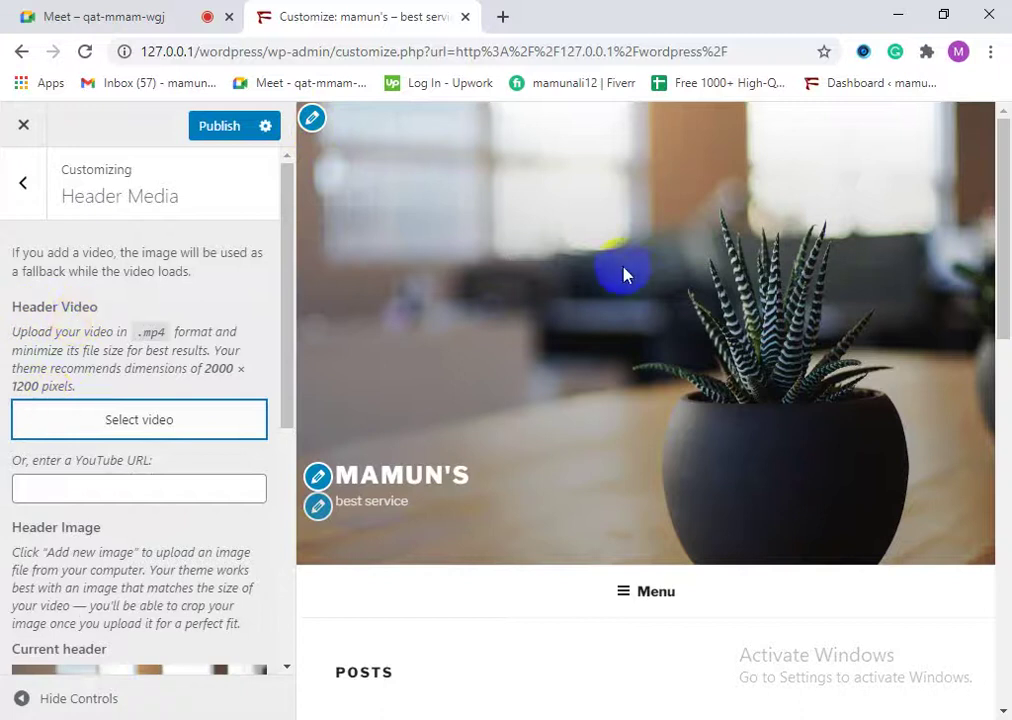
{"action": "scroll", "coordinate": [149, 470], "scroll_direction": "down", "scroll_amount": 3}
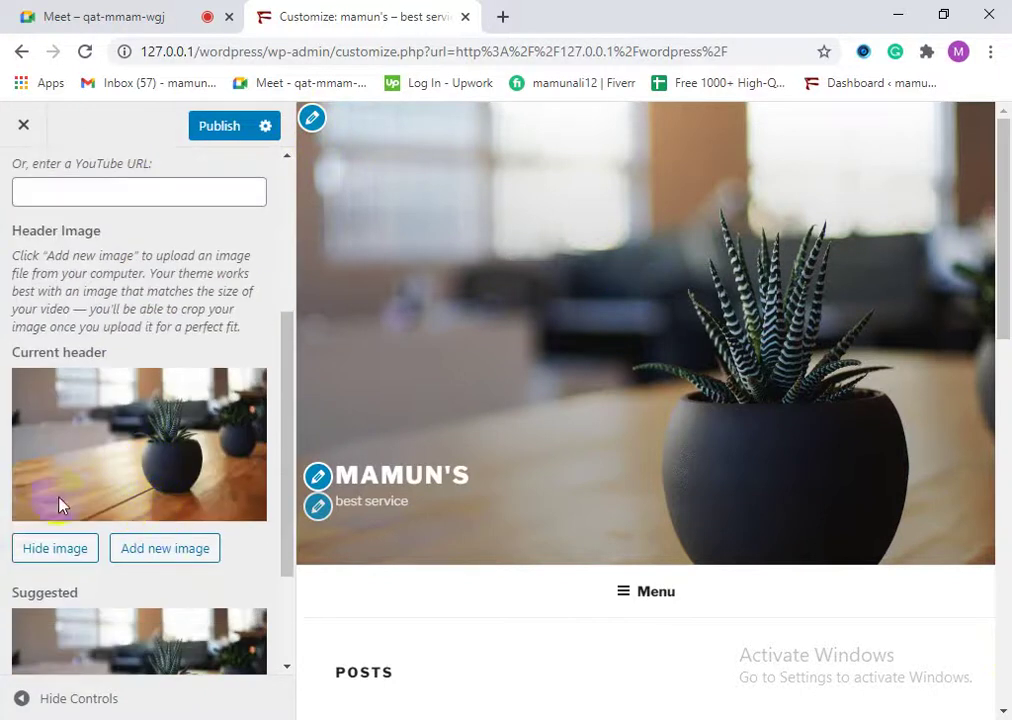
Step: Upload MANUN BROz-1.jpg from the Downloads folder as a new header image
{"action": "scroll", "coordinate": [129, 402], "scroll_direction": "up", "scroll_amount": 3}
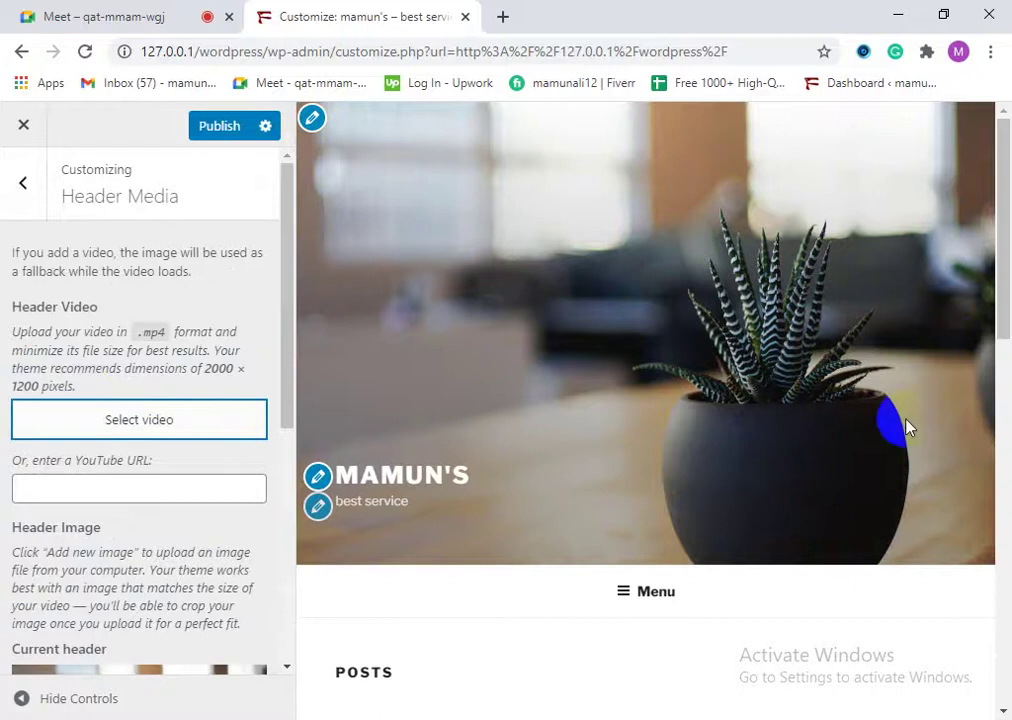
{"action": "left_click", "coordinate": [75, 316]}
{"action": "triple_click", "coordinate": [75, 308]}
{"action": "double_click", "coordinate": [55, 272]}
{"action": "scroll", "coordinate": [63, 342], "scroll_direction": "down", "scroll_amount": 2}
{"action": "scroll", "coordinate": [63, 342], "scroll_direction": "down", "scroll_amount": 3}
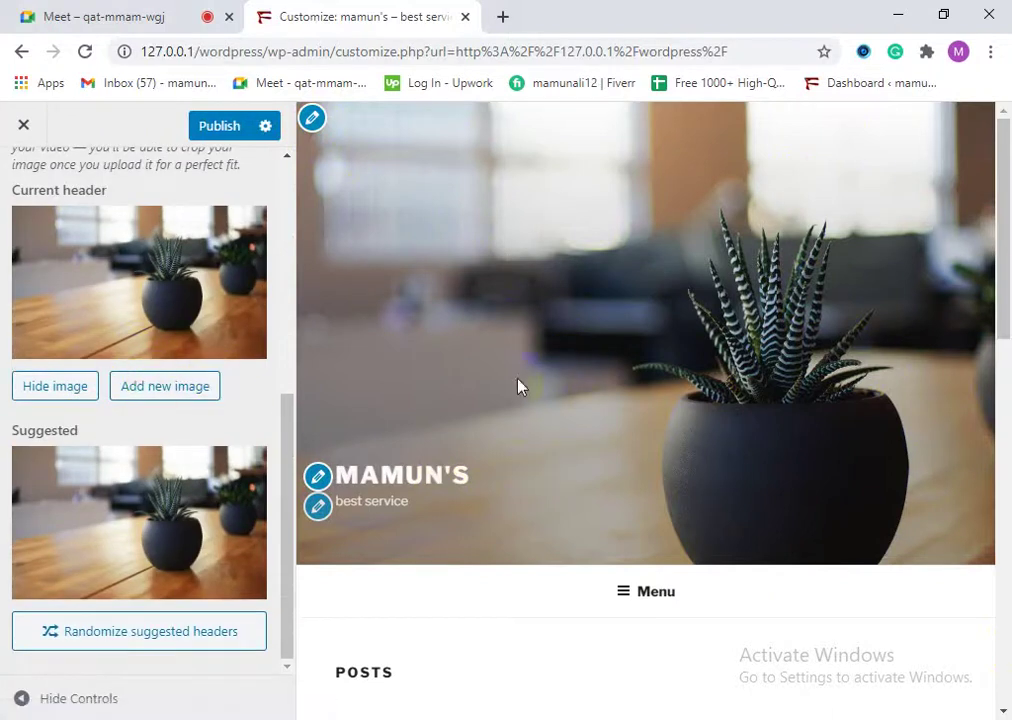
{"action": "scroll", "coordinate": [517, 386], "scroll_direction": "down", "scroll_amount": 1}
{"action": "left_click", "coordinate": [193, 390]}
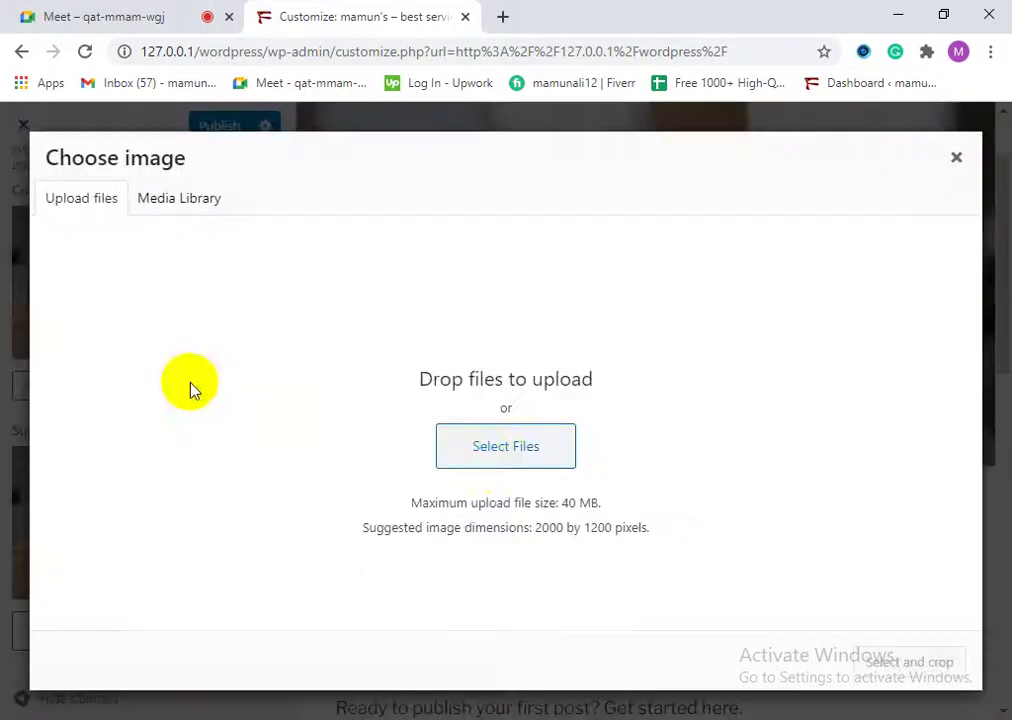
{"action": "left_click", "coordinate": [500, 466]}
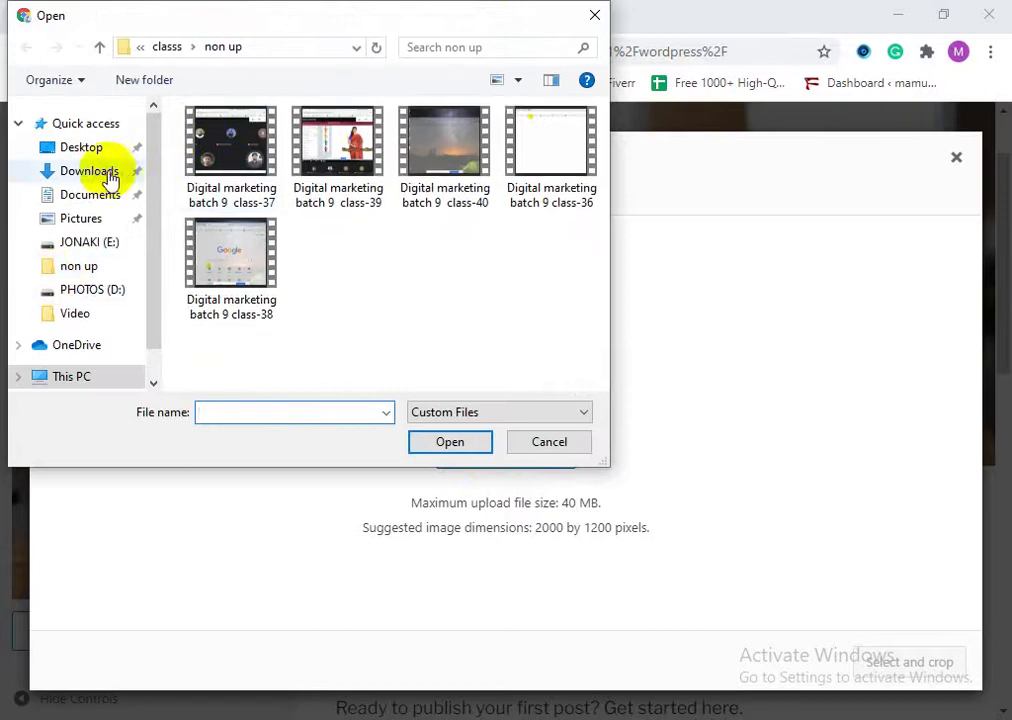
{"action": "left_click", "coordinate": [101, 170]}
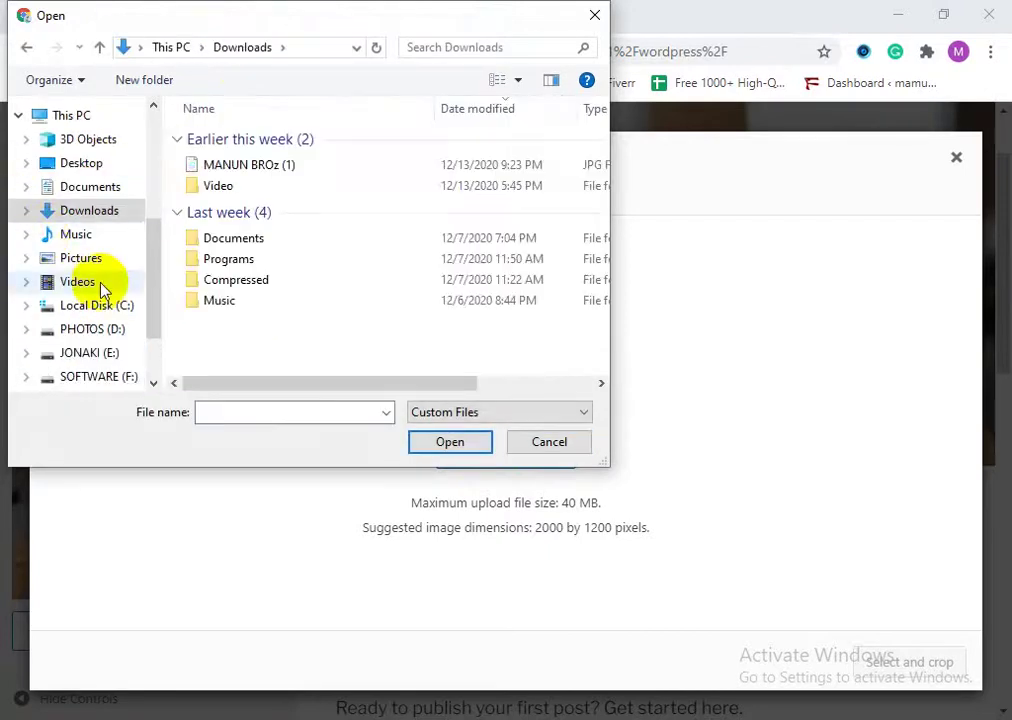
{"action": "left_click", "coordinate": [237, 165]}
{"action": "left_click", "coordinate": [440, 442]}
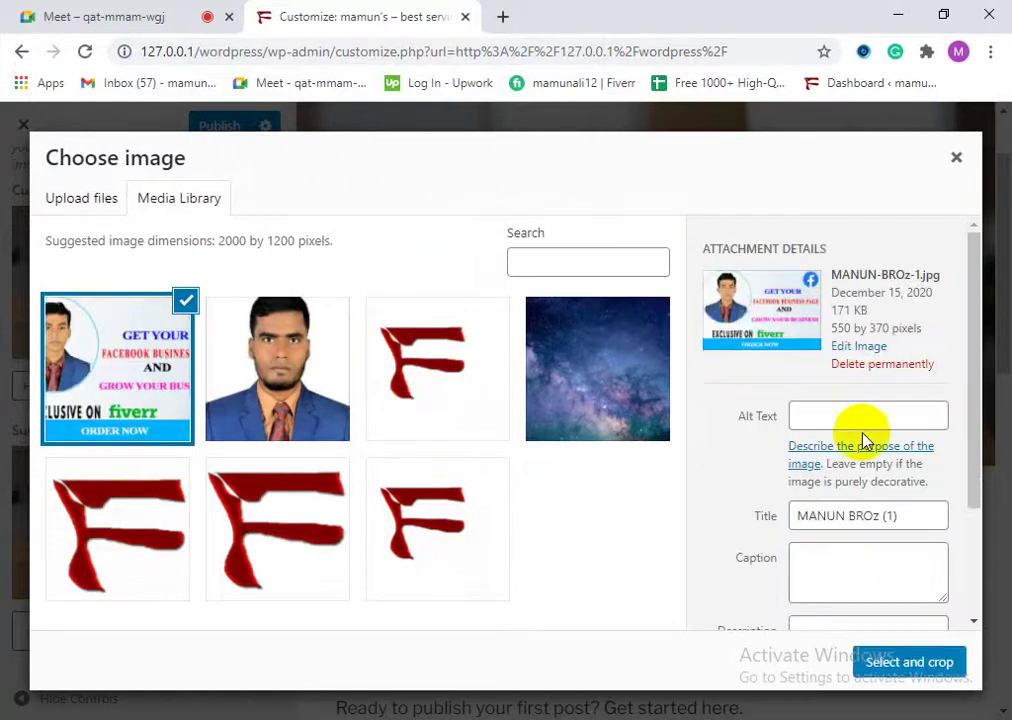
Step: Crop the banner to cover the whole image, set it as header, and publish
{"action": "left_click", "coordinate": [912, 662]}
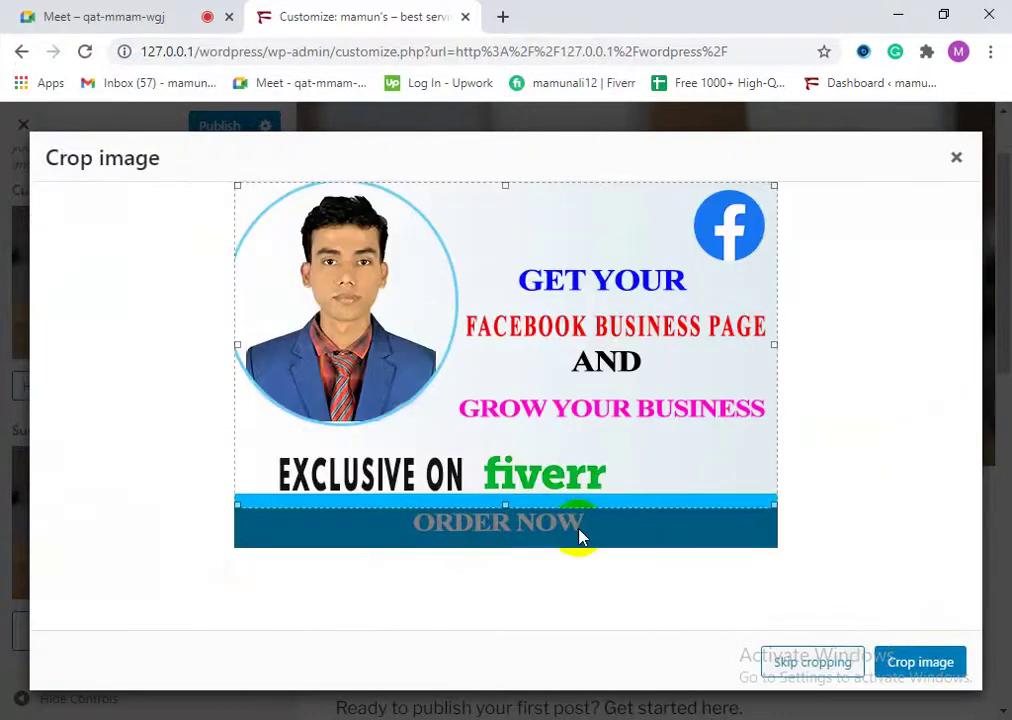
{"action": "left_click_drag", "start_coordinate": [508, 500], "coordinate": [508, 547]}
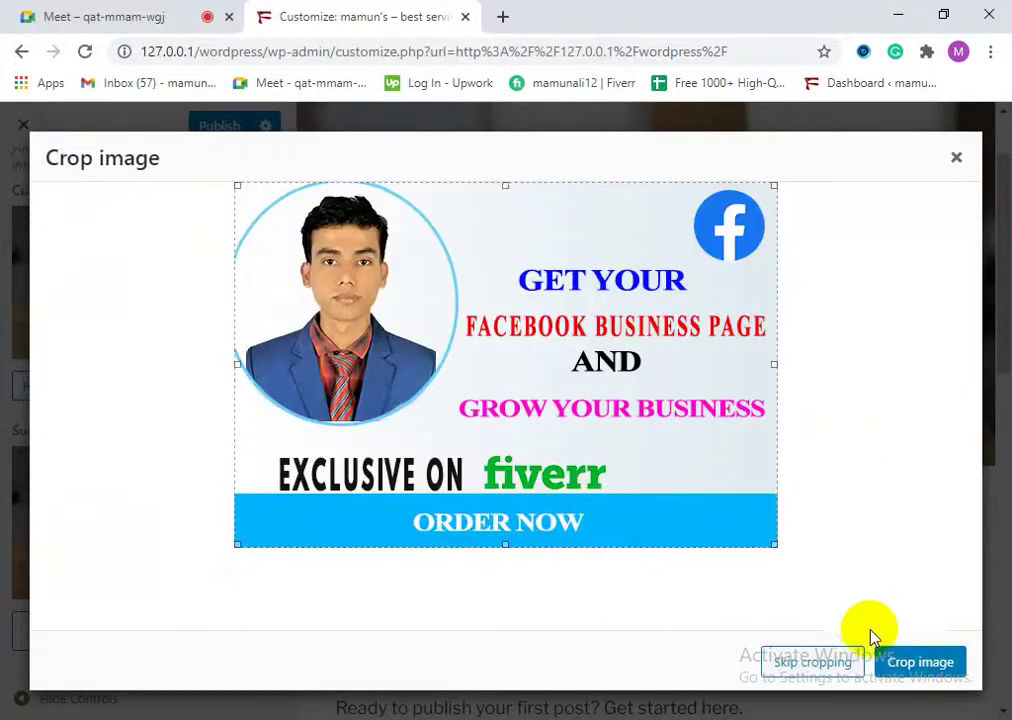
{"action": "left_click", "coordinate": [903, 663]}
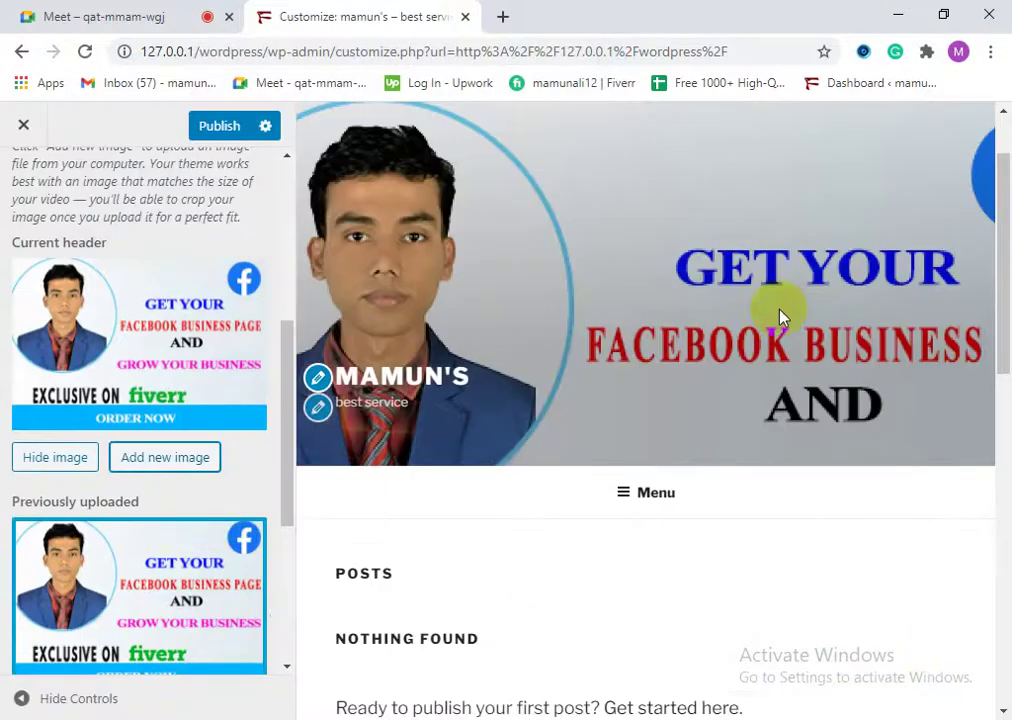
{"action": "scroll", "coordinate": [495, 492], "scroll_direction": "down", "scroll_amount": 1}
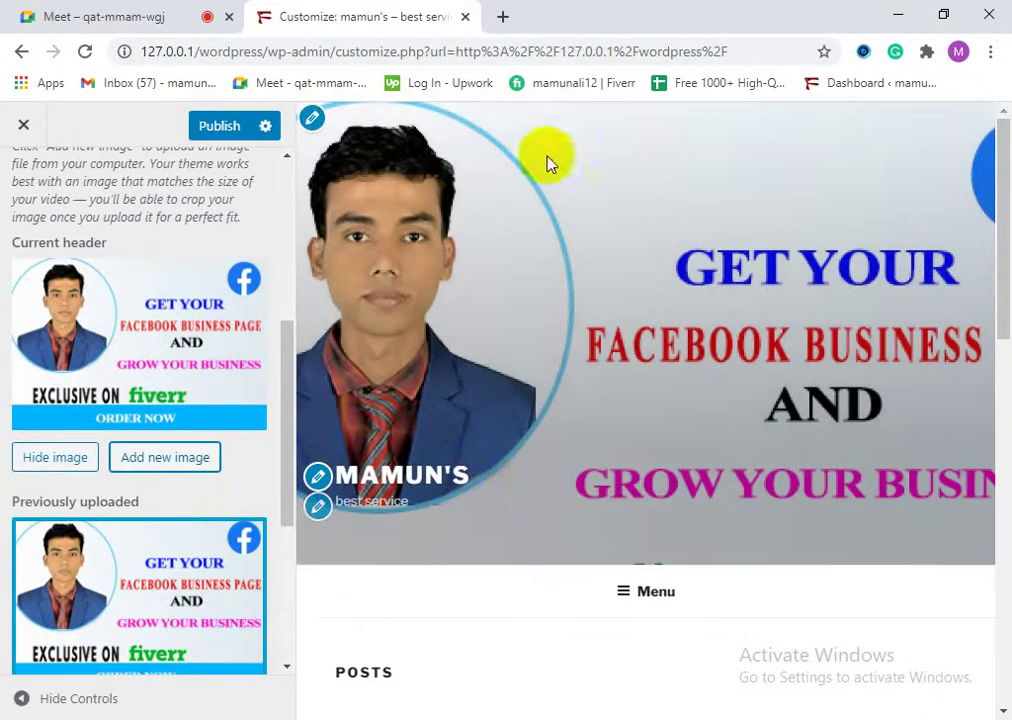
{"action": "left_click", "coordinate": [217, 128]}
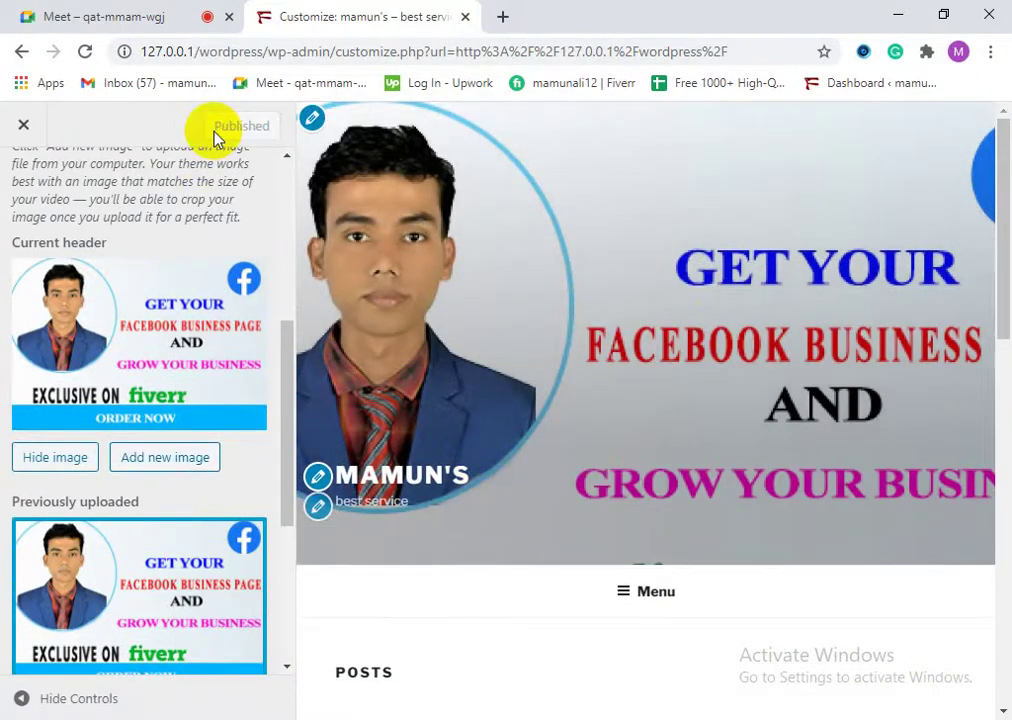
{"action": "scroll", "coordinate": [468, 463], "scroll_direction": "down", "scroll_amount": 3}
{"action": "scroll", "coordinate": [466, 468], "scroll_direction": "up", "scroll_amount": 3}
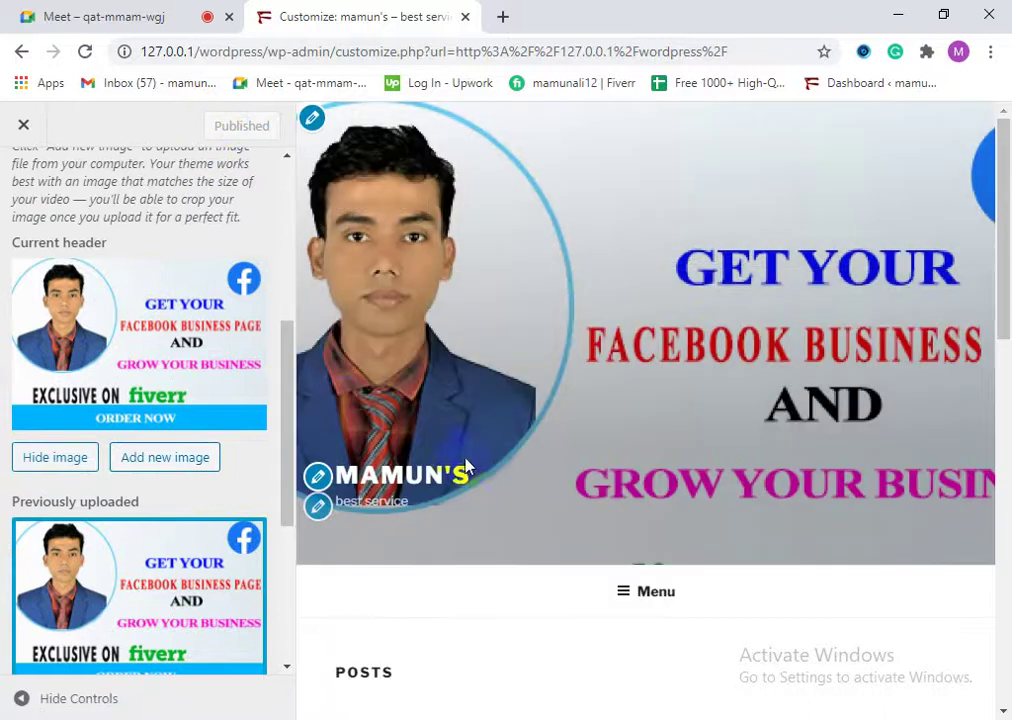
Step: Close the Customizer and go via the admin Dashboard to the installed themes list
{"action": "left_click", "coordinate": [23, 127]}
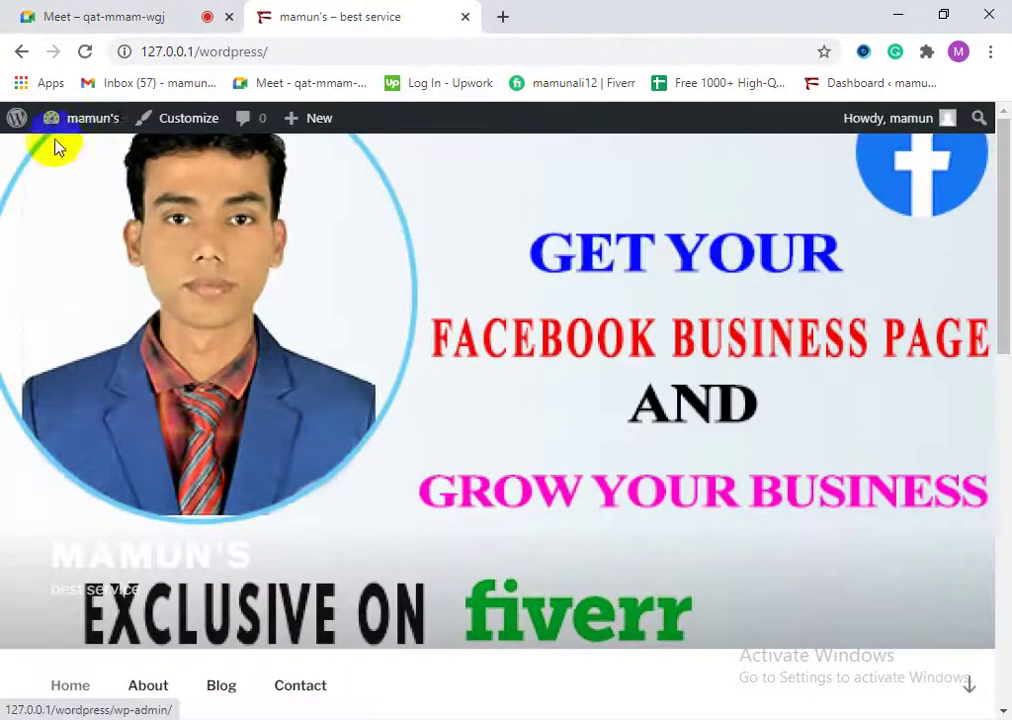
{"action": "mouse_move", "coordinate": [63, 125]}
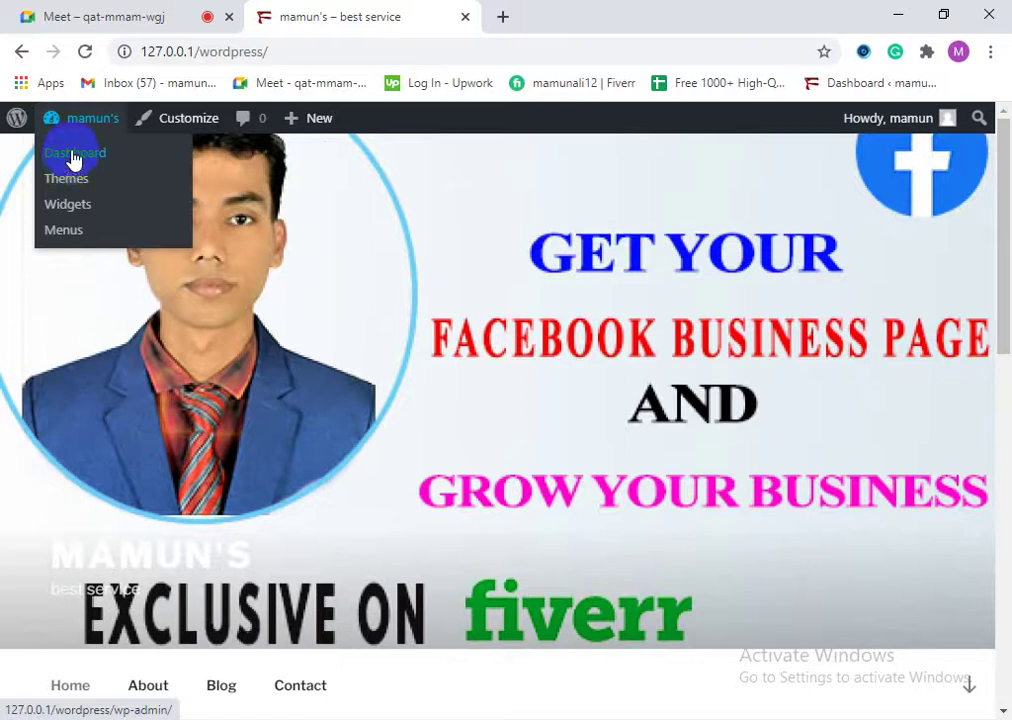
{"action": "scroll", "coordinate": [592, 447], "scroll_direction": "down", "scroll_amount": 5}
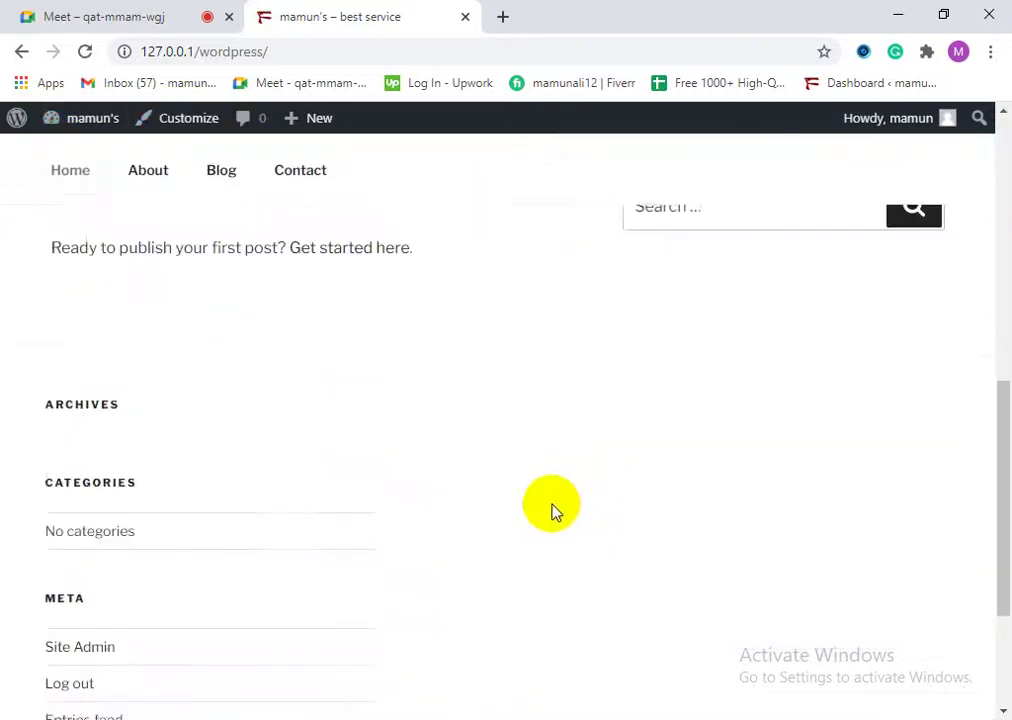
{"action": "scroll", "coordinate": [550, 505], "scroll_direction": "up", "scroll_amount": 5}
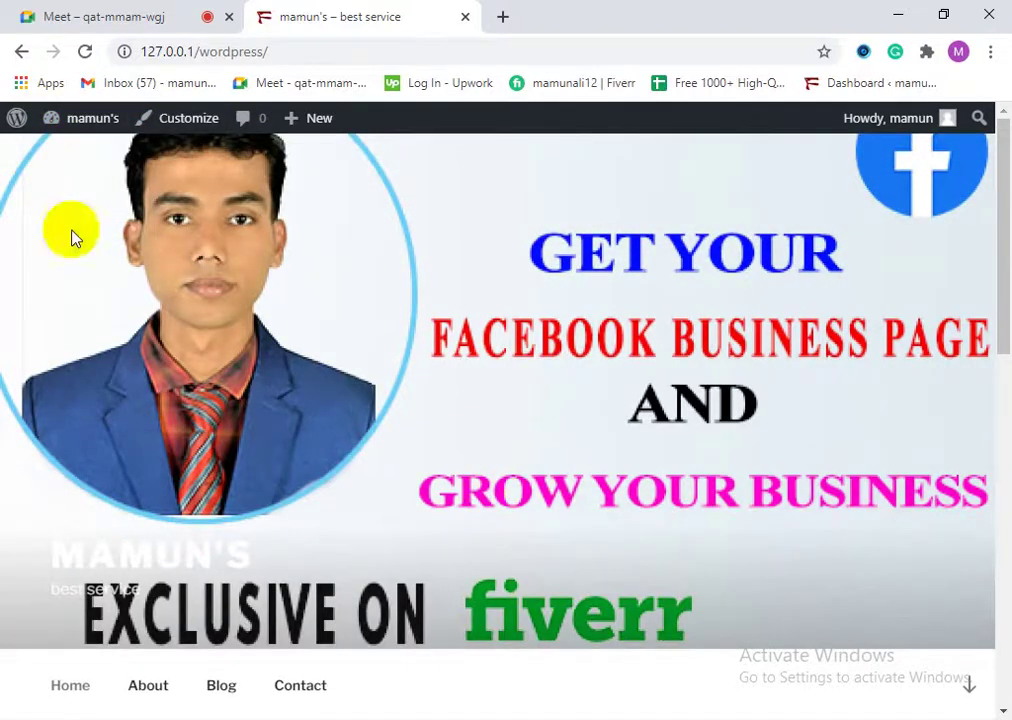
{"action": "scroll", "coordinate": [240, 280], "scroll_direction": "down", "scroll_amount": 3}
{"action": "scroll", "coordinate": [309, 518], "scroll_direction": "down", "scroll_amount": 6}
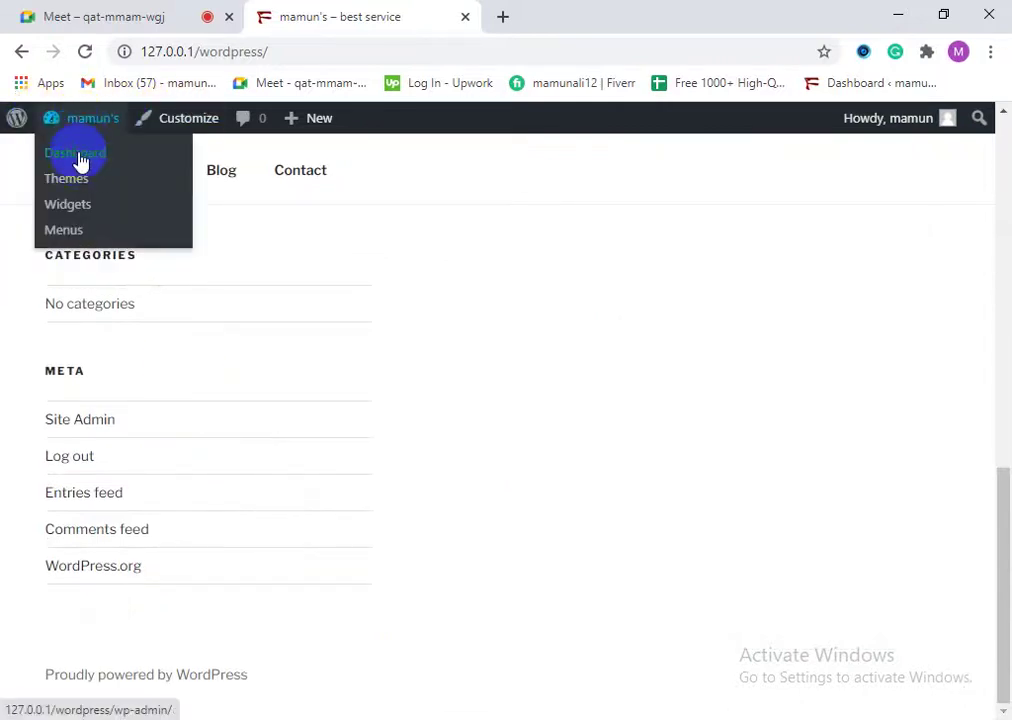
{"action": "left_click", "coordinate": [80, 160]}
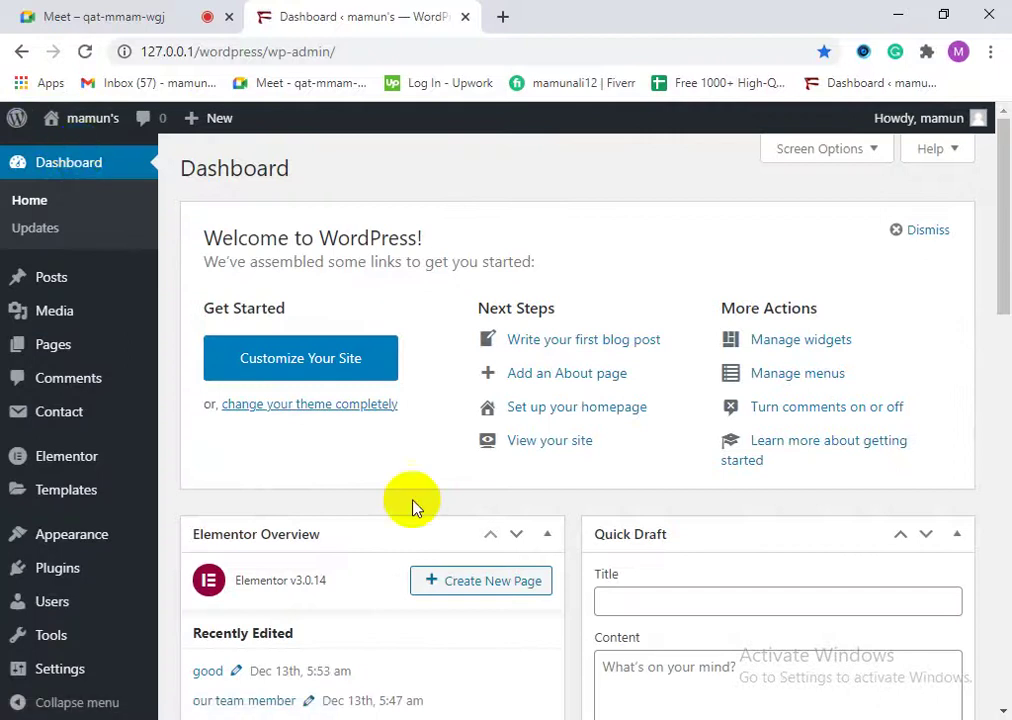
{"action": "left_click", "coordinate": [90, 535]}
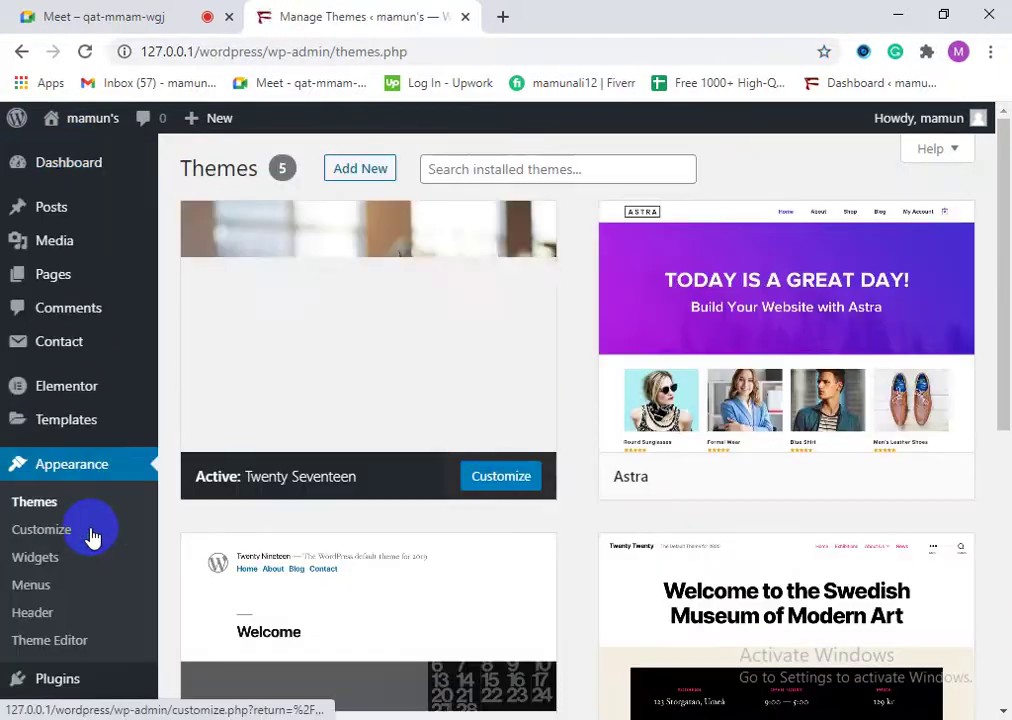
Step: Scroll through the five installed themes, with Twenty Seventeen active, and back to the top
{"action": "scroll", "coordinate": [639, 567], "scroll_direction": "down", "scroll_amount": 3}
{"action": "scroll", "coordinate": [648, 558], "scroll_direction": "up", "scroll_amount": 3}
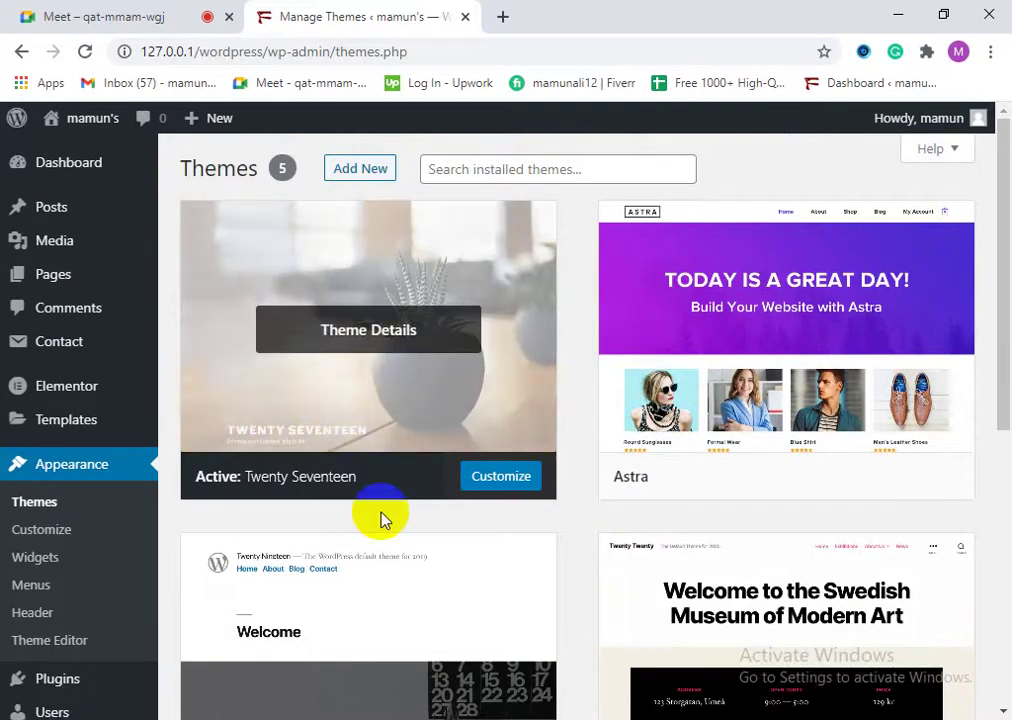
{"action": "scroll", "coordinate": [450, 510], "scroll_direction": "down", "scroll_amount": 5}
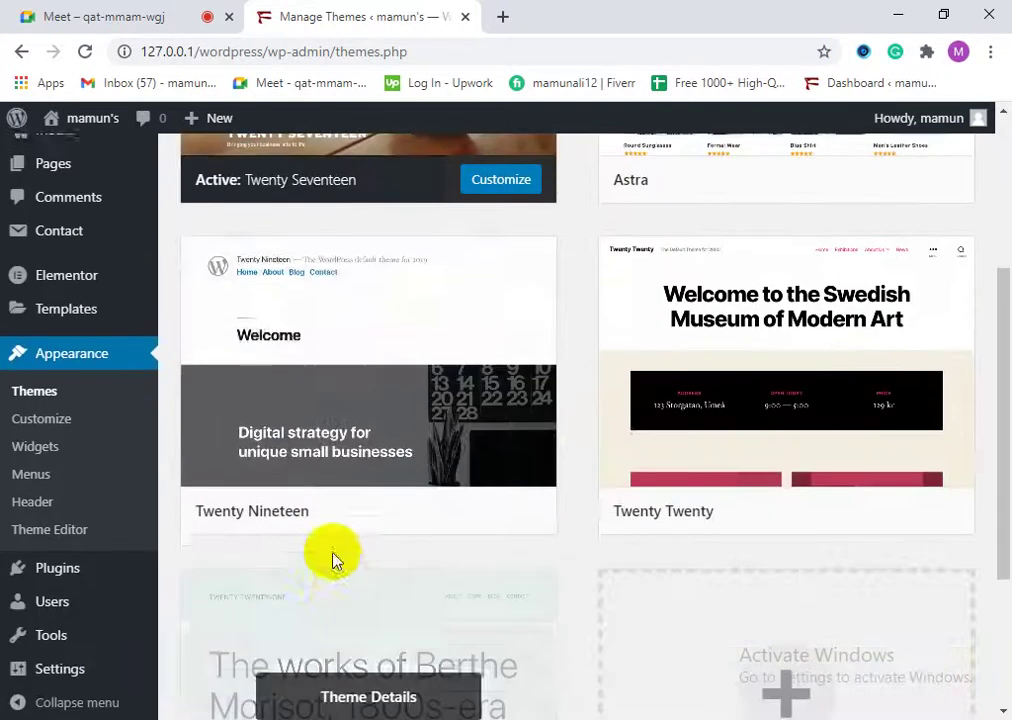
{"action": "scroll", "coordinate": [745, 390], "scroll_direction": "up", "scroll_amount": 2}
{"action": "scroll", "coordinate": [700, 450], "scroll_direction": "down", "scroll_amount": 1}
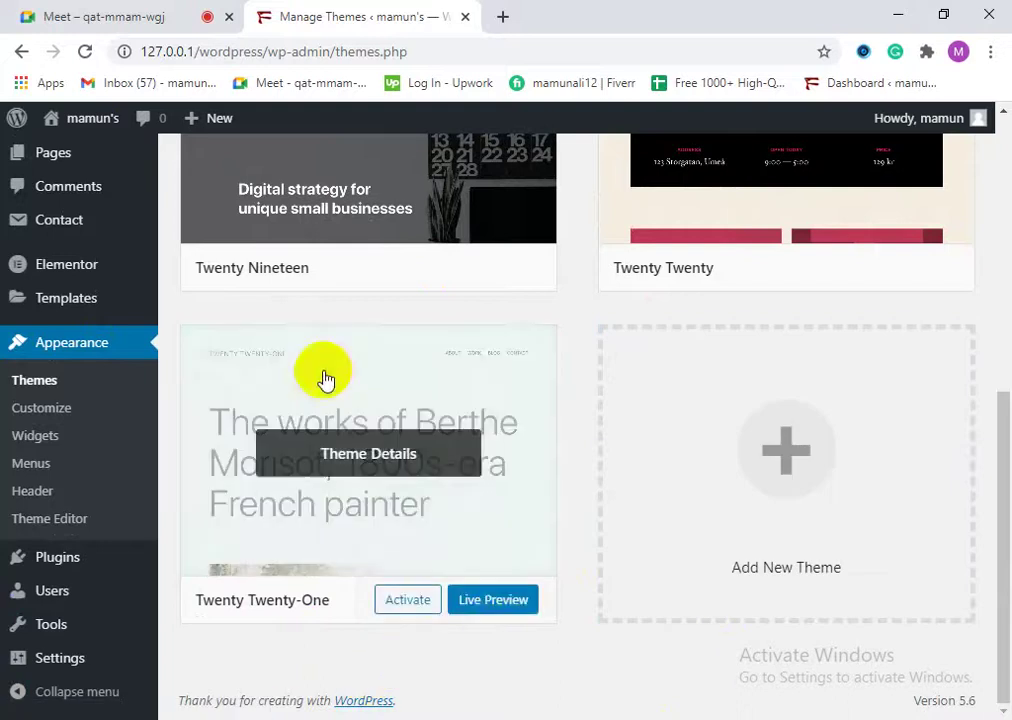
{"action": "scroll", "coordinate": [683, 680], "scroll_direction": "up", "scroll_amount": 3}
{"action": "scroll", "coordinate": [683, 680], "scroll_direction": "up", "scroll_amount": 3}
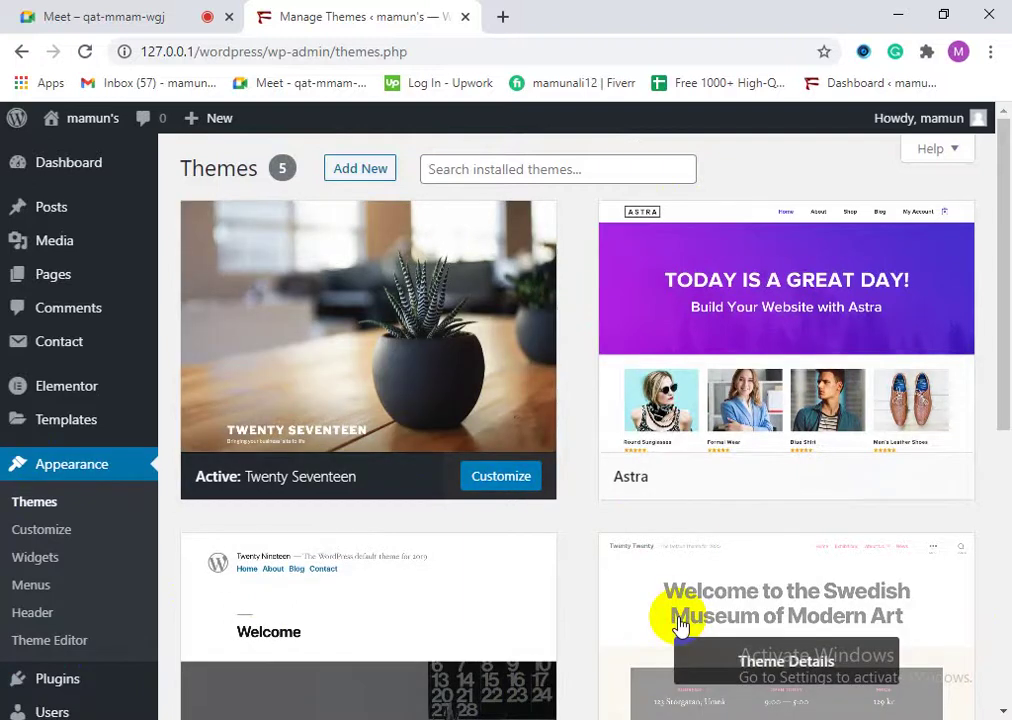
{"action": "scroll", "coordinate": [621, 651], "scroll_direction": "down", "scroll_amount": 3}
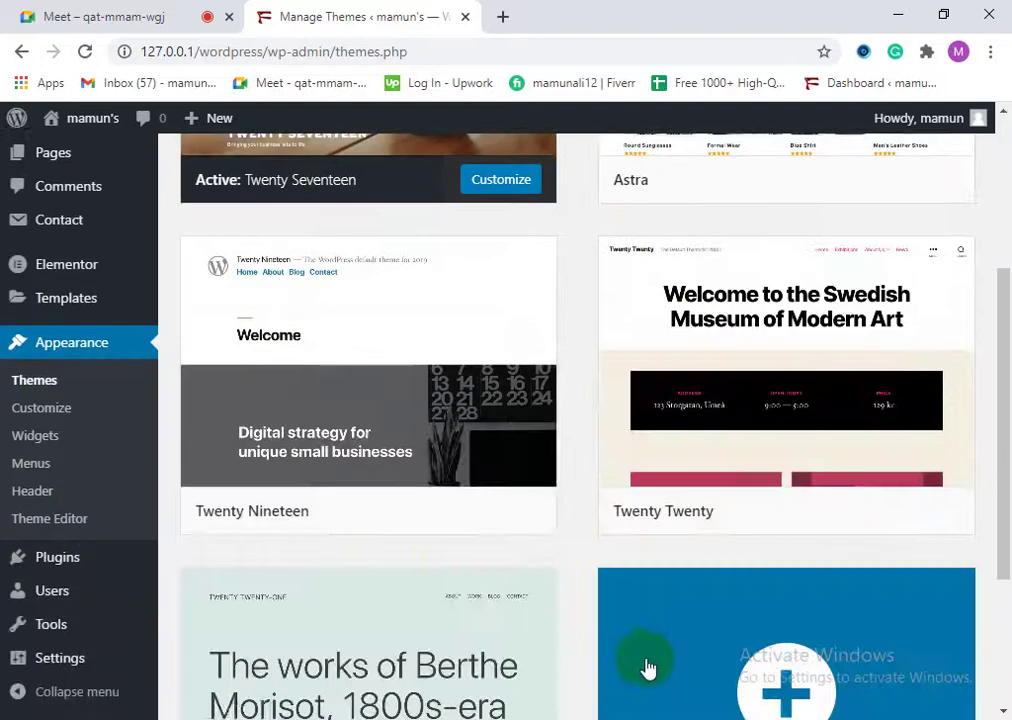
{"action": "scroll", "coordinate": [332, 489], "scroll_direction": "up", "scroll_amount": 3}
{"action": "scroll", "coordinate": [108, 463], "scroll_direction": "down", "scroll_amount": 1}
{"action": "scroll", "coordinate": [102, 474], "scroll_direction": "up", "scroll_amount": 1}
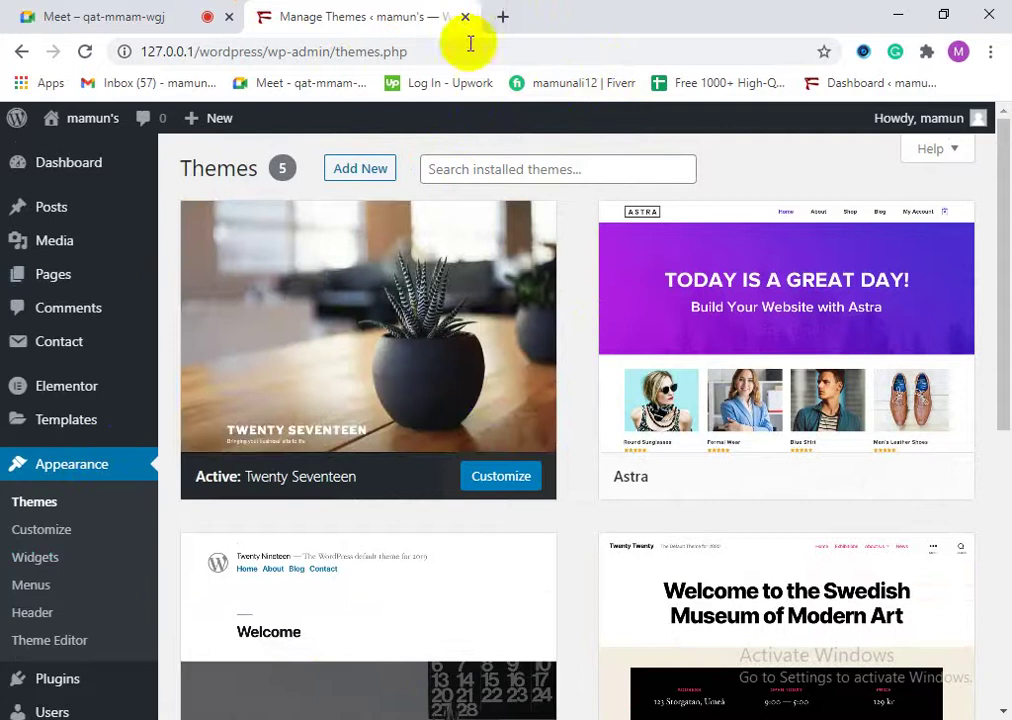
Step: In a new tab, Google 'free wordpress theme download' and bring up the ThemeForest result's link options
{"action": "left_click", "coordinate": [505, 17]}
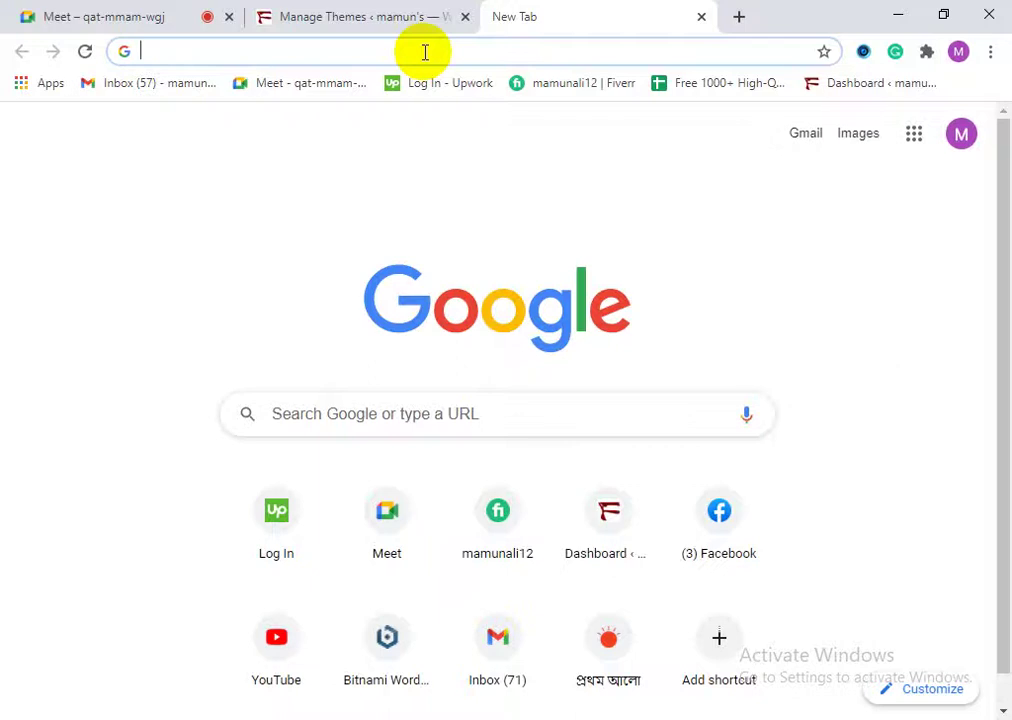
{"action": "type", "text": "free"}
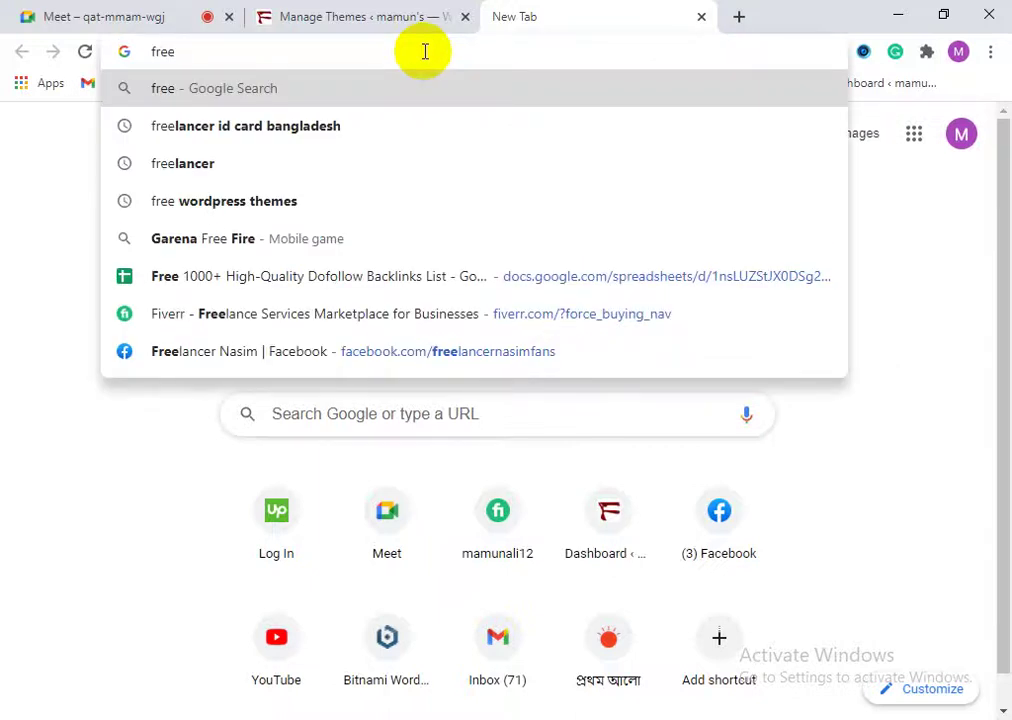
{"action": "type", "text": " qwo"}
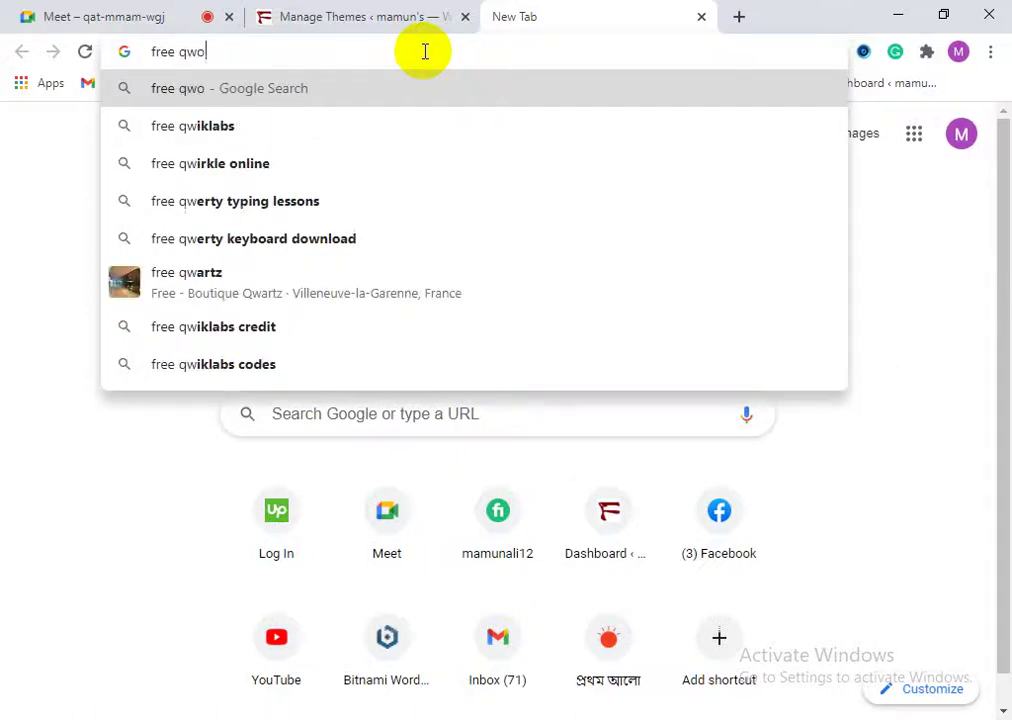
{"action": "key", "text": "BackSpace"}
{"action": "key", "text": "BackSpace"}
{"action": "key", "text": "BackSpace"}
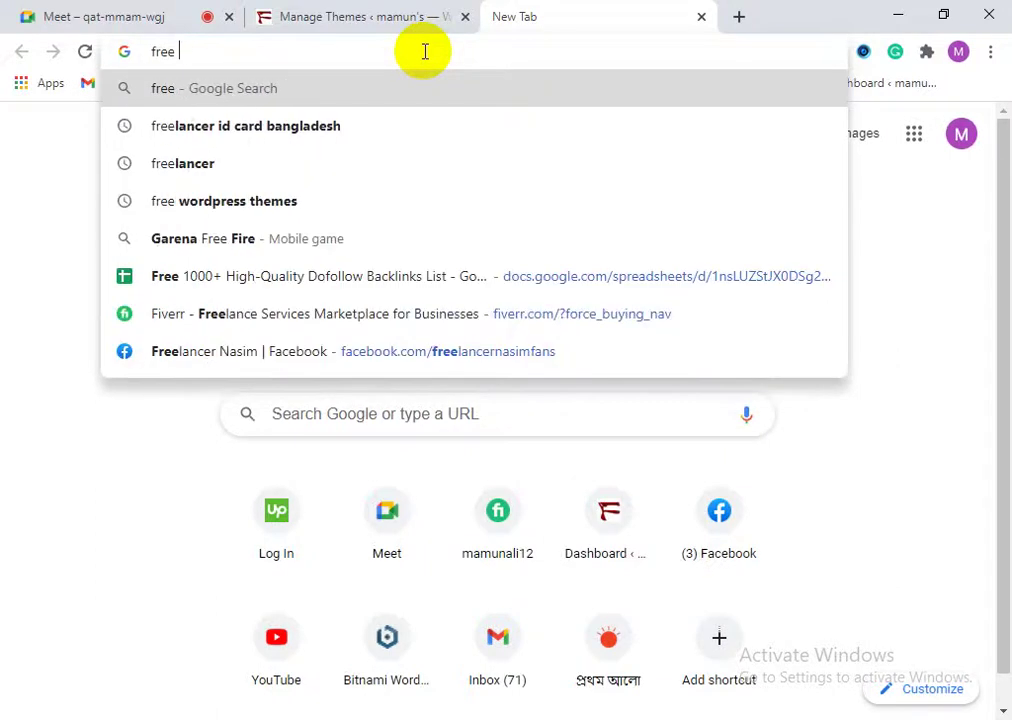
{"action": "type", "text": "word"}
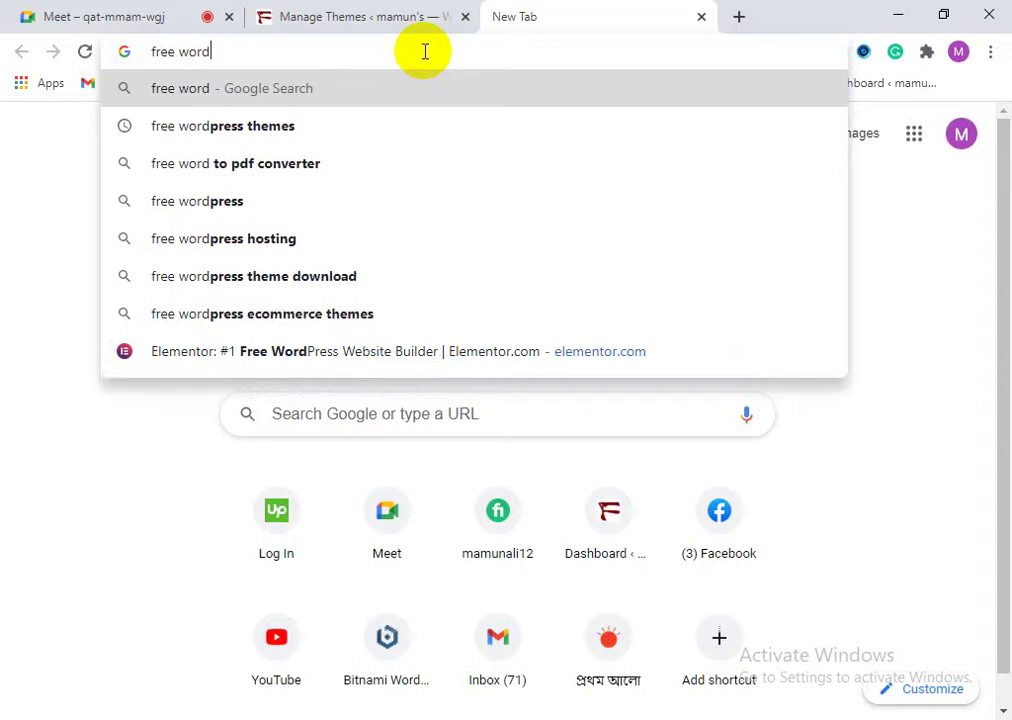
{"action": "left_click", "coordinate": [318, 276]}
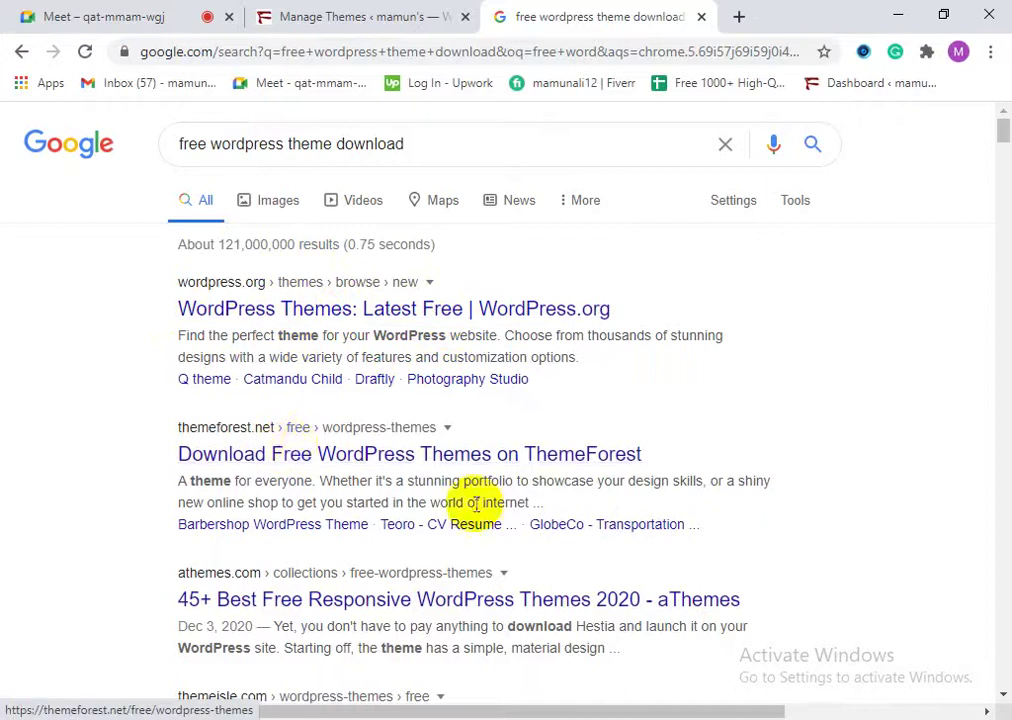
{"action": "right_click", "coordinate": [326, 454]}
Step: Open ThemeForest's free WordPress themes page and browse its listings to find the Kallem theme
{"action": "left_click", "coordinate": [215, 463]}
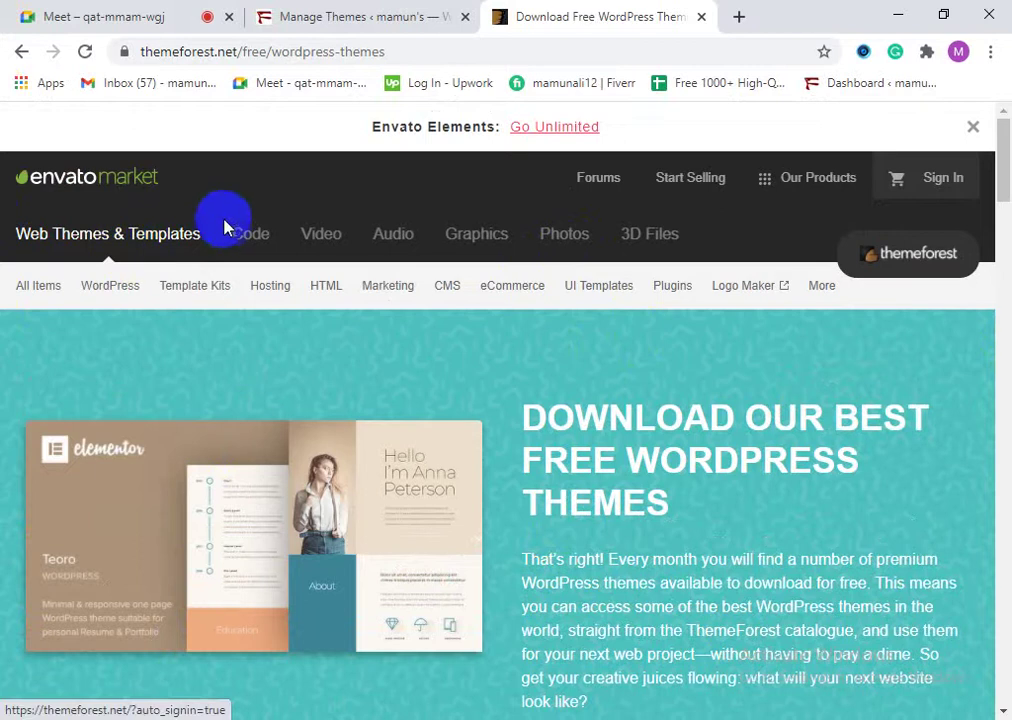
{"action": "scroll", "coordinate": [437, 440], "scroll_direction": "down", "scroll_amount": 3}
{"action": "scroll", "coordinate": [437, 490], "scroll_direction": "down", "scroll_amount": 7}
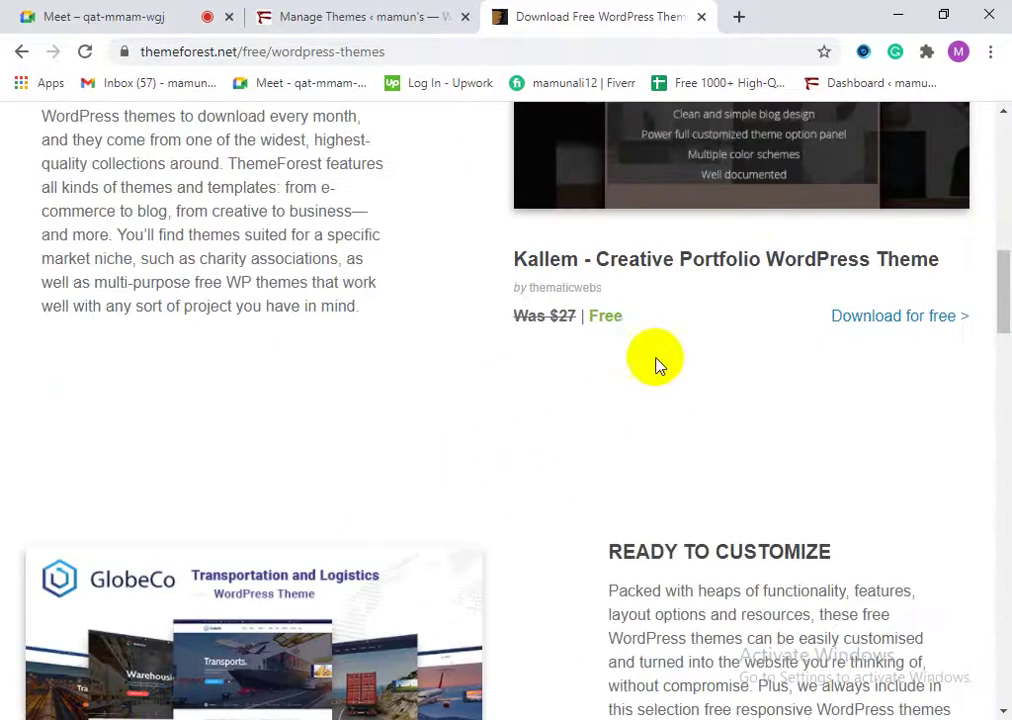
{"action": "scroll", "coordinate": [600, 320], "scroll_direction": "up", "scroll_amount": 3}
{"action": "scroll", "coordinate": [687, 409], "scroll_direction": "down", "scroll_amount": 3}
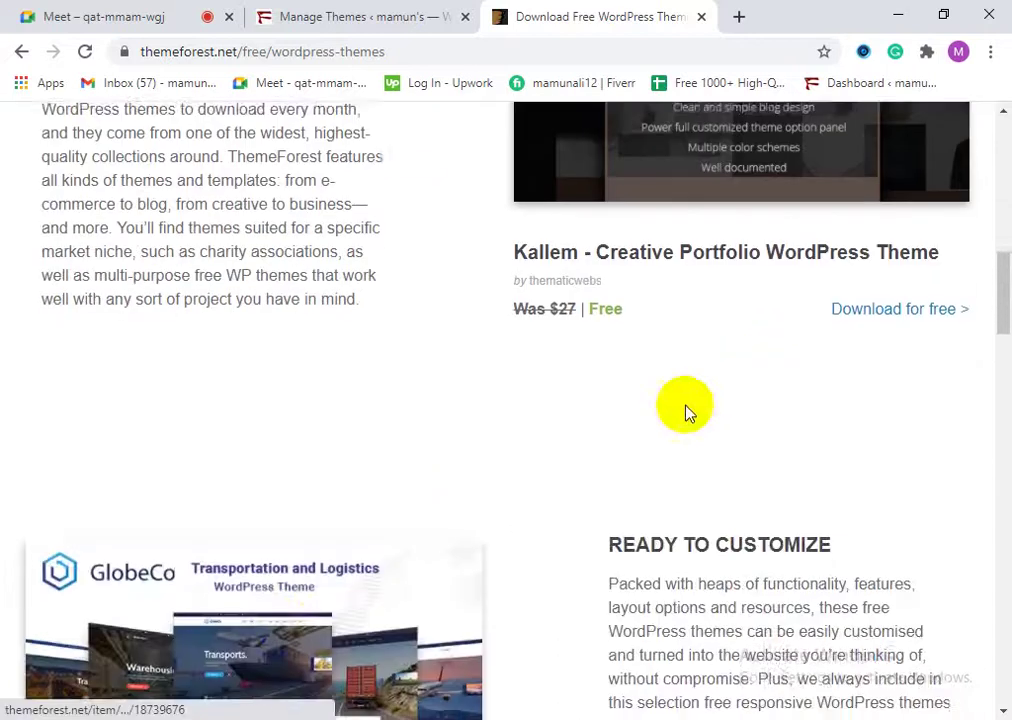
{"action": "scroll", "coordinate": [288, 628], "scroll_direction": "down", "scroll_amount": 3}
{"action": "scroll", "coordinate": [288, 628], "scroll_direction": "down", "scroll_amount": 1}
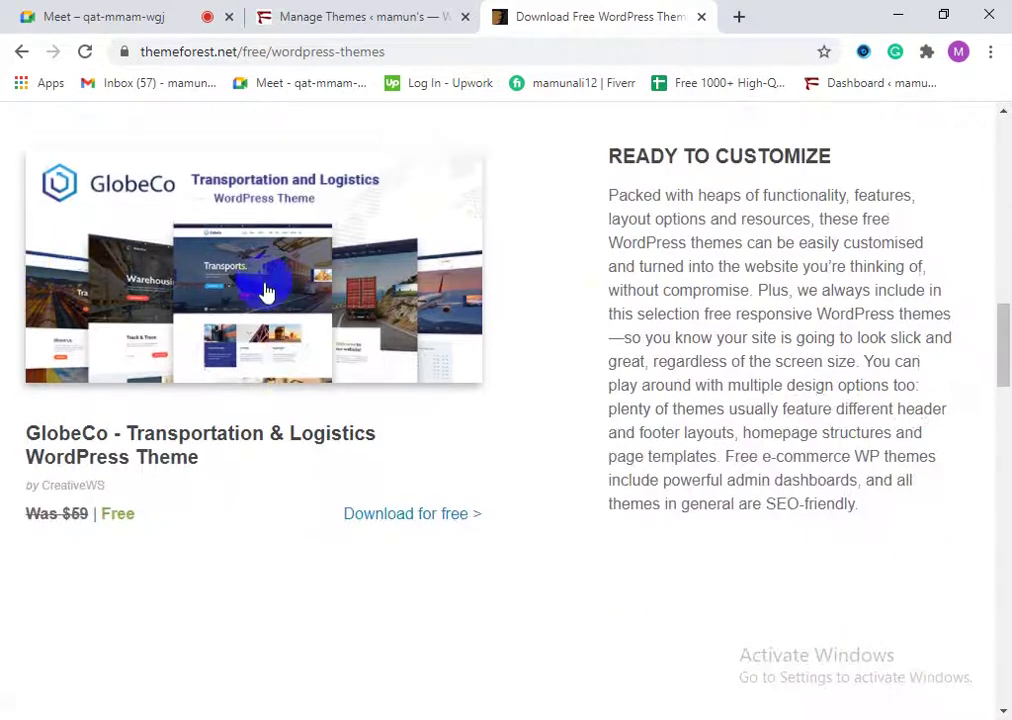
{"action": "scroll", "coordinate": [250, 330], "scroll_direction": "down", "scroll_amount": 5}
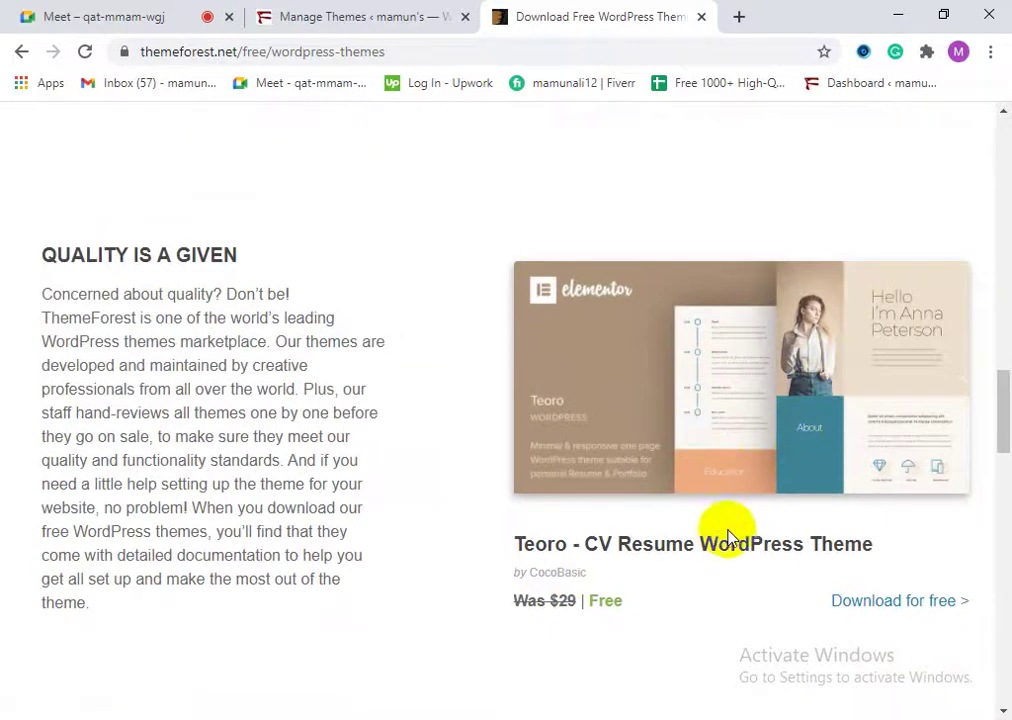
{"action": "scroll", "coordinate": [740, 555], "scroll_direction": "down", "scroll_amount": 1}
{"action": "scroll", "coordinate": [757, 575], "scroll_direction": "down", "scroll_amount": 3}
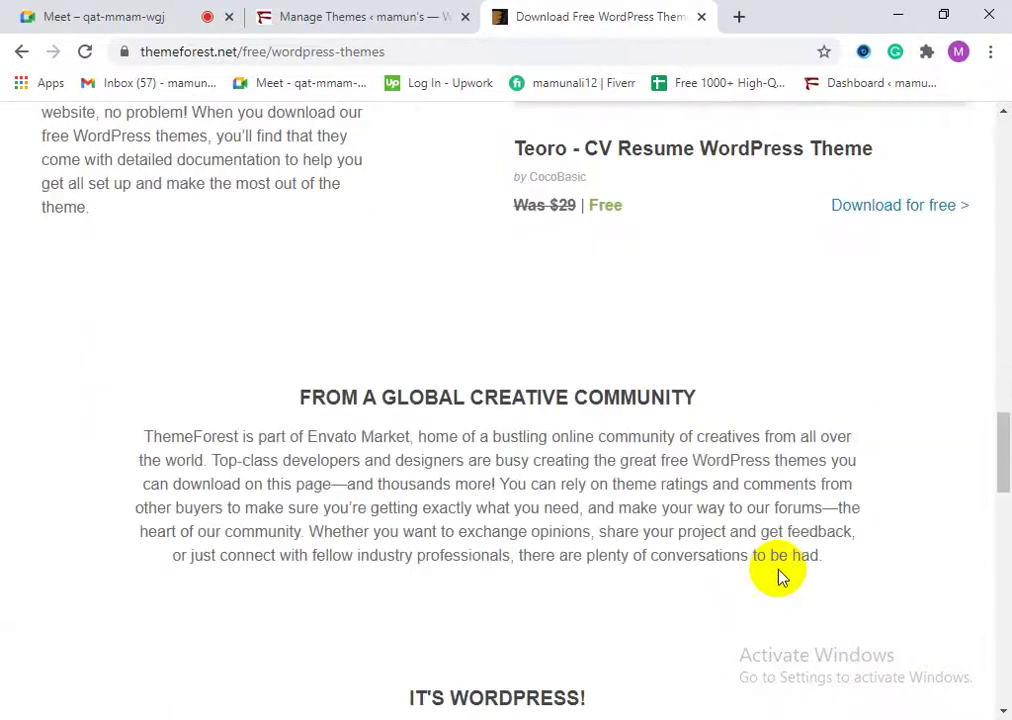
{"action": "scroll", "coordinate": [770, 574], "scroll_direction": "up", "scroll_amount": 2}
{"action": "scroll", "coordinate": [770, 574], "scroll_direction": "down", "scroll_amount": 6}
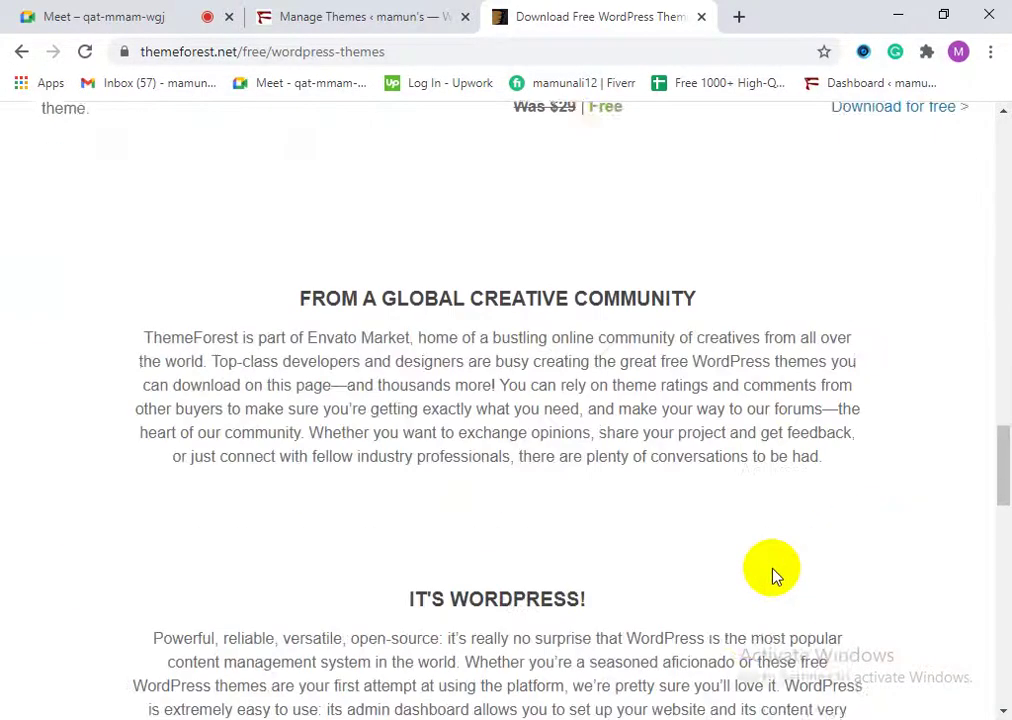
{"action": "scroll", "coordinate": [457, 533], "scroll_direction": "down", "scroll_amount": 3}
{"action": "scroll", "coordinate": [147, 526], "scroll_direction": "down", "scroll_amount": 4}
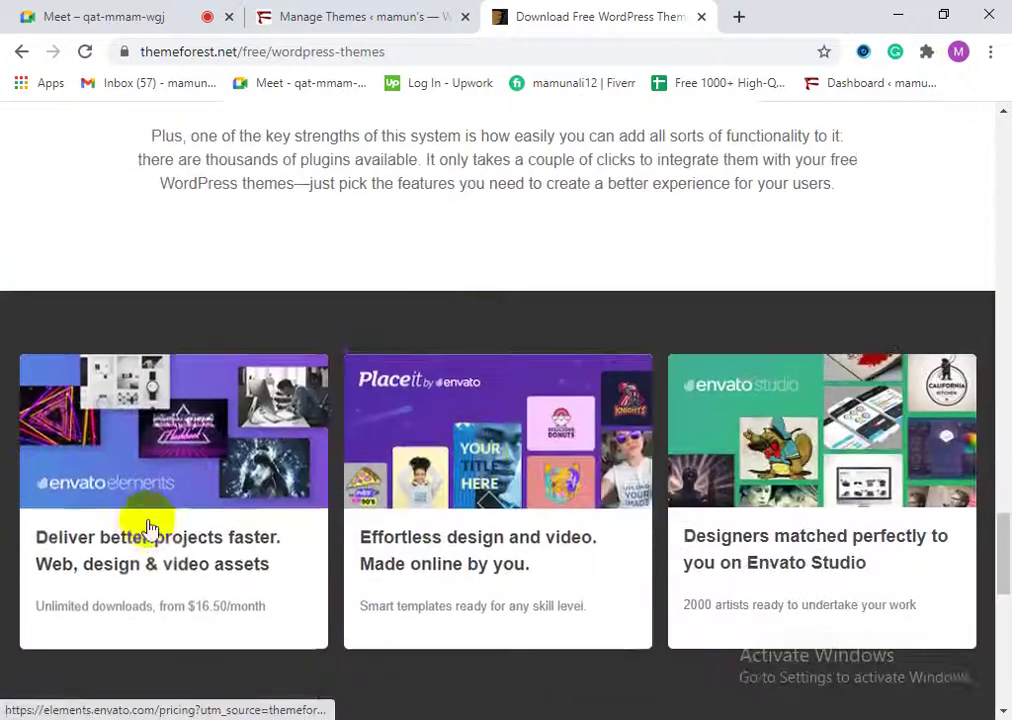
{"action": "scroll", "coordinate": [436, 476], "scroll_direction": "up", "scroll_amount": 15}
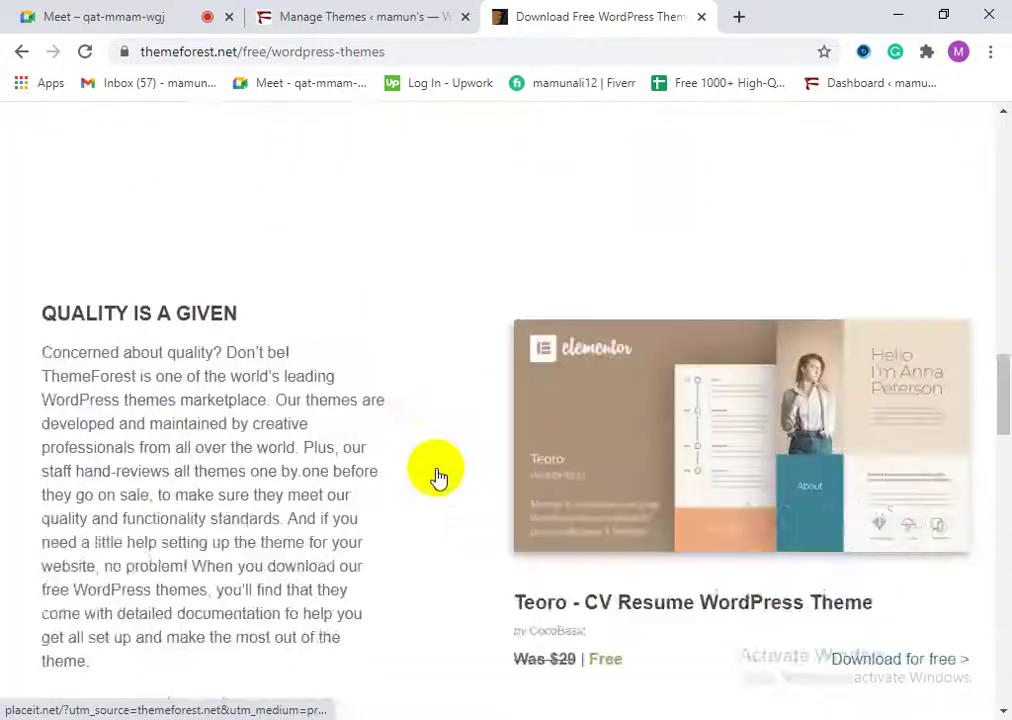
{"action": "scroll", "coordinate": [437, 477], "scroll_direction": "up", "scroll_amount": 3}
{"action": "scroll", "coordinate": [137, 553], "scroll_direction": "up", "scroll_amount": 10}
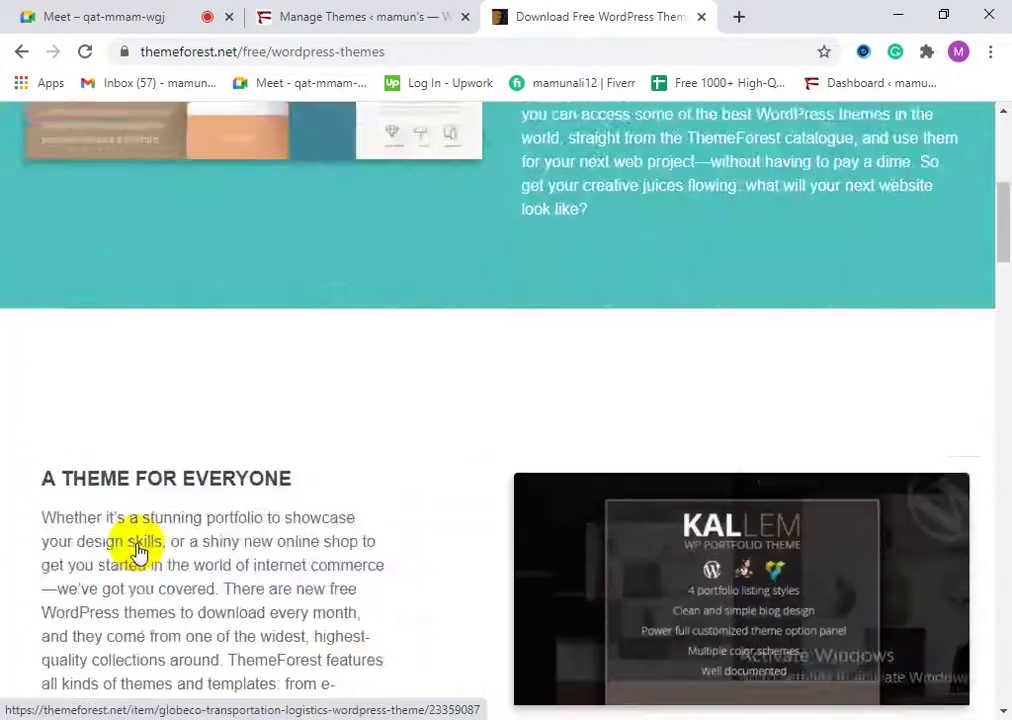
{"action": "scroll", "coordinate": [140, 550], "scroll_direction": "up", "scroll_amount": 2}
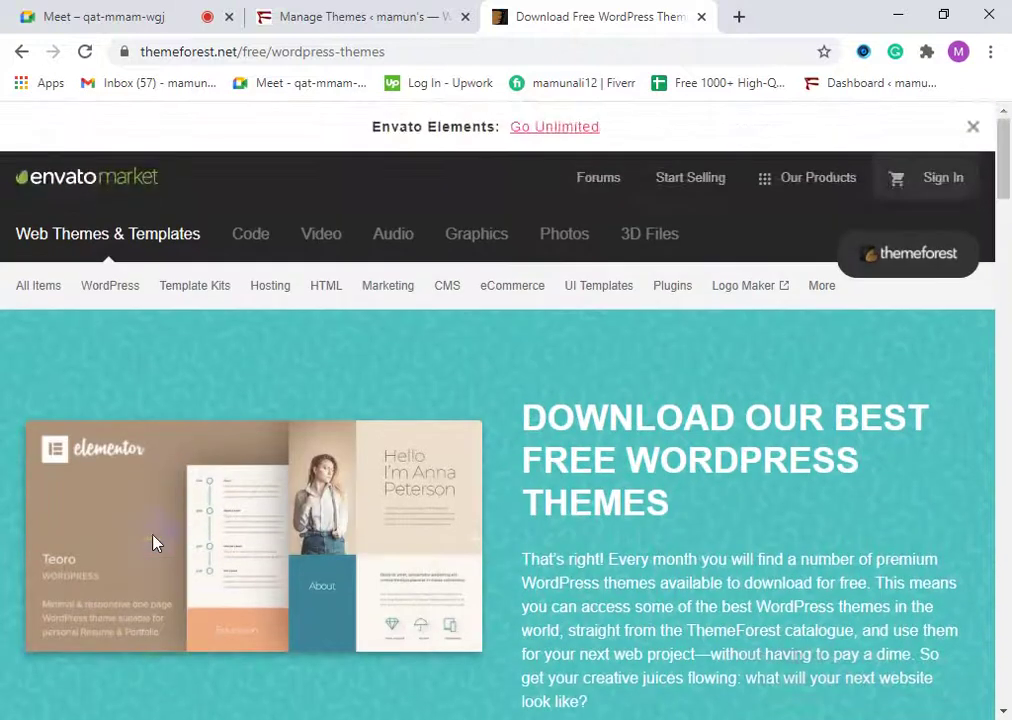
{"action": "scroll", "coordinate": [220, 538], "scroll_direction": "down", "scroll_amount": 3}
{"action": "scroll", "coordinate": [282, 535], "scroll_direction": "down", "scroll_amount": 4}
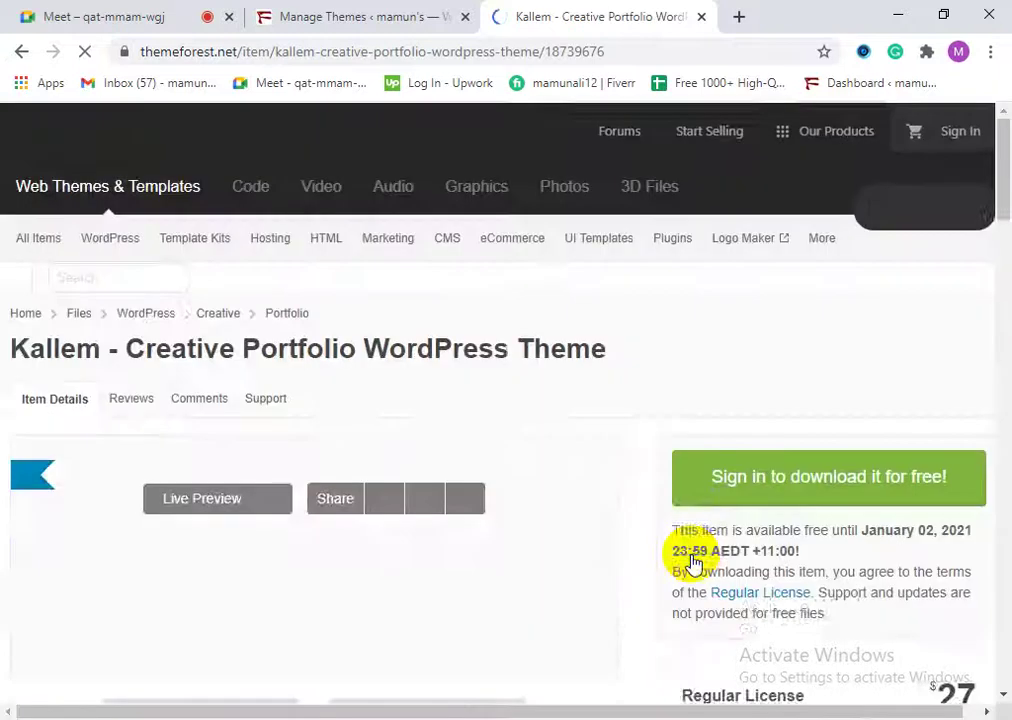
{"action": "scroll", "coordinate": [408, 560], "scroll_direction": "down", "scroll_amount": 2}
{"action": "scroll", "coordinate": [408, 560], "scroll_direction": "down", "scroll_amount": 2}
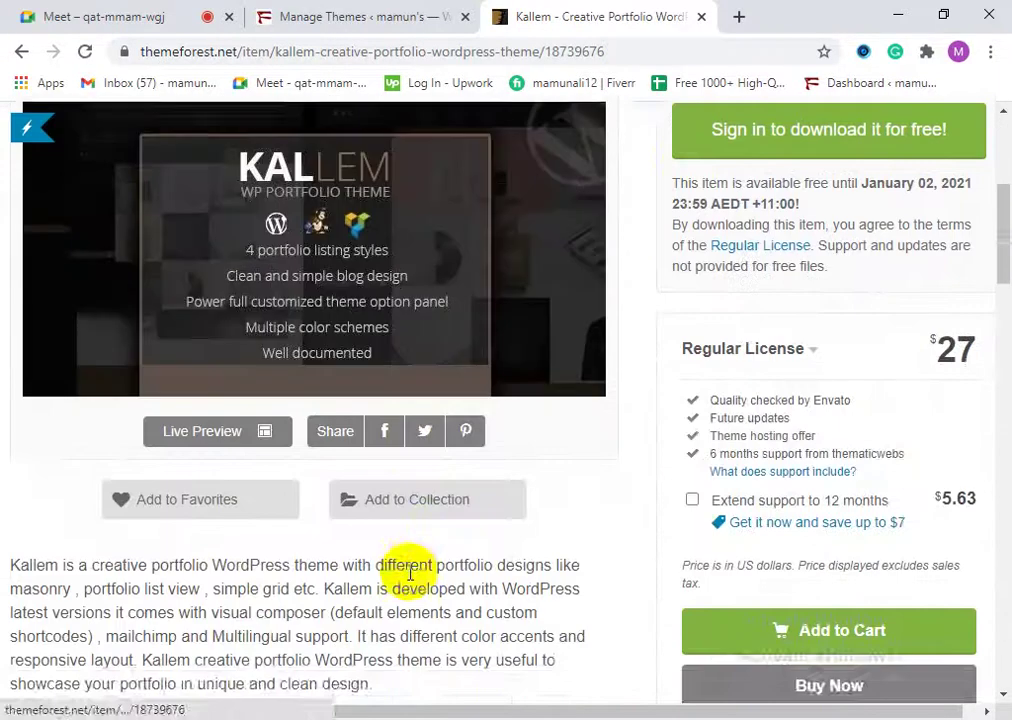
{"action": "scroll", "coordinate": [413, 560], "scroll_direction": "up", "scroll_amount": 2}
{"action": "scroll", "coordinate": [421, 257], "scroll_direction": "up", "scroll_amount": 2}
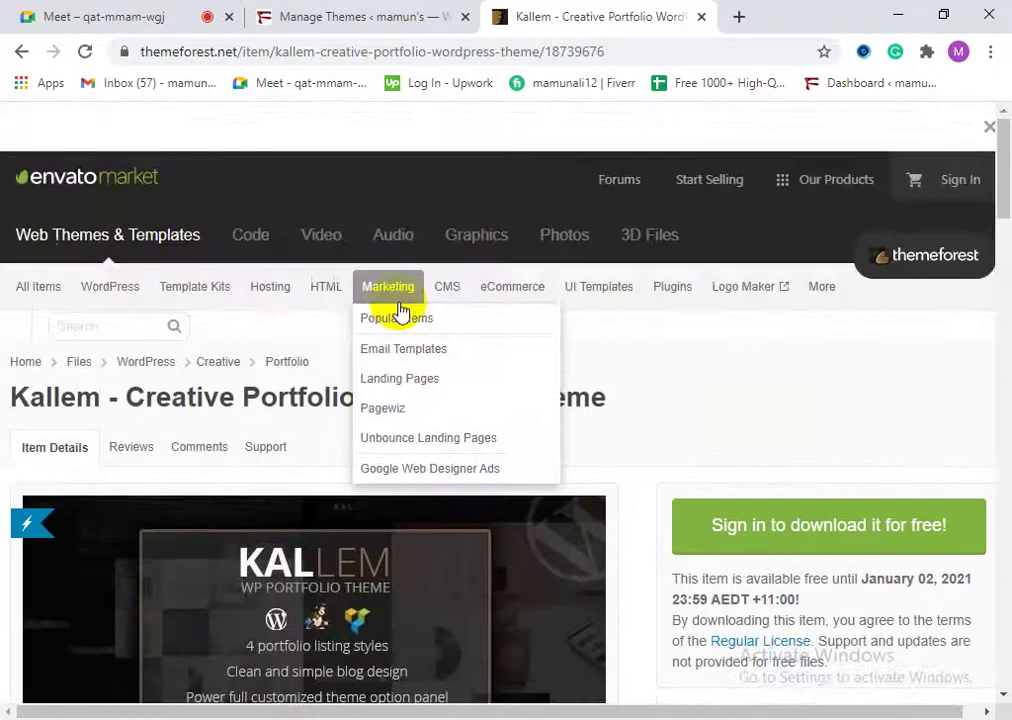
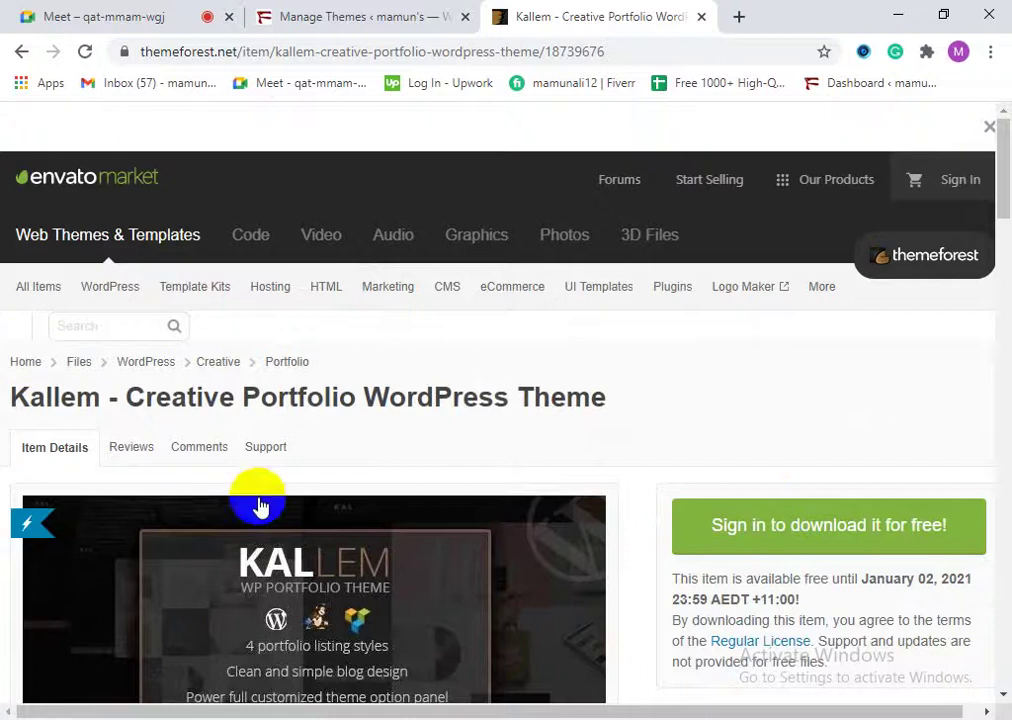
Step: Scroll down the Kallem theme page to its free download option
{"action": "scroll", "coordinate": [328, 575], "scroll_direction": "down", "scroll_amount": 1}
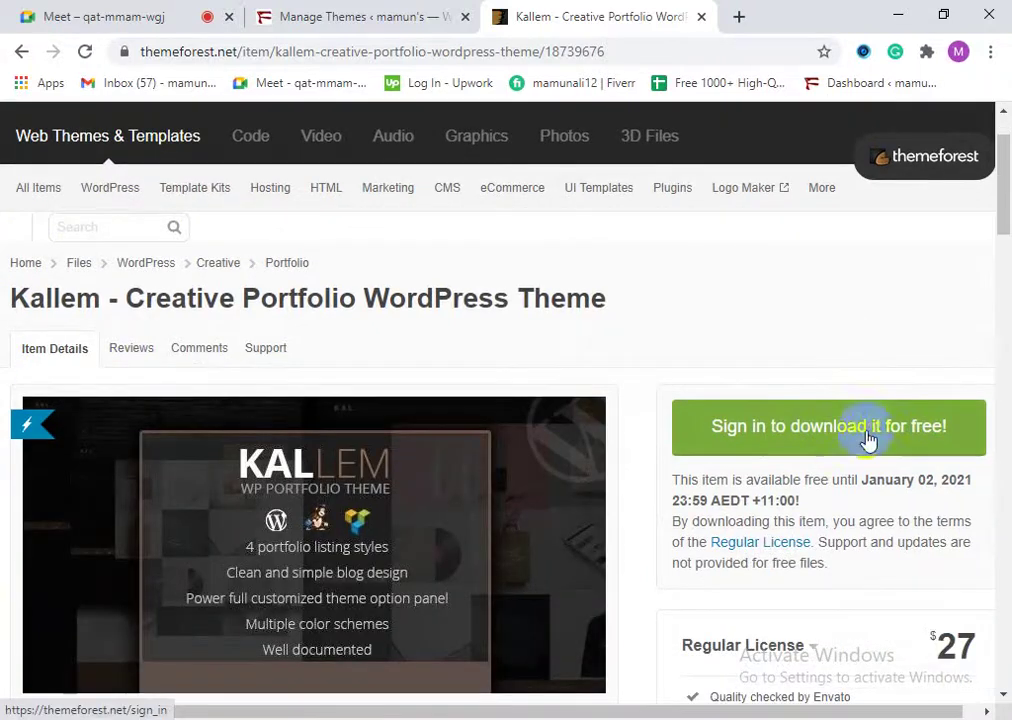
{"action": "scroll", "coordinate": [800, 454], "scroll_direction": "down", "scroll_amount": 3}
{"action": "scroll", "coordinate": [836, 558], "scroll_direction": "down", "scroll_amount": 2}
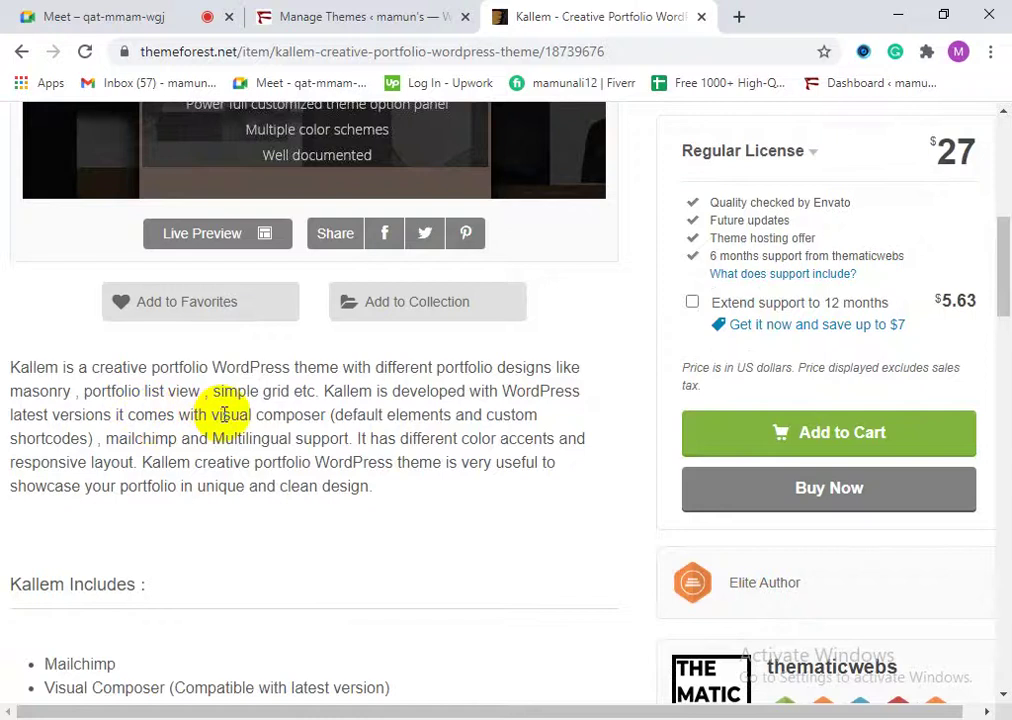
{"action": "scroll", "coordinate": [294, 497], "scroll_direction": "down", "scroll_amount": 2}
{"action": "scroll", "coordinate": [120, 522], "scroll_direction": "down", "scroll_amount": 3}
{"action": "scroll", "coordinate": [244, 481], "scroll_direction": "down", "scroll_amount": 10}
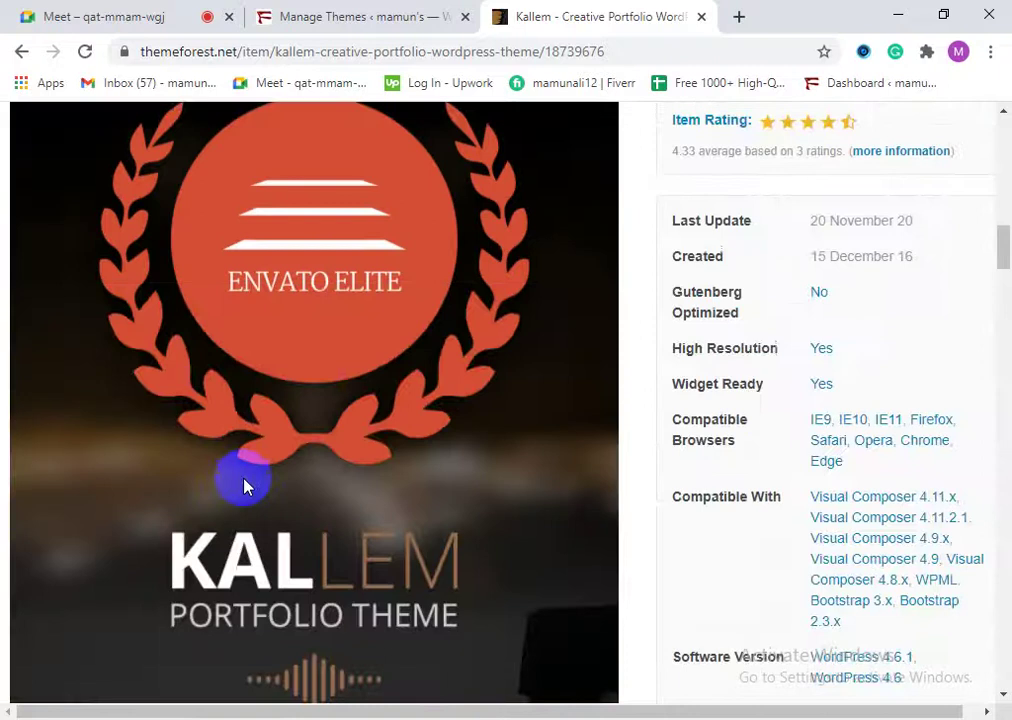
{"action": "scroll", "coordinate": [313, 543], "scroll_direction": "down", "scroll_amount": 12}
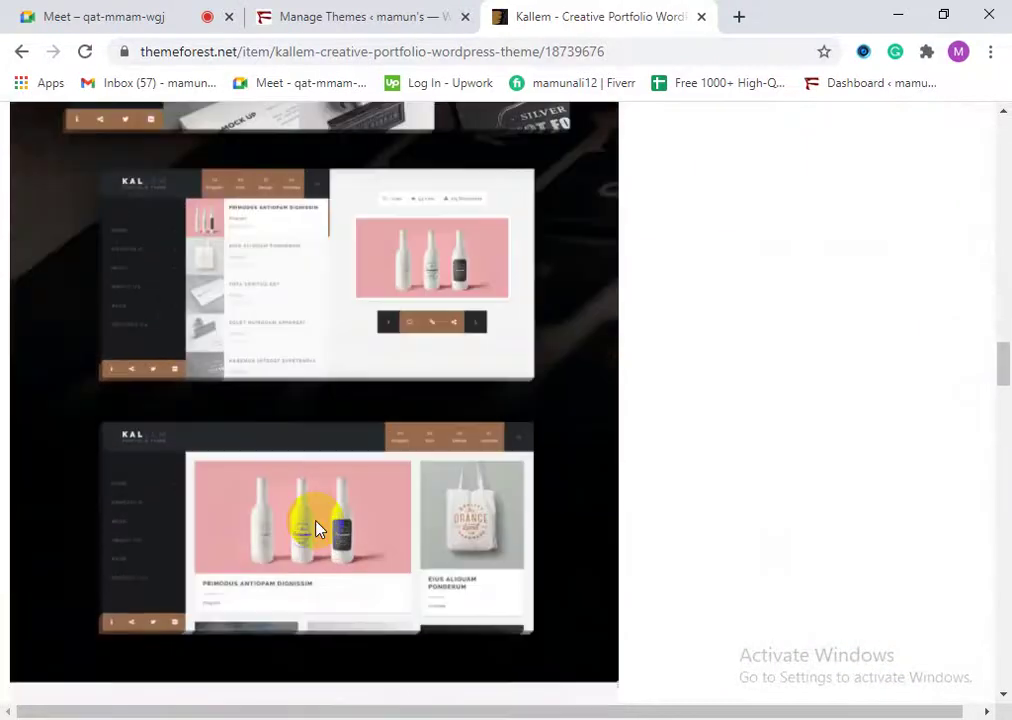
{"action": "scroll", "coordinate": [305, 532], "scroll_direction": "down", "scroll_amount": 15}
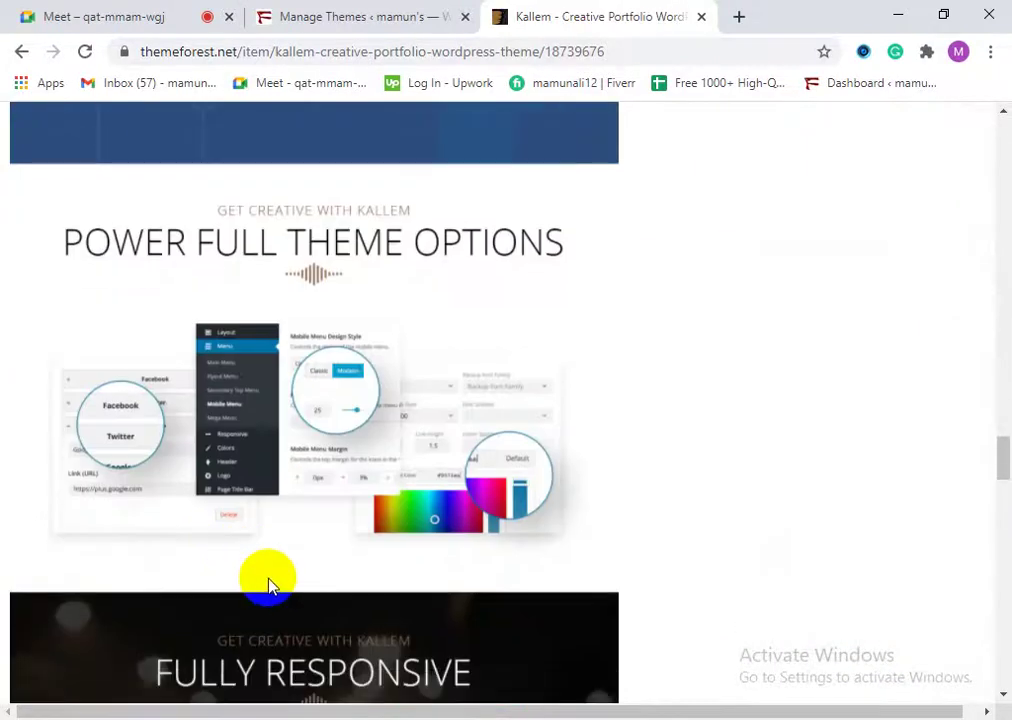
{"action": "scroll", "coordinate": [288, 595], "scroll_direction": "down", "scroll_amount": 3}
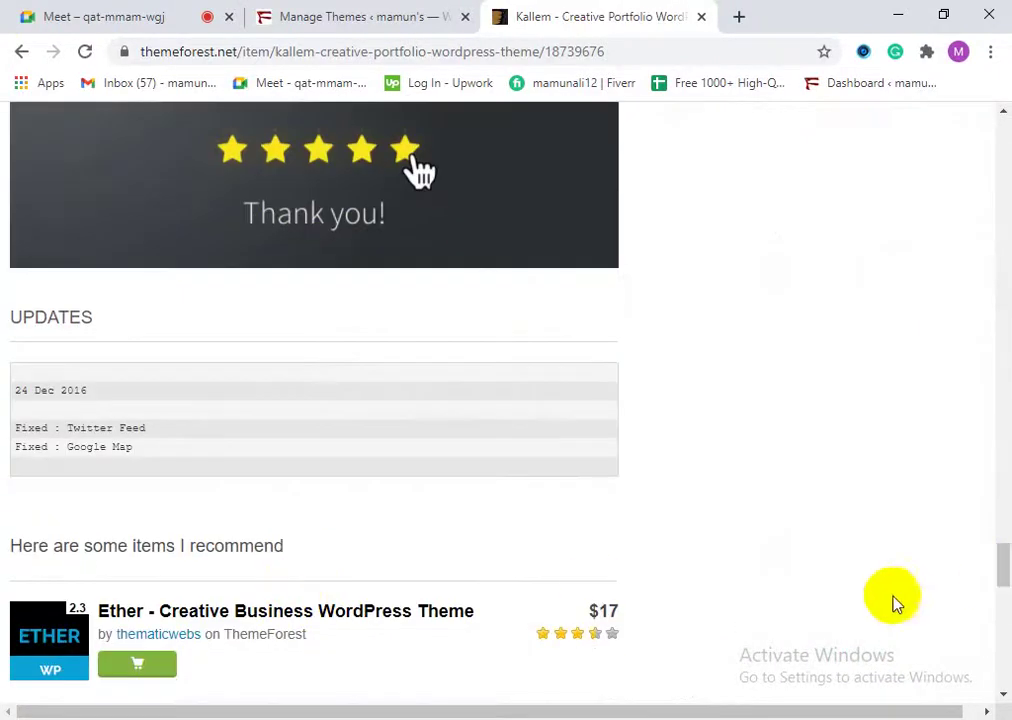
{"action": "left_click_drag", "start_coordinate": [1001, 578], "coordinate": [976, 153]}
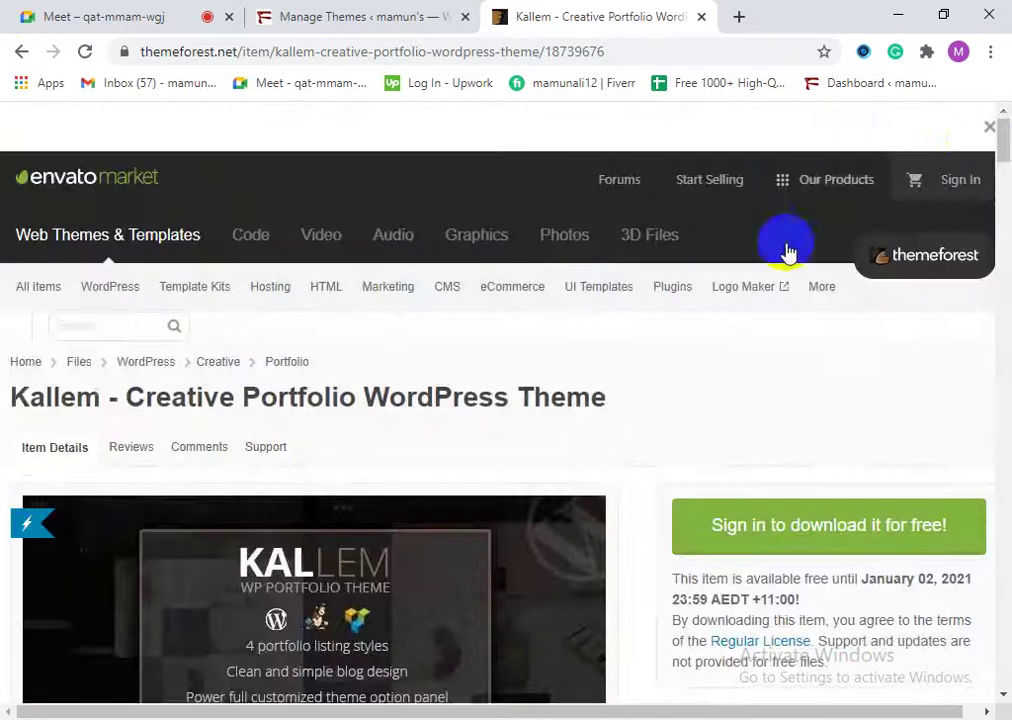
Step: Try the free Kallem download, dismiss the Envato sign-in prompt, and close the Kallem tab
{"action": "left_click", "coordinate": [920, 527]}
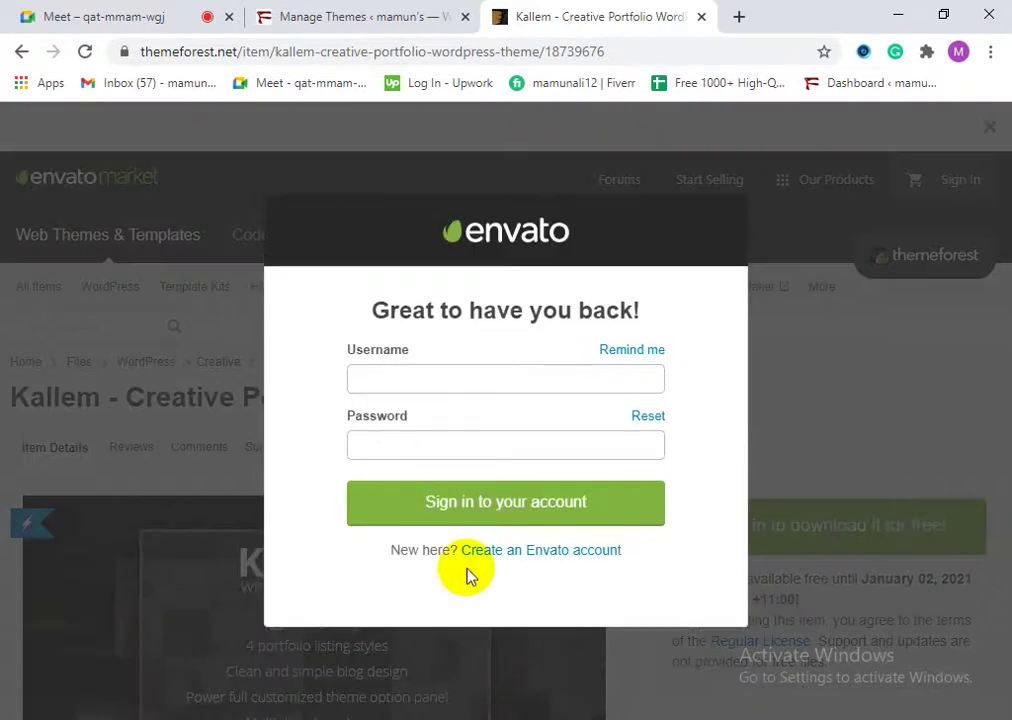
{"action": "left_click", "coordinate": [683, 265]}
{"action": "left_click", "coordinate": [822, 321]}
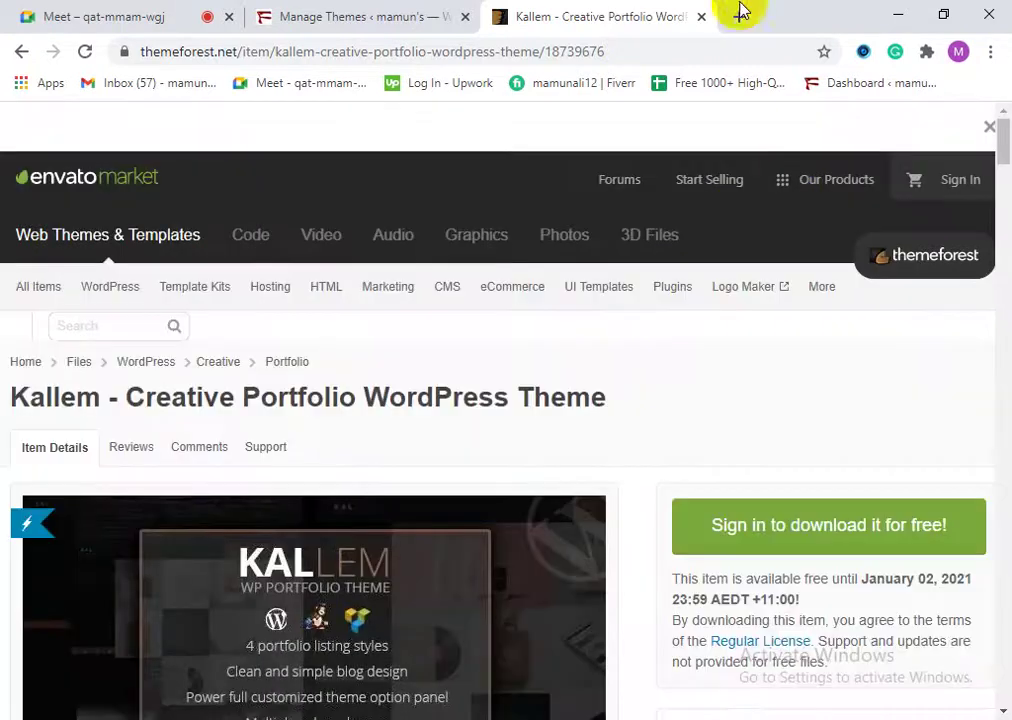
{"action": "left_click", "coordinate": [702, 18]}
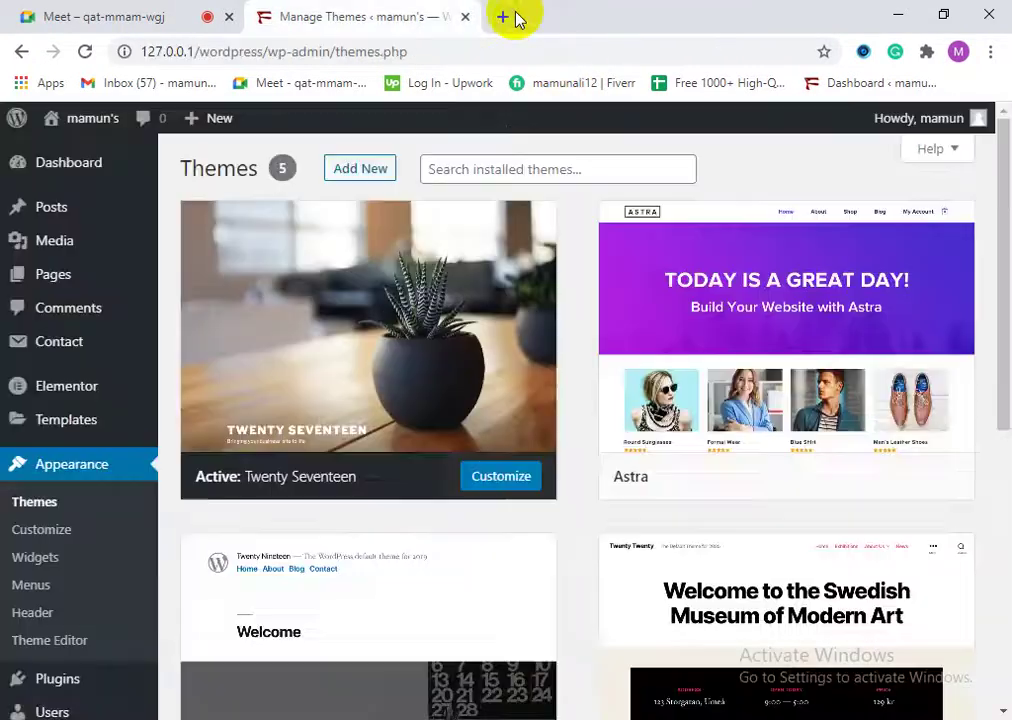
Step: Search Google for 'free wordpress theme download' and open the aThemes result in a new tab
{"action": "left_click", "coordinate": [506, 16]}
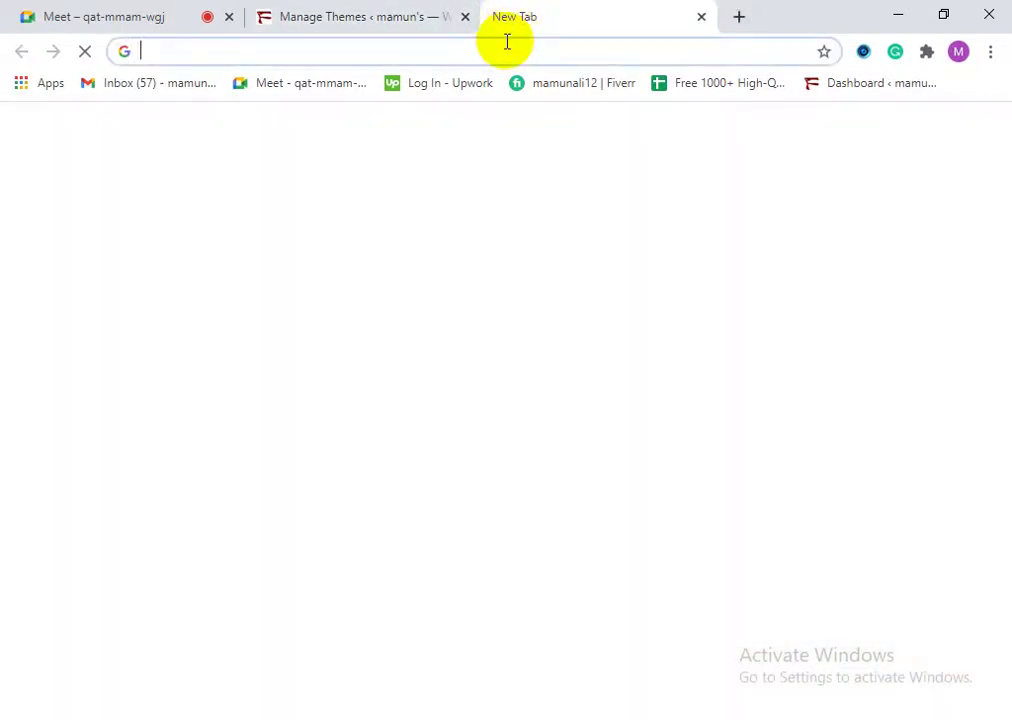
{"action": "type", "text": "free"}
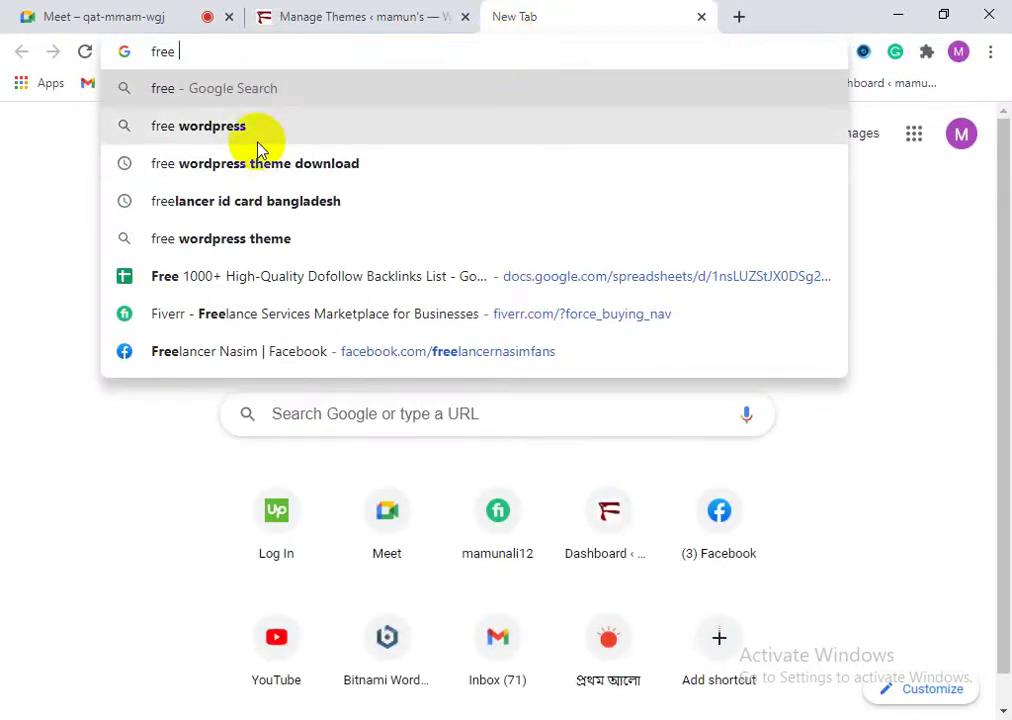
{"action": "left_click", "coordinate": [254, 163]}
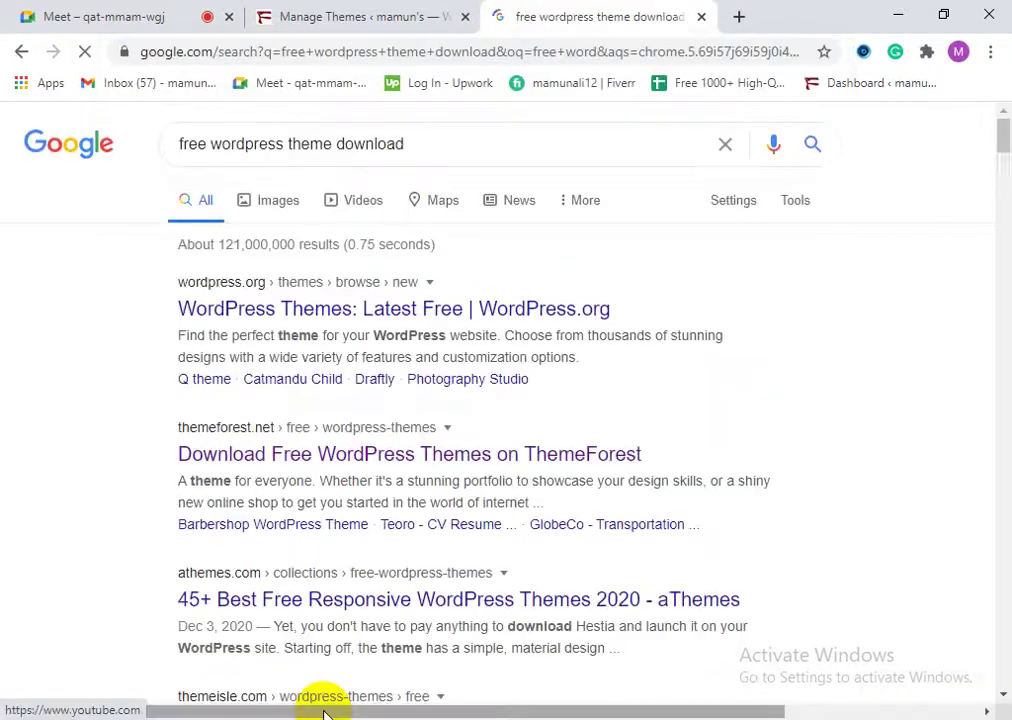
{"action": "scroll", "coordinate": [413, 520], "scroll_direction": "down", "scroll_amount": 3}
{"action": "right_click", "coordinate": [268, 312]}
{"action": "left_click", "coordinate": [270, 315]}
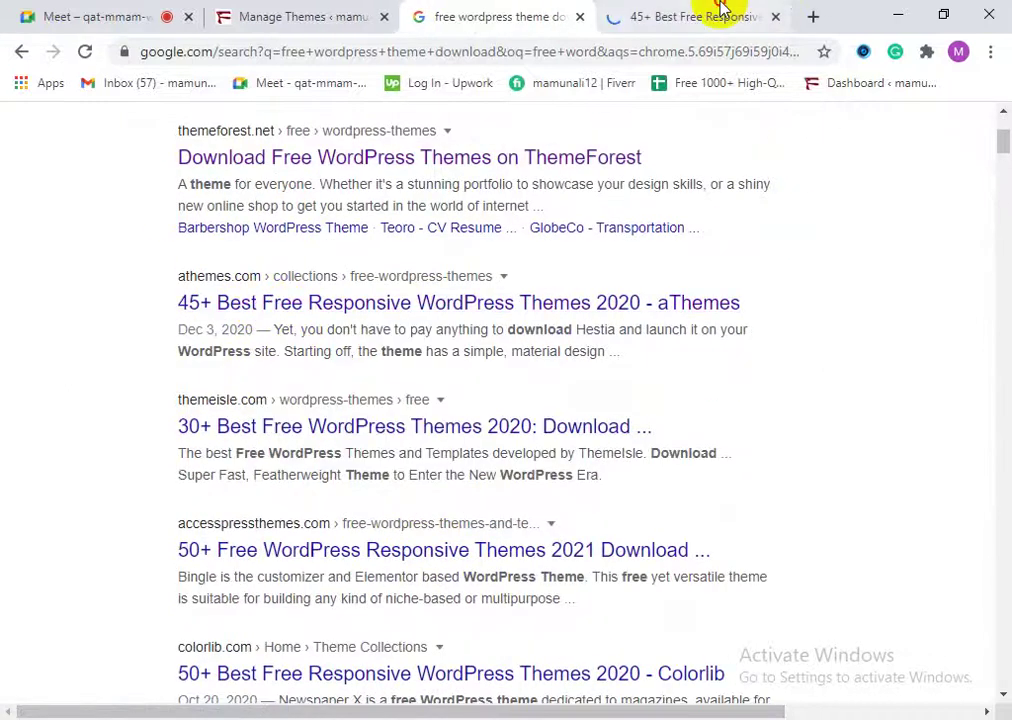
{"action": "left_click", "coordinate": [705, 15]}
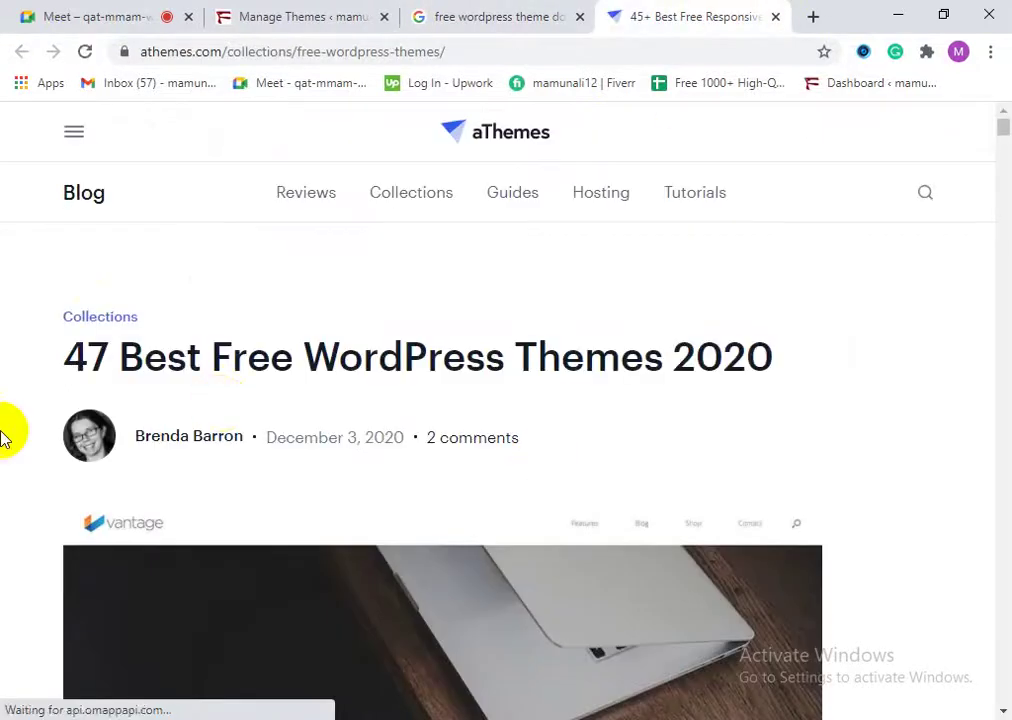
Step: Scroll the aThemes free-themes list down to Hestia and follow its Download link
{"action": "scroll", "coordinate": [553, 565], "scroll_direction": "down", "scroll_amount": 6}
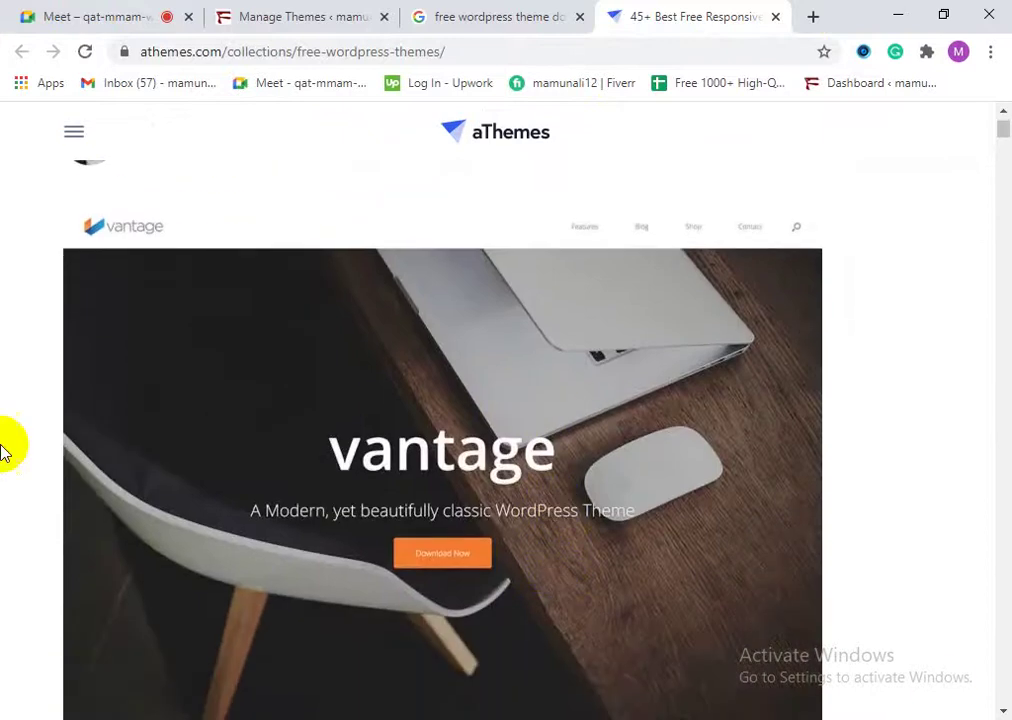
{"action": "scroll", "coordinate": [165, 490], "scroll_direction": "down", "scroll_amount": 8}
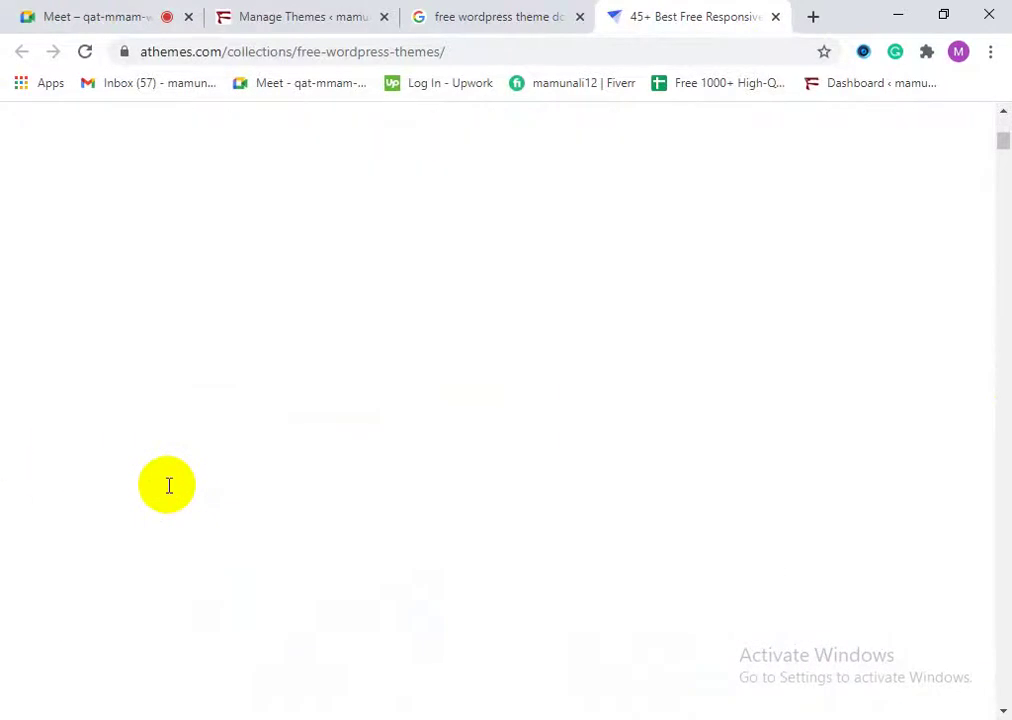
{"action": "scroll", "coordinate": [316, 402], "scroll_direction": "down", "scroll_amount": 5}
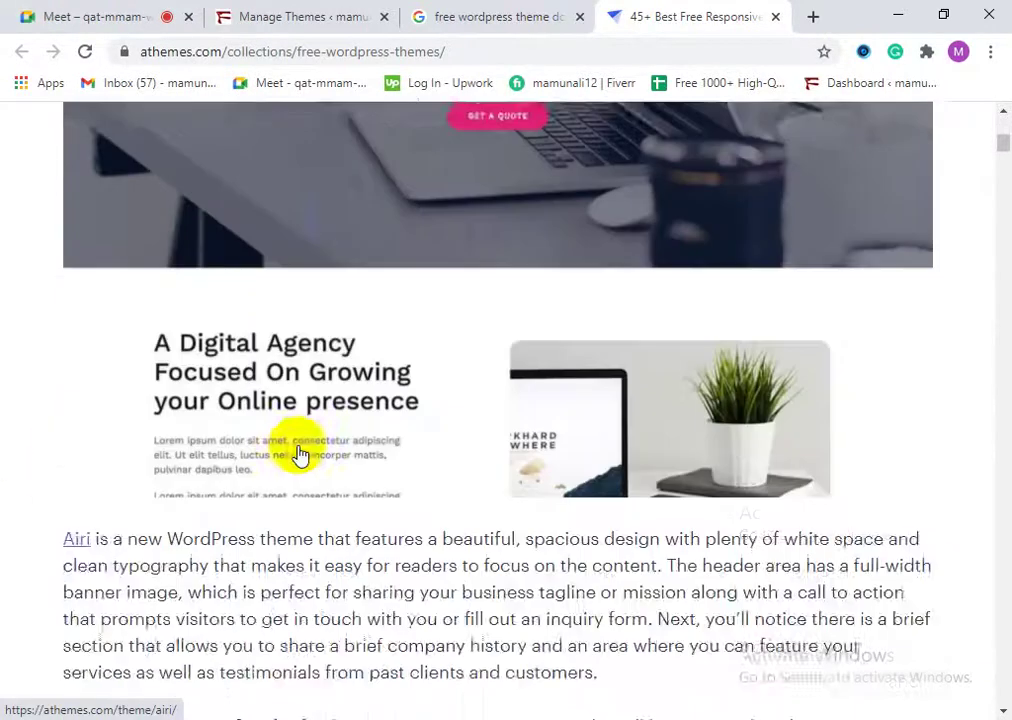
{"action": "scroll", "coordinate": [292, 441], "scroll_direction": "up", "scroll_amount": 1}
{"action": "scroll", "coordinate": [292, 441], "scroll_direction": "up", "scroll_amount": 2}
{"action": "scroll", "coordinate": [271, 407], "scroll_direction": "down", "scroll_amount": 10}
{"action": "scroll", "coordinate": [281, 445], "scroll_direction": "down", "scroll_amount": 1}
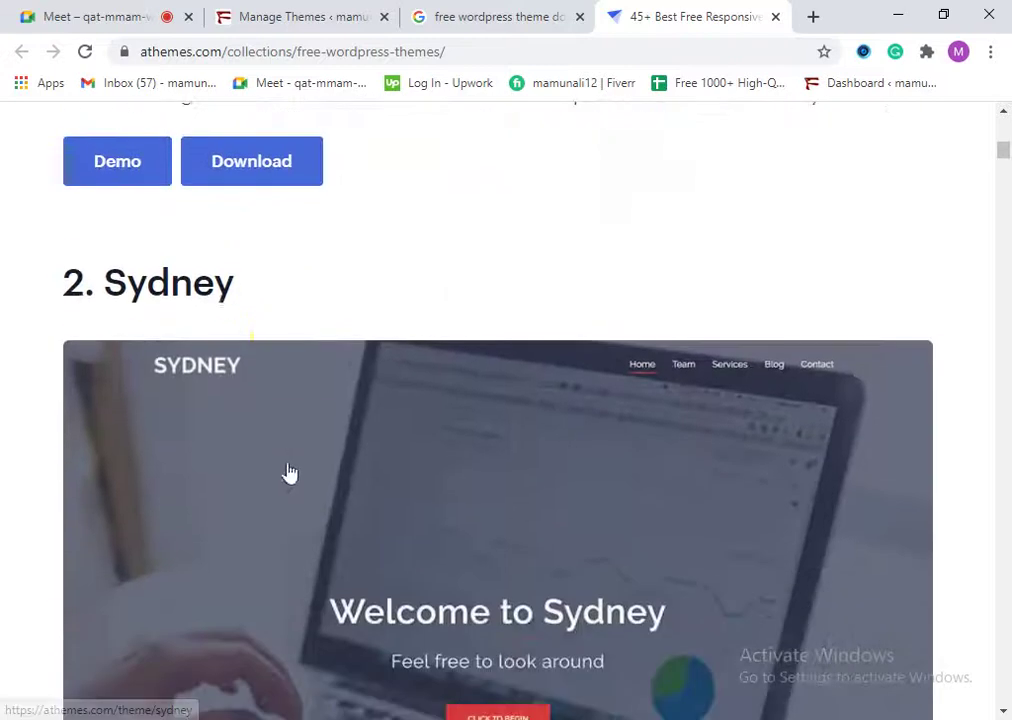
{"action": "scroll", "coordinate": [496, 545], "scroll_direction": "down", "scroll_amount": 3}
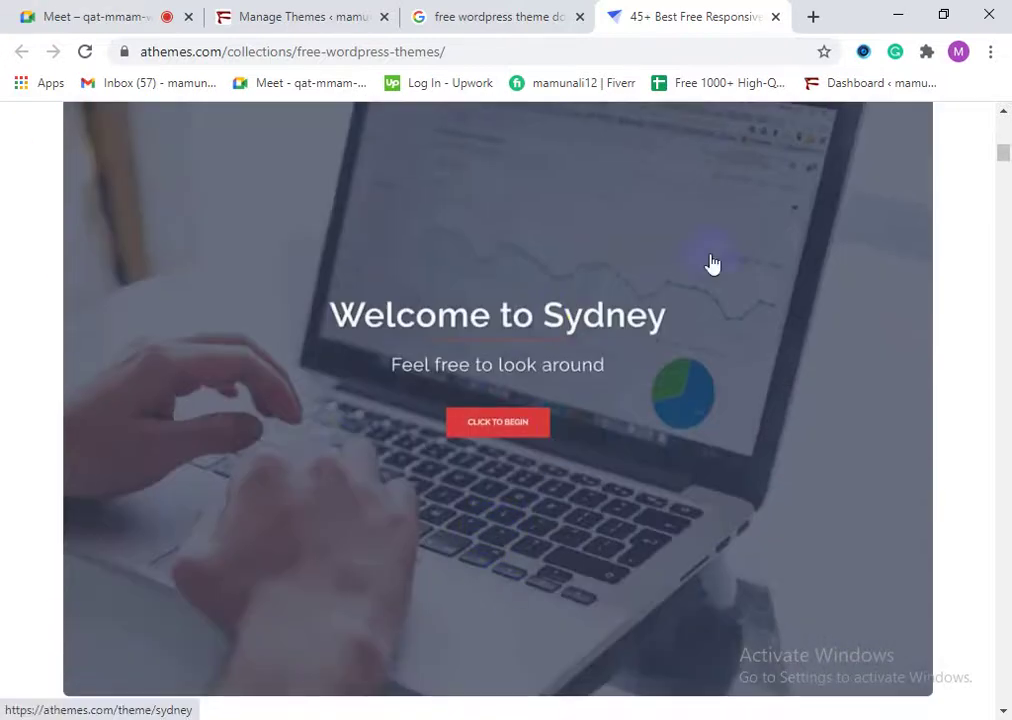
{"action": "scroll", "coordinate": [409, 513], "scroll_direction": "down", "scroll_amount": 8}
{"action": "scroll", "coordinate": [309, 413], "scroll_direction": "down", "scroll_amount": 4}
{"action": "scroll", "coordinate": [384, 515], "scroll_direction": "up", "scroll_amount": 3}
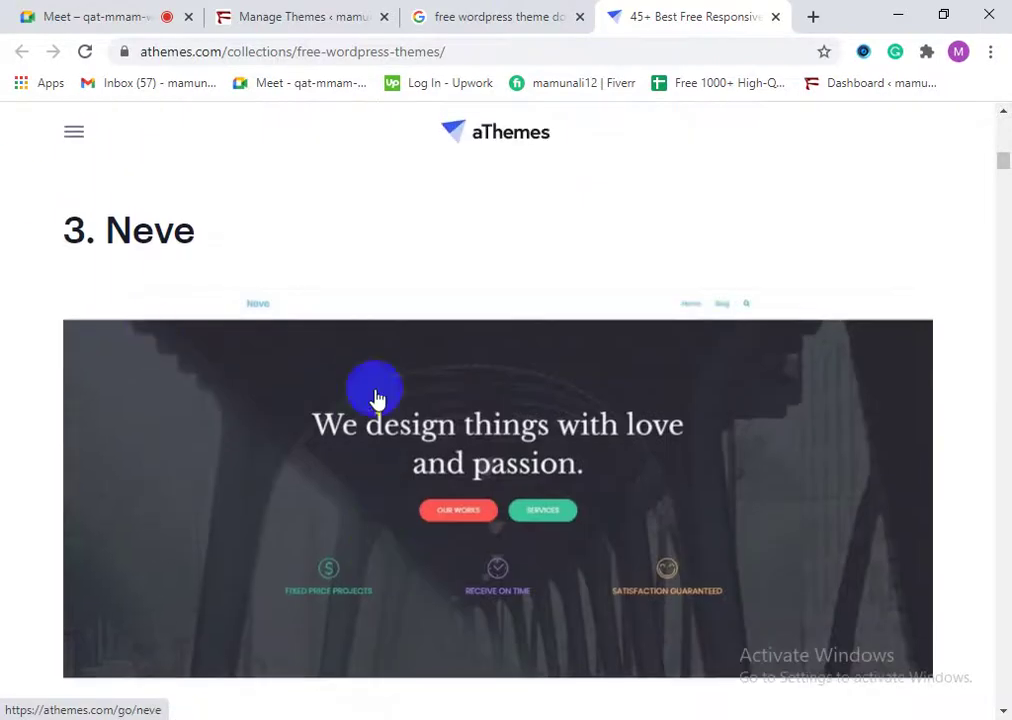
{"action": "scroll", "coordinate": [472, 497], "scroll_direction": "down", "scroll_amount": 8}
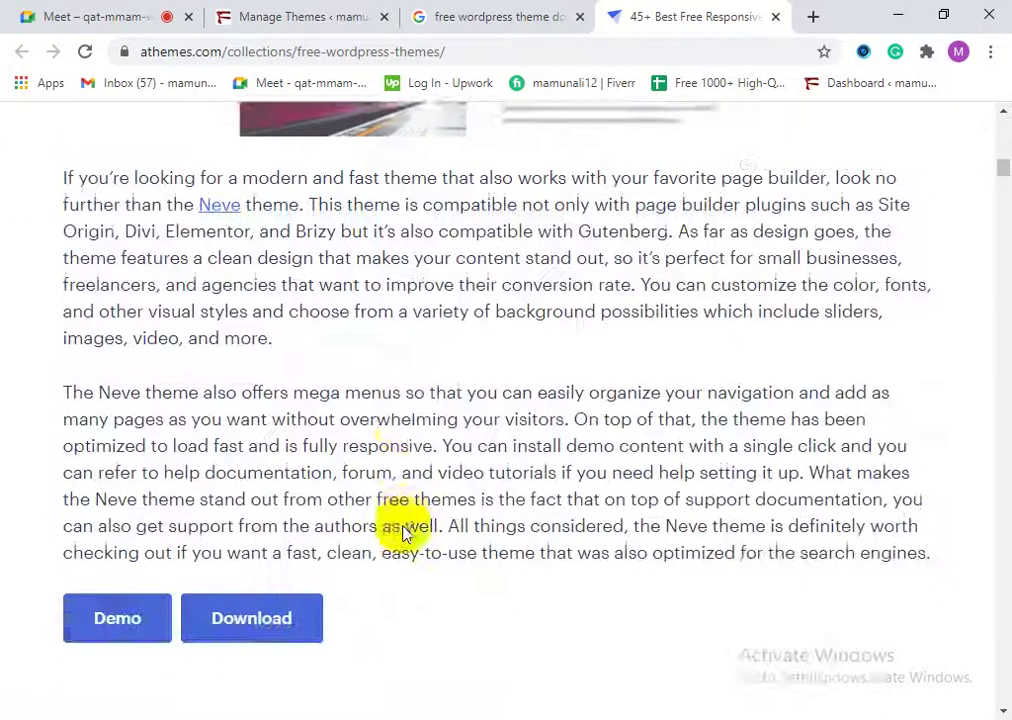
{"action": "scroll", "coordinate": [405, 535], "scroll_direction": "down", "scroll_amount": 5}
{"action": "scroll", "coordinate": [405, 535], "scroll_direction": "down", "scroll_amount": 3}
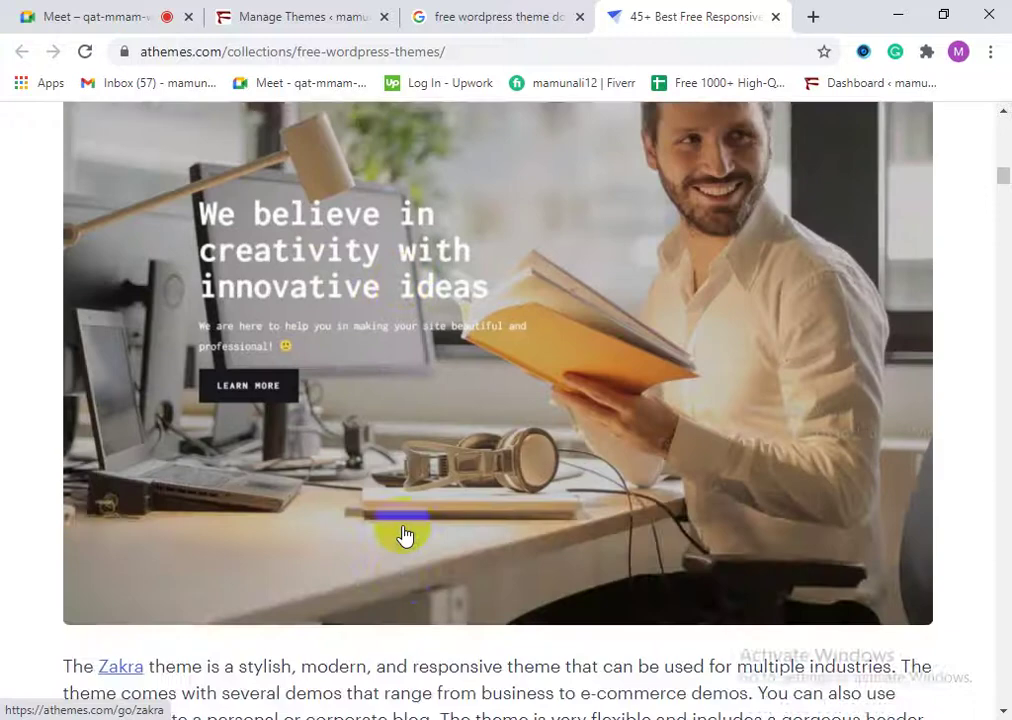
{"action": "scroll", "coordinate": [405, 535], "scroll_direction": "up", "scroll_amount": 4}
{"action": "scroll", "coordinate": [482, 522], "scroll_direction": "down", "scroll_amount": 6}
{"action": "scroll", "coordinate": [482, 522], "scroll_direction": "down", "scroll_amount": 8}
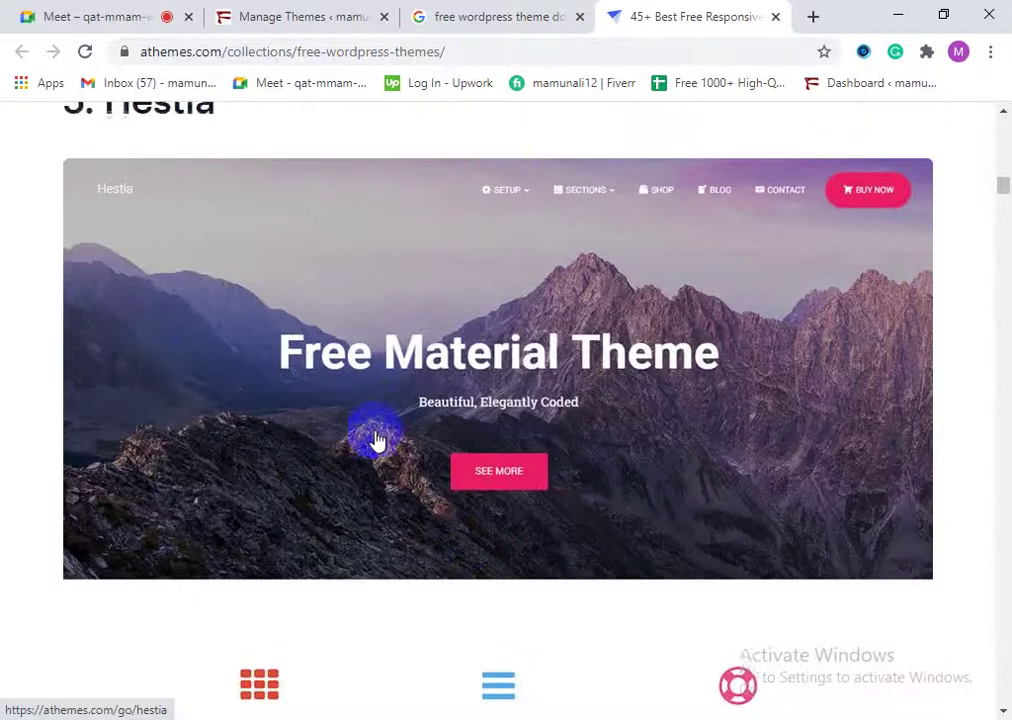
{"action": "scroll", "coordinate": [226, 463], "scroll_direction": "down", "scroll_amount": 3}
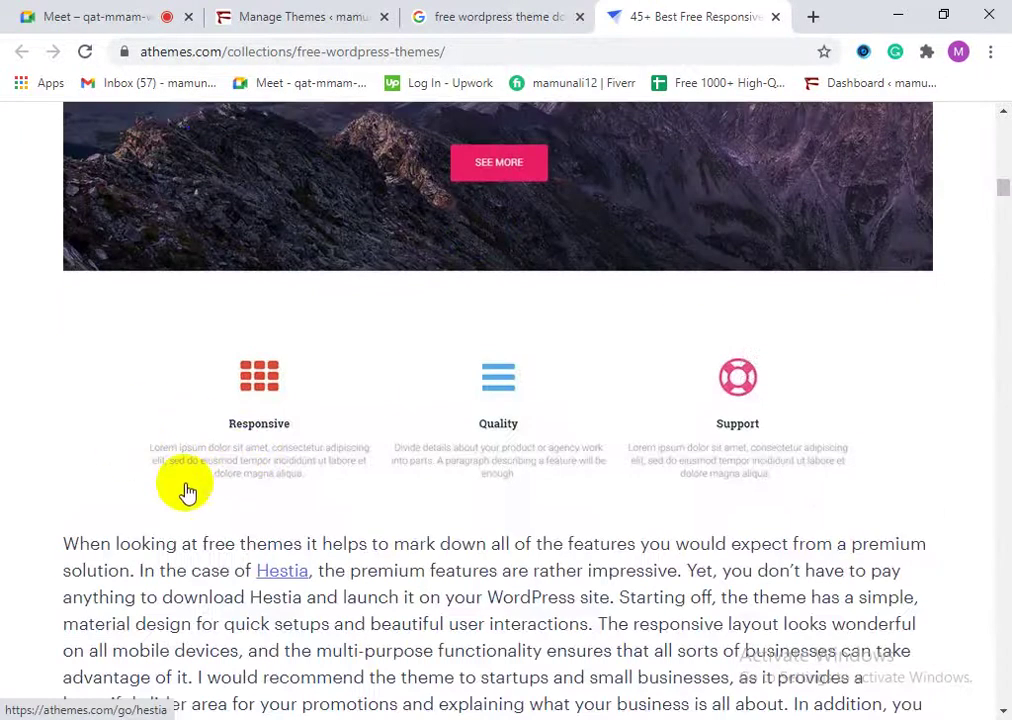
{"action": "scroll", "coordinate": [185, 490], "scroll_direction": "down", "scroll_amount": 5}
{"action": "left_click", "coordinate": [256, 552]}
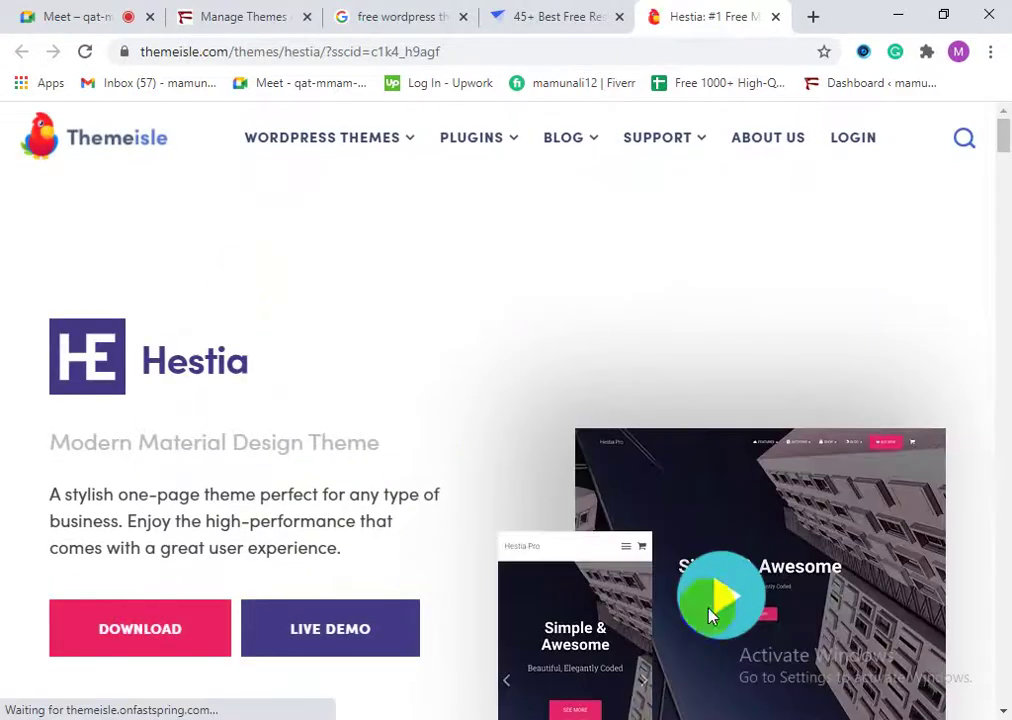
Step: Skip the e-mail signup and save hestia.zip to the Downloads folder
{"action": "left_click", "coordinate": [118, 648]}
{"action": "left_click", "coordinate": [120, 645]}
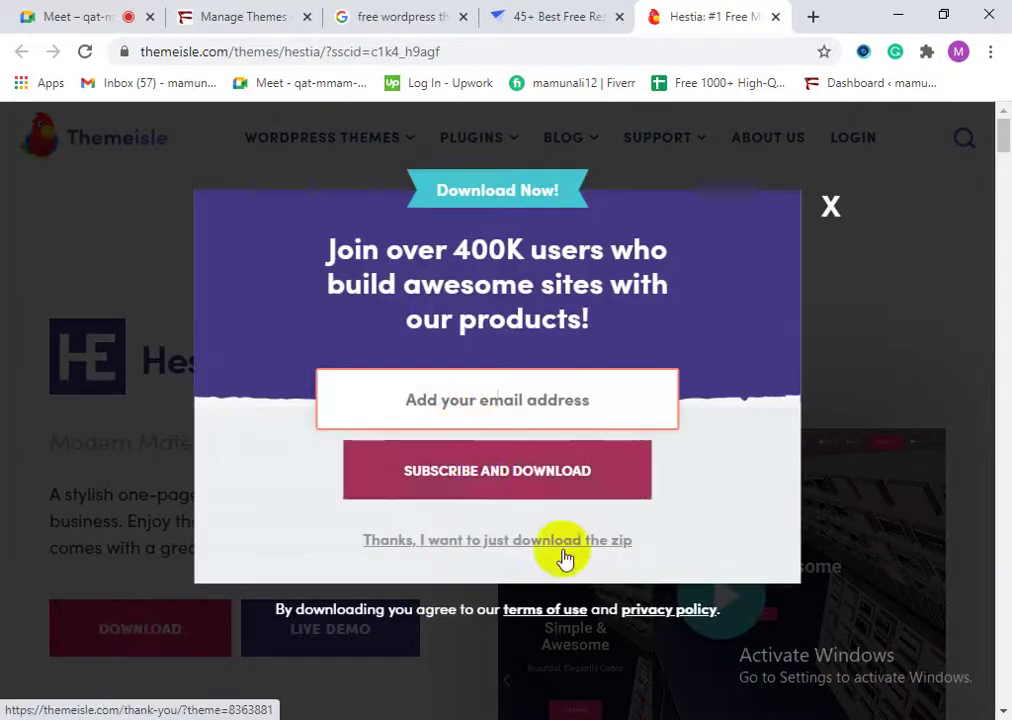
{"action": "left_click", "coordinate": [466, 543]}
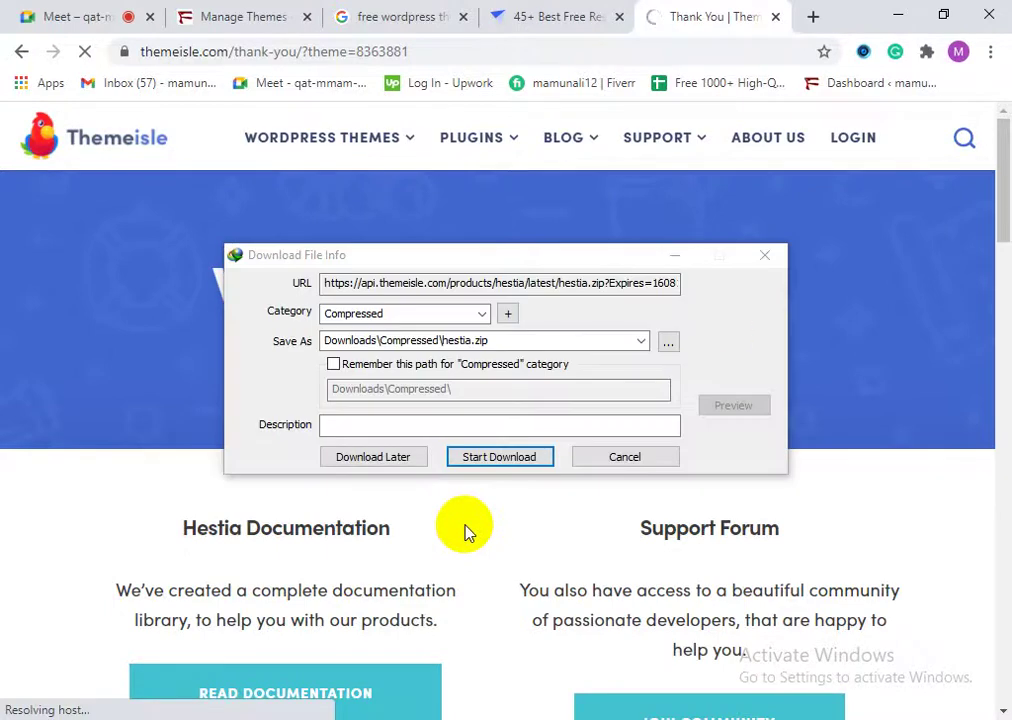
{"action": "left_click", "coordinate": [481, 458]}
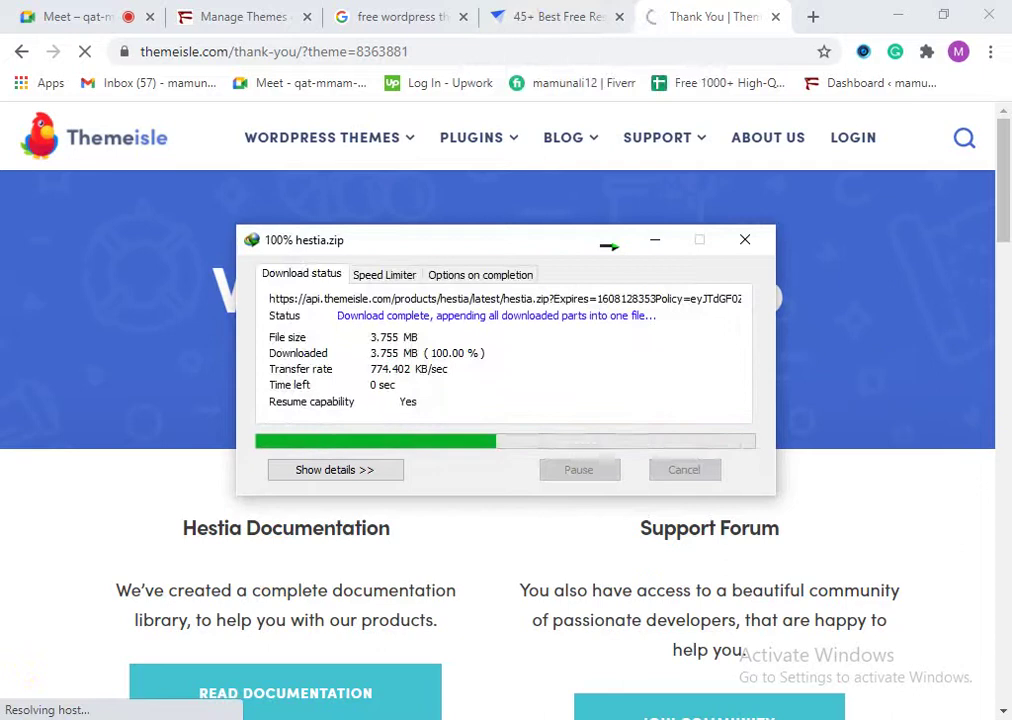
Step: Once the download completes, return to the WordPress Manage Themes tab
{"action": "left_click", "coordinate": [280, 423]}
{"action": "left_click", "coordinate": [481, 343]}
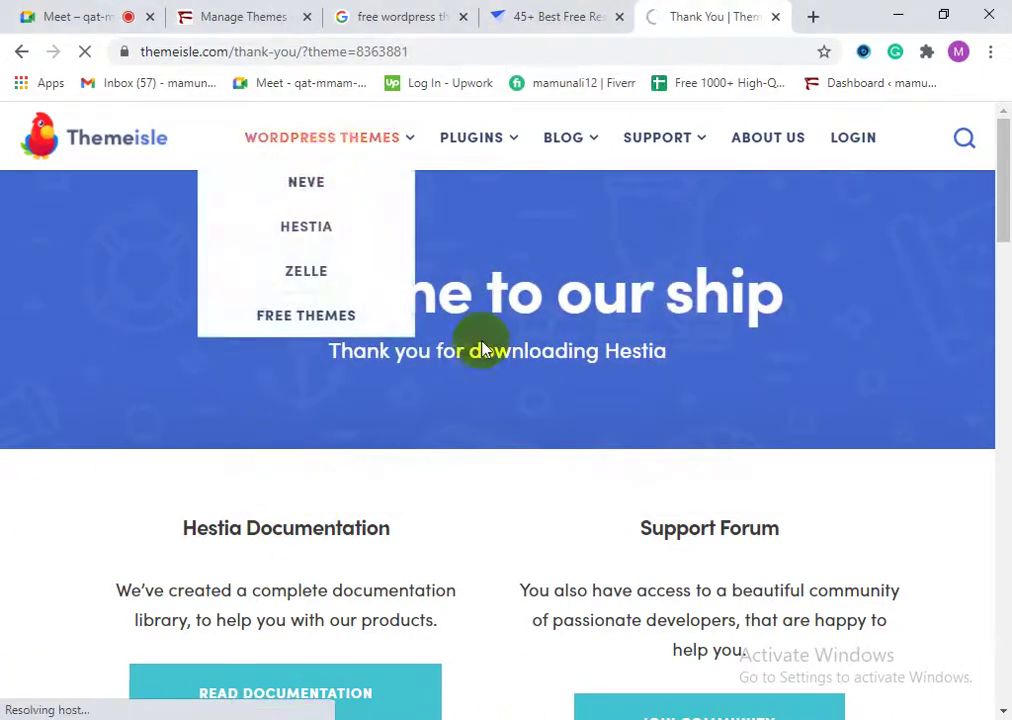
{"action": "left_click", "coordinate": [268, 10]}
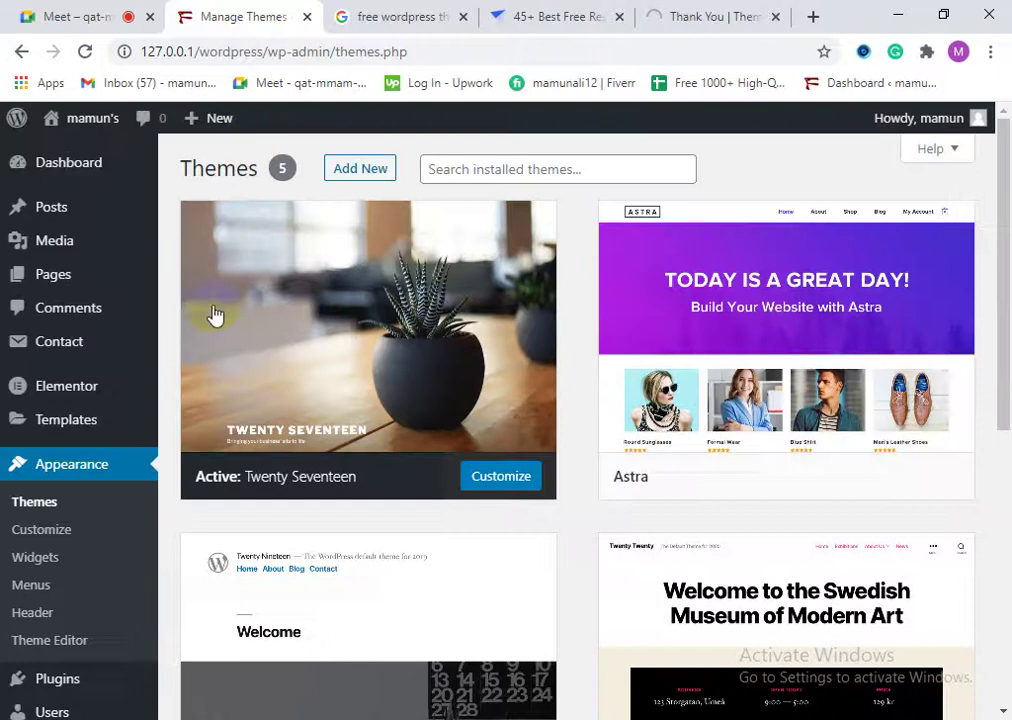
Step: Close the article, Hestia thank-you and search tabs, and load the Fiverr profile in a new tab
{"action": "left_click", "coordinate": [596, 16]}
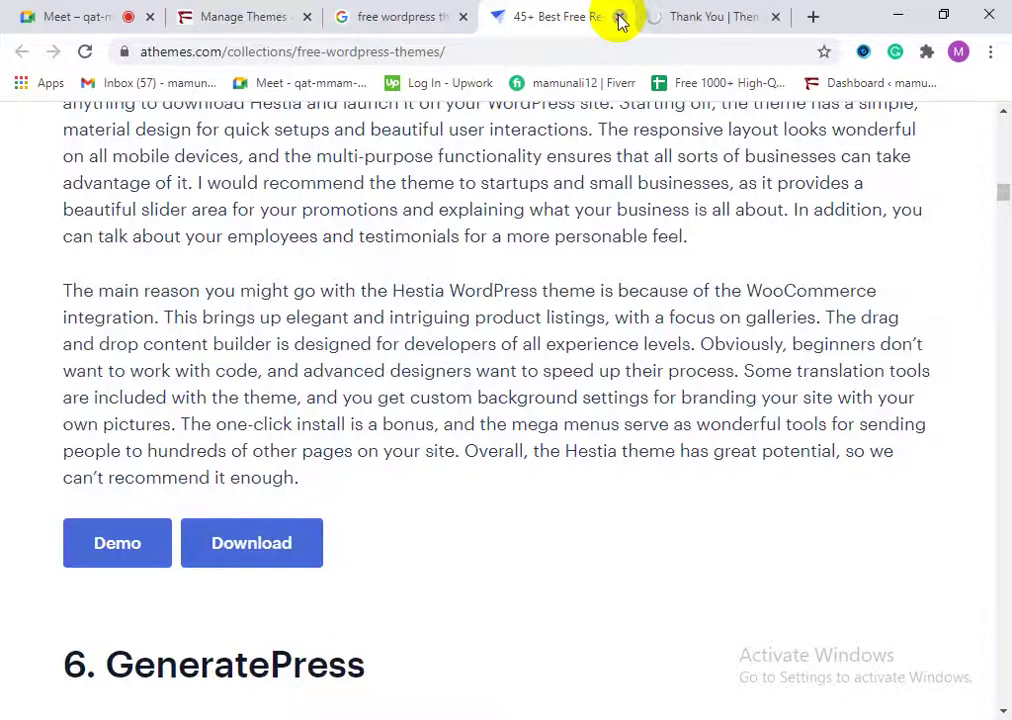
{"action": "left_click", "coordinate": [620, 18]}
{"action": "left_click", "coordinate": [621, 18]}
{"action": "left_click", "coordinate": [621, 18]}
{"action": "left_click", "coordinate": [502, 20]}
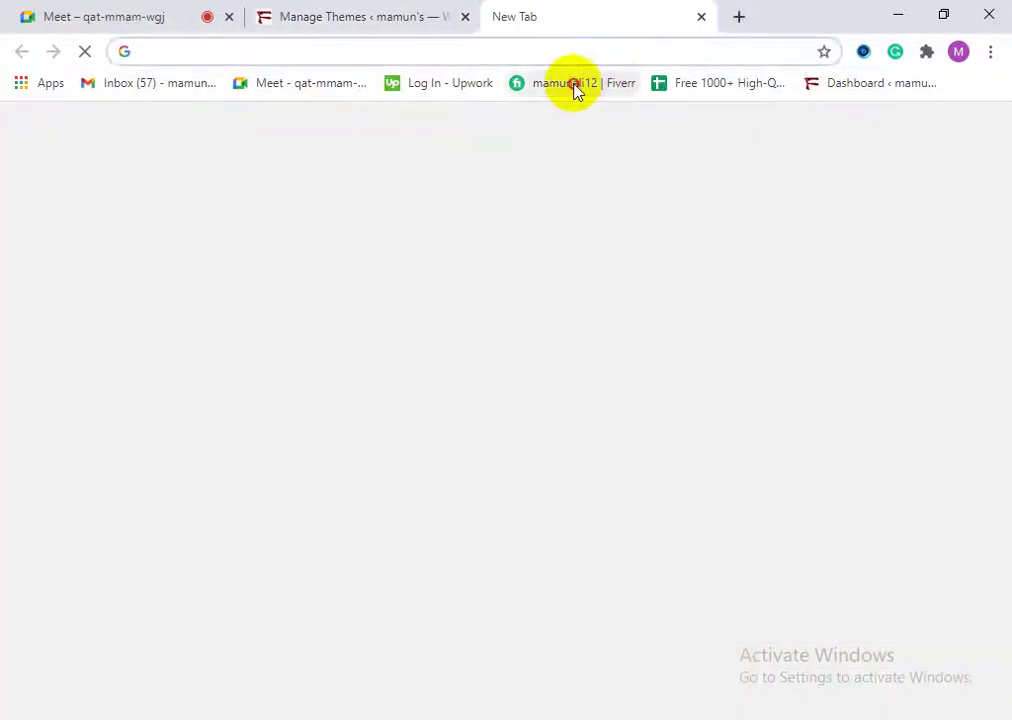
{"action": "left_click", "coordinate": [575, 88]}
Step: Go to WordPress's Add New theme page
{"action": "left_click", "coordinate": [370, 12]}
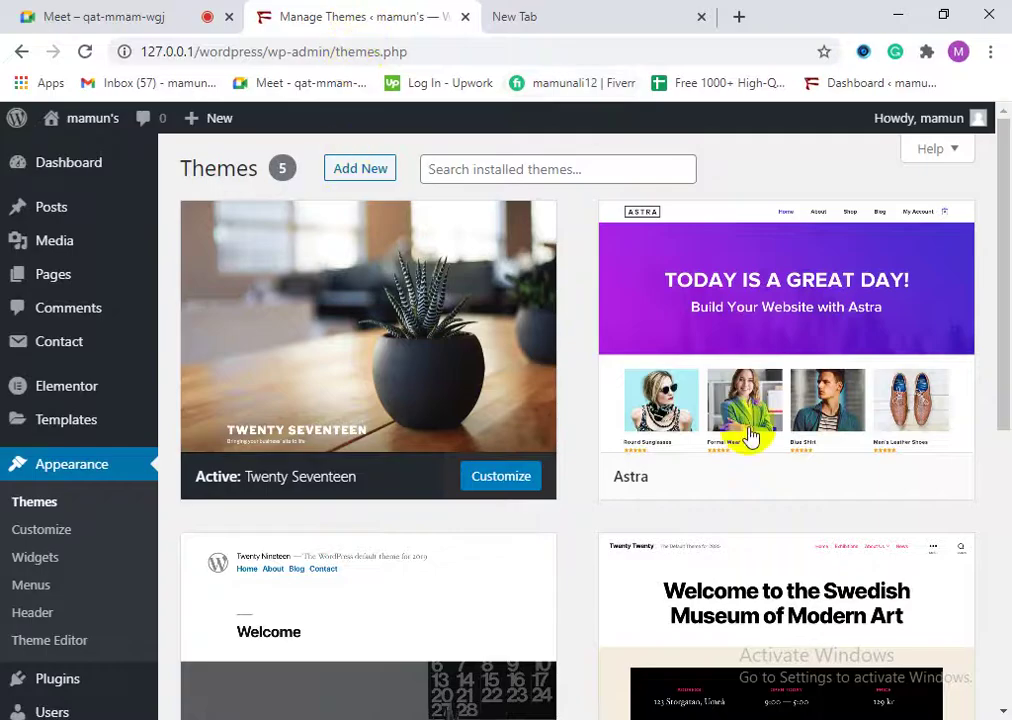
{"action": "scroll", "coordinate": [572, 628], "scroll_direction": "down", "scroll_amount": 1}
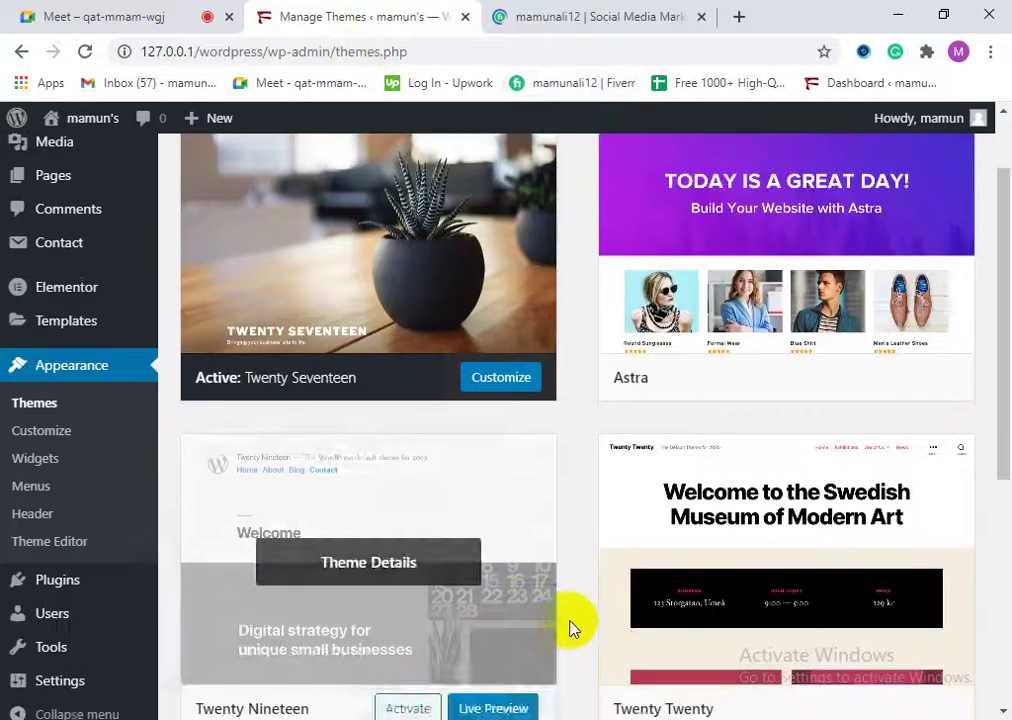
{"action": "scroll", "coordinate": [520, 610], "scroll_direction": "up", "scroll_amount": 2}
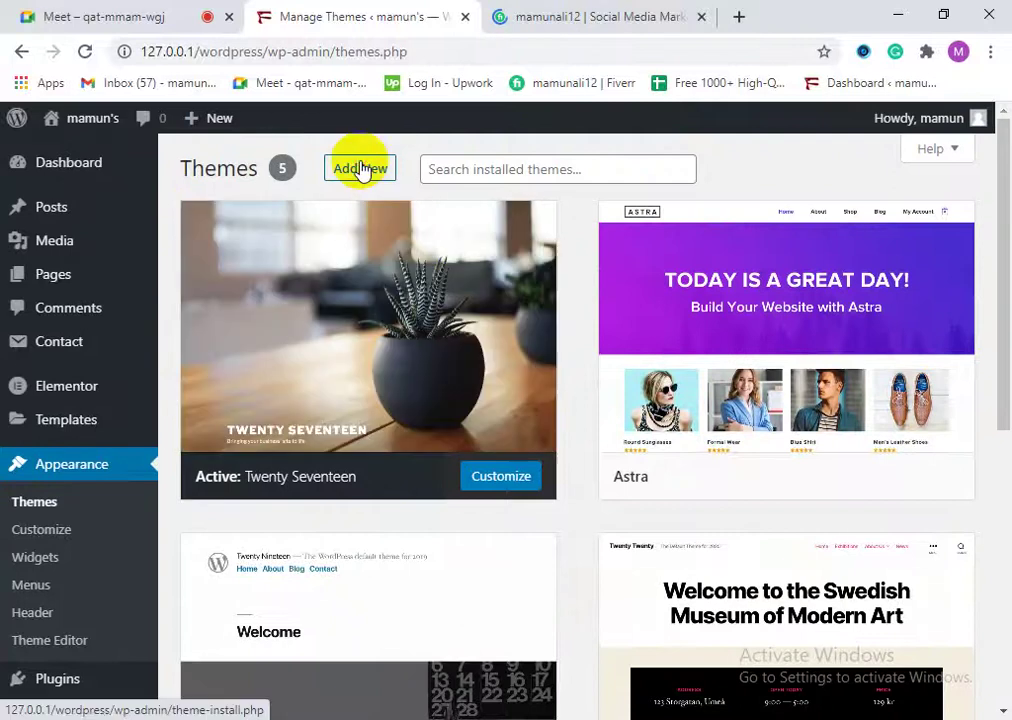
{"action": "left_click", "coordinate": [362, 170]}
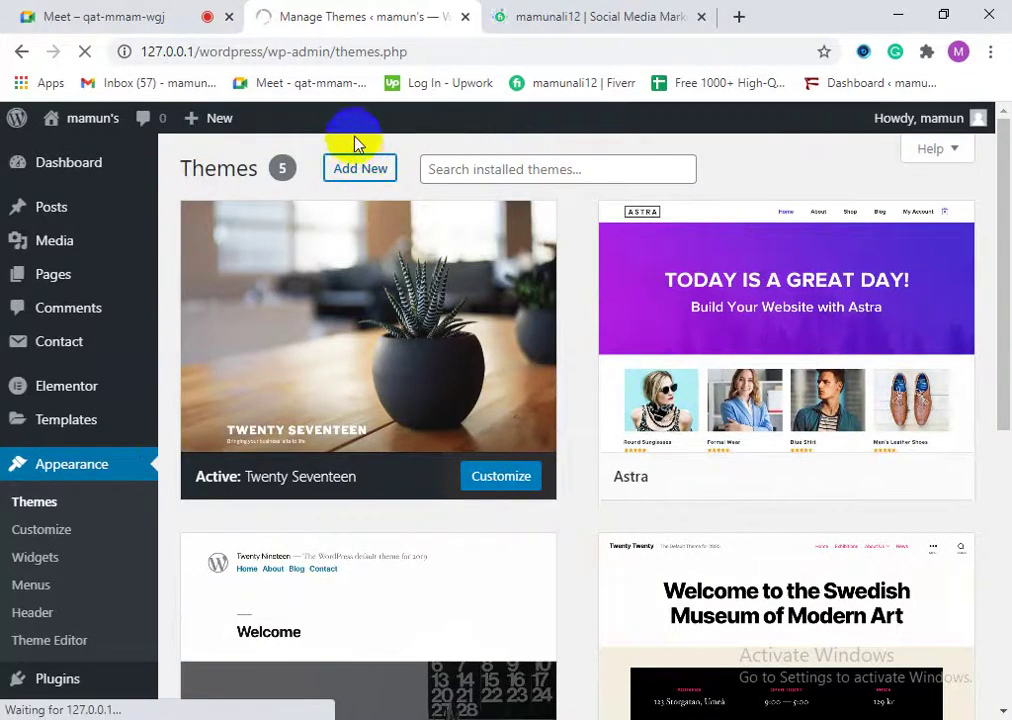
Step: Check the Fiverr account options, move the WordPress tab after Fiverr, and switch to Google Meet
{"action": "left_click", "coordinate": [536, 12]}
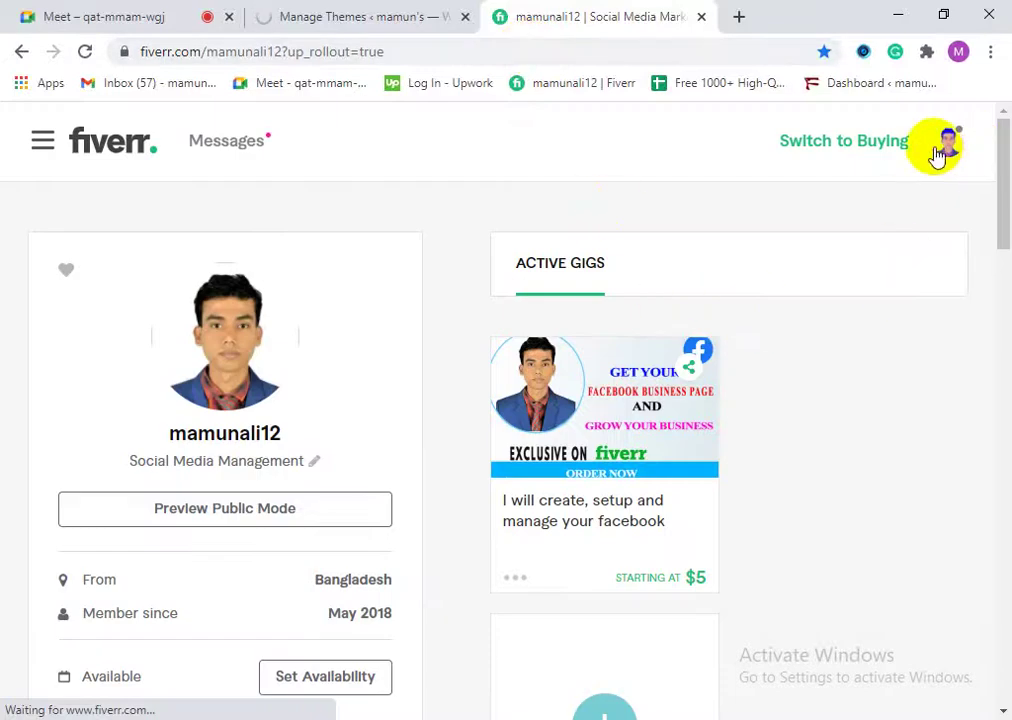
{"action": "left_click", "coordinate": [945, 150]}
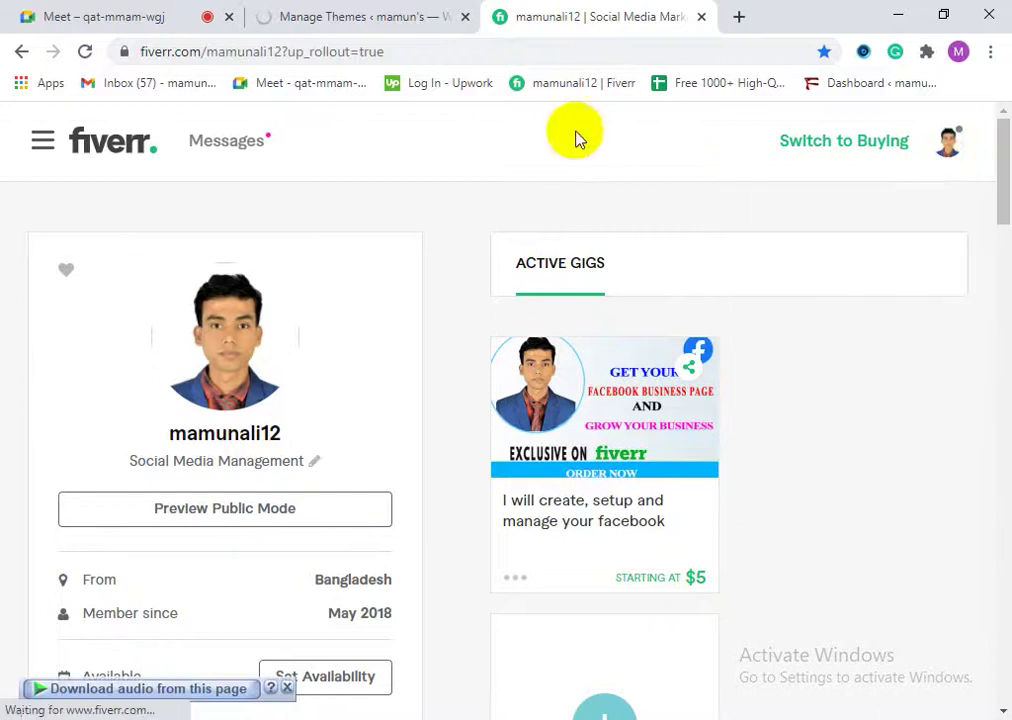
{"action": "left_click", "coordinate": [388, 14]}
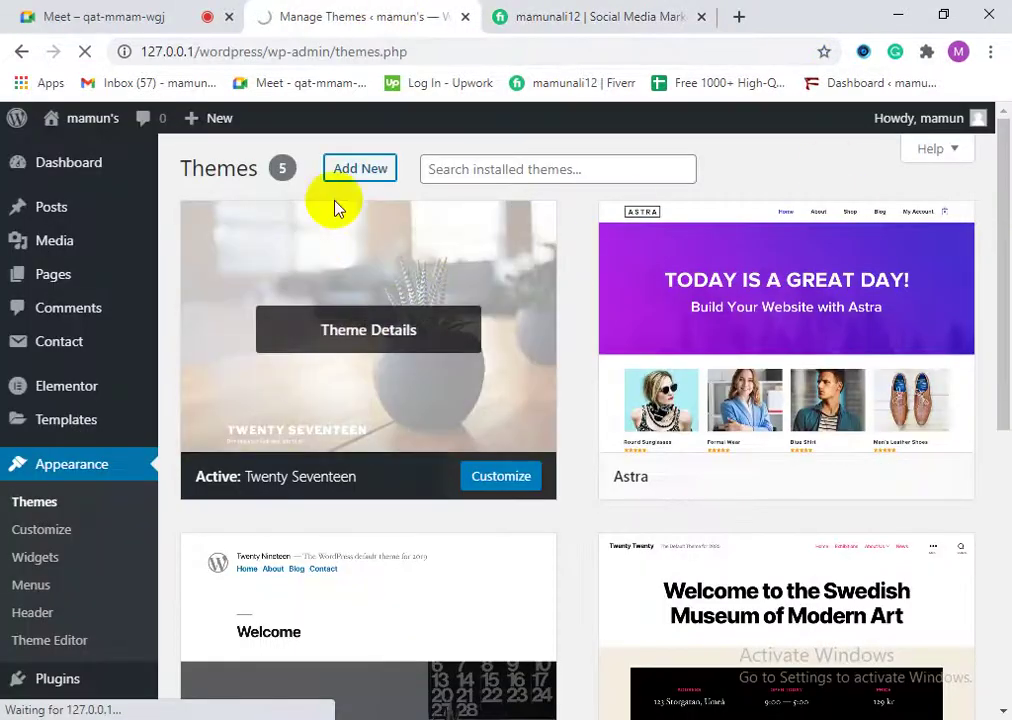
{"action": "left_click", "coordinate": [521, 474]}
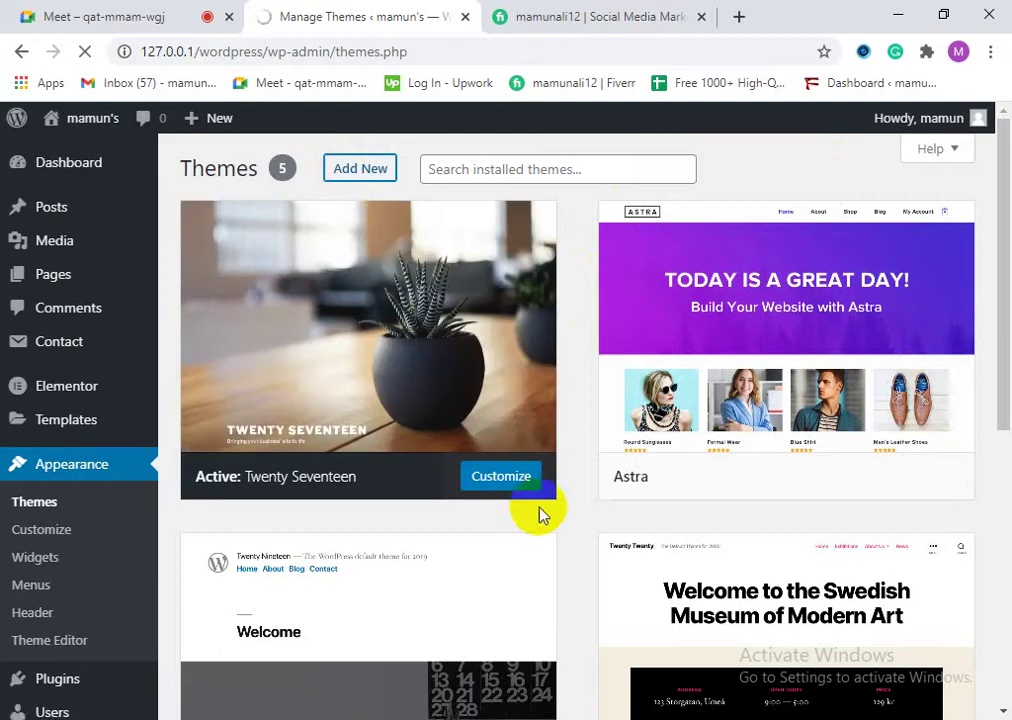
{"action": "left_click_drag", "start_coordinate": [373, 22], "coordinate": [608, 18]}
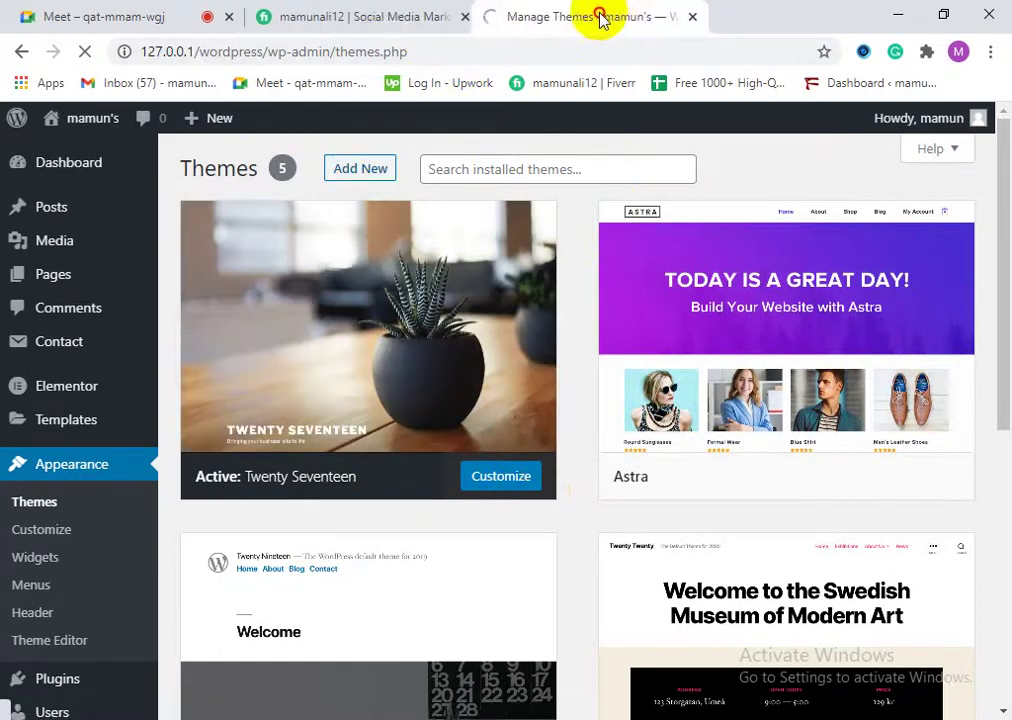
{"action": "left_click", "coordinate": [195, 10]}
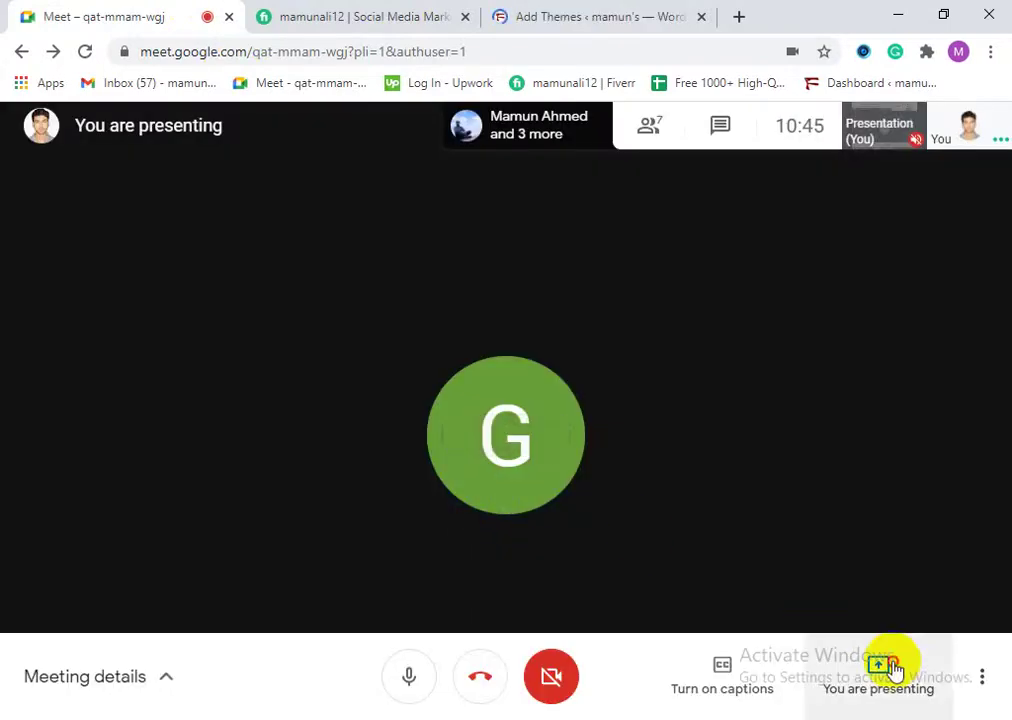
Step: Stop the current Meet presentation and bring up the Present now choices
{"action": "left_click", "coordinate": [893, 670]}
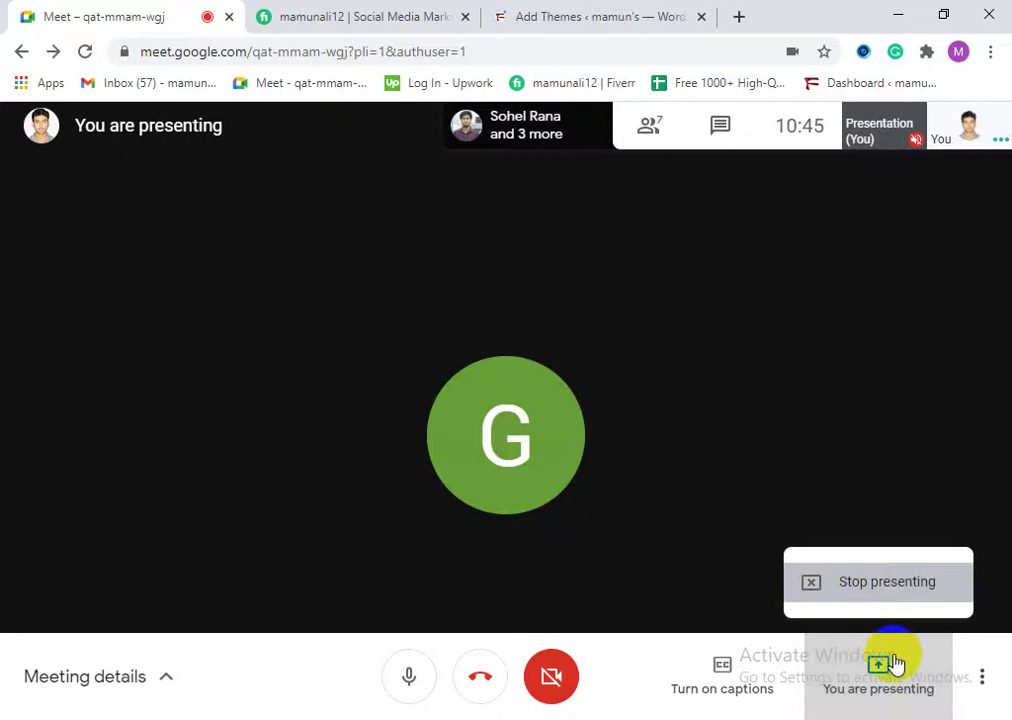
{"action": "left_click", "coordinate": [893, 668]}
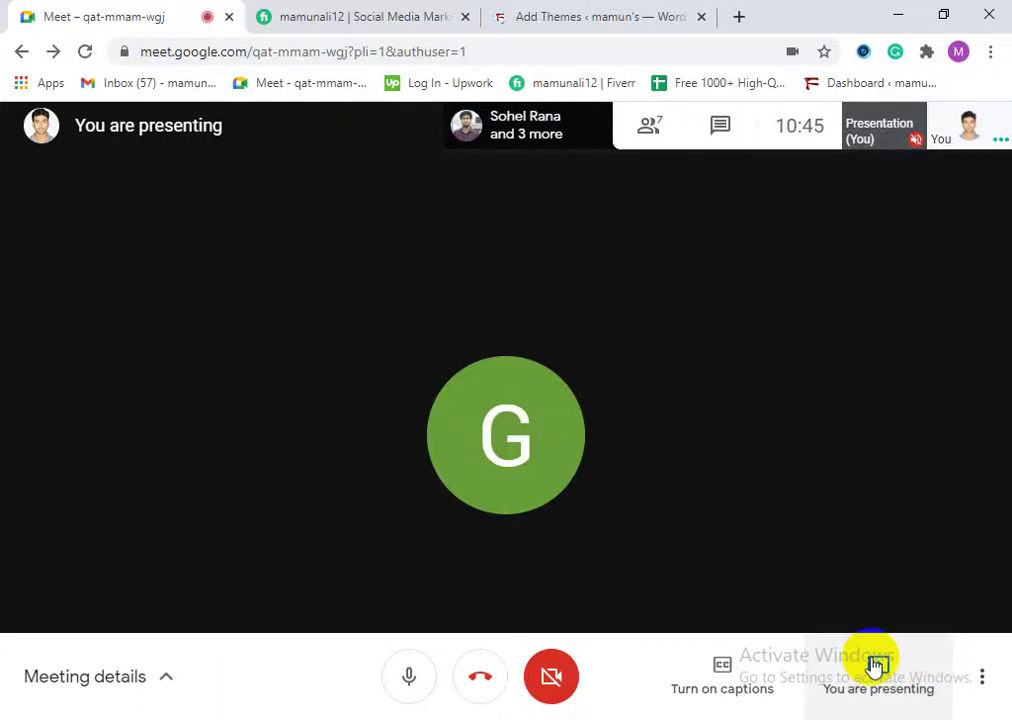
{"action": "left_click", "coordinate": [880, 670]}
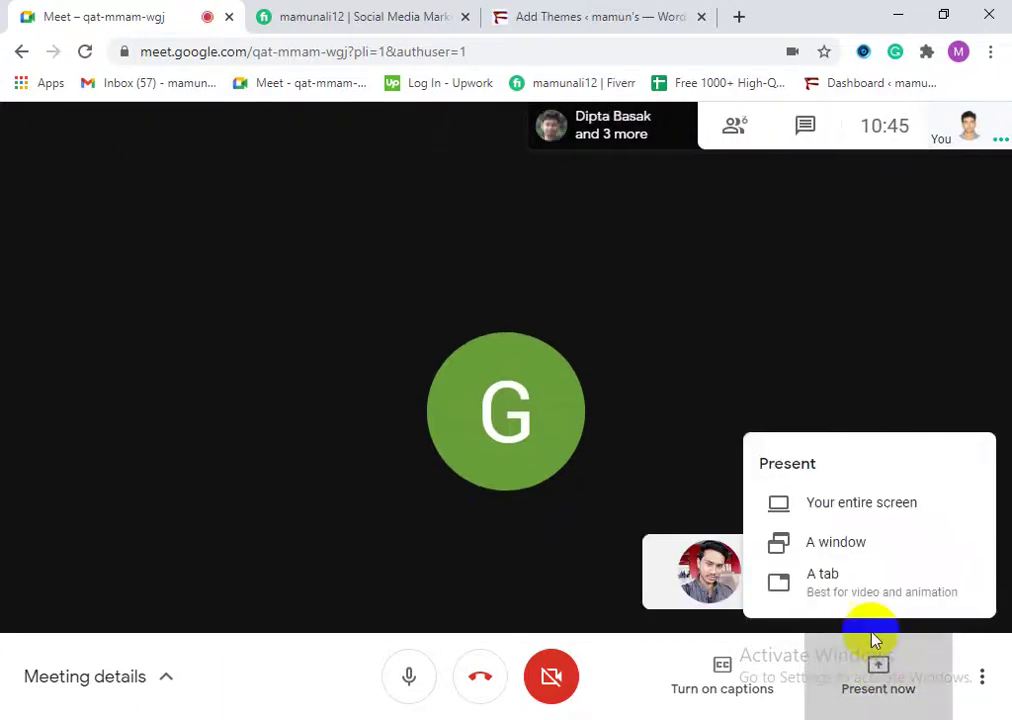
Step: Share the WordPress Add Themes browser tab with the meeting
{"action": "left_click", "coordinate": [858, 595]}
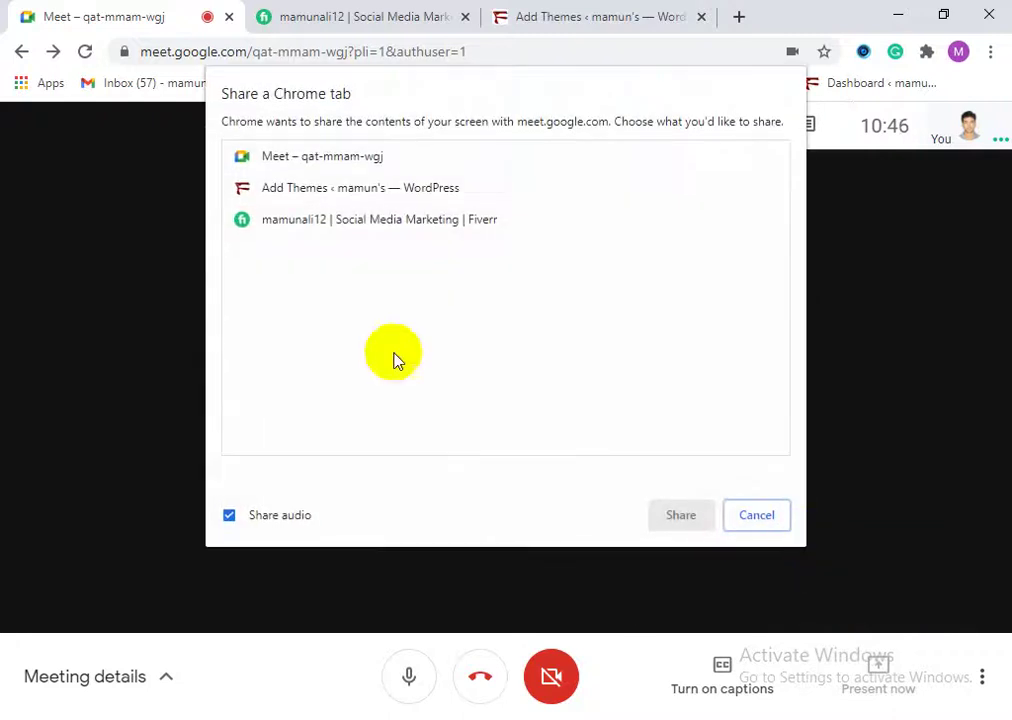
{"action": "left_click", "coordinate": [342, 190]}
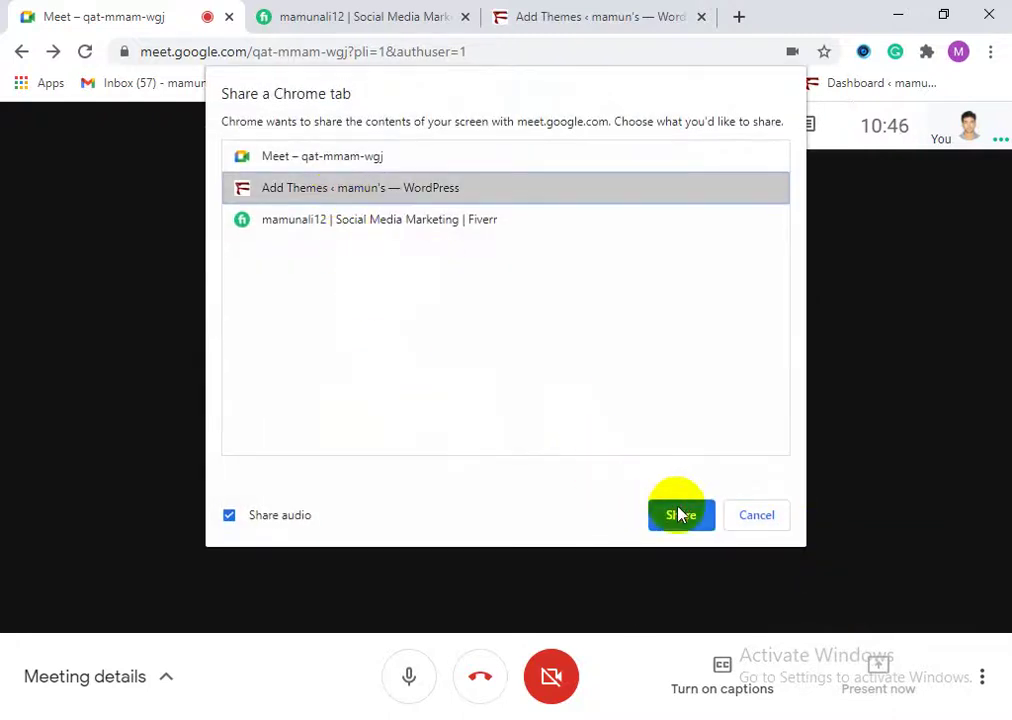
{"action": "left_click", "coordinate": [679, 514]}
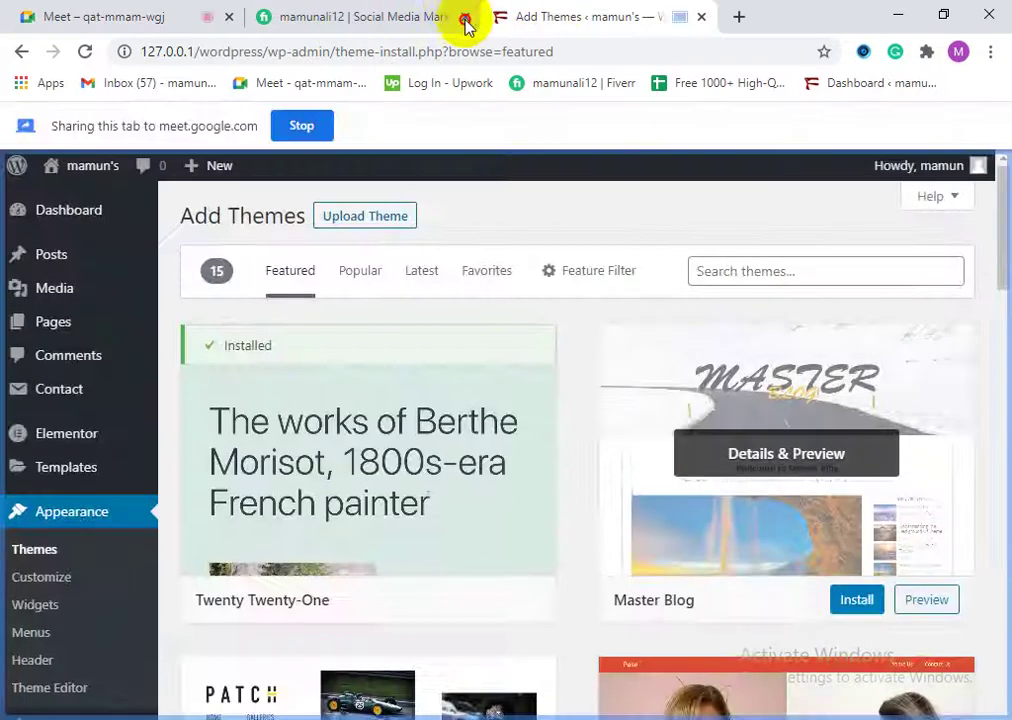
Step: Move the Add Themes tab before Fiverr, check the Fiverr notifications, then return to Add Themes
{"action": "left_click_drag", "start_coordinate": [476, 20], "coordinate": [338, 22]}
{"action": "left_click", "coordinate": [562, 22]}
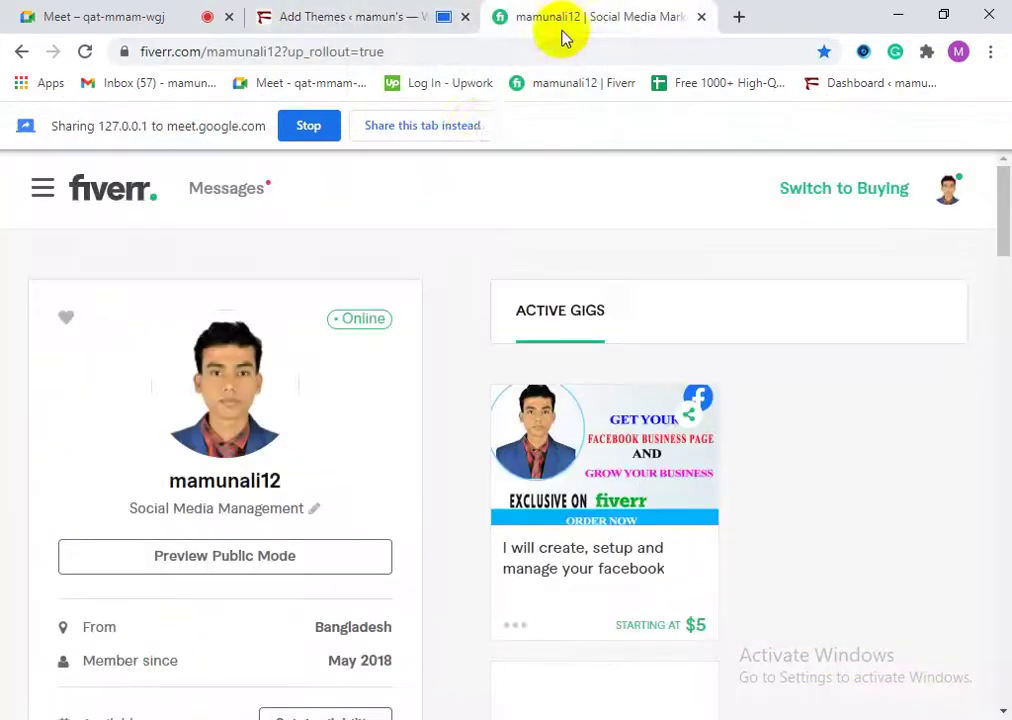
{"action": "left_click", "coordinate": [405, 18]}
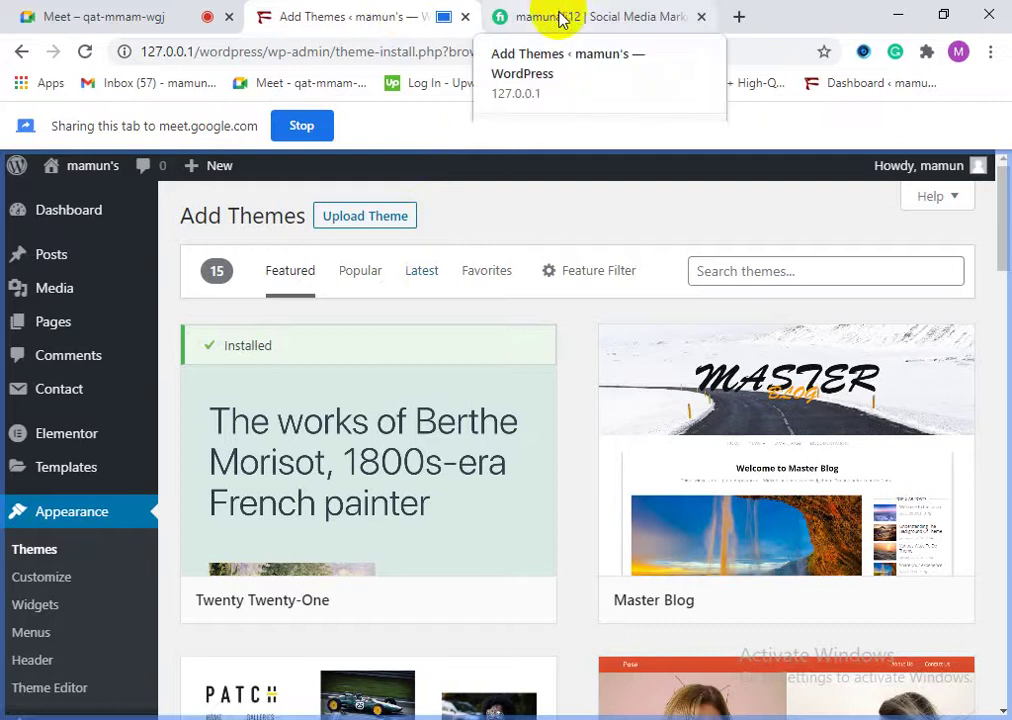
{"action": "left_click", "coordinate": [562, 20]}
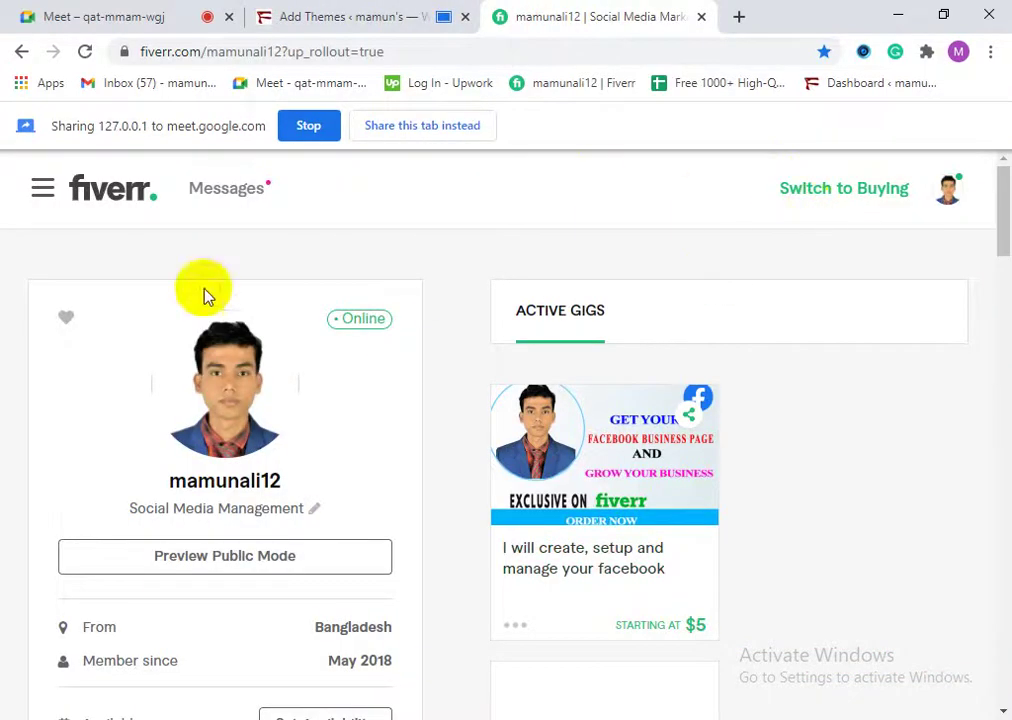
{"action": "scroll", "coordinate": [296, 463], "scroll_direction": "down", "scroll_amount": 4}
{"action": "scroll", "coordinate": [355, 560], "scroll_direction": "up", "scroll_amount": 4}
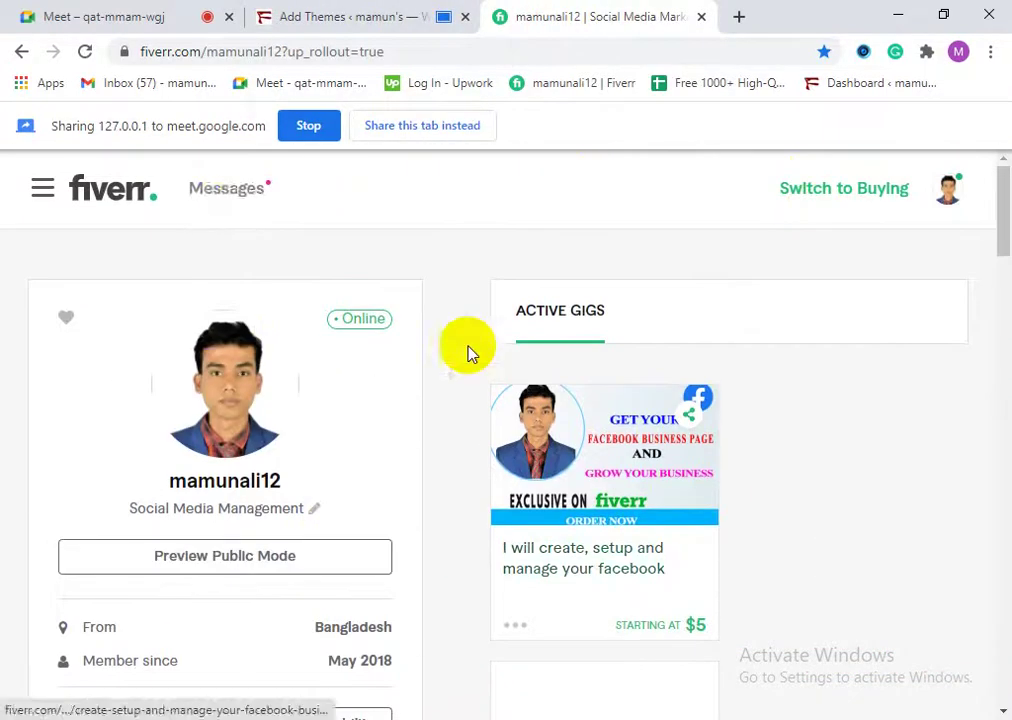
{"action": "left_click", "coordinate": [226, 190]}
{"action": "left_click", "coordinate": [228, 195]}
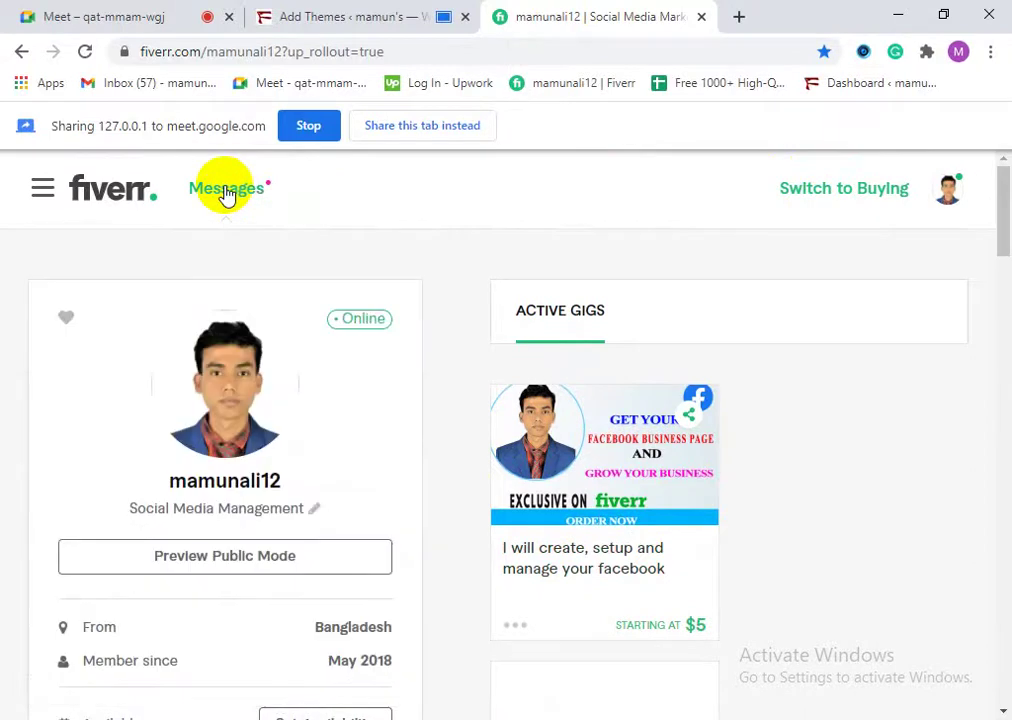
{"action": "left_click", "coordinate": [384, 18]}
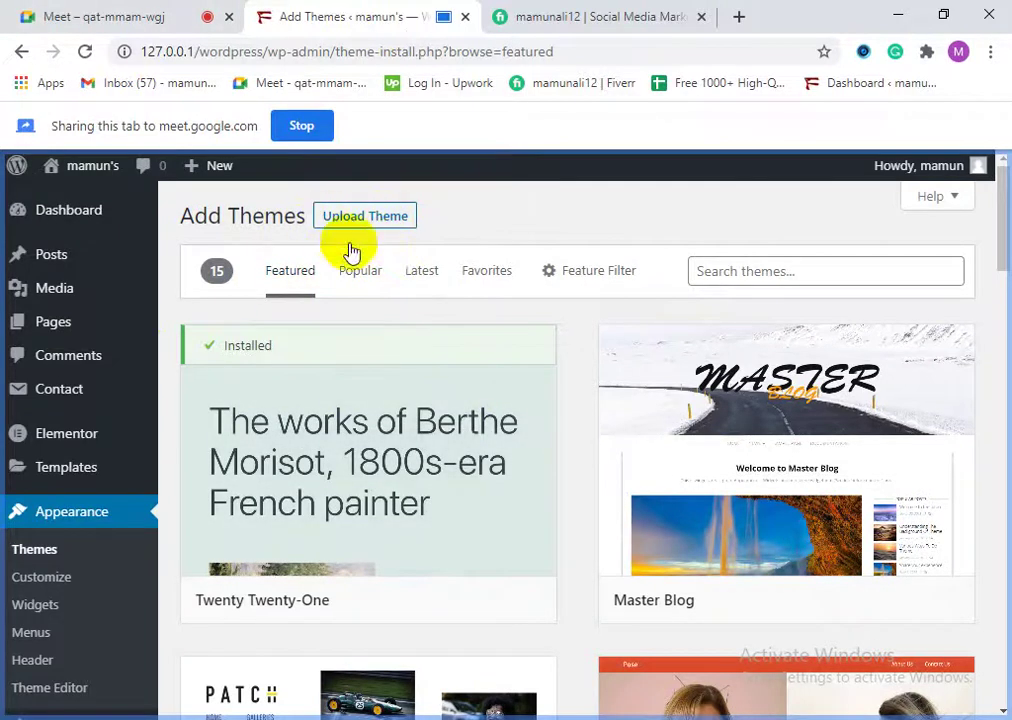
{"action": "left_click", "coordinate": [293, 127]}
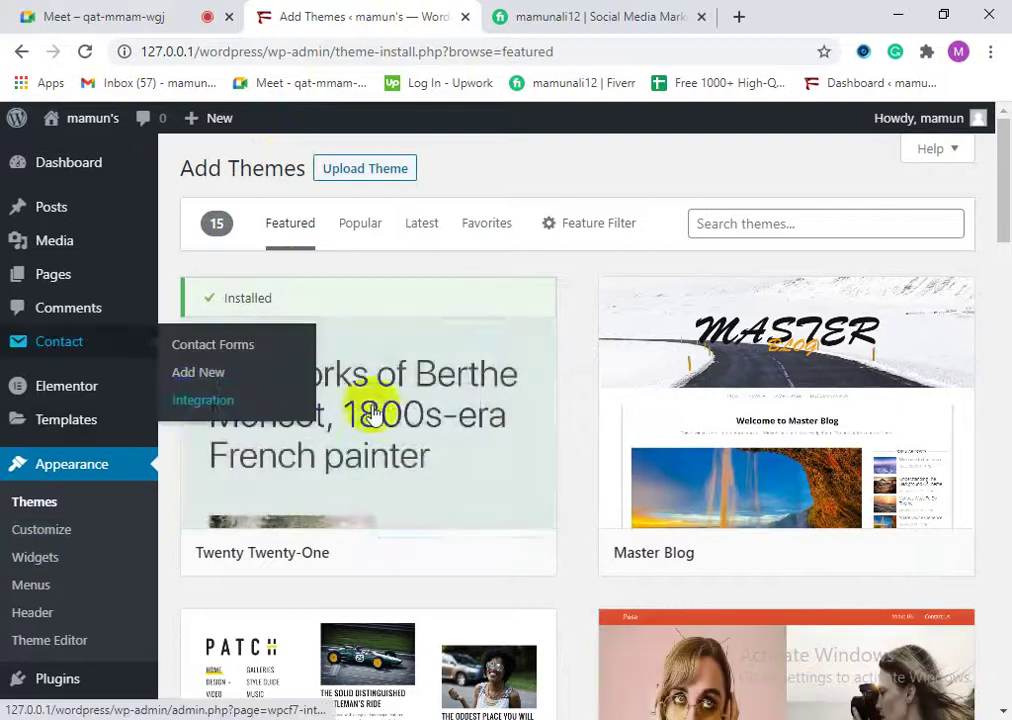
{"action": "mouse_move", "coordinate": [793, 523]}
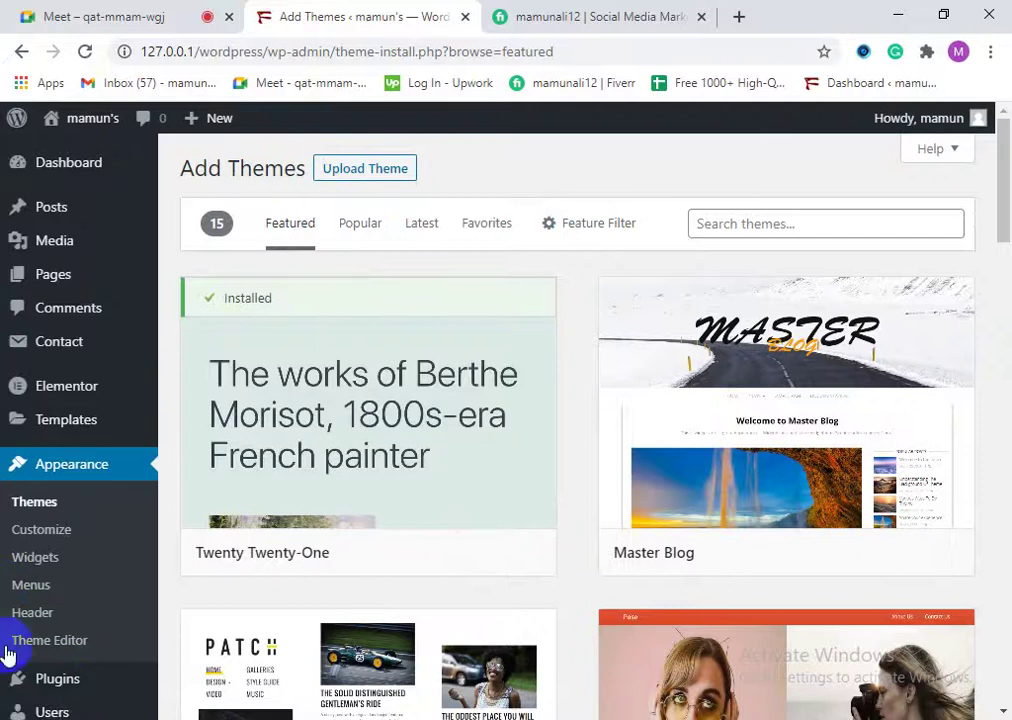
{"action": "mouse_move", "coordinate": [714, 477]}
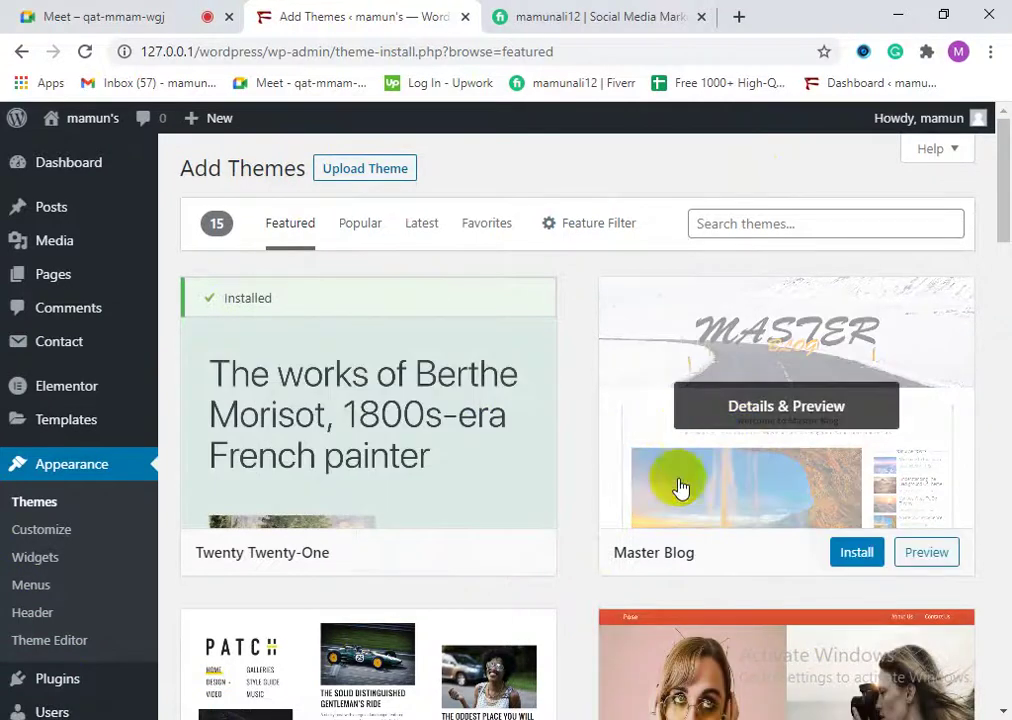
{"action": "scroll", "coordinate": [714, 526], "scroll_direction": "down", "scroll_amount": 3}
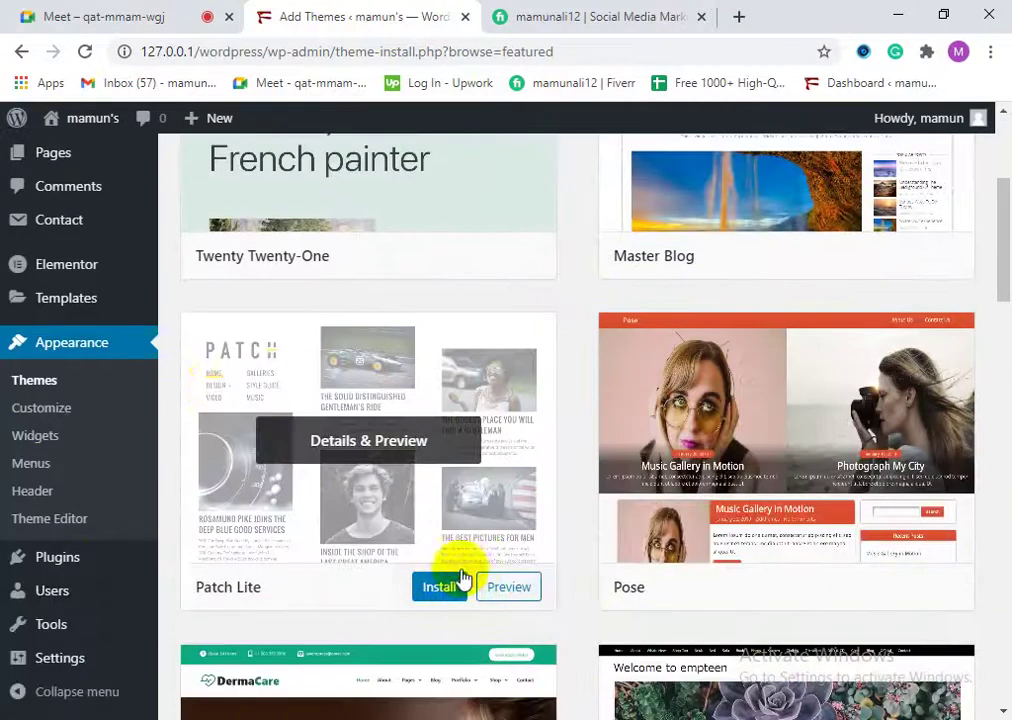
{"action": "scroll", "coordinate": [170, 392], "scroll_direction": "up", "scroll_amount": 3}
{"action": "scroll", "coordinate": [682, 413], "scroll_direction": "down", "scroll_amount": 1}
{"action": "scroll", "coordinate": [829, 578], "scroll_direction": "down", "scroll_amount": 6}
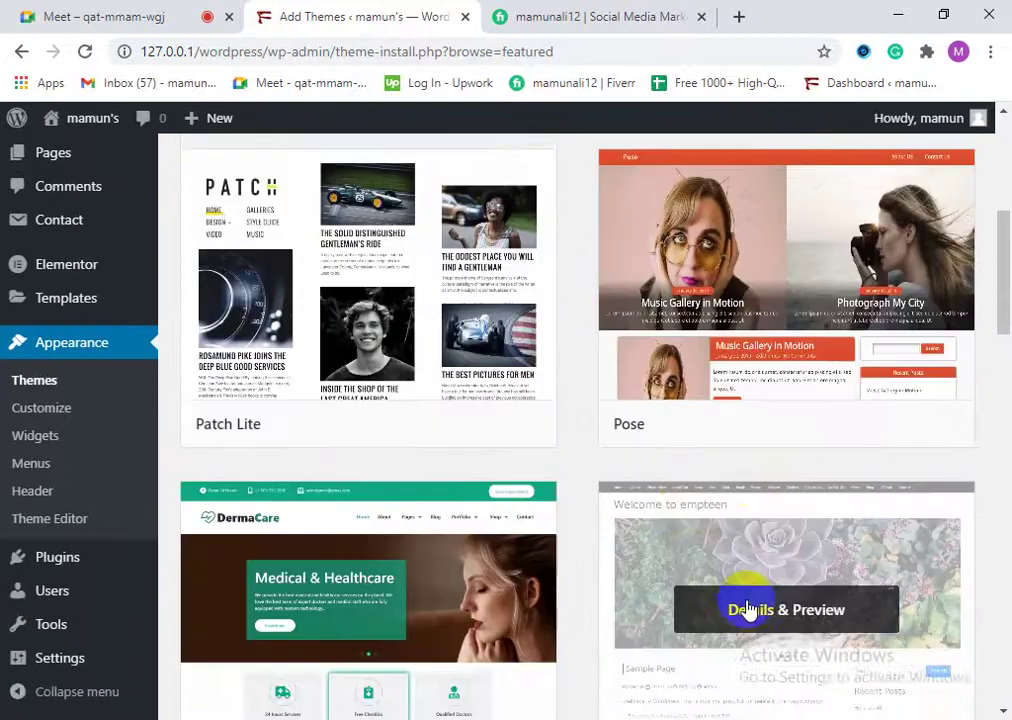
{"action": "scroll", "coordinate": [418, 410], "scroll_direction": "down", "scroll_amount": 4}
{"action": "scroll", "coordinate": [639, 506], "scroll_direction": "down", "scroll_amount": 2}
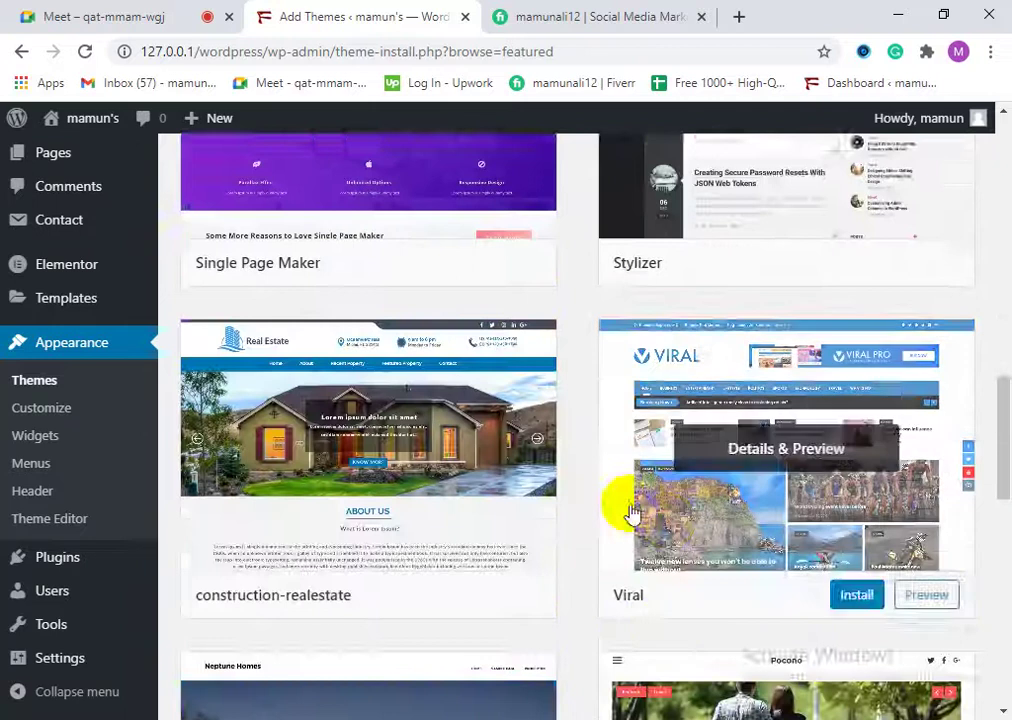
{"action": "scroll", "coordinate": [640, 515], "scroll_direction": "down", "scroll_amount": 4}
{"action": "scroll", "coordinate": [543, 520], "scroll_direction": "down", "scroll_amount": 5}
{"action": "scroll", "coordinate": [451, 492], "scroll_direction": "up", "scroll_amount": 1}
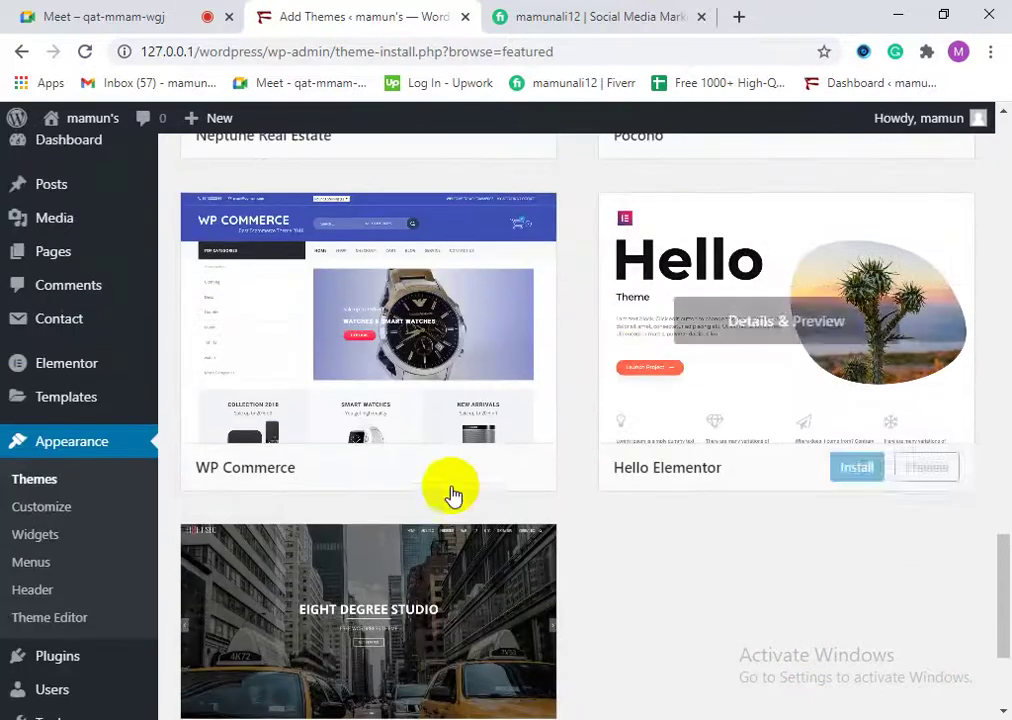
{"action": "scroll", "coordinate": [398, 650], "scroll_direction": "down", "scroll_amount": 3}
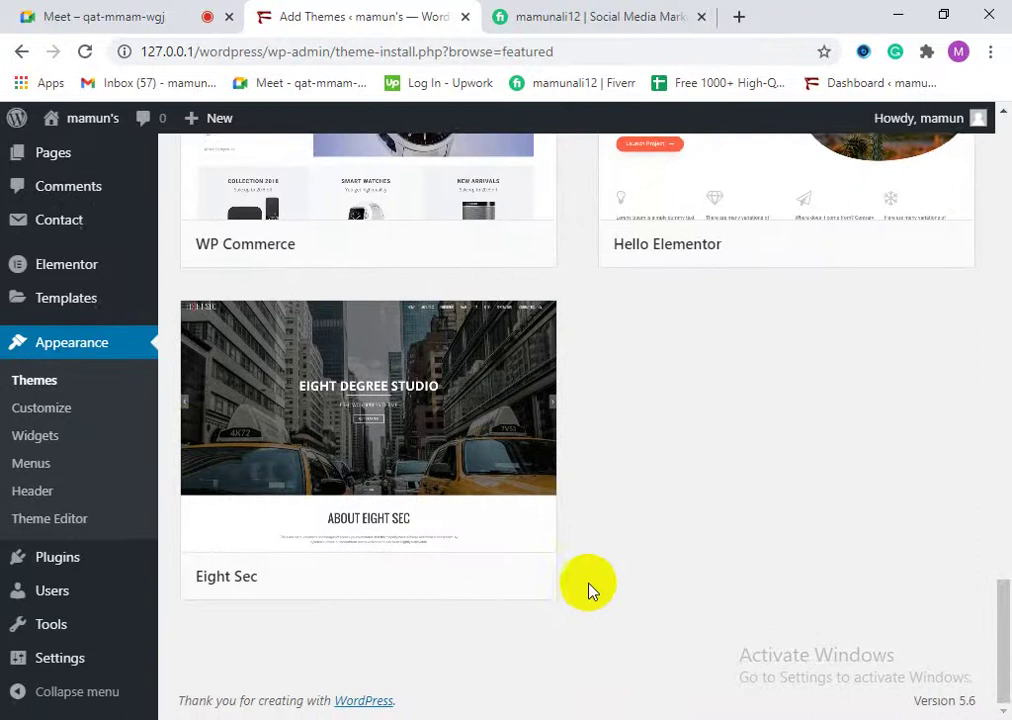
{"action": "scroll", "coordinate": [705, 551], "scroll_direction": "up", "scroll_amount": 14}
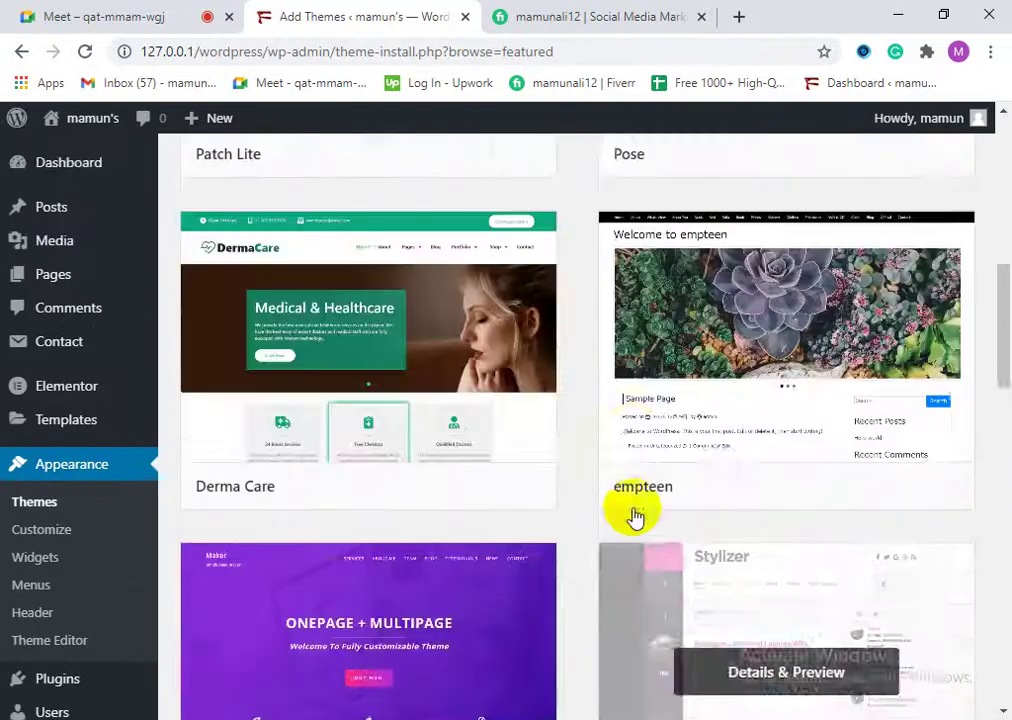
{"action": "scroll", "coordinate": [635, 516], "scroll_direction": "up", "scroll_amount": 1}
{"action": "scroll", "coordinate": [860, 500], "scroll_direction": "up", "scroll_amount": 2}
{"action": "scroll", "coordinate": [822, 468], "scroll_direction": "up", "scroll_amount": 4}
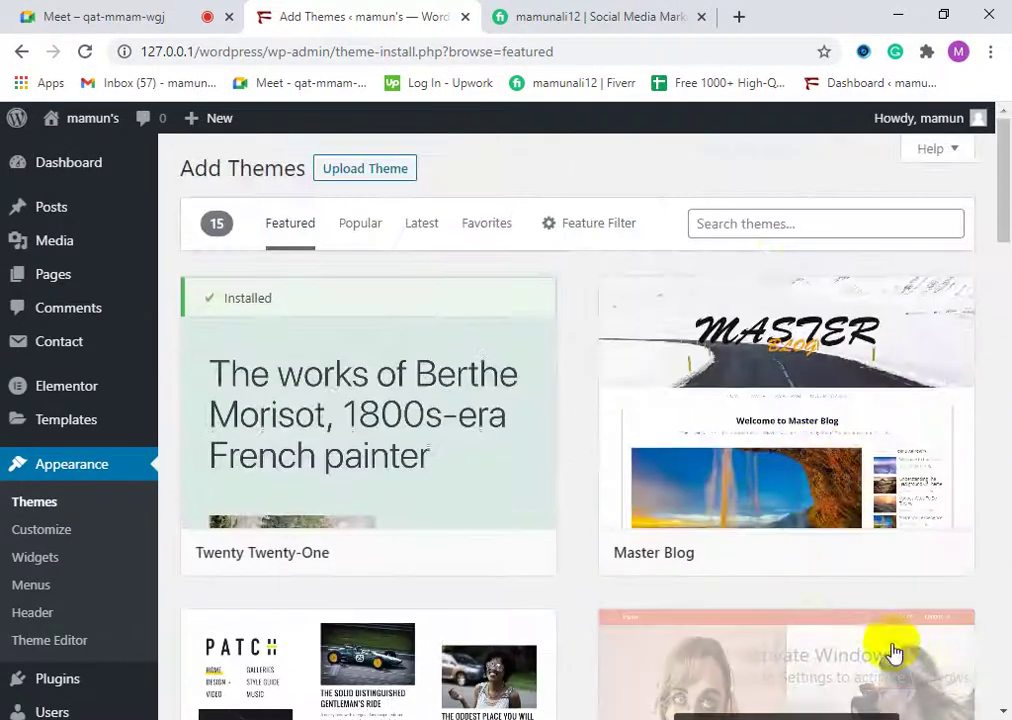
{"action": "mouse_move", "coordinate": [858, 556]}
{"action": "scroll", "coordinate": [858, 556], "scroll_direction": "down", "scroll_amount": 10}
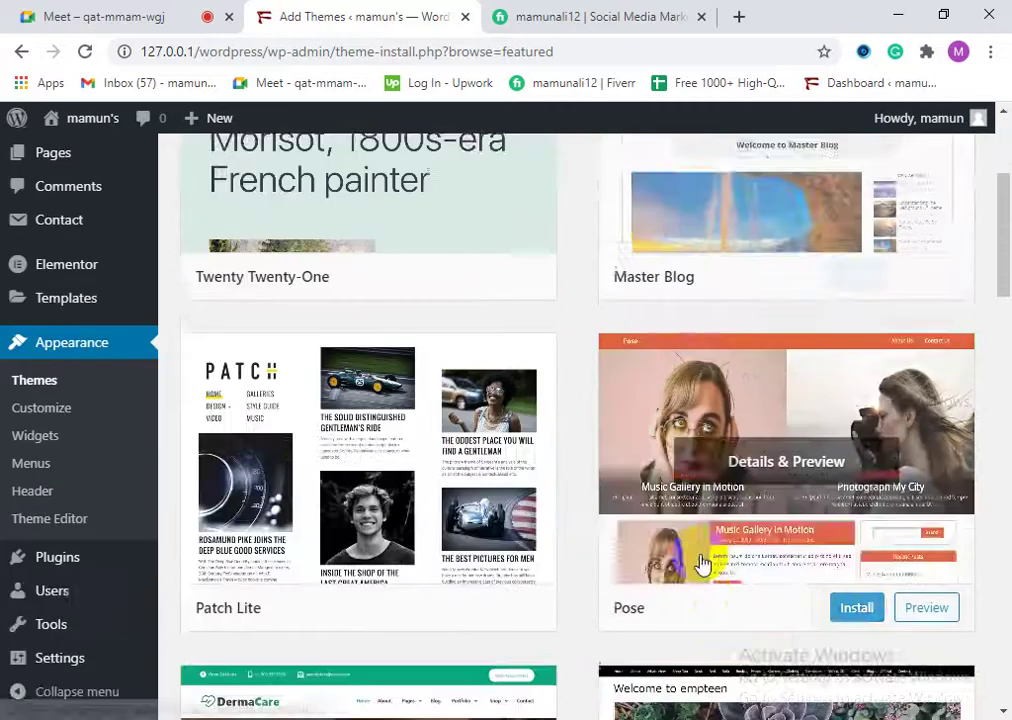
{"action": "scroll", "coordinate": [718, 603], "scroll_direction": "down", "scroll_amount": 4}
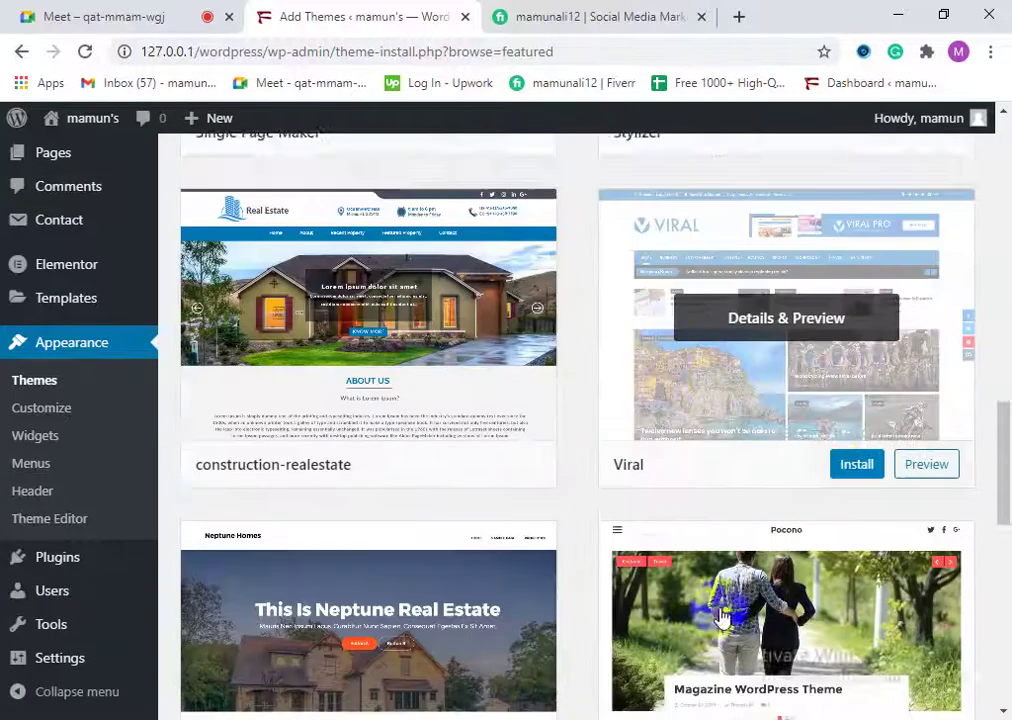
{"action": "mouse_move", "coordinate": [752, 353]}
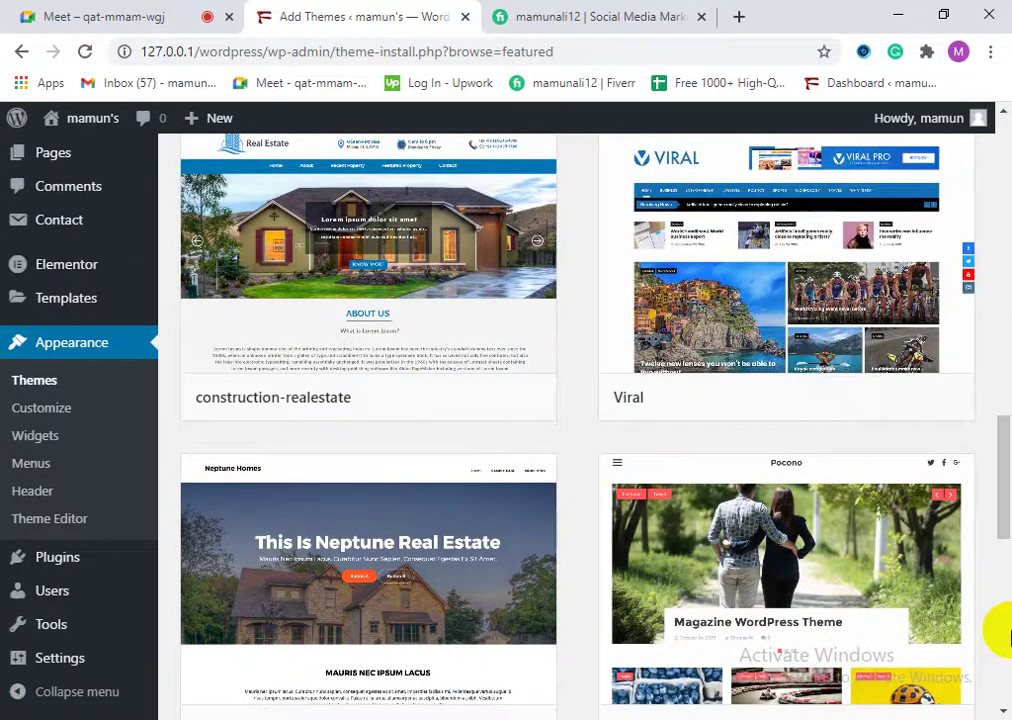
{"action": "scroll", "coordinate": [809, 511], "scroll_direction": "down", "scroll_amount": 1}
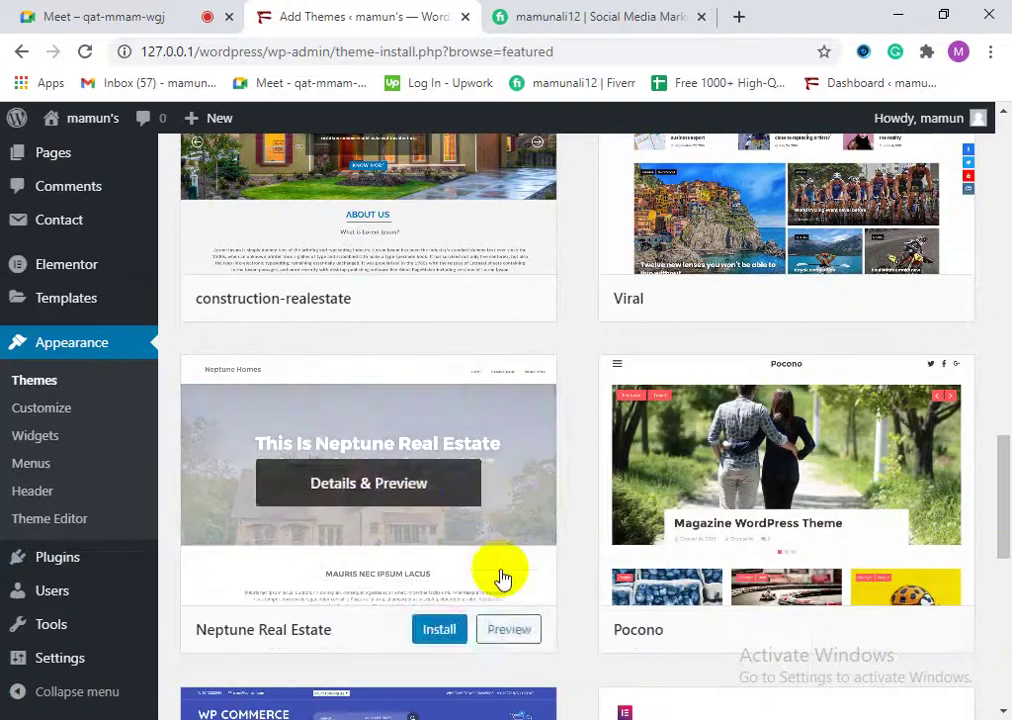
{"action": "scroll", "coordinate": [784, 449], "scroll_direction": "up", "scroll_amount": 3}
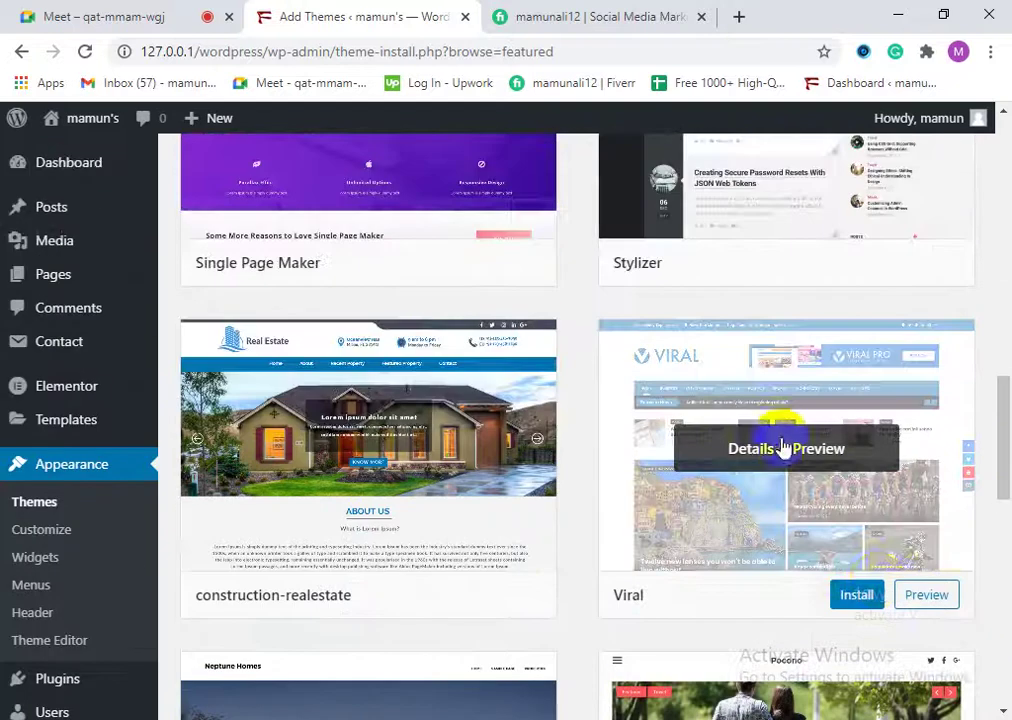
{"action": "left_click", "coordinate": [857, 602]}
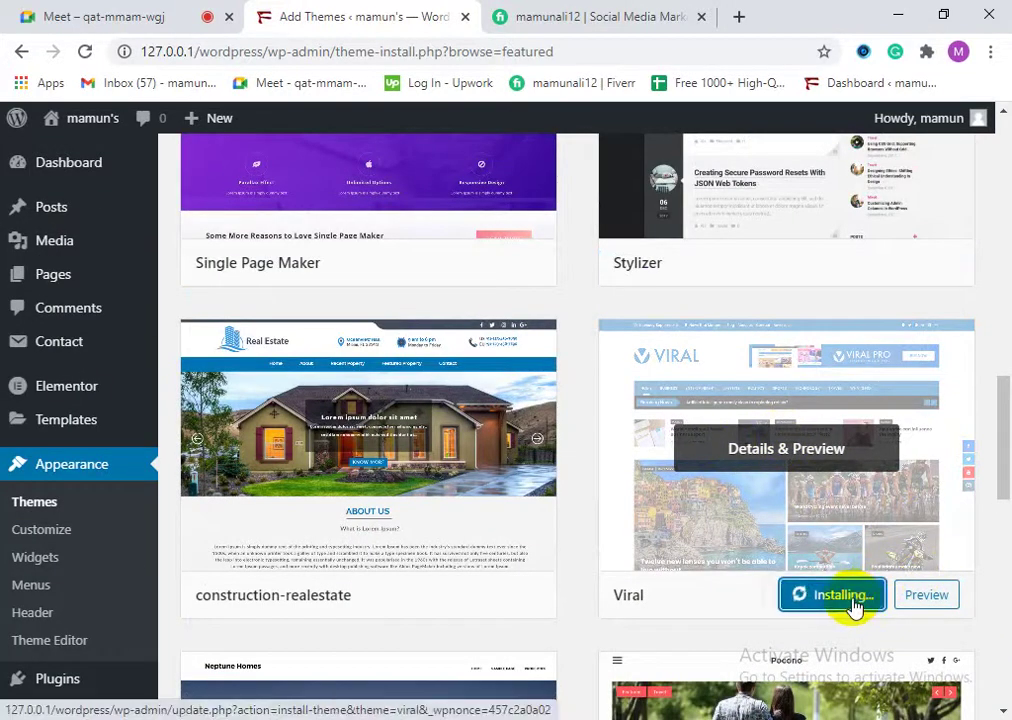
Step: Once the Viral theme finishes installing, activate Viral
{"action": "scroll", "coordinate": [853, 605], "scroll_direction": "down", "scroll_amount": 10}
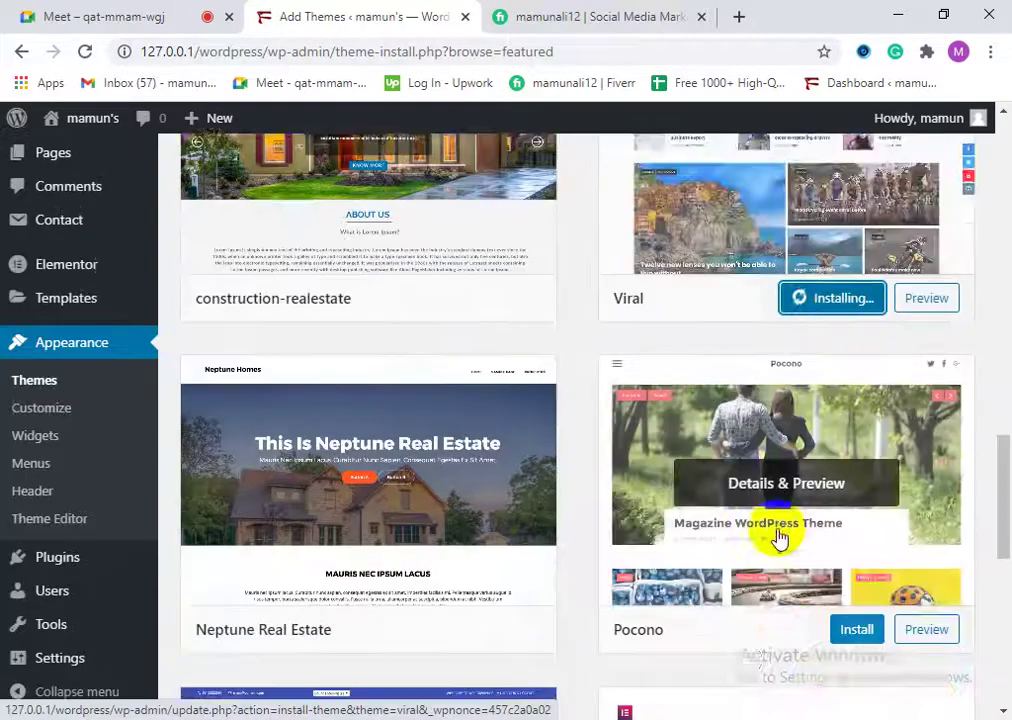
{"action": "scroll", "coordinate": [668, 585], "scroll_direction": "up", "scroll_amount": 3}
{"action": "scroll", "coordinate": [668, 565], "scroll_direction": "up", "scroll_amount": 10}
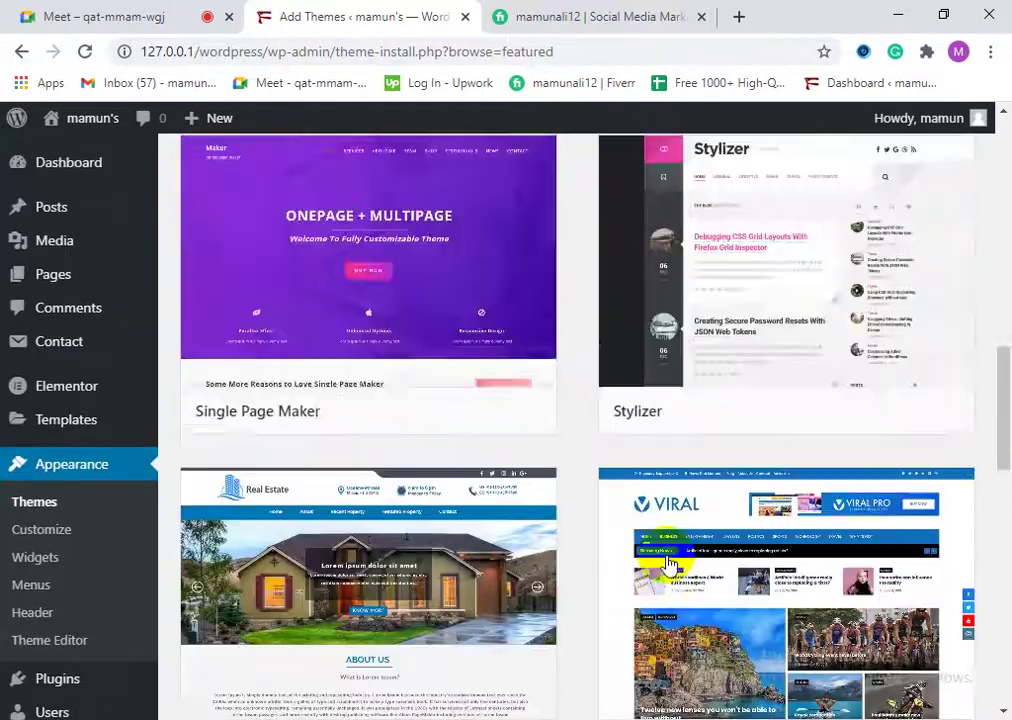
{"action": "scroll", "coordinate": [668, 560], "scroll_direction": "down", "scroll_amount": 6}
{"action": "scroll", "coordinate": [677, 583], "scroll_direction": "down", "scroll_amount": 4}
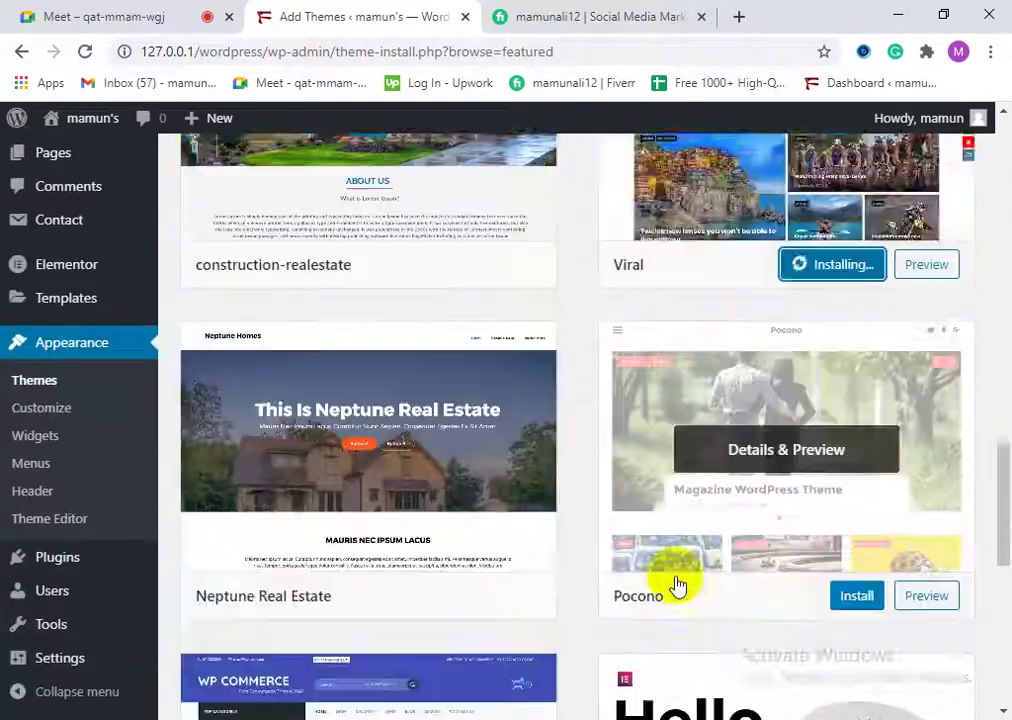
{"action": "scroll", "coordinate": [675, 590], "scroll_direction": "up", "scroll_amount": 2}
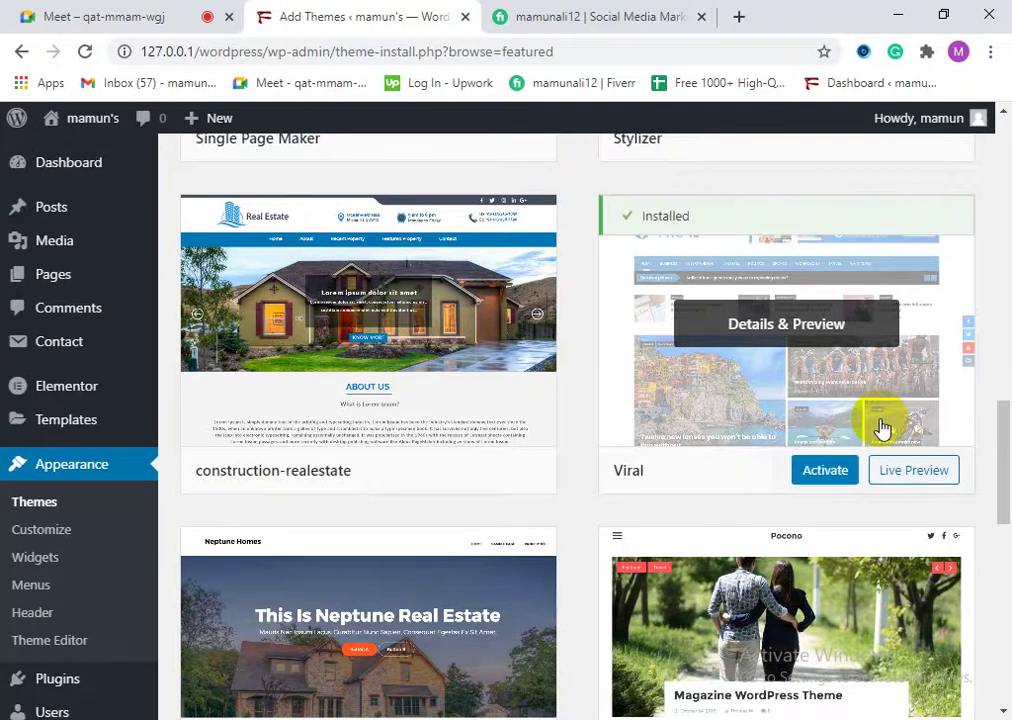
{"action": "left_click", "coordinate": [825, 480]}
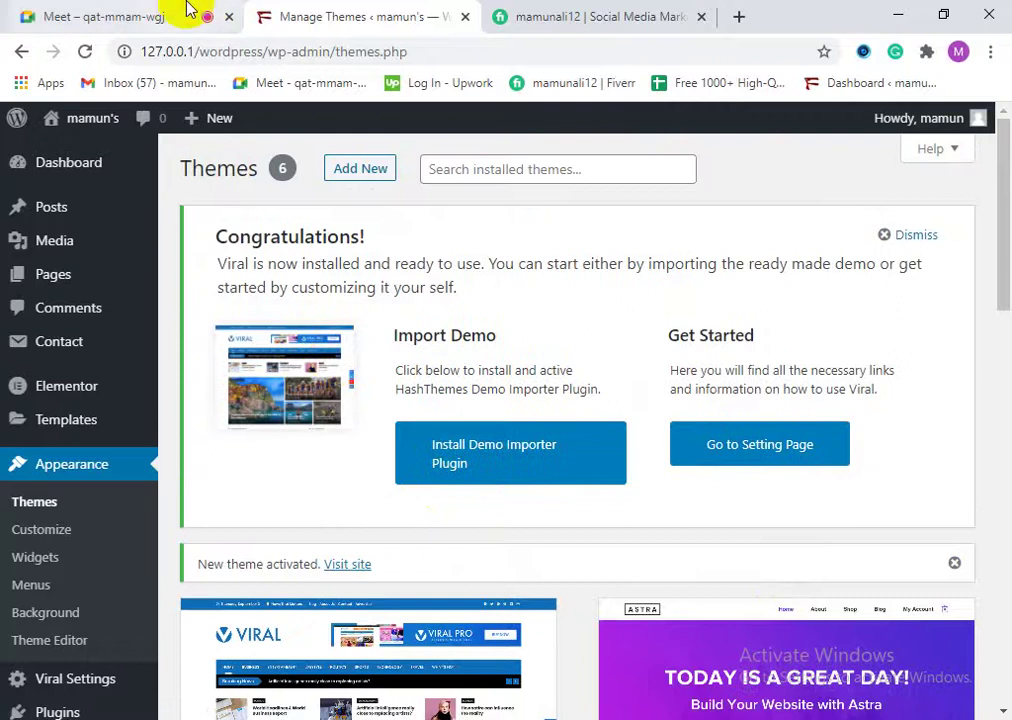
{"action": "left_click", "coordinate": [180, 12]}
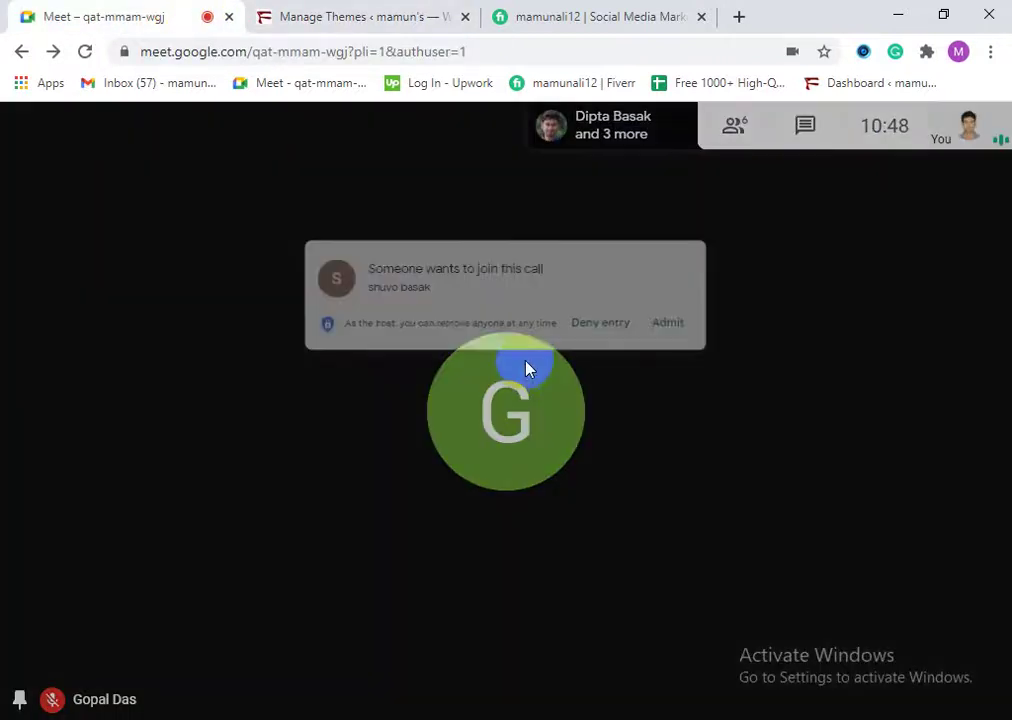
{"action": "left_click", "coordinate": [704, 224]}
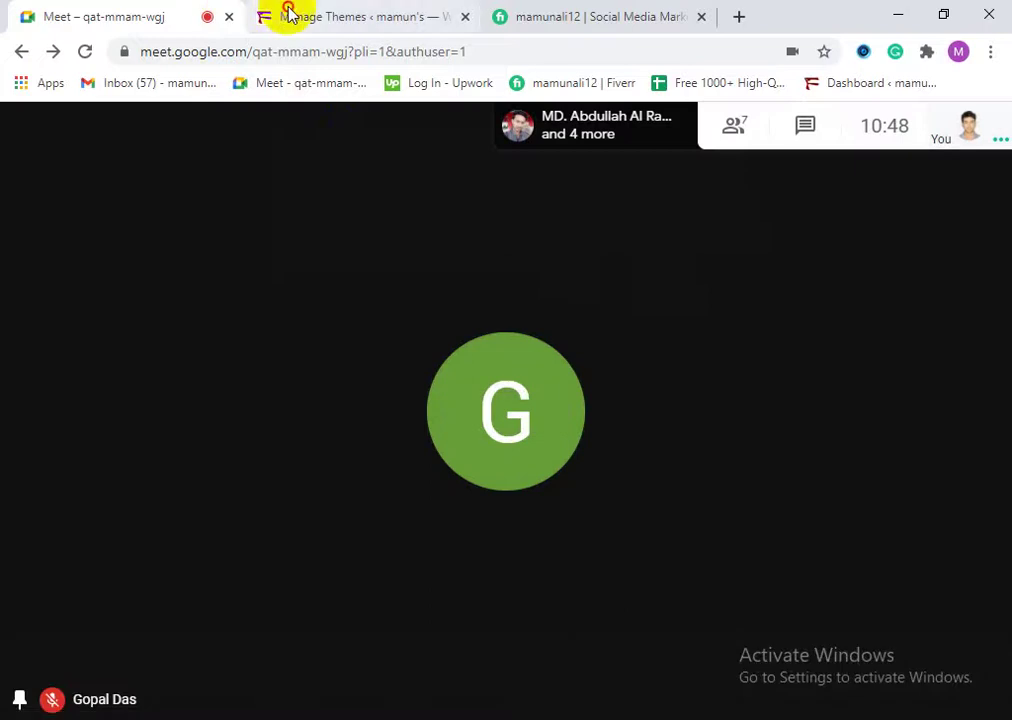
{"action": "left_click", "coordinate": [284, 18]}
{"action": "left_click_drag", "start_coordinate": [238, 262], "coordinate": [357, 265]}
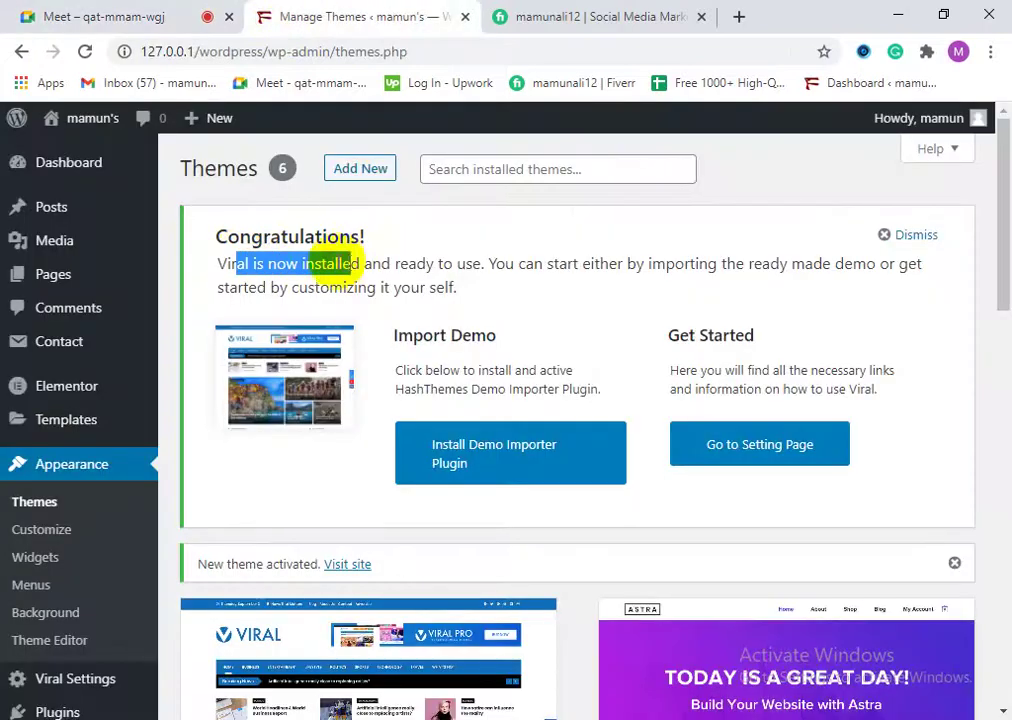
{"action": "left_click", "coordinate": [255, 265]}
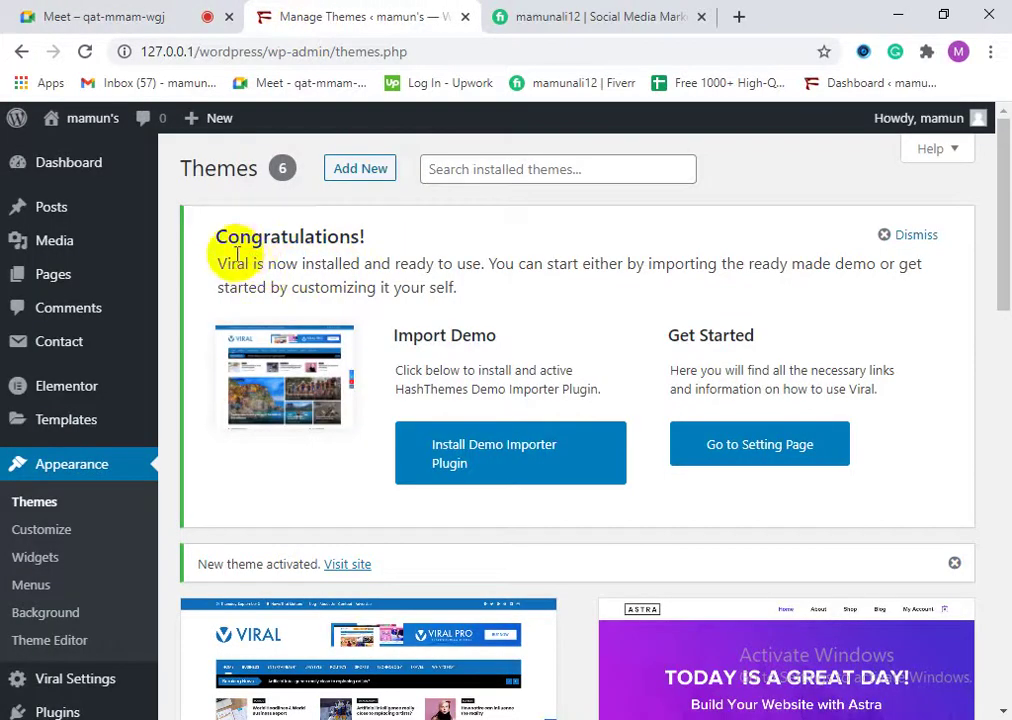
{"action": "left_click_drag", "start_coordinate": [238, 270], "coordinate": [418, 264]}
{"action": "left_click", "coordinate": [418, 262]}
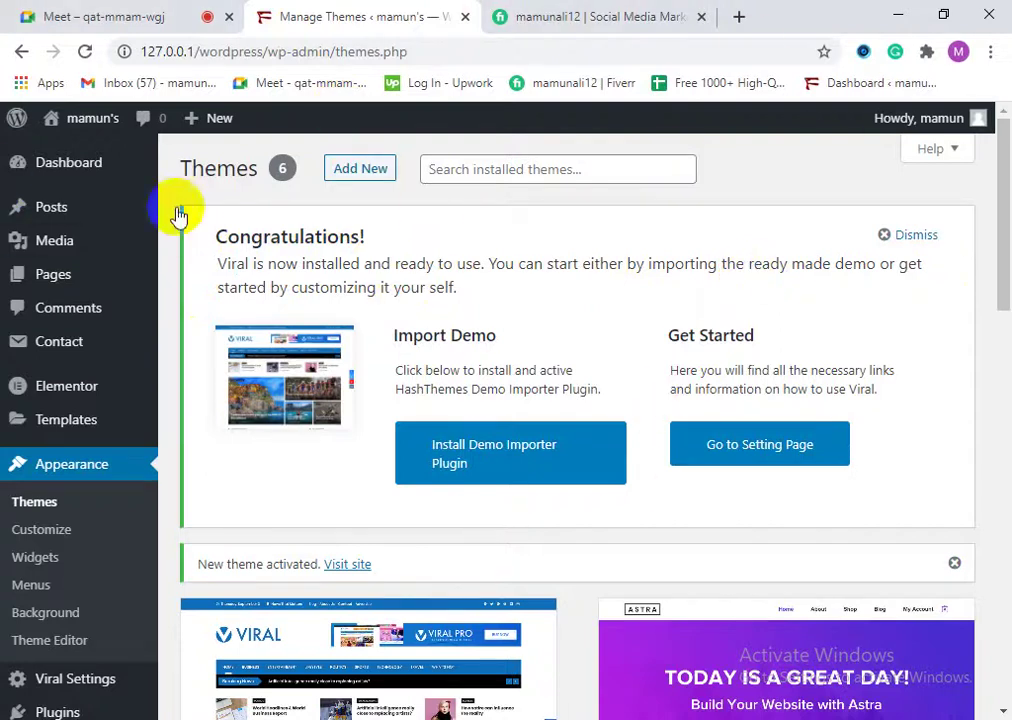
{"action": "scroll", "coordinate": [500, 424], "scroll_direction": "down", "scroll_amount": 1}
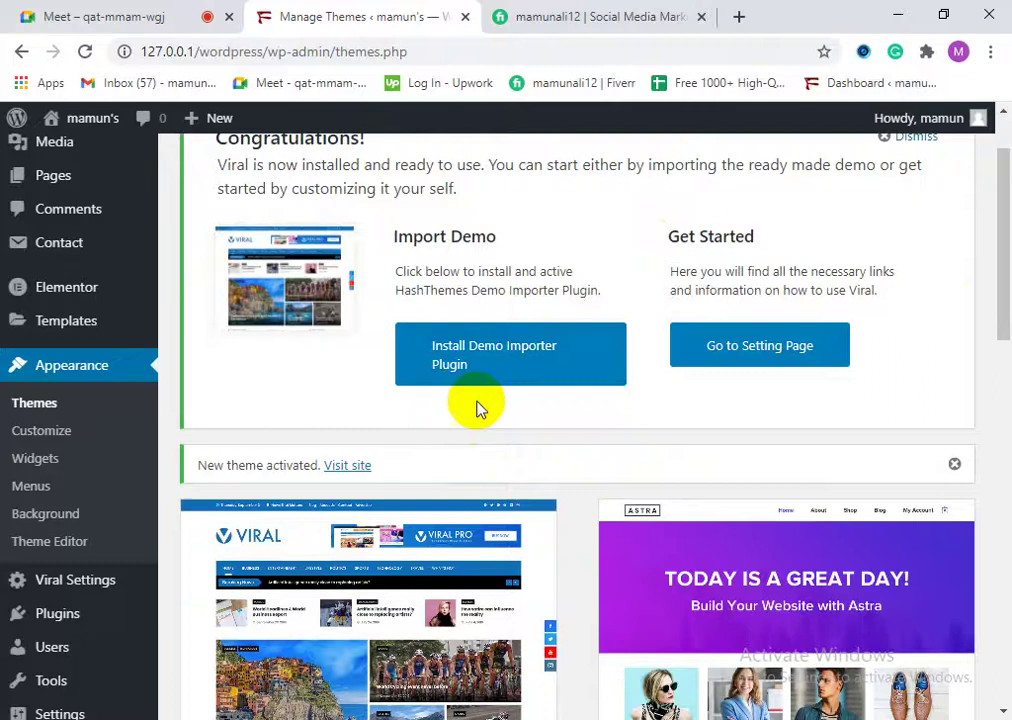
{"action": "left_click_drag", "start_coordinate": [389, 262], "coordinate": [488, 271]}
{"action": "left_click", "coordinate": [502, 277]}
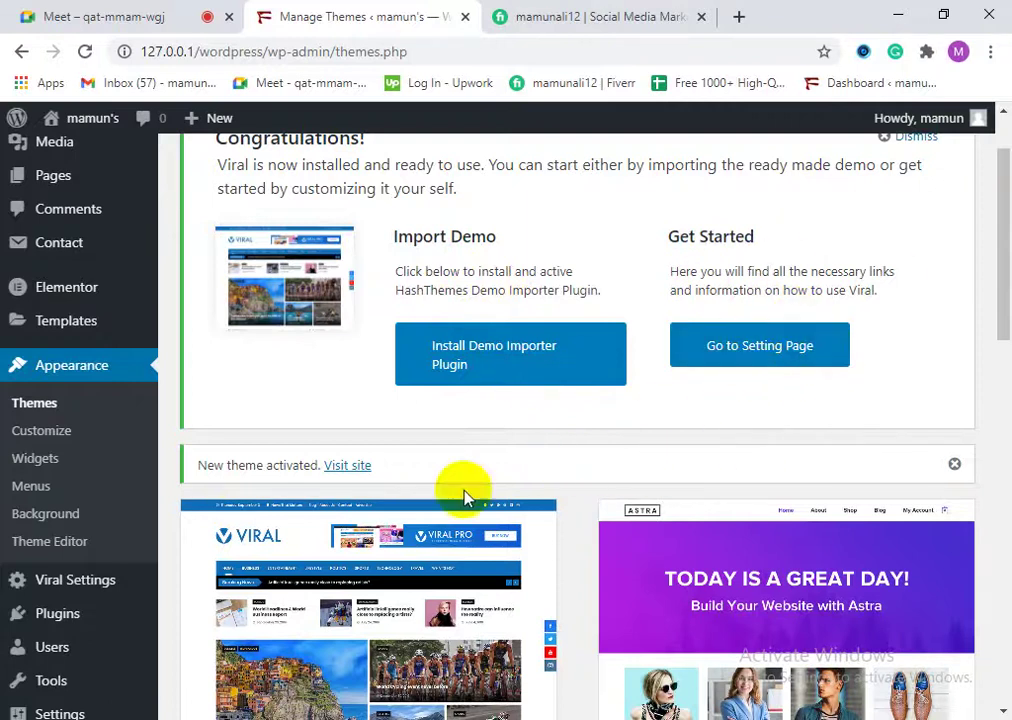
{"action": "right_click", "coordinate": [341, 466]}
{"action": "left_click", "coordinate": [203, 20]}
Step: Close the Fiverr profile tab and return to the Meet call
{"action": "left_click", "coordinate": [134, 12]}
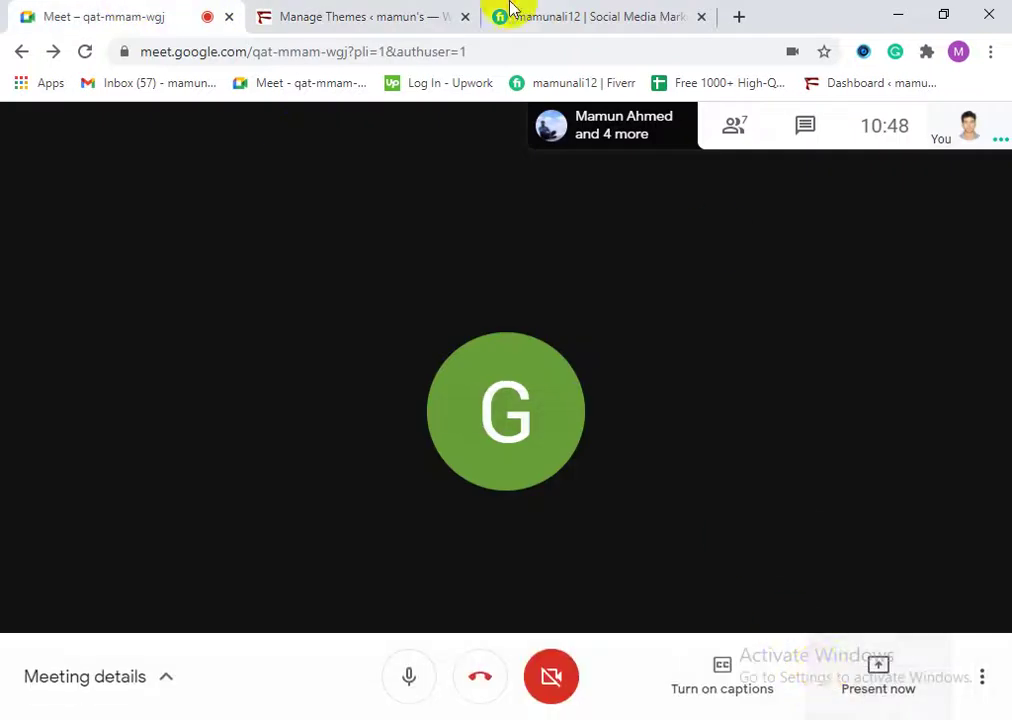
{"action": "left_click", "coordinate": [497, 14]}
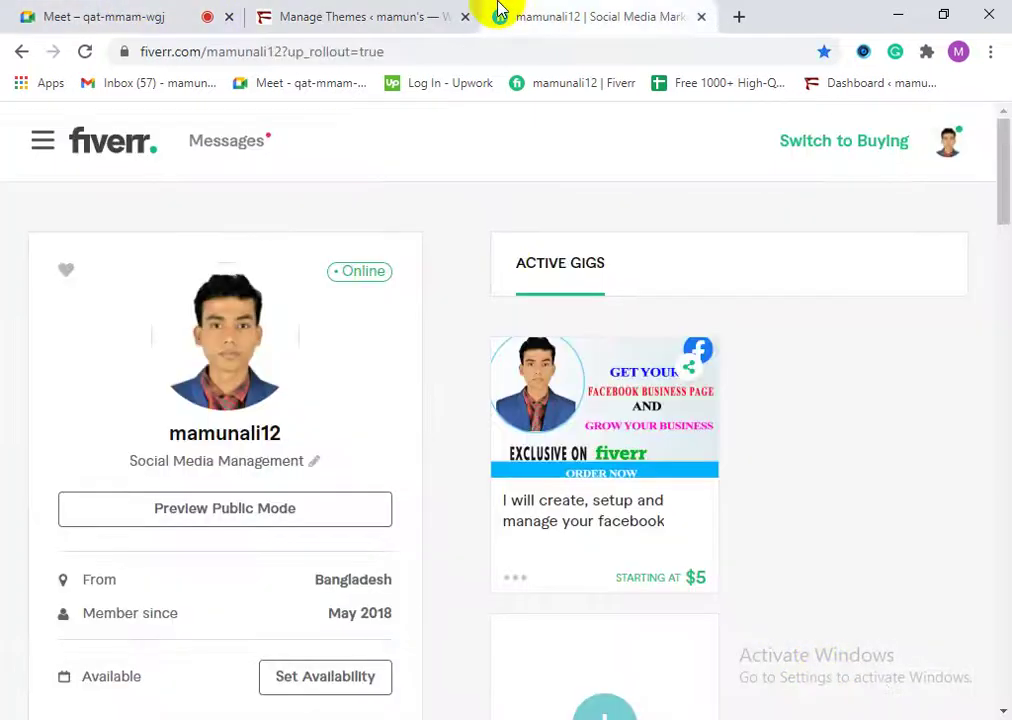
{"action": "left_click", "coordinate": [701, 17]}
{"action": "left_click", "coordinate": [188, 10]}
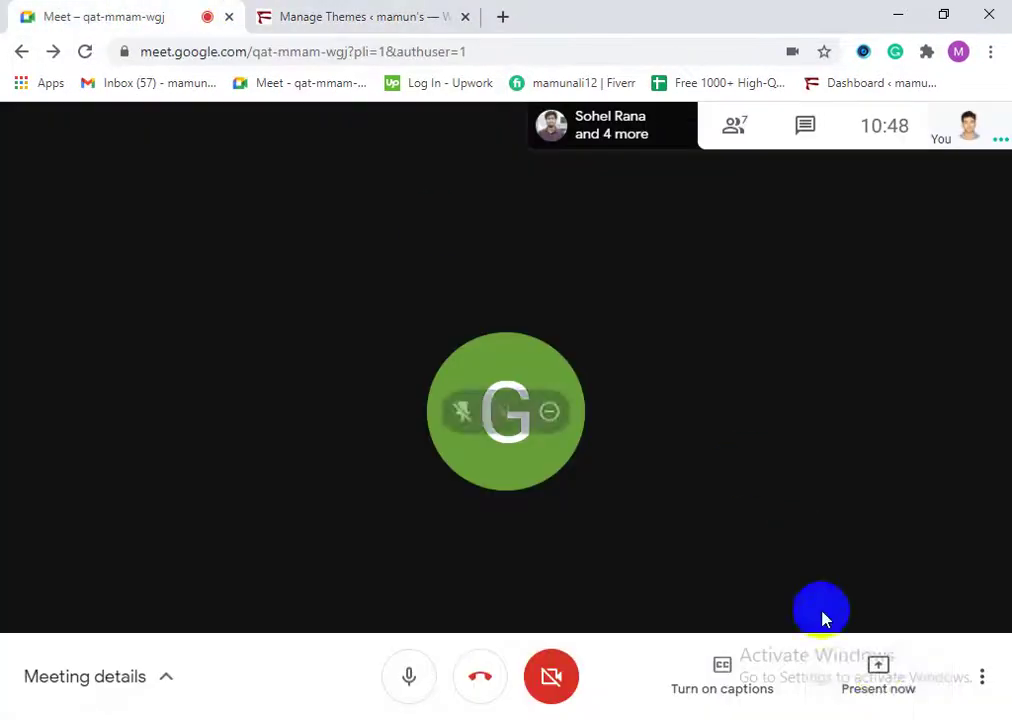
Step: Present the entire screen to the meeting instead of a single tab
{"action": "left_click", "coordinate": [878, 672]}
{"action": "left_click", "coordinate": [845, 515]}
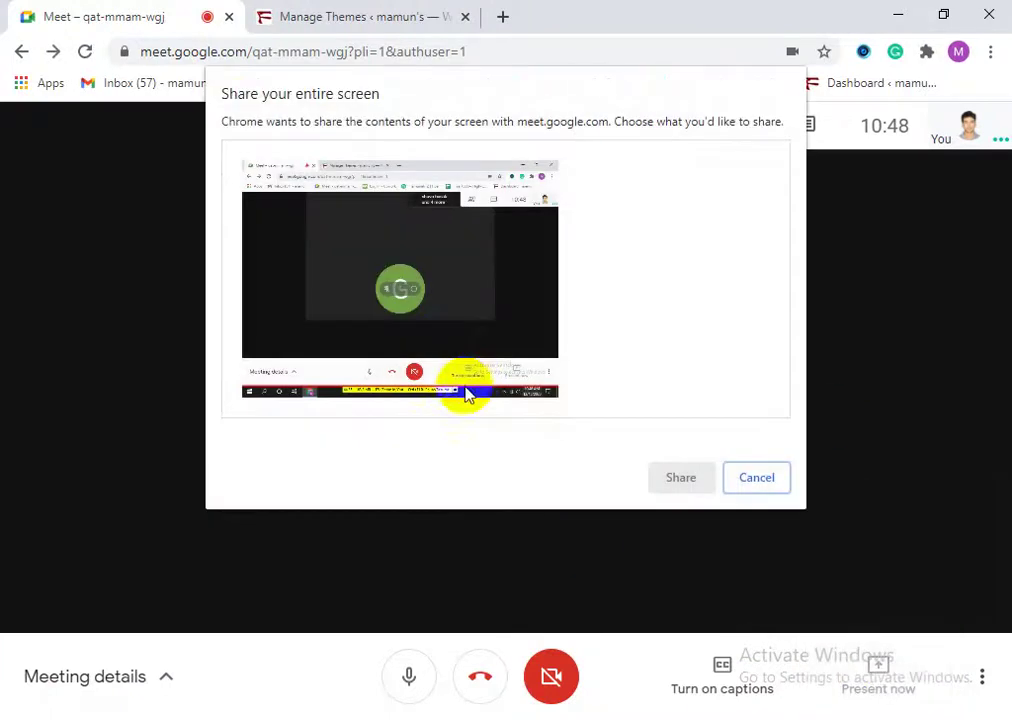
{"action": "left_click", "coordinate": [451, 331]}
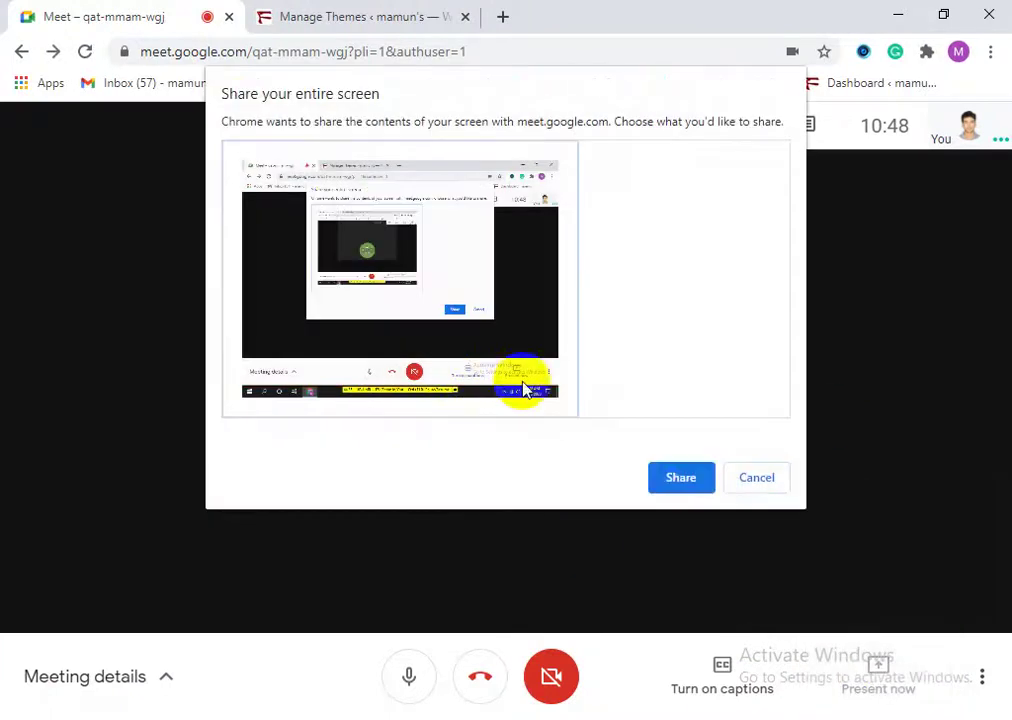
{"action": "left_click", "coordinate": [684, 479]}
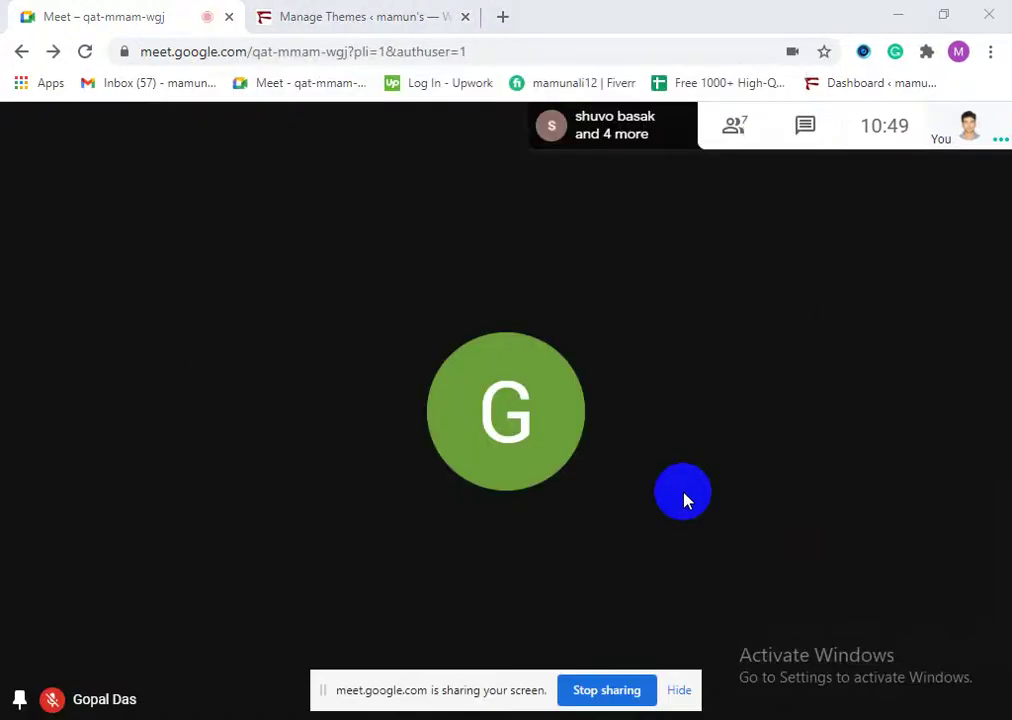
Step: Confirm the presentation is running and return to the WordPress Themes page
{"action": "left_click", "coordinate": [368, 14]}
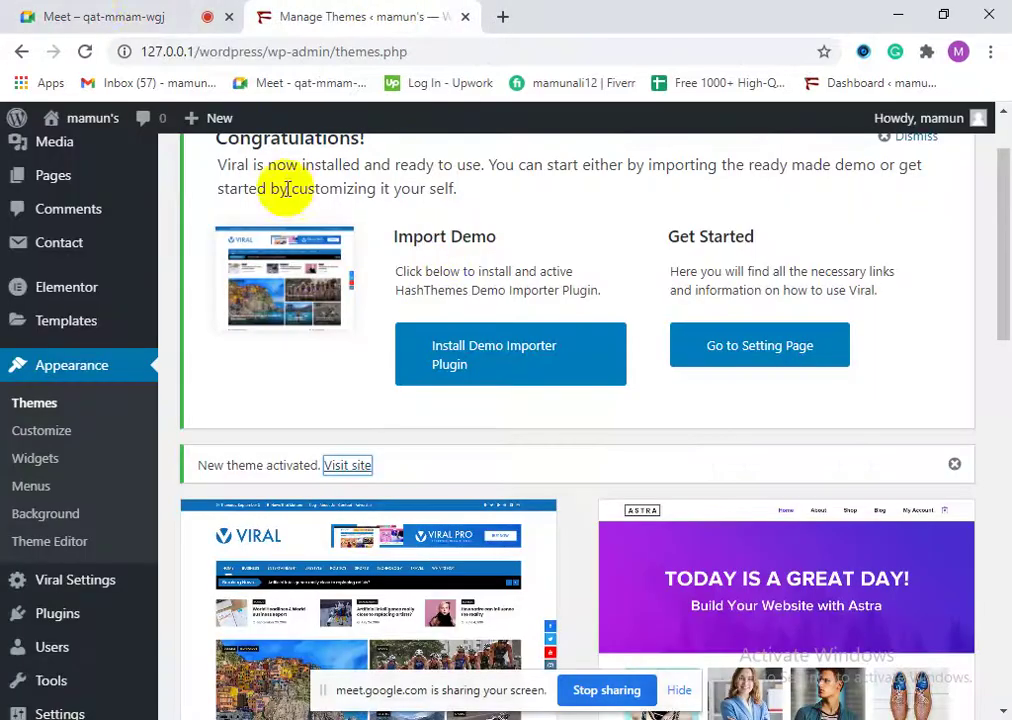
{"action": "left_click", "coordinate": [140, 12]}
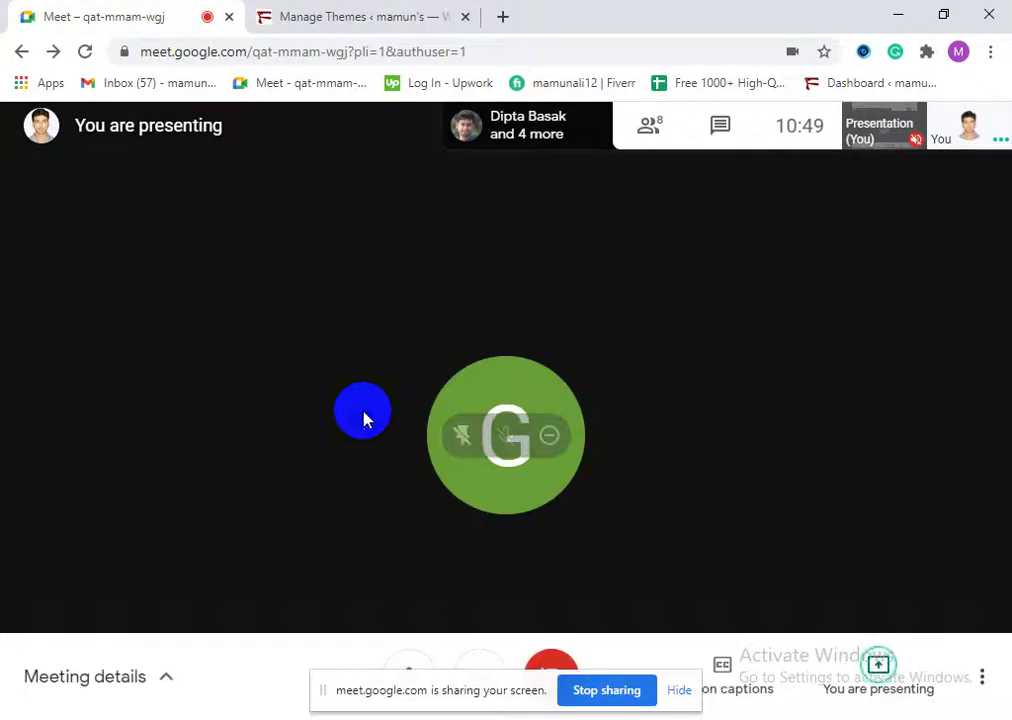
{"action": "left_click", "coordinate": [368, 12]}
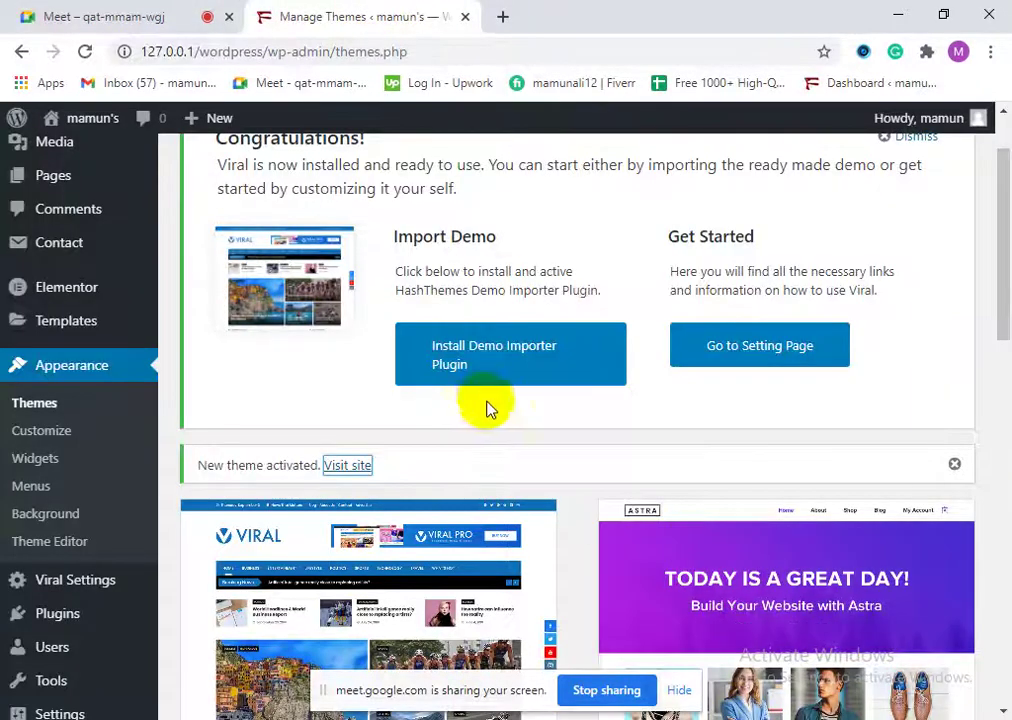
{"action": "scroll", "coordinate": [481, 407], "scroll_direction": "up", "scroll_amount": 2}
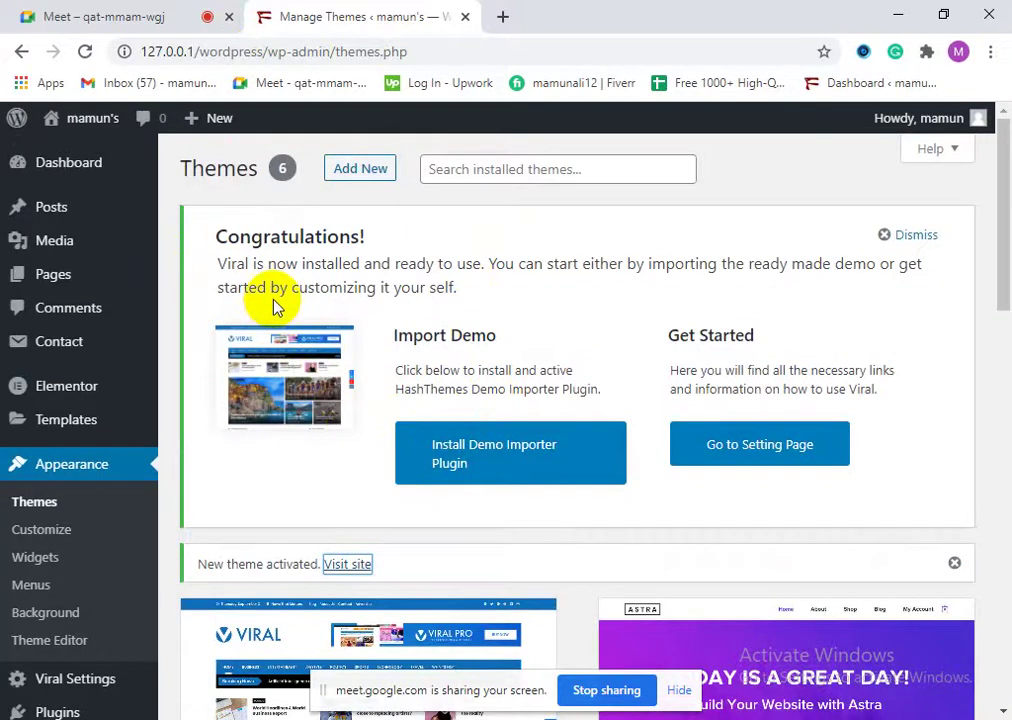
{"action": "left_click_drag", "start_coordinate": [216, 238], "coordinate": [505, 310]}
{"action": "left_click", "coordinate": [420, 266]}
{"action": "left_click_drag", "start_coordinate": [238, 264], "coordinate": [476, 290]}
{"action": "left_click", "coordinate": [447, 283]}
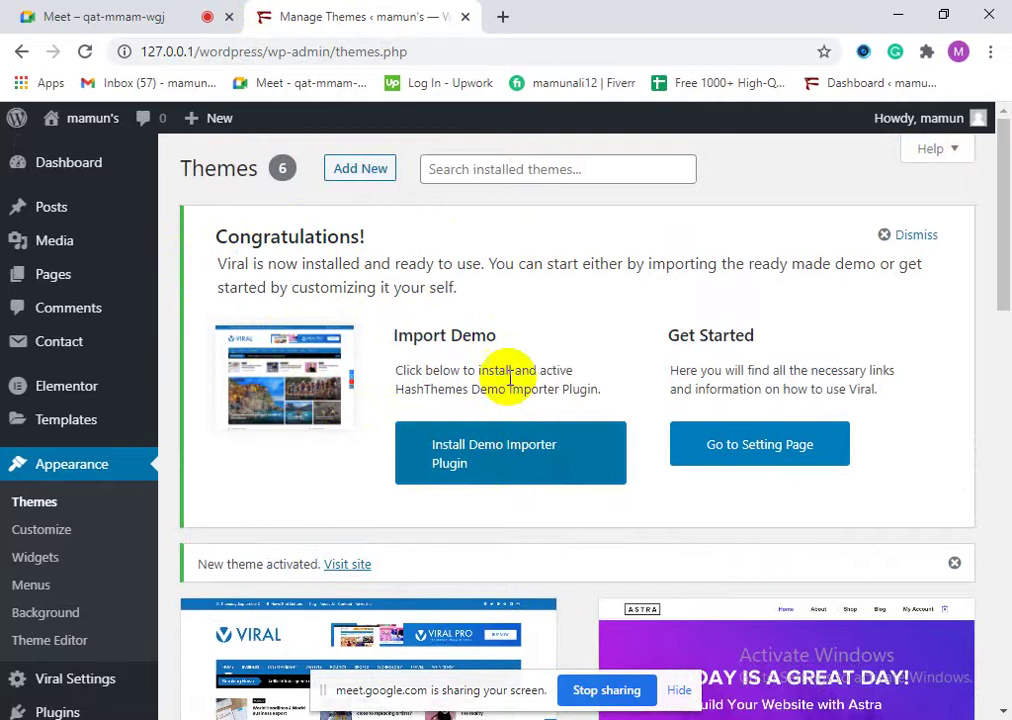
{"action": "left_click_drag", "start_coordinate": [398, 367], "coordinate": [462, 378]}
{"action": "left_click", "coordinate": [545, 389]}
{"action": "left_click", "coordinate": [462, 378]}
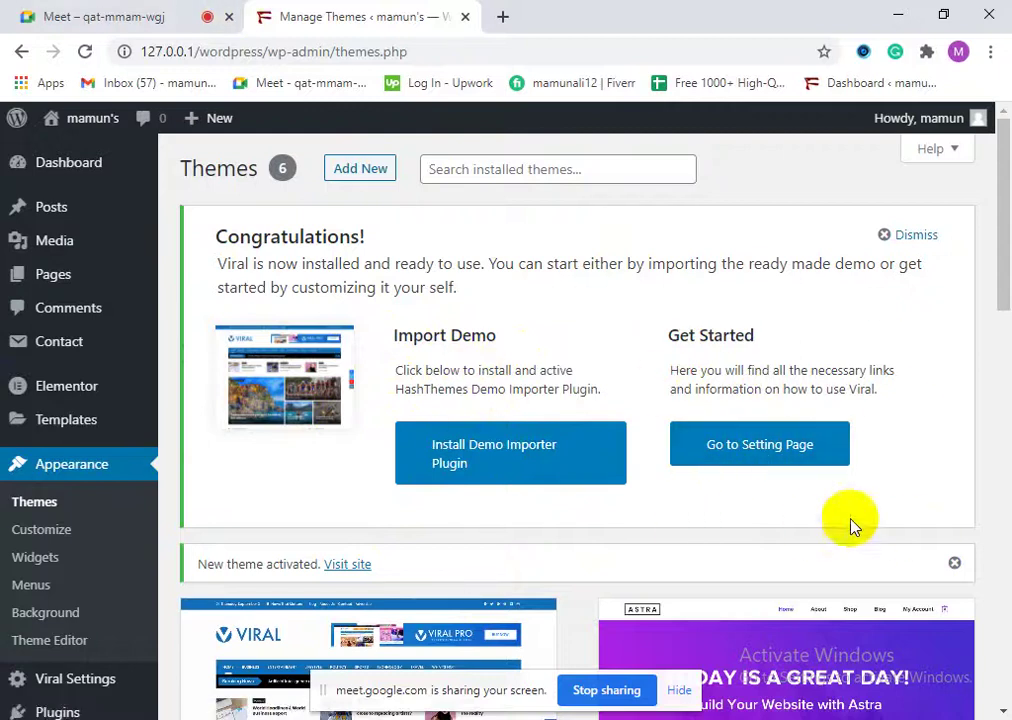
{"action": "scroll", "coordinate": [243, 630], "scroll_direction": "down", "scroll_amount": 2}
{"action": "scroll", "coordinate": [301, 468], "scroll_direction": "down", "scroll_amount": 1}
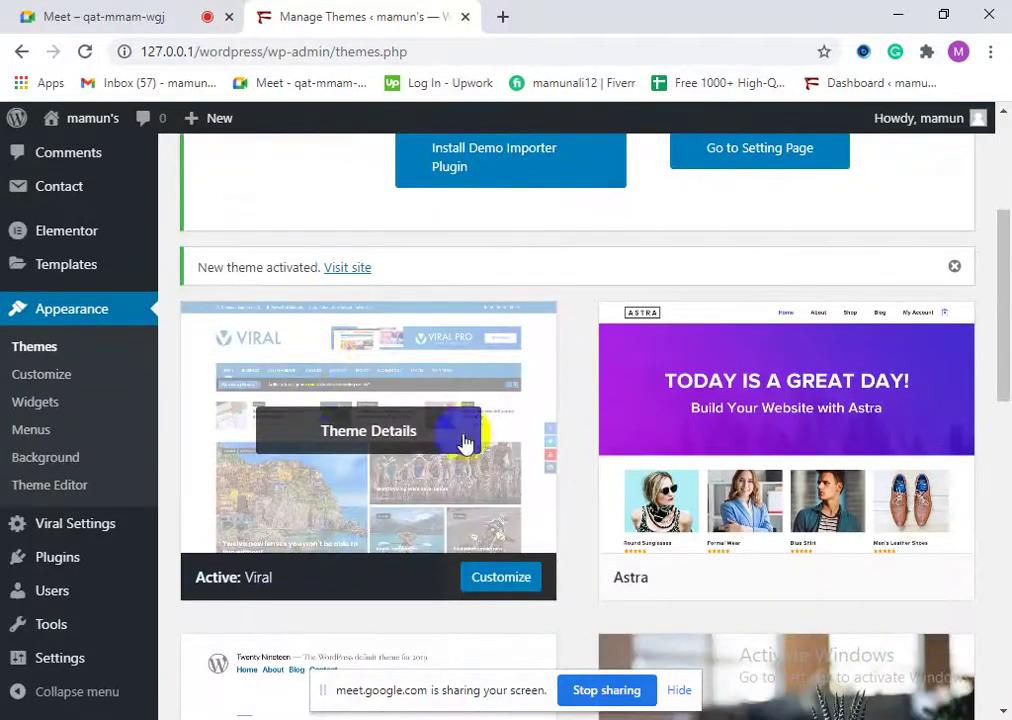
{"action": "scroll", "coordinate": [418, 605], "scroll_direction": "up", "scroll_amount": 3}
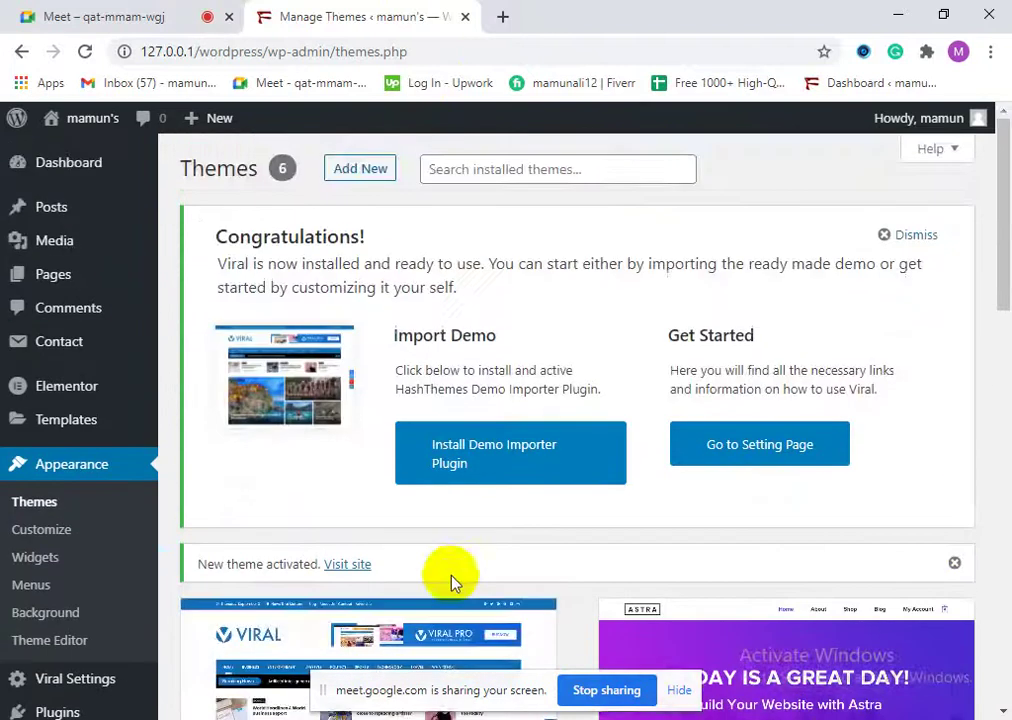
{"action": "right_click", "coordinate": [342, 568]}
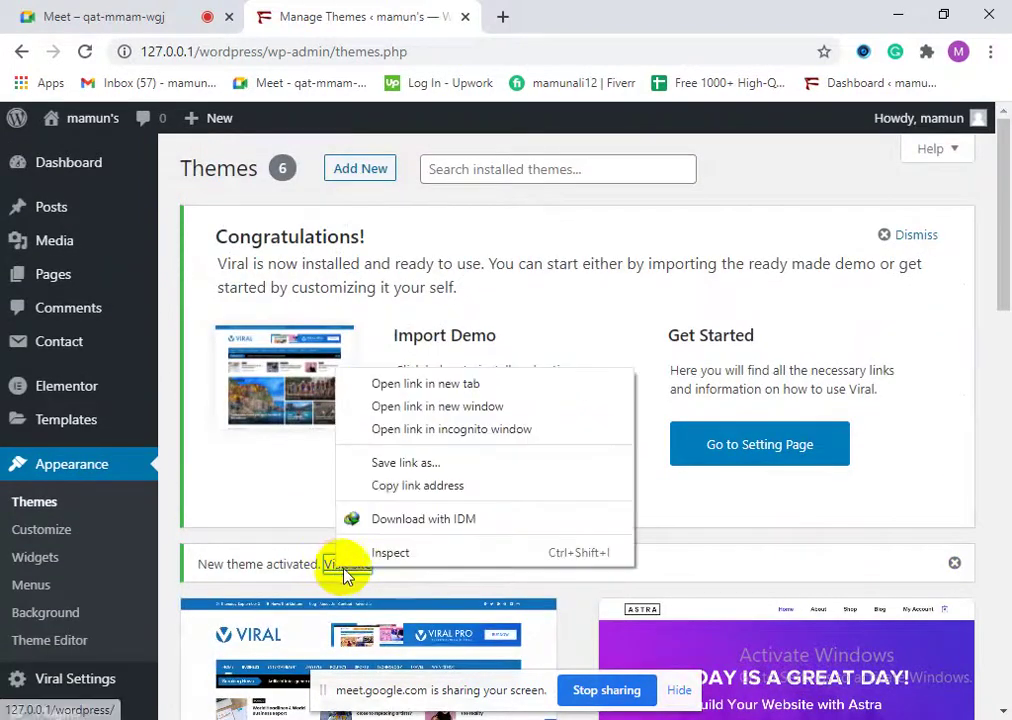
Step: Open the live site in a new tab and compare its Viral front page with the Themes page
{"action": "left_click", "coordinate": [398, 383]}
{"action": "left_click", "coordinate": [540, 16]}
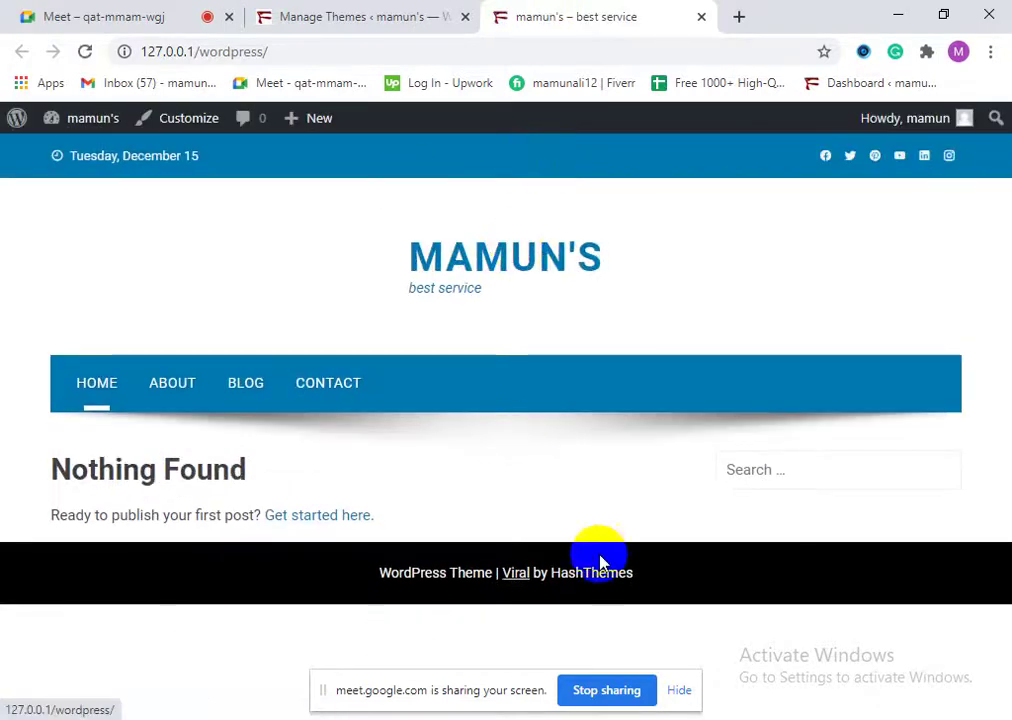
{"action": "left_click", "coordinate": [361, 10]}
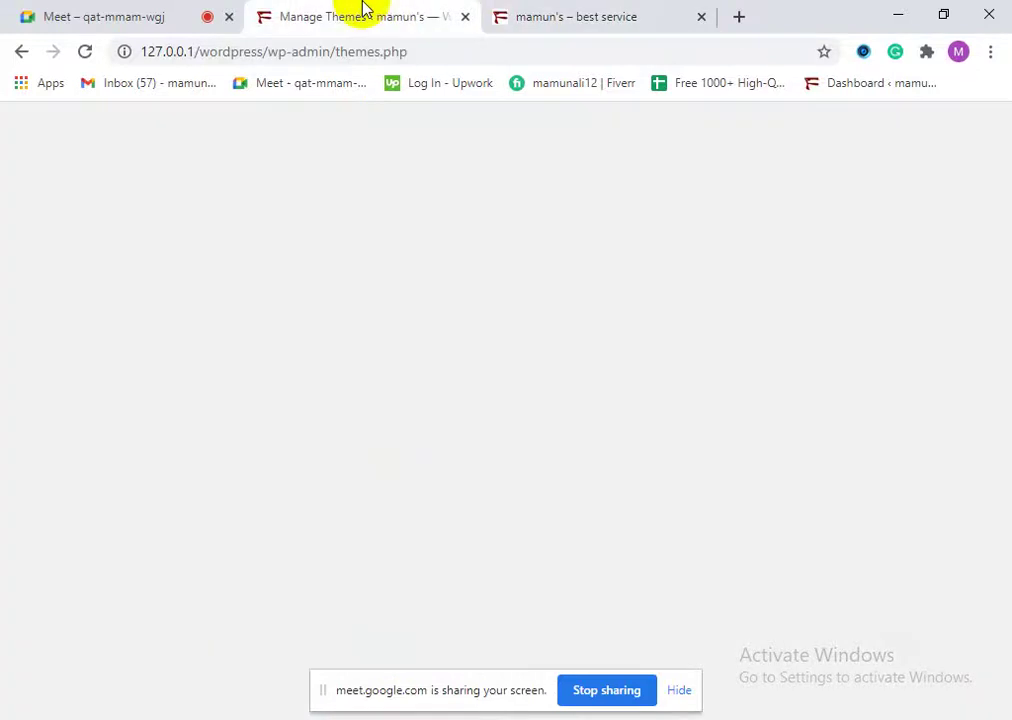
{"action": "left_click", "coordinate": [505, 10]}
{"action": "left_click", "coordinate": [384, 16]}
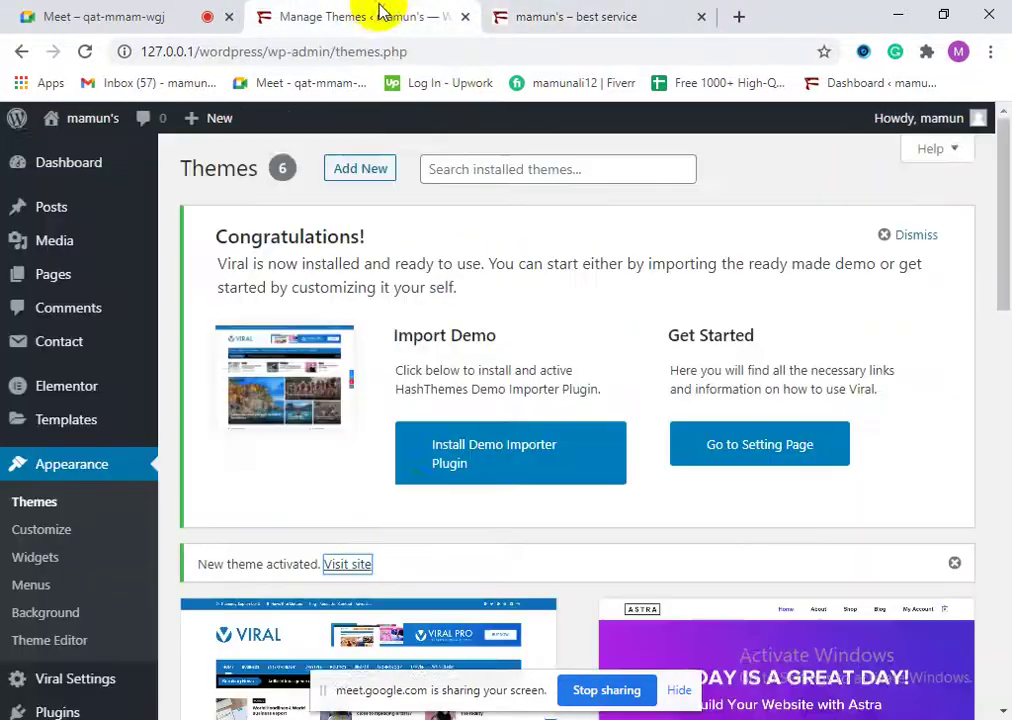
{"action": "scroll", "coordinate": [430, 552], "scroll_direction": "down", "scroll_amount": 2}
{"action": "scroll", "coordinate": [425, 587], "scroll_direction": "up", "scroll_amount": 1}
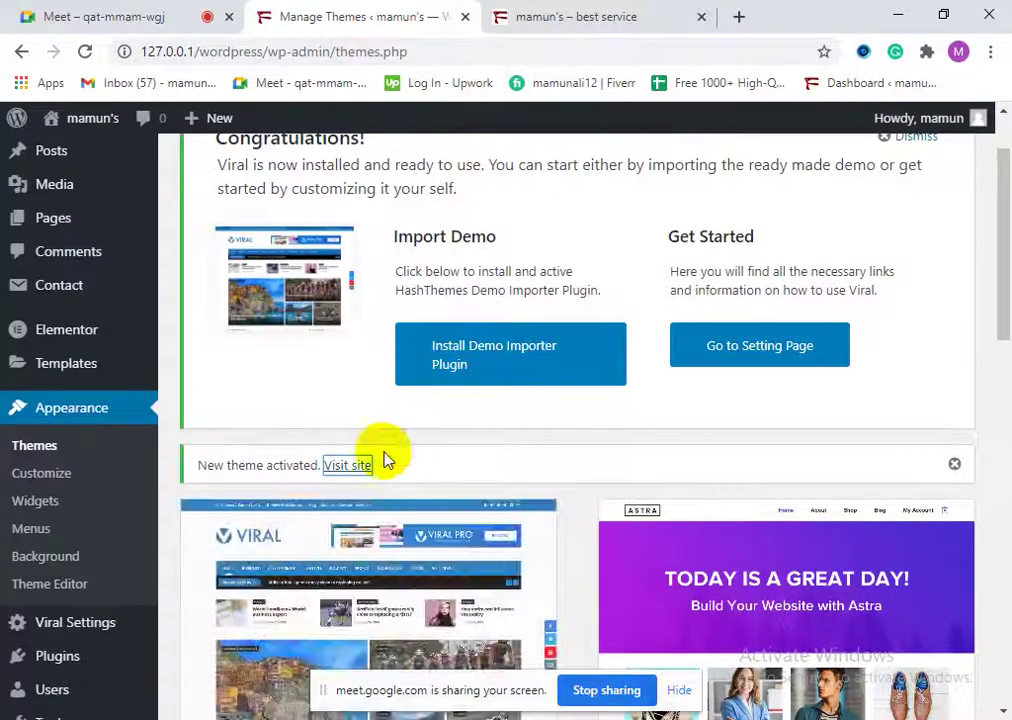
{"action": "scroll", "coordinate": [386, 461], "scroll_direction": "down", "scroll_amount": 1}
{"action": "left_click", "coordinate": [545, 10]}
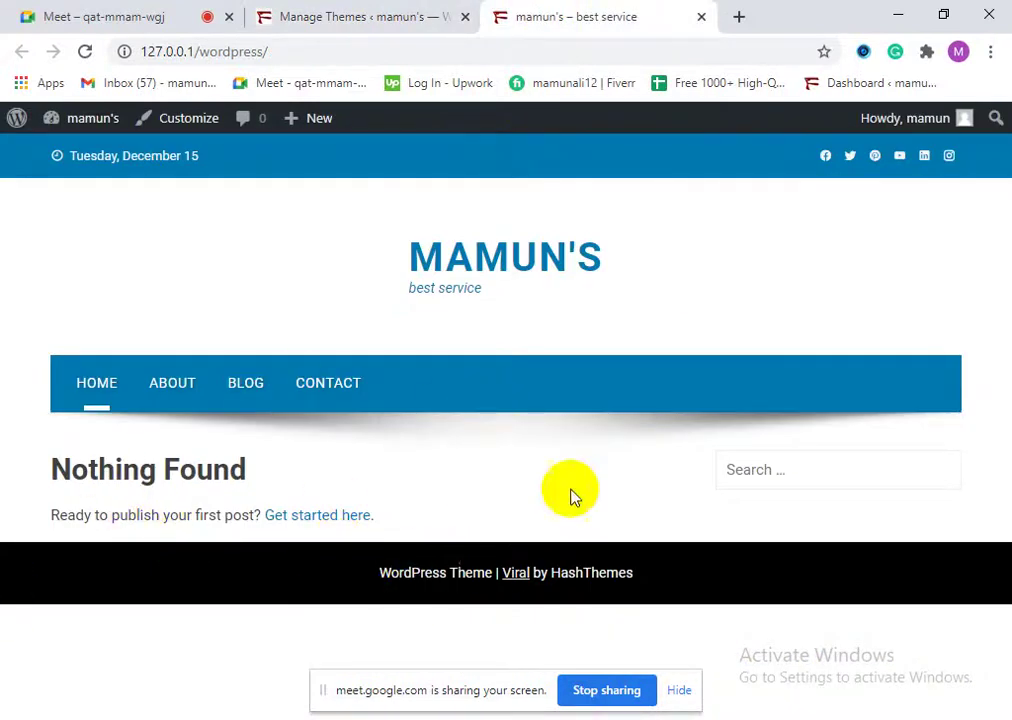
{"action": "left_click", "coordinate": [348, 8]}
{"action": "scroll", "coordinate": [485, 300], "scroll_direction": "up", "scroll_amount": 3}
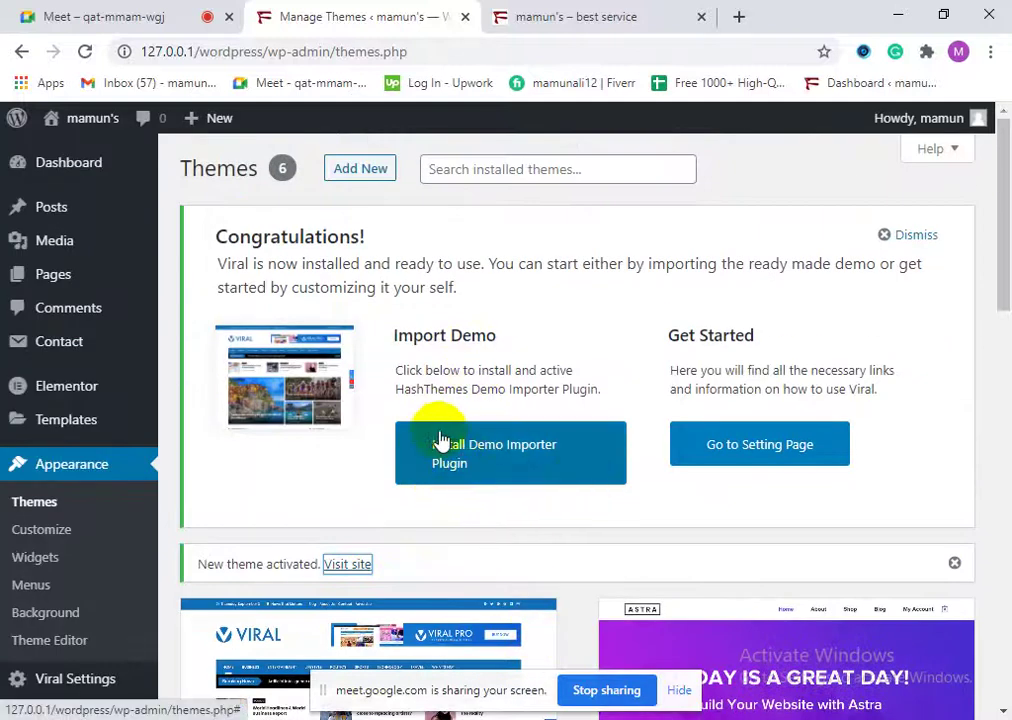
Step: Install the HashThemes Demo Importer plugin from the Themes page
{"action": "left_click", "coordinate": [461, 447]}
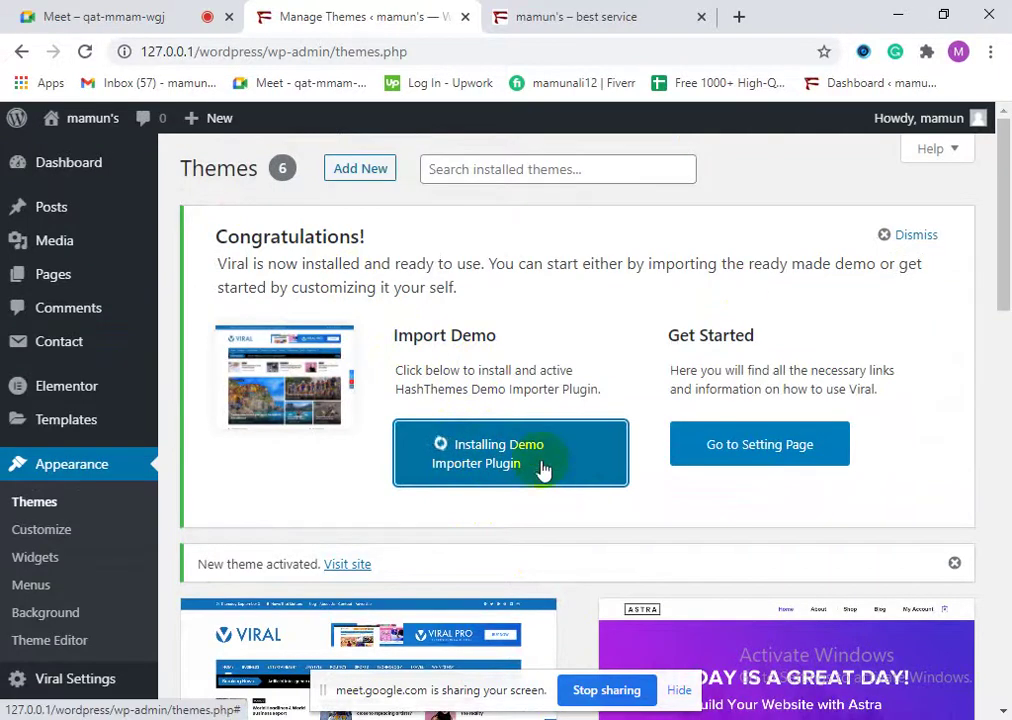
{"action": "scroll", "coordinate": [545, 455], "scroll_direction": "down", "scroll_amount": 3}
{"action": "scroll", "coordinate": [583, 520], "scroll_direction": "up", "scroll_amount": 3}
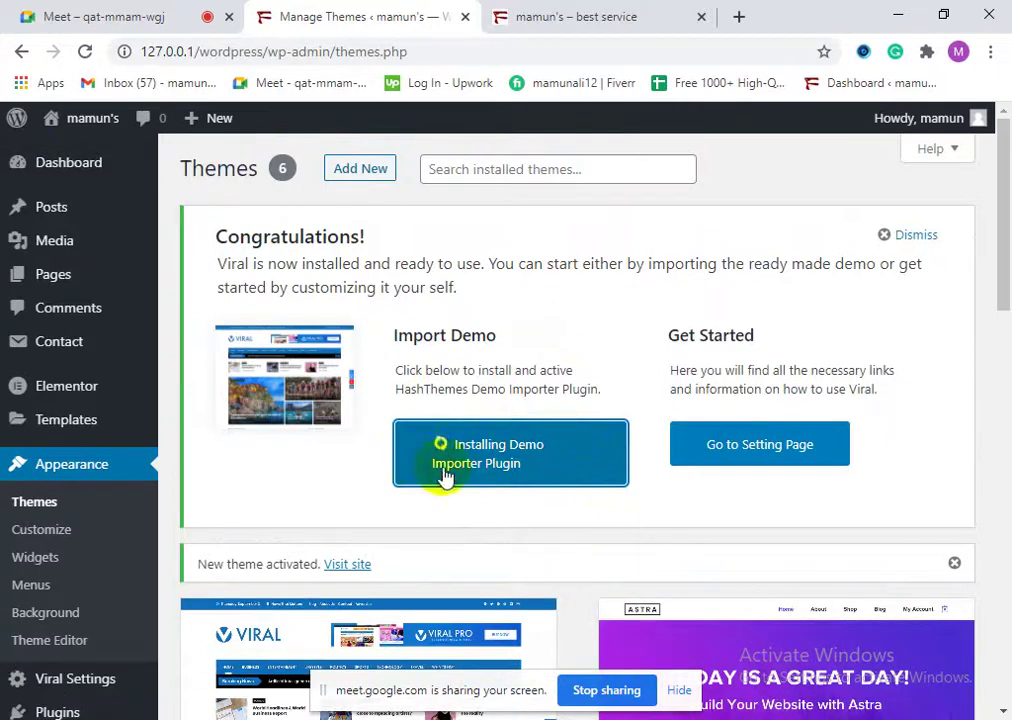
Step: On the front page, highlight the date, MAMUN'S title, tagline, menu, Nothing Found heading and footer
{"action": "left_click", "coordinate": [585, 16]}
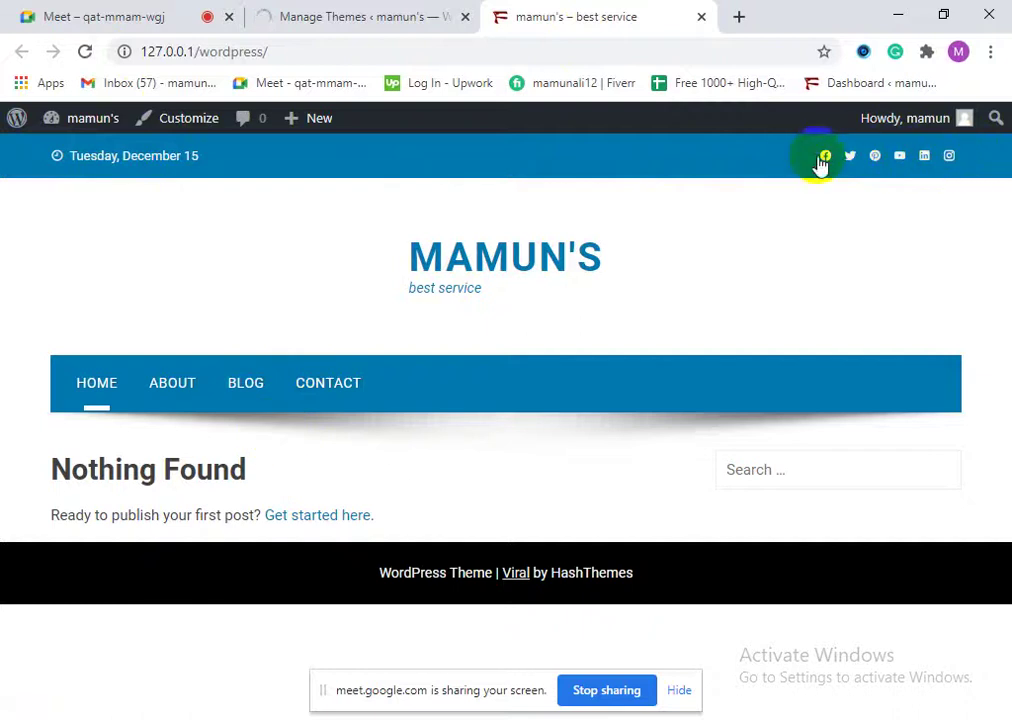
{"action": "left_click_drag", "start_coordinate": [68, 157], "coordinate": [228, 165]}
{"action": "left_click", "coordinate": [715, 214]}
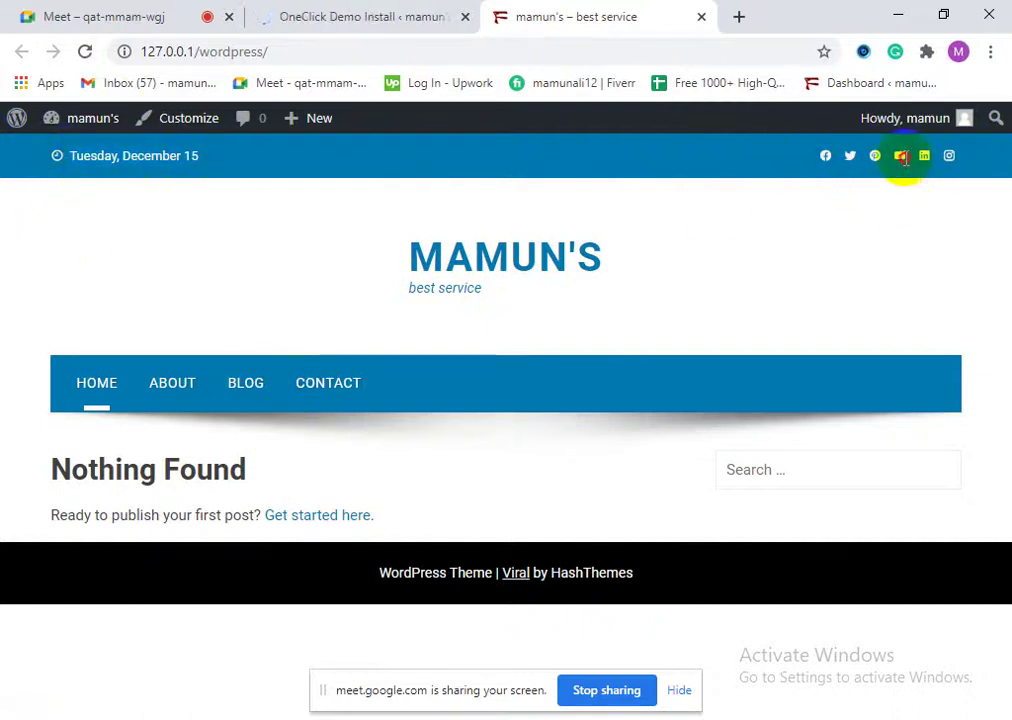
{"action": "left_click_drag", "start_coordinate": [368, 262], "coordinate": [648, 264]}
{"action": "left_click_drag", "start_coordinate": [410, 290], "coordinate": [551, 287]}
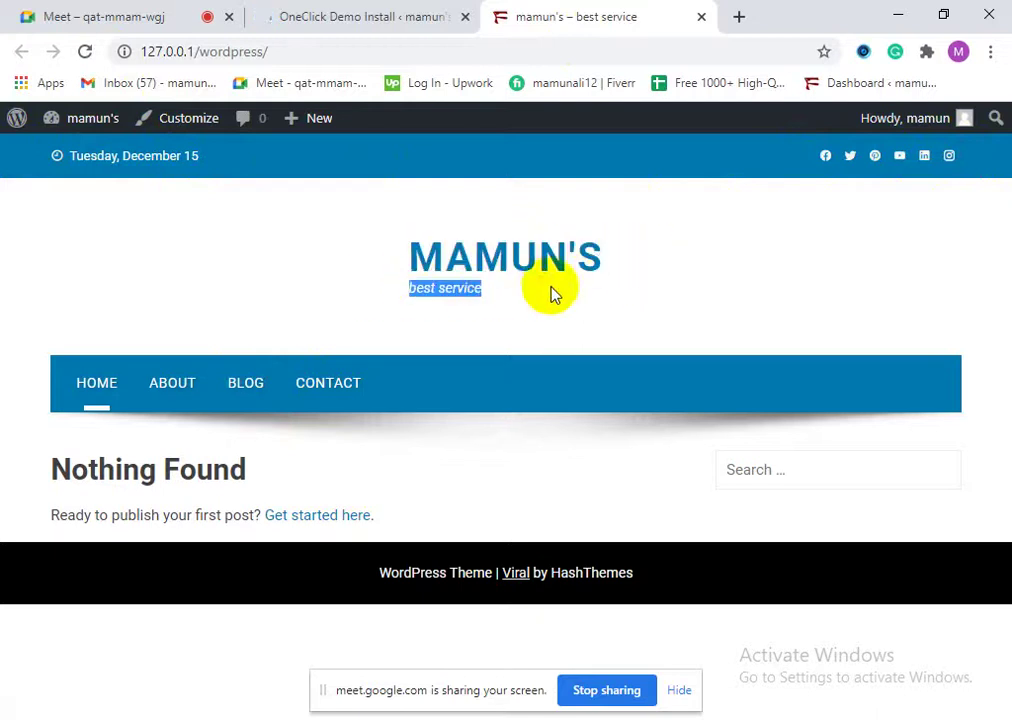
{"action": "left_click_drag", "start_coordinate": [5, 384], "coordinate": [470, 395]}
{"action": "left_click", "coordinate": [470, 395]}
{"action": "left_click_drag", "start_coordinate": [55, 470], "coordinate": [492, 477]}
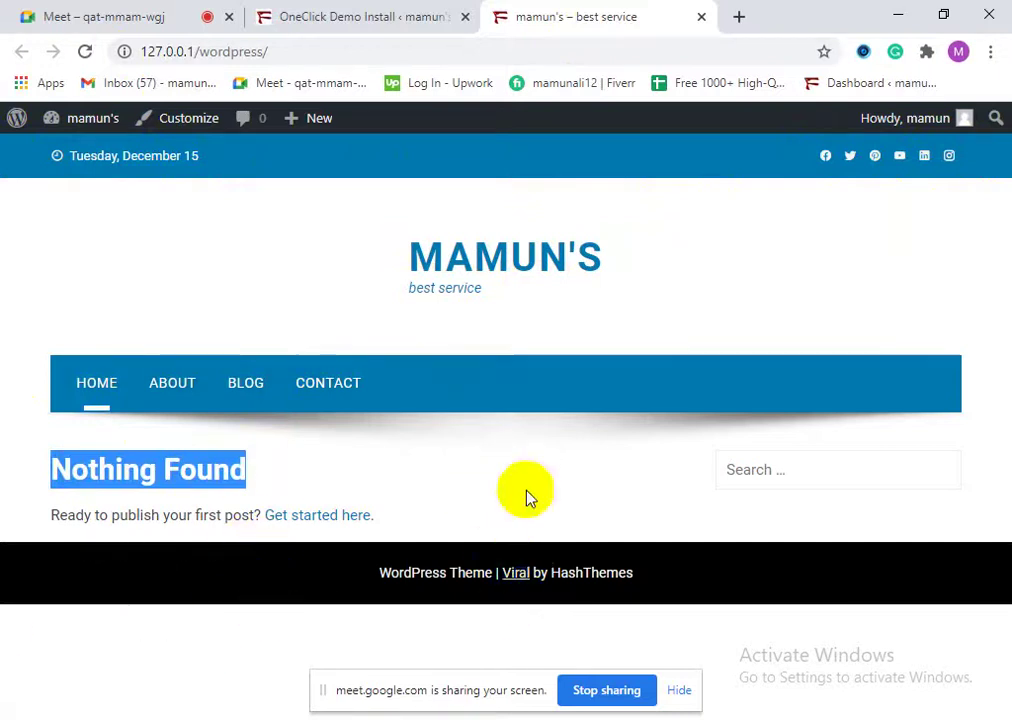
{"action": "left_click", "coordinate": [4, 597]}
{"action": "left_click_drag", "start_coordinate": [375, 573], "coordinate": [773, 573]}
{"action": "left_click", "coordinate": [203, 580]}
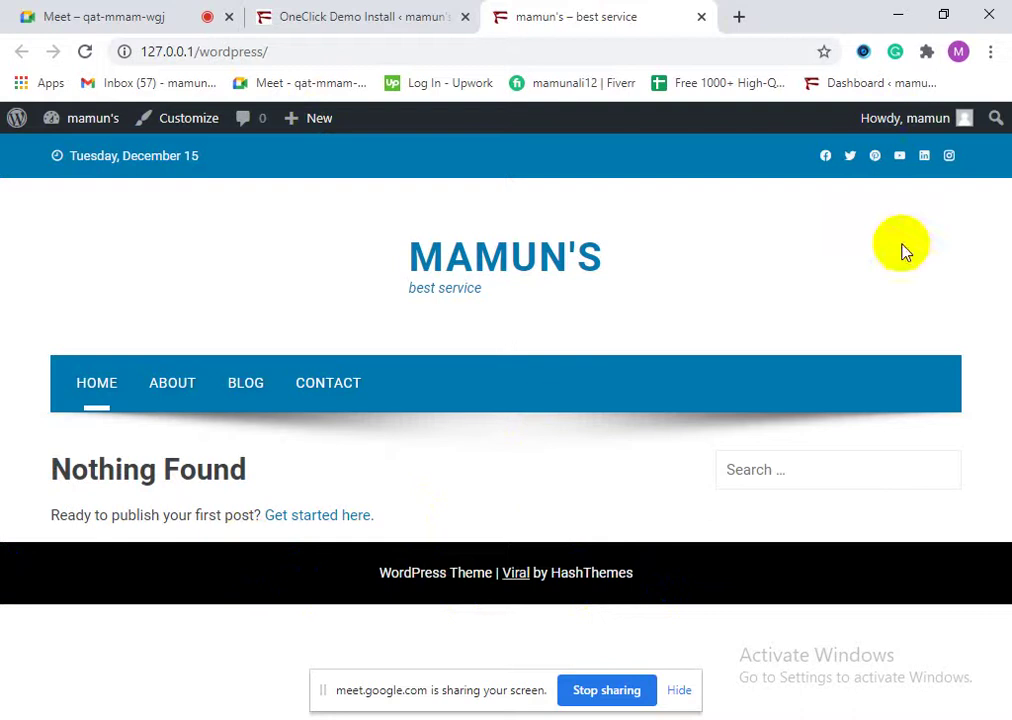
Step: Try the site's search field, then return to the OneClick Demo Importer page
{"action": "left_click", "coordinate": [766, 470]}
{"action": "left_click", "coordinate": [605, 463]}
{"action": "left_click", "coordinate": [750, 474]}
{"action": "left_click", "coordinate": [639, 461]}
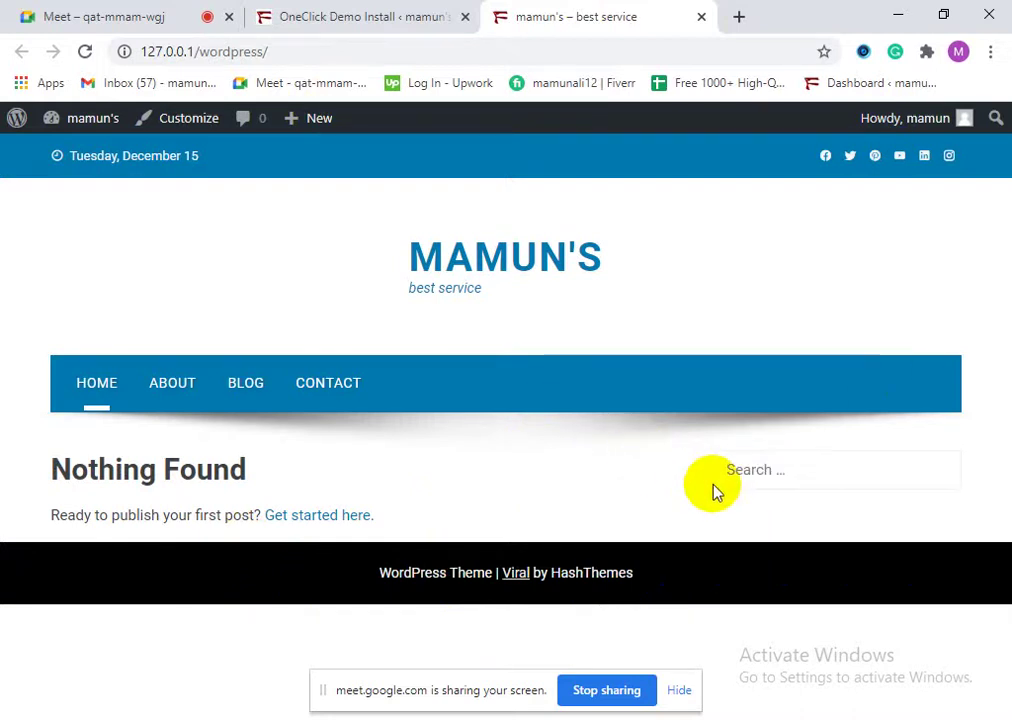
{"action": "left_click", "coordinate": [365, 10]}
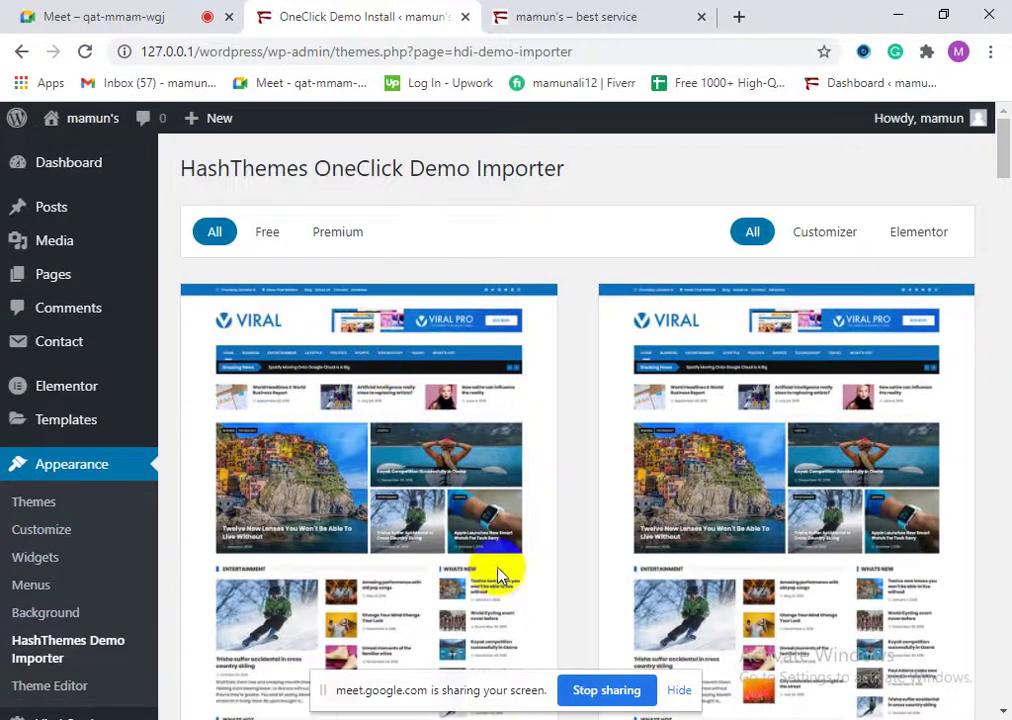
Step: Navigate via Themes and the Dashboard to the Viral Version 1.6.5 welcome page
{"action": "scroll", "coordinate": [377, 474], "scroll_direction": "down", "scroll_amount": 3}
{"action": "scroll", "coordinate": [380, 480], "scroll_direction": "up", "scroll_amount": 3}
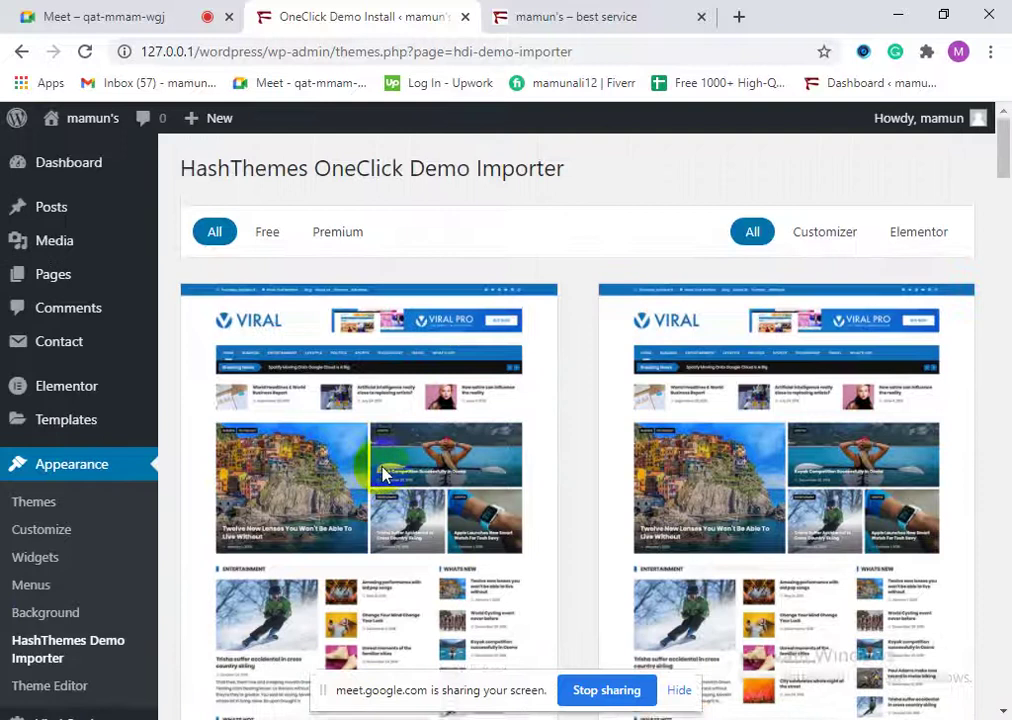
{"action": "scroll", "coordinate": [387, 470], "scroll_direction": "down", "scroll_amount": 2}
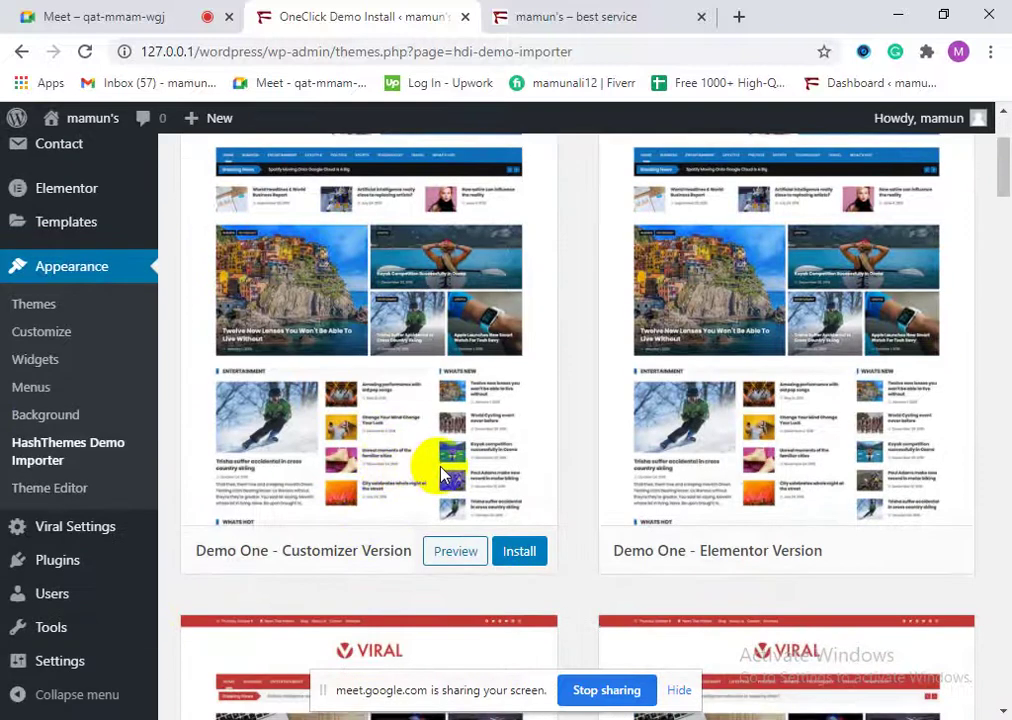
{"action": "scroll", "coordinate": [443, 476], "scroll_direction": "up", "scroll_amount": 2}
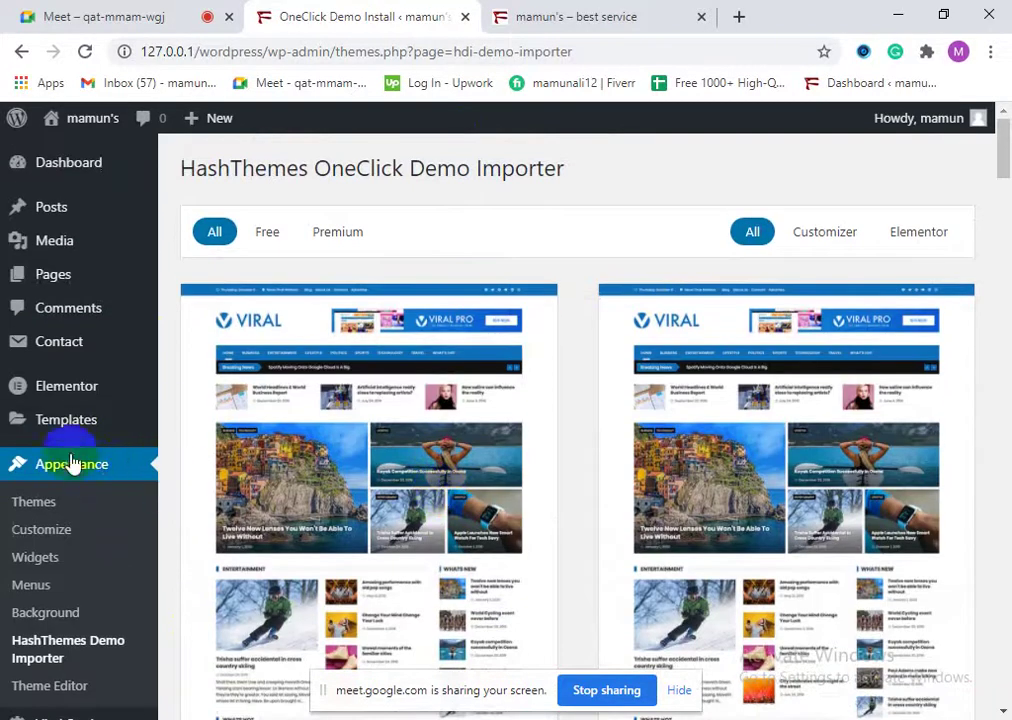
{"action": "left_click", "coordinate": [135, 464]}
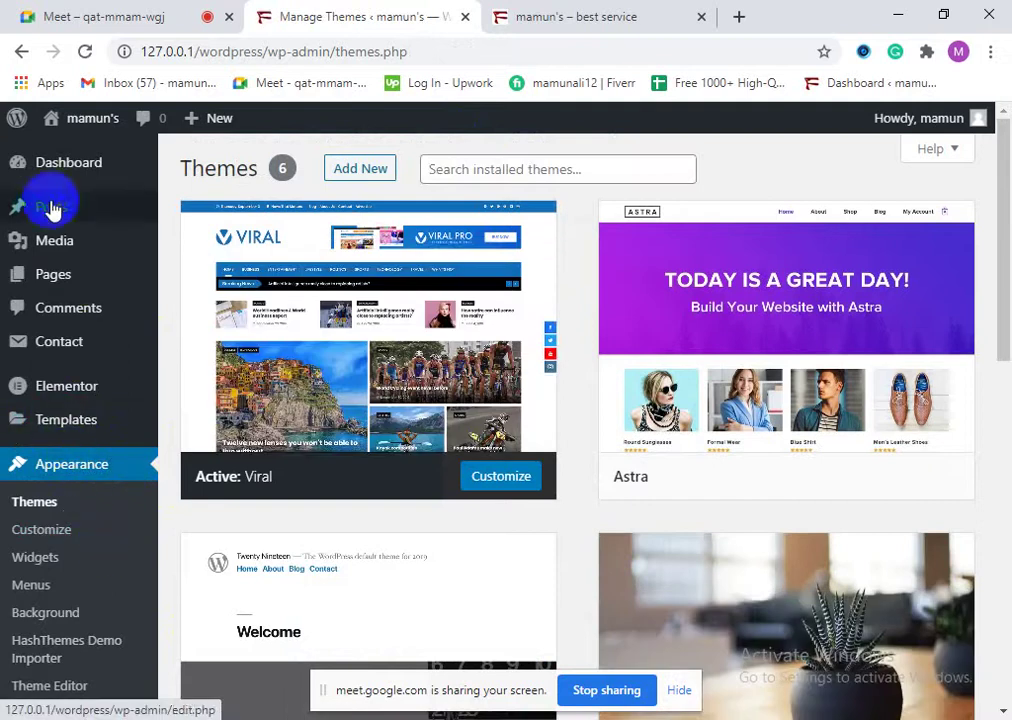
{"action": "left_click", "coordinate": [53, 170]}
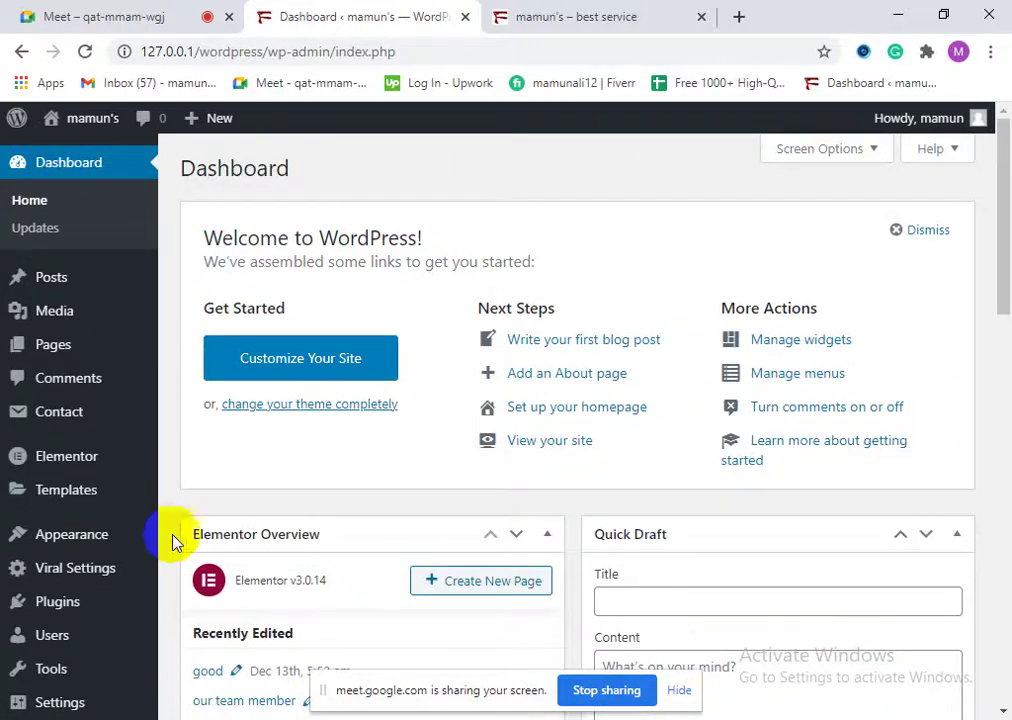
{"action": "scroll", "coordinate": [118, 620], "scroll_direction": "down", "scroll_amount": 2}
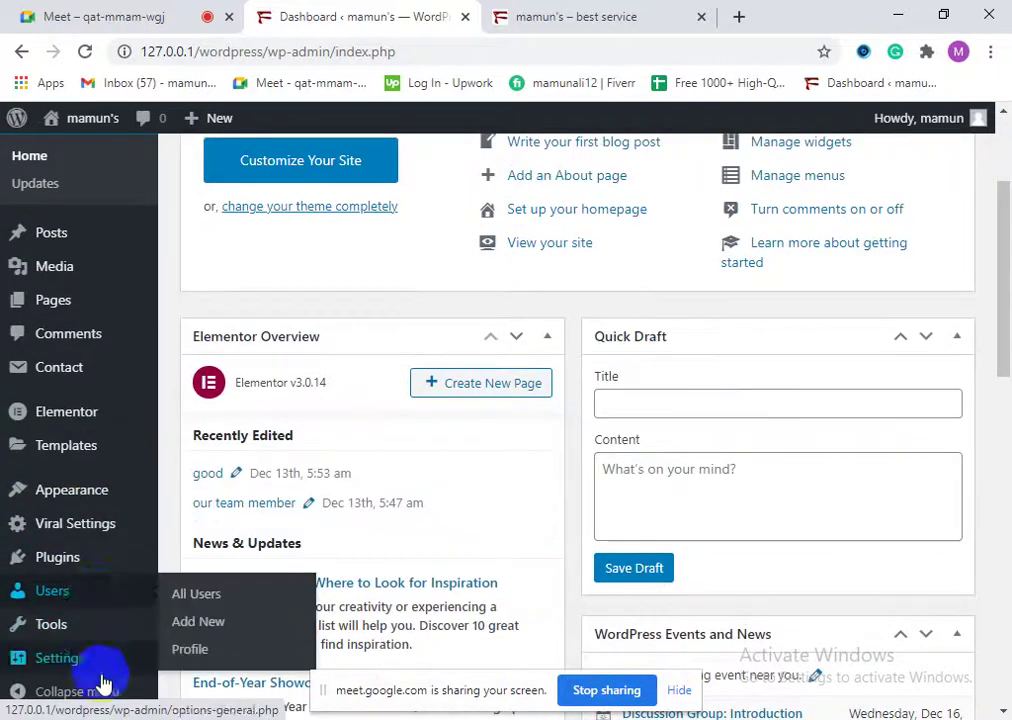
{"action": "mouse_move", "coordinate": [92, 552]}
{"action": "scroll", "coordinate": [100, 545], "scroll_direction": "up", "scroll_amount": 2}
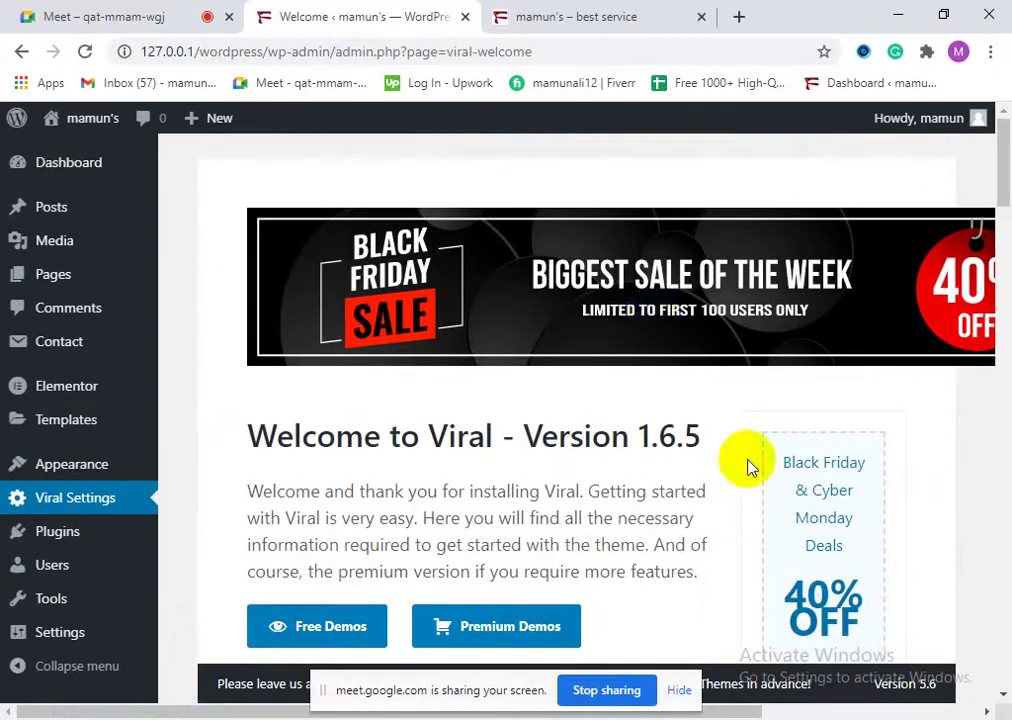
Step: Browse the Viral welcome page and briefly check the site's front-page tab
{"action": "scroll", "coordinate": [598, 440], "scroll_direction": "down", "scroll_amount": 2}
{"action": "left_click_drag", "start_coordinate": [384, 293], "coordinate": [648, 233]}
{"action": "left_click", "coordinate": [468, 486]}
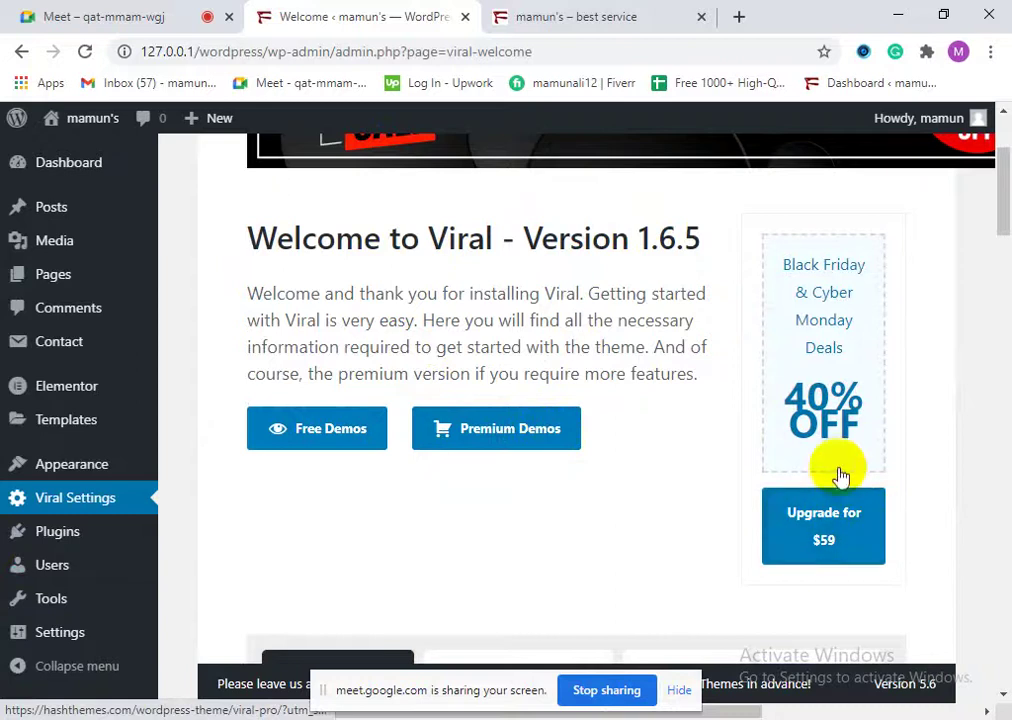
{"action": "scroll", "coordinate": [854, 556], "scroll_direction": "down", "scroll_amount": 3}
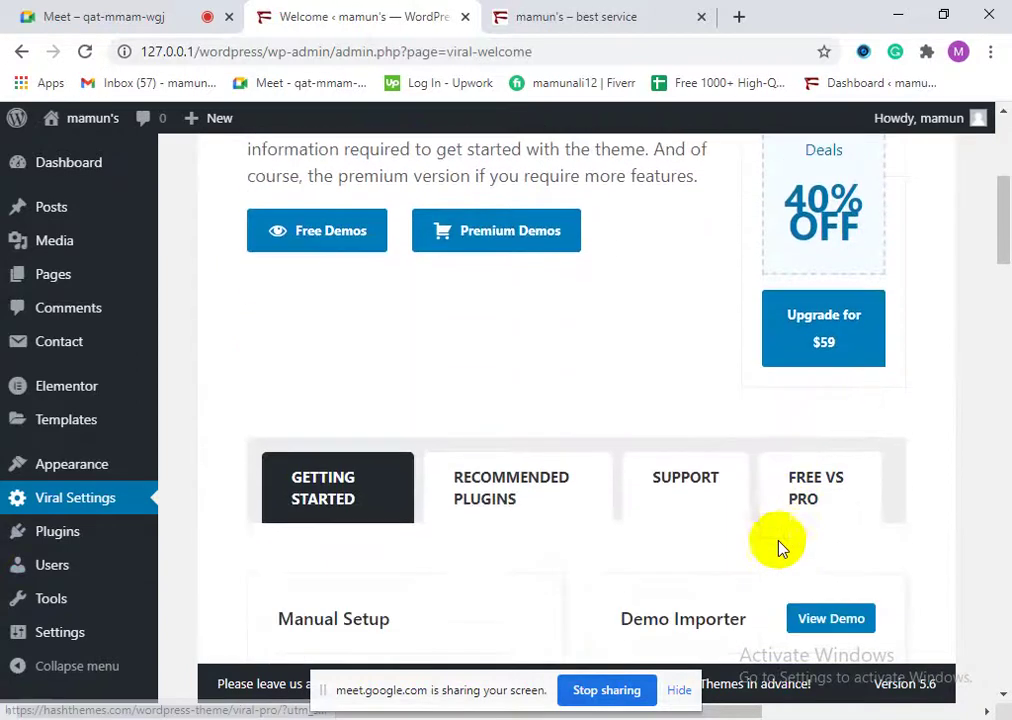
{"action": "scroll", "coordinate": [849, 453], "scroll_direction": "down", "scroll_amount": 5}
{"action": "scroll", "coordinate": [886, 515], "scroll_direction": "up", "scroll_amount": 2}
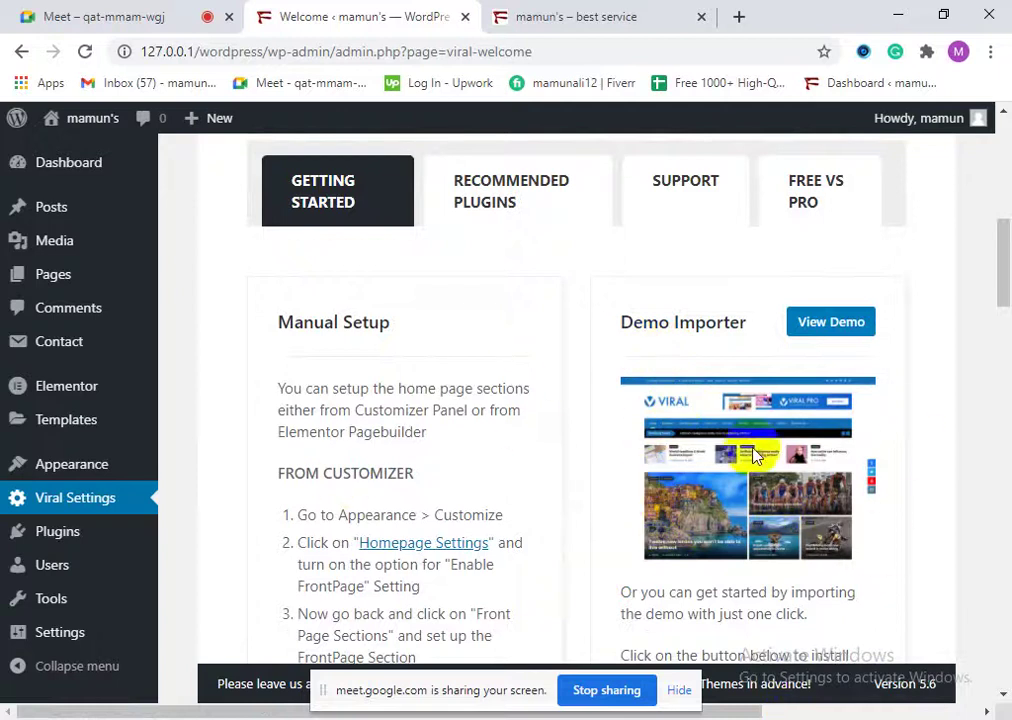
{"action": "left_click", "coordinate": [603, 12]}
{"action": "left_click", "coordinate": [297, 10]}
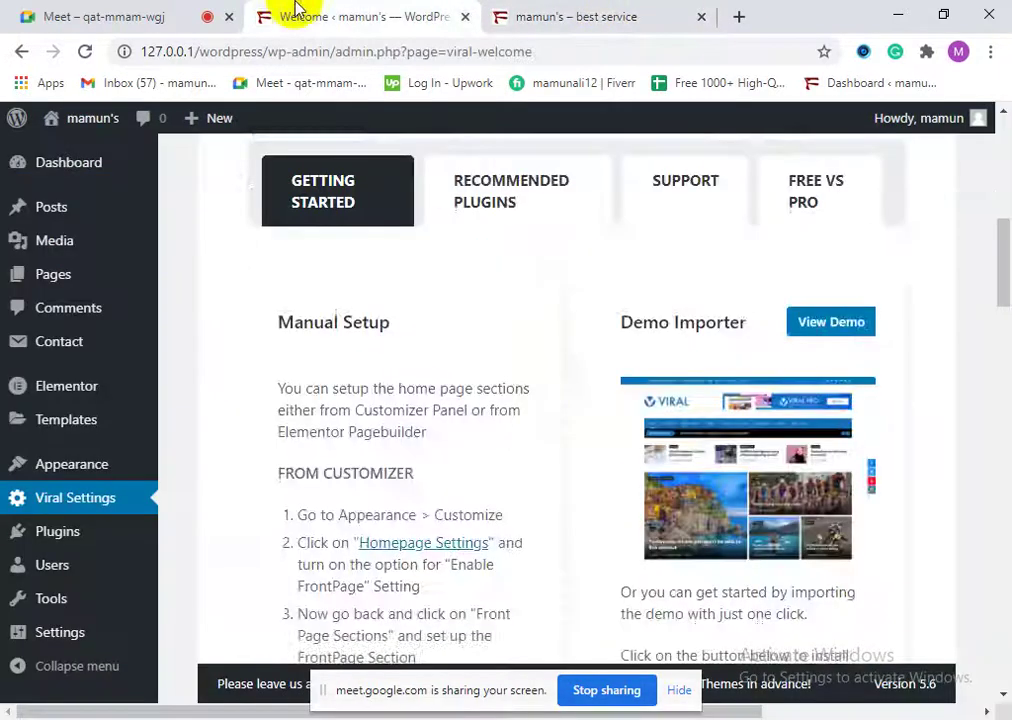
Step: Open the Viral free demos site at demo.hashthemes.com/viral from the welcome page
{"action": "scroll", "coordinate": [652, 575], "scroll_direction": "up", "scroll_amount": 5}
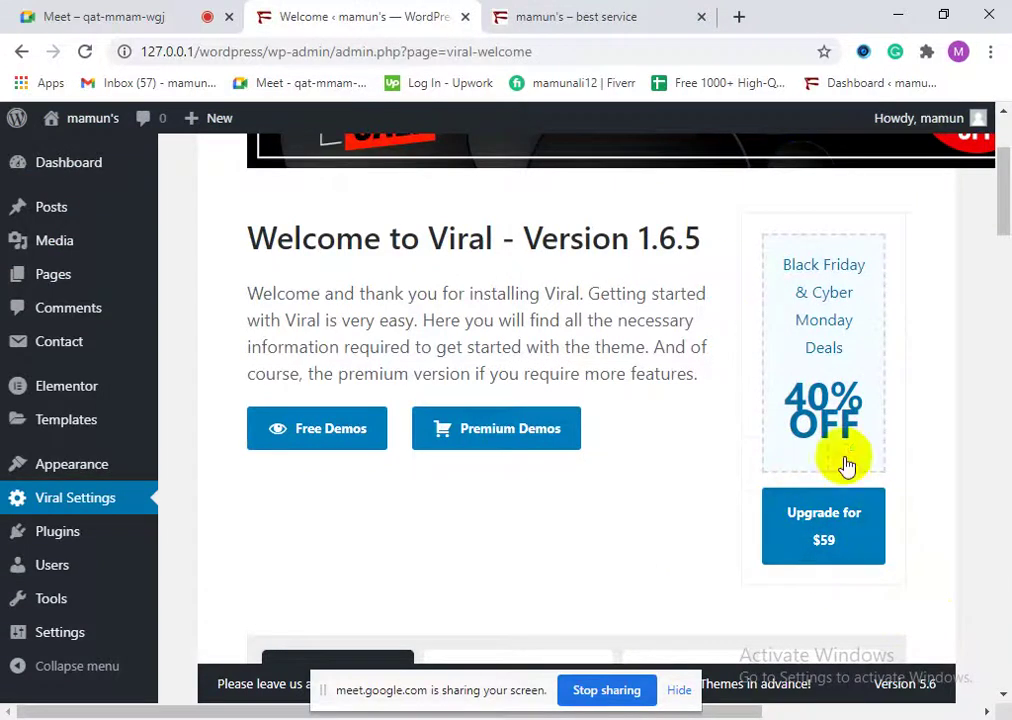
{"action": "left_click_drag", "start_coordinate": [773, 402], "coordinate": [840, 420]}
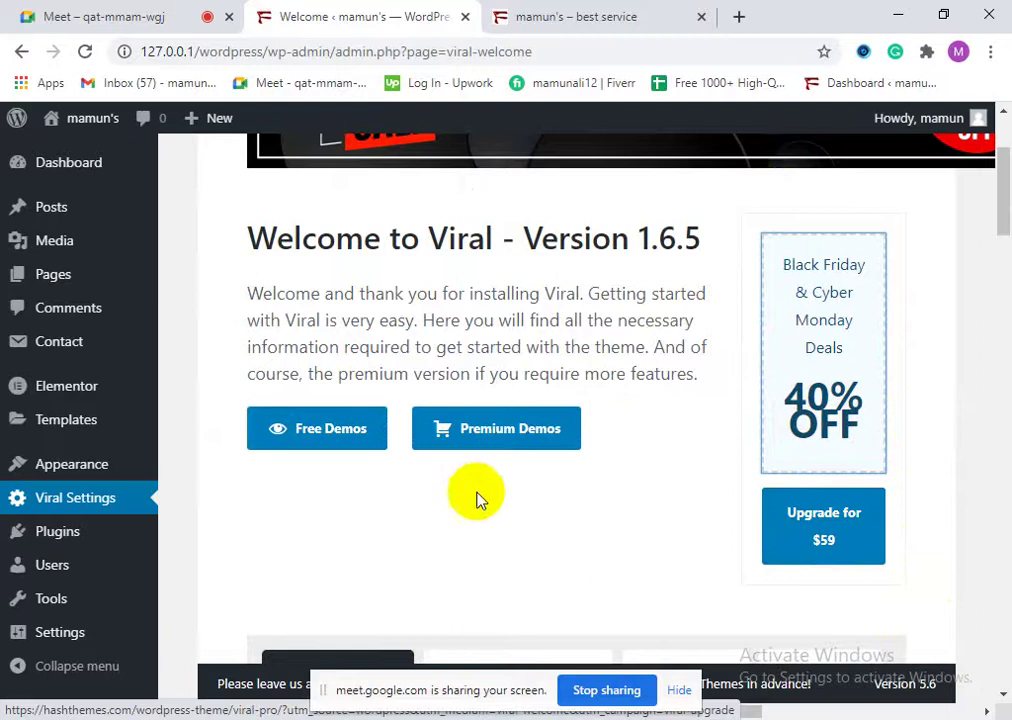
{"action": "scroll", "coordinate": [425, 454], "scroll_direction": "up", "scroll_amount": 2}
{"action": "scroll", "coordinate": [400, 538], "scroll_direction": "down", "scroll_amount": 3}
{"action": "left_click", "coordinate": [361, 330]}
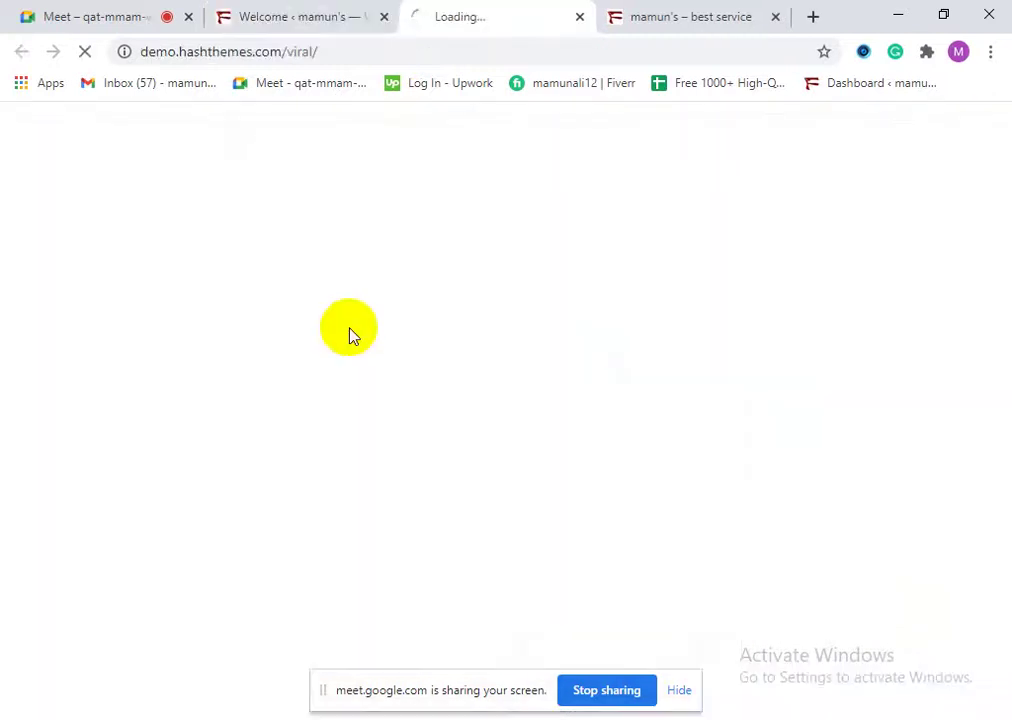
Step: Close the front-page tab and, after a look at its Ready to use Demos, the Viral demo tab
{"action": "left_click", "coordinate": [777, 17]}
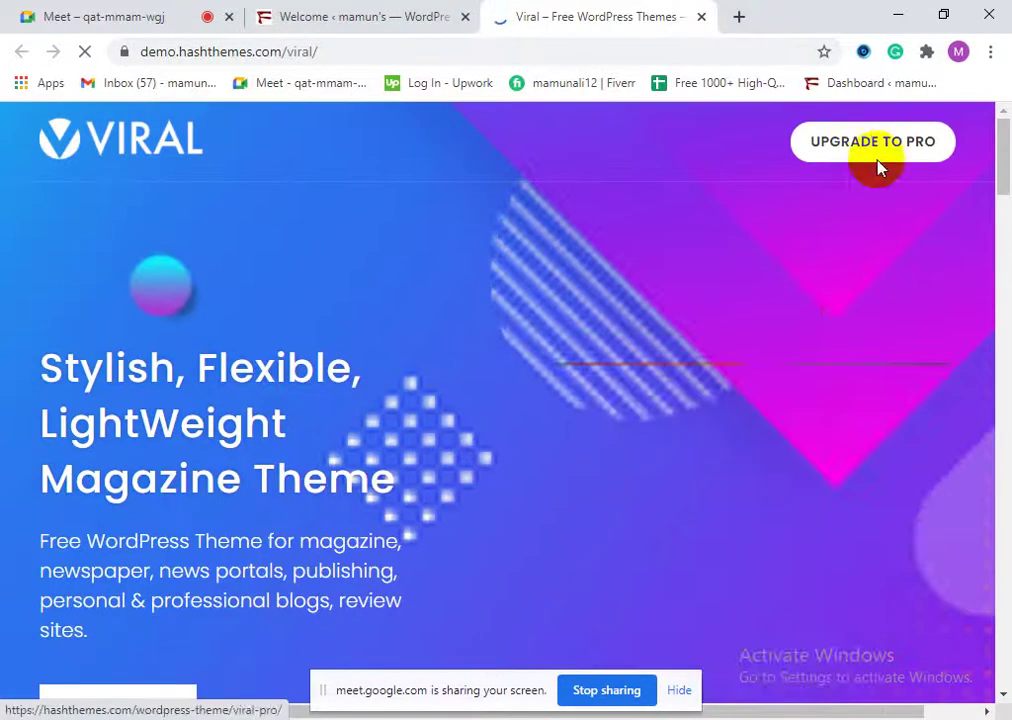
{"action": "scroll", "coordinate": [255, 357], "scroll_direction": "down", "scroll_amount": 4}
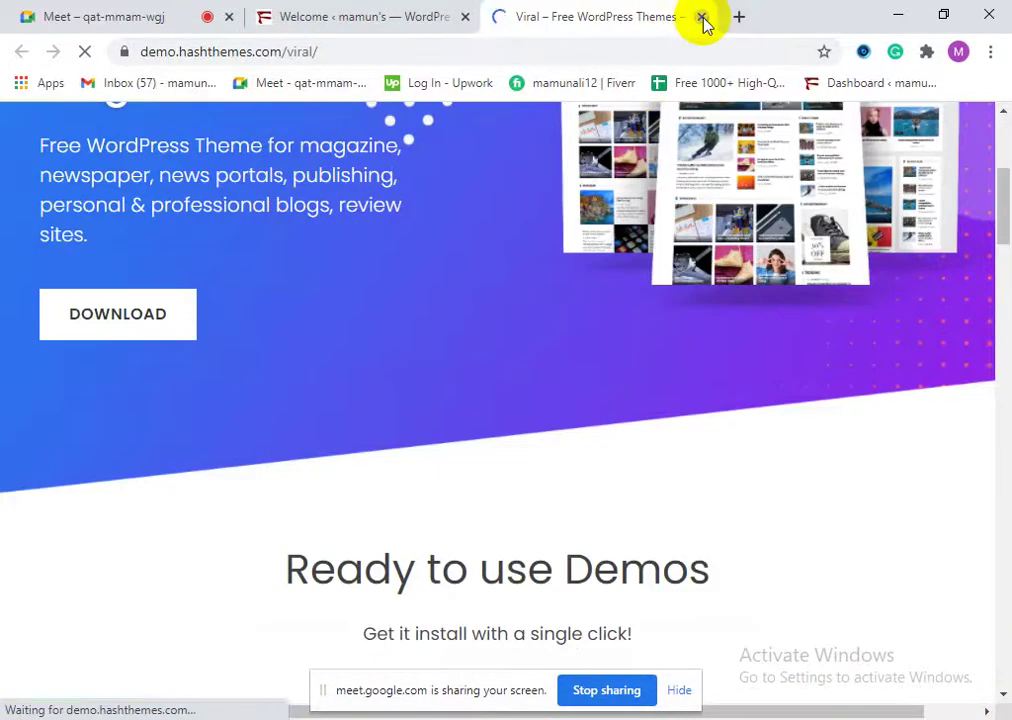
{"action": "left_click", "coordinate": [702, 18]}
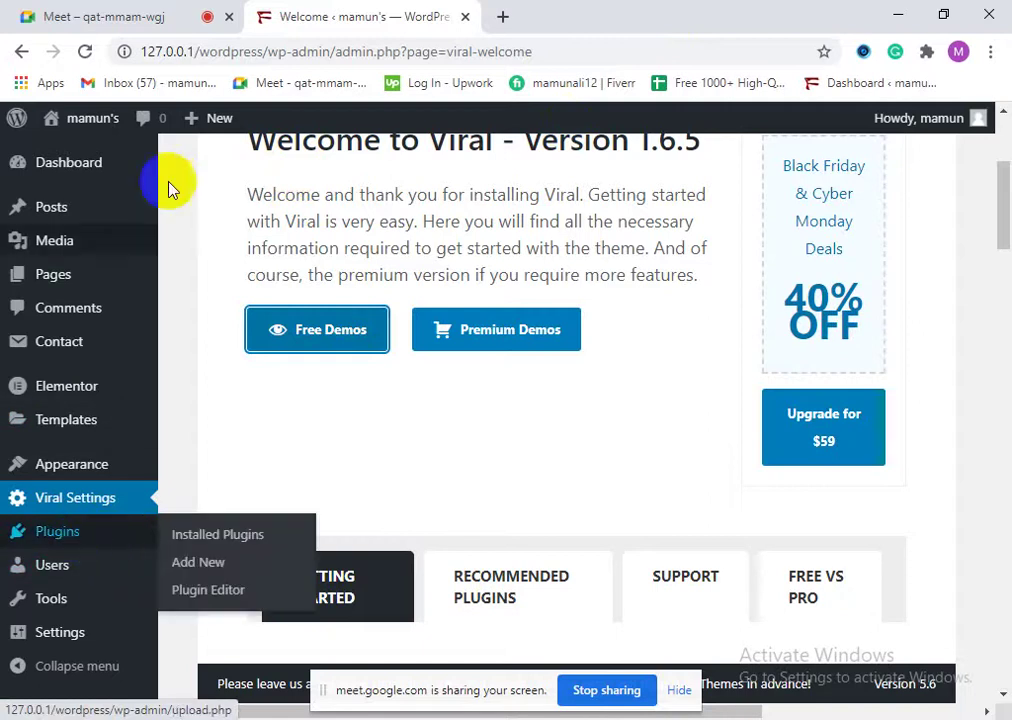
Step: Scroll through the Viral welcome page, dismissing a stray context menu
{"action": "scroll", "coordinate": [490, 552], "scroll_direction": "down", "scroll_amount": 5}
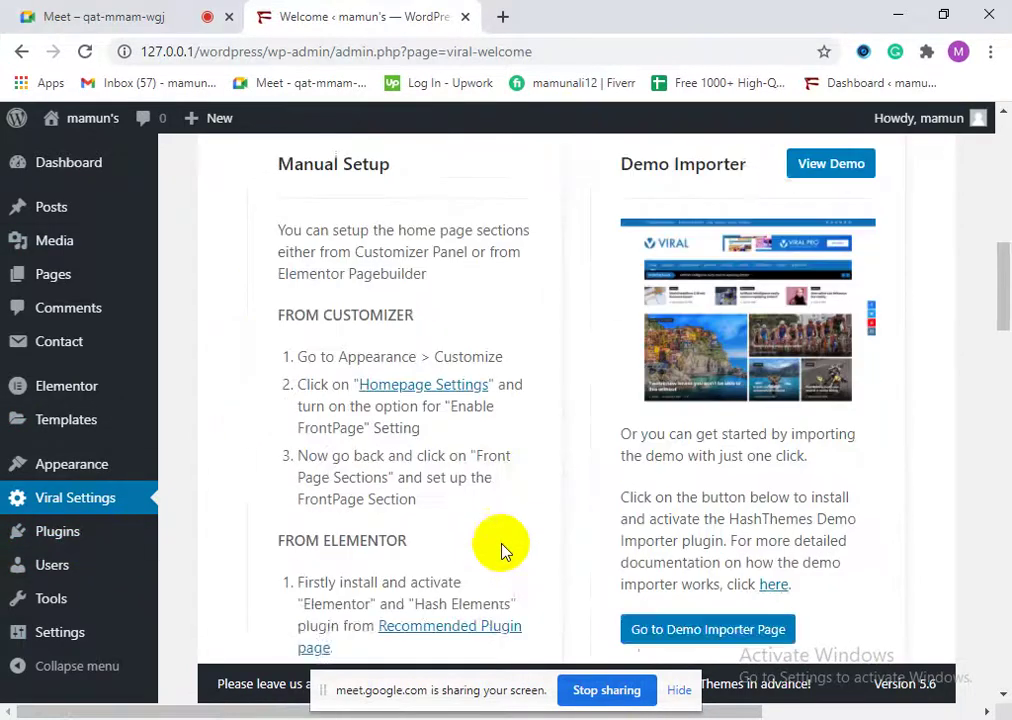
{"action": "scroll", "coordinate": [500, 545], "scroll_direction": "down", "scroll_amount": 10}
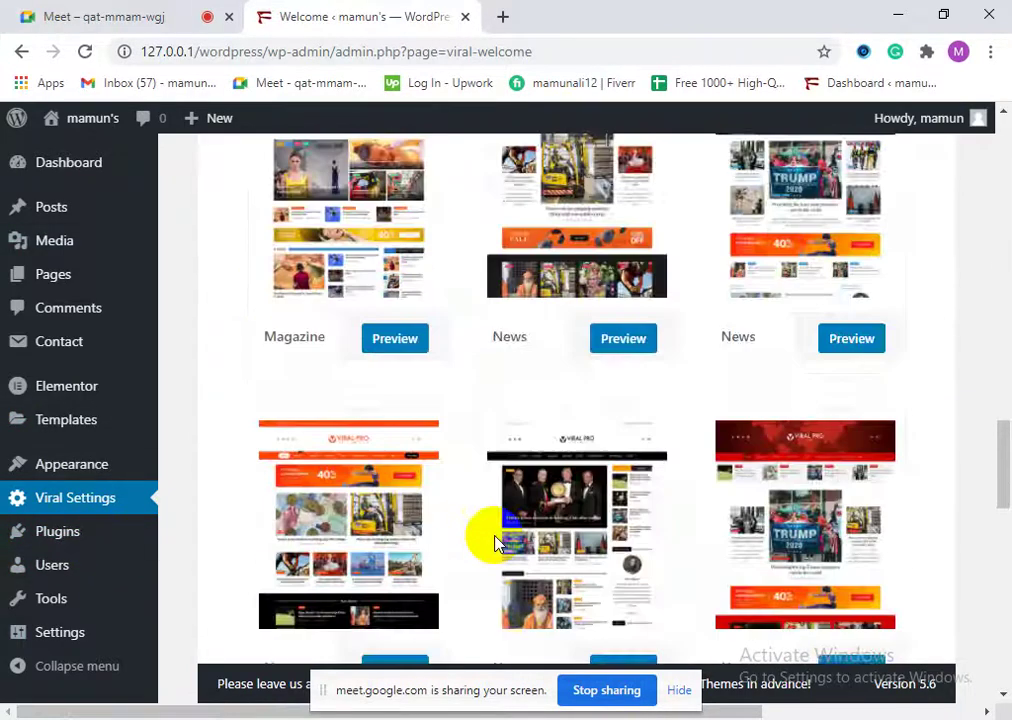
{"action": "scroll", "coordinate": [497, 545], "scroll_direction": "down", "scroll_amount": 1}
{"action": "scroll", "coordinate": [497, 547], "scroll_direction": "up", "scroll_amount": 3}
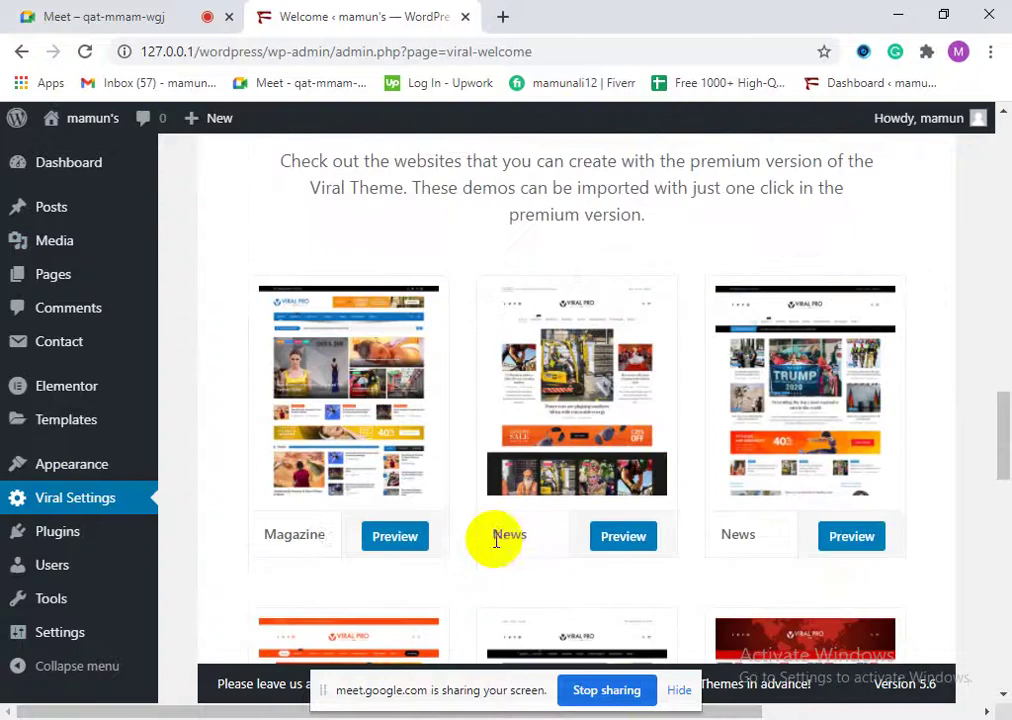
{"action": "scroll", "coordinate": [267, 361], "scroll_direction": "up", "scroll_amount": 3}
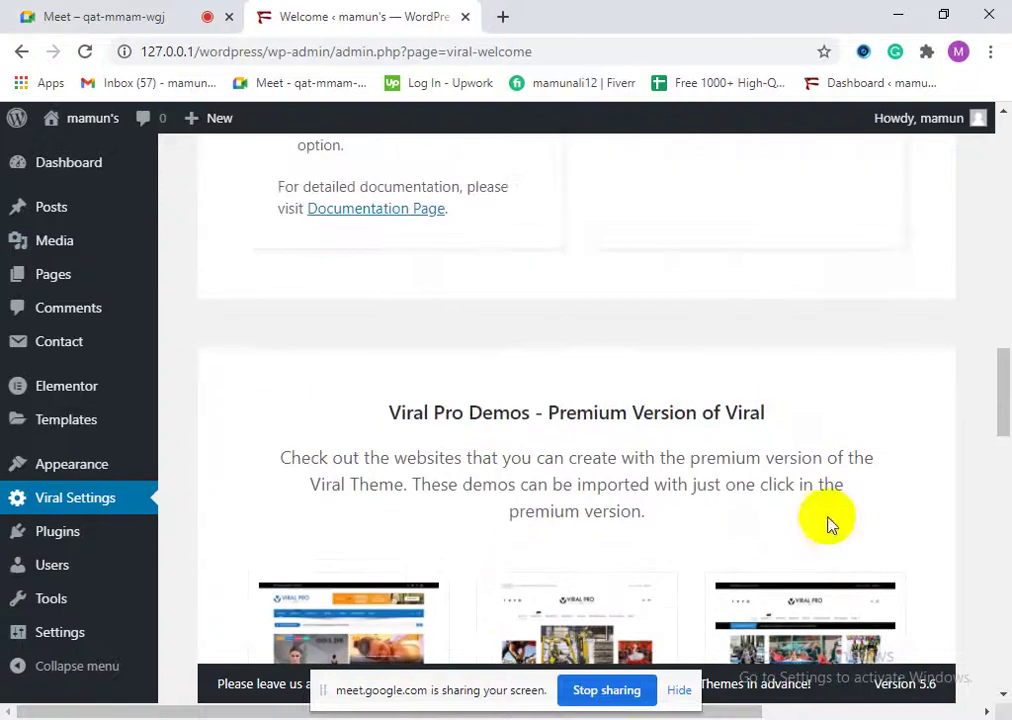
{"action": "scroll", "coordinate": [786, 508], "scroll_direction": "up", "scroll_amount": 10}
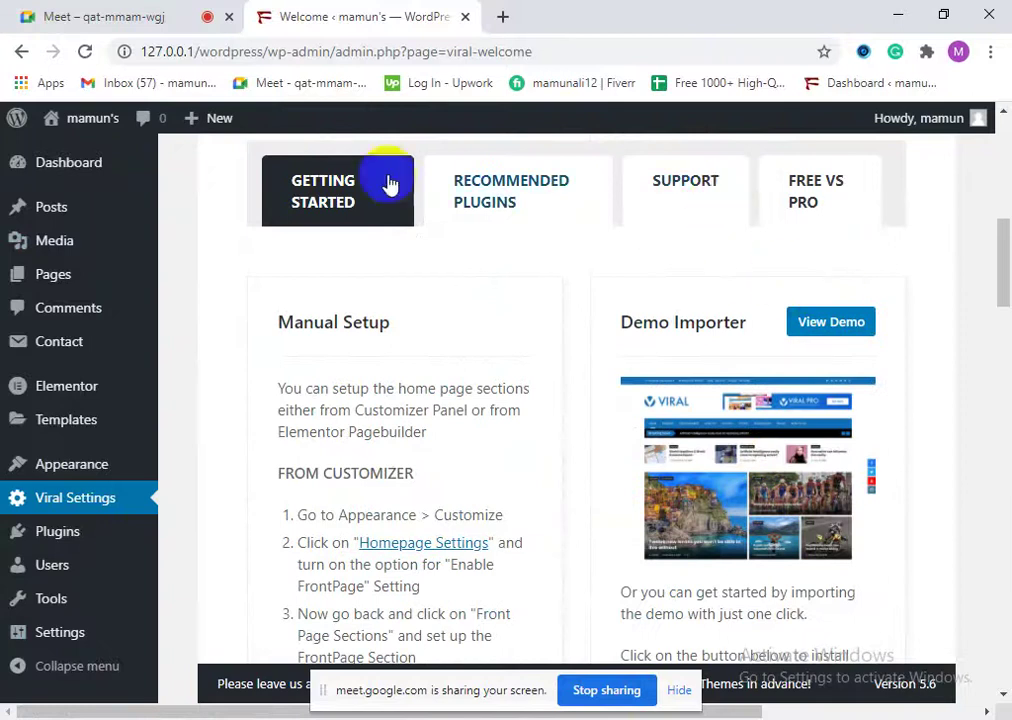
{"action": "scroll", "coordinate": [535, 298], "scroll_direction": "up", "scroll_amount": 3}
{"action": "right_click", "coordinate": [538, 293]}
{"action": "left_click", "coordinate": [925, 294]}
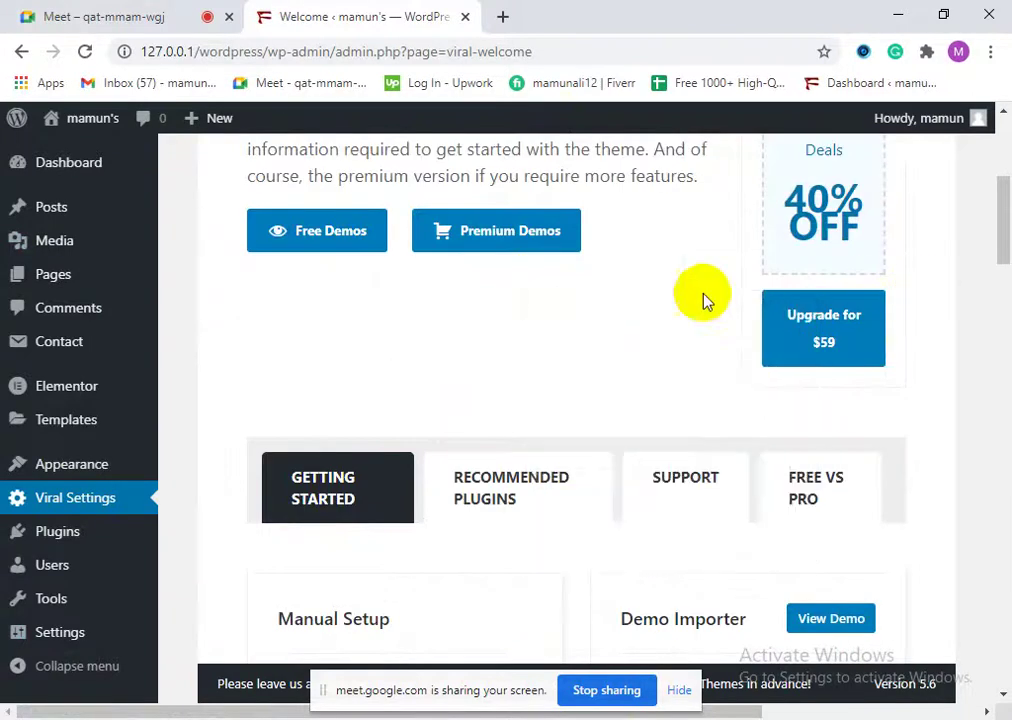
{"action": "scroll", "coordinate": [522, 382], "scroll_direction": "up", "scroll_amount": 2}
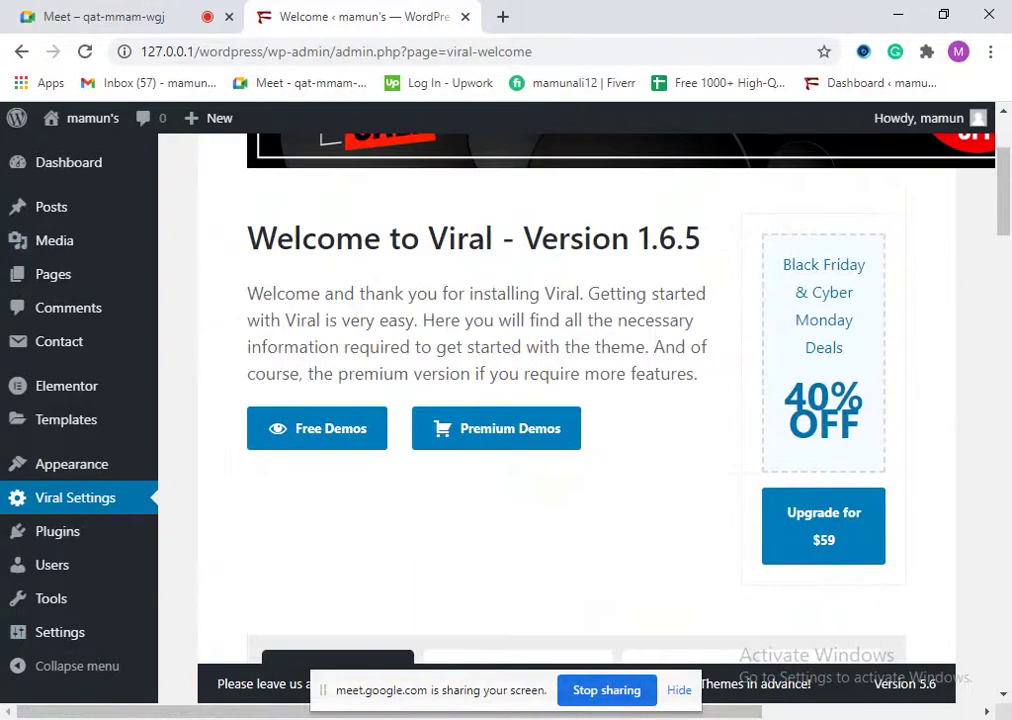
{"action": "scroll", "coordinate": [429, 600], "scroll_direction": "up", "scroll_amount": 1}
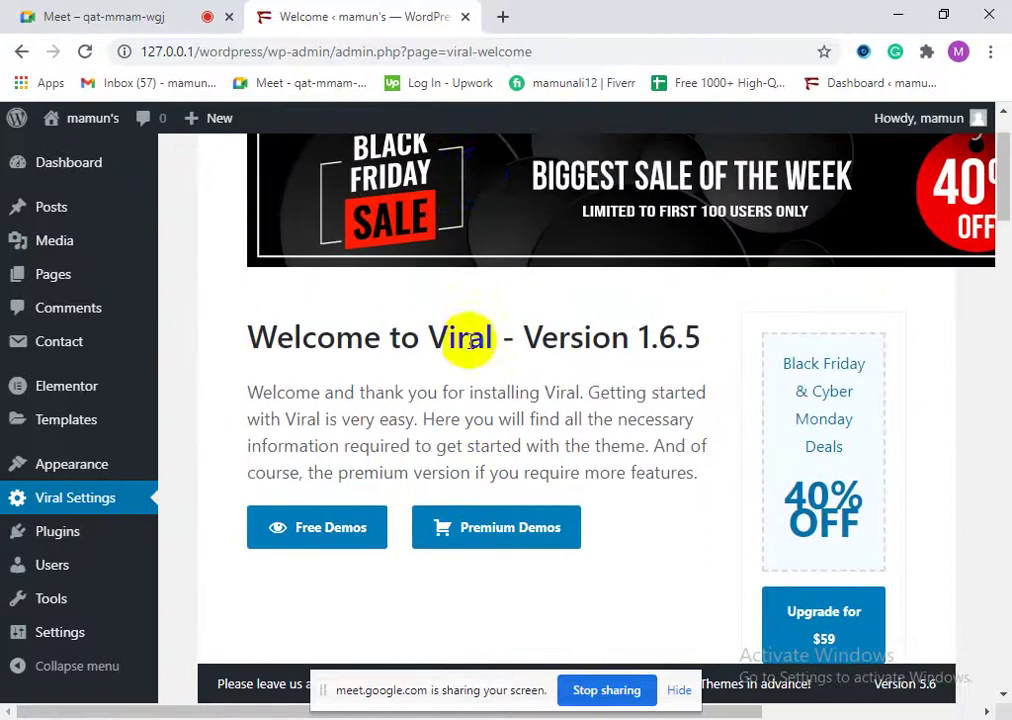
Step: Open Visit Site in a new tab, view the live home page, and return to the admin
{"action": "mouse_move", "coordinate": [72, 127]}
{"action": "right_click", "coordinate": [84, 160]}
{"action": "left_click", "coordinate": [172, 168]}
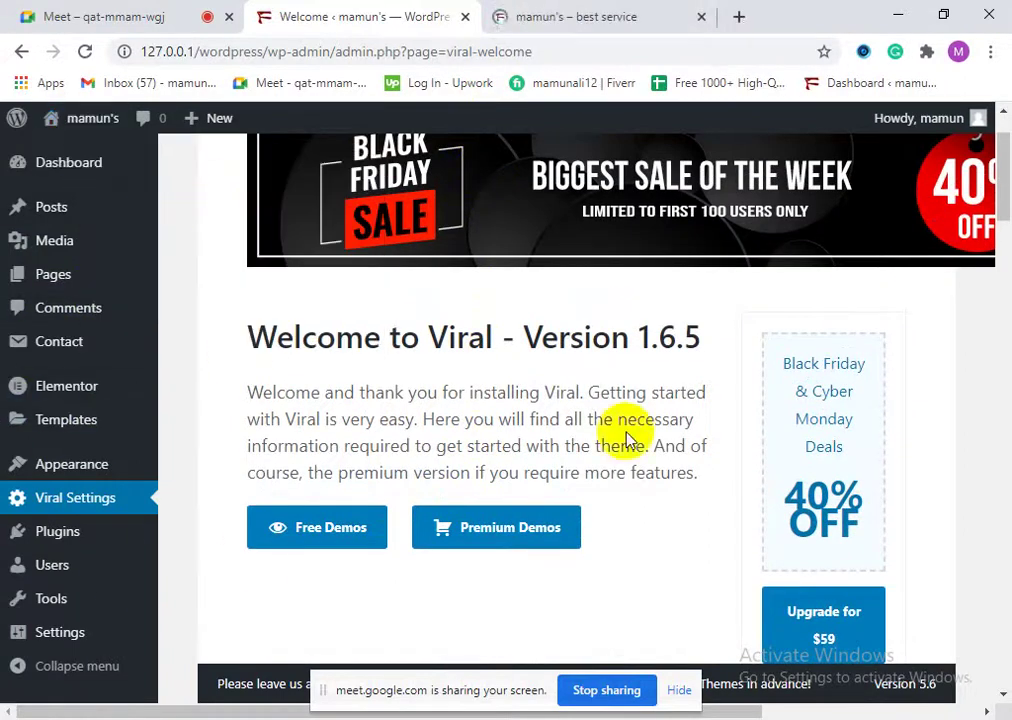
{"action": "left_click", "coordinate": [525, 12]}
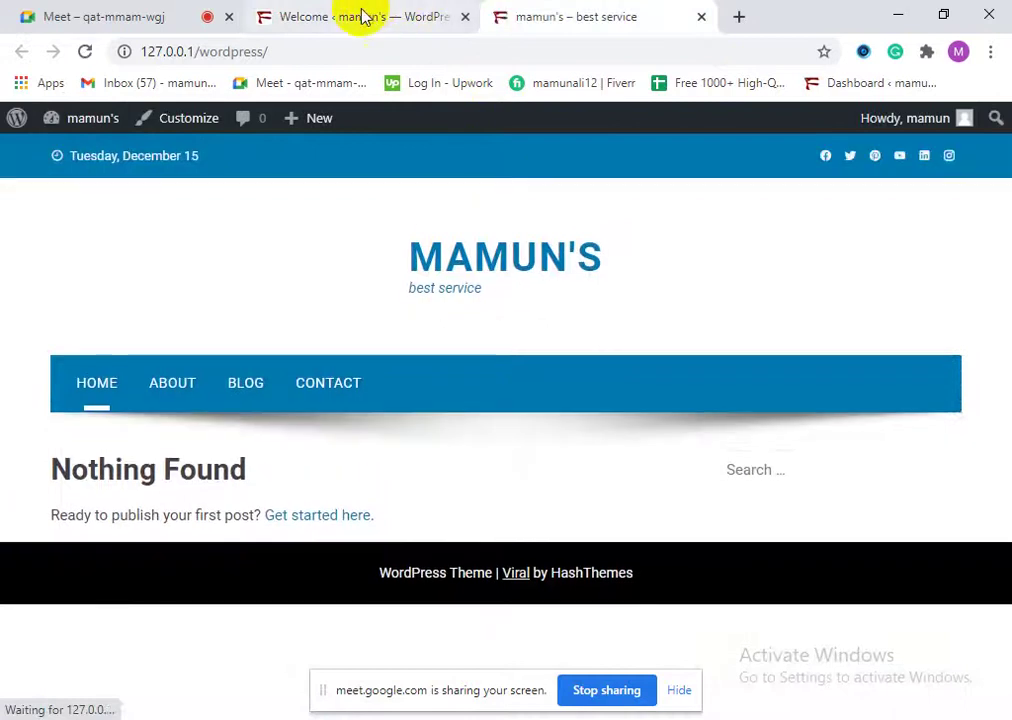
{"action": "left_click", "coordinate": [345, 14]}
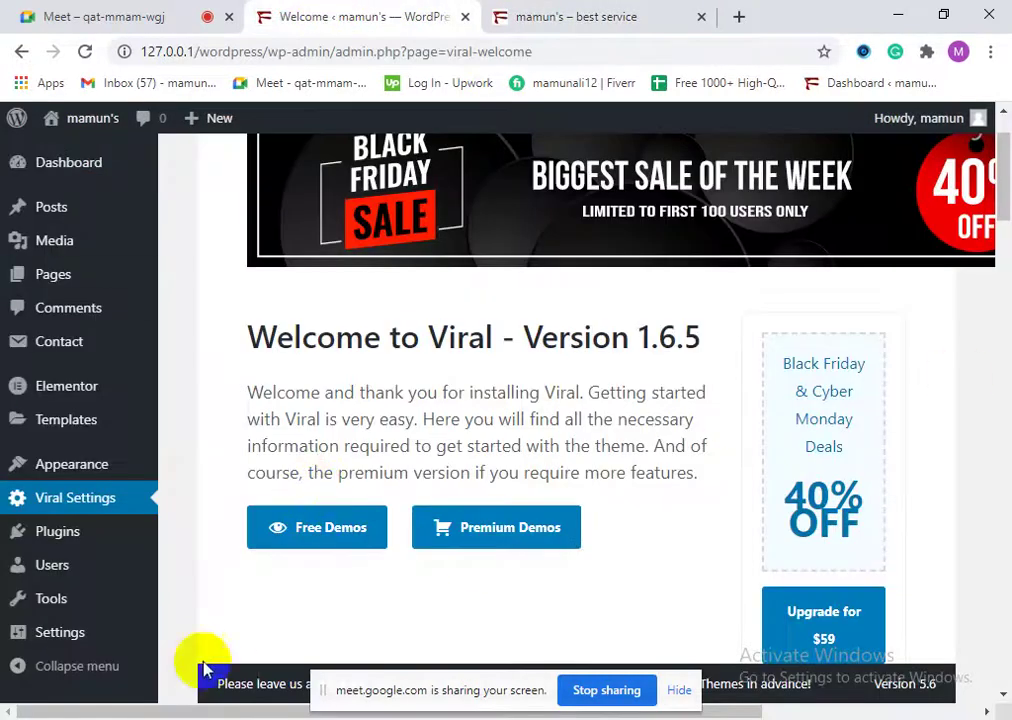
{"action": "mouse_move", "coordinate": [96, 478]}
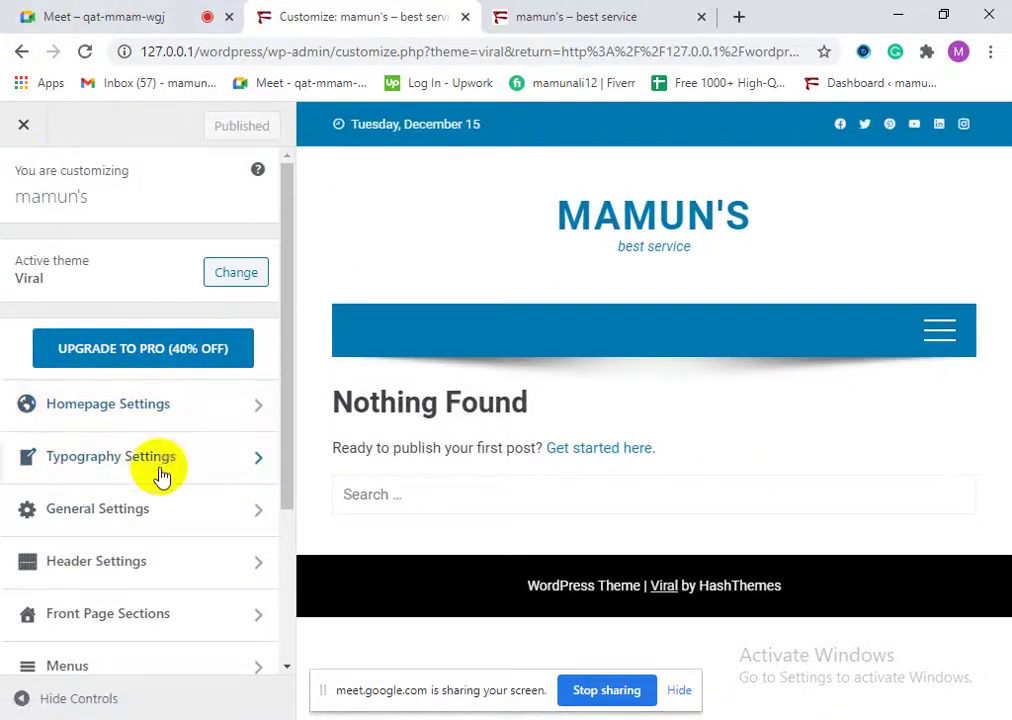
Step: Open the Customizer's Homepage Settings section
{"action": "scroll", "coordinate": [190, 665], "scroll_direction": "down", "scroll_amount": 3}
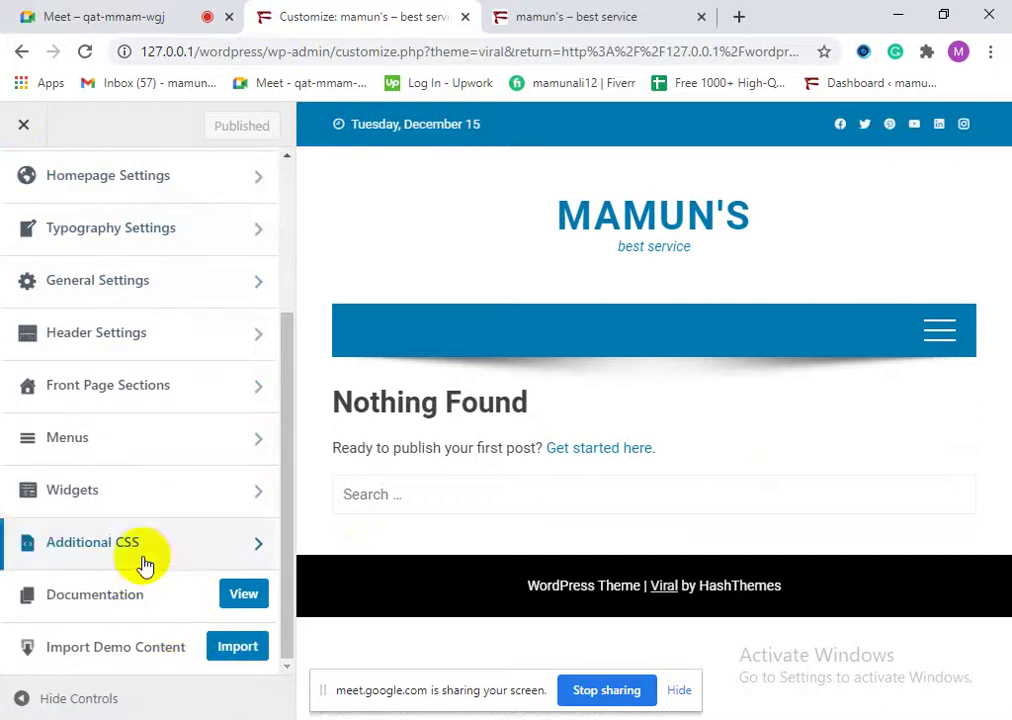
{"action": "scroll", "coordinate": [136, 553], "scroll_direction": "up", "scroll_amount": 3}
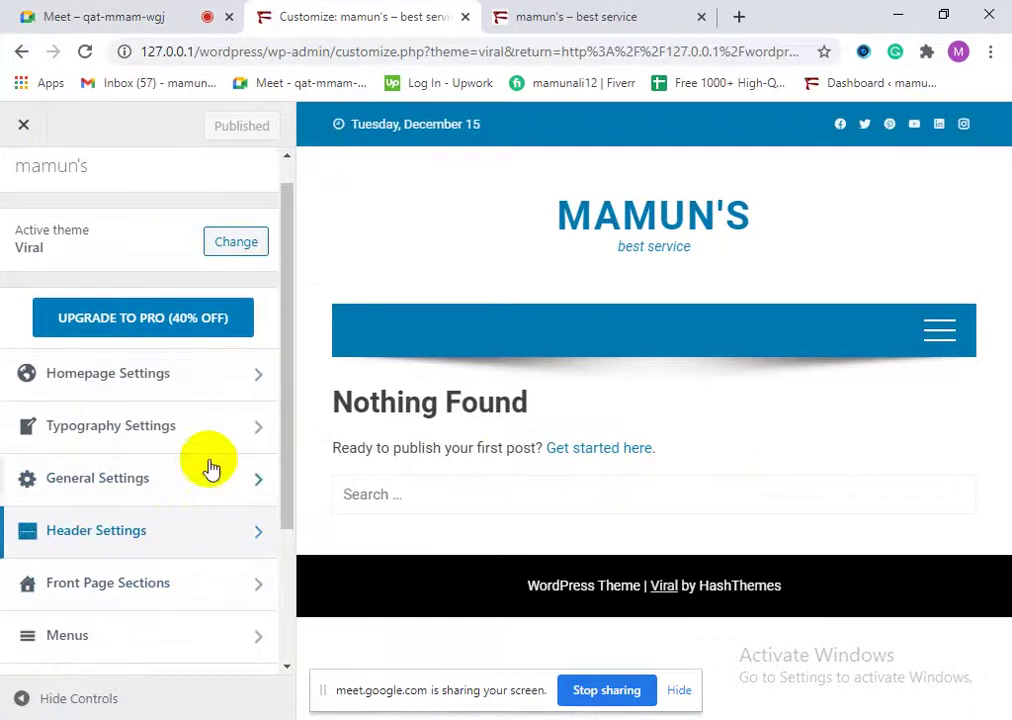
{"action": "left_click", "coordinate": [67, 374]}
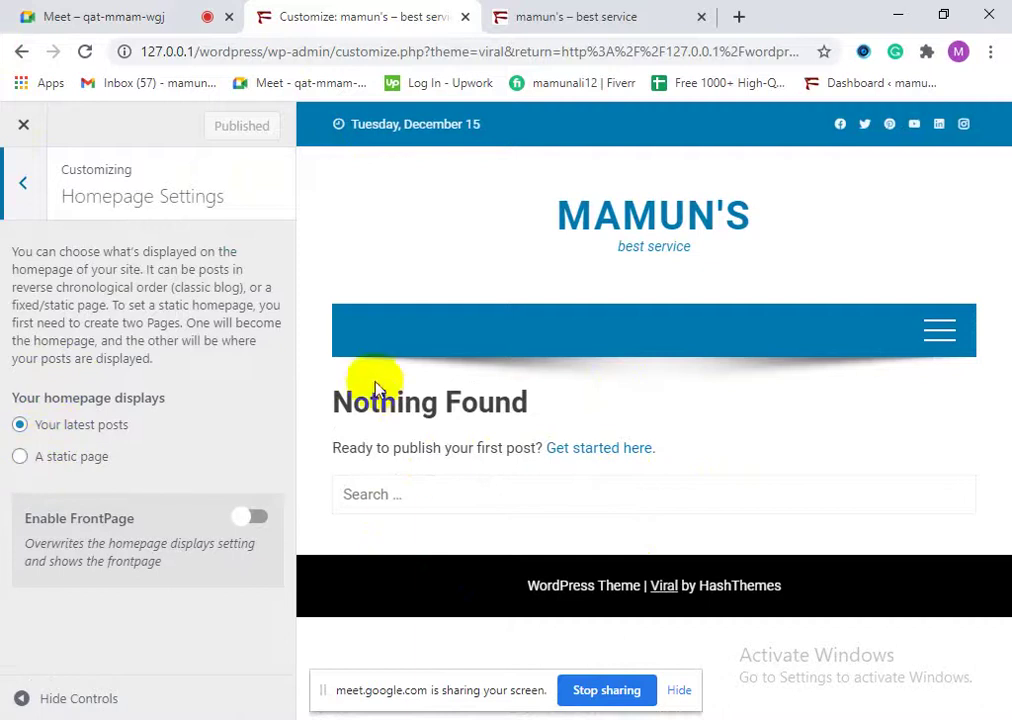
{"action": "left_click_drag", "start_coordinate": [369, 398], "coordinate": [581, 404]}
{"action": "left_click", "coordinate": [409, 405]}
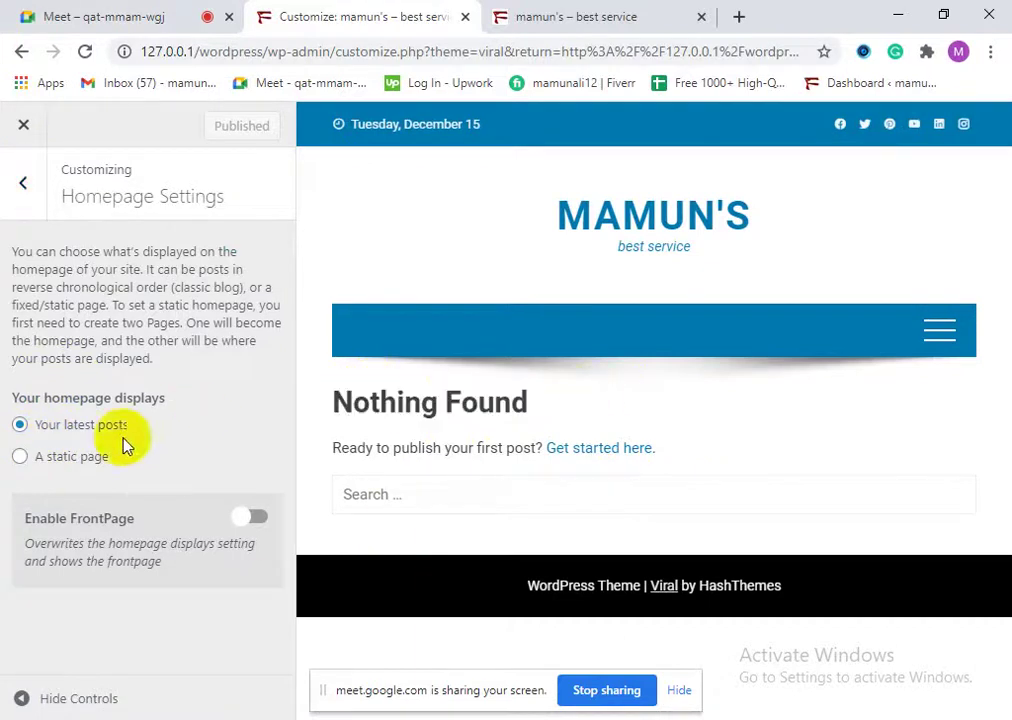
Step: Try 'A static page' and its Homepage list, then keep 'Your latest posts' instead
{"action": "left_click", "coordinate": [64, 458]}
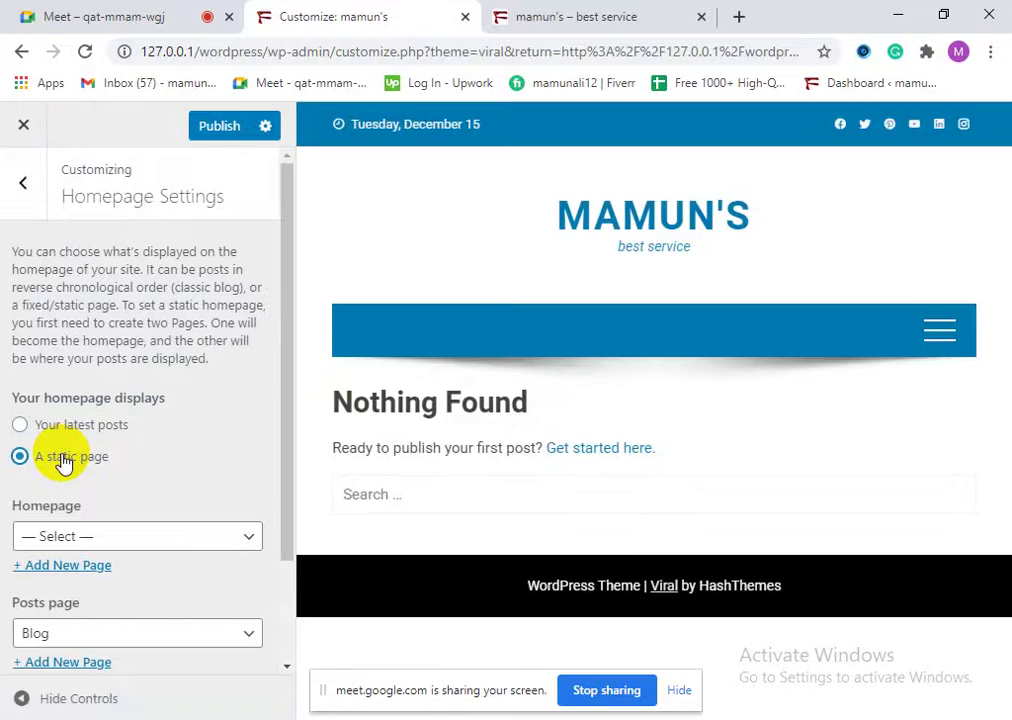
{"action": "left_click", "coordinate": [108, 538]}
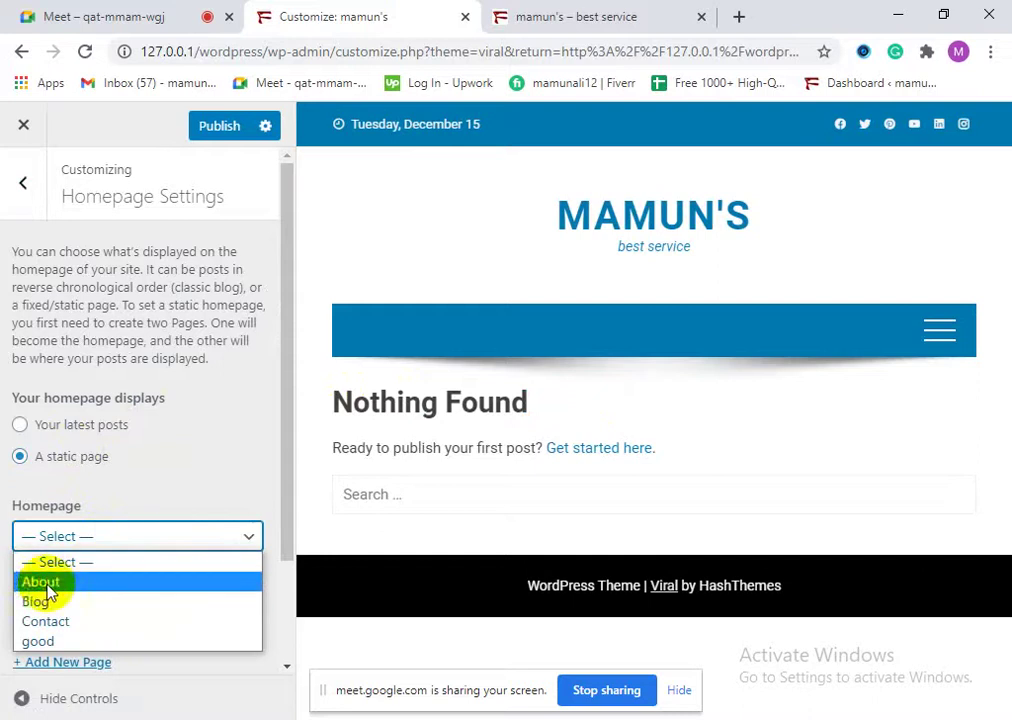
{"action": "left_click", "coordinate": [207, 500]}
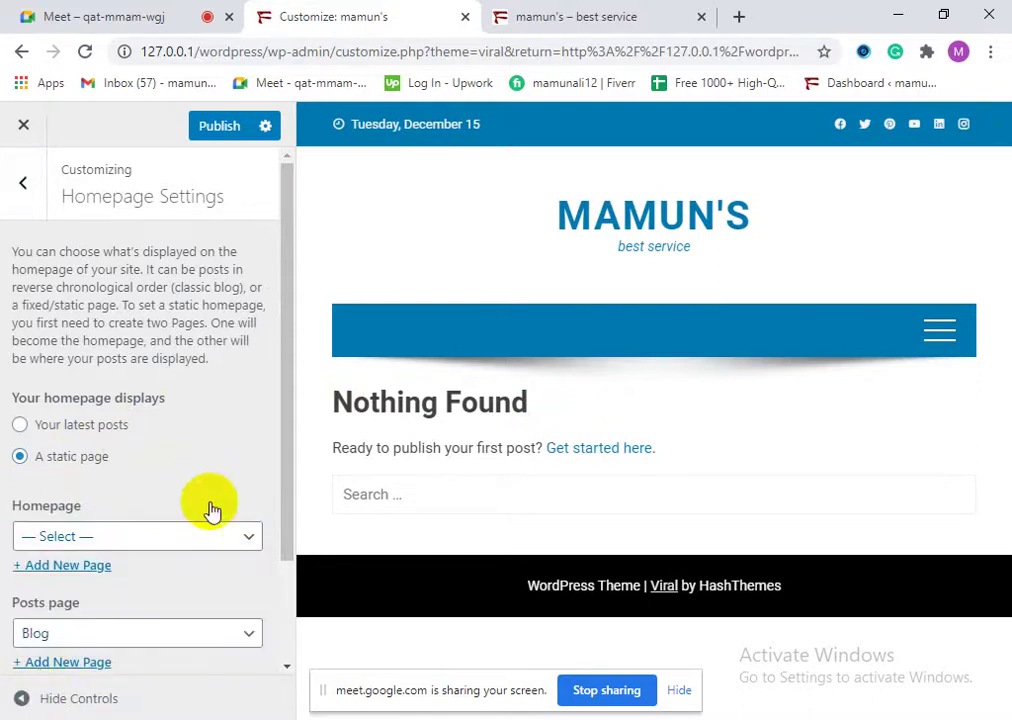
{"action": "scroll", "coordinate": [194, 632], "scroll_direction": "down", "scroll_amount": 2}
{"action": "scroll", "coordinate": [150, 610], "scroll_direction": "up", "scroll_amount": 2}
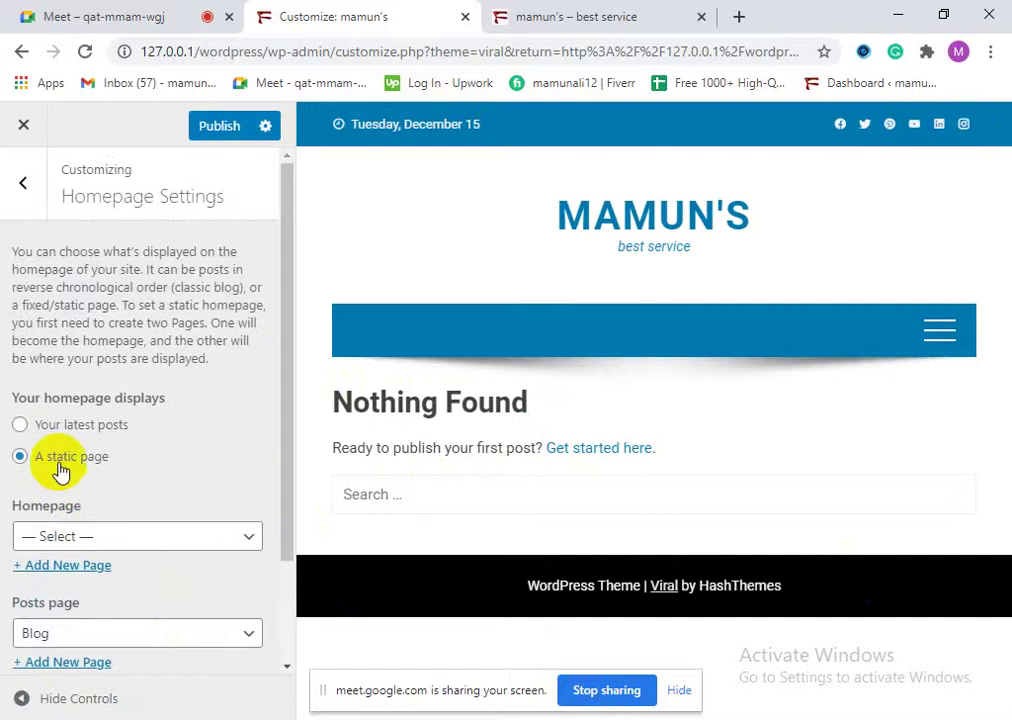
{"action": "left_click", "coordinate": [45, 426]}
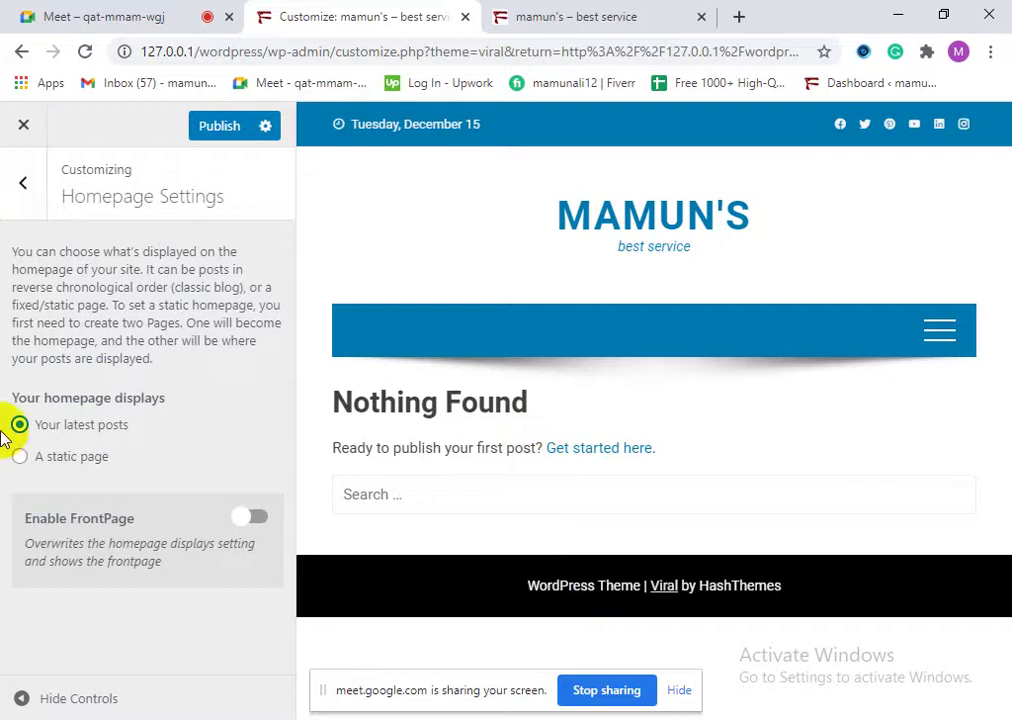
{"action": "left_click", "coordinate": [23, 182]}
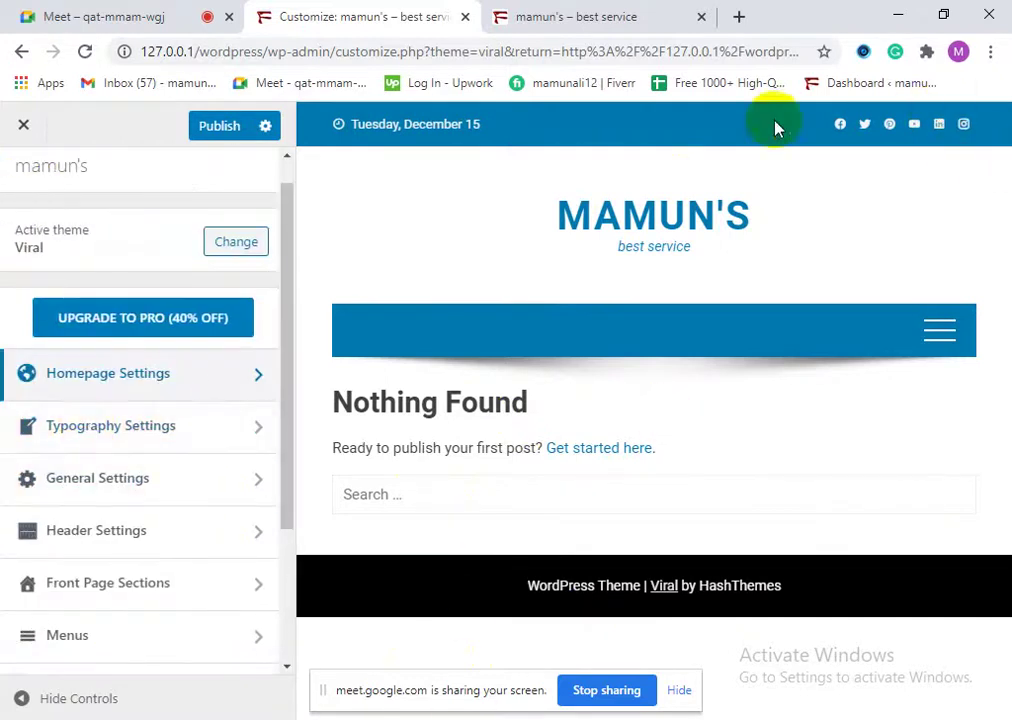
Step: Browse the Typography, General Settings, Website Layout and Background panels in the Customizer
{"action": "left_click", "coordinate": [72, 427]}
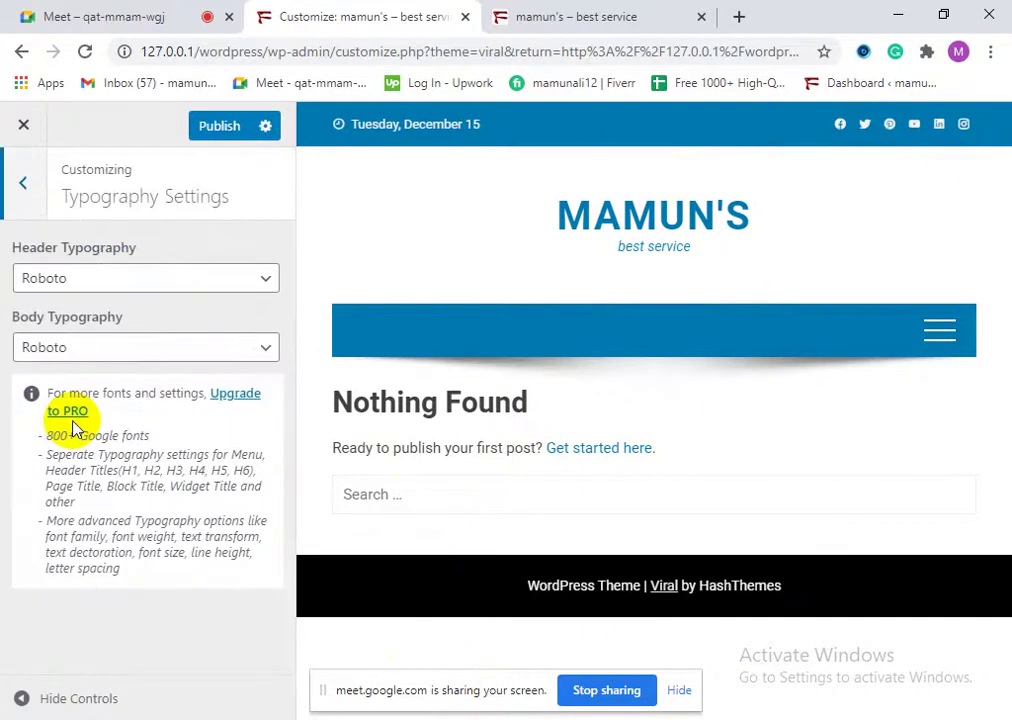
{"action": "left_click", "coordinate": [25, 176]}
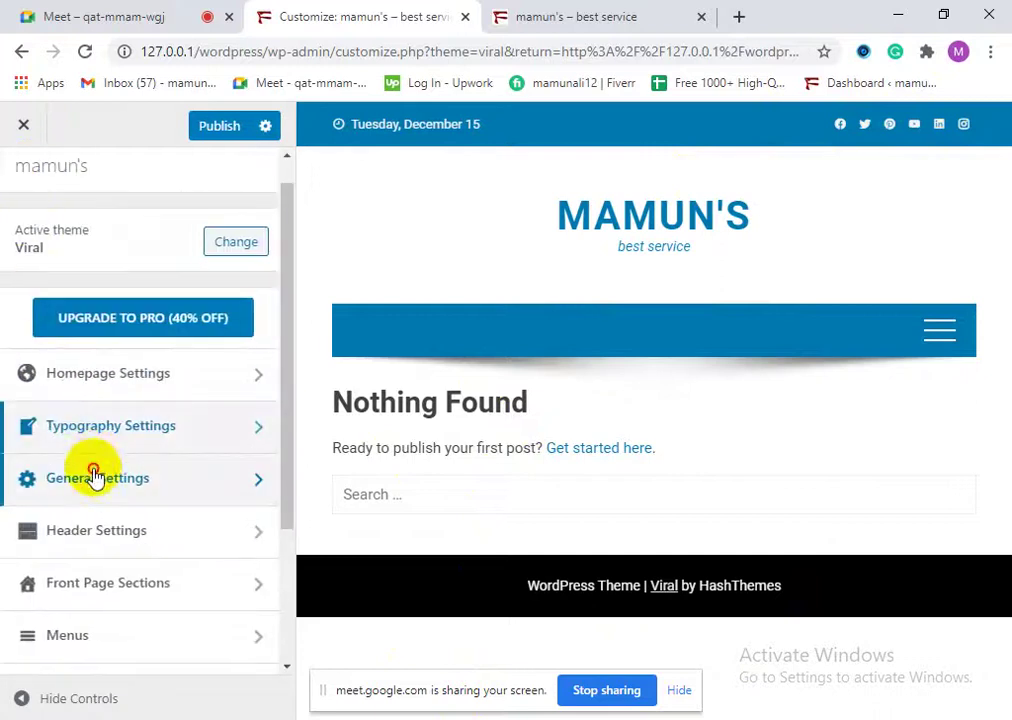
{"action": "left_click", "coordinate": [95, 477]}
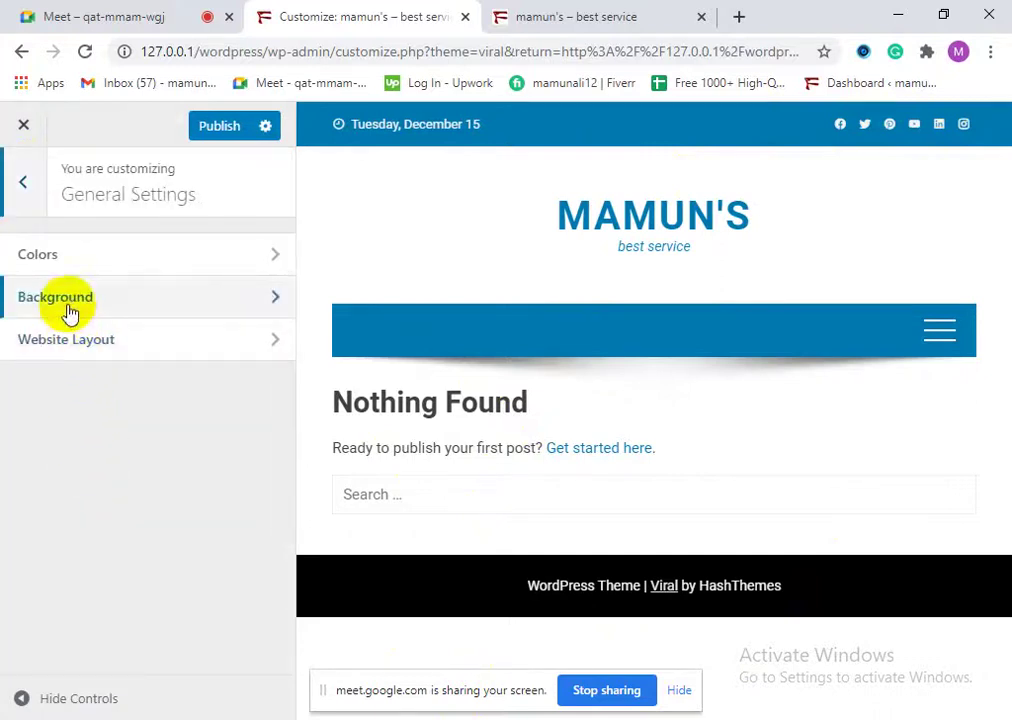
{"action": "left_click", "coordinate": [90, 342]}
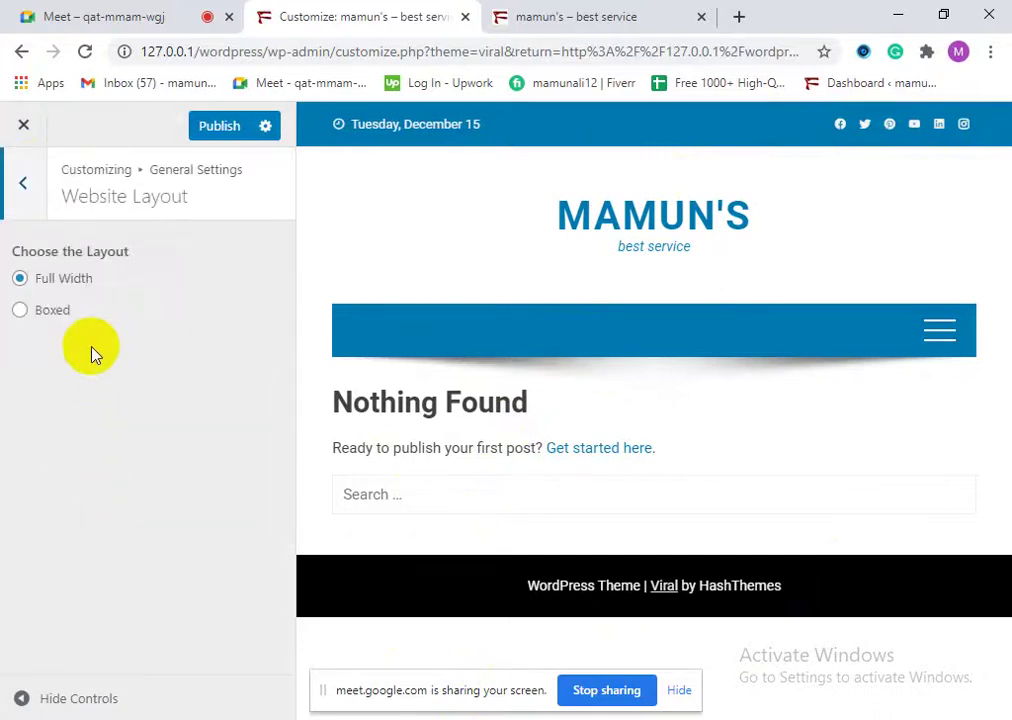
{"action": "left_click", "coordinate": [24, 190]}
{"action": "left_click", "coordinate": [76, 294]}
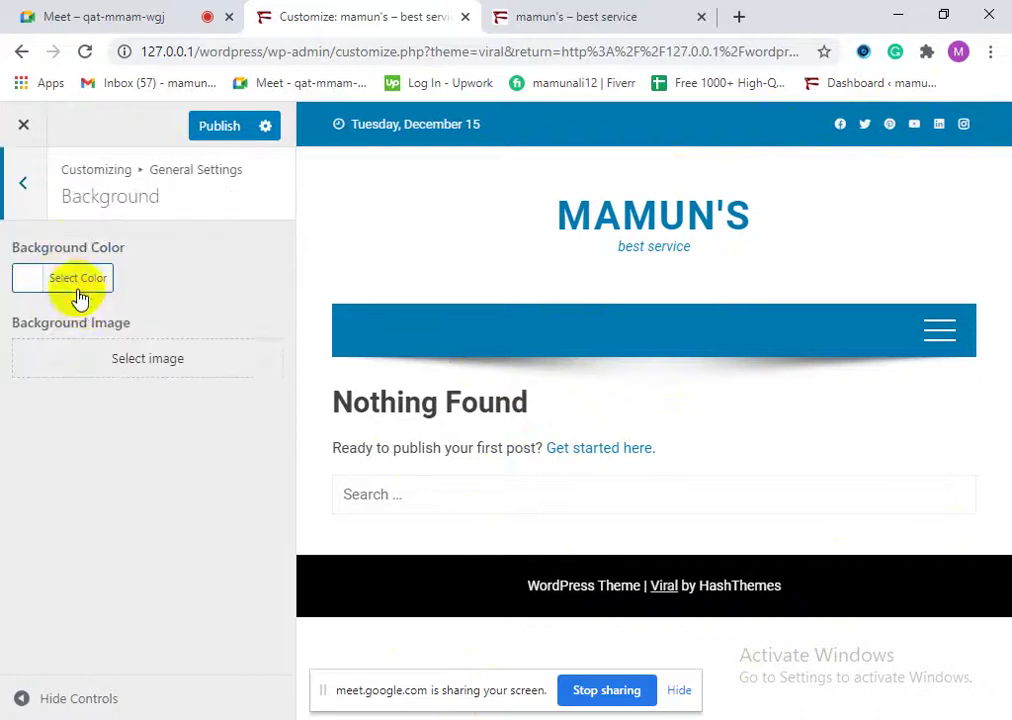
{"action": "left_click", "coordinate": [29, 194]}
{"action": "left_click", "coordinate": [29, 194]}
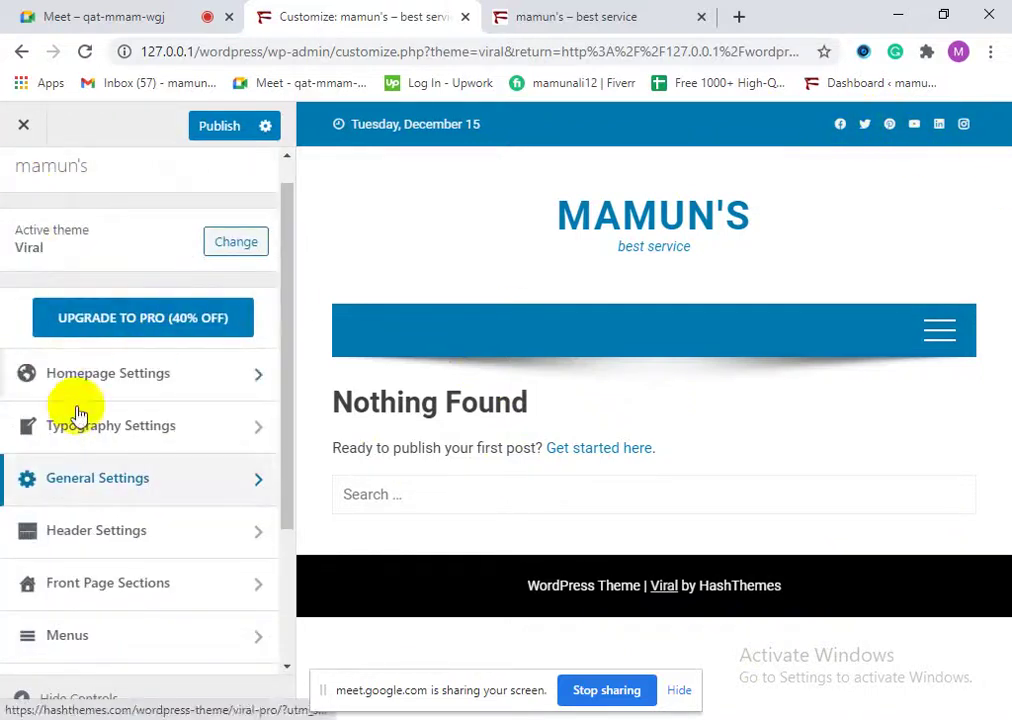
Step: In Header Settings, review Site Logo, Title and Tagline, then open Top Header Settings
{"action": "left_click", "coordinate": [99, 528]}
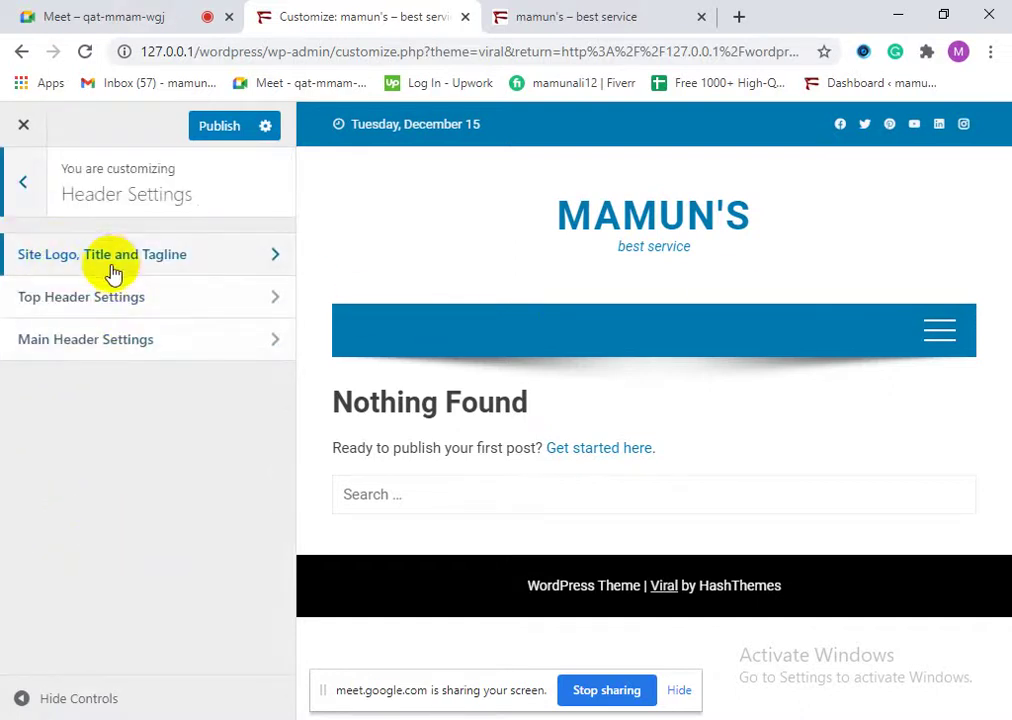
{"action": "left_click", "coordinate": [160, 256]}
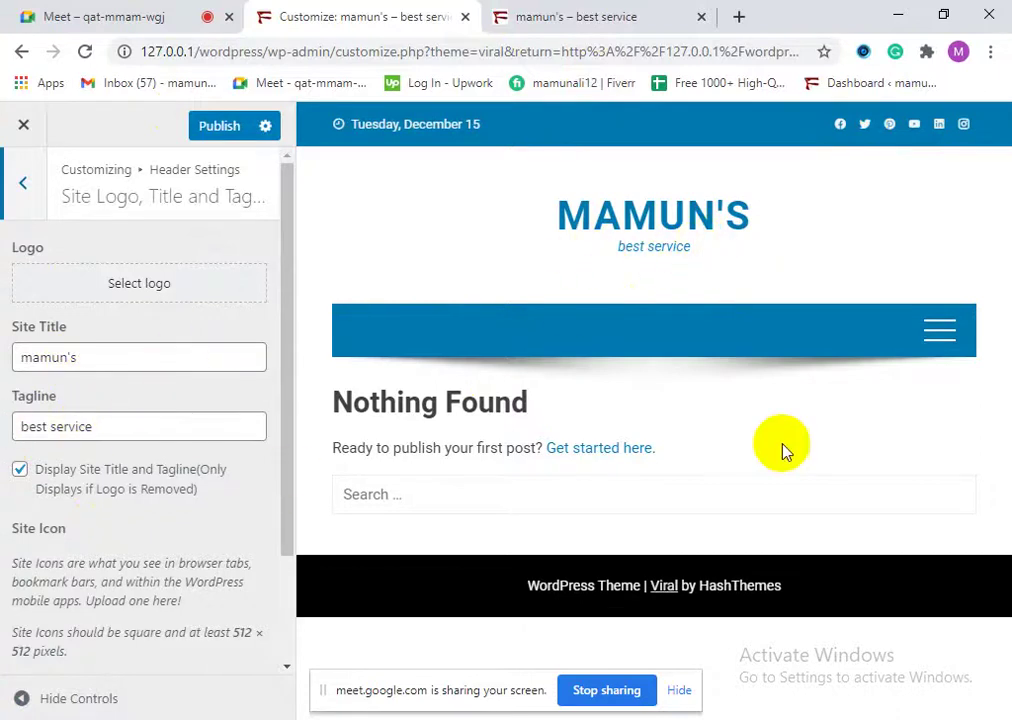
{"action": "scroll", "coordinate": [137, 483], "scroll_direction": "down", "scroll_amount": 2}
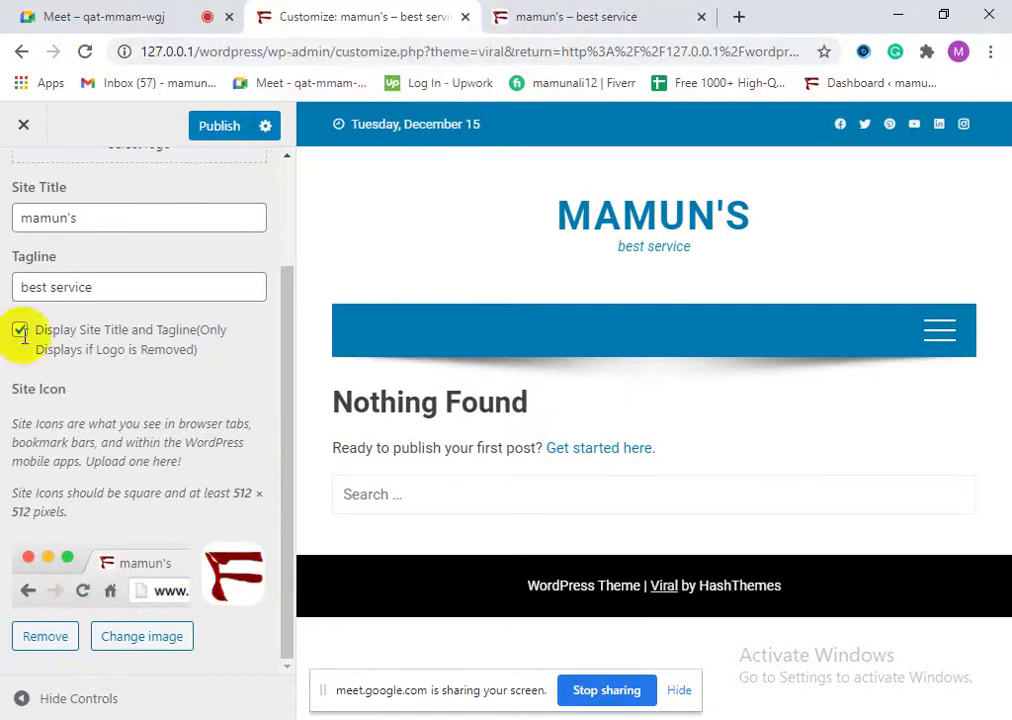
{"action": "scroll", "coordinate": [40, 360], "scroll_direction": "up", "scroll_amount": 2}
{"action": "left_click", "coordinate": [29, 196]}
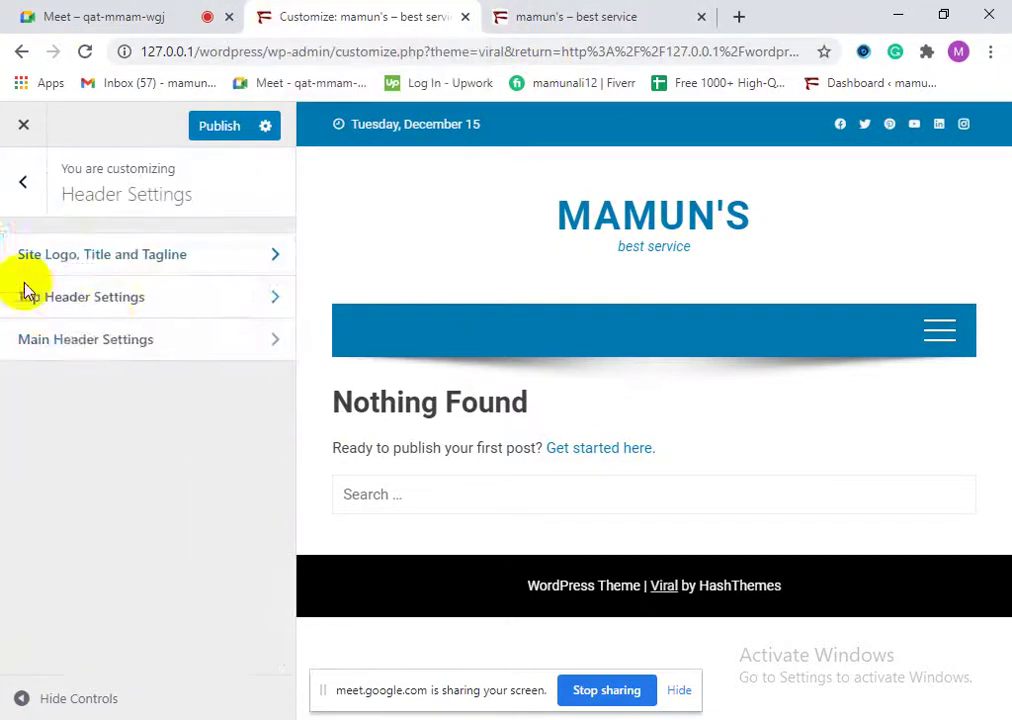
{"action": "left_click", "coordinate": [104, 305]}
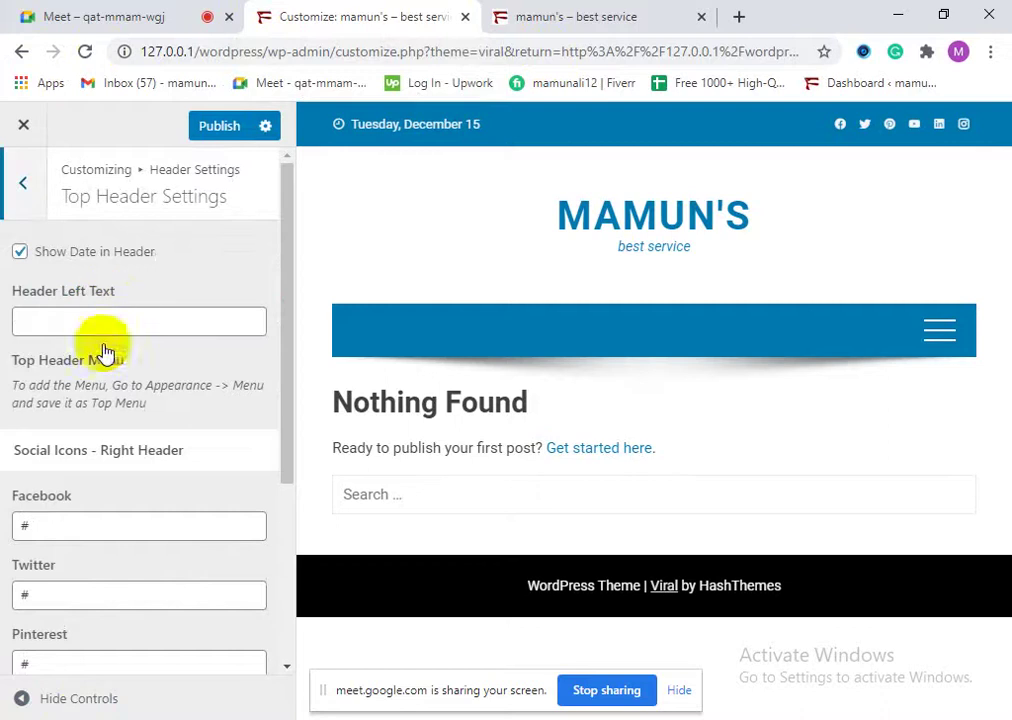
Step: Review the empty Facebook, Twitter and Pinterest social icon fields, then start a new browser tab
{"action": "scroll", "coordinate": [208, 505], "scroll_direction": "down", "scroll_amount": 1}
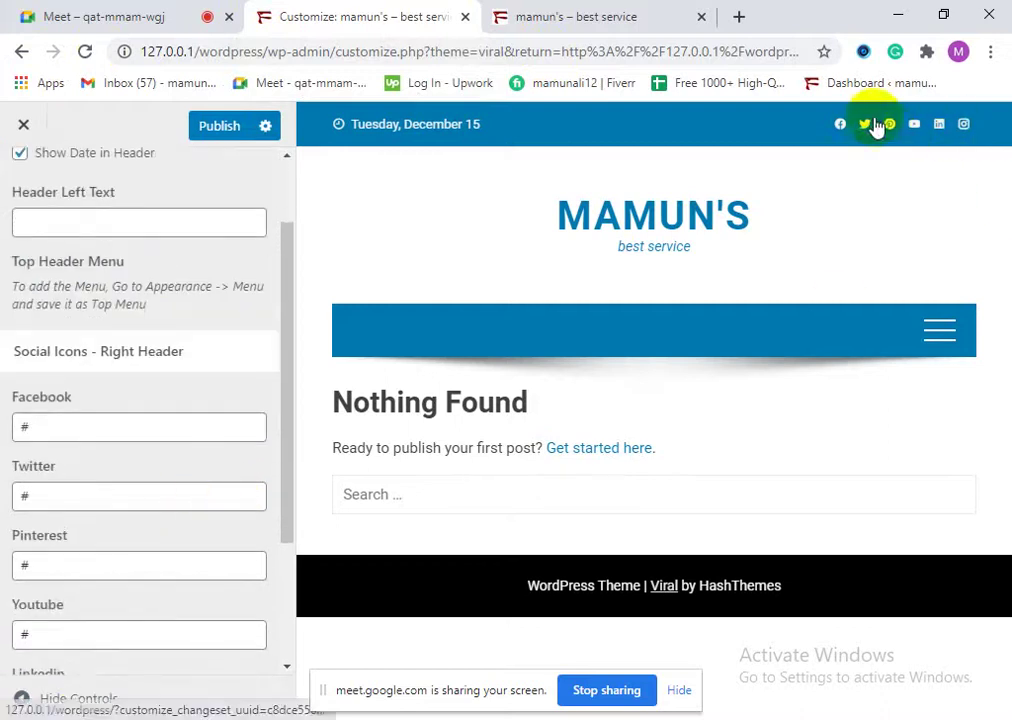
{"action": "scroll", "coordinate": [140, 436], "scroll_direction": "up", "scroll_amount": 2}
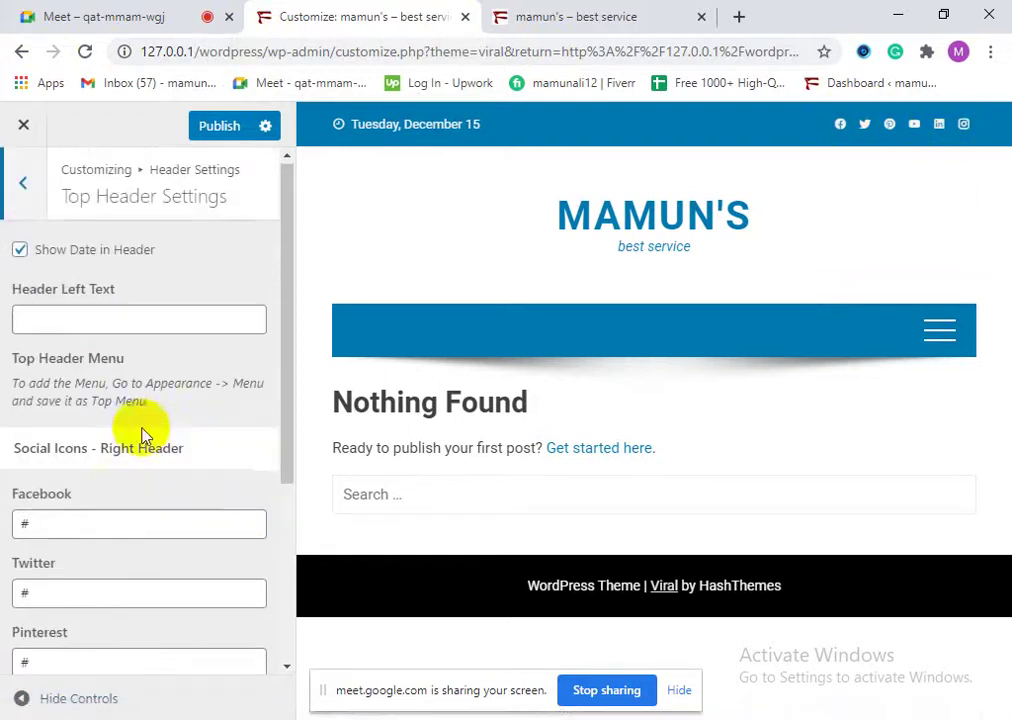
{"action": "scroll", "coordinate": [79, 515], "scroll_direction": "down", "scroll_amount": 2}
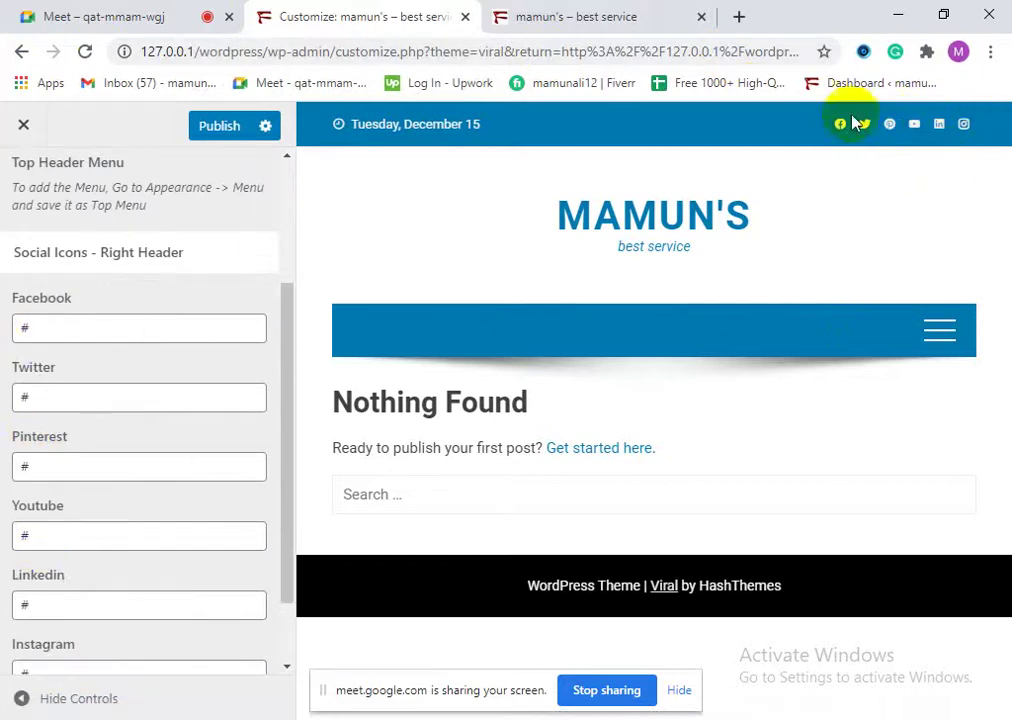
{"action": "scroll", "coordinate": [72, 571], "scroll_direction": "down", "scroll_amount": 1}
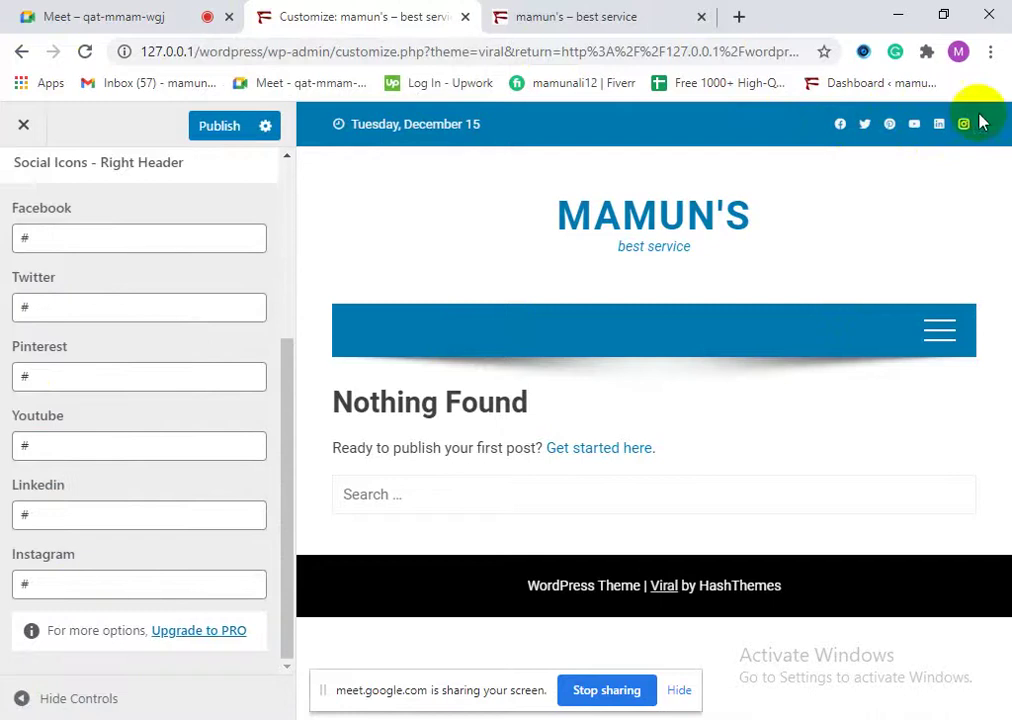
{"action": "scroll", "coordinate": [6, 468], "scroll_direction": "up", "scroll_amount": 3}
{"action": "scroll", "coordinate": [85, 515], "scroll_direction": "down", "scroll_amount": 1}
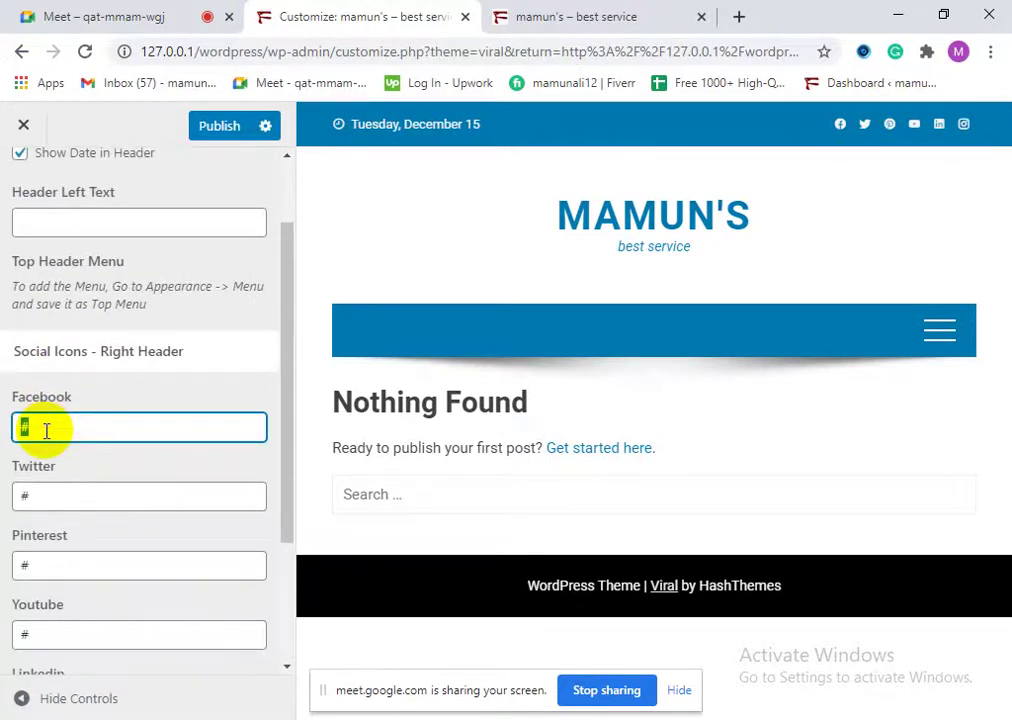
{"action": "left_click", "coordinate": [739, 16]}
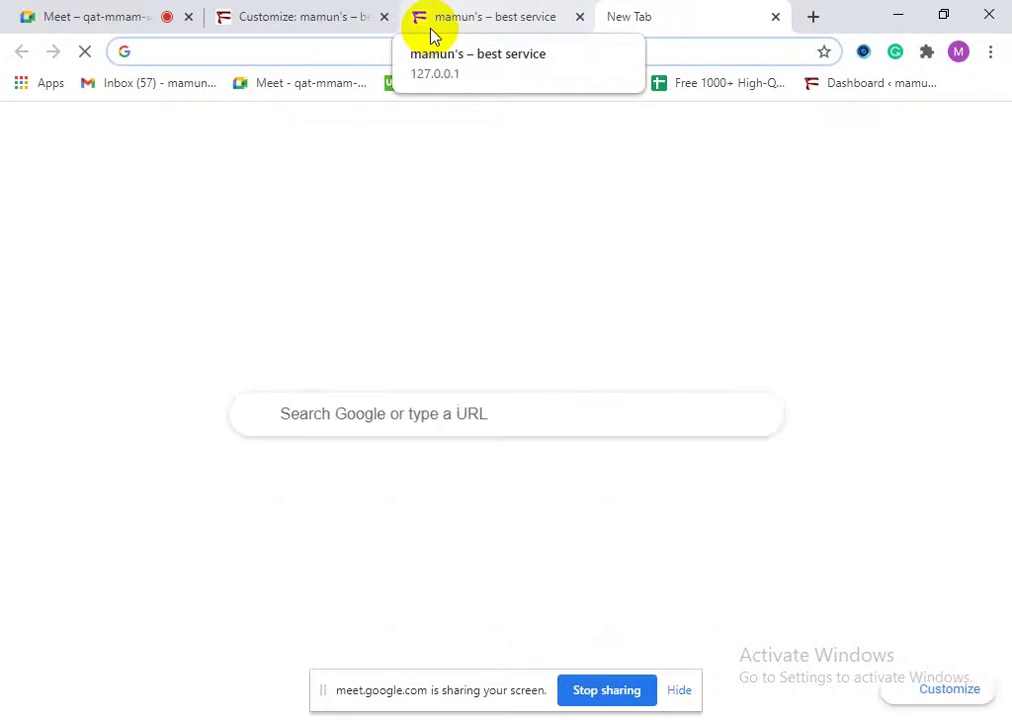
Step: Load facebook.com in the new tab and open the Fusion Brand page
{"action": "type", "text": "facebook.com"}
{"action": "key", "text": "Return"}
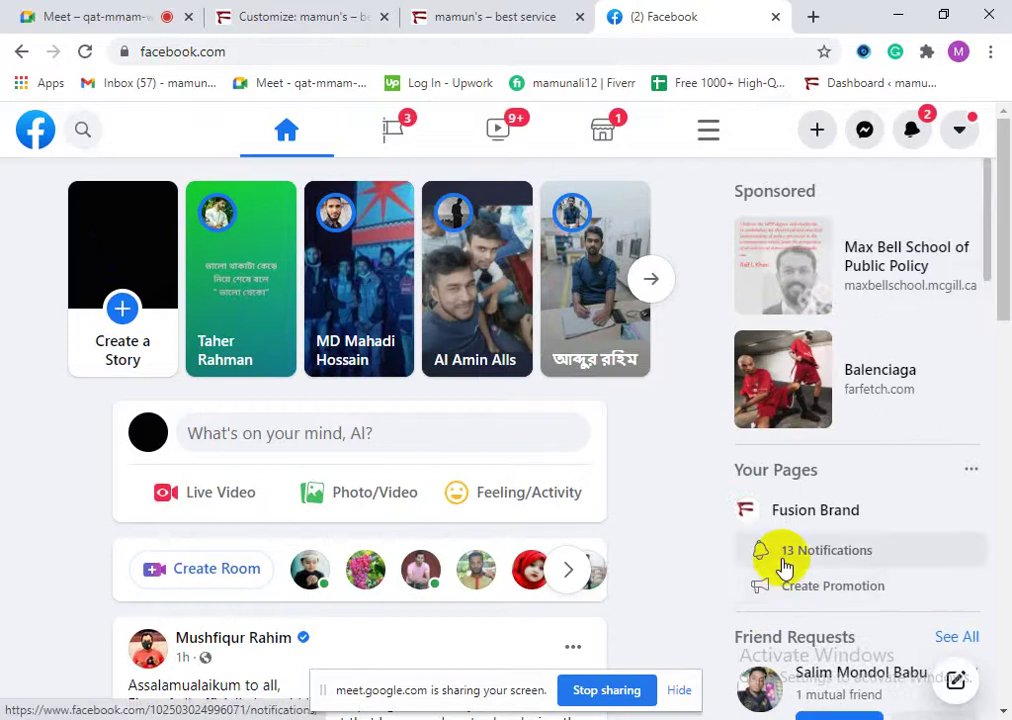
{"action": "scroll", "coordinate": [492, 597], "scroll_direction": "down", "scroll_amount": 3}
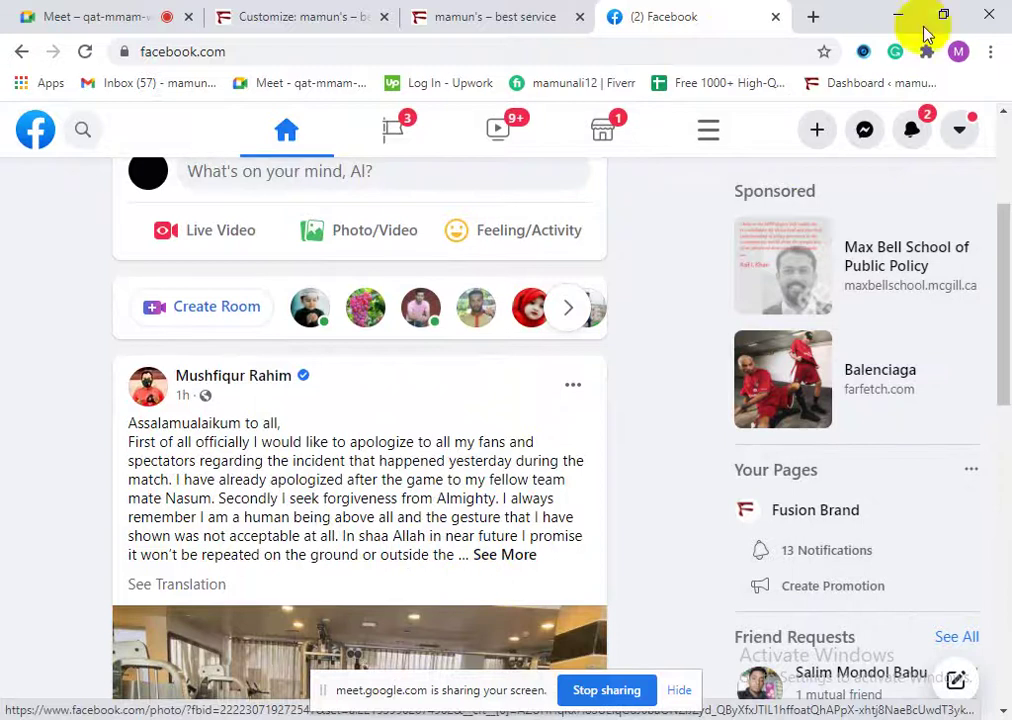
{"action": "scroll", "coordinate": [975, 130], "scroll_direction": "up", "scroll_amount": 3}
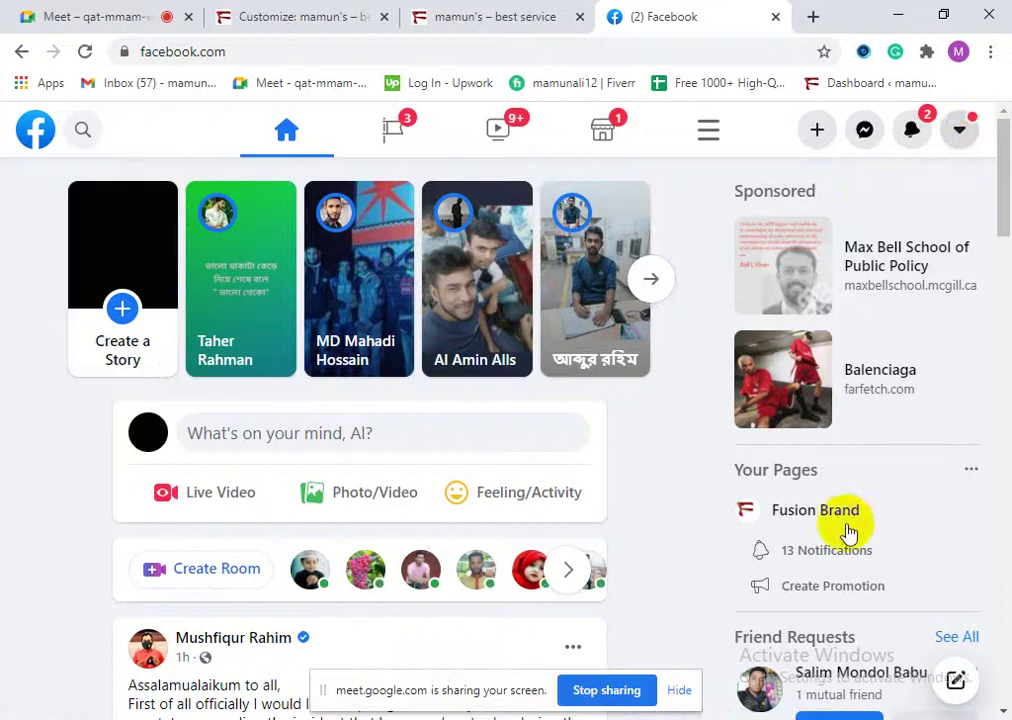
{"action": "left_click", "coordinate": [840, 519]}
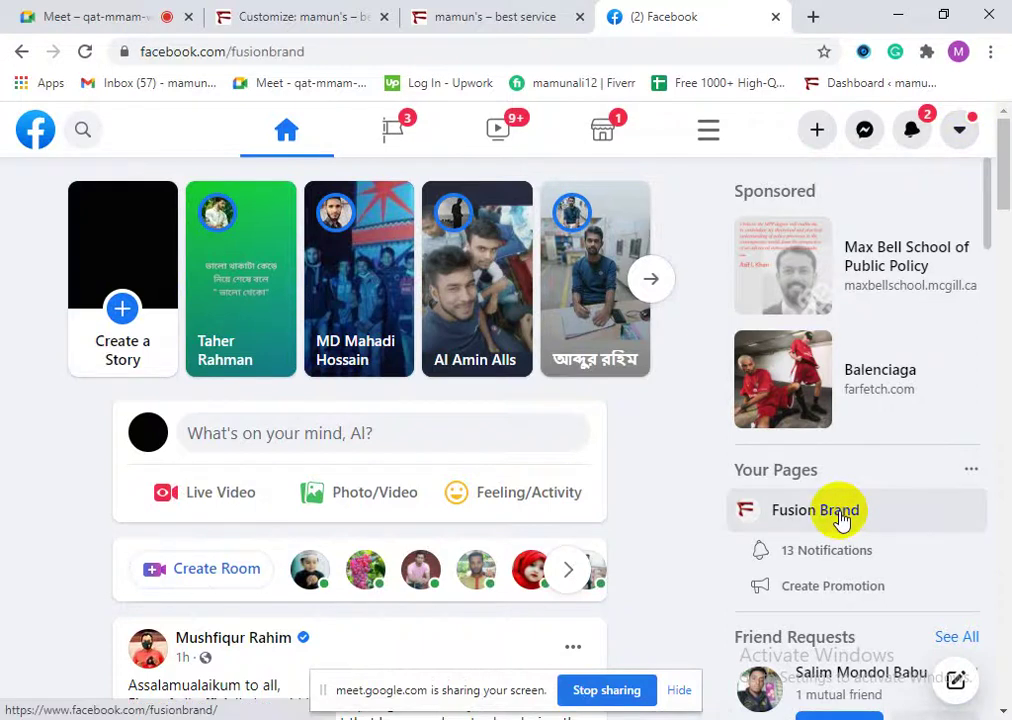
Step: Copy the facebook.com/fusionbrand address and switch back to the WordPress site tab
{"action": "left_click", "coordinate": [287, 58]}
{"action": "key", "text": "ctrl+c"}
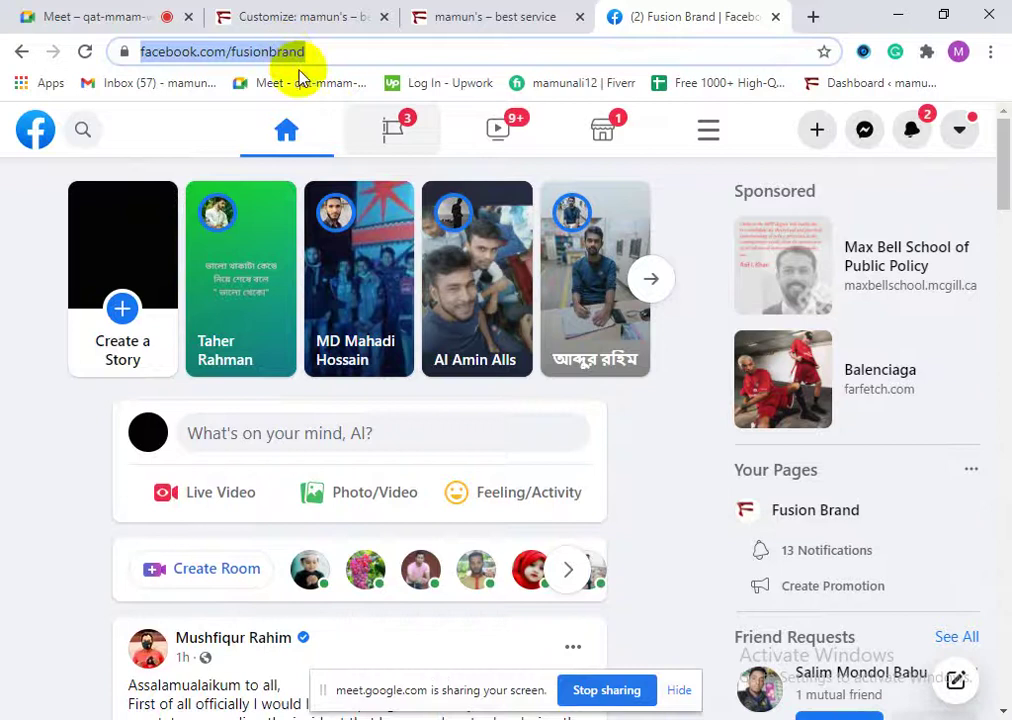
{"action": "key", "text": "shift+F10"}
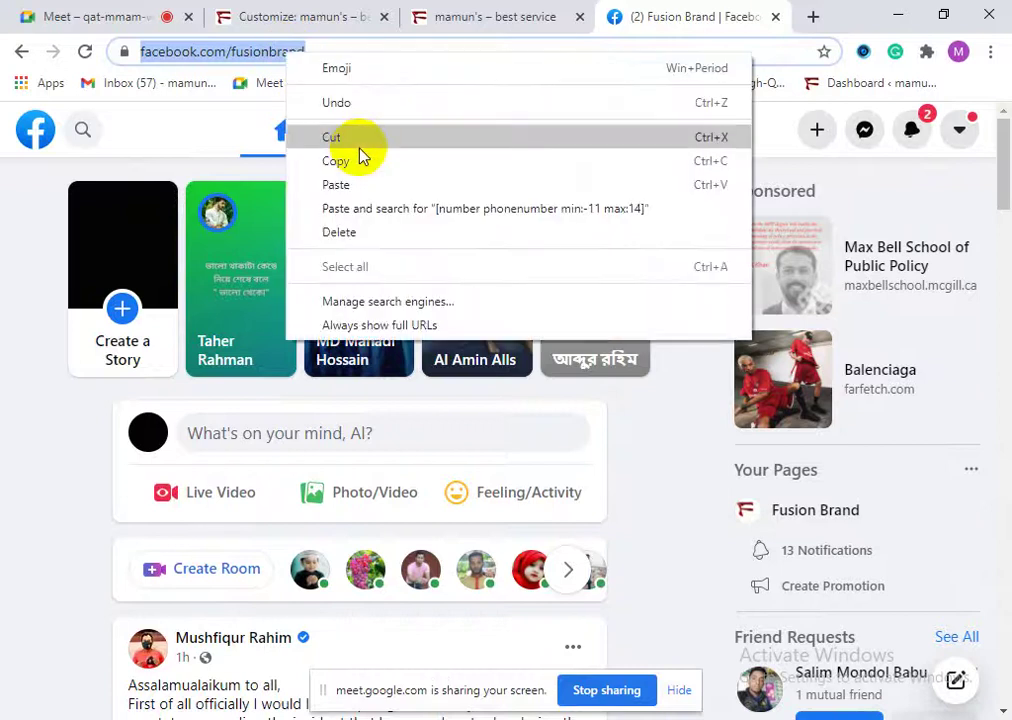
{"action": "left_click", "coordinate": [368, 162]}
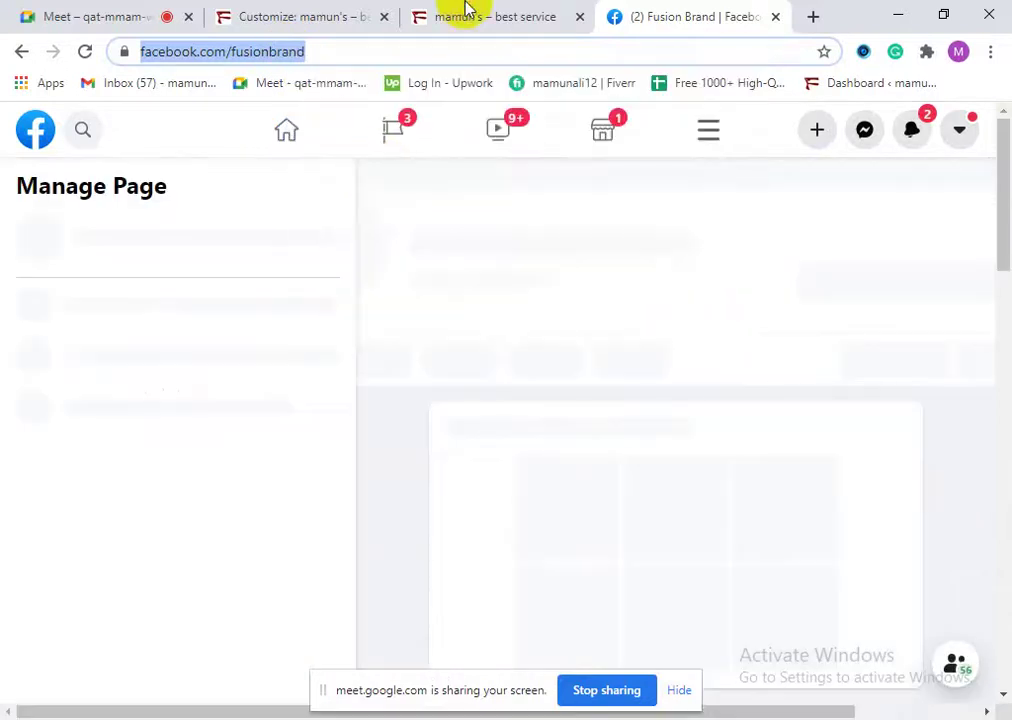
{"action": "left_click", "coordinate": [466, 9]}
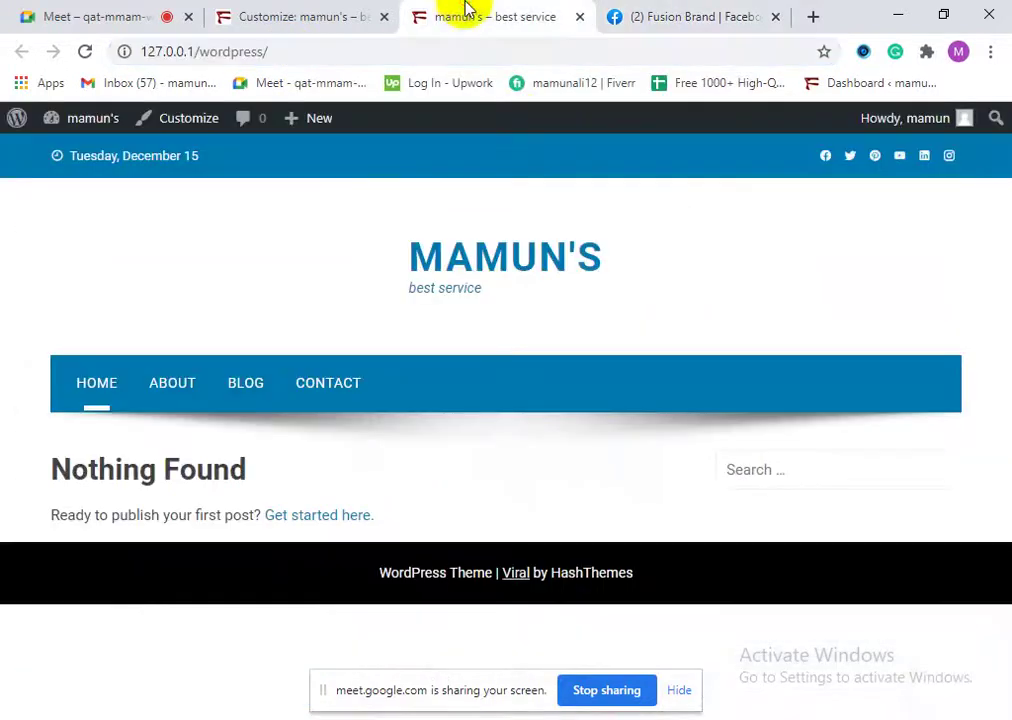
{"action": "left_click", "coordinate": [328, 13]}
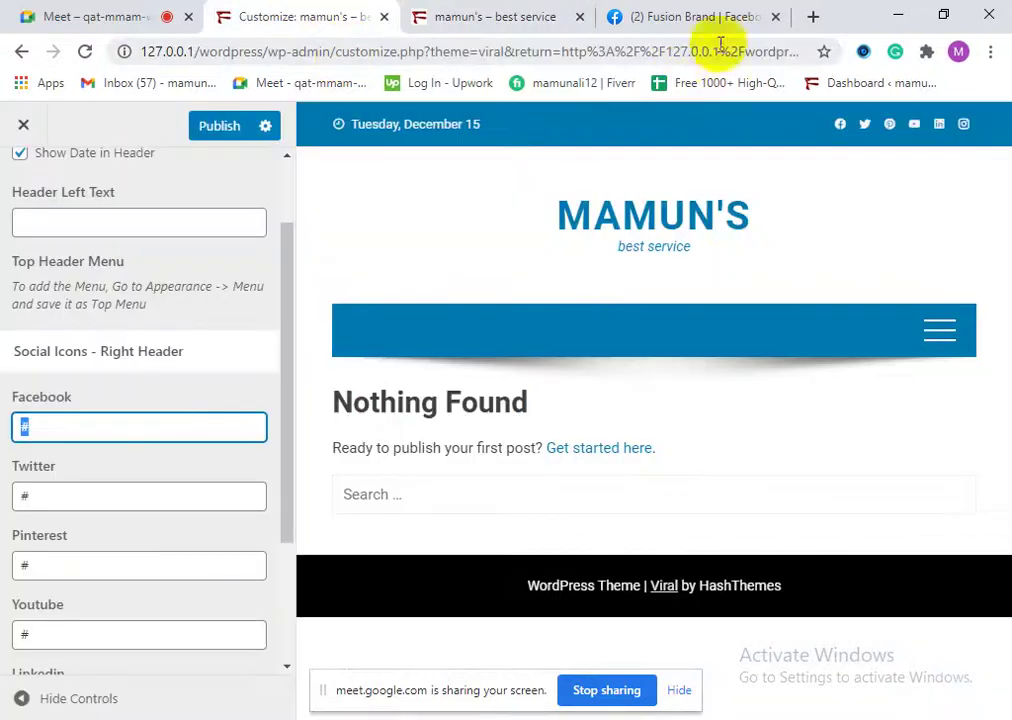
{"action": "left_click", "coordinate": [775, 17]}
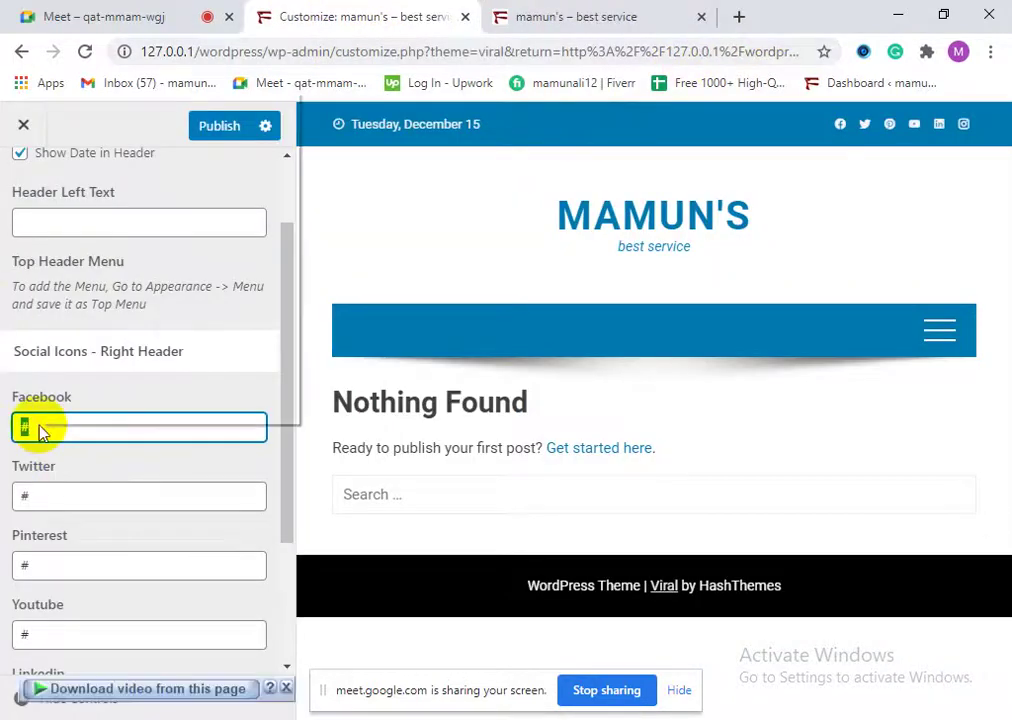
{"action": "right_click", "coordinate": [38, 427]}
{"action": "left_click", "coordinate": [124, 230]}
{"action": "key", "text": "ctrl+v"}
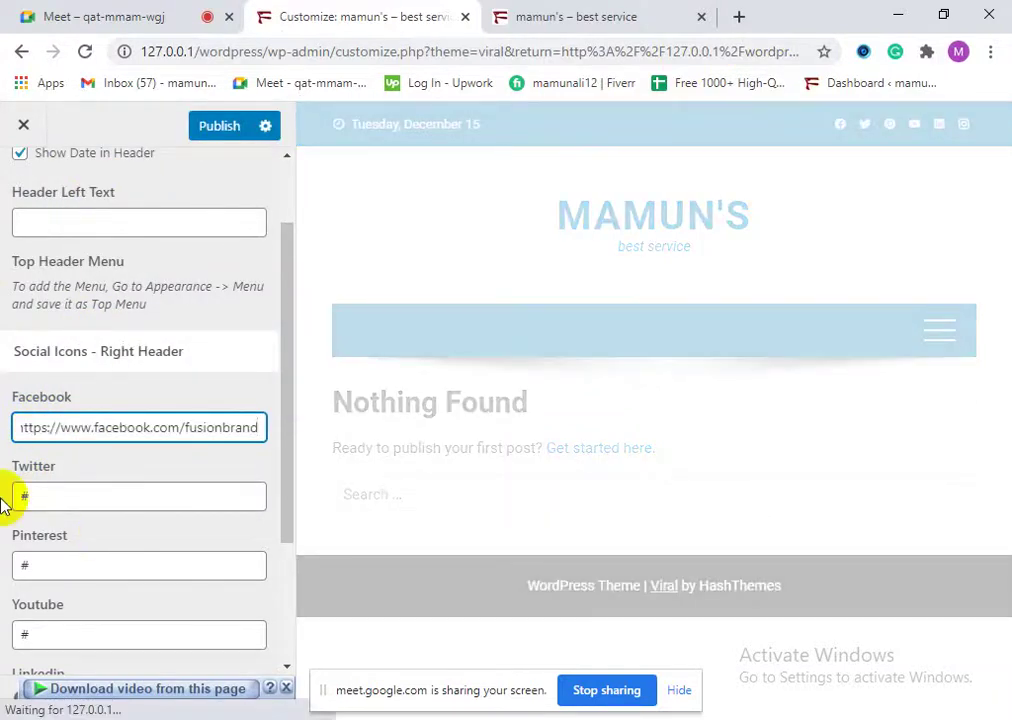
Step: Publish the new Facebook link and close the Customizer
{"action": "scroll", "coordinate": [63, 507], "scroll_direction": "down", "scroll_amount": 2}
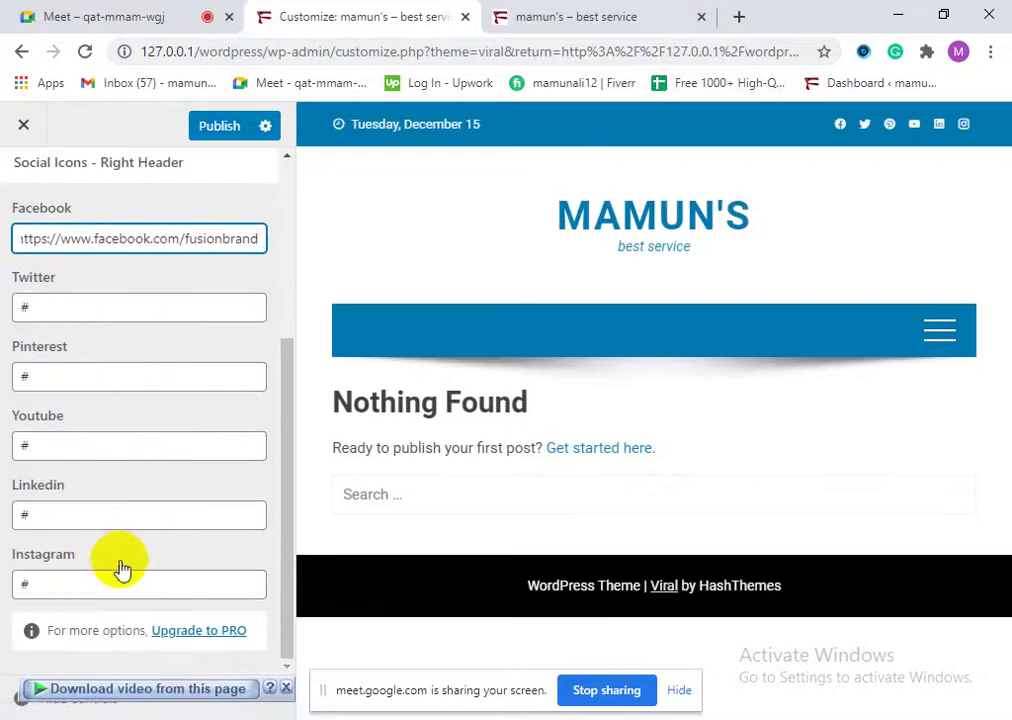
{"action": "scroll", "coordinate": [131, 569], "scroll_direction": "up", "scroll_amount": 3}
{"action": "scroll", "coordinate": [198, 460], "scroll_direction": "down", "scroll_amount": 4}
{"action": "scroll", "coordinate": [140, 495], "scroll_direction": "up", "scroll_amount": 3}
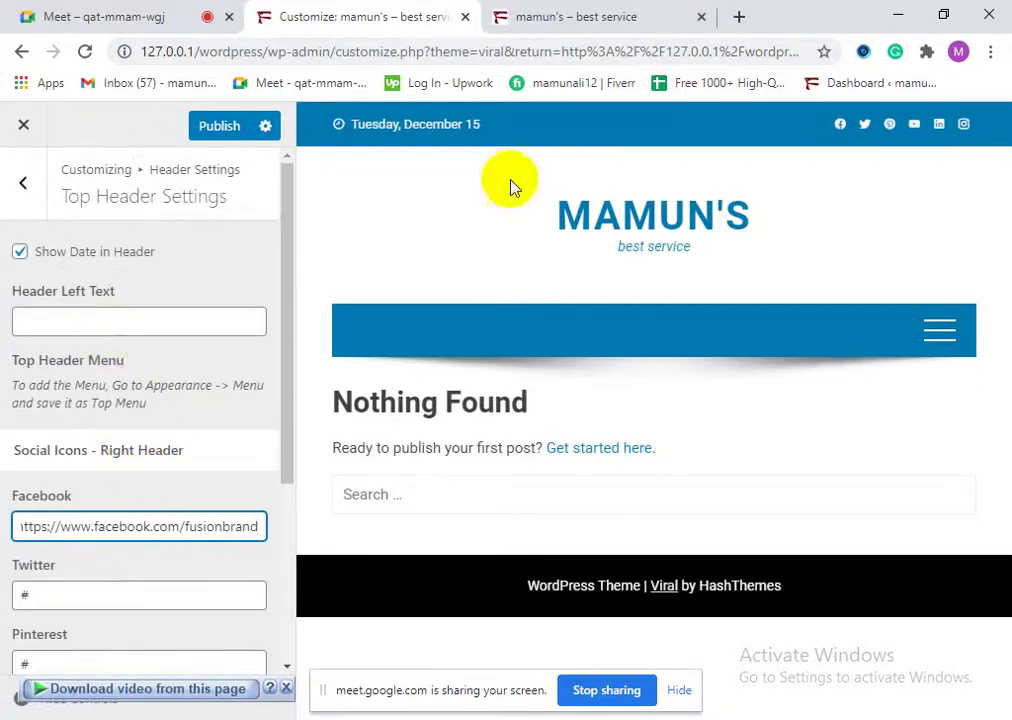
{"action": "left_click", "coordinate": [228, 136]}
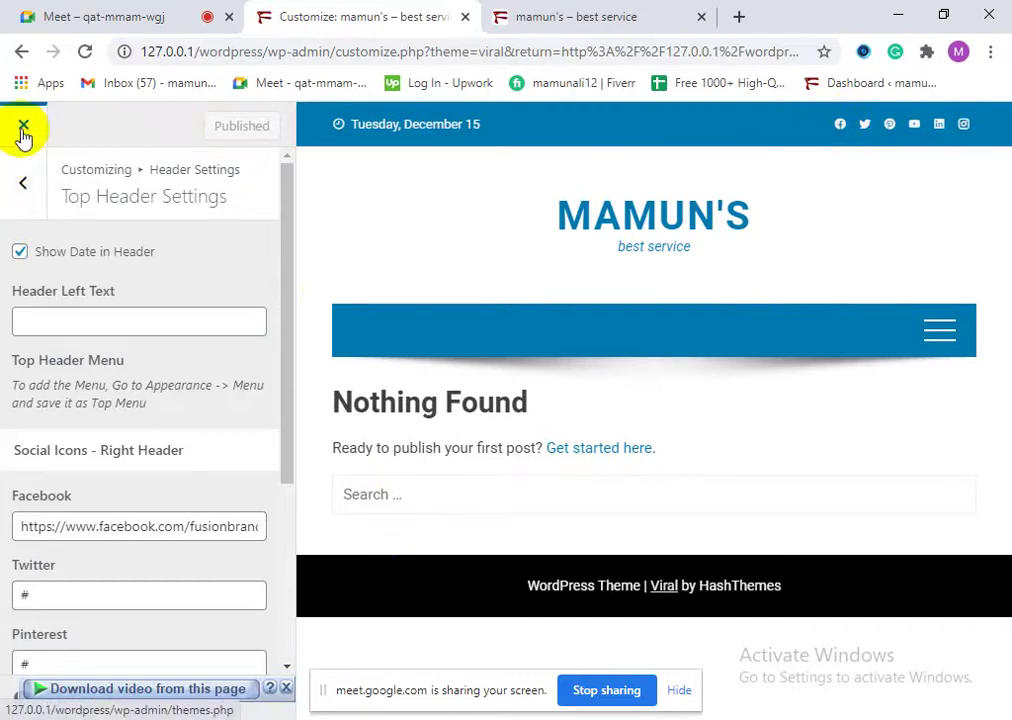
{"action": "left_click", "coordinate": [24, 131]}
{"action": "left_click", "coordinate": [545, 12]}
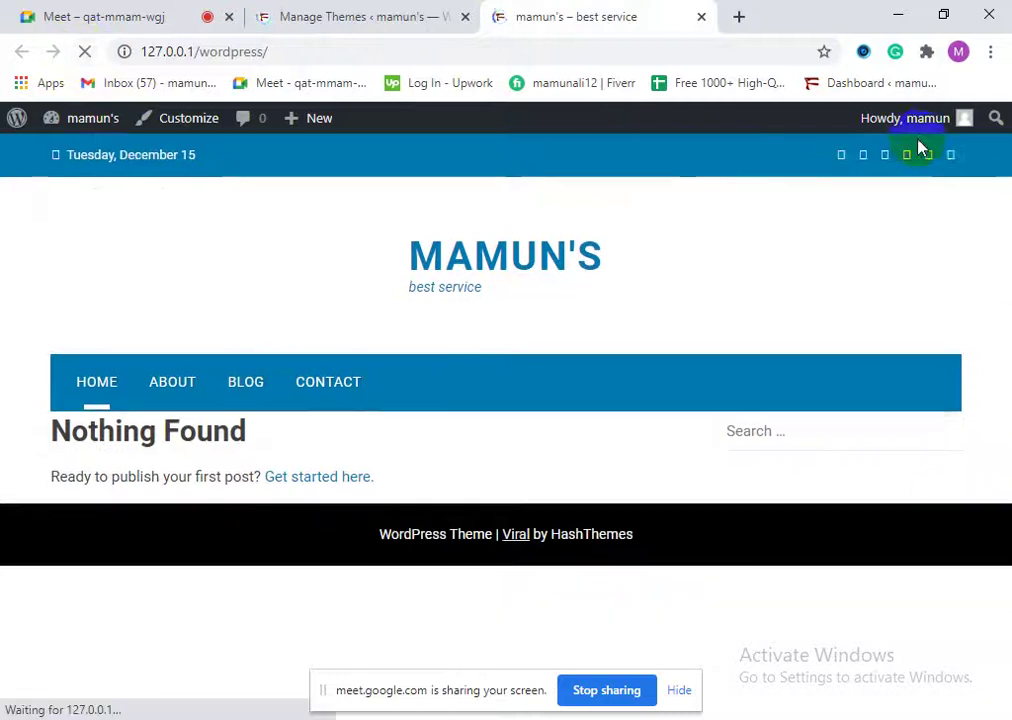
{"action": "right_click", "coordinate": [828, 160]}
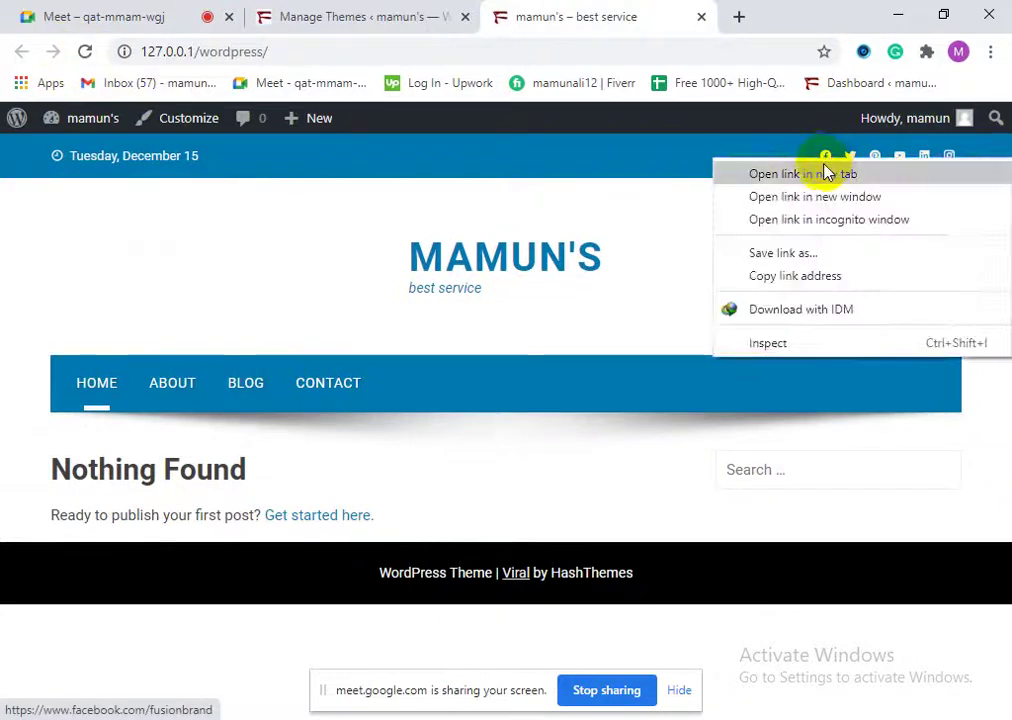
{"action": "left_click", "coordinate": [828, 172]}
{"action": "left_click", "coordinate": [648, 12]}
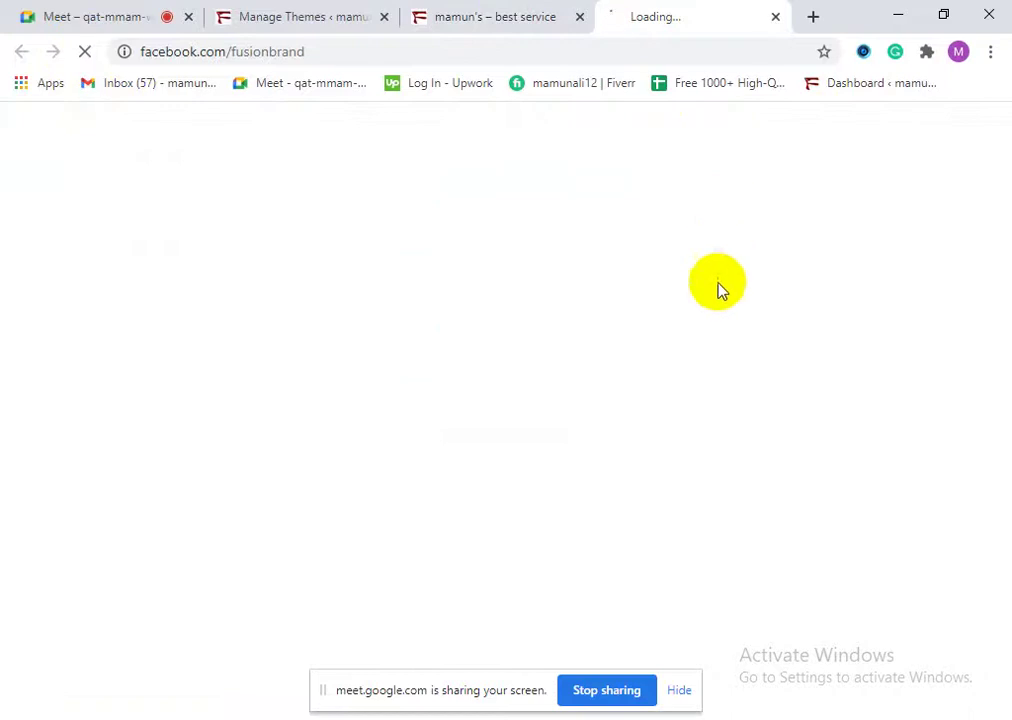
{"action": "left_click", "coordinate": [501, 14]}
{"action": "left_click", "coordinate": [683, 12]}
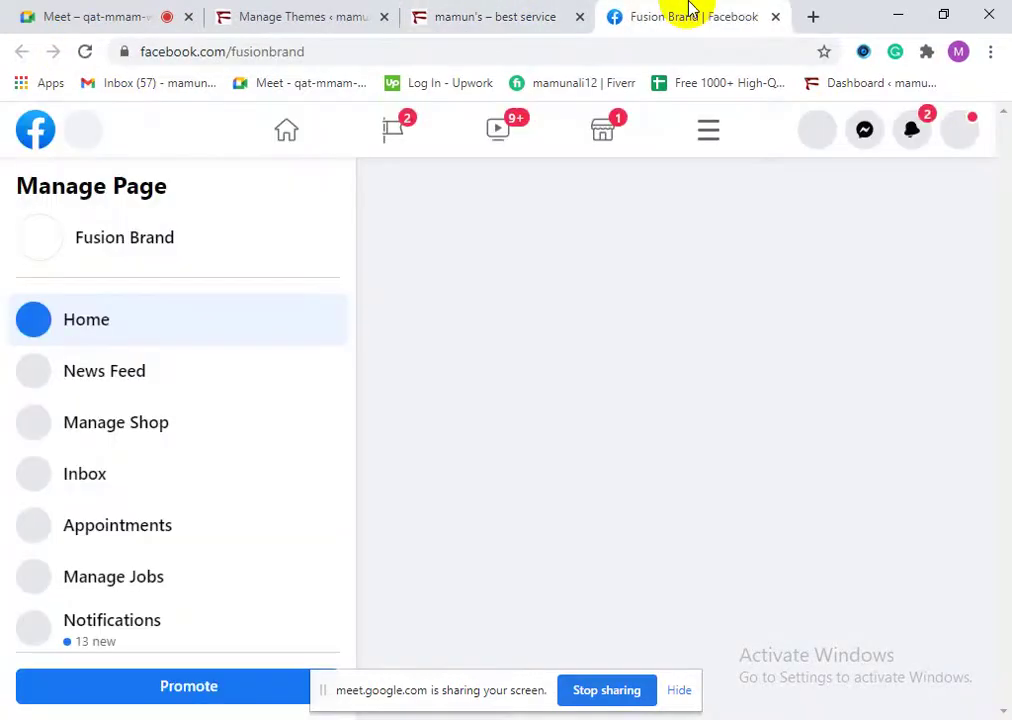
{"action": "scroll", "coordinate": [215, 479], "scroll_direction": "down", "scroll_amount": 3}
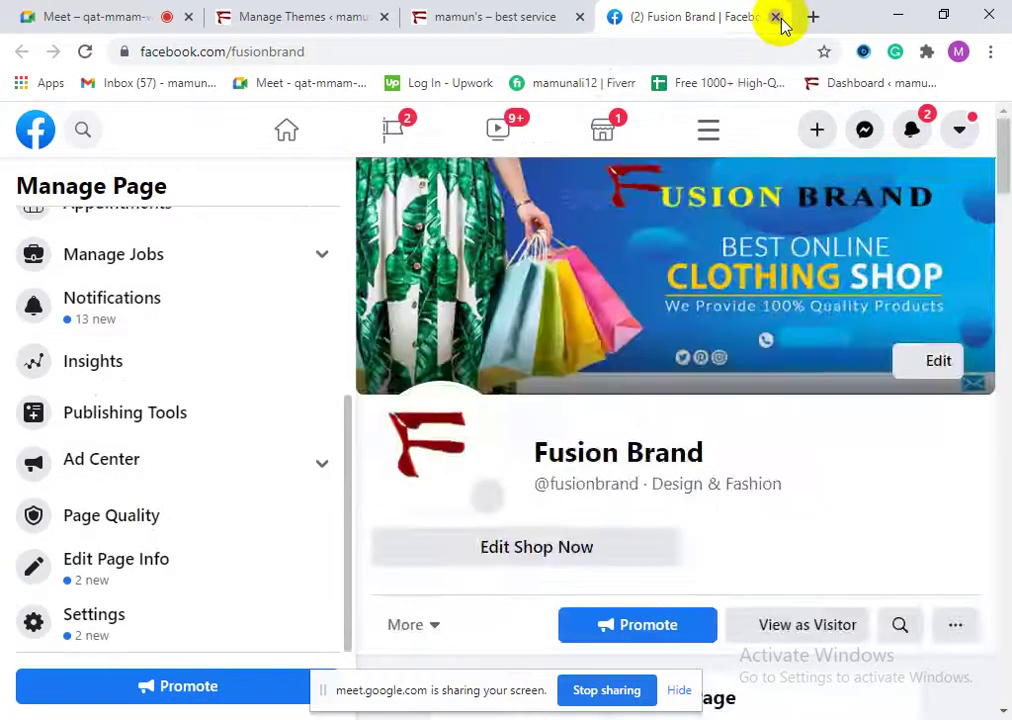
{"action": "left_click", "coordinate": [777, 17]}
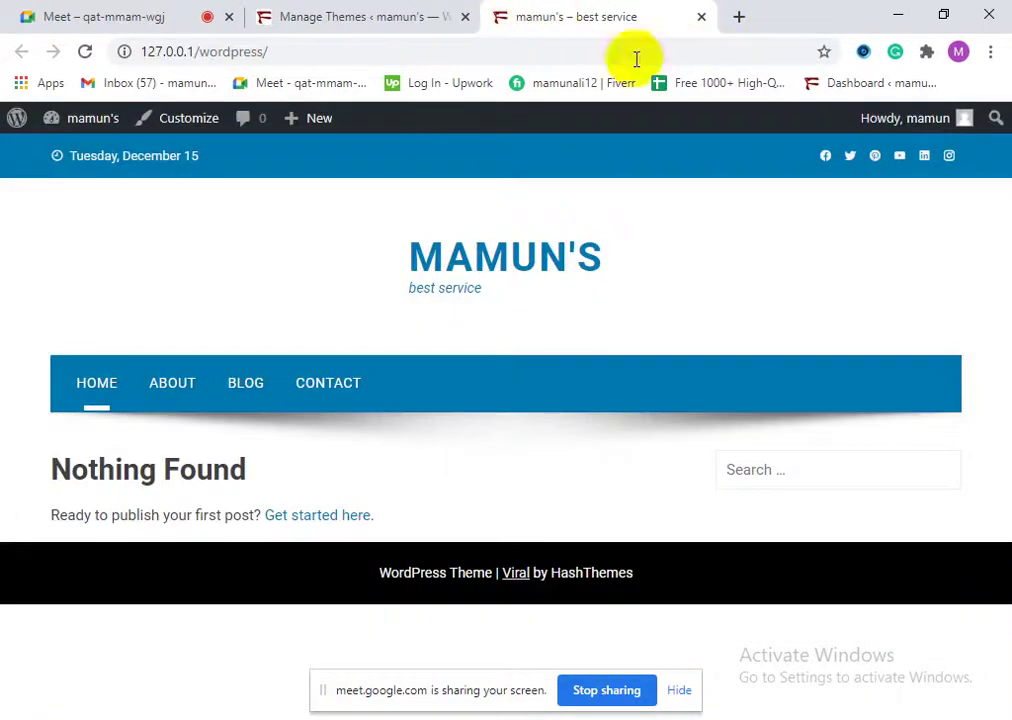
{"action": "left_click", "coordinate": [698, 17]}
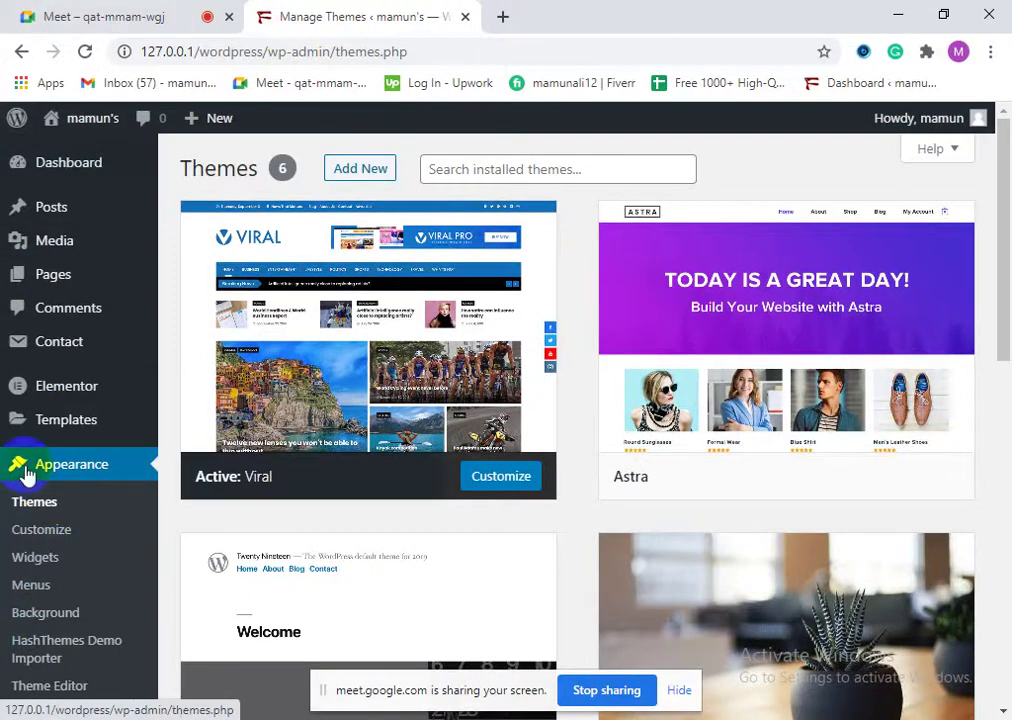
Step: Look over the six installed themes, with Viral active, then go to Add Themes
{"action": "scroll", "coordinate": [70, 420], "scroll_direction": "down", "scroll_amount": 1}
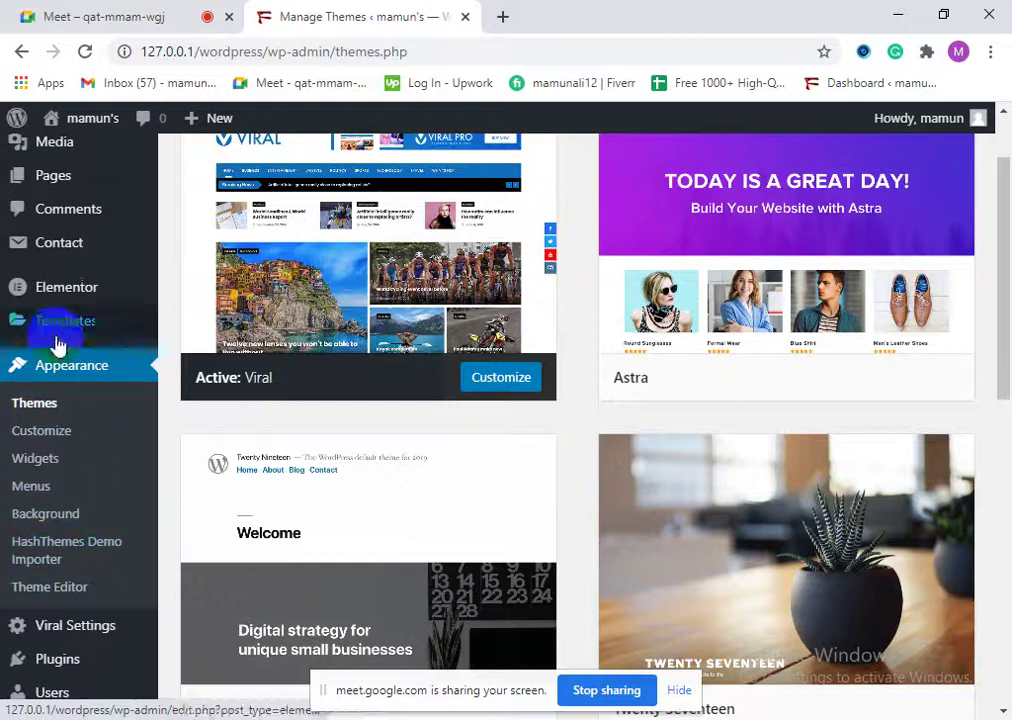
{"action": "scroll", "coordinate": [80, 490], "scroll_direction": "down", "scroll_amount": 3}
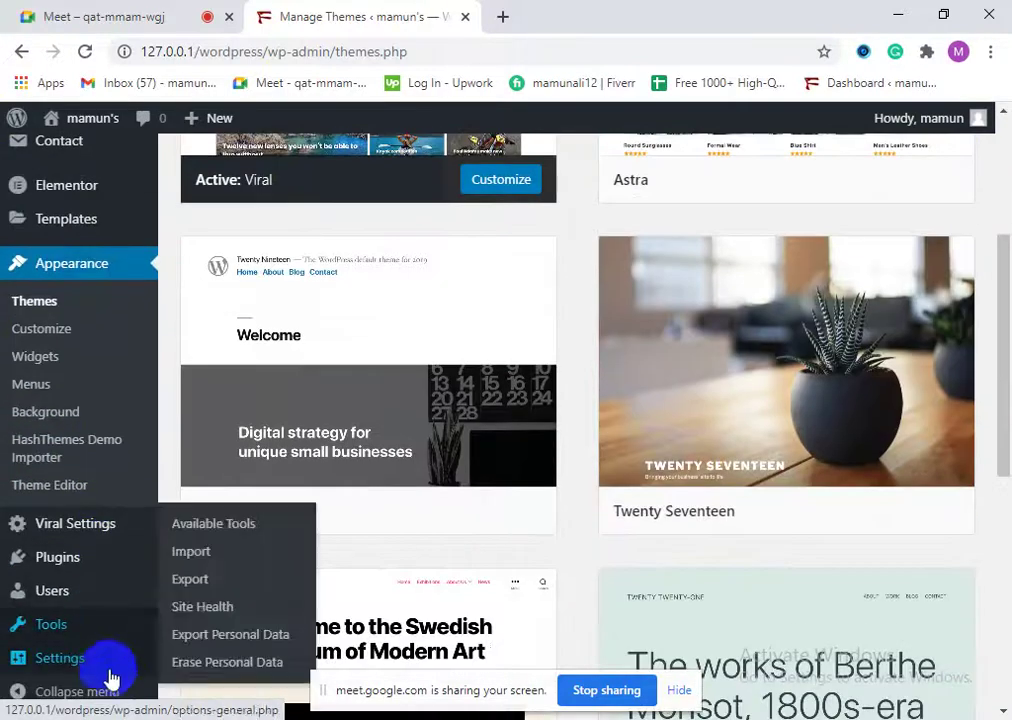
{"action": "mouse_move", "coordinate": [90, 577]}
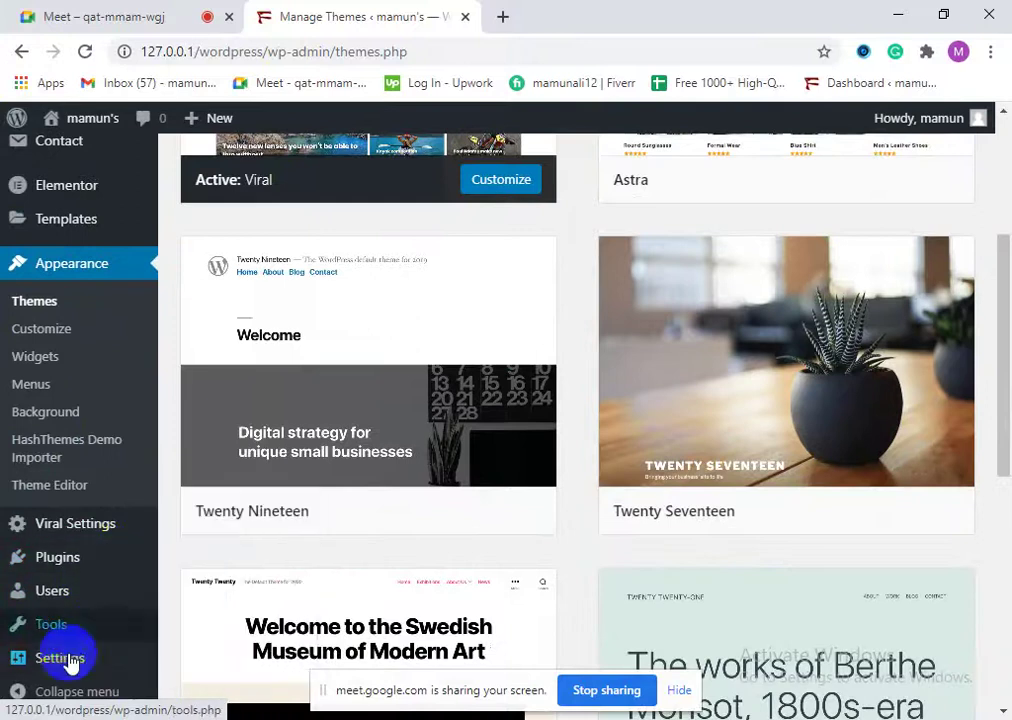
{"action": "scroll", "coordinate": [100, 650], "scroll_direction": "down", "scroll_amount": 1}
{"action": "scroll", "coordinate": [108, 650], "scroll_direction": "up", "scroll_amount": 4}
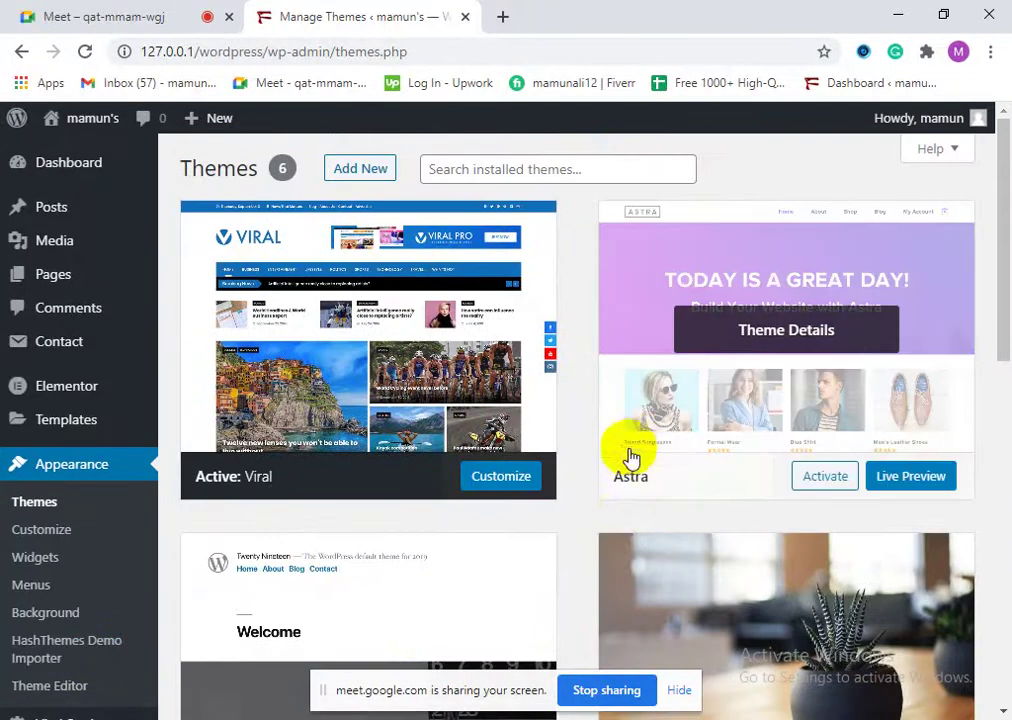
{"action": "scroll", "coordinate": [614, 497], "scroll_direction": "down", "scroll_amount": 3}
{"action": "scroll", "coordinate": [605, 560], "scroll_direction": "down", "scroll_amount": 5}
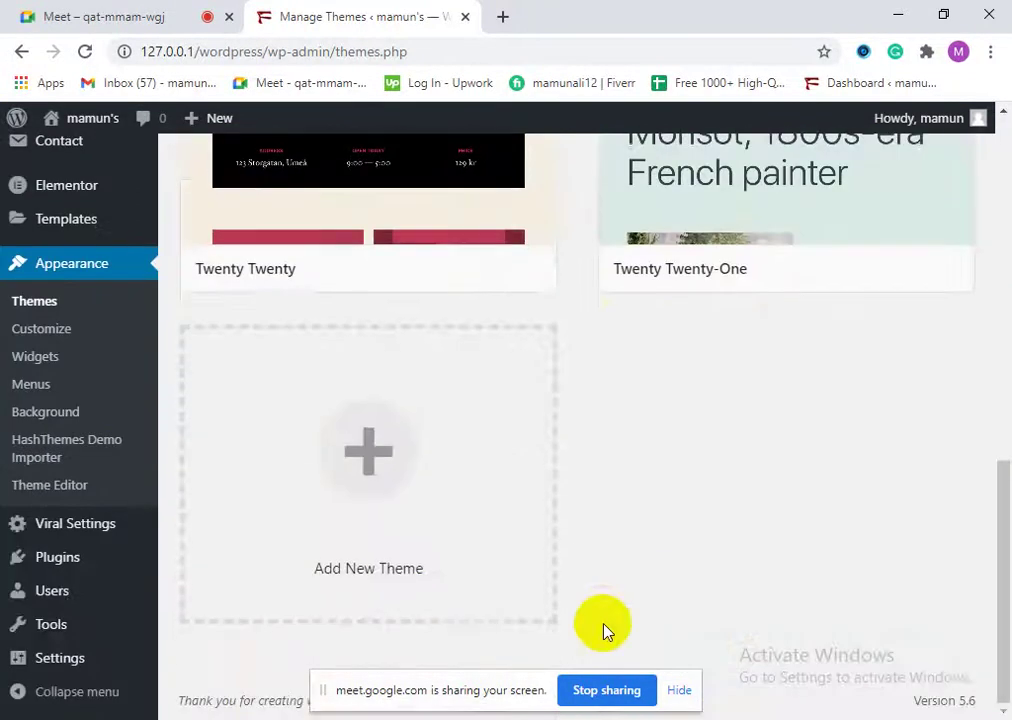
{"action": "scroll", "coordinate": [30, 435], "scroll_direction": "up", "scroll_amount": 3}
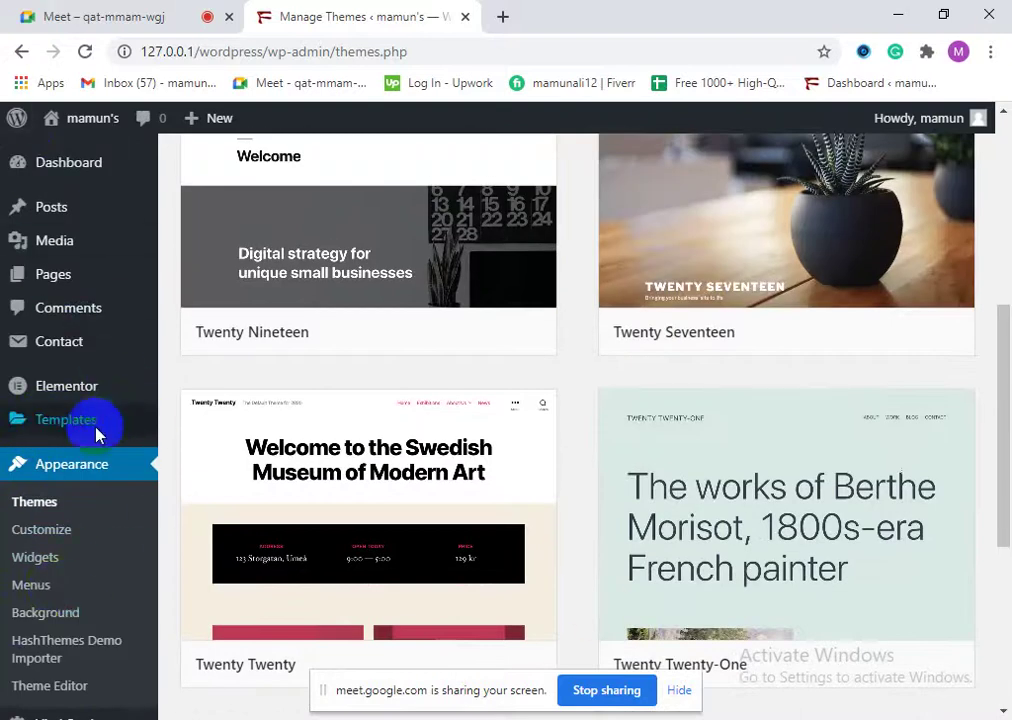
{"action": "scroll", "coordinate": [98, 570], "scroll_direction": "down", "scroll_amount": 4}
{"action": "scroll", "coordinate": [54, 620], "scroll_direction": "up", "scroll_amount": 8}
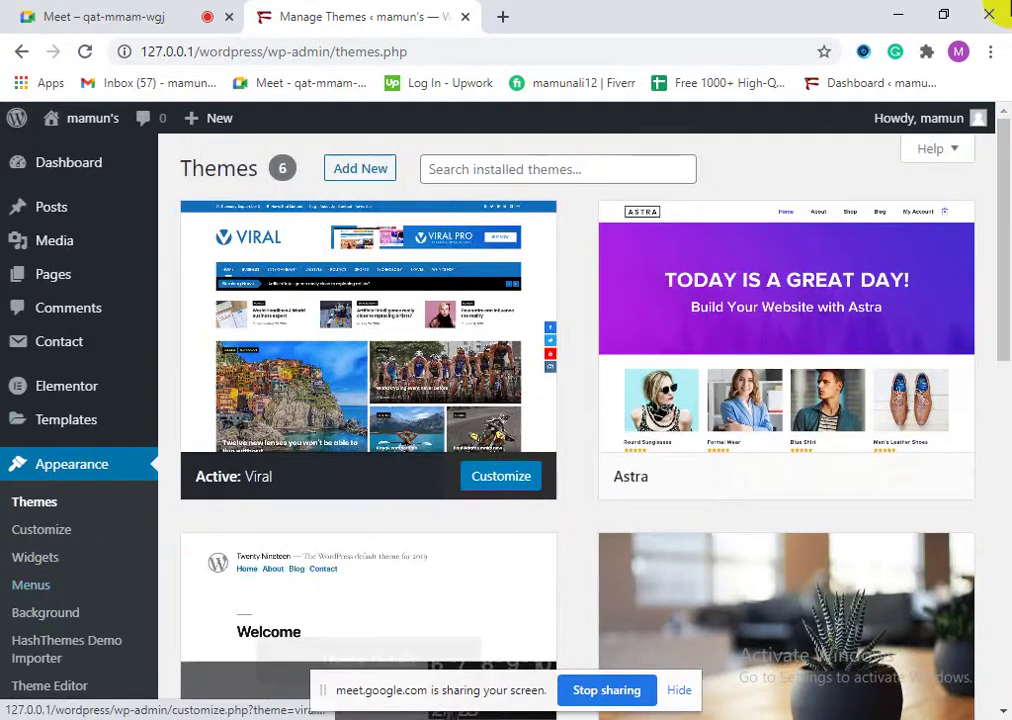
{"action": "left_click", "coordinate": [372, 177]}
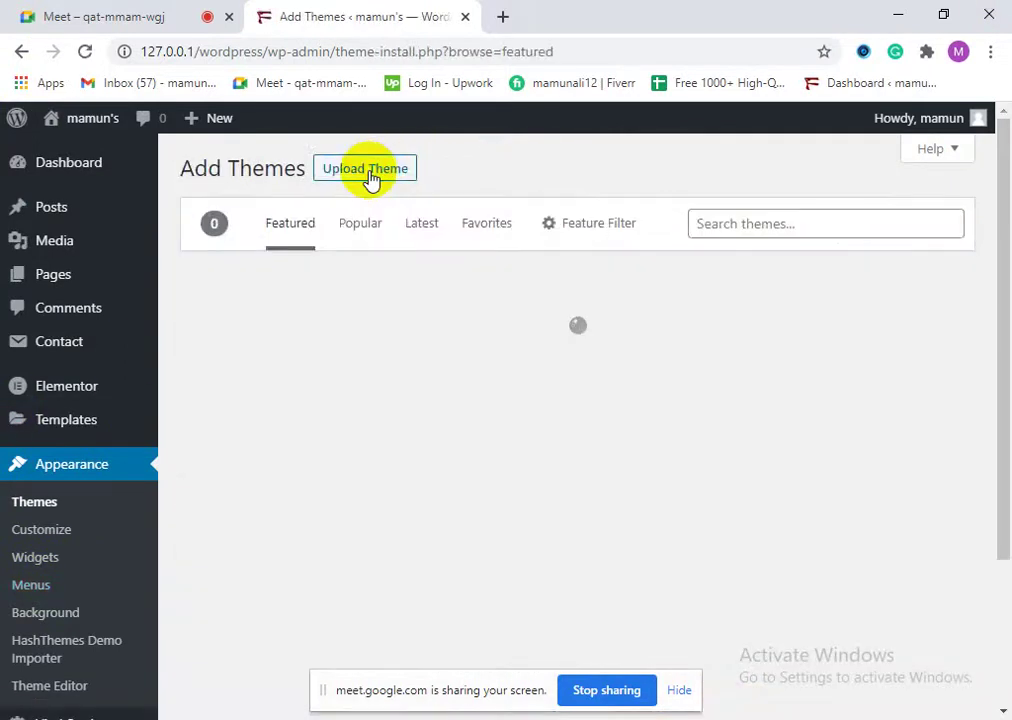
Step: Browse the Popular themes catalogue on the Add Themes page
{"action": "scroll", "coordinate": [872, 492], "scroll_direction": "down", "scroll_amount": 10}
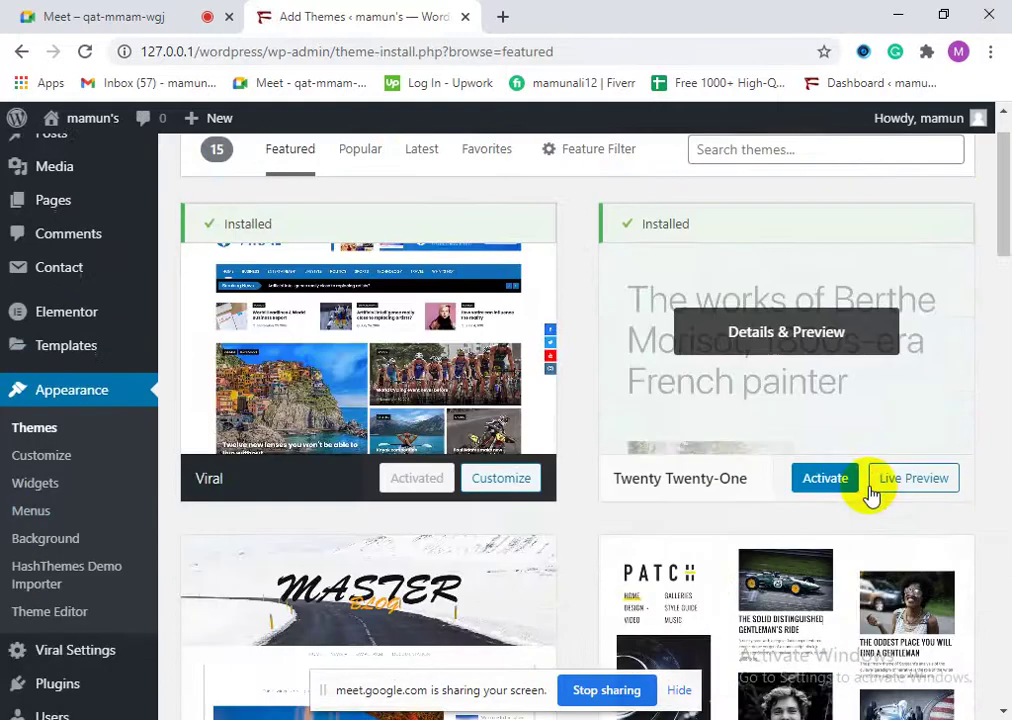
{"action": "scroll", "coordinate": [761, 578], "scroll_direction": "down", "scroll_amount": 5}
{"action": "scroll", "coordinate": [605, 348], "scroll_direction": "up", "scroll_amount": 15}
{"action": "scroll", "coordinate": [605, 348], "scroll_direction": "up", "scroll_amount": 3}
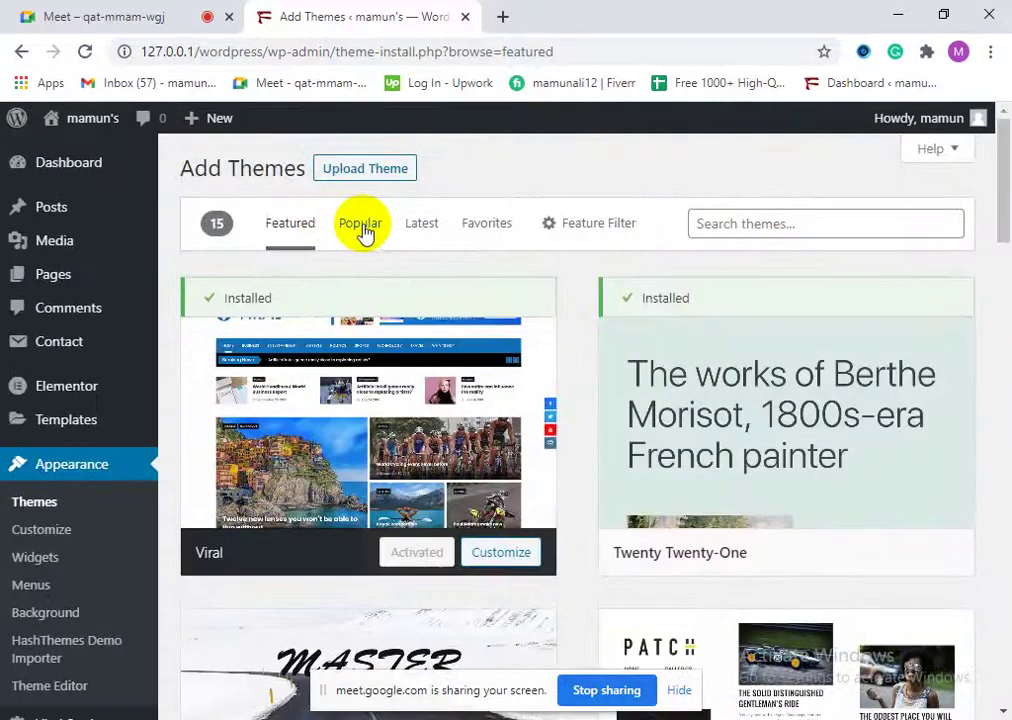
{"action": "left_click", "coordinate": [362, 227]}
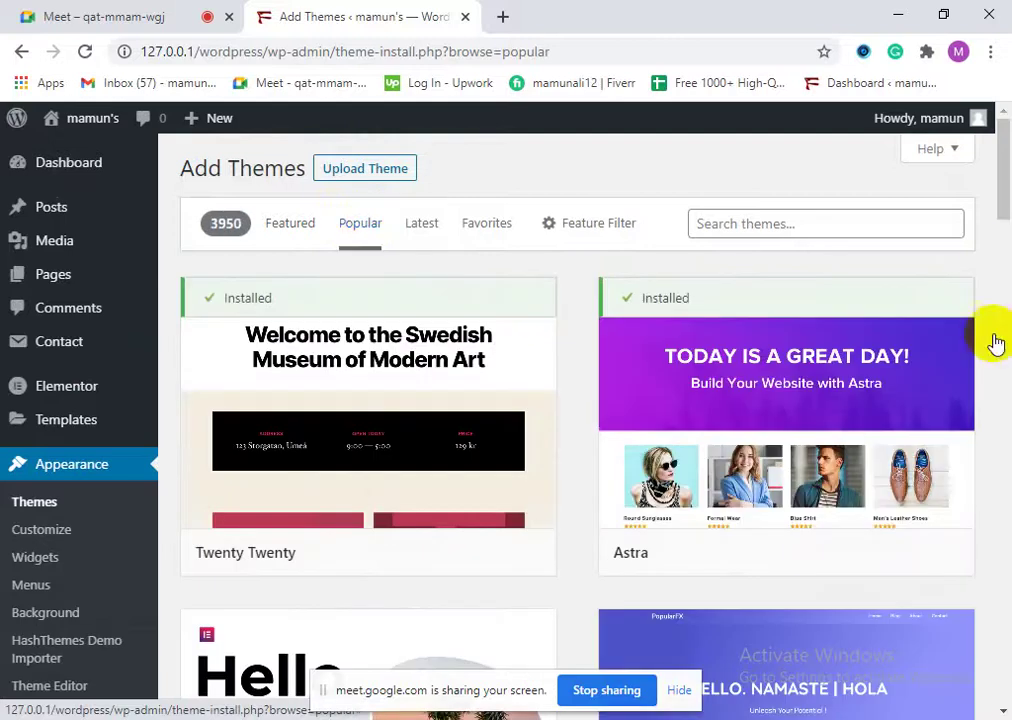
{"action": "mouse_move", "coordinate": [752, 427]}
{"action": "scroll", "coordinate": [740, 428], "scroll_direction": "down", "scroll_amount": 4}
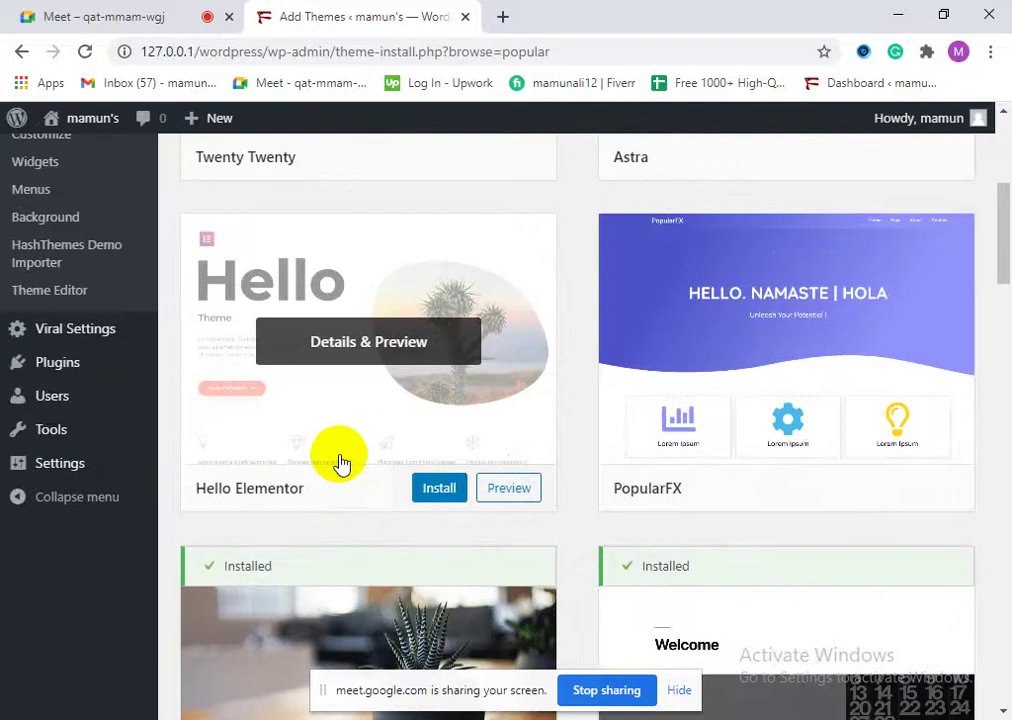
{"action": "scroll", "coordinate": [752, 486], "scroll_direction": "down", "scroll_amount": 3}
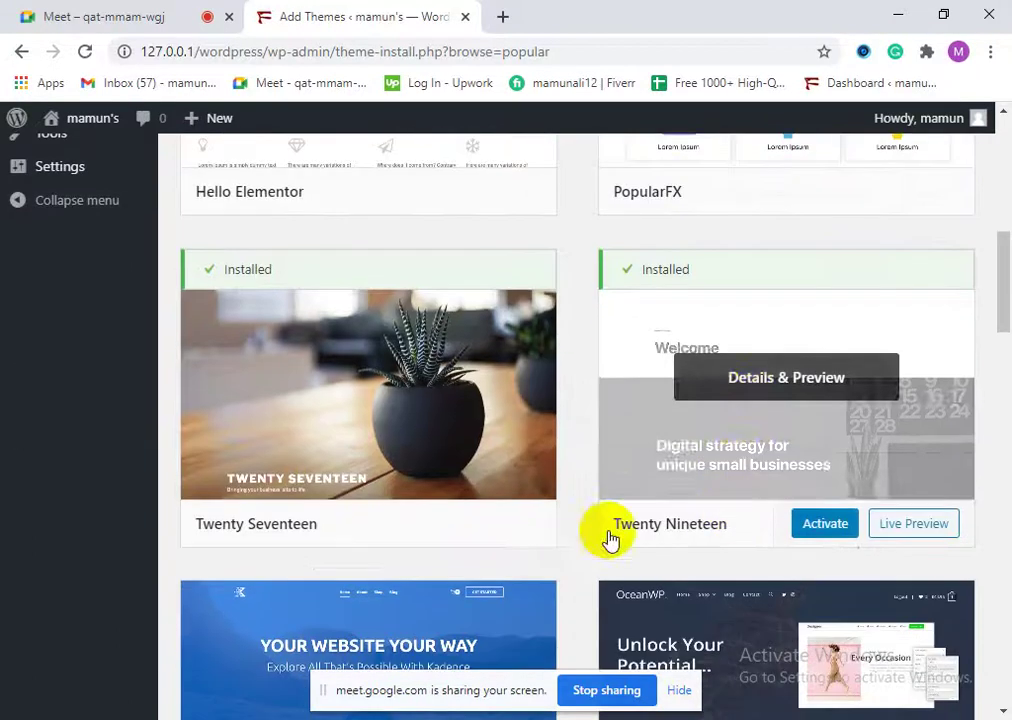
{"action": "scroll", "coordinate": [693, 462], "scroll_direction": "down", "scroll_amount": 1}
{"action": "scroll", "coordinate": [693, 462], "scroll_direction": "down", "scroll_amount": 10}
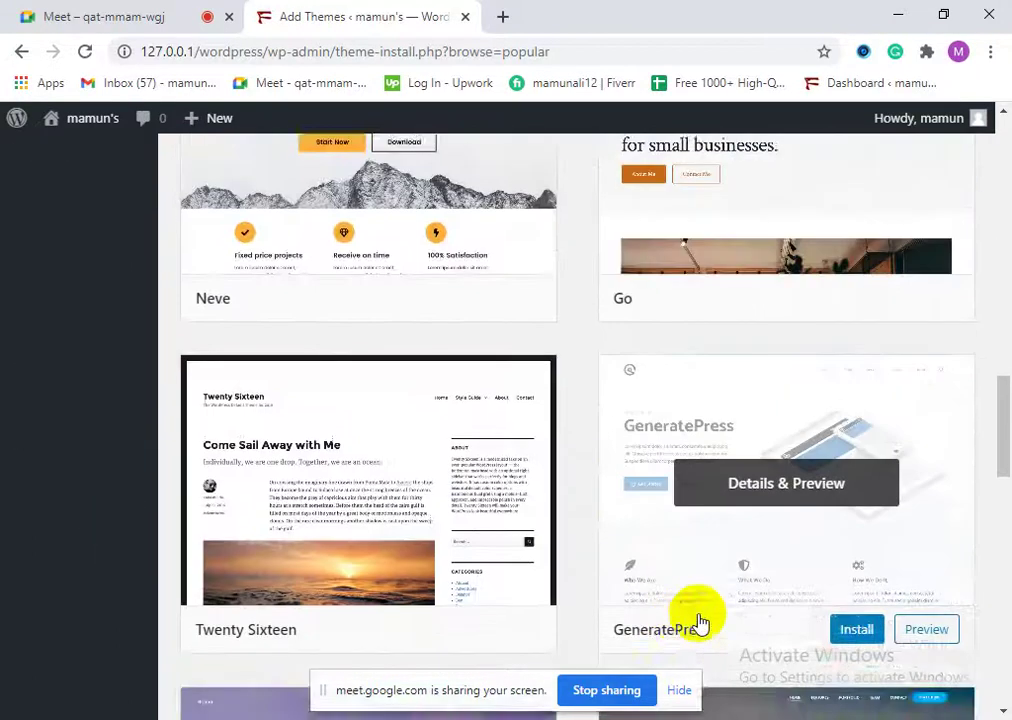
{"action": "scroll", "coordinate": [700, 598], "scroll_direction": "up", "scroll_amount": 10}
{"action": "scroll", "coordinate": [670, 580], "scroll_direction": "up", "scroll_amount": 8}
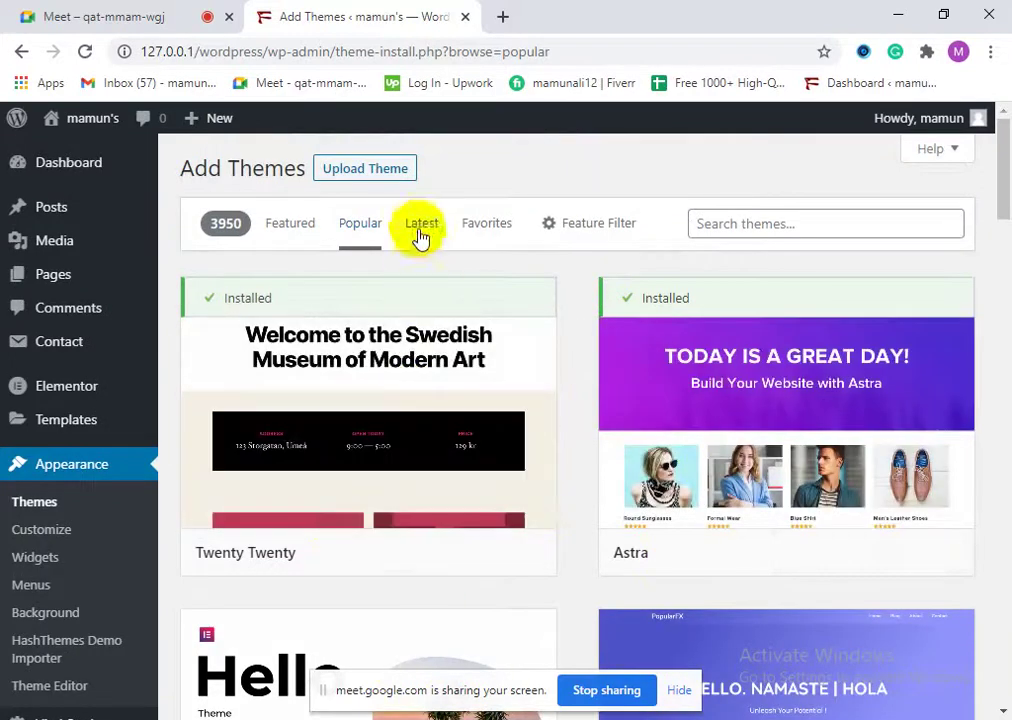
Step: Browse the Latest themes catalogue
{"action": "left_click", "coordinate": [420, 229]}
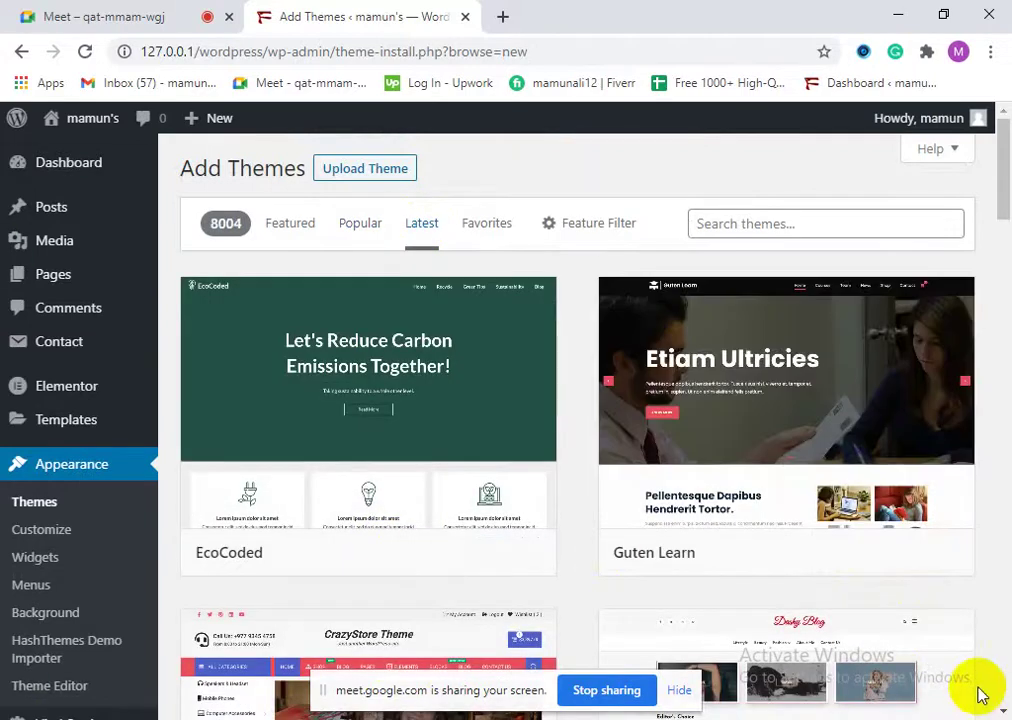
{"action": "scroll", "coordinate": [443, 639], "scroll_direction": "down", "scroll_amount": 5}
{"action": "scroll", "coordinate": [284, 404], "scroll_direction": "up", "scroll_amount": 1}
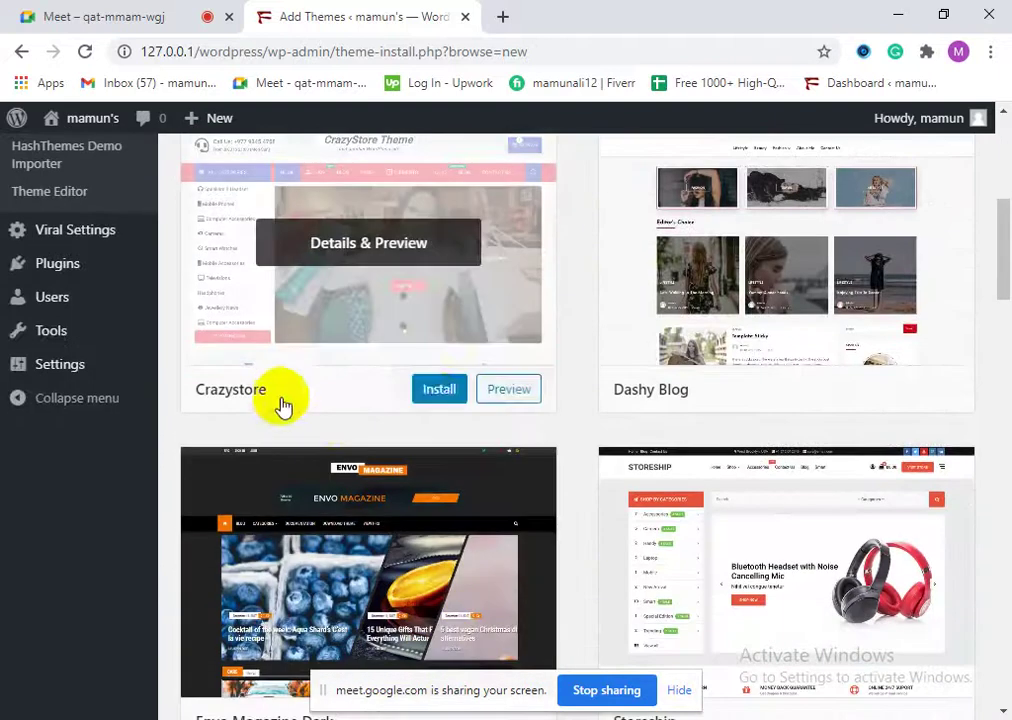
{"action": "scroll", "coordinate": [761, 413], "scroll_direction": "up", "scroll_amount": 2}
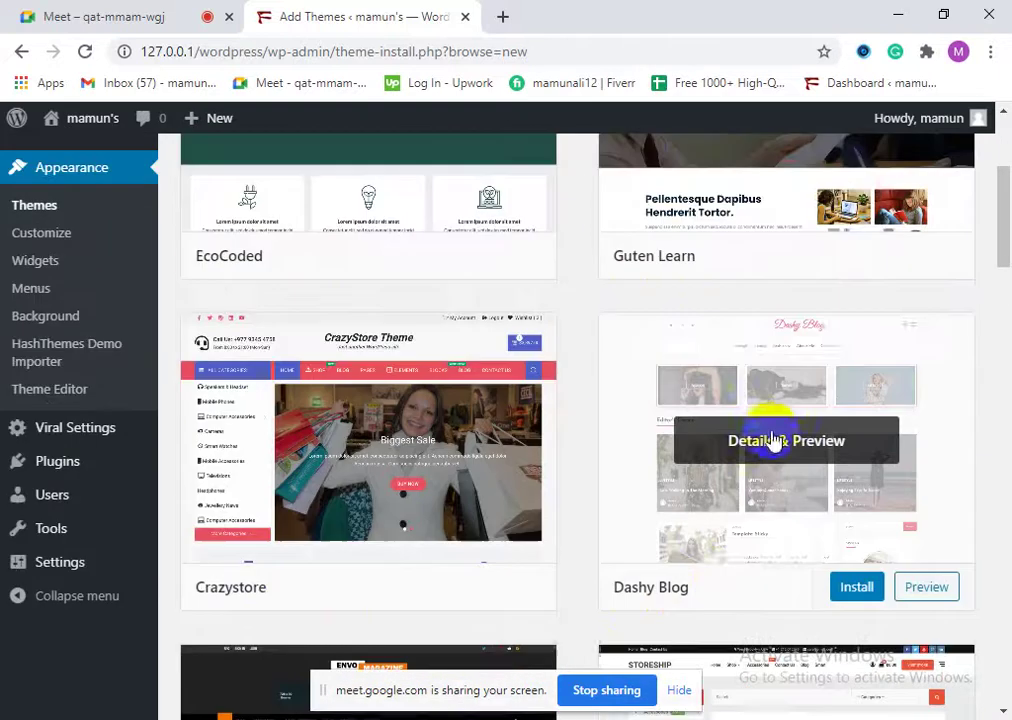
{"action": "scroll", "coordinate": [400, 527], "scroll_direction": "down", "scroll_amount": 2}
{"action": "scroll", "coordinate": [385, 527], "scroll_direction": "down", "scroll_amount": 1}
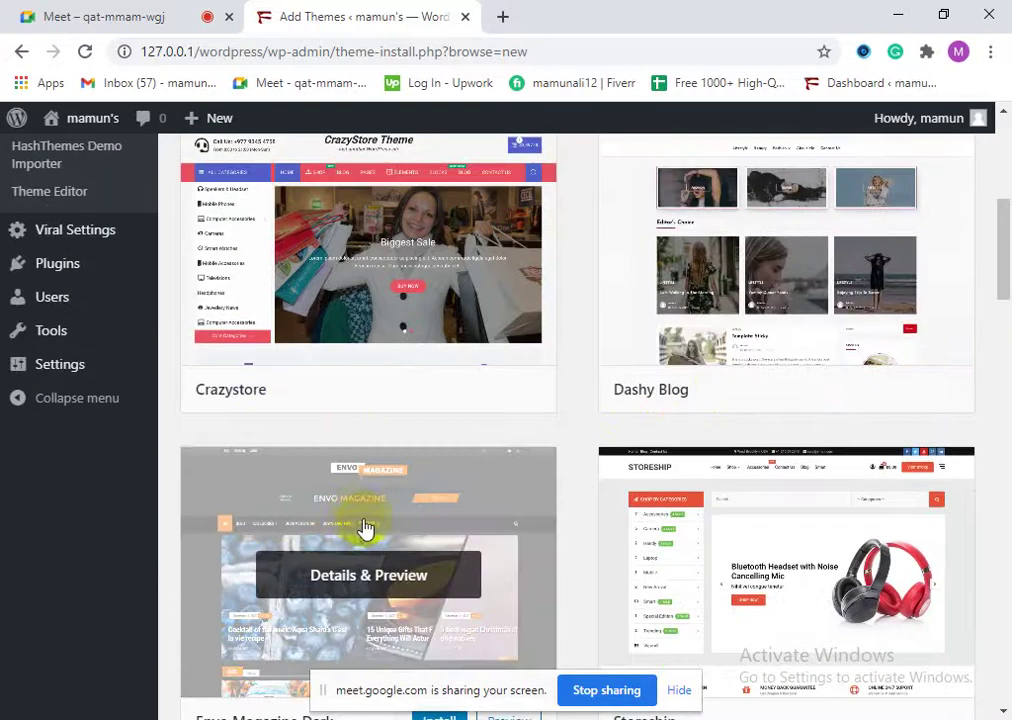
{"action": "scroll", "coordinate": [385, 530], "scroll_direction": "down", "scroll_amount": 1}
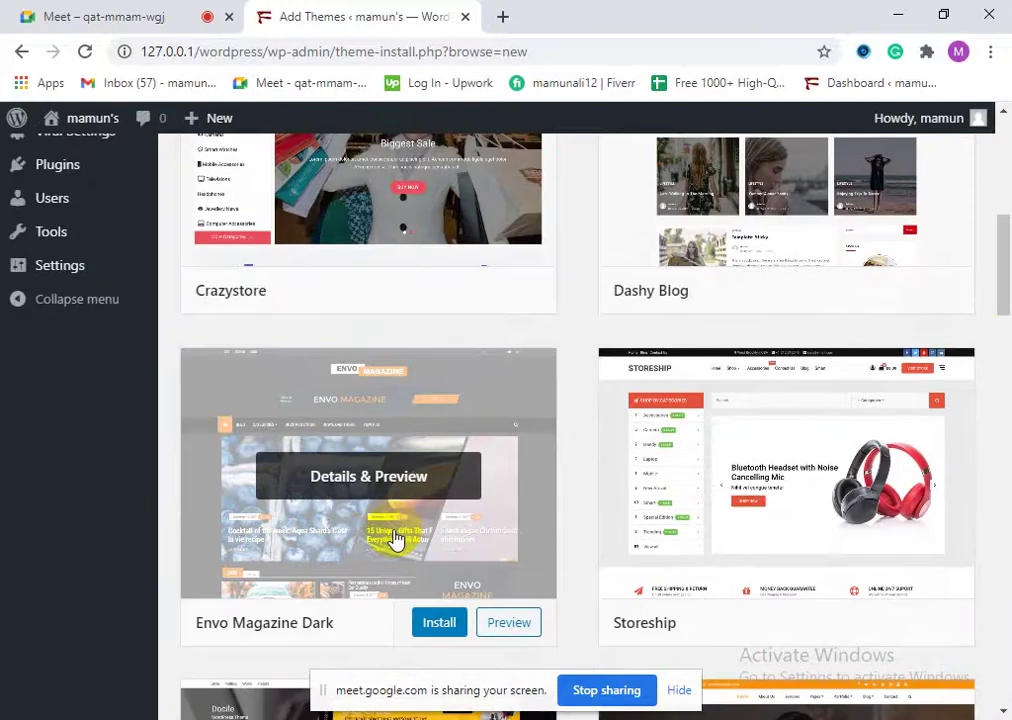
{"action": "scroll", "coordinate": [395, 537], "scroll_direction": "down", "scroll_amount": 3}
{"action": "scroll", "coordinate": [720, 600], "scroll_direction": "up", "scroll_amount": 1}
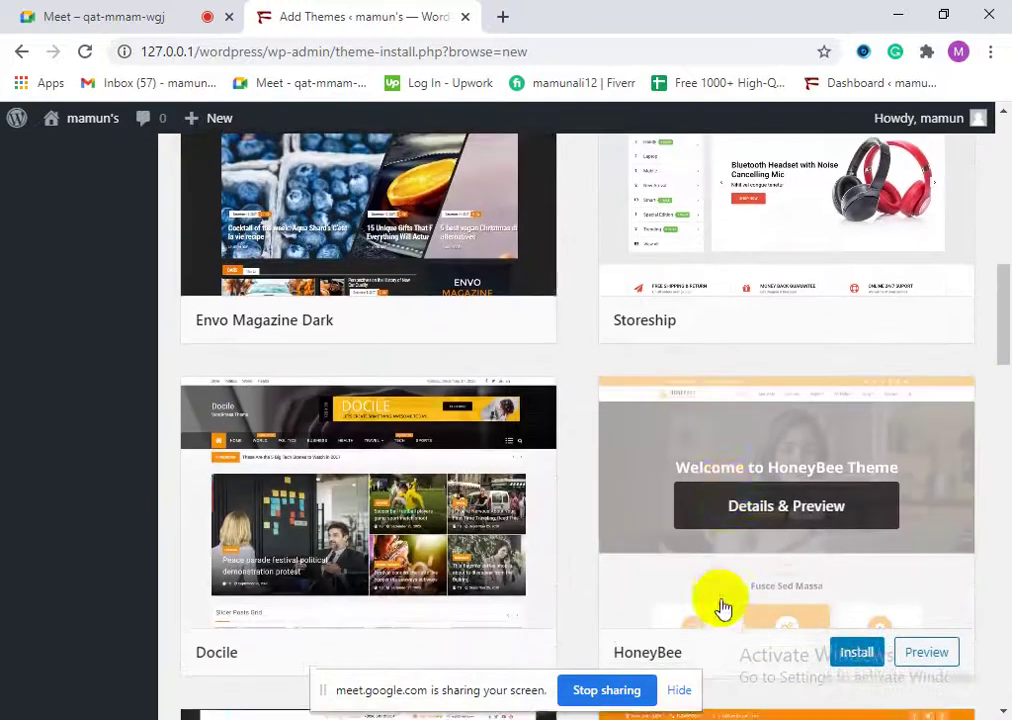
{"action": "scroll", "coordinate": [722, 607], "scroll_direction": "down", "scroll_amount": 5}
{"action": "scroll", "coordinate": [650, 560], "scroll_direction": "up", "scroll_amount": 4}
{"action": "scroll", "coordinate": [635, 553], "scroll_direction": "up", "scroll_amount": 7}
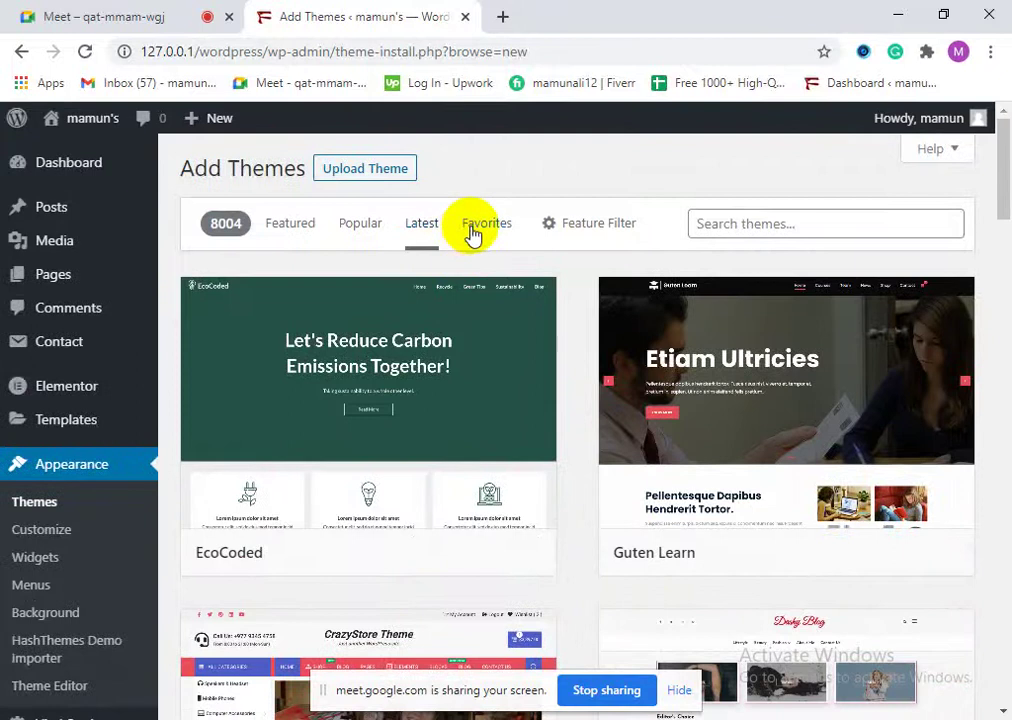
Step: Check Favorites and the Feature Filter, then return to the Featured themes list
{"action": "left_click", "coordinate": [478, 224]}
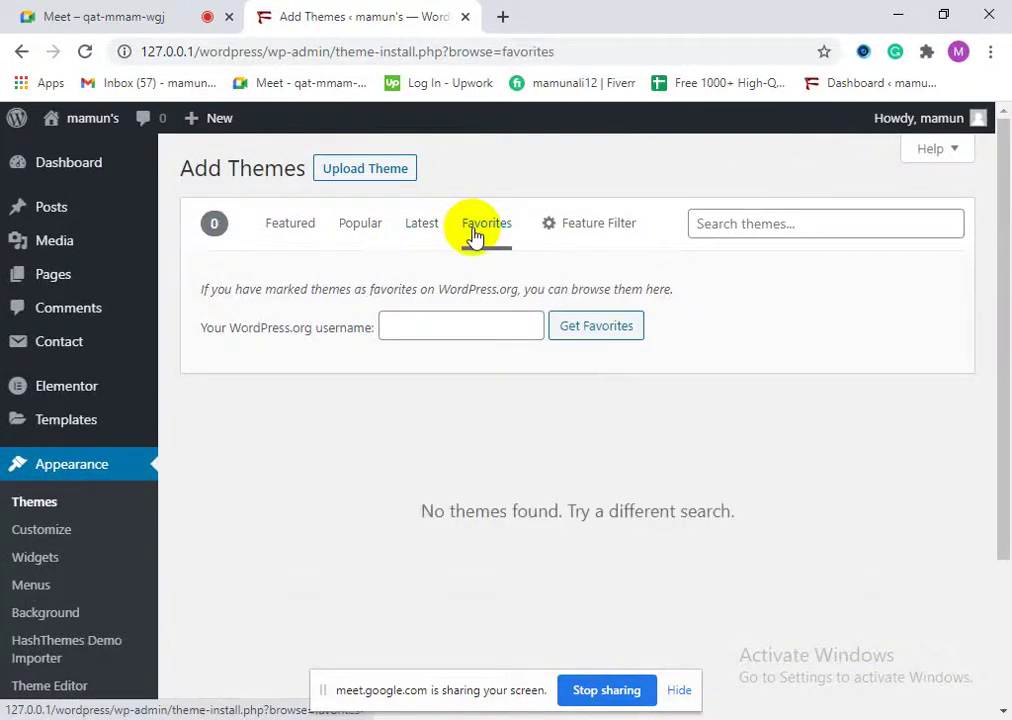
{"action": "left_click", "coordinate": [584, 236]}
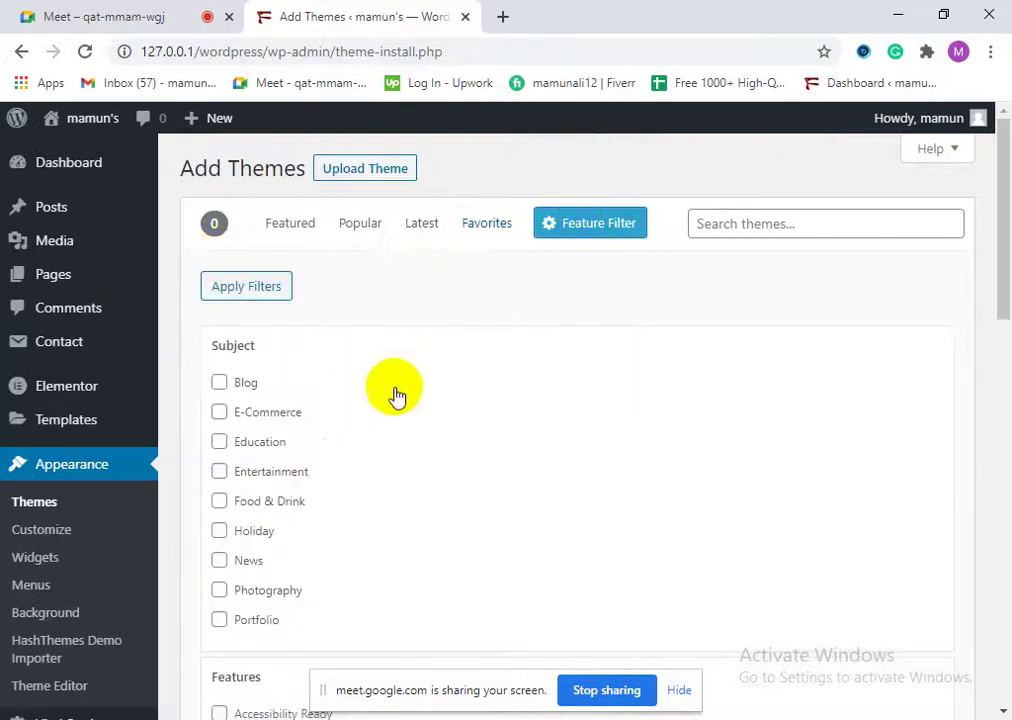
{"action": "scroll", "coordinate": [360, 470], "scroll_direction": "down", "scroll_amount": 1}
{"action": "scroll", "coordinate": [320, 500], "scroll_direction": "up", "scroll_amount": 1}
{"action": "left_click", "coordinate": [266, 229]}
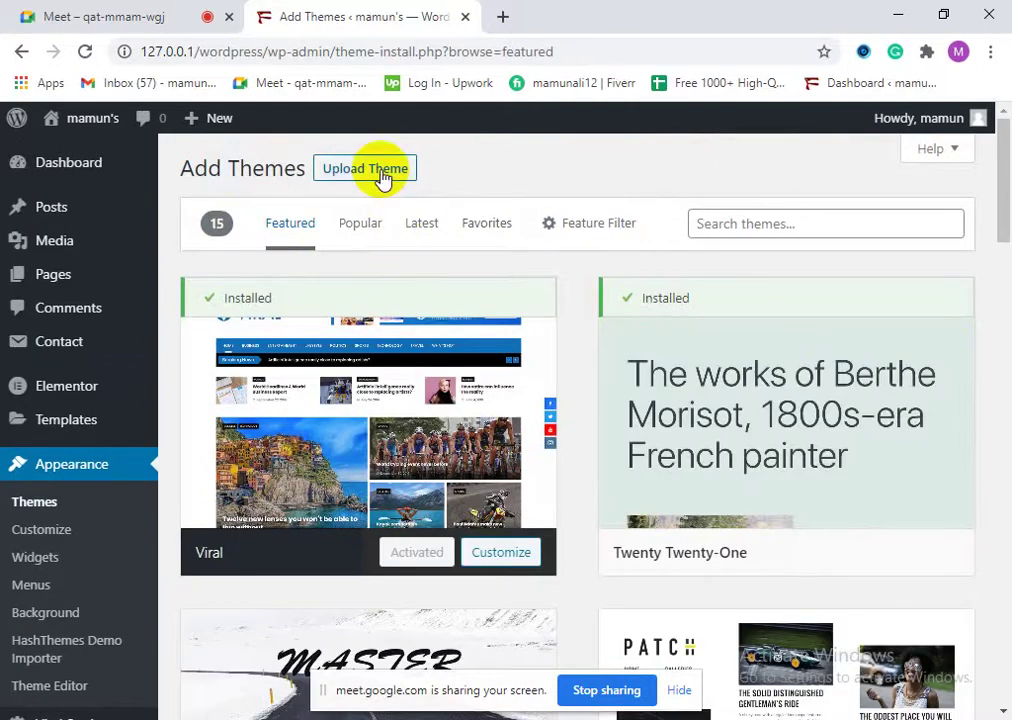
{"action": "left_click", "coordinate": [686, 694]}
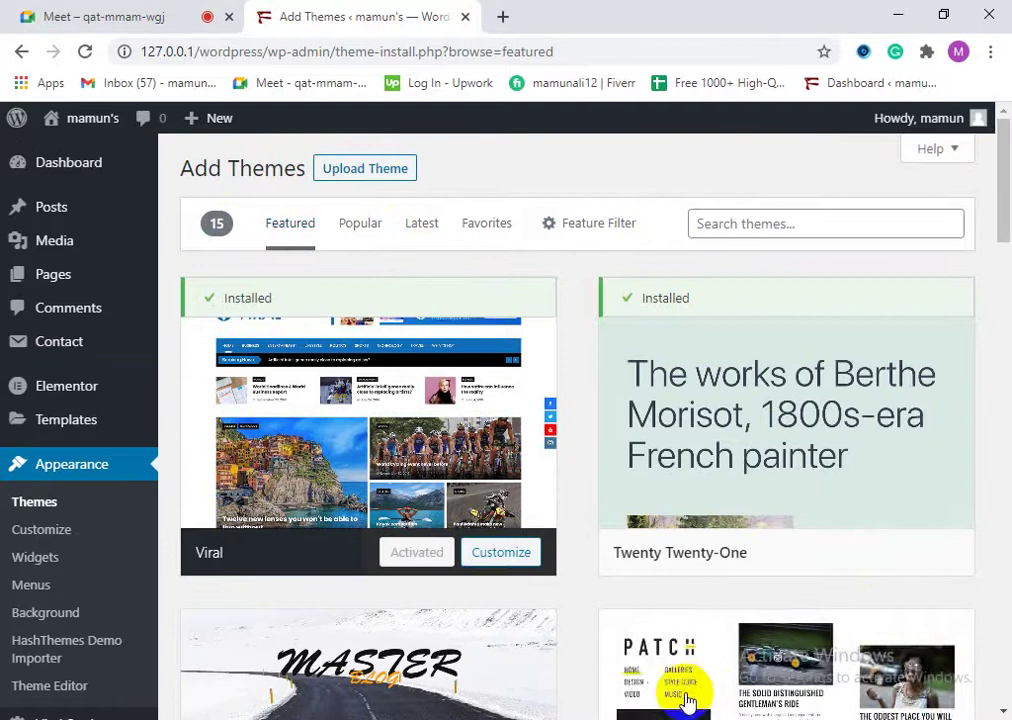
Step: Open the Upload Theme panel and bring up the file picker for the theme zip
{"action": "left_click", "coordinate": [331, 174]}
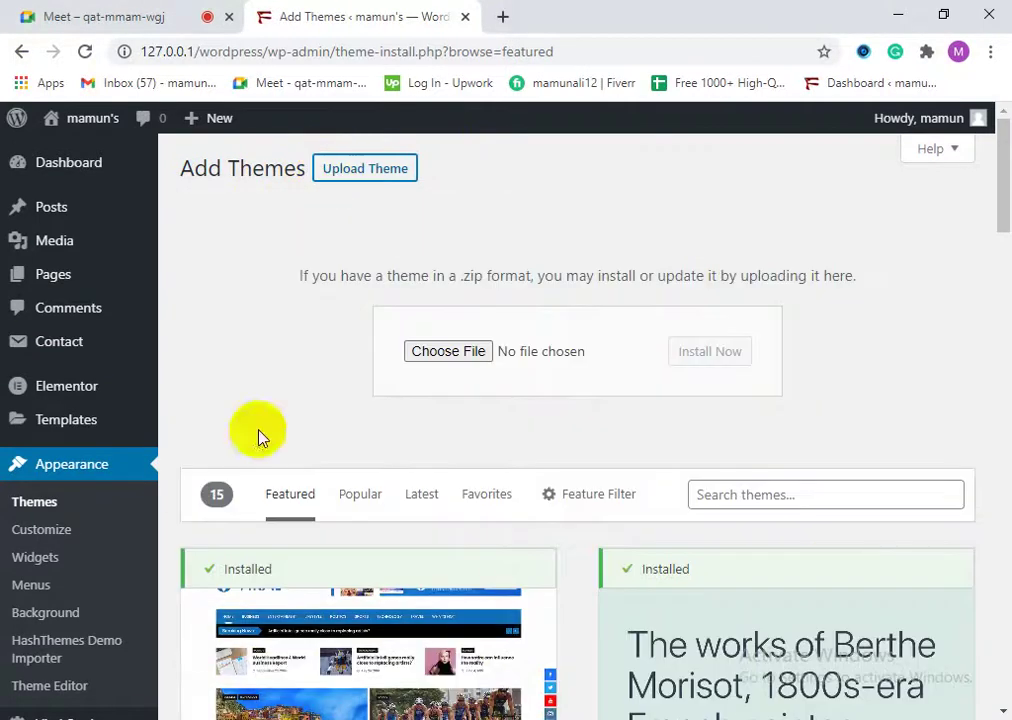
{"action": "left_click", "coordinate": [452, 352]}
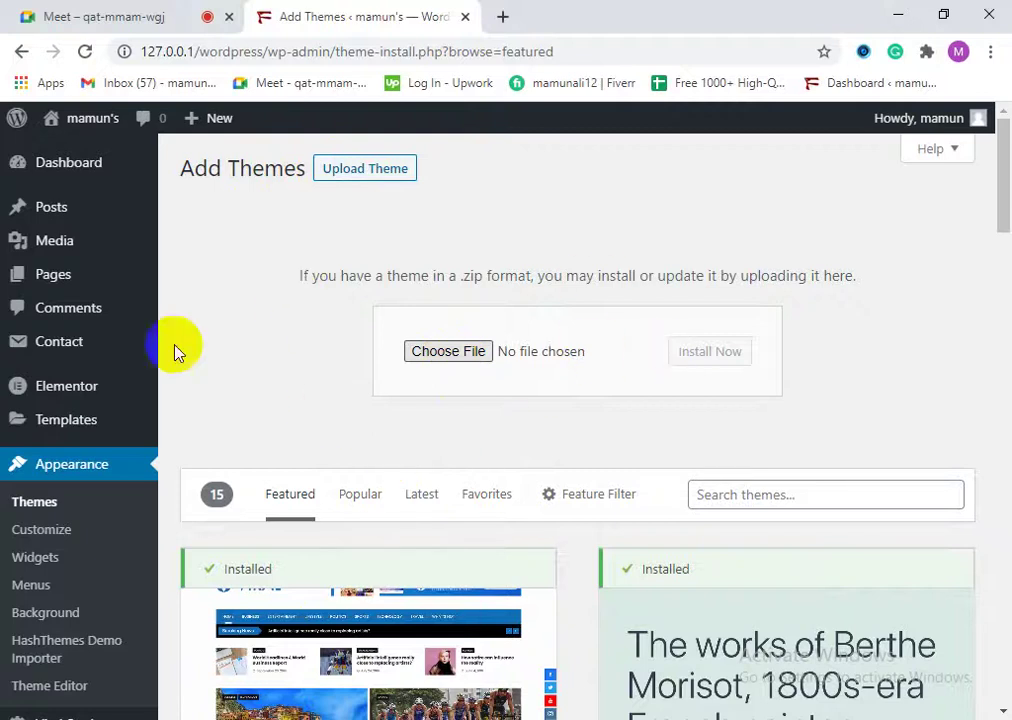
{"action": "left_click", "coordinate": [478, 356]}
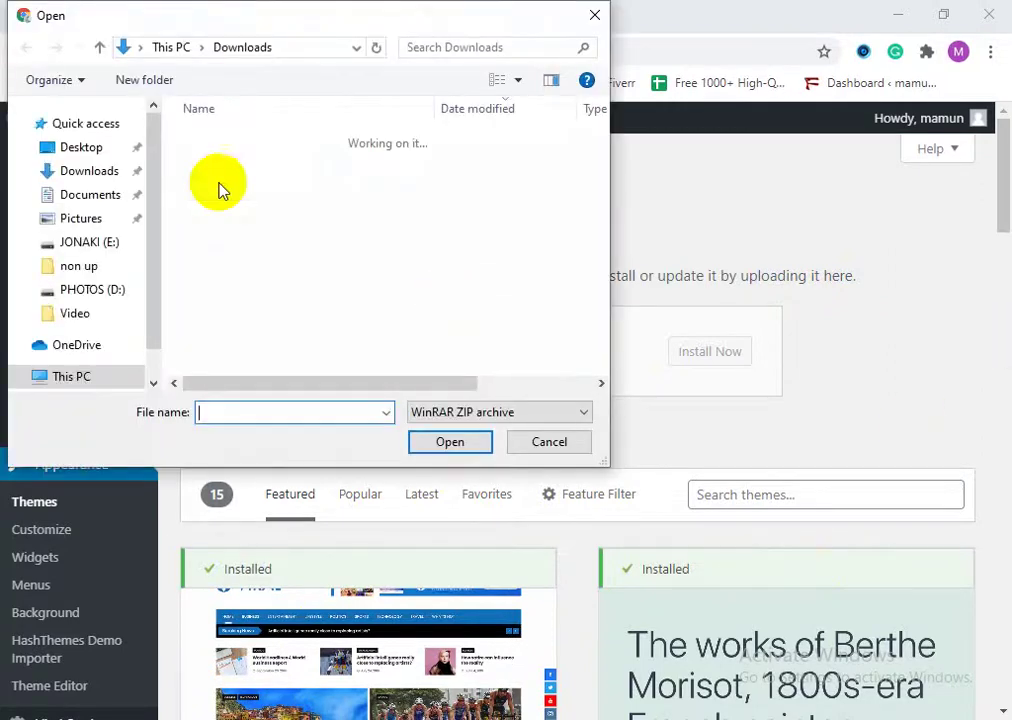
Step: Select hestia.zip from Downloads > Compressed and start installing it
{"action": "left_click_drag", "start_coordinate": [149, 149], "coordinate": [158, 131]}
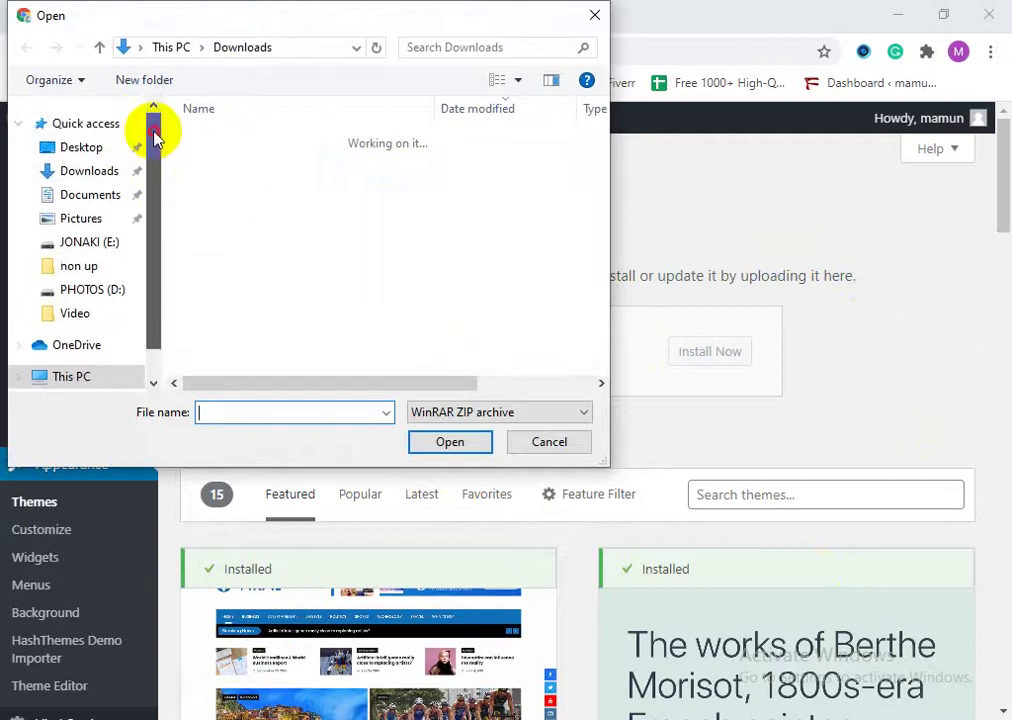
{"action": "left_click", "coordinate": [89, 171]}
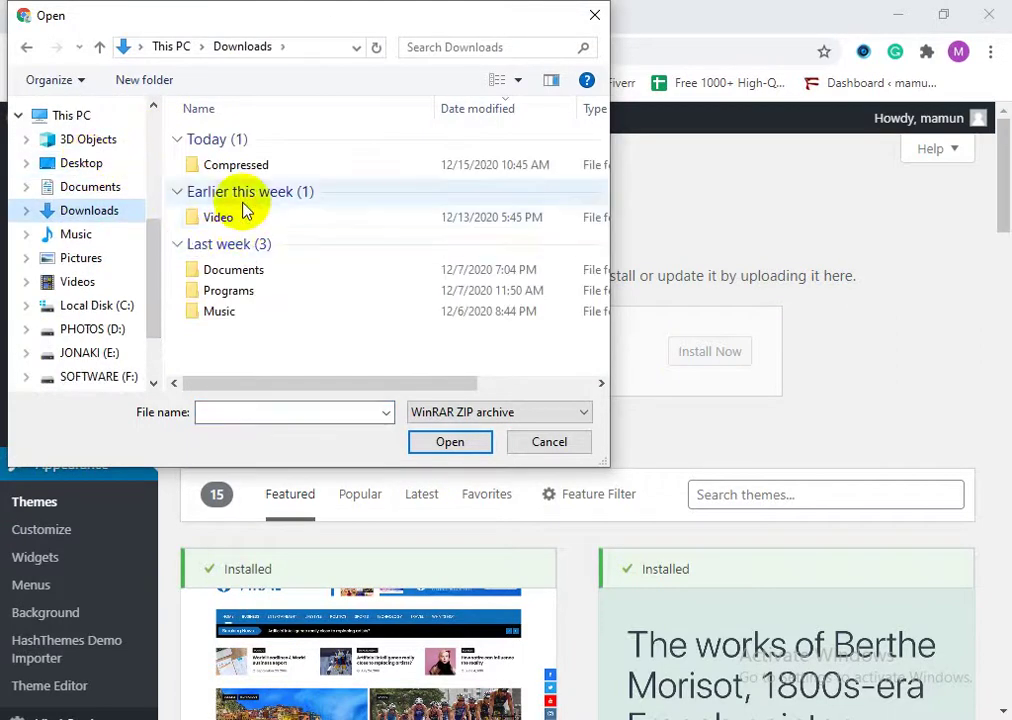
{"action": "double_click", "coordinate": [217, 172]}
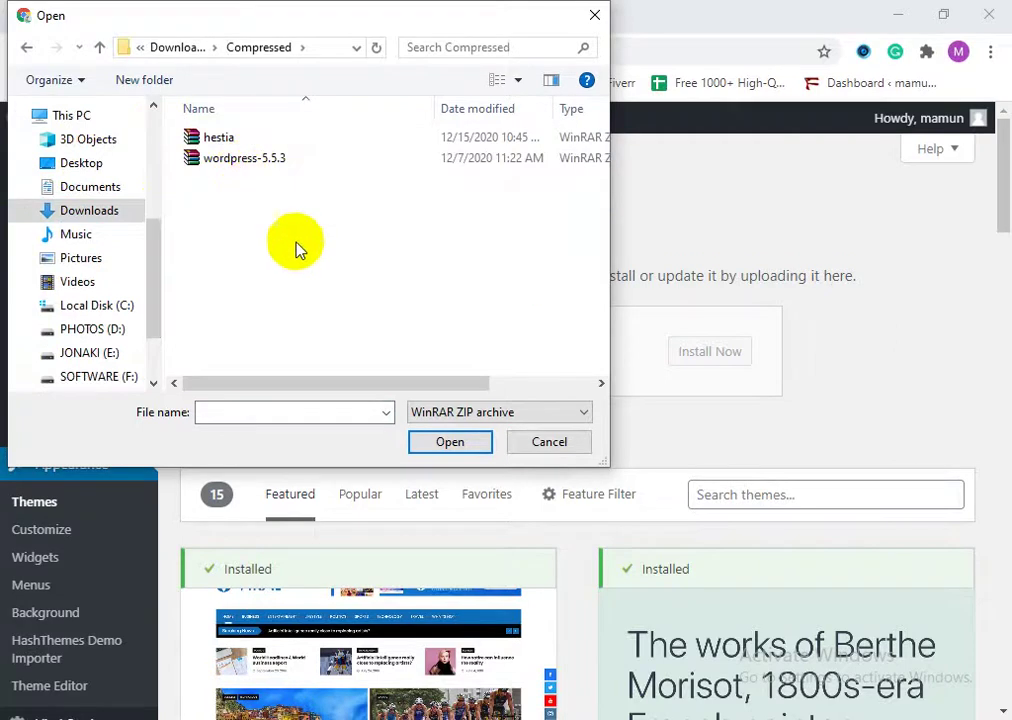
{"action": "left_click", "coordinate": [98, 46]}
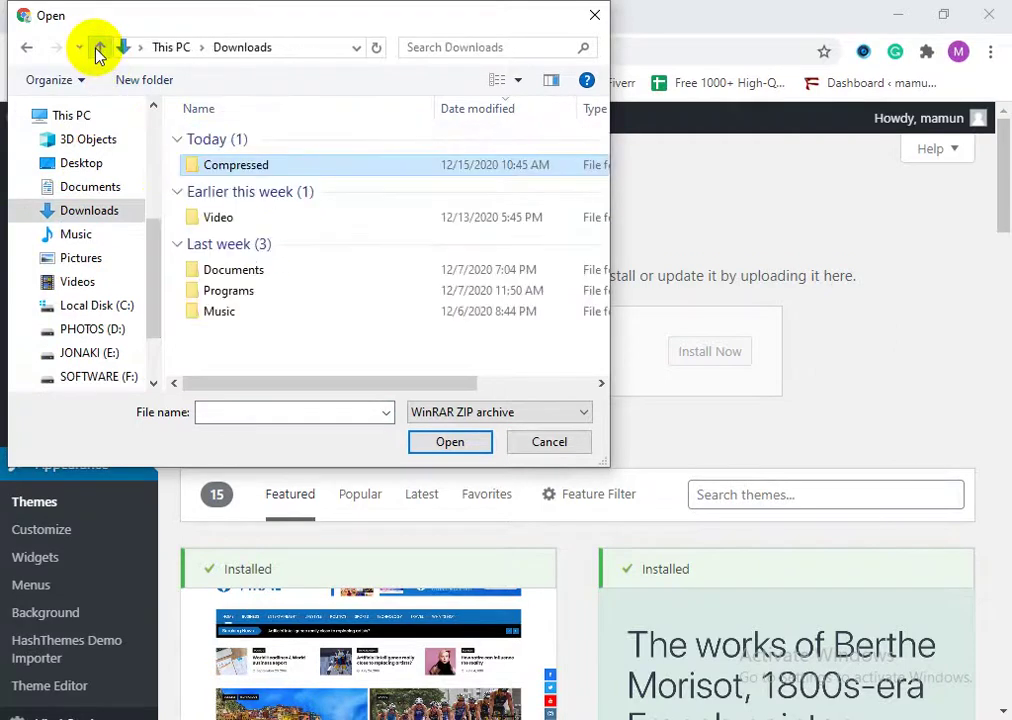
{"action": "double_click", "coordinate": [226, 166]}
{"action": "left_click", "coordinate": [218, 140]}
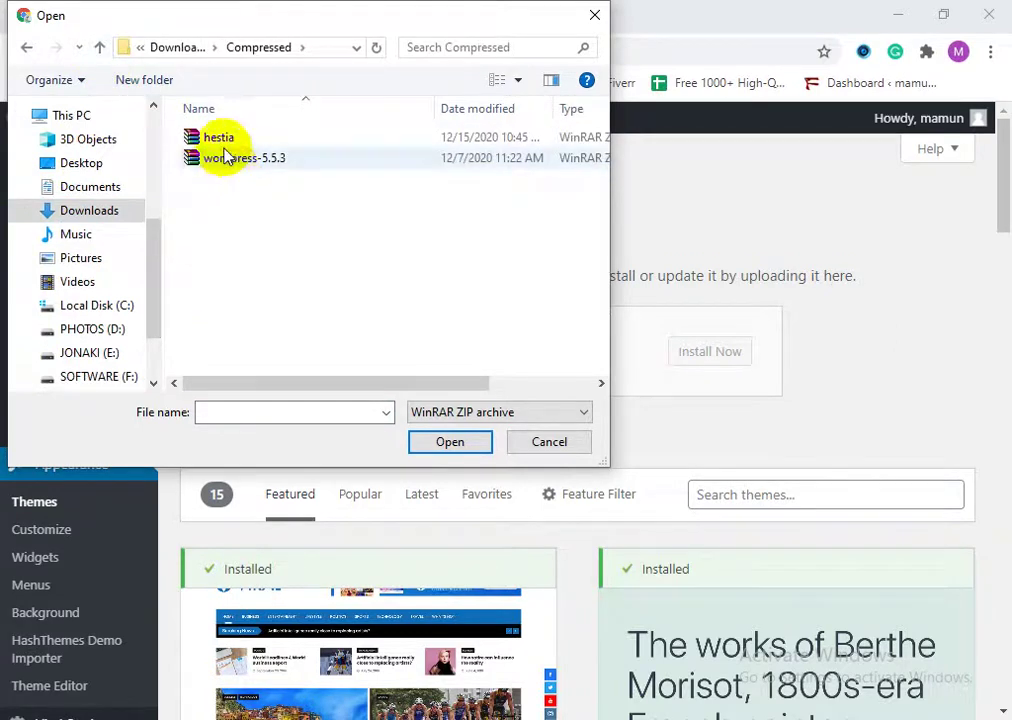
{"action": "left_click", "coordinate": [455, 446]}
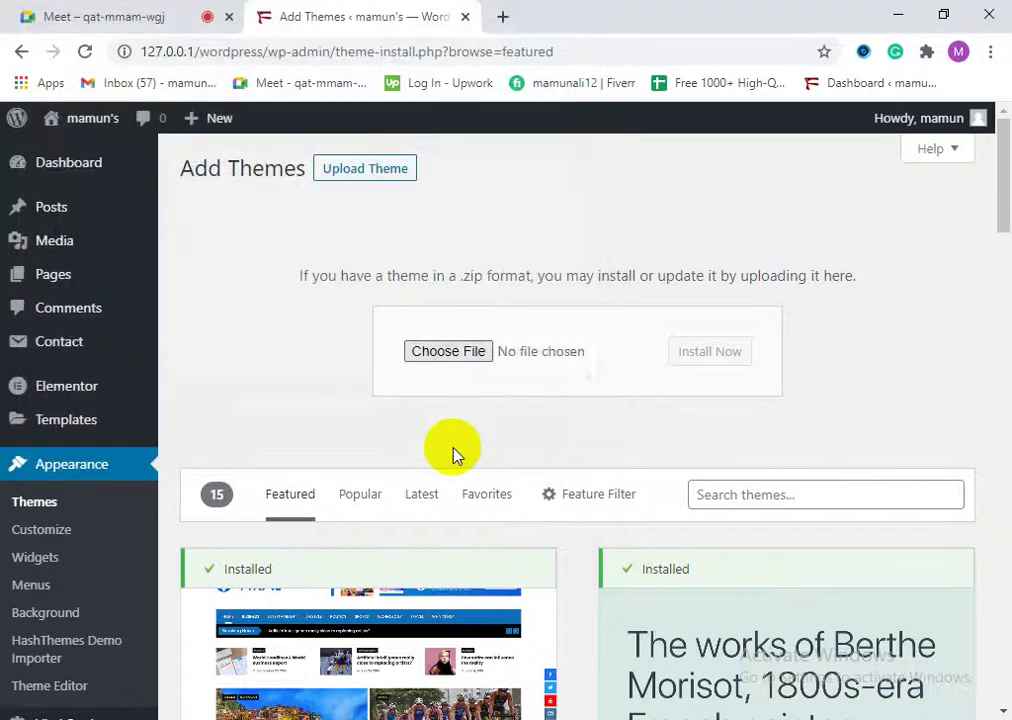
{"action": "left_click", "coordinate": [704, 356]}
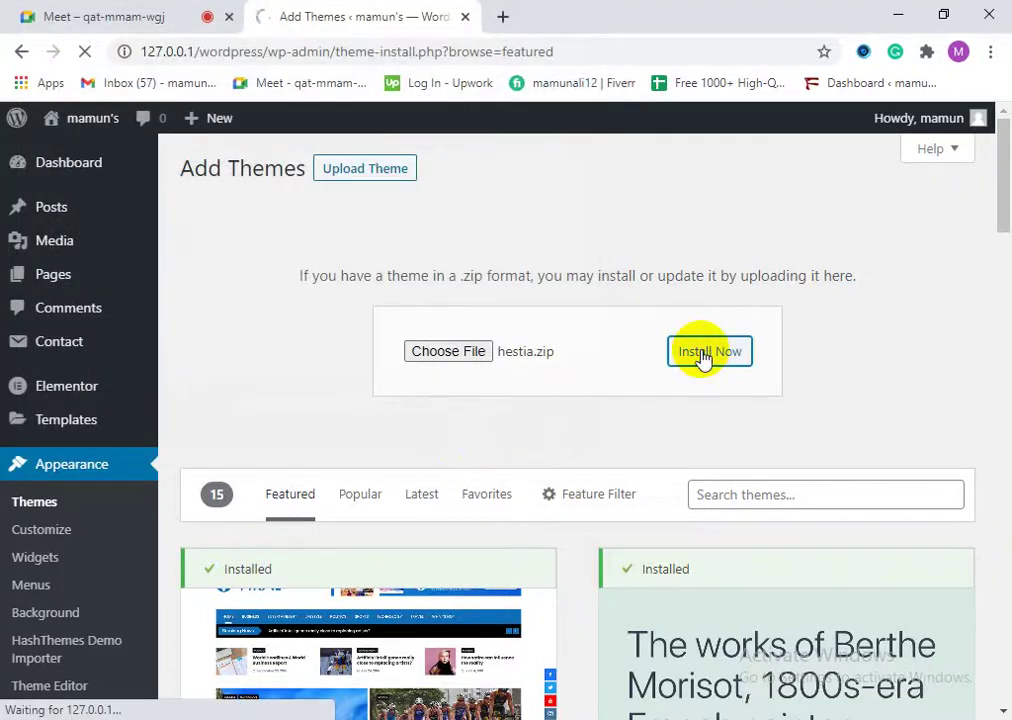
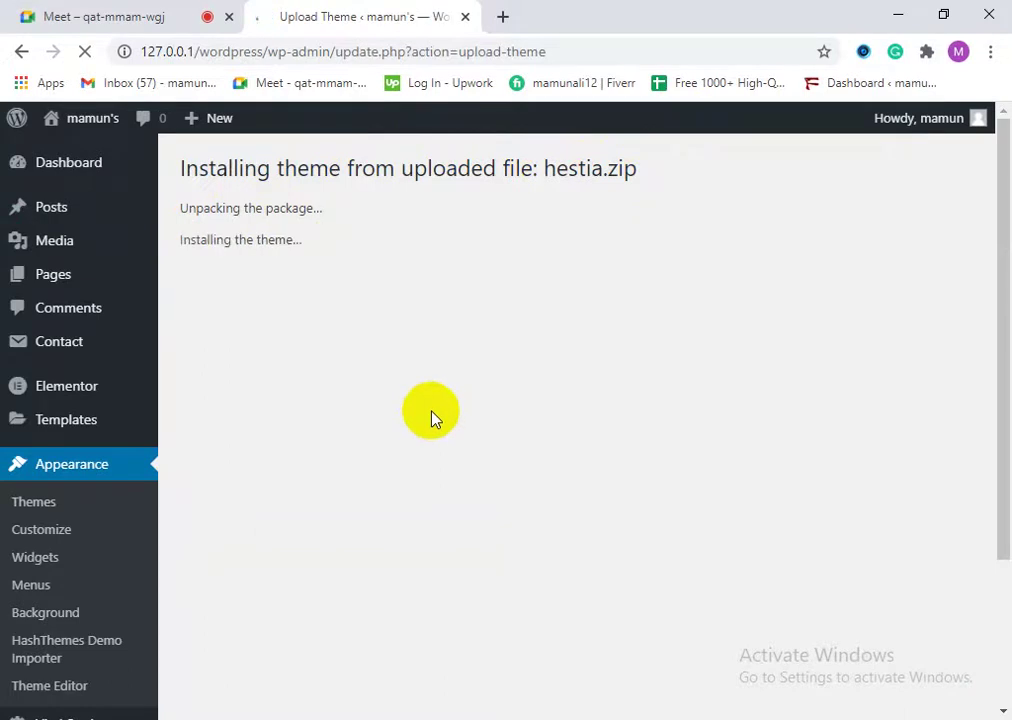
Step: Confirm hestia.zip installed successfully and activate the Hestia theme
{"action": "left_click_drag", "start_coordinate": [231, 240], "coordinate": [285, 245]}
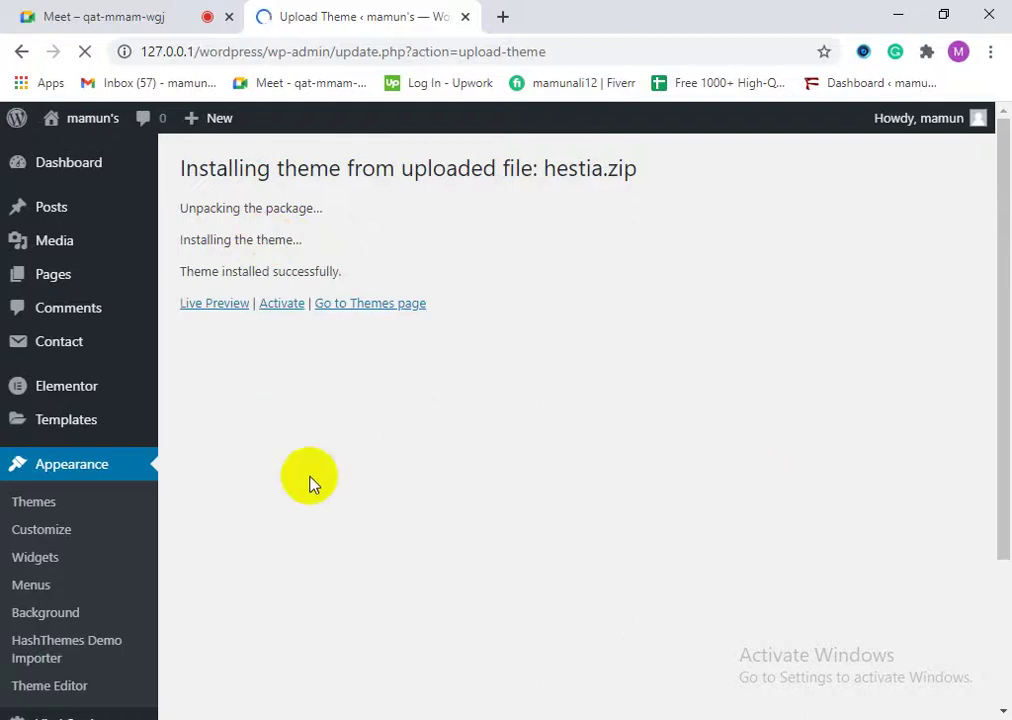
{"action": "left_click_drag", "start_coordinate": [182, 271], "coordinate": [334, 271]}
{"action": "left_click", "coordinate": [557, 526]}
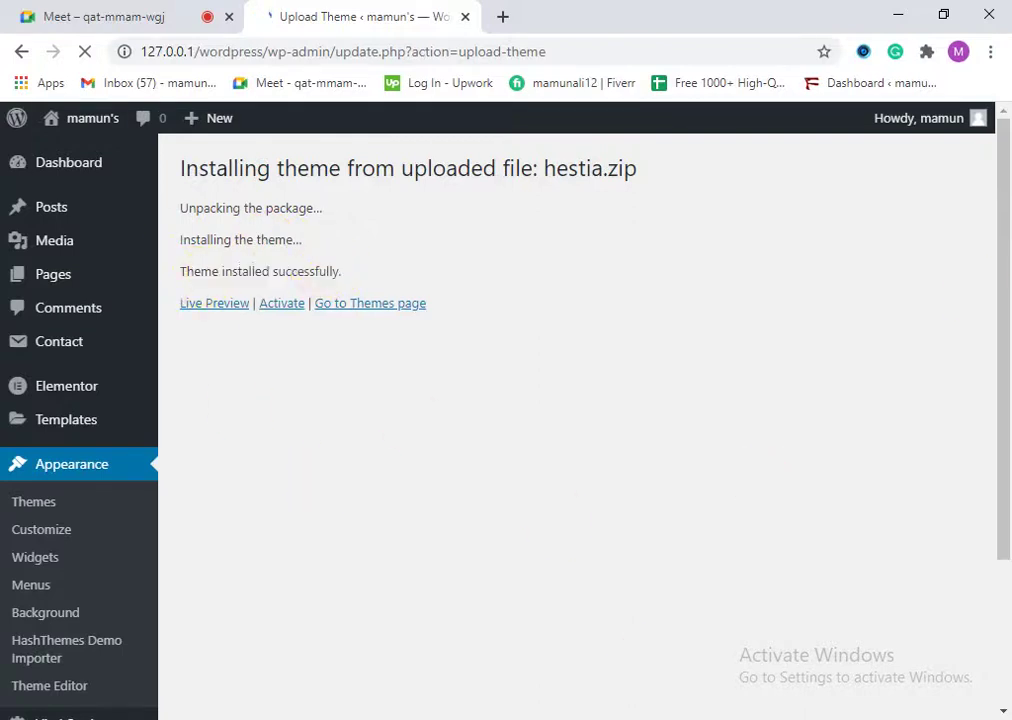
{"action": "left_click", "coordinate": [284, 304]}
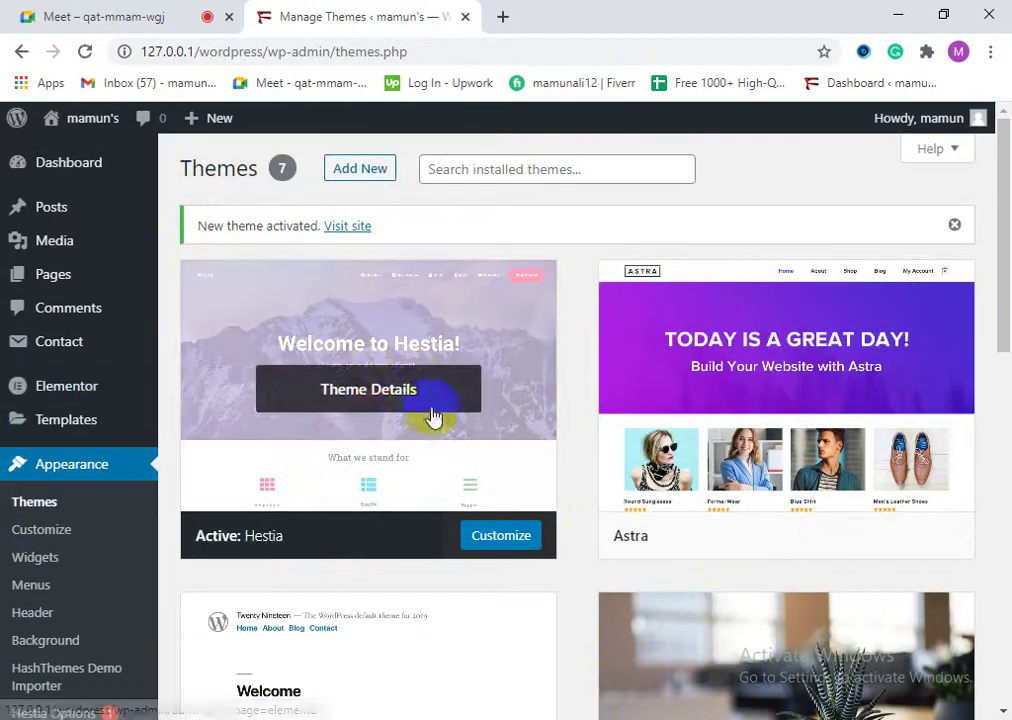
Step: Launch the Hestia Customizer and scroll through the 'best service' preview down to the footer
{"action": "left_click", "coordinate": [517, 541]}
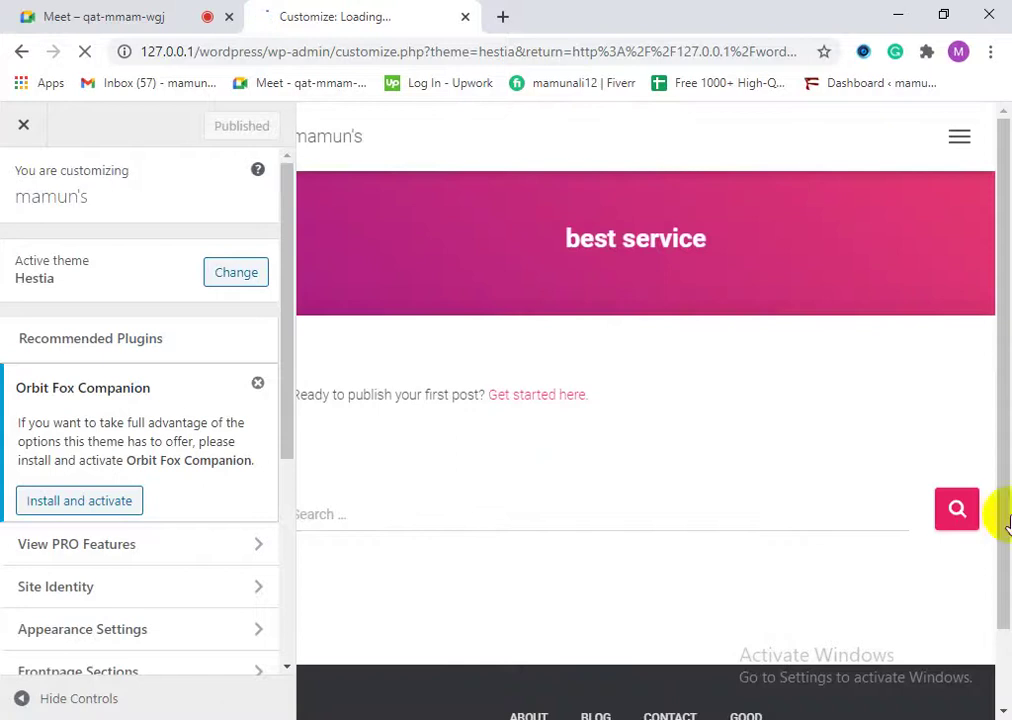
{"action": "scroll", "coordinate": [632, 494], "scroll_direction": "down", "scroll_amount": 1}
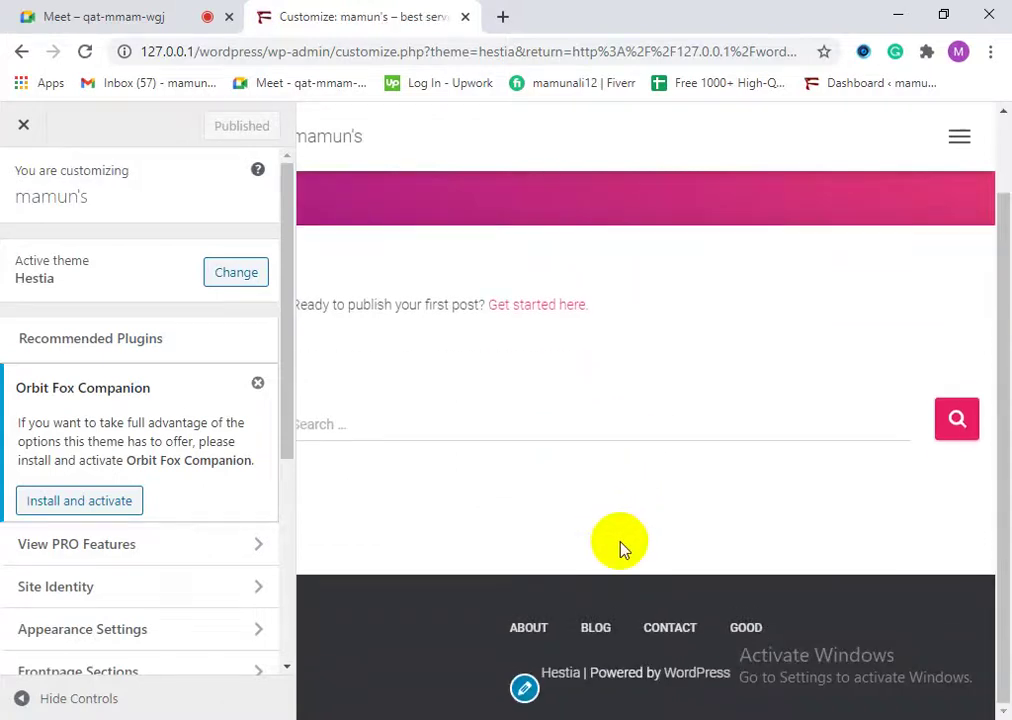
{"action": "scroll", "coordinate": [617, 538], "scroll_direction": "up", "scroll_amount": 1}
{"action": "scroll", "coordinate": [615, 530], "scroll_direction": "down", "scroll_amount": 1}
{"action": "scroll", "coordinate": [680, 585], "scroll_direction": "up", "scroll_amount": 1}
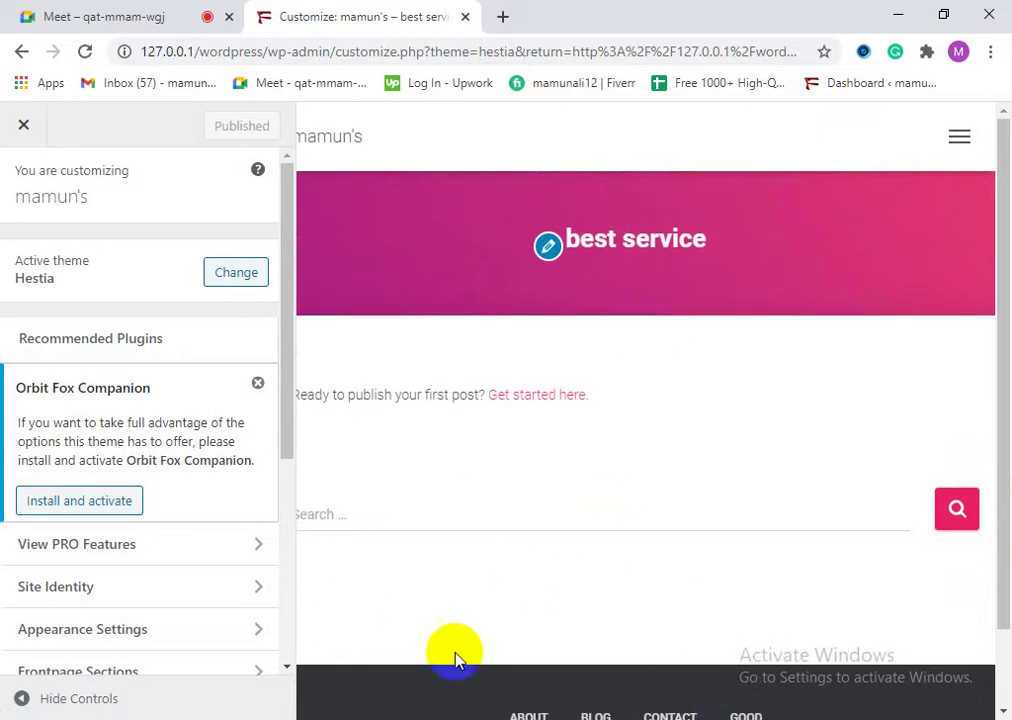
{"action": "scroll", "coordinate": [655, 680], "scroll_direction": "down", "scroll_amount": 1}
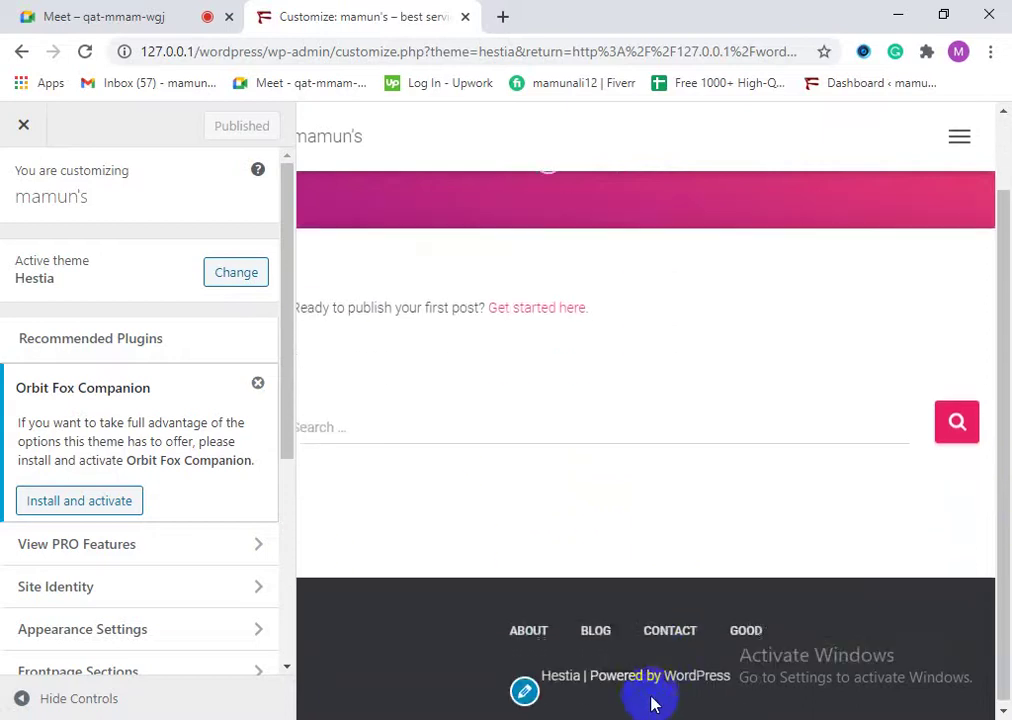
Step: Open Hestia's Footer Options from the footer credit and examine the 'Powered by' line
{"action": "left_click", "coordinate": [525, 689]}
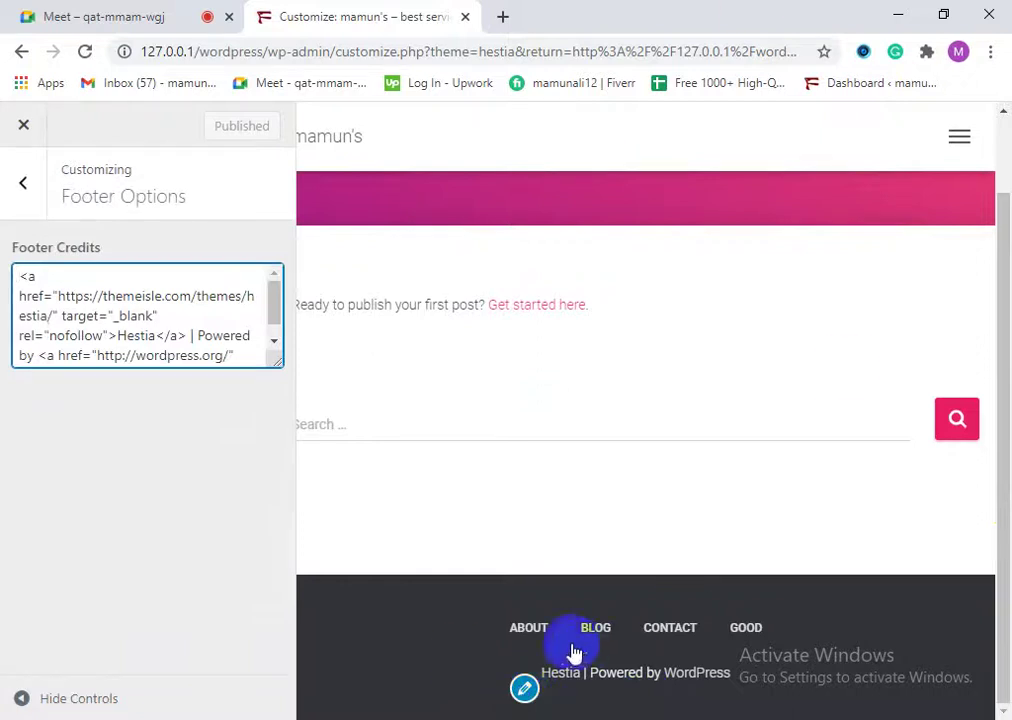
{"action": "scroll", "coordinate": [237, 339], "scroll_direction": "down", "scroll_amount": 1}
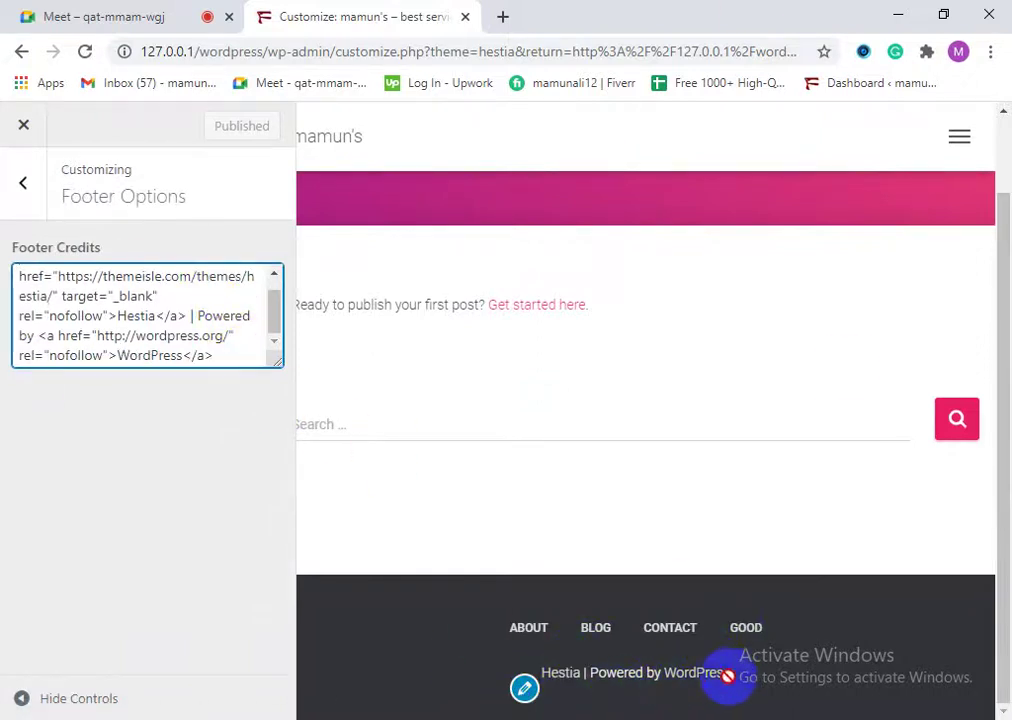
{"action": "left_click_drag", "start_coordinate": [745, 680], "coordinate": [545, 693]}
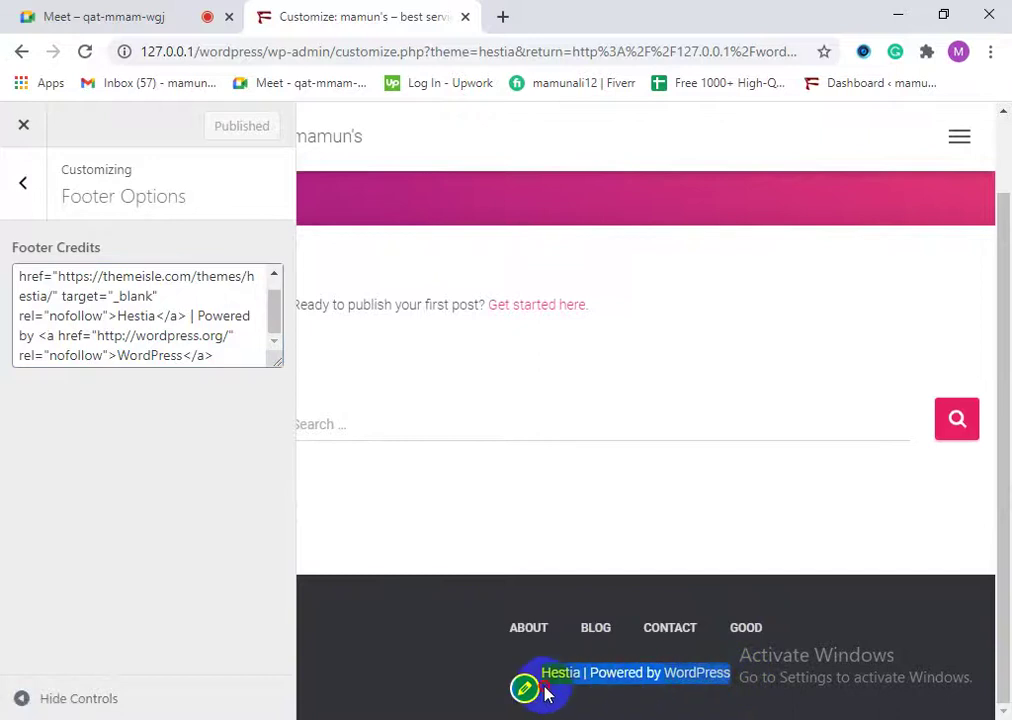
{"action": "left_click", "coordinate": [409, 657]}
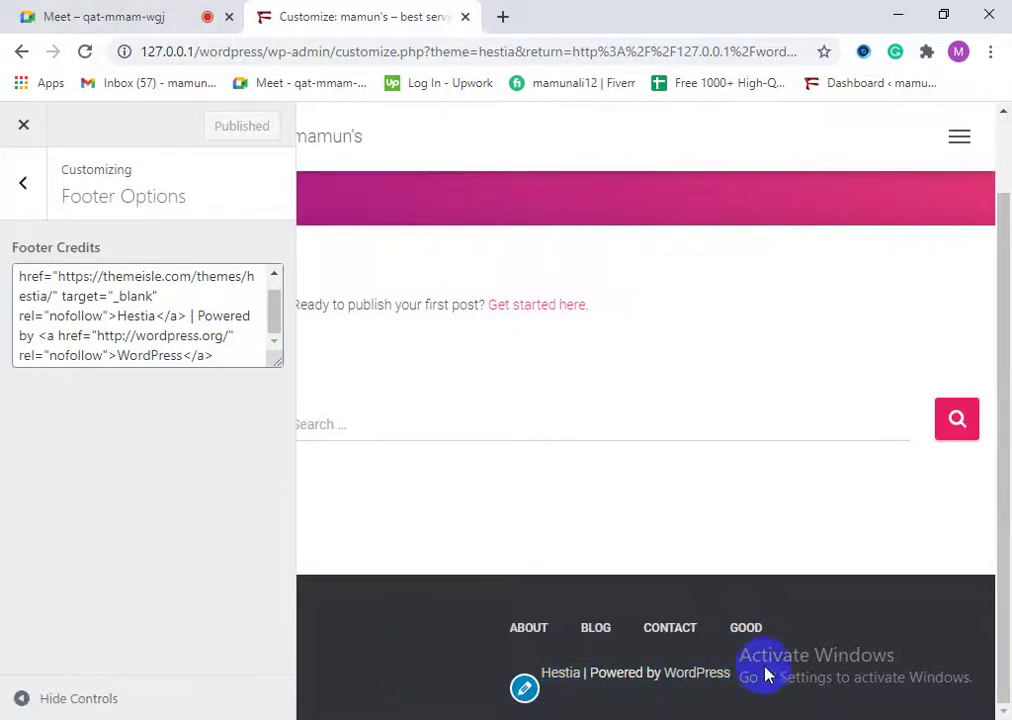
{"action": "left_click_drag", "start_coordinate": [757, 680], "coordinate": [390, 648]}
{"action": "mouse_move", "coordinate": [524, 688]}
{"action": "left_mouse_down"}
{"action": "mouse_move", "coordinate": [524, 700]}
{"action": "mouse_move", "coordinate": [599, 678]}
{"action": "mouse_move", "coordinate": [722, 669]}
{"action": "mouse_move", "coordinate": [264, 300]}
{"action": "mouse_move", "coordinate": [748, 659]}
{"action": "mouse_move", "coordinate": [707, 673]}
{"action": "mouse_move", "coordinate": [540, 680]}
{"action": "mouse_move", "coordinate": [581, 684]}
{"action": "mouse_move", "coordinate": [50, 436]}
{"action": "left_mouse_up"}
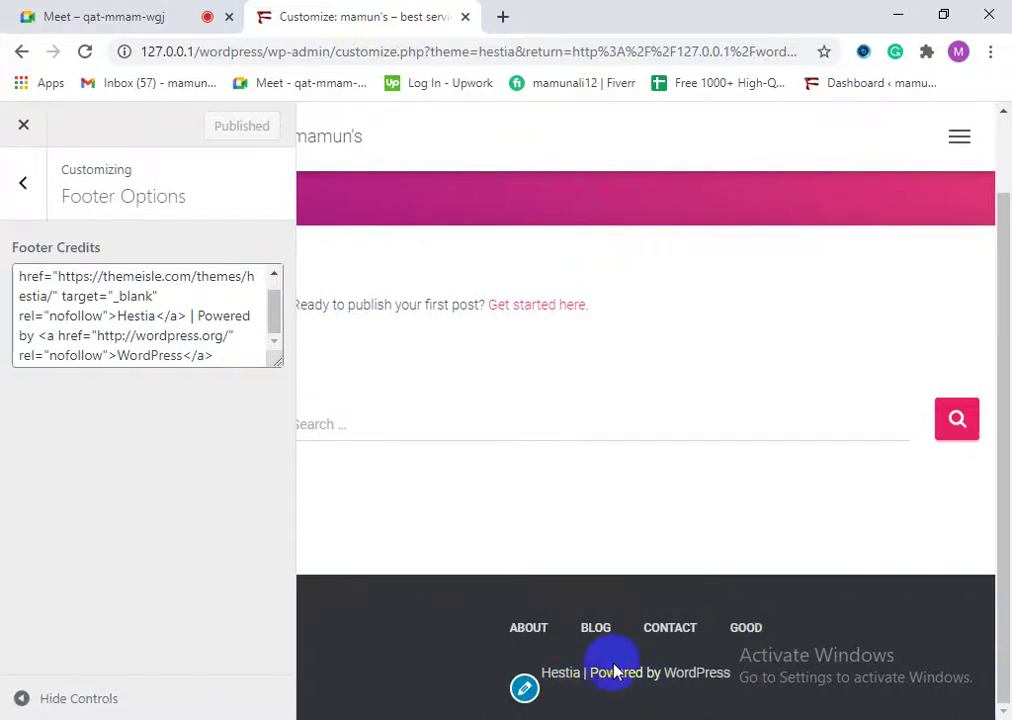
{"action": "left_click", "coordinate": [639, 621]}
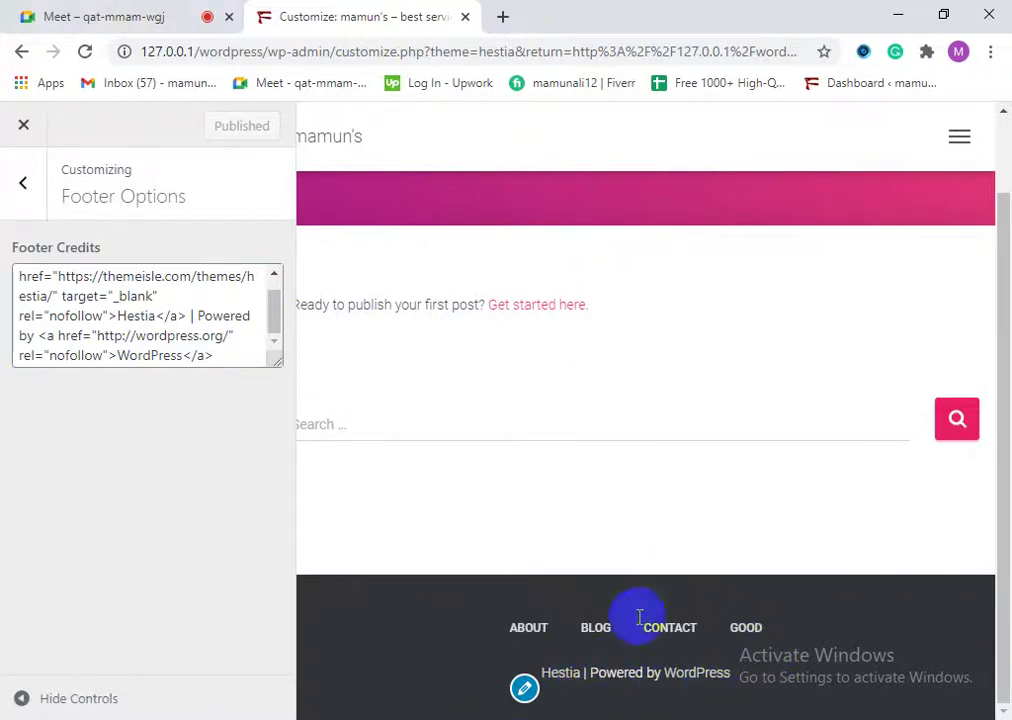
{"action": "scroll", "coordinate": [125, 320], "scroll_direction": "up", "scroll_amount": 1}
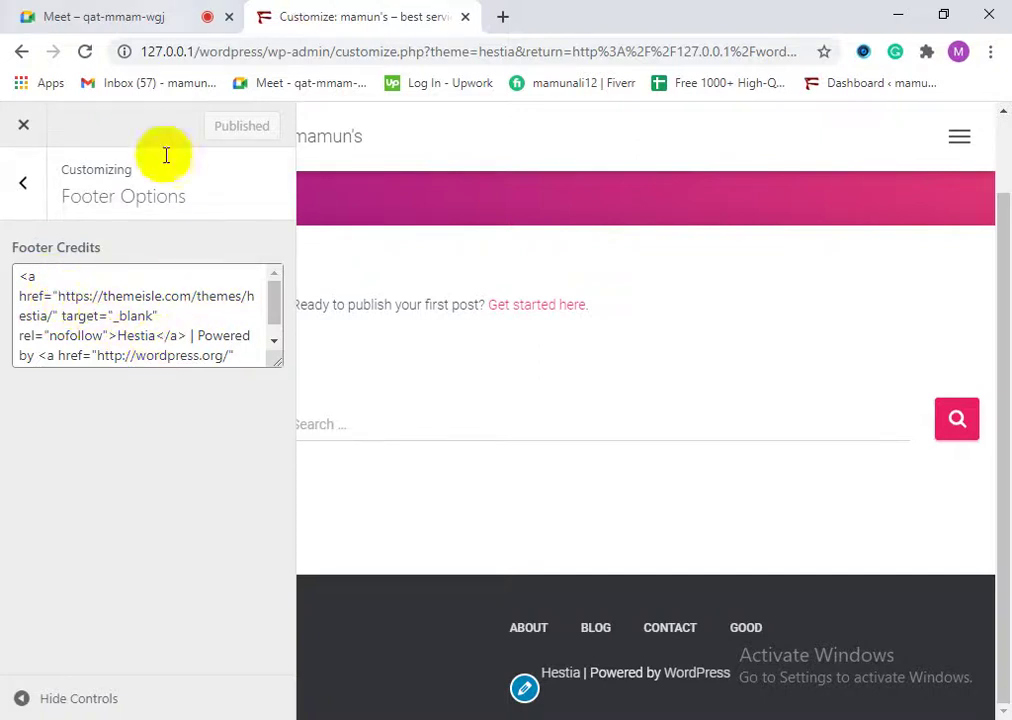
{"action": "scroll", "coordinate": [163, 344], "scroll_direction": "down", "scroll_amount": 1}
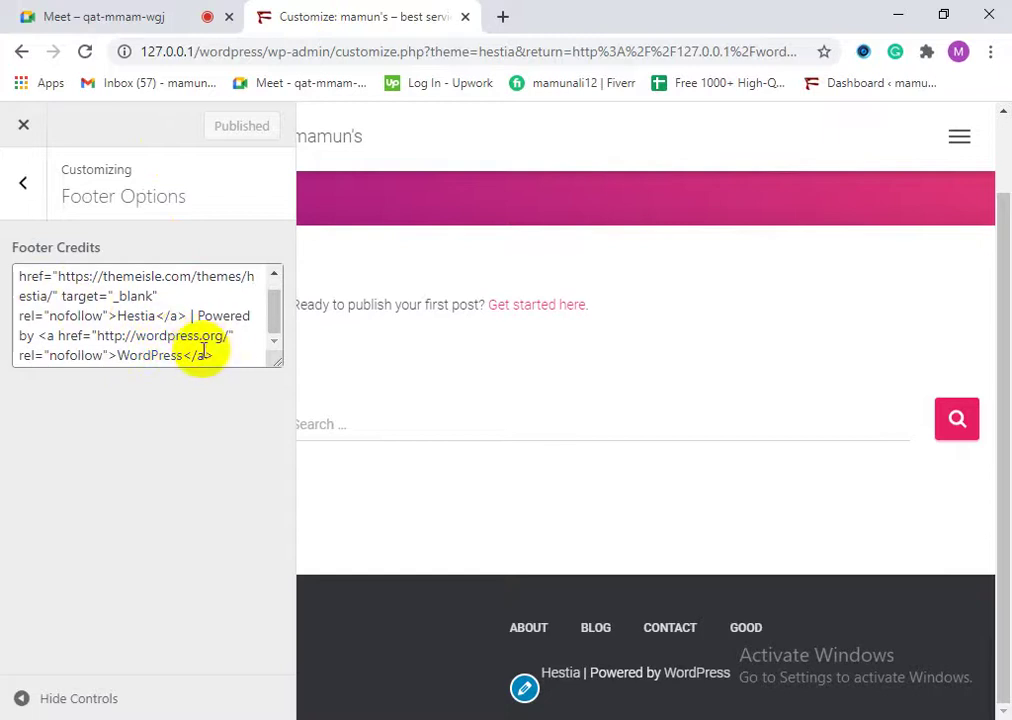
{"action": "scroll", "coordinate": [191, 327], "scroll_direction": "up", "scroll_amount": 1}
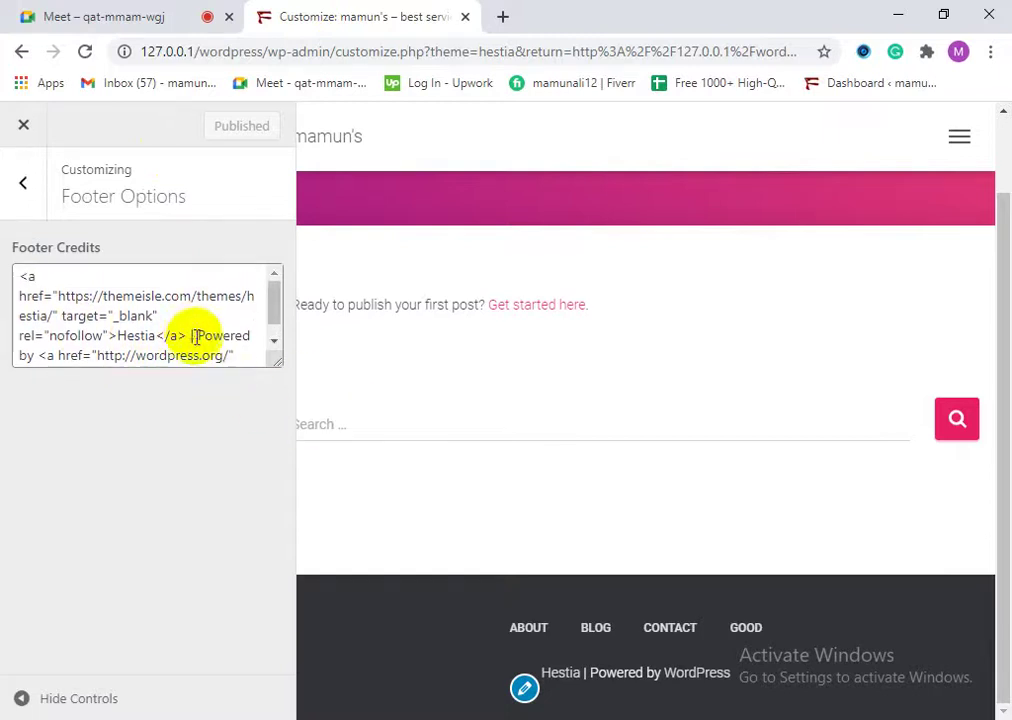
{"action": "scroll", "coordinate": [117, 318], "scroll_direction": "down", "scroll_amount": 1}
{"action": "scroll", "coordinate": [95, 313], "scroll_direction": "up", "scroll_amount": 1}
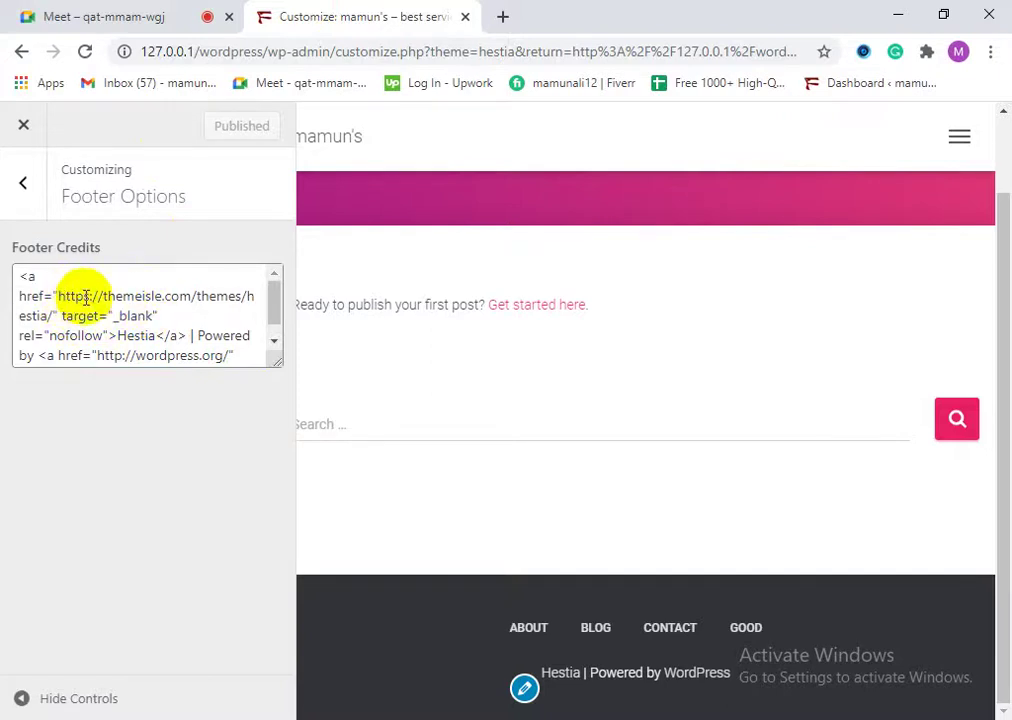
Step: Inspect the Footer Credits HTML, picking out the themeisle.com/themes/hestia/ link address
{"action": "left_click_drag", "start_coordinate": [104, 298], "coordinate": [135, 296]}
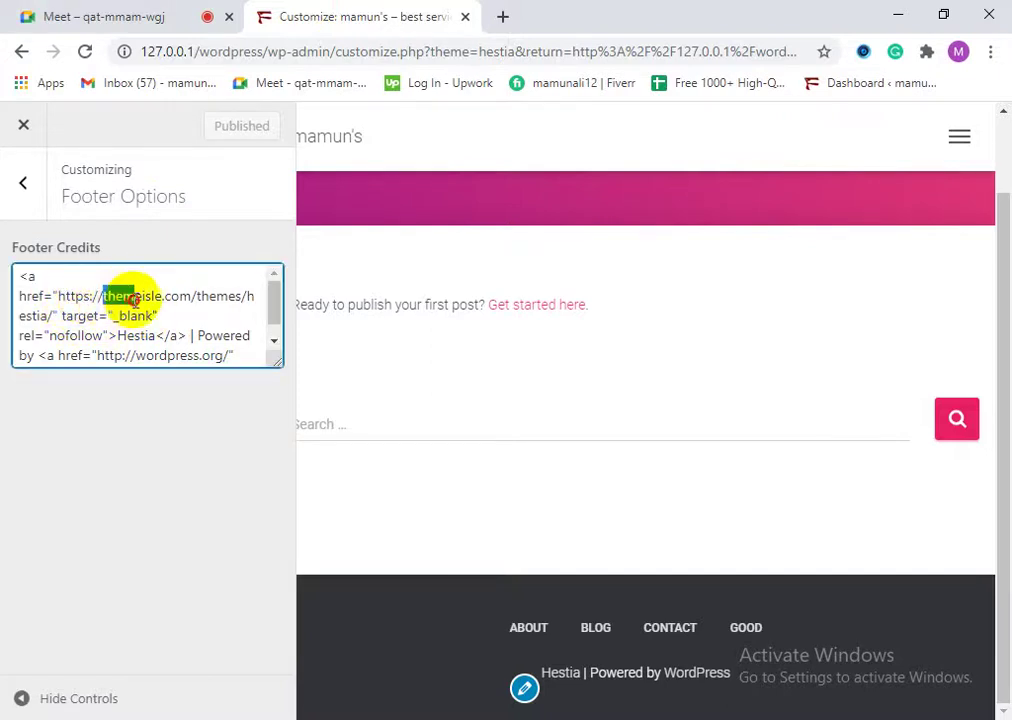
{"action": "left_click", "coordinate": [190, 296]}
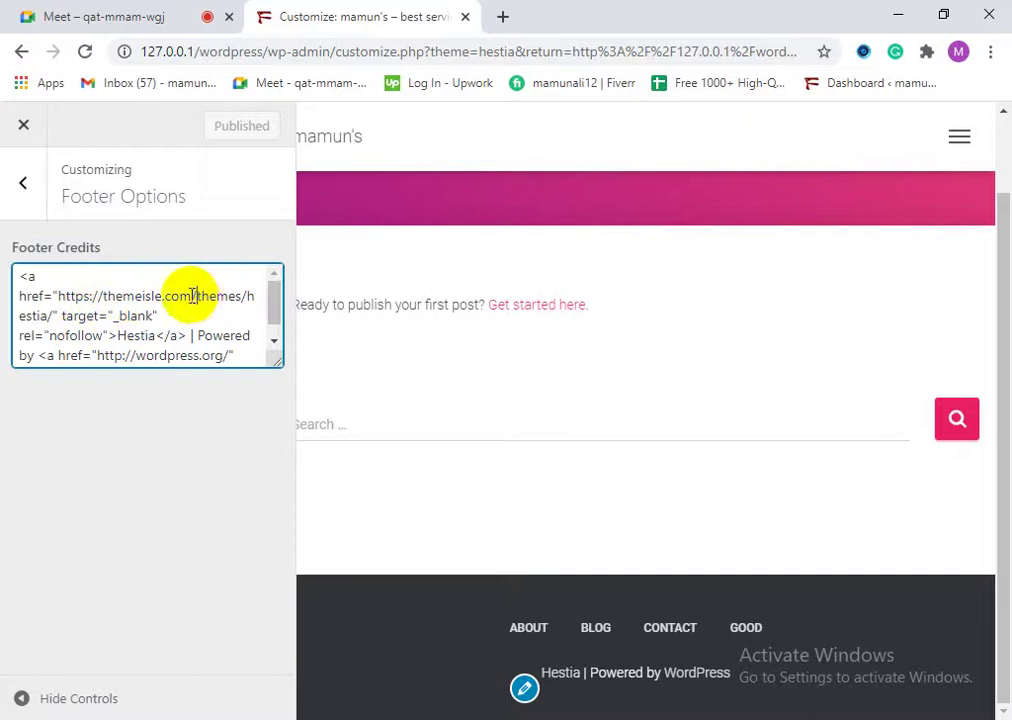
{"action": "left_click_drag", "start_coordinate": [192, 296], "coordinate": [106, 296]}
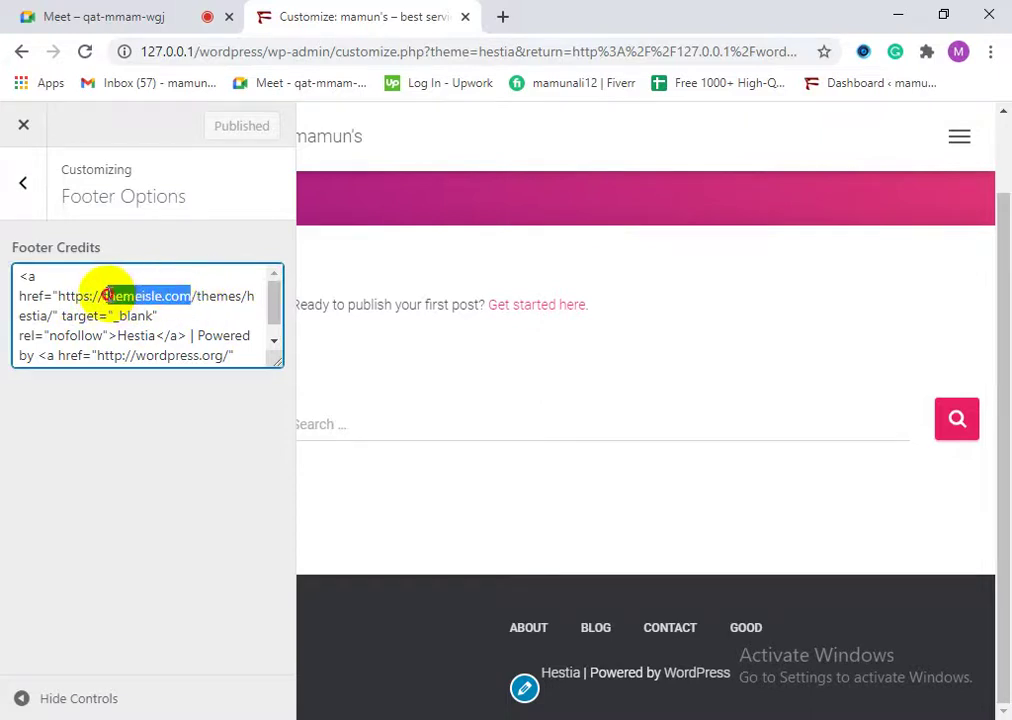
{"action": "left_click", "coordinate": [201, 298]}
{"action": "left_click_drag", "start_coordinate": [198, 296], "coordinate": [66, 313]}
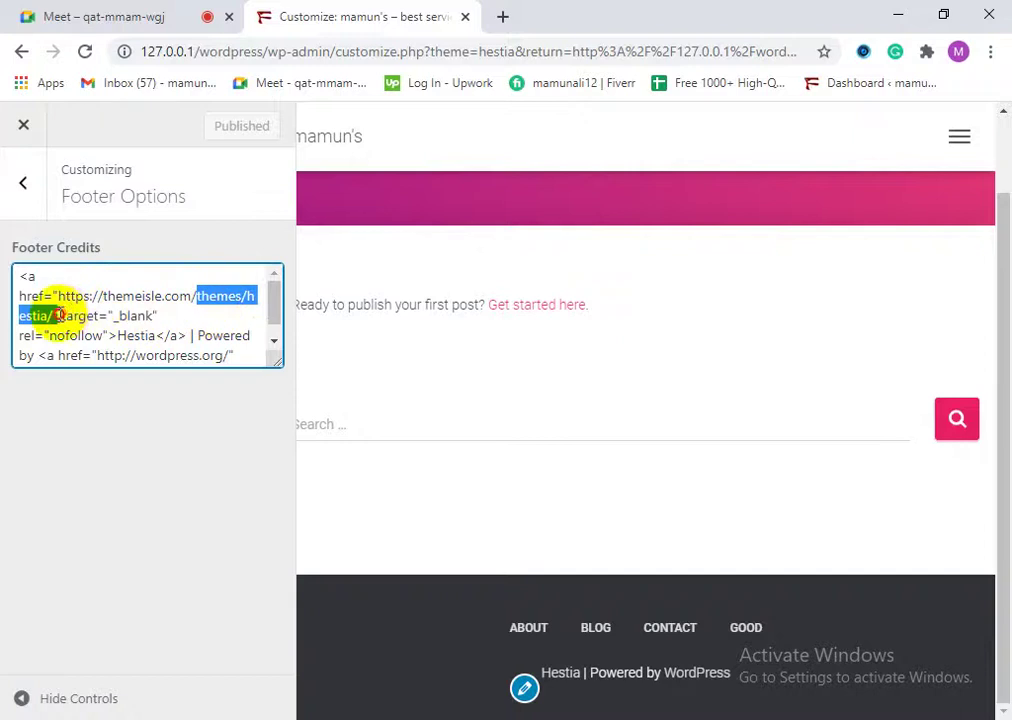
{"action": "left_click", "coordinate": [144, 296]}
{"action": "scroll", "coordinate": [205, 350], "scroll_direction": "down", "scroll_amount": 1}
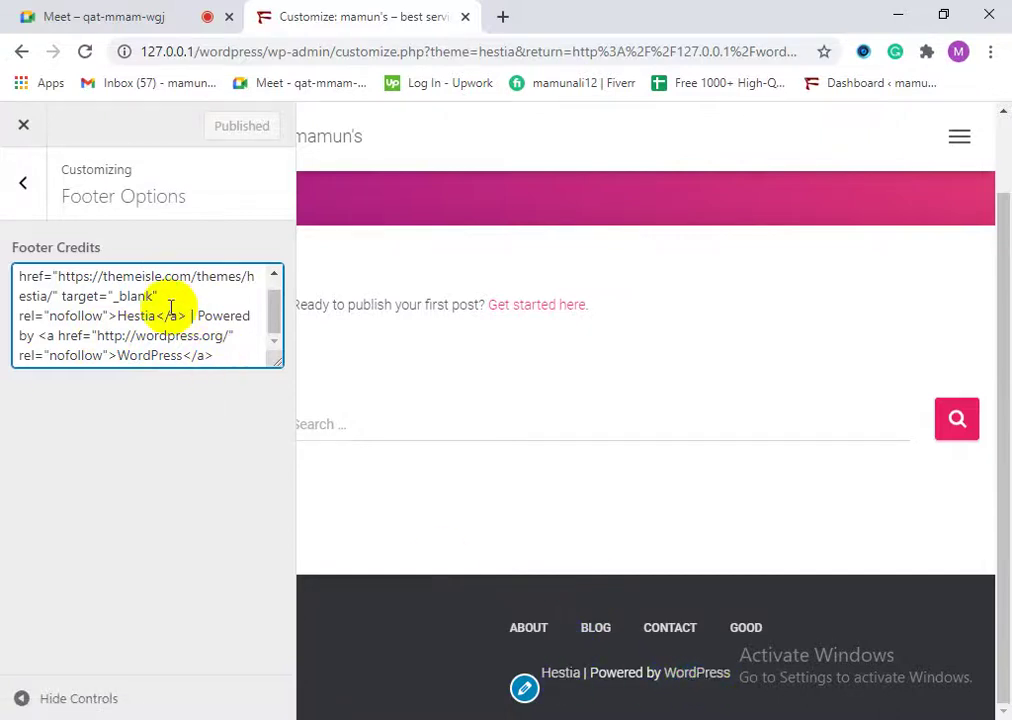
{"action": "scroll", "coordinate": [175, 312], "scroll_direction": "up", "scroll_amount": 1}
{"action": "left_click_drag", "start_coordinate": [102, 296], "coordinate": [216, 297]}
{"action": "scroll", "coordinate": [135, 320], "scroll_direction": "down", "scroll_amount": 1}
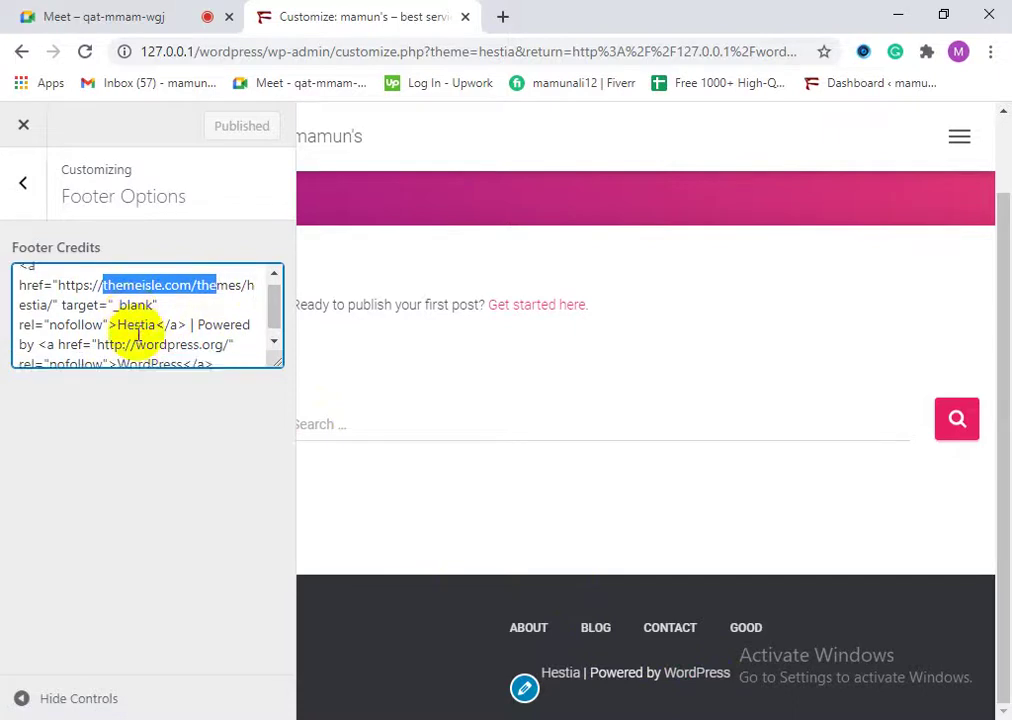
{"action": "left_click_drag", "start_coordinate": [167, 335], "coordinate": [225, 337]}
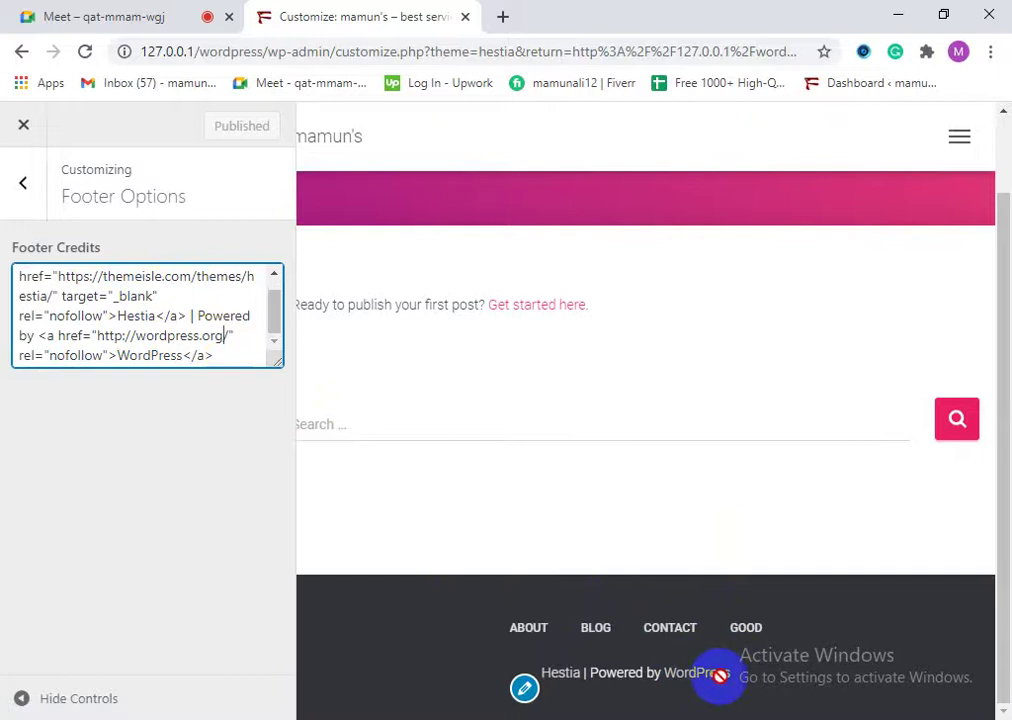
Step: Replace 'WordPress' in the footer credits with 'mmmmmm', publish, and exit the Customizer
{"action": "left_click_drag", "start_coordinate": [182, 356], "coordinate": [119, 356]}
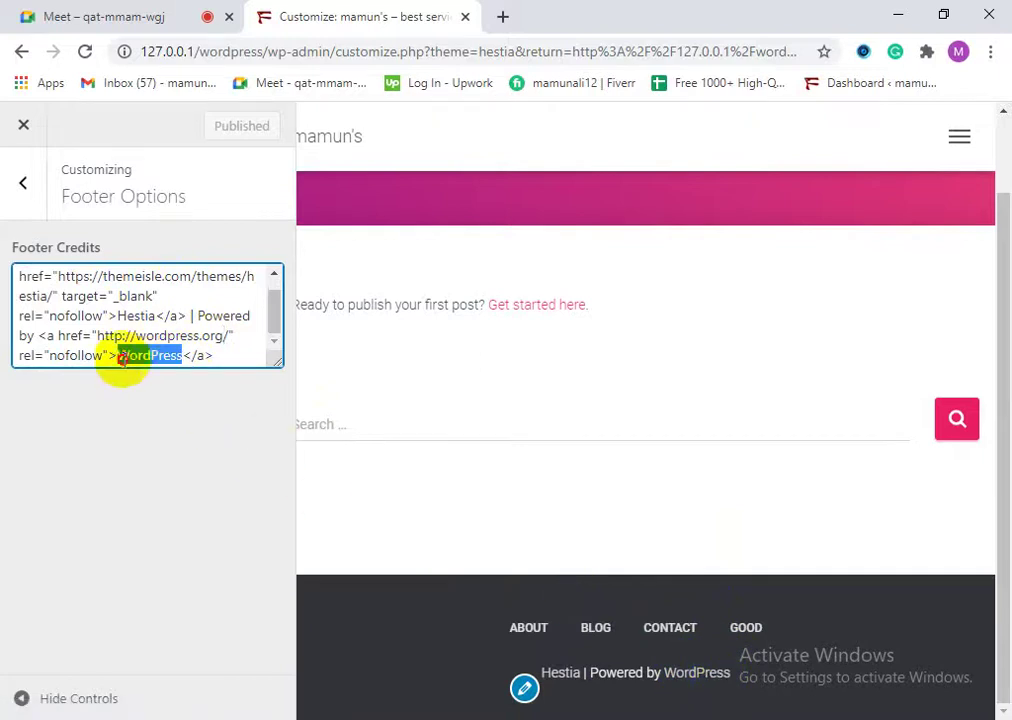
{"action": "type", "text": "mmmmmm"}
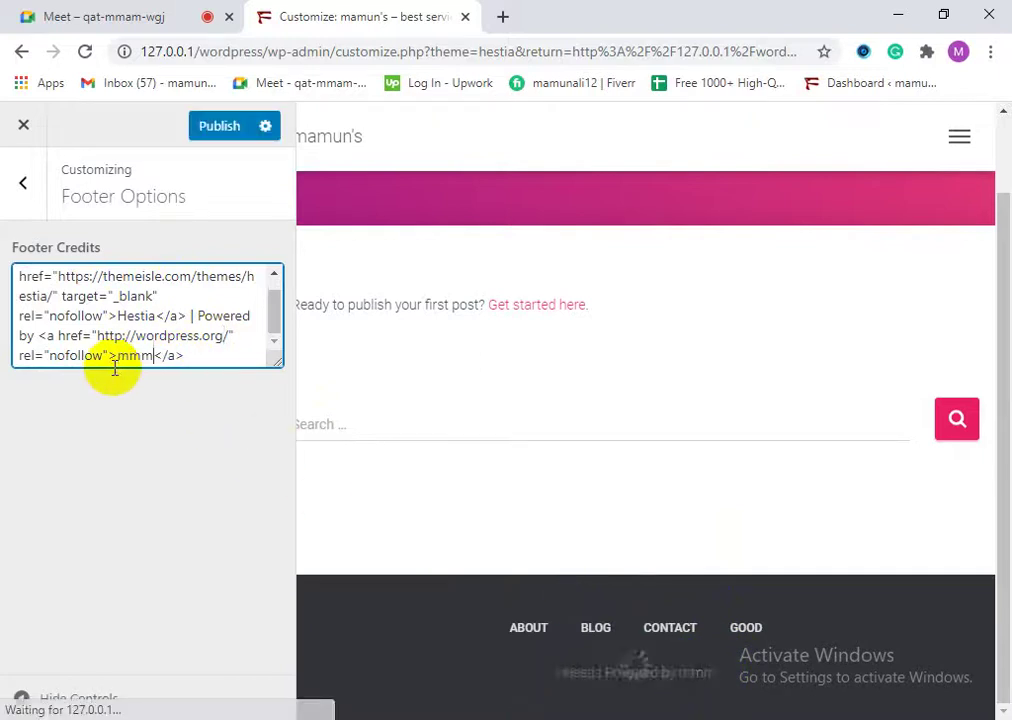
{"action": "left_click", "coordinate": [235, 126]}
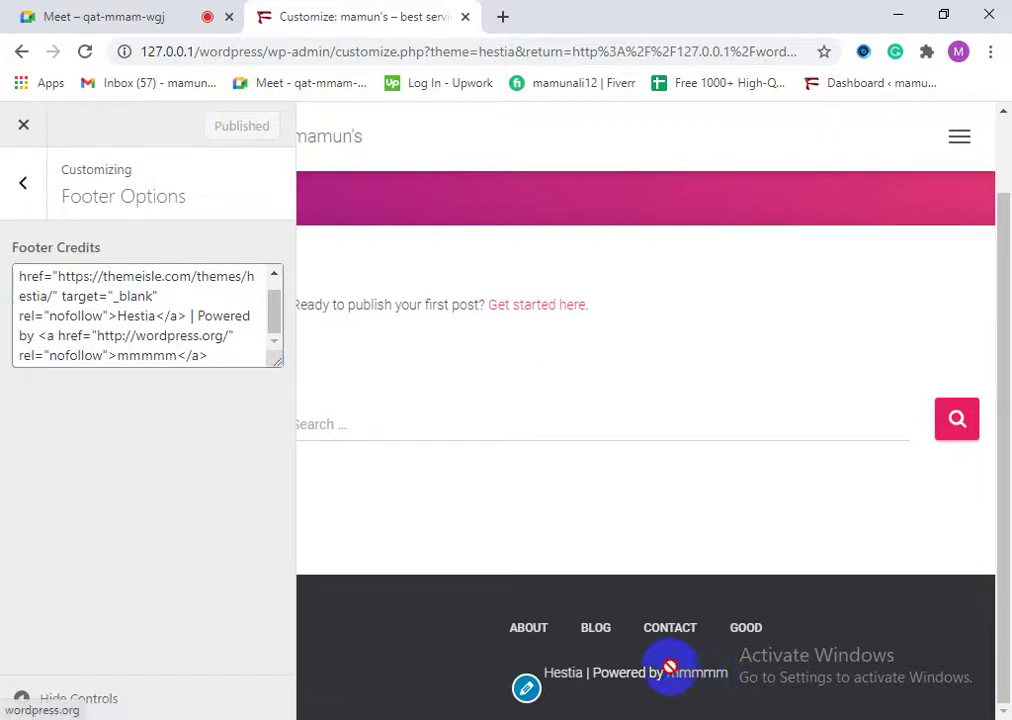
{"action": "left_click", "coordinate": [272, 277]}
{"action": "left_click", "coordinate": [531, 630]}
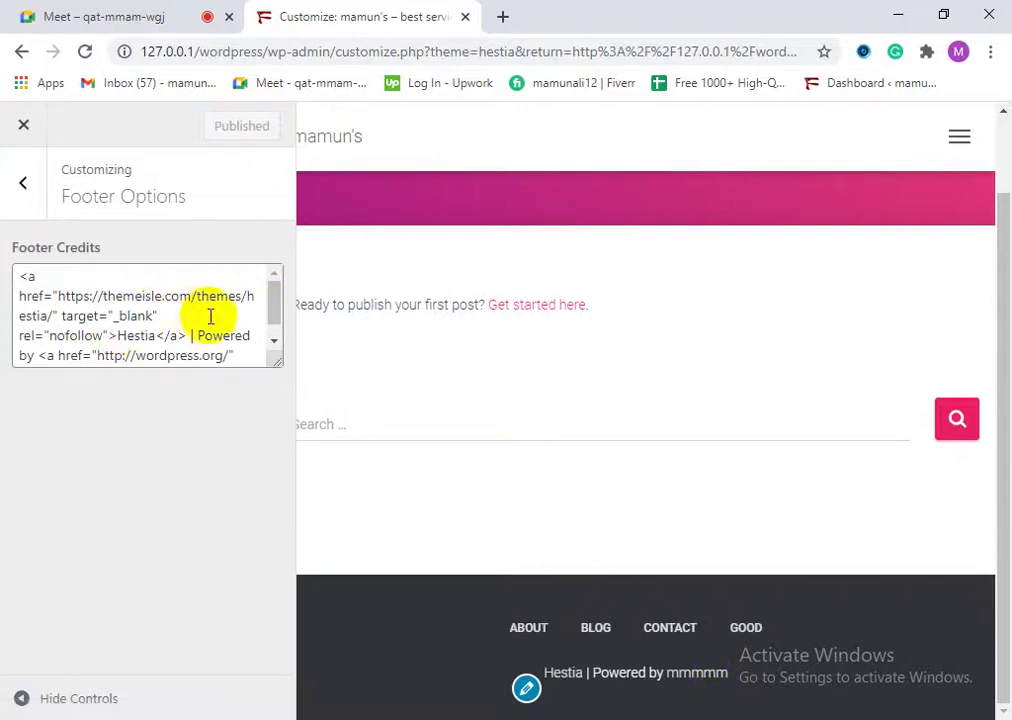
{"action": "left_click", "coordinate": [25, 125]}
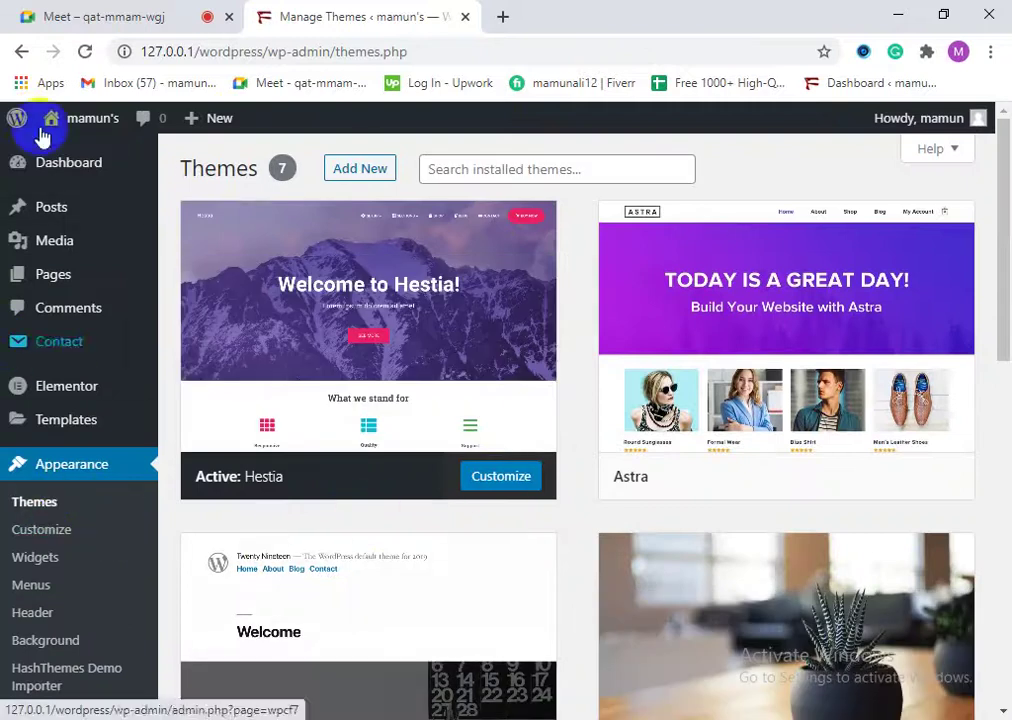
Step: Open the live site in a new browser tab
{"action": "mouse_move", "coordinate": [58, 120]}
{"action": "right_click", "coordinate": [68, 163]}
{"action": "left_click", "coordinate": [150, 171]}
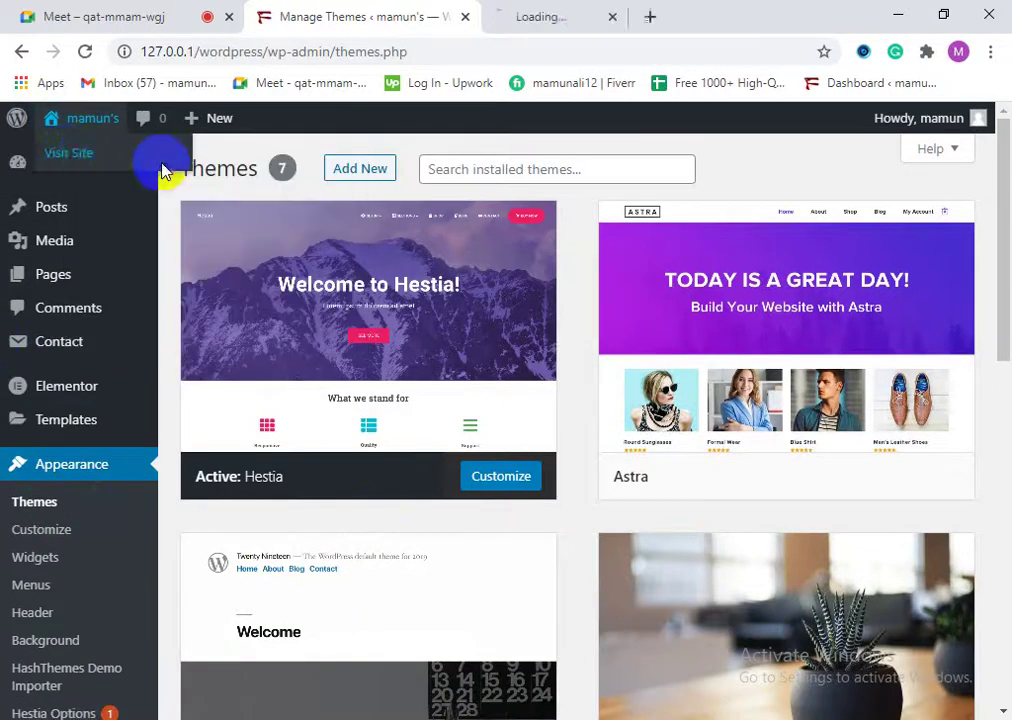
{"action": "left_click", "coordinate": [580, 12]}
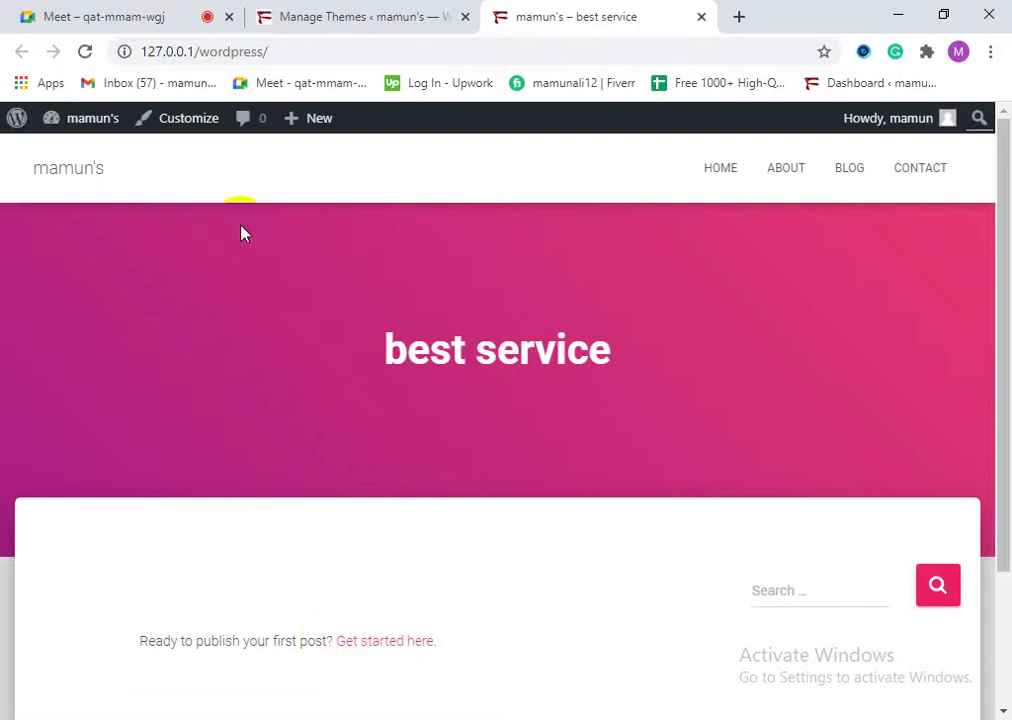
Step: Scroll the 'best service' front page, checking the CONTACT menu item
{"action": "scroll", "coordinate": [552, 462], "scroll_direction": "down", "scroll_amount": 2}
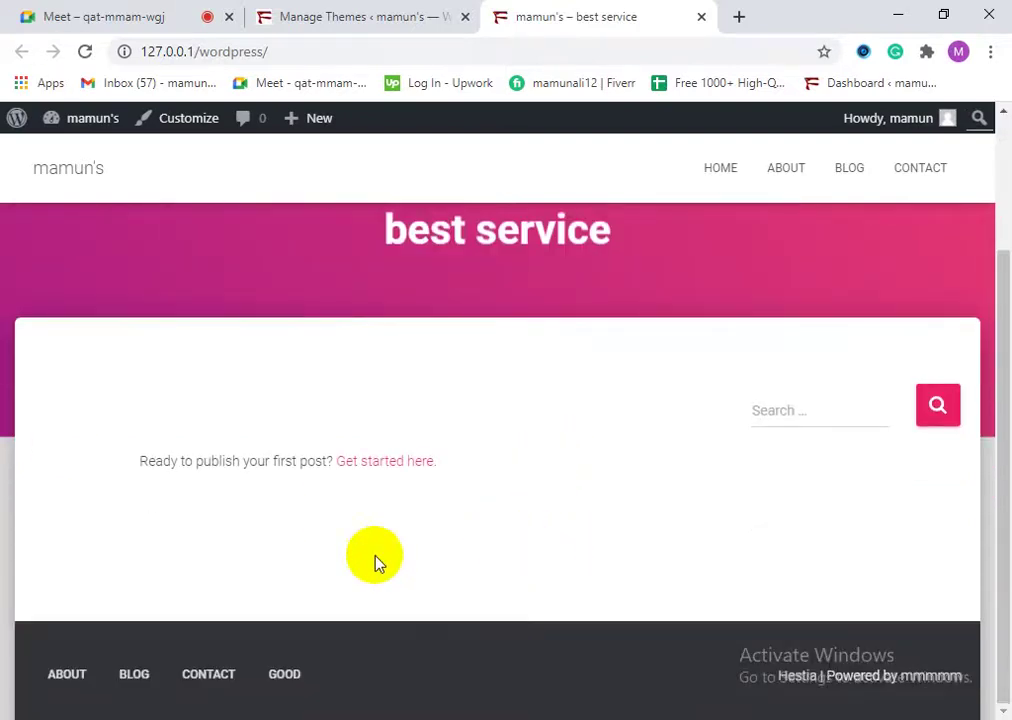
{"action": "scroll", "coordinate": [149, 599], "scroll_direction": "up", "scroll_amount": 2}
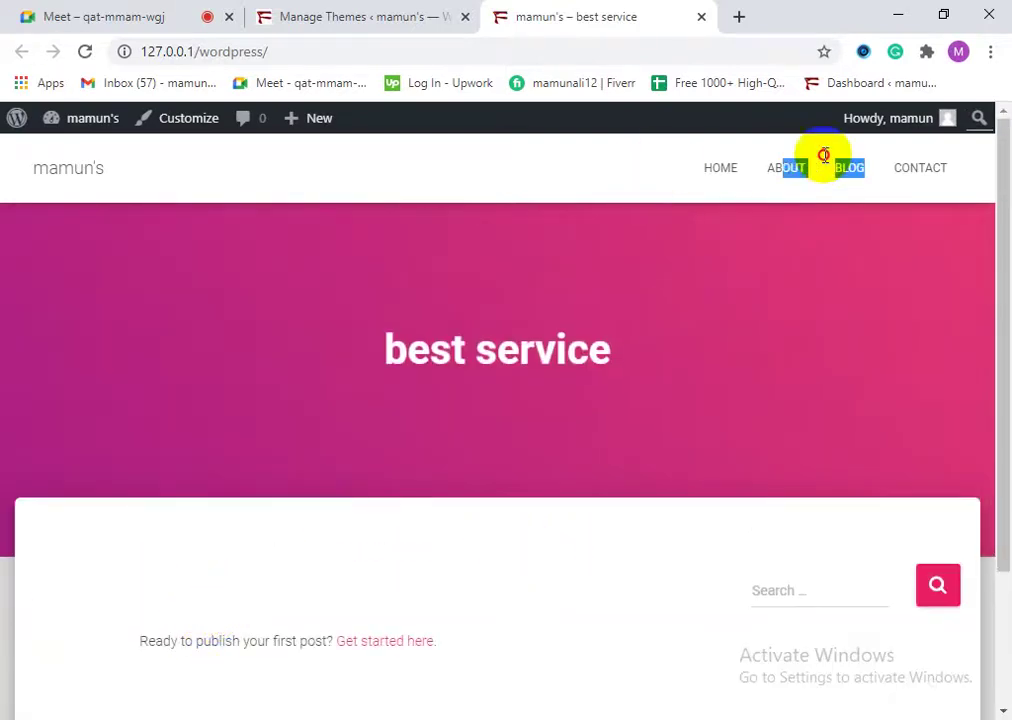
{"action": "left_click_drag", "start_coordinate": [880, 168], "coordinate": [980, 158]}
{"action": "scroll", "coordinate": [150, 500], "scroll_direction": "down", "scroll_amount": 2}
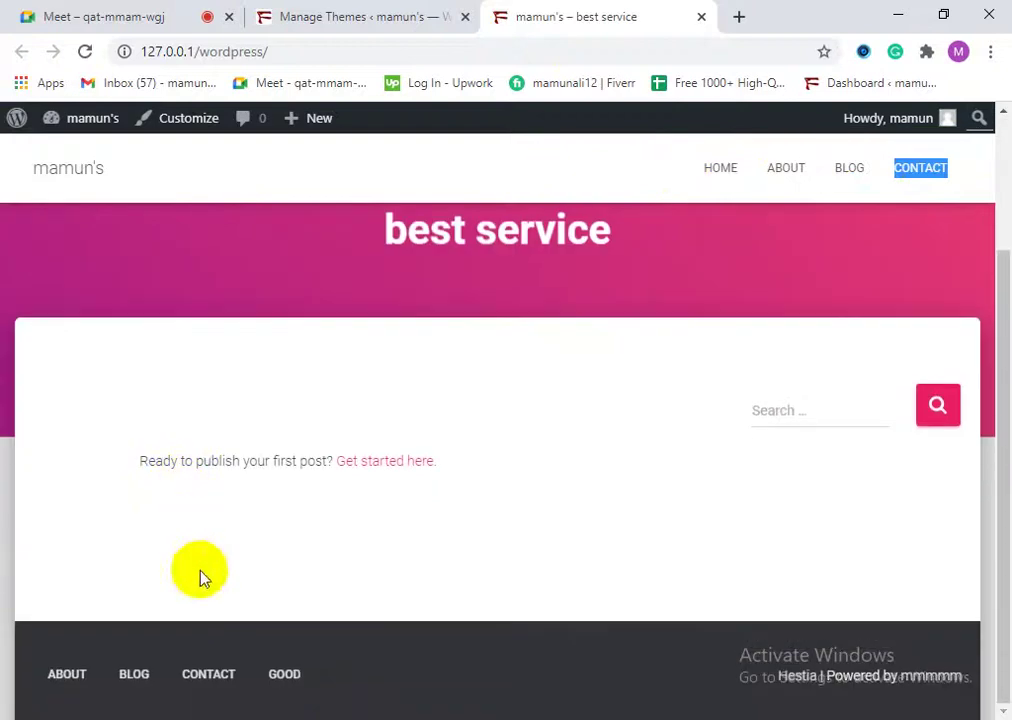
{"action": "left_click", "coordinate": [63, 673]}
{"action": "scroll", "coordinate": [795, 601], "scroll_direction": "up", "scroll_amount": 1}
{"action": "scroll", "coordinate": [806, 620], "scroll_direction": "down", "scroll_amount": 1}
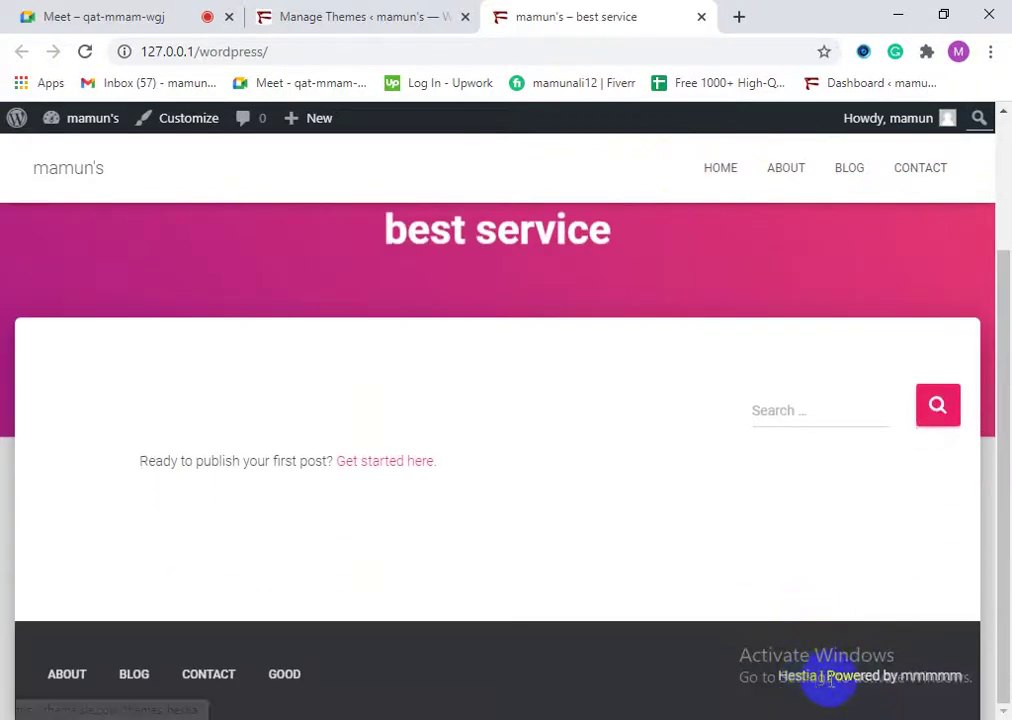
{"action": "scroll", "coordinate": [604, 443], "scroll_direction": "up", "scroll_amount": 1}
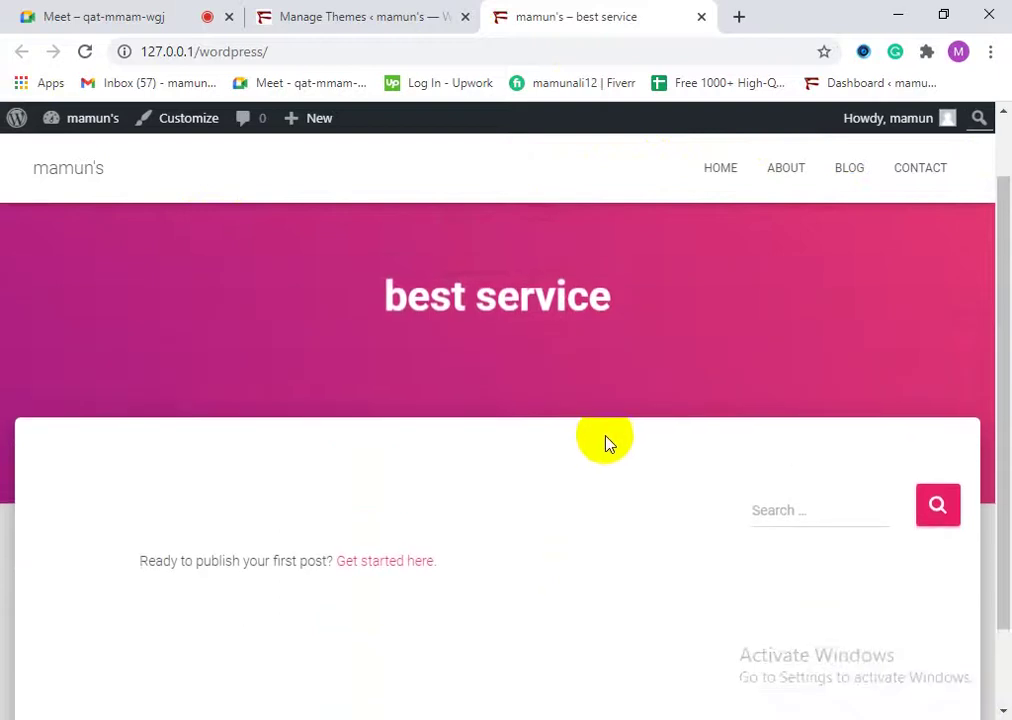
{"action": "scroll", "coordinate": [640, 490], "scroll_direction": "down", "scroll_amount": 1}
Step: Verify the footer reads 'Hestia | Powered by mmmmm', then return to the Themes admin tab
{"action": "triple_click", "coordinate": [865, 660]}
{"action": "left_click", "coordinate": [779, 660]}
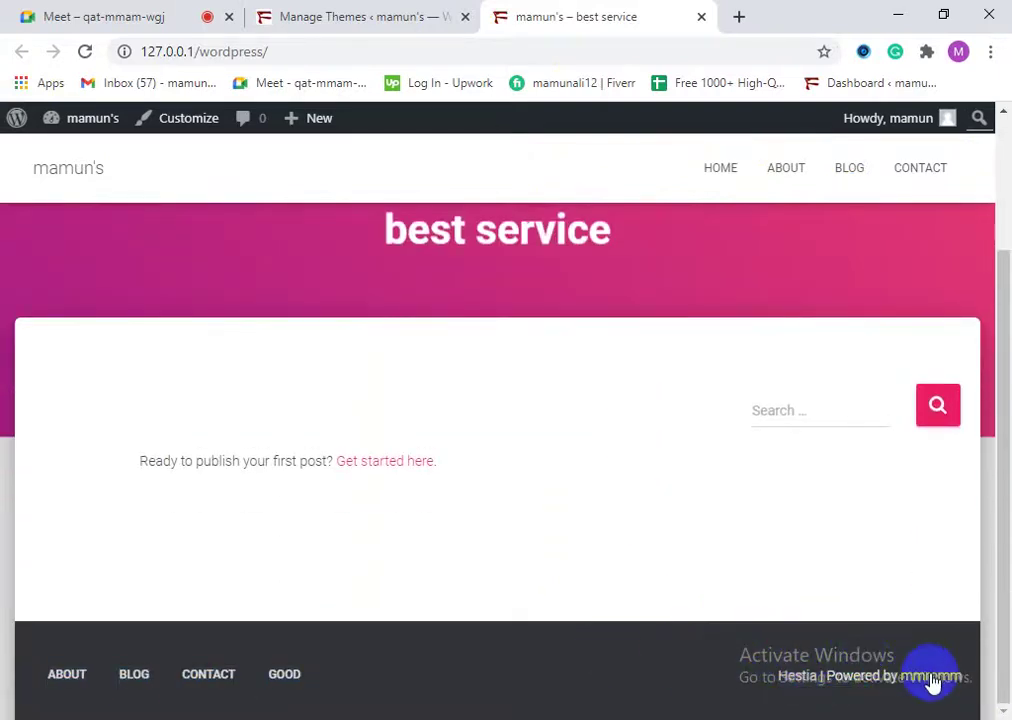
{"action": "scroll", "coordinate": [775, 571], "scroll_direction": "up", "scroll_amount": 1}
{"action": "scroll", "coordinate": [852, 709], "scroll_direction": "down", "scroll_amount": 1}
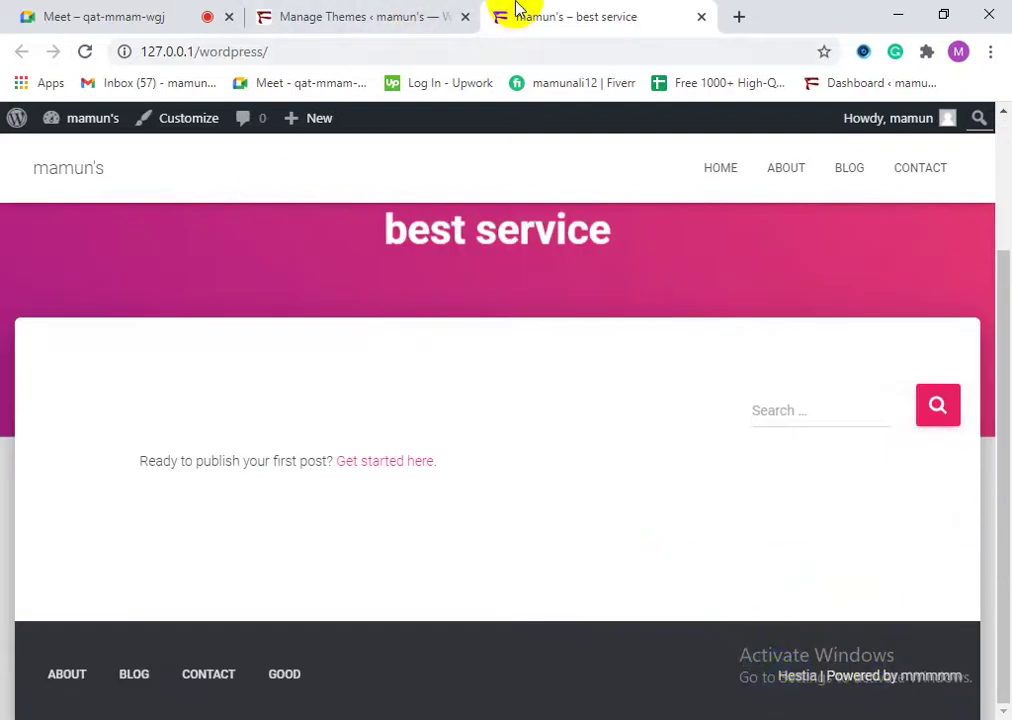
{"action": "scroll", "coordinate": [668, 557], "scroll_direction": "up", "scroll_amount": 1}
{"action": "scroll", "coordinate": [676, 585], "scroll_direction": "down", "scroll_amount": 1}
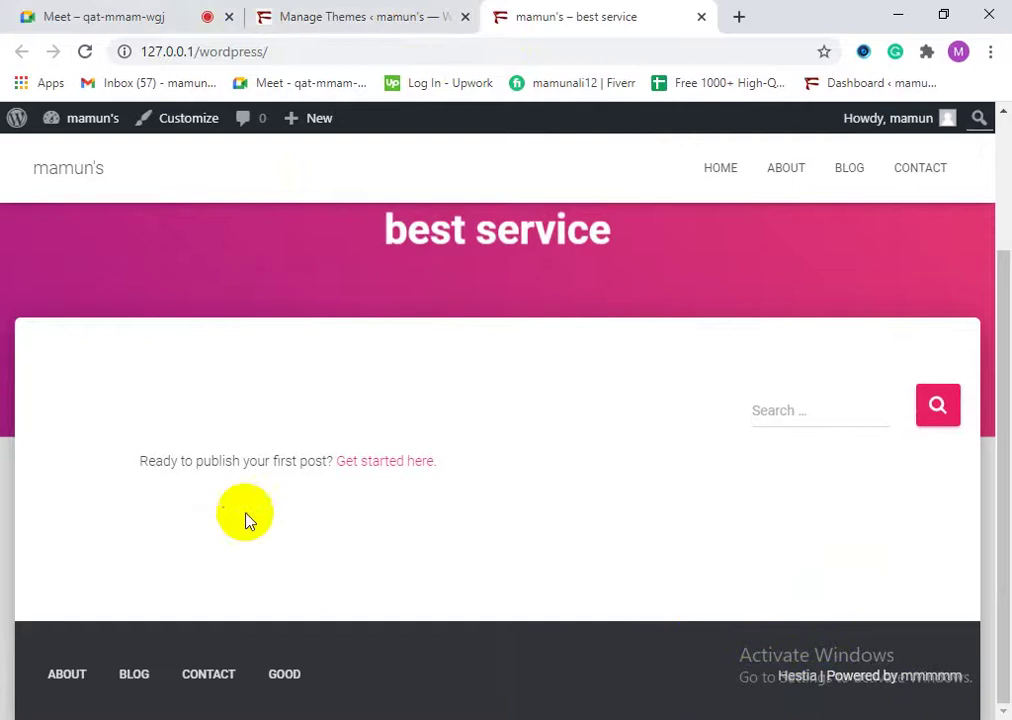
{"action": "scroll", "coordinate": [248, 520], "scroll_direction": "up", "scroll_amount": 2}
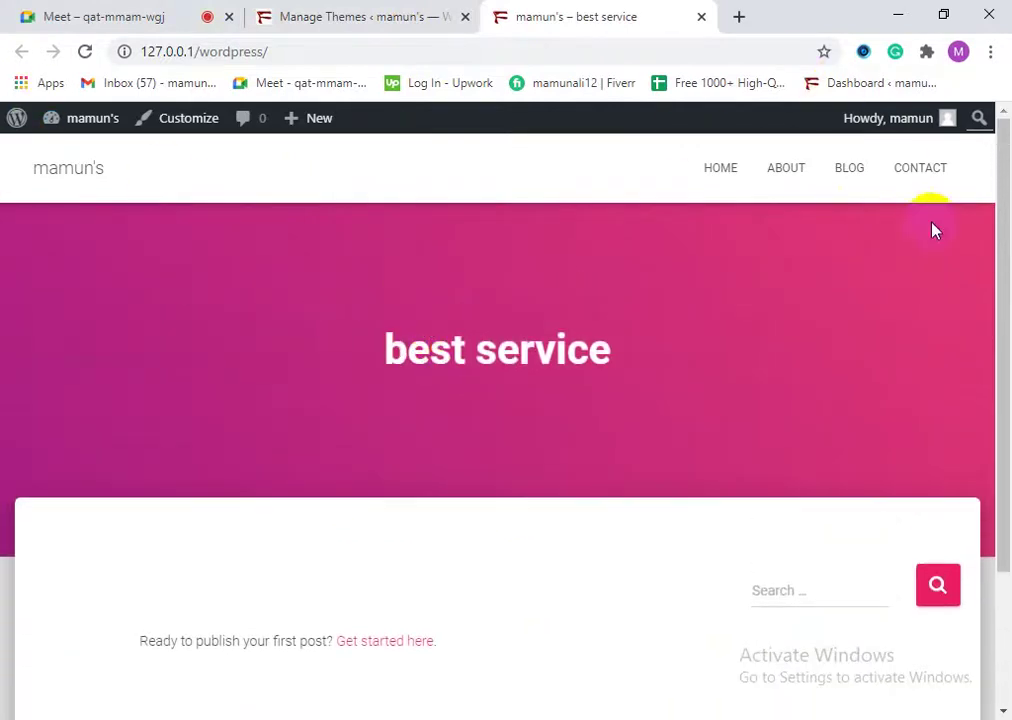
{"action": "scroll", "coordinate": [300, 375], "scroll_direction": "down", "scroll_amount": 1}
{"action": "left_click", "coordinate": [362, 12]}
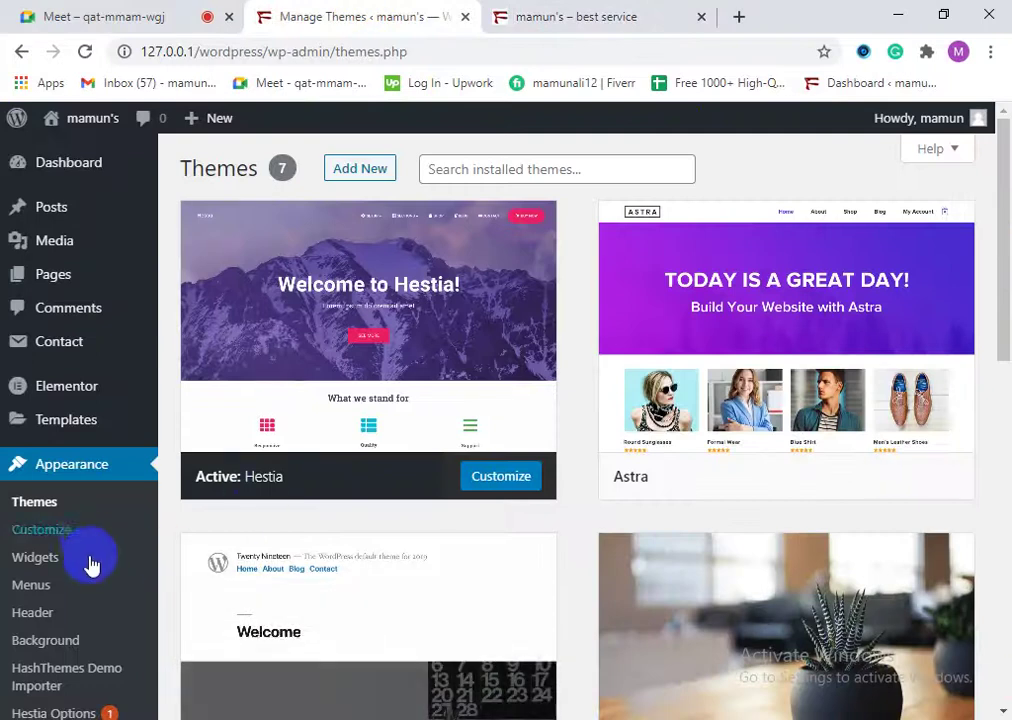
{"action": "scroll", "coordinate": [100, 580], "scroll_direction": "down", "scroll_amount": 1}
{"action": "scroll", "coordinate": [112, 600], "scroll_direction": "down", "scroll_amount": 2}
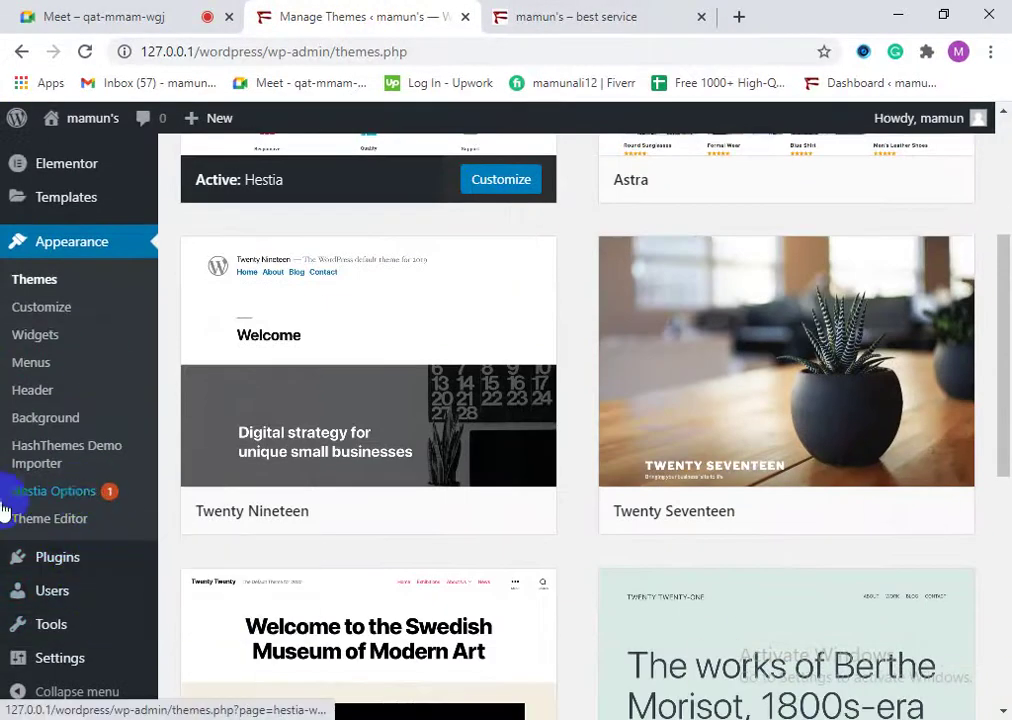
{"action": "scroll", "coordinate": [30, 510], "scroll_direction": "up", "scroll_amount": 3}
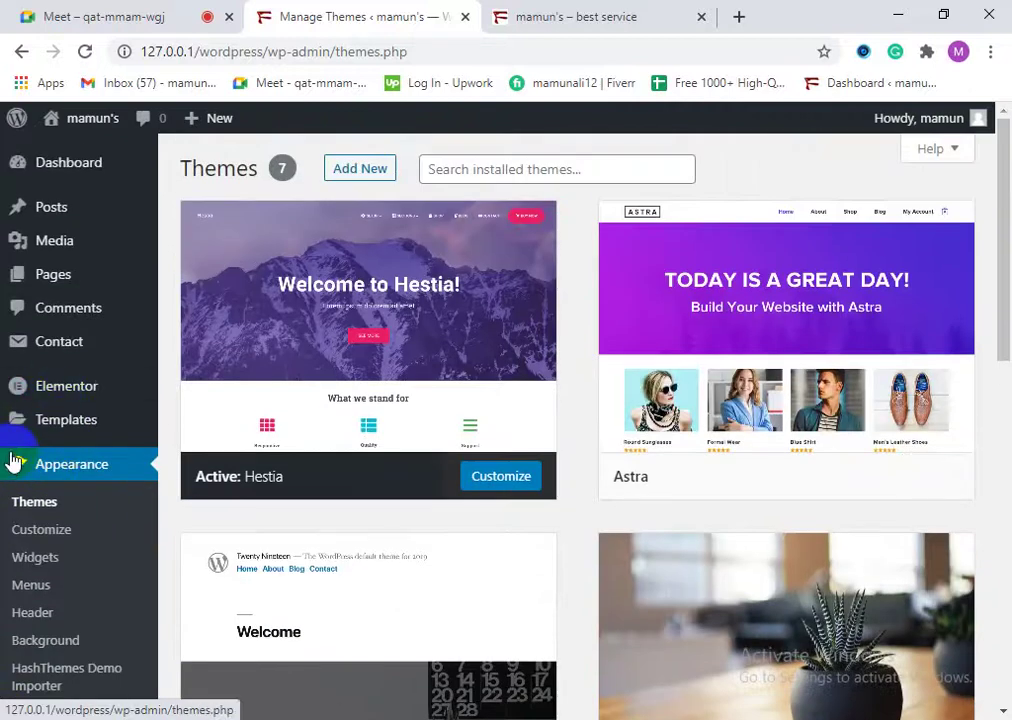
{"action": "scroll", "coordinate": [65, 457], "scroll_direction": "down", "scroll_amount": 2}
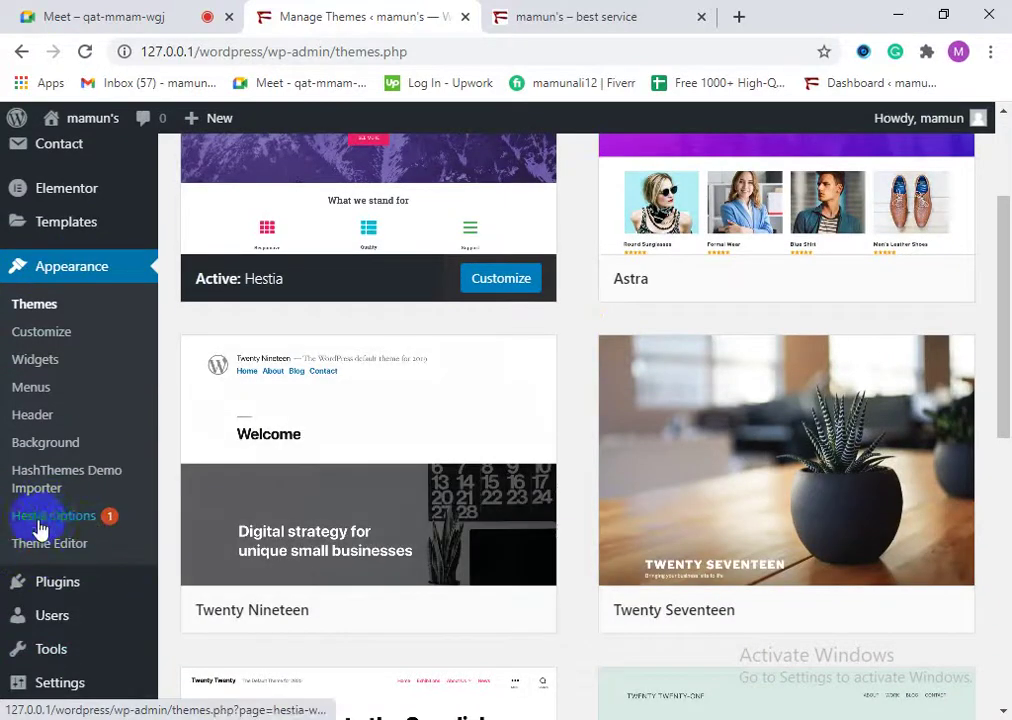
{"action": "scroll", "coordinate": [45, 530], "scroll_direction": "up", "scroll_amount": 2}
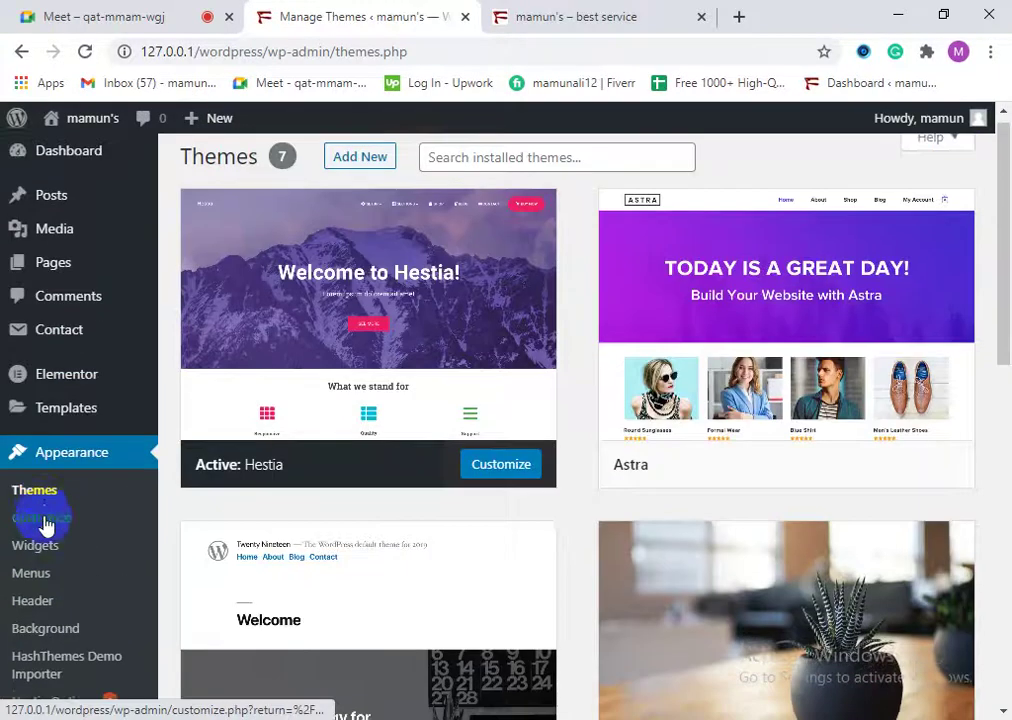
{"action": "scroll", "coordinate": [60, 600], "scroll_direction": "down", "scroll_amount": 2}
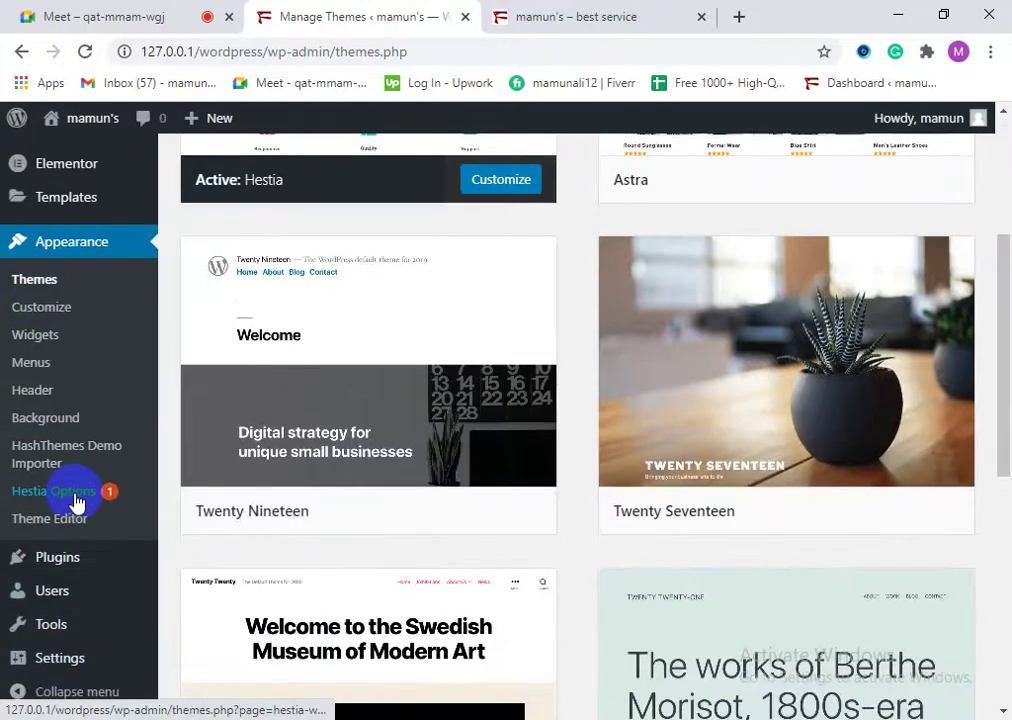
Step: Open Hestia Options and read through the version 3.0.8 Getting Started sections
{"action": "left_click", "coordinate": [76, 499]}
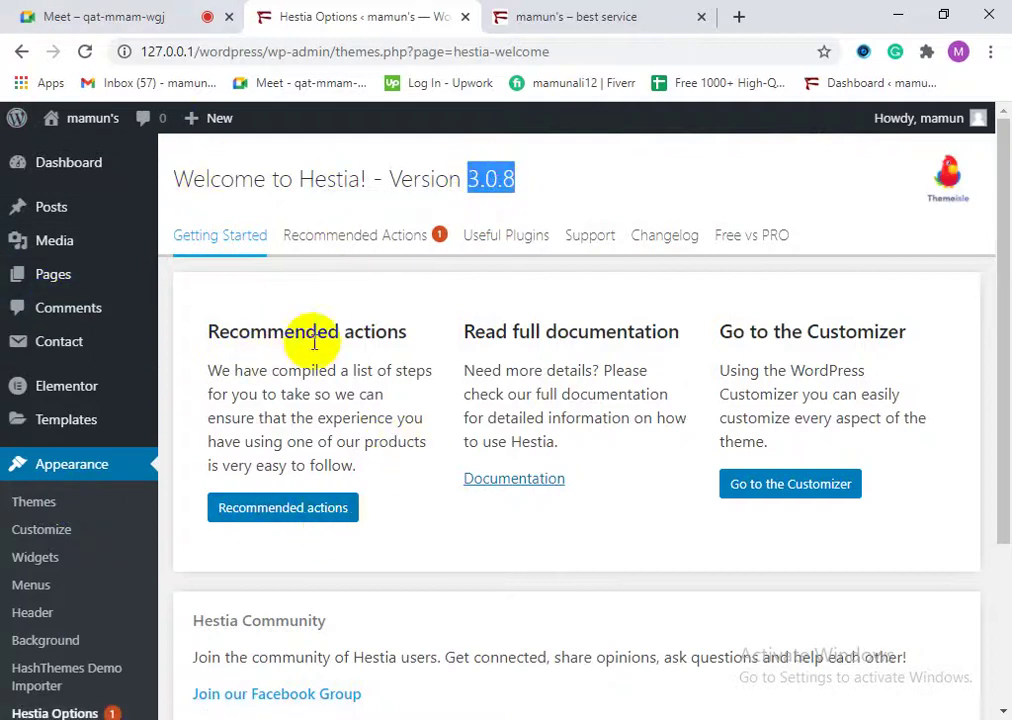
{"action": "left_click_drag", "start_coordinate": [466, 331], "coordinate": [512, 331]}
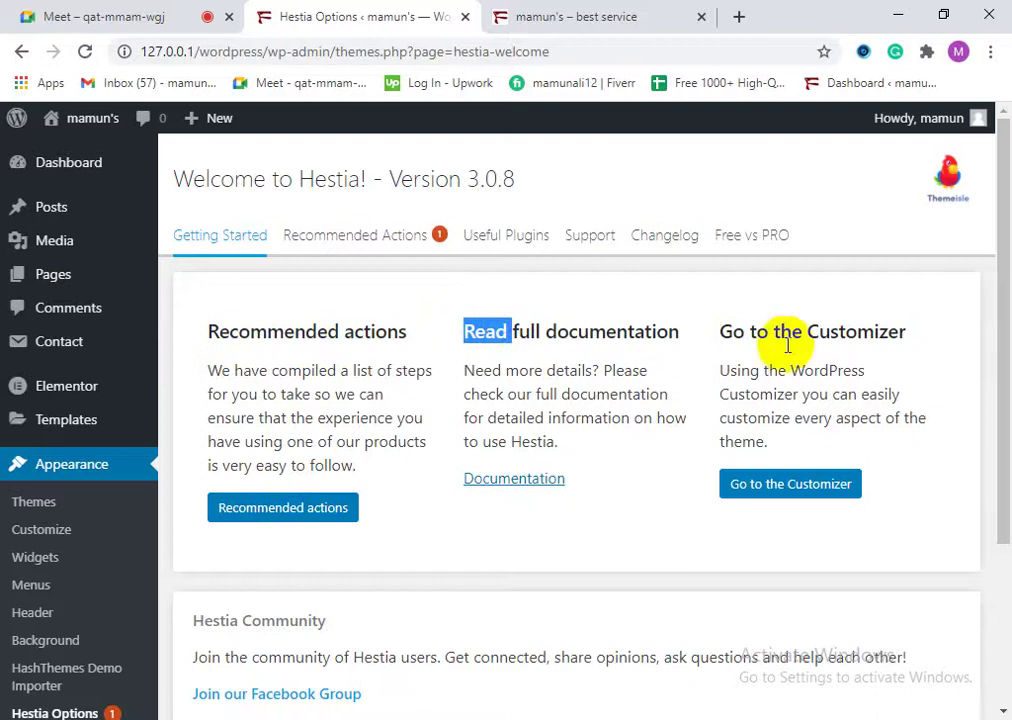
{"action": "triple_click", "coordinate": [810, 324]}
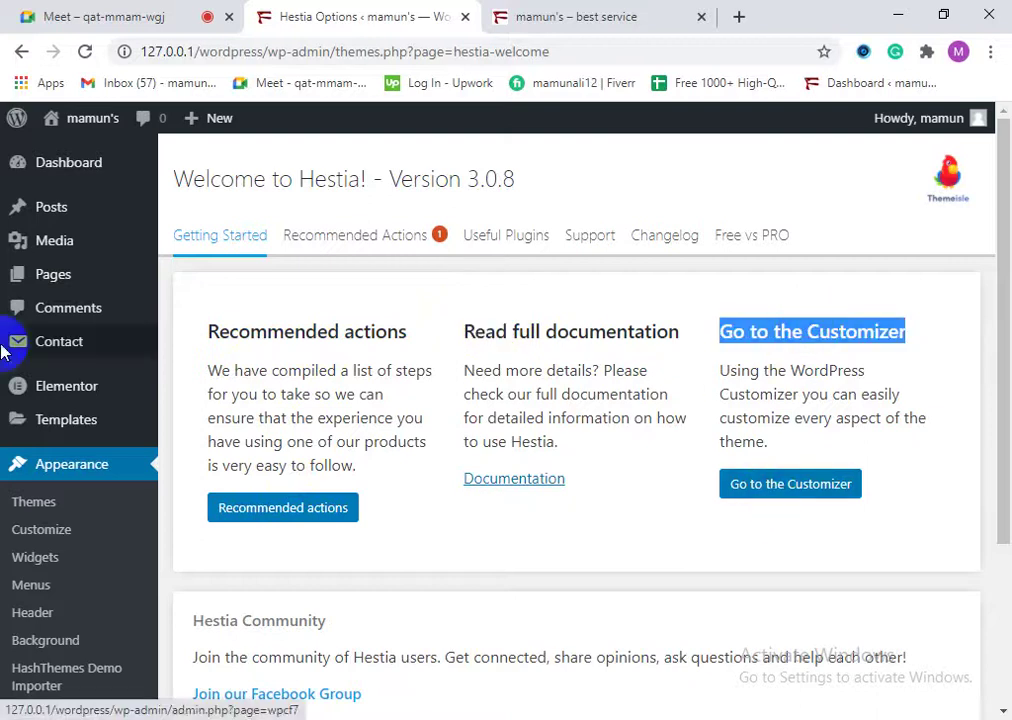
{"action": "scroll", "coordinate": [555, 393], "scroll_direction": "down", "scroll_amount": 3}
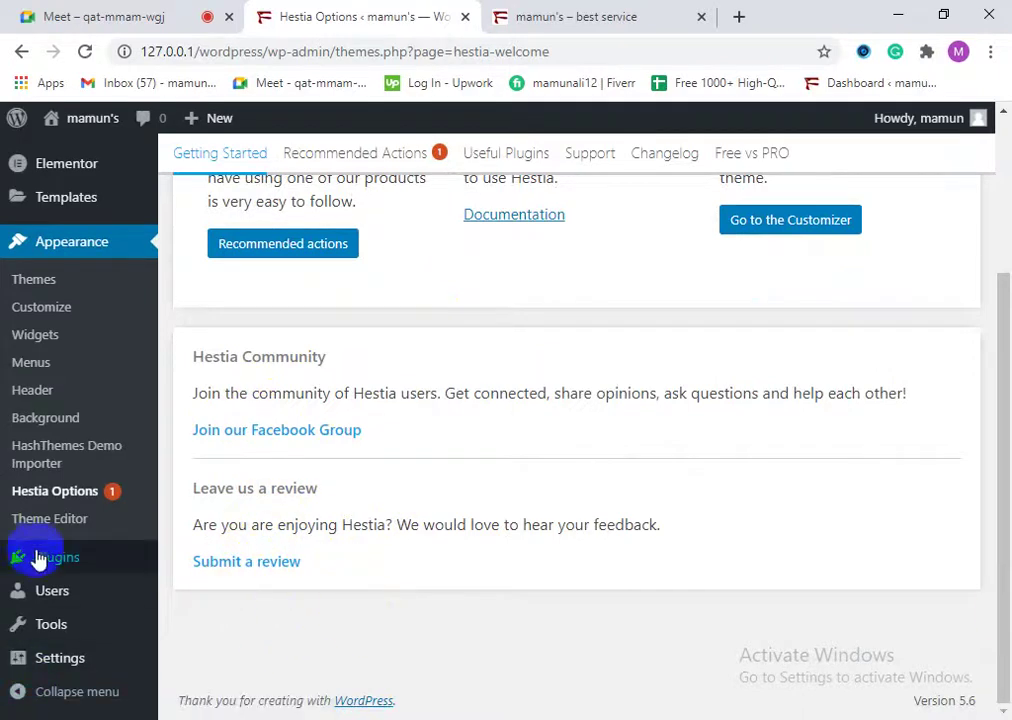
{"action": "mouse_move", "coordinate": [25, 562]}
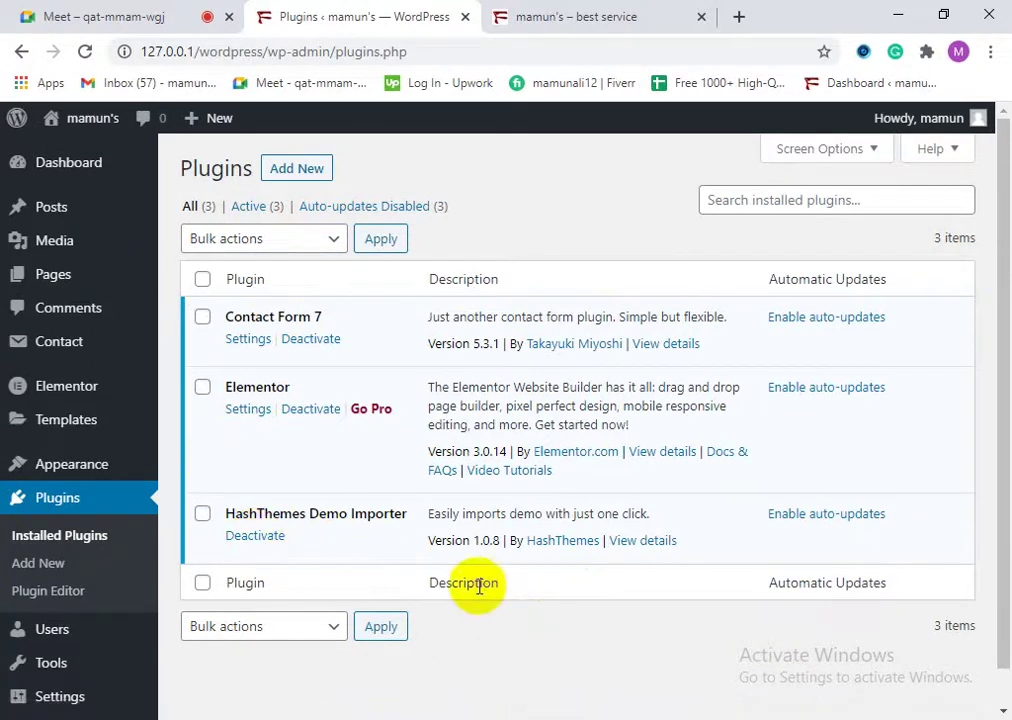
Step: Deactivate the HashThemes Demo Importer plugin and return to Appearance > Themes
{"action": "left_click", "coordinate": [243, 536]}
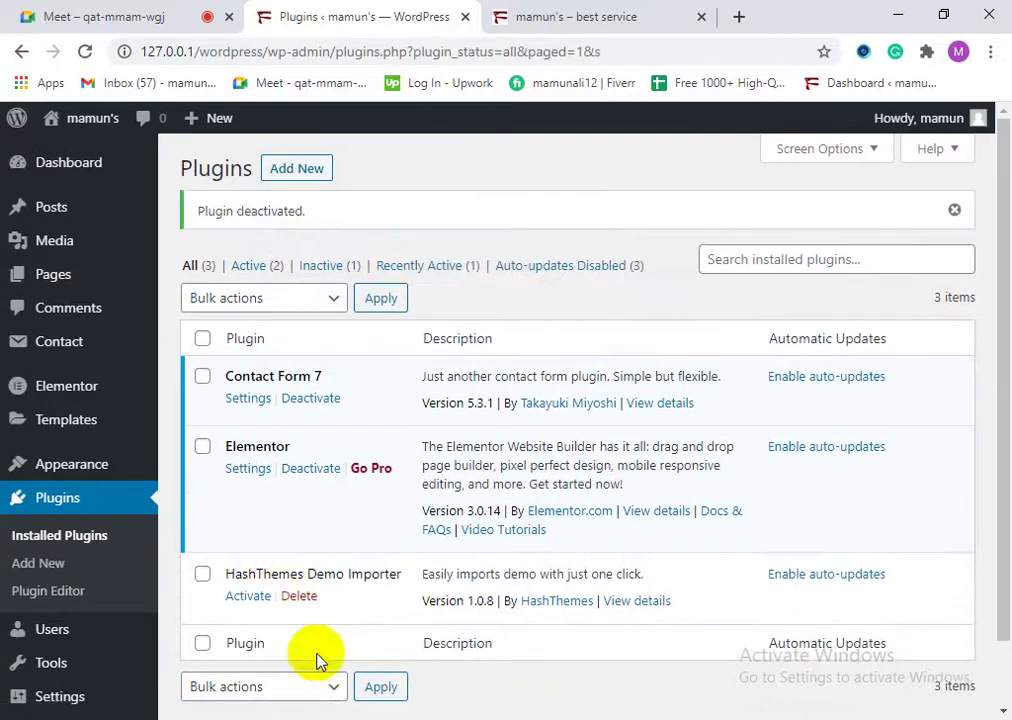
{"action": "left_click", "coordinate": [97, 469]}
{"action": "left_click", "coordinate": [75, 479]}
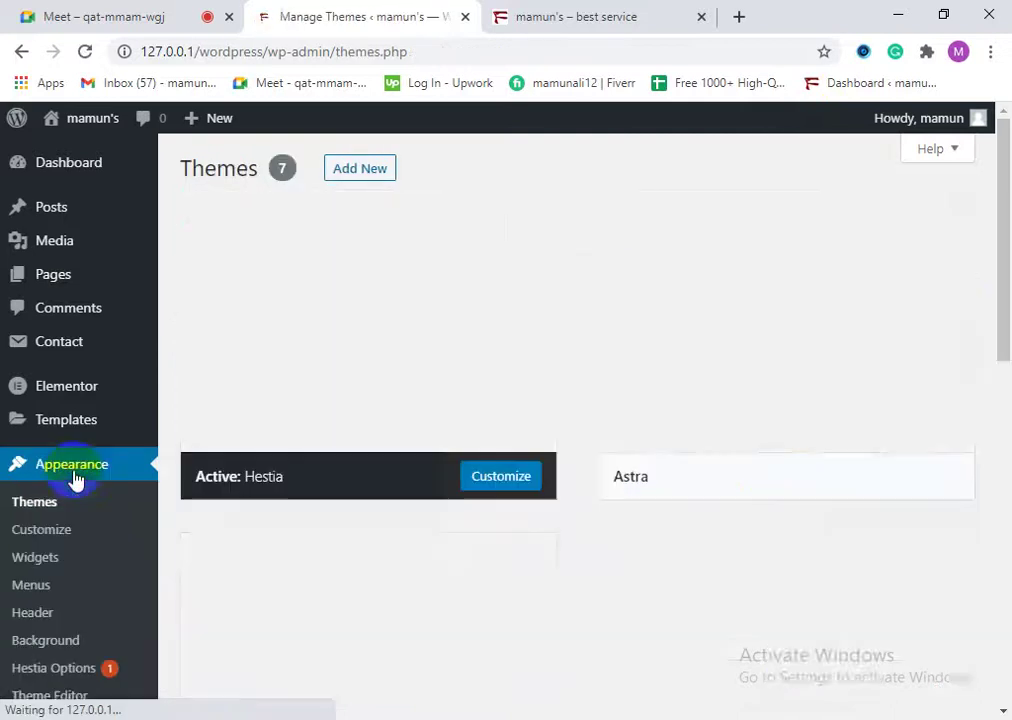
{"action": "scroll", "coordinate": [70, 690], "scroll_direction": "down", "scroll_amount": 1}
{"action": "scroll", "coordinate": [80, 600], "scroll_direction": "down", "scroll_amount": 2}
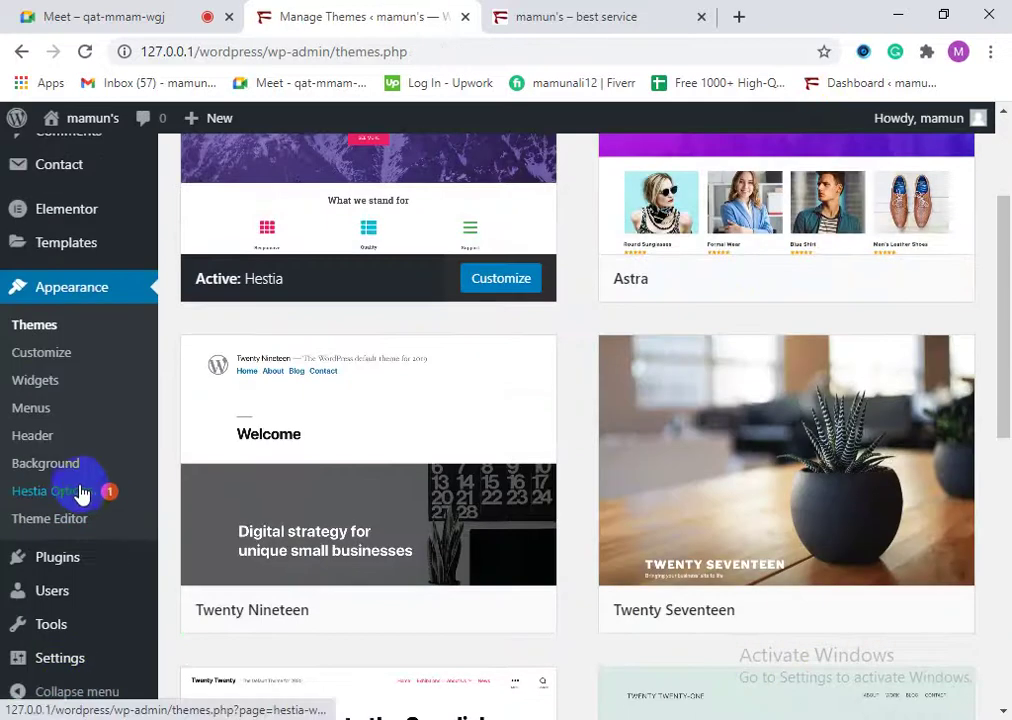
{"action": "scroll", "coordinate": [80, 495], "scroll_direction": "up", "scroll_amount": 3}
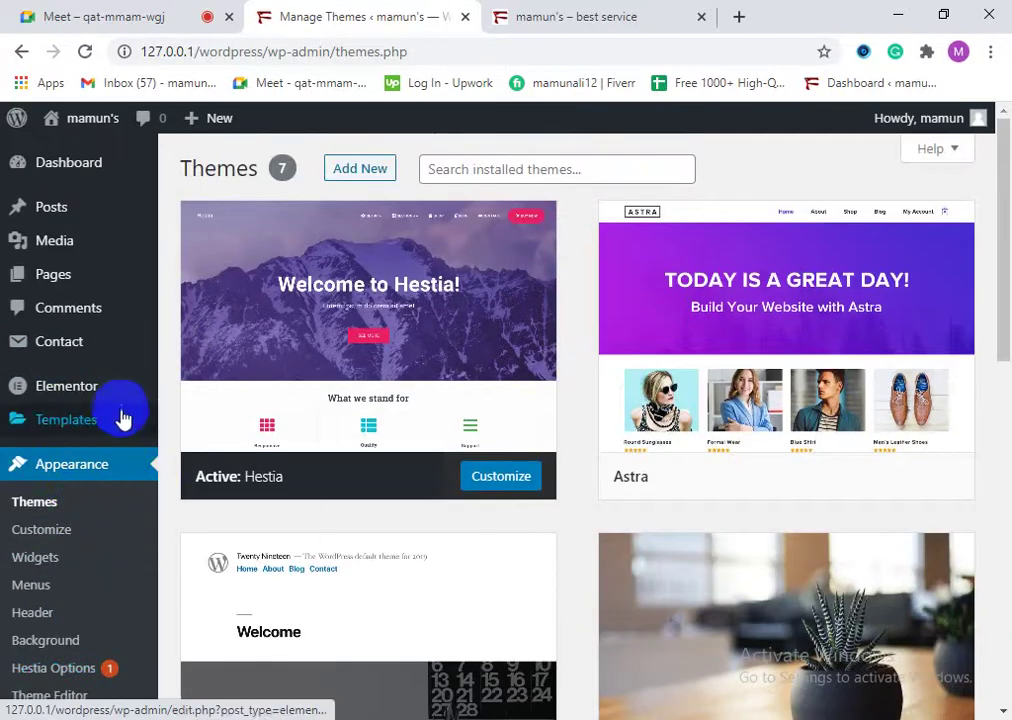
{"action": "scroll", "coordinate": [45, 250], "scroll_direction": "down", "scroll_amount": 2}
{"action": "scroll", "coordinate": [108, 199], "scroll_direction": "up", "scroll_amount": 2}
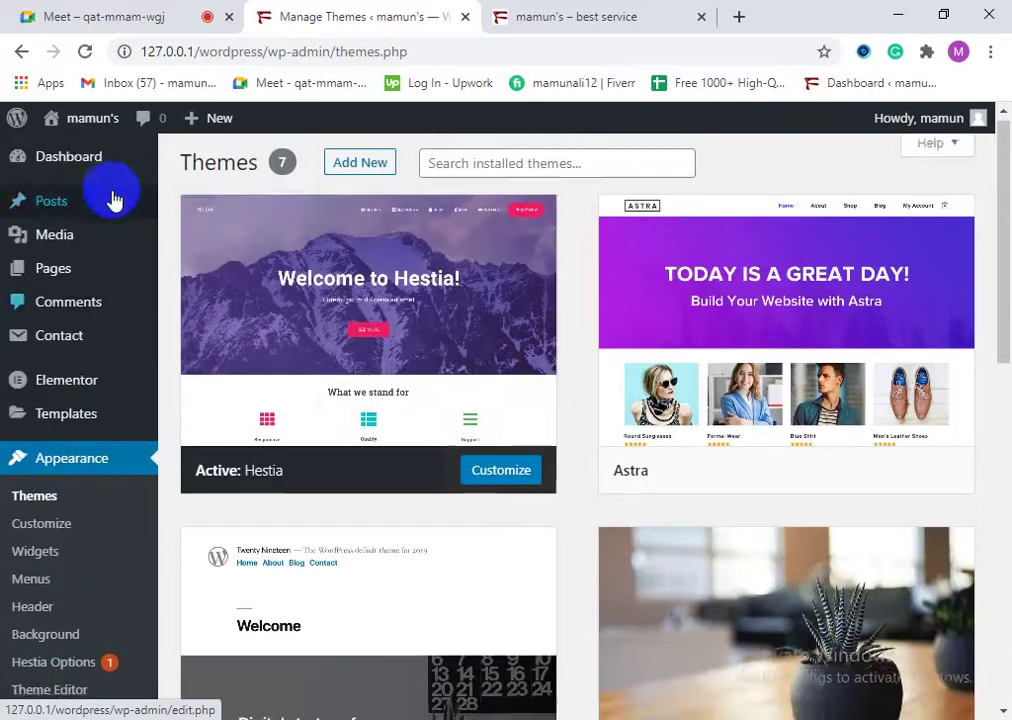
{"action": "left_click", "coordinate": [62, 163]}
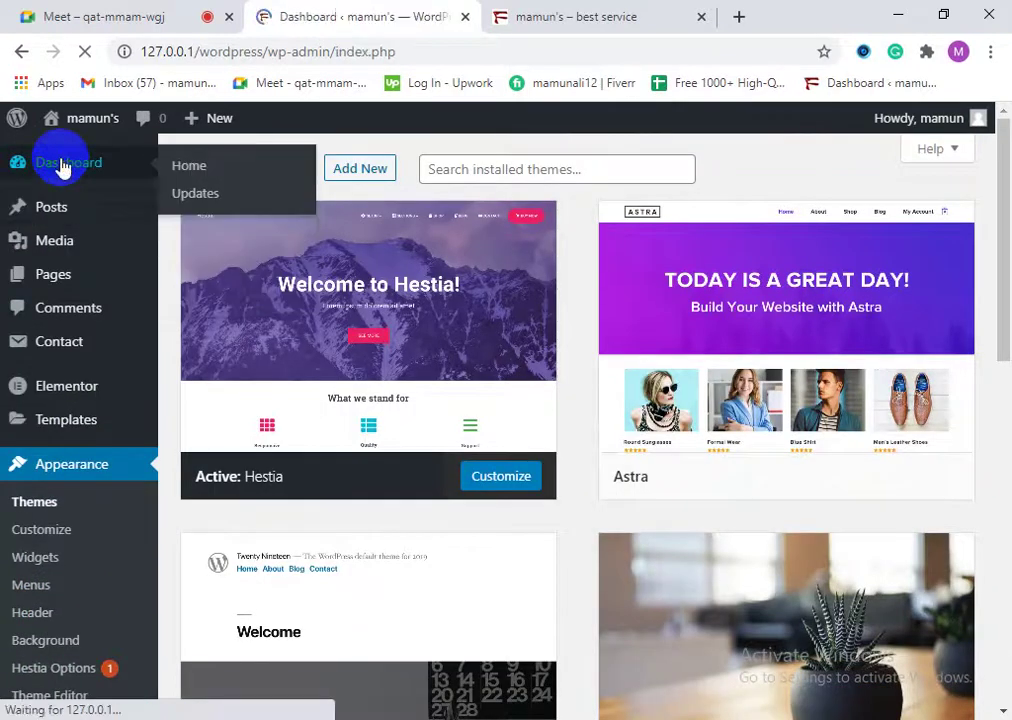
{"action": "scroll", "coordinate": [63, 502], "scroll_direction": "down", "scroll_amount": 3}
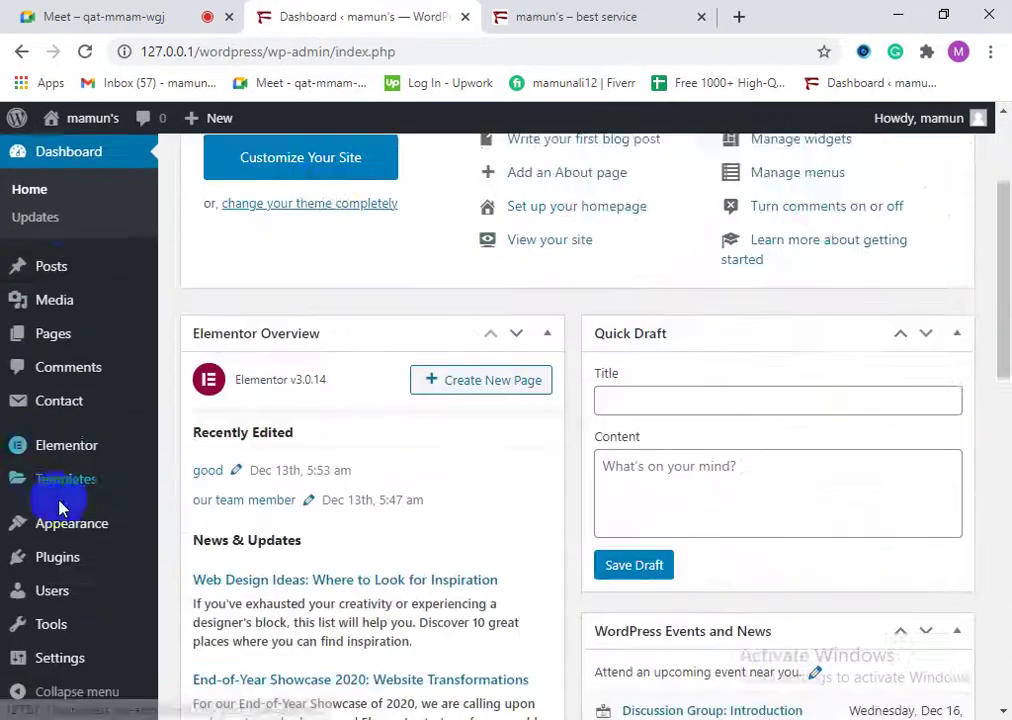
{"action": "scroll", "coordinate": [86, 617], "scroll_direction": "up", "scroll_amount": 3}
{"action": "mouse_move", "coordinate": [86, 617]}
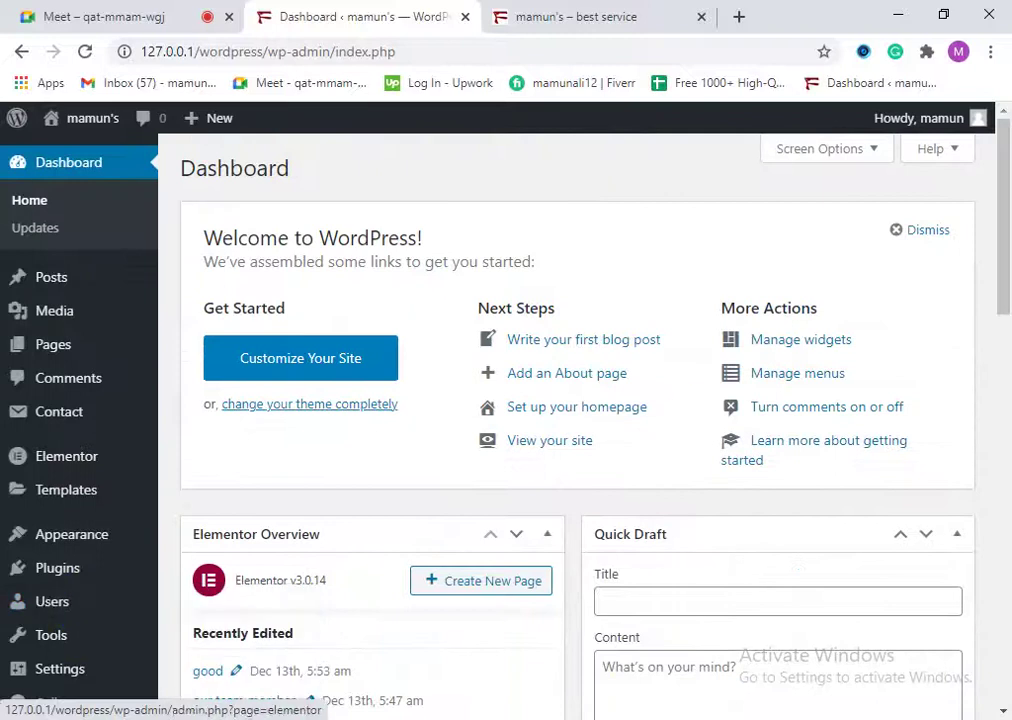
{"action": "left_click", "coordinate": [576, 12]}
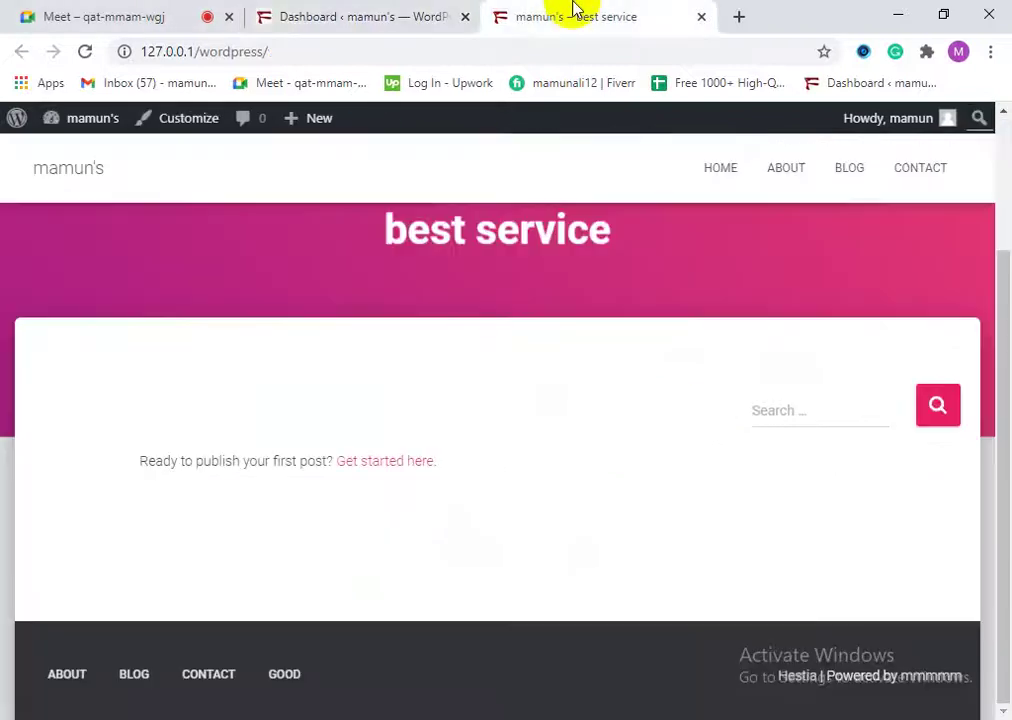
{"action": "left_click", "coordinate": [702, 19]}
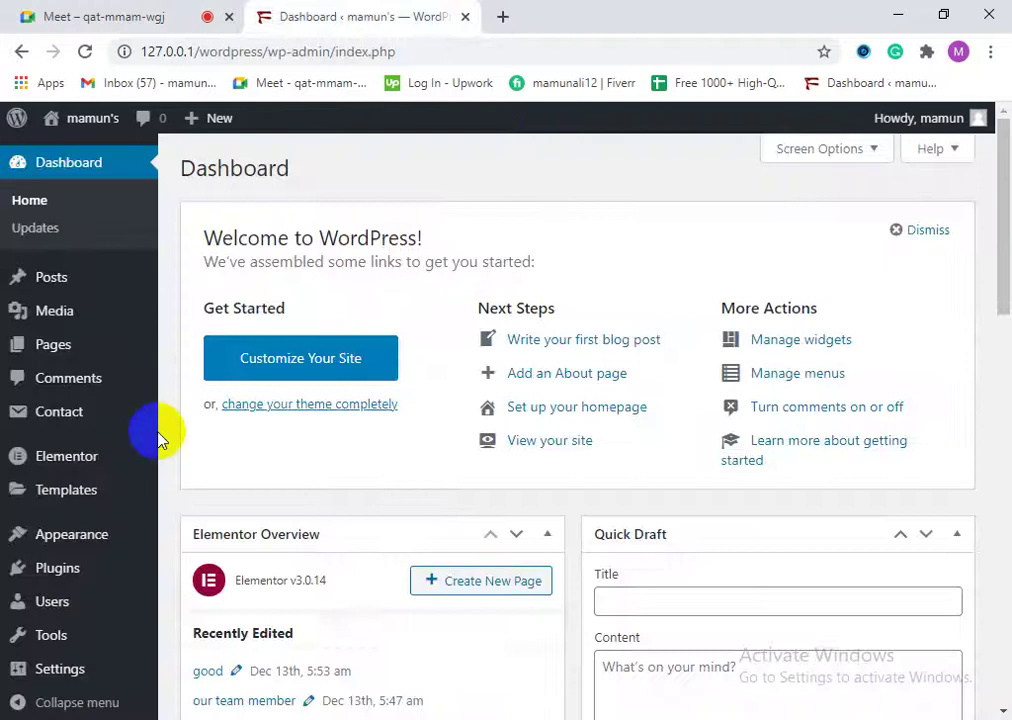
{"action": "scroll", "coordinate": [50, 569], "scroll_direction": "down", "scroll_amount": 2}
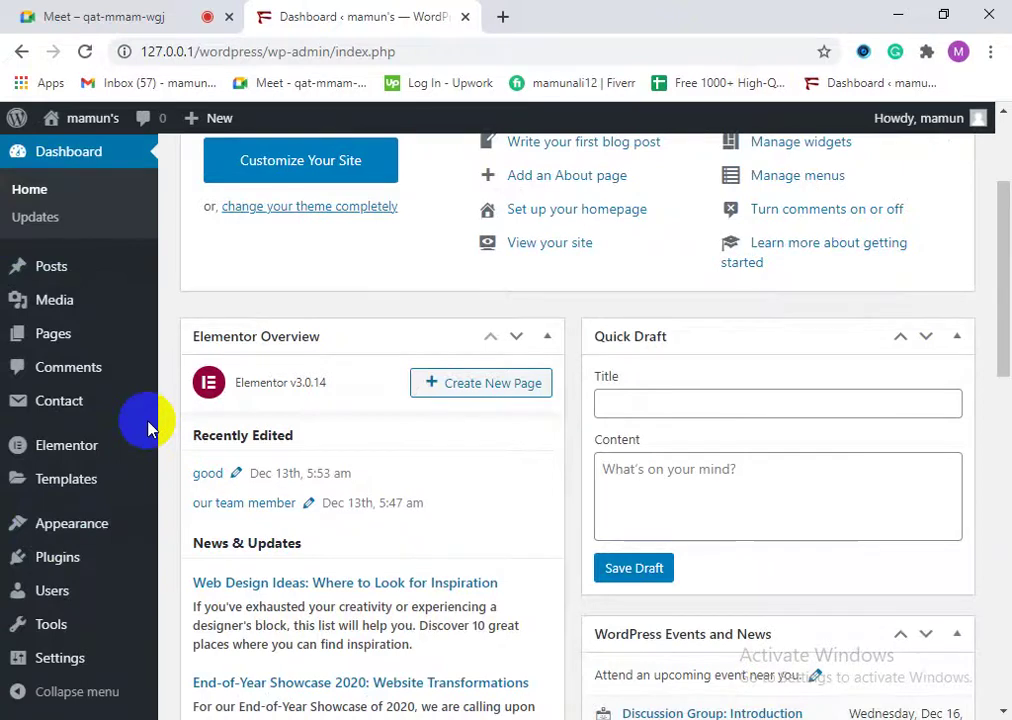
{"action": "left_click", "coordinate": [118, 17]}
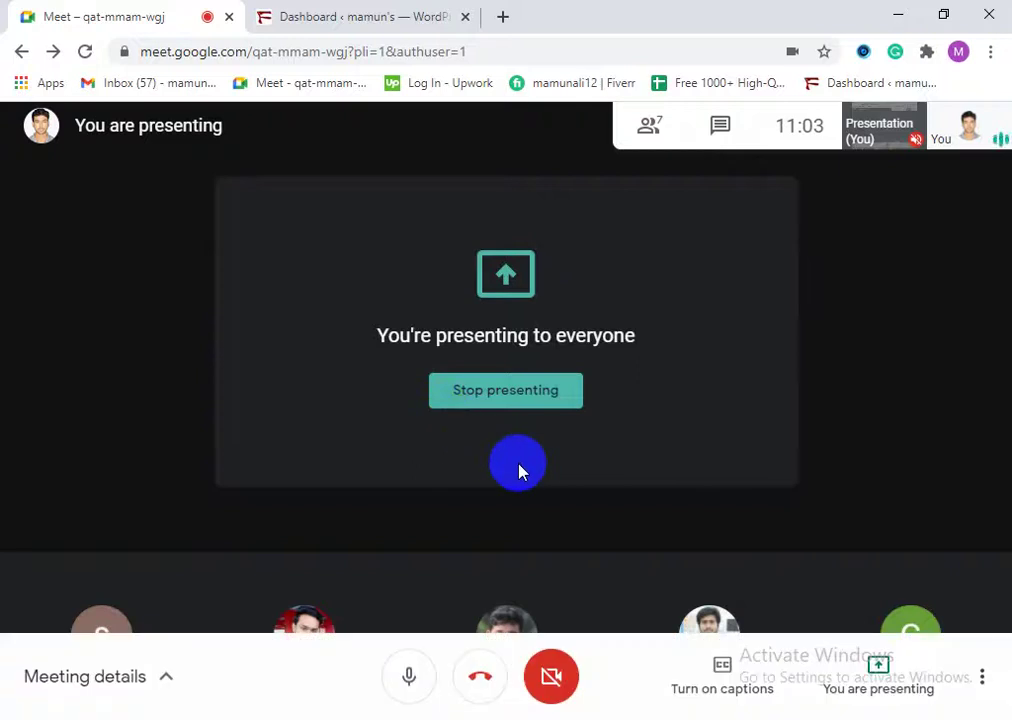
{"action": "left_click", "coordinate": [258, 12]}
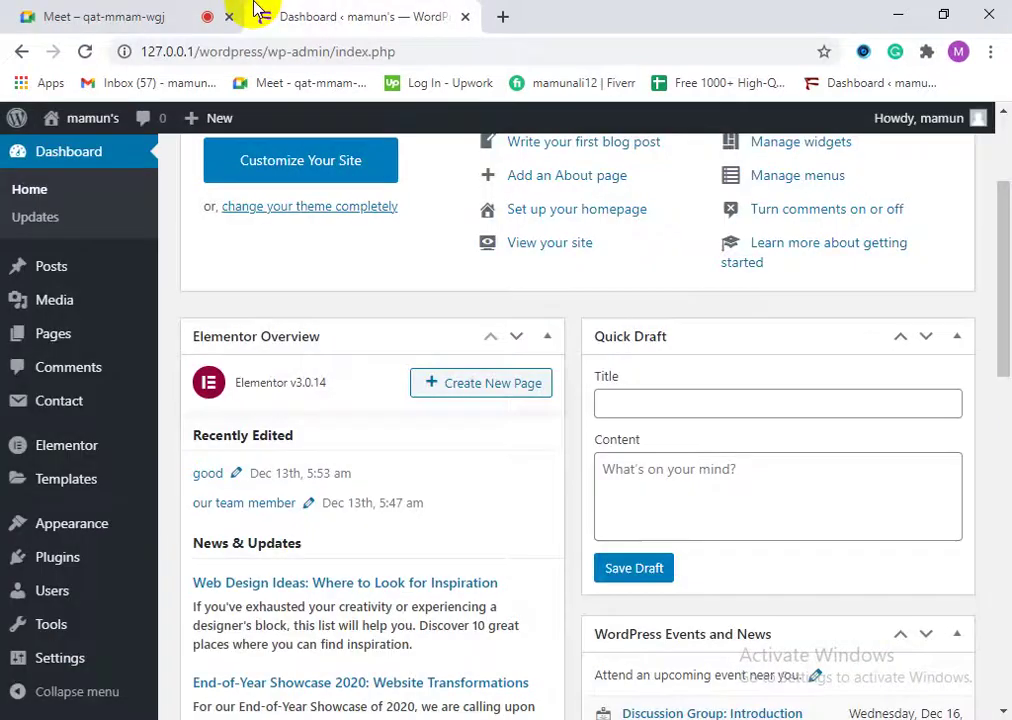
{"action": "scroll", "coordinate": [27, 524], "scroll_direction": "down", "scroll_amount": 5}
{"action": "mouse_move", "coordinate": [118, 678]}
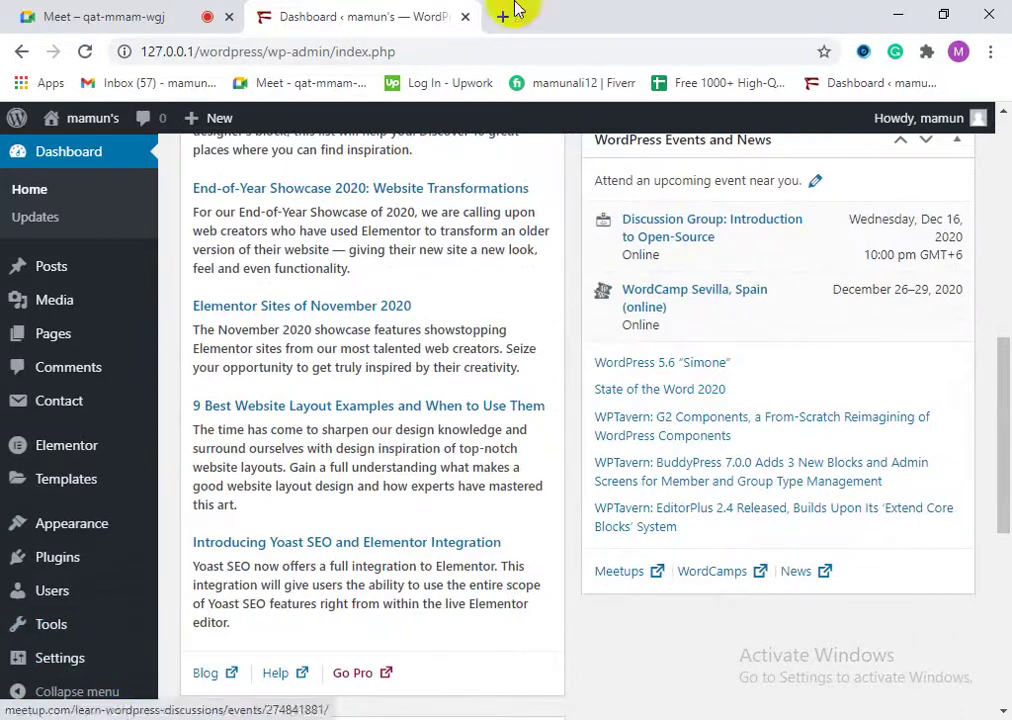
{"action": "mouse_move", "coordinate": [140, 527]}
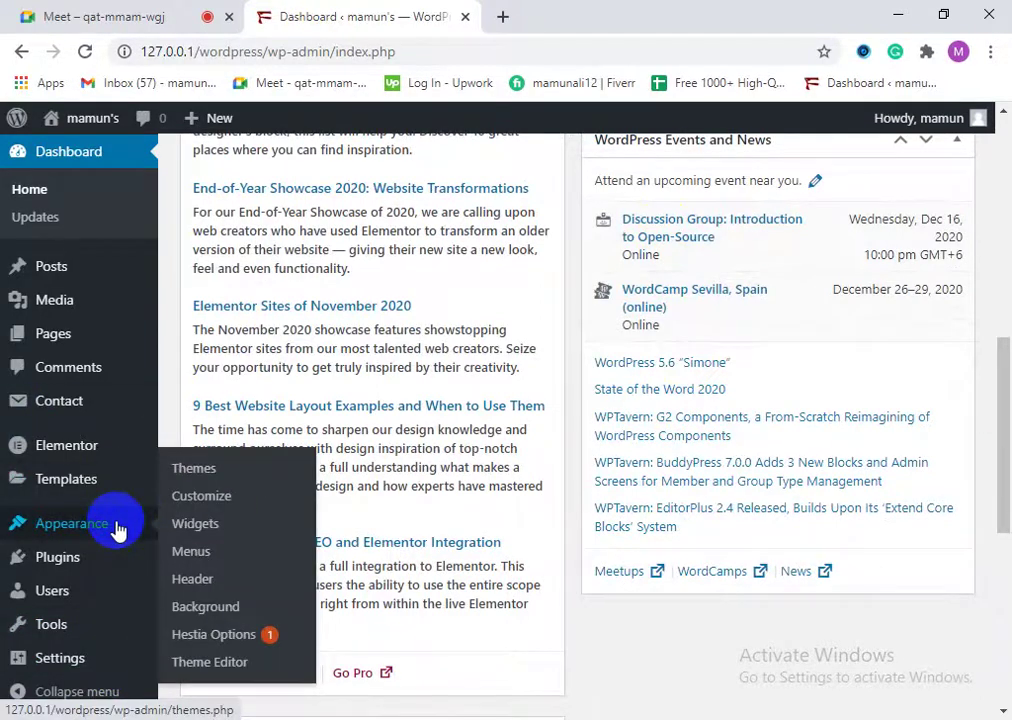
Step: On the Widgets page, add the Archives widget to the Sidebar beneath Search
{"action": "left_click", "coordinate": [196, 524]}
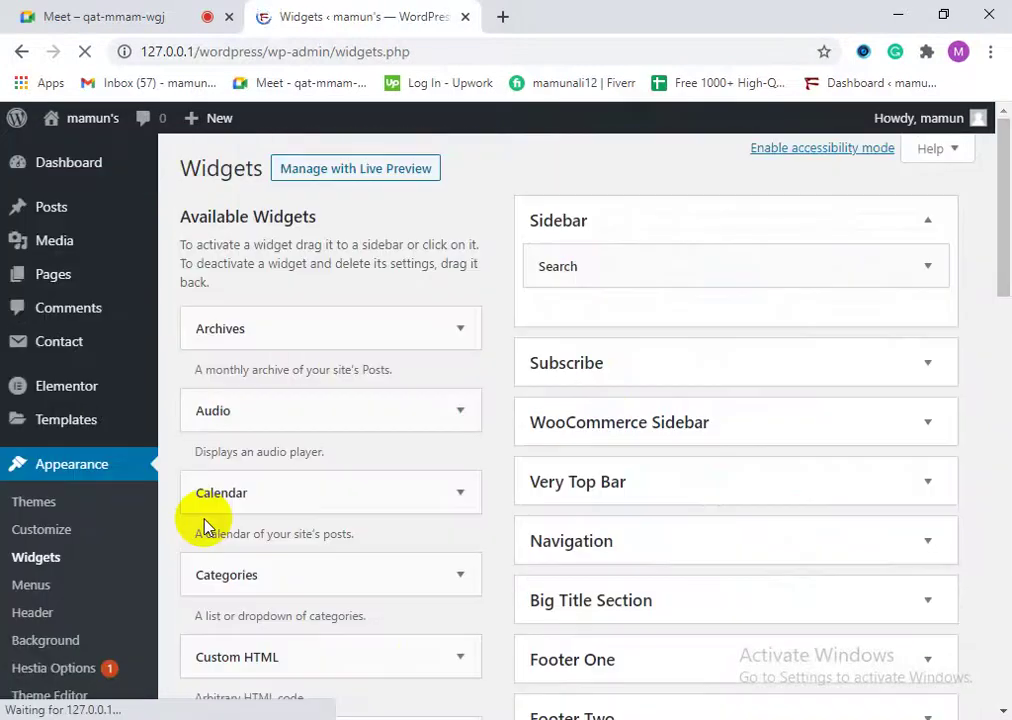
{"action": "left_click", "coordinate": [296, 336]}
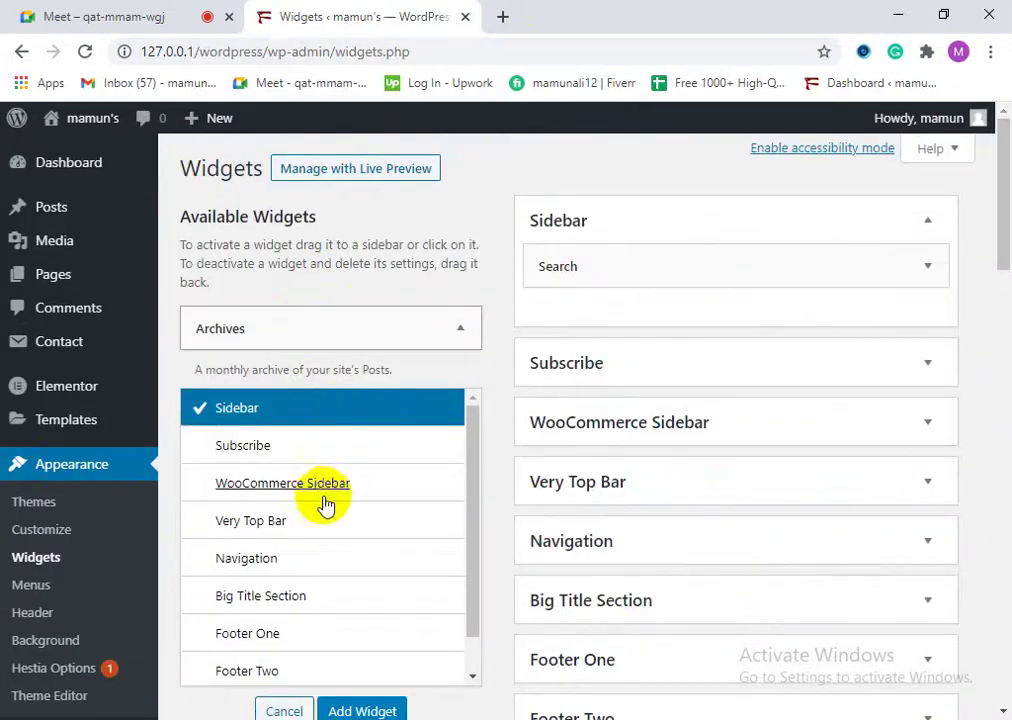
{"action": "scroll", "coordinate": [285, 600], "scroll_direction": "down", "scroll_amount": 1}
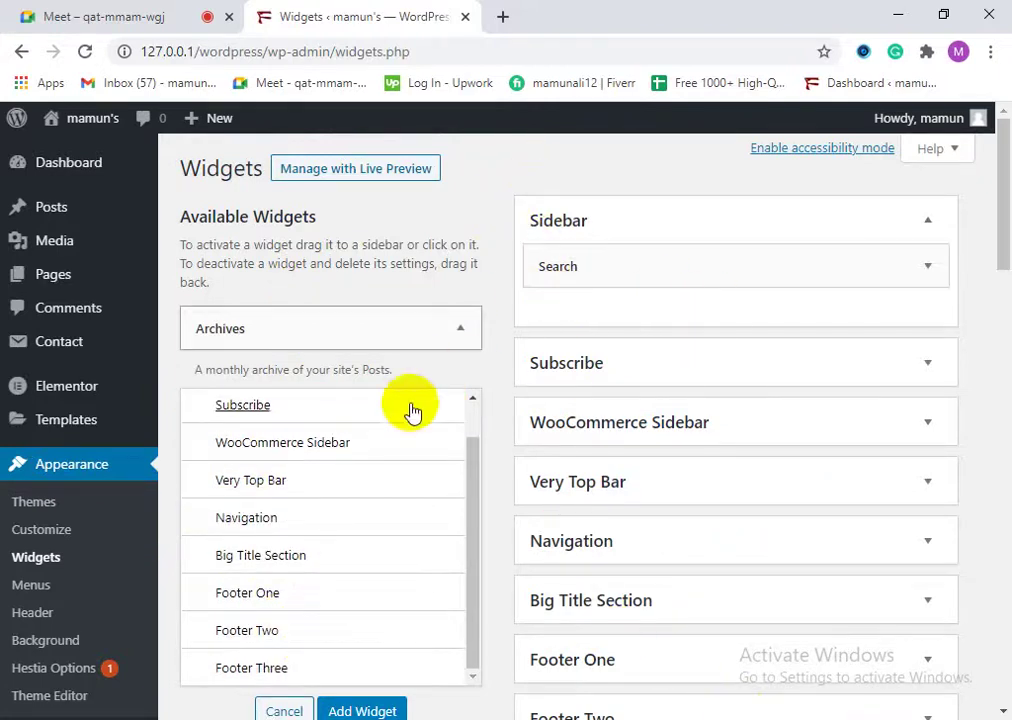
{"action": "left_click", "coordinate": [650, 262]}
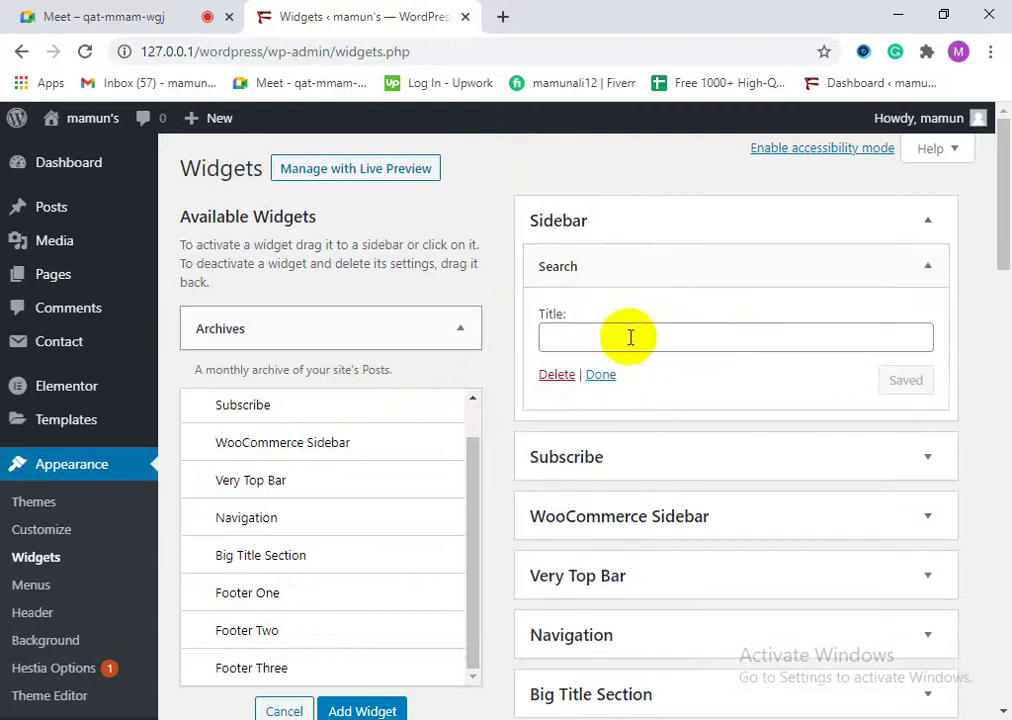
{"action": "left_click", "coordinate": [605, 466]}
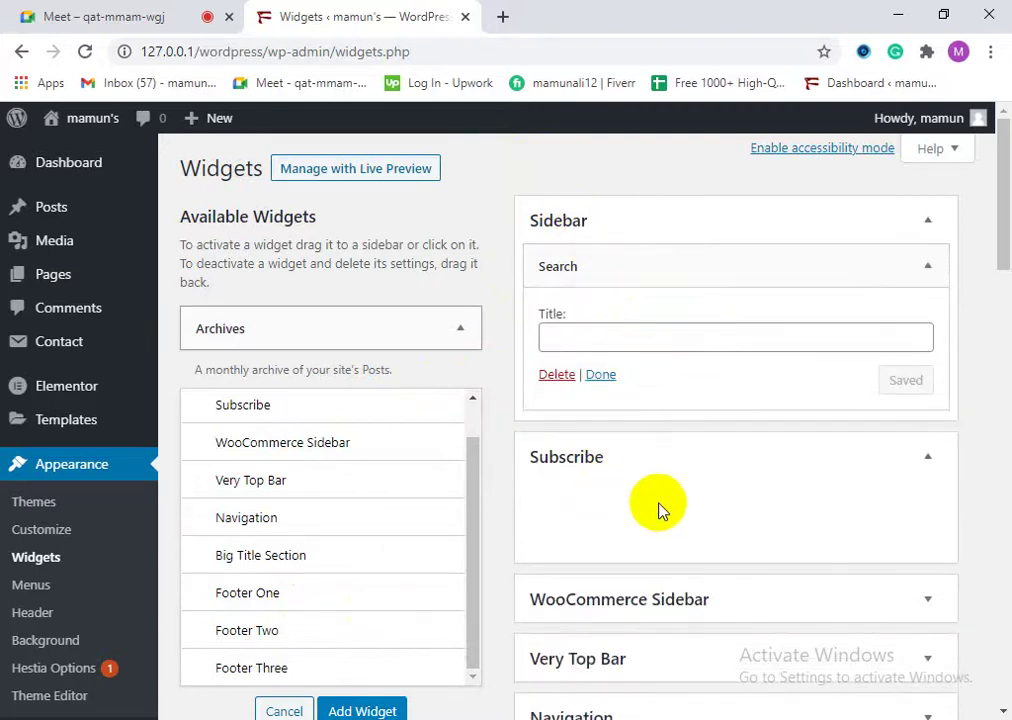
{"action": "scroll", "coordinate": [682, 547], "scroll_direction": "down", "scroll_amount": 1}
{"action": "scroll", "coordinate": [670, 560], "scroll_direction": "down", "scroll_amount": 4}
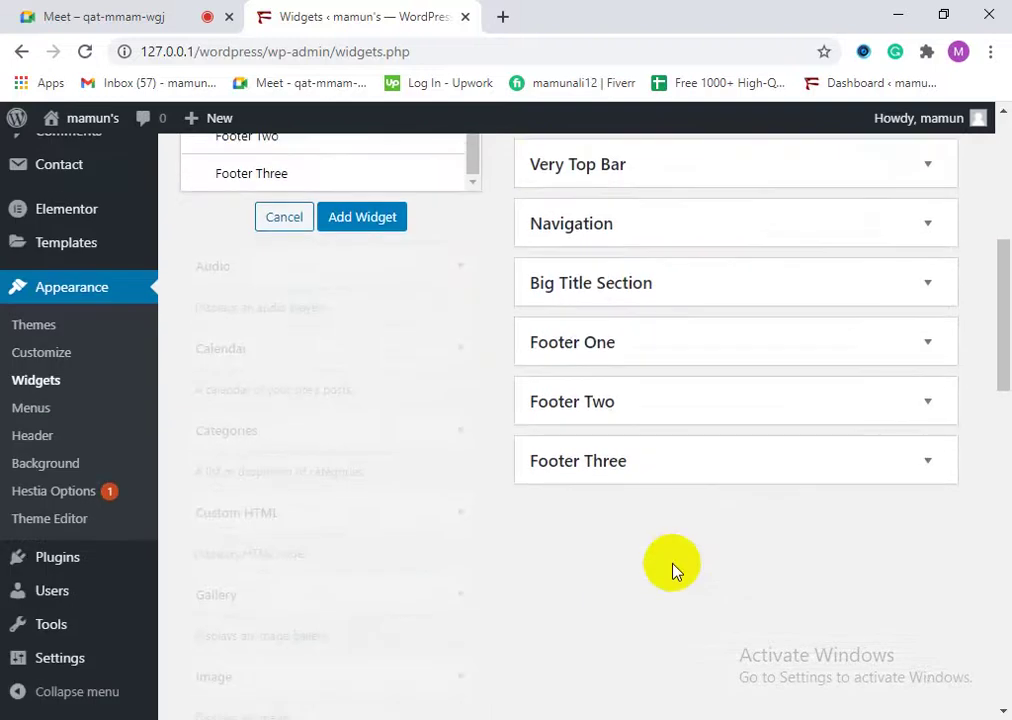
{"action": "scroll", "coordinate": [332, 481], "scroll_direction": "up", "scroll_amount": 4}
{"action": "left_click", "coordinate": [380, 610]}
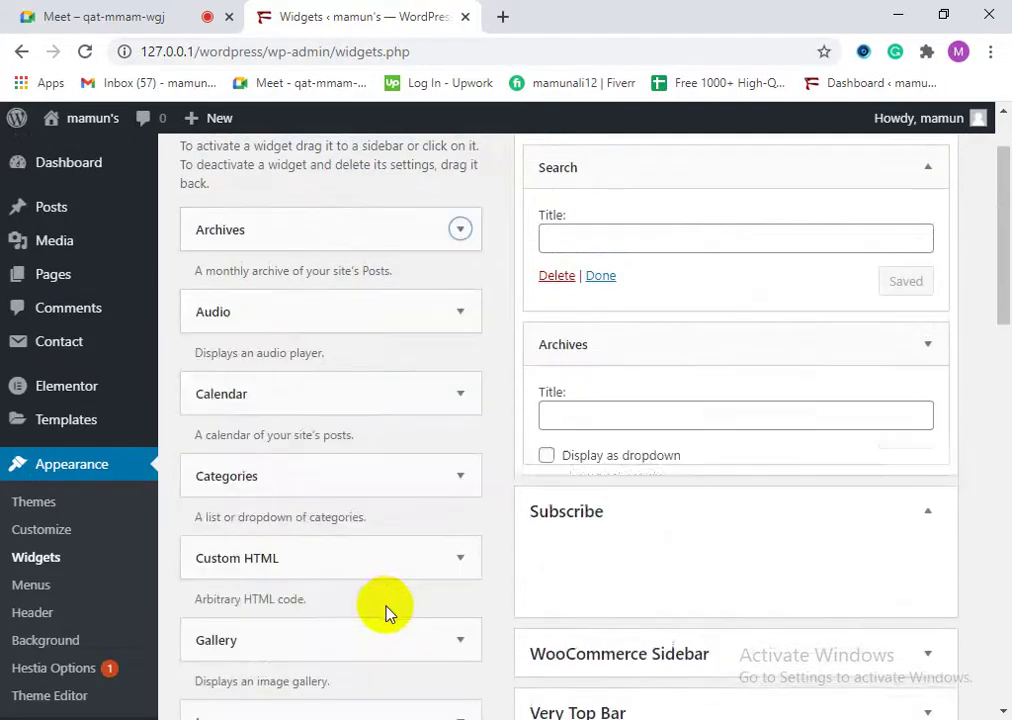
Step: Review the Sidebar widget placement, then go to Appearance > Menus
{"action": "scroll", "coordinate": [276, 576], "scroll_direction": "down", "scroll_amount": 2}
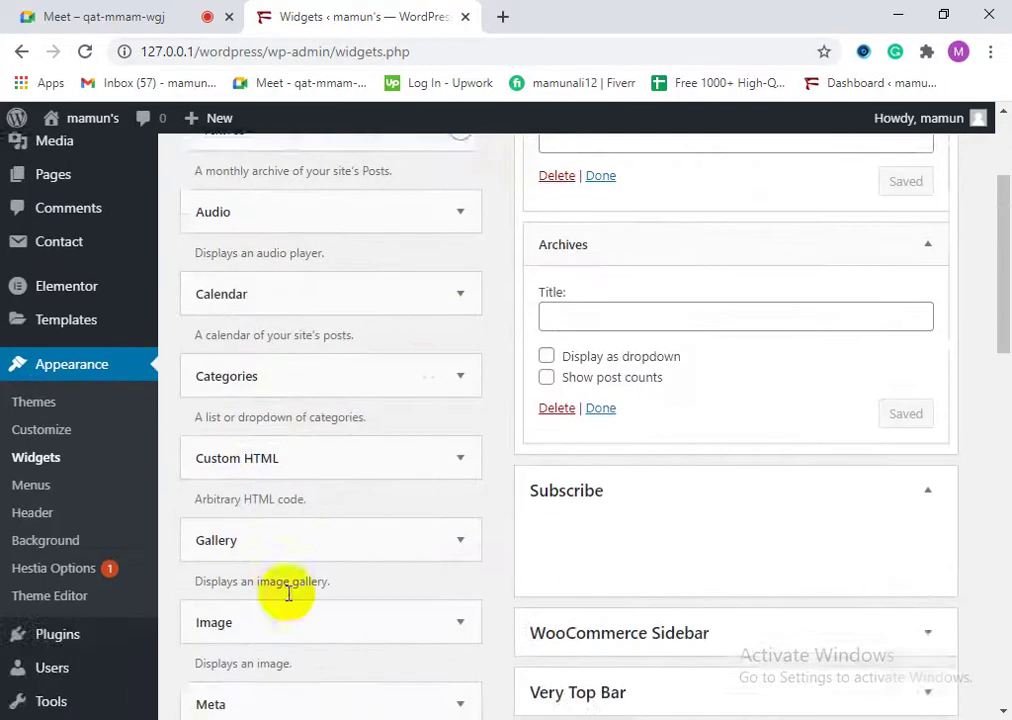
{"action": "scroll", "coordinate": [370, 550], "scroll_direction": "down", "scroll_amount": 4}
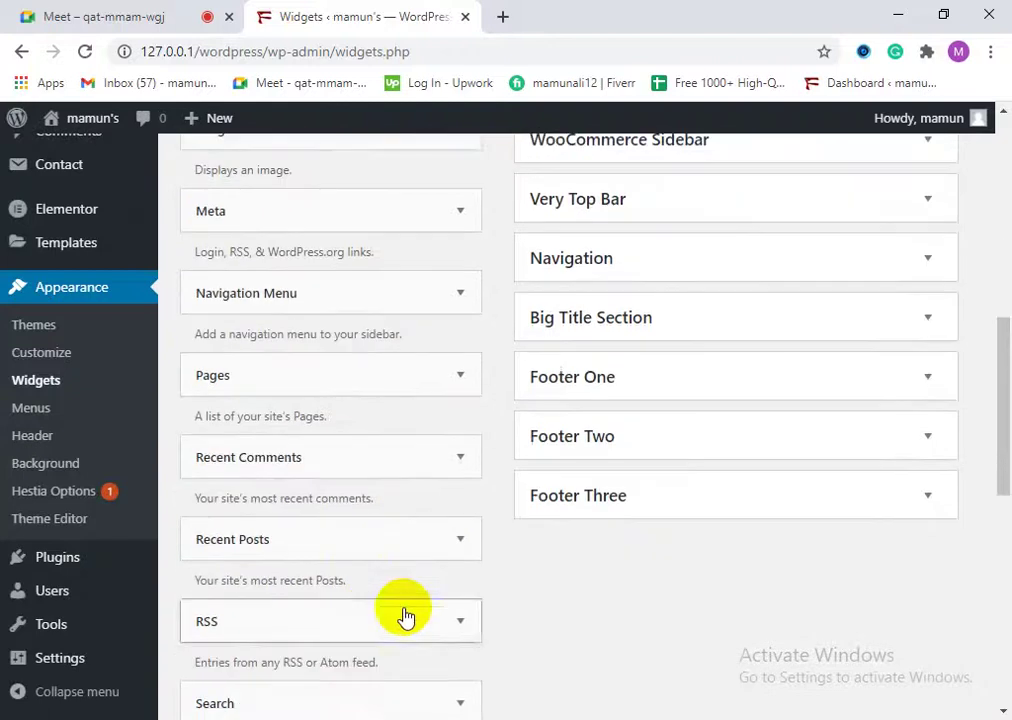
{"action": "scroll", "coordinate": [362, 570], "scroll_direction": "down", "scroll_amount": 5}
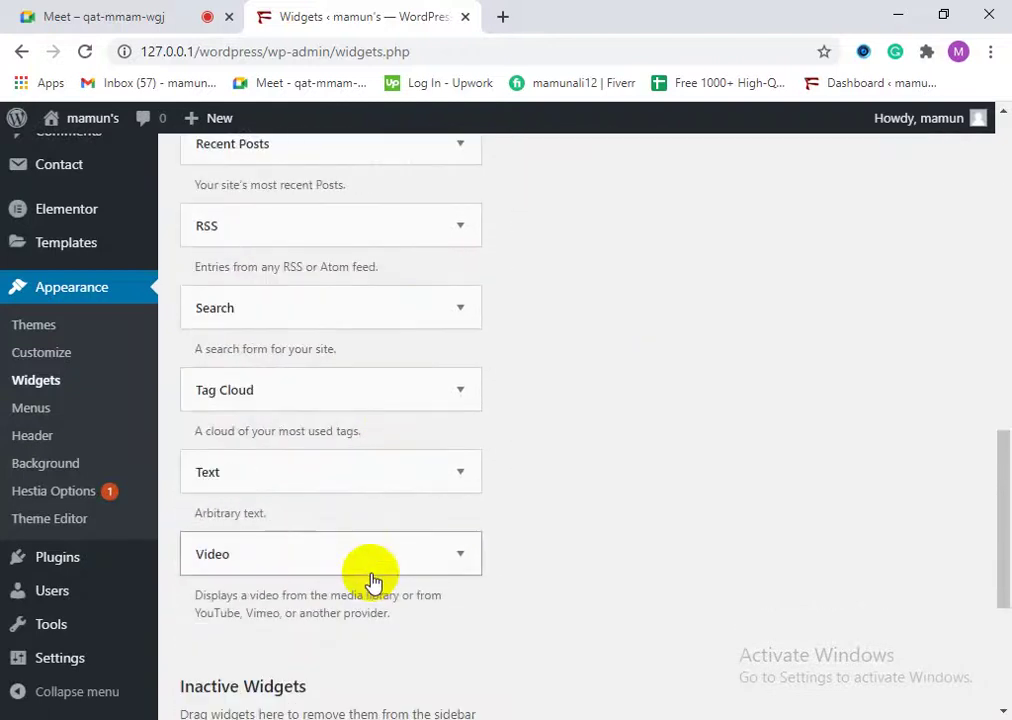
{"action": "scroll", "coordinate": [382, 578], "scroll_direction": "down", "scroll_amount": 4}
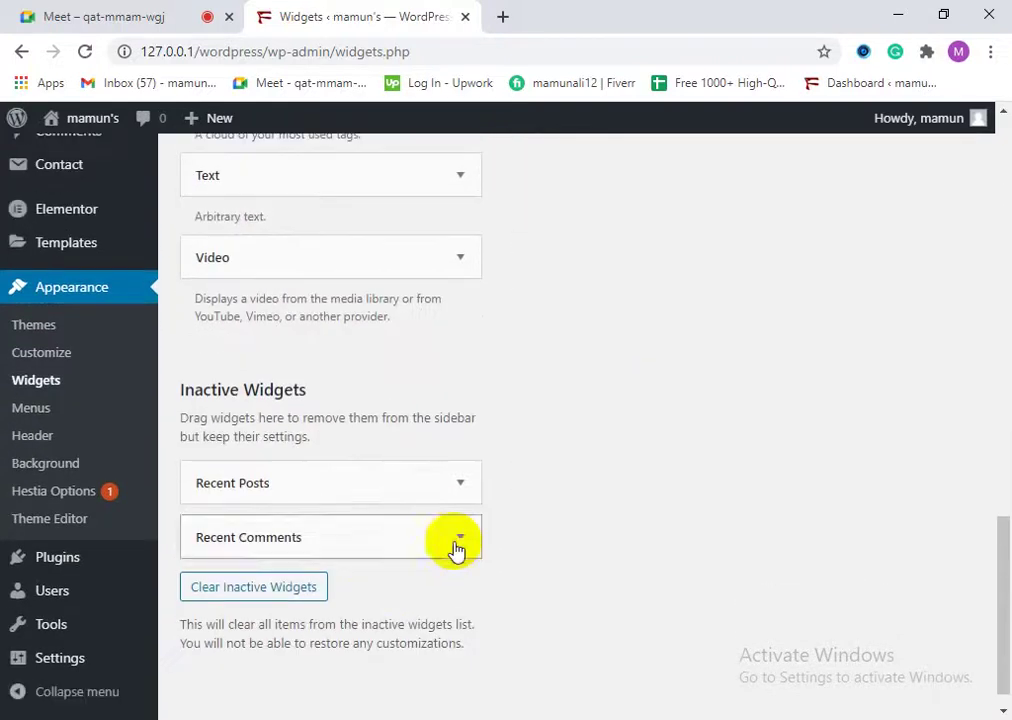
{"action": "scroll", "coordinate": [459, 510], "scroll_direction": "up", "scroll_amount": 7}
{"action": "scroll", "coordinate": [472, 545], "scroll_direction": "up", "scroll_amount": 5}
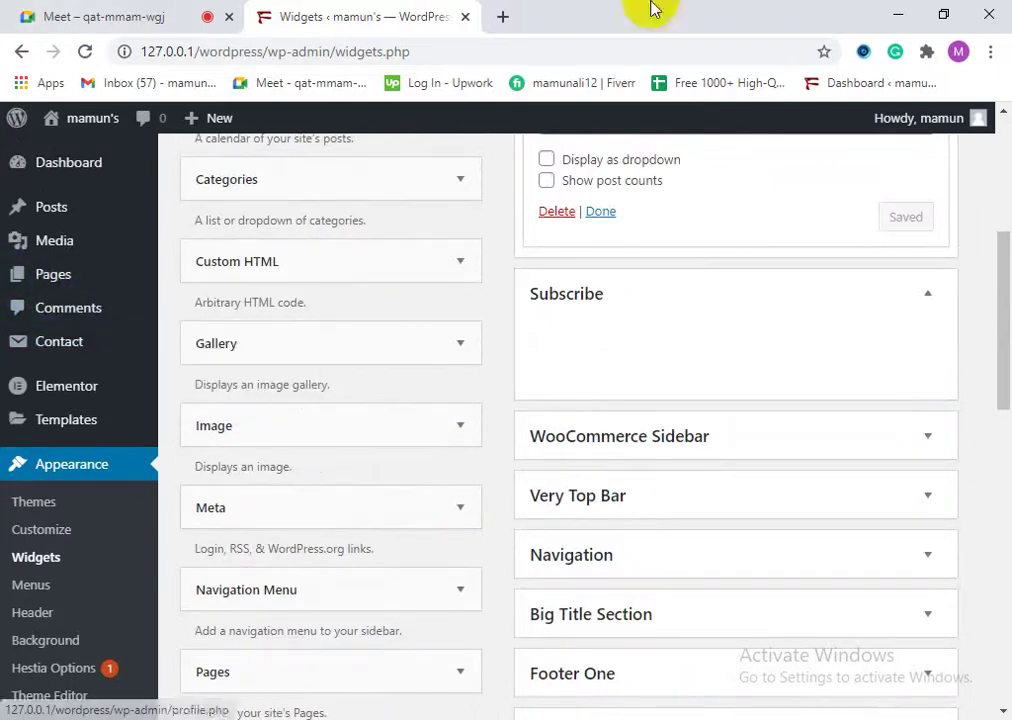
{"action": "left_click", "coordinate": [34, 588]}
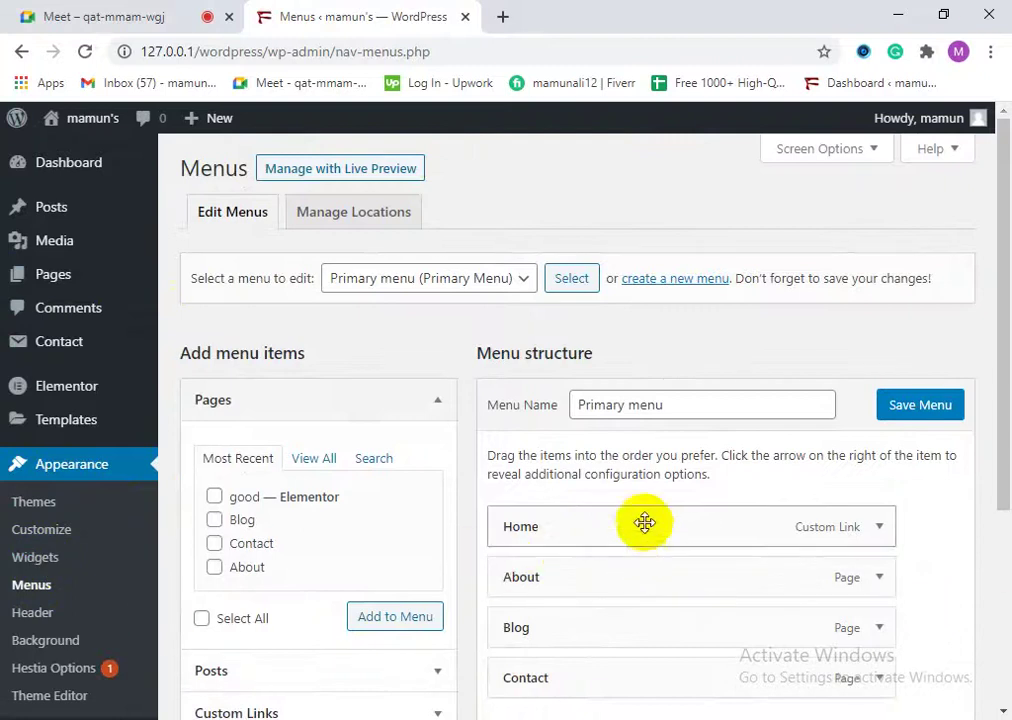
Step: From the Menus page, open the live site in a new browser tab
{"action": "scroll", "coordinate": [635, 558], "scroll_direction": "down", "scroll_amount": 3}
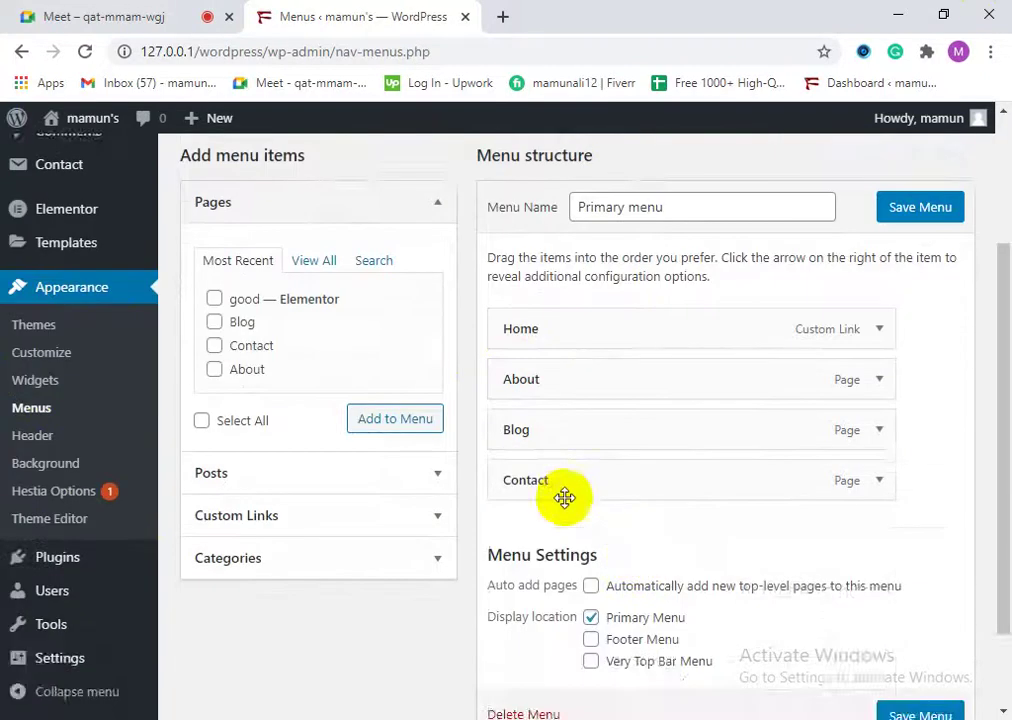
{"action": "scroll", "coordinate": [547, 490], "scroll_direction": "up", "scroll_amount": 3}
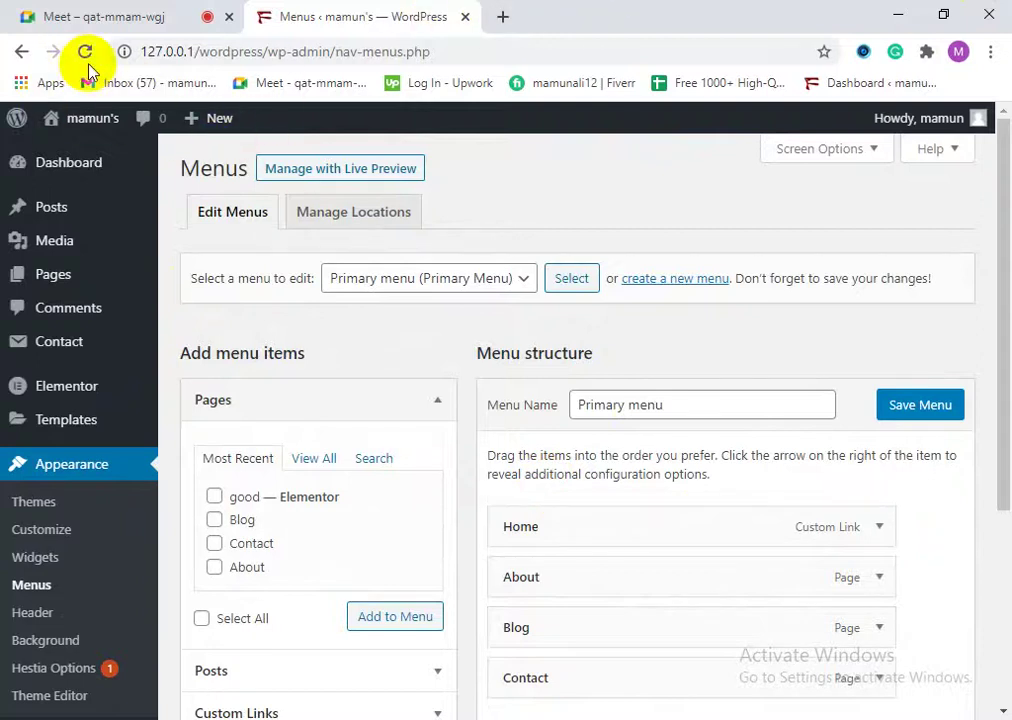
{"action": "left_click", "coordinate": [38, 175]}
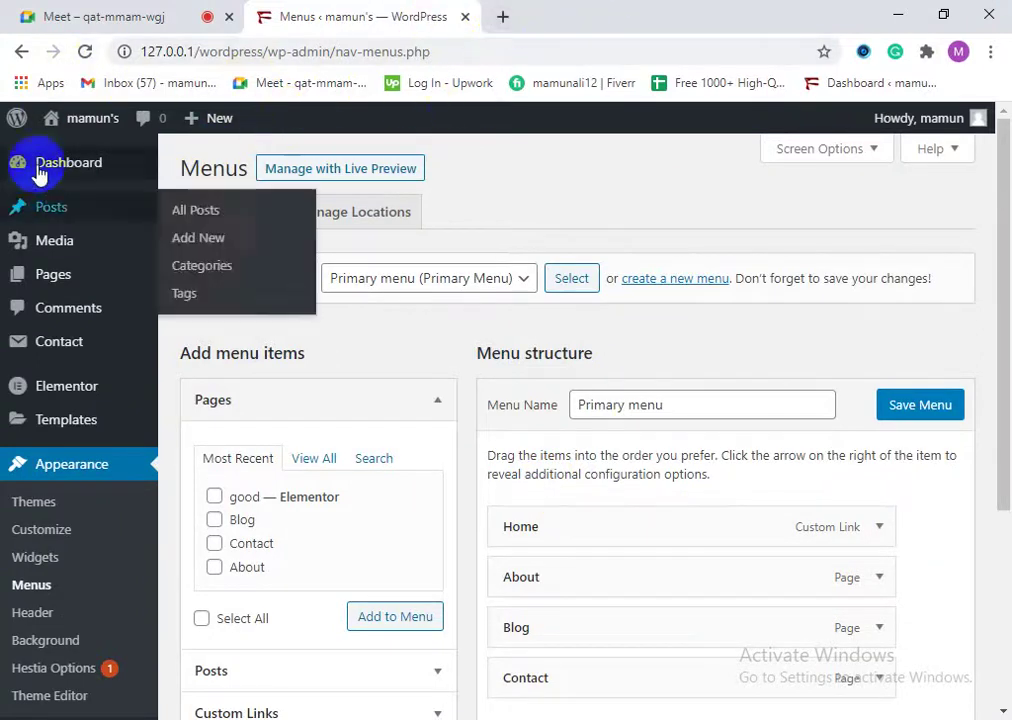
{"action": "left_click", "coordinate": [75, 135]}
{"action": "right_click", "coordinate": [84, 148]}
{"action": "left_click", "coordinate": [104, 158]}
{"action": "left_click", "coordinate": [615, 8]}
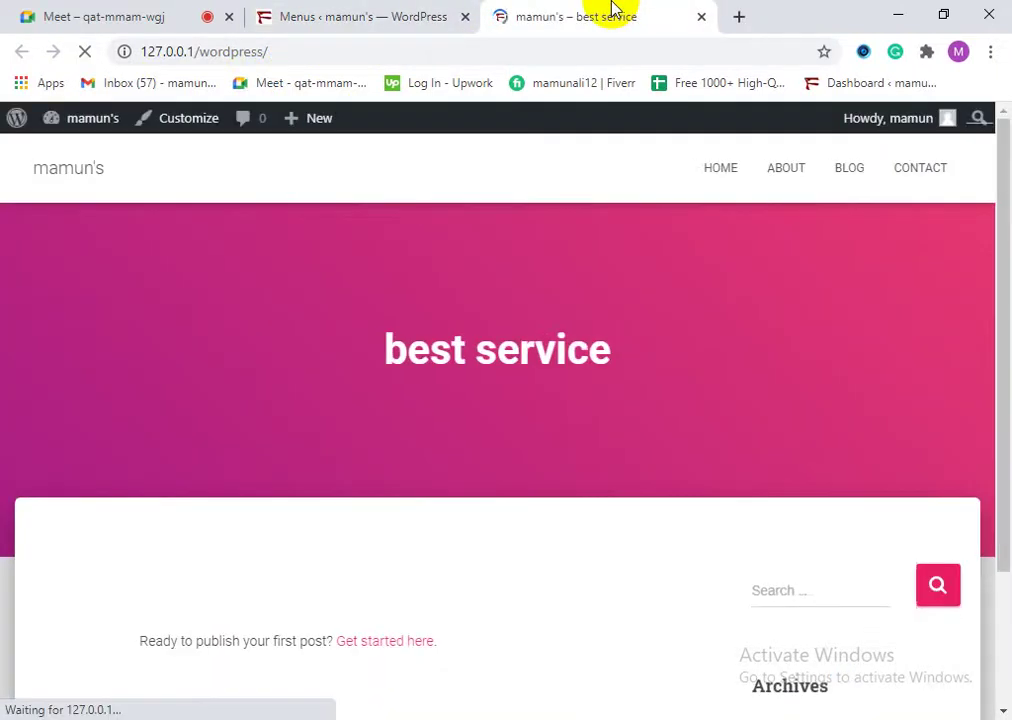
Step: Compare the site's HOME navigation link with the Primary menu and expand the Home item
{"action": "left_click", "coordinate": [712, 192]}
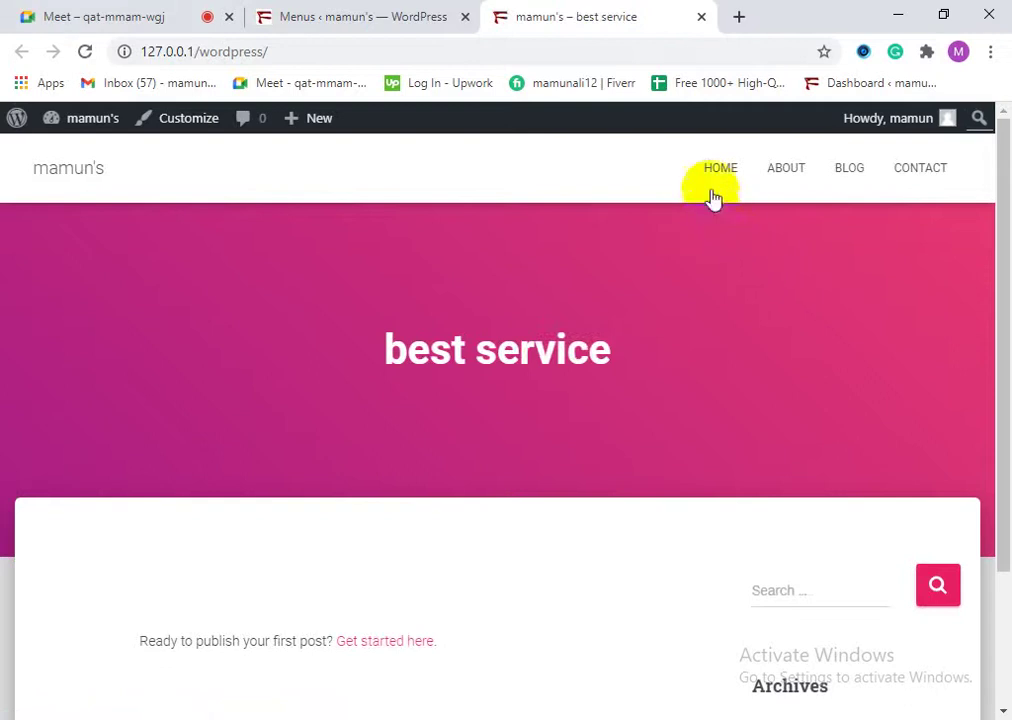
{"action": "left_click_drag", "start_coordinate": [684, 162], "coordinate": [848, 160]}
{"action": "left_click", "coordinate": [393, 14]}
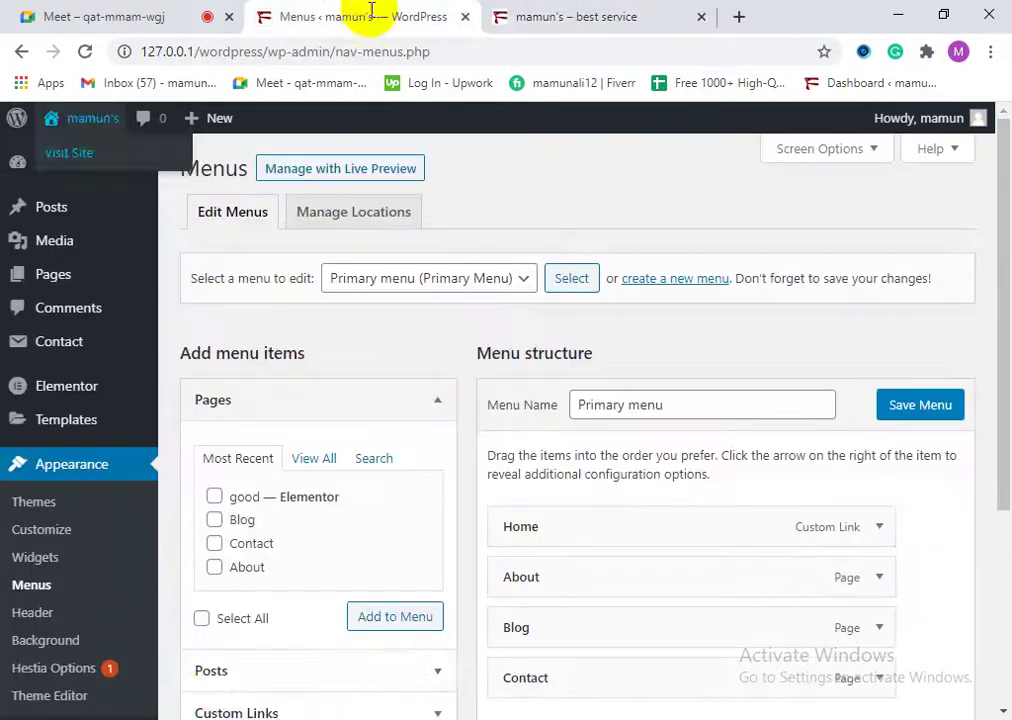
{"action": "scroll", "coordinate": [553, 592], "scroll_direction": "down", "scroll_amount": 1}
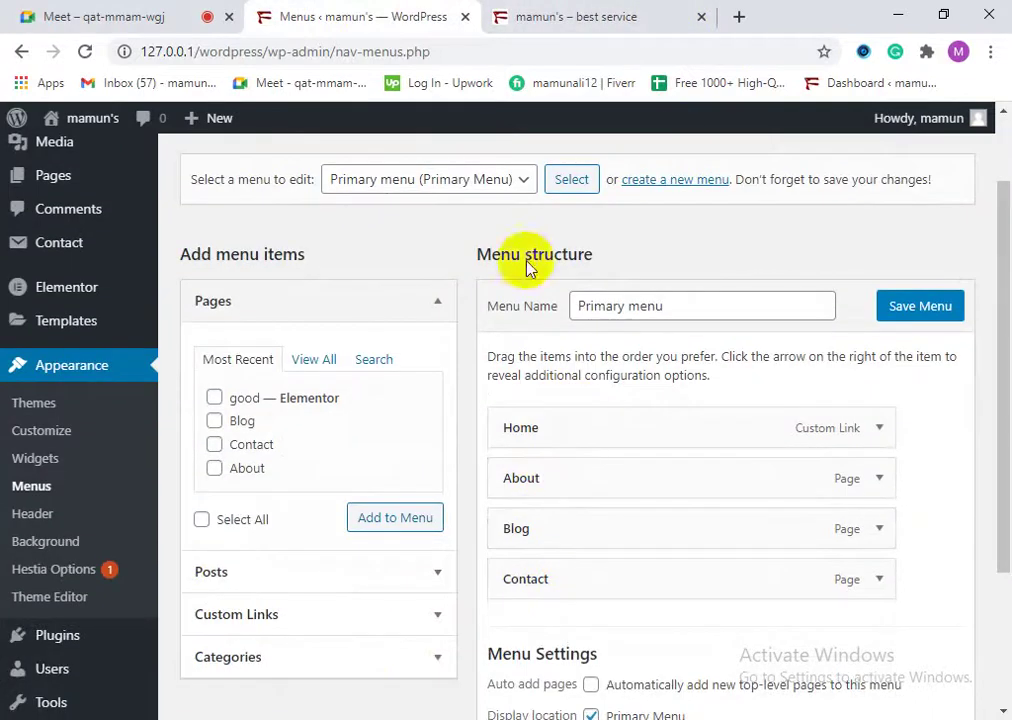
{"action": "left_click", "coordinate": [520, 16]}
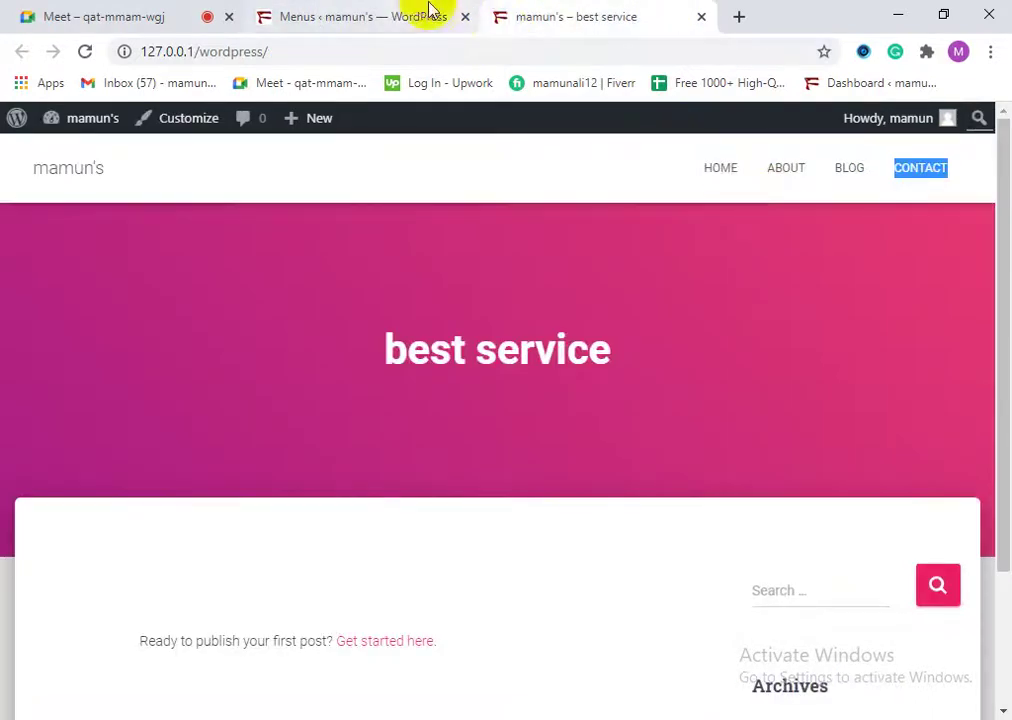
{"action": "left_click", "coordinate": [429, 14]}
{"action": "left_click", "coordinate": [879, 428]}
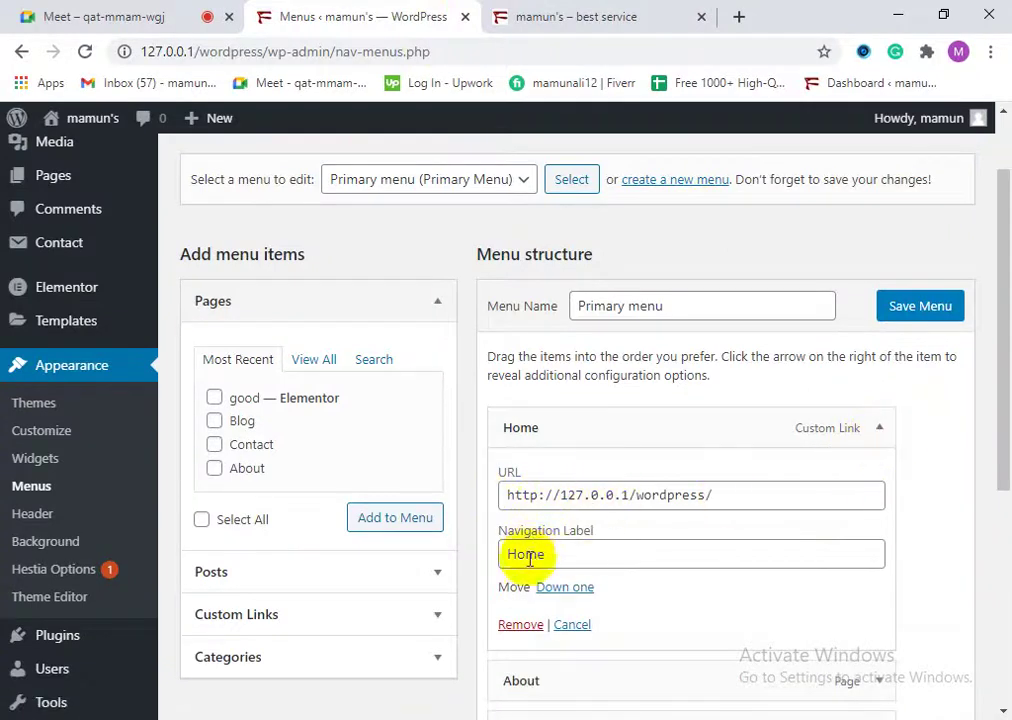
Step: Change the Home item's Navigation Label to 'Homepage' without saving
{"action": "scroll", "coordinate": [600, 548], "scroll_direction": "down", "scroll_amount": 1}
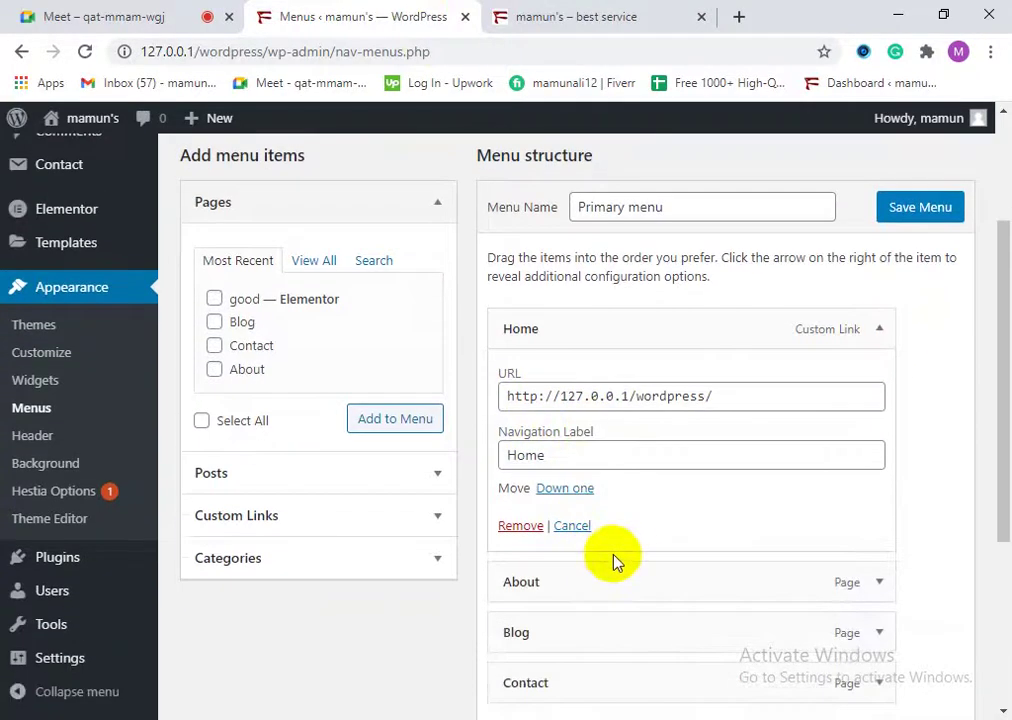
{"action": "left_click", "coordinate": [555, 457]}
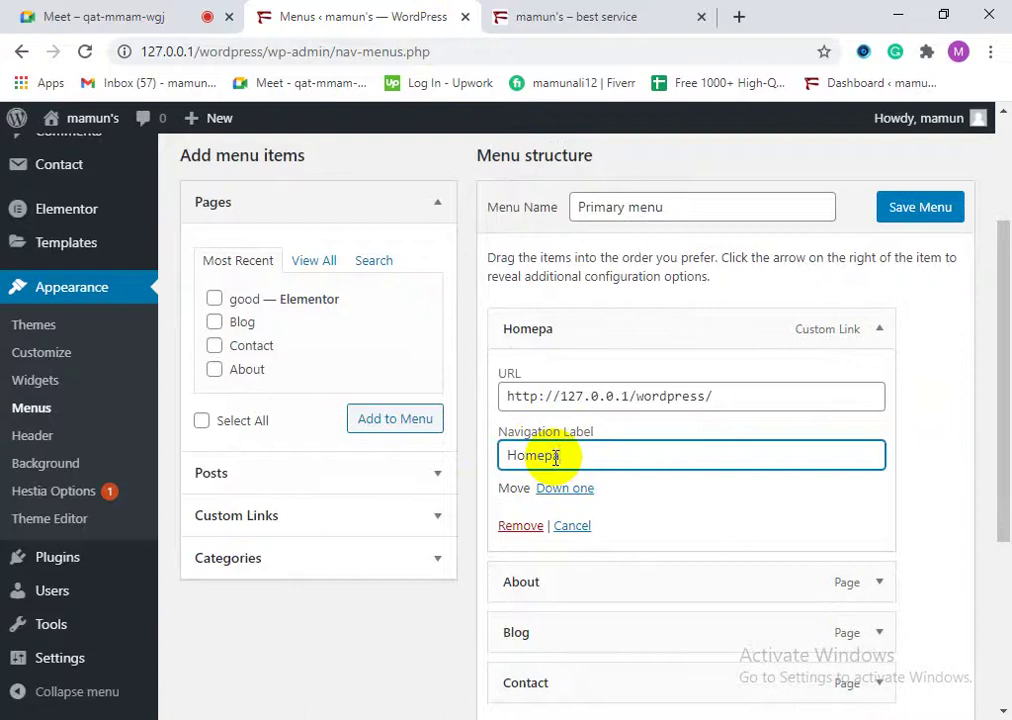
{"action": "scroll", "coordinate": [746, 511], "scroll_direction": "down", "scroll_amount": 3}
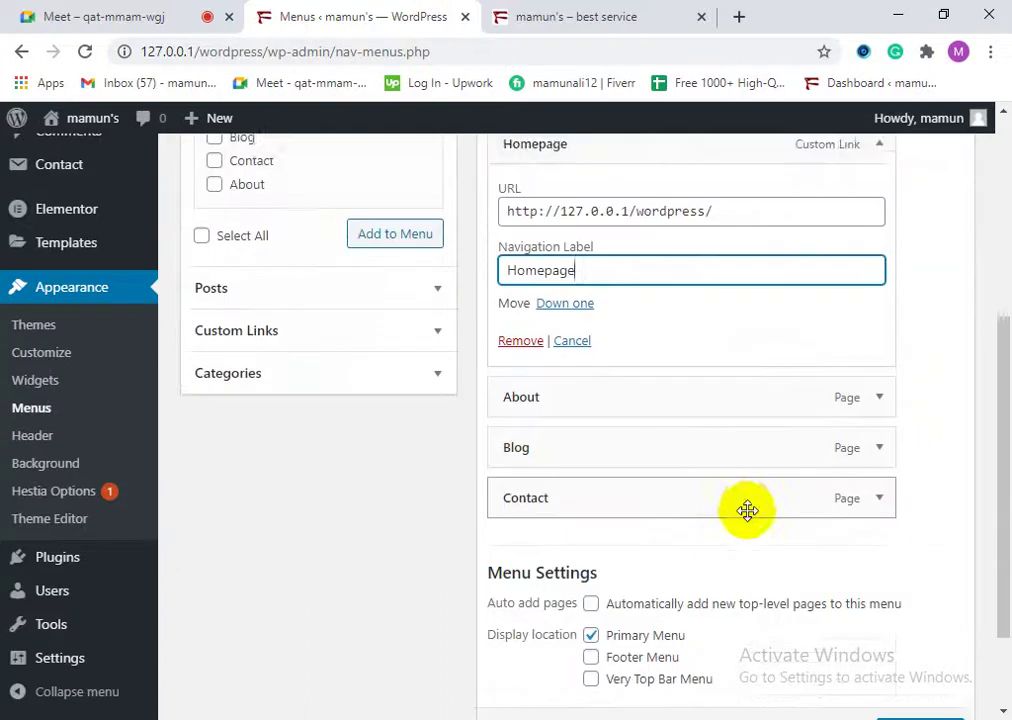
{"action": "scroll", "coordinate": [743, 494], "scroll_direction": "down", "scroll_amount": 2}
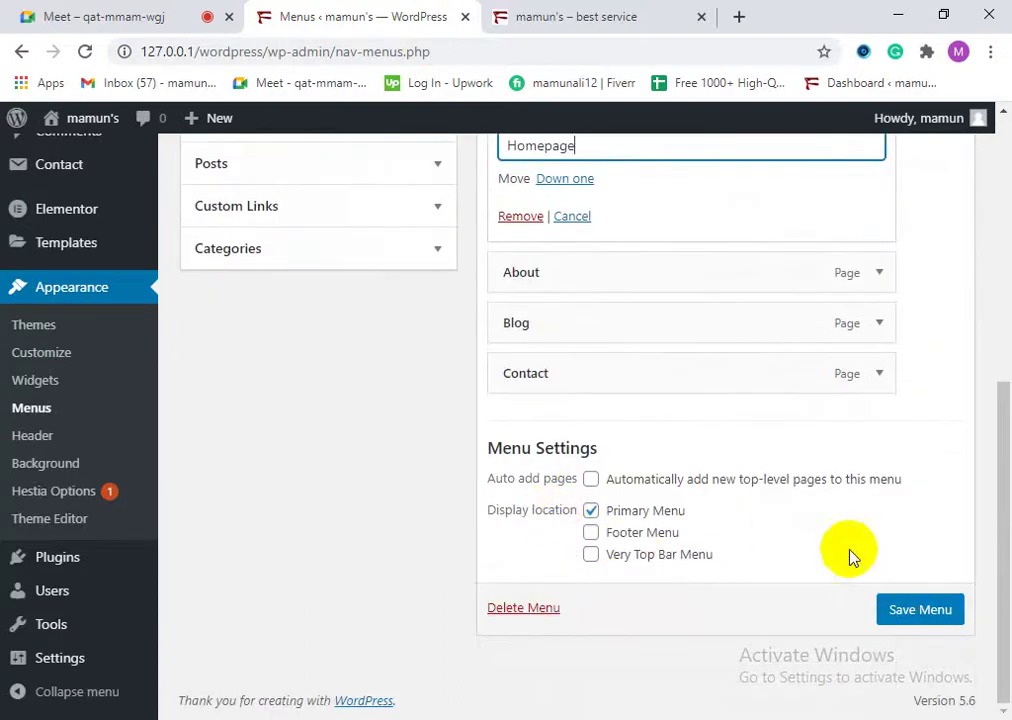
Step: Save the Primary menu with its first item relabelled Homepage
{"action": "scroll", "coordinate": [800, 590], "scroll_direction": "up", "scroll_amount": 3}
{"action": "scroll", "coordinate": [727, 287], "scroll_direction": "up", "scroll_amount": 3}
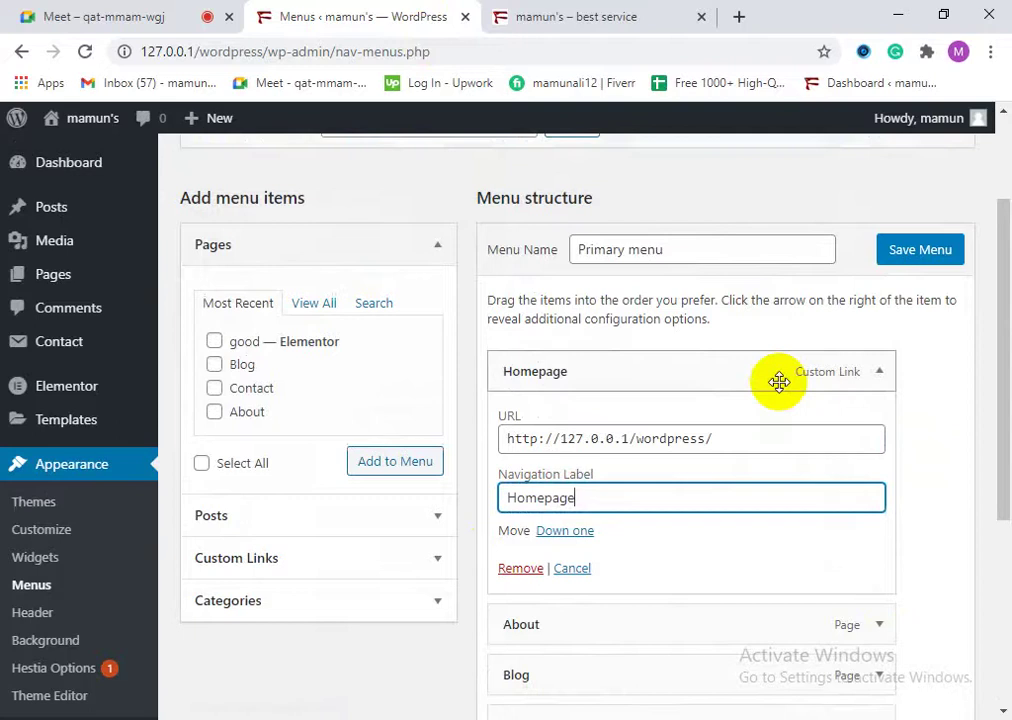
{"action": "scroll", "coordinate": [784, 533], "scroll_direction": "down", "scroll_amount": 5}
{"action": "left_click", "coordinate": [920, 615]}
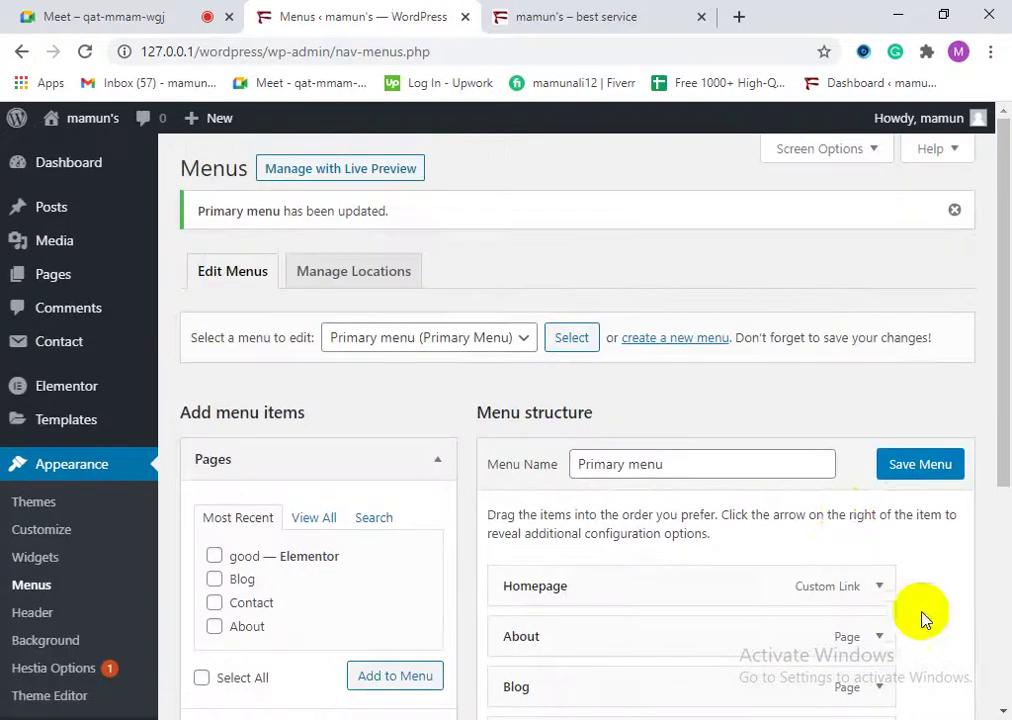
Step: Reload the live site to confirm the navigation shows HOMEPAGE, then return to Menus
{"action": "left_click", "coordinate": [500, 14]}
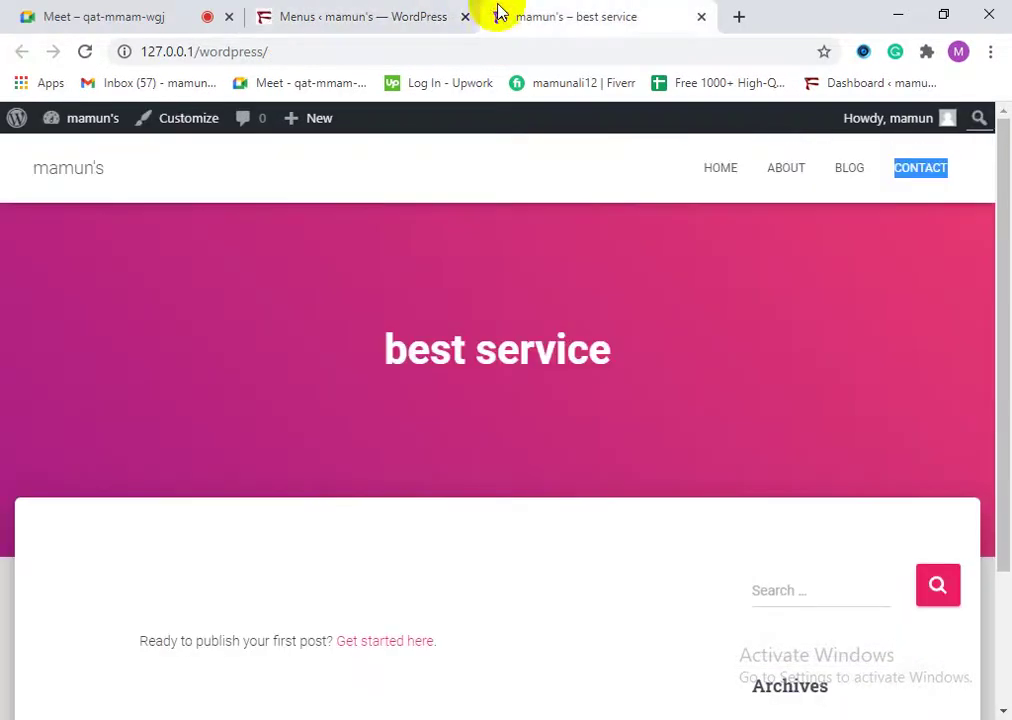
{"action": "left_click", "coordinate": [84, 51]}
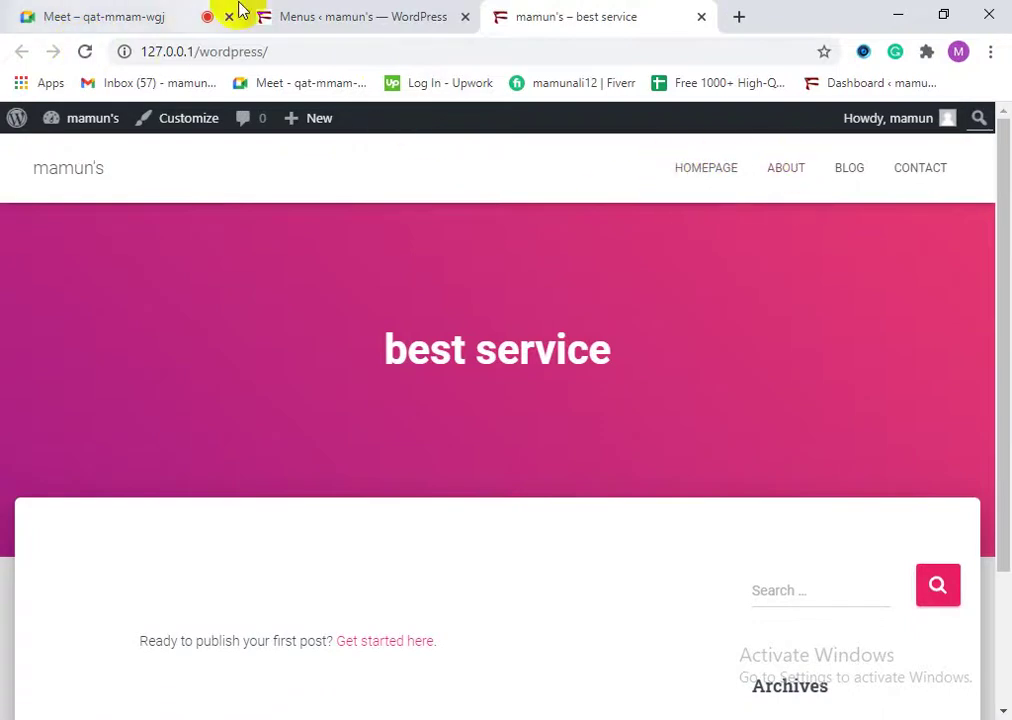
{"action": "left_click", "coordinate": [271, 12]}
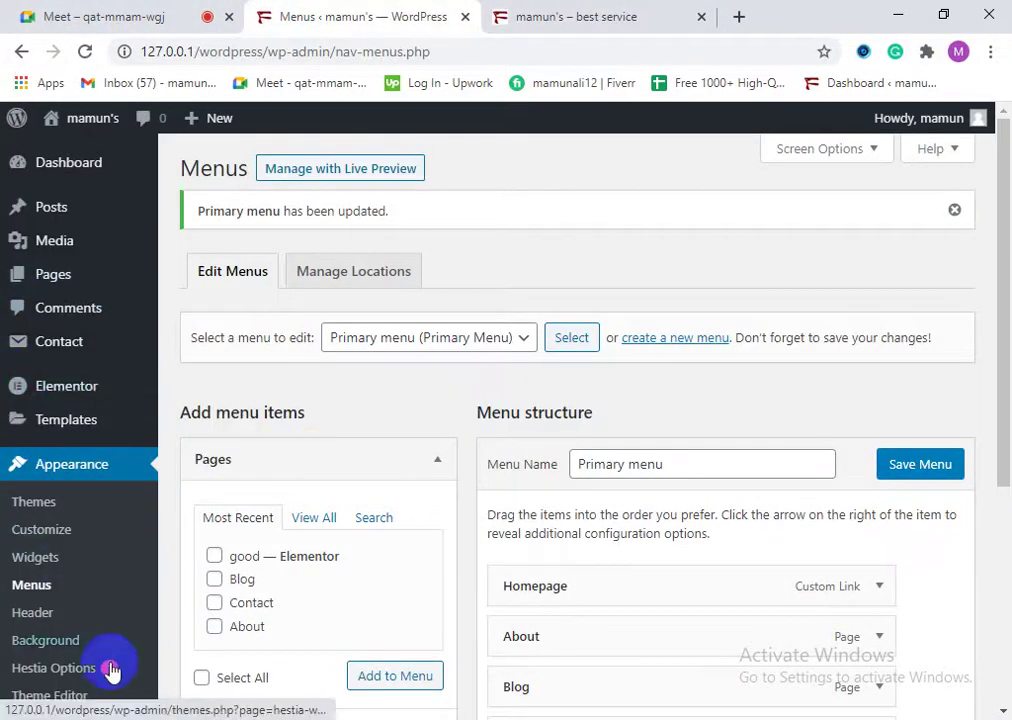
{"action": "scroll", "coordinate": [60, 665], "scroll_direction": "down", "scroll_amount": 1}
Step: Briefly visit the Customizer and its header settings, then close it back to Menus
{"action": "left_click", "coordinate": [22, 545]}
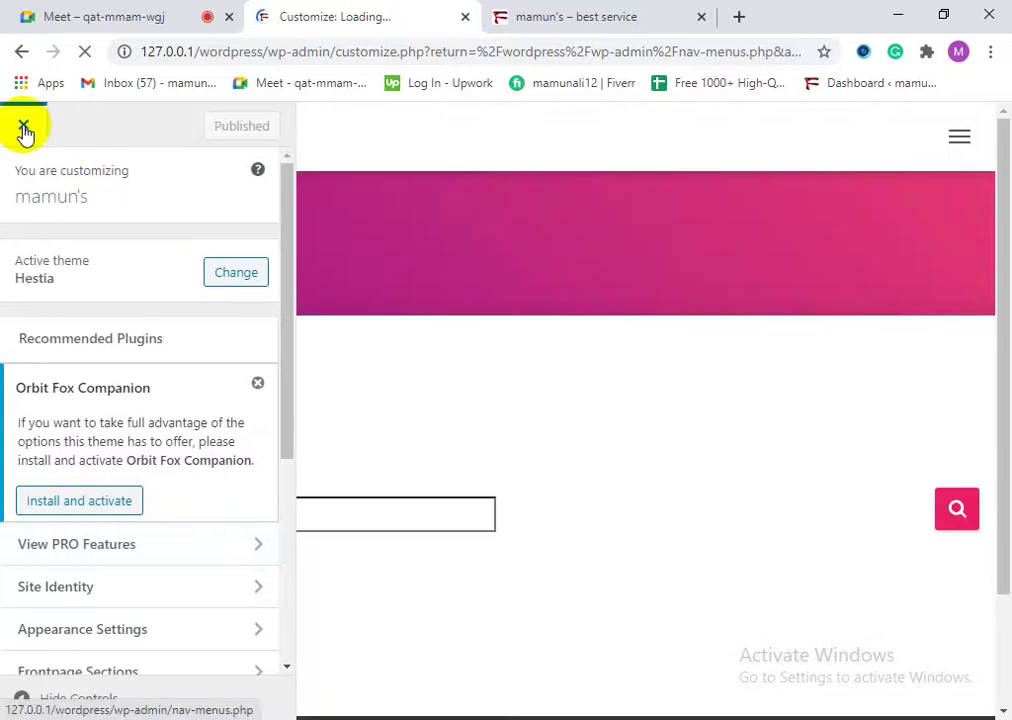
{"action": "left_click", "coordinate": [25, 130]}
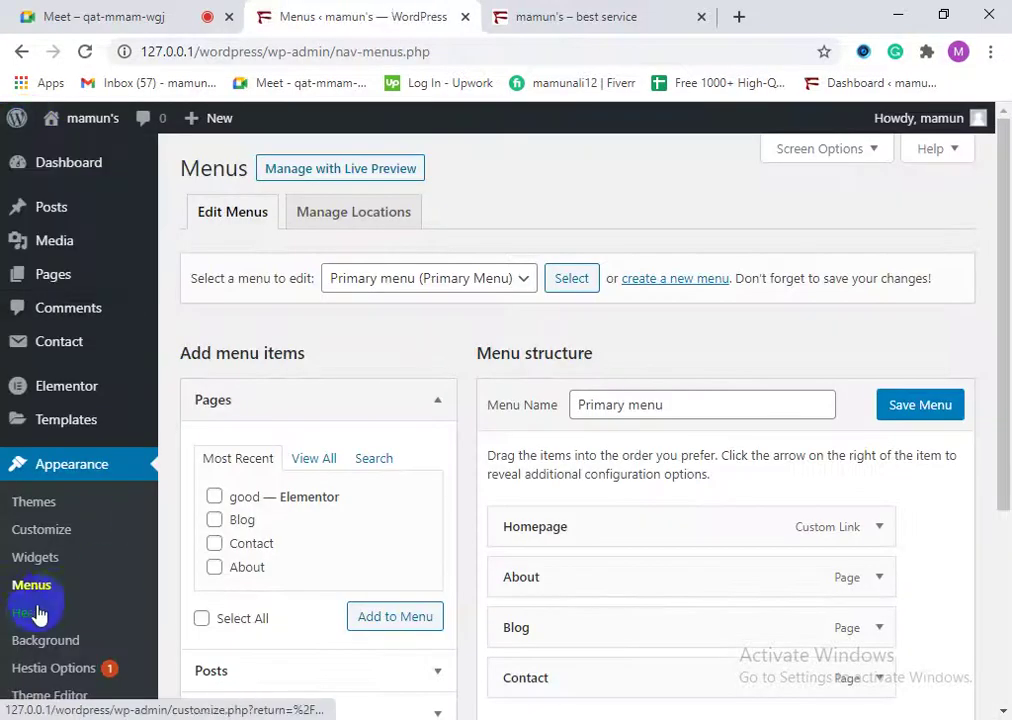
{"action": "left_click", "coordinate": [36, 620]}
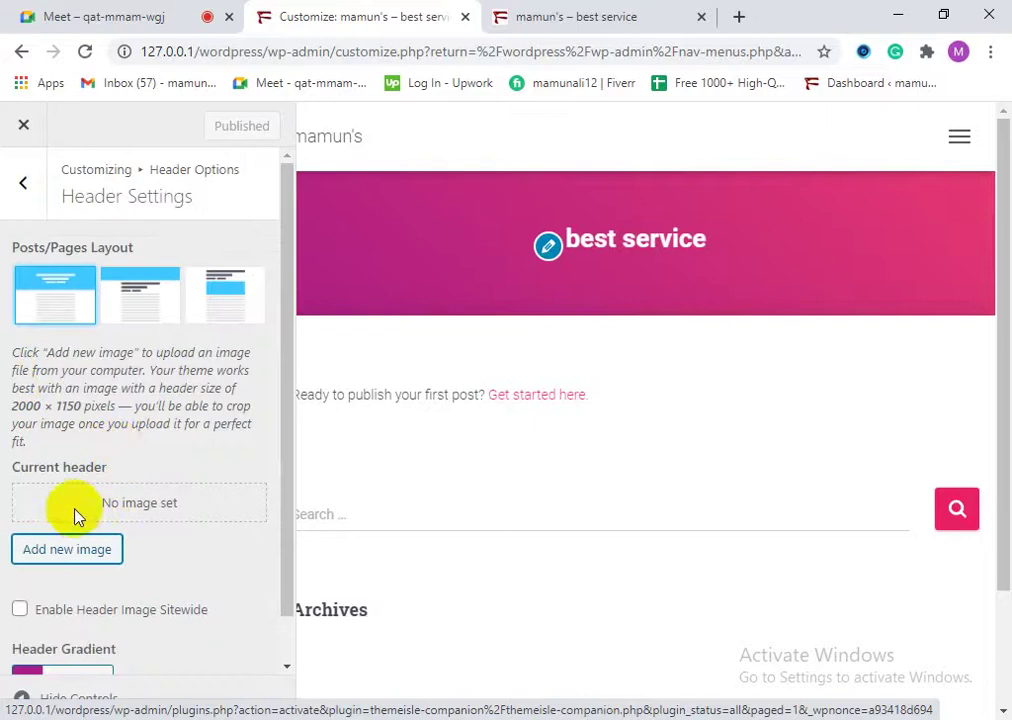
{"action": "scroll", "coordinate": [175, 552], "scroll_direction": "down", "scroll_amount": 1}
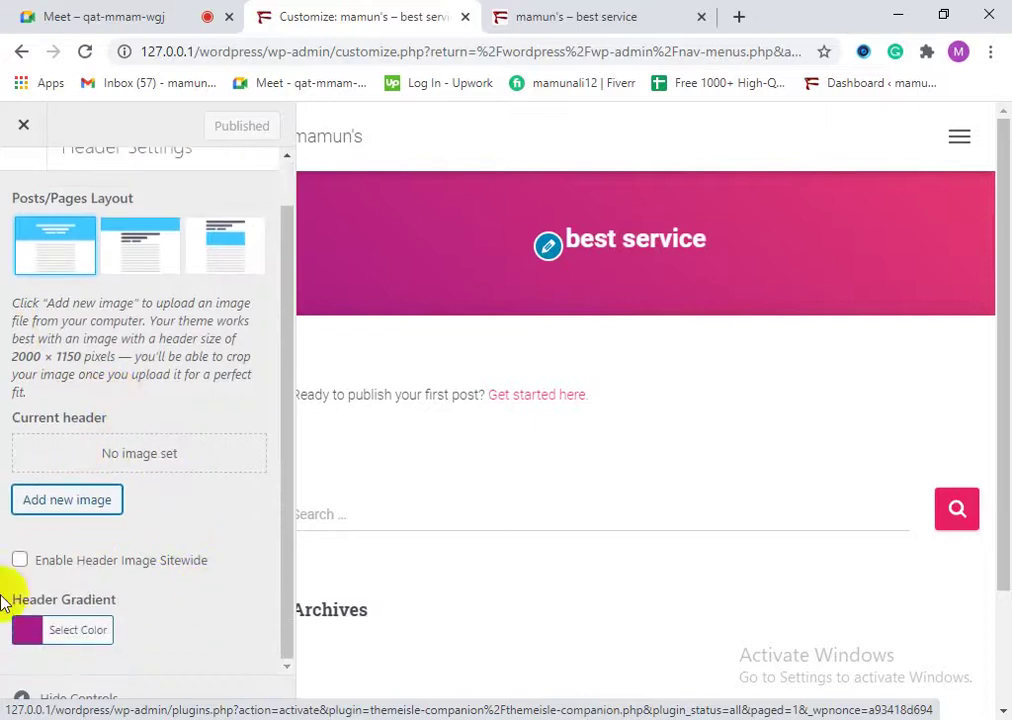
{"action": "left_click", "coordinate": [16, 124]}
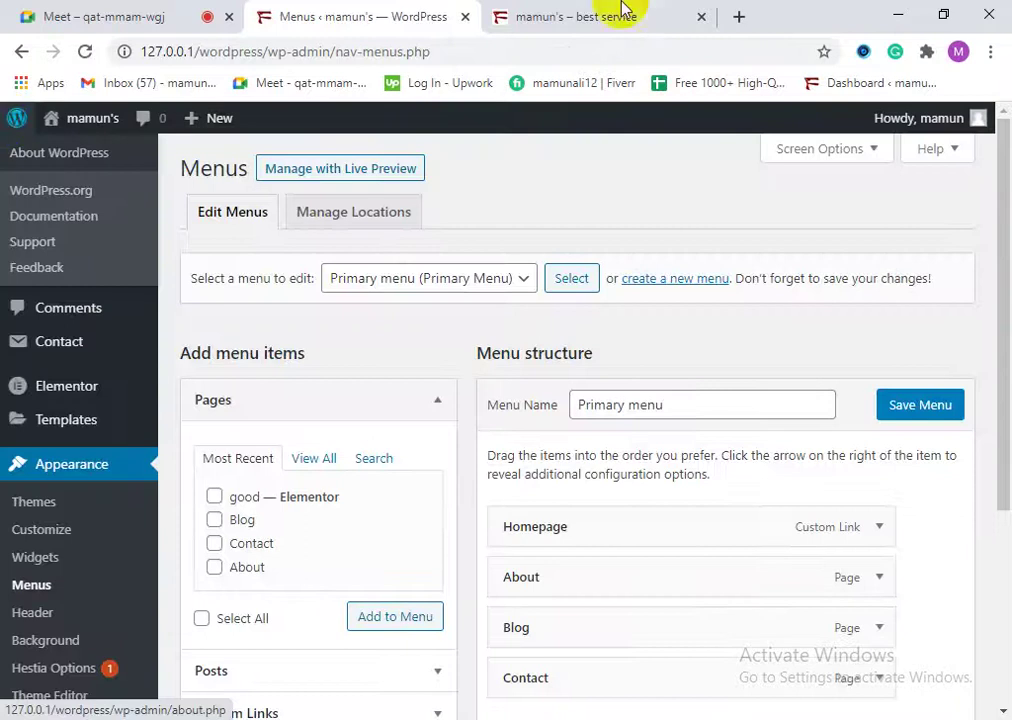
Step: View the live site's front page, then close its tab
{"action": "left_click", "coordinate": [570, 10]}
{"action": "left_click", "coordinate": [703, 17]}
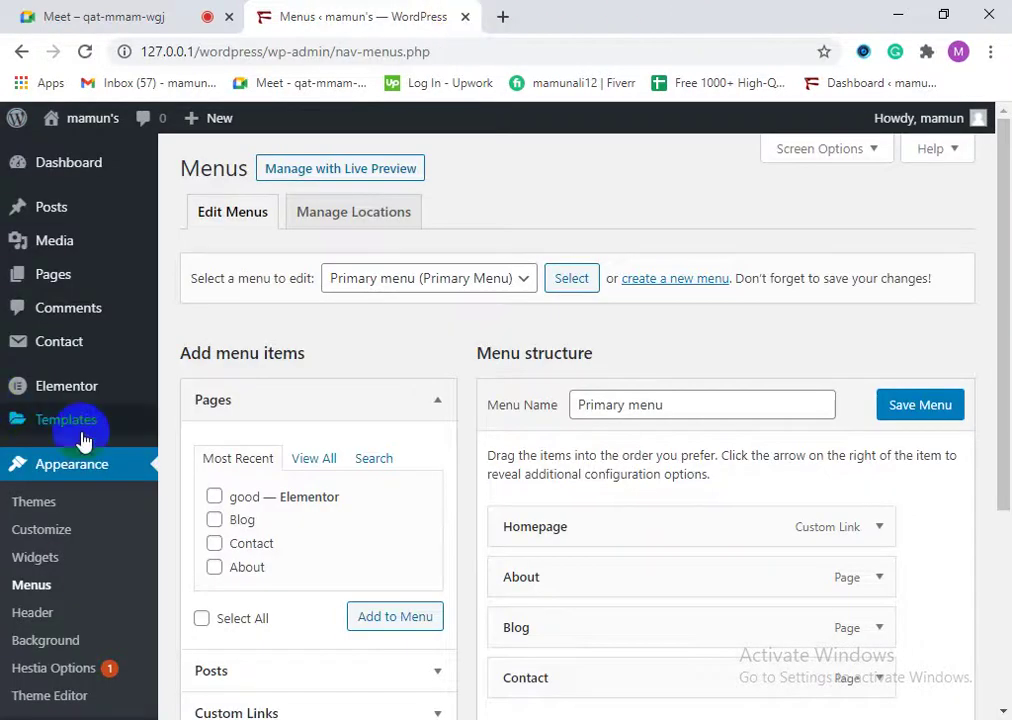
{"action": "scroll", "coordinate": [90, 515], "scroll_direction": "down", "scroll_amount": 3}
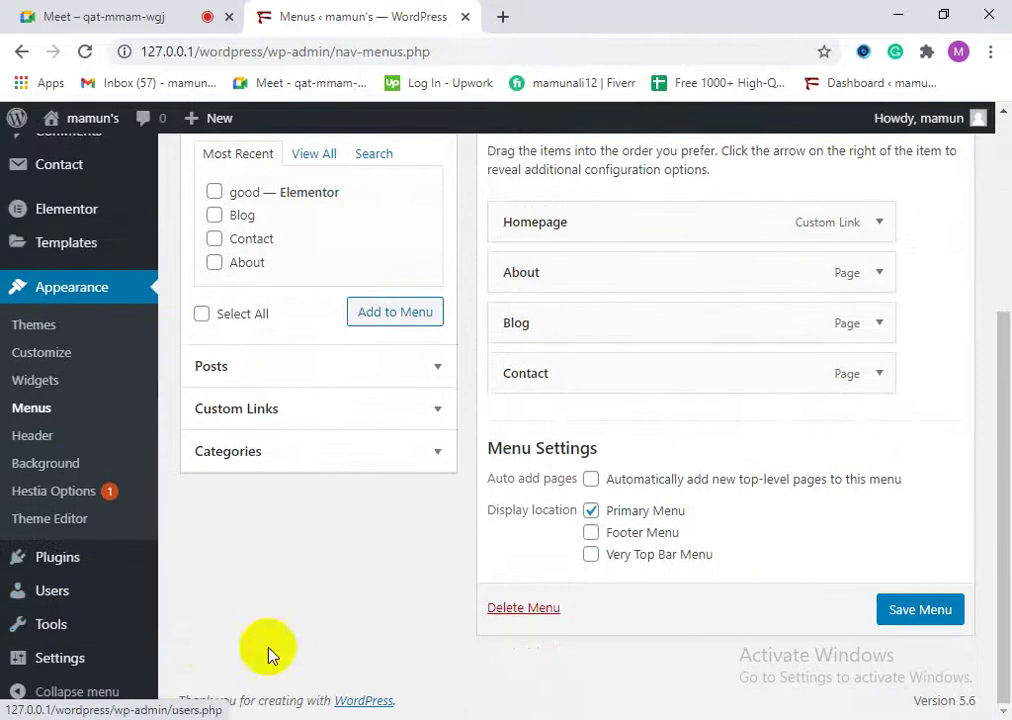
Step: Scroll through the Menus page, then go to the admin Dashboard
{"action": "scroll", "coordinate": [68, 429], "scroll_direction": "up", "scroll_amount": 1}
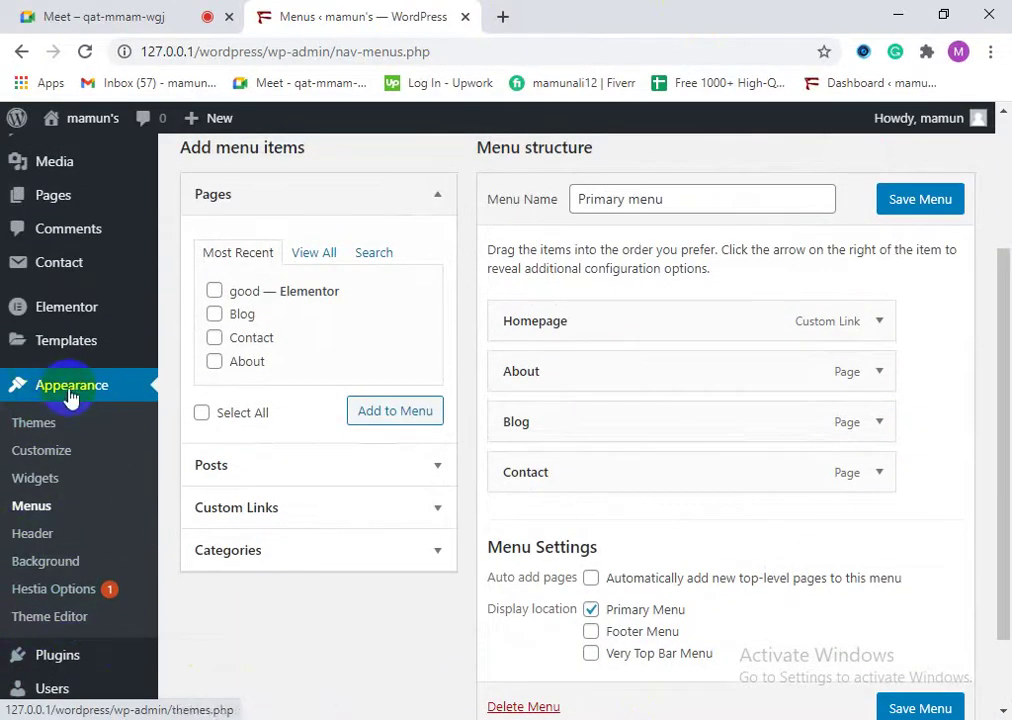
{"action": "scroll", "coordinate": [56, 660], "scroll_direction": "up", "scroll_amount": 1}
{"action": "scroll", "coordinate": [56, 670], "scroll_direction": "down", "scroll_amount": 2}
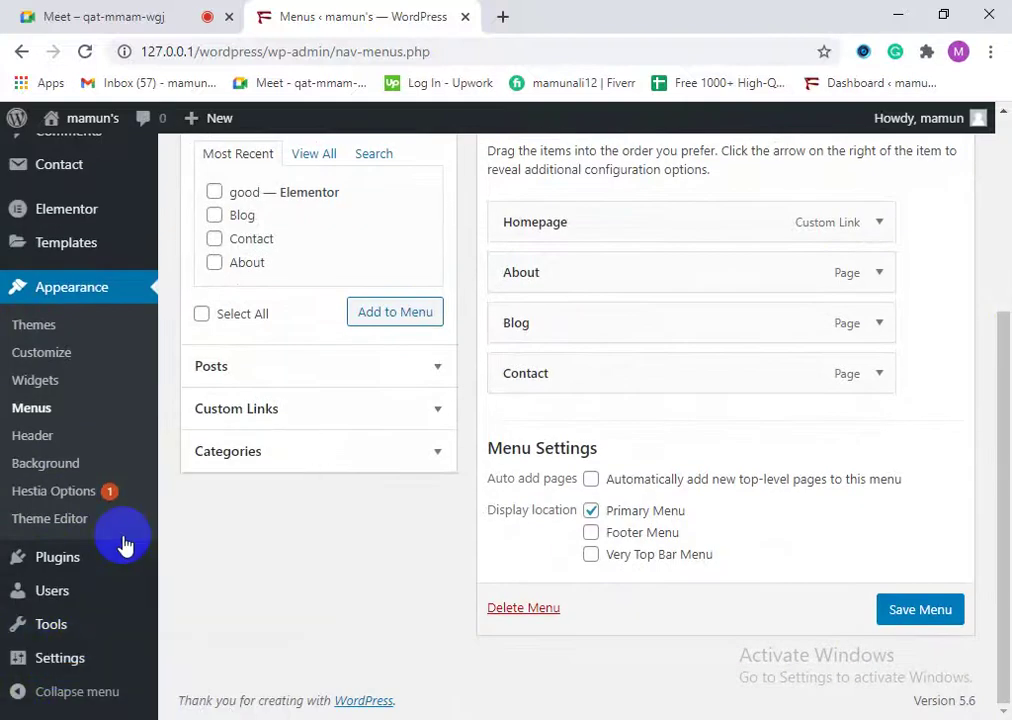
{"action": "scroll", "coordinate": [11, 485], "scroll_direction": "up", "scroll_amount": 3}
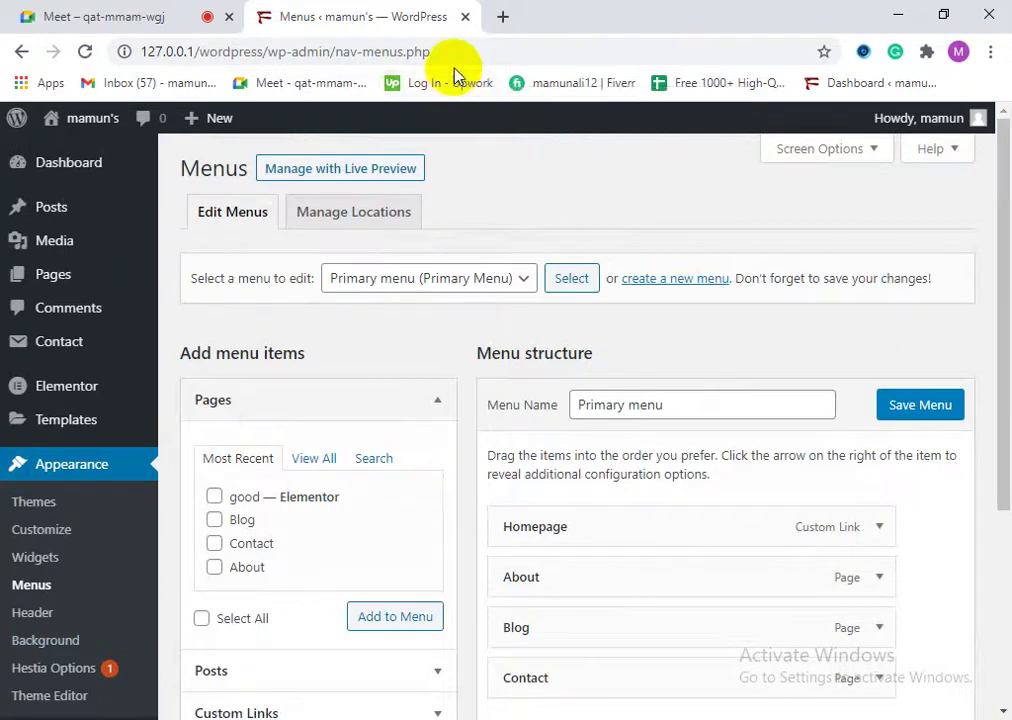
{"action": "left_click", "coordinate": [62, 164]}
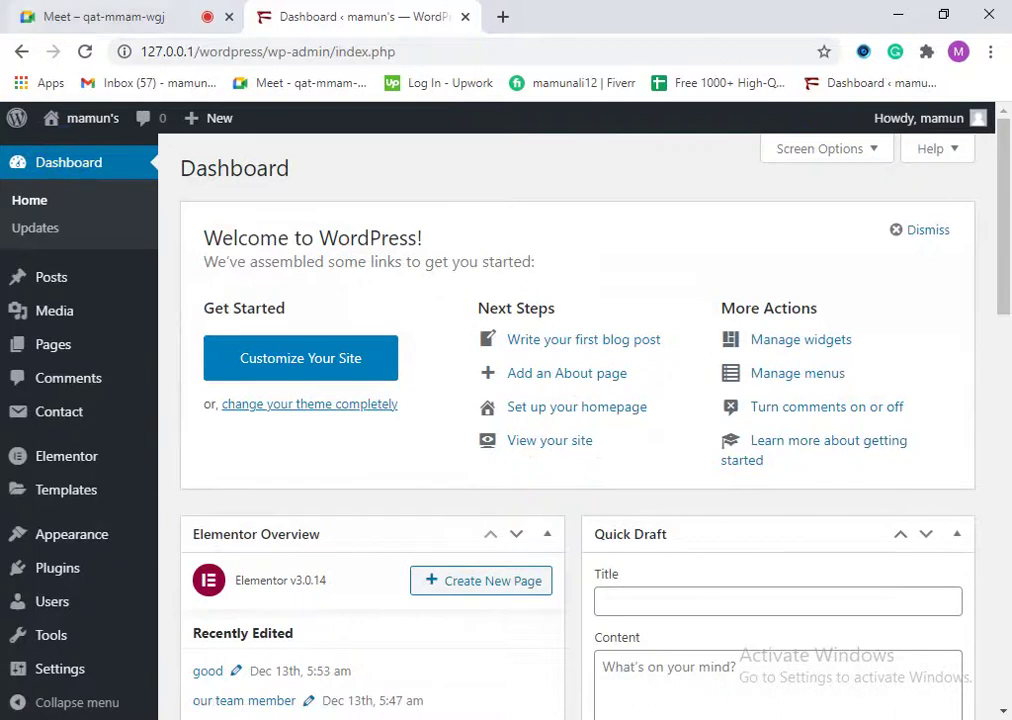
{"action": "left_click", "coordinate": [183, 9]}
{"action": "left_click", "coordinate": [762, 462]}
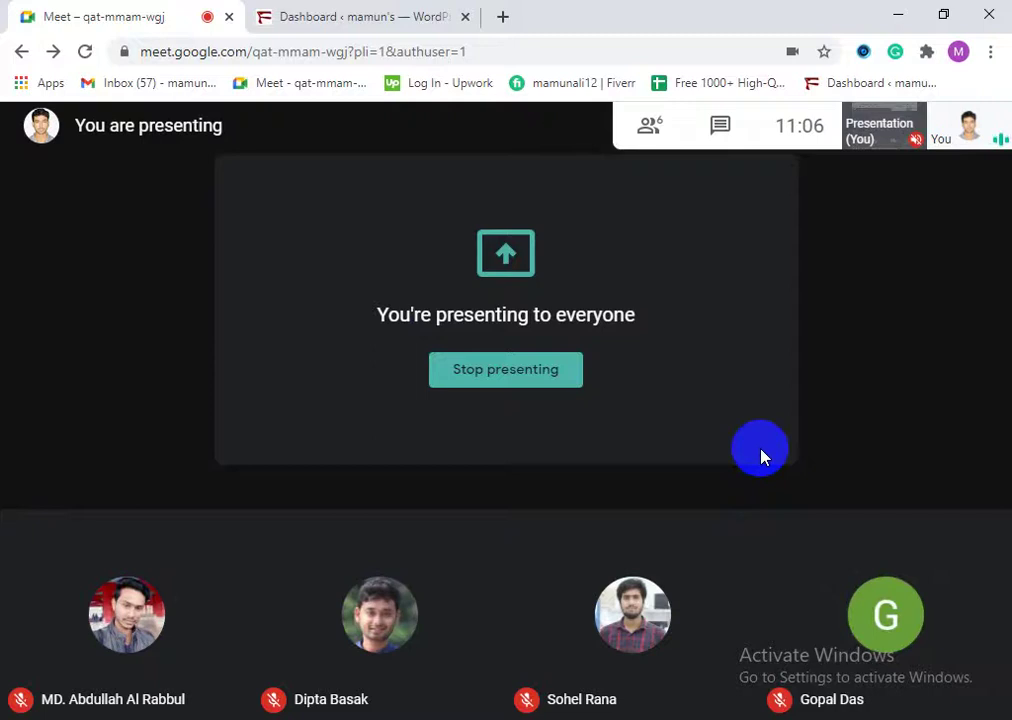
{"action": "left_click", "coordinate": [368, 17]}
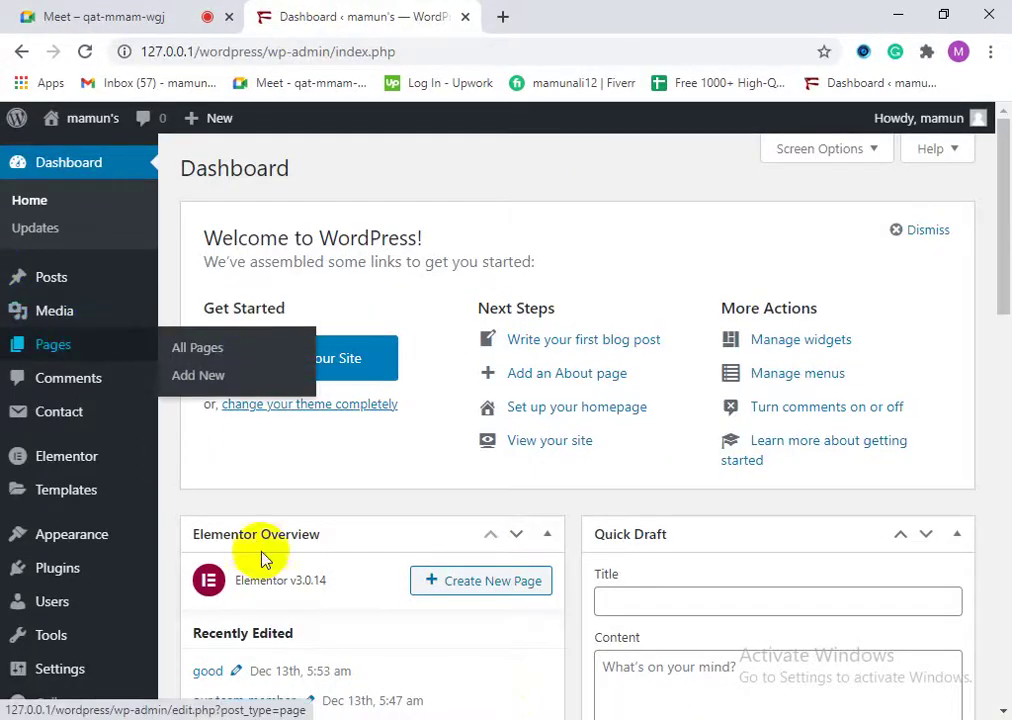
{"action": "mouse_move", "coordinate": [99, 502]}
{"action": "mouse_move", "coordinate": [93, 425]}
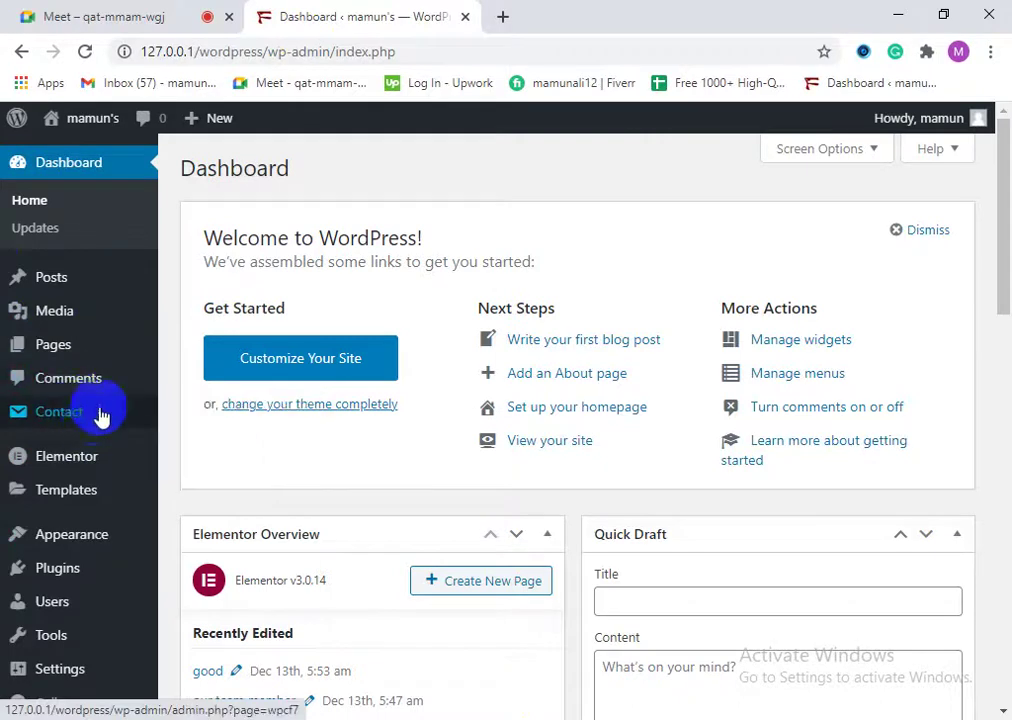
{"action": "mouse_move", "coordinate": [97, 550]}
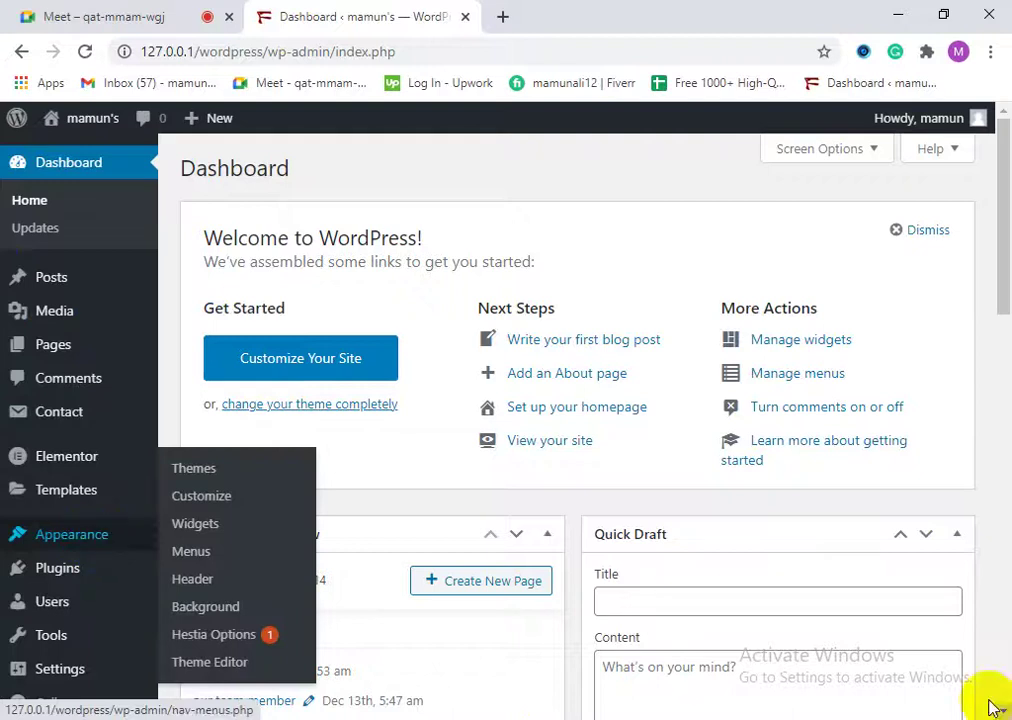
{"action": "scroll", "coordinate": [643, 680], "scroll_direction": "down", "scroll_amount": 5}
{"action": "scroll", "coordinate": [407, 560], "scroll_direction": "down", "scroll_amount": 5}
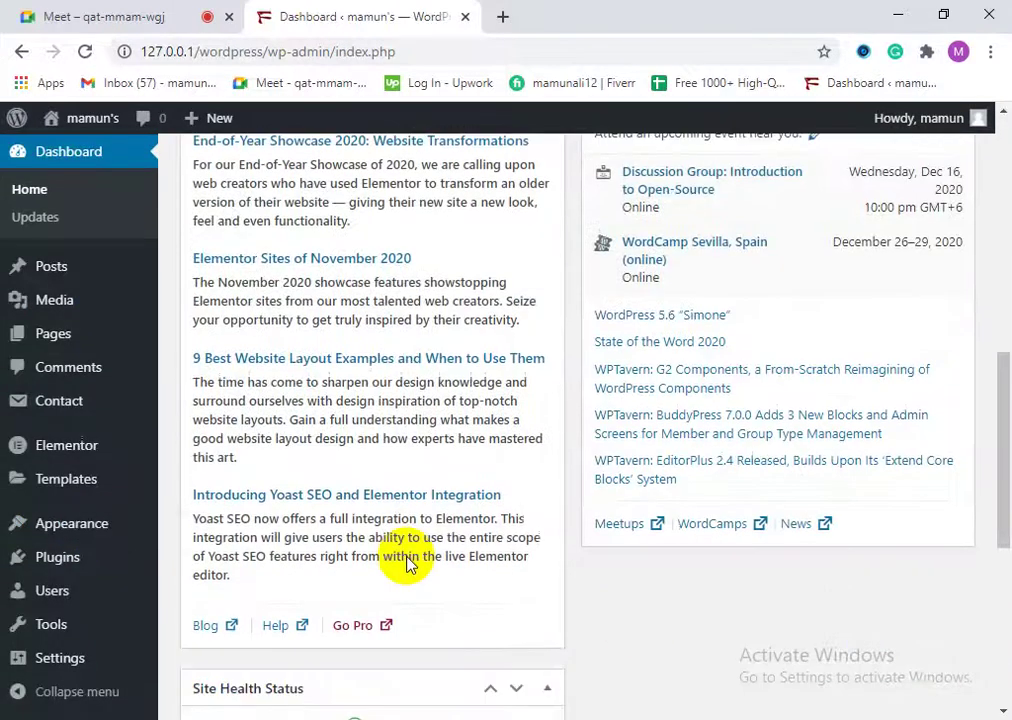
{"action": "scroll", "coordinate": [436, 623], "scroll_direction": "up", "scroll_amount": 1}
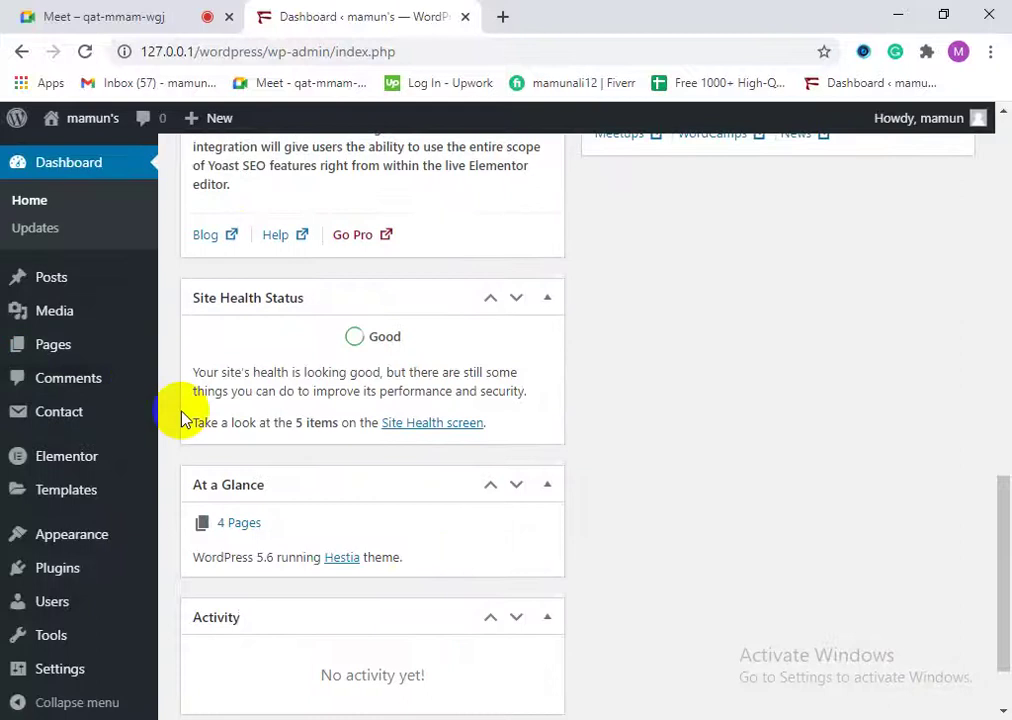
{"action": "scroll", "coordinate": [169, 488], "scroll_direction": "down", "scroll_amount": 1}
{"action": "scroll", "coordinate": [45, 585], "scroll_direction": "up", "scroll_amount": 1}
{"action": "scroll", "coordinate": [35, 560], "scroll_direction": "up", "scroll_amount": 5}
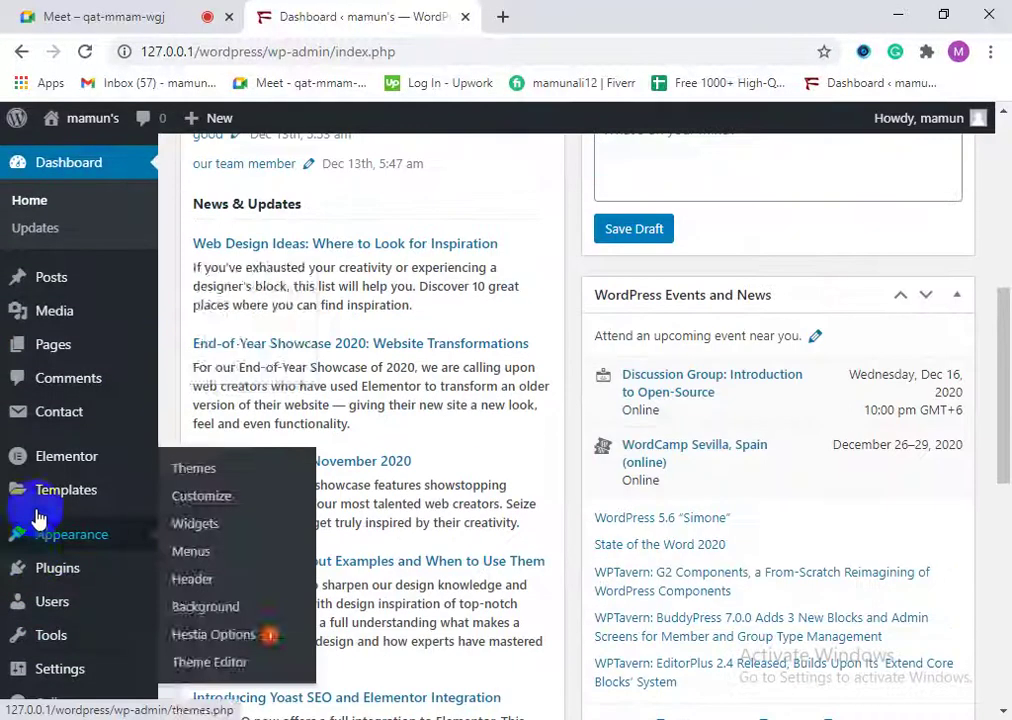
{"action": "mouse_move", "coordinate": [50, 285]}
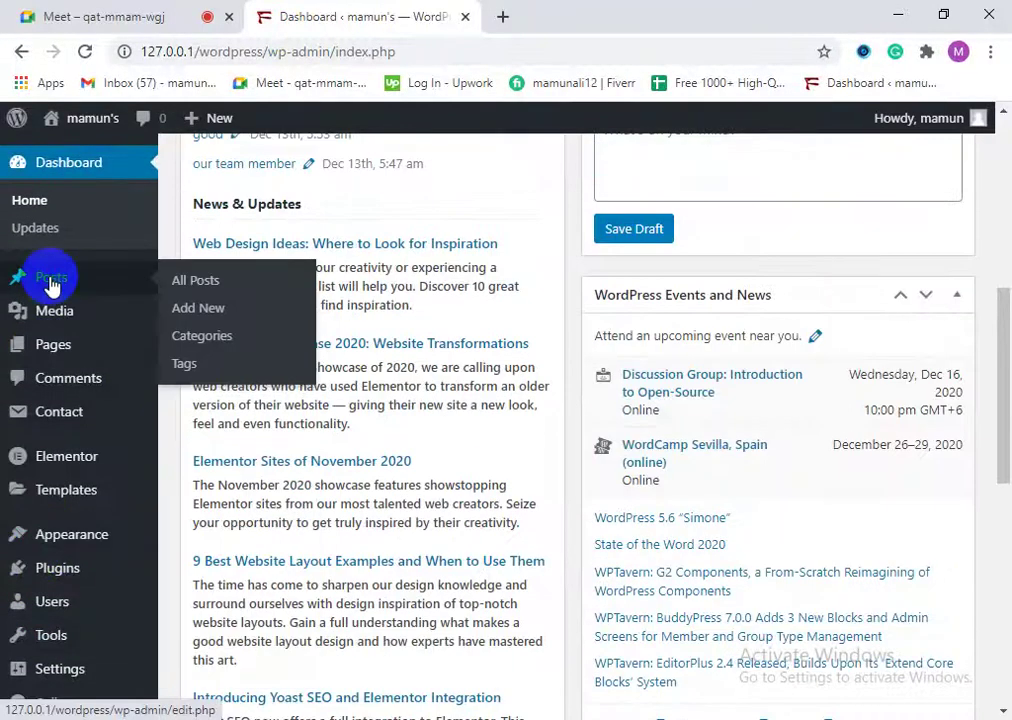
{"action": "left_click", "coordinate": [80, 166]}
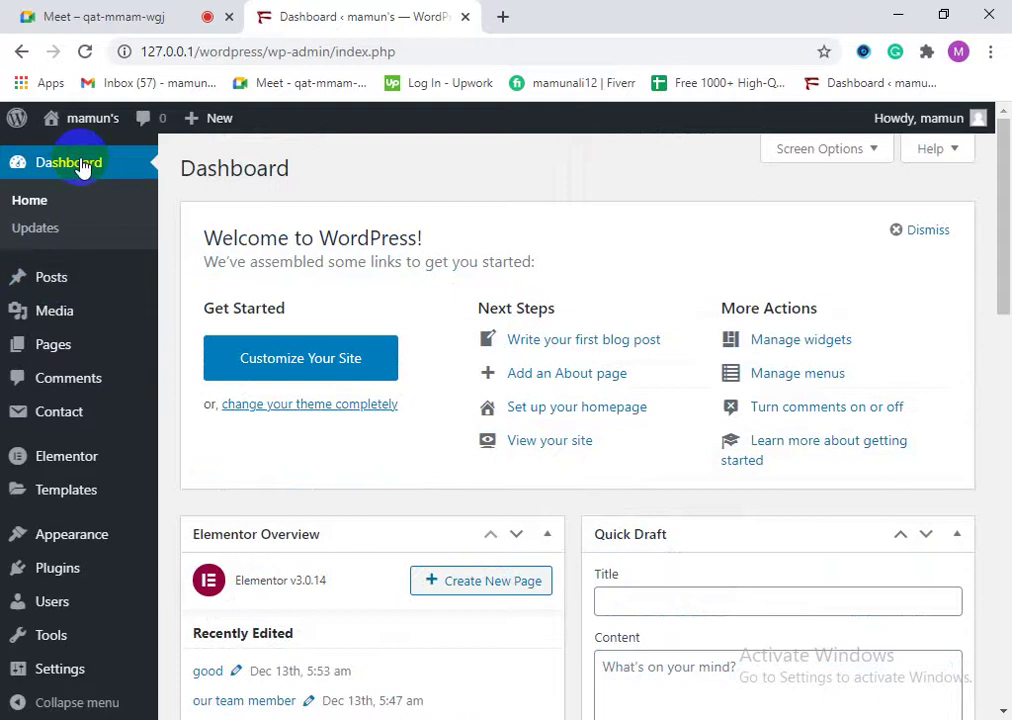
Step: Glance over the WordPress Dashboard, then switch to the Google Meet tab
{"action": "scroll", "coordinate": [97, 500], "scroll_direction": "down", "scroll_amount": 4}
{"action": "scroll", "coordinate": [95, 585], "scroll_direction": "up", "scroll_amount": 4}
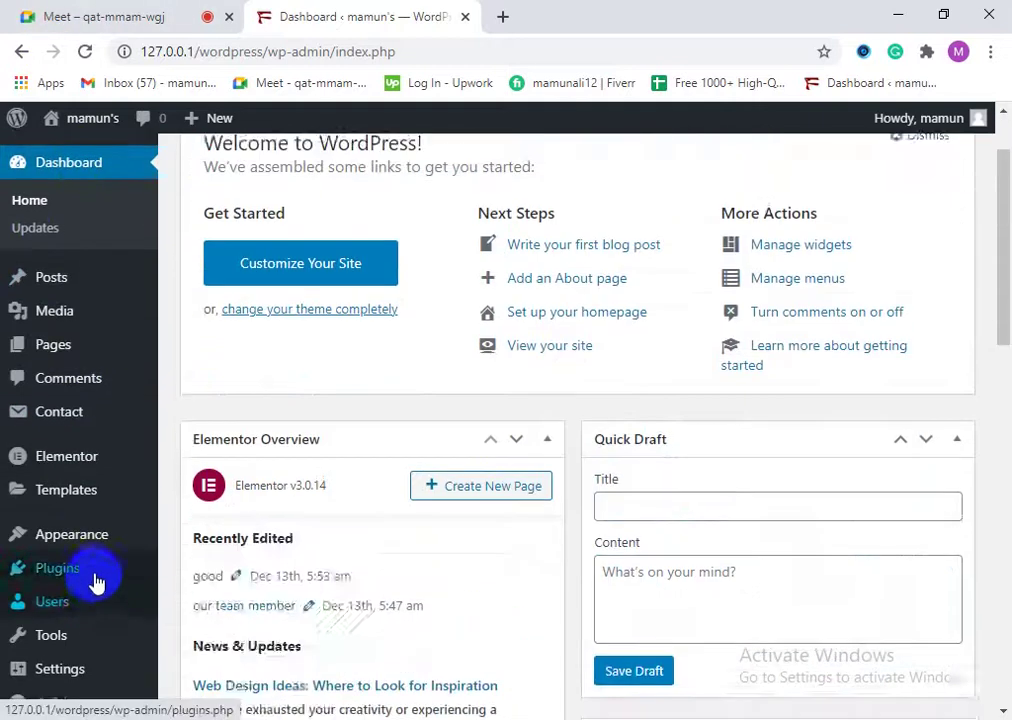
{"action": "mouse_move", "coordinate": [68, 468]}
{"action": "mouse_move", "coordinate": [72, 303]}
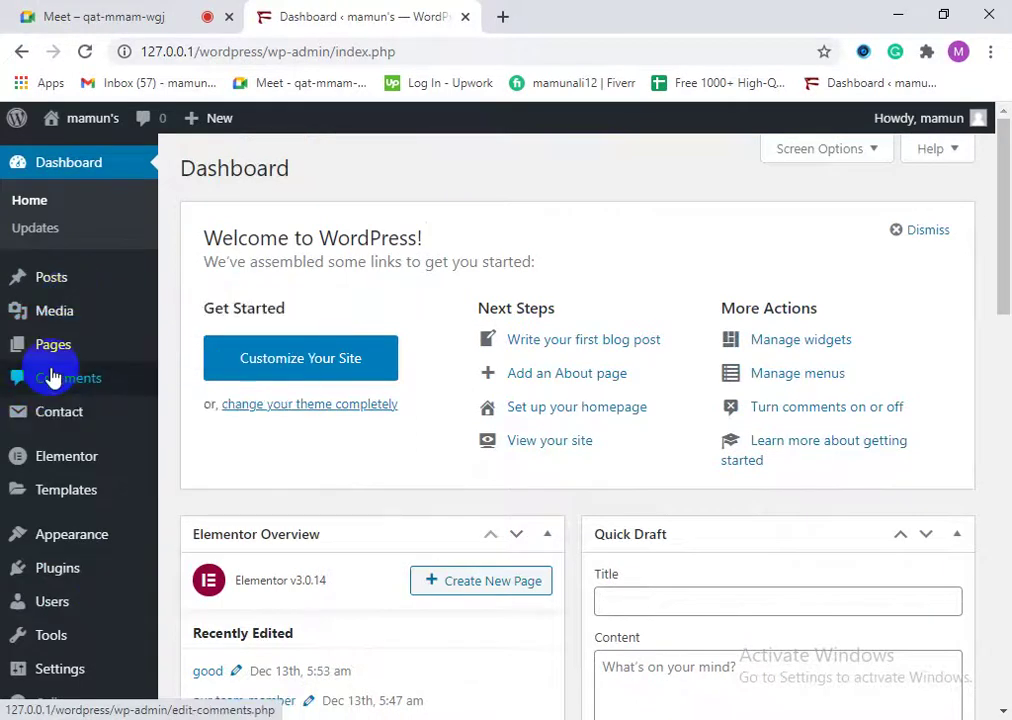
{"action": "left_click", "coordinate": [88, 19]}
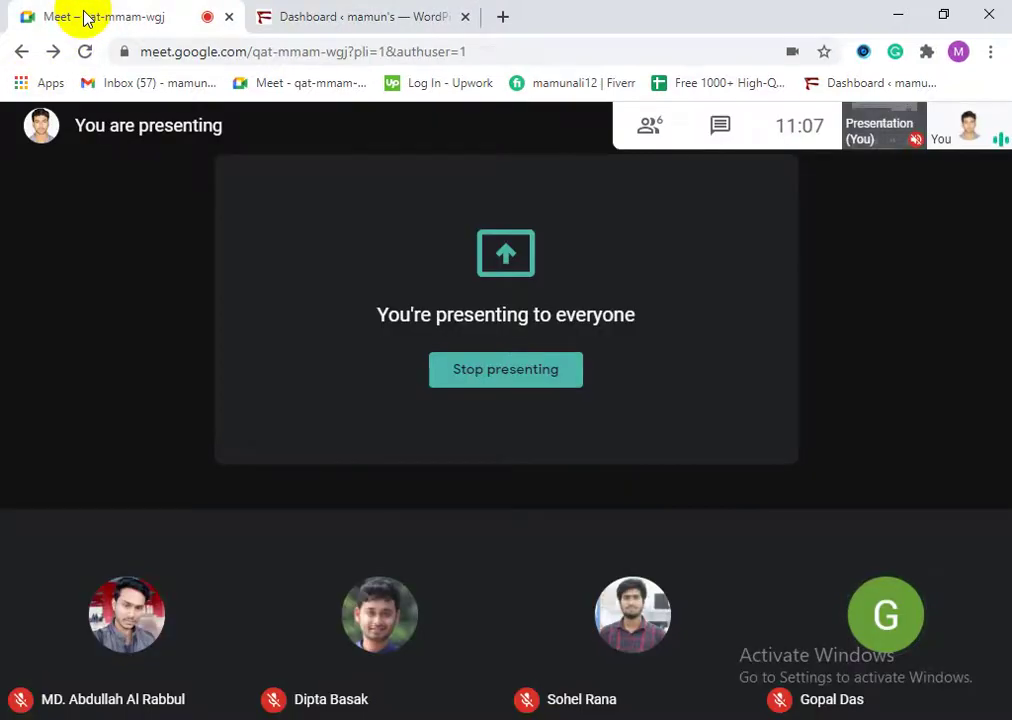
Step: Return to the Dashboard and scroll through its panels, then go back to the Meet presentation
{"action": "left_click", "coordinate": [318, 14]}
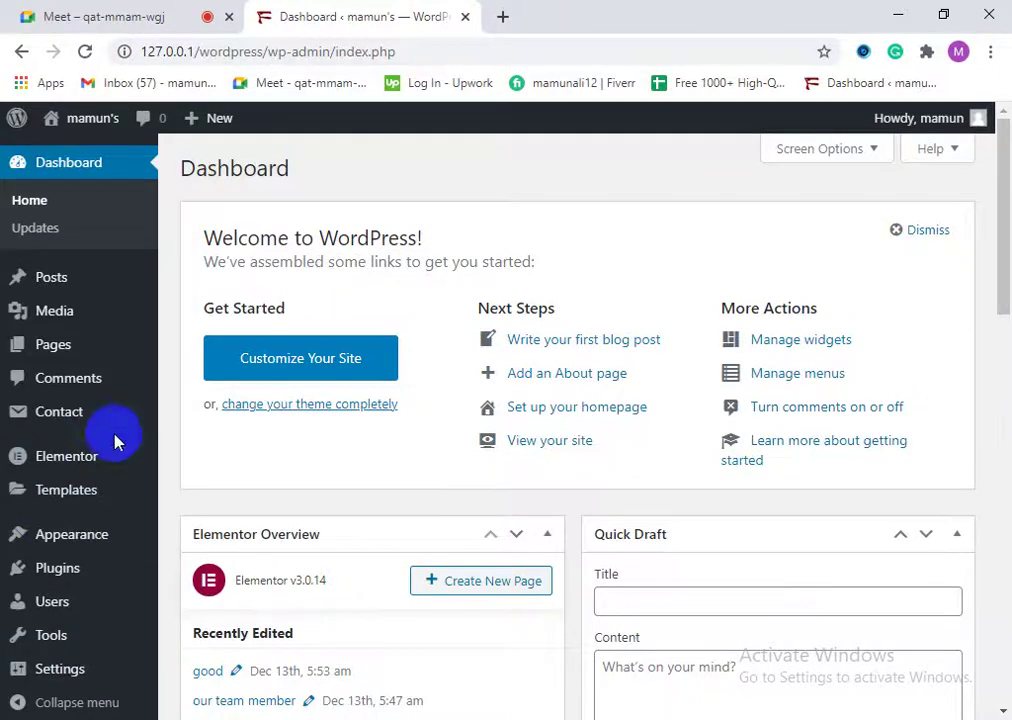
{"action": "scroll", "coordinate": [296, 578], "scroll_direction": "down", "scroll_amount": 5}
{"action": "scroll", "coordinate": [447, 595], "scroll_direction": "down", "scroll_amount": 6}
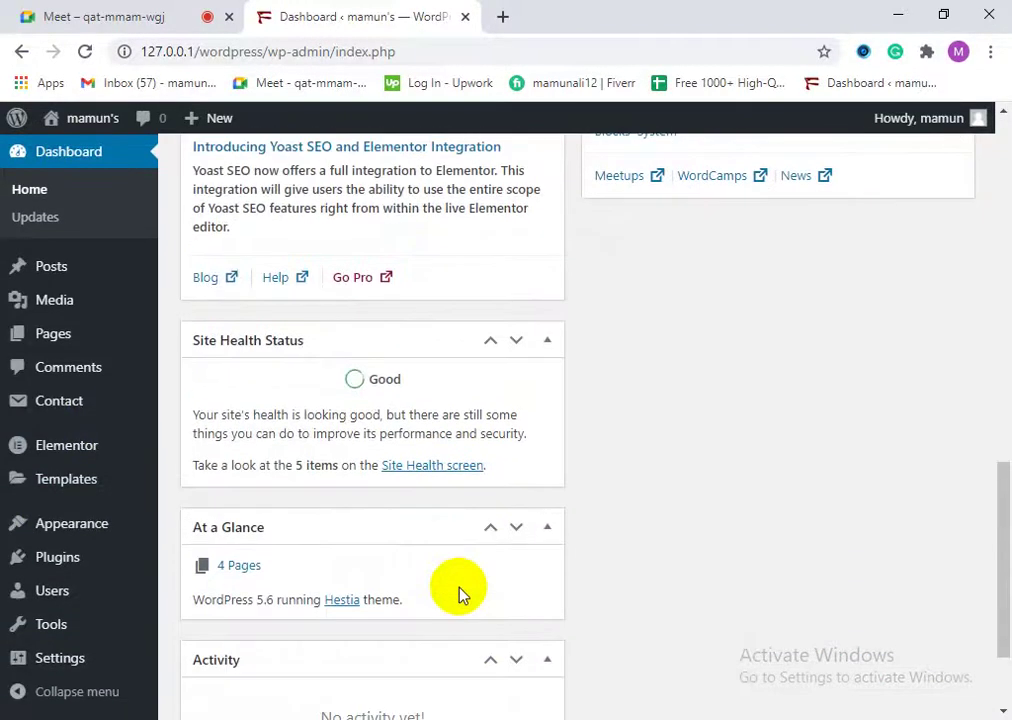
{"action": "scroll", "coordinate": [458, 594], "scroll_direction": "down", "scroll_amount": 2}
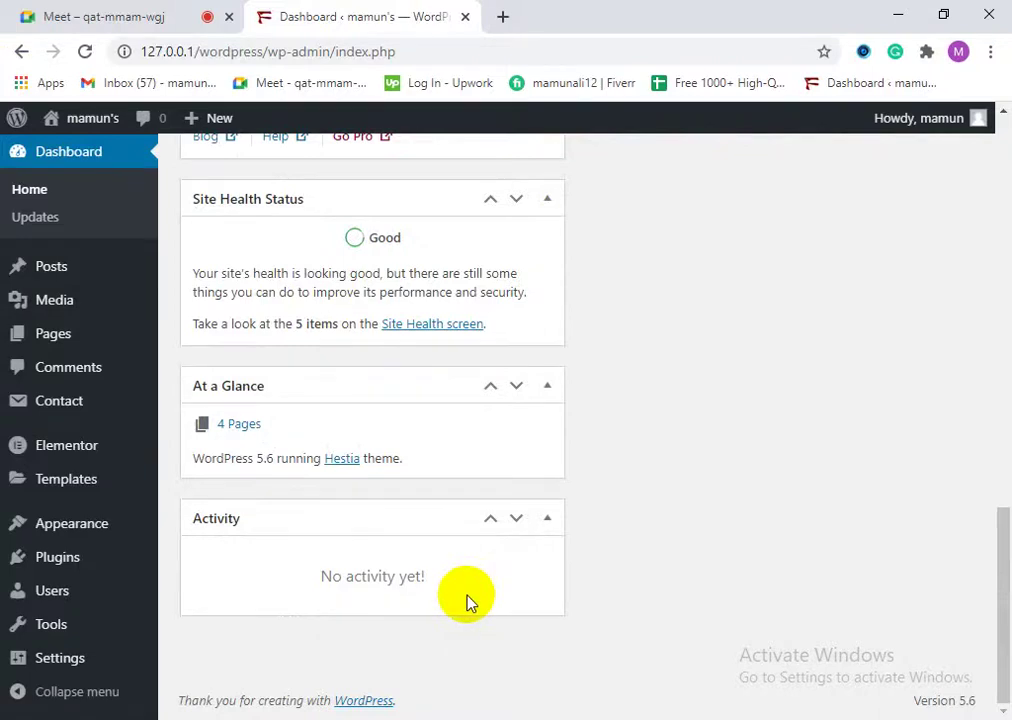
{"action": "left_click_drag", "start_coordinate": [994, 677], "coordinate": [1005, 282]}
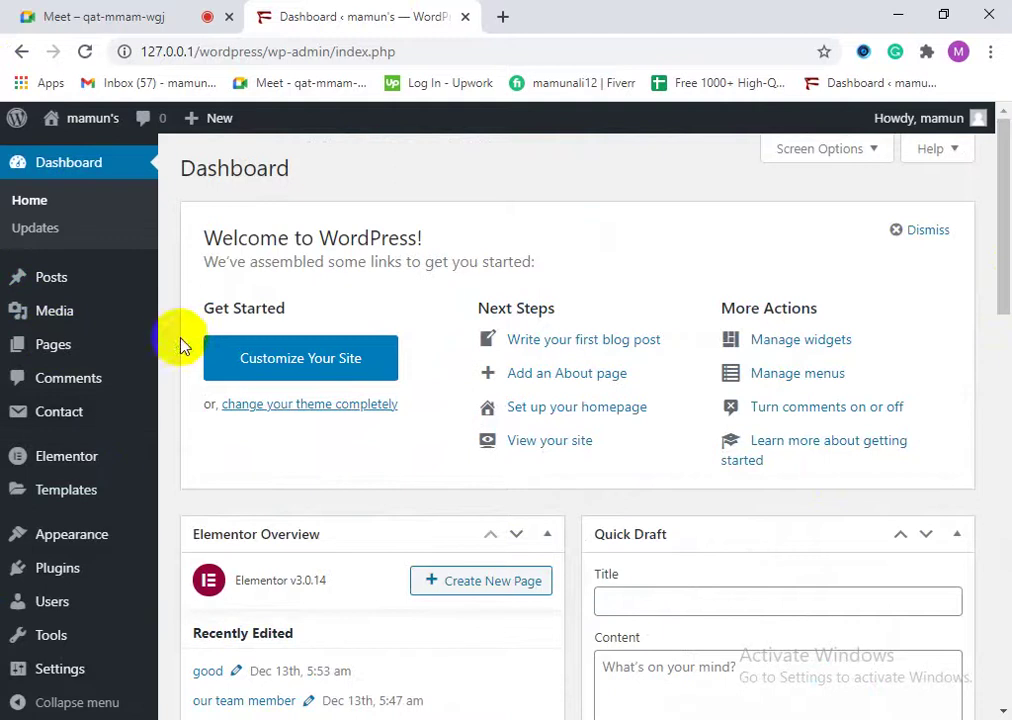
{"action": "scroll", "coordinate": [60, 598], "scroll_direction": "down", "scroll_amount": 2}
{"action": "scroll", "coordinate": [78, 655], "scroll_direction": "up", "scroll_amount": 4}
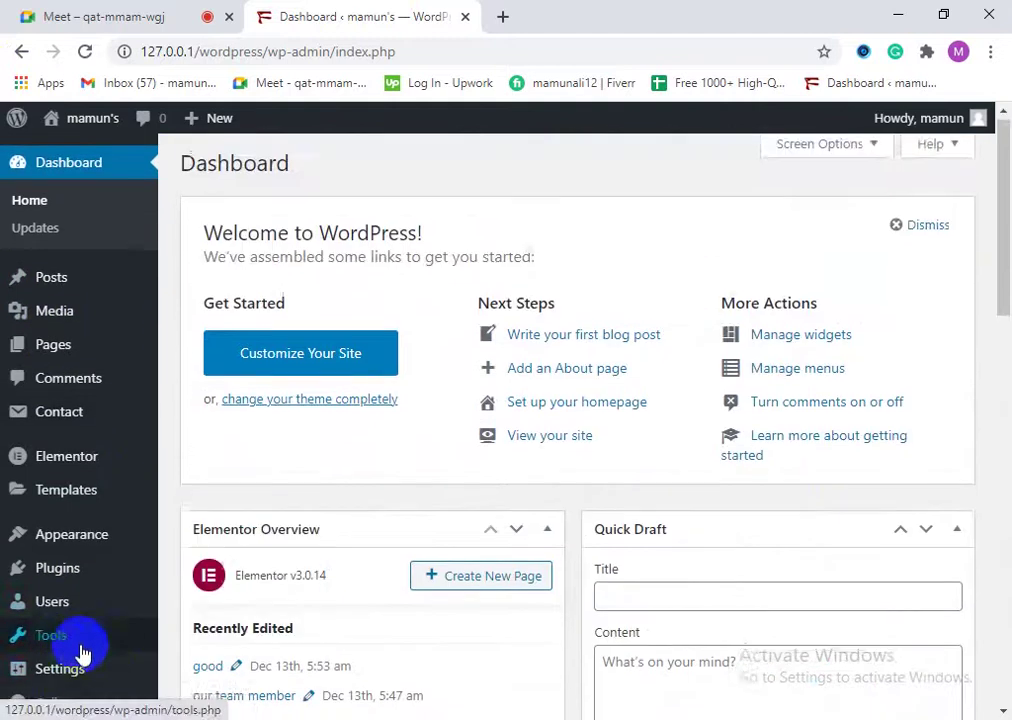
{"action": "left_click", "coordinate": [80, 10]}
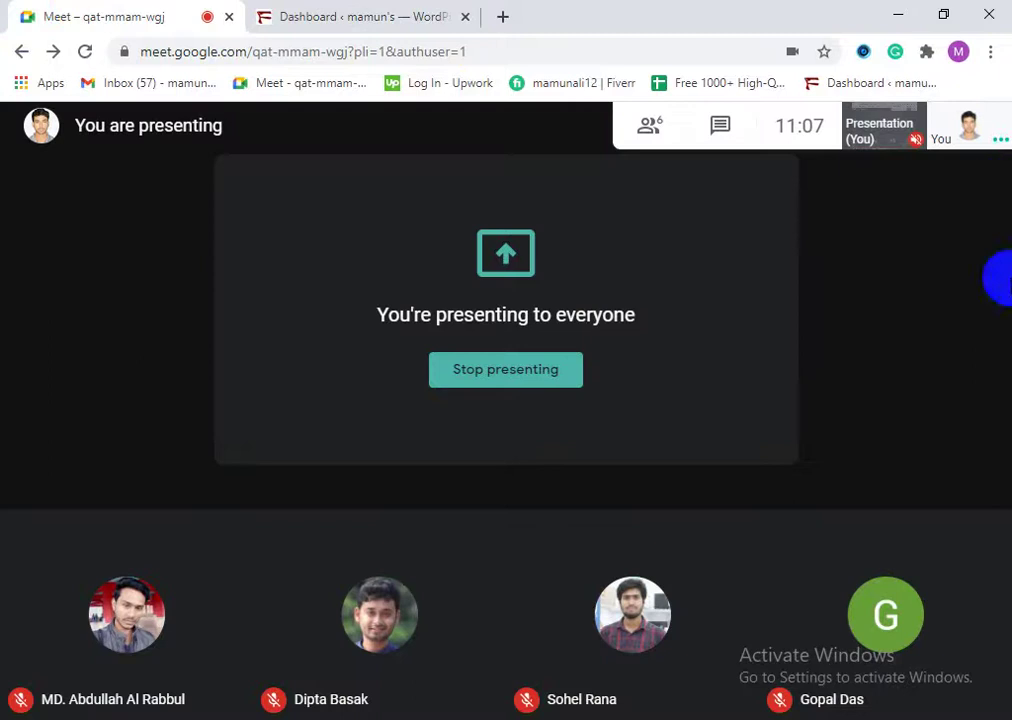
Step: Return to the WordPress Dashboard tab, scroll it, briefly check Meet, and come back
{"action": "left_click", "coordinate": [366, 12]}
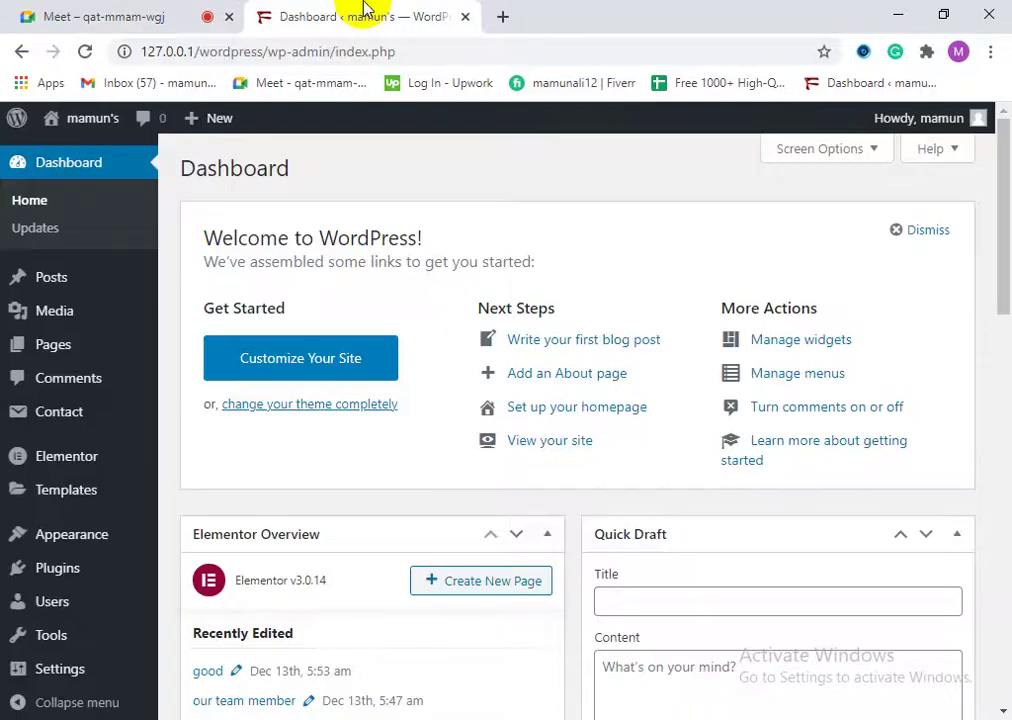
{"action": "scroll", "coordinate": [124, 560], "scroll_direction": "down", "scroll_amount": 8}
{"action": "scroll", "coordinate": [594, 458], "scroll_direction": "up", "scroll_amount": 8}
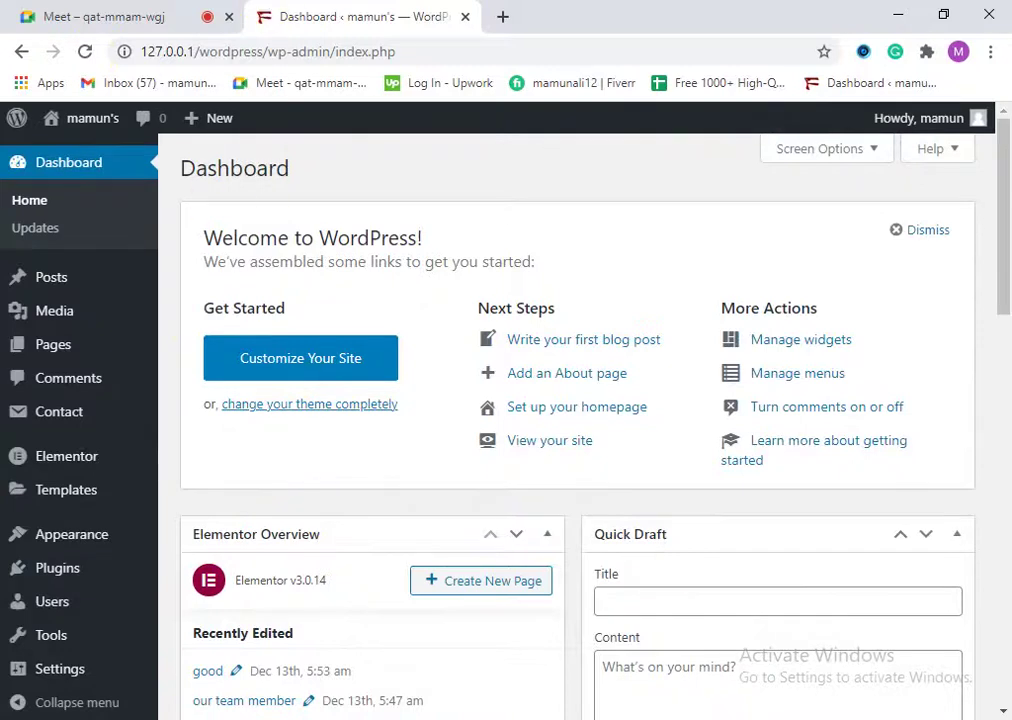
{"action": "scroll", "coordinate": [8, 660], "scroll_direction": "down", "scroll_amount": 4}
{"action": "scroll", "coordinate": [80, 690], "scroll_direction": "up", "scroll_amount": 4}
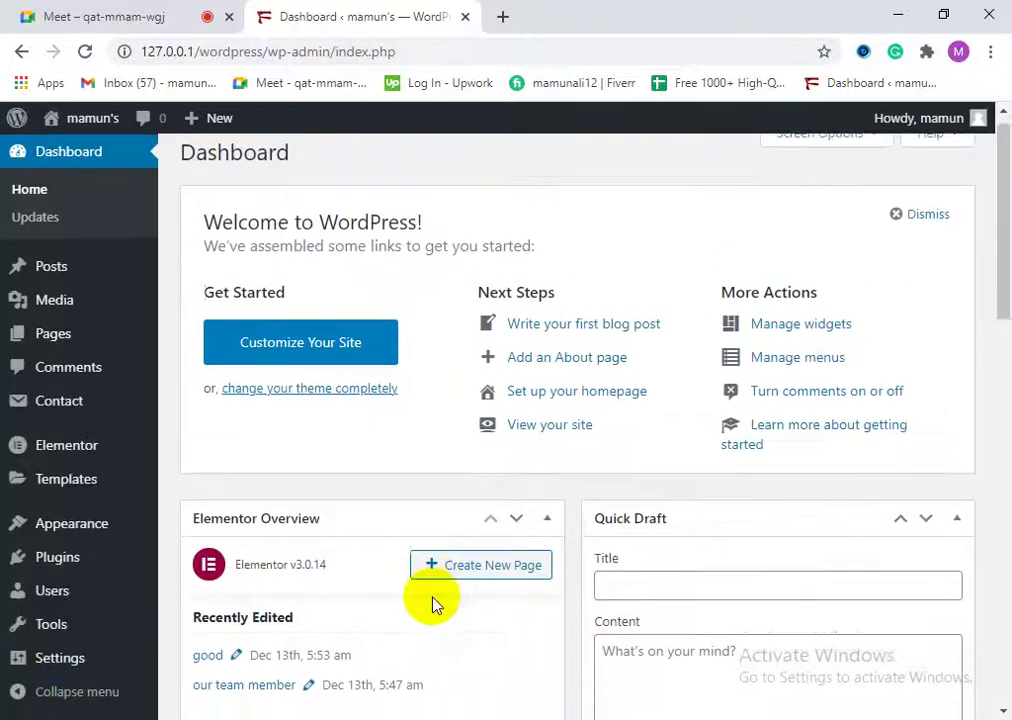
{"action": "left_click", "coordinate": [175, 8]}
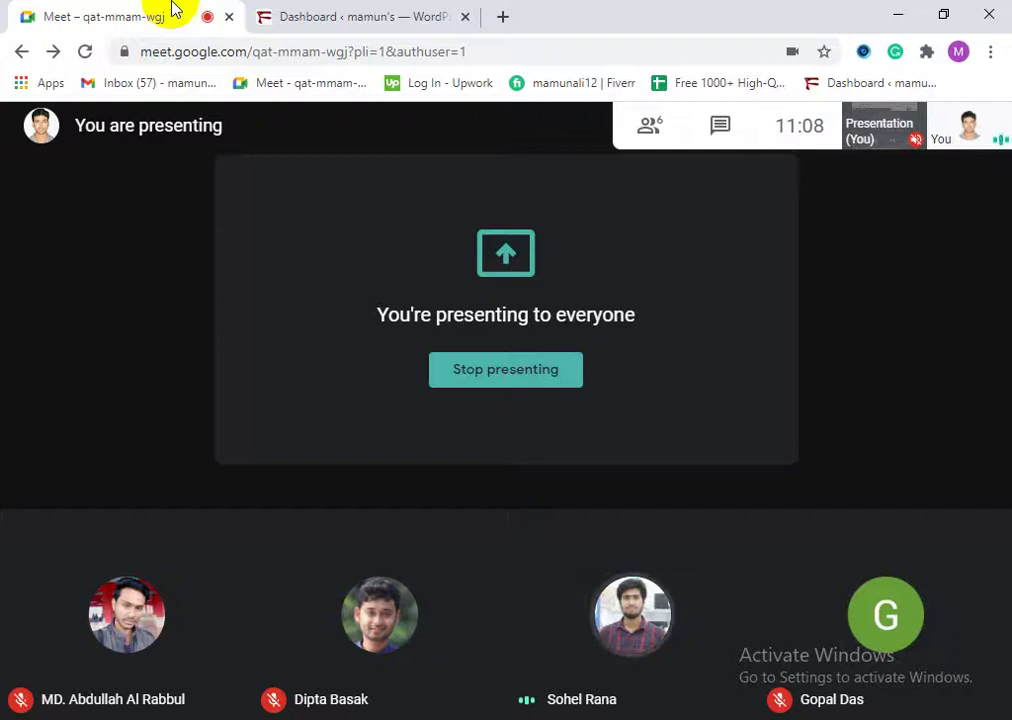
{"action": "left_click", "coordinate": [289, 15]}
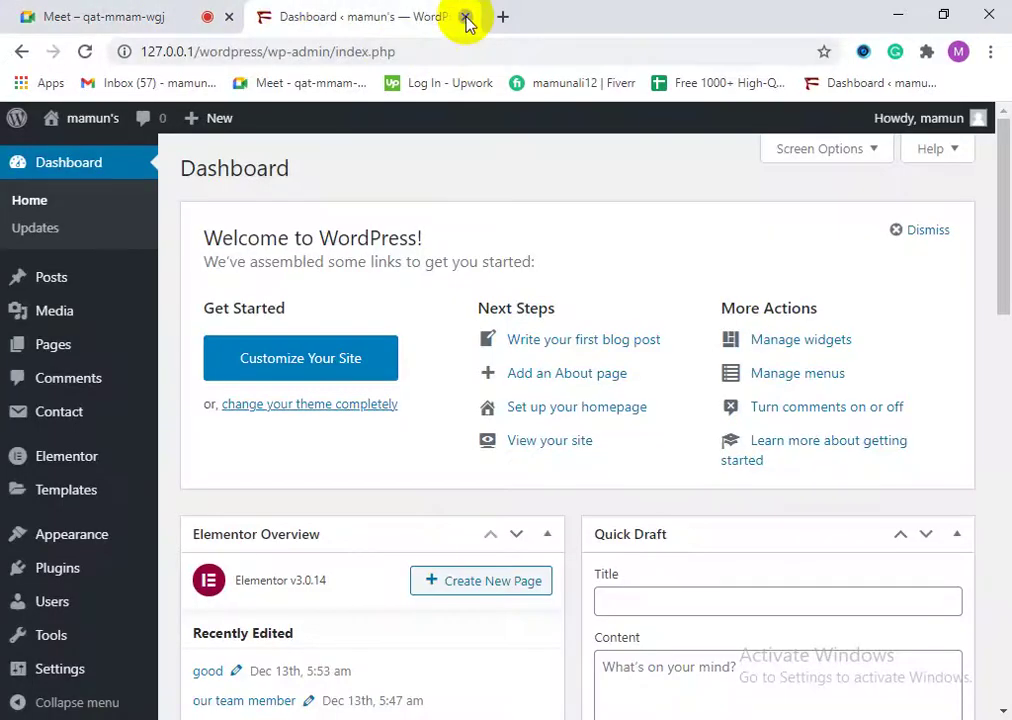
Step: Close the WordPress Dashboard tab and bring the Meet window back into focus
{"action": "left_click", "coordinate": [466, 17]}
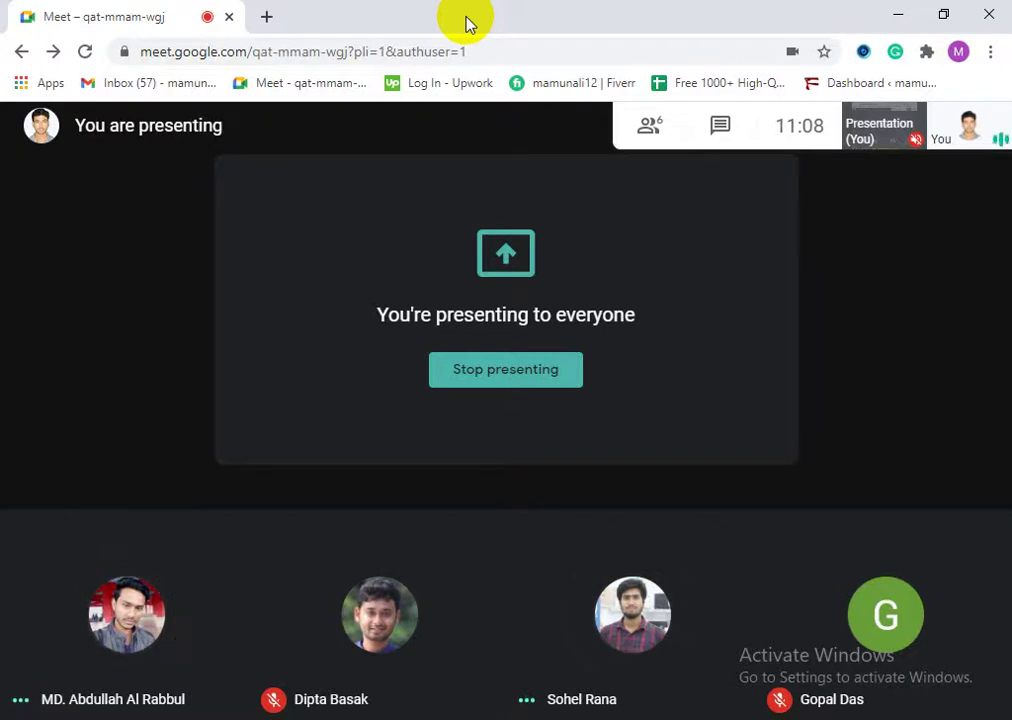
{"action": "left_click", "coordinate": [489, 425]}
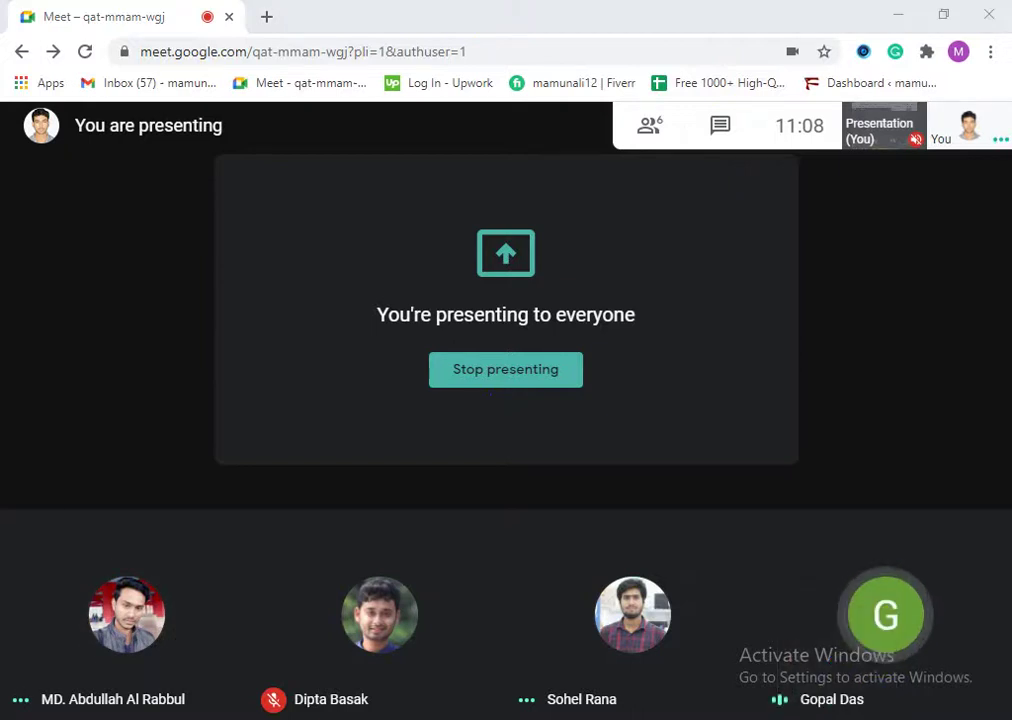
{"action": "left_click", "coordinate": [158, 16]}
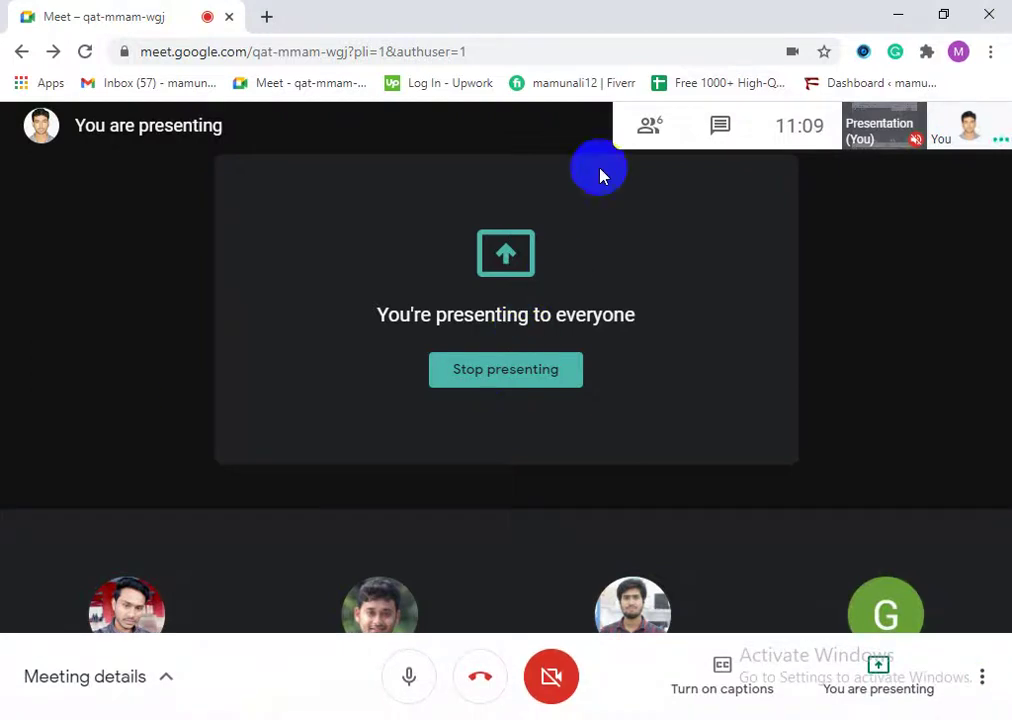
Step: Open and close Meet's people panel, open and close an empty tab, then reopen the people list
{"action": "left_click", "coordinate": [643, 130]}
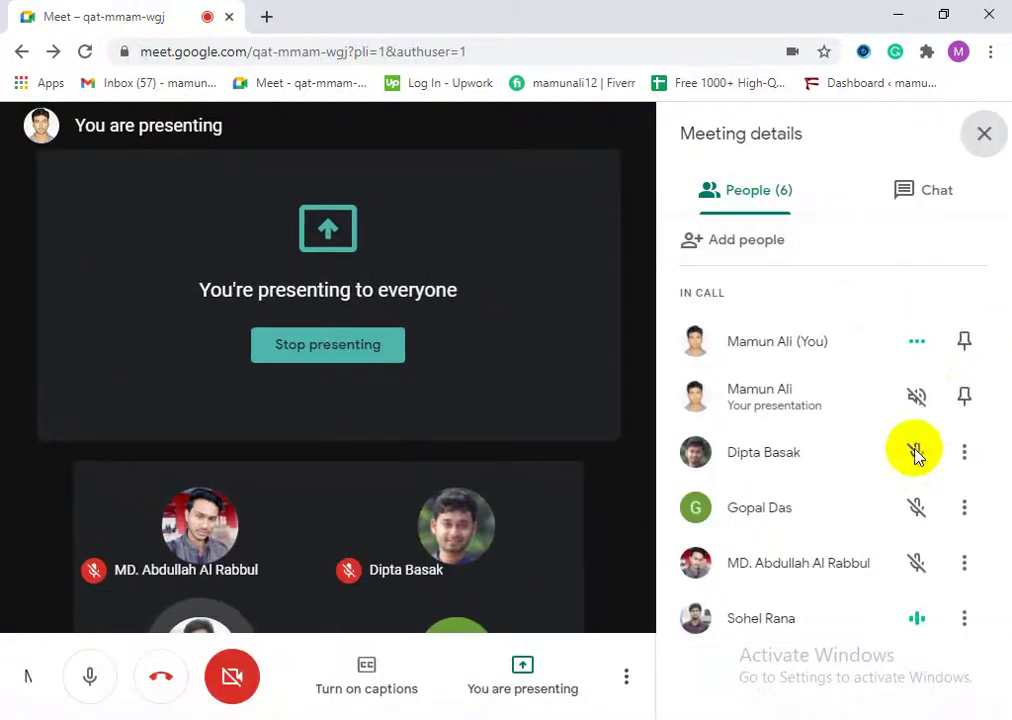
{"action": "left_click", "coordinate": [984, 134]}
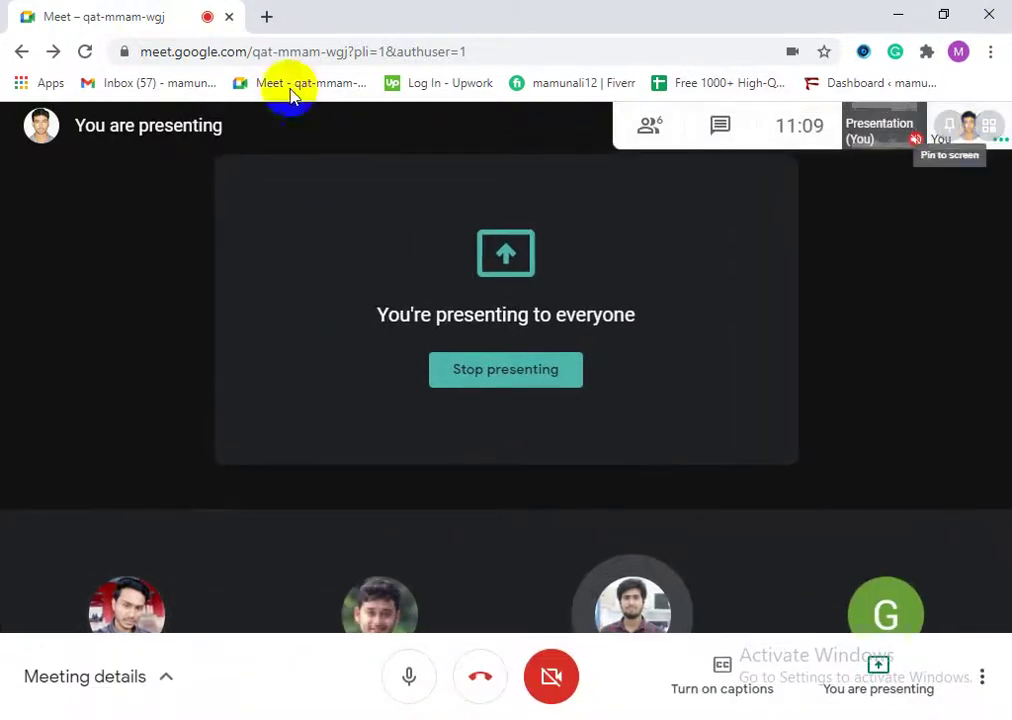
{"action": "left_click", "coordinate": [266, 17]}
{"action": "left_click", "coordinate": [463, 17]}
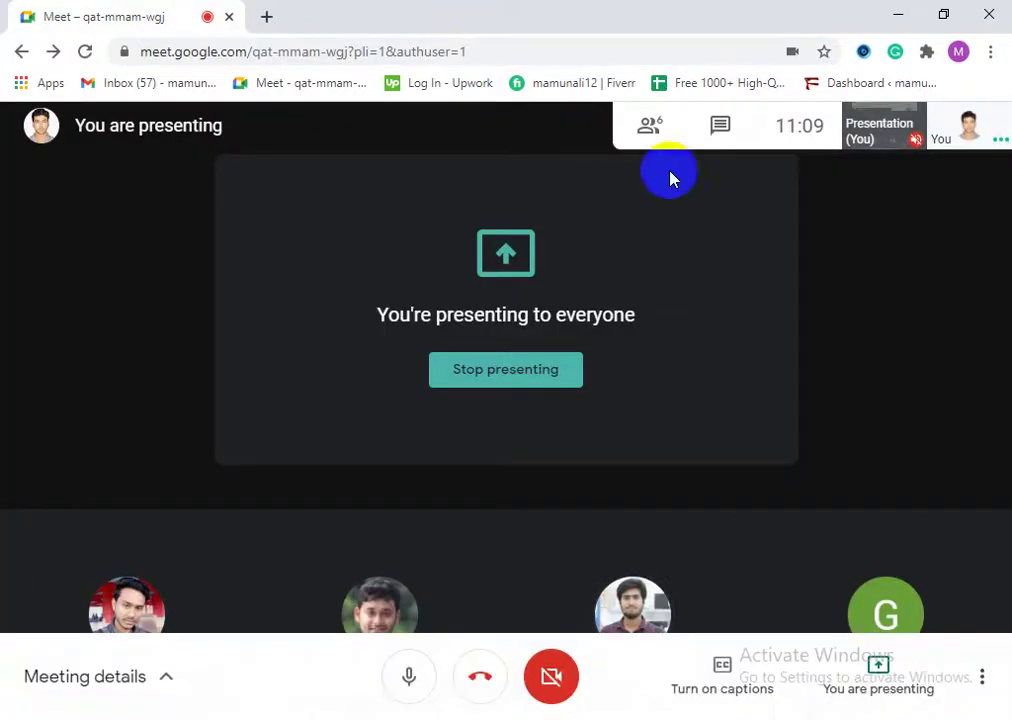
{"action": "left_click", "coordinate": [650, 126]}
Step: Close the Meet details panel and load the saved Fiverr seller page in a new tab
{"action": "left_click", "coordinate": [978, 135]}
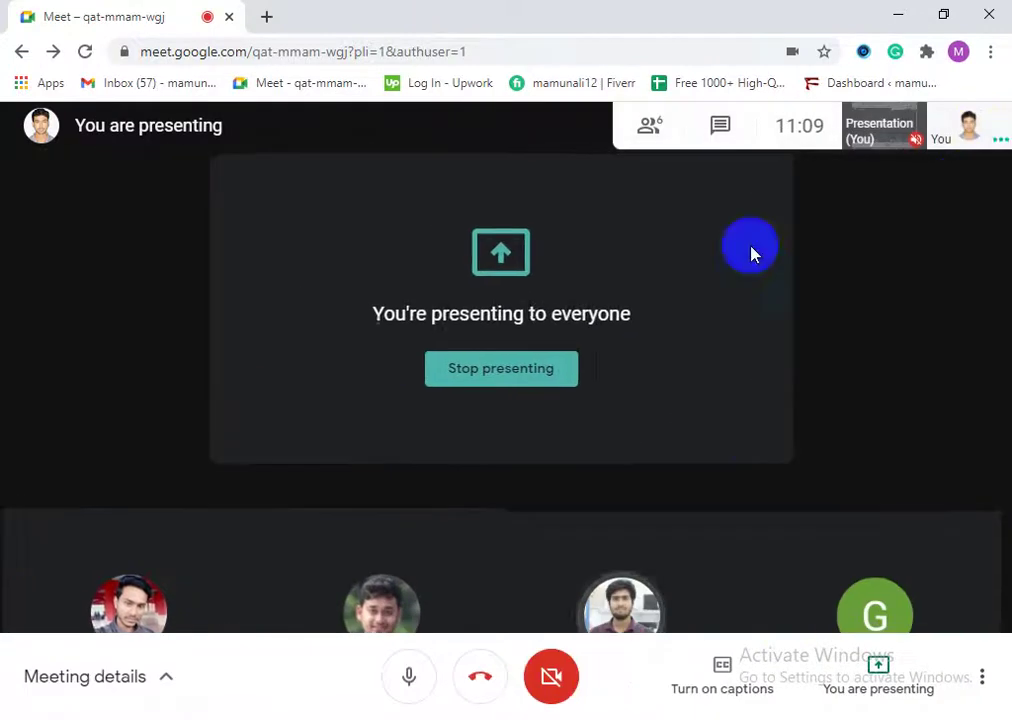
{"action": "left_click", "coordinate": [267, 17]}
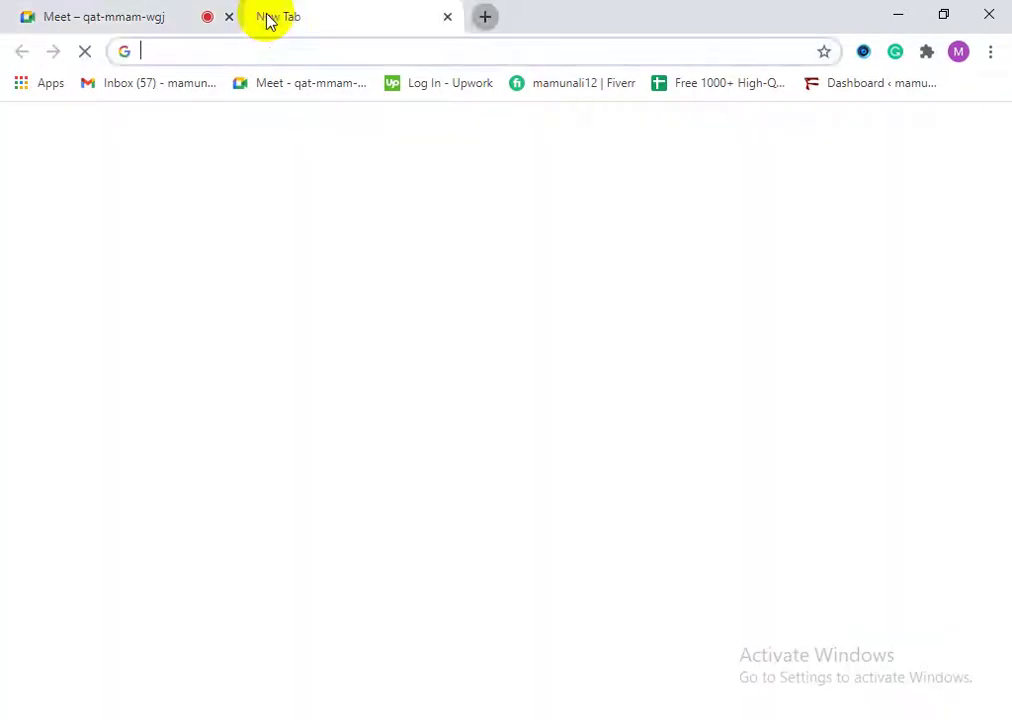
{"action": "left_click", "coordinate": [544, 84]}
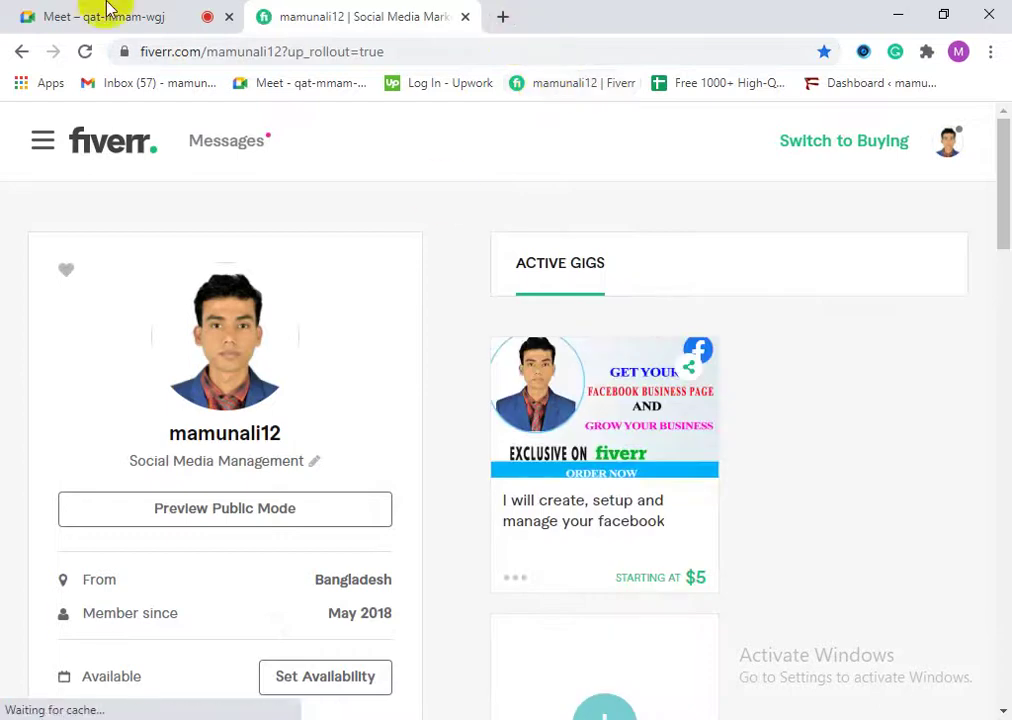
{"action": "scroll", "coordinate": [280, 455], "scroll_direction": "down", "scroll_amount": 3}
{"action": "scroll", "coordinate": [280, 455], "scroll_direction": "down", "scroll_amount": 3}
{"action": "scroll", "coordinate": [340, 550], "scroll_direction": "up", "scroll_amount": 6}
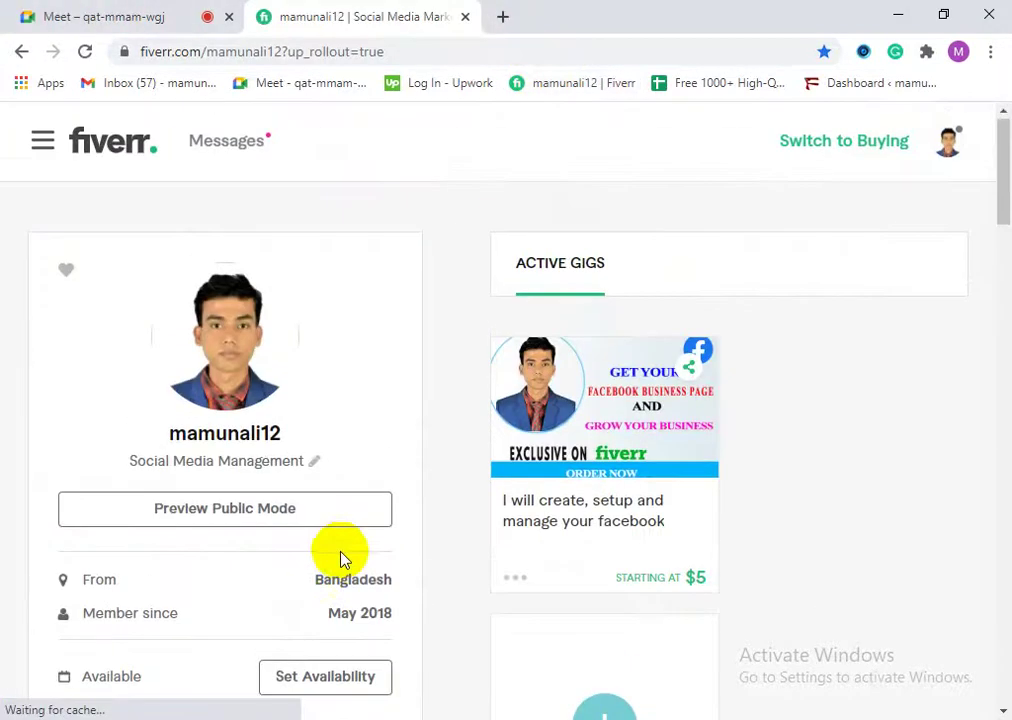
{"action": "scroll", "coordinate": [343, 555], "scroll_direction": "down", "scroll_amount": 4}
{"action": "scroll", "coordinate": [662, 404], "scroll_direction": "up", "scroll_amount": 4}
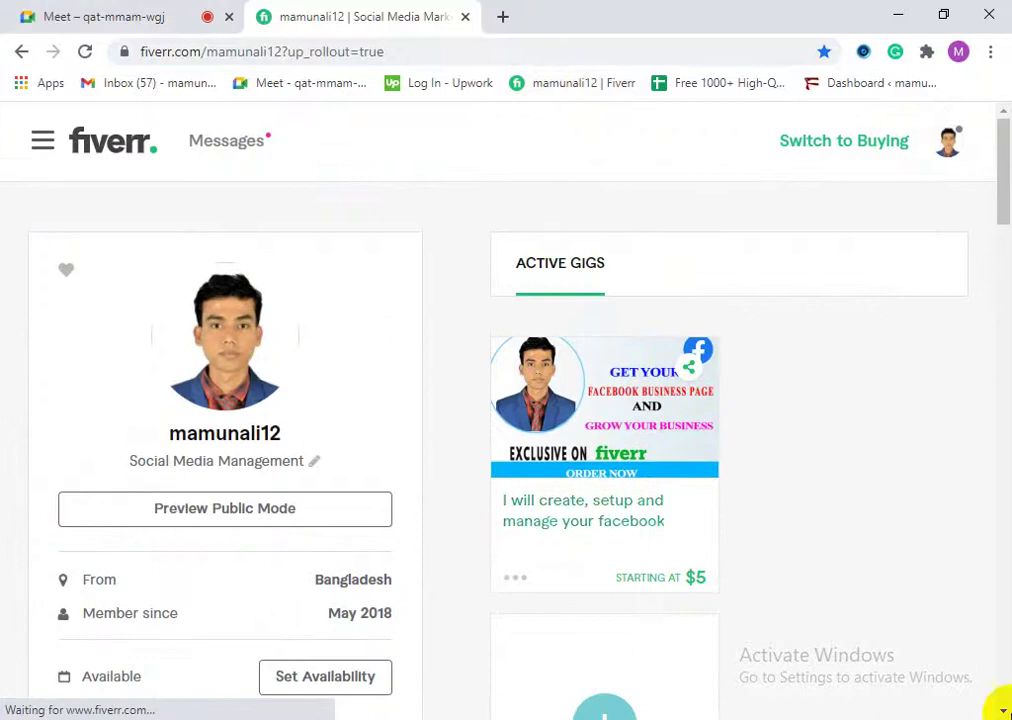
{"action": "left_click", "coordinate": [176, 12]}
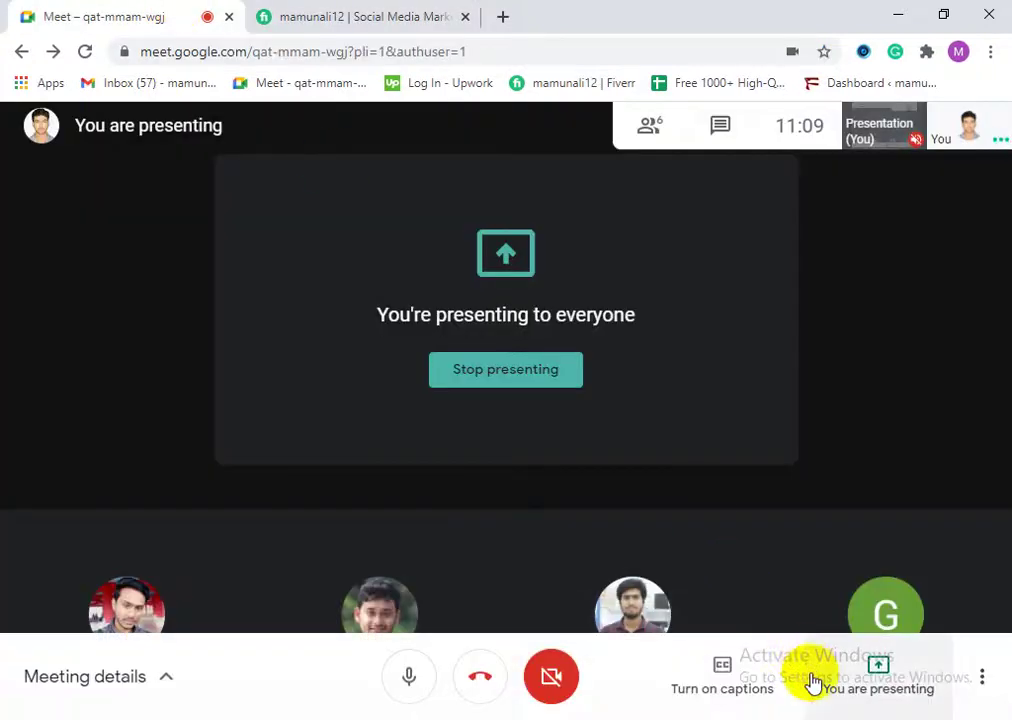
{"action": "left_click", "coordinate": [292, 12]}
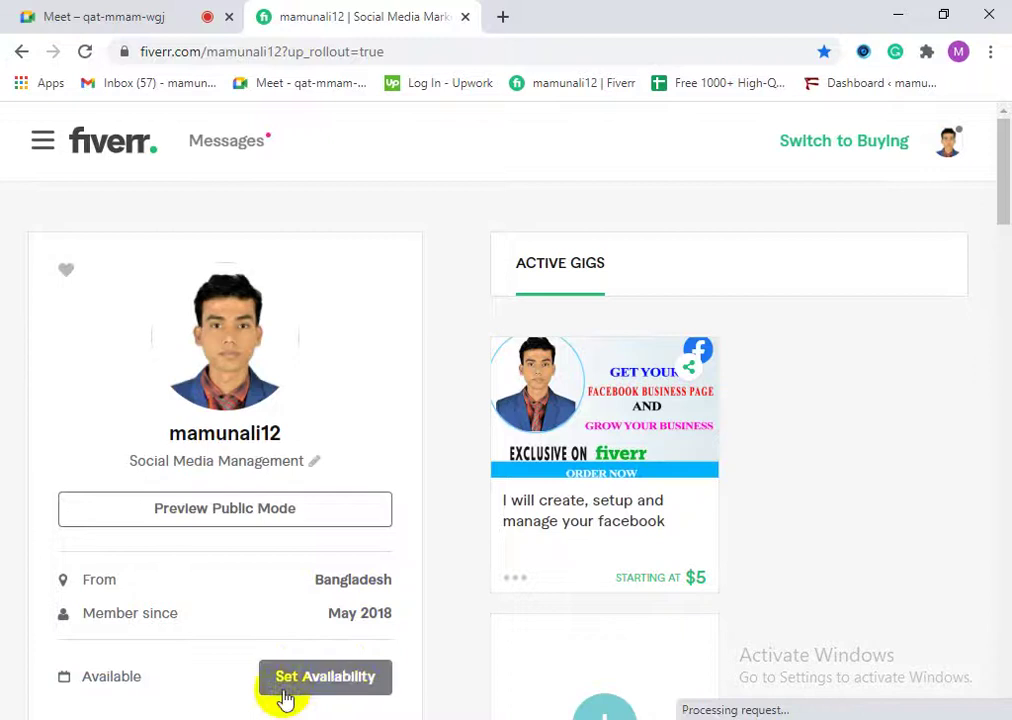
Step: Open the seller's own profile from the avatar menu, then open the Messages notifications list
{"action": "left_click", "coordinate": [956, 150]}
{"action": "left_click", "coordinate": [949, 147]}
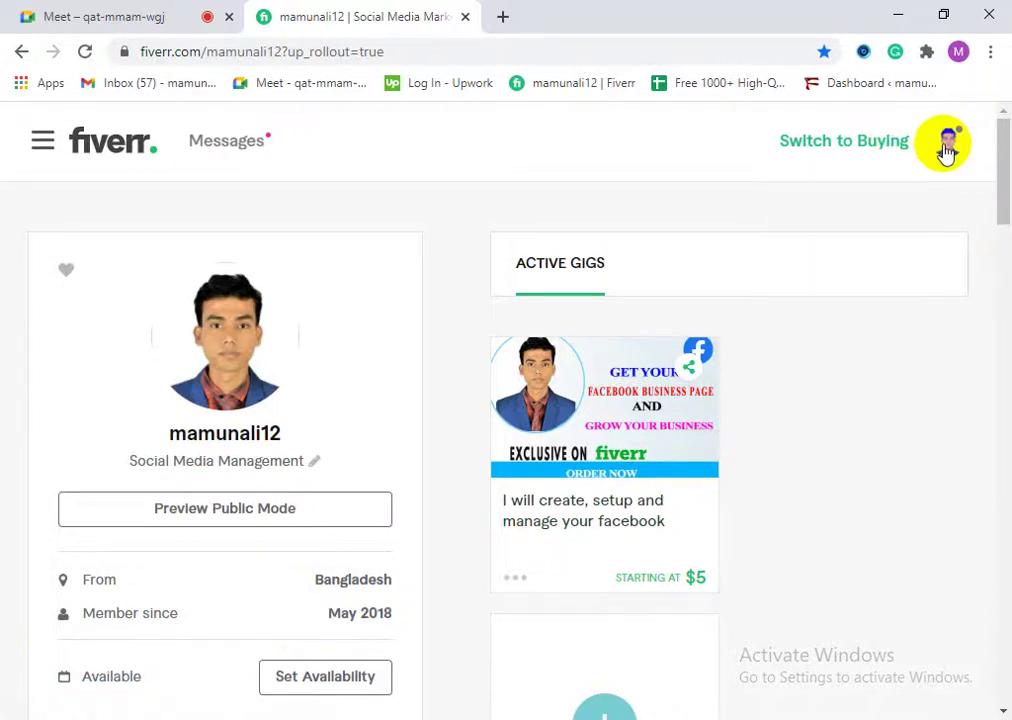
{"action": "left_click", "coordinate": [937, 150]}
{"action": "left_click", "coordinate": [854, 208]}
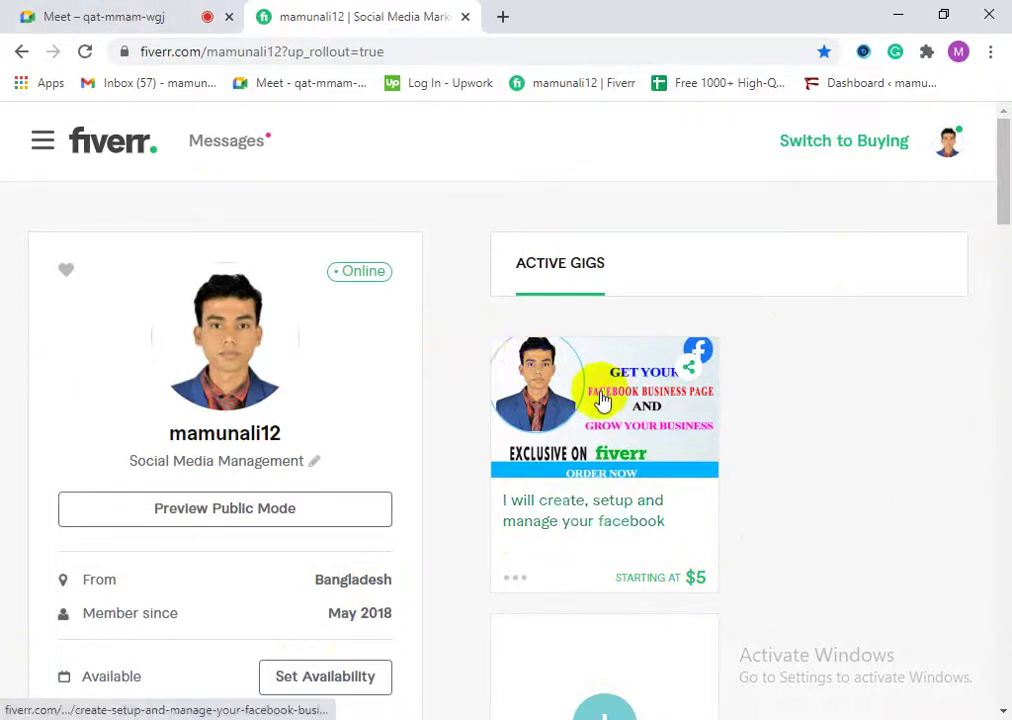
{"action": "scroll", "coordinate": [553, 425], "scroll_direction": "down", "scroll_amount": 9}
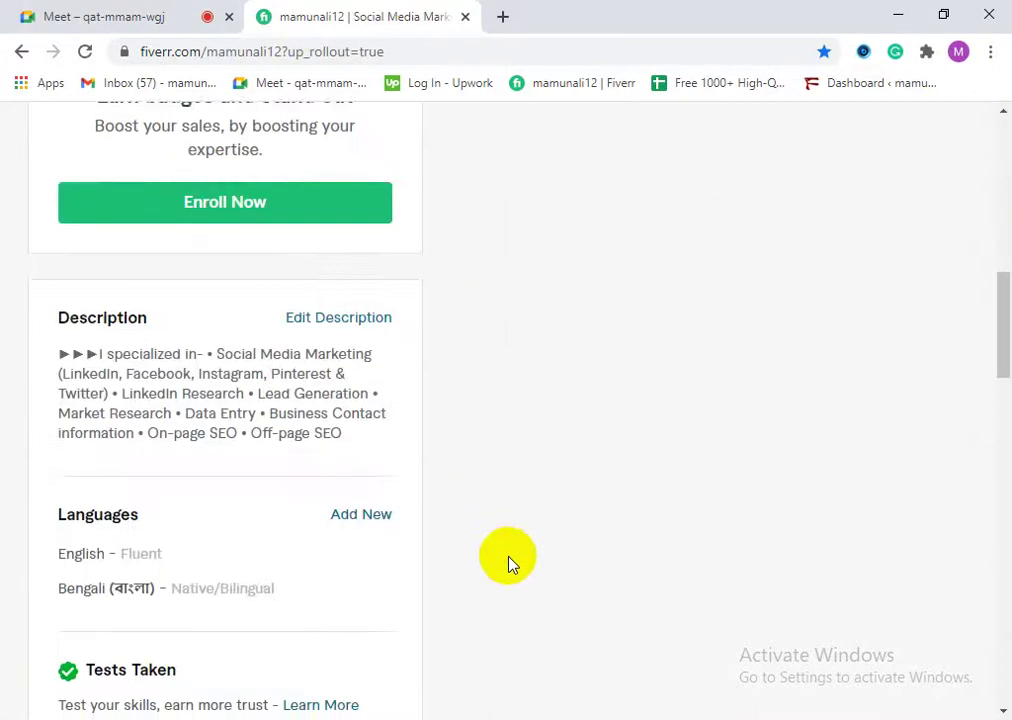
{"action": "scroll", "coordinate": [508, 560], "scroll_direction": "up", "scroll_amount": 10}
{"action": "scroll", "coordinate": [528, 541], "scroll_direction": "down", "scroll_amount": 1}
{"action": "scroll", "coordinate": [527, 537], "scroll_direction": "up", "scroll_amount": 2}
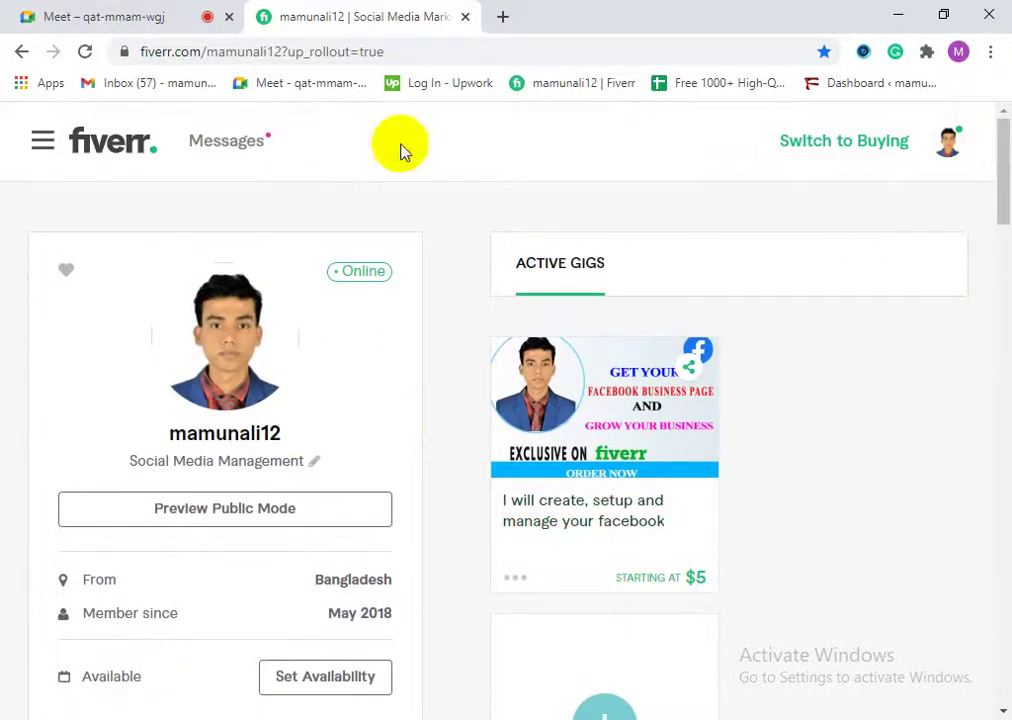
{"action": "left_click", "coordinate": [248, 151]}
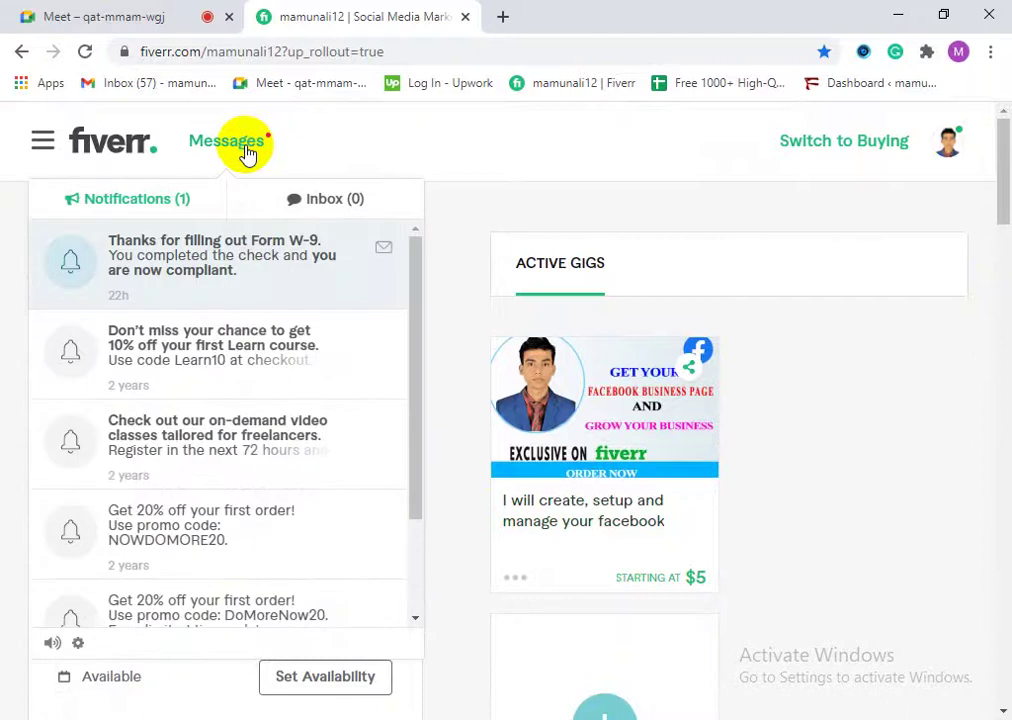
Step: Toggle between Notifications and the empty Inbox, then close the Messages dropdown
{"action": "scroll", "coordinate": [199, 465], "scroll_direction": "down", "scroll_amount": 5}
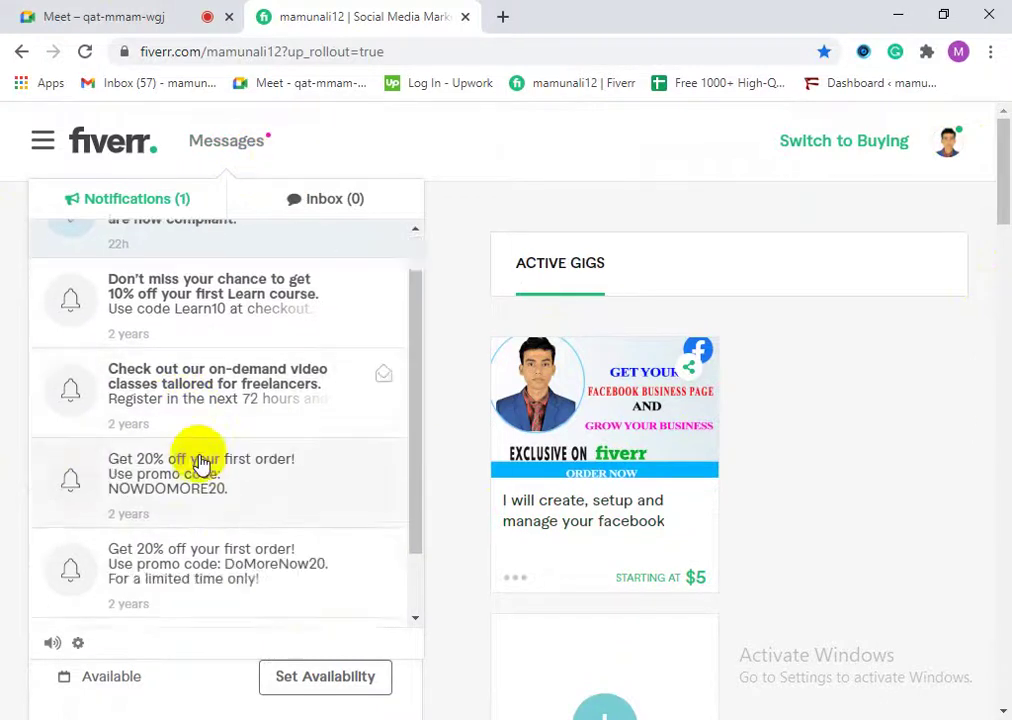
{"action": "scroll", "coordinate": [225, 497], "scroll_direction": "up", "scroll_amount": 2}
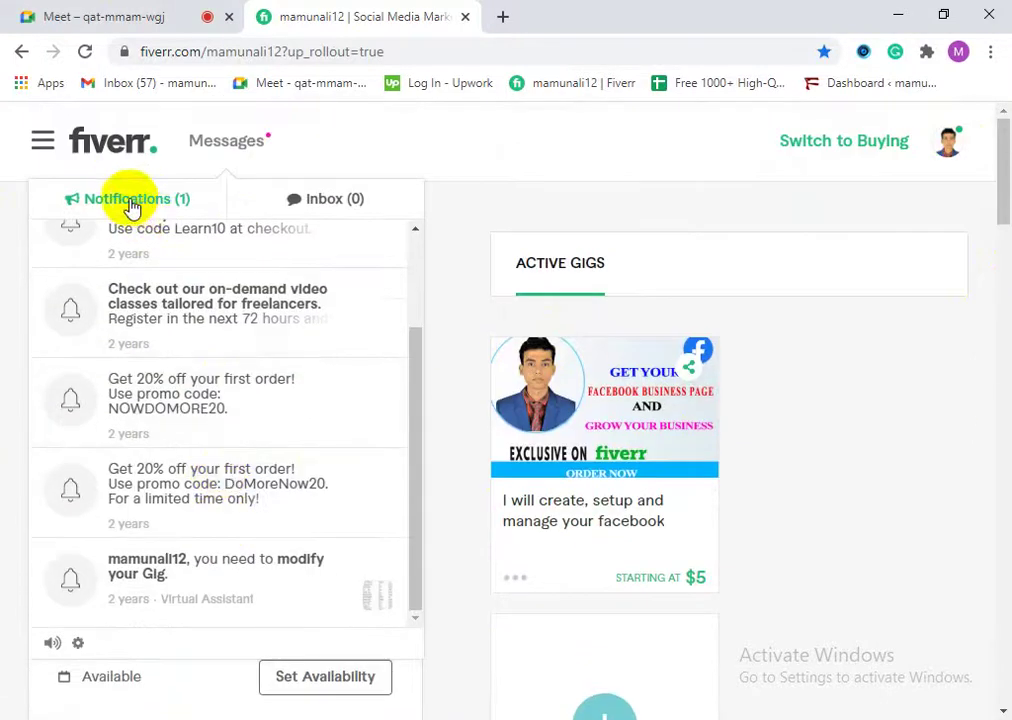
{"action": "left_click", "coordinate": [318, 203]}
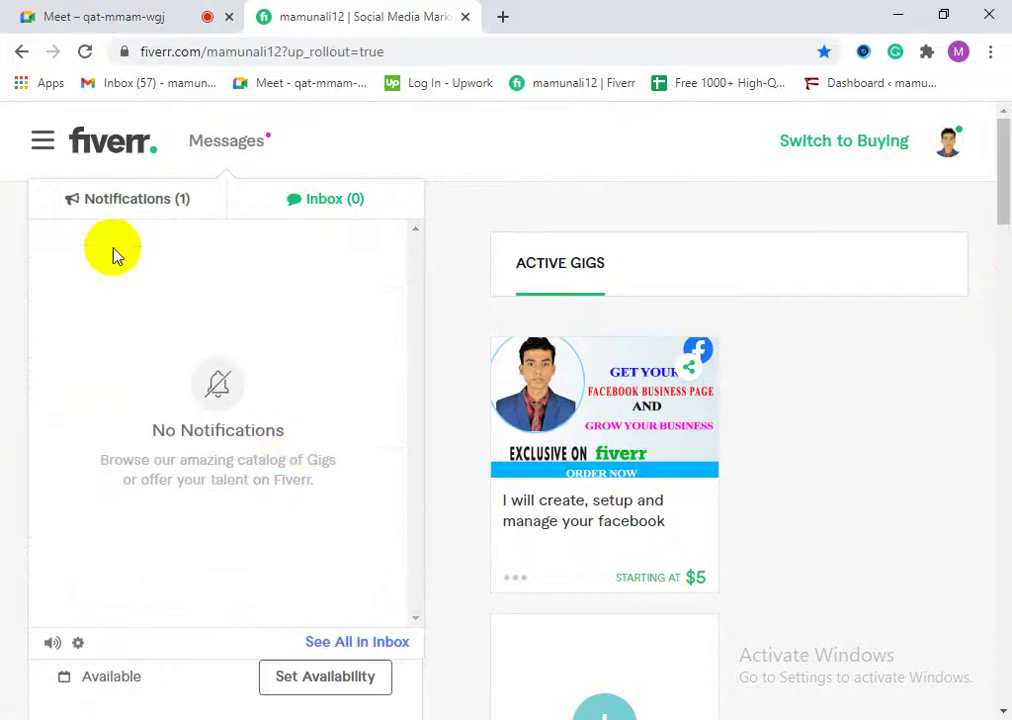
{"action": "left_click", "coordinate": [140, 206]}
{"action": "left_click", "coordinate": [398, 203]}
{"action": "left_click", "coordinate": [169, 209]}
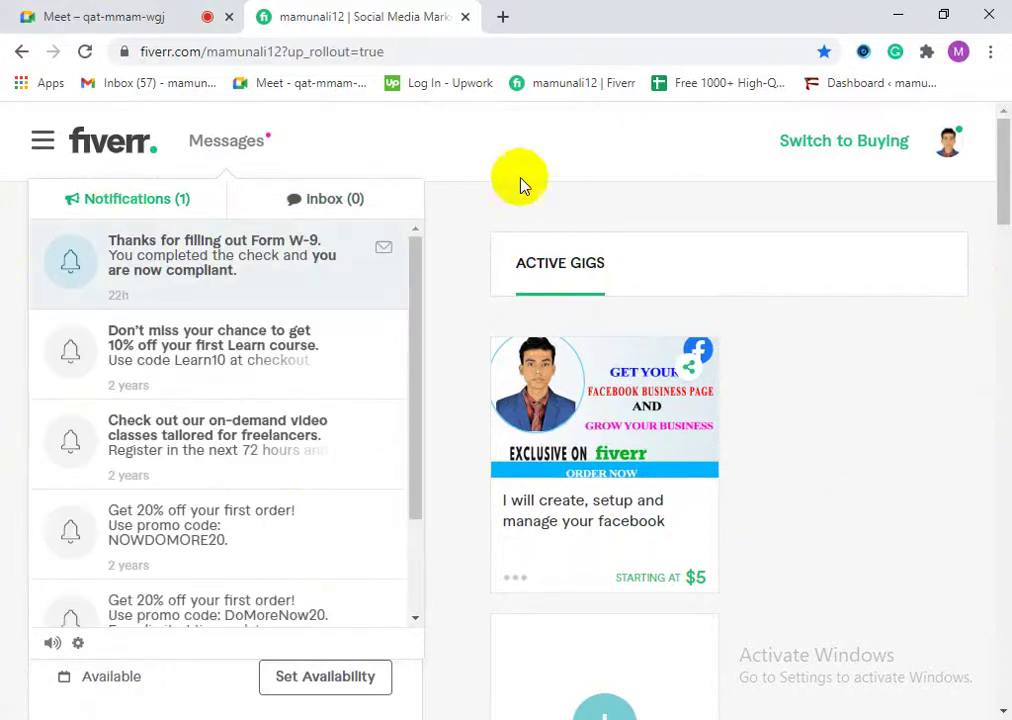
{"action": "left_click", "coordinate": [700, 195]}
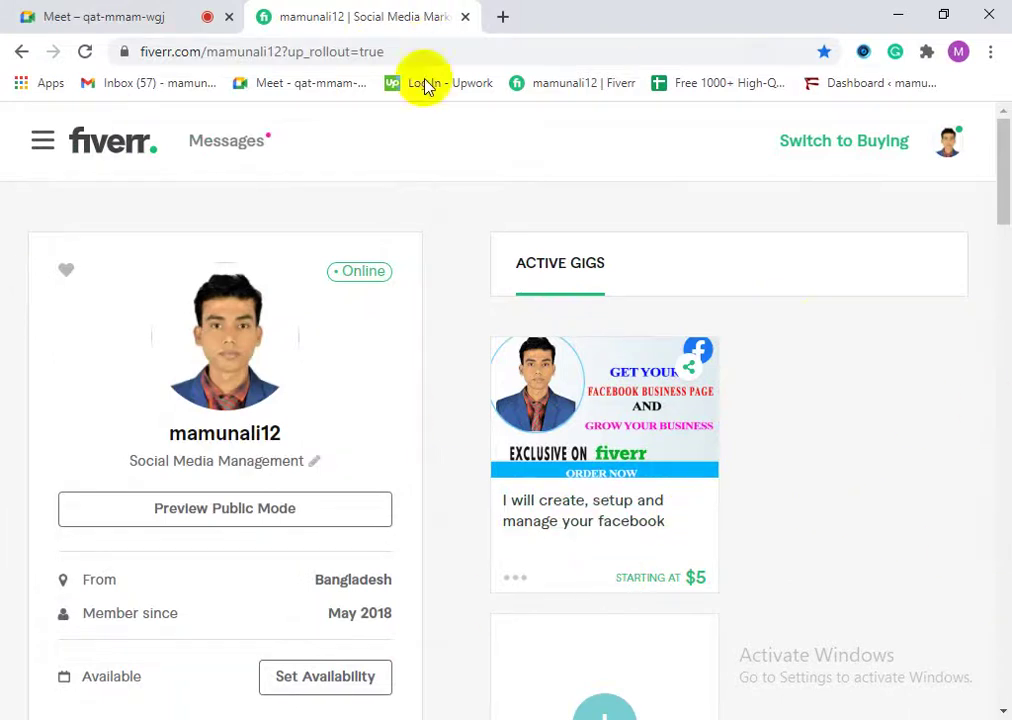
Step: Open the Facebook gig's Preview in a new tab and switch to it
{"action": "left_click", "coordinate": [516, 580]}
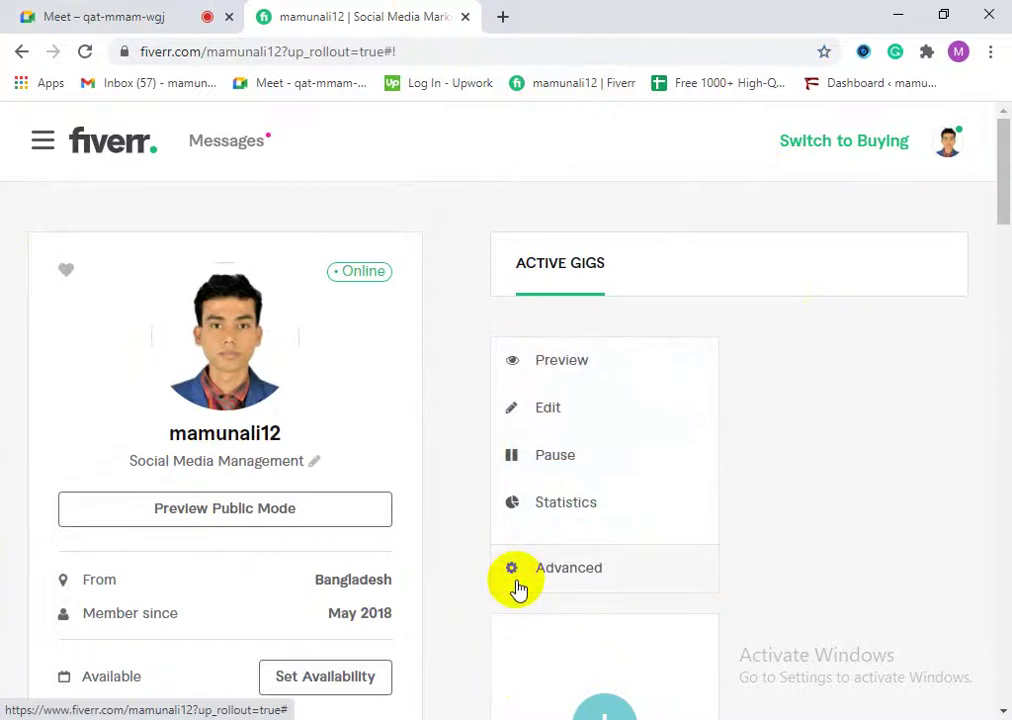
{"action": "right_click", "coordinate": [574, 378]}
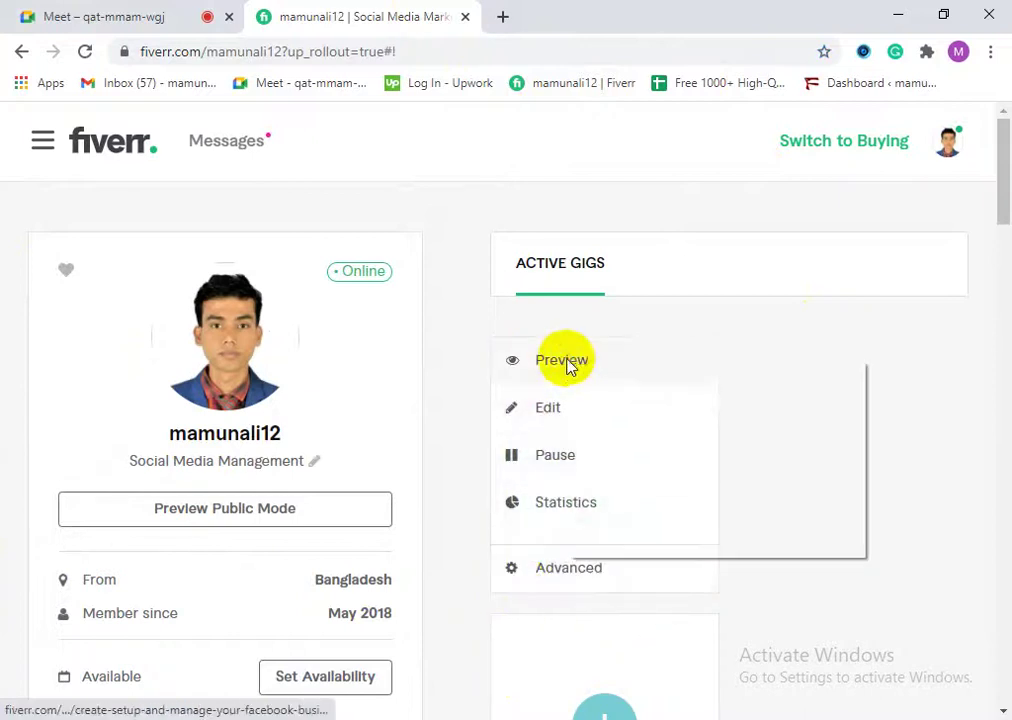
{"action": "left_click", "coordinate": [592, 375]}
{"action": "left_click", "coordinate": [545, 12]}
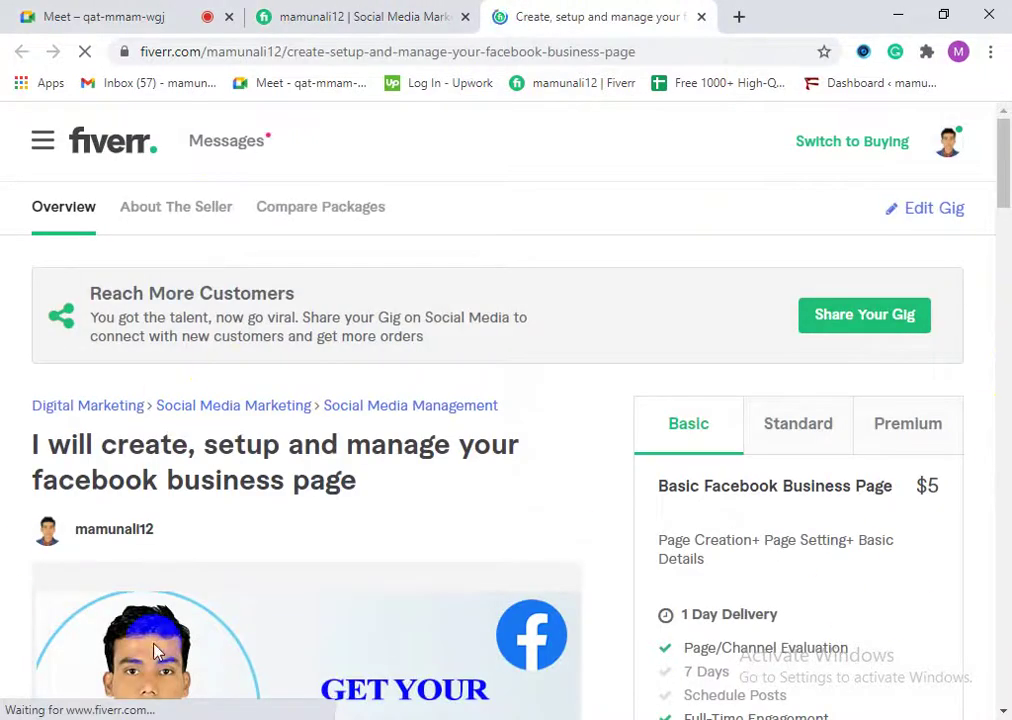
Step: Scroll through the gig page's $5, $25 and $100 packages, then return to the profile
{"action": "scroll", "coordinate": [190, 560], "scroll_direction": "down", "scroll_amount": 4}
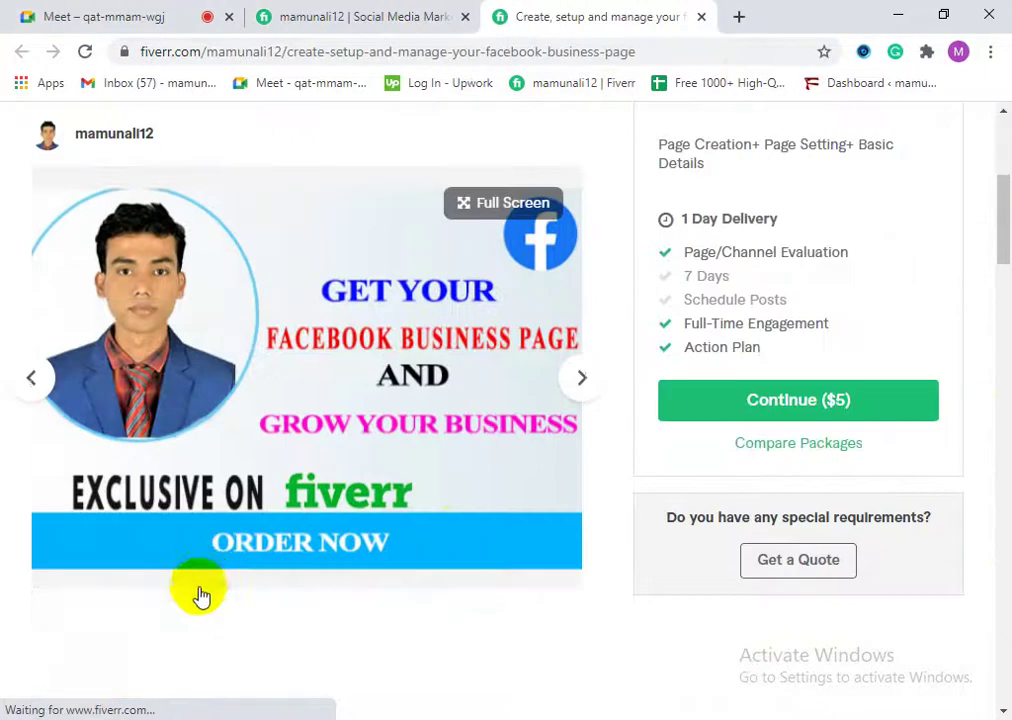
{"action": "scroll", "coordinate": [373, 501], "scroll_direction": "down", "scroll_amount": 7}
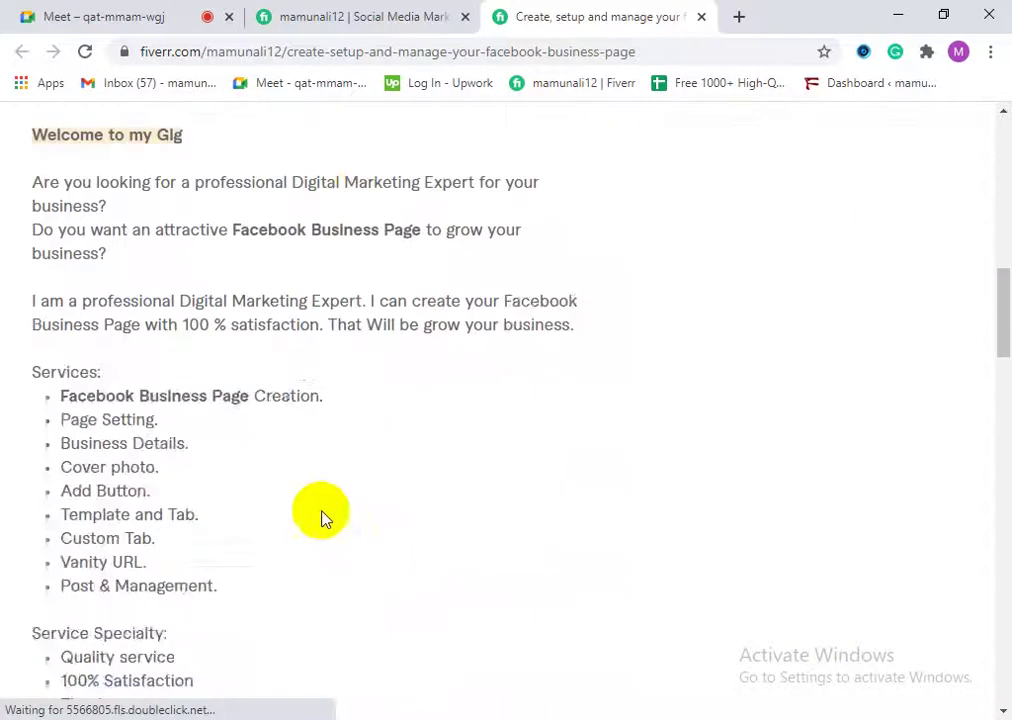
{"action": "scroll", "coordinate": [120, 565], "scroll_direction": "down", "scroll_amount": 9}
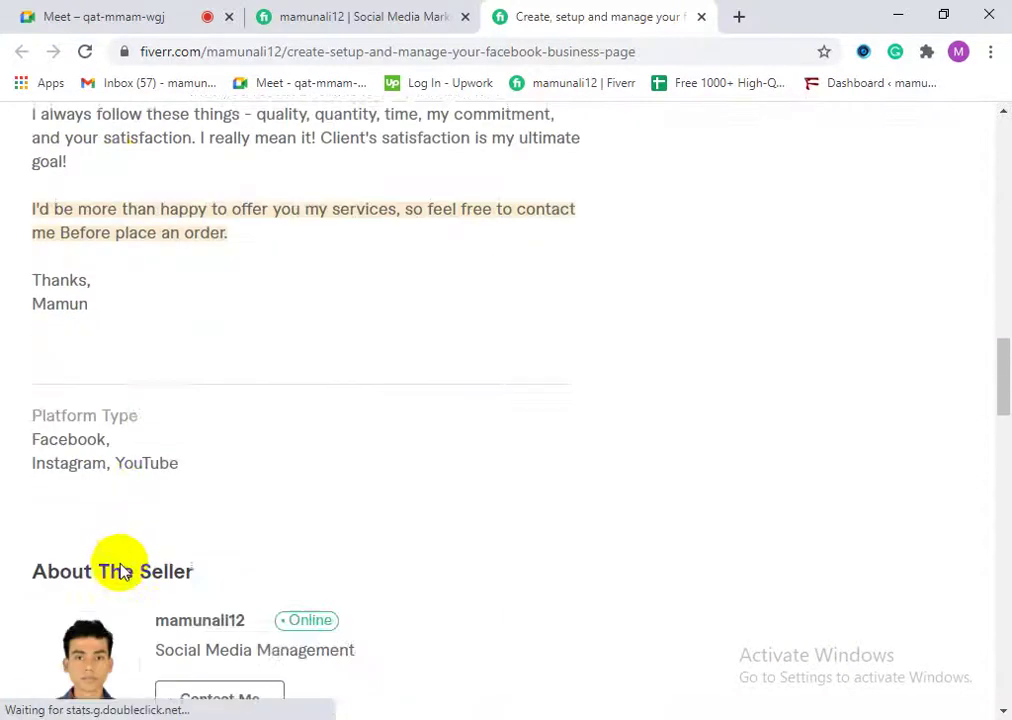
{"action": "scroll", "coordinate": [240, 610], "scroll_direction": "down", "scroll_amount": 11}
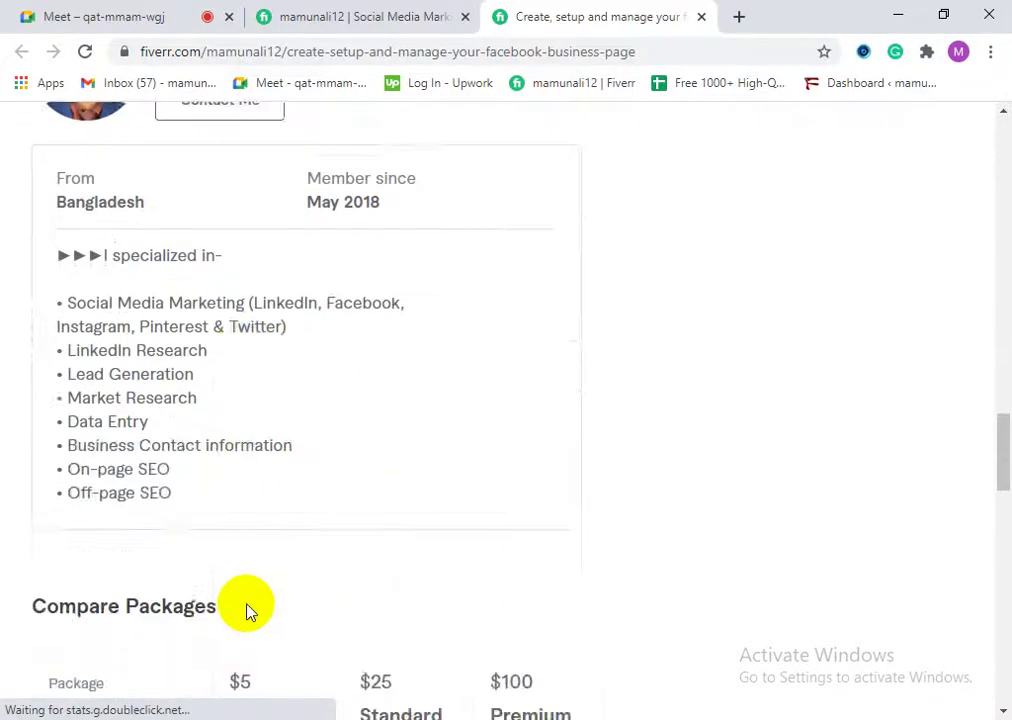
{"action": "scroll", "coordinate": [258, 622], "scroll_direction": "down", "scroll_amount": 6}
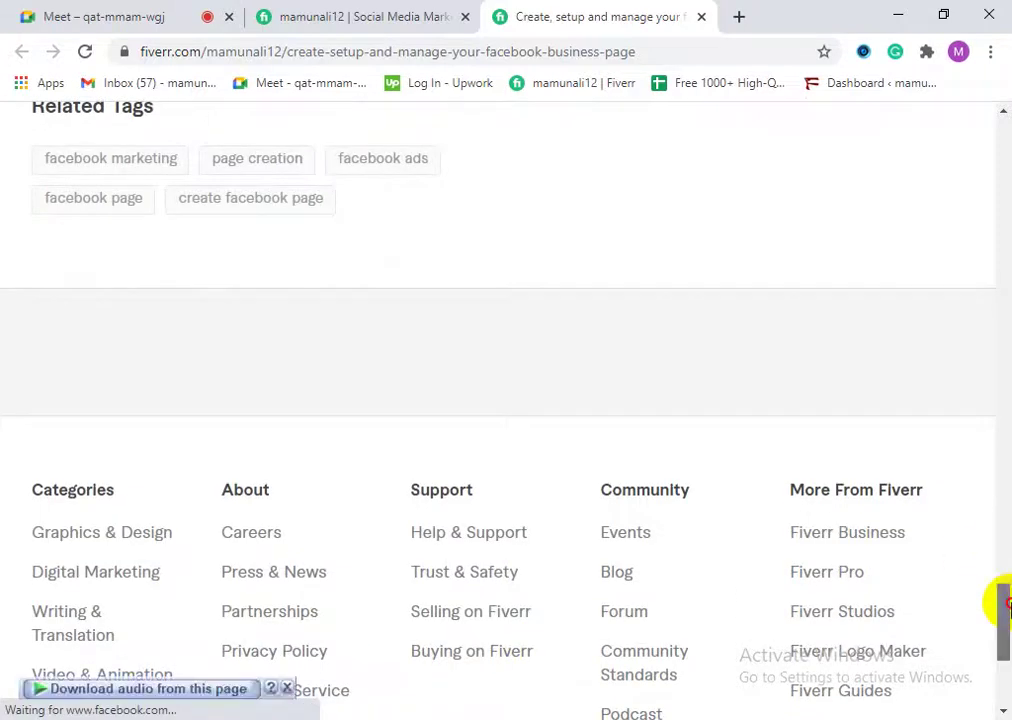
{"action": "left_click_drag", "start_coordinate": [1004, 605], "coordinate": [1000, 63]}
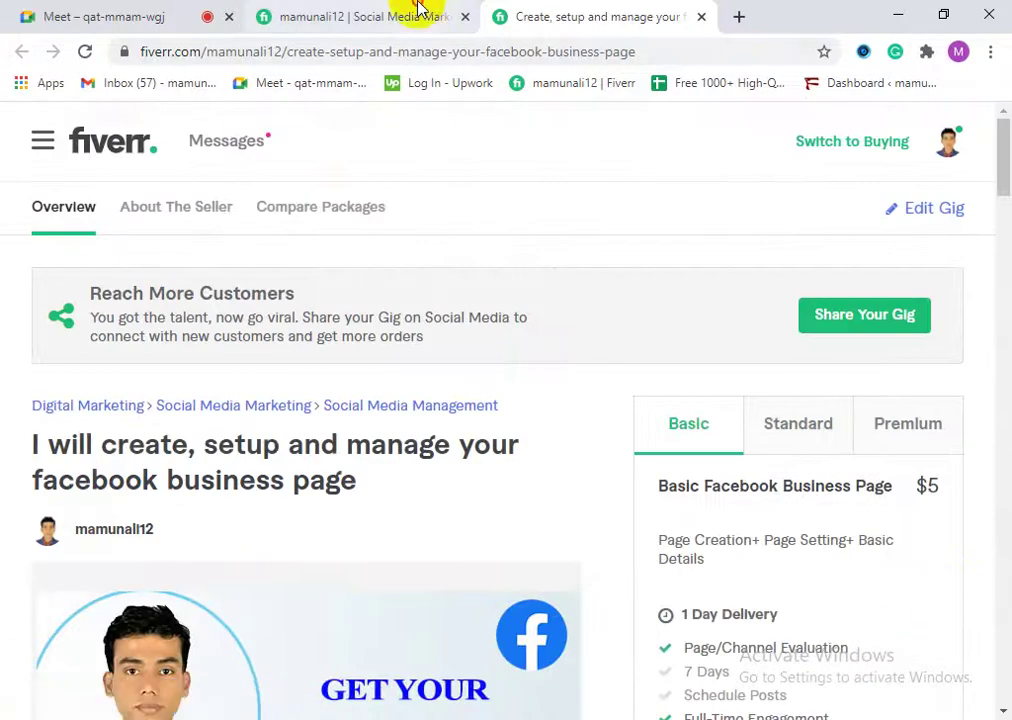
{"action": "left_click", "coordinate": [418, 12]}
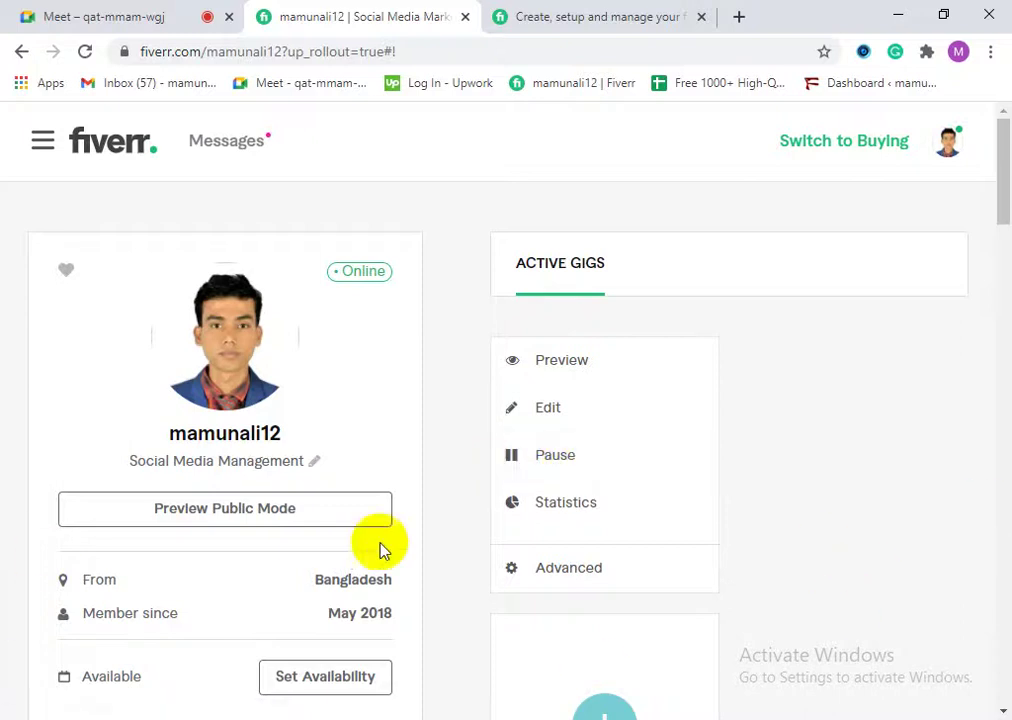
Step: Open the gig's Statistics, close the preview tab, and inspect its 34 impressions and actions menu
{"action": "left_click", "coordinate": [553, 512]}
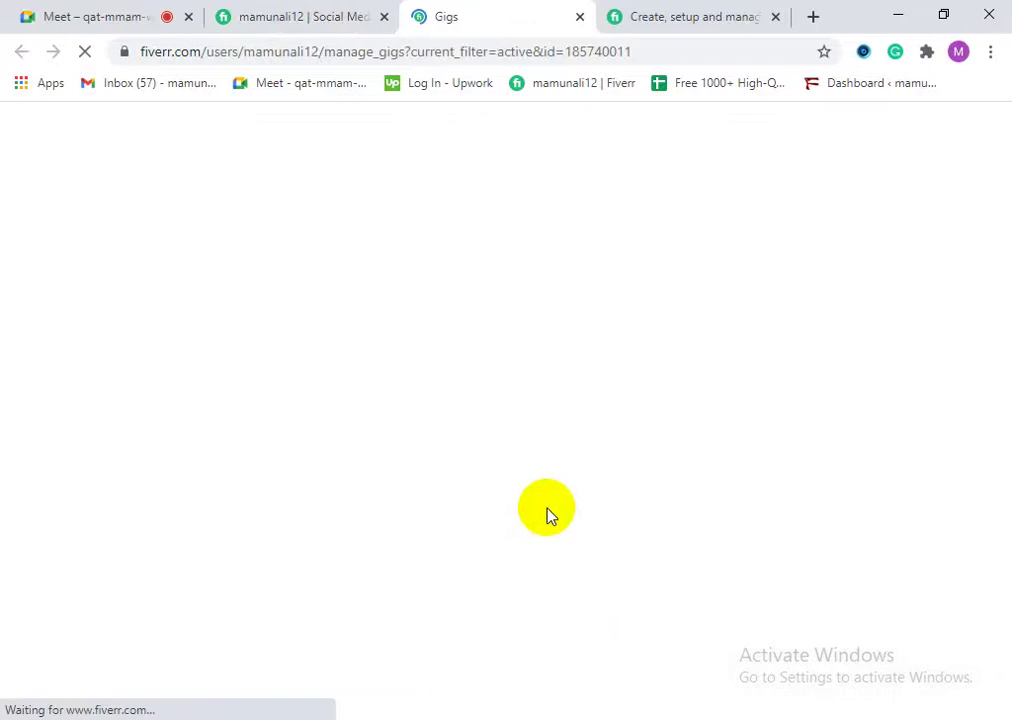
{"action": "left_click", "coordinate": [776, 18]}
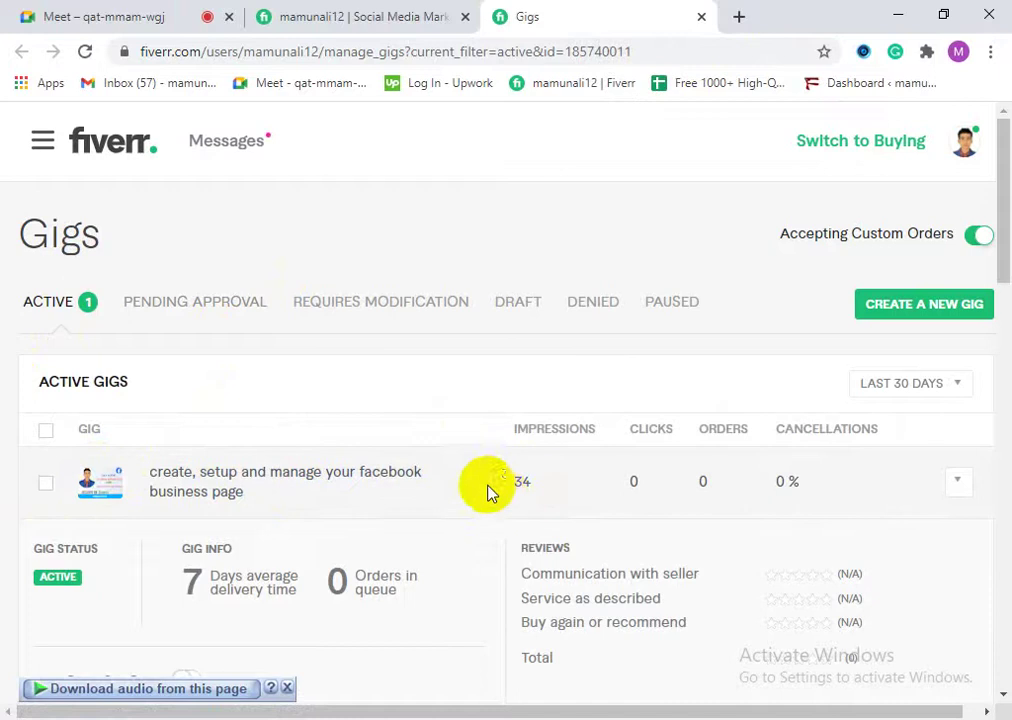
{"action": "double_click", "coordinate": [549, 484]}
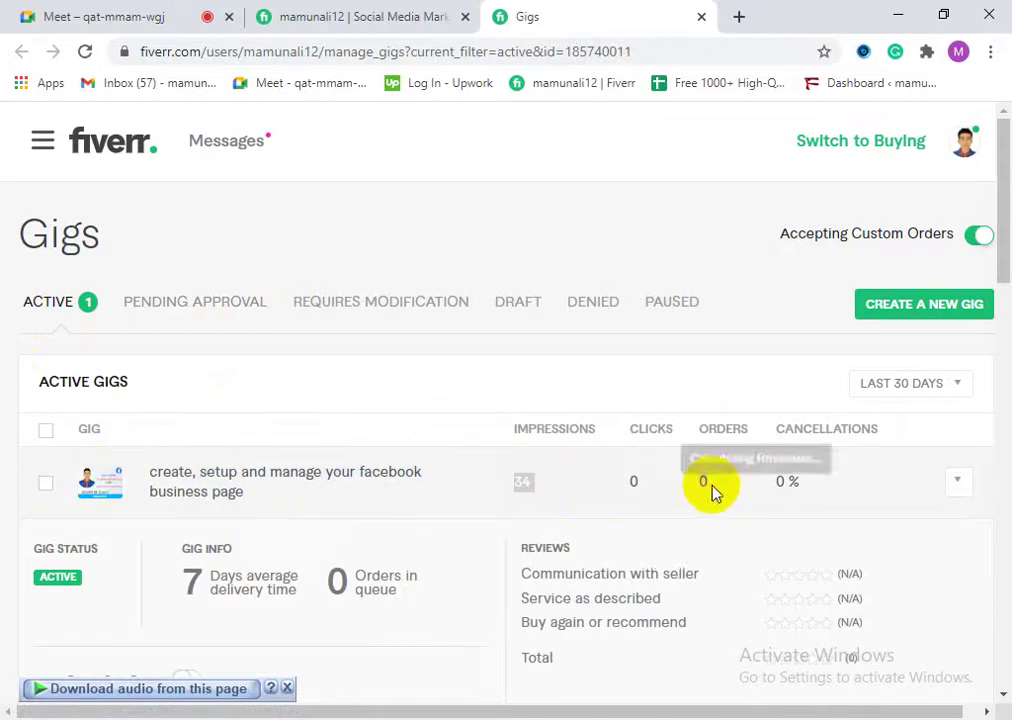
{"action": "left_click_drag", "start_coordinate": [752, 481], "coordinate": [803, 480]}
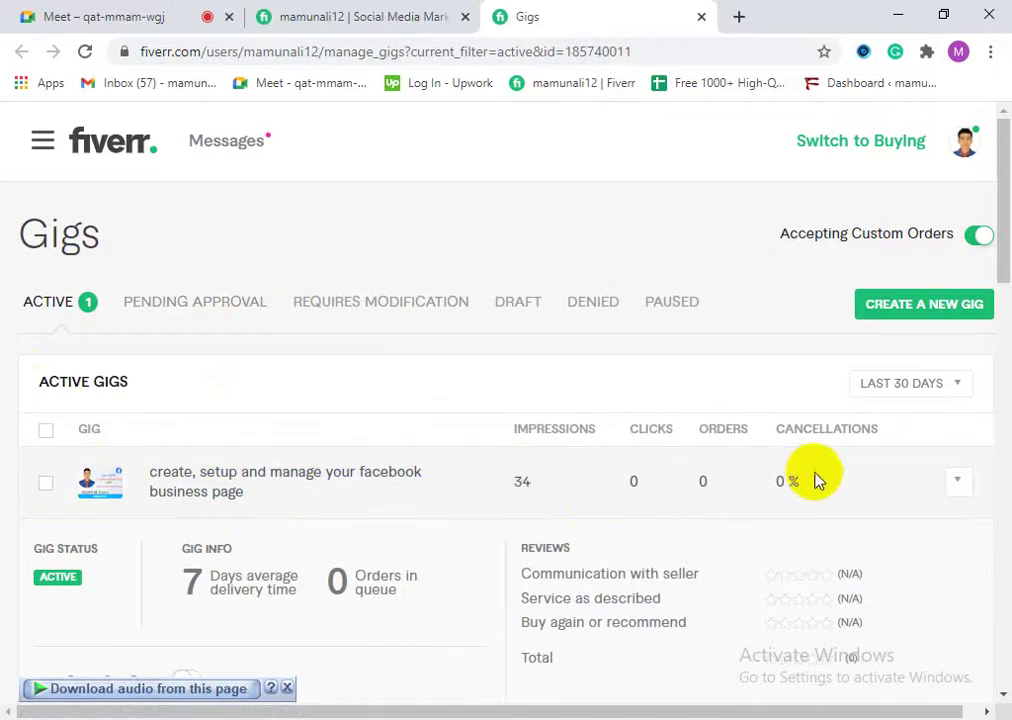
{"action": "left_click", "coordinate": [957, 481]}
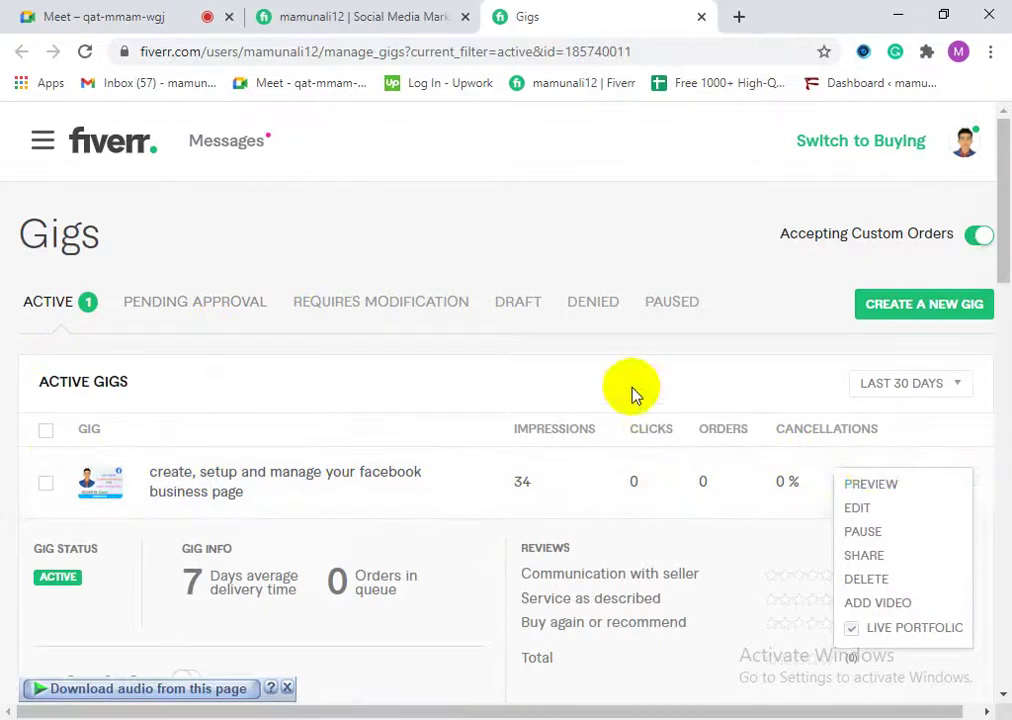
{"action": "left_click", "coordinate": [142, 420]}
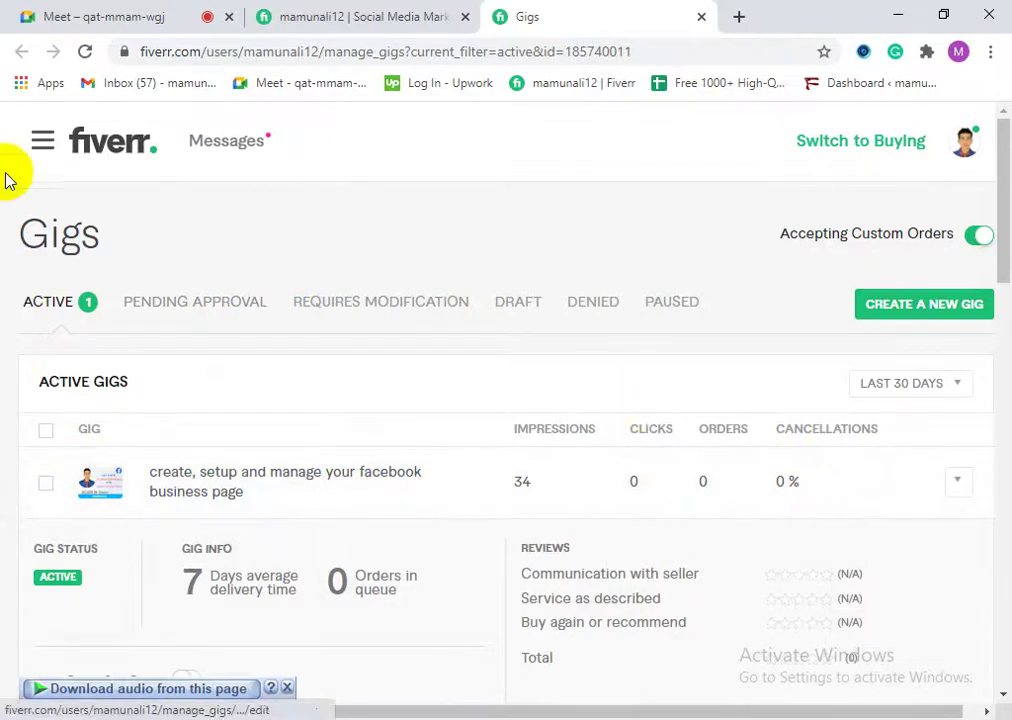
{"action": "scroll", "coordinate": [276, 542], "scroll_direction": "down", "scroll_amount": 2}
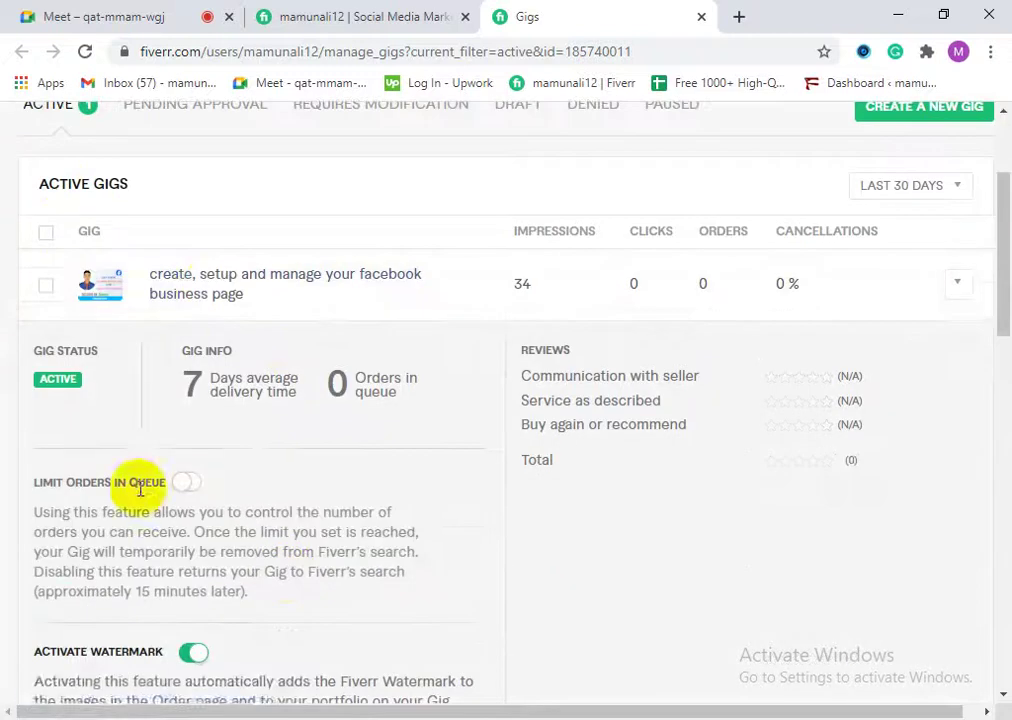
{"action": "scroll", "coordinate": [610, 339], "scroll_direction": "up", "scroll_amount": 2}
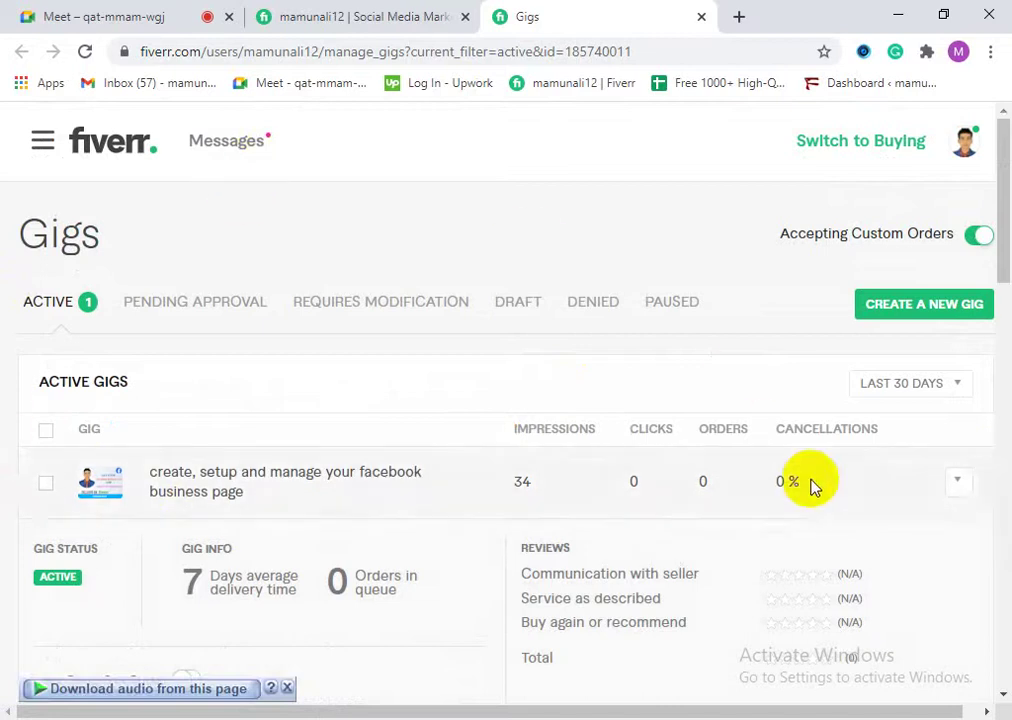
{"action": "left_click", "coordinate": [959, 483]}
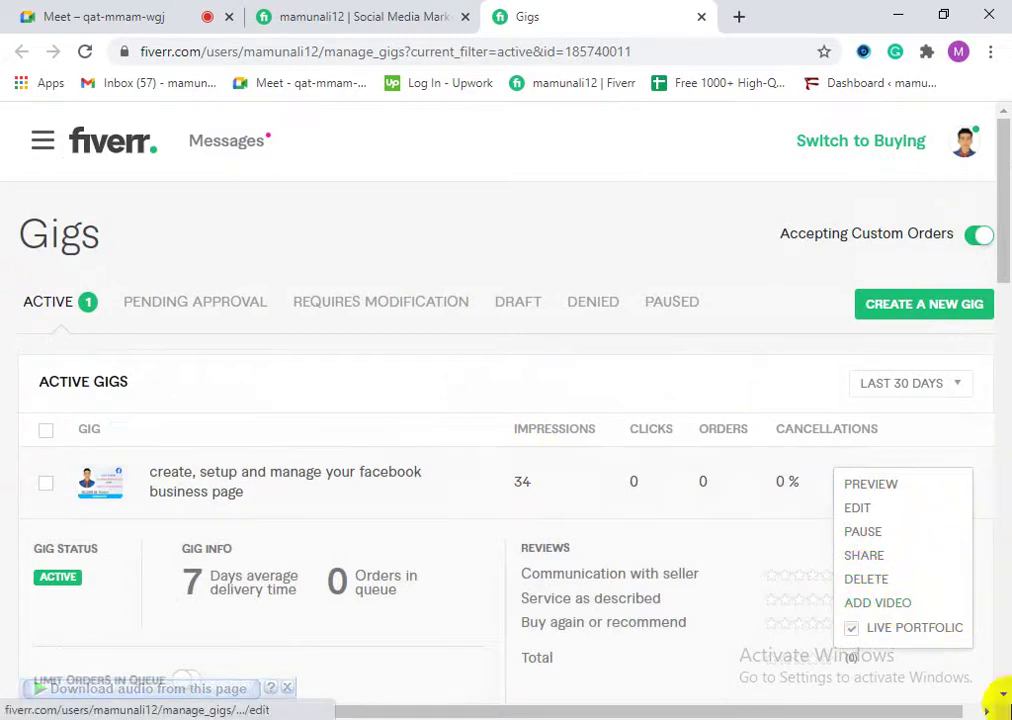
{"action": "left_click", "coordinate": [605, 366]}
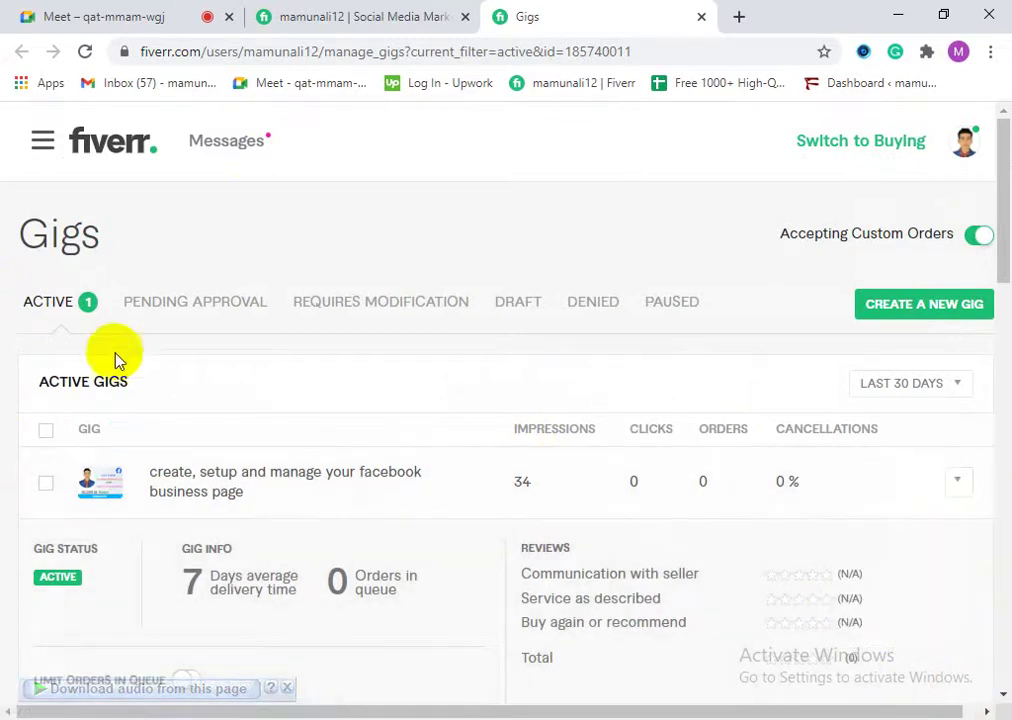
Step: Check the Pending Approval, Requires Modification, Draft, Denied and Paused gig tabs, then return to Active
{"action": "left_click", "coordinate": [184, 316]}
{"action": "left_click", "coordinate": [26, 305]}
{"action": "left_click", "coordinate": [145, 303]}
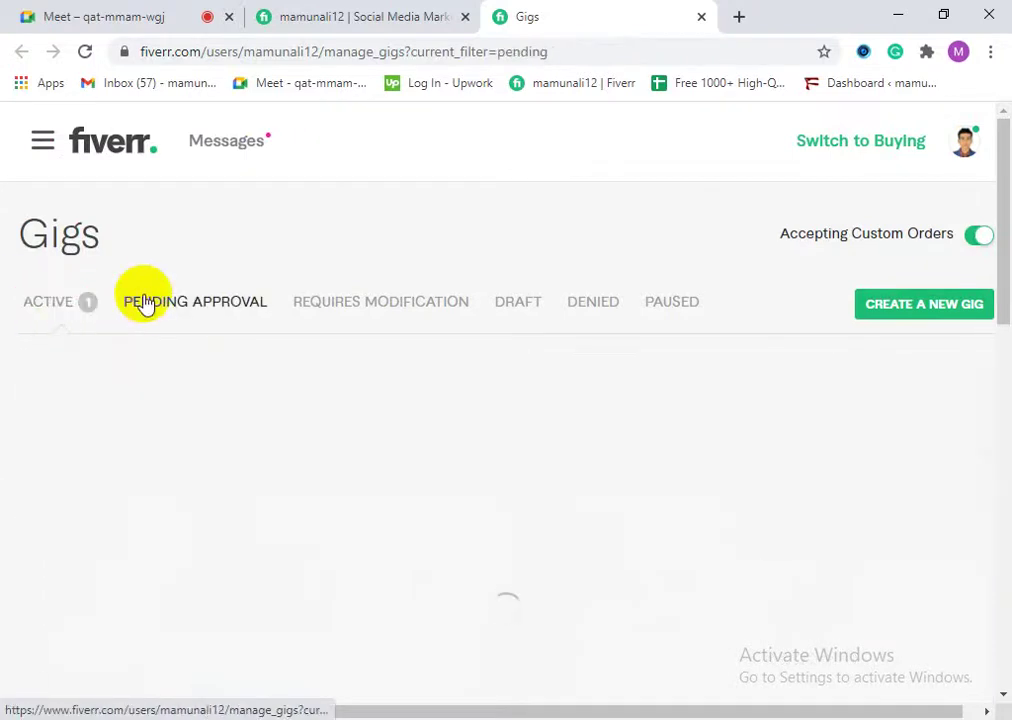
{"action": "left_click", "coordinate": [368, 310]}
{"action": "left_click", "coordinate": [530, 312]}
{"action": "left_click", "coordinate": [593, 312]}
{"action": "left_click", "coordinate": [672, 312]}
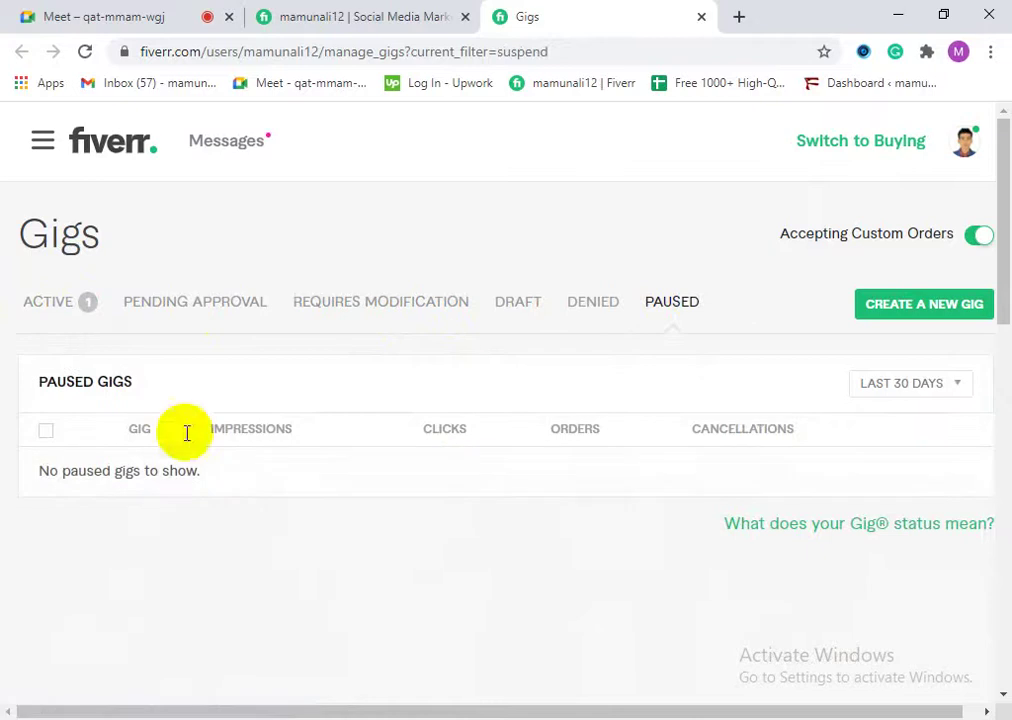
{"action": "left_click", "coordinate": [40, 312]}
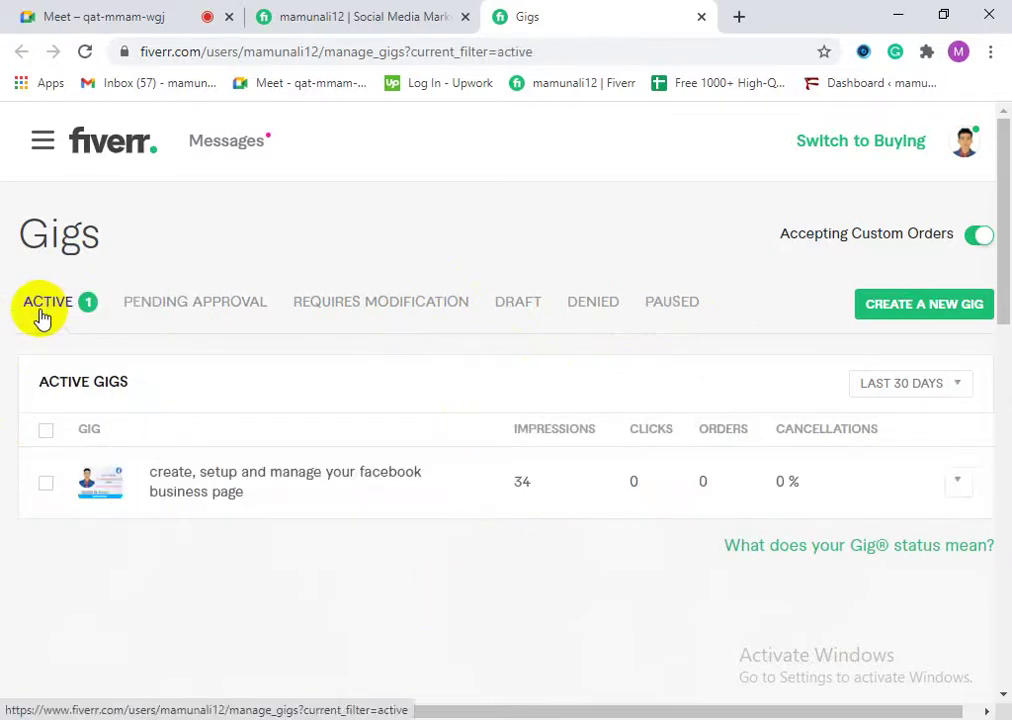
Step: Look over the gig's Advanced settings from the profile, then return to gigs management
{"action": "left_click", "coordinate": [268, 16]}
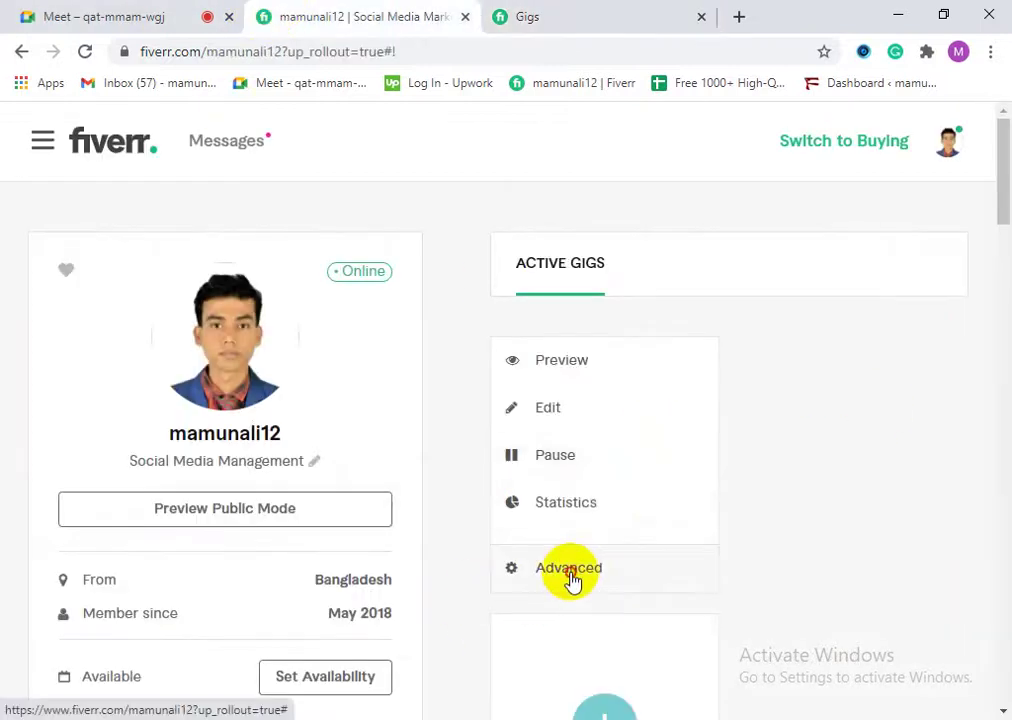
{"action": "left_click", "coordinate": [570, 582]}
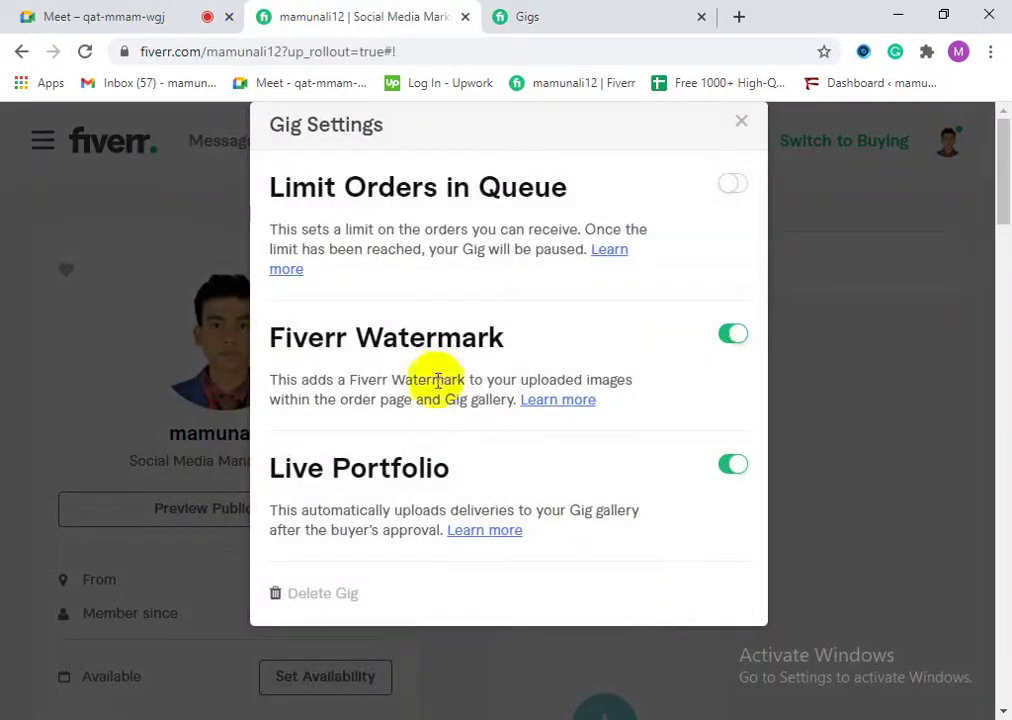
{"action": "scroll", "coordinate": [505, 507], "scroll_direction": "down", "scroll_amount": 1}
{"action": "scroll", "coordinate": [553, 524], "scroll_direction": "up", "scroll_amount": 2}
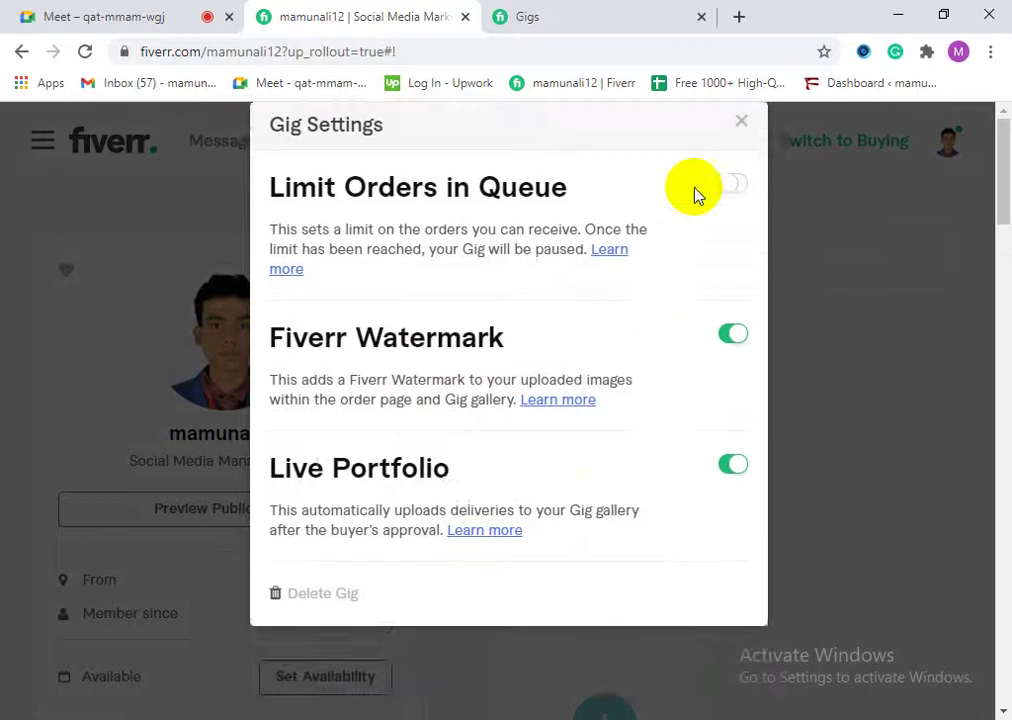
{"action": "left_click", "coordinate": [740, 133]}
{"action": "left_click", "coordinate": [580, 12]}
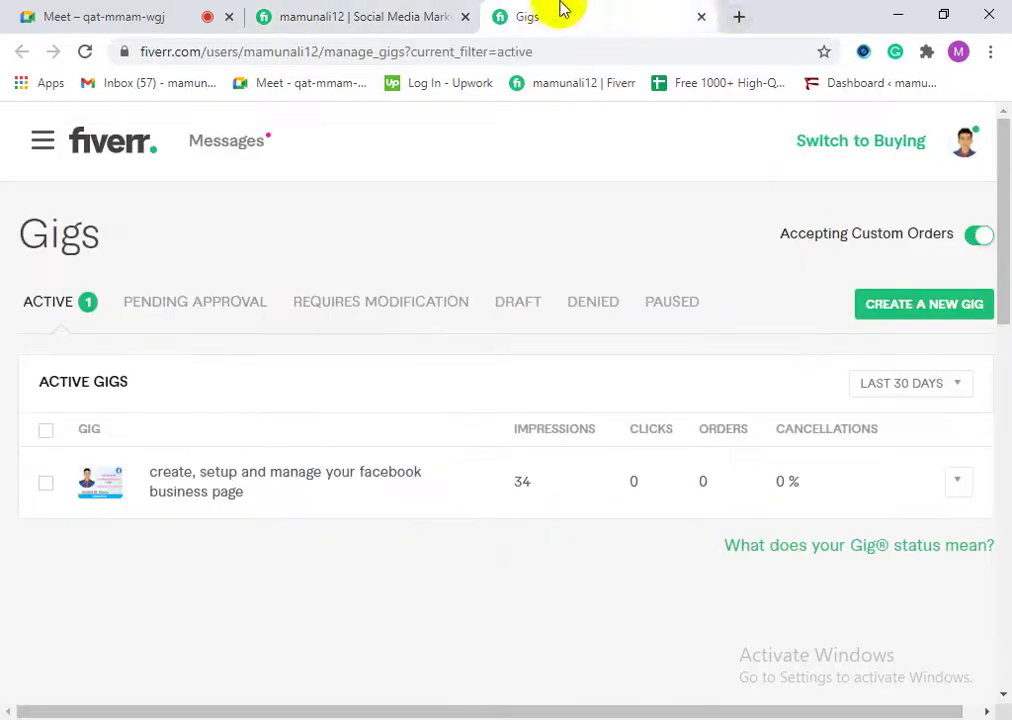
Step: Close the Gigs tab and return to the seller profile through the avatar menu's Profile
{"action": "middle_click", "coordinate": [515, 14]}
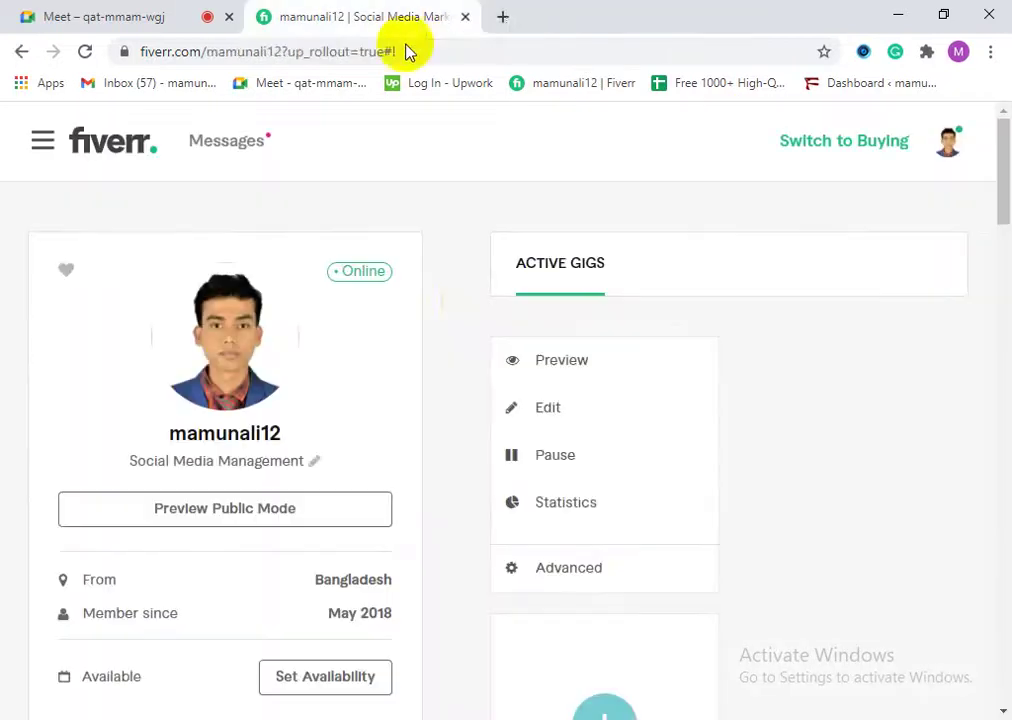
{"action": "left_click", "coordinate": [628, 607]}
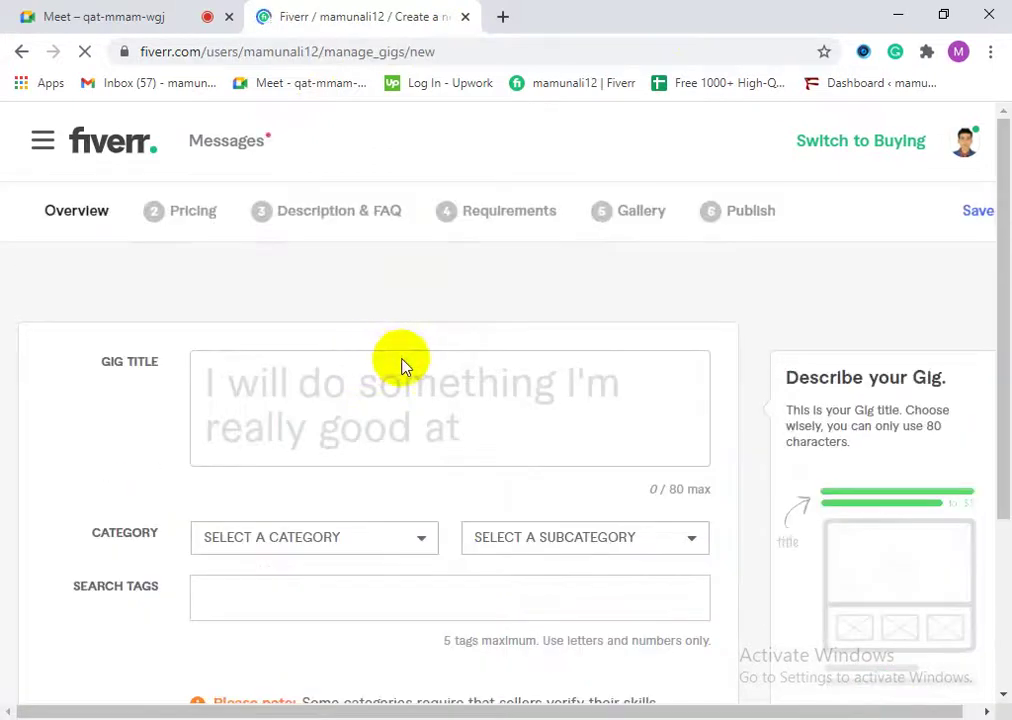
{"action": "left_click", "coordinate": [967, 150]}
{"action": "left_click", "coordinate": [872, 198]}
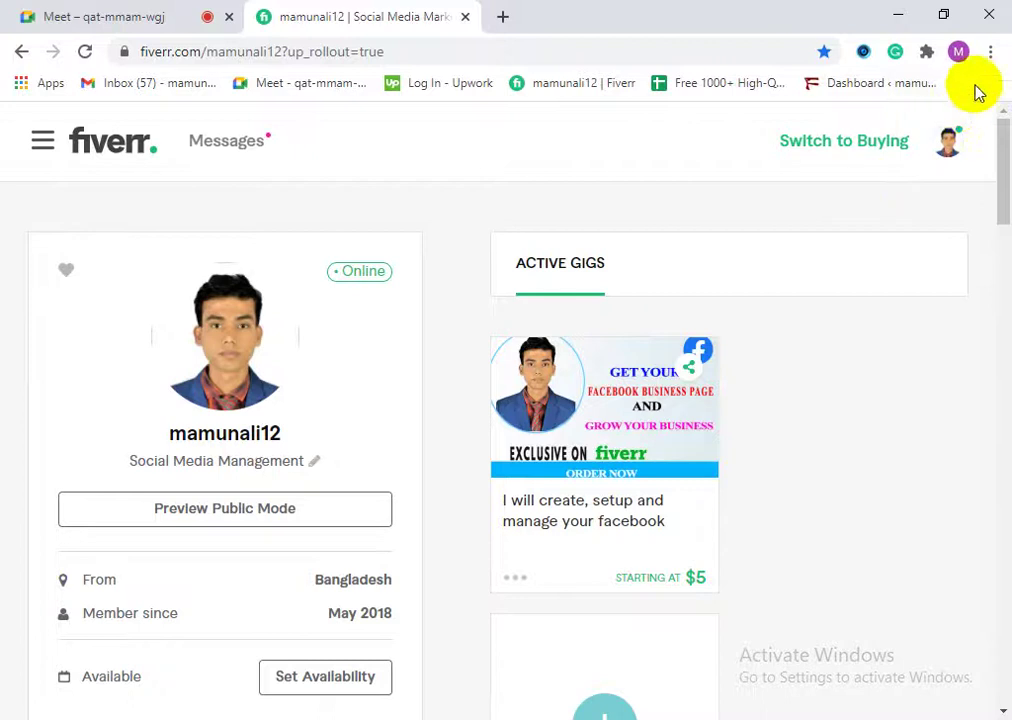
{"action": "left_click", "coordinate": [990, 51]}
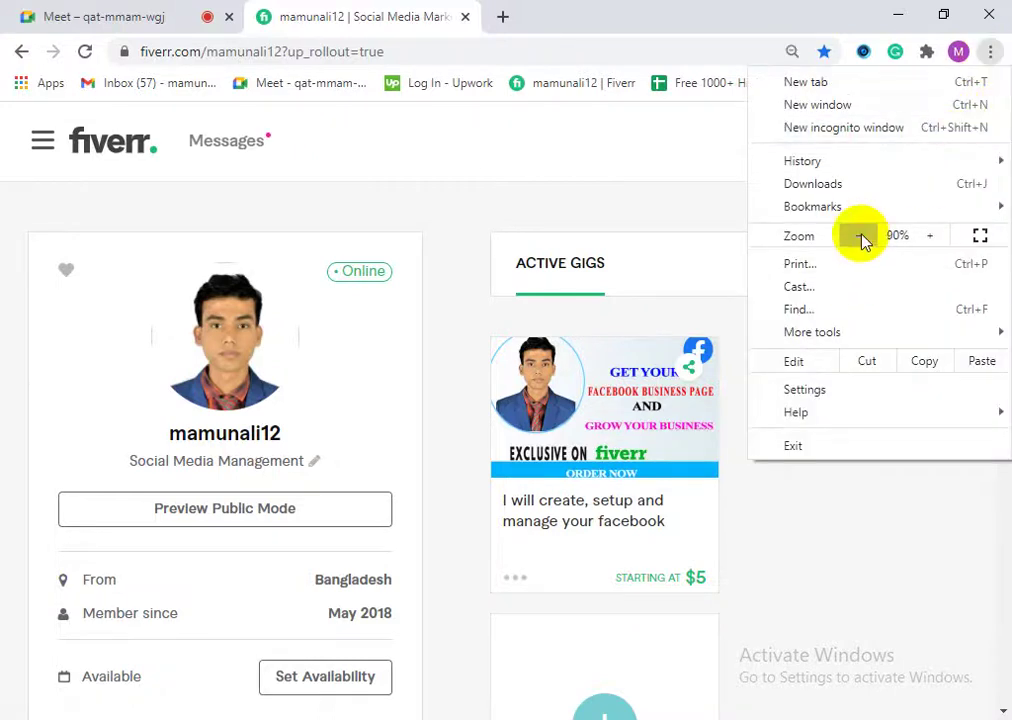
{"action": "left_click", "coordinate": [862, 237]}
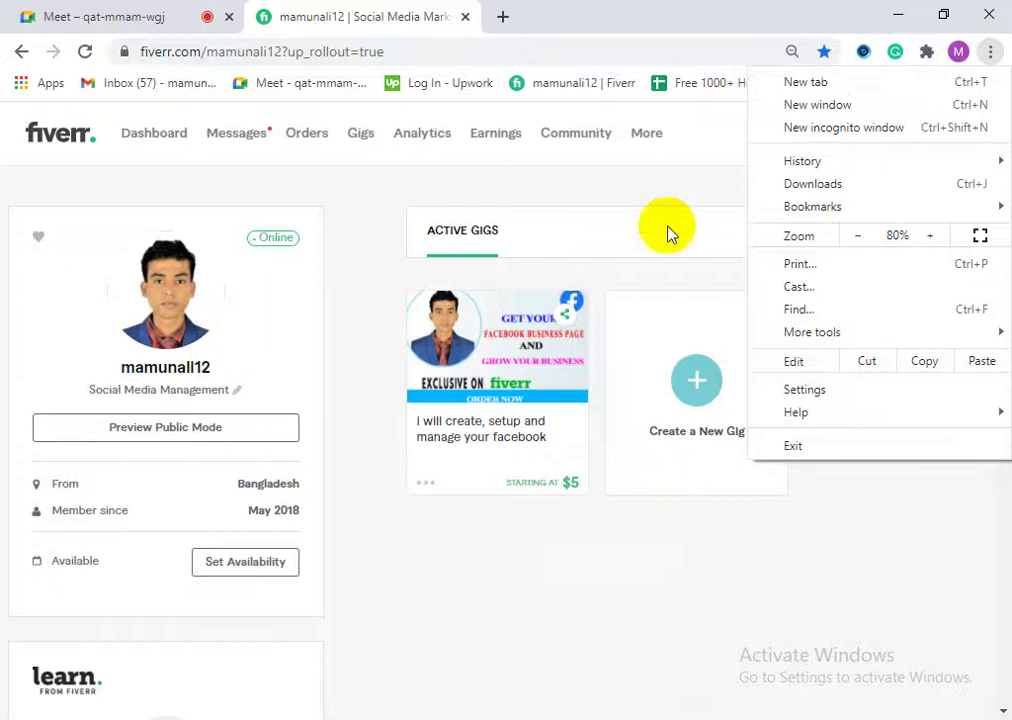
{"action": "left_click", "coordinate": [699, 137]}
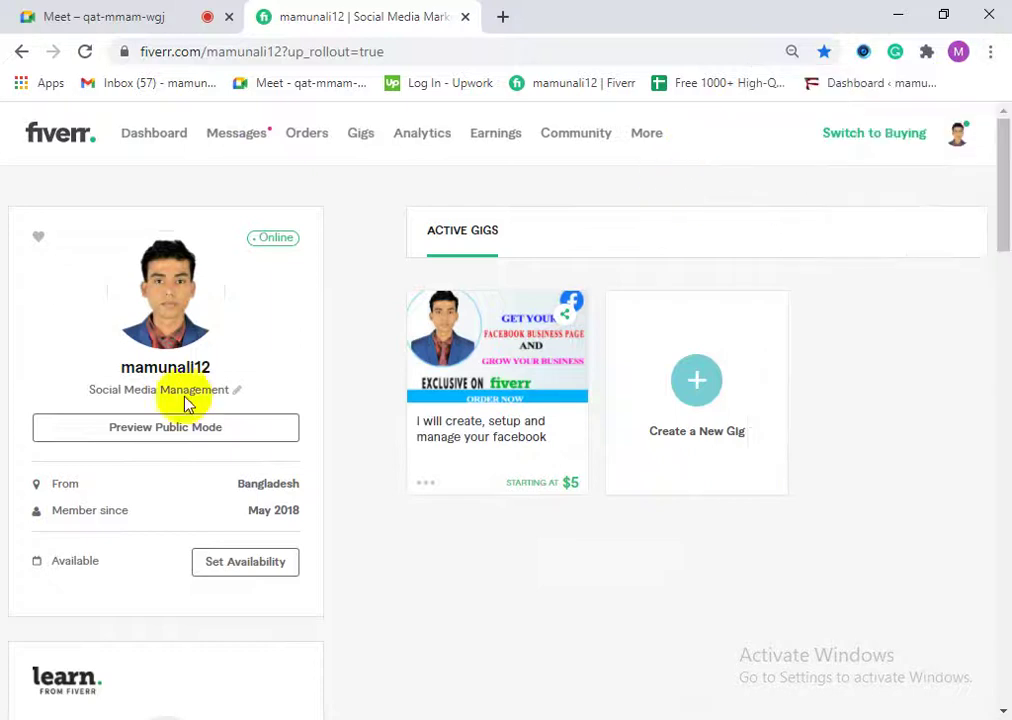
{"action": "left_click", "coordinate": [646, 135]}
{"action": "left_click", "coordinate": [696, 136]}
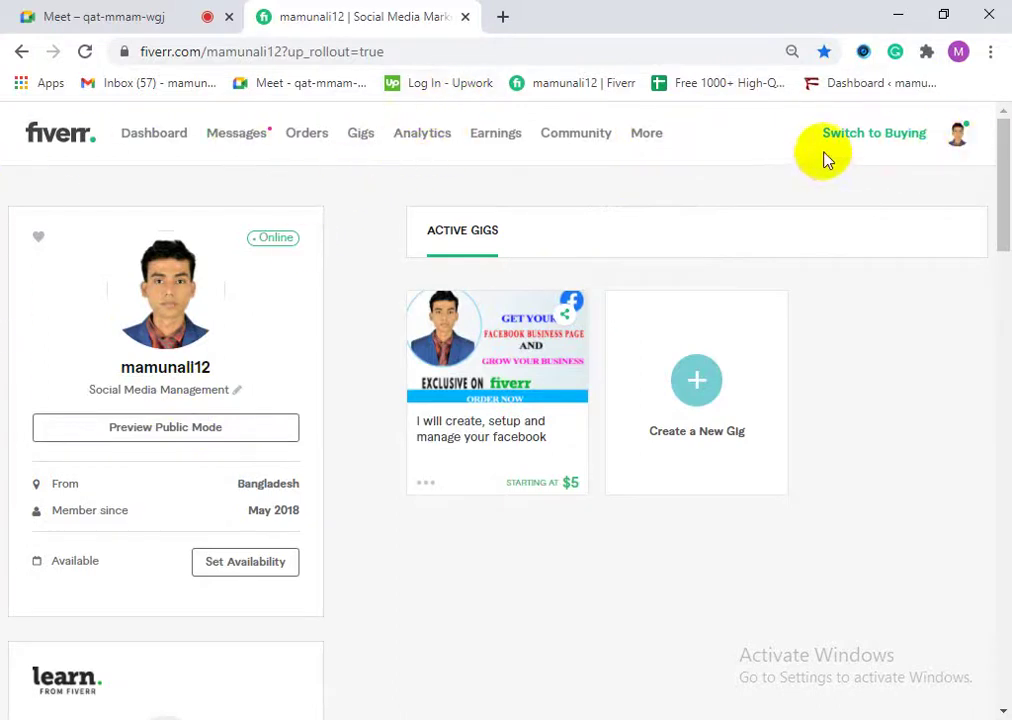
{"action": "left_click", "coordinate": [990, 52]}
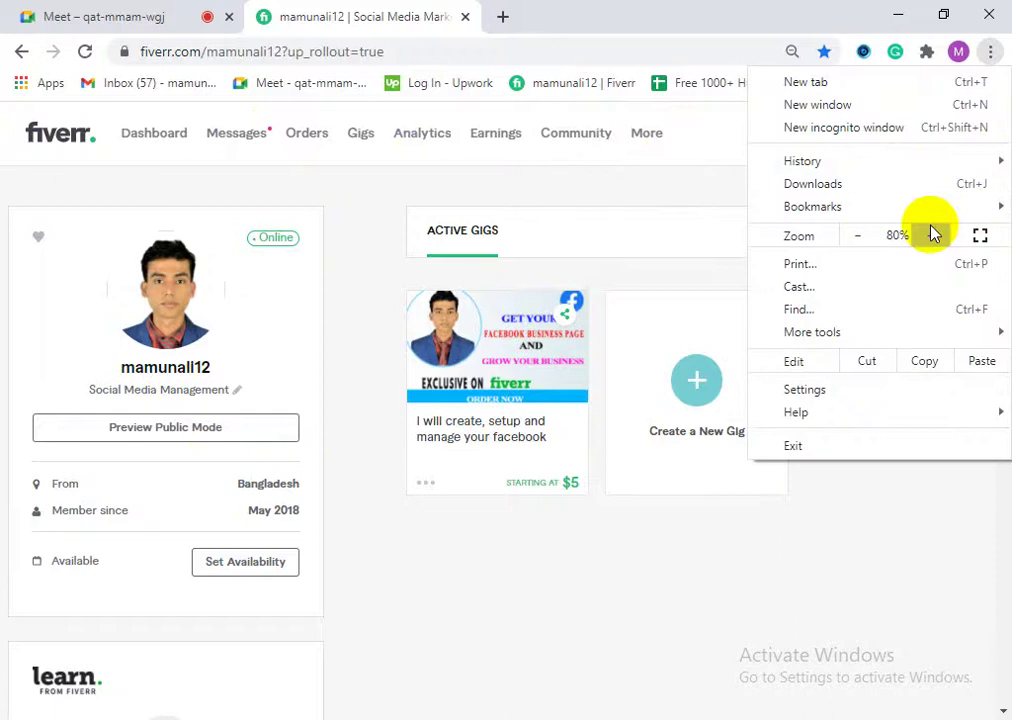
{"action": "left_click", "coordinate": [930, 234]}
{"action": "left_click", "coordinate": [930, 234]}
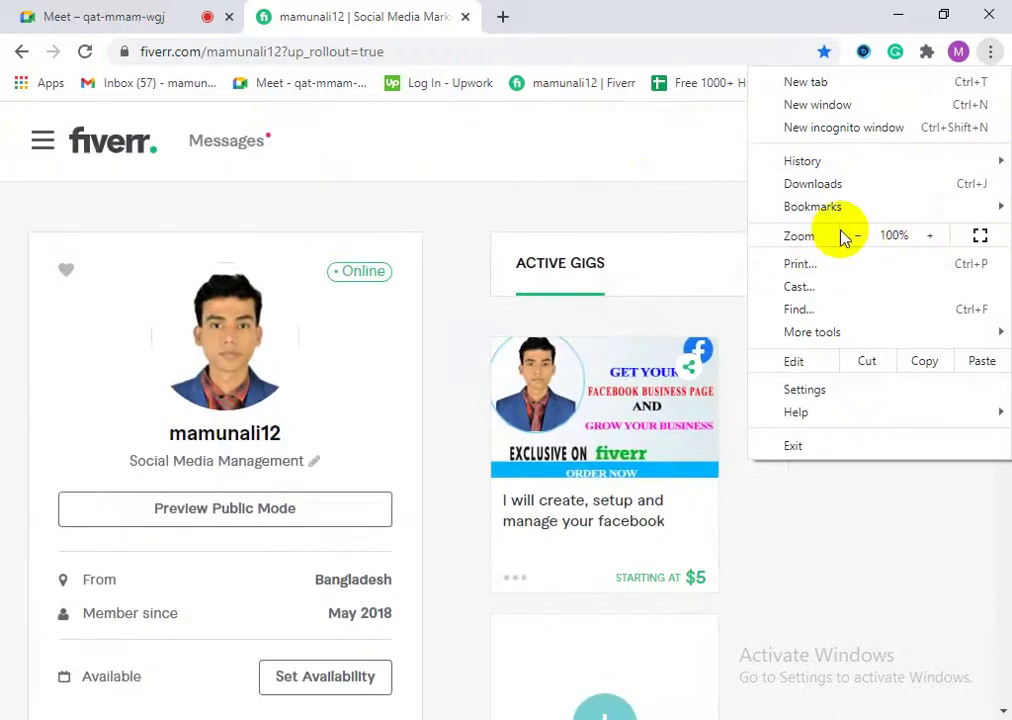
{"action": "left_click", "coordinate": [666, 194]}
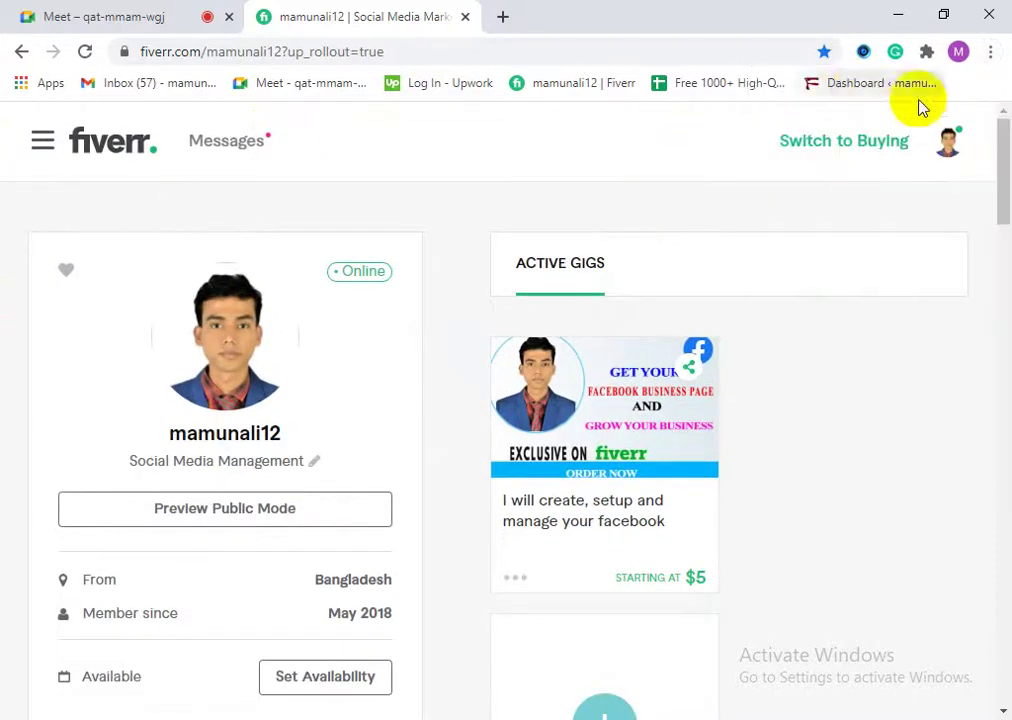
{"action": "left_click", "coordinate": [990, 51]}
{"action": "left_click", "coordinate": [858, 236]}
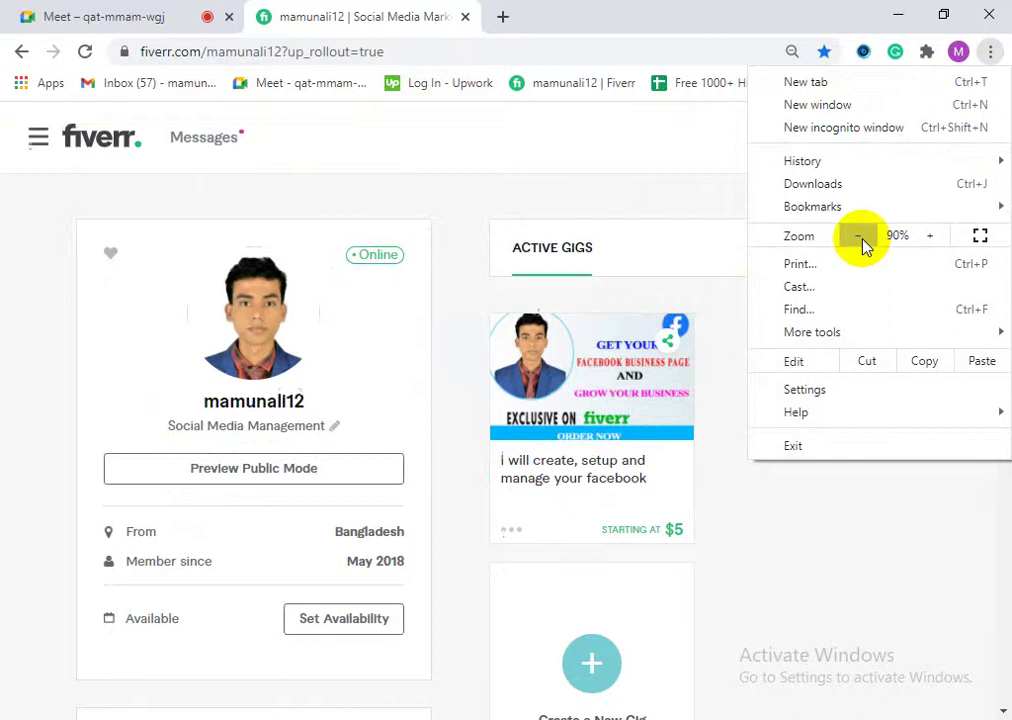
{"action": "left_click", "coordinate": [858, 236]}
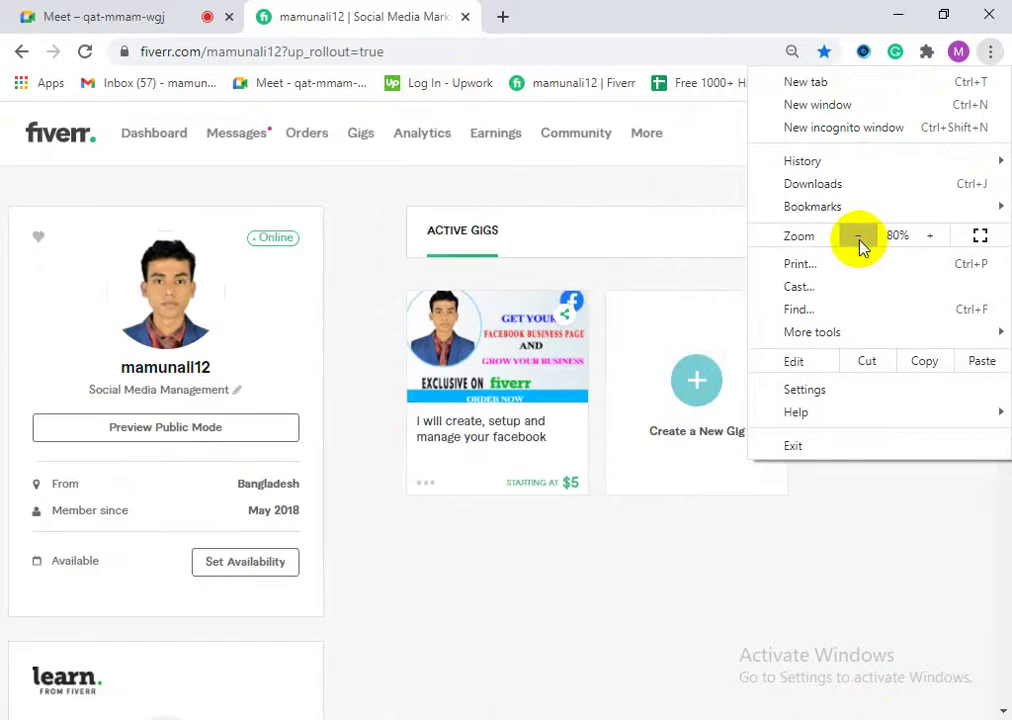
{"action": "left_click", "coordinate": [929, 237]}
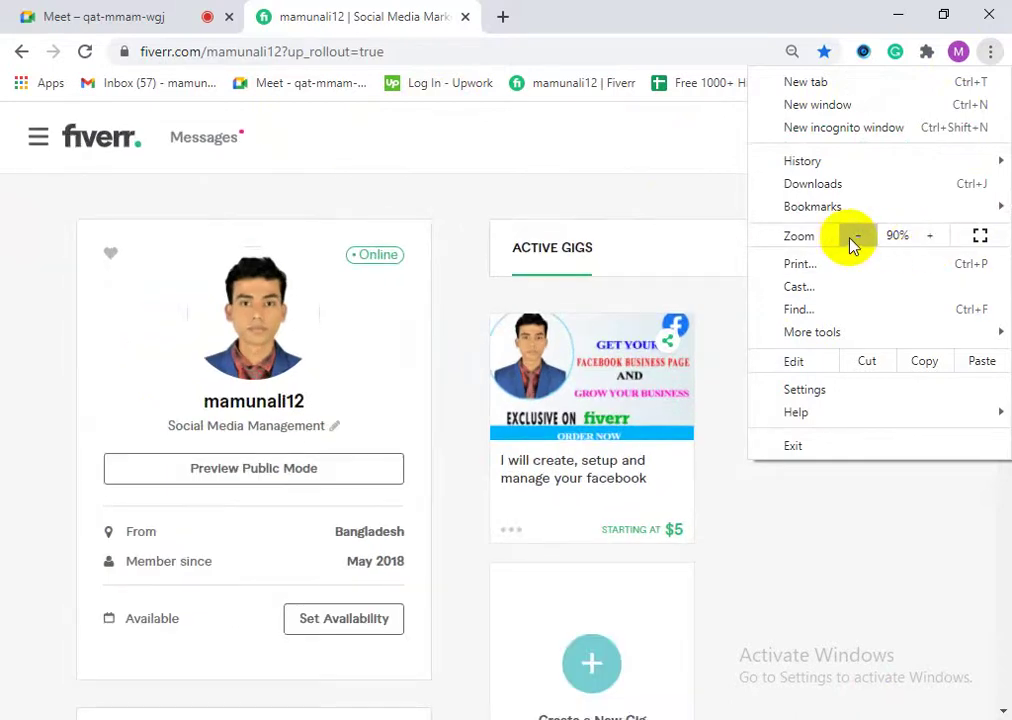
{"action": "left_click", "coordinate": [858, 236]}
{"action": "left_click", "coordinate": [605, 178]}
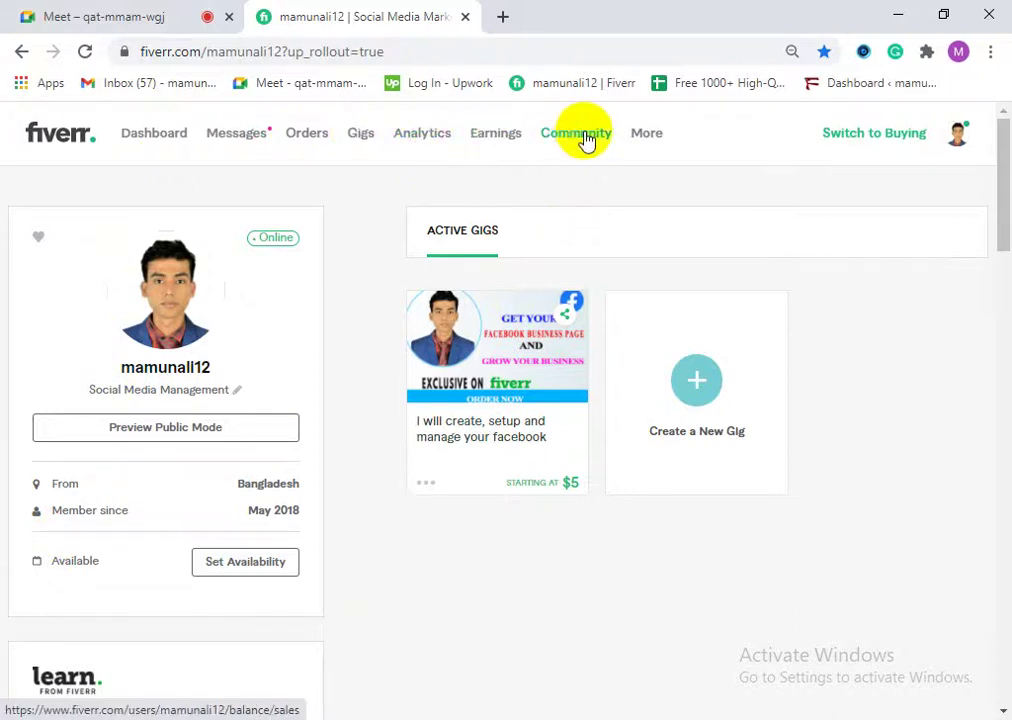
Step: Open seller Analytics and look over the $0 earnings and level-one seller goals
{"action": "left_click", "coordinate": [421, 140]}
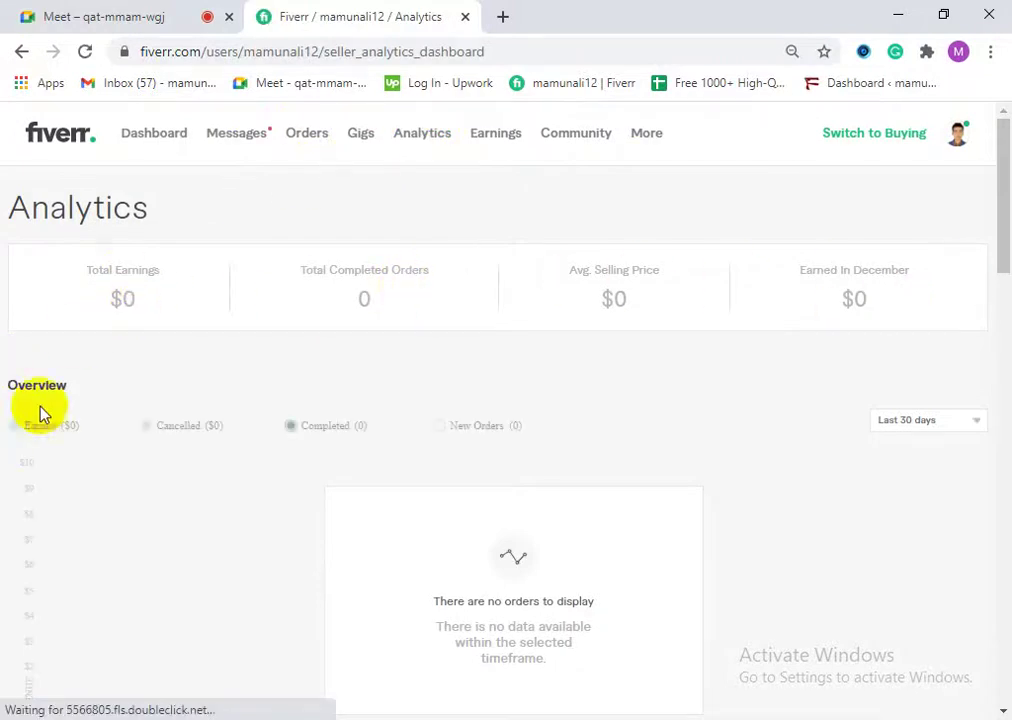
{"action": "scroll", "coordinate": [522, 565], "scroll_direction": "down", "scroll_amount": 7}
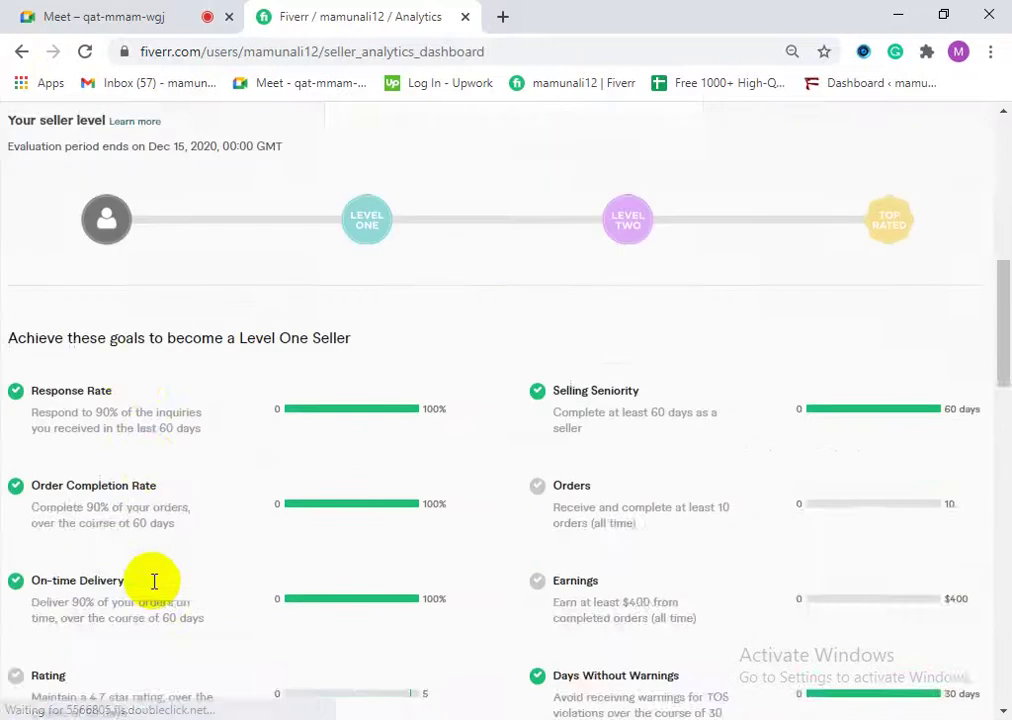
{"action": "scroll", "coordinate": [242, 553], "scroll_direction": "up", "scroll_amount": 7}
{"action": "mouse_move", "coordinate": [640, 143]}
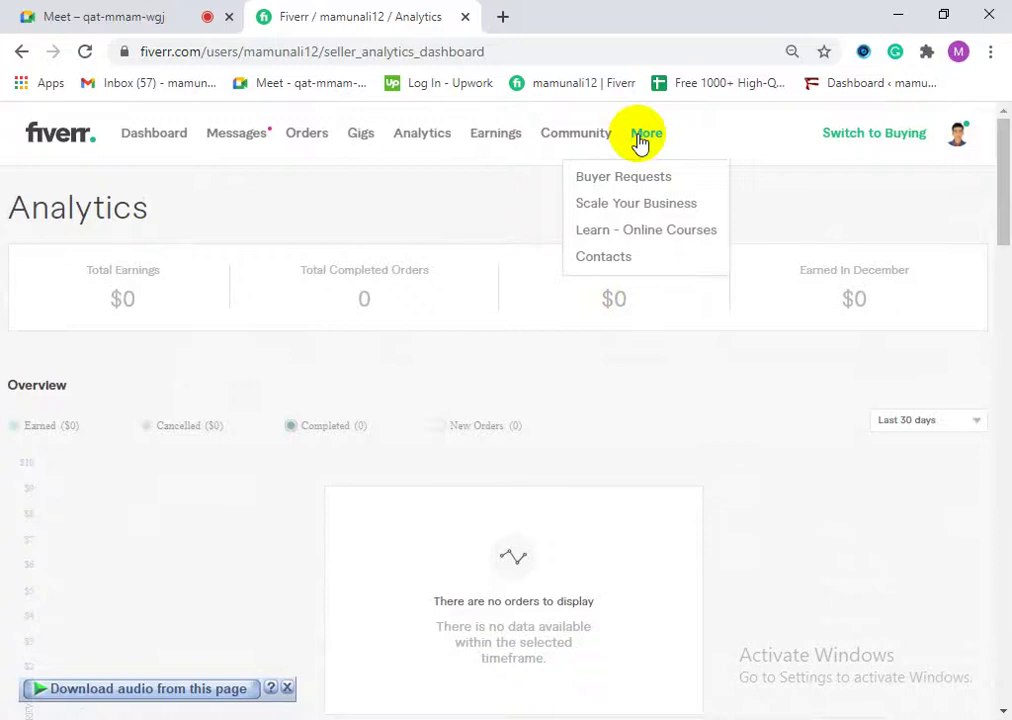
Step: Open Buyer Requests, review the six sent offers, then go back to the empty Active list
{"action": "left_click", "coordinate": [613, 180]}
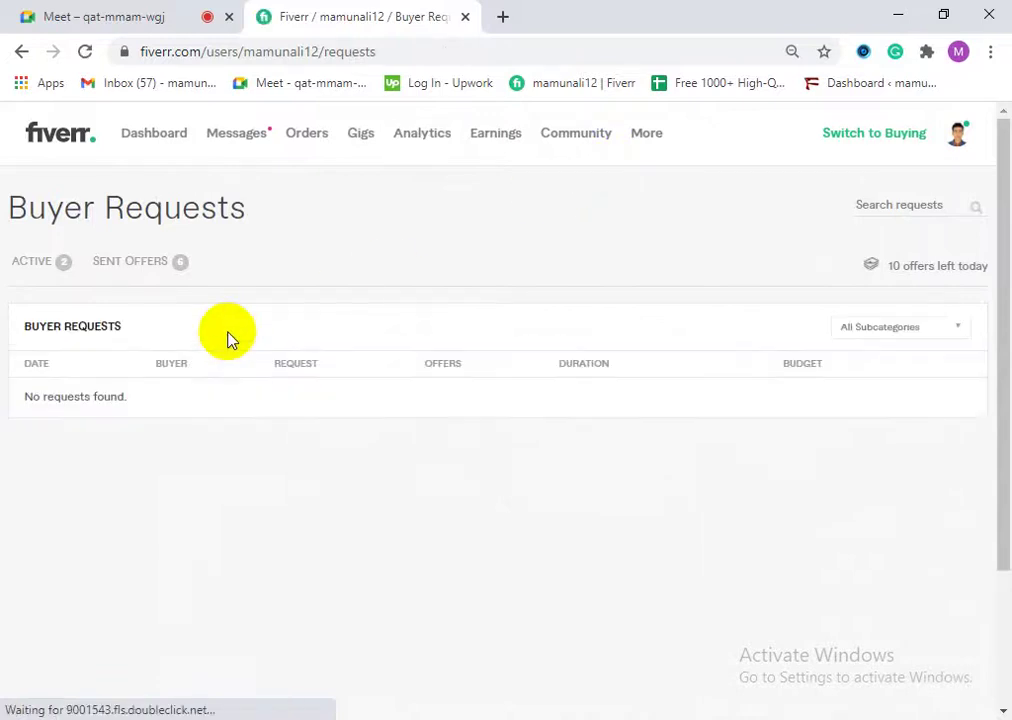
{"action": "left_click", "coordinate": [34, 270]}
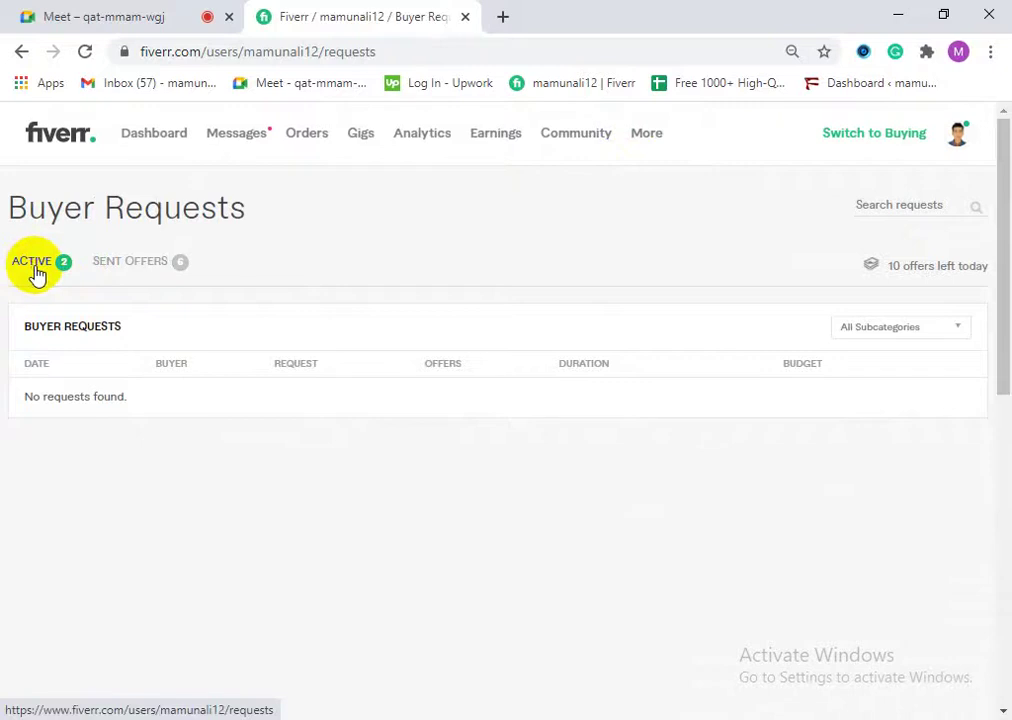
{"action": "left_click", "coordinate": [111, 272]}
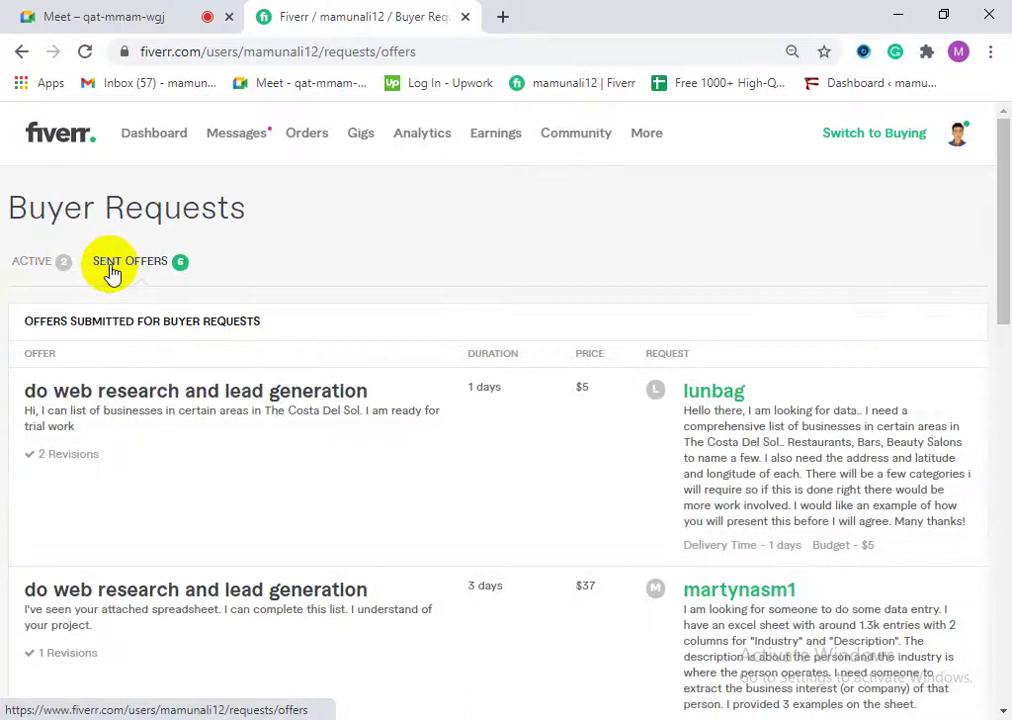
{"action": "scroll", "coordinate": [300, 490], "scroll_direction": "down", "scroll_amount": 2}
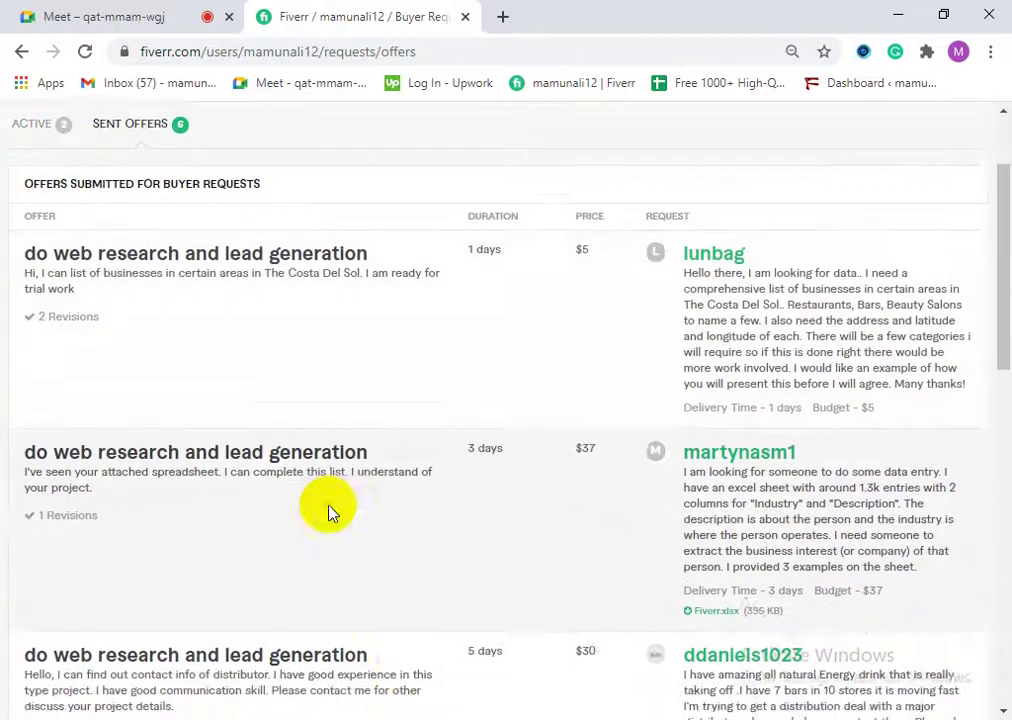
{"action": "scroll", "coordinate": [307, 490], "scroll_direction": "down", "scroll_amount": 10}
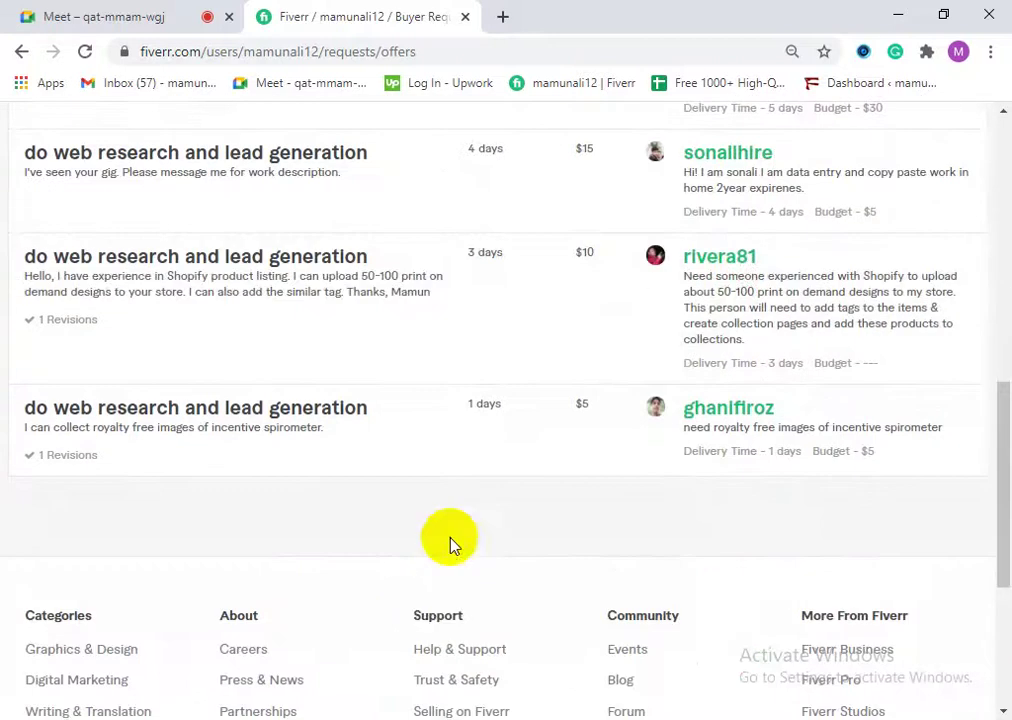
{"action": "scroll", "coordinate": [418, 447], "scroll_direction": "up", "scroll_amount": 10}
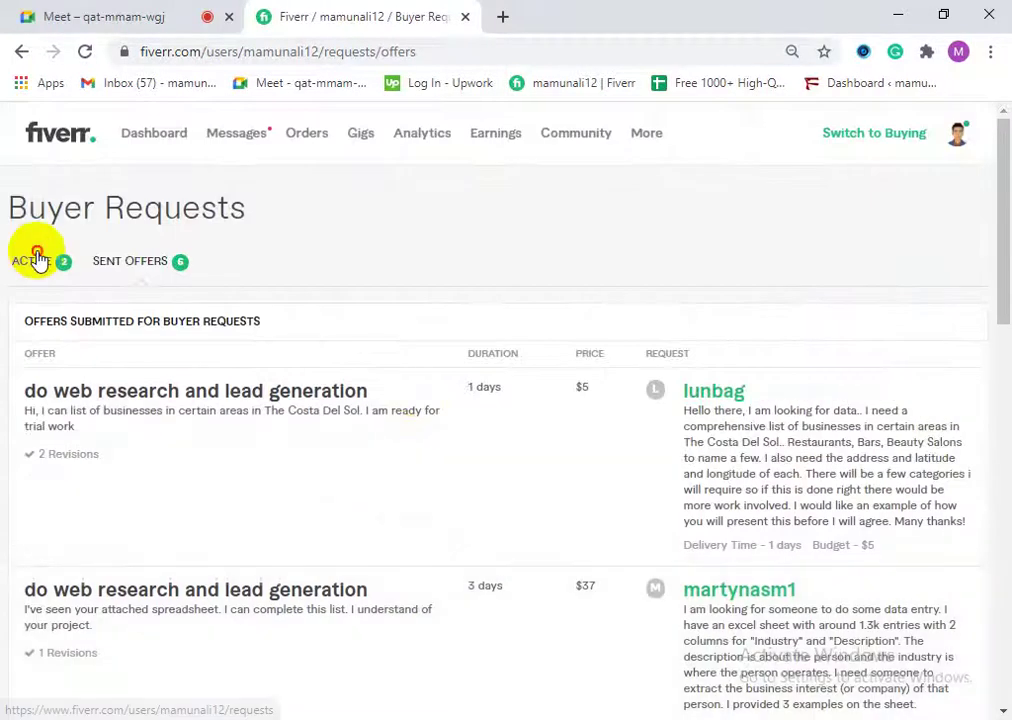
{"action": "left_click", "coordinate": [34, 259]}
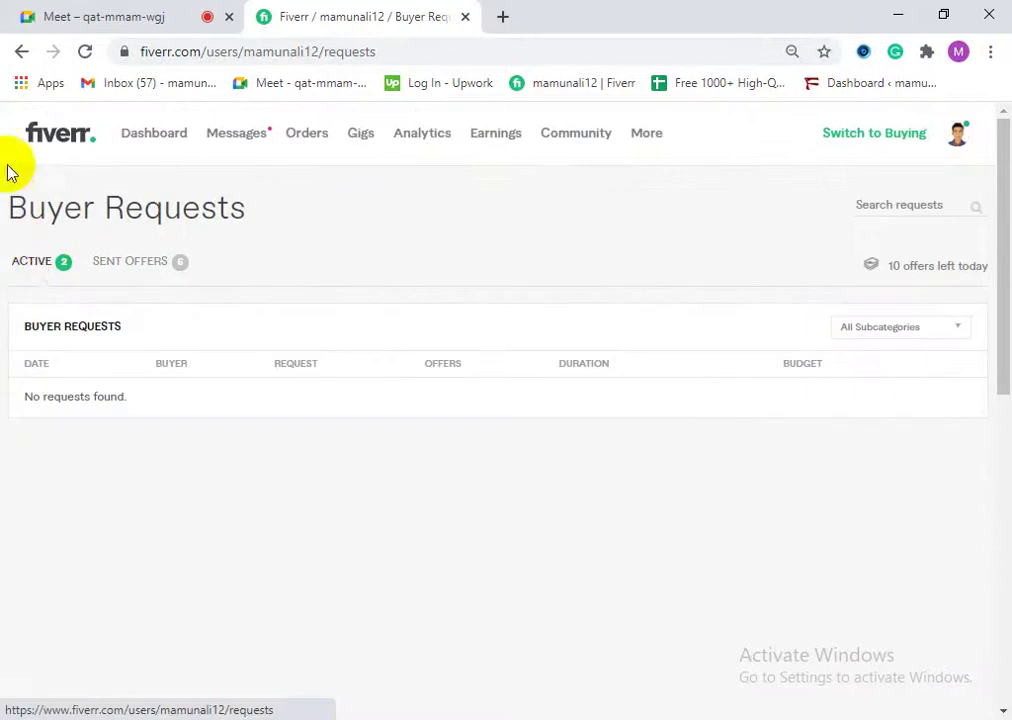
{"action": "left_click", "coordinate": [84, 53]}
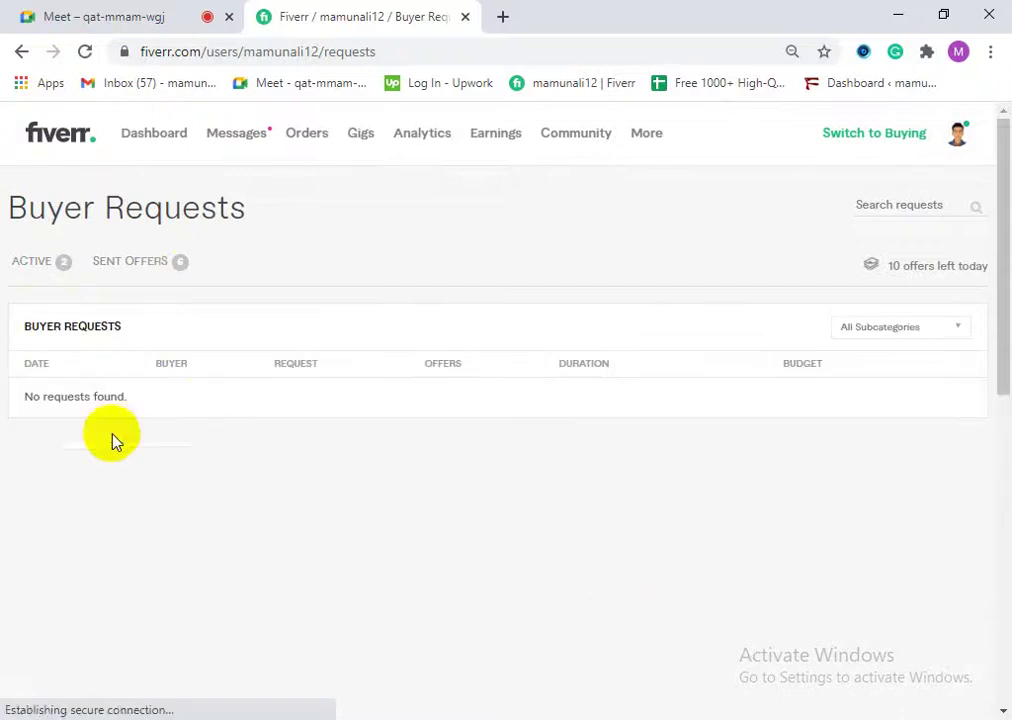
{"action": "left_click_drag", "start_coordinate": [45, 396], "coordinate": [45, 397]}
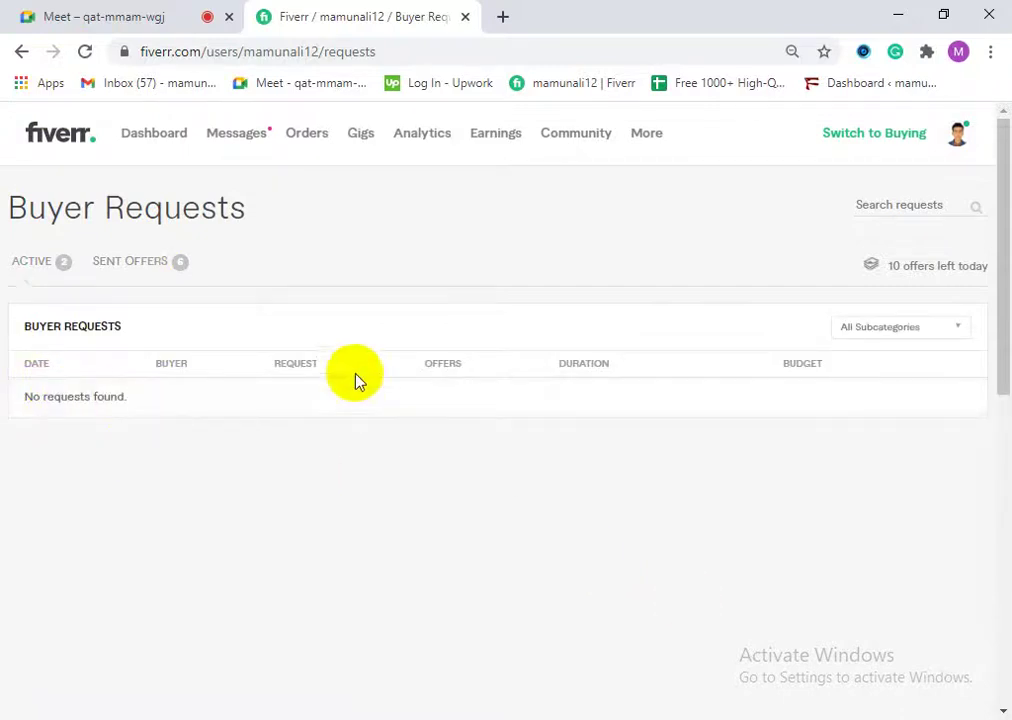
{"action": "left_click", "coordinate": [45, 266]}
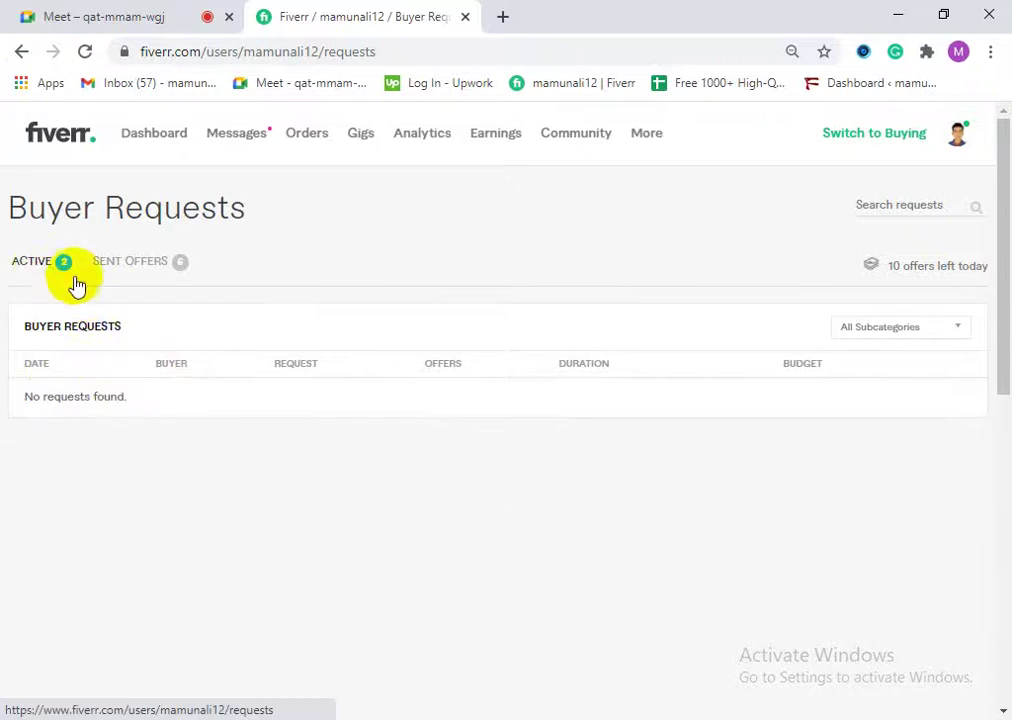
{"action": "left_click_drag", "start_coordinate": [54, 396], "coordinate": [599, 450]}
{"action": "left_click", "coordinate": [761, 427]}
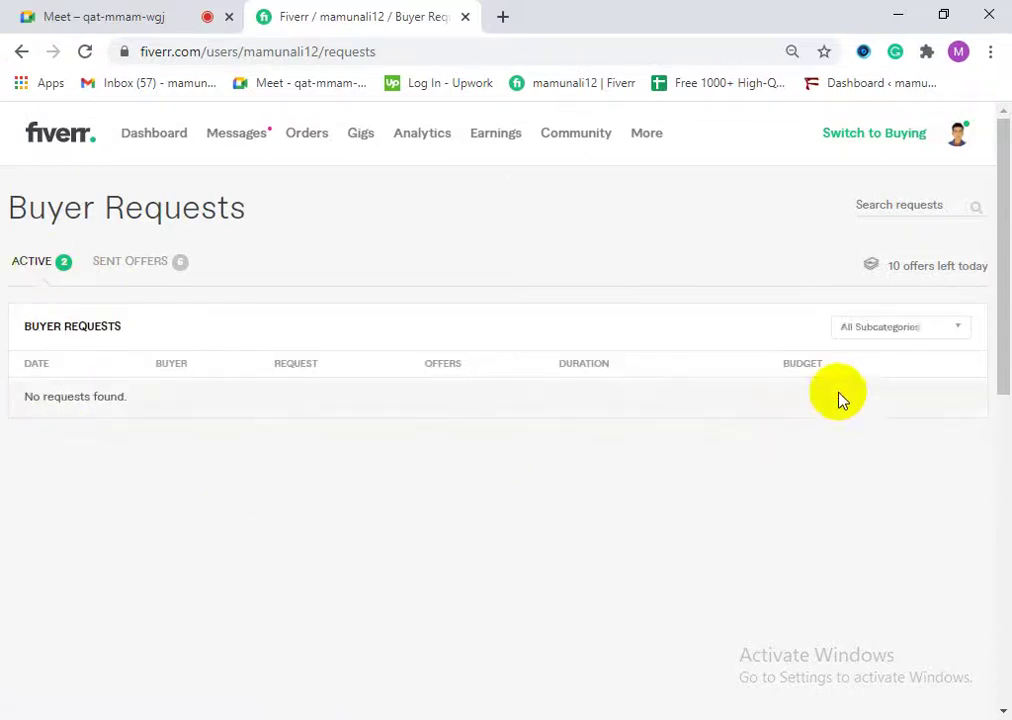
{"action": "left_click", "coordinate": [872, 330]}
{"action": "left_click", "coordinate": [872, 355]}
{"action": "left_click", "coordinate": [878, 338]}
{"action": "left_click", "coordinate": [865, 331]}
{"action": "left_click", "coordinate": [42, 270]}
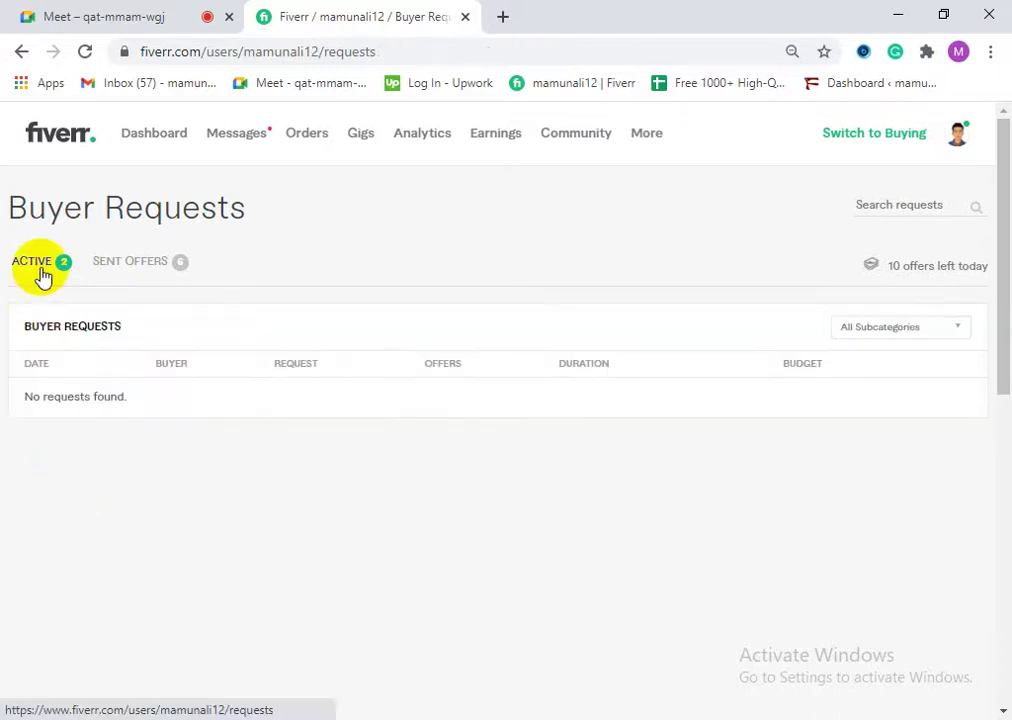
{"action": "triple_click", "coordinate": [118, 398]}
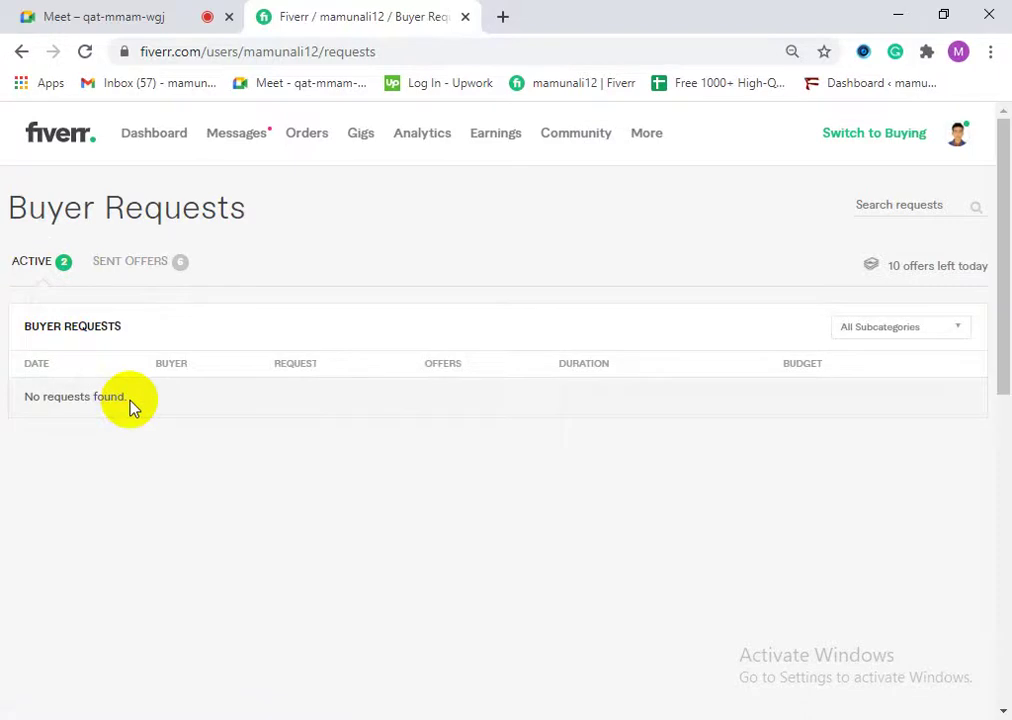
{"action": "left_click", "coordinate": [218, 146]}
{"action": "left_click", "coordinate": [560, 232]}
{"action": "left_click", "coordinate": [432, 388]}
{"action": "left_click", "coordinate": [463, 539]}
{"action": "left_click", "coordinate": [55, 395]}
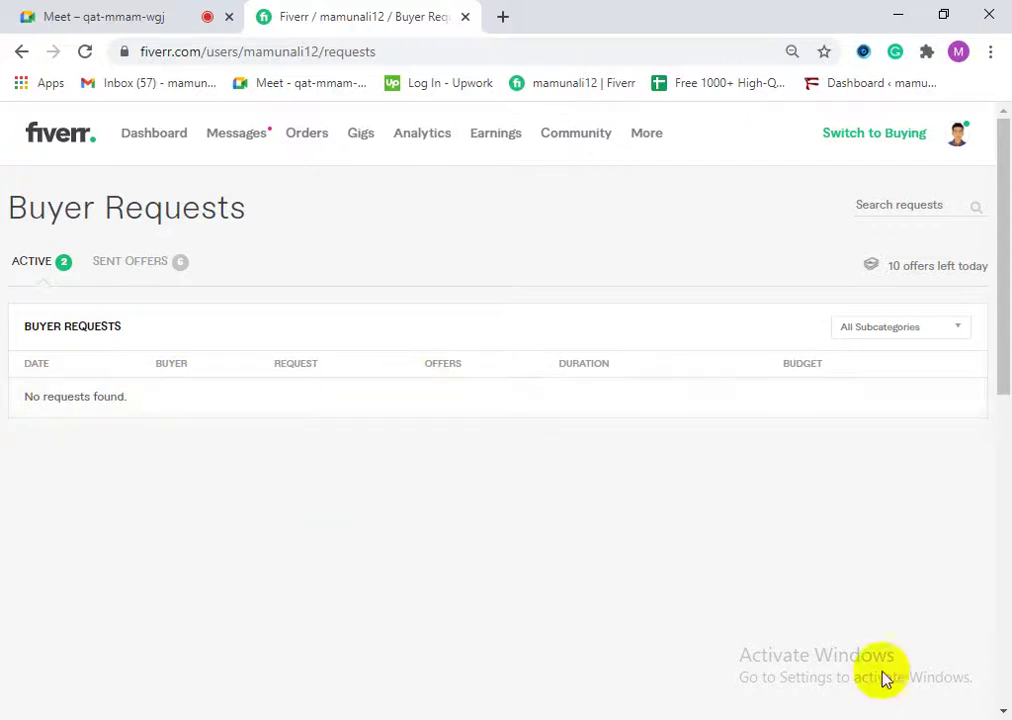
{"action": "left_click", "coordinate": [44, 414]}
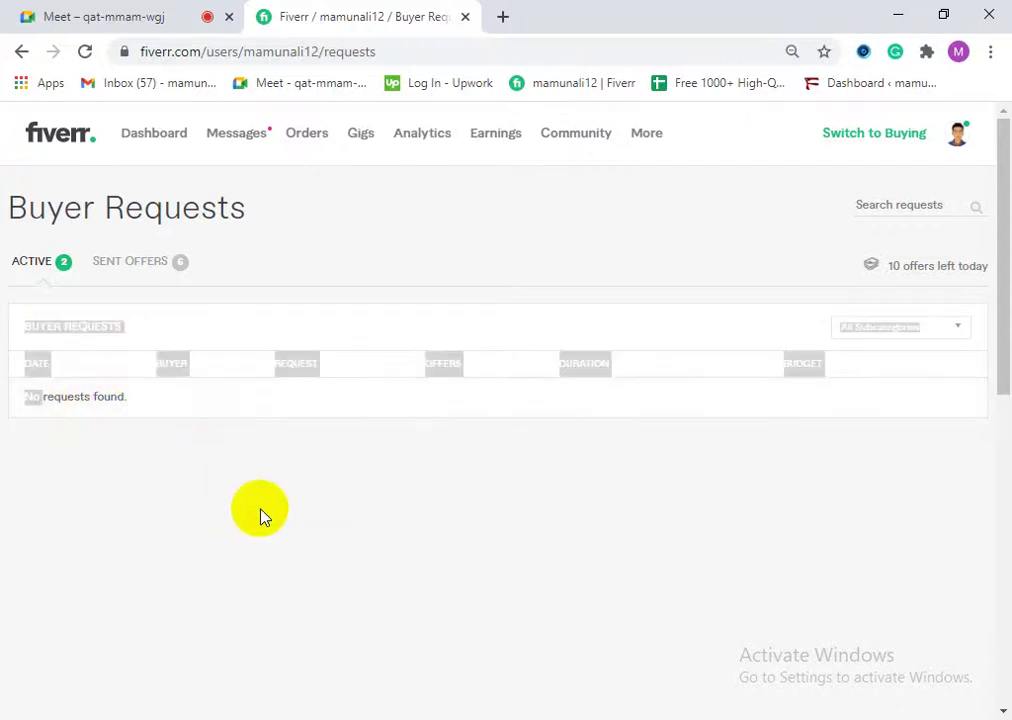
{"action": "left_click", "coordinate": [56, 422]}
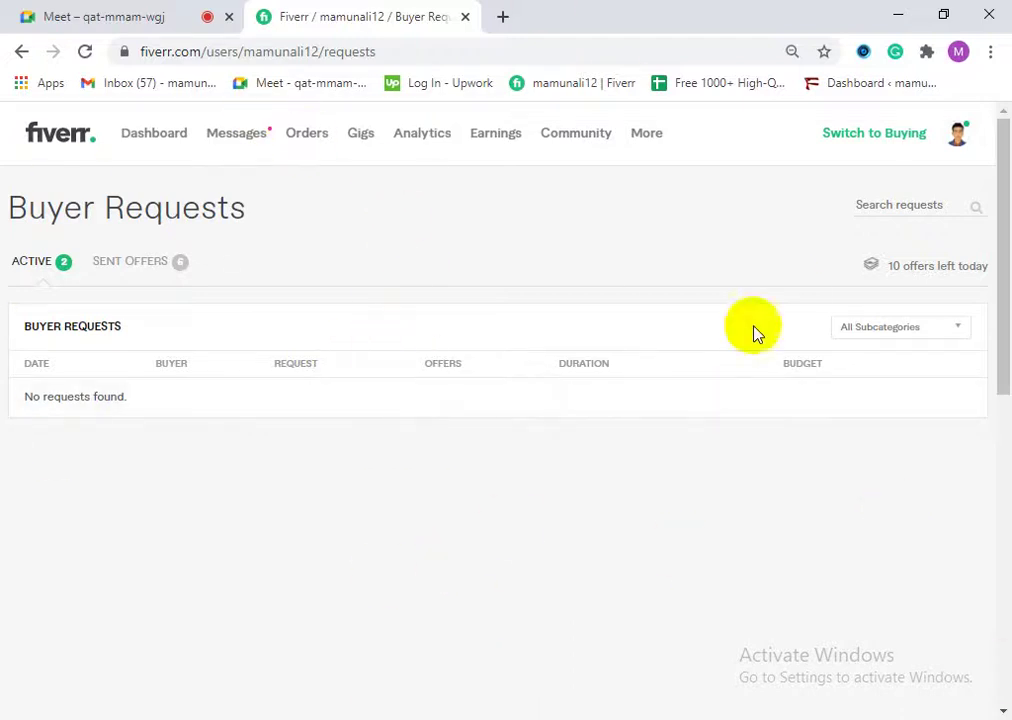
{"action": "mouse_move", "coordinate": [659, 143]}
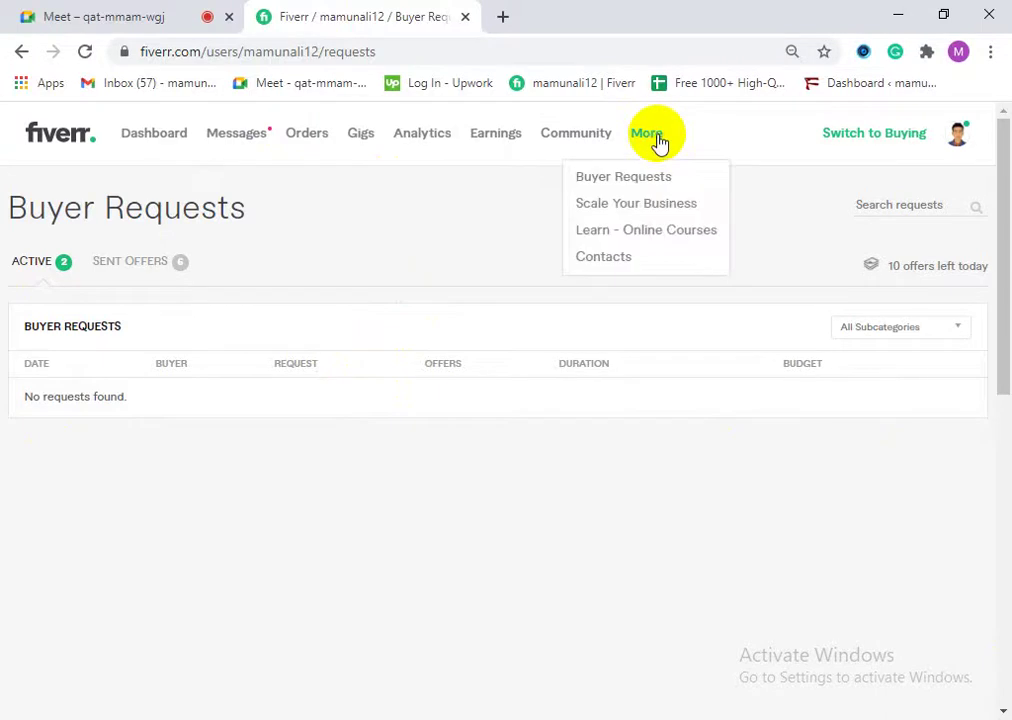
Step: Dismiss the extra pages list and open the Fiverr Seller Dashboard from the home link
{"action": "left_click", "coordinate": [657, 140]}
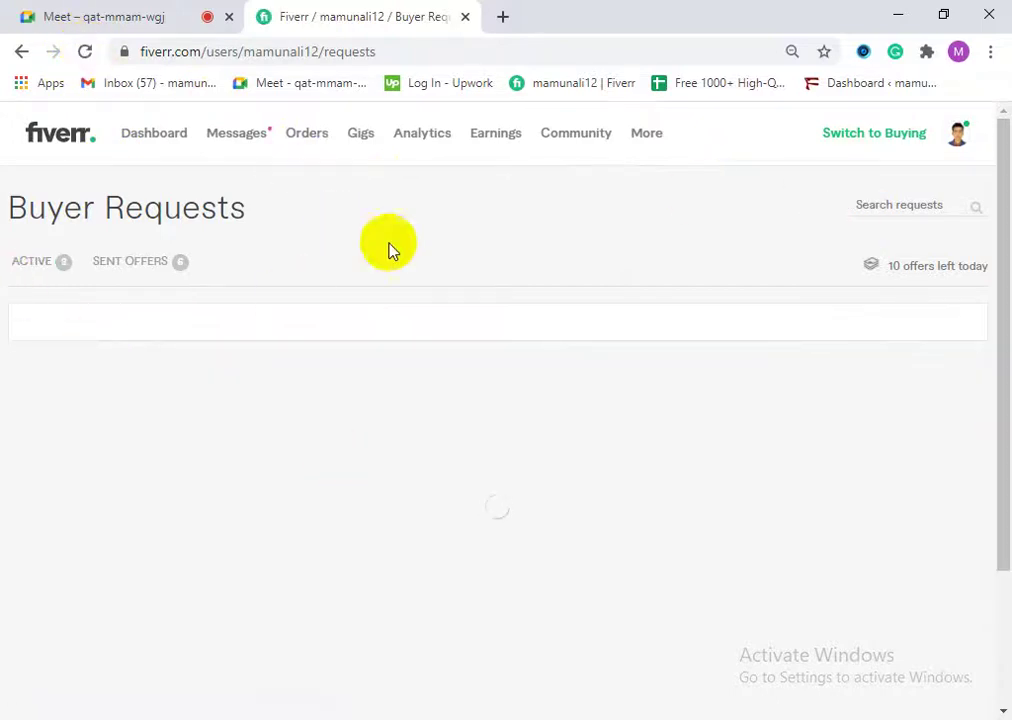
{"action": "left_click", "coordinate": [56, 137]}
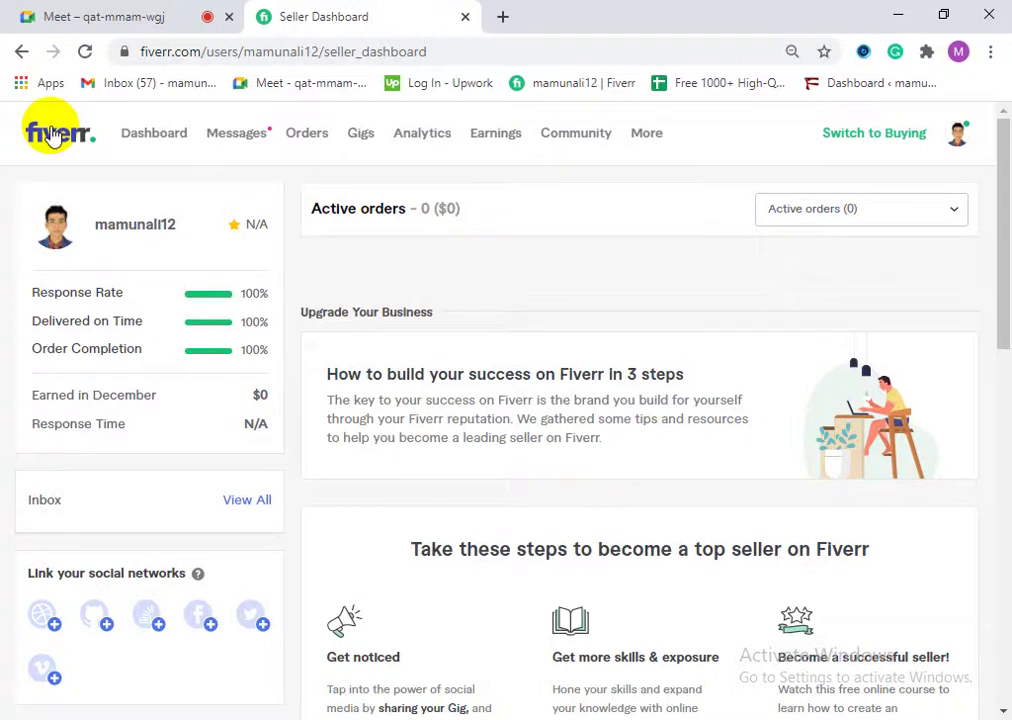
{"action": "left_click", "coordinate": [849, 146]}
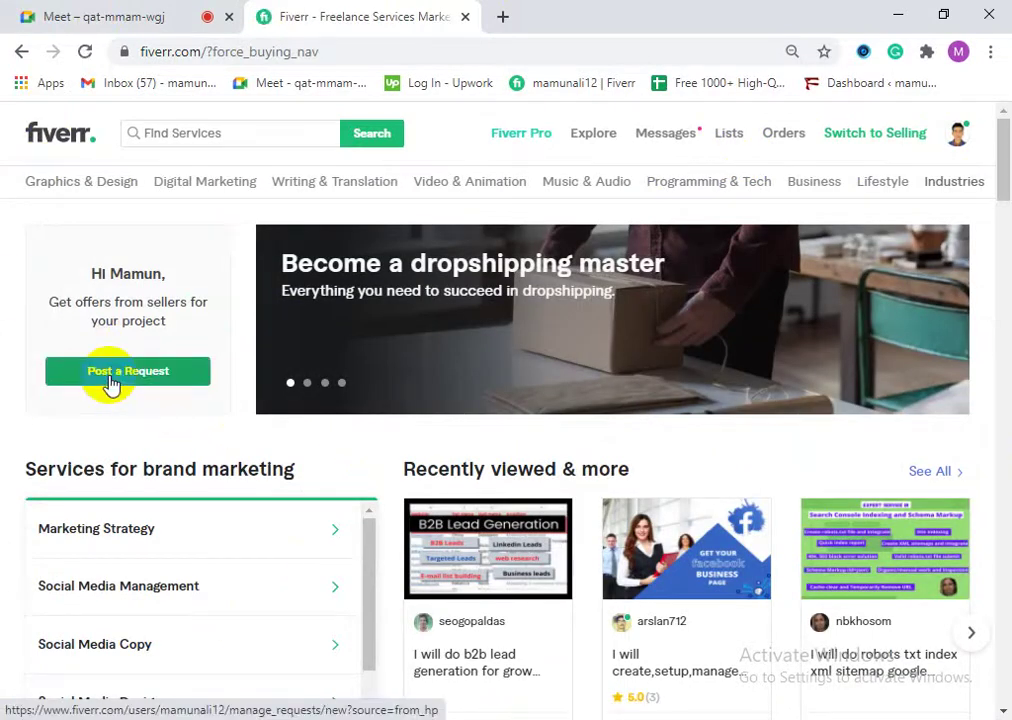
{"action": "left_click", "coordinate": [111, 385]}
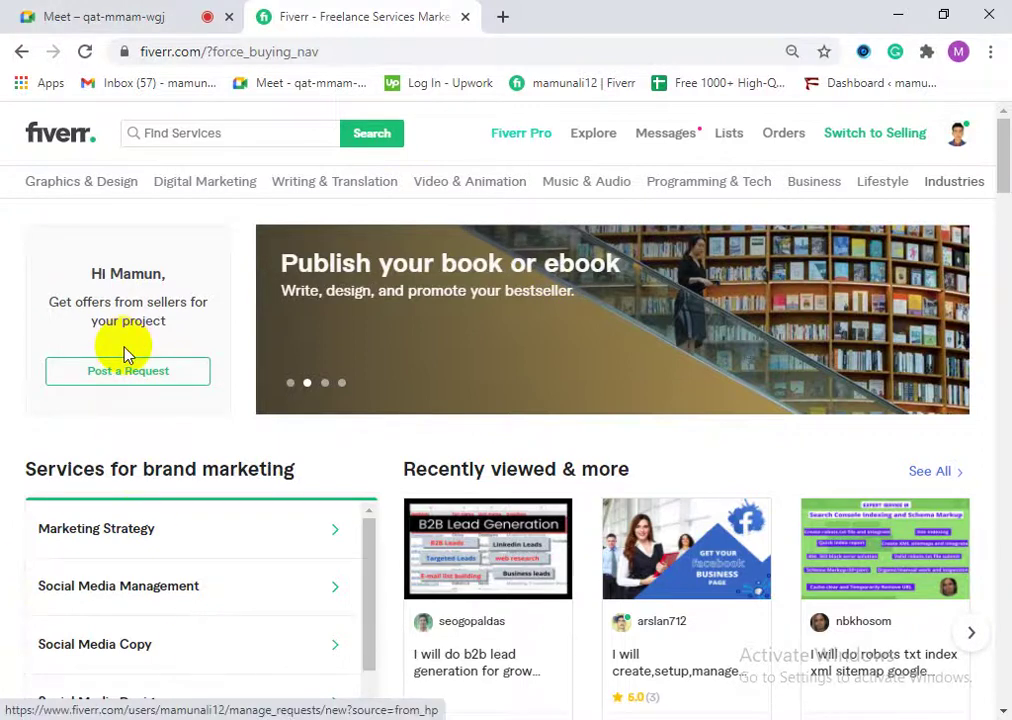
{"action": "left_click", "coordinate": [126, 378]}
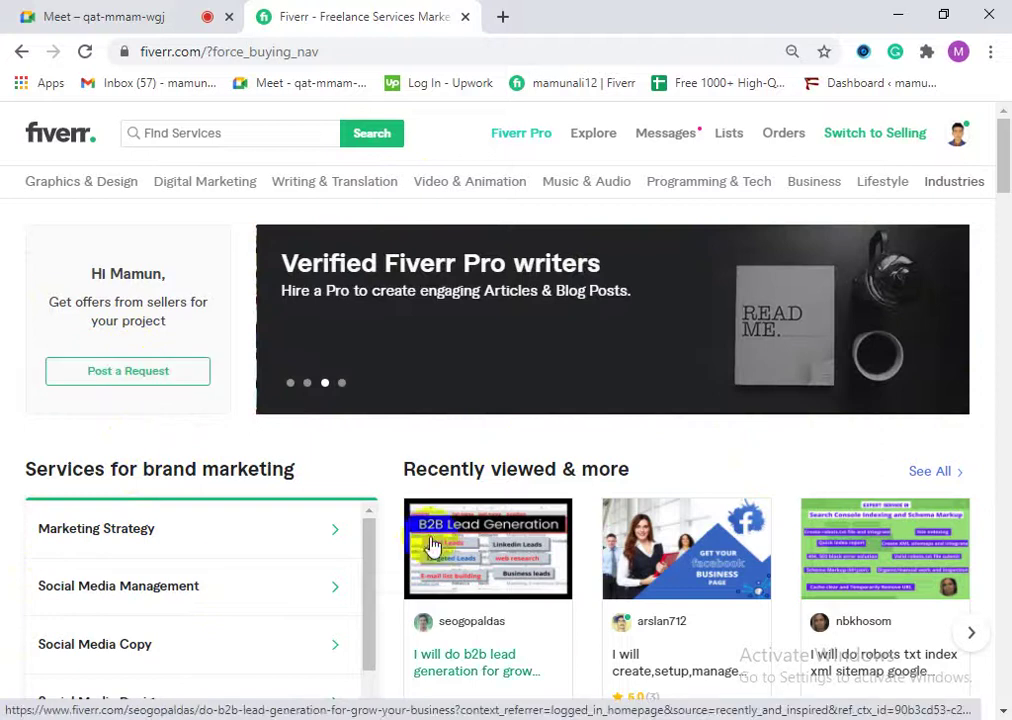
{"action": "scroll", "coordinate": [447, 557], "scroll_direction": "down", "scroll_amount": 1}
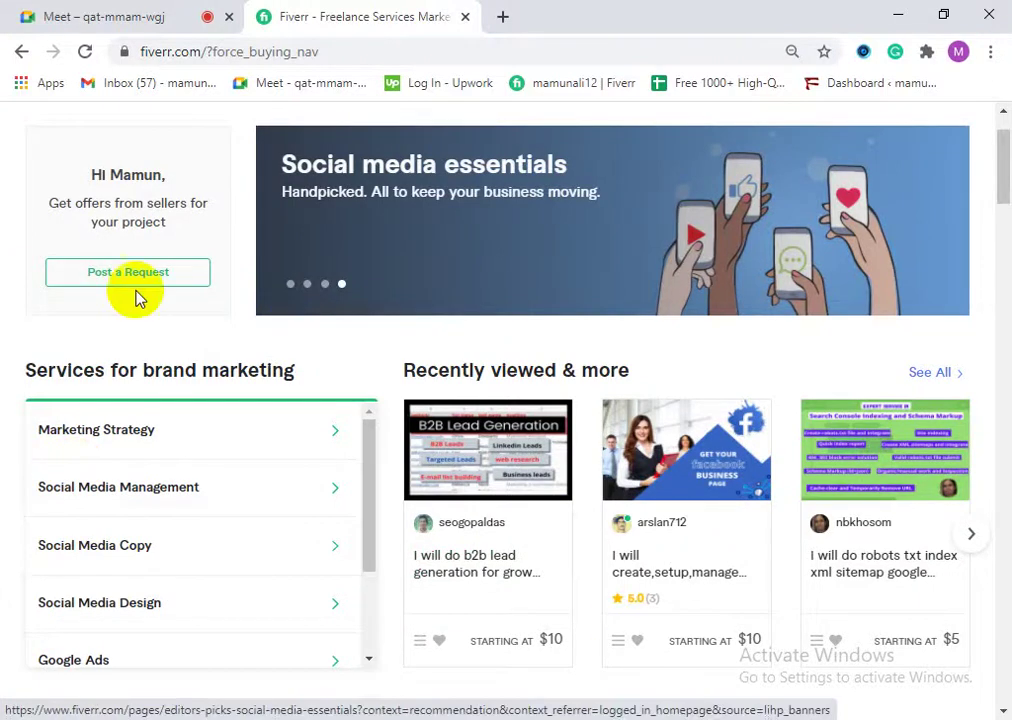
{"action": "scroll", "coordinate": [130, 300], "scroll_direction": "up", "scroll_amount": 1}
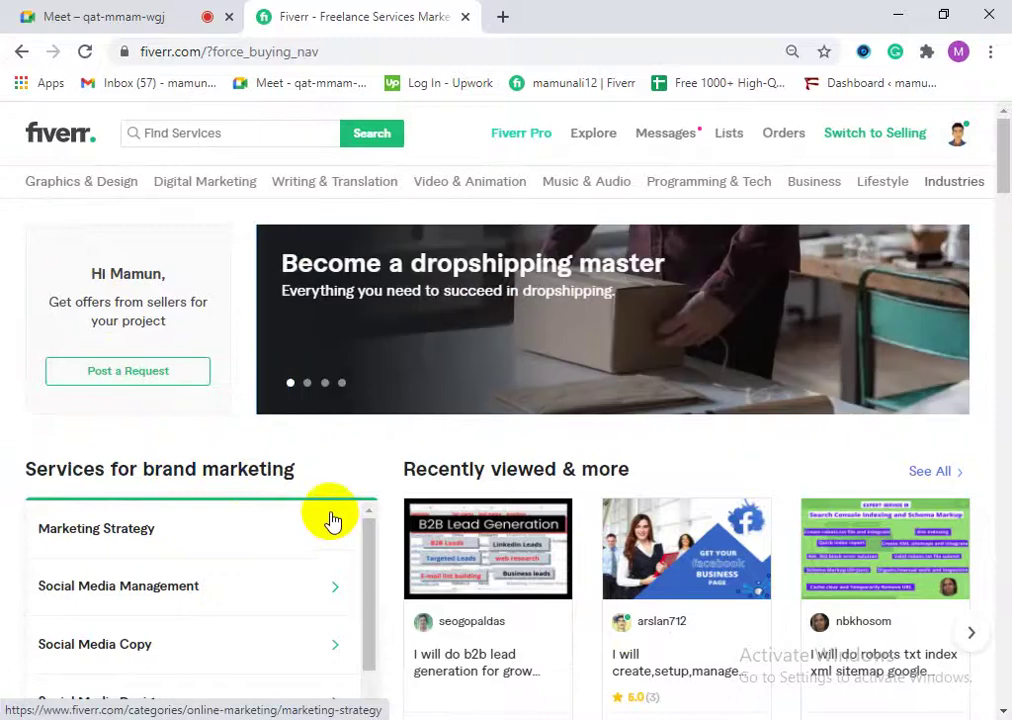
{"action": "left_click", "coordinate": [958, 138]}
{"action": "left_click", "coordinate": [908, 133]}
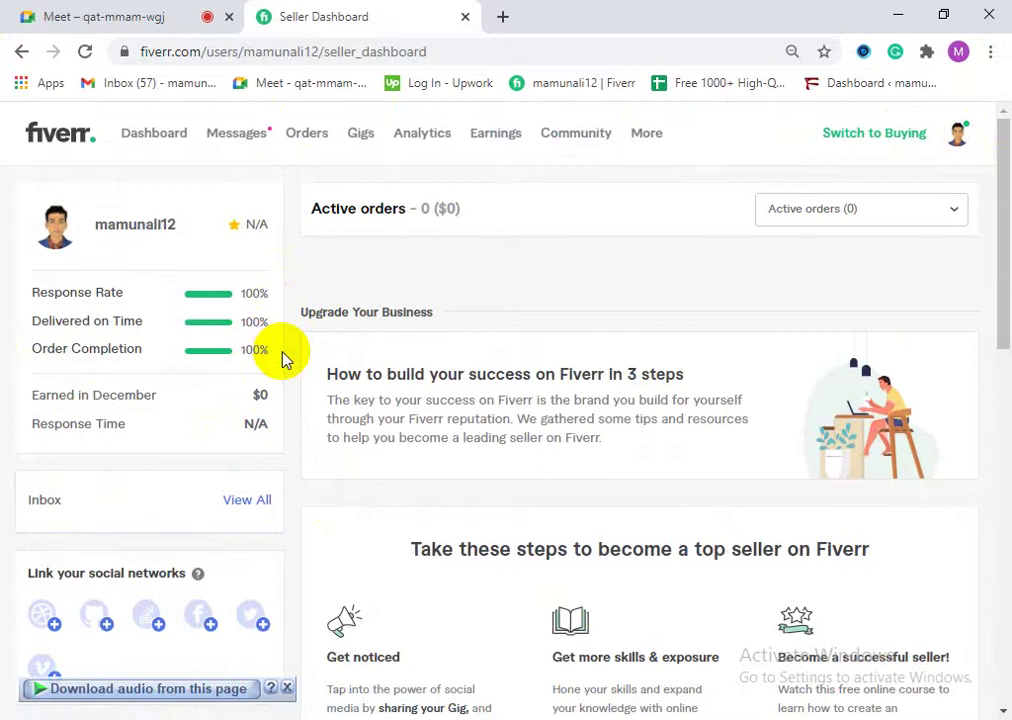
{"action": "left_click", "coordinate": [648, 135]}
{"action": "left_click", "coordinate": [653, 181]}
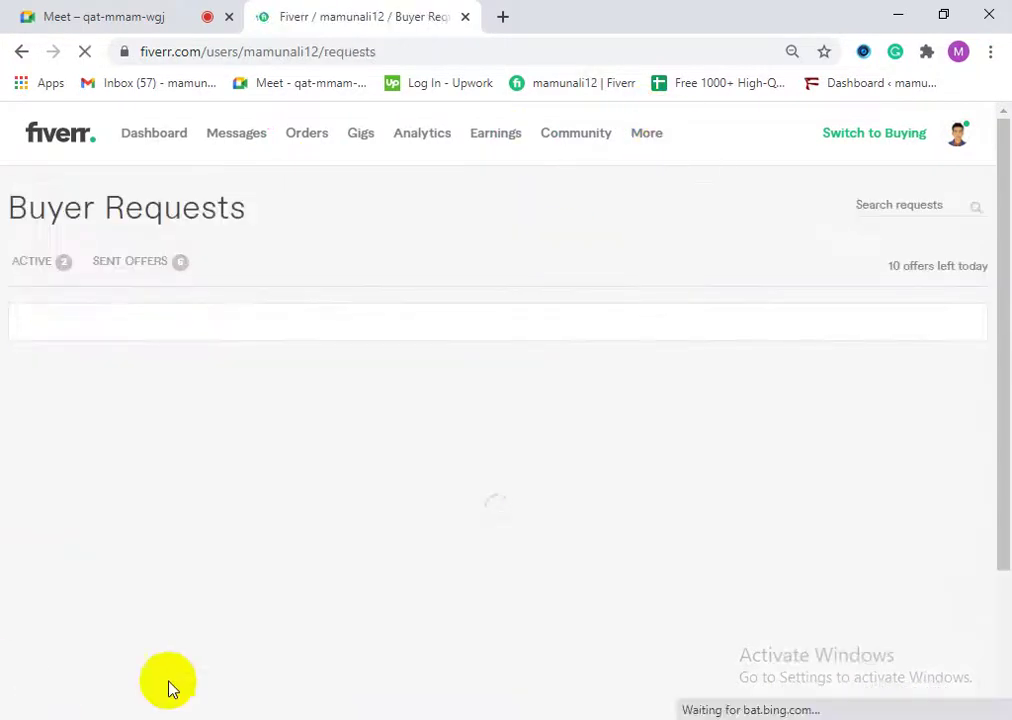
{"action": "left_click", "coordinate": [53, 274]}
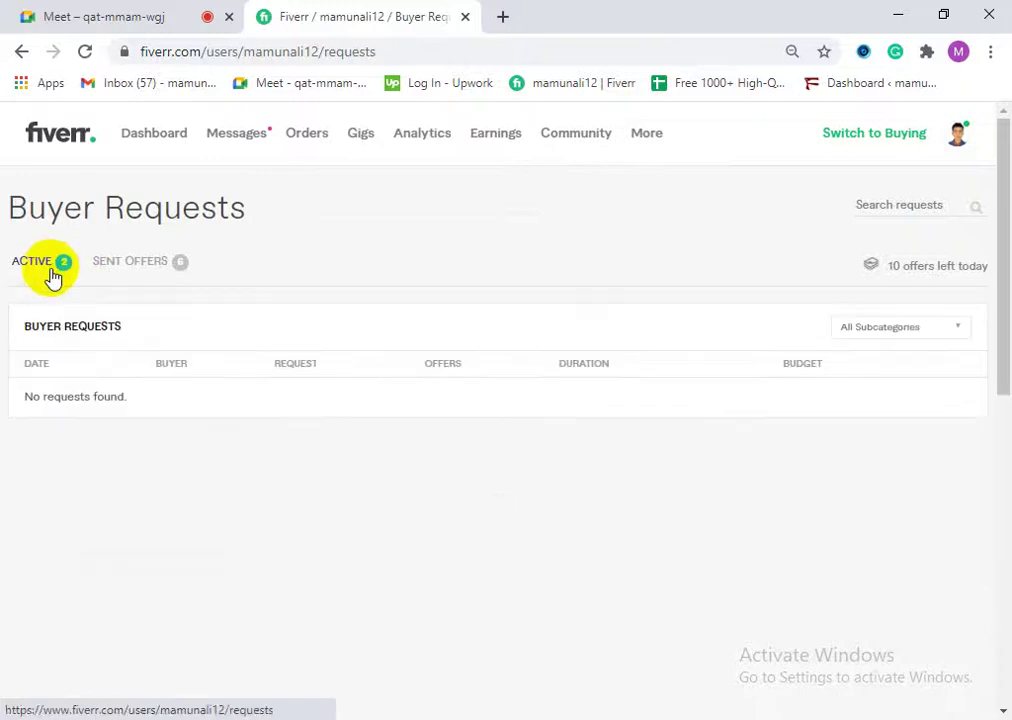
{"action": "left_click", "coordinate": [45, 272]}
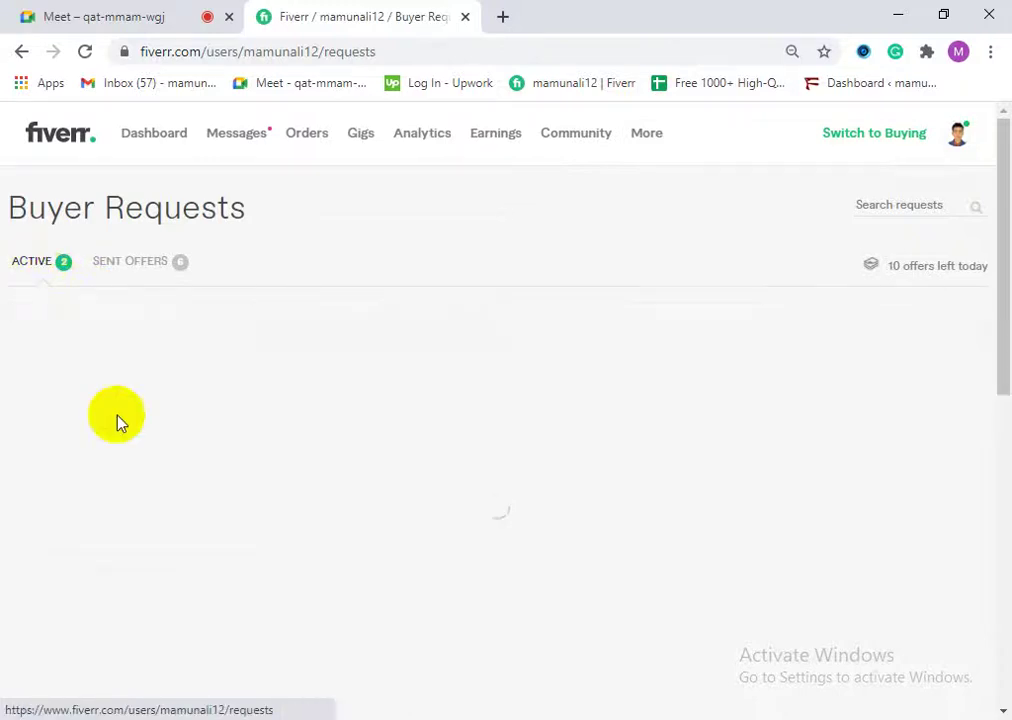
{"action": "left_click", "coordinate": [87, 52]}
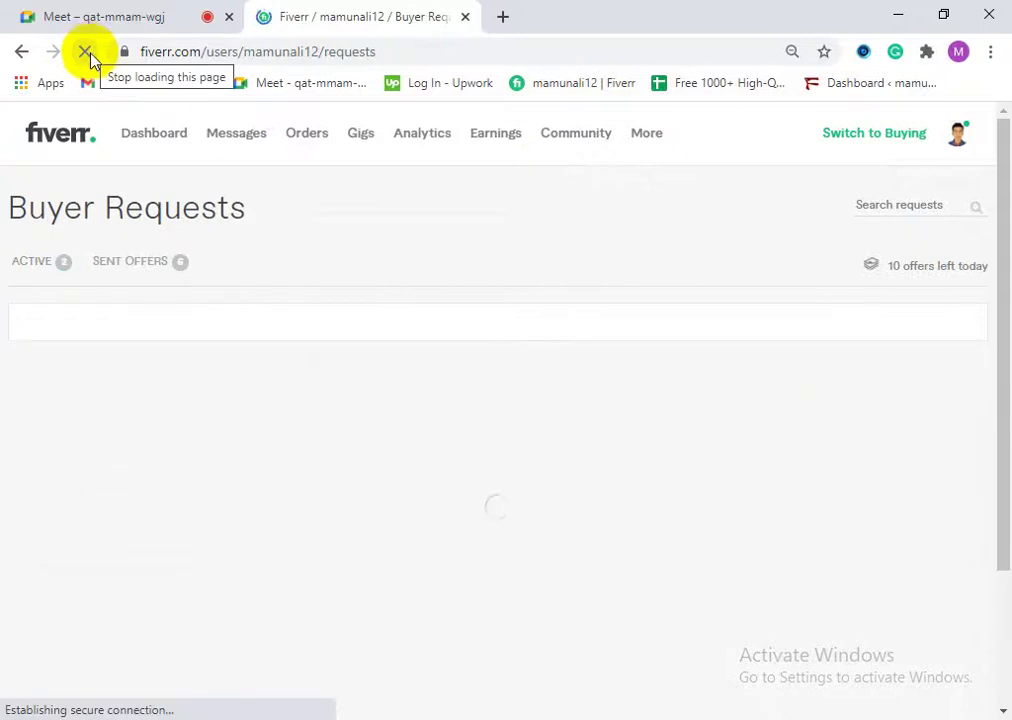
{"action": "left_click", "coordinate": [147, 142]}
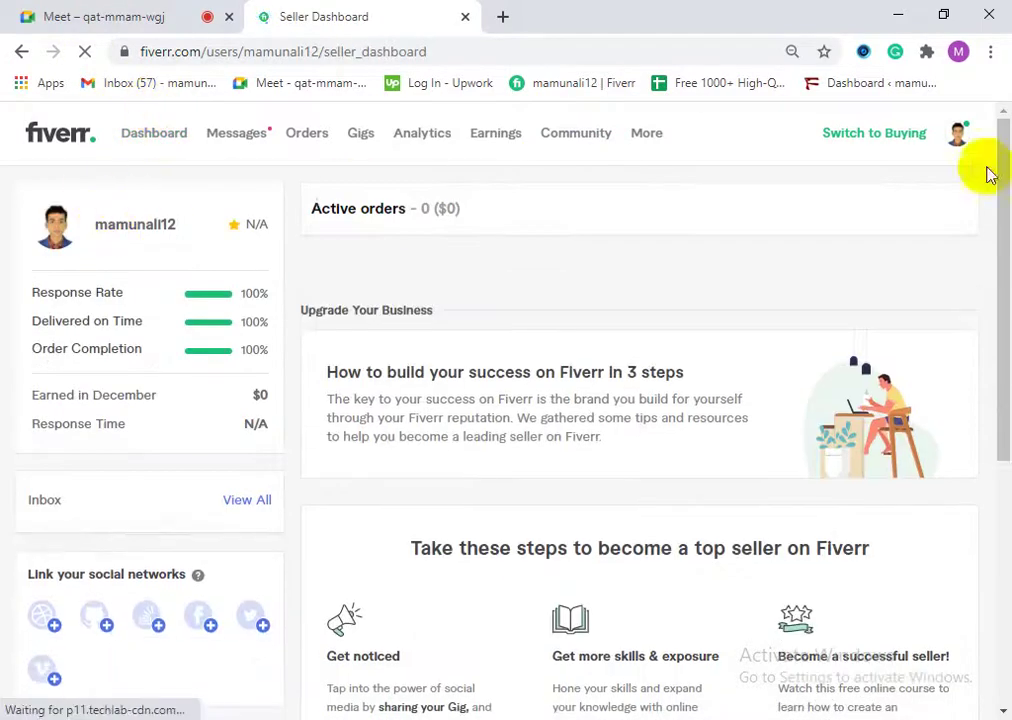
{"action": "mouse_move", "coordinate": [655, 140]}
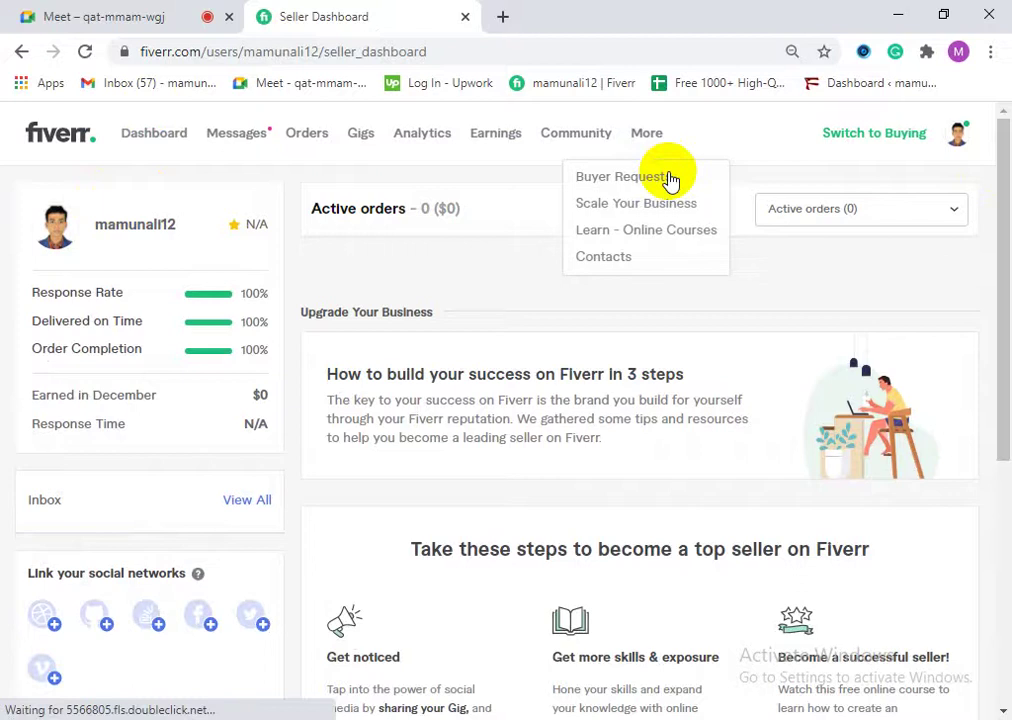
{"action": "left_click", "coordinate": [668, 178]}
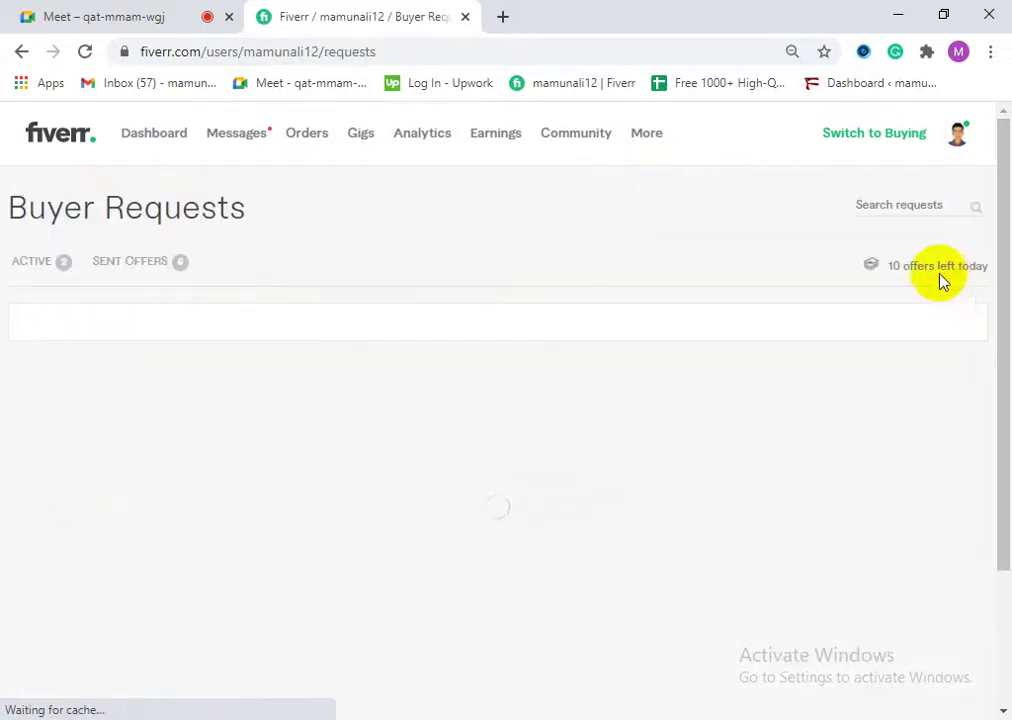
{"action": "left_click_drag", "start_coordinate": [890, 266], "coordinate": [971, 266]}
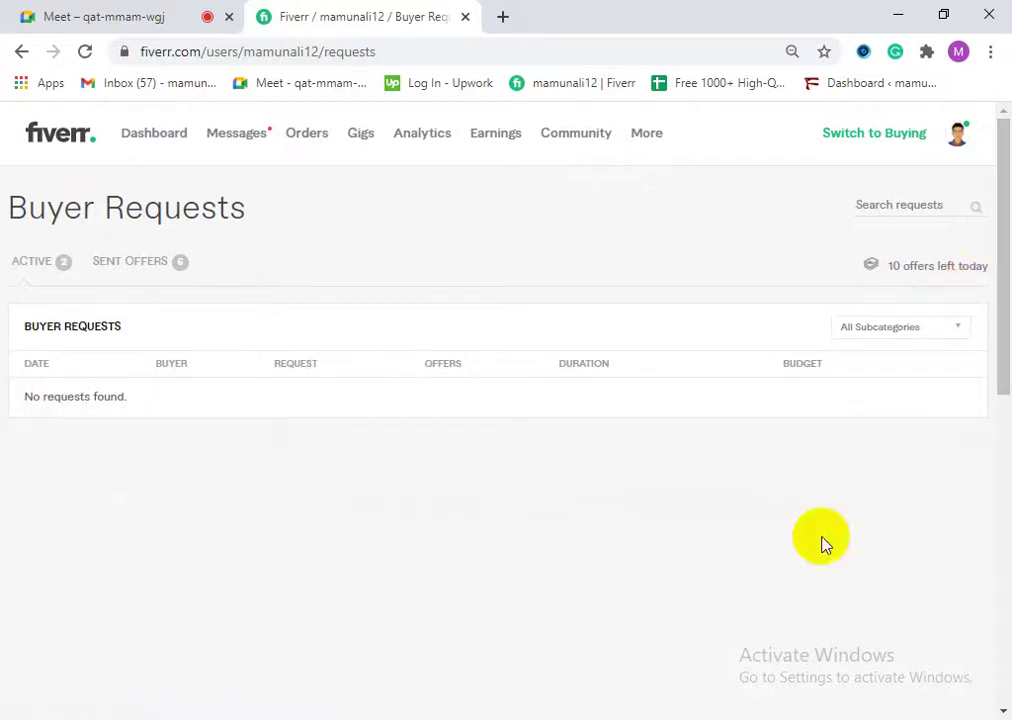
{"action": "scroll", "coordinate": [993, 470], "scroll_direction": "down", "scroll_amount": 3}
{"action": "scroll", "coordinate": [1003, 485], "scroll_direction": "down", "scroll_amount": 3}
{"action": "scroll", "coordinate": [1004, 485], "scroll_direction": "up", "scroll_amount": 10}
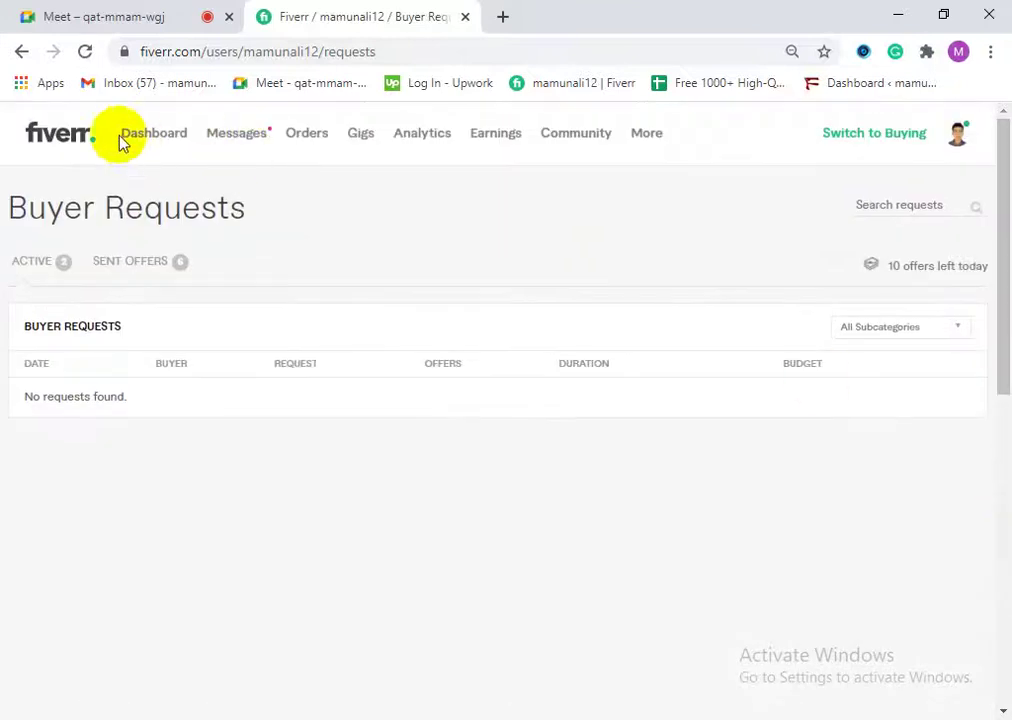
{"action": "left_click", "coordinate": [80, 133]}
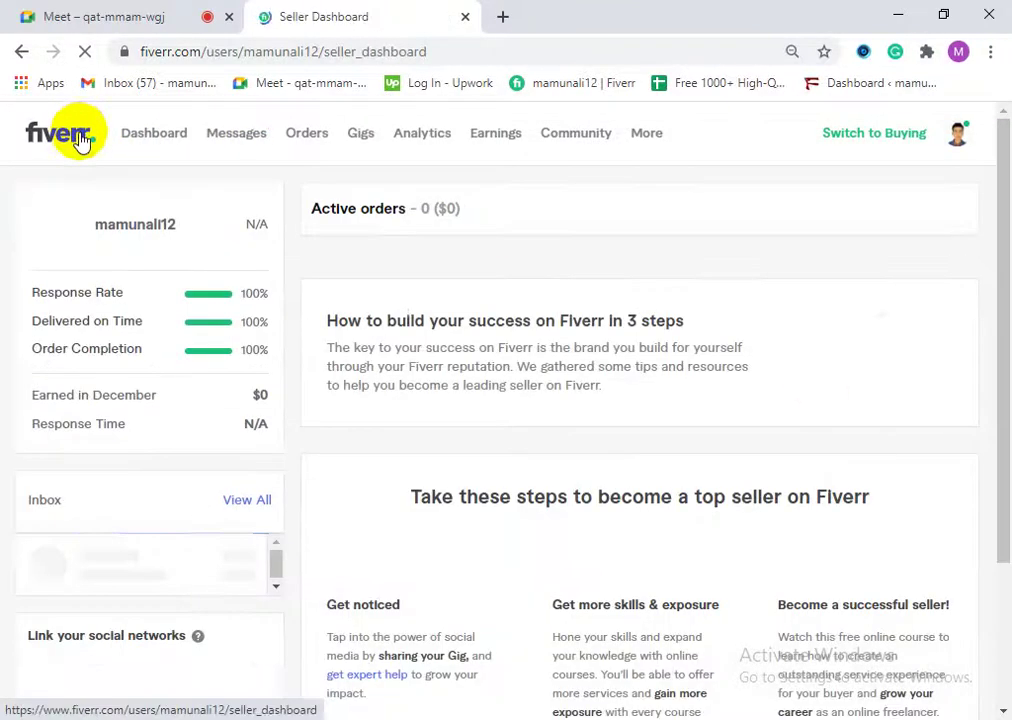
{"action": "left_click", "coordinate": [503, 17]}
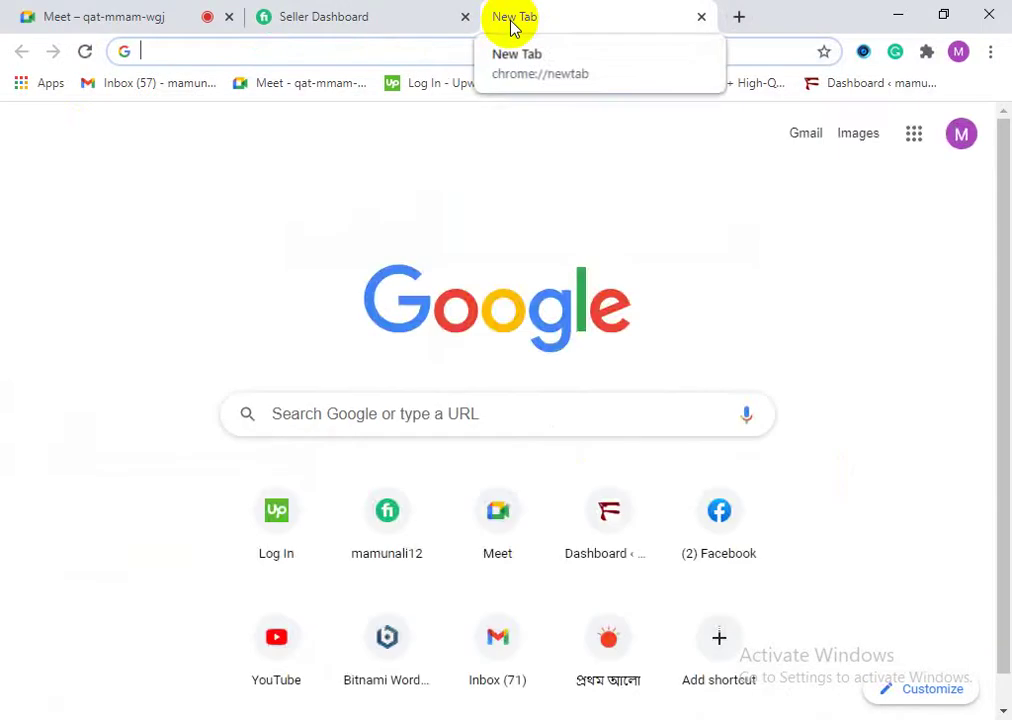
Step: Search Google for 'fivlytics' and open the fivlytics.com top result
{"action": "type", "text": "fiv"}
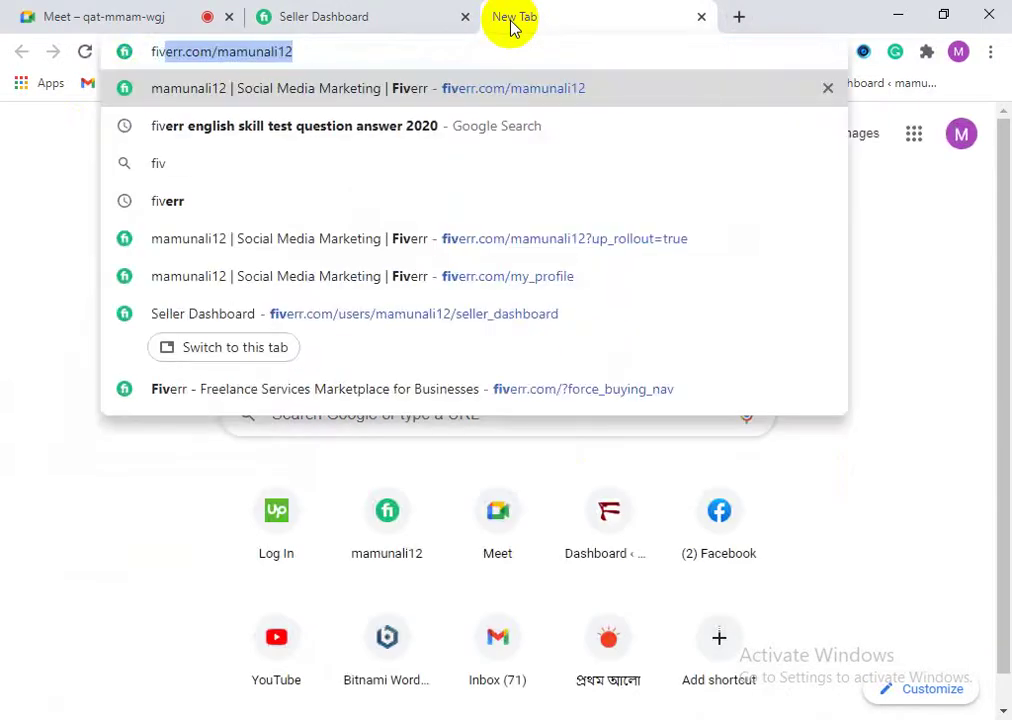
{"action": "type", "text": "ly"}
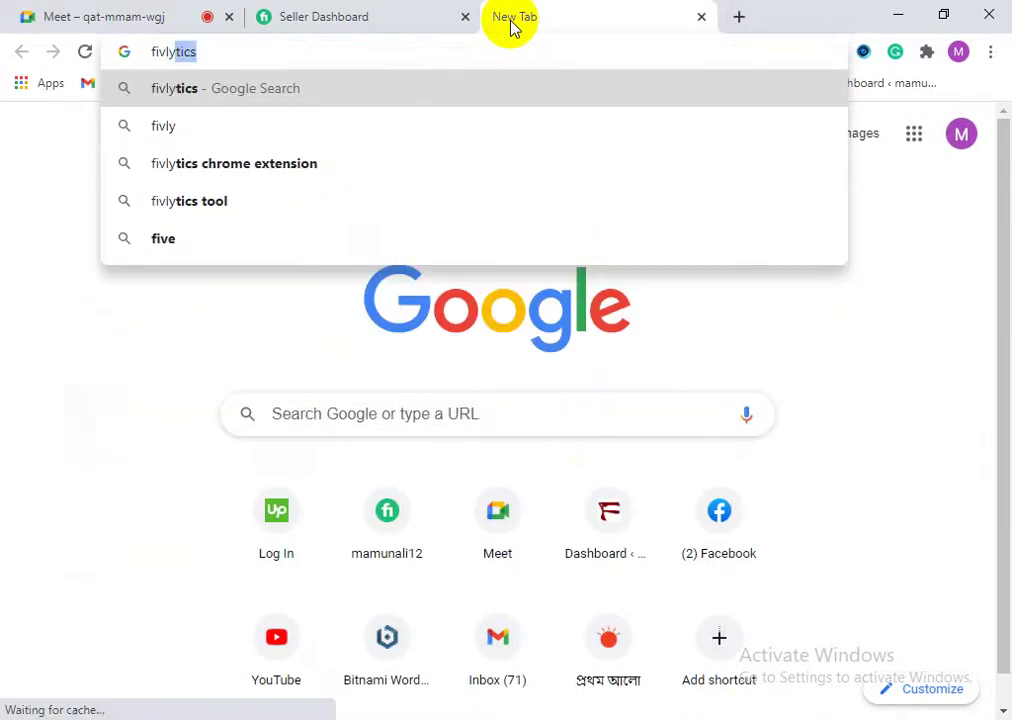
{"action": "left_click", "coordinate": [228, 99]}
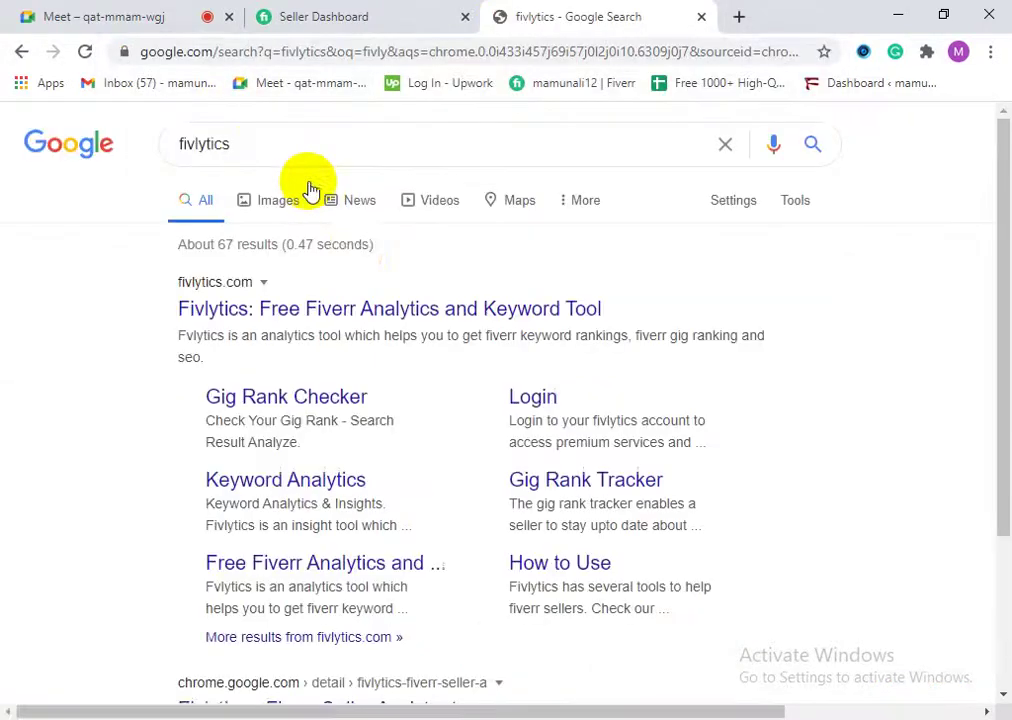
{"action": "left_click", "coordinate": [244, 314]}
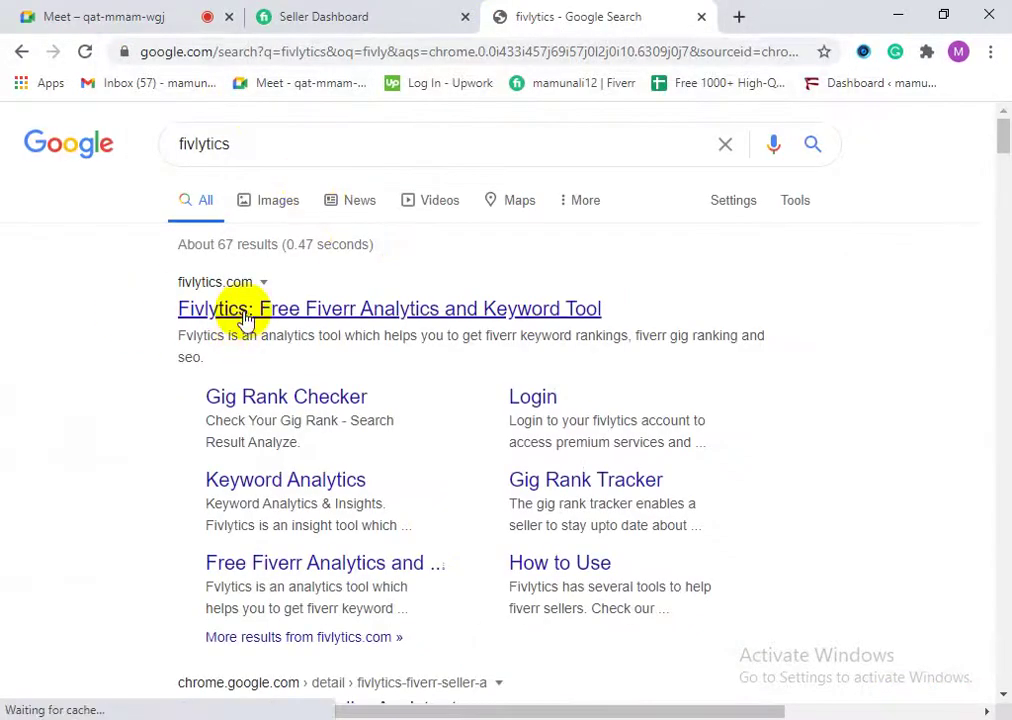
Step: Browse the Fivlytics home page and open its Gig Rank Checker tool
{"action": "scroll", "coordinate": [879, 271], "scroll_direction": "down", "scroll_amount": 8}
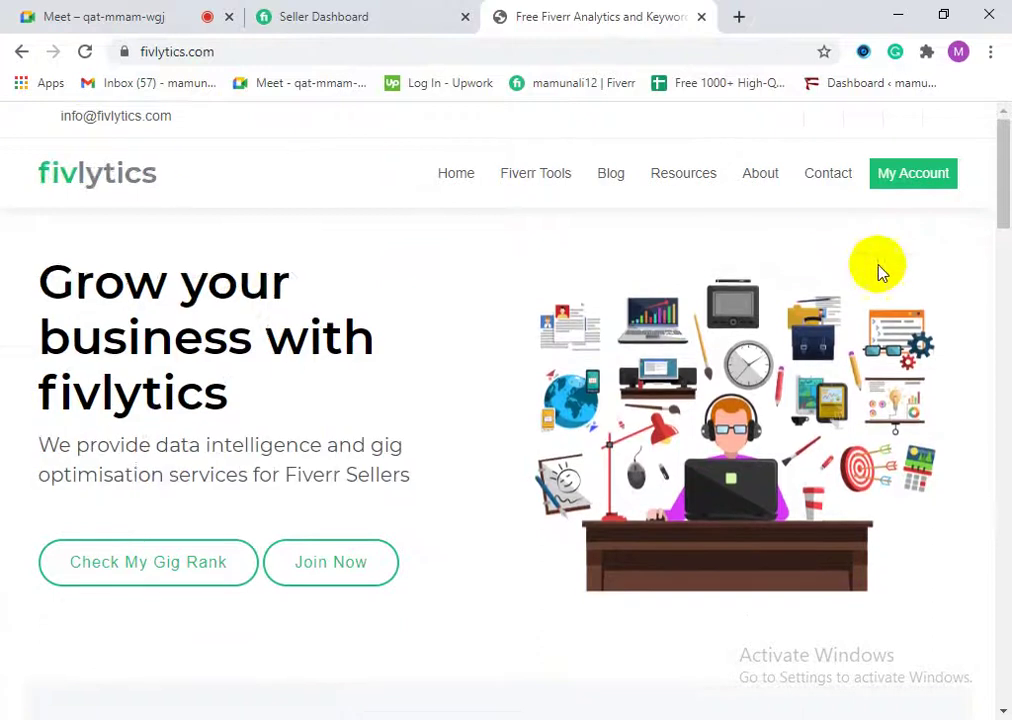
{"action": "scroll", "coordinate": [369, 510], "scroll_direction": "down", "scroll_amount": 3}
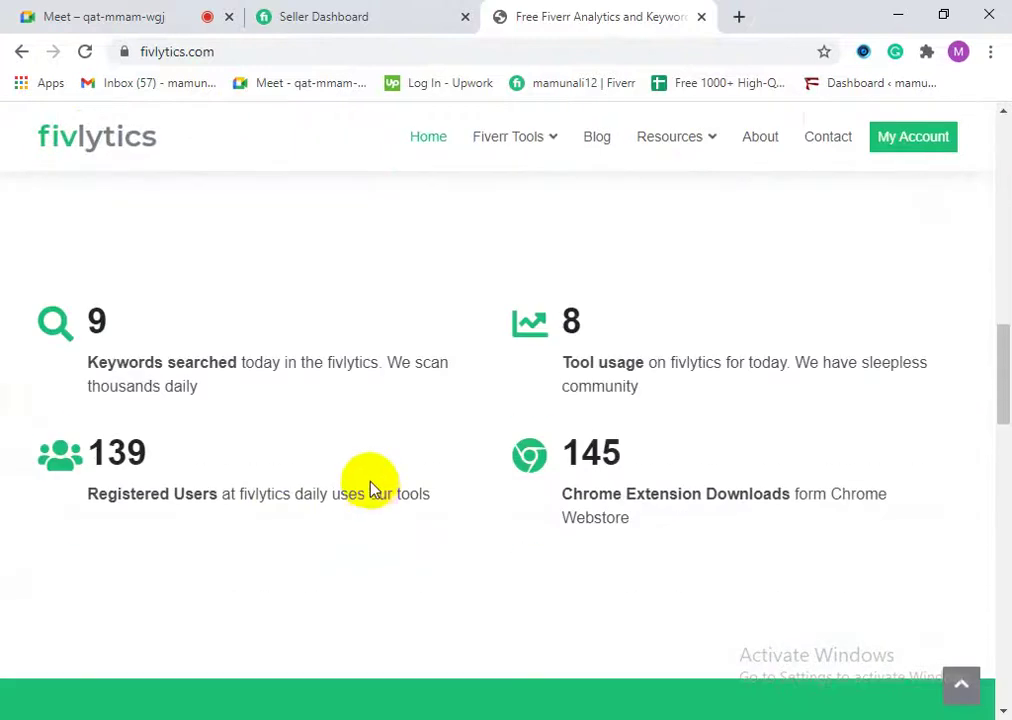
{"action": "scroll", "coordinate": [670, 530], "scroll_direction": "down", "scroll_amount": 3}
{"action": "scroll", "coordinate": [701, 450], "scroll_direction": "up", "scroll_amount": 4}
{"action": "scroll", "coordinate": [701, 452], "scroll_direction": "down", "scroll_amount": 6}
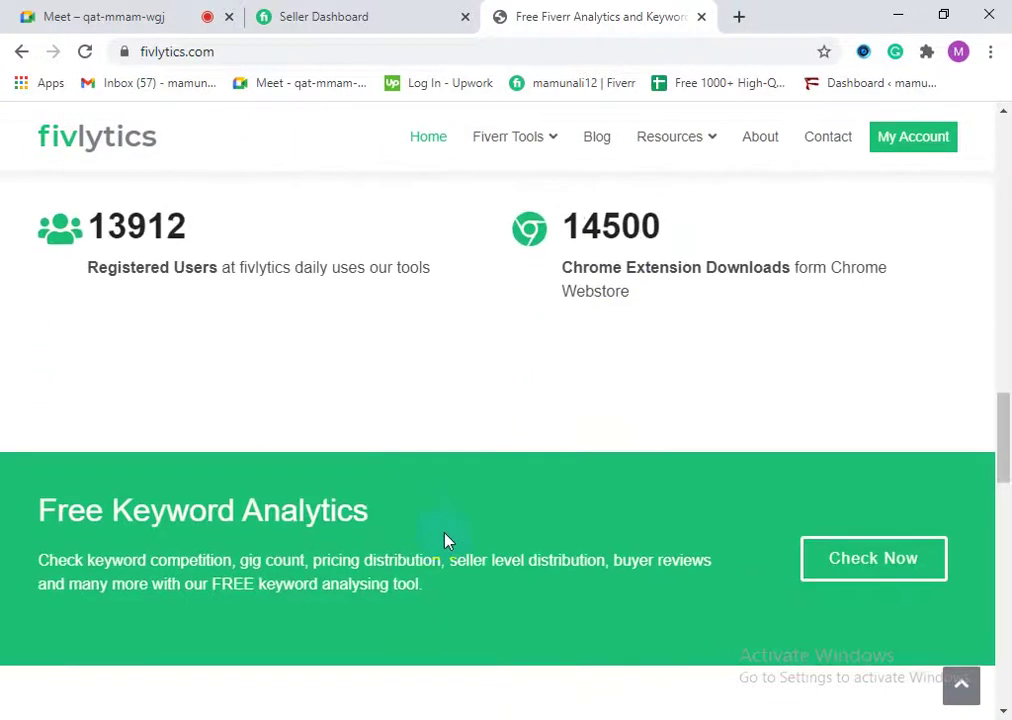
{"action": "scroll", "coordinate": [520, 575], "scroll_direction": "down", "scroll_amount": 2}
{"action": "scroll", "coordinate": [553, 548], "scroll_direction": "up", "scroll_amount": 4}
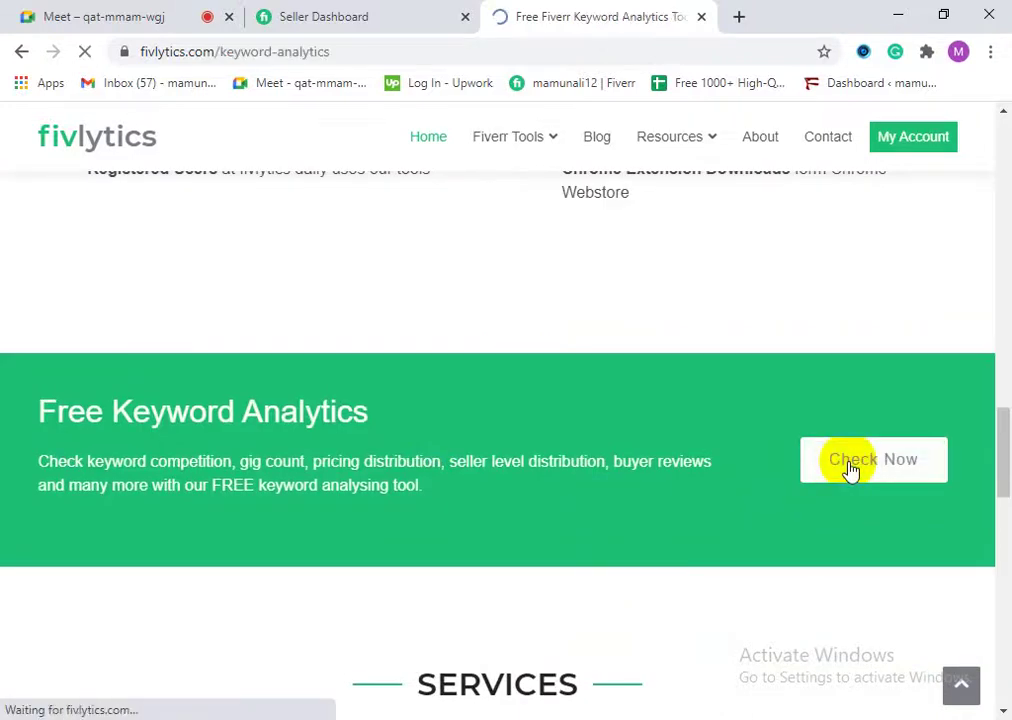
{"action": "scroll", "coordinate": [373, 520], "scroll_direction": "down", "scroll_amount": 4}
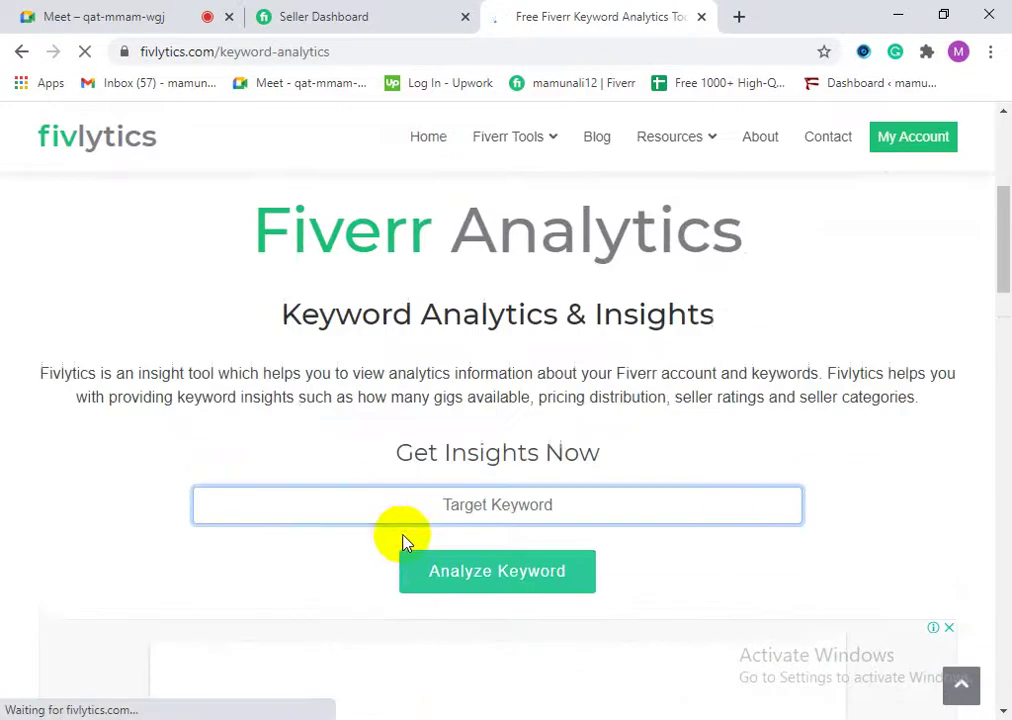
{"action": "scroll", "coordinate": [400, 543], "scroll_direction": "down", "scroll_amount": 2}
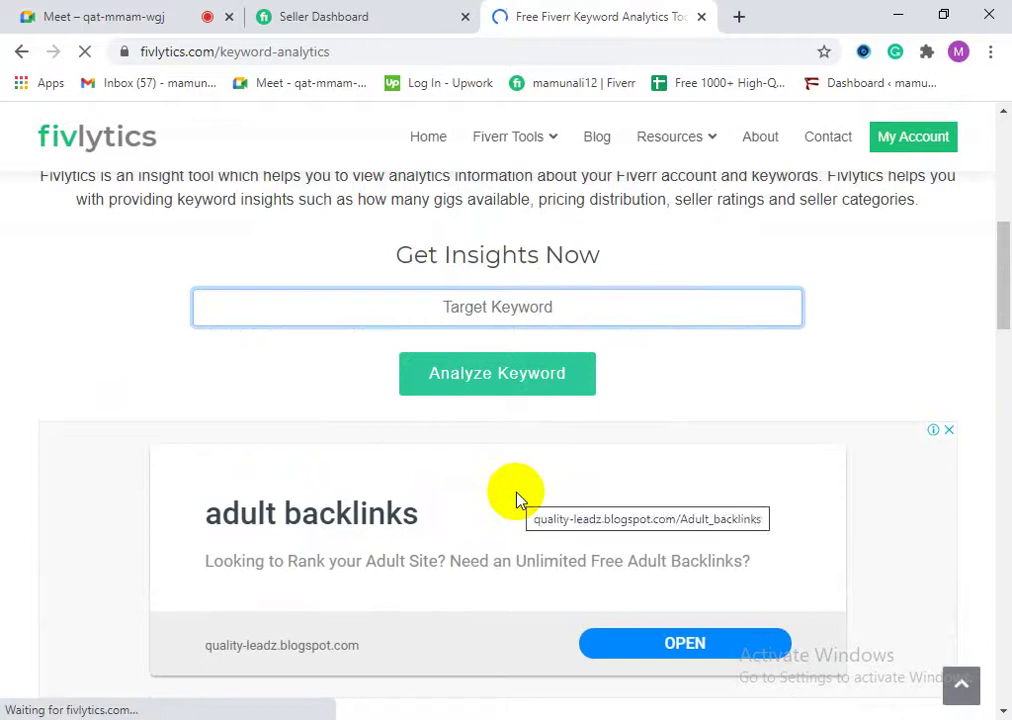
{"action": "scroll", "coordinate": [515, 492], "scroll_direction": "down", "scroll_amount": 3}
{"action": "scroll", "coordinate": [635, 545], "scroll_direction": "down", "scroll_amount": 7}
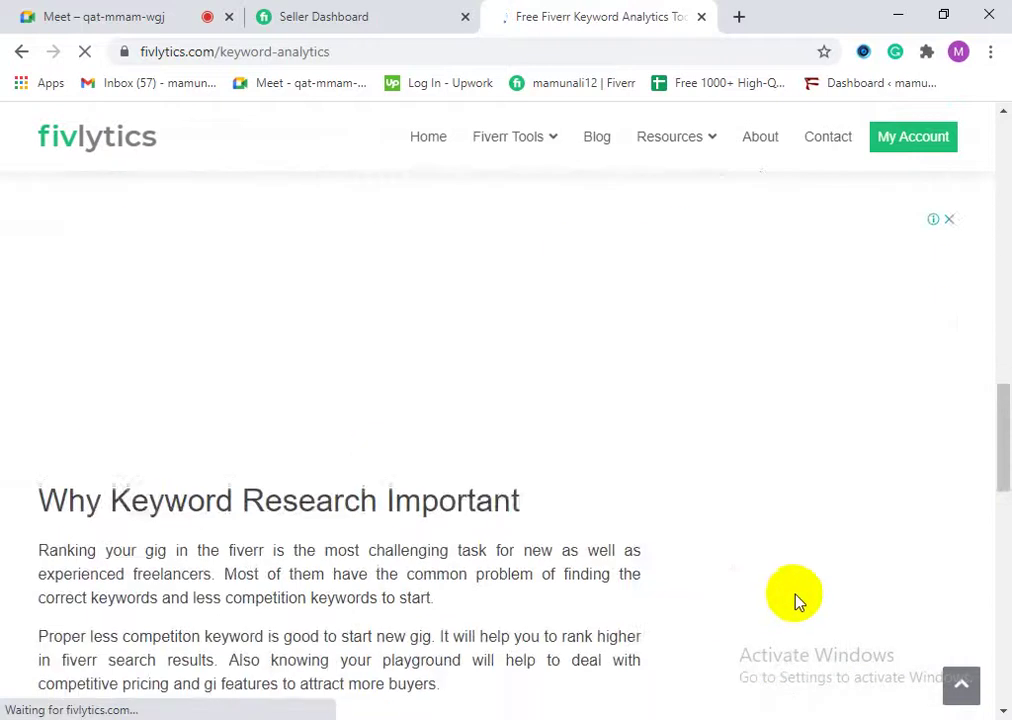
{"action": "scroll", "coordinate": [813, 603], "scroll_direction": "up", "scroll_amount": 9}
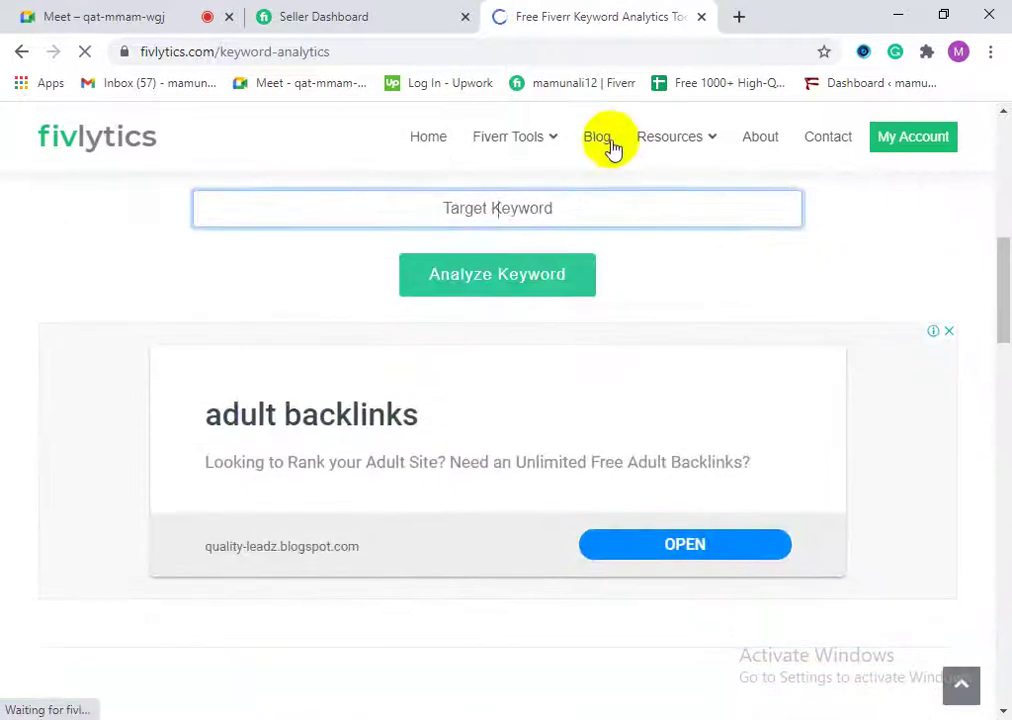
{"action": "mouse_move", "coordinate": [549, 142]}
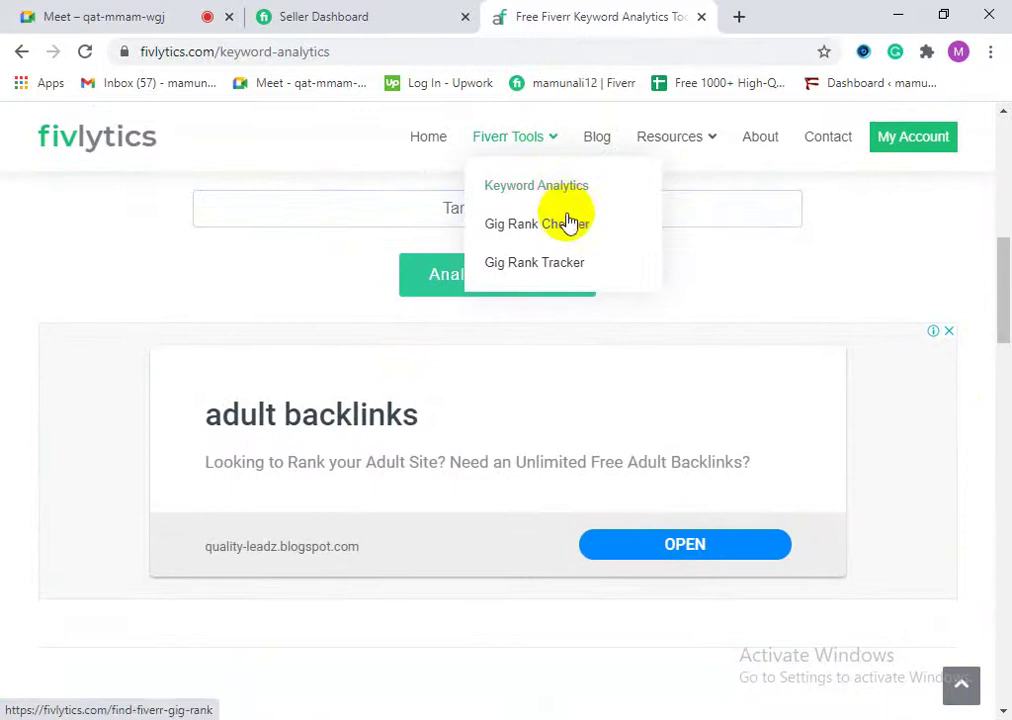
{"action": "left_click", "coordinate": [601, 238]}
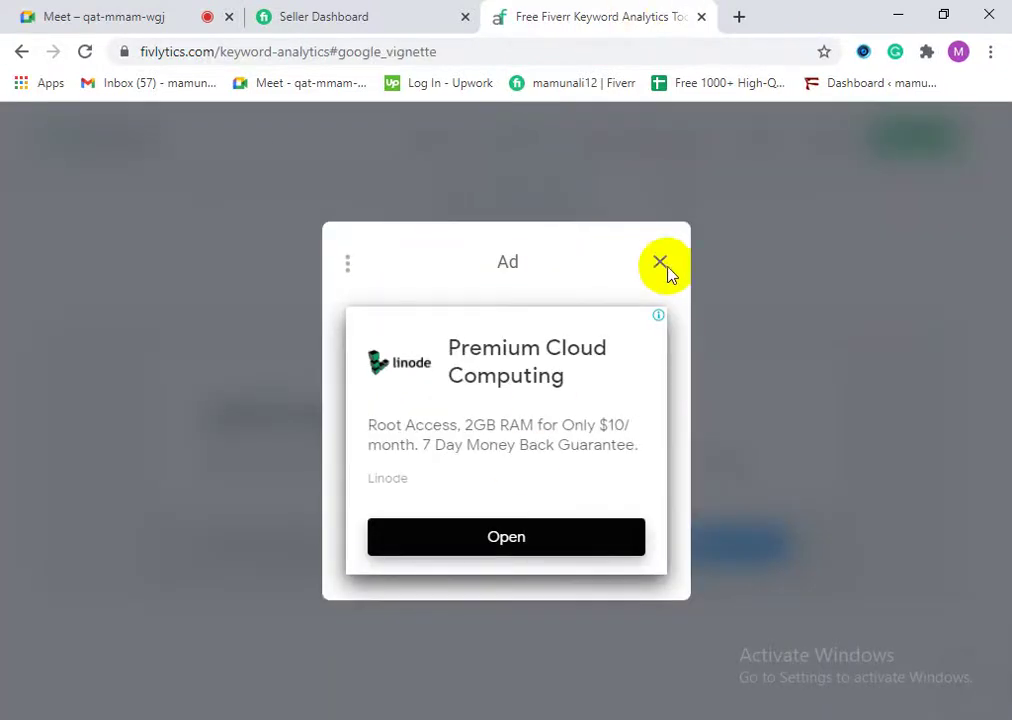
Step: Close the pop-up ad and bring the Fiverr Seller Dashboard tab back to front
{"action": "left_click", "coordinate": [660, 264]}
{"action": "left_click", "coordinate": [395, 12]}
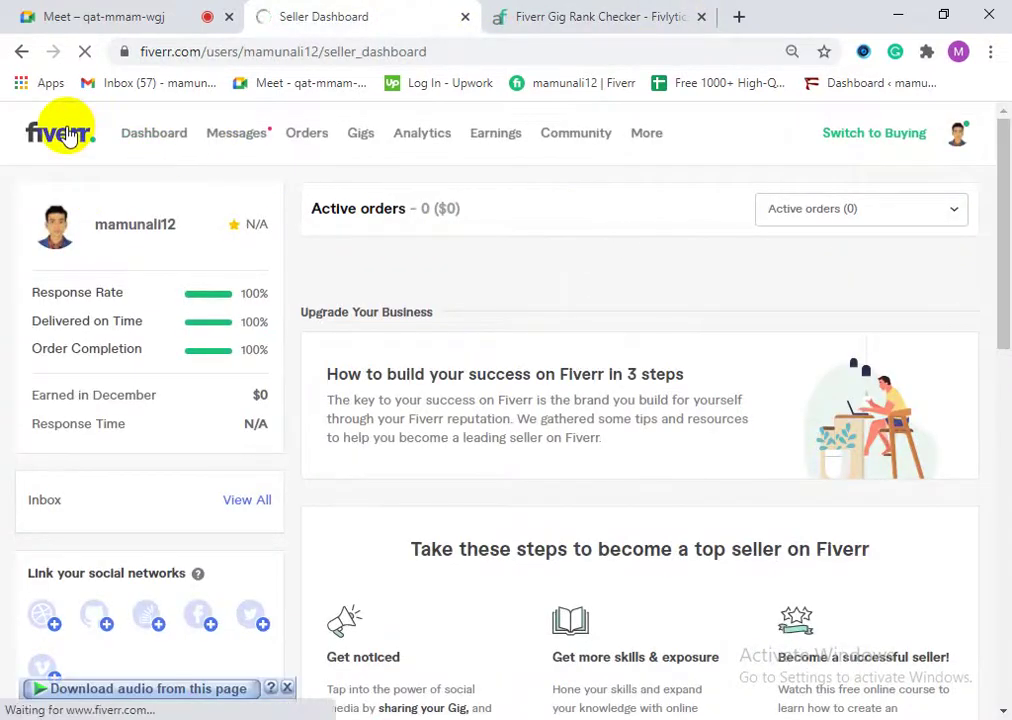
{"action": "left_click", "coordinate": [962, 133]}
Step: Go to the seller profile and set the browser zoom to 100%
{"action": "left_click", "coordinate": [843, 186]}
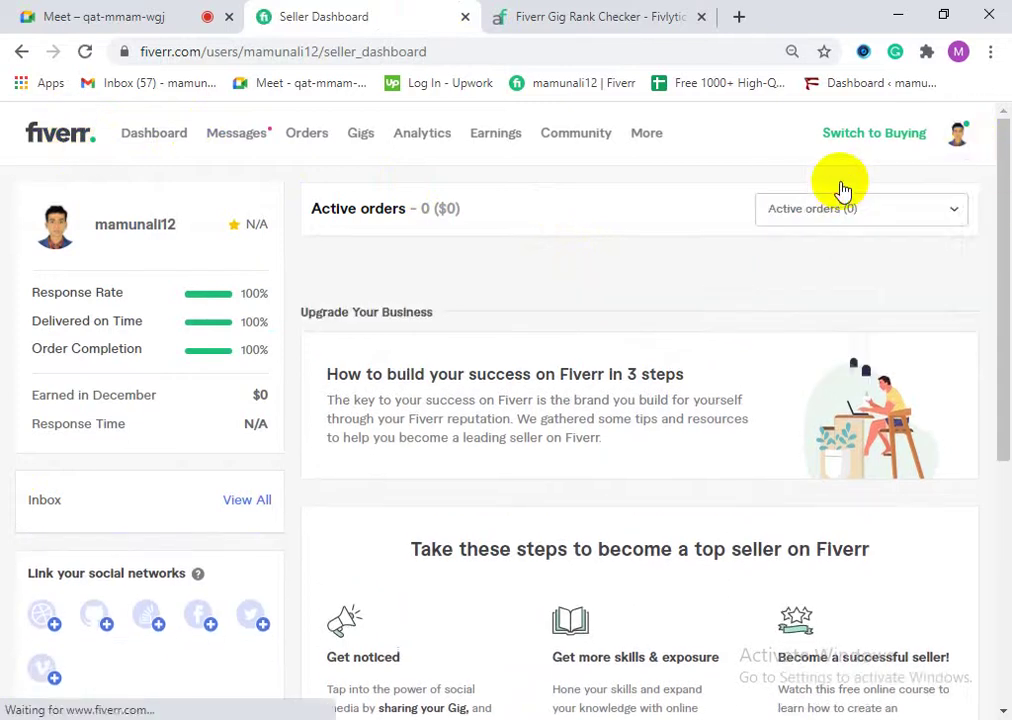
{"action": "left_click", "coordinate": [990, 51]}
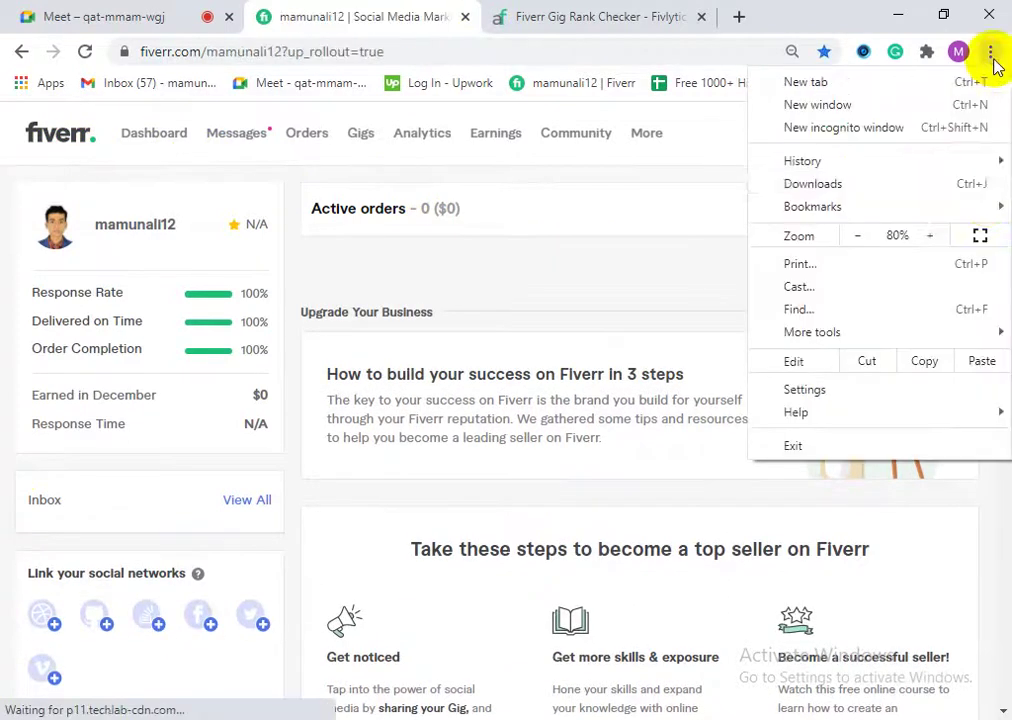
{"action": "left_click", "coordinate": [930, 235]}
{"action": "left_click", "coordinate": [930, 235]}
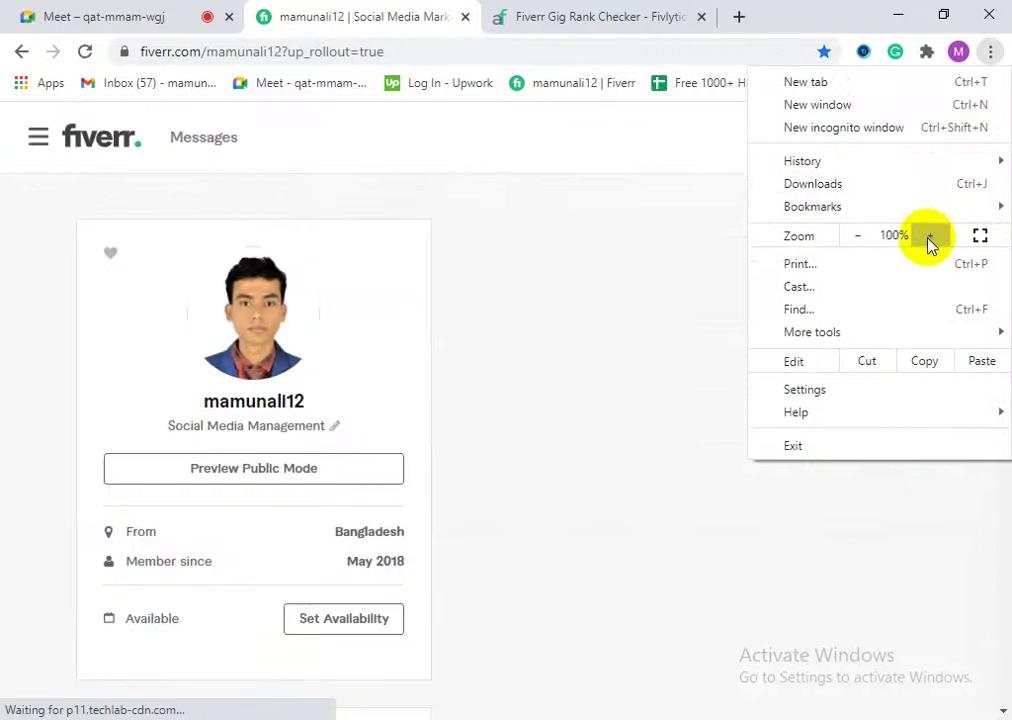
{"action": "left_click", "coordinate": [958, 452]}
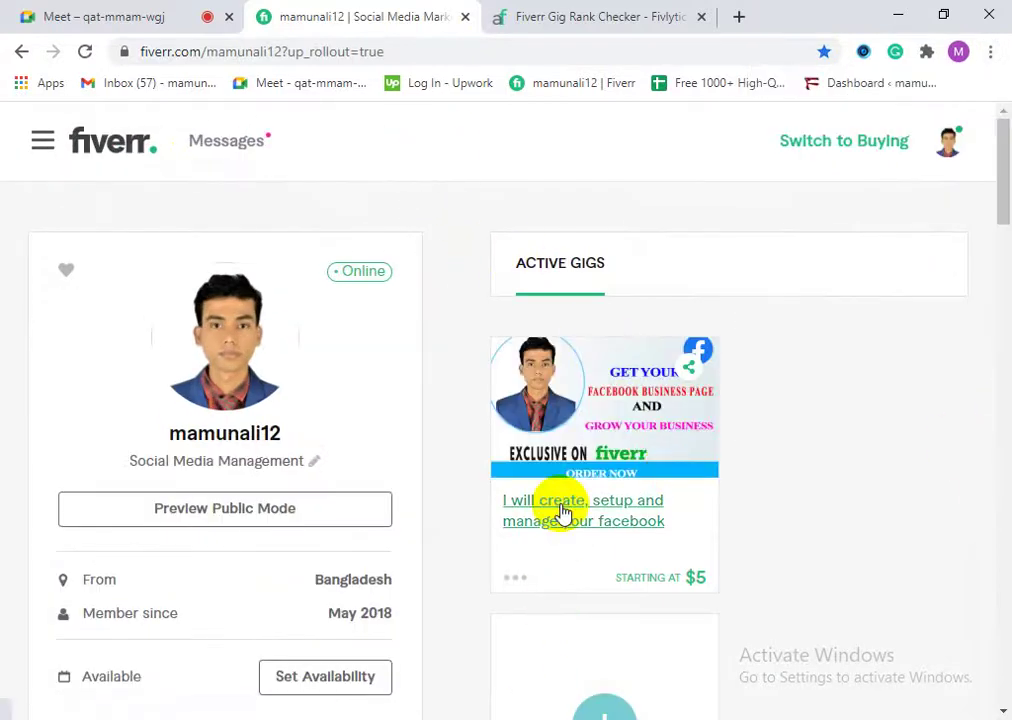
Step: Open the Facebook business page gig and copy its title 'I will create, setup and manage your facebook business page'
{"action": "left_click", "coordinate": [563, 512]}
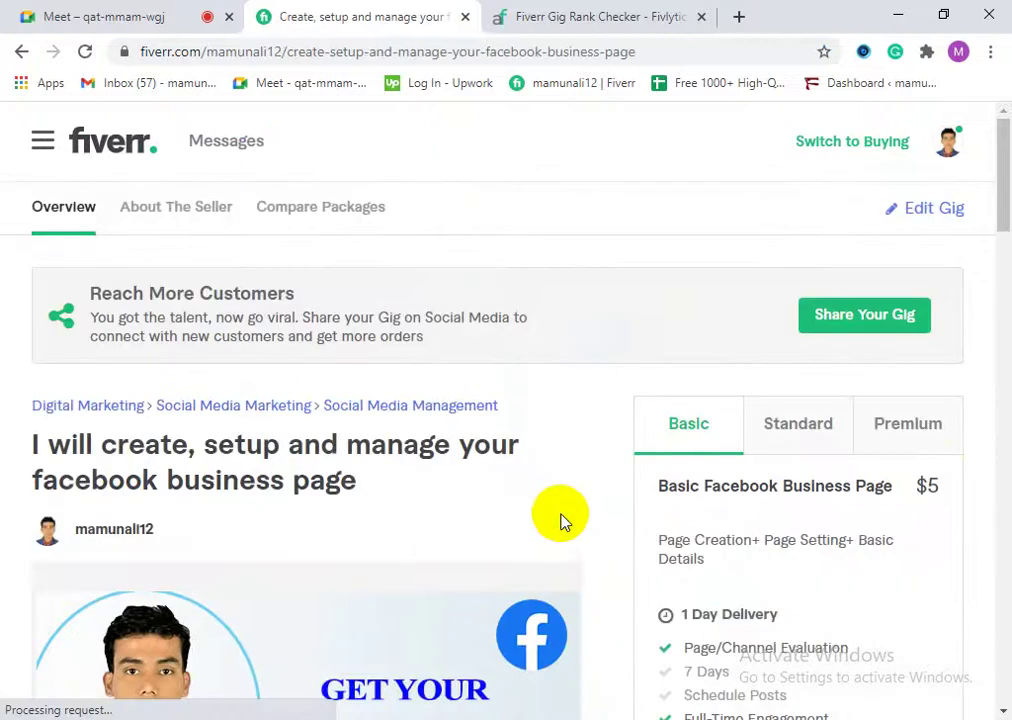
{"action": "left_click", "coordinate": [287, 55]}
{"action": "right_click", "coordinate": [287, 55]}
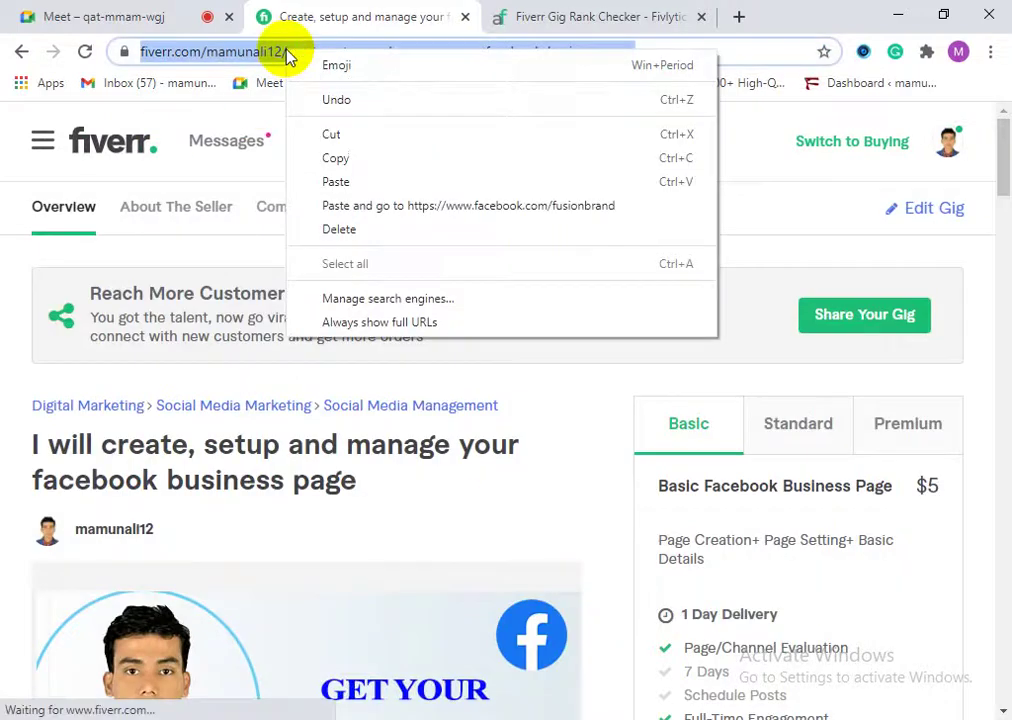
{"action": "left_click", "coordinate": [5, 295]}
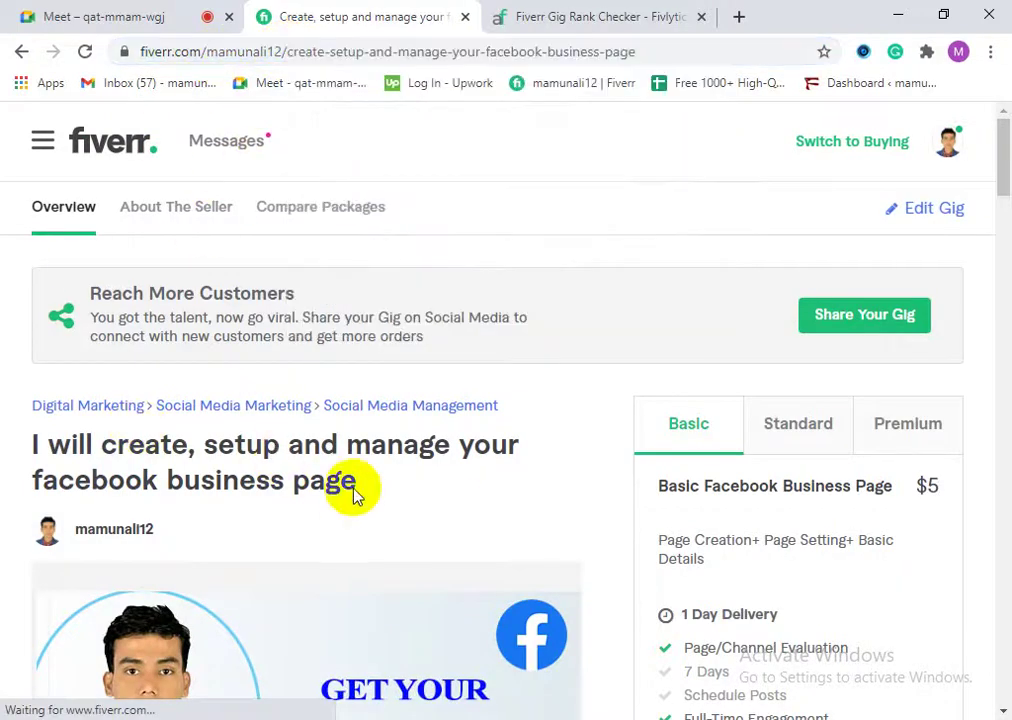
{"action": "triple_click", "coordinate": [18, 452]}
{"action": "right_click", "coordinate": [145, 448]}
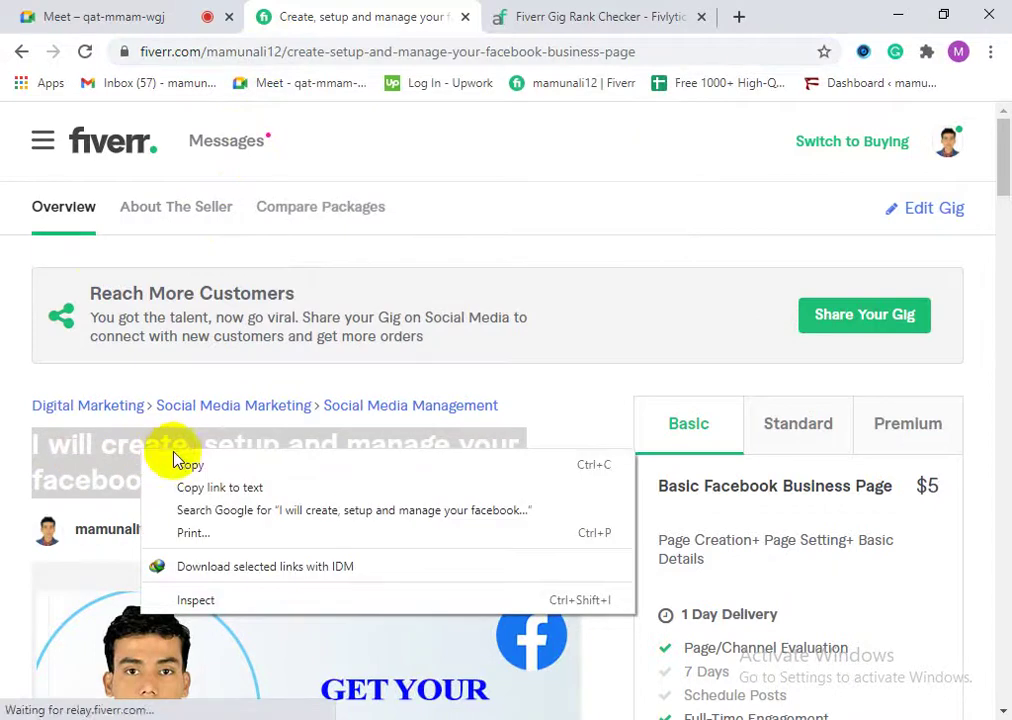
{"action": "left_click", "coordinate": [187, 463]}
{"action": "left_click", "coordinate": [505, 10]}
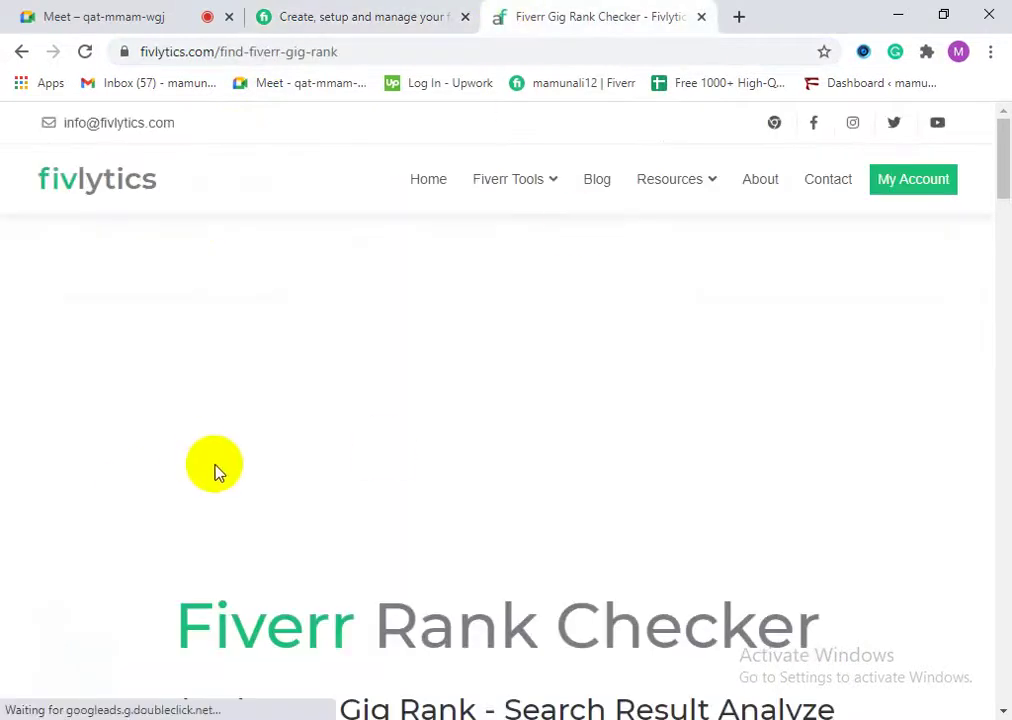
Step: Paste the gig title as Target Keyword, enter the Fiverr username, and run Analyze Keyword
{"action": "scroll", "coordinate": [398, 490], "scroll_direction": "down", "scroll_amount": 5}
{"action": "scroll", "coordinate": [361, 490], "scroll_direction": "up", "scroll_amount": 2}
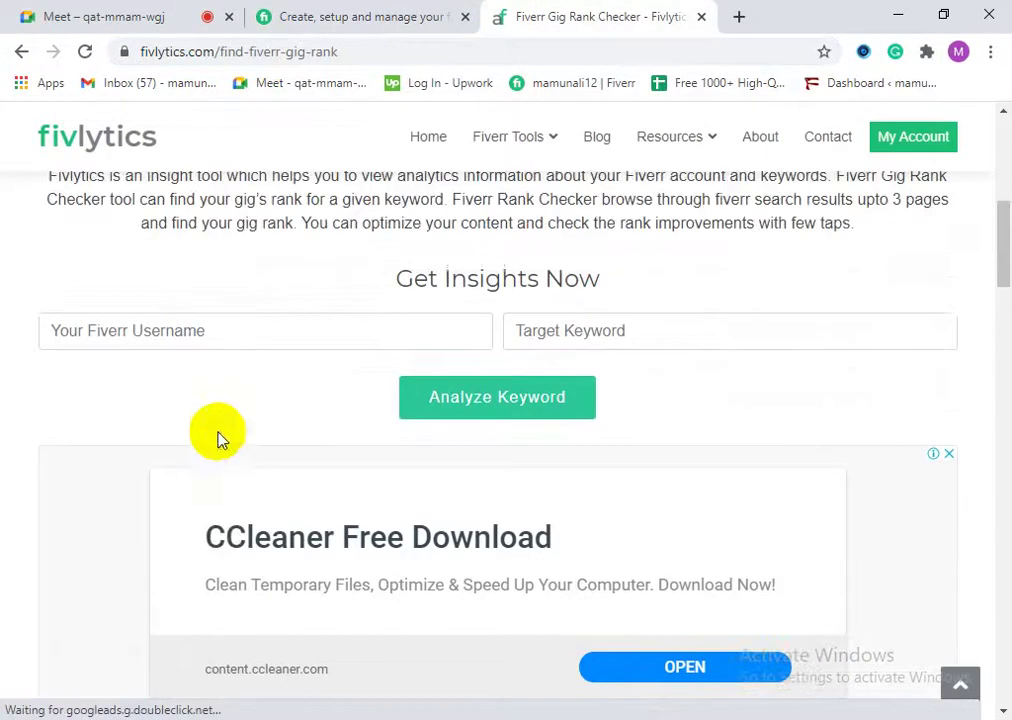
{"action": "left_click", "coordinate": [585, 322]}
{"action": "right_click", "coordinate": [585, 322]}
{"action": "left_click", "coordinate": [651, 470]}
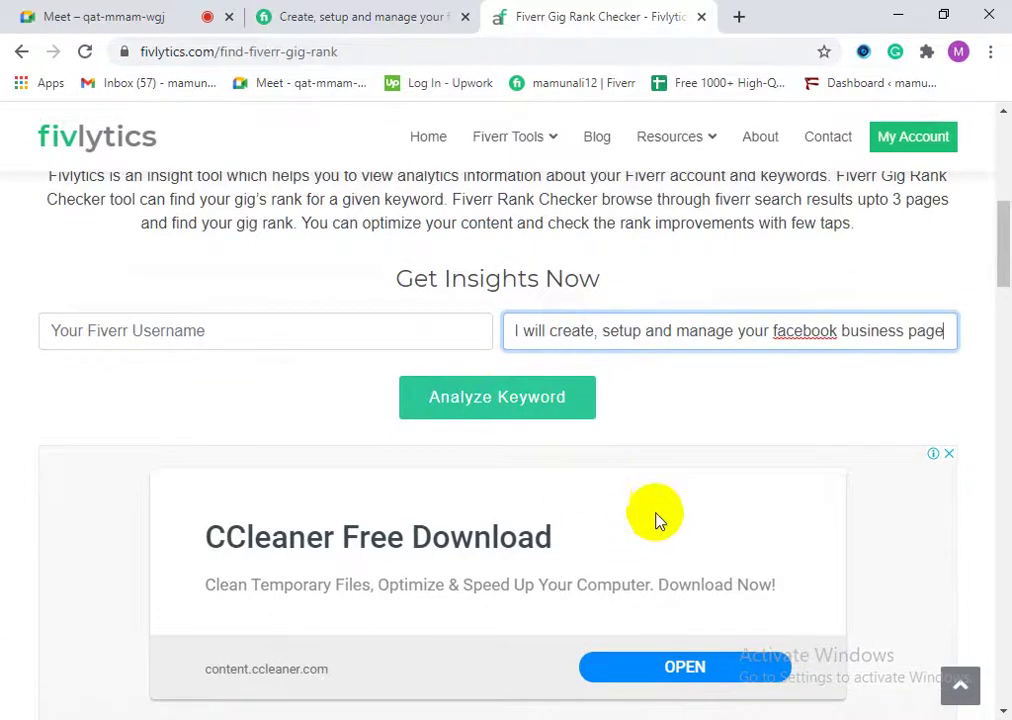
{"action": "left_click", "coordinate": [268, 326]}
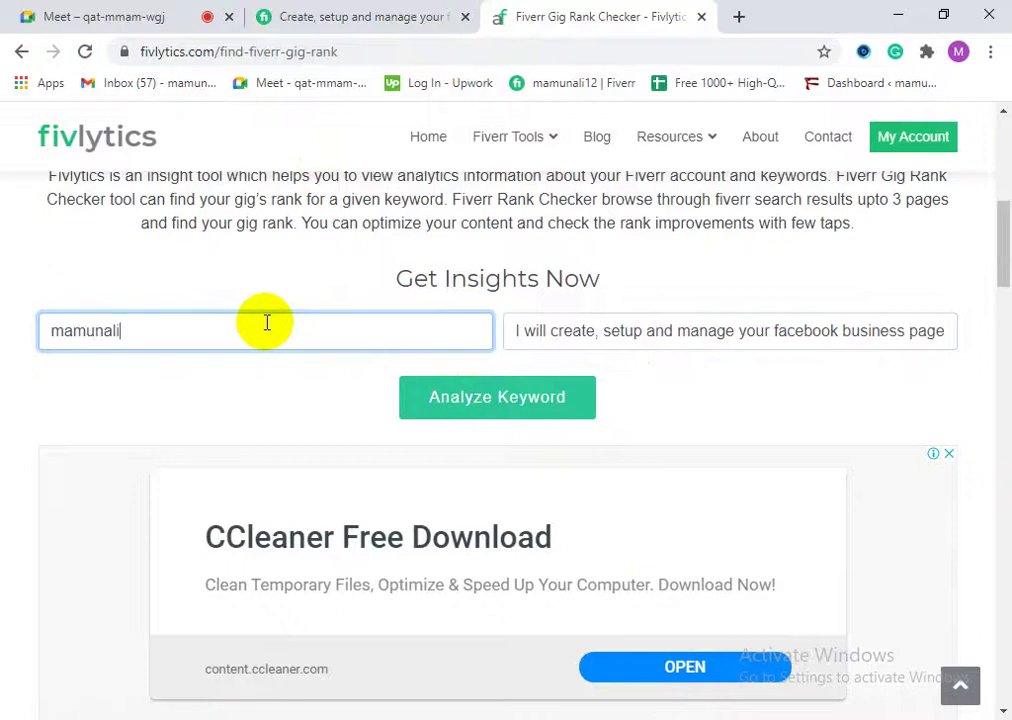
{"action": "left_click", "coordinate": [488, 405]}
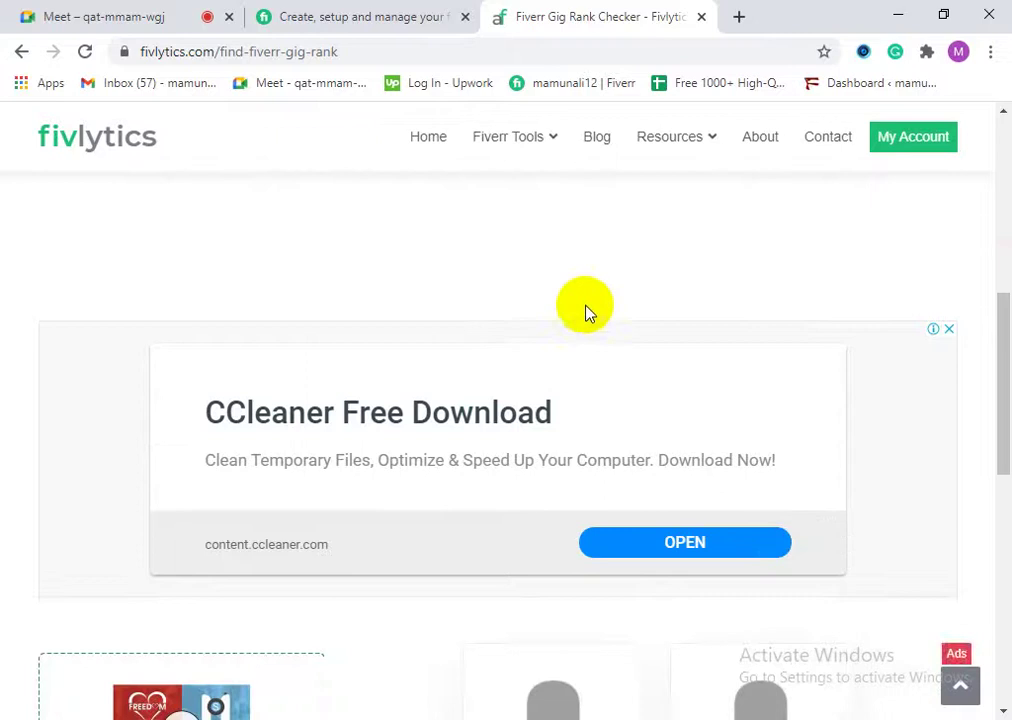
Step: Read the result stating the gig isn't in the first 2 pages of Fiverr results
{"action": "scroll", "coordinate": [579, 290], "scroll_direction": "up", "scroll_amount": 4}
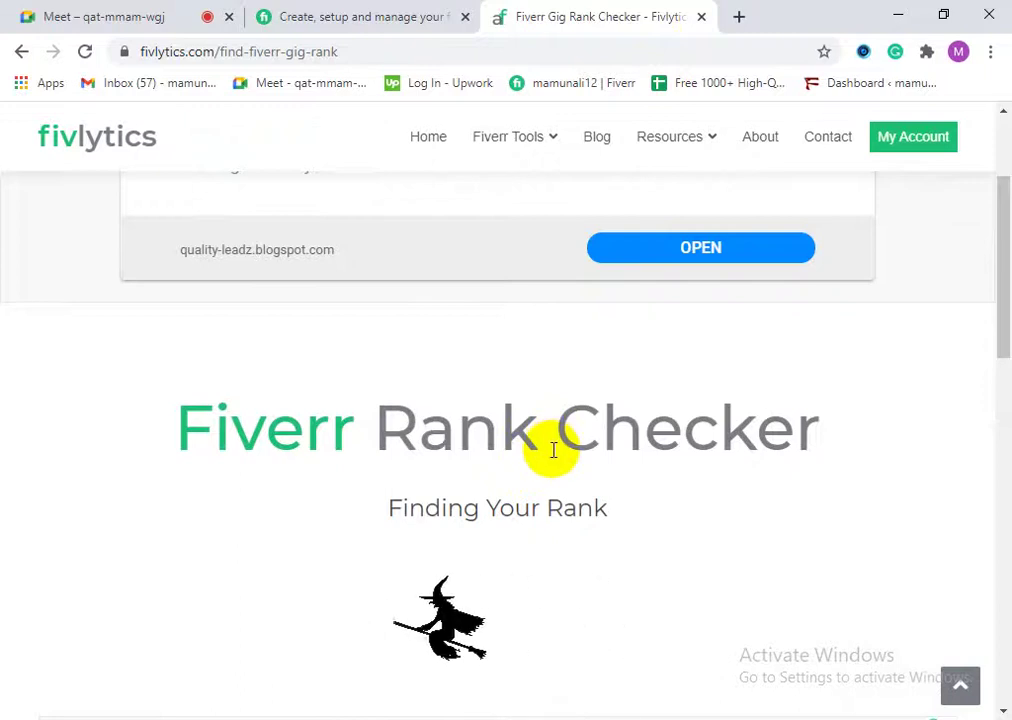
{"action": "scroll", "coordinate": [445, 480], "scroll_direction": "down", "scroll_amount": 3}
{"action": "scroll", "coordinate": [440, 490], "scroll_direction": "up", "scroll_amount": 1}
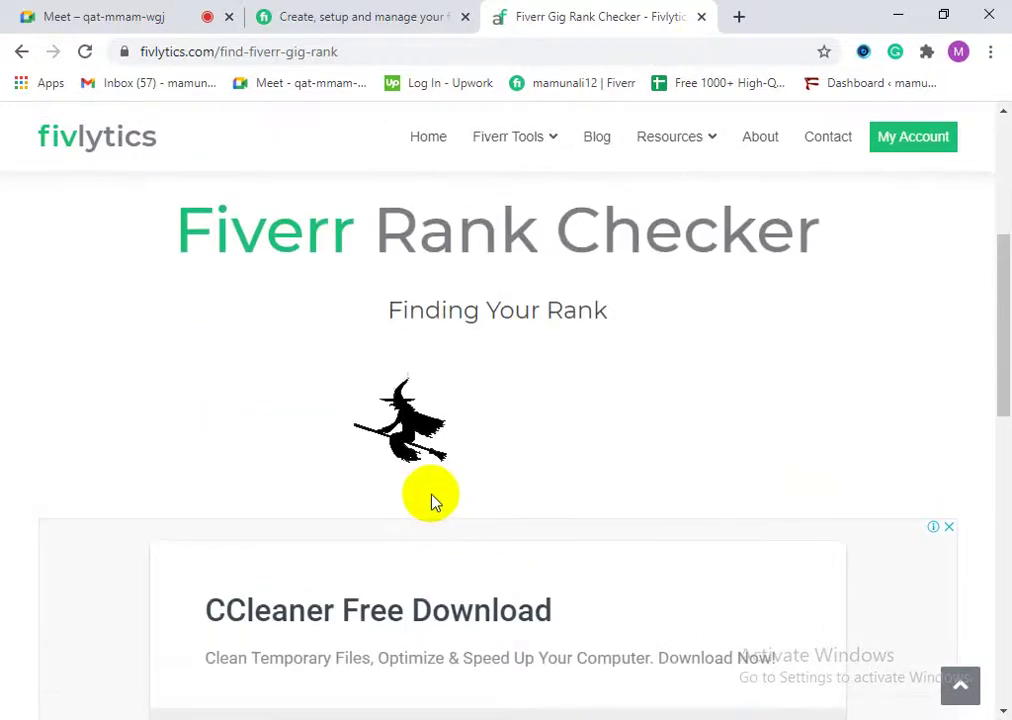
{"action": "scroll", "coordinate": [433, 498], "scroll_direction": "down", "scroll_amount": 2}
{"action": "scroll", "coordinate": [435, 485], "scroll_direction": "up", "scroll_amount": 1}
{"action": "scroll", "coordinate": [436, 488], "scroll_direction": "up", "scroll_amount": 1}
{"action": "scroll", "coordinate": [438, 526], "scroll_direction": "down", "scroll_amount": 3}
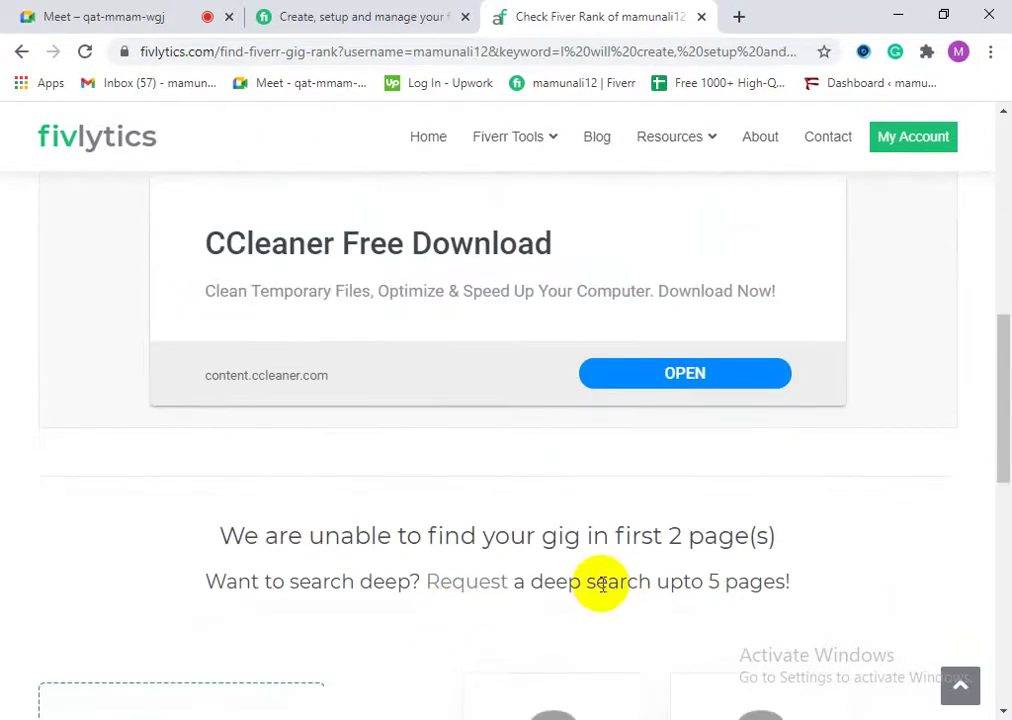
{"action": "left_click_drag", "start_coordinate": [287, 537], "coordinate": [663, 566]}
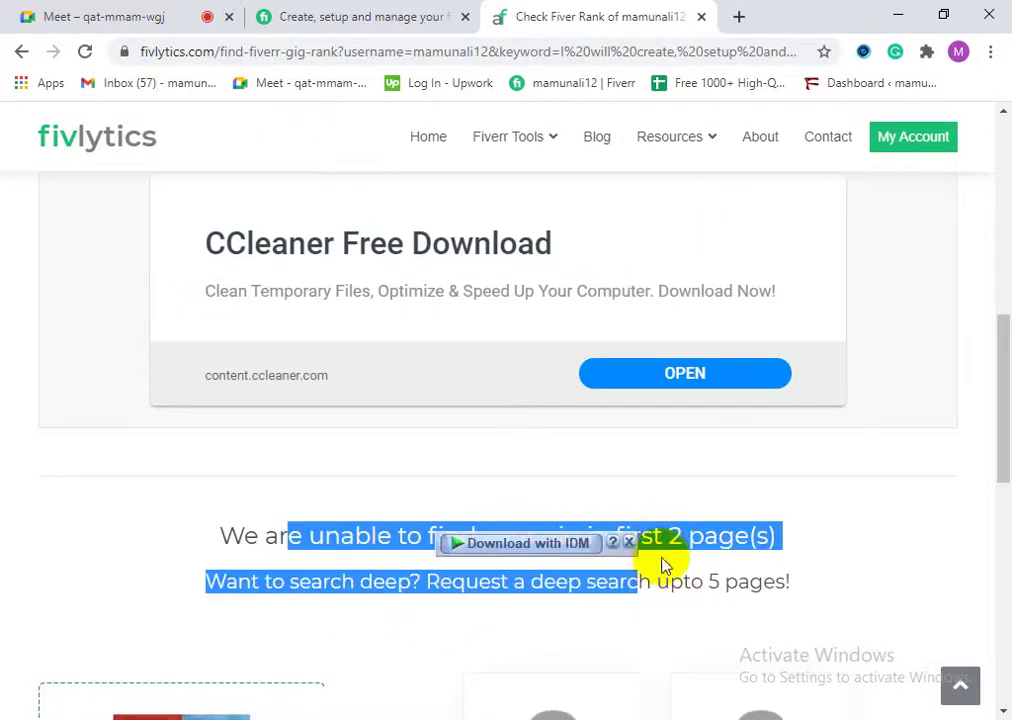
{"action": "left_click", "coordinate": [716, 540]}
{"action": "left_click_drag", "start_coordinate": [771, 540], "coordinate": [226, 535]}
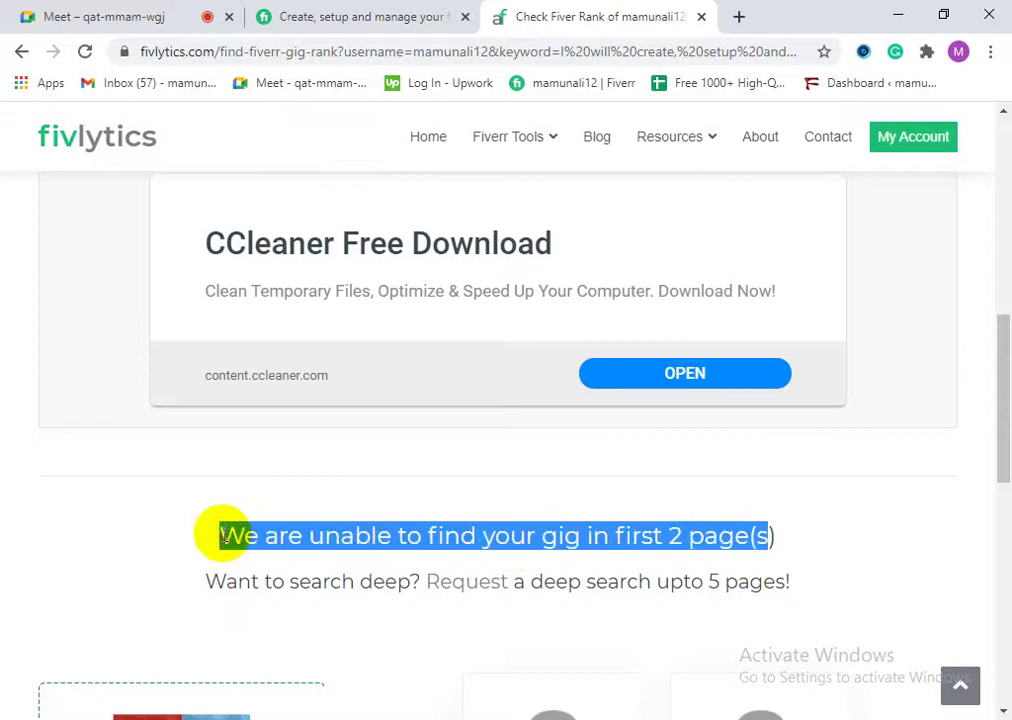
{"action": "left_click", "coordinate": [343, 537]}
{"action": "scroll", "coordinate": [536, 535], "scroll_direction": "up", "scroll_amount": 7}
{"action": "scroll", "coordinate": [621, 580], "scroll_direction": "down", "scroll_amount": 3}
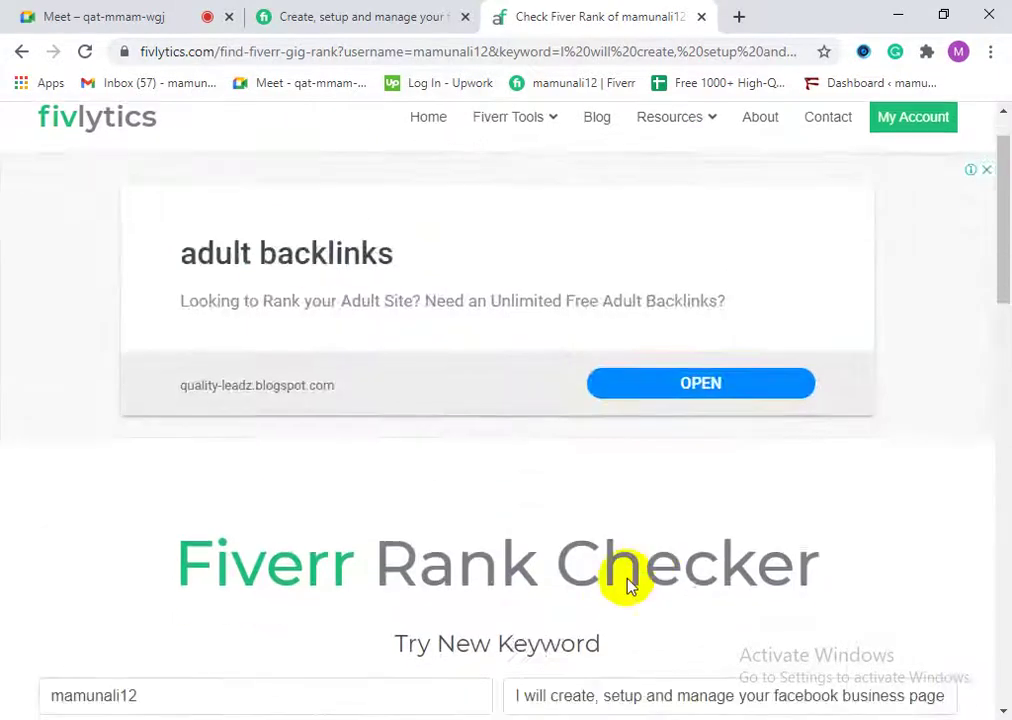
{"action": "left_click", "coordinate": [402, 12]}
{"action": "left_click", "coordinate": [600, 17]}
Step: Copy the gig title again from the Fiverr gig page
{"action": "left_click", "coordinate": [398, 12]}
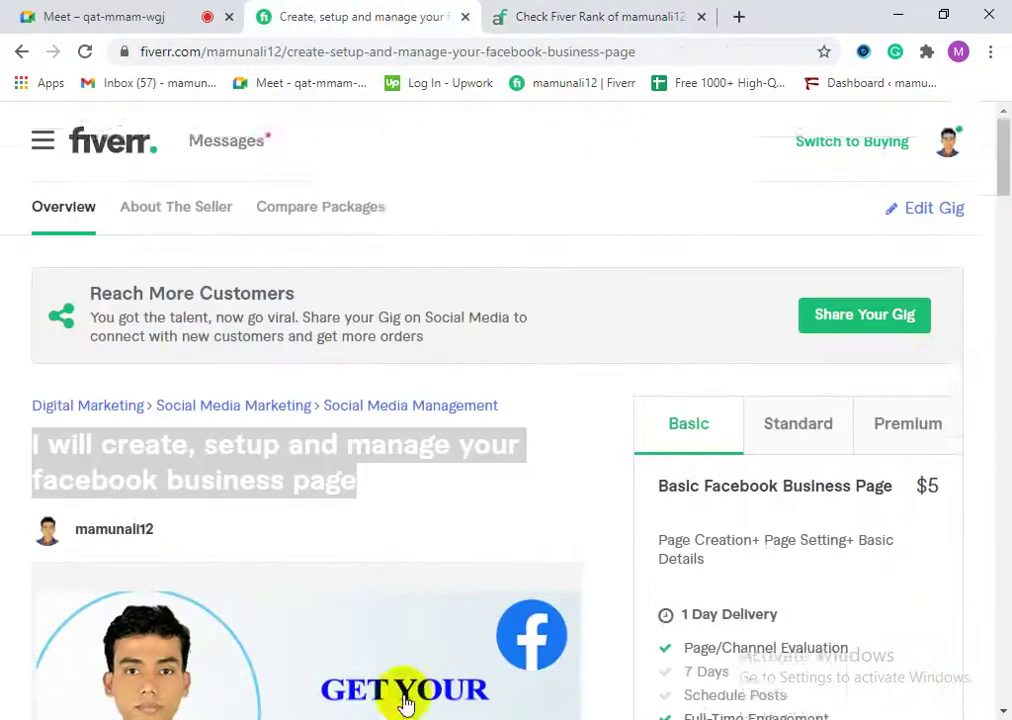
{"action": "scroll", "coordinate": [962, 165], "scroll_direction": "down", "scroll_amount": 1}
{"action": "scroll", "coordinate": [540, 685], "scroll_direction": "up", "scroll_amount": 1}
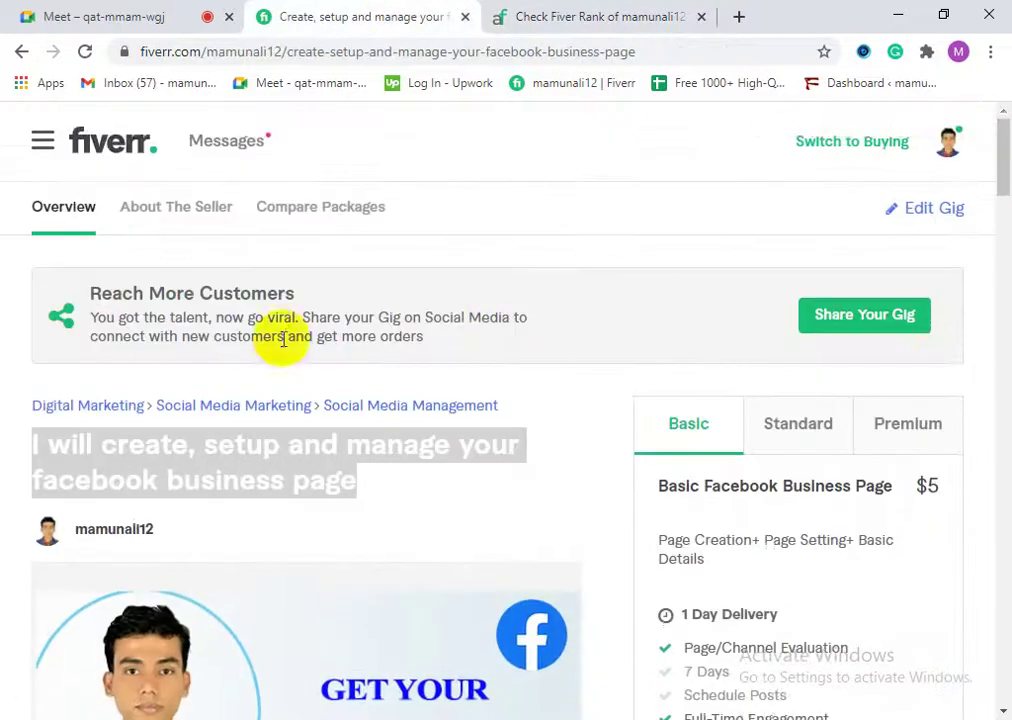
{"action": "scroll", "coordinate": [328, 389], "scroll_direction": "down", "scroll_amount": 1}
{"action": "right_click", "coordinate": [238, 350]}
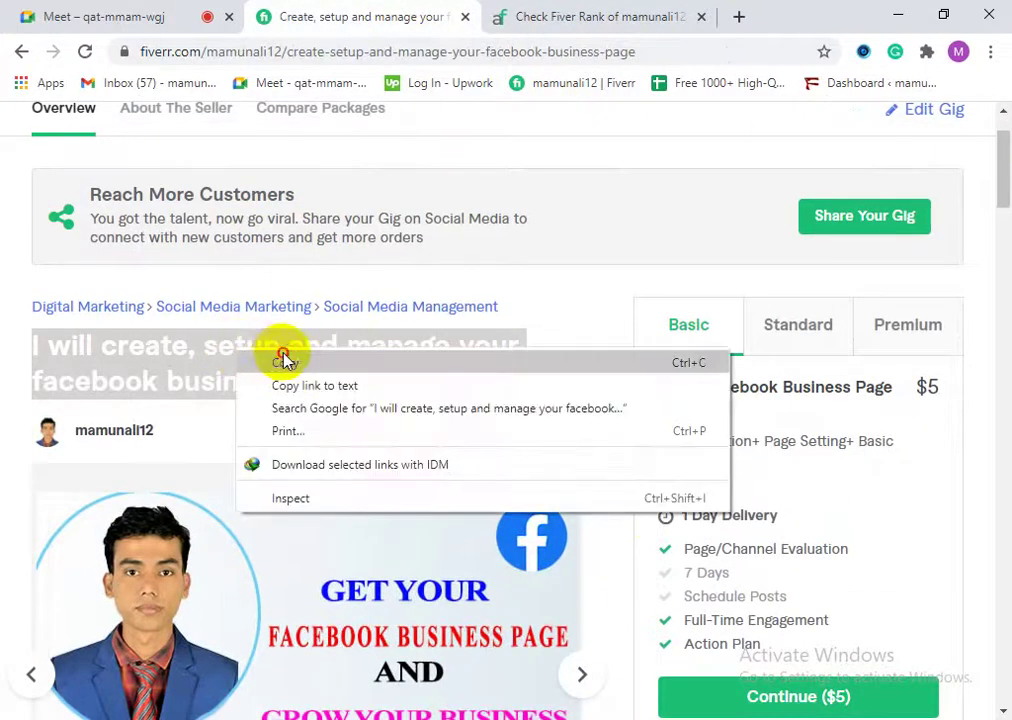
{"action": "left_click", "coordinate": [285, 362]}
{"action": "scroll", "coordinate": [515, 358], "scroll_direction": "up", "scroll_amount": 1}
Step: Switch the account to buying mode and paste the gig title into Find Services
{"action": "left_click", "coordinate": [888, 143]}
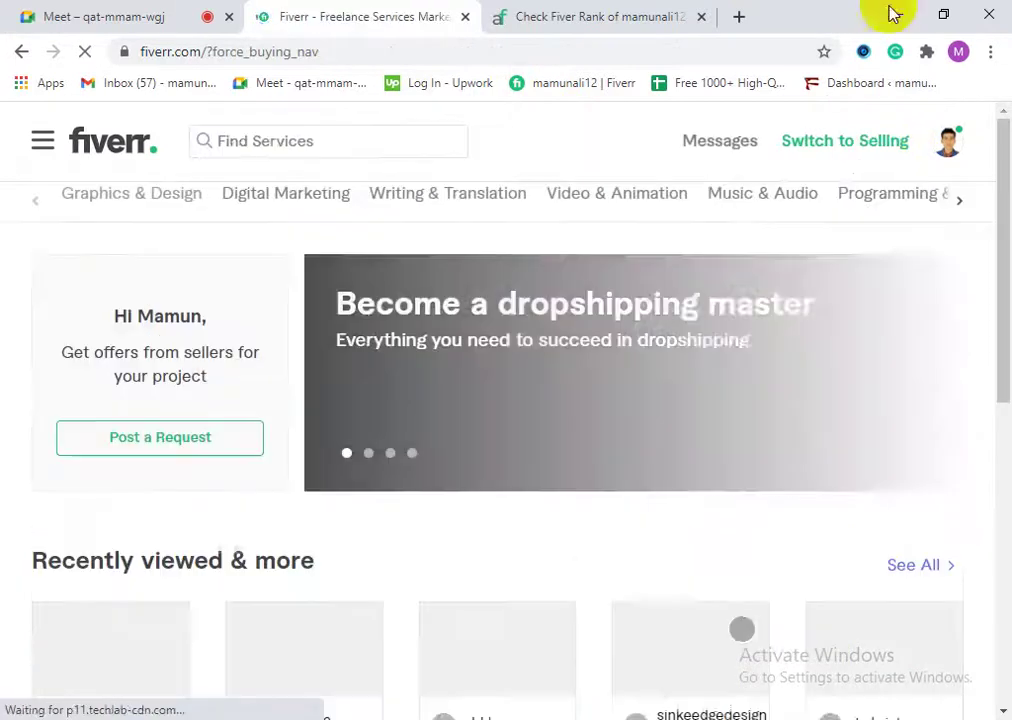
{"action": "right_click", "coordinate": [256, 138]}
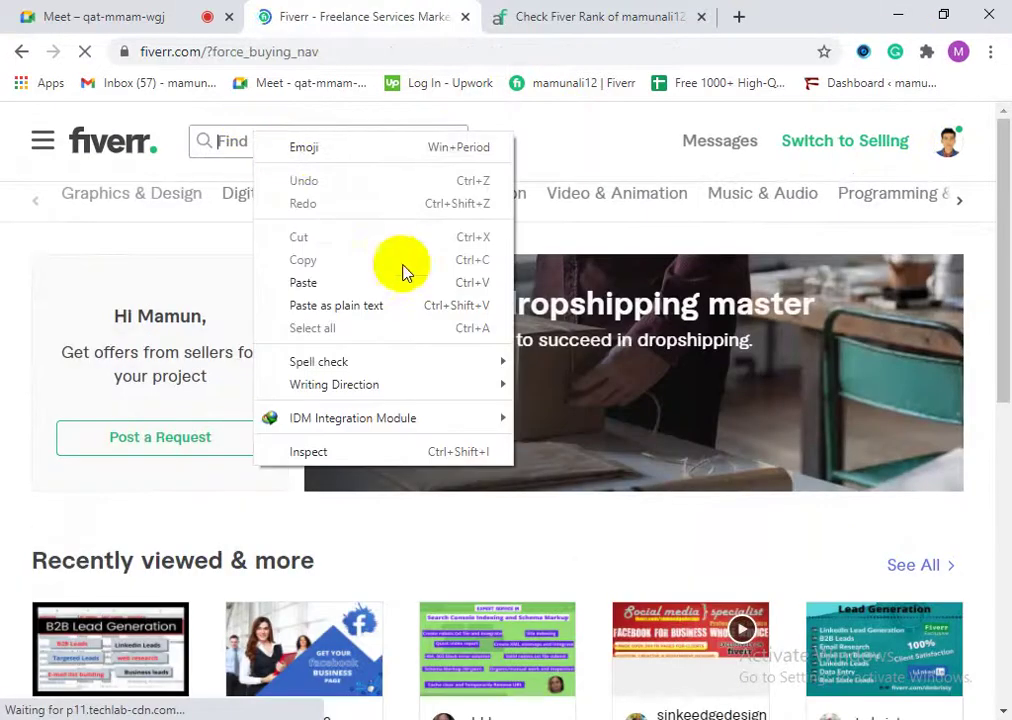
{"action": "left_click", "coordinate": [338, 283]}
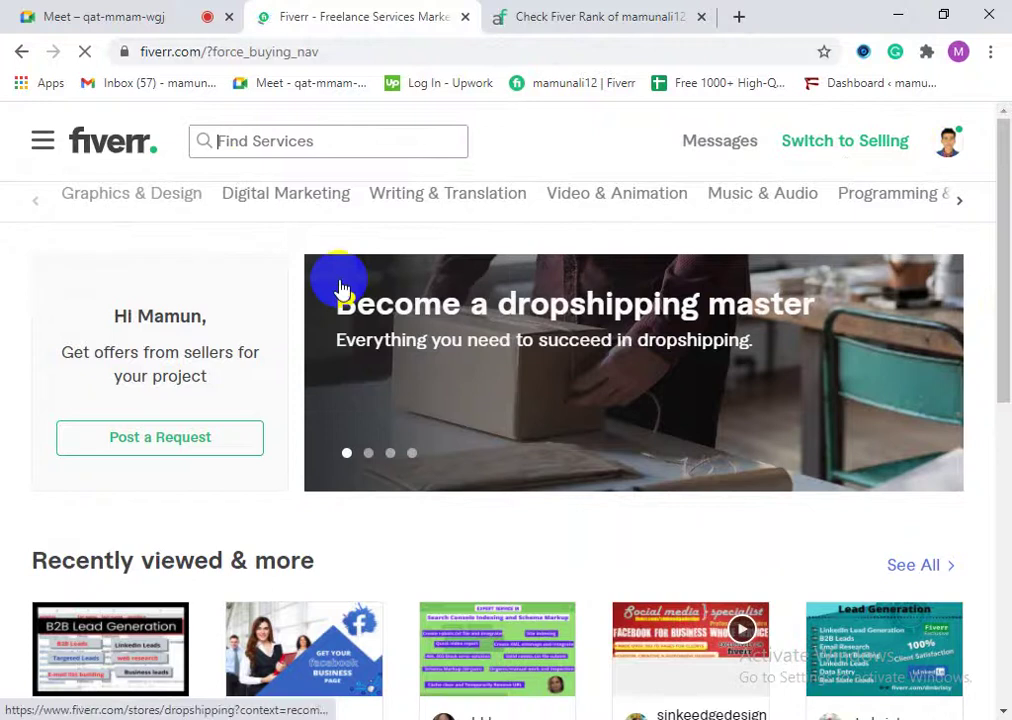
{"action": "key", "text": "ctrl+v"}
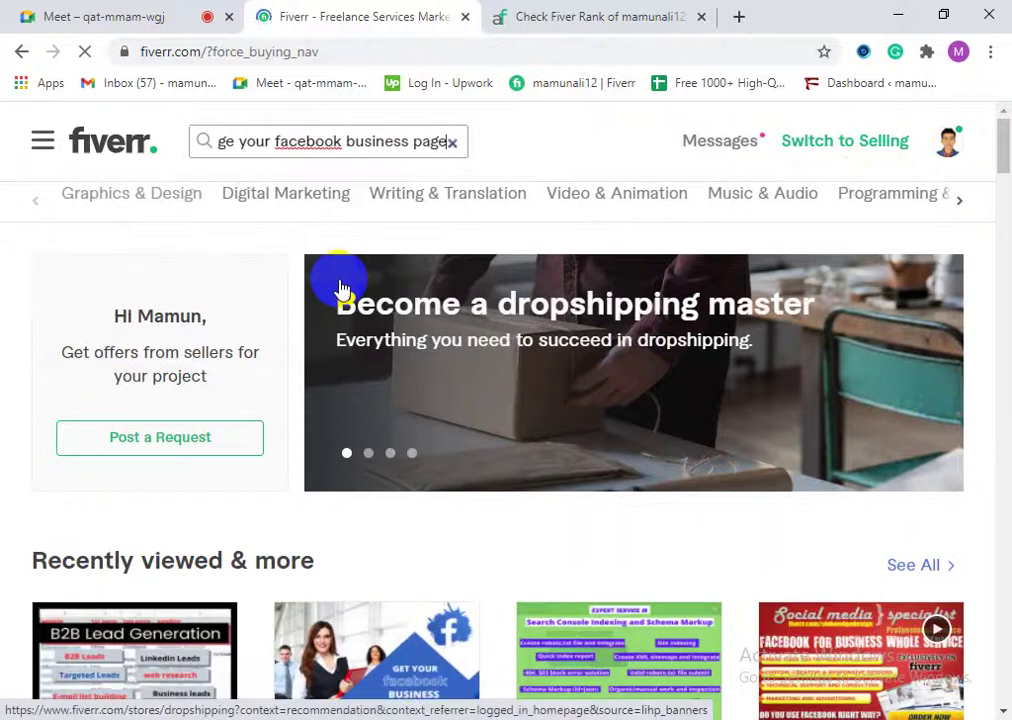
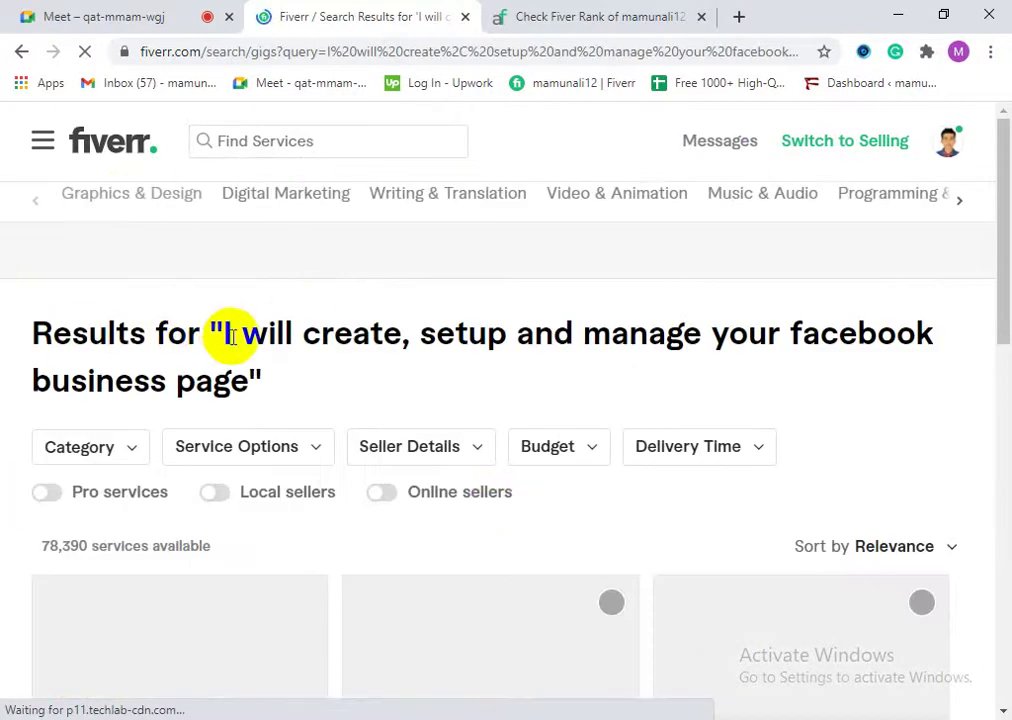
Step: Close the fivlytics rank-checker tab and return to the Fiverr Facebook business page search results
{"action": "scroll", "coordinate": [385, 420], "scroll_direction": "down", "scroll_amount": 3}
{"action": "scroll", "coordinate": [405, 455], "scroll_direction": "up", "scroll_amount": 2}
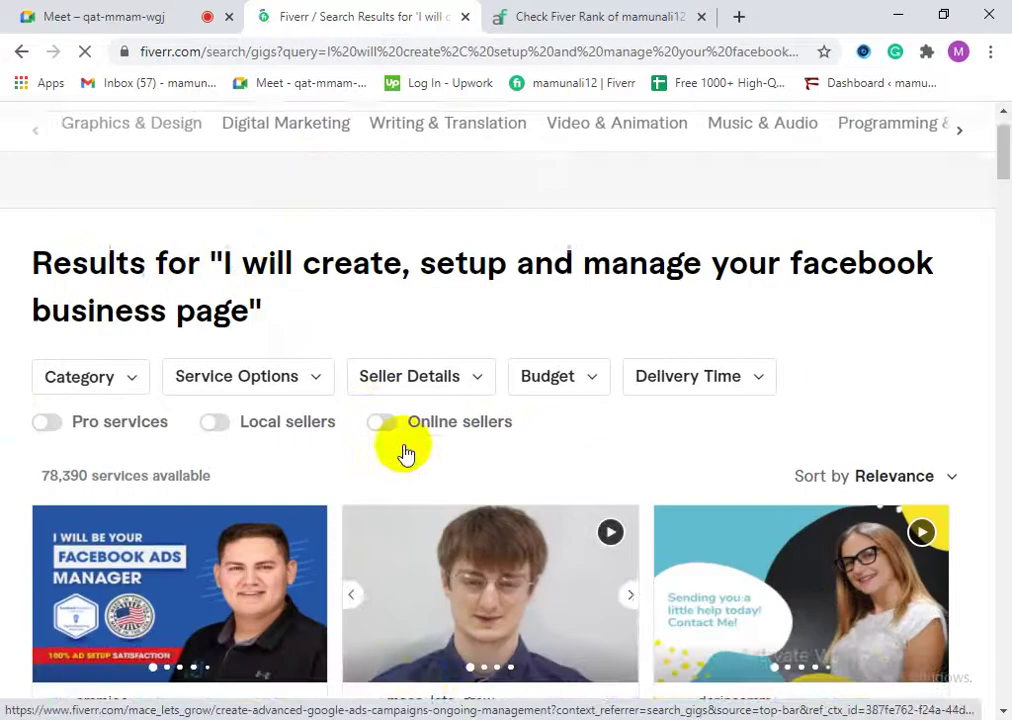
{"action": "scroll", "coordinate": [405, 455], "scroll_direction": "up", "scroll_amount": 1}
{"action": "left_click_drag", "start_coordinate": [222, 334], "coordinate": [374, 373]}
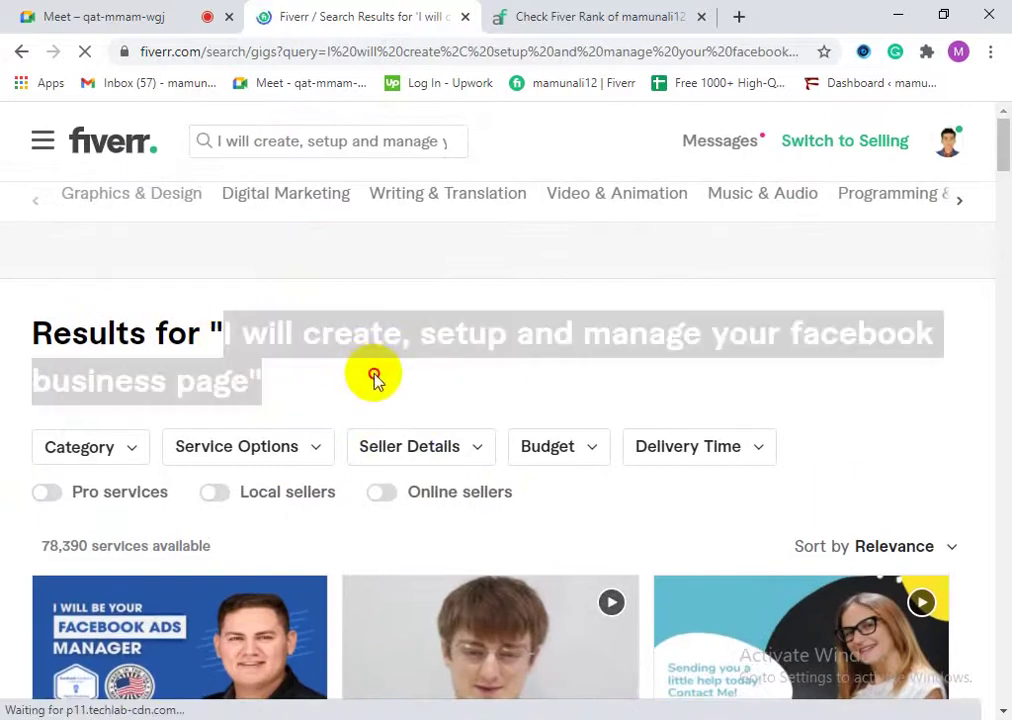
{"action": "left_click", "coordinate": [375, 339]}
{"action": "scroll", "coordinate": [583, 409], "scroll_direction": "down", "scroll_amount": 3}
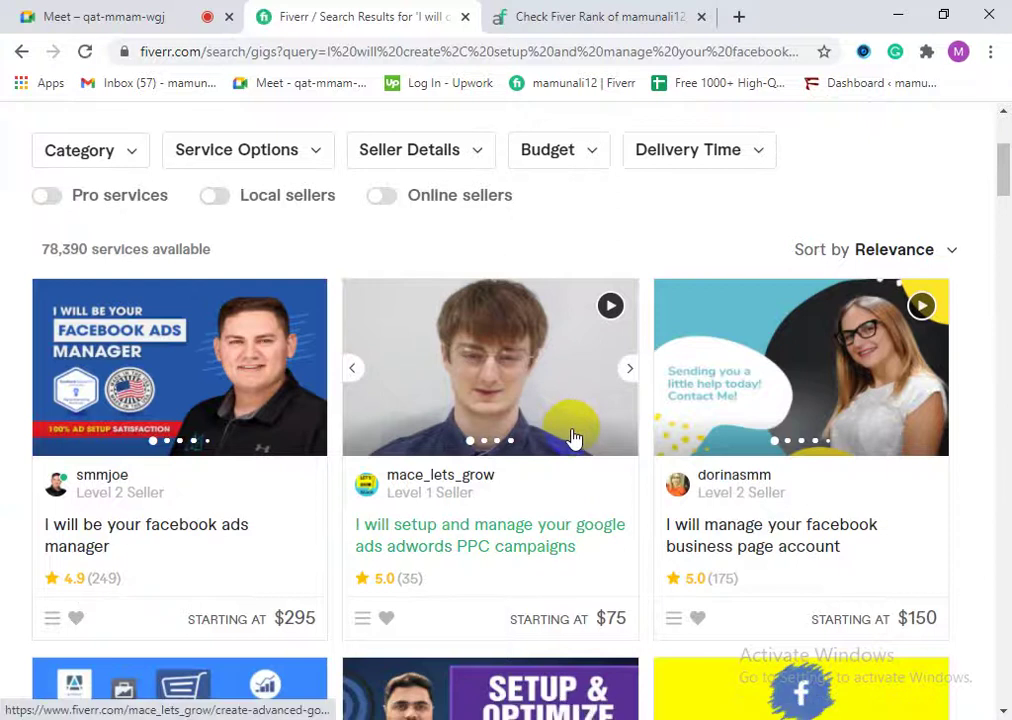
{"action": "left_click", "coordinate": [638, 22]}
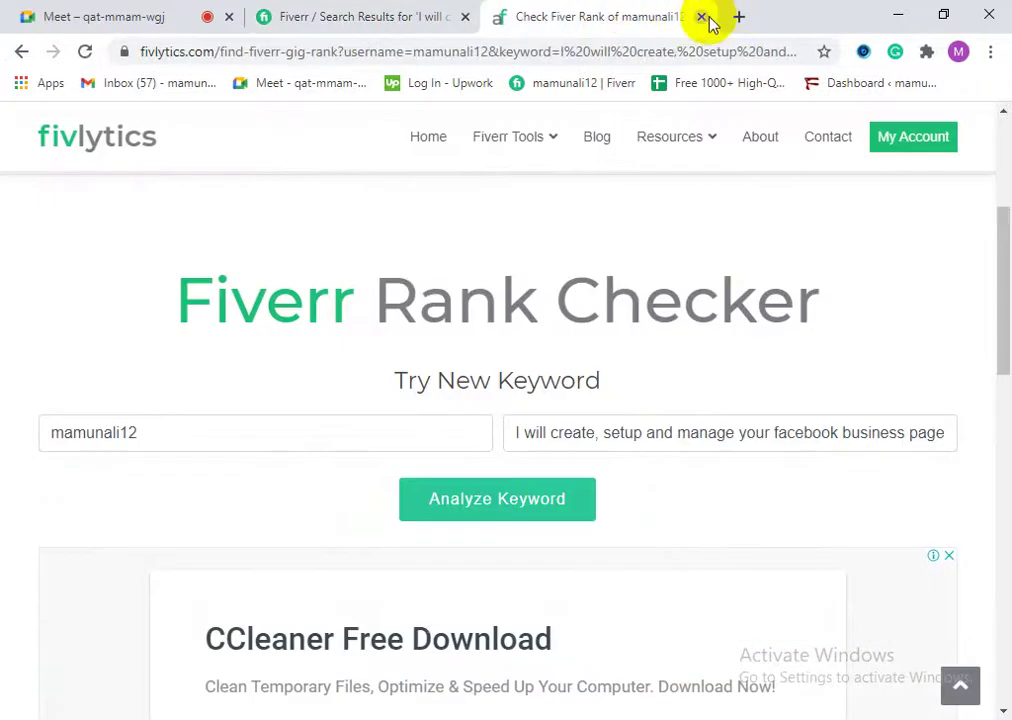
{"action": "left_click", "coordinate": [702, 18]}
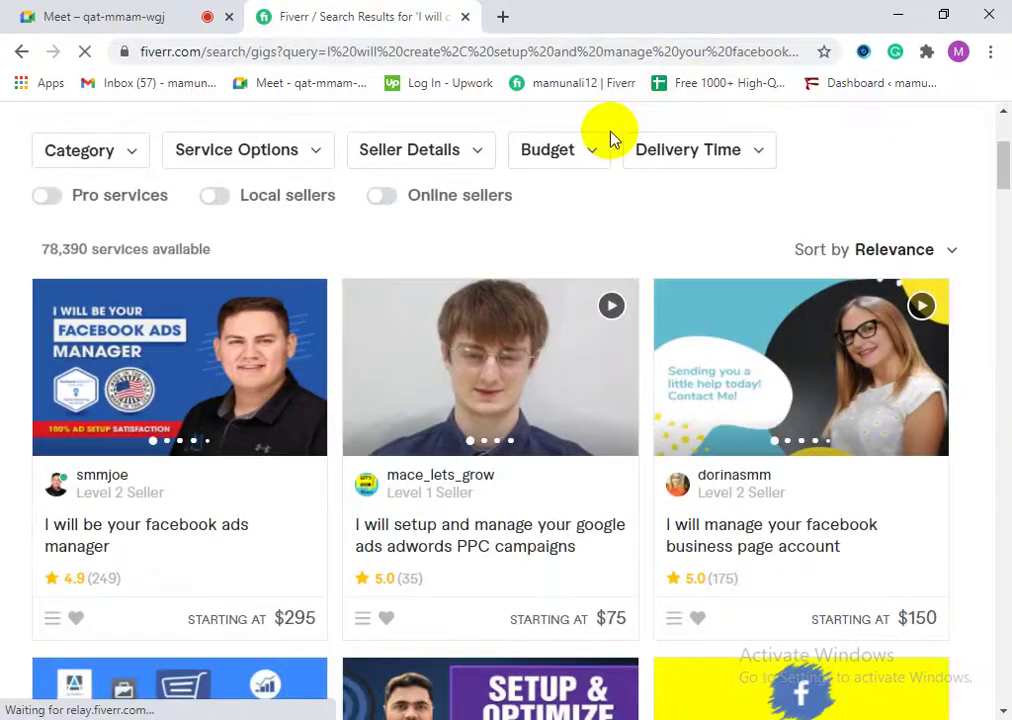
{"action": "scroll", "coordinate": [343, 451], "scroll_direction": "down", "scroll_amount": 4}
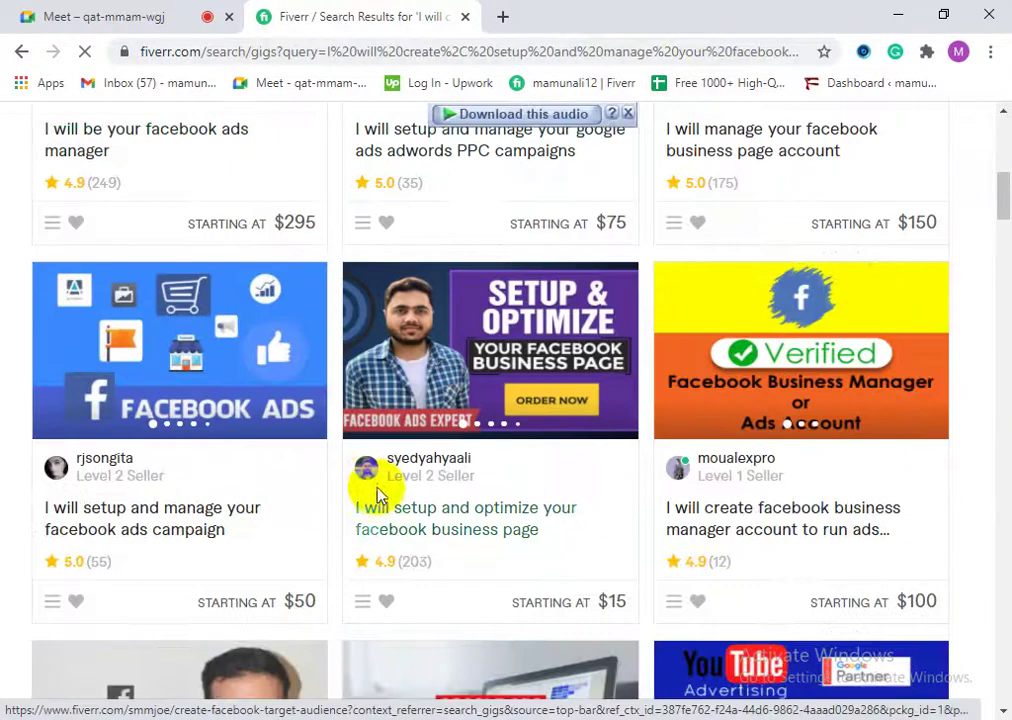
{"action": "left_click", "coordinate": [618, 128]}
{"action": "scroll", "coordinate": [181, 497], "scroll_direction": "down", "scroll_amount": 2}
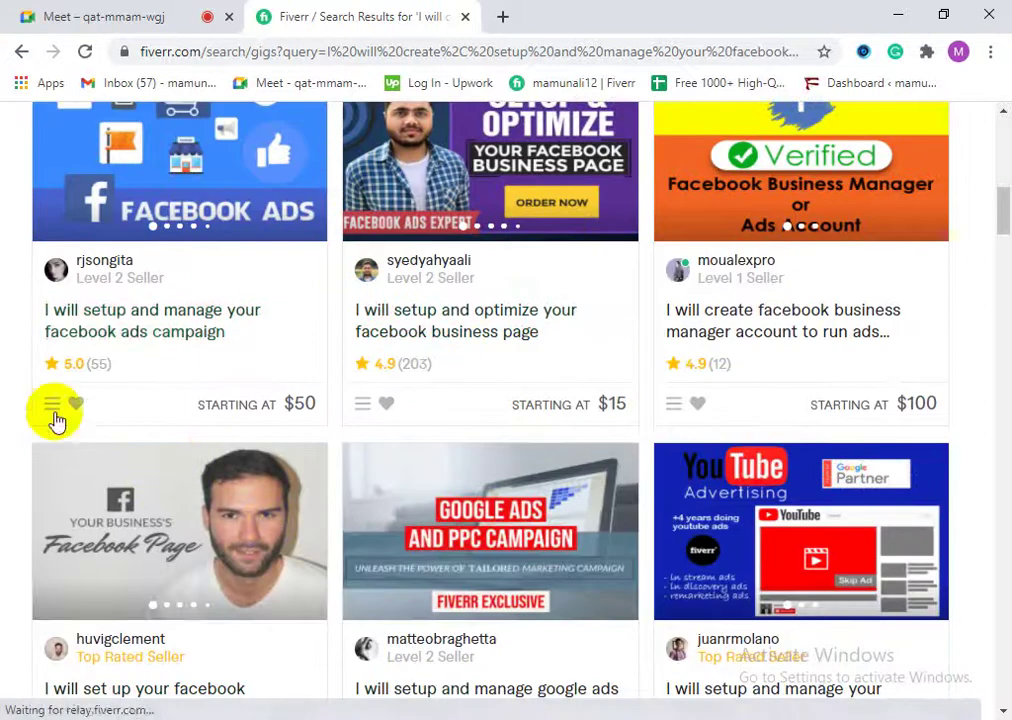
{"action": "scroll", "coordinate": [307, 520], "scroll_direction": "down", "scroll_amount": 6}
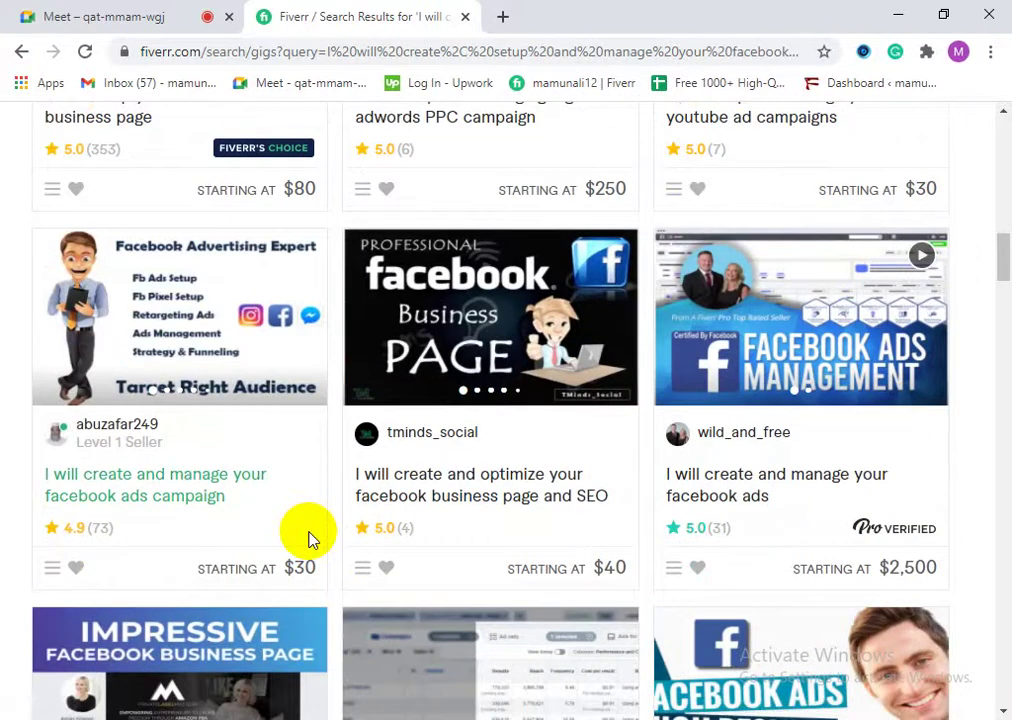
{"action": "scroll", "coordinate": [307, 540], "scroll_direction": "down", "scroll_amount": 1}
{"action": "scroll", "coordinate": [322, 543], "scroll_direction": "down", "scroll_amount": 7}
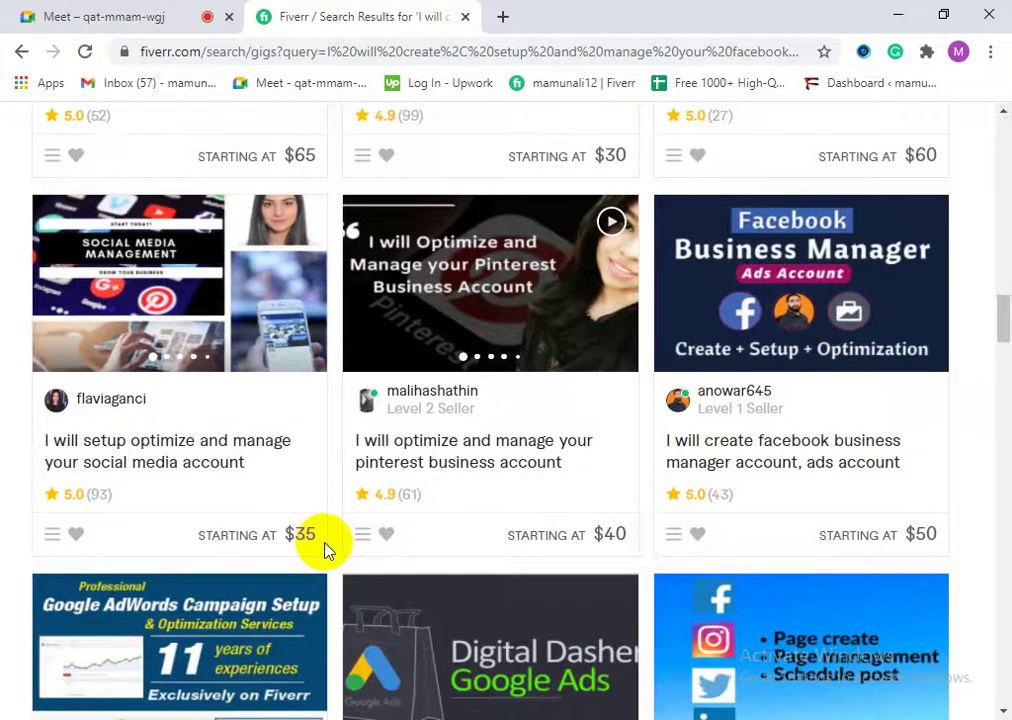
{"action": "scroll", "coordinate": [154, 599], "scroll_direction": "down", "scroll_amount": 2}
{"action": "scroll", "coordinate": [425, 506], "scroll_direction": "down", "scroll_amount": 2}
{"action": "scroll", "coordinate": [60, 489], "scroll_direction": "down", "scroll_amount": 1}
{"action": "scroll", "coordinate": [58, 489], "scroll_direction": "down", "scroll_amount": 5}
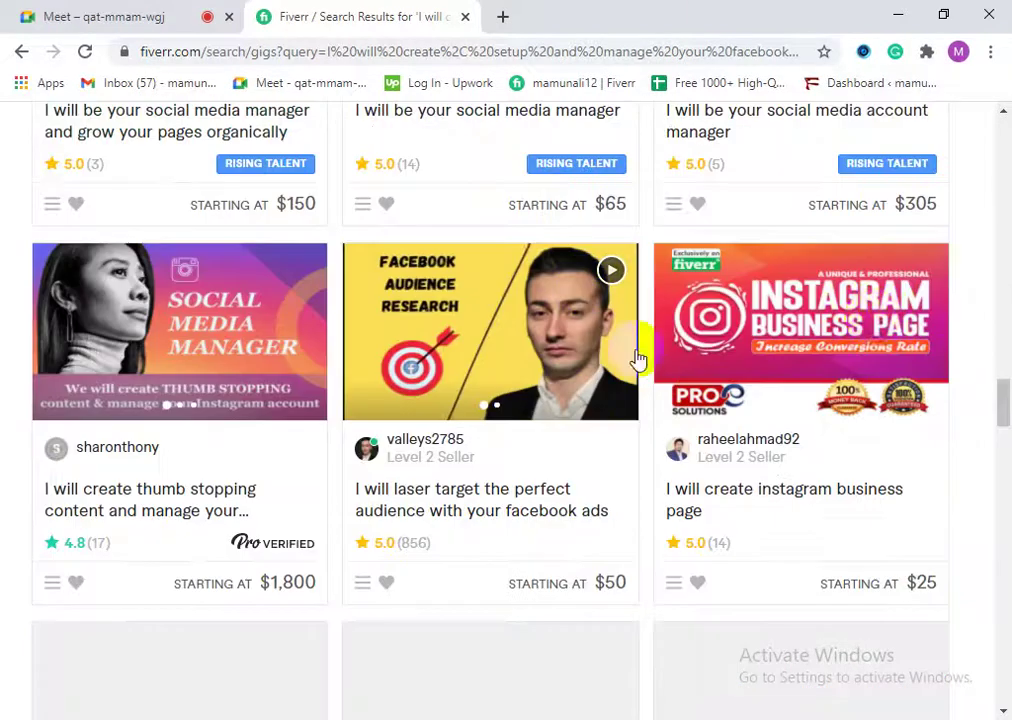
{"action": "scroll", "coordinate": [283, 516], "scroll_direction": "down", "scroll_amount": 5}
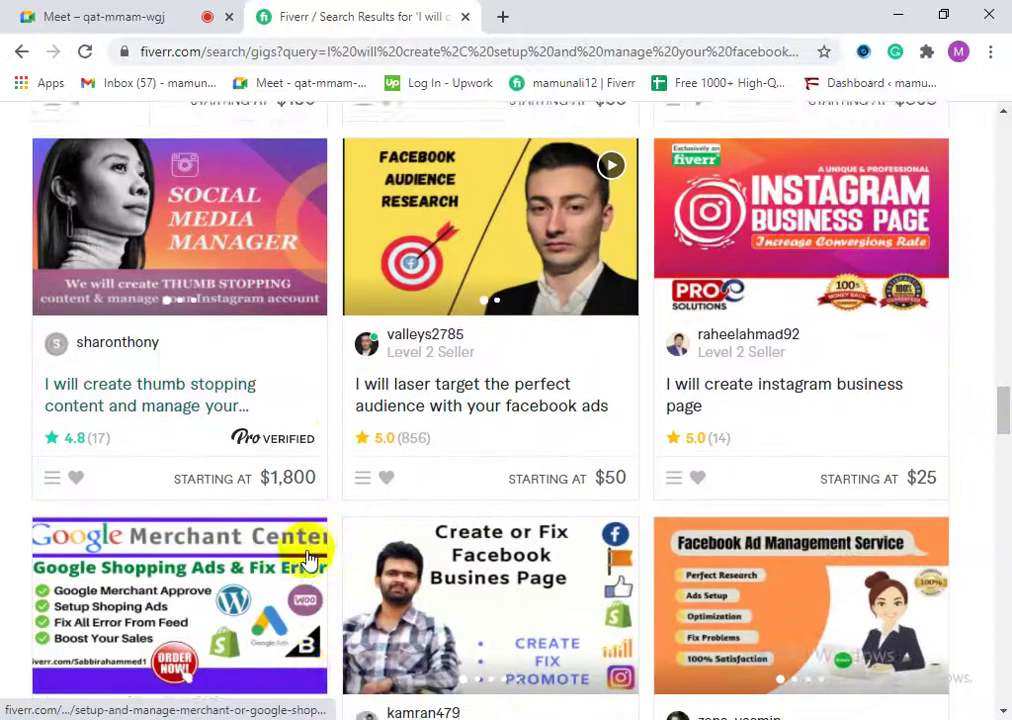
{"action": "scroll", "coordinate": [400, 522], "scroll_direction": "down", "scroll_amount": 3}
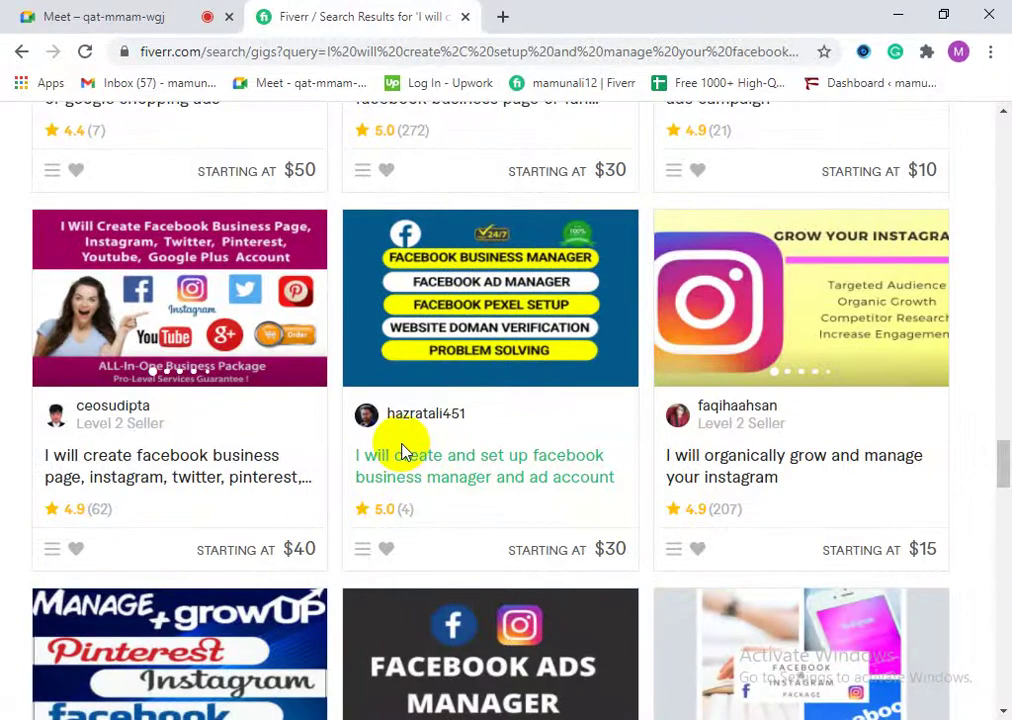
{"action": "scroll", "coordinate": [445, 400], "scroll_direction": "down", "scroll_amount": 2}
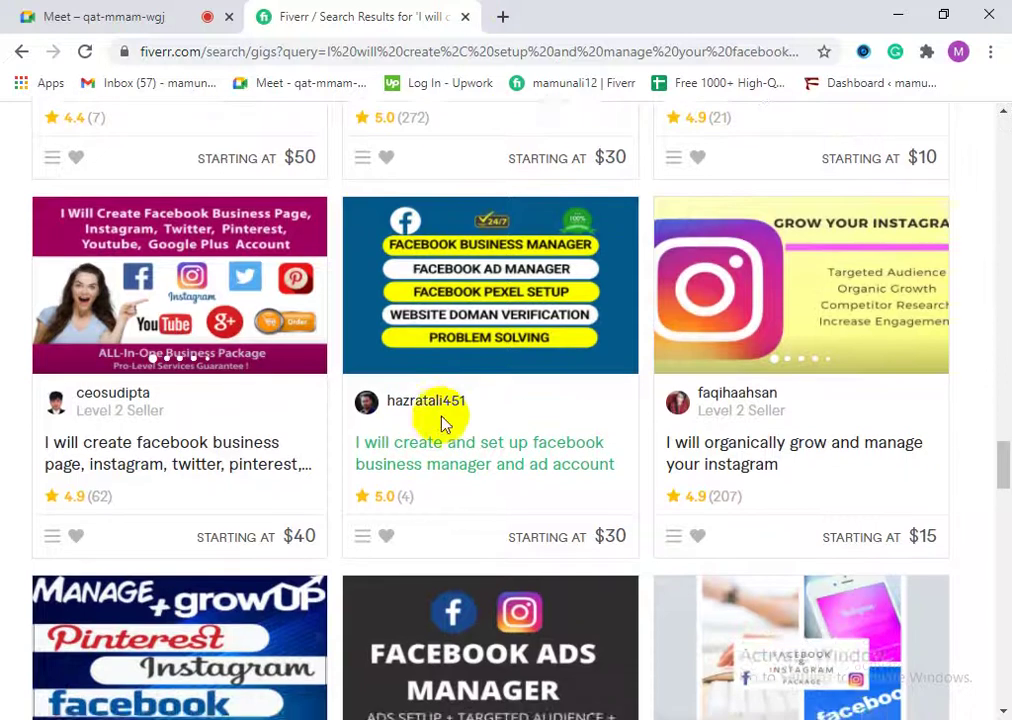
{"action": "scroll", "coordinate": [483, 470], "scroll_direction": "down", "scroll_amount": 6}
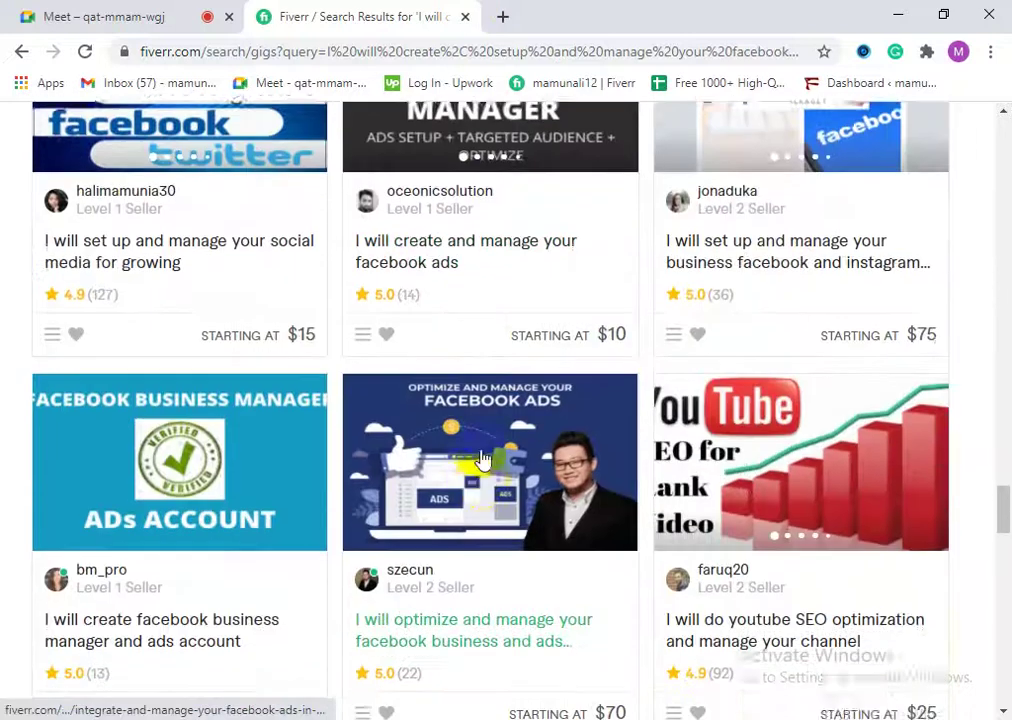
{"action": "scroll", "coordinate": [472, 462], "scroll_direction": "down", "scroll_amount": 4}
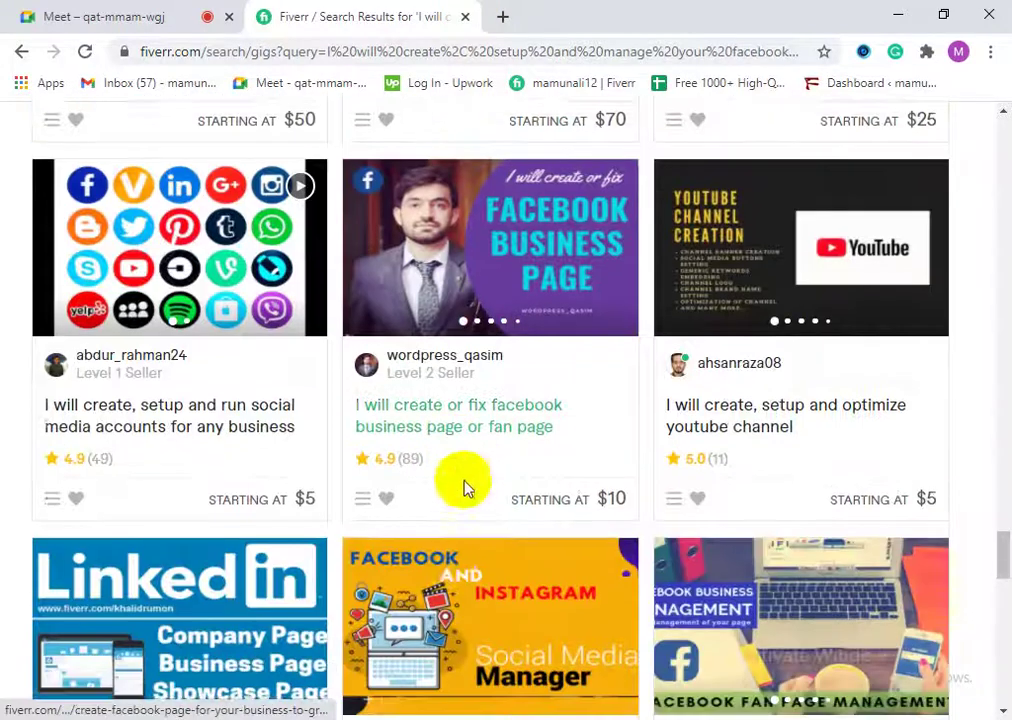
{"action": "scroll", "coordinate": [463, 481], "scroll_direction": "down", "scroll_amount": 2}
{"action": "scroll", "coordinate": [445, 463], "scroll_direction": "down", "scroll_amount": 6}
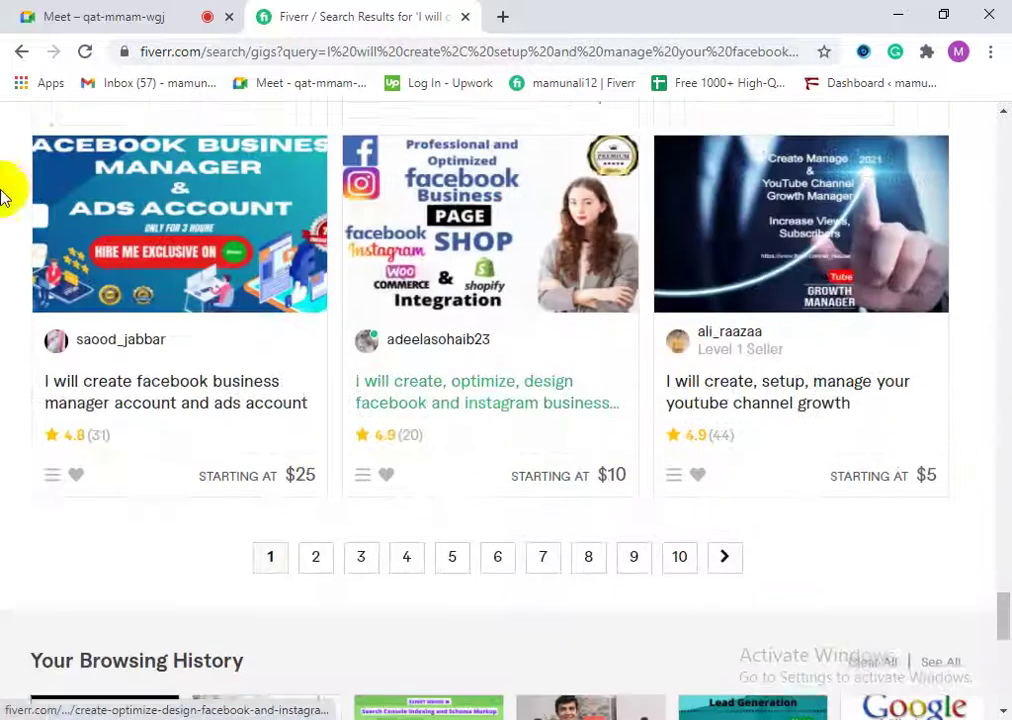
{"action": "scroll", "coordinate": [310, 380], "scroll_direction": "up", "scroll_amount": 13}
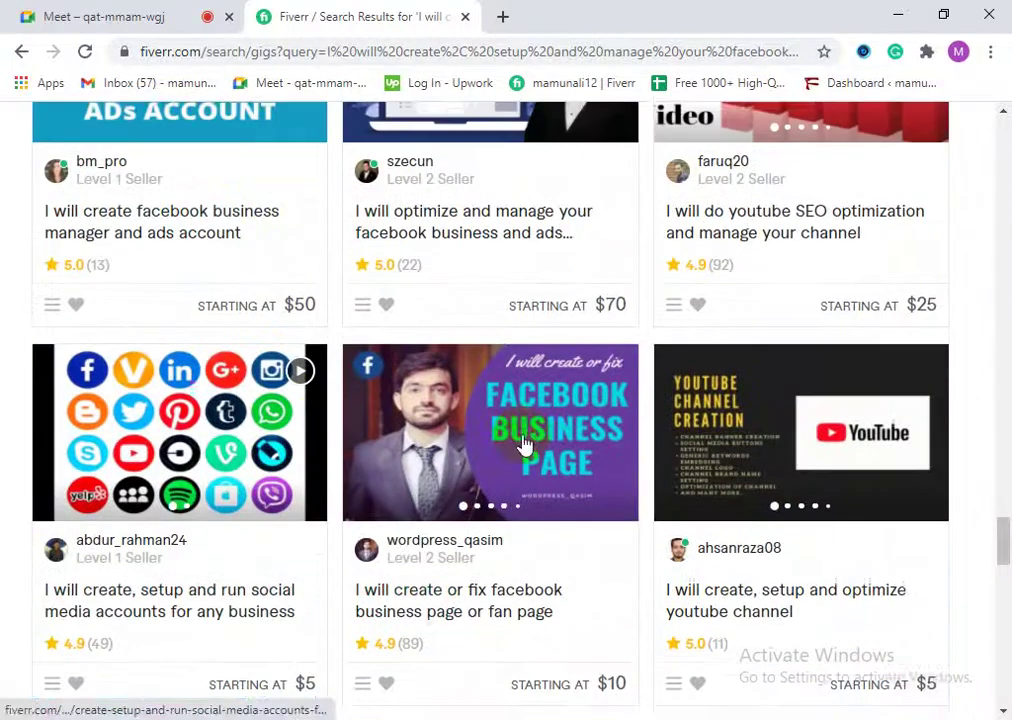
{"action": "left_click_drag", "start_coordinate": [1003, 575], "coordinate": [996, 124]}
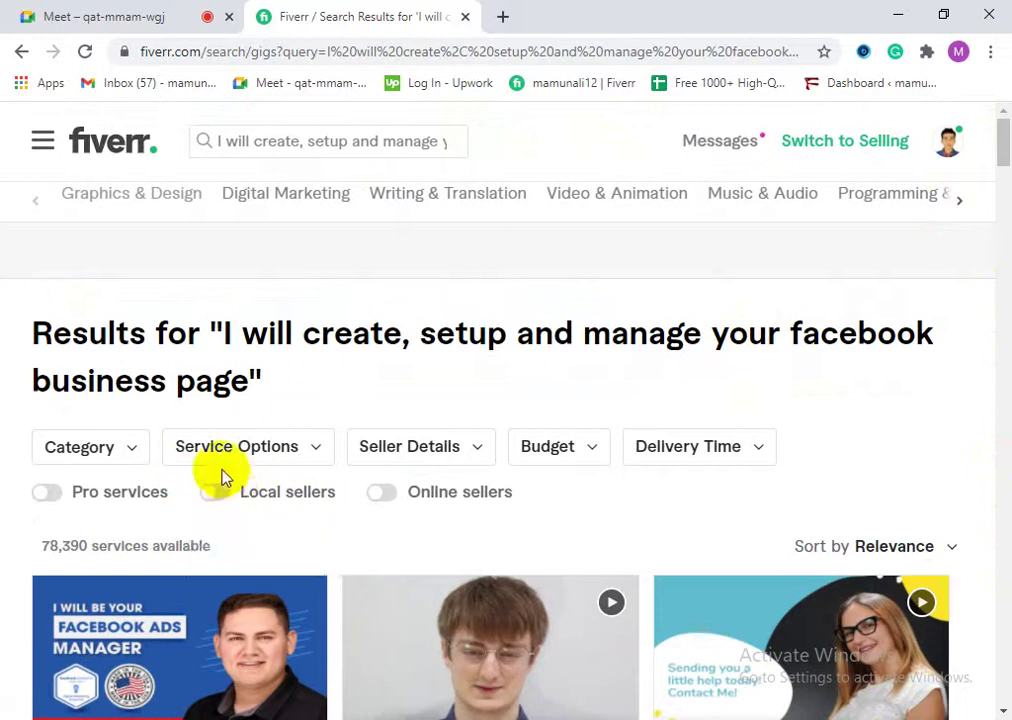
{"action": "scroll", "coordinate": [560, 430], "scroll_direction": "down", "scroll_amount": 2}
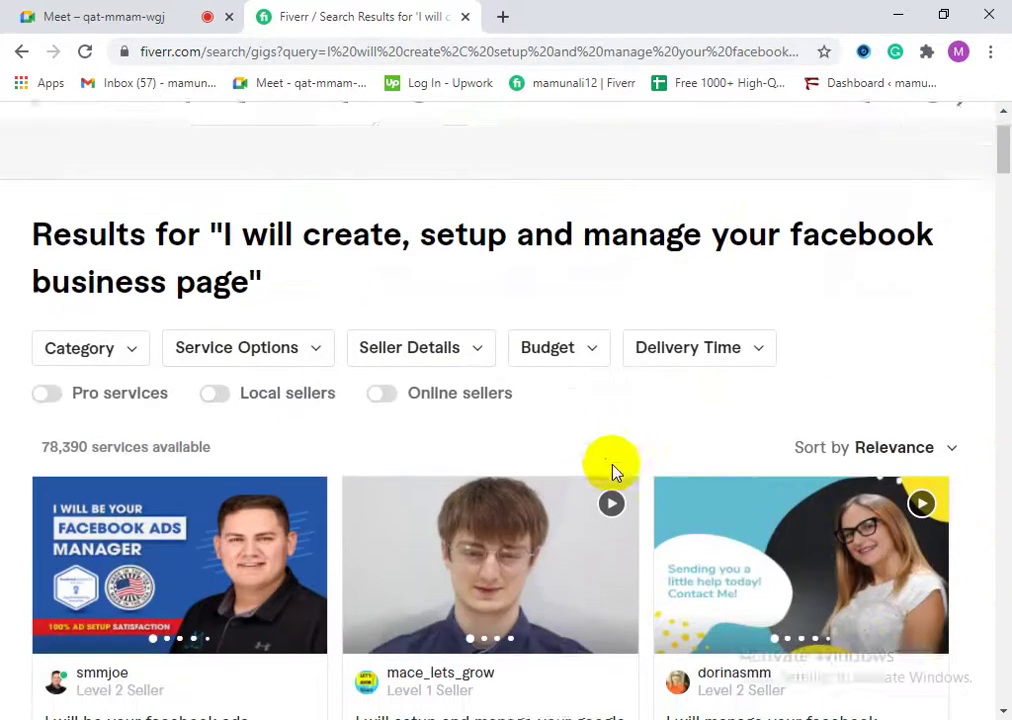
{"action": "left_click_drag", "start_coordinate": [987, 181], "coordinate": [1006, 140]}
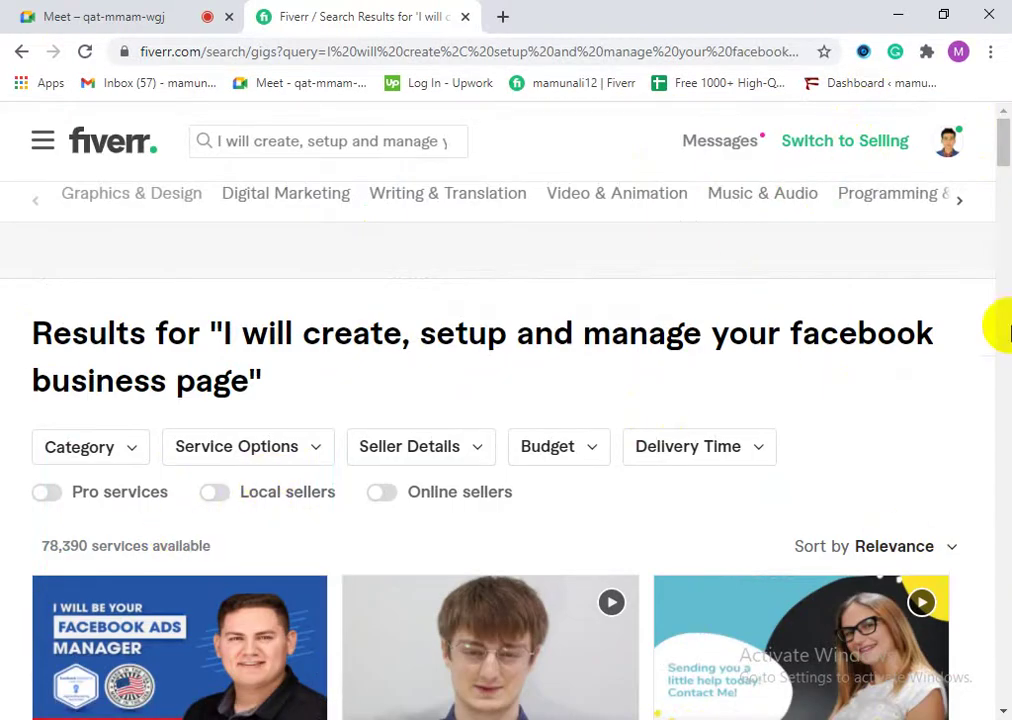
{"action": "left_click_drag", "start_coordinate": [1006, 185], "coordinate": [996, 136]}
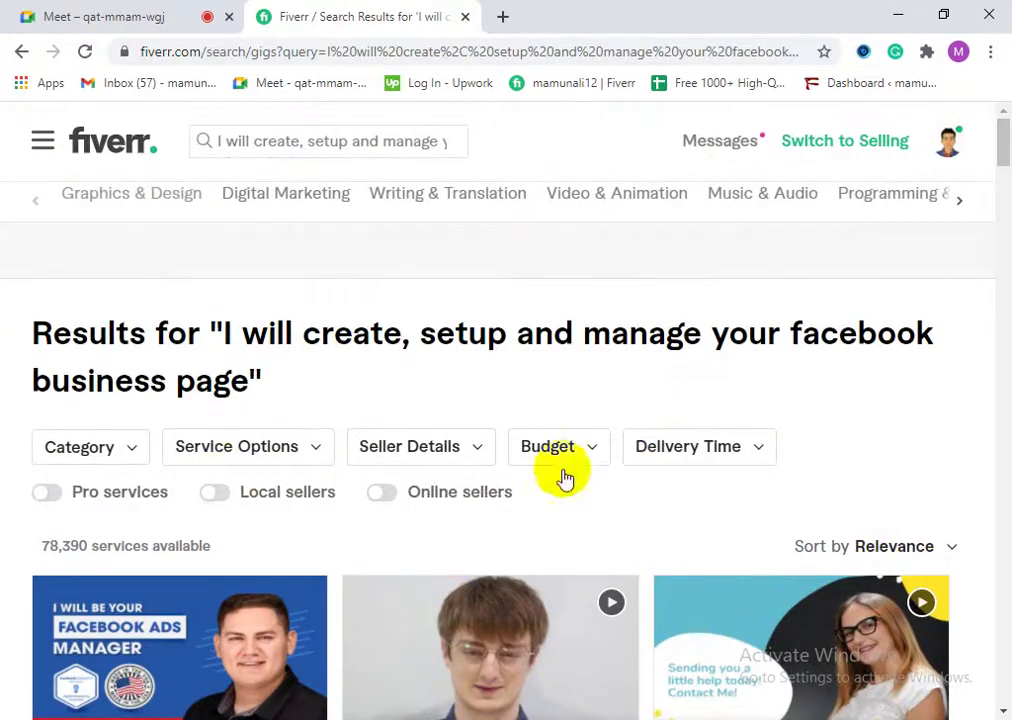
{"action": "left_click_drag", "start_coordinate": [232, 318], "coordinate": [874, 379]}
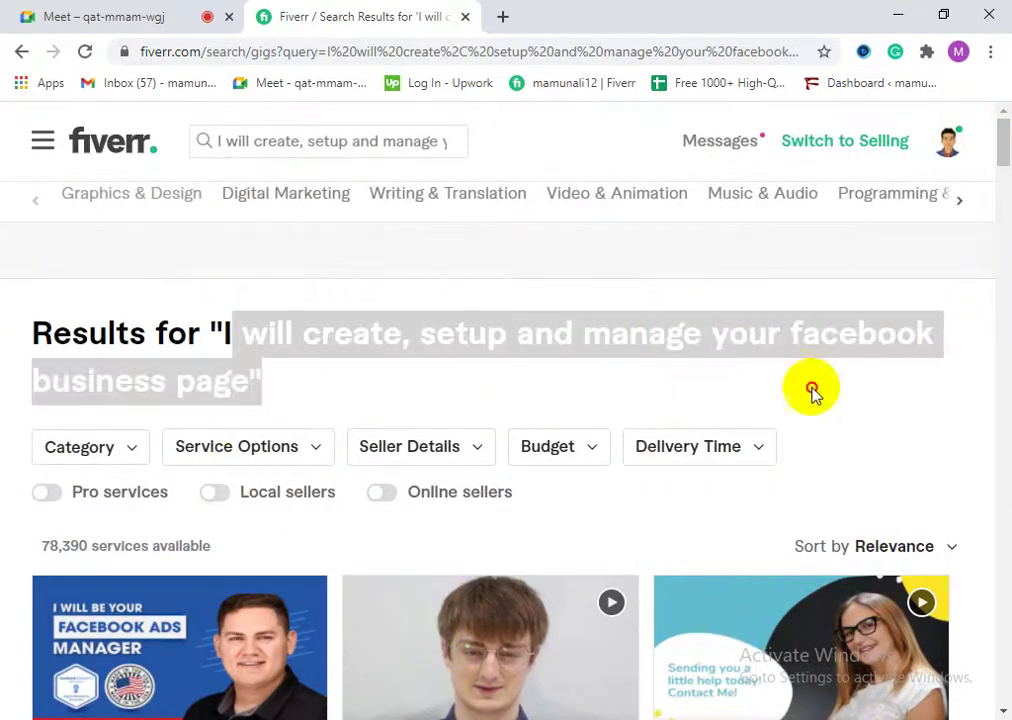
{"action": "left_click", "coordinate": [427, 338]}
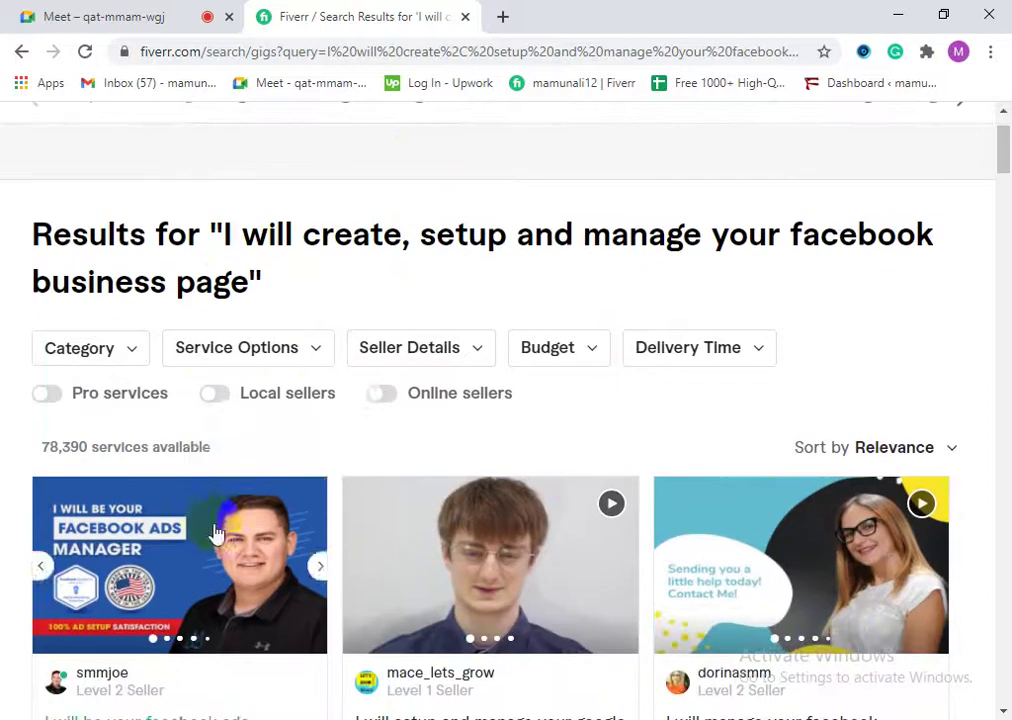
{"action": "scroll", "coordinate": [300, 490], "scroll_direction": "down", "scroll_amount": 1}
{"action": "left_click", "coordinate": [216, 394]}
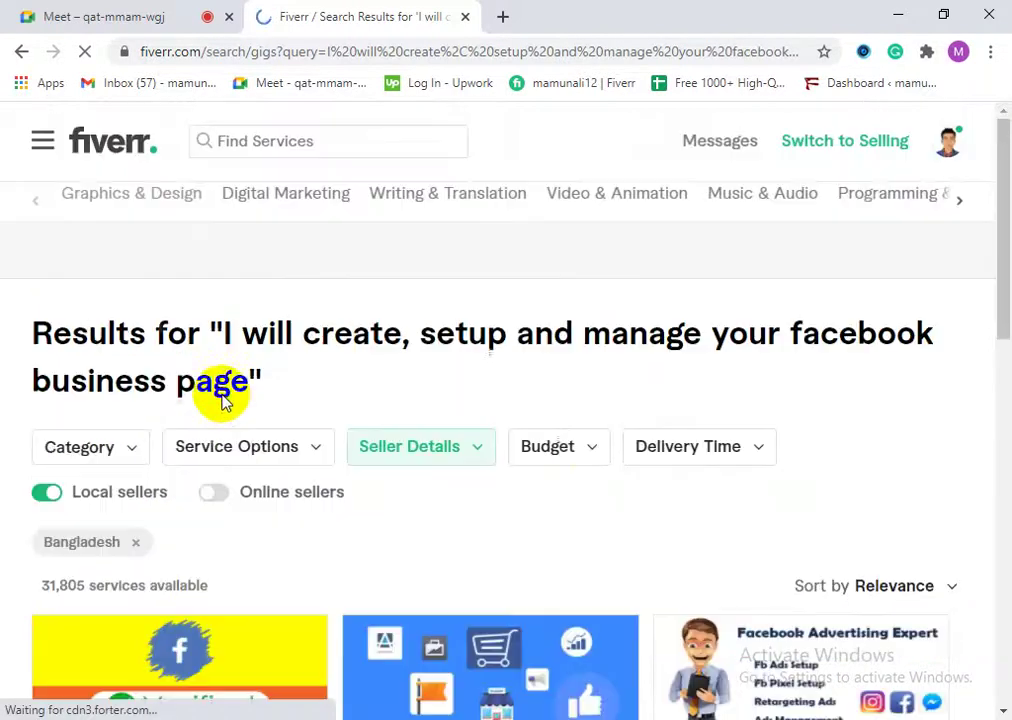
{"action": "scroll", "coordinate": [492, 550], "scroll_direction": "down", "scroll_amount": 1}
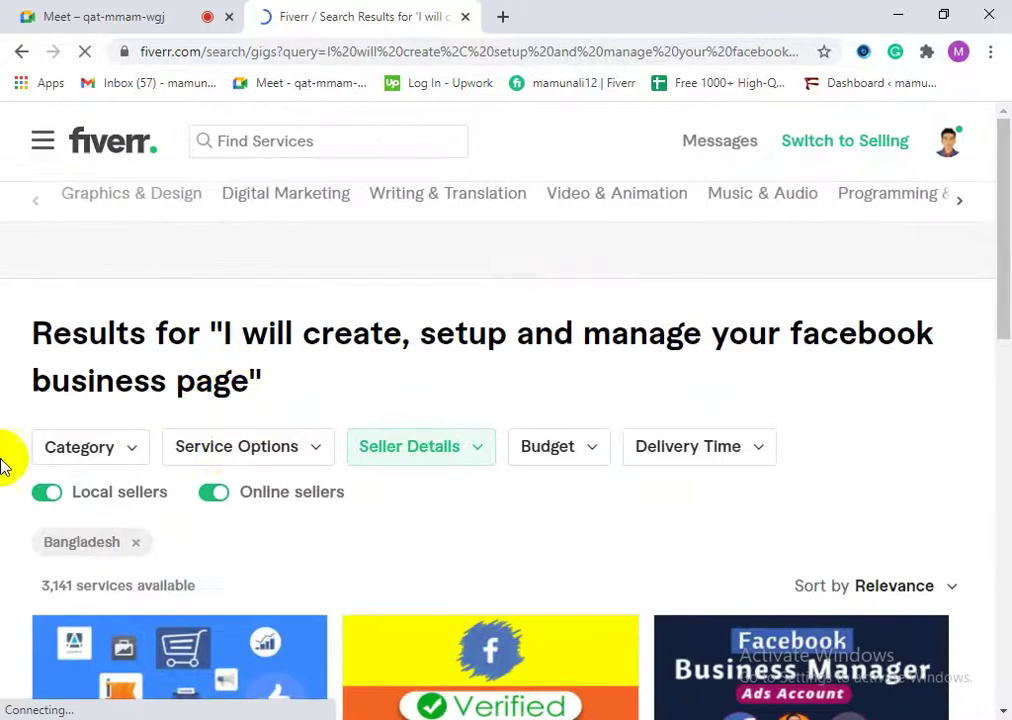
{"action": "scroll", "coordinate": [343, 497], "scroll_direction": "down", "scroll_amount": 5}
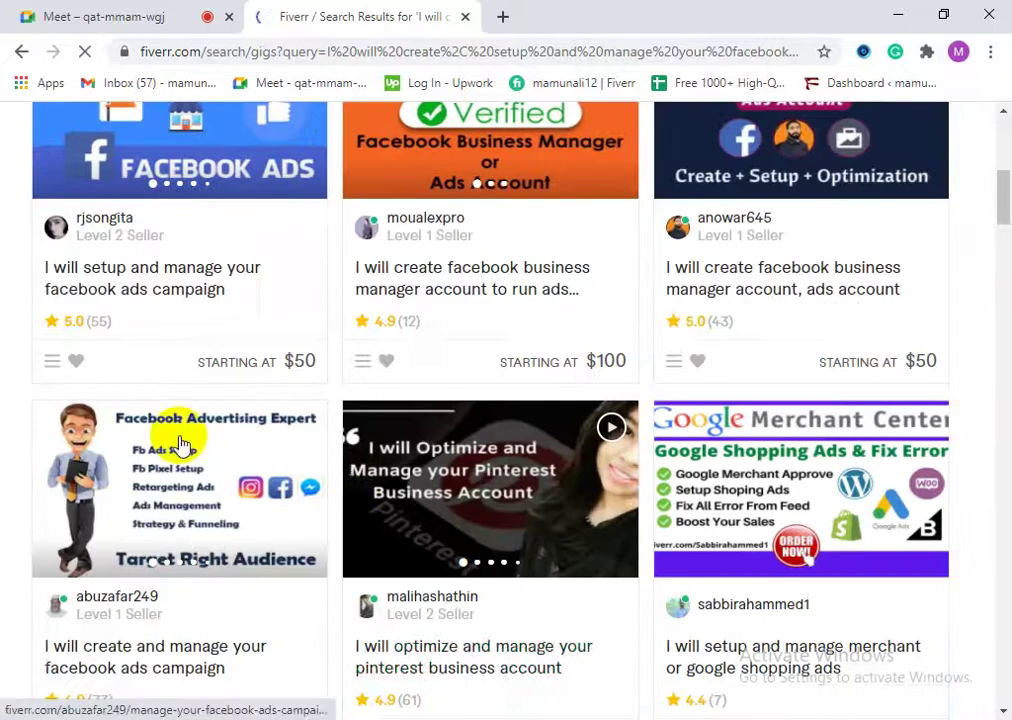
{"action": "scroll", "coordinate": [183, 443], "scroll_direction": "down", "scroll_amount": 8}
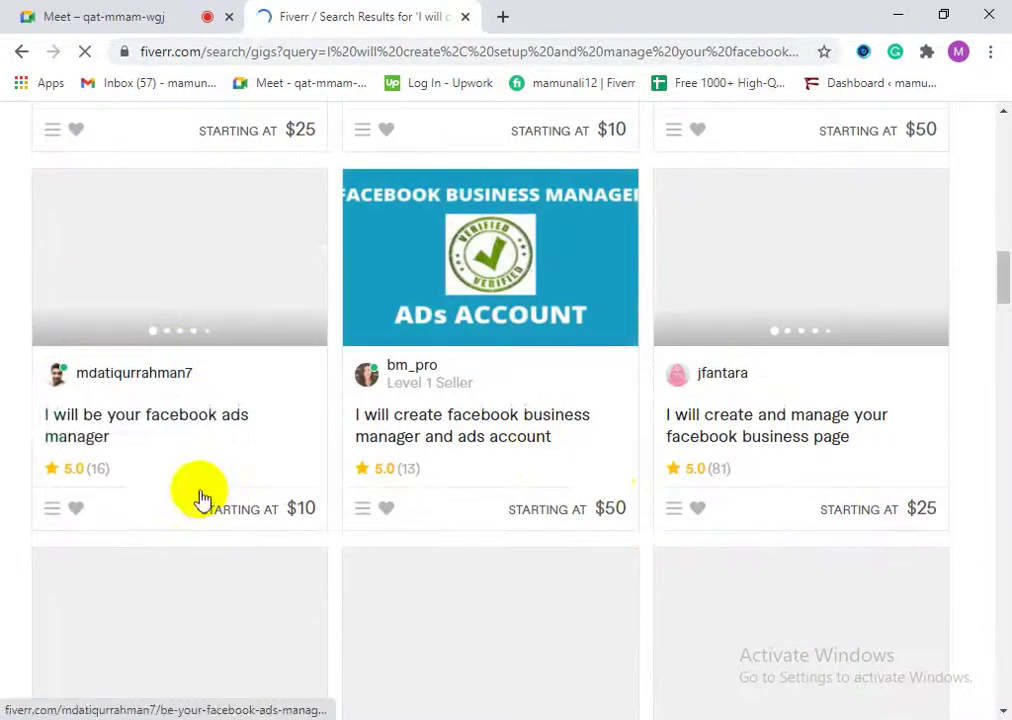
{"action": "scroll", "coordinate": [619, 506], "scroll_direction": "down", "scroll_amount": 4}
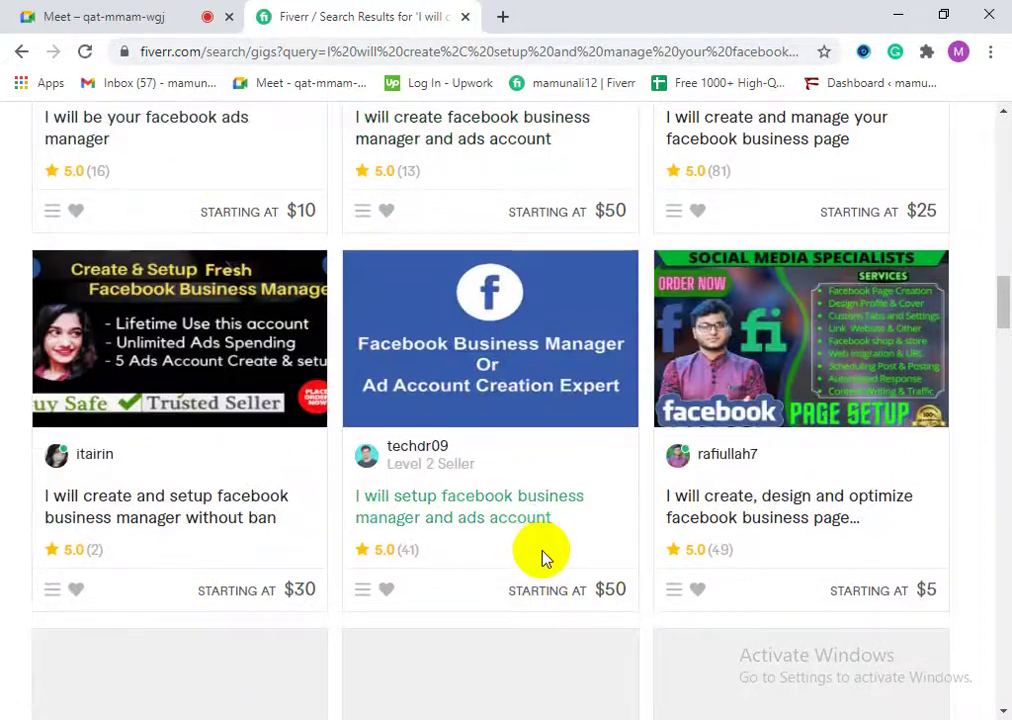
{"action": "scroll", "coordinate": [546, 575], "scroll_direction": "down", "scroll_amount": 2}
{"action": "scroll", "coordinate": [228, 535], "scroll_direction": "down", "scroll_amount": 3}
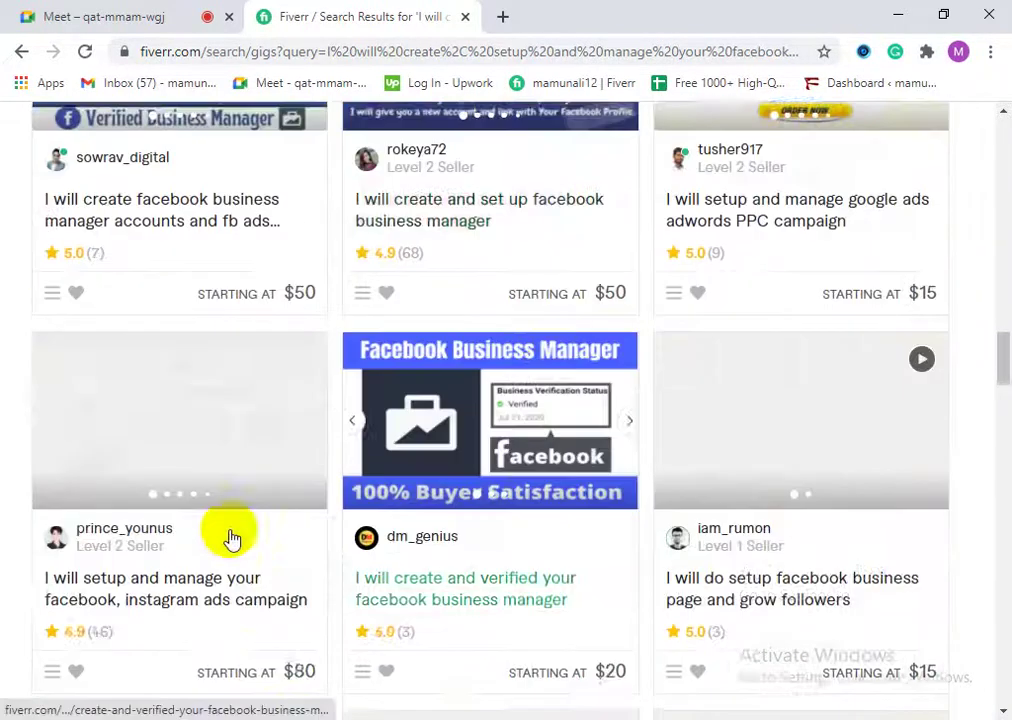
{"action": "scroll", "coordinate": [400, 585], "scroll_direction": "down", "scroll_amount": 2}
{"action": "scroll", "coordinate": [525, 589], "scroll_direction": "down", "scroll_amount": 2}
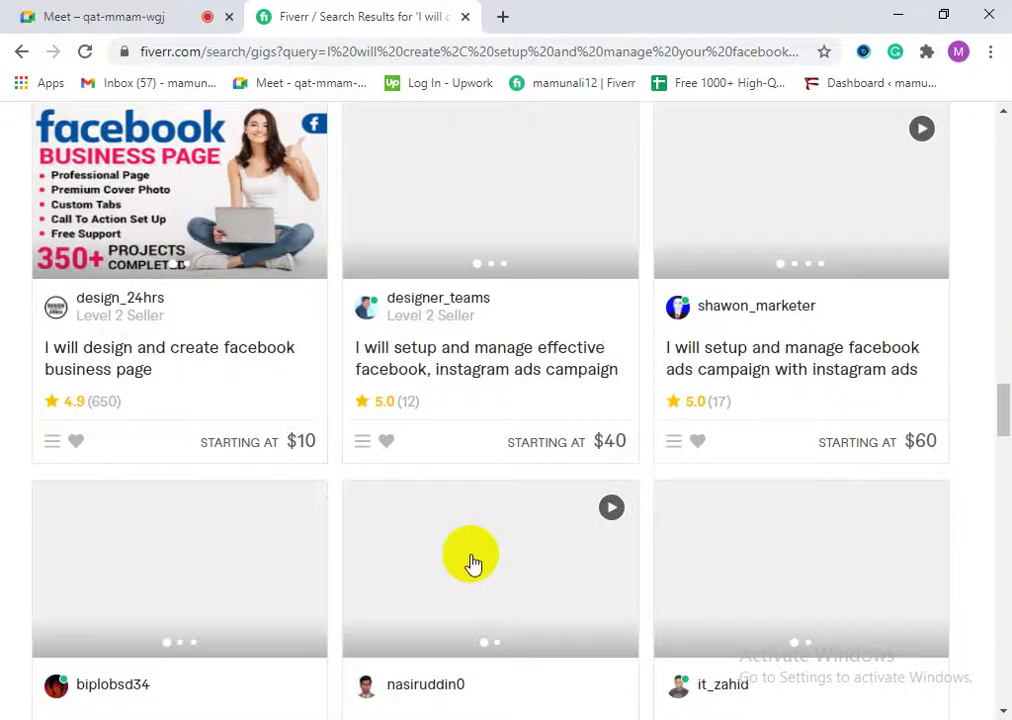
{"action": "scroll", "coordinate": [398, 538], "scroll_direction": "down", "scroll_amount": 1}
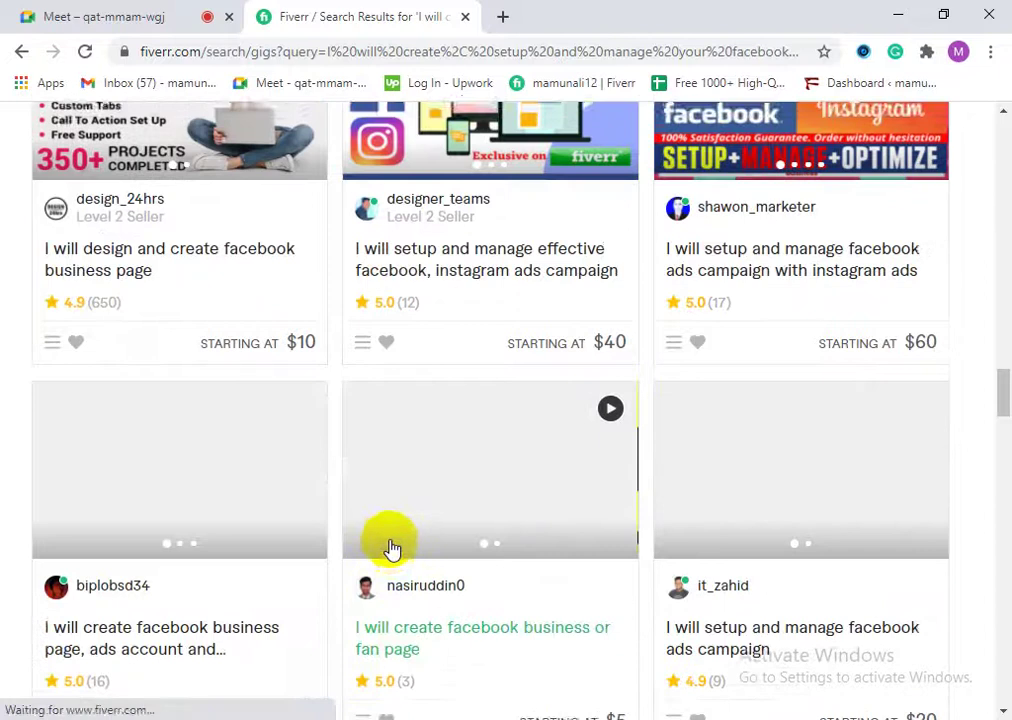
{"action": "scroll", "coordinate": [390, 540], "scroll_direction": "down", "scroll_amount": 3}
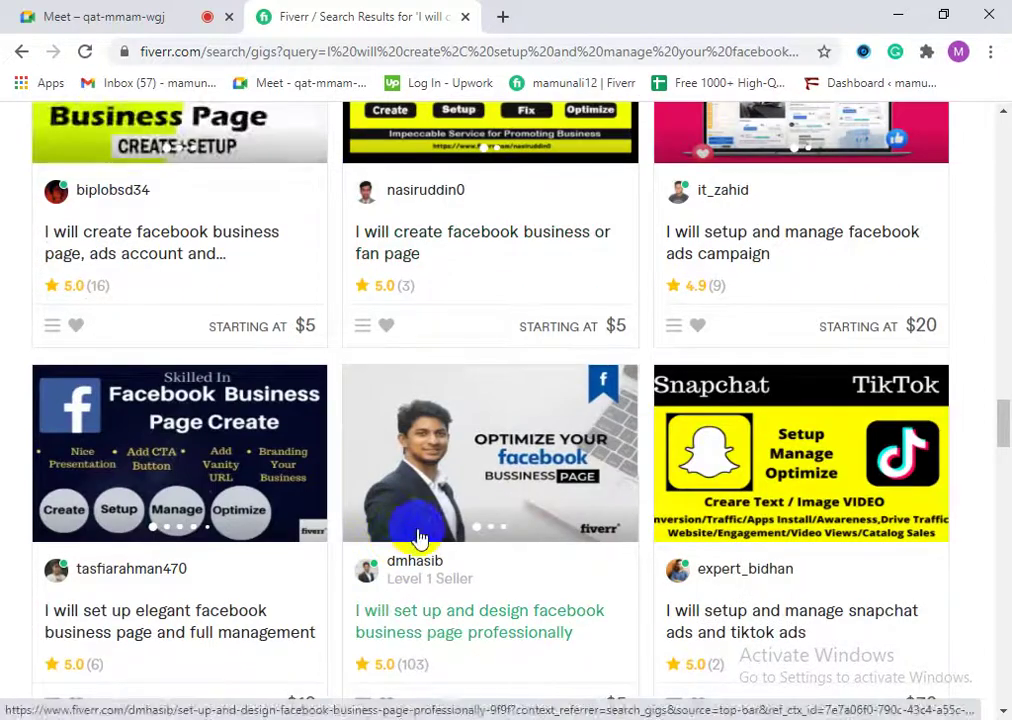
{"action": "scroll", "coordinate": [411, 535], "scroll_direction": "down", "scroll_amount": 3}
{"action": "scroll", "coordinate": [605, 497], "scroll_direction": "down", "scroll_amount": 2}
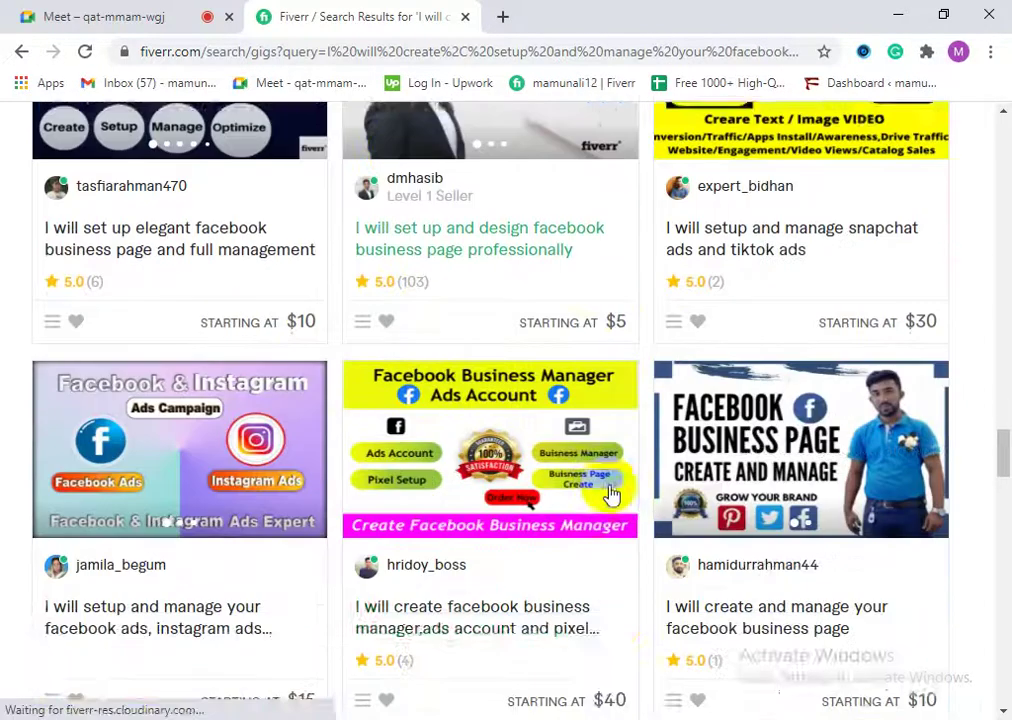
{"action": "scroll", "coordinate": [195, 578], "scroll_direction": "down", "scroll_amount": 6}
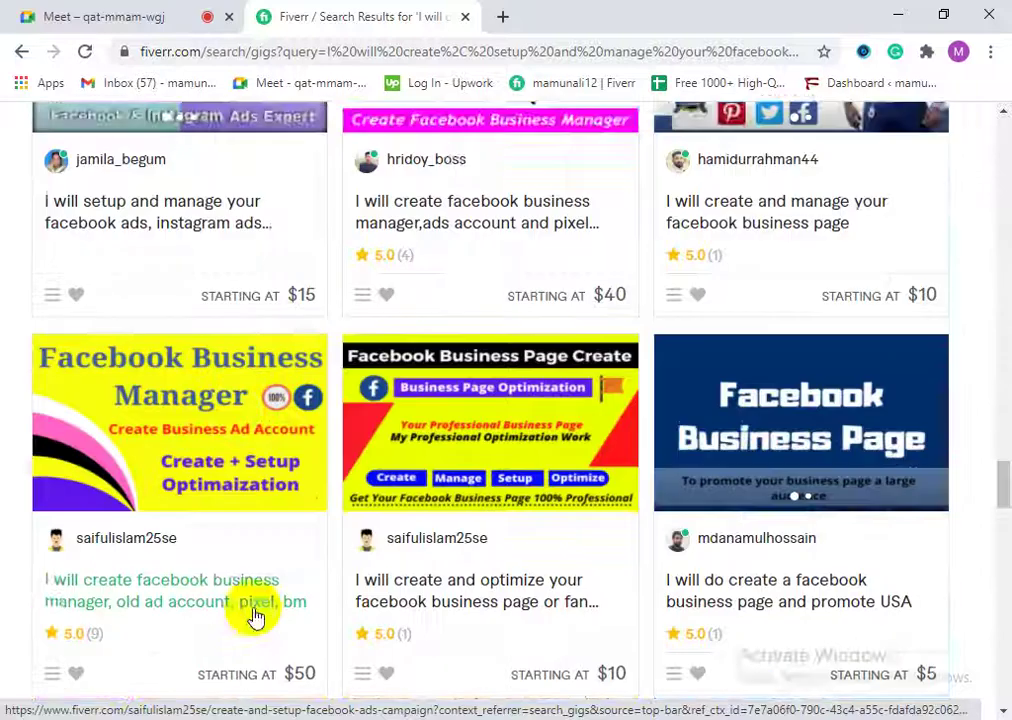
{"action": "scroll", "coordinate": [320, 601], "scroll_direction": "down", "scroll_amount": 9}
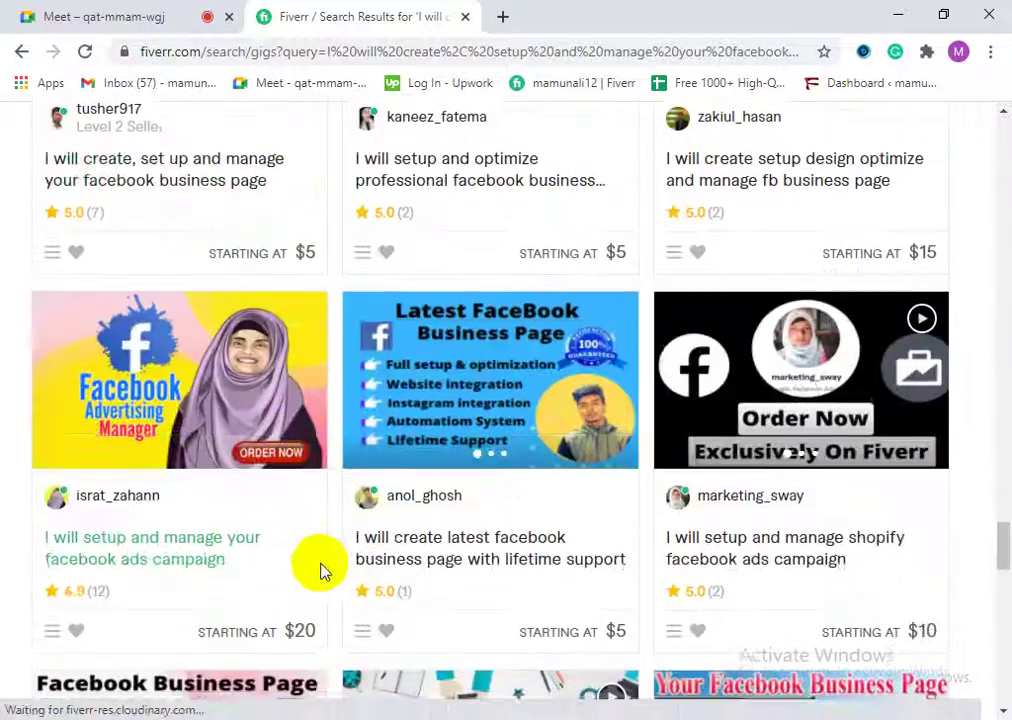
{"action": "scroll", "coordinate": [424, 590], "scroll_direction": "down", "scroll_amount": 3}
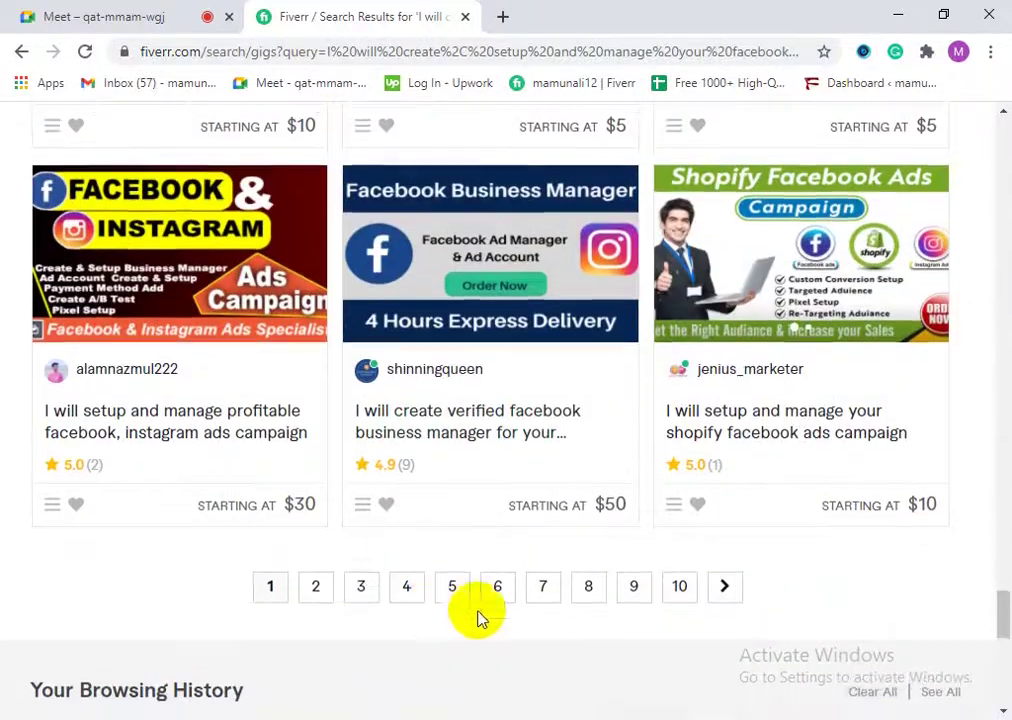
{"action": "left_click_drag", "start_coordinate": [1005, 615], "coordinate": [962, 158]}
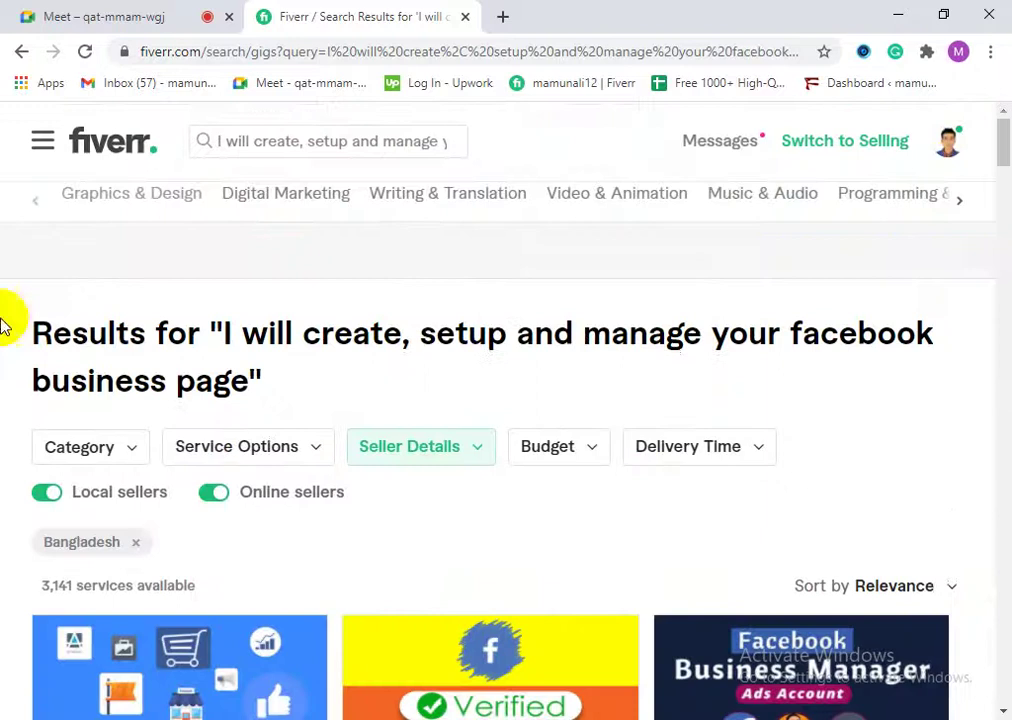
Step: Scroll down to the pagination bar below the Facebook business page gig results
{"action": "scroll", "coordinate": [200, 592], "scroll_direction": "down", "scroll_amount": 3}
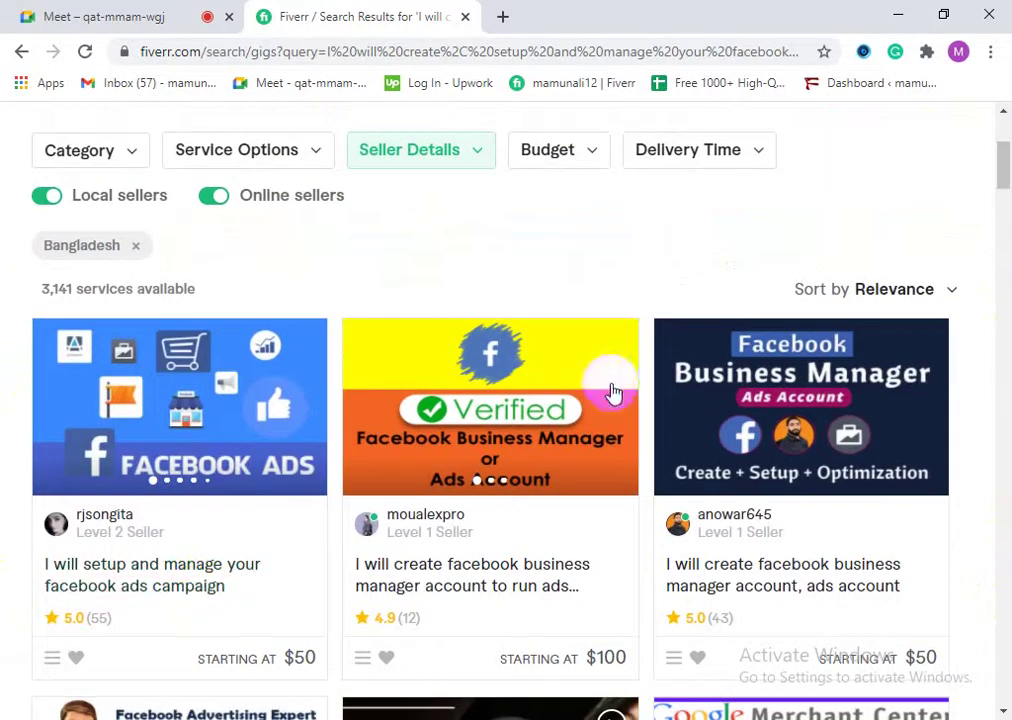
{"action": "left_click_drag", "start_coordinate": [1003, 178], "coordinate": [1005, 530]}
{"action": "scroll", "coordinate": [445, 535], "scroll_direction": "down", "scroll_amount": 15}
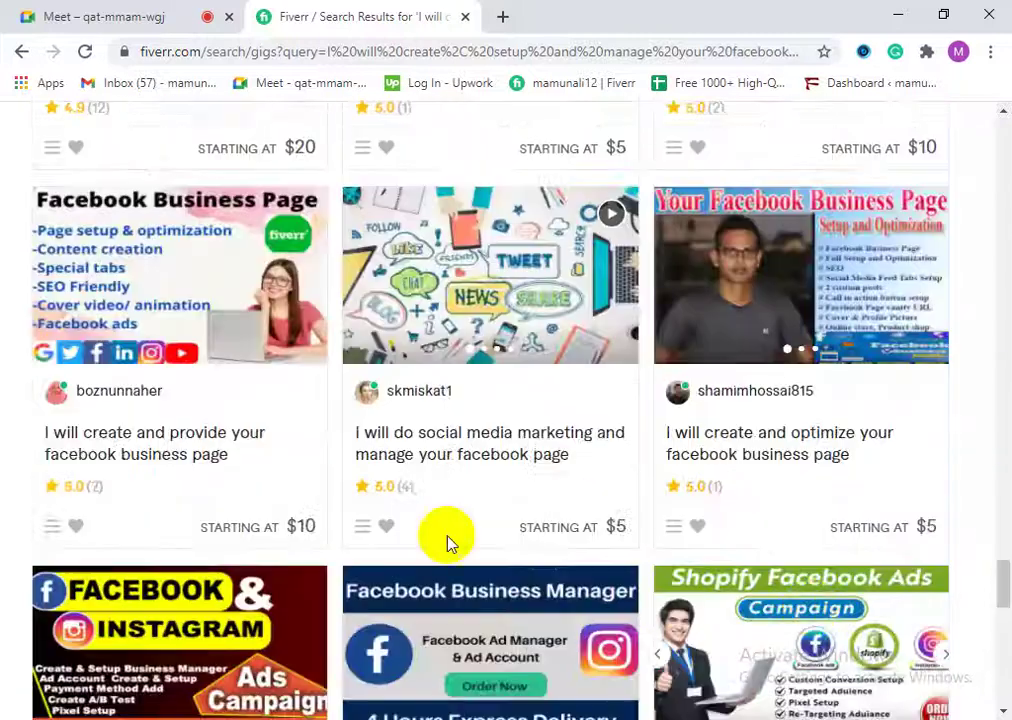
{"action": "scroll", "coordinate": [298, 477], "scroll_direction": "up", "scroll_amount": 1}
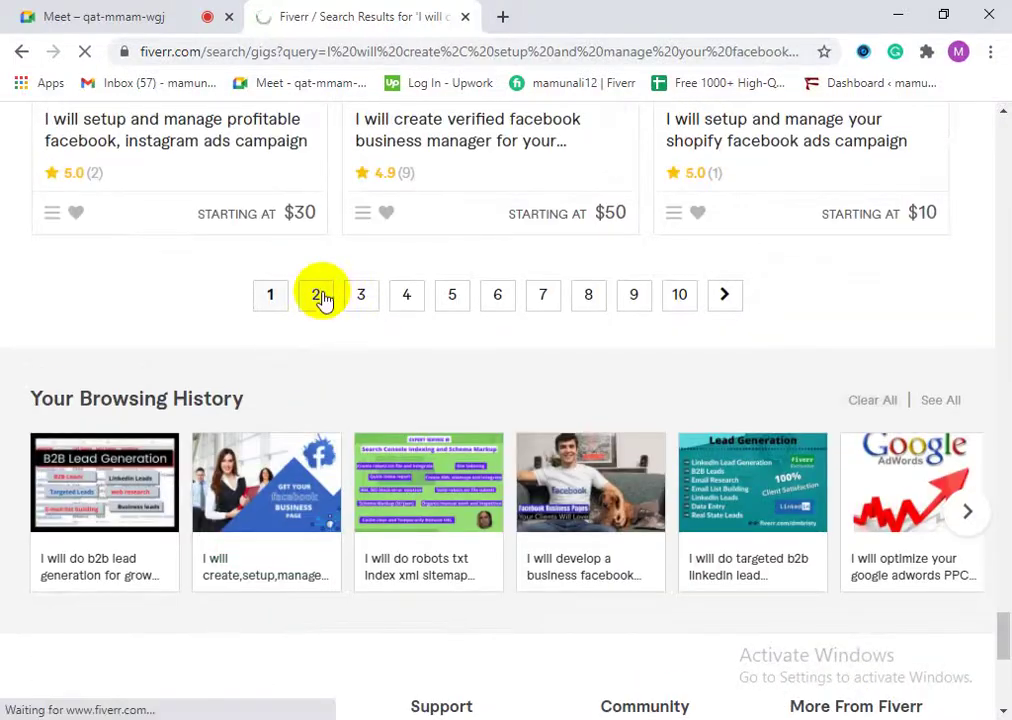
Step: Browse page 2 of the Bangladesh-filtered Facebook business page gigs down to the pagination
{"action": "scroll", "coordinate": [150, 550], "scroll_direction": "down", "scroll_amount": 4}
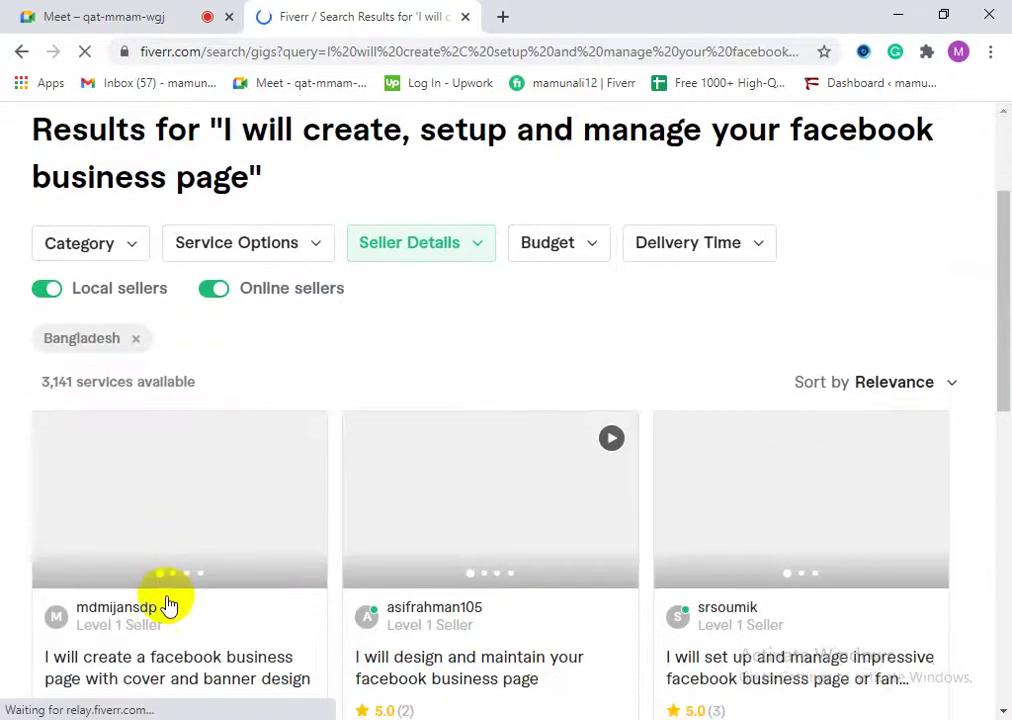
{"action": "scroll", "coordinate": [358, 550], "scroll_direction": "down", "scroll_amount": 8}
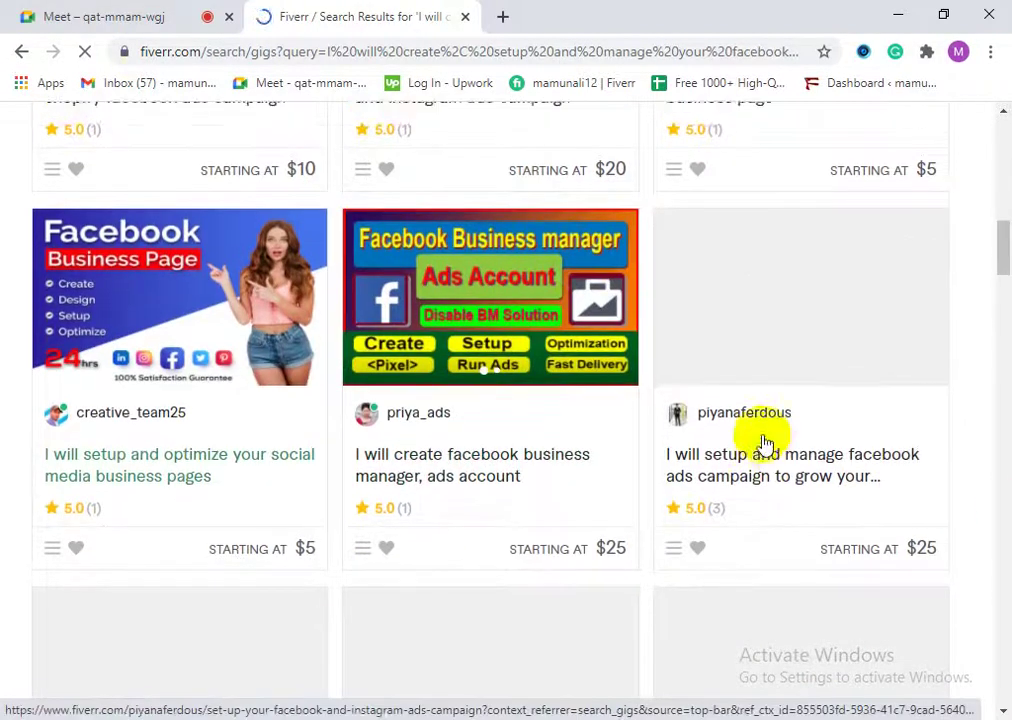
{"action": "scroll", "coordinate": [461, 449], "scroll_direction": "down", "scroll_amount": 4}
{"action": "scroll", "coordinate": [368, 474], "scroll_direction": "down", "scroll_amount": 5}
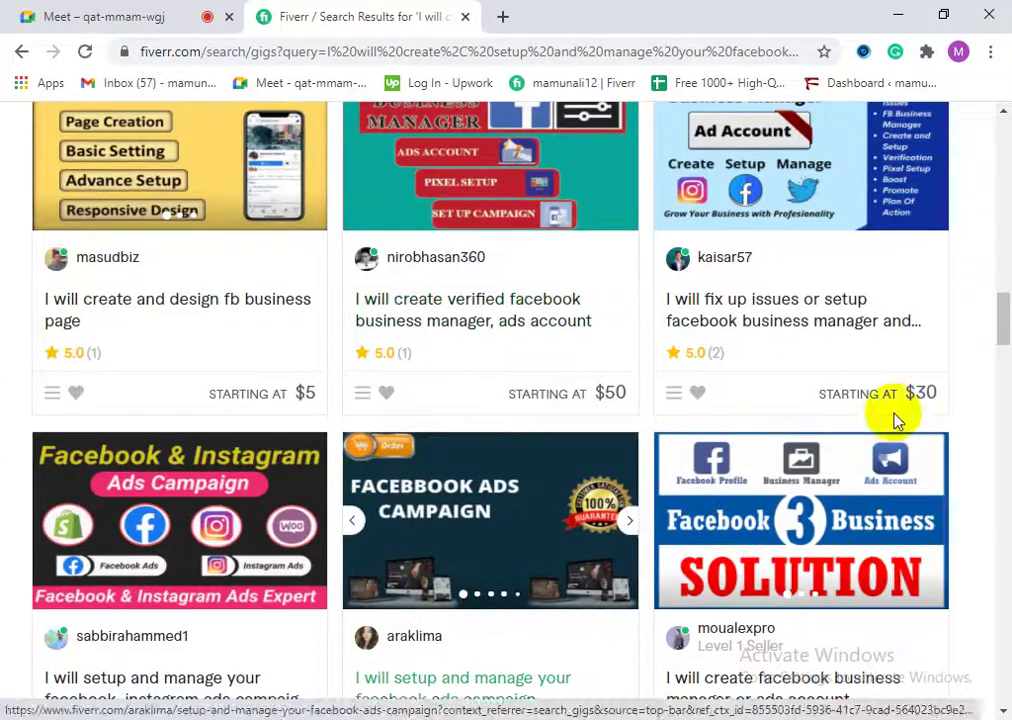
{"action": "scroll", "coordinate": [481, 515], "scroll_direction": "down", "scroll_amount": 4}
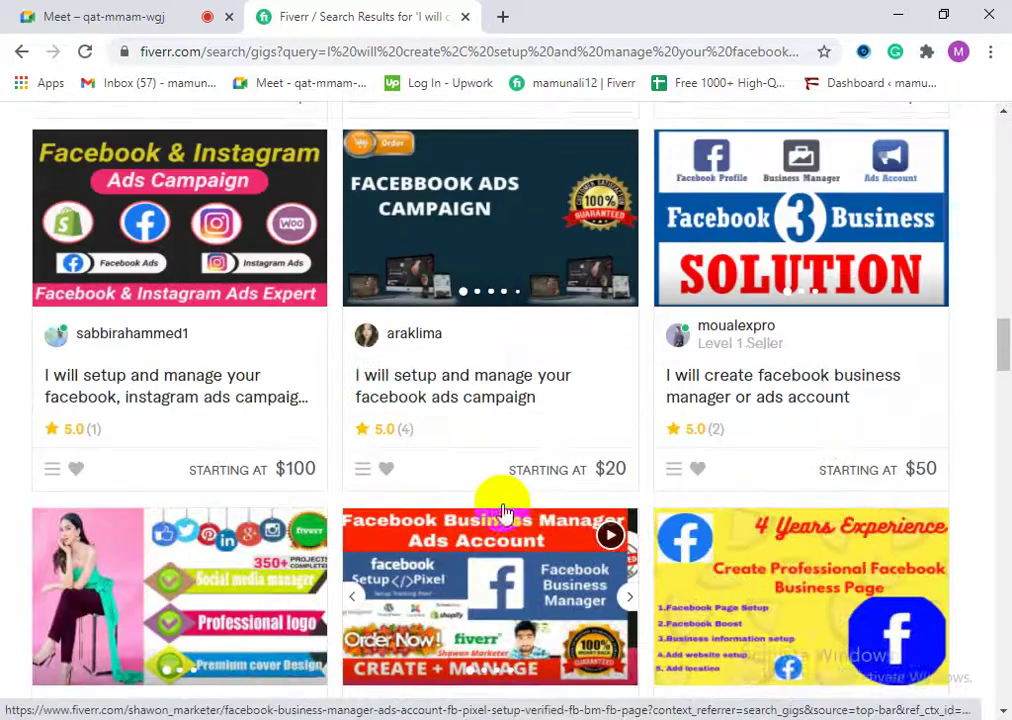
{"action": "scroll", "coordinate": [418, 515], "scroll_direction": "down", "scroll_amount": 4}
{"action": "scroll", "coordinate": [533, 524], "scroll_direction": "down", "scroll_amount": 5}
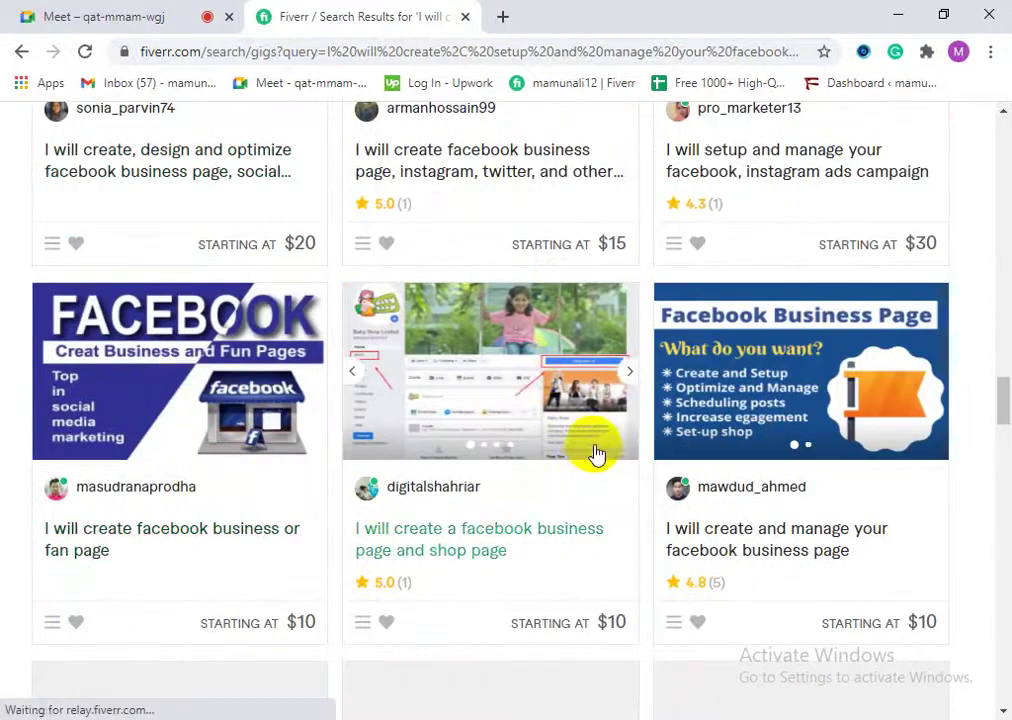
{"action": "scroll", "coordinate": [380, 530], "scroll_direction": "down", "scroll_amount": 4}
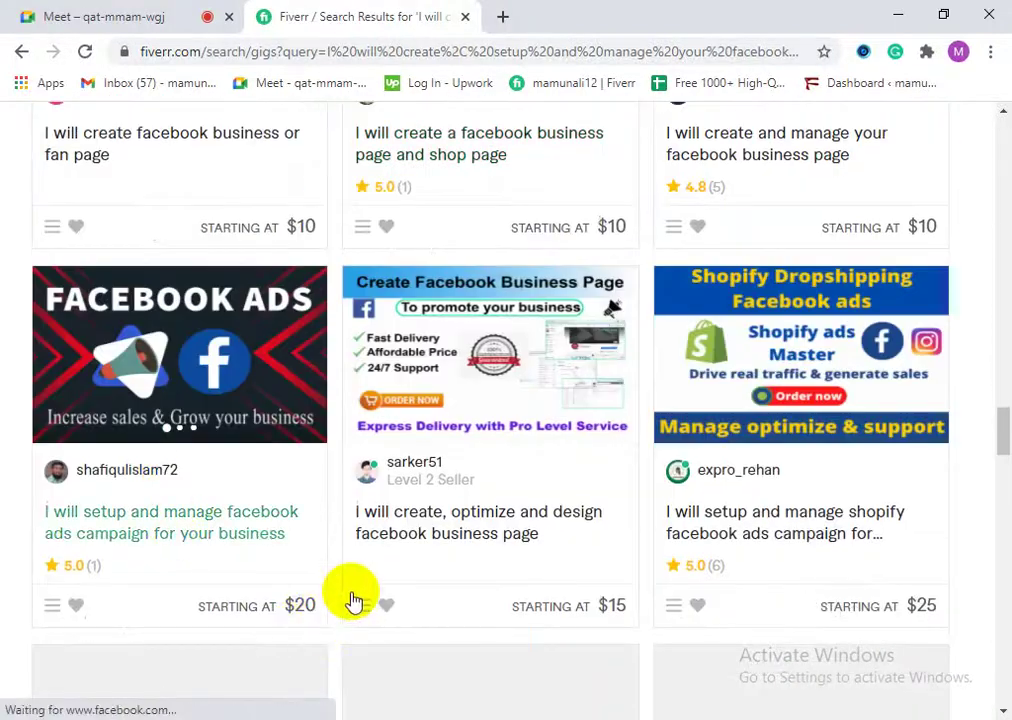
{"action": "scroll", "coordinate": [370, 600], "scroll_direction": "down", "scroll_amount": 5}
{"action": "scroll", "coordinate": [352, 460], "scroll_direction": "down", "scroll_amount": 4}
{"action": "scroll", "coordinate": [392, 524], "scroll_direction": "up", "scroll_amount": 2}
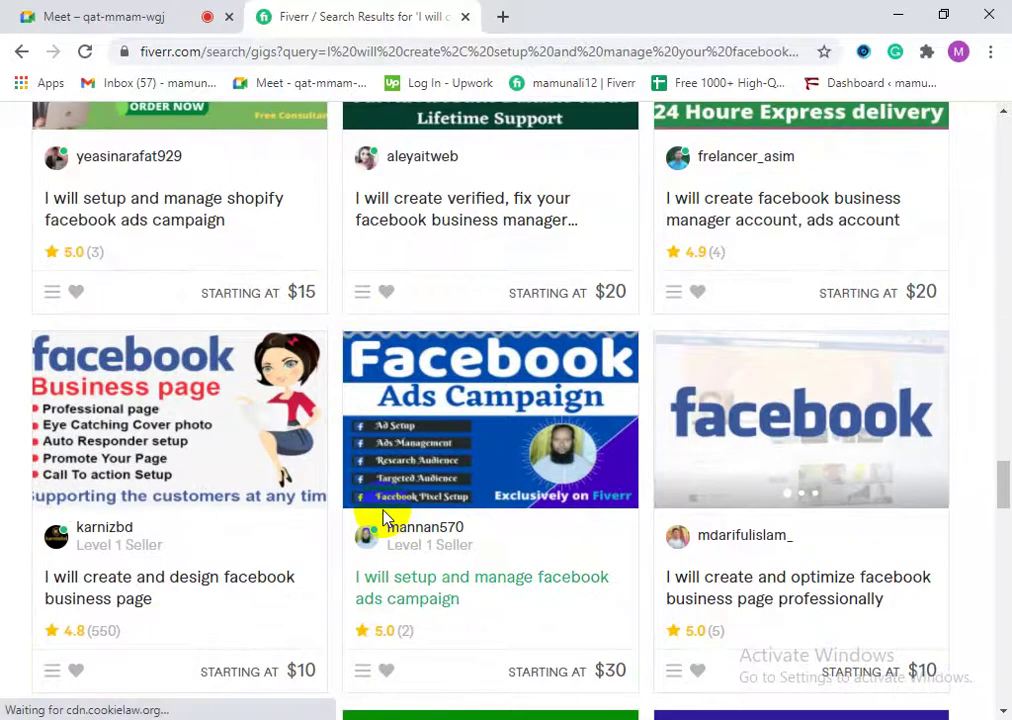
{"action": "scroll", "coordinate": [384, 522], "scroll_direction": "down", "scroll_amount": 3}
{"action": "scroll", "coordinate": [384, 522], "scroll_direction": "down", "scroll_amount": 2}
{"action": "scroll", "coordinate": [382, 519], "scroll_direction": "down", "scroll_amount": 5}
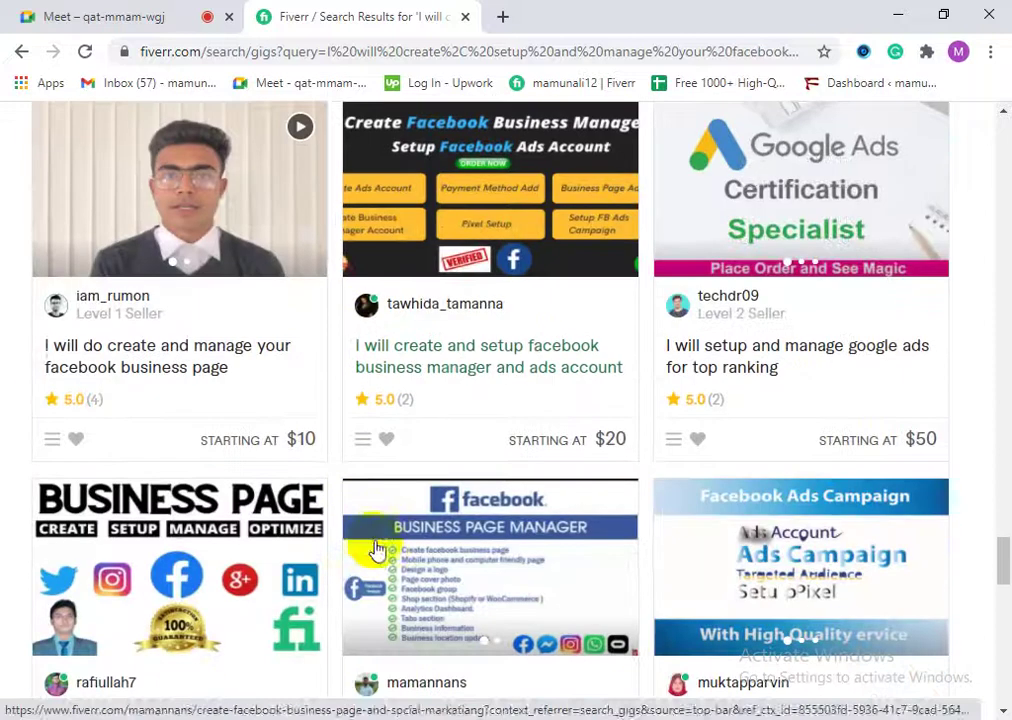
{"action": "scroll", "coordinate": [357, 583], "scroll_direction": "down", "scroll_amount": 4}
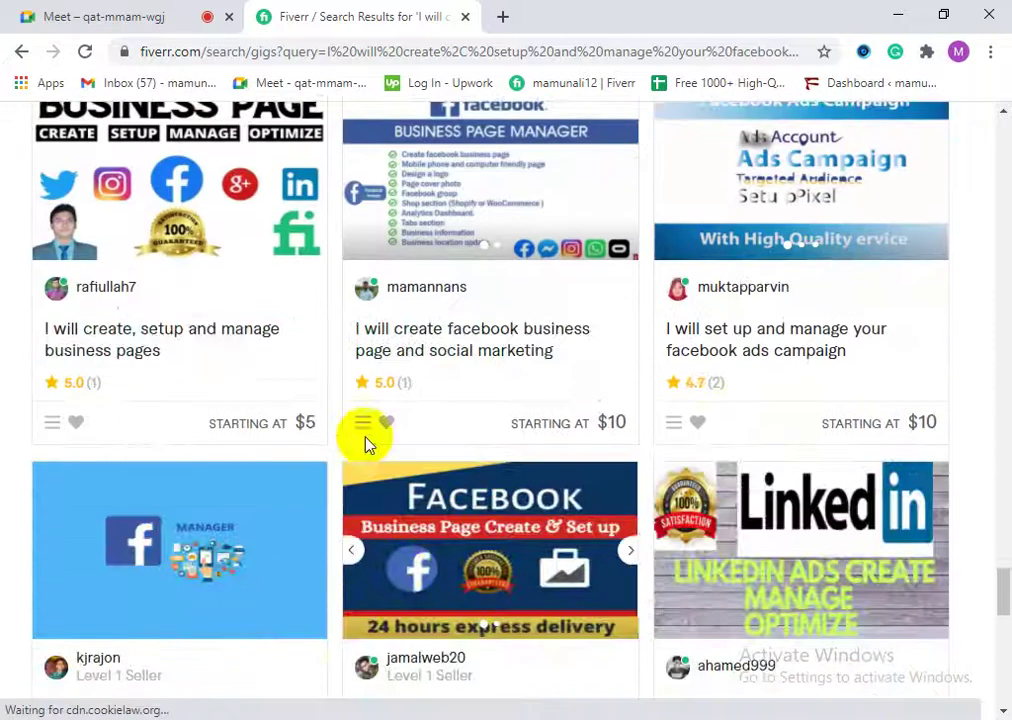
{"action": "scroll", "coordinate": [468, 518], "scroll_direction": "down", "scroll_amount": 3}
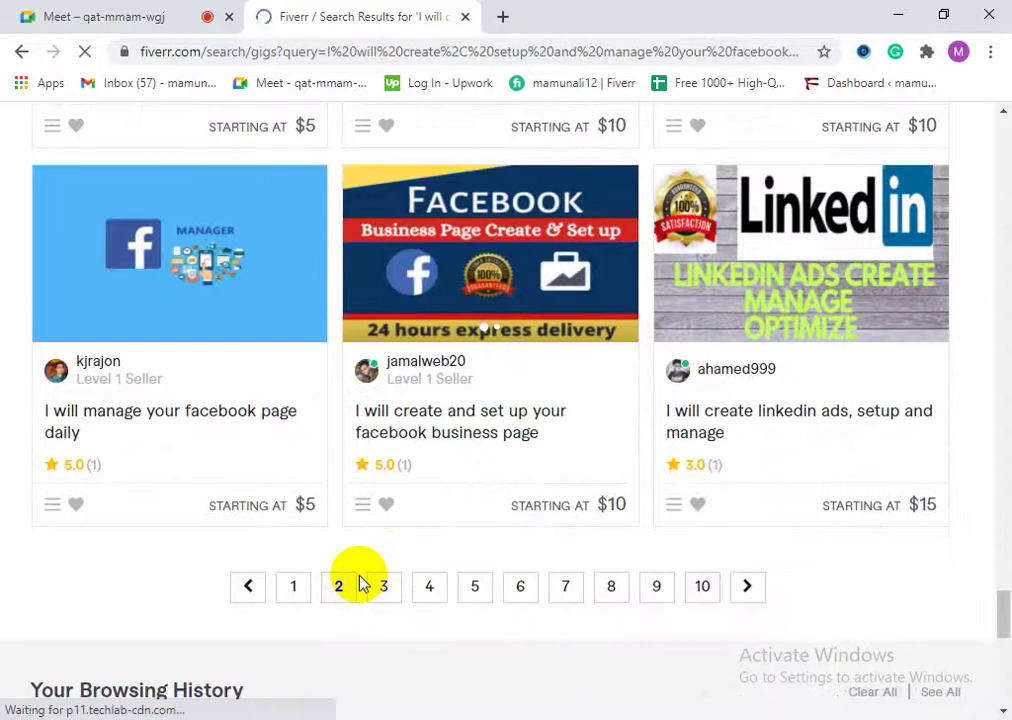
{"action": "scroll", "coordinate": [357, 587], "scroll_direction": "down", "scroll_amount": 6}
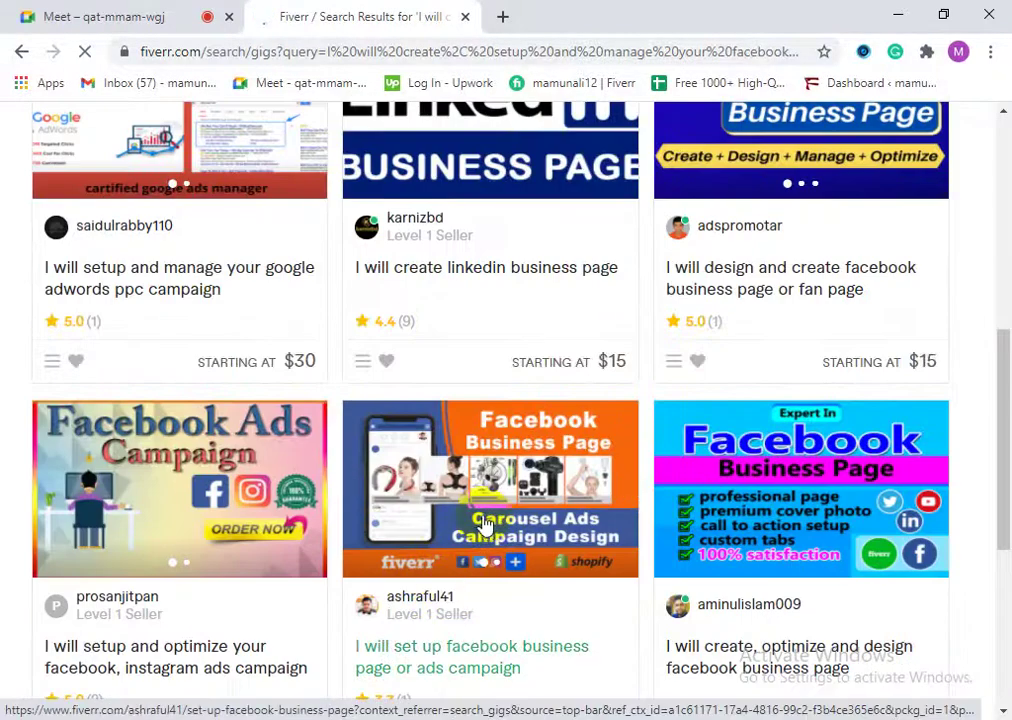
Step: Browse page 3 of the Facebook business page gigs down to the pagination bar
{"action": "scroll", "coordinate": [484, 524], "scroll_direction": "down", "scroll_amount": 3}
{"action": "scroll", "coordinate": [330, 443], "scroll_direction": "down", "scroll_amount": 4}
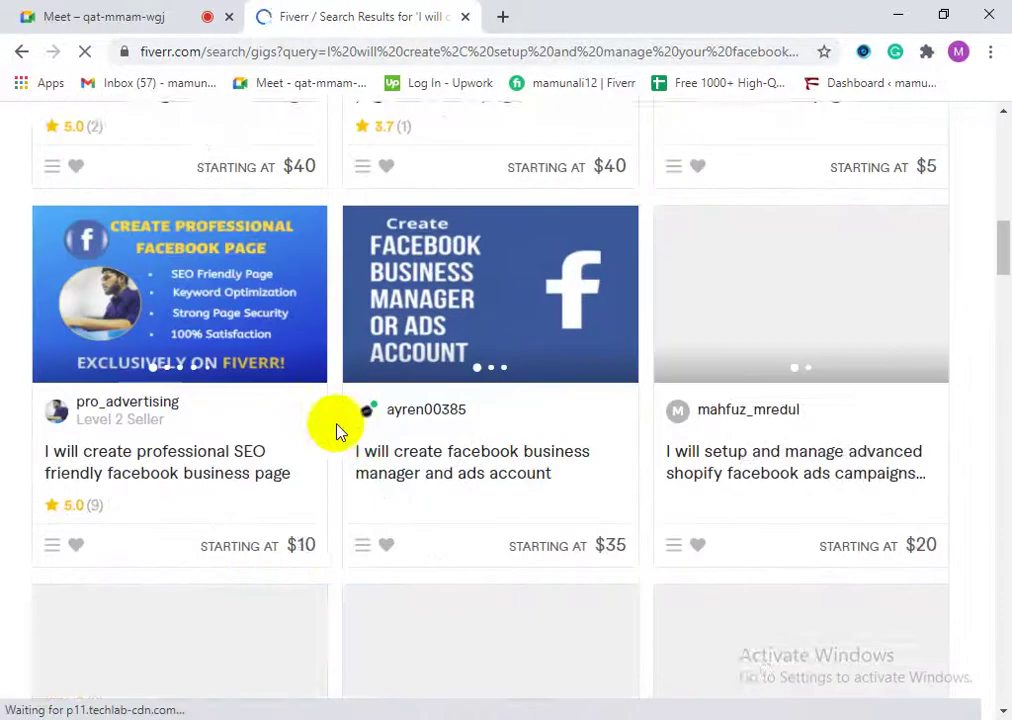
{"action": "scroll", "coordinate": [385, 440], "scroll_direction": "down", "scroll_amount": 4}
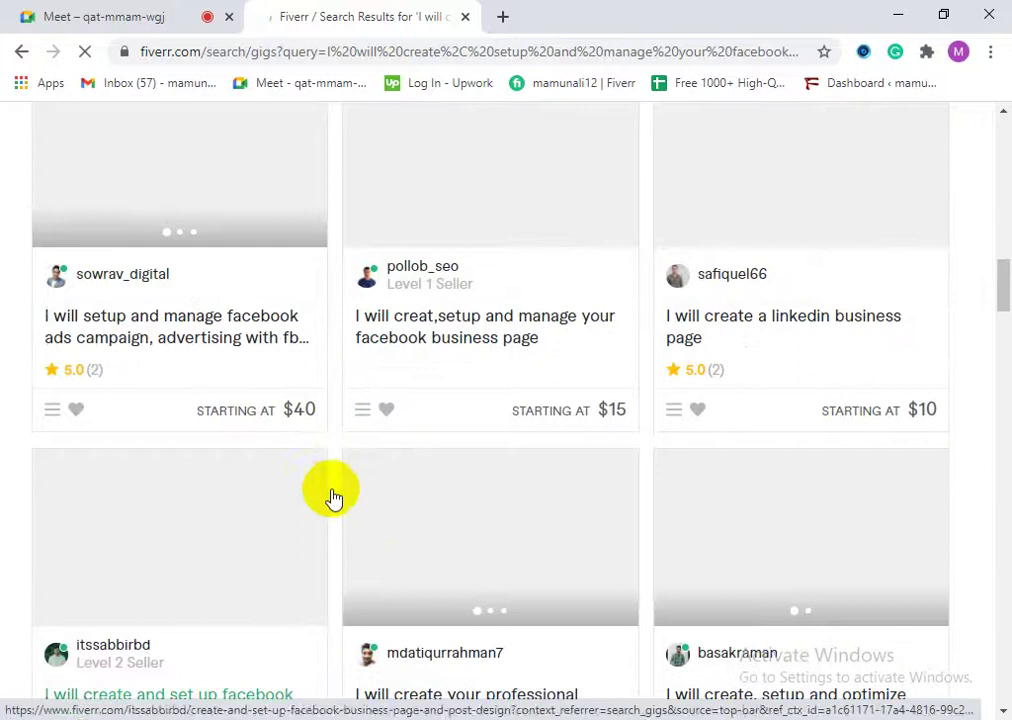
{"action": "scroll", "coordinate": [452, 558], "scroll_direction": "down", "scroll_amount": 5}
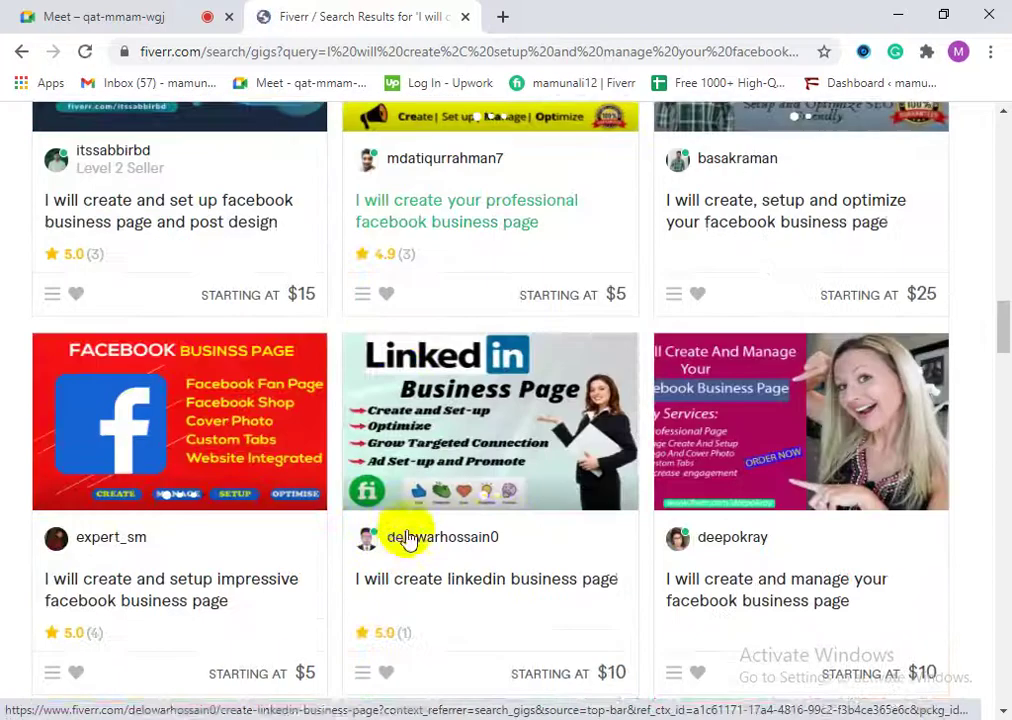
{"action": "scroll", "coordinate": [499, 482], "scroll_direction": "down", "scroll_amount": 7}
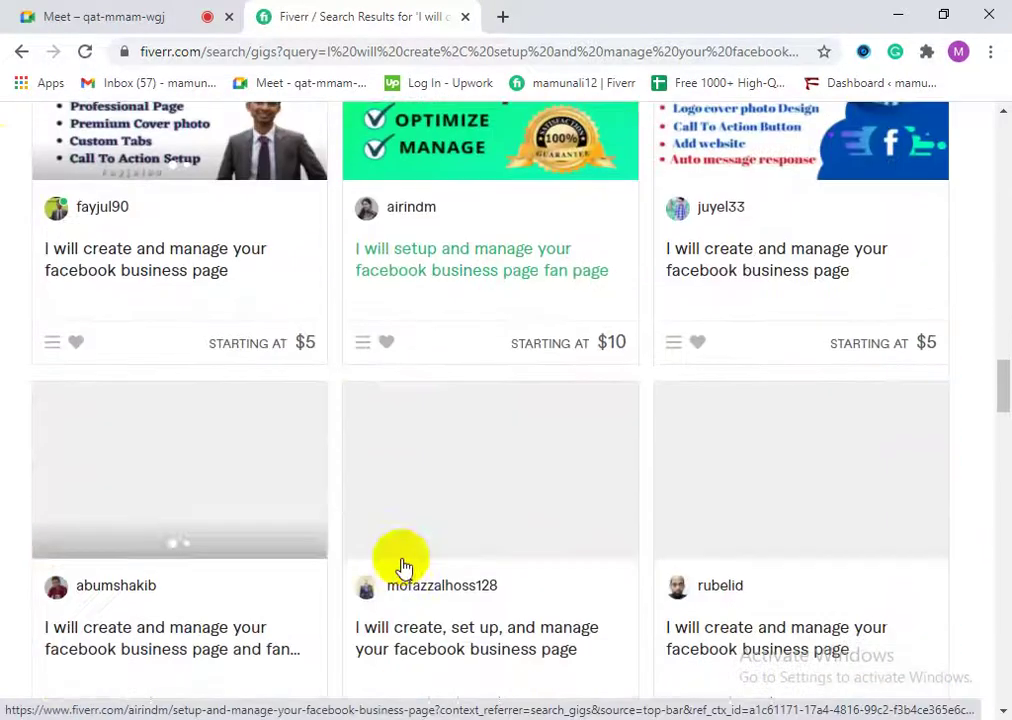
{"action": "scroll", "coordinate": [433, 513], "scroll_direction": "down", "scroll_amount": 8}
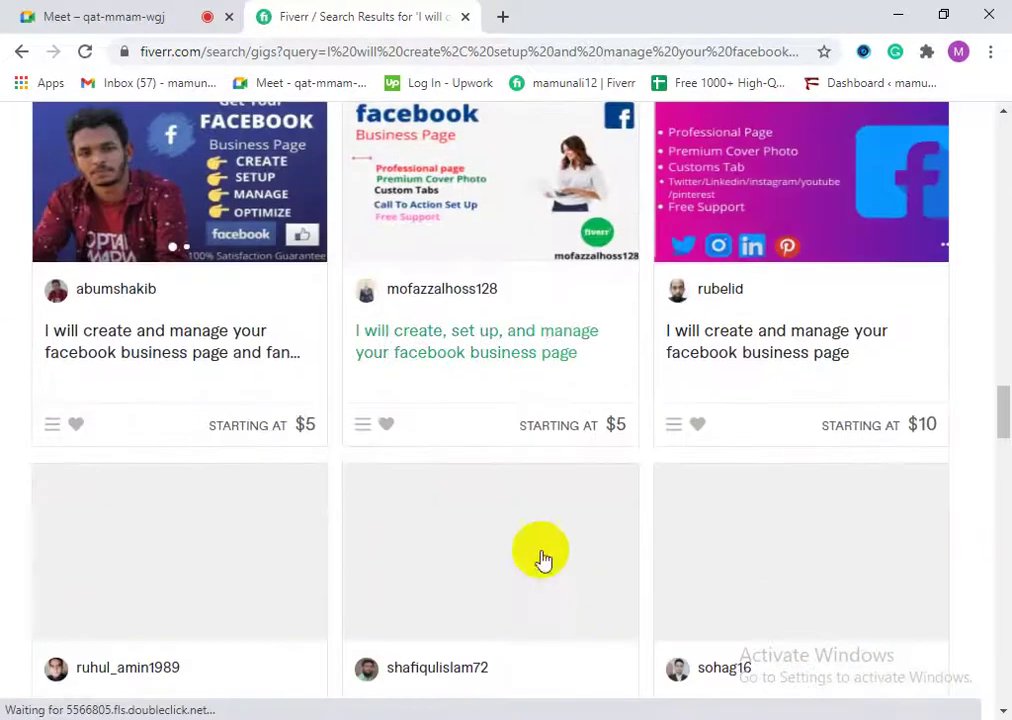
{"action": "scroll", "coordinate": [341, 553], "scroll_direction": "down", "scroll_amount": 5}
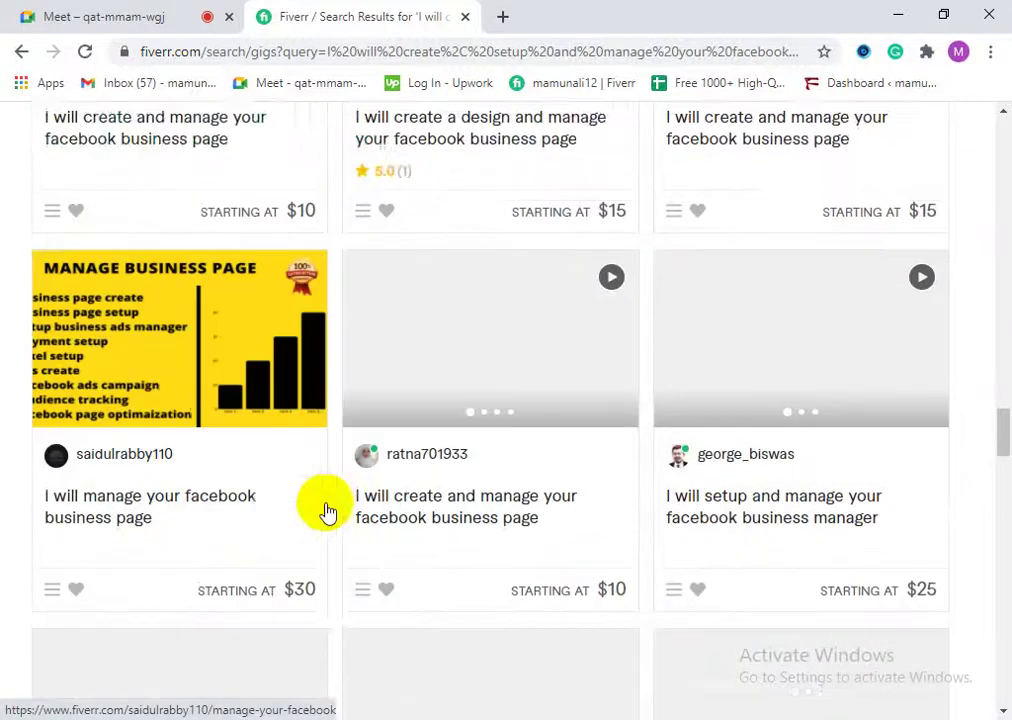
{"action": "scroll", "coordinate": [341, 553], "scroll_direction": "down", "scroll_amount": 6}
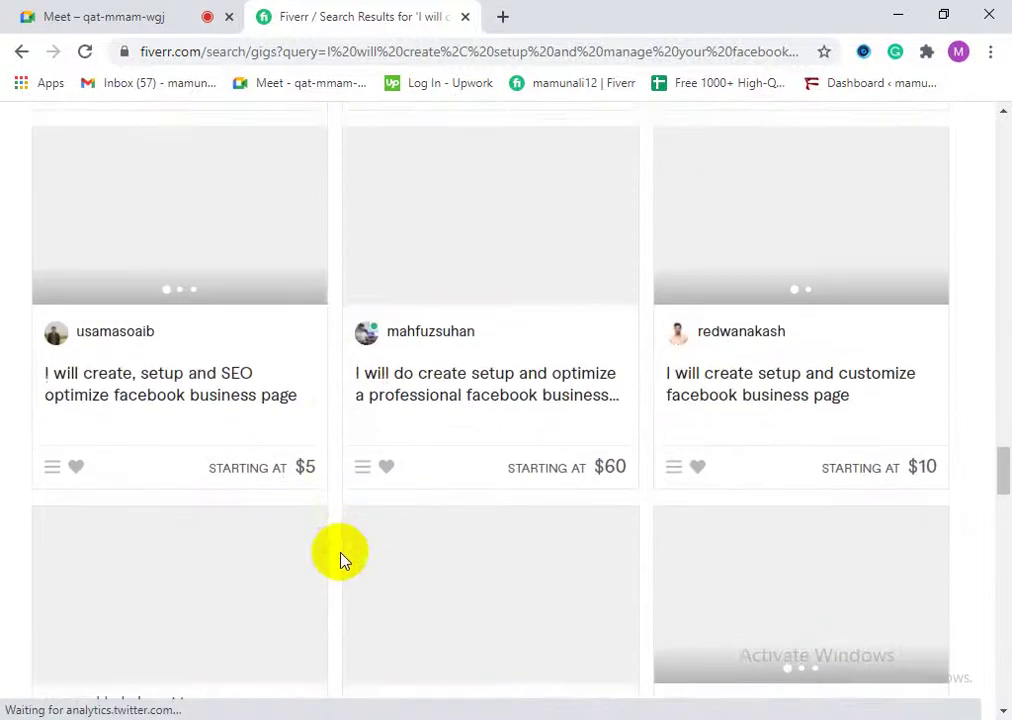
{"action": "scroll", "coordinate": [393, 588], "scroll_direction": "down", "scroll_amount": 3}
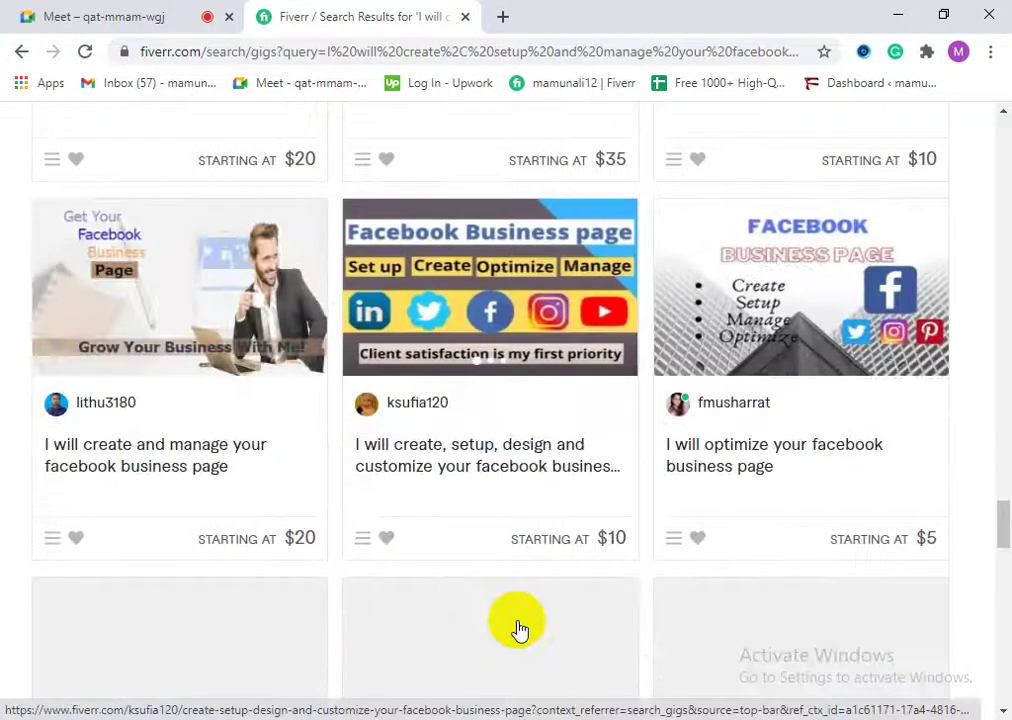
{"action": "scroll", "coordinate": [429, 605], "scroll_direction": "down", "scroll_amount": 4}
{"action": "scroll", "coordinate": [404, 584], "scroll_direction": "down", "scroll_amount": 3}
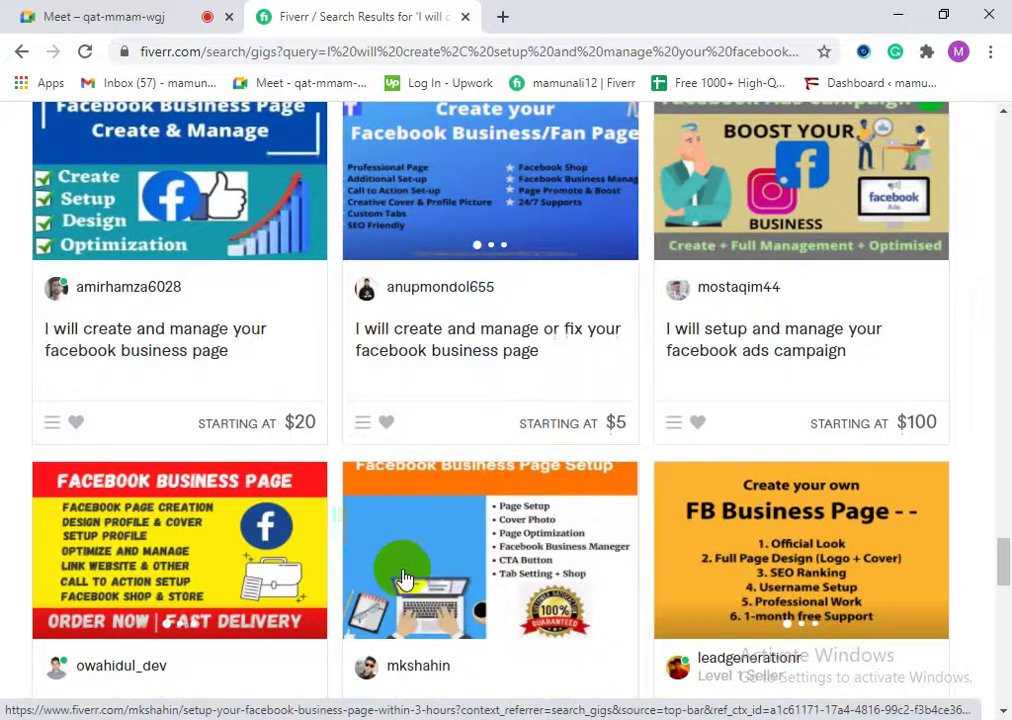
{"action": "scroll", "coordinate": [400, 565], "scroll_direction": "down", "scroll_amount": 6}
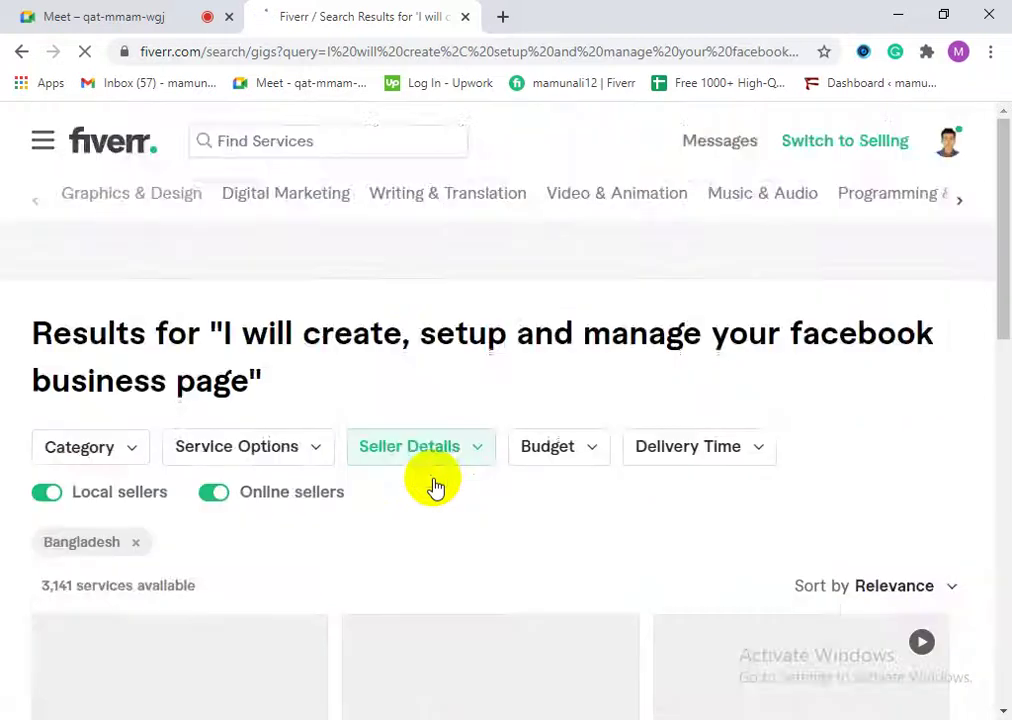
{"action": "scroll", "coordinate": [434, 490], "scroll_direction": "down", "scroll_amount": 2}
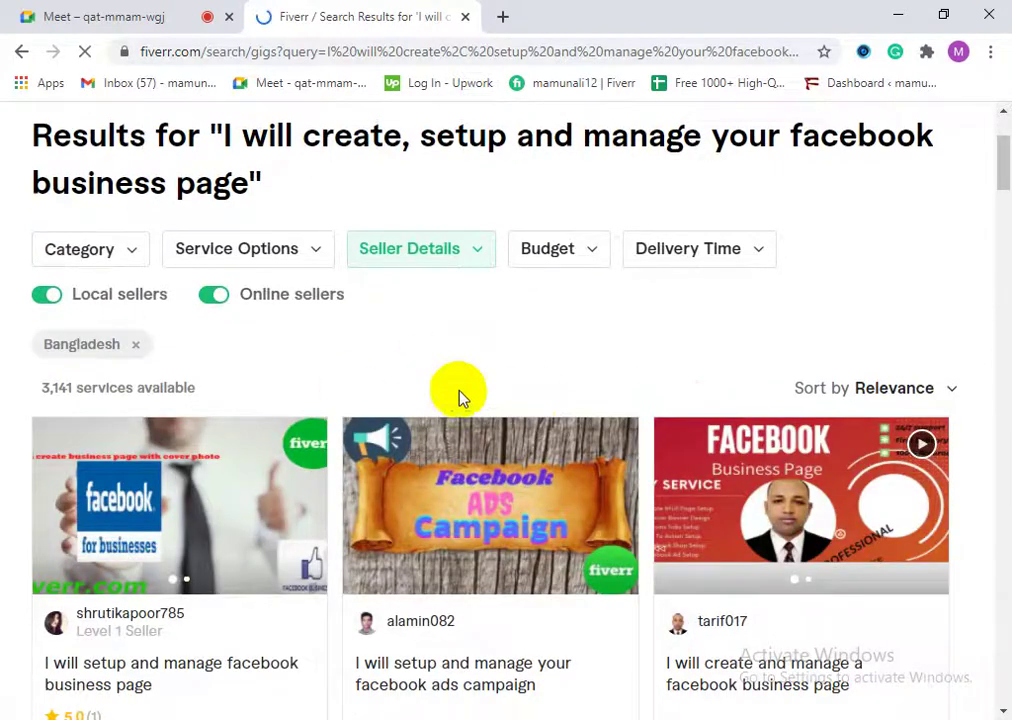
{"action": "scroll", "coordinate": [420, 470], "scroll_direction": "down", "scroll_amount": 10}
{"action": "scroll", "coordinate": [463, 515], "scroll_direction": "down", "scroll_amount": 2}
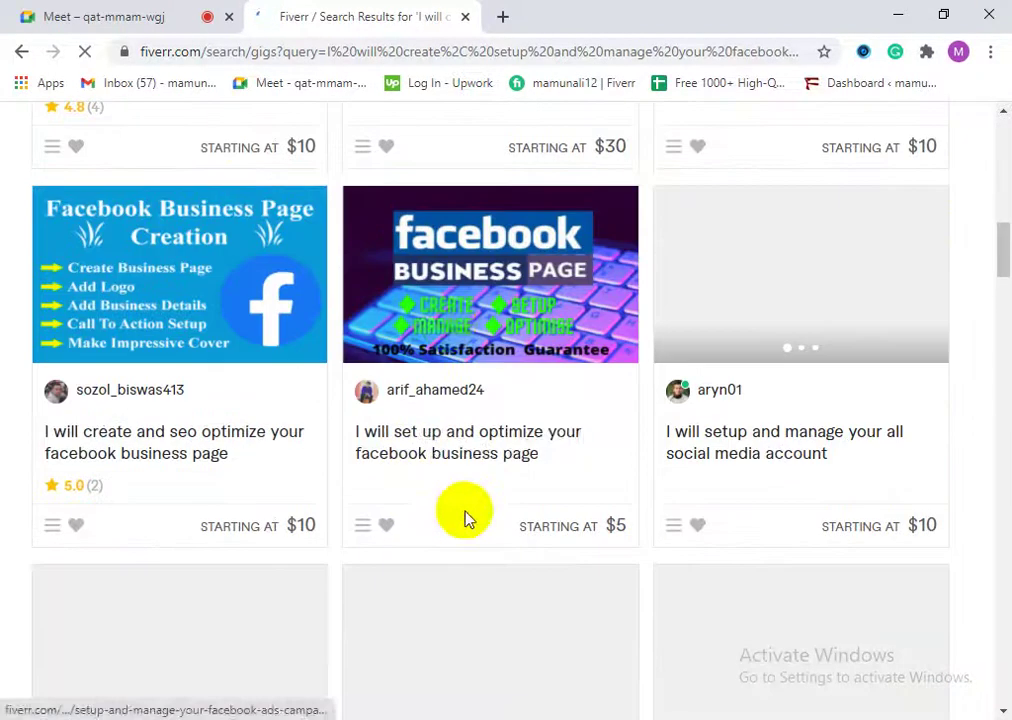
{"action": "scroll", "coordinate": [450, 333], "scroll_direction": "down", "scroll_amount": 5}
{"action": "scroll", "coordinate": [294, 445], "scroll_direction": "up", "scroll_amount": 1}
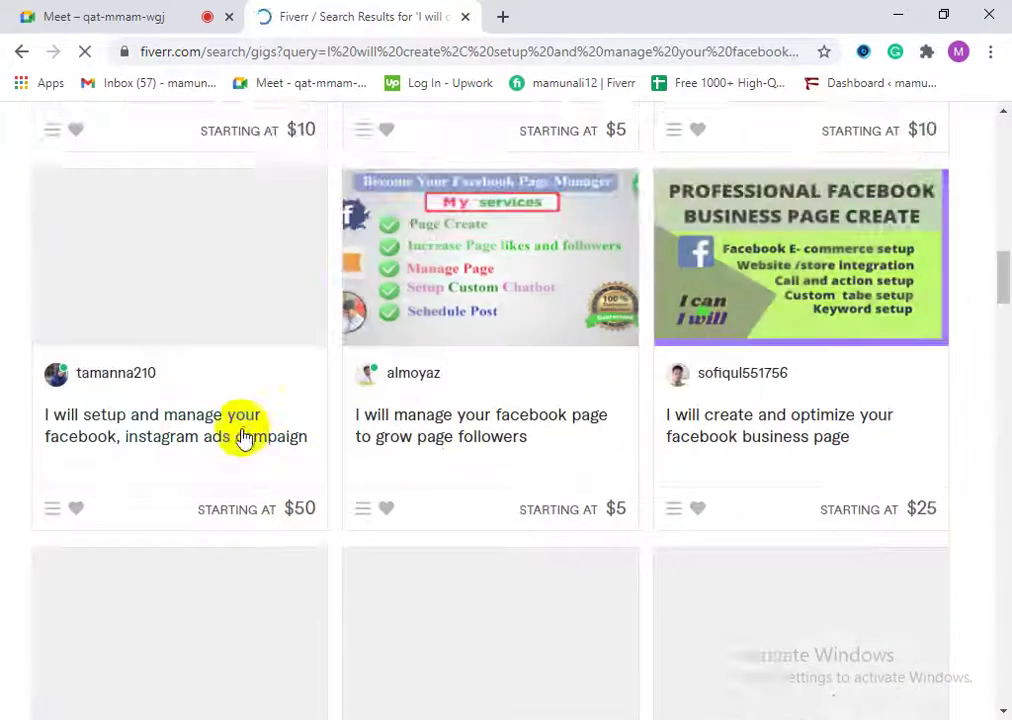
{"action": "scroll", "coordinate": [487, 458], "scroll_direction": "down", "scroll_amount": 4}
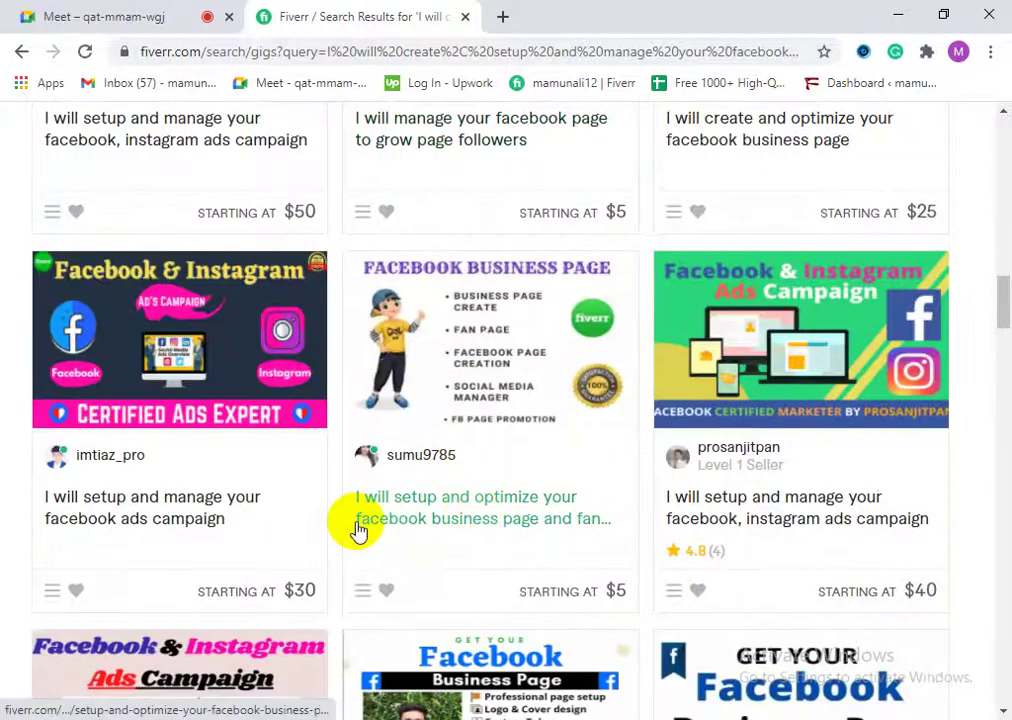
{"action": "scroll", "coordinate": [358, 530], "scroll_direction": "down", "scroll_amount": 5}
{"action": "scroll", "coordinate": [497, 485], "scroll_direction": "down", "scroll_amount": 8}
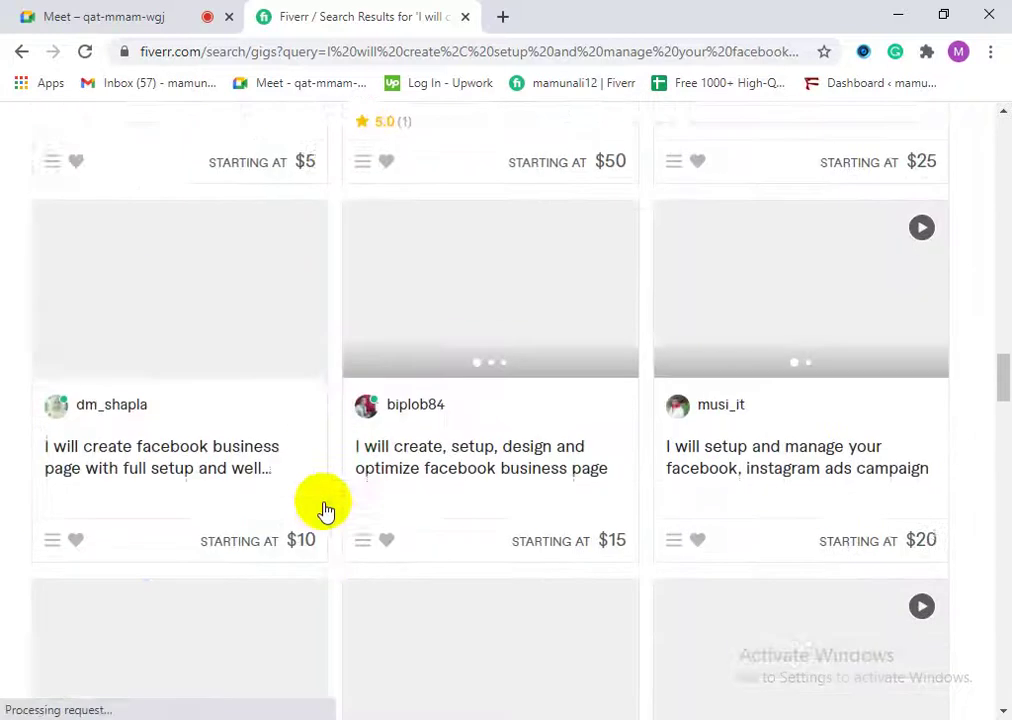
{"action": "scroll", "coordinate": [350, 505], "scroll_direction": "down", "scroll_amount": 2}
{"action": "scroll", "coordinate": [380, 520], "scroll_direction": "down", "scroll_amount": 3}
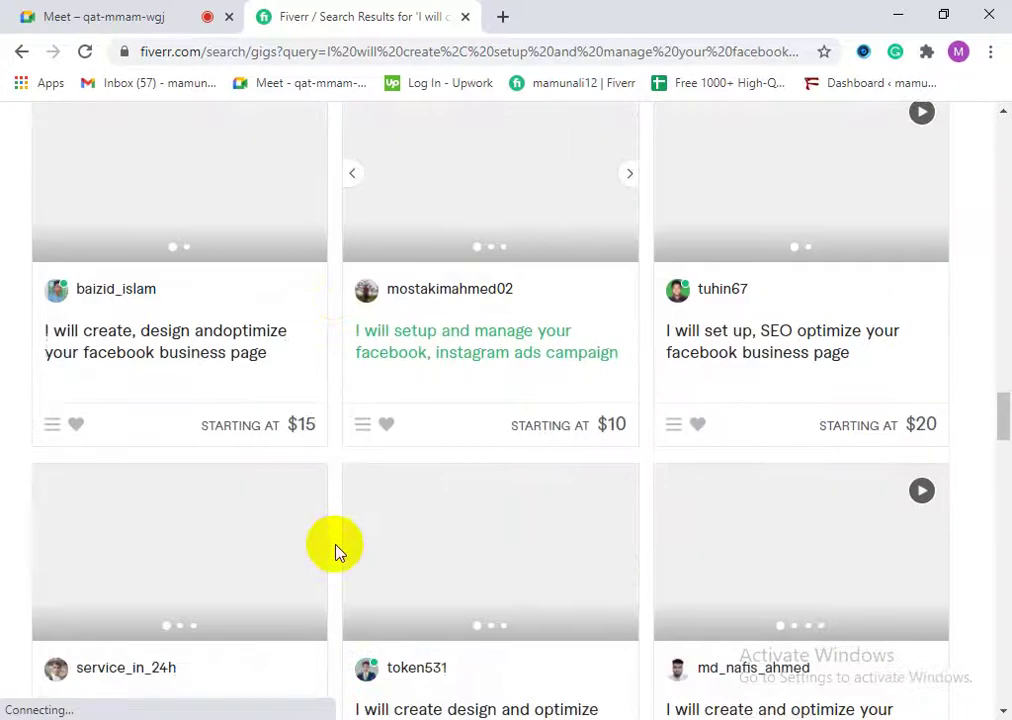
{"action": "scroll", "coordinate": [398, 455], "scroll_direction": "down", "scroll_amount": 8}
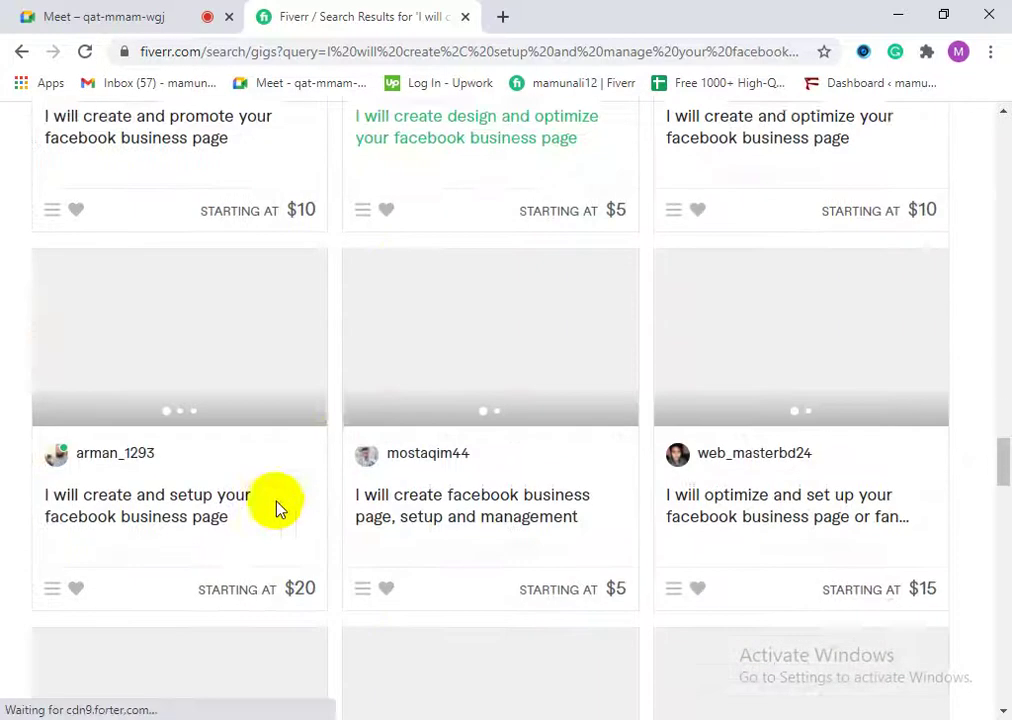
{"action": "scroll", "coordinate": [260, 535], "scroll_direction": "down", "scroll_amount": 4}
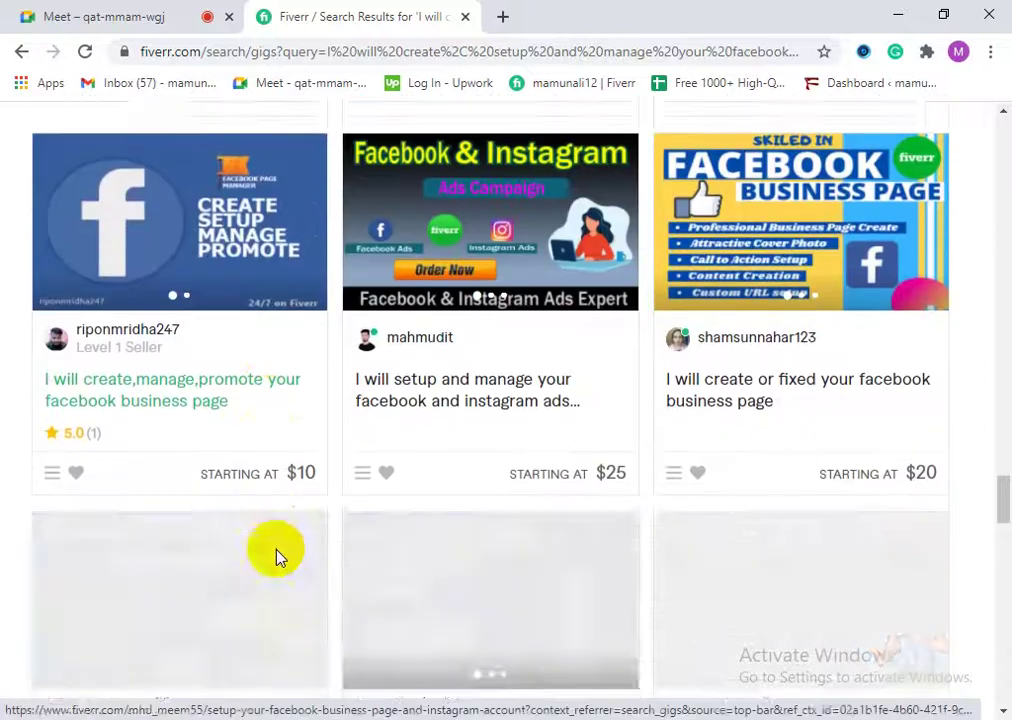
{"action": "scroll", "coordinate": [305, 588], "scroll_direction": "down", "scroll_amount": 8}
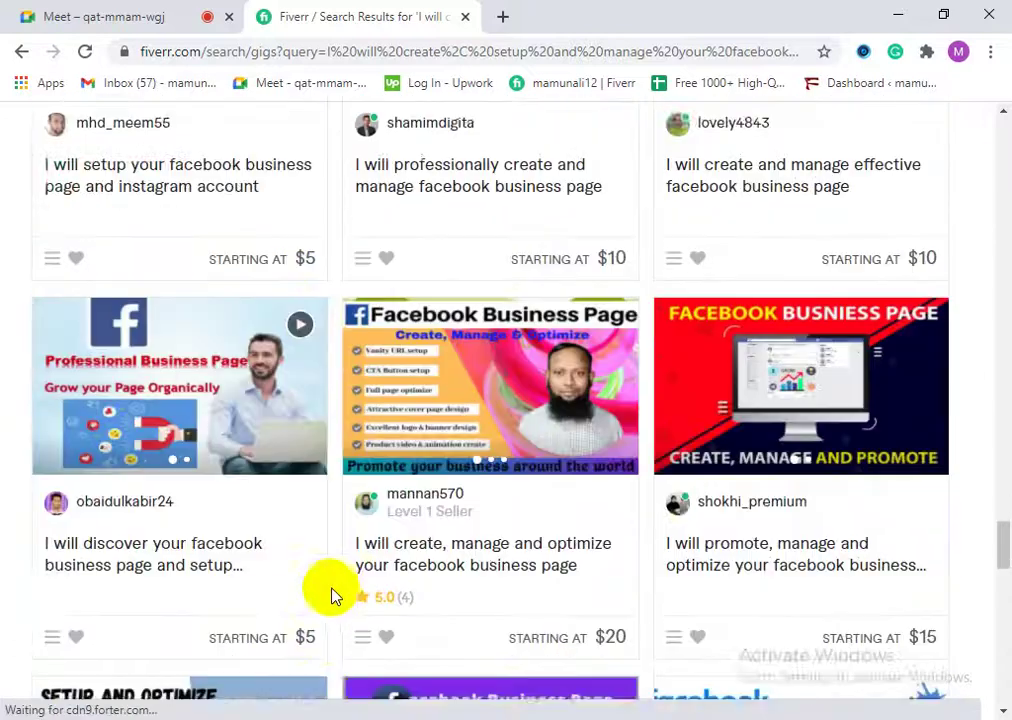
{"action": "scroll", "coordinate": [323, 604], "scroll_direction": "down", "scroll_amount": 5}
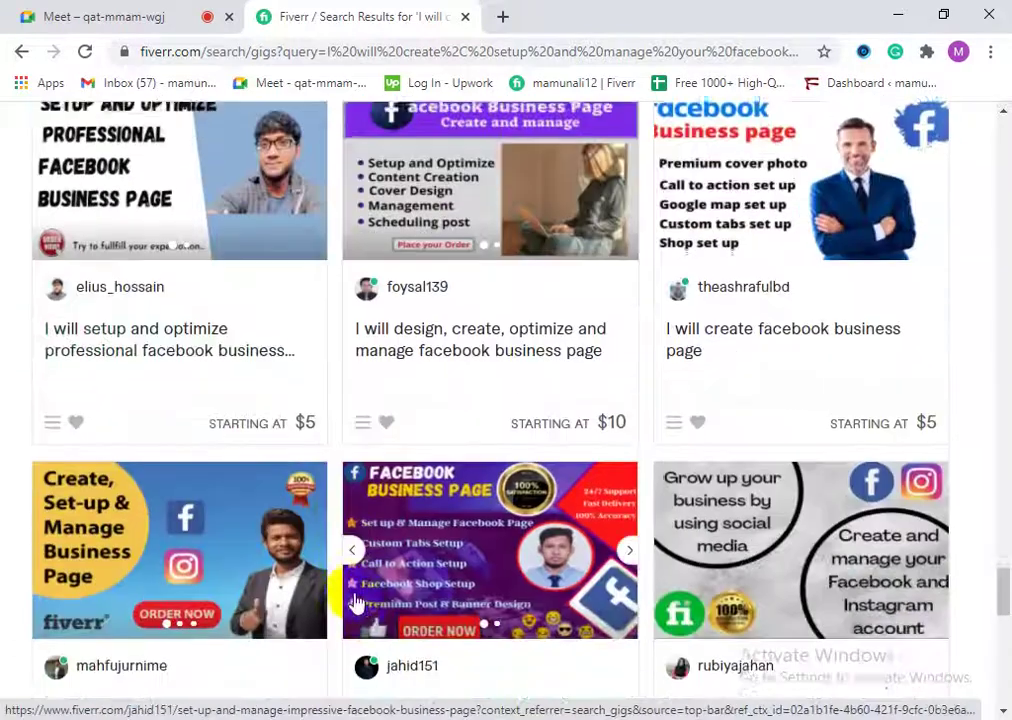
{"action": "scroll", "coordinate": [430, 590], "scroll_direction": "down", "scroll_amount": 2}
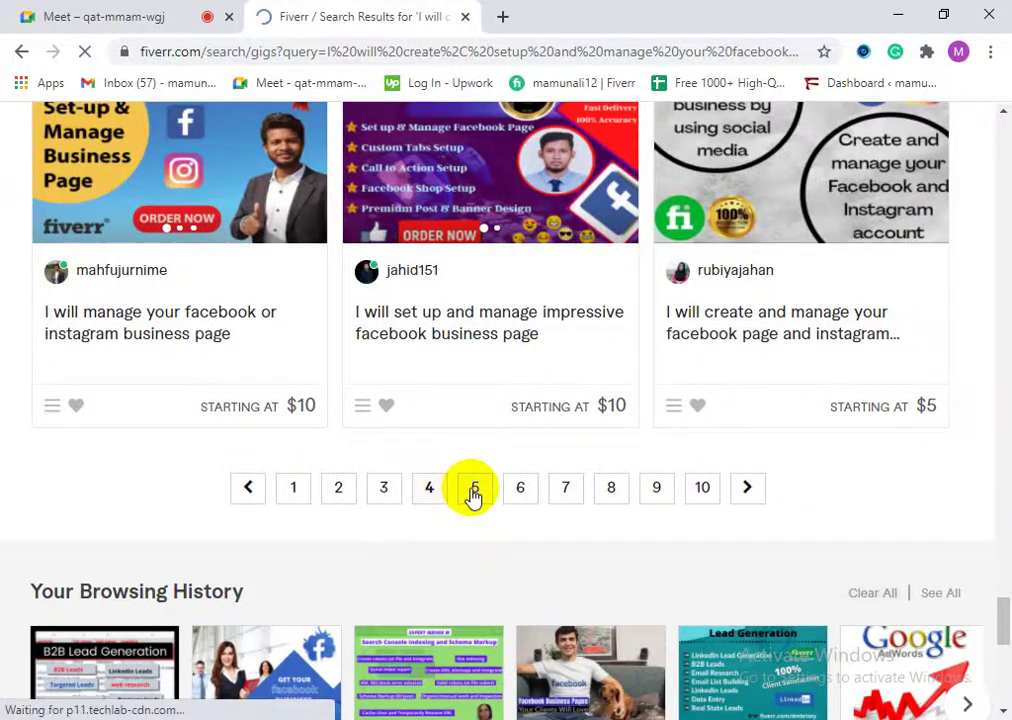
Step: Scroll through this later page of Facebook business page gig results
{"action": "scroll", "coordinate": [193, 540], "scroll_direction": "down", "scroll_amount": 5}
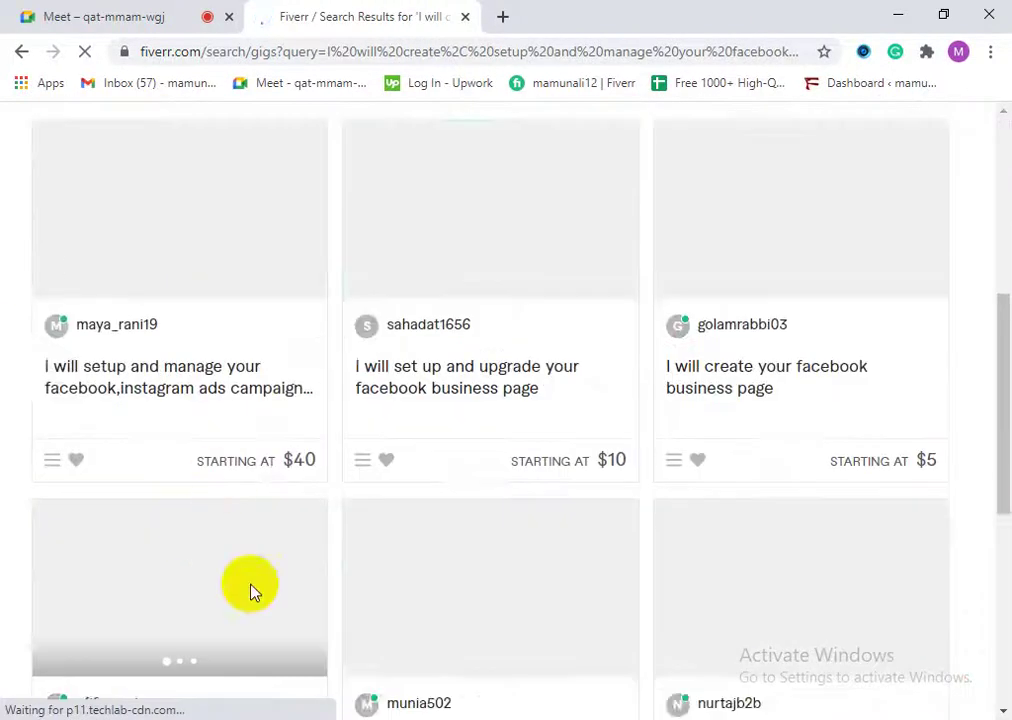
{"action": "scroll", "coordinate": [250, 590], "scroll_direction": "down", "scroll_amount": 4}
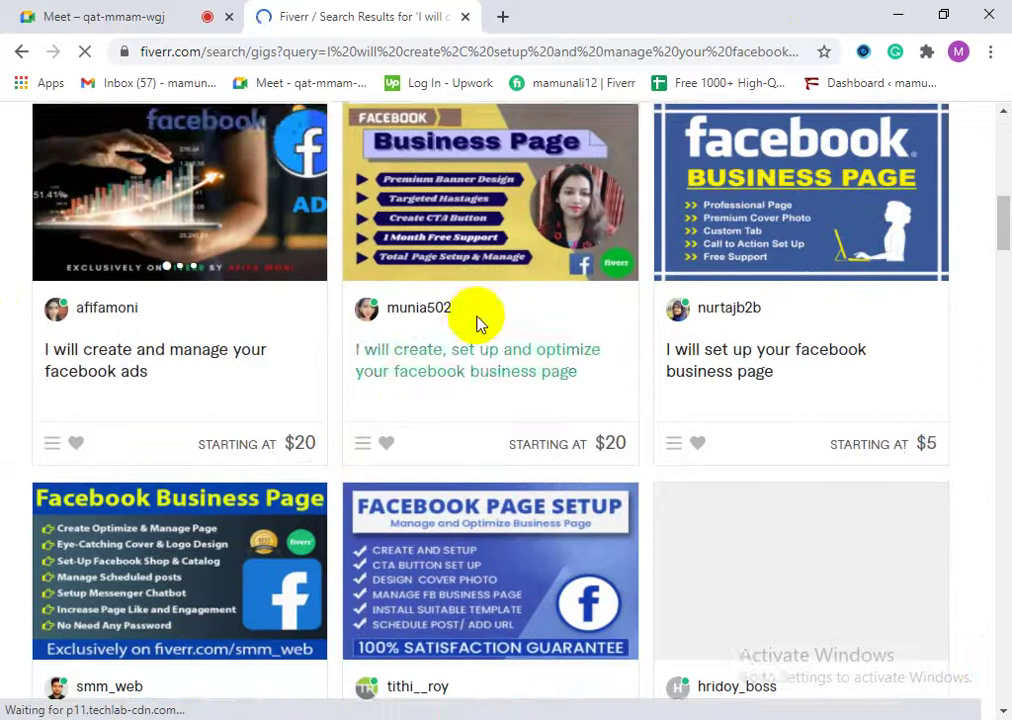
{"action": "scroll", "coordinate": [472, 322], "scroll_direction": "down", "scroll_amount": 6}
{"action": "scroll", "coordinate": [278, 520], "scroll_direction": "down", "scroll_amount": 1}
{"action": "scroll", "coordinate": [273, 533], "scroll_direction": "up", "scroll_amount": 1}
{"action": "scroll", "coordinate": [195, 458], "scroll_direction": "up", "scroll_amount": 2}
{"action": "scroll", "coordinate": [190, 463], "scroll_direction": "down", "scroll_amount": 5}
{"action": "scroll", "coordinate": [225, 527], "scroll_direction": "down", "scroll_amount": 3}
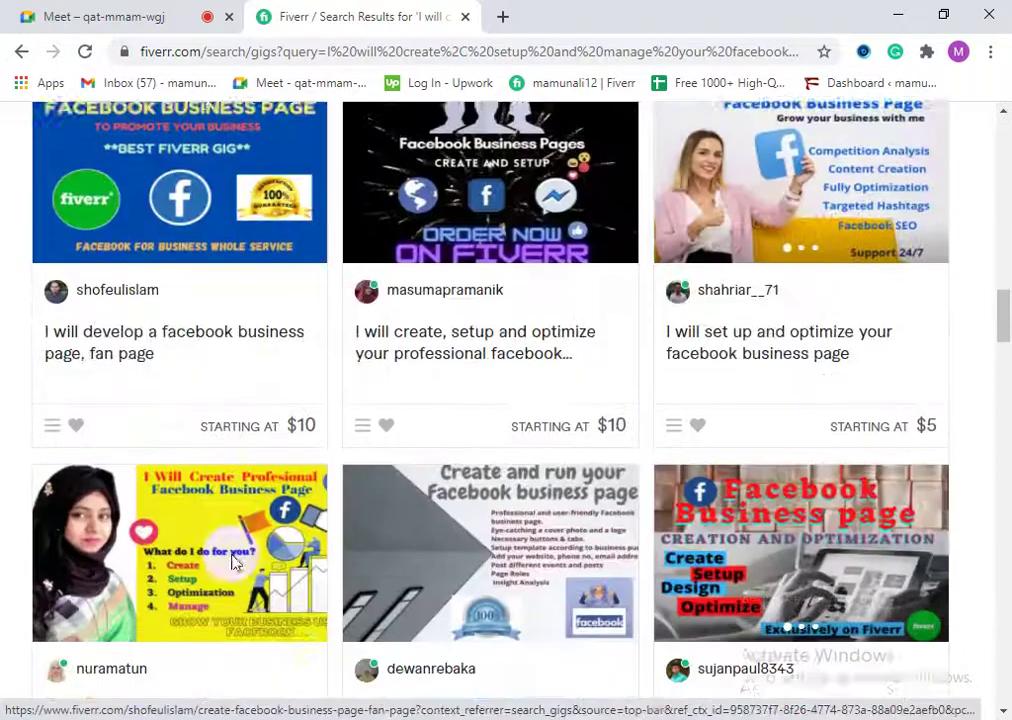
{"action": "scroll", "coordinate": [307, 586], "scroll_direction": "down", "scroll_amount": 4}
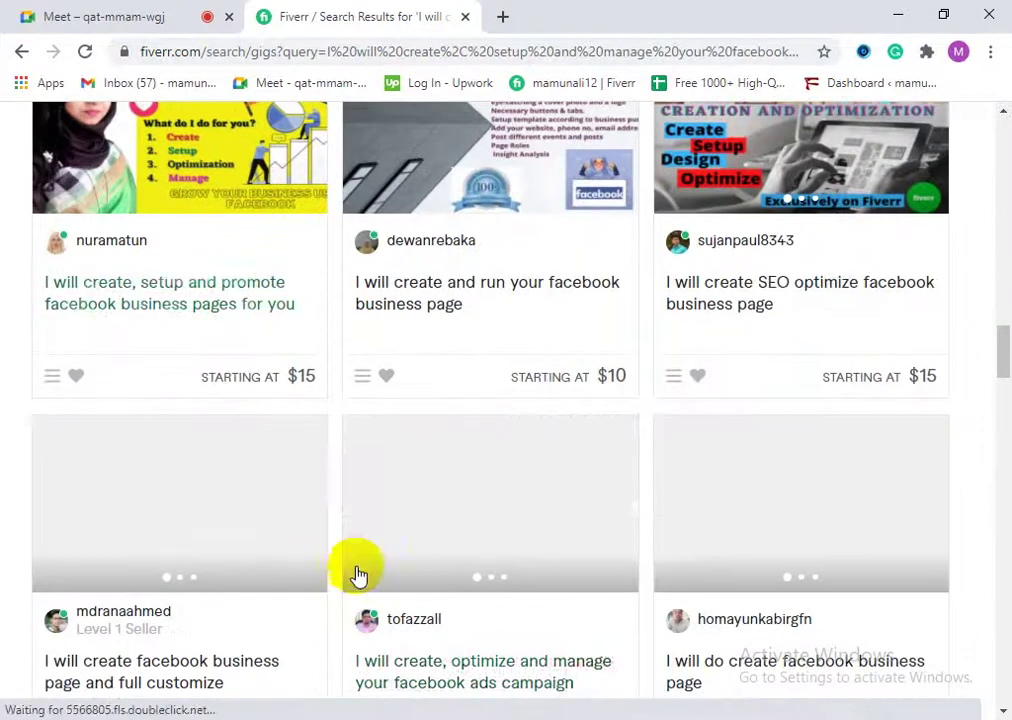
{"action": "scroll", "coordinate": [244, 530], "scroll_direction": "down", "scroll_amount": 4}
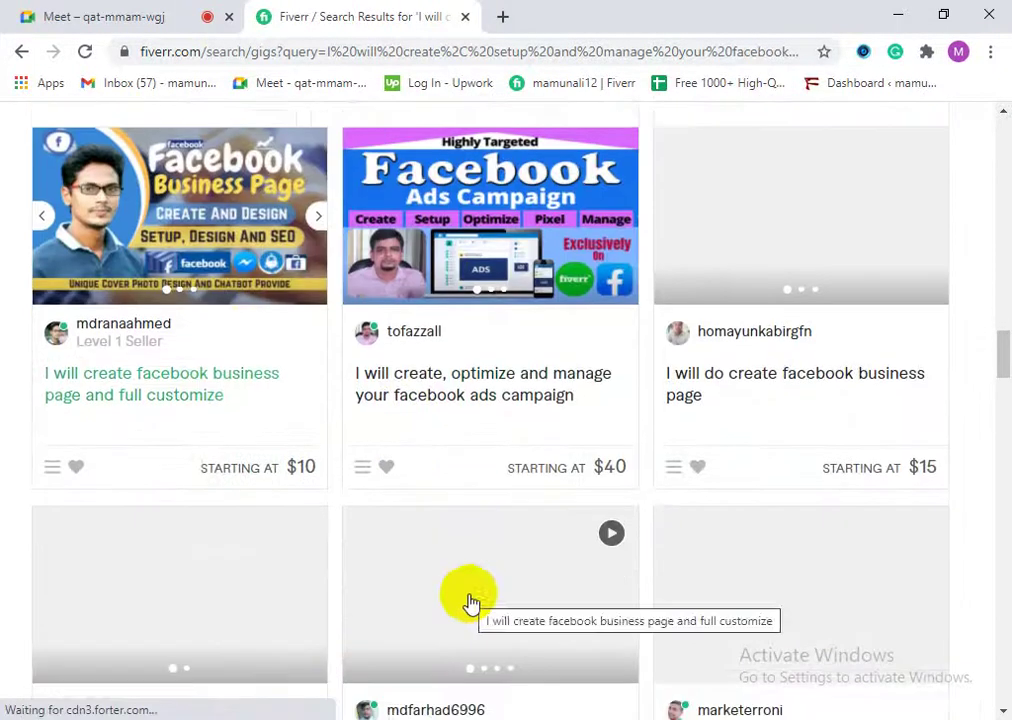
{"action": "scroll", "coordinate": [470, 605], "scroll_direction": "down", "scroll_amount": 8}
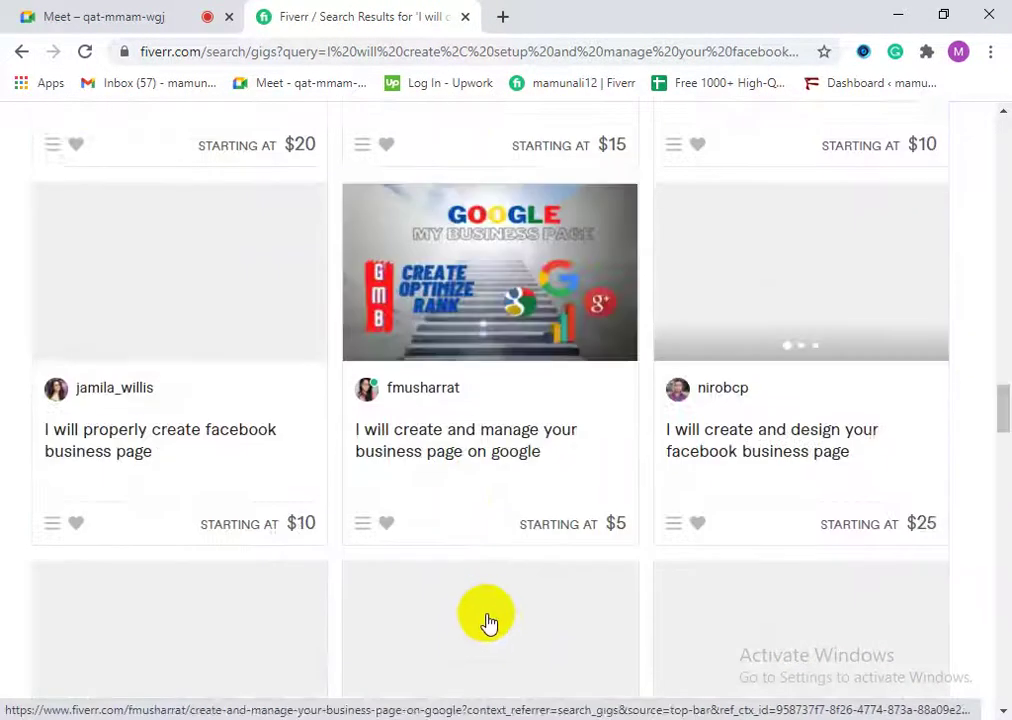
Step: Return to the top and switch off the online-sellers filter, leaving 3,138 Bangladesh services
{"action": "left_click_drag", "start_coordinate": [996, 438], "coordinate": [996, 533]}
{"action": "scroll", "coordinate": [323, 544], "scroll_direction": "down", "scroll_amount": 5}
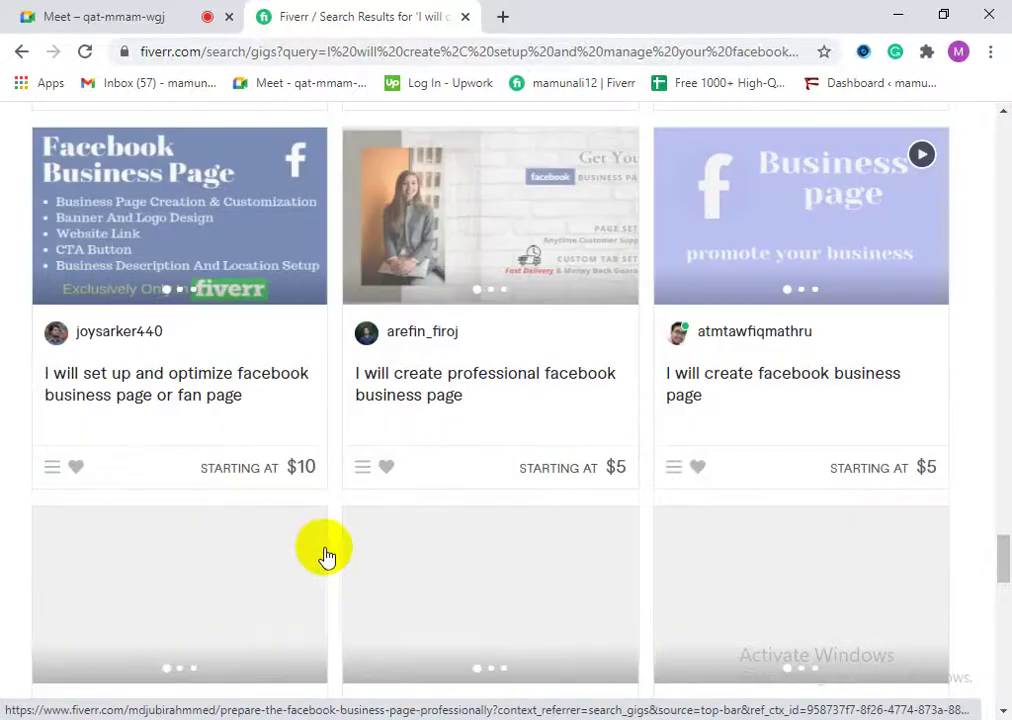
{"action": "scroll", "coordinate": [330, 566], "scroll_direction": "down", "scroll_amount": 5}
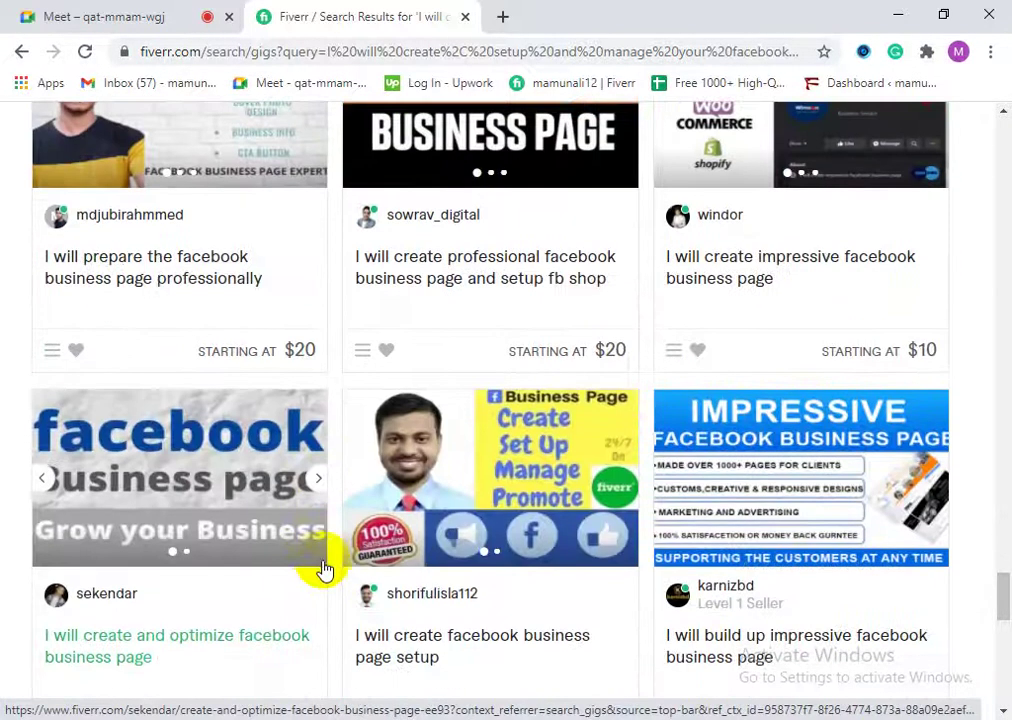
{"action": "scroll", "coordinate": [210, 384], "scroll_direction": "down", "scroll_amount": 3}
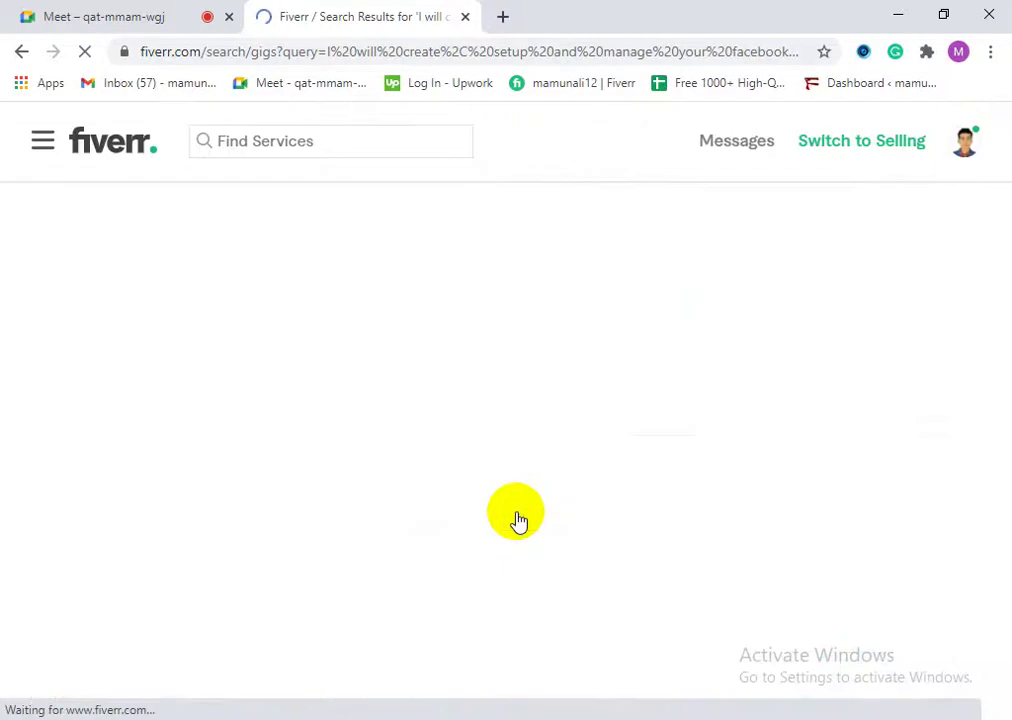
{"action": "scroll", "coordinate": [151, 542], "scroll_direction": "down", "scroll_amount": 3}
{"action": "scroll", "coordinate": [303, 583], "scroll_direction": "down", "scroll_amount": 6}
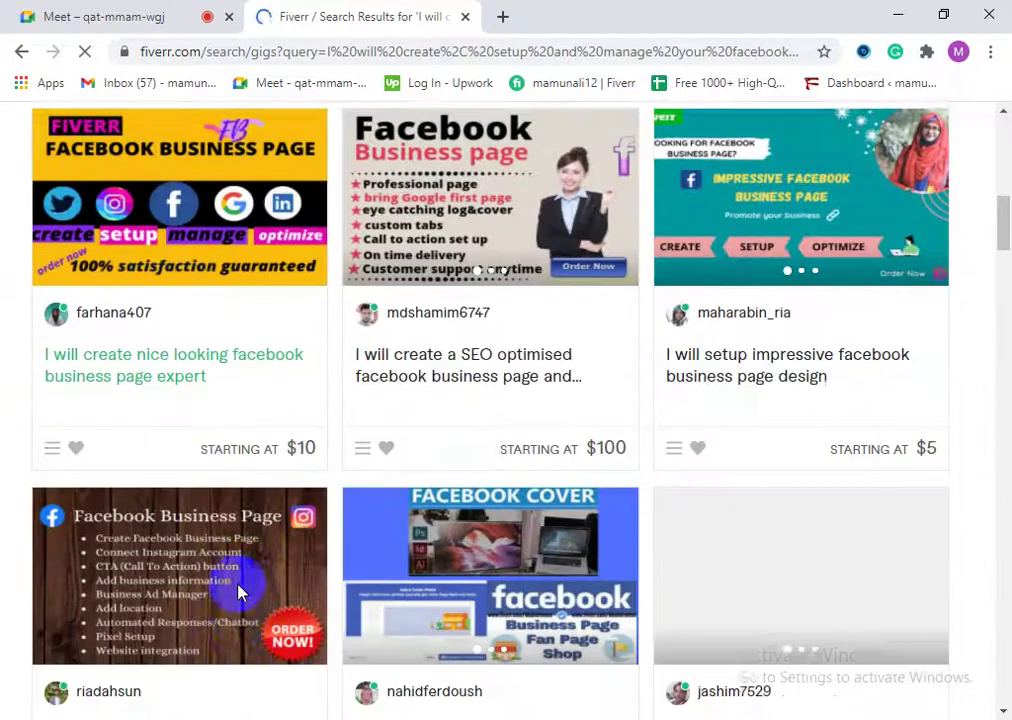
{"action": "scroll", "coordinate": [240, 592], "scroll_direction": "down", "scroll_amount": 9}
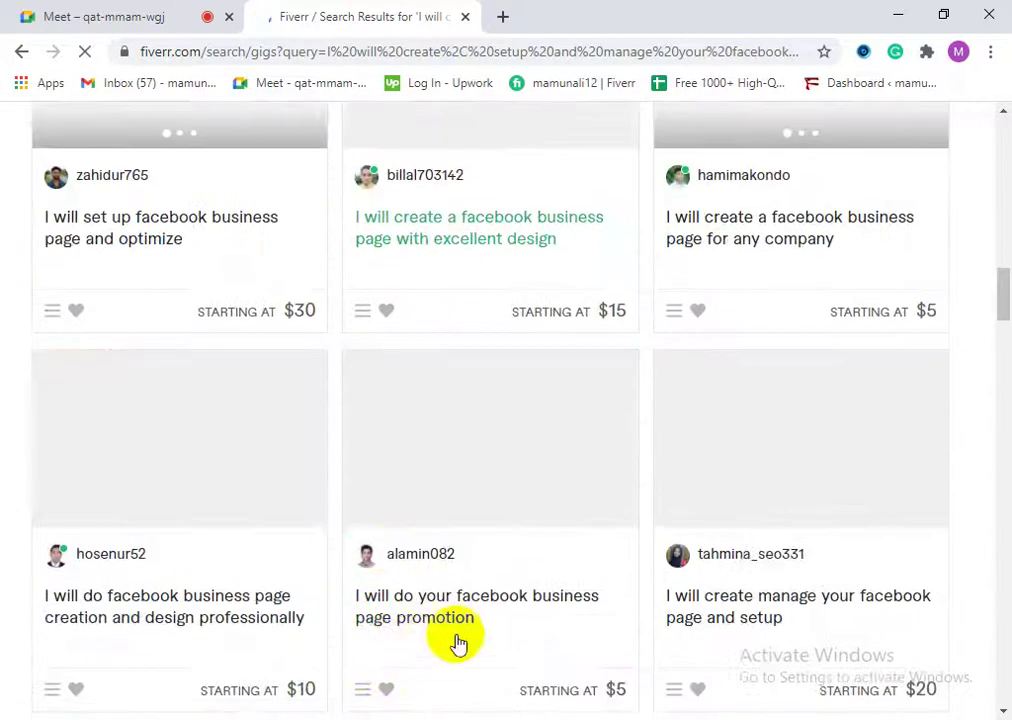
{"action": "scroll", "coordinate": [752, 522], "scroll_direction": "down", "scroll_amount": 4}
{"action": "scroll", "coordinate": [445, 590], "scroll_direction": "down", "scroll_amount": 17}
{"action": "scroll", "coordinate": [425, 620], "scroll_direction": "down", "scroll_amount": 7}
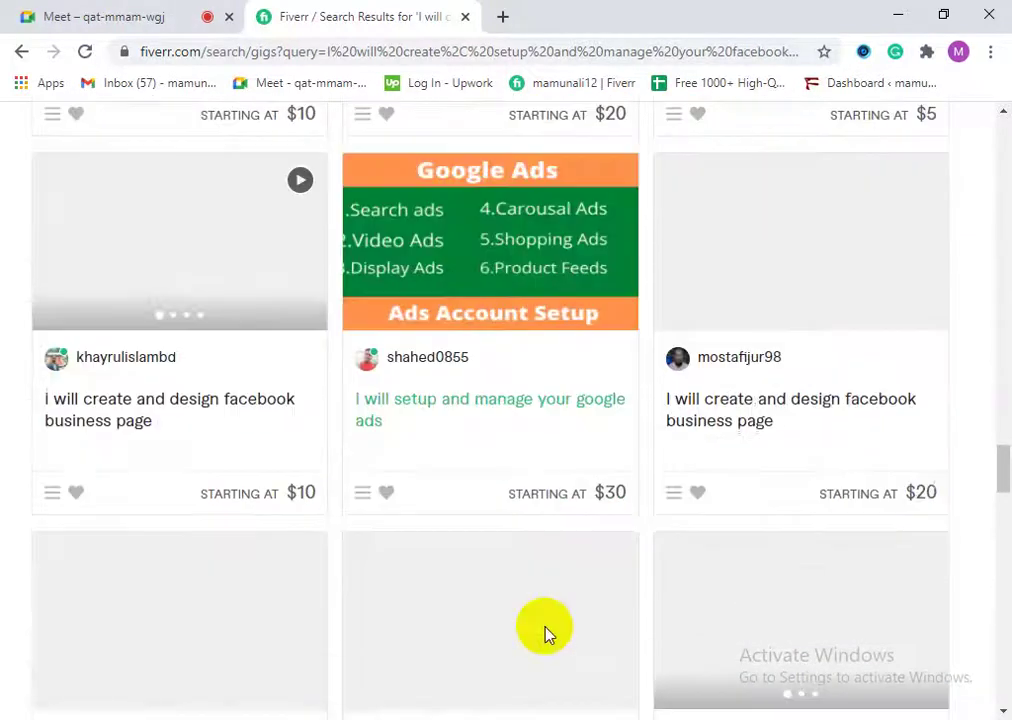
{"action": "scroll", "coordinate": [545, 630], "scroll_direction": "down", "scroll_amount": 5}
{"action": "left_click_drag", "start_coordinate": [1003, 505], "coordinate": [975, 257]}
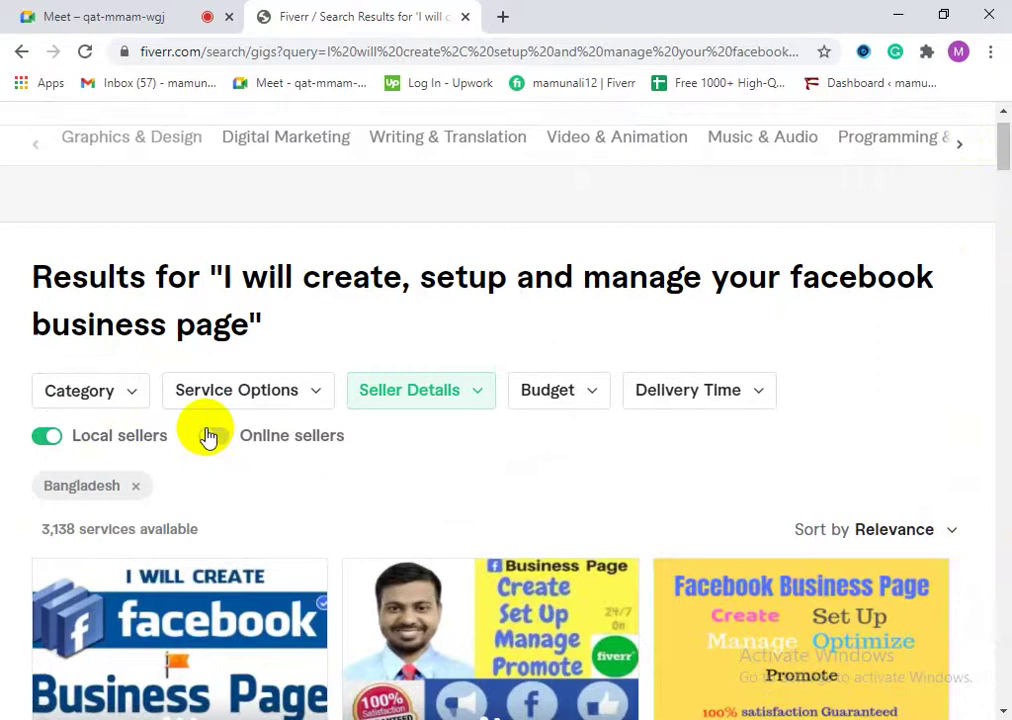
{"action": "left_click", "coordinate": [211, 436]}
{"action": "scroll", "coordinate": [80, 492], "scroll_direction": "down", "scroll_amount": 4}
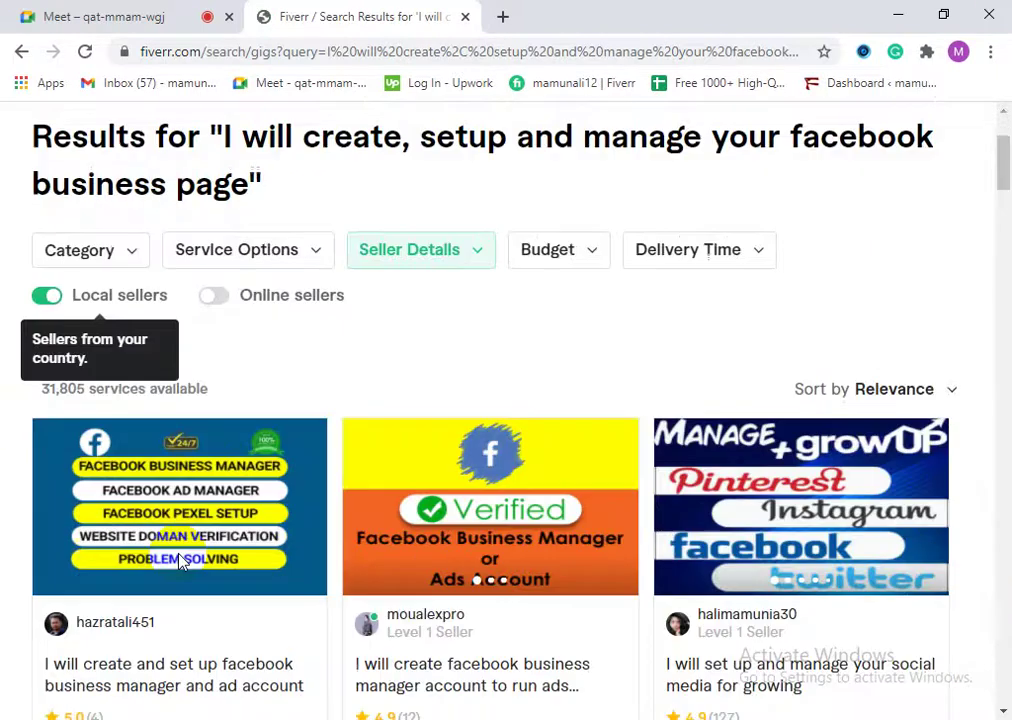
{"action": "scroll", "coordinate": [478, 573], "scroll_direction": "down", "scroll_amount": 4}
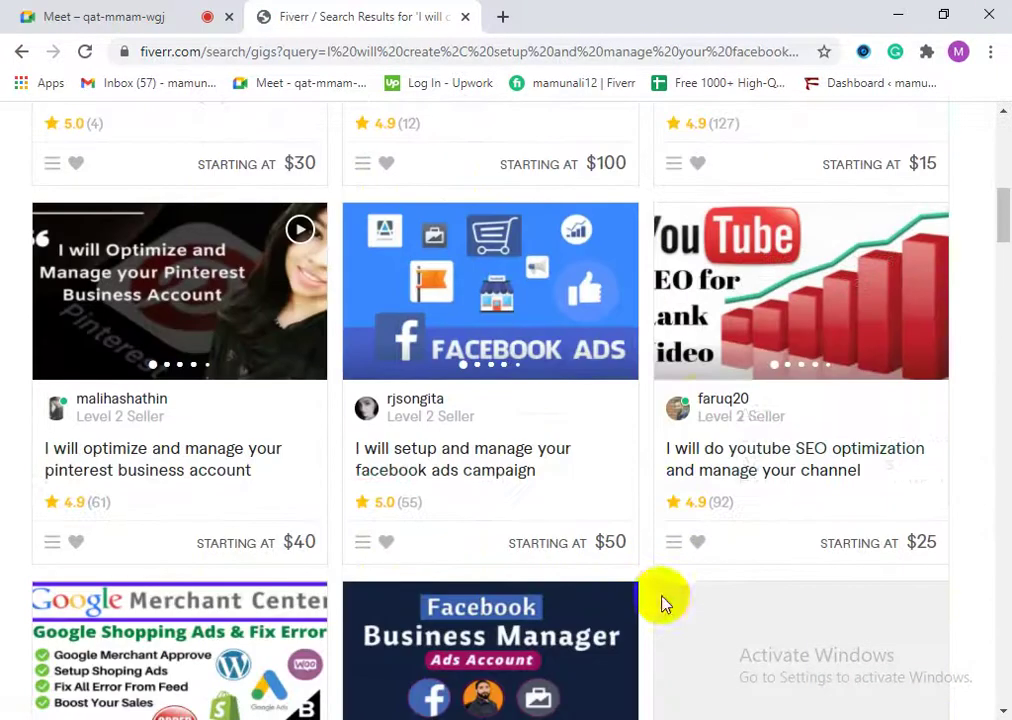
{"action": "scroll", "coordinate": [334, 520], "scroll_direction": "down", "scroll_amount": 1}
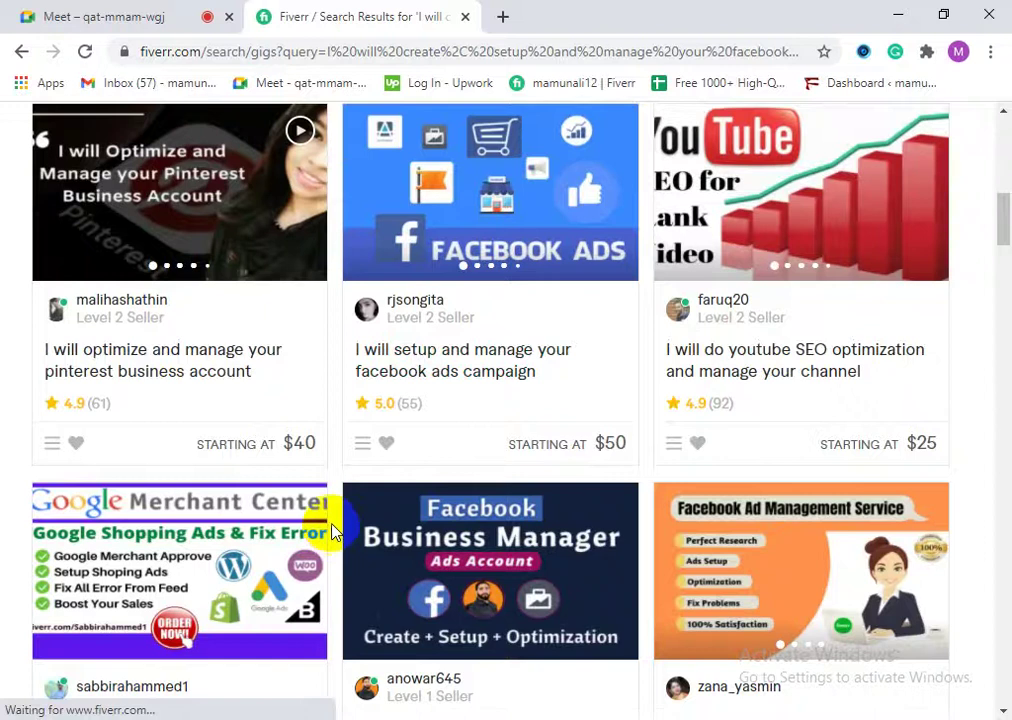
{"action": "scroll", "coordinate": [290, 450], "scroll_direction": "down", "scroll_amount": 3}
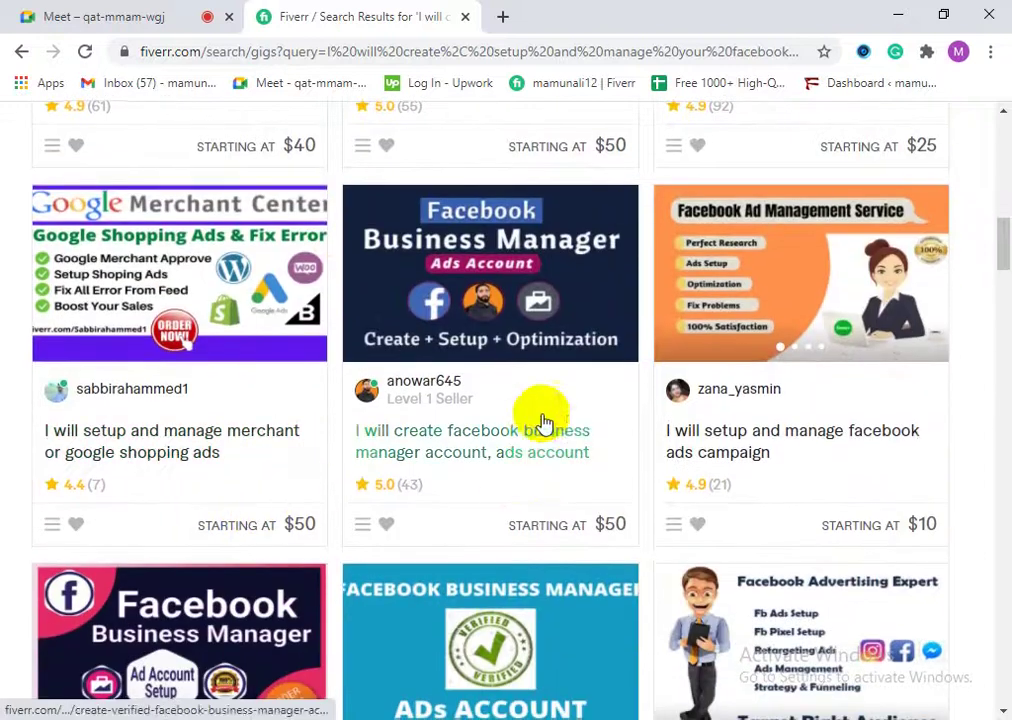
{"action": "scroll", "coordinate": [535, 430], "scroll_direction": "down", "scroll_amount": 2}
{"action": "scroll", "coordinate": [527, 447], "scroll_direction": "down", "scroll_amount": 2}
{"action": "scroll", "coordinate": [330, 505], "scroll_direction": "down", "scroll_amount": 4}
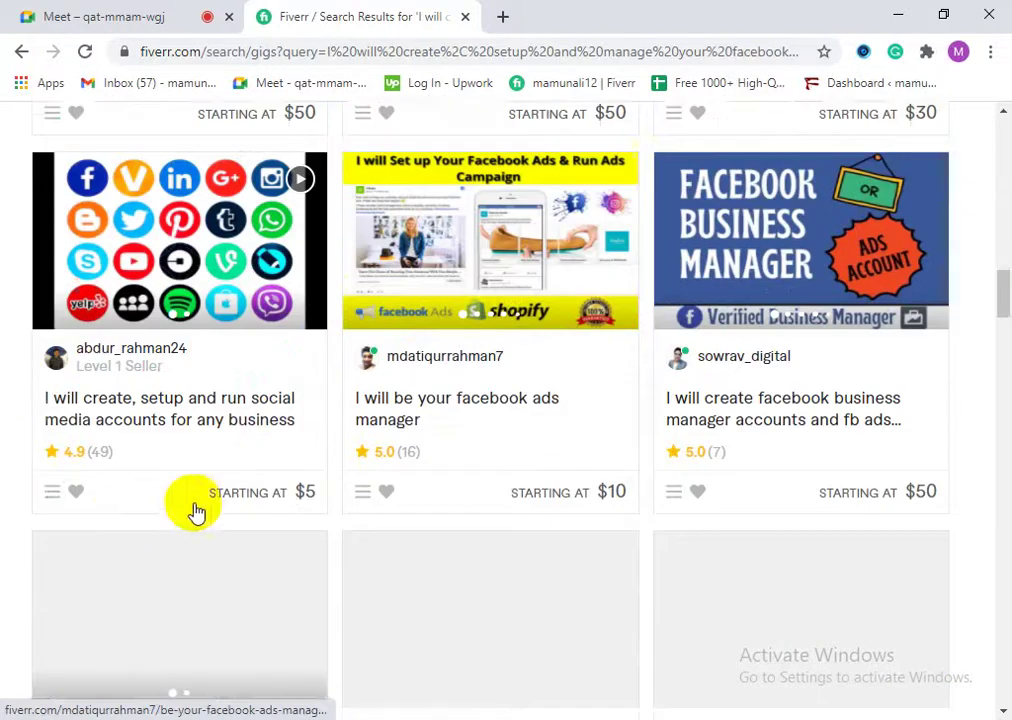
{"action": "scroll", "coordinate": [258, 503], "scroll_direction": "down", "scroll_amount": 3}
{"action": "scroll", "coordinate": [300, 530], "scroll_direction": "down", "scroll_amount": 1}
{"action": "scroll", "coordinate": [459, 563], "scroll_direction": "down", "scroll_amount": 2}
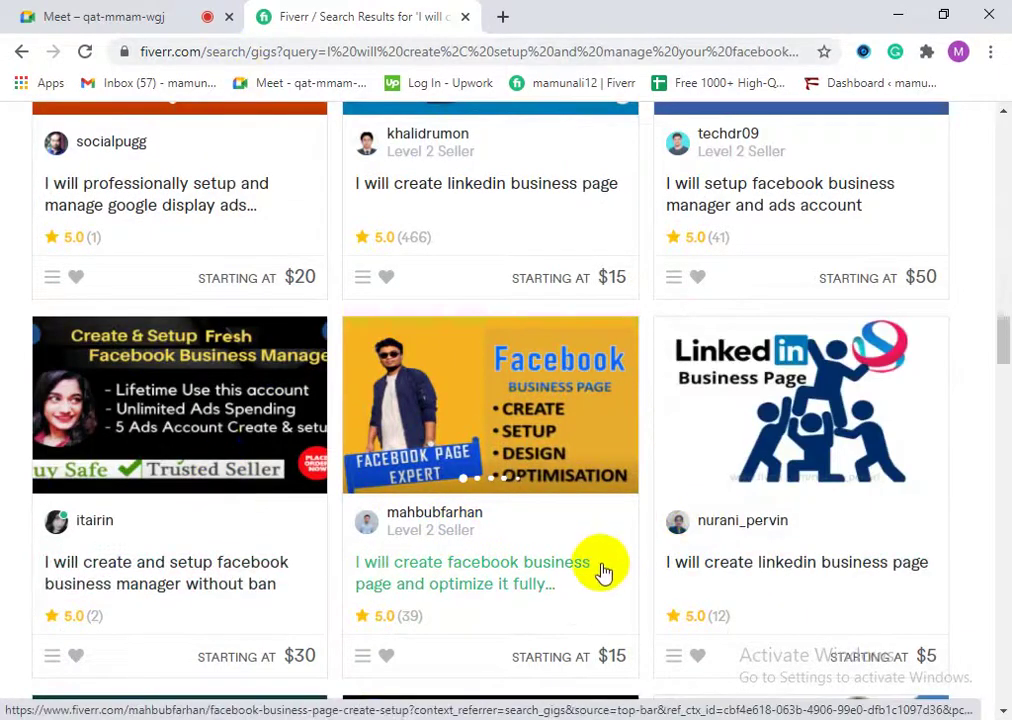
{"action": "scroll", "coordinate": [627, 592], "scroll_direction": "down", "scroll_amount": 5}
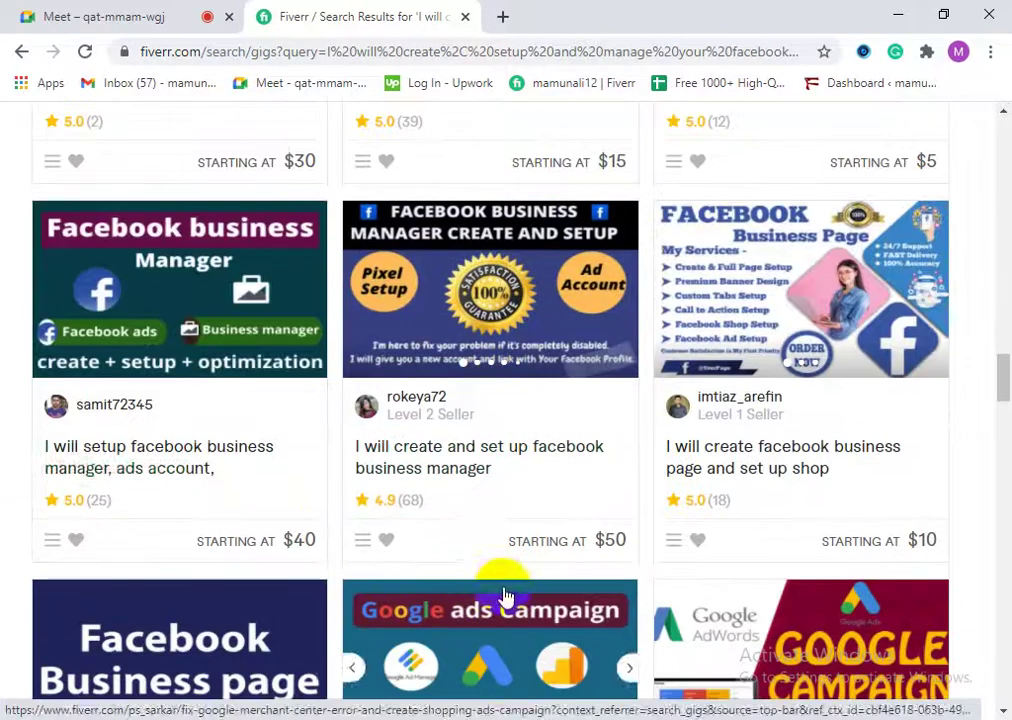
{"action": "scroll", "coordinate": [224, 488], "scroll_direction": "down", "scroll_amount": 3}
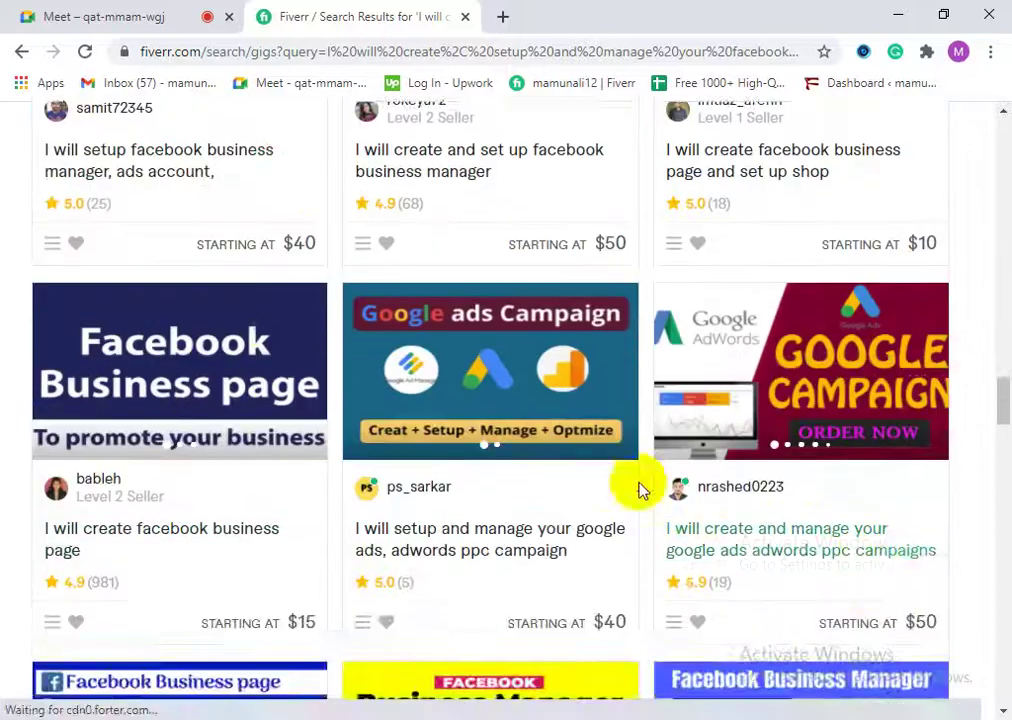
{"action": "scroll", "coordinate": [258, 517], "scroll_direction": "up", "scroll_amount": 2}
{"action": "scroll", "coordinate": [703, 505], "scroll_direction": "down", "scroll_amount": 2}
{"action": "scroll", "coordinate": [333, 500], "scroll_direction": "down", "scroll_amount": 4}
{"action": "scroll", "coordinate": [292, 470], "scroll_direction": "down", "scroll_amount": 4}
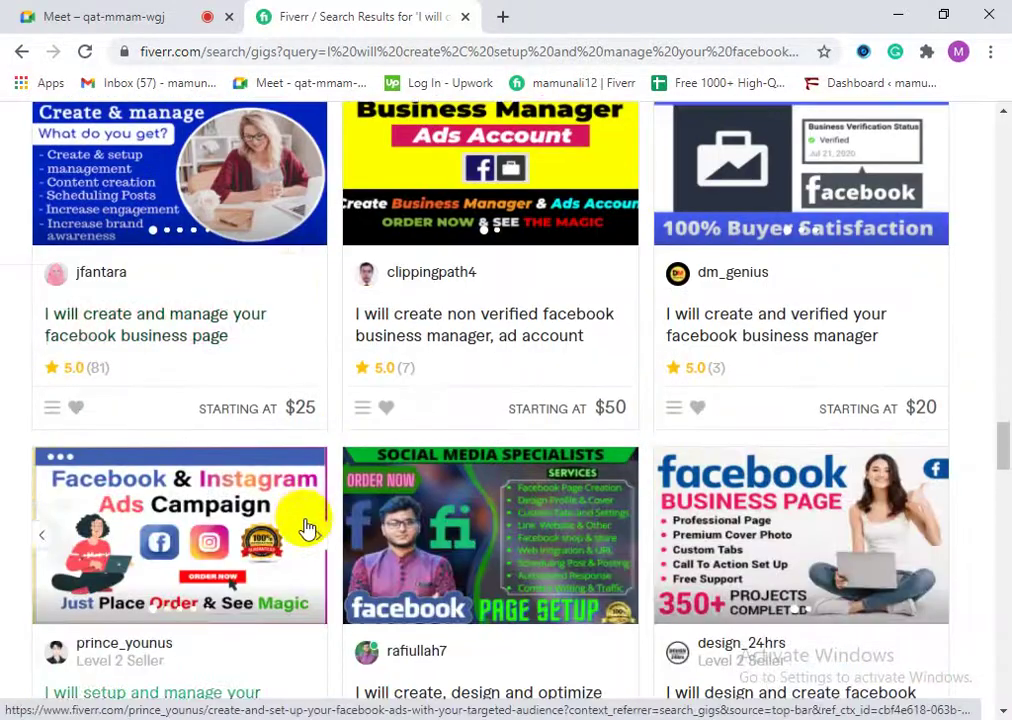
{"action": "scroll", "coordinate": [300, 511], "scroll_direction": "down", "scroll_amount": 10}
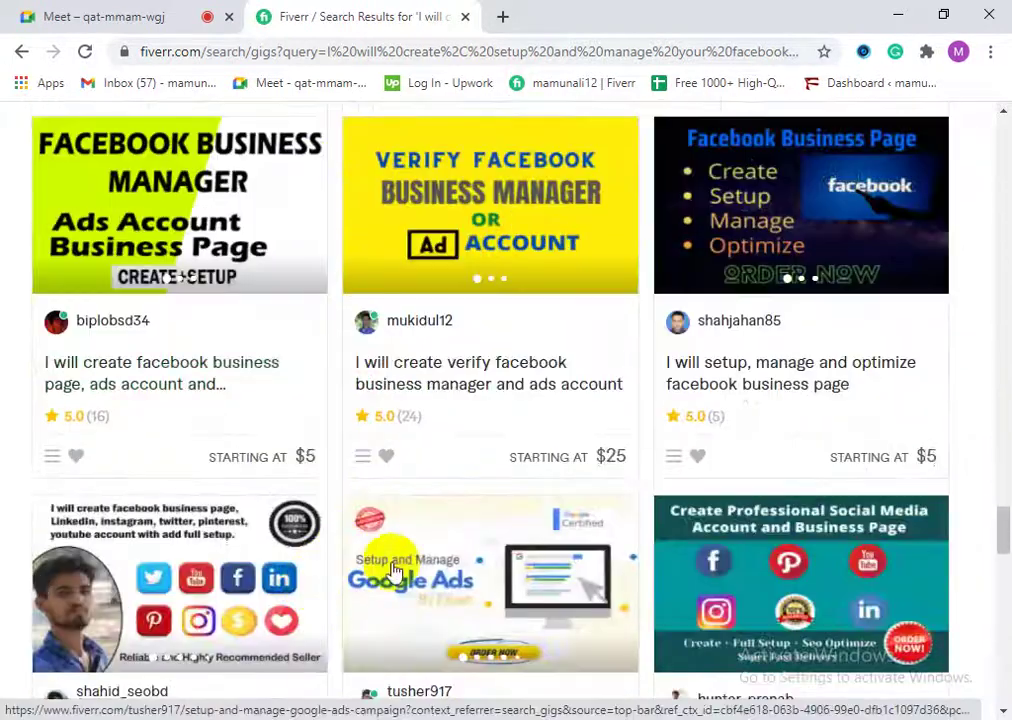
{"action": "scroll", "coordinate": [395, 570], "scroll_direction": "down", "scroll_amount": 5}
{"action": "scroll", "coordinate": [224, 555], "scroll_direction": "down", "scroll_amount": 2}
{"action": "scroll", "coordinate": [226, 550], "scroll_direction": "up", "scroll_amount": 2}
{"action": "scroll", "coordinate": [267, 553], "scroll_direction": "down", "scroll_amount": 3}
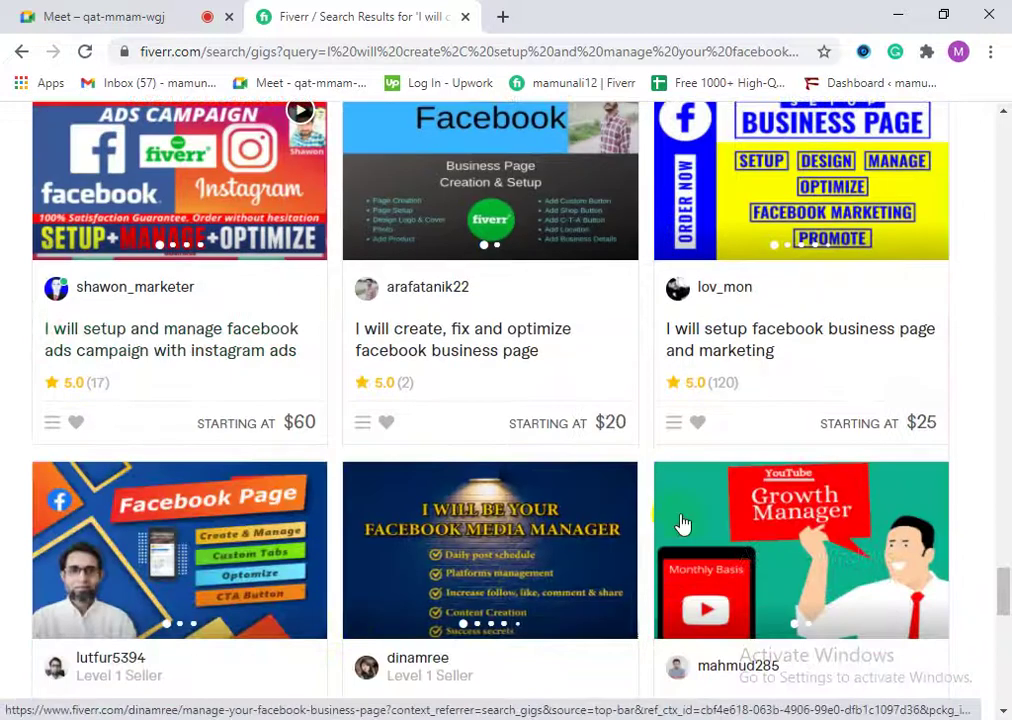
{"action": "scroll", "coordinate": [620, 540], "scroll_direction": "down", "scroll_amount": 1}
{"action": "left_click", "coordinate": [558, 553]}
{"action": "scroll", "coordinate": [400, 630], "scroll_direction": "down", "scroll_amount": 3}
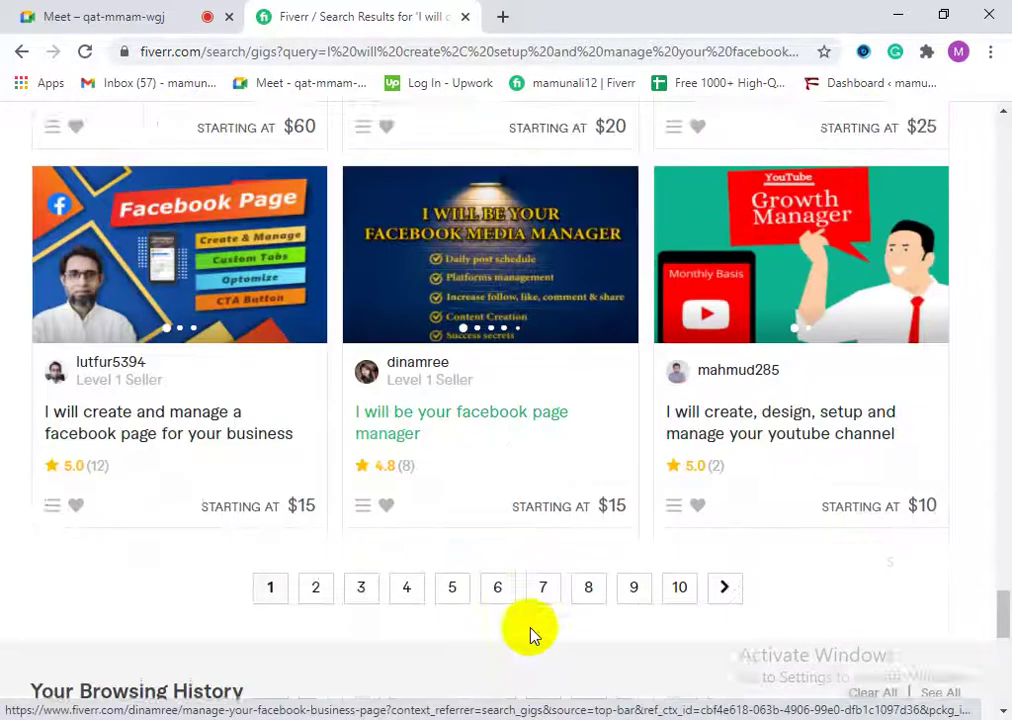
{"action": "left_click_drag", "start_coordinate": [1003, 628], "coordinate": [1003, 212]}
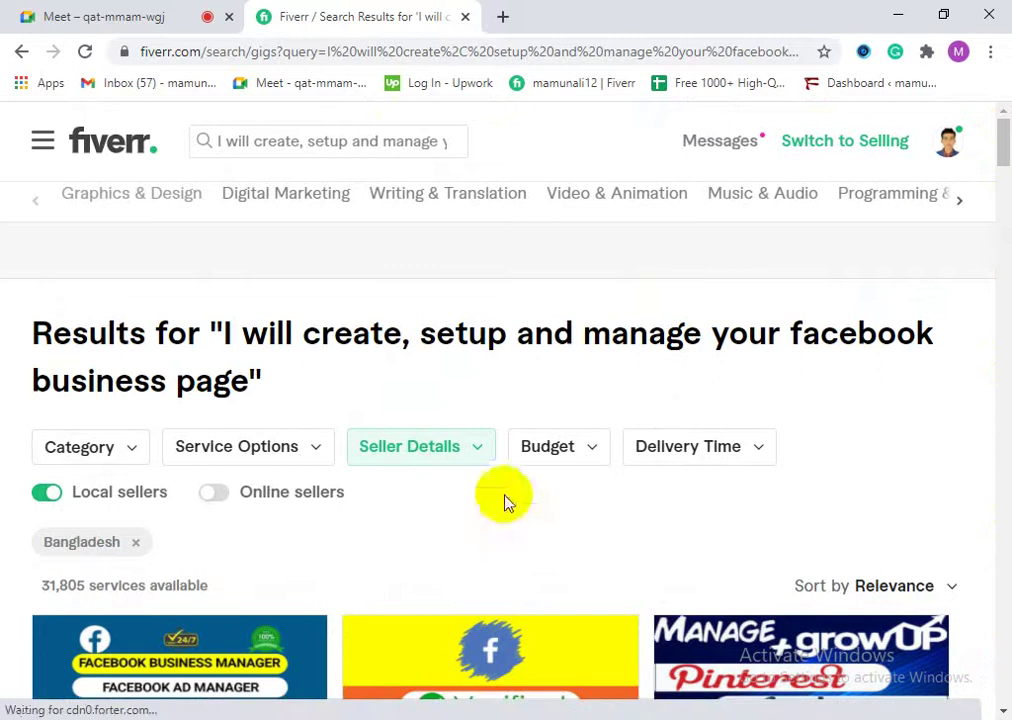
Step: Apply a $5–$100 budget filter and browse the 31,326 resulting services
{"action": "left_click", "coordinate": [567, 455]}
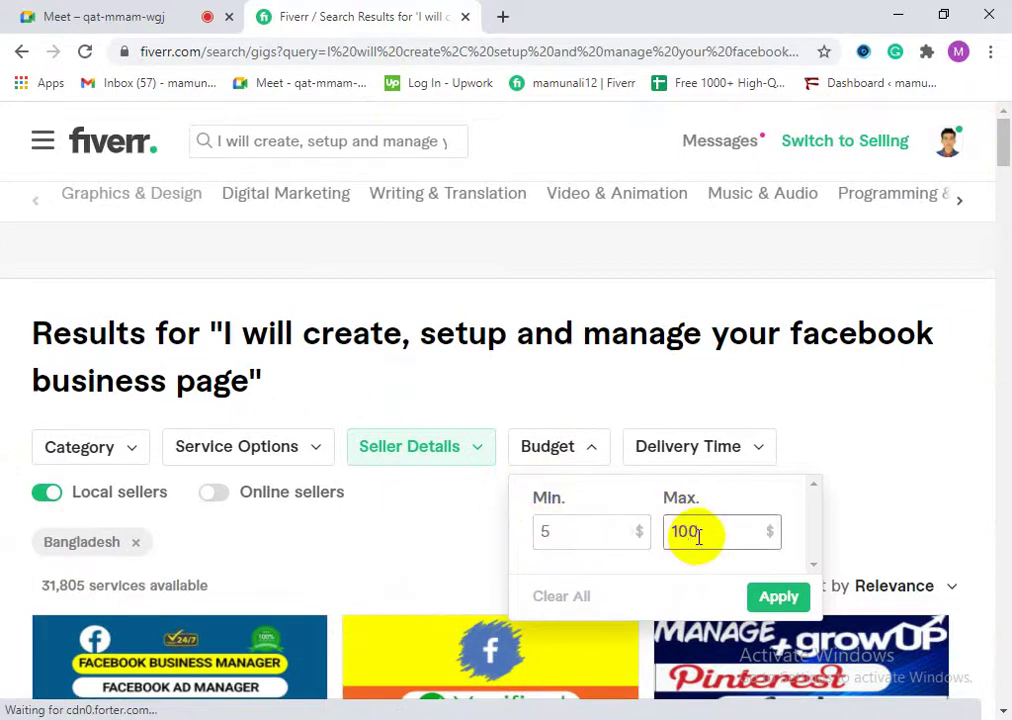
{"action": "left_click", "coordinate": [776, 597]}
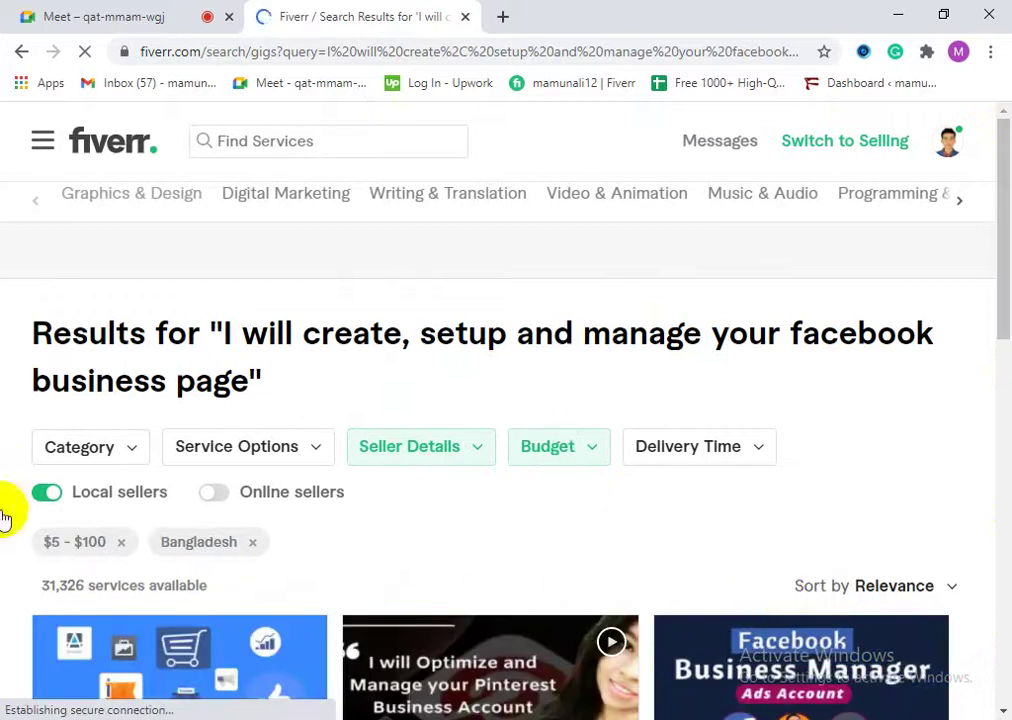
{"action": "scroll", "coordinate": [450, 508], "scroll_direction": "down", "scroll_amount": 2}
{"action": "scroll", "coordinate": [450, 508], "scroll_direction": "down", "scroll_amount": 10}
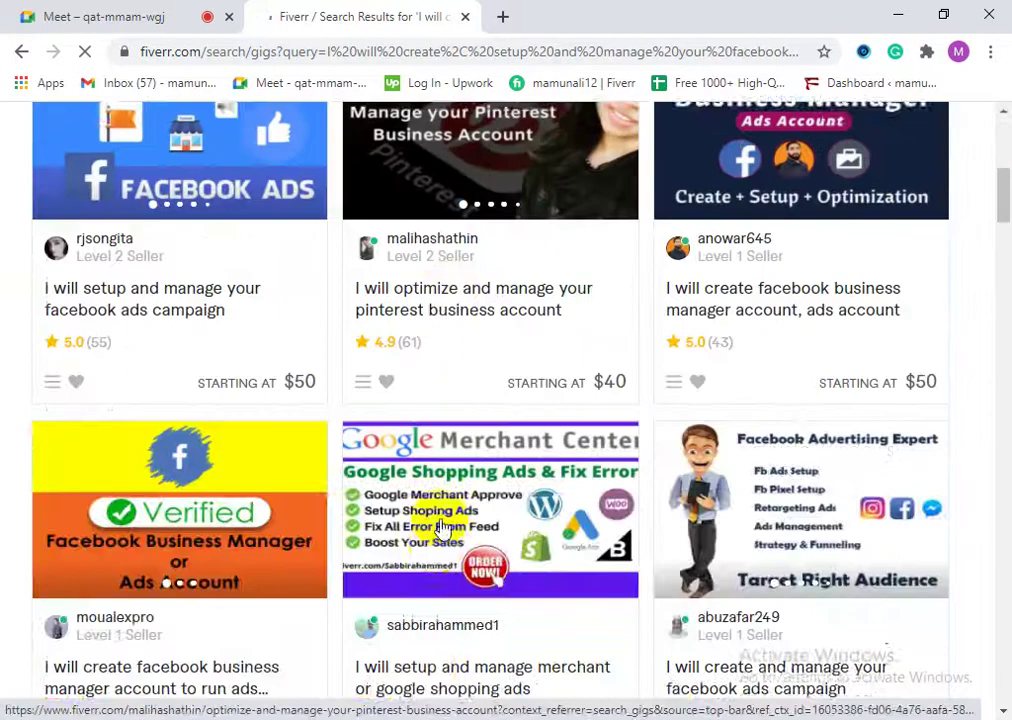
{"action": "scroll", "coordinate": [444, 553], "scroll_direction": "down", "scroll_amount": 7}
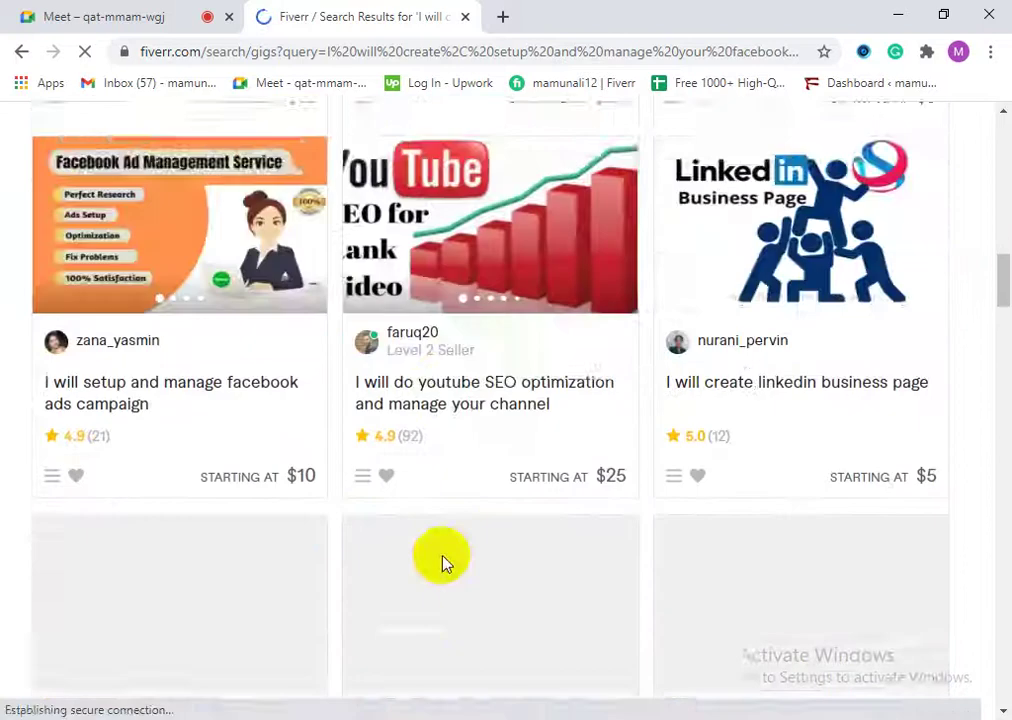
{"action": "scroll", "coordinate": [448, 588], "scroll_direction": "down", "scroll_amount": 12}
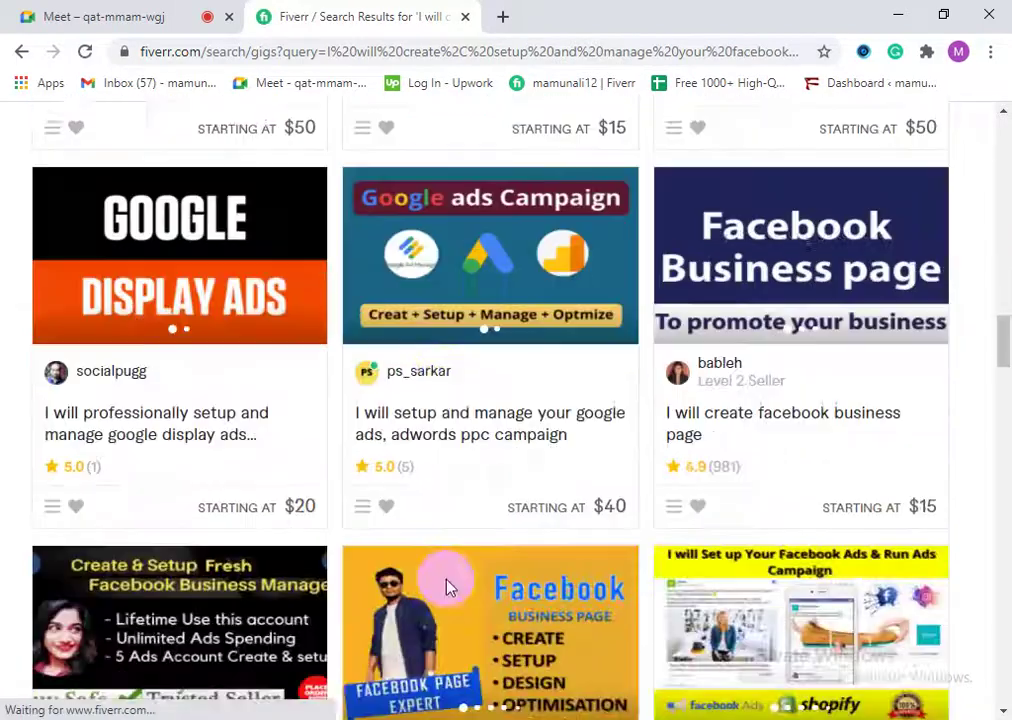
{"action": "scroll", "coordinate": [452, 598], "scroll_direction": "down", "scroll_amount": 2}
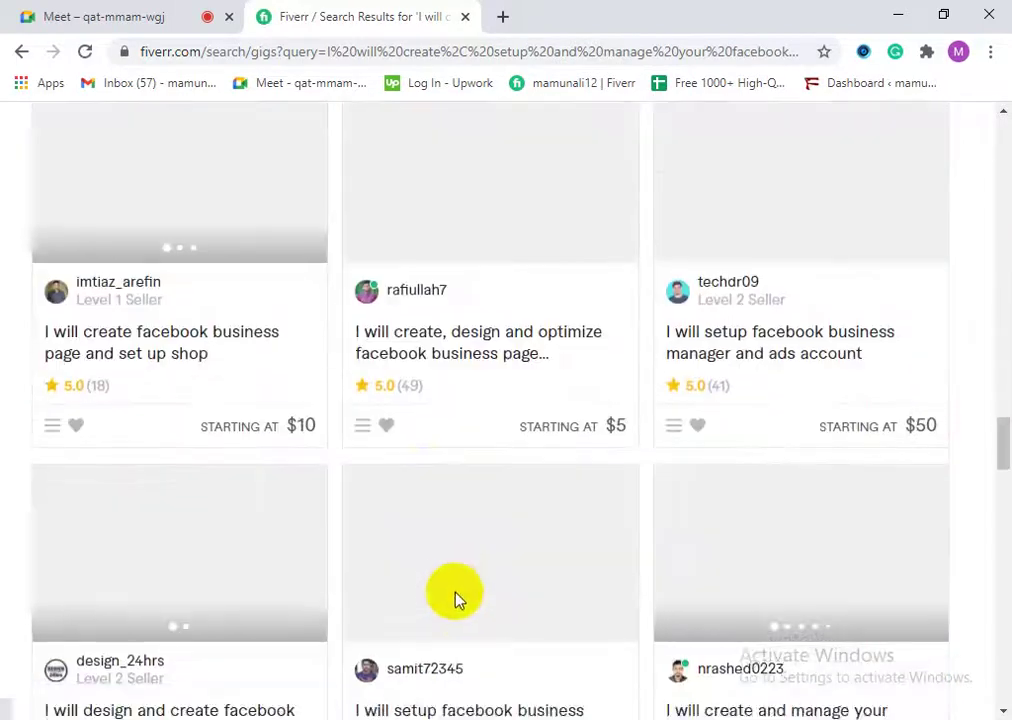
{"action": "scroll", "coordinate": [429, 569], "scroll_direction": "up", "scroll_amount": 3}
{"action": "scroll", "coordinate": [429, 549], "scroll_direction": "down", "scroll_amount": 1}
{"action": "scroll", "coordinate": [429, 583], "scroll_direction": "down", "scroll_amount": 3}
{"action": "scroll", "coordinate": [200, 450], "scroll_direction": "up", "scroll_amount": 1}
{"action": "left_click_drag", "start_coordinate": [1006, 420], "coordinate": [998, 113]}
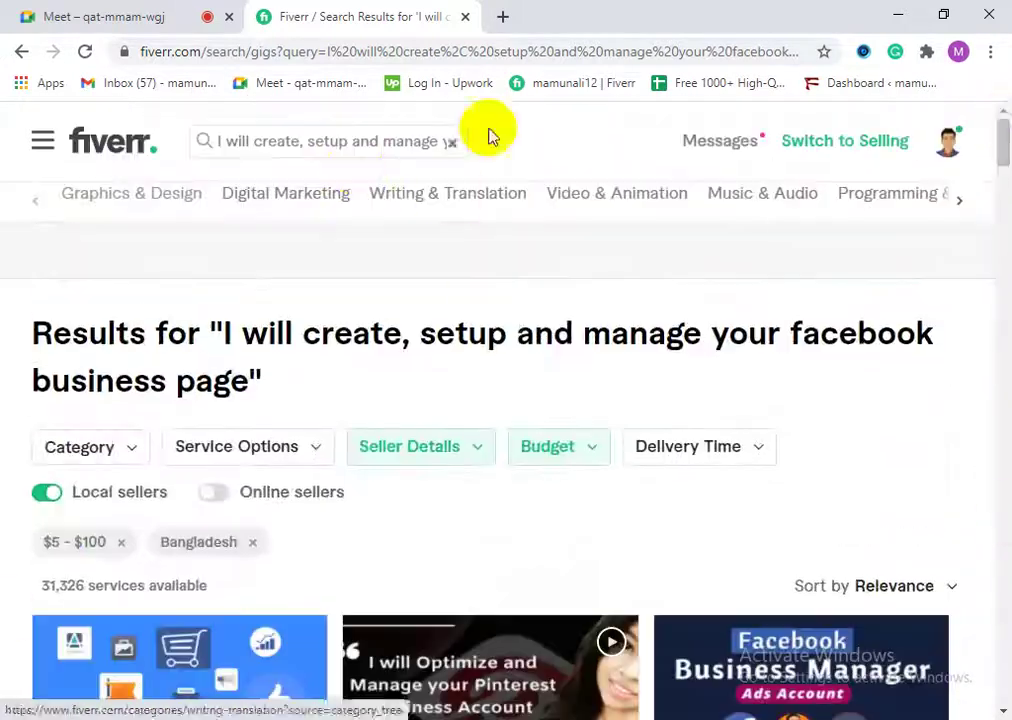
Step: Switch the account to selling mode and set browser zoom to 80%
{"action": "left_click", "coordinate": [837, 155]}
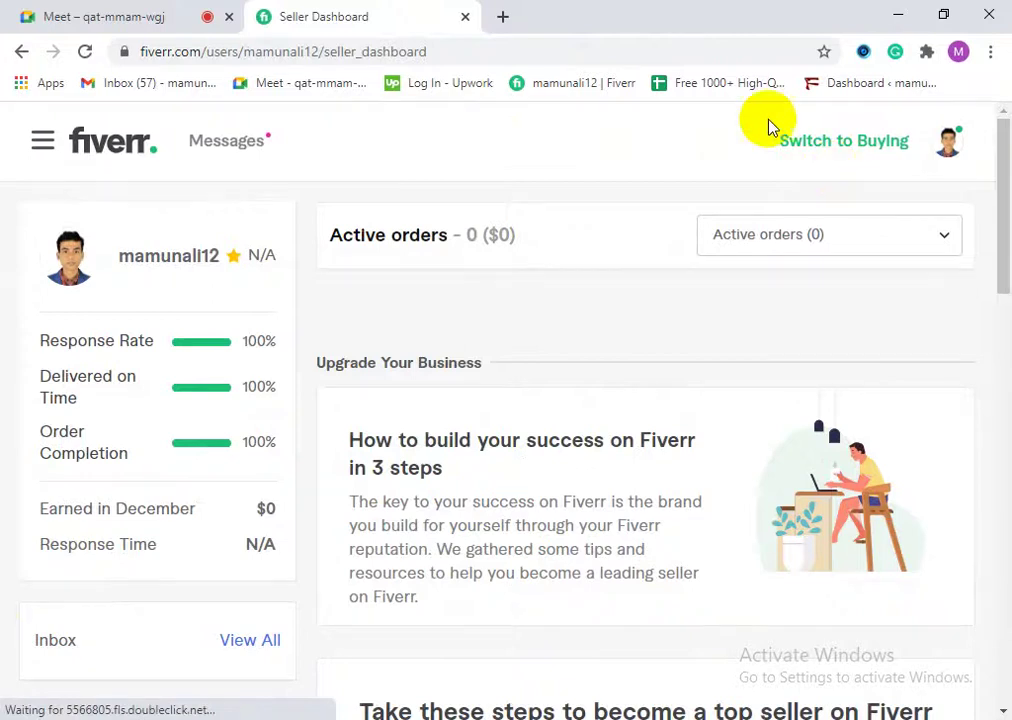
{"action": "left_click", "coordinate": [990, 55]}
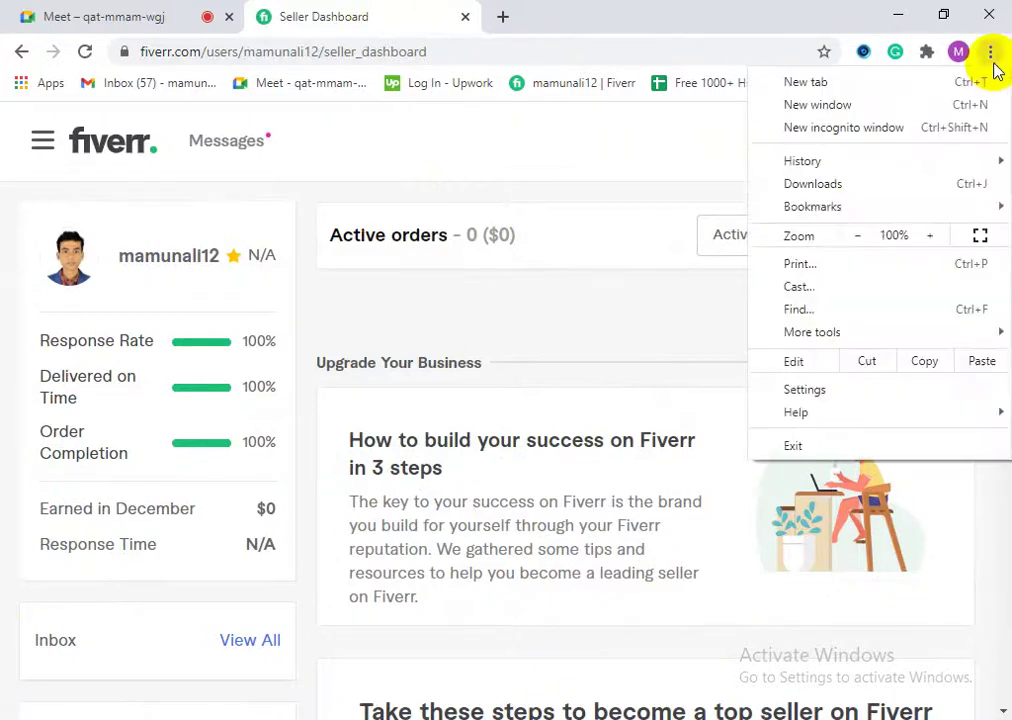
{"action": "left_click", "coordinate": [859, 236]}
{"action": "left_click", "coordinate": [859, 236]}
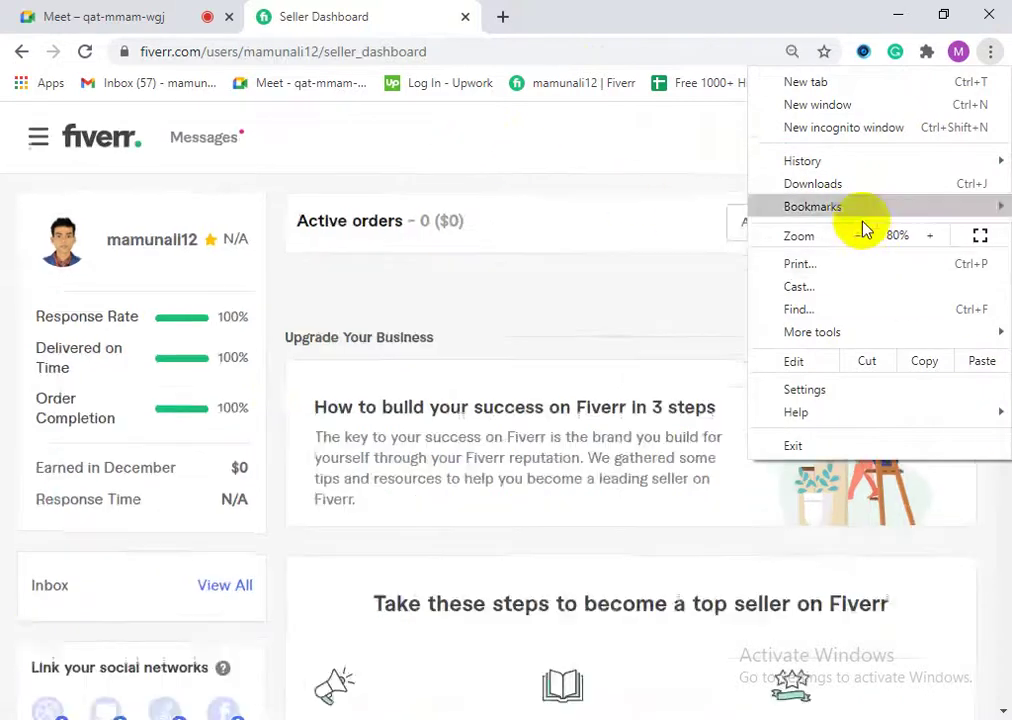
{"action": "left_click", "coordinate": [985, 56]}
Step: Go to the Buyer Requests page and view the active buyer requests
{"action": "left_click", "coordinate": [645, 134]}
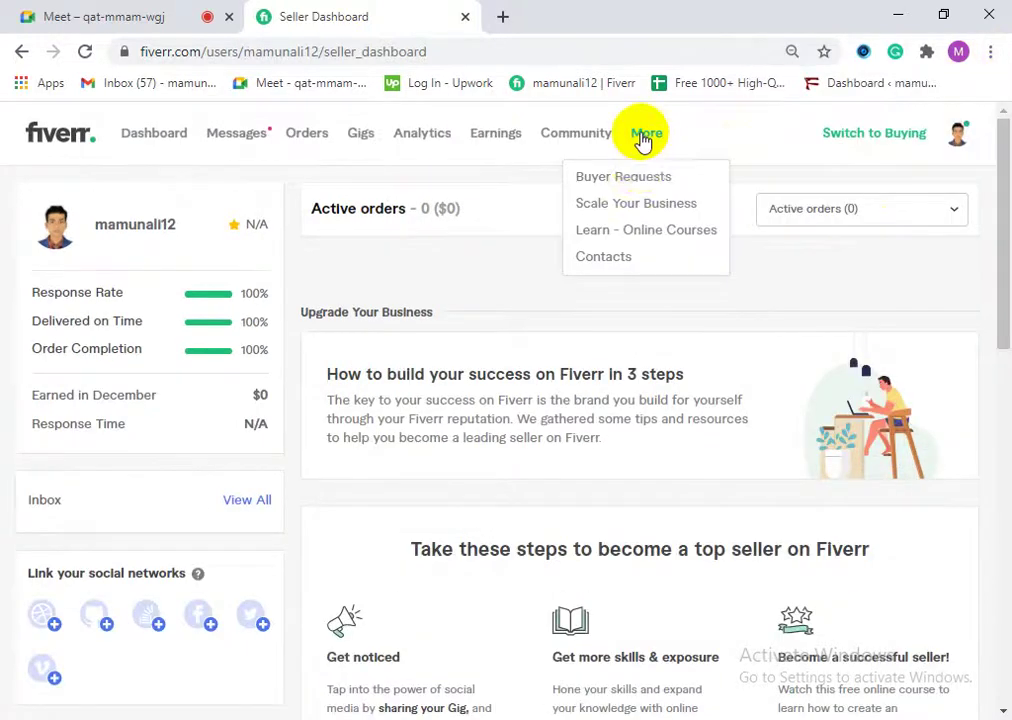
{"action": "left_click", "coordinate": [640, 177]}
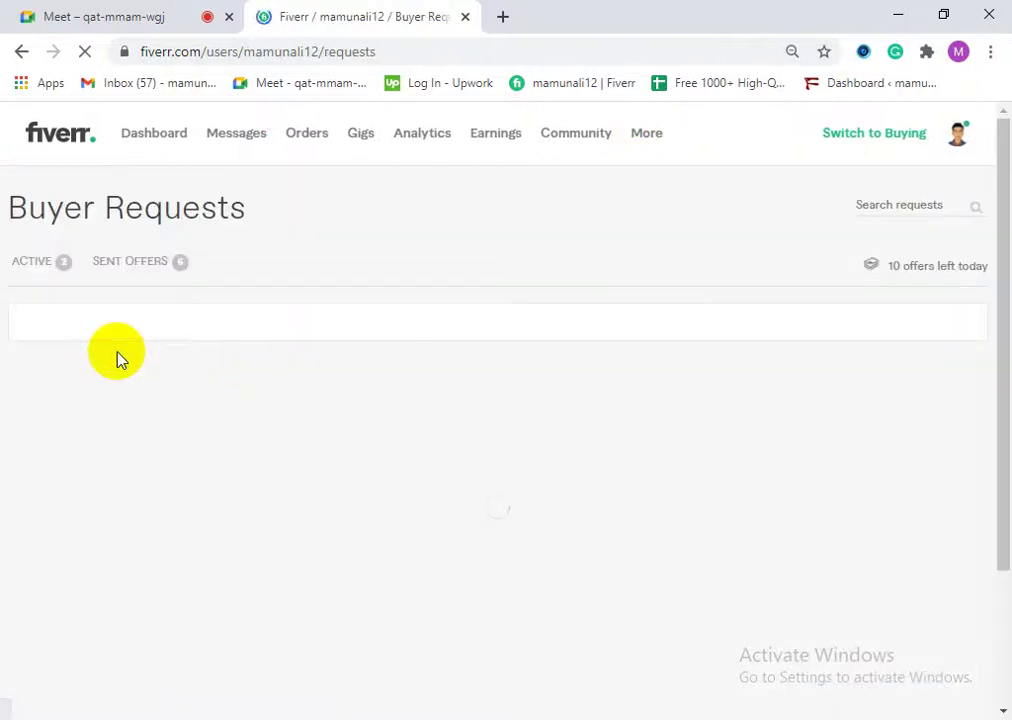
{"action": "left_click", "coordinate": [40, 272]}
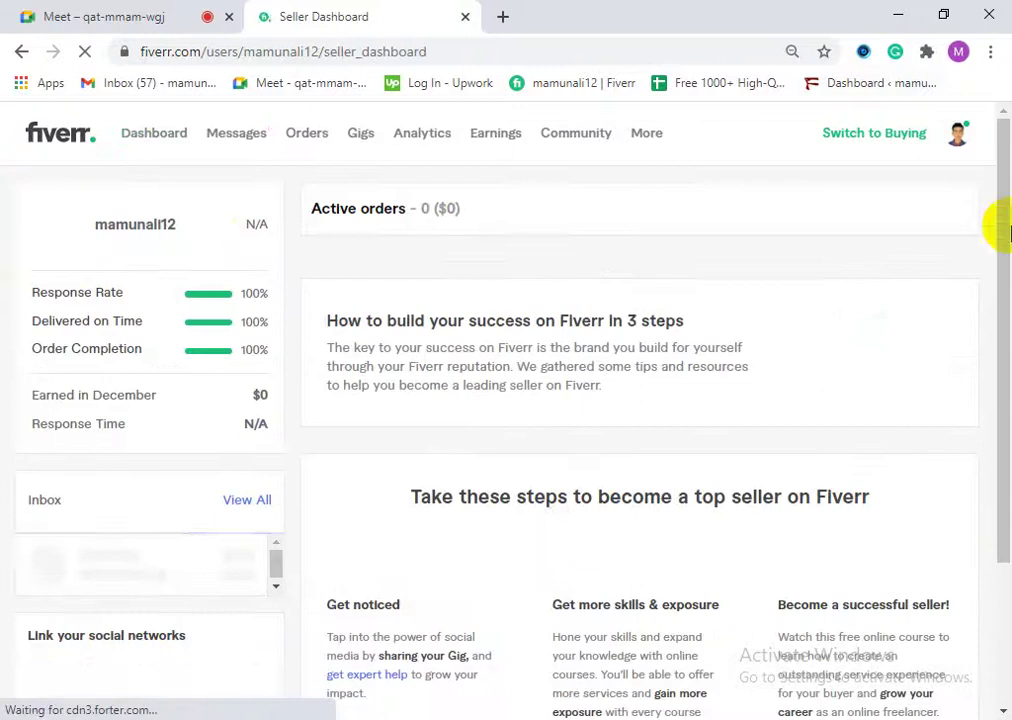
Step: Restore the browser page zoom to 100%
{"action": "left_click", "coordinate": [988, 52]}
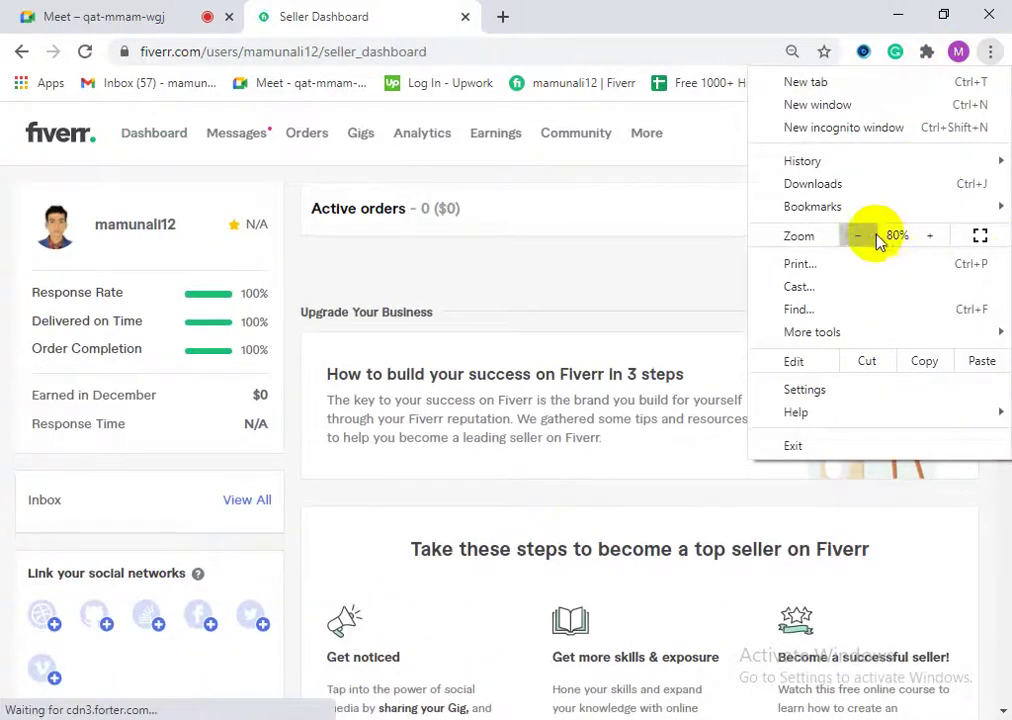
{"action": "left_click", "coordinate": [935, 236]}
{"action": "left_click", "coordinate": [935, 236]}
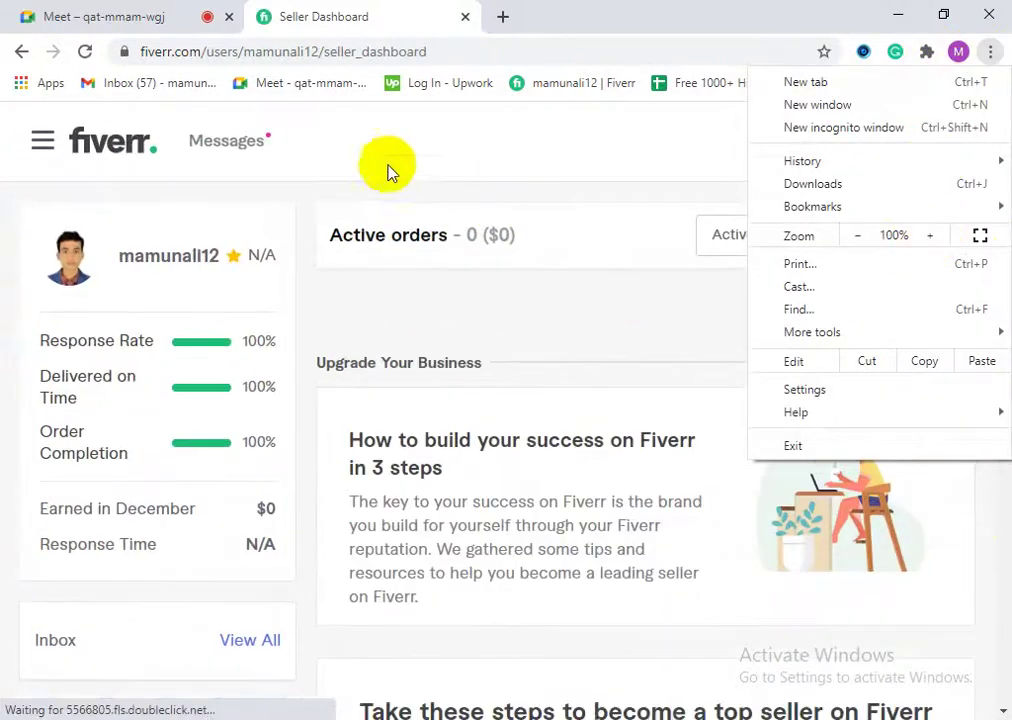
{"action": "left_click", "coordinate": [366, 200]}
{"action": "scroll", "coordinate": [639, 411], "scroll_direction": "down", "scroll_amount": 5}
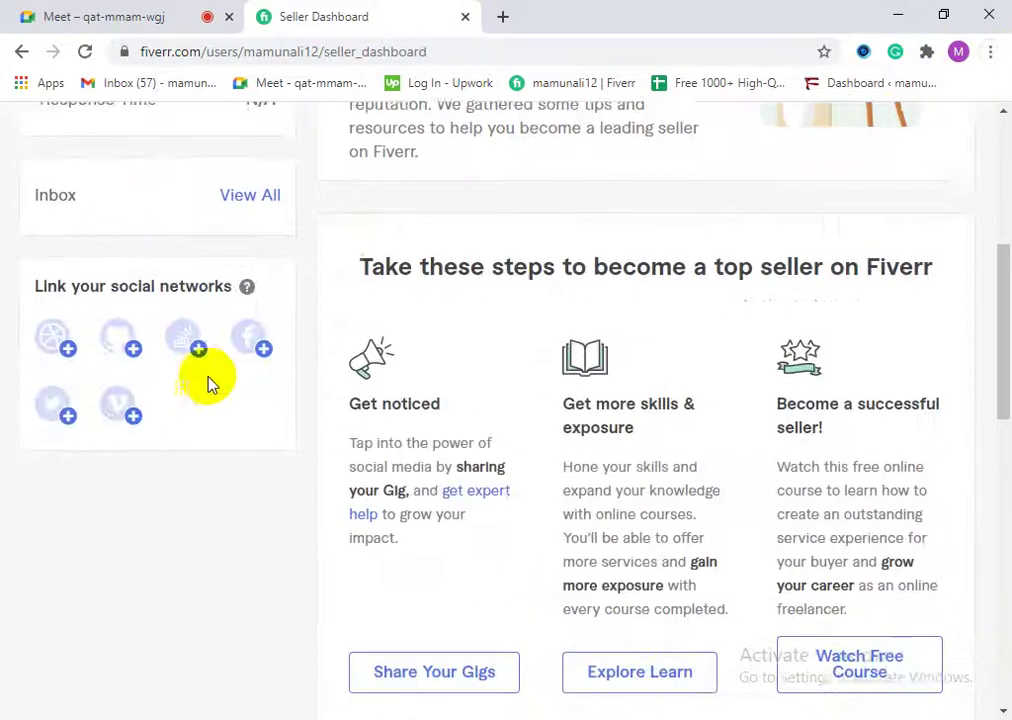
{"action": "scroll", "coordinate": [330, 480], "scroll_direction": "down", "scroll_amount": 3}
{"action": "scroll", "coordinate": [386, 398], "scroll_direction": "up", "scroll_amount": 7}
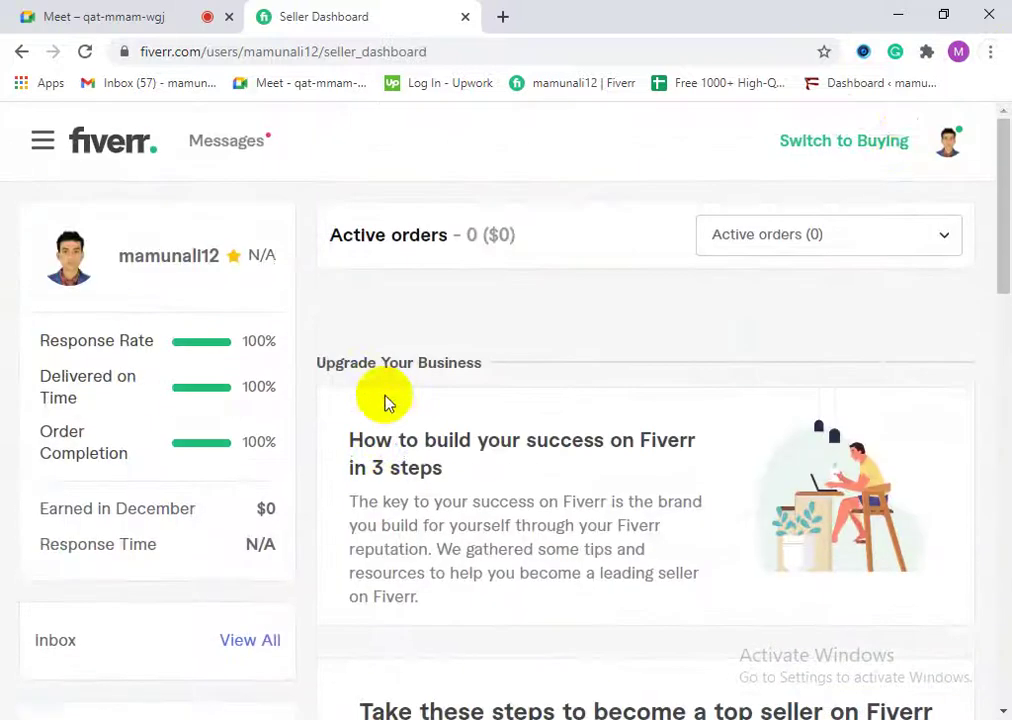
Step: Open the seller's own profile page from the account menu
{"action": "left_click", "coordinate": [943, 150]}
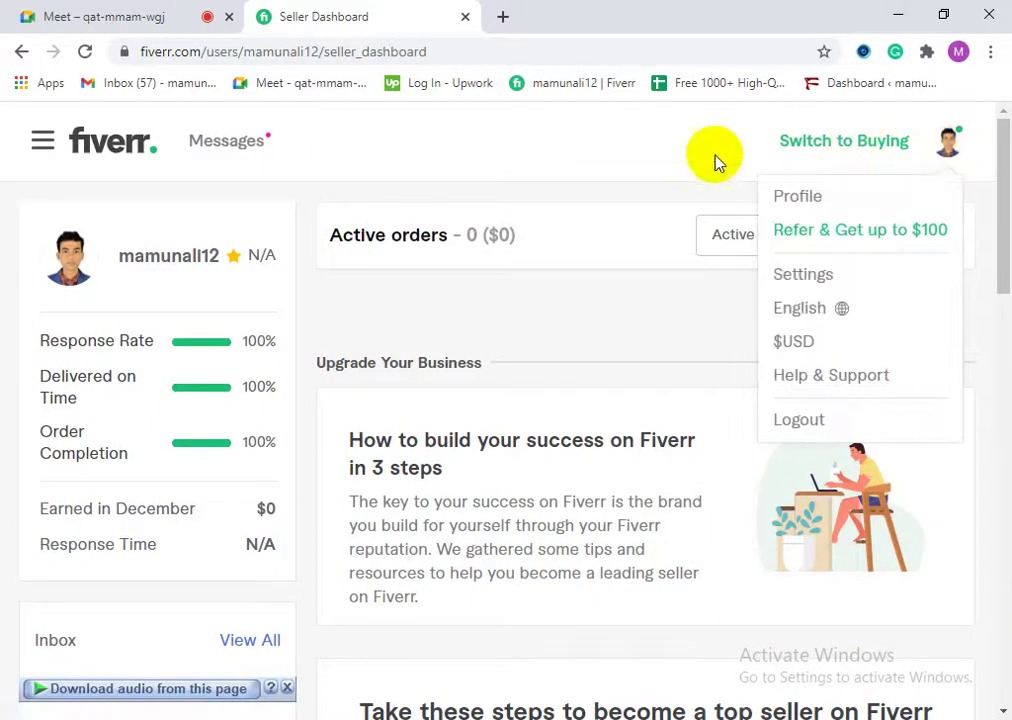
{"action": "left_click", "coordinate": [700, 181]}
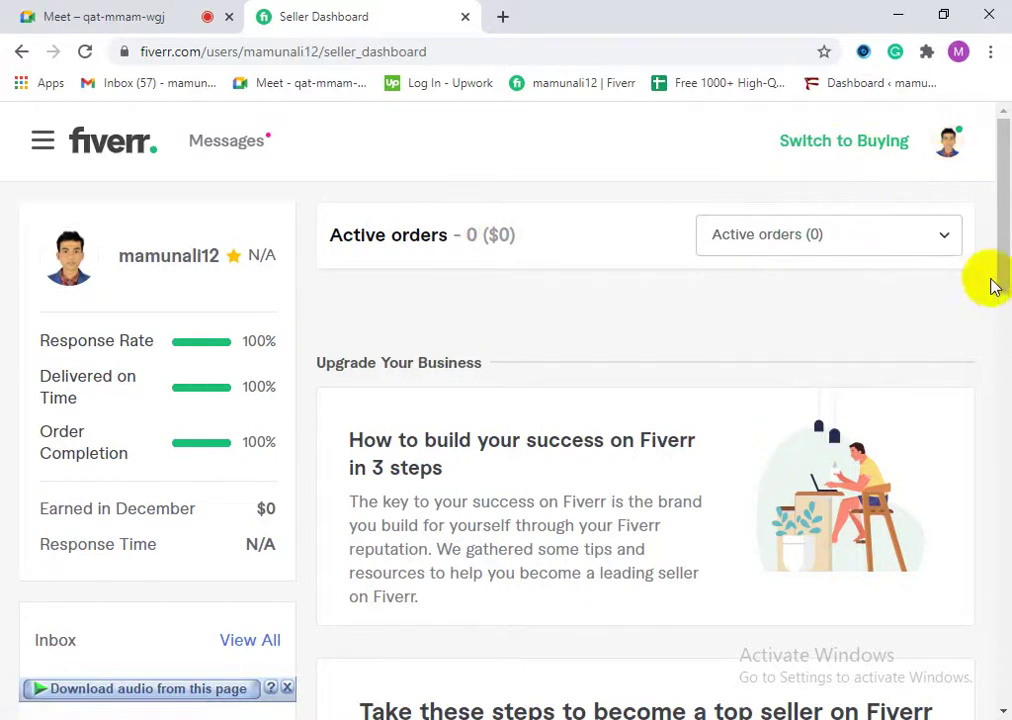
{"action": "left_click", "coordinate": [950, 152]}
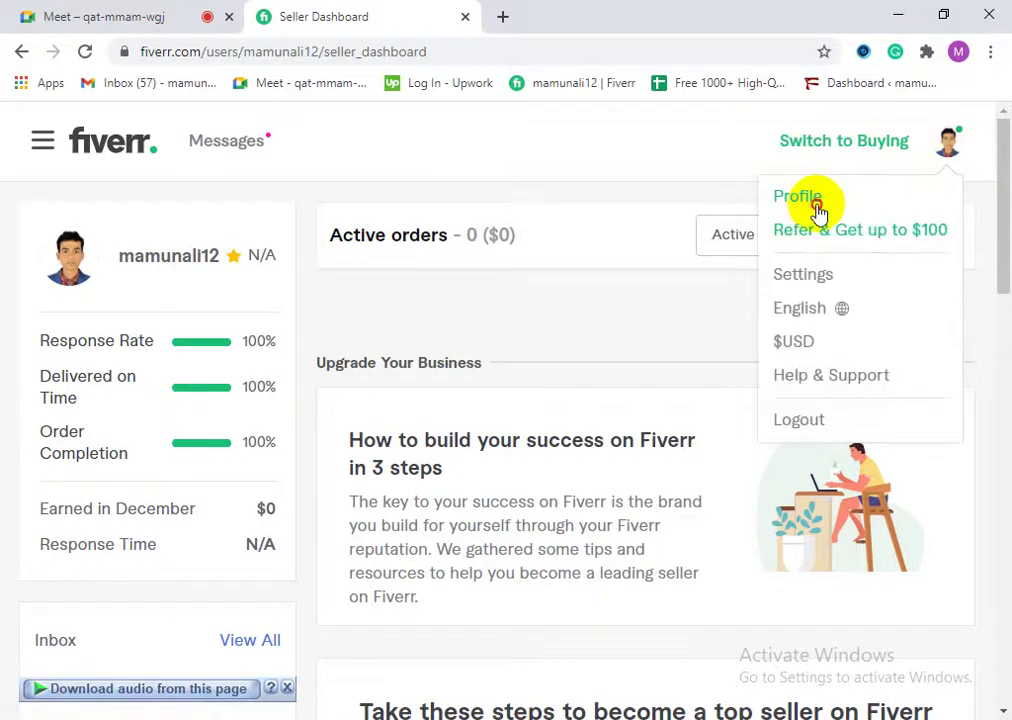
{"action": "left_click", "coordinate": [816, 201]}
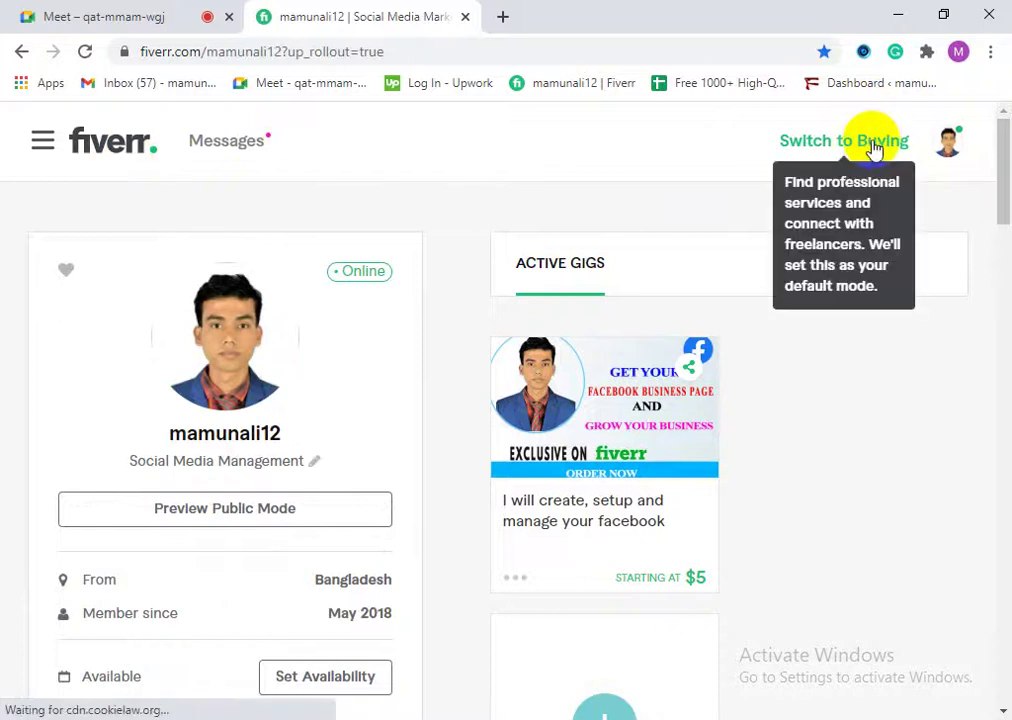
Step: Switch back to buying mode and rerun the 'facebook business page' search
{"action": "left_click", "coordinate": [873, 148]}
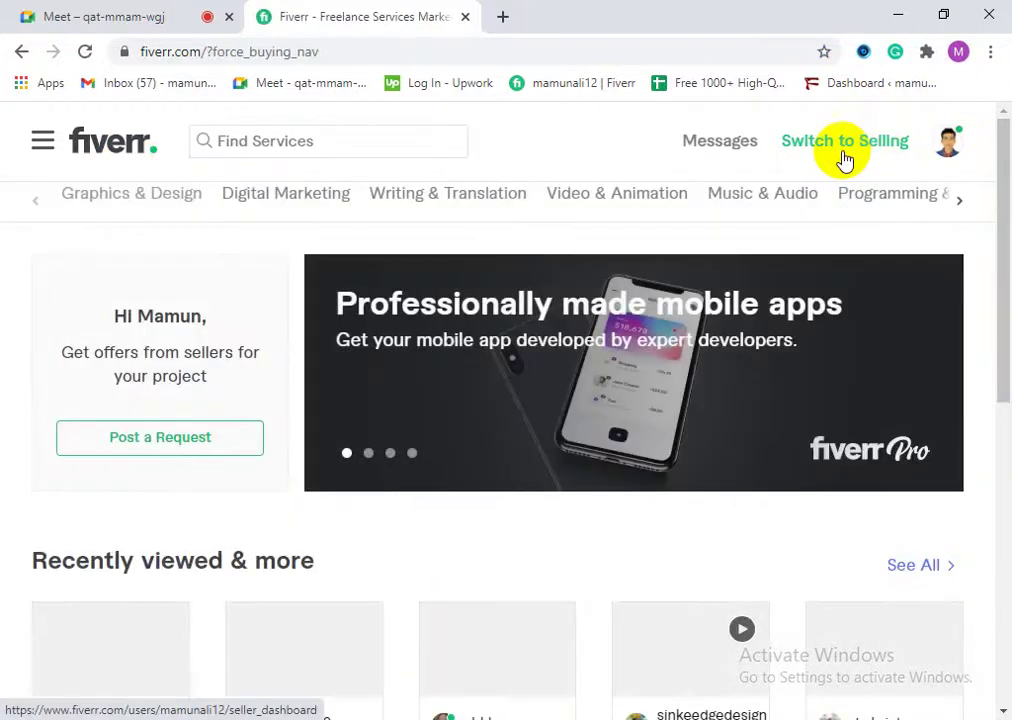
{"action": "left_click", "coordinate": [253, 138]}
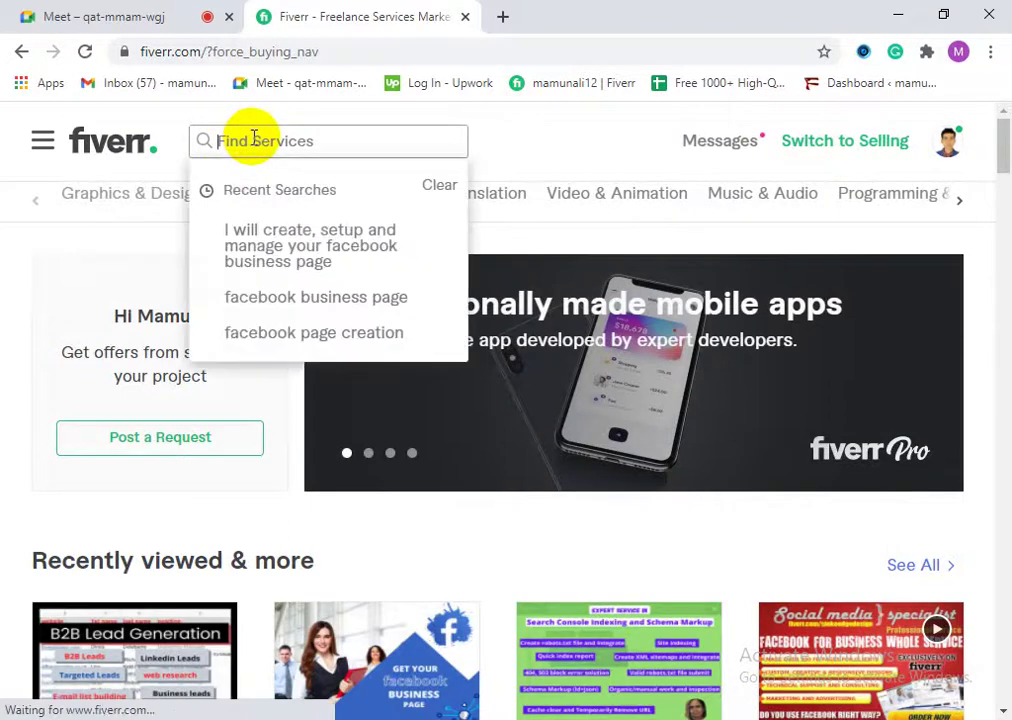
{"action": "left_click", "coordinate": [354, 306]}
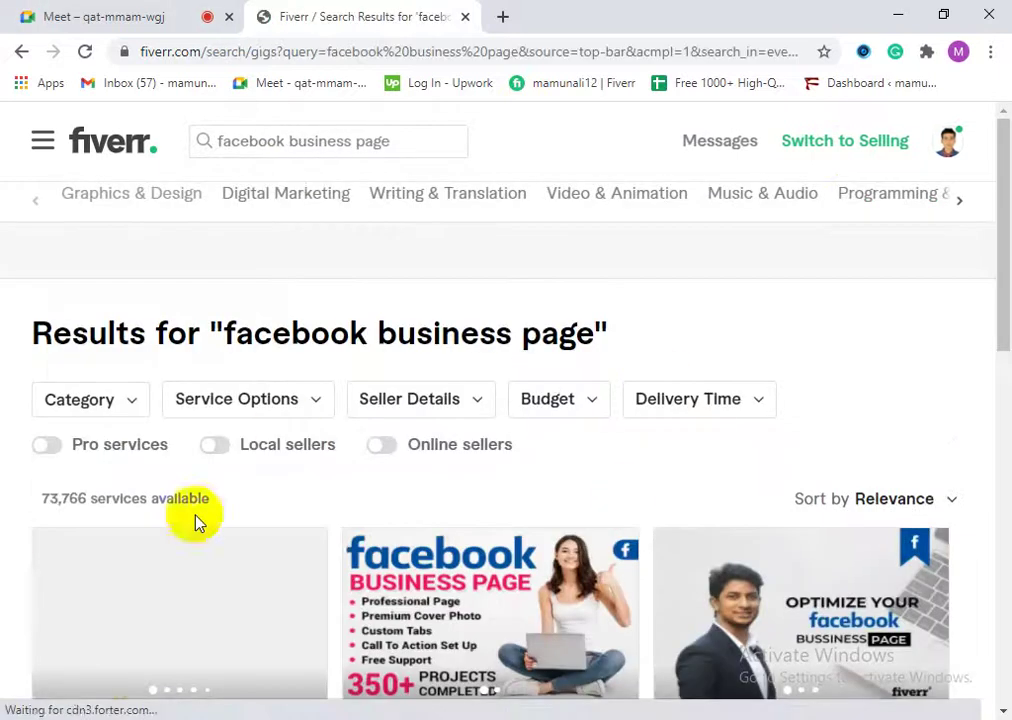
{"action": "scroll", "coordinate": [366, 565], "scroll_direction": "down", "scroll_amount": 2}
{"action": "scroll", "coordinate": [384, 598], "scroll_direction": "up", "scroll_amount": 2}
Step: Copy 'facebook business page' from the results heading and open the first gig
{"action": "left_click_drag", "start_coordinate": [597, 333], "coordinate": [220, 336]}
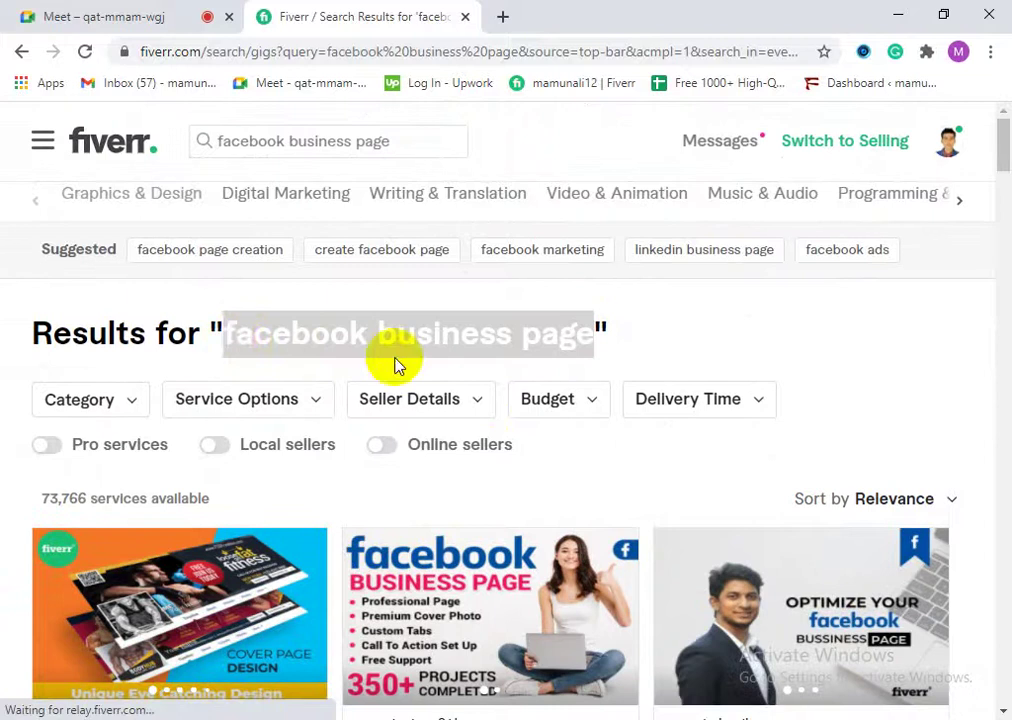
{"action": "left_click", "coordinate": [524, 334]}
{"action": "left_click_drag", "start_coordinate": [597, 340], "coordinate": [220, 334]}
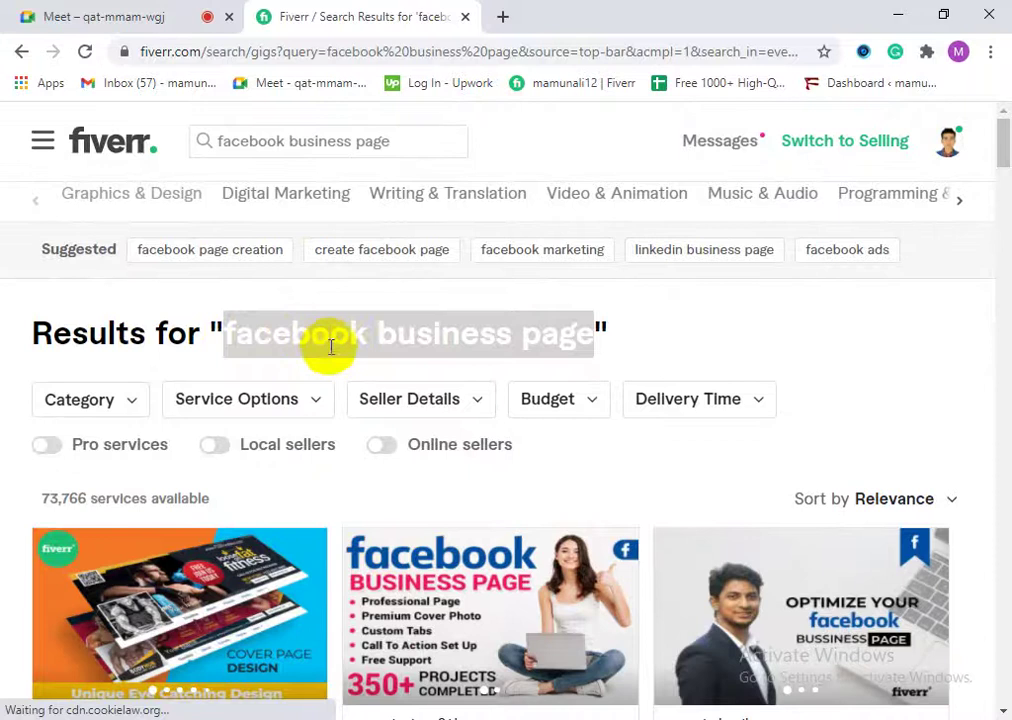
{"action": "left_click_drag", "start_coordinate": [377, 345], "coordinate": [393, 362]}
{"action": "triple_click", "coordinate": [409, 335]}
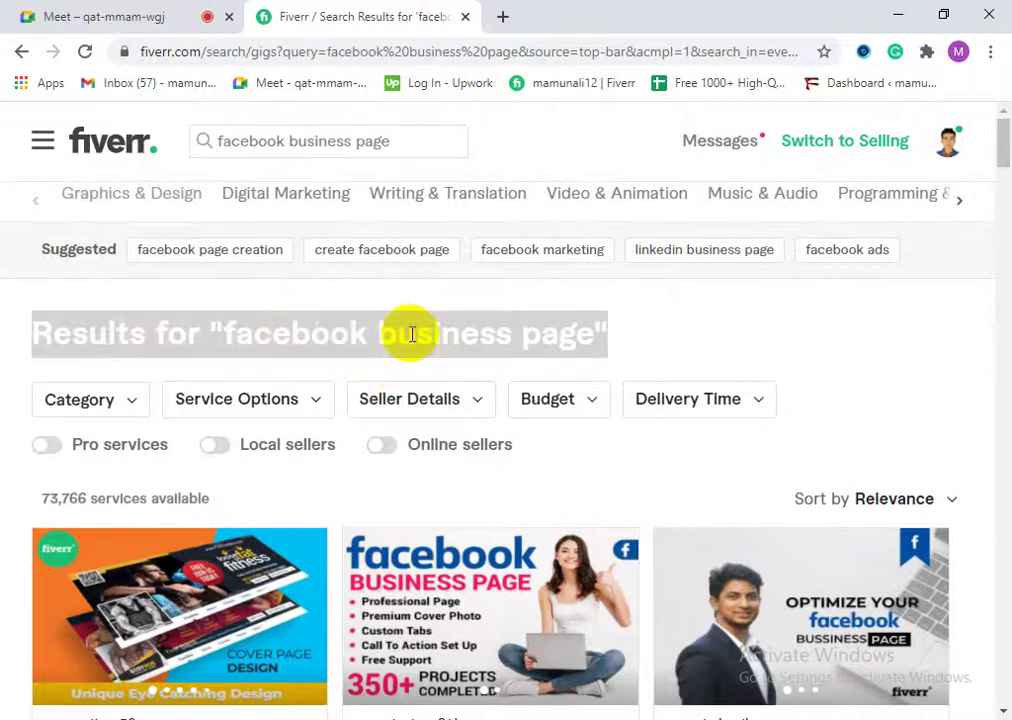
{"action": "left_click_drag", "start_coordinate": [553, 316], "coordinate": [219, 328]}
{"action": "left_click", "coordinate": [321, 325]}
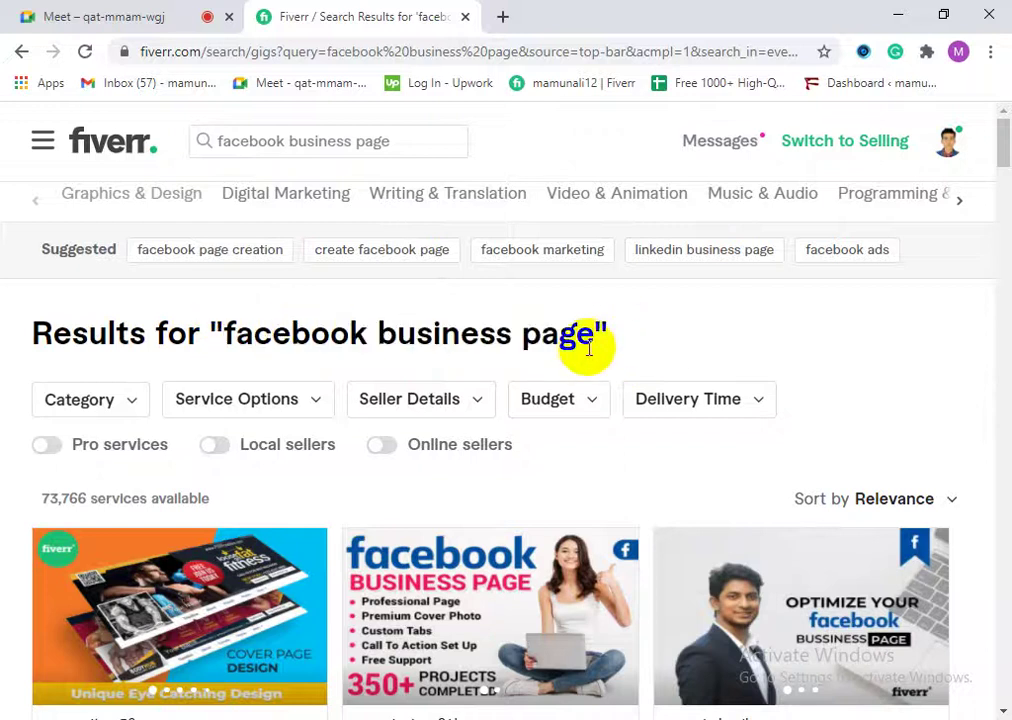
{"action": "left_click_drag", "start_coordinate": [597, 340], "coordinate": [227, 335]}
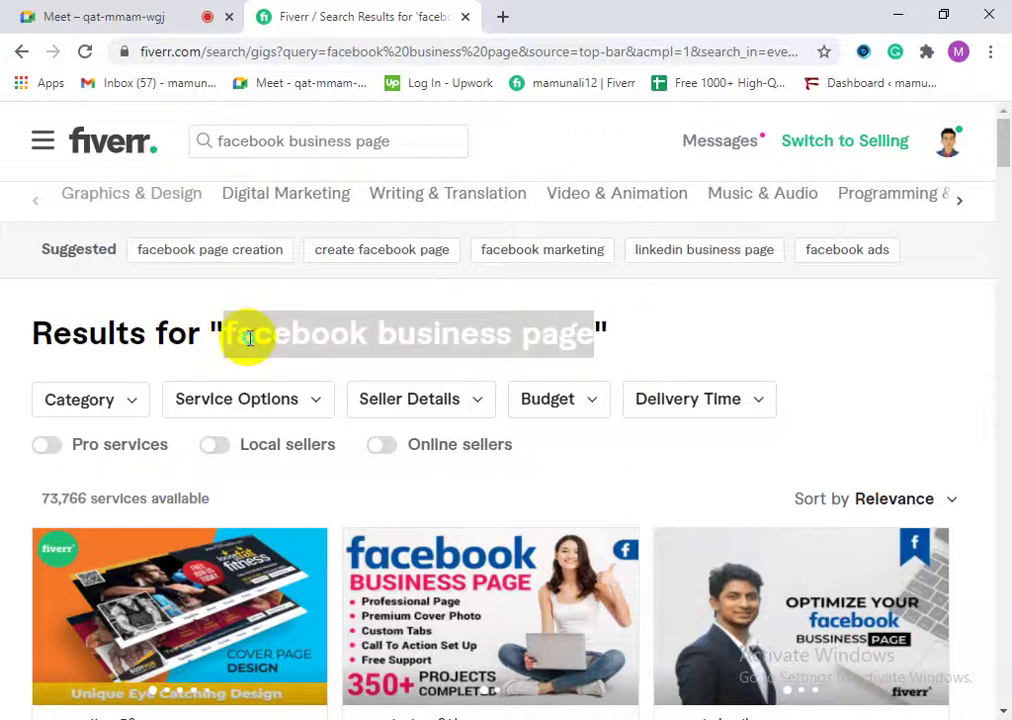
{"action": "right_click", "coordinate": [250, 337]}
{"action": "left_click", "coordinate": [264, 355]}
{"action": "scroll", "coordinate": [258, 378], "scroll_direction": "down", "scroll_amount": 3}
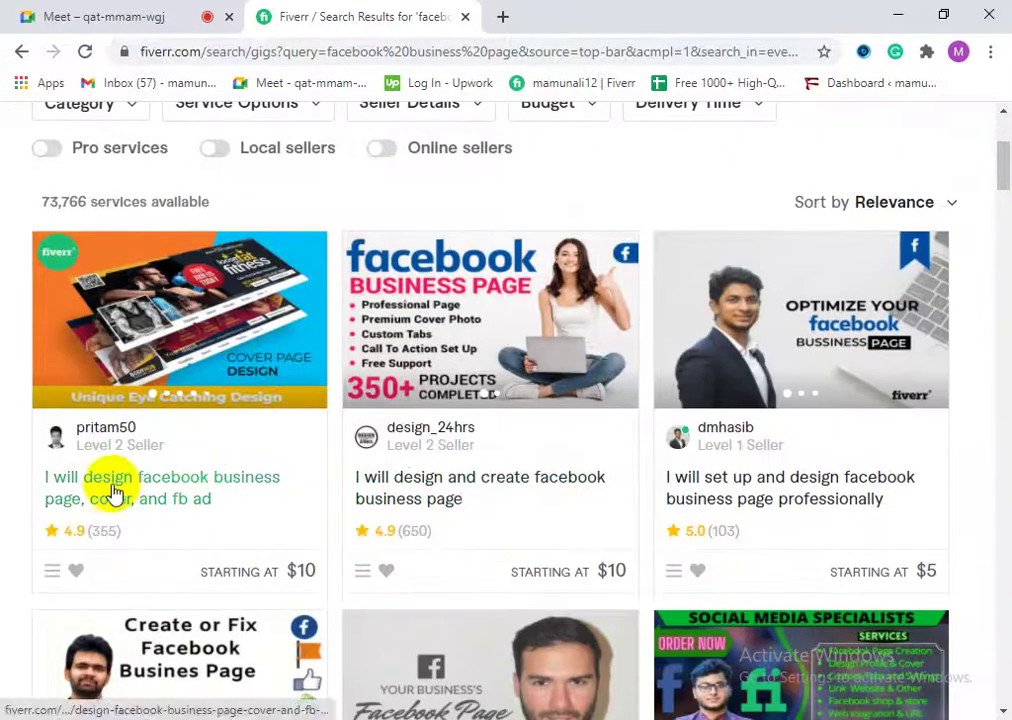
{"action": "left_click", "coordinate": [113, 487]}
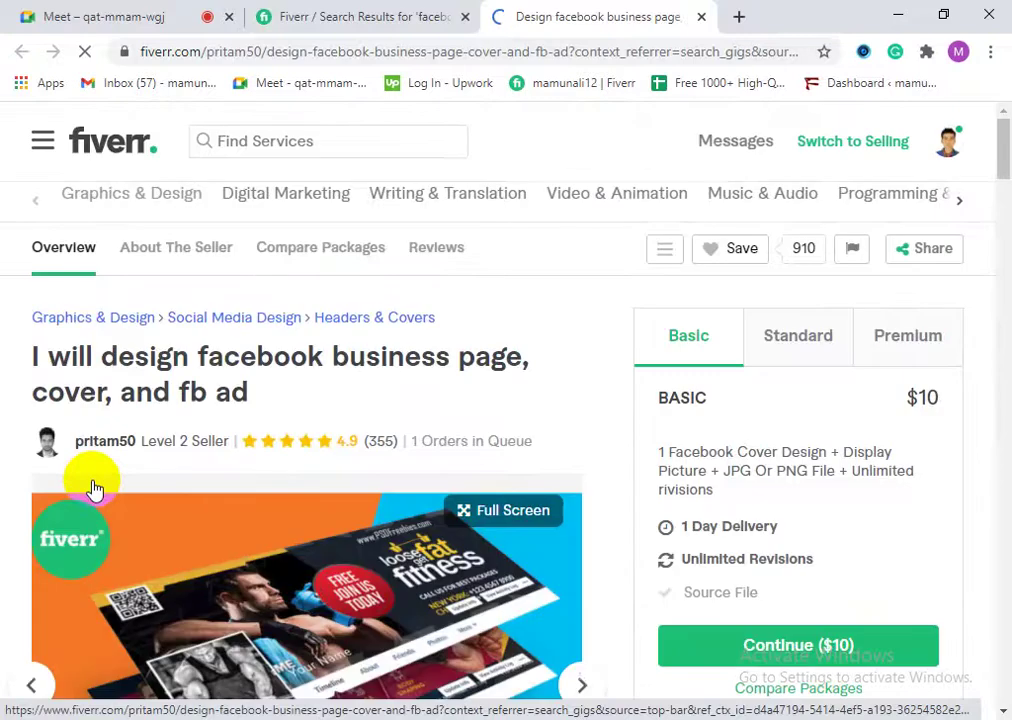
Step: Review the first gig's page, highlighting its review count and orders-in-queue text
{"action": "scroll", "coordinate": [330, 527], "scroll_direction": "down", "scroll_amount": 1}
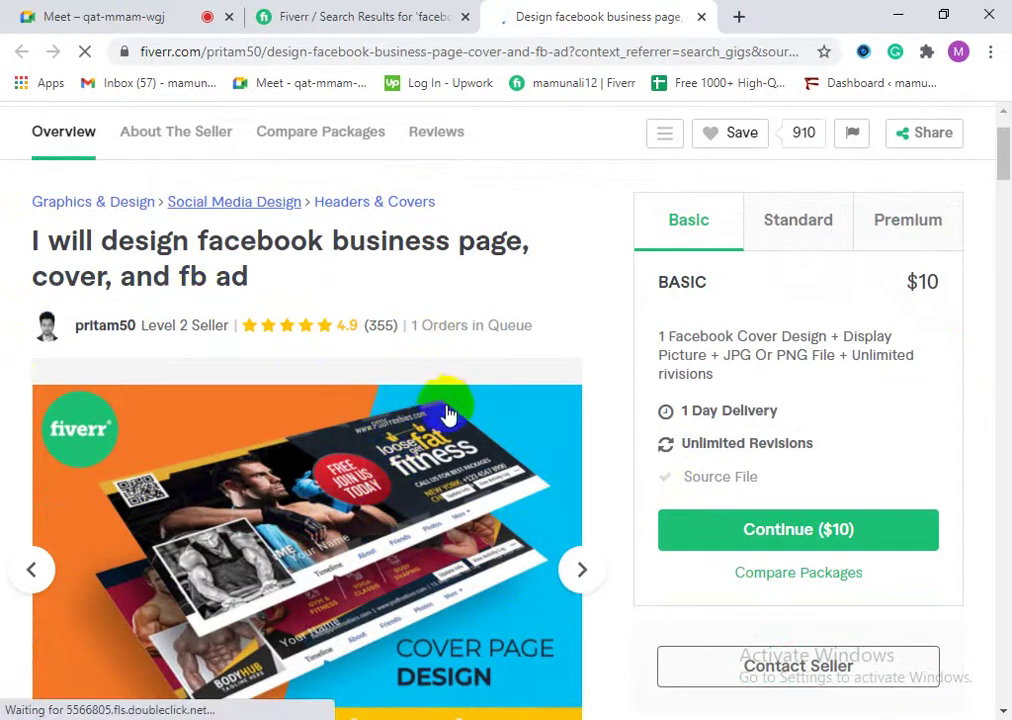
{"action": "scroll", "coordinate": [418, 362], "scroll_direction": "down", "scroll_amount": 1}
{"action": "scroll", "coordinate": [418, 271], "scroll_direction": "up", "scroll_amount": 2}
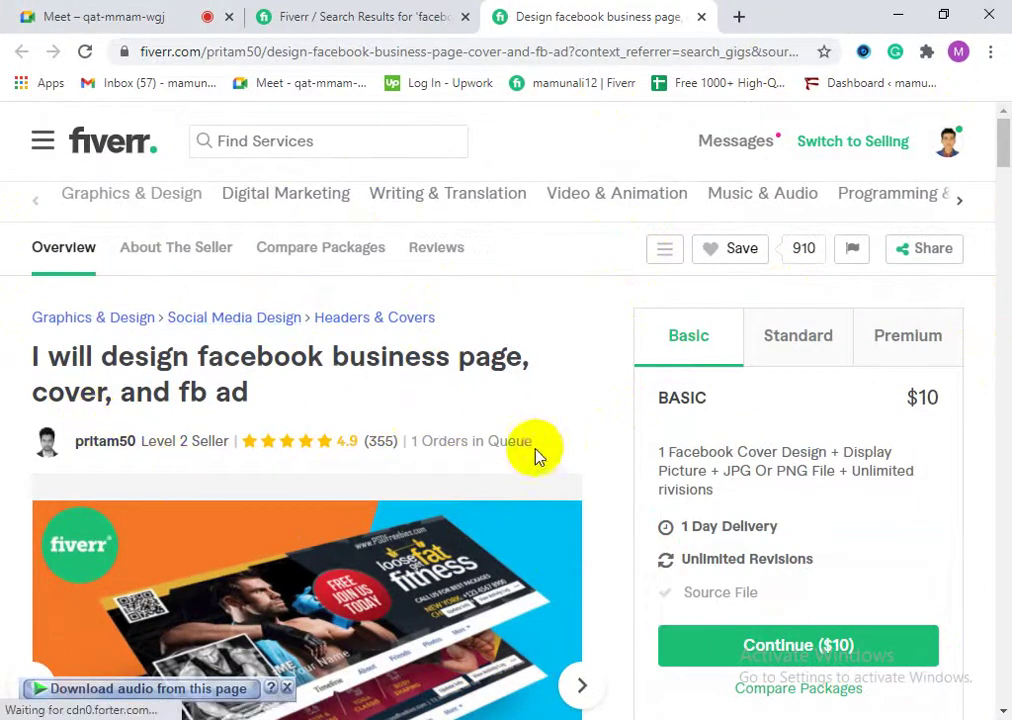
{"action": "left_click_drag", "start_coordinate": [532, 443], "coordinate": [420, 448]}
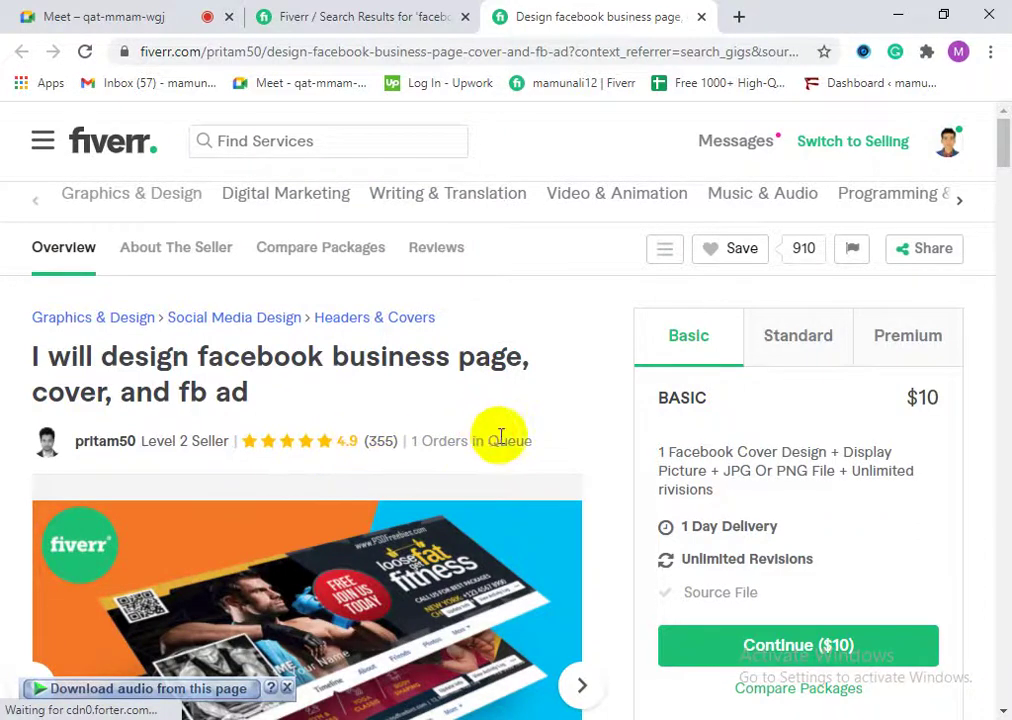
{"action": "left_click_drag", "start_coordinate": [523, 441], "coordinate": [421, 441]}
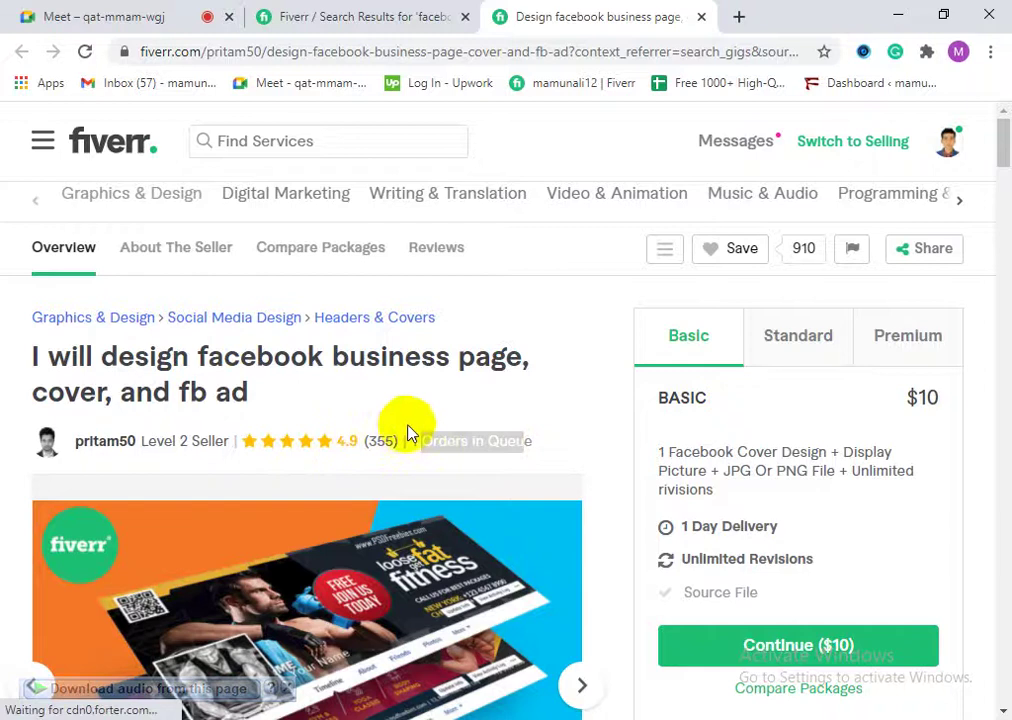
{"action": "left_click_drag", "start_coordinate": [528, 449], "coordinate": [380, 452]}
{"action": "left_click", "coordinate": [495, 442]}
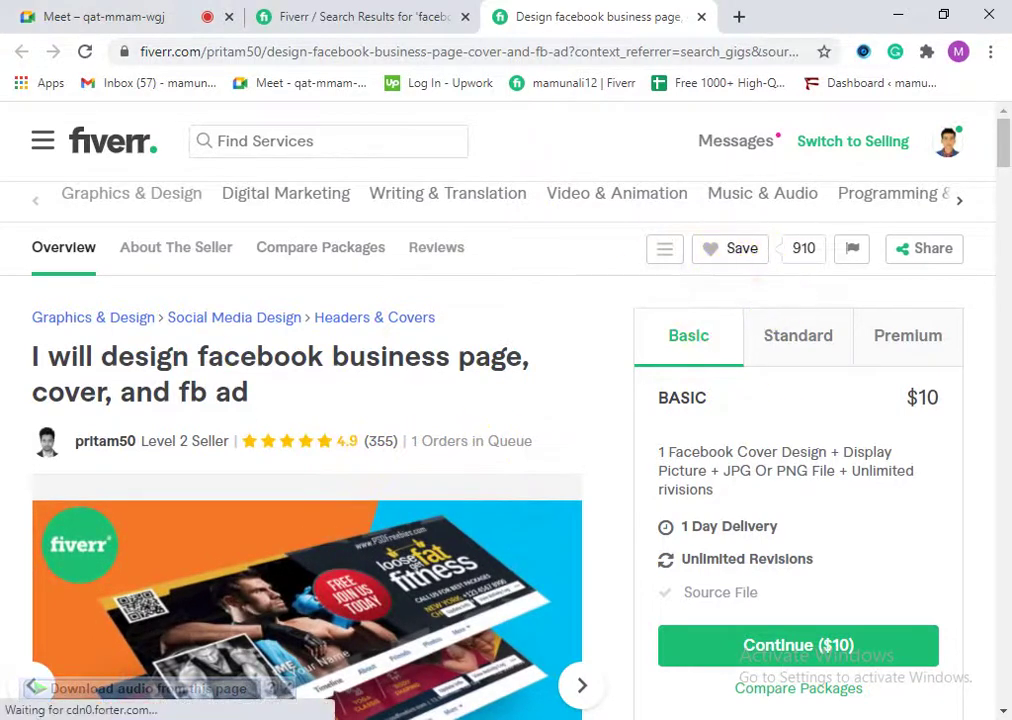
Step: Scroll back up, select the gig title, then return to the search results tab
{"action": "scroll", "coordinate": [452, 575], "scroll_direction": "down", "scroll_amount": 6}
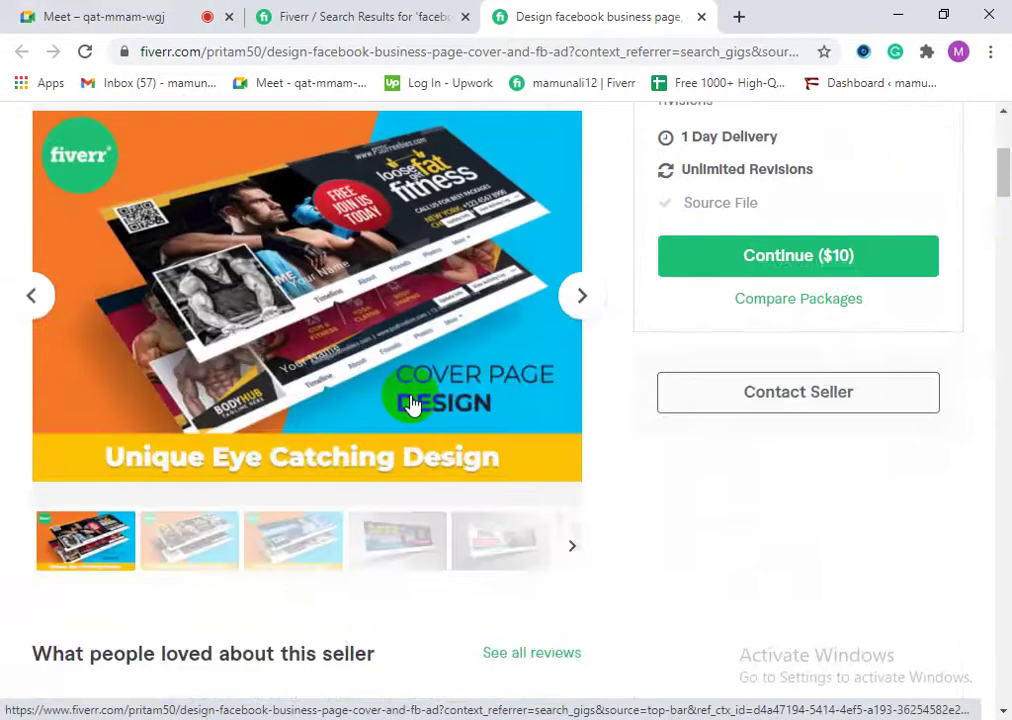
{"action": "scroll", "coordinate": [452, 575], "scroll_direction": "down", "scroll_amount": 11}
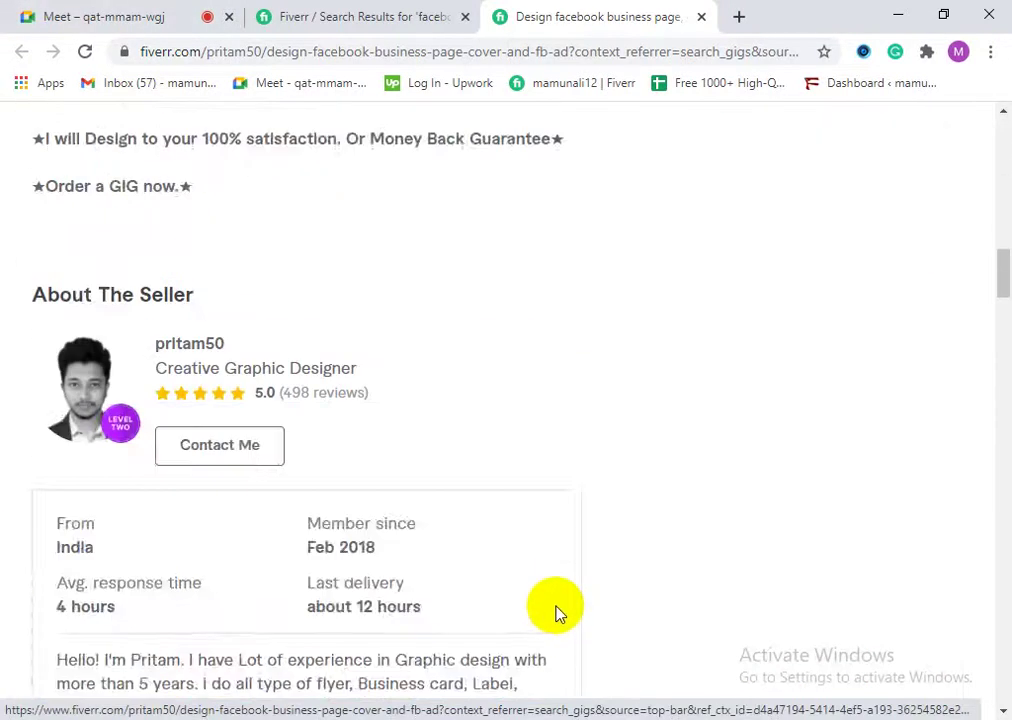
{"action": "scroll", "coordinate": [556, 605], "scroll_direction": "up", "scroll_amount": 3}
{"action": "scroll", "coordinate": [540, 567], "scroll_direction": "up", "scroll_amount": 12}
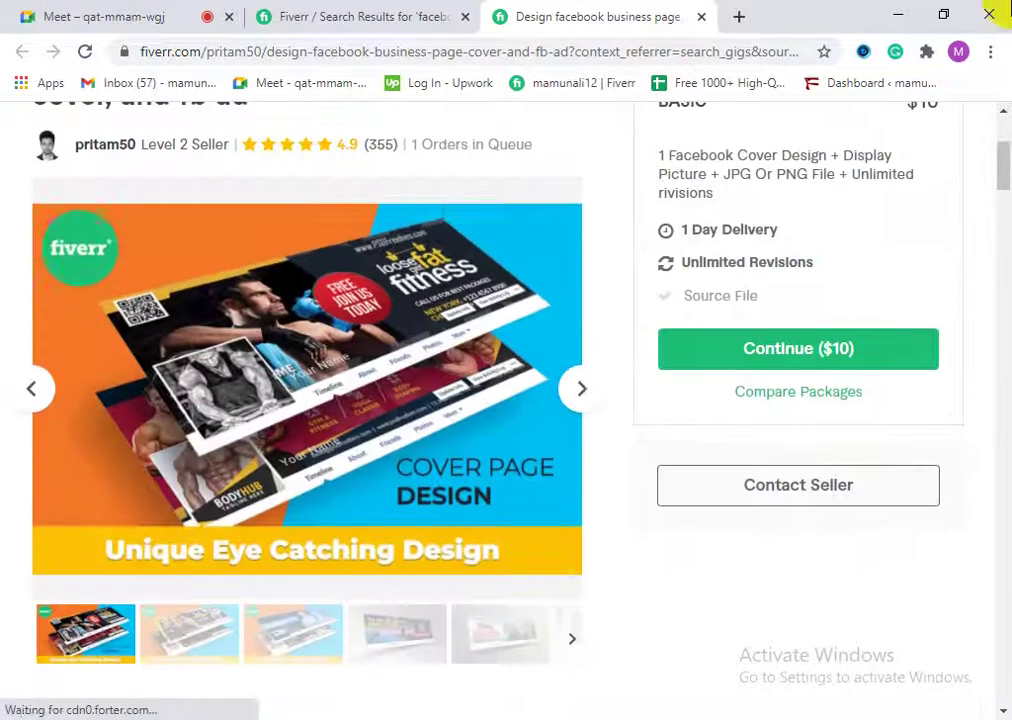
{"action": "scroll", "coordinate": [306, 472], "scroll_direction": "up", "scroll_amount": 2}
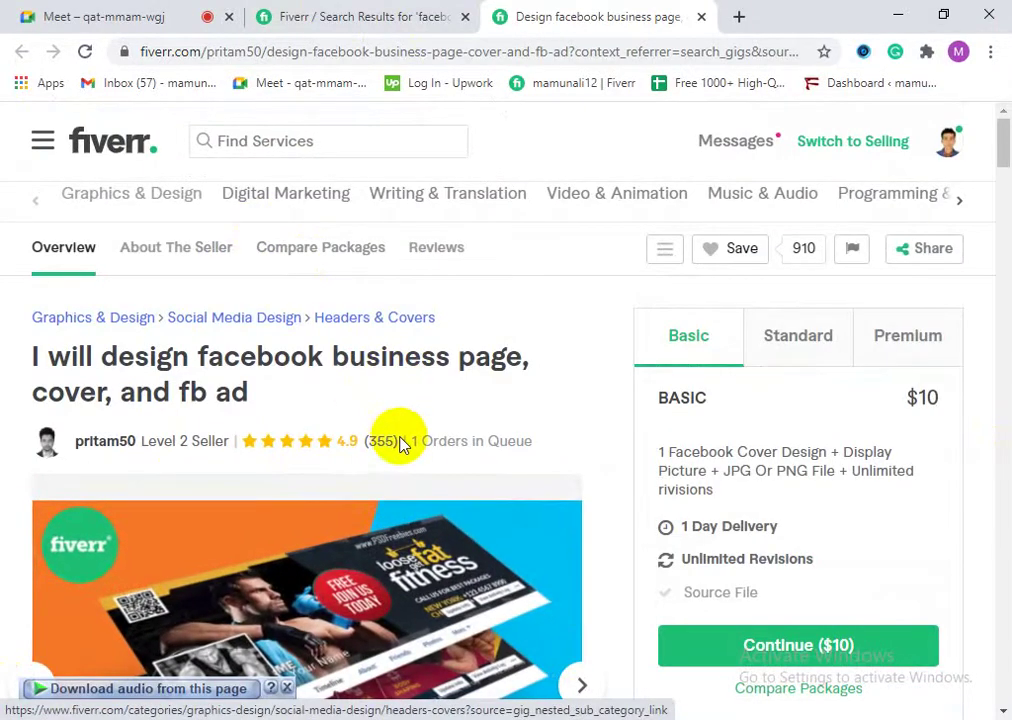
{"action": "left_click_drag", "start_coordinate": [250, 392], "coordinate": [20, 355]}
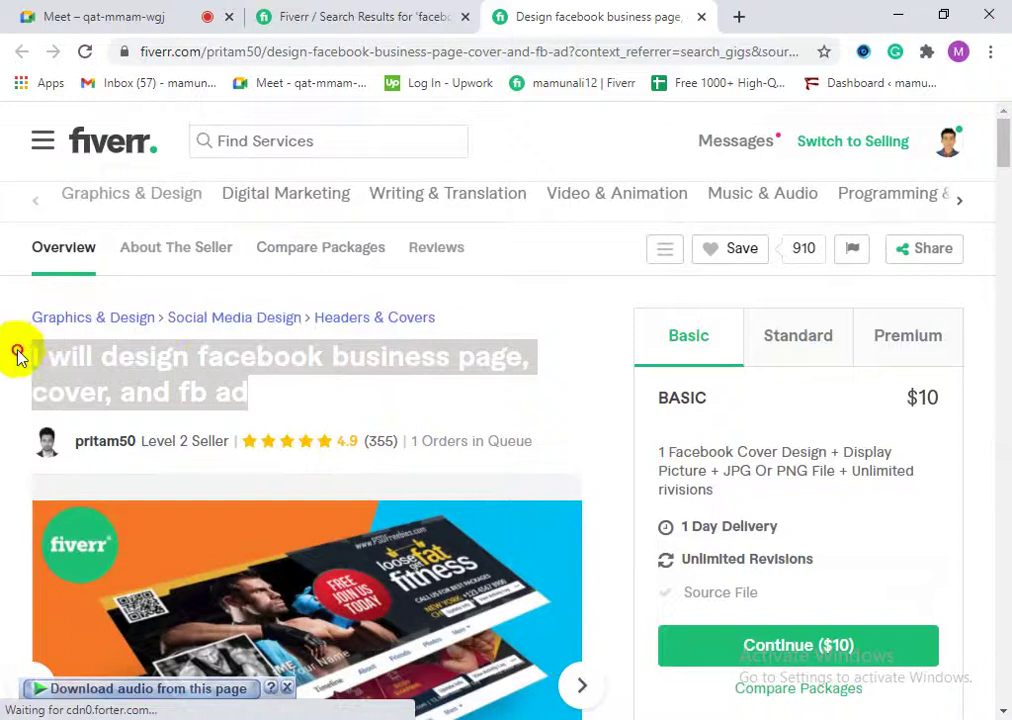
{"action": "left_click", "coordinate": [230, 382]}
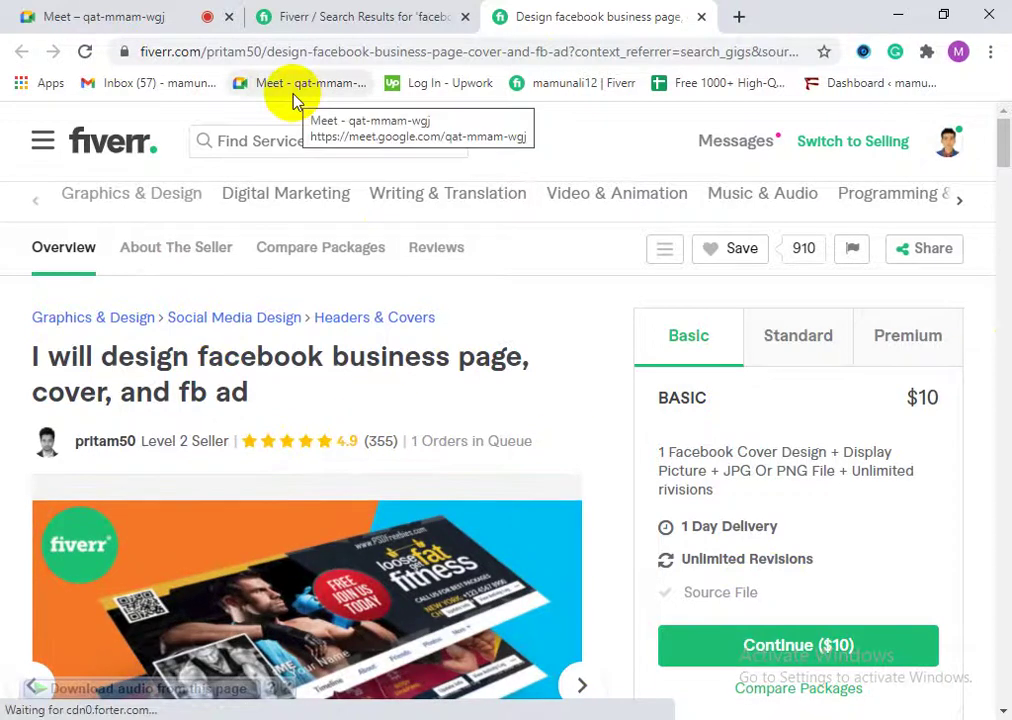
{"action": "left_click", "coordinate": [445, 14]}
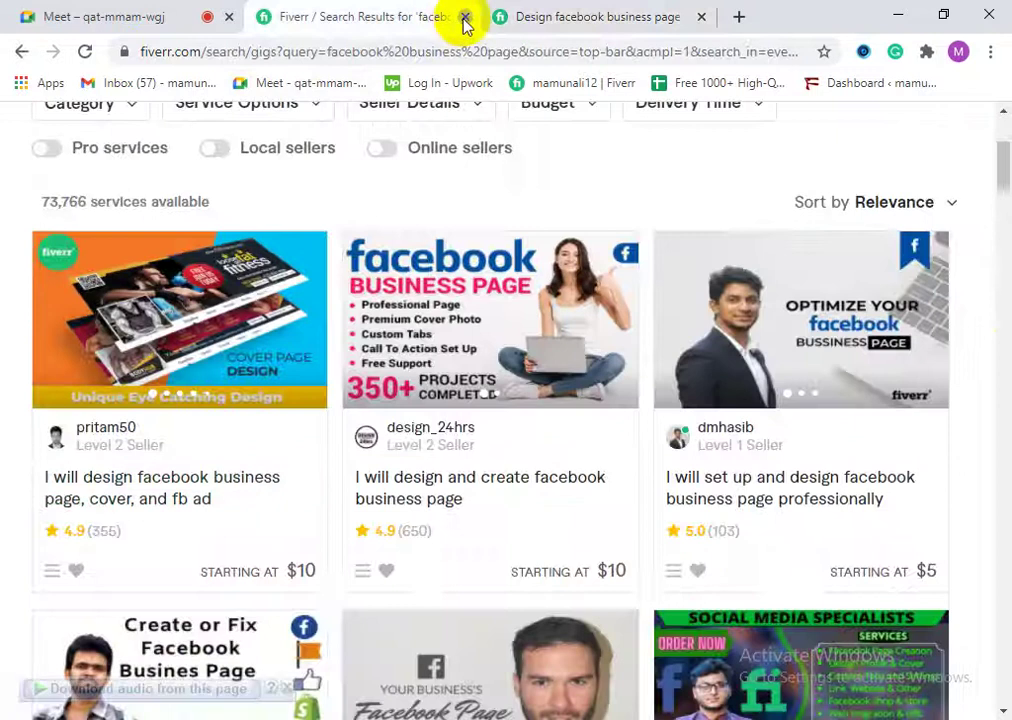
{"action": "left_click", "coordinate": [464, 17]}
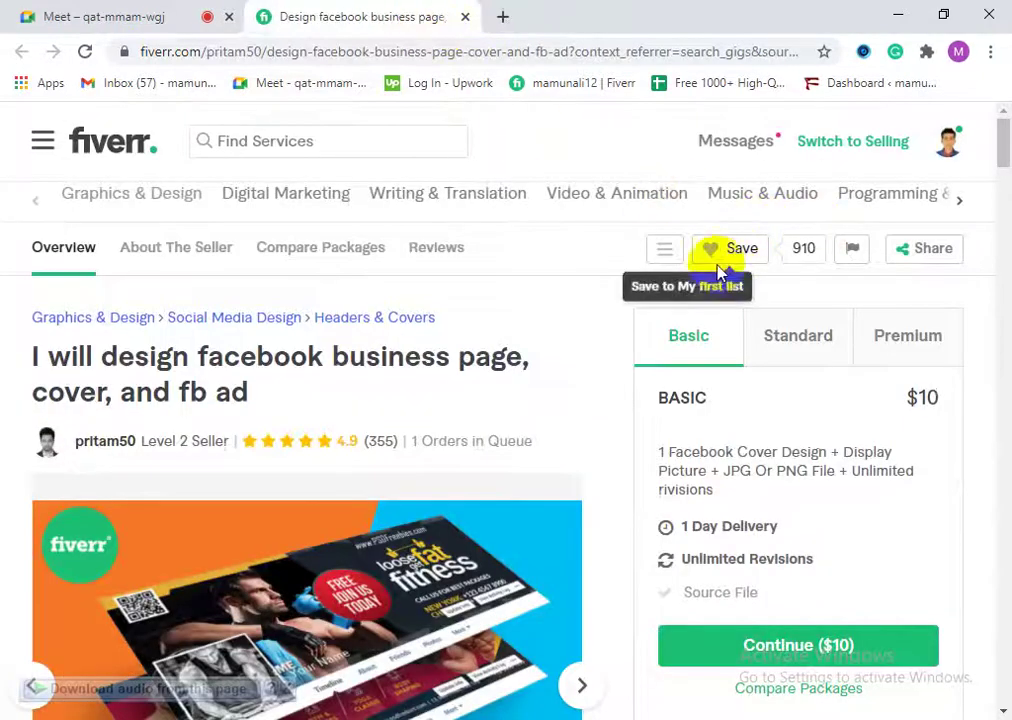
Step: Open facebook.com in a new browser tab
{"action": "left_click", "coordinate": [500, 14]}
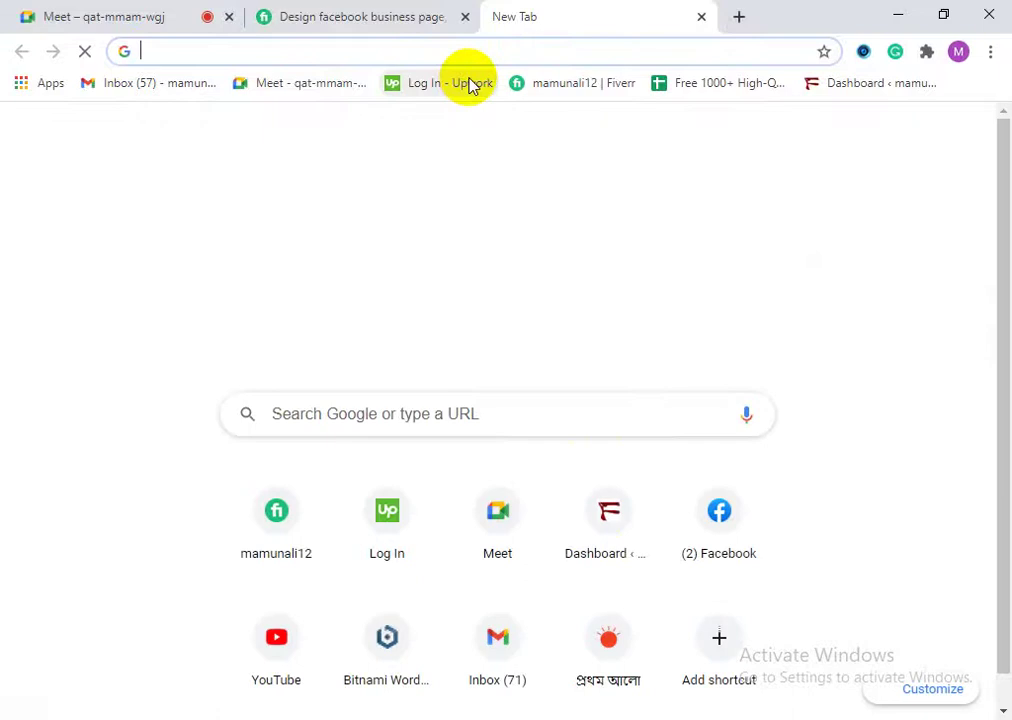
{"action": "type", "text": "fa"}
{"action": "key", "text": "Return"}
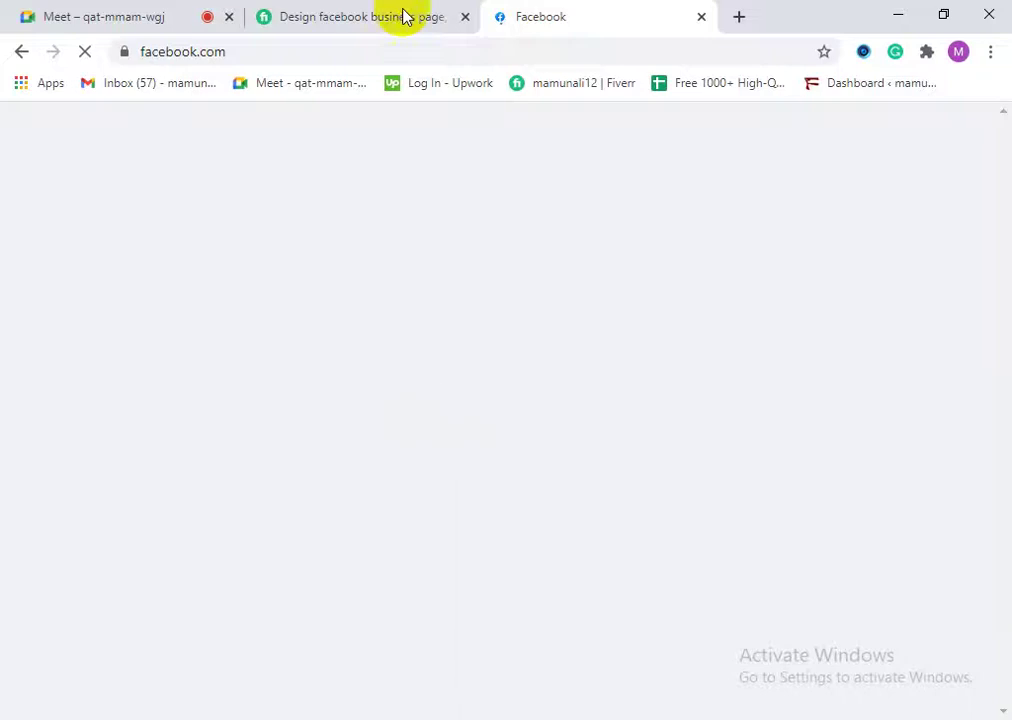
Step: Look over the Fiverr gig page and its account menu
{"action": "left_click", "coordinate": [406, 12]}
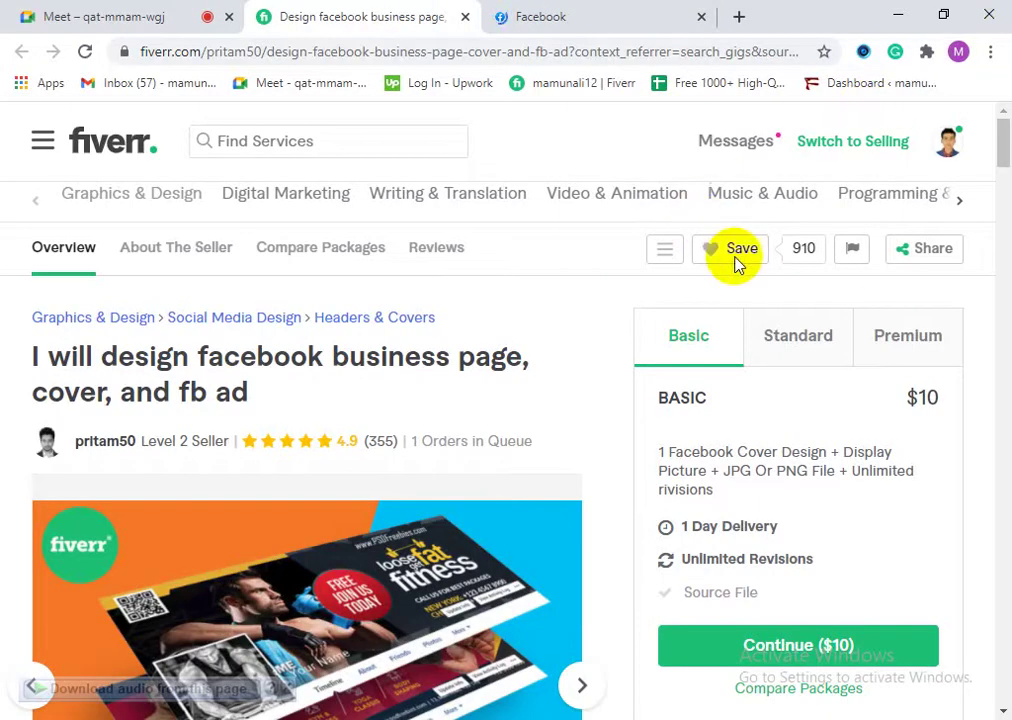
{"action": "left_click", "coordinate": [177, 590]}
{"action": "scroll", "coordinate": [452, 510], "scroll_direction": "down", "scroll_amount": 2}
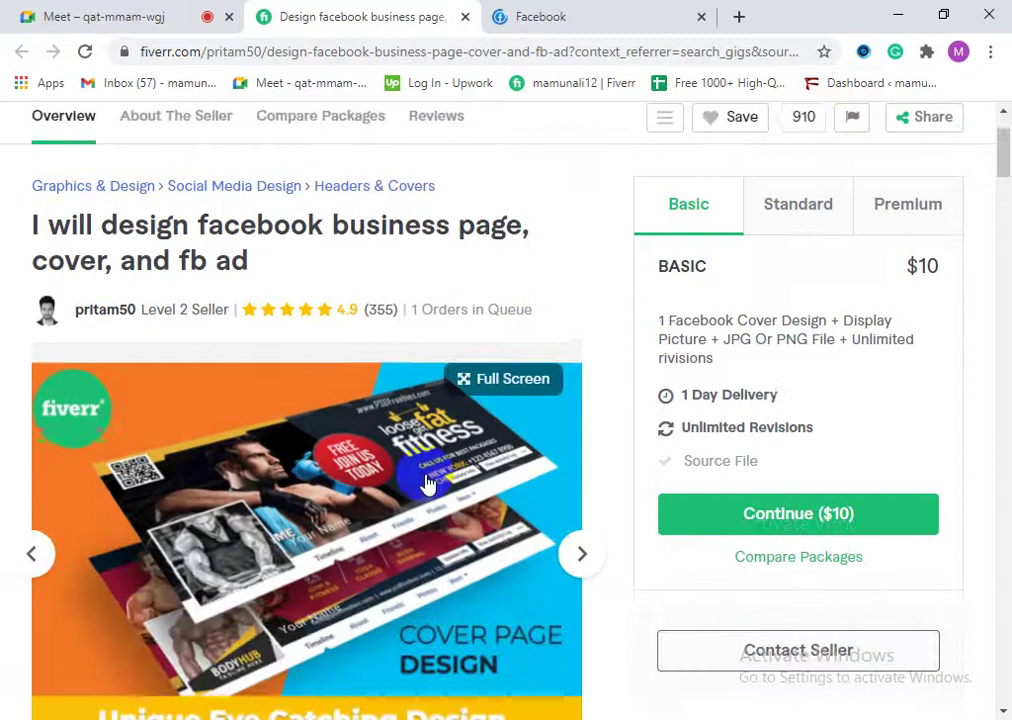
{"action": "scroll", "coordinate": [452, 505], "scroll_direction": "up", "scroll_amount": 2}
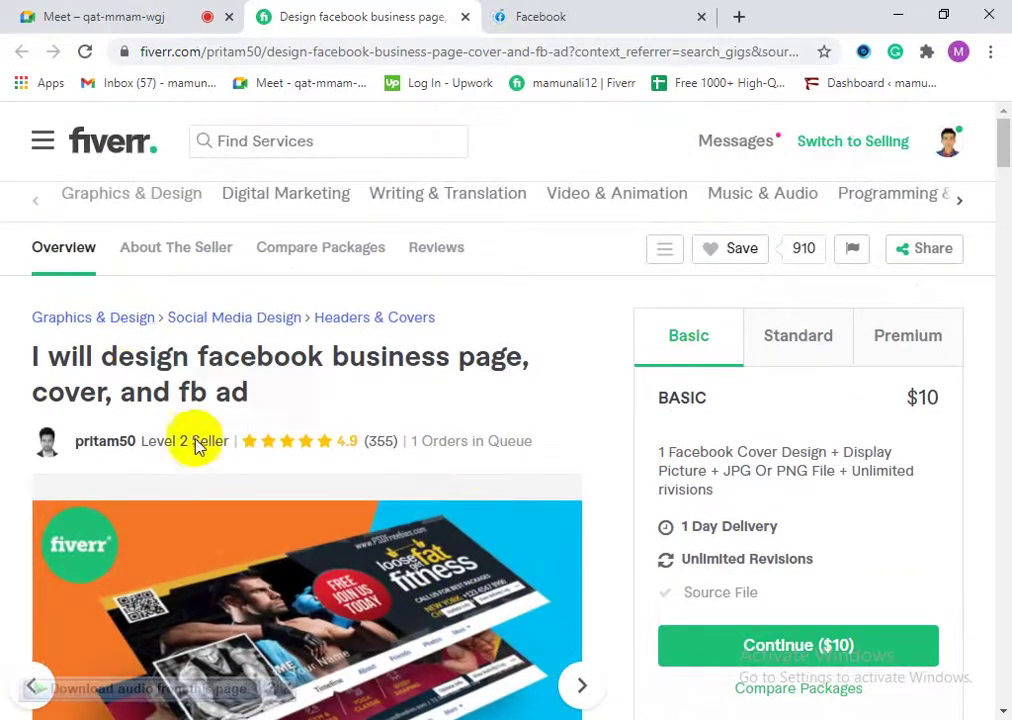
{"action": "left_click", "coordinate": [251, 555]}
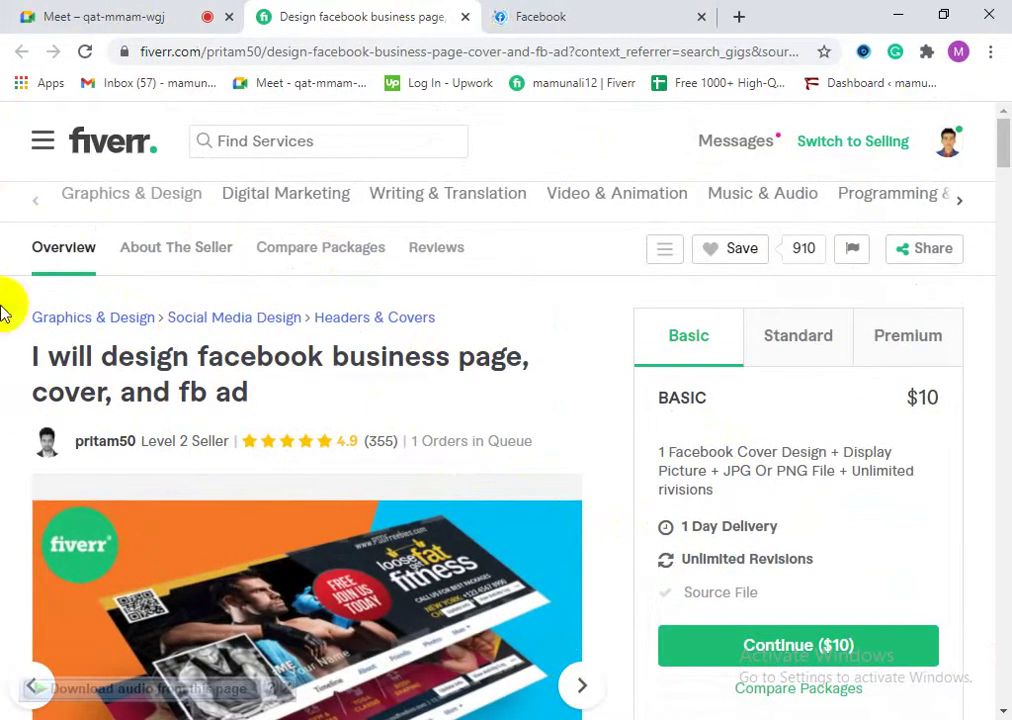
{"action": "left_click", "coordinate": [944, 155]}
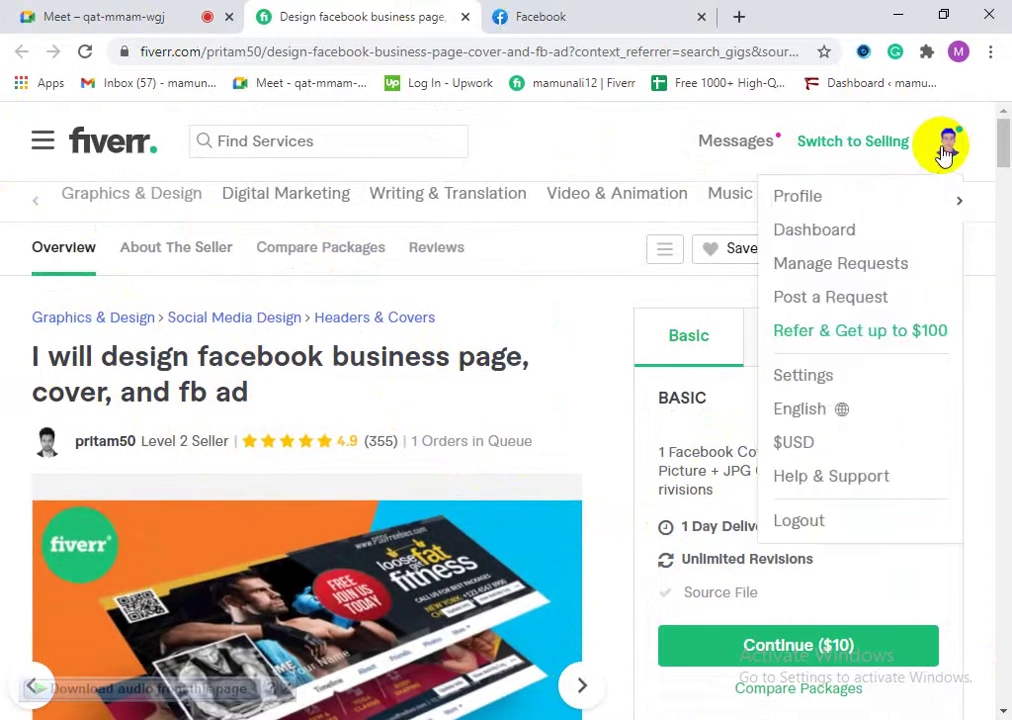
{"action": "left_click", "coordinate": [983, 280]}
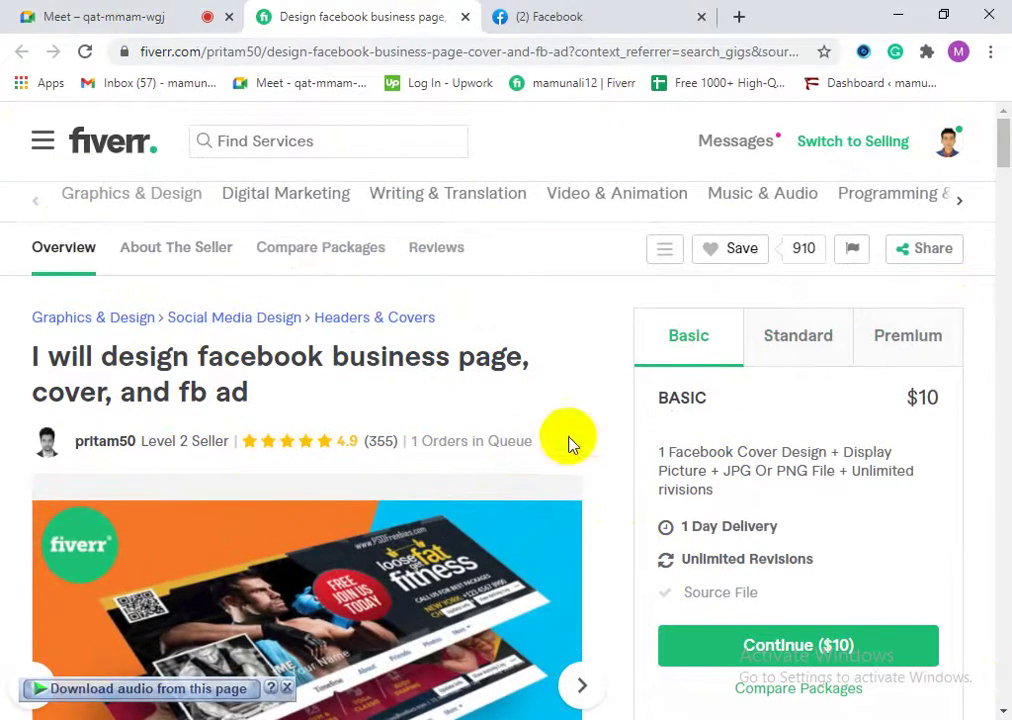
Step: Switch between the tabs, ending on the Facebook home feed
{"action": "left_click", "coordinate": [550, 12]}
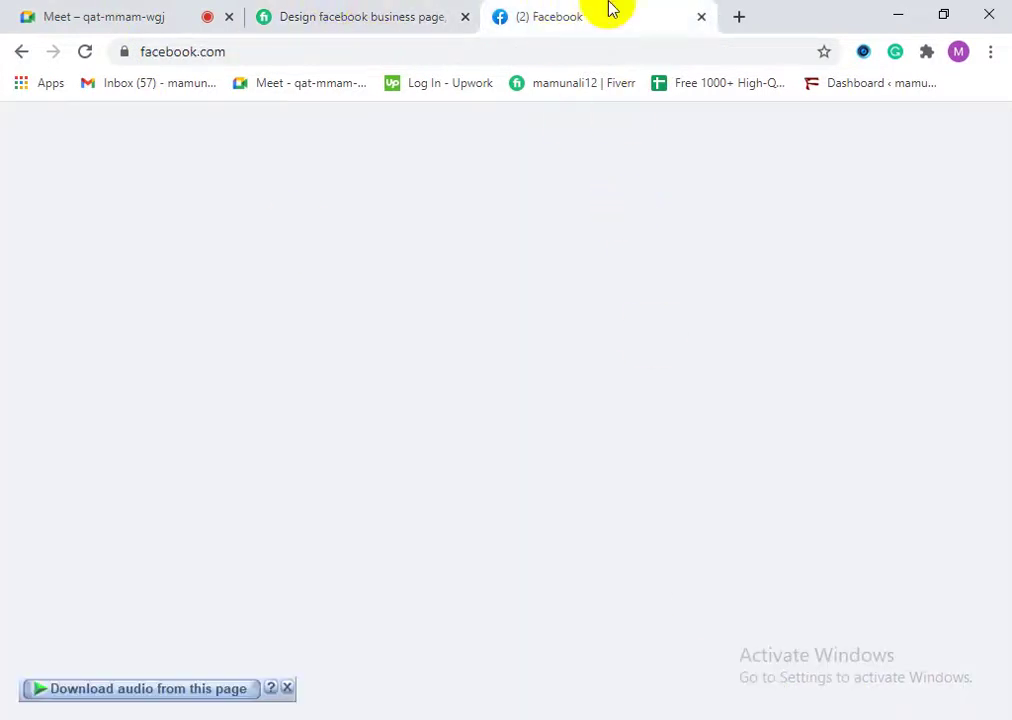
{"action": "key", "text": "ctrl+shift+Tab"}
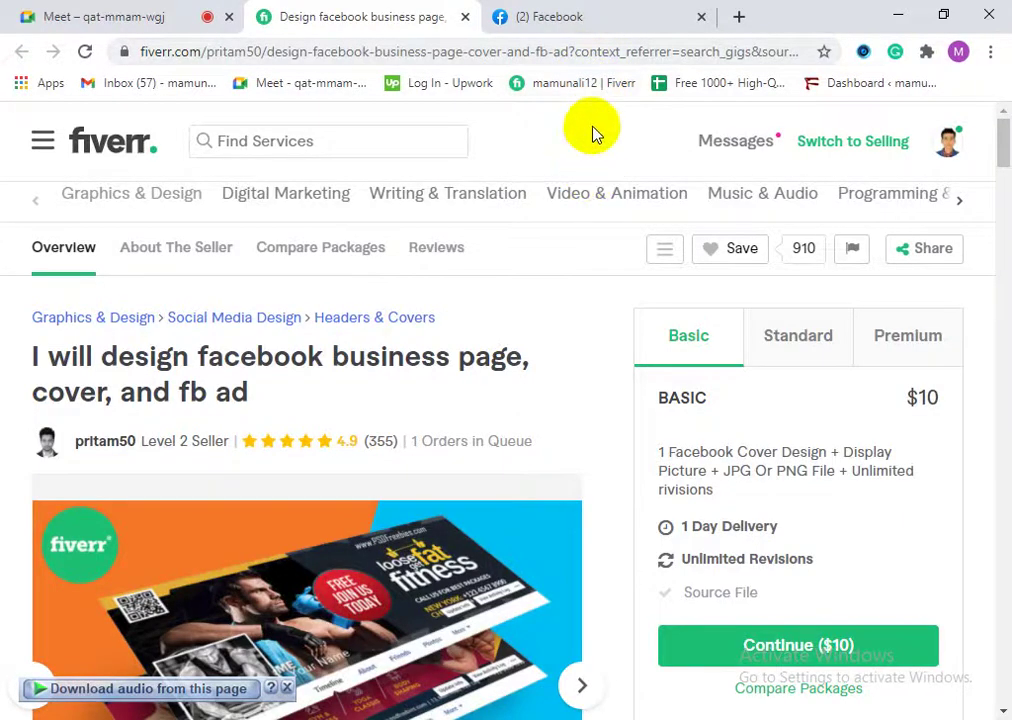
{"action": "left_click", "coordinate": [553, 17]}
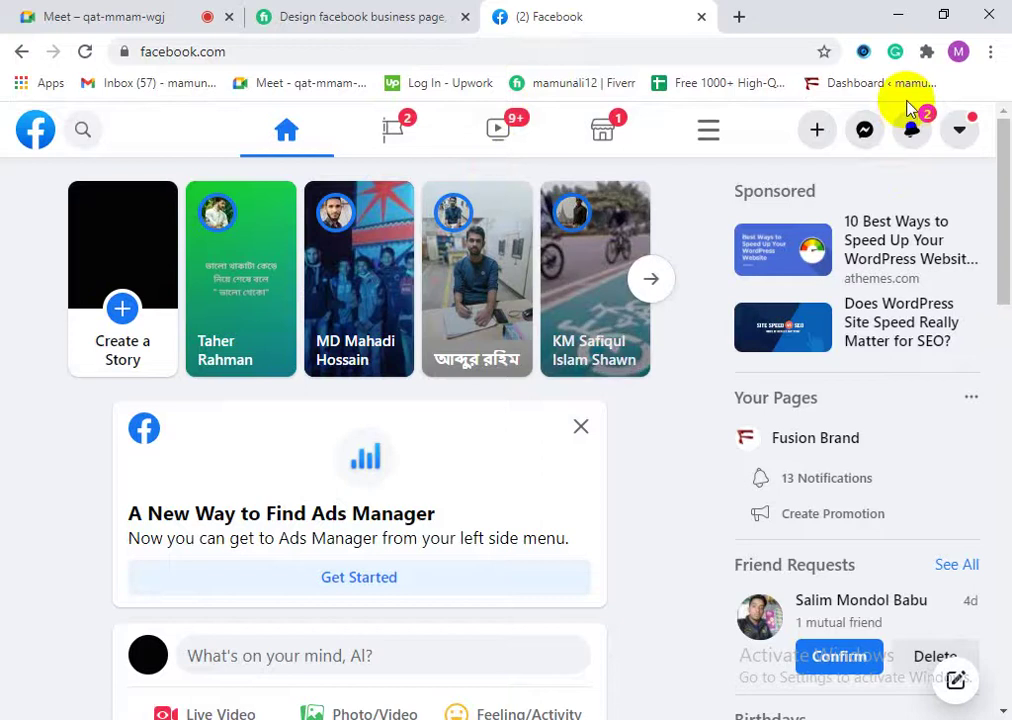
Step: Glance through the Facebook notifications list
{"action": "left_click", "coordinate": [908, 118]}
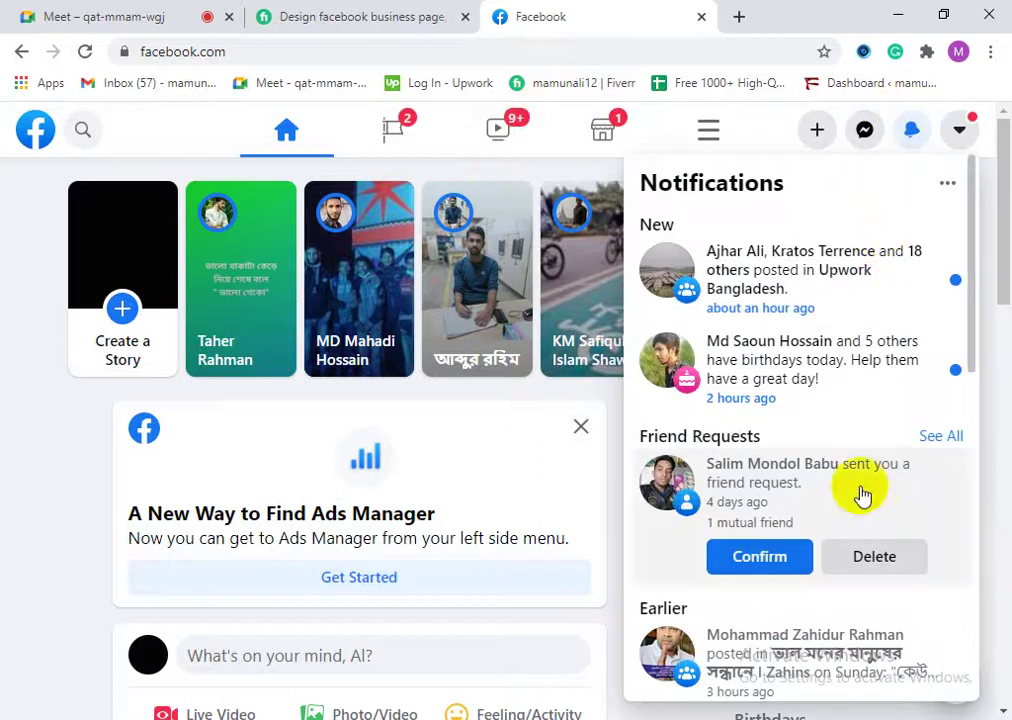
{"action": "scroll", "coordinate": [824, 542], "scroll_direction": "down", "scroll_amount": 3}
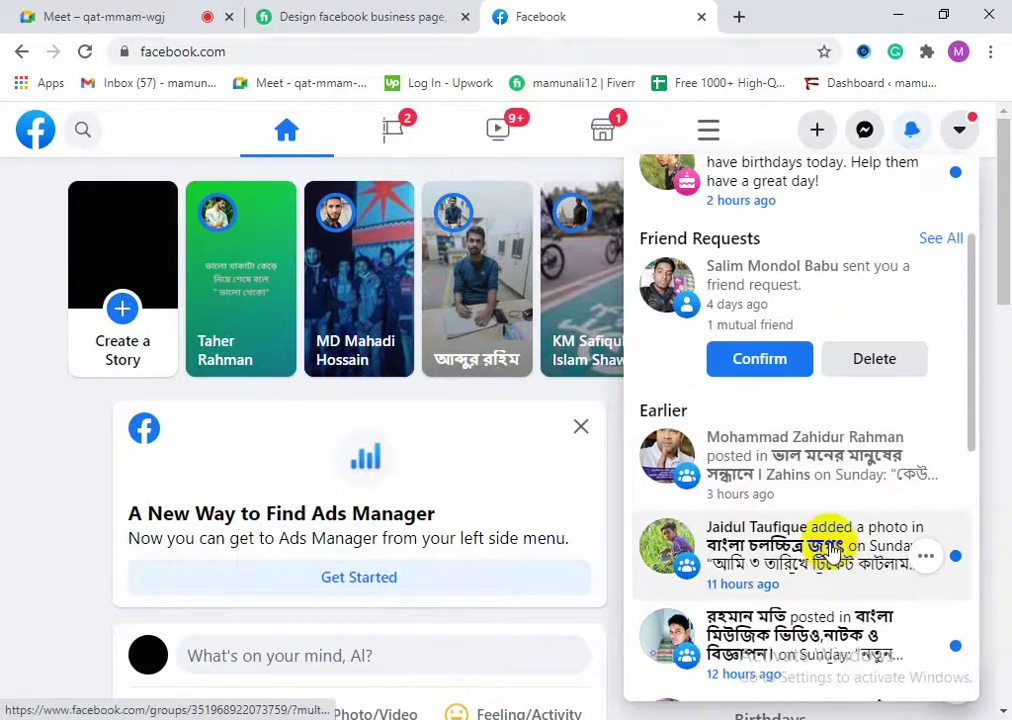
{"action": "scroll", "coordinate": [847, 553], "scroll_direction": "up", "scroll_amount": 3}
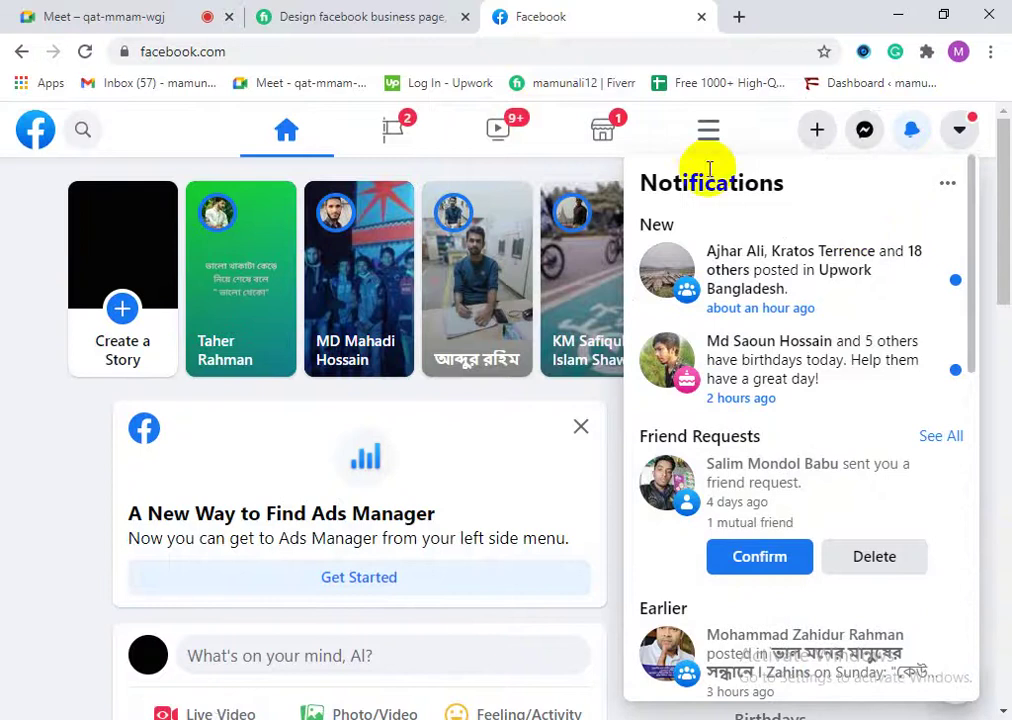
Step: Search Facebook for 'fiverr save exchange' and open the Fiverr Gig Favorite Exchange group
{"action": "left_click", "coordinate": [86, 133]}
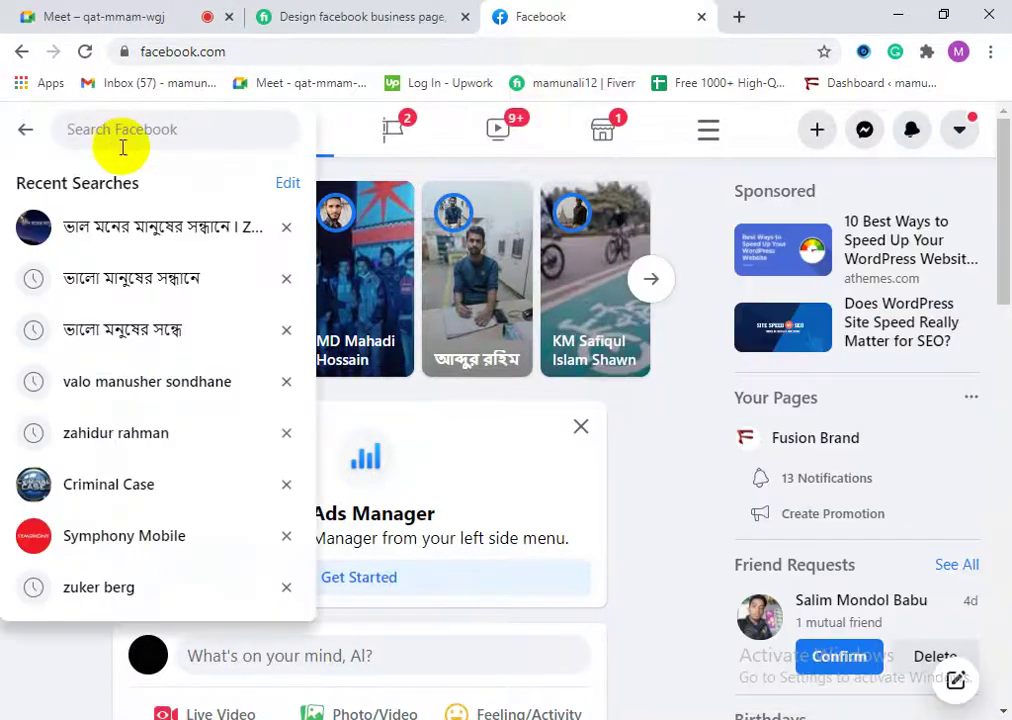
{"action": "type", "text": "sa"}
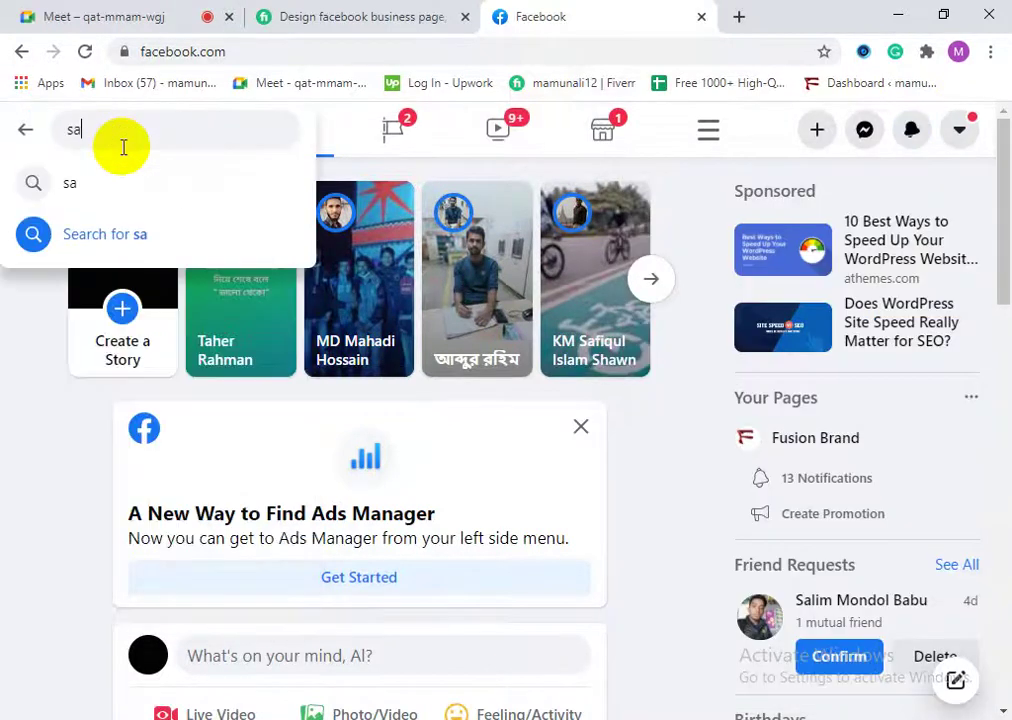
{"action": "type", "text": "ve"}
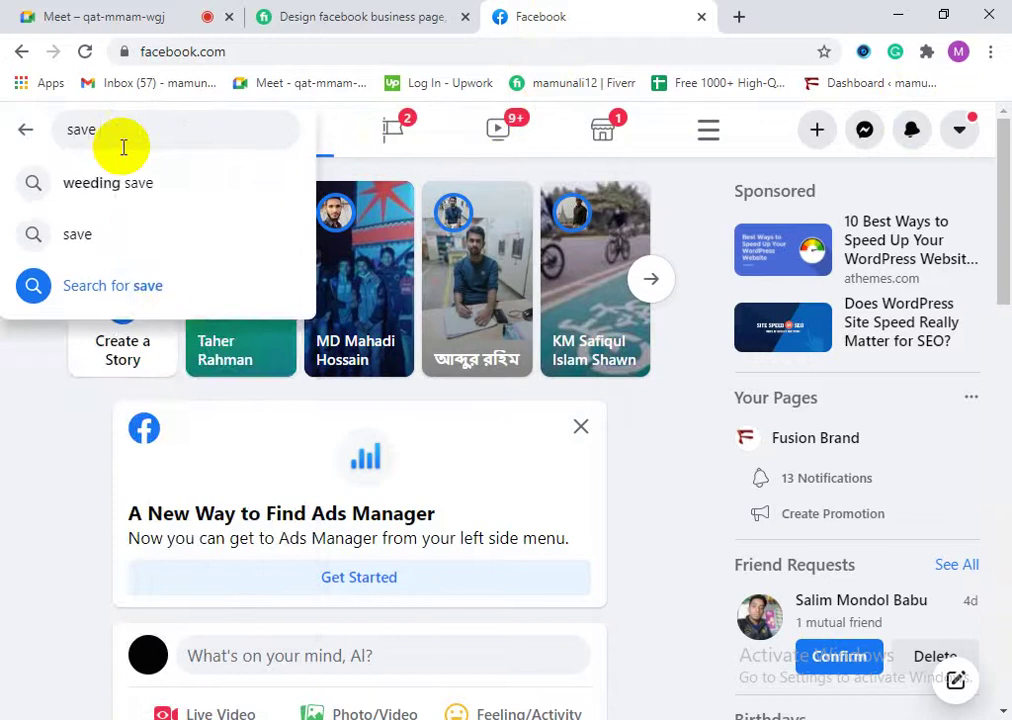
{"action": "type", "text": " ex"}
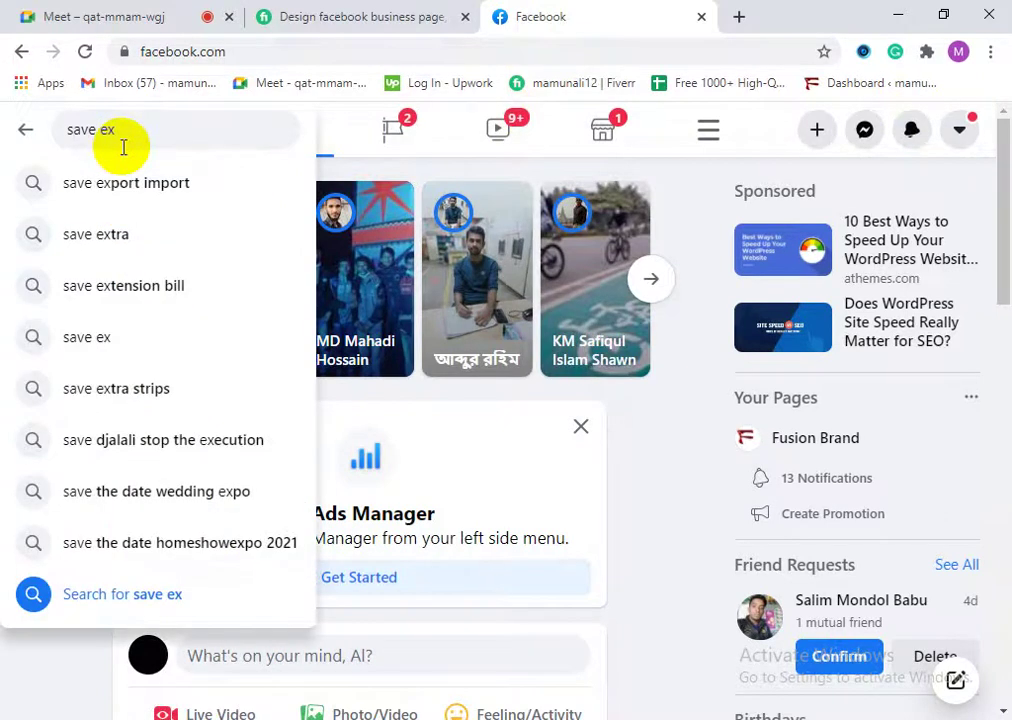
{"action": "left_click", "coordinate": [66, 131]}
{"action": "type", "text": "fiverr"}
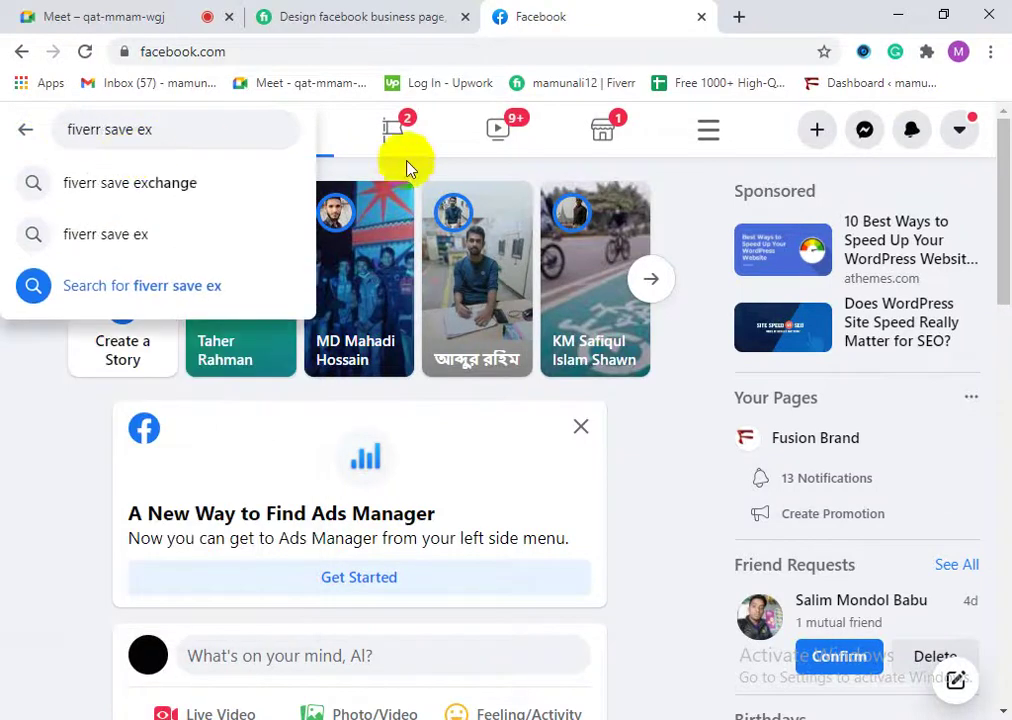
{"action": "left_click", "coordinate": [203, 183]}
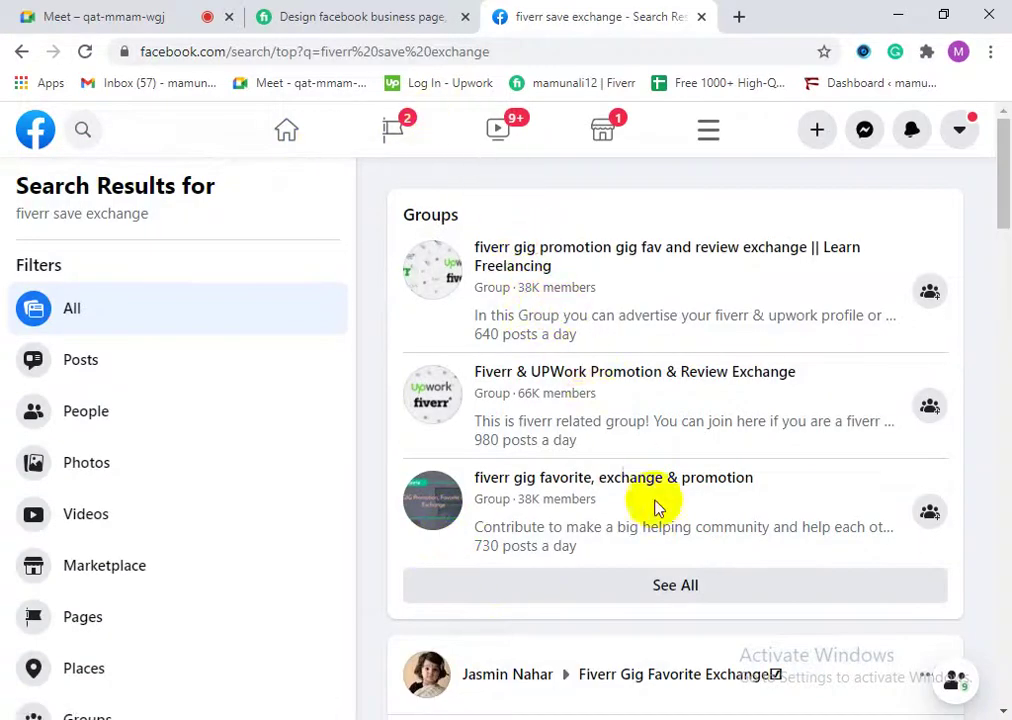
{"action": "scroll", "coordinate": [640, 510], "scroll_direction": "down", "scroll_amount": 4}
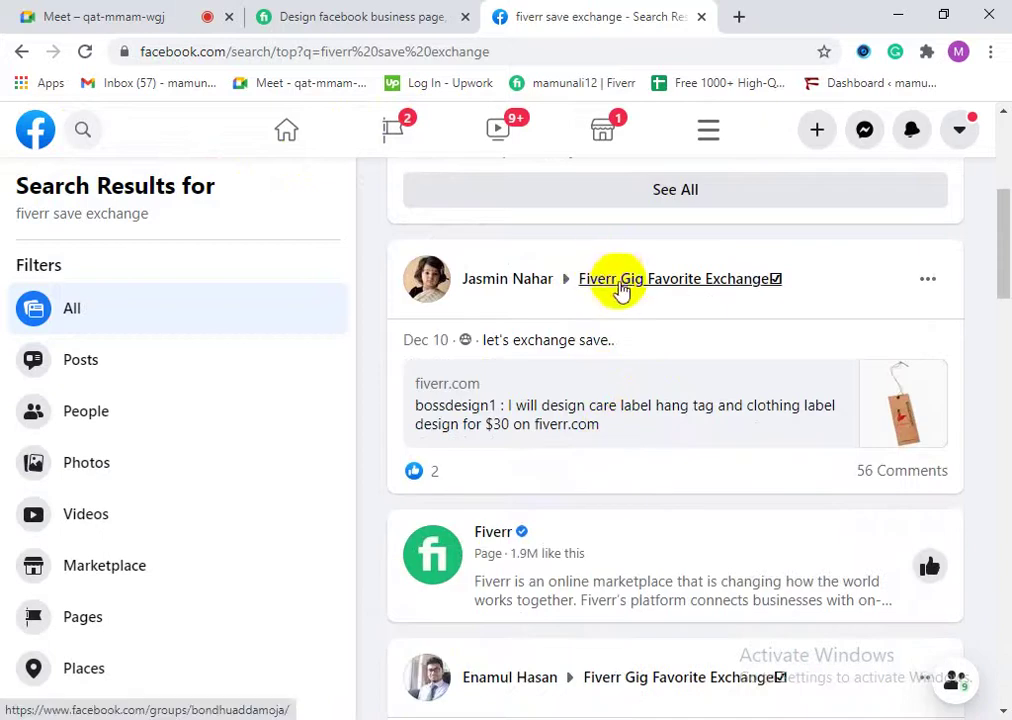
{"action": "left_click", "coordinate": [722, 285]}
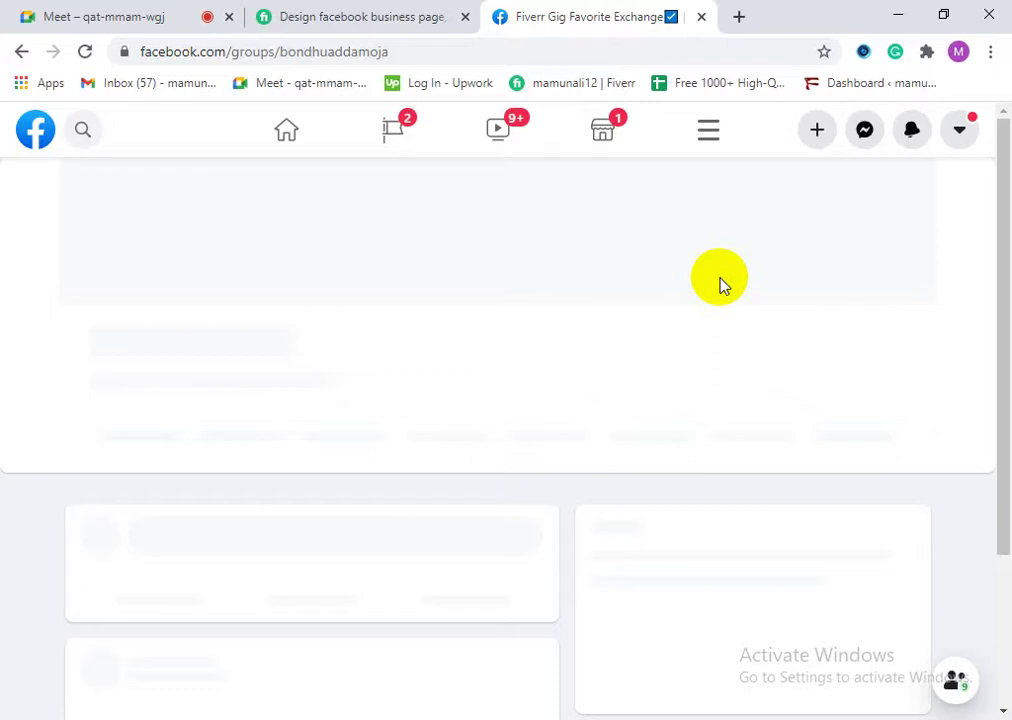
Step: Load the own Fiverr profile from the account menu, then return to the Facebook group
{"action": "left_click", "coordinate": [392, 20]}
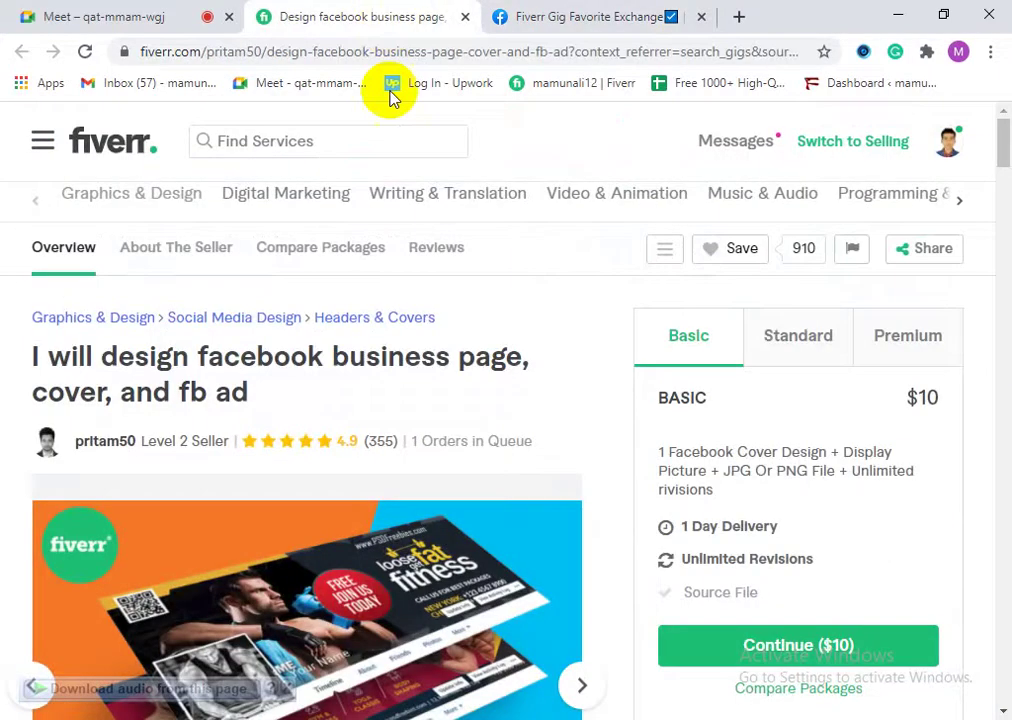
{"action": "left_click", "coordinate": [949, 147]}
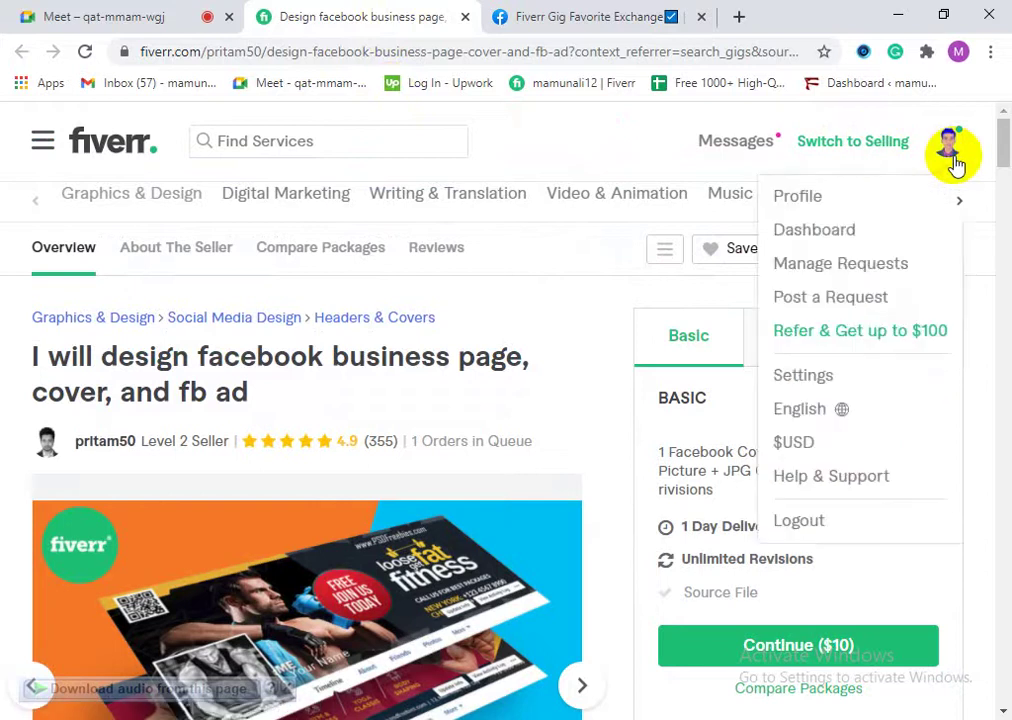
{"action": "left_click", "coordinate": [830, 198]}
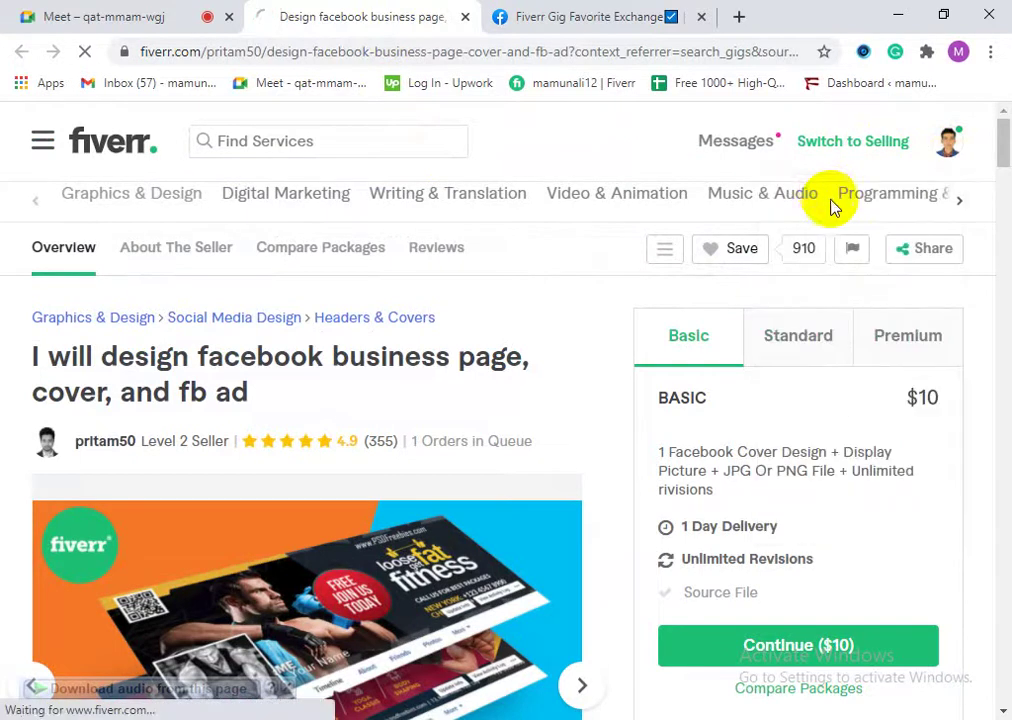
{"action": "left_click", "coordinate": [598, 10]}
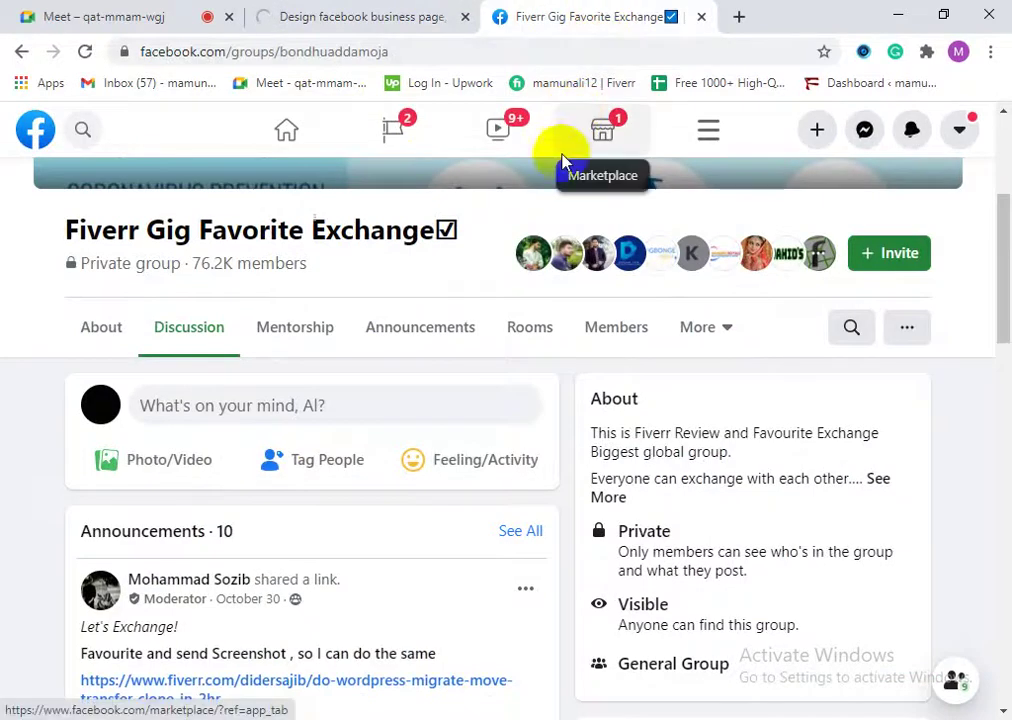
{"action": "scroll", "coordinate": [250, 535], "scroll_direction": "down", "scroll_amount": 2}
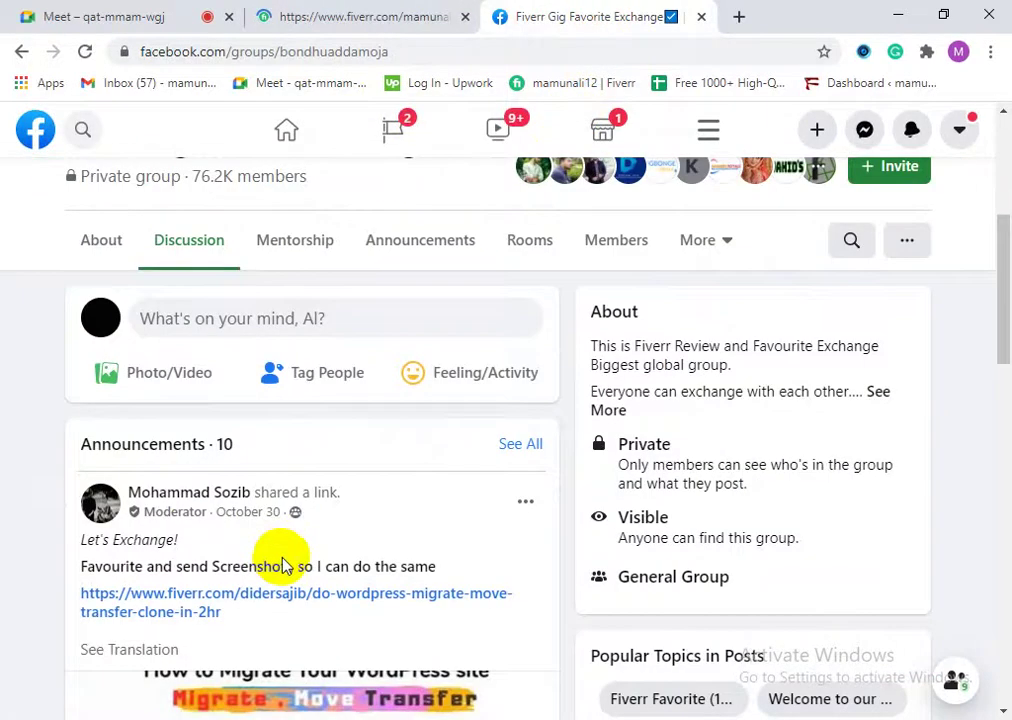
{"action": "scroll", "coordinate": [135, 560], "scroll_direction": "down", "scroll_amount": 1}
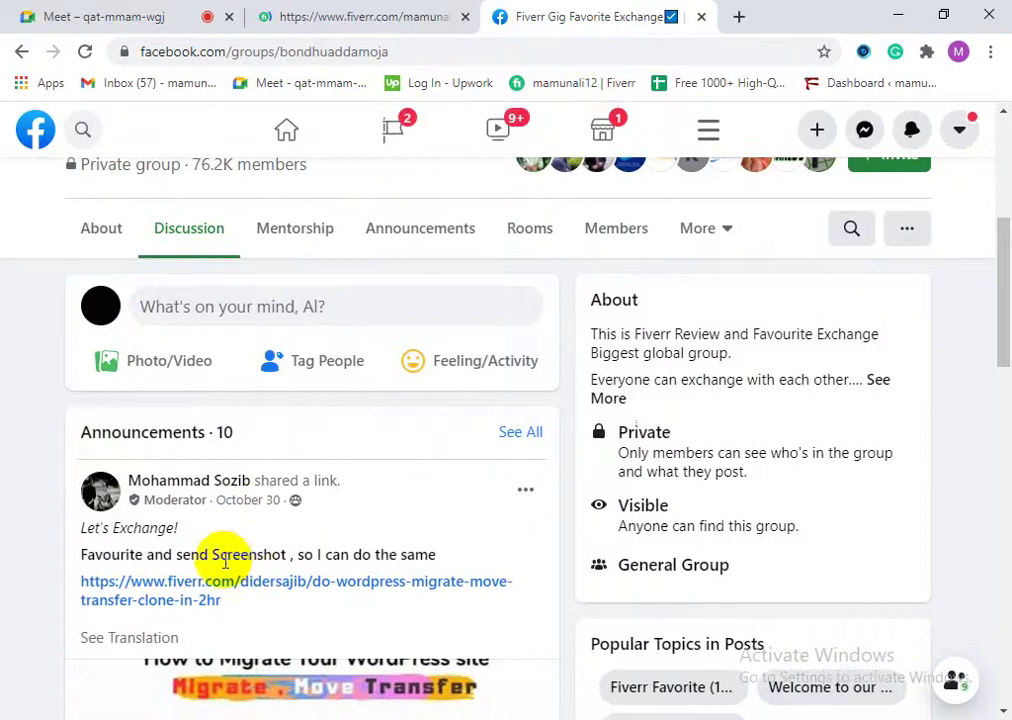
{"action": "scroll", "coordinate": [140, 512], "scroll_direction": "down", "scroll_amount": 5}
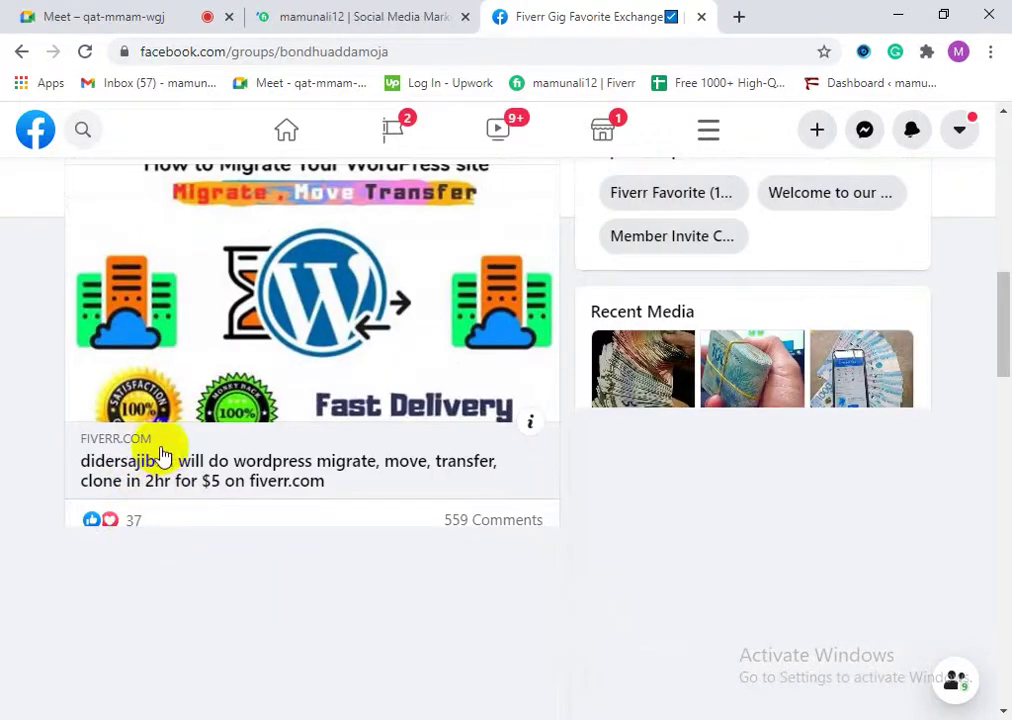
{"action": "scroll", "coordinate": [158, 457], "scroll_direction": "up", "scroll_amount": 7}
{"action": "scroll", "coordinate": [244, 558], "scroll_direction": "down", "scroll_amount": 3}
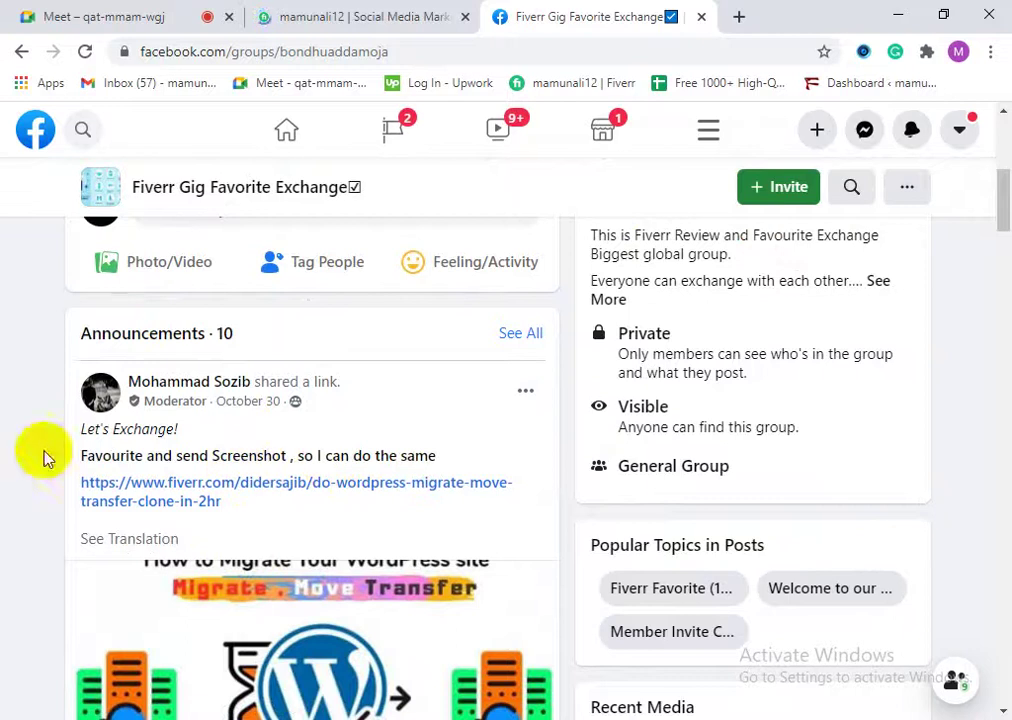
{"action": "left_click_drag", "start_coordinate": [88, 450], "coordinate": [349, 452]}
{"action": "left_click", "coordinate": [365, 456]}
{"action": "left_click", "coordinate": [385, 458]}
{"action": "scroll", "coordinate": [300, 520], "scroll_direction": "down", "scroll_amount": 3}
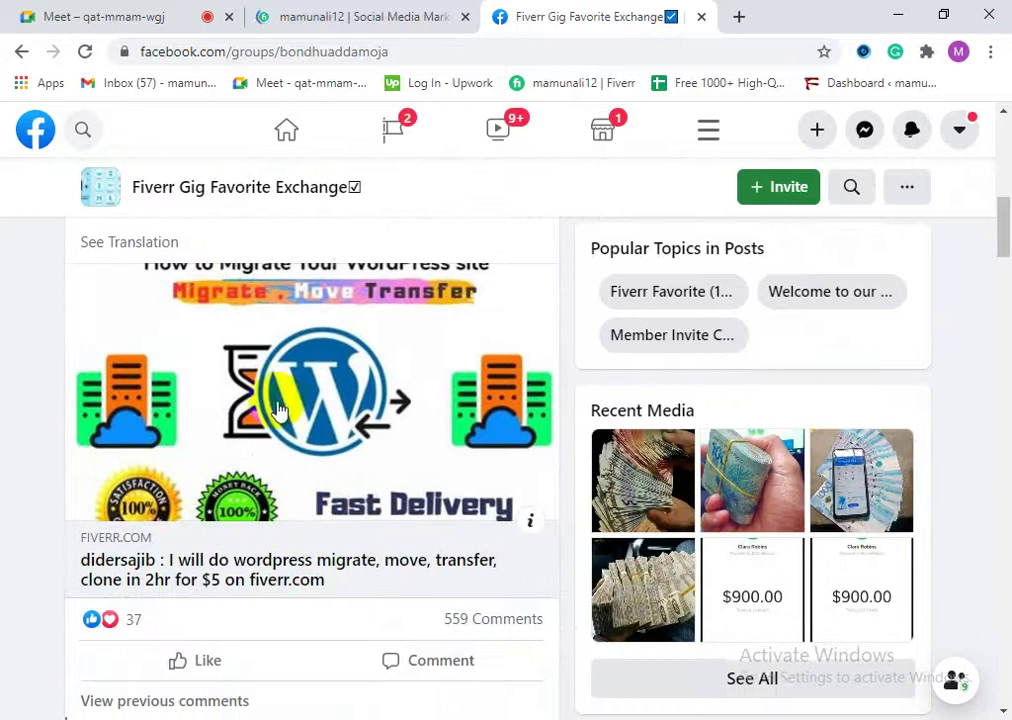
{"action": "scroll", "coordinate": [305, 542], "scroll_direction": "up", "scroll_amount": 3}
{"action": "scroll", "coordinate": [295, 577], "scroll_direction": "down", "scroll_amount": 1}
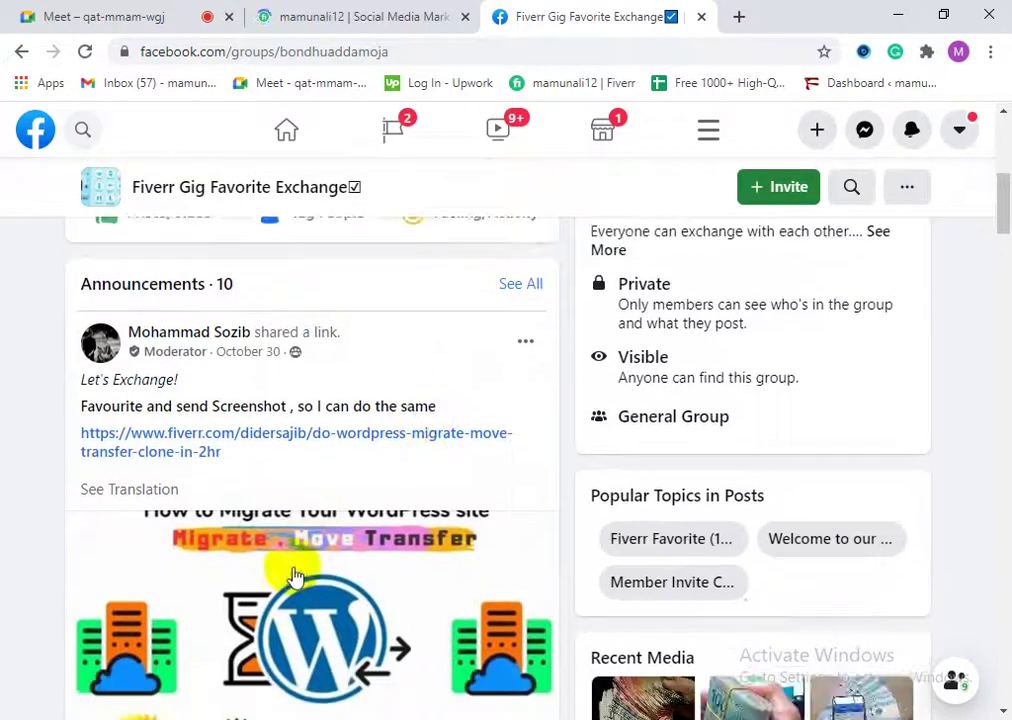
{"action": "scroll", "coordinate": [295, 577], "scroll_direction": "down", "scroll_amount": 2}
{"action": "mouse_move", "coordinate": [217, 622]}
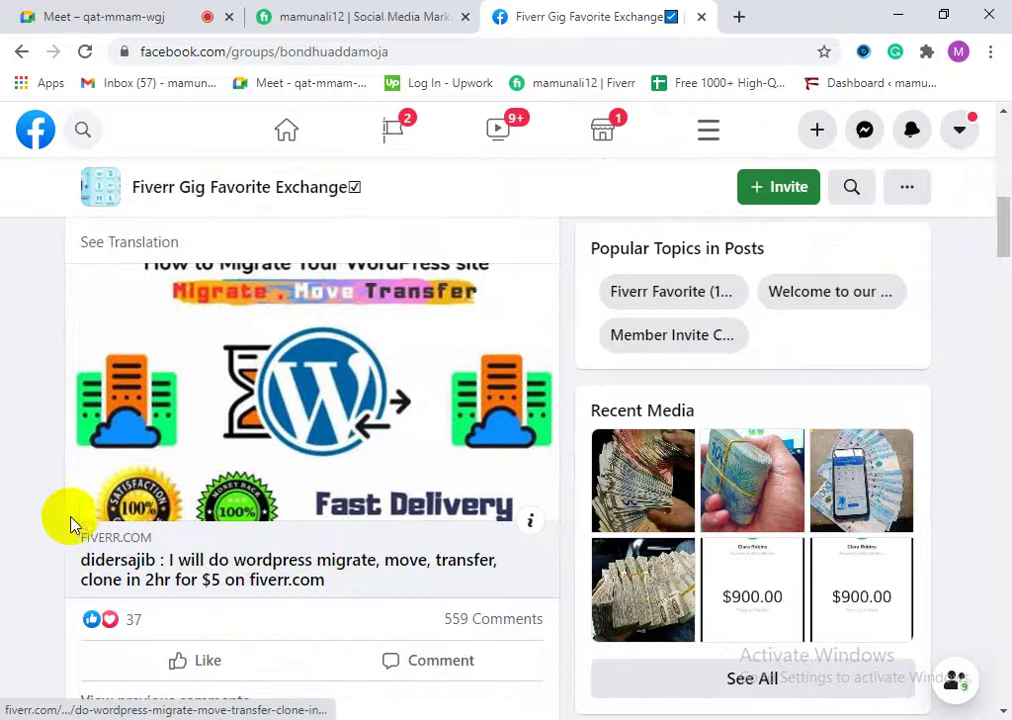
{"action": "scroll", "coordinate": [60, 500], "scroll_direction": "up", "scroll_amount": 2}
{"action": "scroll", "coordinate": [270, 578], "scroll_direction": "down", "scroll_amount": 2}
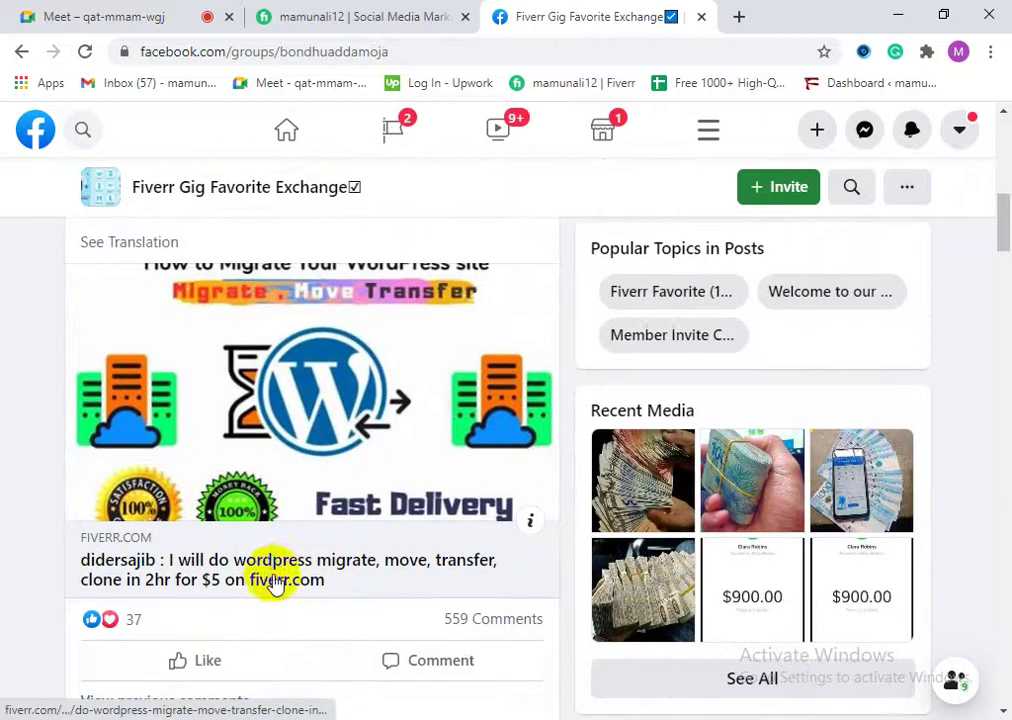
{"action": "scroll", "coordinate": [280, 550], "scroll_direction": "down", "scroll_amount": 1}
{"action": "scroll", "coordinate": [300, 535], "scroll_direction": "up", "scroll_amount": 1}
{"action": "scroll", "coordinate": [305, 592], "scroll_direction": "down", "scroll_amount": 2}
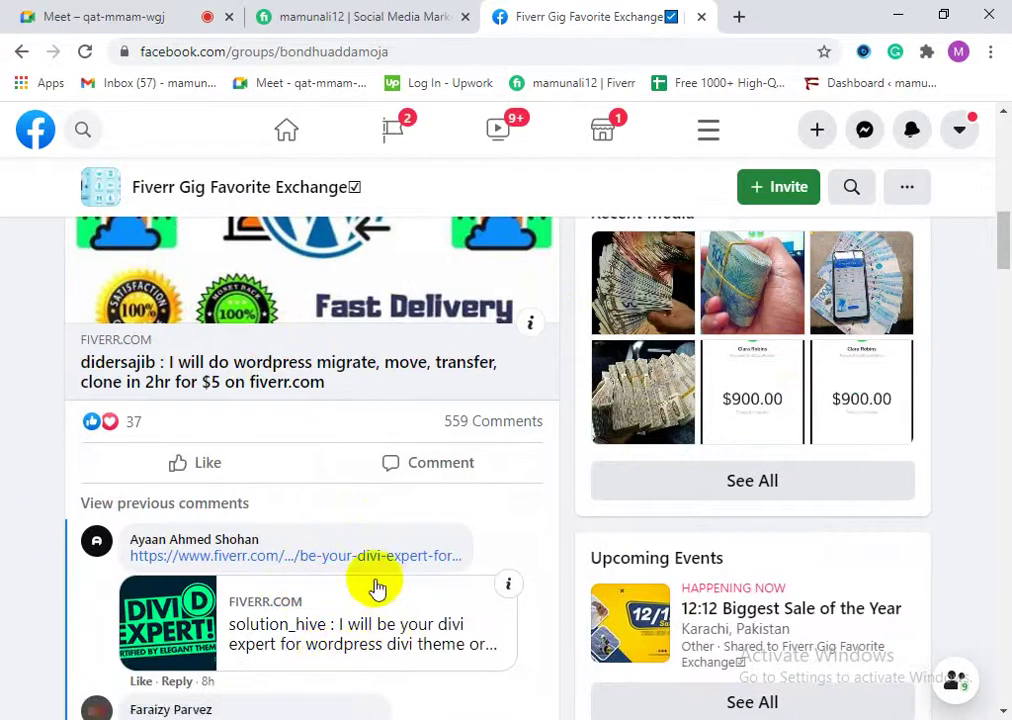
{"action": "scroll", "coordinate": [330, 530], "scroll_direction": "up", "scroll_amount": 4}
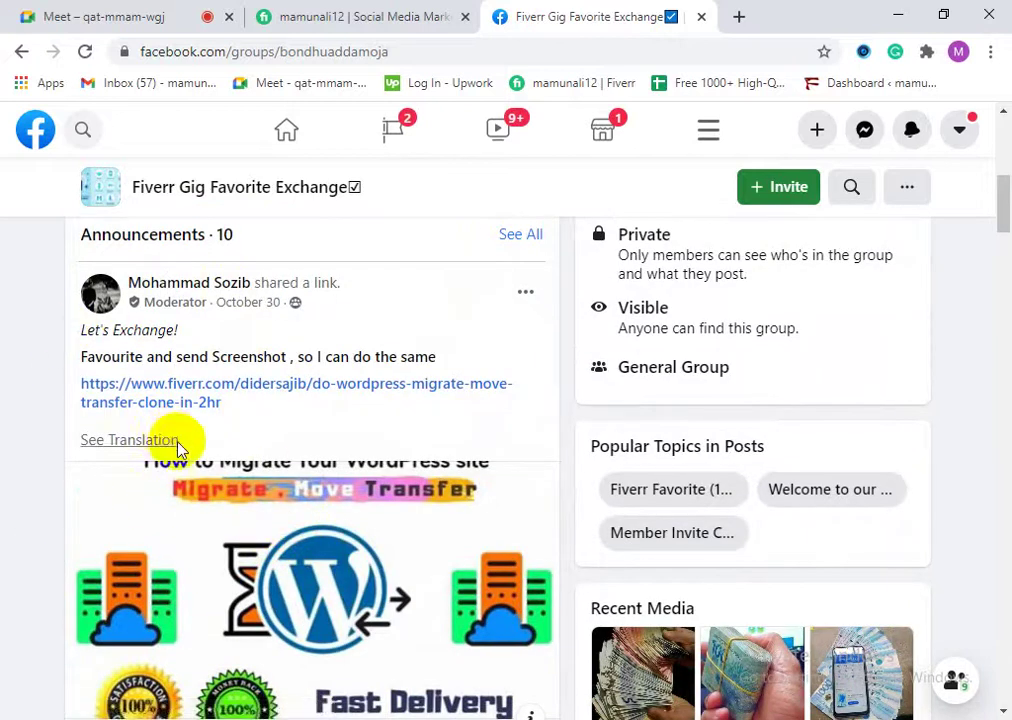
{"action": "scroll", "coordinate": [244, 452], "scroll_direction": "down", "scroll_amount": 3}
{"action": "scroll", "coordinate": [250, 495], "scroll_direction": "up", "scroll_amount": 1}
{"action": "scroll", "coordinate": [238, 484], "scroll_direction": "up", "scroll_amount": 2}
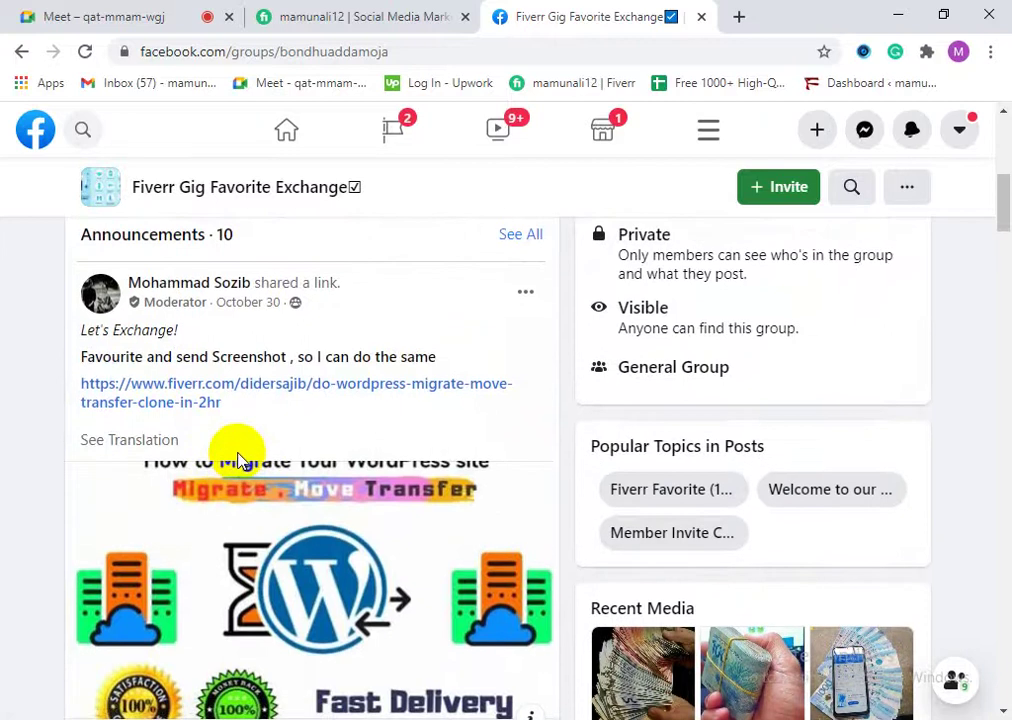
Step: Open the own Facebook business page gig on Fiverr and copy its web address
{"action": "left_click", "coordinate": [352, 13]}
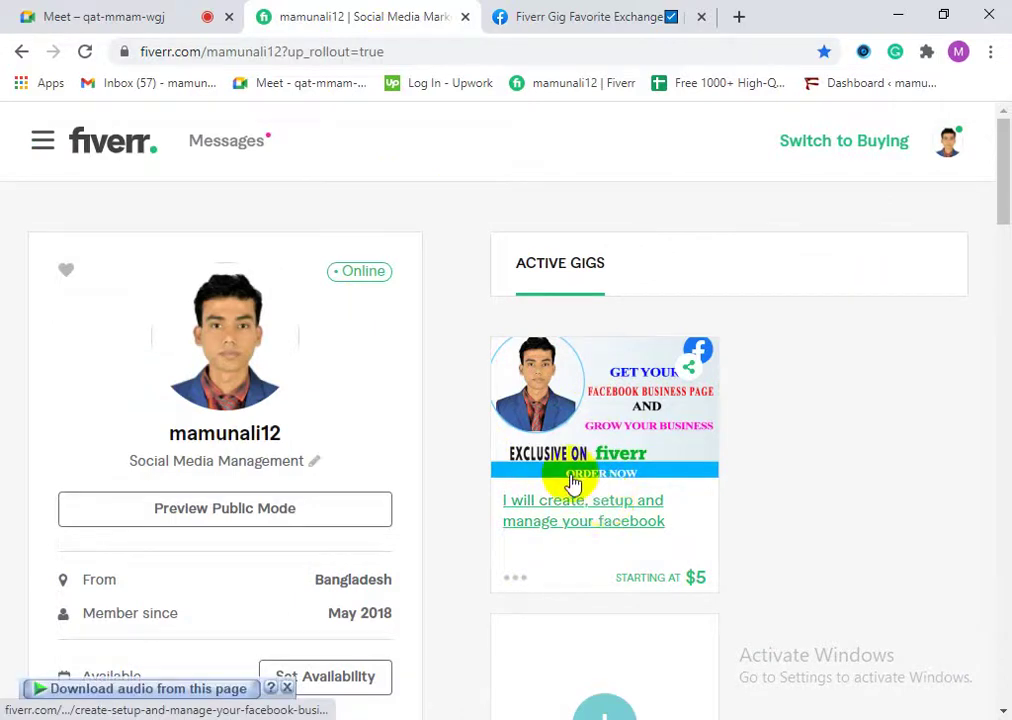
{"action": "left_click", "coordinate": [573, 484]}
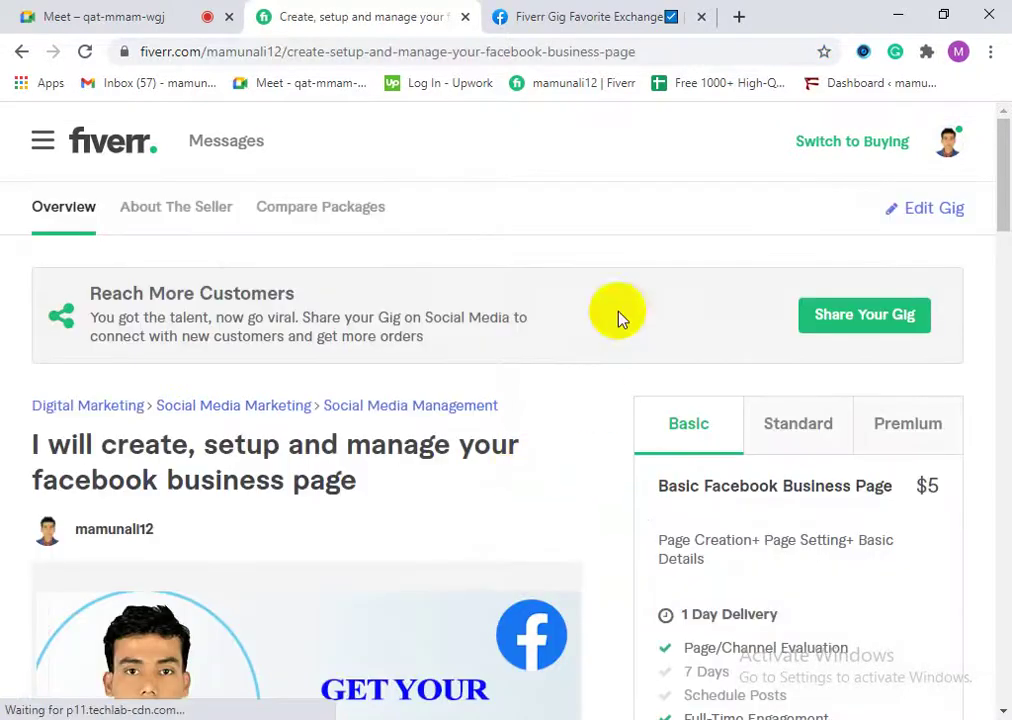
{"action": "scroll", "coordinate": [242, 350], "scroll_direction": "down", "scroll_amount": 3}
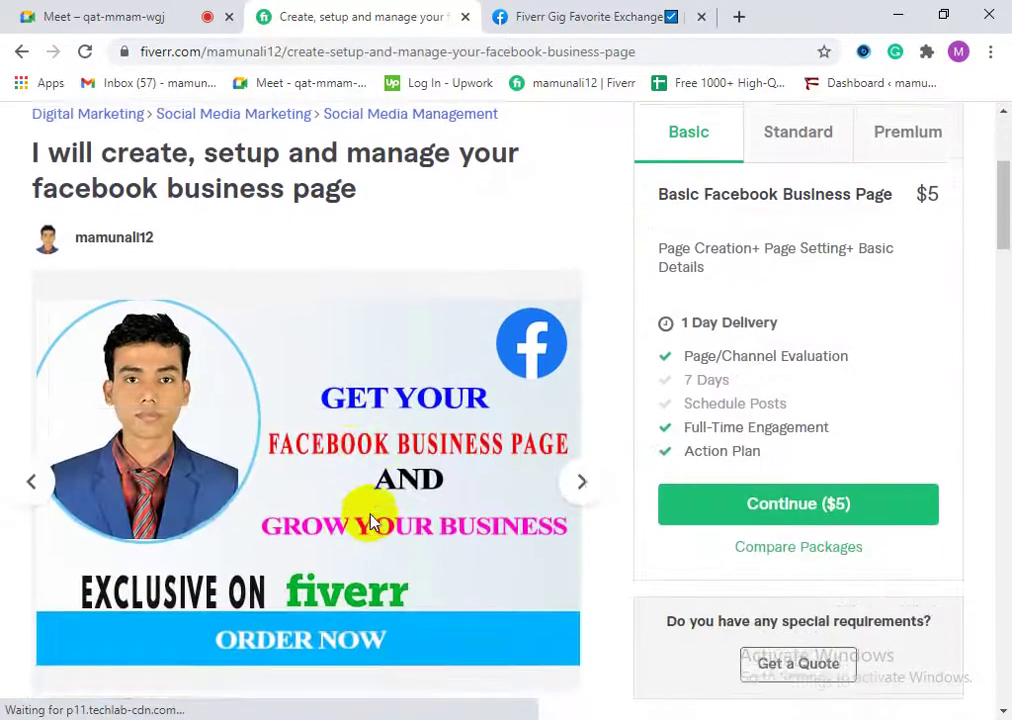
{"action": "scroll", "coordinate": [313, 473], "scroll_direction": "up", "scroll_amount": 3}
{"action": "left_click", "coordinate": [239, 52]}
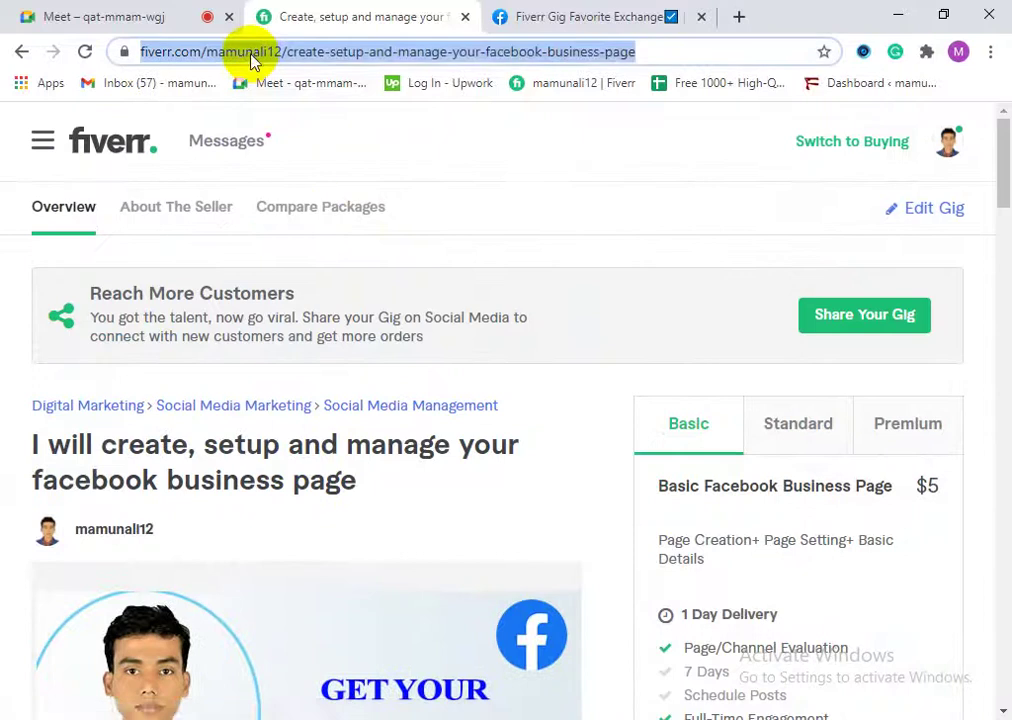
{"action": "right_click", "coordinate": [255, 60]}
{"action": "left_click", "coordinate": [325, 164]}
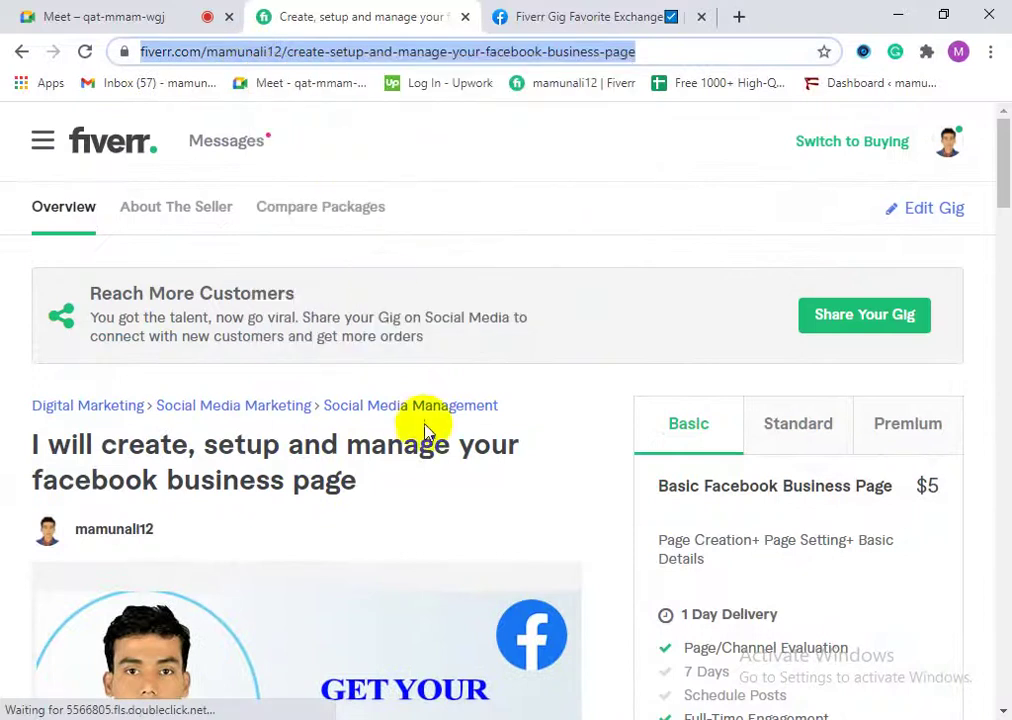
{"action": "left_click", "coordinate": [590, 20]}
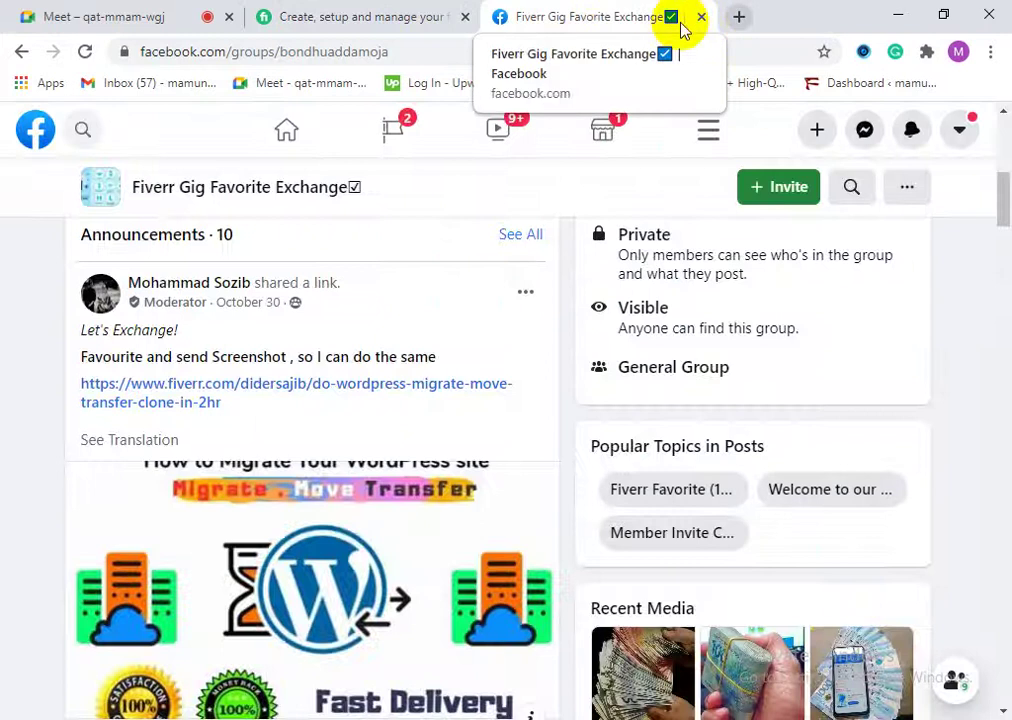
Step: Go to goo.gl in a new tab, reaching the URL Shortener transition article
{"action": "left_click", "coordinate": [738, 18]}
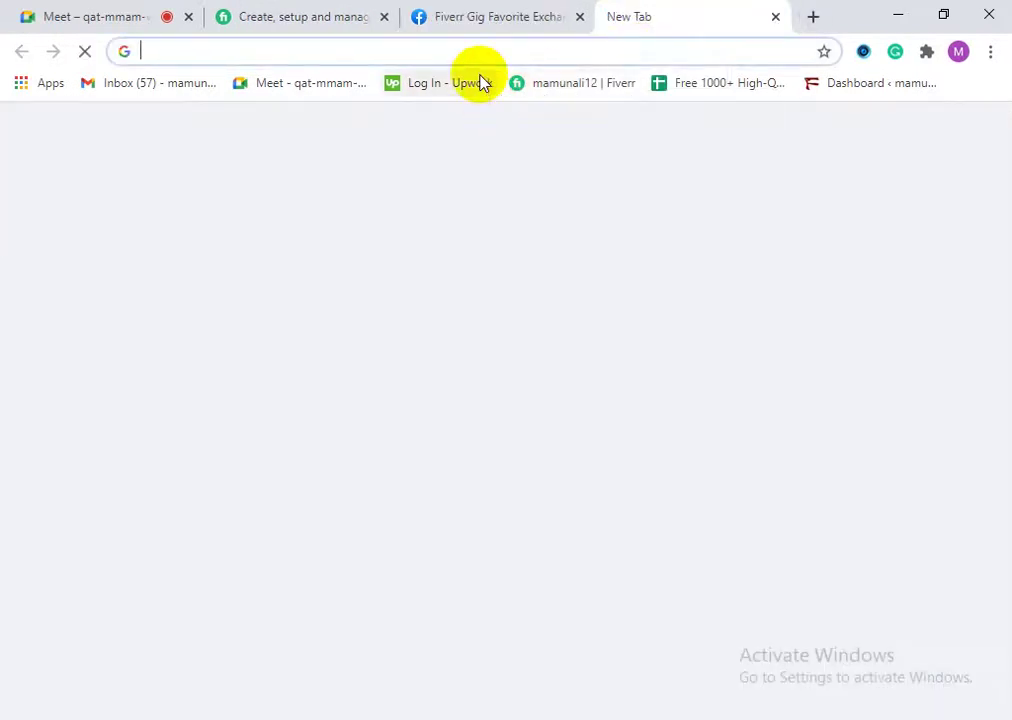
{"action": "type", "text": "goo"}
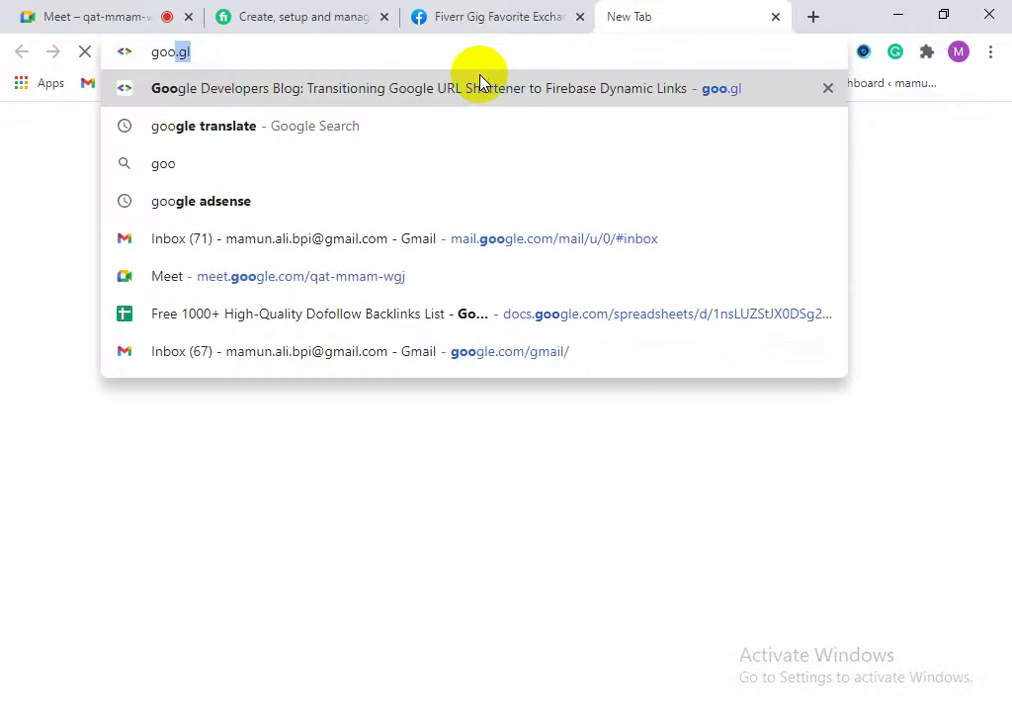
{"action": "key", "text": "Return"}
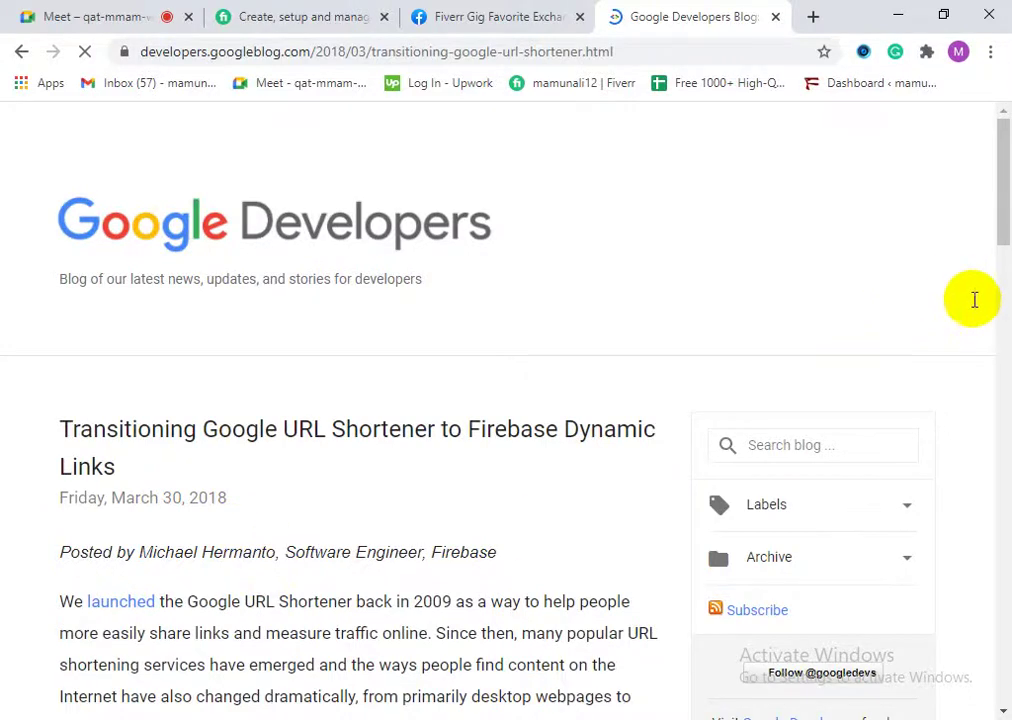
{"action": "scroll", "coordinate": [980, 240], "scroll_direction": "down", "scroll_amount": 4}
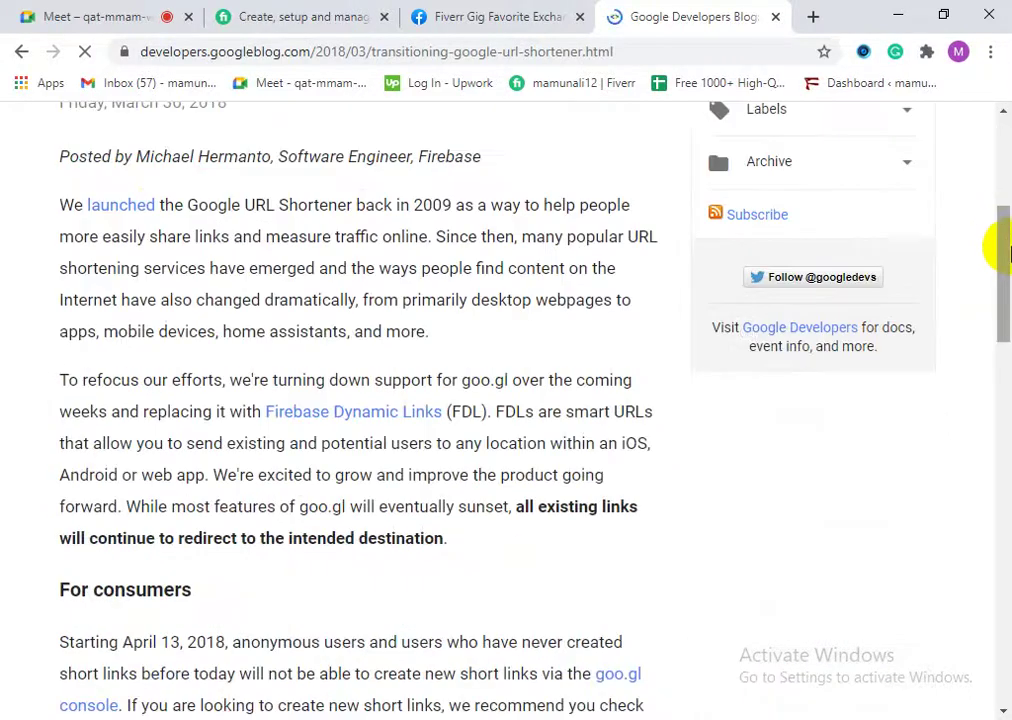
{"action": "left_click_drag", "start_coordinate": [1006, 270], "coordinate": [1002, 487]}
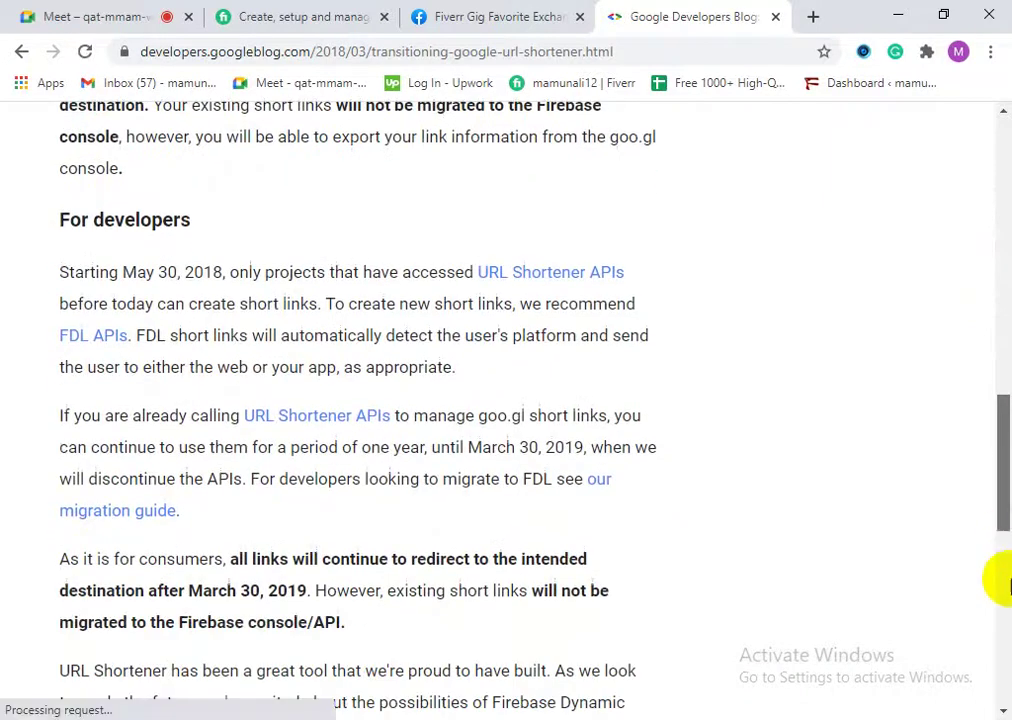
{"action": "scroll", "coordinate": [996, 480], "scroll_direction": "down", "scroll_amount": 5}
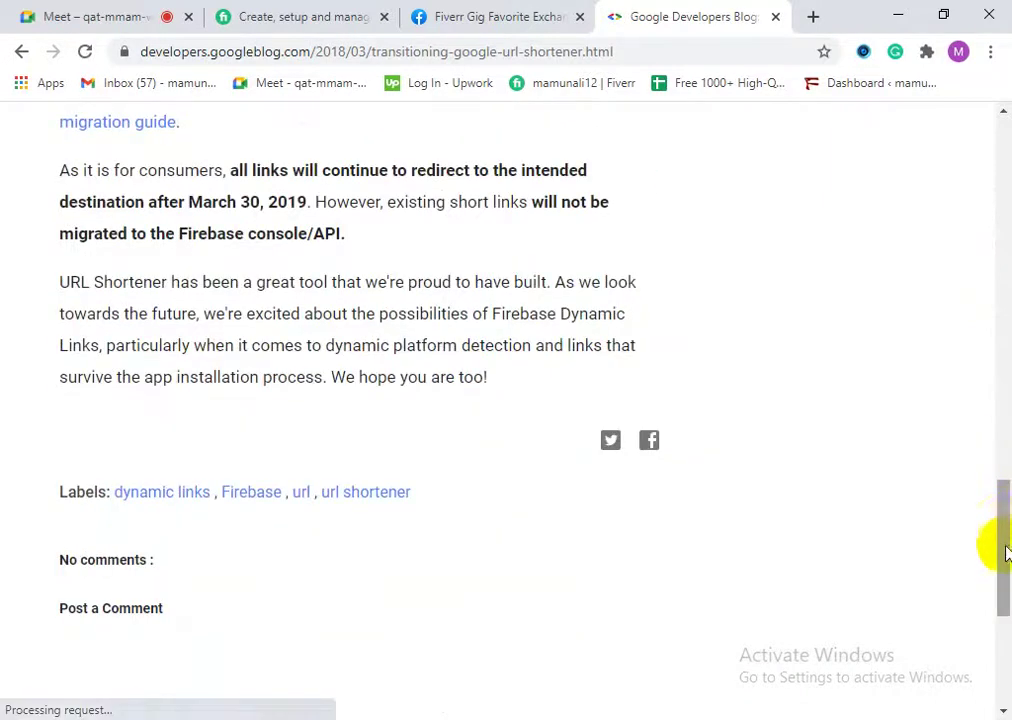
{"action": "scroll", "coordinate": [996, 540], "scroll_direction": "down", "scroll_amount": 1}
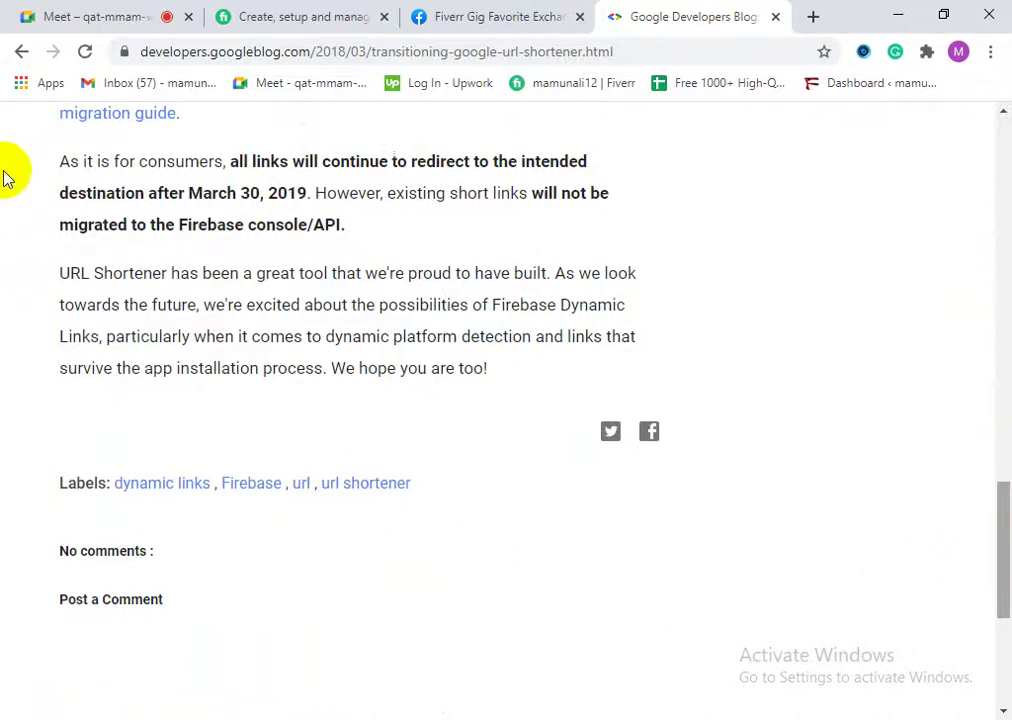
{"action": "scroll", "coordinate": [363, 370], "scroll_direction": "down", "scroll_amount": 1}
{"action": "scroll", "coordinate": [385, 440], "scroll_direction": "down", "scroll_amount": 3}
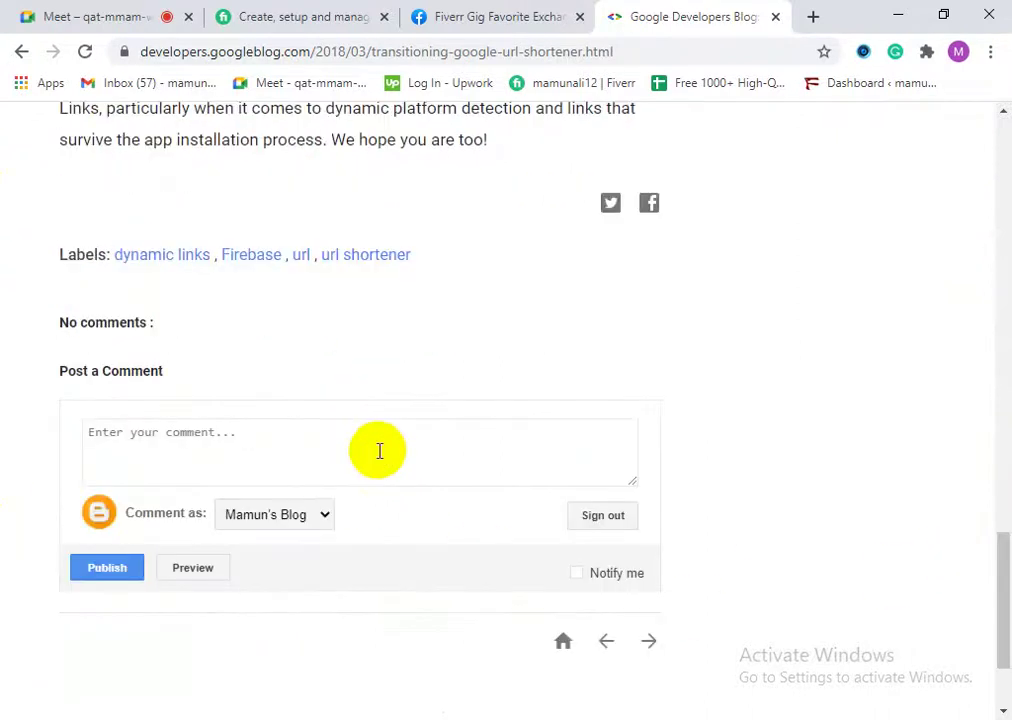
{"action": "left_click_drag", "start_coordinate": [996, 632], "coordinate": [996, 154]}
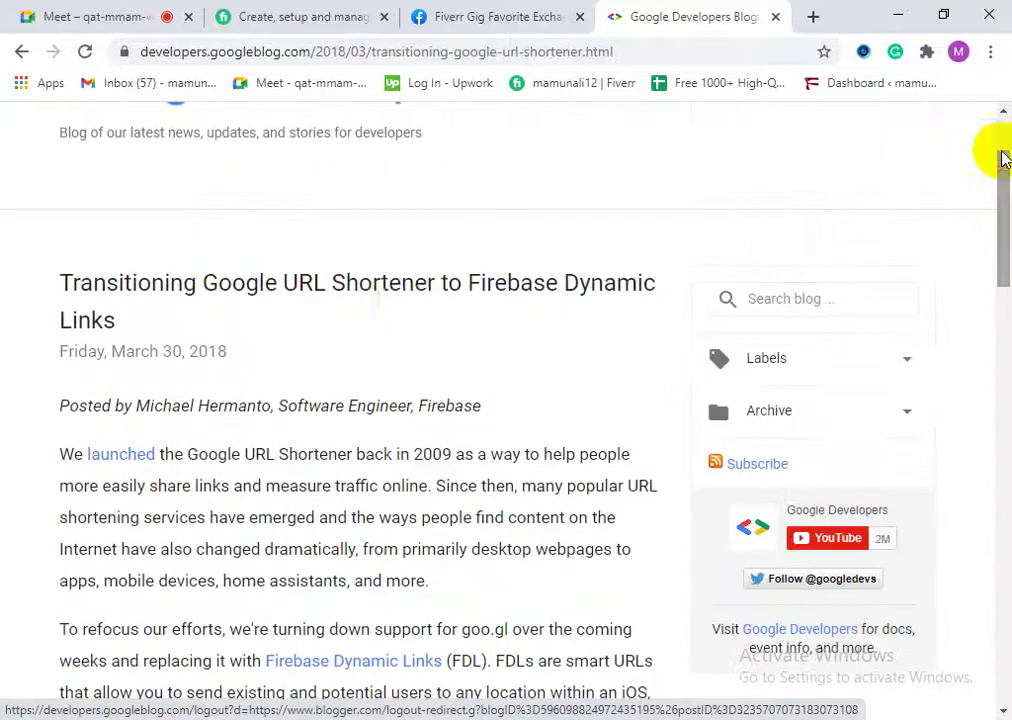
{"action": "scroll", "coordinate": [170, 280], "scroll_direction": "up", "scroll_amount": 3}
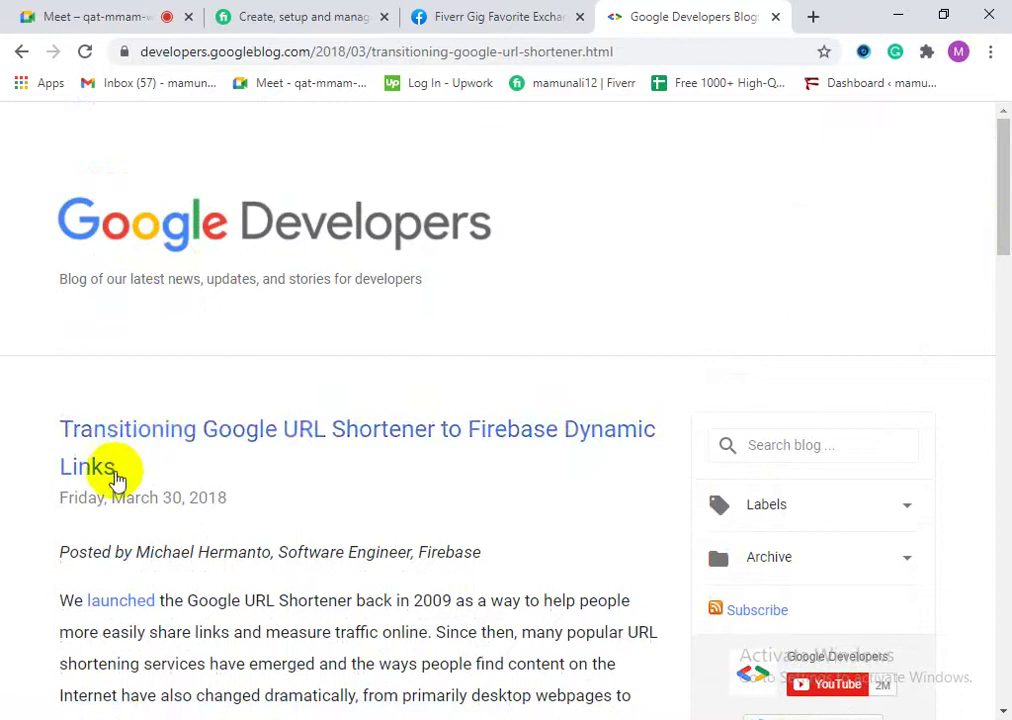
{"action": "scroll", "coordinate": [180, 445], "scroll_direction": "down", "scroll_amount": 10}
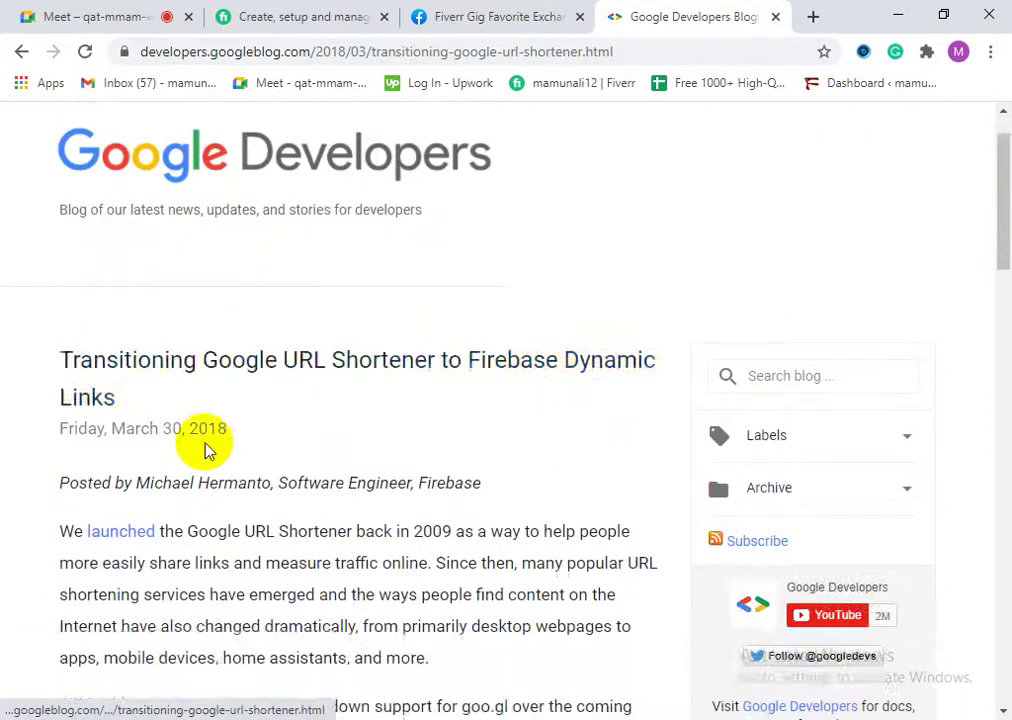
{"action": "scroll", "coordinate": [205, 450], "scroll_direction": "down", "scroll_amount": 7}
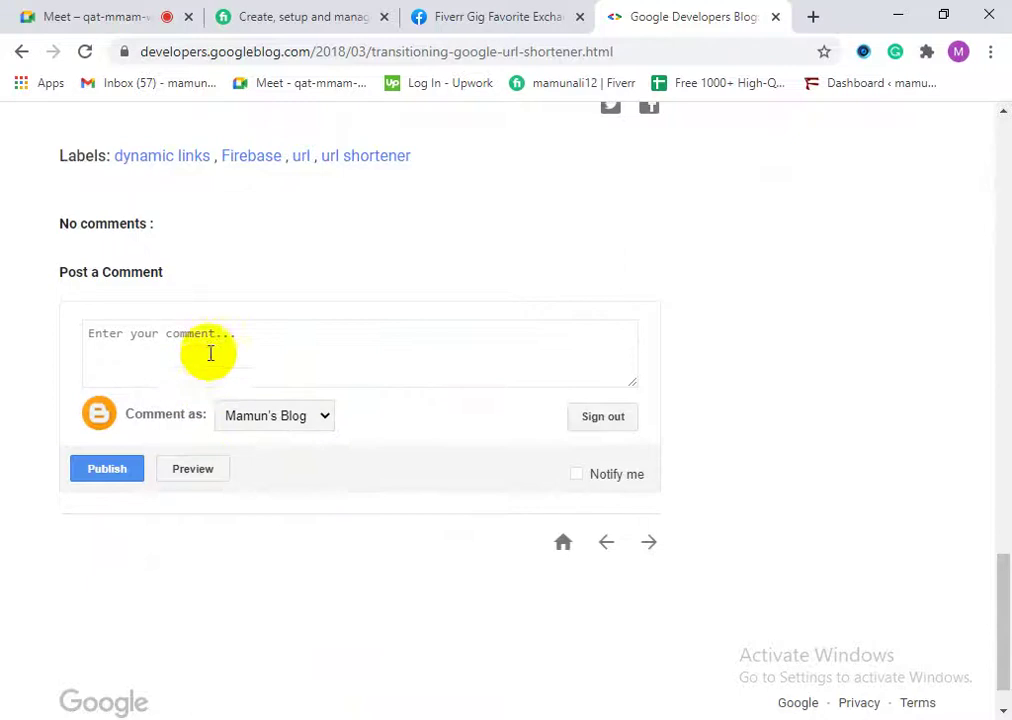
{"action": "scroll", "coordinate": [210, 352], "scroll_direction": "up", "scroll_amount": 4}
{"action": "left_click", "coordinate": [297, 52]}
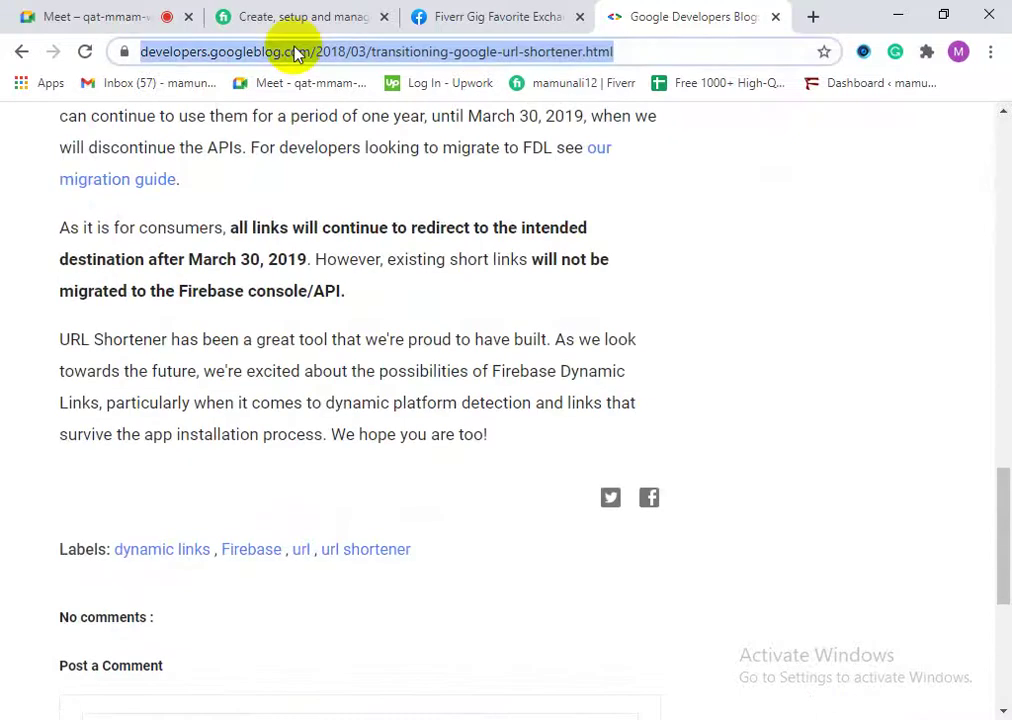
Step: Google 'url shortener google' and open the Bitly URL Shortener result
{"action": "type", "text": "url"}
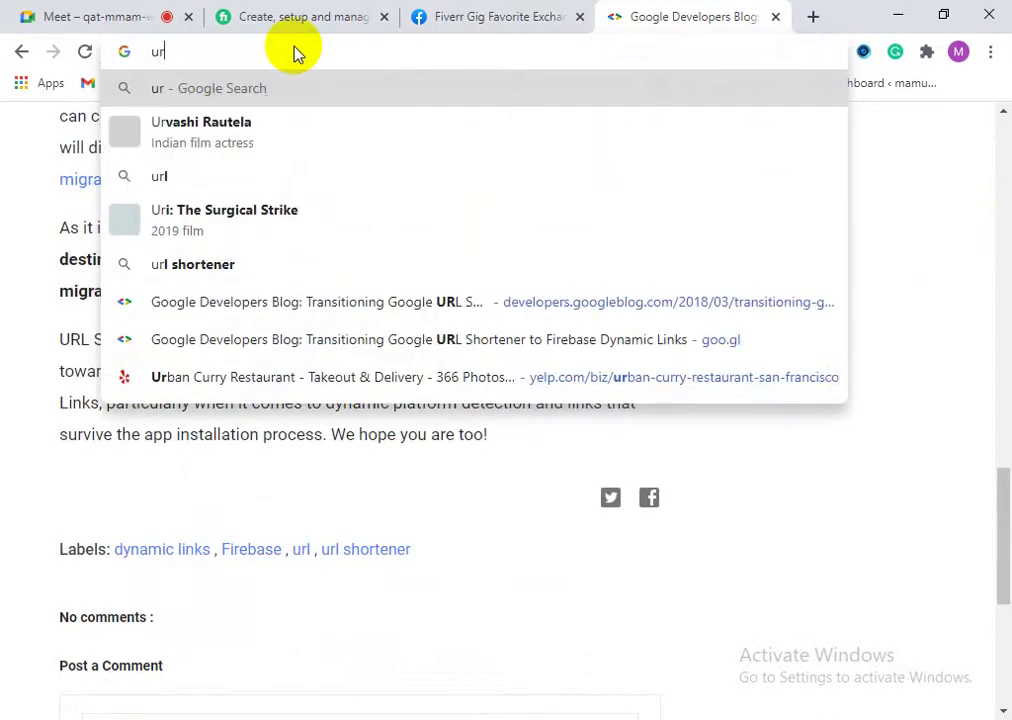
{"action": "type", "text": " s"}
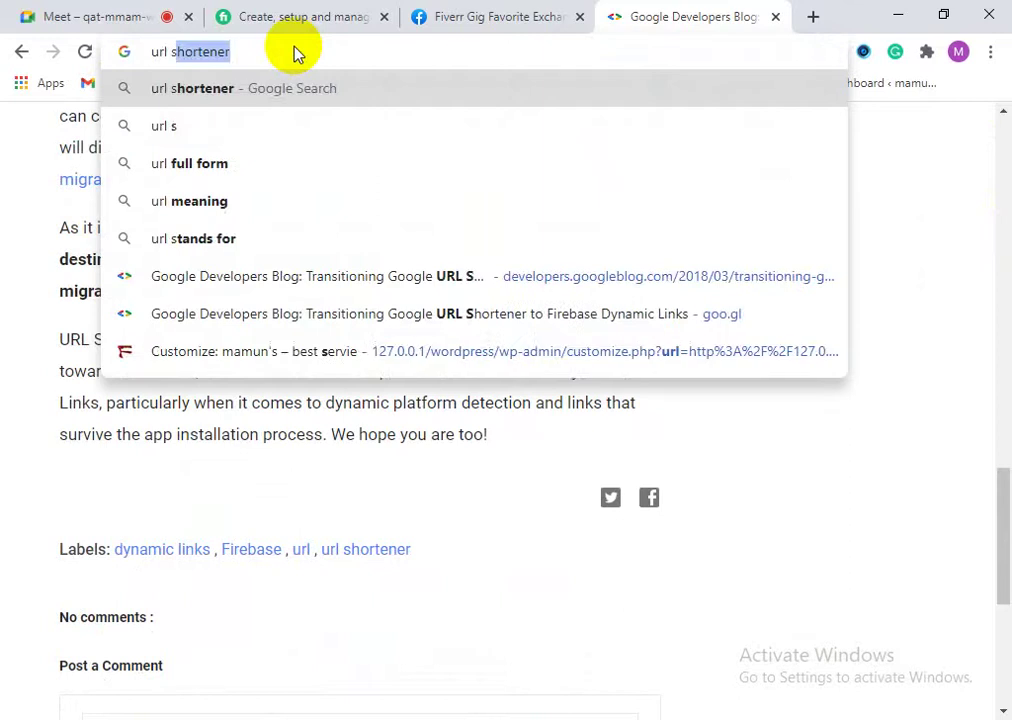
{"action": "type", "text": "hort"}
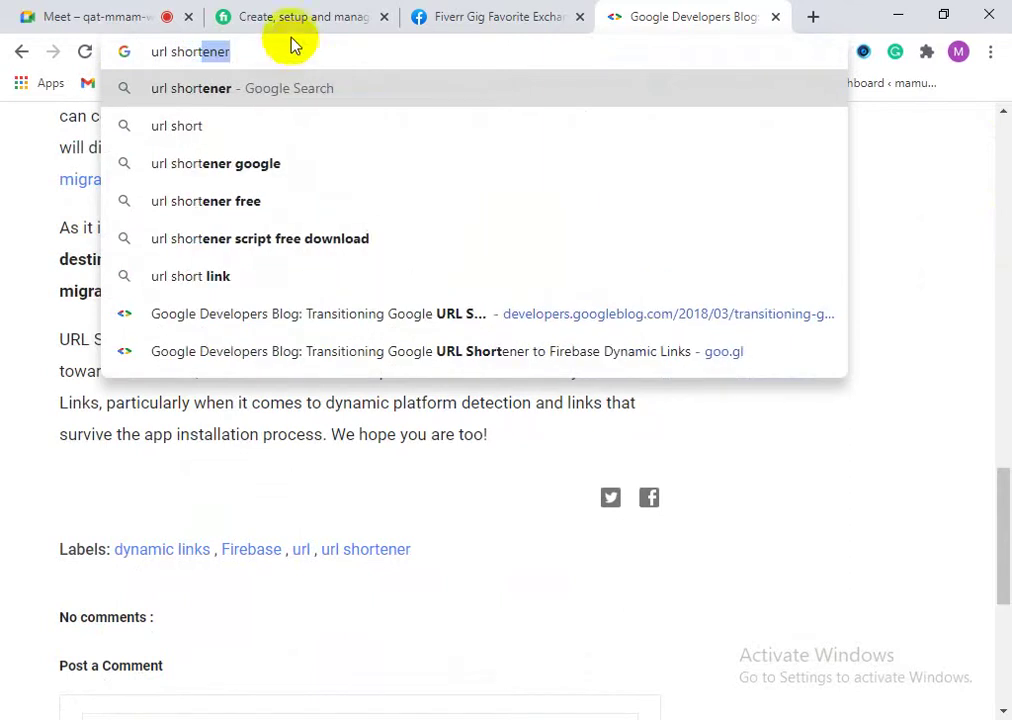
{"action": "left_click", "coordinate": [257, 165]}
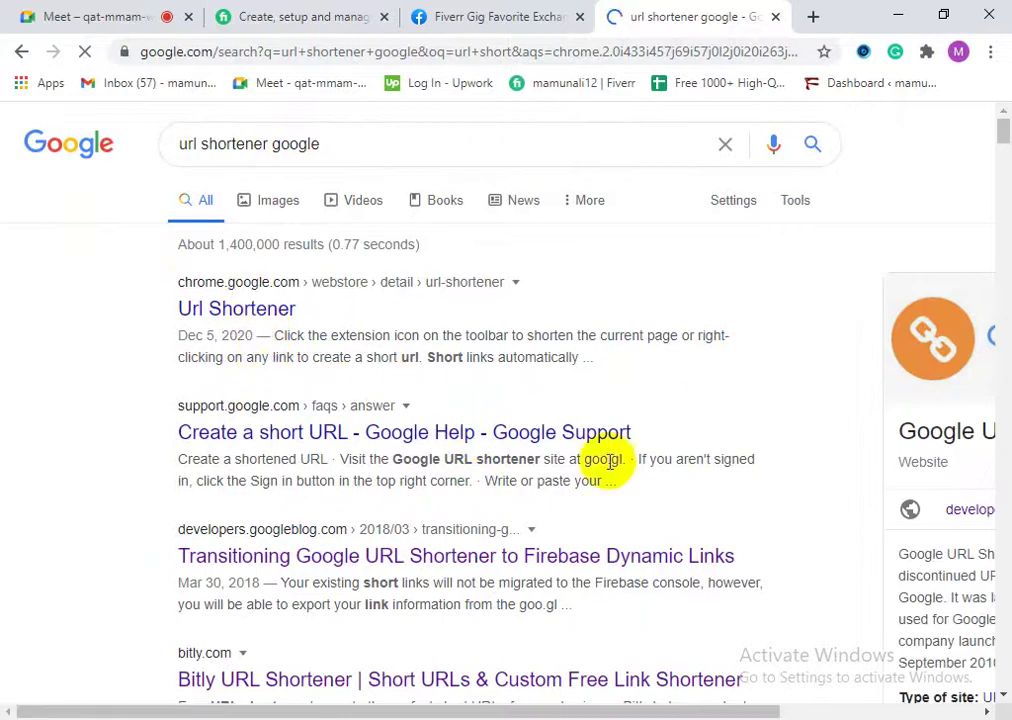
{"action": "scroll", "coordinate": [300, 555], "scroll_direction": "down", "scroll_amount": 3}
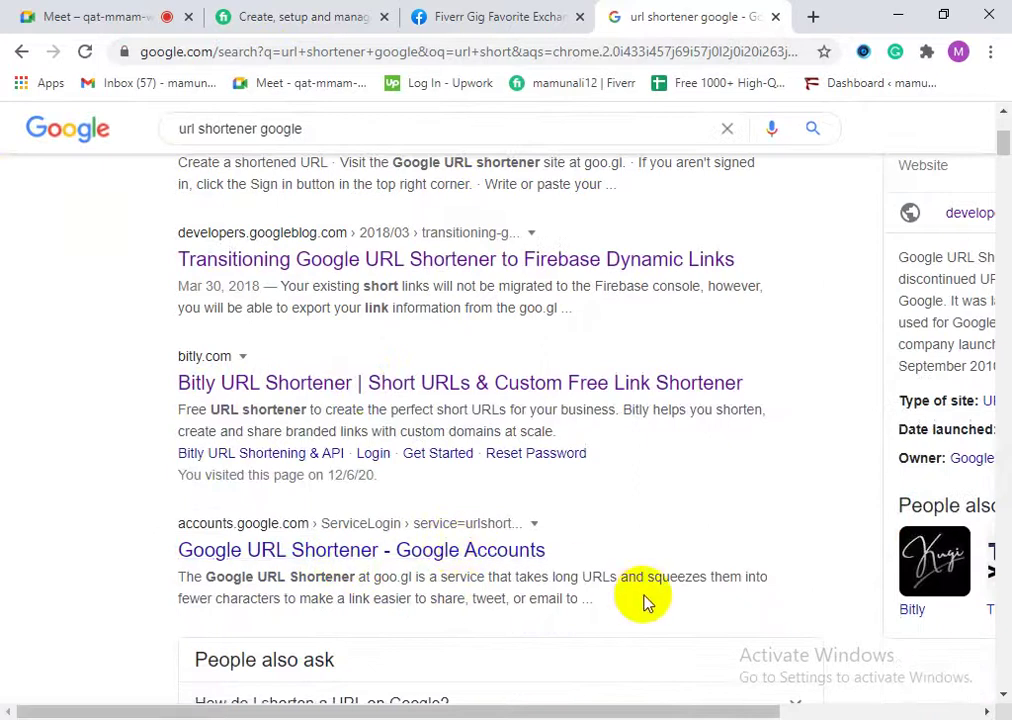
{"action": "scroll", "coordinate": [400, 460], "scroll_direction": "up", "scroll_amount": 1}
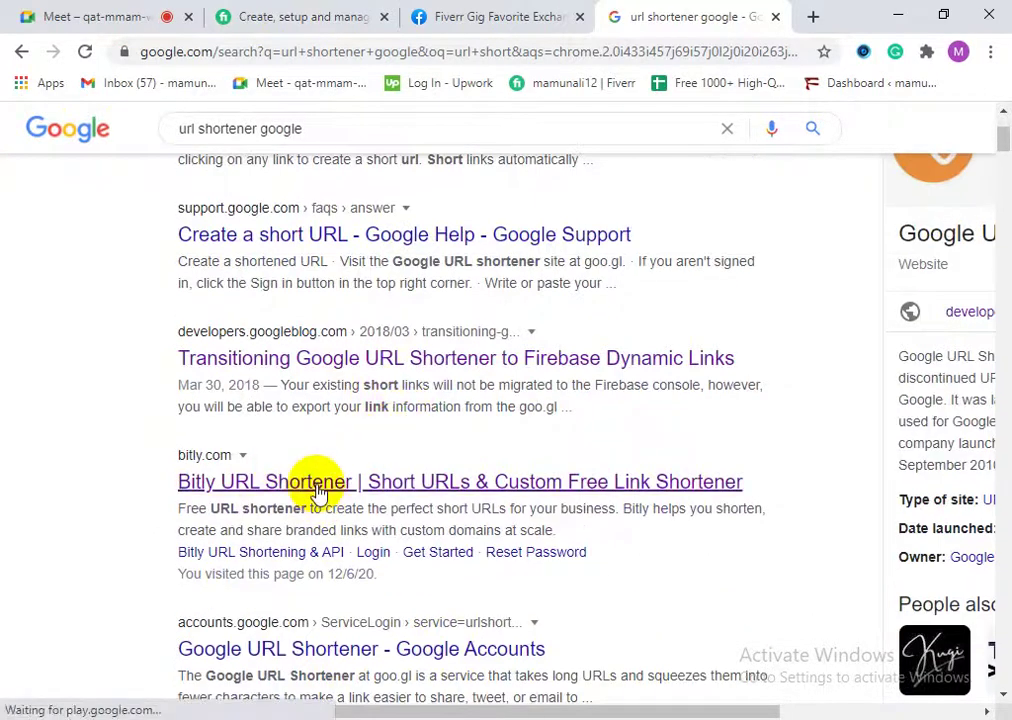
{"action": "left_click", "coordinate": [316, 482]}
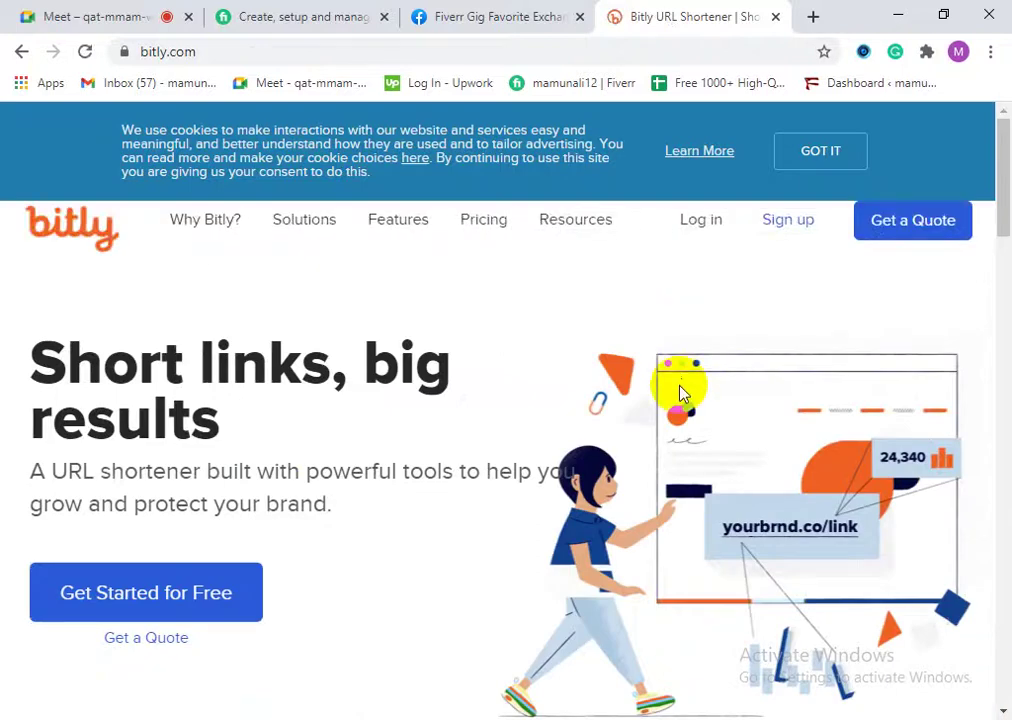
Step: Choose Get Started for Free on Bitly and dismiss the cookie notice
{"action": "scroll", "coordinate": [130, 520], "scroll_direction": "down", "scroll_amount": 1}
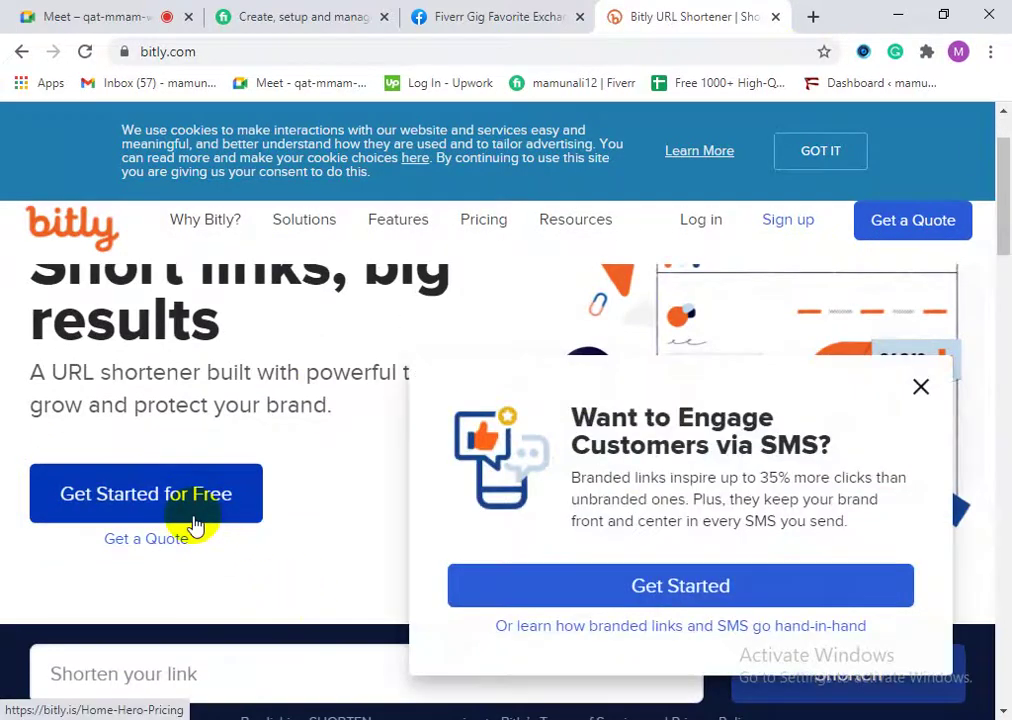
{"action": "left_click", "coordinate": [178, 520]}
{"action": "left_click", "coordinate": [819, 160]}
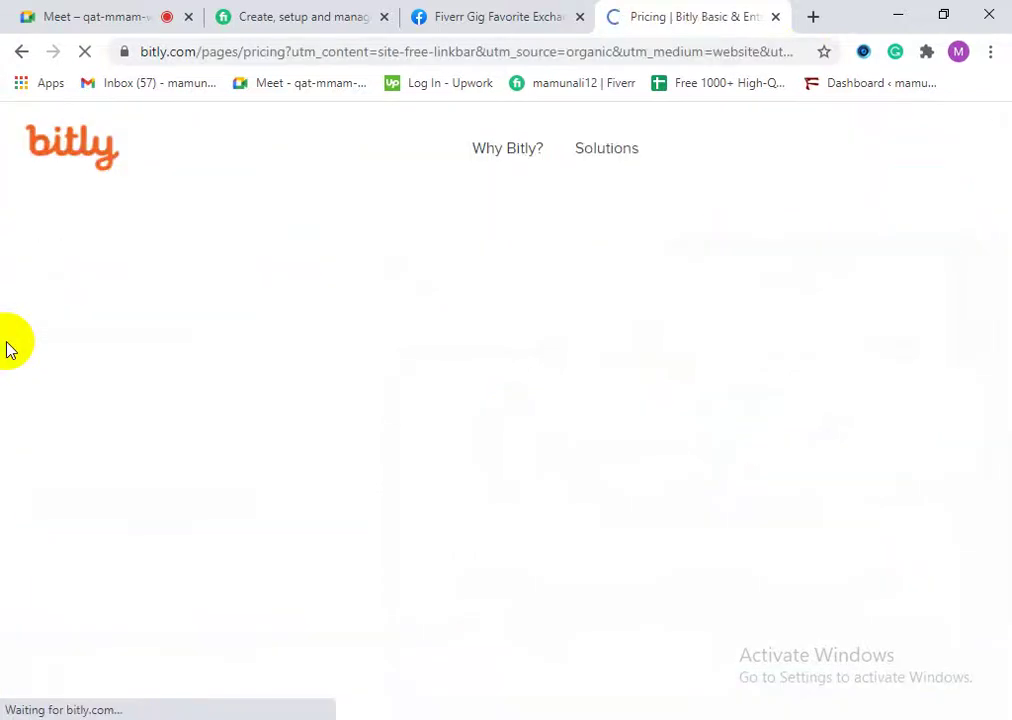
Step: Scroll through the Free, Basic and Enterprise plan comparison on the Pricing page
{"action": "scroll", "coordinate": [210, 490], "scroll_direction": "down", "scroll_amount": 3}
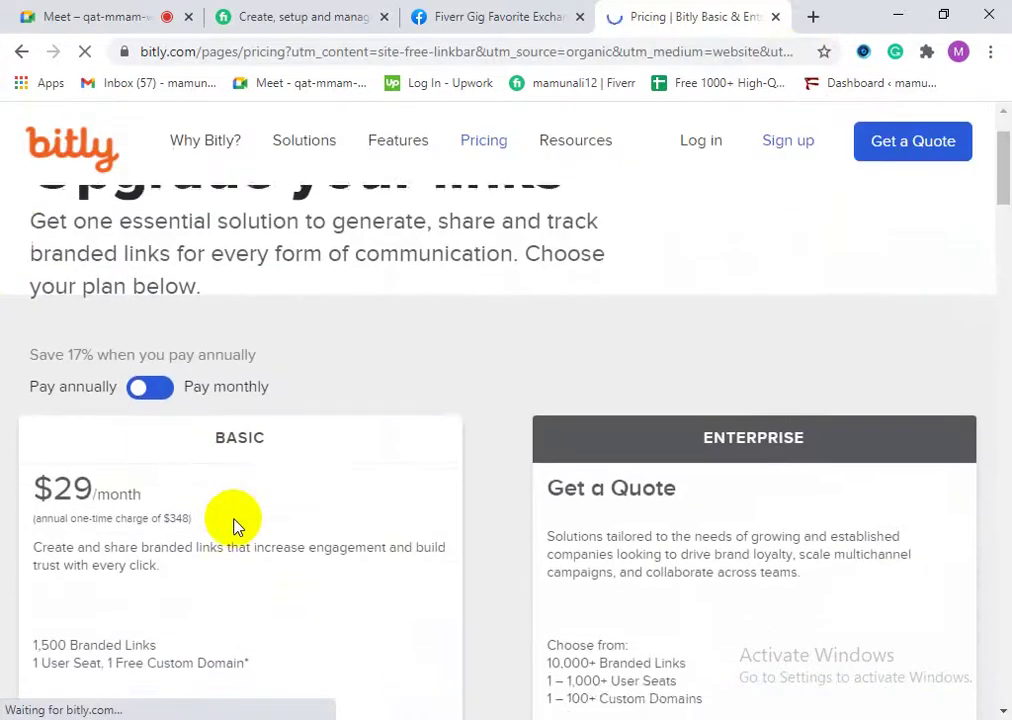
{"action": "scroll", "coordinate": [268, 520], "scroll_direction": "up", "scroll_amount": 2}
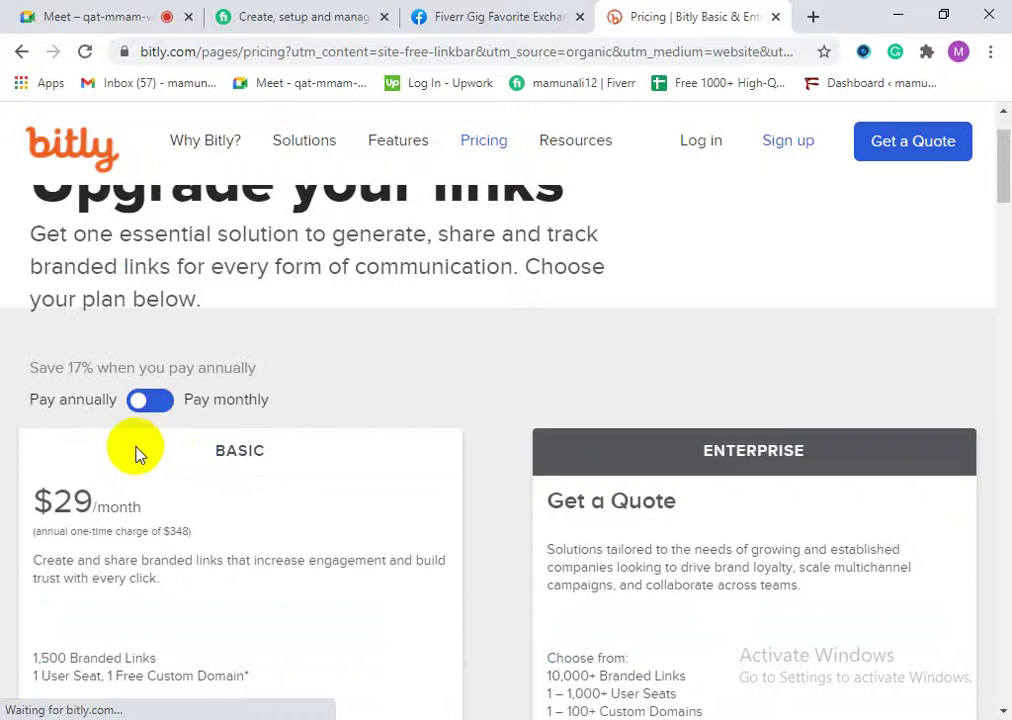
{"action": "scroll", "coordinate": [250, 480], "scroll_direction": "down", "scroll_amount": 3}
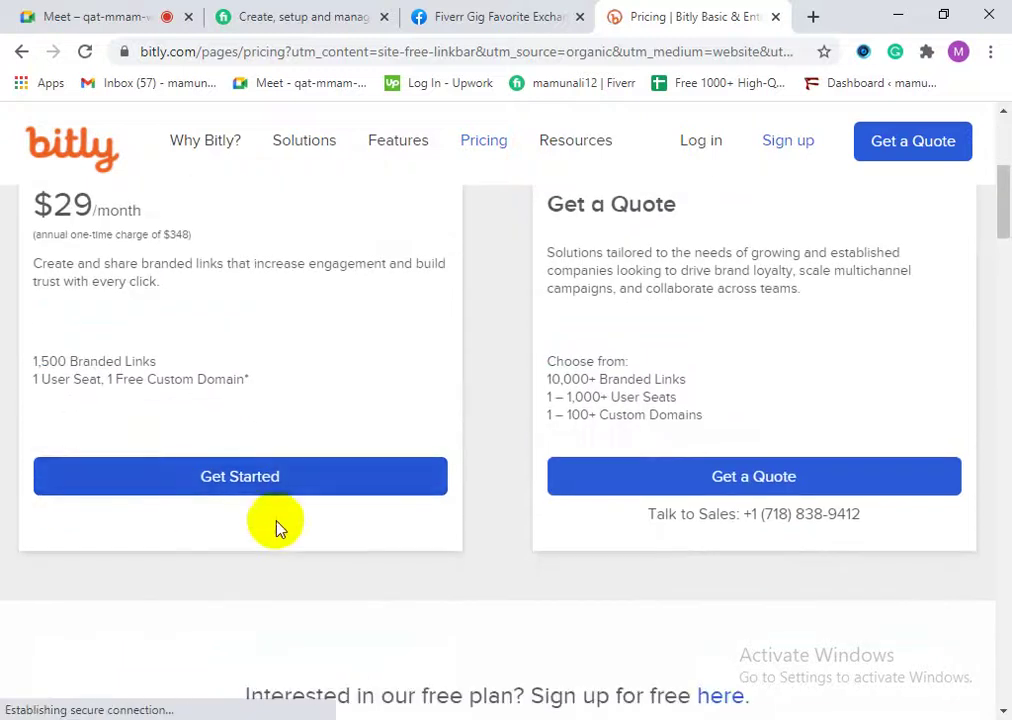
{"action": "scroll", "coordinate": [240, 490], "scroll_direction": "up", "scroll_amount": 2}
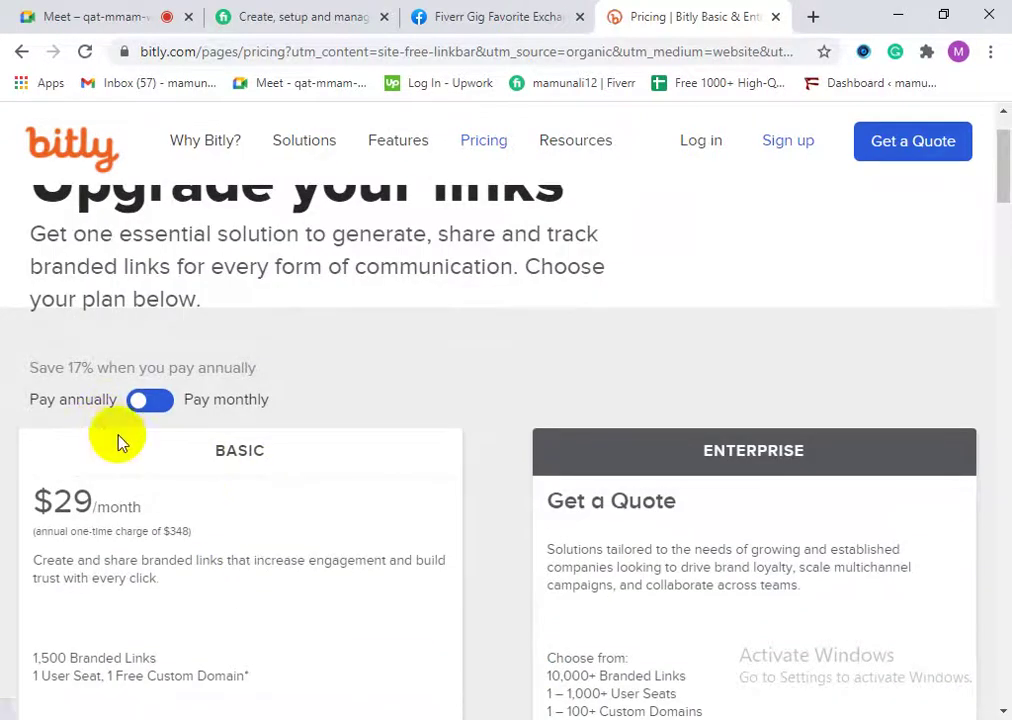
{"action": "scroll", "coordinate": [205, 540], "scroll_direction": "up", "scroll_amount": 1}
{"action": "scroll", "coordinate": [216, 543], "scroll_direction": "down", "scroll_amount": 4}
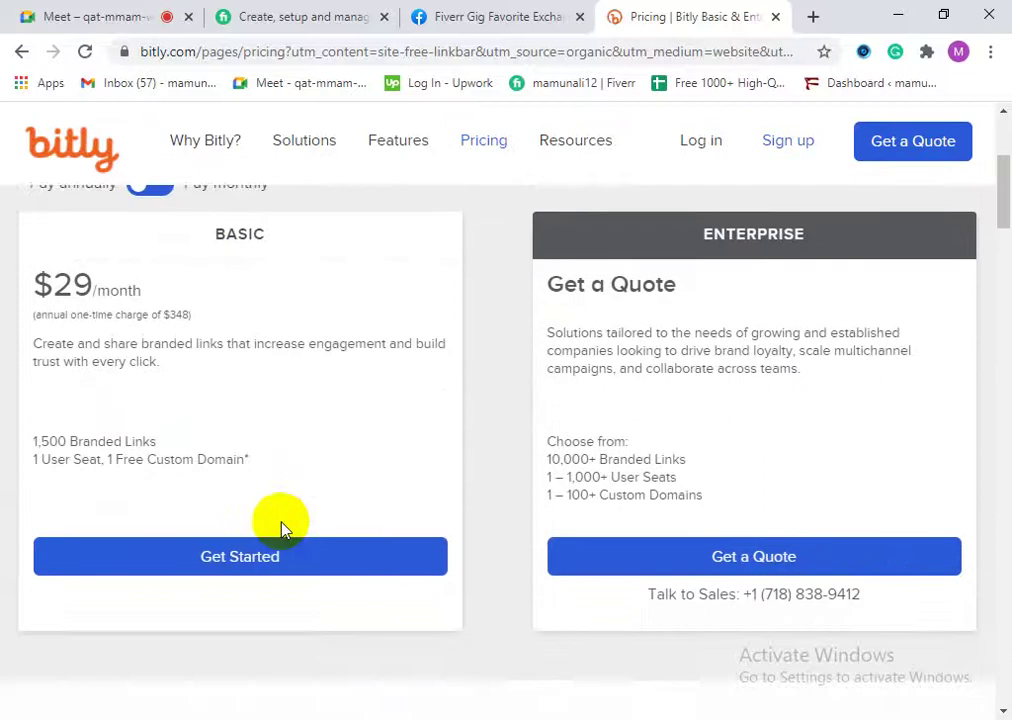
{"action": "scroll", "coordinate": [345, 536], "scroll_direction": "up", "scroll_amount": 1}
{"action": "scroll", "coordinate": [343, 551], "scroll_direction": "down", "scroll_amount": 4}
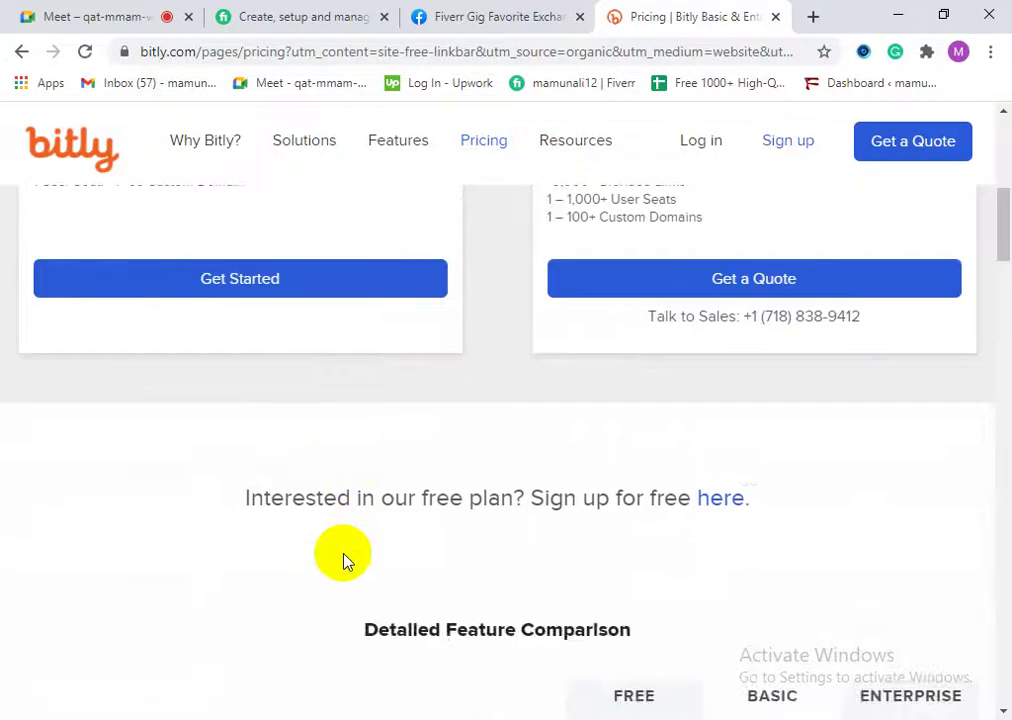
{"action": "scroll", "coordinate": [352, 580], "scroll_direction": "down", "scroll_amount": 1}
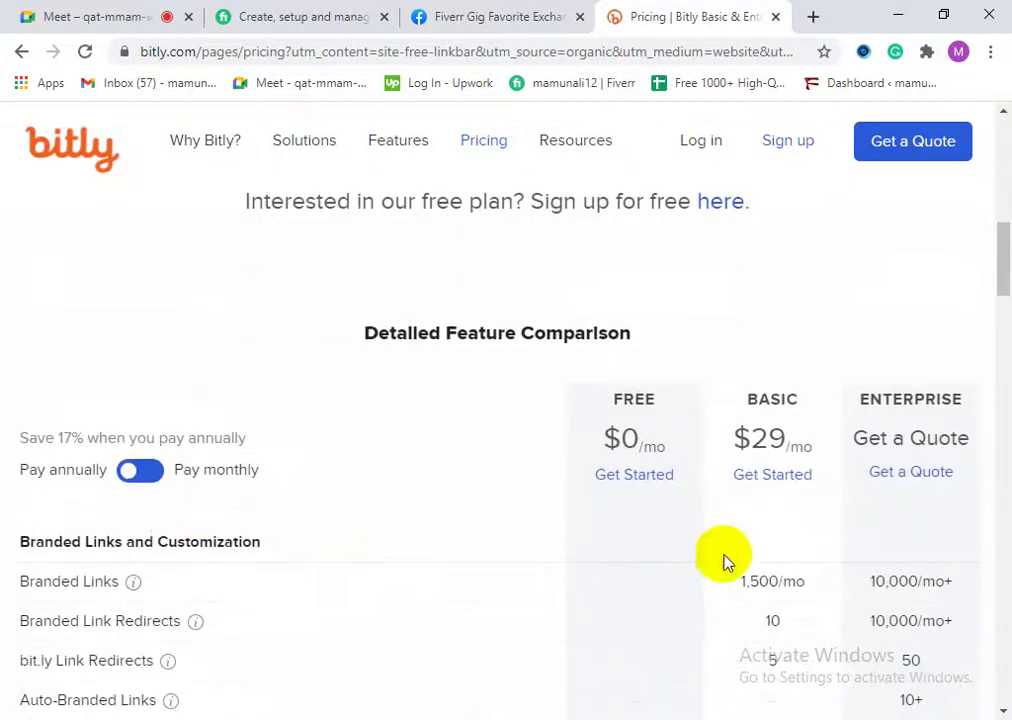
Step: Sign up for Bitly's Free plan with a Google account, creating a new account
{"action": "left_click", "coordinate": [631, 477]}
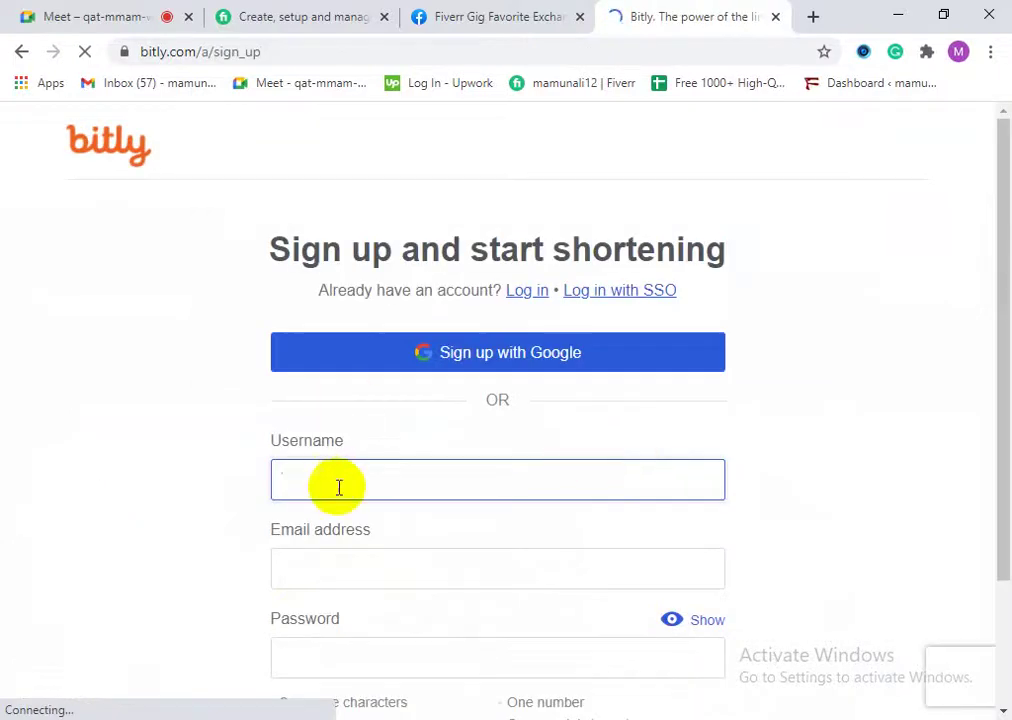
{"action": "scroll", "coordinate": [418, 550], "scroll_direction": "down", "scroll_amount": 2}
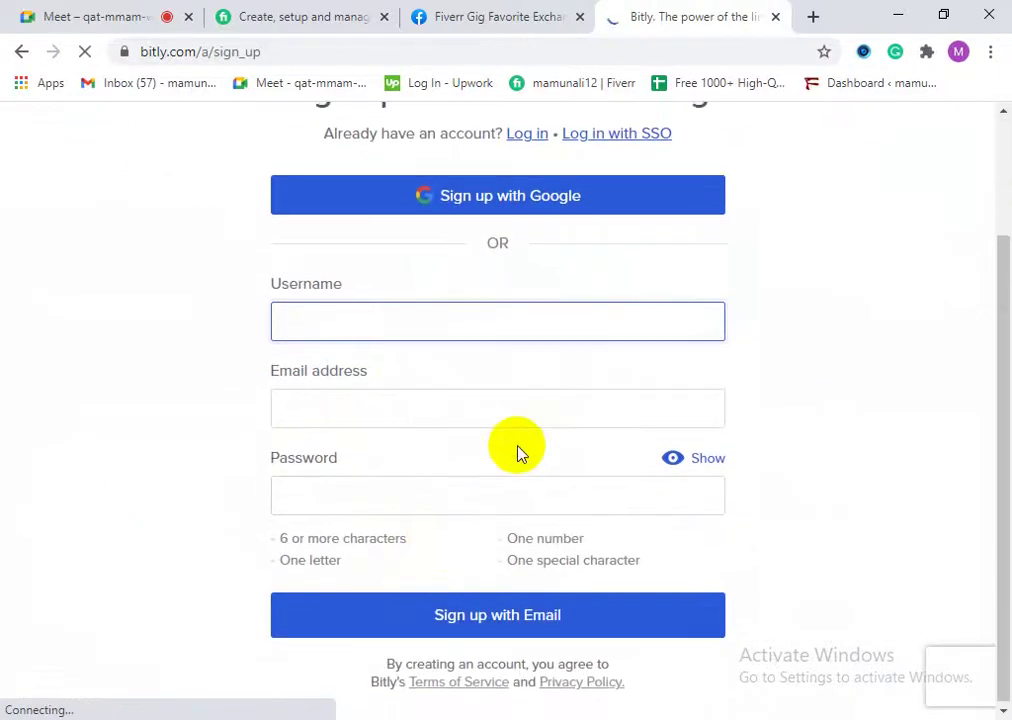
{"action": "left_click", "coordinate": [456, 200]}
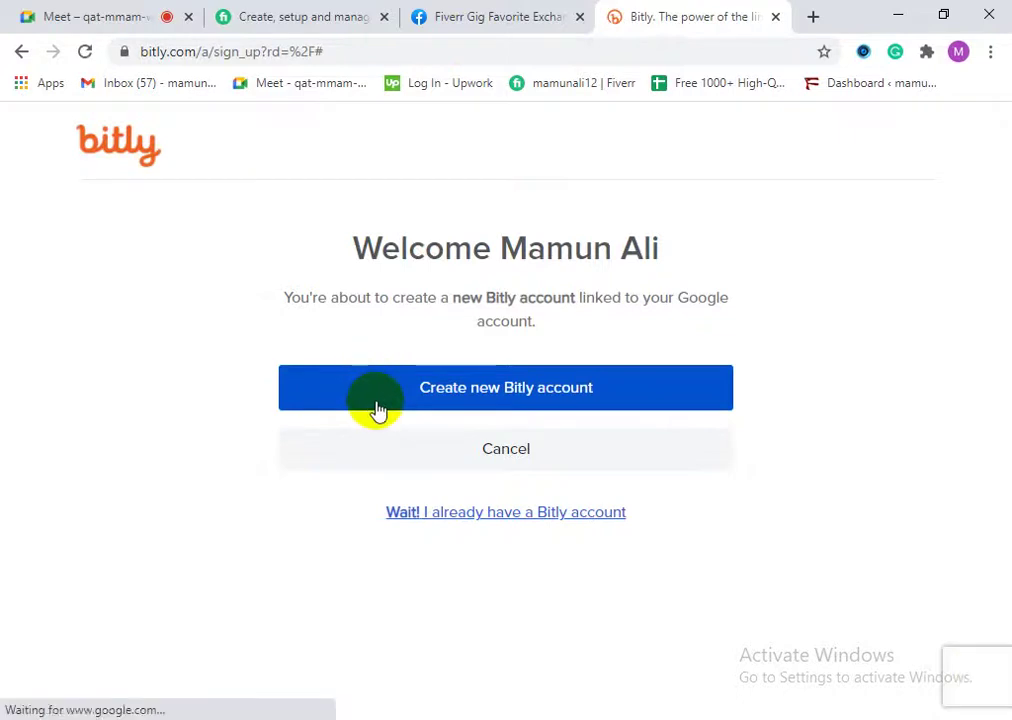
{"action": "left_click", "coordinate": [380, 408]}
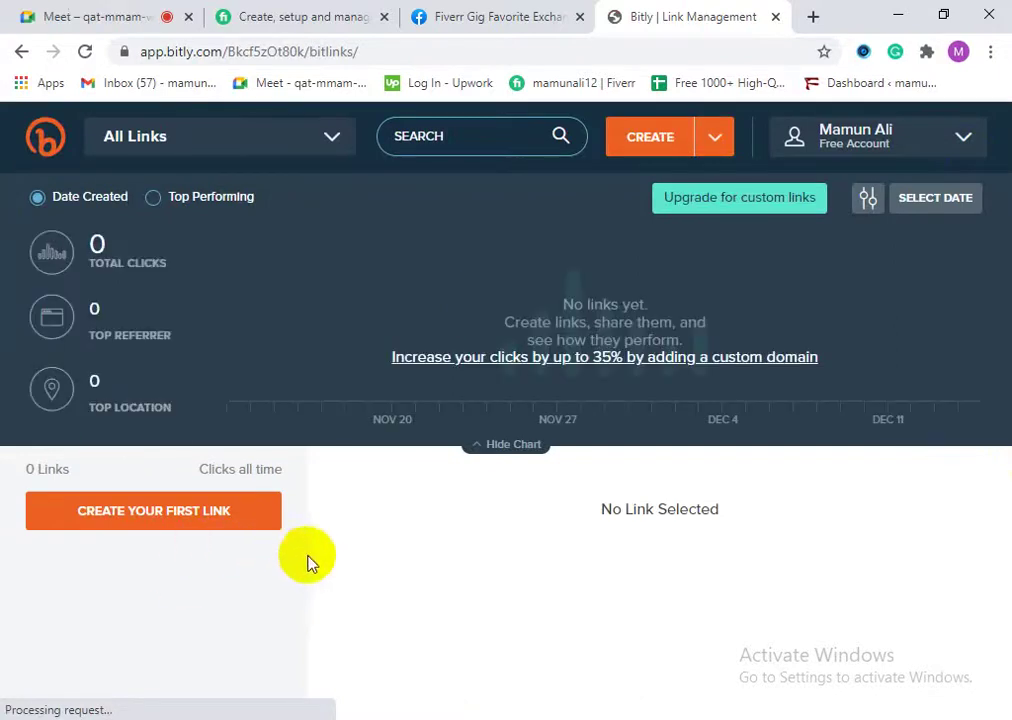
Step: Explore the empty Bitly dashboard's link view options and click statistics
{"action": "left_click", "coordinate": [207, 521]}
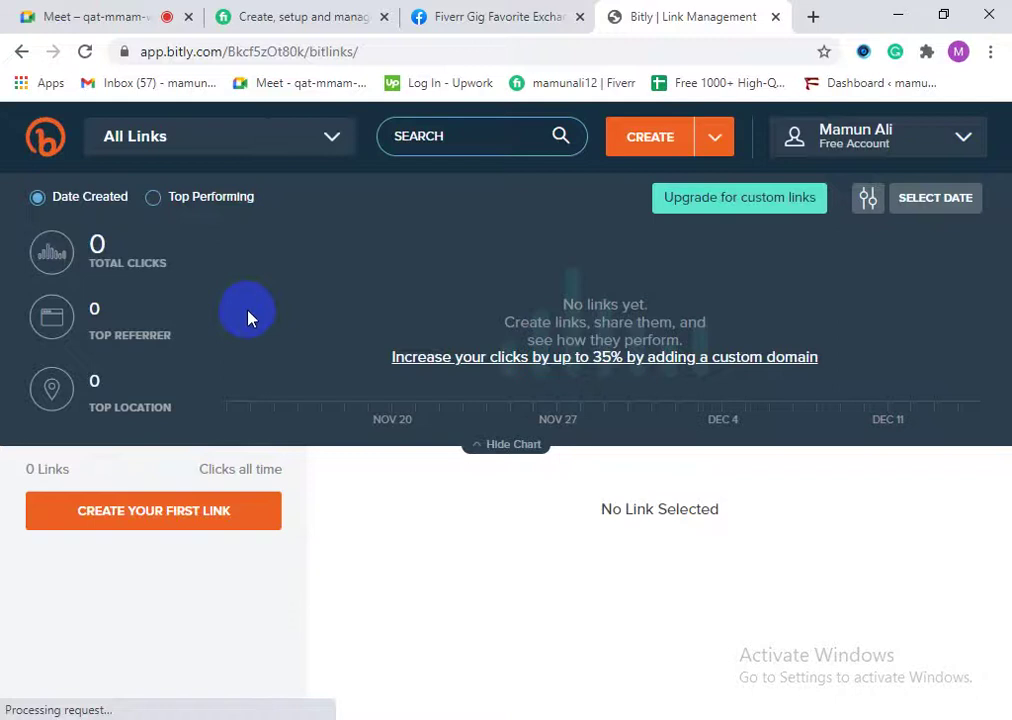
{"action": "left_click", "coordinate": [237, 152]}
{"action": "left_click", "coordinate": [255, 143]}
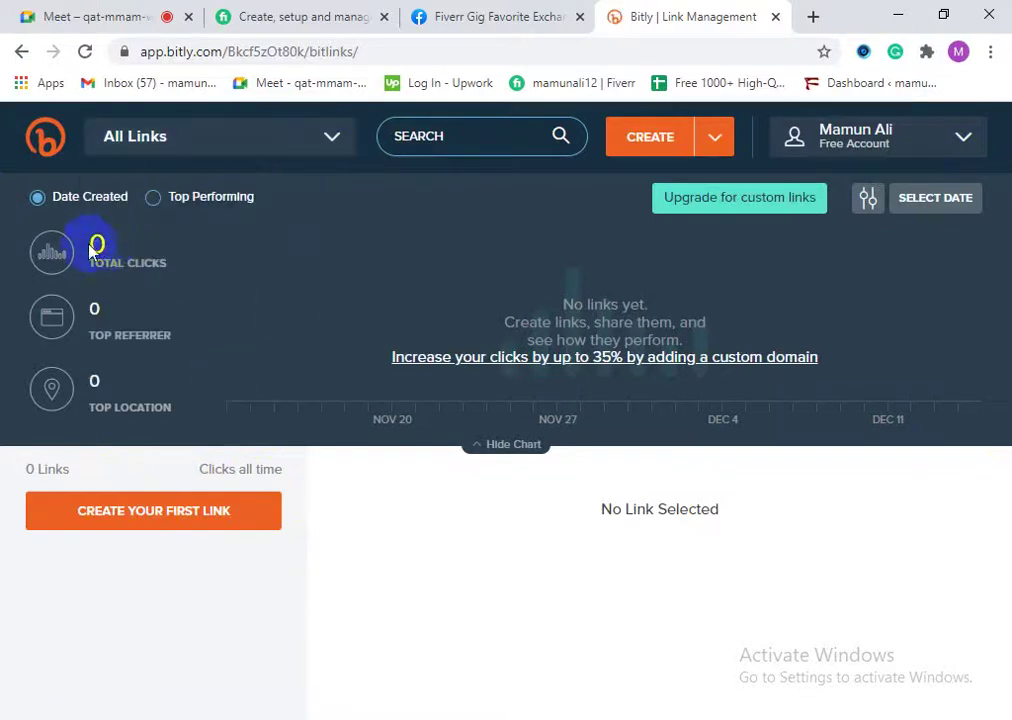
{"action": "double_click", "coordinate": [94, 308]}
{"action": "double_click", "coordinate": [94, 381]}
{"action": "left_click", "coordinate": [136, 388]}
Step: Create a bit.ly short link from the pasted Fiverr gig URL
{"action": "left_click", "coordinate": [98, 526]}
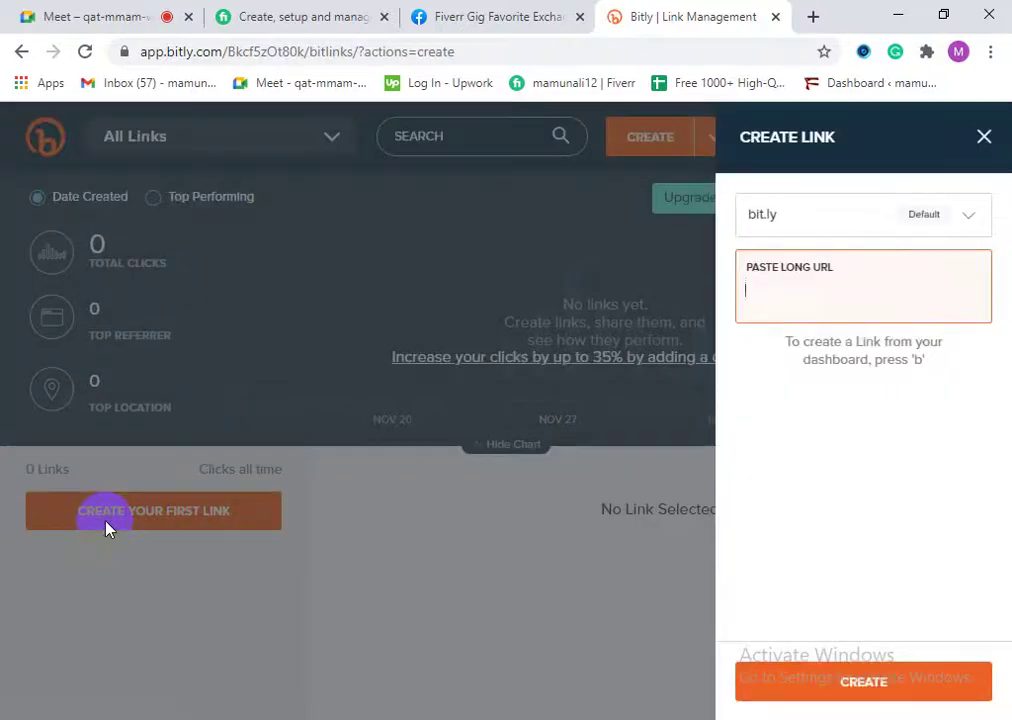
{"action": "left_click", "coordinate": [938, 214]}
{"action": "left_click", "coordinate": [905, 258]}
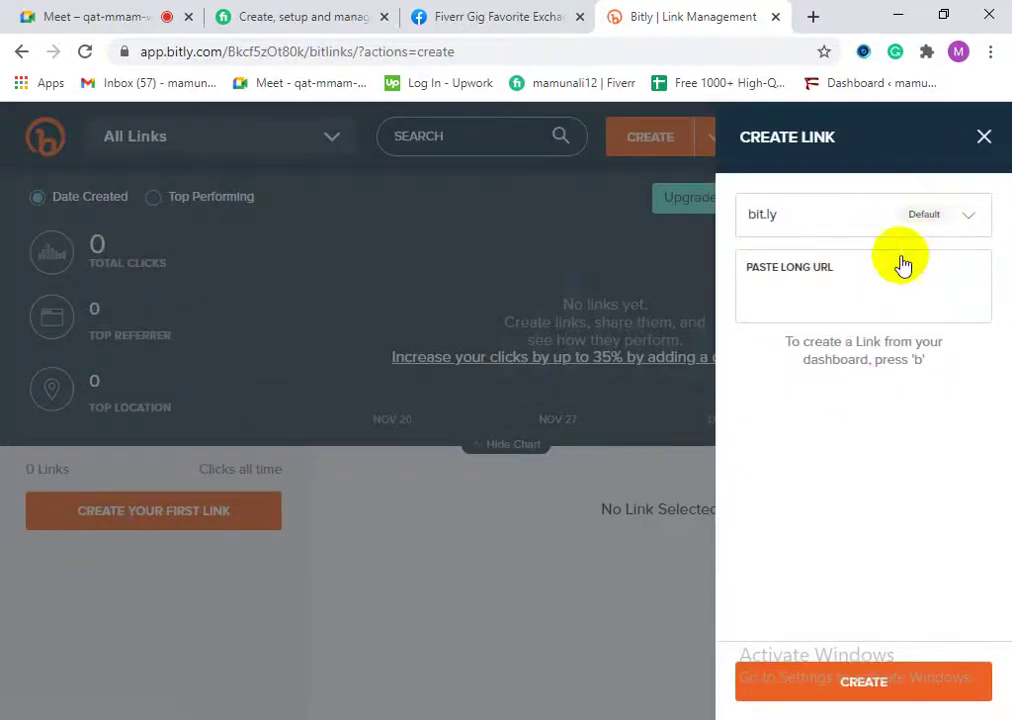
{"action": "left_click", "coordinate": [798, 285]}
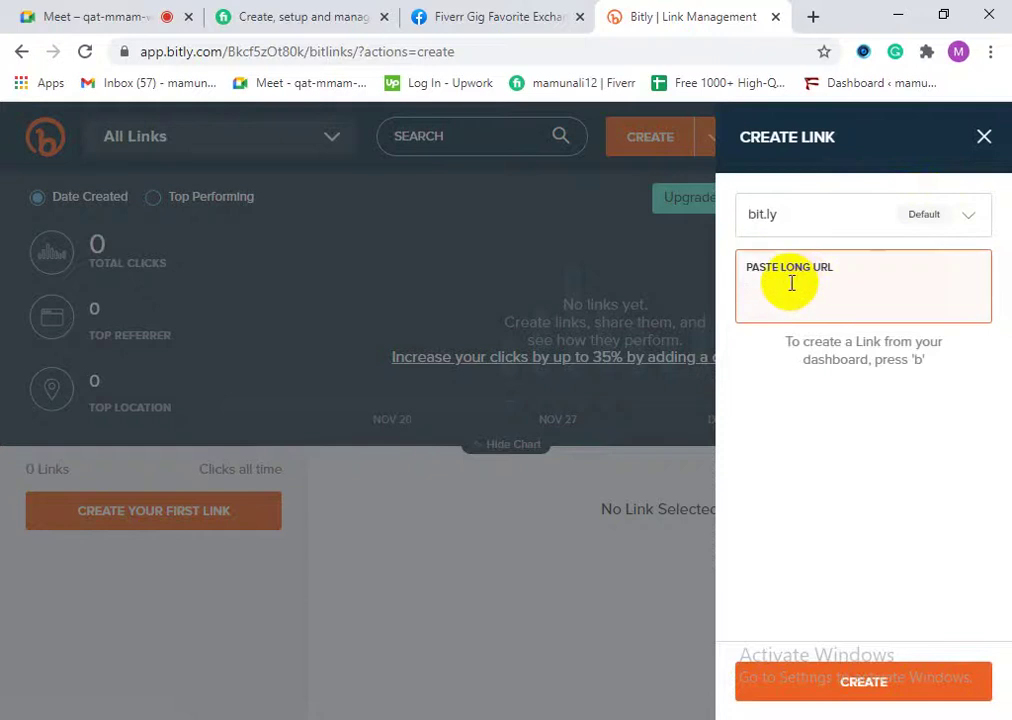
{"action": "right_click", "coordinate": [757, 288]}
{"action": "left_click", "coordinate": [815, 433]}
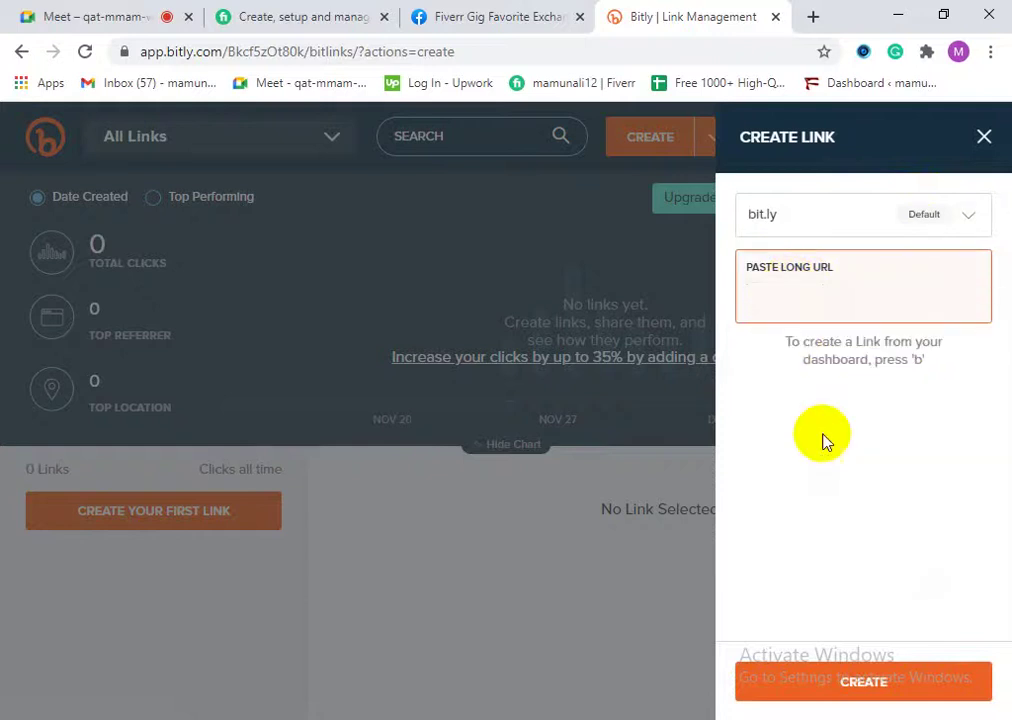
{"action": "left_click", "coordinate": [858, 679]}
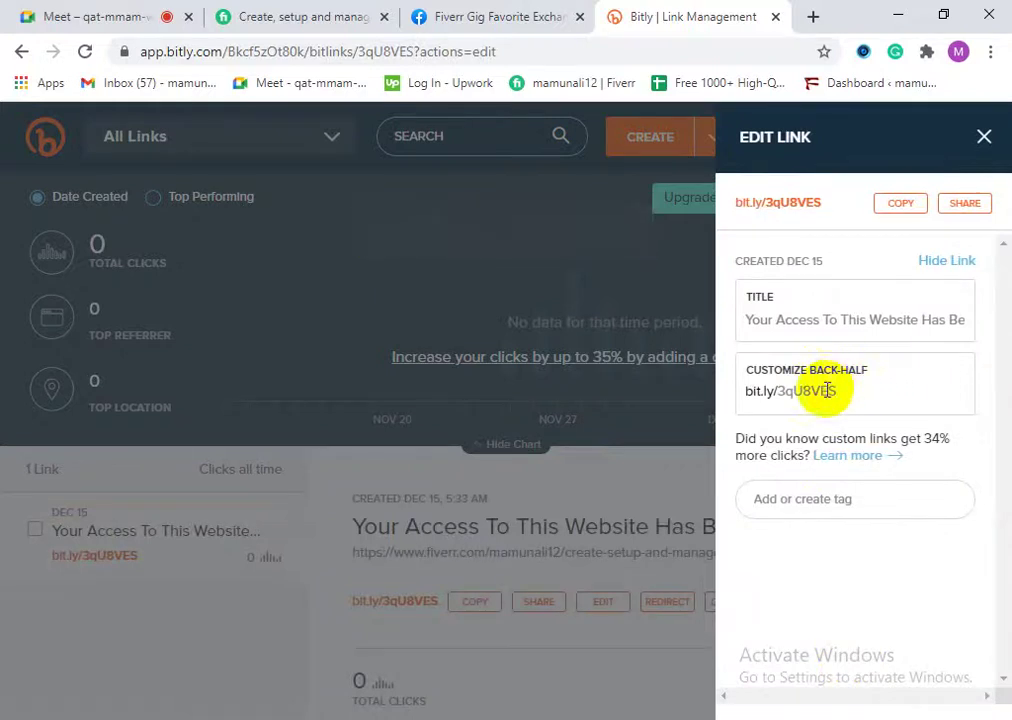
Step: Review the generated back-half 3qU8VES and close the Edit Link panel
{"action": "double_click", "coordinate": [806, 392]}
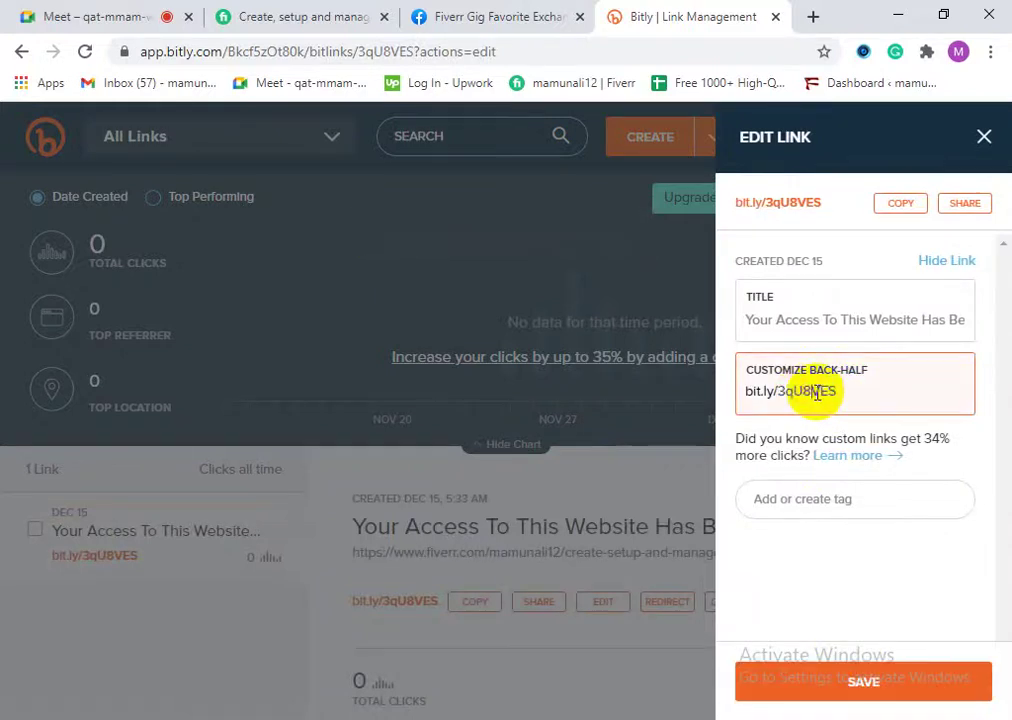
{"action": "left_click", "coordinate": [902, 206]}
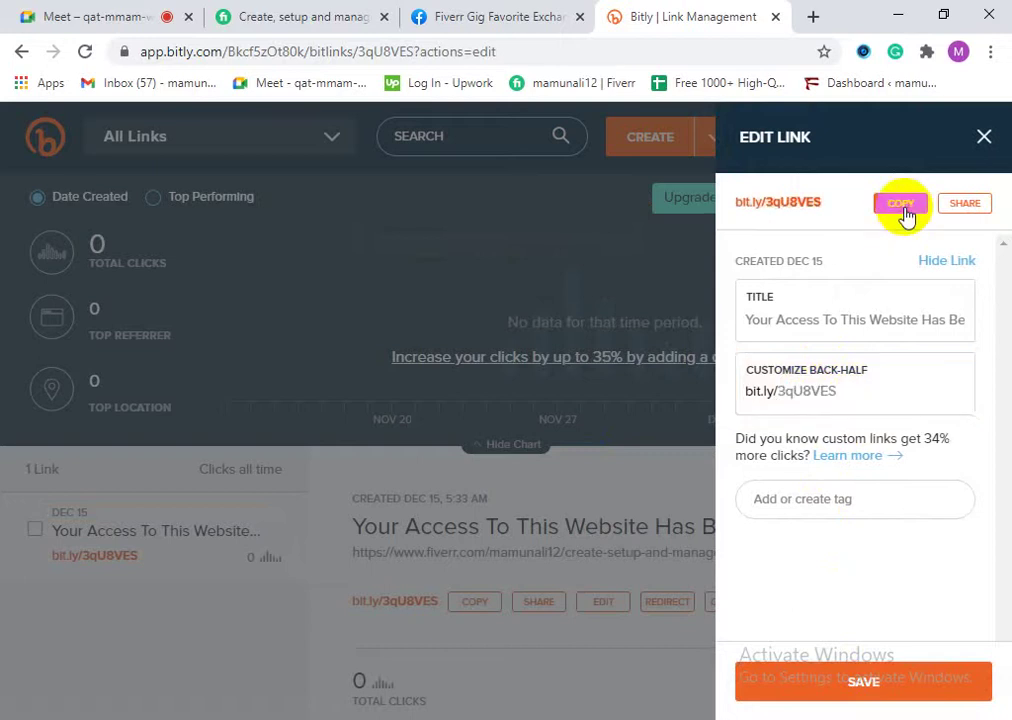
{"action": "left_click", "coordinate": [982, 139]}
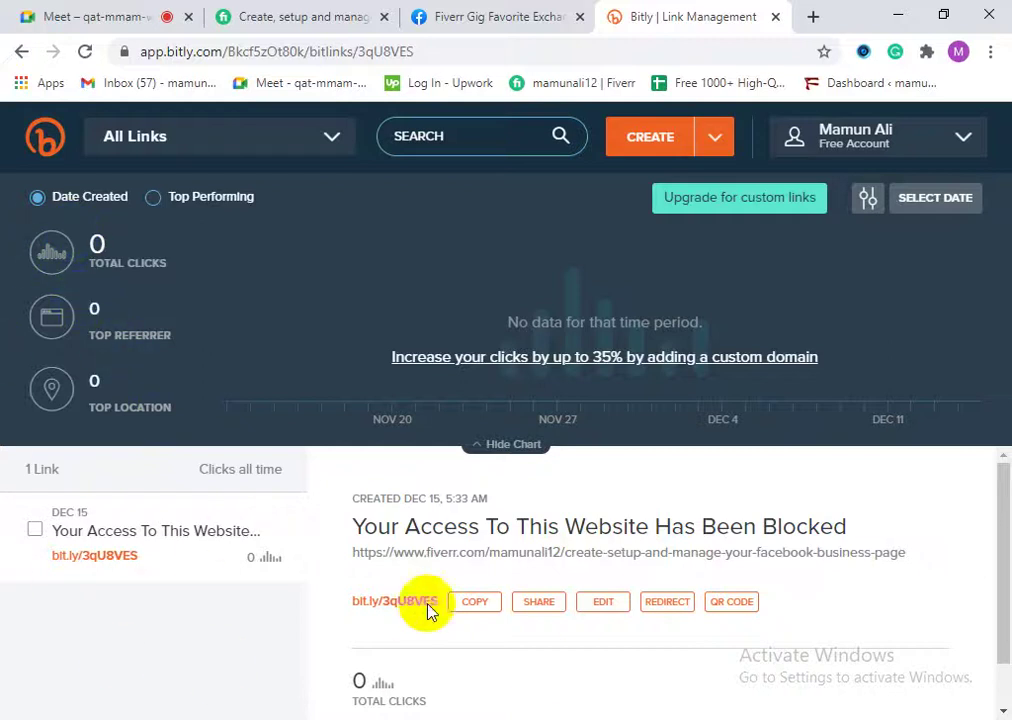
{"action": "scroll", "coordinate": [413, 468], "scroll_direction": "down", "scroll_amount": 1}
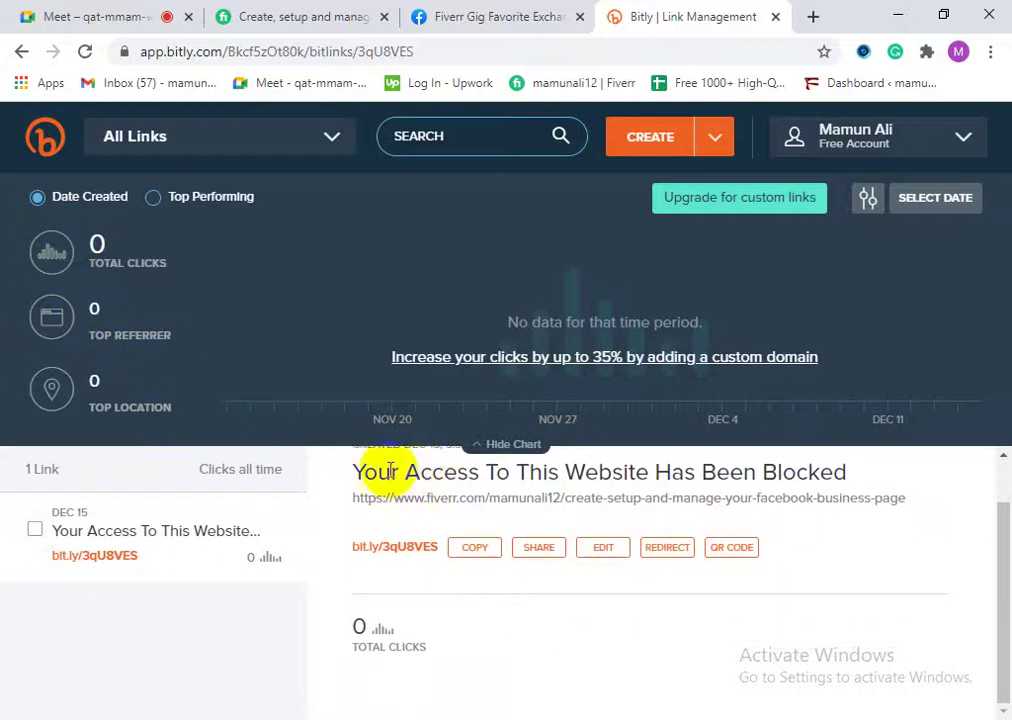
{"action": "scroll", "coordinate": [362, 488], "scroll_direction": "up", "scroll_amount": 1}
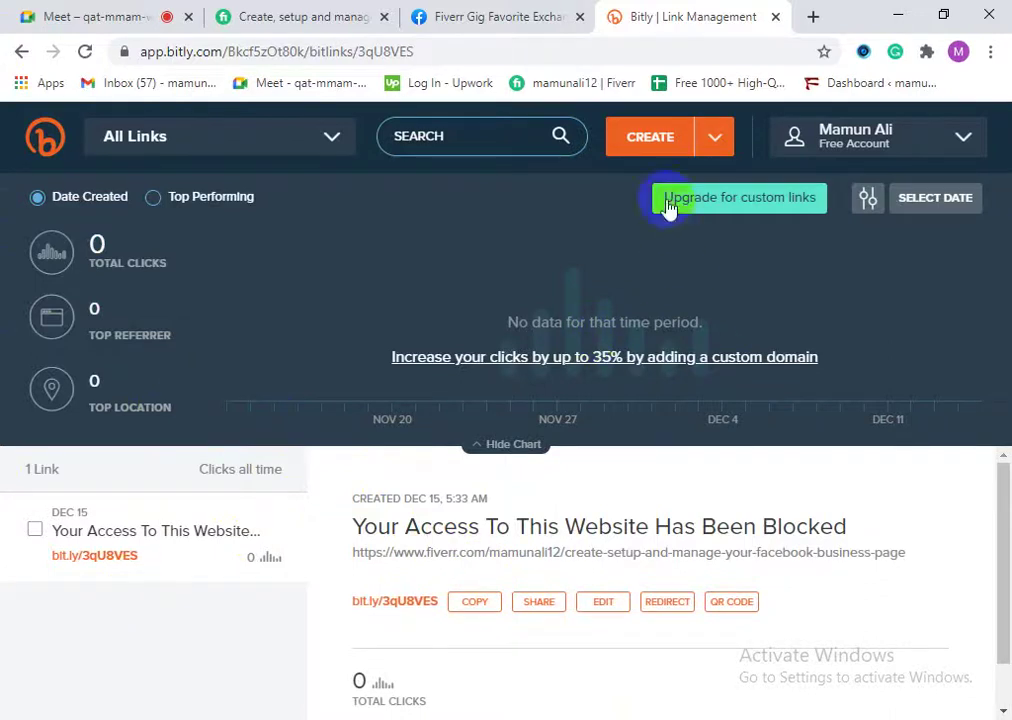
Step: Close Bitly, verify bit.ly/3qU8VES opens the Fiverr gig, then close that tab
{"action": "left_click", "coordinate": [776, 17]}
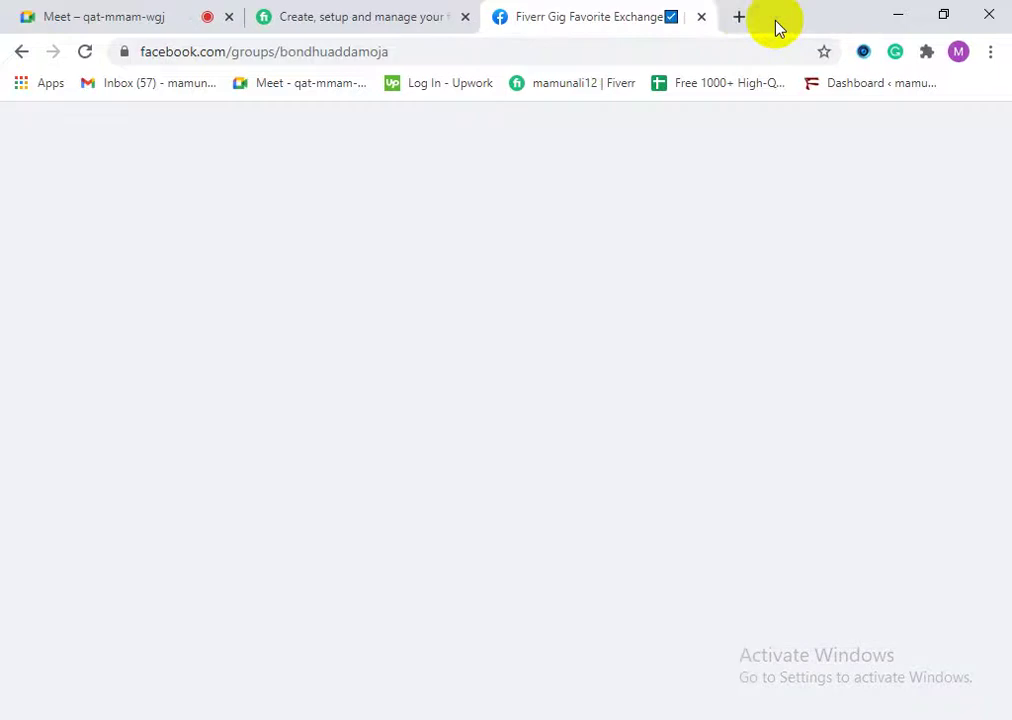
{"action": "left_click", "coordinate": [748, 18]}
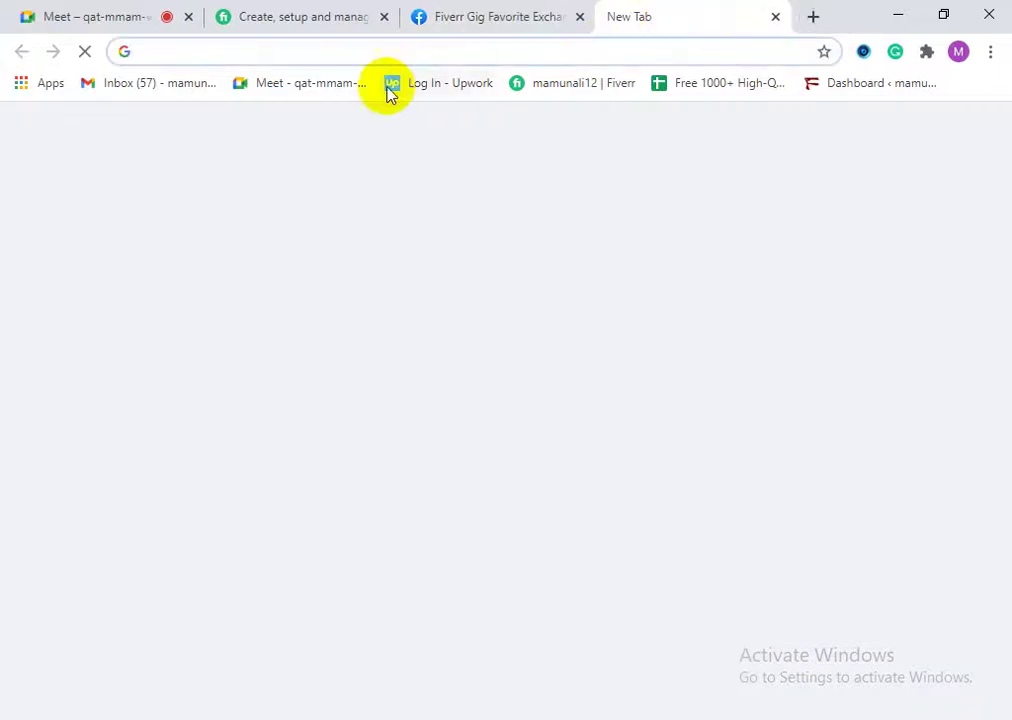
{"action": "right_click", "coordinate": [358, 54]}
{"action": "left_click", "coordinate": [462, 208]}
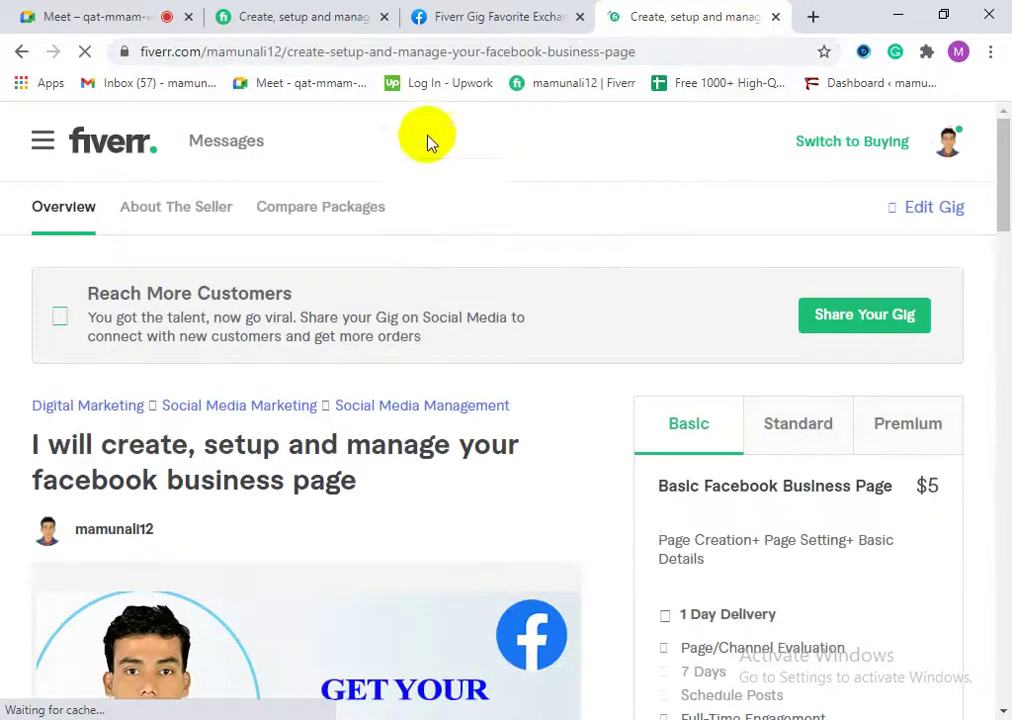
{"action": "scroll", "coordinate": [515, 389], "scroll_direction": "down", "scroll_amount": 2}
{"action": "scroll", "coordinate": [395, 384], "scroll_direction": "up", "scroll_amount": 2}
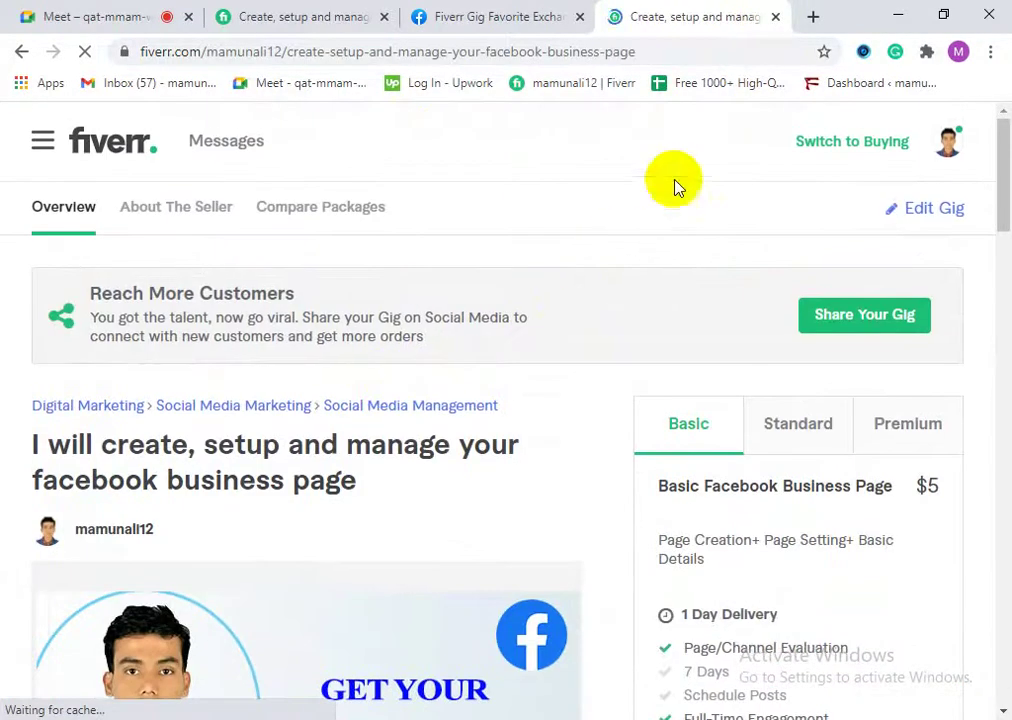
{"action": "left_click", "coordinate": [775, 17]}
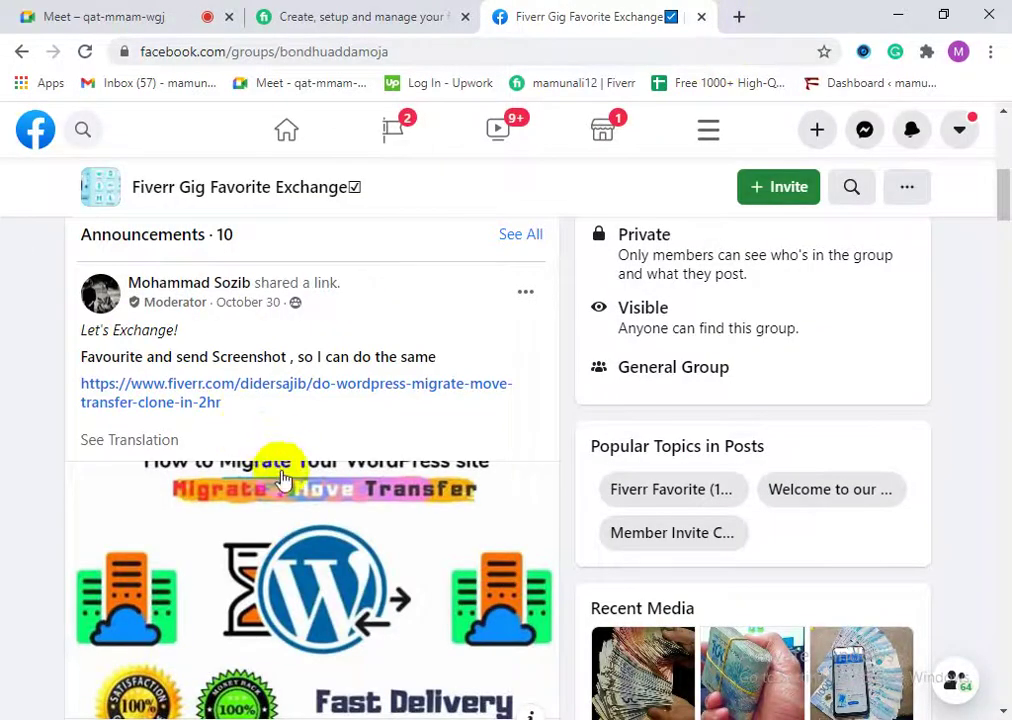
Step: Browse the Fiverr Gig Favorite Exchange group feed, then start a new post from the 'What's on your mind' box
{"action": "scroll", "coordinate": [163, 430], "scroll_direction": "up", "scroll_amount": 3}
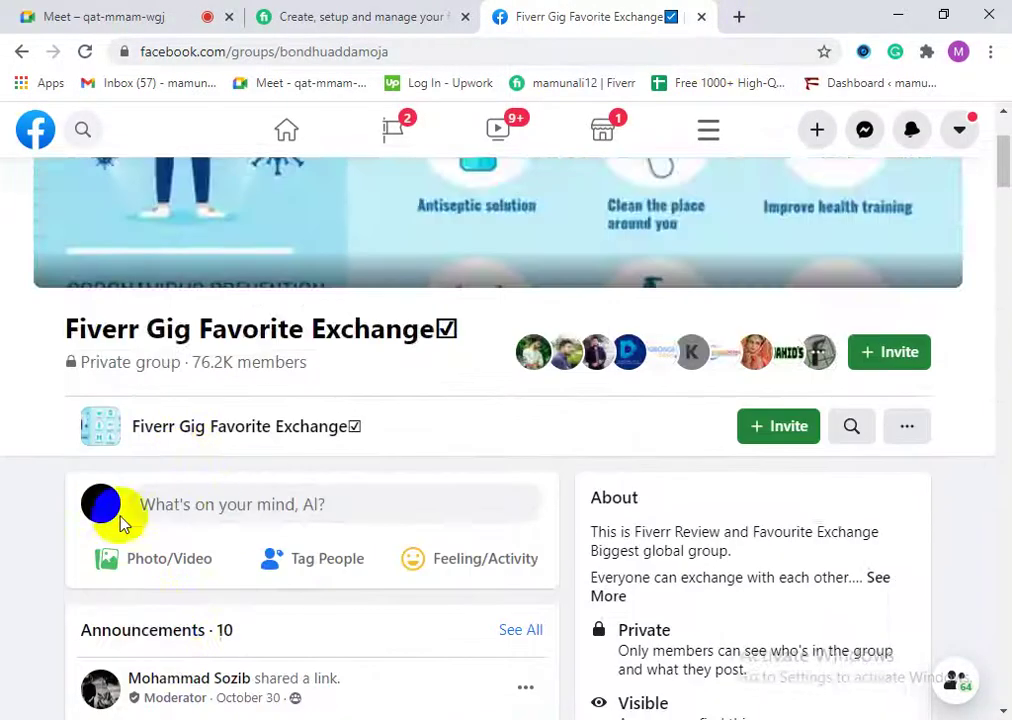
{"action": "scroll", "coordinate": [214, 485], "scroll_direction": "down", "scroll_amount": 2}
{"action": "scroll", "coordinate": [305, 451], "scroll_direction": "down", "scroll_amount": 1}
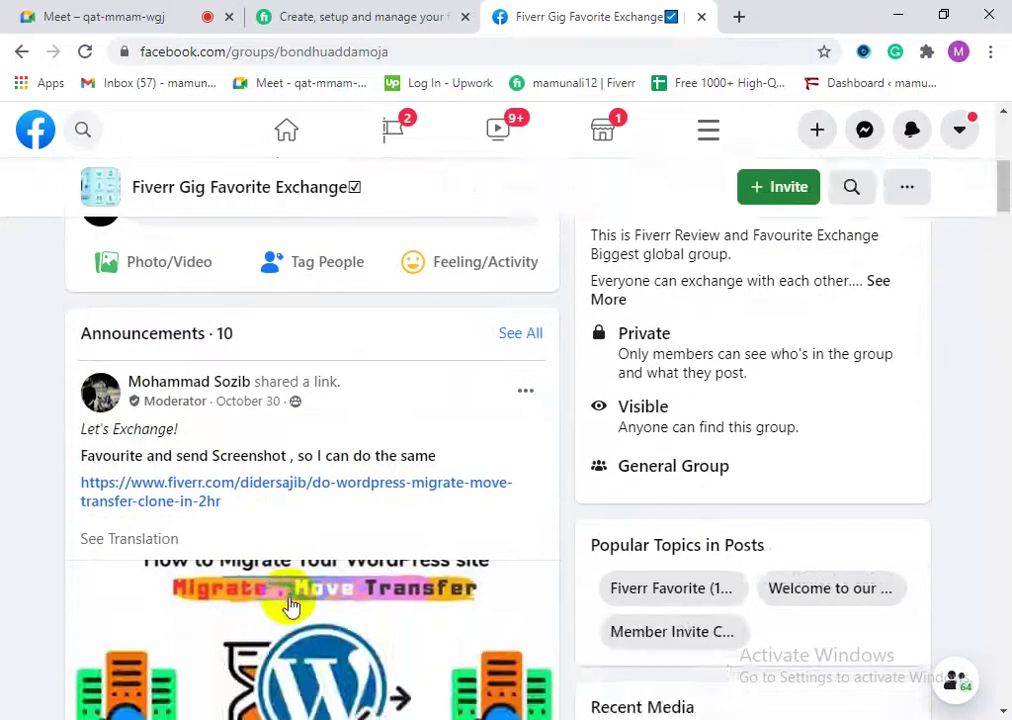
{"action": "scroll", "coordinate": [289, 605], "scroll_direction": "up", "scroll_amount": 2}
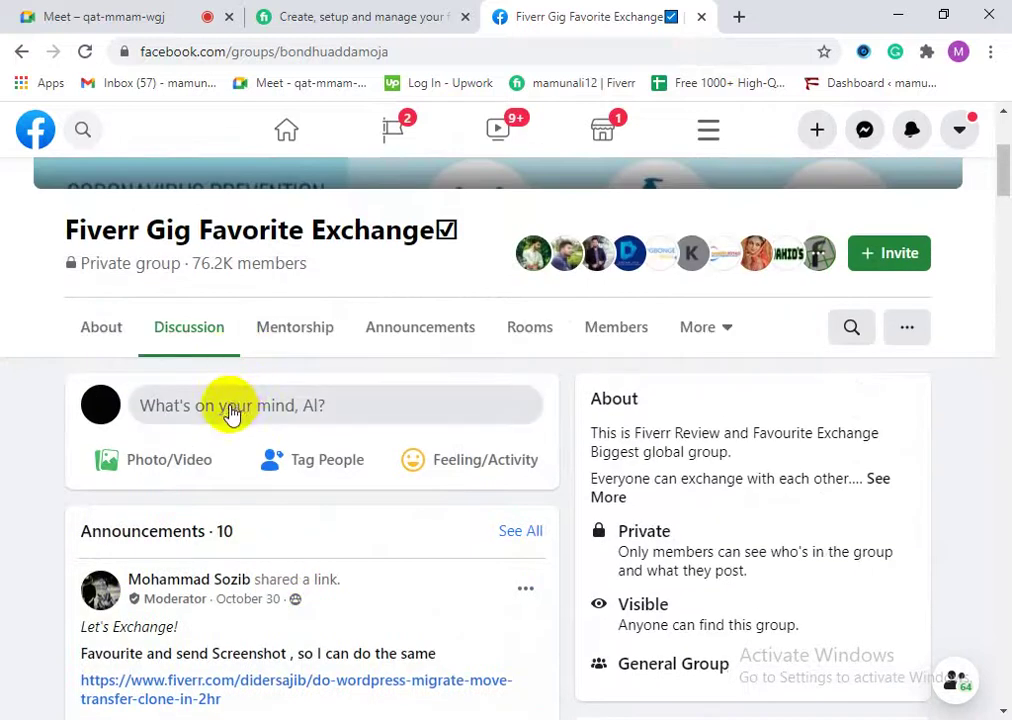
{"action": "scroll", "coordinate": [271, 418], "scroll_direction": "down", "scroll_amount": 13}
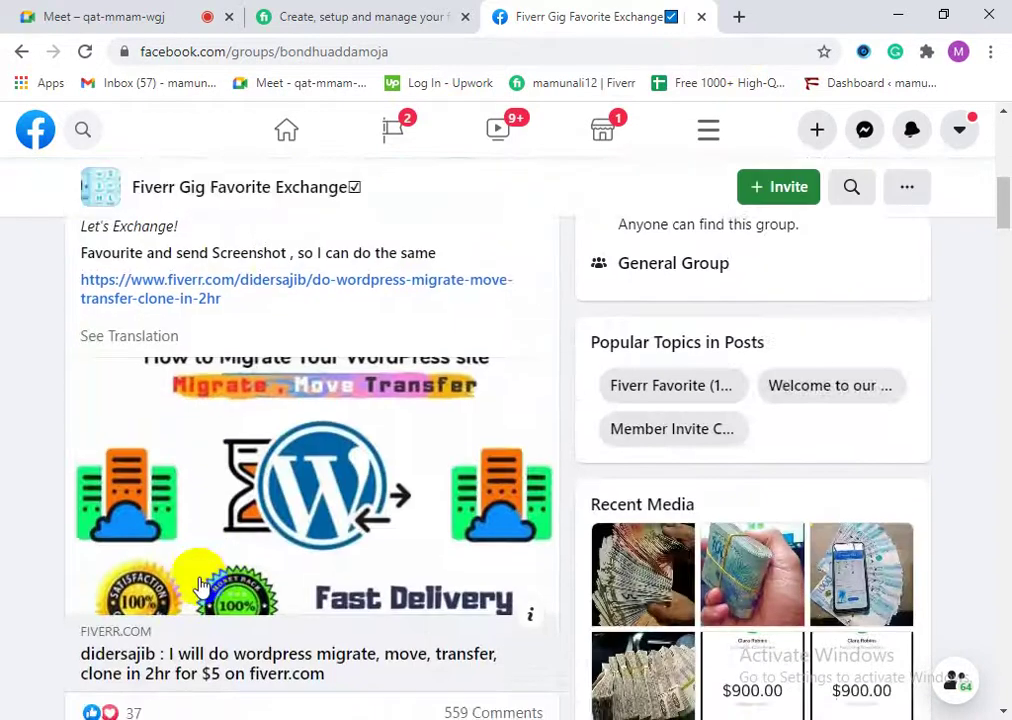
{"action": "scroll", "coordinate": [215, 609], "scroll_direction": "down", "scroll_amount": 1}
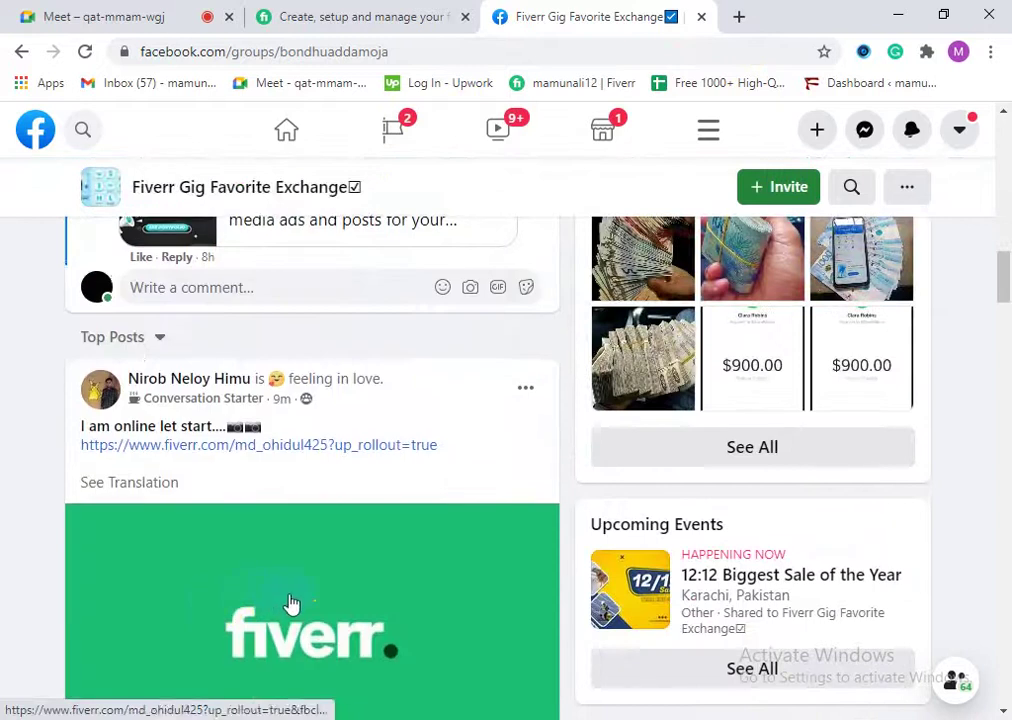
{"action": "scroll", "coordinate": [290, 605], "scroll_direction": "down", "scroll_amount": 1}
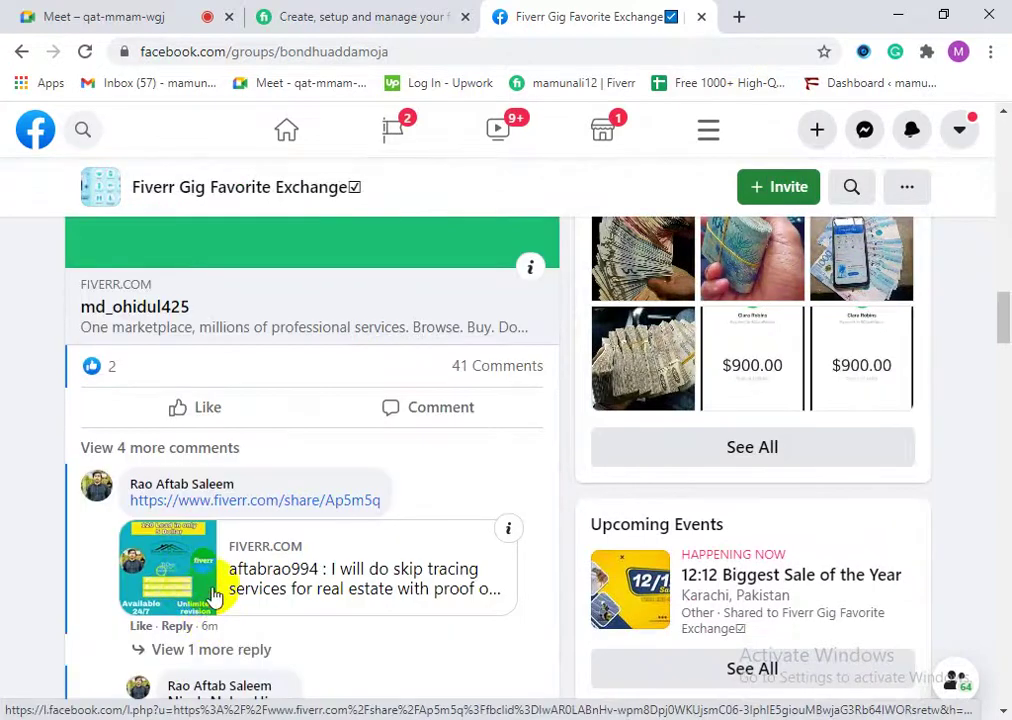
{"action": "scroll", "coordinate": [215, 590], "scroll_direction": "down", "scroll_amount": 5}
{"action": "scroll", "coordinate": [200, 438], "scroll_direction": "up", "scroll_amount": 20}
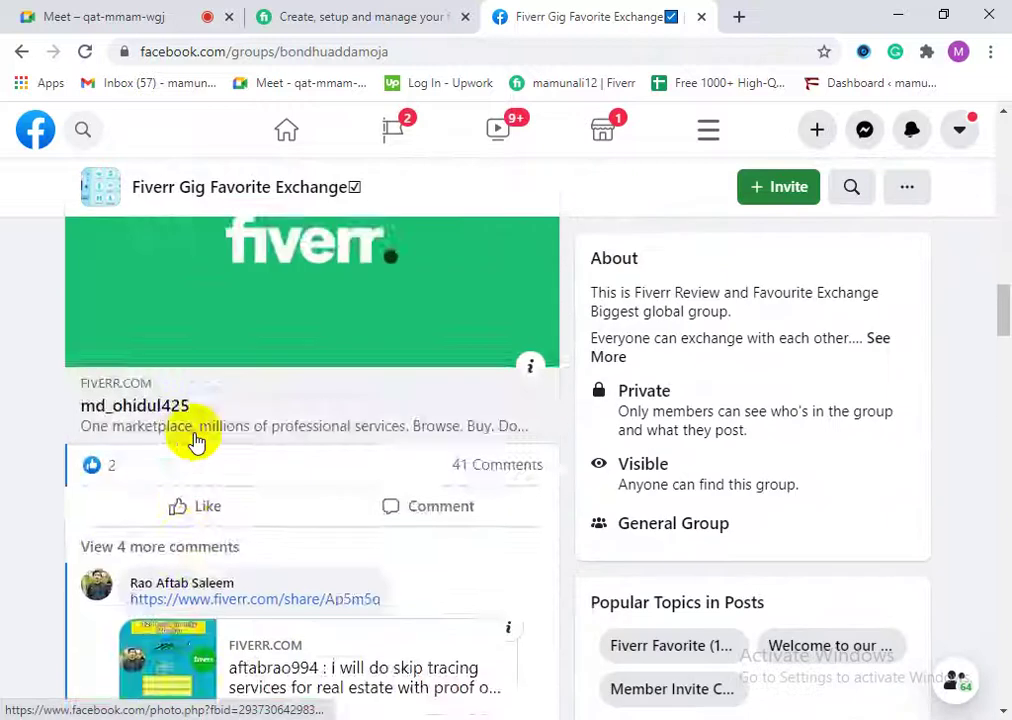
{"action": "scroll", "coordinate": [200, 438], "scroll_direction": "up", "scroll_amount": 10}
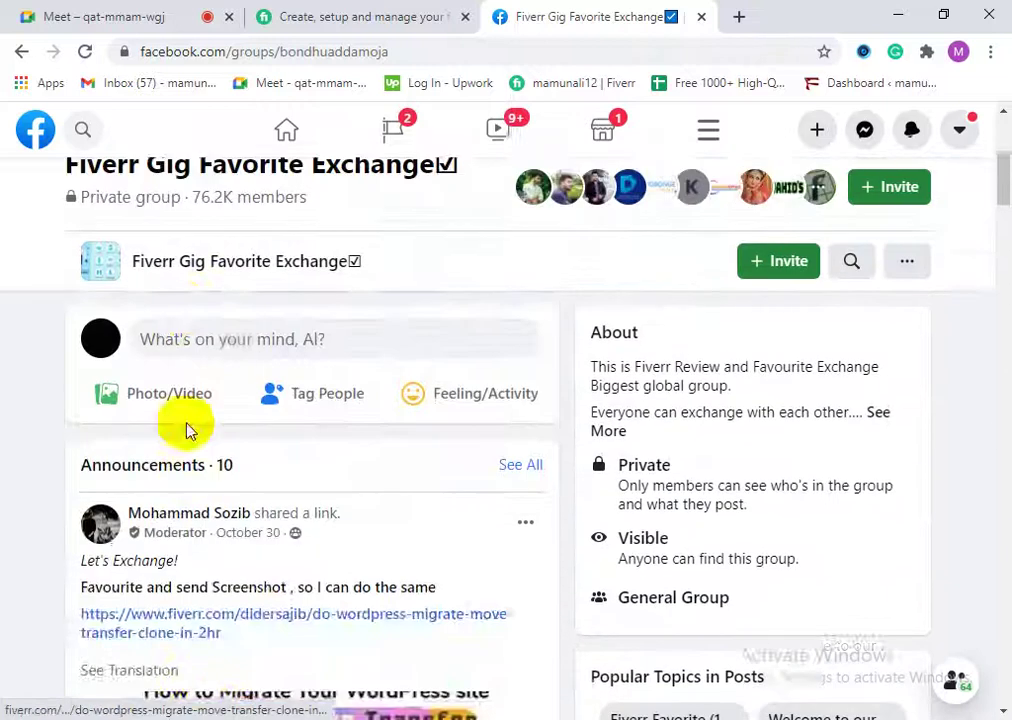
{"action": "scroll", "coordinate": [208, 434], "scroll_direction": "down", "scroll_amount": 2}
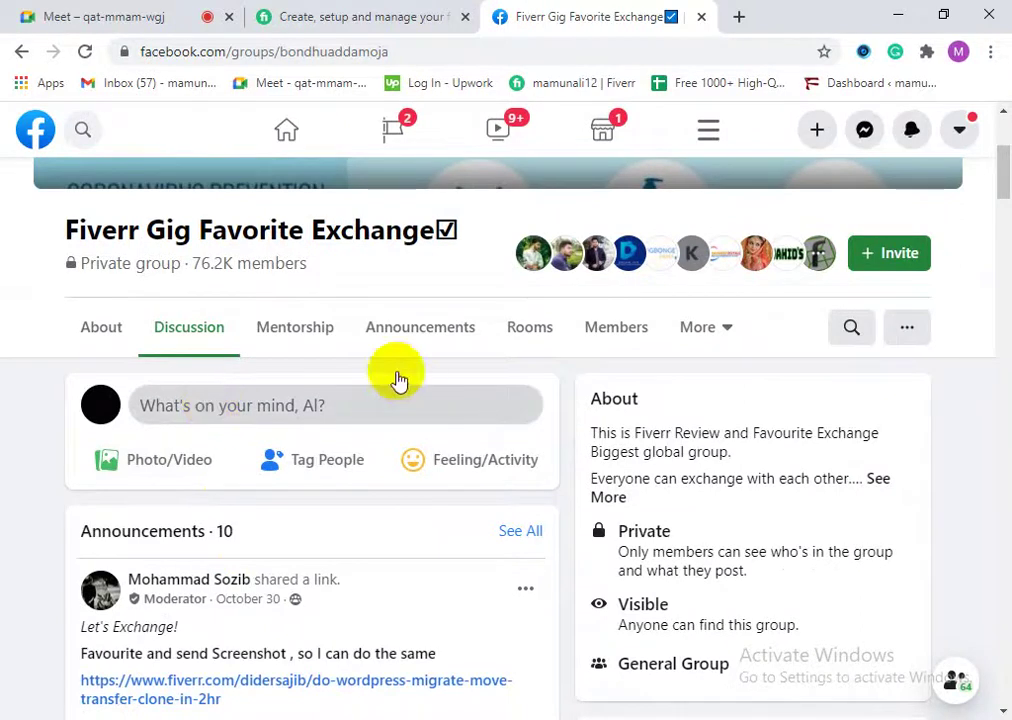
{"action": "left_click", "coordinate": [316, 407]}
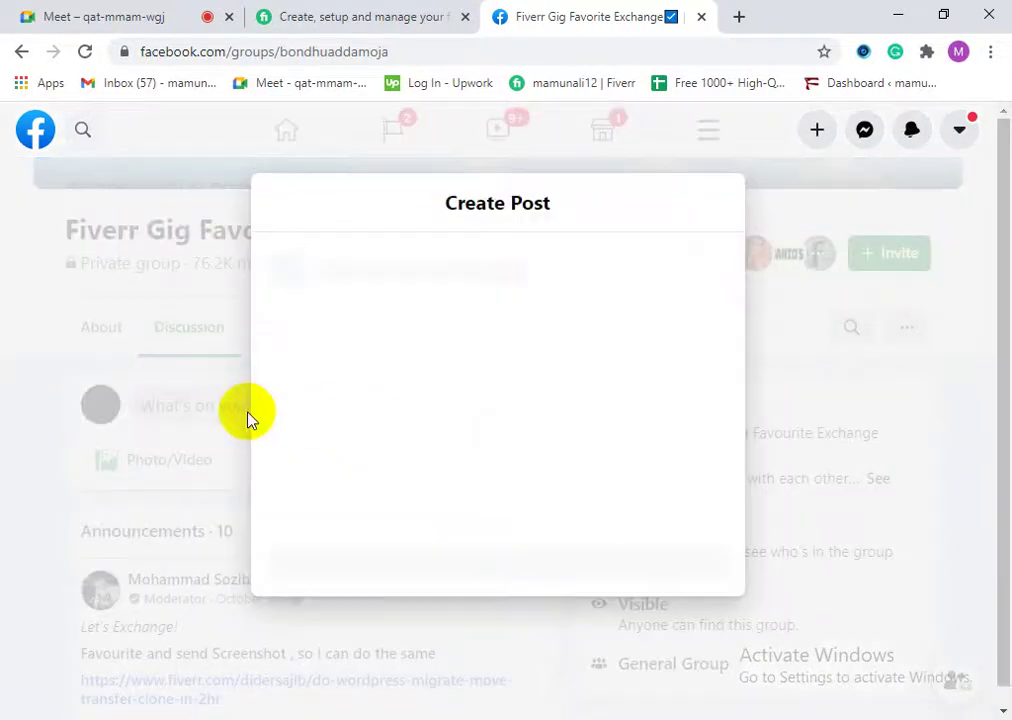
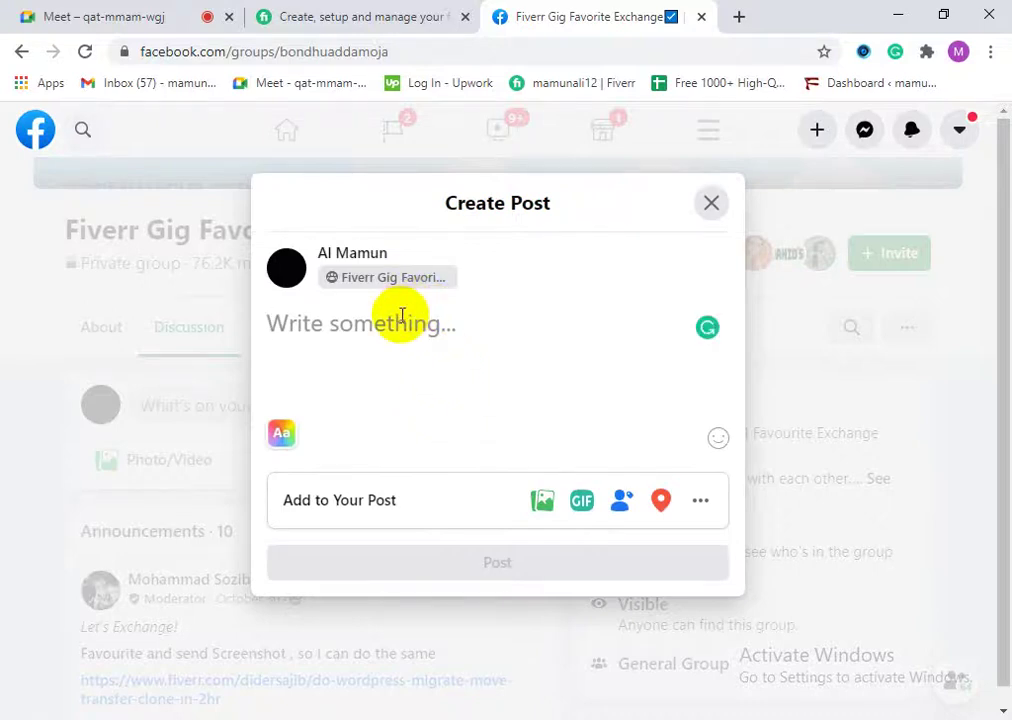
Step: Start the group post draft with the plain line 'Let Exchange', removing the accidental Gig Exchanger mention
{"action": "type", "text": "Let Excha"}
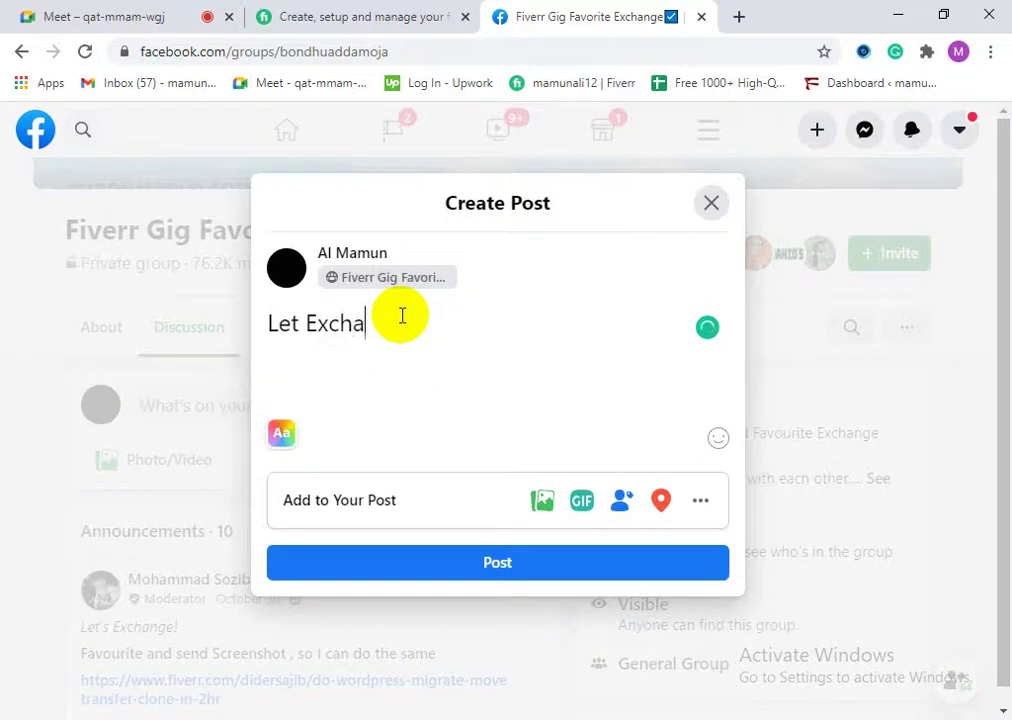
{"action": "type", "text": "n"}
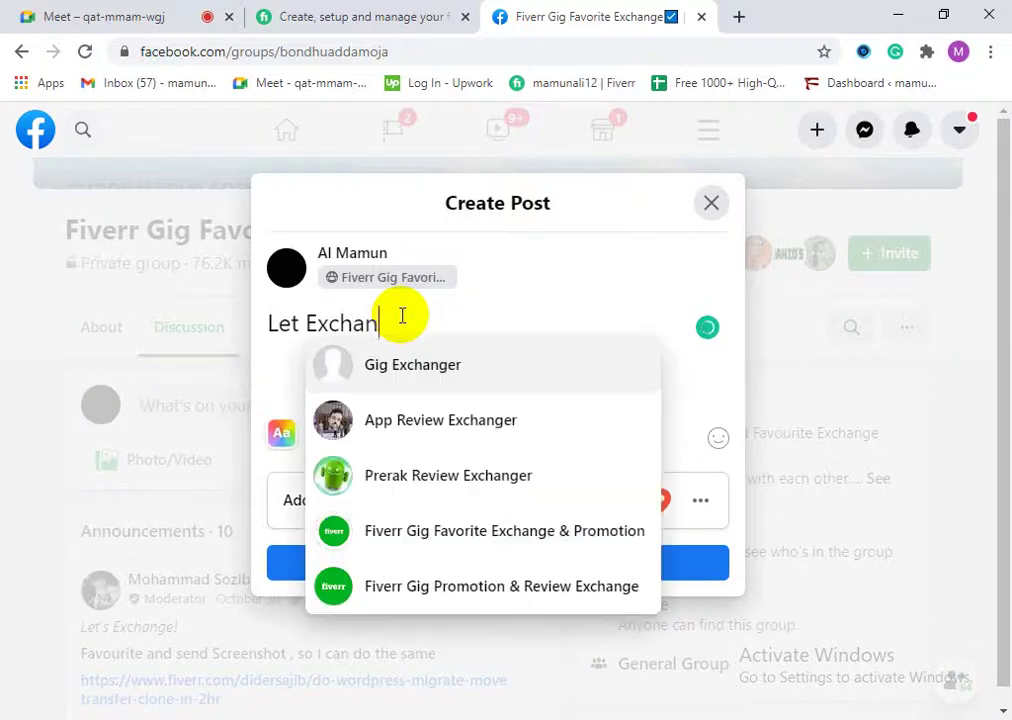
{"action": "type", "text": "ge"}
{"action": "key", "text": "Return"}
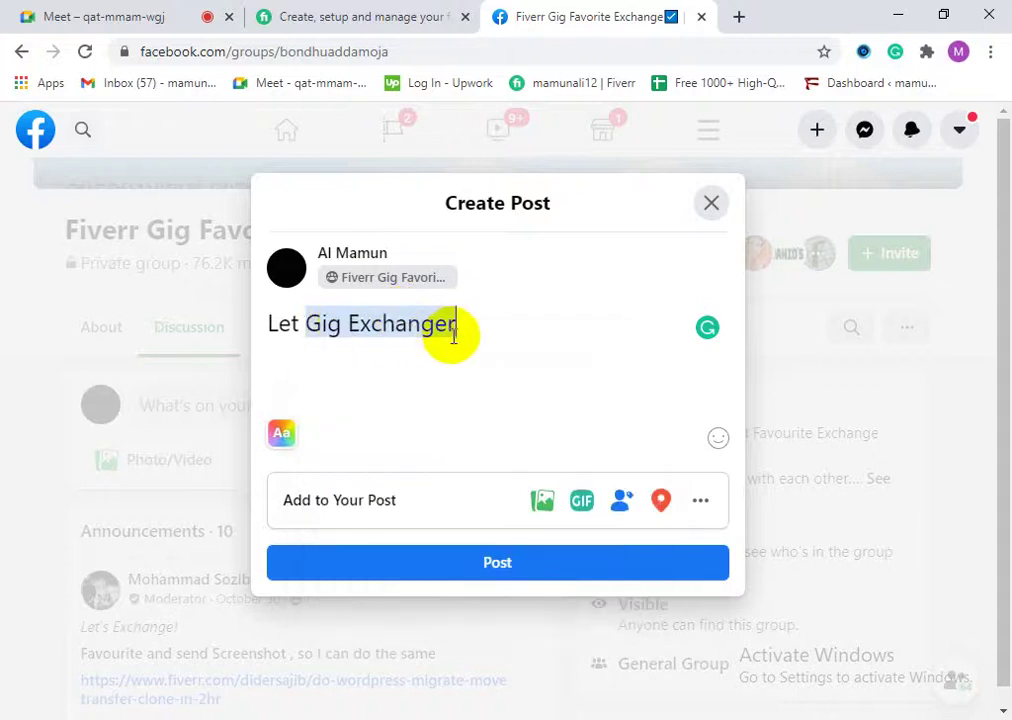
{"action": "key", "text": "BackSpace"}
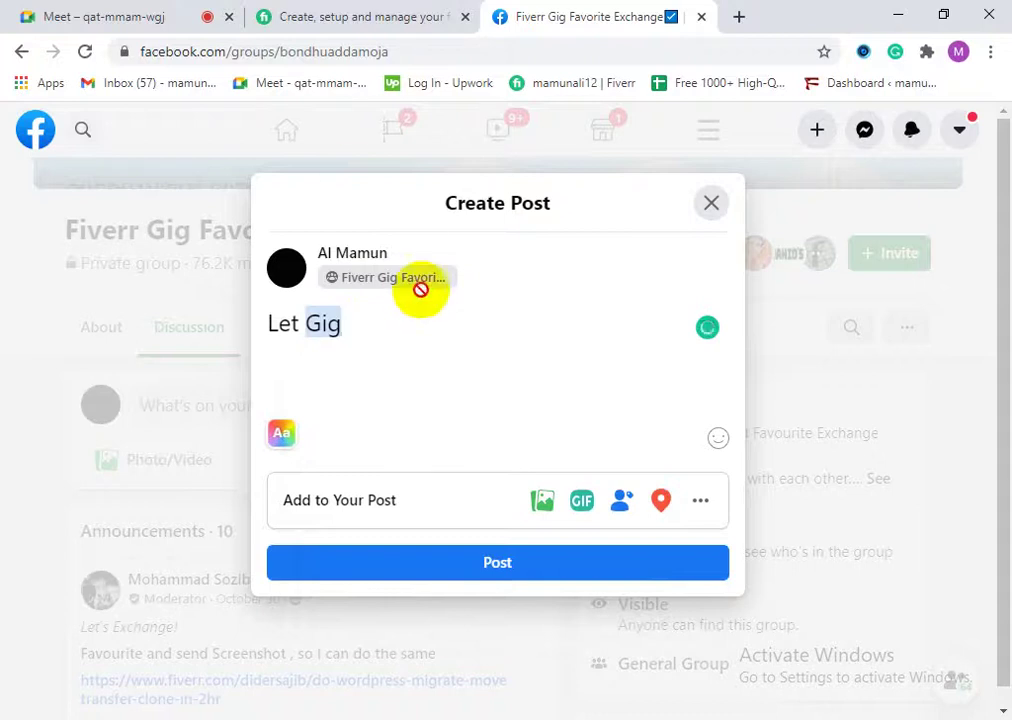
{"action": "left_click_drag", "start_coordinate": [330, 327], "coordinate": [300, 323]}
{"action": "type", "text": "Ex"}
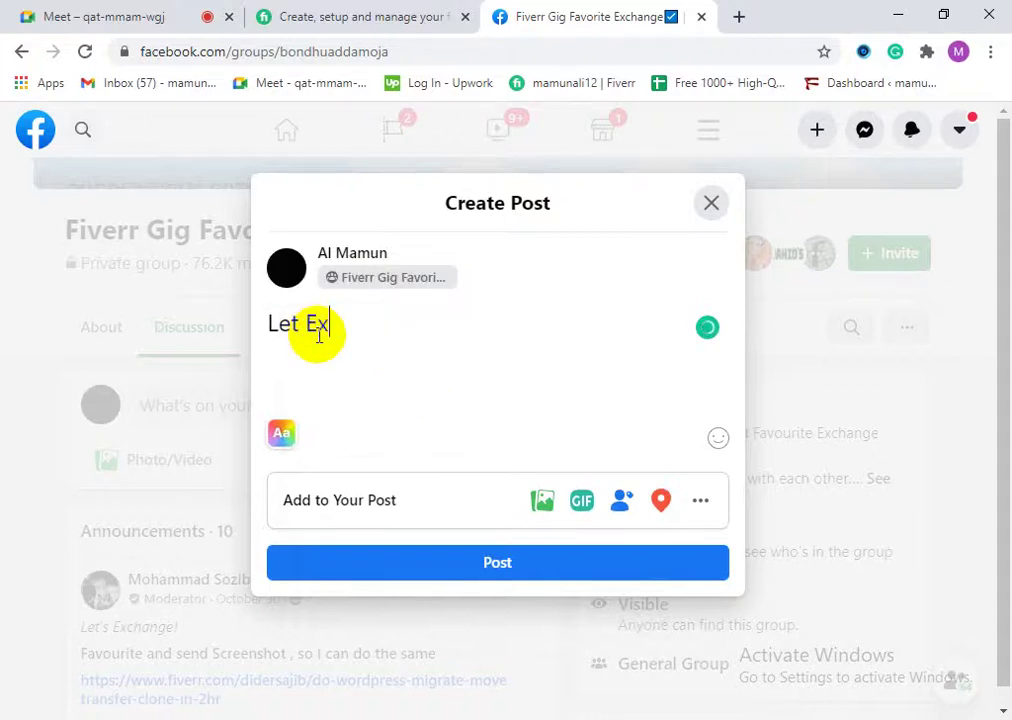
{"action": "type", "text": "cha"}
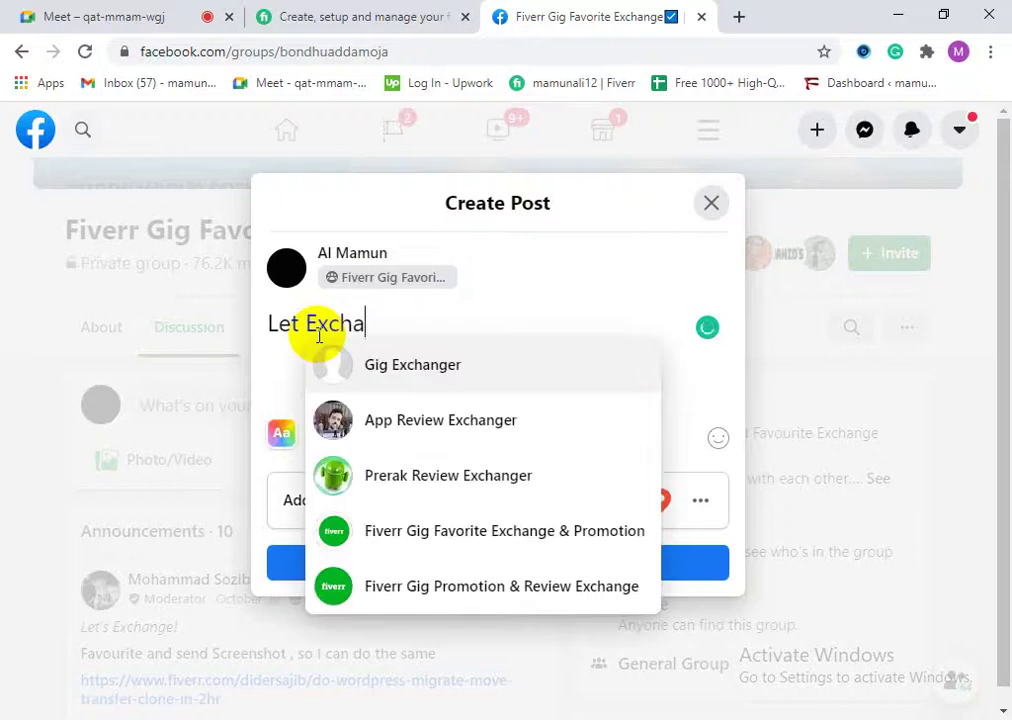
{"action": "type", "text": "nge"}
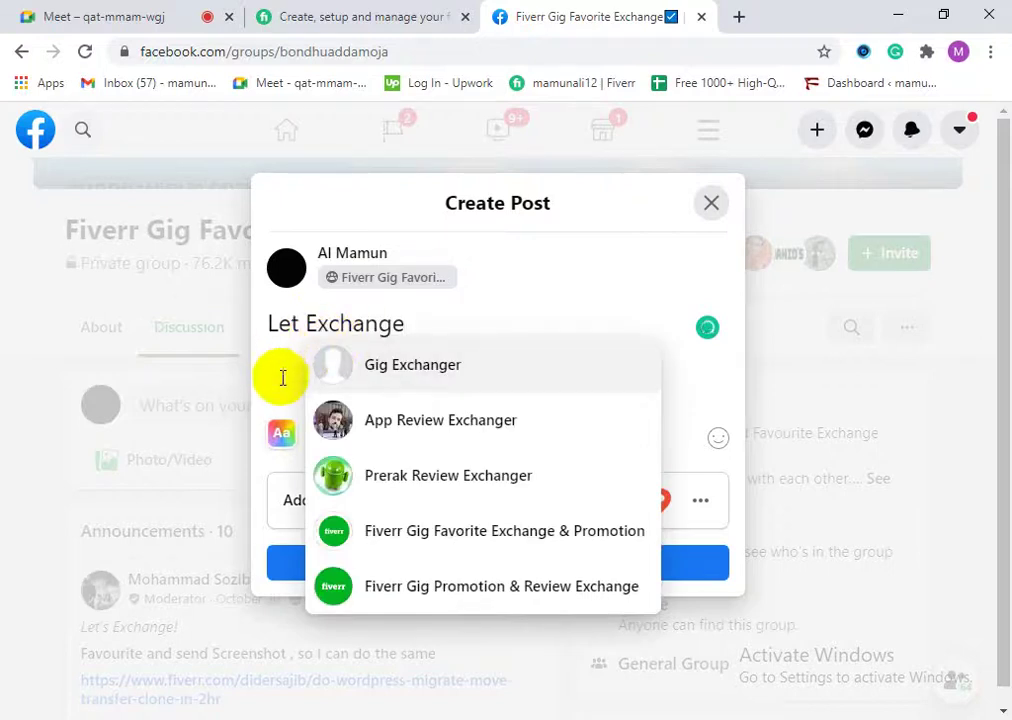
{"action": "left_click", "coordinate": [423, 318]}
{"action": "key", "text": "Return"}
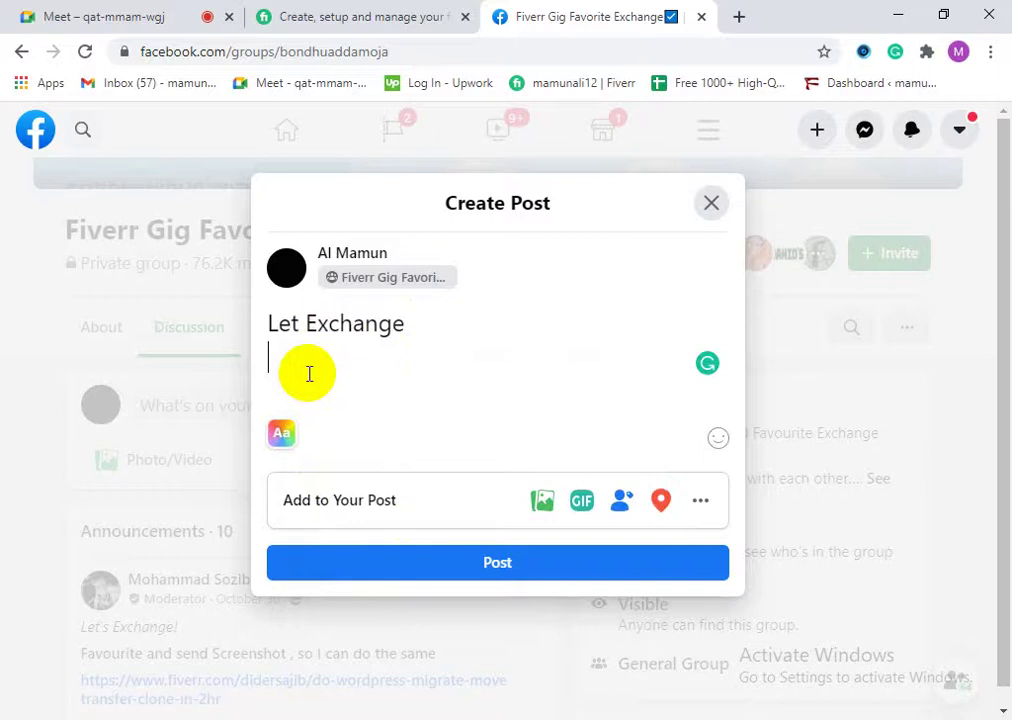
Step: Type 'Added to your favourite list & share screen shot', correcting typos as you go
{"action": "type", "text": "Added"}
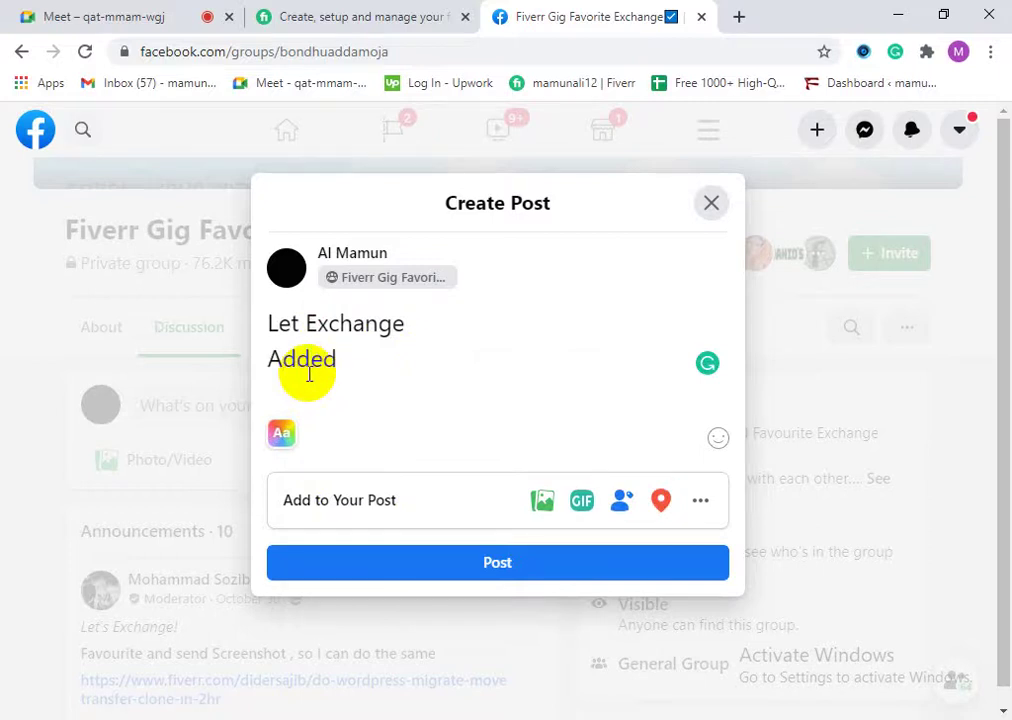
{"action": "type", "text": " to your sa"}
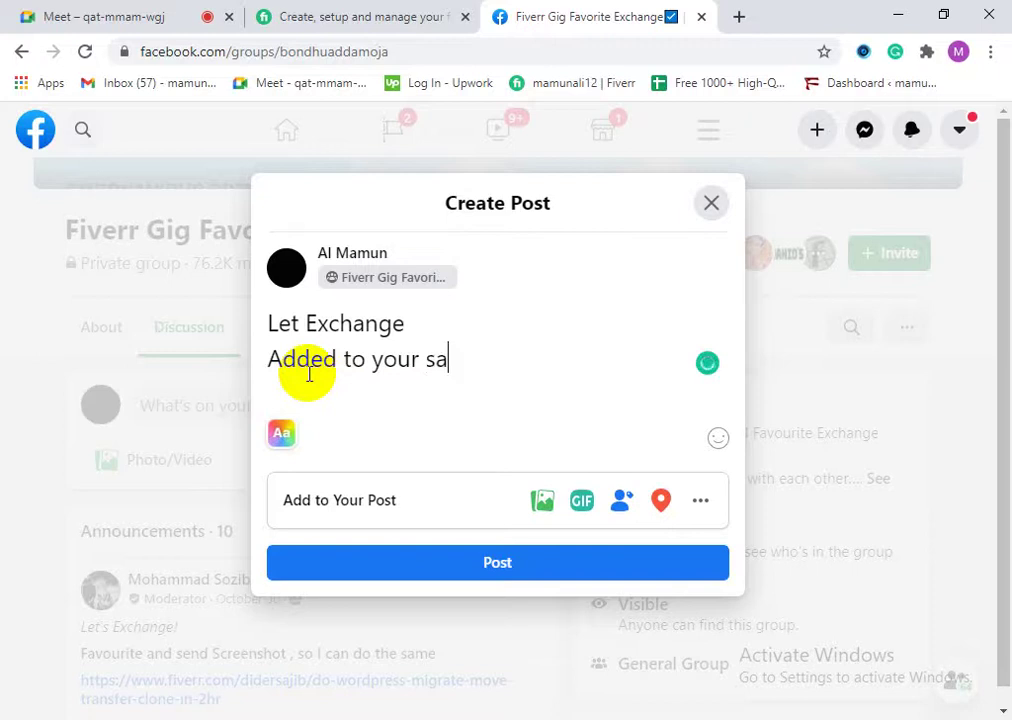
{"action": "key", "text": "BackSpace"}
{"action": "key", "text": "BackSpace"}
{"action": "type", "text": "favourit"}
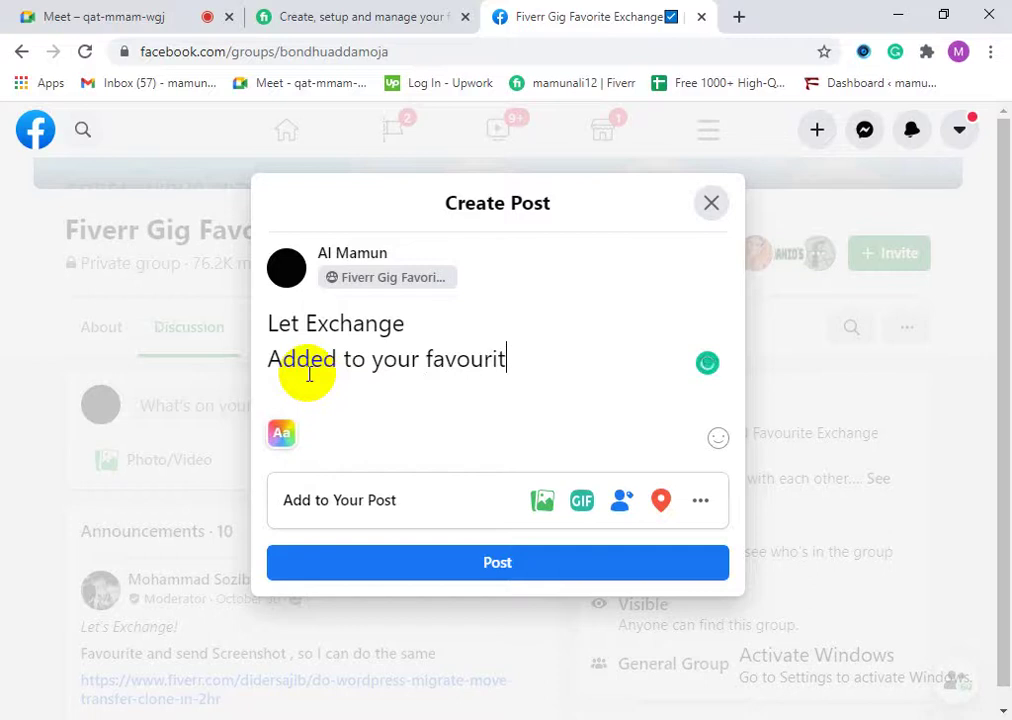
{"action": "type", "text": "e list &"}
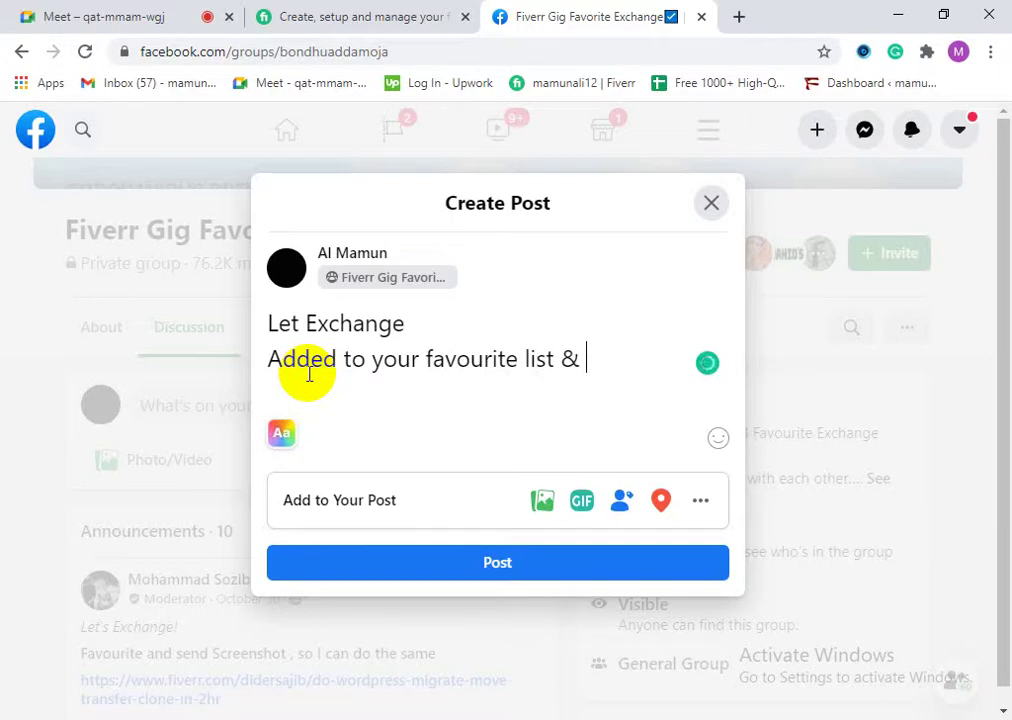
{"action": "type", "text": " share "}
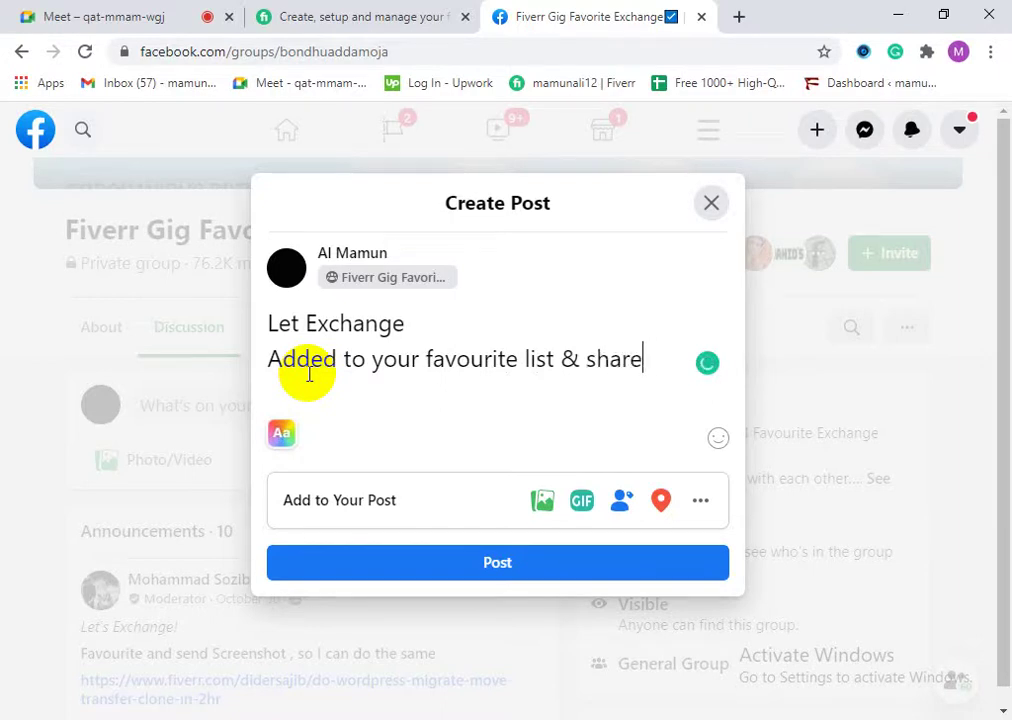
{"action": "type", "text": "sscree"}
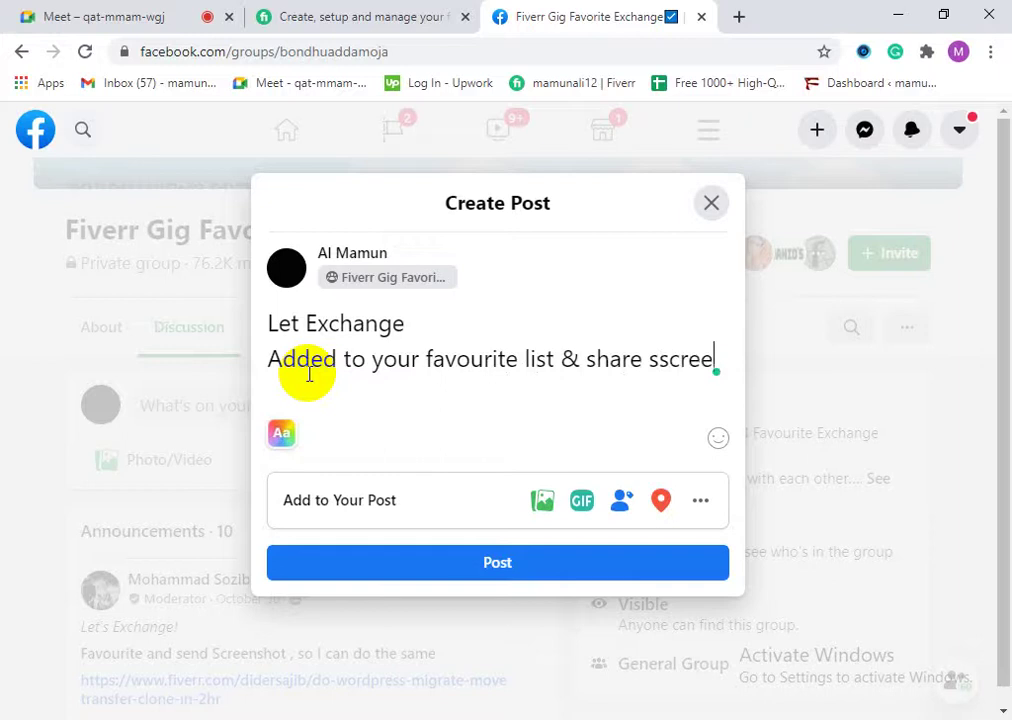
{"action": "key", "text": "BackSpace"}
{"action": "key", "text": "BackSpace"}
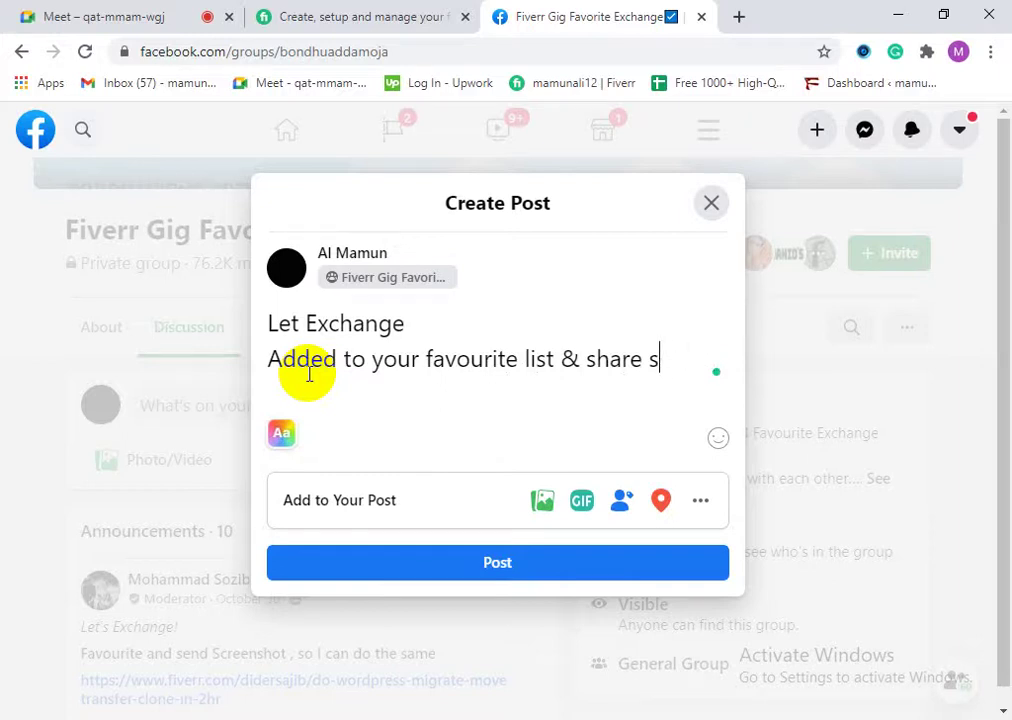
{"action": "type", "text": "creen shot"}
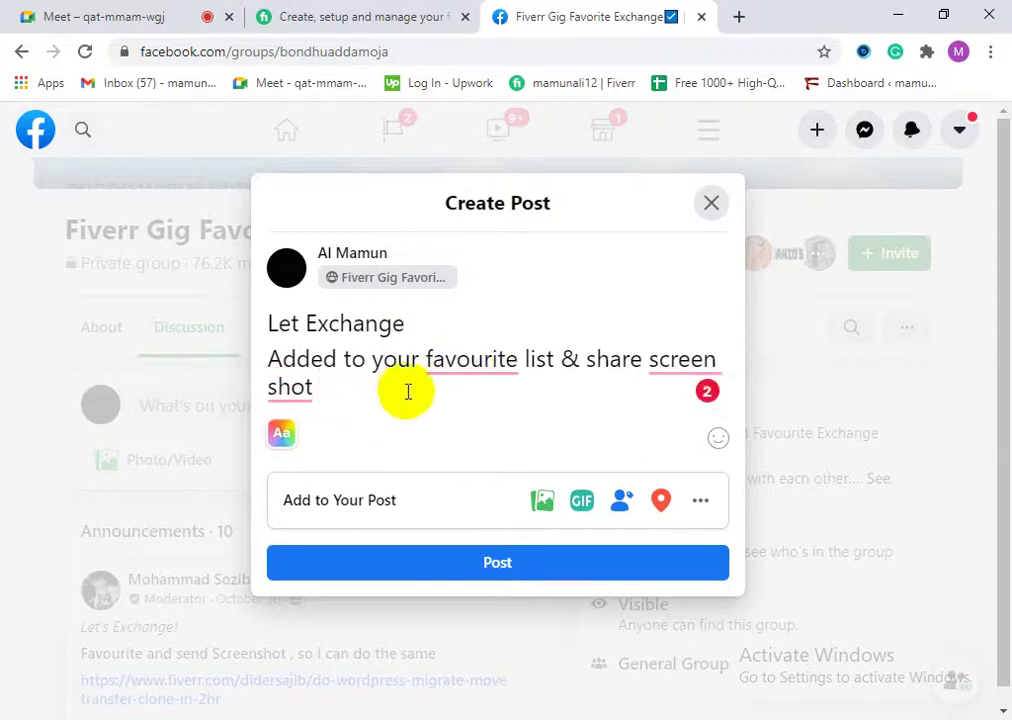
Step: Finish the line with 'then I will do same to you' and start a new line below
{"action": "type", "text": "then "}
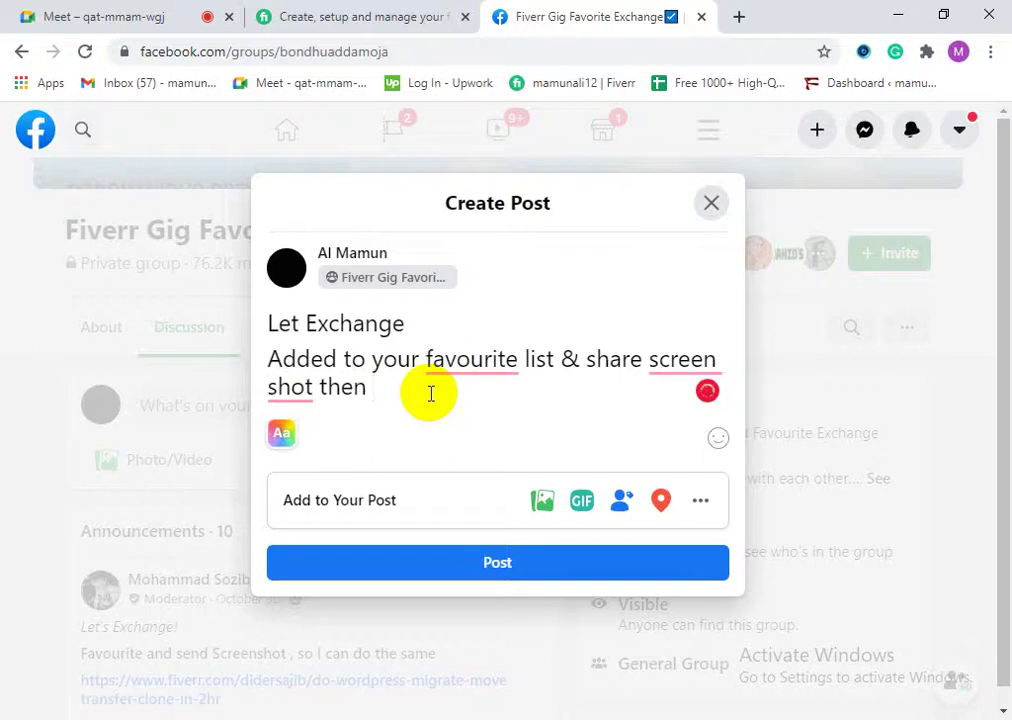
{"action": "type", "text": "ib"}
{"action": "key", "text": "BackSpace"}
{"action": "key", "text": "BackSpace"}
{"action": "key", "text": "BackSpace"}
{"action": "type", "text": "I will"}
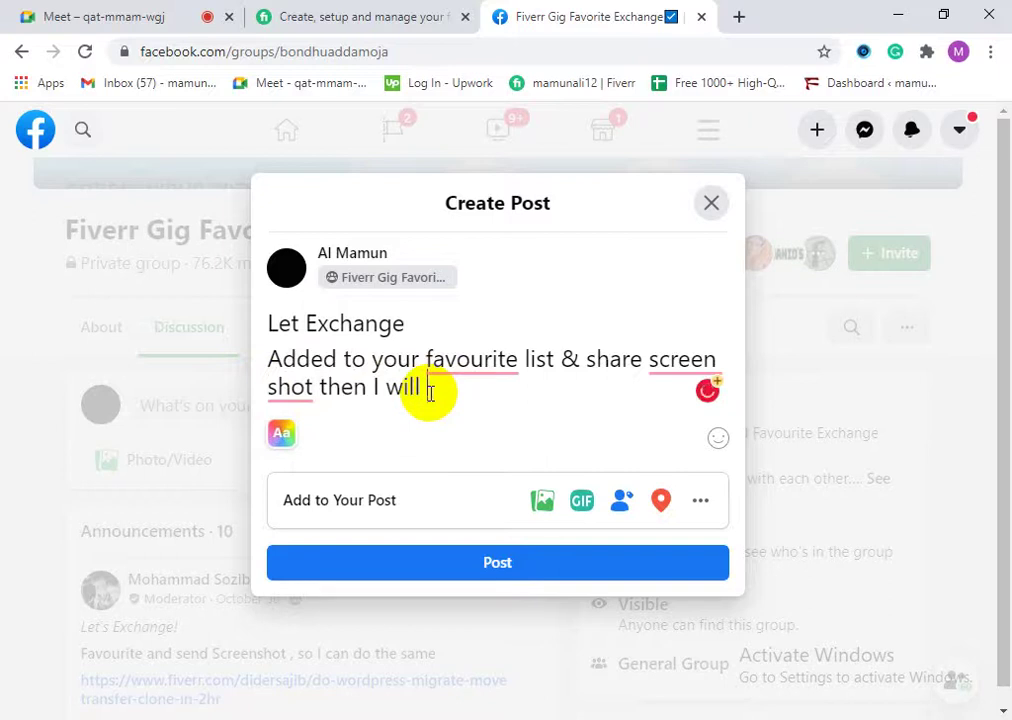
{"action": "type", "text": " do sa"}
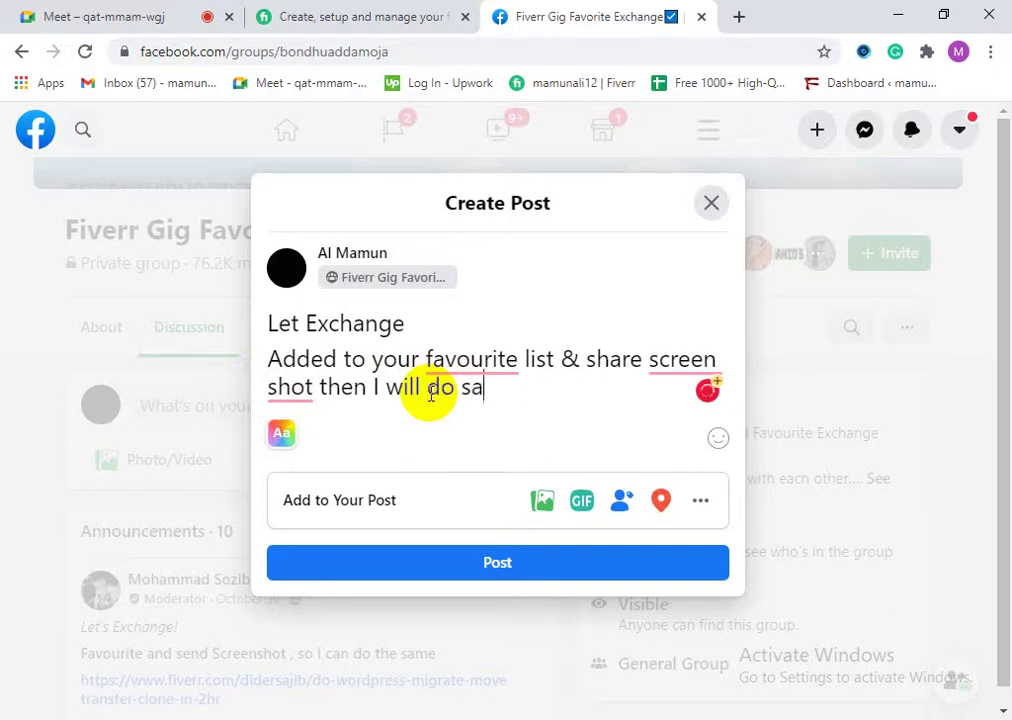
{"action": "type", "text": "me to y"}
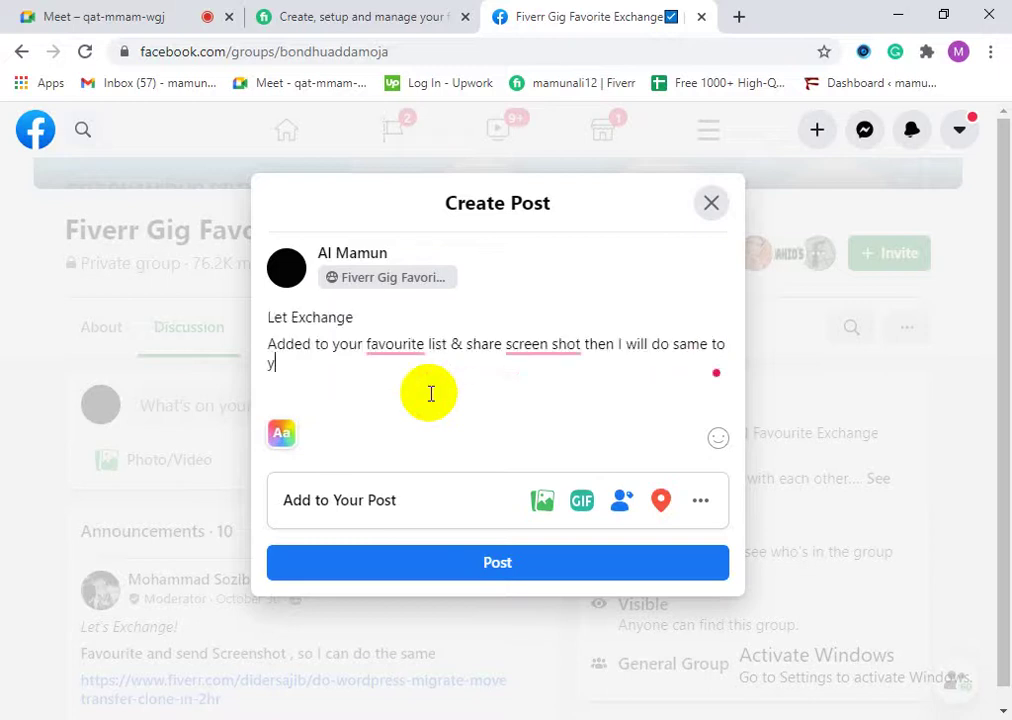
{"action": "type", "text": "ou"}
{"action": "key", "text": "Return"}
{"action": "right_click", "coordinate": [276, 387]}
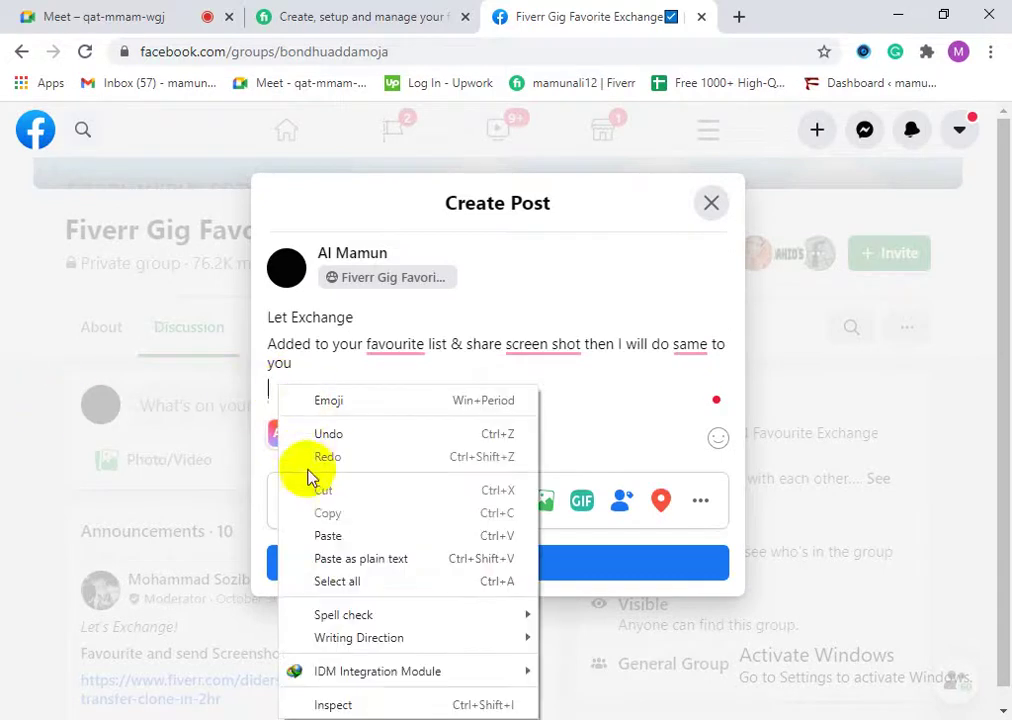
Step: Paste the bit.ly Fiverr gig link and delete its text, keeping the banner preview card
{"action": "left_click", "coordinate": [318, 534]}
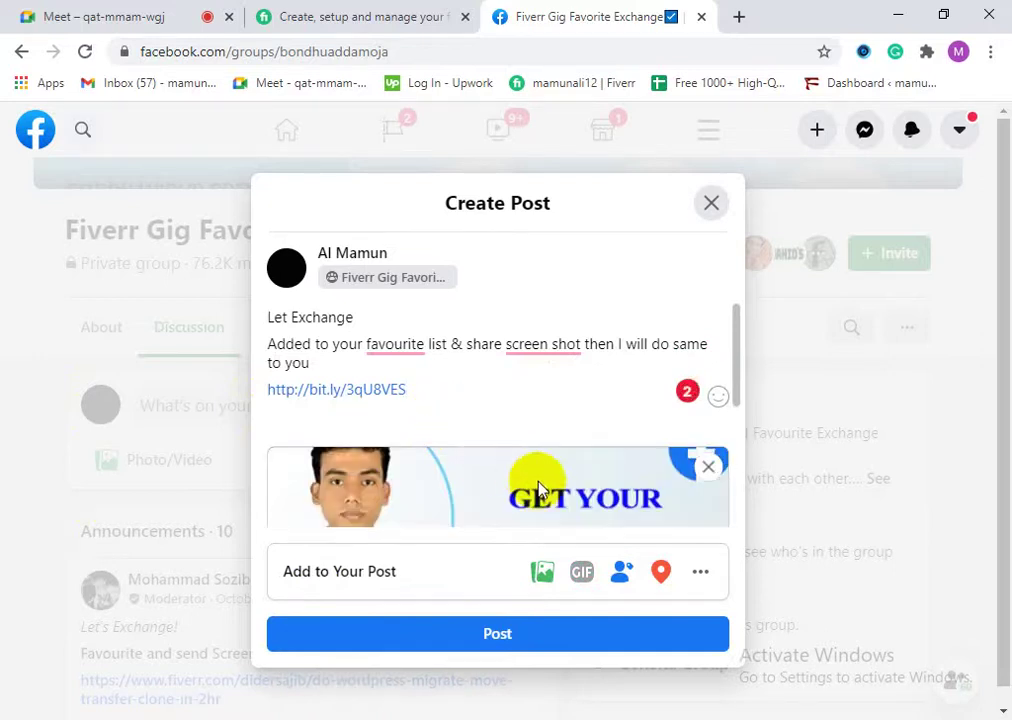
{"action": "scroll", "coordinate": [576, 492], "scroll_direction": "down", "scroll_amount": 3}
{"action": "scroll", "coordinate": [565, 486], "scroll_direction": "up", "scroll_amount": 3}
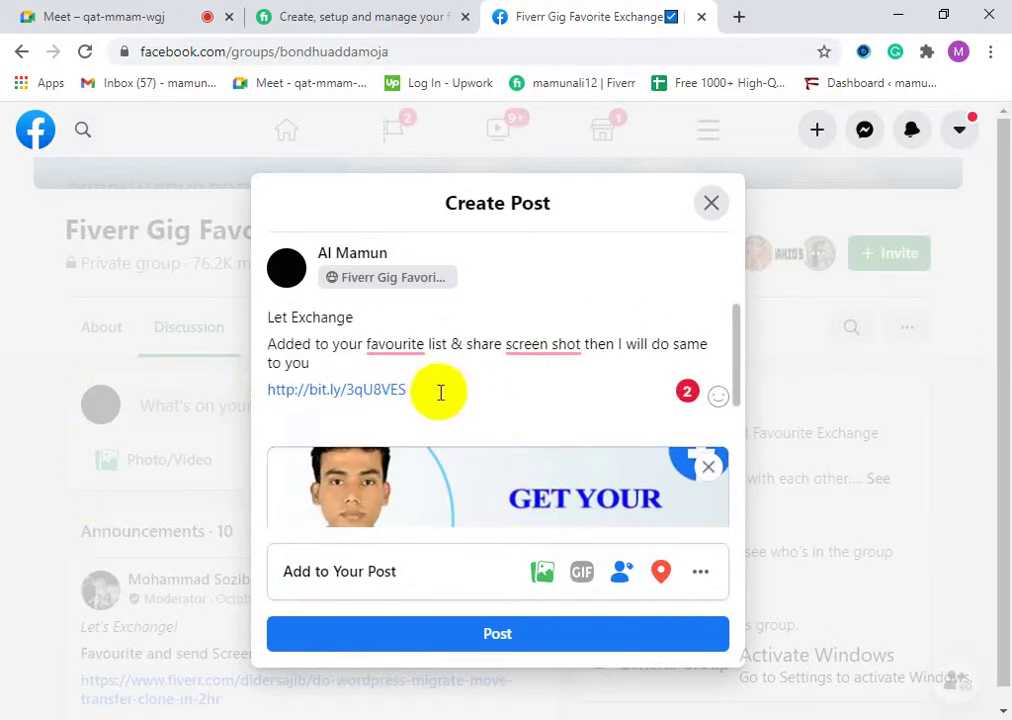
{"action": "left_click_drag", "start_coordinate": [429, 390], "coordinate": [249, 407]}
{"action": "key", "text": "ctrl+c"}
{"action": "key", "text": "BackSpace"}
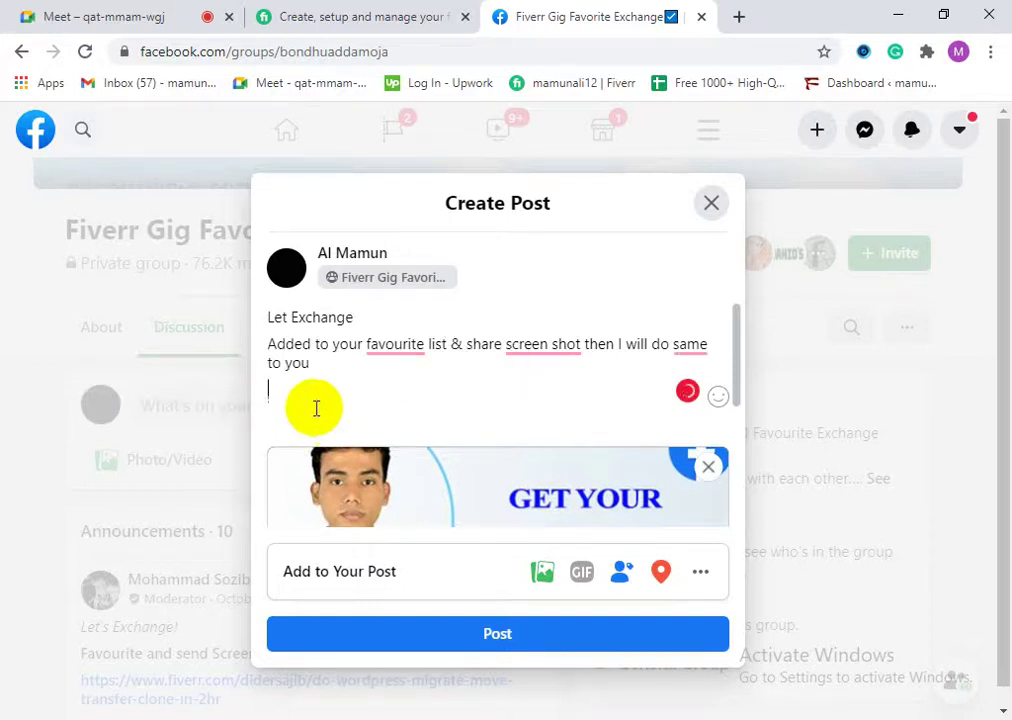
Step: Publish the post to the Fiverr Gig Favorite Exchange group
{"action": "scroll", "coordinate": [320, 410], "scroll_direction": "down", "scroll_amount": 2}
{"action": "scroll", "coordinate": [332, 420], "scroll_direction": "up", "scroll_amount": 2}
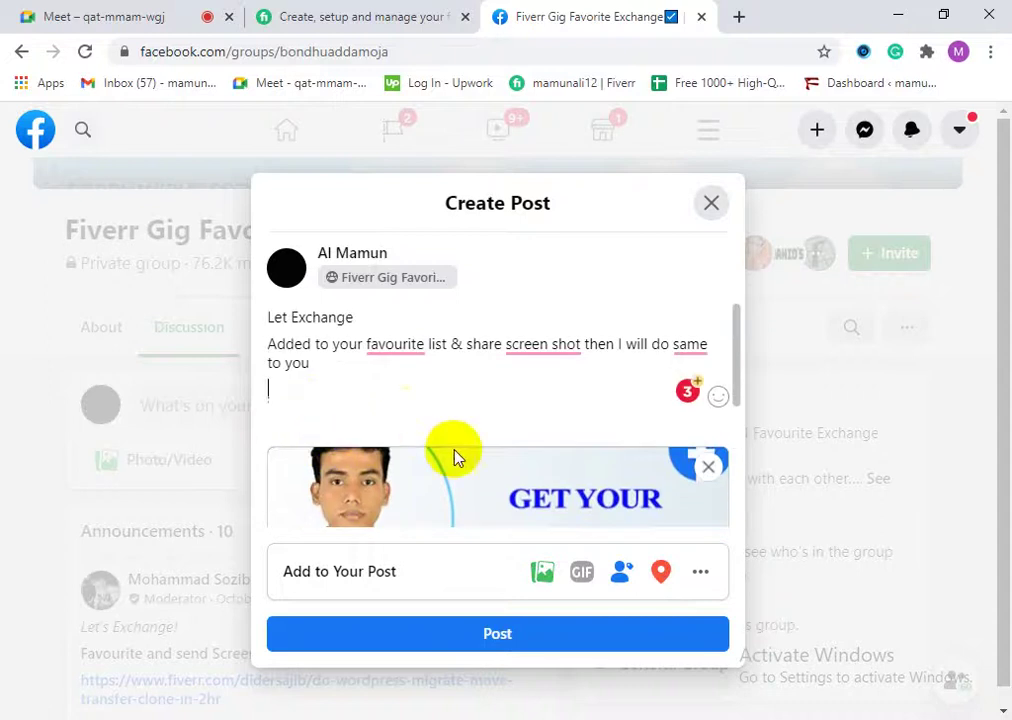
{"action": "scroll", "coordinate": [600, 540], "scroll_direction": "down", "scroll_amount": 1}
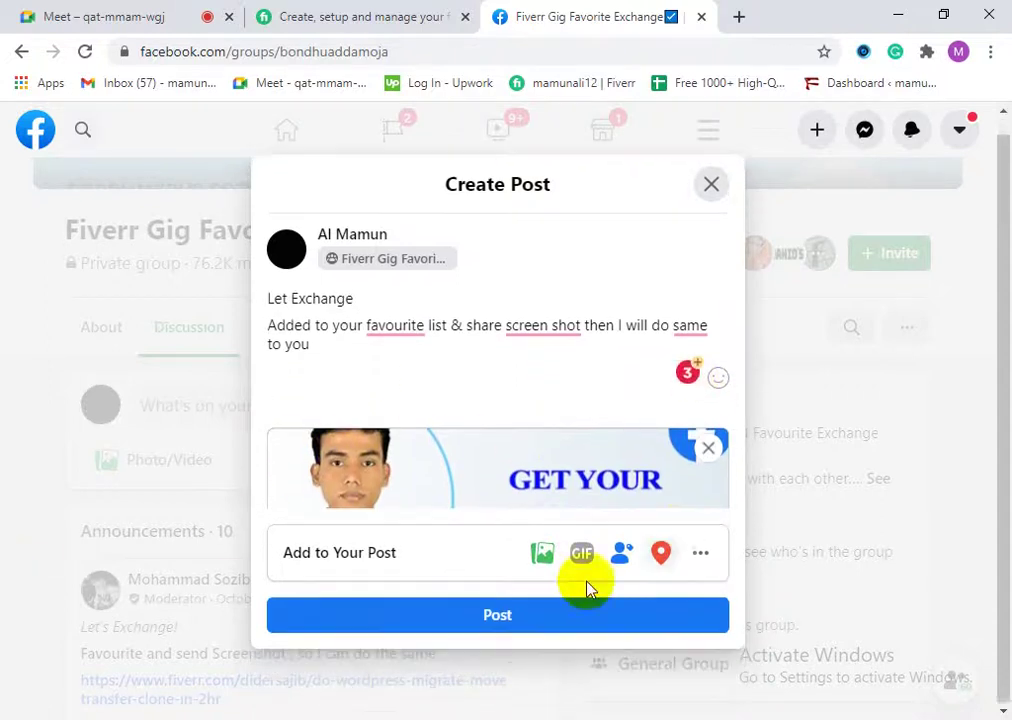
{"action": "left_click", "coordinate": [544, 616]}
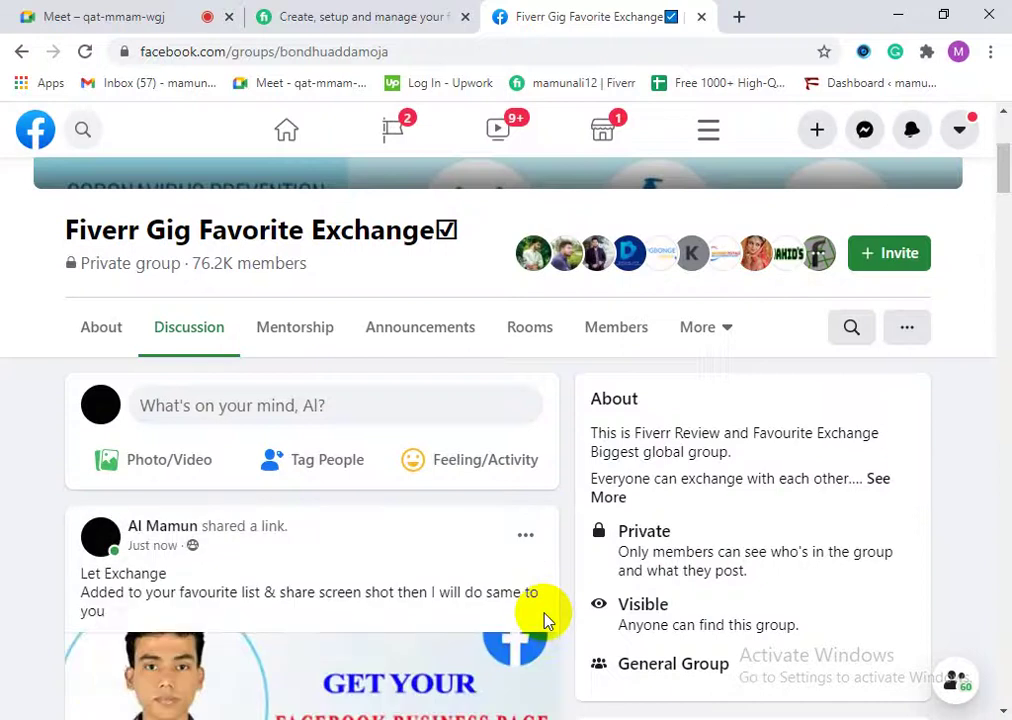
Step: Open the Fiverr gig from the post's preview card, look it over, then close its tab
{"action": "scroll", "coordinate": [367, 587], "scroll_direction": "down", "scroll_amount": 2}
{"action": "left_click_drag", "start_coordinate": [88, 375], "coordinate": [300, 402]}
{"action": "left_click", "coordinate": [398, 404]}
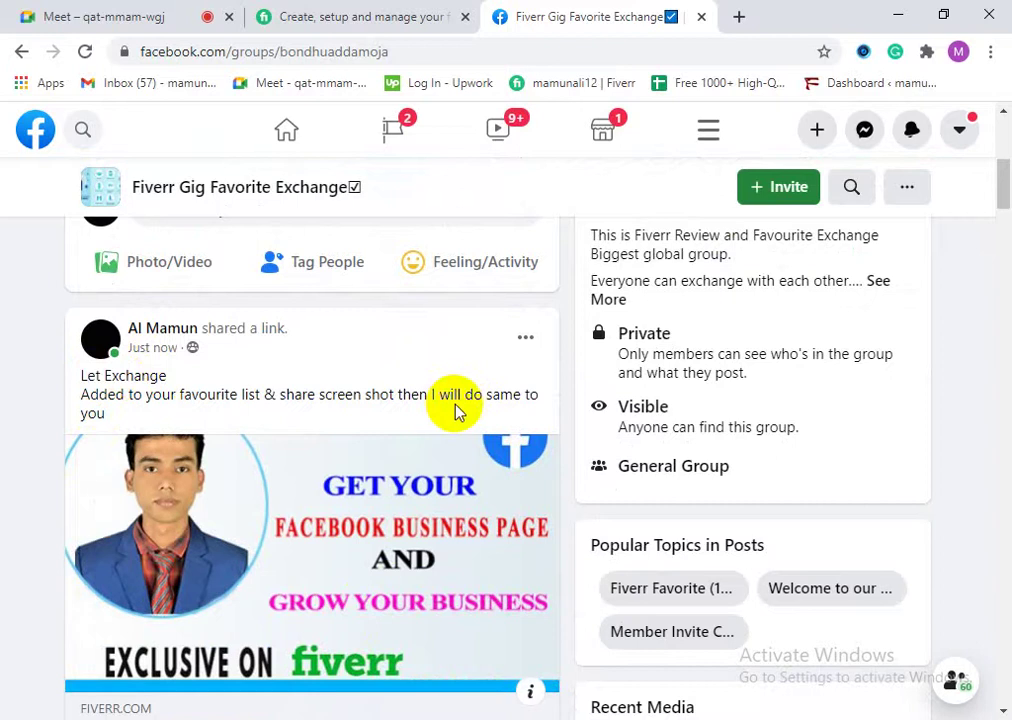
{"action": "scroll", "coordinate": [255, 549], "scroll_direction": "down", "scroll_amount": 2}
{"action": "scroll", "coordinate": [270, 570], "scroll_direction": "down", "scroll_amount": 1}
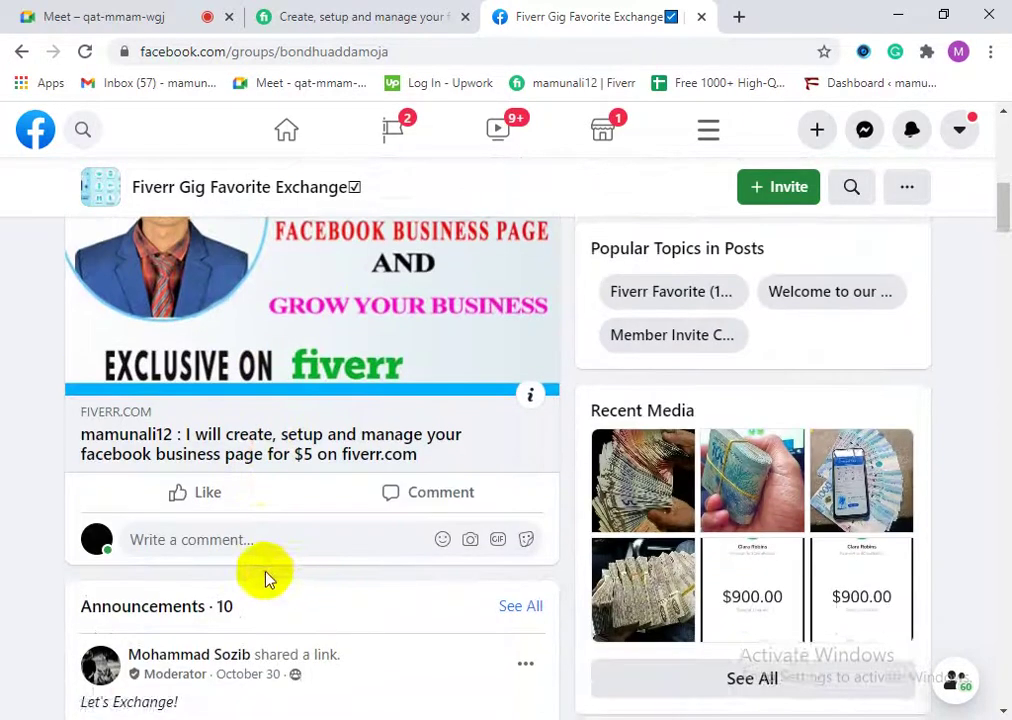
{"action": "scroll", "coordinate": [250, 500], "scroll_direction": "up", "scroll_amount": 3}
{"action": "scroll", "coordinate": [150, 550], "scroll_direction": "down", "scroll_amount": 1}
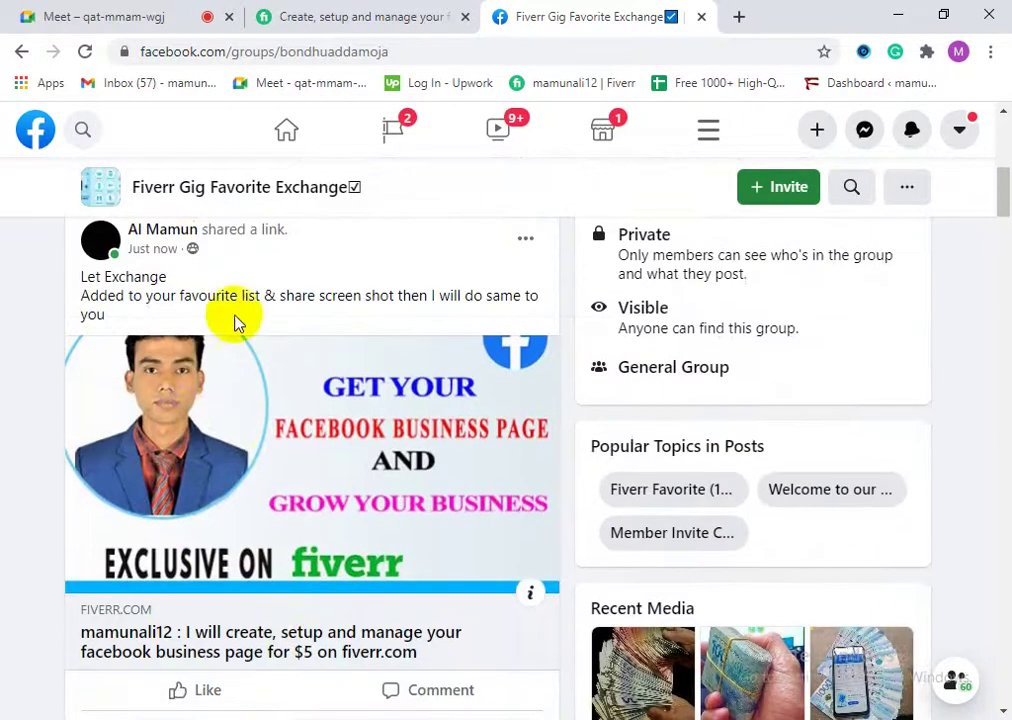
{"action": "scroll", "coordinate": [226, 492], "scroll_direction": "down", "scroll_amount": 2}
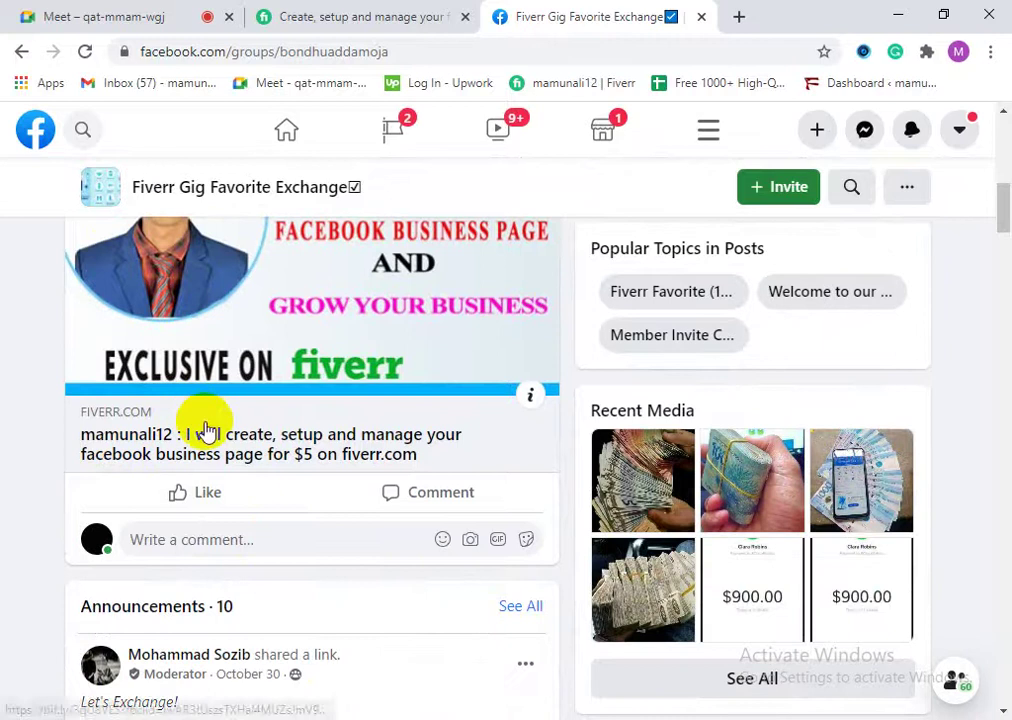
{"action": "left_click", "coordinate": [205, 431]}
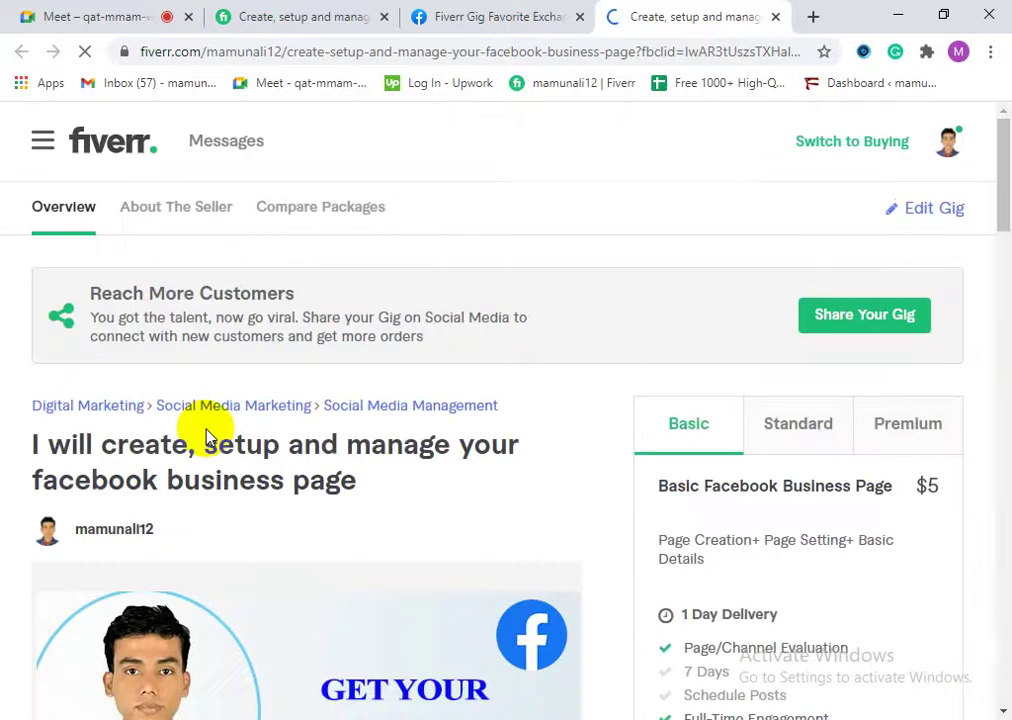
{"action": "scroll", "coordinate": [208, 413], "scroll_direction": "down", "scroll_amount": 8}
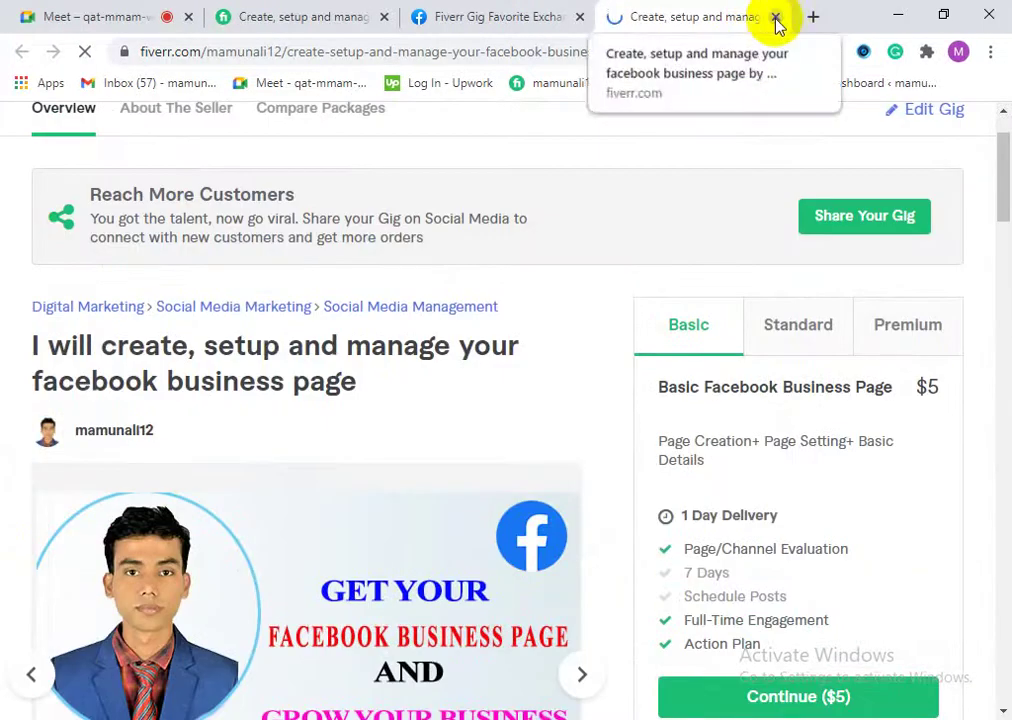
{"action": "left_click", "coordinate": [775, 18]}
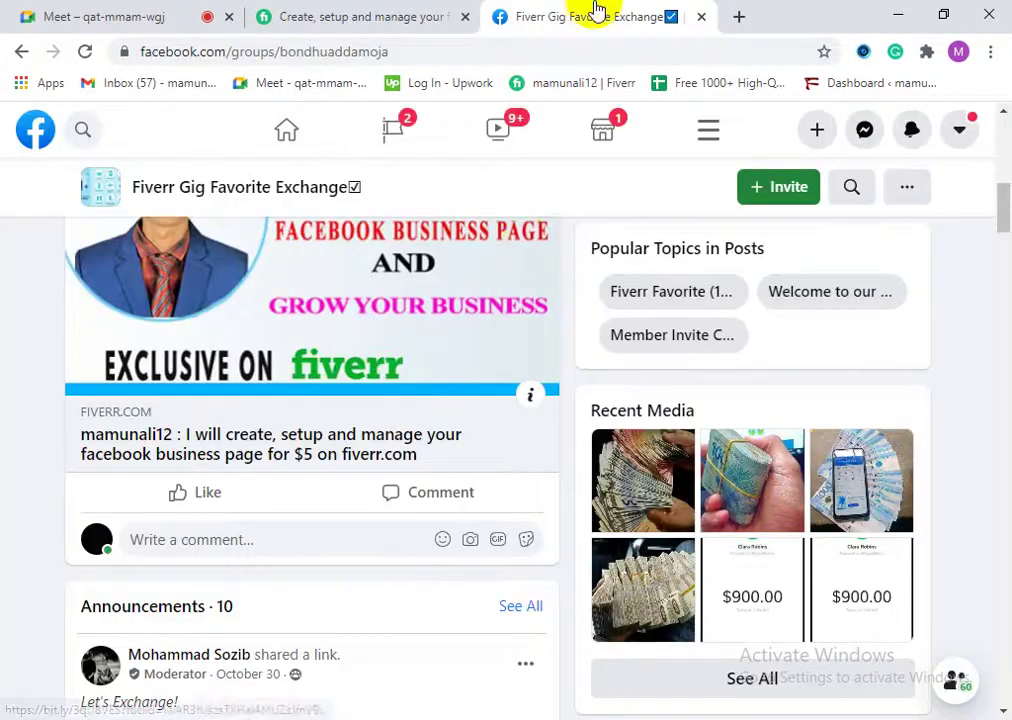
Step: Paste the gig's short link into a new browser tab's address bar
{"action": "scroll", "coordinate": [165, 425], "scroll_direction": "up", "scroll_amount": 6}
{"action": "scroll", "coordinate": [355, 524], "scroll_direction": "down", "scroll_amount": 3}
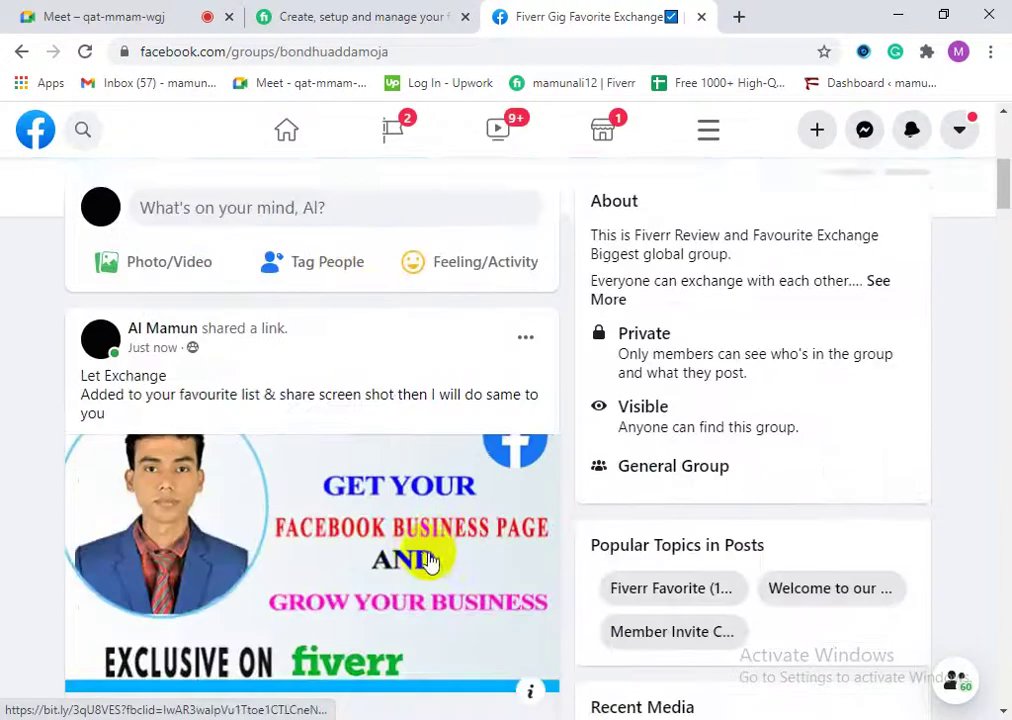
{"action": "scroll", "coordinate": [429, 553], "scroll_direction": "up", "scroll_amount": 2}
{"action": "scroll", "coordinate": [333, 505], "scroll_direction": "down", "scroll_amount": 8}
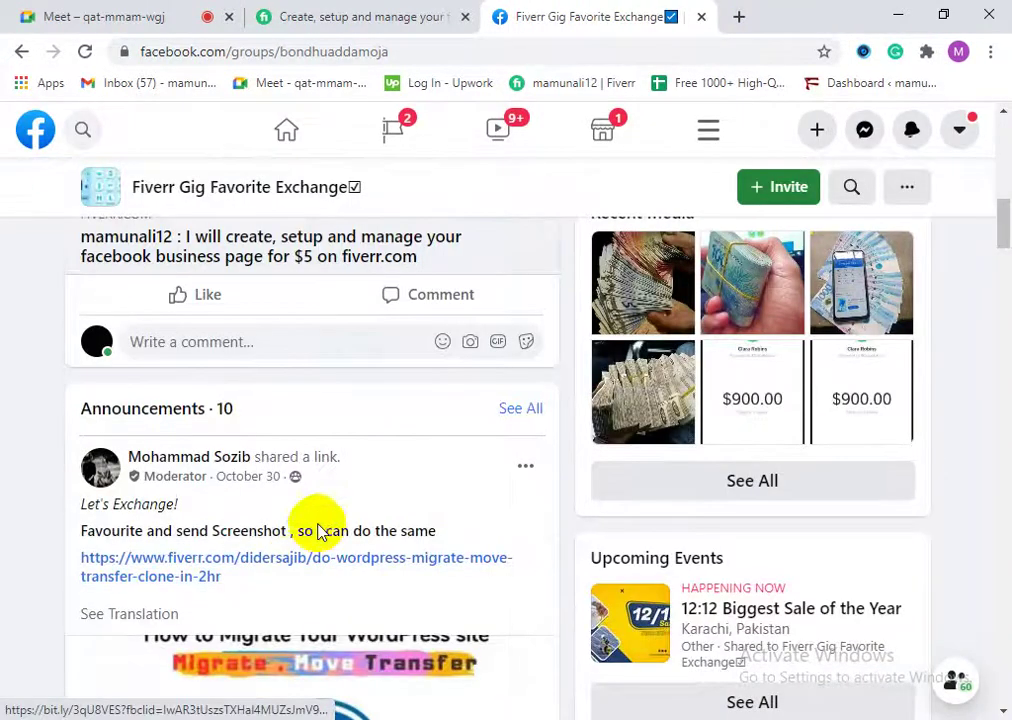
{"action": "scroll", "coordinate": [380, 481], "scroll_direction": "up", "scroll_amount": 5}
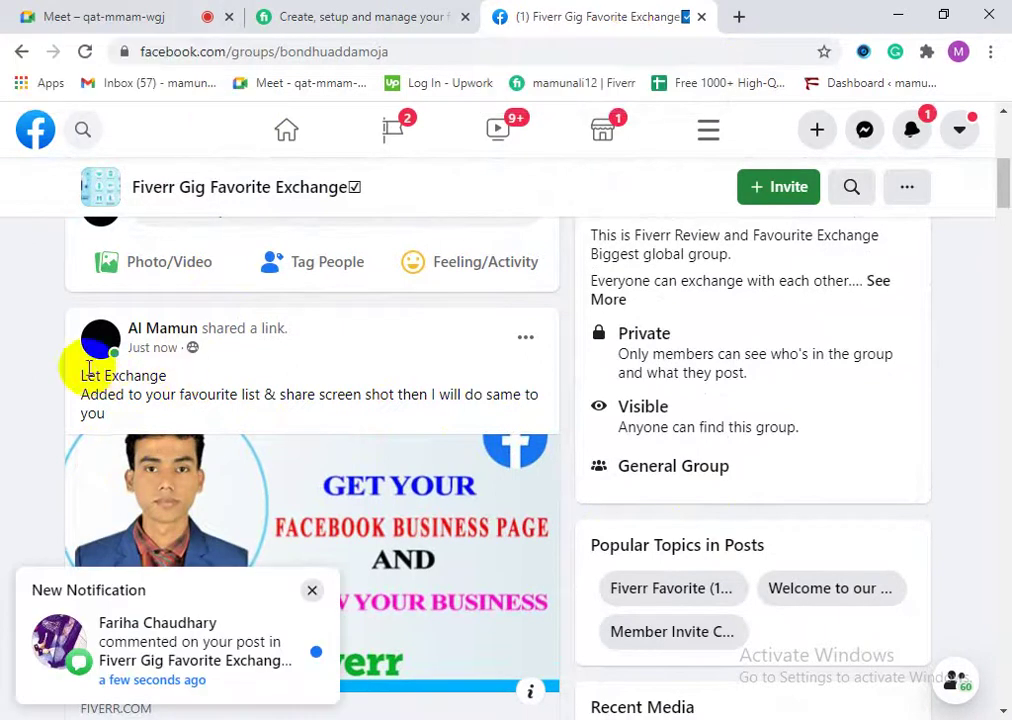
{"action": "left_click_drag", "start_coordinate": [81, 375], "coordinate": [130, 418]}
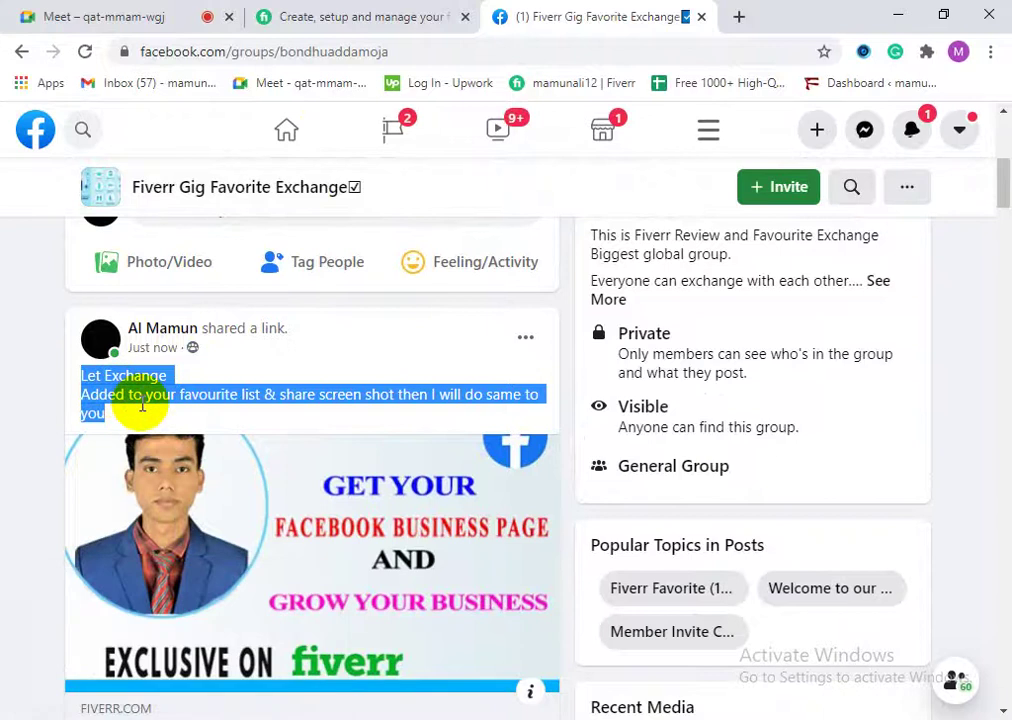
{"action": "left_click", "coordinate": [737, 15]}
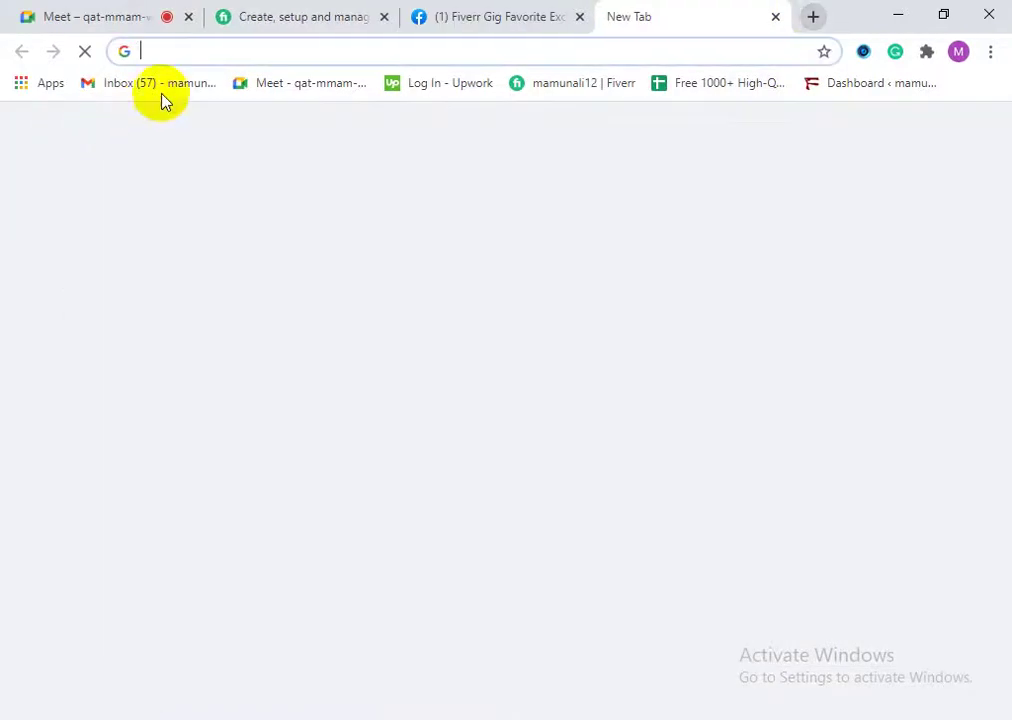
{"action": "right_click", "coordinate": [190, 53]}
{"action": "left_click", "coordinate": [273, 185]}
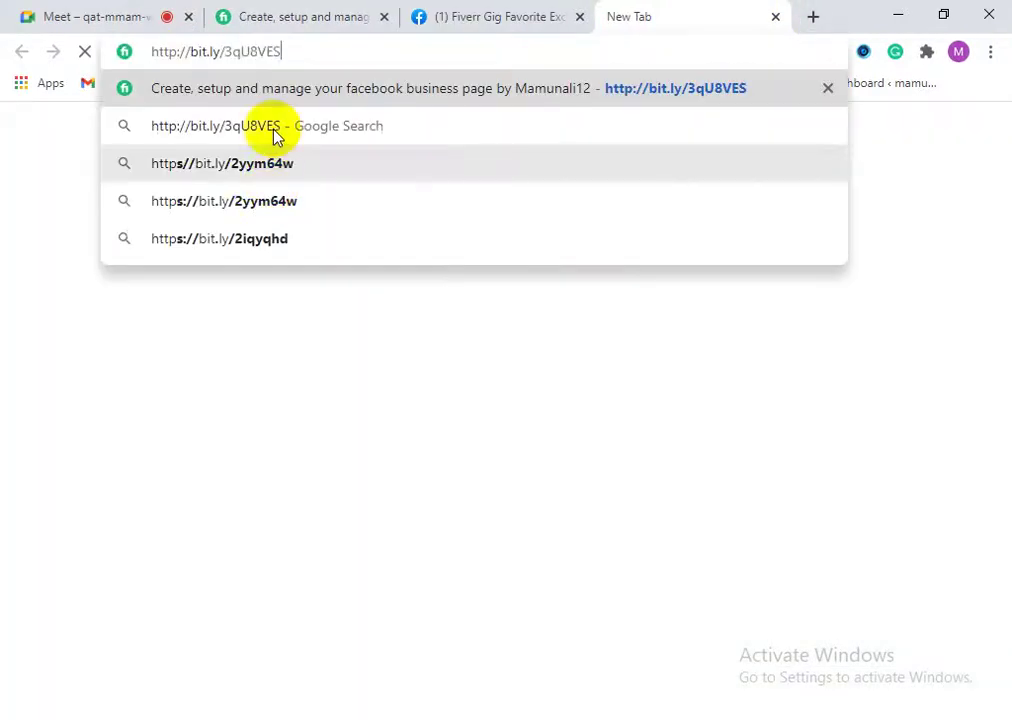
{"action": "triple_click", "coordinate": [265, 50]}
{"action": "right_click", "coordinate": [260, 52]}
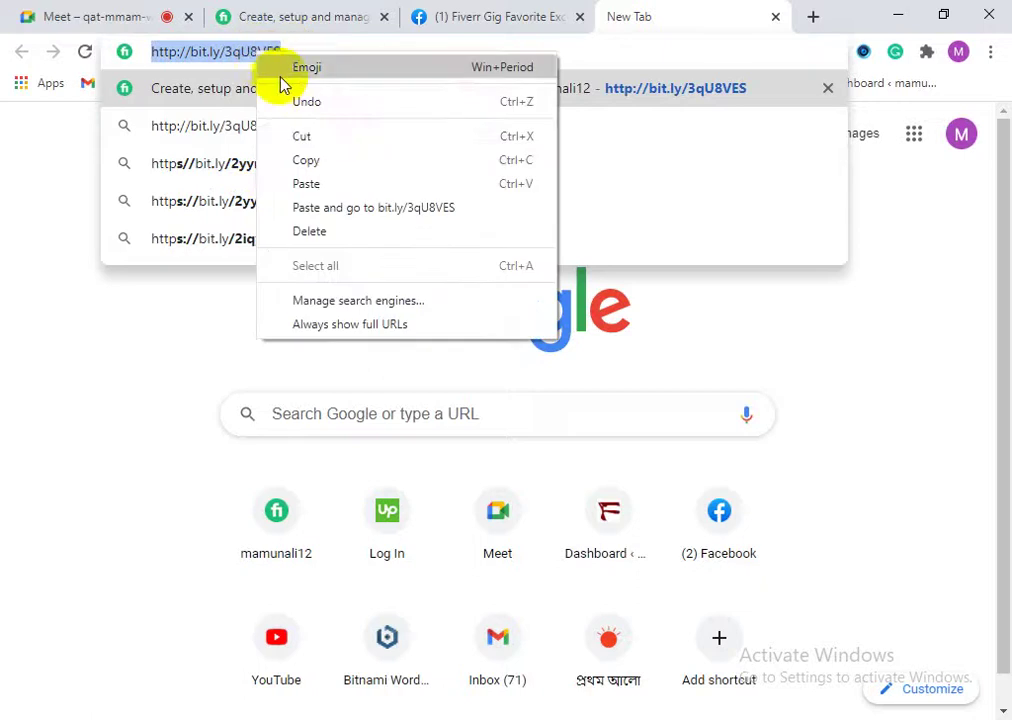
{"action": "left_click", "coordinate": [334, 160]}
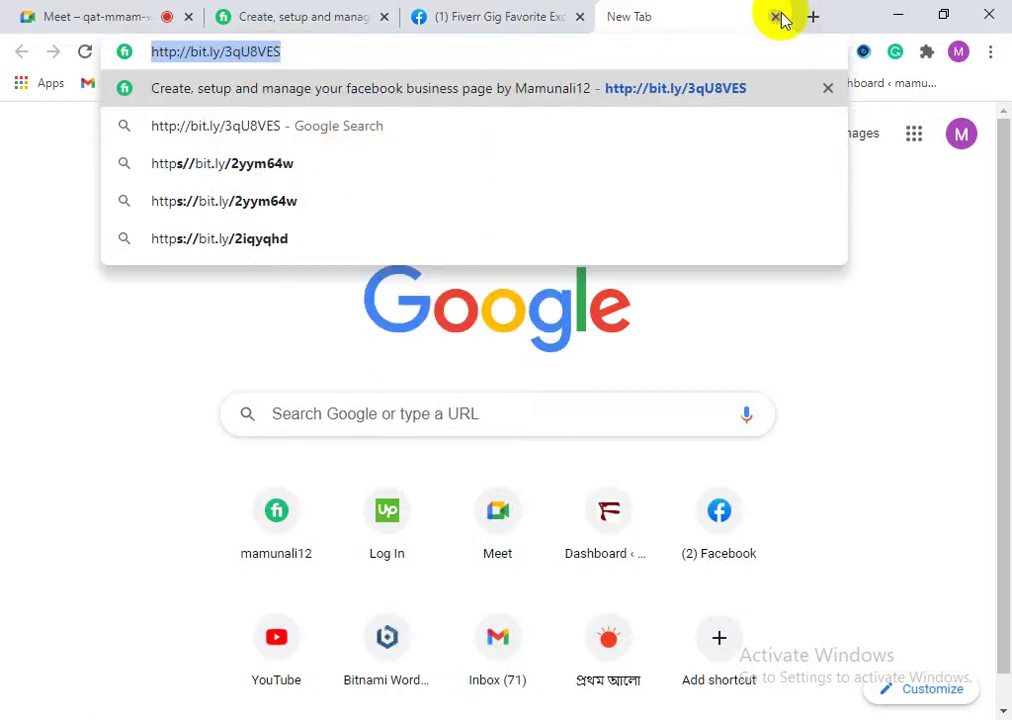
{"action": "left_click", "coordinate": [776, 17]}
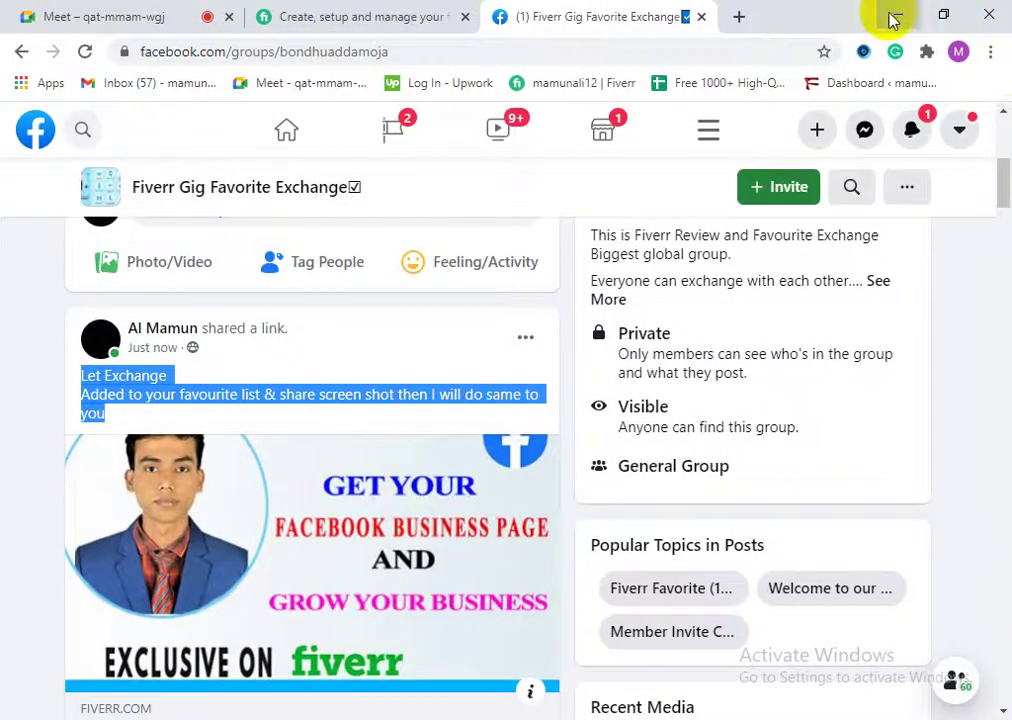
{"action": "left_click", "coordinate": [893, 17]}
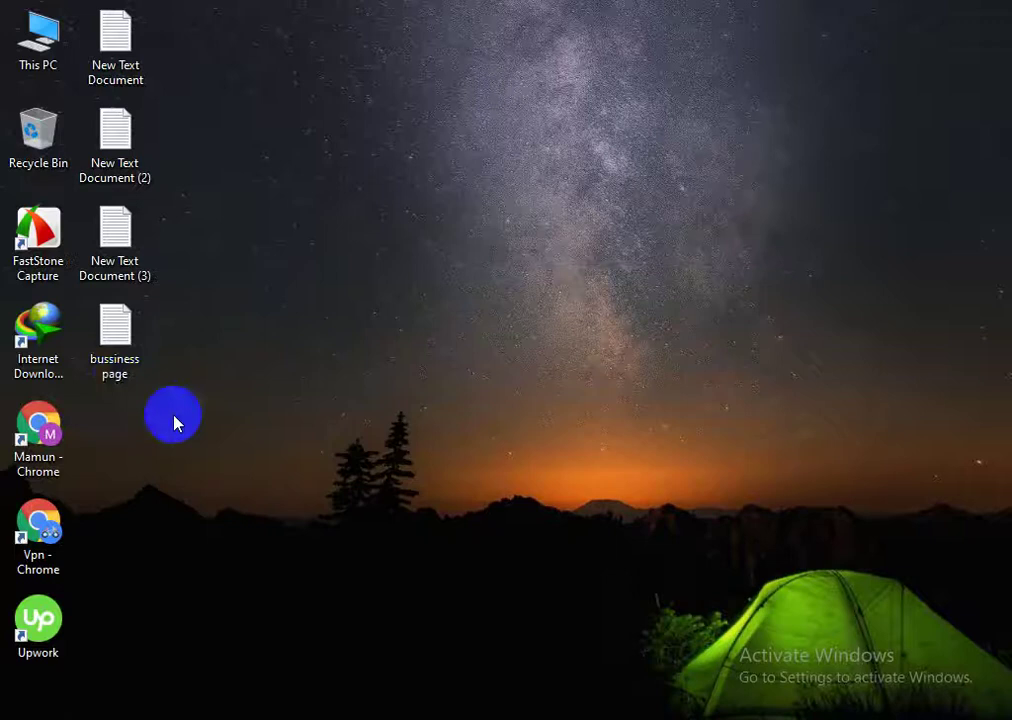
Step: Open New Text Document (2) from the desktop in Notepad
{"action": "left_click", "coordinate": [118, 358]}
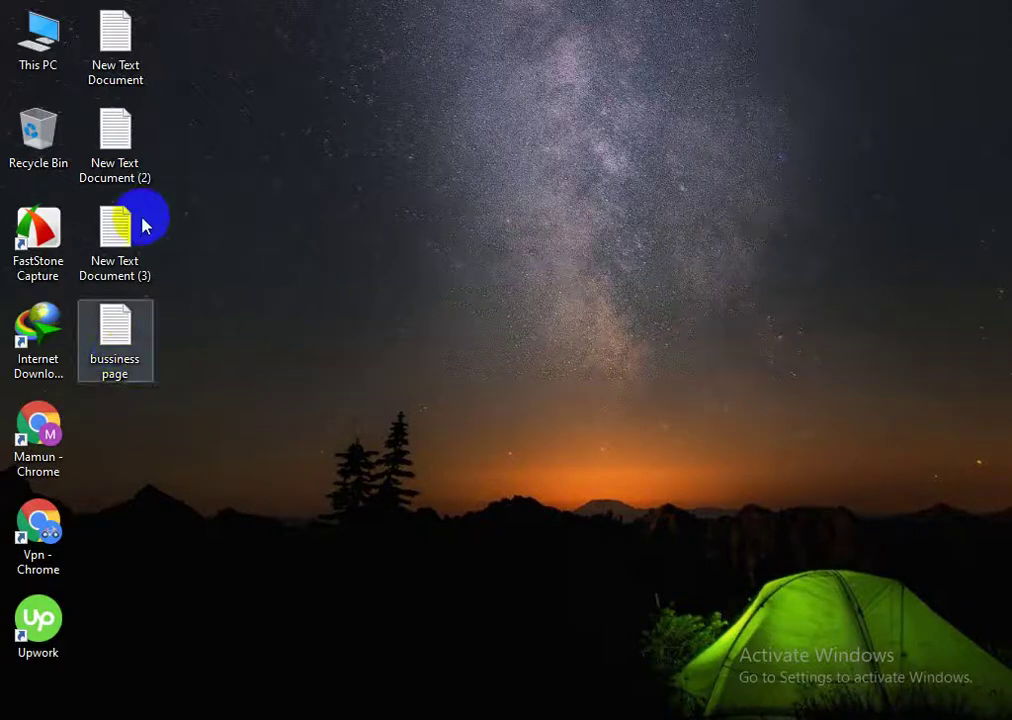
{"action": "left_click", "coordinate": [125, 145]}
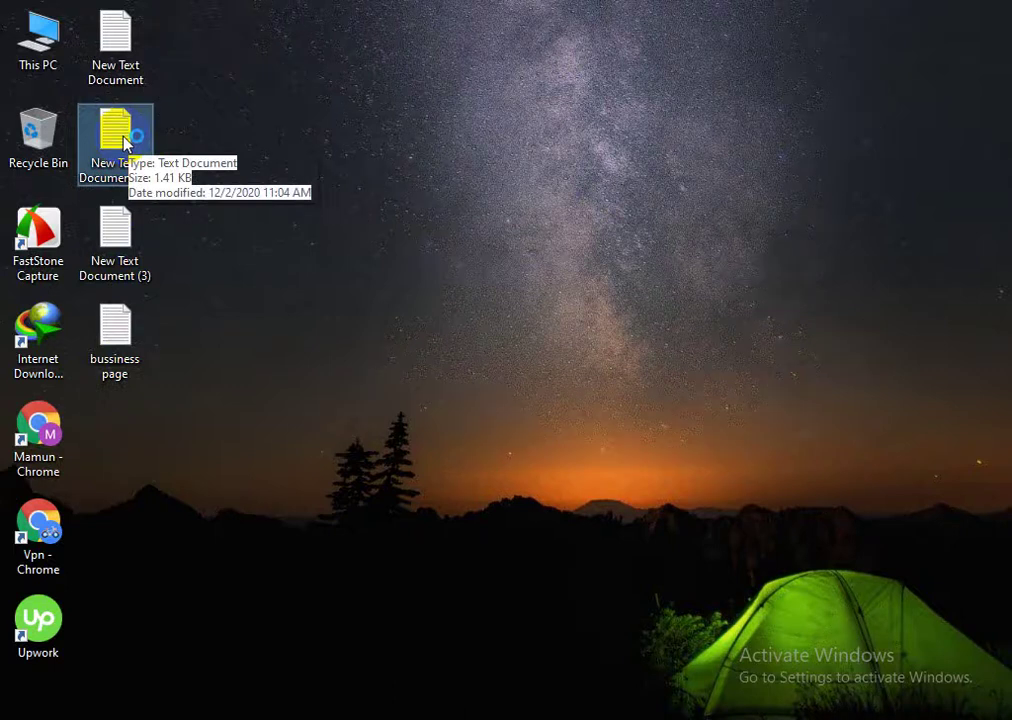
{"action": "double_click", "coordinate": [122, 138]}
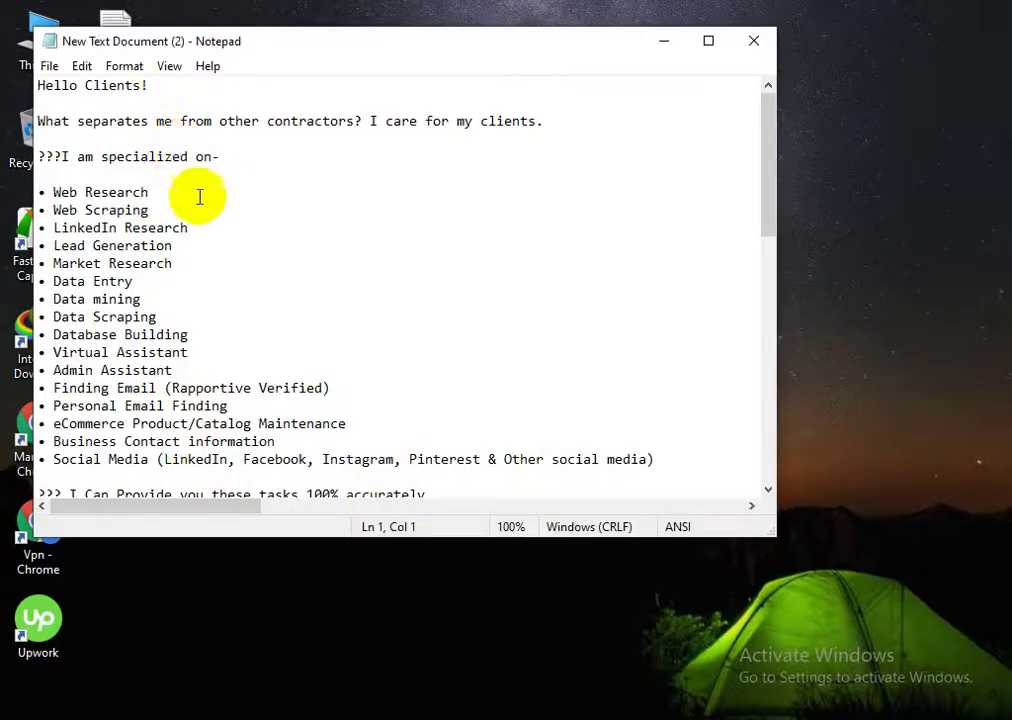
Step: Paste the short link on a new line at the end of the Notepad document
{"action": "scroll", "coordinate": [410, 300], "scroll_direction": "down", "scroll_amount": 3}
{"action": "scroll", "coordinate": [231, 440], "scroll_direction": "down", "scroll_amount": 10}
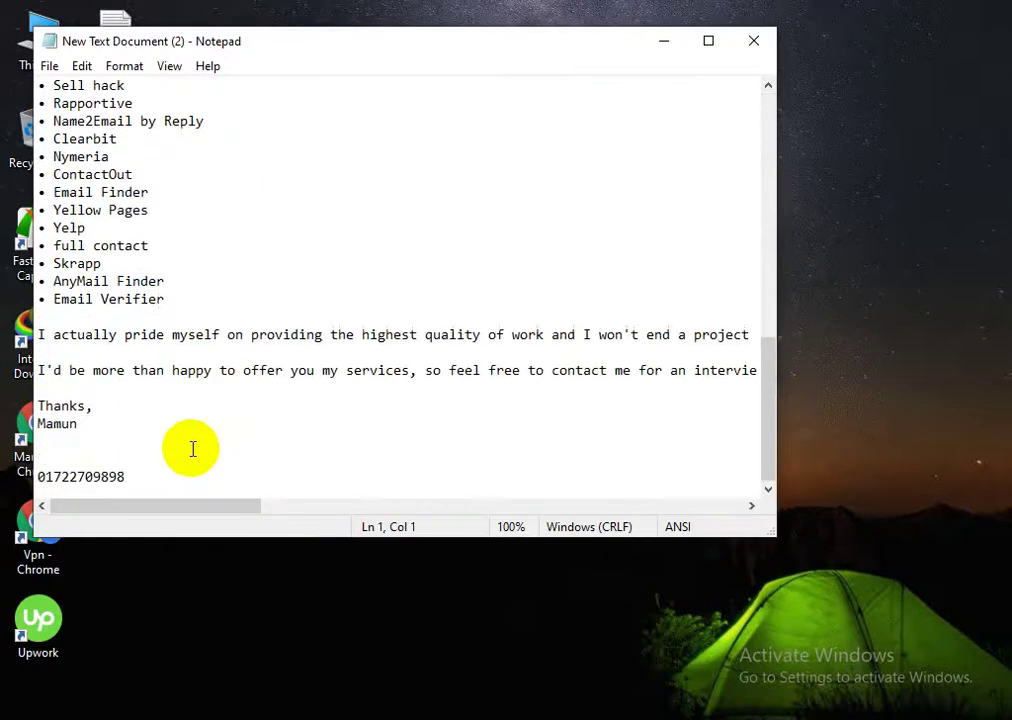
{"action": "left_click", "coordinate": [156, 469]}
{"action": "key", "text": "Return"}
{"action": "key", "text": "Return"}
{"action": "key", "text": "Return"}
{"action": "key", "text": "Return"}
{"action": "key", "text": "Return"}
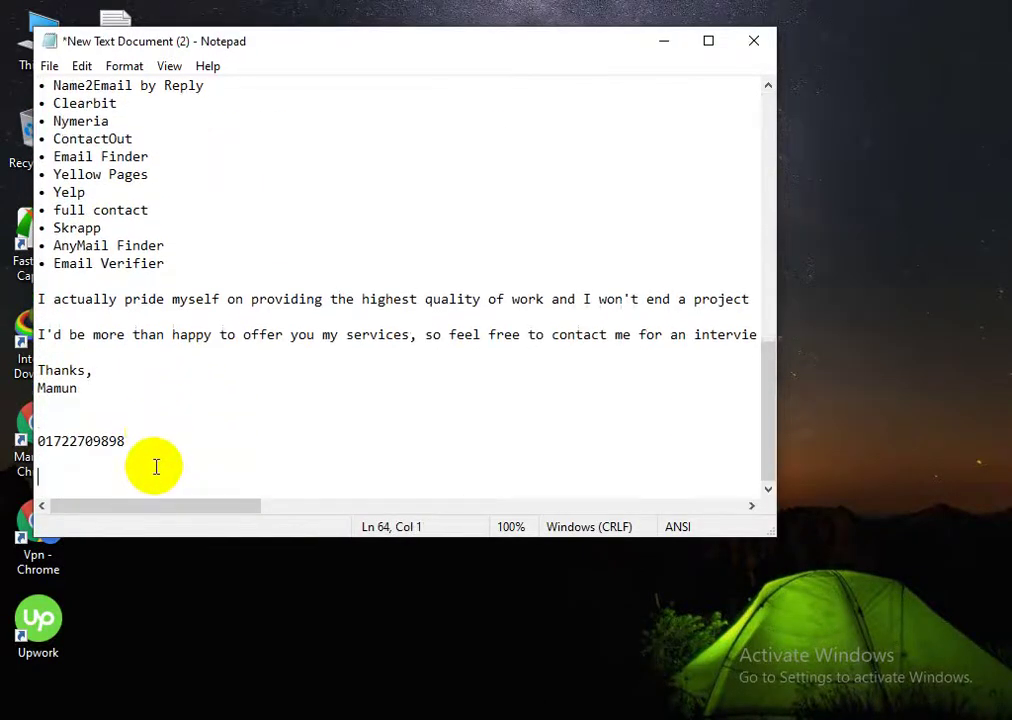
{"action": "right_click", "coordinate": [130, 451]}
{"action": "left_click", "coordinate": [187, 230]}
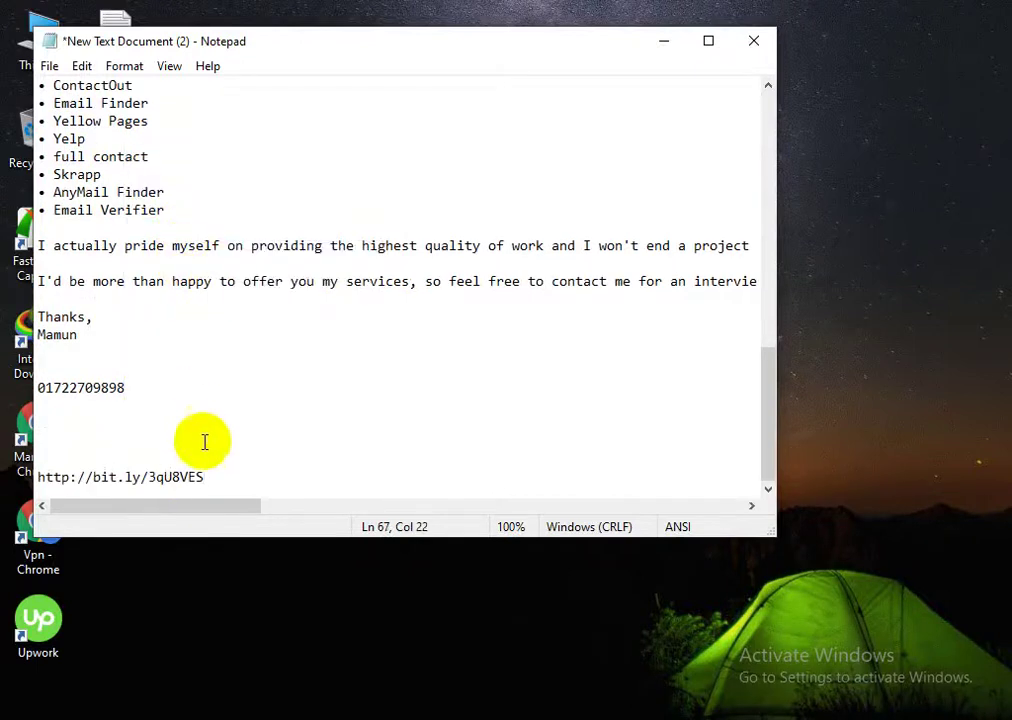
Step: Copy the 'Let Exchange' post's message text from the Facebook group page
{"action": "left_click", "coordinate": [661, 43]}
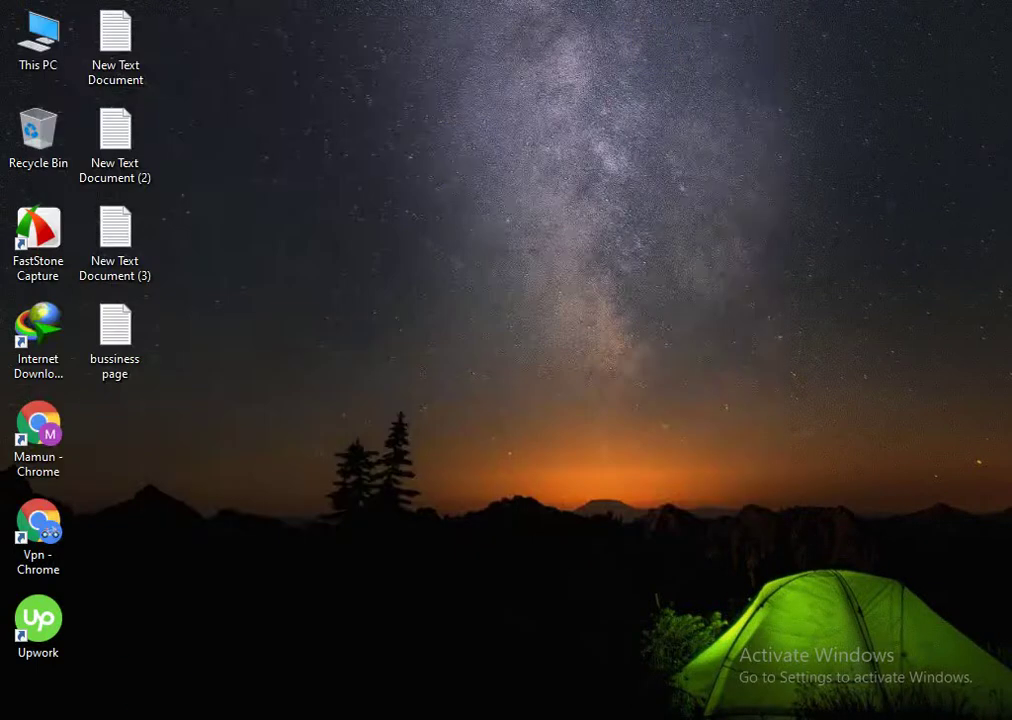
{"action": "mouse_move", "coordinate": [203, 712]}
{"action": "left_click", "coordinate": [178, 695]}
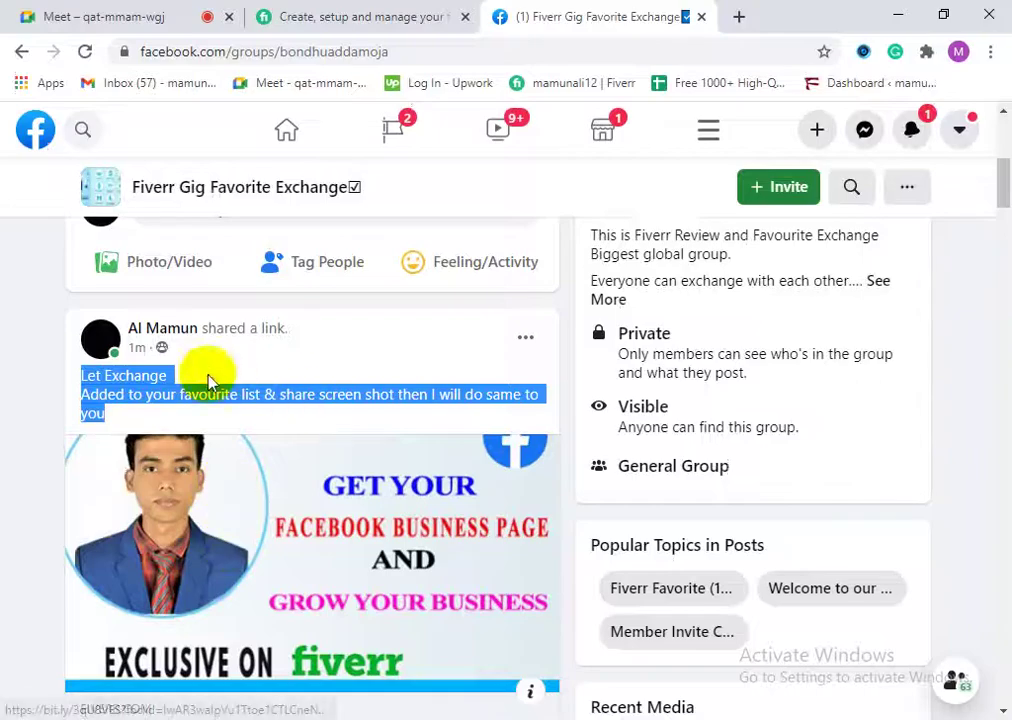
{"action": "right_click", "coordinate": [126, 375]}
{"action": "left_click", "coordinate": [163, 387]}
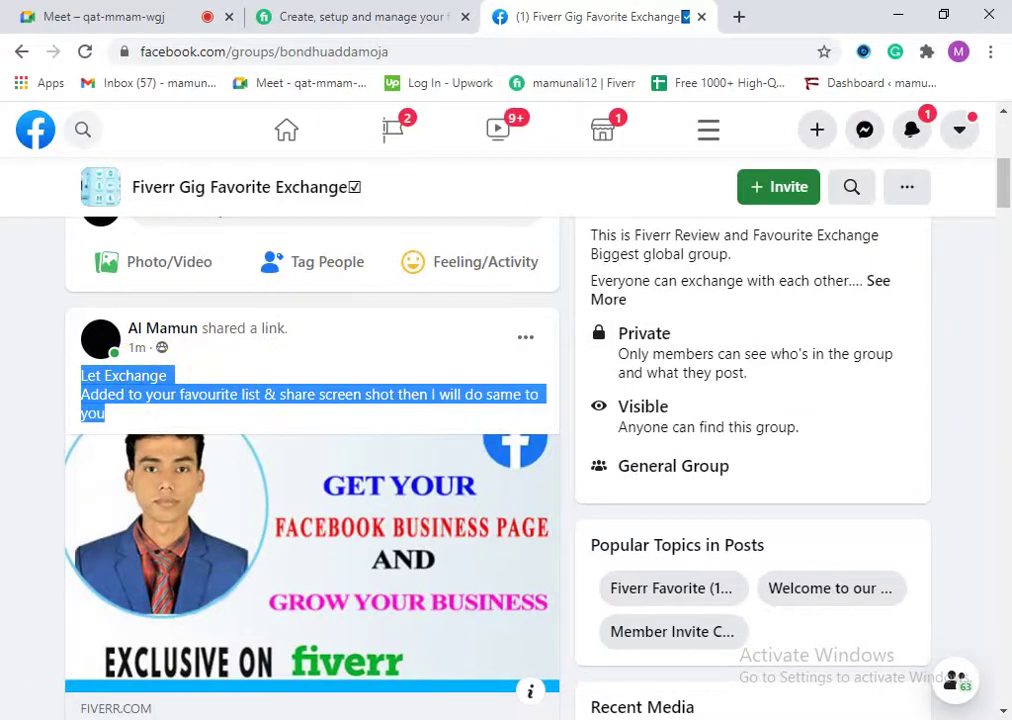
Step: Paste the Let Exchange message on the empty line above the link in Notepad
{"action": "key", "text": "alt+Tab"}
{"action": "left_click", "coordinate": [63, 442]}
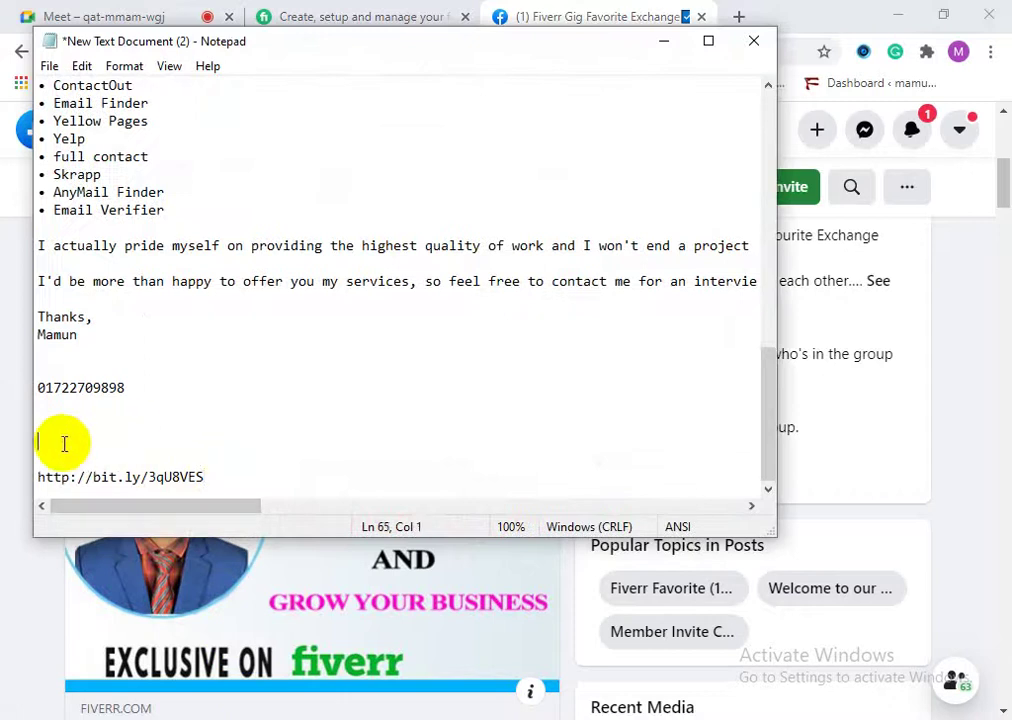
{"action": "right_click", "coordinate": [61, 446]}
{"action": "left_click", "coordinate": [79, 226]}
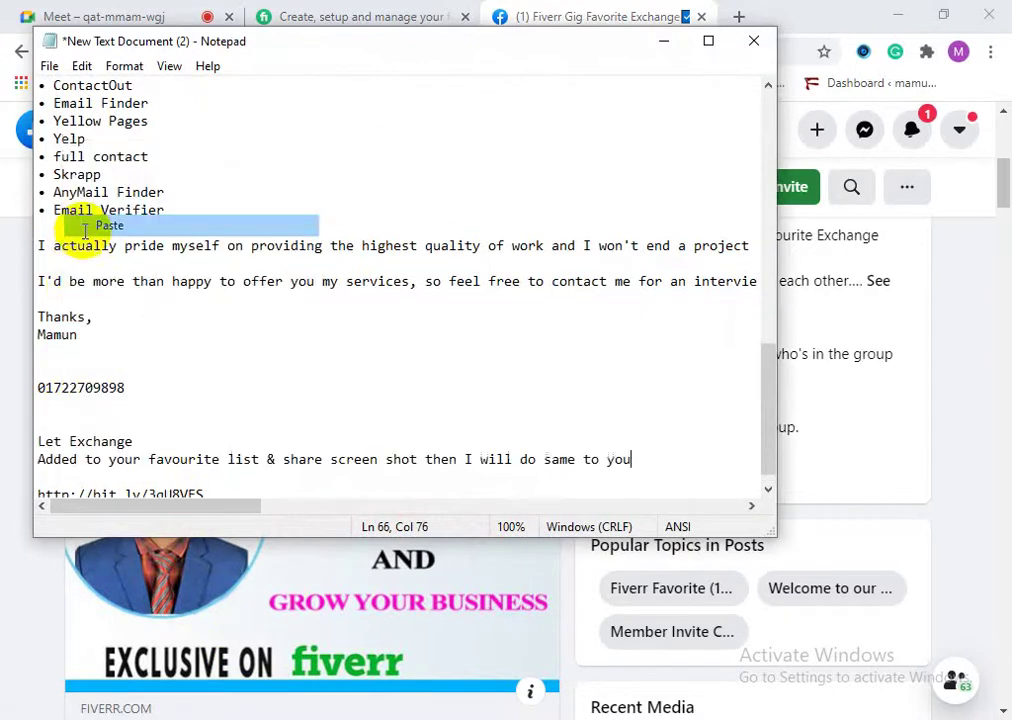
Step: Copy the message and link together and return to the Facebook group page
{"action": "scroll", "coordinate": [190, 425], "scroll_direction": "down", "scroll_amount": 1}
{"action": "left_click_drag", "start_coordinate": [206, 478], "coordinate": [34, 420]}
{"action": "right_click", "coordinate": [104, 440]}
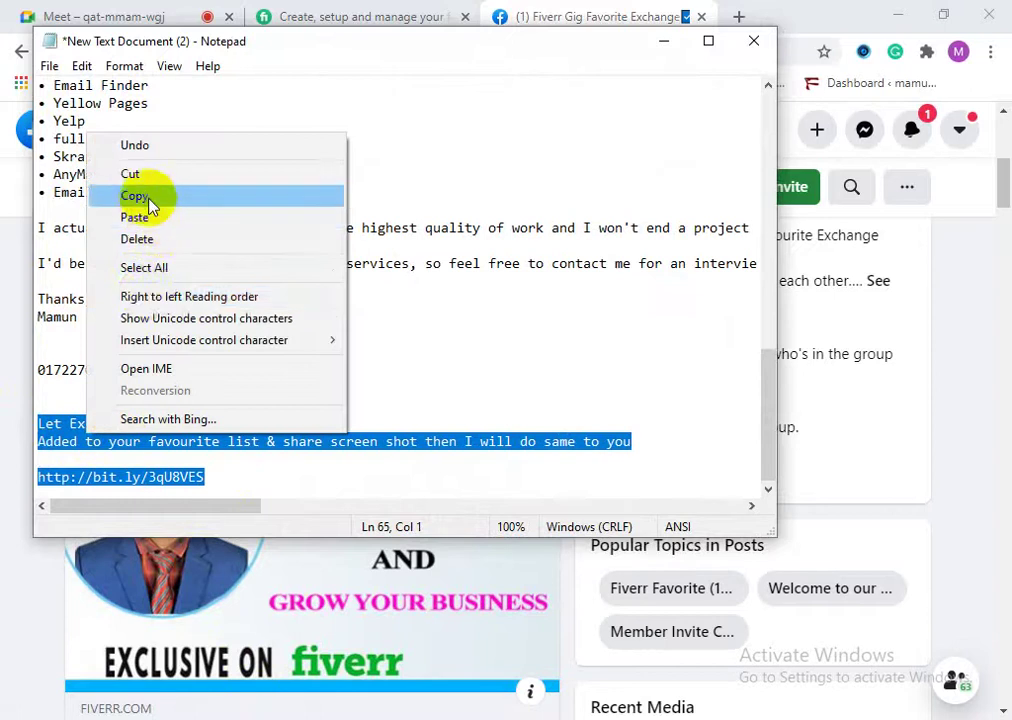
{"action": "left_click", "coordinate": [140, 196]}
{"action": "left_click", "coordinate": [650, 20]}
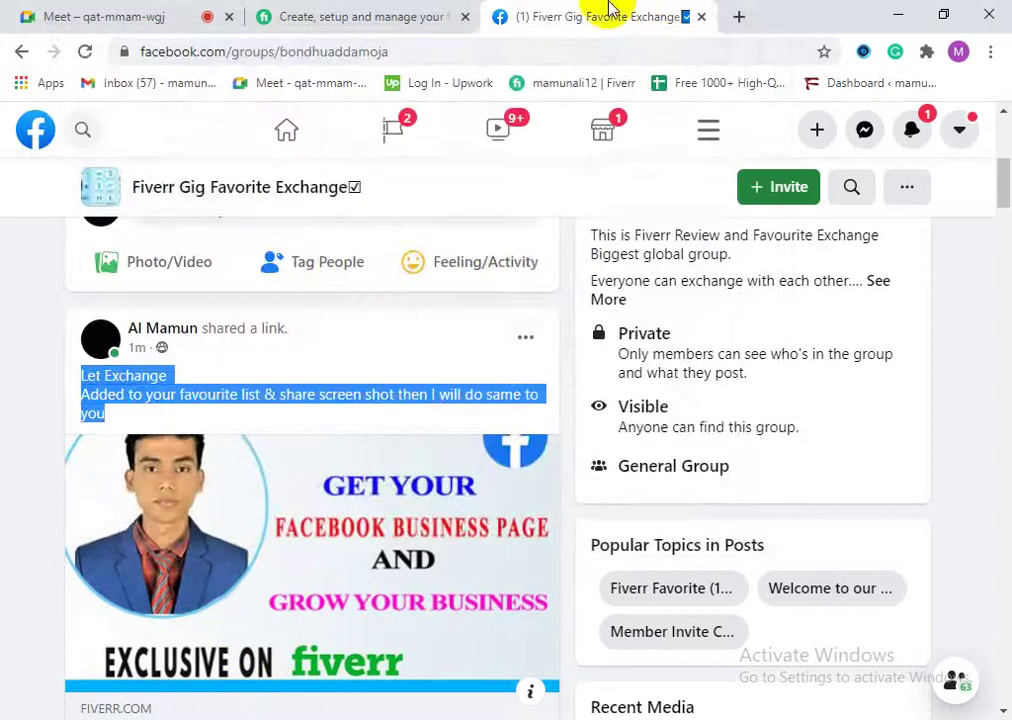
{"action": "scroll", "coordinate": [99, 154], "scroll_direction": "up", "scroll_amount": 3}
{"action": "left_click", "coordinate": [82, 130]}
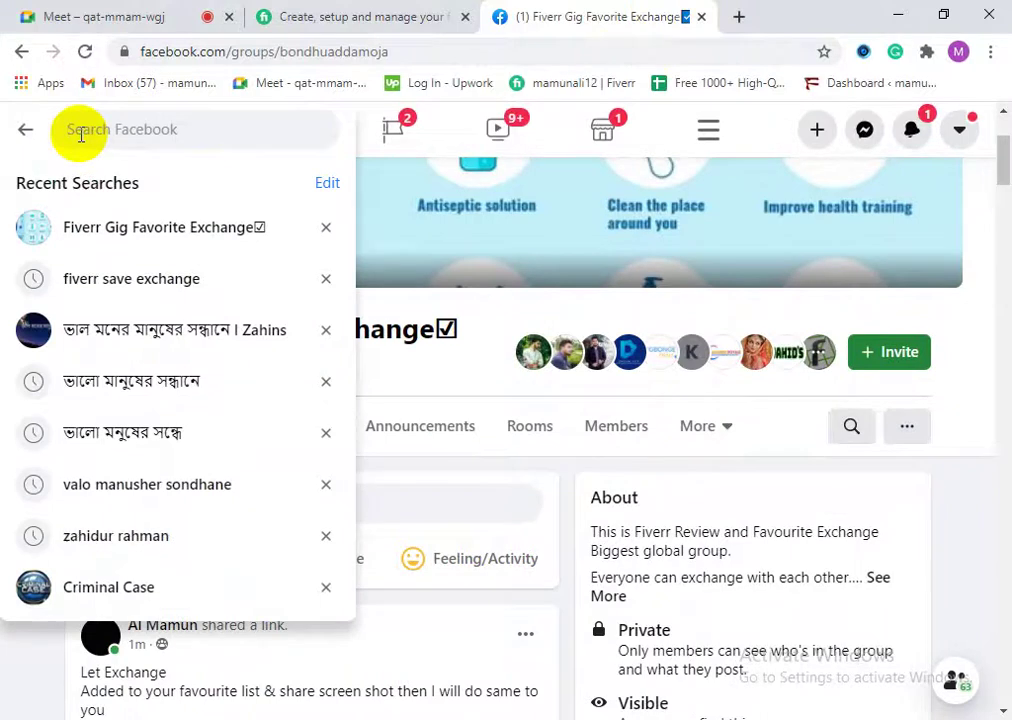
Step: Search Facebook for 'fiverr save exchange' and filter the results to Groups
{"action": "type", "text": "fi"}
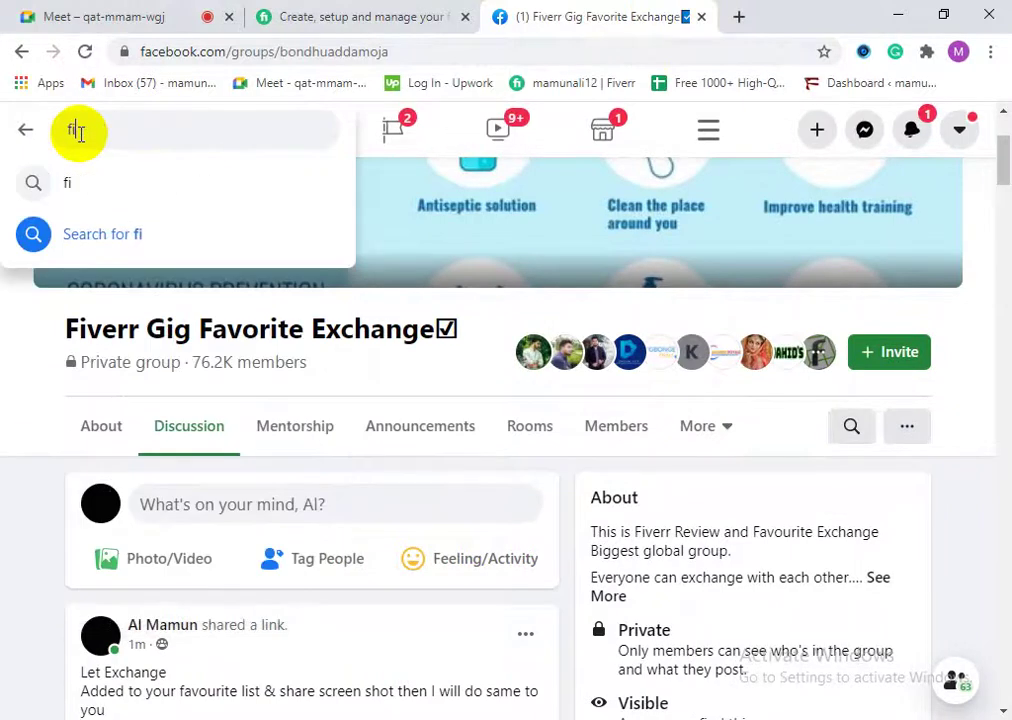
{"action": "type", "text": "verr"}
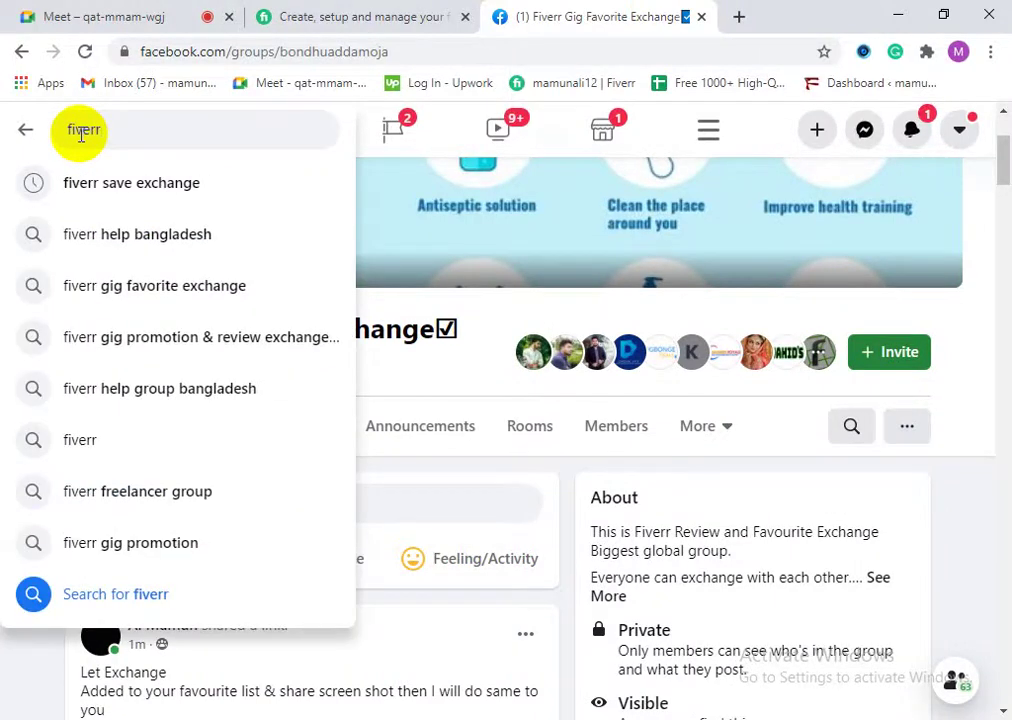
{"action": "left_click", "coordinate": [129, 181]}
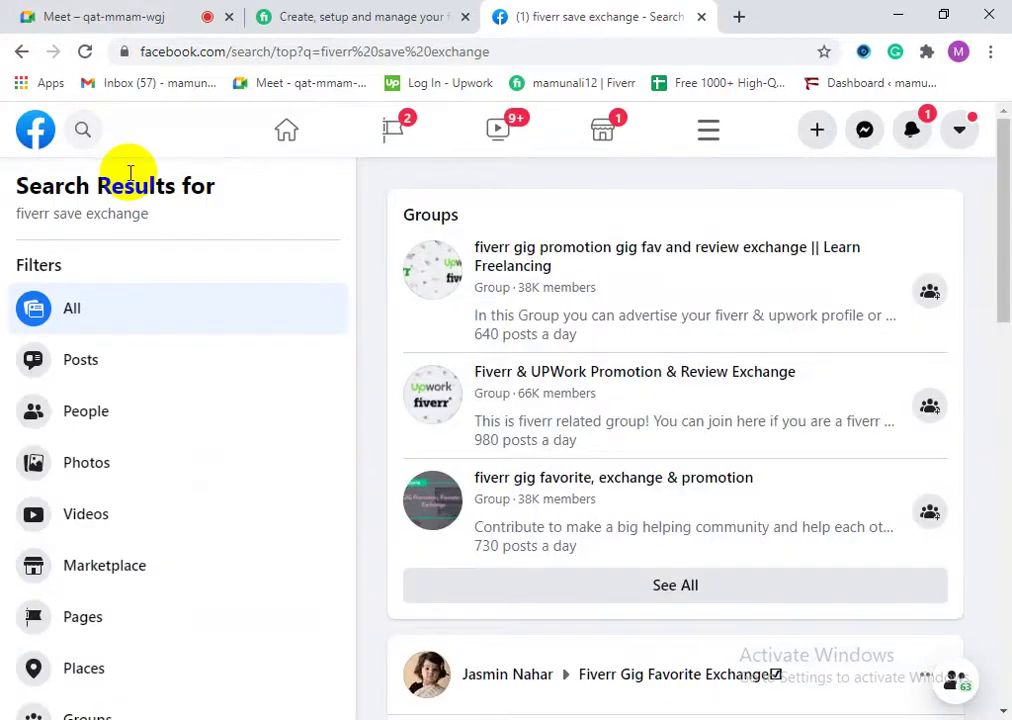
{"action": "scroll", "coordinate": [635, 565], "scroll_direction": "down", "scroll_amount": 2}
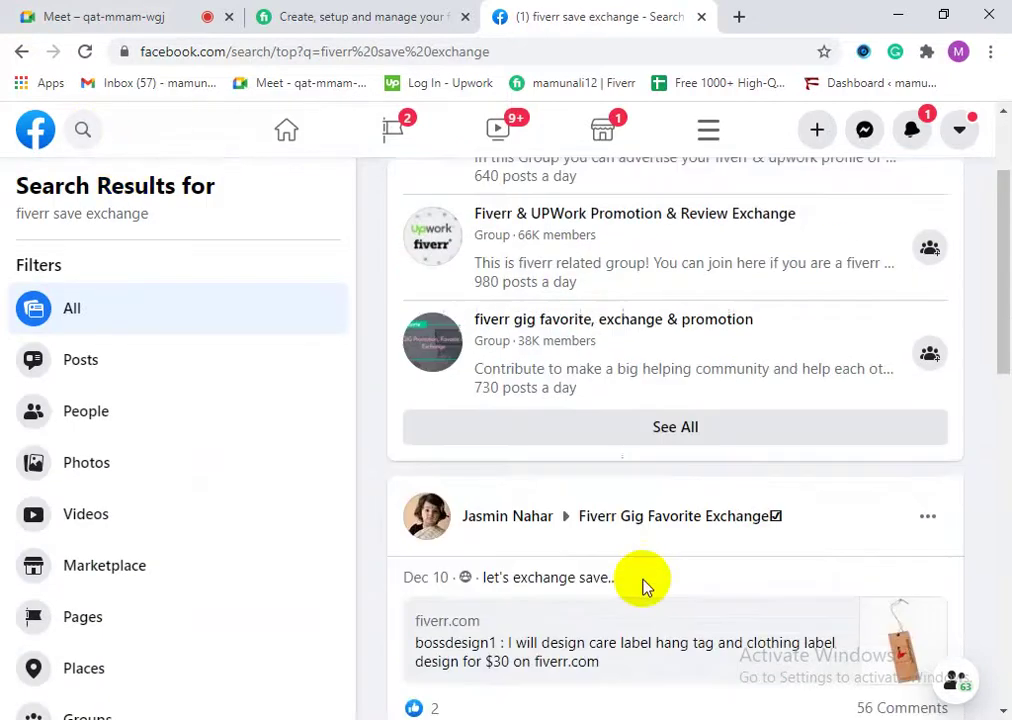
{"action": "scroll", "coordinate": [660, 533], "scroll_direction": "down", "scroll_amount": 4}
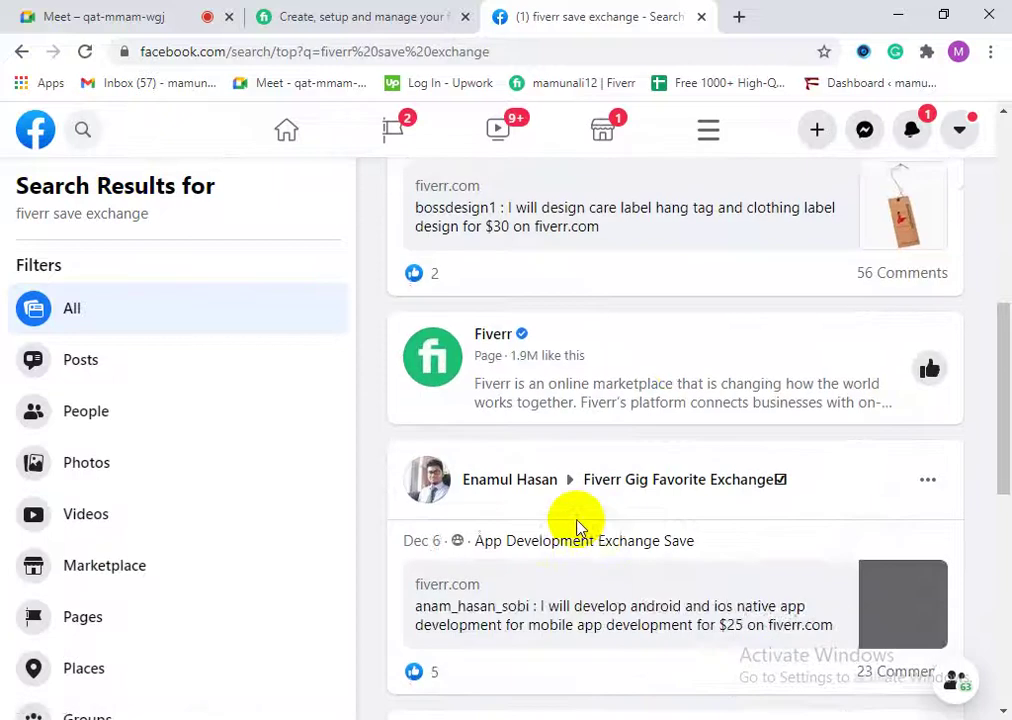
{"action": "scroll", "coordinate": [540, 505], "scroll_direction": "up", "scroll_amount": 4}
{"action": "scroll", "coordinate": [478, 487], "scroll_direction": "up", "scroll_amount": 2}
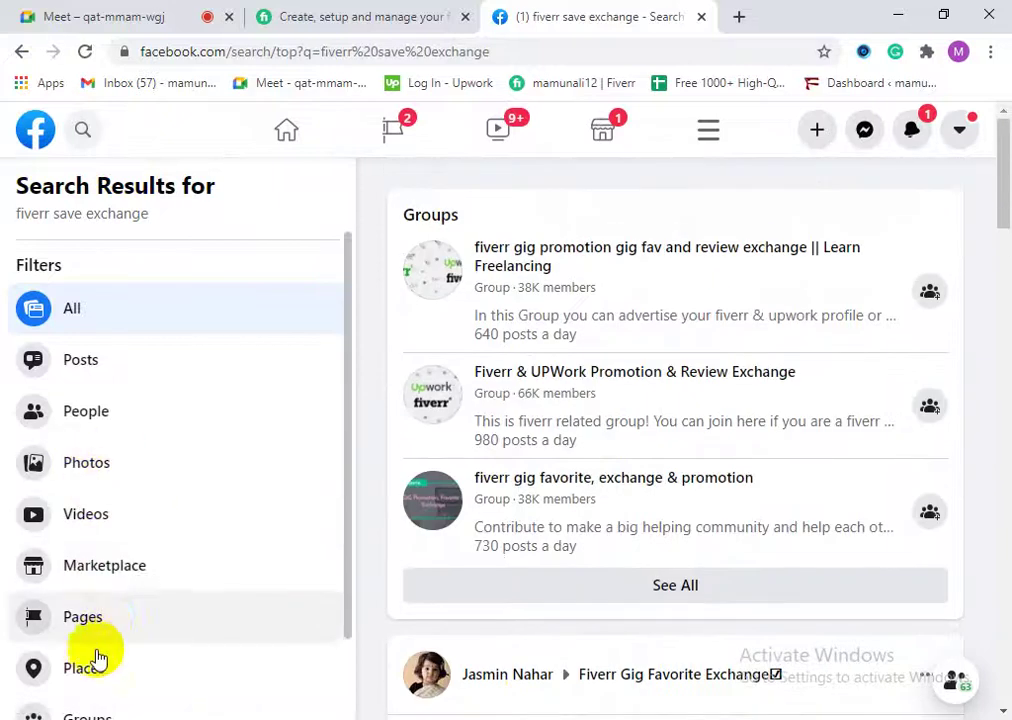
{"action": "scroll", "coordinate": [133, 622], "scroll_direction": "down", "scroll_amount": 1}
{"action": "left_click", "coordinate": [115, 630]}
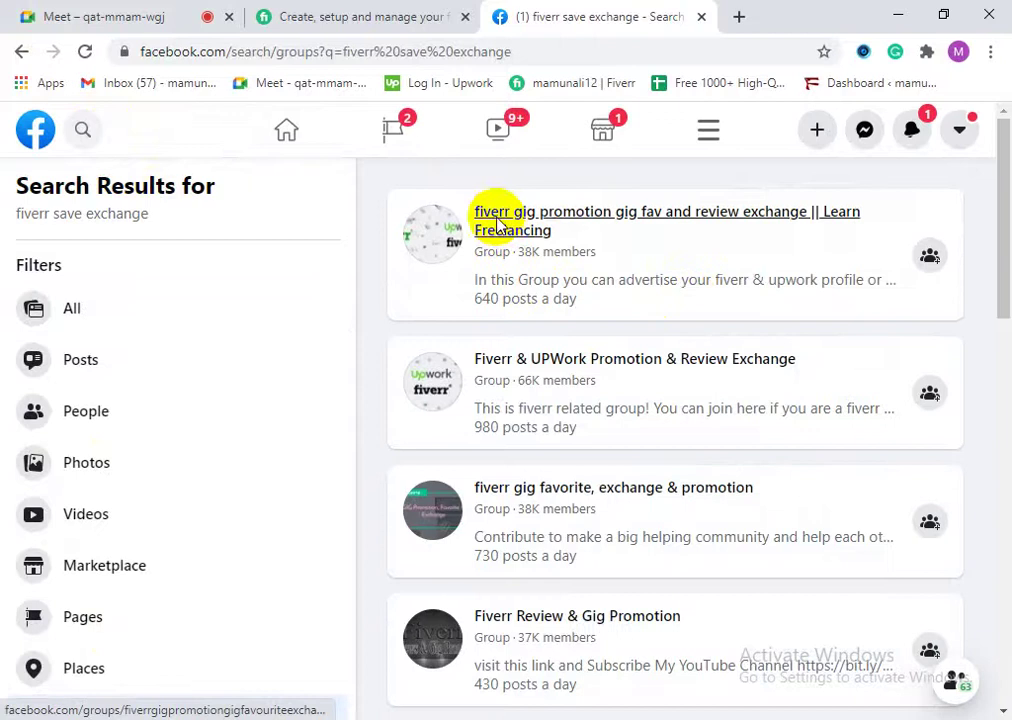
{"action": "right_click", "coordinate": [528, 228]}
Step: Request to join the first Fiverr gig promotion group, skipping its questions, then close its tab
{"action": "left_click", "coordinate": [588, 235]}
{"action": "left_click", "coordinate": [668, 10]}
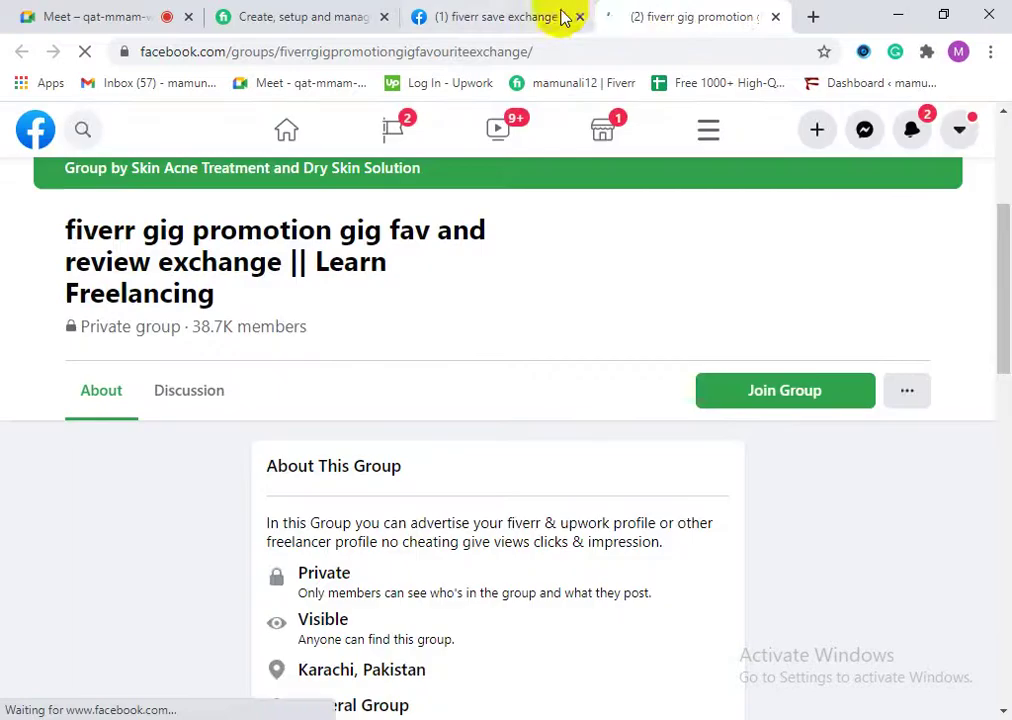
{"action": "left_click", "coordinate": [545, 14]}
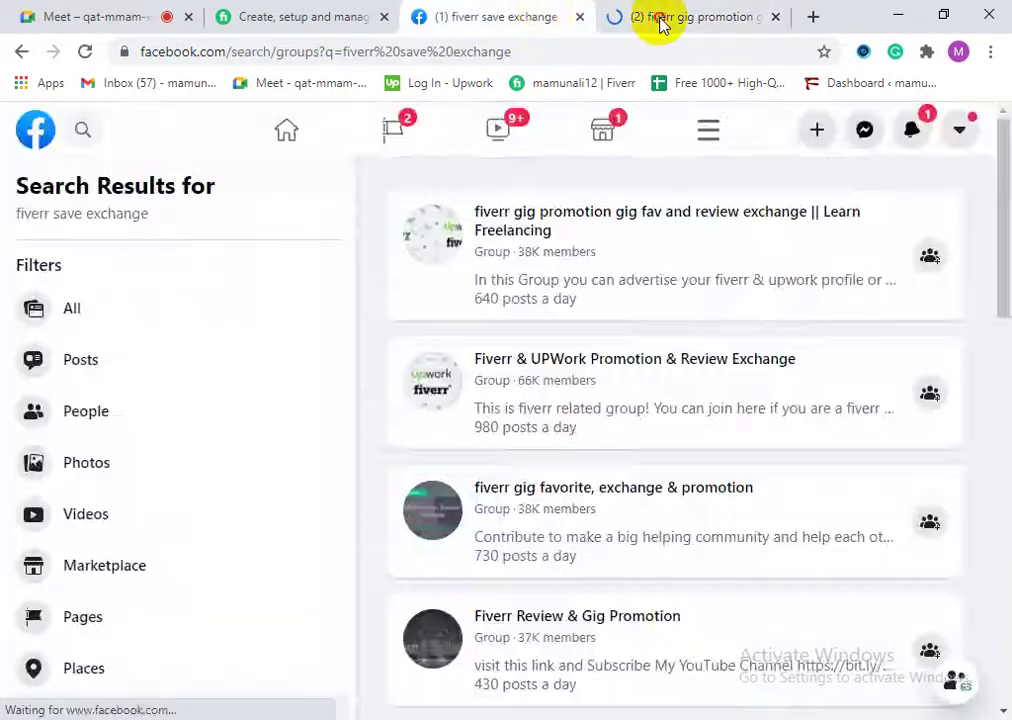
{"action": "left_click", "coordinate": [658, 18]}
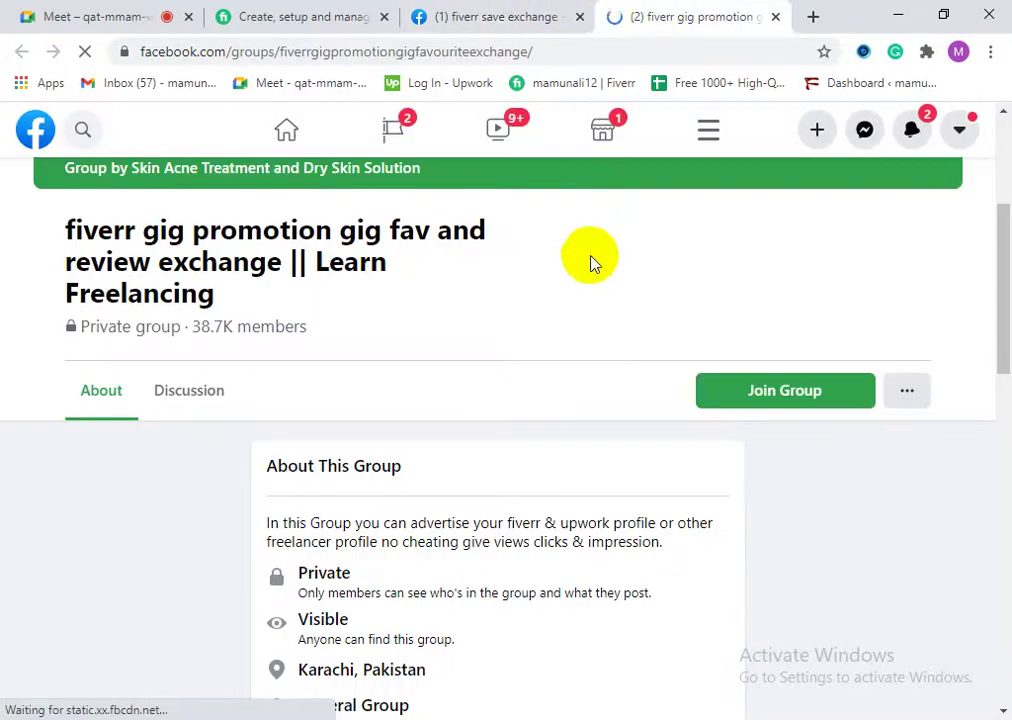
{"action": "left_click", "coordinate": [757, 391]}
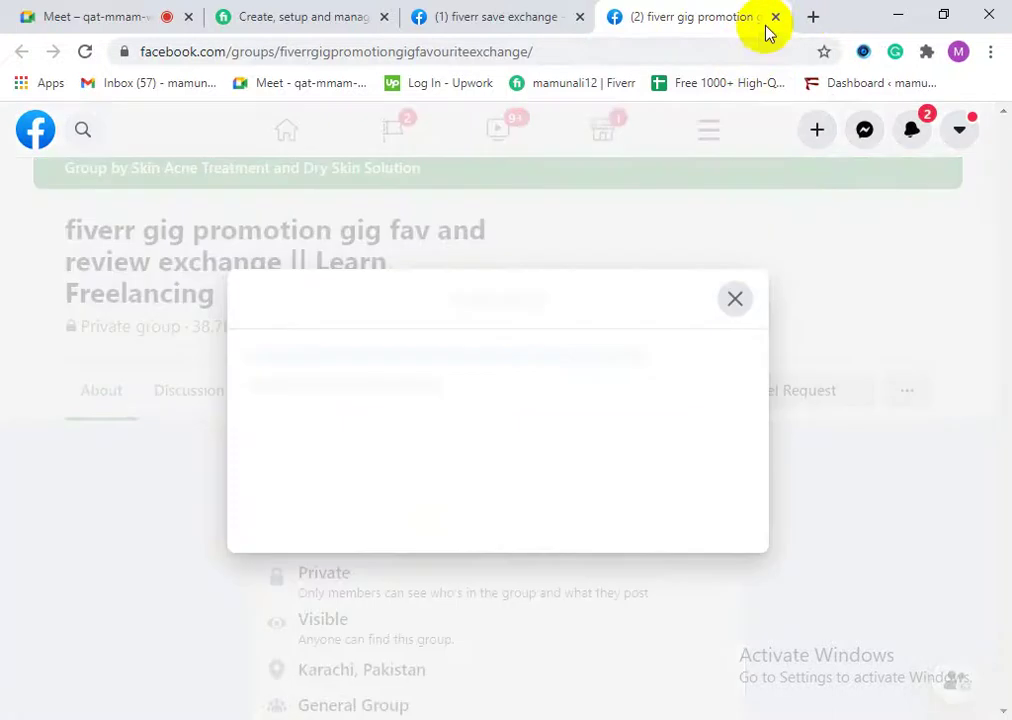
{"action": "scroll", "coordinate": [447, 540], "scroll_direction": "down", "scroll_amount": 3}
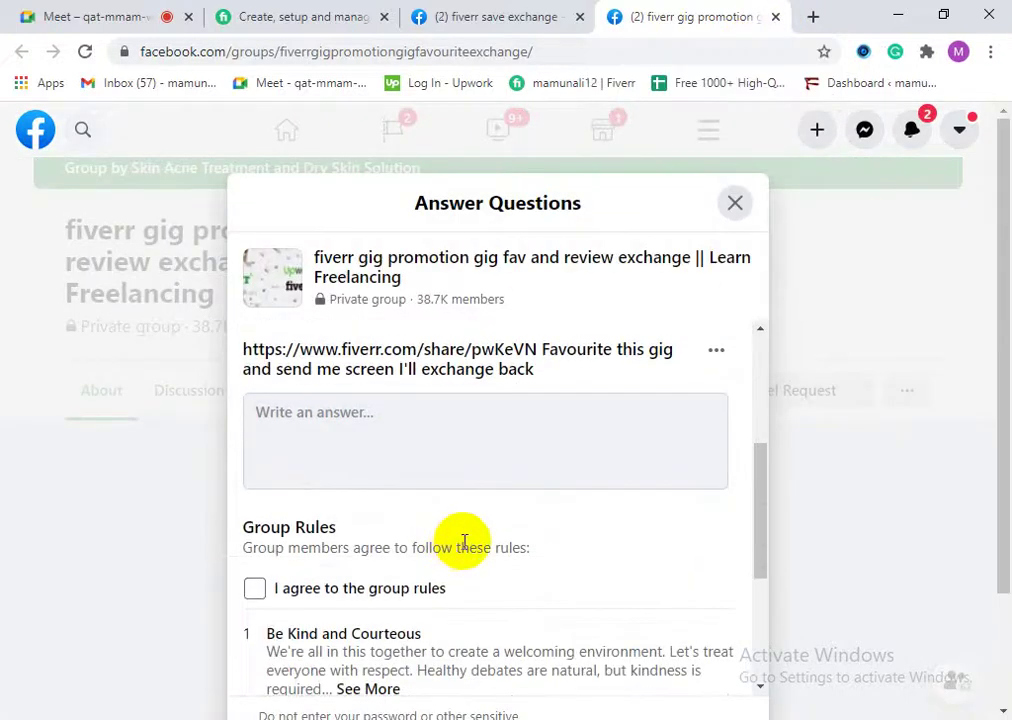
{"action": "left_click", "coordinate": [735, 204]}
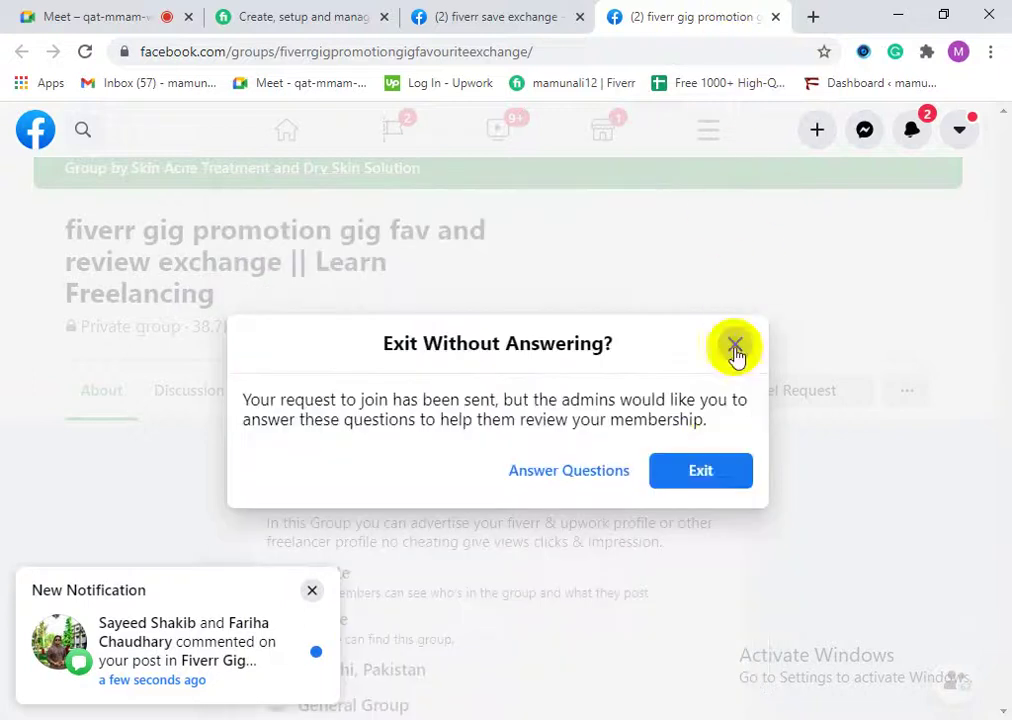
{"action": "left_click", "coordinate": [700, 476]}
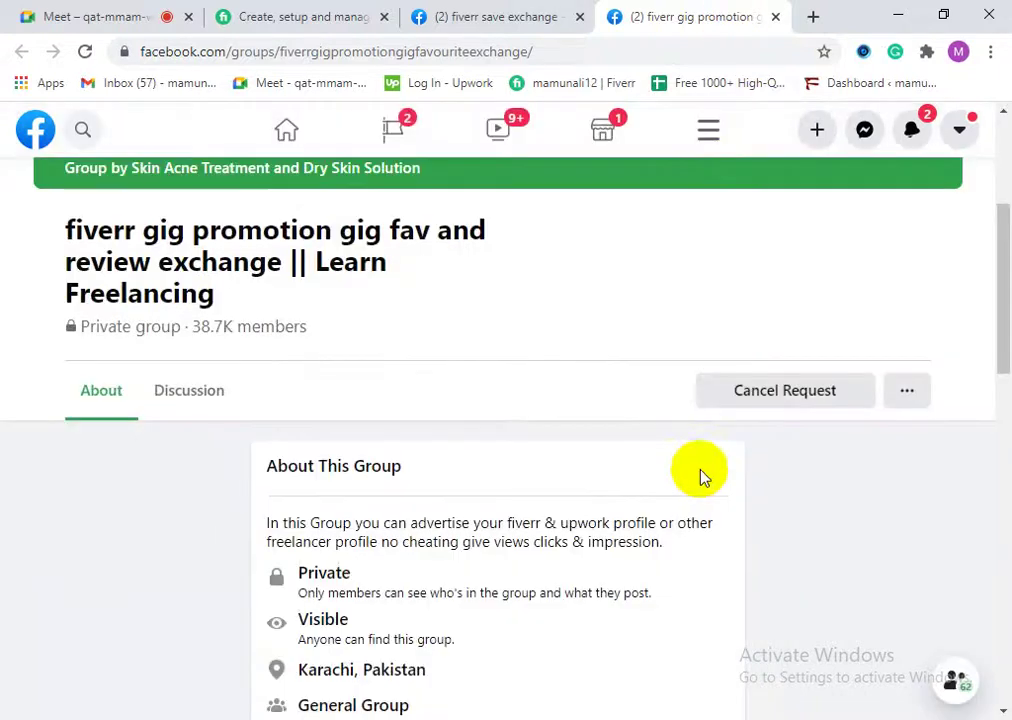
{"action": "left_click", "coordinate": [776, 19]}
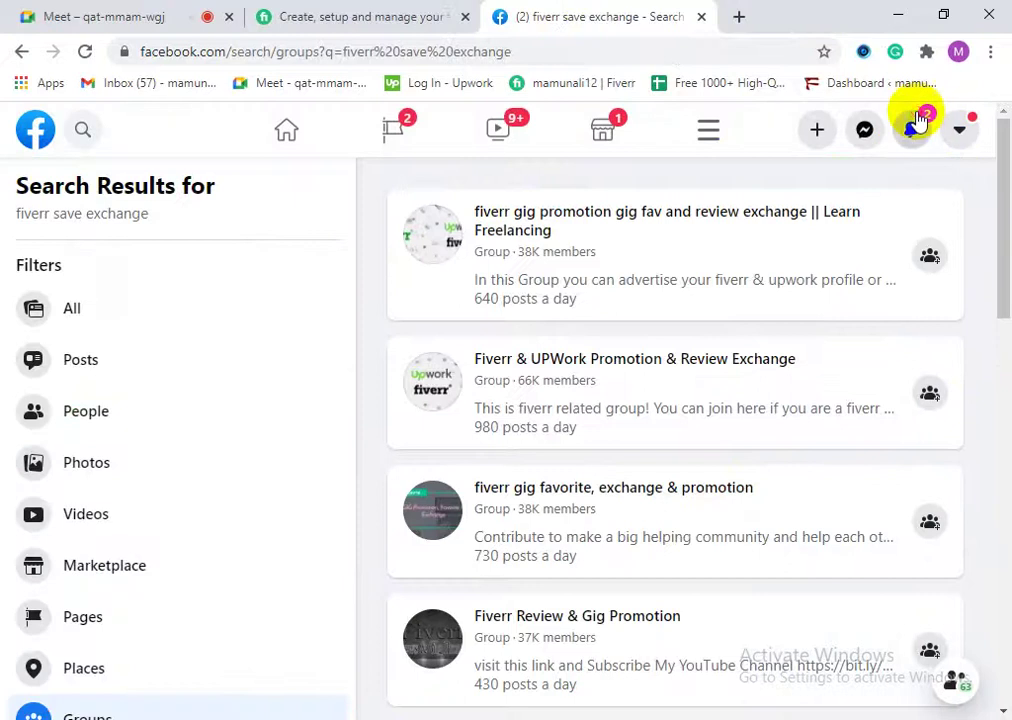
{"action": "left_click", "coordinate": [914, 123]}
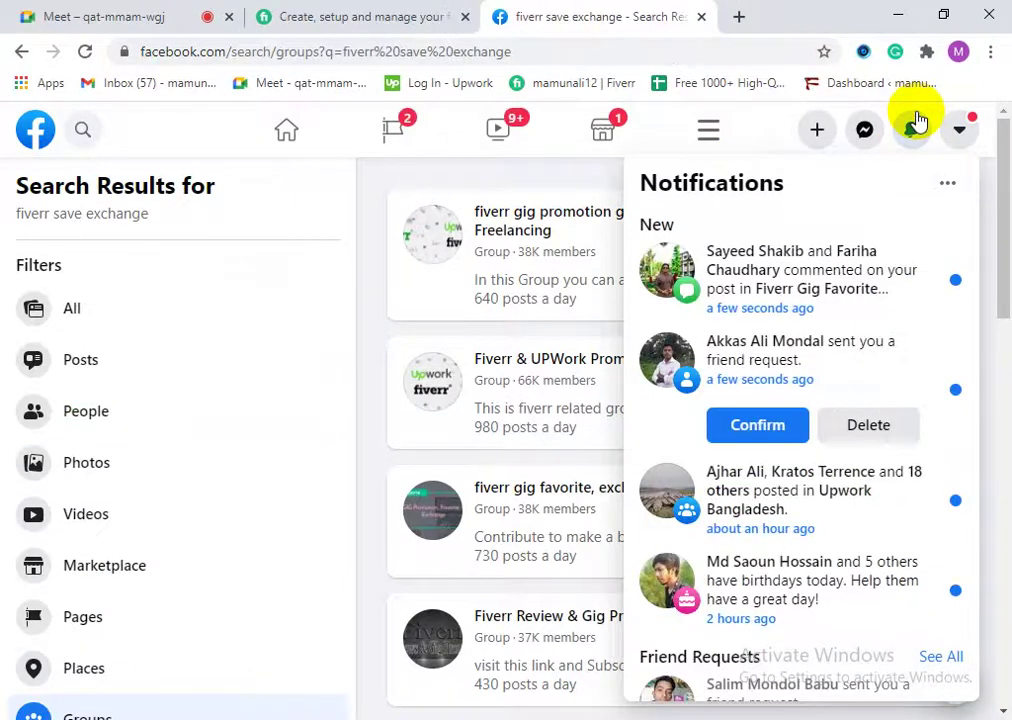
Step: Open the comment notification and read members' replies under the exchange post
{"action": "left_click", "coordinate": [820, 290]}
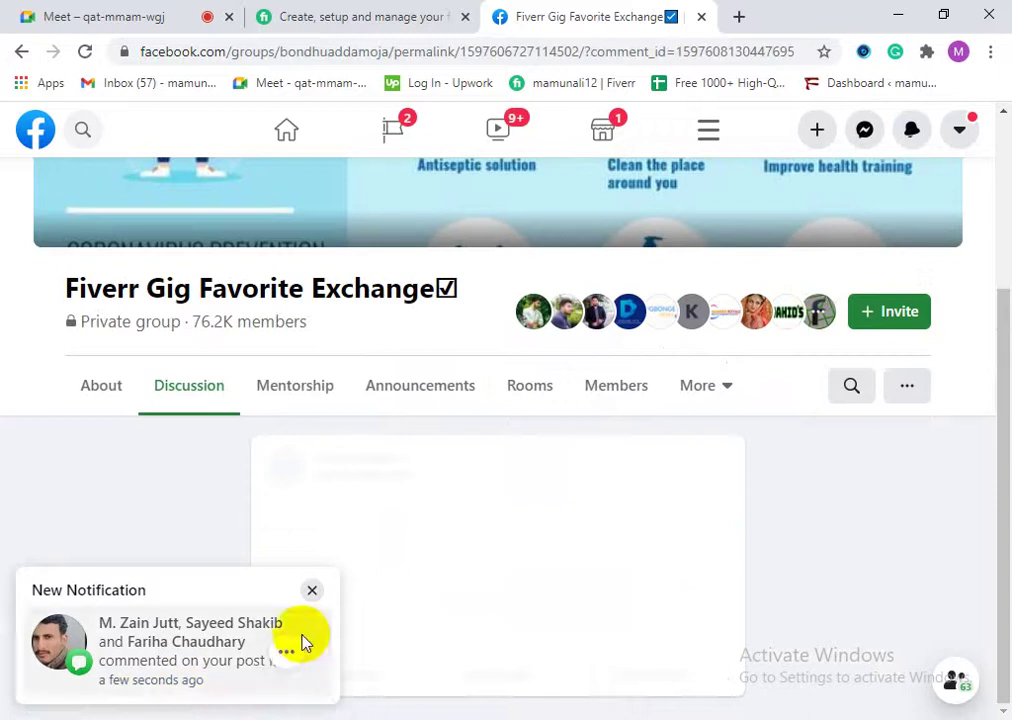
{"action": "left_click", "coordinate": [313, 594]}
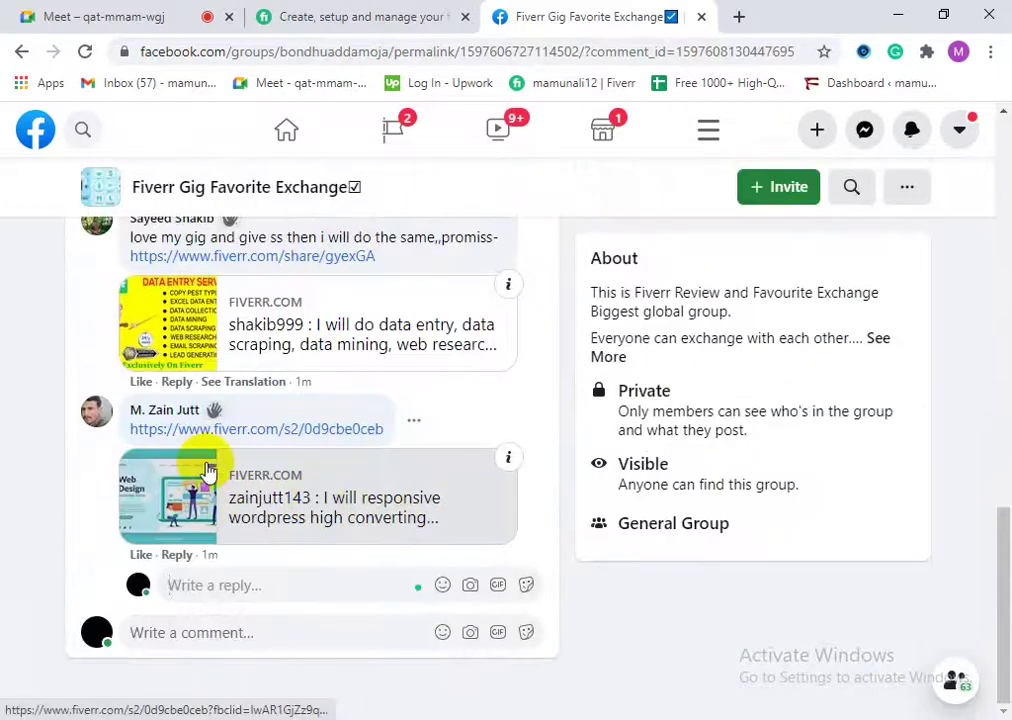
{"action": "scroll", "coordinate": [207, 470], "scroll_direction": "up", "scroll_amount": 3}
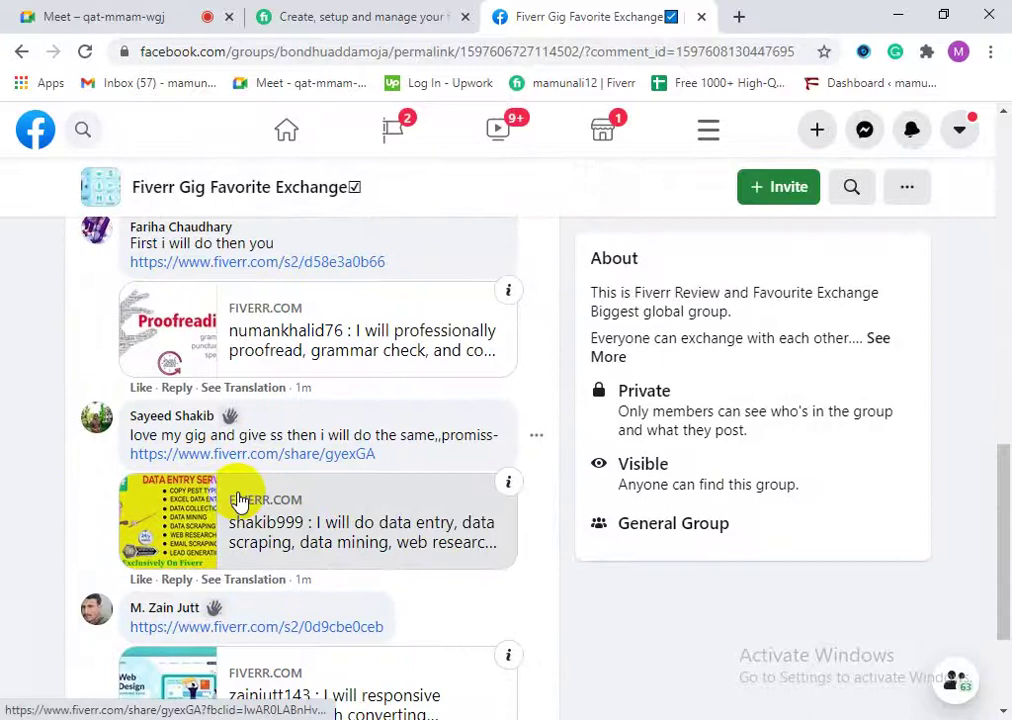
{"action": "scroll", "coordinate": [238, 500], "scroll_direction": "up", "scroll_amount": 10}
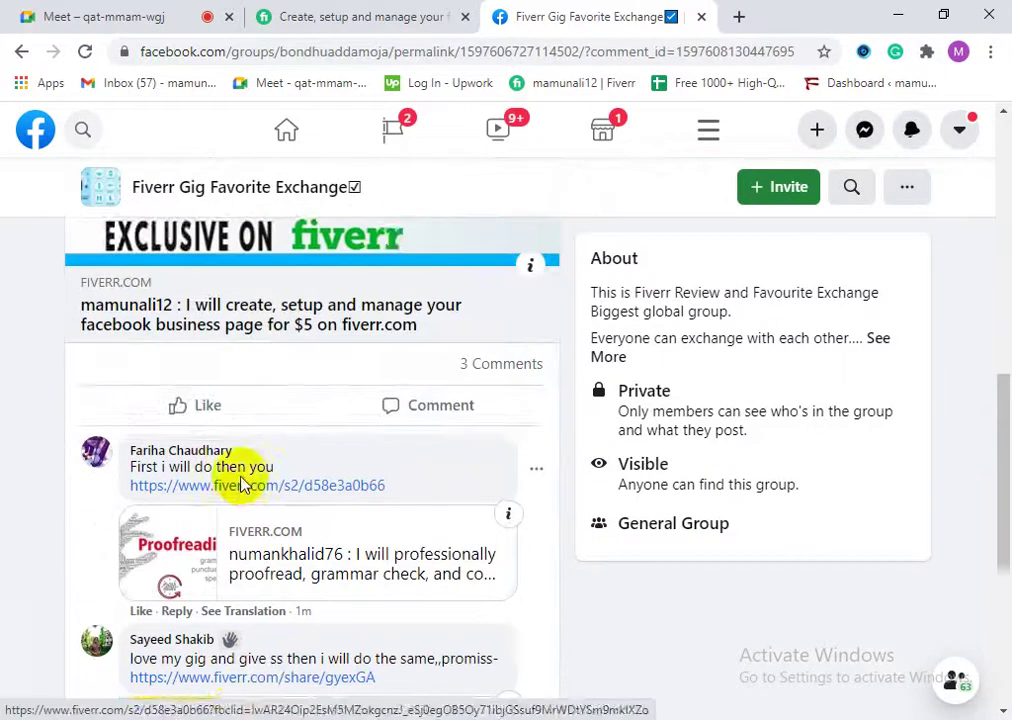
{"action": "scroll", "coordinate": [242, 480], "scroll_direction": "down", "scroll_amount": 2}
{"action": "scroll", "coordinate": [250, 493], "scroll_direction": "down", "scroll_amount": 3}
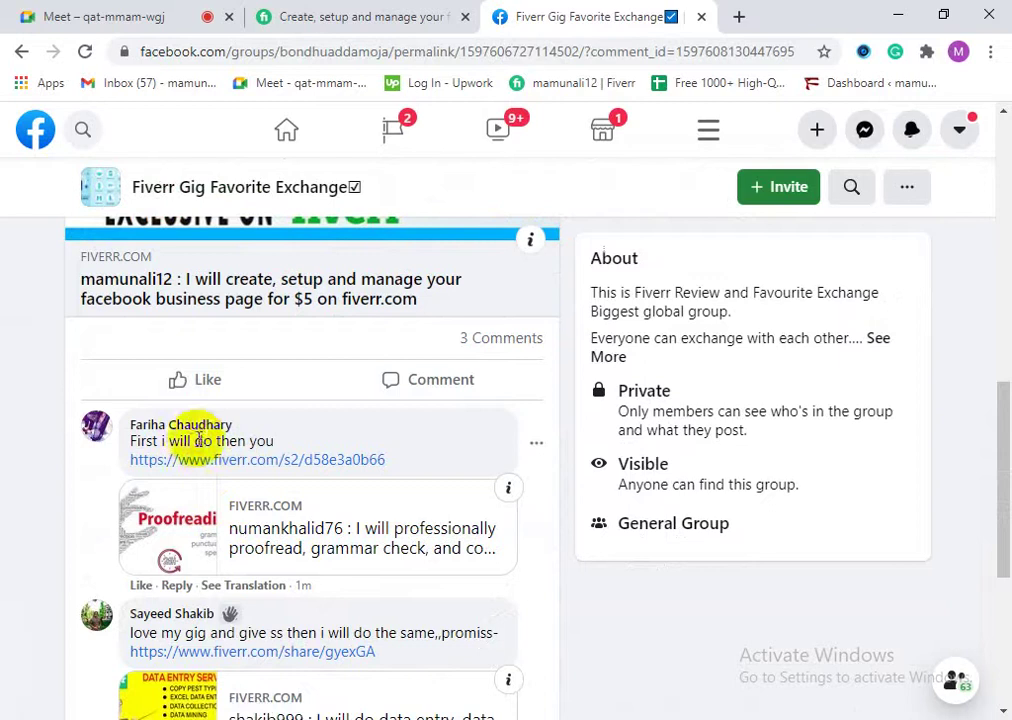
{"action": "left_click_drag", "start_coordinate": [175, 447], "coordinate": [262, 439]}
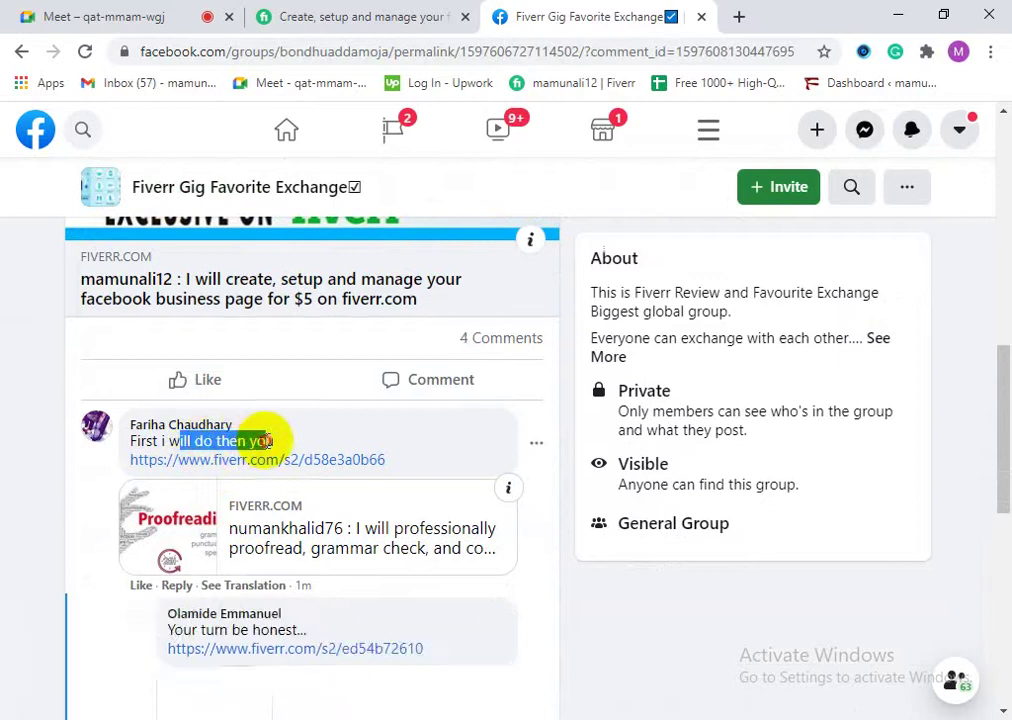
{"action": "scroll", "coordinate": [330, 470], "scroll_direction": "down", "scroll_amount": 1}
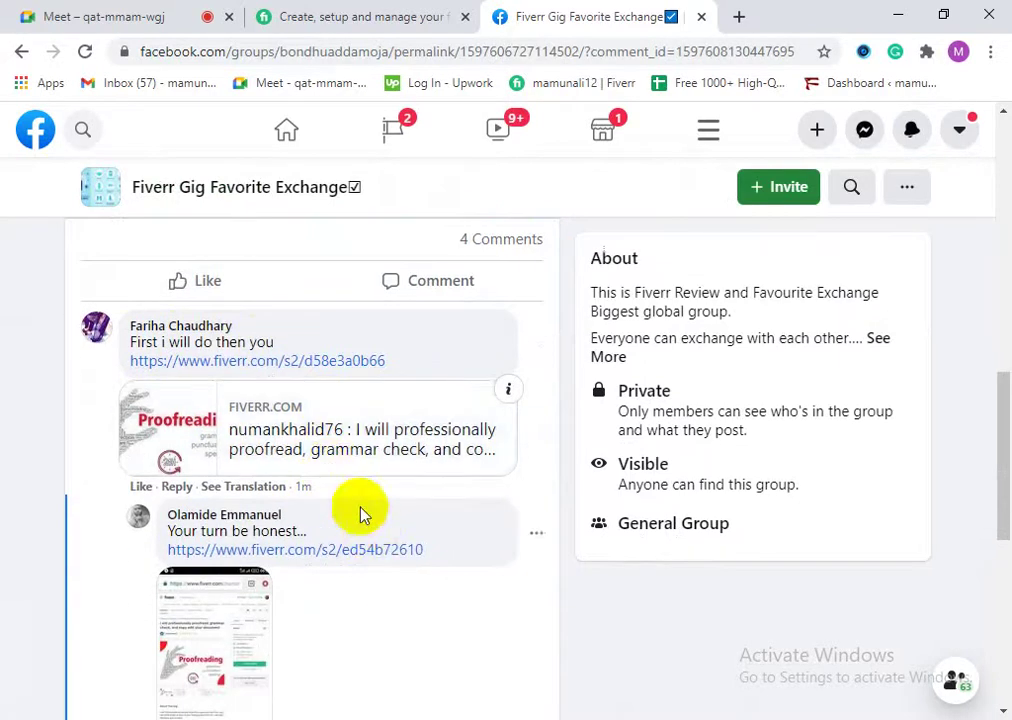
{"action": "scroll", "coordinate": [237, 458], "scroll_direction": "down", "scroll_amount": 3}
{"action": "scroll", "coordinate": [248, 422], "scroll_direction": "up", "scroll_amount": 2}
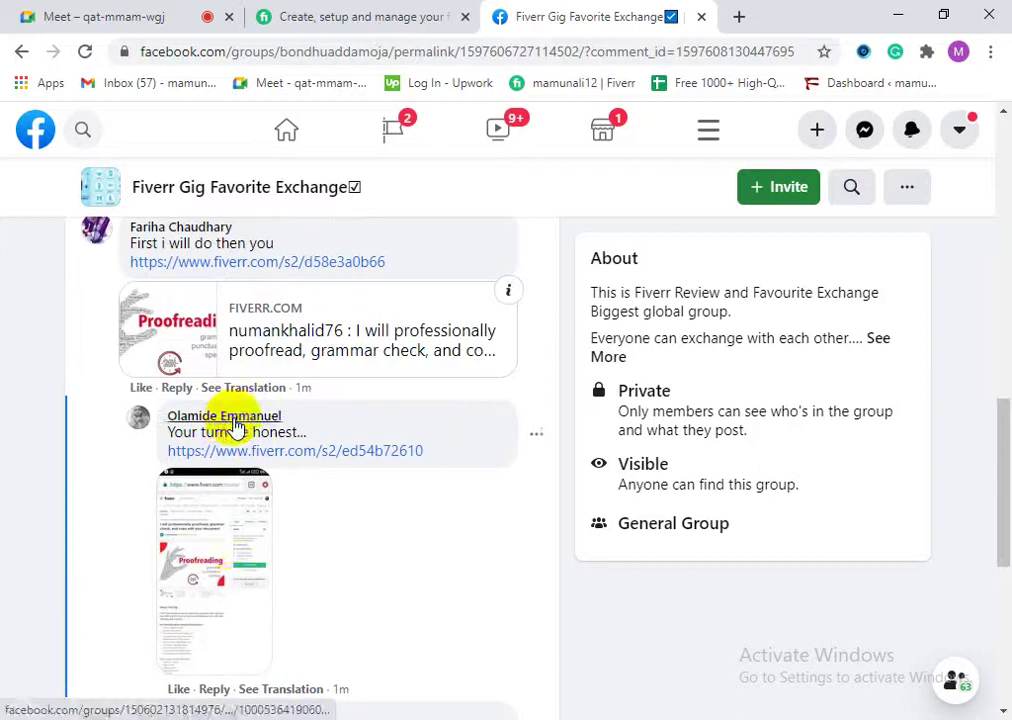
Step: View a reply's screenshot, then close the Facebook post tab, leaving the Fiverr gig page
{"action": "left_click", "coordinate": [221, 549]}
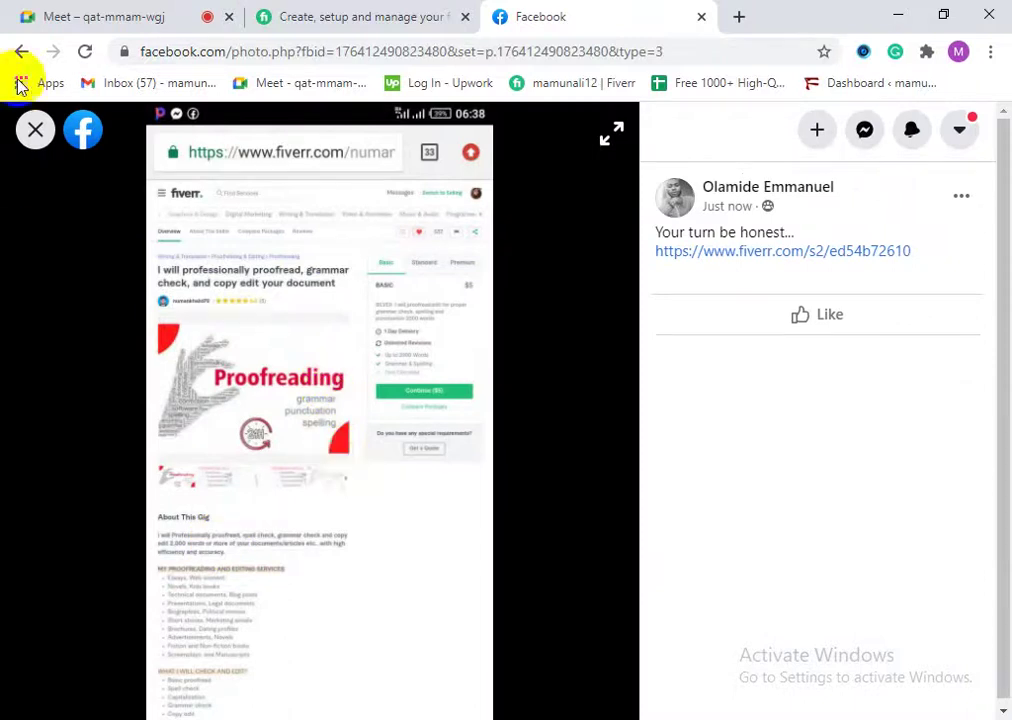
{"action": "left_click", "coordinate": [34, 128]}
{"action": "scroll", "coordinate": [294, 569], "scroll_direction": "down", "scroll_amount": 3}
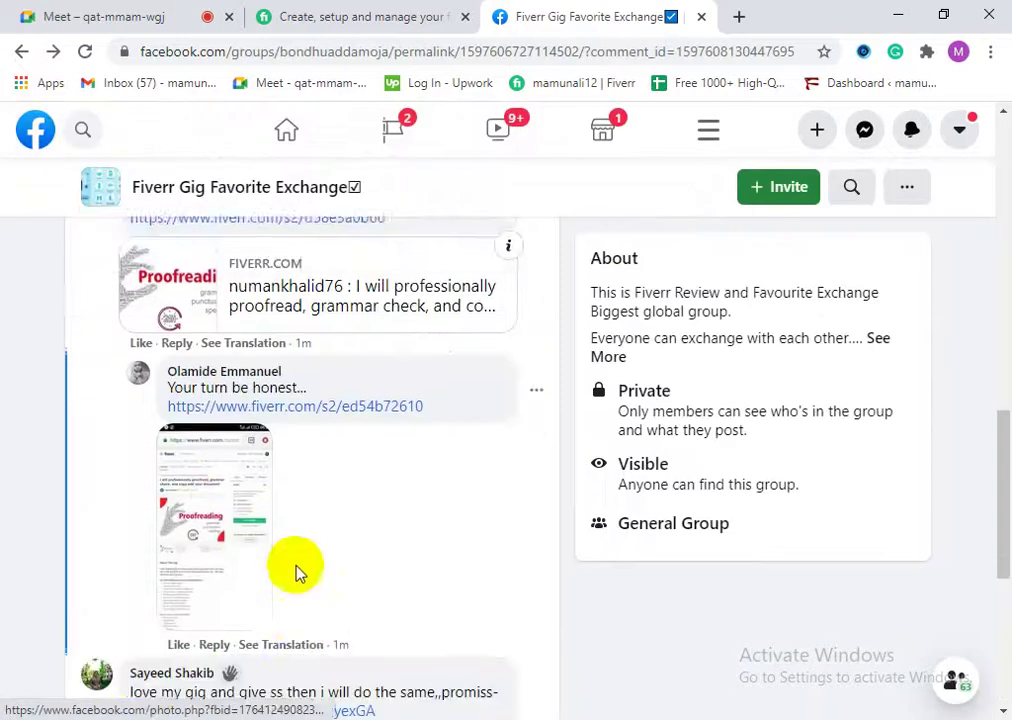
{"action": "scroll", "coordinate": [304, 575], "scroll_direction": "down", "scroll_amount": 2}
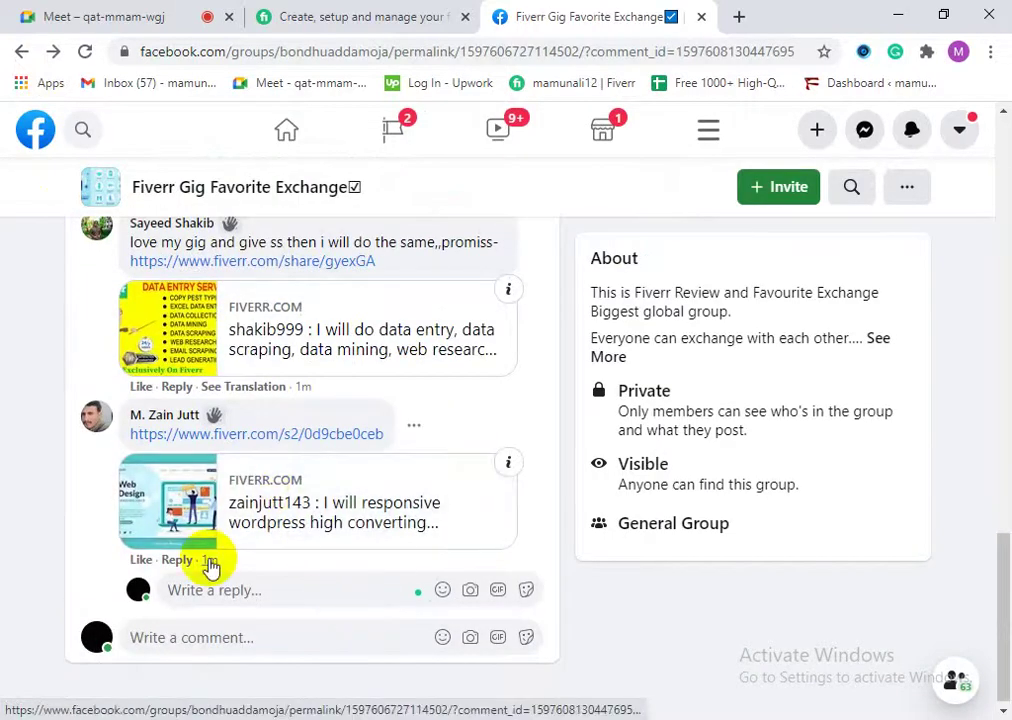
{"action": "scroll", "coordinate": [270, 560], "scroll_direction": "up", "scroll_amount": 3}
{"action": "scroll", "coordinate": [283, 540], "scroll_direction": "up", "scroll_amount": 10}
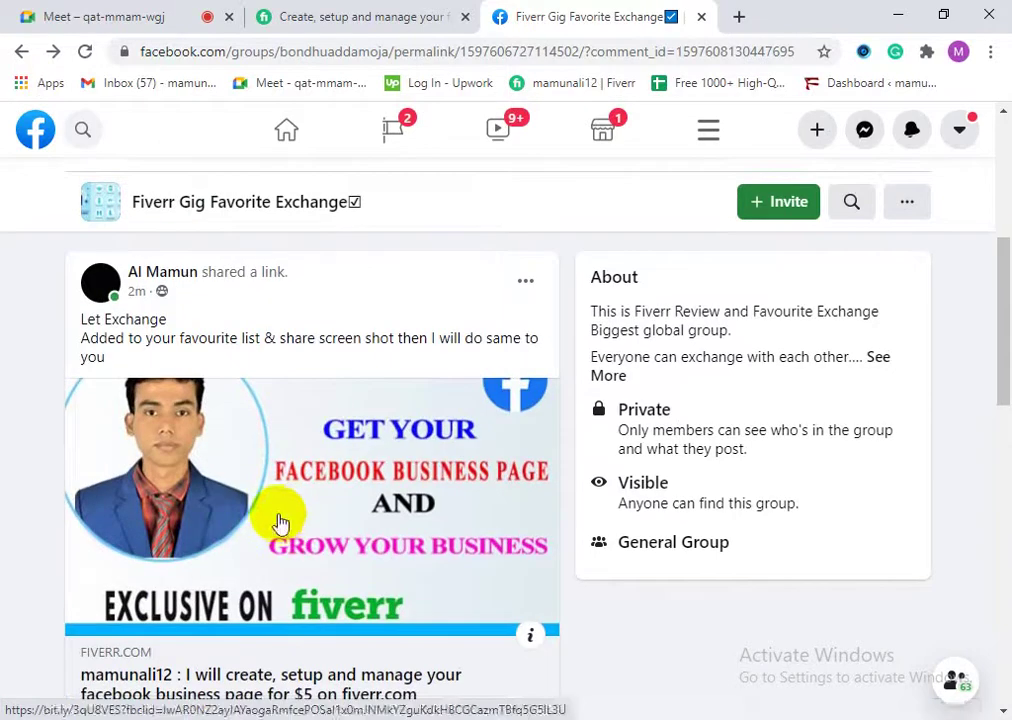
{"action": "left_click", "coordinate": [290, 10]}
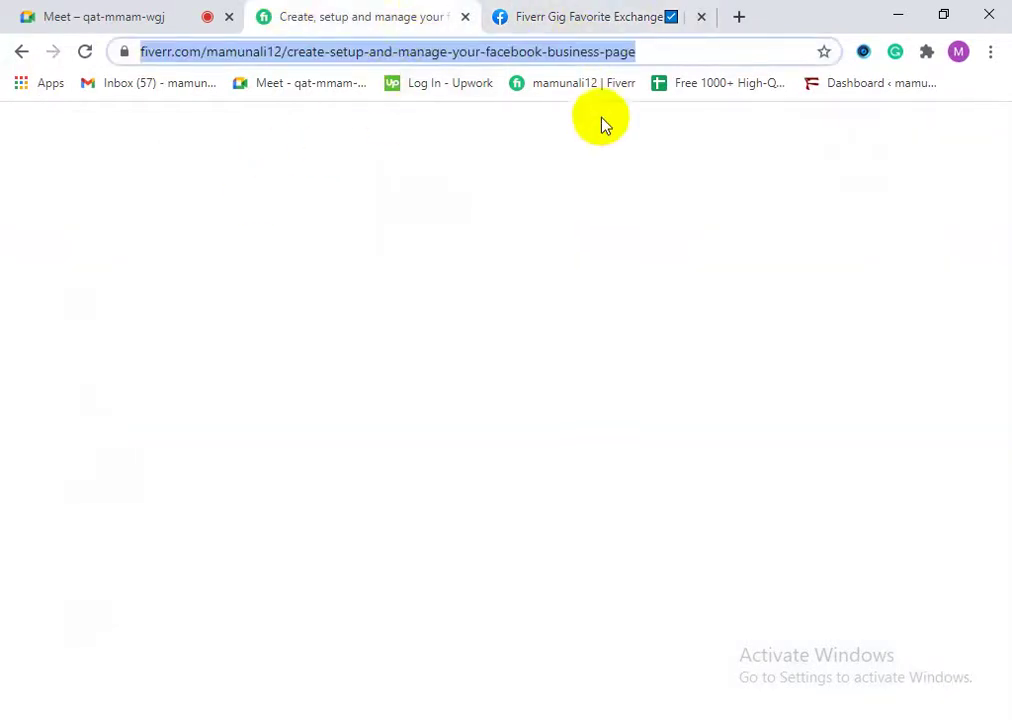
{"action": "left_click", "coordinate": [638, 22]}
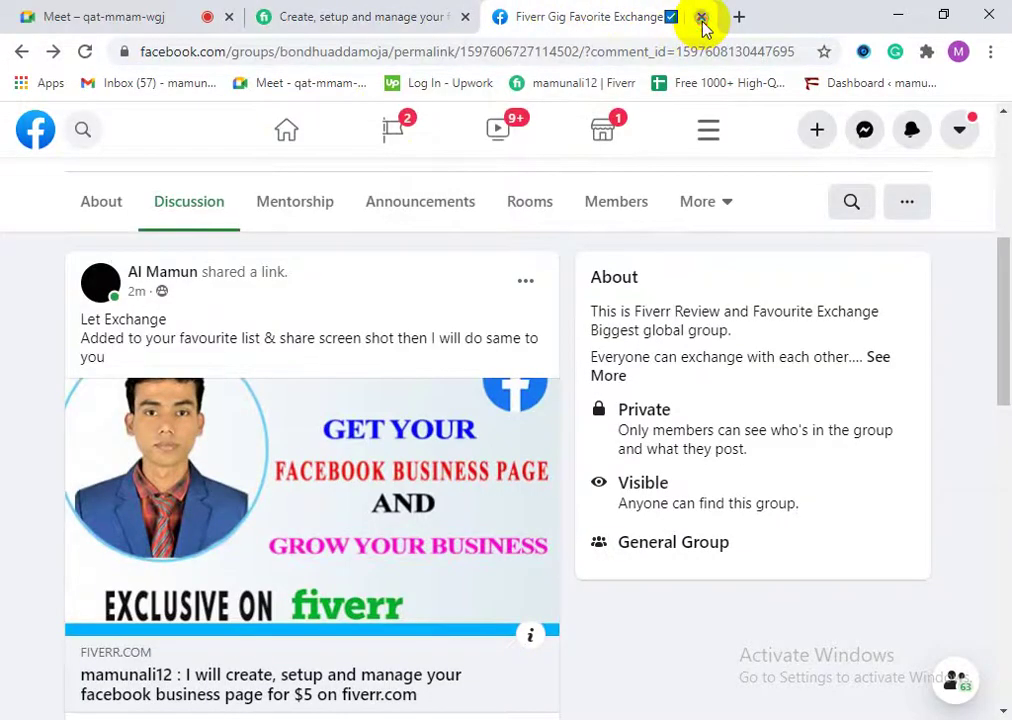
{"action": "left_click", "coordinate": [701, 18]}
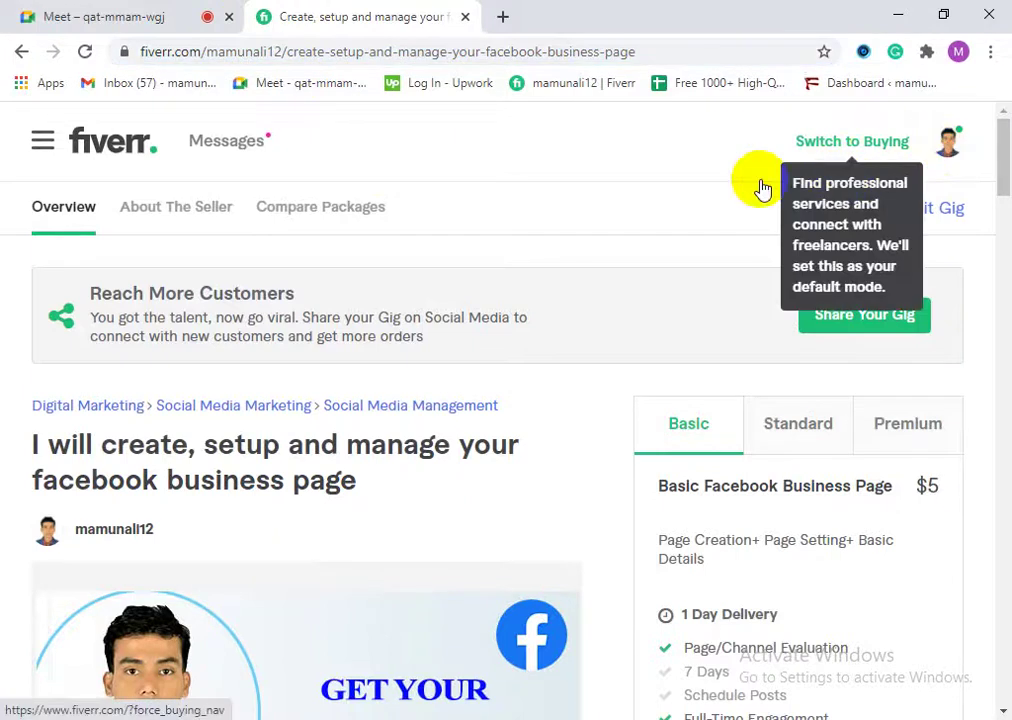
Step: Go to the Fiverr seller profile page from the account menu and look over it
{"action": "left_click", "coordinate": [943, 148]}
{"action": "left_click", "coordinate": [943, 148]}
{"action": "left_click", "coordinate": [948, 148]}
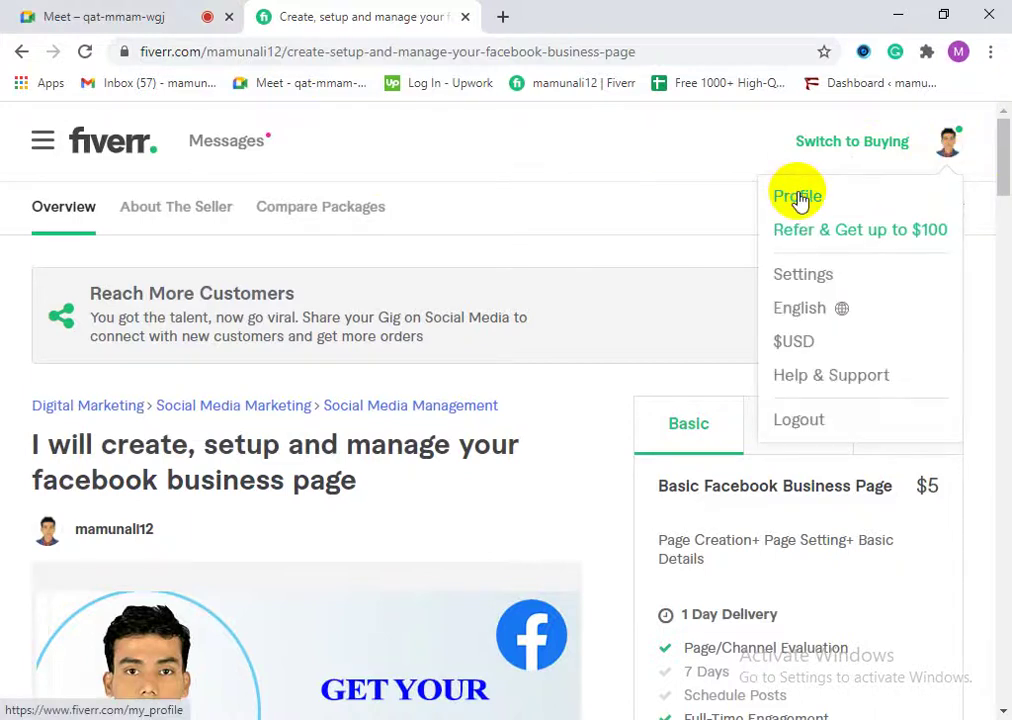
{"action": "left_click", "coordinate": [799, 197]}
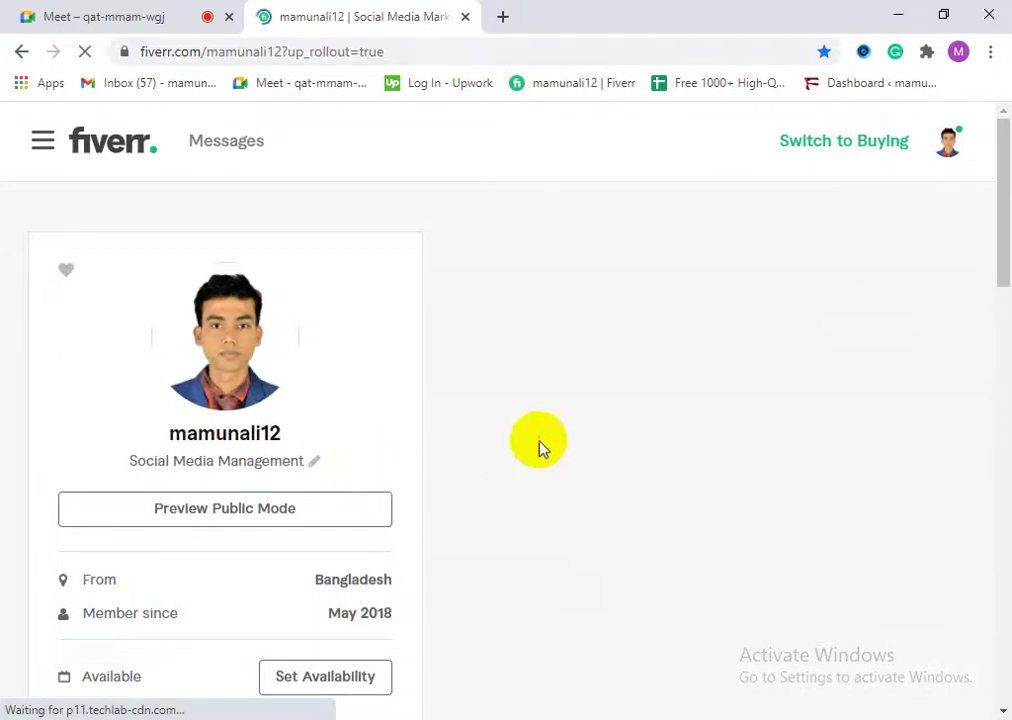
{"action": "scroll", "coordinate": [605, 526], "scroll_direction": "down", "scroll_amount": 3}
{"action": "scroll", "coordinate": [632, 560], "scroll_direction": "up", "scroll_amount": 4}
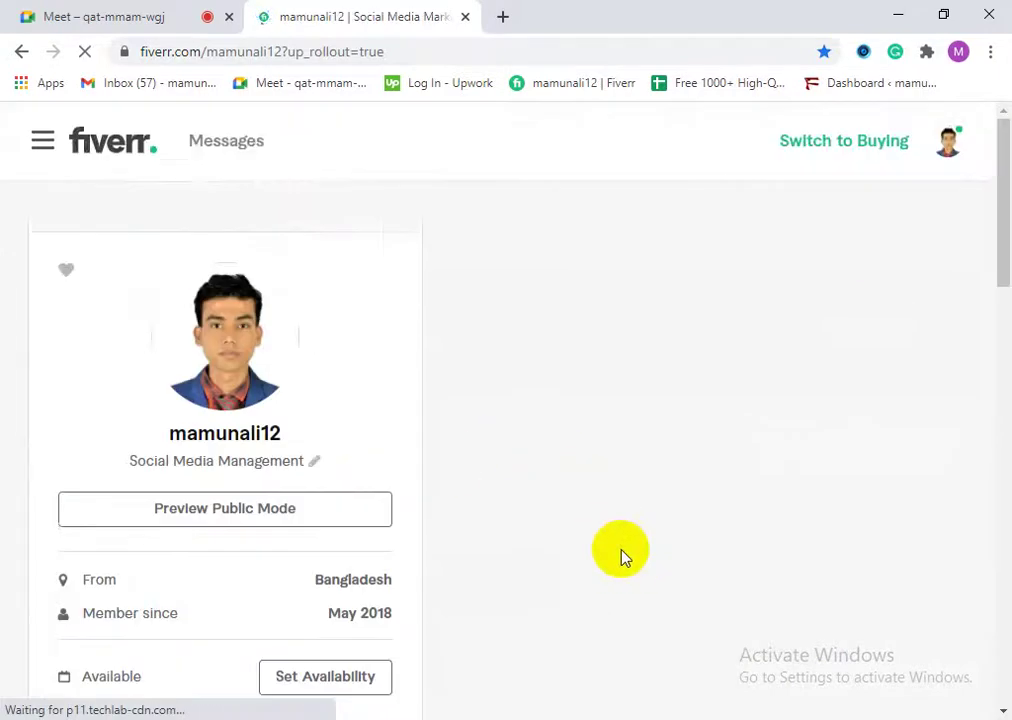
{"action": "scroll", "coordinate": [622, 556], "scroll_direction": "down", "scroll_amount": 5}
{"action": "scroll", "coordinate": [623, 558], "scroll_direction": "down", "scroll_amount": 2}
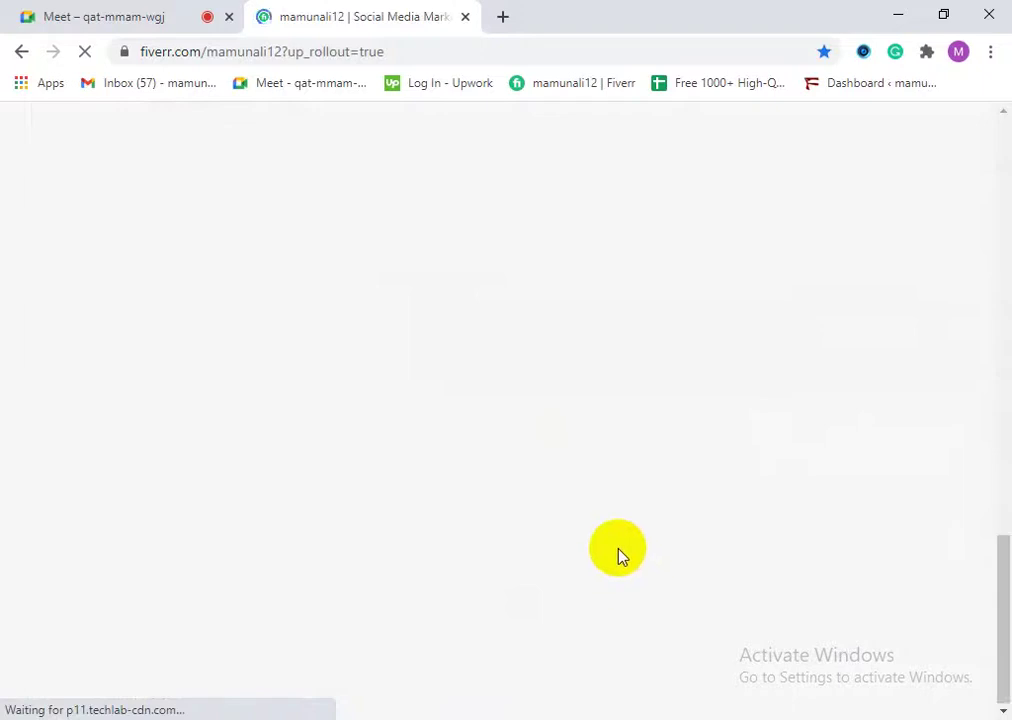
{"action": "scroll", "coordinate": [620, 540], "scroll_direction": "up", "scroll_amount": 10}
{"action": "scroll", "coordinate": [620, 525], "scroll_direction": "up", "scroll_amount": 2}
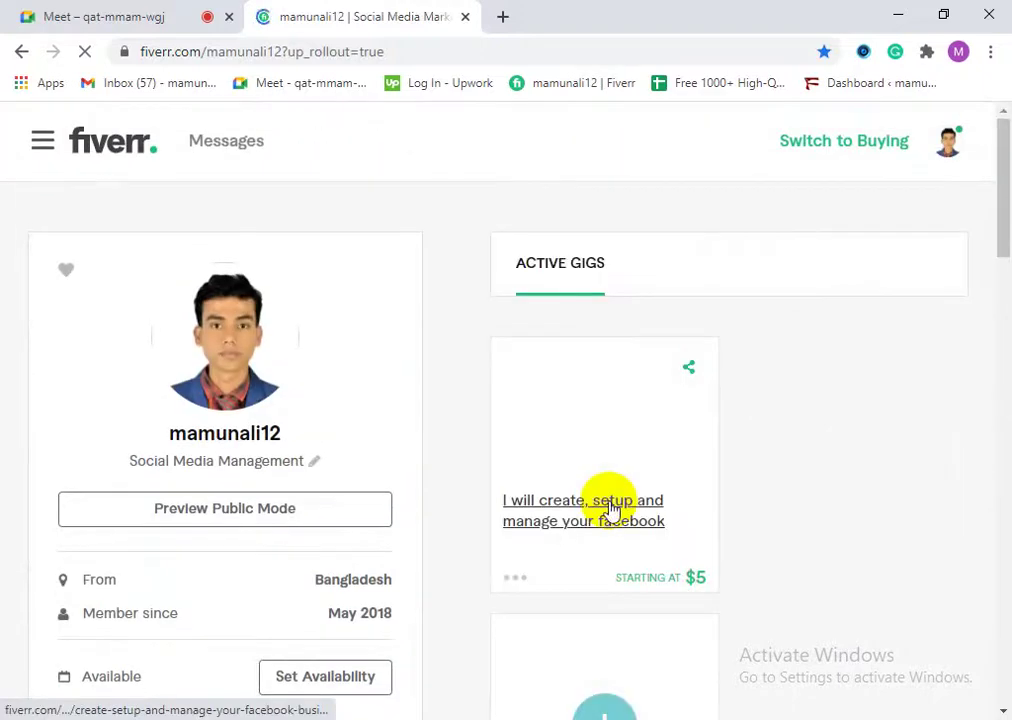
Step: Preview the active Facebook business page gig and scroll through its page
{"action": "left_click", "coordinate": [517, 589]}
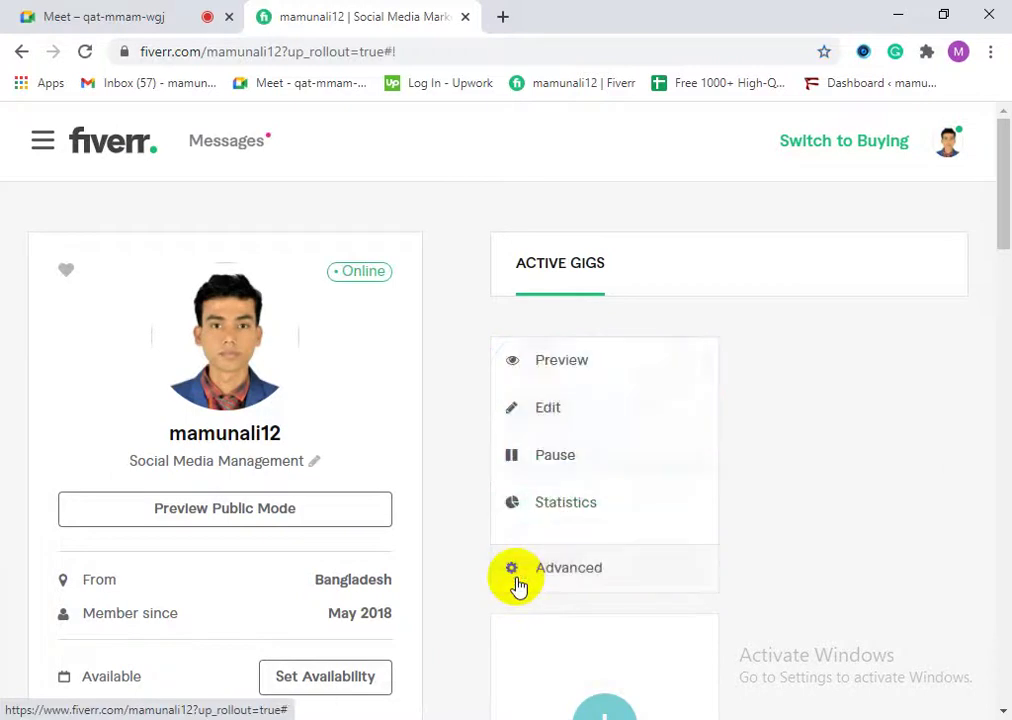
{"action": "left_click", "coordinate": [574, 566]}
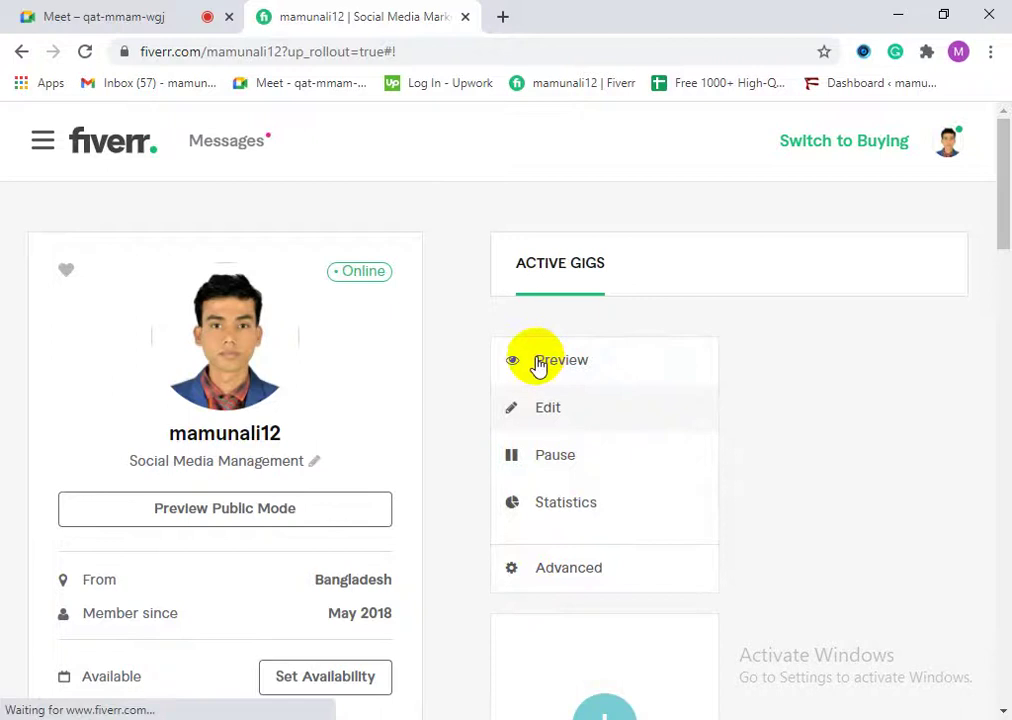
{"action": "left_click", "coordinate": [536, 362]}
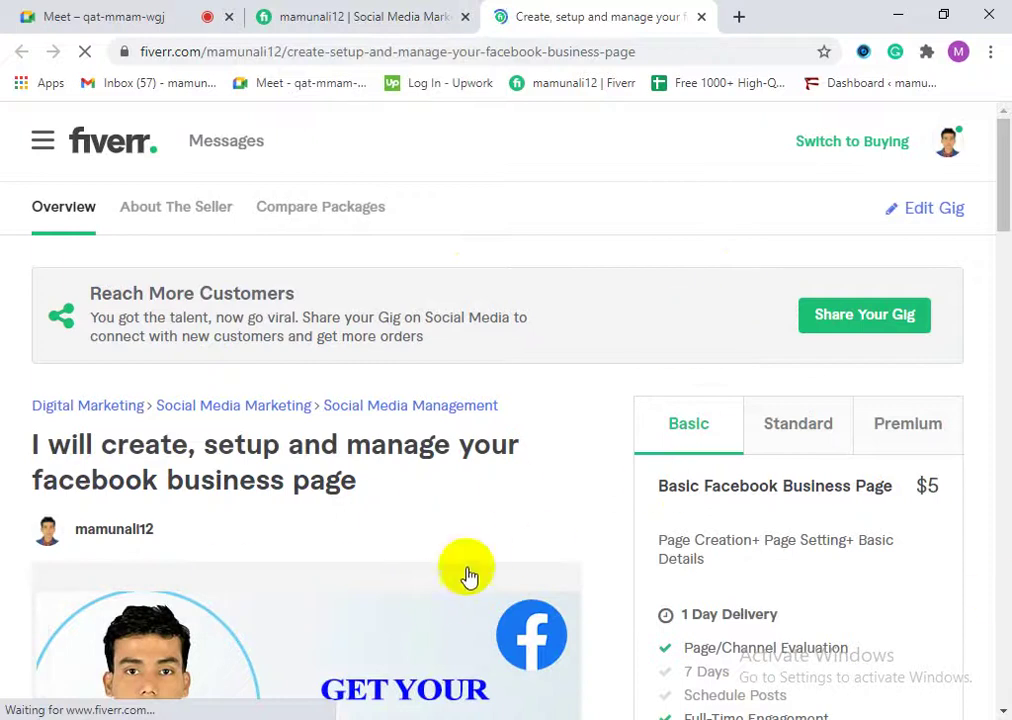
{"action": "scroll", "coordinate": [400, 595], "scroll_direction": "down", "scroll_amount": 4}
{"action": "scroll", "coordinate": [440, 615], "scroll_direction": "down", "scroll_amount": 15}
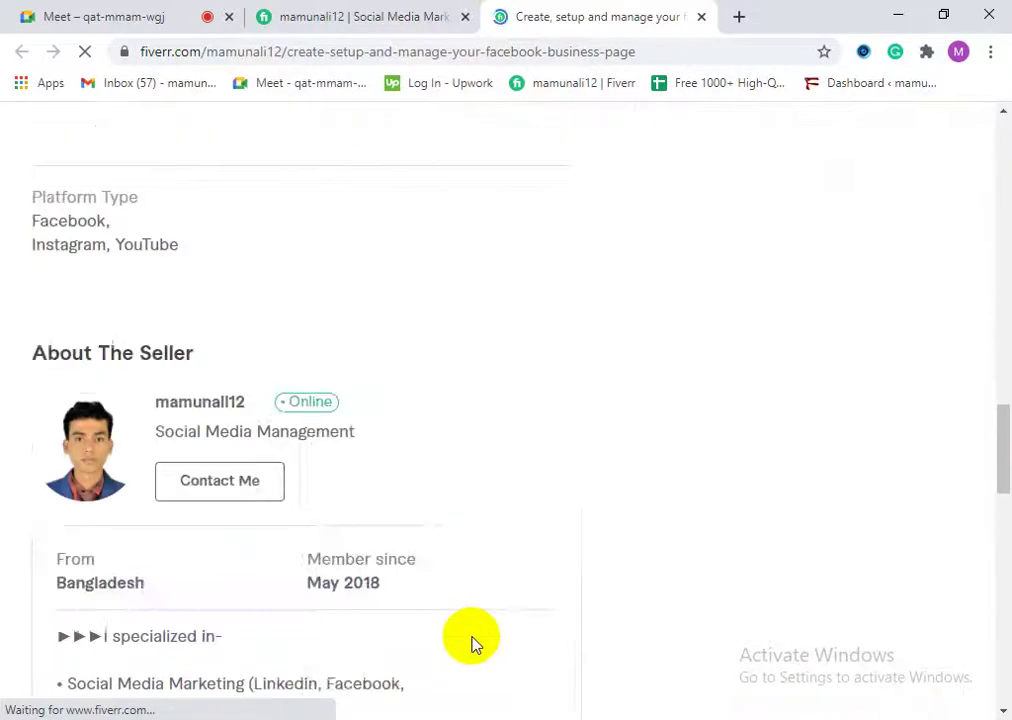
{"action": "scroll", "coordinate": [472, 640], "scroll_direction": "down", "scroll_amount": 9}
{"action": "scroll", "coordinate": [560, 640], "scroll_direction": "down", "scroll_amount": 6}
{"action": "left_click_drag", "start_coordinate": [1003, 665], "coordinate": [957, 155]}
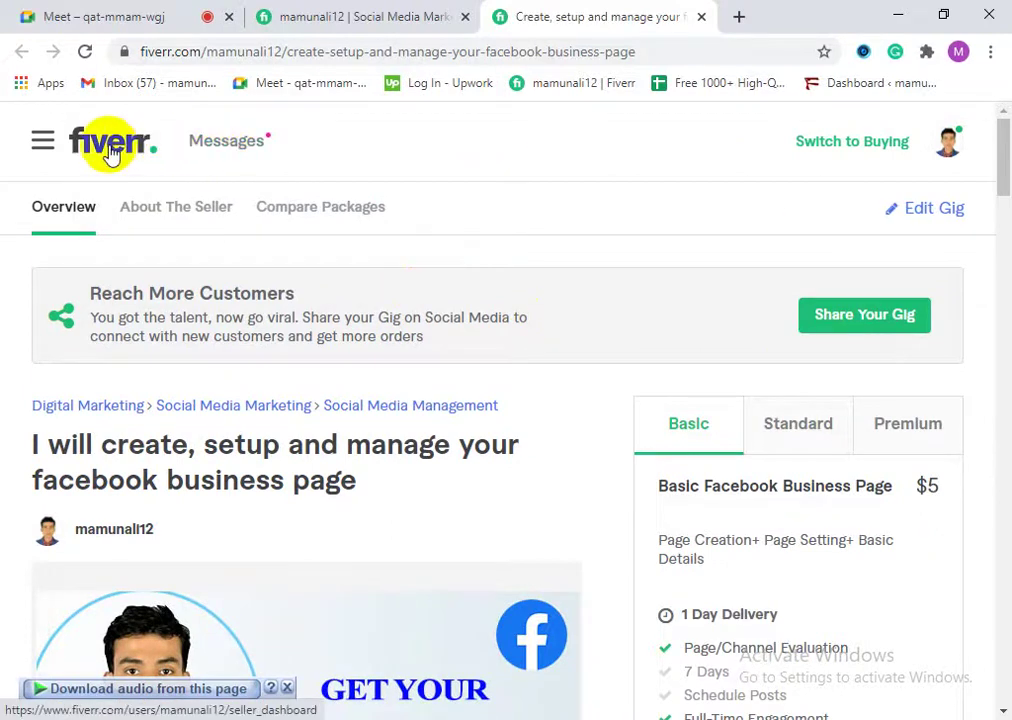
Step: Open the seller dashboard, close that tab, and return to the seller profile
{"action": "left_click", "coordinate": [112, 146]}
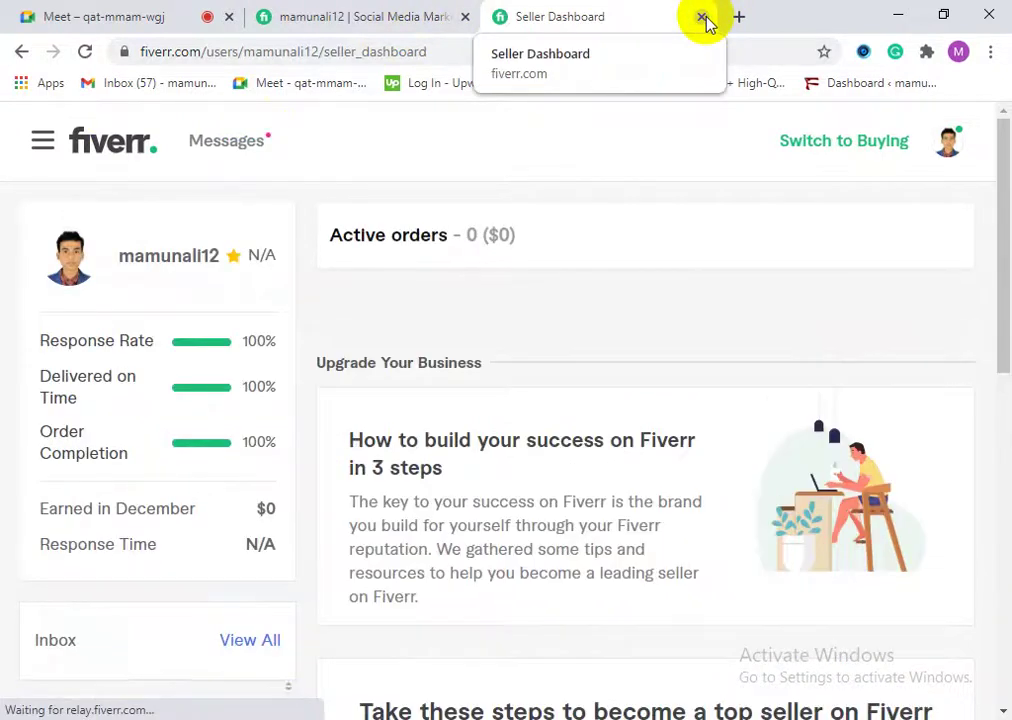
{"action": "left_click", "coordinate": [701, 18]}
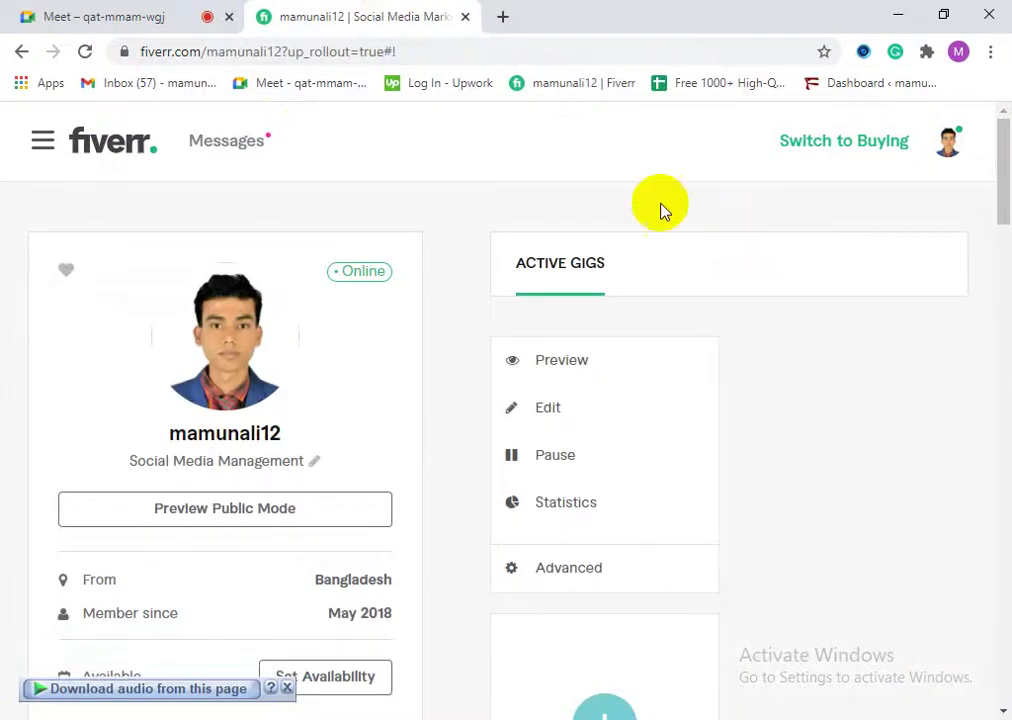
{"action": "left_click", "coordinate": [943, 148]}
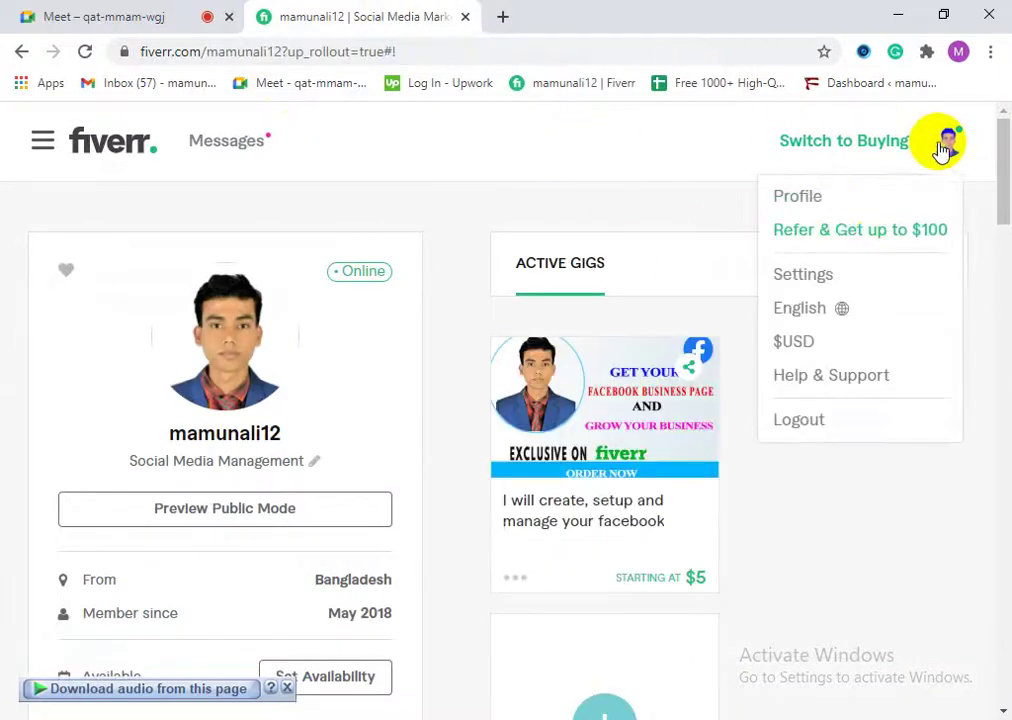
{"action": "left_click", "coordinate": [840, 208]}
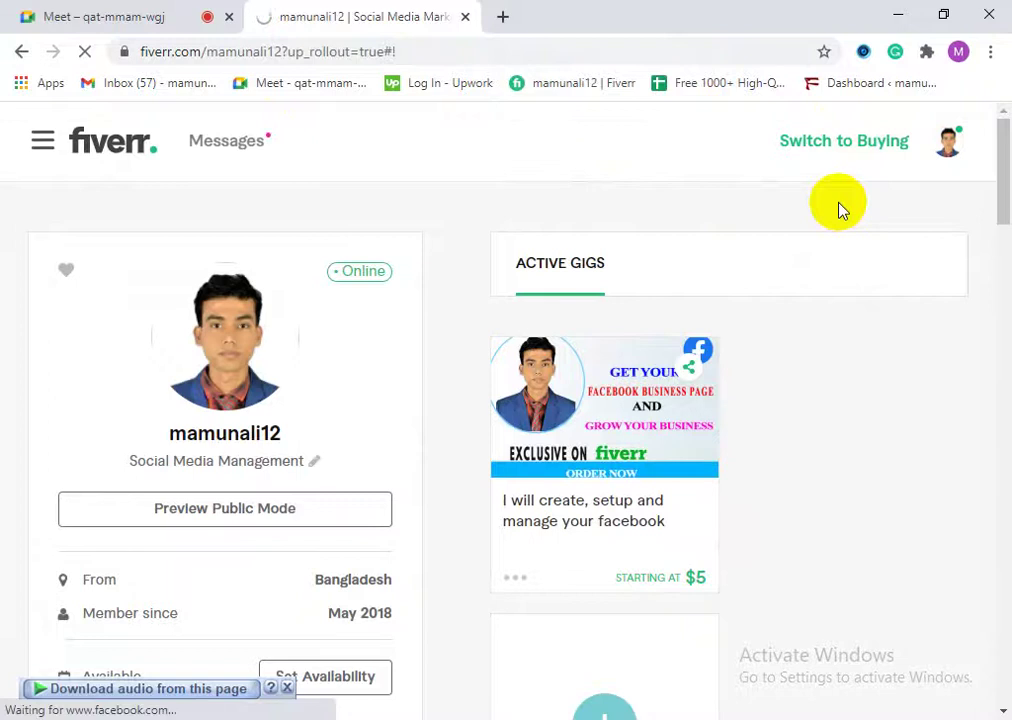
Step: Search Google for clickworker in a new tab and open clickworker.com
{"action": "left_click", "coordinate": [503, 18]}
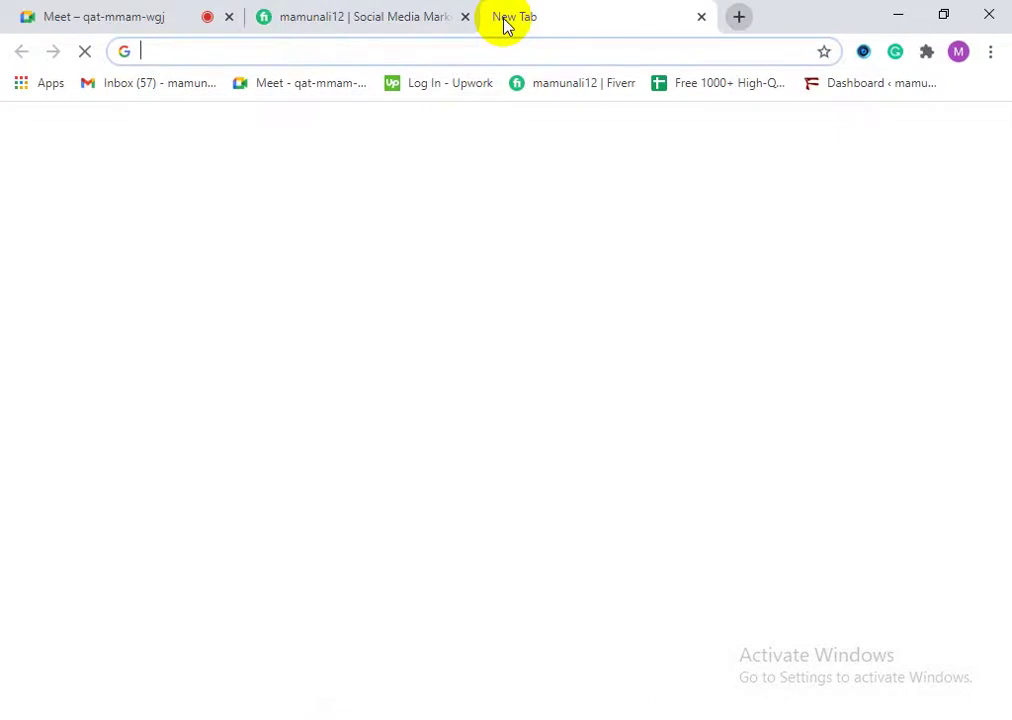
{"action": "type", "text": "clothing store in china"}
{"action": "type", "text": "c"}
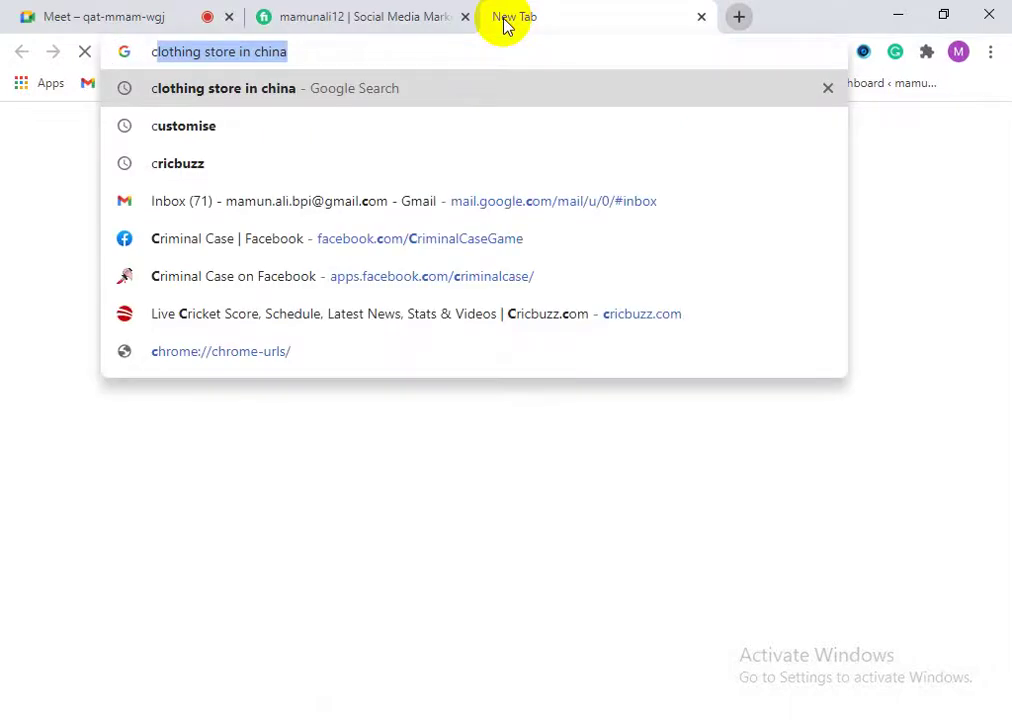
{"action": "type", "text": "li"}
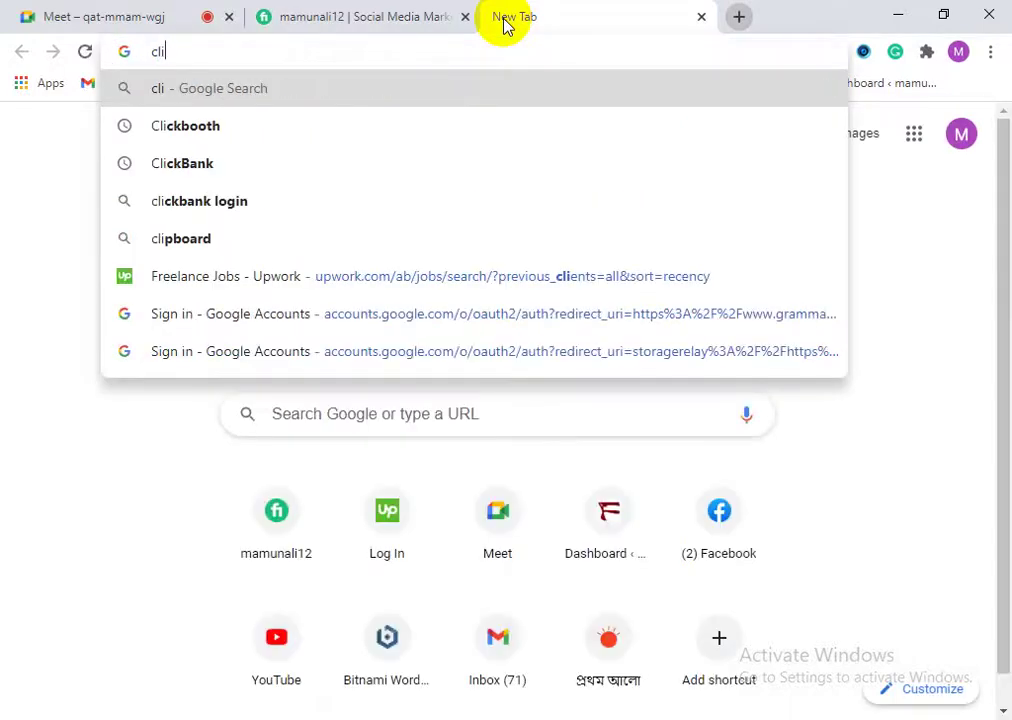
{"action": "type", "text": "ckwor"}
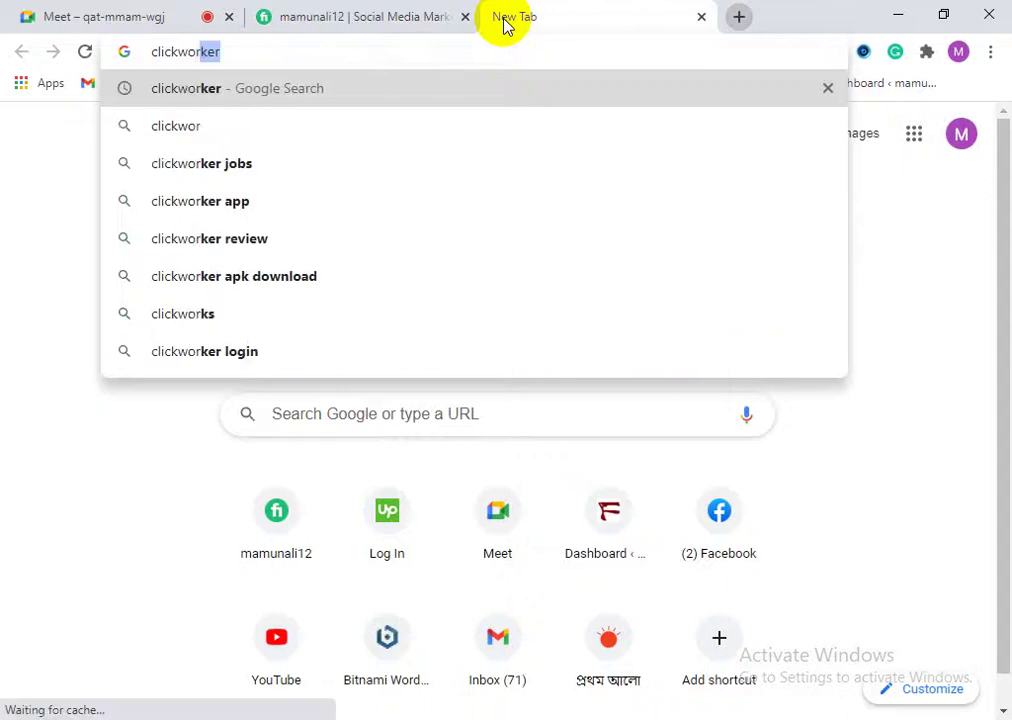
{"action": "left_click", "coordinate": [309, 95]}
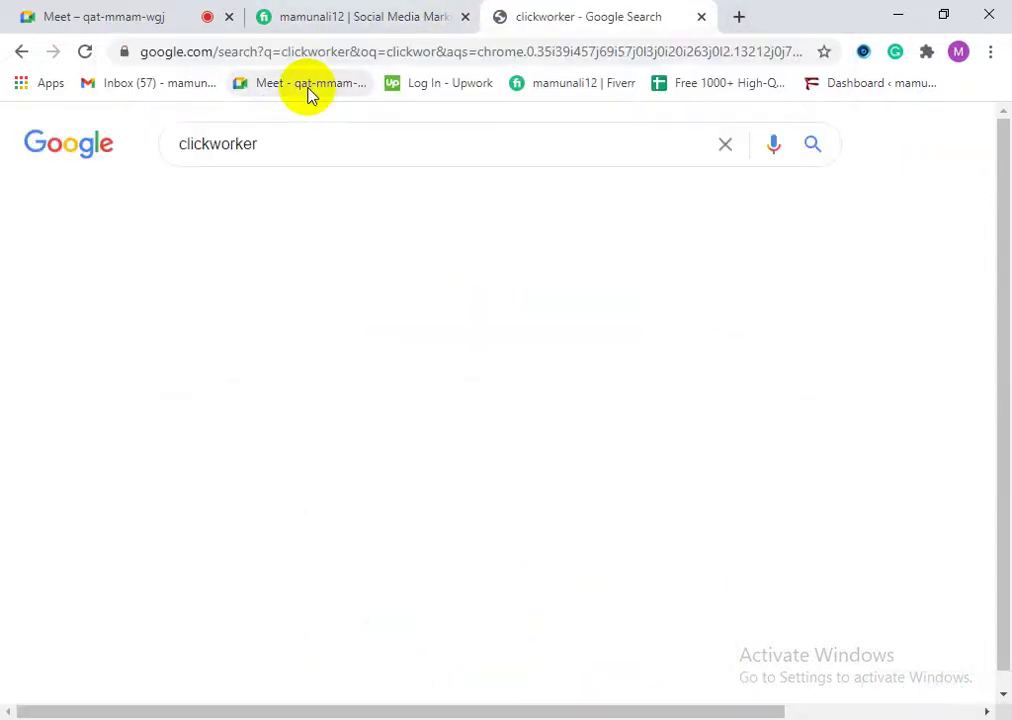
{"action": "left_click", "coordinate": [224, 310]}
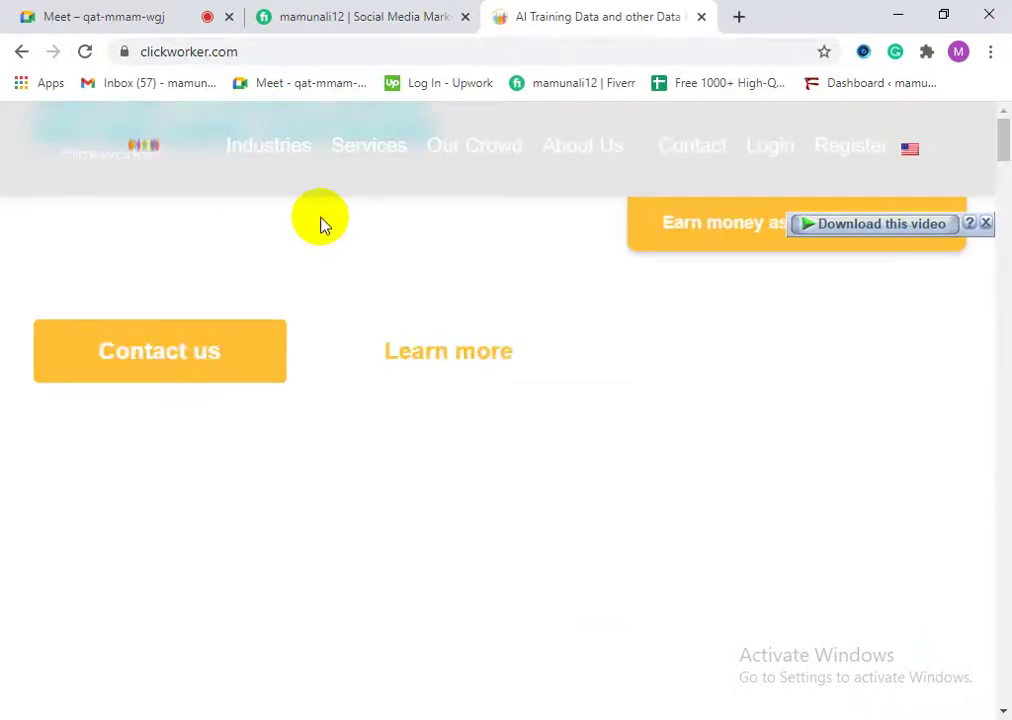
Step: Close the video download overlay on the Clickworker AI Training Data homepage
{"action": "left_click", "coordinate": [848, 240]}
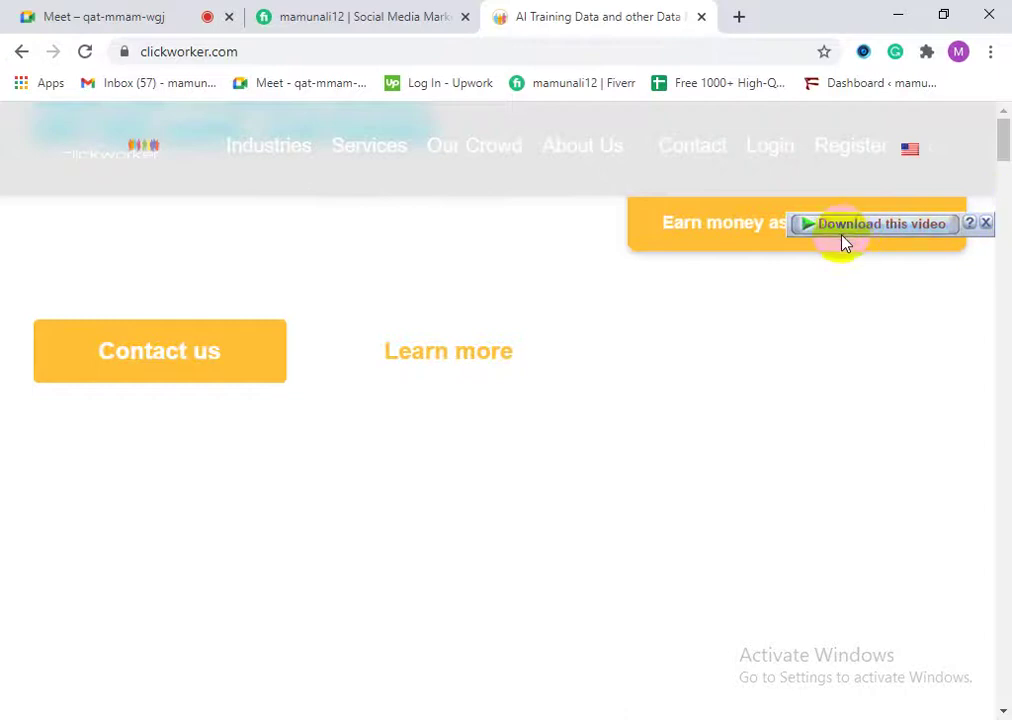
{"action": "left_click", "coordinate": [986, 224]}
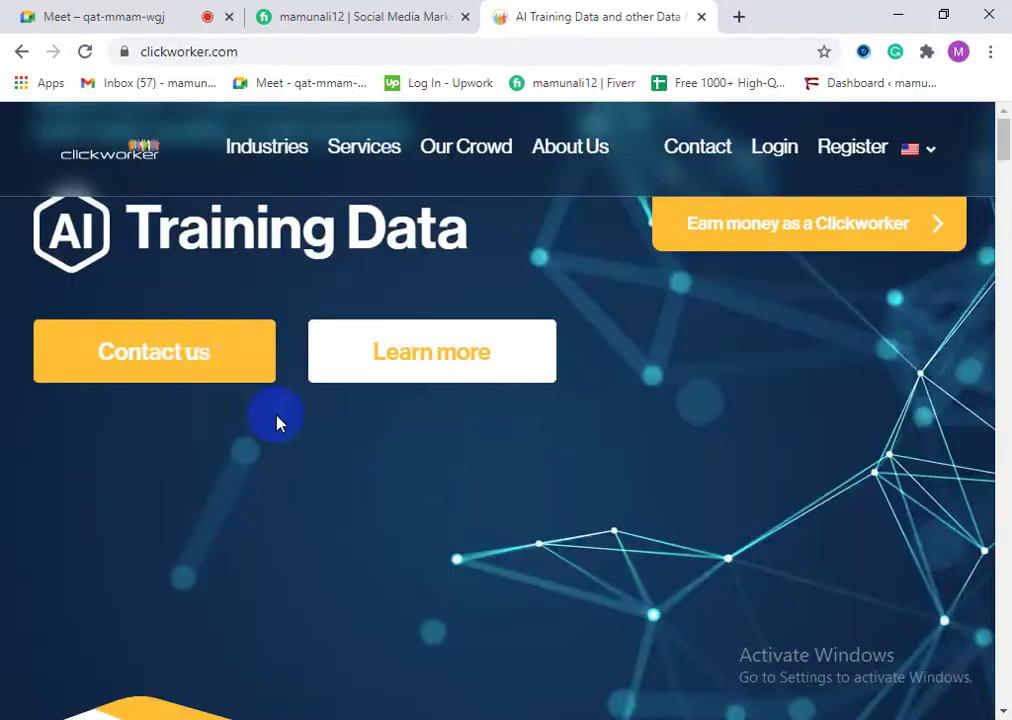
{"action": "scroll", "coordinate": [315, 455], "scroll_direction": "down", "scroll_amount": 1}
{"action": "scroll", "coordinate": [400, 450], "scroll_direction": "up", "scroll_amount": 1}
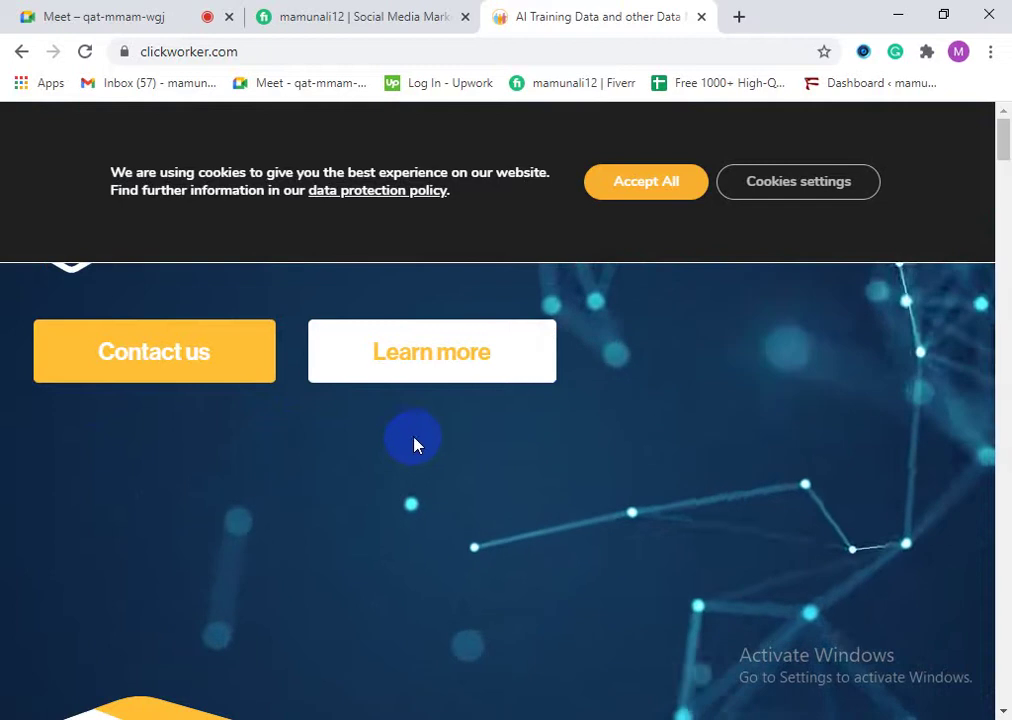
{"action": "left_click", "coordinate": [228, 62]}
Step: Search Google for pico and open the picoworkers.com homepage
{"action": "type", "text": "pico"}
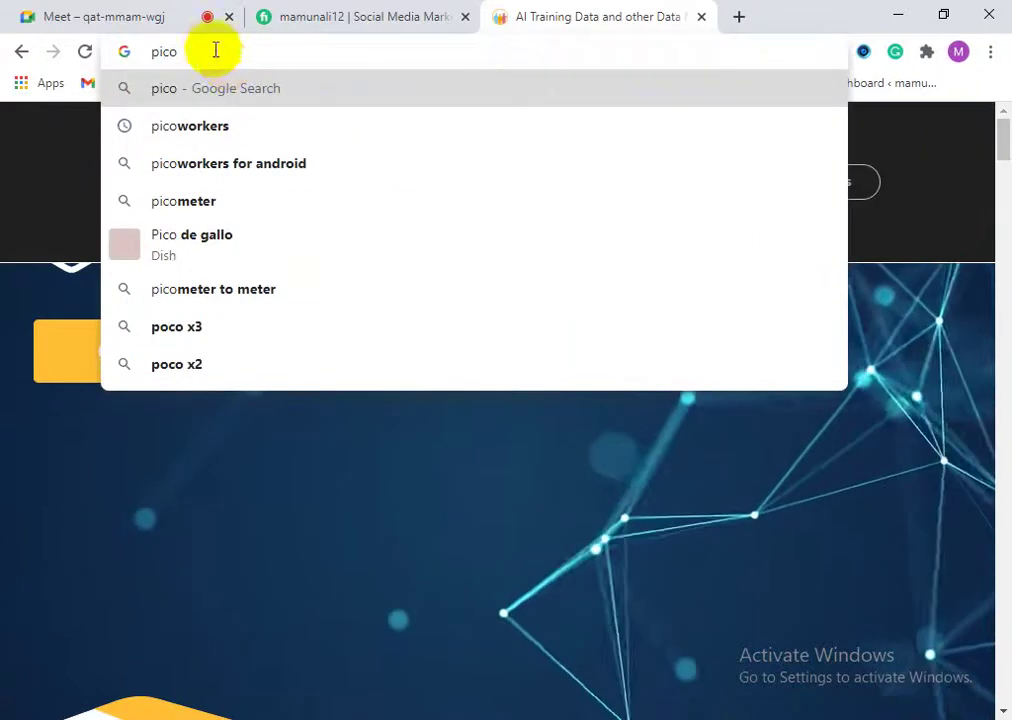
{"action": "left_click", "coordinate": [228, 126]}
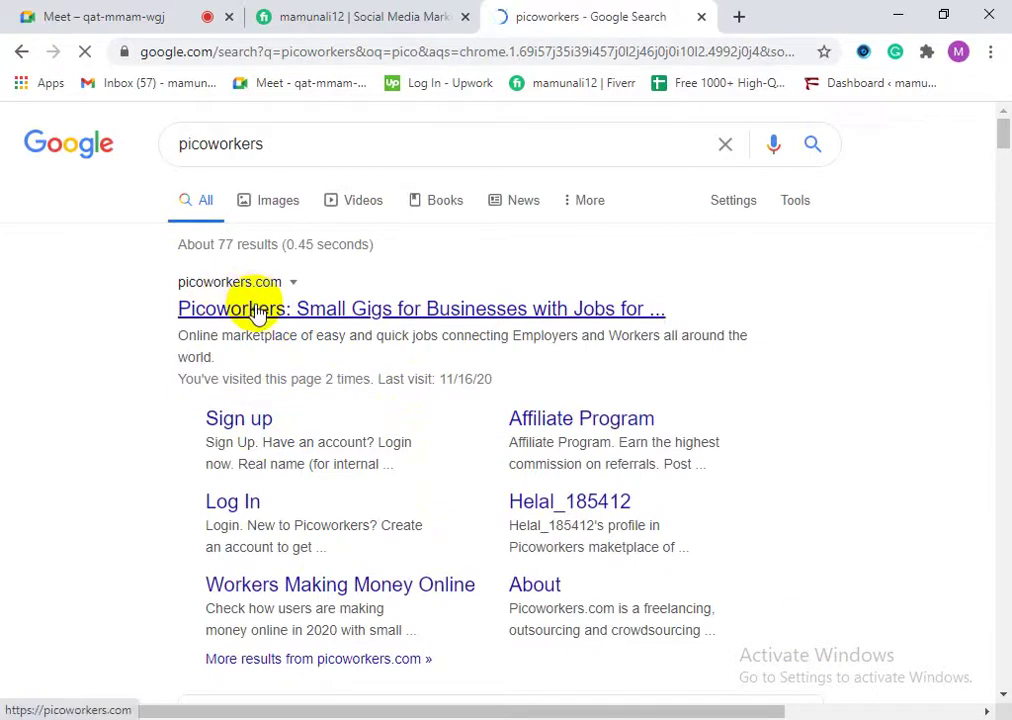
{"action": "left_click", "coordinate": [256, 310]}
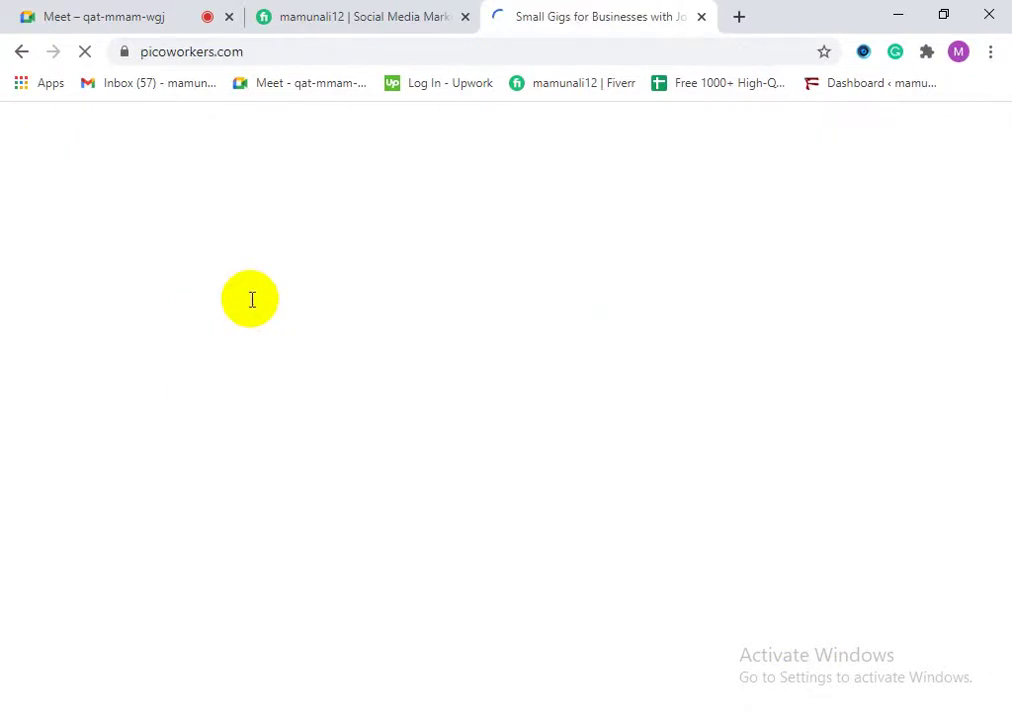
{"action": "scroll", "coordinate": [312, 296], "scroll_direction": "down", "scroll_amount": 4}
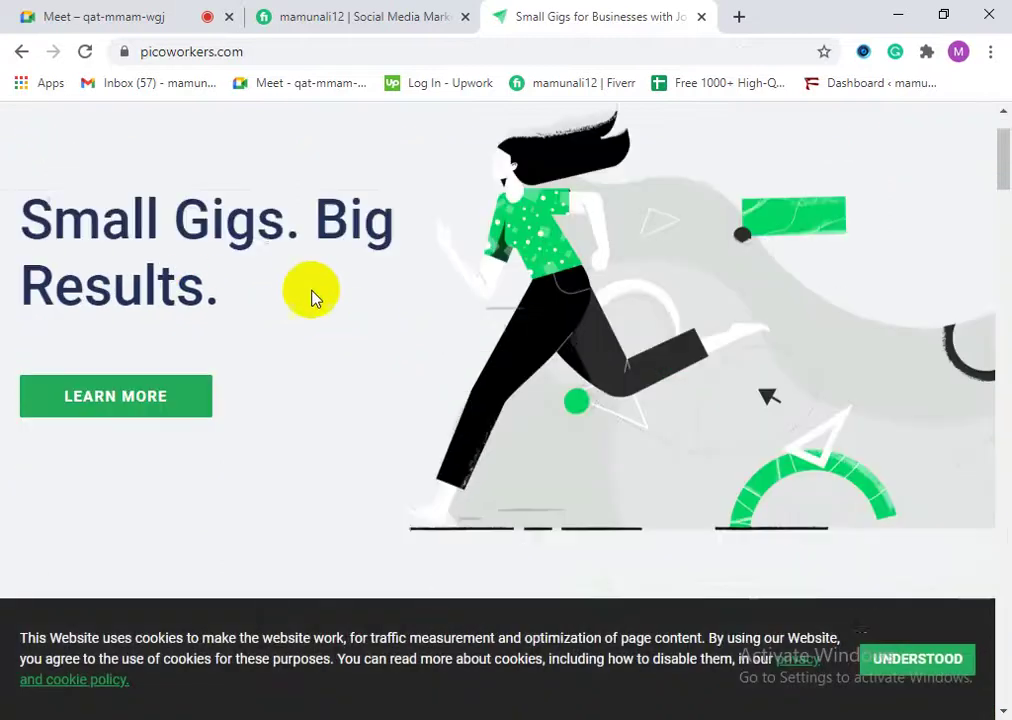
{"action": "scroll", "coordinate": [130, 420], "scroll_direction": "up", "scroll_amount": 4}
Step: Accept the Picoworkers cookie notice, browse the homepage, then close the Picoworkers tab
{"action": "left_click_drag", "start_coordinate": [35, 328], "coordinate": [269, 422]}
{"action": "left_click", "coordinate": [199, 391]}
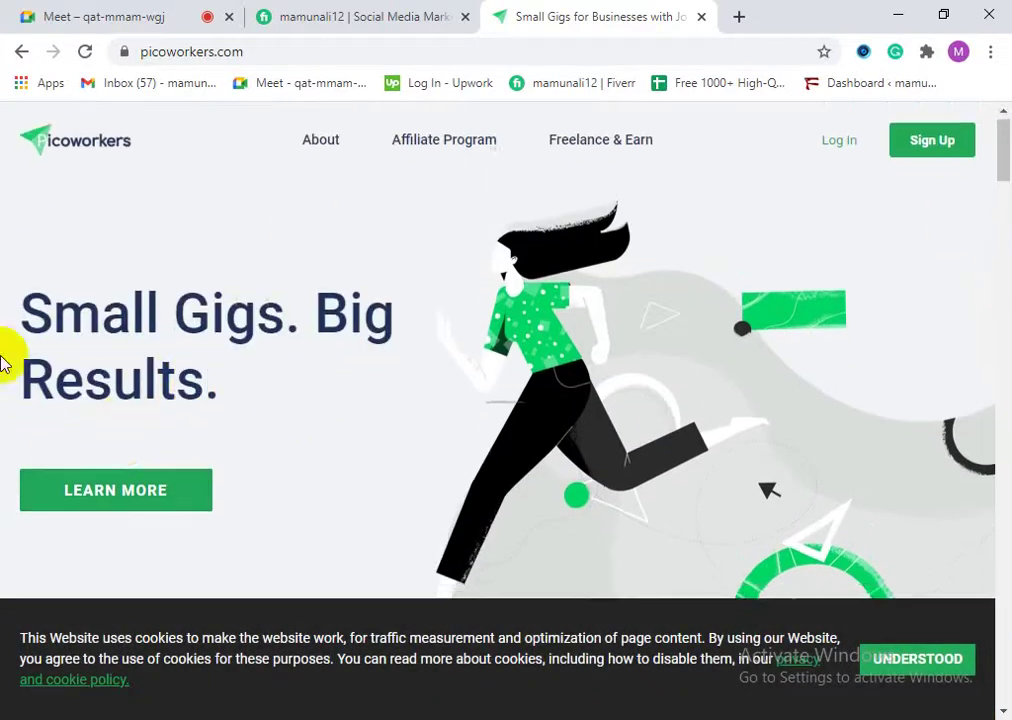
{"action": "scroll", "coordinate": [187, 560], "scroll_direction": "down", "scroll_amount": 5}
{"action": "left_click", "coordinate": [864, 674]}
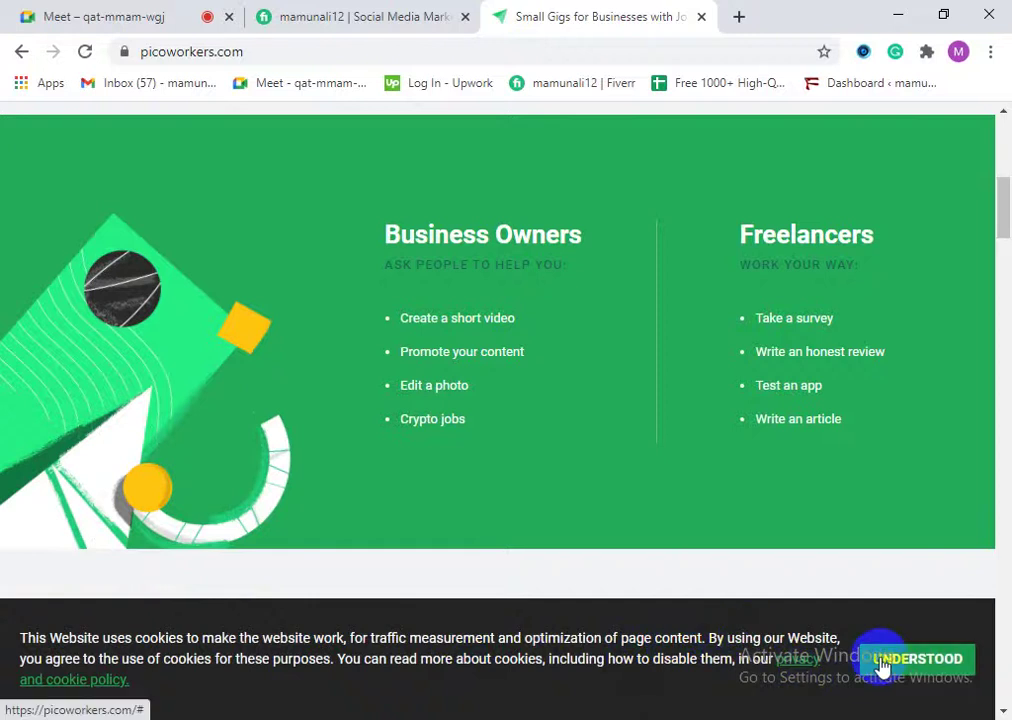
{"action": "scroll", "coordinate": [580, 576], "scroll_direction": "down", "scroll_amount": 3}
{"action": "scroll", "coordinate": [630, 563], "scroll_direction": "down", "scroll_amount": 8}
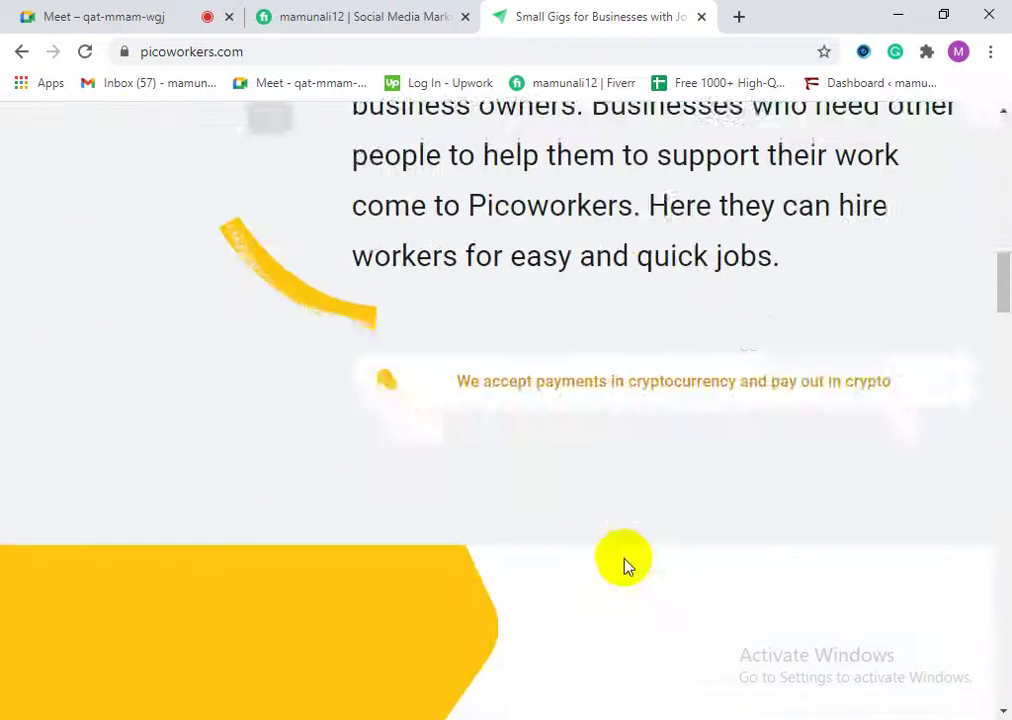
{"action": "scroll", "coordinate": [630, 550], "scroll_direction": "up", "scroll_amount": 7}
{"action": "scroll", "coordinate": [632, 545], "scroll_direction": "up", "scroll_amount": 10}
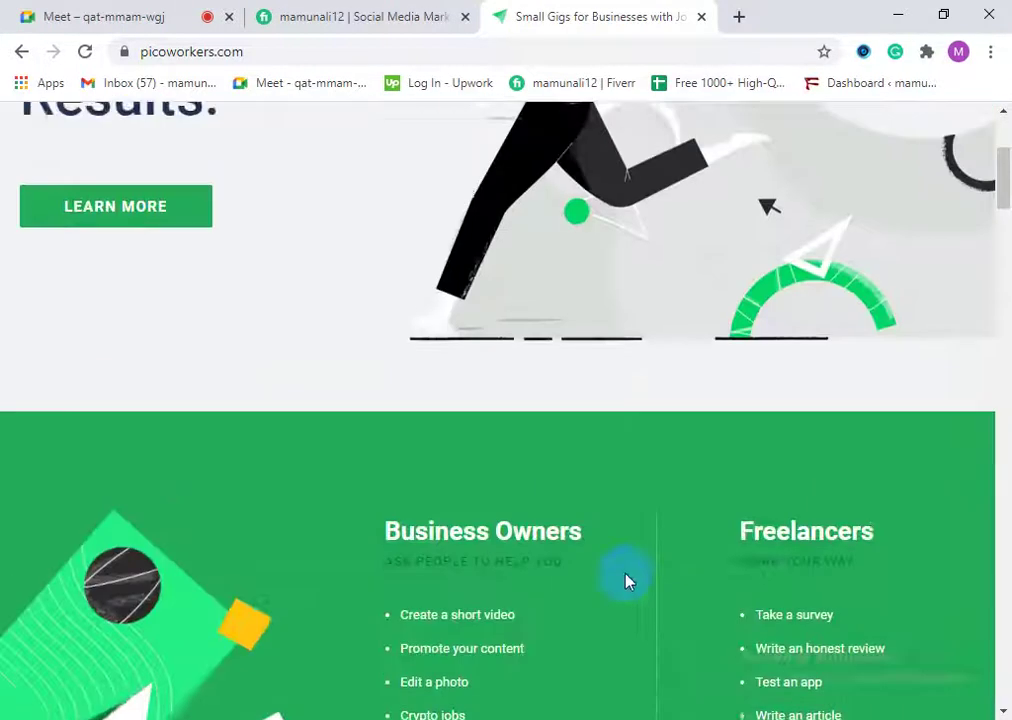
{"action": "scroll", "coordinate": [407, 305], "scroll_direction": "up", "scroll_amount": 1}
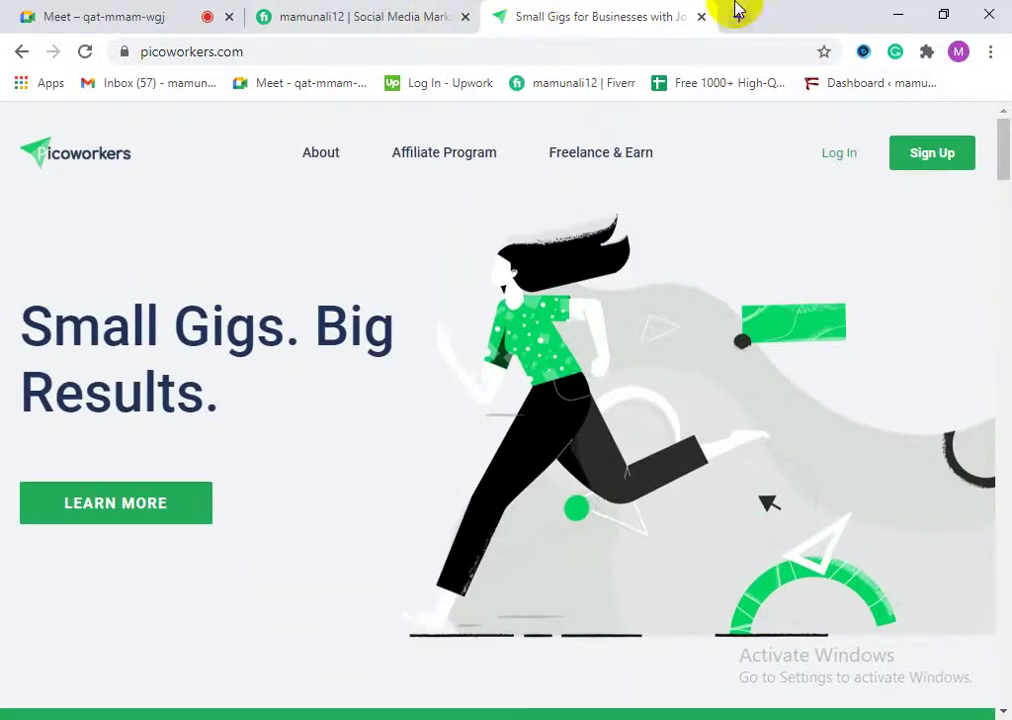
{"action": "left_click", "coordinate": [701, 17]}
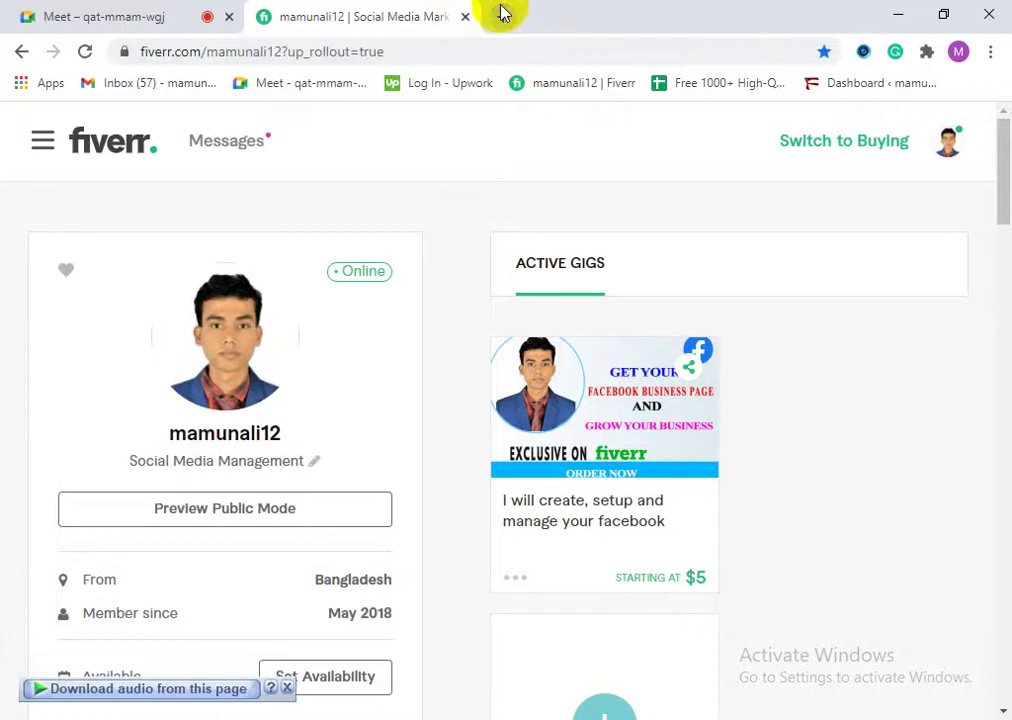
Step: Open a blank new tab, close the Fiverr tab, check the Meet participant list, then return to the new tab
{"action": "left_click", "coordinate": [502, 16]}
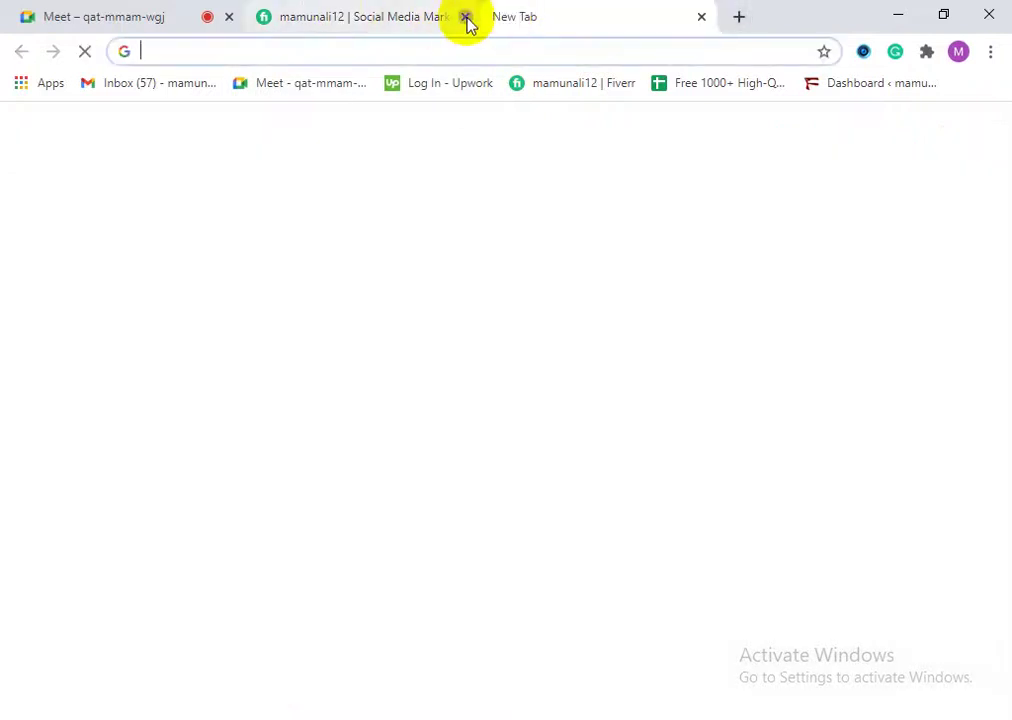
{"action": "left_click", "coordinate": [466, 18]}
{"action": "left_click", "coordinate": [147, 12]}
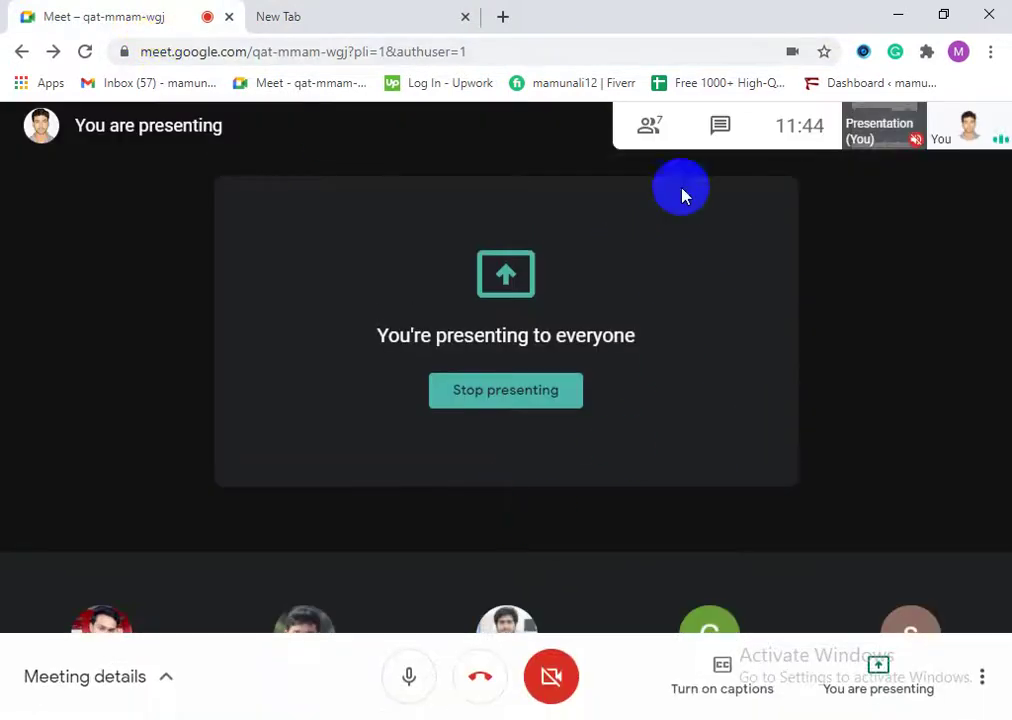
{"action": "left_click", "coordinate": [656, 126]}
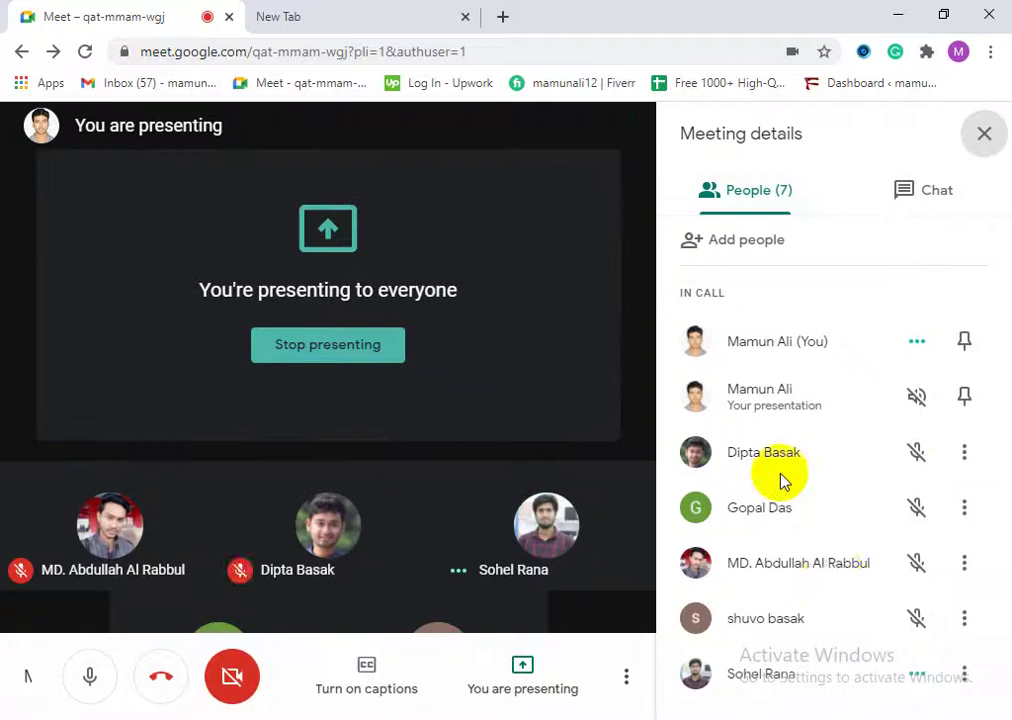
{"action": "left_click", "coordinate": [976, 140]}
{"action": "left_click", "coordinate": [350, 22]}
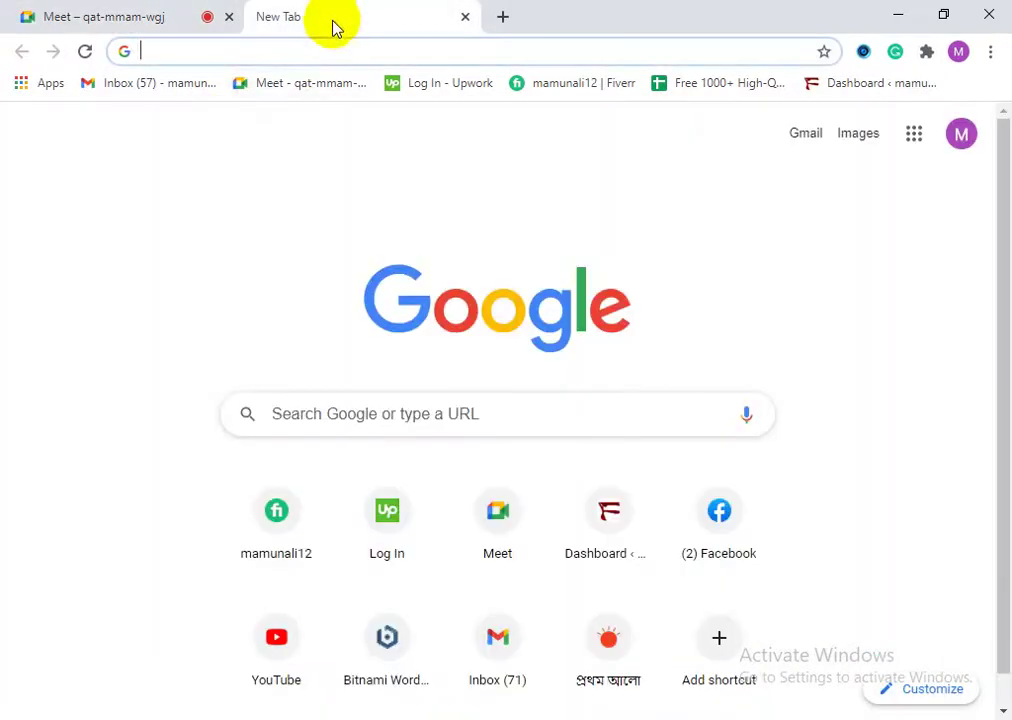
Step: Search Google for linkedin and open the LinkedIn Bangladesh site
{"action": "type", "text": "li"}
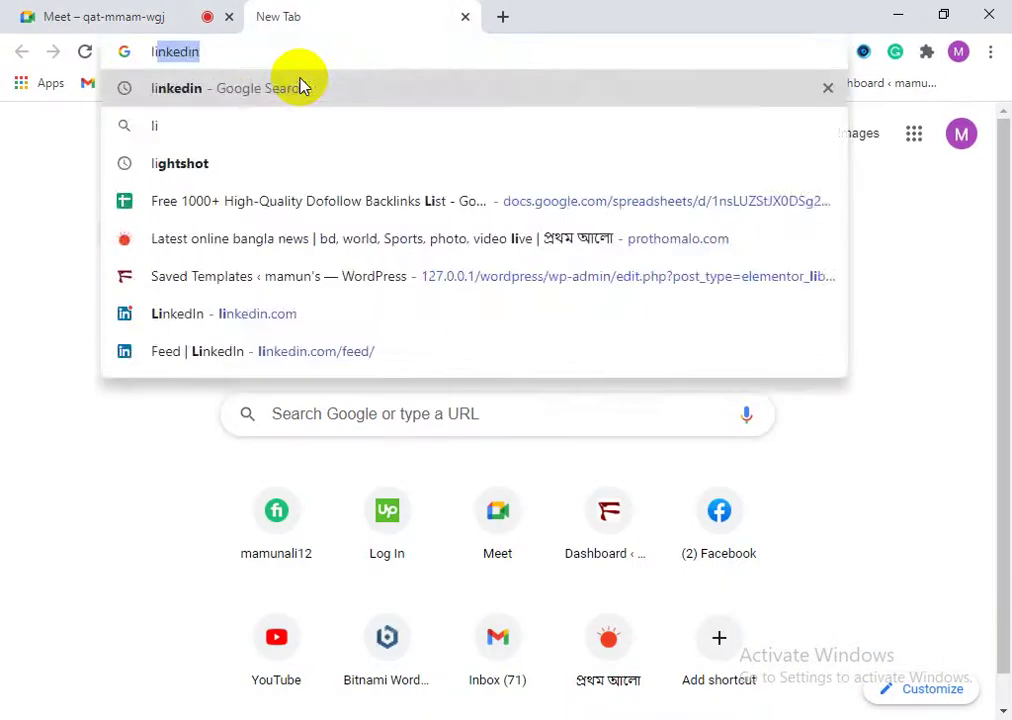
{"action": "type", "text": "n"}
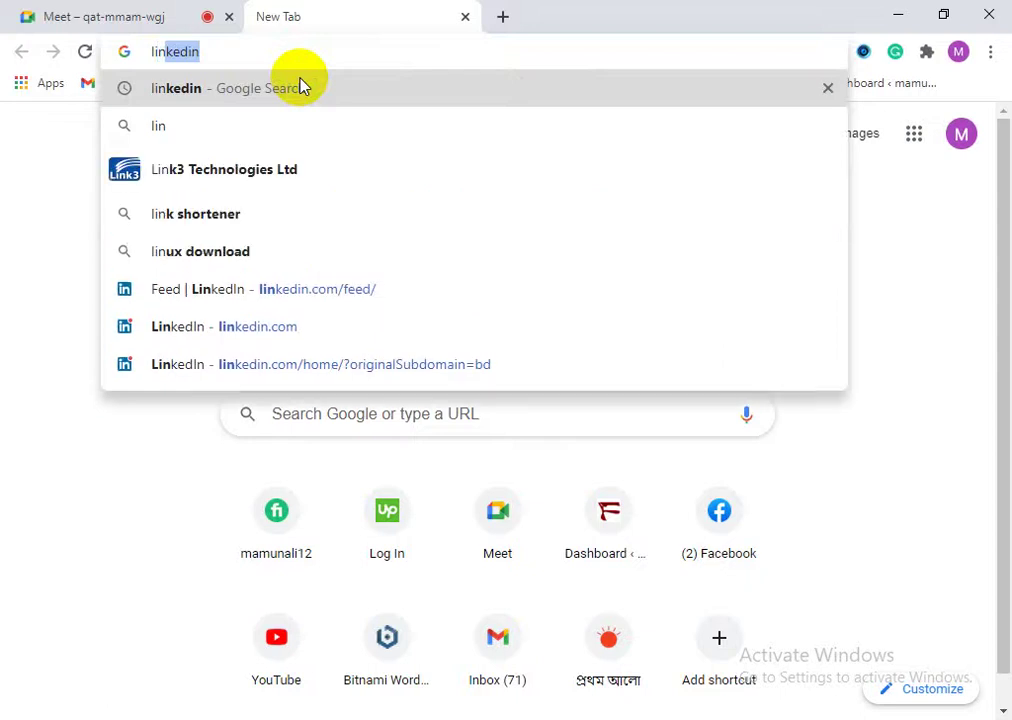
{"action": "left_click", "coordinate": [303, 87]}
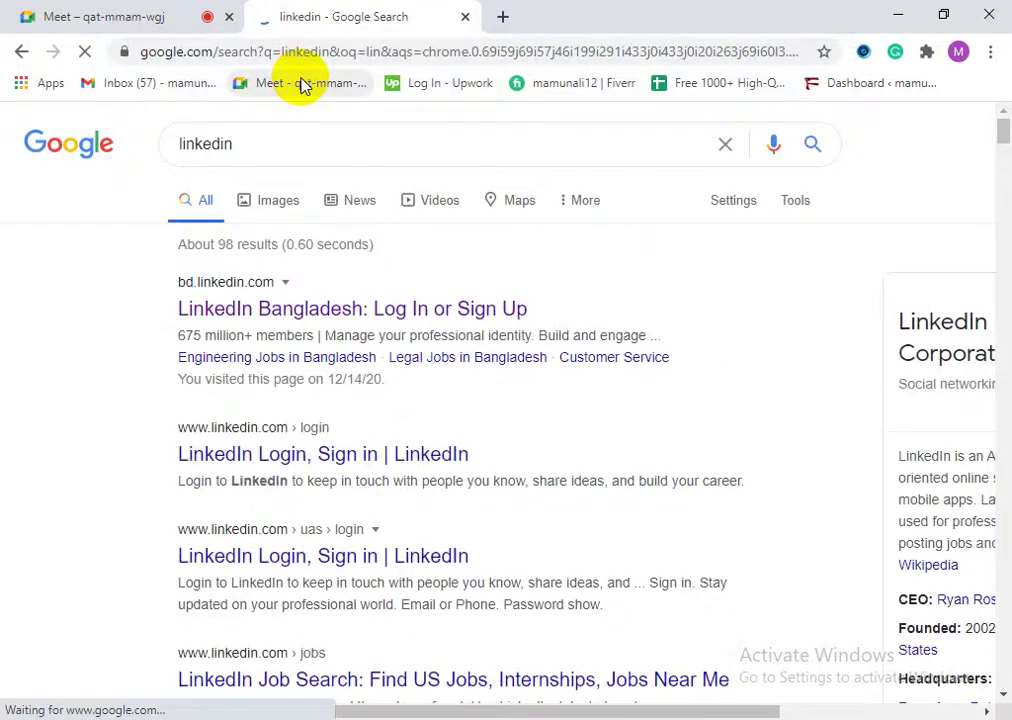
{"action": "left_click", "coordinate": [285, 319]}
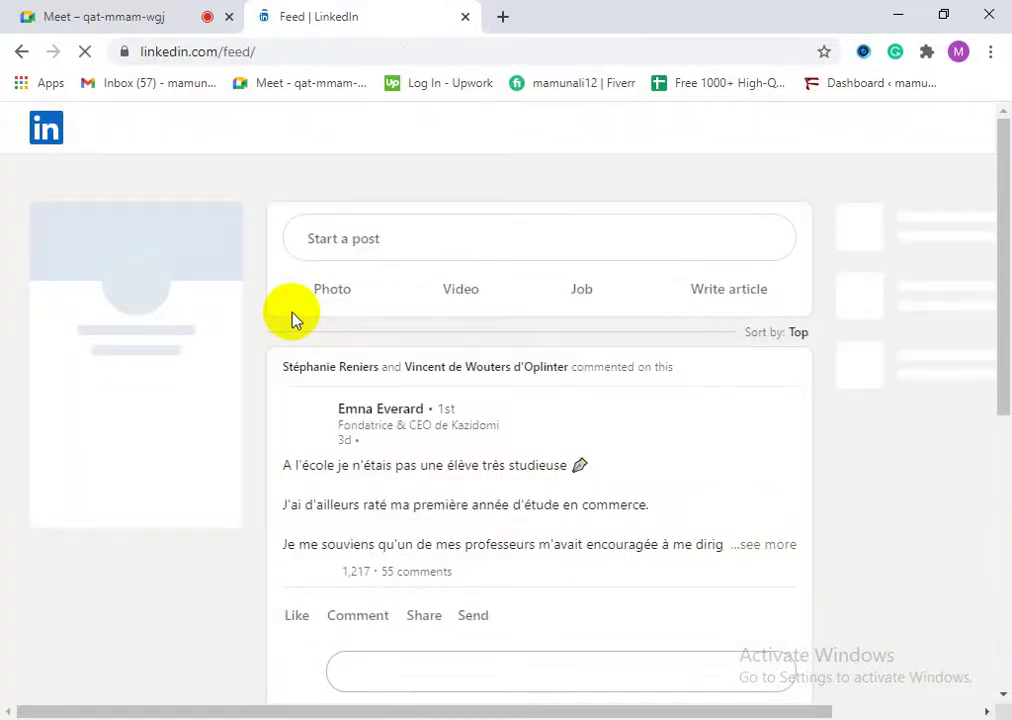
{"action": "scroll", "coordinate": [361, 472], "scroll_direction": "down", "scroll_amount": 3}
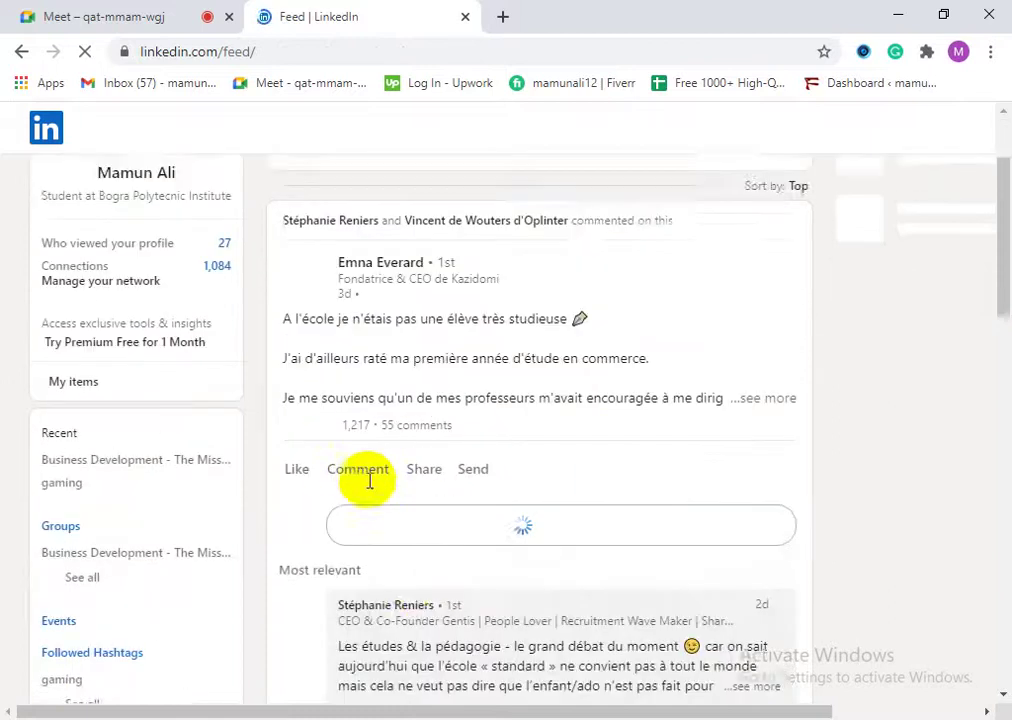
{"action": "scroll", "coordinate": [388, 520], "scroll_direction": "up", "scroll_amount": 3}
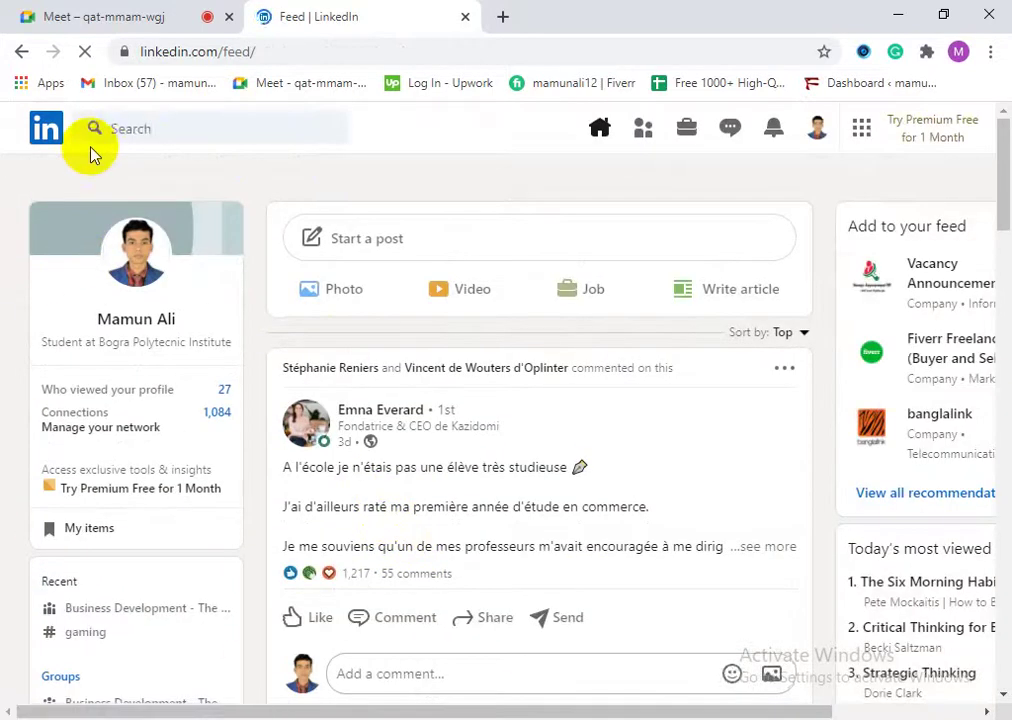
Step: Search LinkedIn for 'digital marketing expert'
{"action": "left_click", "coordinate": [137, 129]}
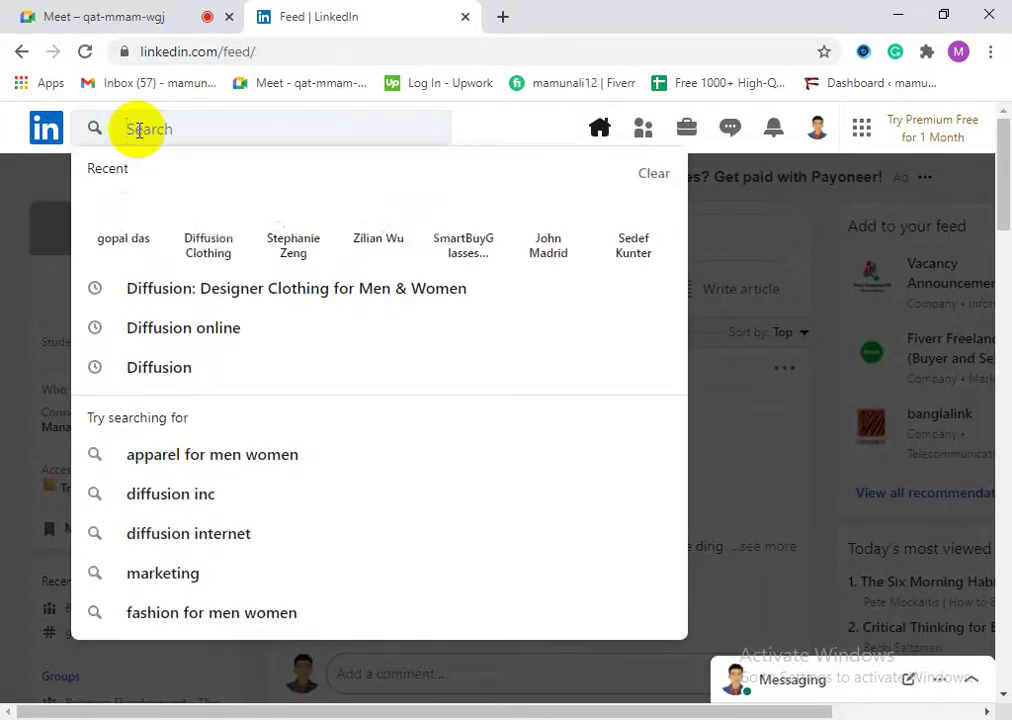
{"action": "type", "text": "d"}
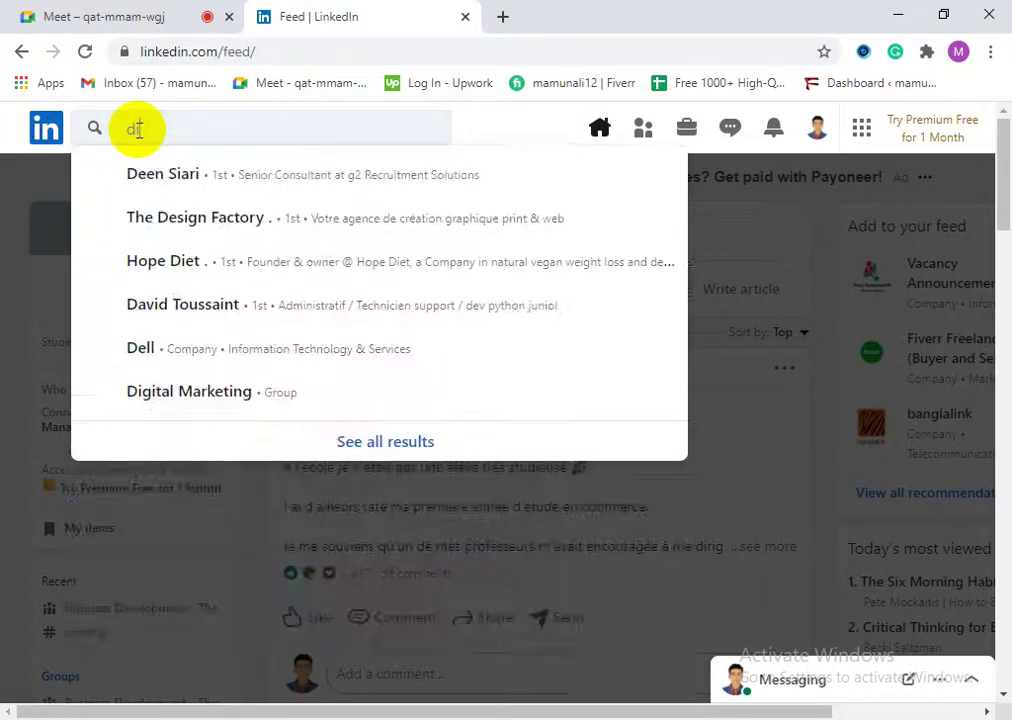
{"action": "type", "text": "igital"}
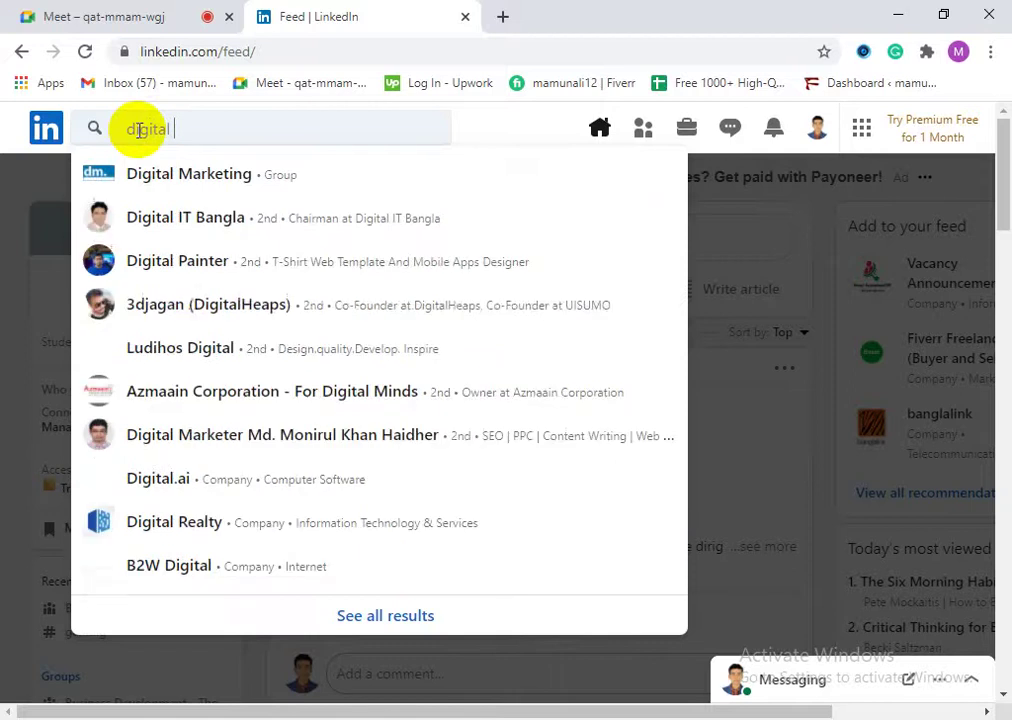
{"action": "type", "text": " mar"}
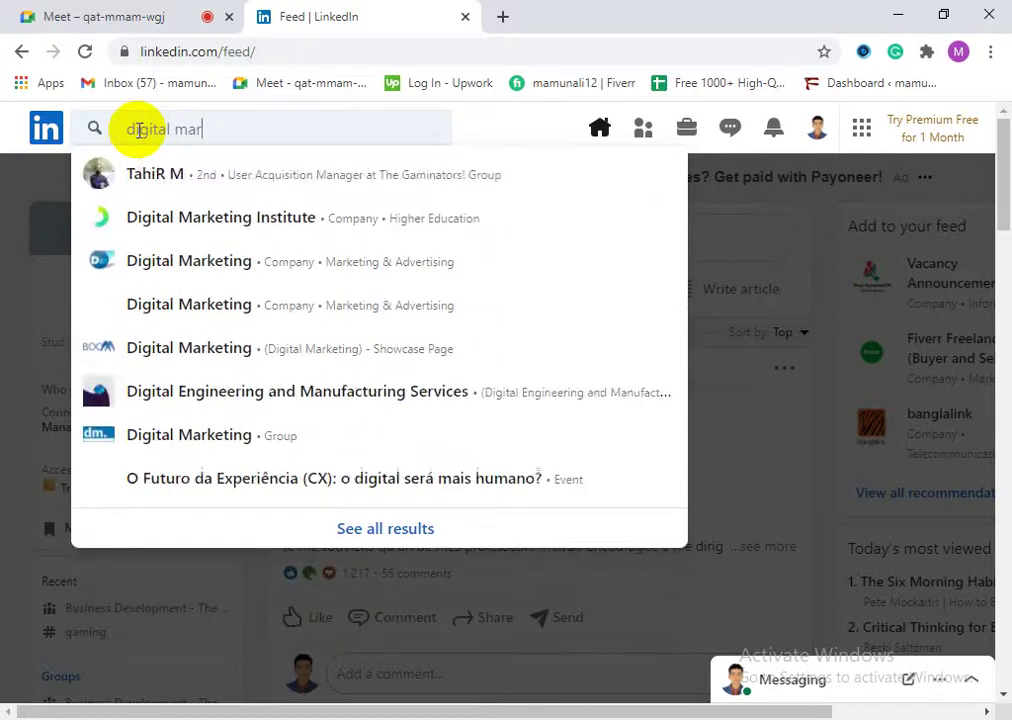
{"action": "type", "text": "ket"}
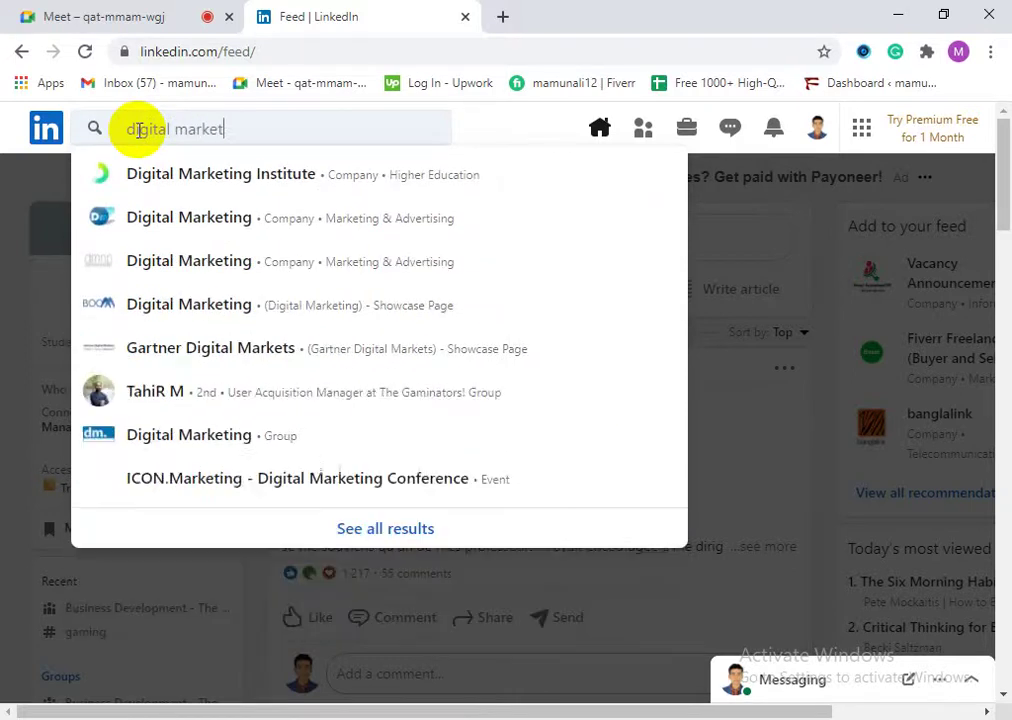
{"action": "type", "text": "ing "}
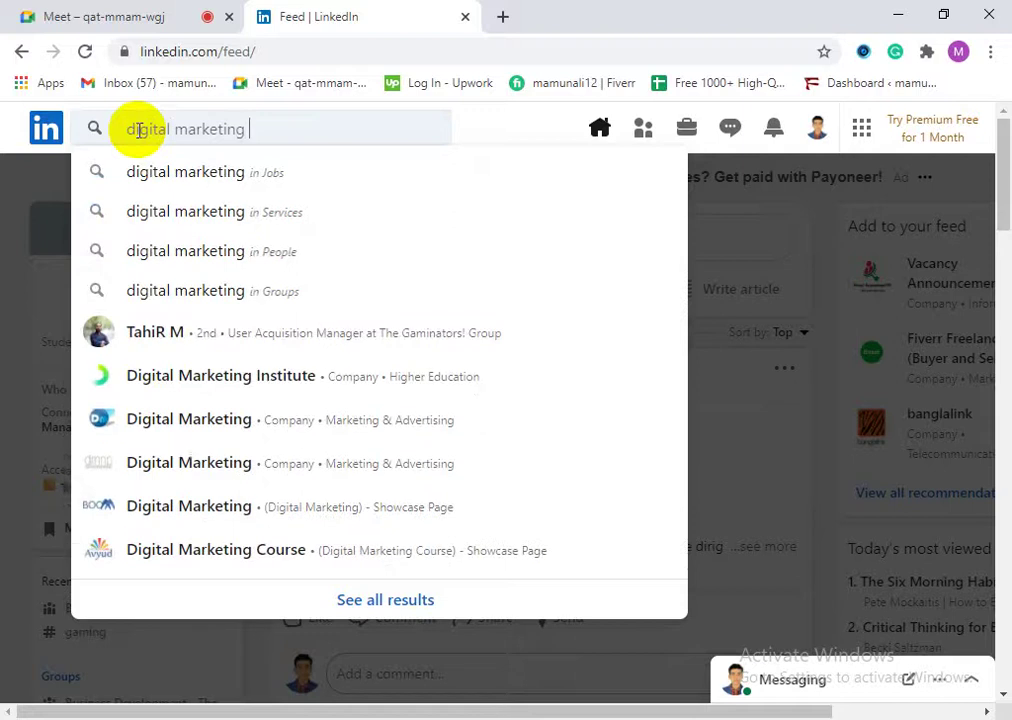
{"action": "type", "text": "exp"}
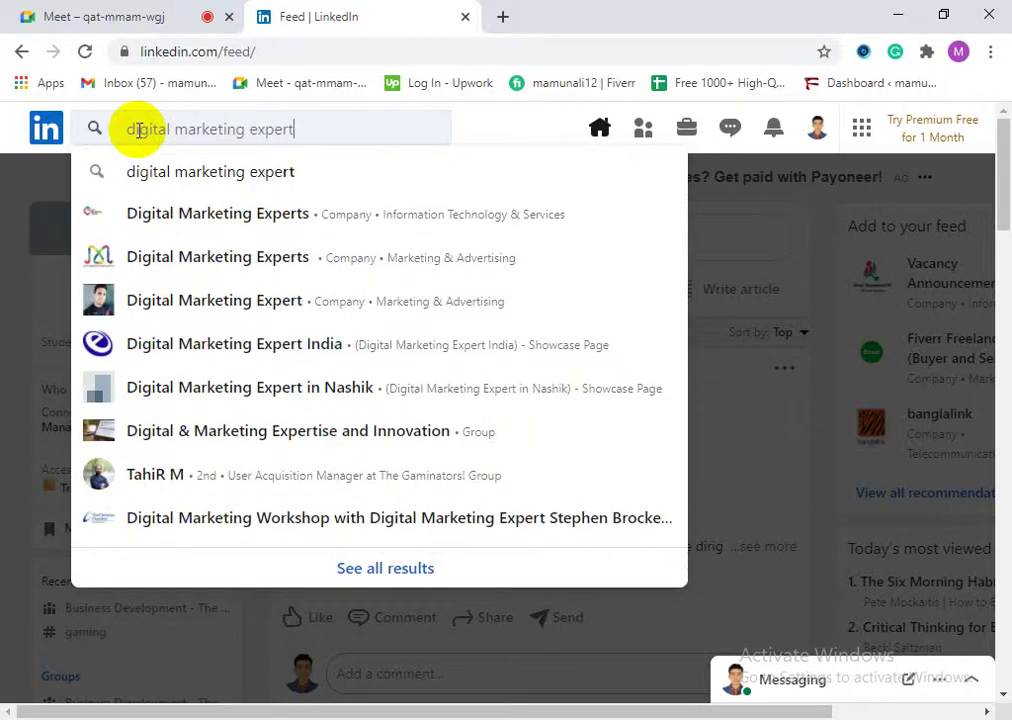
{"action": "type", "text": "ert"}
{"action": "left_click", "coordinate": [203, 172]}
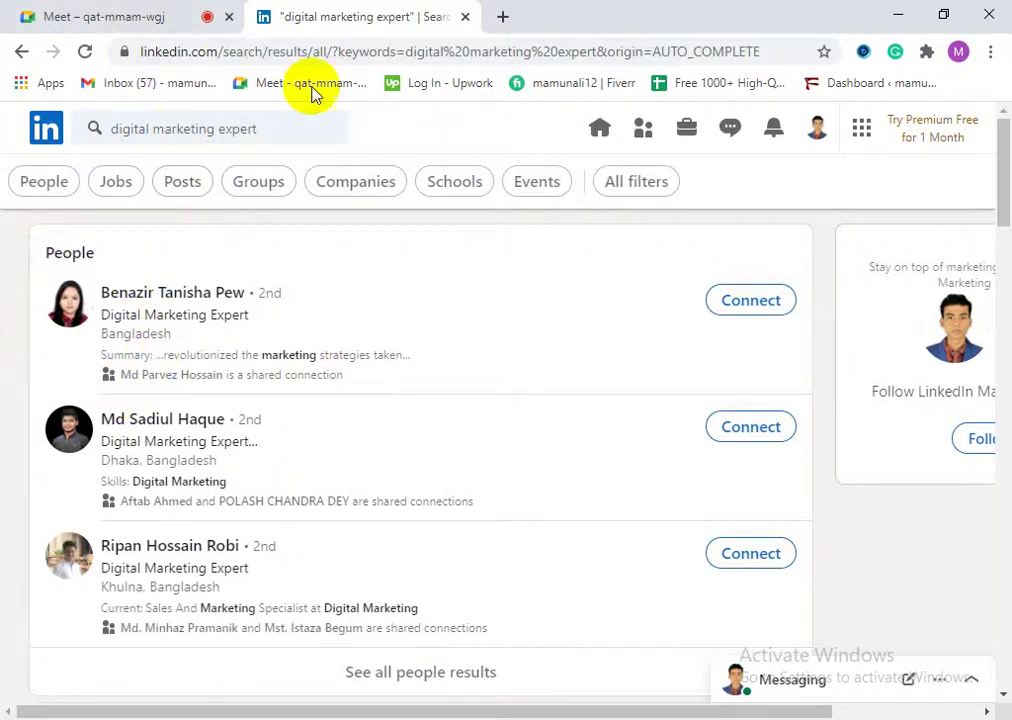
{"action": "scroll", "coordinate": [316, 507], "scroll_direction": "down", "scroll_amount": 1}
{"action": "scroll", "coordinate": [316, 540], "scroll_direction": "down", "scroll_amount": 2}
{"action": "scroll", "coordinate": [264, 481], "scroll_direction": "up", "scroll_amount": 4}
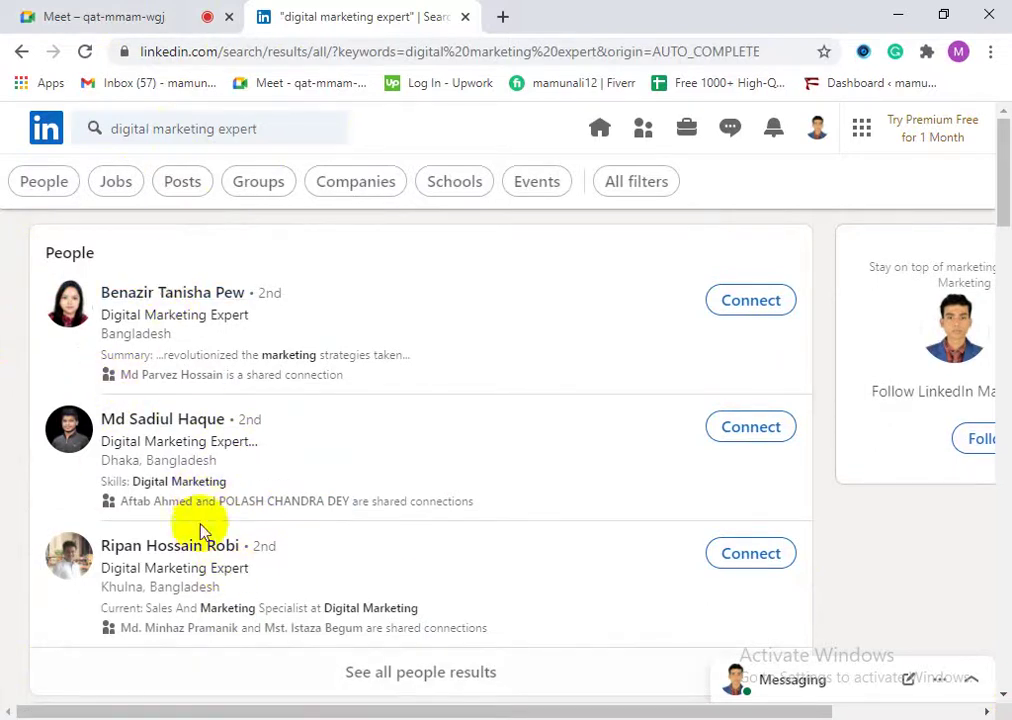
Step: Open the first person's profile from the results in a new tab
{"action": "right_click", "coordinate": [178, 296]}
{"action": "left_click", "coordinate": [185, 307]}
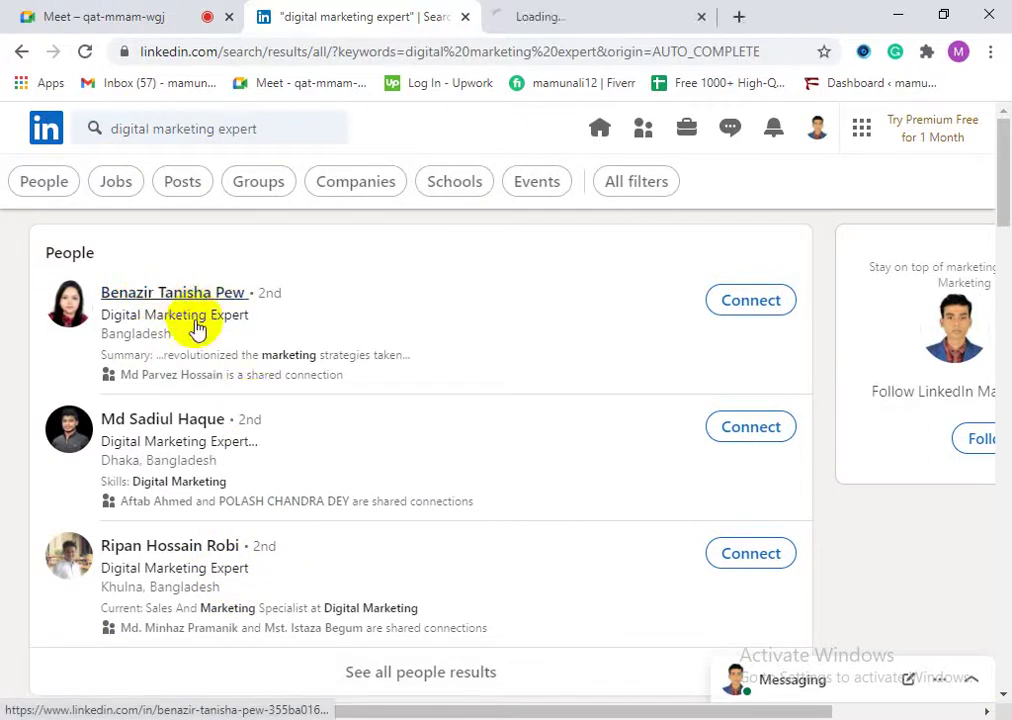
{"action": "left_click", "coordinate": [553, 12]}
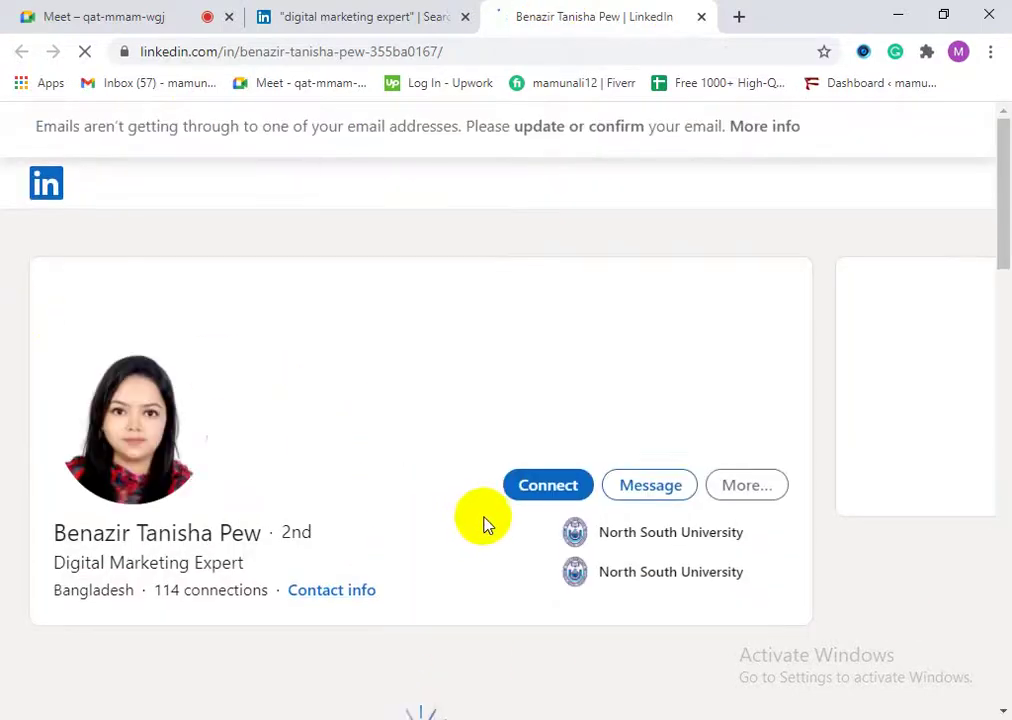
{"action": "scroll", "coordinate": [380, 544], "scroll_direction": "down", "scroll_amount": 4}
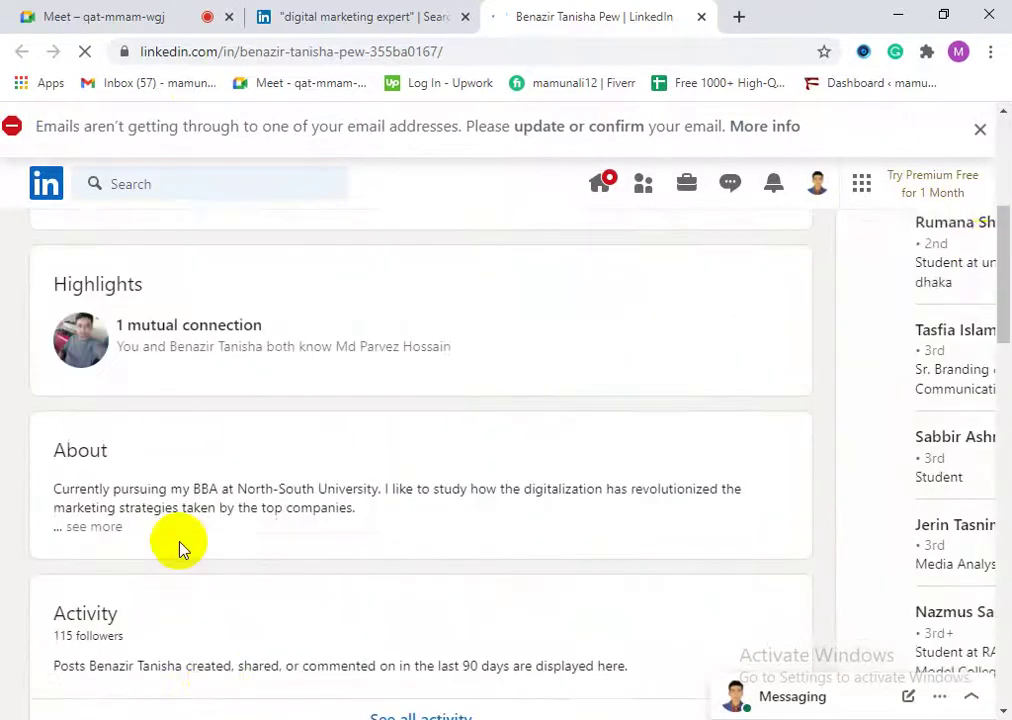
{"action": "scroll", "coordinate": [355, 603], "scroll_direction": "down", "scroll_amount": 2}
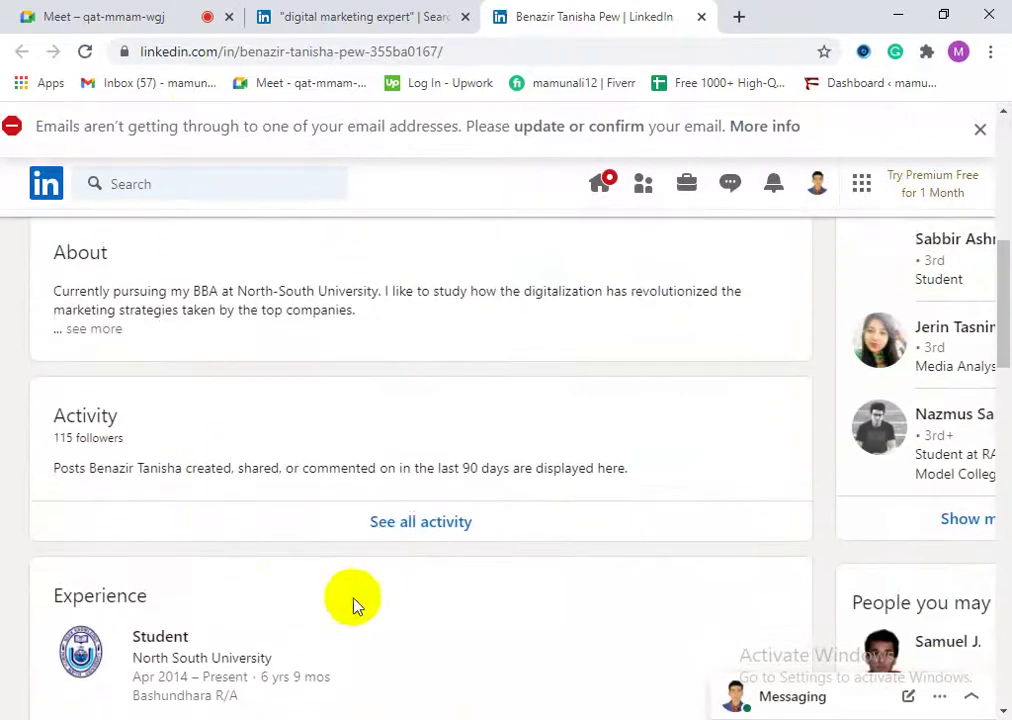
Step: Browse that person's full recent activity, then close the profile tab
{"action": "left_click", "coordinate": [433, 528]}
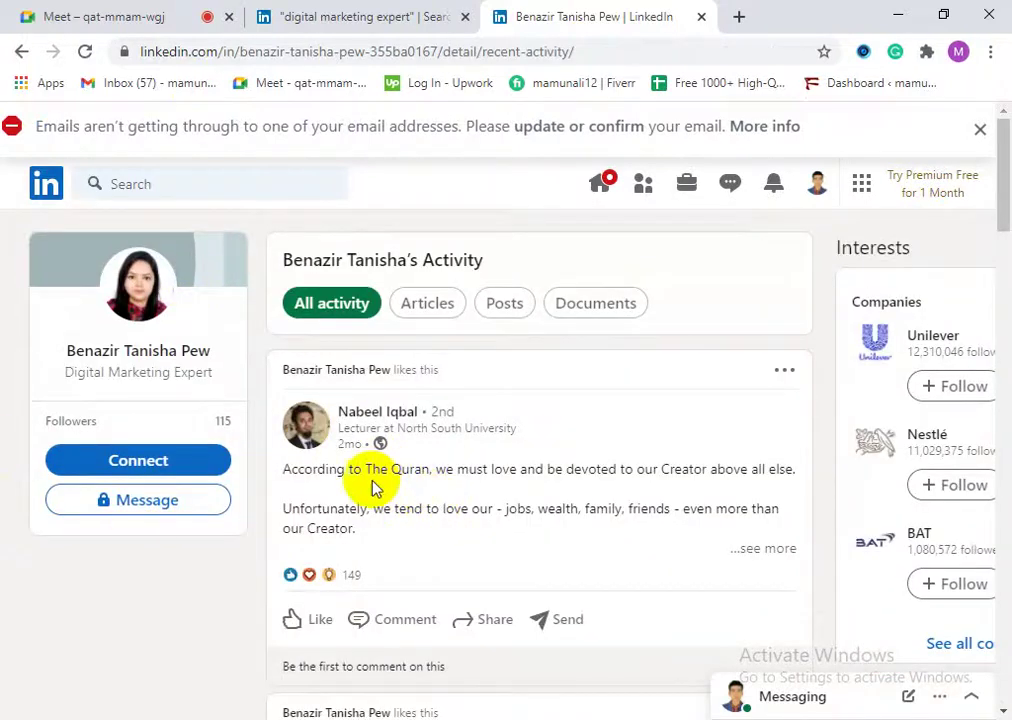
{"action": "scroll", "coordinate": [384, 501], "scroll_direction": "down", "scroll_amount": 4}
{"action": "scroll", "coordinate": [438, 570], "scroll_direction": "down", "scroll_amount": 7}
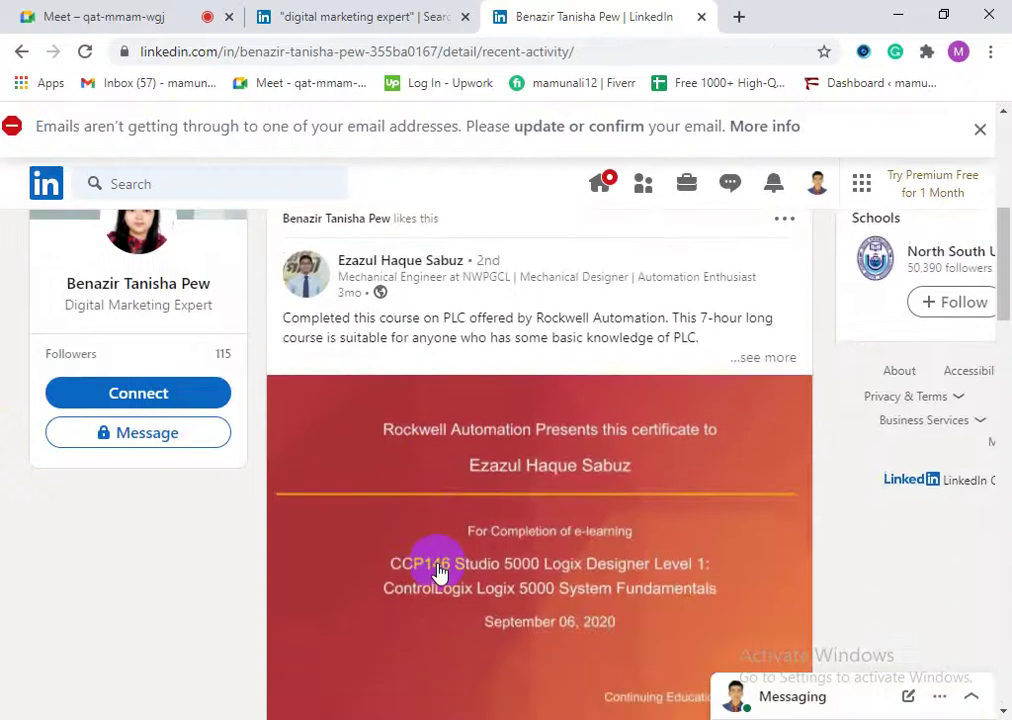
{"action": "scroll", "coordinate": [446, 594], "scroll_direction": "down", "scroll_amount": 6}
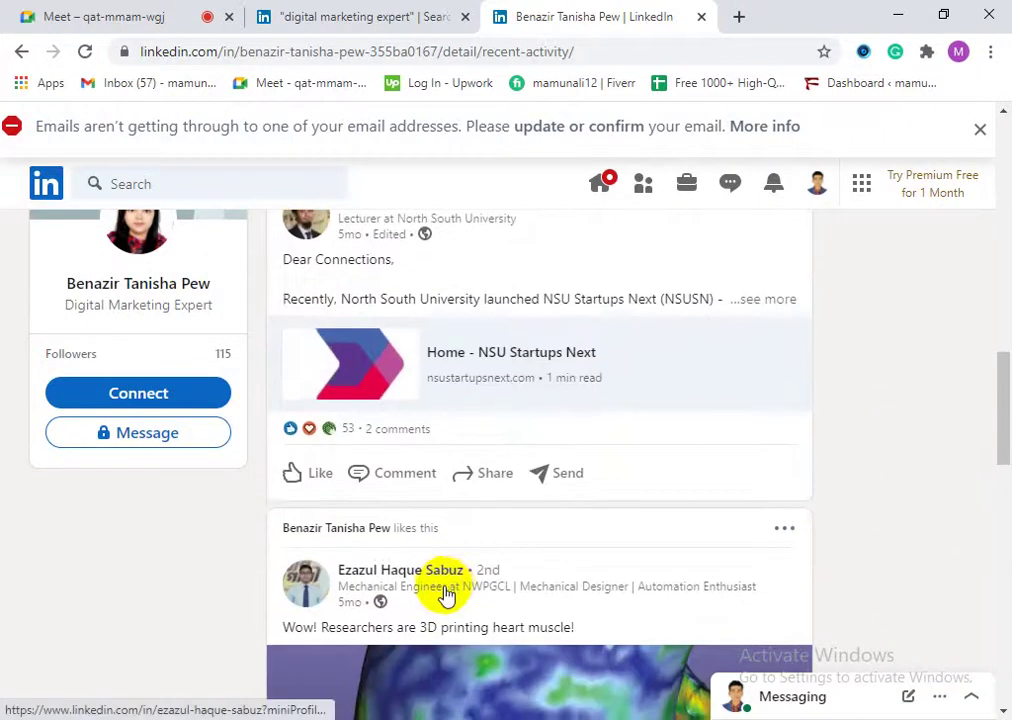
{"action": "scroll", "coordinate": [531, 640], "scroll_direction": "down", "scroll_amount": 5}
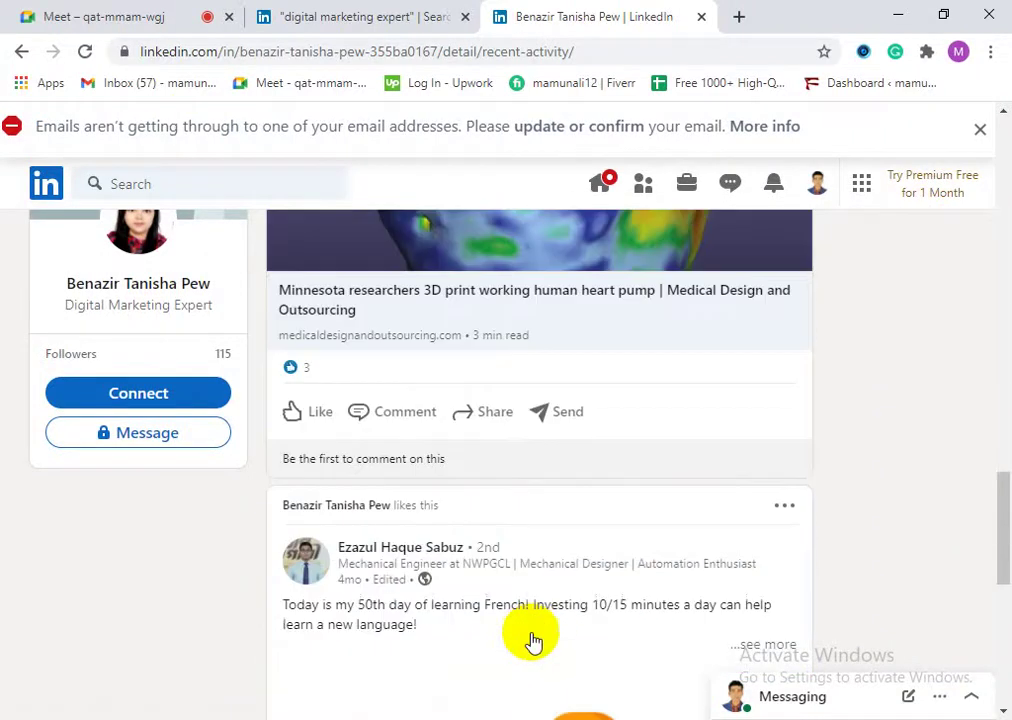
{"action": "scroll", "coordinate": [524, 659], "scroll_direction": "up", "scroll_amount": 7}
{"action": "scroll", "coordinate": [385, 592], "scroll_direction": "down", "scroll_amount": 10}
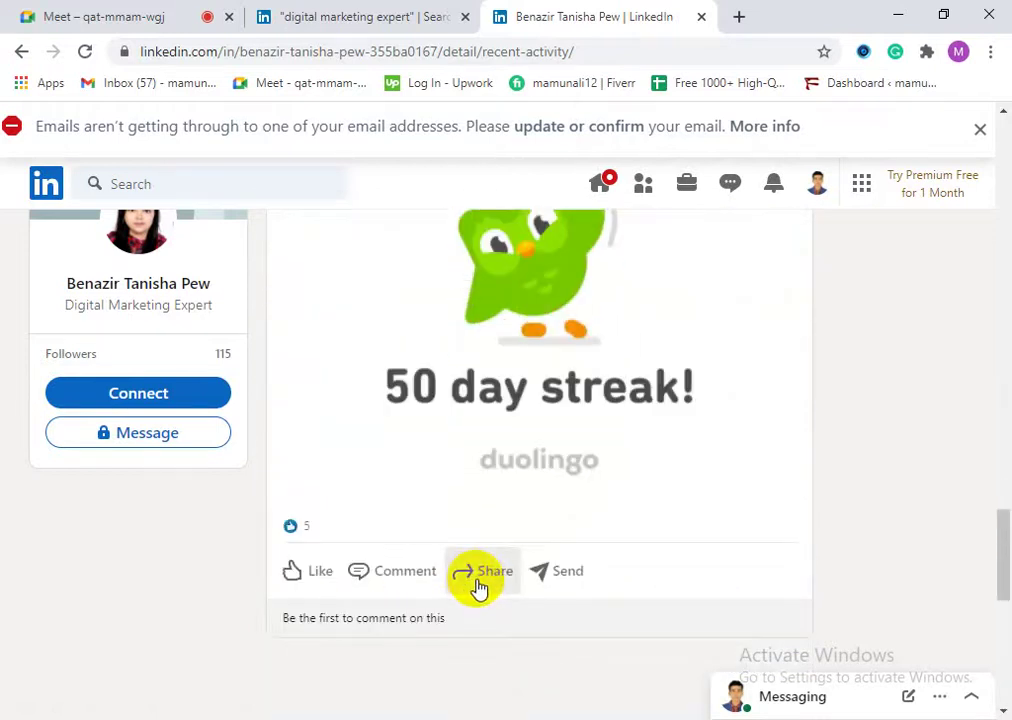
{"action": "scroll", "coordinate": [389, 481], "scroll_direction": "down", "scroll_amount": 5}
{"action": "scroll", "coordinate": [400, 528], "scroll_direction": "down", "scroll_amount": 1}
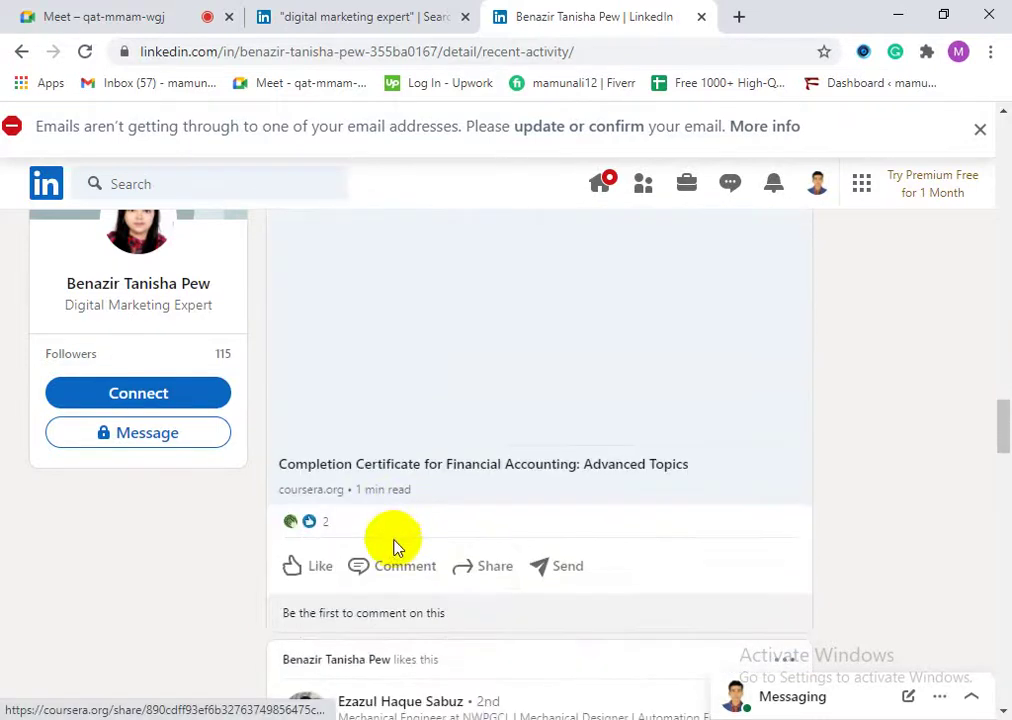
{"action": "left_click", "coordinate": [702, 18]}
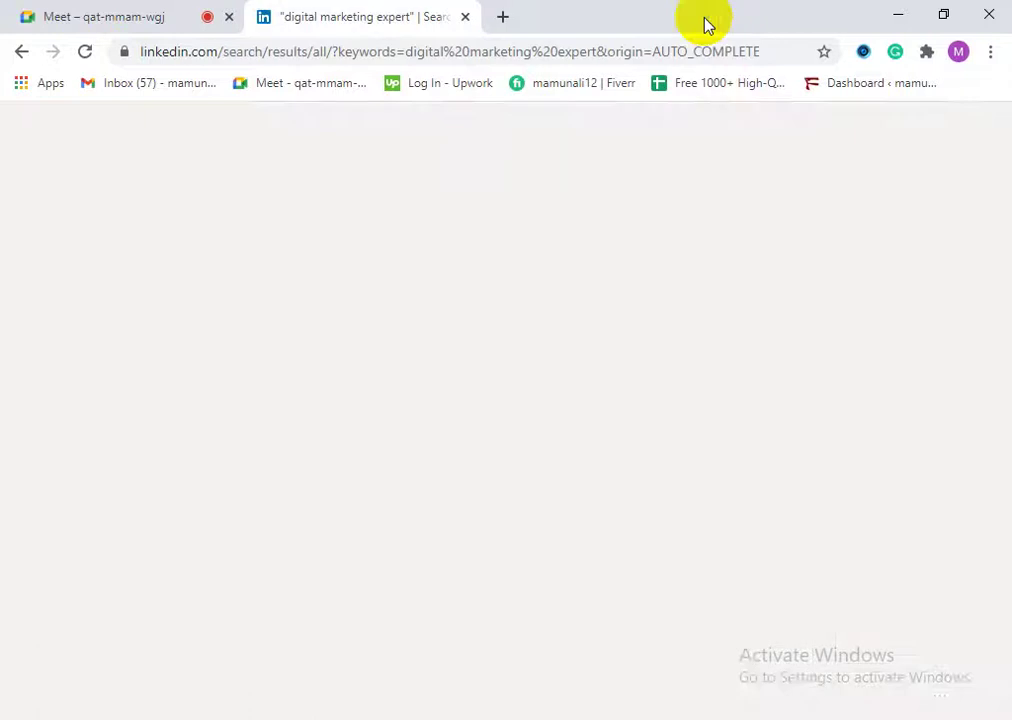
Step: Open and close the second person's profile, then switch results to Companies and back to People
{"action": "right_click", "coordinate": [155, 428]}
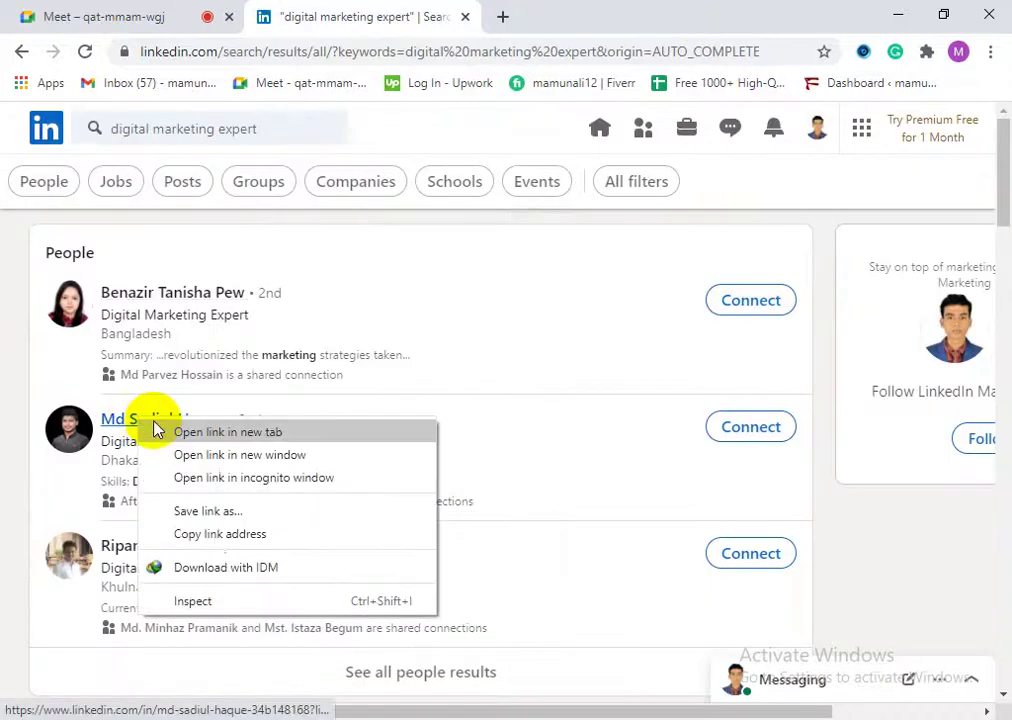
{"action": "left_click", "coordinate": [180, 432]}
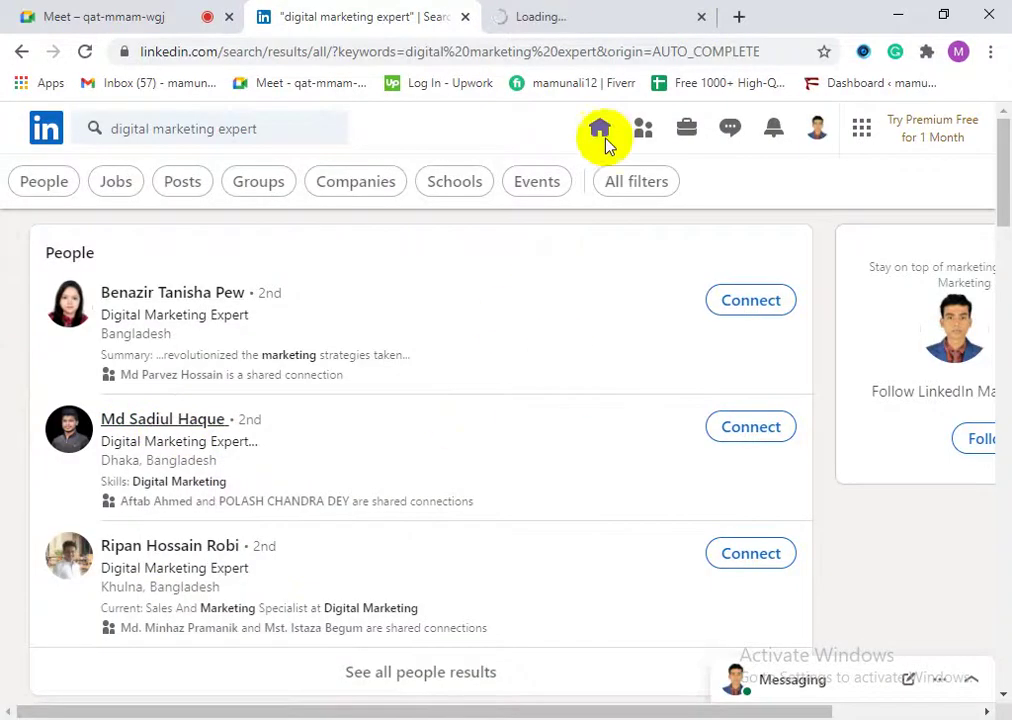
{"action": "left_click", "coordinate": [704, 18]}
{"action": "left_click", "coordinate": [356, 180]}
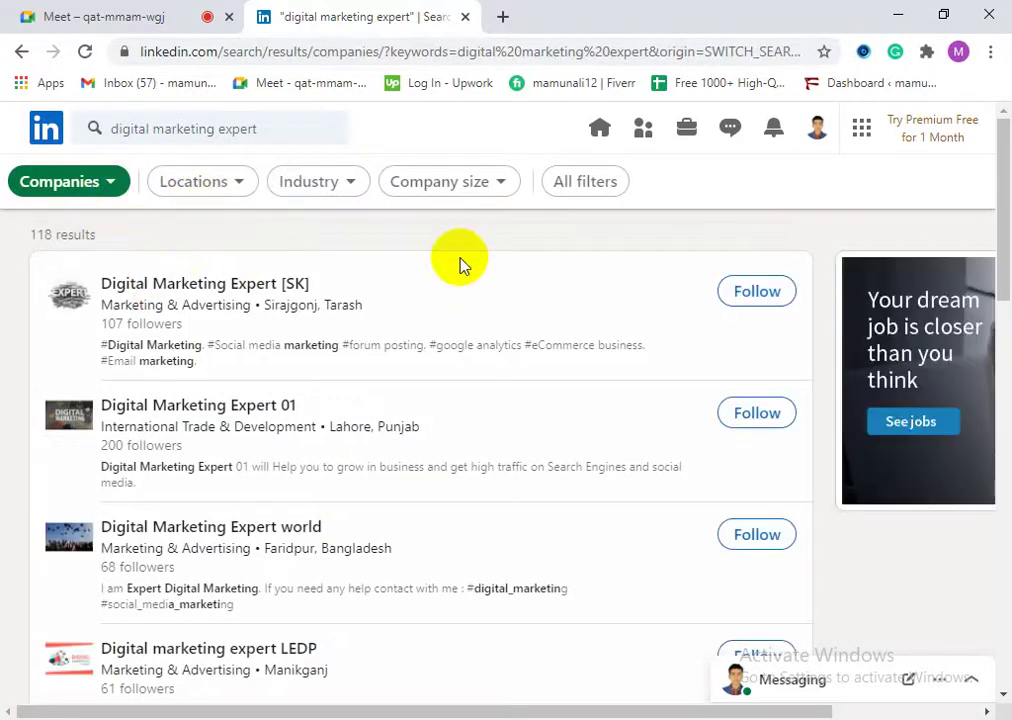
{"action": "left_click", "coordinate": [112, 180]}
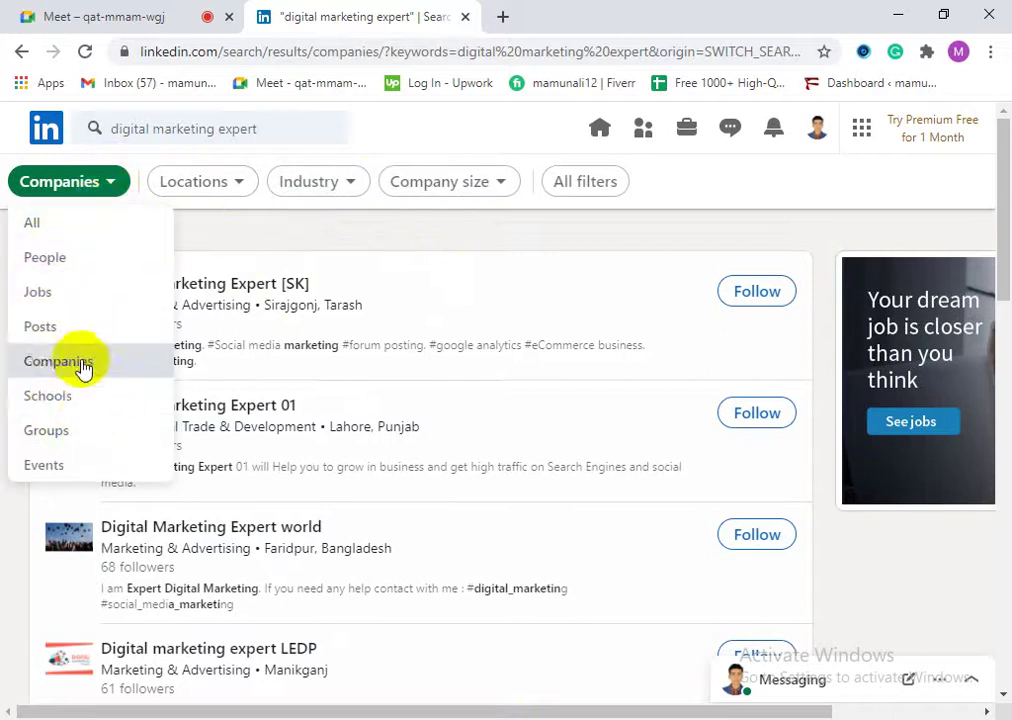
{"action": "left_click", "coordinate": [68, 258]}
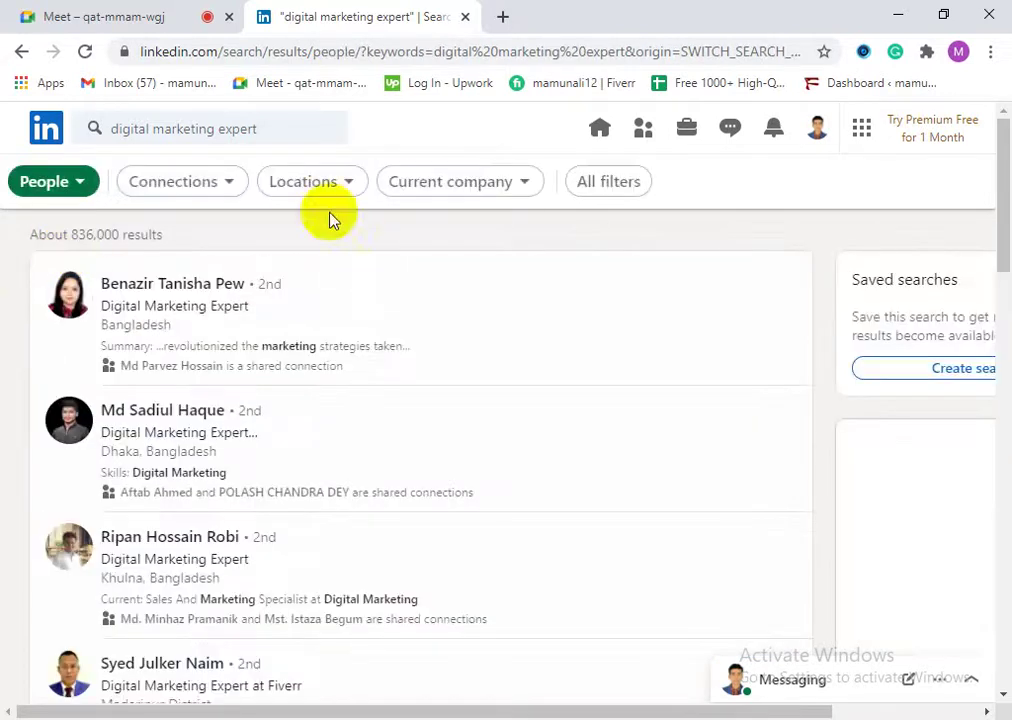
Step: Filter people results to Bangladesh and current company Fiverr, then open the first result in a new tab
{"action": "left_click", "coordinate": [312, 183]}
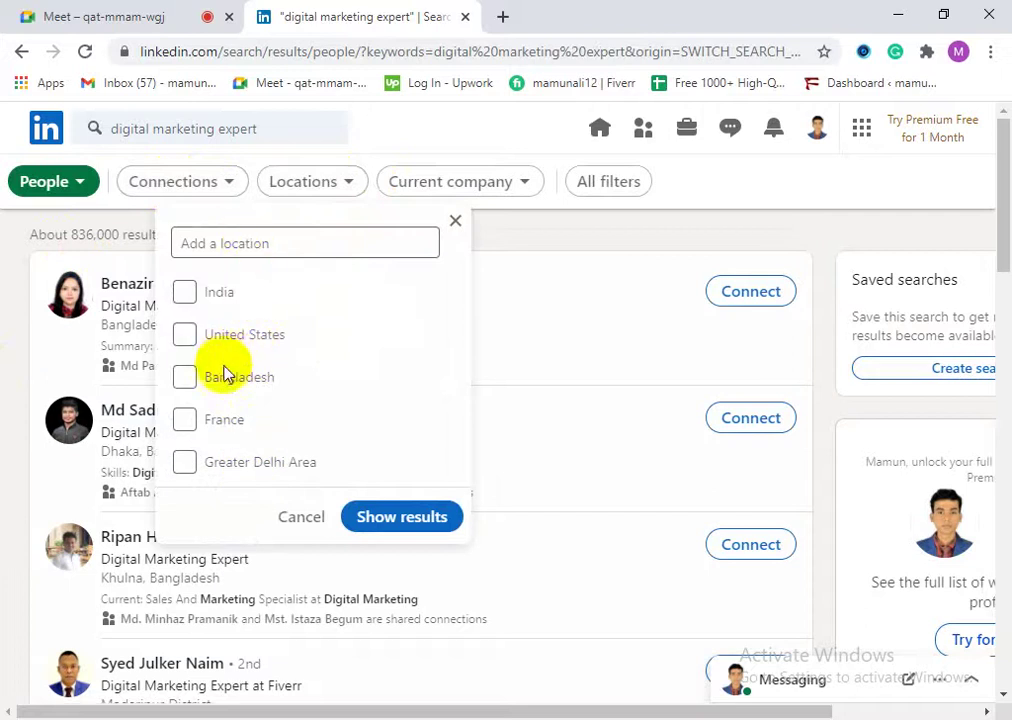
{"action": "left_click", "coordinate": [378, 516]}
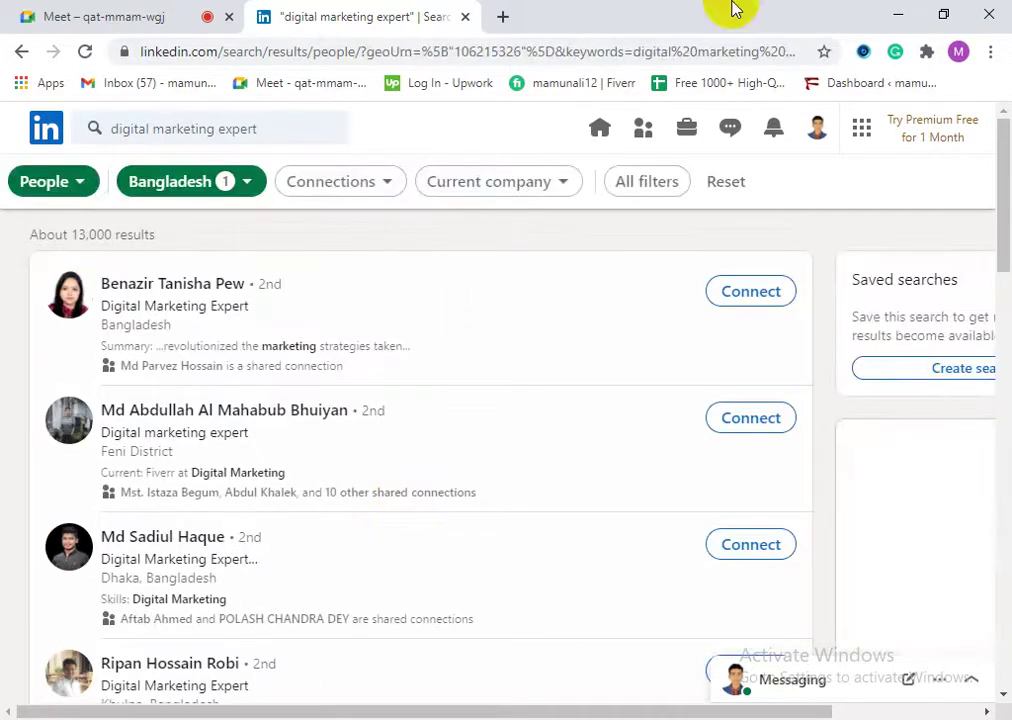
{"action": "left_click", "coordinate": [549, 190]}
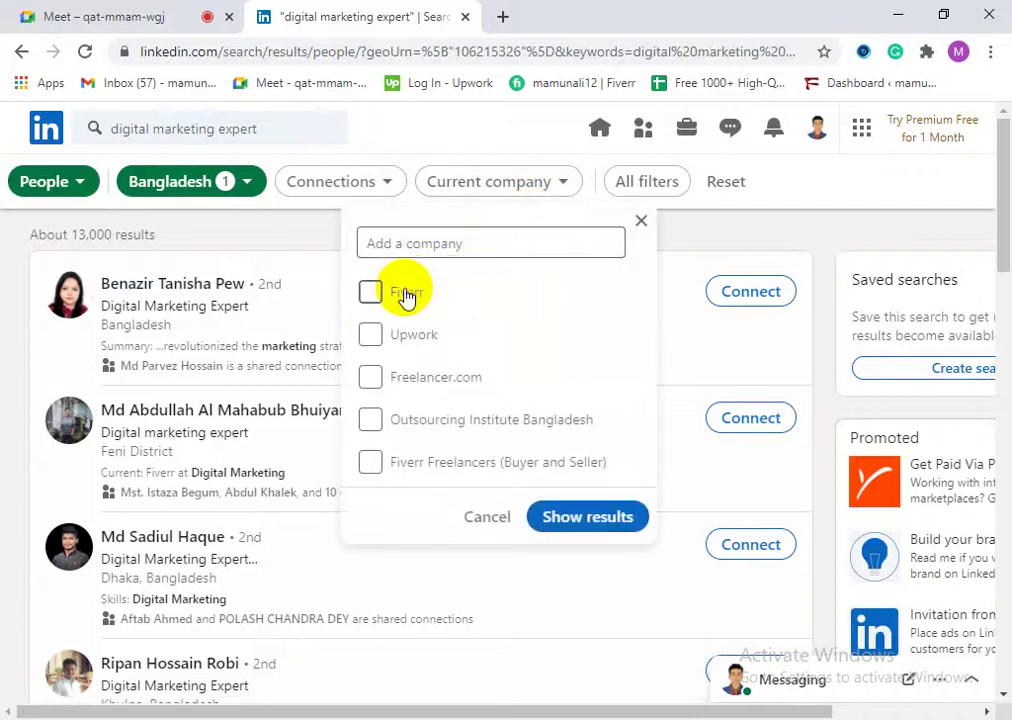
{"action": "left_click", "coordinate": [570, 520]}
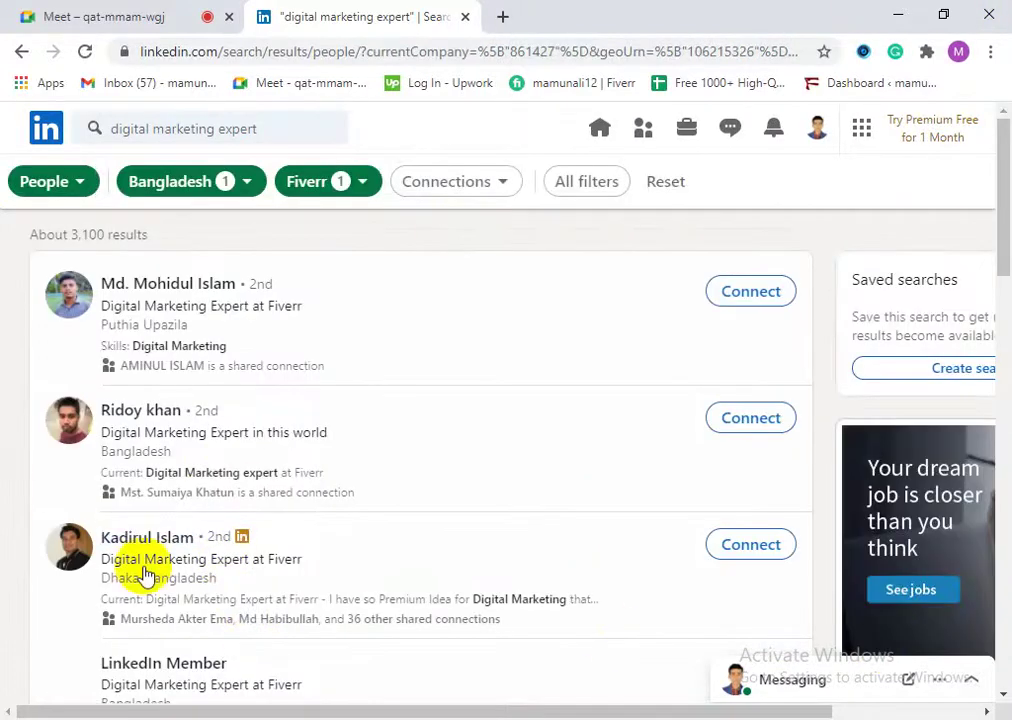
{"action": "right_click", "coordinate": [155, 283]}
{"action": "left_click", "coordinate": [177, 296]}
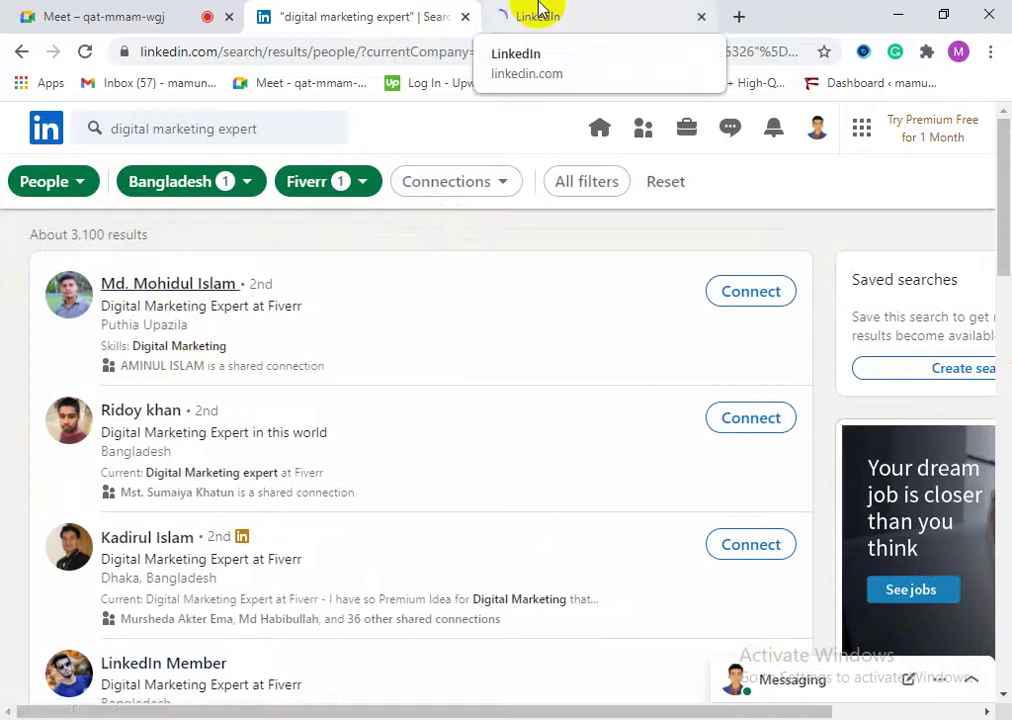
Step: Switch to the first Fiverr result's profile and scroll through it
{"action": "left_click", "coordinate": [567, 22]}
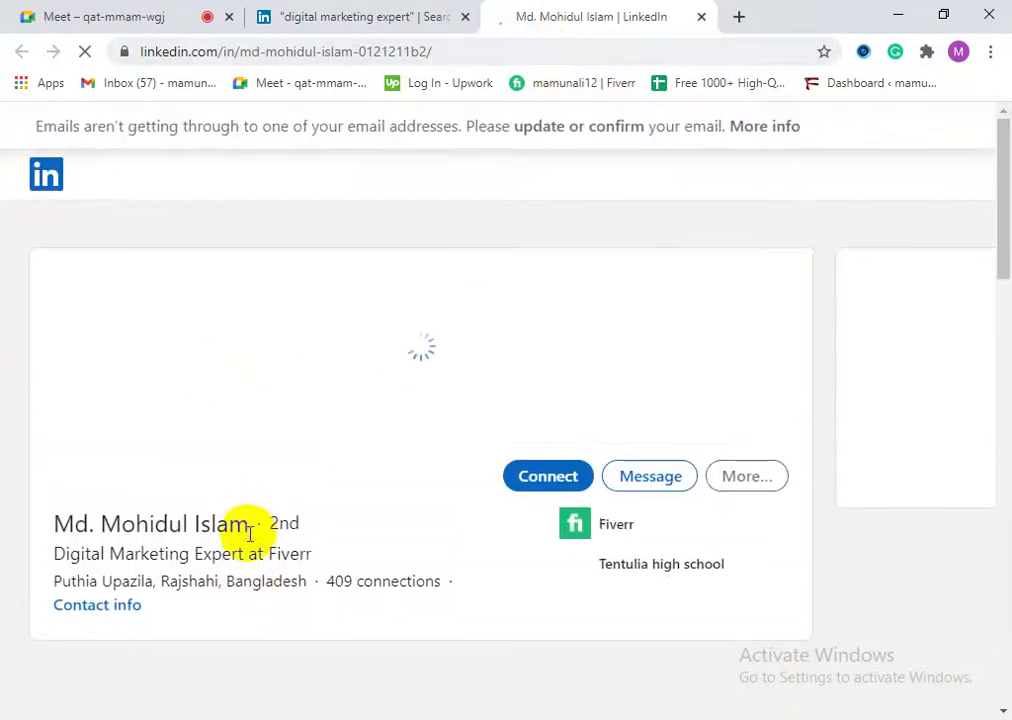
{"action": "scroll", "coordinate": [256, 543], "scroll_direction": "down", "scroll_amount": 1}
{"action": "scroll", "coordinate": [321, 520], "scroll_direction": "down", "scroll_amount": 4}
{"action": "scroll", "coordinate": [250, 490], "scroll_direction": "up", "scroll_amount": 1}
{"action": "scroll", "coordinate": [245, 485], "scroll_direction": "up", "scroll_amount": 2}
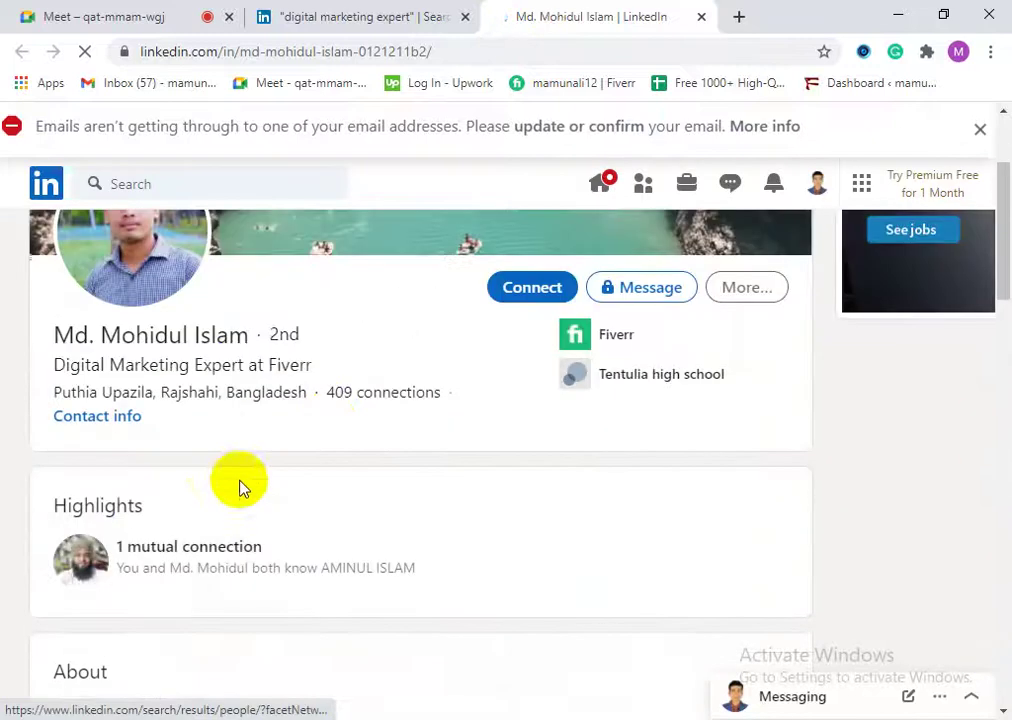
{"action": "scroll", "coordinate": [310, 552], "scroll_direction": "down", "scroll_amount": 2}
{"action": "scroll", "coordinate": [271, 501], "scroll_direction": "up", "scroll_amount": 2}
{"action": "scroll", "coordinate": [330, 518], "scroll_direction": "down", "scroll_amount": 2}
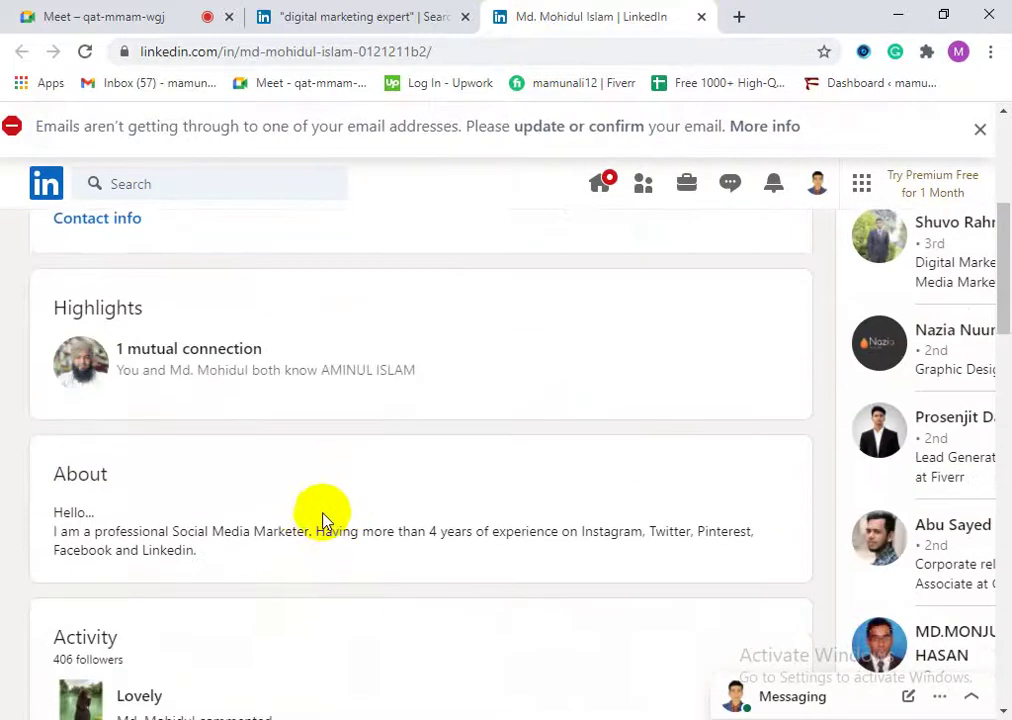
{"action": "scroll", "coordinate": [233, 477], "scroll_direction": "up", "scroll_amount": 1}
{"action": "scroll", "coordinate": [339, 542], "scroll_direction": "down", "scroll_amount": 3}
{"action": "scroll", "coordinate": [355, 565], "scroll_direction": "down", "scroll_amount": 1}
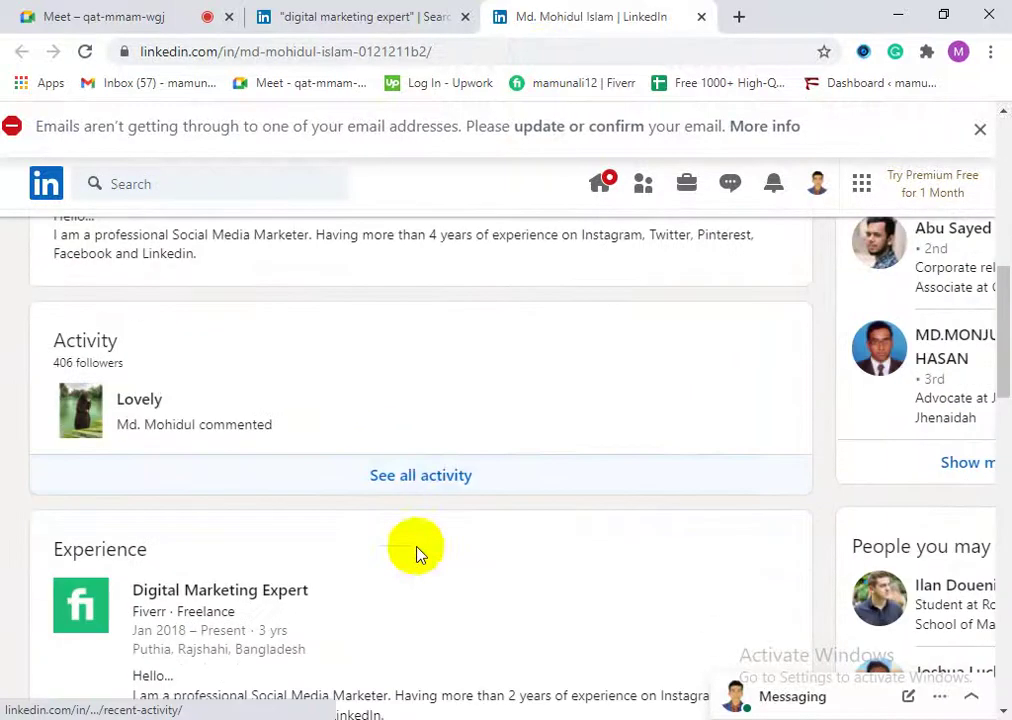
Step: Browse the member's full activity feed of liked posts, then close the profile tab
{"action": "left_click", "coordinate": [432, 477]}
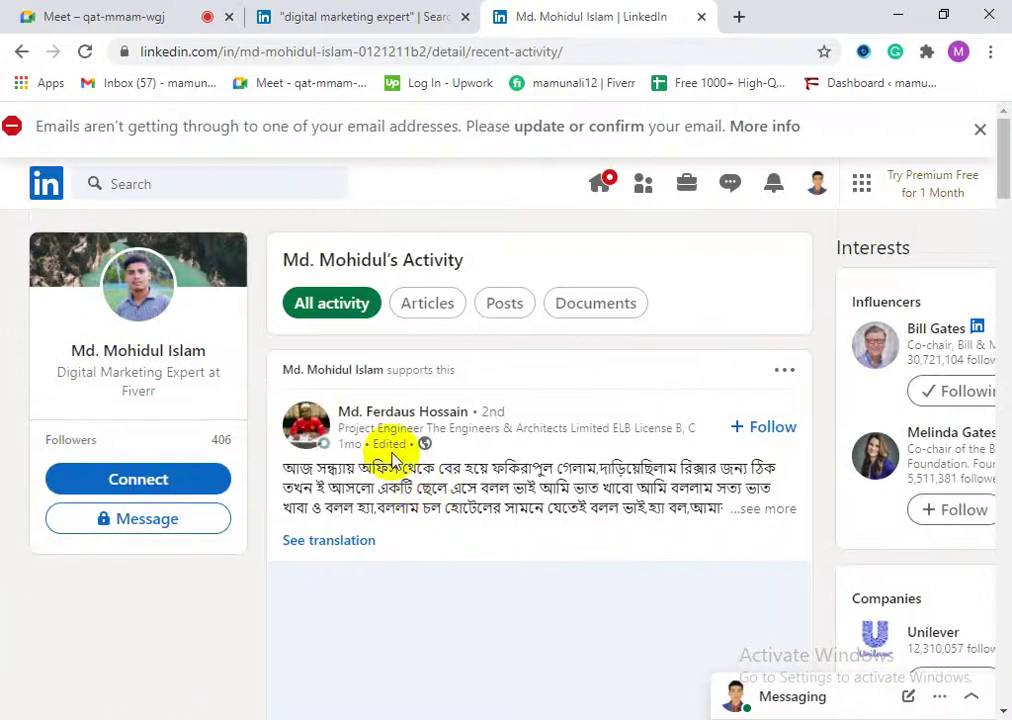
{"action": "scroll", "coordinate": [462, 474], "scroll_direction": "down", "scroll_amount": 8}
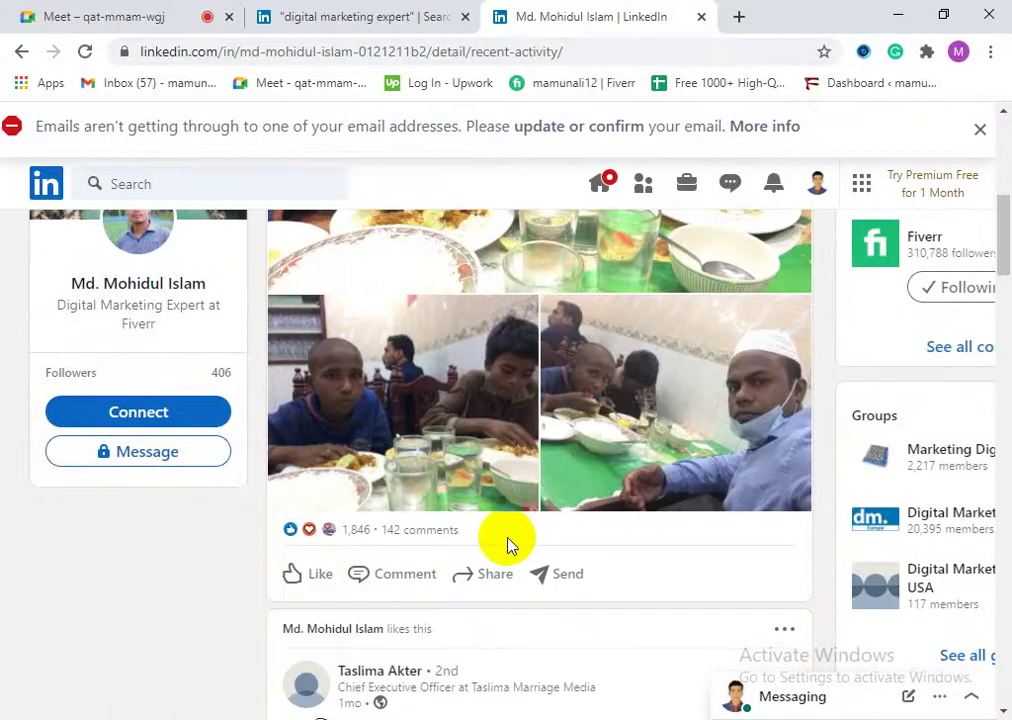
{"action": "scroll", "coordinate": [535, 553], "scroll_direction": "down", "scroll_amount": 8}
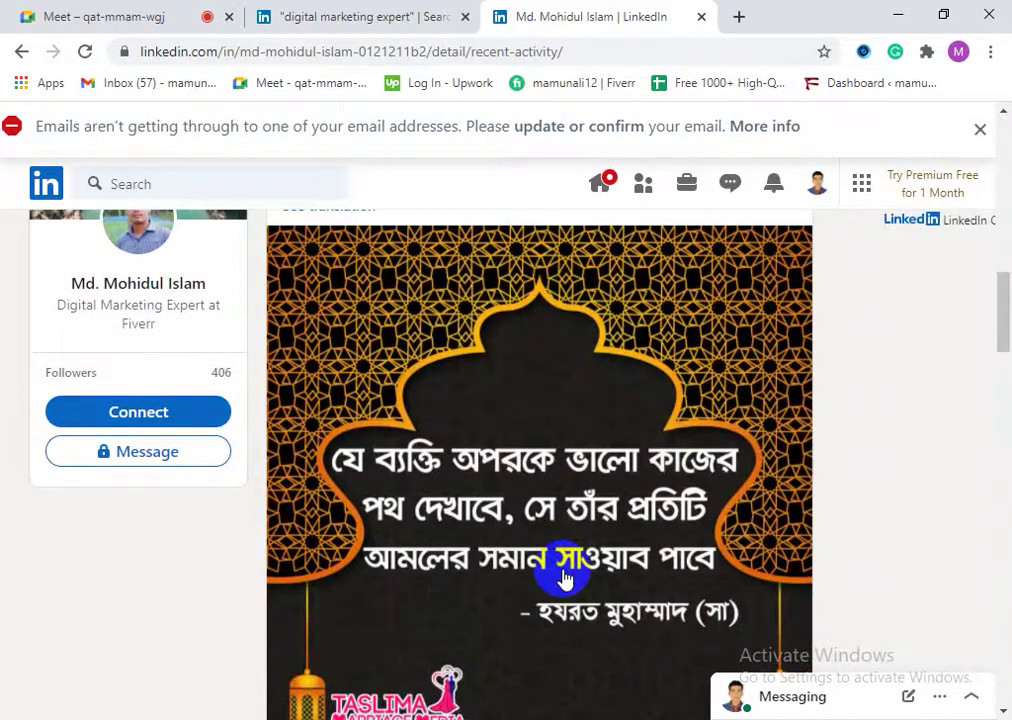
{"action": "scroll", "coordinate": [501, 562], "scroll_direction": "down", "scroll_amount": 8}
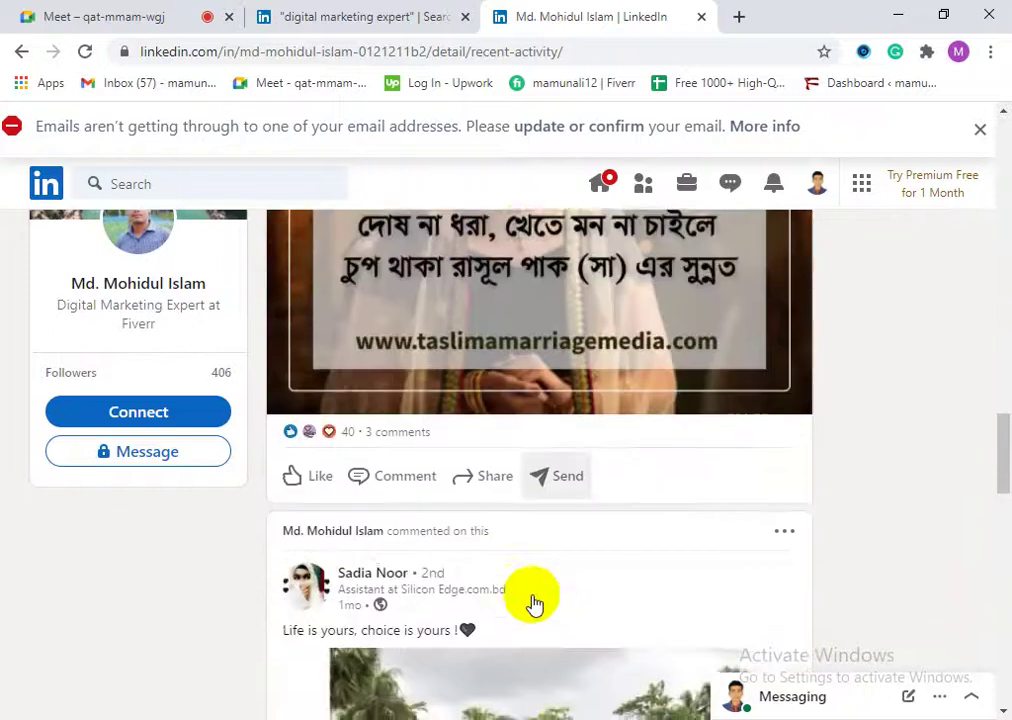
{"action": "scroll", "coordinate": [545, 608], "scroll_direction": "down", "scroll_amount": 3}
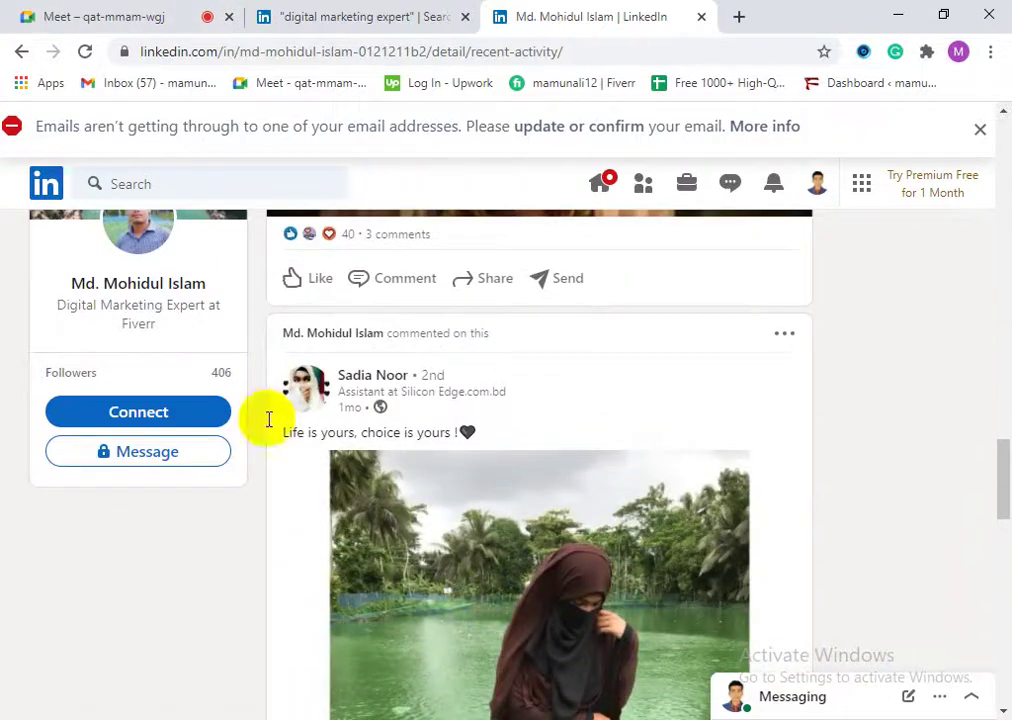
{"action": "scroll", "coordinate": [447, 569], "scroll_direction": "down", "scroll_amount": 13}
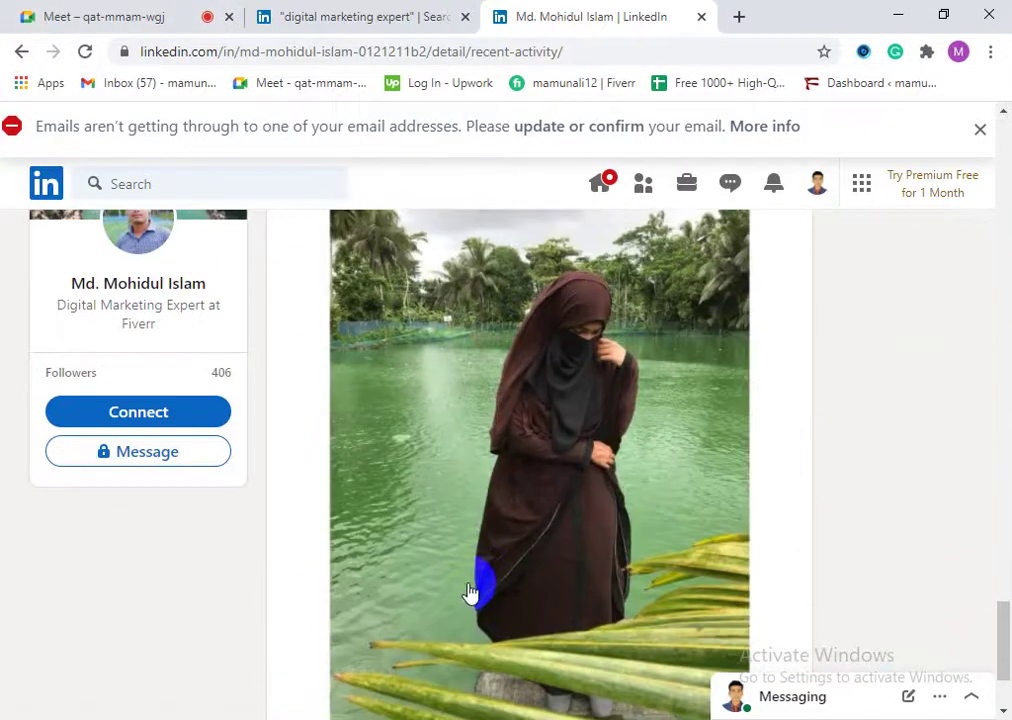
{"action": "scroll", "coordinate": [480, 588], "scroll_direction": "down", "scroll_amount": 2}
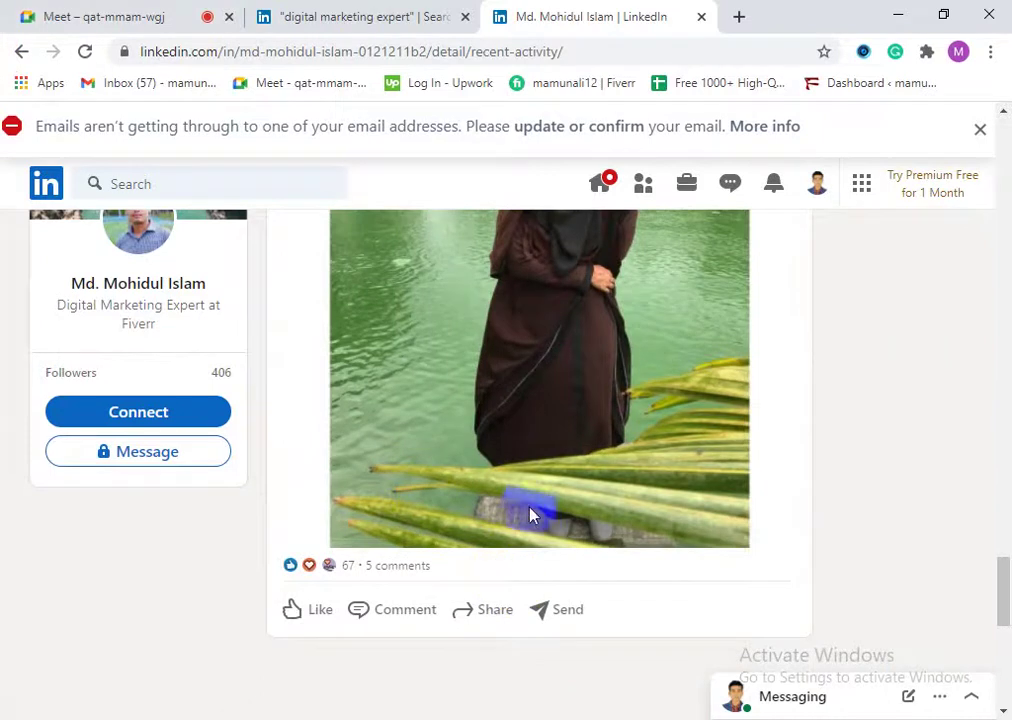
{"action": "scroll", "coordinate": [549, 585], "scroll_direction": "down", "scroll_amount": 10}
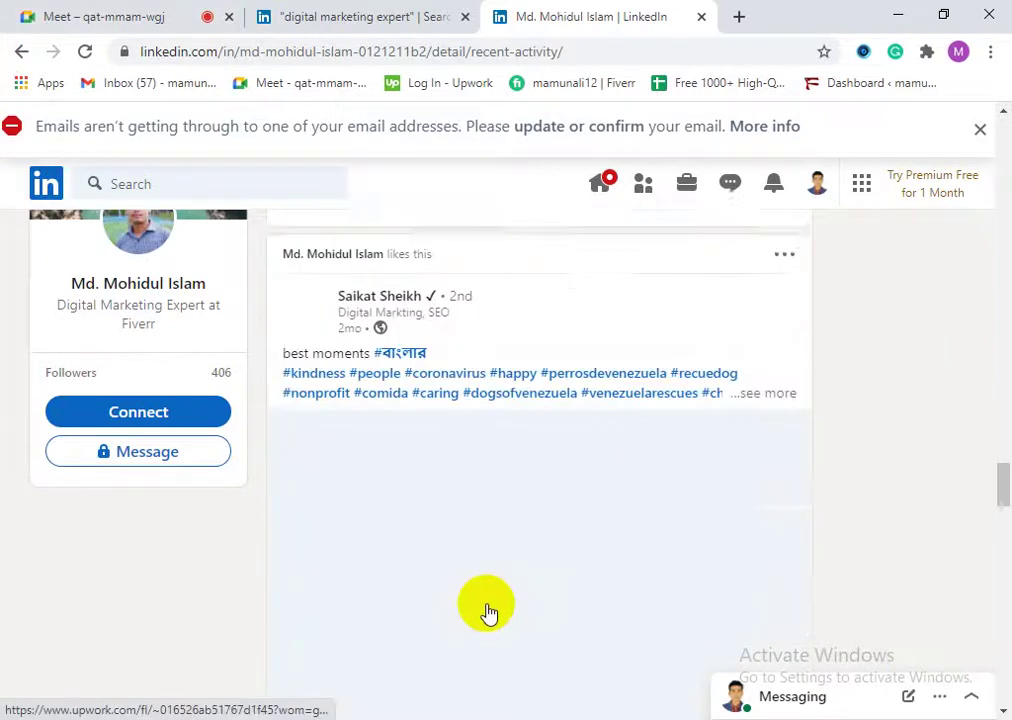
{"action": "scroll", "coordinate": [481, 588], "scroll_direction": "up", "scroll_amount": 5}
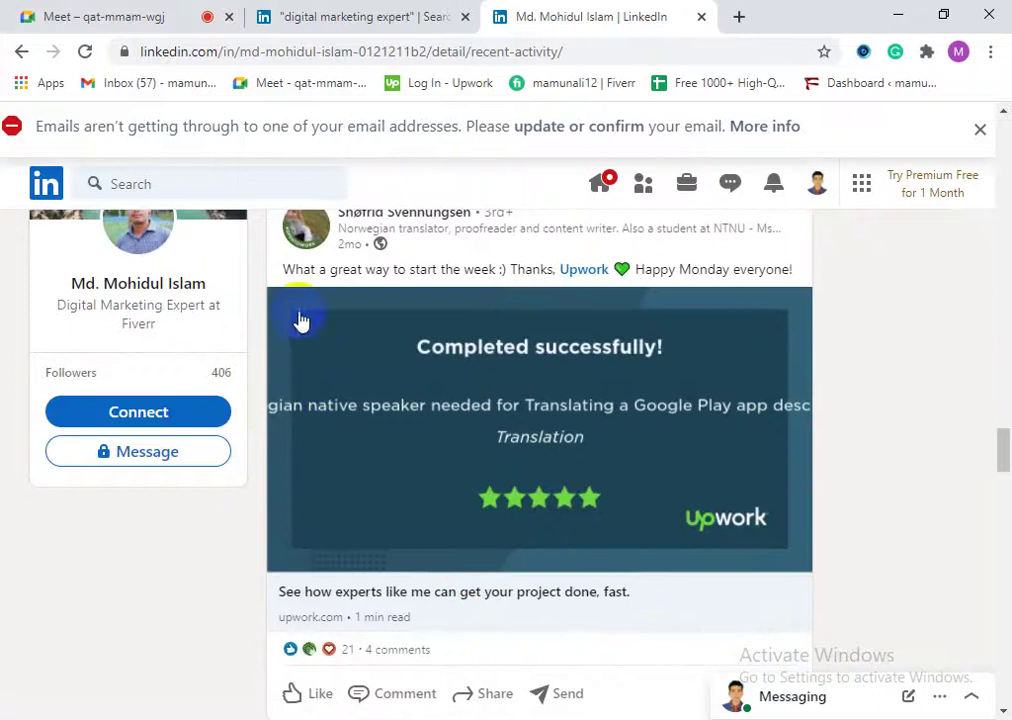
{"action": "left_click", "coordinate": [428, 428]}
{"action": "scroll", "coordinate": [517, 495], "scroll_direction": "up", "scroll_amount": 3}
{"action": "scroll", "coordinate": [501, 562], "scroll_direction": "down", "scroll_amount": 9}
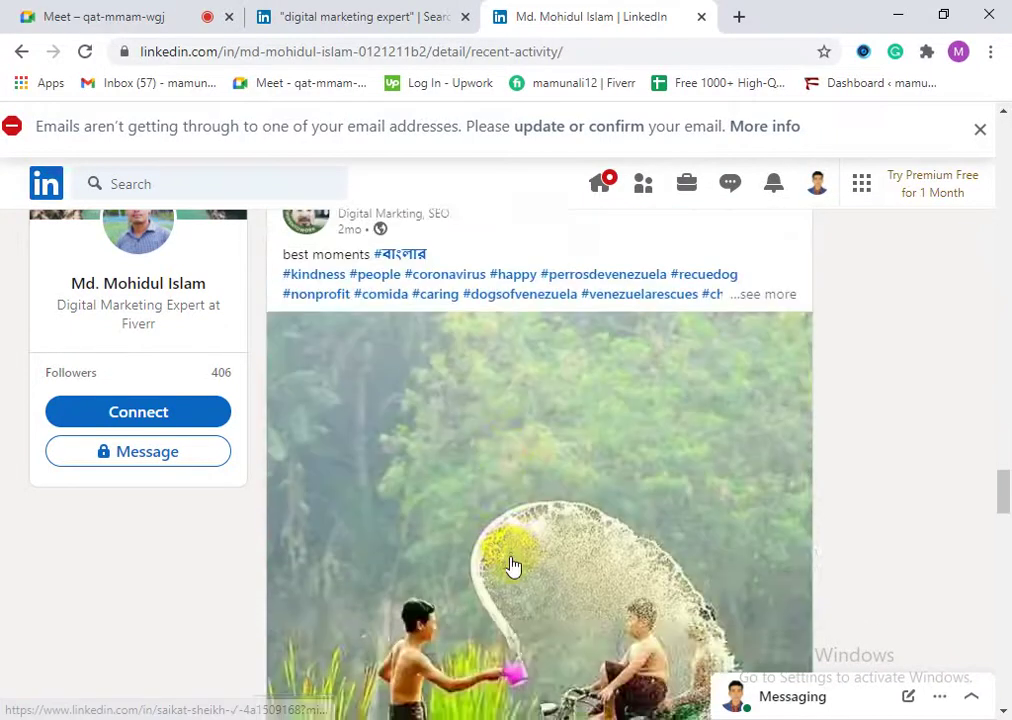
{"action": "scroll", "coordinate": [517, 568], "scroll_direction": "down", "scroll_amount": 15}
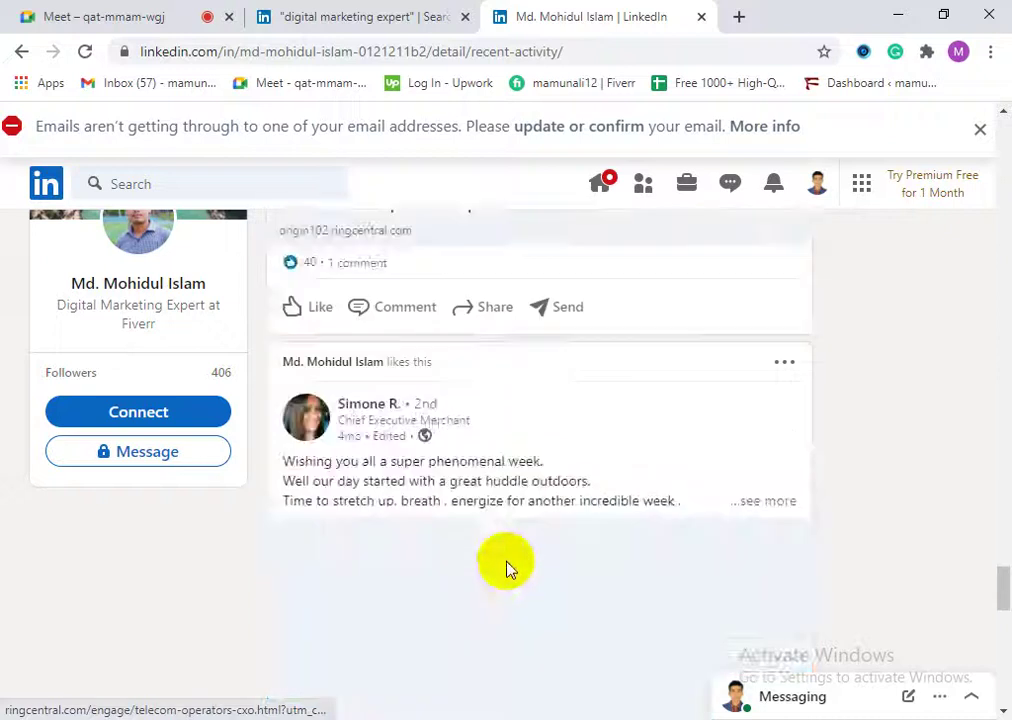
{"action": "scroll", "coordinate": [508, 583], "scroll_direction": "down", "scroll_amount": 8}
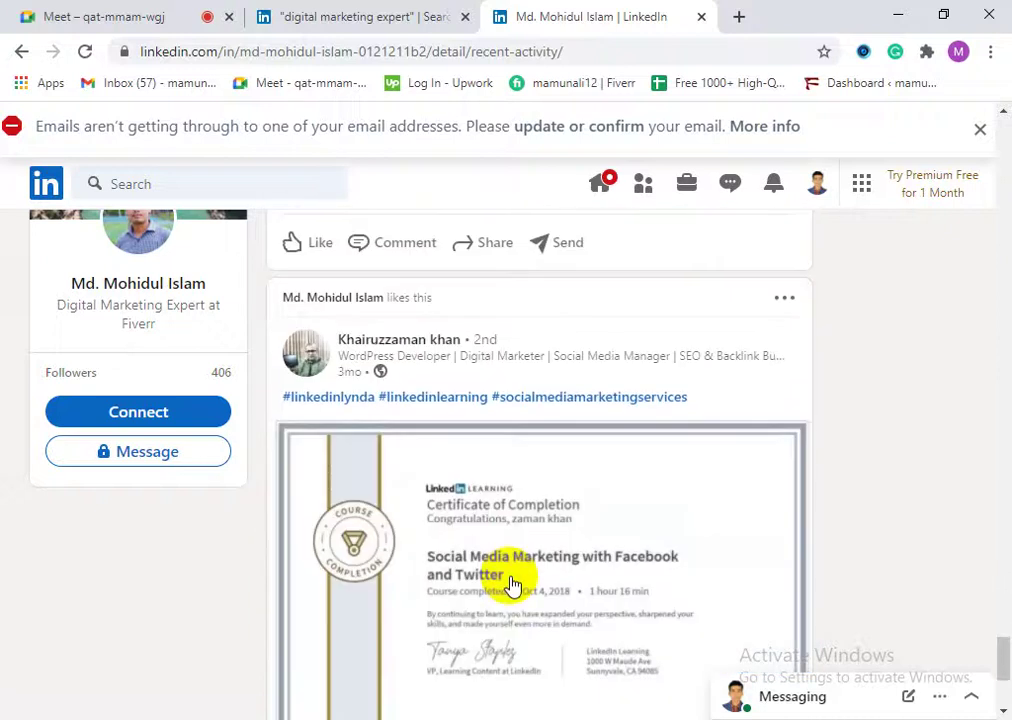
{"action": "scroll", "coordinate": [525, 595], "scroll_direction": "down", "scroll_amount": 2}
{"action": "scroll", "coordinate": [530, 600], "scroll_direction": "down", "scroll_amount": 2}
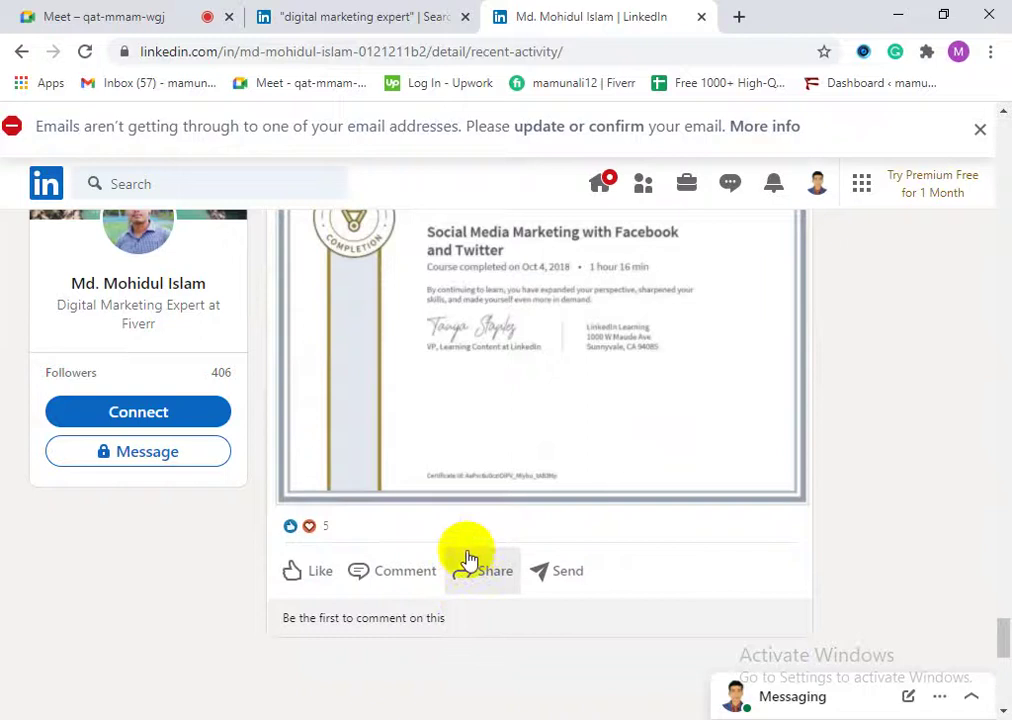
{"action": "scroll", "coordinate": [458, 540], "scroll_direction": "up", "scroll_amount": 5}
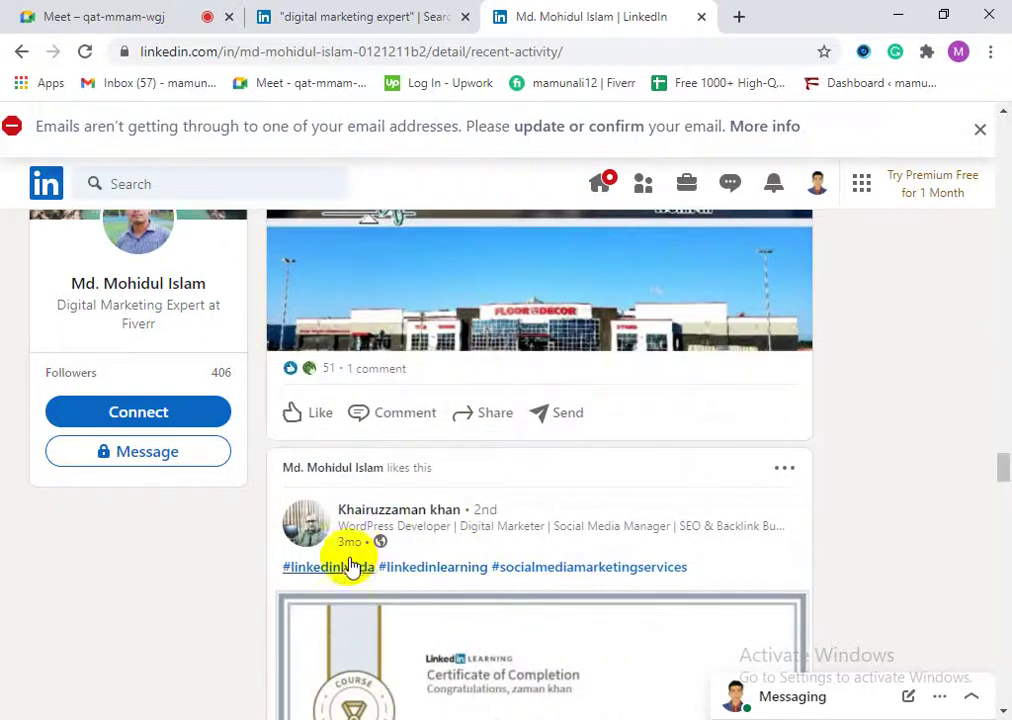
{"action": "scroll", "coordinate": [538, 585], "scroll_direction": "down", "scroll_amount": 8}
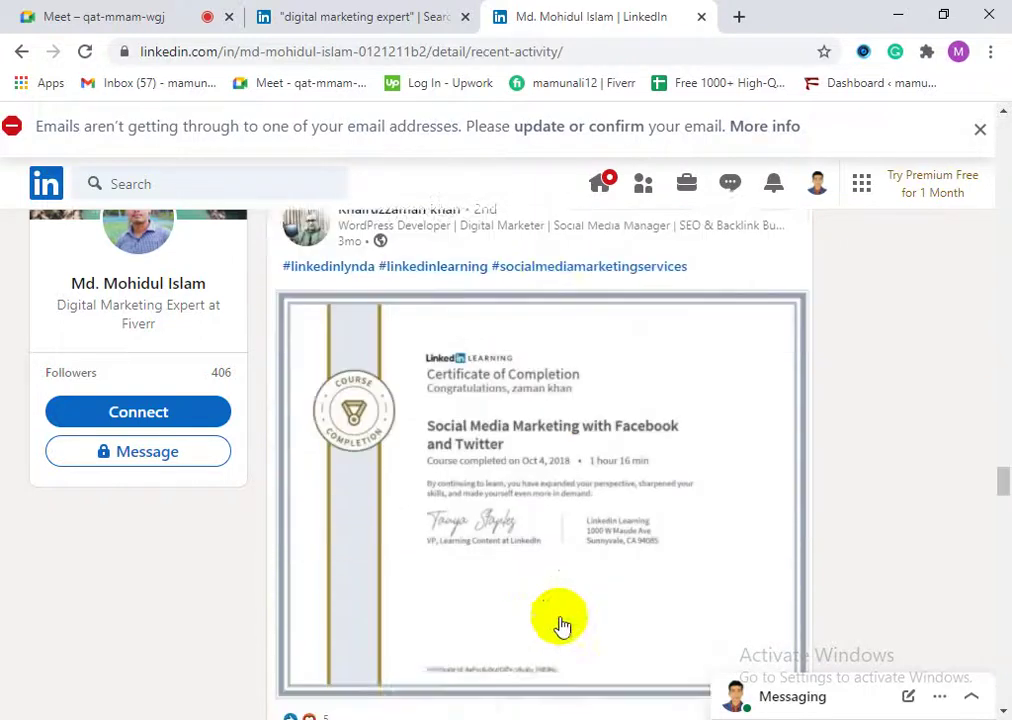
{"action": "scroll", "coordinate": [480, 633], "scroll_direction": "down", "scroll_amount": 6}
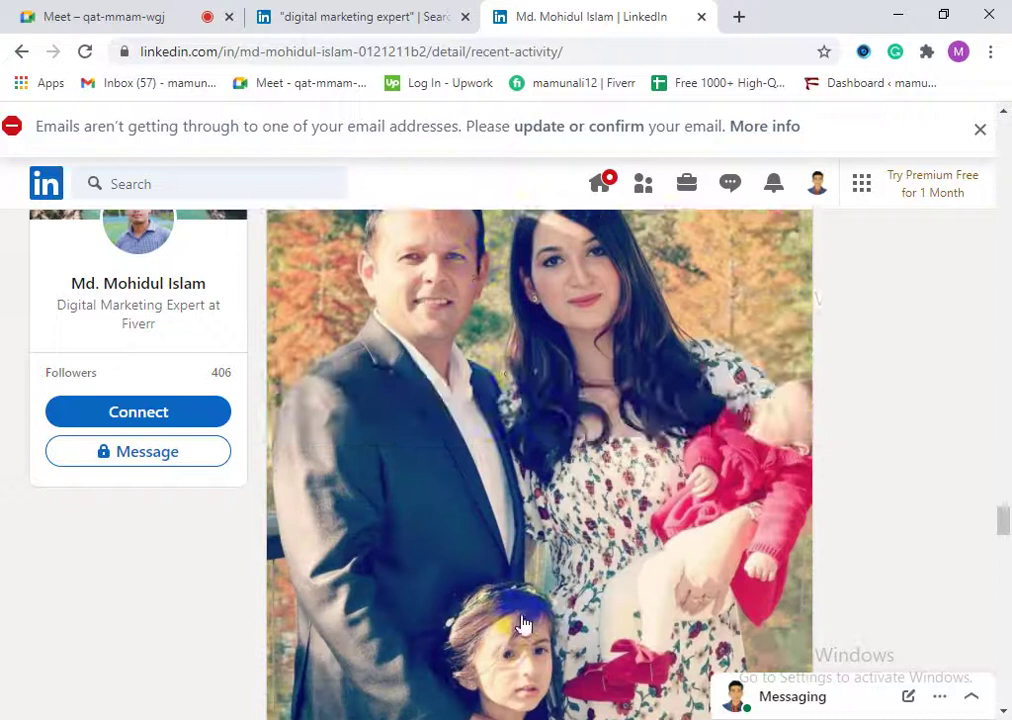
{"action": "left_click", "coordinate": [701, 17]}
Step: Open the second filtered result's profile in a new tab and scroll through it
{"action": "scroll", "coordinate": [172, 400], "scroll_direction": "down", "scroll_amount": 1}
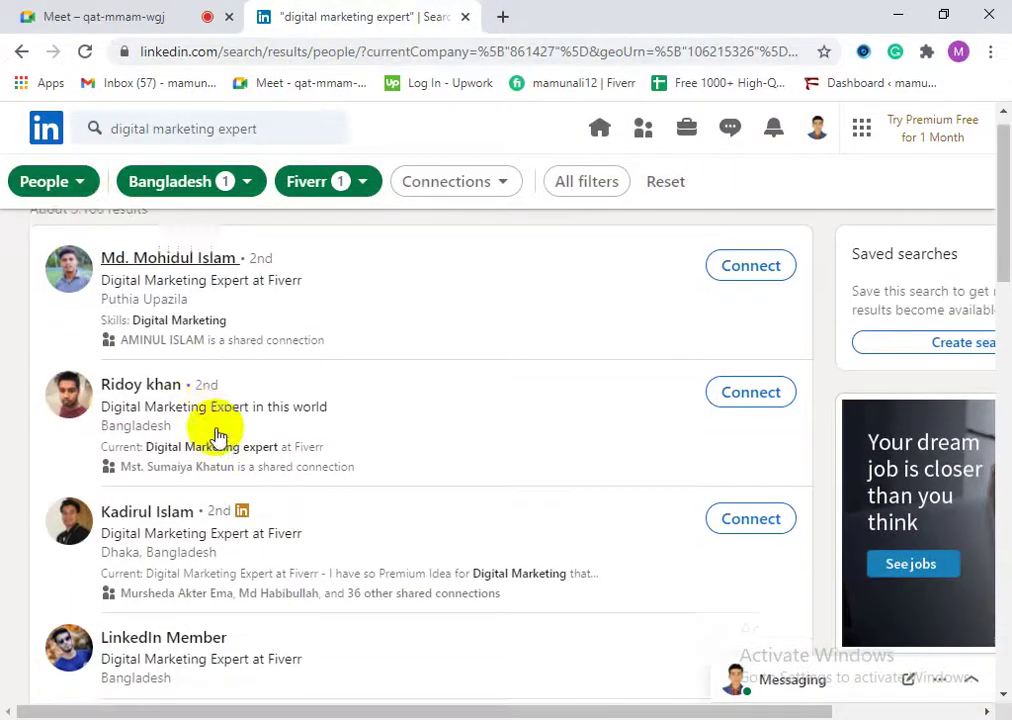
{"action": "right_click", "coordinate": [172, 313]}
{"action": "left_click", "coordinate": [181, 319]}
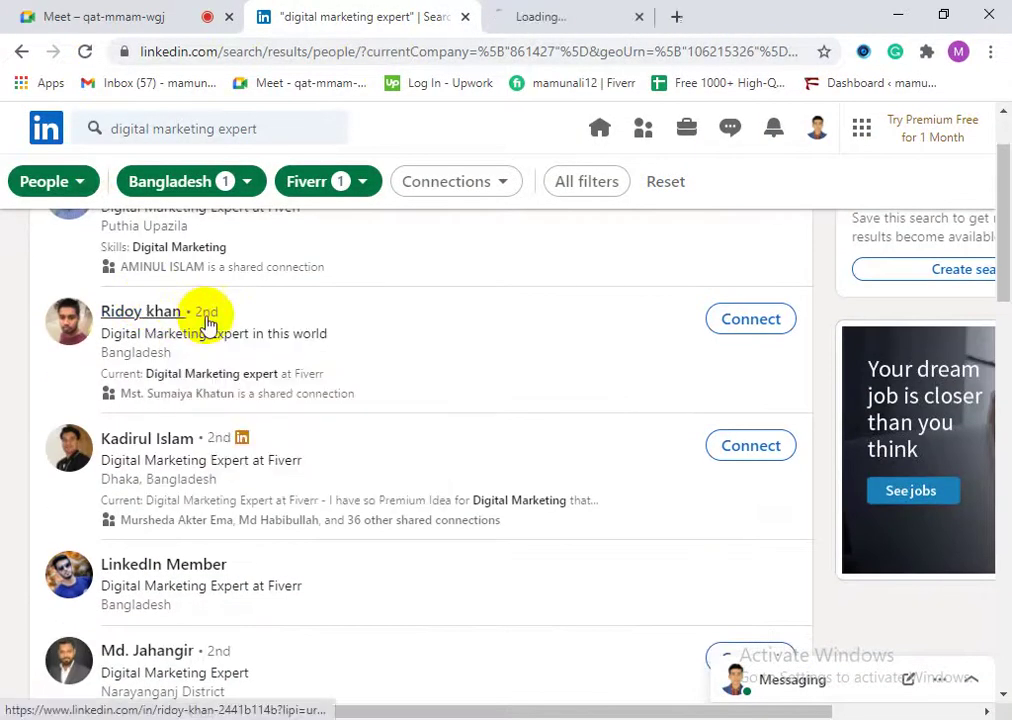
{"action": "left_click", "coordinate": [630, 12]}
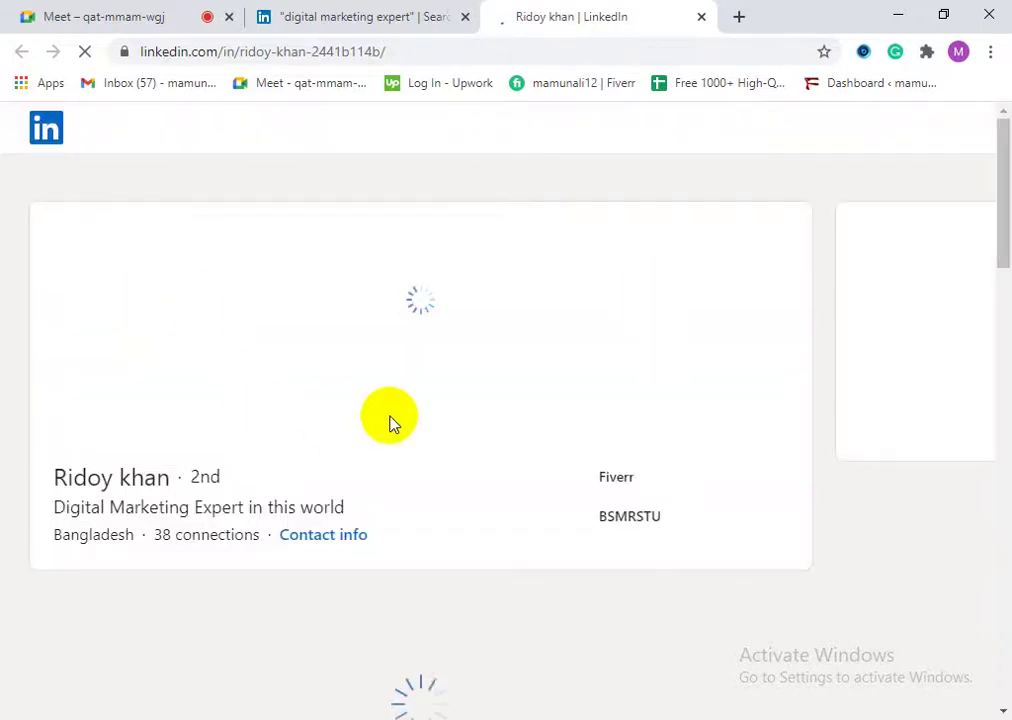
{"action": "scroll", "coordinate": [75, 533], "scroll_direction": "down", "scroll_amount": 3}
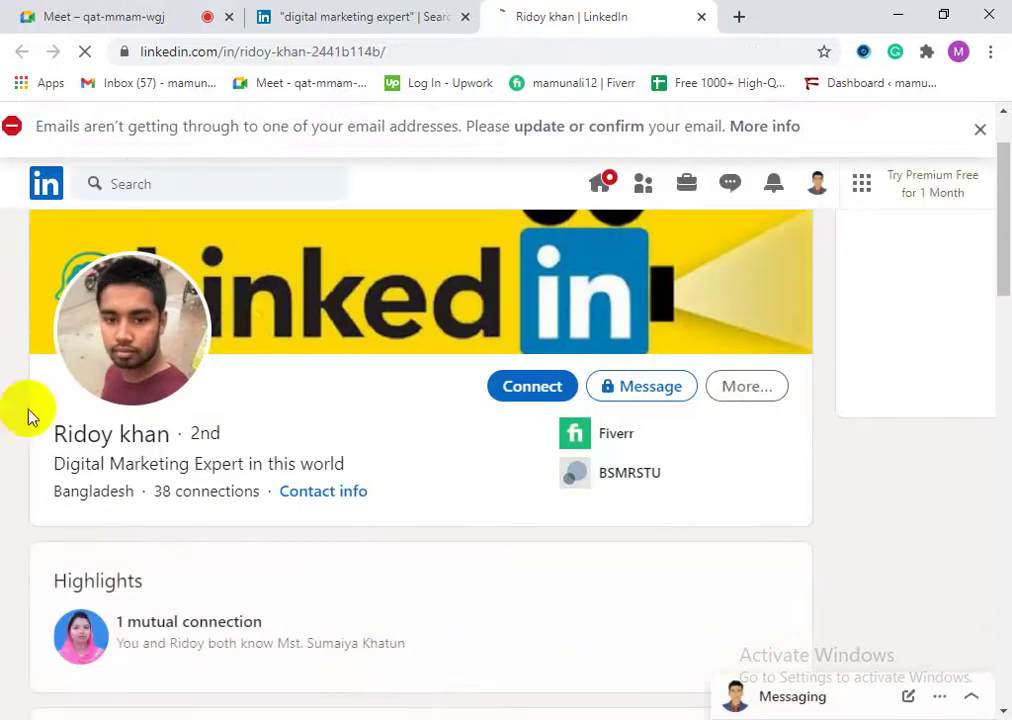
{"action": "scroll", "coordinate": [140, 450], "scroll_direction": "down", "scroll_amount": 2}
{"action": "scroll", "coordinate": [140, 450], "scroll_direction": "down", "scroll_amount": 3}
{"action": "scroll", "coordinate": [300, 485], "scroll_direction": "down", "scroll_amount": 1}
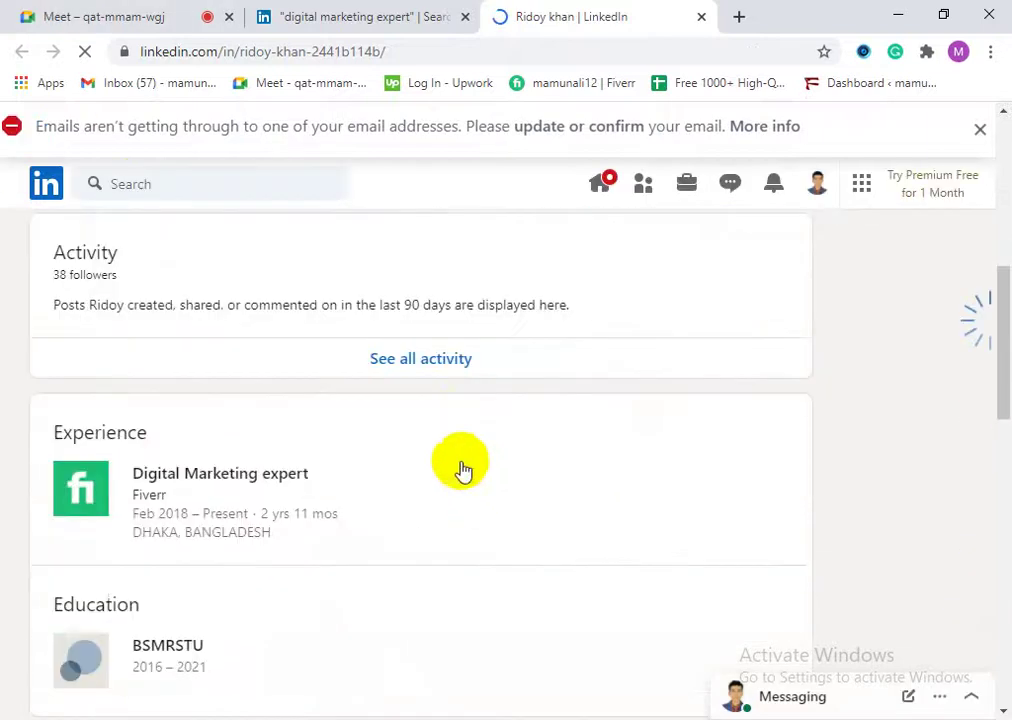
Step: View all of that member's activity with fiverr.com links, then close the tab
{"action": "left_click", "coordinate": [430, 360]}
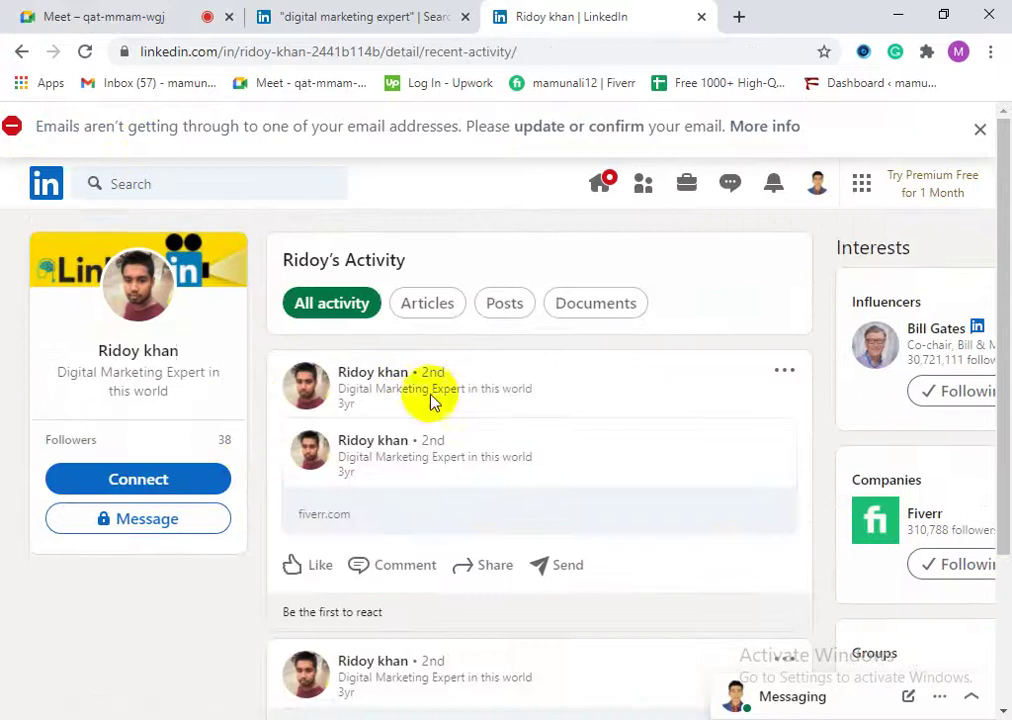
{"action": "scroll", "coordinate": [570, 500], "scroll_direction": "down", "scroll_amount": 1}
{"action": "scroll", "coordinate": [560, 530], "scroll_direction": "down", "scroll_amount": 1}
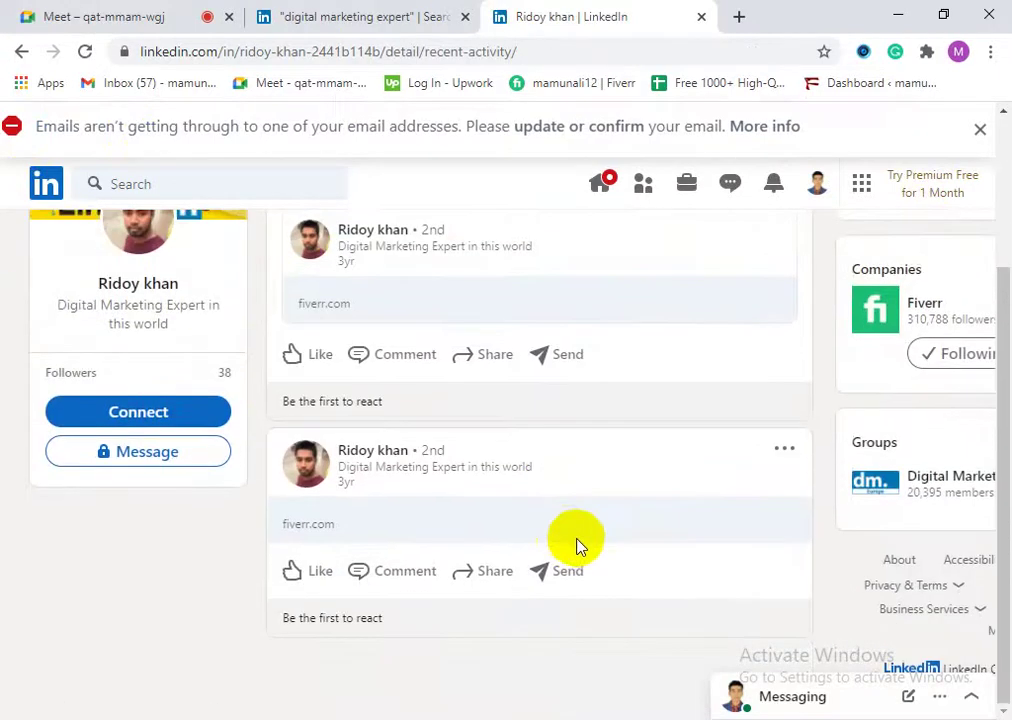
{"action": "scroll", "coordinate": [574, 538], "scroll_direction": "up", "scroll_amount": 2}
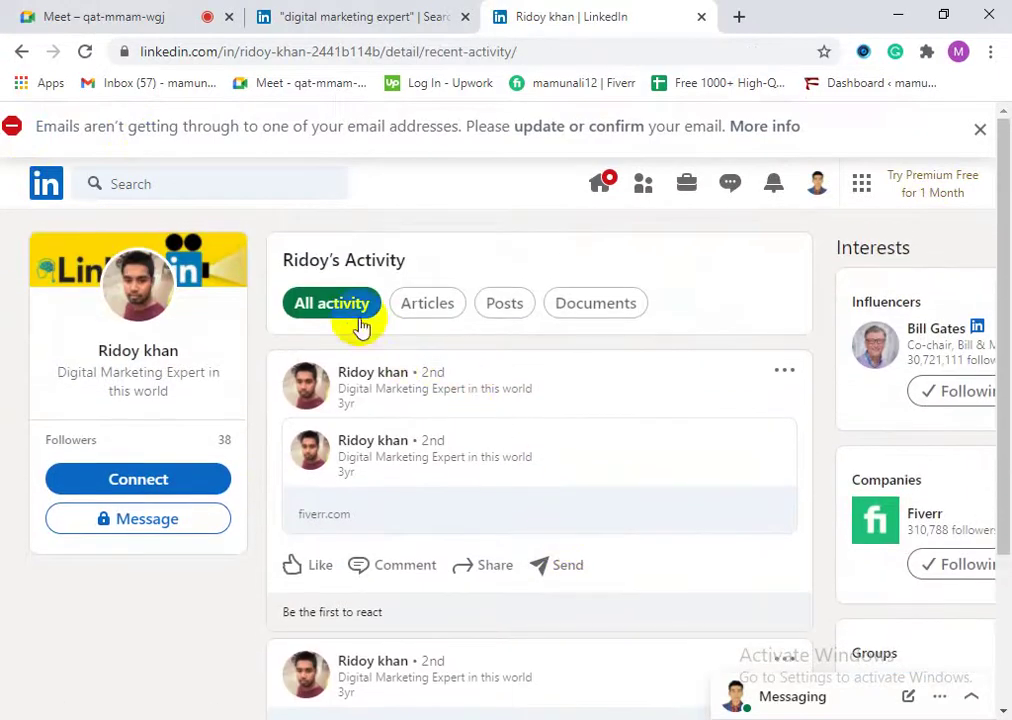
{"action": "scroll", "coordinate": [350, 492], "scroll_direction": "down", "scroll_amount": 2}
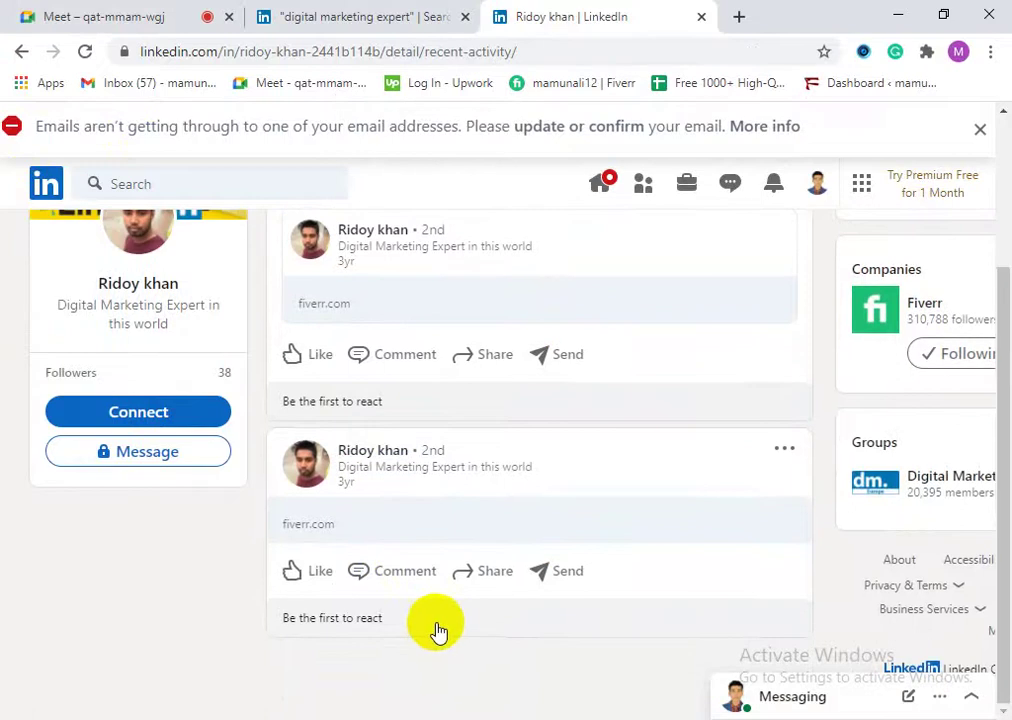
{"action": "left_click", "coordinate": [701, 18]}
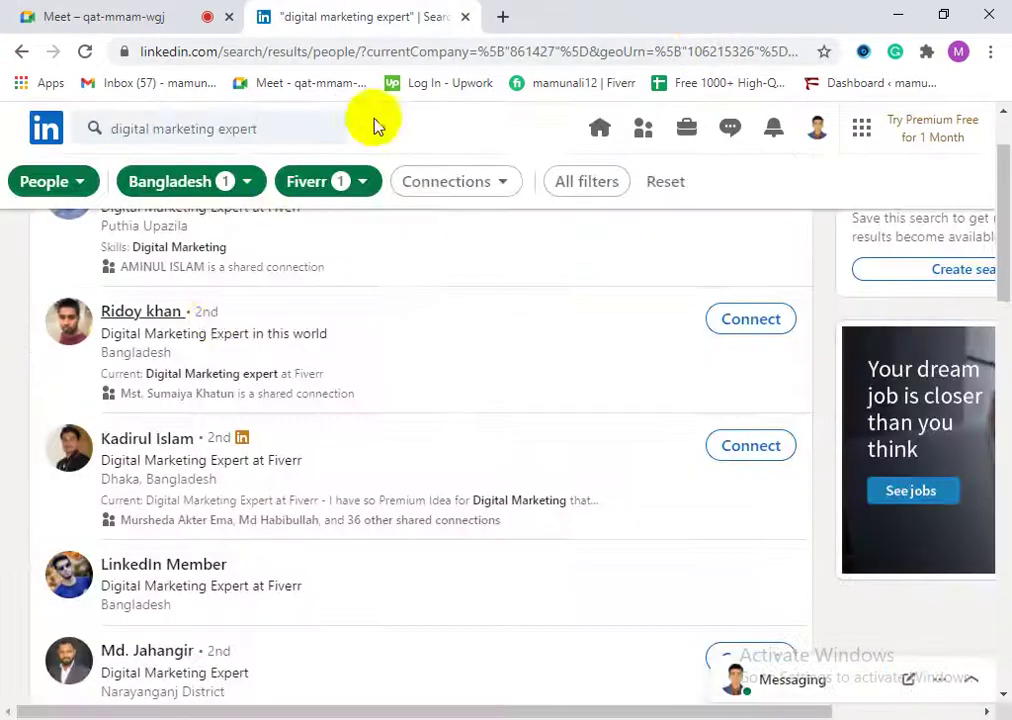
{"action": "left_click", "coordinate": [150, 443]}
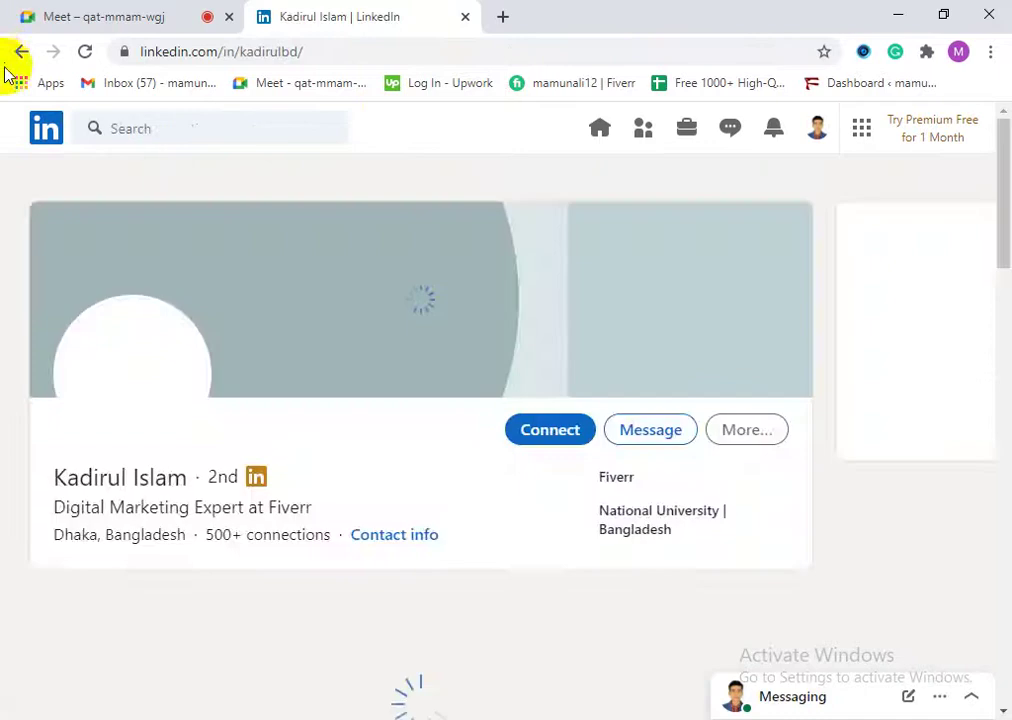
{"action": "scroll", "coordinate": [348, 675], "scroll_direction": "down", "scroll_amount": 5}
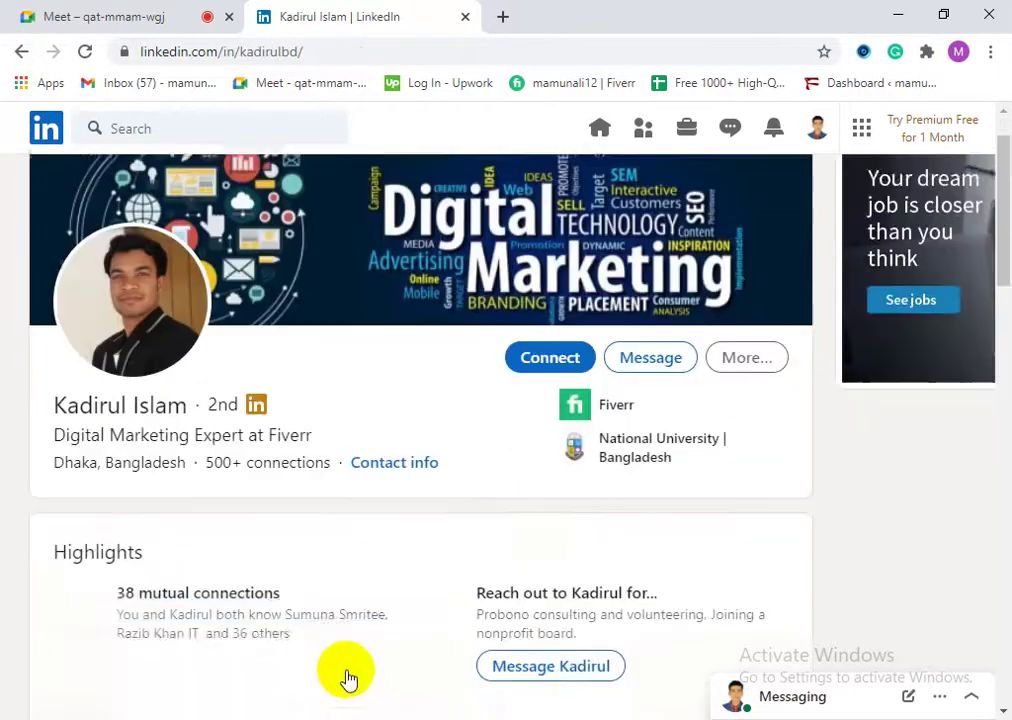
{"action": "scroll", "coordinate": [420, 645], "scroll_direction": "down", "scroll_amount": 2}
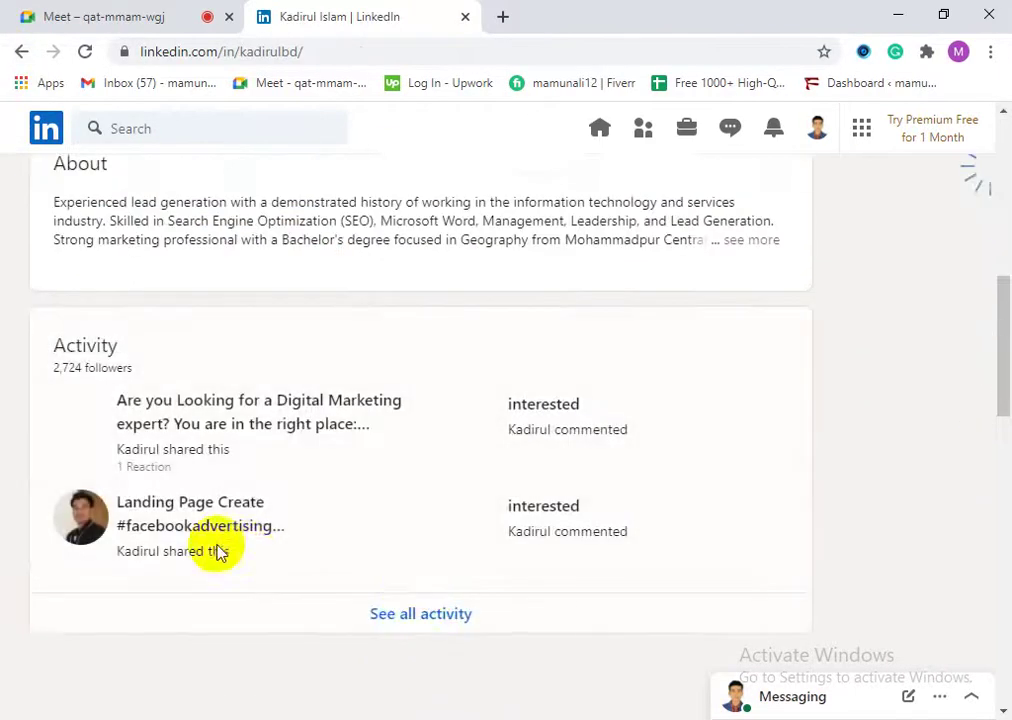
{"action": "scroll", "coordinate": [392, 610], "scroll_direction": "down", "scroll_amount": 1}
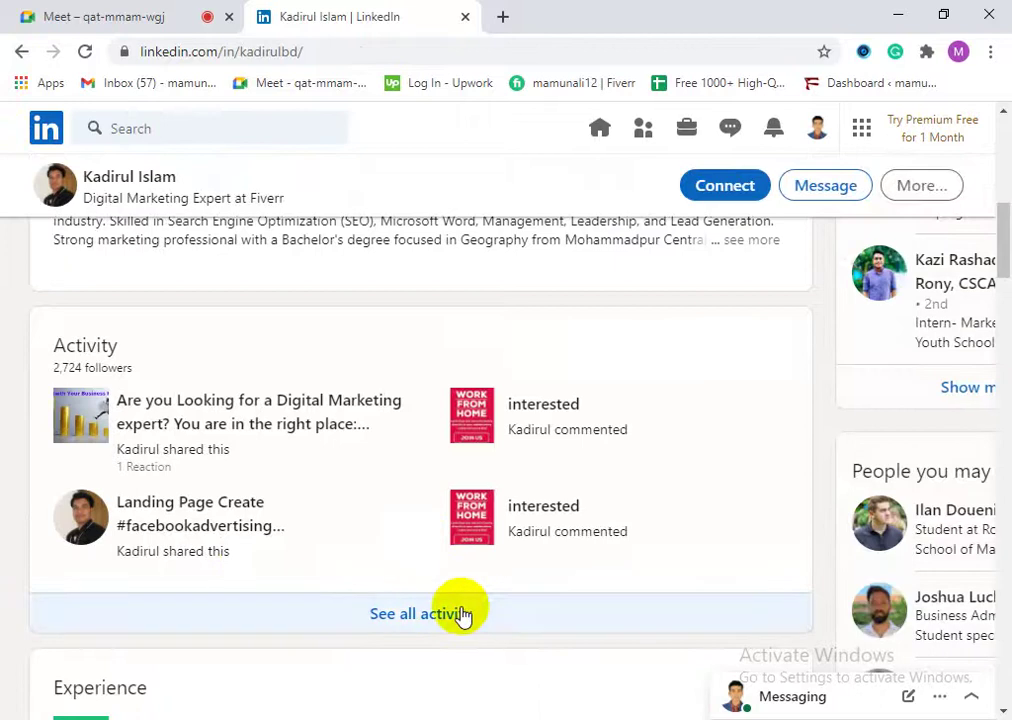
{"action": "left_click", "coordinate": [462, 614]}
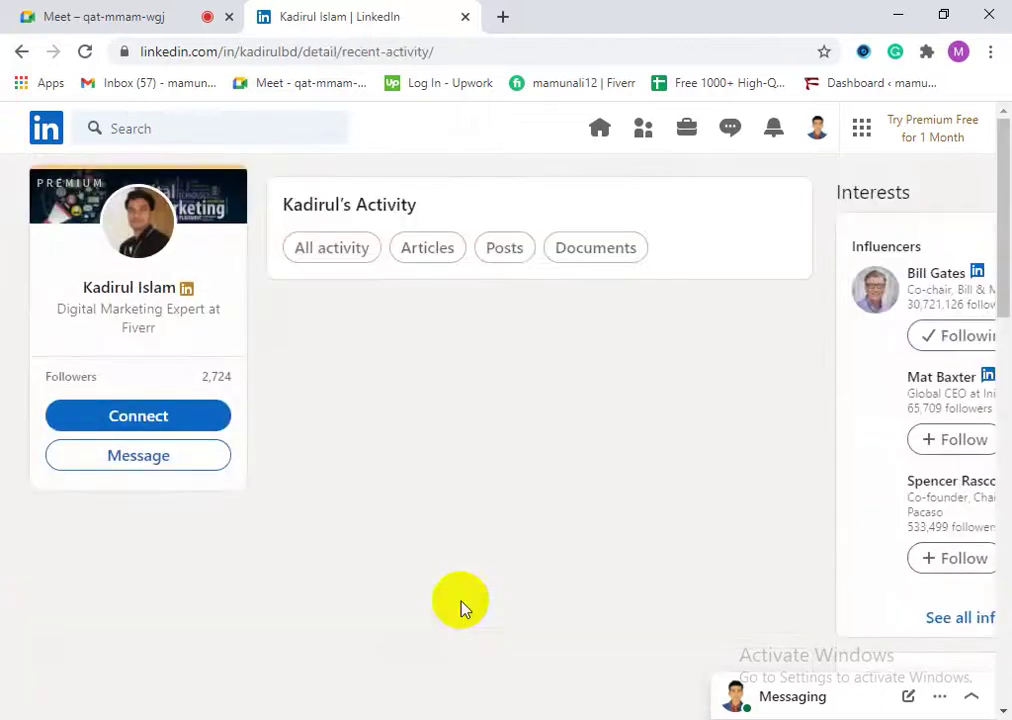
Step: Scroll the activity feed and highlight the 'Landing Page Create' line
{"action": "scroll", "coordinate": [445, 508], "scroll_direction": "down", "scroll_amount": 3}
{"action": "scroll", "coordinate": [475, 527], "scroll_direction": "down", "scroll_amount": 4}
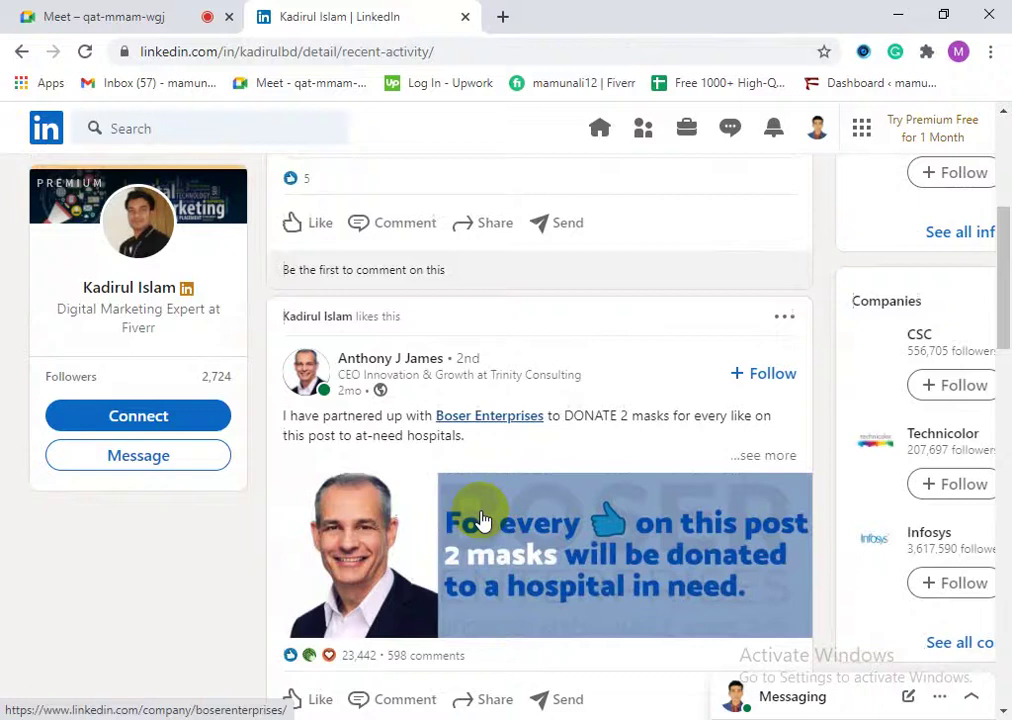
{"action": "scroll", "coordinate": [334, 565], "scroll_direction": "down", "scroll_amount": 10}
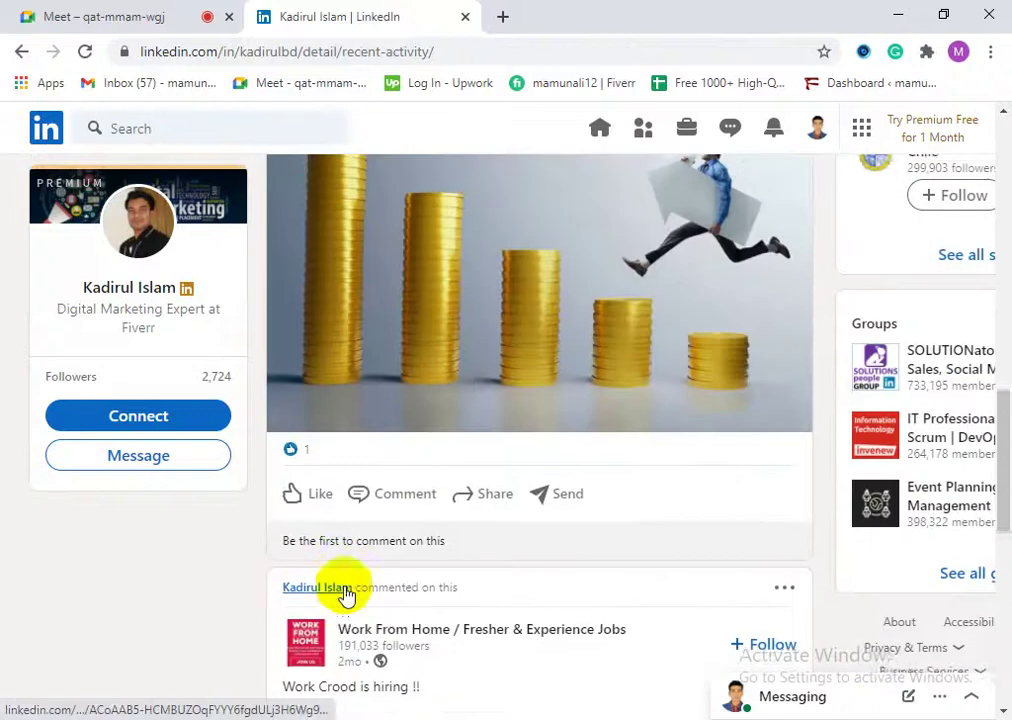
{"action": "scroll", "coordinate": [362, 602], "scroll_direction": "down", "scroll_amount": 2}
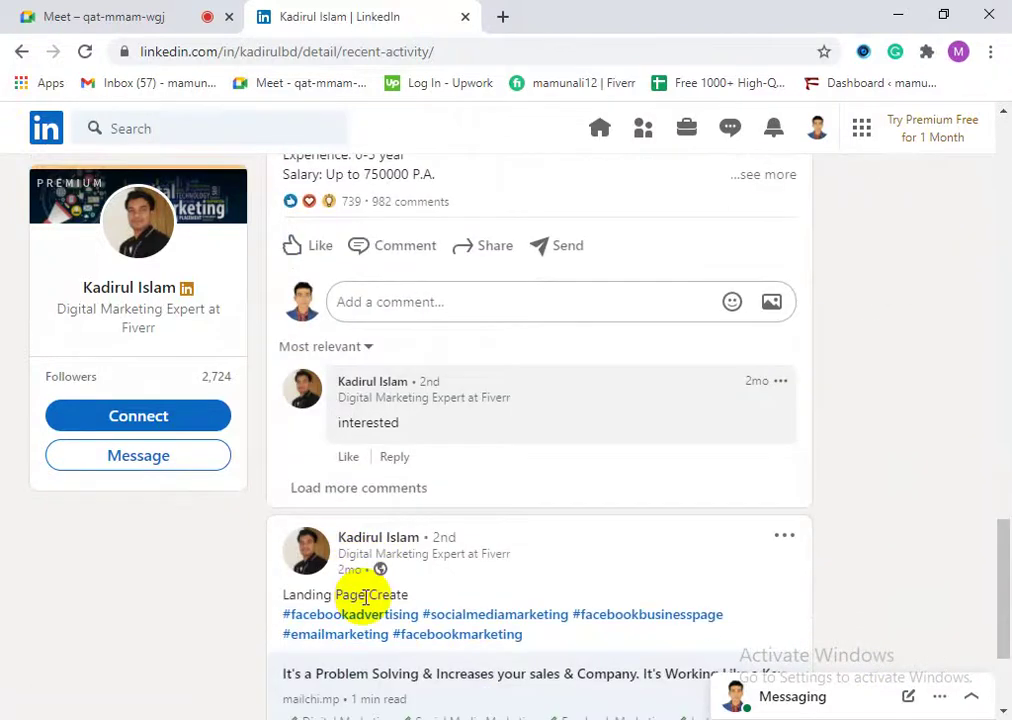
{"action": "scroll", "coordinate": [386, 598], "scroll_direction": "down", "scroll_amount": 4}
{"action": "scroll", "coordinate": [384, 576], "scroll_direction": "up", "scroll_amount": 2}
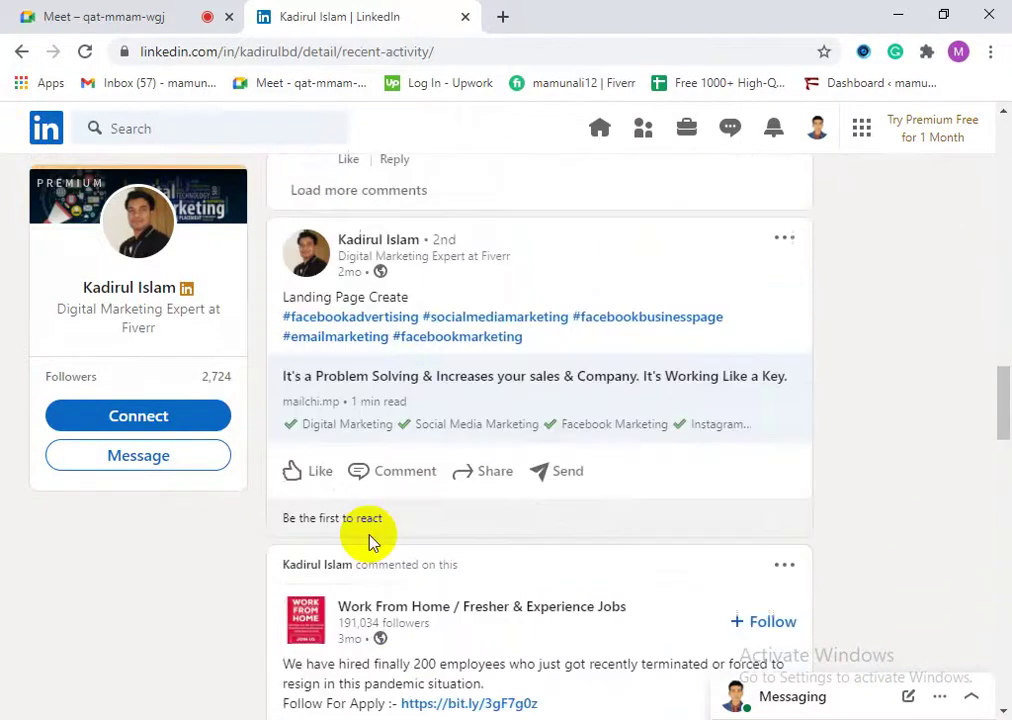
{"action": "left_click_drag", "start_coordinate": [322, 397], "coordinate": [422, 384]}
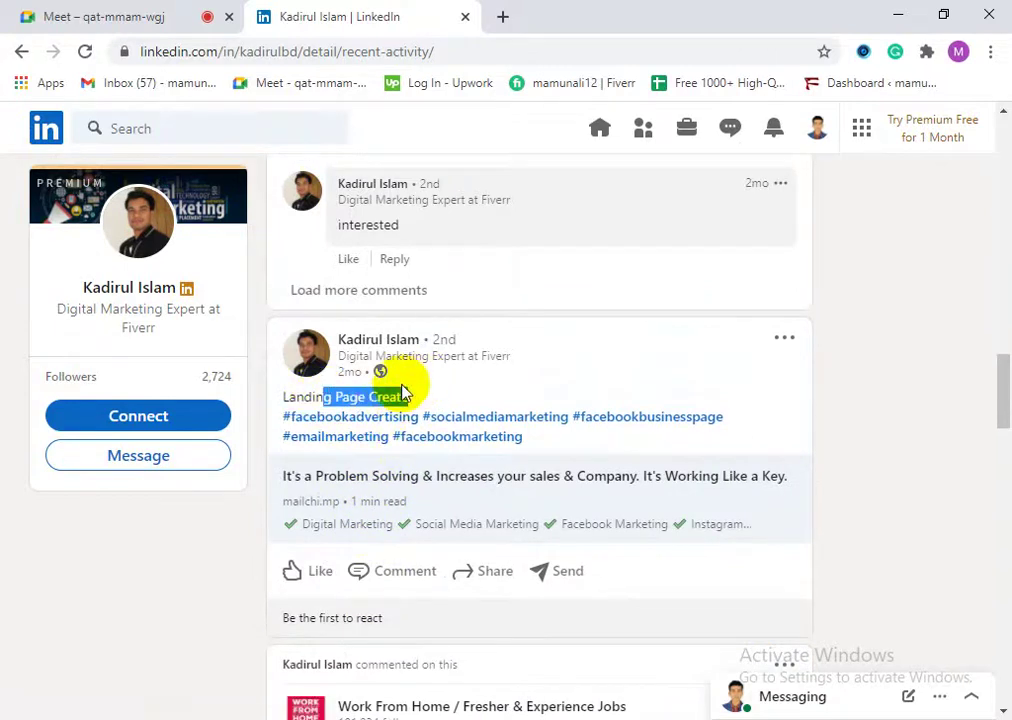
{"action": "left_click", "coordinate": [397, 388]}
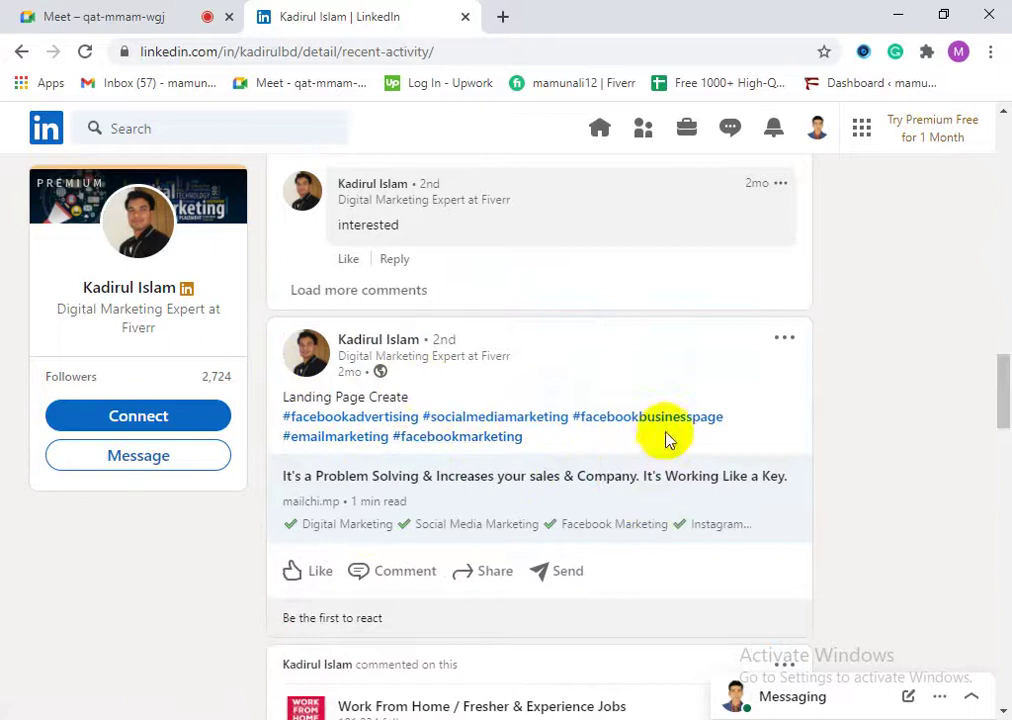
{"action": "triple_click", "coordinate": [333, 396]}
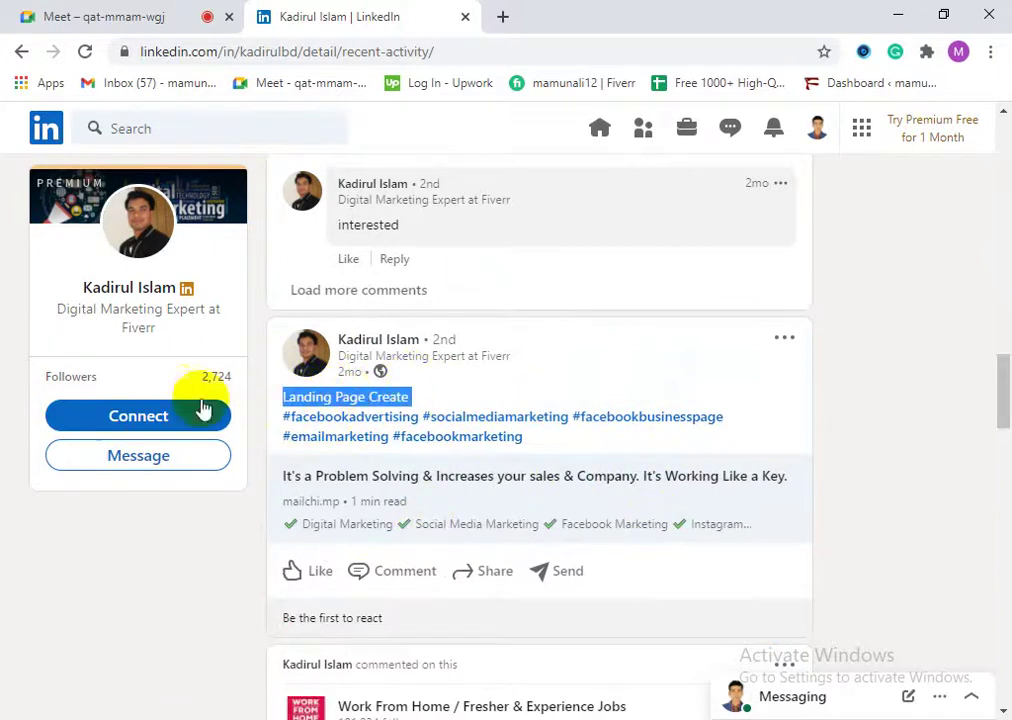
Step: Highlight the opening text of the post about having a brand
{"action": "scroll", "coordinate": [377, 605], "scroll_direction": "up", "scroll_amount": 1}
{"action": "scroll", "coordinate": [352, 403], "scroll_direction": "down", "scroll_amount": 2}
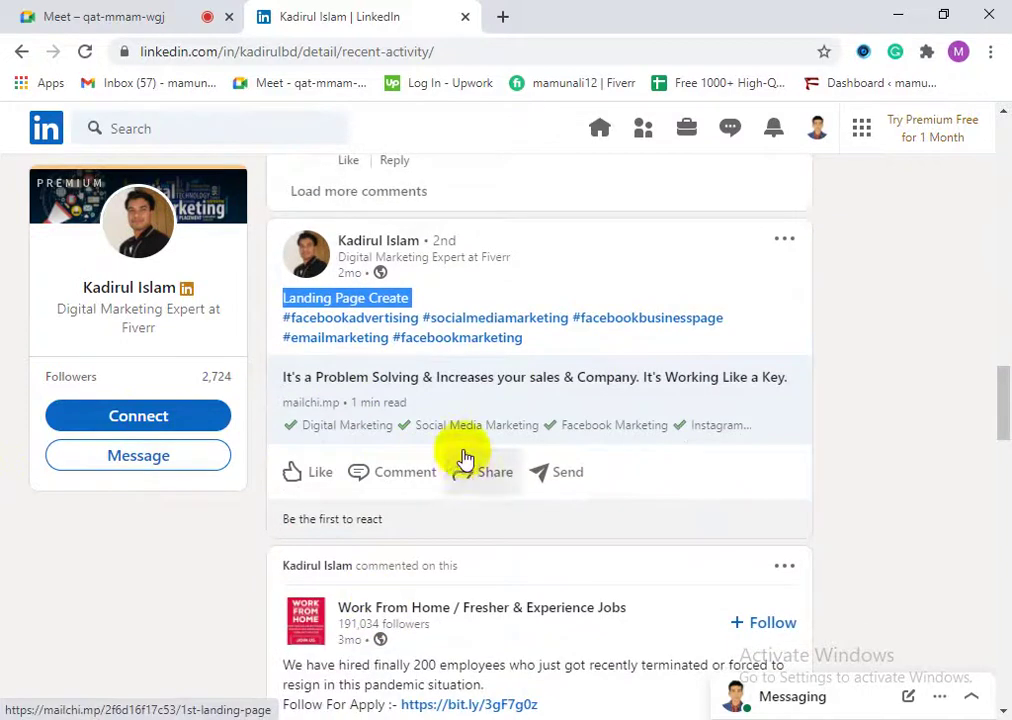
{"action": "scroll", "coordinate": [463, 458], "scroll_direction": "down", "scroll_amount": 3}
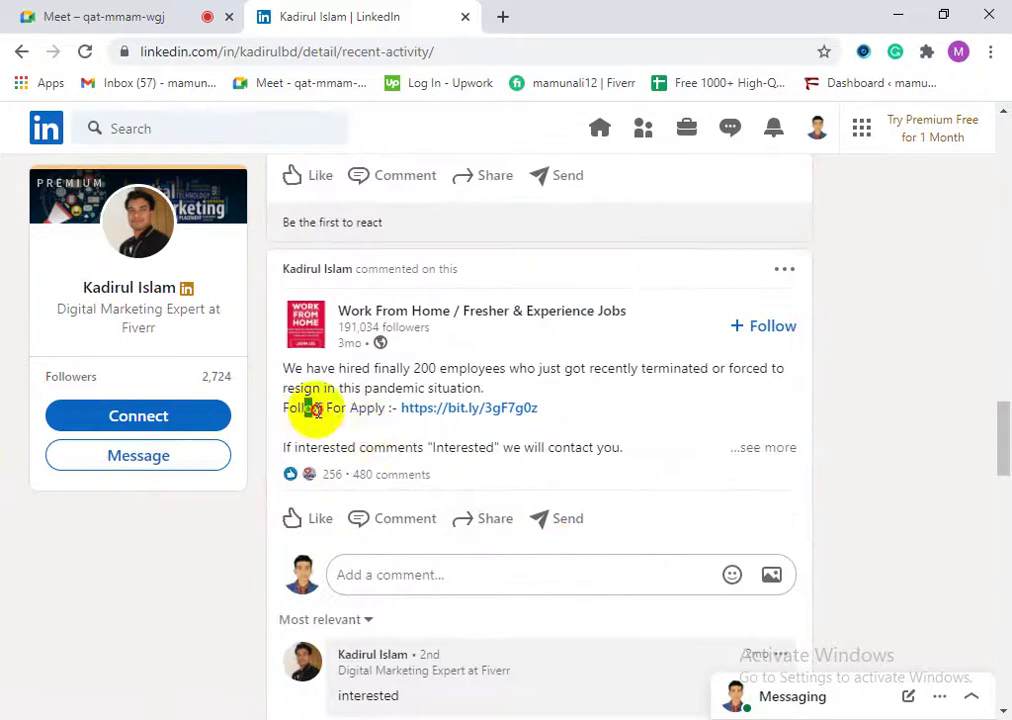
{"action": "scroll", "coordinate": [430, 470], "scroll_direction": "down", "scroll_amount": 1}
{"action": "scroll", "coordinate": [455, 497], "scroll_direction": "down", "scroll_amount": 3}
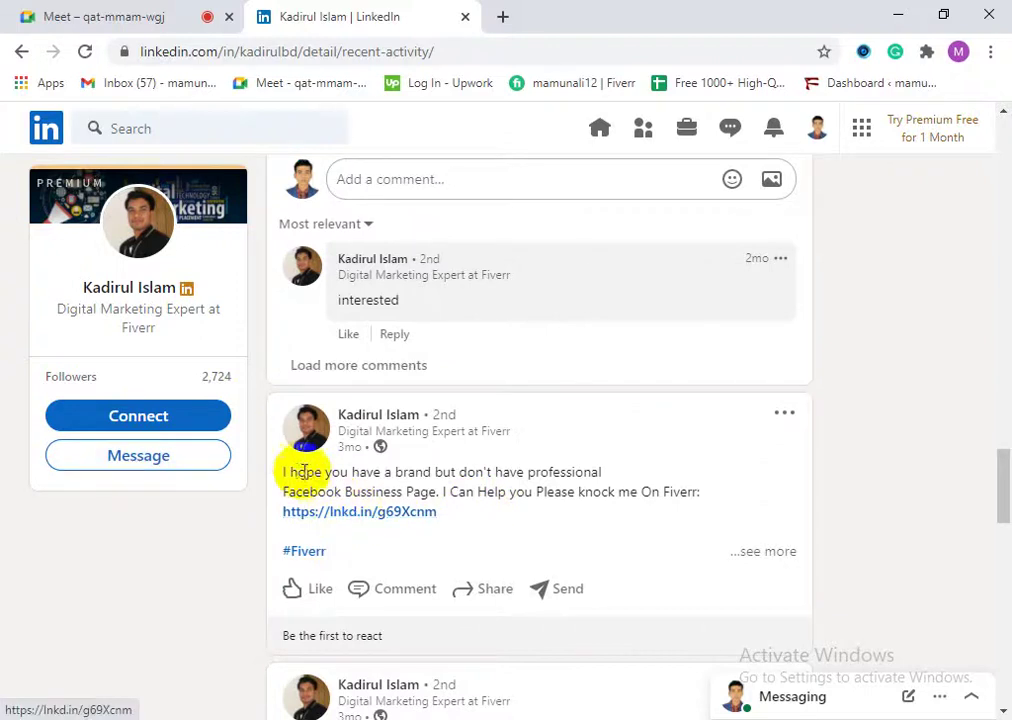
{"action": "left_click_drag", "start_coordinate": [291, 470], "coordinate": [425, 470]}
{"action": "left_click", "coordinate": [343, 470]}
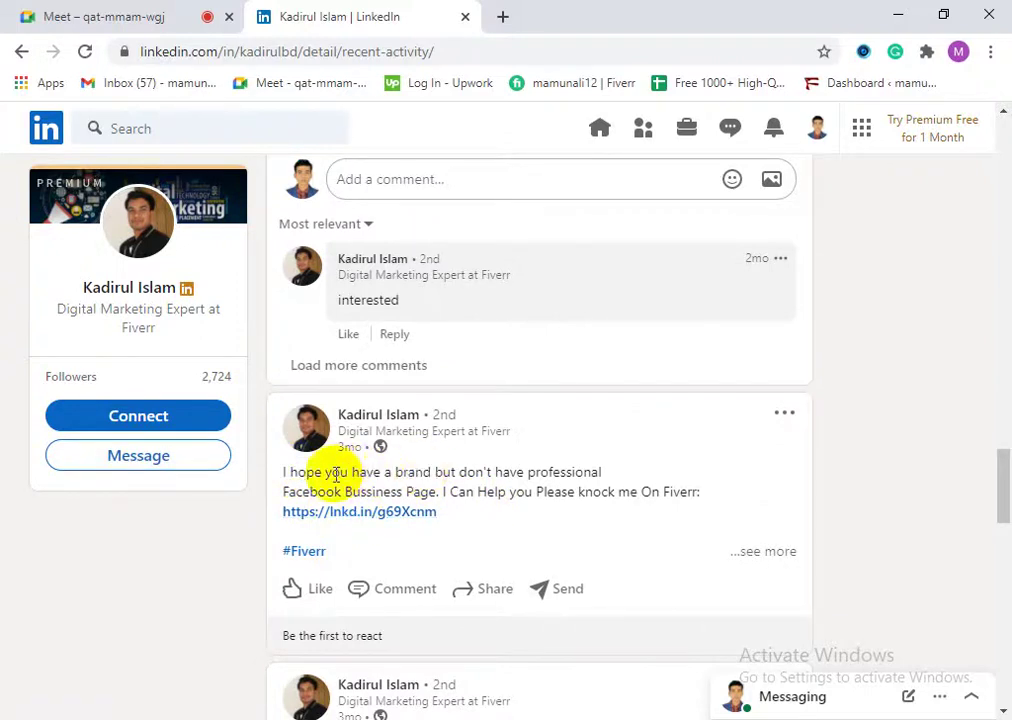
{"action": "left_click_drag", "start_coordinate": [325, 471], "coordinate": [484, 490]}
Step: Open the post's lnkd.in Fiverr link in a new tab
{"action": "left_click", "coordinate": [520, 467]}
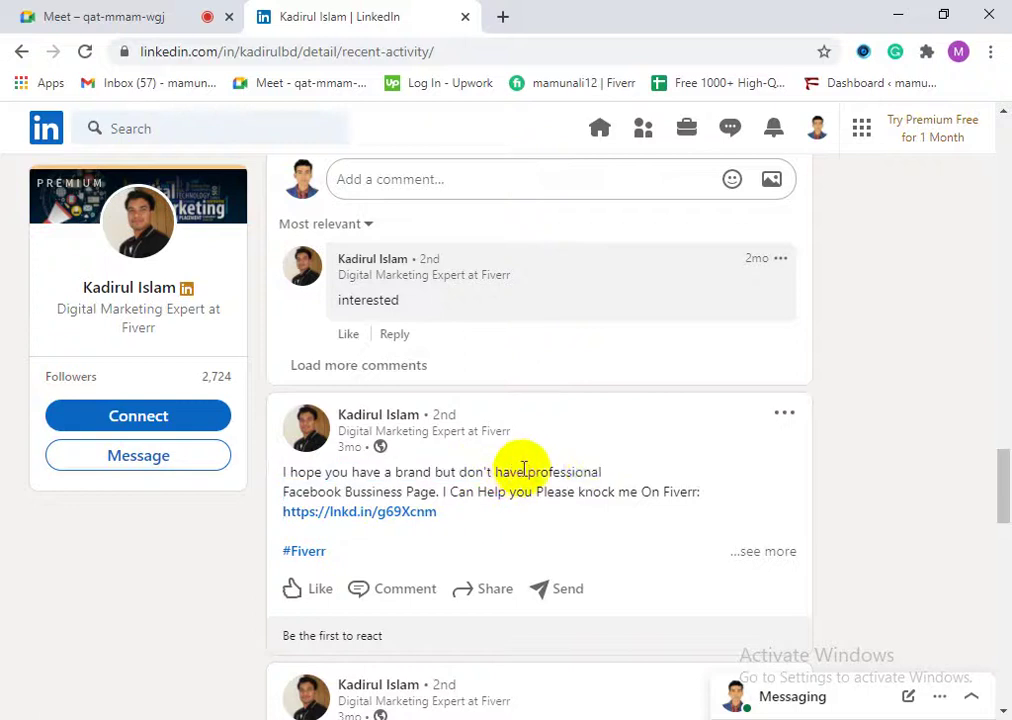
{"action": "left_click_drag", "start_coordinate": [315, 491], "coordinate": [705, 494]}
{"action": "left_click", "coordinate": [477, 491]}
{"action": "left_click", "coordinate": [705, 494]}
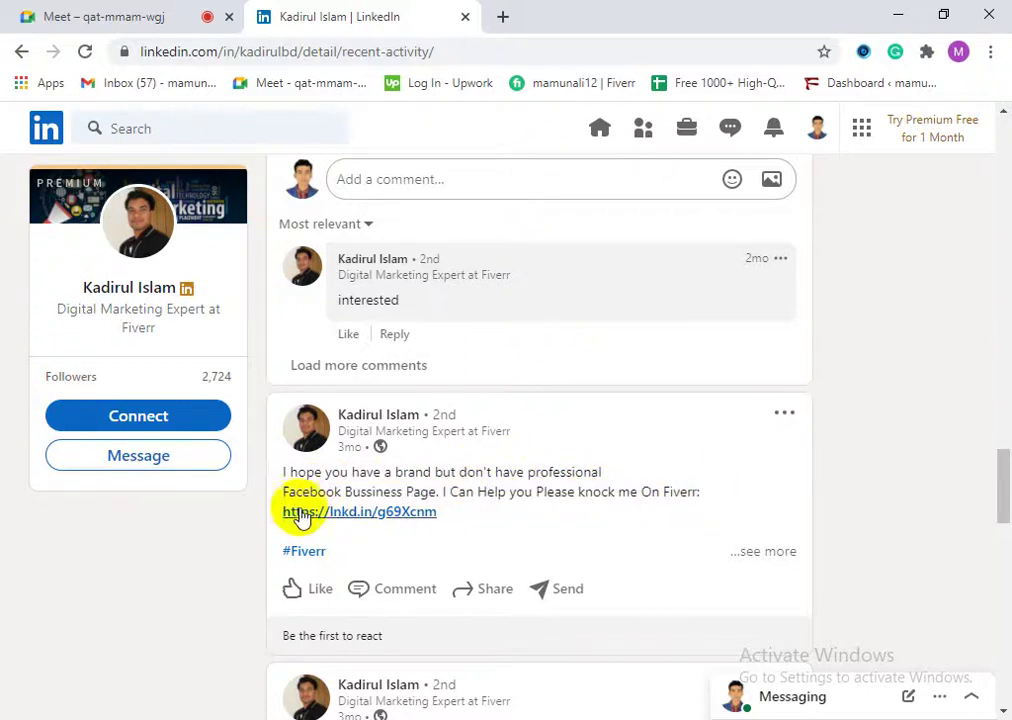
{"action": "right_click", "coordinate": [337, 510]}
{"action": "left_click", "coordinate": [367, 522]}
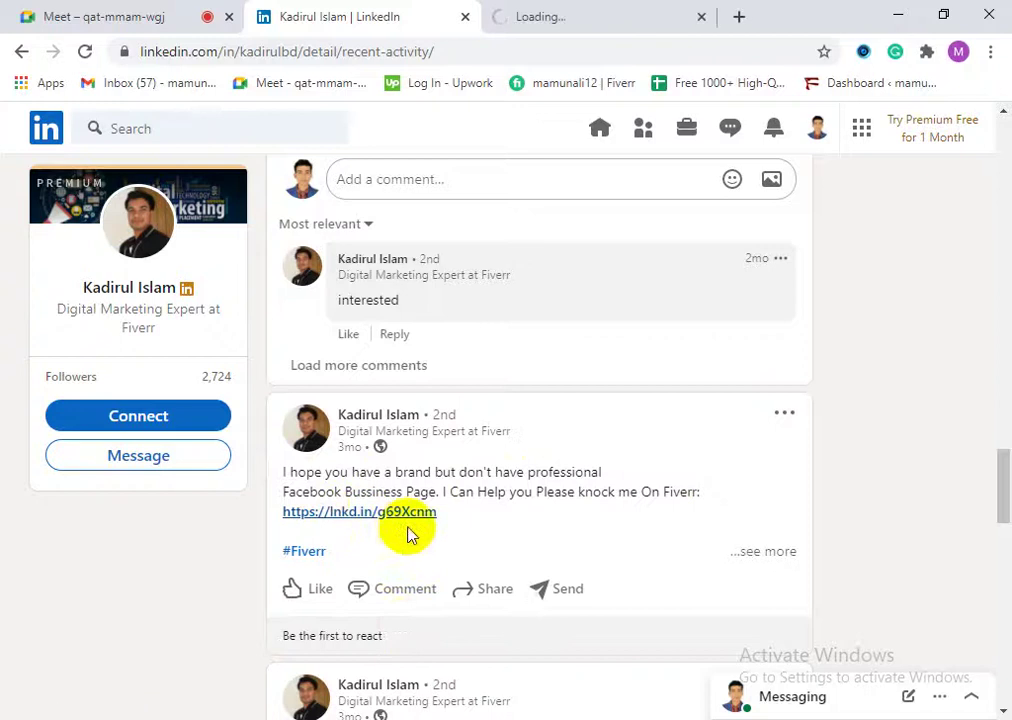
Step: Expand the business-page post to read its full text
{"action": "scroll", "coordinate": [407, 530], "scroll_direction": "down", "scroll_amount": 3}
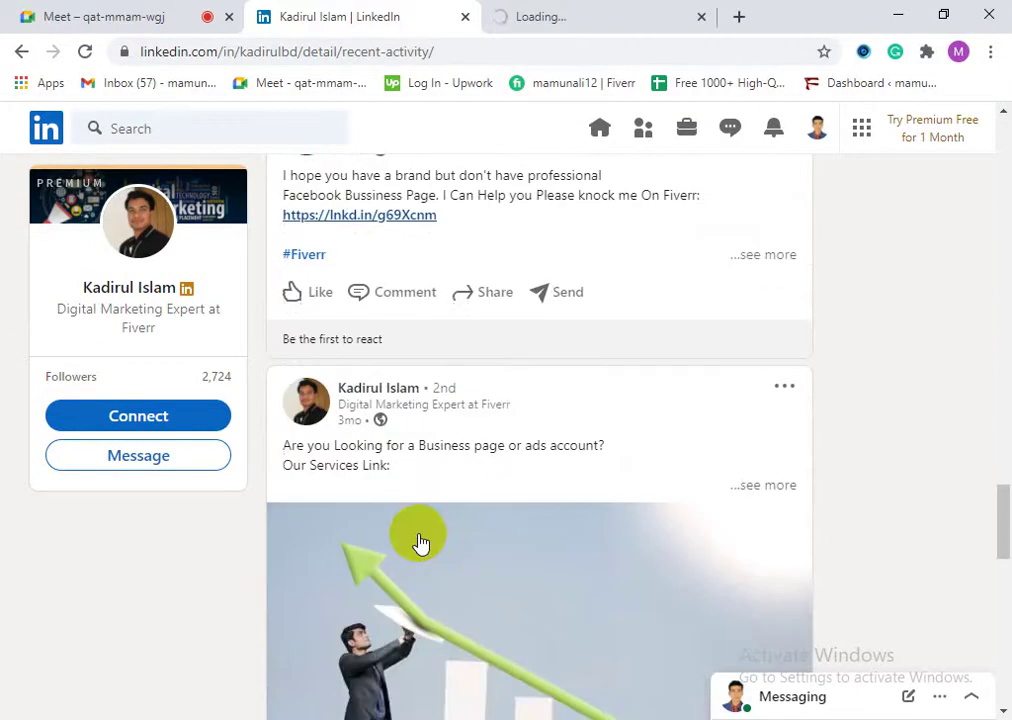
{"action": "left_click_drag", "start_coordinate": [457, 447], "coordinate": [572, 447]}
{"action": "left_click", "coordinate": [347, 452]}
{"action": "scroll", "coordinate": [429, 474], "scroll_direction": "down", "scroll_amount": 3}
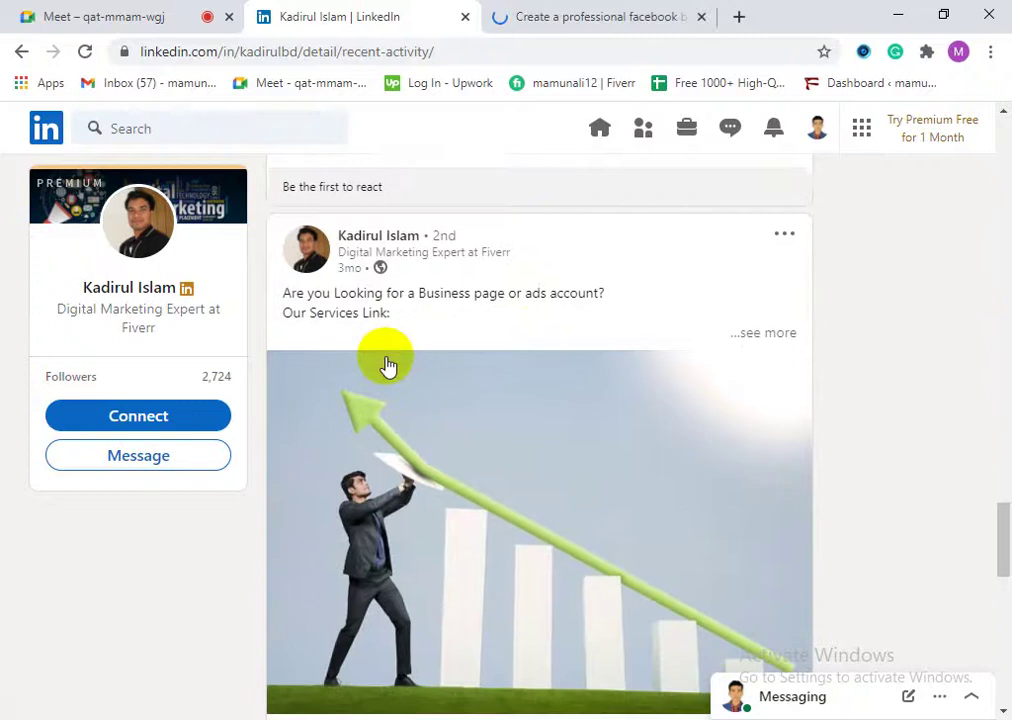
{"action": "scroll", "coordinate": [377, 407], "scroll_direction": "up", "scroll_amount": 2}
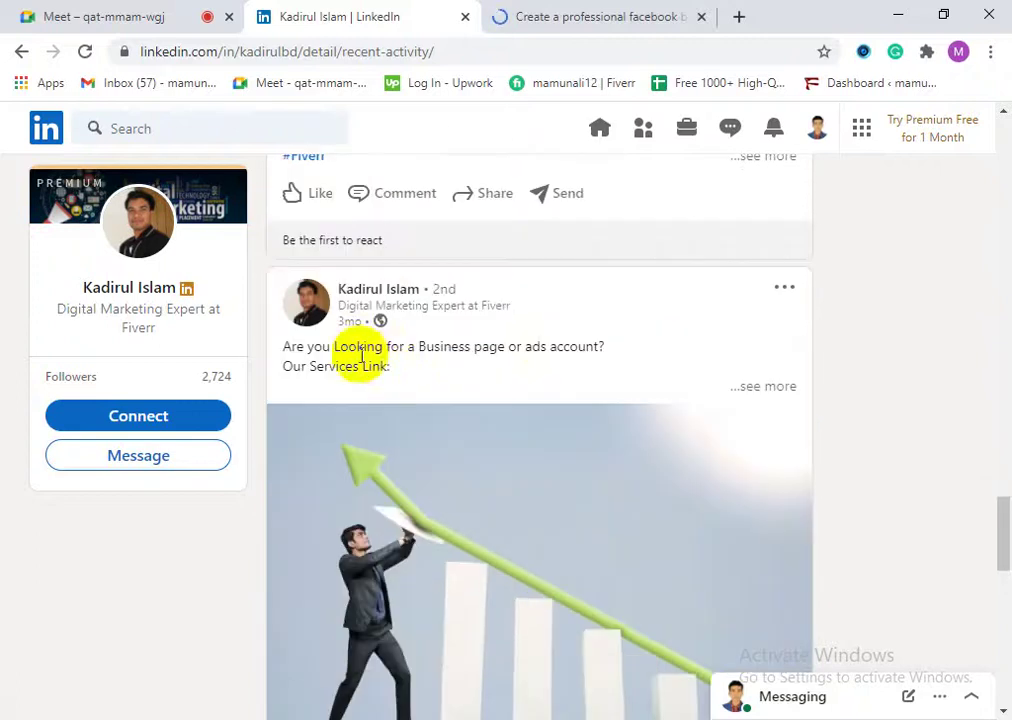
{"action": "left_click", "coordinate": [777, 390]}
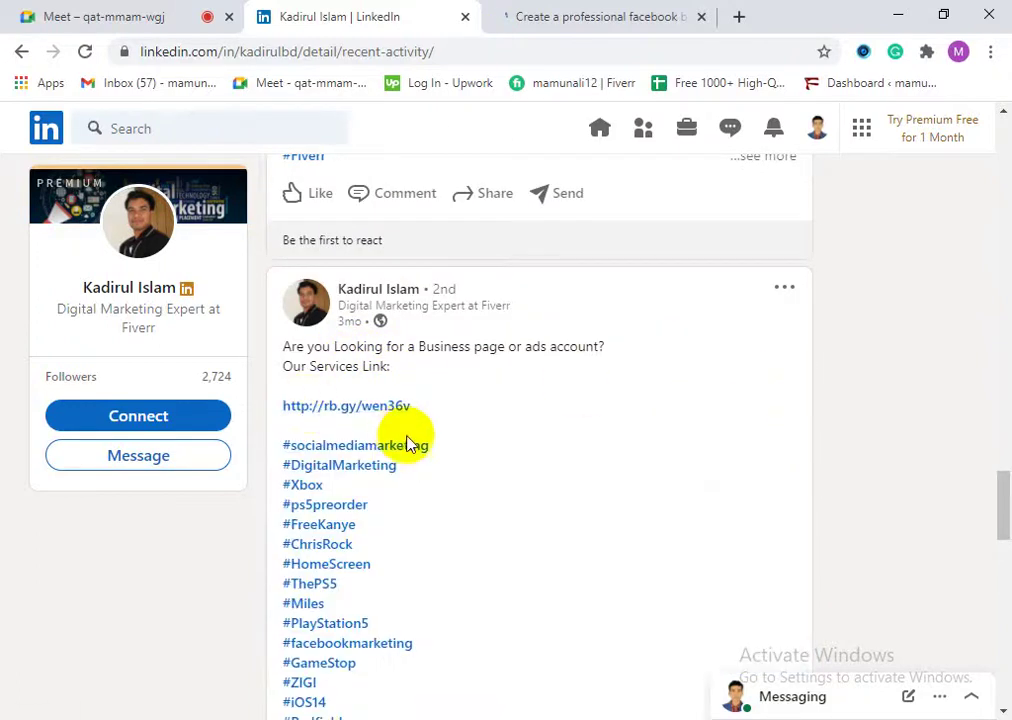
{"action": "scroll", "coordinate": [440, 530], "scroll_direction": "down", "scroll_amount": 2}
Step: Review the Fiverr 'professional facebook business page' gig, including its $5 one-day Basic package
{"action": "left_click", "coordinate": [557, 28]}
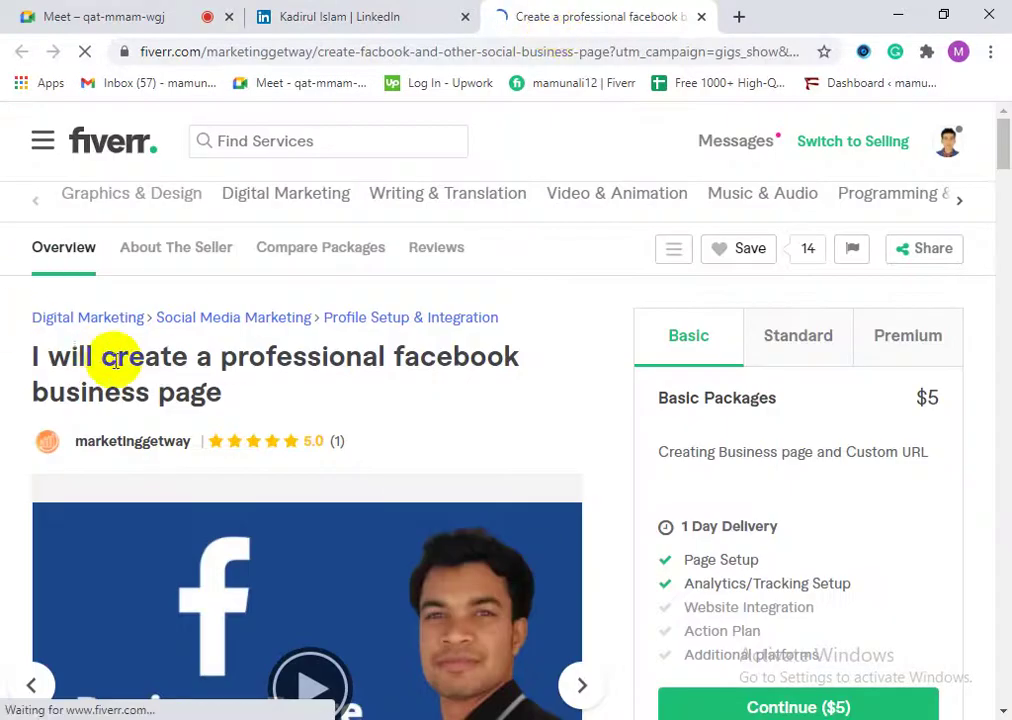
{"action": "scroll", "coordinate": [115, 365], "scroll_direction": "down", "scroll_amount": 2}
{"action": "scroll", "coordinate": [124, 366], "scroll_direction": "up", "scroll_amount": 2}
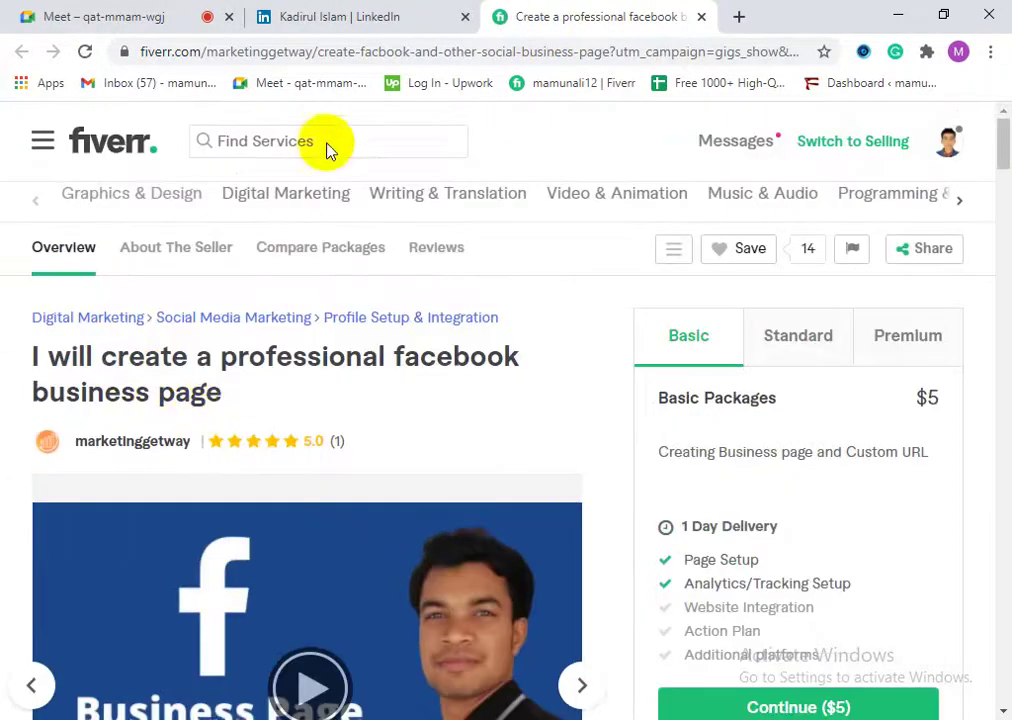
{"action": "left_click_drag", "start_coordinate": [30, 352], "coordinate": [185, 375]}
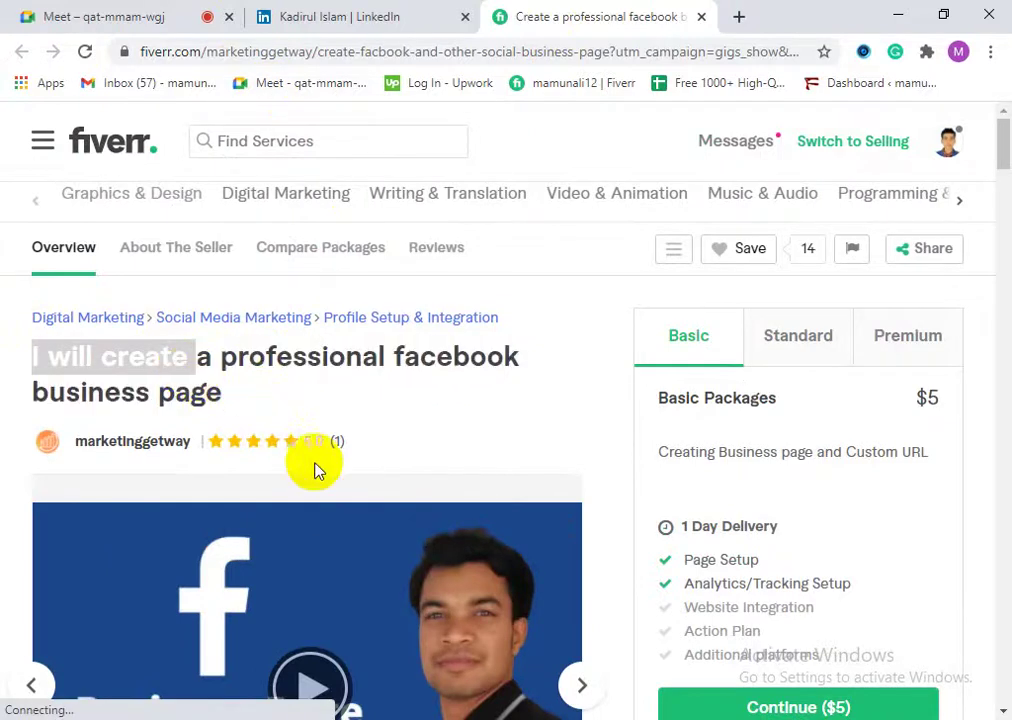
{"action": "scroll", "coordinate": [320, 475], "scroll_direction": "down", "scroll_amount": 2}
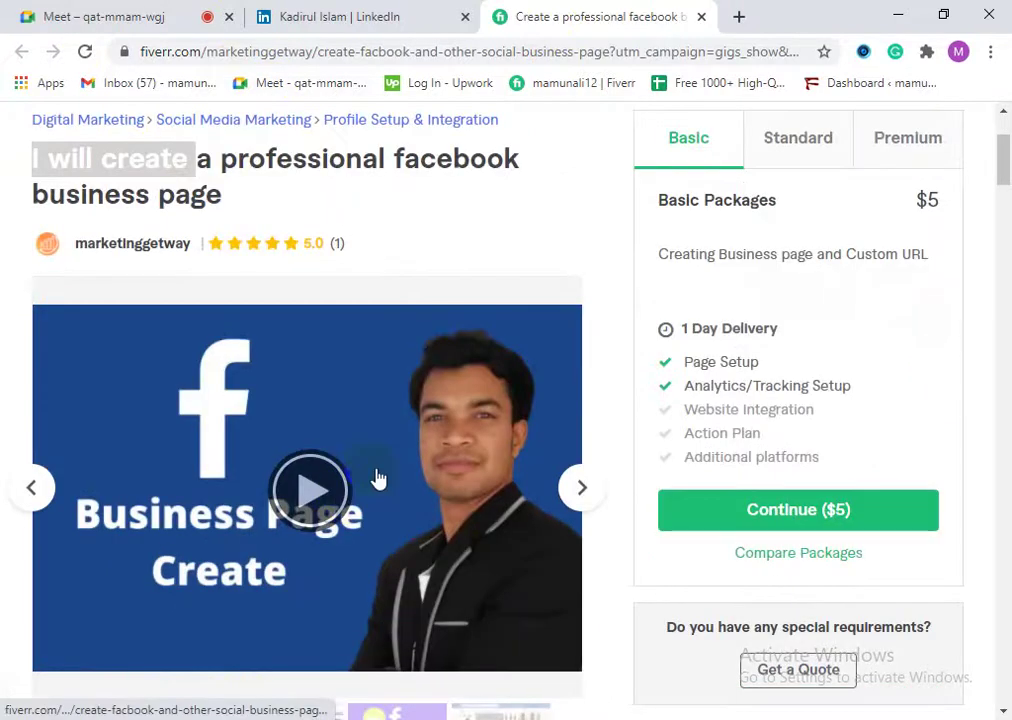
{"action": "scroll", "coordinate": [378, 479], "scroll_direction": "up", "scroll_amount": 2}
{"action": "scroll", "coordinate": [450, 499], "scroll_direction": "down", "scroll_amount": 5}
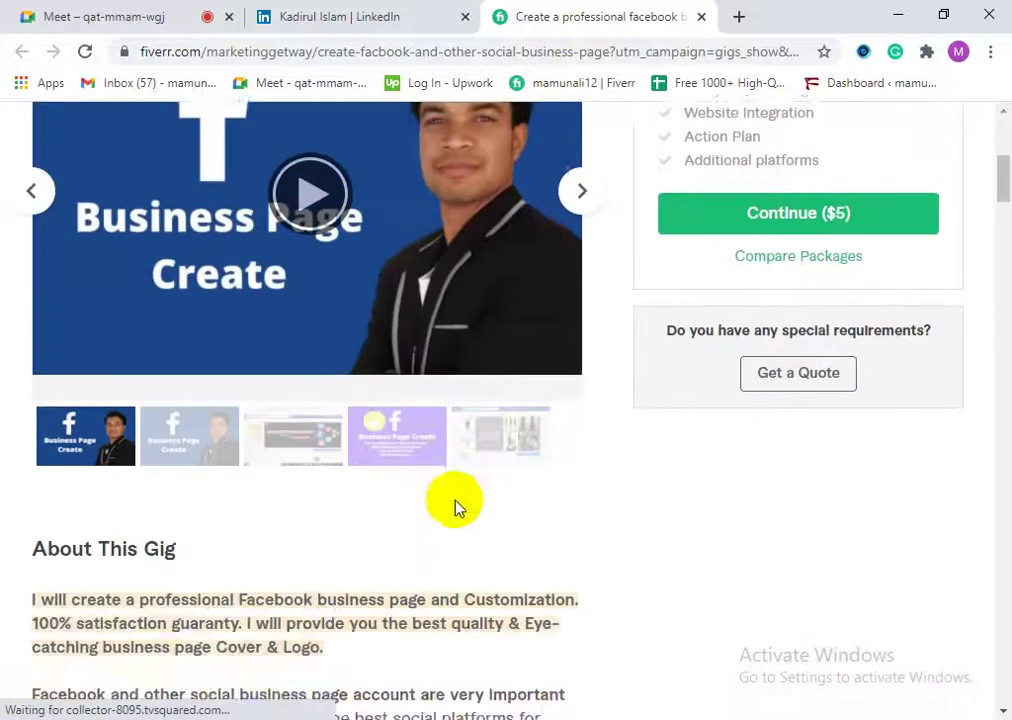
{"action": "scroll", "coordinate": [453, 505], "scroll_direction": "down", "scroll_amount": 3}
{"action": "scroll", "coordinate": [449, 509], "scroll_direction": "down", "scroll_amount": 2}
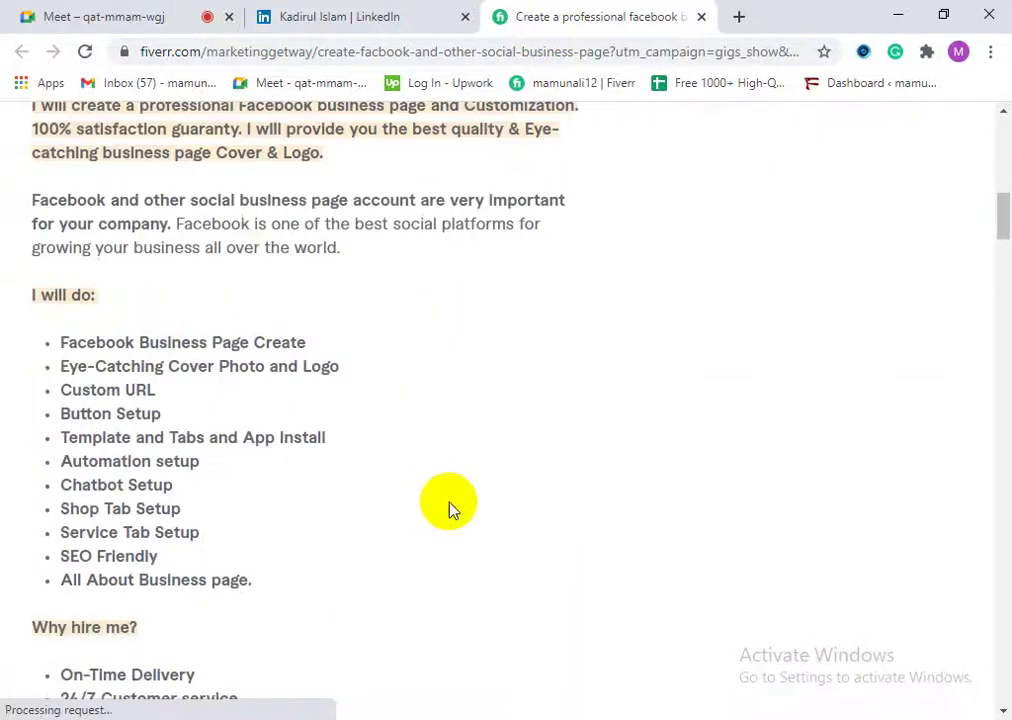
{"action": "scroll", "coordinate": [449, 509], "scroll_direction": "down", "scroll_amount": 2}
{"action": "scroll", "coordinate": [447, 508], "scroll_direction": "down", "scroll_amount": 2}
{"action": "scroll", "coordinate": [396, 483], "scroll_direction": "down", "scroll_amount": 2}
{"action": "scroll", "coordinate": [388, 474], "scroll_direction": "up", "scroll_amount": 8}
{"action": "scroll", "coordinate": [366, 456], "scroll_direction": "up", "scroll_amount": 7}
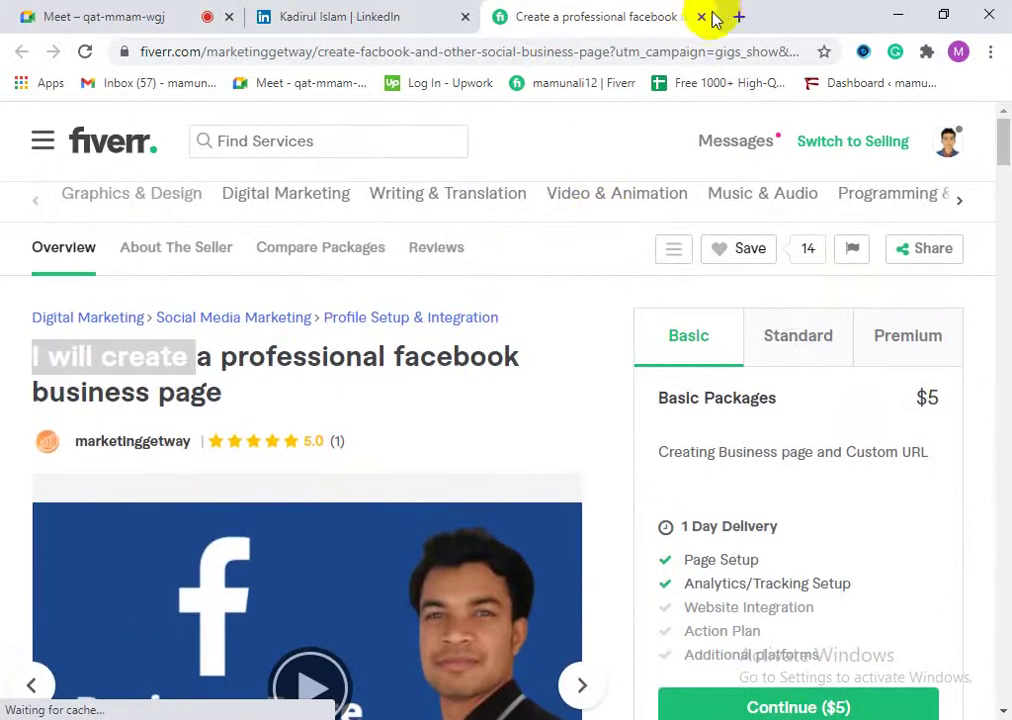
Step: Close the Fiverr gig tab and go back to the LinkedIn home feed
{"action": "left_click", "coordinate": [702, 17]}
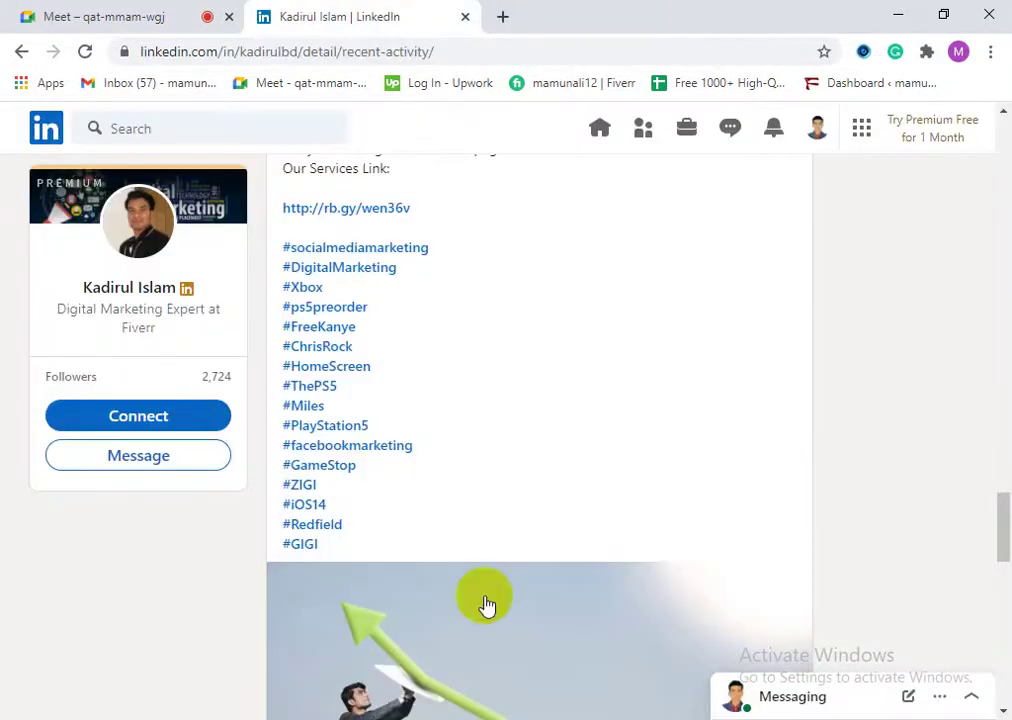
{"action": "scroll", "coordinate": [289, 605], "scroll_direction": "down", "scroll_amount": 6}
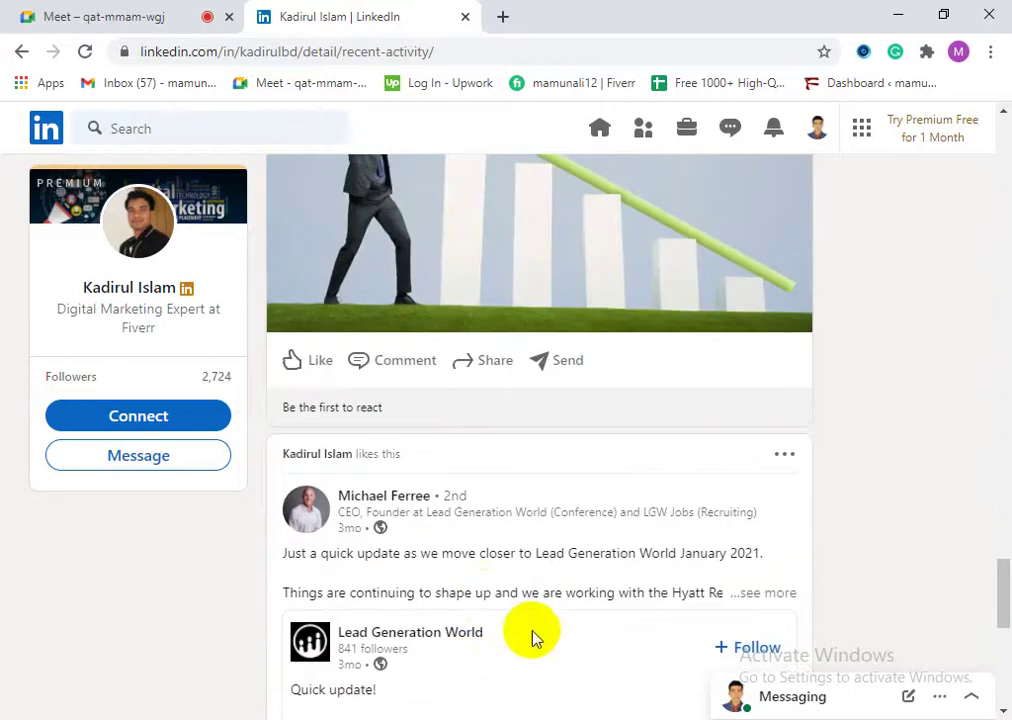
{"action": "scroll", "coordinate": [497, 582], "scroll_direction": "down", "scroll_amount": 1}
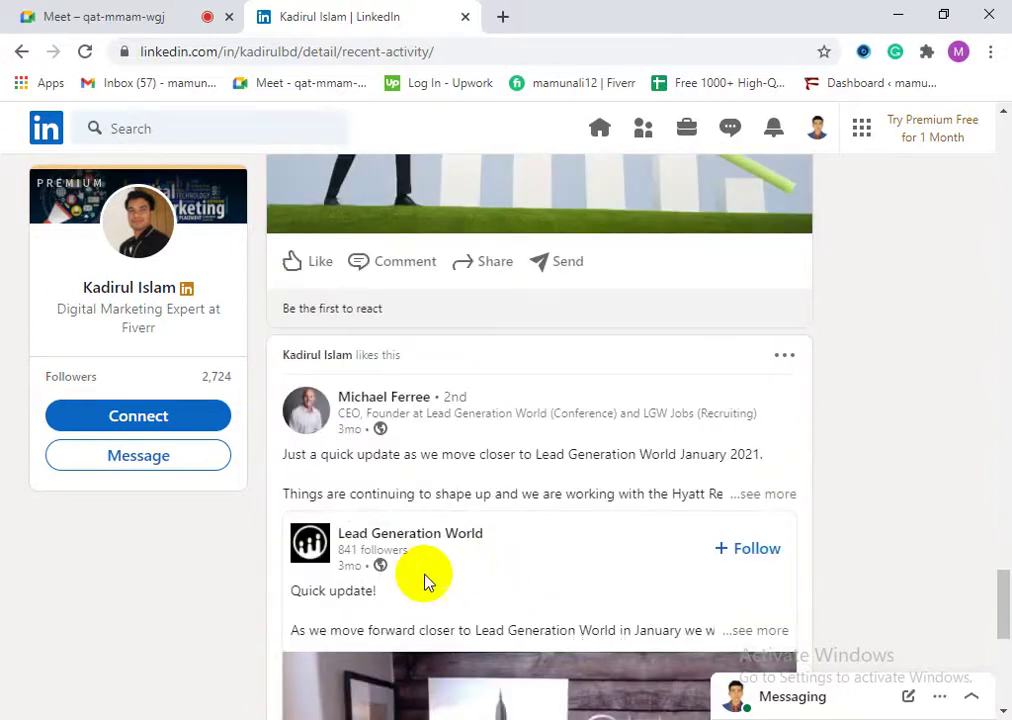
{"action": "scroll", "coordinate": [497, 580], "scroll_direction": "up", "scroll_amount": 7}
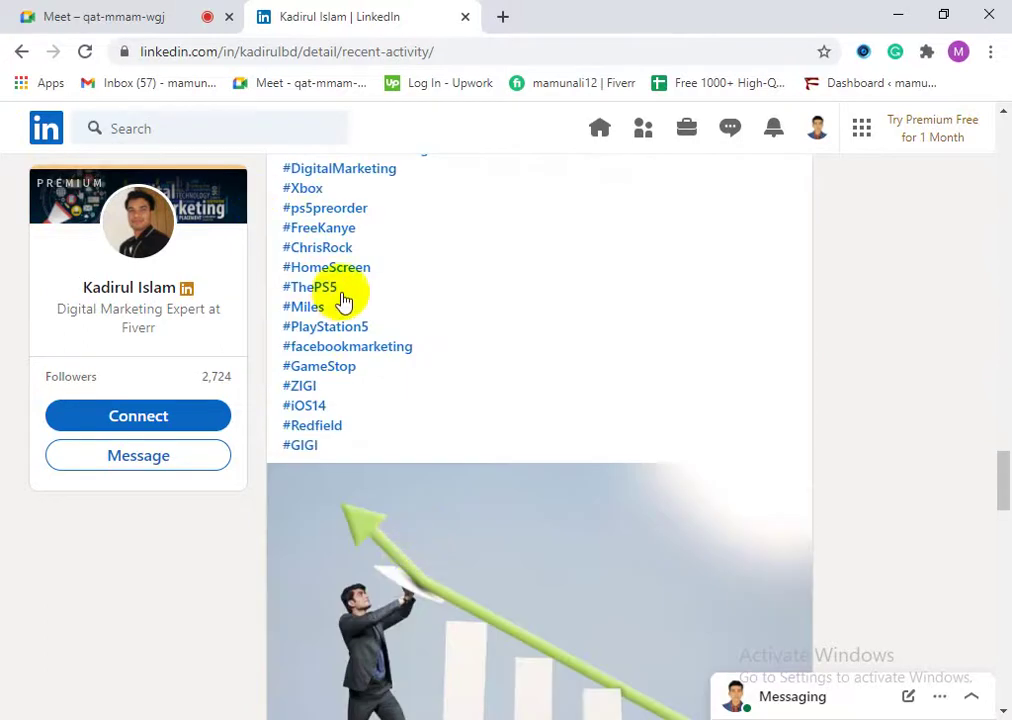
{"action": "scroll", "coordinate": [343, 301], "scroll_direction": "up", "scroll_amount": 5}
{"action": "left_click", "coordinate": [596, 131]}
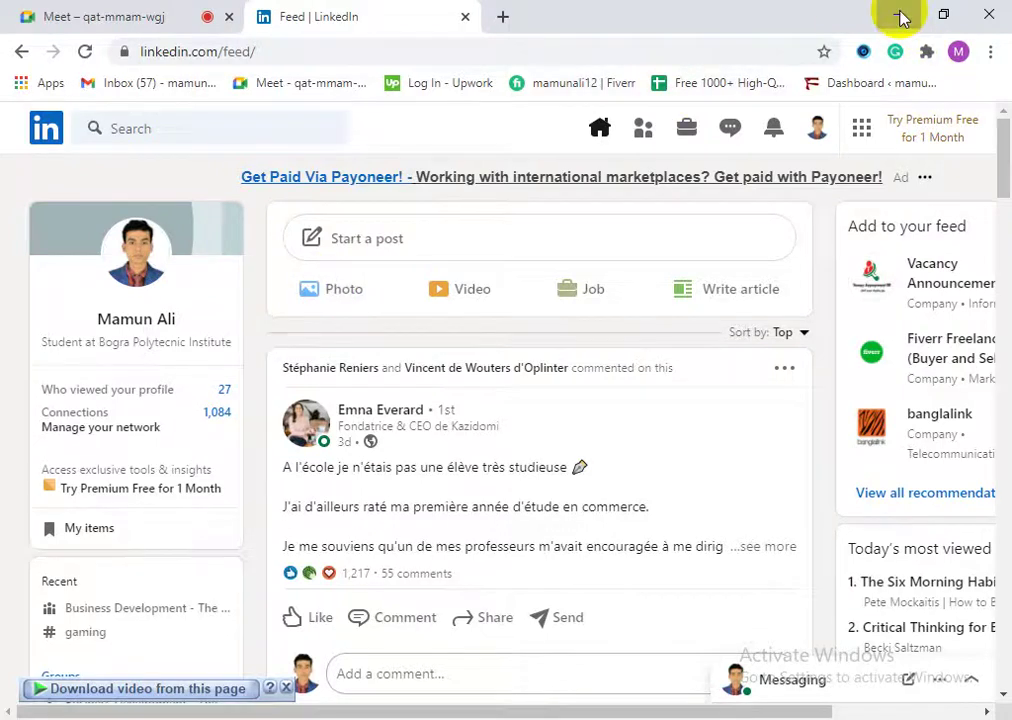
{"action": "left_click", "coordinate": [900, 16]}
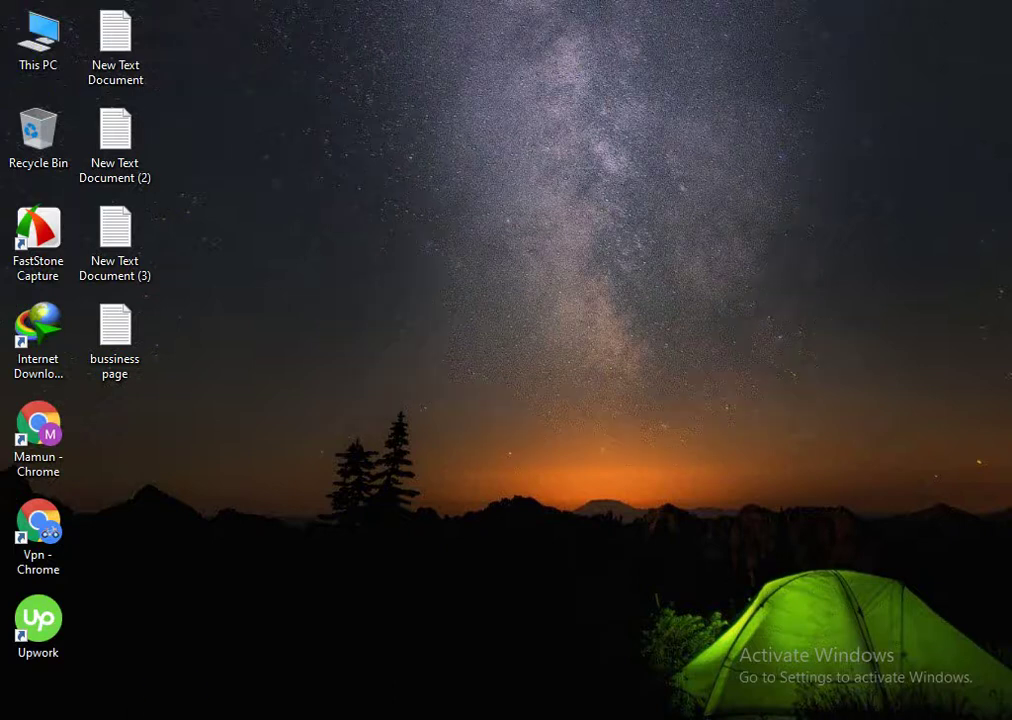
{"action": "mouse_move", "coordinate": [215, 716]}
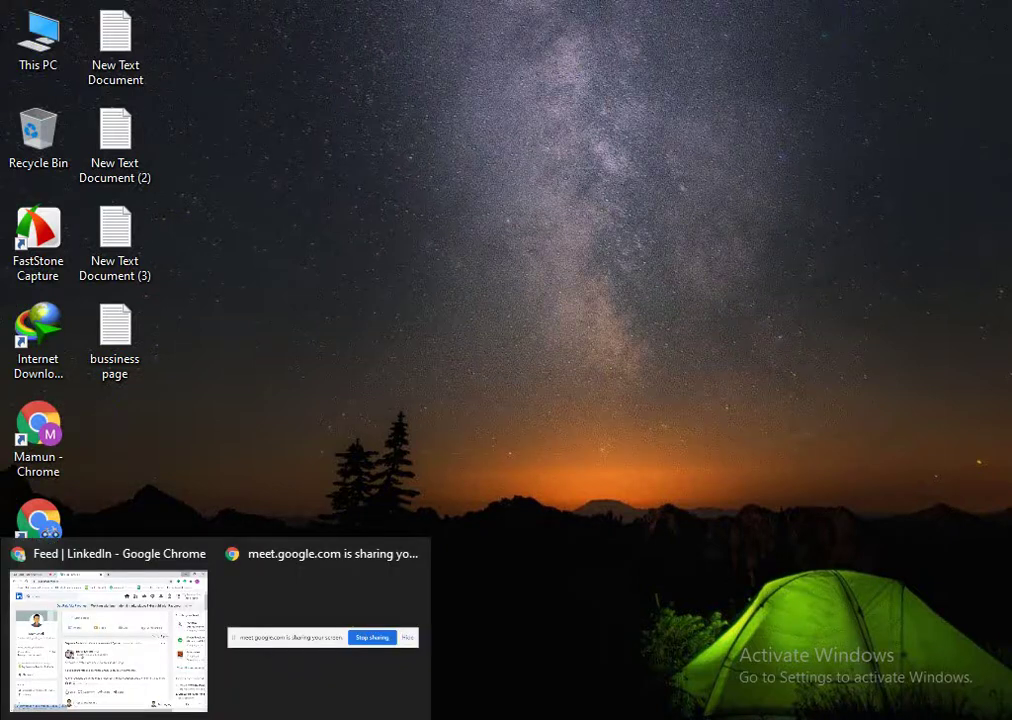
{"action": "left_click", "coordinate": [145, 644]}
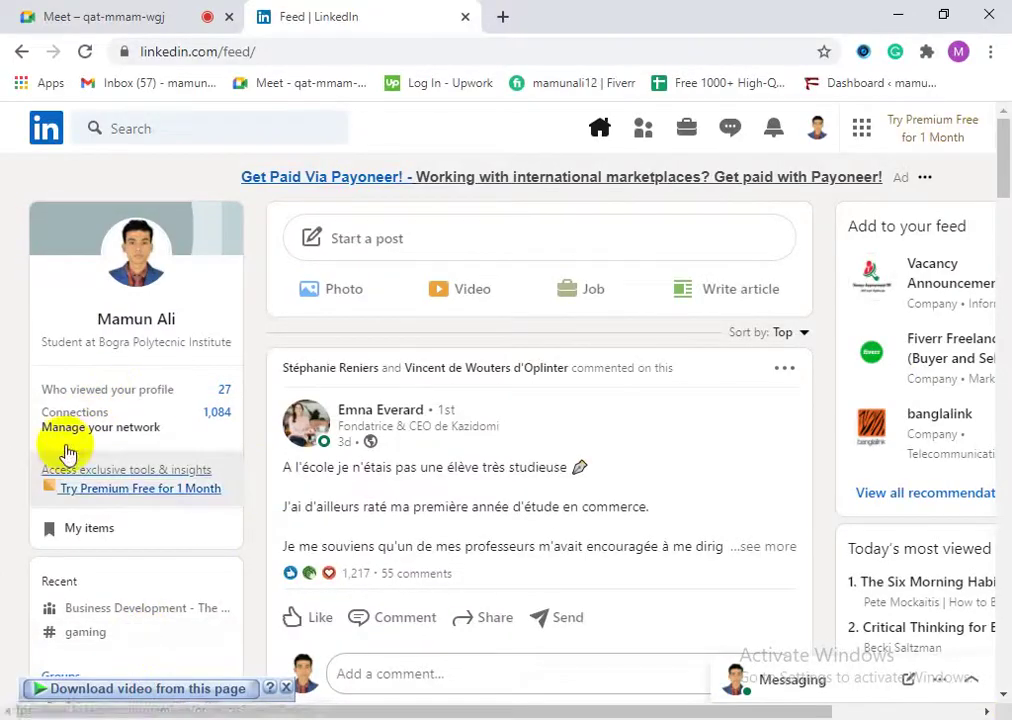
Step: Dismiss the photo post dialog without adding an image, then open a blank tab
{"action": "scroll", "coordinate": [375, 583], "scroll_direction": "down", "scroll_amount": 1}
{"action": "scroll", "coordinate": [425, 581], "scroll_direction": "up", "scroll_amount": 1}
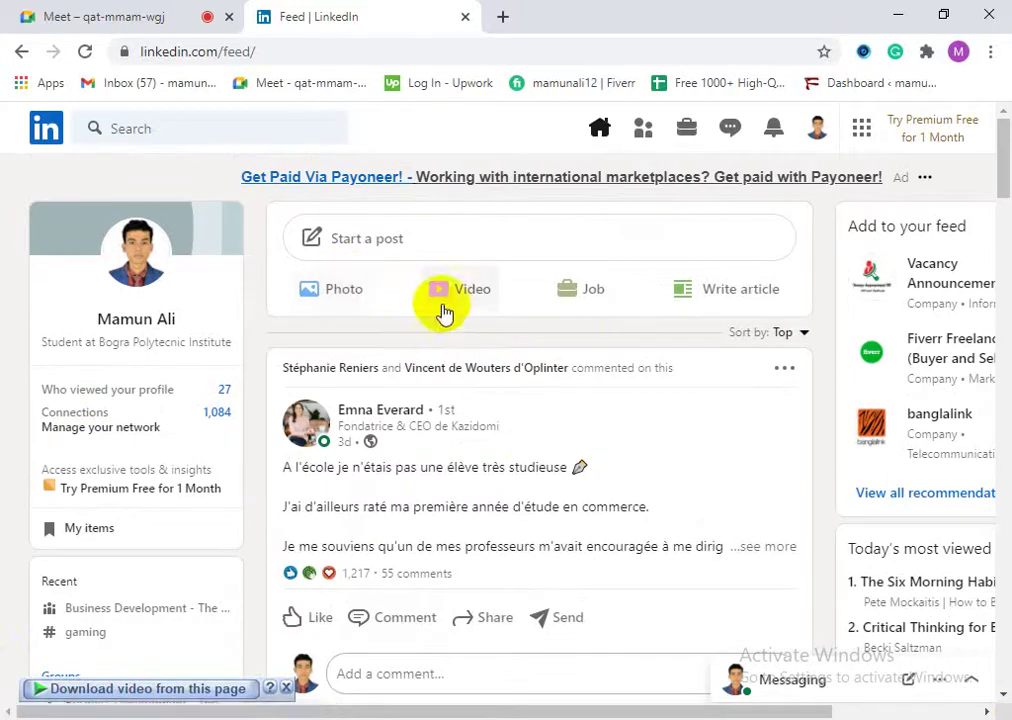
{"action": "left_click", "coordinate": [352, 308]}
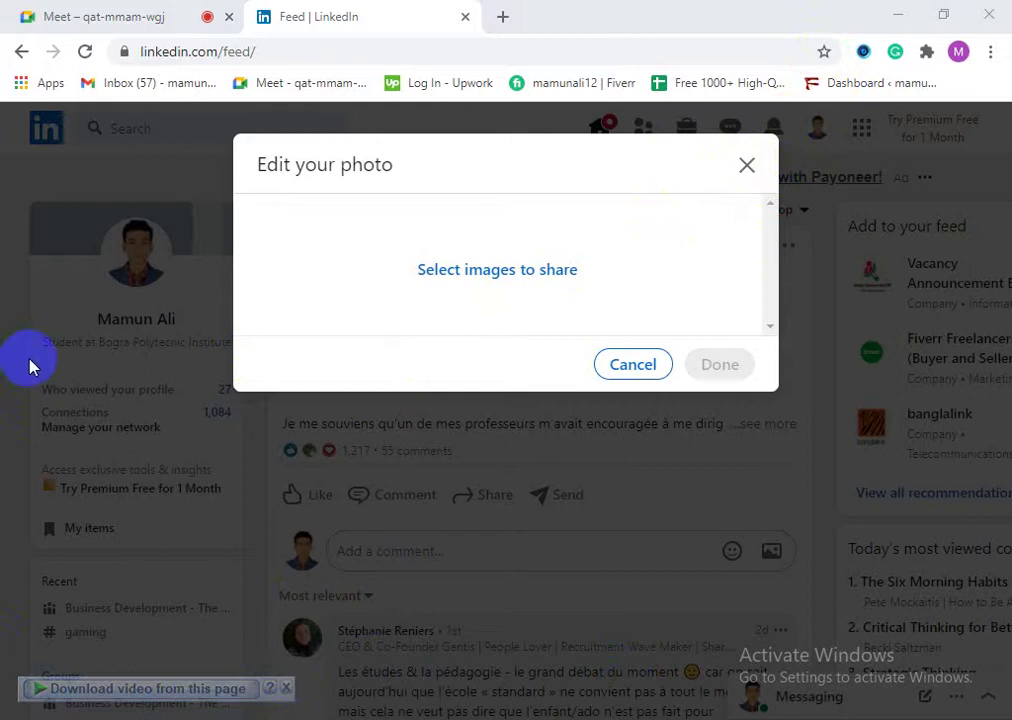
{"action": "left_click", "coordinate": [749, 167]}
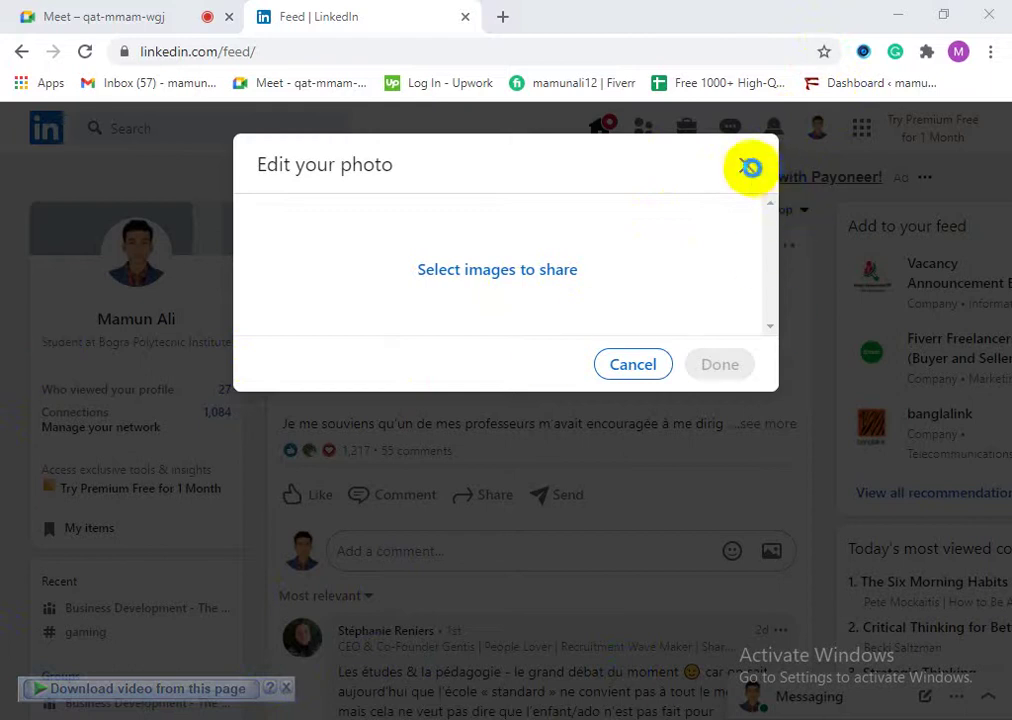
{"action": "left_click", "coordinate": [497, 269]}
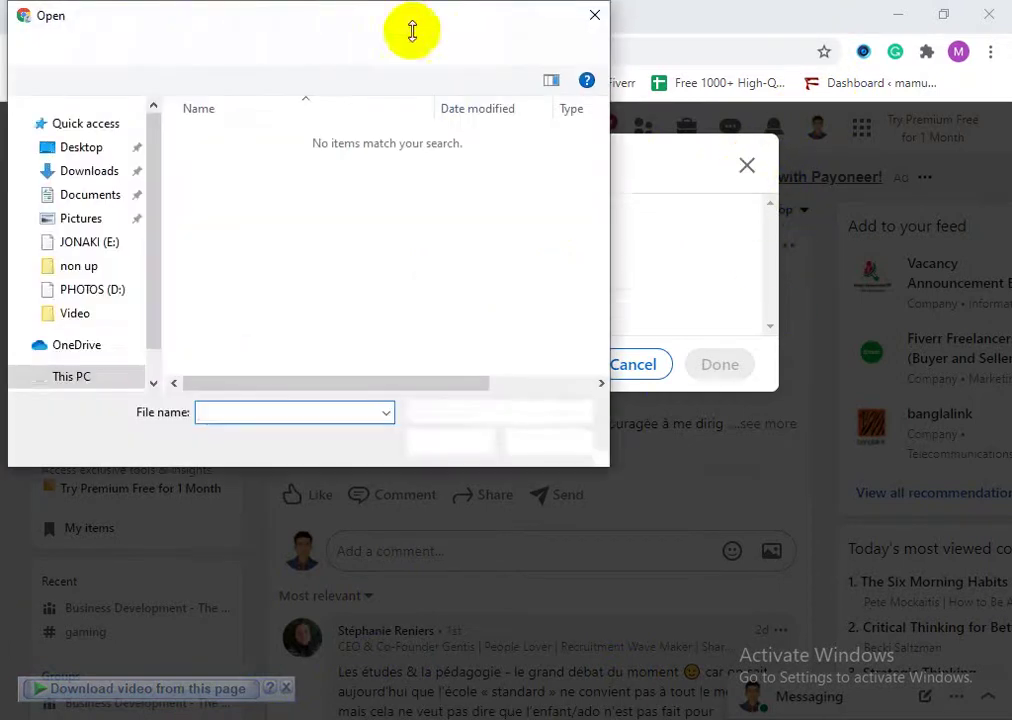
{"action": "left_click", "coordinate": [597, 24]}
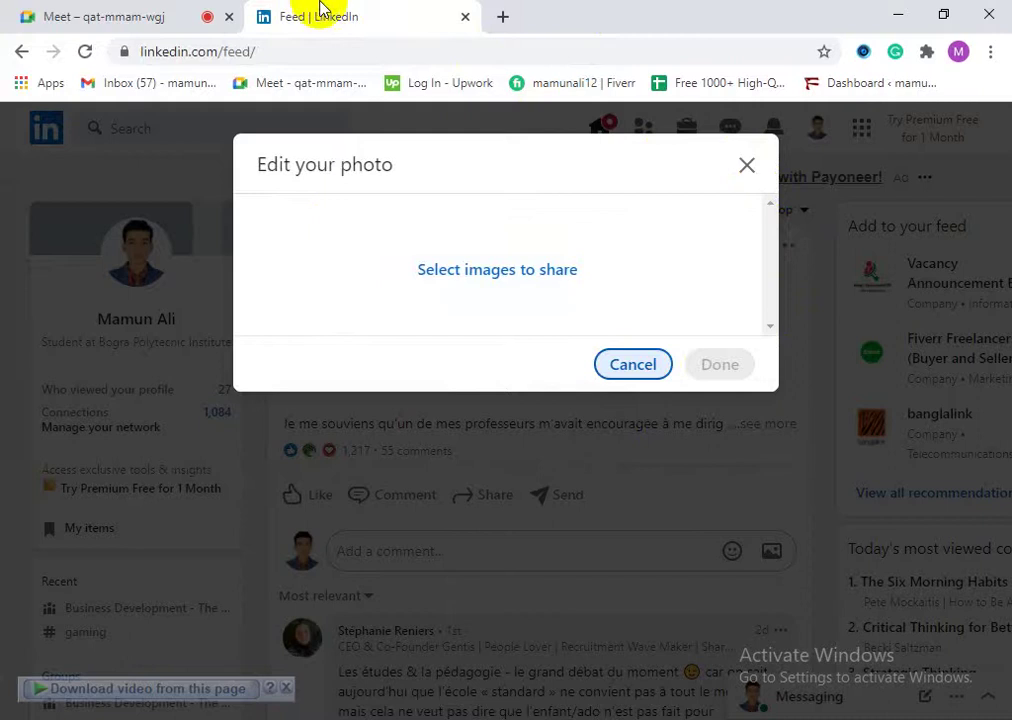
{"action": "key", "text": "Escape"}
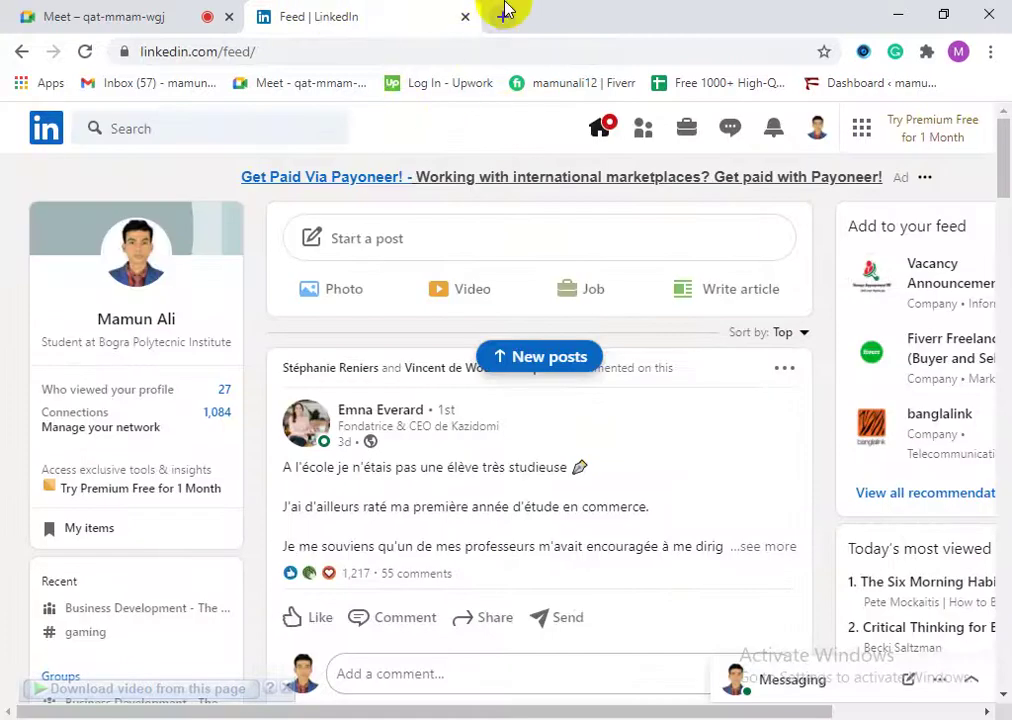
{"action": "left_click", "coordinate": [505, 16]}
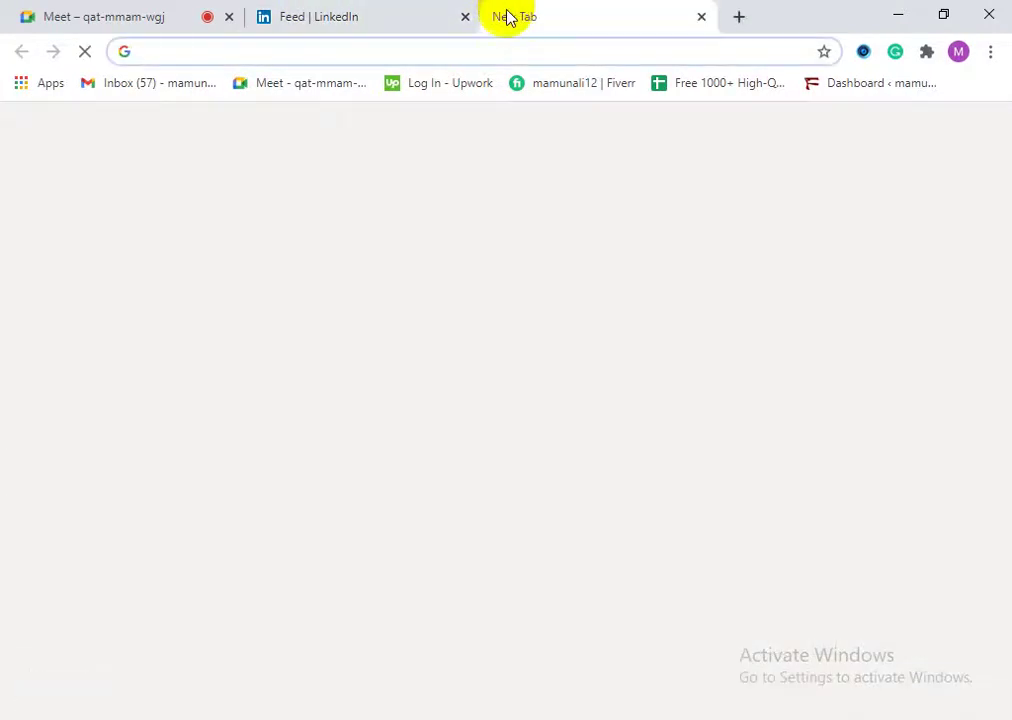
Step: In the Gmail inbox, open the no-subject email holding the Fiverr Facebook banner image
{"action": "left_click", "coordinate": [186, 93]}
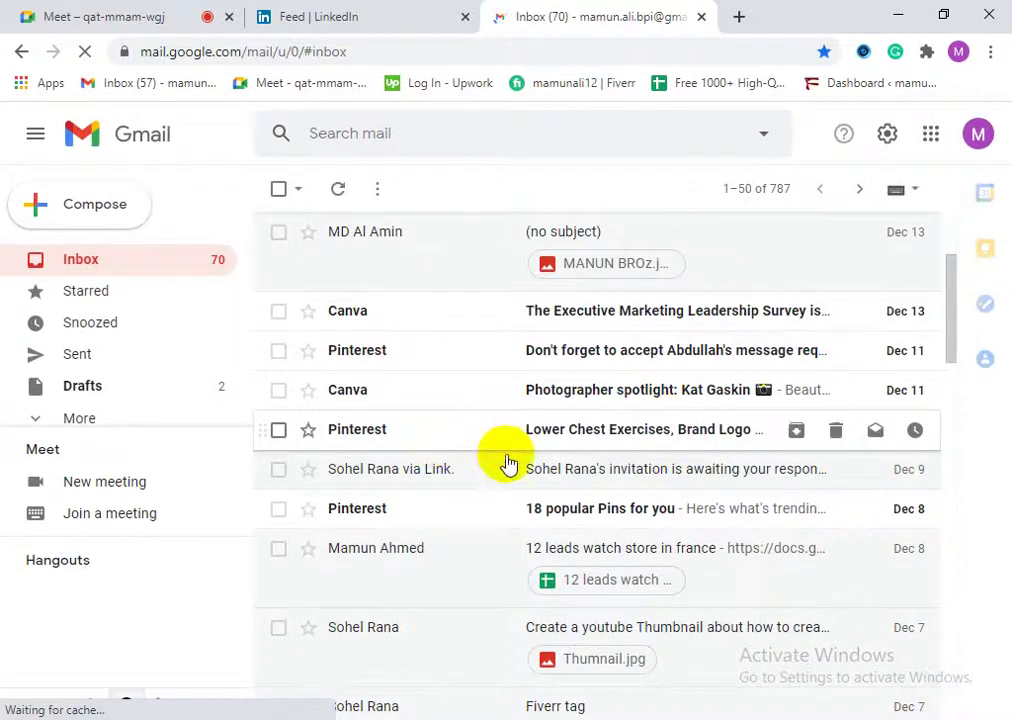
{"action": "left_click", "coordinate": [487, 257]}
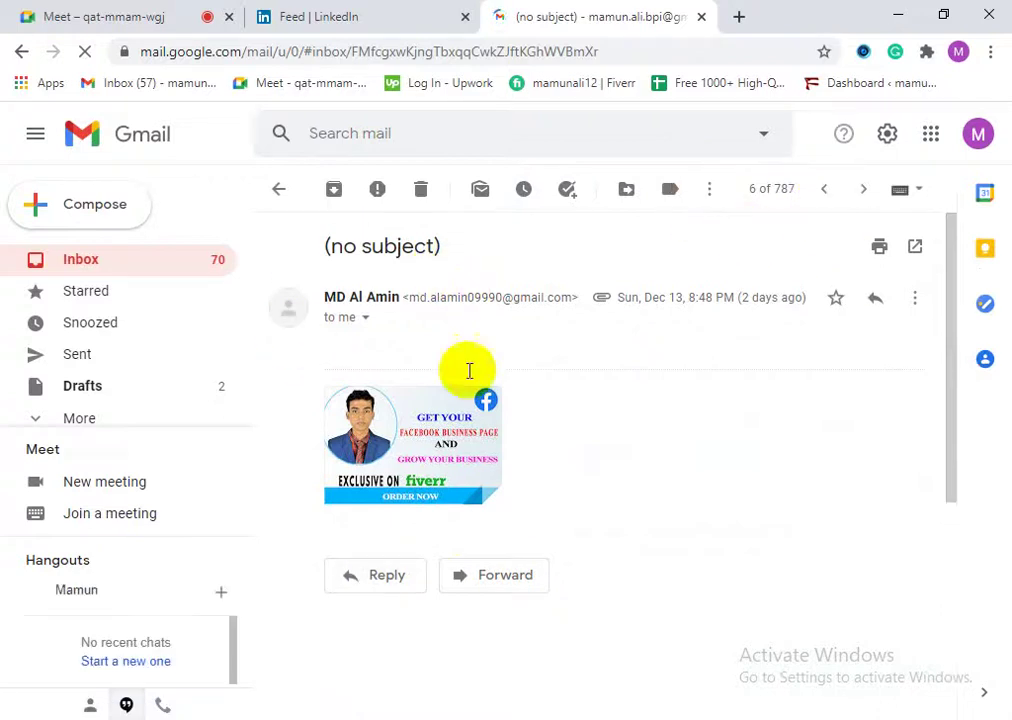
{"action": "mouse_move", "coordinate": [378, 422]}
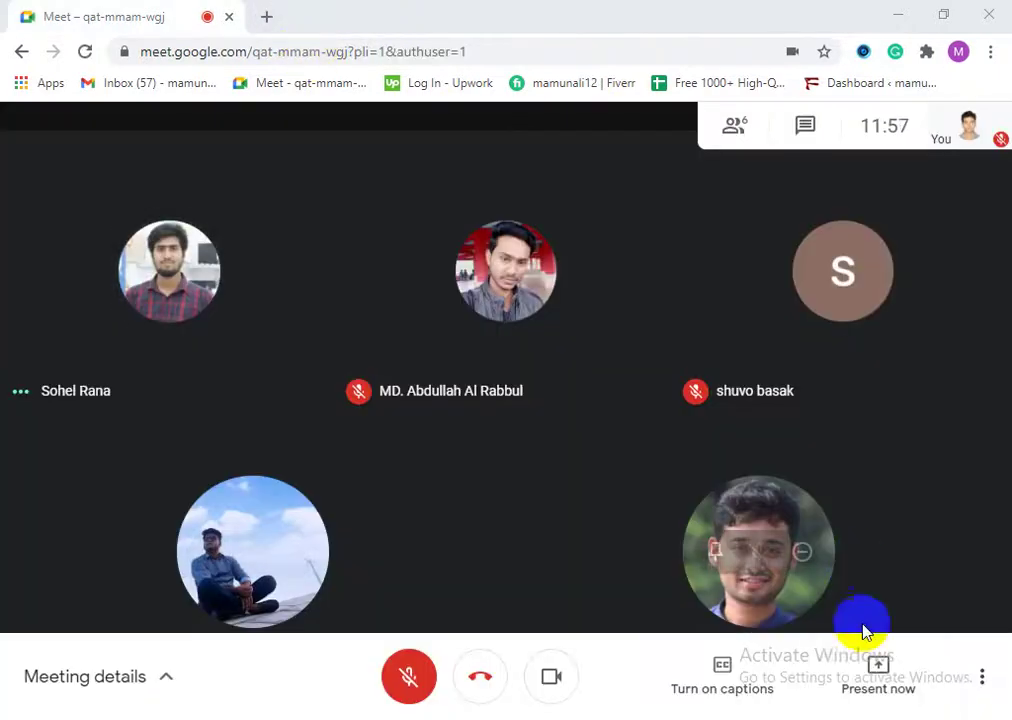
Step: Unmute the microphone and share the entire screen in Meet, then open a new tab
{"action": "left_click", "coordinate": [878, 665]}
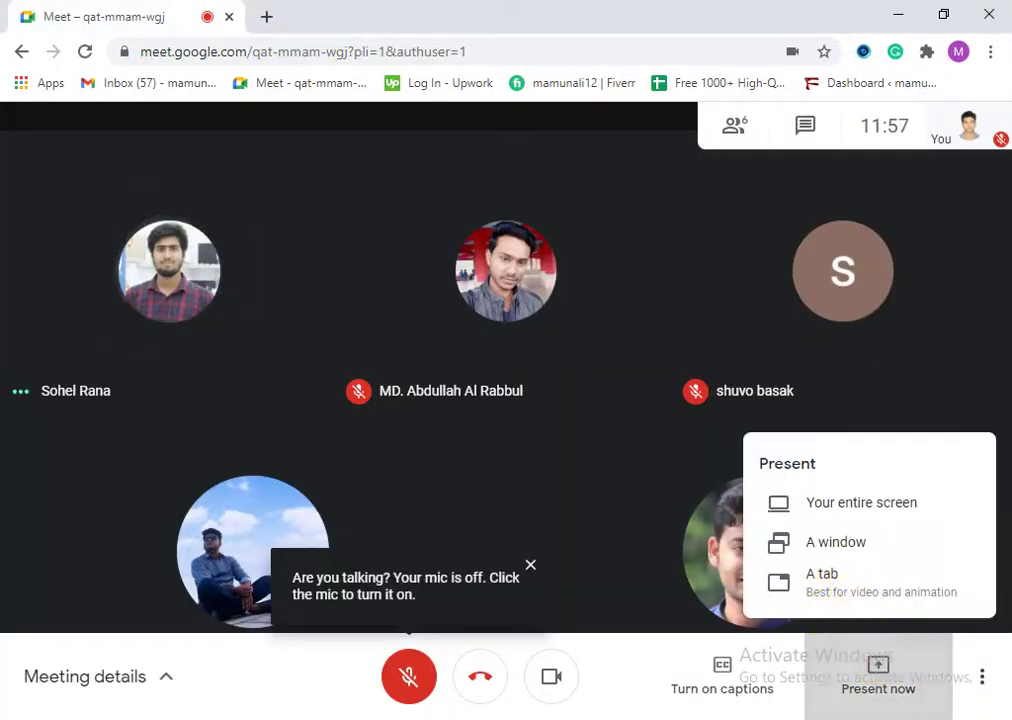
{"action": "left_click", "coordinate": [405, 677]}
{"action": "left_click", "coordinate": [409, 676]}
{"action": "left_click", "coordinate": [884, 676]}
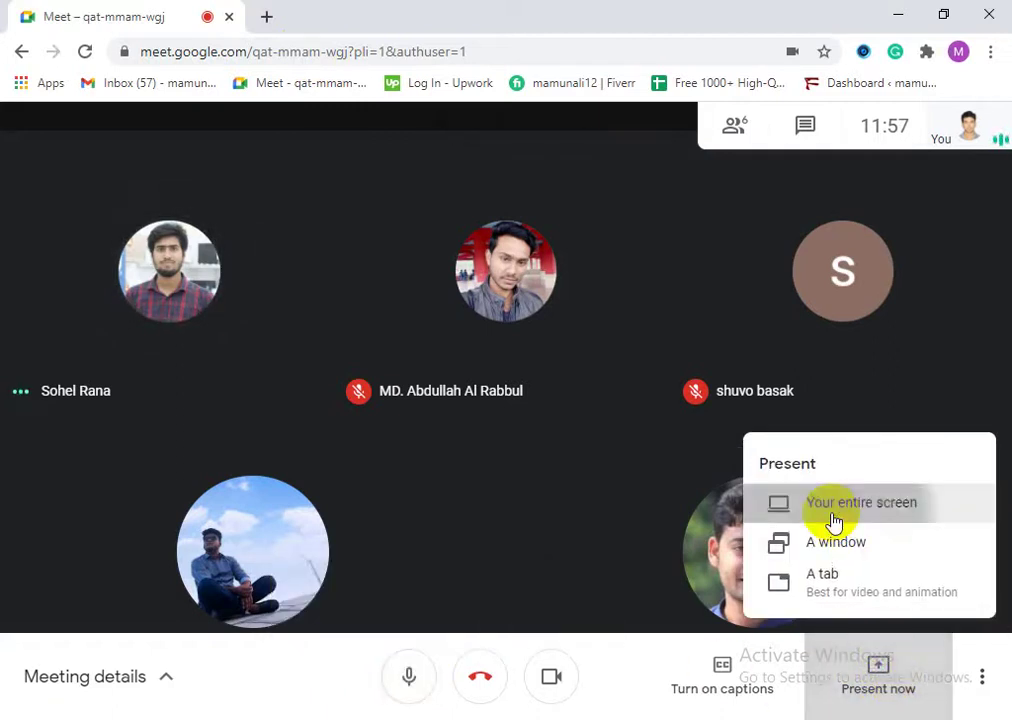
{"action": "left_click", "coordinate": [830, 510]}
{"action": "left_click", "coordinate": [346, 416]}
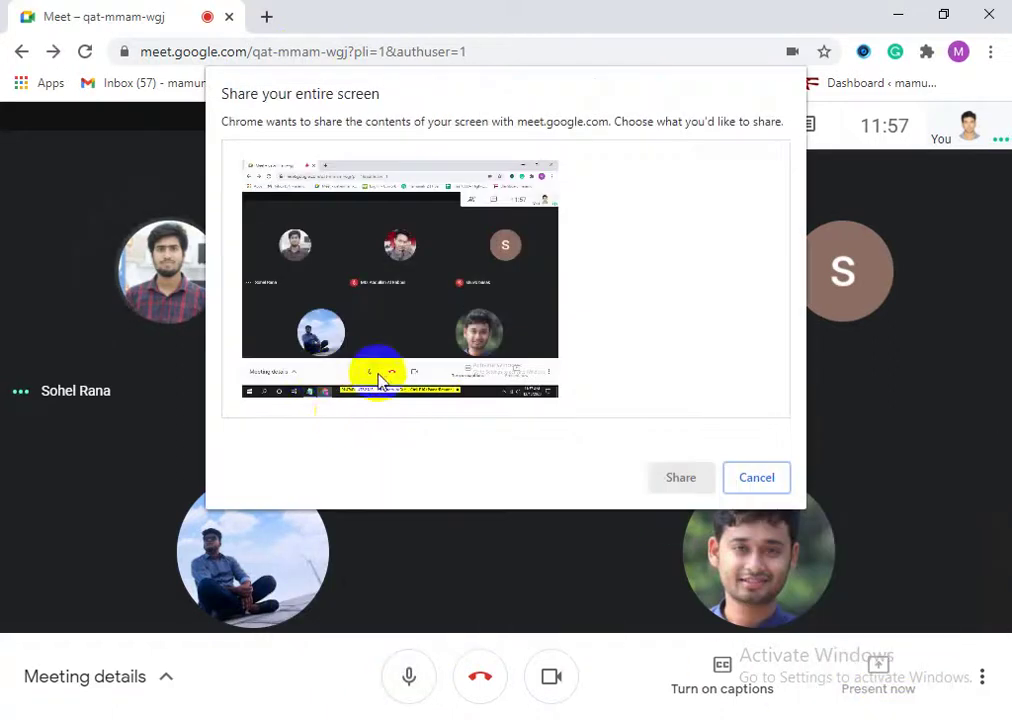
{"action": "left_click", "coordinate": [678, 479]}
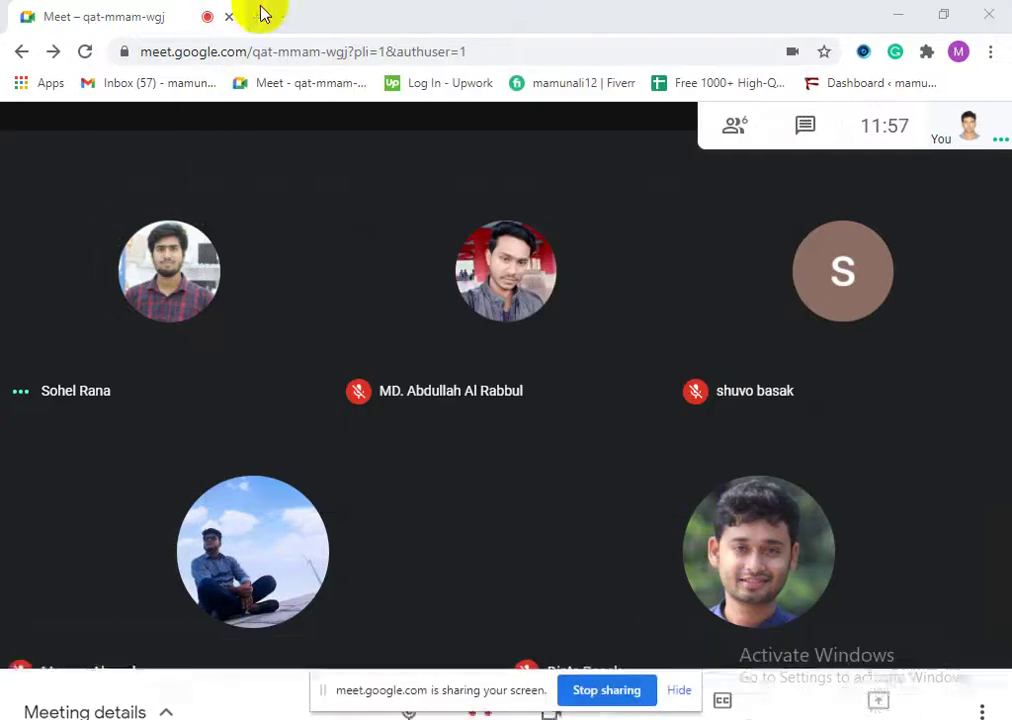
{"action": "left_click", "coordinate": [267, 16]}
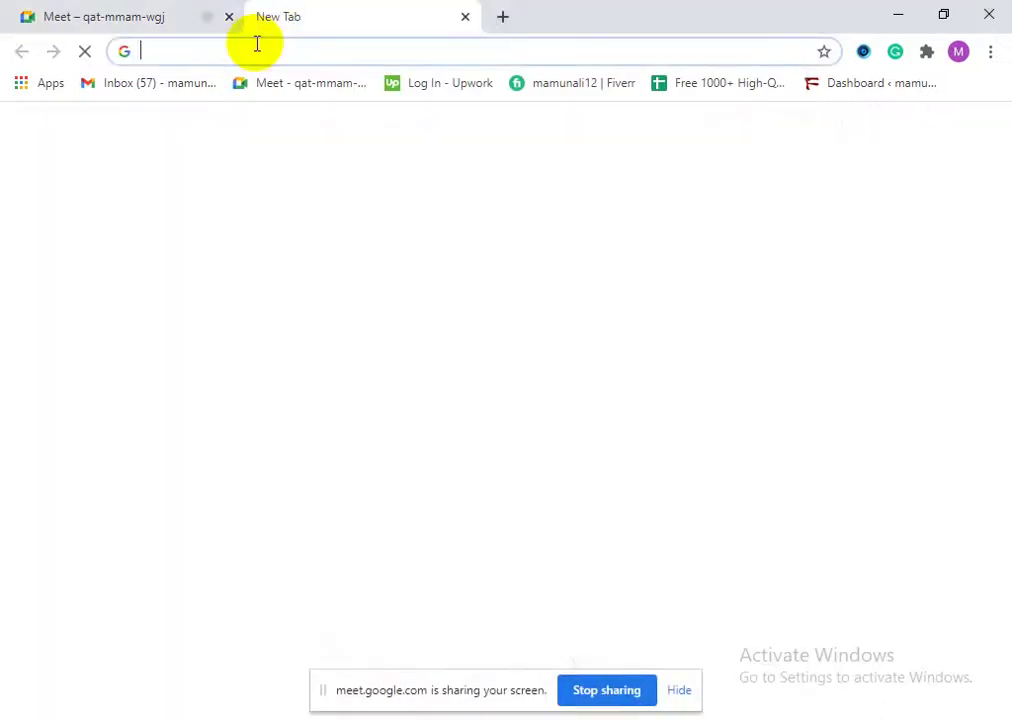
Step: Load linkedin.com in the new tab, then return to the Meet call tab
{"action": "type", "text": "fa"}
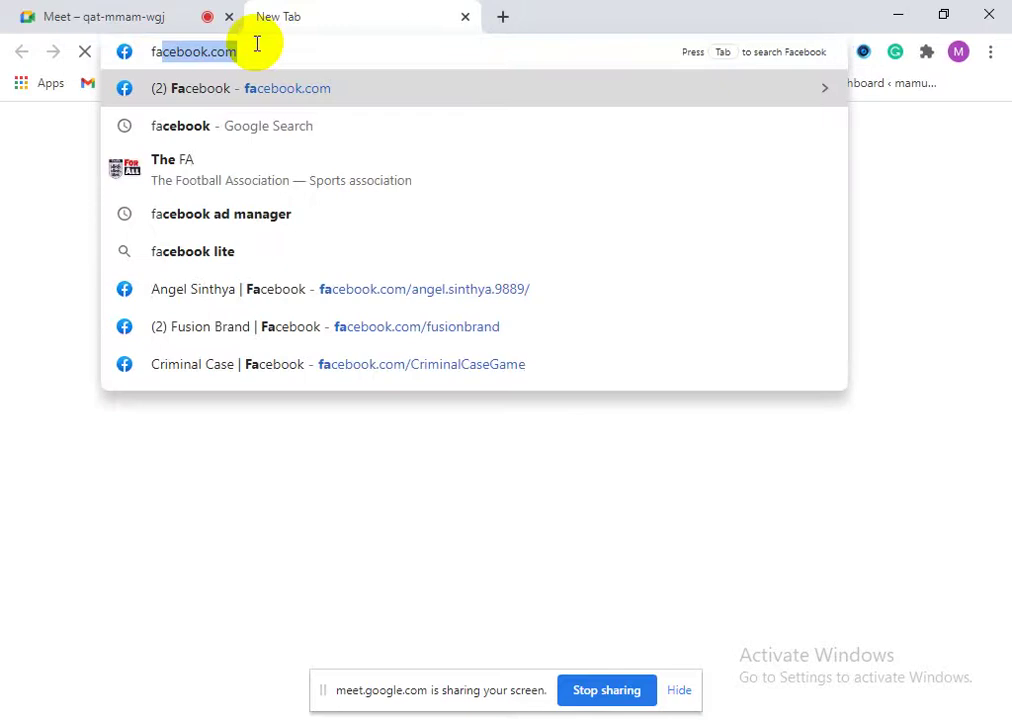
{"action": "key", "text": "BackSpace"}
{"action": "key", "text": "BackSpace"}
{"action": "key", "text": "BackSpace"}
{"action": "type", "text": "="}
{"action": "key", "text": "BackSpace"}
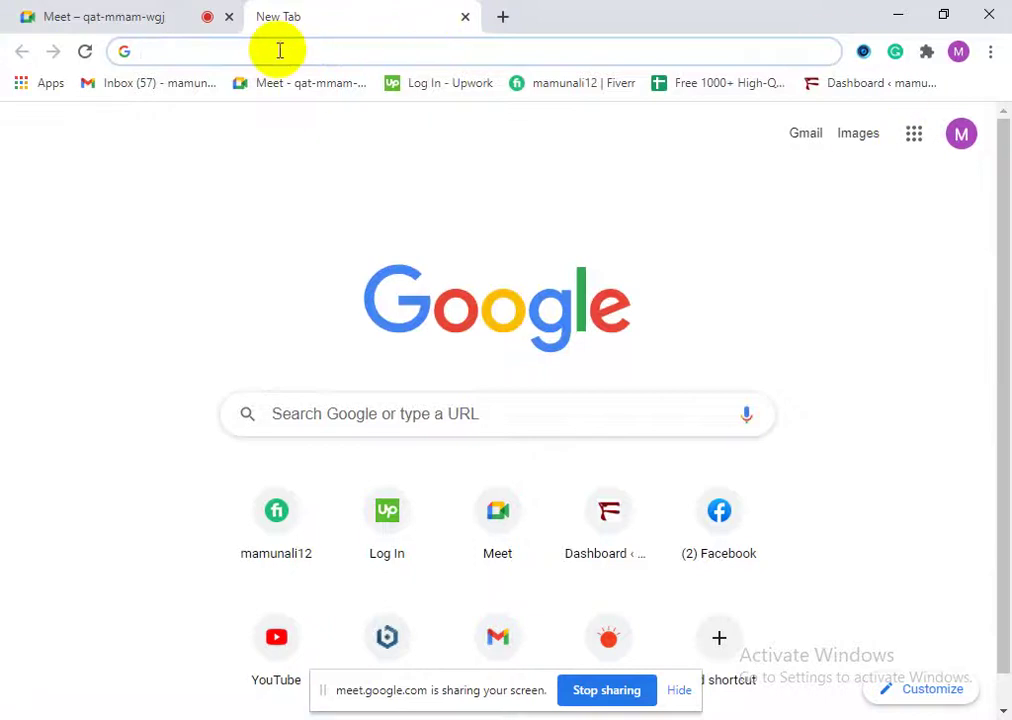
{"action": "type", "text": "l"}
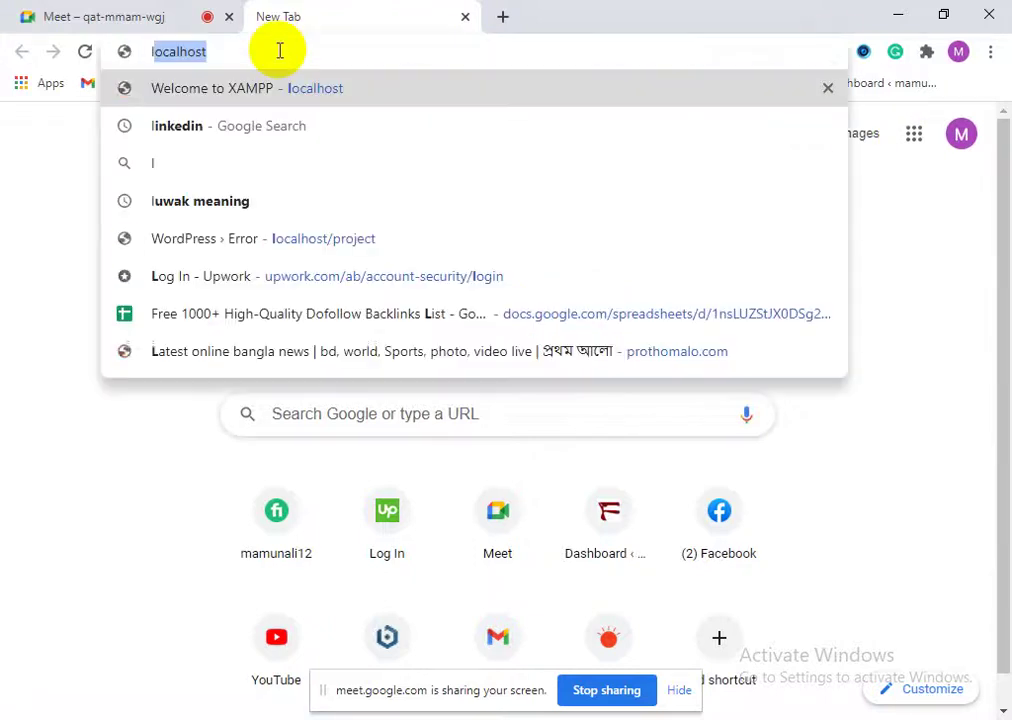
{"action": "key", "text": "BackSpace"}
{"action": "key", "text": "BackSpace"}
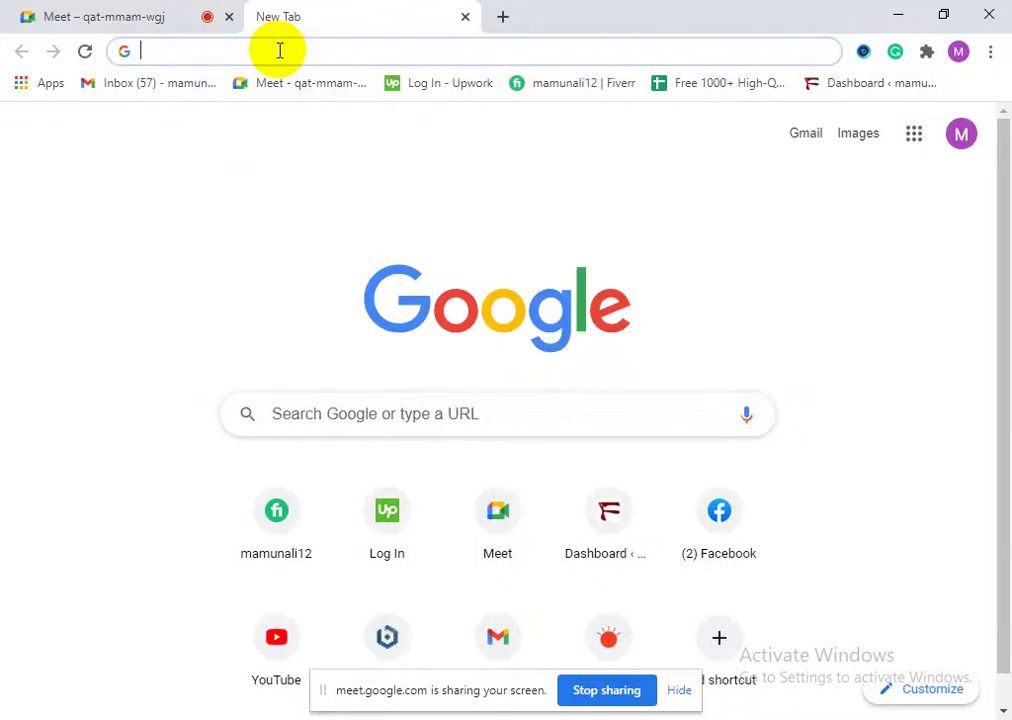
{"action": "type", "text": "lin"}
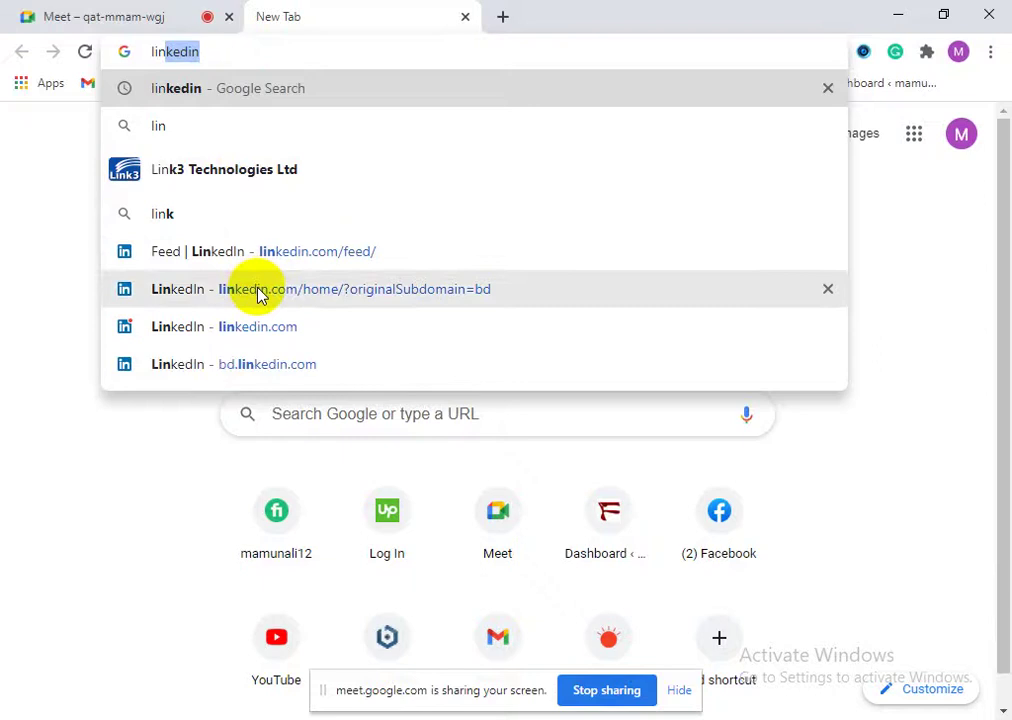
{"action": "left_click", "coordinate": [242, 328]}
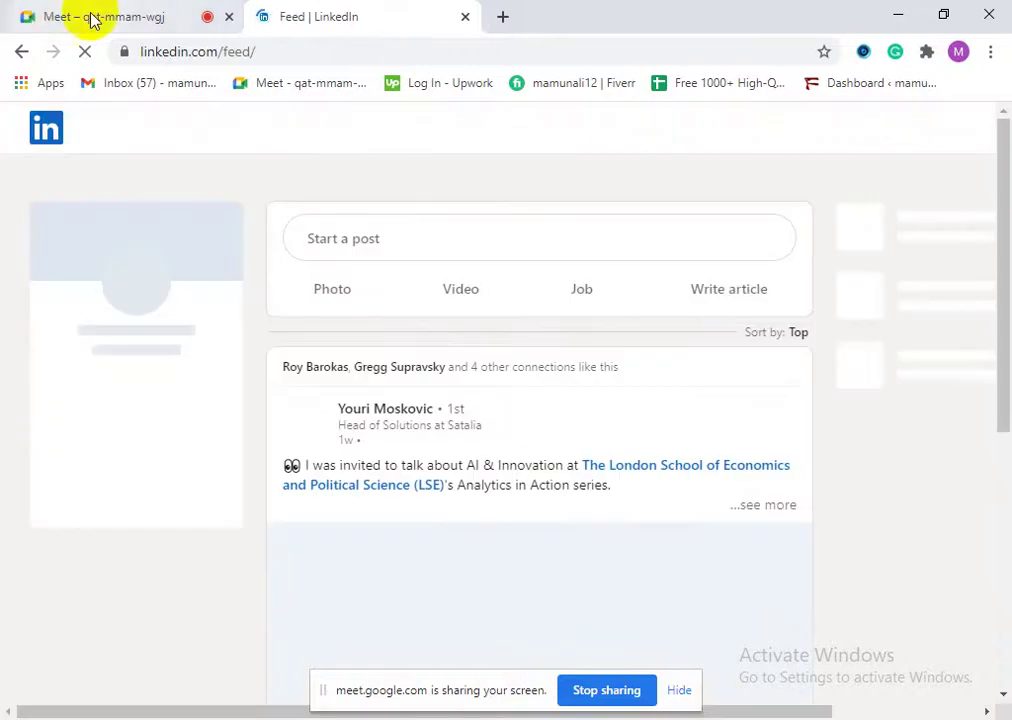
{"action": "left_click", "coordinate": [97, 16]}
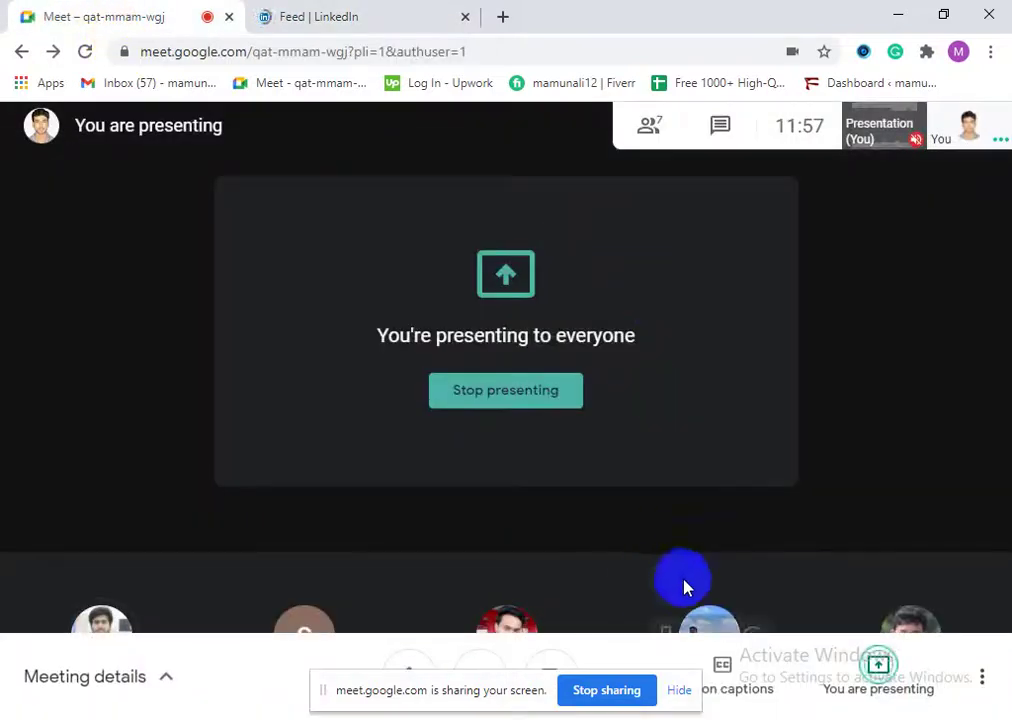
Step: From the People list, mute a participant for everyone and return to LinkedIn
{"action": "left_click", "coordinate": [651, 126]}
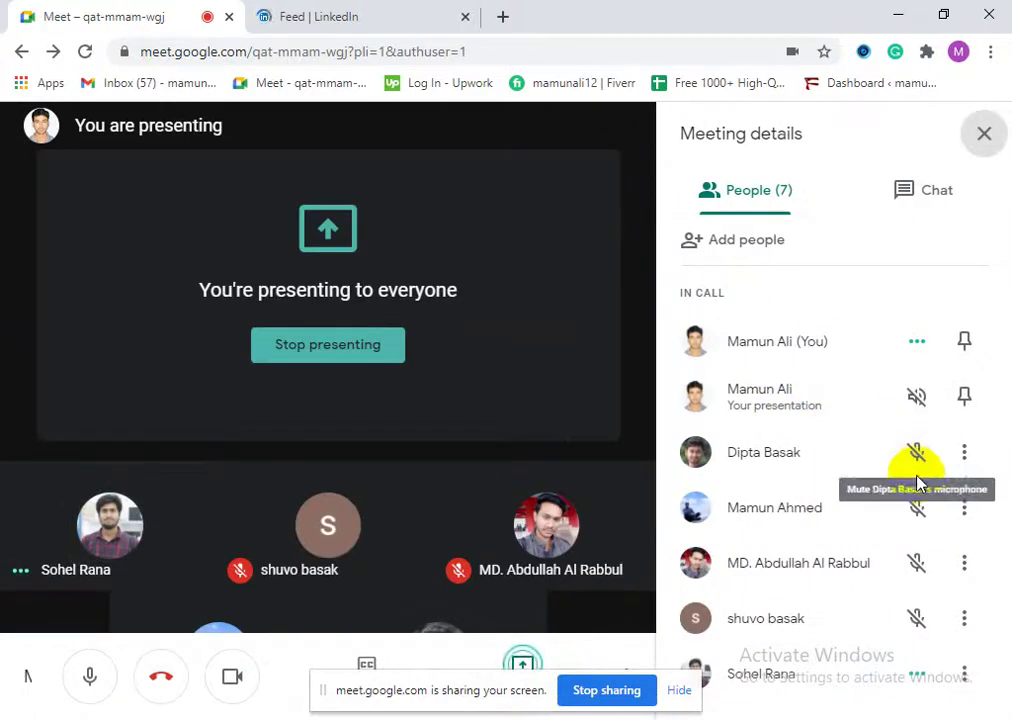
{"action": "left_click", "coordinate": [920, 676]}
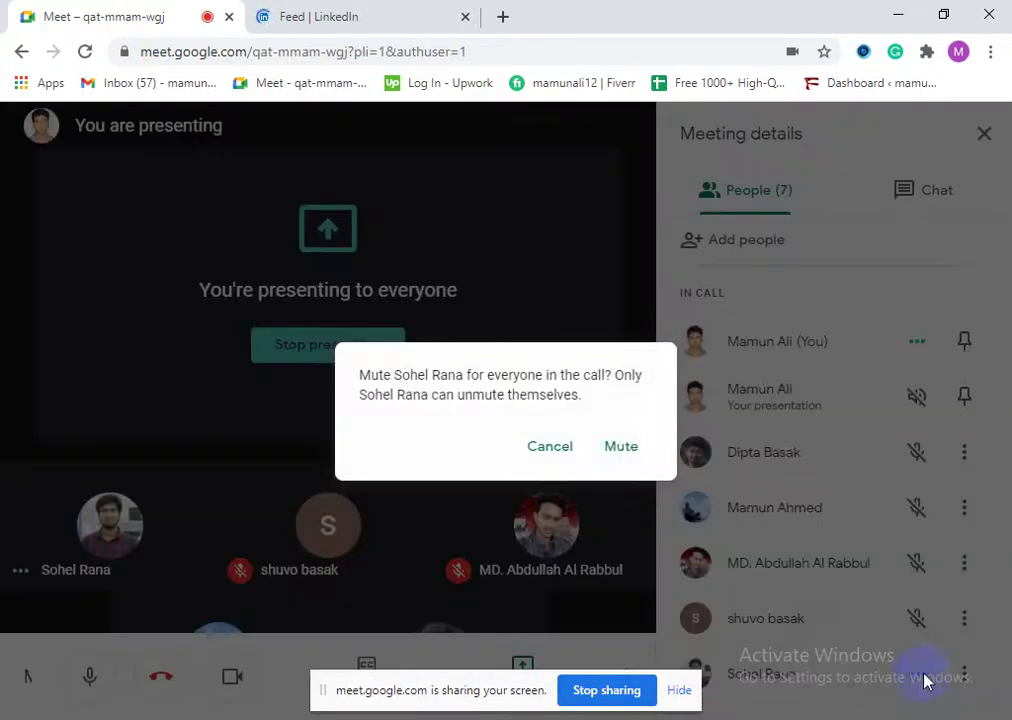
{"action": "left_click", "coordinate": [622, 443]}
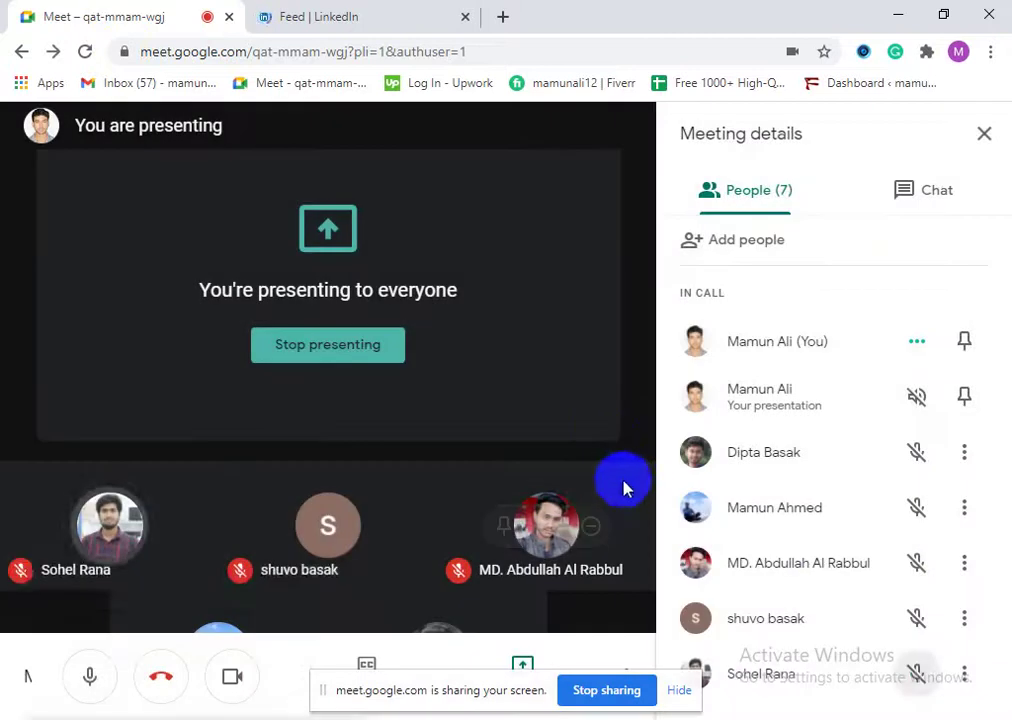
{"action": "left_click", "coordinate": [385, 10]}
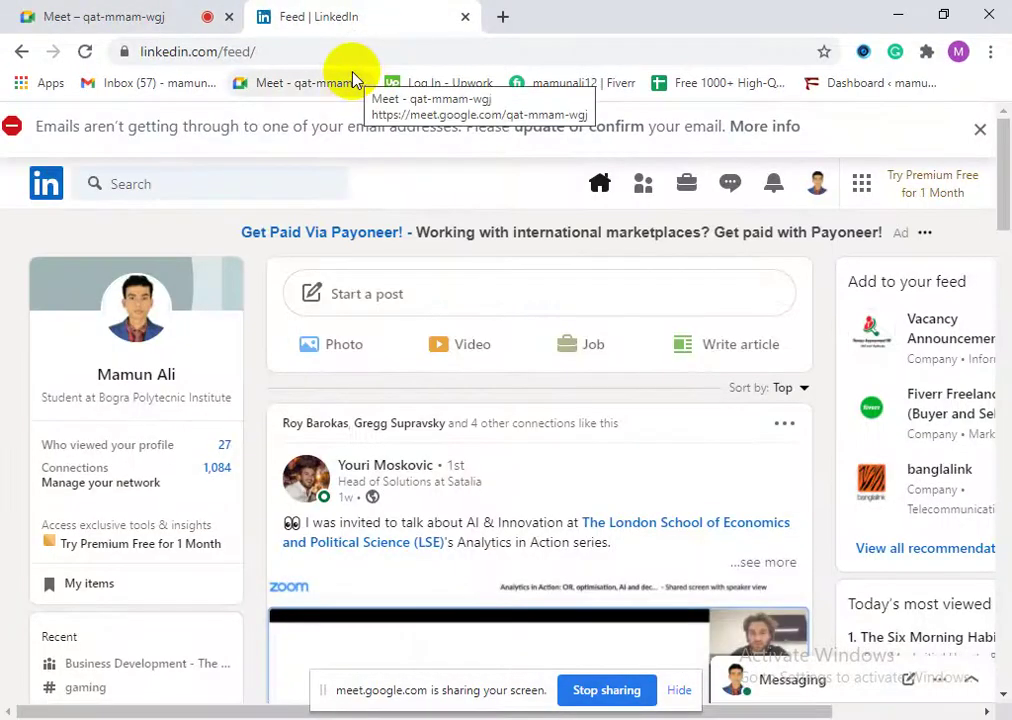
{"action": "scroll", "coordinate": [508, 440], "scroll_direction": "down", "scroll_amount": 3}
{"action": "scroll", "coordinate": [475, 437], "scroll_direction": "up", "scroll_amount": 2}
{"action": "scroll", "coordinate": [475, 437], "scroll_direction": "up", "scroll_amount": 2}
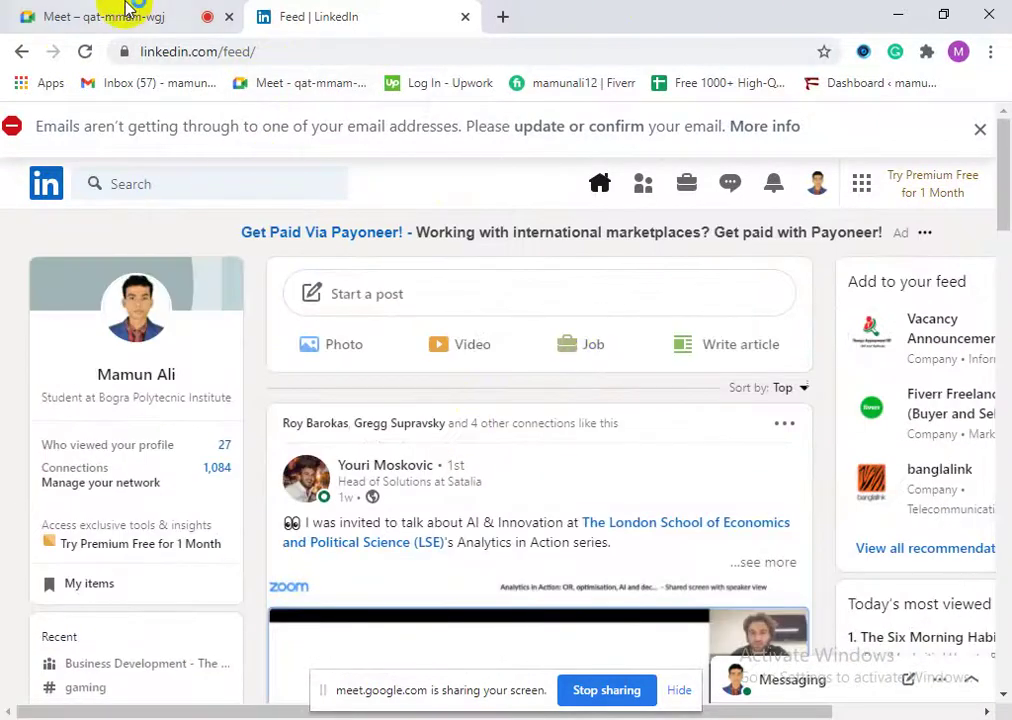
Step: Back in Meet, confirm the participant's mute for everyone again, then return to LinkedIn
{"action": "left_click", "coordinate": [127, 8]}
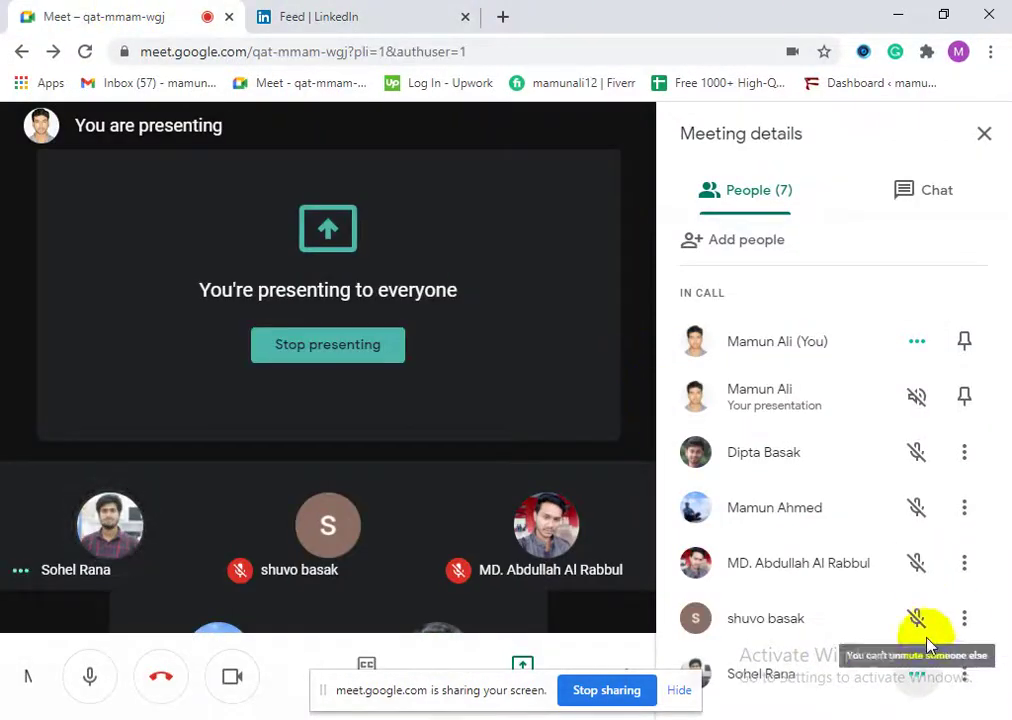
{"action": "left_click", "coordinate": [918, 674]}
{"action": "left_click", "coordinate": [611, 446]}
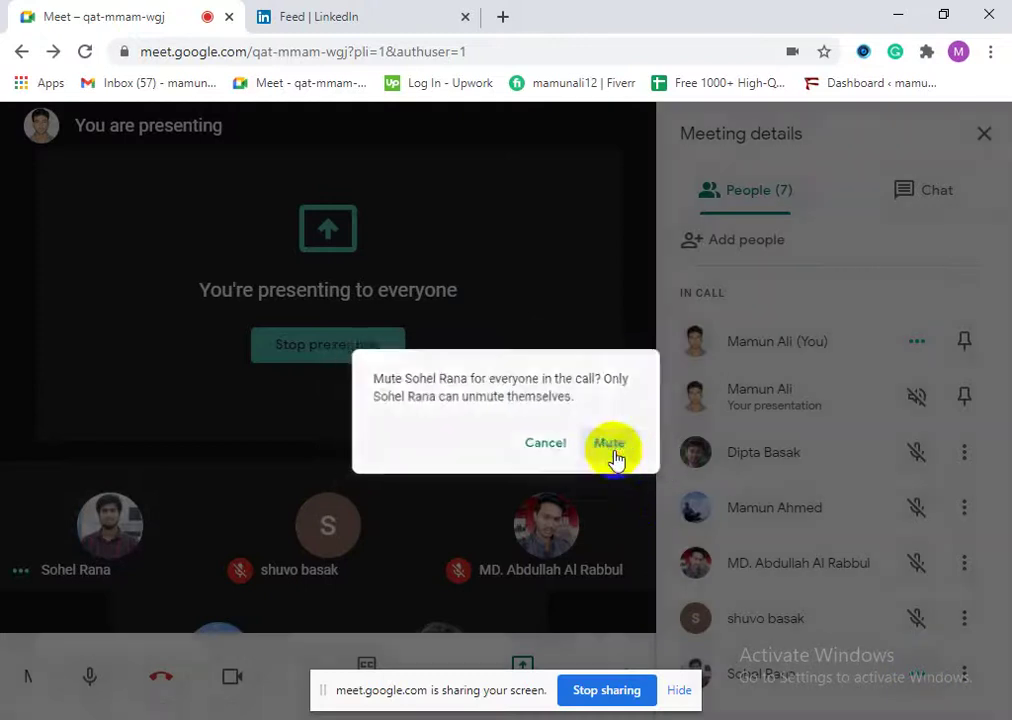
{"action": "left_click", "coordinate": [309, 12]}
{"action": "scroll", "coordinate": [501, 452], "scroll_direction": "down", "scroll_amount": 3}
{"action": "scroll", "coordinate": [488, 411], "scroll_direction": "up", "scroll_amount": 3}
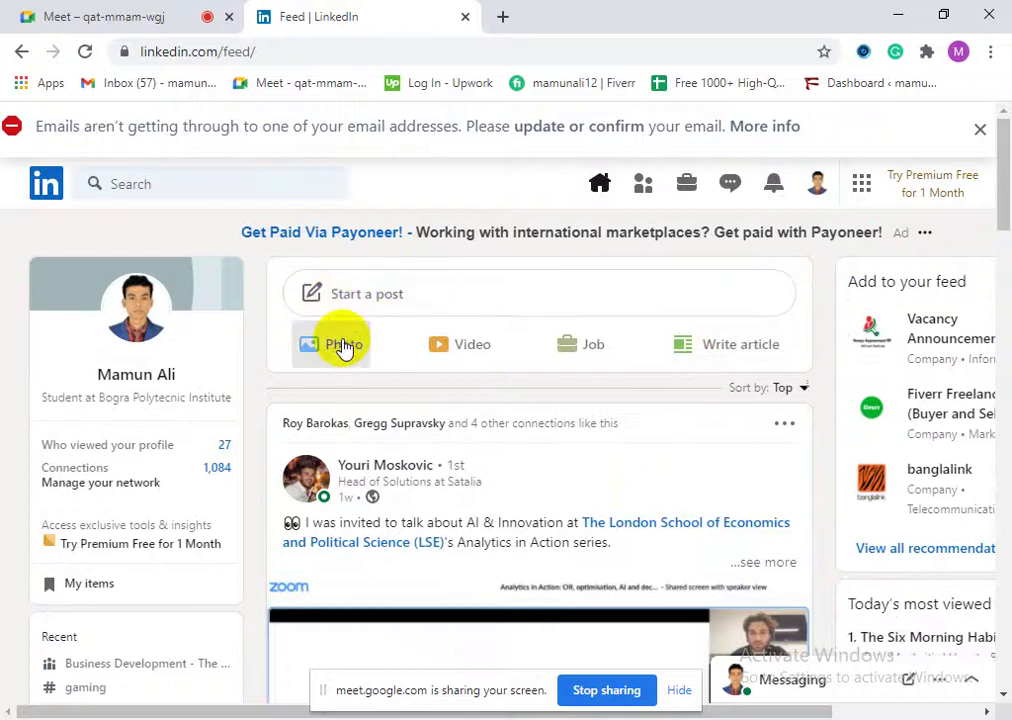
{"action": "left_click", "coordinate": [346, 344]}
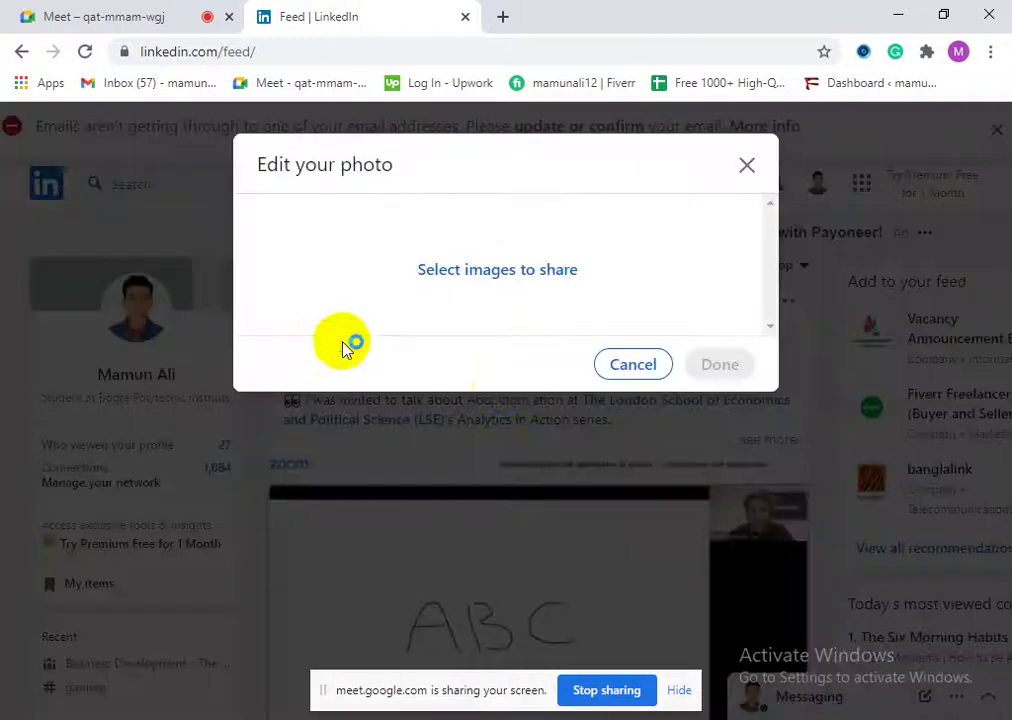
Step: Load the banner JPG 'MANUN BROz (1)' from Downloads into the new post
{"action": "left_click", "coordinate": [518, 278]}
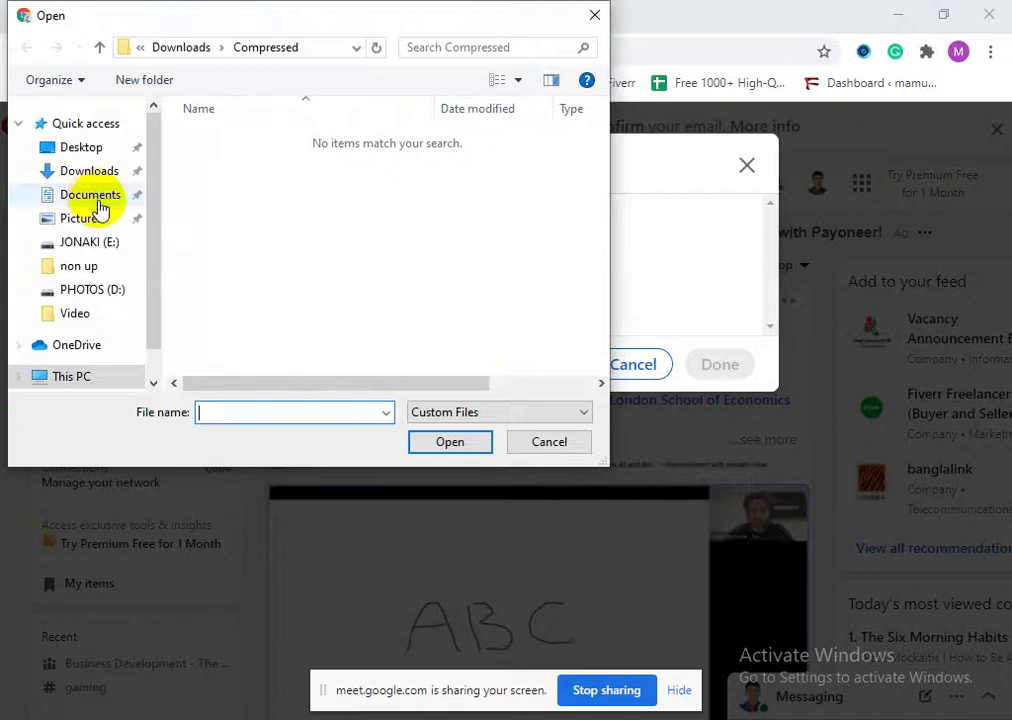
{"action": "left_click", "coordinate": [88, 173]}
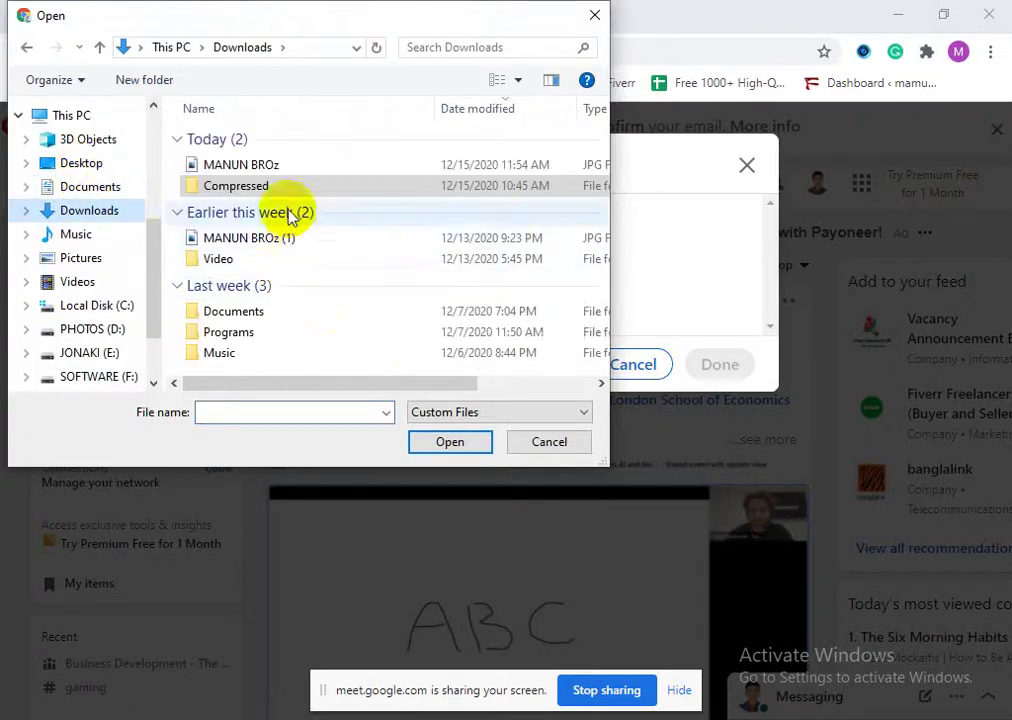
{"action": "left_click", "coordinate": [255, 244]}
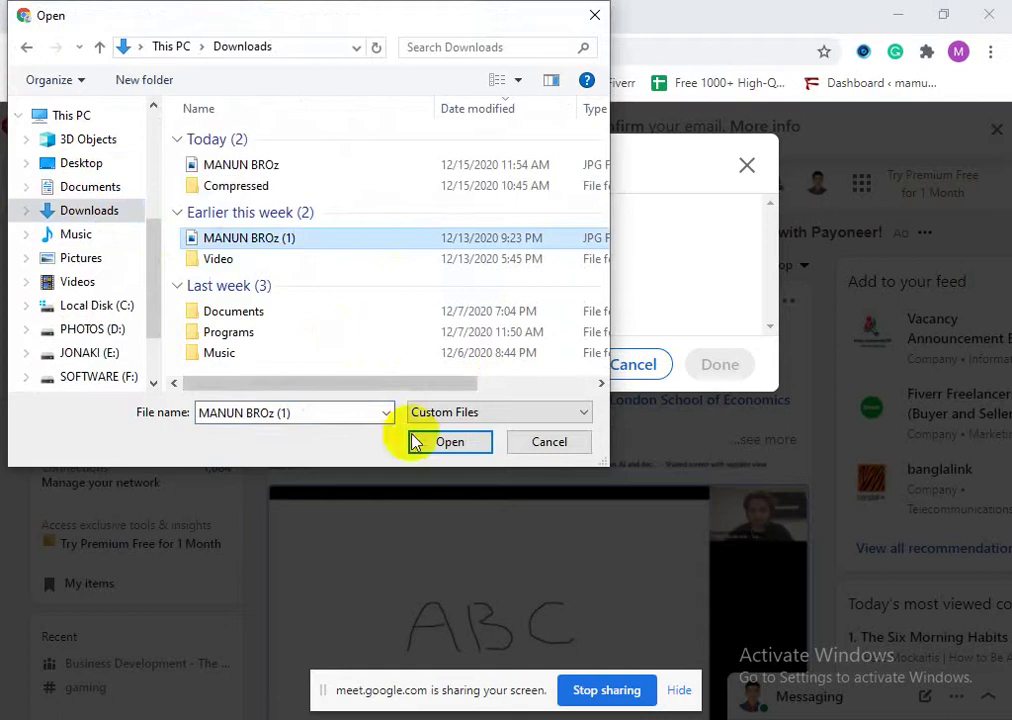
{"action": "left_click", "coordinate": [445, 444]}
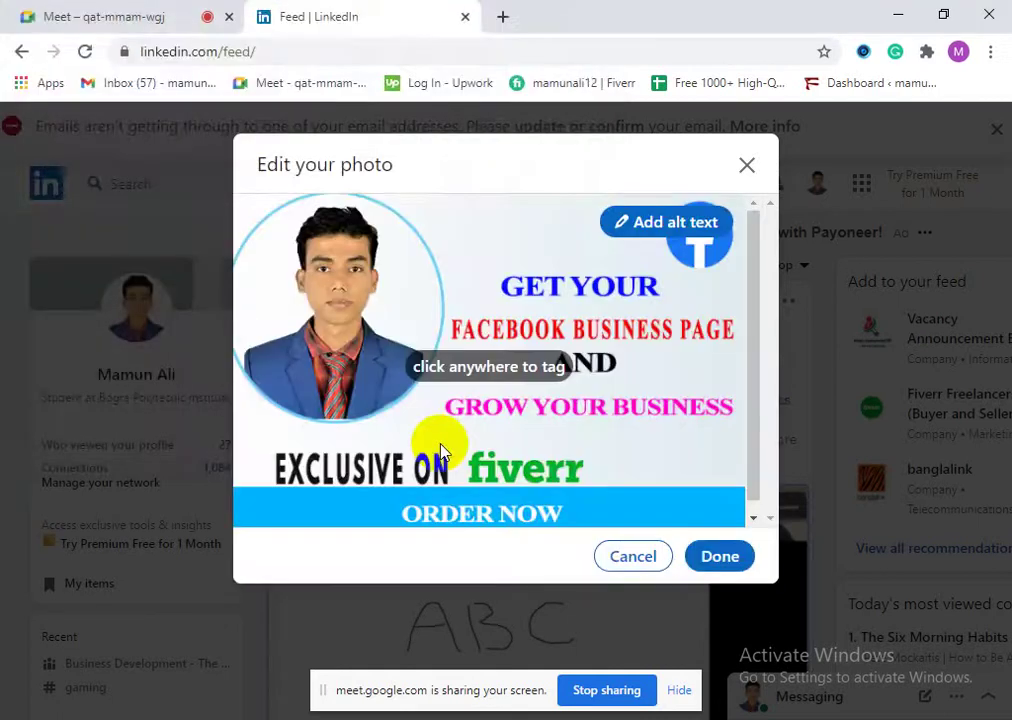
Step: Give the banner photo the alt text 'Facebook Business page' and save it
{"action": "scroll", "coordinate": [614, 450], "scroll_direction": "up", "scroll_amount": 1}
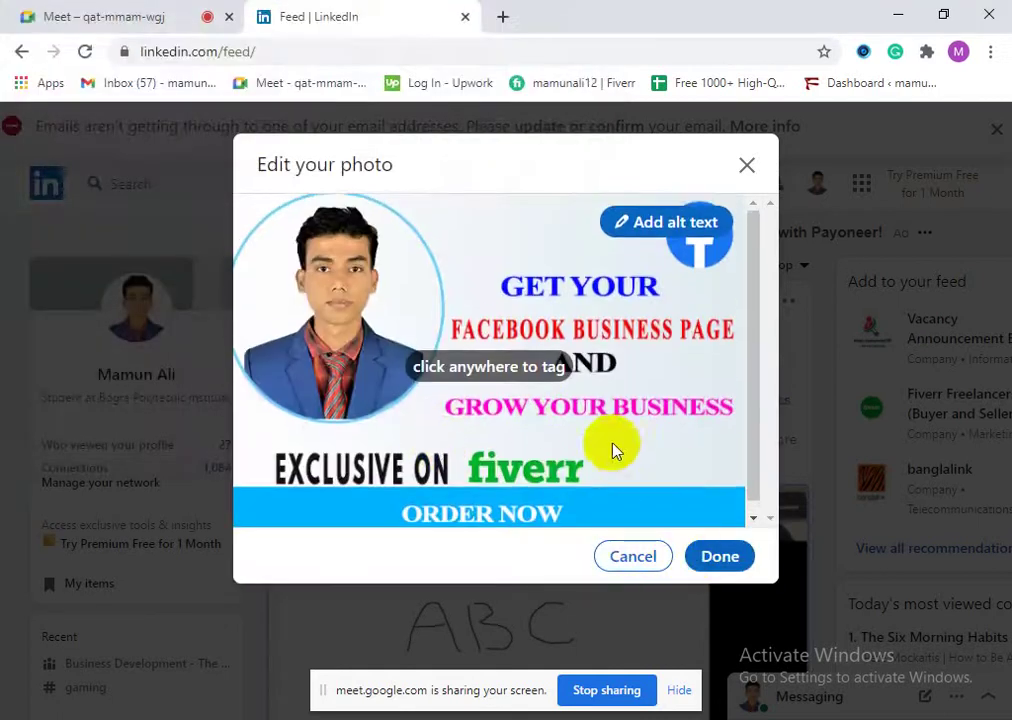
{"action": "left_click", "coordinate": [657, 227]}
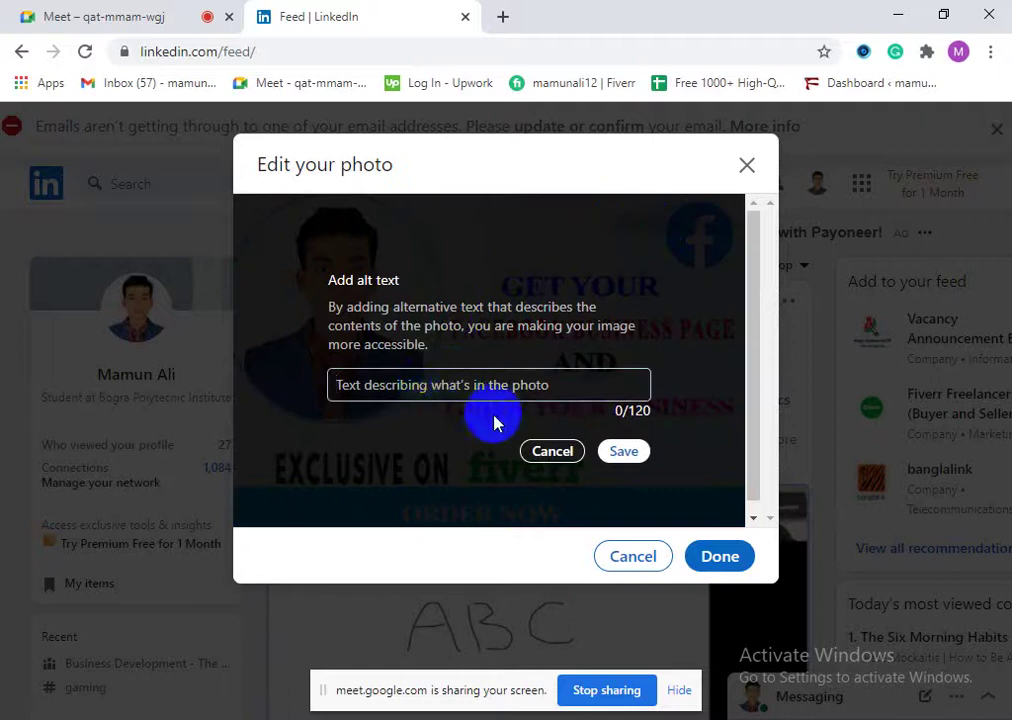
{"action": "left_click", "coordinate": [391, 380]}
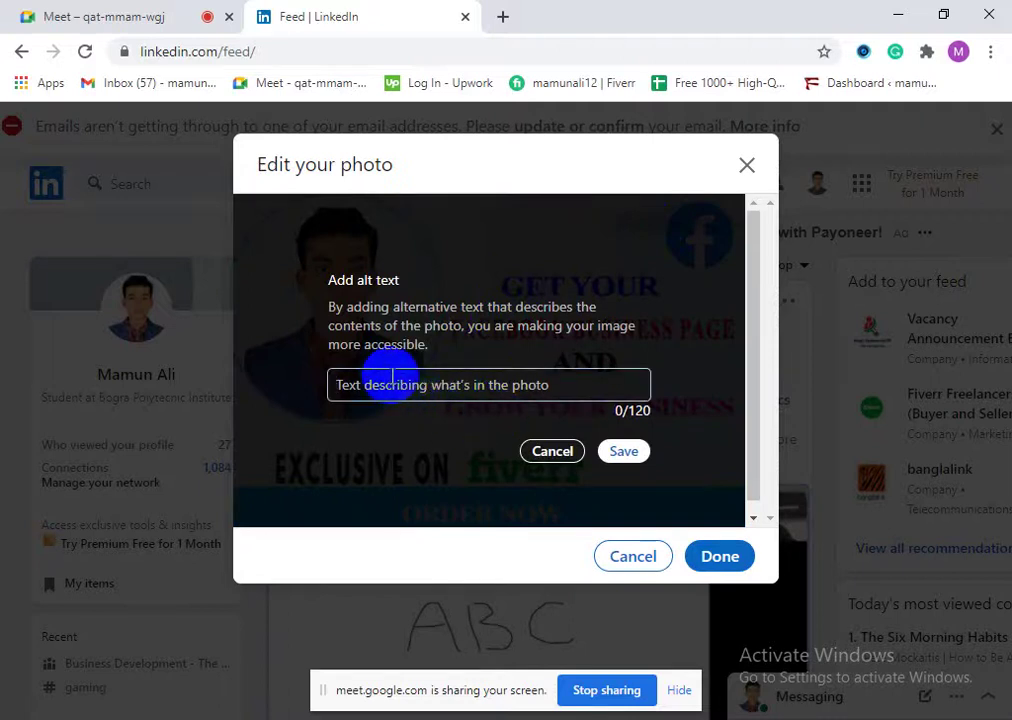
{"action": "type", "text": "Facebook Bu"}
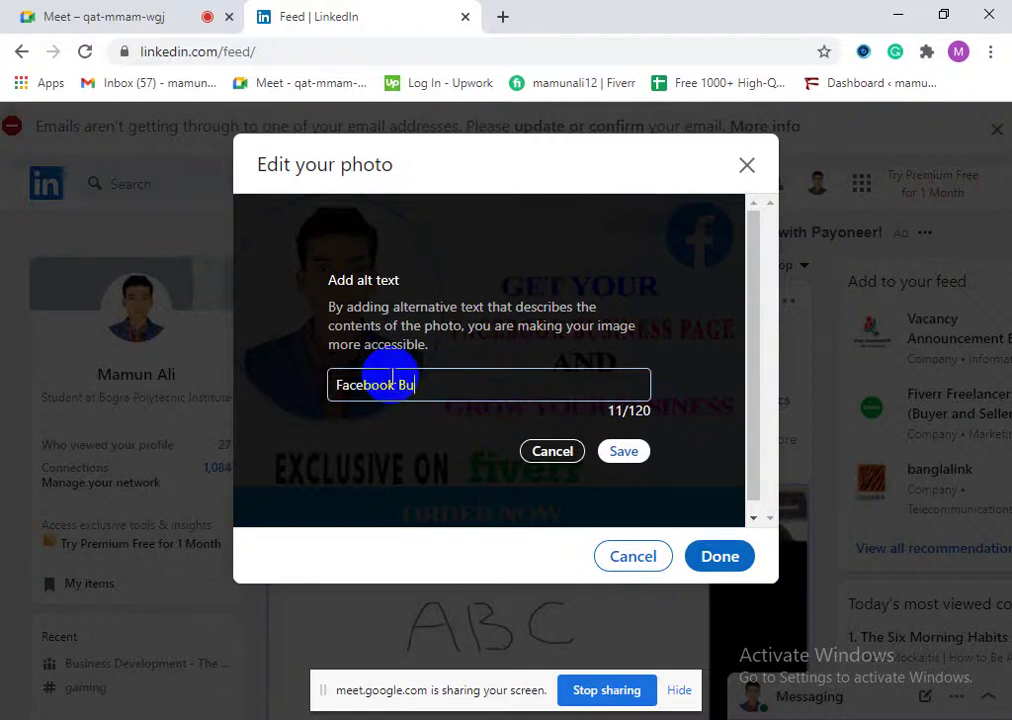
{"action": "type", "text": "sinee"}
{"action": "type", "text": "s page"}
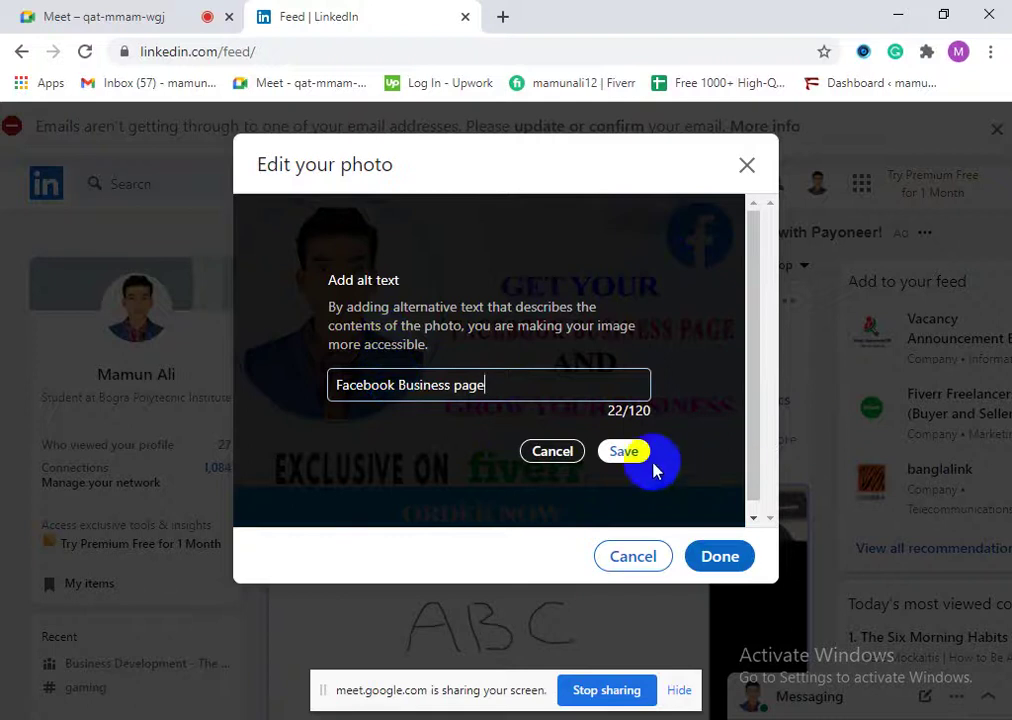
{"action": "left_click", "coordinate": [624, 451]}
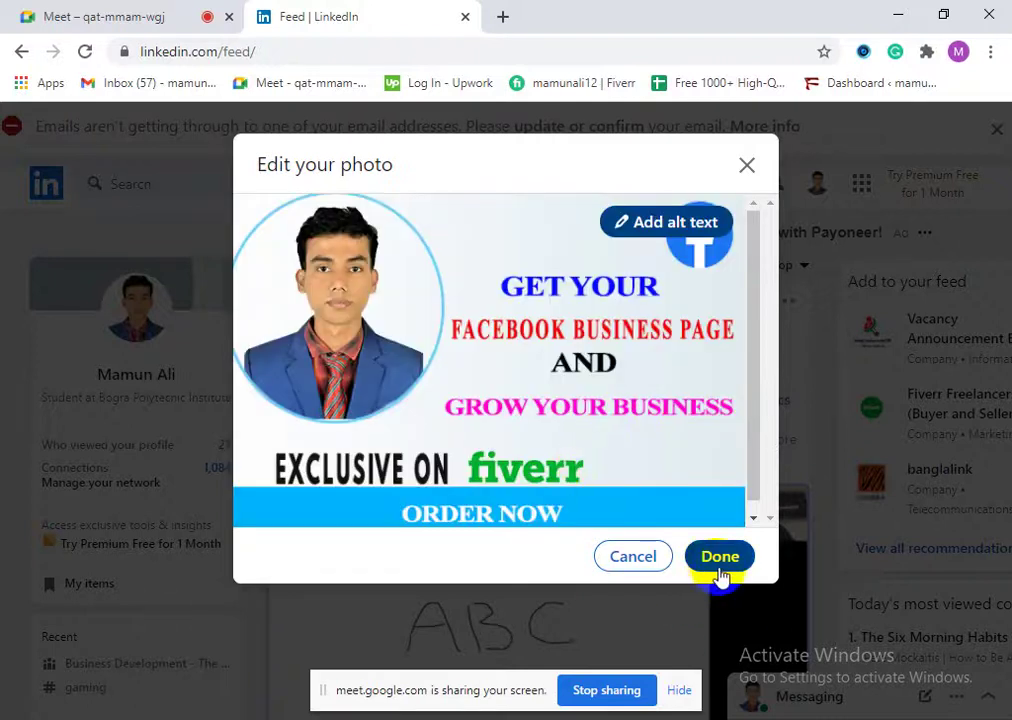
Step: Write the caption 'I am a Digital Marketing Specialist.' and accept Grammarly's remove-extra-space fix
{"action": "left_click", "coordinate": [720, 560]}
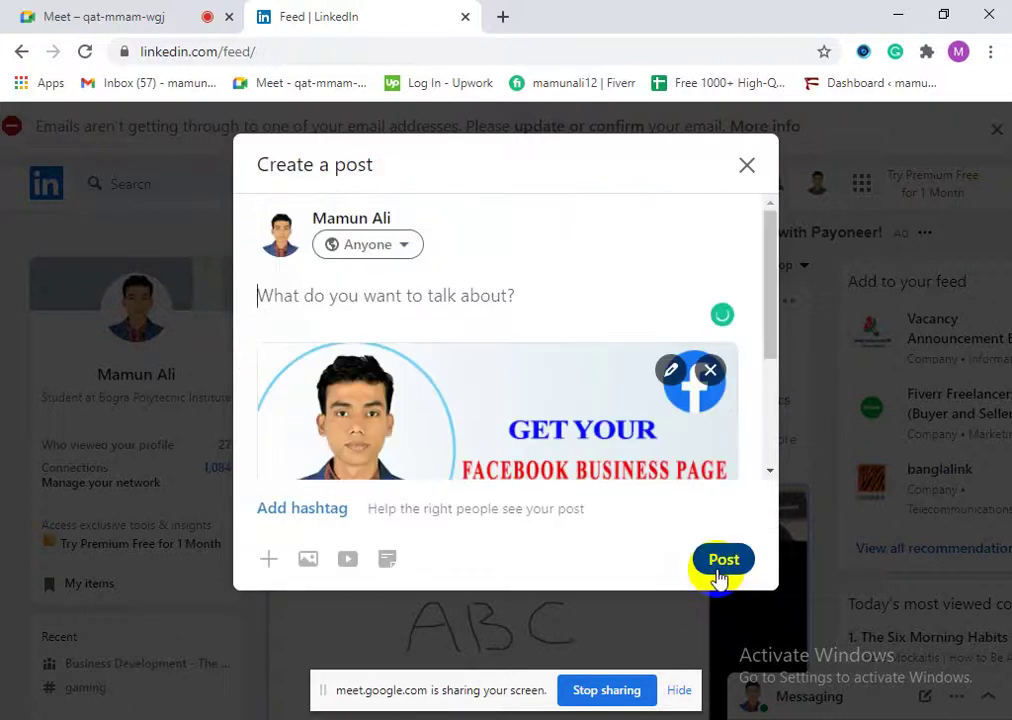
{"action": "scroll", "coordinate": [431, 391], "scroll_direction": "down", "scroll_amount": 3}
{"action": "scroll", "coordinate": [454, 425], "scroll_direction": "up", "scroll_amount": 3}
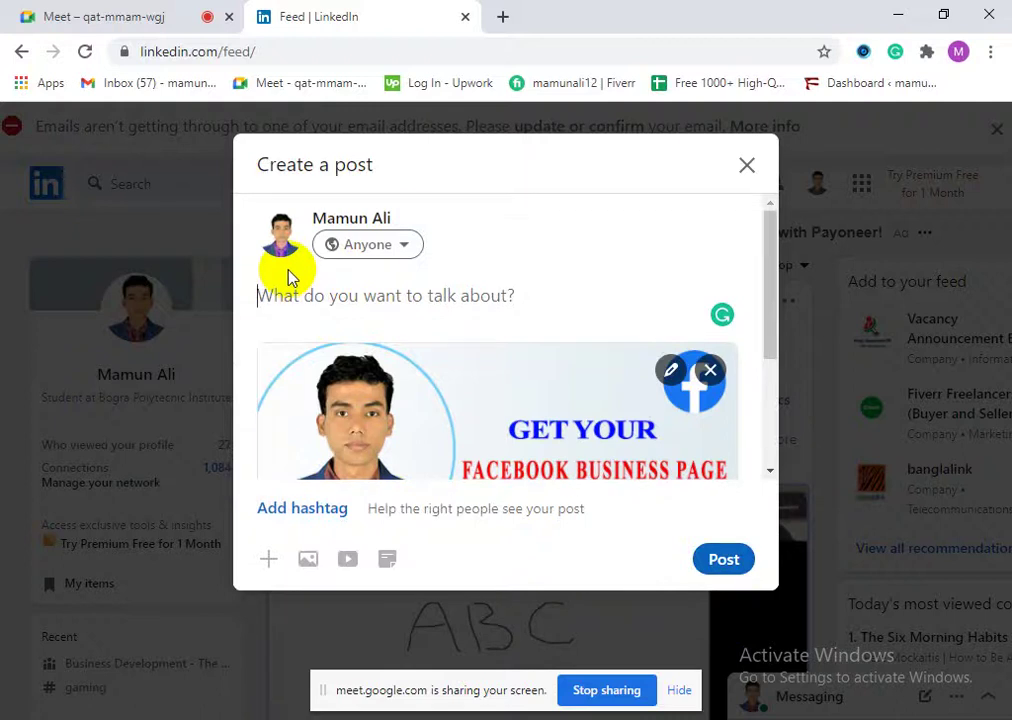
{"action": "type", "text": "I am a "}
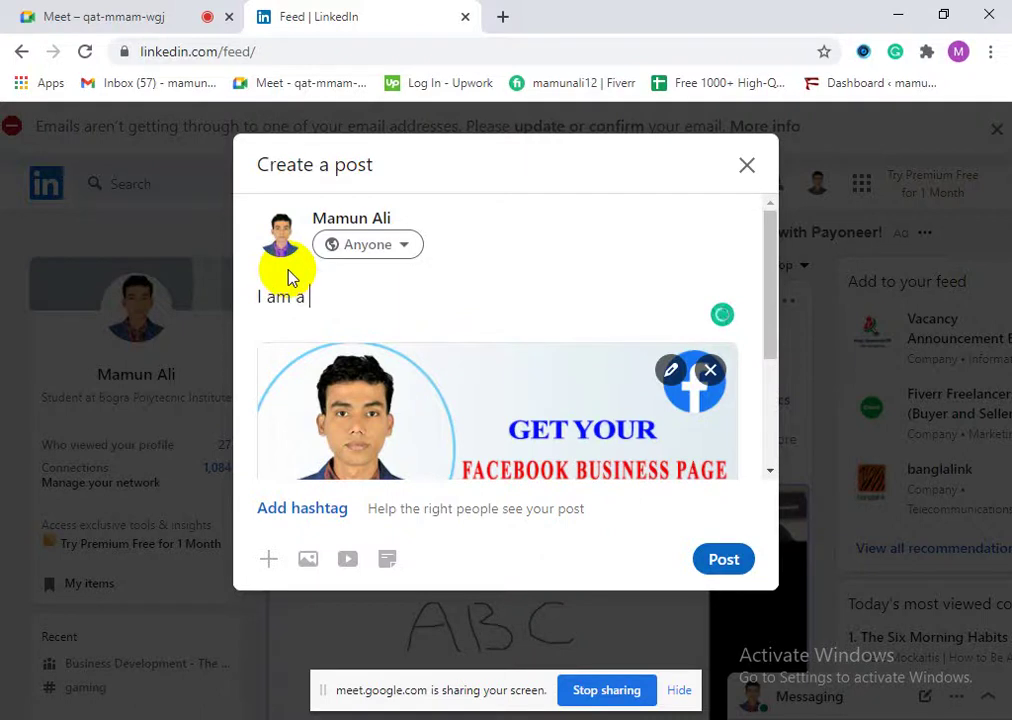
{"action": "type", "text": "Digital Marketing "}
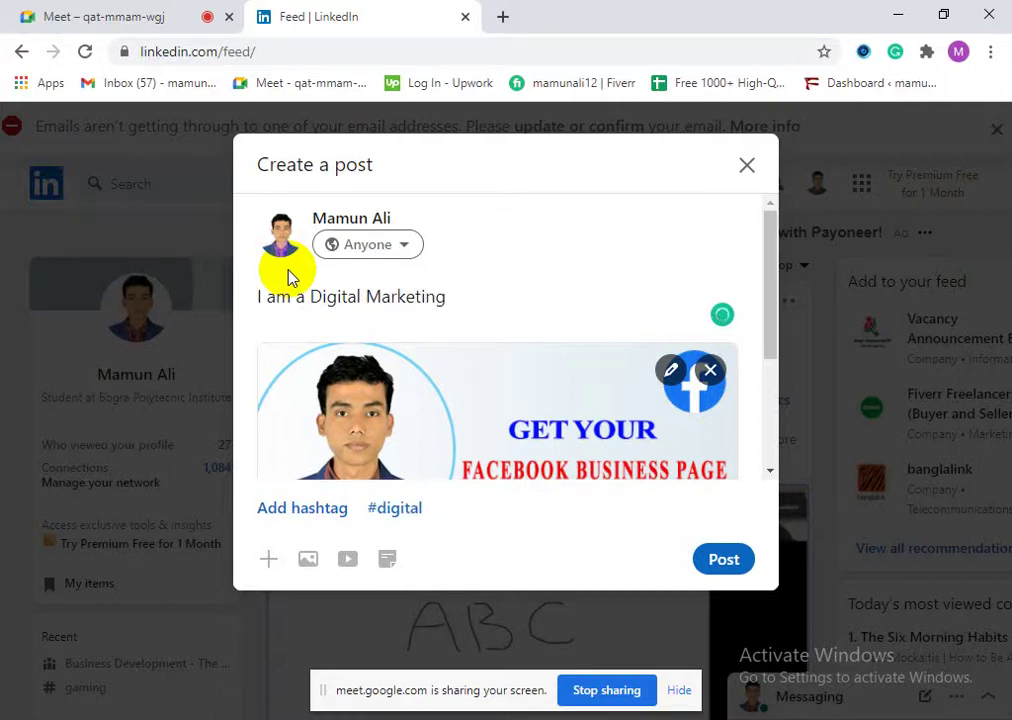
{"action": "type", "text": "Specialist"}
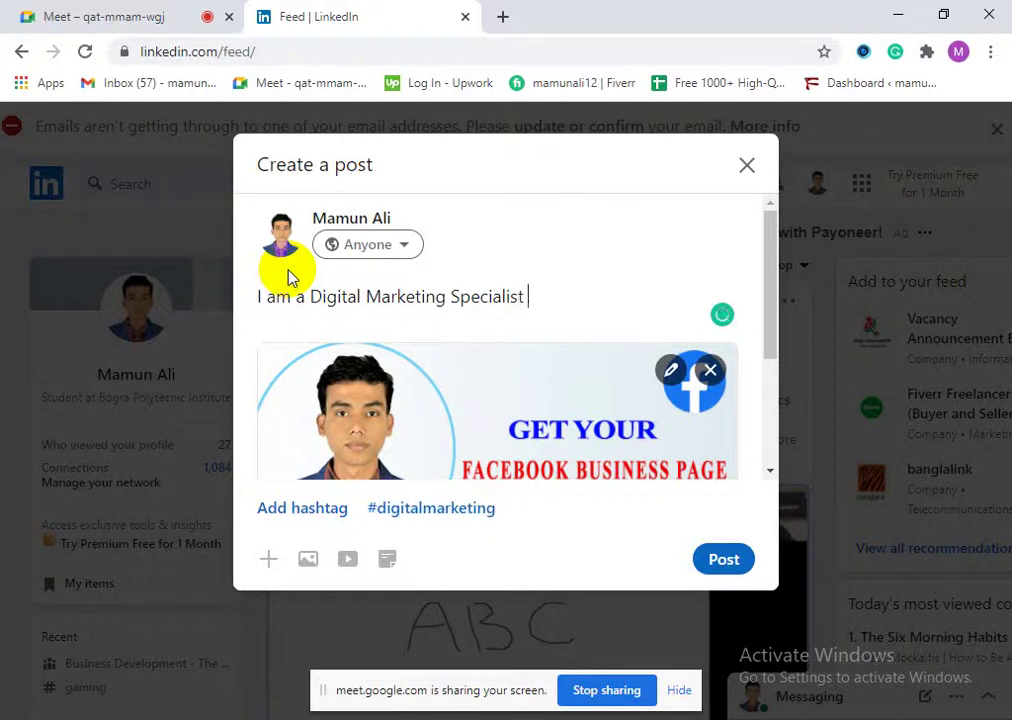
{"action": "type", "text": "on"}
{"action": "key", "text": "BackSpace"}
{"action": "key", "text": "BackSpace"}
{"action": "key", "text": "BackSpace"}
{"action": "type", "text": "."}
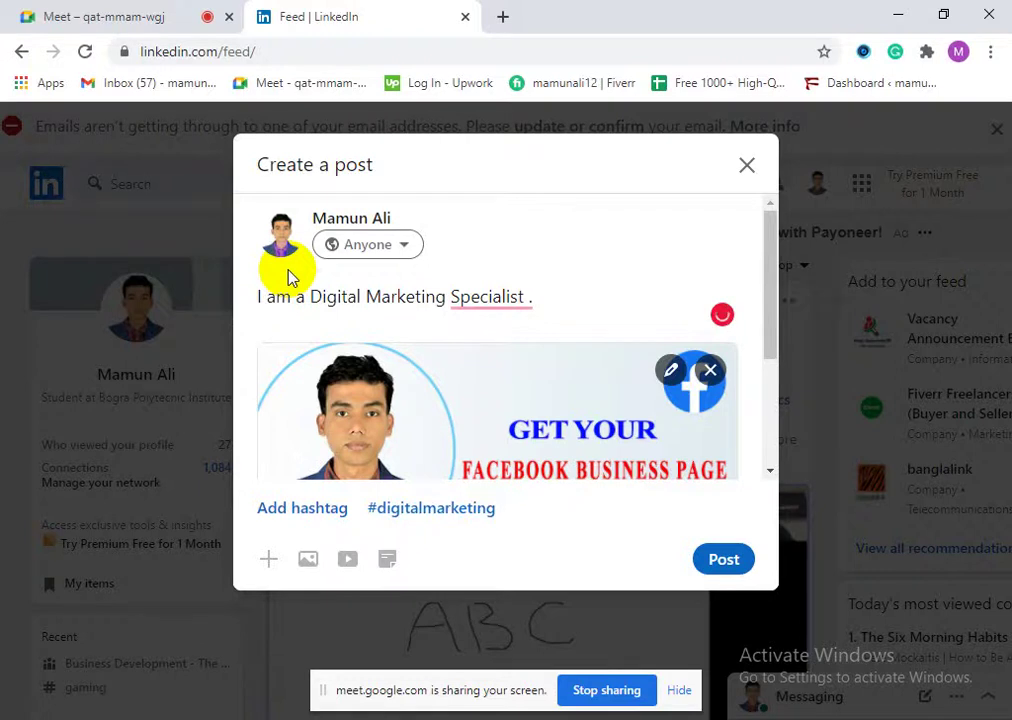
{"action": "left_click", "coordinate": [518, 297]}
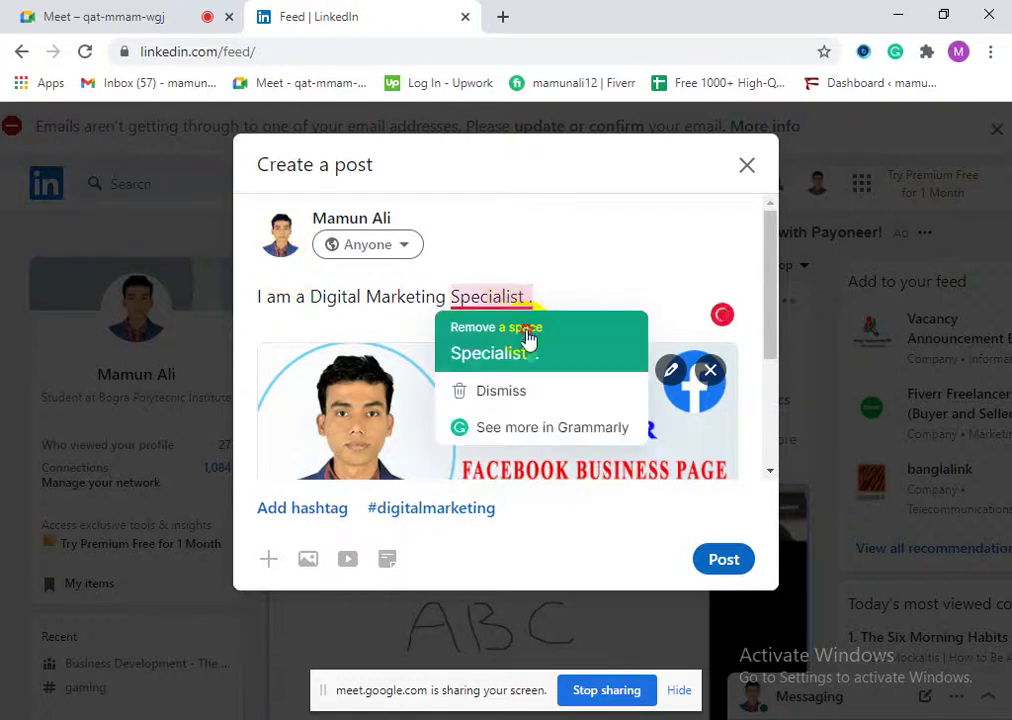
{"action": "left_click", "coordinate": [527, 345]}
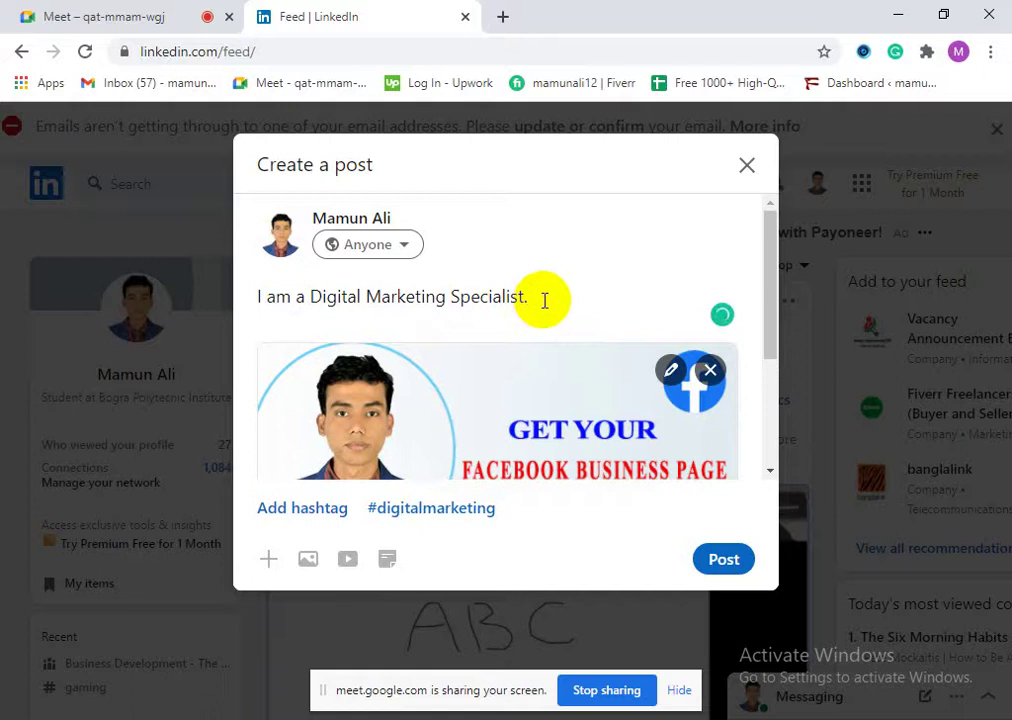
Step: Start the second sentence of the caption with 'If You Need any d'
{"action": "type", "text": "If Youy"}
{"action": "key", "text": "BackSpace"}
{"action": "type", "text": "Need "}
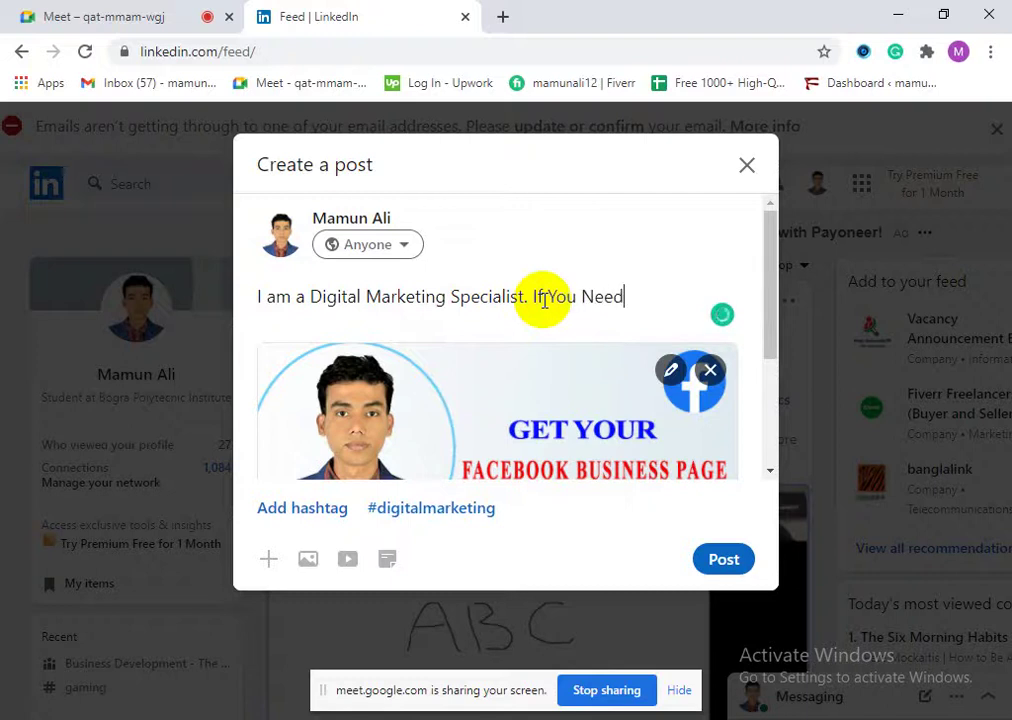
{"action": "type", "text": "any d"}
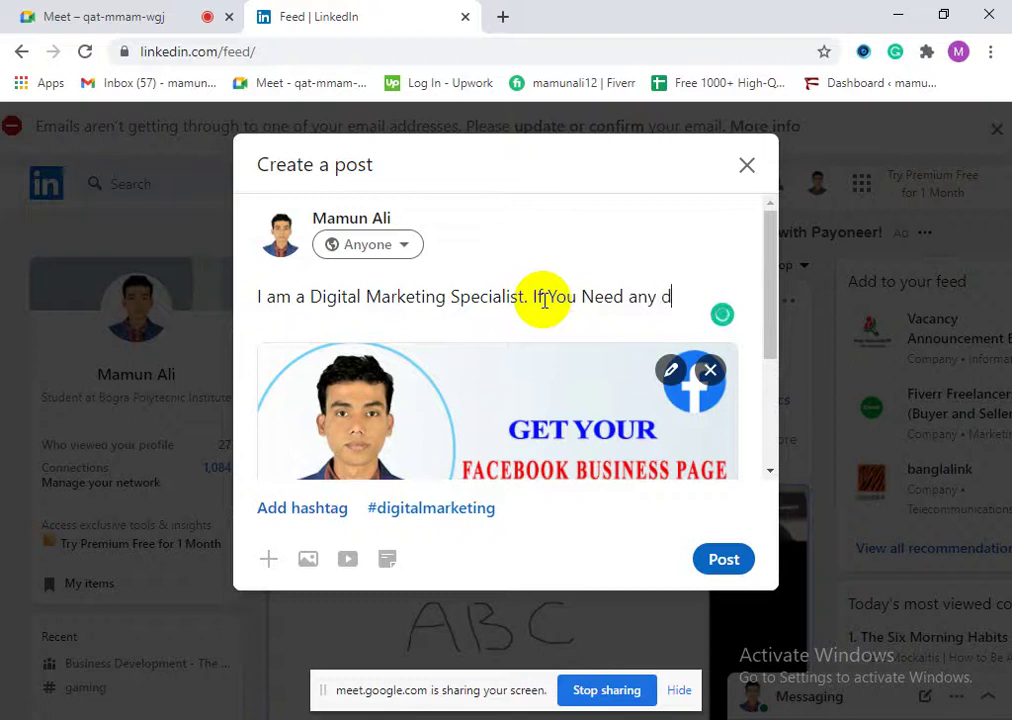
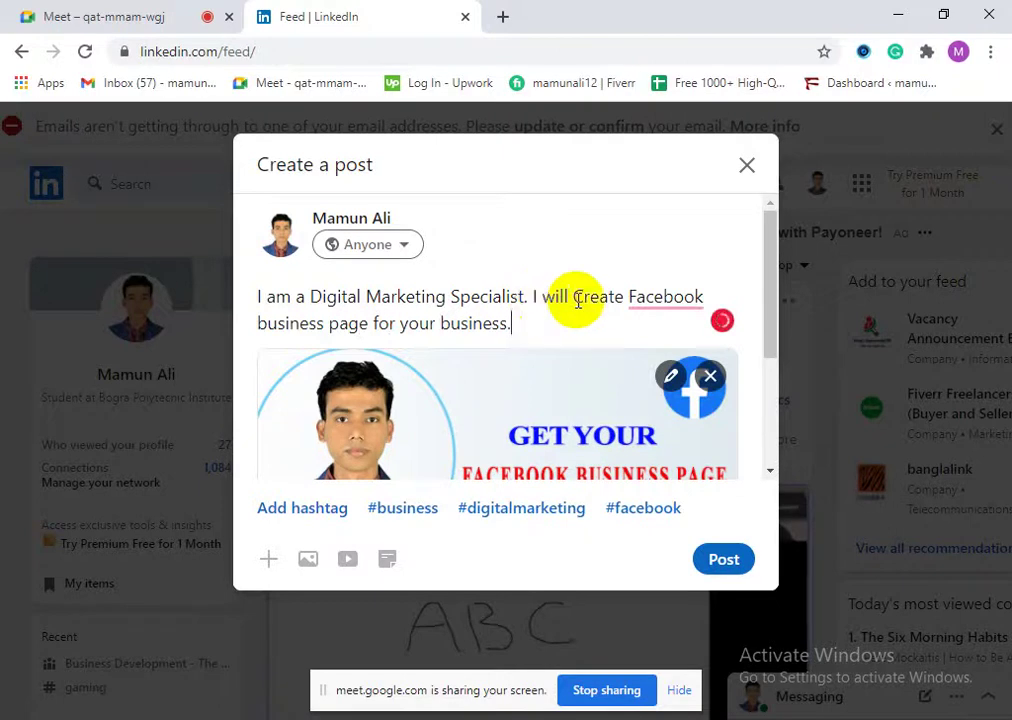
Step: Insert 'a' before Facebook, lowercase 'Create', and delete the stray 'If any' line
{"action": "mouse_move", "coordinate": [685, 298]}
{"action": "left_click", "coordinate": [668, 330]}
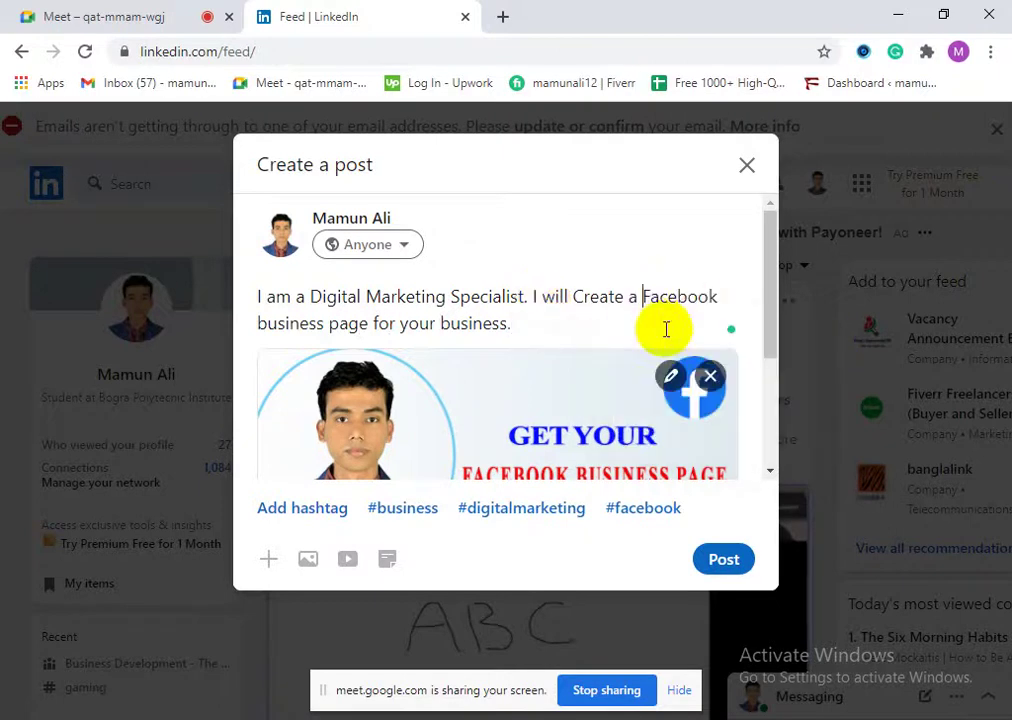
{"action": "left_click", "coordinate": [518, 328]}
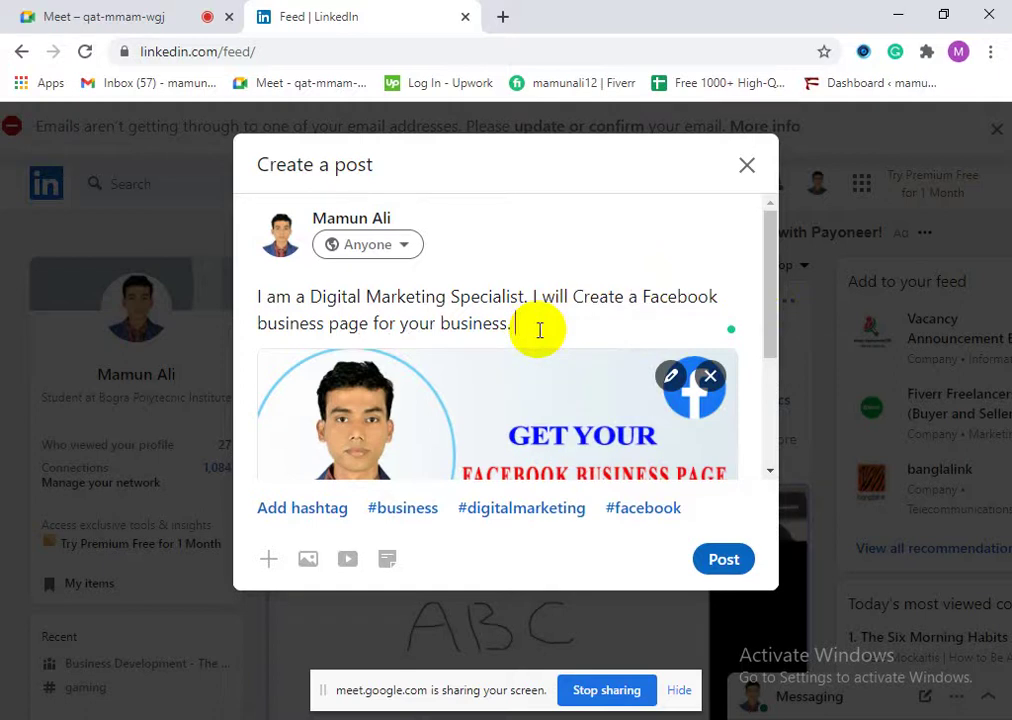
{"action": "key", "text": "Return"}
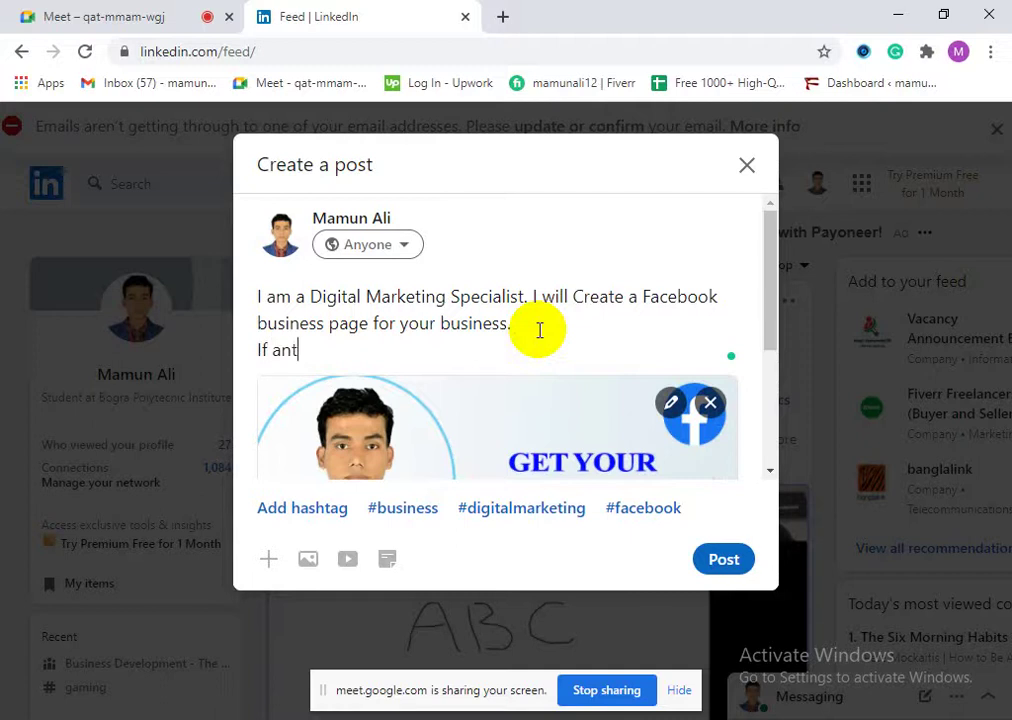
{"action": "type", "text": "If any"}
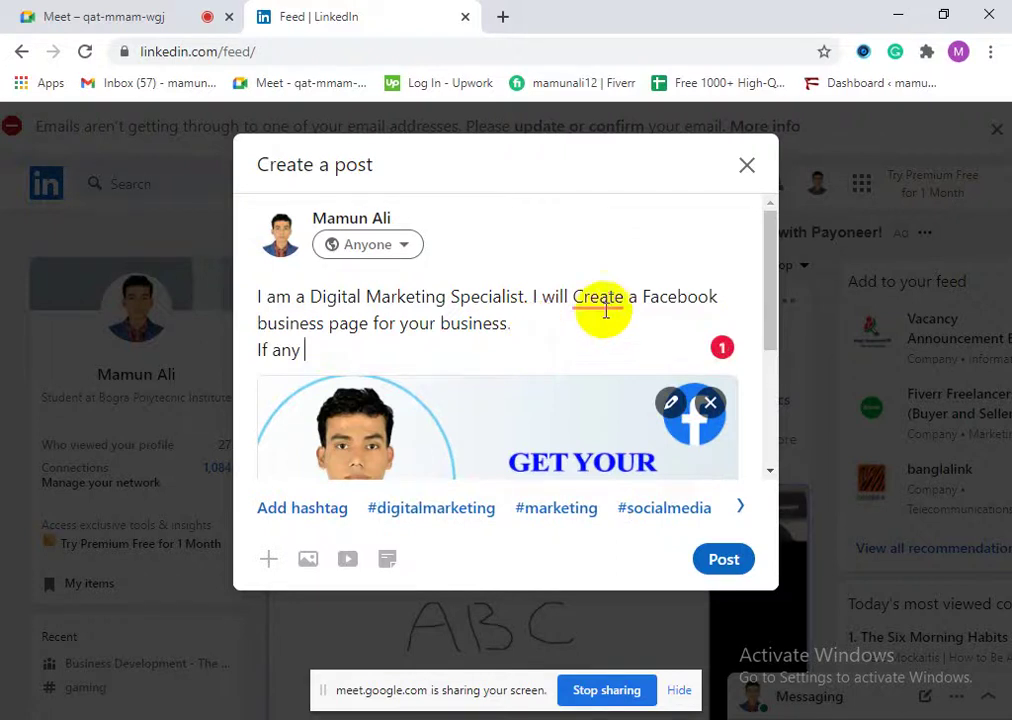
{"action": "mouse_move", "coordinate": [605, 292]}
{"action": "left_click", "coordinate": [619, 346]}
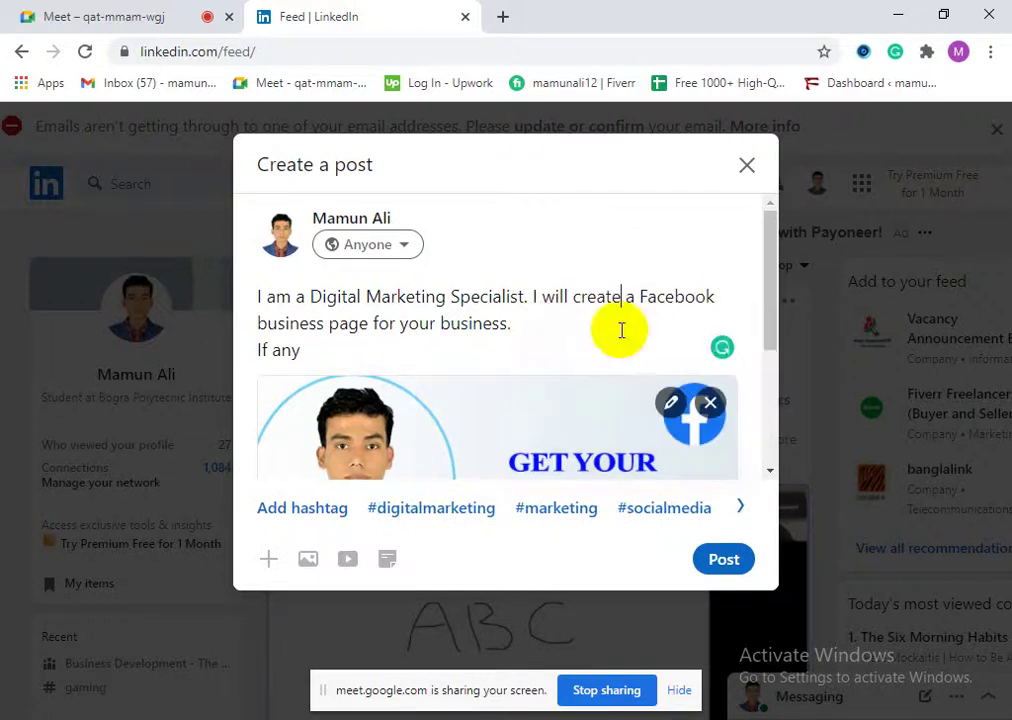
{"action": "left_click", "coordinate": [345, 352]}
{"action": "key", "text": "BackSpace"}
{"action": "key", "text": "BackSpace"}
{"action": "key", "text": "BackSpace"}
{"action": "key", "text": "BackSpace"}
{"action": "key", "text": "BackSpace"}
{"action": "key", "text": "BackSpace"}
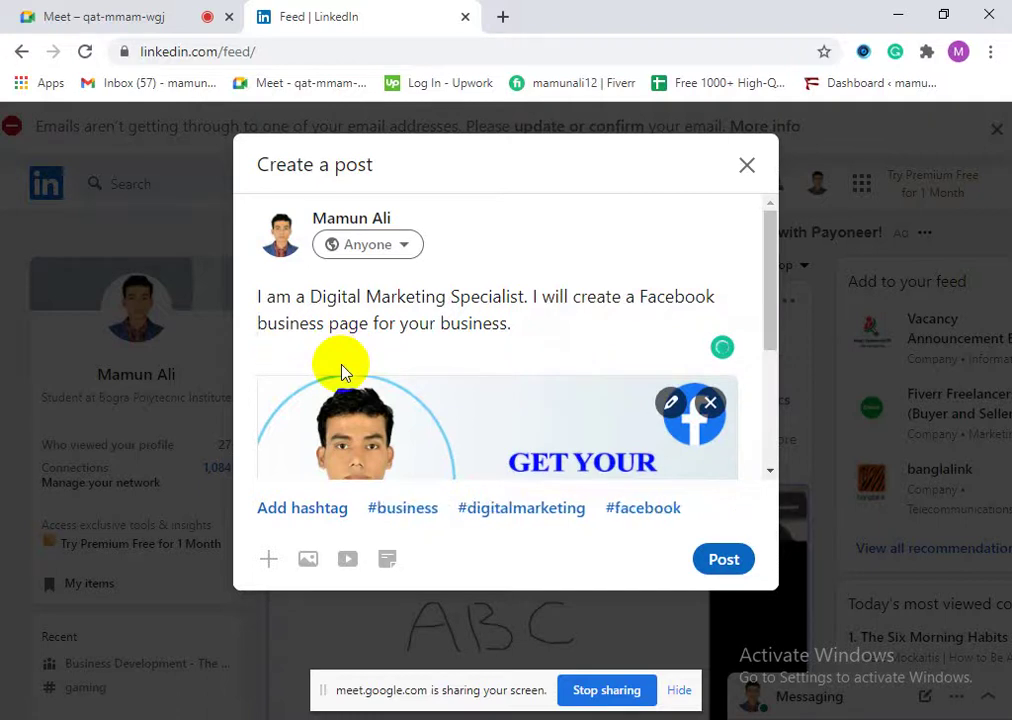
Step: Add 'you can contact with me by email:' plus the address, then start an 'Or, Contact me' line
{"action": "type", "text": "If"}
{"action": "key", "text": "BackSpace"}
{"action": "key", "text": "BackSpace"}
{"action": "key", "text": "BackSpace"}
{"action": "type", "text": "you can conta"}
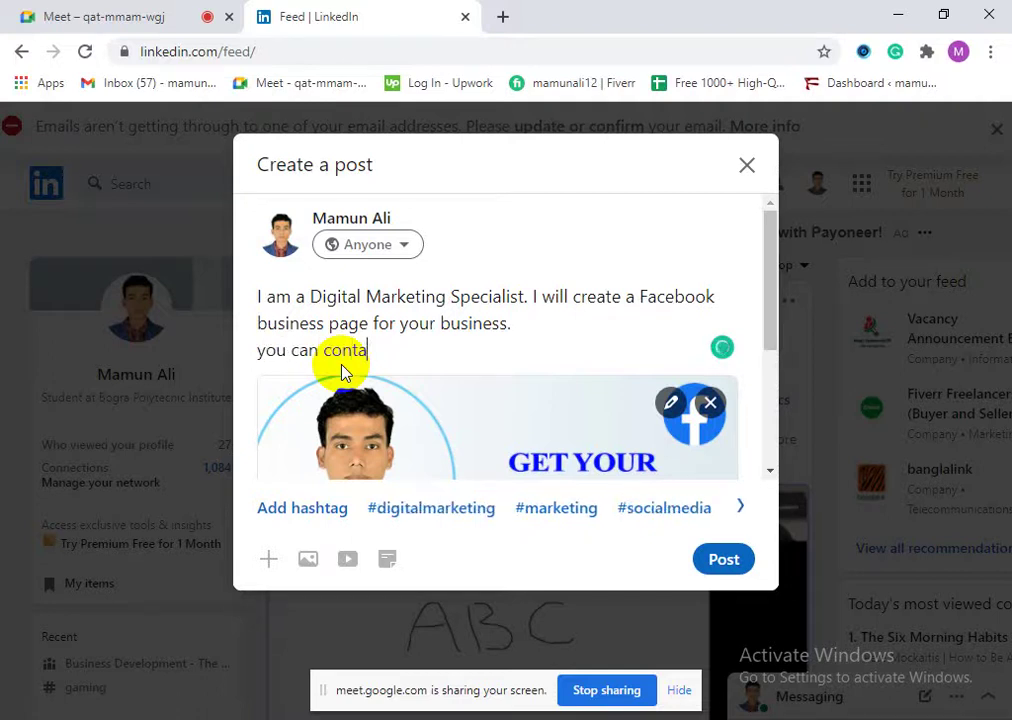
{"action": "type", "text": "ct with me "}
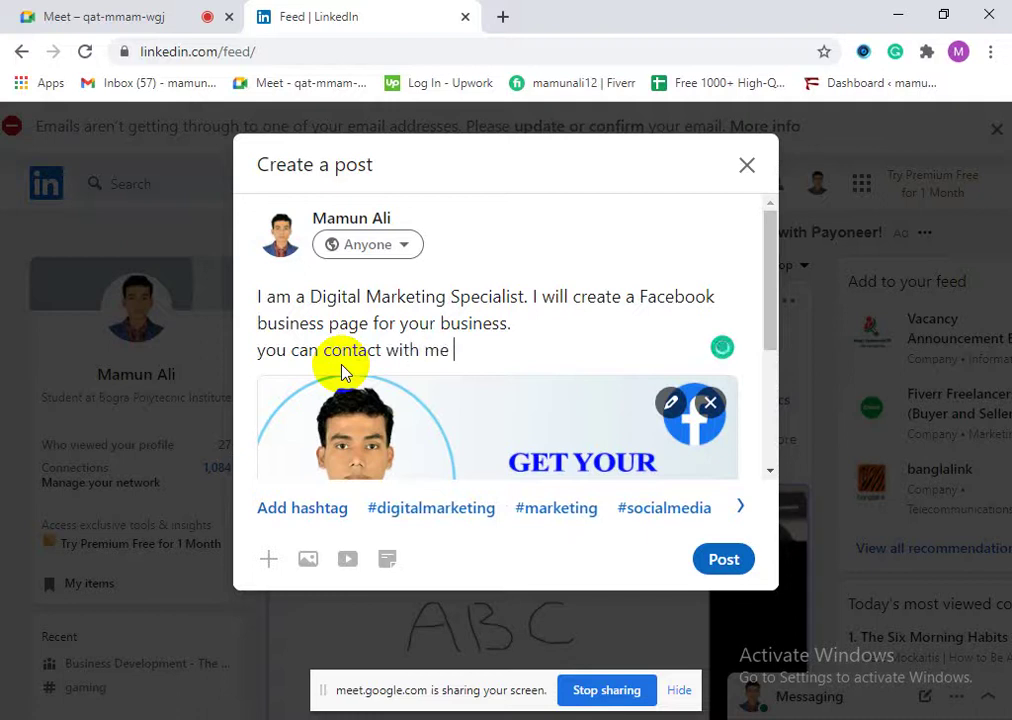
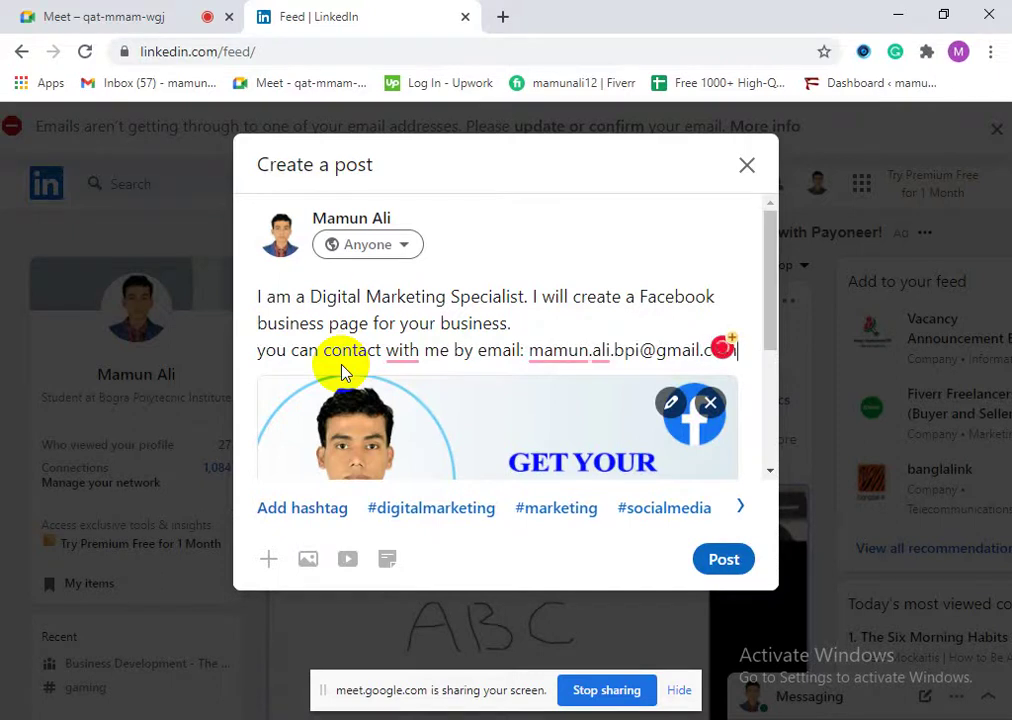
{"action": "key", "text": "Return"}
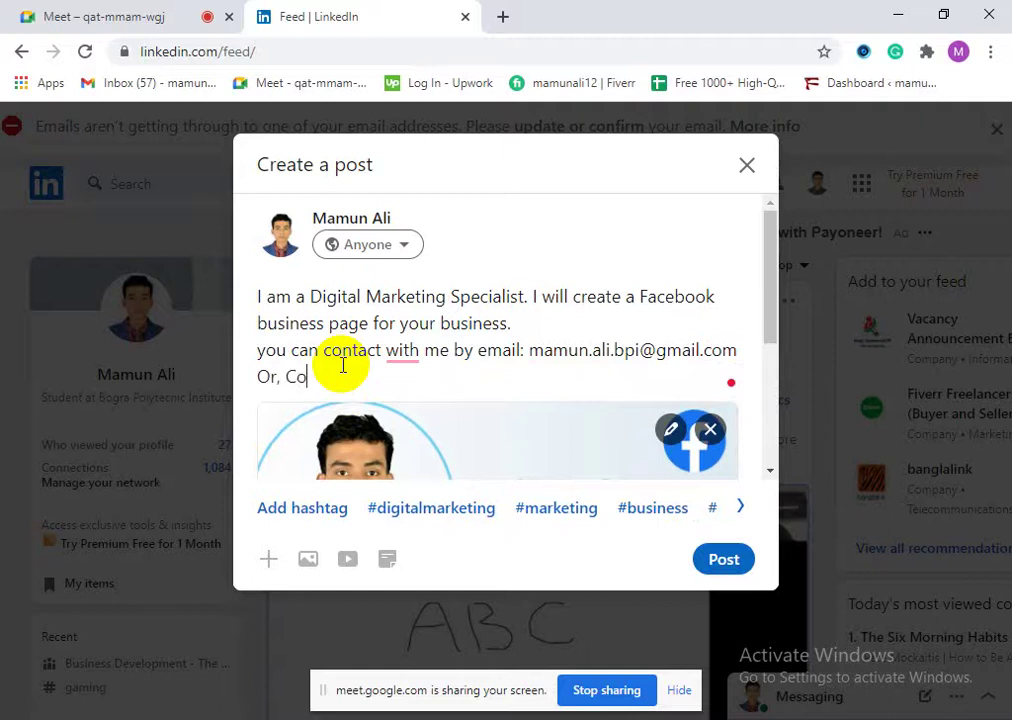
{"action": "type", "text": "Or, Contact me on"}
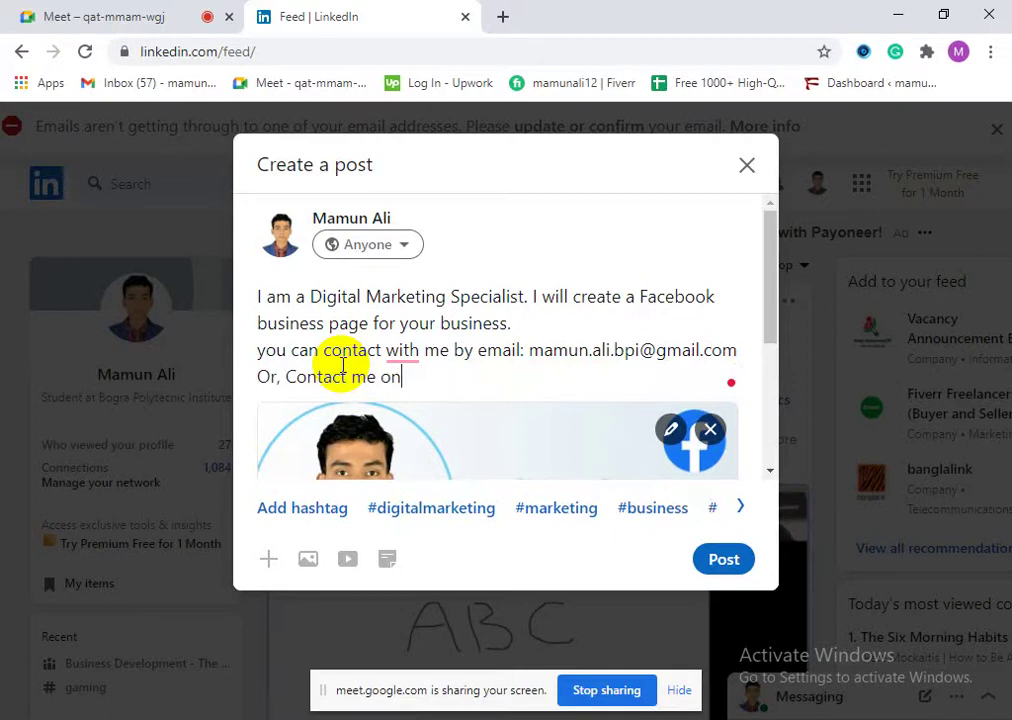
Step: Apply Grammarly fixes: drop the extra 'with' from the email line and lowercase 'Contact'
{"action": "right_click", "coordinate": [419, 385]}
{"action": "left_click", "coordinate": [407, 350]}
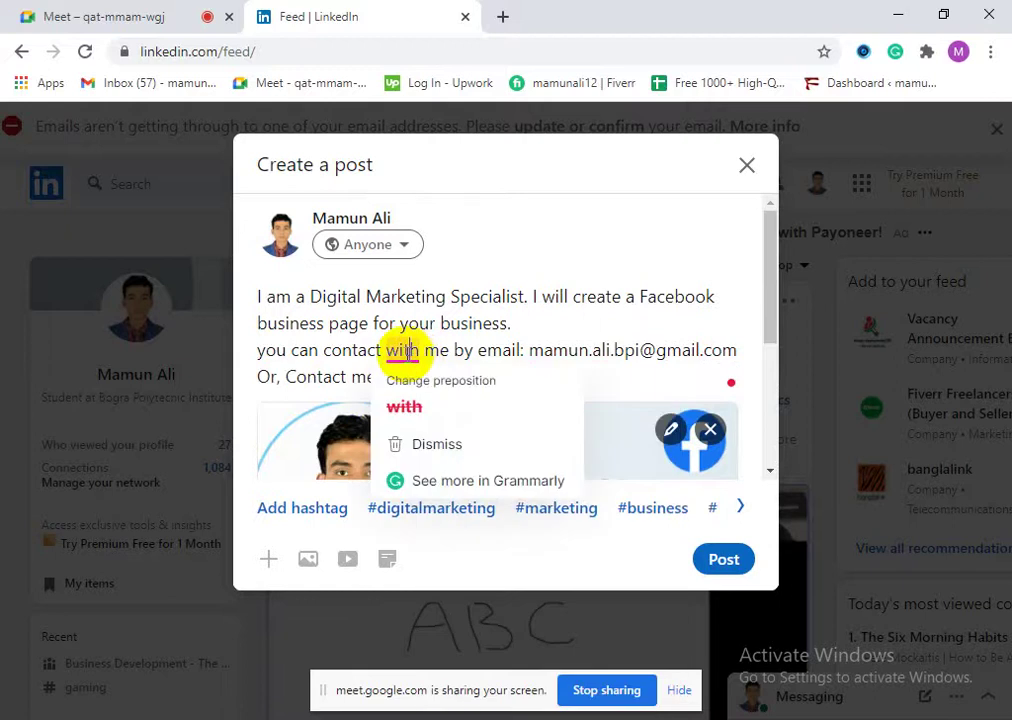
{"action": "type", "text": "on"}
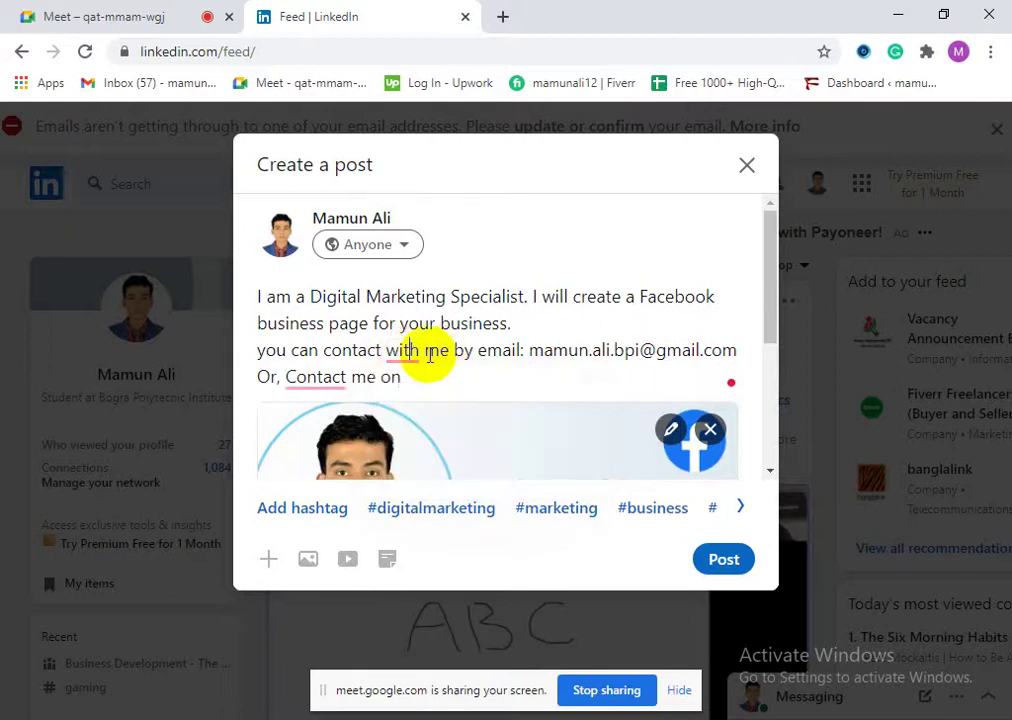
{"action": "left_click", "coordinate": [395, 351]}
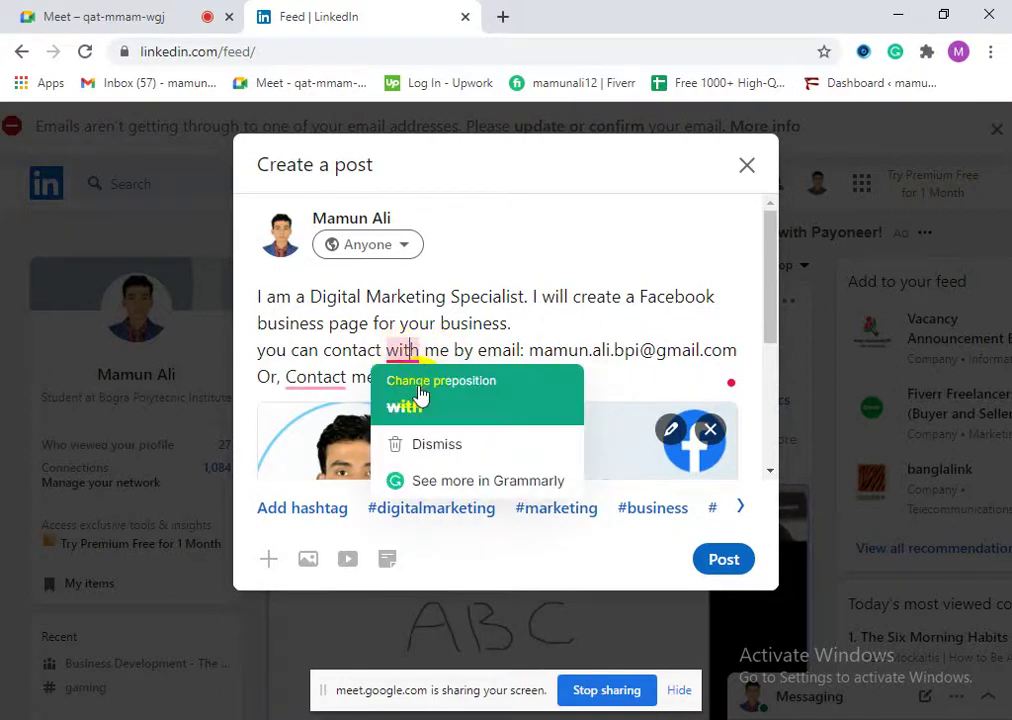
{"action": "left_click", "coordinate": [419, 388]}
{"action": "left_click", "coordinate": [421, 386]}
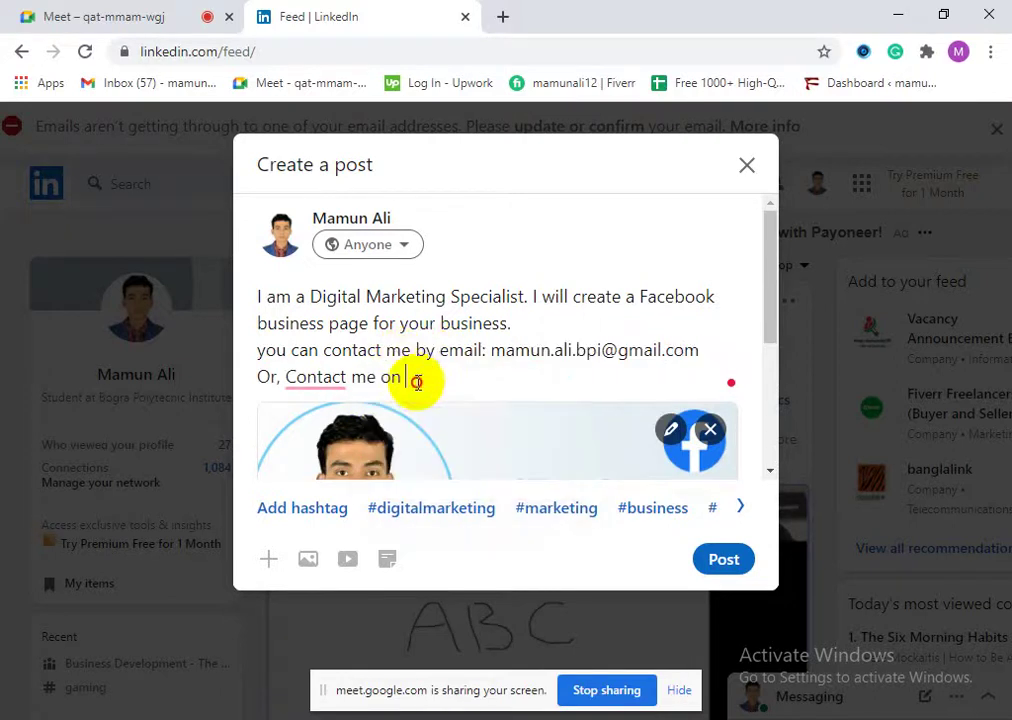
{"action": "left_click", "coordinate": [338, 378]}
{"action": "left_click", "coordinate": [332, 425]}
{"action": "left_click", "coordinate": [398, 375]}
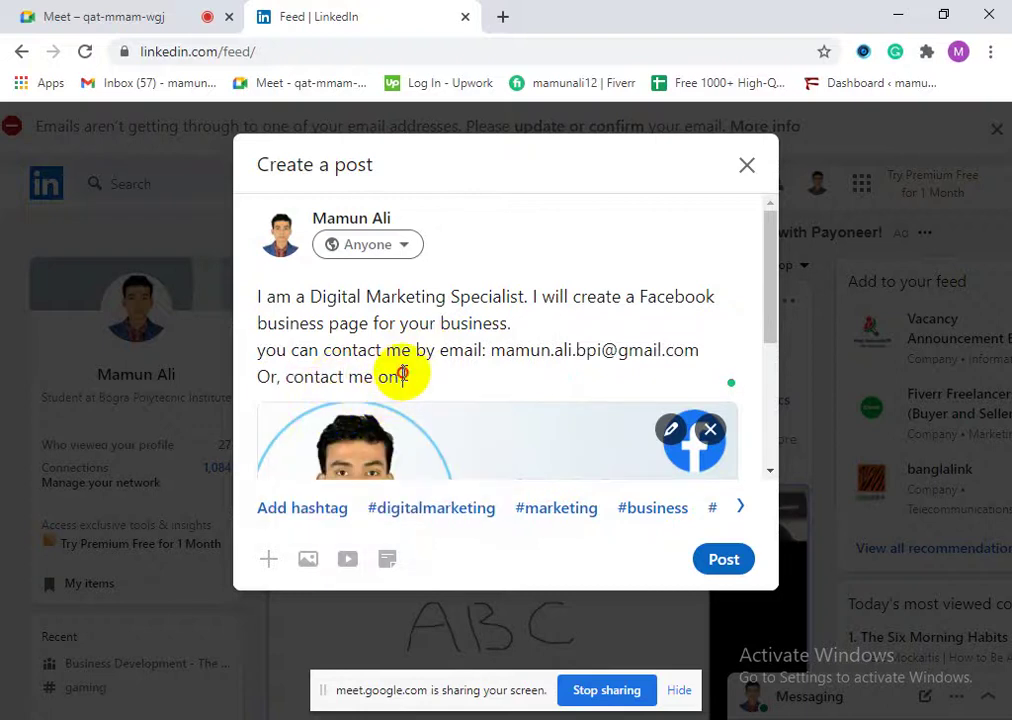
Step: Paste the bit.ly short link, delete the extra pasted text, and join it onto 'Or, contact me on'
{"action": "right_click", "coordinate": [415, 384]}
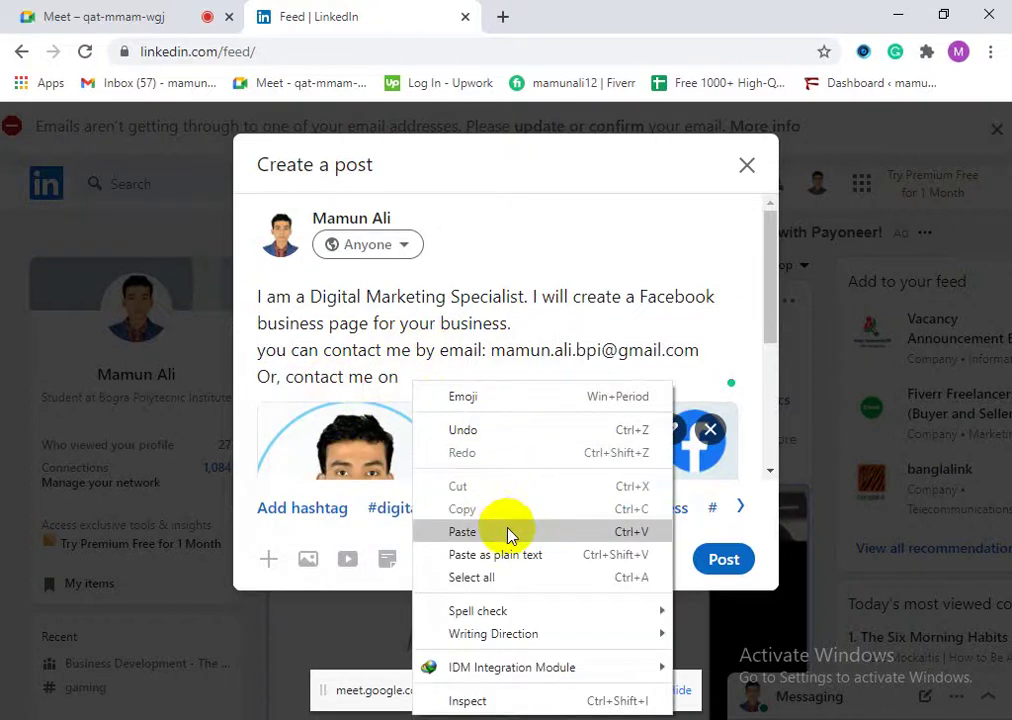
{"action": "left_click", "coordinate": [508, 533]}
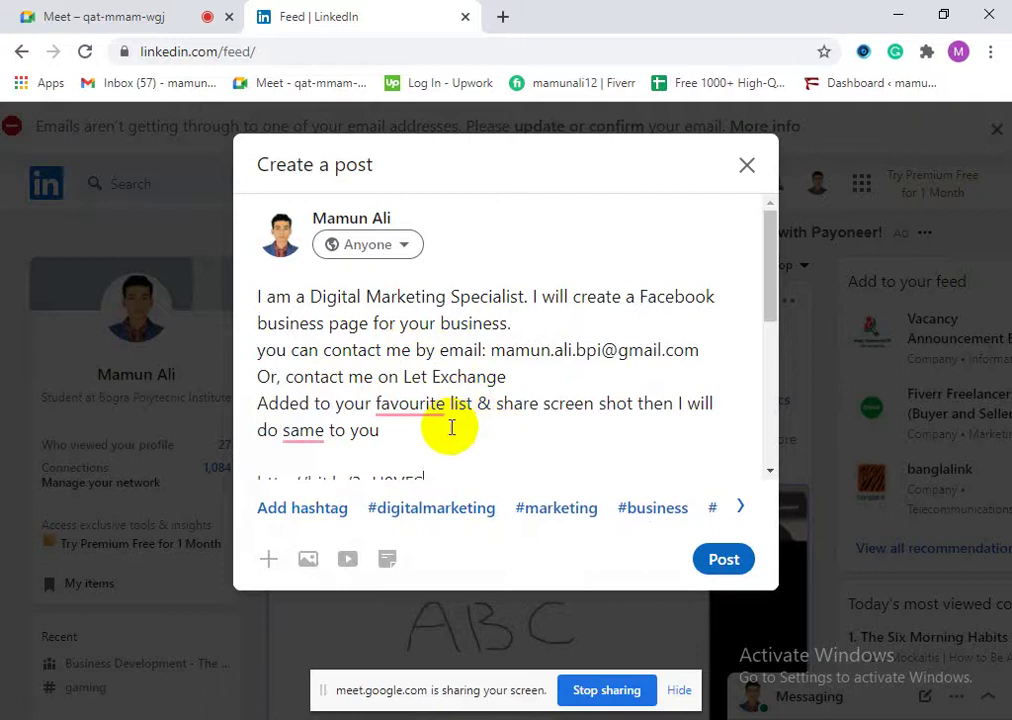
{"action": "left_click_drag", "start_coordinate": [402, 346], "coordinate": [408, 283]}
{"action": "key", "text": "BackSpace"}
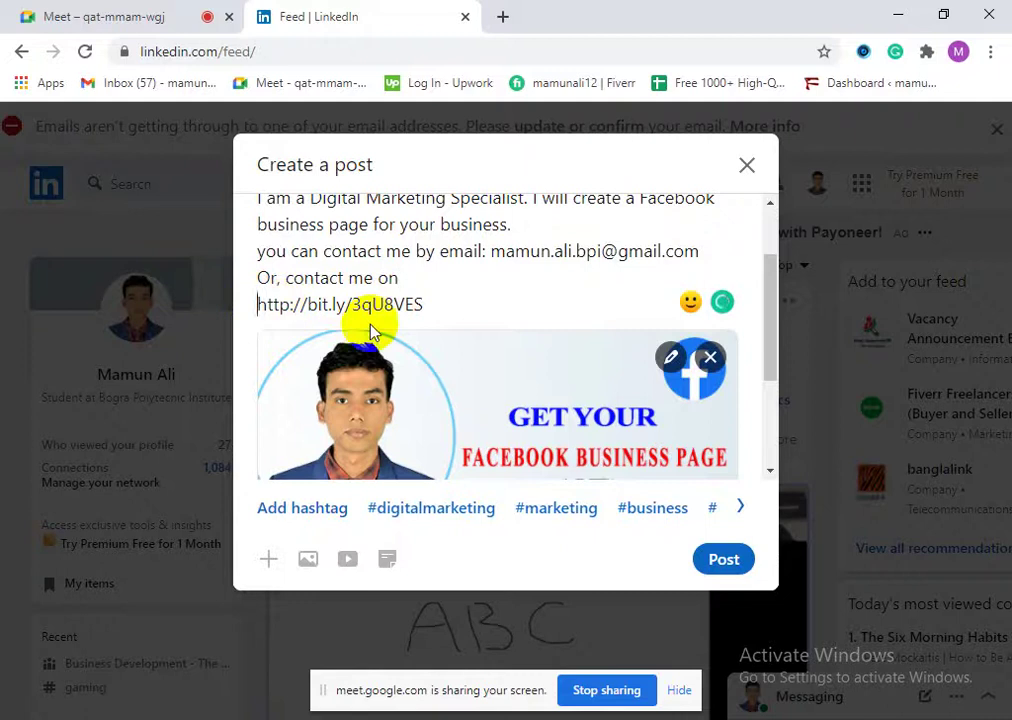
{"action": "key", "text": "BackSpace"}
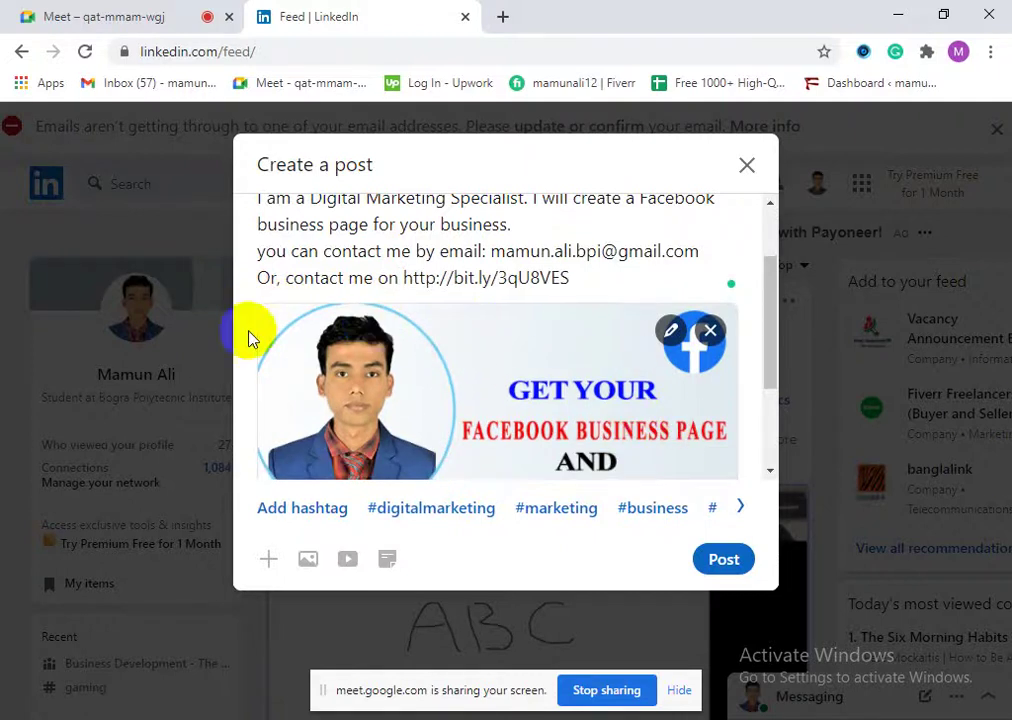
{"action": "scroll", "coordinate": [578, 410], "scroll_direction": "down", "scroll_amount": 2}
{"action": "scroll", "coordinate": [470, 384], "scroll_direction": "up", "scroll_amount": 4}
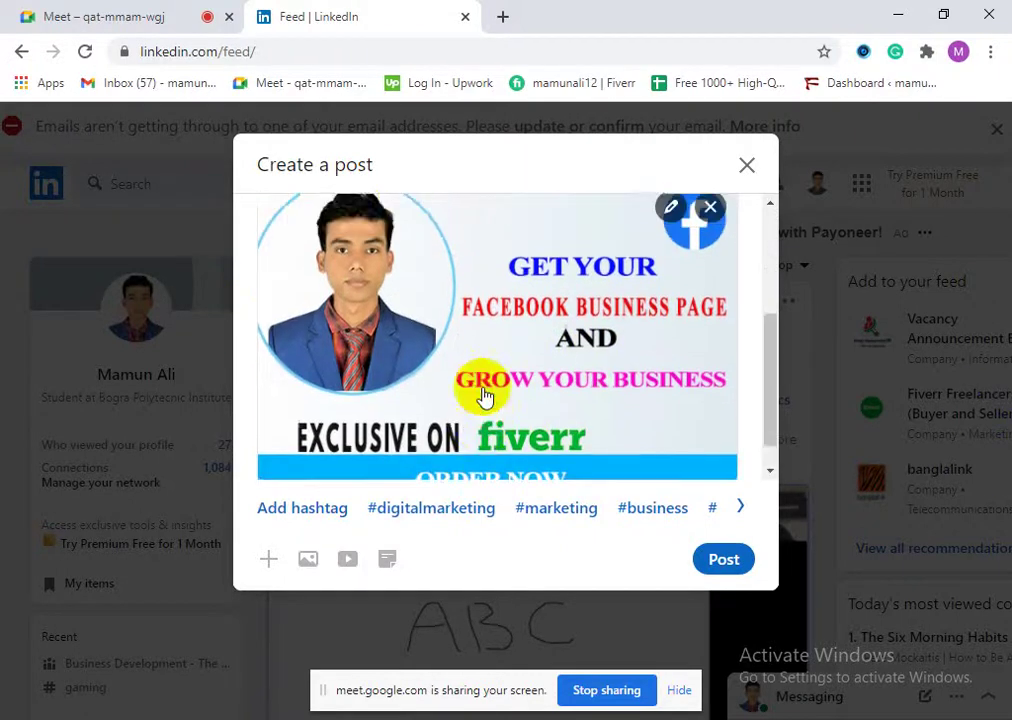
{"action": "left_click", "coordinate": [389, 418]}
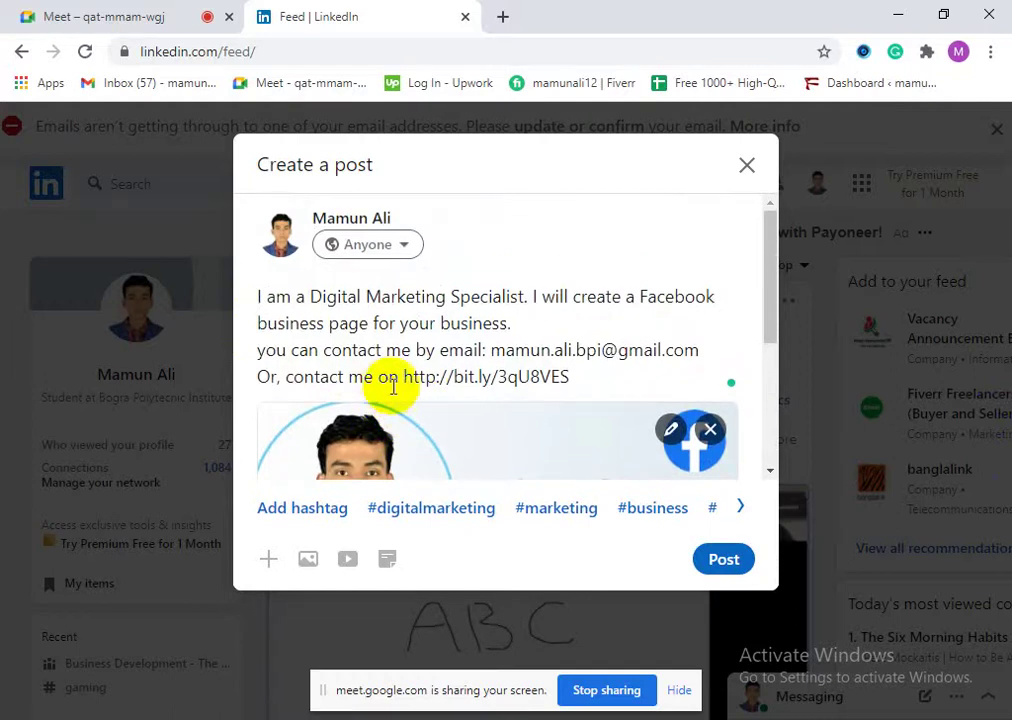
{"action": "scroll", "coordinate": [492, 447], "scroll_direction": "down", "scroll_amount": 3}
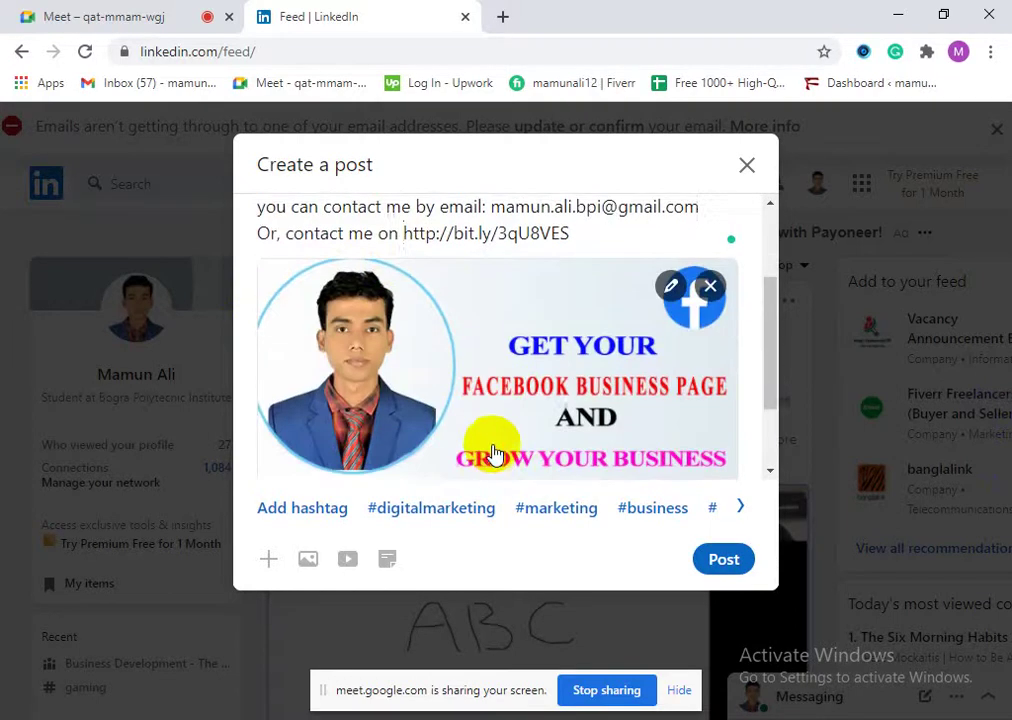
{"action": "scroll", "coordinate": [513, 452], "scroll_direction": "up", "scroll_amount": 3}
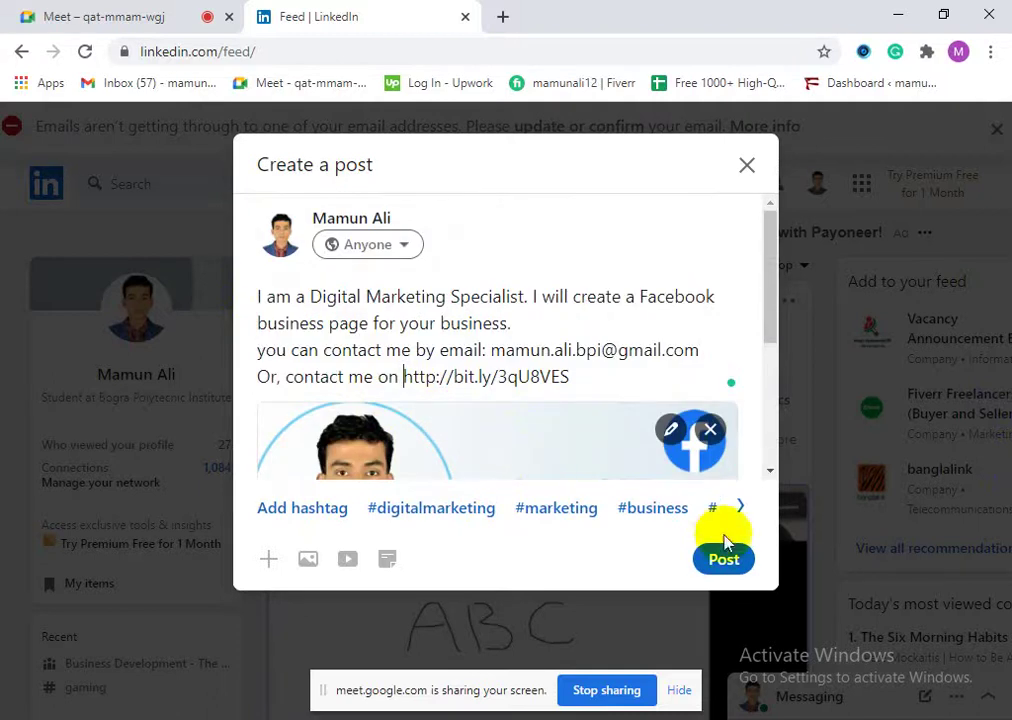
{"action": "scroll", "coordinate": [526, 436], "scroll_direction": "down", "scroll_amount": 3}
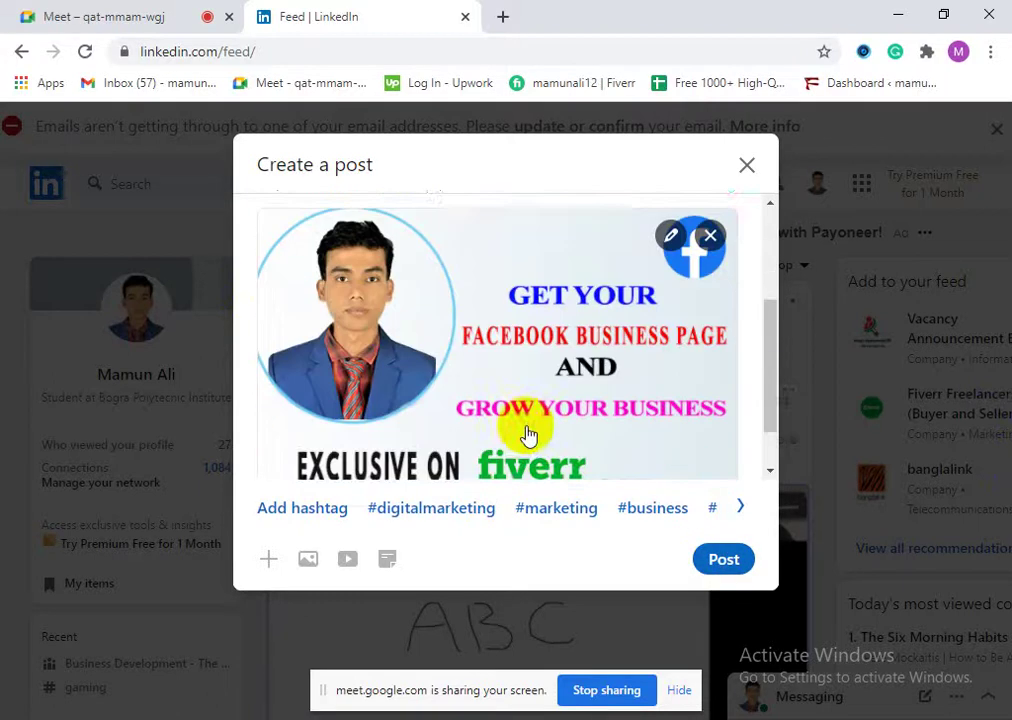
{"action": "scroll", "coordinate": [537, 462], "scroll_direction": "up", "scroll_amount": 4}
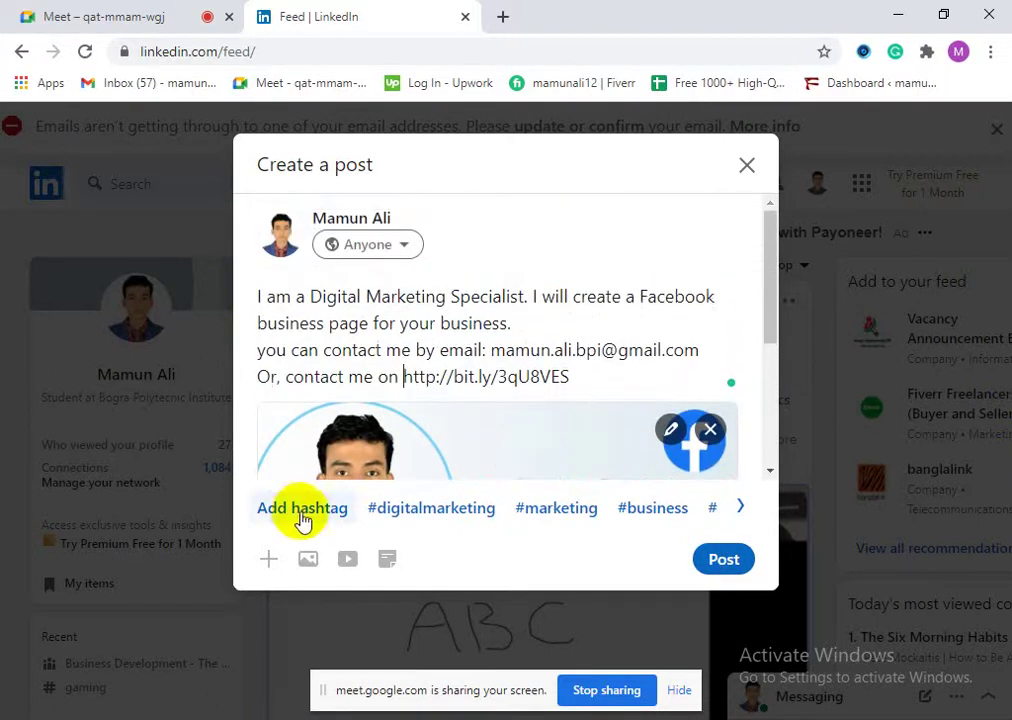
Step: Clear hashtags misplaced before the link, then add #digitalmarketing and #marketing on a new line
{"action": "left_click", "coordinate": [407, 517]}
{"action": "left_click", "coordinate": [413, 520]}
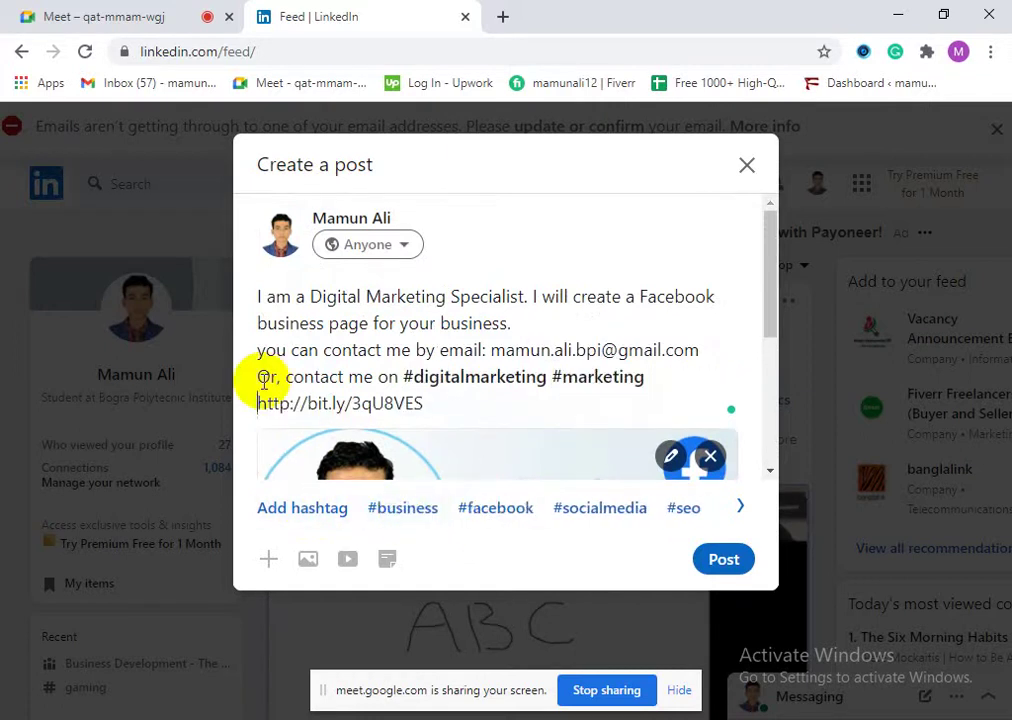
{"action": "key", "text": "BackSpace"}
{"action": "key", "text": "BackSpace"}
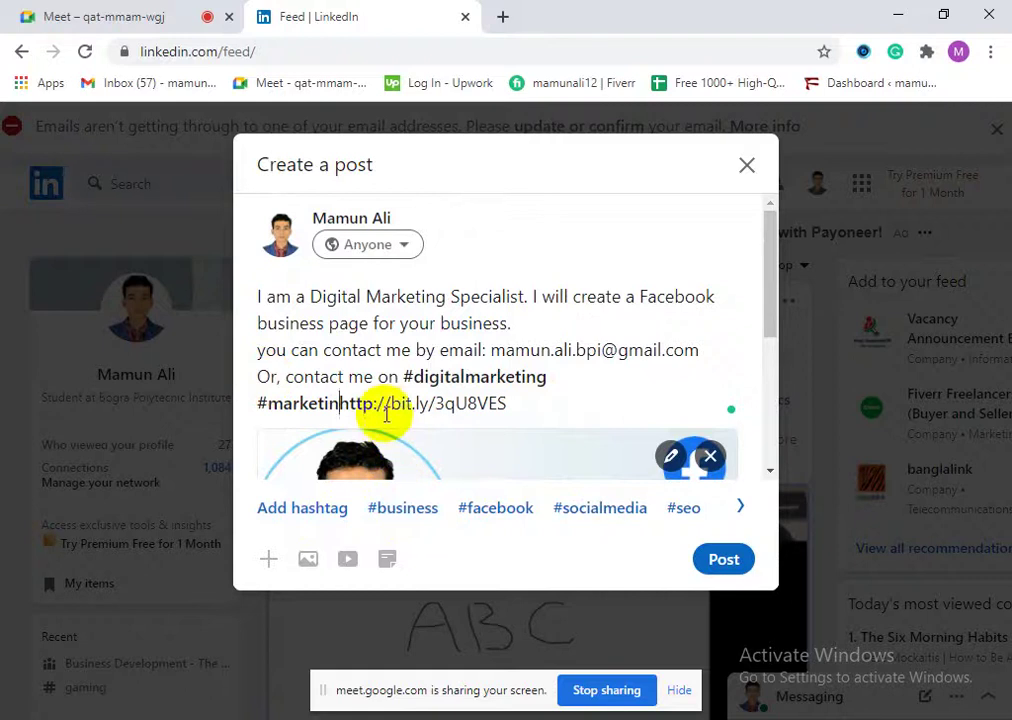
{"action": "left_click_drag", "start_coordinate": [340, 404], "coordinate": [404, 370]}
{"action": "key", "text": "BackSpace"}
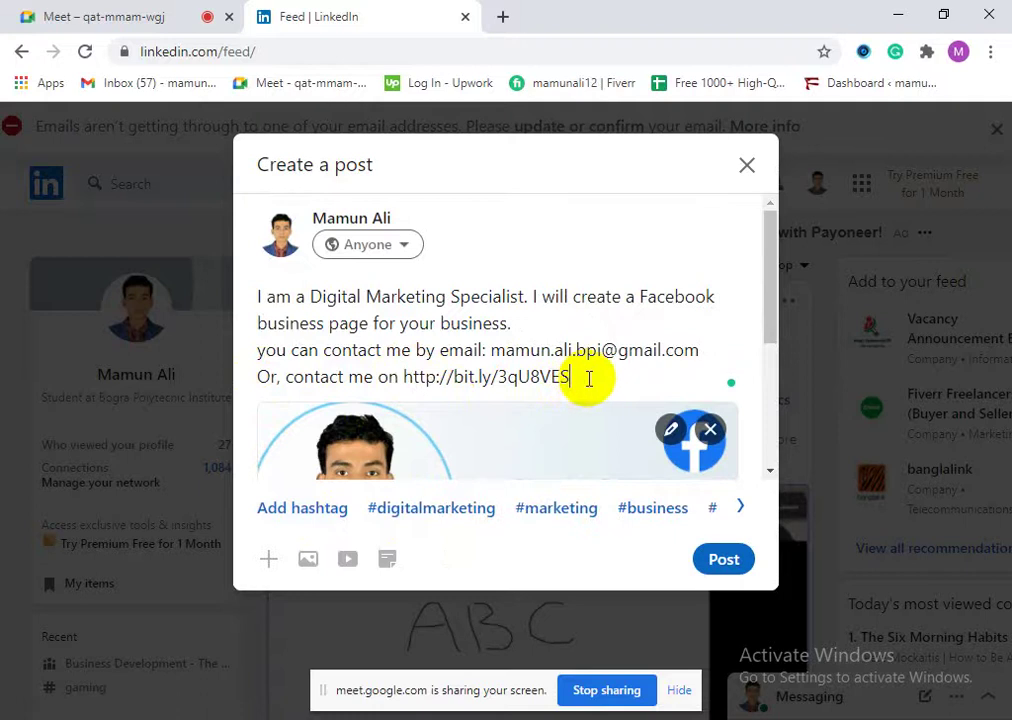
{"action": "key", "text": "Return"}
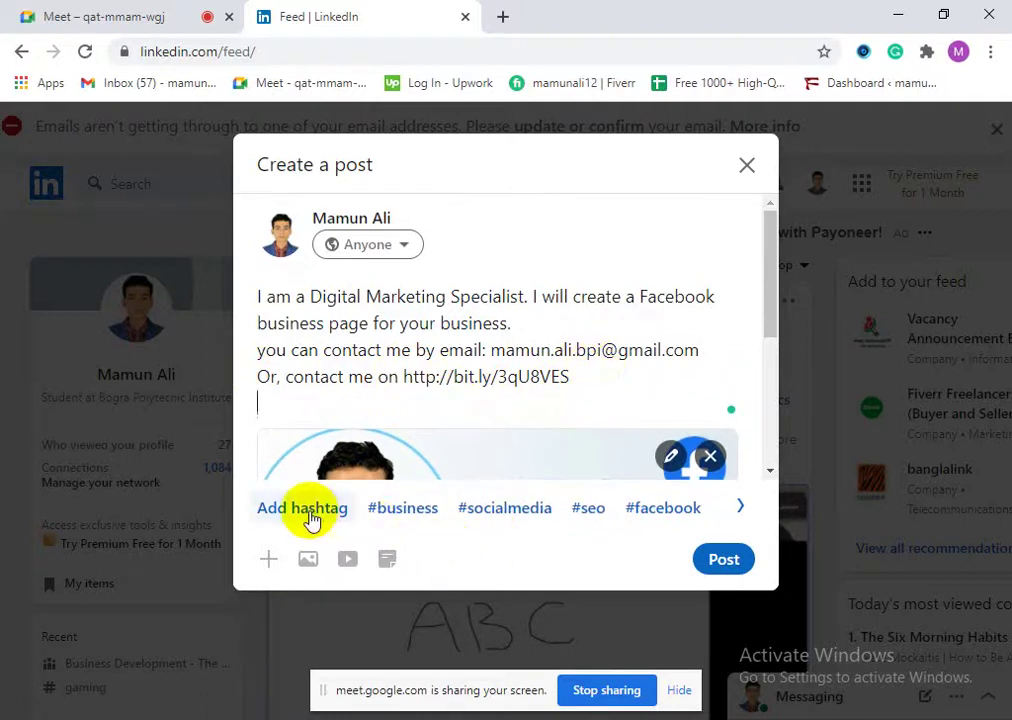
{"action": "left_click", "coordinate": [422, 515]}
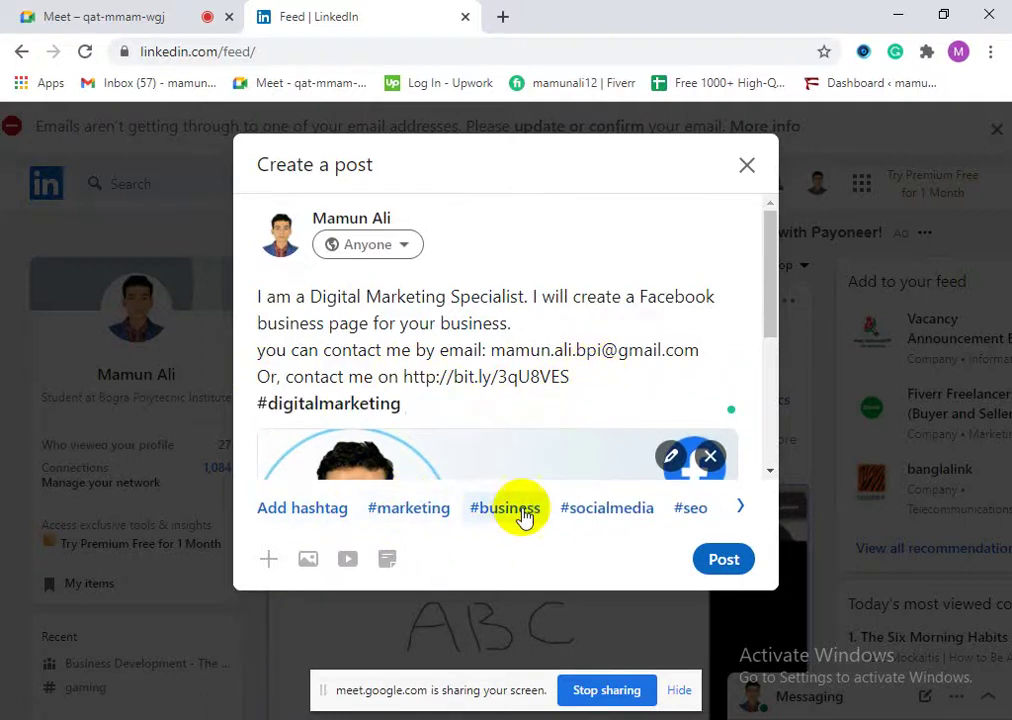
{"action": "left_click", "coordinate": [438, 515]}
{"action": "left_click", "coordinate": [410, 512]}
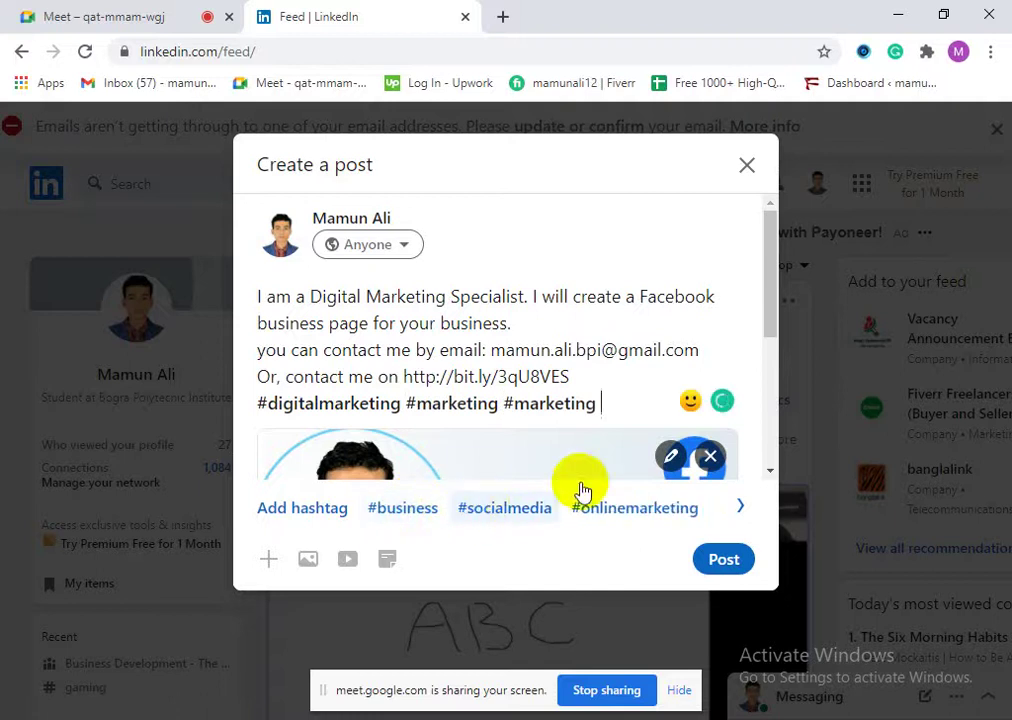
{"action": "left_click_drag", "start_coordinate": [600, 398], "coordinate": [500, 403]}
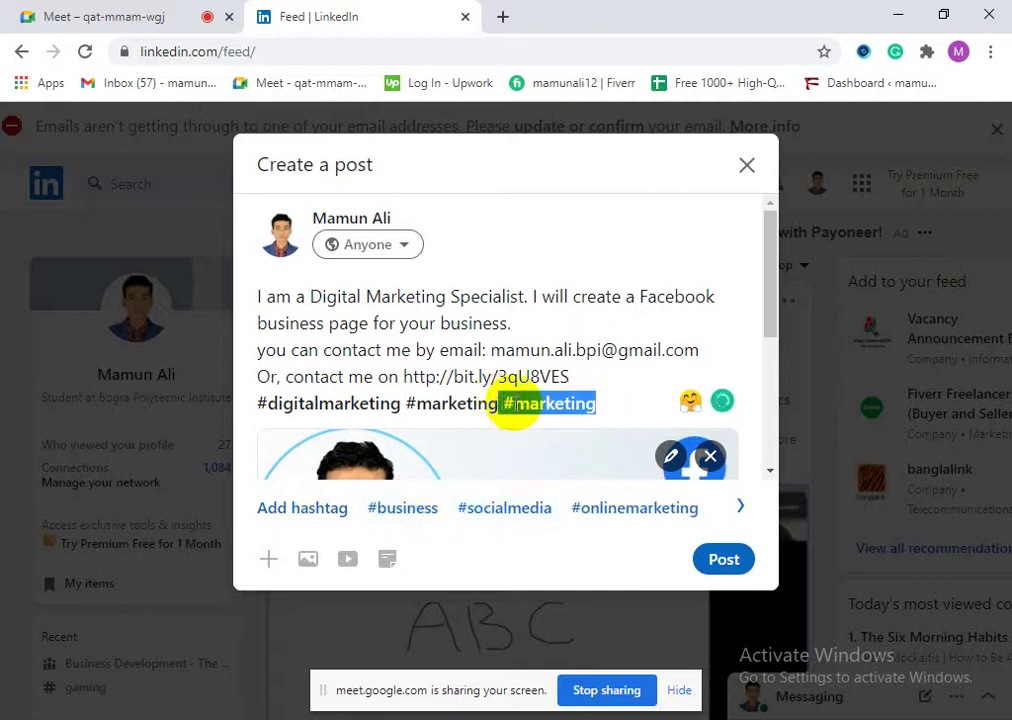
{"action": "key", "text": "BackSpace"}
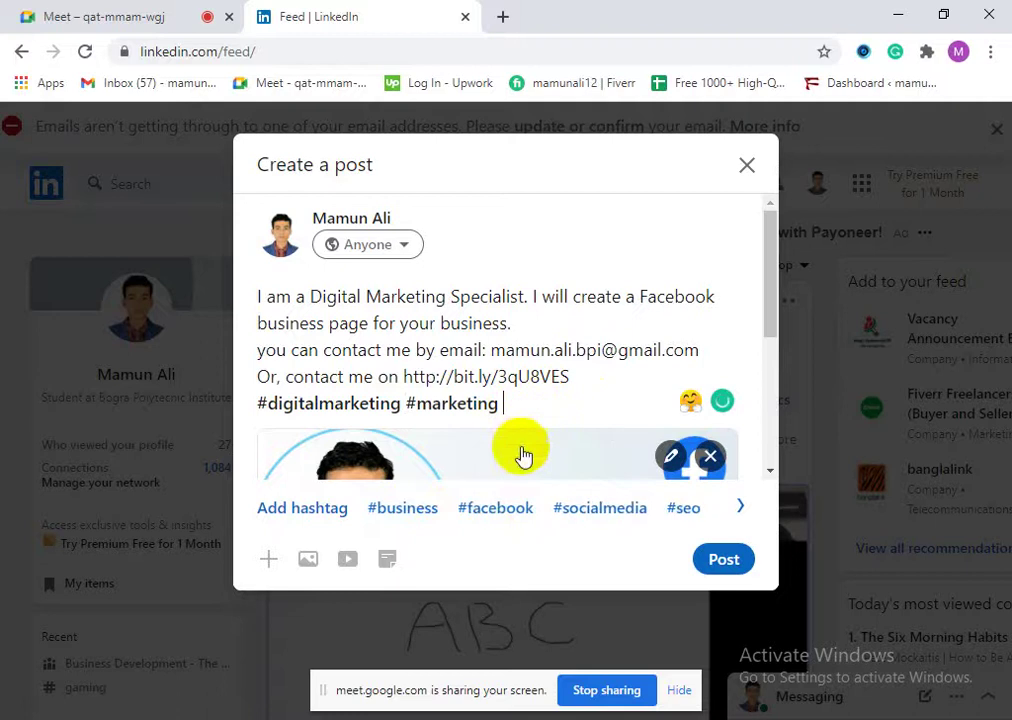
Step: Add #business, #facebook, #socialmedia, #socialmediamarketing, #branding, #advertising, #emailmarketing, #smallbusiness, #email and #seo
{"action": "left_click", "coordinate": [386, 513]}
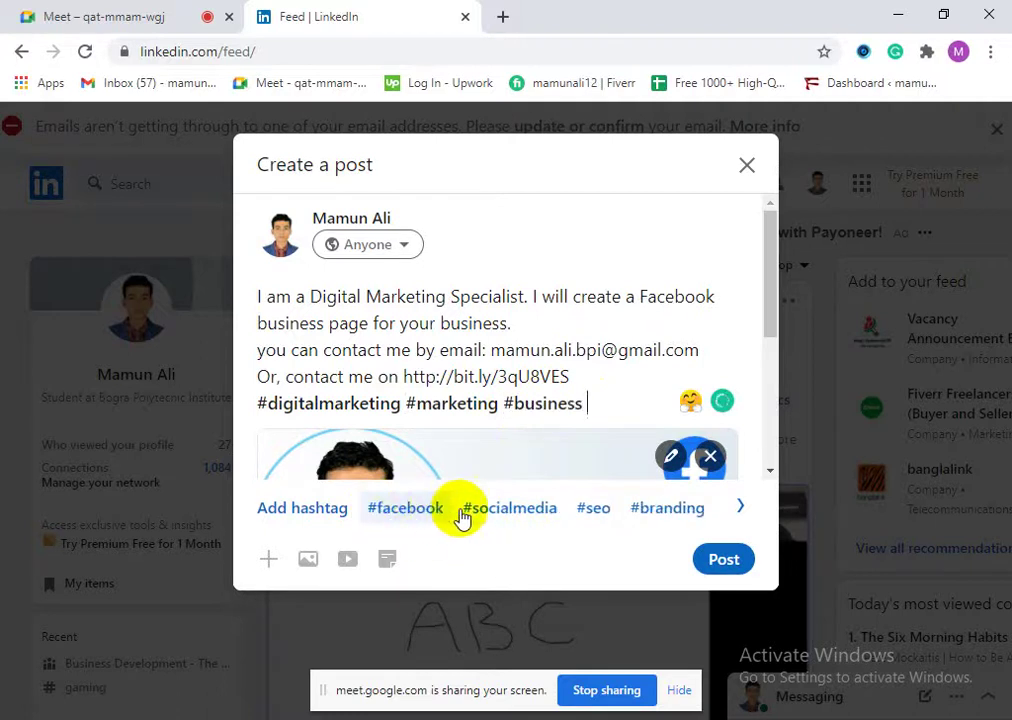
{"action": "left_click", "coordinate": [438, 517]}
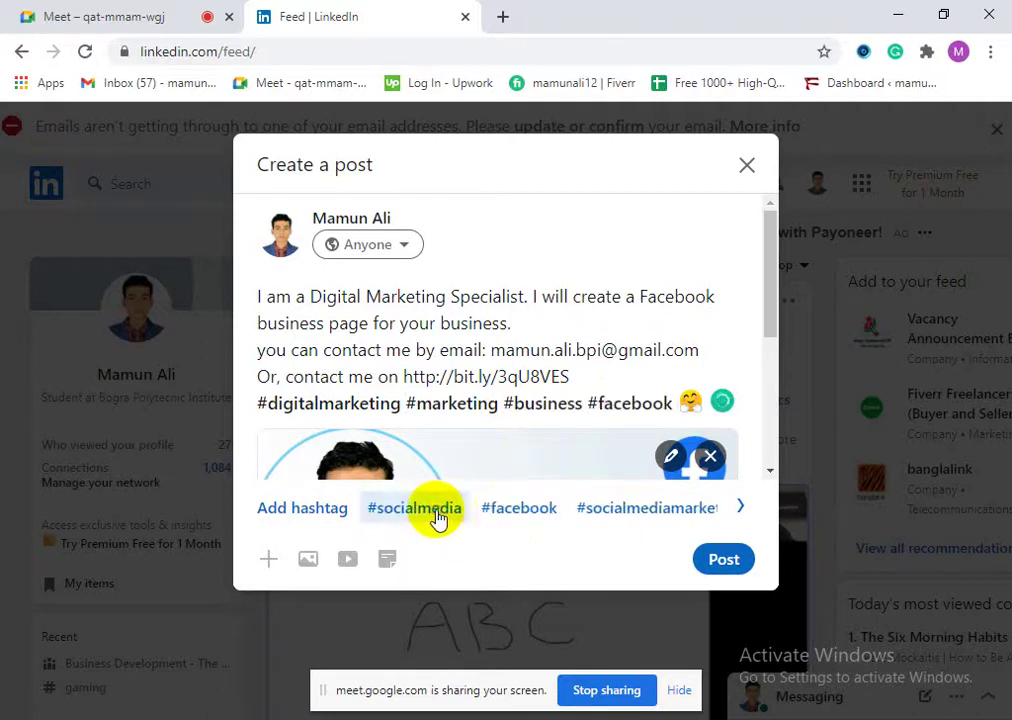
{"action": "left_click", "coordinate": [437, 515]}
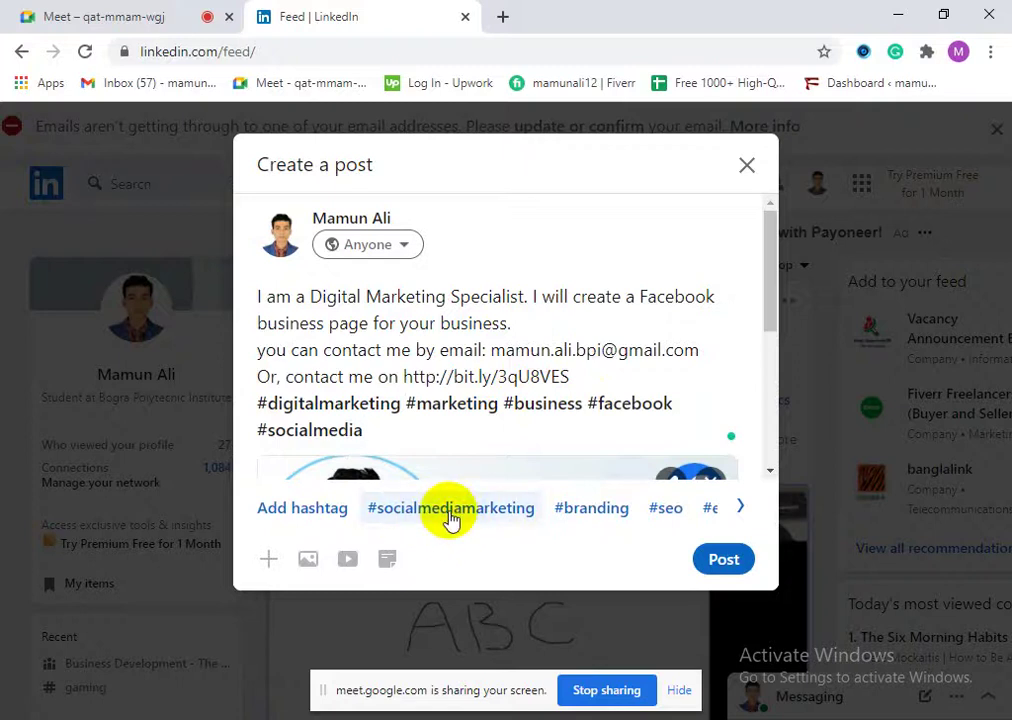
{"action": "left_click", "coordinate": [452, 517]}
{"action": "left_click", "coordinate": [438, 517]}
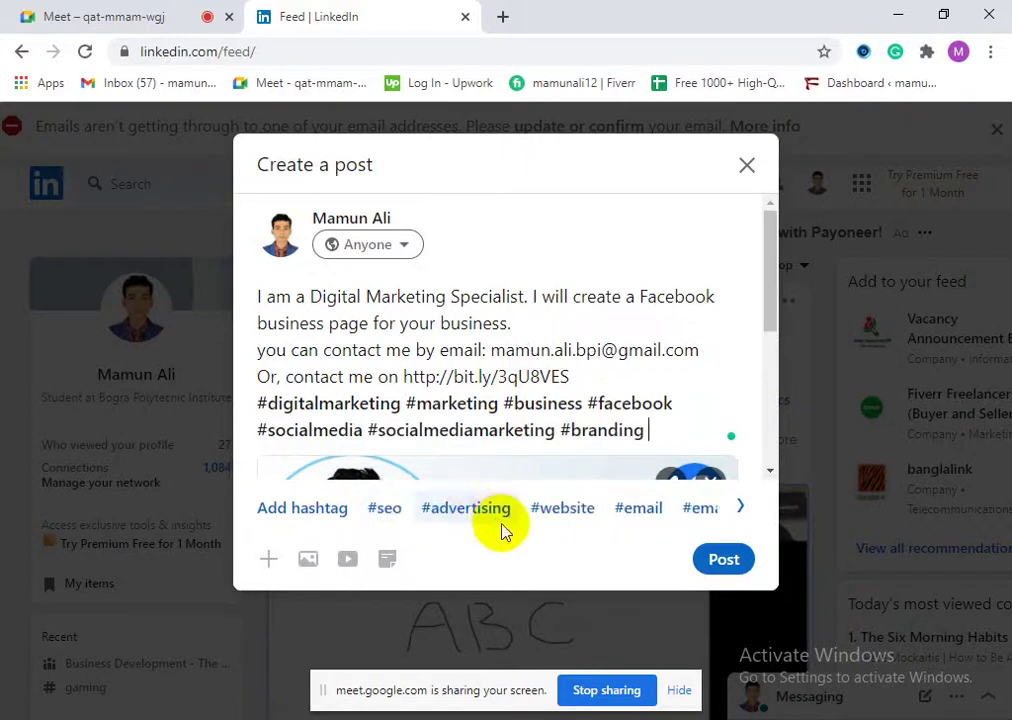
{"action": "left_click", "coordinate": [480, 515]}
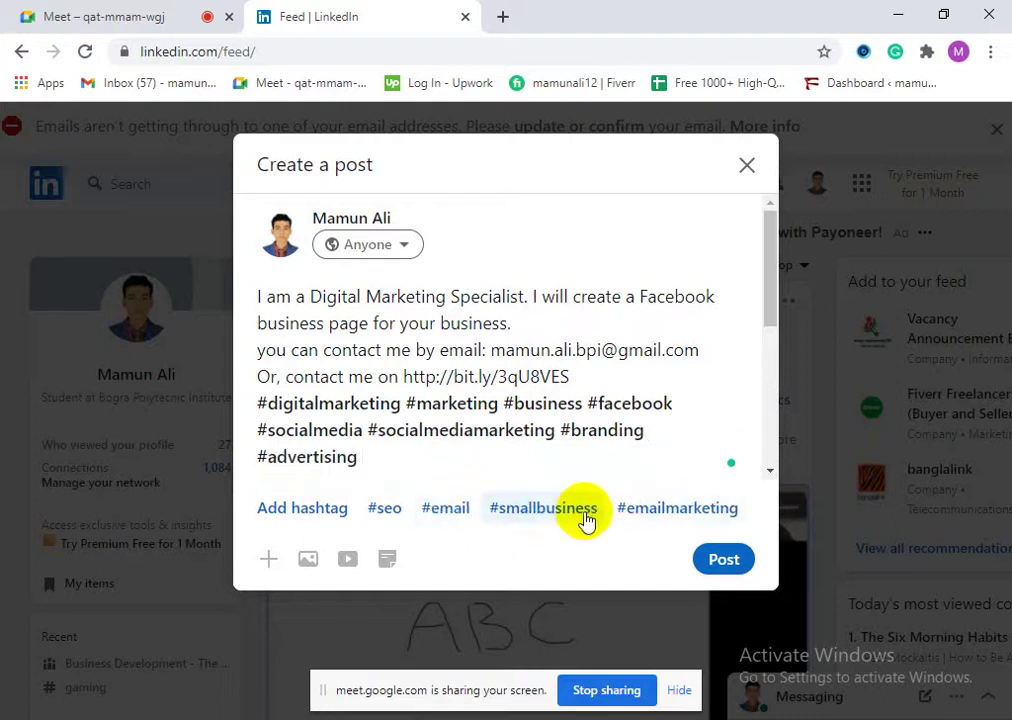
{"action": "left_click", "coordinate": [649, 507]}
{"action": "left_click", "coordinate": [518, 507]}
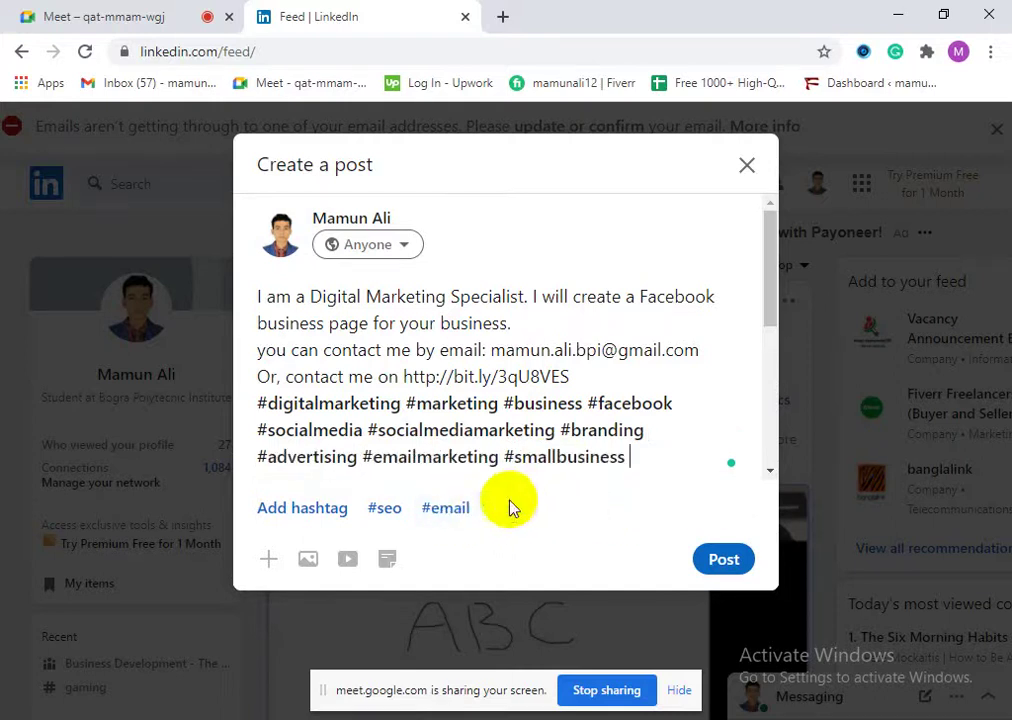
{"action": "left_click", "coordinate": [445, 508]}
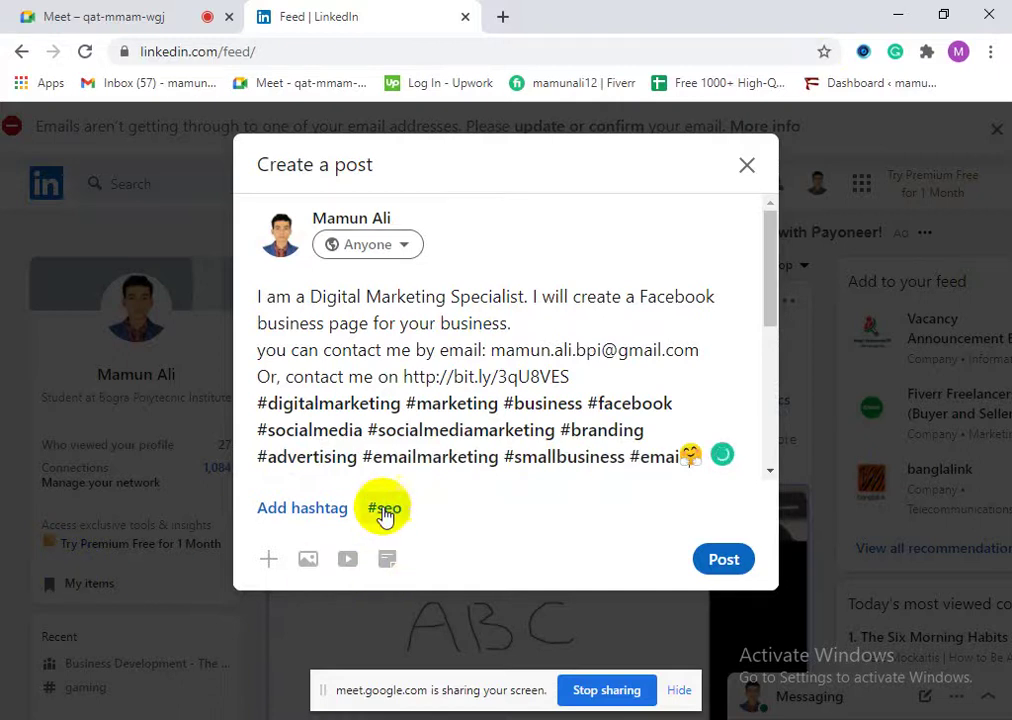
{"action": "left_click", "coordinate": [480, 510]}
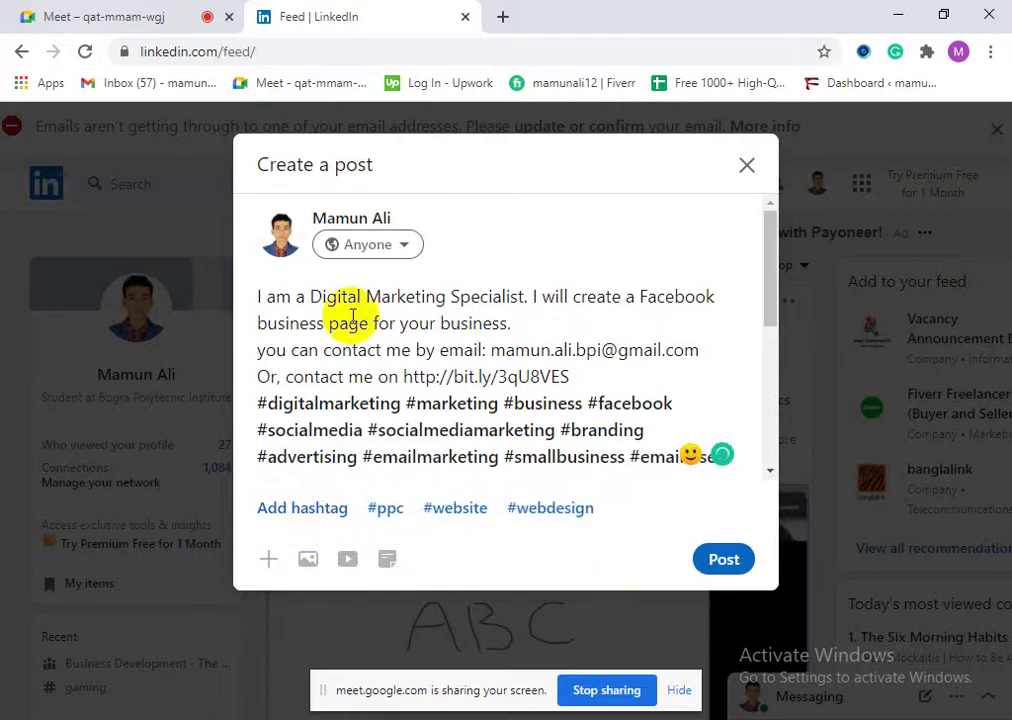
Step: Proofread the draft, adding a comma after 'Or' and checking the short link line
{"action": "scroll", "coordinate": [450, 370], "scroll_direction": "up", "scroll_amount": 2}
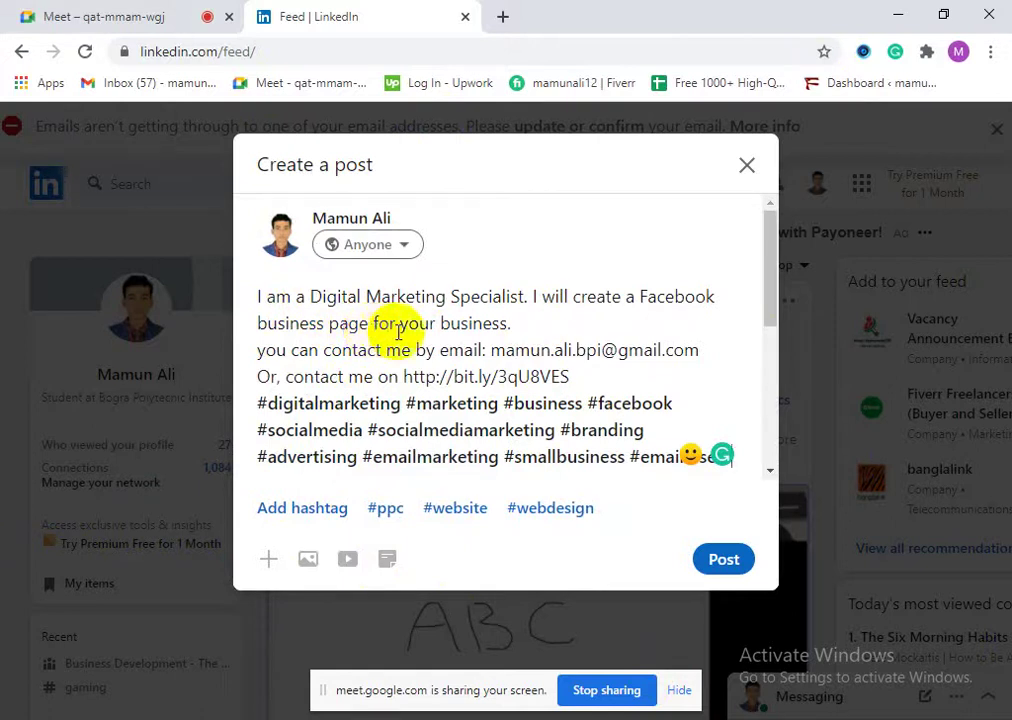
{"action": "left_click_drag", "start_coordinate": [290, 350], "coordinate": [460, 350]}
{"action": "left_click", "coordinate": [489, 350]}
{"action": "left_click", "coordinate": [283, 377]}
{"action": "type", "text": ","}
{"action": "left_click_drag", "start_coordinate": [401, 377], "coordinate": [581, 383]}
{"action": "left_click", "coordinate": [581, 383]}
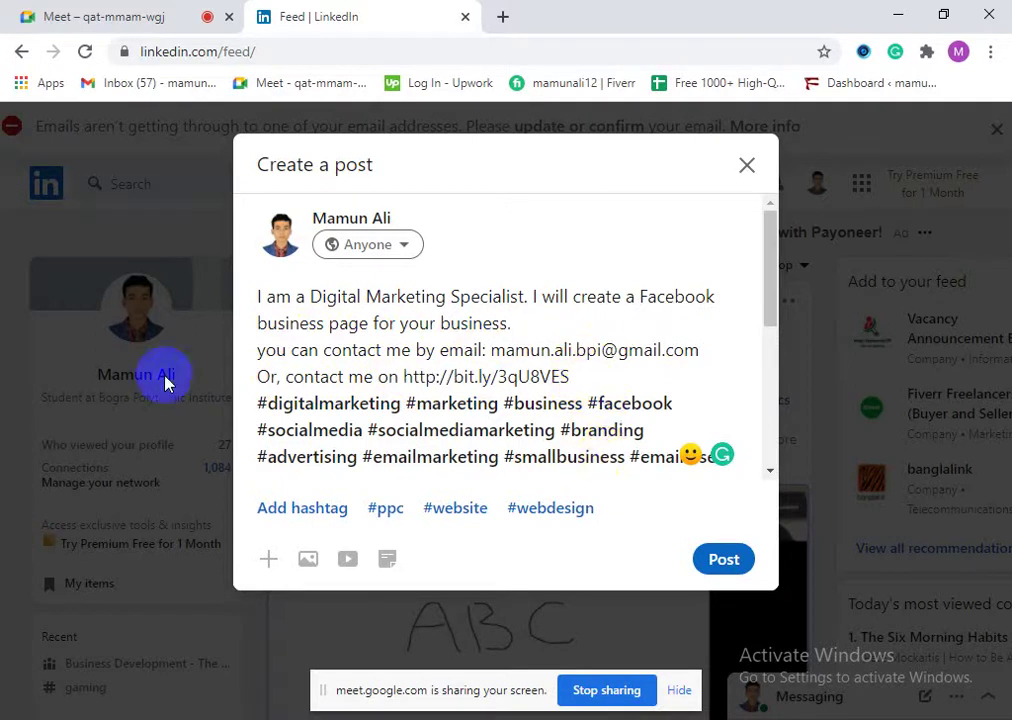
{"action": "scroll", "coordinate": [372, 437], "scroll_direction": "down", "scroll_amount": 2}
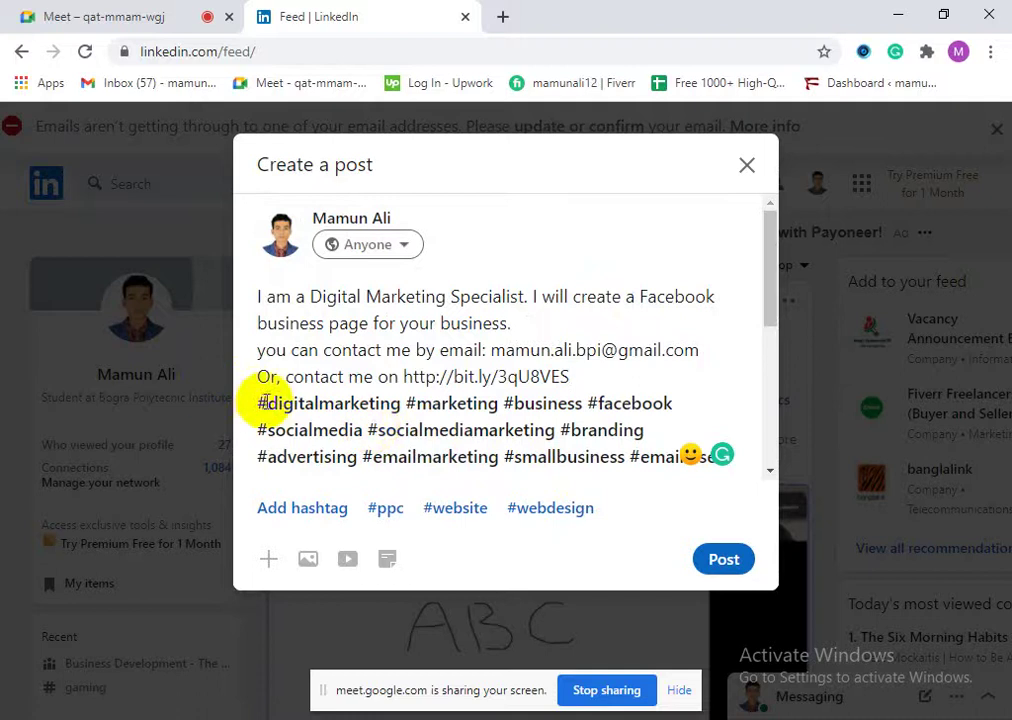
{"action": "scroll", "coordinate": [420, 380], "scroll_direction": "up", "scroll_amount": 1}
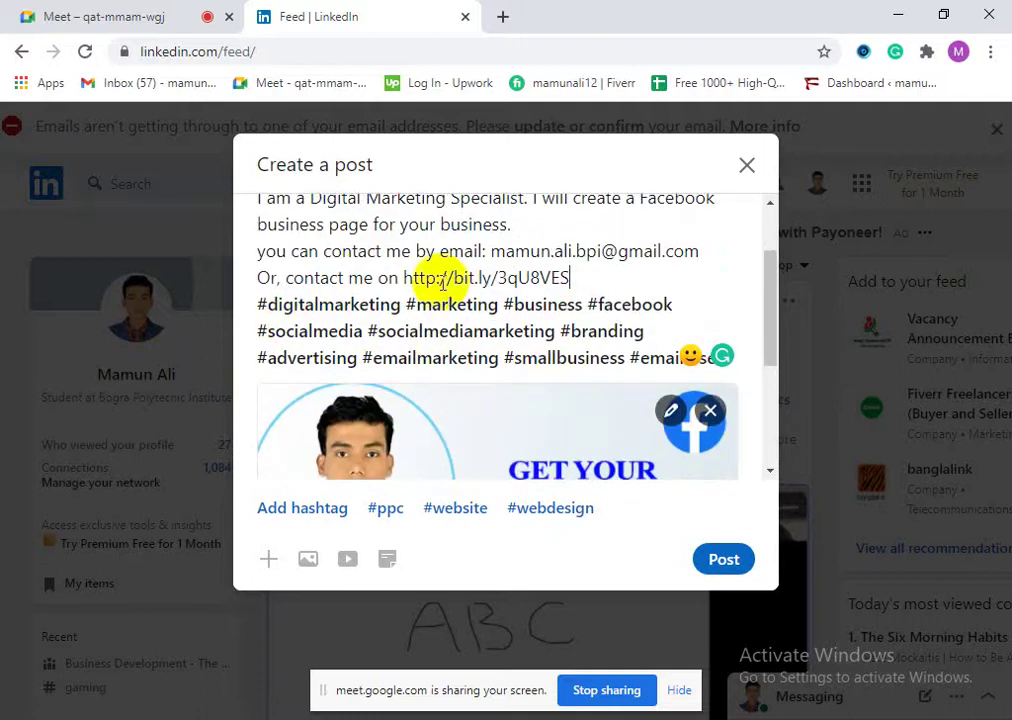
{"action": "scroll", "coordinate": [501, 411], "scroll_direction": "down", "scroll_amount": 3}
{"action": "scroll", "coordinate": [515, 395], "scroll_direction": "up", "scroll_amount": 5}
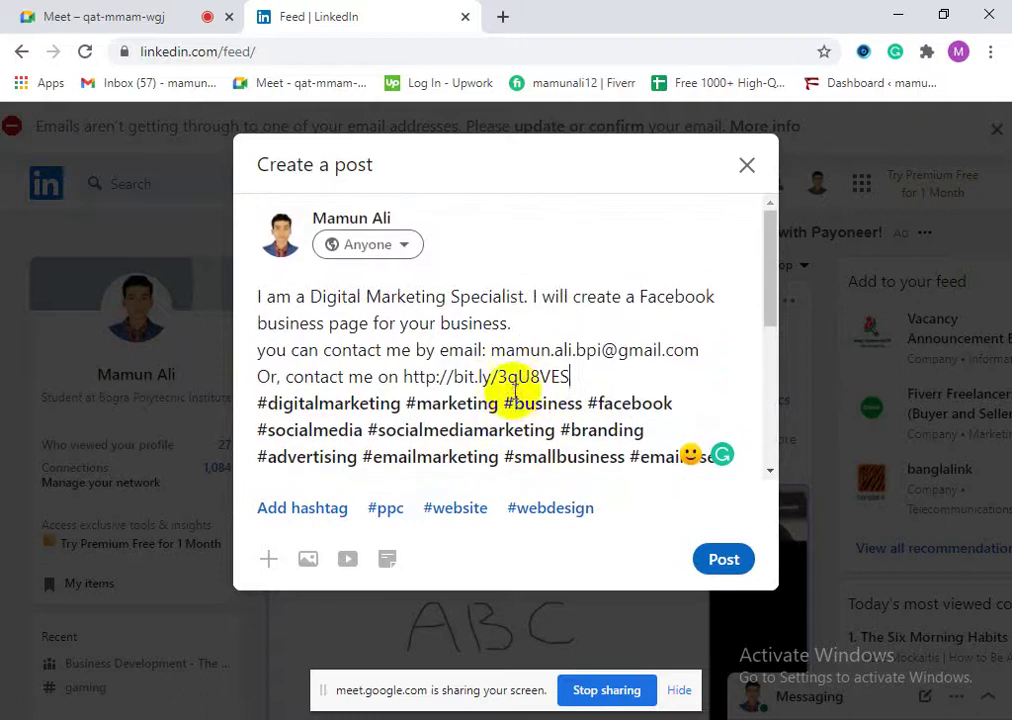
Step: Publish the post, expand it with 'see more', and bring up the bit.ly link's context menu
{"action": "left_click", "coordinate": [728, 560]}
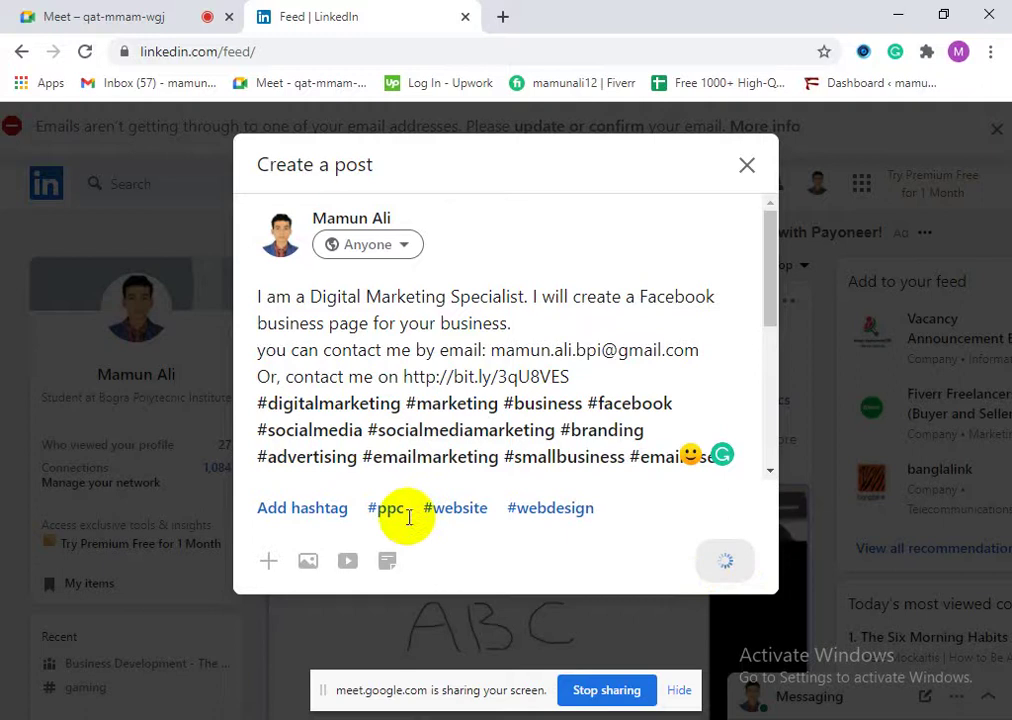
{"action": "scroll", "coordinate": [434, 530], "scroll_direction": "down", "scroll_amount": 2}
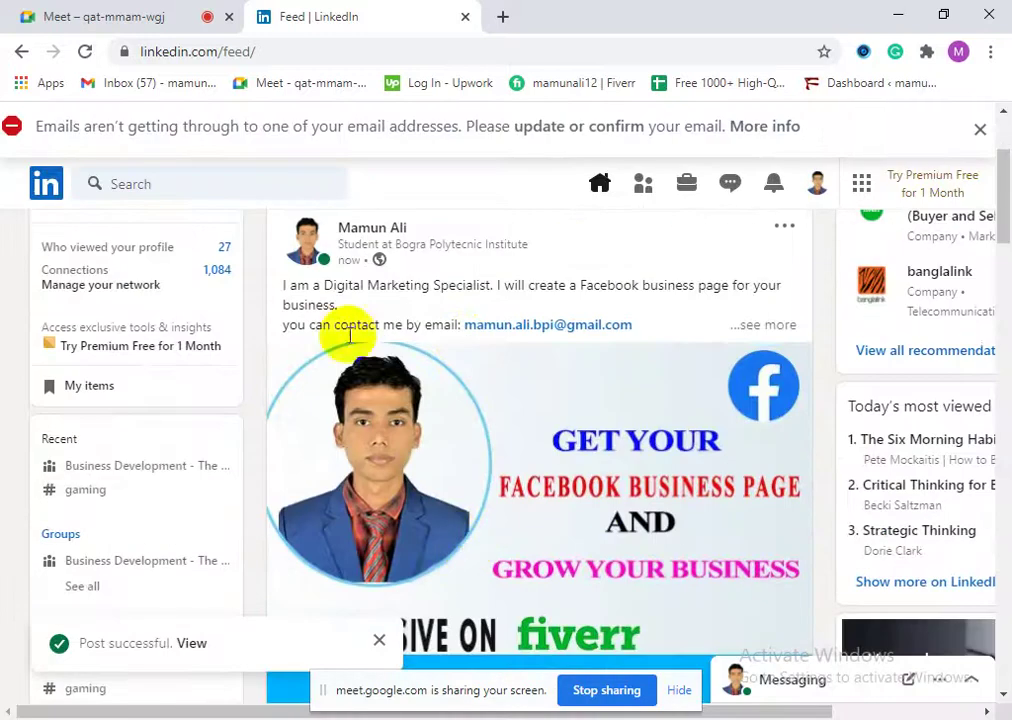
{"action": "left_click", "coordinate": [762, 324]}
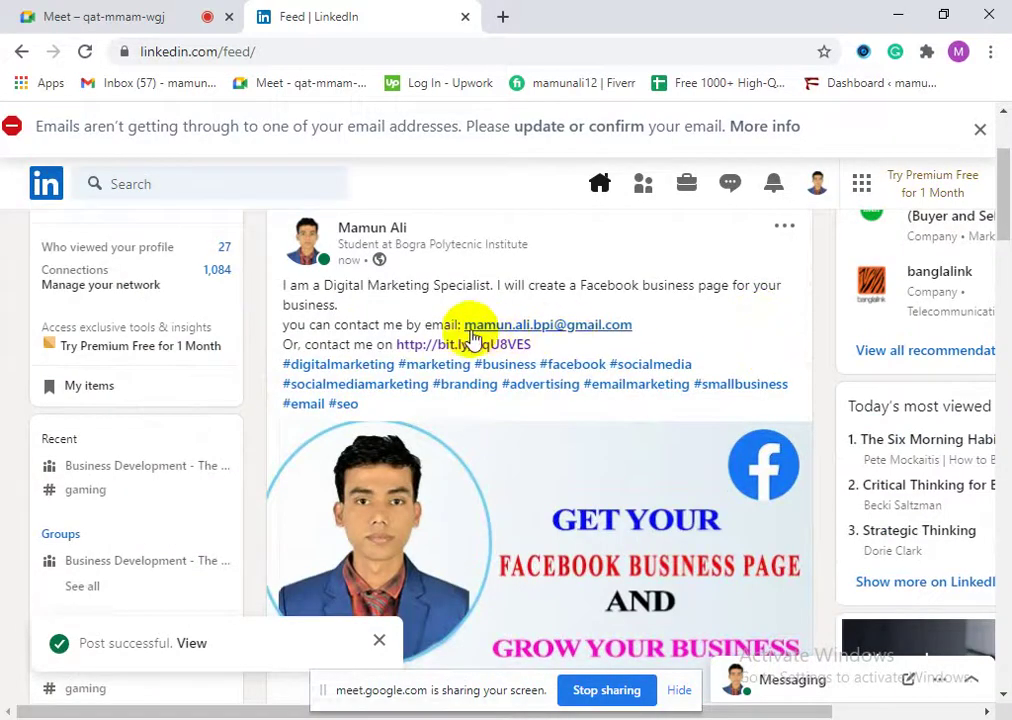
{"action": "scroll", "coordinate": [390, 320], "scroll_direction": "up", "scroll_amount": 2}
{"action": "scroll", "coordinate": [429, 434], "scroll_direction": "down", "scroll_amount": 2}
{"action": "right_click", "coordinate": [437, 346]}
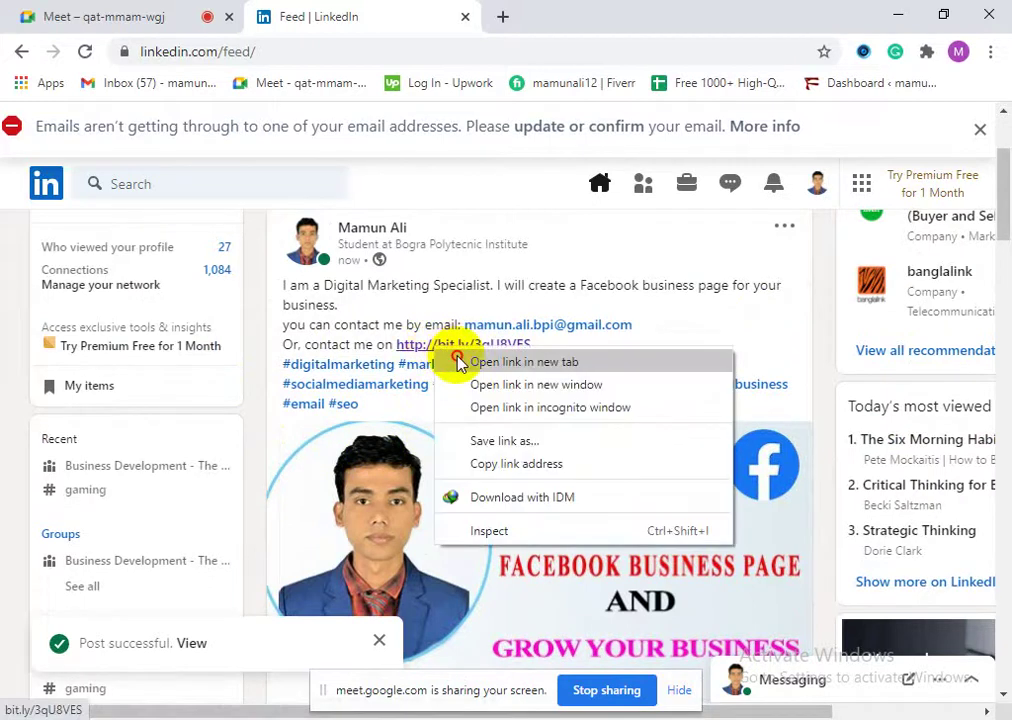
{"action": "left_click", "coordinate": [459, 356]}
{"action": "left_click", "coordinate": [540, 14]}
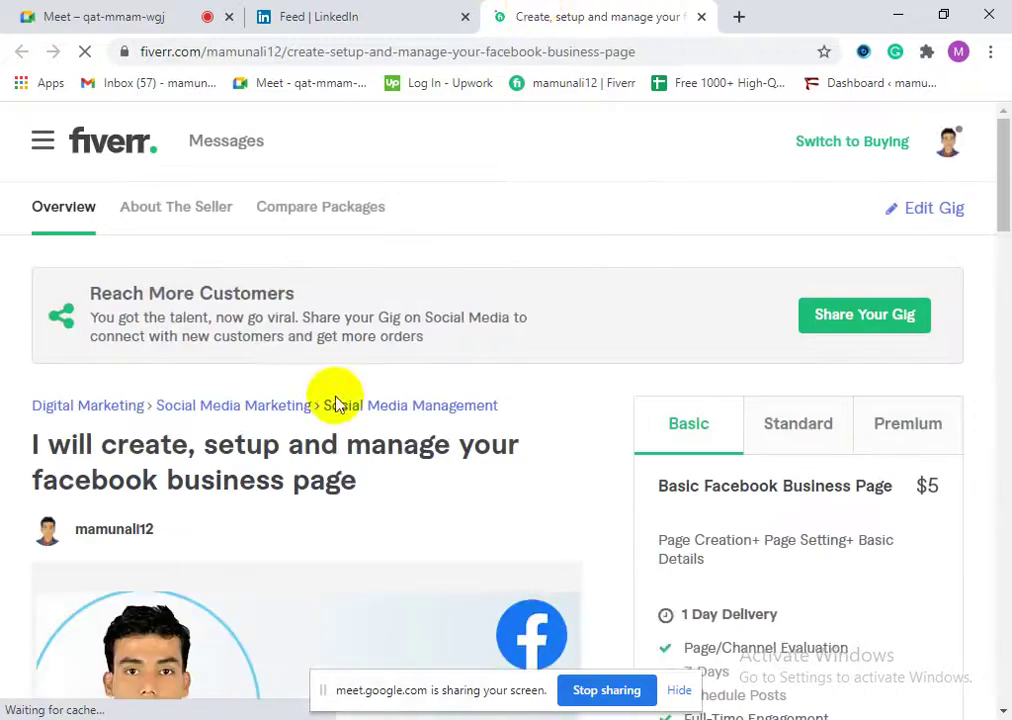
{"action": "scroll", "coordinate": [450, 460], "scroll_direction": "down", "scroll_amount": 2}
{"action": "scroll", "coordinate": [520, 495], "scroll_direction": "down", "scroll_amount": 1}
{"action": "scroll", "coordinate": [482, 558], "scroll_direction": "down", "scroll_amount": 5}
{"action": "scroll", "coordinate": [440, 540], "scroll_direction": "down", "scroll_amount": 15}
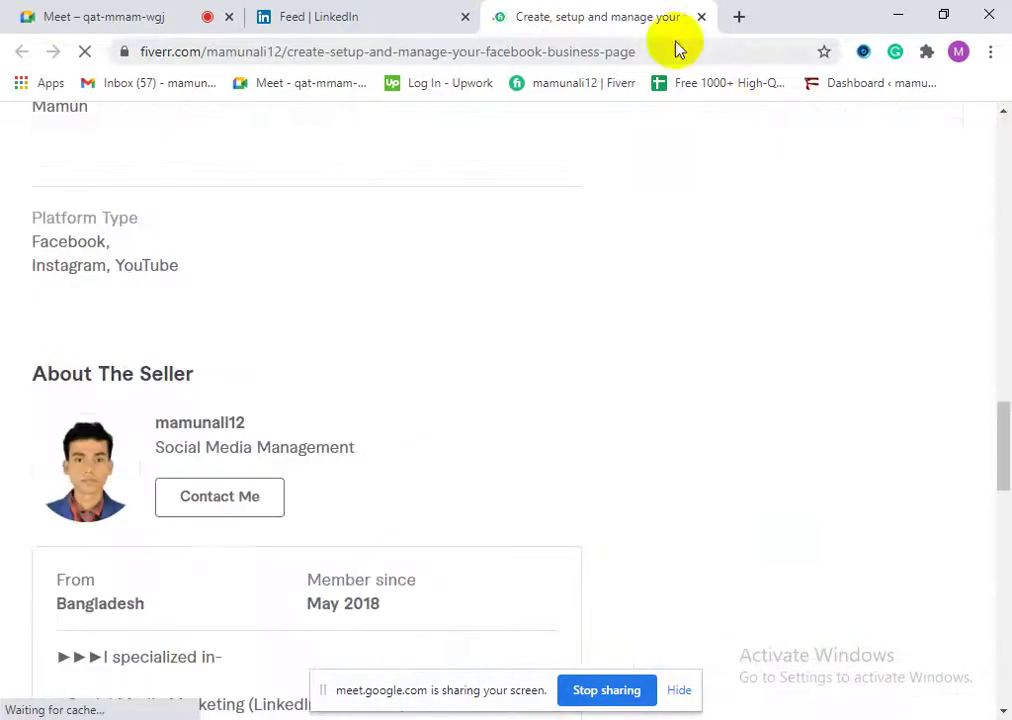
{"action": "left_click", "coordinate": [701, 17]}
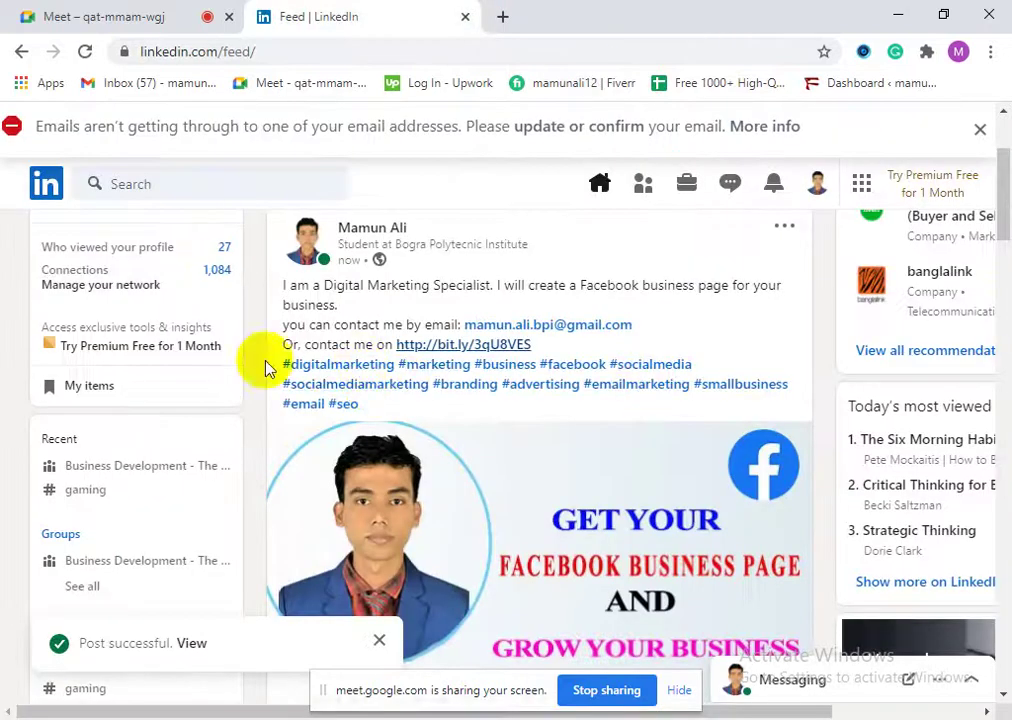
{"action": "scroll", "coordinate": [508, 452], "scroll_direction": "down", "scroll_amount": 3}
{"action": "scroll", "coordinate": [570, 540], "scroll_direction": "down", "scroll_amount": 2}
{"action": "scroll", "coordinate": [524, 519], "scroll_direction": "up", "scroll_amount": 5}
{"action": "scroll", "coordinate": [540, 569], "scroll_direction": "down", "scroll_amount": 2}
{"action": "scroll", "coordinate": [540, 568], "scroll_direction": "down", "scroll_amount": 2}
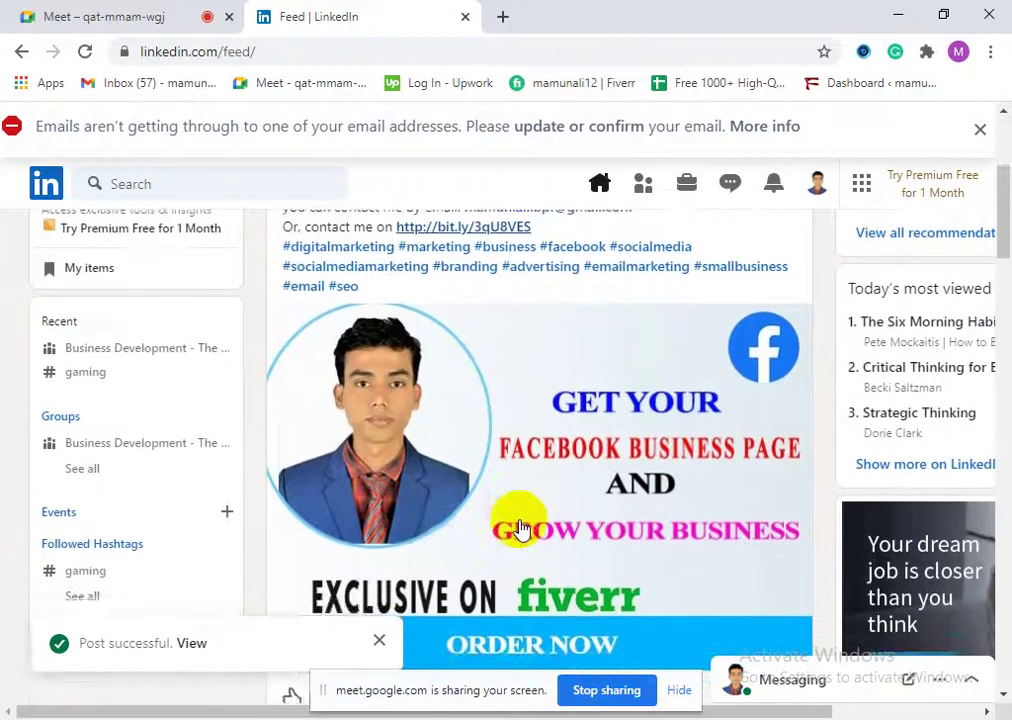
{"action": "scroll", "coordinate": [560, 515], "scroll_direction": "up", "scroll_amount": 3}
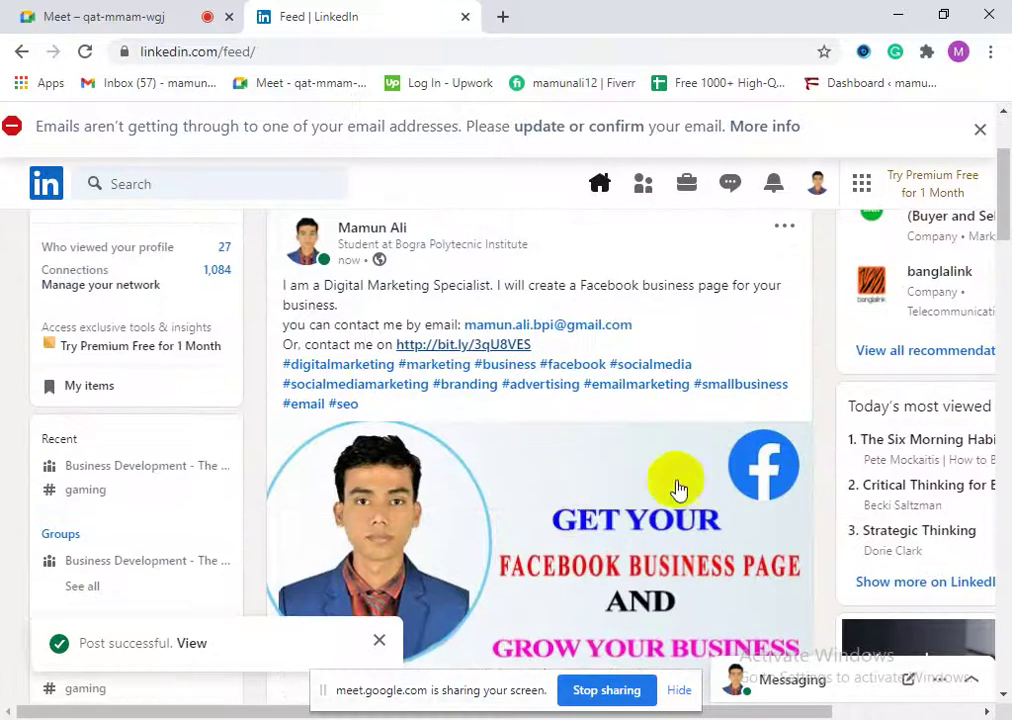
{"action": "left_click_drag", "start_coordinate": [633, 325], "coordinate": [468, 324]}
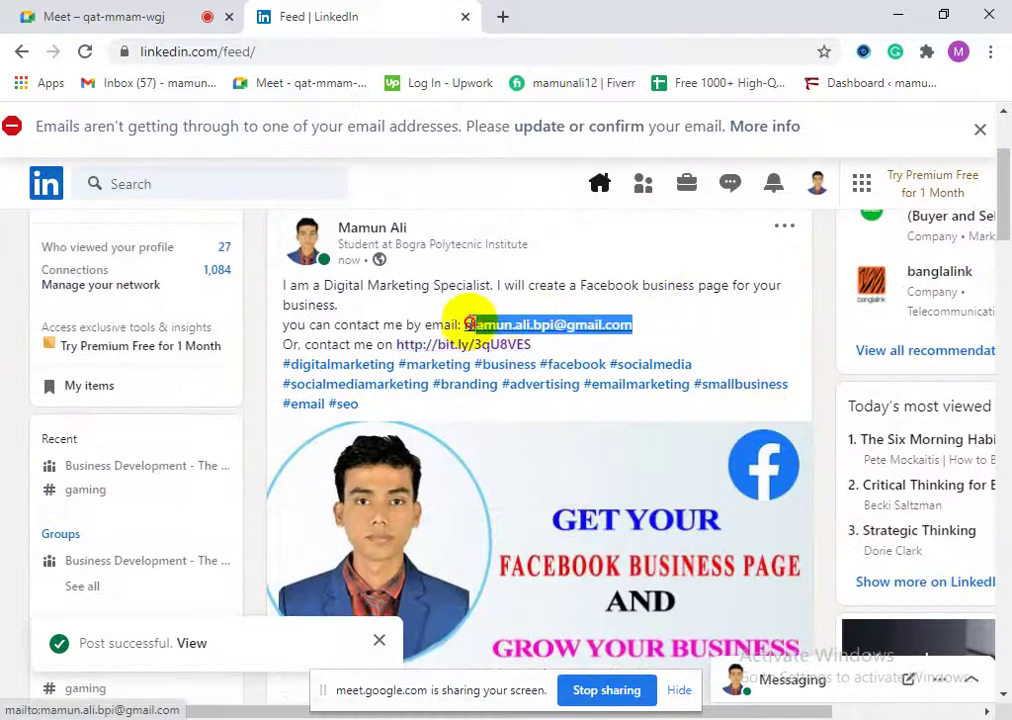
{"action": "left_click", "coordinate": [421, 312]}
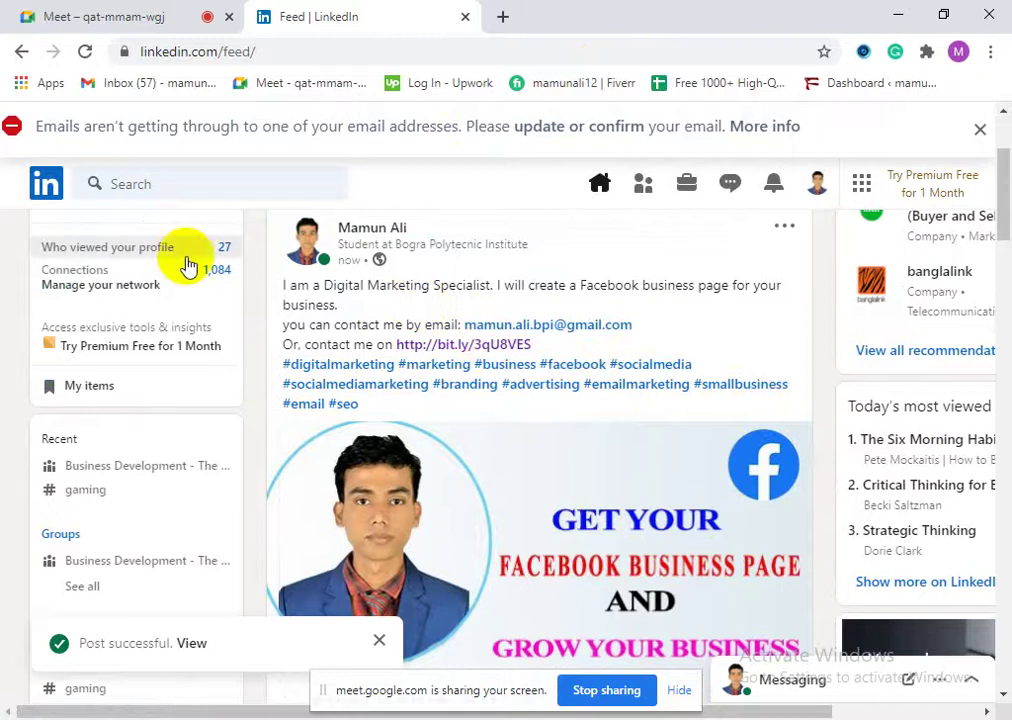
{"action": "scroll", "coordinate": [443, 458], "scroll_direction": "down", "scroll_amount": 2}
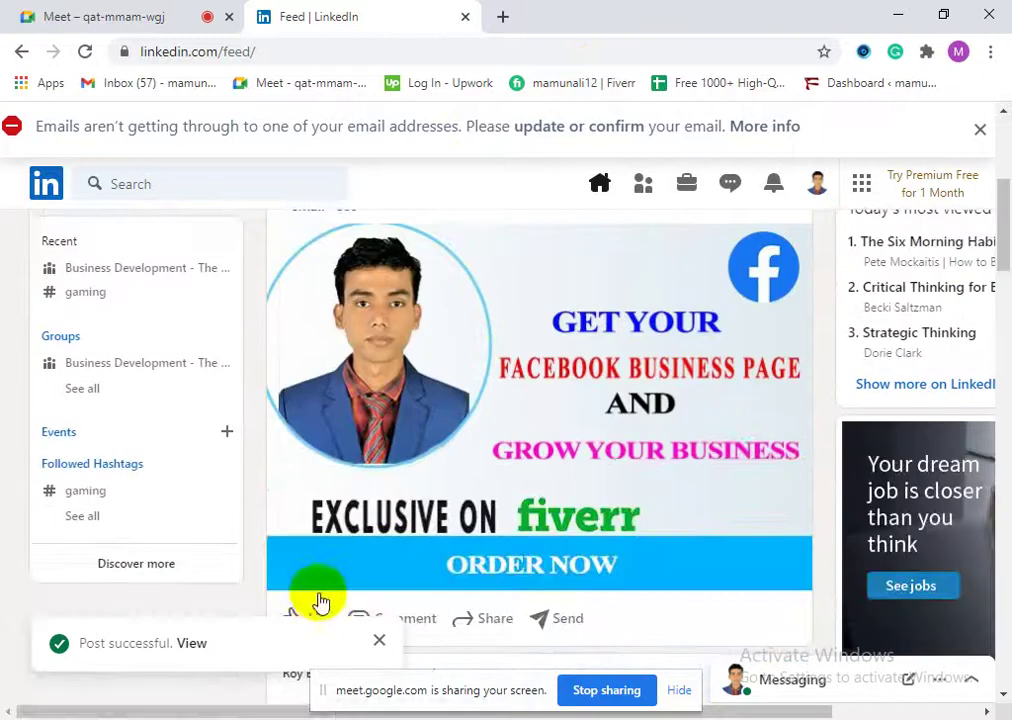
{"action": "scroll", "coordinate": [320, 601], "scroll_direction": "down", "scroll_amount": 1}
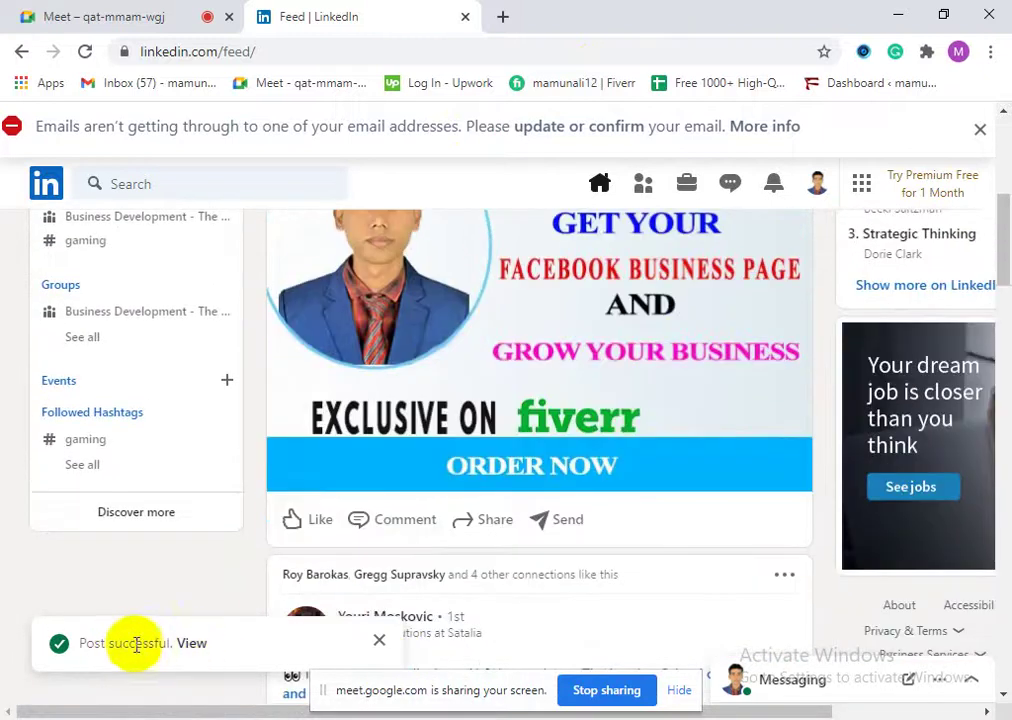
{"action": "scroll", "coordinate": [425, 494], "scroll_direction": "down", "scroll_amount": 3}
{"action": "scroll", "coordinate": [655, 460], "scroll_direction": "up", "scroll_amount": 6}
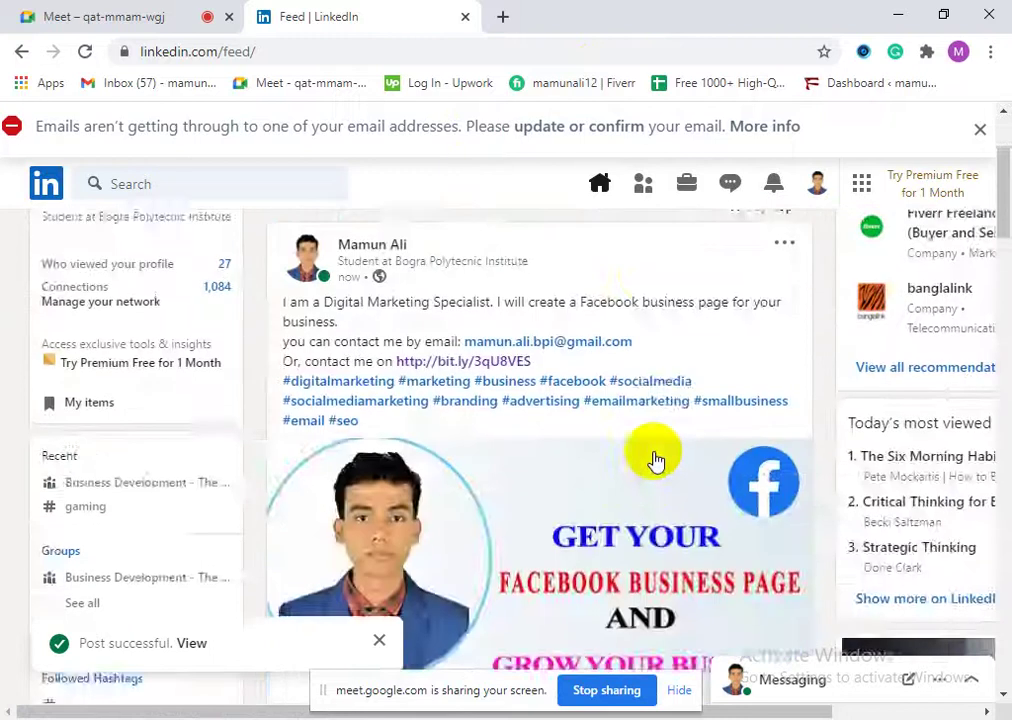
{"action": "scroll", "coordinate": [640, 440], "scroll_direction": "up", "scroll_amount": 2}
{"action": "left_click", "coordinate": [599, 185]}
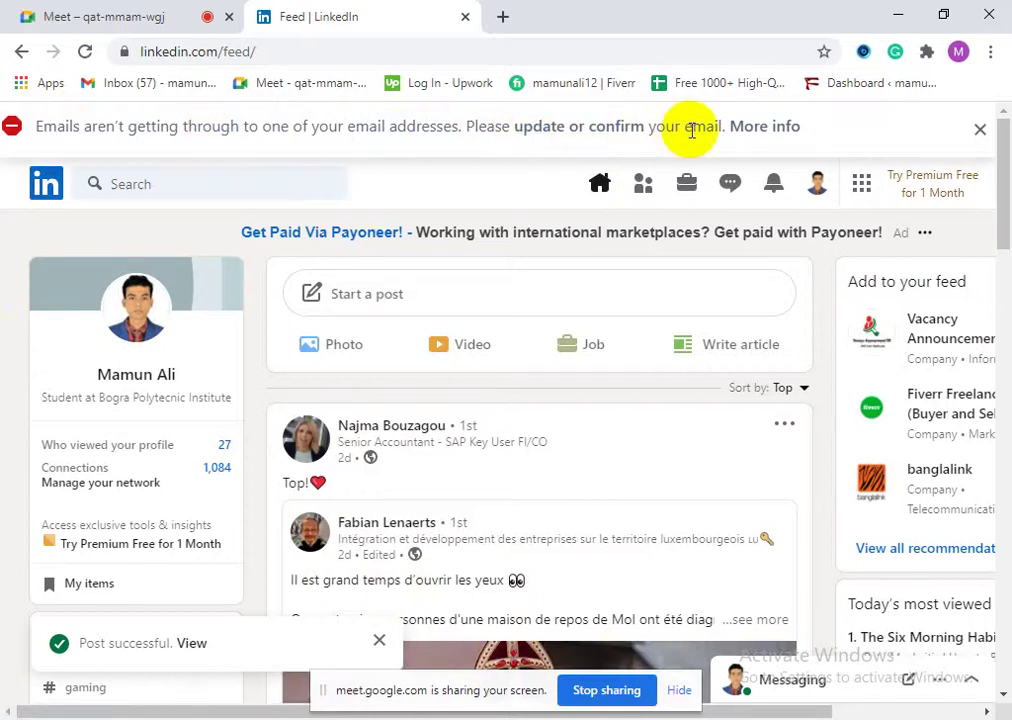
Step: Go to LinkedIn's email settings via 'update or confirm', then start a new browser tab
{"action": "left_click", "coordinate": [566, 128]}
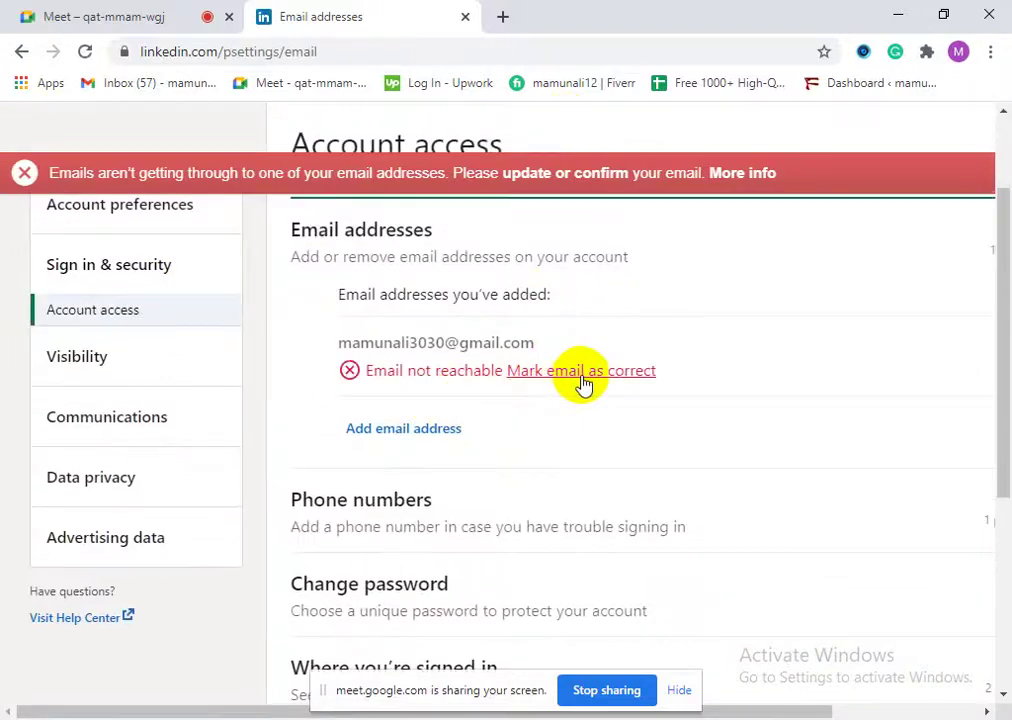
{"action": "left_click", "coordinate": [505, 16]}
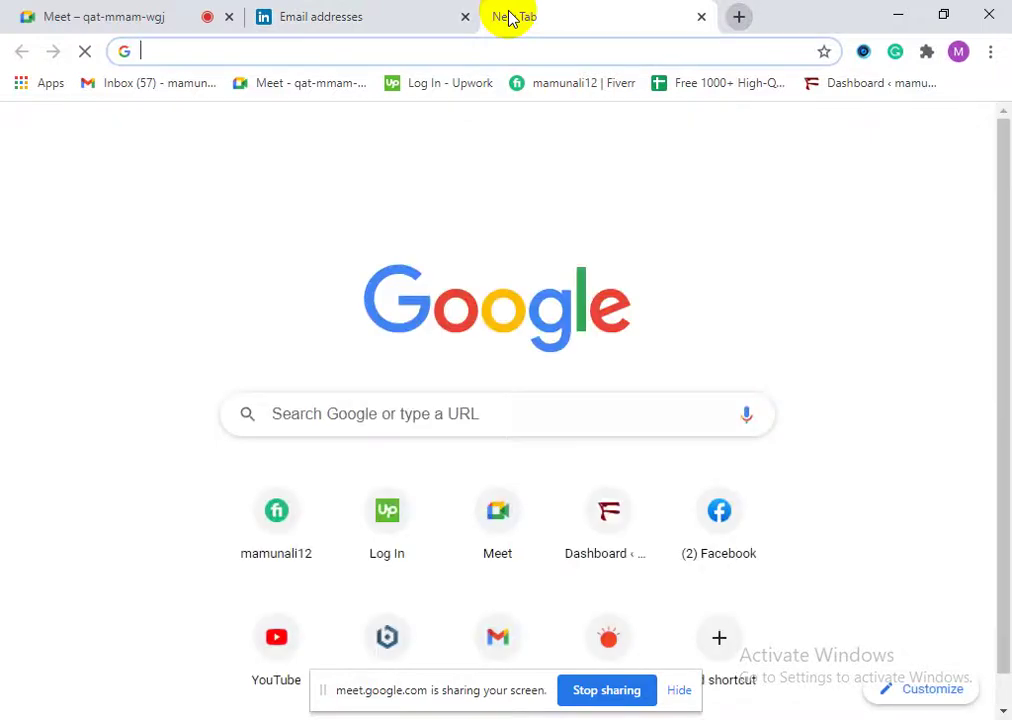
Step: Load gmail.com, switch to the second Google account's mailbox, and close the first inbox tab
{"action": "type", "text": "gm"}
{"action": "key", "text": "Return"}
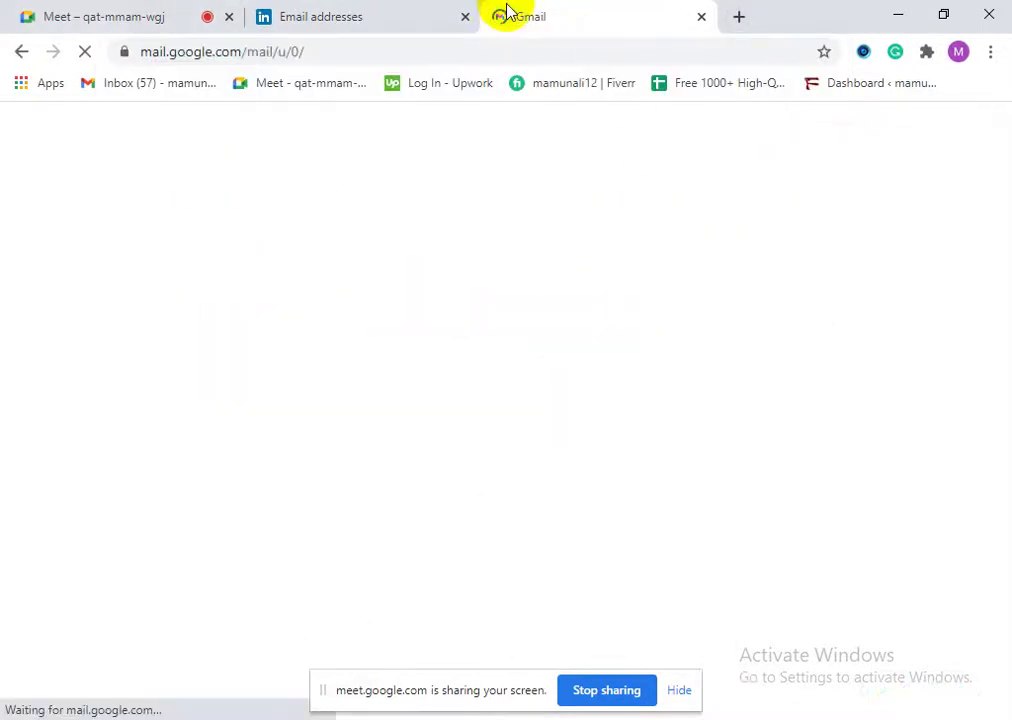
{"action": "left_click", "coordinate": [397, 12]}
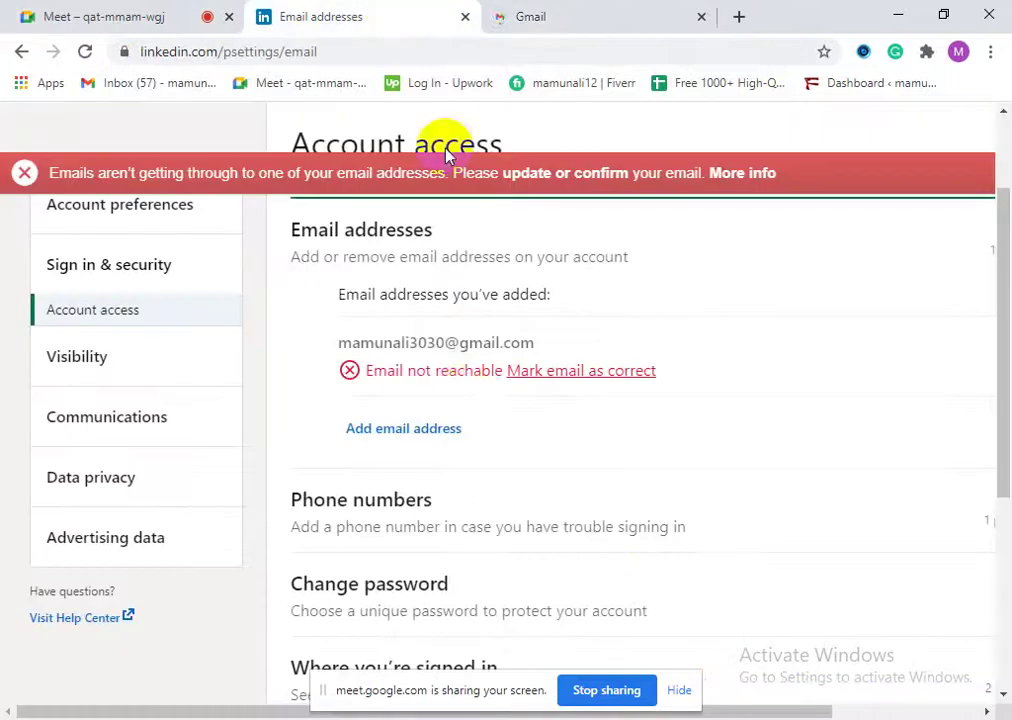
{"action": "left_click", "coordinate": [566, 10]}
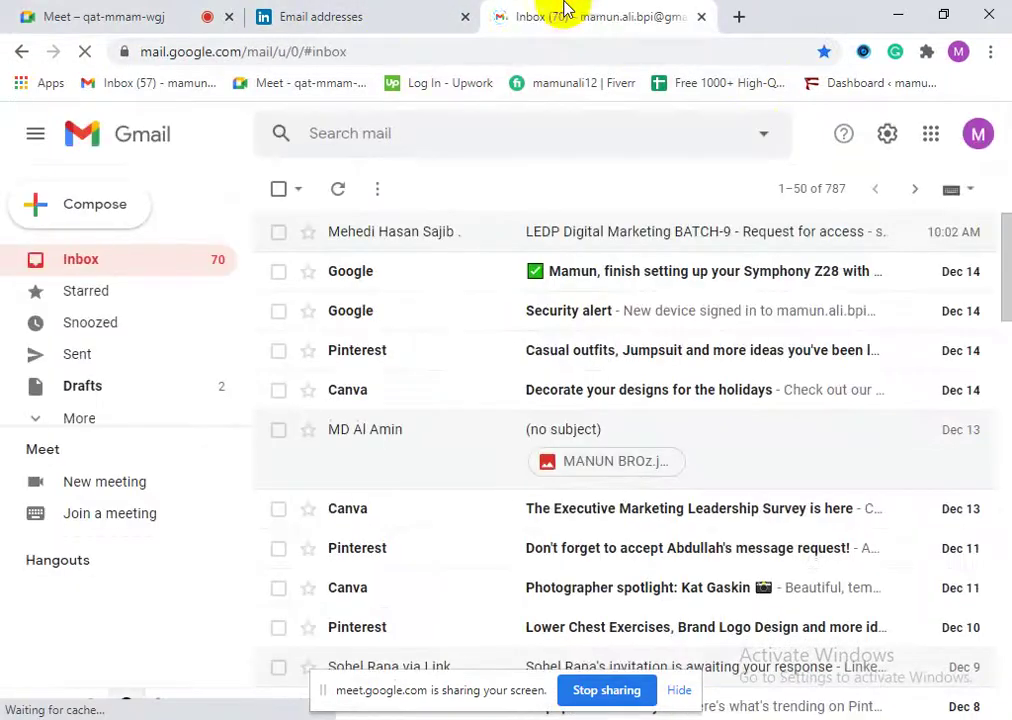
{"action": "left_click", "coordinate": [979, 146]}
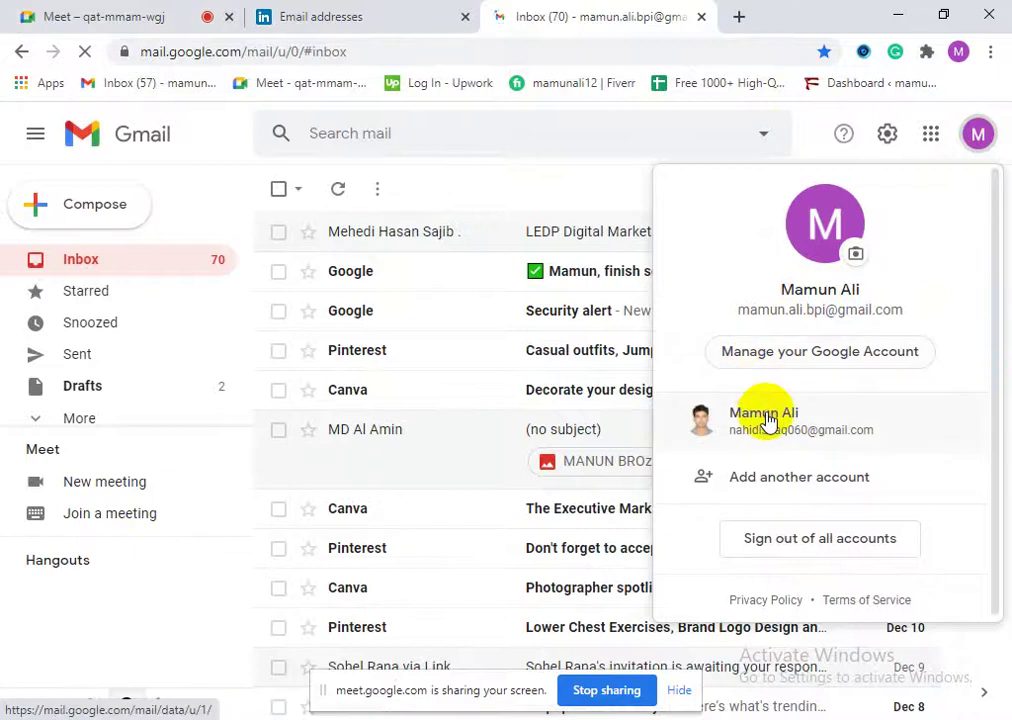
{"action": "left_click", "coordinate": [768, 420]}
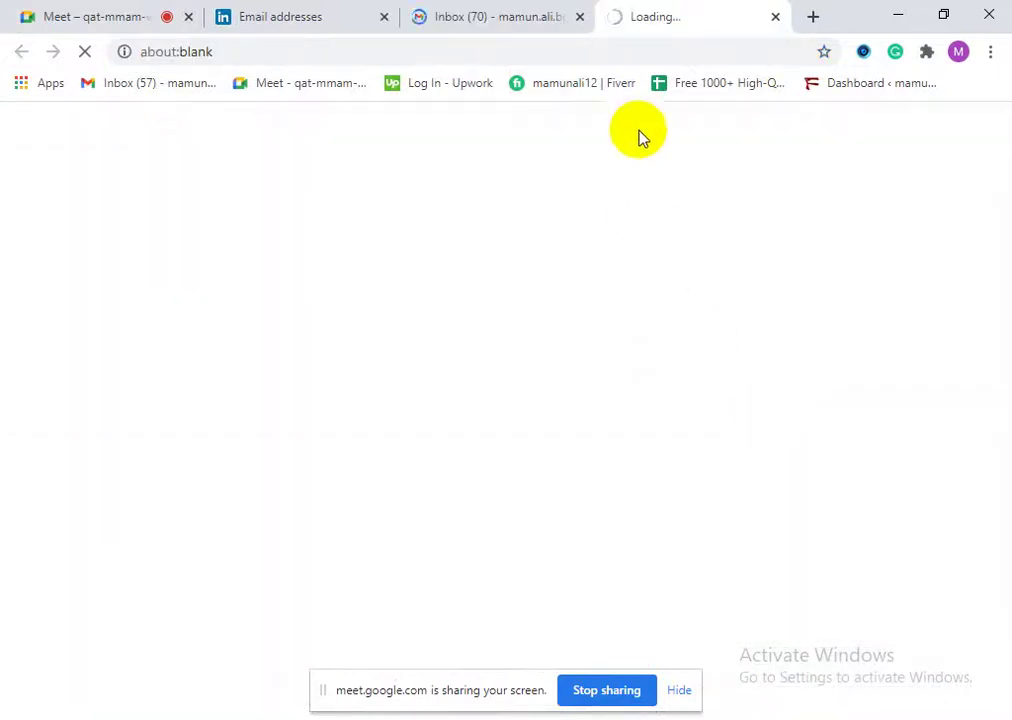
{"action": "left_click", "coordinate": [580, 18]}
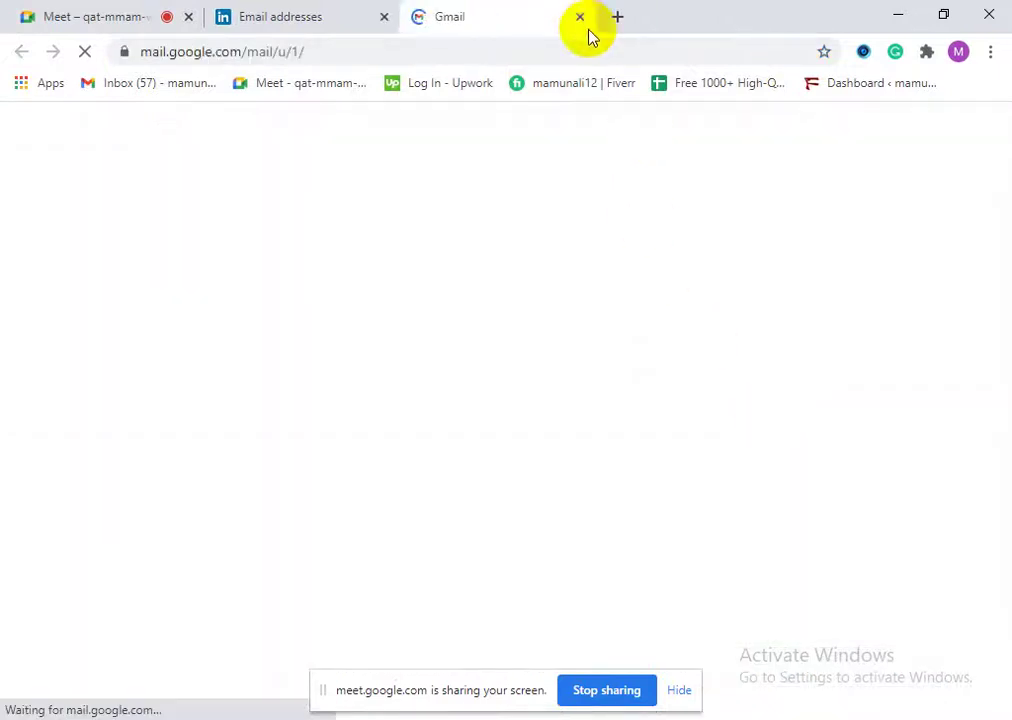